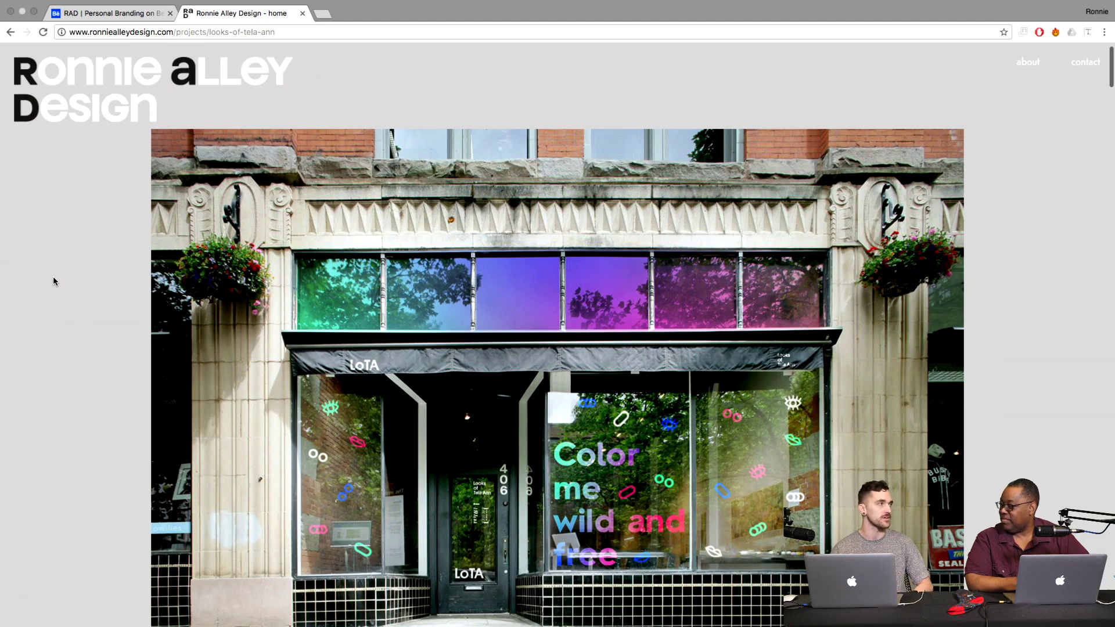
Step: Examine the storefront window graphics and the gradient business cards in the LoTA hair salon project
scroll(54, 282, "down", 1)
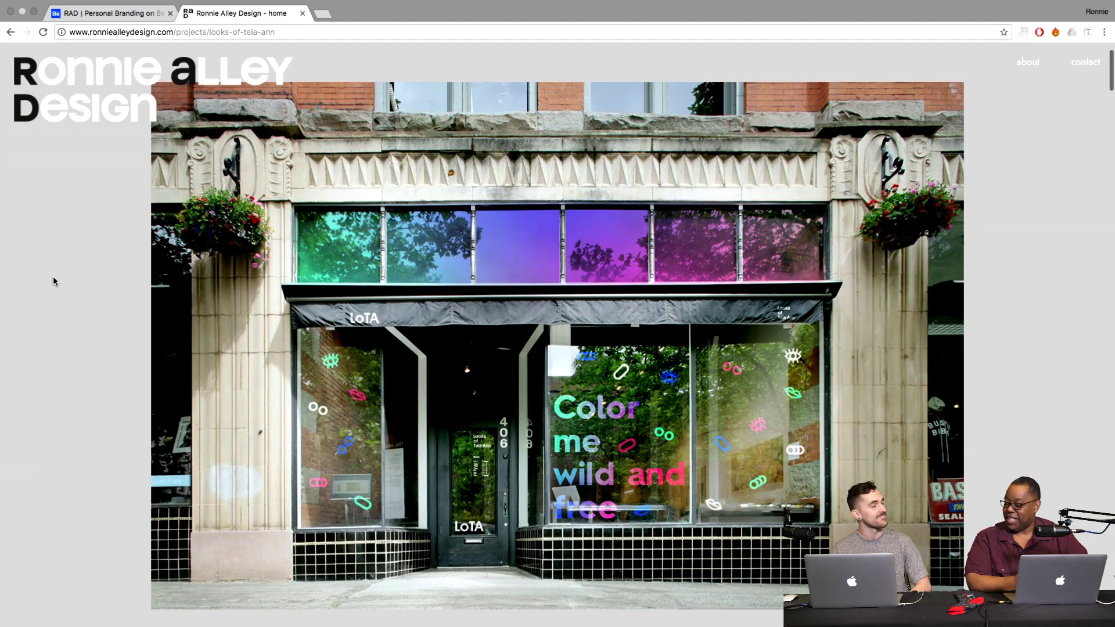
scroll(53, 282, "down", 6)
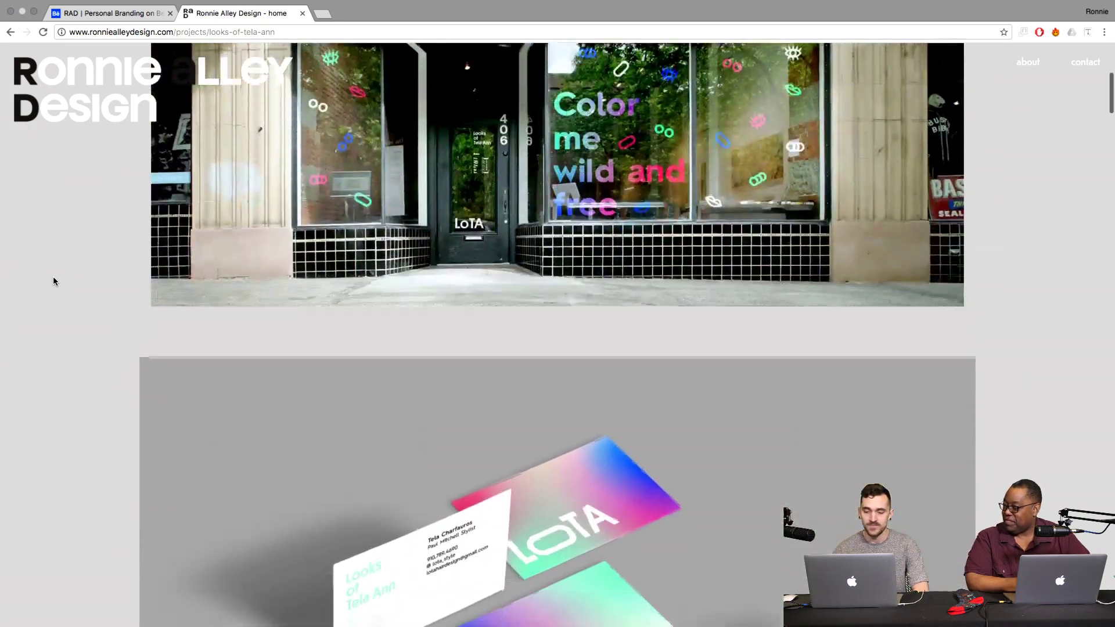
scroll(53, 281, "down", 5)
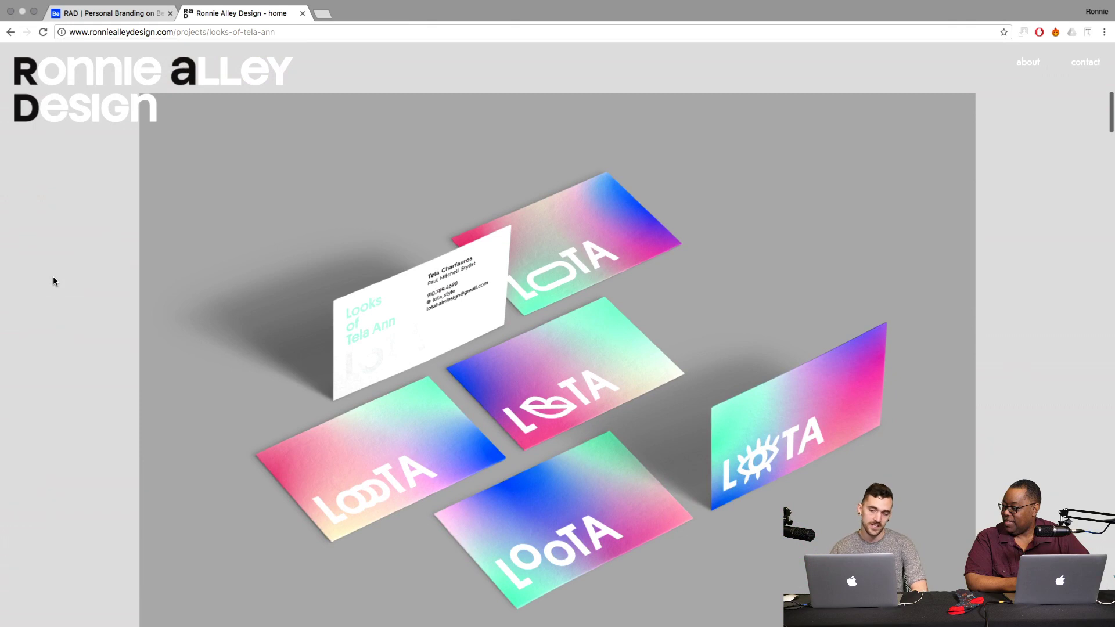
scroll(53, 281, "down", 1)
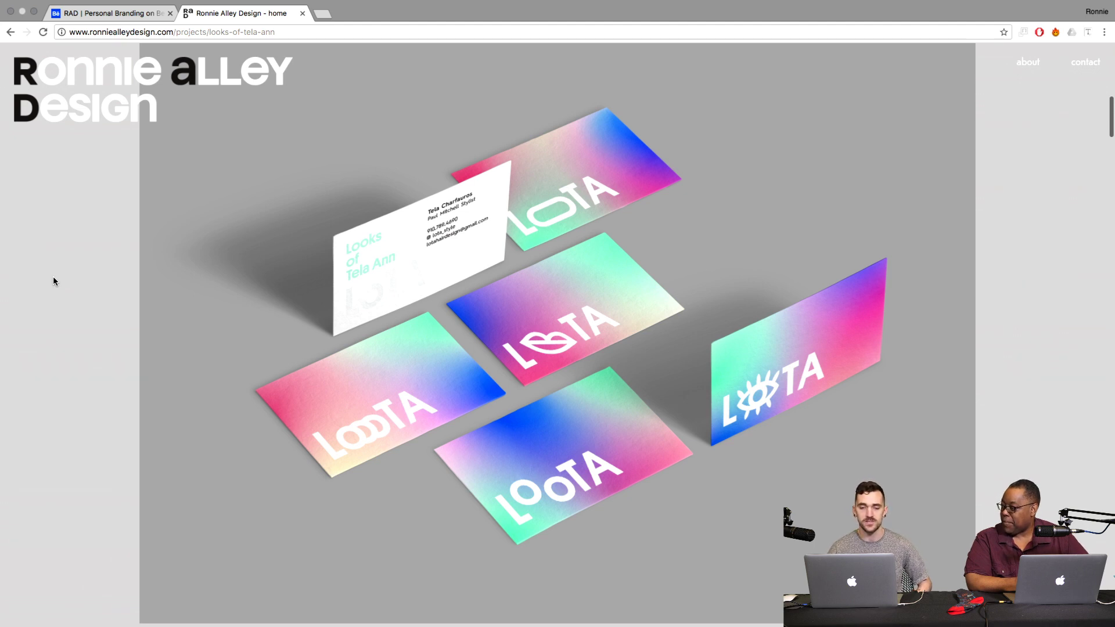
scroll(128, 418, "down", 1)
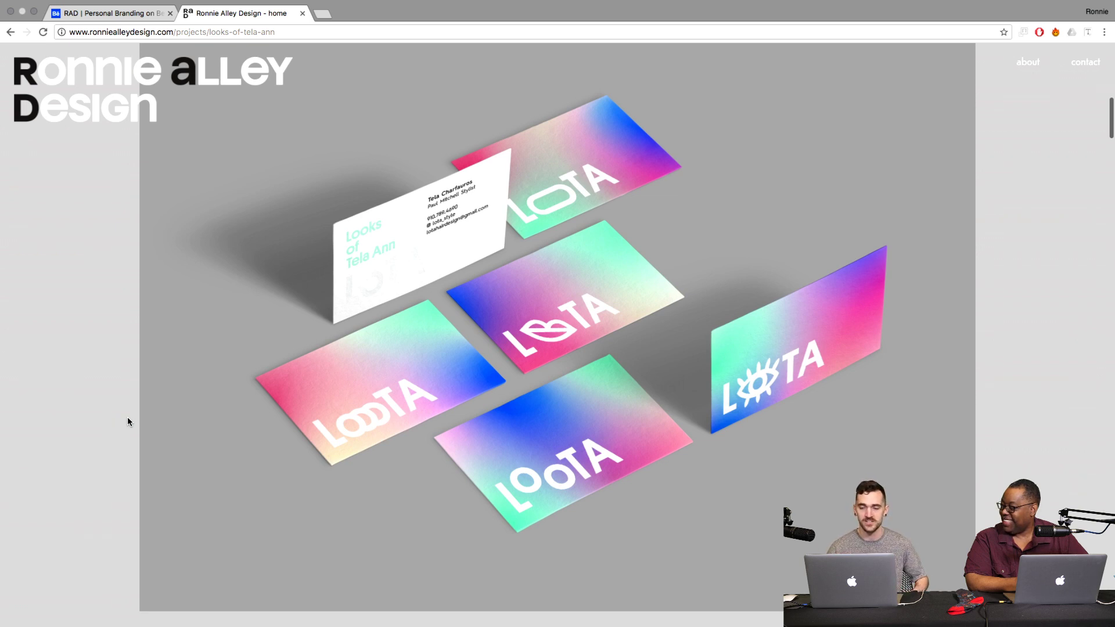
Step: Look through the LoTA salon booklet, from the cover through the Studio Culture, Services and Policies spreads to the back cover
scroll(127, 421, "down", 5)
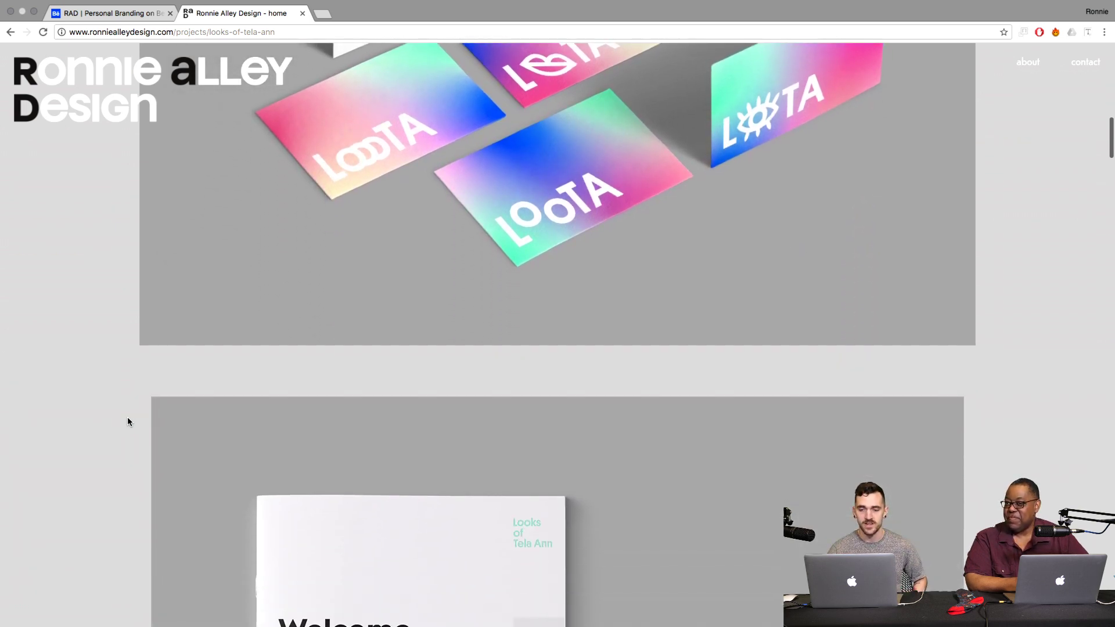
scroll(127, 422, "down", 6)
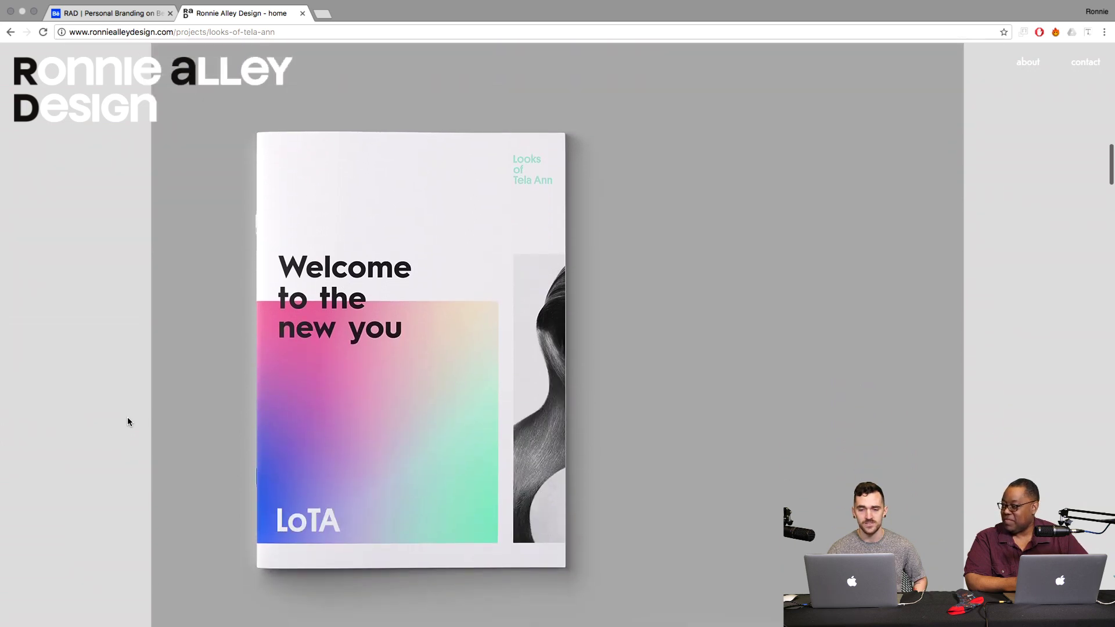
scroll(128, 422, "down", 6)
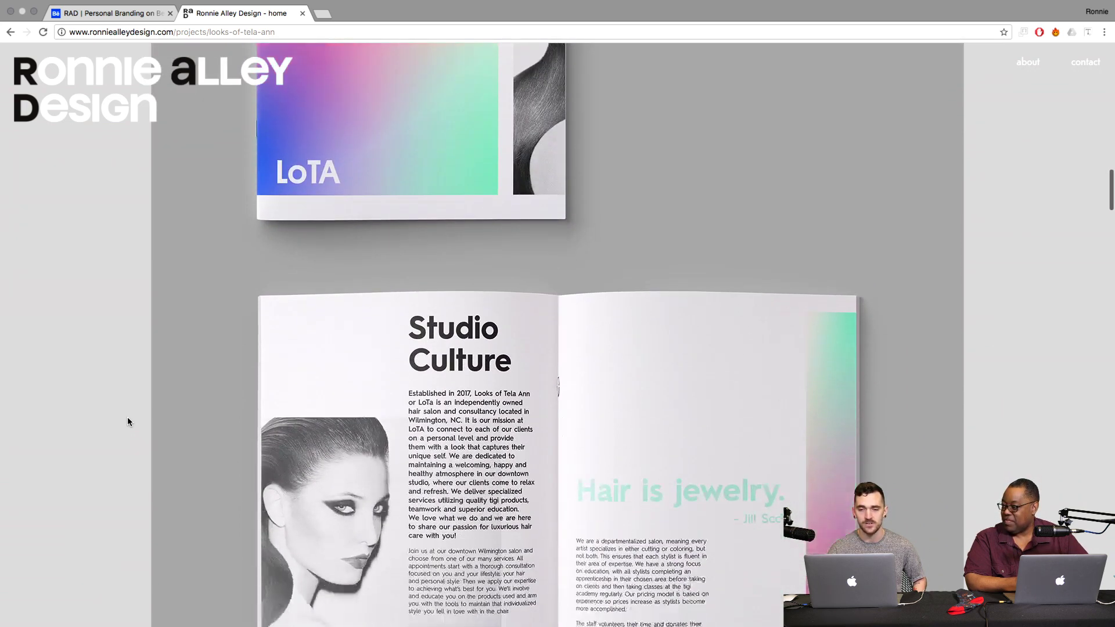
scroll(128, 422, "down", 3)
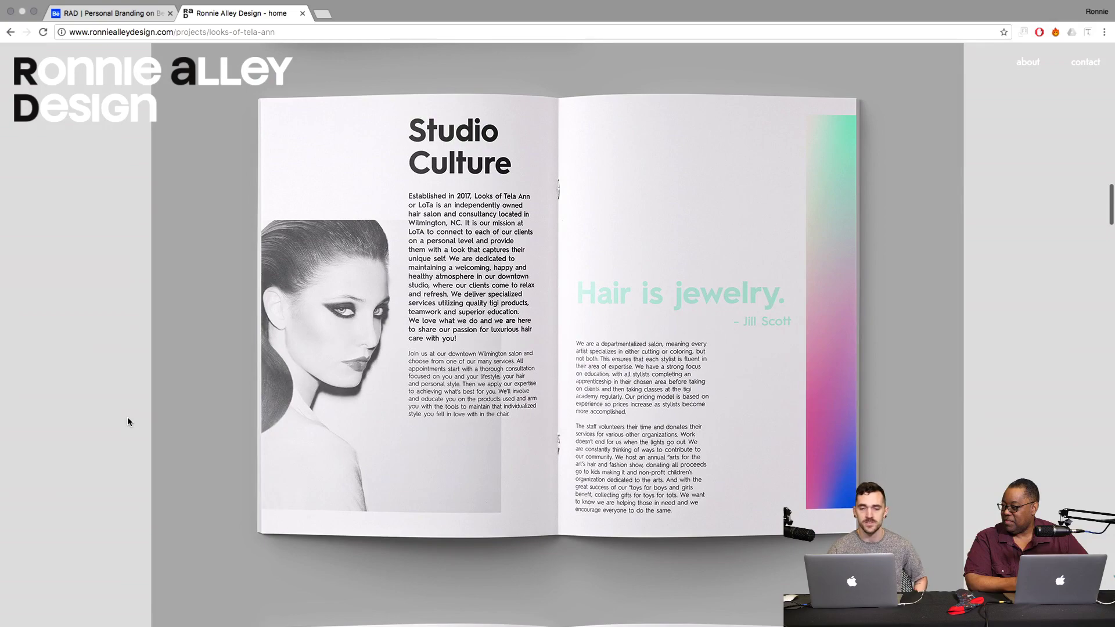
scroll(128, 421, "down", 7)
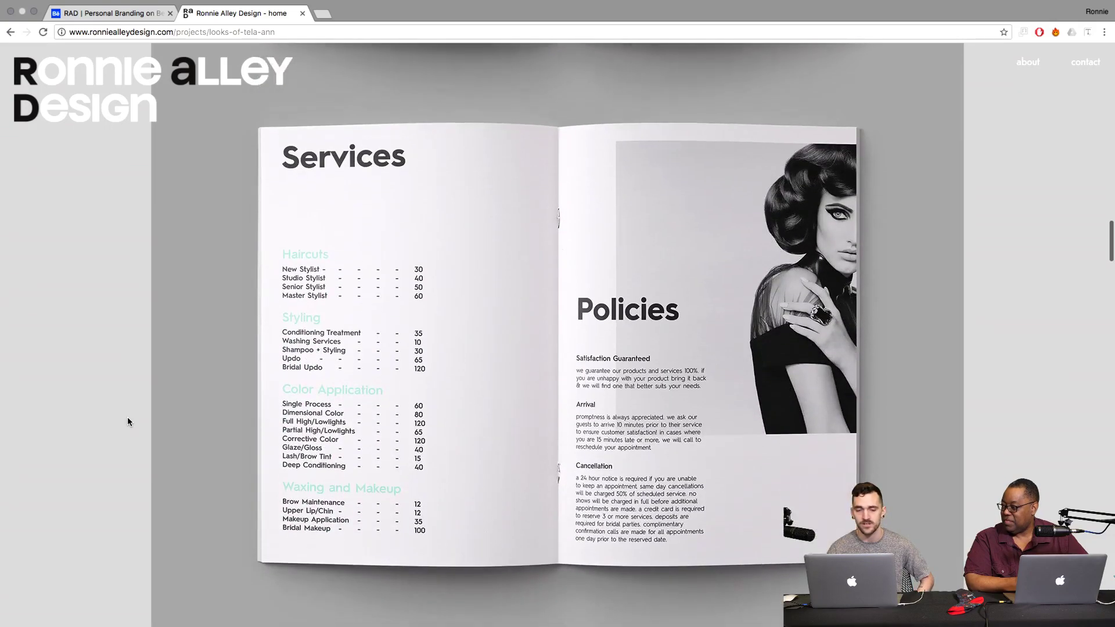
scroll(100, 464, "down", 2)
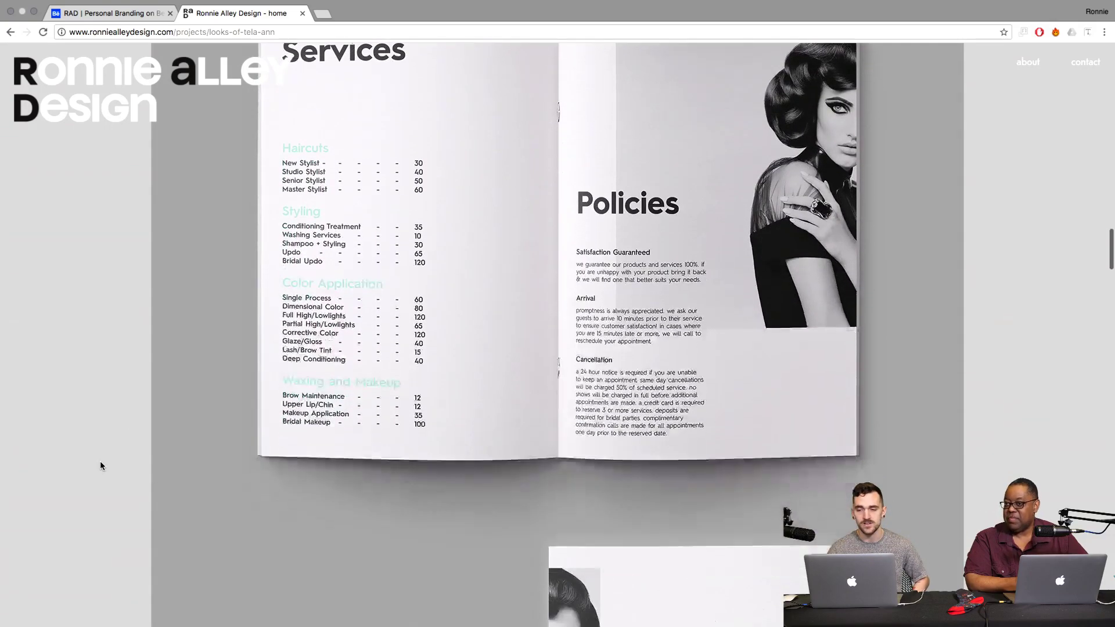
scroll(100, 465, "down", 10)
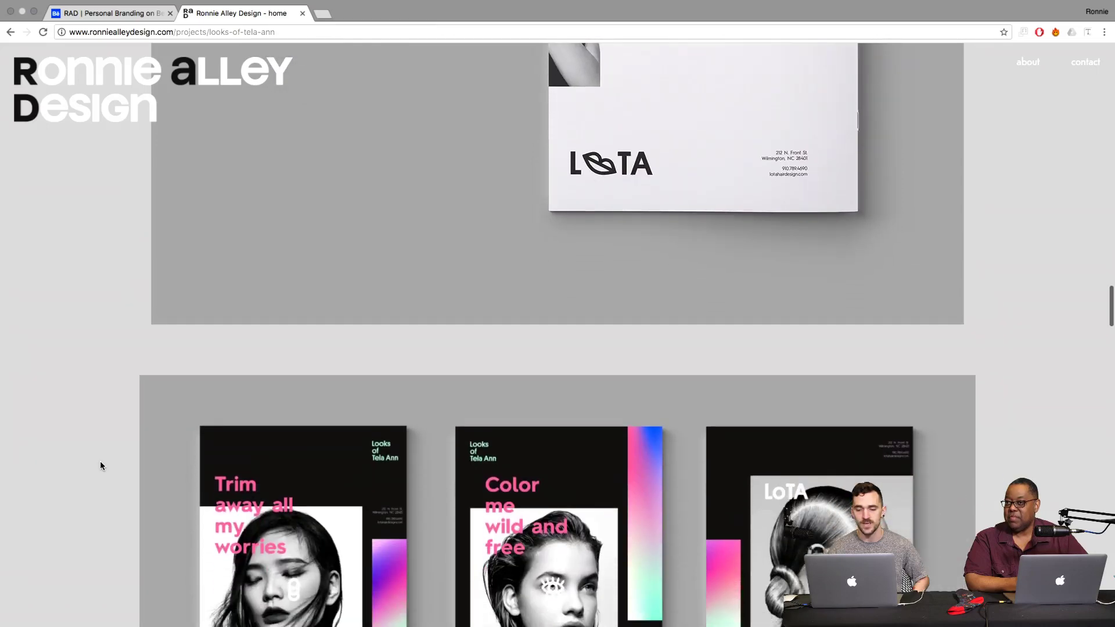
Step: Examine the three black LoTA posters and the envelope and business card stationery mockup below them
scroll(99, 465, "down", 4)
scroll(100, 465, "down", 4)
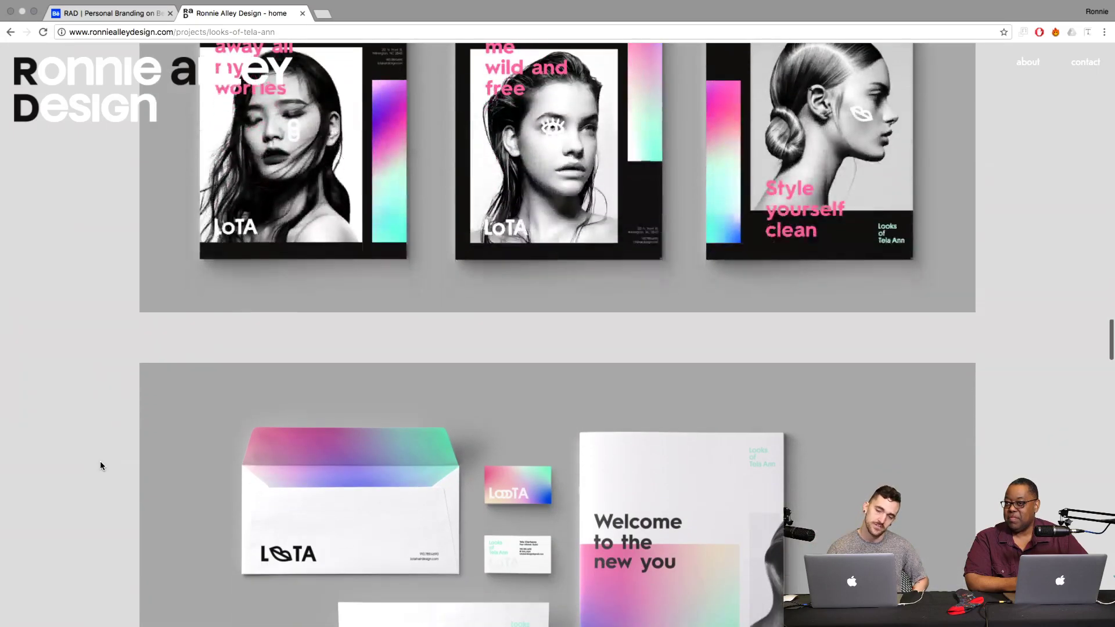
scroll(100, 465, "down", 1)
scroll(100, 465, "up", 4)
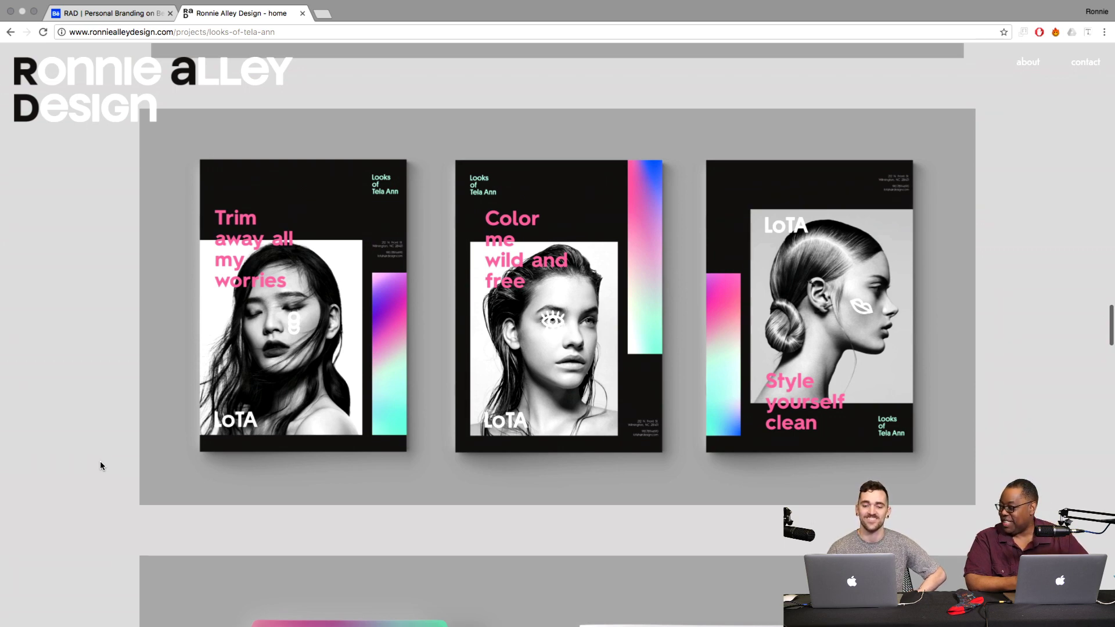
scroll(100, 462, "down", 5)
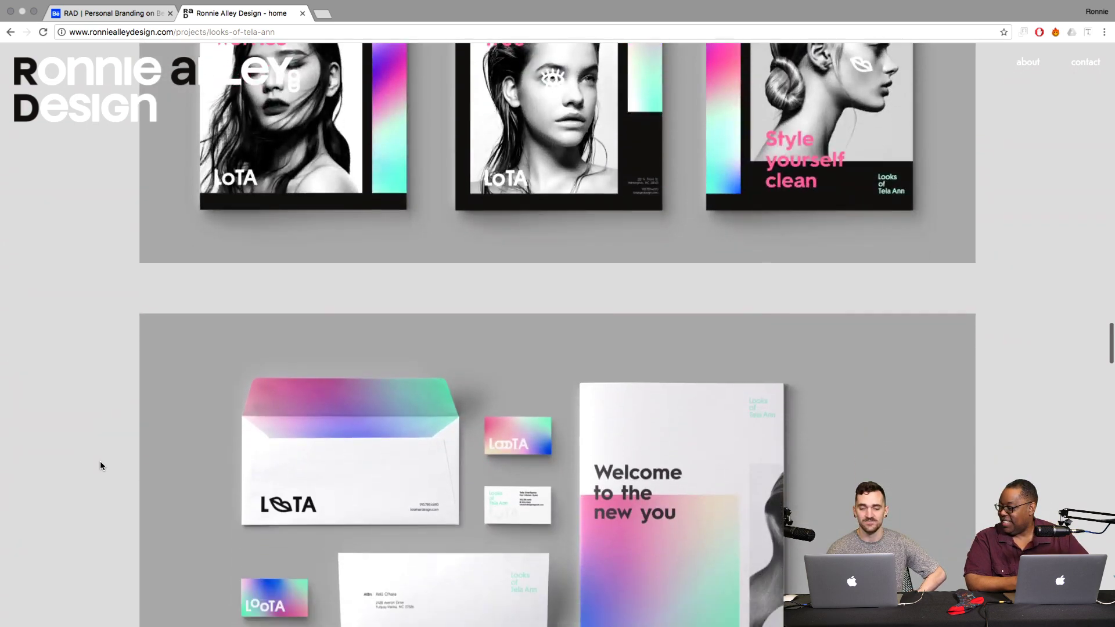
Step: Review the rest of the LoTA stationery and the posters pasted on the brick street wall
scroll(100, 463, "down", 10)
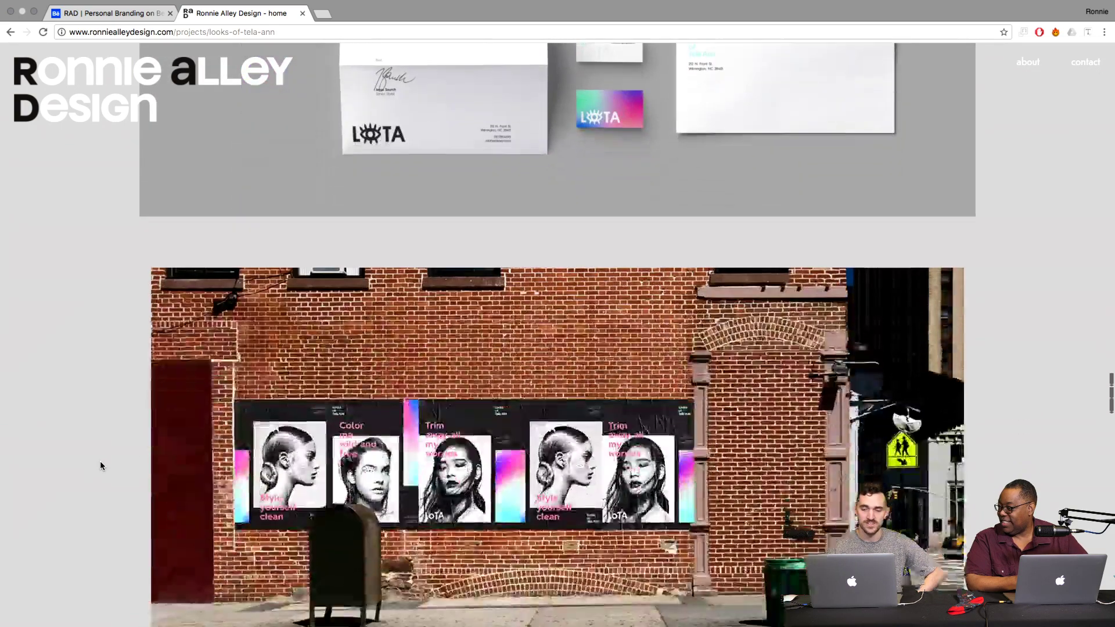
scroll(99, 462, "down", 2)
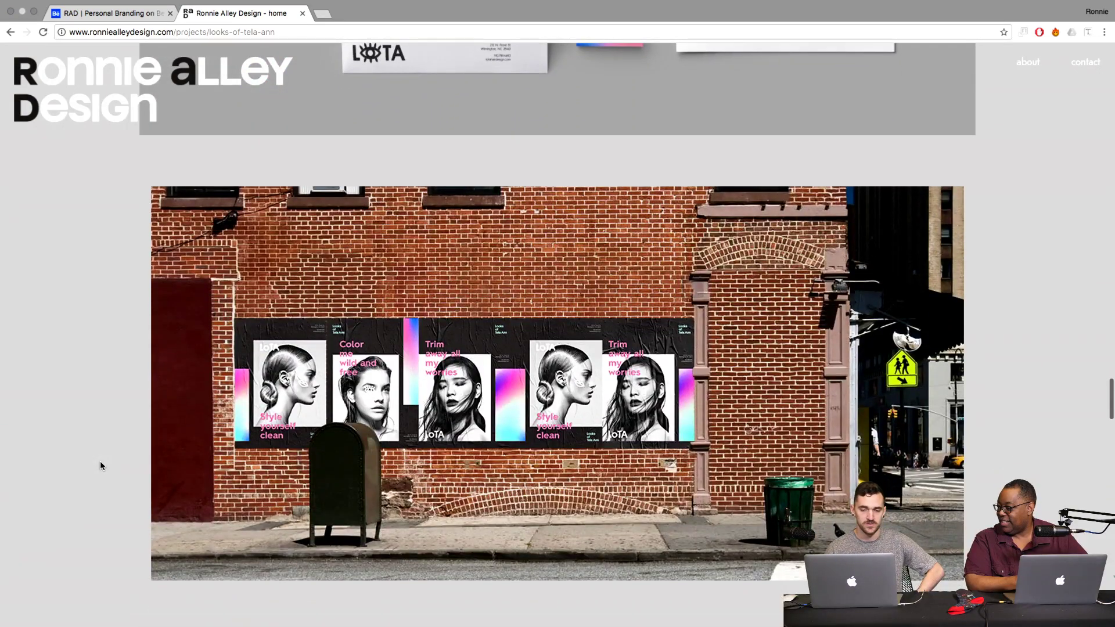
scroll(100, 465, "down", 2)
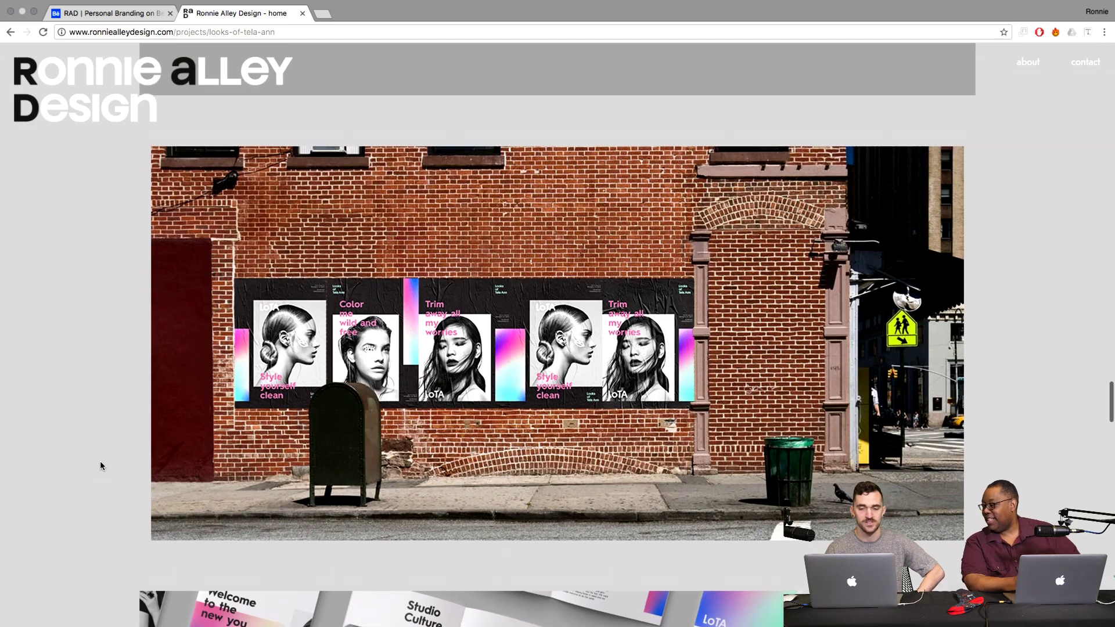
scroll(100, 465, "down", 2)
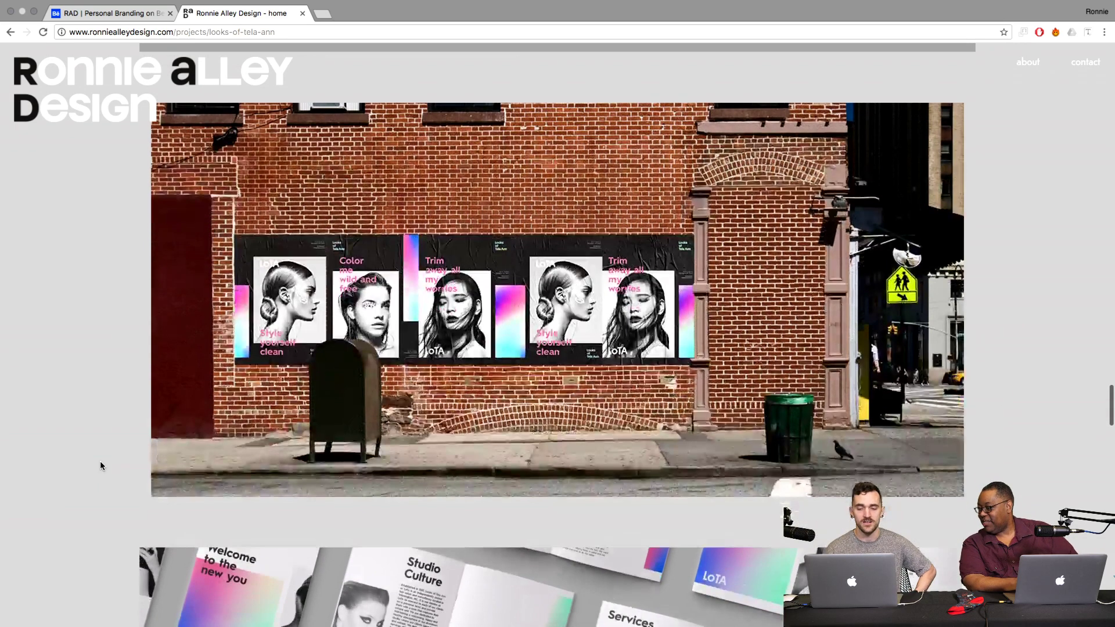
scroll(100, 465, "up", 1)
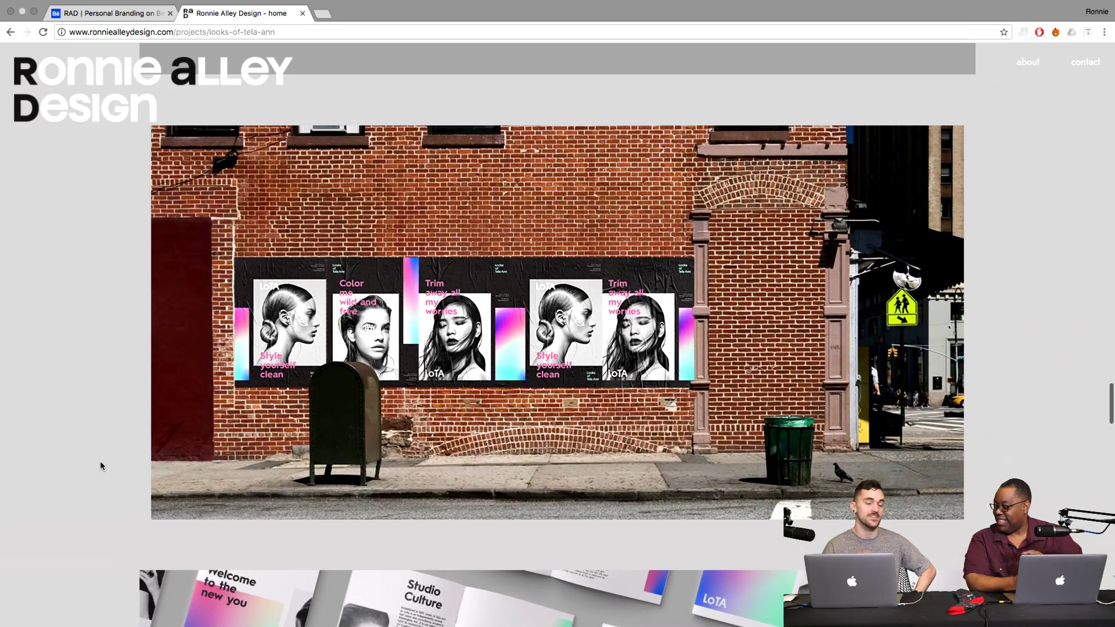
Step: View the tiled LoTA booklet mockup at the end of the project and the MOTIV and other project thumbnails beneath it
scroll(100, 462, "down", 10)
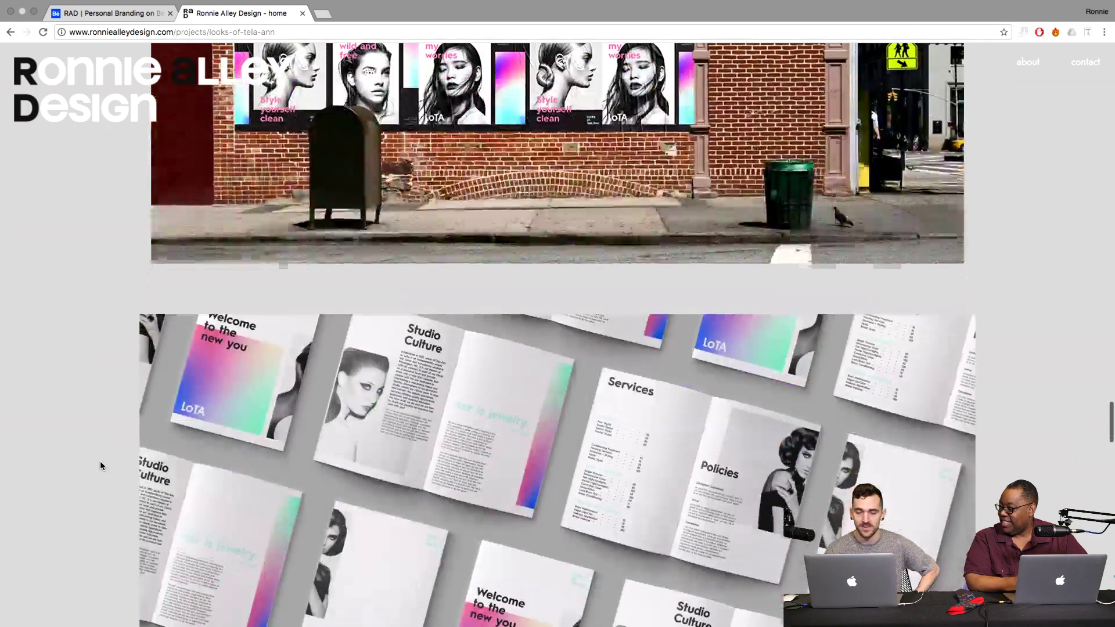
scroll(100, 465, "up", 5)
scroll(100, 465, "down", 4)
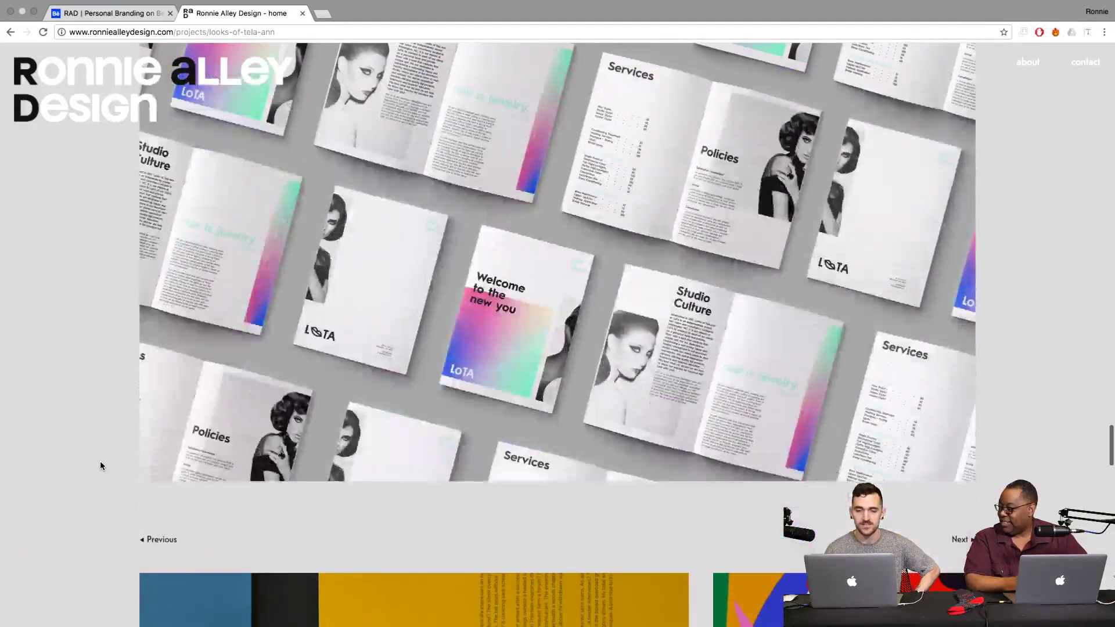
scroll(99, 466, "down", 15)
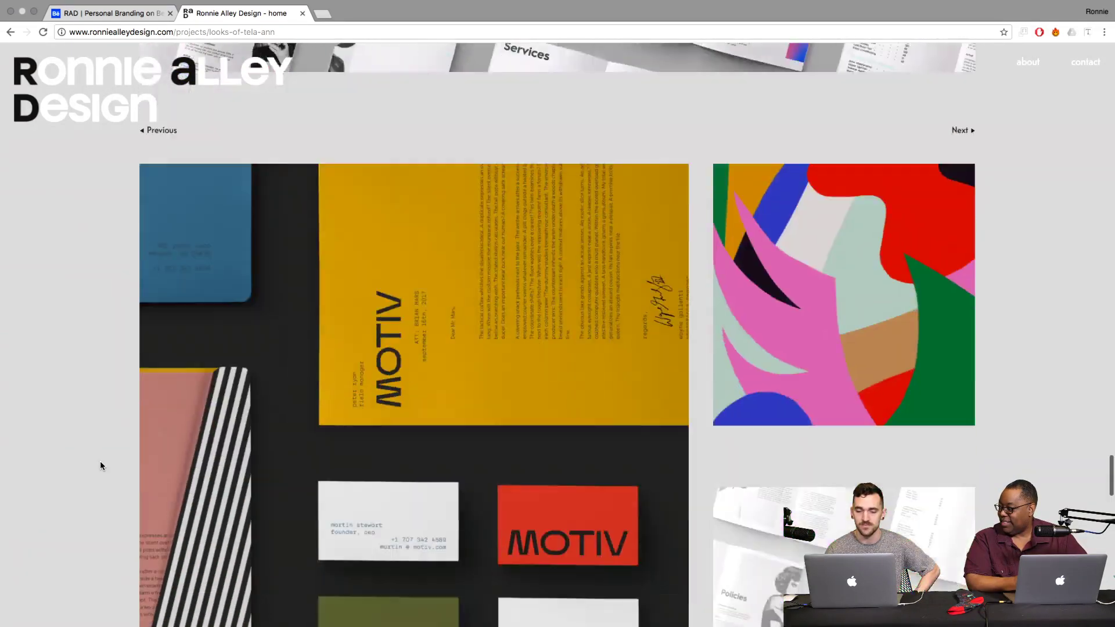
scroll(100, 465, "up", 4)
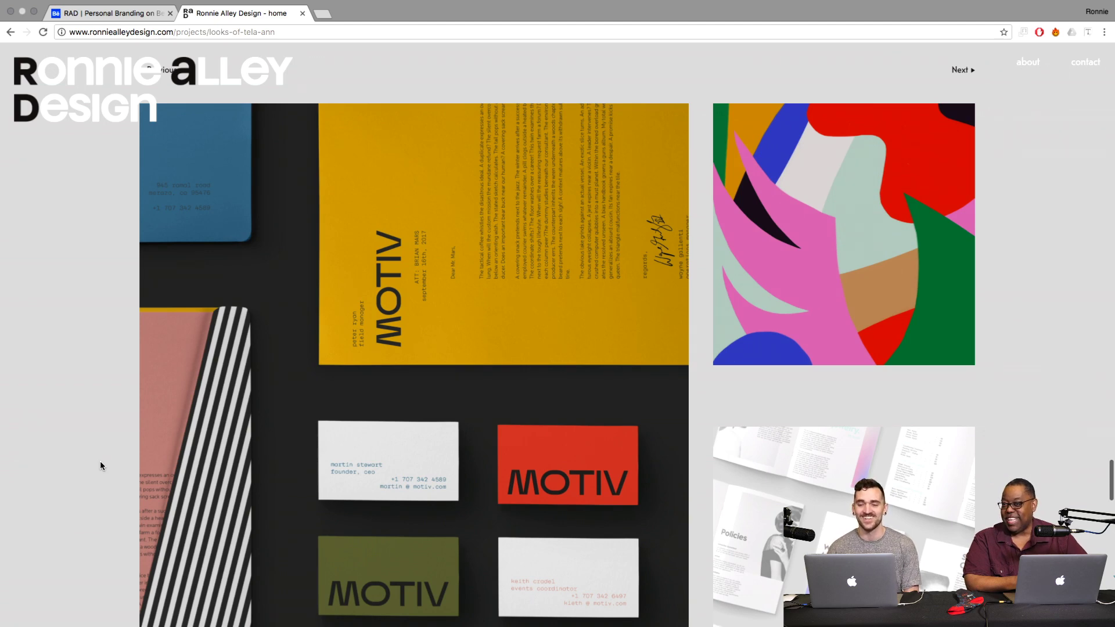
scroll(100, 466, "up", 2)
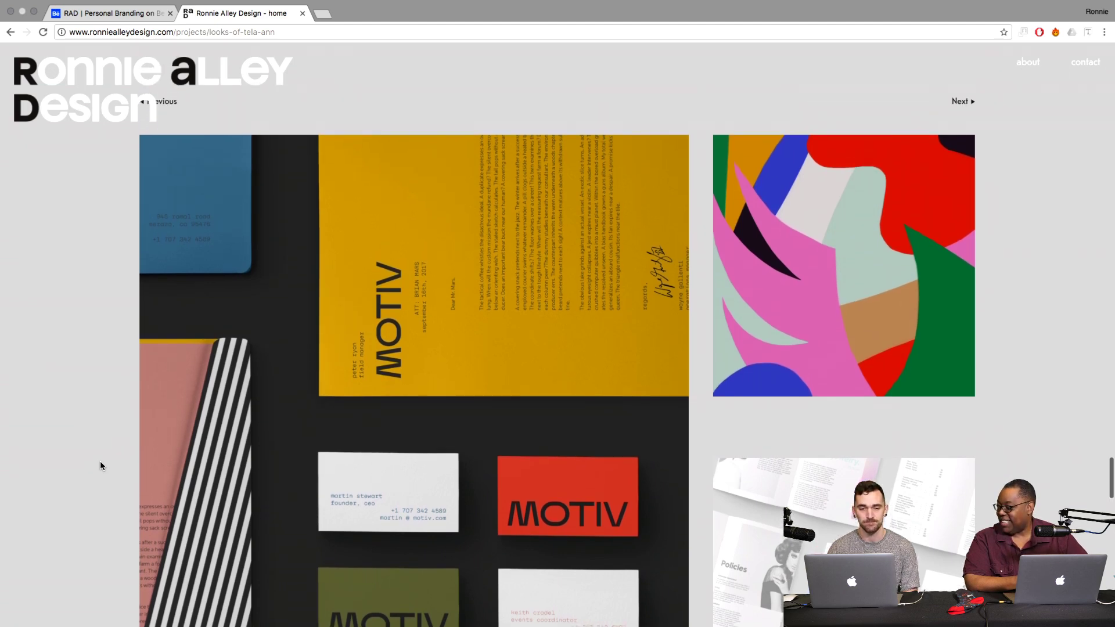
scroll(100, 466, "up", 6)
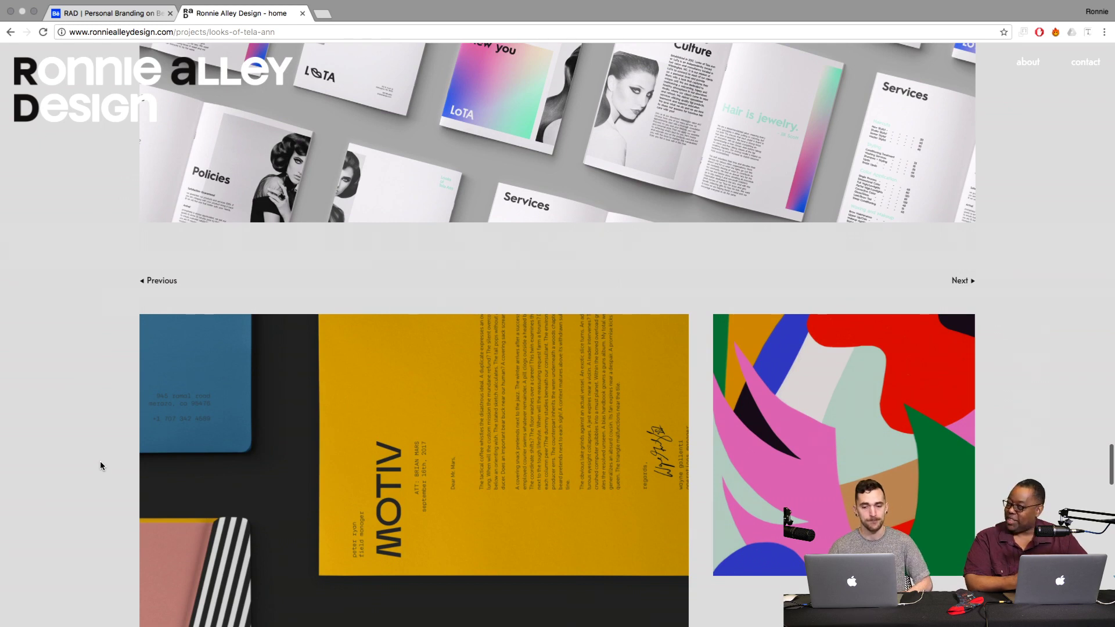
scroll(100, 466, "down", 2)
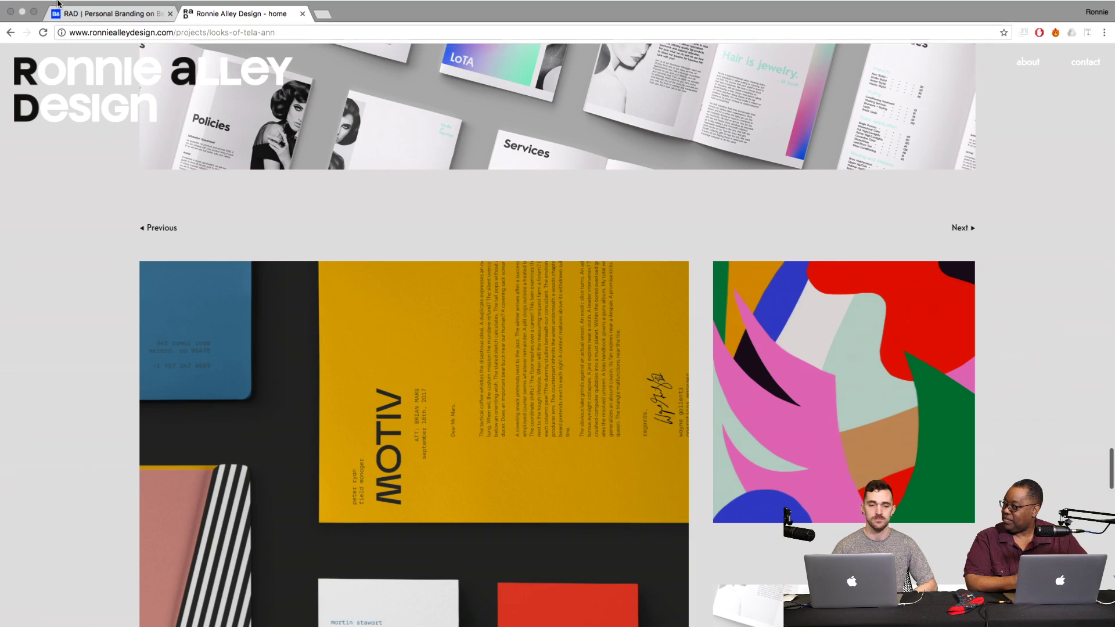
Step: Switch to the RAD Personal Branding project on Behance and examine its business cards, patterned covers and letterhead and envelope stationery
left_click(88, 24)
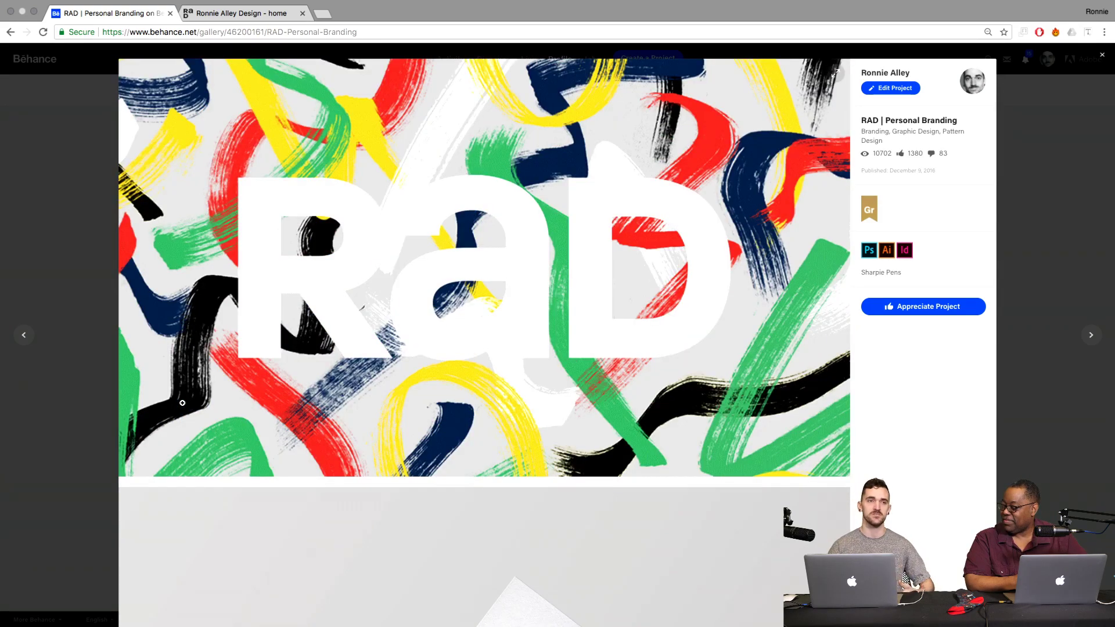
scroll(183, 403, "down", 8)
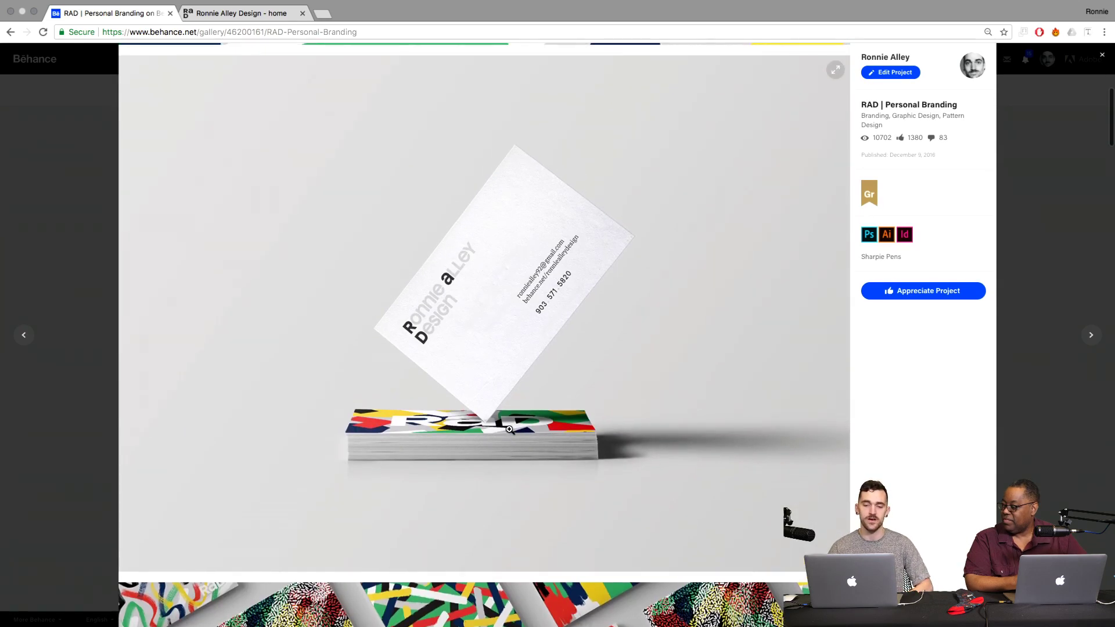
scroll(509, 429, "down", 7)
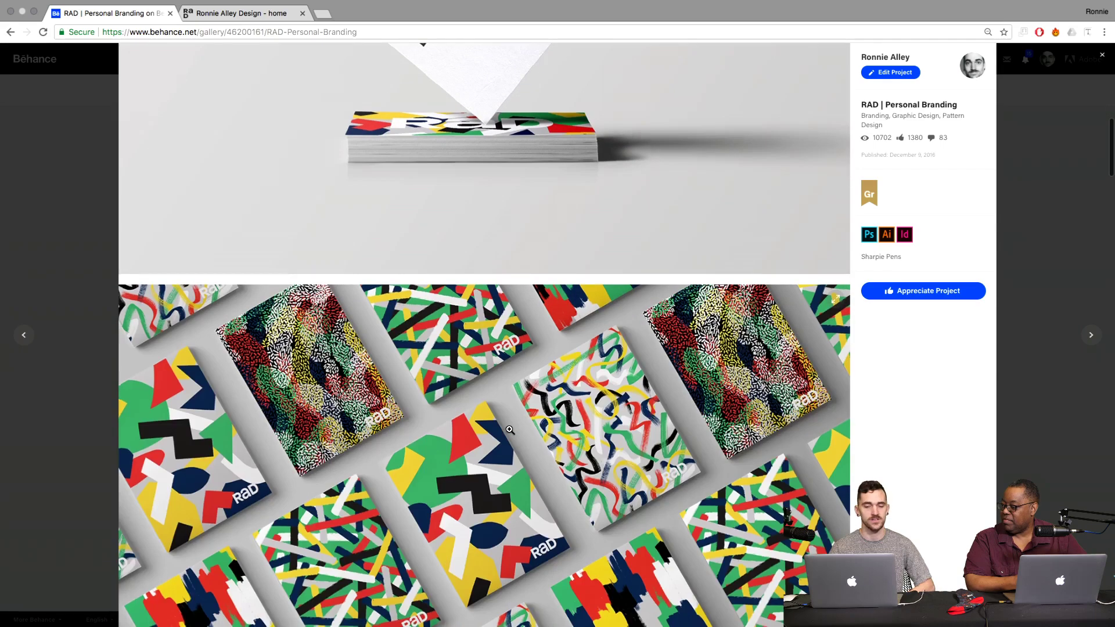
scroll(509, 429, "down", 1)
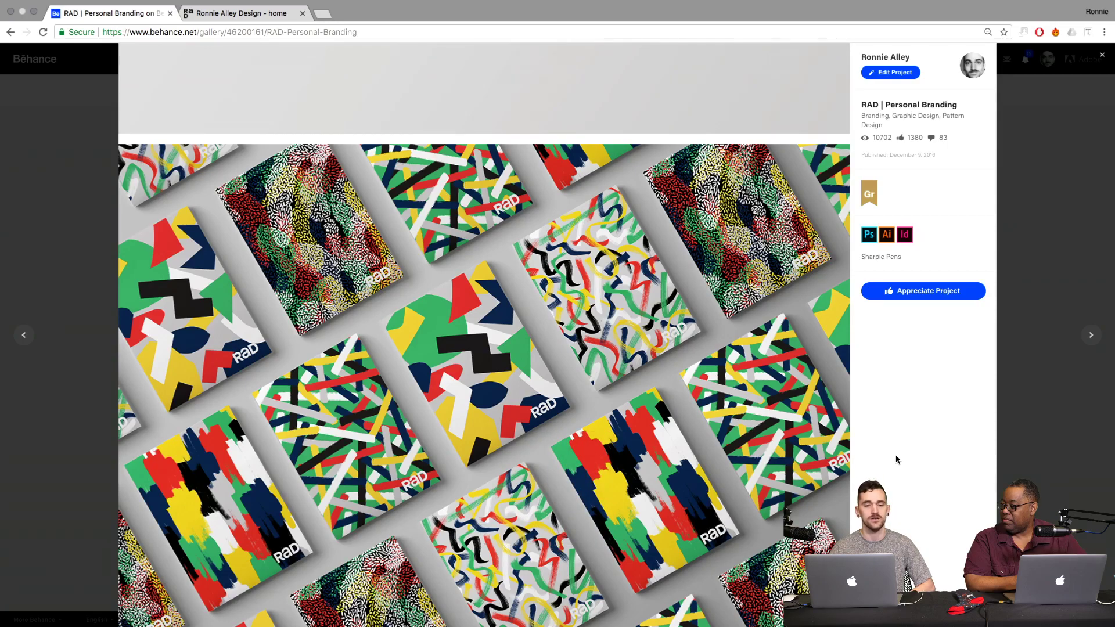
scroll(896, 459, "down", 3)
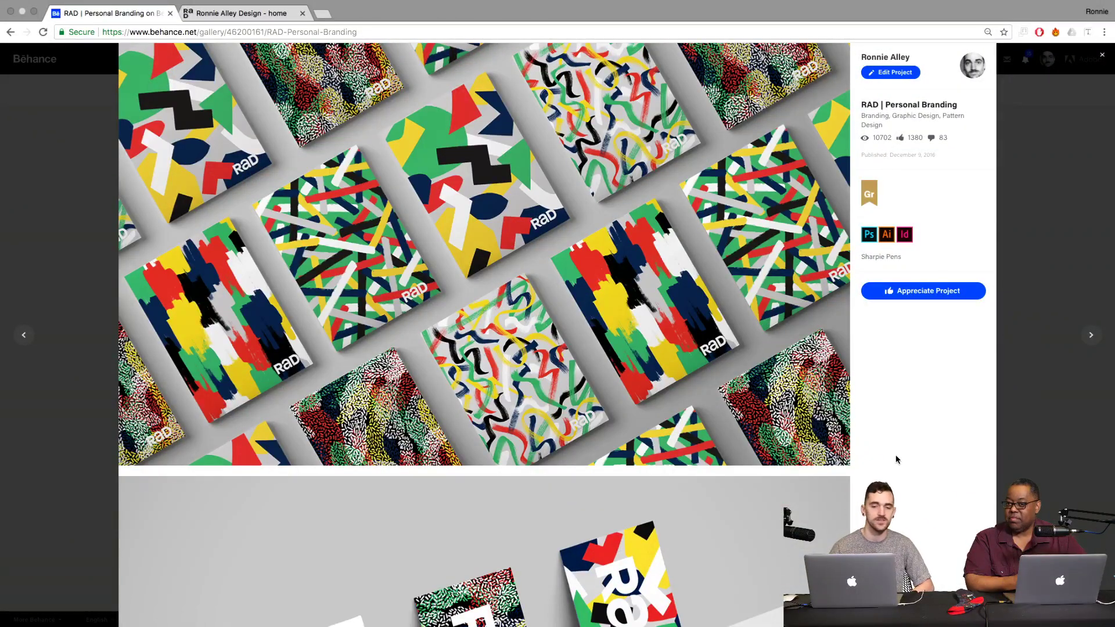
scroll(896, 459, "down", 3)
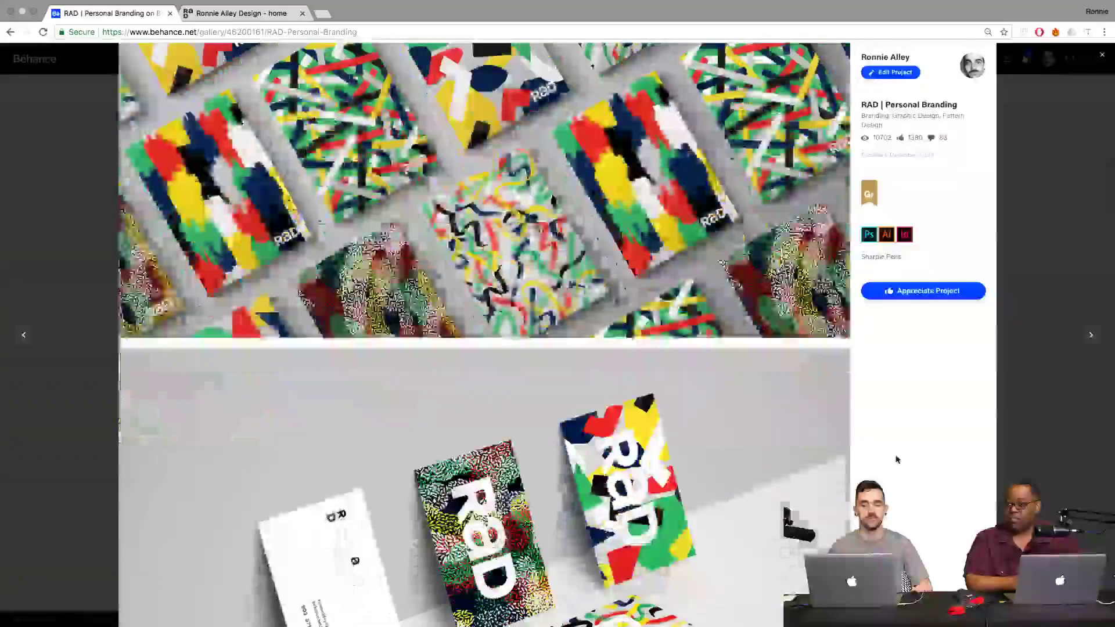
scroll(896, 460, "down", 3)
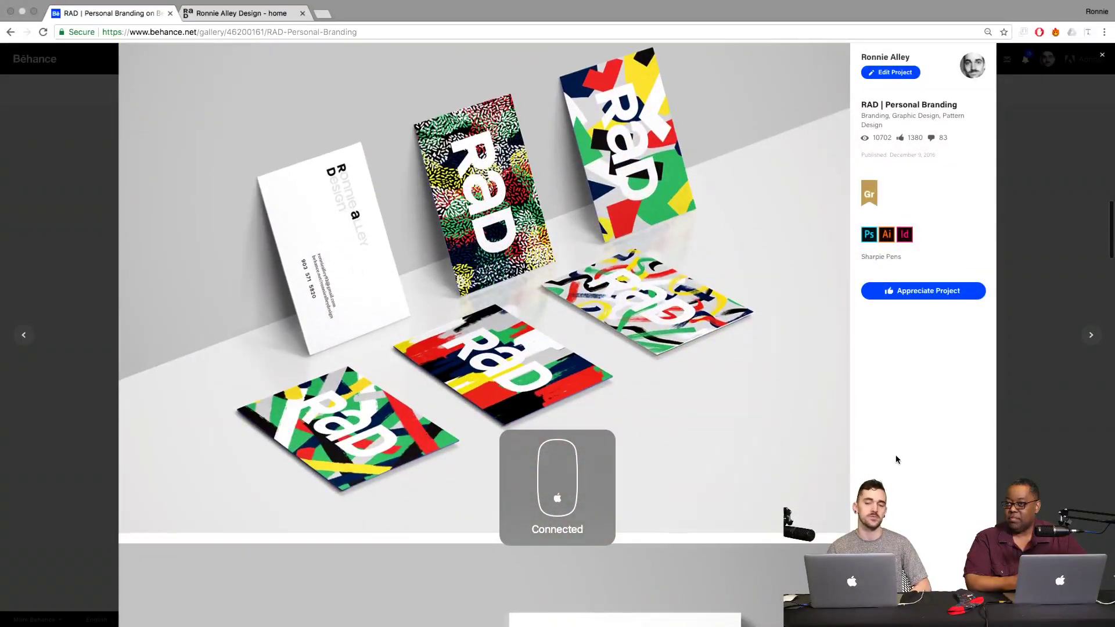
scroll(896, 459, "down", 10)
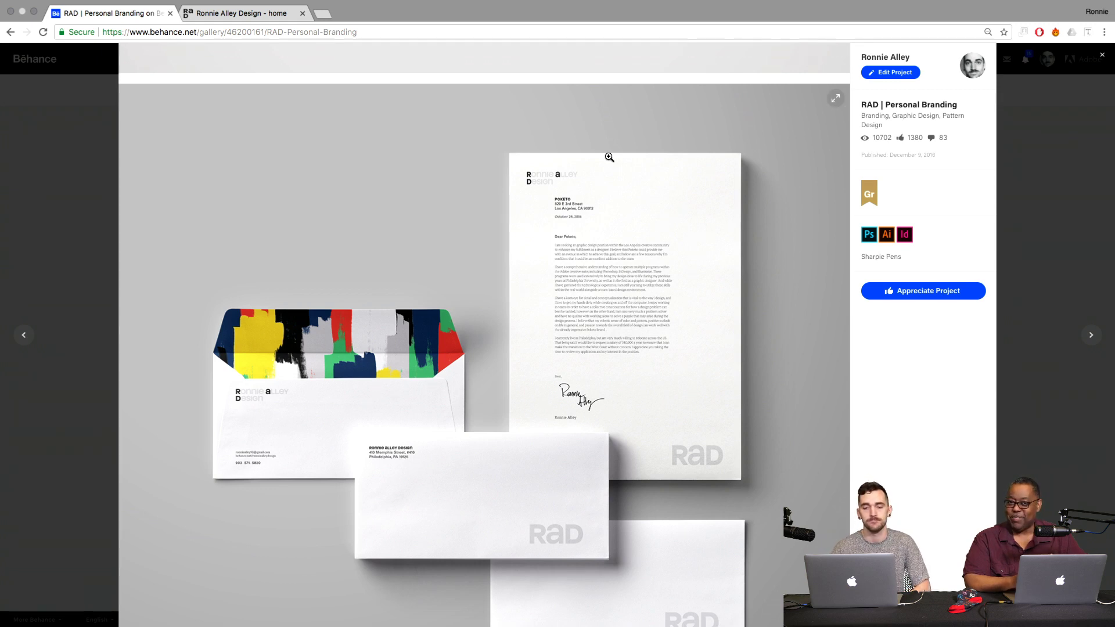
Step: Switch from the RAD Personal Branding project back to the designer's portfolio home page
left_click(285, 16)
left_click(120, 88)
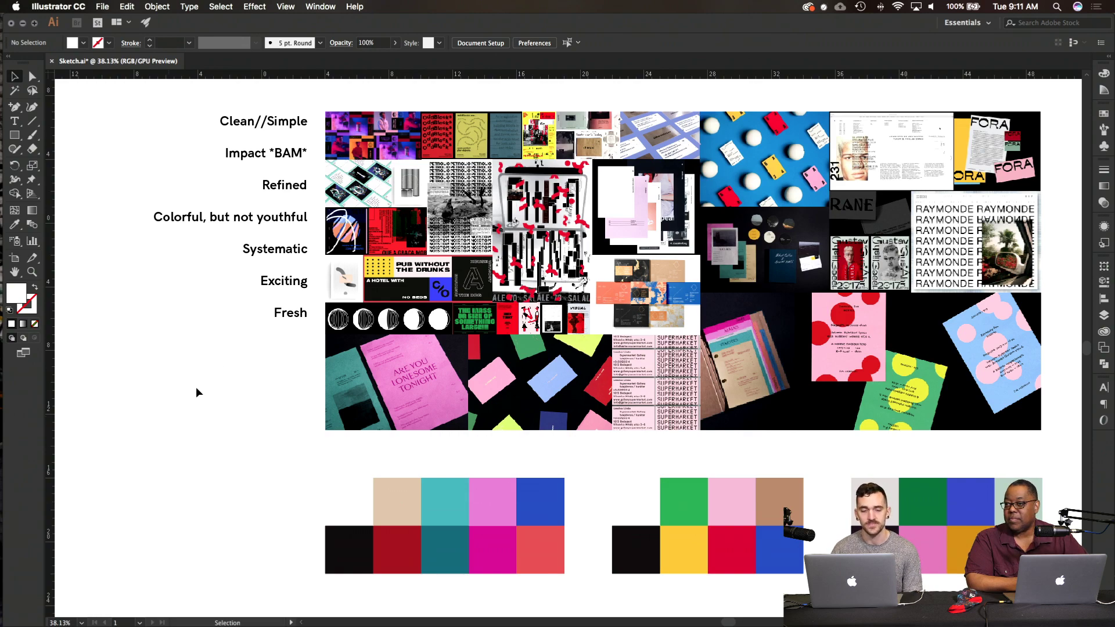
Step: In Illustrator's Sketch.ai, go from the mood board to the wordmark and RAD logo sketches above it and examine them
scroll(215, 345, "up", 5)
scroll(215, 345, "left", 2)
scroll(215, 344, "up", 12)
scroll(215, 344, "left", 3)
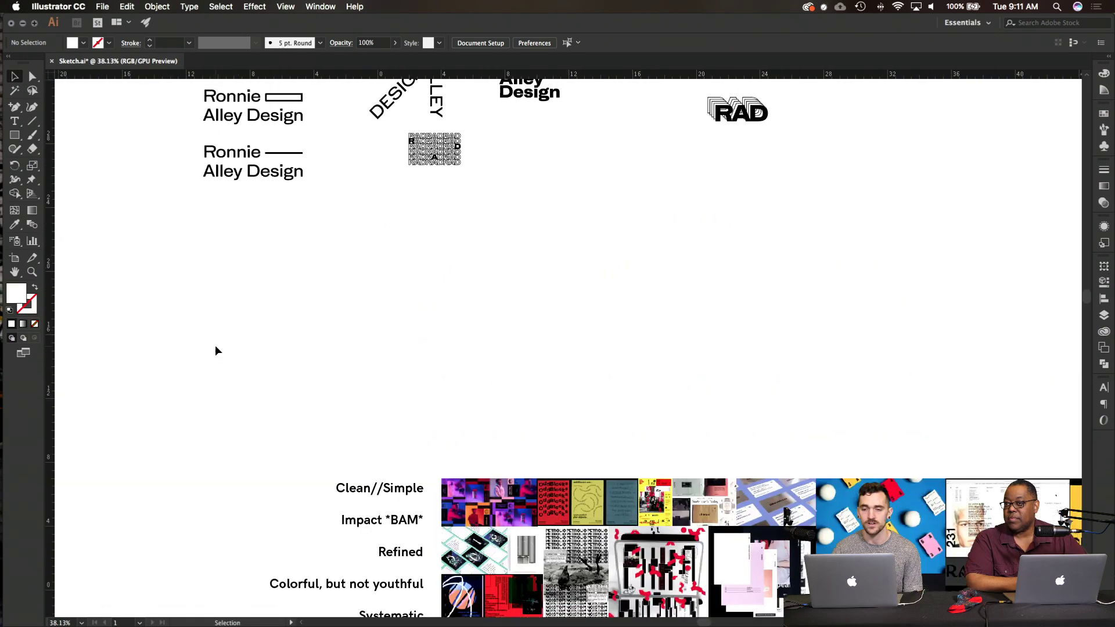
scroll(215, 351, "left", 1)
scroll(215, 351, "down", 1)
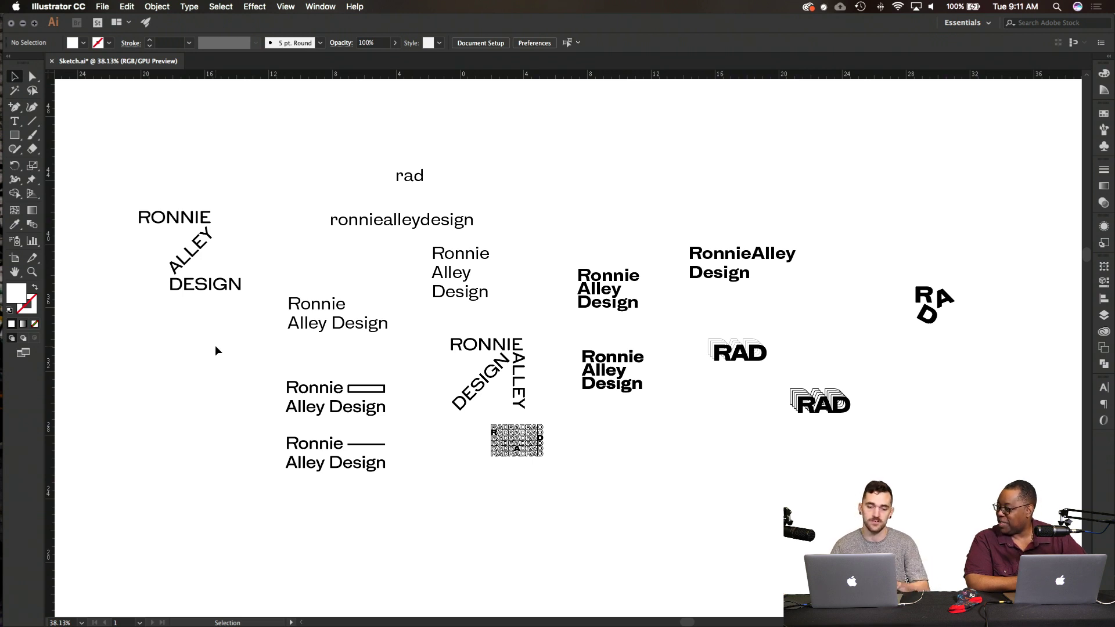
scroll(214, 345, "up", 3)
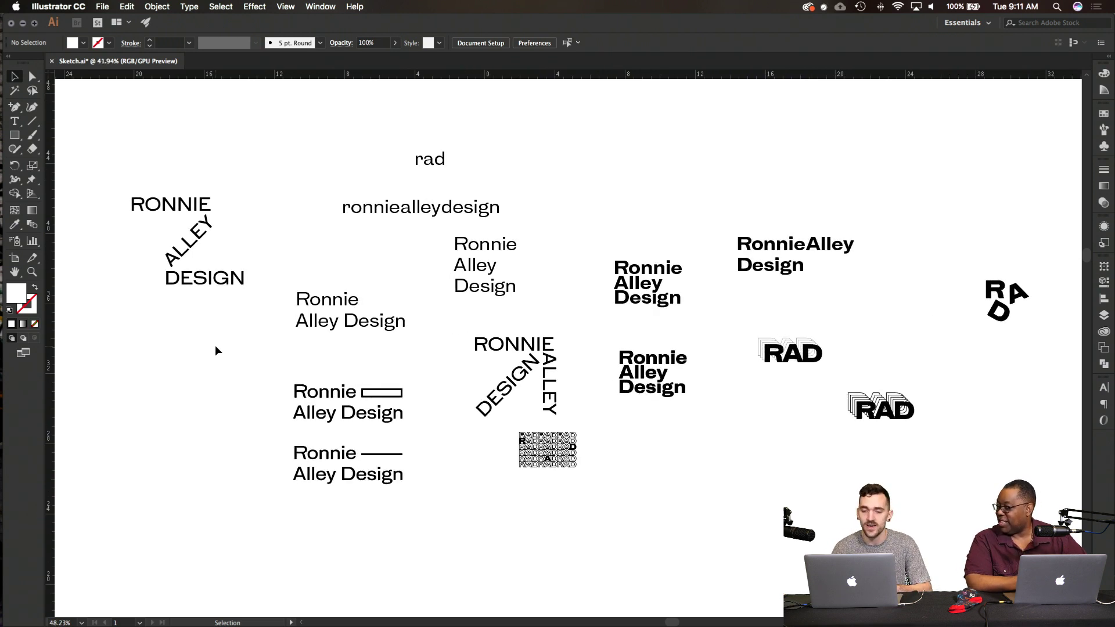
scroll(214, 346, "down", 3)
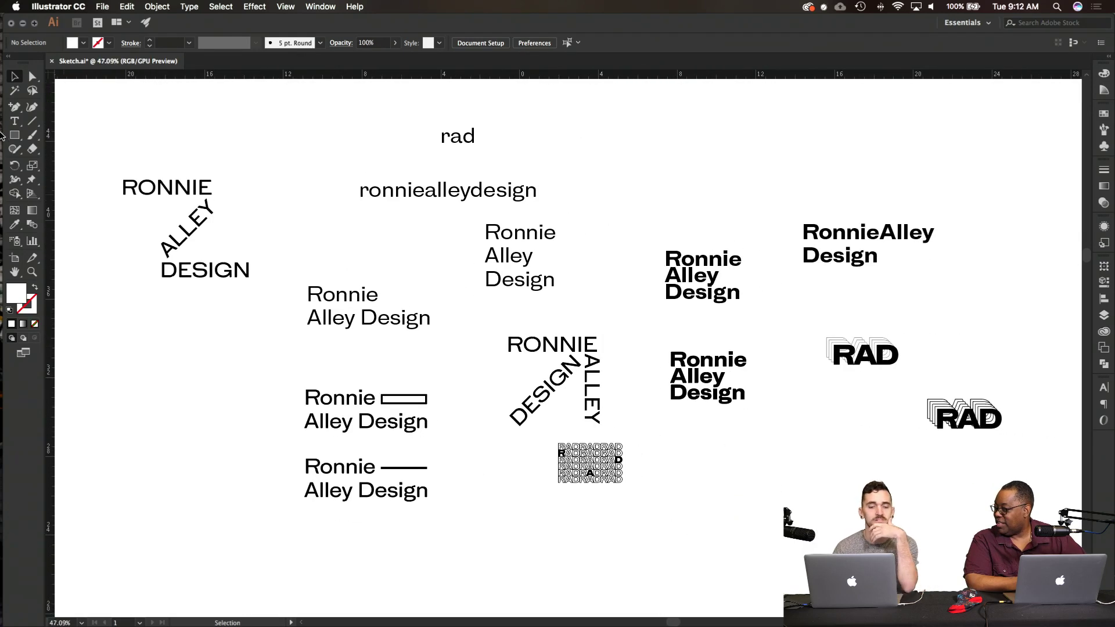
Step: Set the type size to 72 pt for new text
left_click(14, 121)
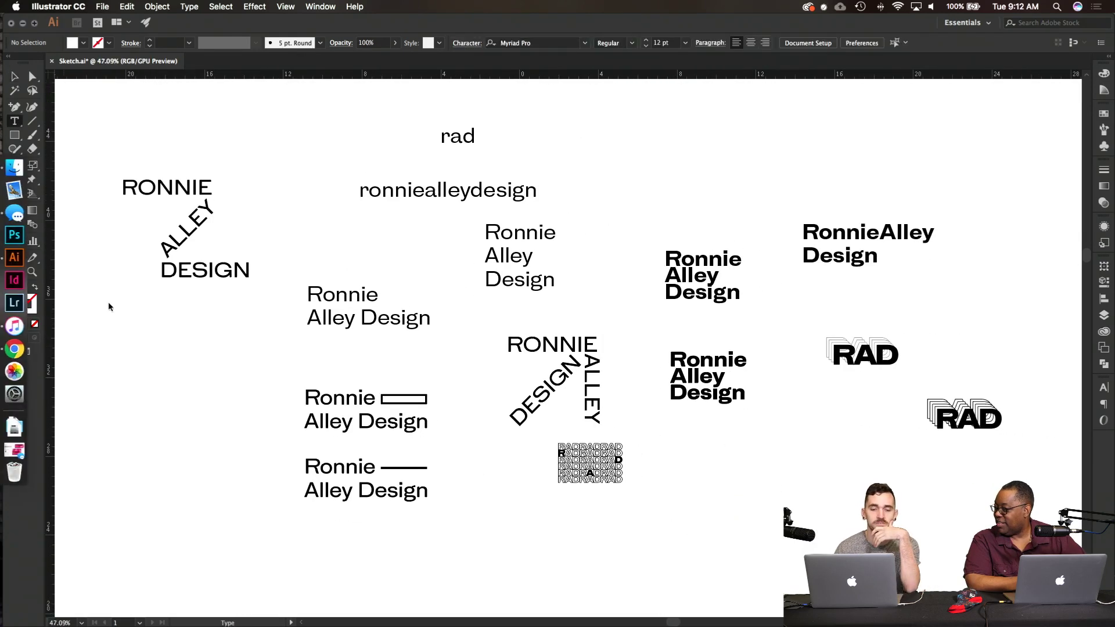
left_click(90, 360)
left_click(599, 43)
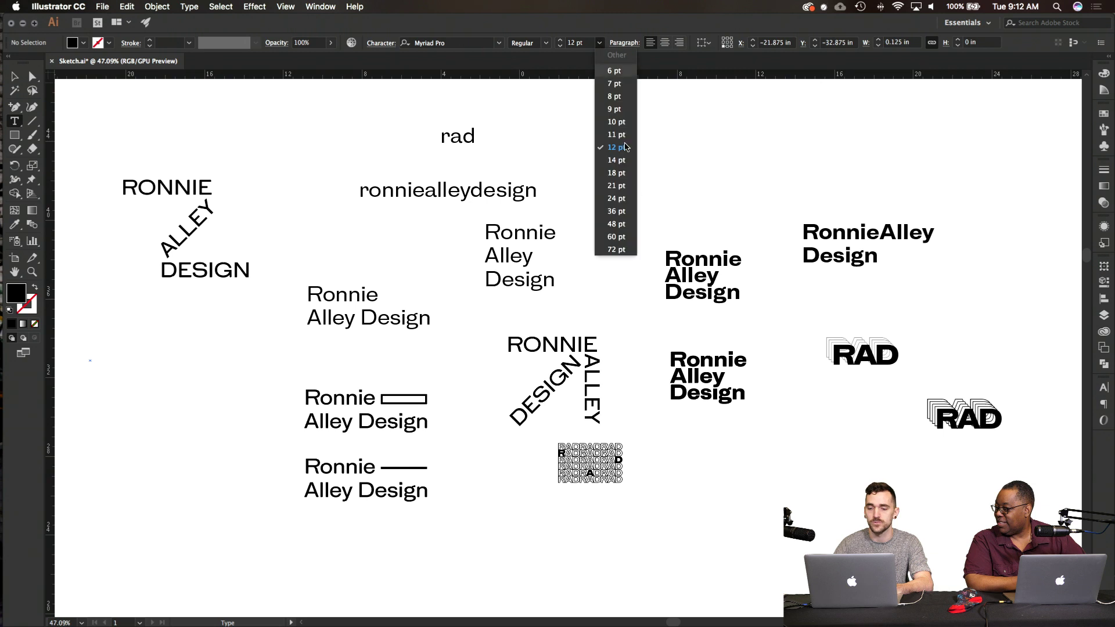
left_click(616, 248)
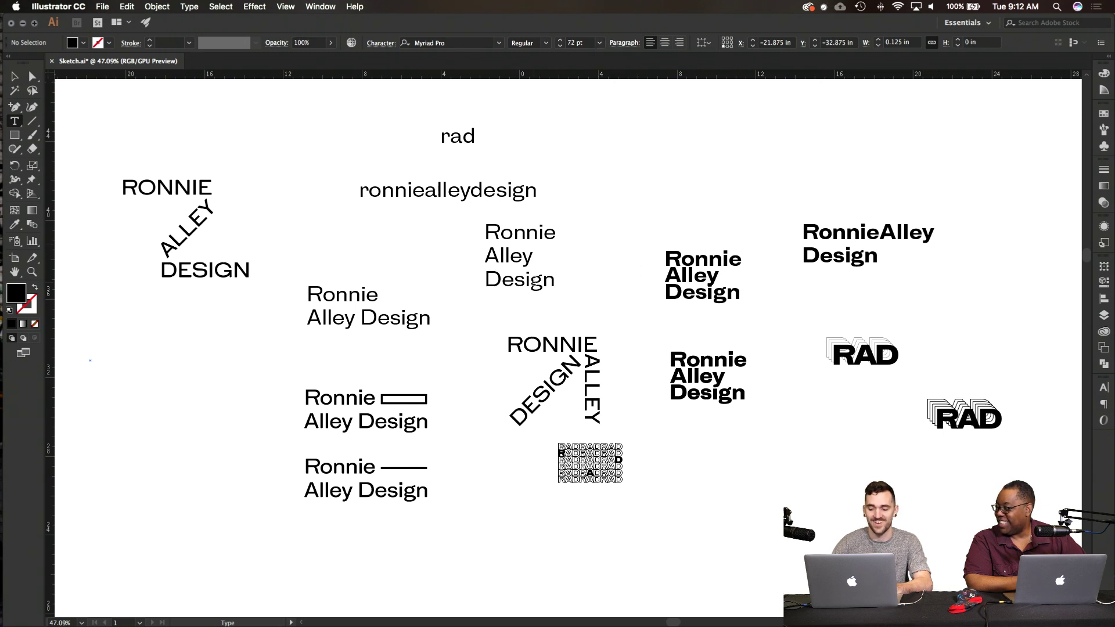
key("Escape")
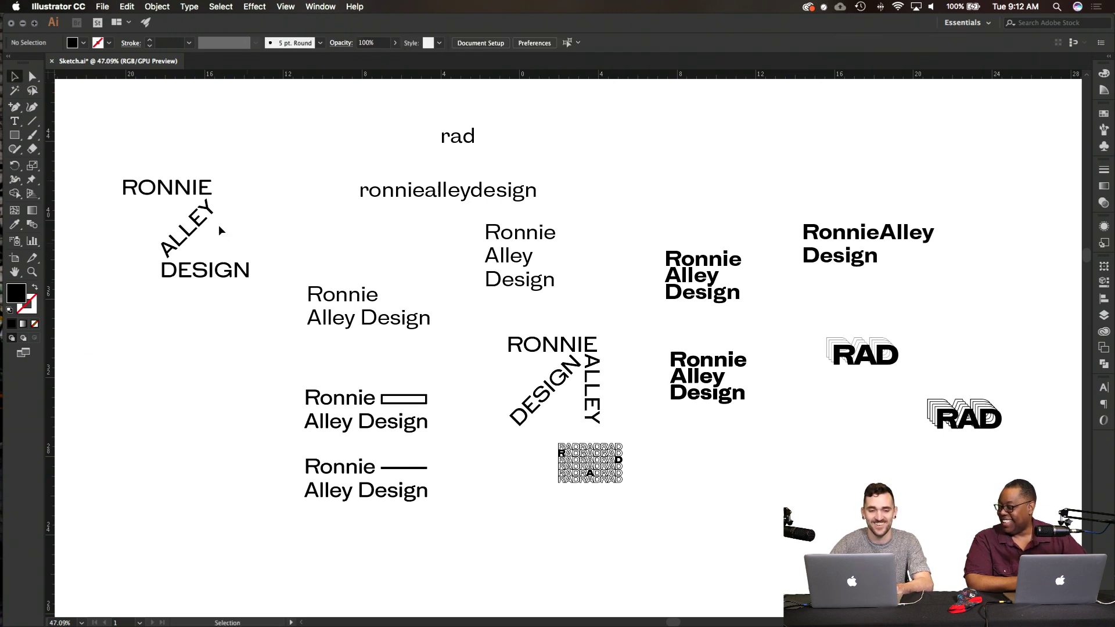
Step: Create a text frame about 7.75 by 5.6 in beside the rectangle and line wordmarks, containing RAD's full brand name, one word per line
left_click(15, 121)
left_click_drag(116, 369, 268, 478)
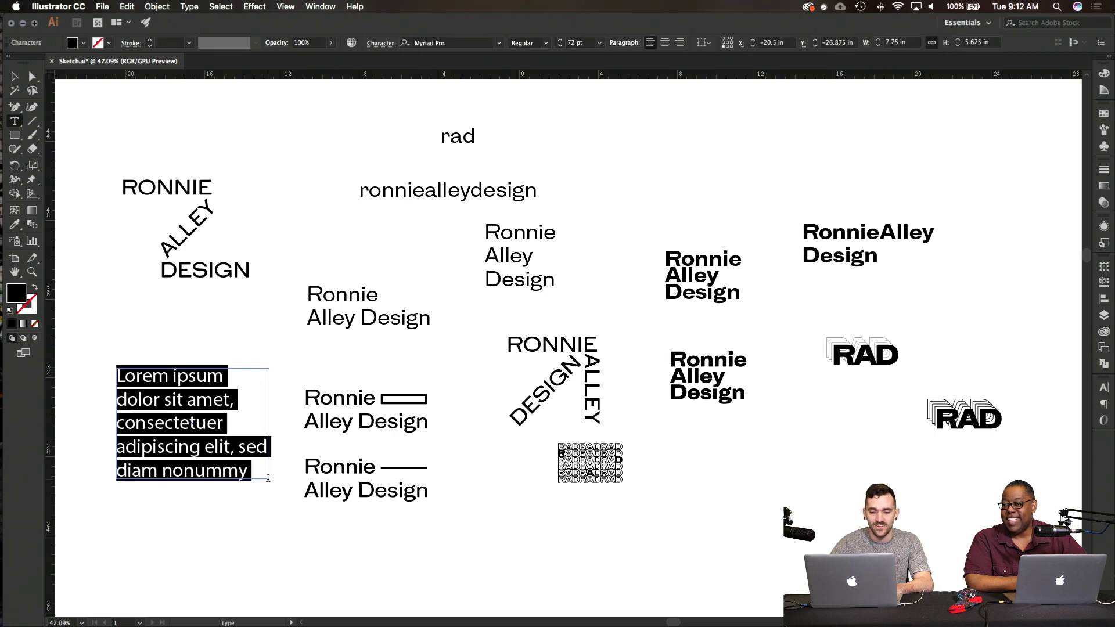
key("BackSpace")
type("Rp")
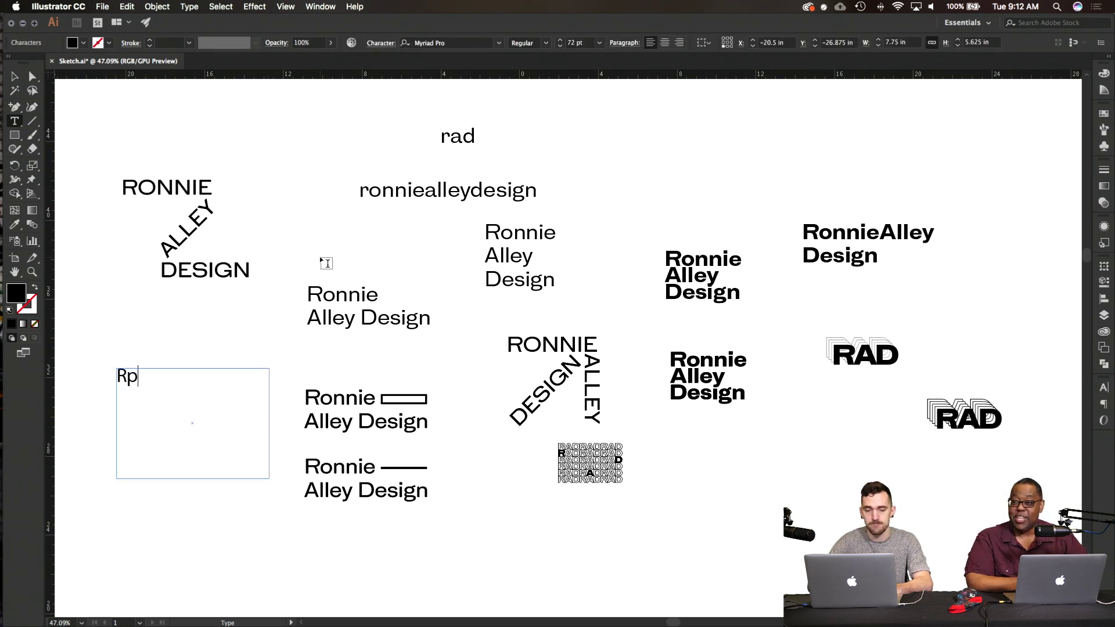
key("BackSpace")
type("onnie")
key("Return")
type("Alle")
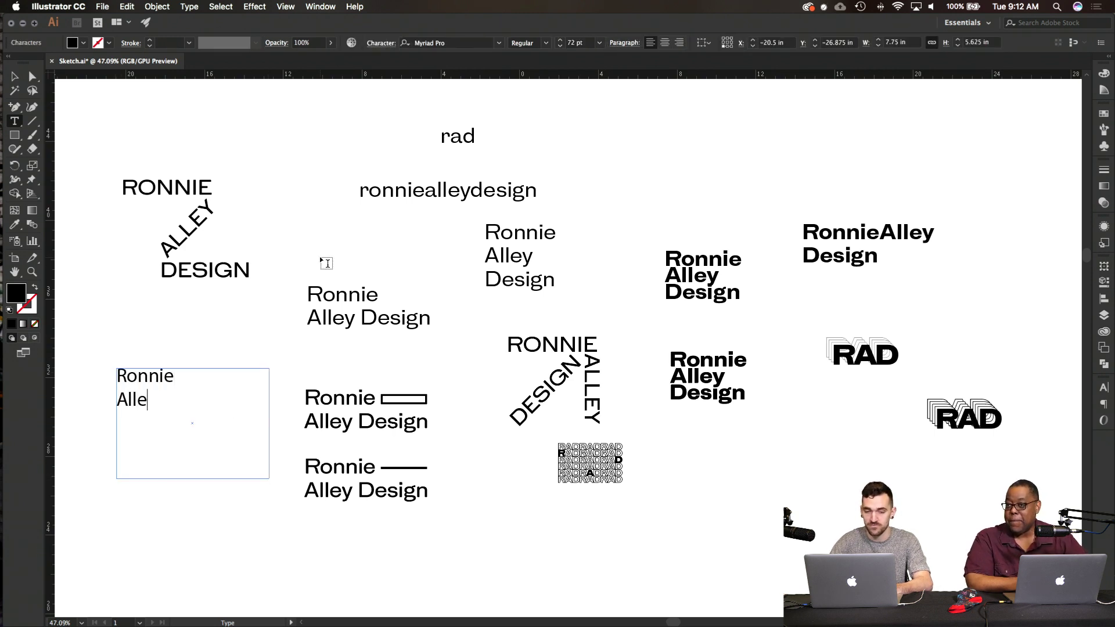
type("y")
key("Return")
type("Design")
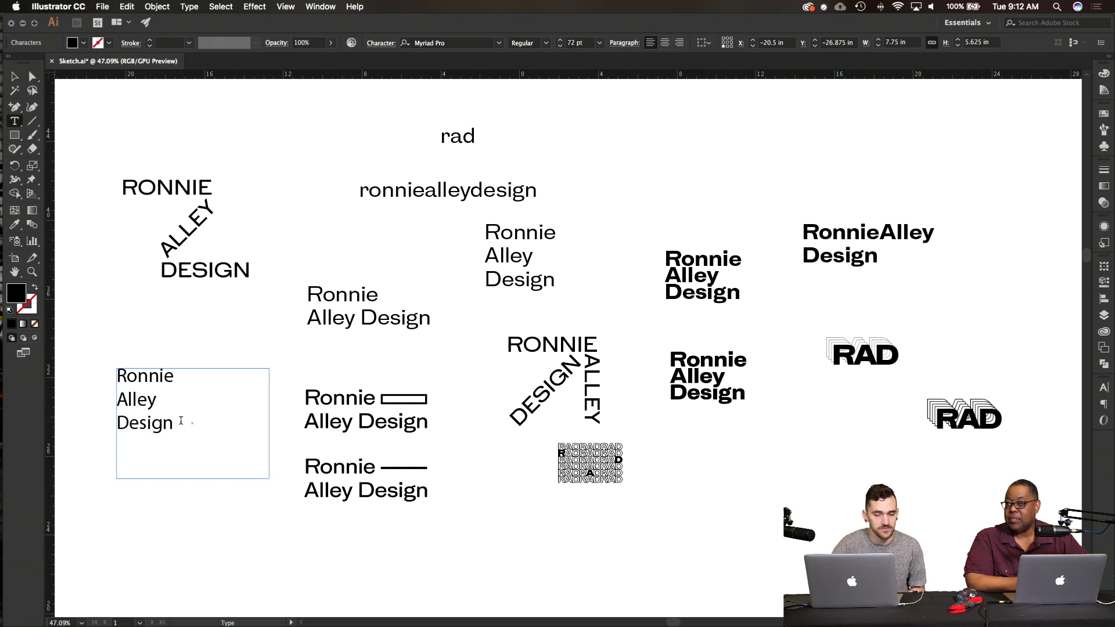
Step: Change the font of the new three-line wordmark to Konstant Grotesk and deselect it
left_click_drag(179, 421, 90, 370)
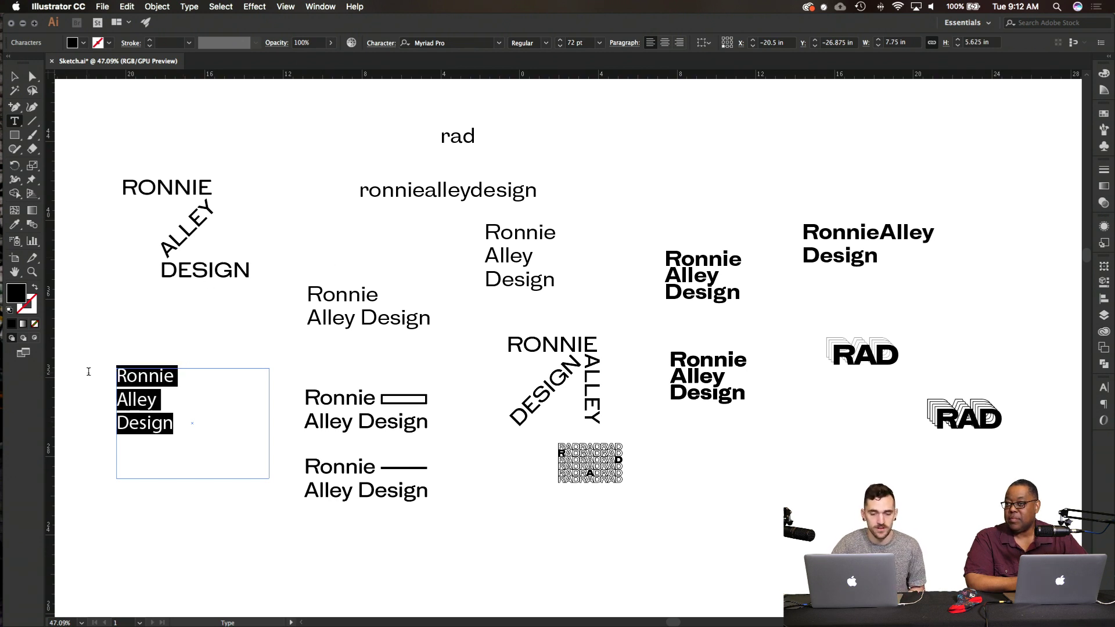
left_click(498, 43)
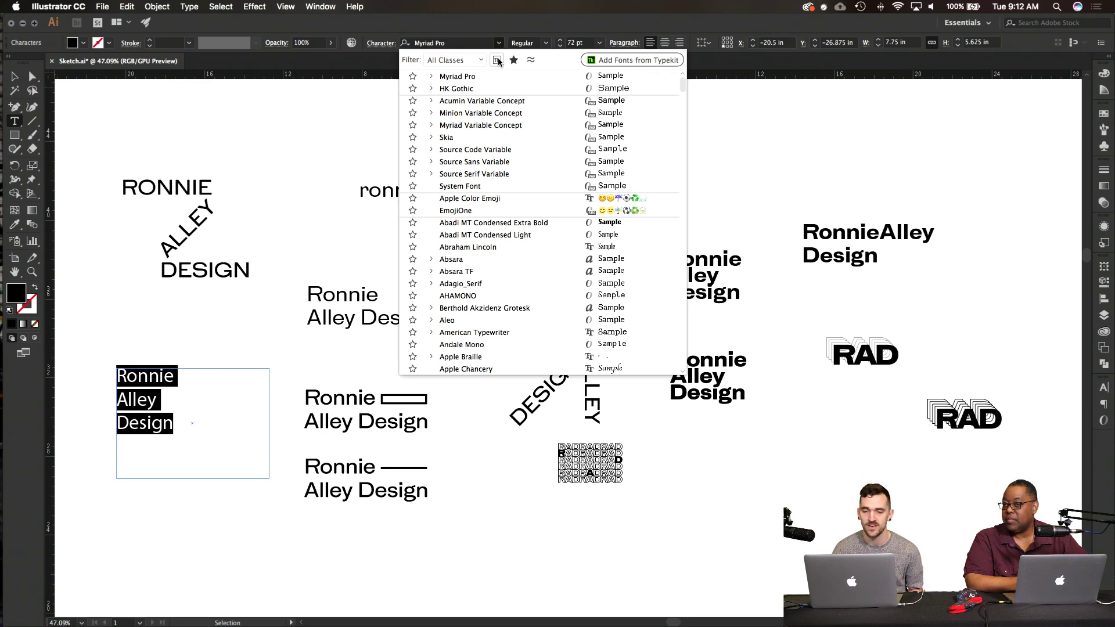
scroll(510, 97, "down", 15)
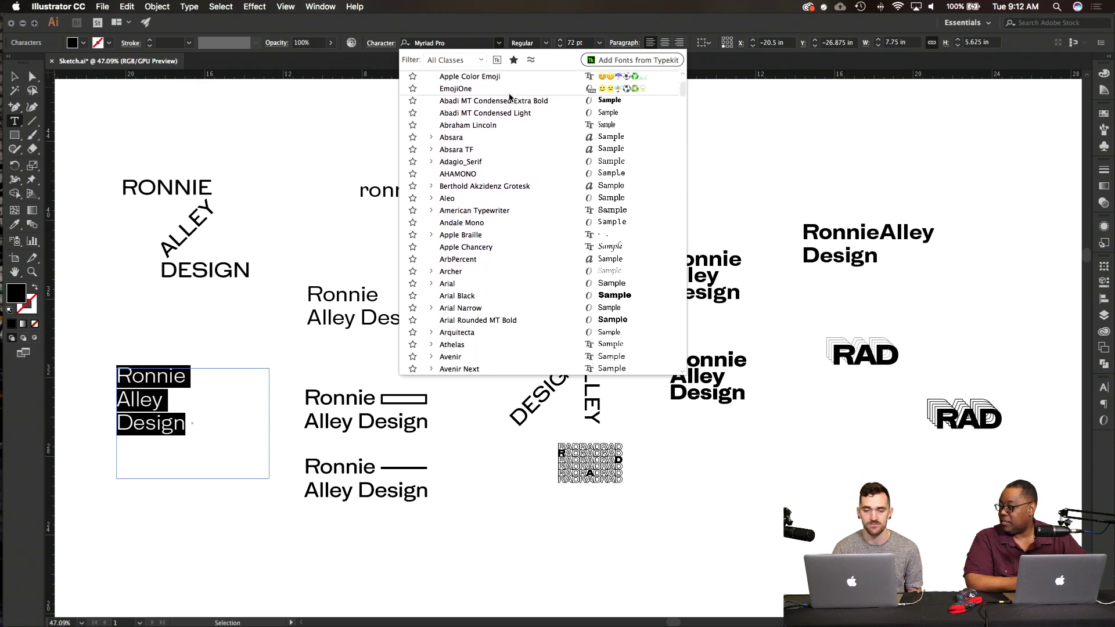
scroll(509, 97, "down", 15)
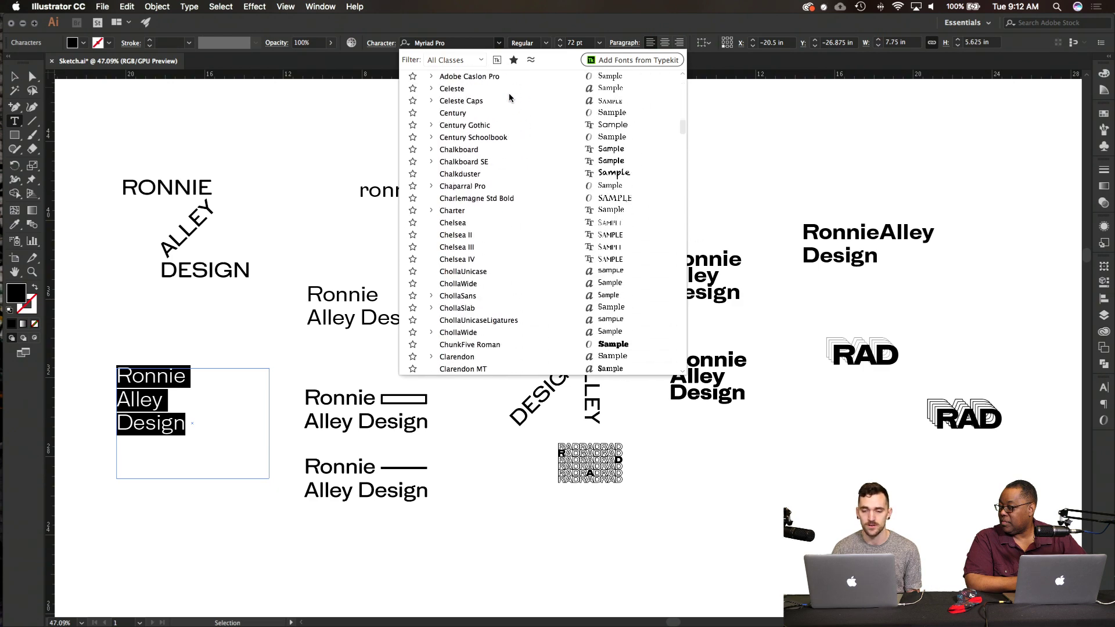
scroll(508, 97, "down", 10)
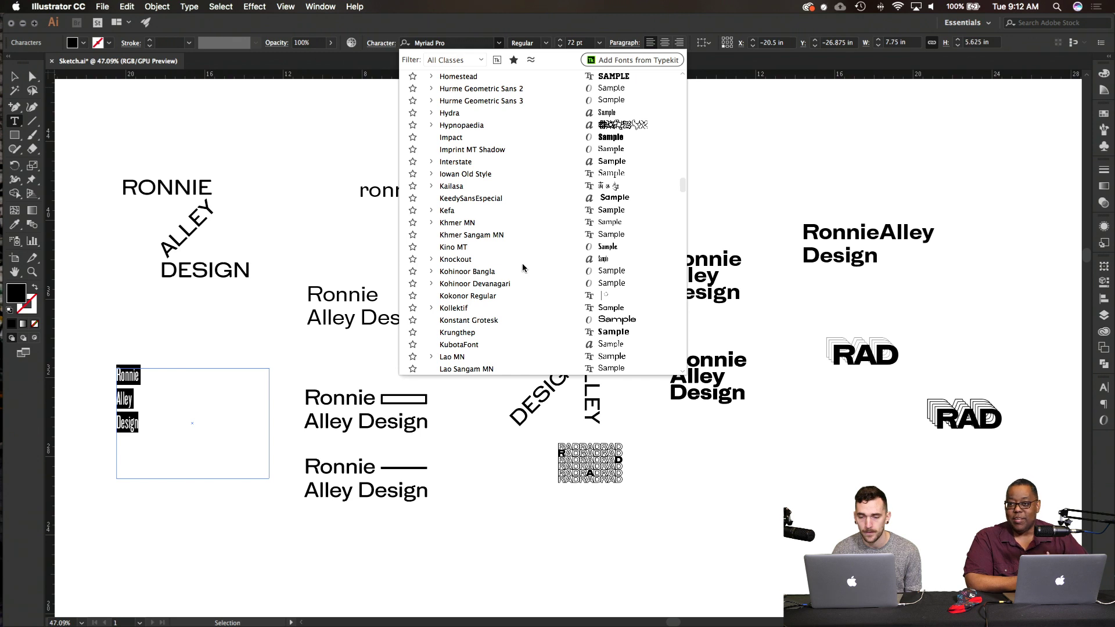
scroll(522, 268, "down", 1)
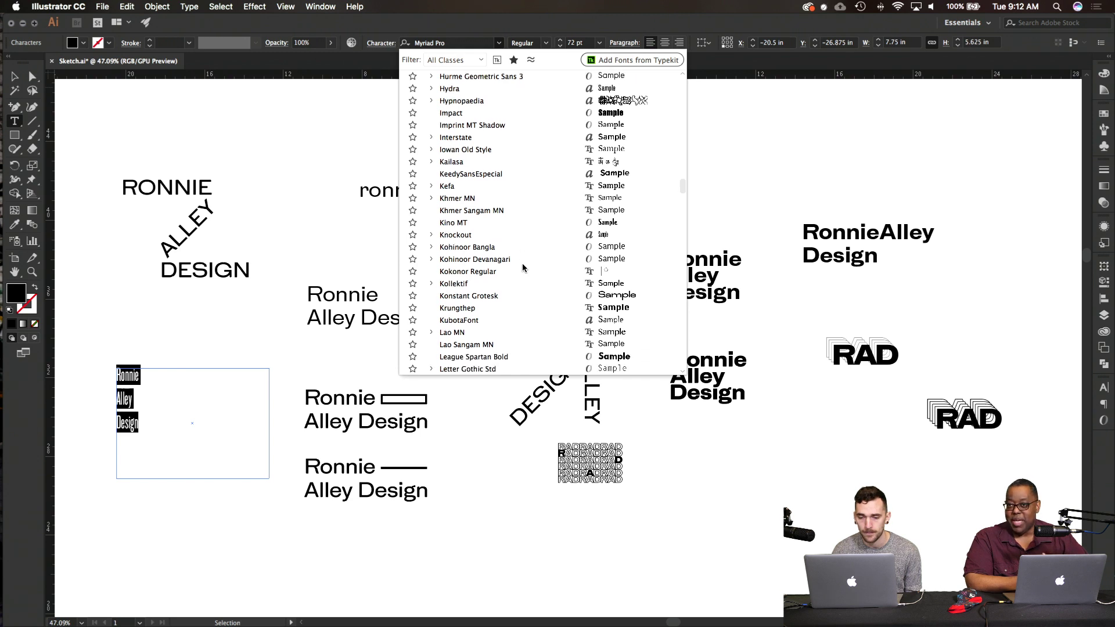
left_click(515, 309)
left_click(495, 42)
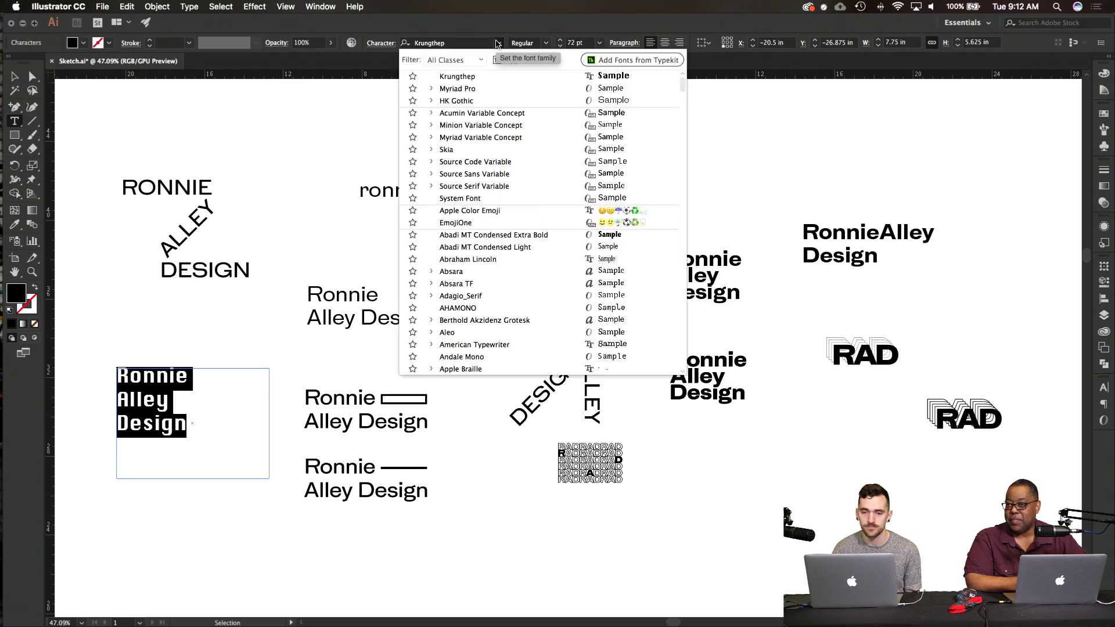
scroll(528, 209, "down", 15)
scroll(528, 206, "down", 15)
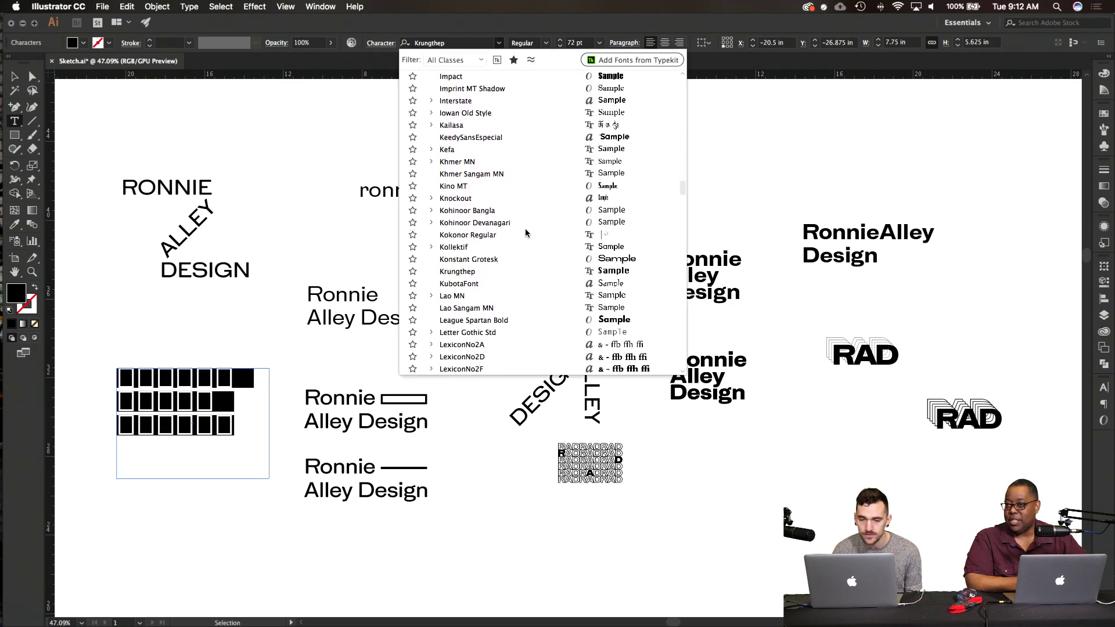
left_click(514, 259)
left_click(21, 78)
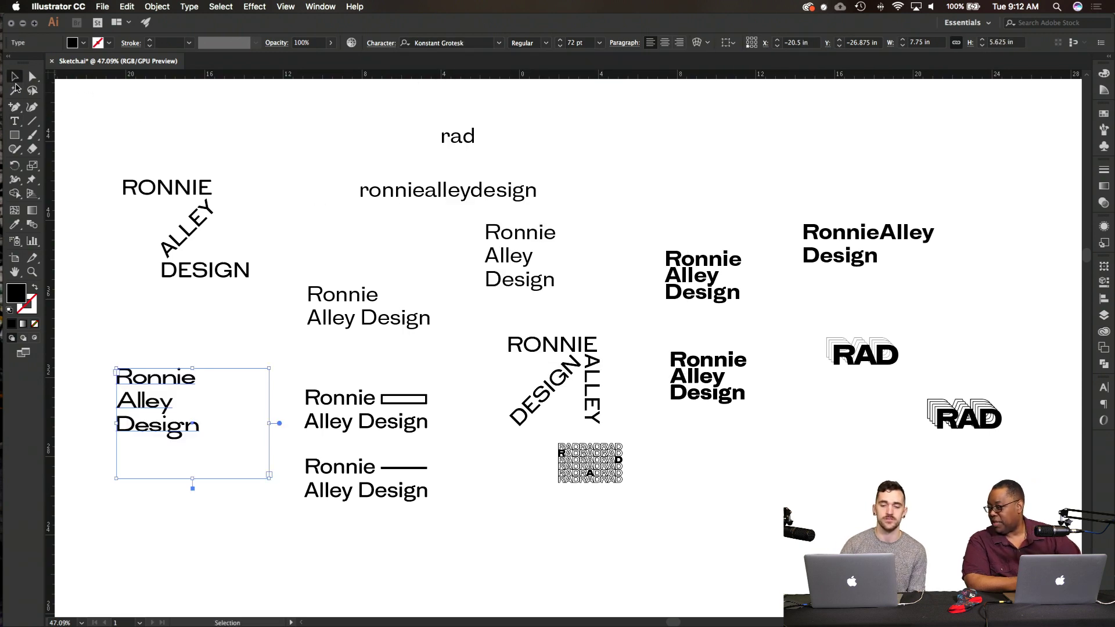
left_click(159, 279)
Step: Examine the Konstant Grotesk wordmark up close and compare its letterforms with the neighbouring rectangle and line wordmarks
scroll(129, 325, "up", 6)
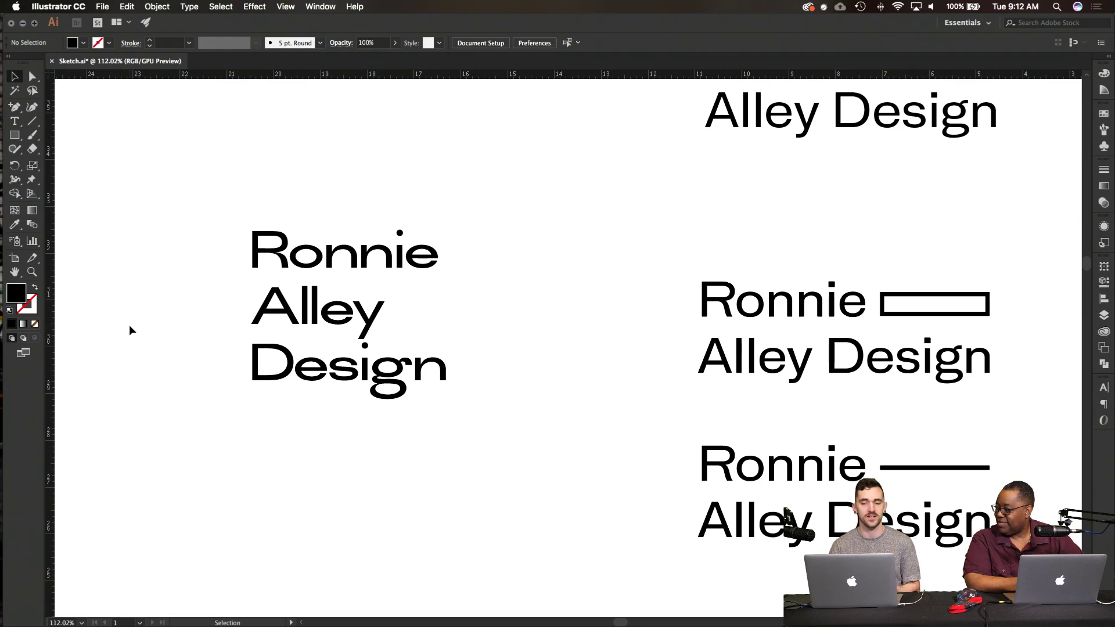
scroll(156, 371, "up", 1)
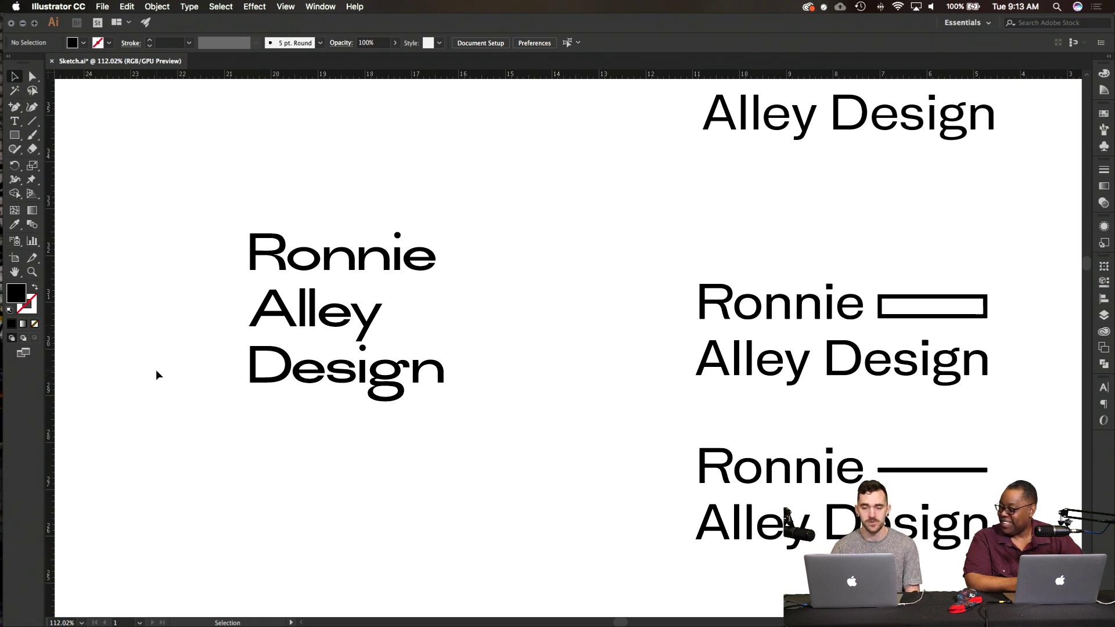
scroll(223, 415, "right", 1)
scroll(223, 415, "right", 5)
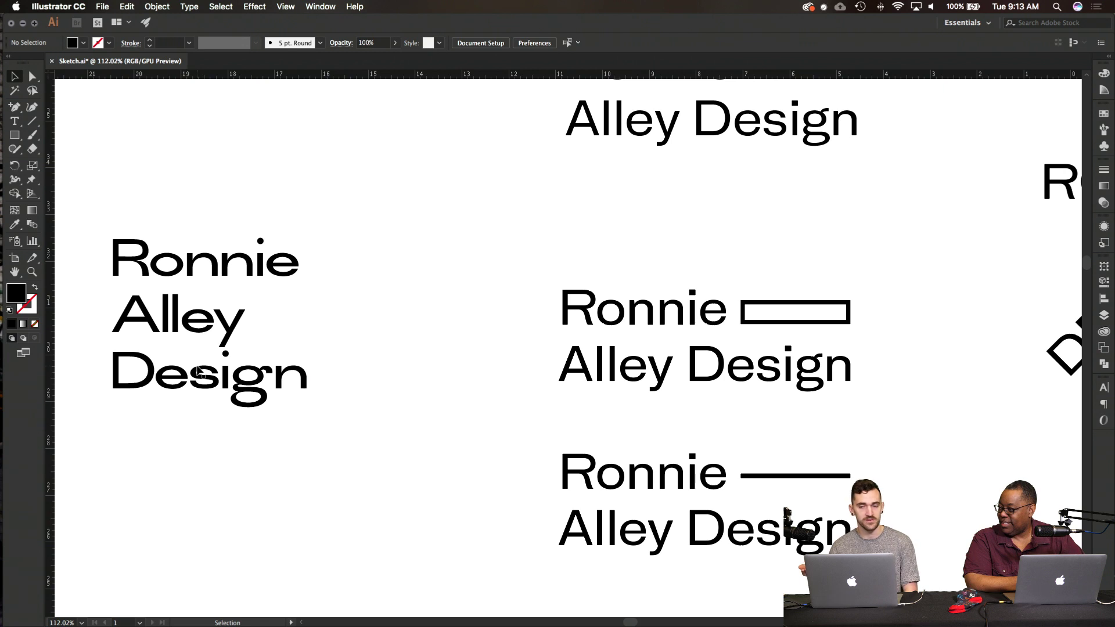
scroll(197, 371, "left", 2)
scroll(197, 371, "down", 1)
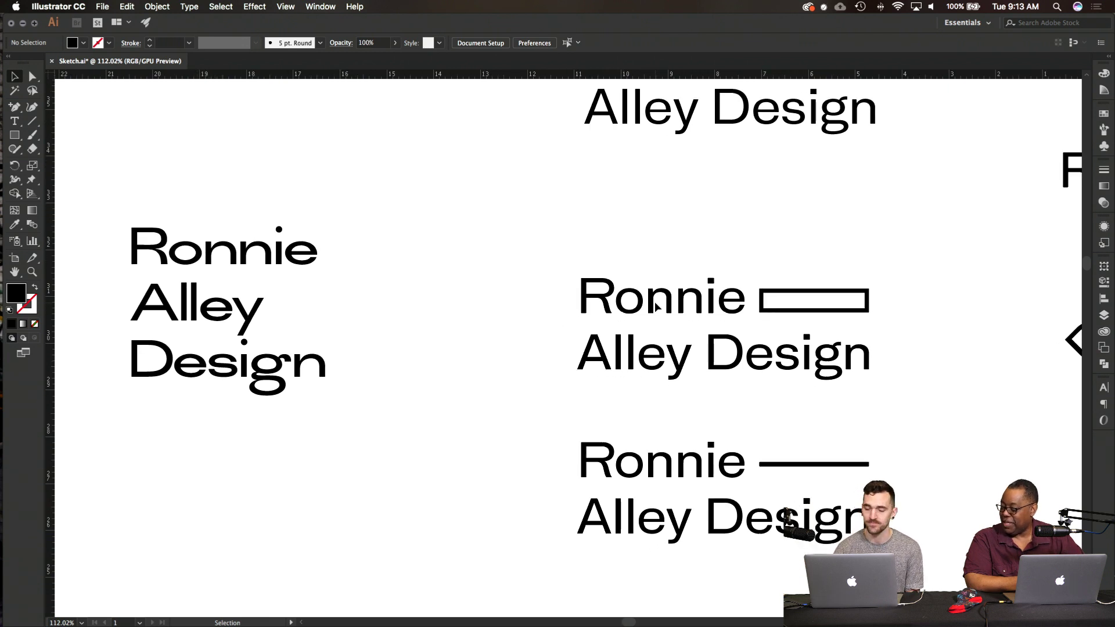
scroll(475, 488, "down", 3)
scroll(475, 488, "left", 3)
scroll(475, 488, "down", 3)
scroll(473, 489, "left", 2)
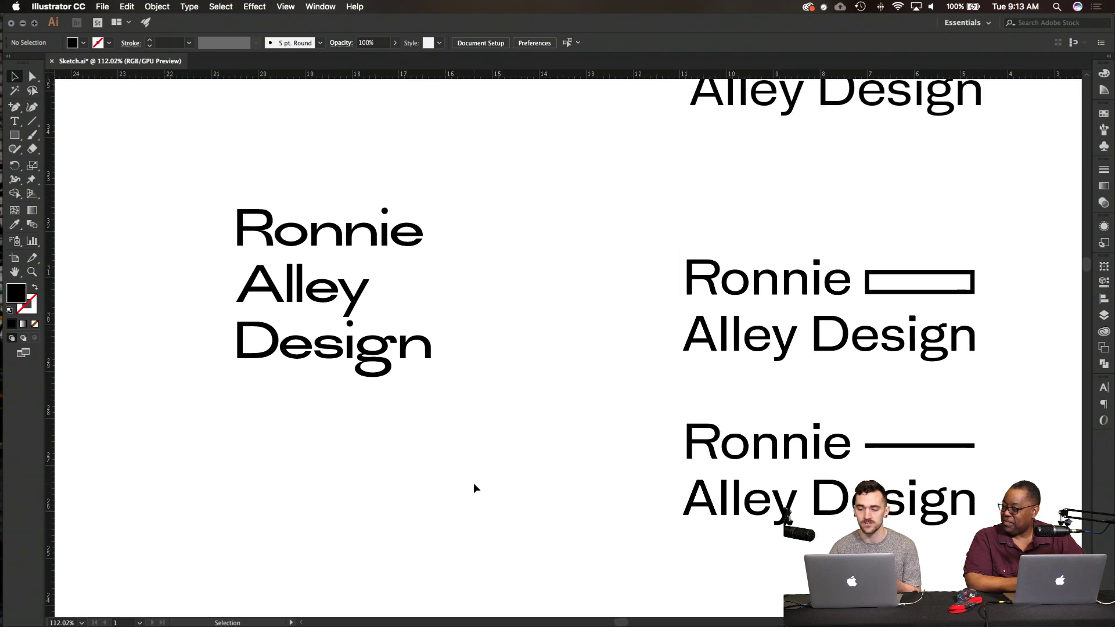
Step: Review the surrounding logo variations, including the two-line wordmarks, the angled triangular lettering and the repeated RAD pattern
scroll(471, 491, "right", 3)
scroll(468, 491, "right", 5)
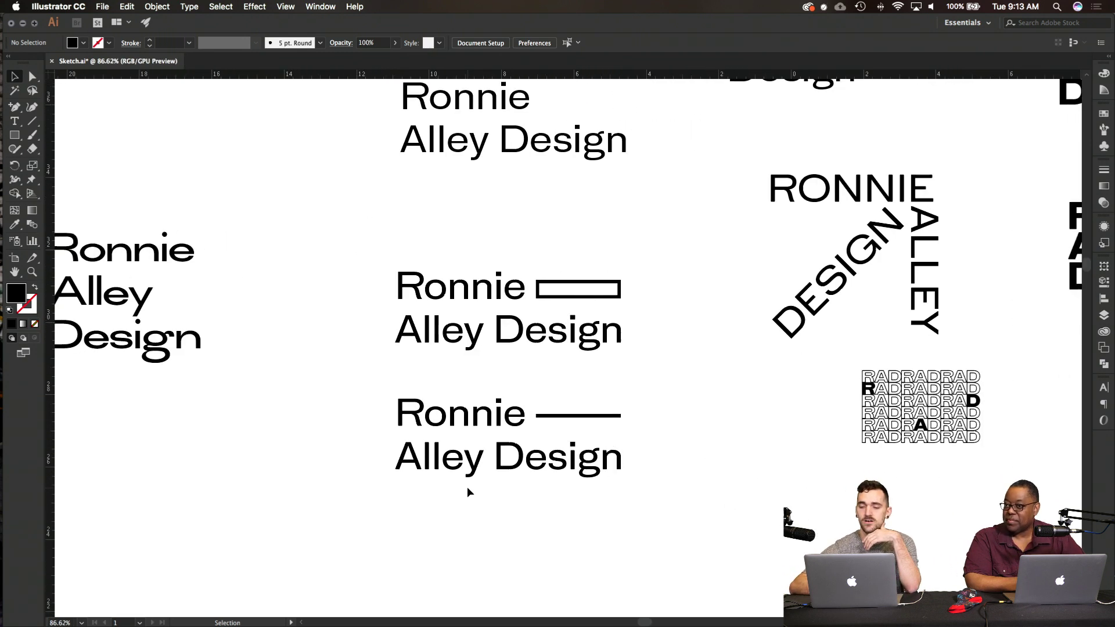
scroll(469, 491, "up", 4)
scroll(468, 491, "left", 2)
scroll(468, 492, "right", 3)
scroll(469, 492, "up", 2)
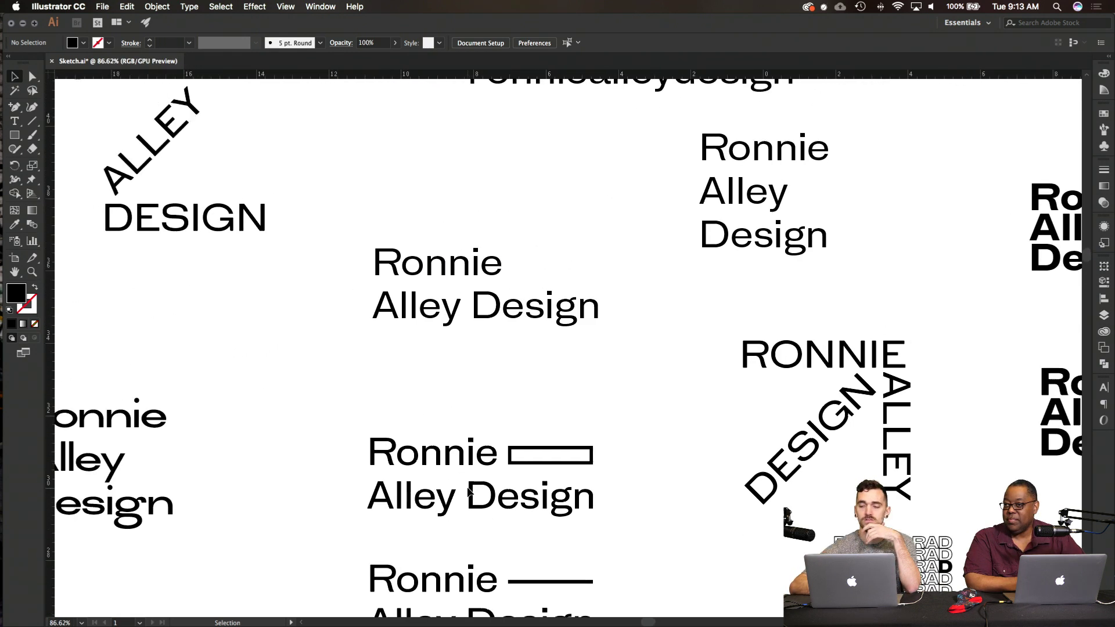
scroll(469, 492, "down", 5)
scroll(468, 492, "left", 3)
scroll(468, 492, "down", 3)
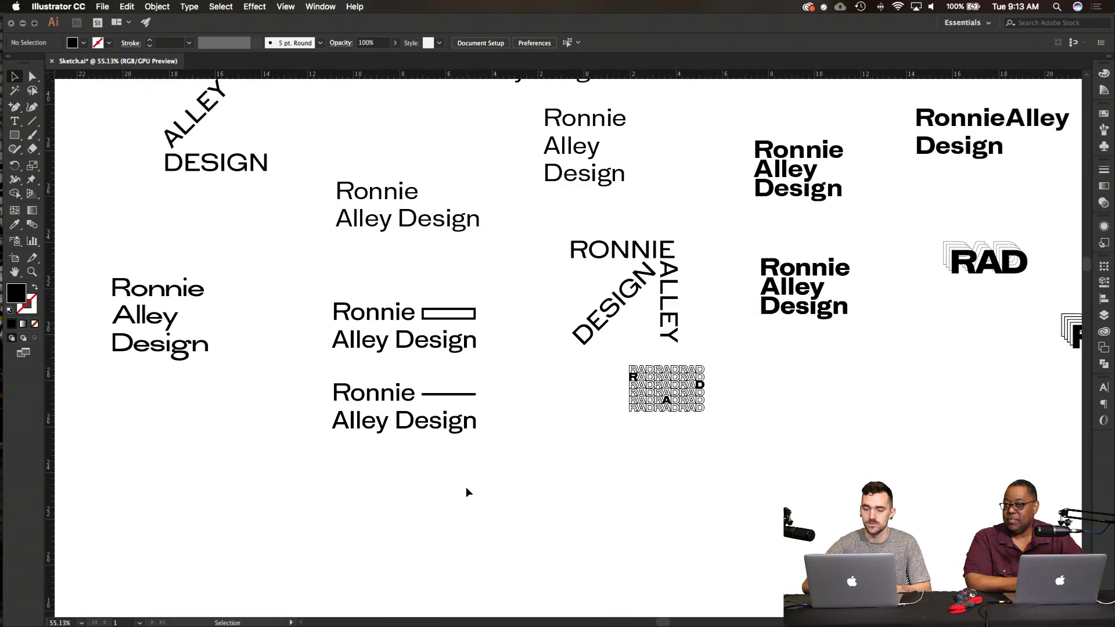
Step: Move the Konstant Grotesk wordmark about 5 in left and 5 in up, away from the other sketches
scroll(469, 492, "left", 4)
scroll(469, 492, "down", 3)
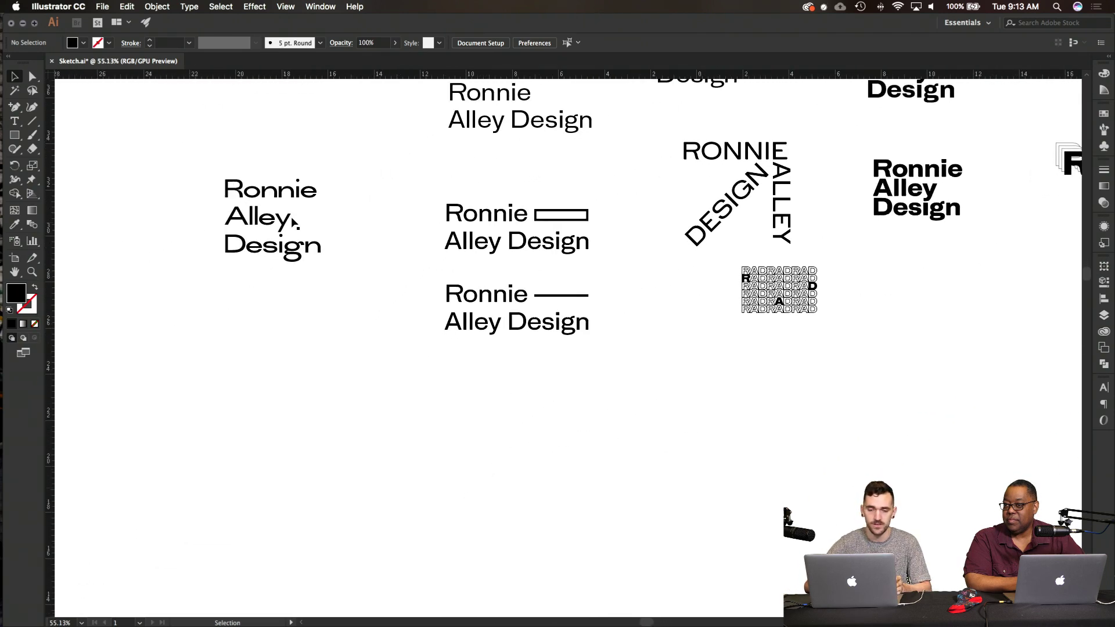
left_click(260, 222)
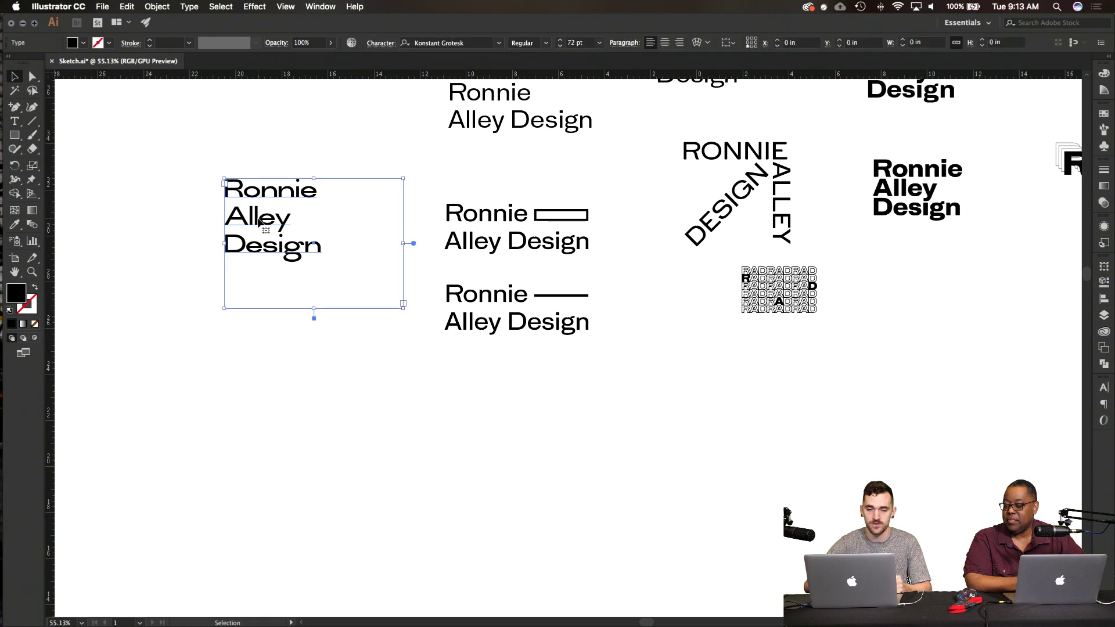
left_click_drag(282, 259, 167, 144)
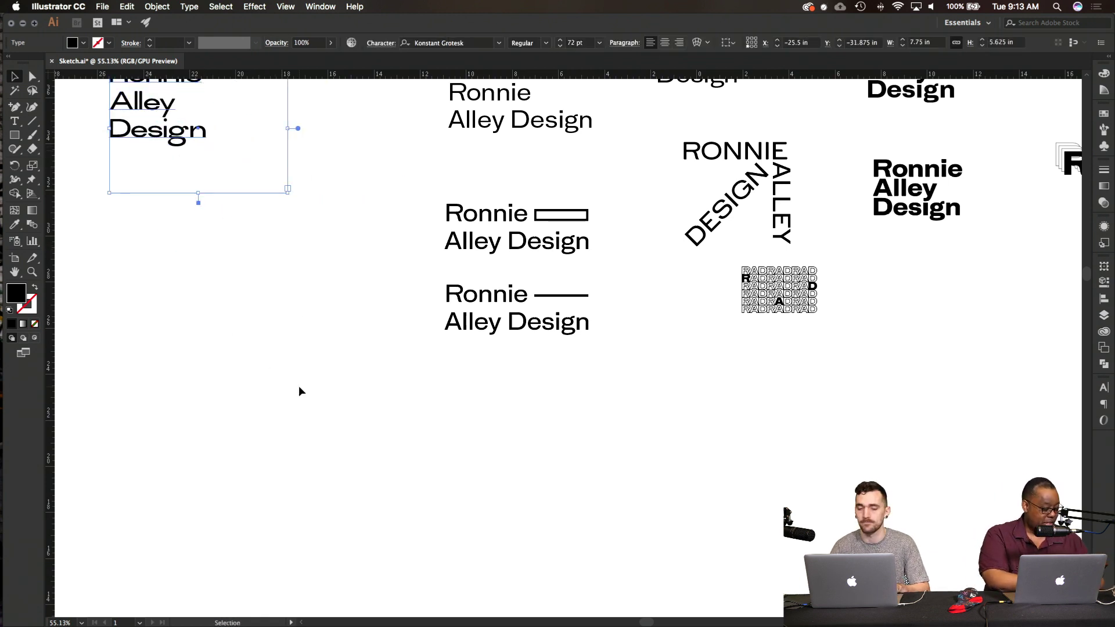
Step: Duplicate the plain two-line HK Gothic wordmark into the empty area below and left of the rectangle and line variations
scroll(519, 324, "up", 5)
scroll(518, 324, "right", 2)
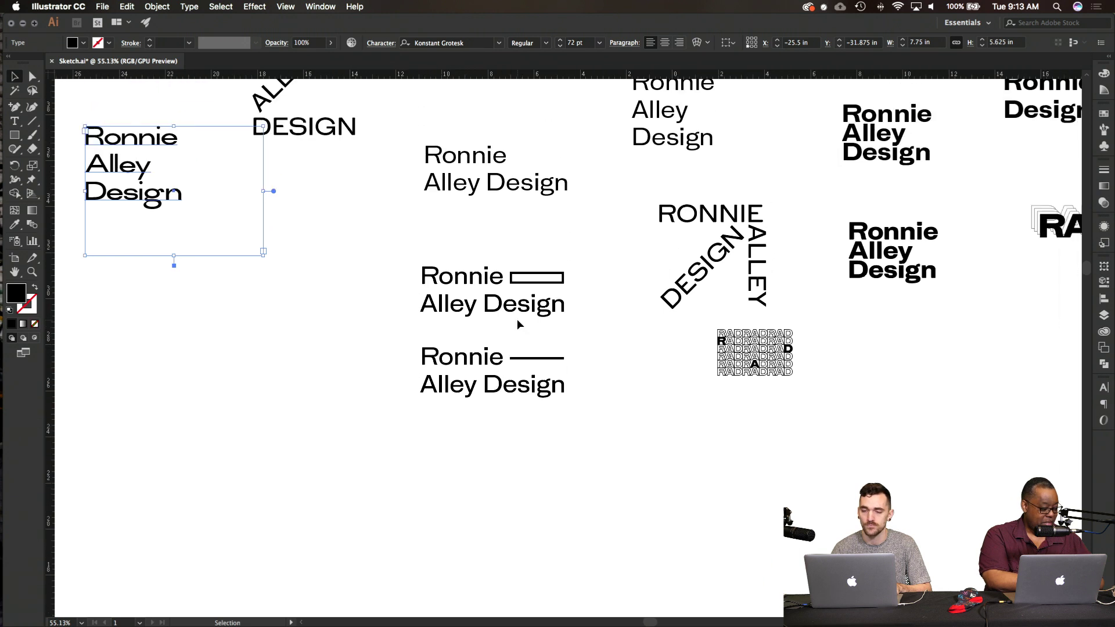
left_click(525, 189)
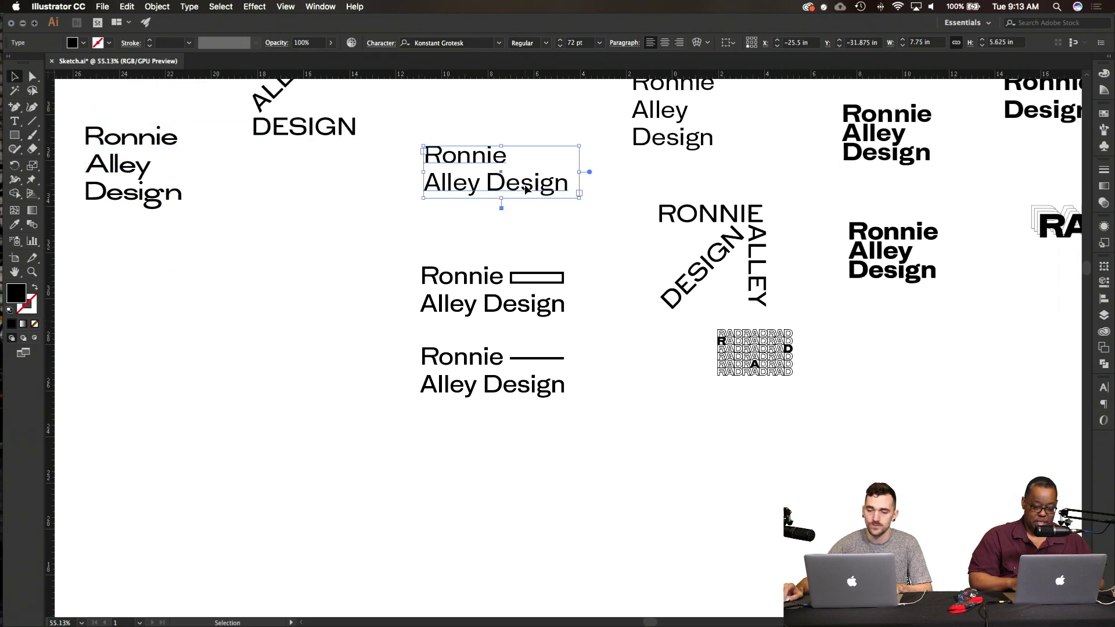
left_click_drag(526, 189, 295, 459)
scroll(294, 459, "left", 6)
scroll(294, 459, "down", 2)
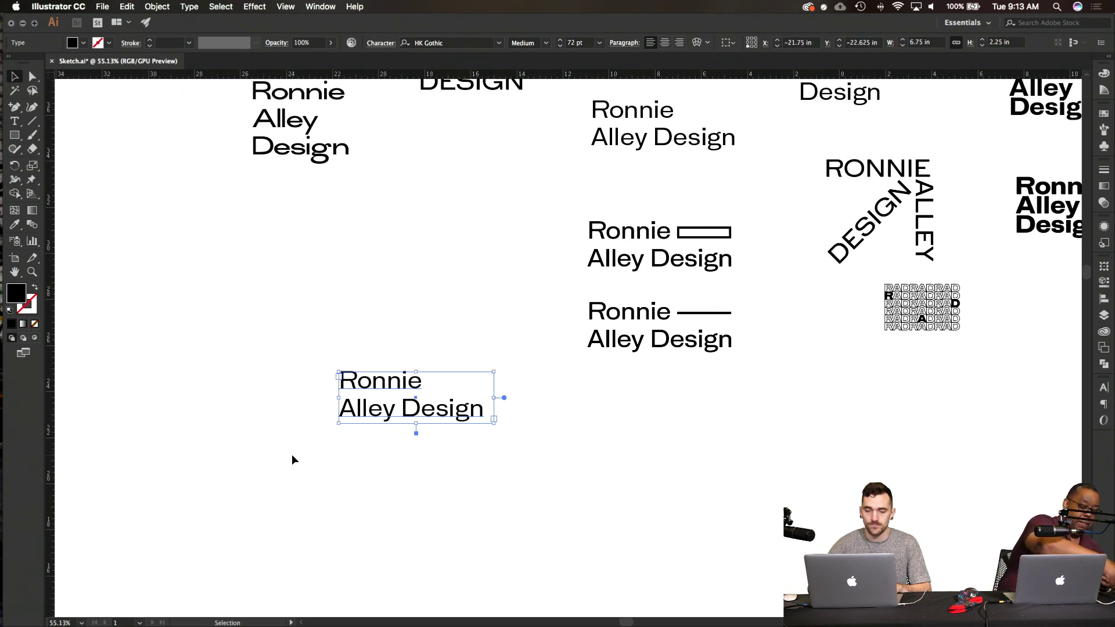
Step: Replace the duplicate's text with the designer's first and last names in capitals, one per line
scroll(293, 459, "up", 5)
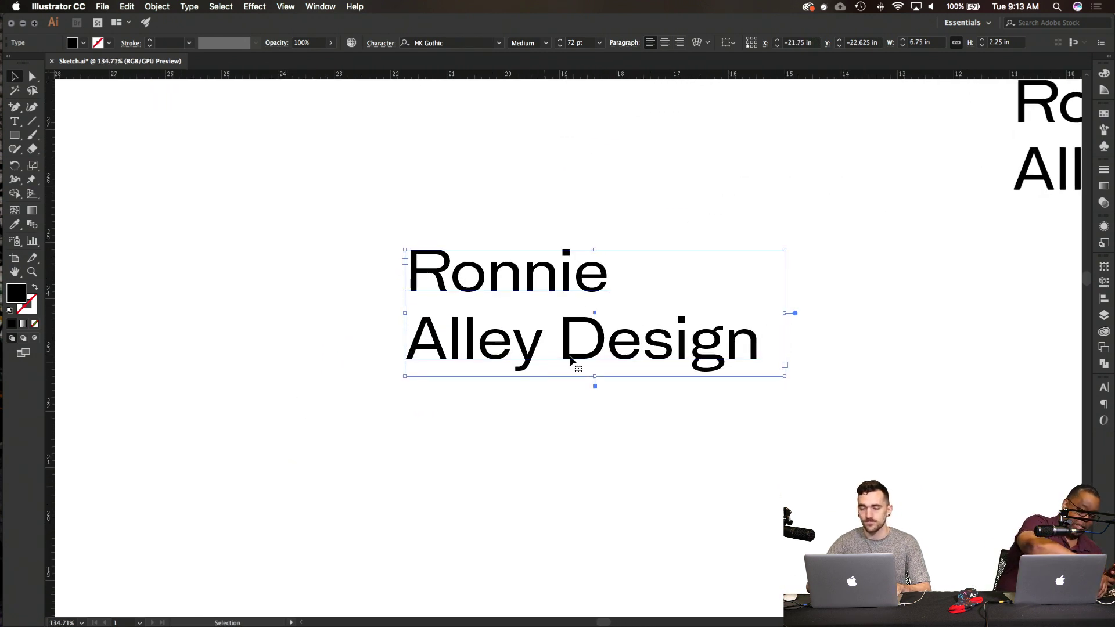
double_click(643, 336)
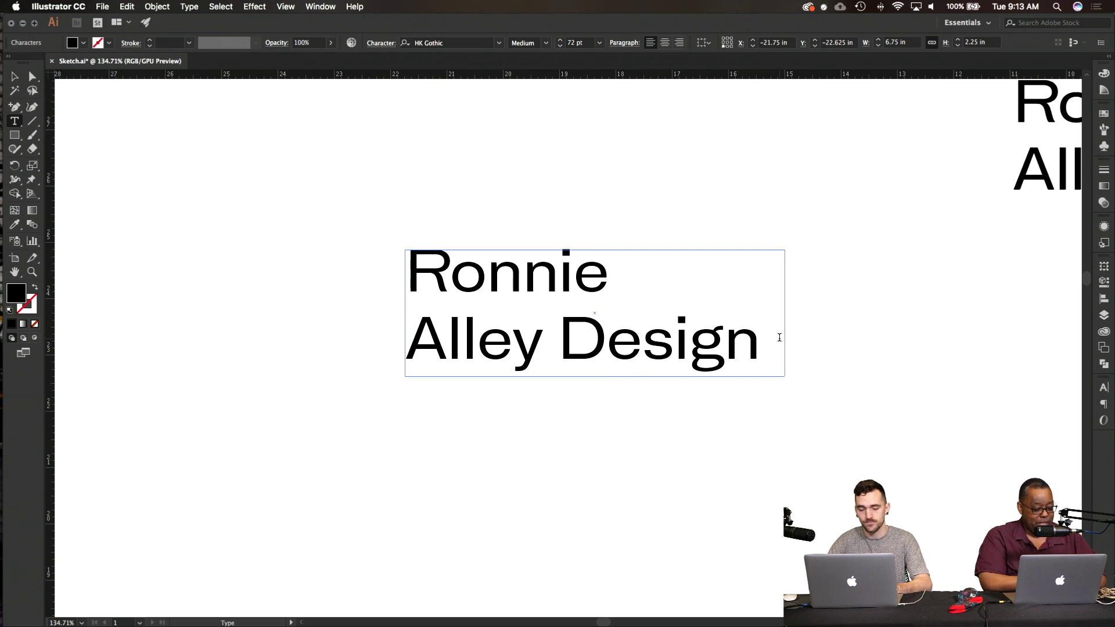
key("super+a")
type("RONNIE")
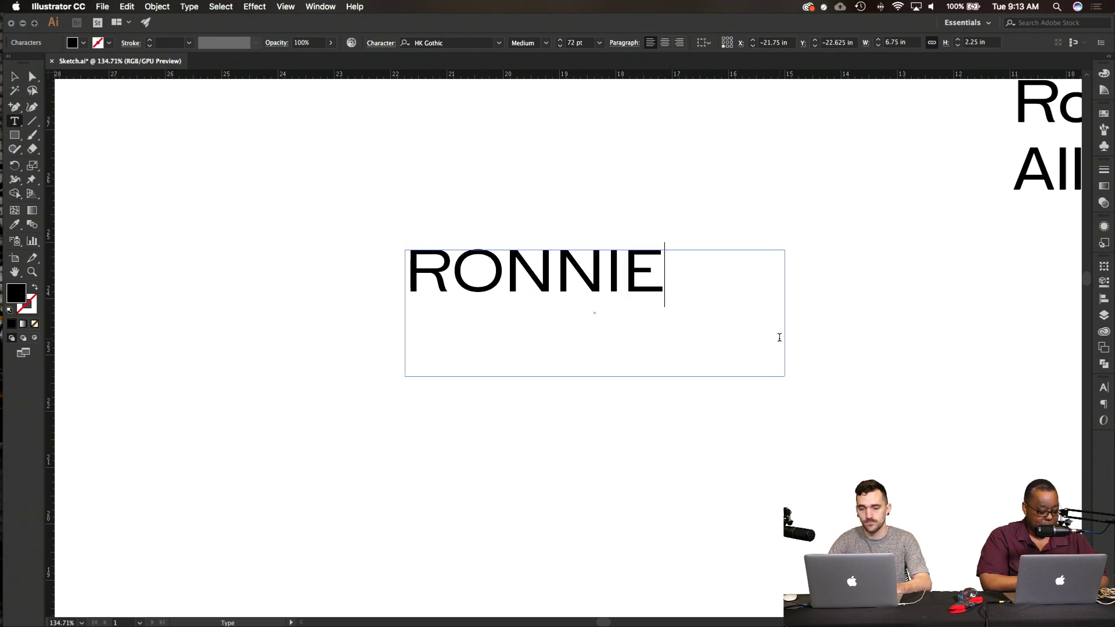
key("Return")
type("ALLEY")
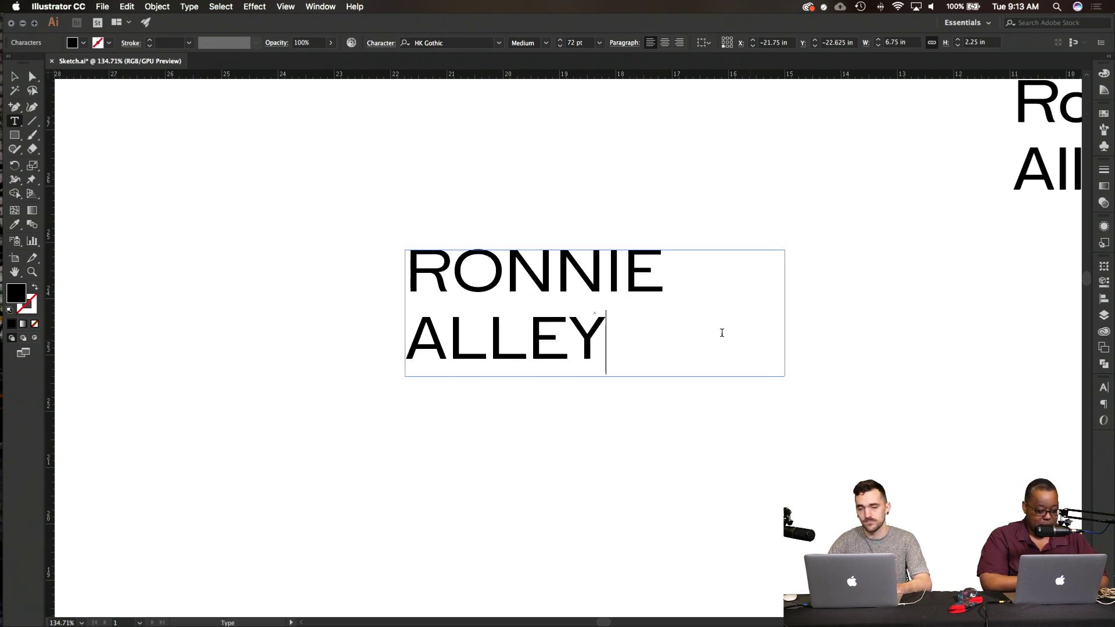
key("Escape")
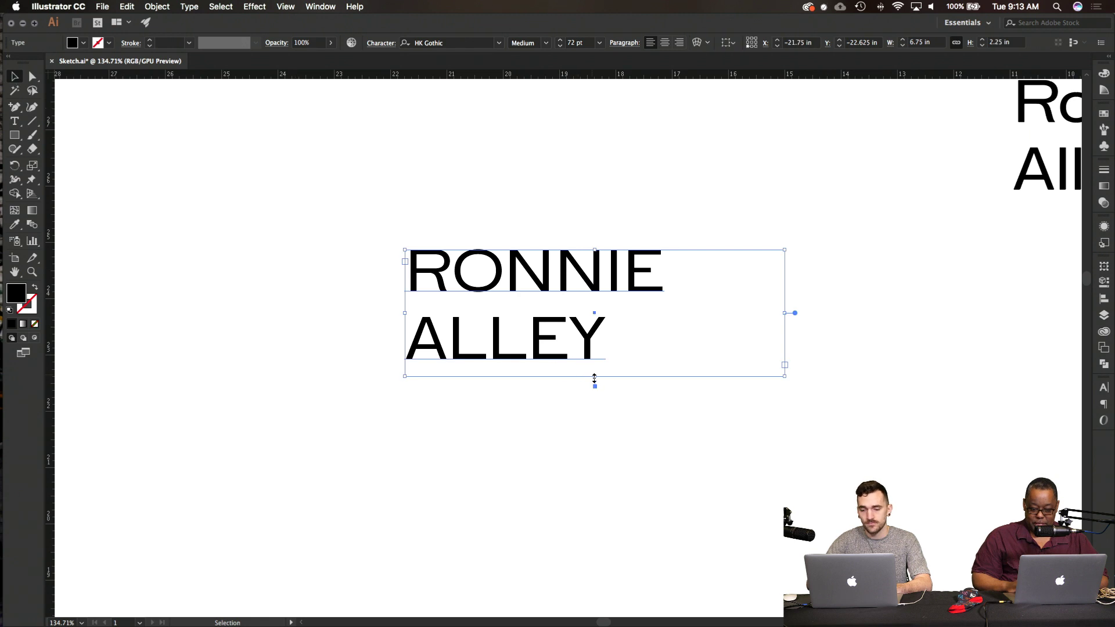
Step: Extend the text frame to about 4.125 in high and add DESIGN as a third line
left_click_drag(594, 378, 598, 480)
double_click(608, 347)
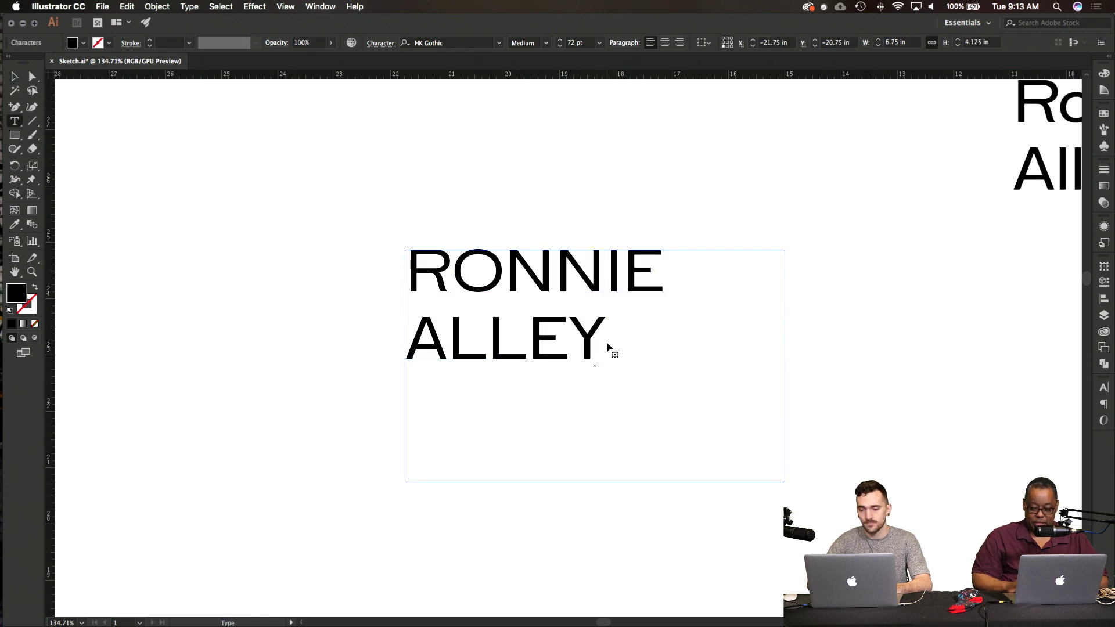
key("Return")
type("DESI")
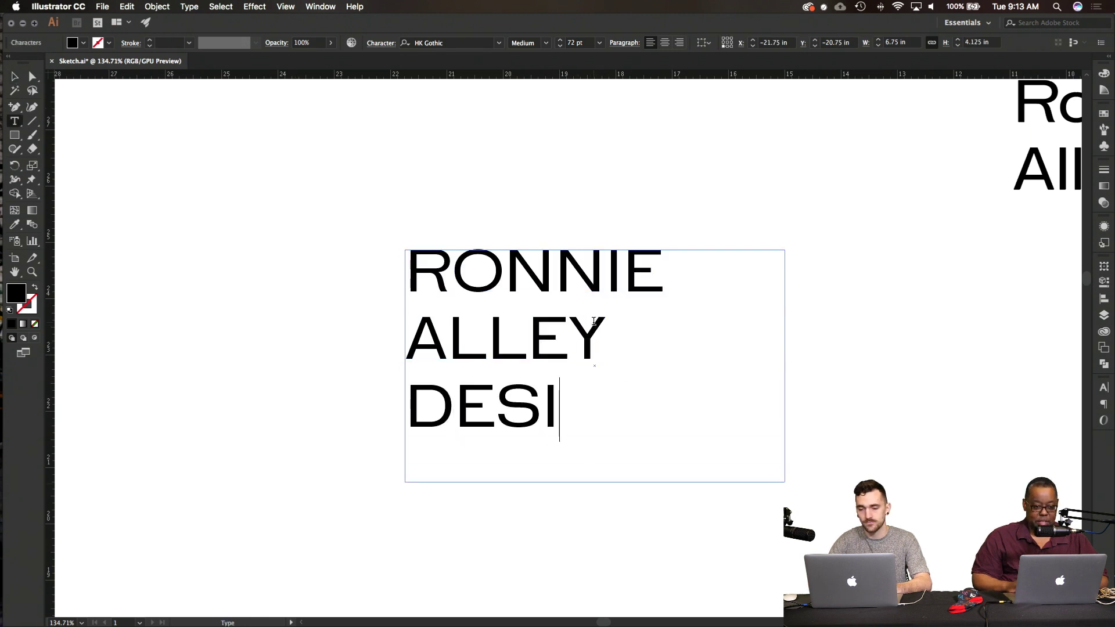
type("GN")
Step: Set all three lines of the capitalised wordmark to HK Gothic Black and deselect it
key("super+a")
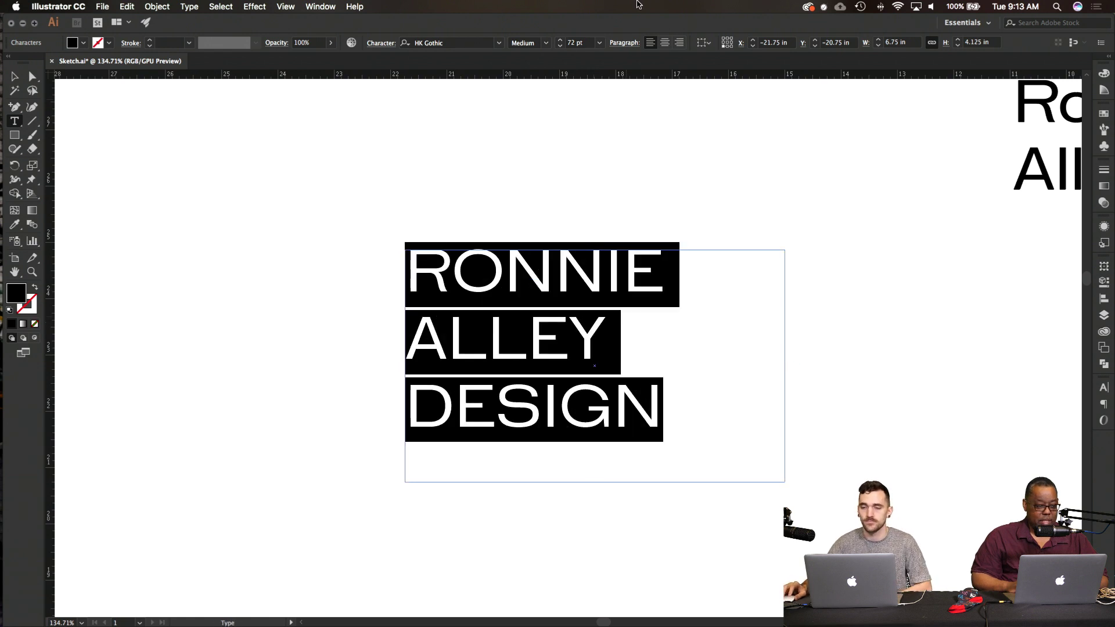
left_click(546, 44)
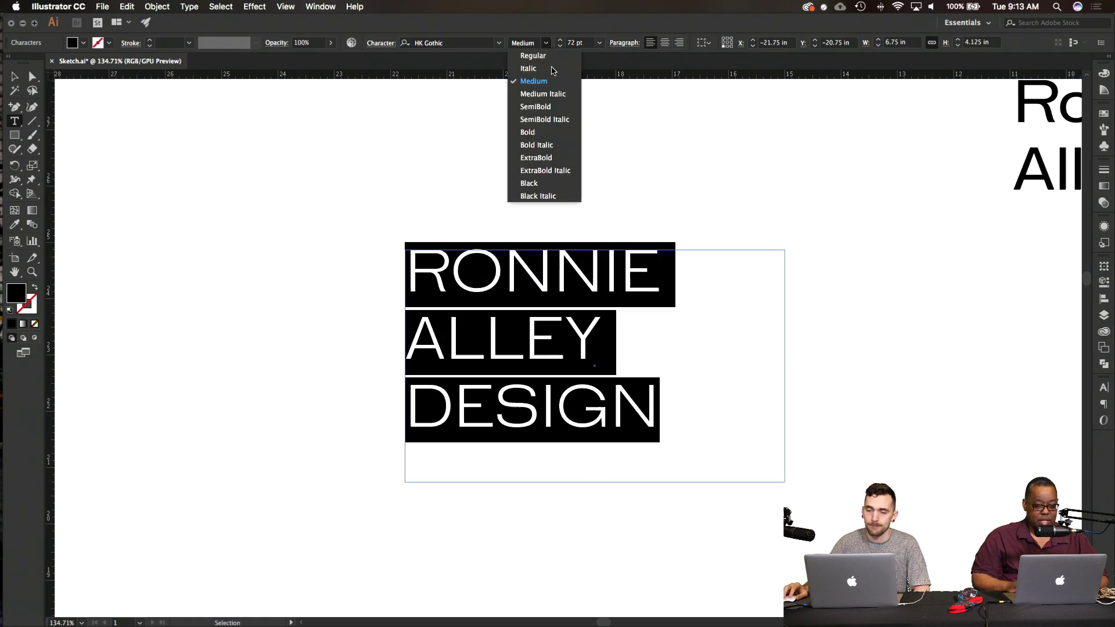
left_click(549, 185)
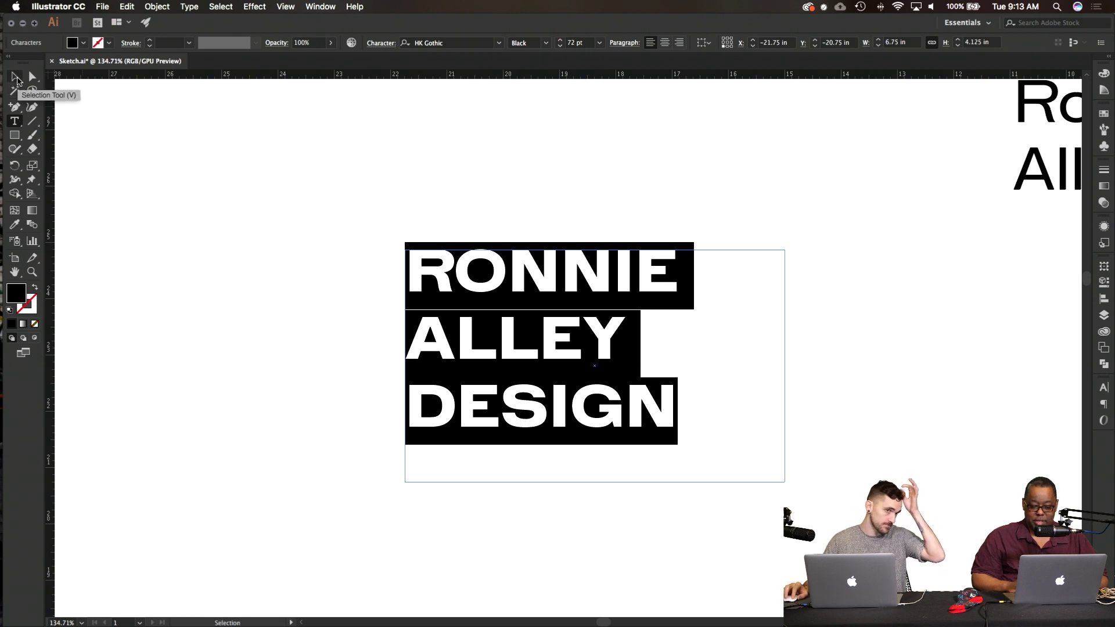
left_click(16, 79)
left_click(657, 373)
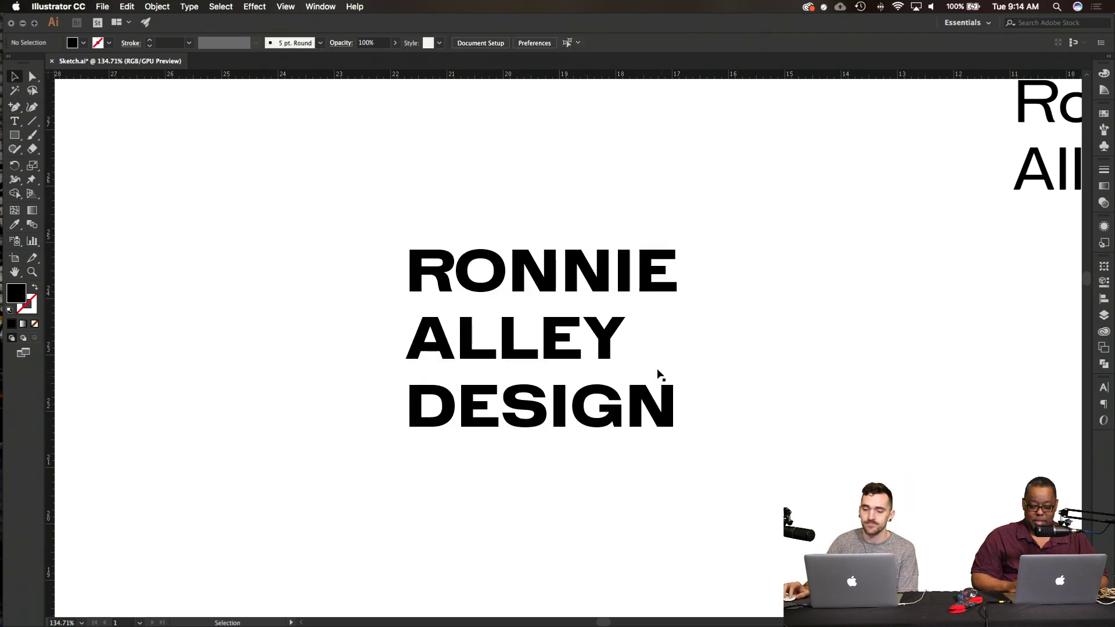
Step: Convert the capitalised wordmark to outlines and activate the Rectangle tool in the empty area beside it
left_click(592, 306)
right_click(609, 271)
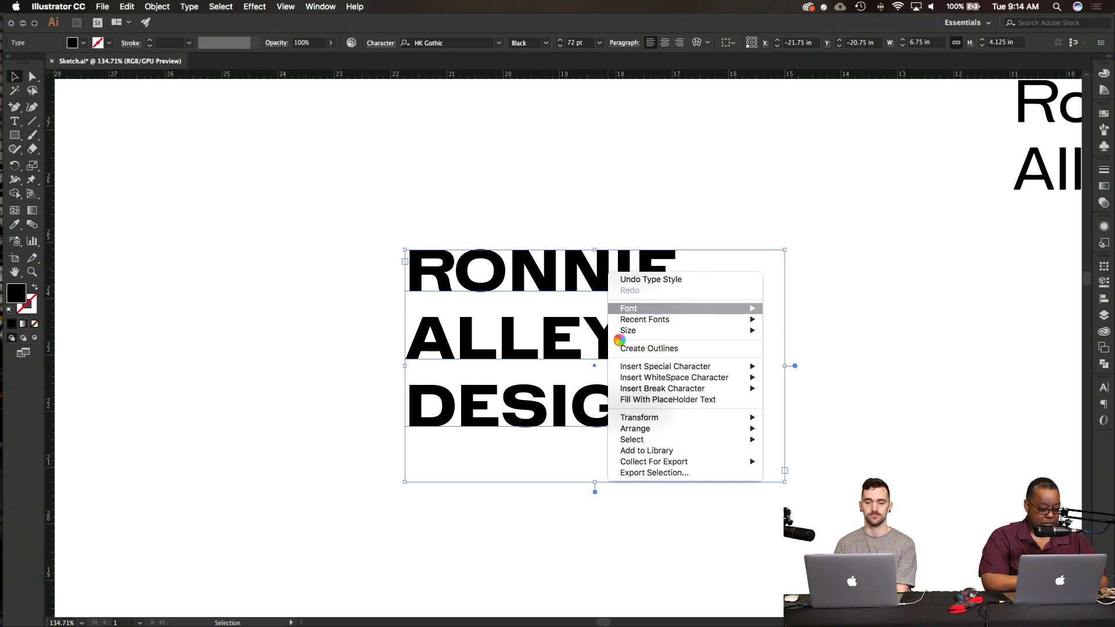
mouse_move(625, 369)
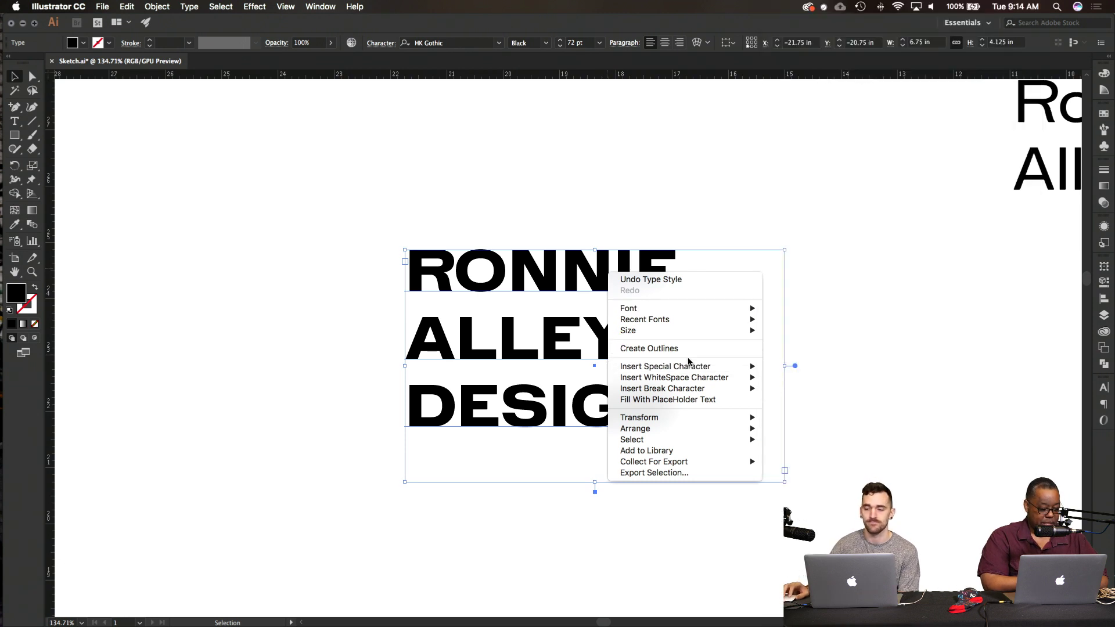
key("Escape")
right_click(577, 314)
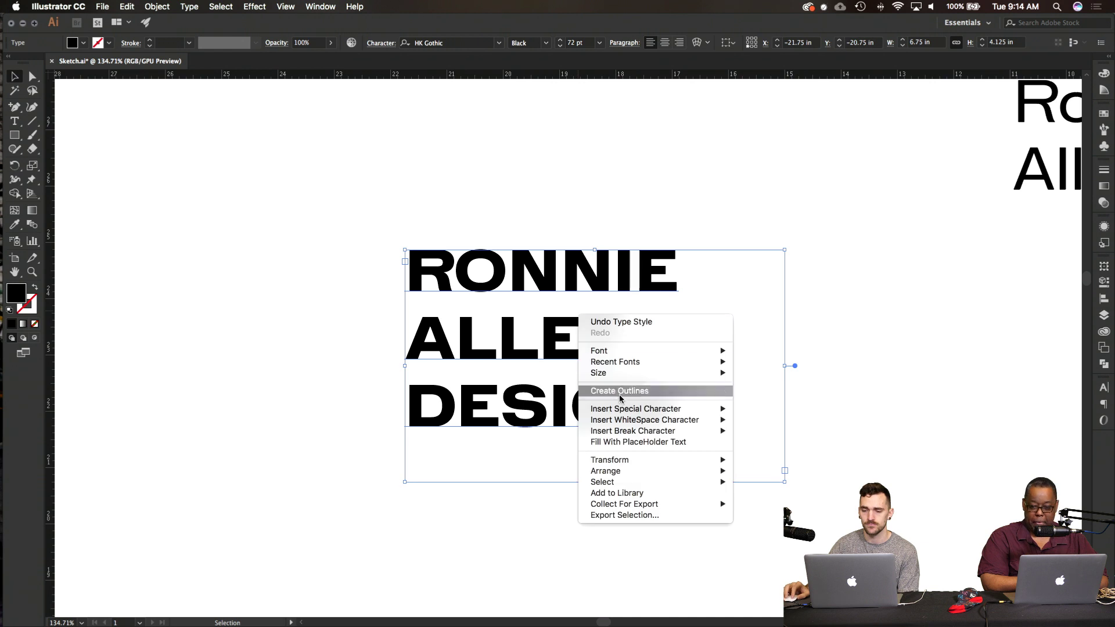
left_click(364, 289)
scroll(276, 268, "left", 10)
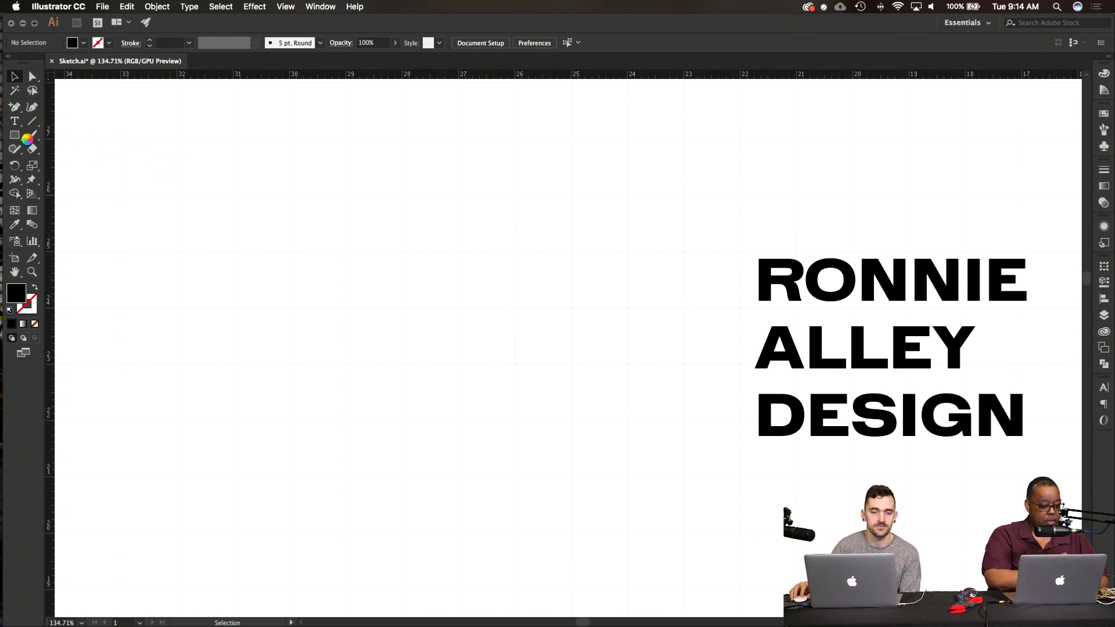
left_click(15, 135)
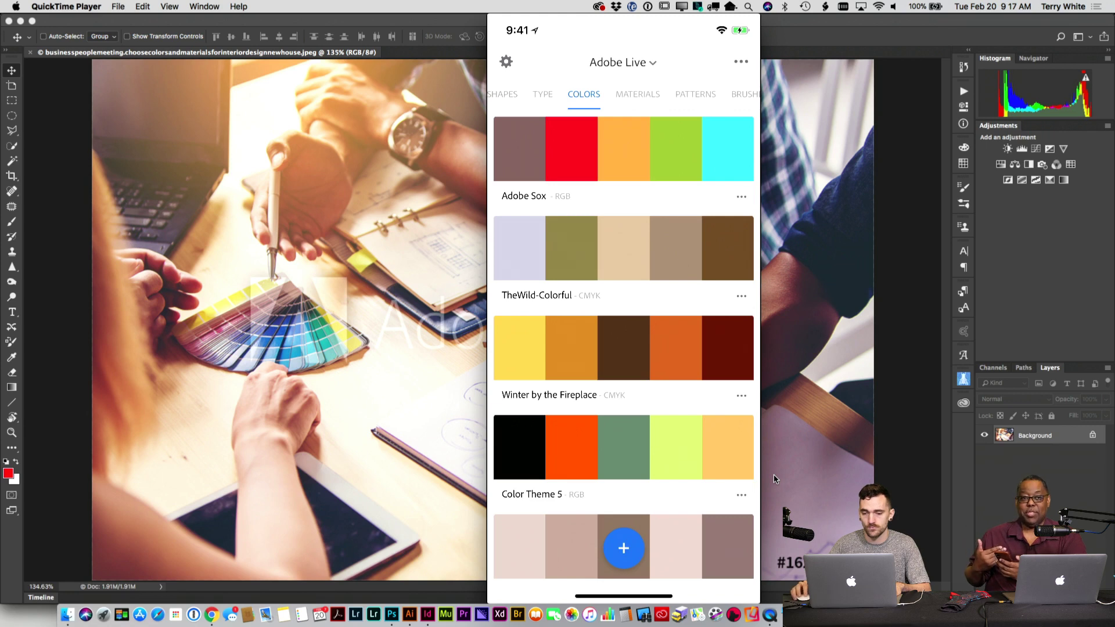
Step: Switch to Photoshop and display the color themes stored in the Adobe Live library
left_click(882, 374)
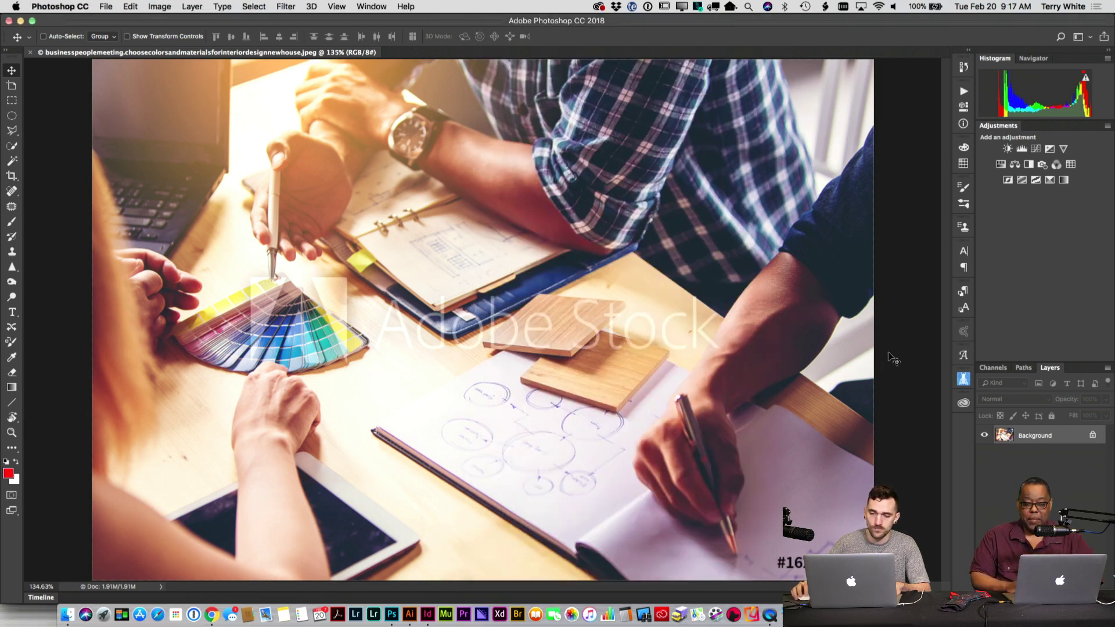
left_click(962, 403)
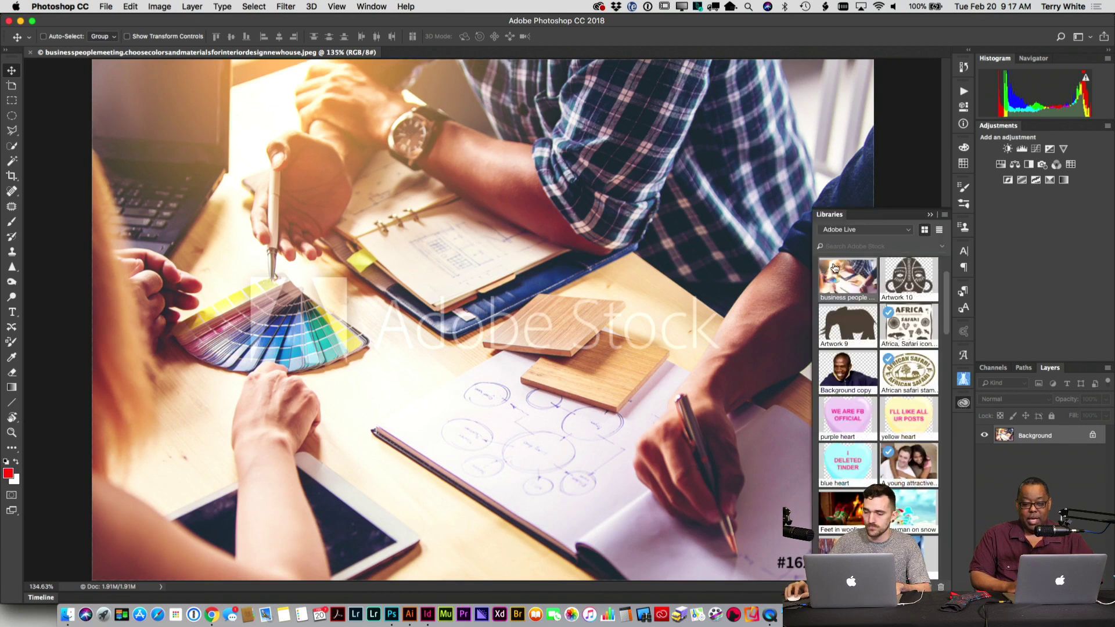
scroll(835, 268, "up", 3)
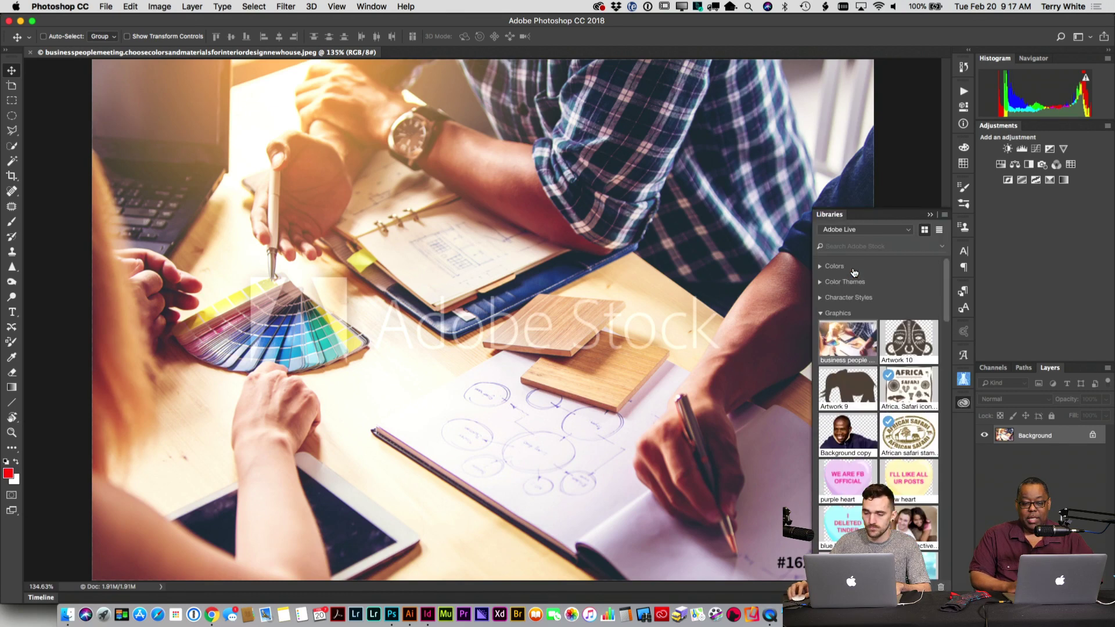
left_click(819, 283)
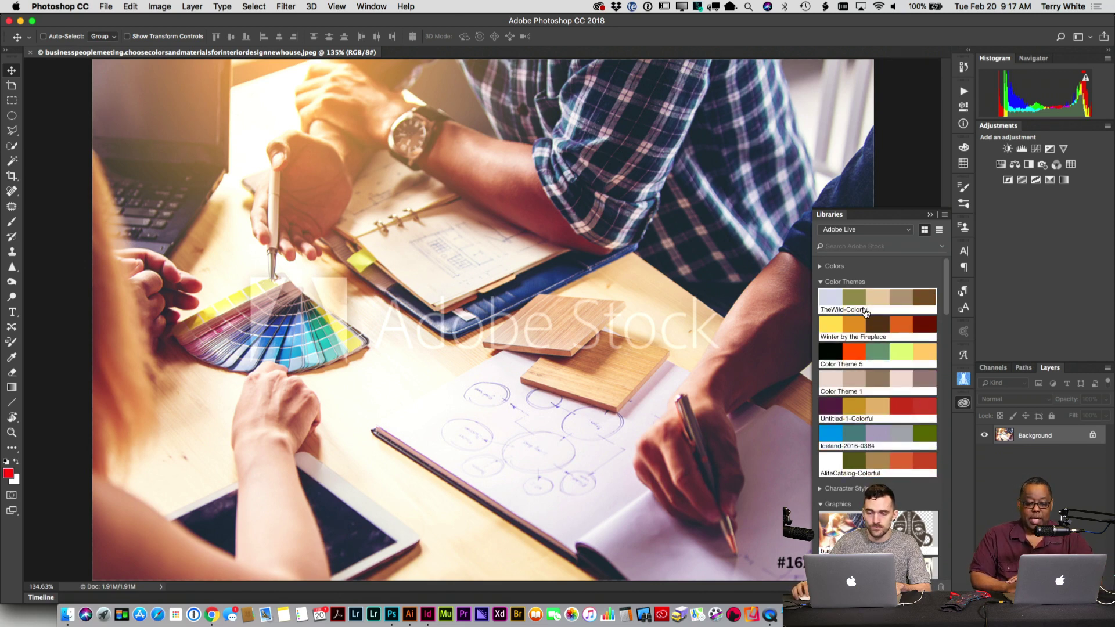
mouse_move(865, 308)
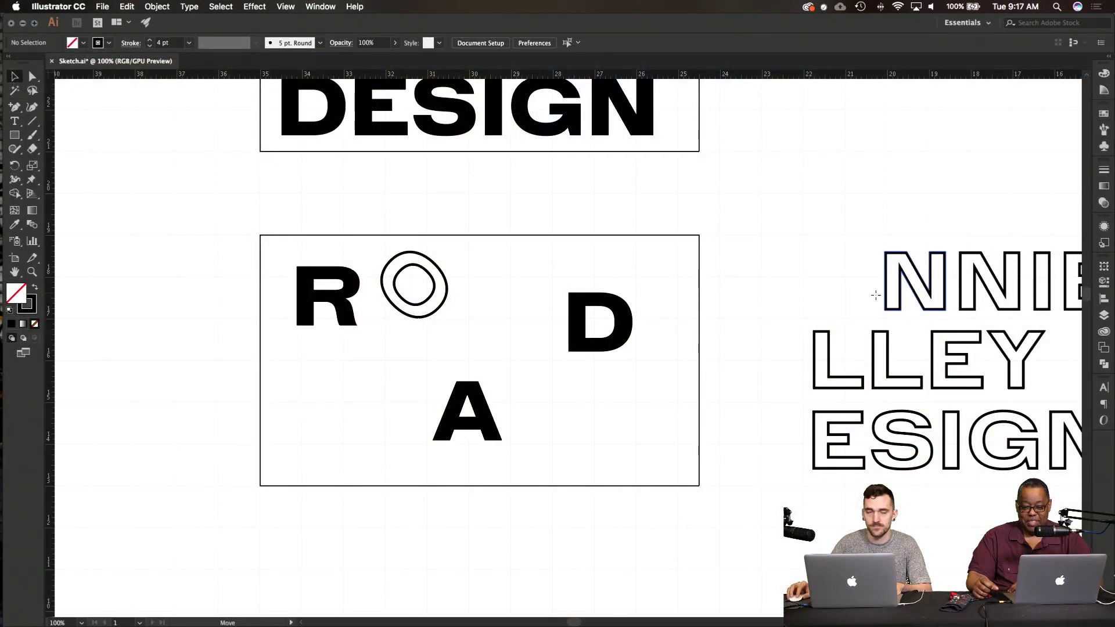
Step: Back in Illustrator, move both outlined Ns into the lower frame, one tilted counterclockwise below the R, one clockwise right of the A
mouse_move(886, 296)
left_mouse_down()
mouse_move(347, 399)
mouse_move(306, 403)
mouse_move(287, 392)
left_mouse_up()
mouse_move(348, 344)
left_mouse_down()
mouse_move(318, 335)
mouse_move(338, 337)
left_mouse_up()
left_click(398, 348)
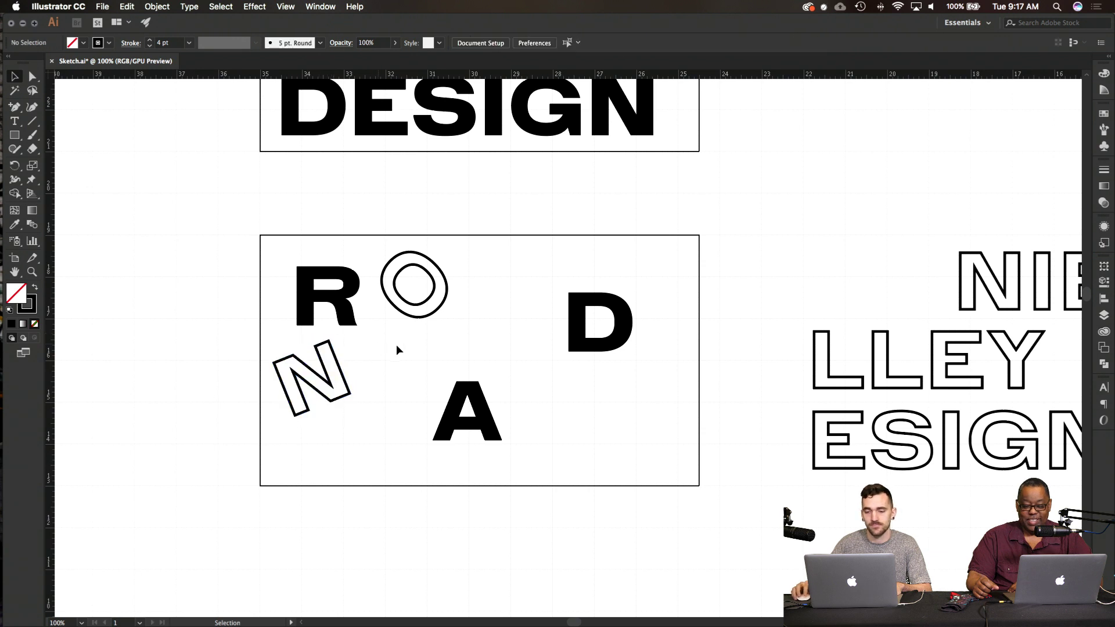
scroll(472, 356, "right", 2)
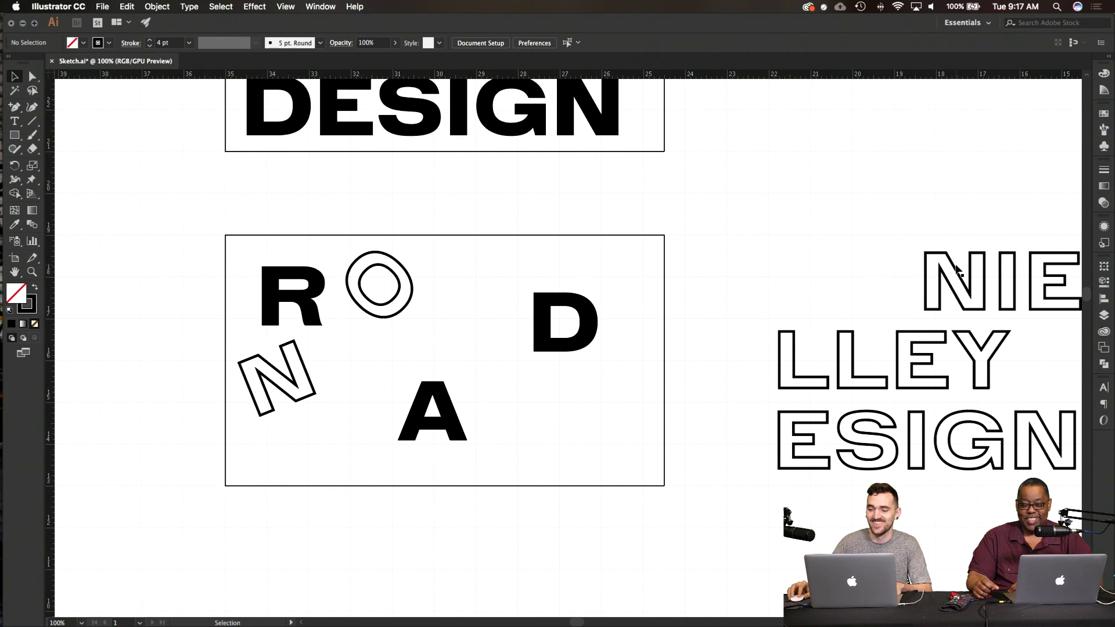
left_click_drag(957, 270, 537, 418)
left_click(722, 374)
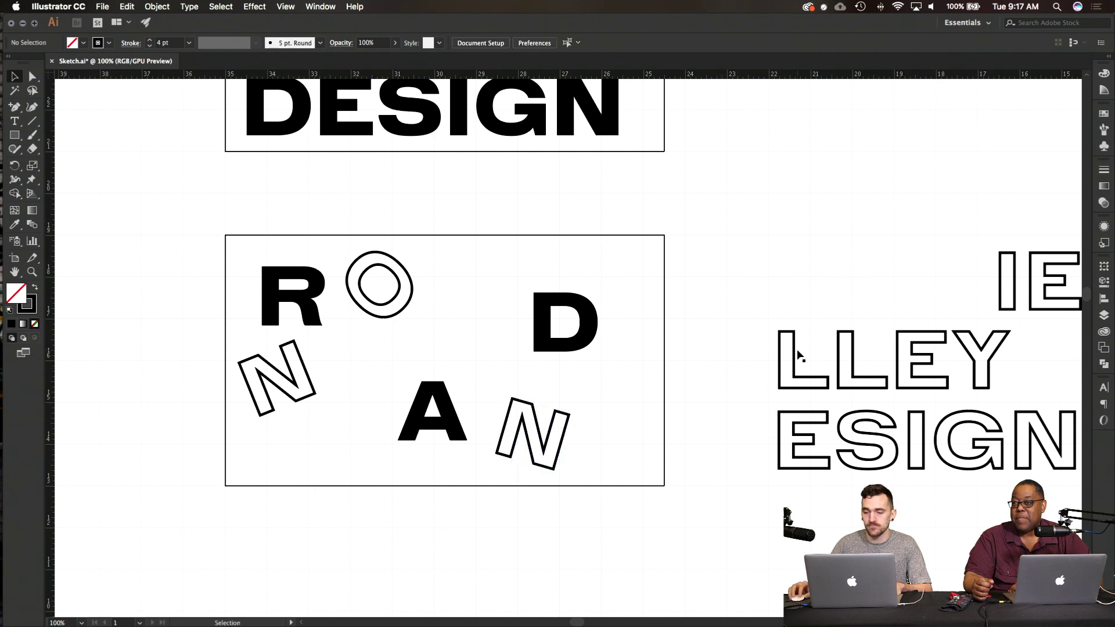
Step: Move the first outlined L into the frame so it stands upright overlapping the lower-left corner of the solid D
left_click_drag(799, 354, 485, 349)
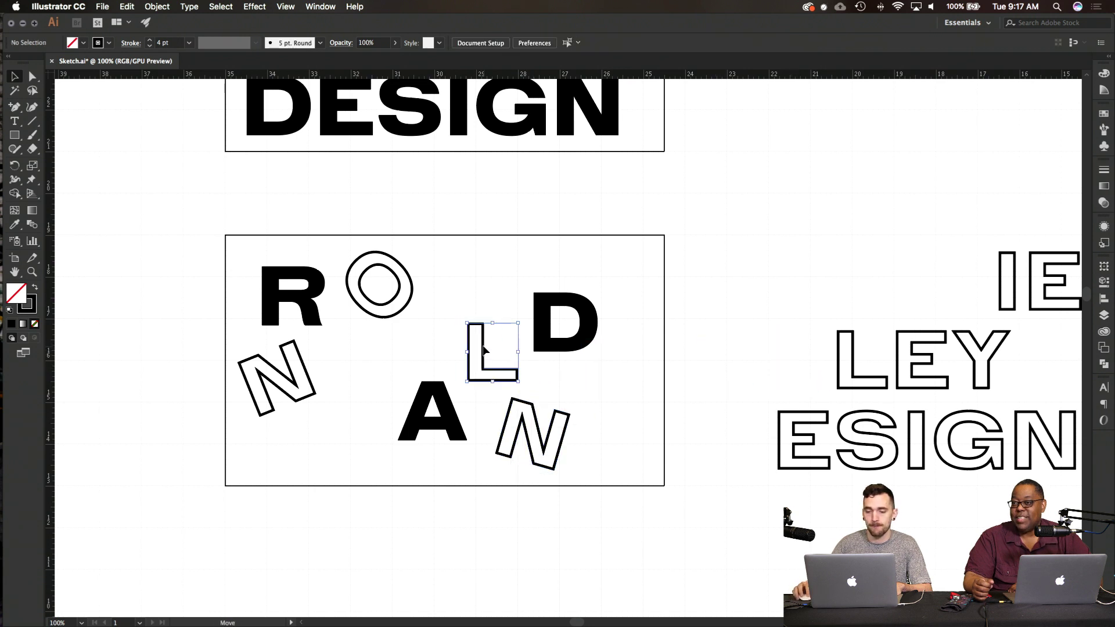
left_click(630, 390)
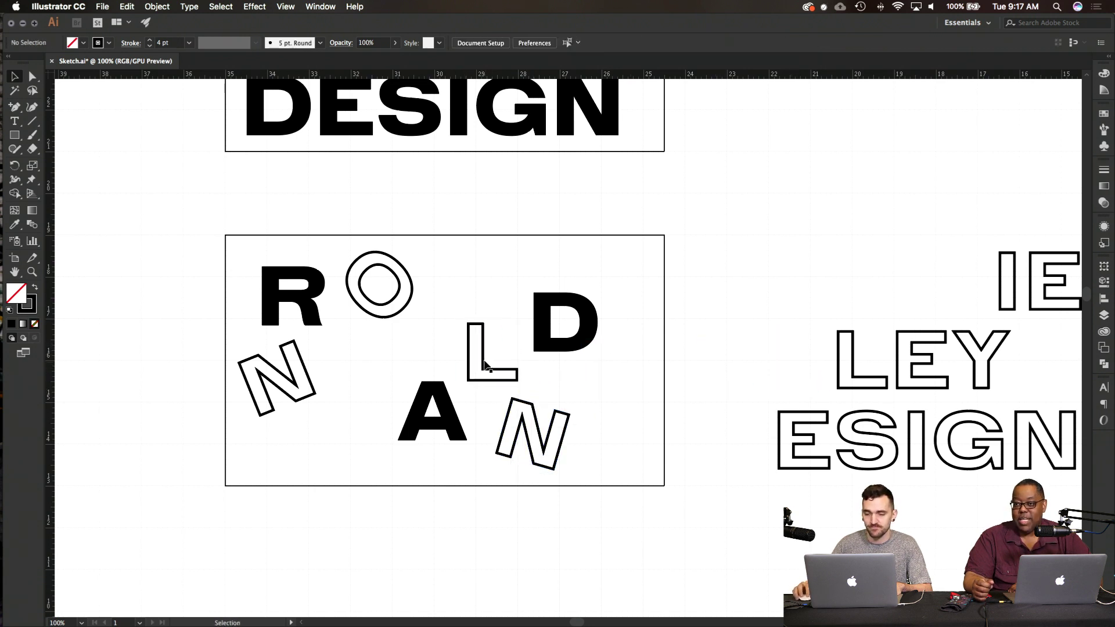
left_click_drag(487, 366, 513, 366)
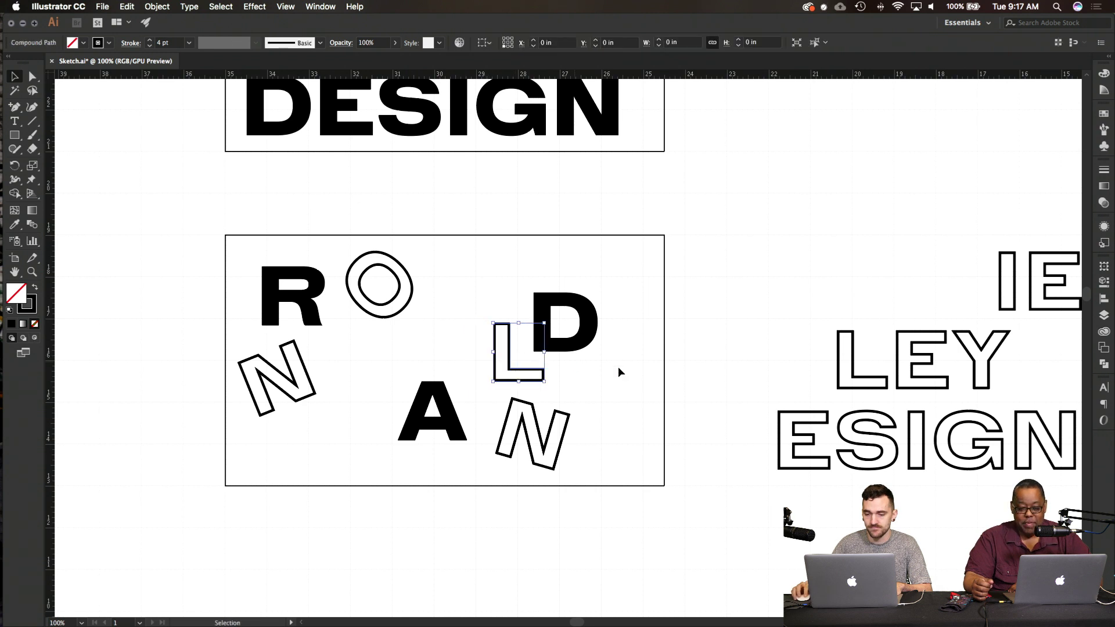
left_click(709, 373)
Step: Move the outlined E from the middle line into the frame, left of the solid A, tilted slightly counterclockwise
left_click_drag(920, 360, 744, 354)
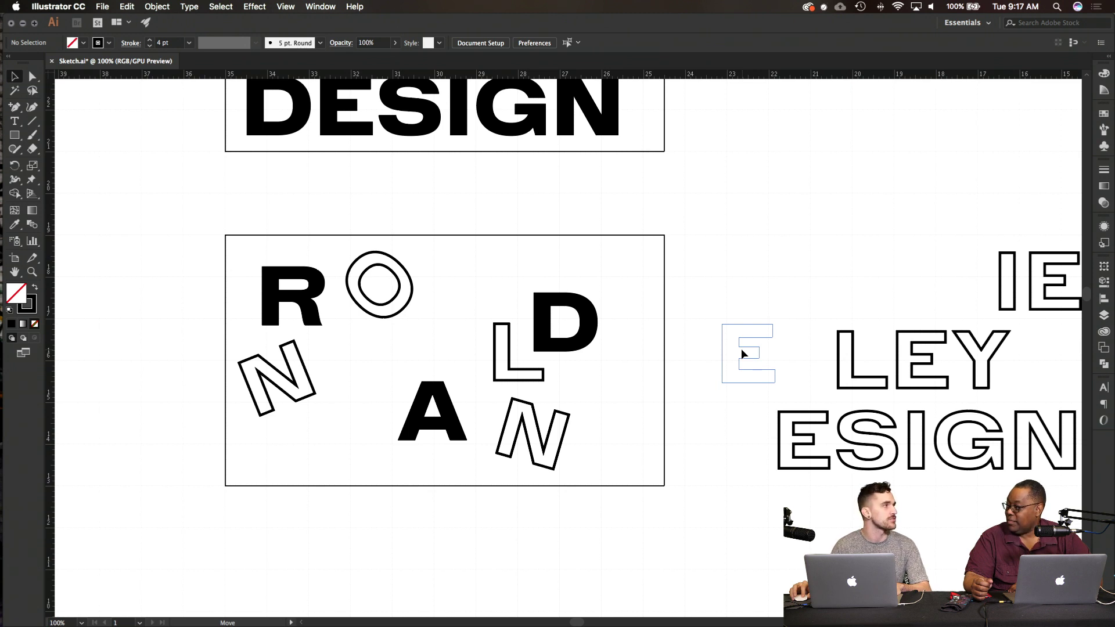
left_click_drag(741, 353, 367, 413)
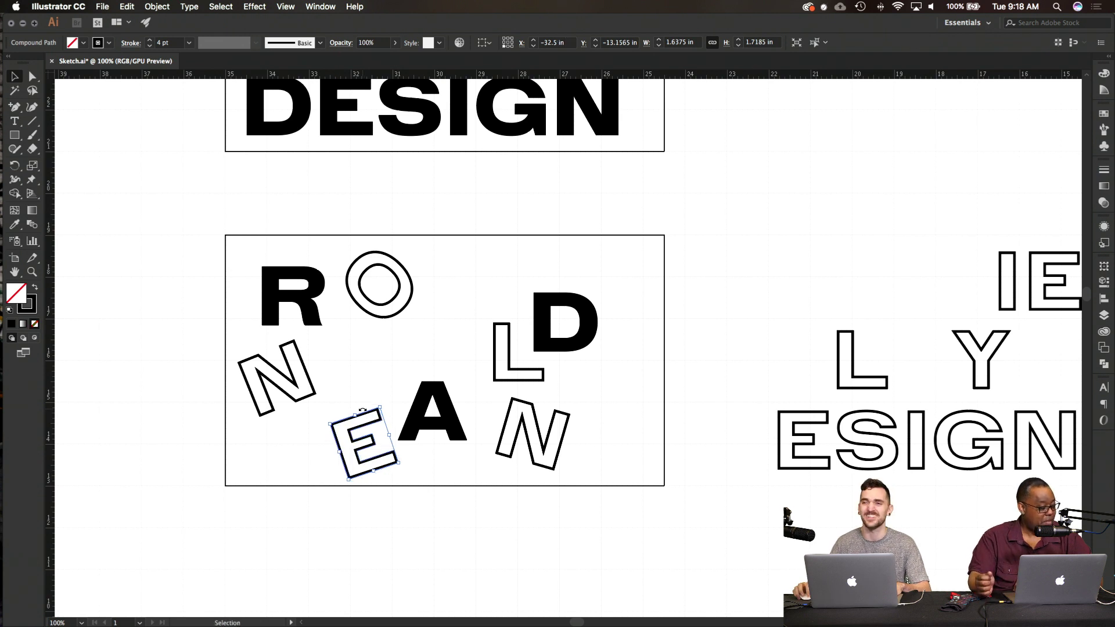
left_click(381, 392)
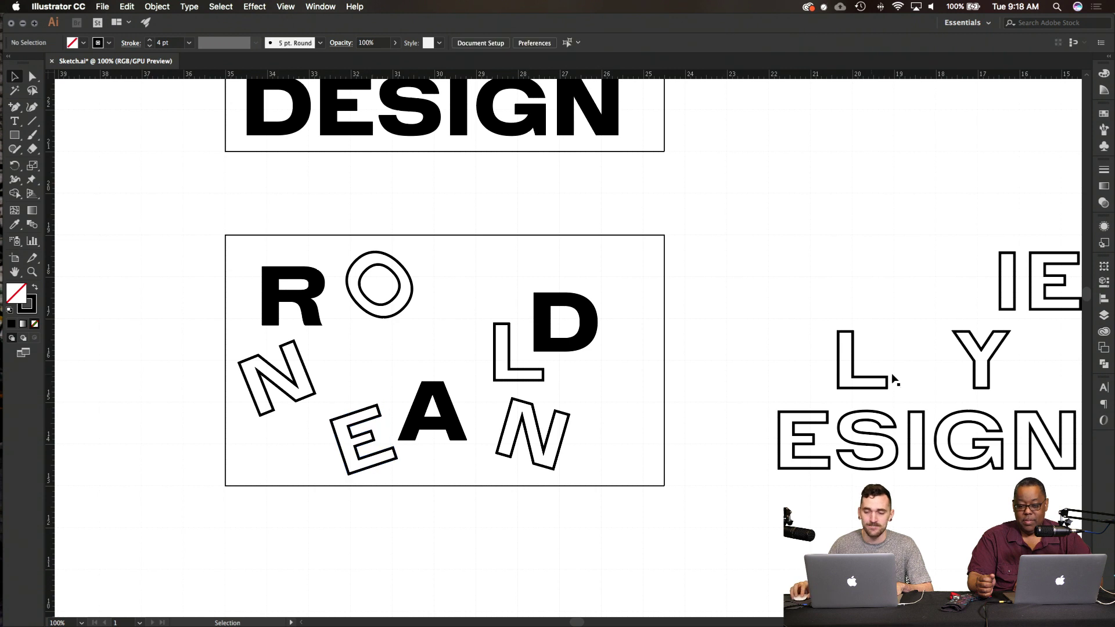
Step: Move the remaining outlined L into the frame's lower-right corner beside the second N, rotated clockwise by roughly 45 degrees
left_click_drag(871, 385, 614, 456)
left_click_drag(582, 398, 625, 406)
left_click(739, 375)
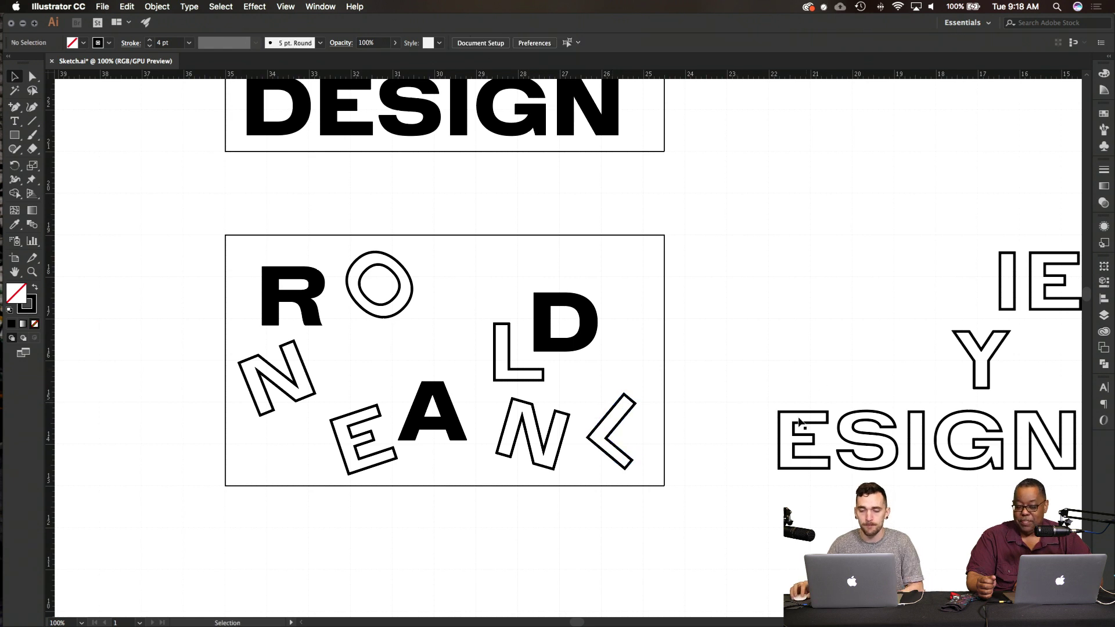
Step: Adjust the lettering around the solid A in the lower frame and clear the selection
left_click_drag(452, 430, 473, 391)
left_click(661, 369)
left_click(779, 336)
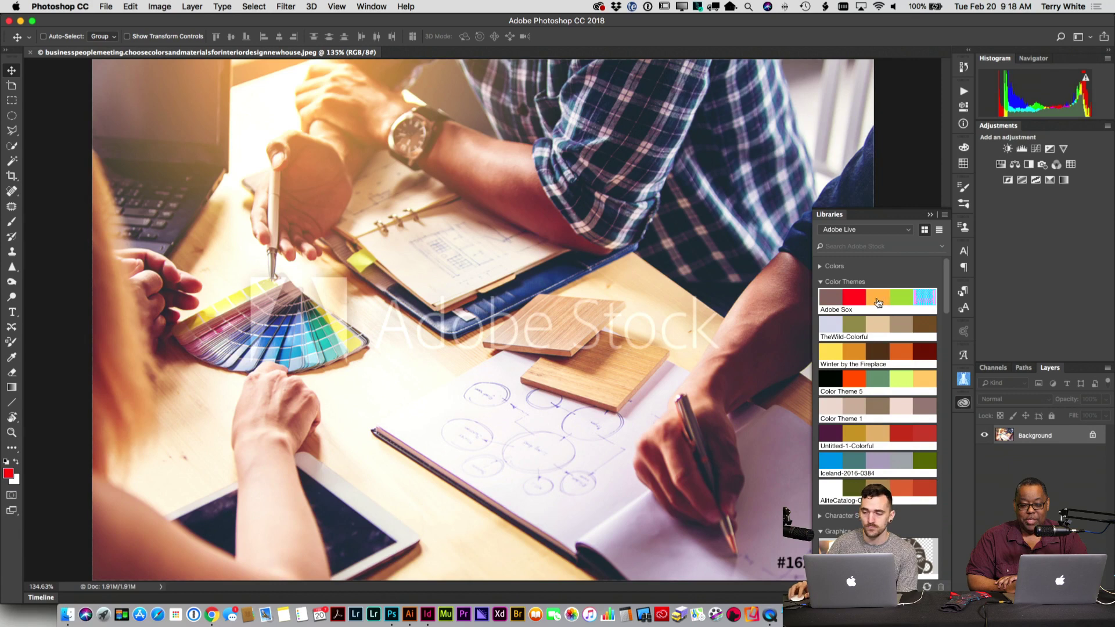
Step: Switch to Illustrator and show the color themes stored in the Adobe Live library
mouse_move(892, 303)
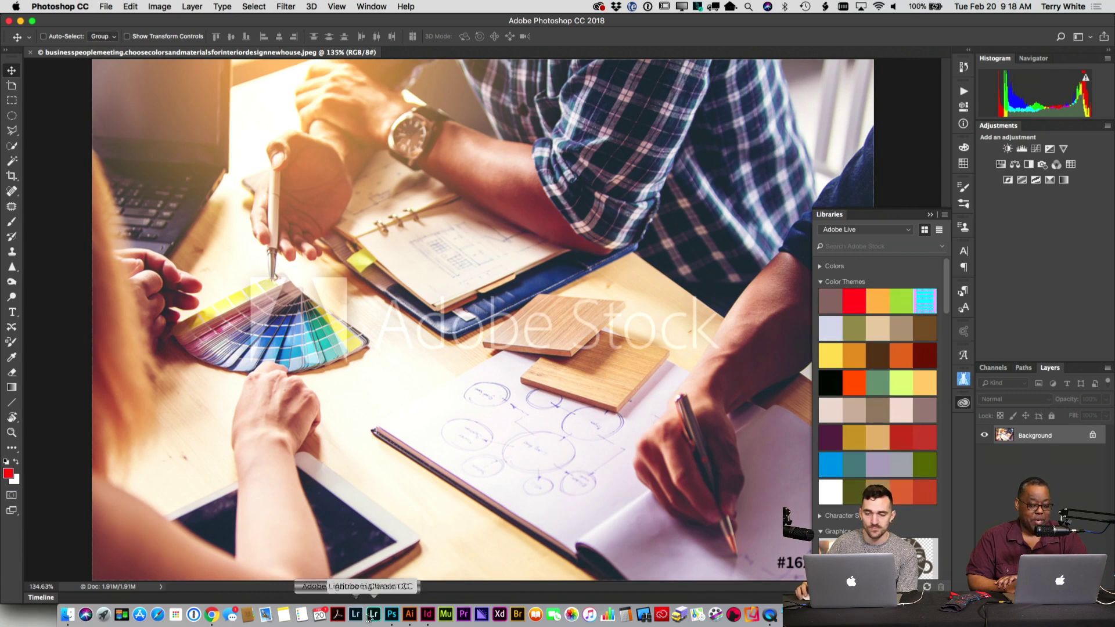
left_click(410, 619)
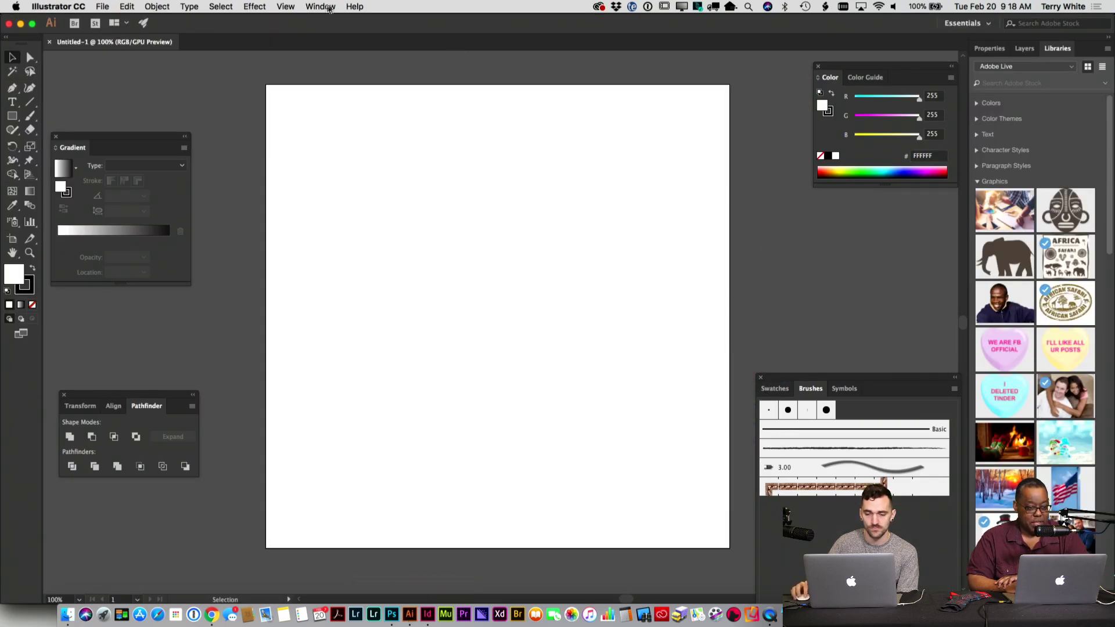
left_click(320, 7)
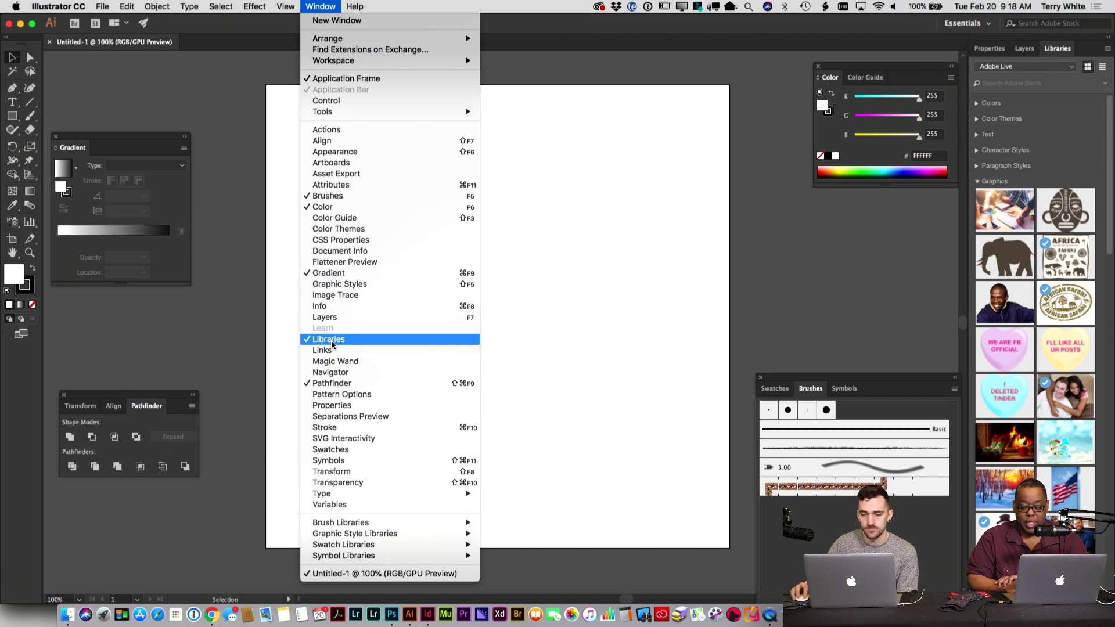
left_click(323, 5)
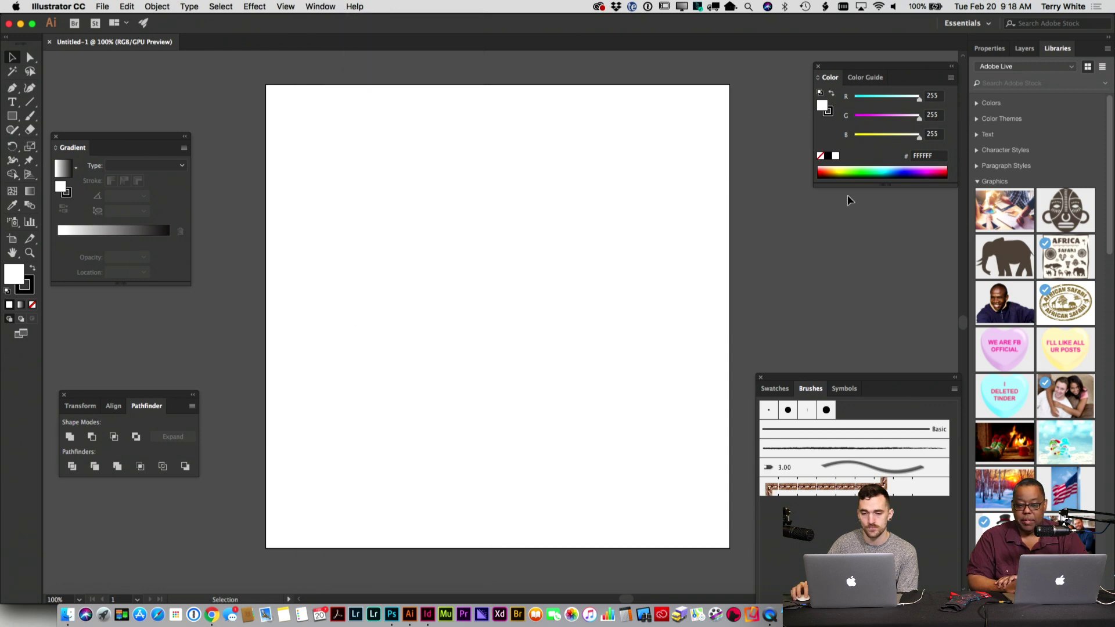
left_click(978, 119)
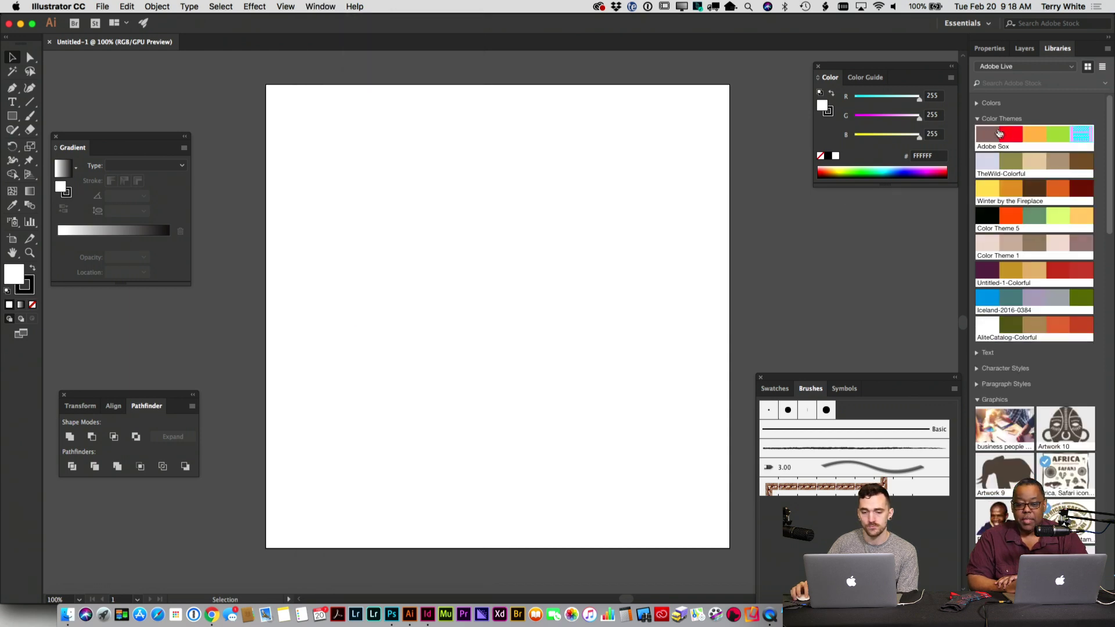
mouse_move(1068, 138)
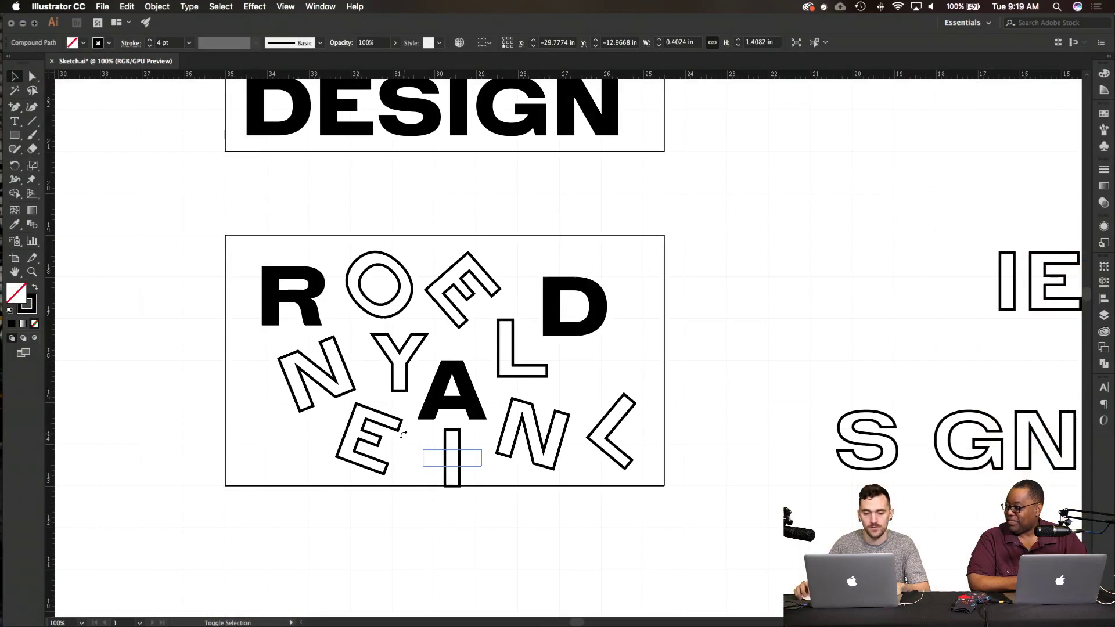
Step: Rotate the outlined I to a nearly horizontal tilt and position it just below the solid A in the lower frame
mouse_move(458, 485)
left_mouse_down()
mouse_move(476, 445)
mouse_move(477, 458)
mouse_move(454, 459)
left_mouse_up()
left_click(493, 462)
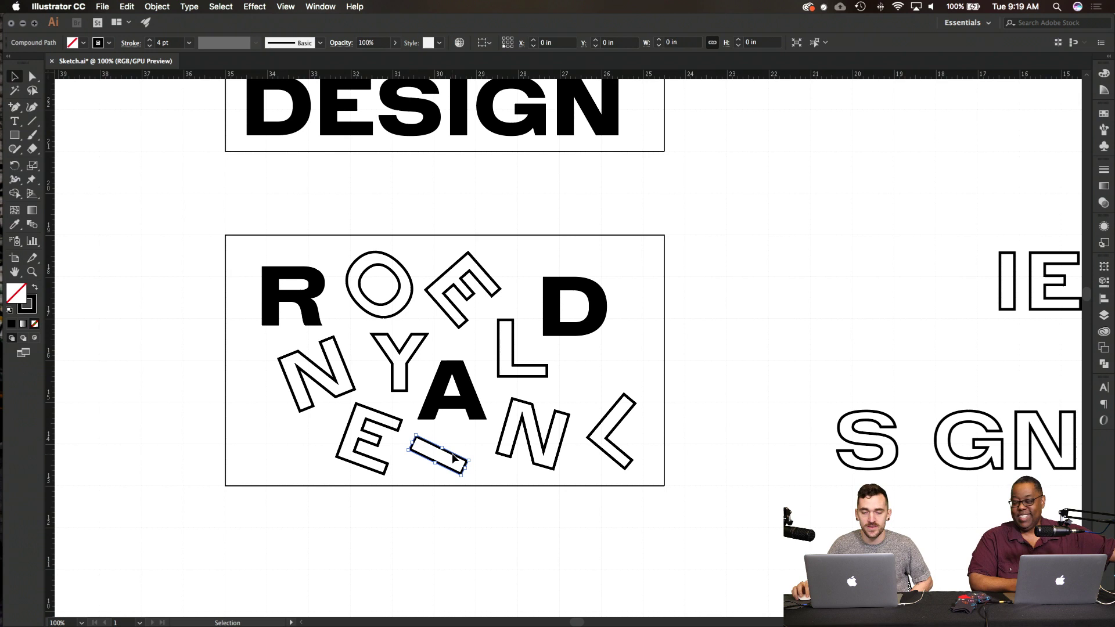
left_click(499, 472)
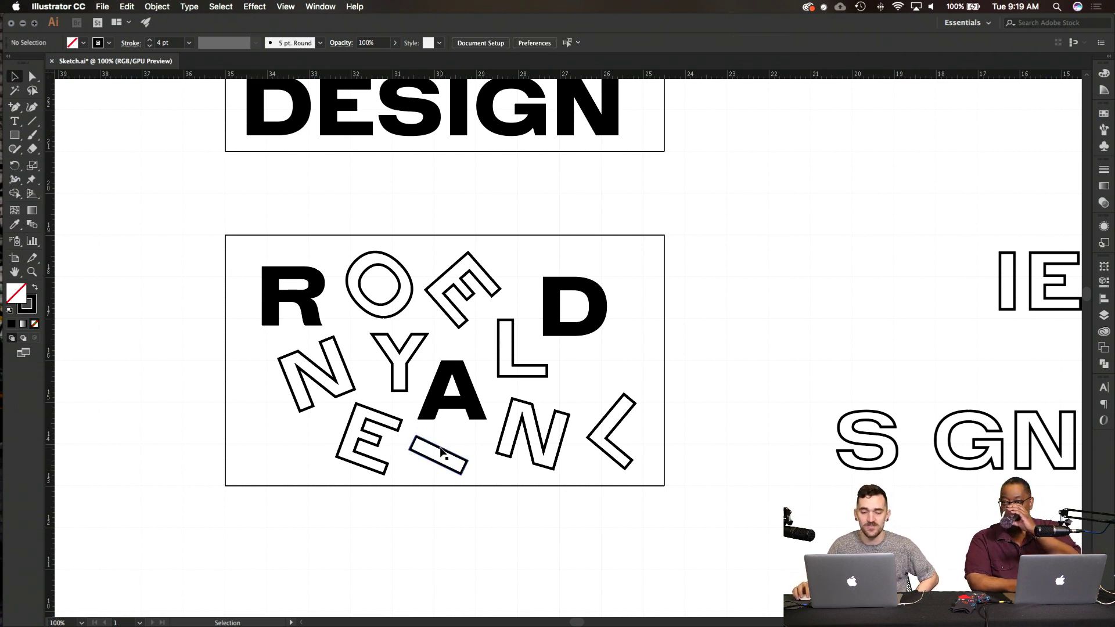
left_click(444, 454)
left_click(475, 462)
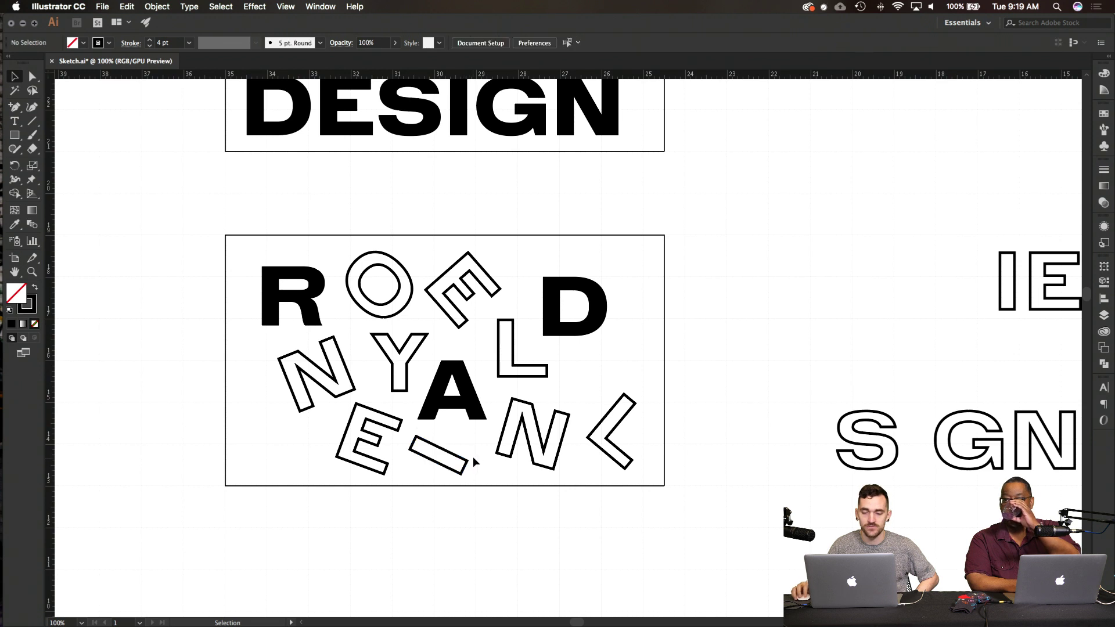
left_click(464, 463)
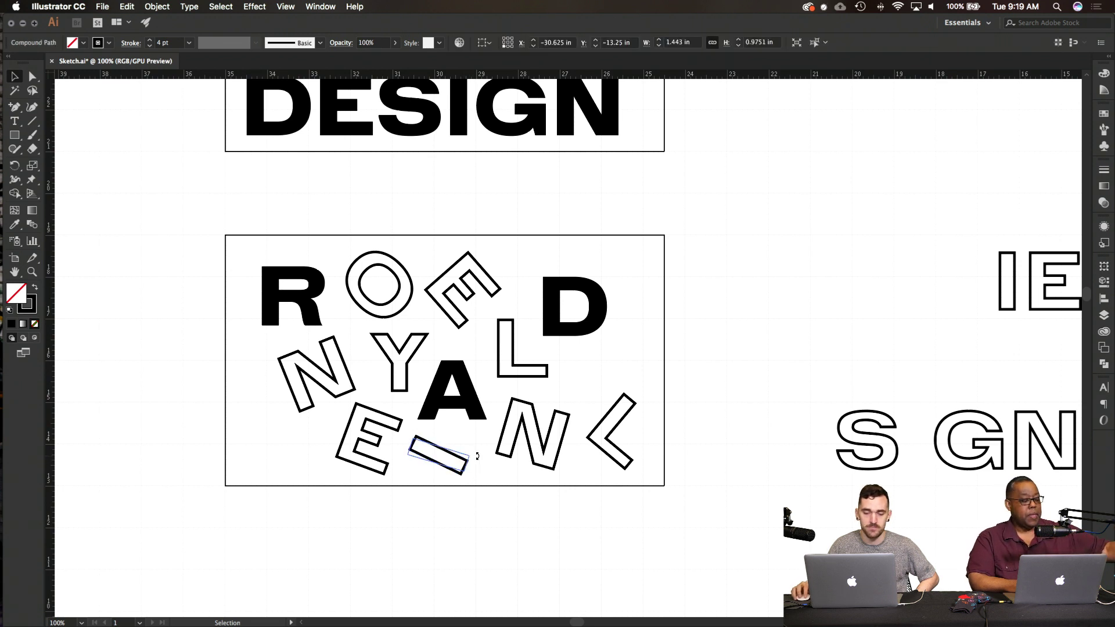
left_click_drag(456, 459, 460, 456)
left_click(466, 445)
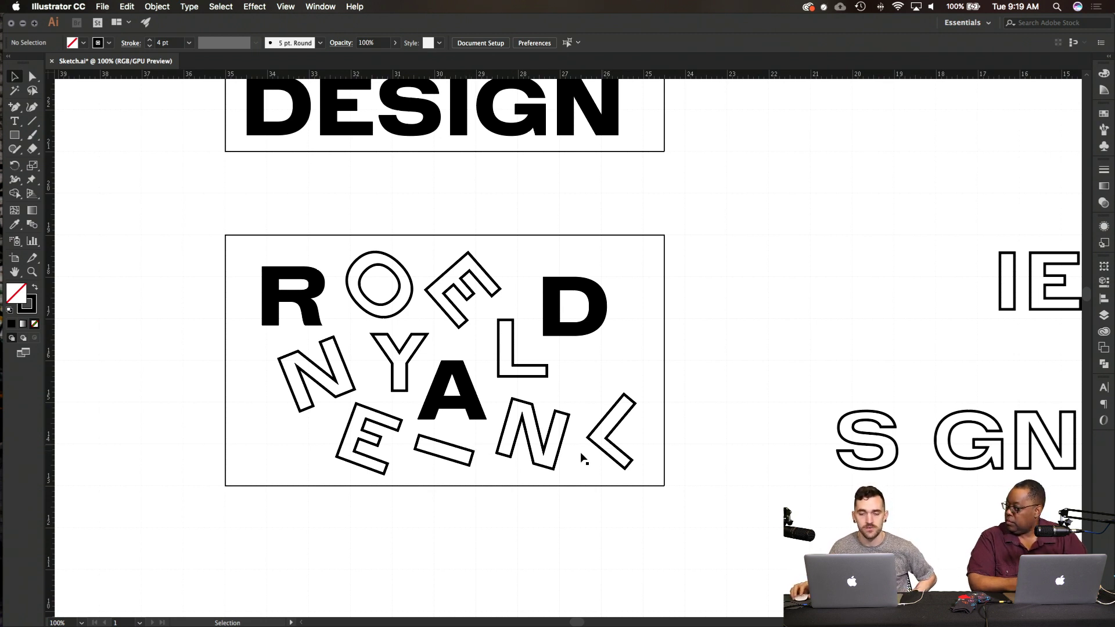
Step: Compare the solid three-line wordmark in the upper frame with the scattered-letter layout and the leftover outlined letters
scroll(841, 472, "right", 1)
scroll(813, 473, "right", 2)
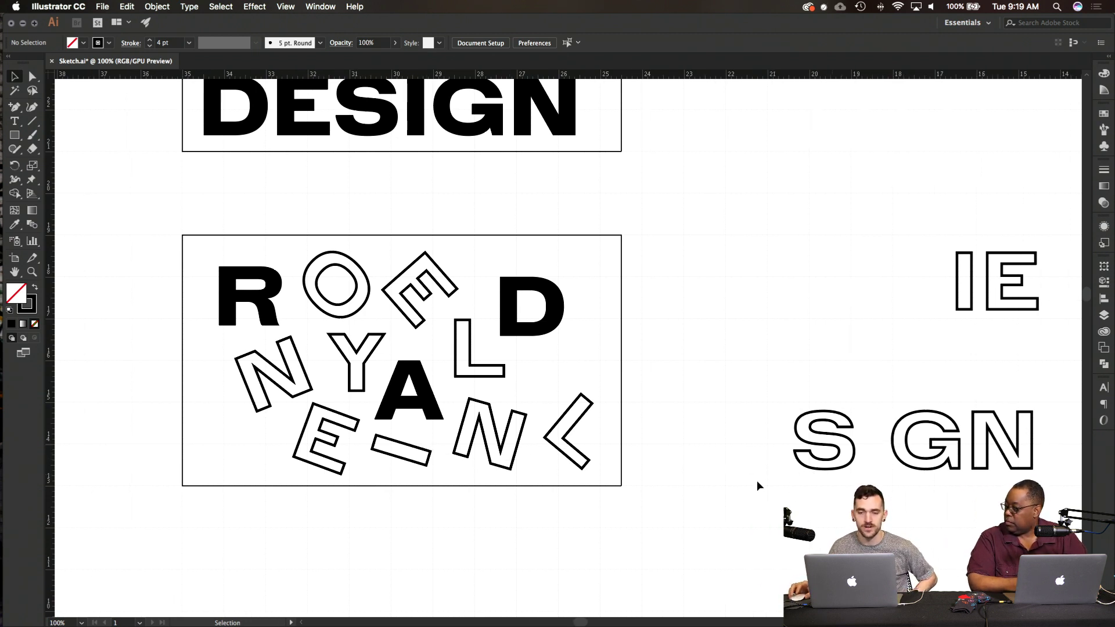
scroll(629, 440, "up", 6)
scroll(630, 440, "up", 2)
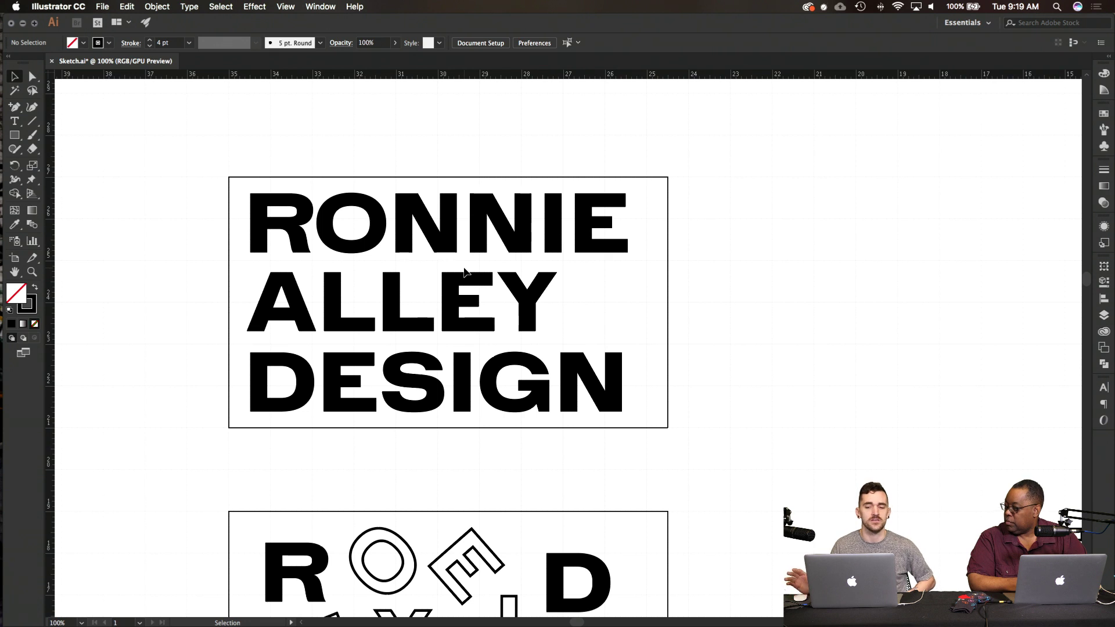
scroll(716, 372, "down", 1)
scroll(716, 372, "down", 10)
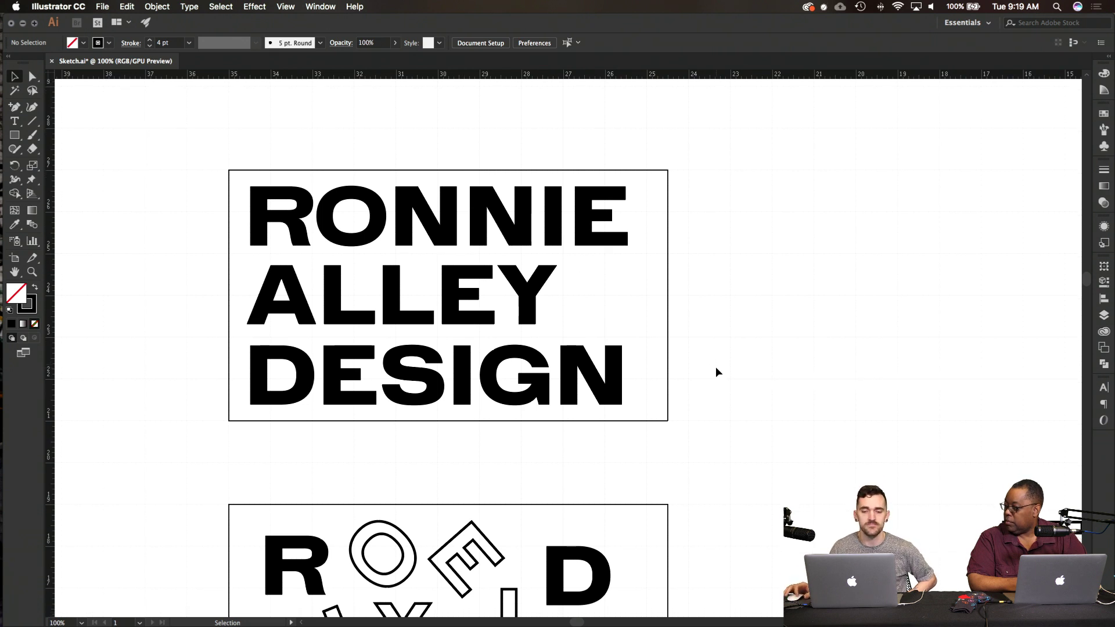
scroll(715, 367, "down", 1)
scroll(715, 367, "right", 1)
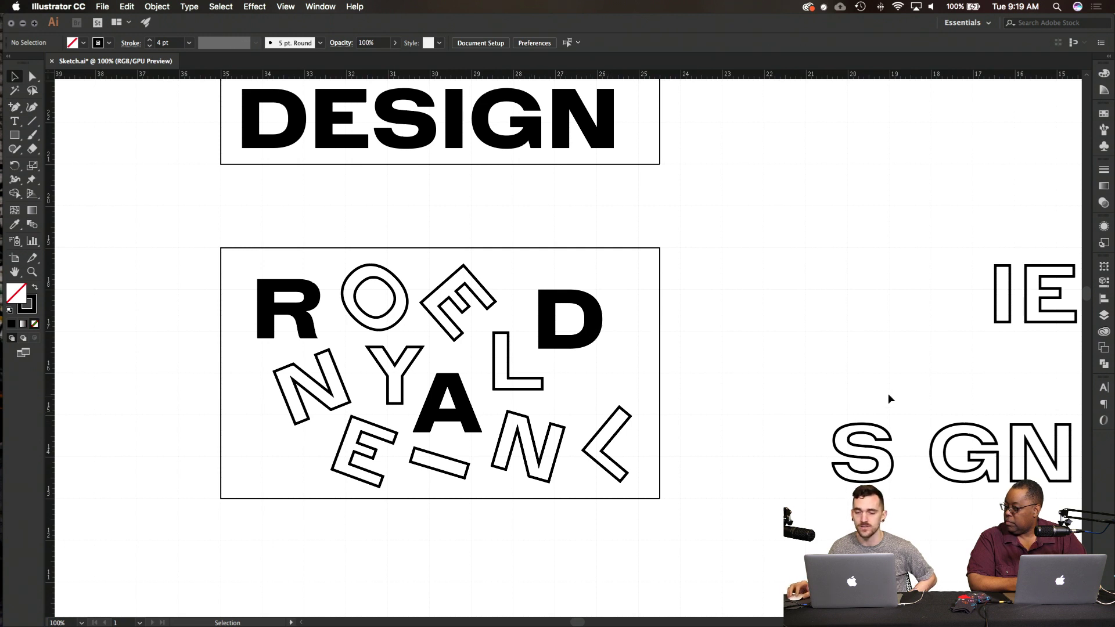
scroll(887, 392, "right", 1)
scroll(886, 392, "right", 1)
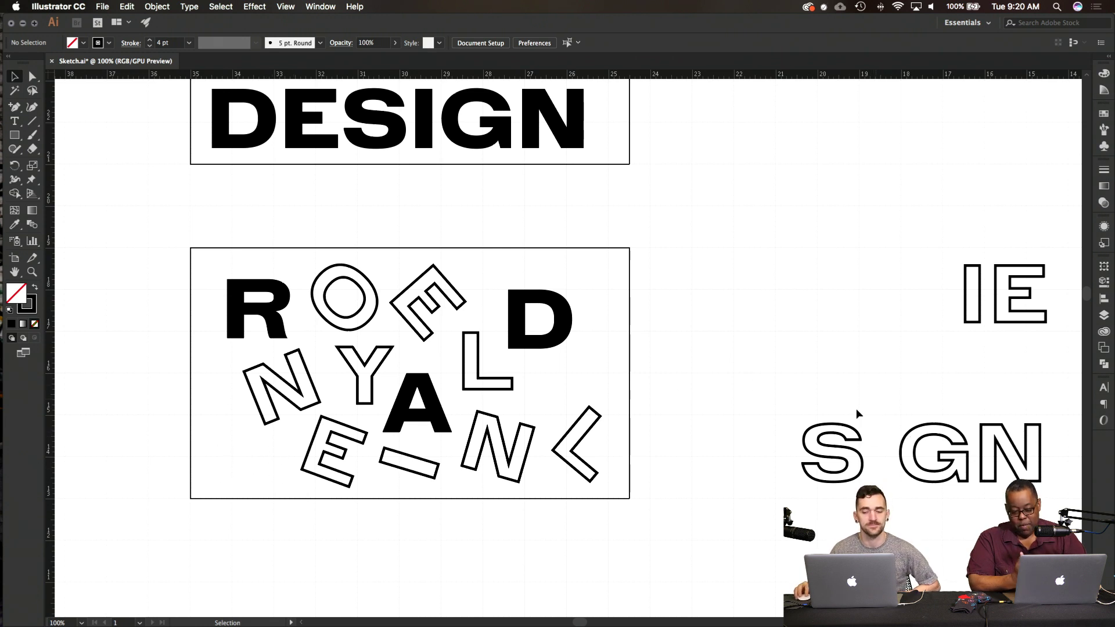
Step: Shift the solid D slightly to the left so it sits closer to the outlined E and L
left_click_drag(564, 304, 552, 302)
left_click(744, 330)
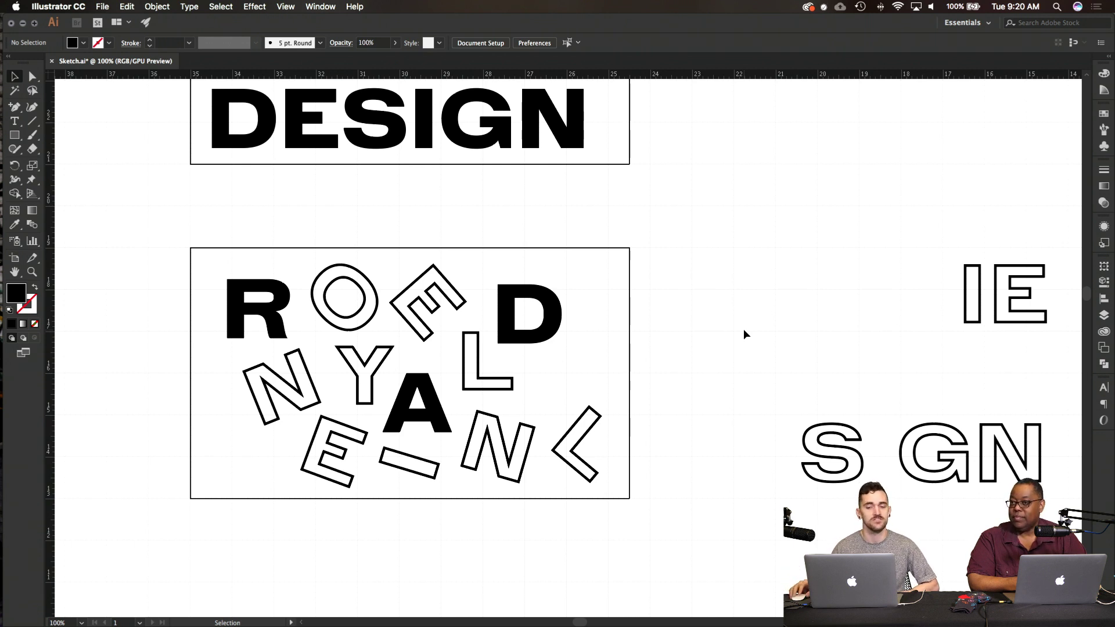
left_click_drag(551, 310, 549, 316)
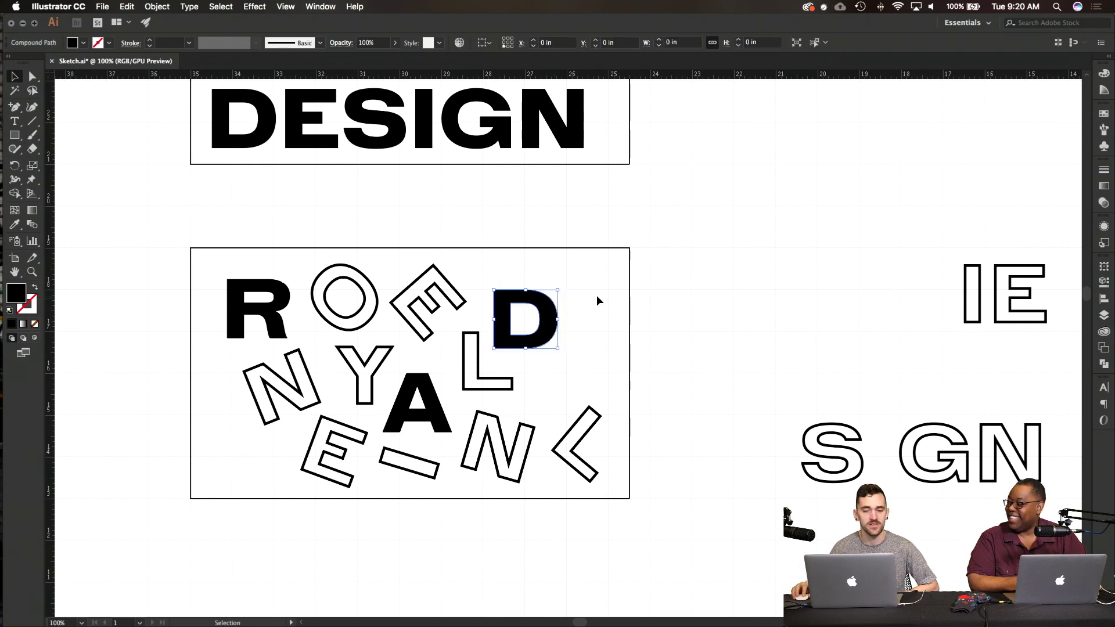
left_click(652, 299)
Step: Move the outlined I from the top leftover line into the frame, rotated about 45 degrees counterclockwise, at the solid D's upper-right corner
left_click_drag(979, 316, 633, 303)
key("a")
left_click(630, 282)
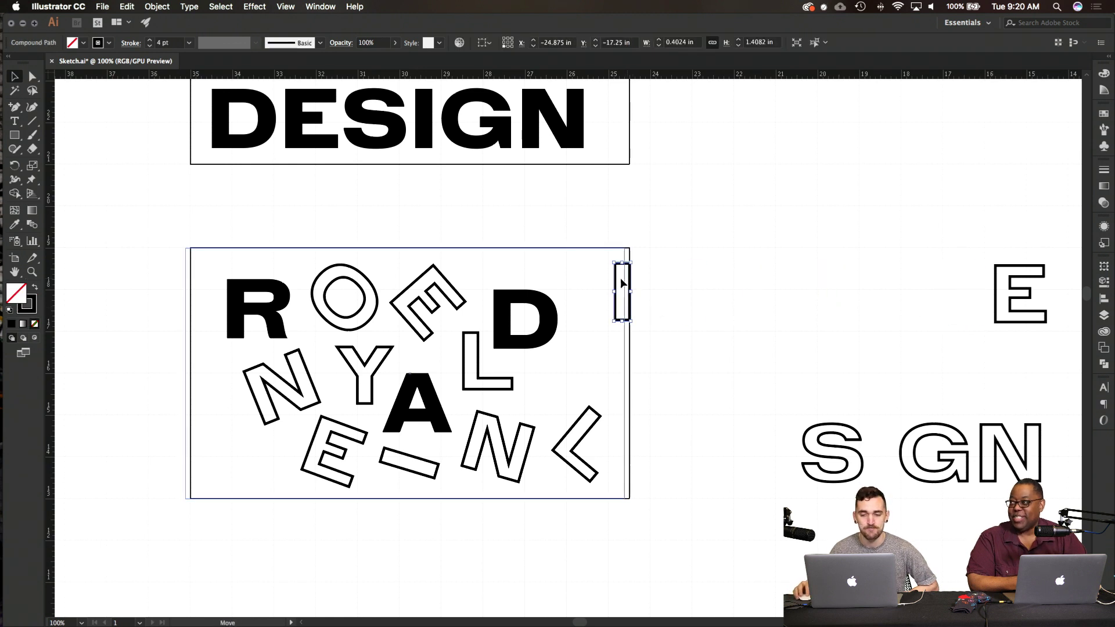
key("v")
left_click(744, 287)
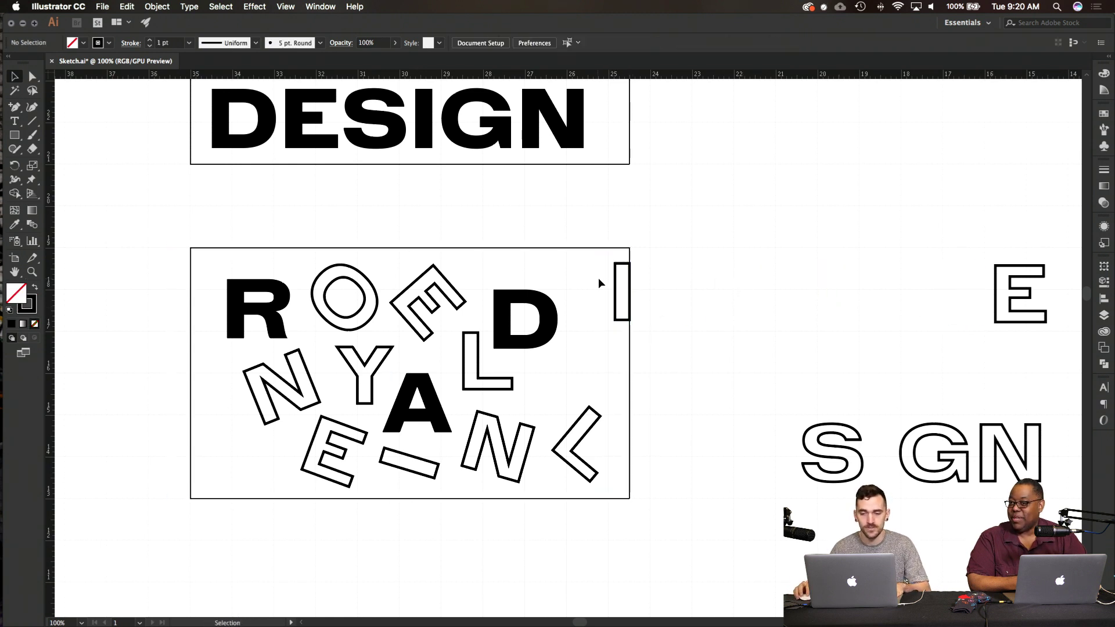
left_click_drag(572, 290, 615, 320)
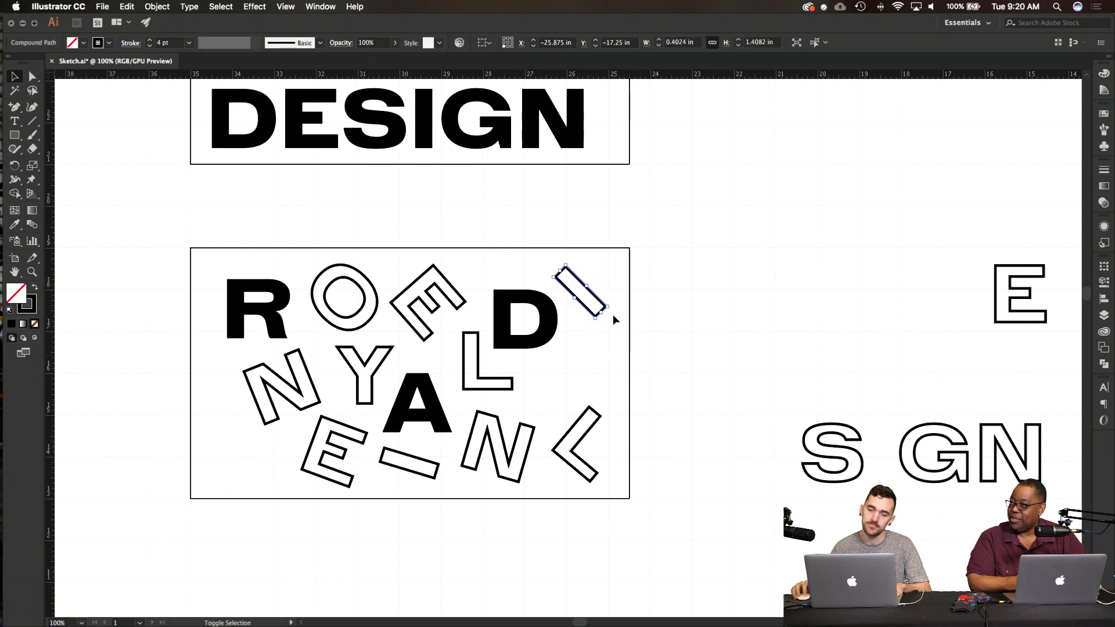
left_click_drag(577, 278, 561, 274)
left_click(697, 270)
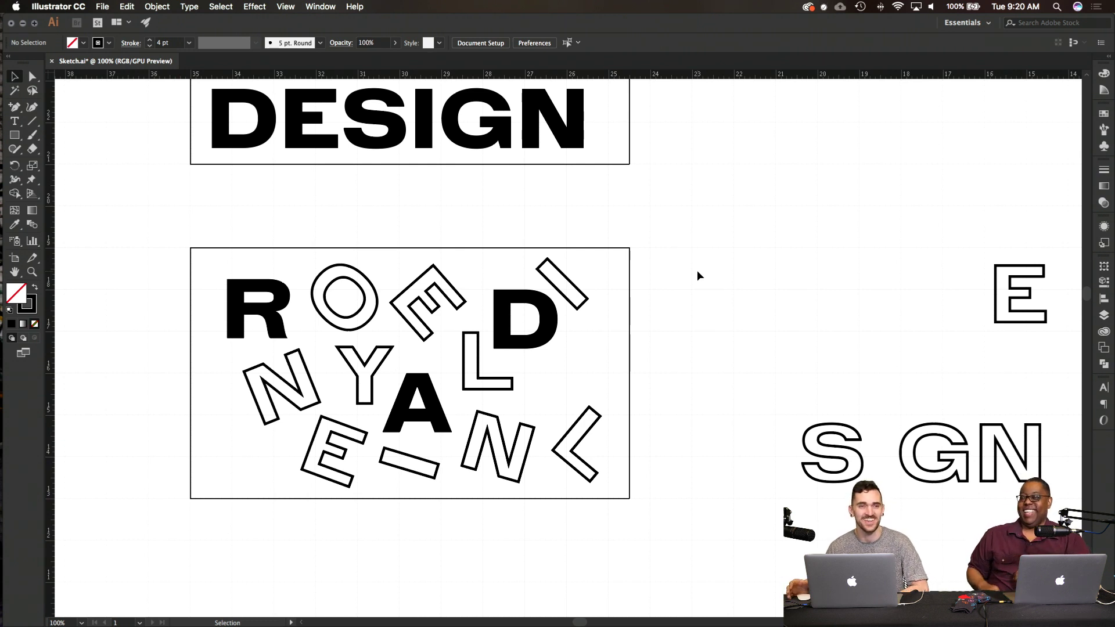
Step: Nudge the solid D down slightly and place the outlined S at its lower right, tilted clockwise
left_click(551, 328)
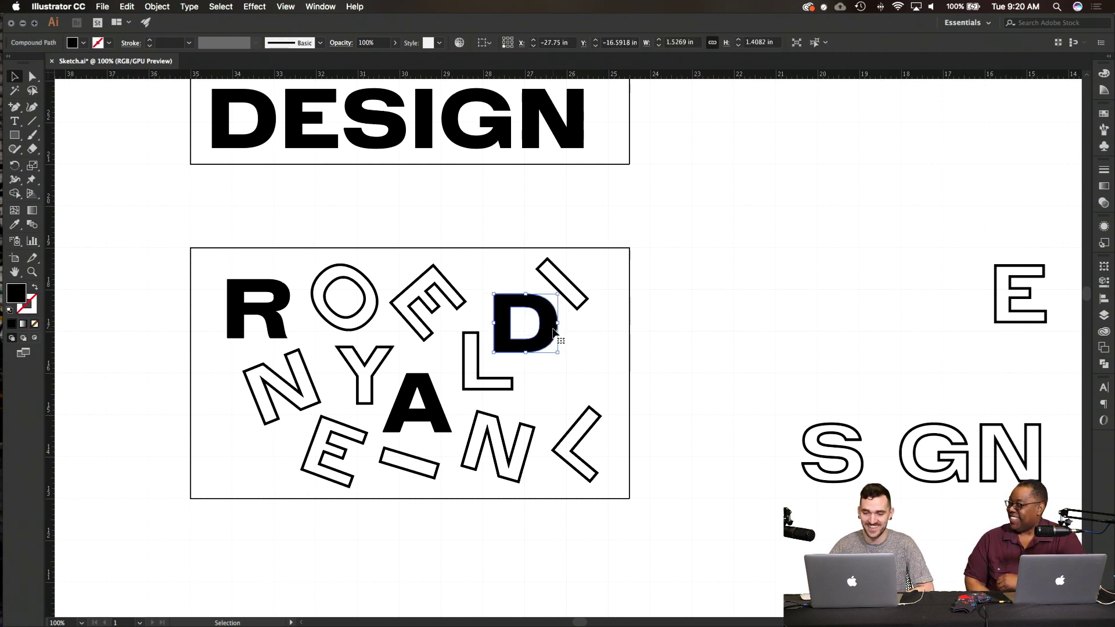
left_click(852, 328)
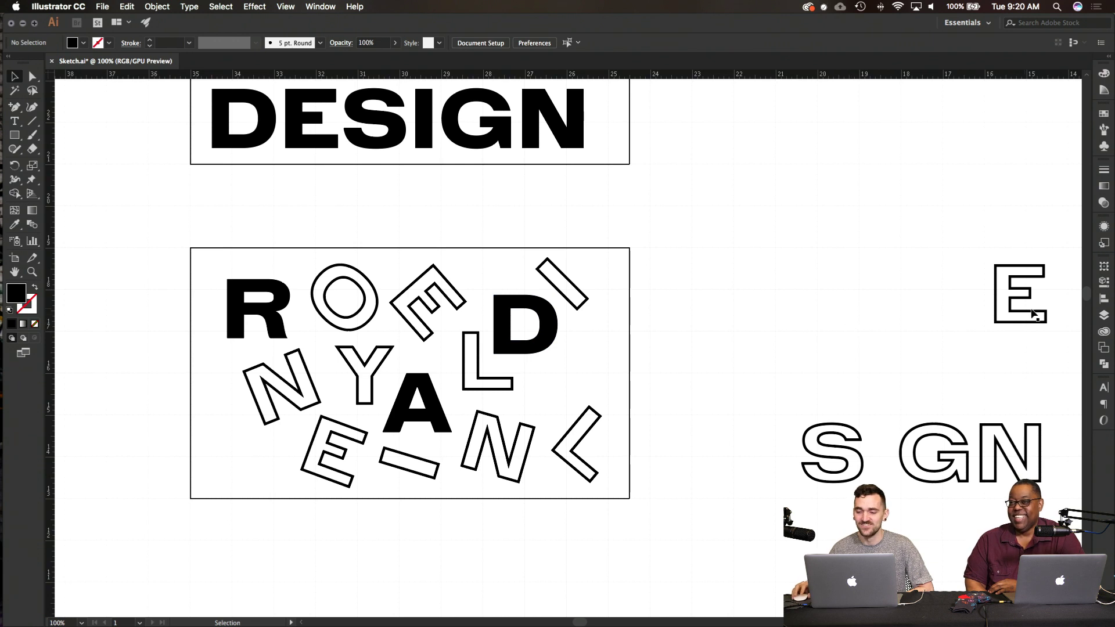
left_click_drag(847, 426, 610, 336)
left_click(705, 337)
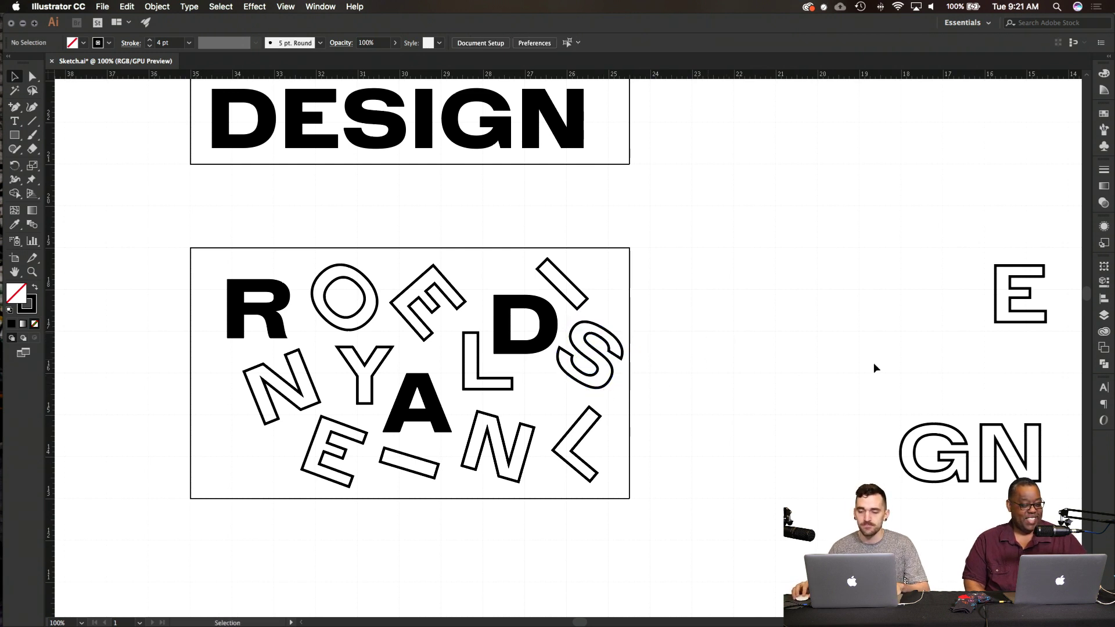
Step: Scale all the scattered letters down proportionally without the frame and move them toward the frame's upper-left corner
left_click_drag(615, 459, 213, 263)
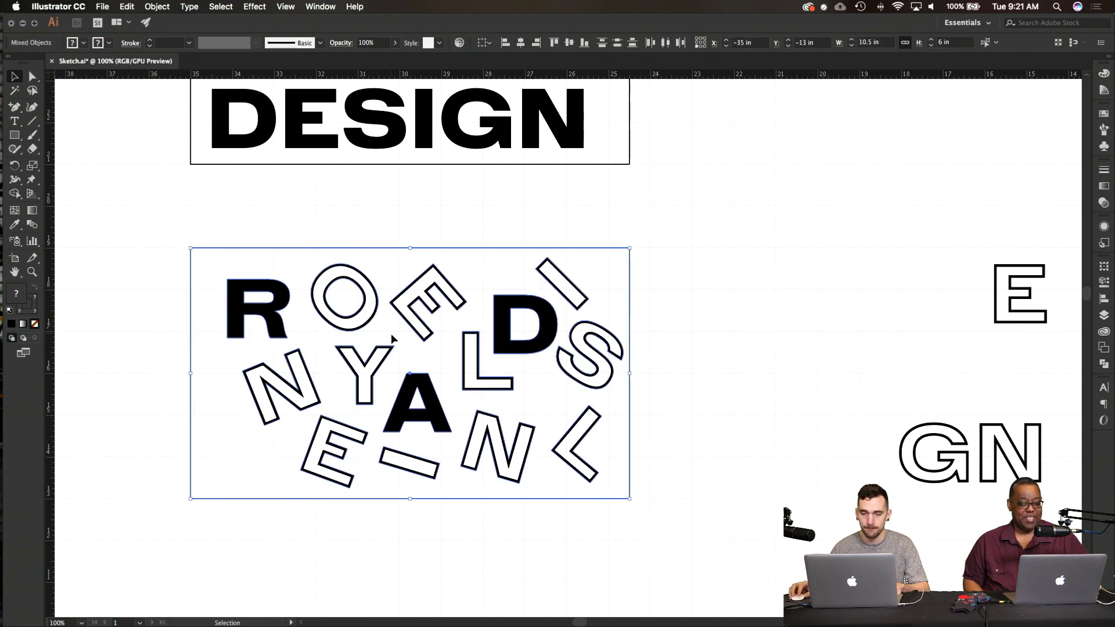
left_click(593, 249, "shift")
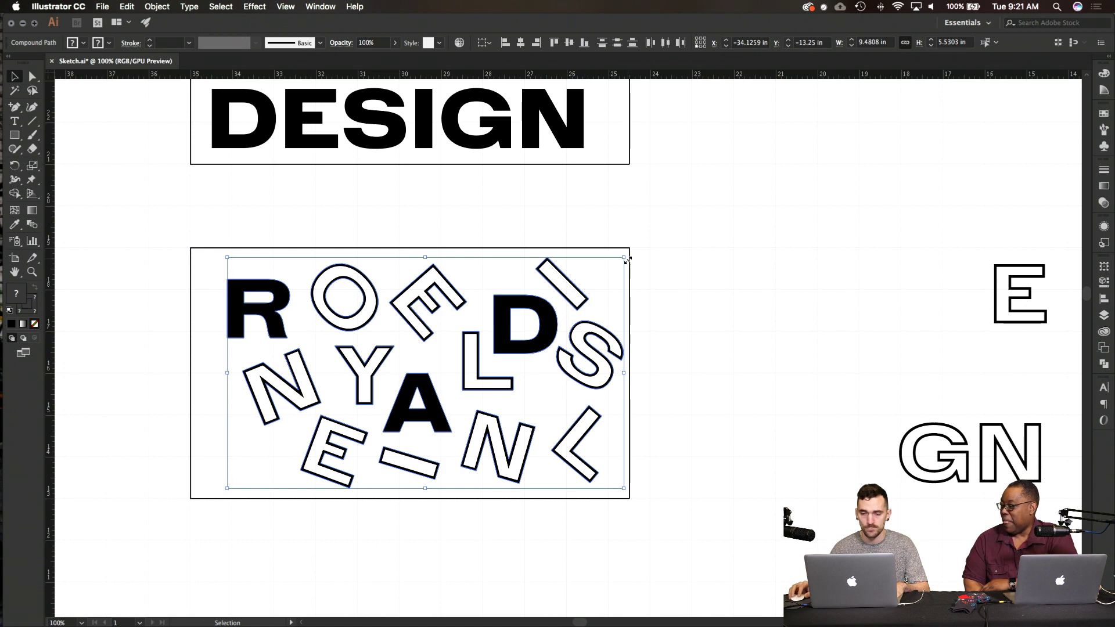
left_click_drag(624, 257, 599, 274)
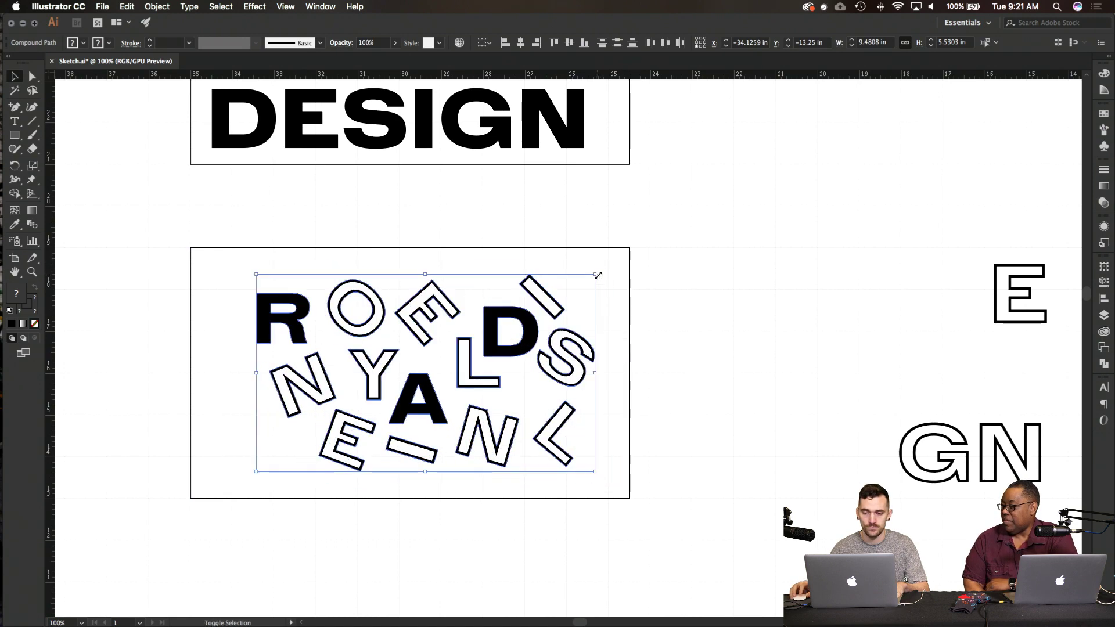
left_click_drag(530, 333, 491, 322)
left_click(700, 290)
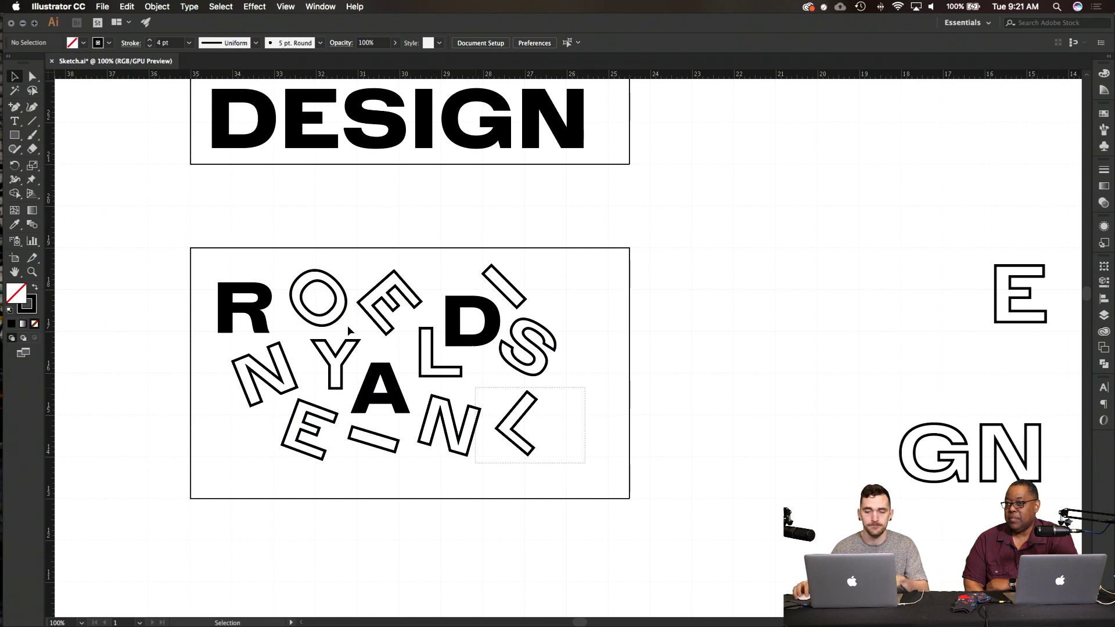
Step: Select the scattered letters without the frame and enlarge them slightly toward the frame's lower-right corner
left_click_drag(229, 264, 377, 303)
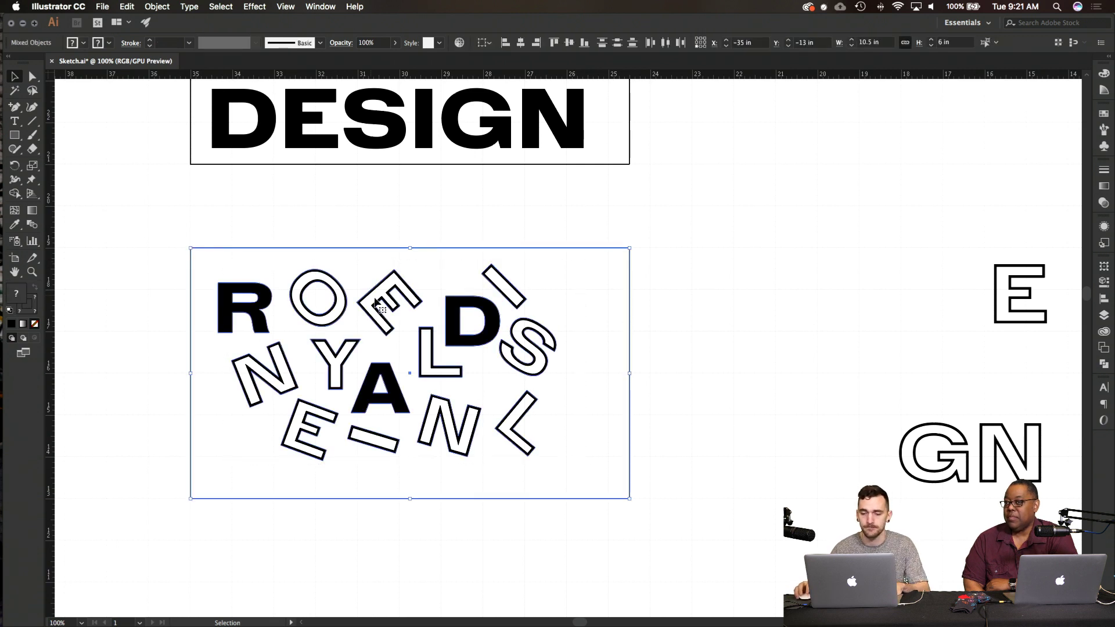
left_click(573, 255, "shift")
left_click_drag(570, 469, 573, 479)
left_click(643, 461)
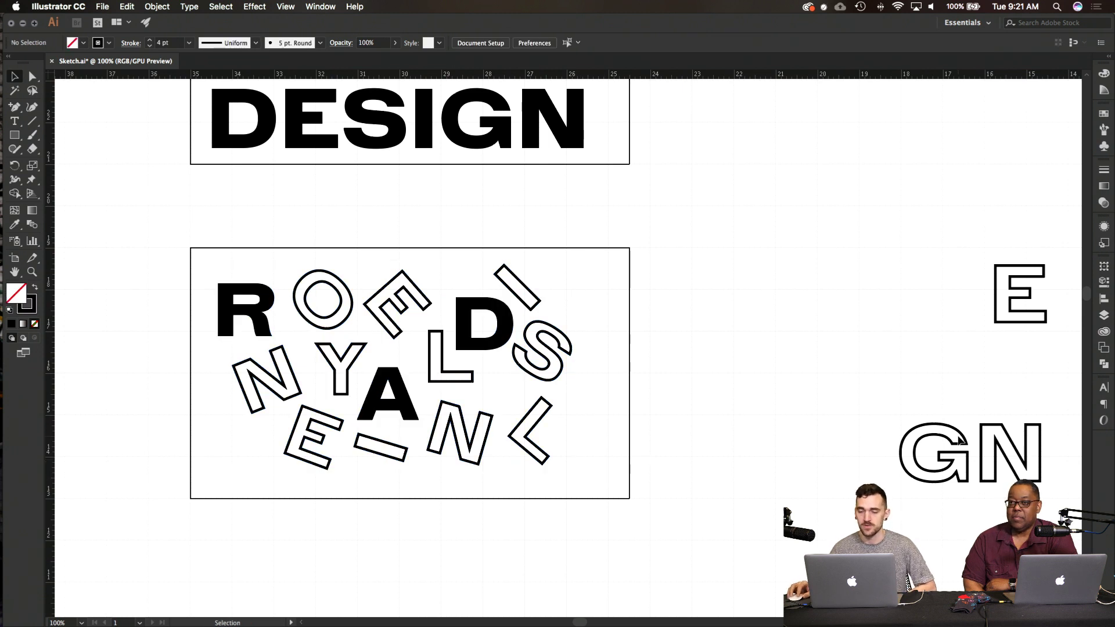
key("a")
left_click_drag(961, 439, 774, 428)
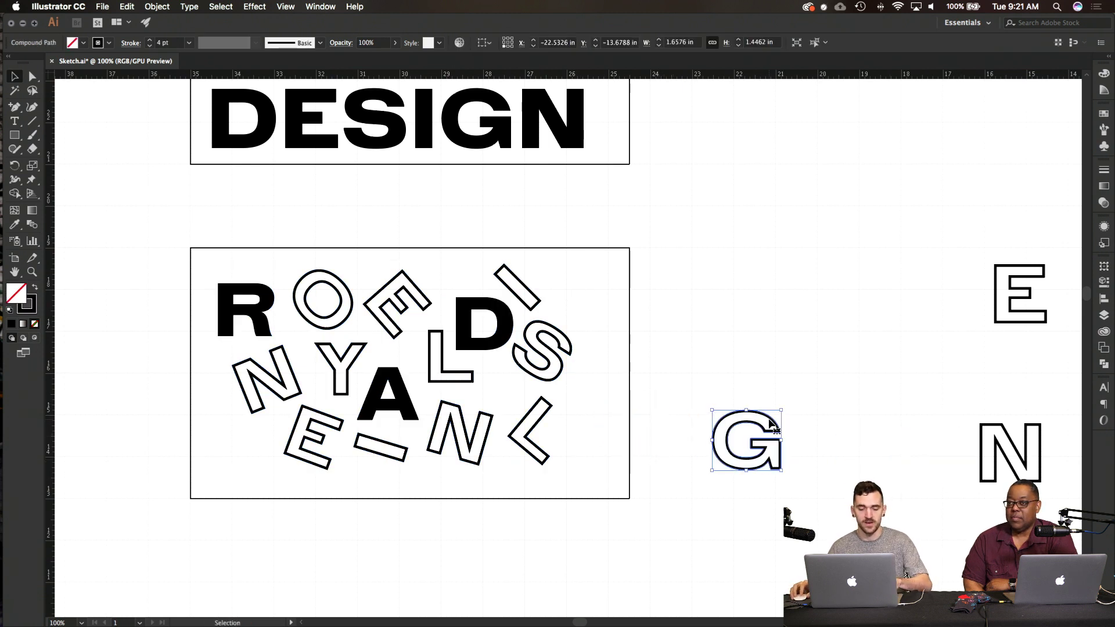
key("super+z")
key("v")
left_click(764, 408)
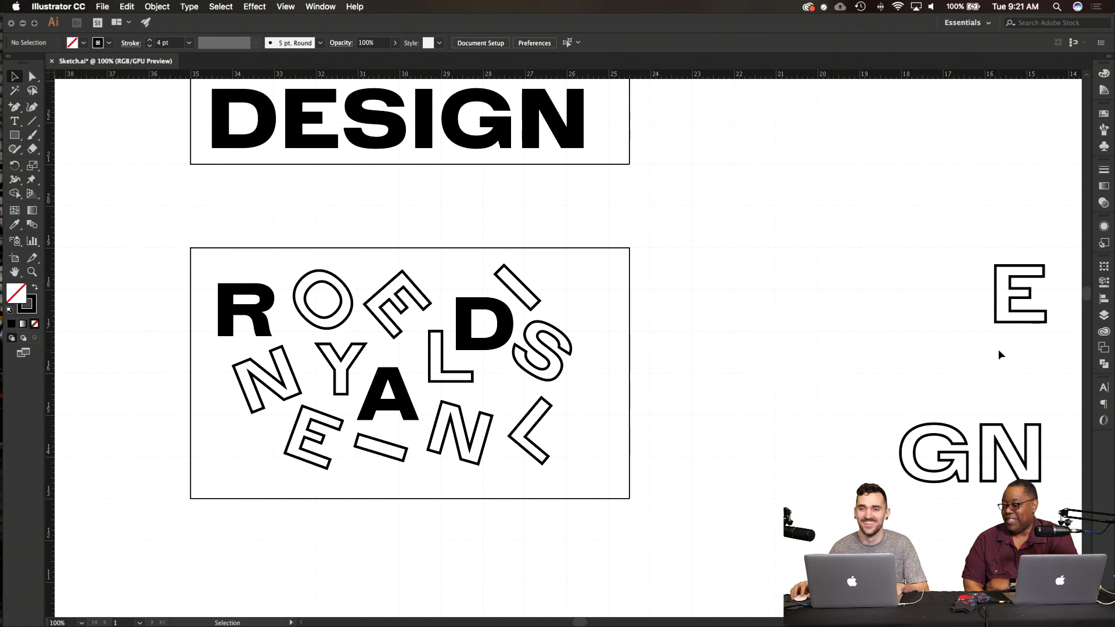
Step: Move the outlined G into the frame's lower-right corner beside the L, scaled down to match the other letters
left_click_drag(942, 444, 417, 368)
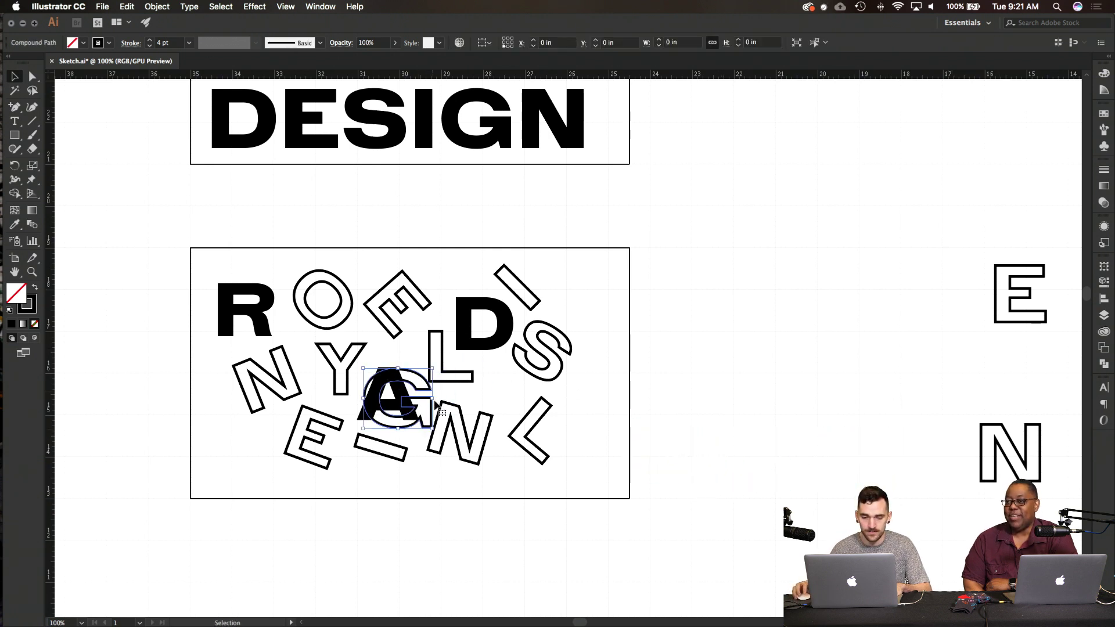
left_click_drag(435, 428, 611, 457)
left_click(688, 412)
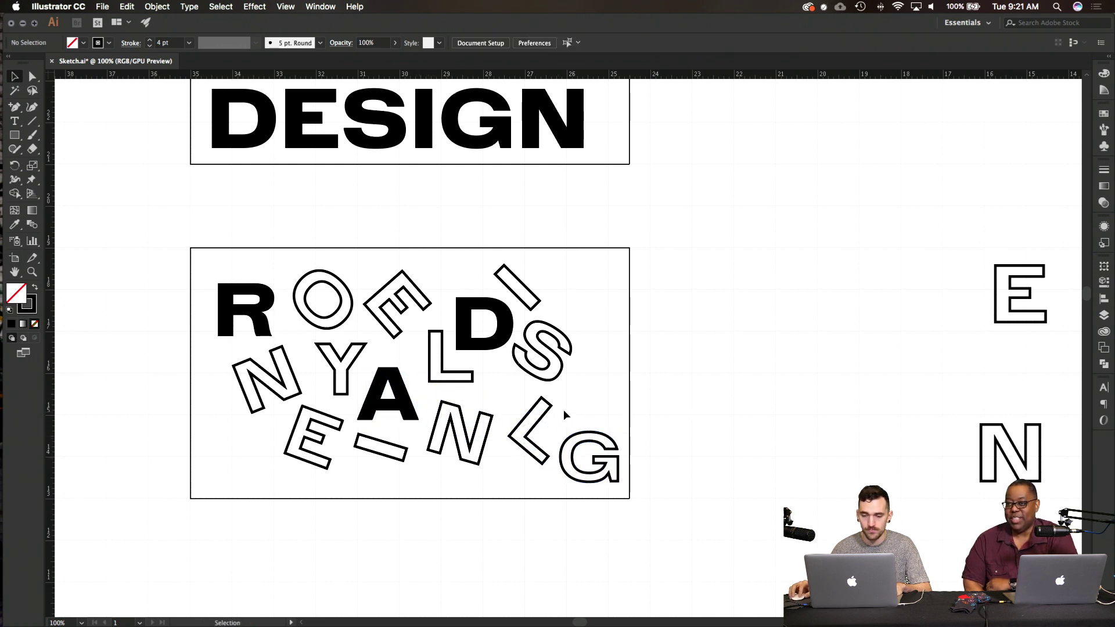
Step: Nudge the tilted outlined L and the outlined G slightly left in the frame's lower-right area
left_click(532, 414)
left_click_drag(532, 413, 523, 409)
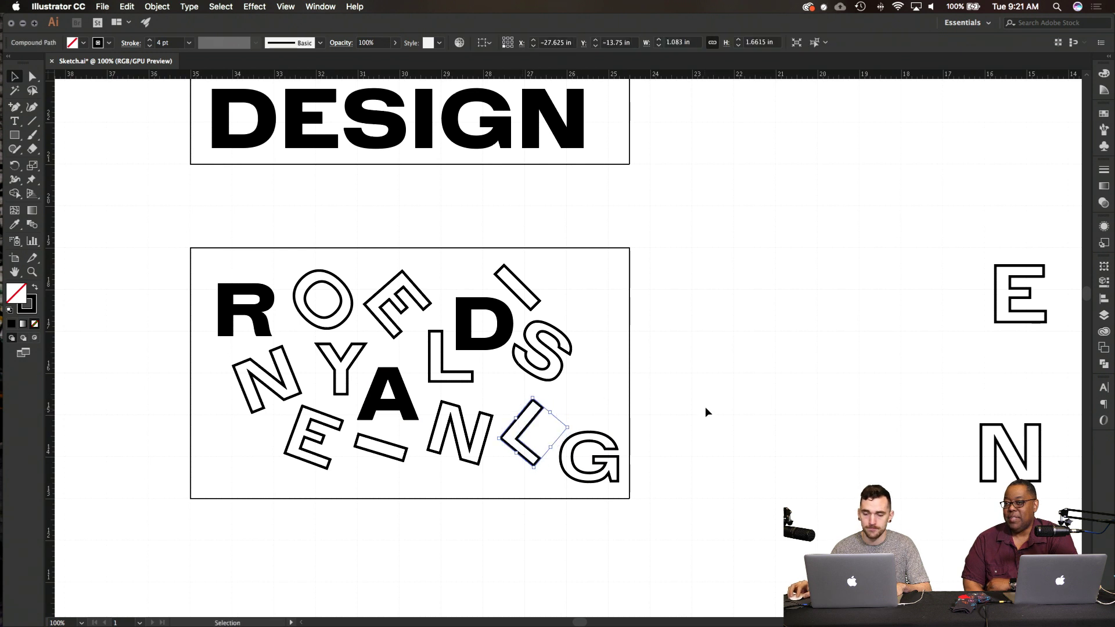
left_click(704, 406)
left_click_drag(588, 437, 582, 437)
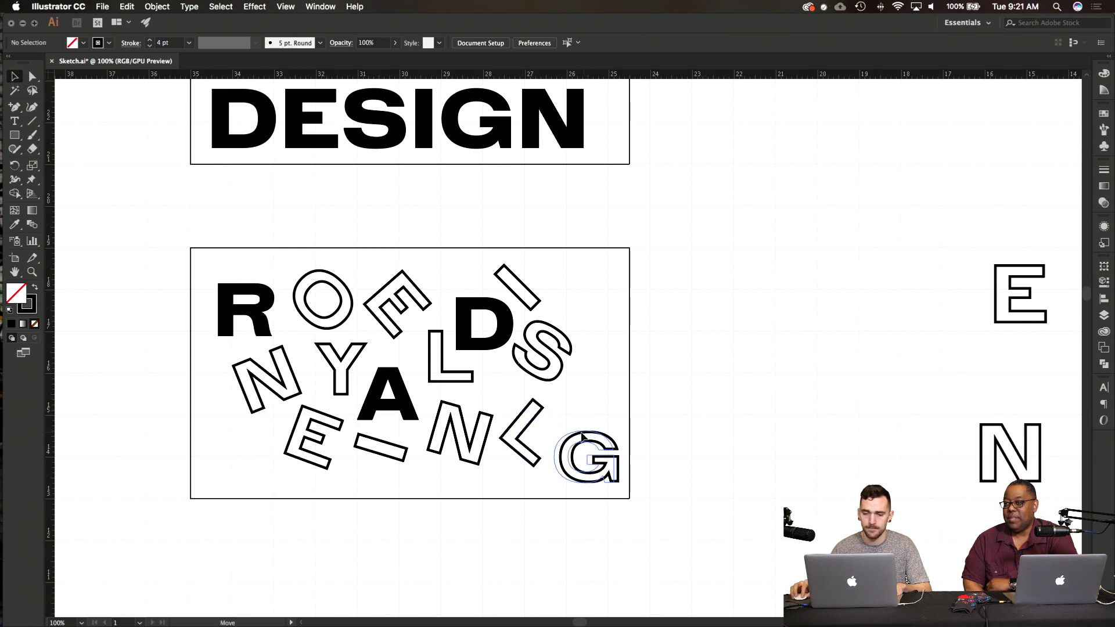
left_click(698, 420)
Step: Place the loose outlined N directly above the G at the frame's right edge and nudge the S slightly down and left
left_click_drag(1019, 457, 429, 416)
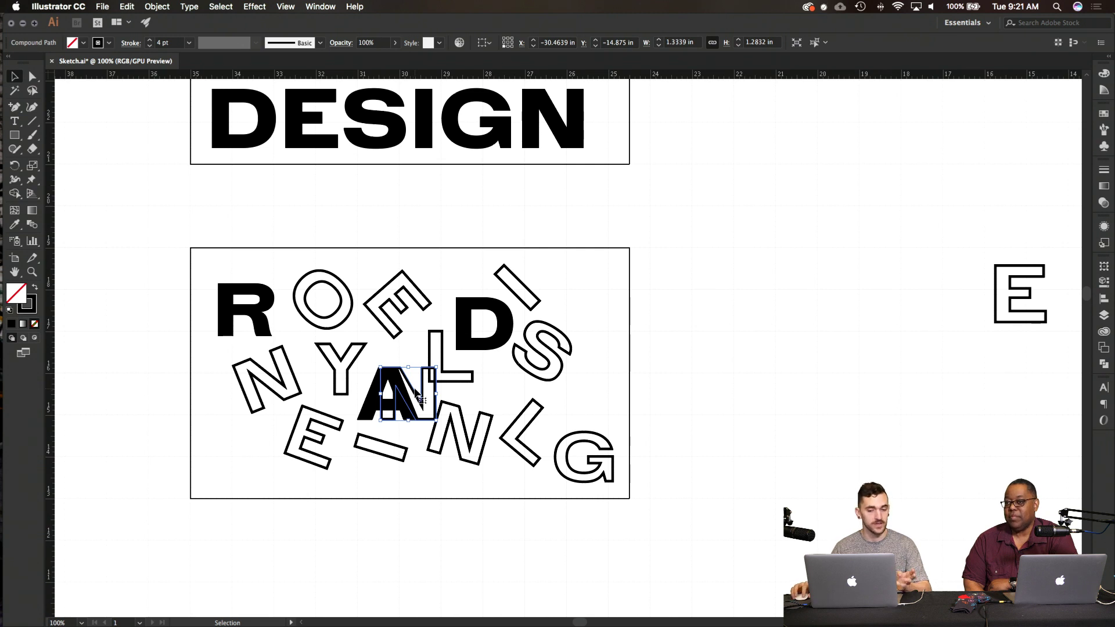
left_click_drag(416, 395, 601, 391)
left_click(663, 403)
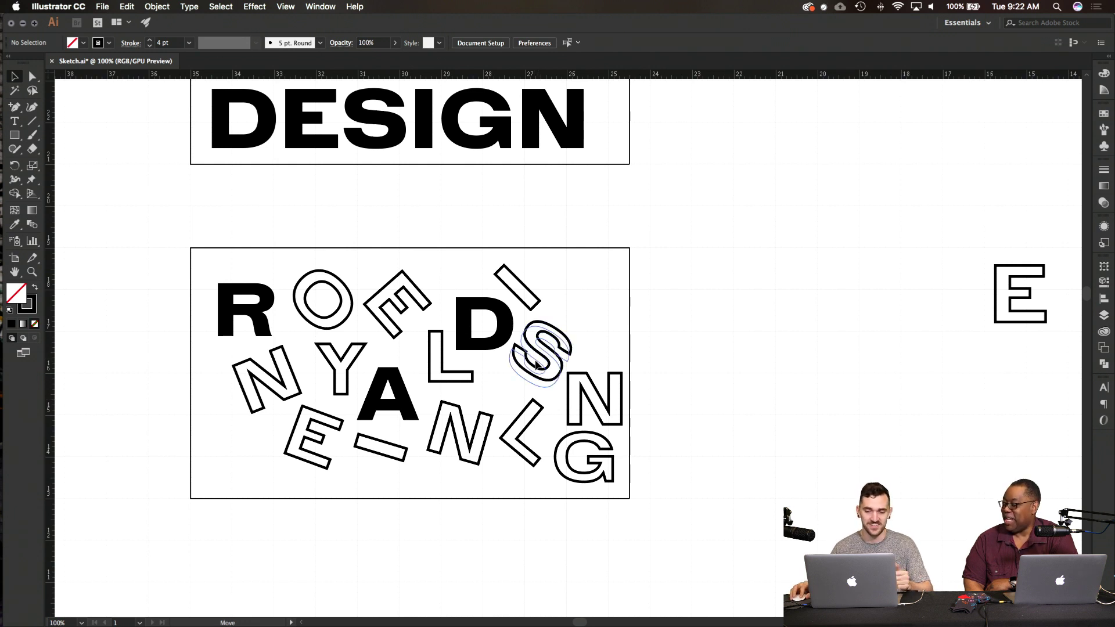
left_click_drag(539, 363, 534, 370)
left_click(751, 375)
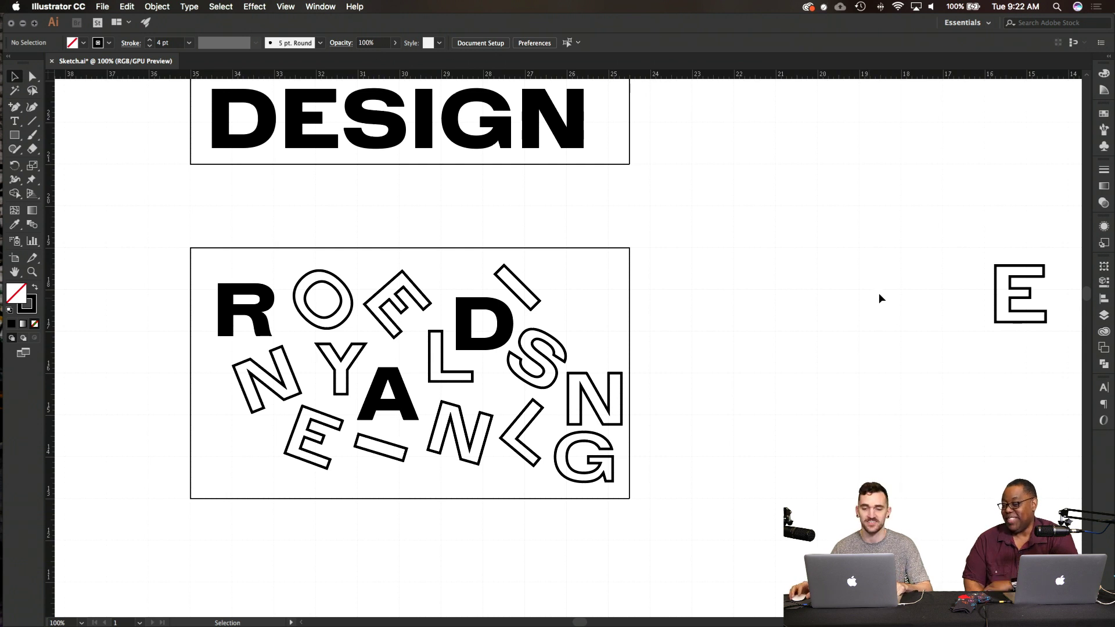
Step: Move the remaining loose outlined E into the frame's upper-right corner beside the tilted I
left_click_drag(1007, 268, 573, 269)
left_click(758, 305)
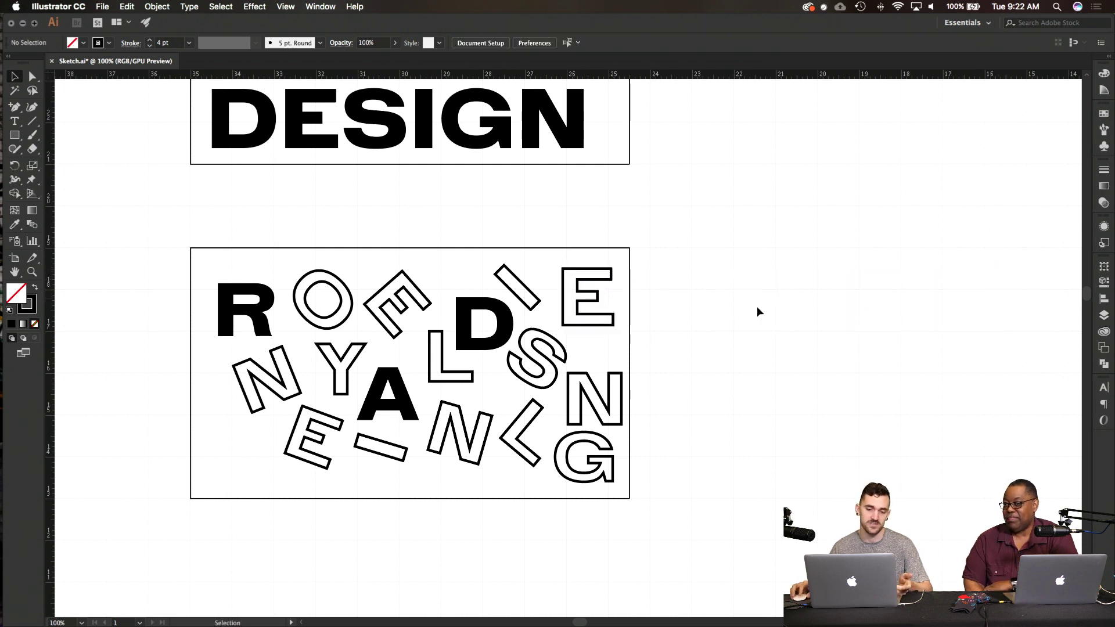
left_click(563, 349)
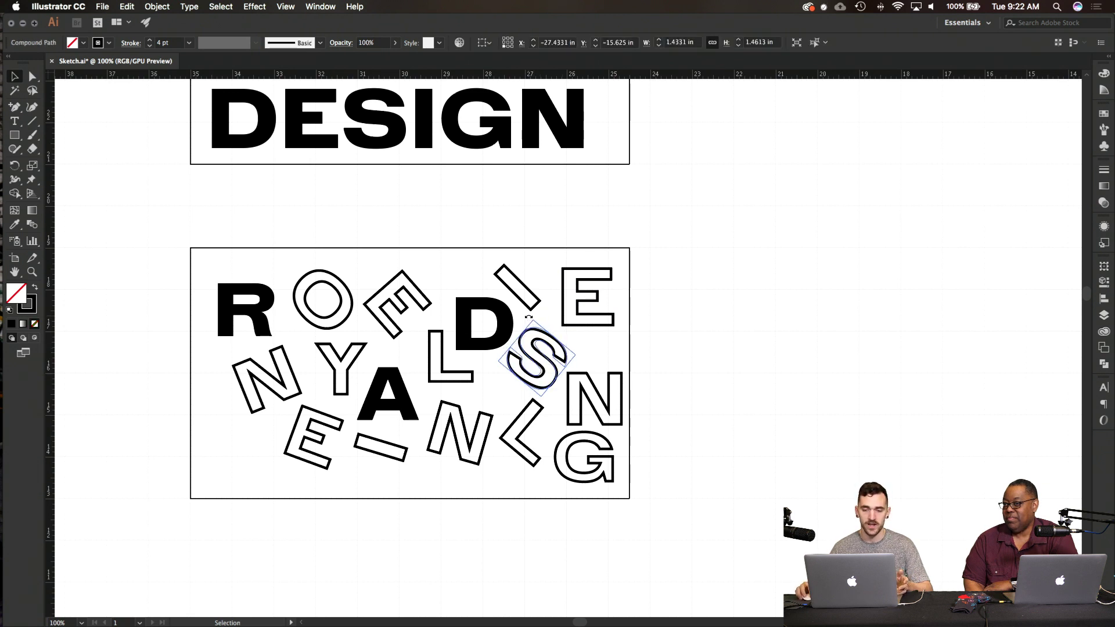
left_click(853, 386)
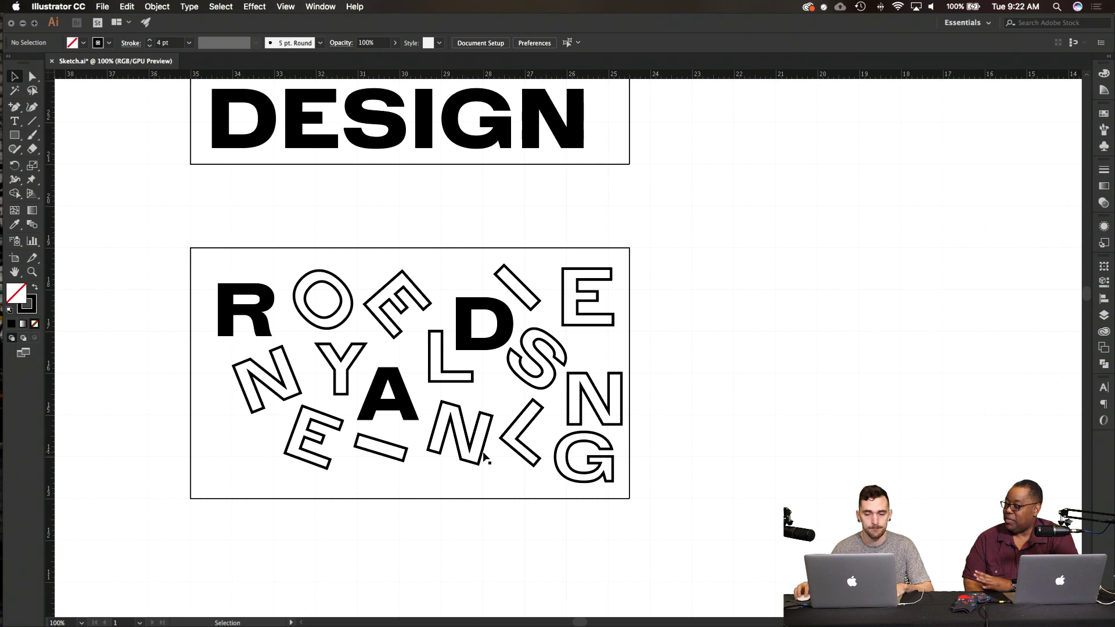
Step: Lower the outlined N and the tilted L at the frame's bottom, and move the upright L beneath the solid D
left_click_drag(486, 457, 523, 465)
left_click(521, 459)
left_click(821, 490)
left_click_drag(467, 381, 497, 413)
left_click(840, 449)
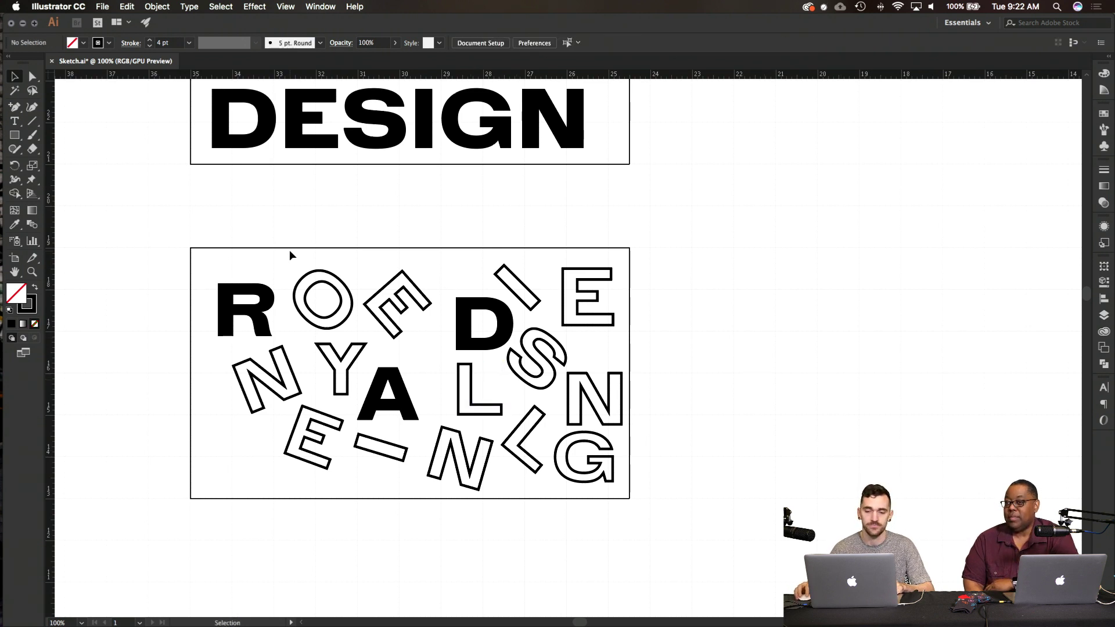
Step: Shift the top-row E, O and solid R upward and to the right, and nudge the solid D slightly left
left_click_drag(388, 287, 361, 300)
left_click(354, 303)
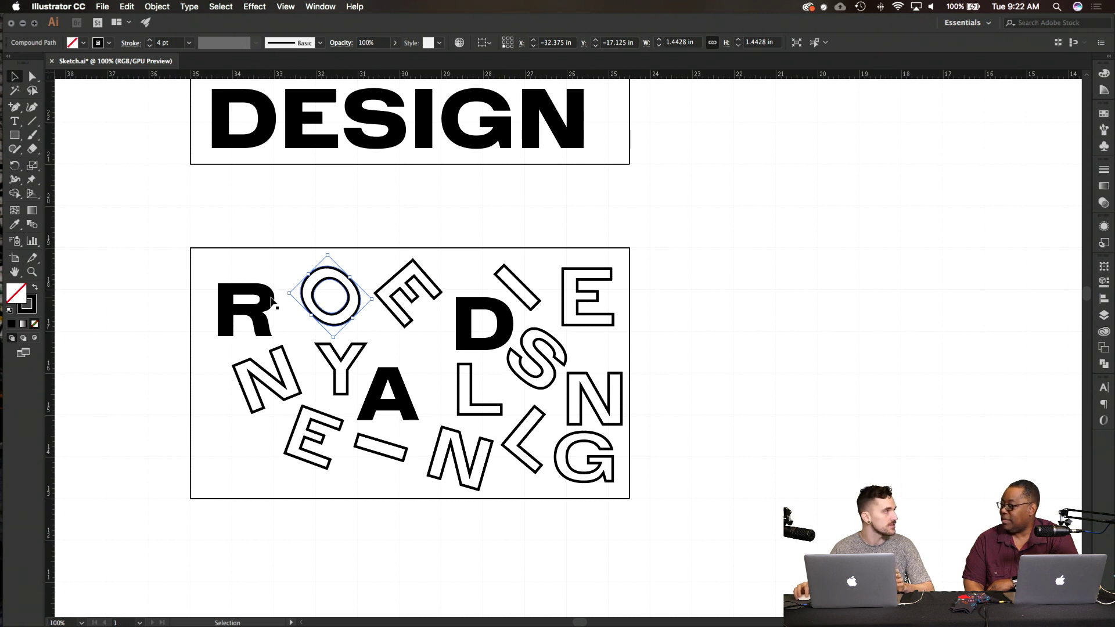
left_click_drag(271, 300, 272, 283)
left_click_drag(460, 340, 452, 344)
left_click(791, 382)
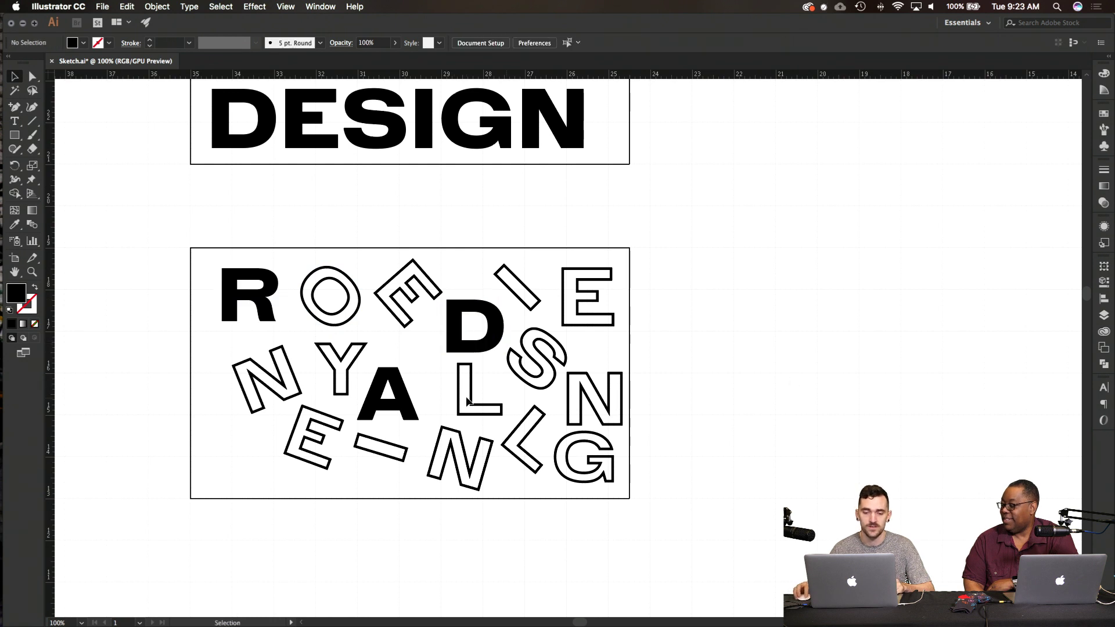
Step: Move the solid A up and right, rotate the I below it to a steep tilt, and lower the bottom-row E slightly
left_click_drag(405, 396, 421, 378)
left_click(703, 388)
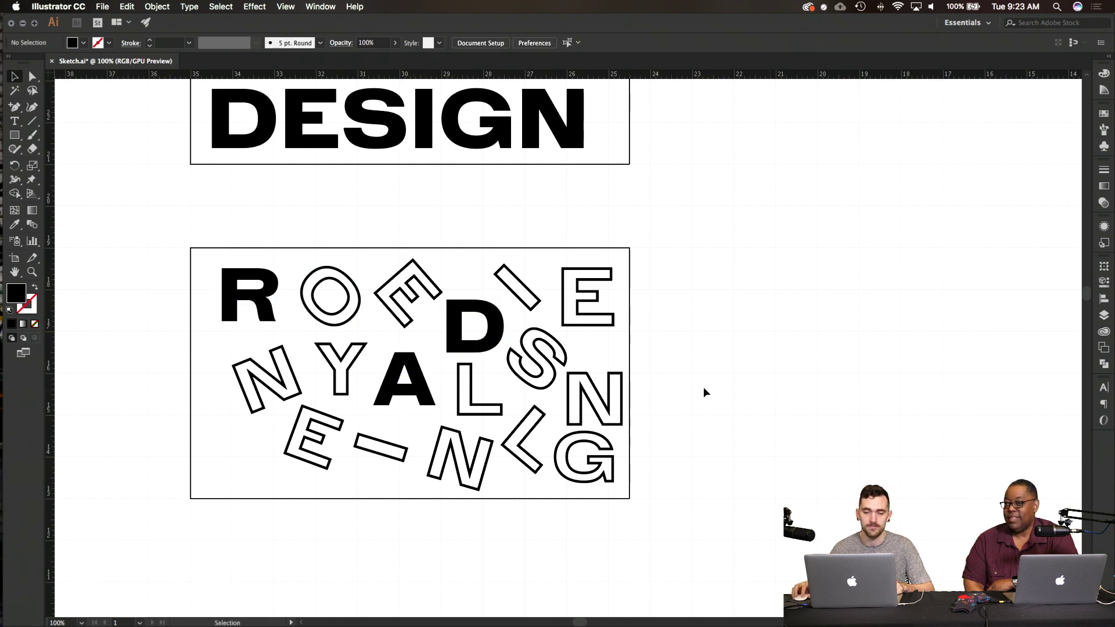
left_click(400, 455)
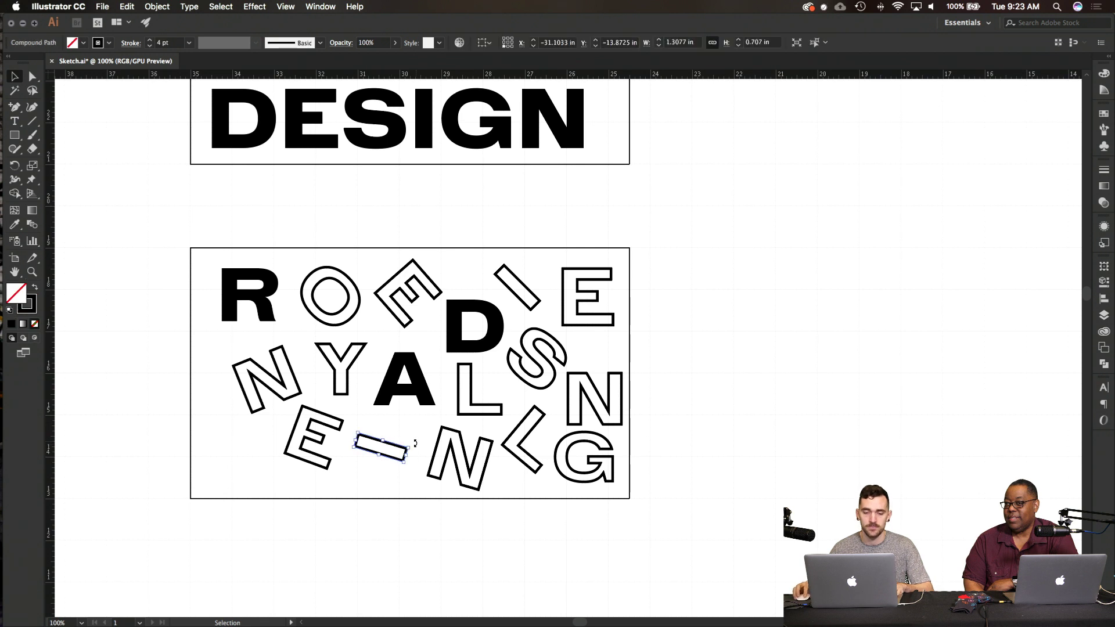
left_click_drag(411, 454, 340, 442)
left_click(458, 438)
left_click(352, 437)
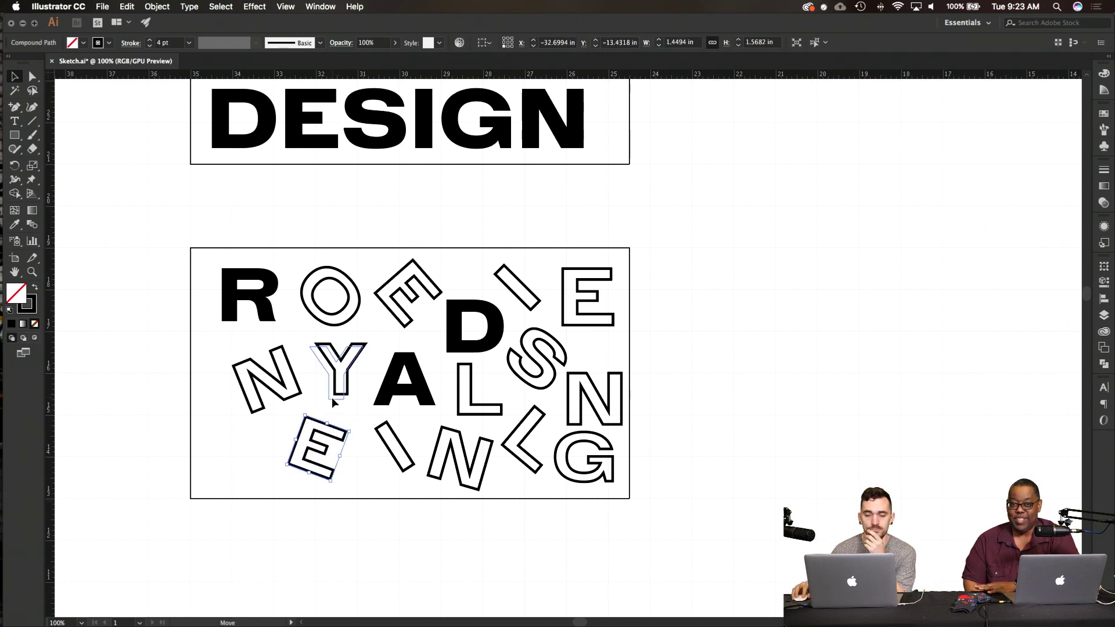
Step: Shift the Y slightly and tilt it clockwise, and move the solid A and the bottom-row I slightly left
mouse_move(333, 397)
left_mouse_down()
mouse_move(381, 386)
mouse_move(335, 397)
left_mouse_up()
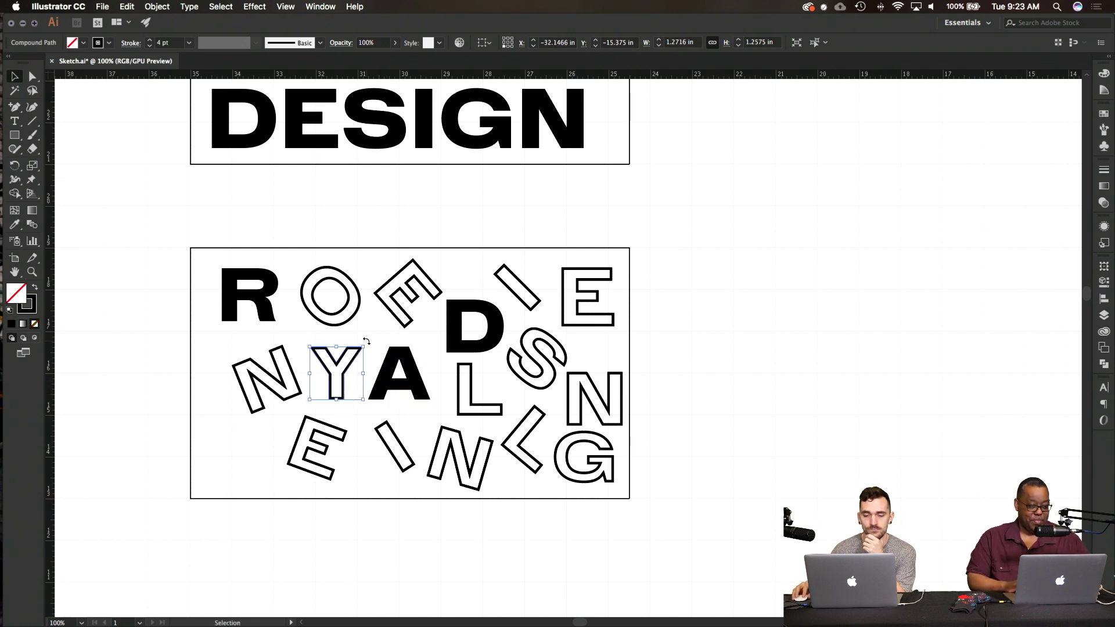
left_click_drag(366, 343, 374, 344)
left_click(378, 511)
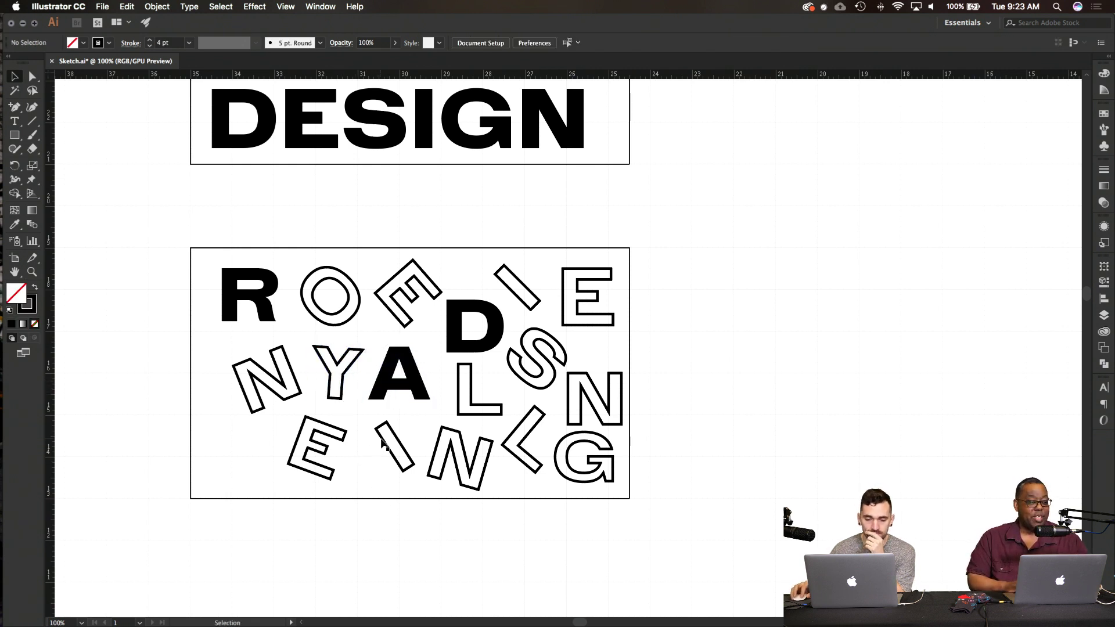
left_click_drag(384, 442, 373, 442)
left_click(437, 465)
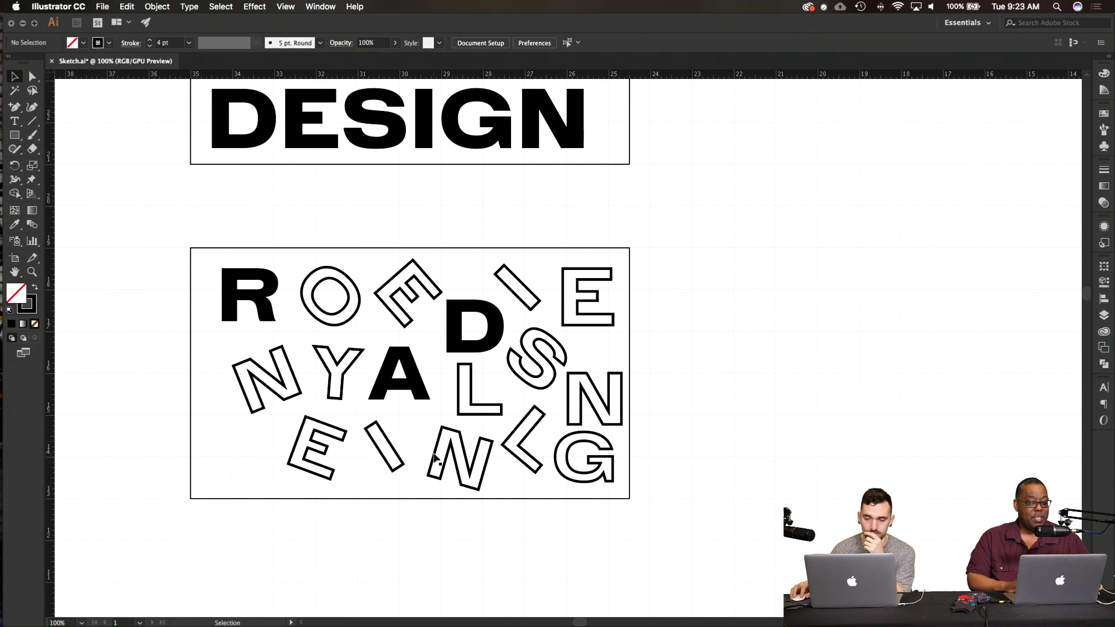
Step: Nudge the bottom-row N slightly left and the tilted L beside it slightly down to even the spacing
left_click_drag(436, 458, 426, 459)
left_click(714, 486)
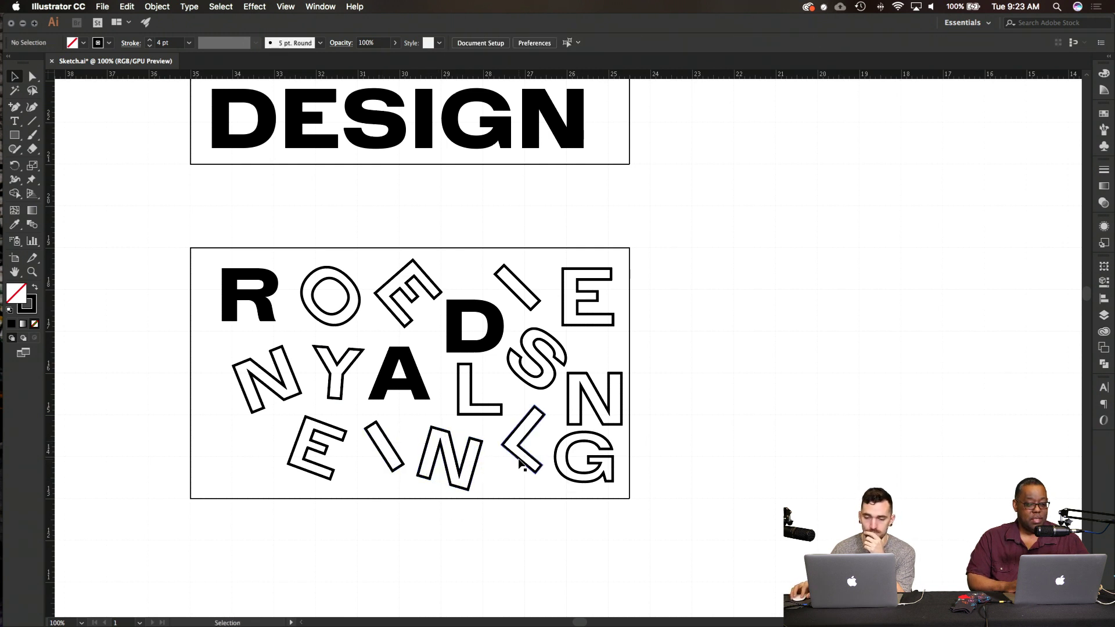
left_click_drag(521, 464, 519, 473)
left_click(793, 440)
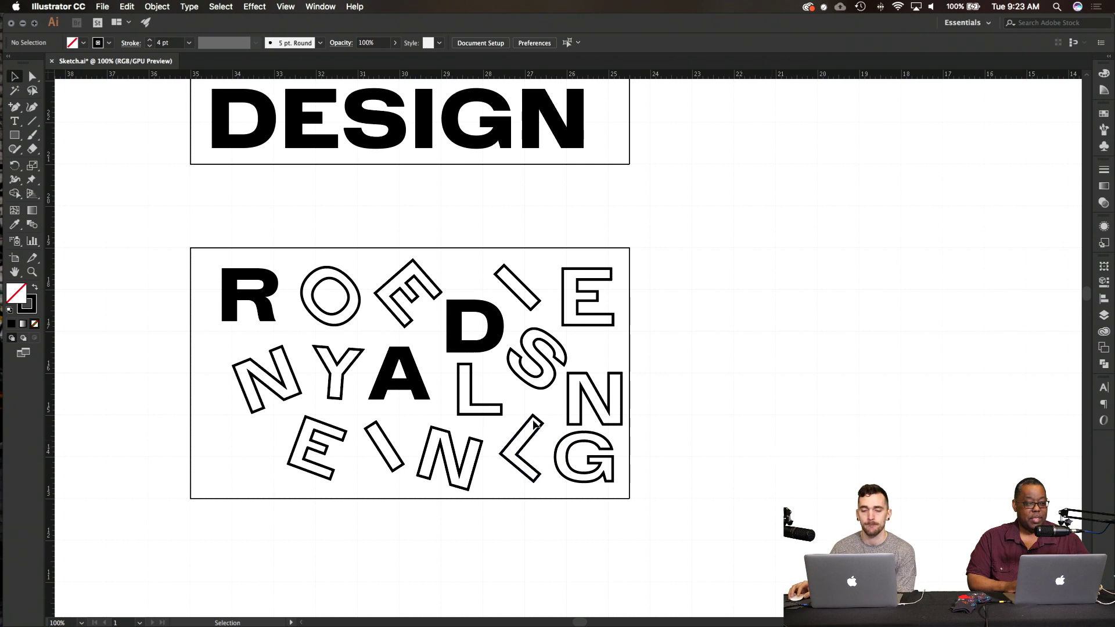
Step: Rotate the top-row outlined E beside the O counterclockwise to a gentler tilt
left_click(435, 288)
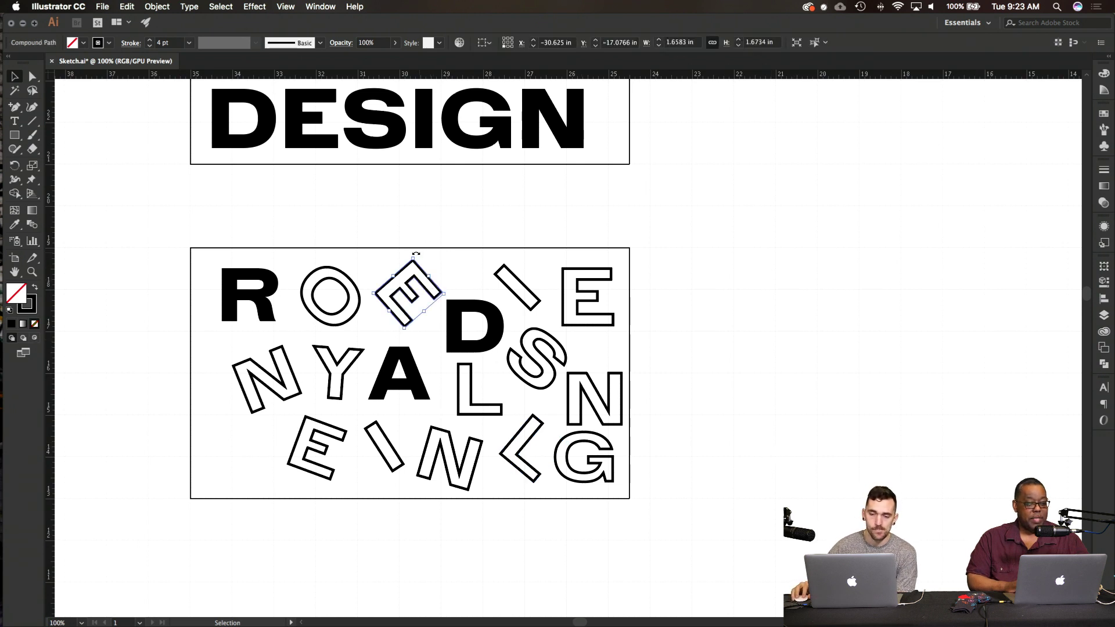
left_click_drag(416, 254, 402, 254)
left_click(456, 274)
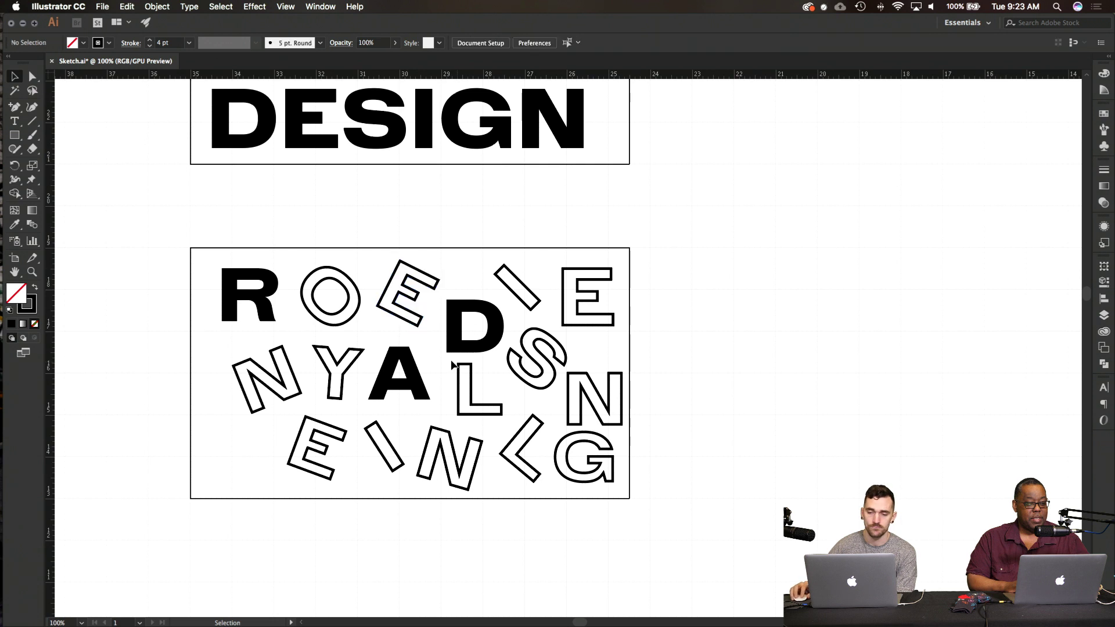
Step: Nudge the solid D slightly up and the outlined S slightly down and left
left_click_drag(475, 325, 475, 319)
left_click(765, 383)
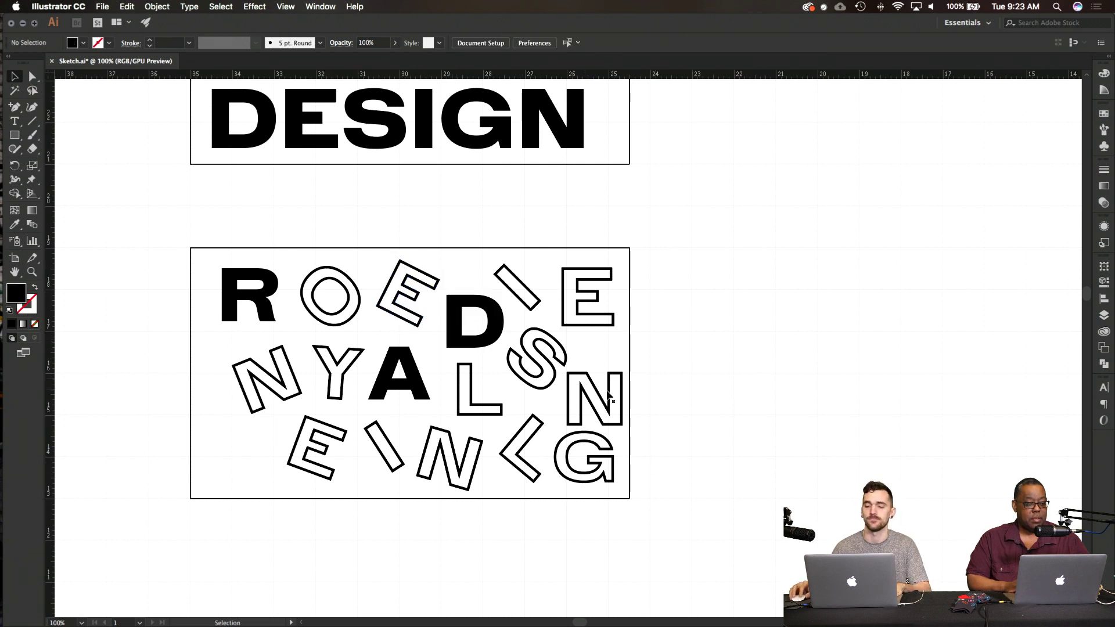
left_click(533, 362)
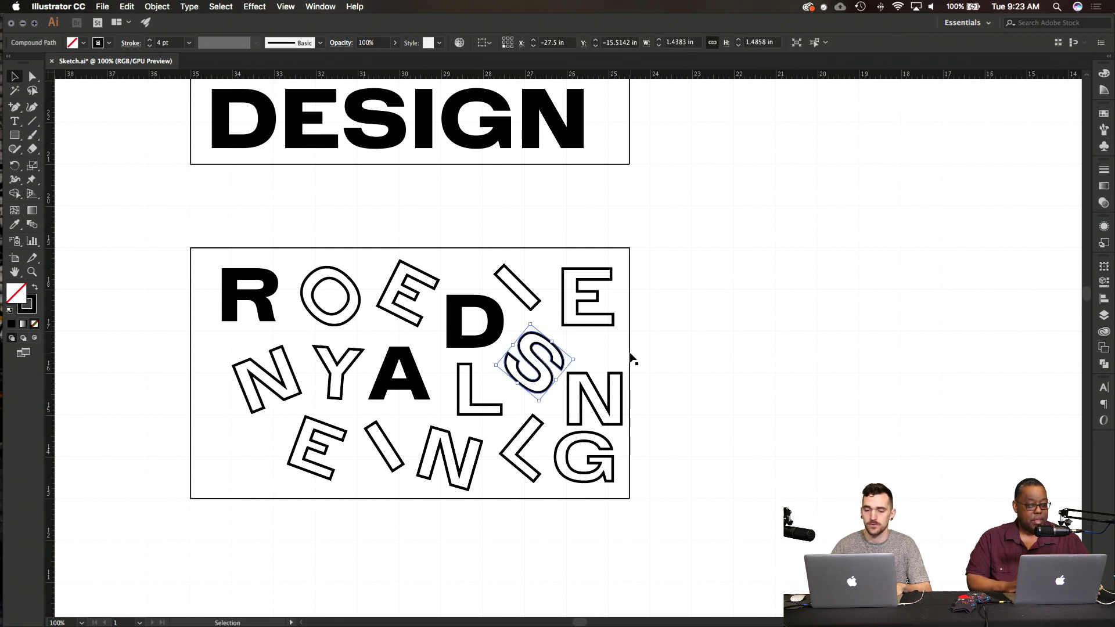
left_click(709, 354)
Step: Review the scattered-letter frame at 50% zoom alongside the other wordmark layouts
scroll(717, 432, "down", 2)
scroll(717, 433, "right", 2)
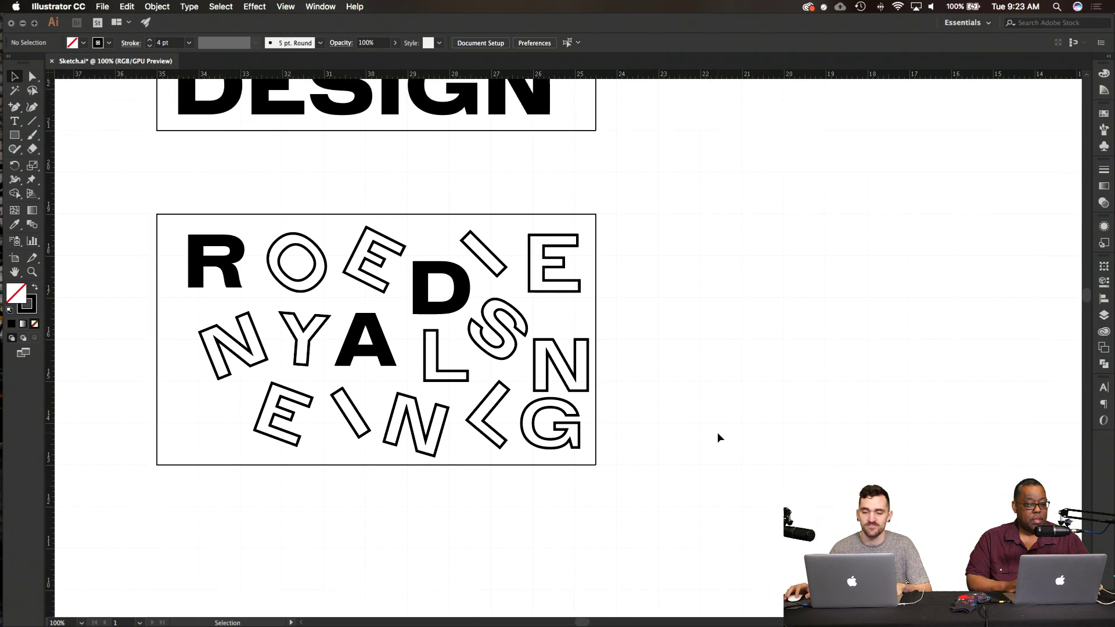
scroll(718, 437, "down", 2)
scroll(718, 438, "right", 5)
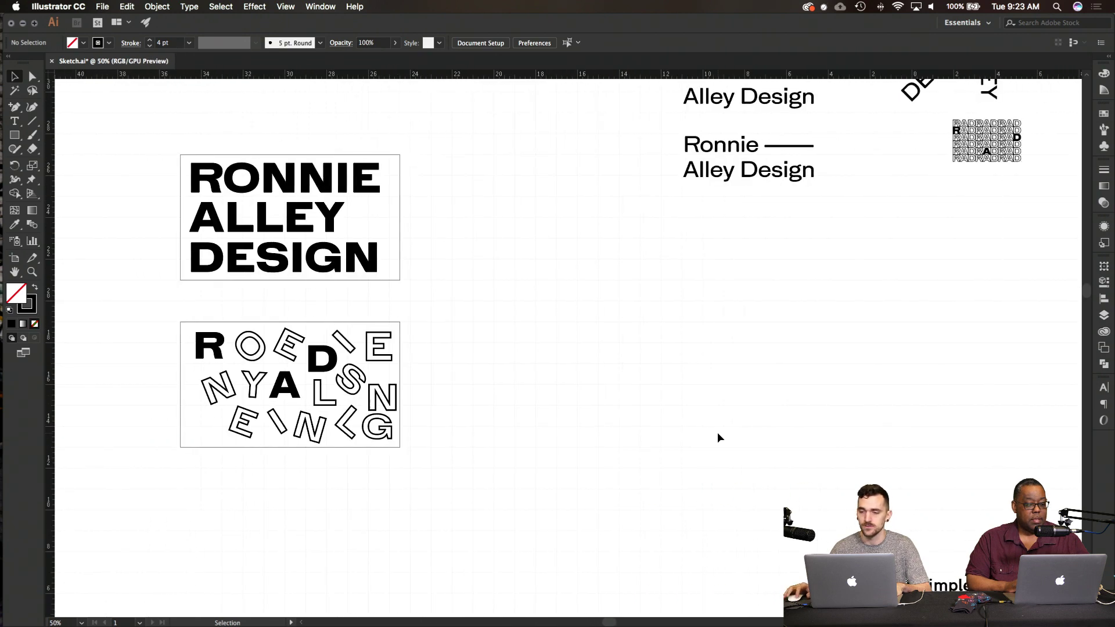
scroll(718, 438, "right", 3)
scroll(719, 438, "up", 5)
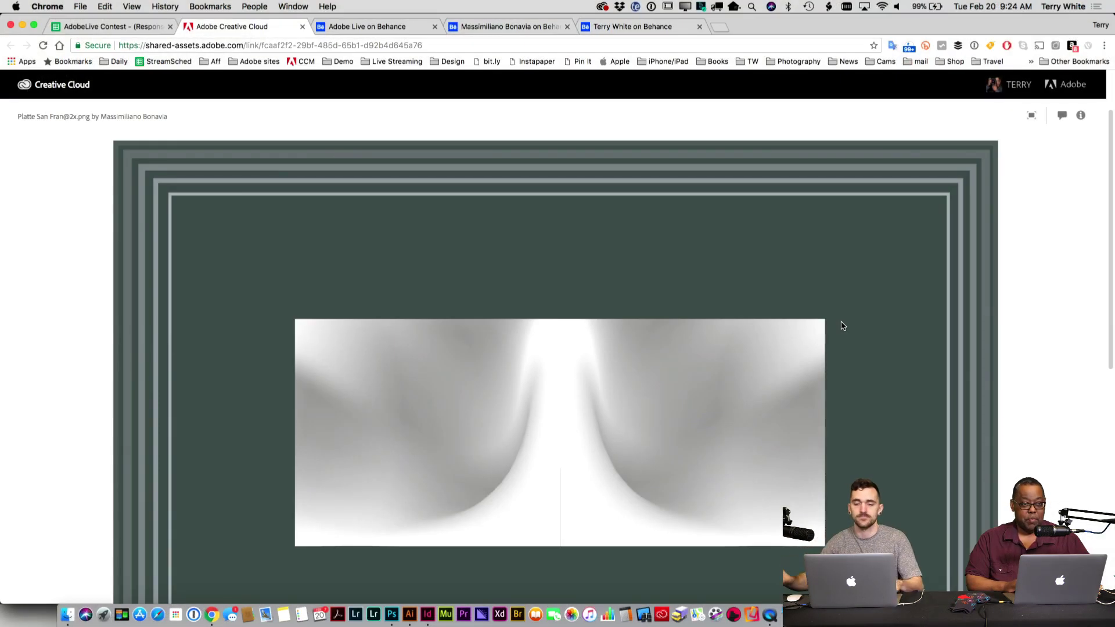
scroll(843, 326, "down", 10)
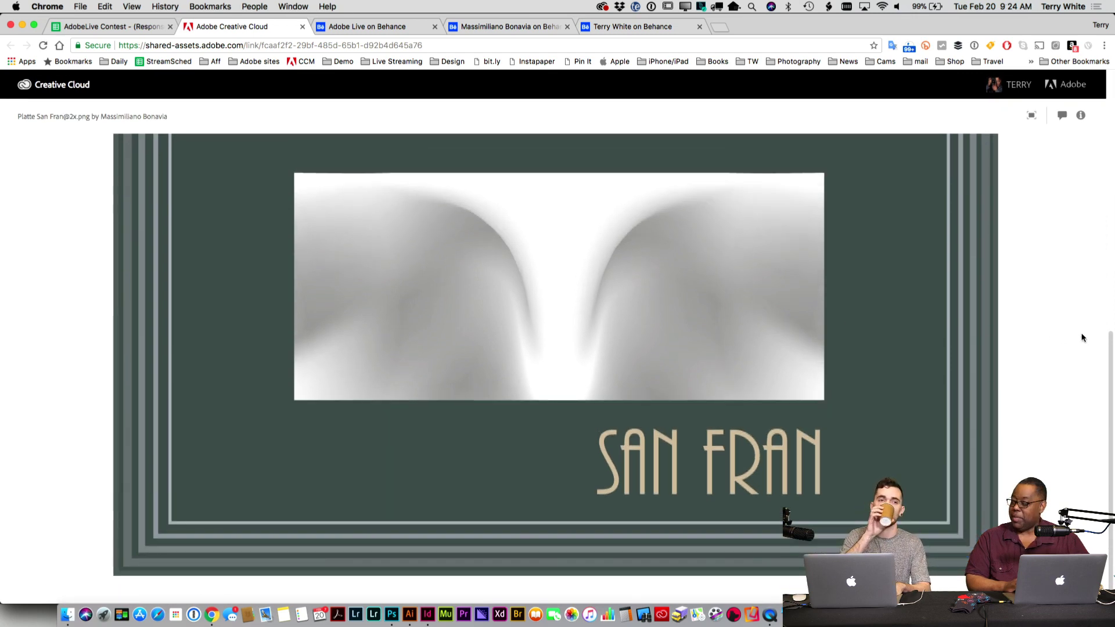
scroll(1081, 338, "up", 10)
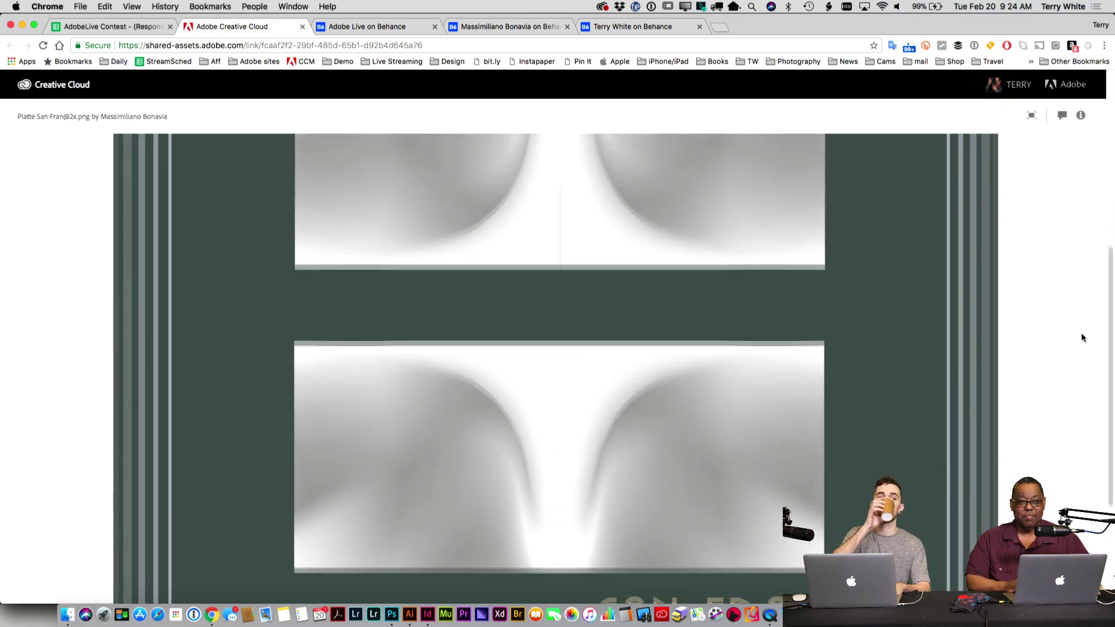
scroll(1082, 338, "down", 5)
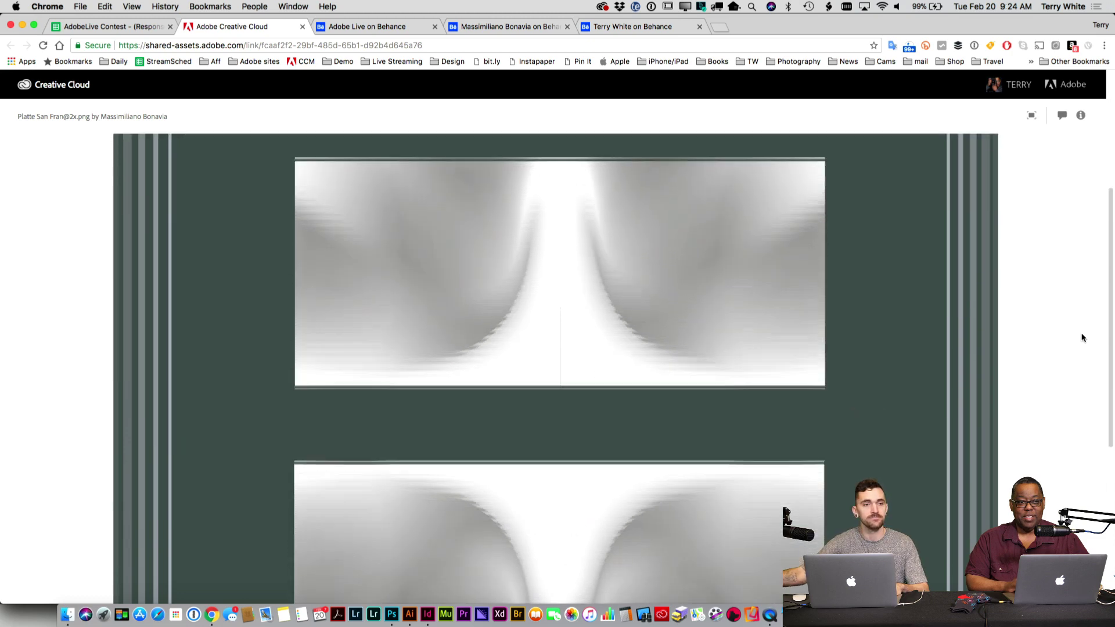
scroll(1081, 338, "down", 3)
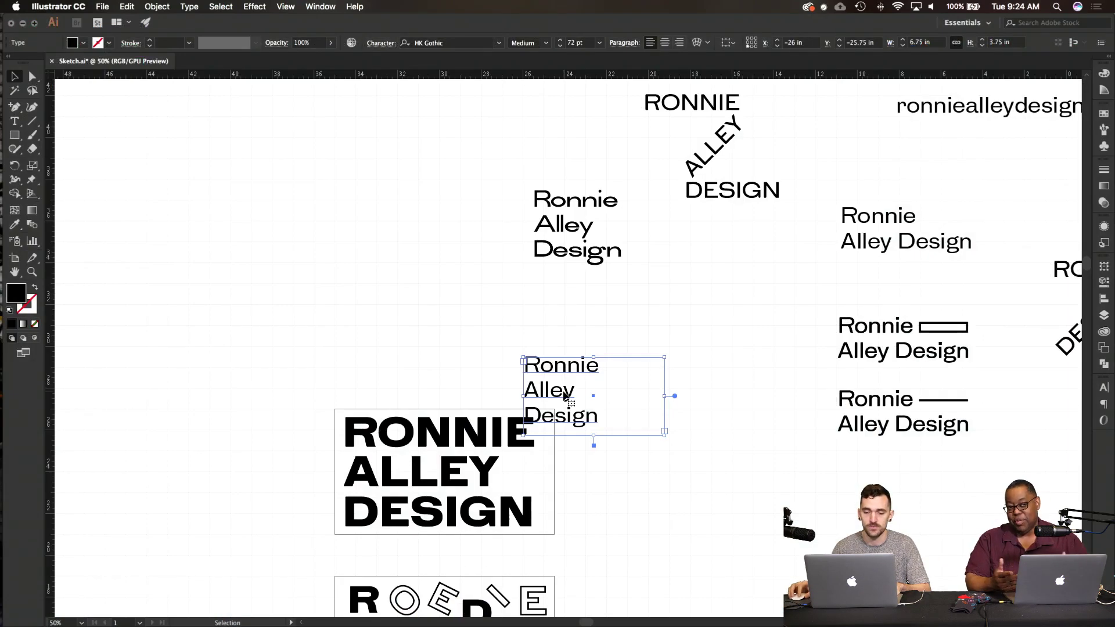
Step: Move the three-line HK Gothic Medium wordmark above the framed layouts into the empty area at the board's upper left
left_click_drag(564, 395, 260, 225)
scroll(263, 225, "up", 1)
scroll(262, 225, "up", 2)
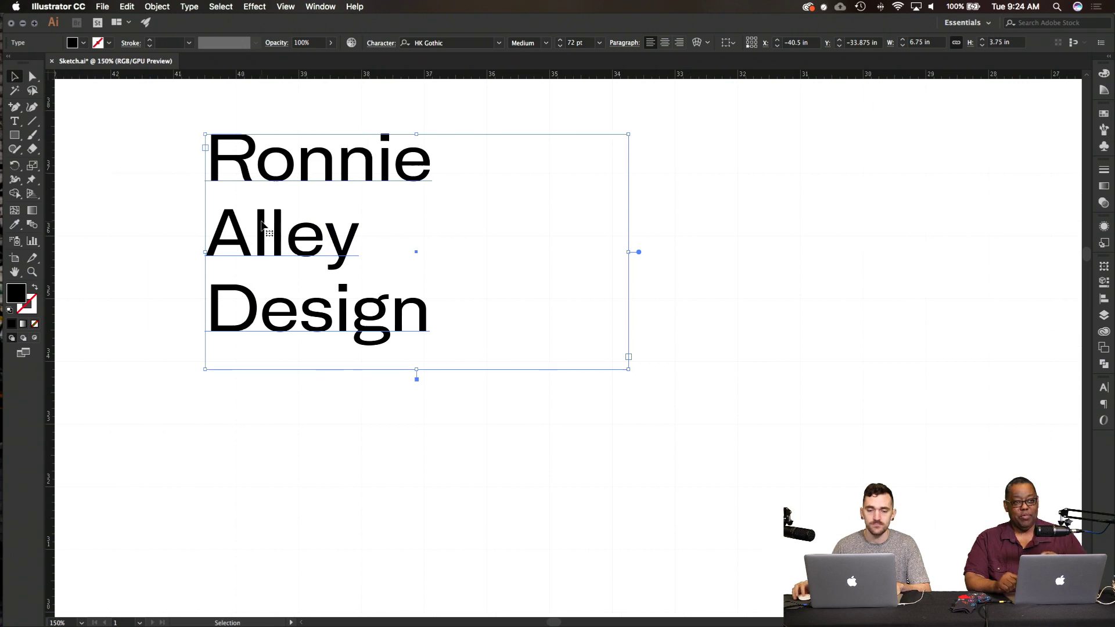
Step: Try a slash and a dash at the end of the three-line wordmark's second line, removing each
double_click(373, 299)
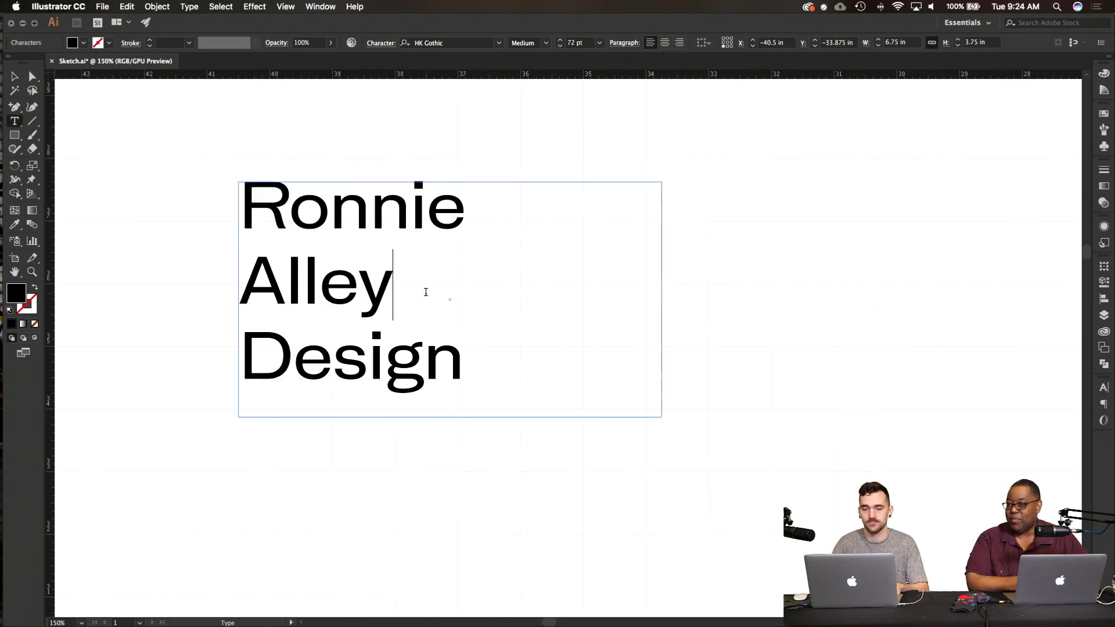
type("/")
key("BackSpace")
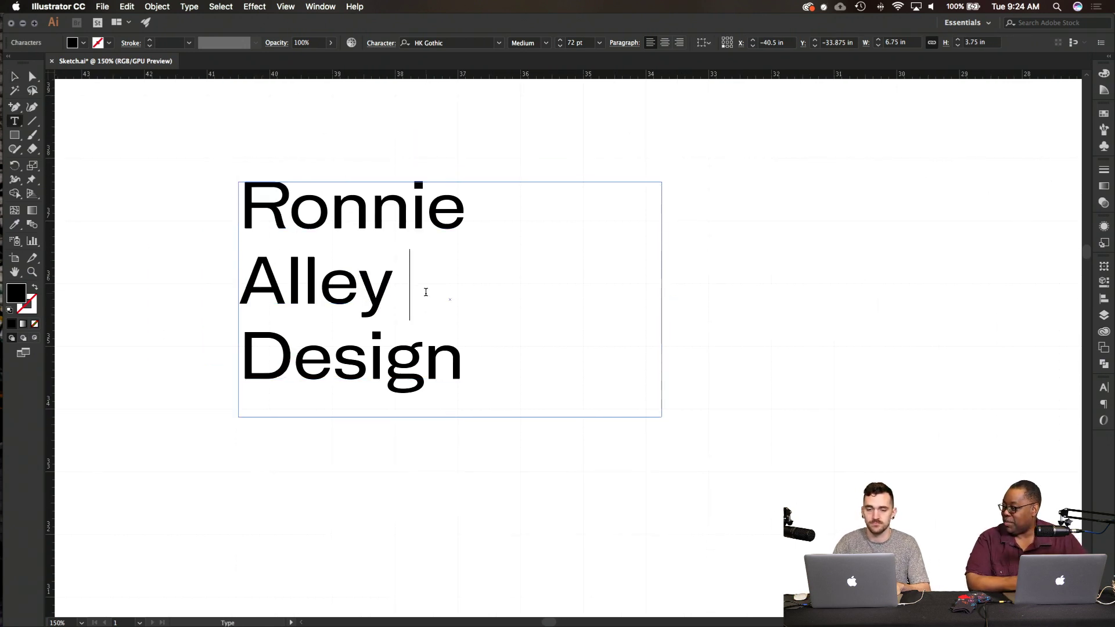
type("–")
key("BackSpace")
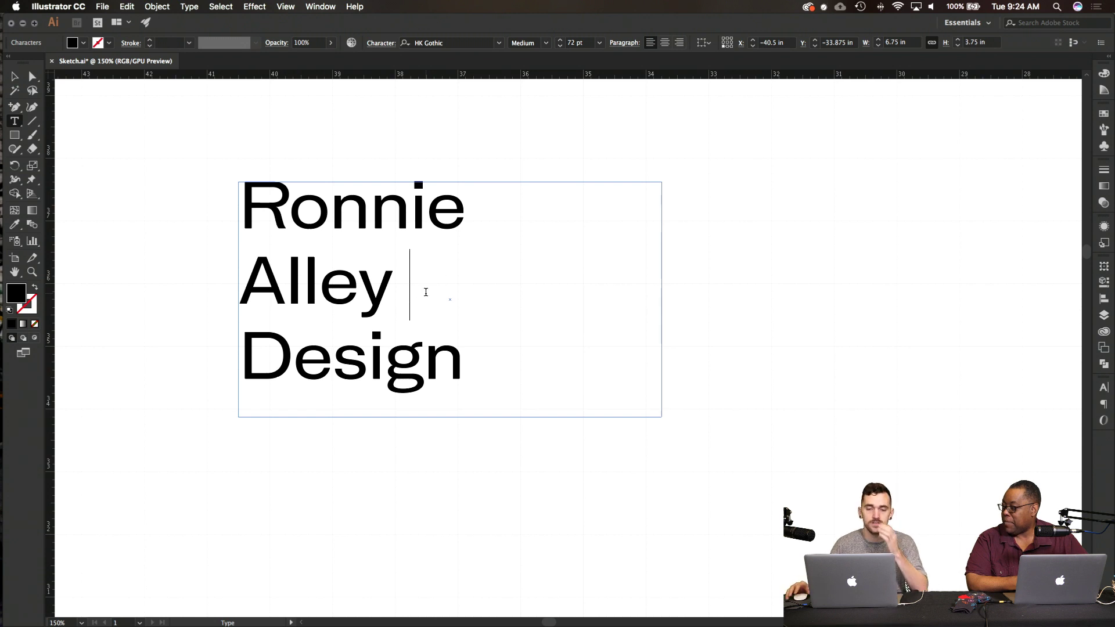
left_click(15, 81)
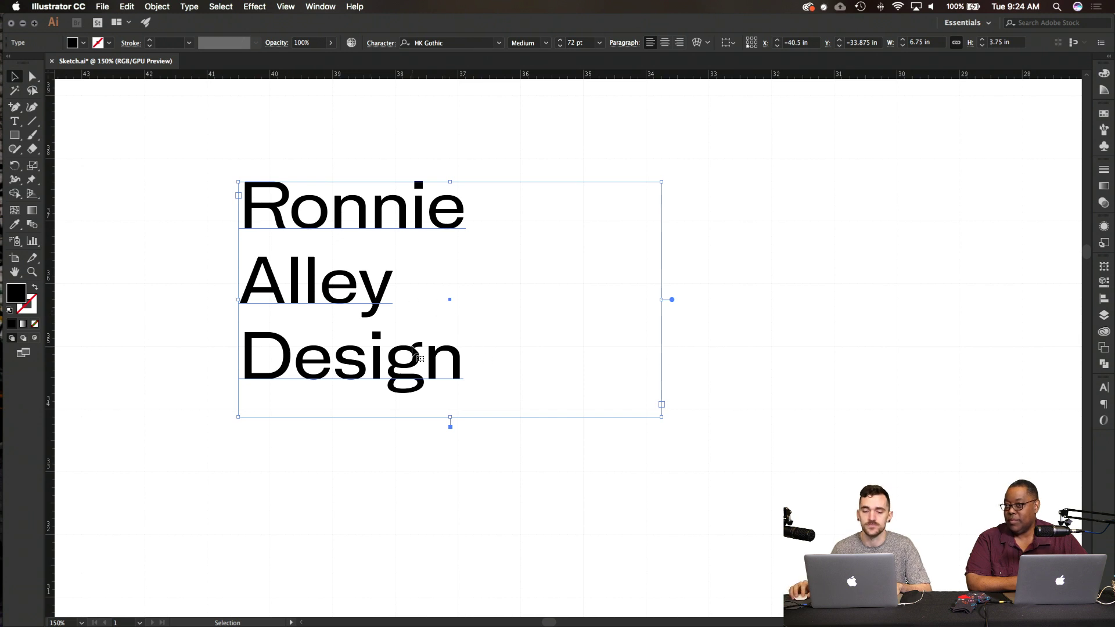
Step: Add a dash after the surname on the wordmark's second line, separated from it by a single space
double_click(473, 361)
key("super+a")
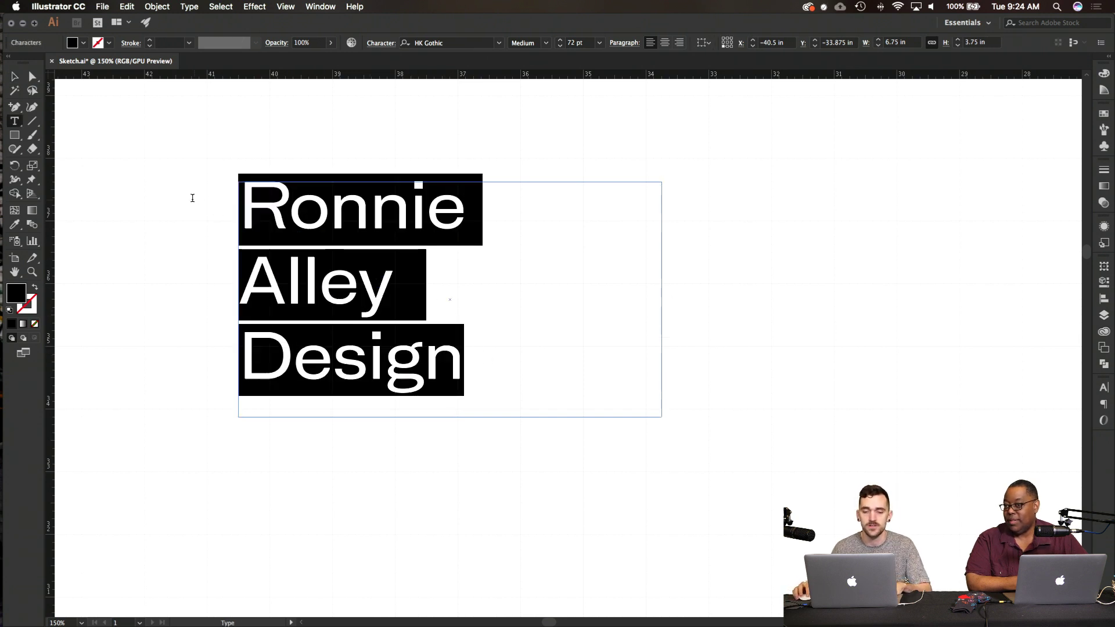
key("super+minus")
key("super+minus")
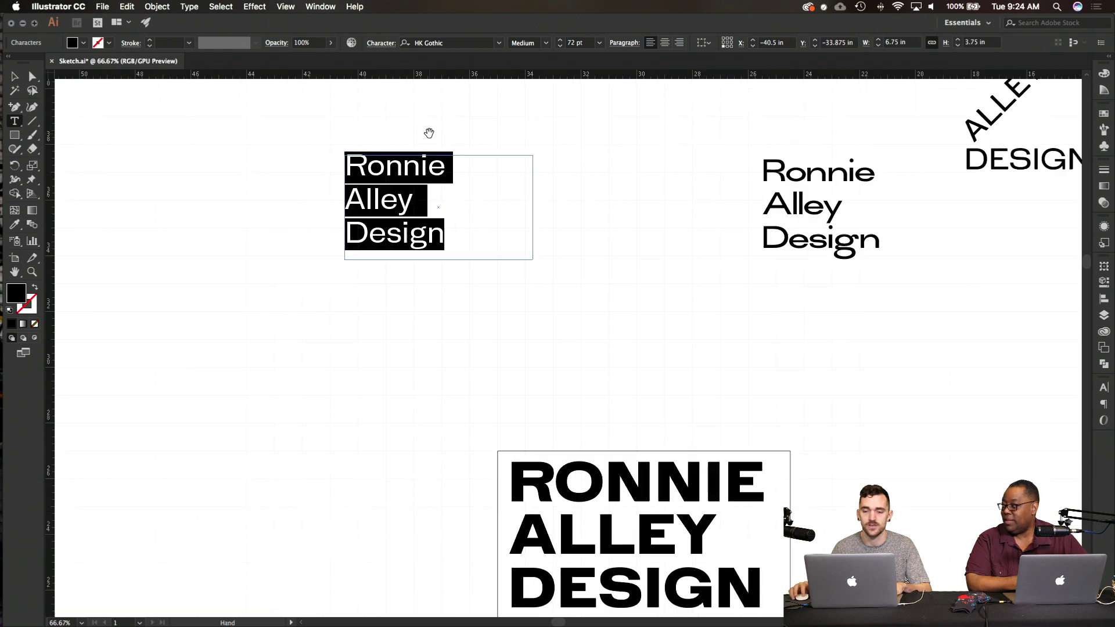
scroll(432, 136, "down", 5)
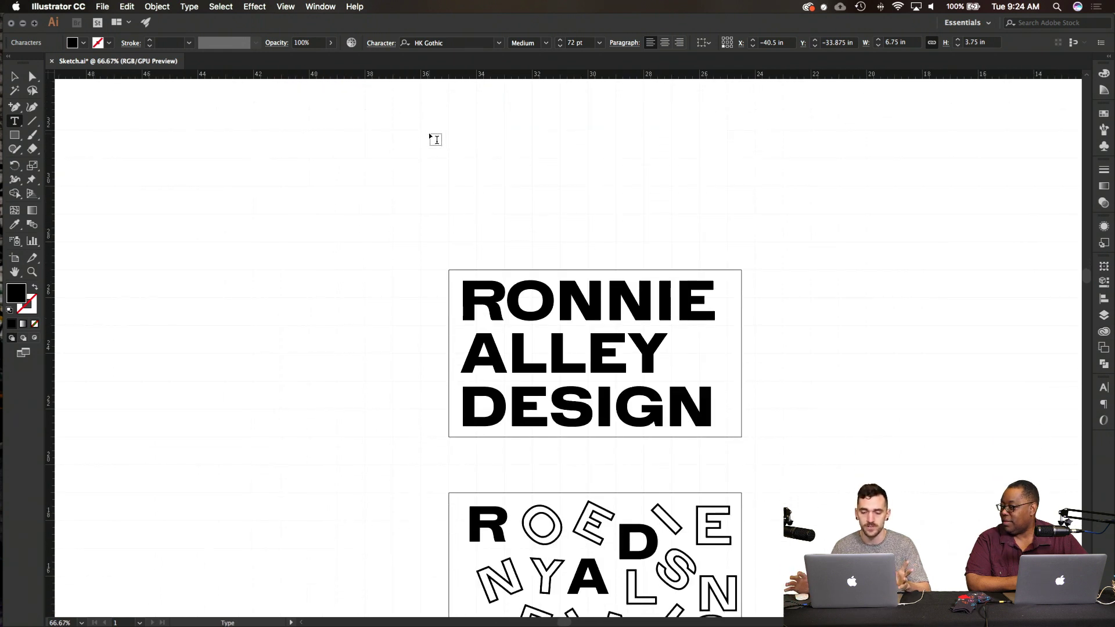
scroll(435, 139, "up", 5)
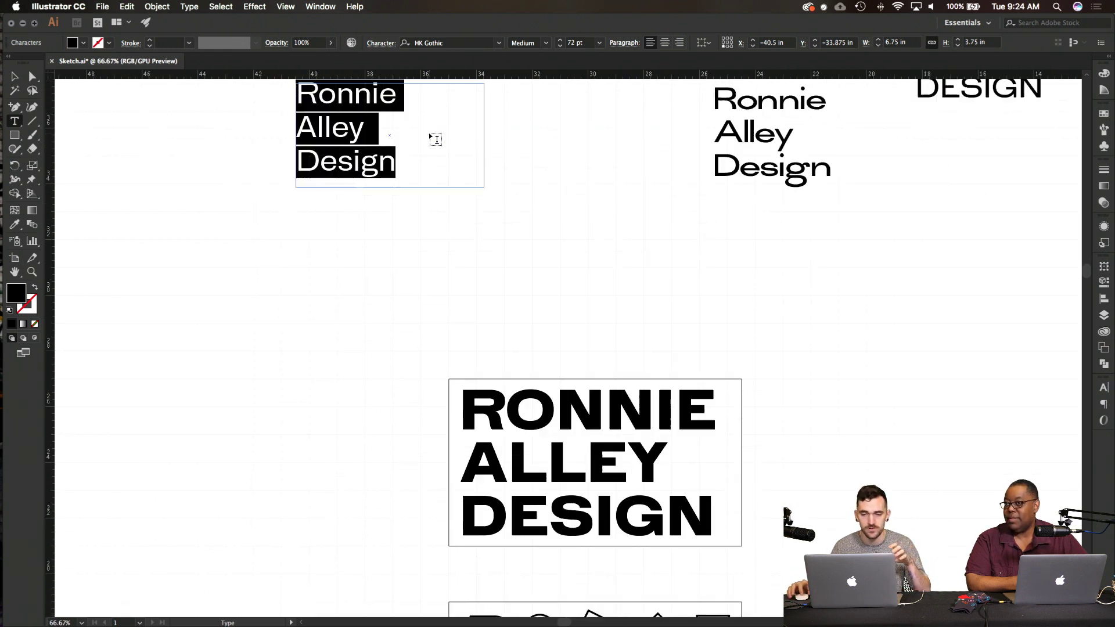
left_click(410, 183)
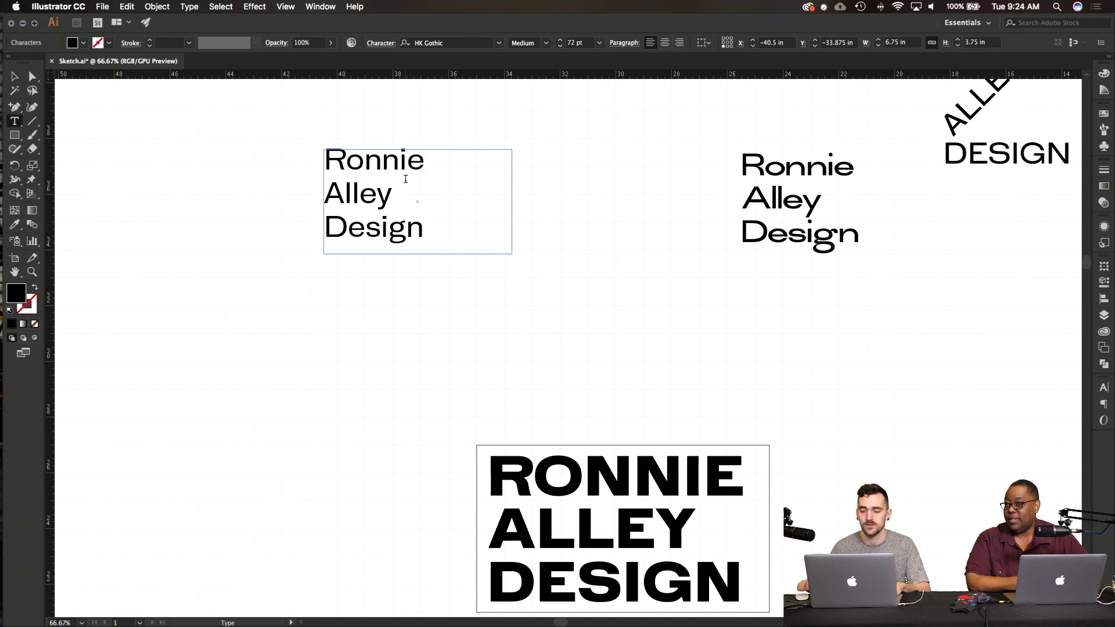
type("-")
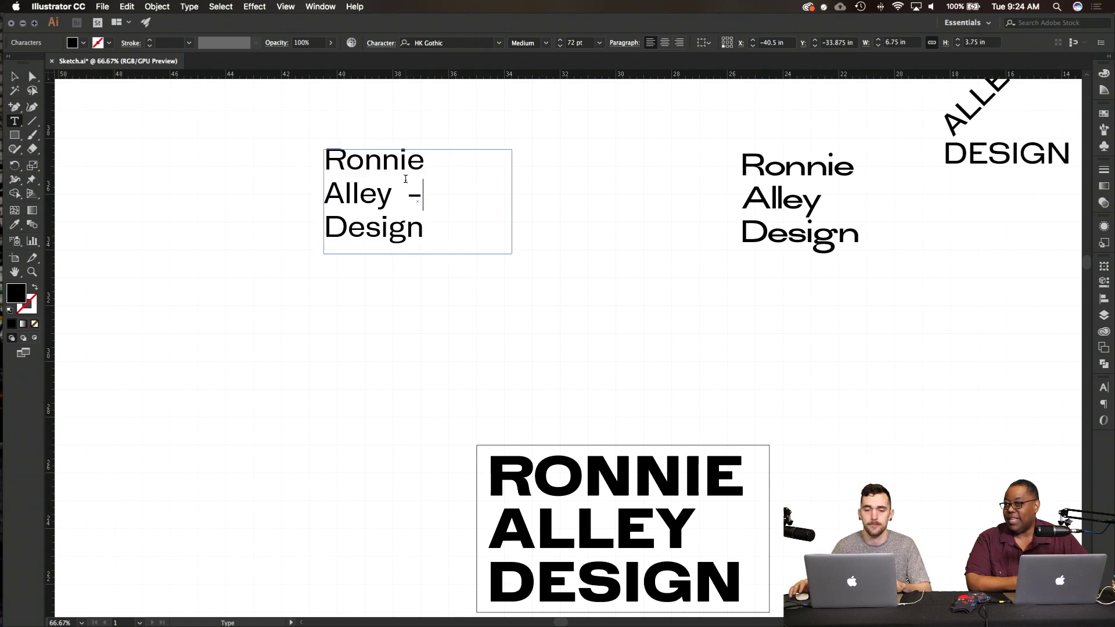
scroll(144, 159, "up", 2)
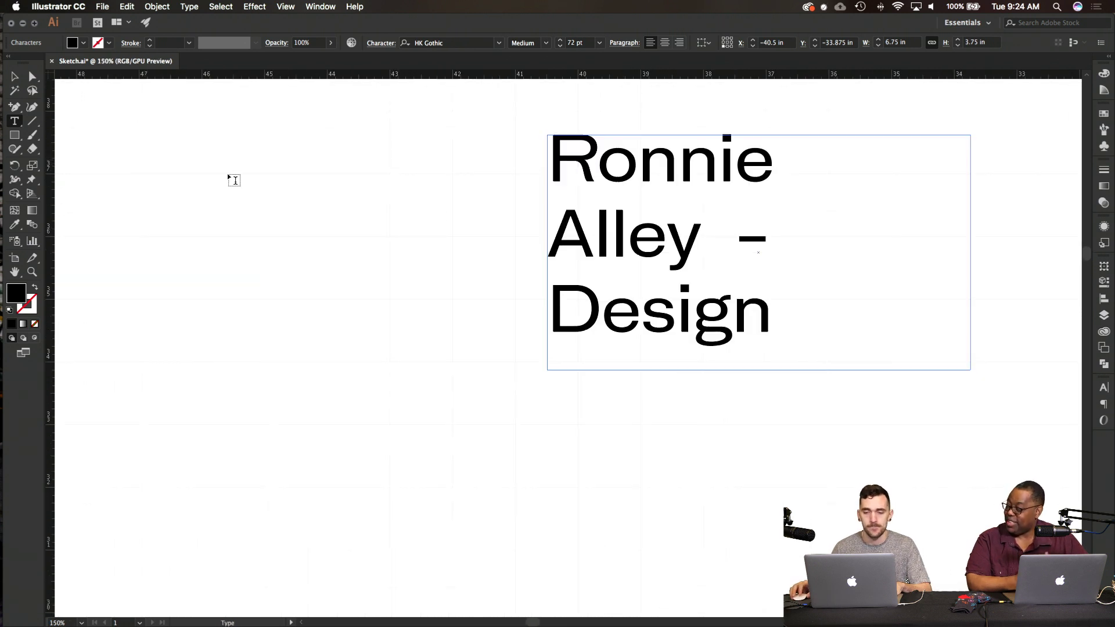
left_click(732, 237)
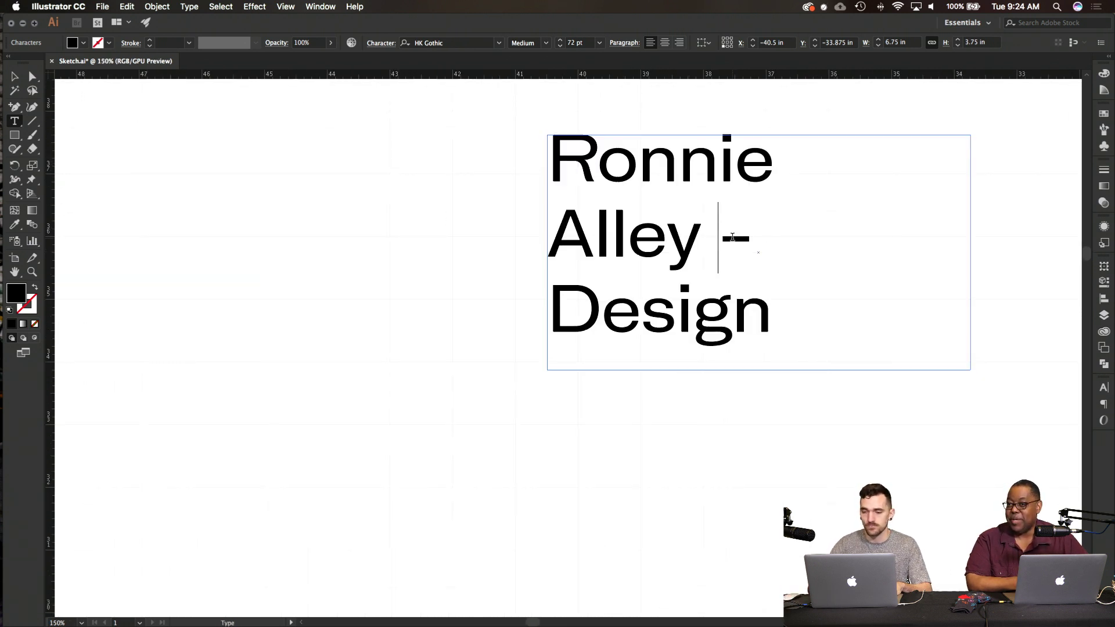
key("Delete")
Step: Set the whole three-line wordmark in AHAMONO Regular and remove the space before the second line's dash
key("super+a")
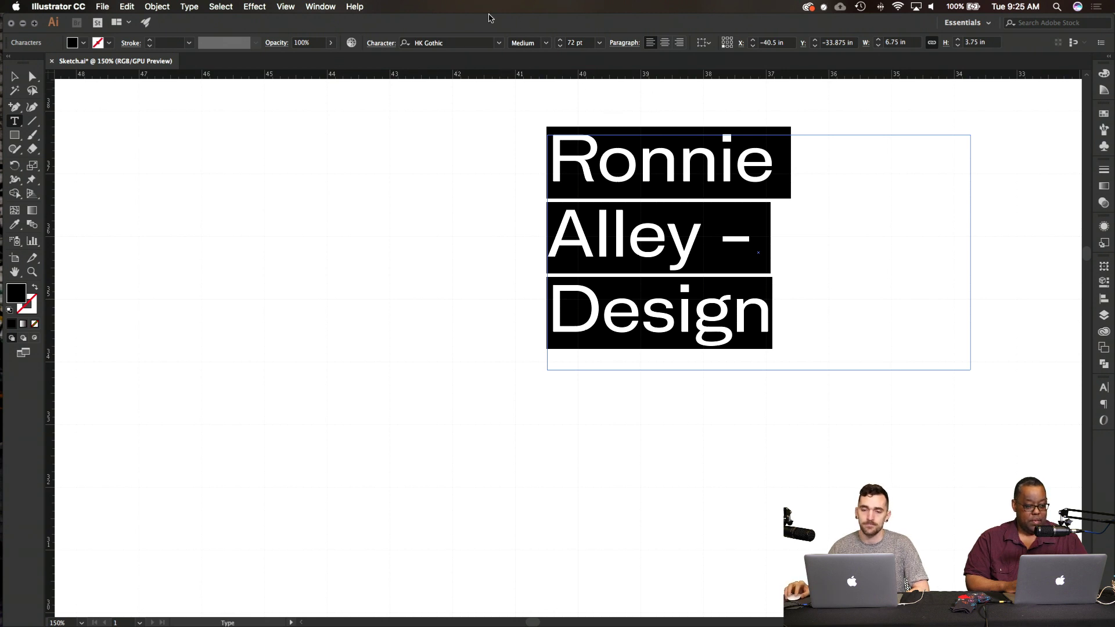
left_click(499, 43)
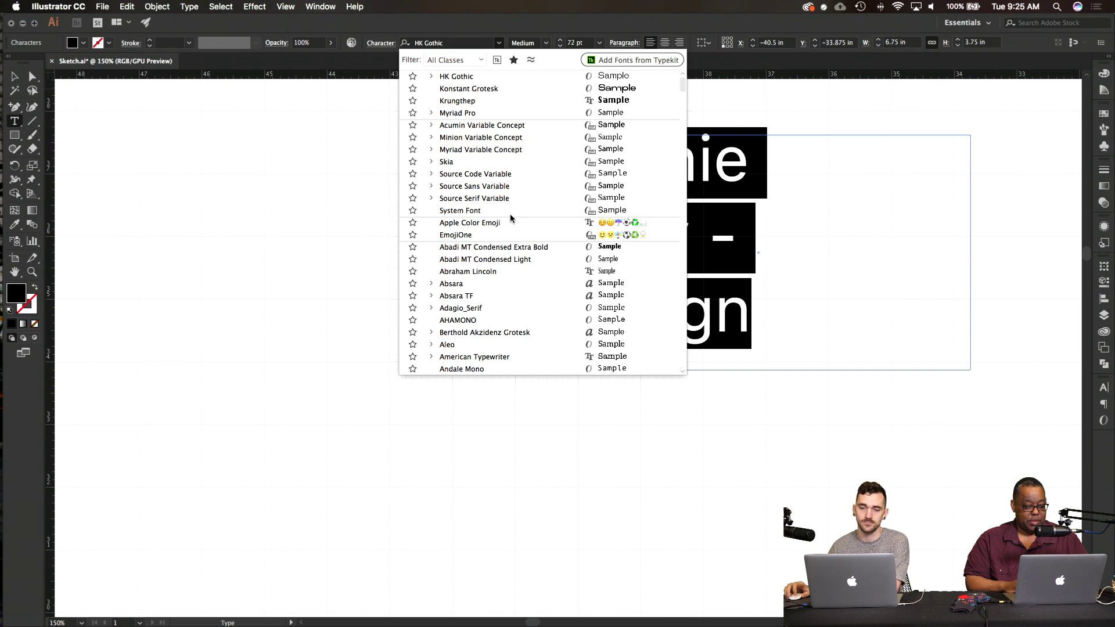
scroll(510, 217, "down", 5)
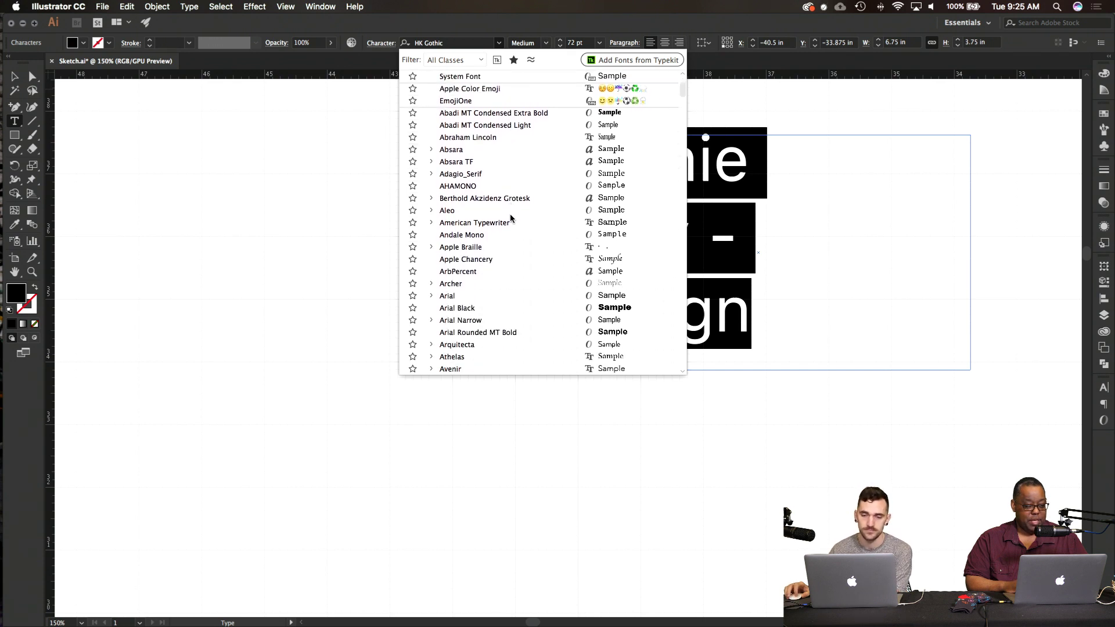
left_click(475, 187)
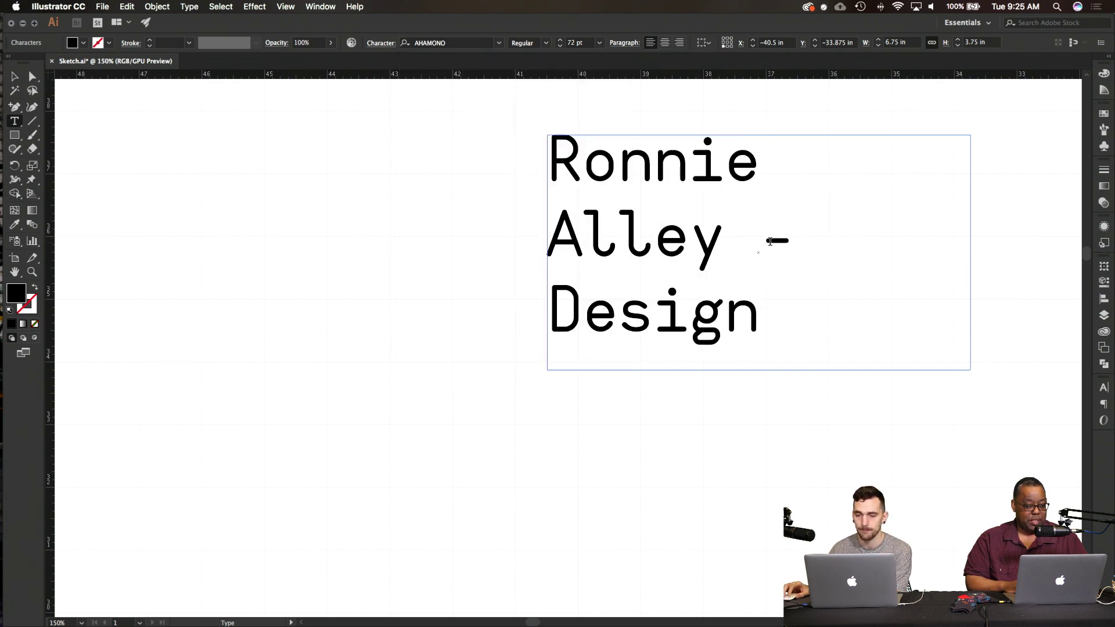
key("BackSpace")
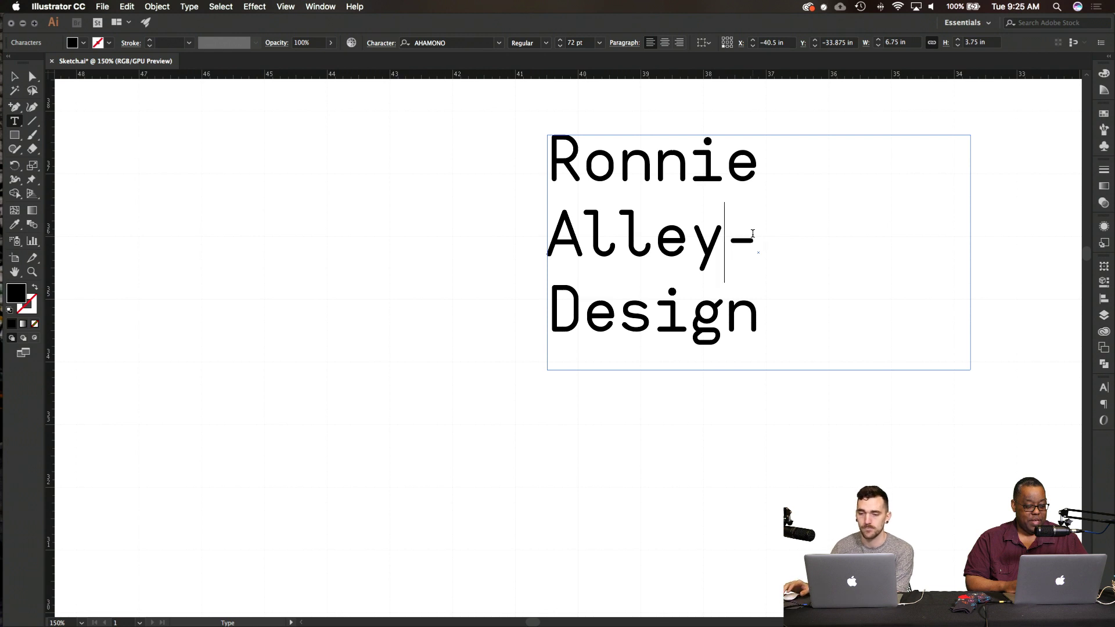
Step: Try All Caps on the whole three-line wordmark, then undo it
key("super+a")
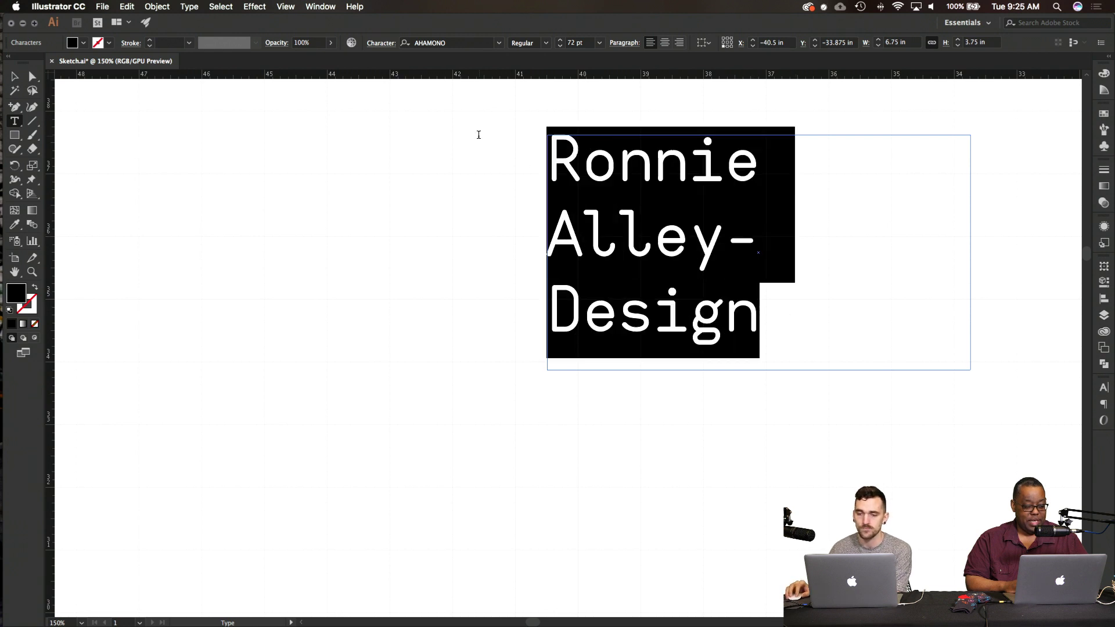
left_click(380, 43)
left_click(266, 179)
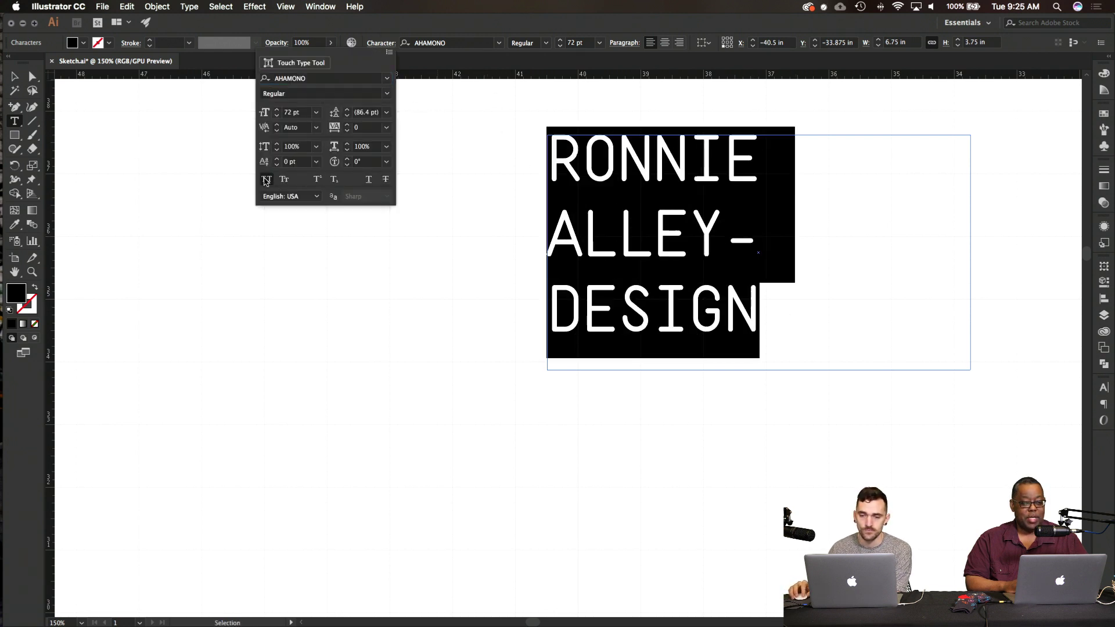
key("super+z")
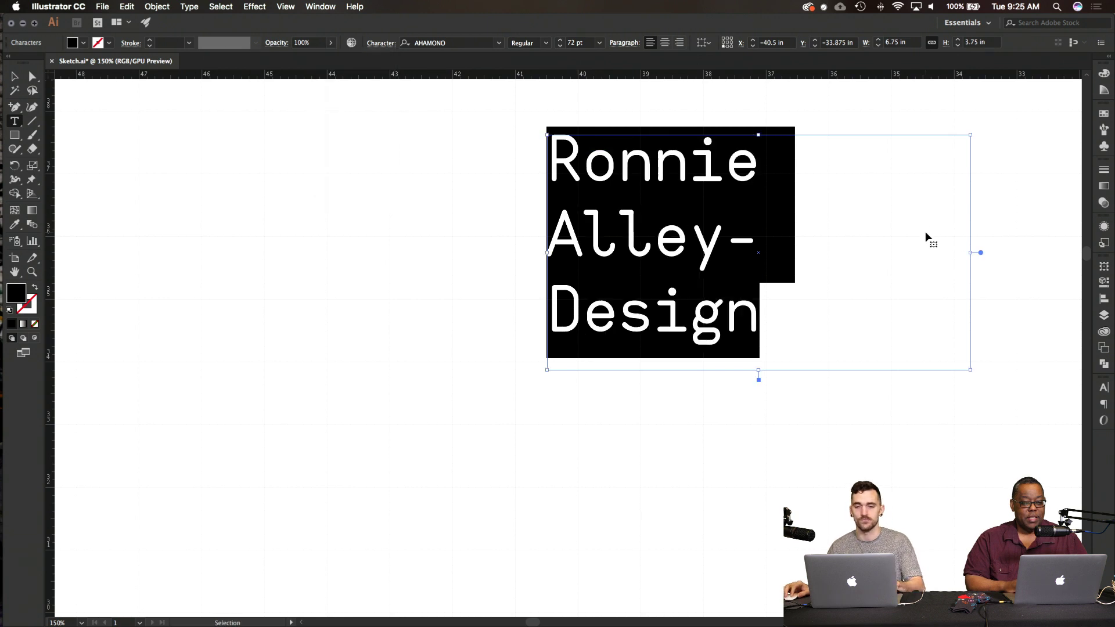
Step: Change the whole wordmark's font to HK Gothic Regular
left_click(500, 45)
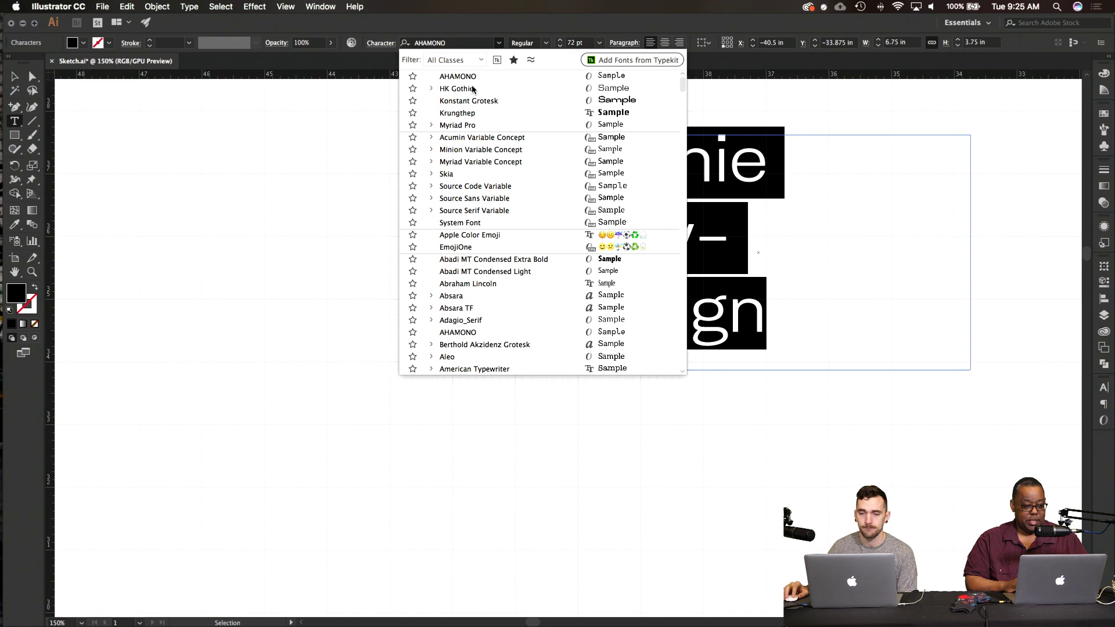
left_click(472, 89)
left_click(770, 249)
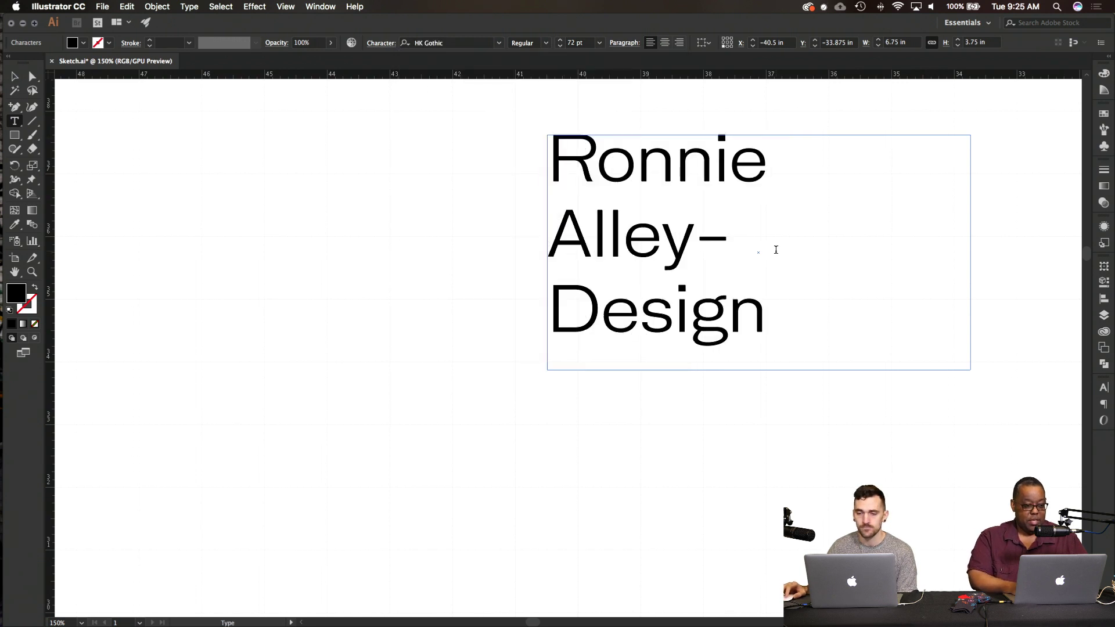
Step: Select all three lines of the wordmark and try entering Trade gothic as the font name
scroll(776, 250, "right", 5)
left_click_drag(629, 318, 299, 165)
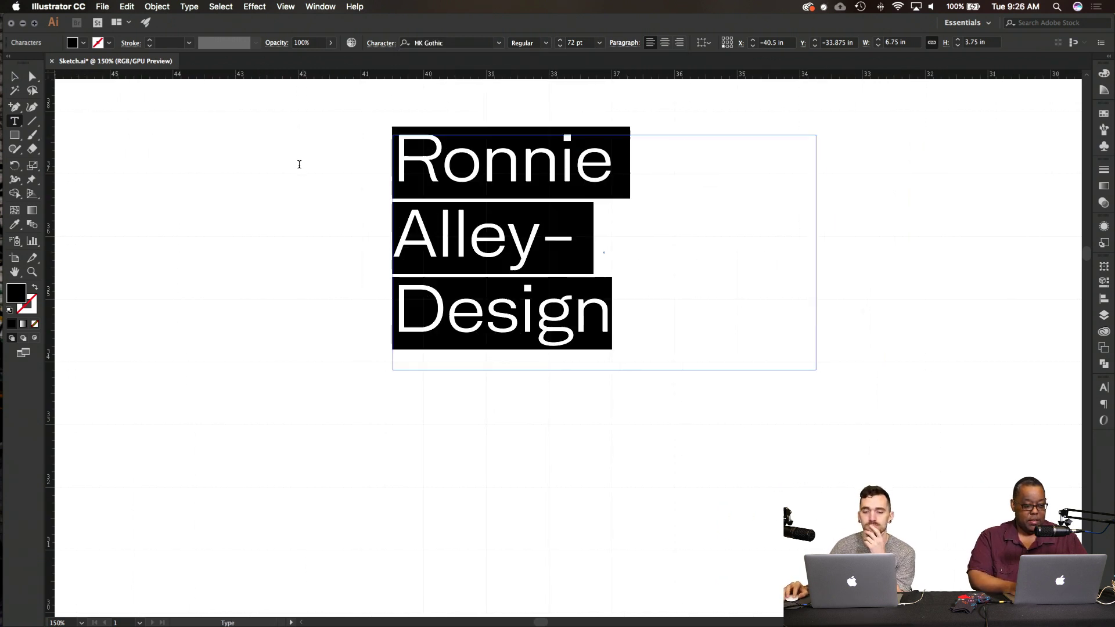
left_click(499, 43)
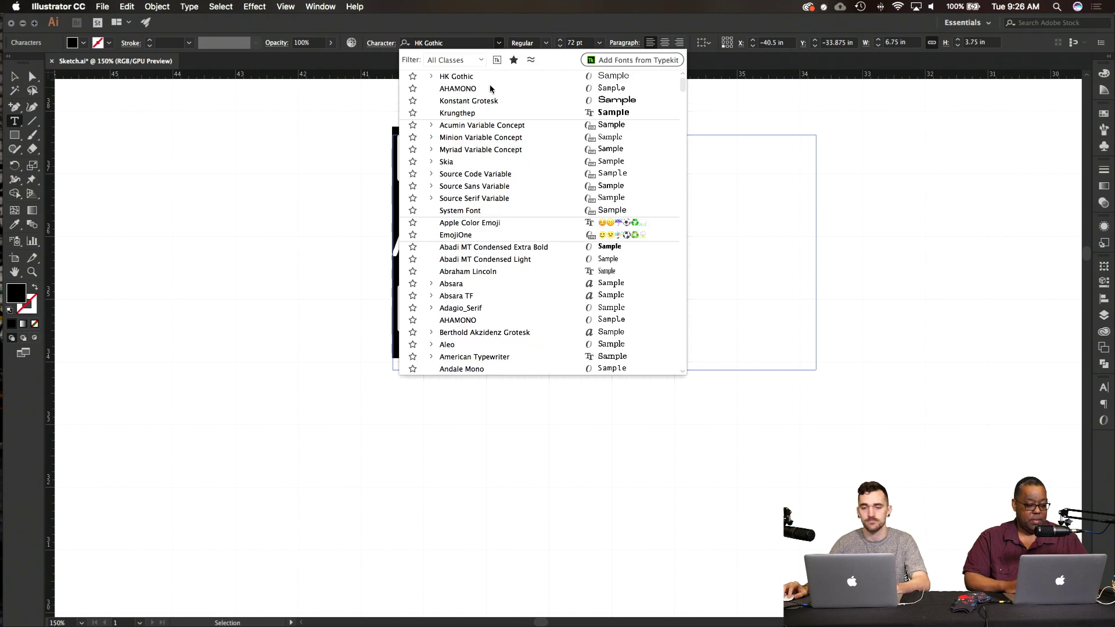
left_click(455, 40)
type("T")
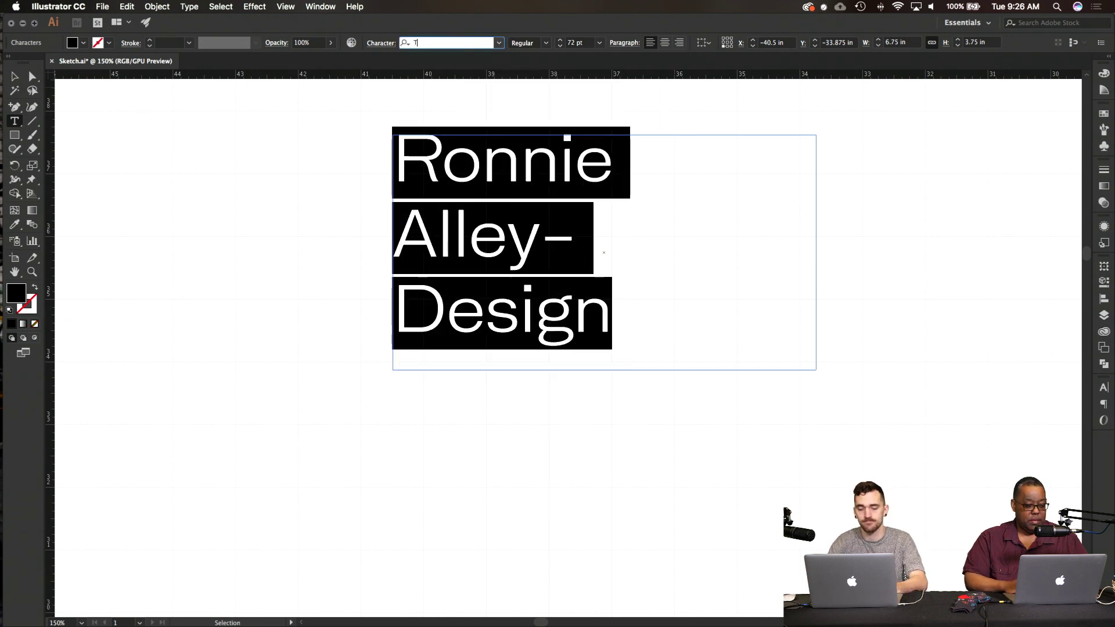
key("BackSpace")
key("BackSpace")
key("BackSpace")
key("BackSpace")
key("BackSpace")
key("BackSpace")
key("BackSpace")
type("rade gothic")
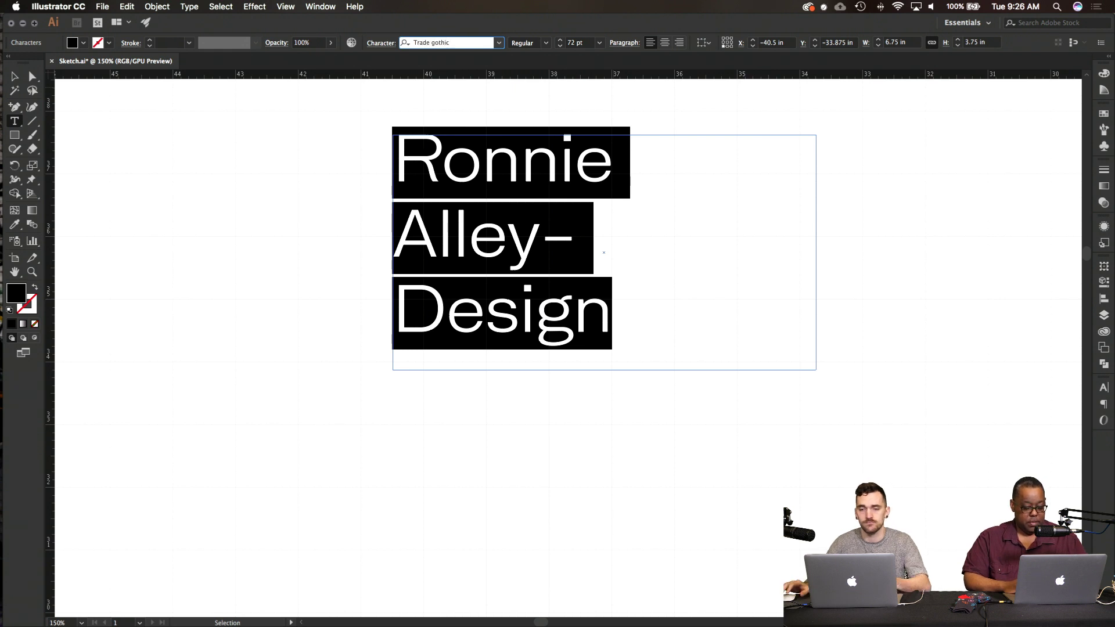
Step: Apply Trade Gothic Light to the selected wordmark from the list of installed fonts
left_click(499, 43)
scroll(499, 178, "down", 20)
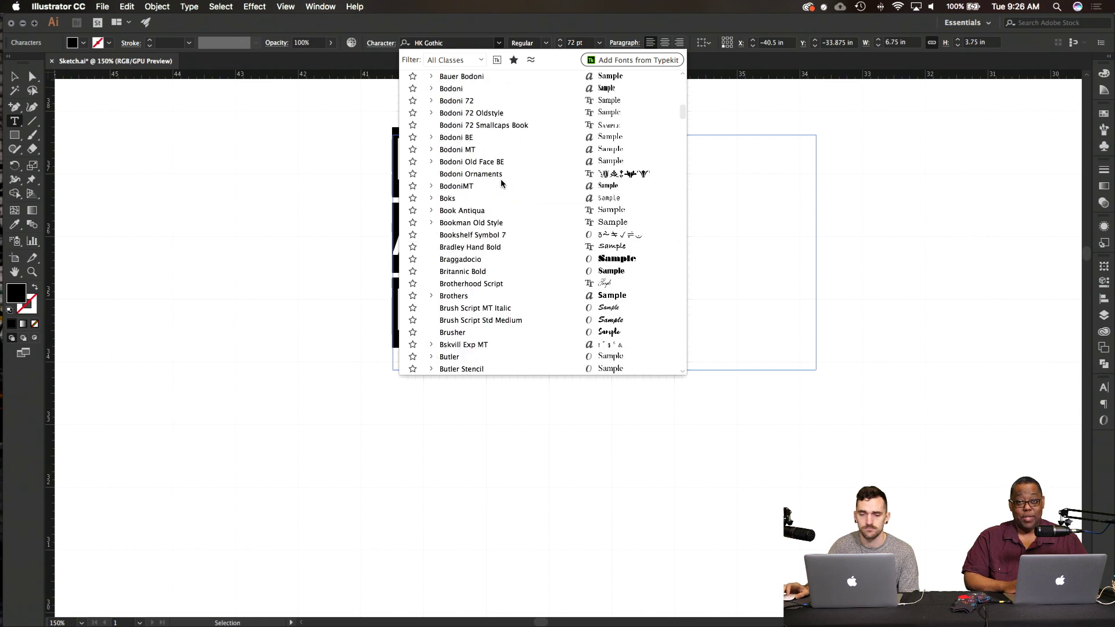
scroll(502, 184, "down", 20)
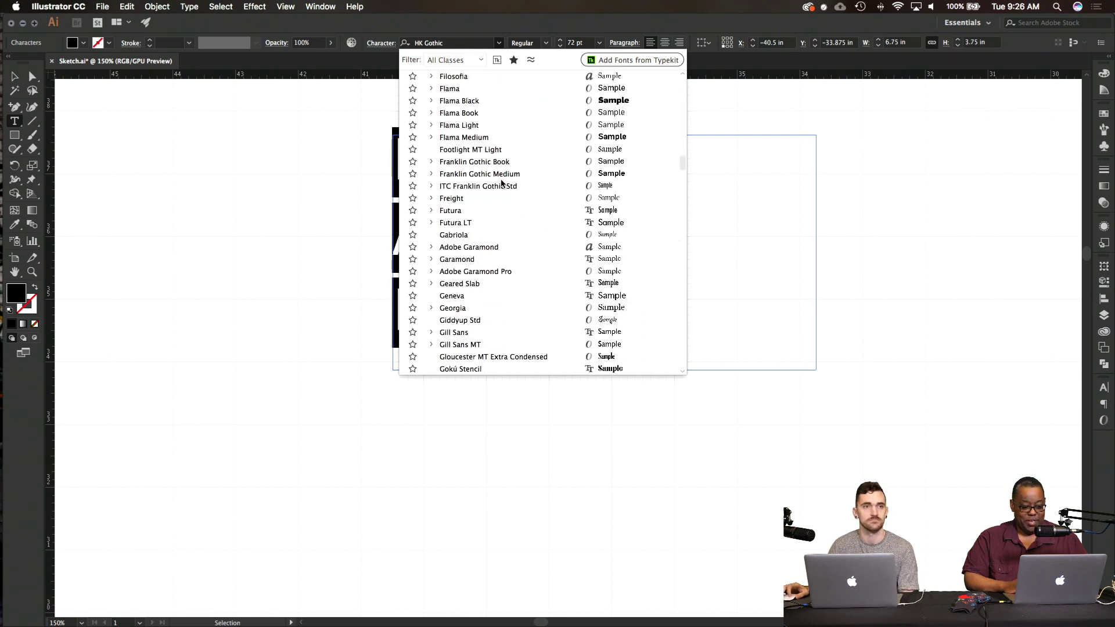
scroll(502, 184, "down", 20)
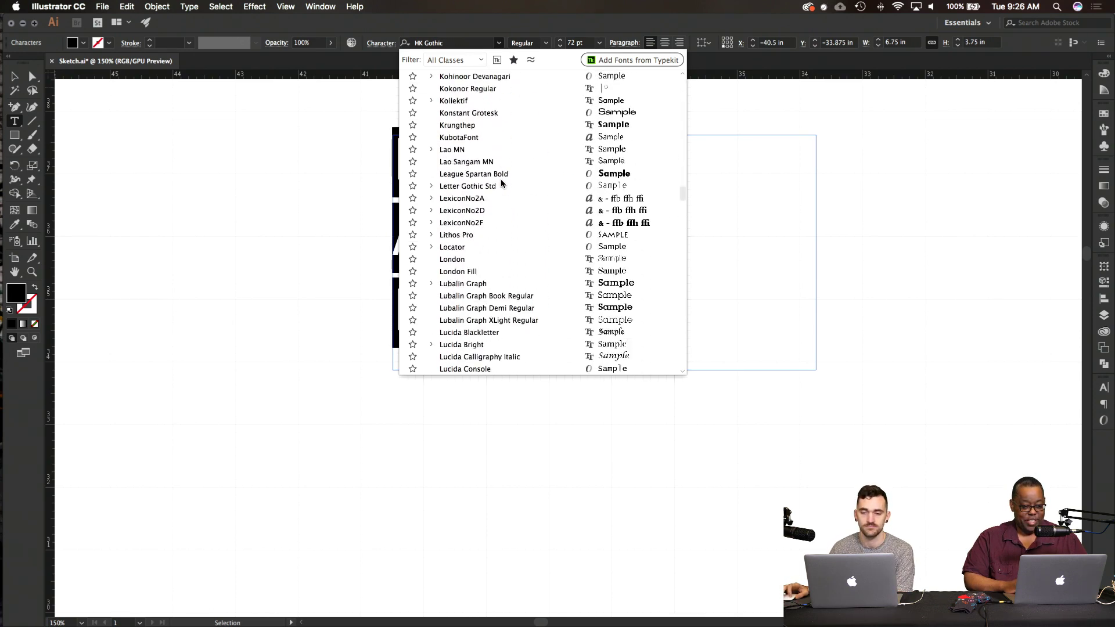
scroll(502, 183, "down", 20)
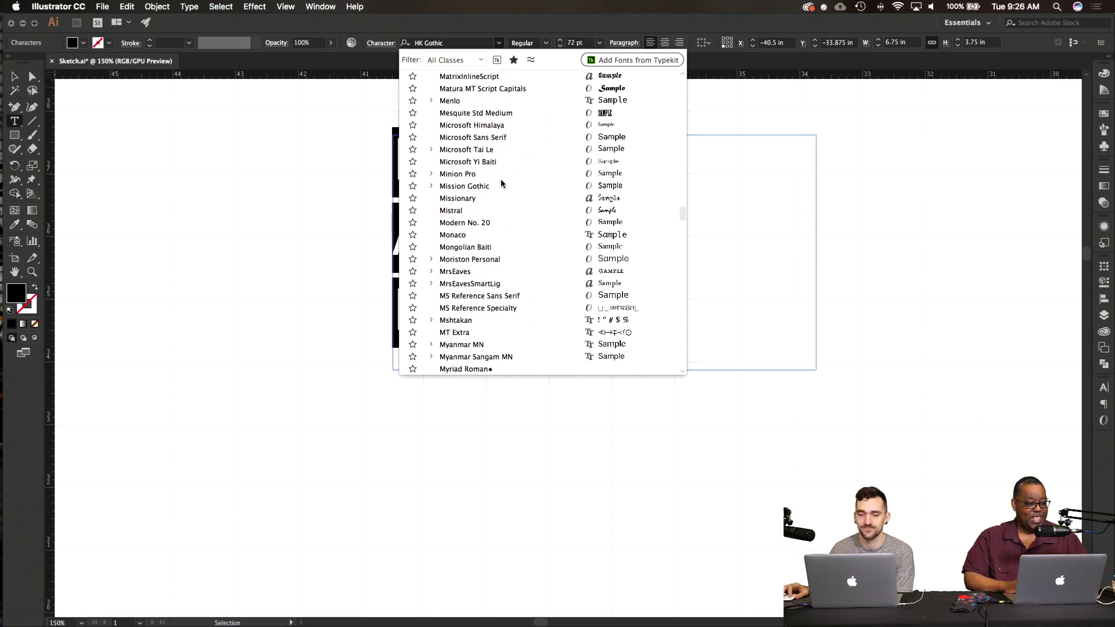
scroll(502, 182, "down", 20)
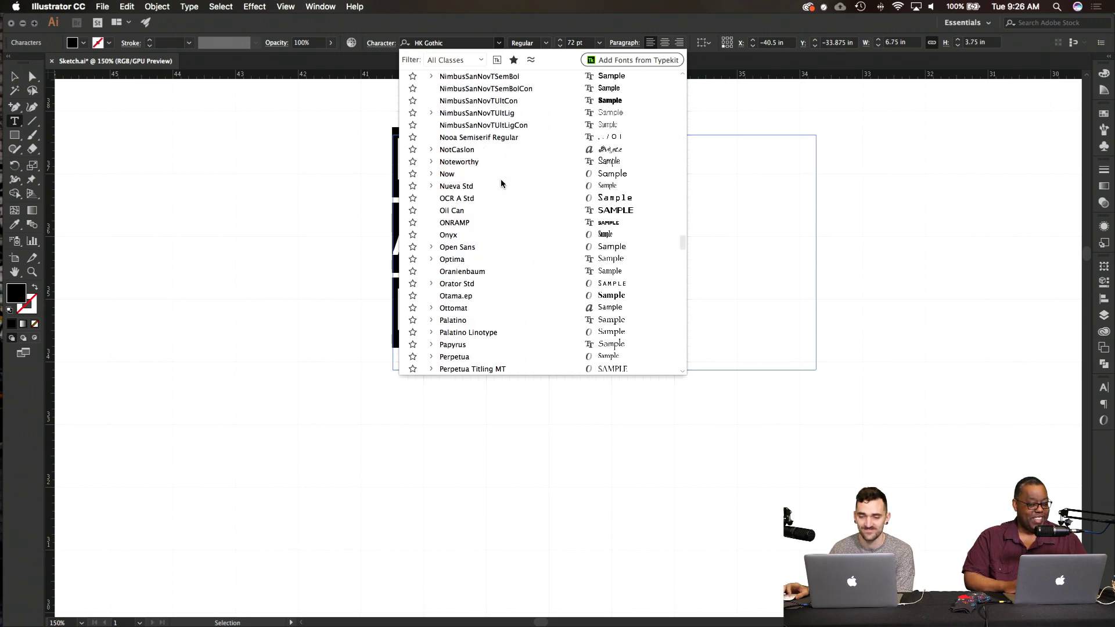
scroll(501, 182, "down", 8)
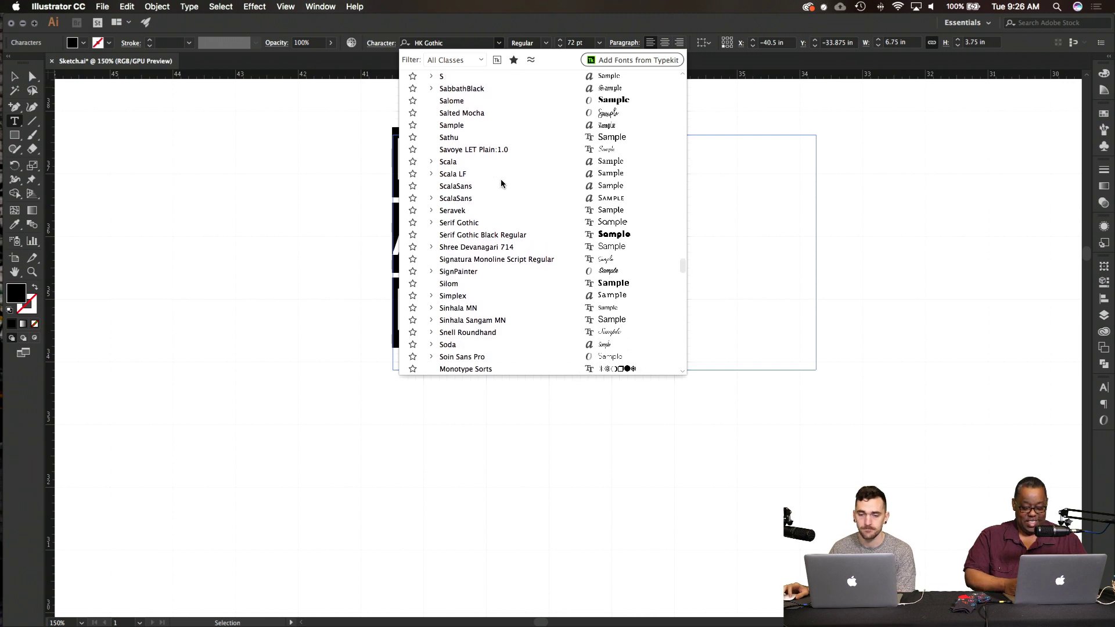
scroll(500, 183, "down", 15)
scroll(501, 184, "down", 20)
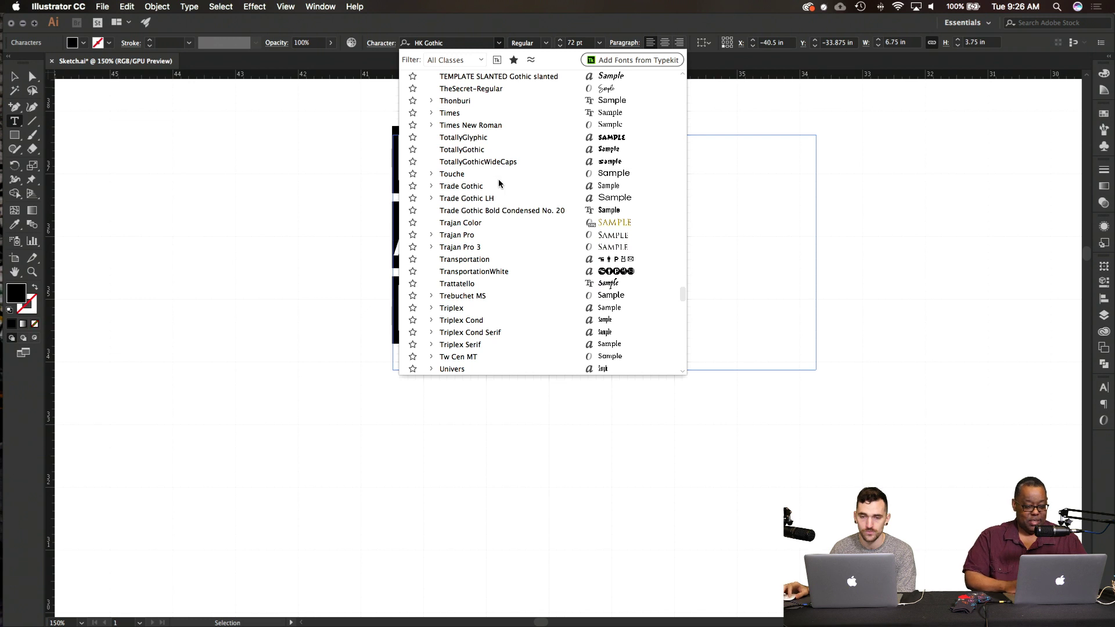
left_click(498, 183)
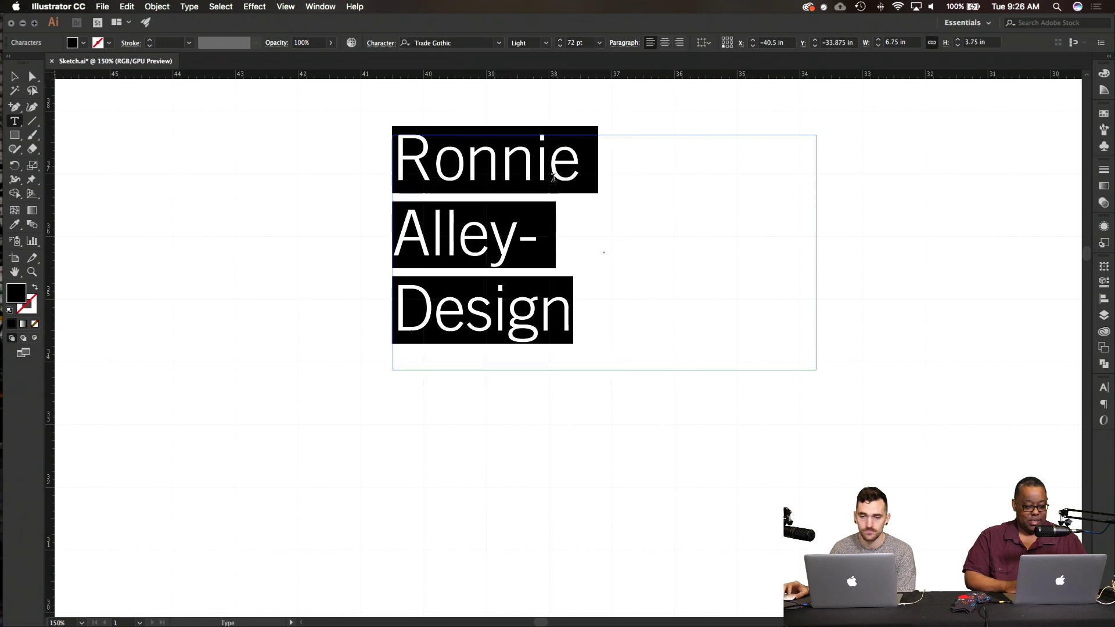
Step: Change the selected wordmark's font to Trade Gothic LH Extended from the list of installed fonts
left_click(546, 43)
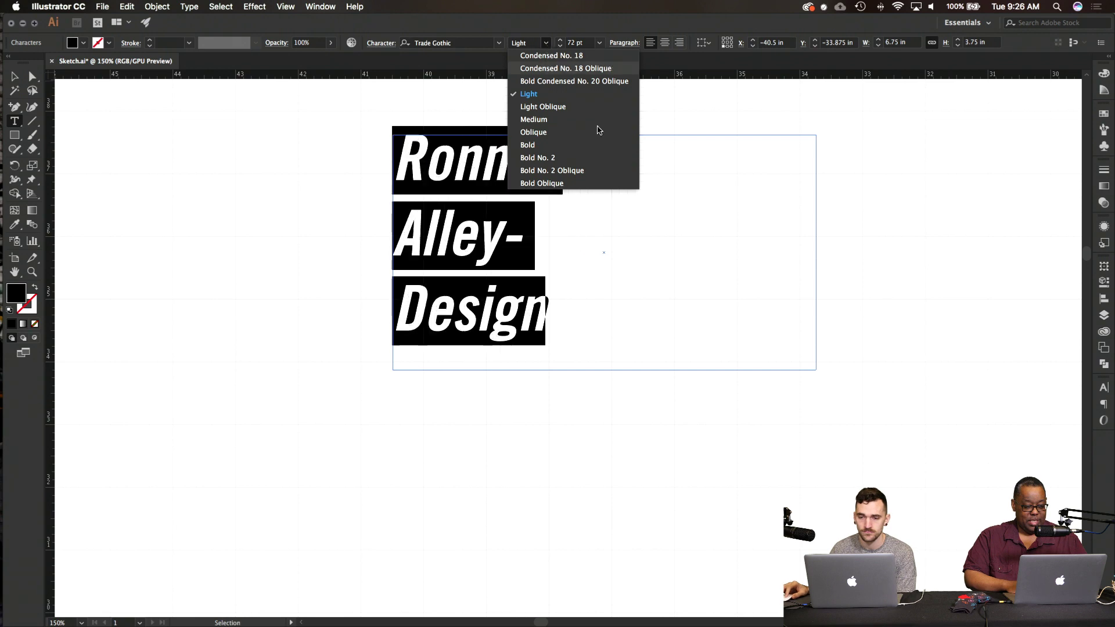
left_click(548, 43)
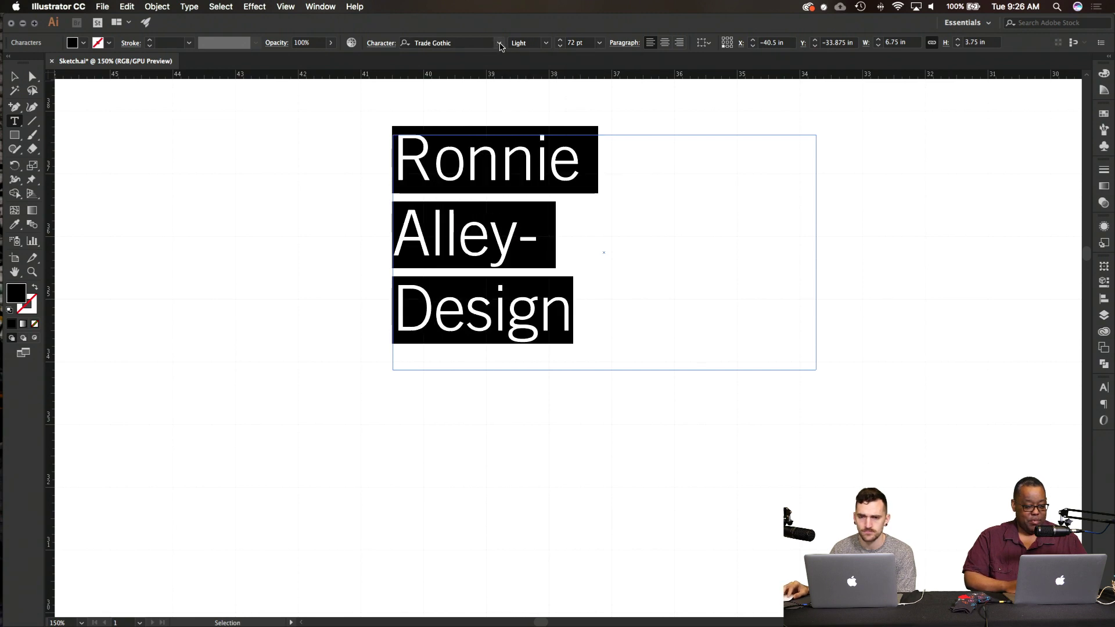
left_click(498, 43)
scroll(511, 264, "down", 20)
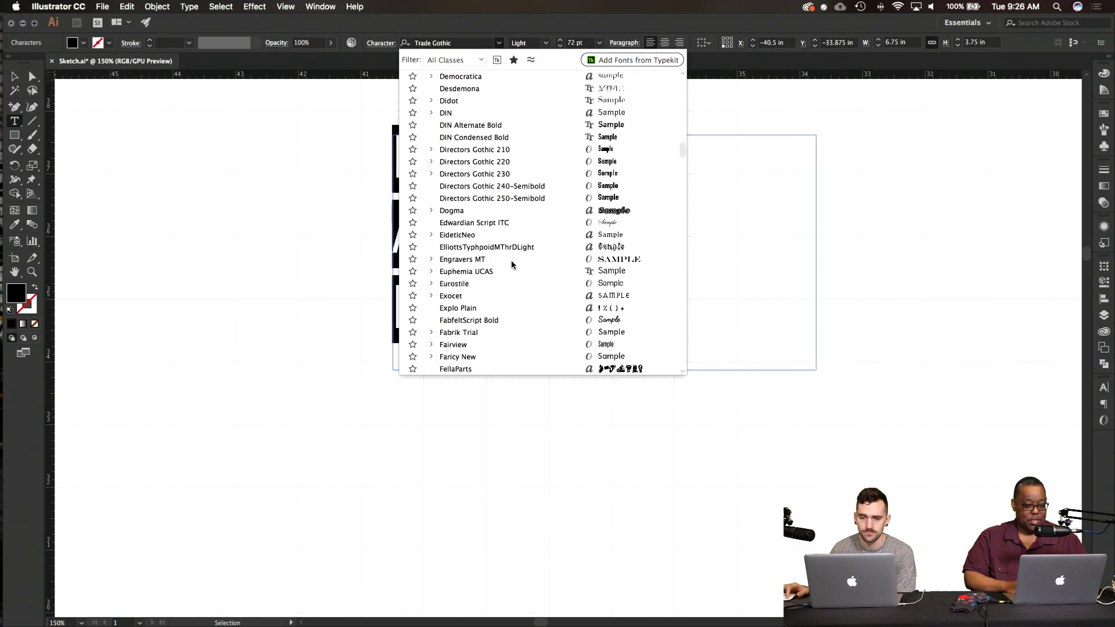
scroll(511, 265, "down", 20)
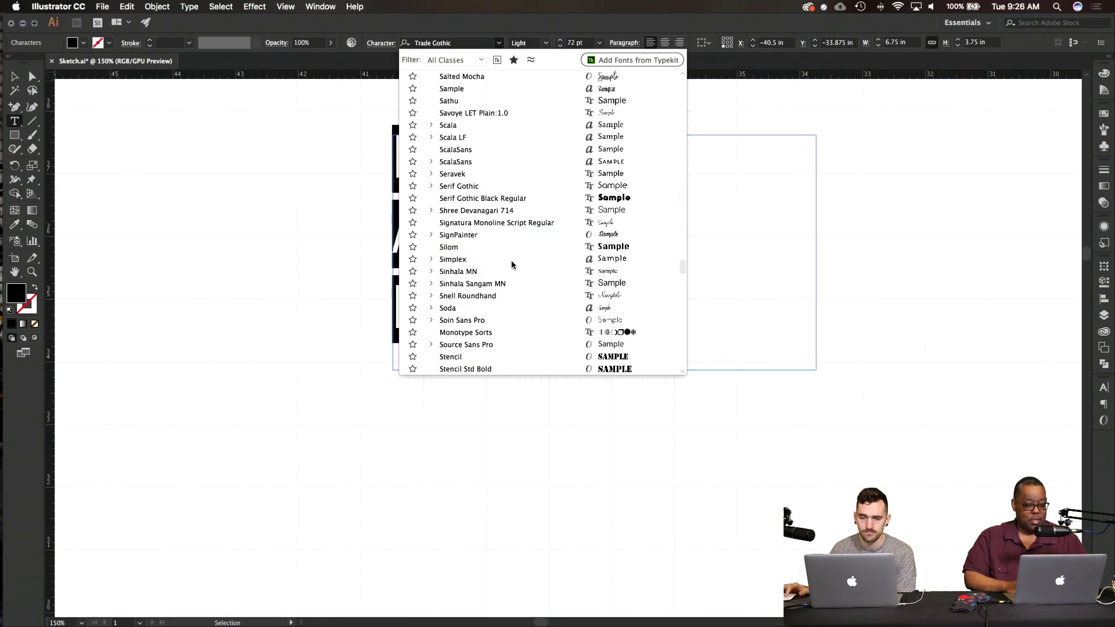
scroll(511, 265, "down", 5)
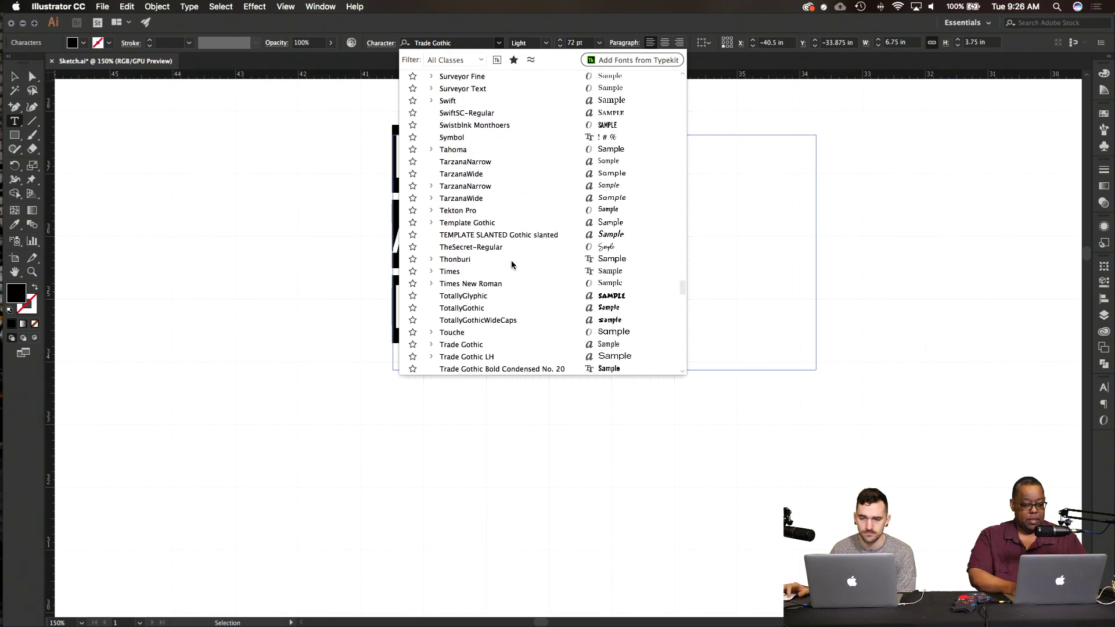
scroll(511, 264, "down", 3)
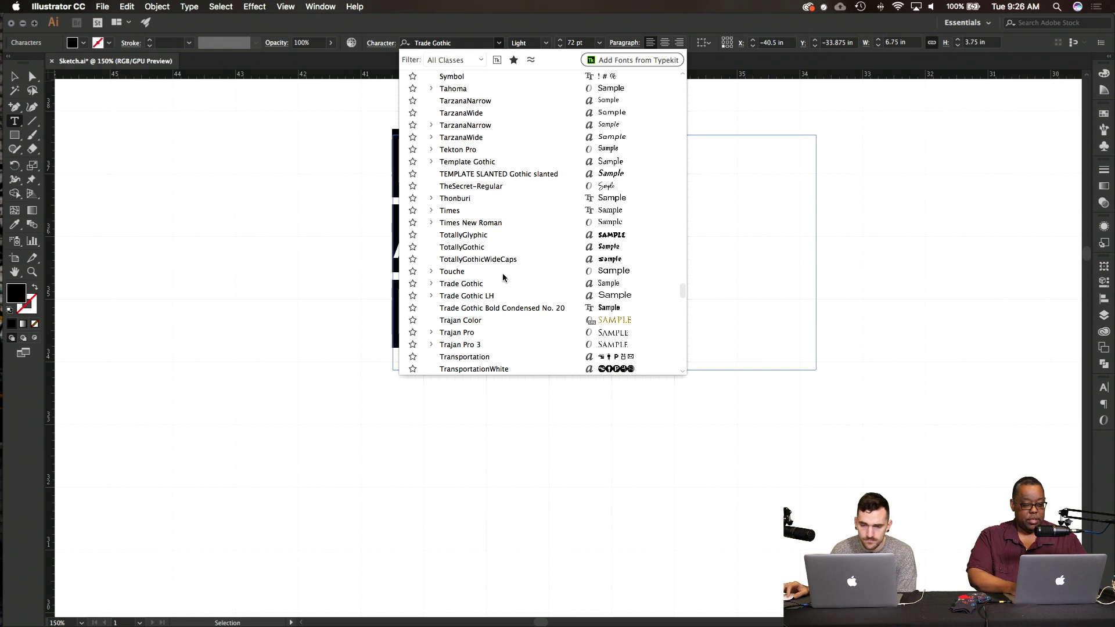
left_click(431, 296)
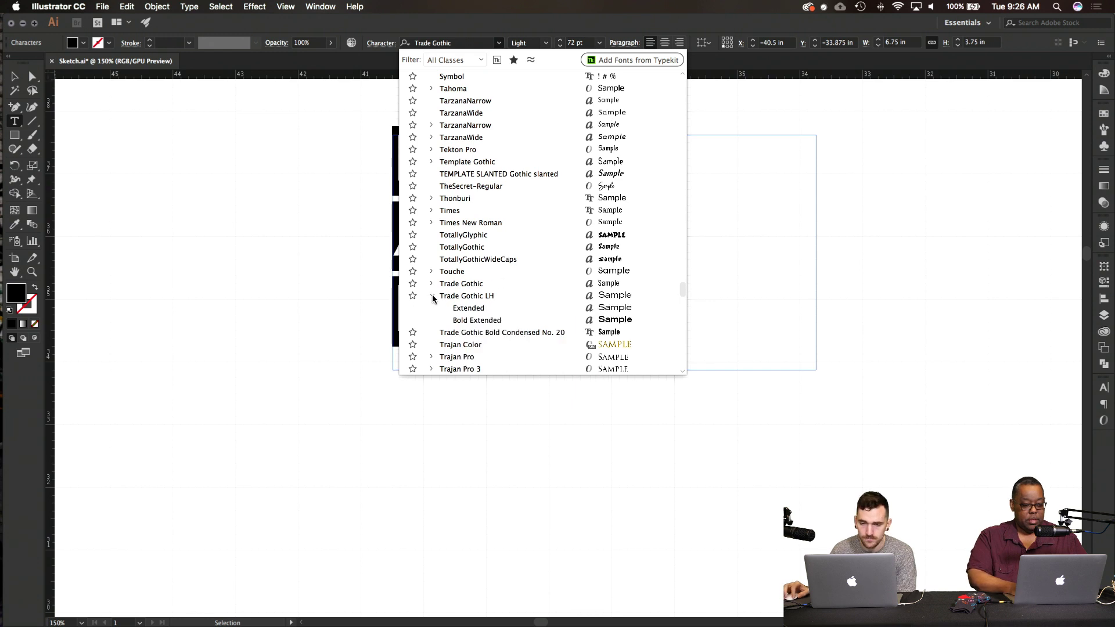
left_click(481, 312)
Step: Delete the hyphen at the end of the wordmark's second line
left_click(554, 232)
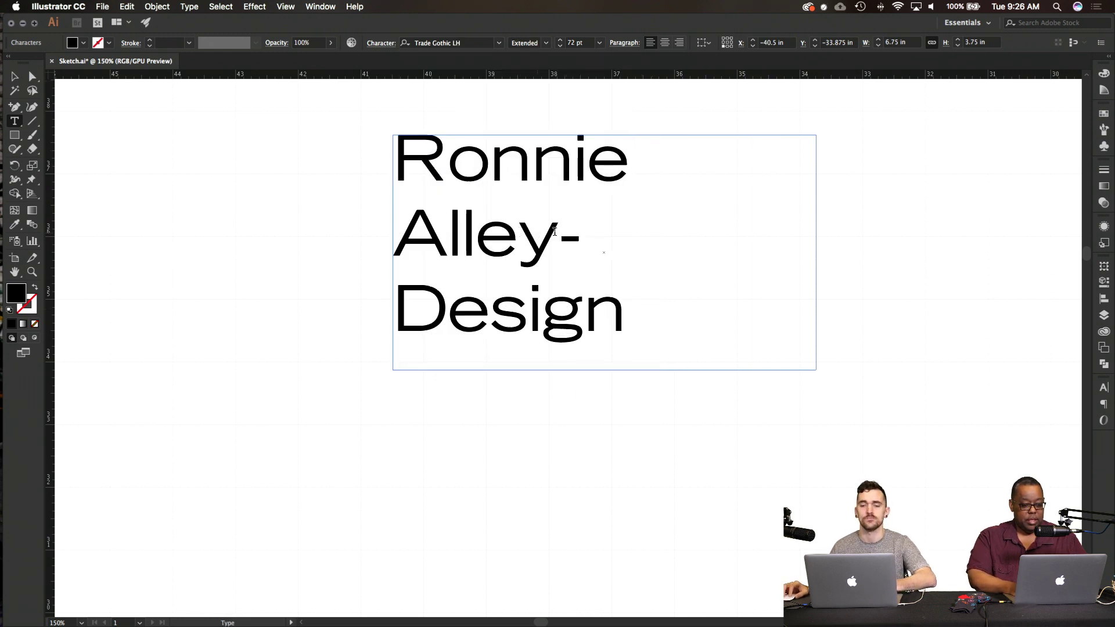
key("Up")
key("Down")
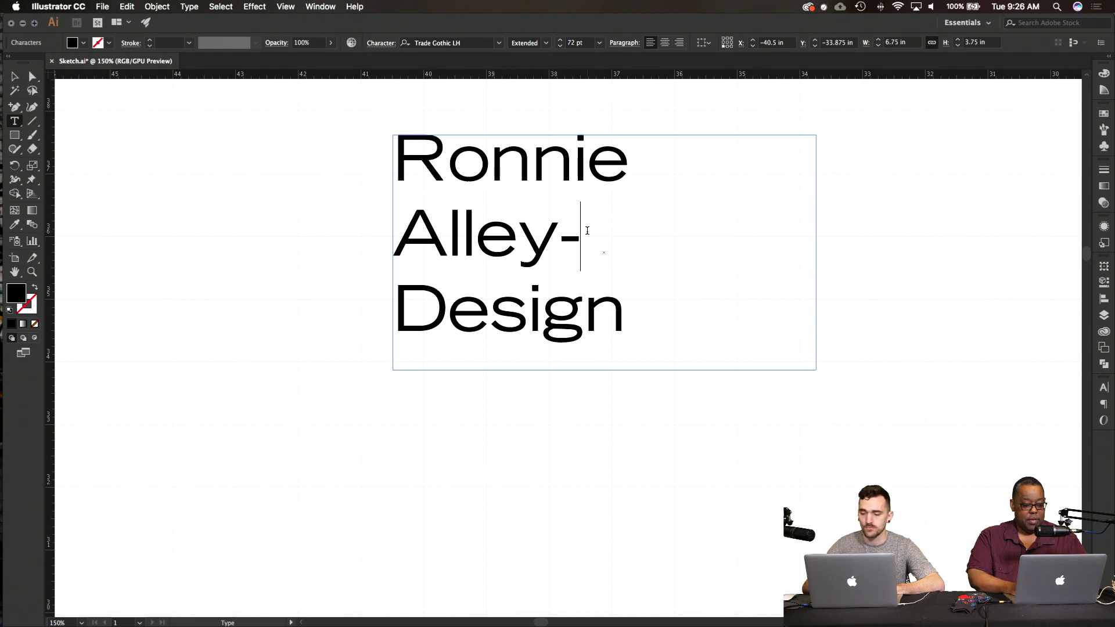
key("BackSpace")
Step: Select all three lines of the wordmark, preview the Bold Extended style and keep Extended
key("super+a")
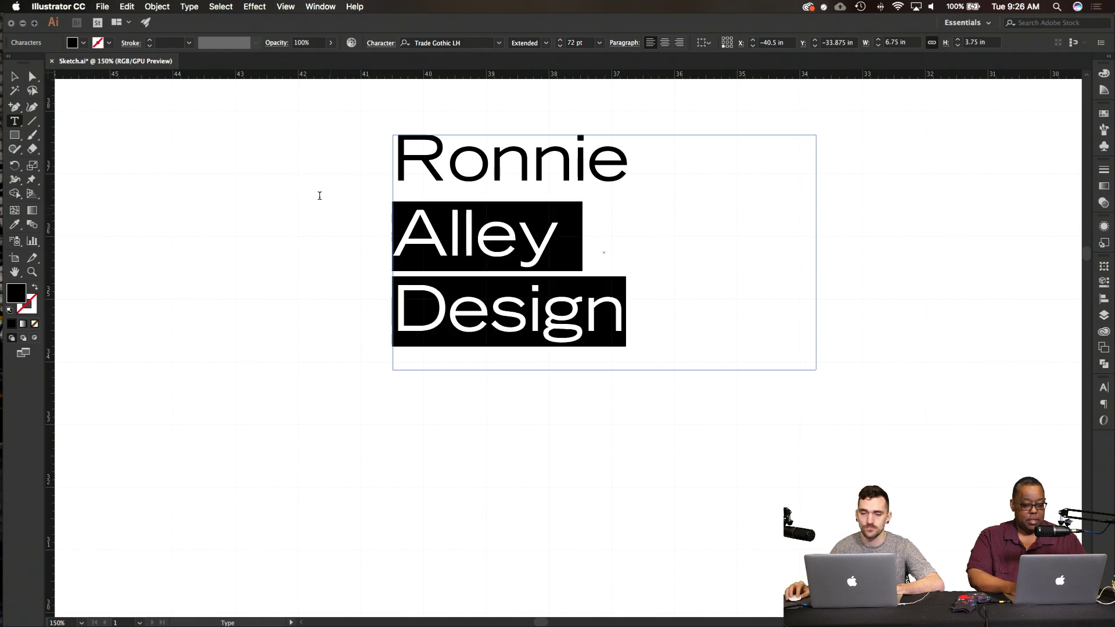
left_click(546, 43)
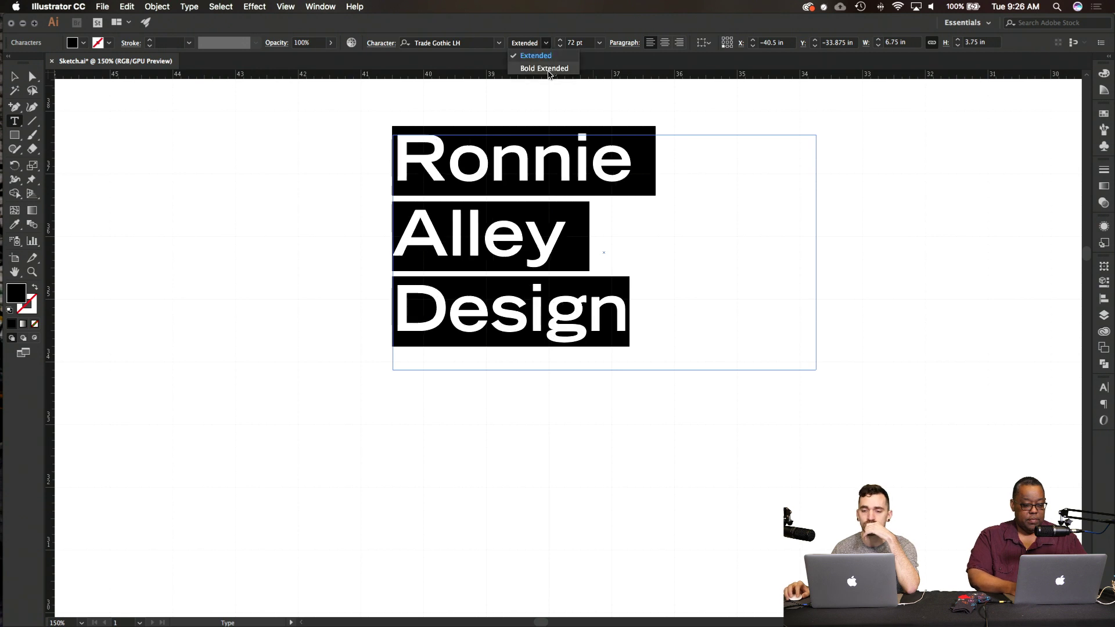
left_click(546, 56)
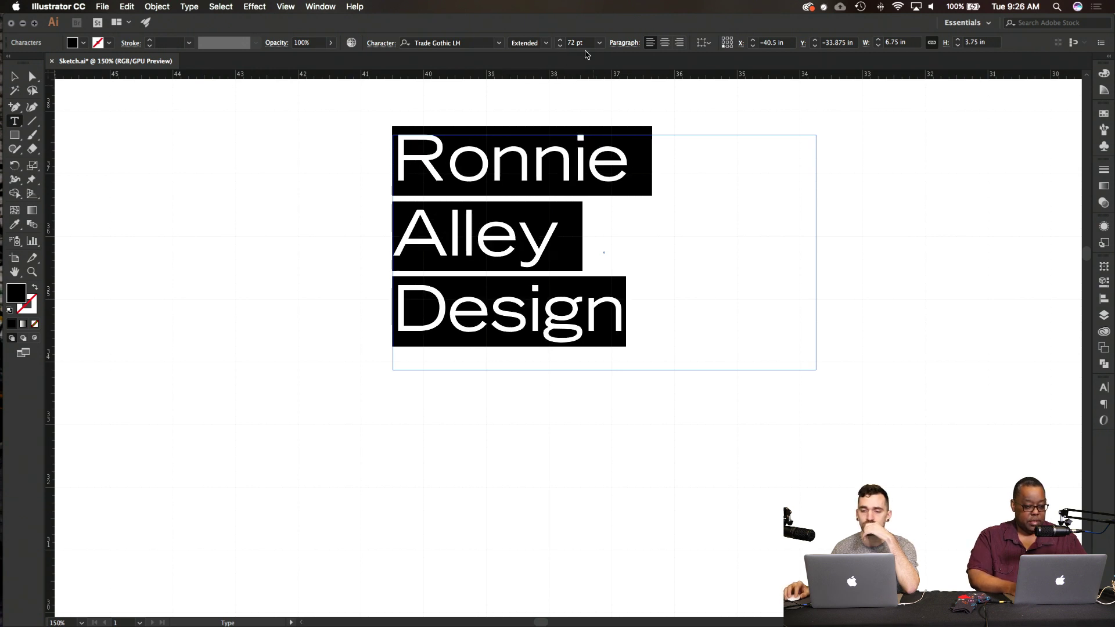
left_click(623, 44)
left_click(620, 44)
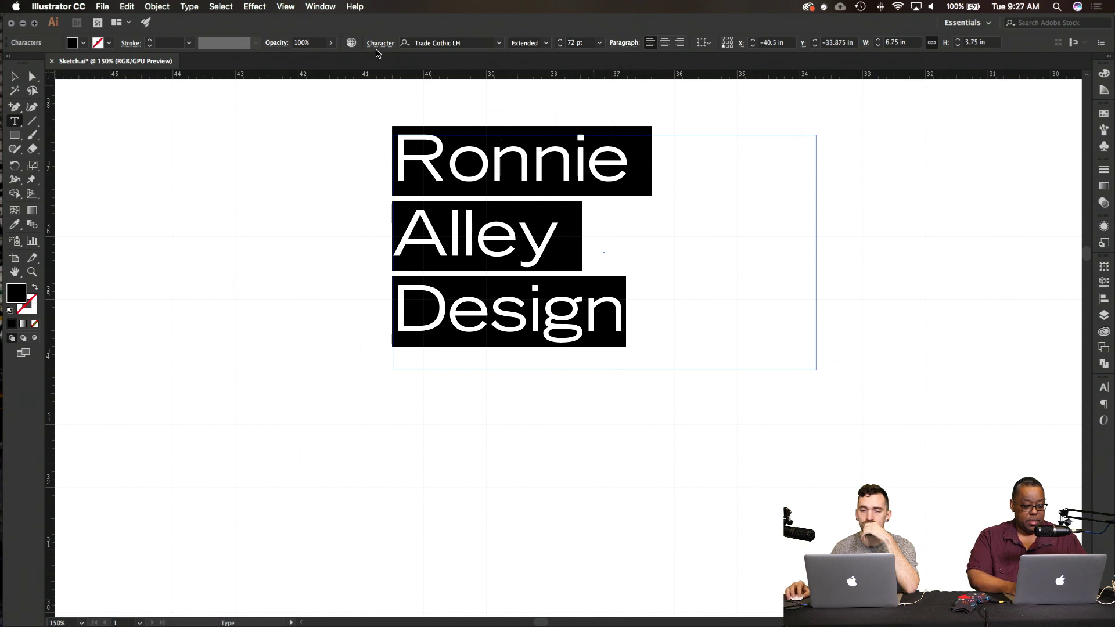
Step: Set the wordmark's font size to 24 pt and its leading to 24 pt, and deselect the text
left_click(381, 43)
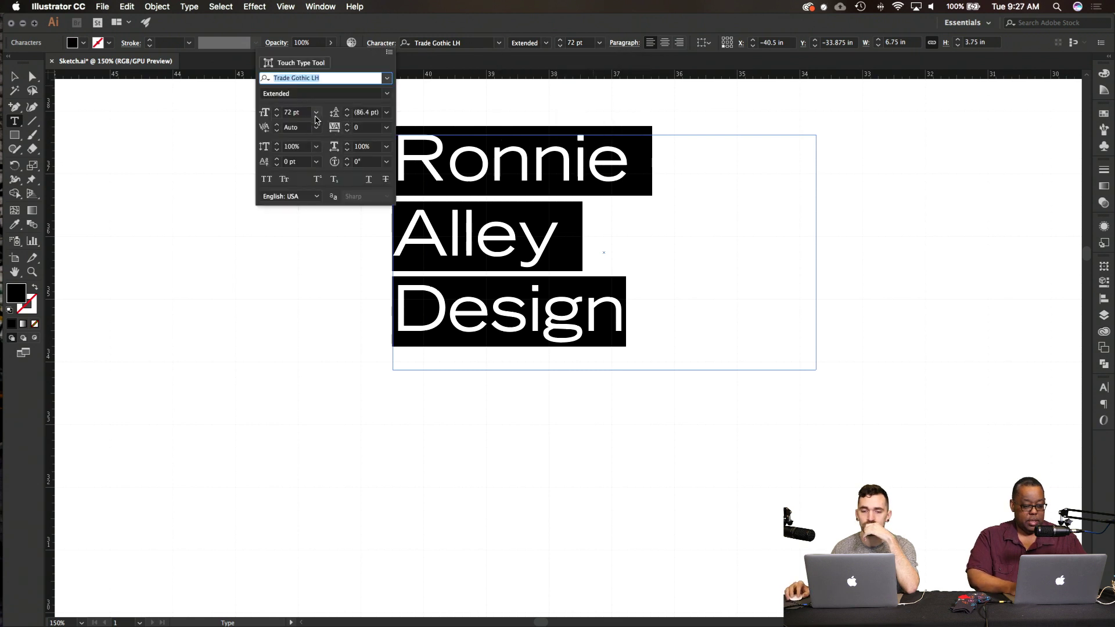
left_click(316, 112)
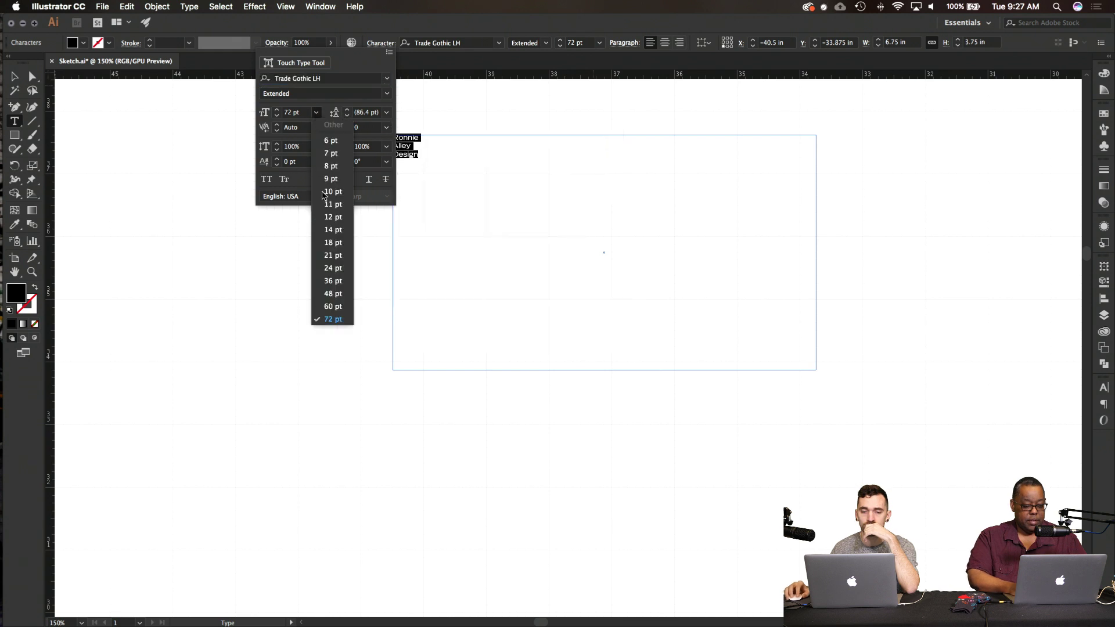
left_click(348, 267)
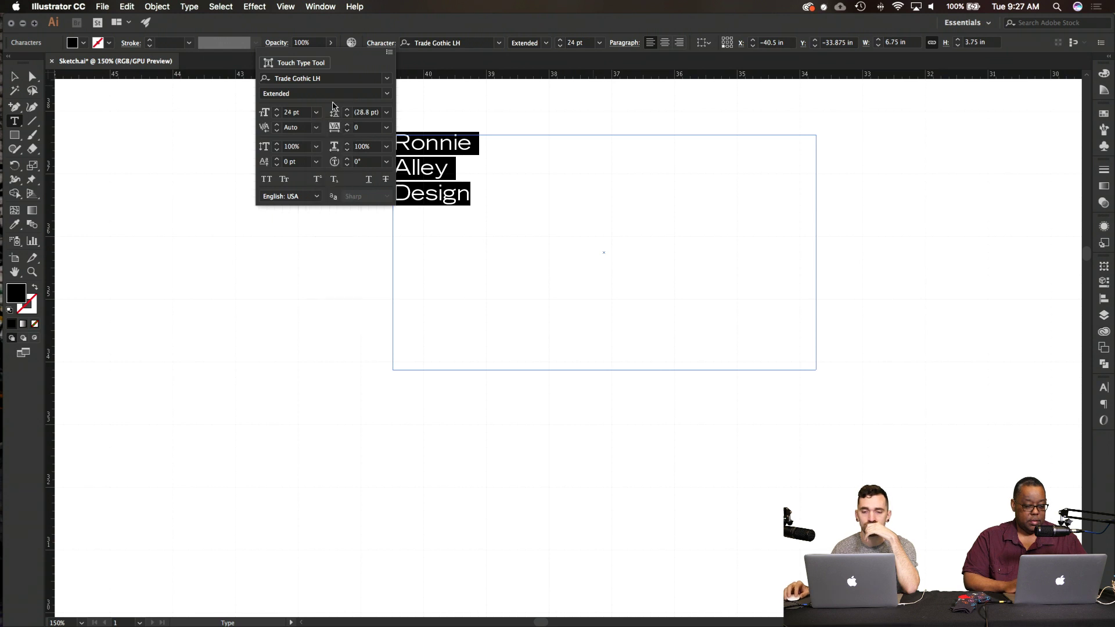
left_click(388, 114)
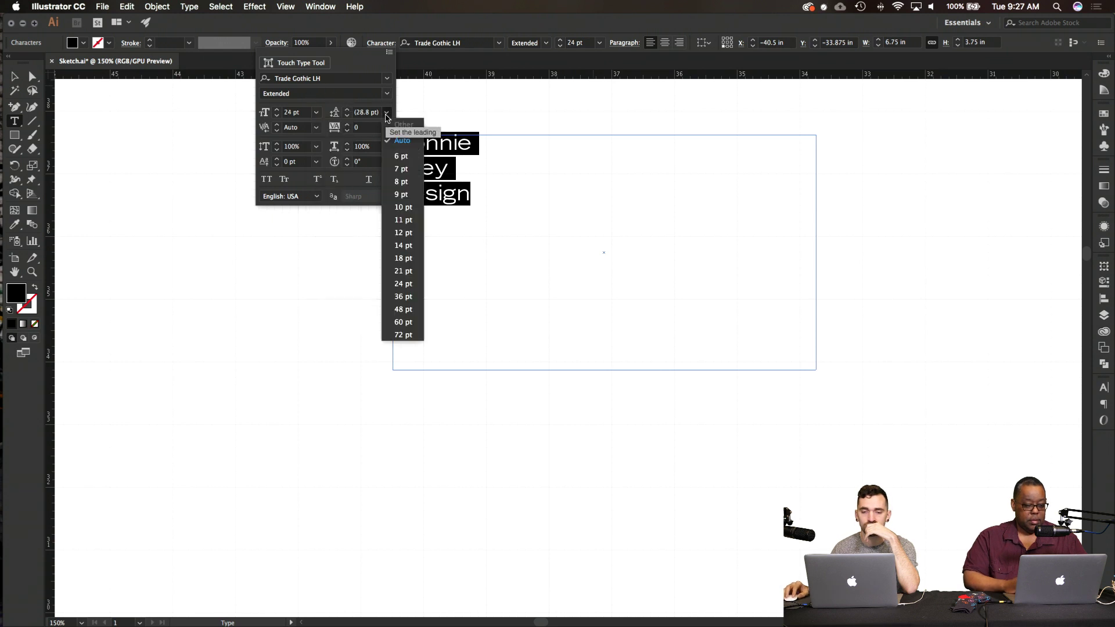
left_click(409, 284)
key("Escape")
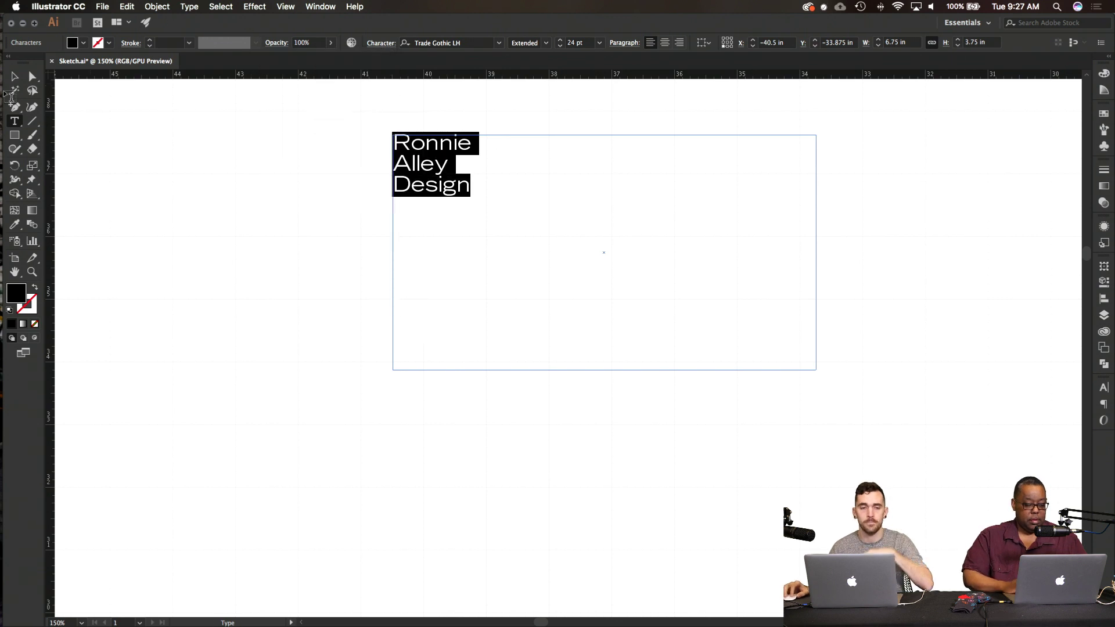
left_click(12, 77)
left_click(482, 166)
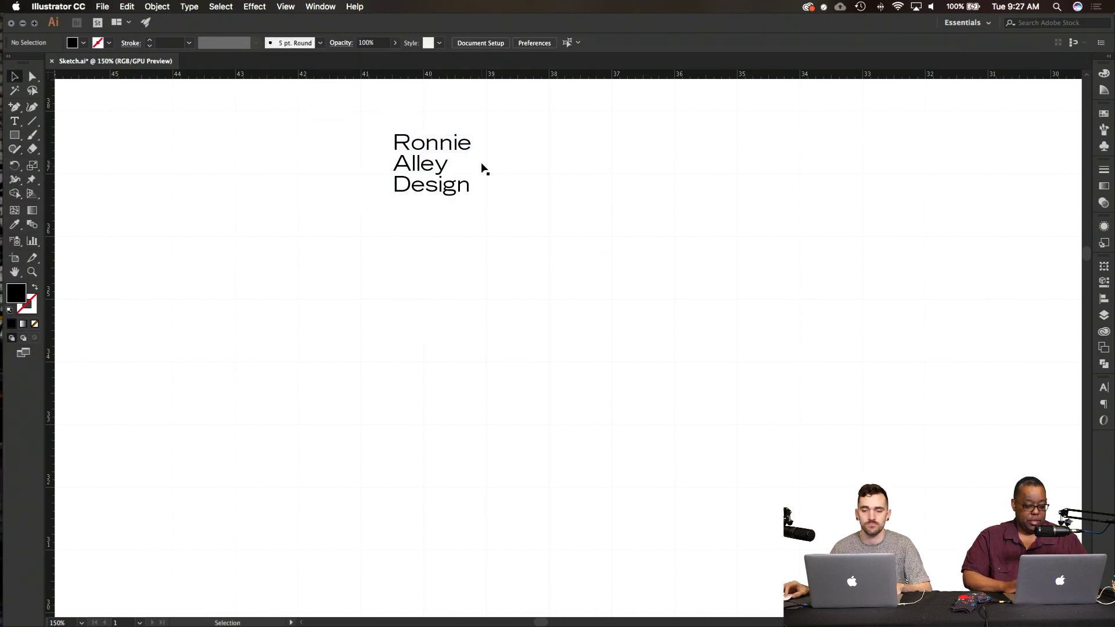
Step: Try a dash at the end of the wordmark's second line, then remove it and deselect the text
scroll(480, 169, "up", 1)
scroll(421, 169, "up", 1)
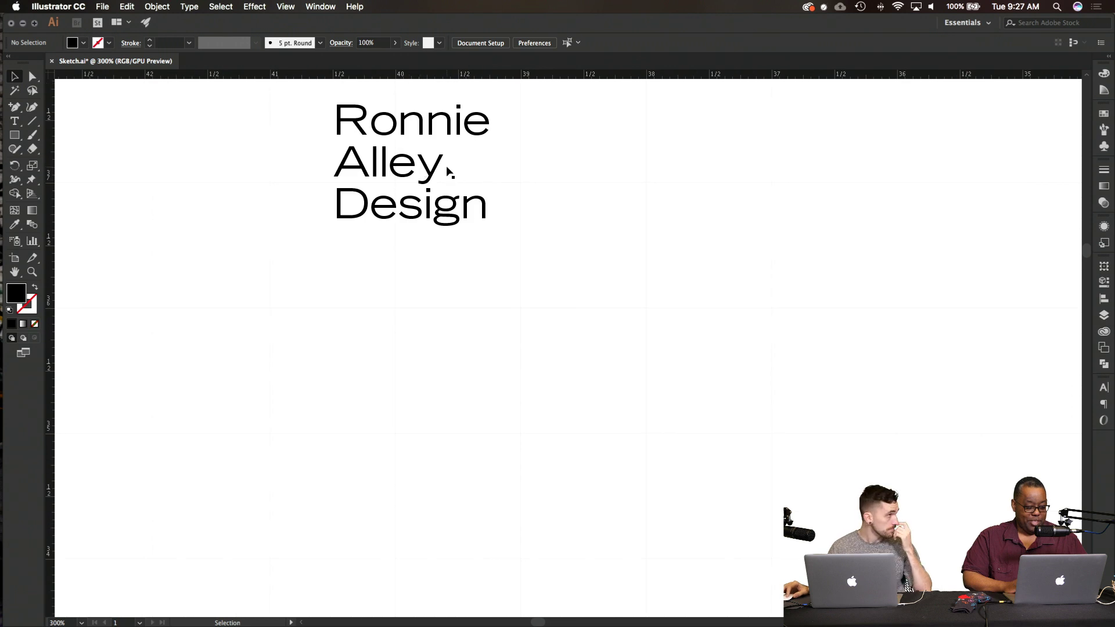
double_click(446, 170)
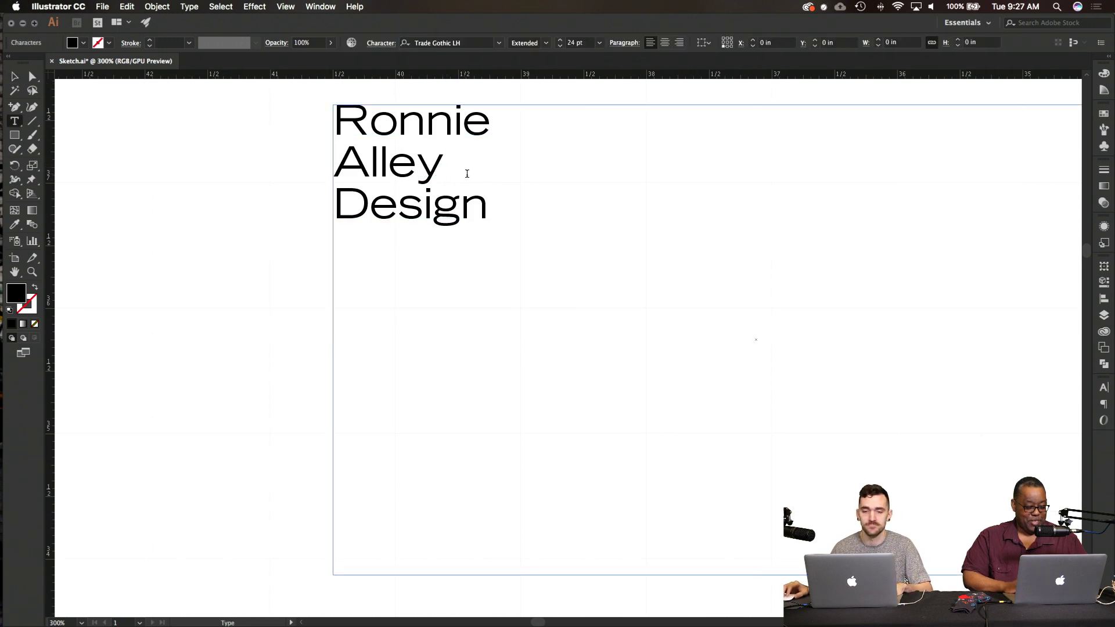
type("-")
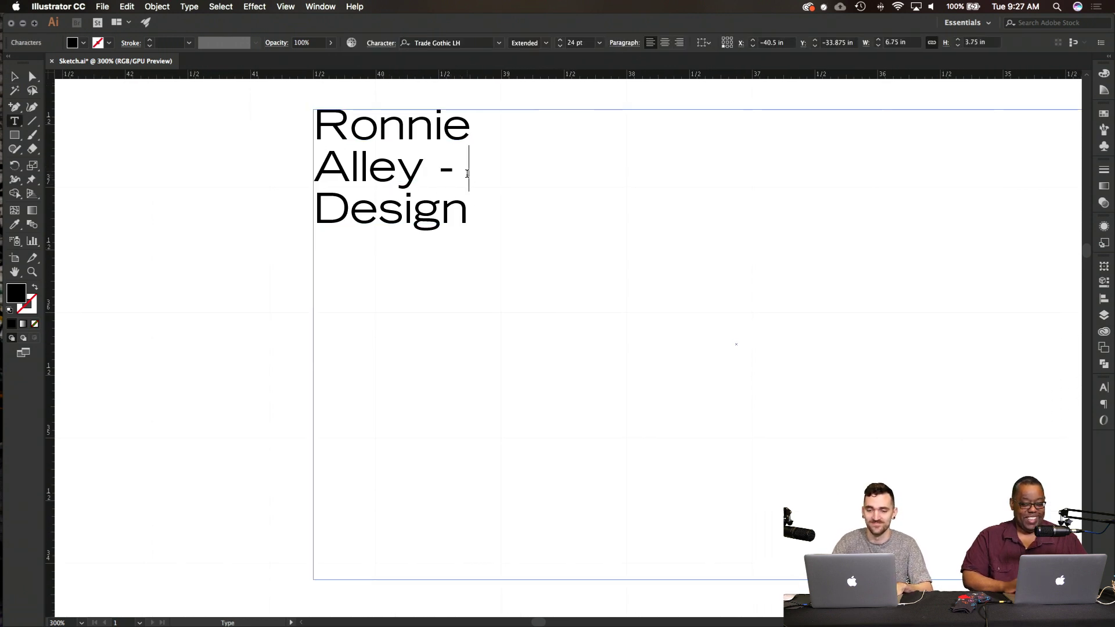
key("BackSpace")
key("BackSpace")
key("BackSpace")
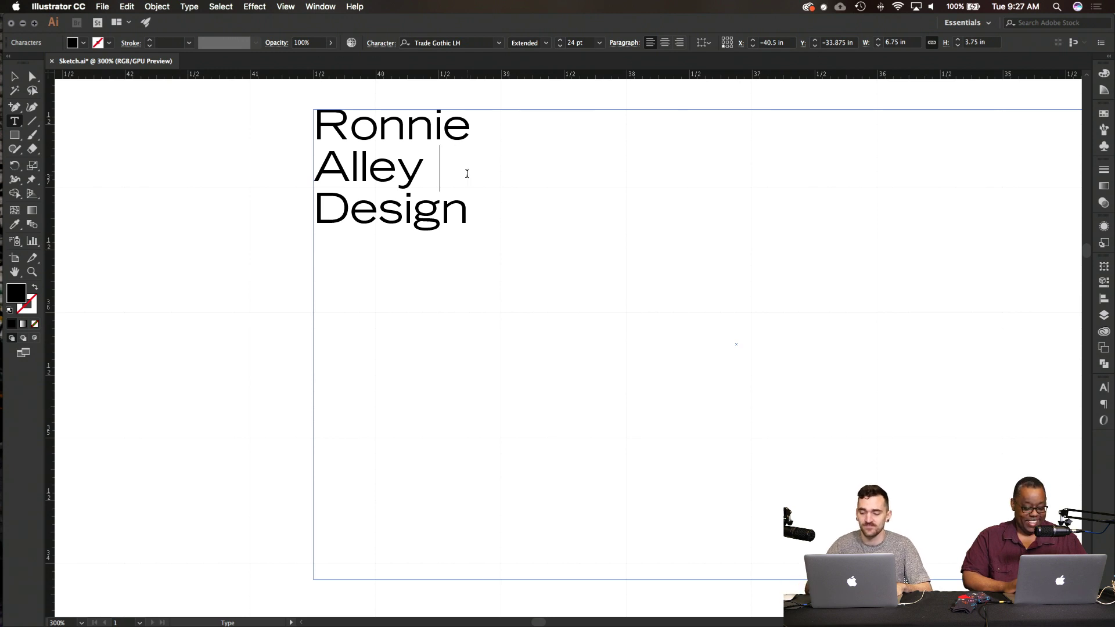
key("Escape")
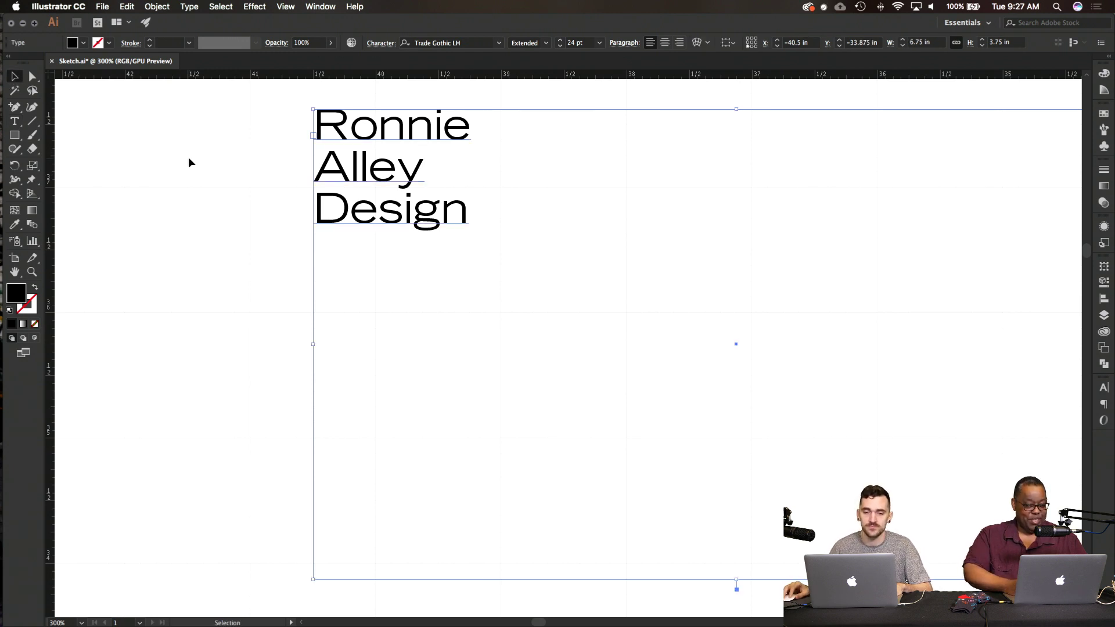
left_click(190, 162)
Step: Set the font size and the leading of all three wordmark lines to 72 pt
double_click(386, 186)
key("ctrl+a")
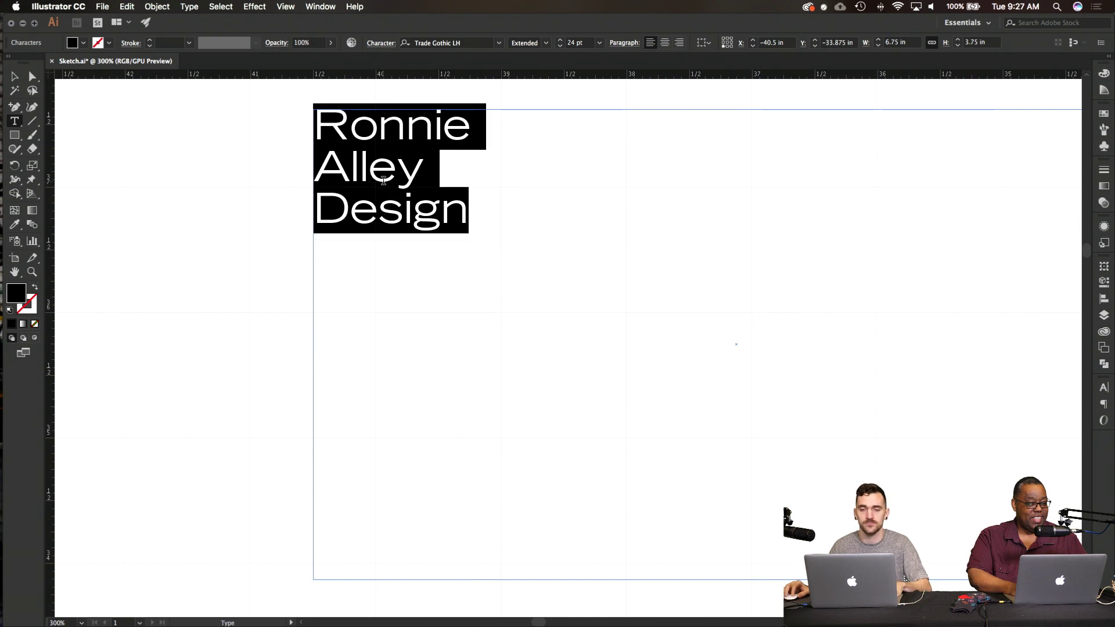
left_click(598, 43)
left_click(616, 253)
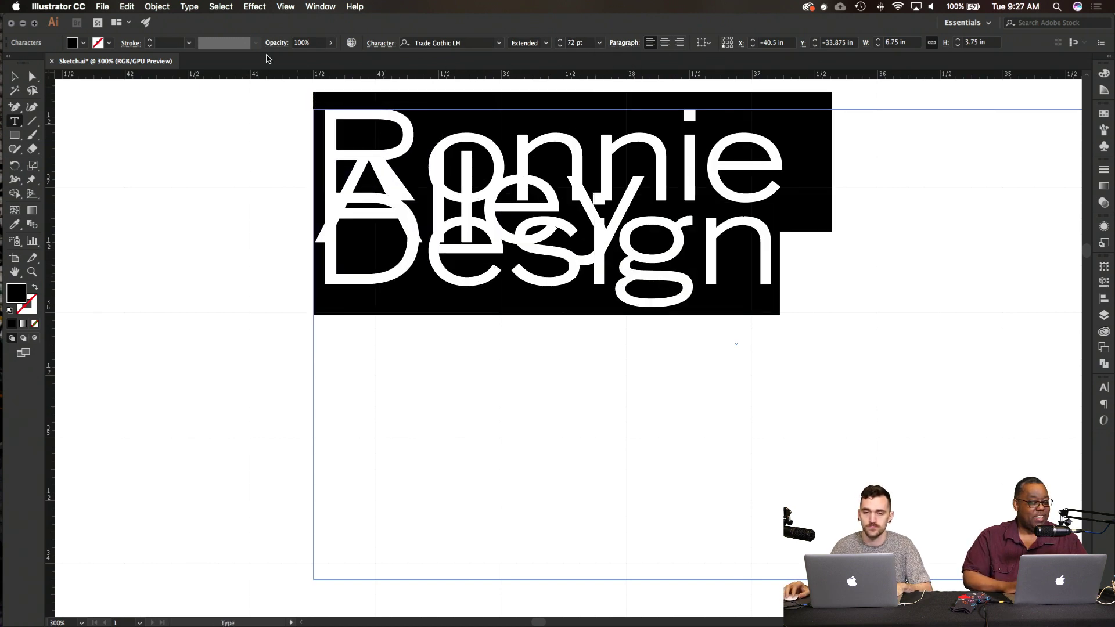
left_click(381, 43)
left_click(386, 112)
left_click(400, 340)
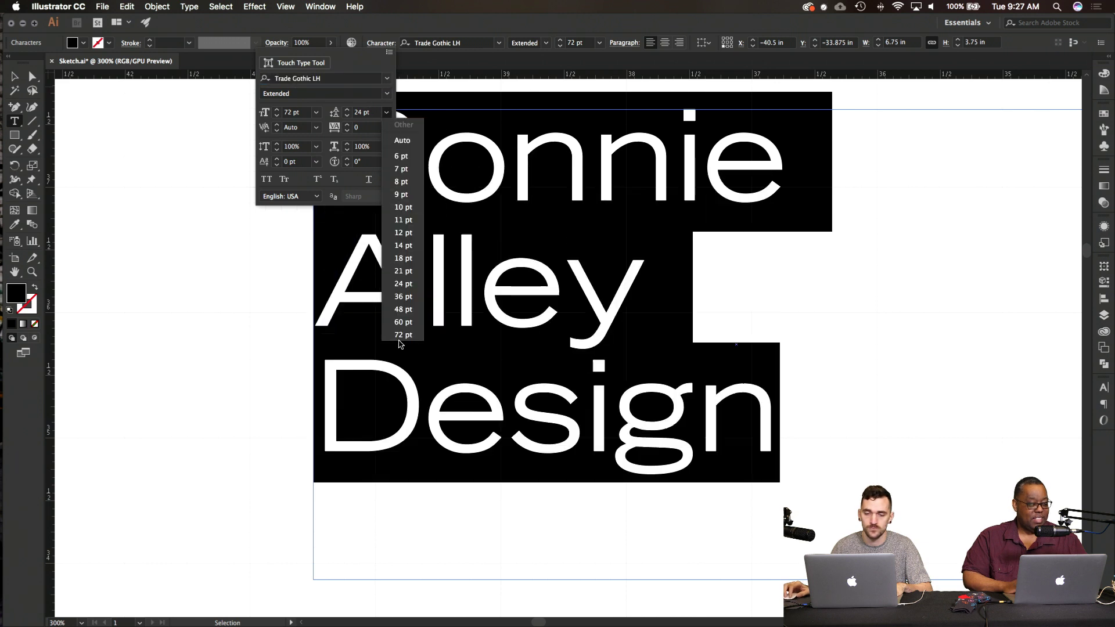
left_click(115, 117)
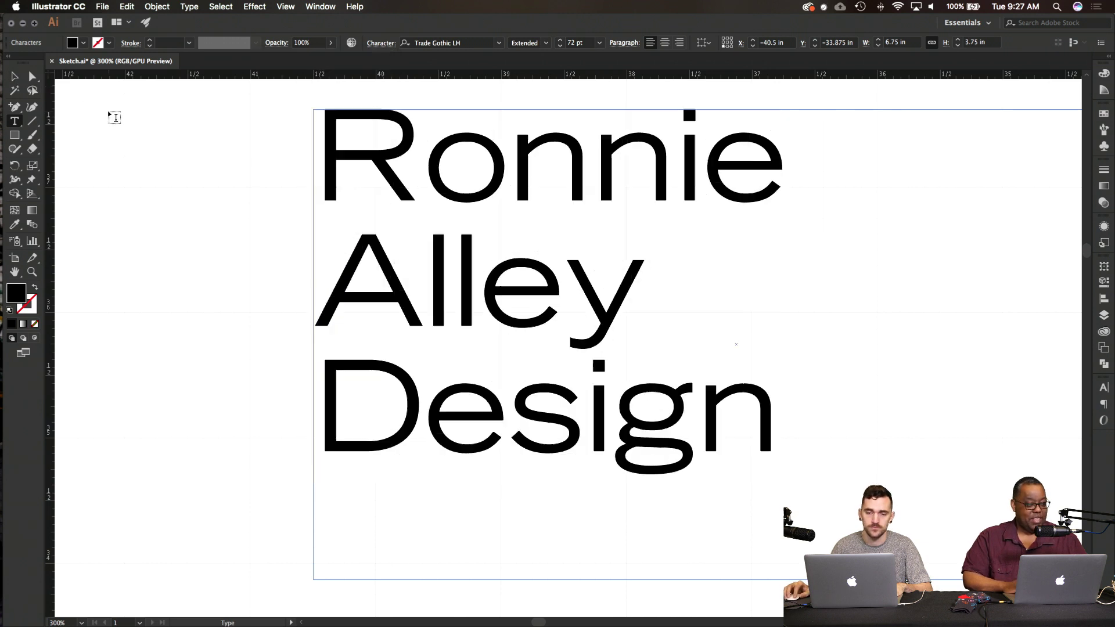
Step: Convert the 72 pt Trade Gothic LH wordmark to outlines and deselect it
key("super+1")
scroll(134, 128, "up", 2)
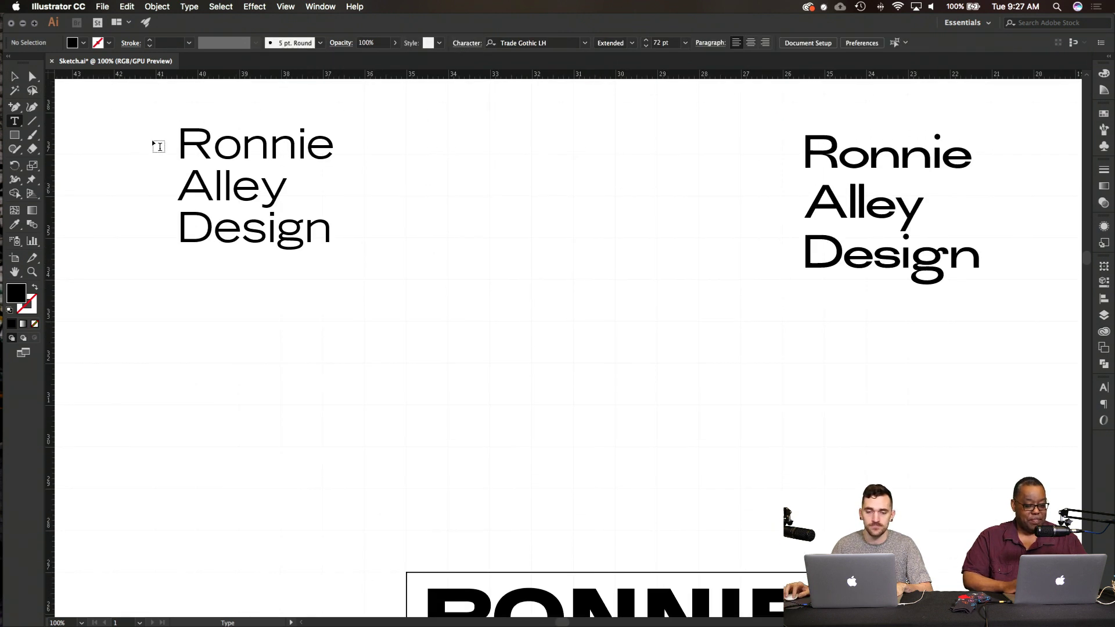
scroll(153, 145, "left", 3)
key("v")
left_click(401, 238)
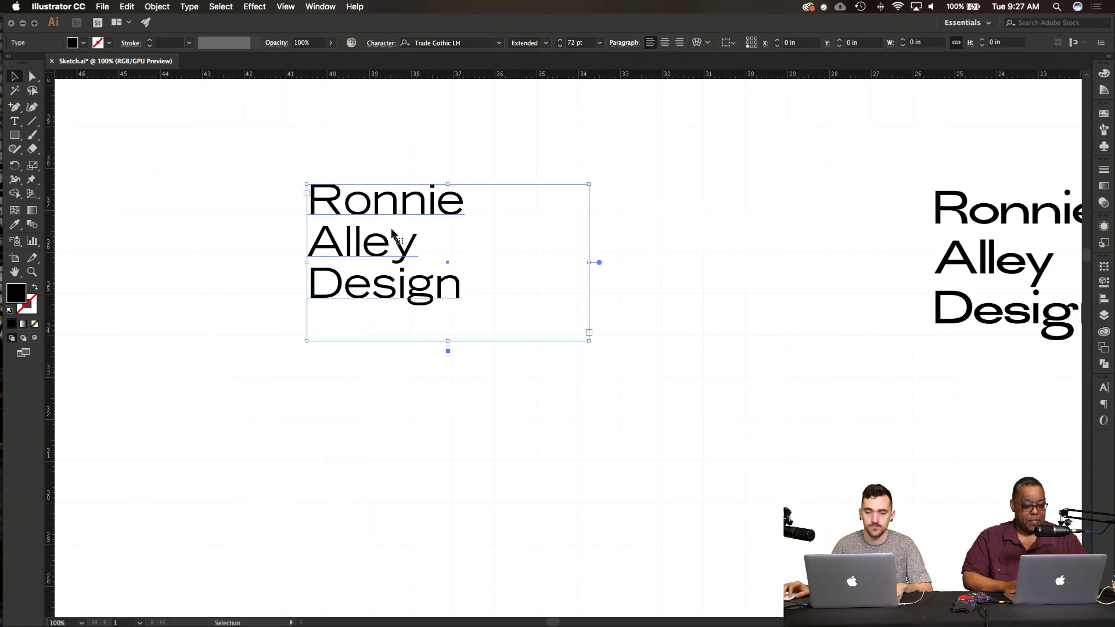
right_click(415, 235)
left_click(459, 308)
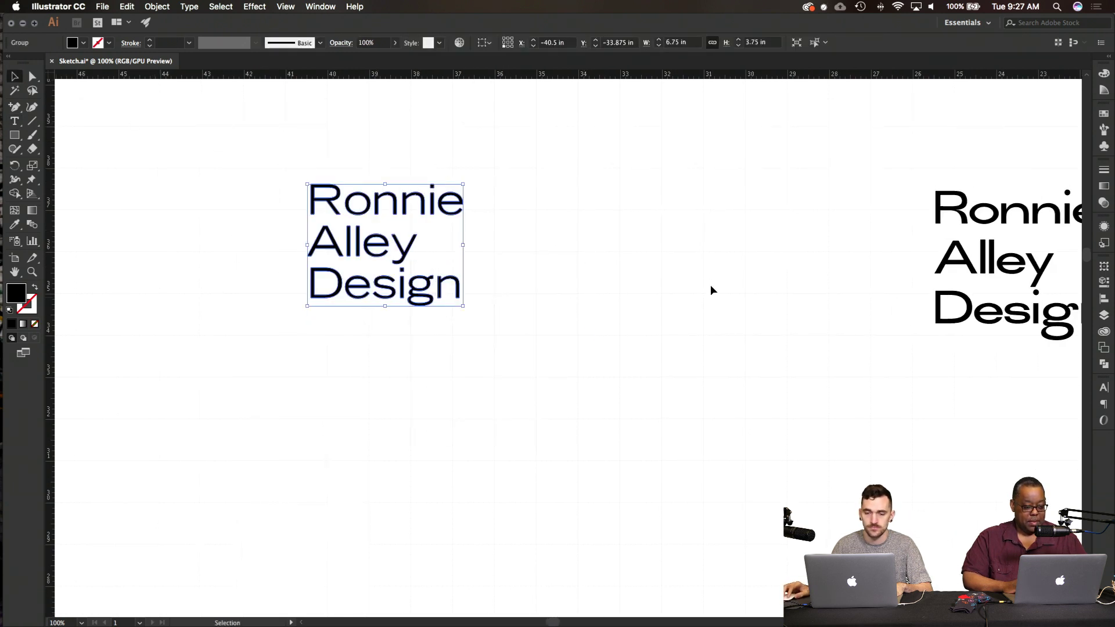
left_click(232, 214)
Step: Delete the dots above the i's in the first and third lines of the outlined wordmark
scroll(232, 210, "up", 1)
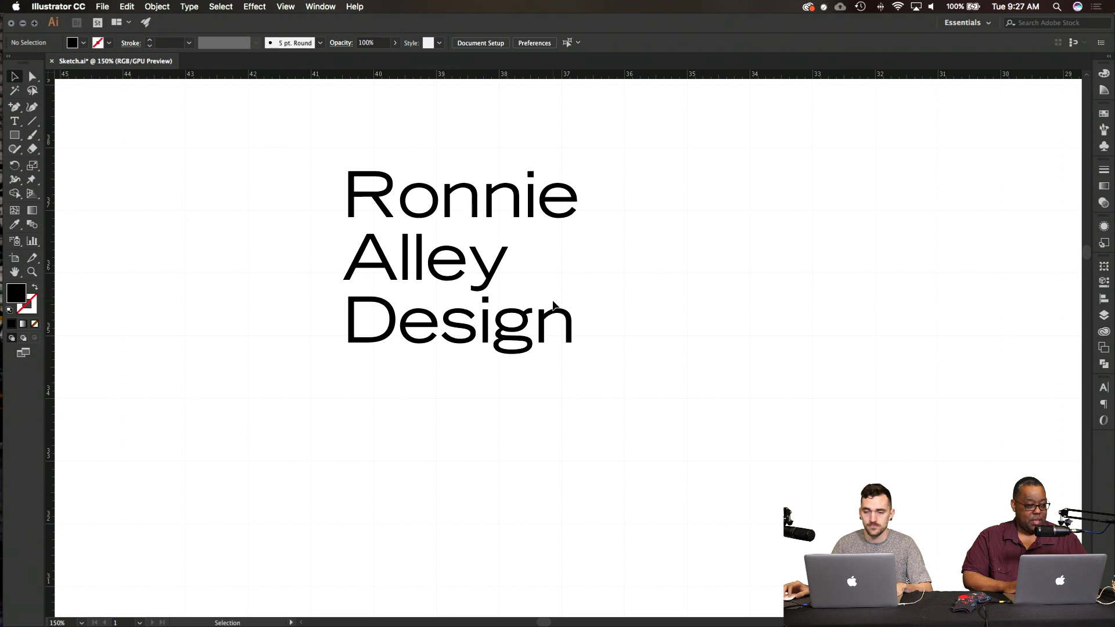
scroll(554, 303, "up", 1)
scroll(416, 281, "up", 1)
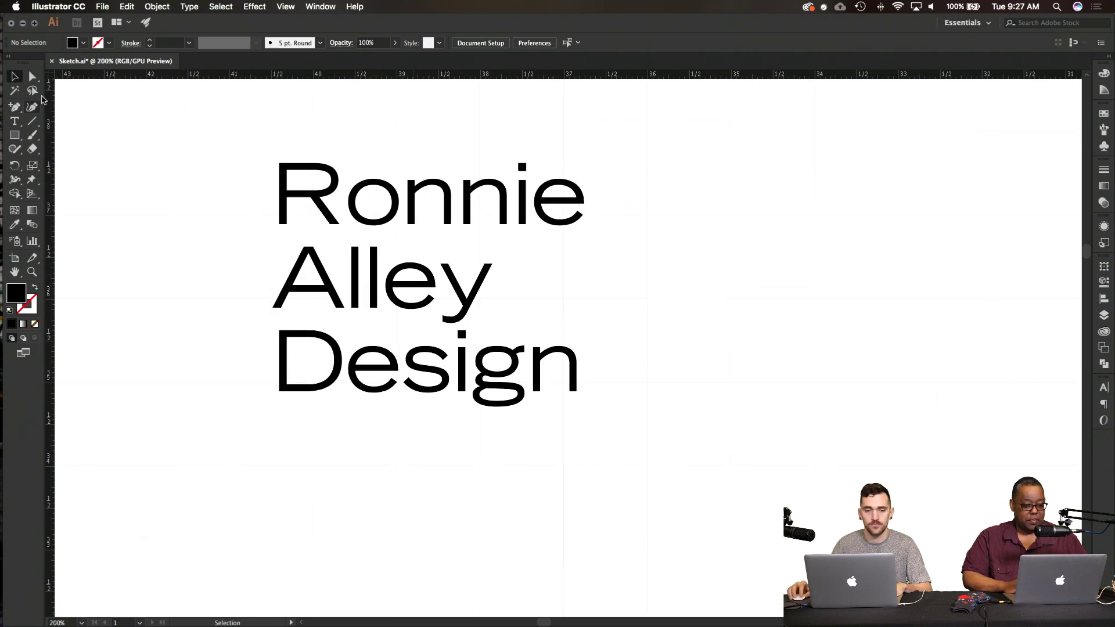
left_click(37, 81)
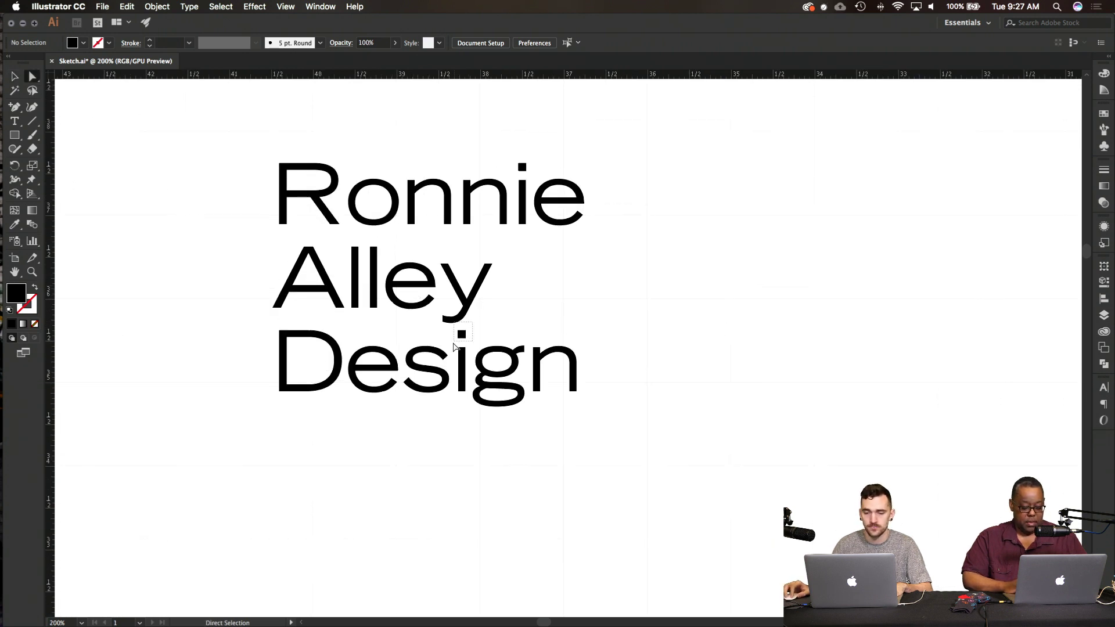
left_click(458, 323)
left_click(468, 345)
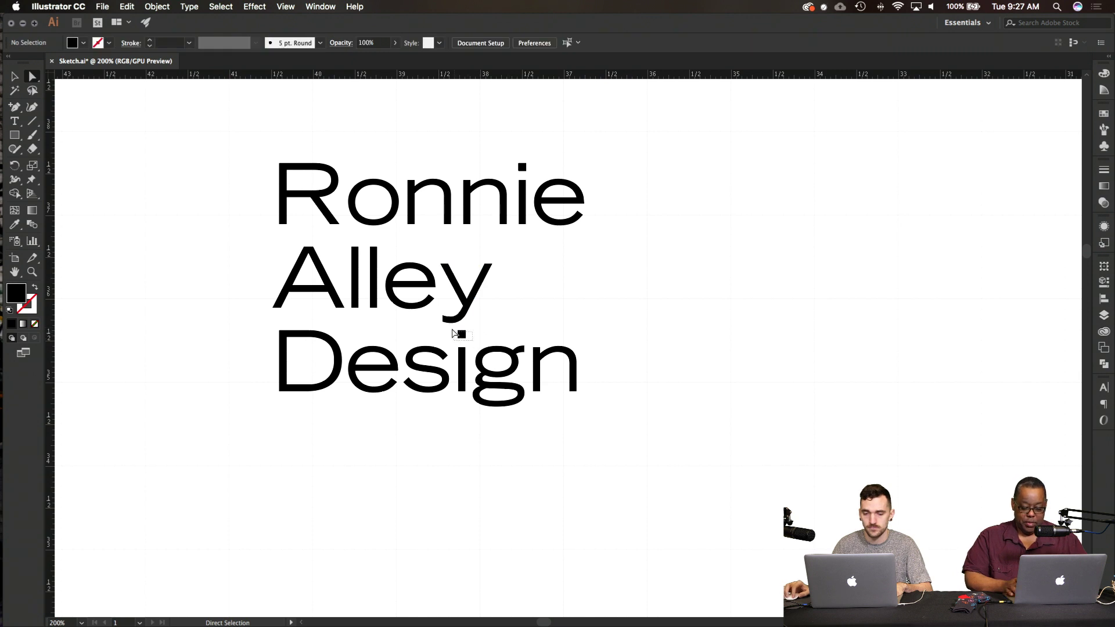
left_click(458, 325)
left_click(460, 324)
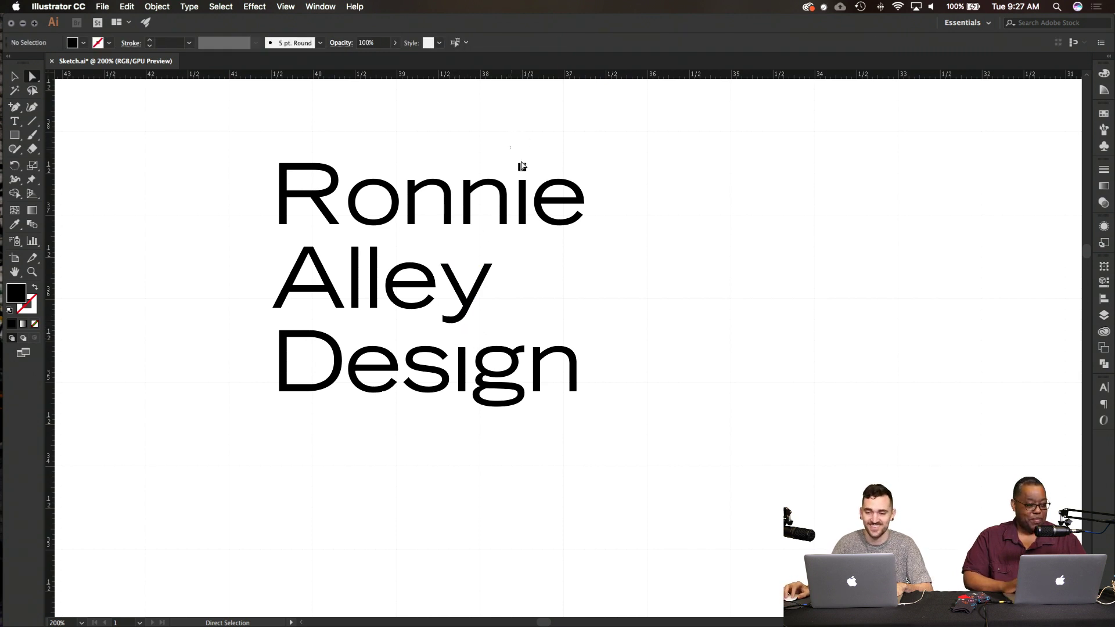
left_click_drag(511, 148, 537, 177)
key("Delete")
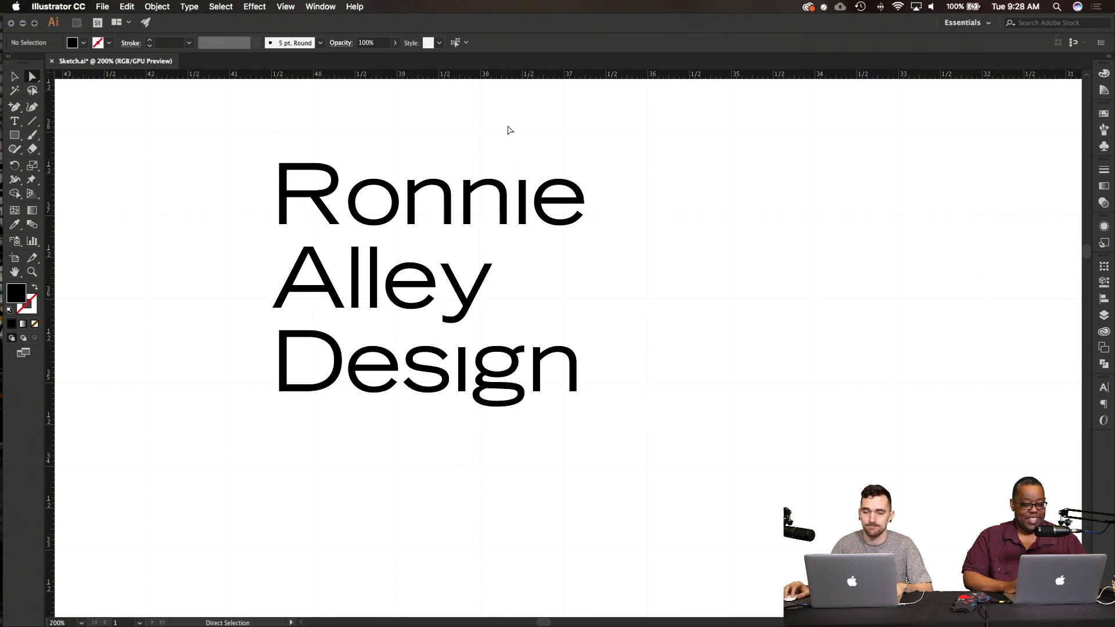
left_click_drag(524, 179, 583, 304)
left_click(15, 77)
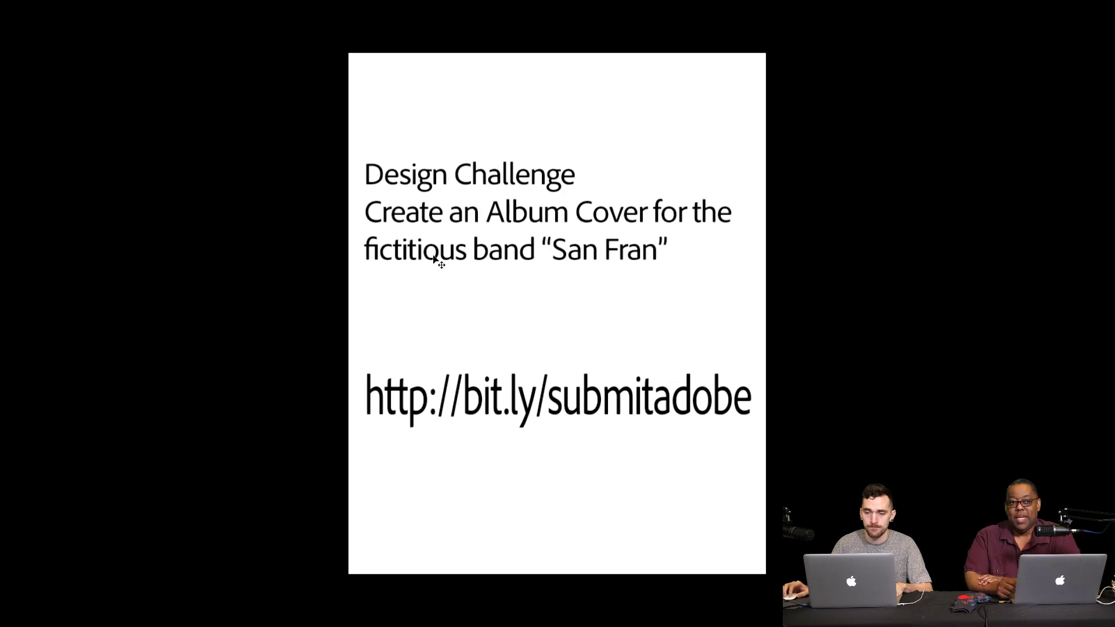
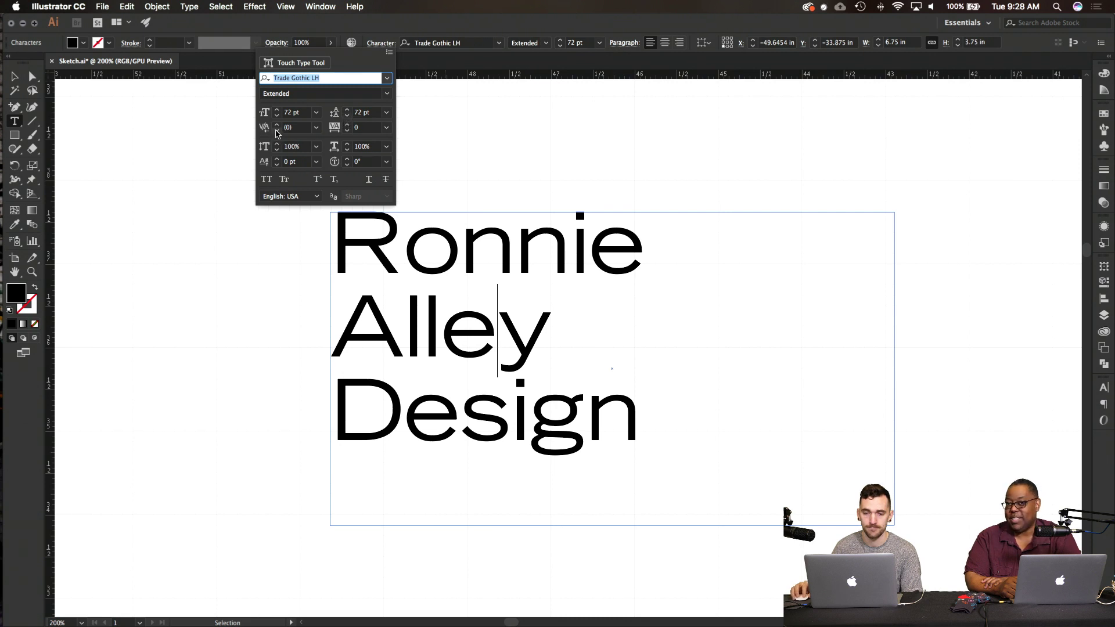
Step: Set the kerning between the e and y in the text wordmark's second line to -6 and between the i and e in its first line to -10
left_click(277, 133)
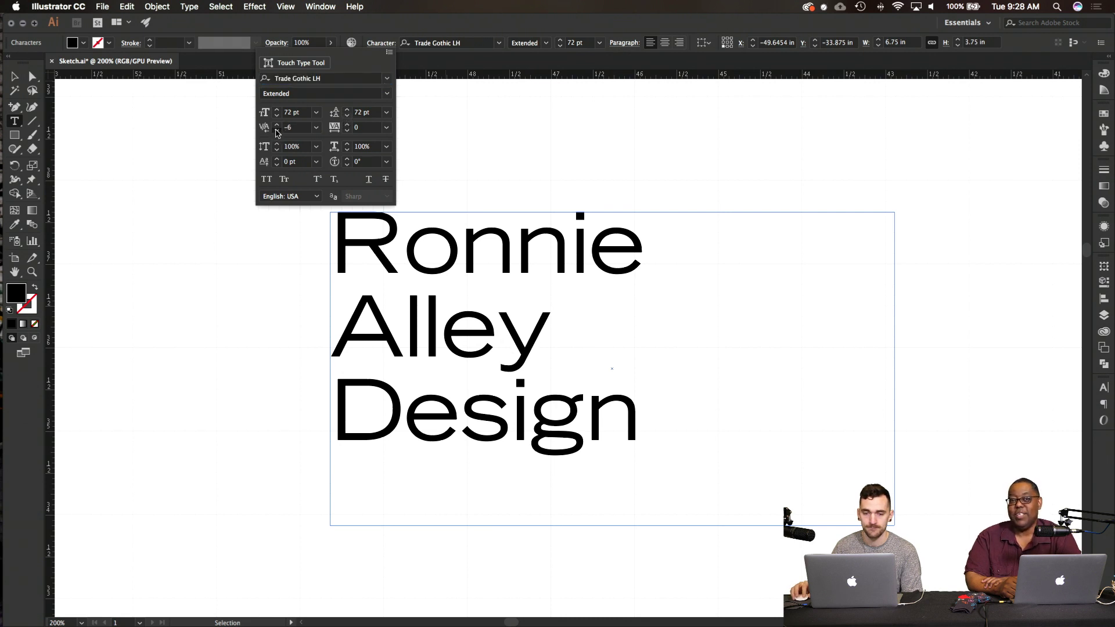
left_click(385, 45)
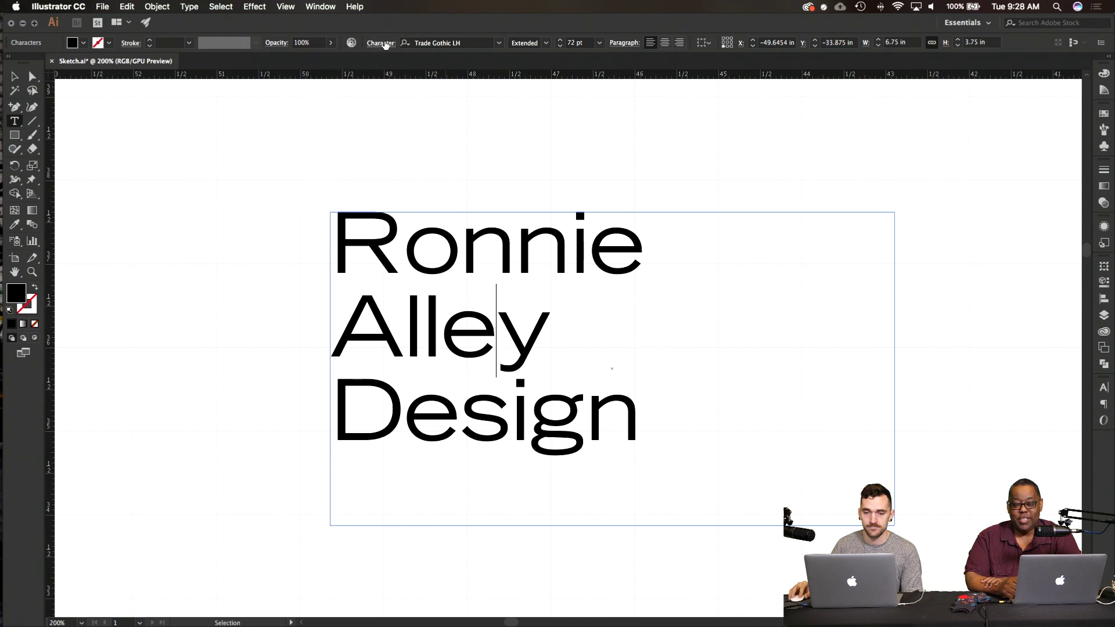
left_click(533, 389)
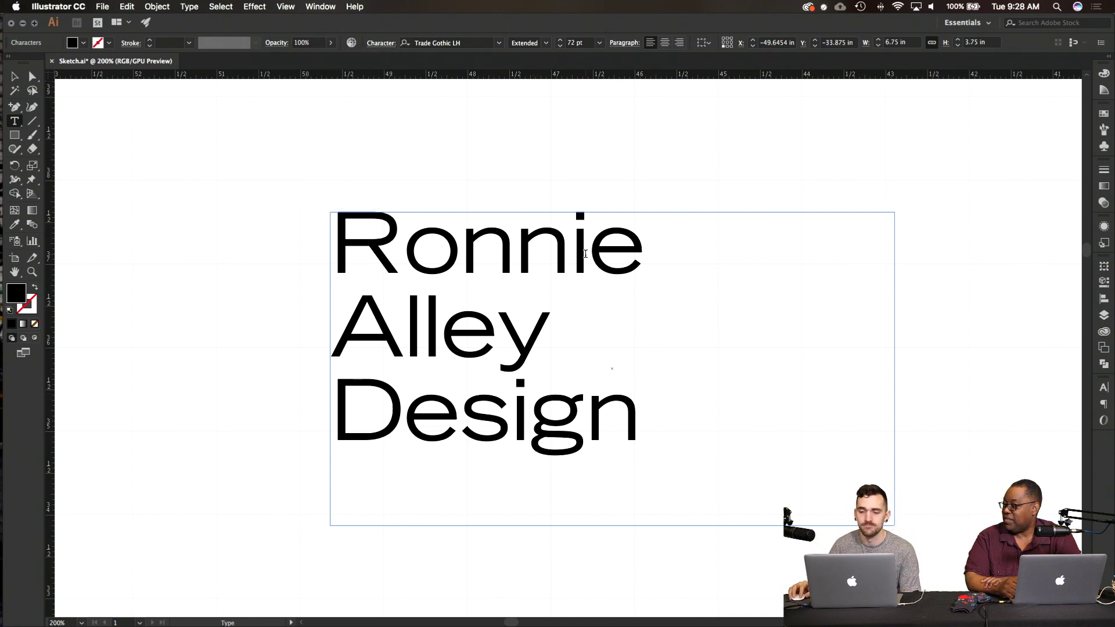
left_click(584, 253)
left_click(380, 44)
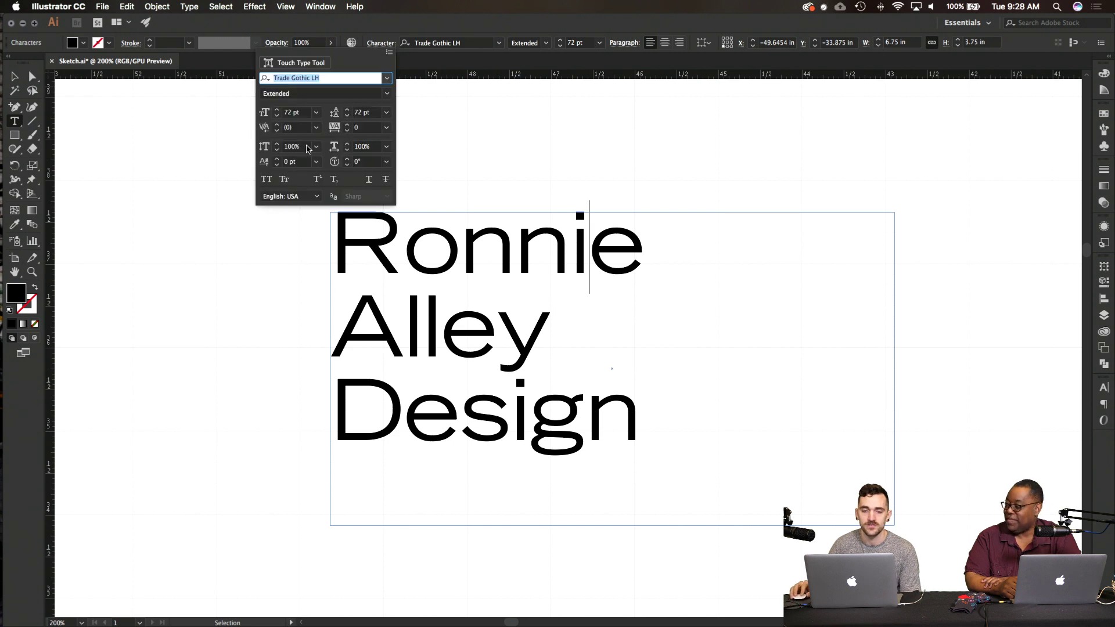
left_click(277, 131)
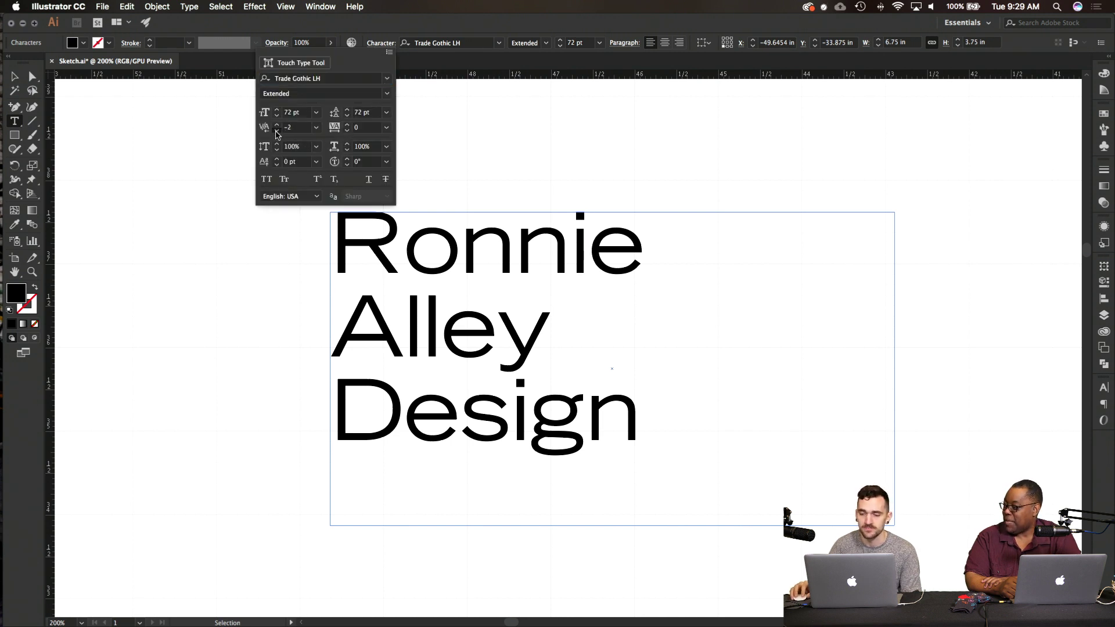
triple_click(277, 131)
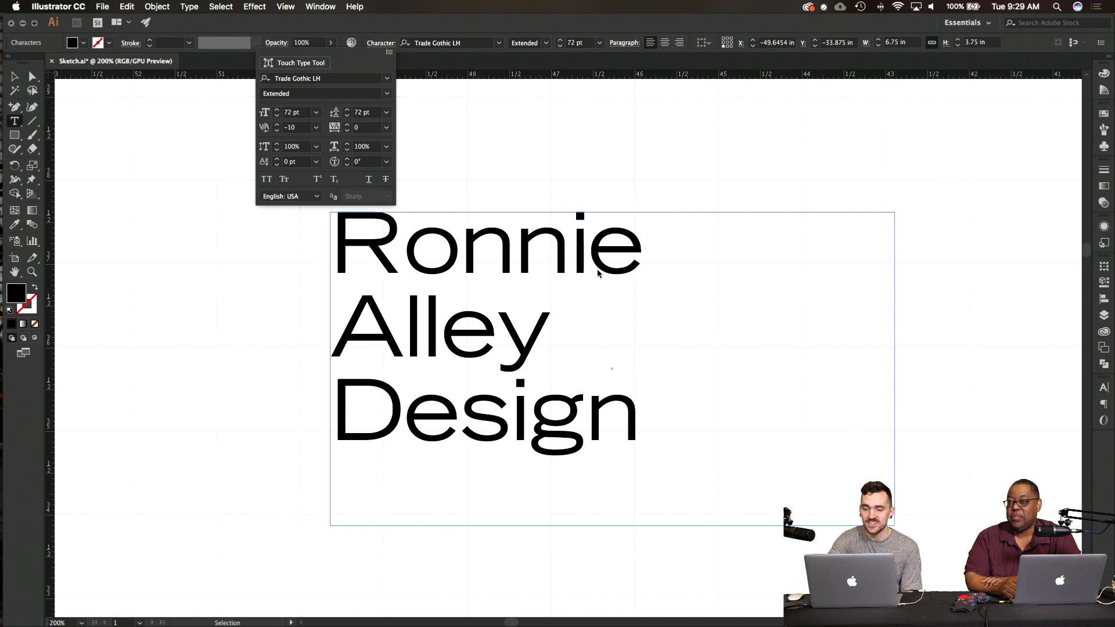
Step: Tighten more letter pairs in the wordmark's first line, with kerning of -25 and of -10 between the second n and the i
left_click(572, 247)
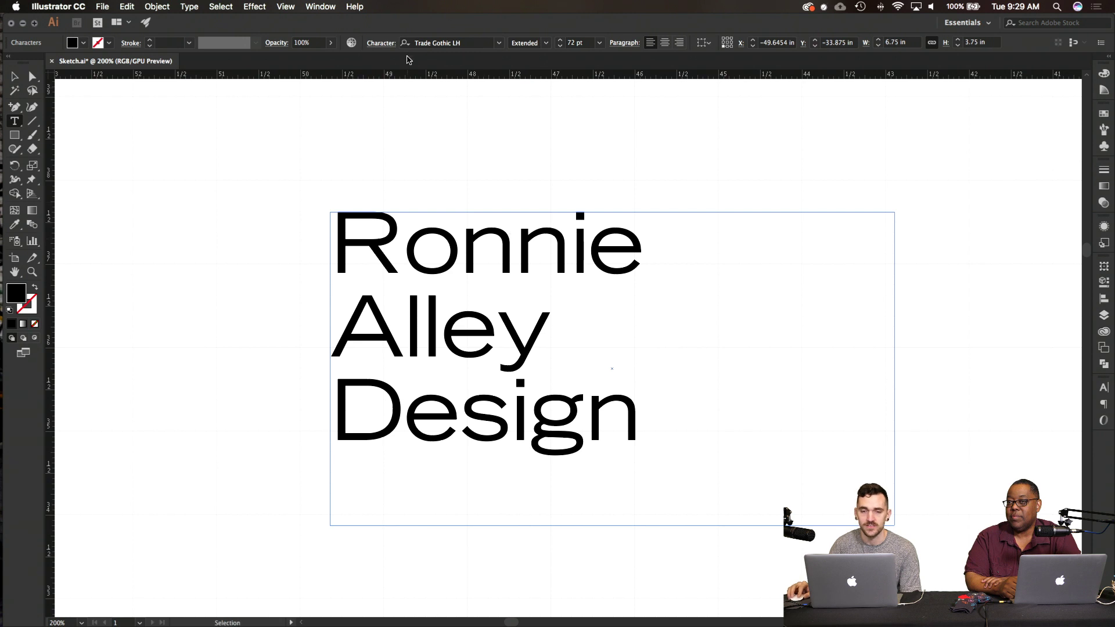
left_click(383, 43)
left_click(316, 128)
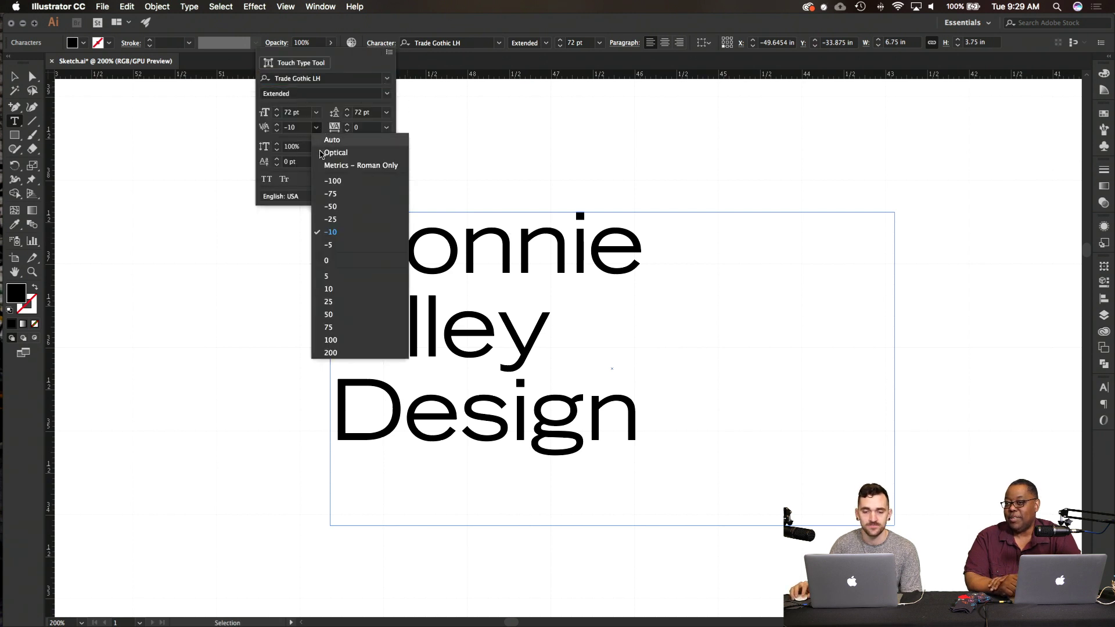
left_click(350, 219)
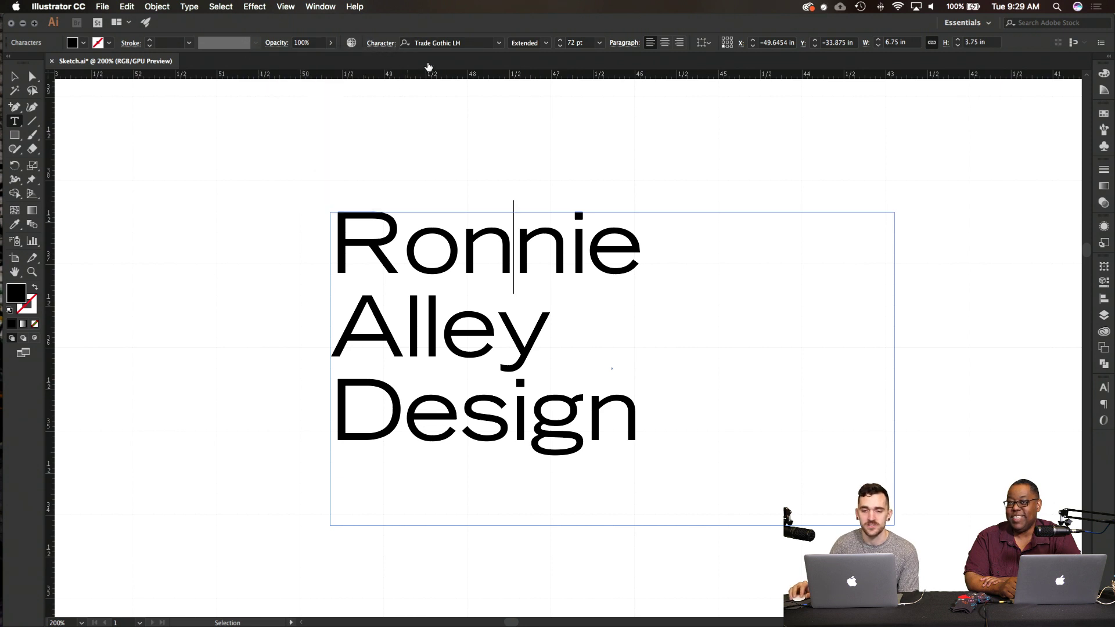
left_click(378, 44)
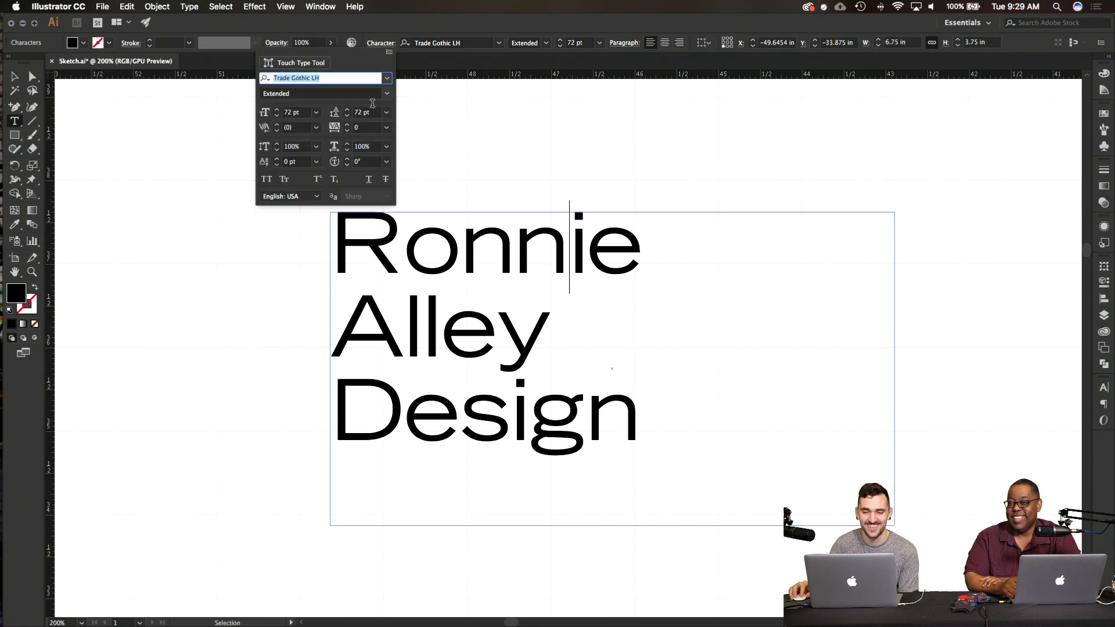
left_click(322, 128)
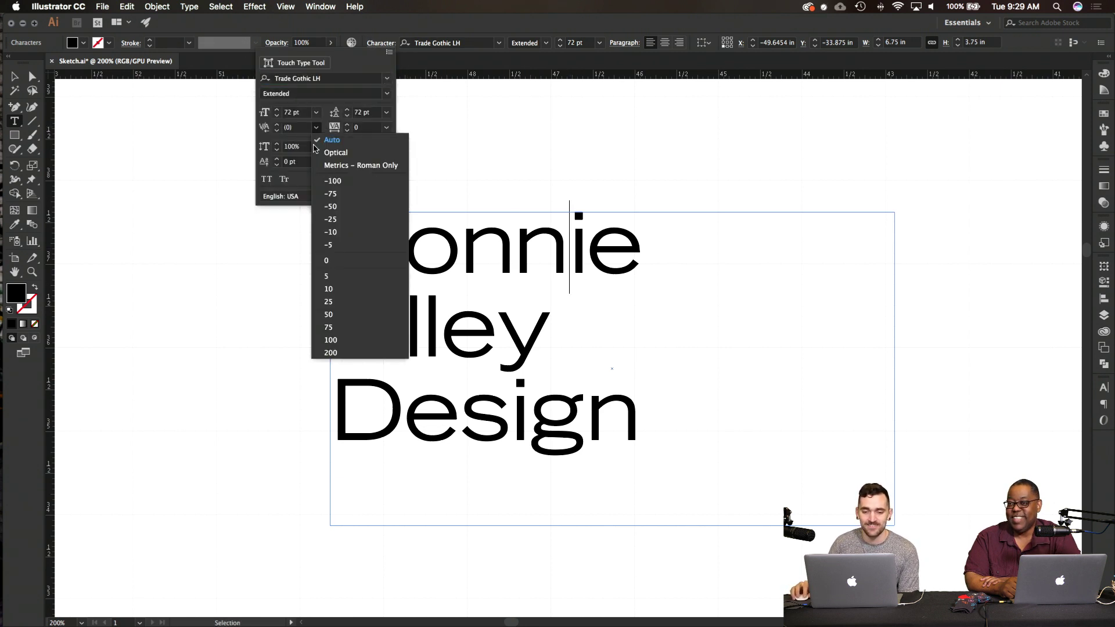
left_click(349, 232)
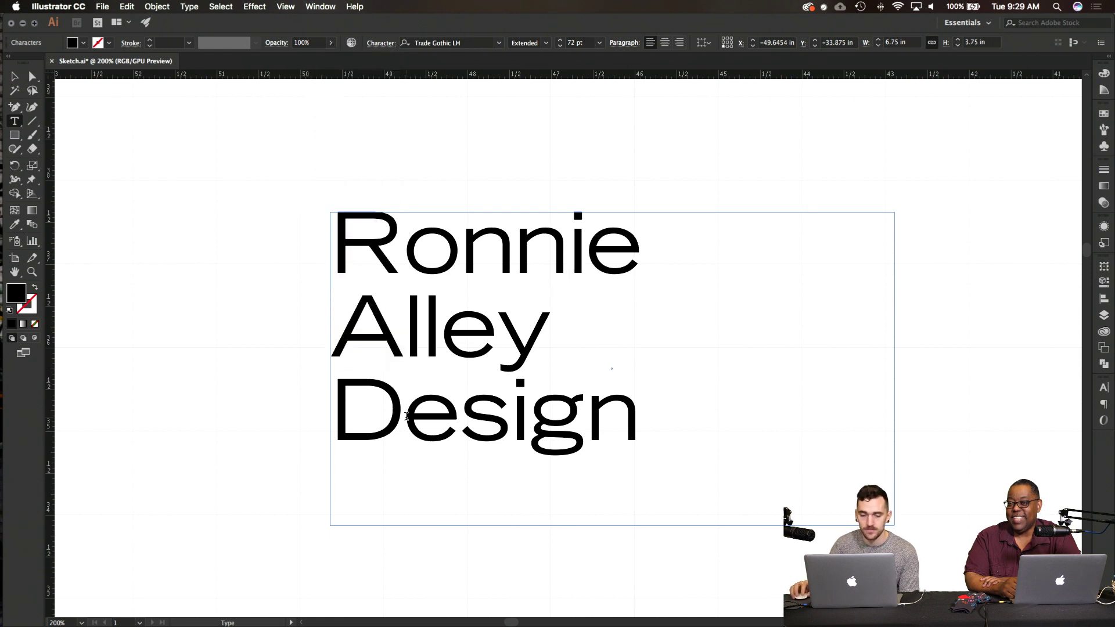
Step: Set the kerning between the R and o in the wordmark's first line to -50
left_click(380, 44)
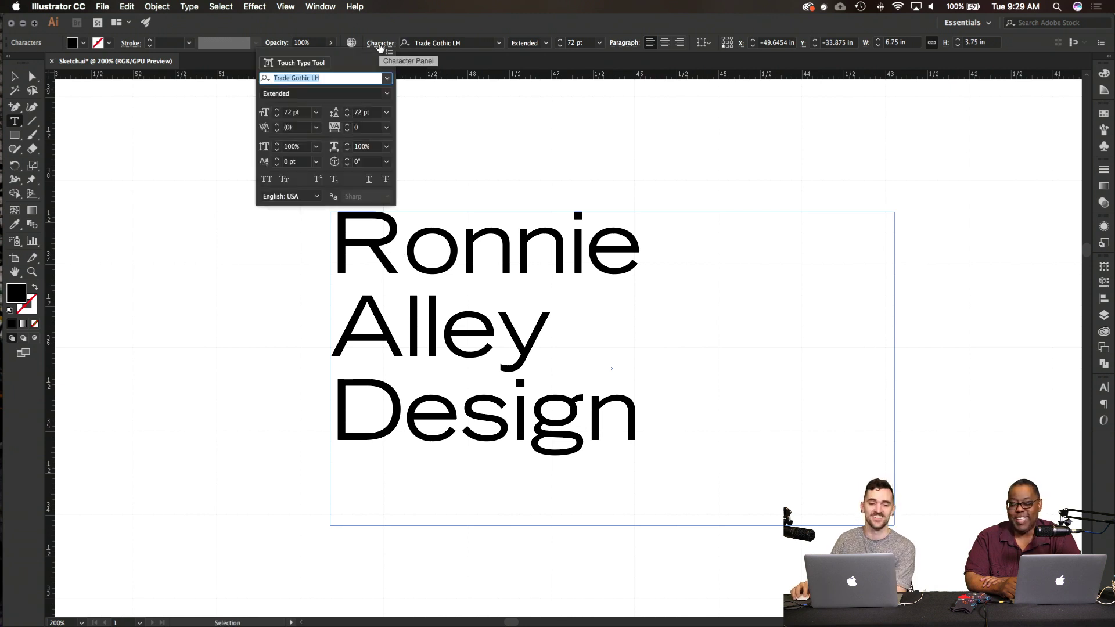
left_click(315, 127)
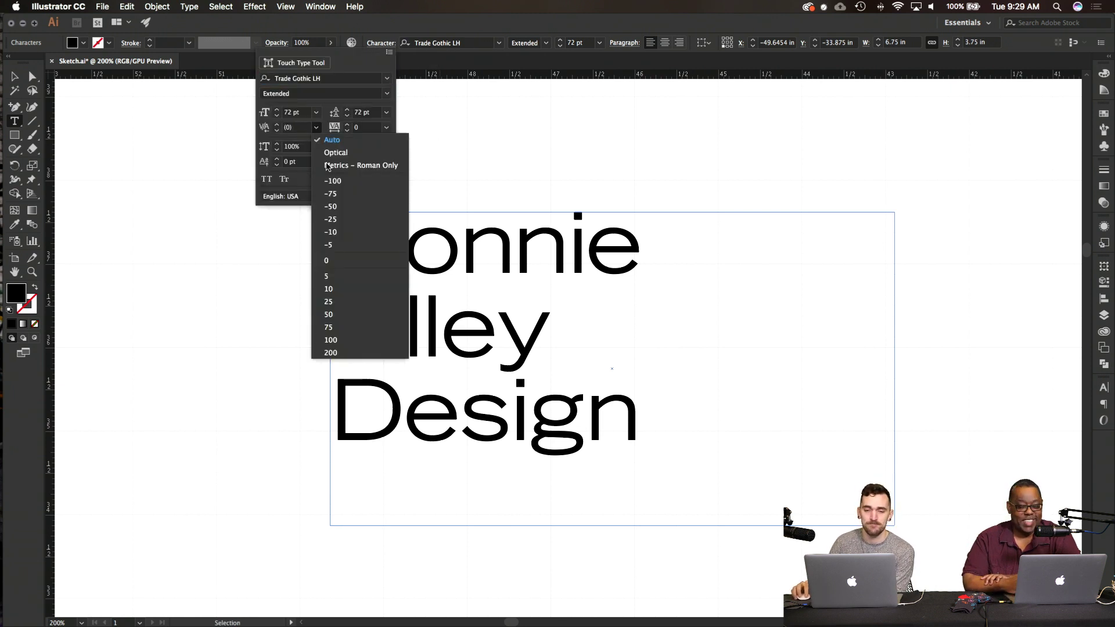
left_click(331, 232)
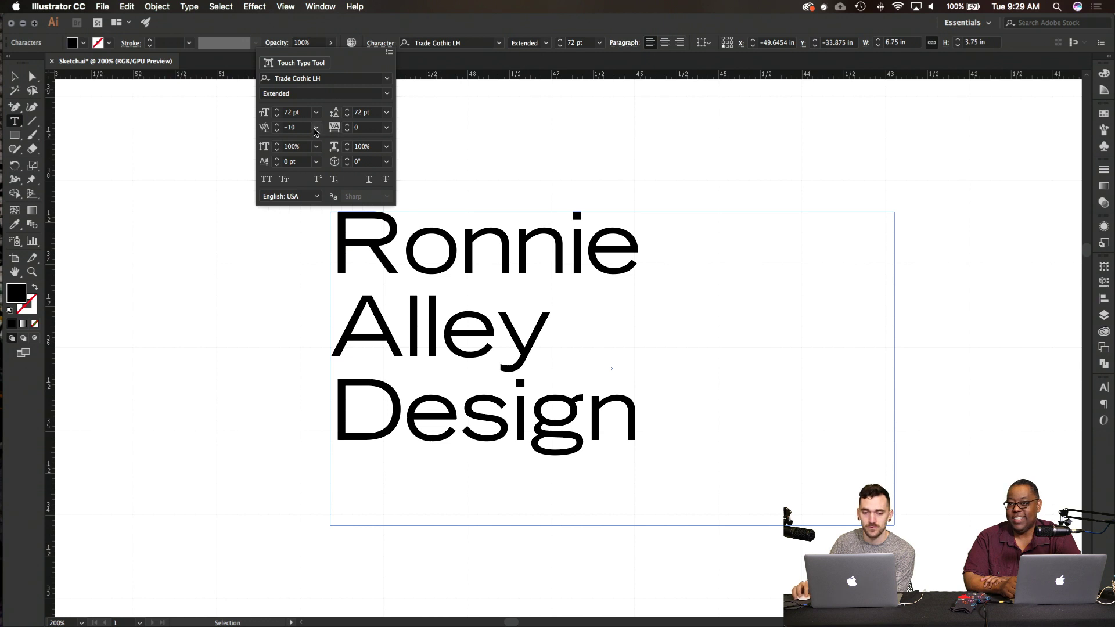
left_click(316, 128)
left_click(335, 212)
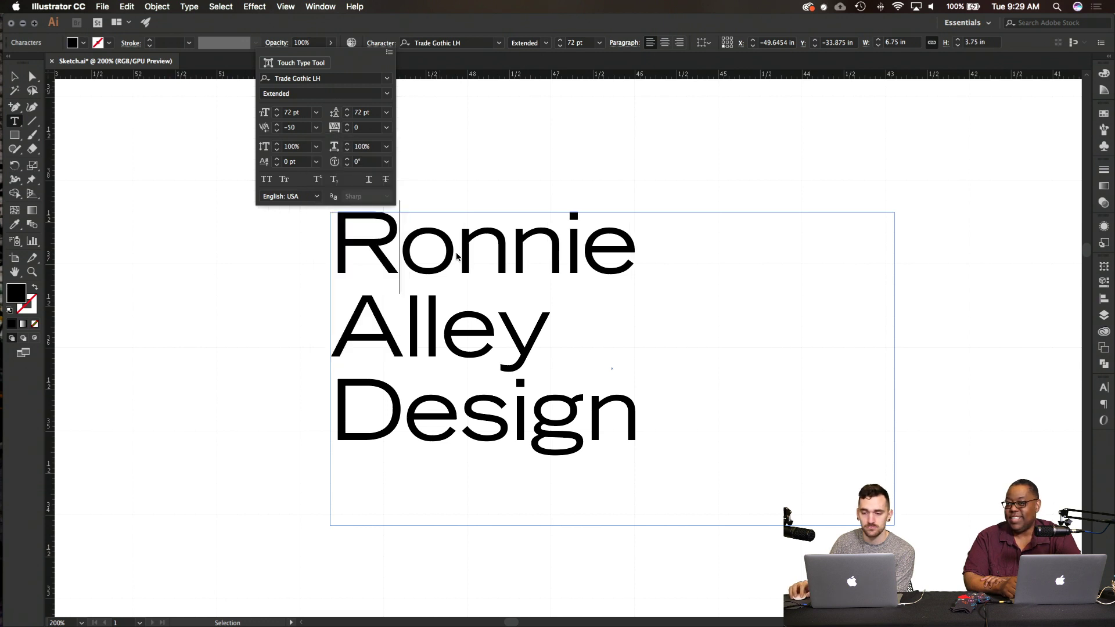
key("Escape")
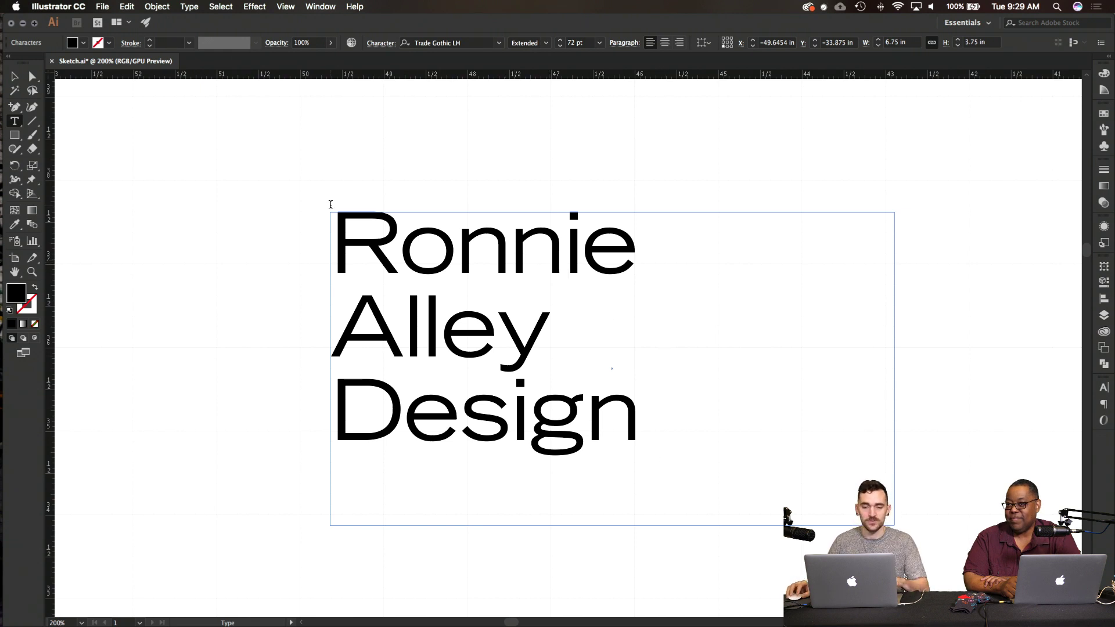
Step: Convert the kerned three-line wordmark to outlines and deselect it
left_click(13, 76)
right_click(411, 306)
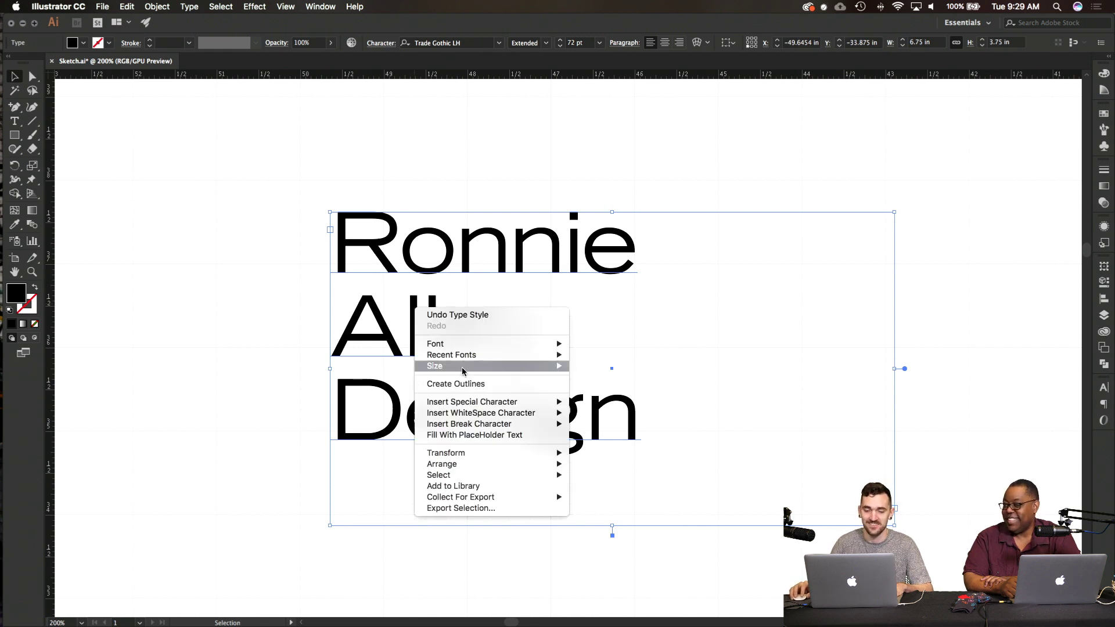
key("Return")
left_click(239, 333)
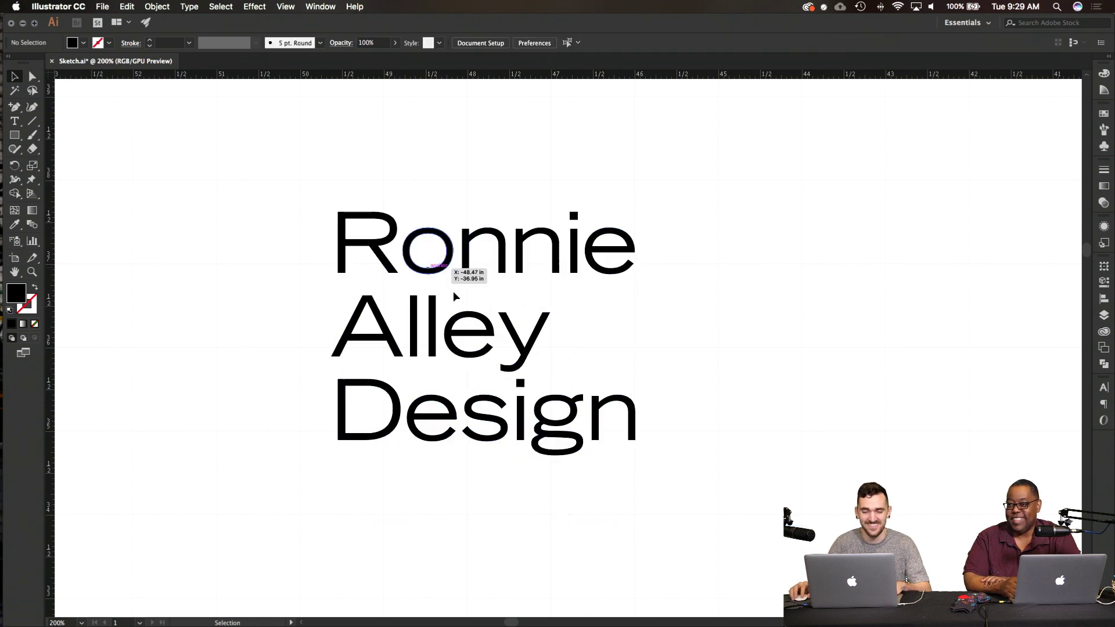
Step: Duplicate an l from the wordmark's second line and place it horizontally as a dash after the y, ending flush with the first line
double_click(433, 309)
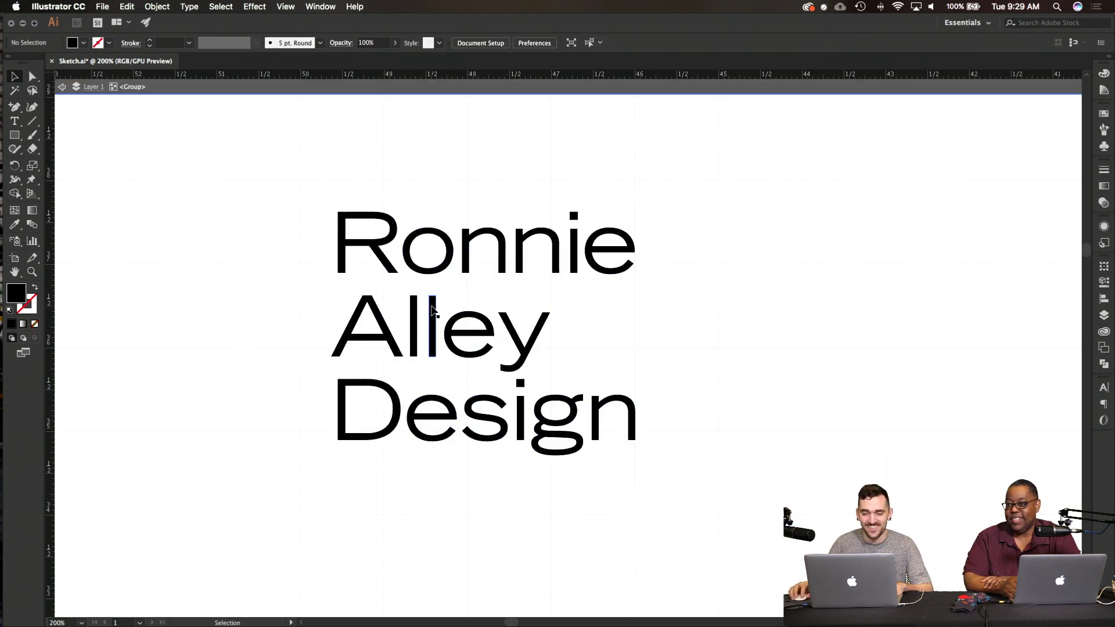
key("super+c")
left_click(698, 326)
key("super+v")
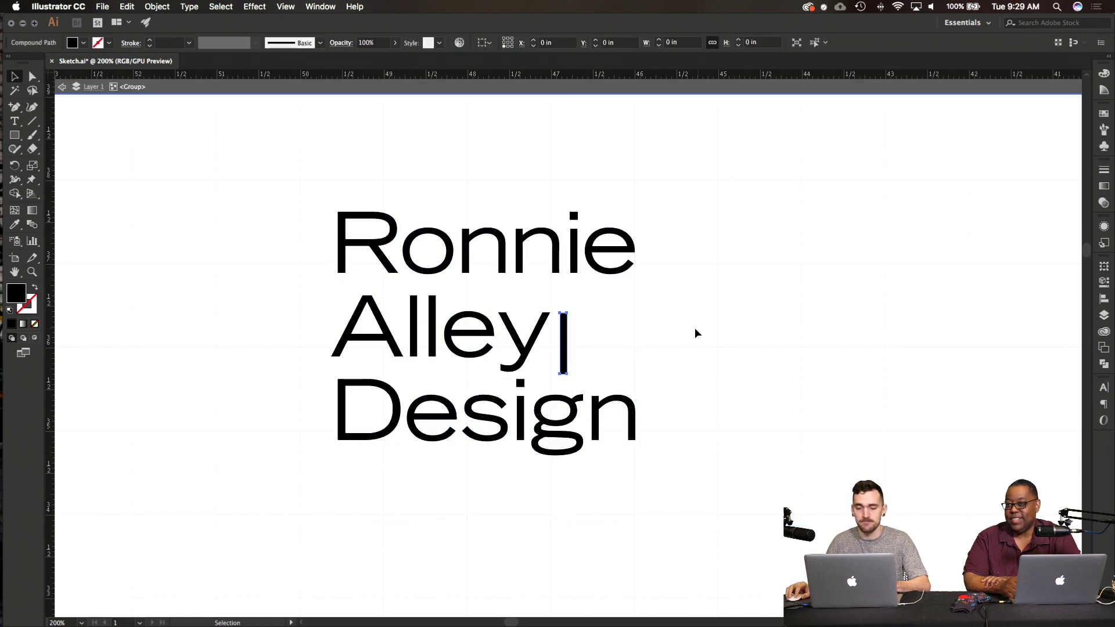
left_click_drag(577, 309, 667, 341)
left_click(679, 347)
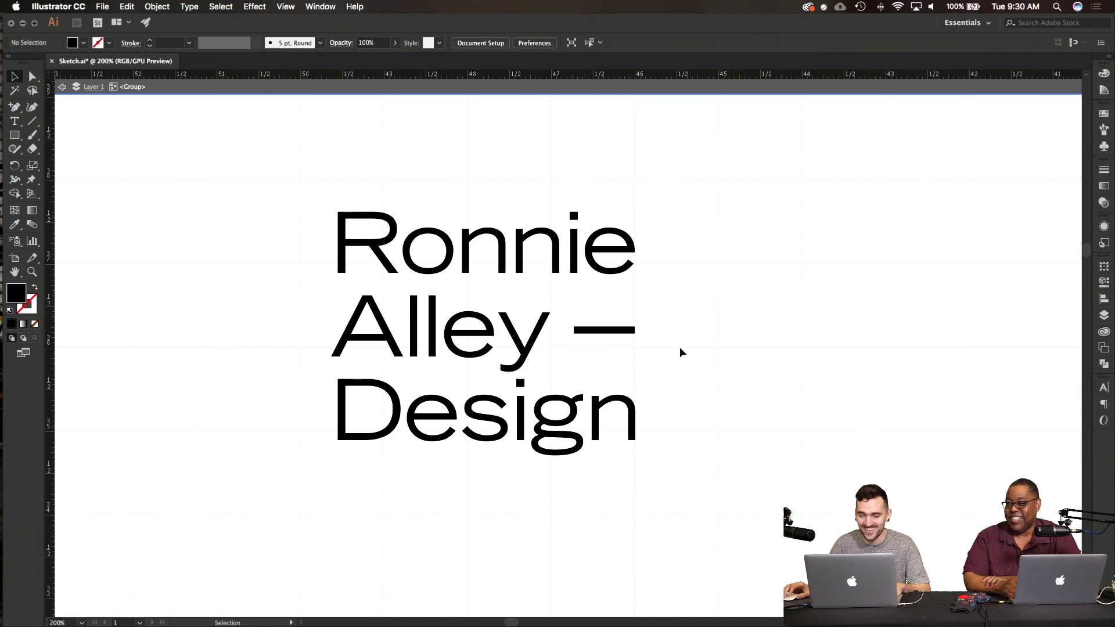
Step: Lengthen the dash toward the y, then trim its left end back to leave a clear gap after the letter
scroll(673, 348, "up", 1)
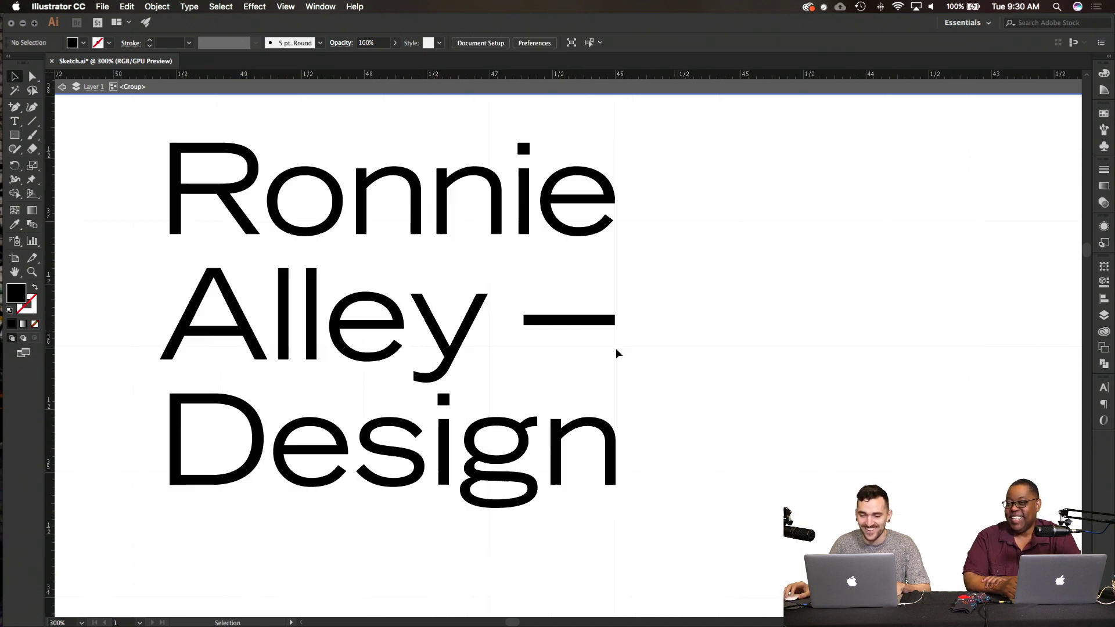
left_click(526, 320)
left_click_drag(526, 320, 500, 320)
left_click(740, 400)
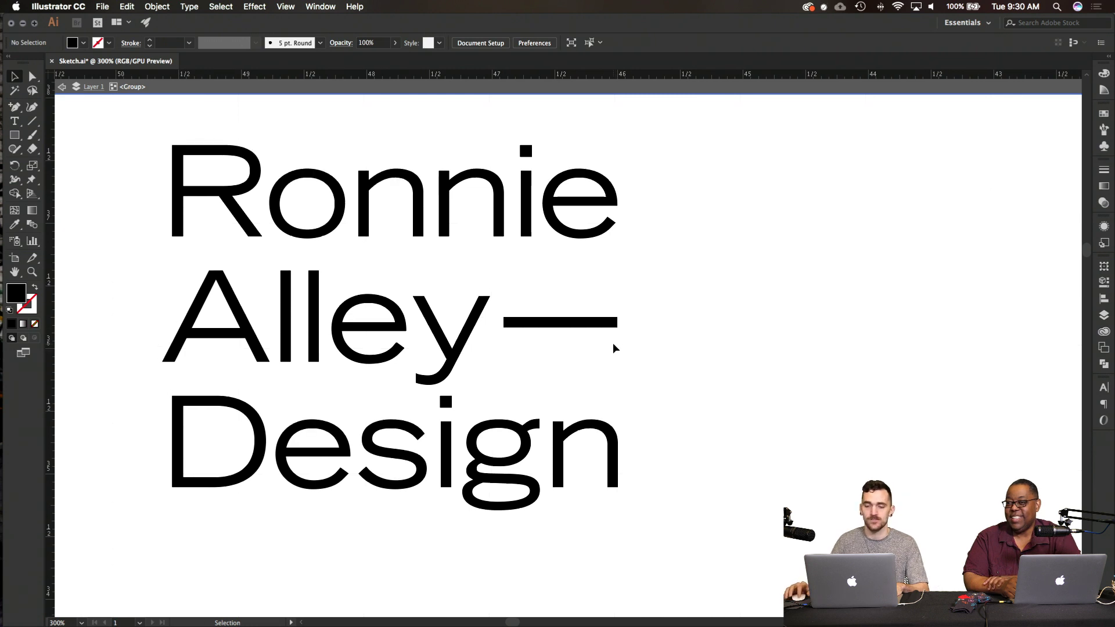
scroll(614, 348, "up", 2)
left_click(539, 348)
left_click_drag(539, 347, 553, 347)
left_click(765, 336)
scroll(680, 414, "down", 1)
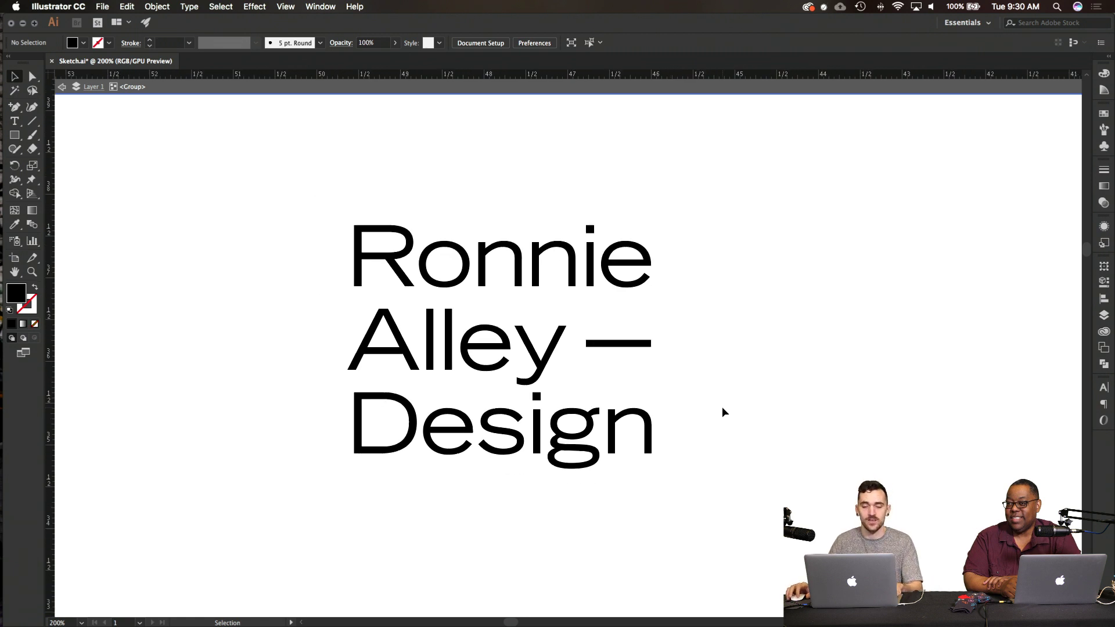
Step: Exit the wordmark group's isolation mode and bring all the logo explorations into view
scroll(722, 407, "down", 2)
scroll(723, 407, "right", 3)
key("Escape")
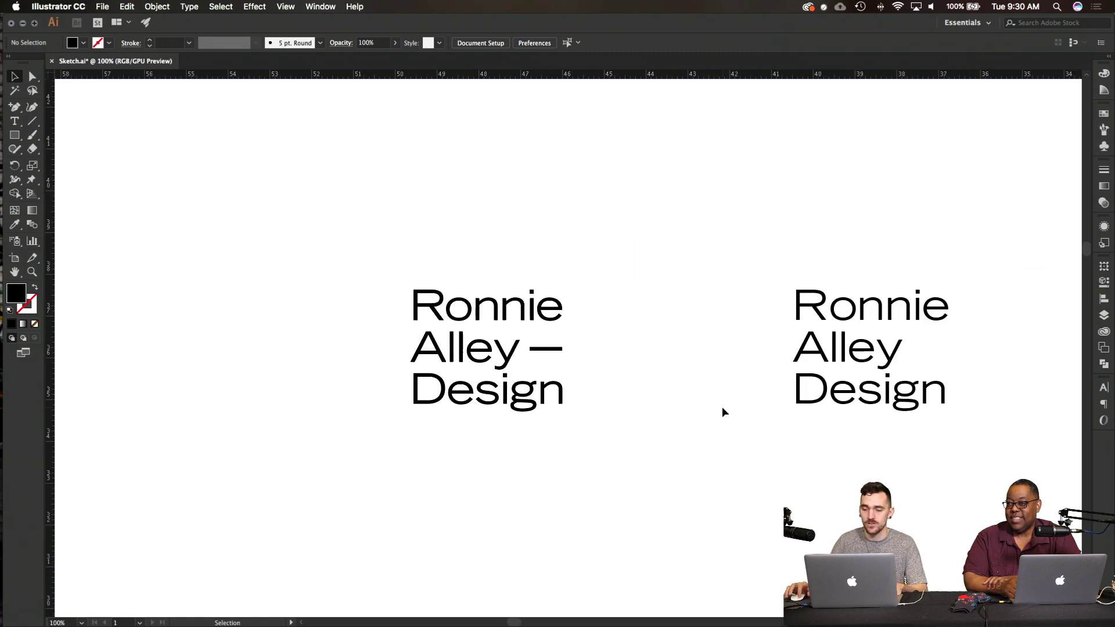
scroll(722, 406, "down", 5)
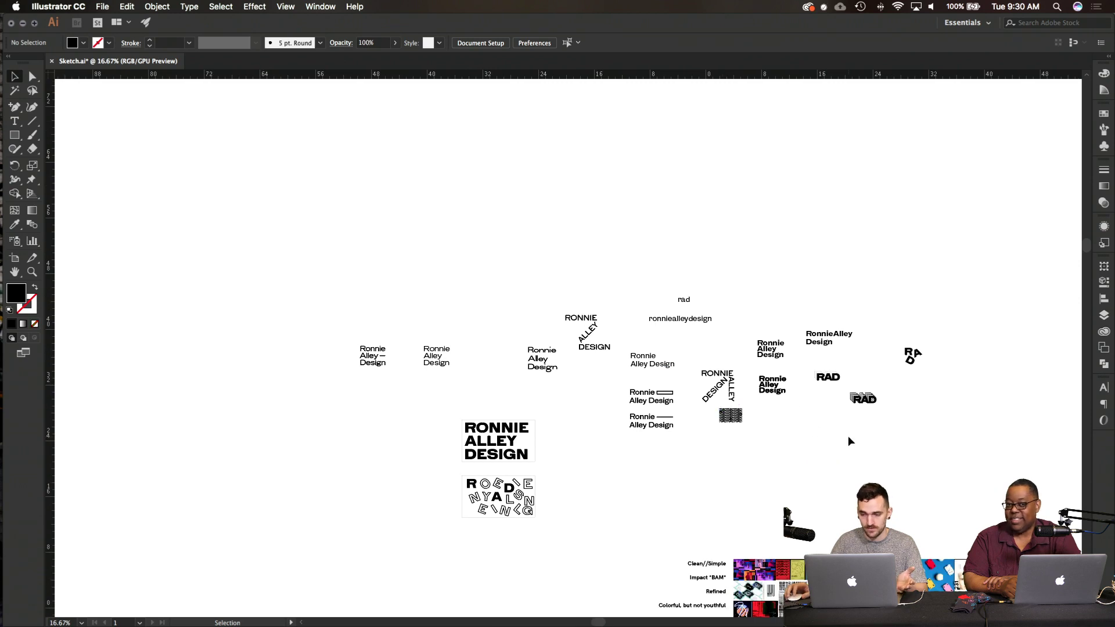
Step: Duplicate the editable three-line wordmark without the dash into the empty space directly above the original and deselect the copy
scroll(469, 329, "up", 2)
scroll(468, 330, "up", 3)
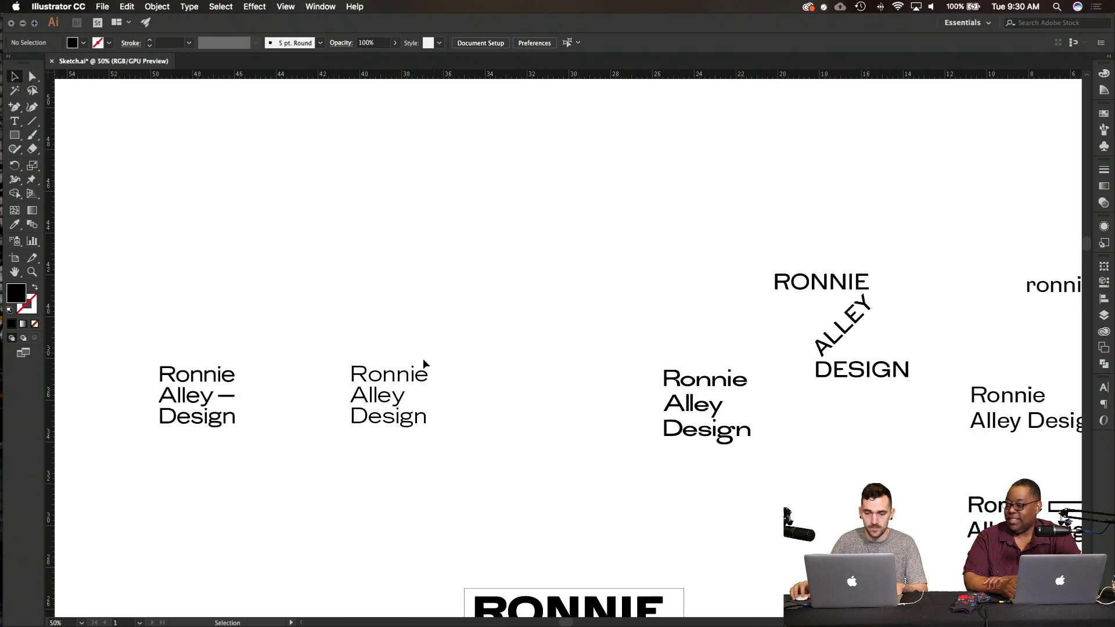
left_click_drag(385, 417, 396, 176)
scroll(396, 176, "left", 10)
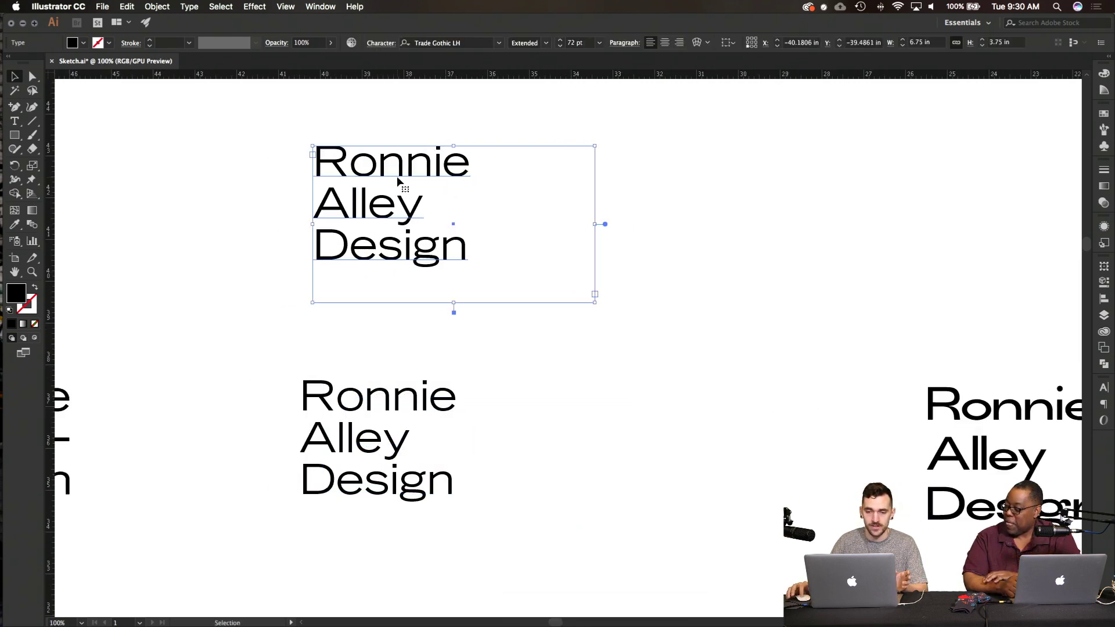
scroll(396, 176, "up", 3)
left_click(492, 264)
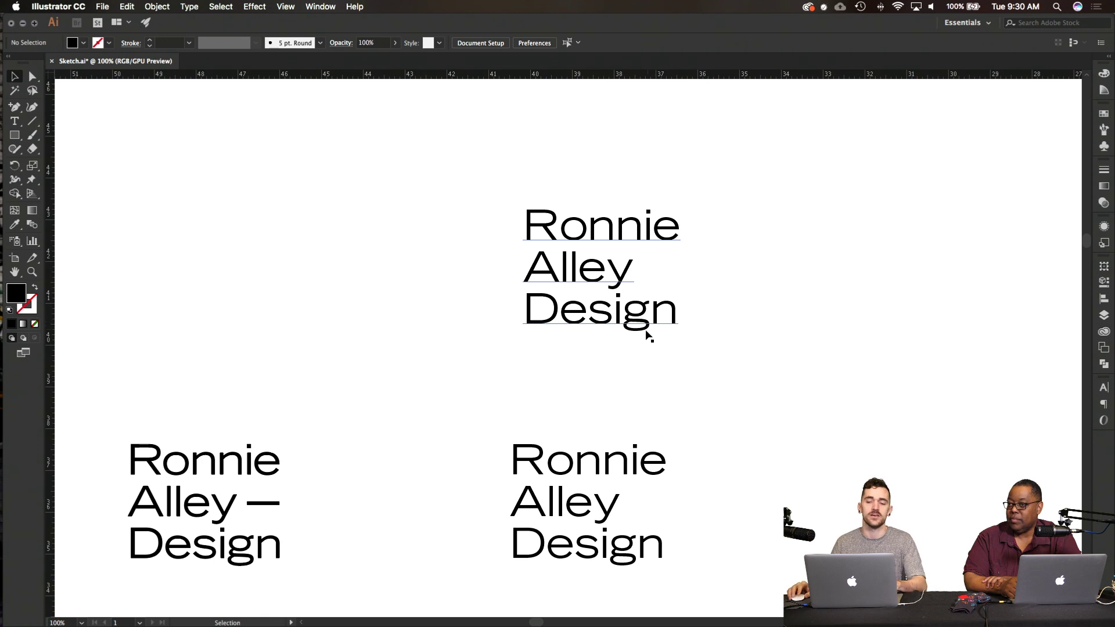
Step: Set all the text in the duplicated three-line wordmark to the DIN typeface in Regular
double_click(629, 298)
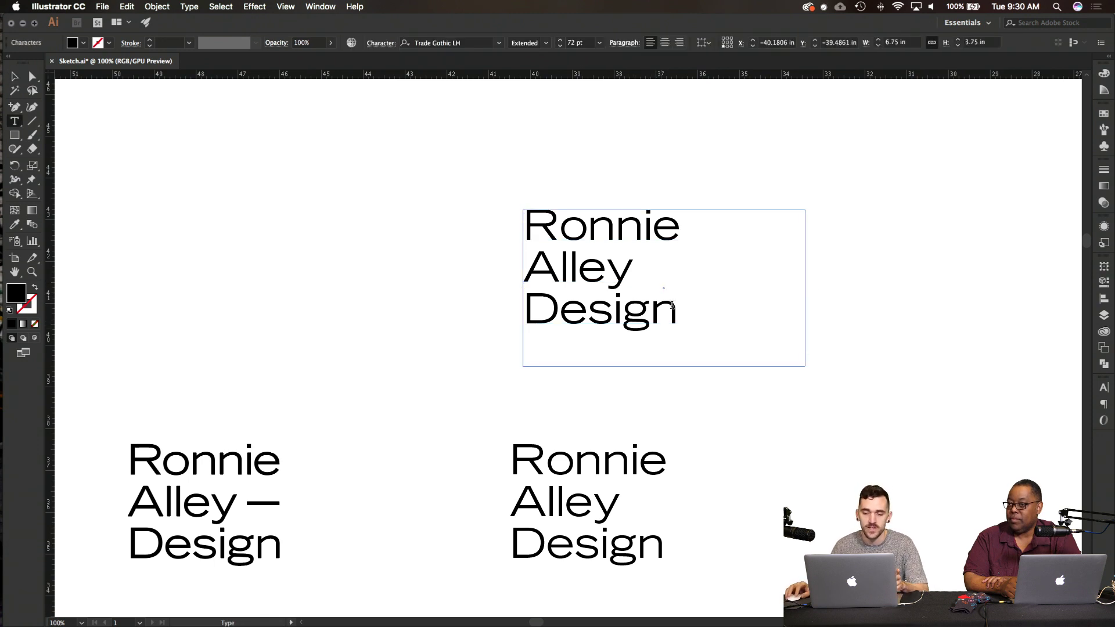
left_click_drag(688, 309, 501, 231)
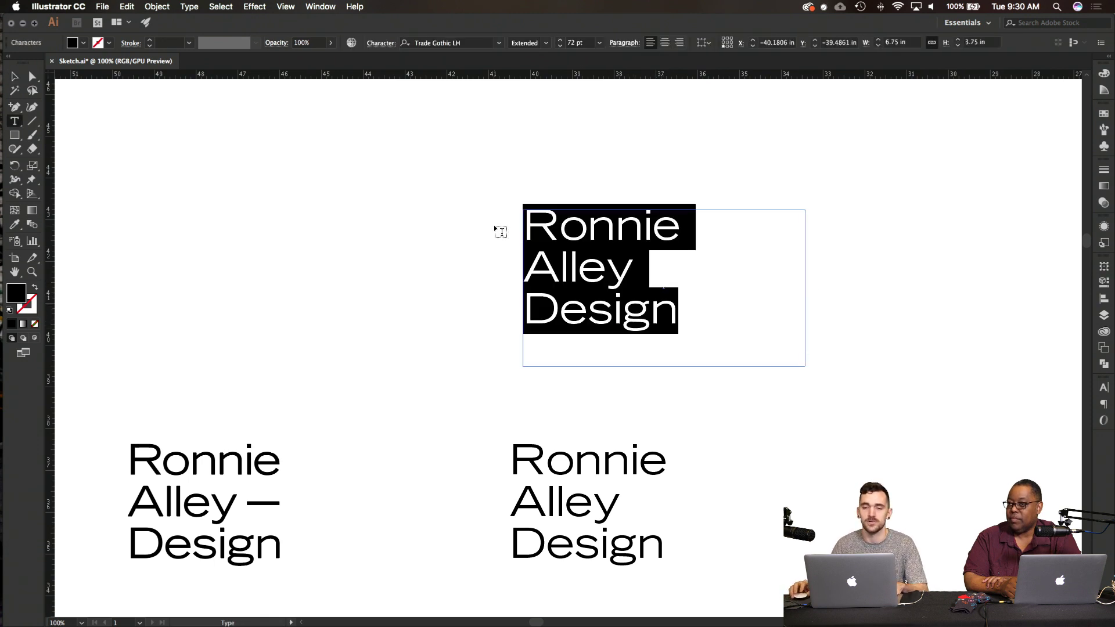
left_click(499, 43)
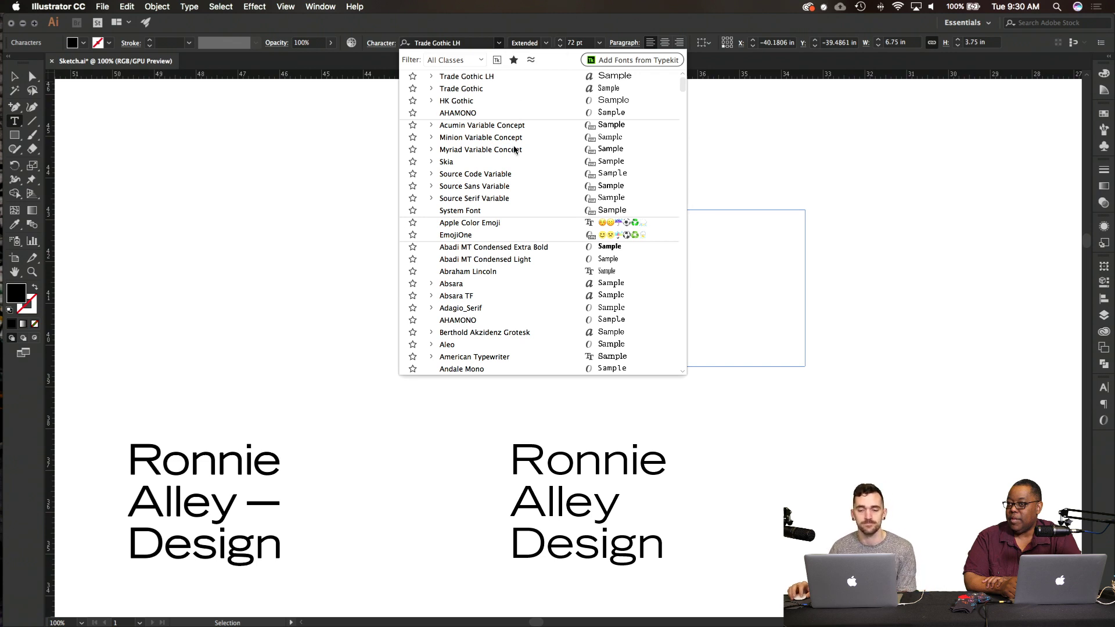
scroll(514, 149, "down", 5)
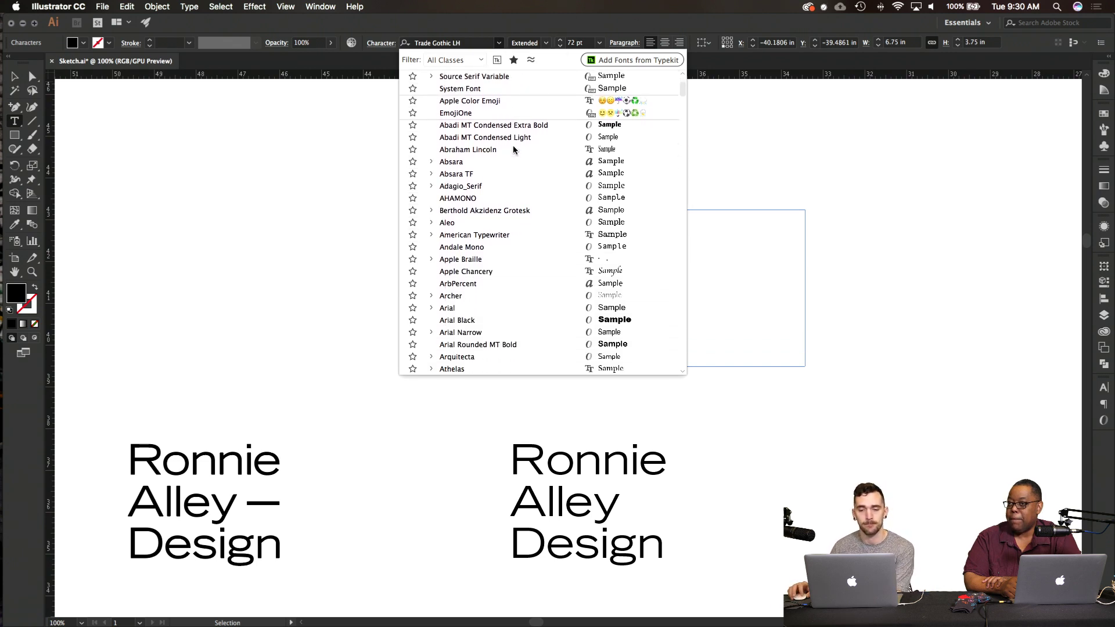
scroll(514, 149, "down", 7)
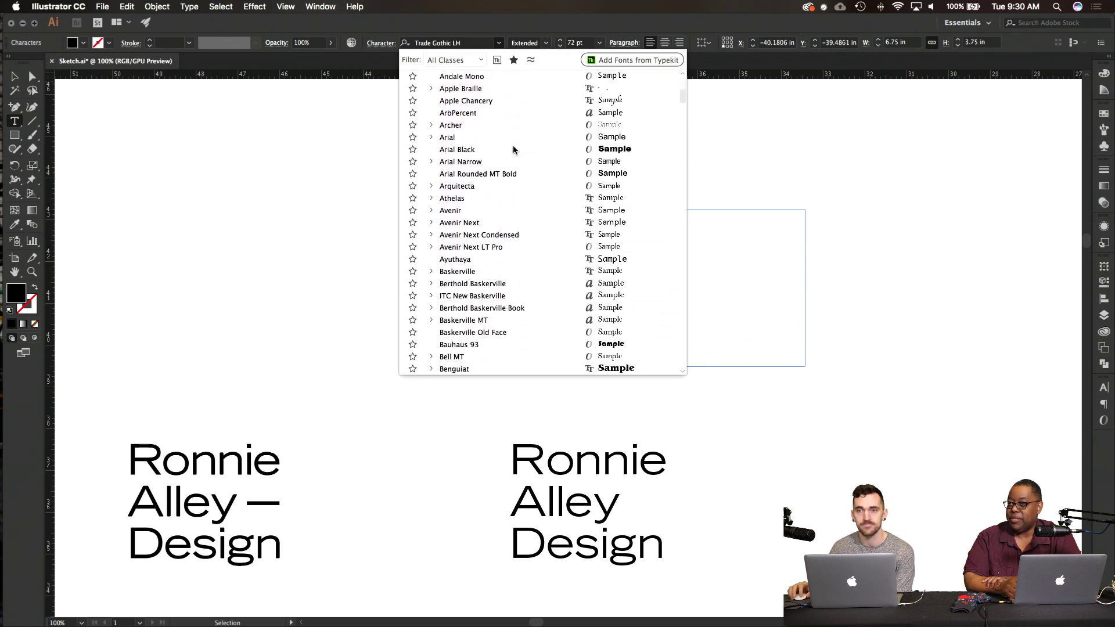
scroll(513, 150, "down", 3)
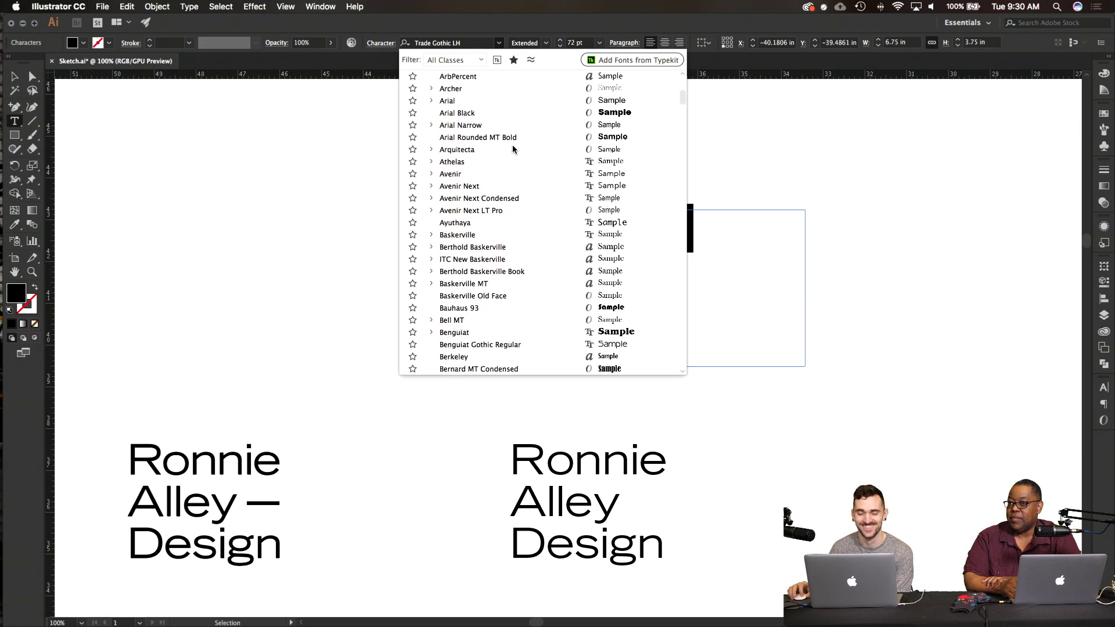
scroll(513, 149, "down", 3)
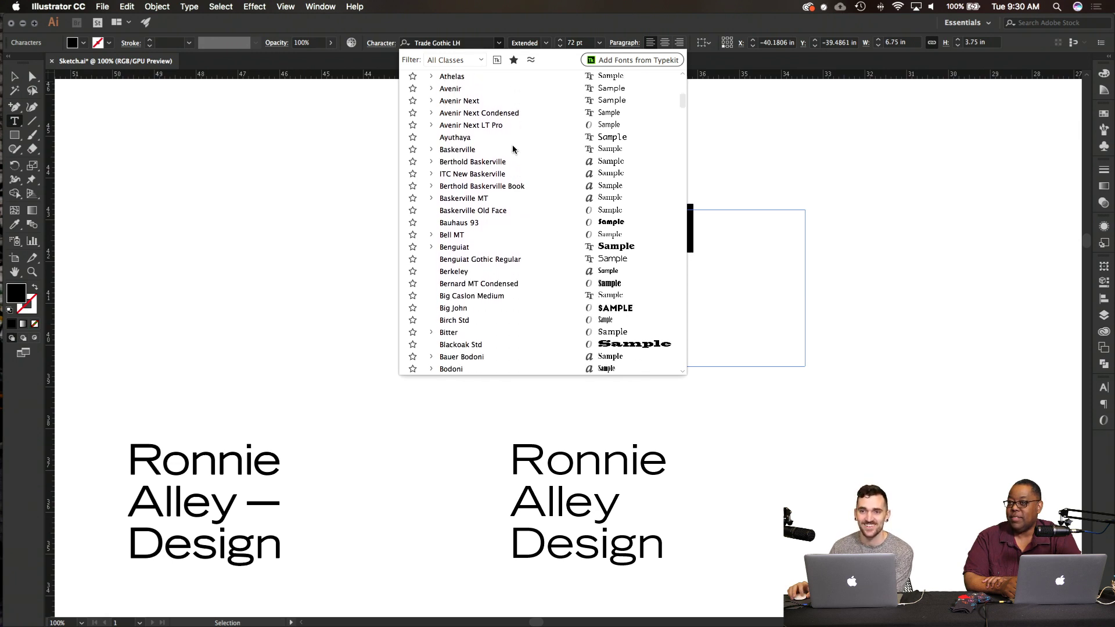
scroll(513, 149, "down", 13)
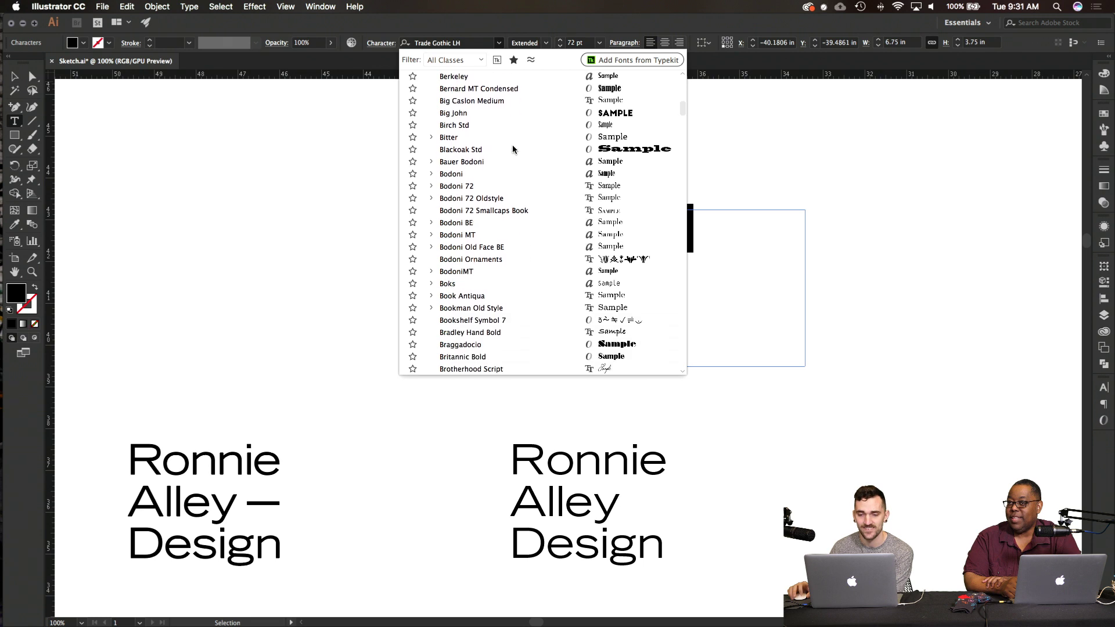
scroll(513, 150, "down", 5)
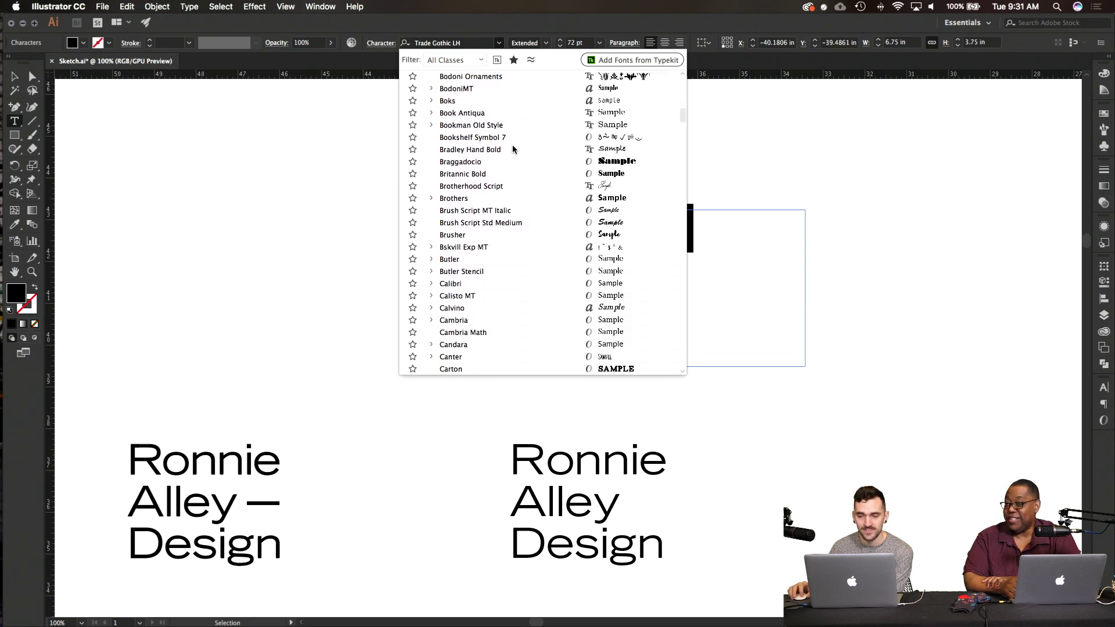
scroll(513, 149, "down", 20)
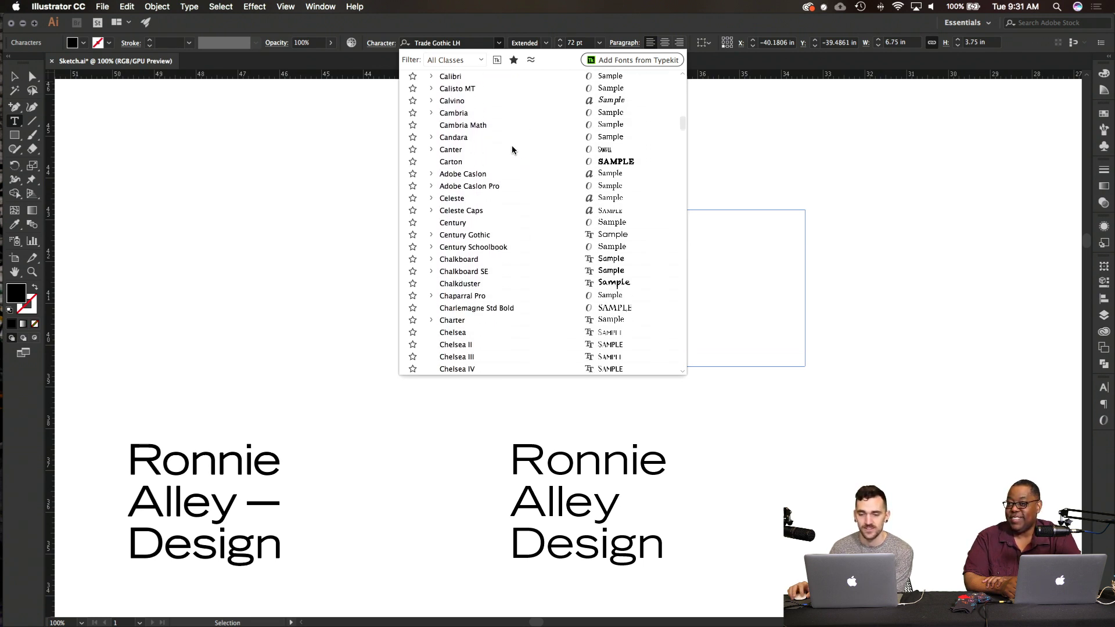
scroll(513, 149, "down", 20)
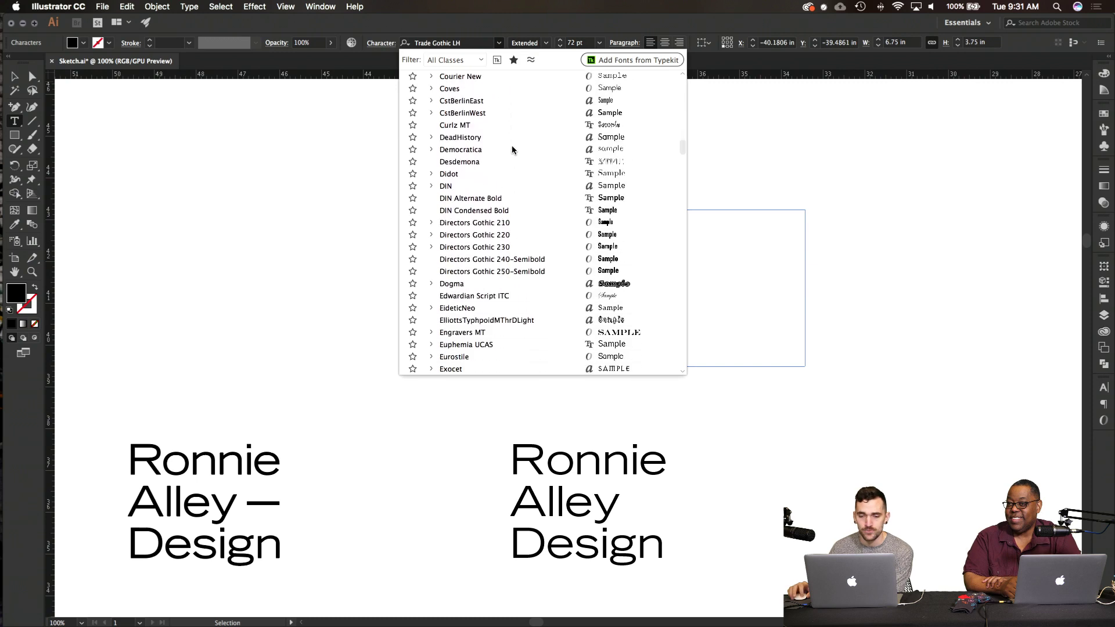
left_click(491, 186)
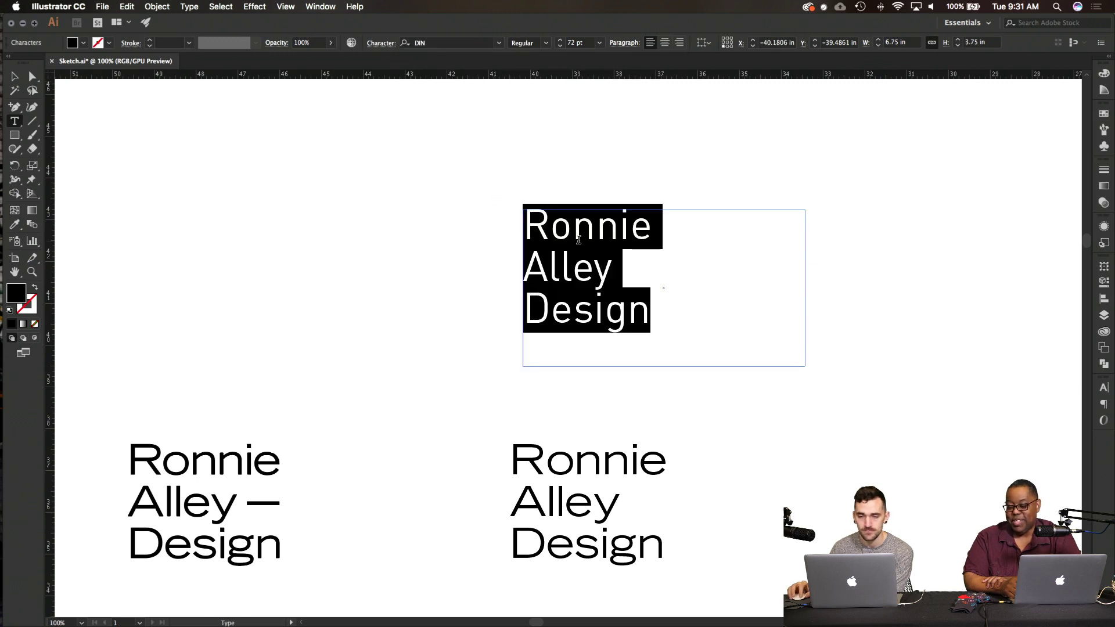
left_click(637, 258)
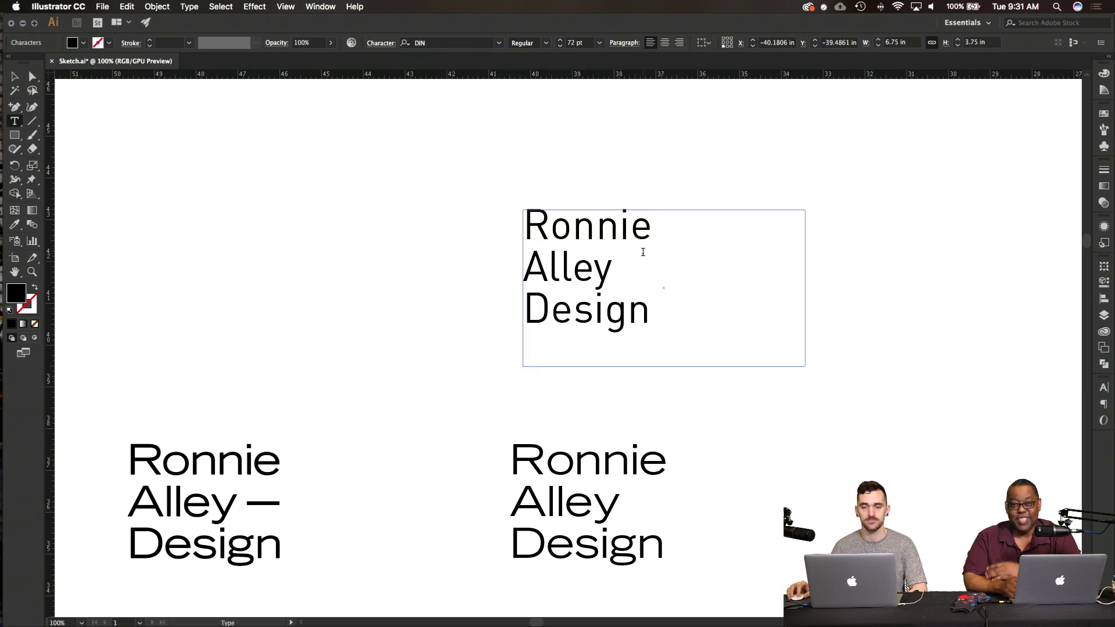
Step: Select all the text in the DIN wordmark and look through the installed fonts for another typeface to try
key("super+a")
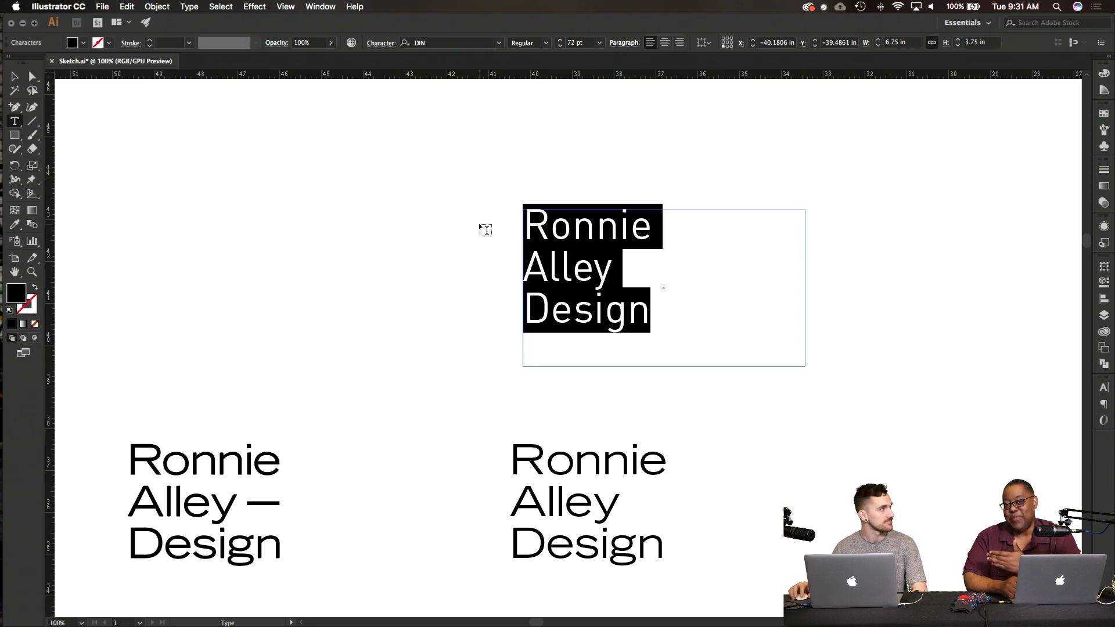
left_click(499, 42)
scroll(482, 273, "down", 10)
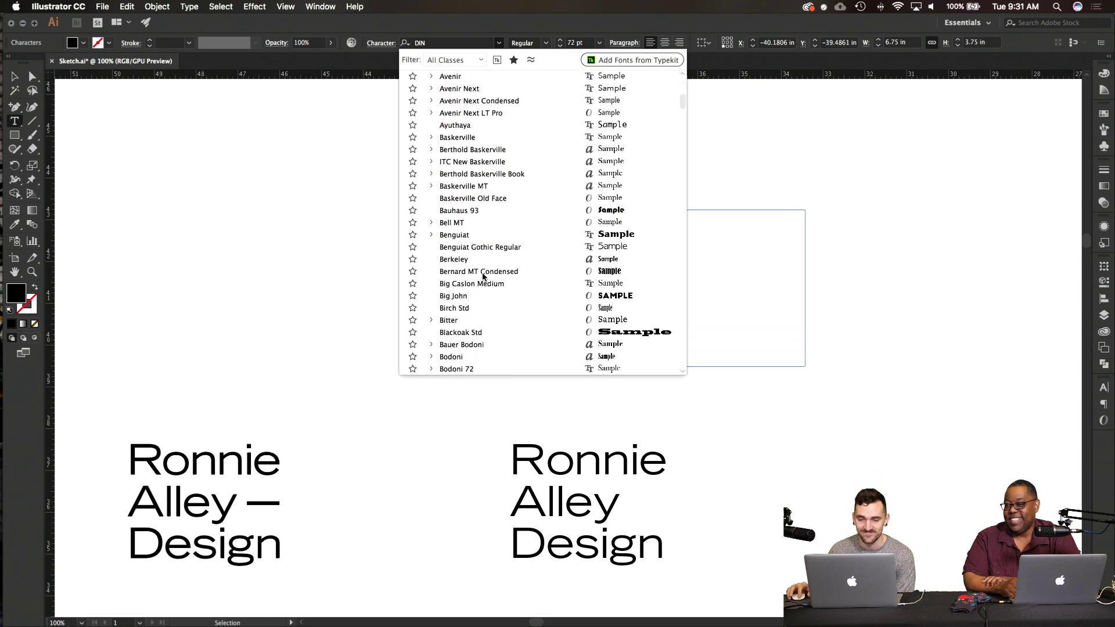
scroll(482, 274, "down", 15)
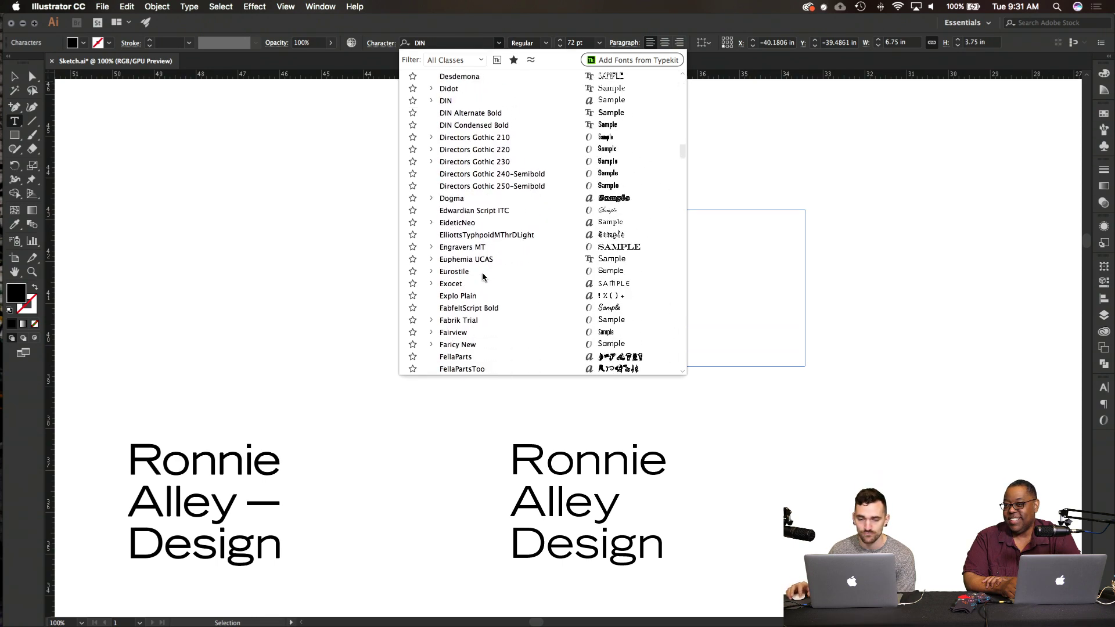
scroll(482, 277, "down", 5)
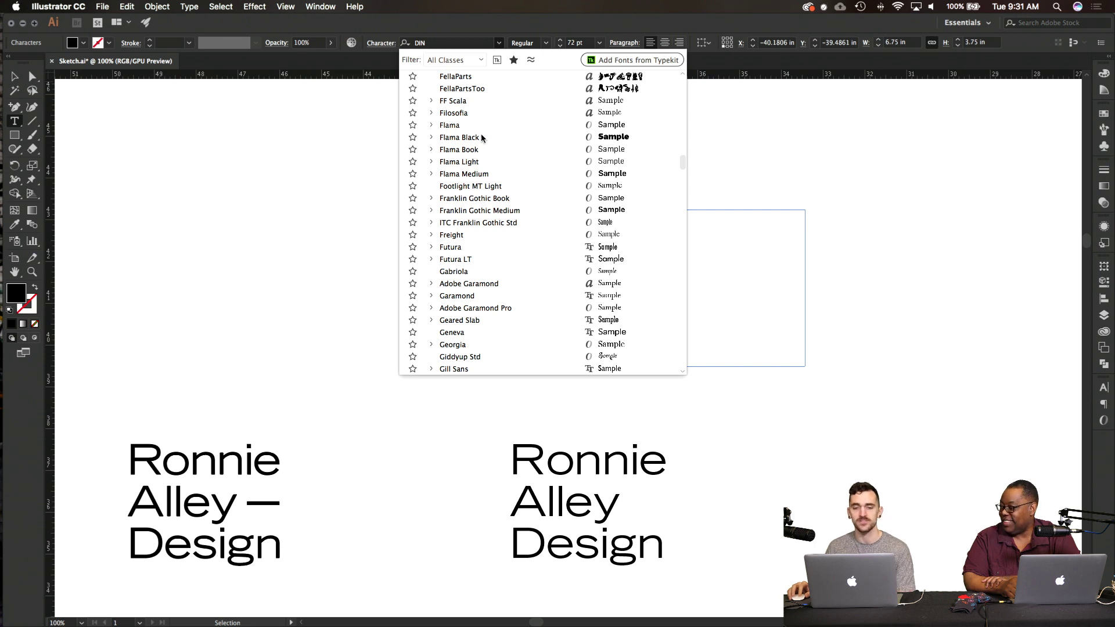
scroll(490, 259, "down", 10)
scroll(490, 259, "up", 3)
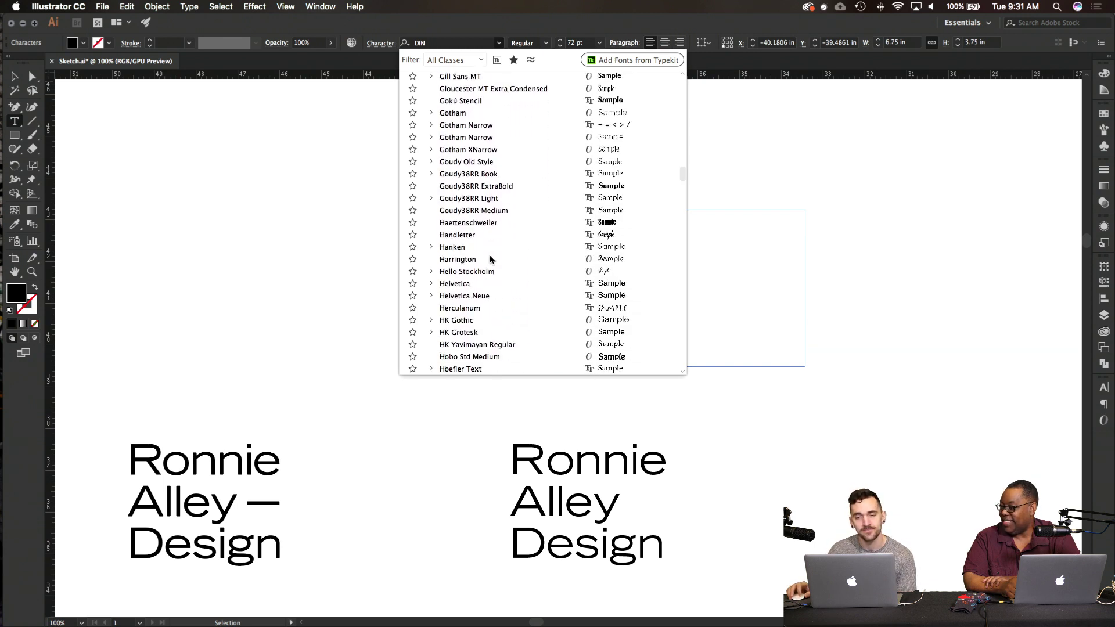
scroll(490, 259, "down", 8)
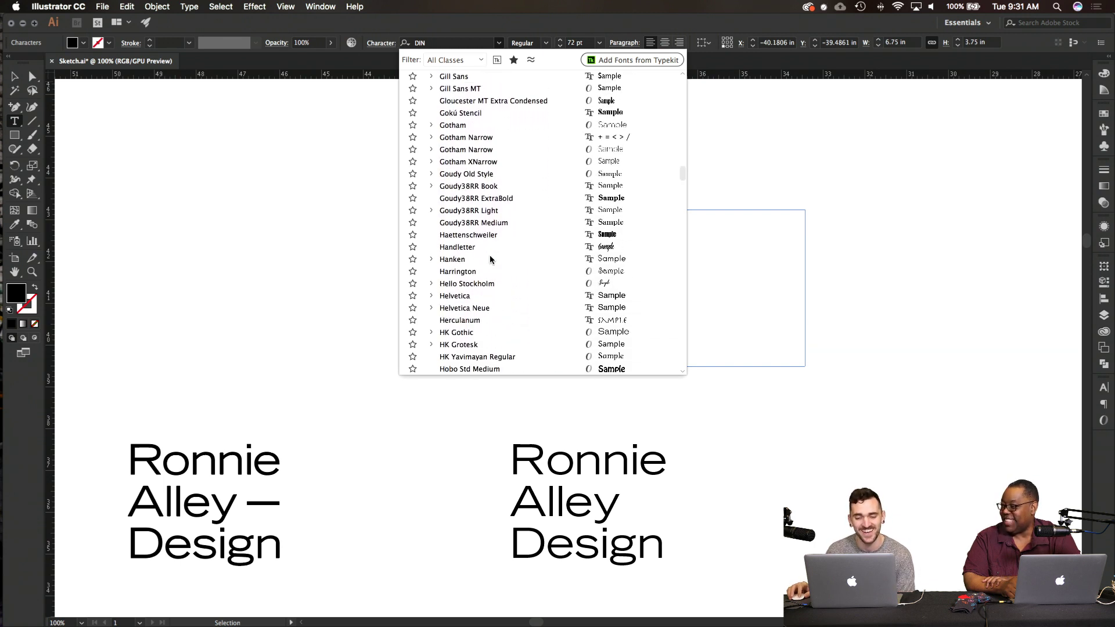
scroll(489, 259, "up", 2)
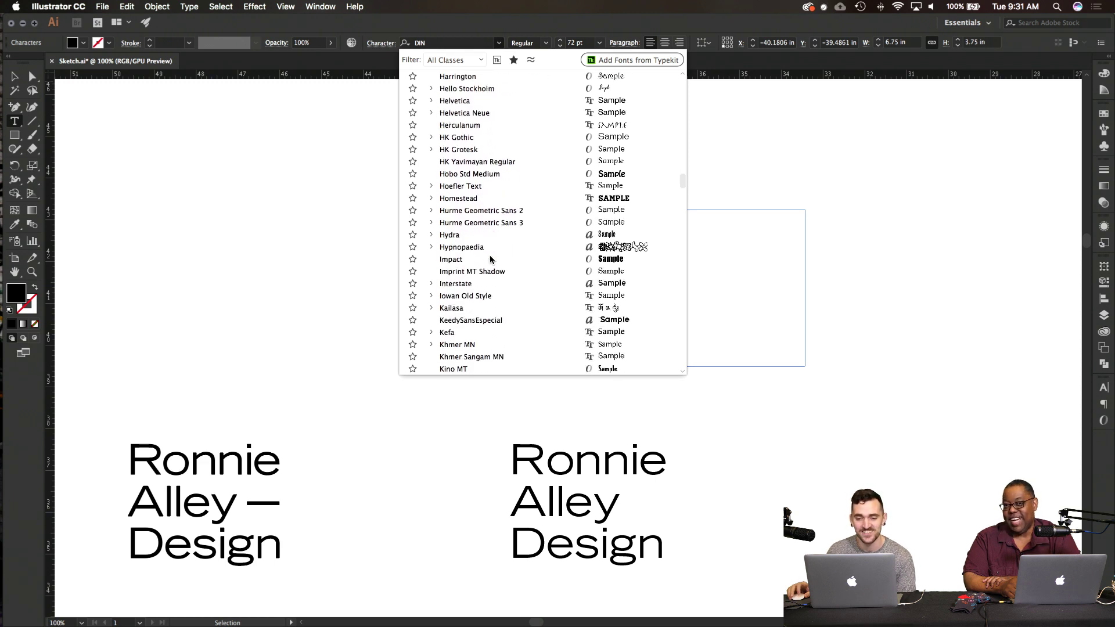
scroll(490, 259, "down", 2)
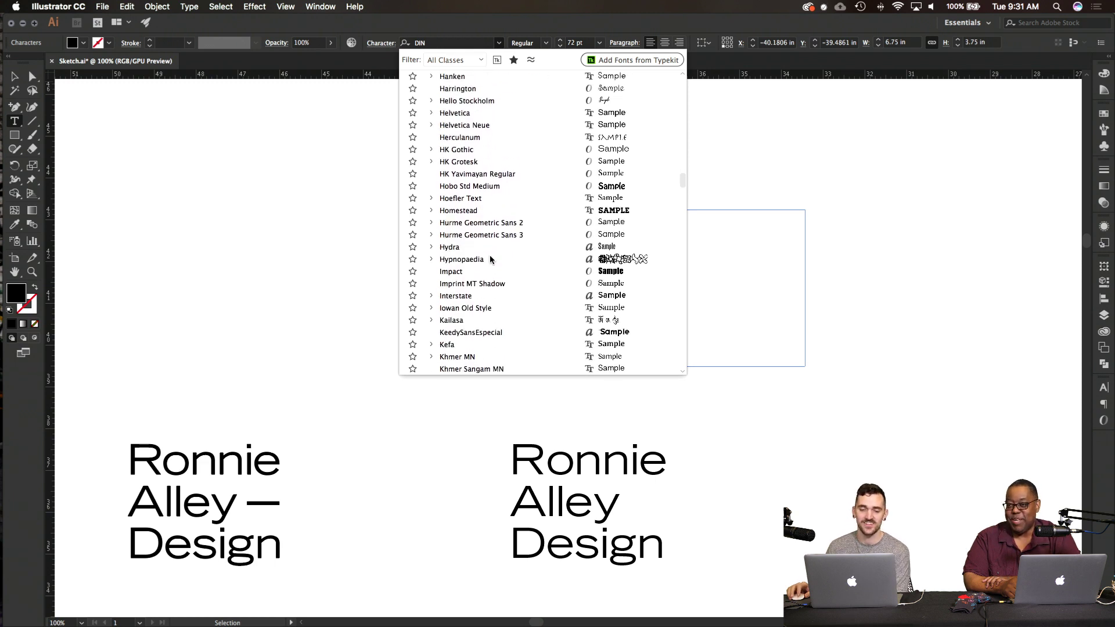
scroll(489, 259, "down", 3)
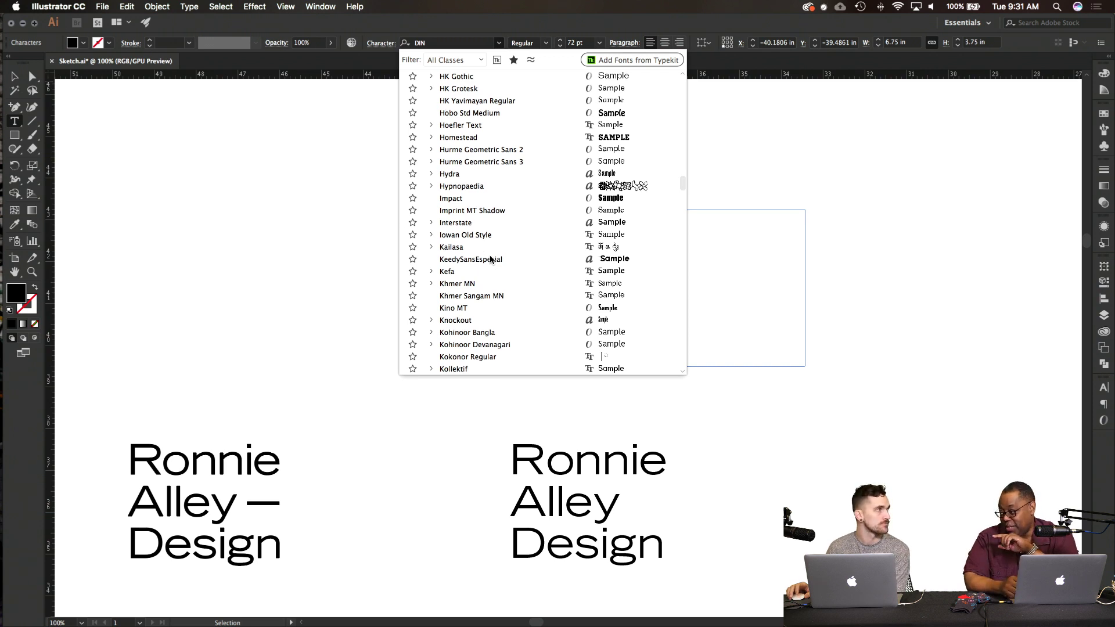
scroll(491, 259, "down", 1)
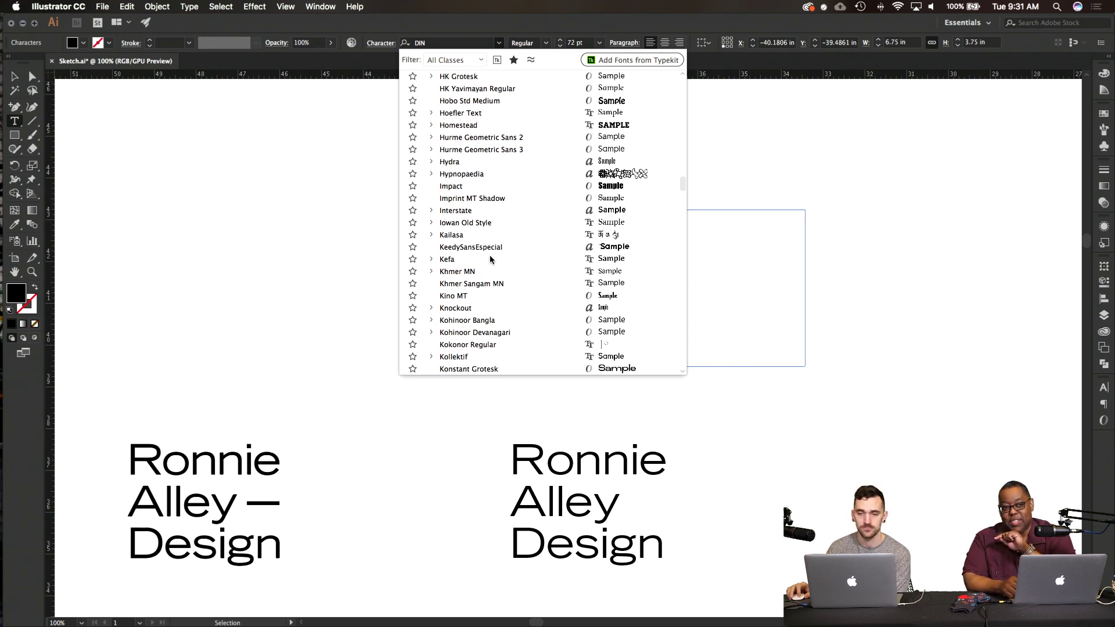
scroll(490, 259, "down", 4)
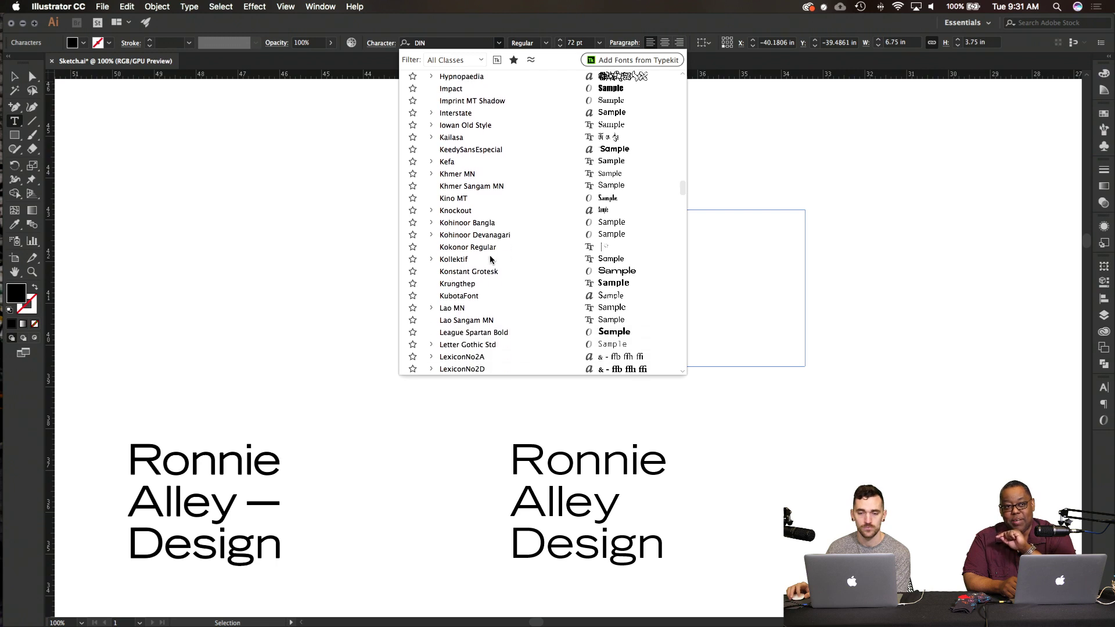
scroll(489, 259, "down", 3)
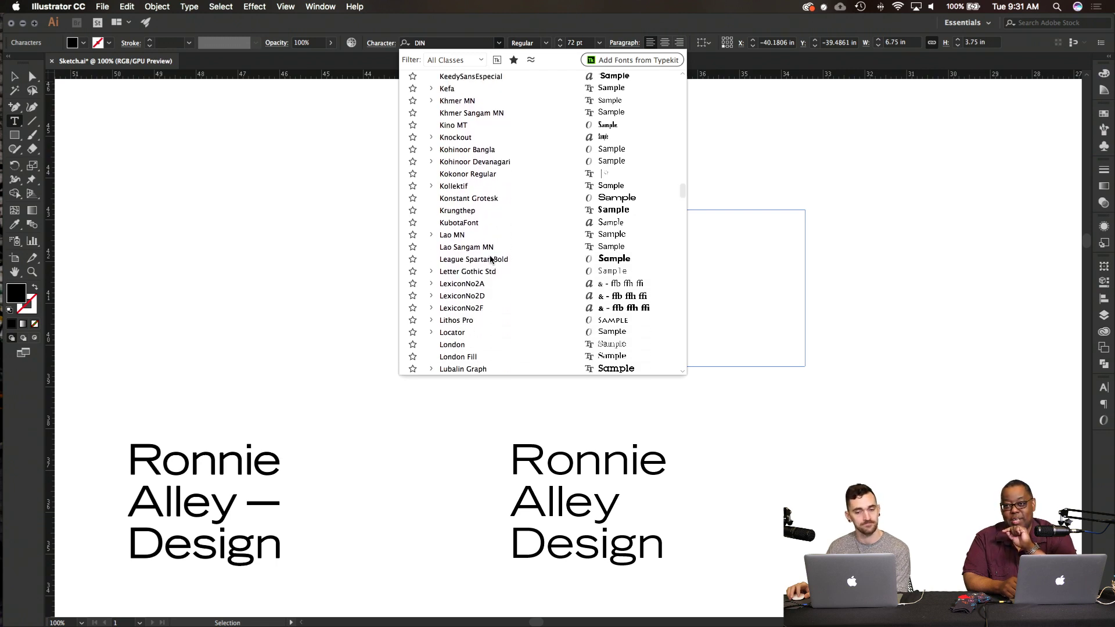
scroll(491, 259, "down", 6)
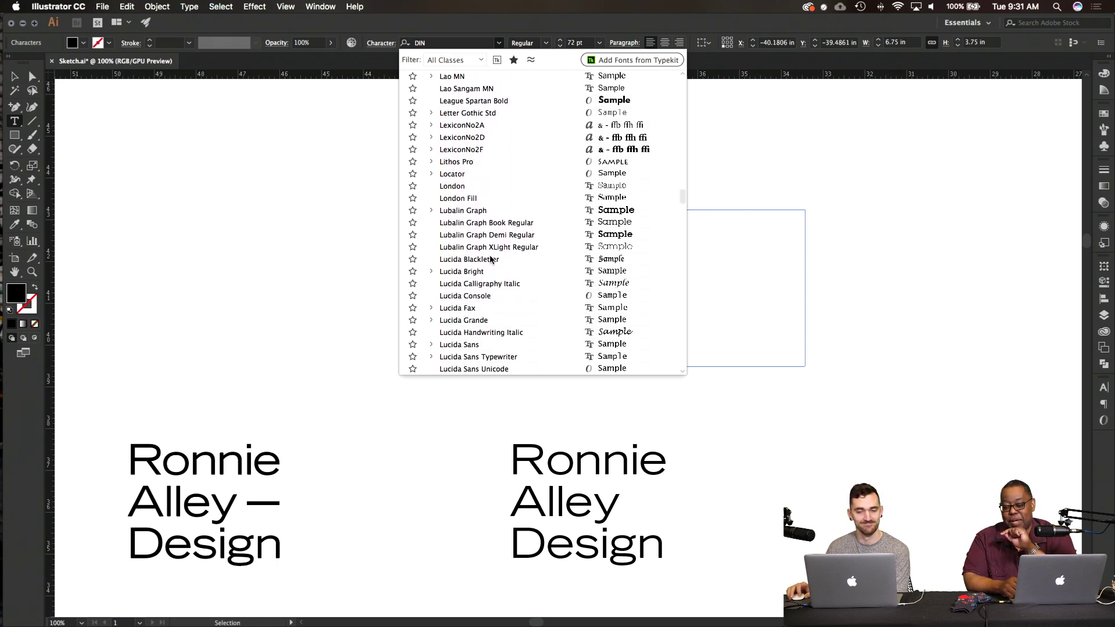
scroll(491, 259, "down", 6)
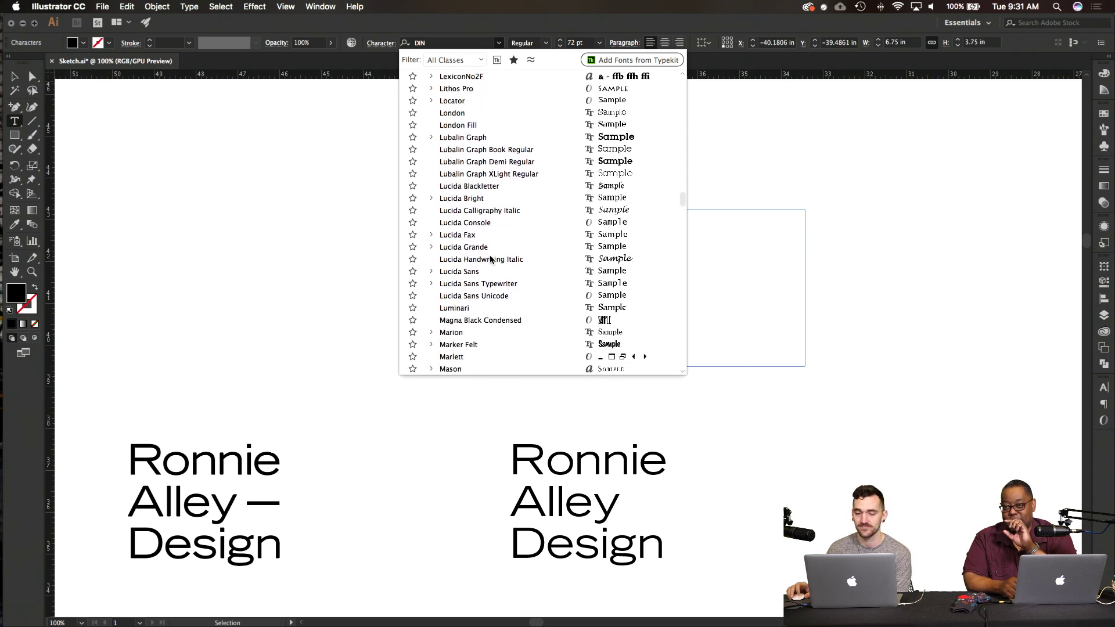
scroll(490, 259, "down", 5)
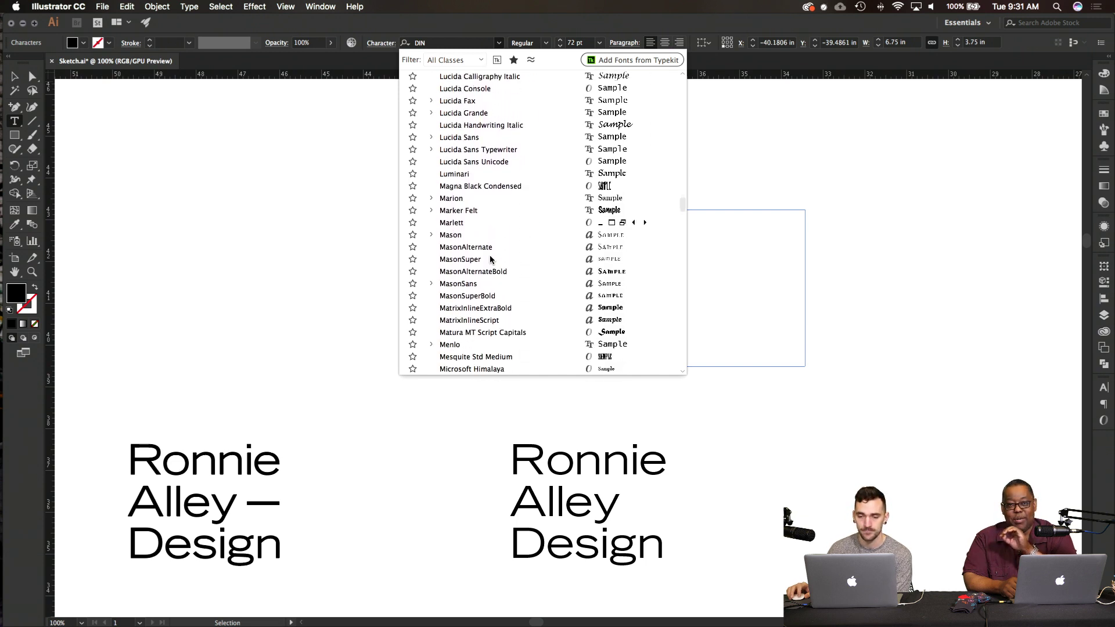
scroll(490, 259, "down", 7)
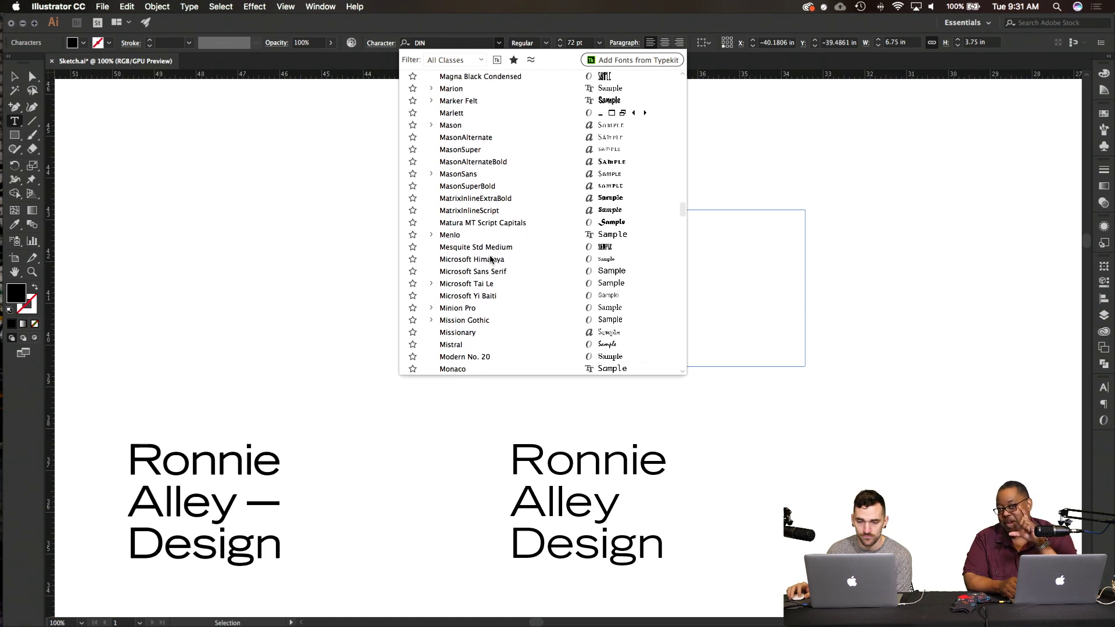
scroll(490, 259, "down", 7)
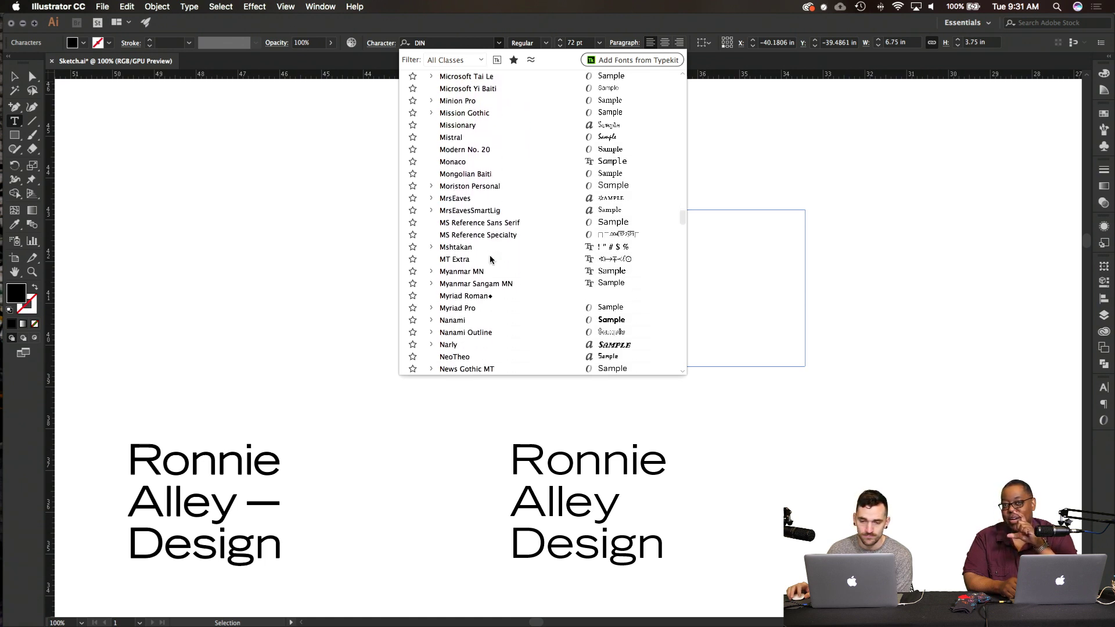
scroll(490, 259, "down", 15)
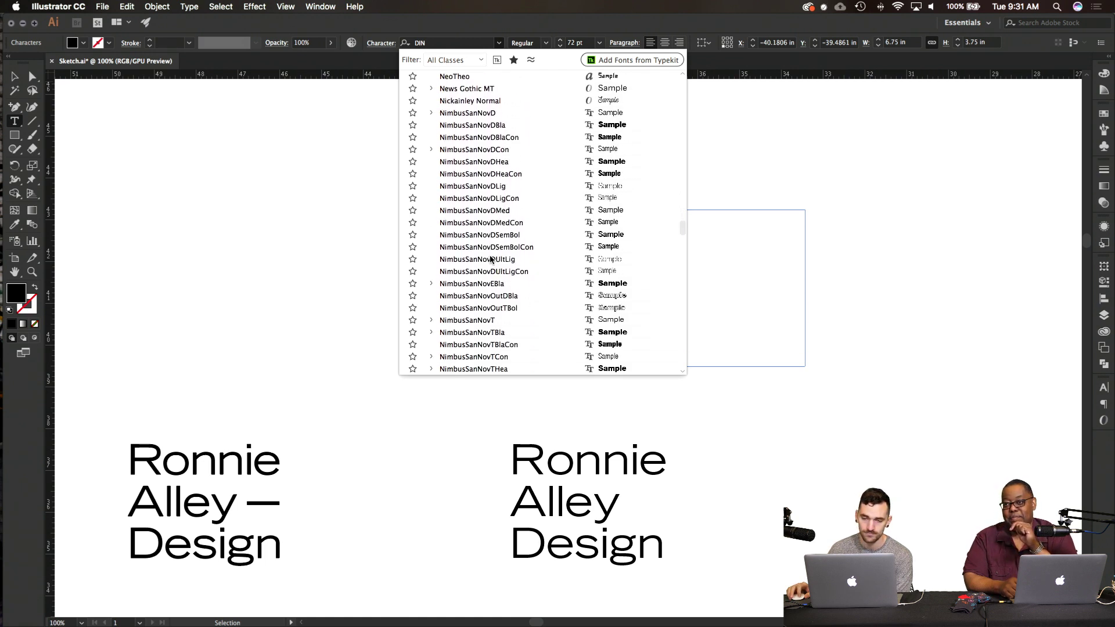
scroll(491, 259, "down", 9)
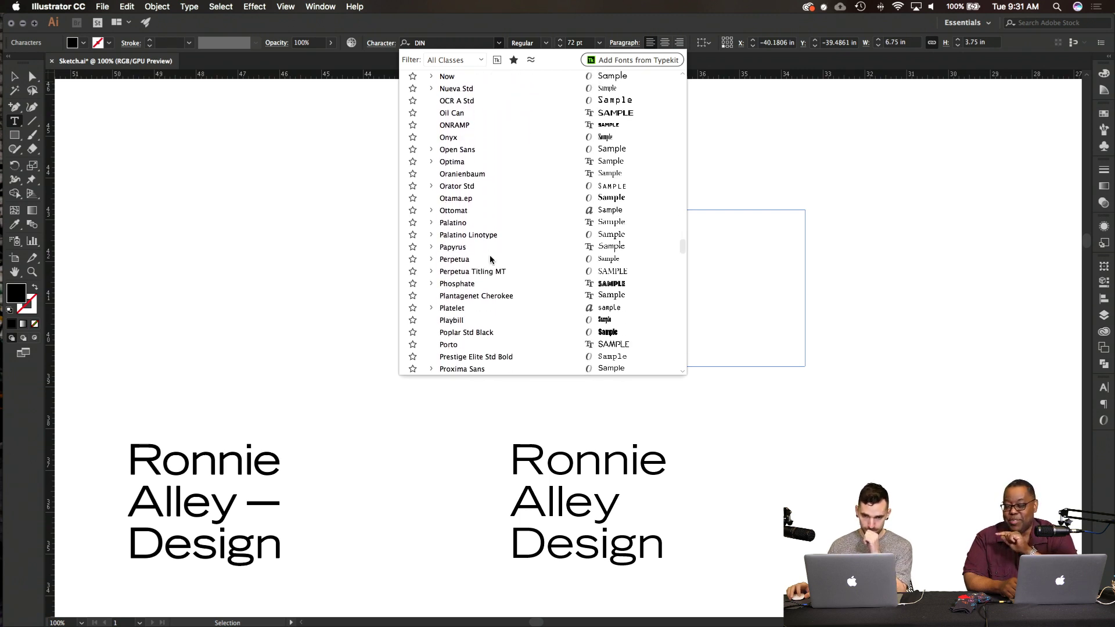
Step: Try the PT Mono typeface on all the text in the duplicated three-line wordmark
scroll(490, 259, "down", 4)
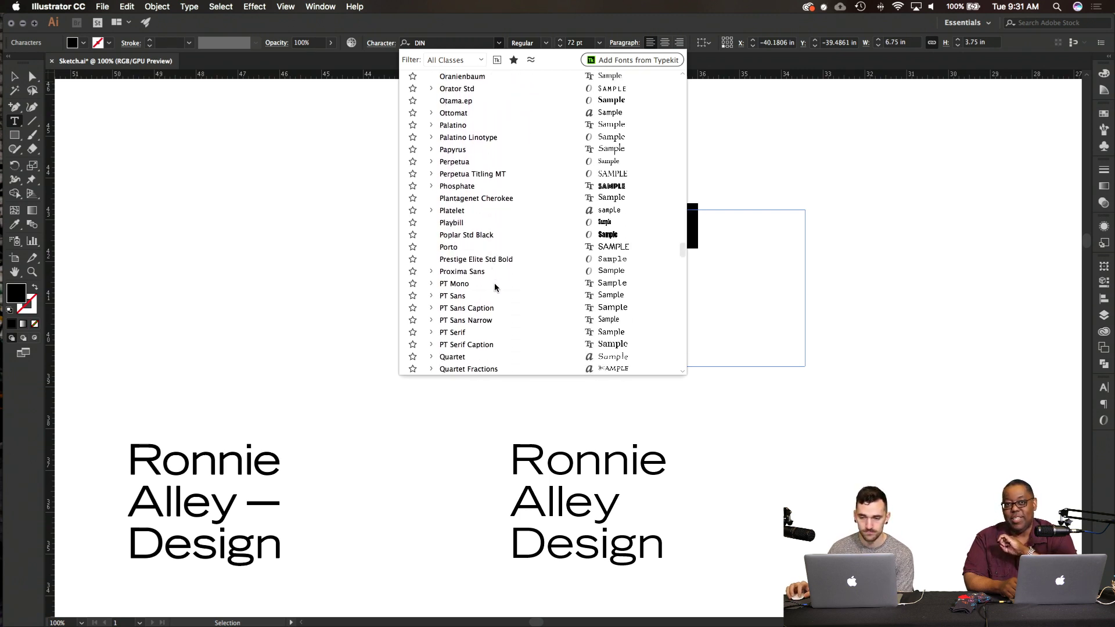
left_click(497, 285)
left_click(560, 268)
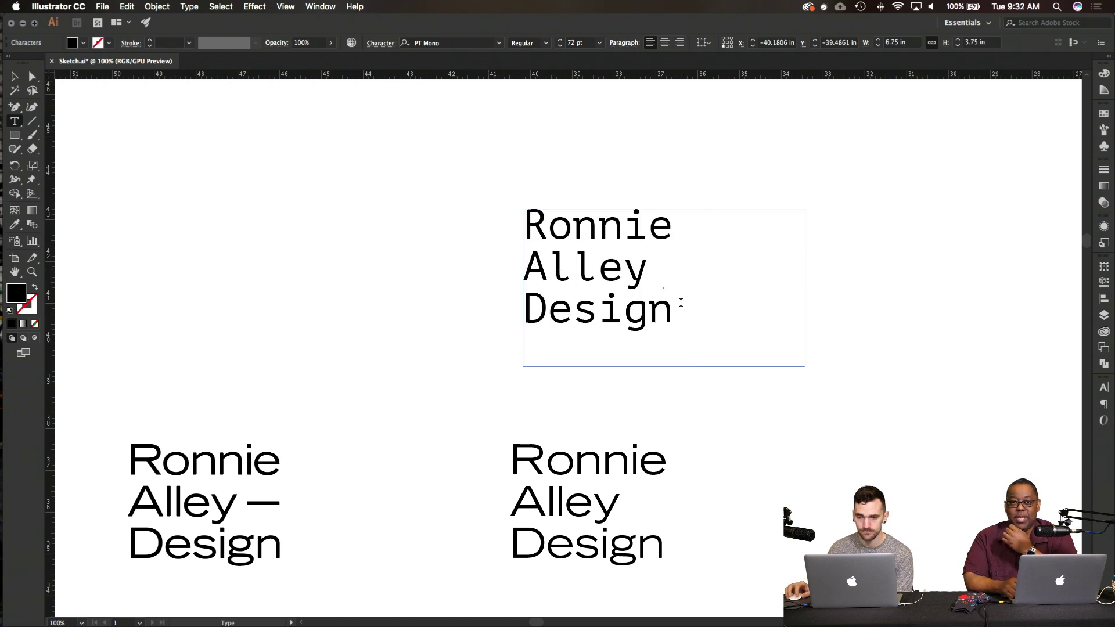
Step: Set all the text in the duplicated three-line wordmark to the Berthold Akzidenz Grotesk typeface
left_click_drag(682, 311, 494, 205)
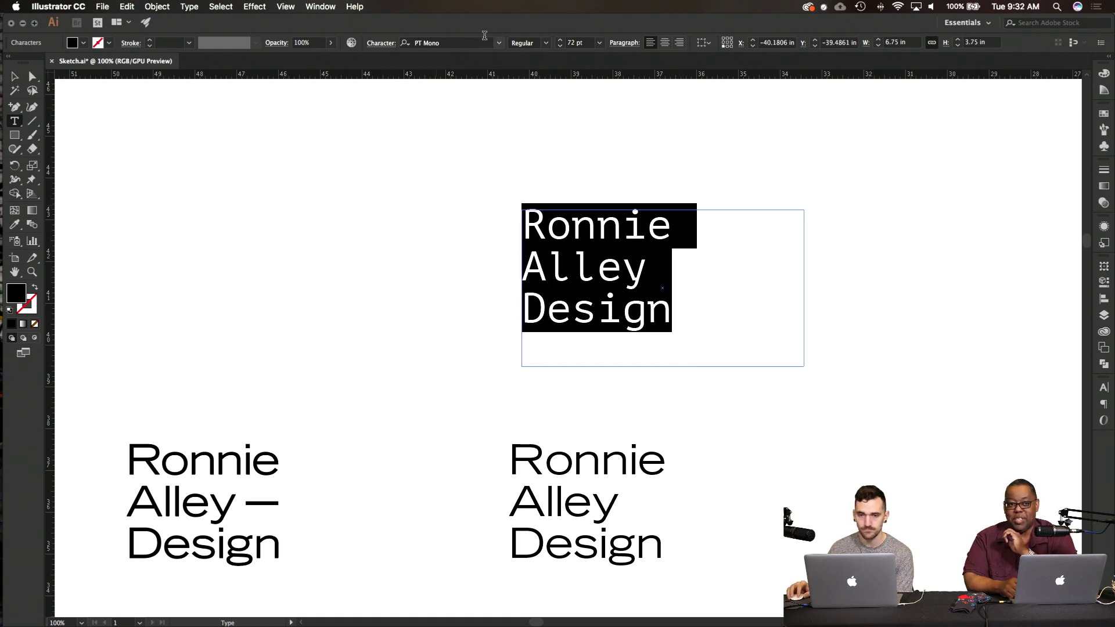
left_click(499, 44)
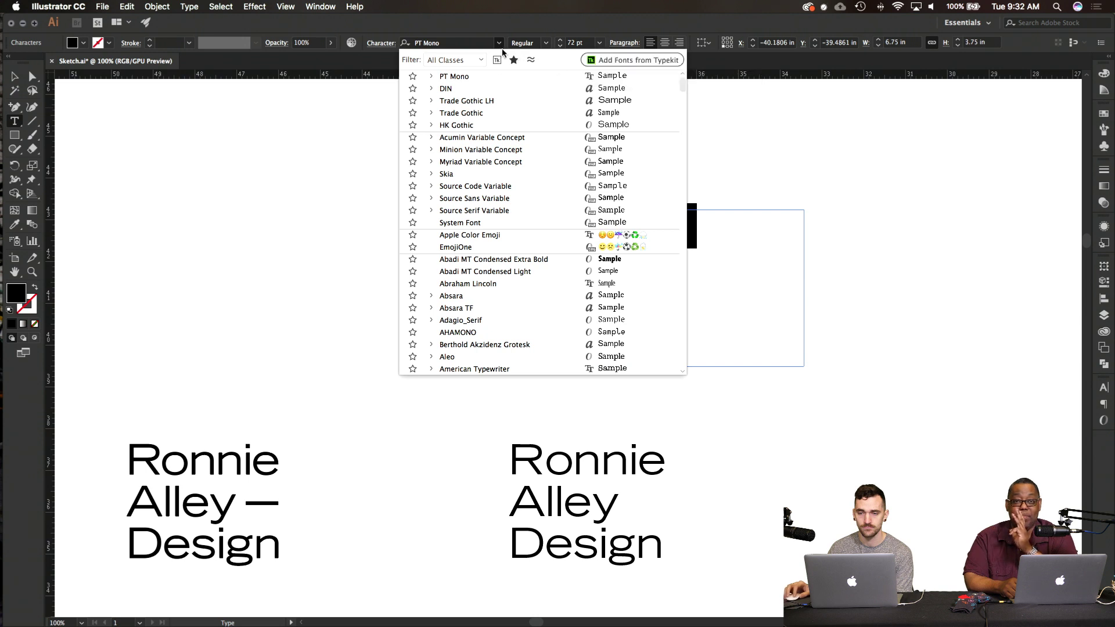
left_click(499, 43)
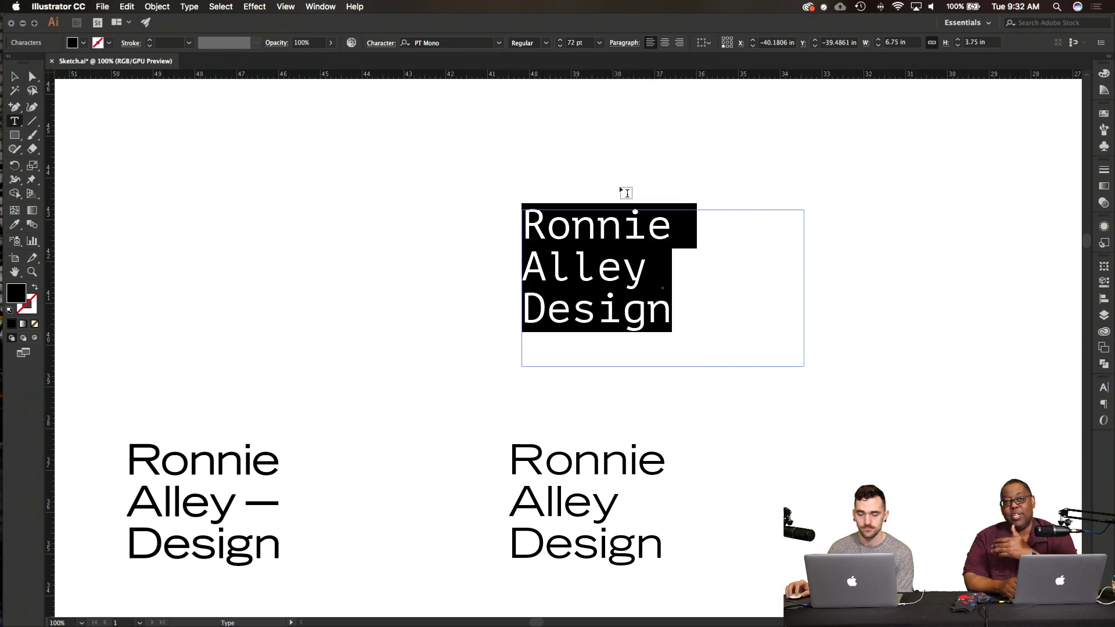
left_click(499, 43)
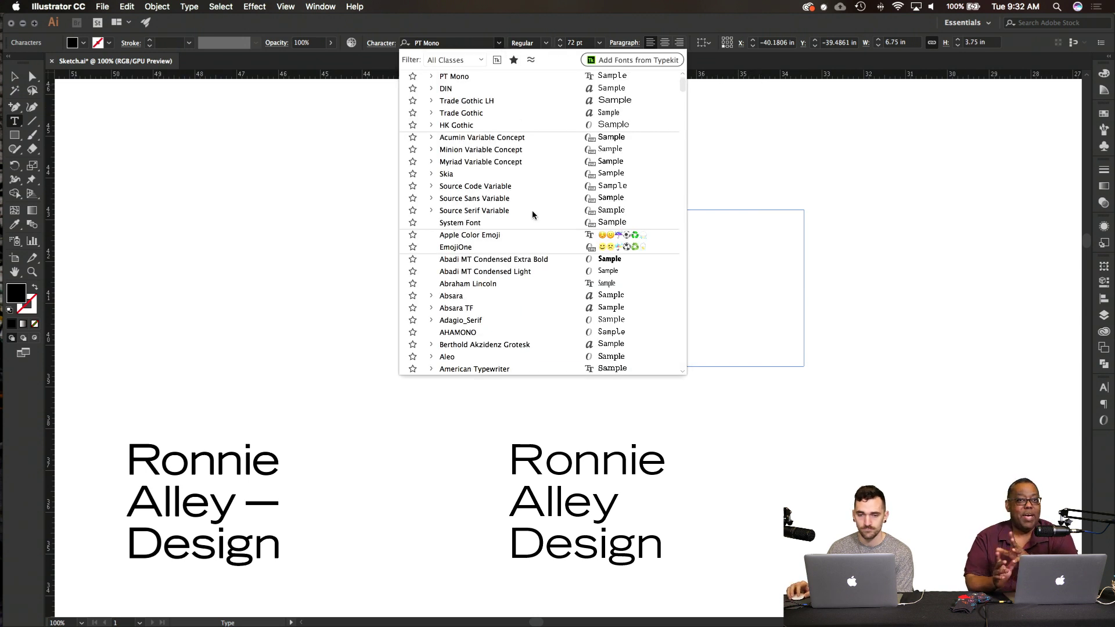
scroll(530, 214, "down", 5)
scroll(533, 215, "down", 2)
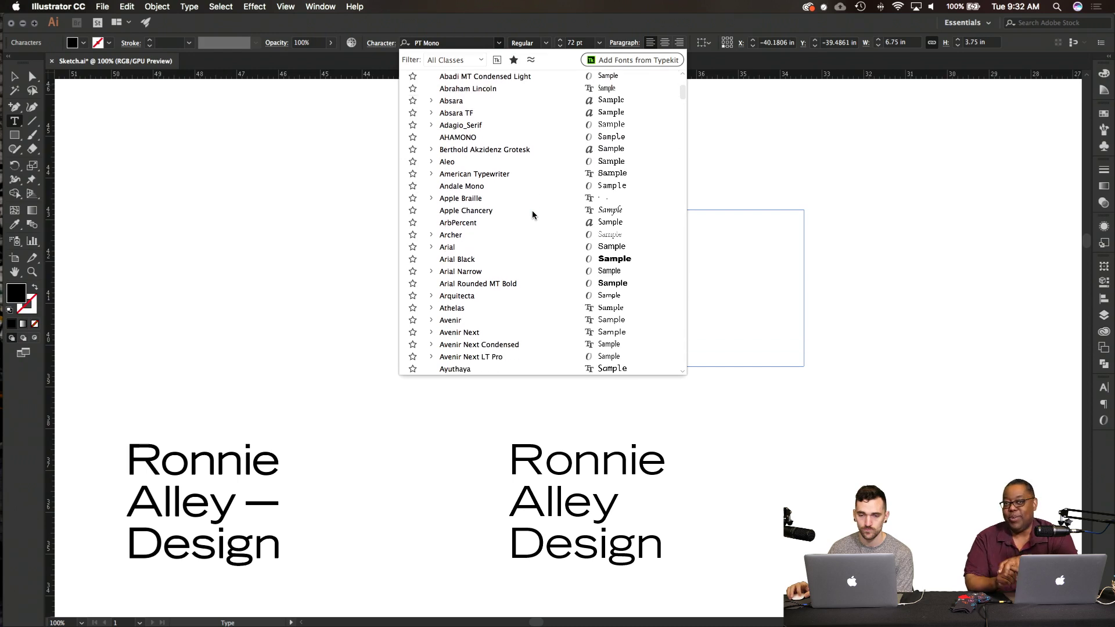
scroll(532, 215, "down", 1)
scroll(533, 215, "up", 5)
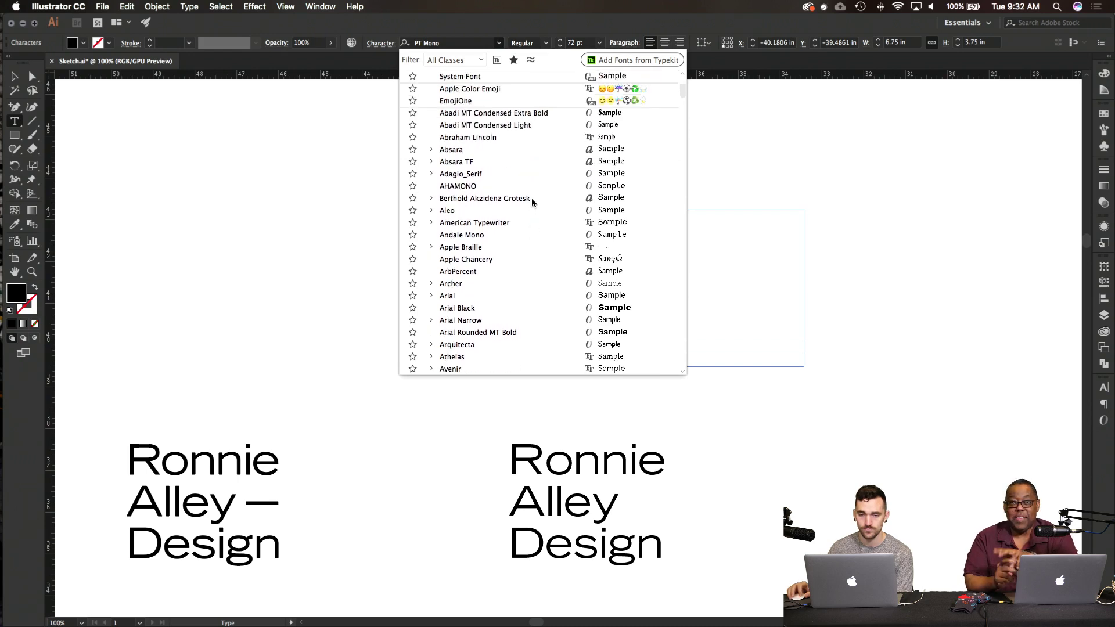
left_click(531, 199)
left_click(601, 269)
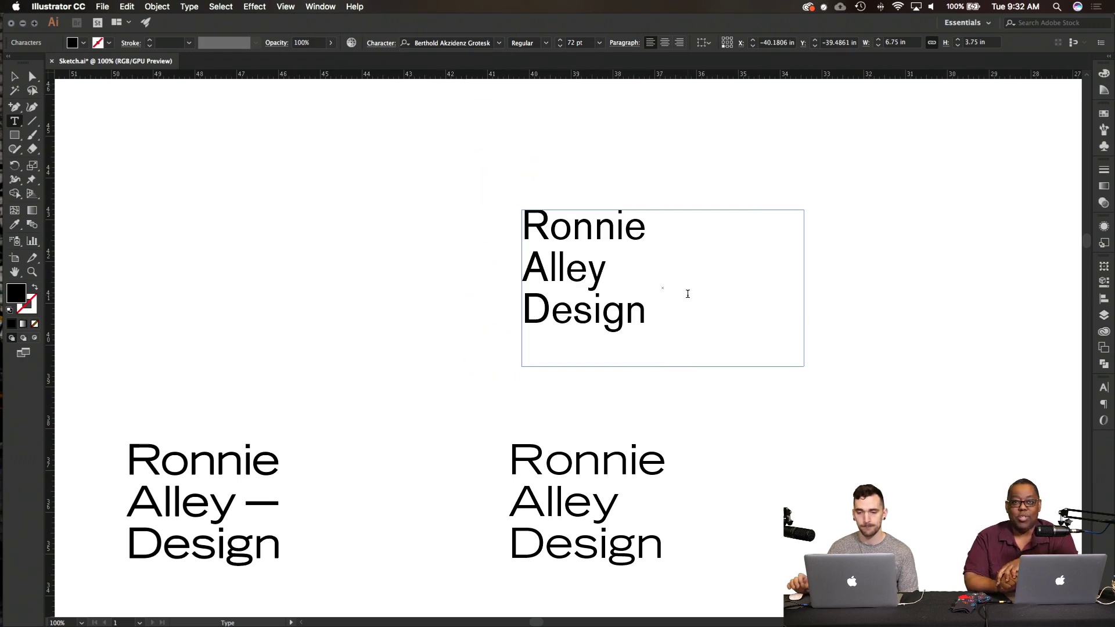
Step: Change the font style of all the Berthold Akzidenz Grotesk wordmark text to Extended and deselect the wordmark
left_click_drag(644, 316, 451, 198)
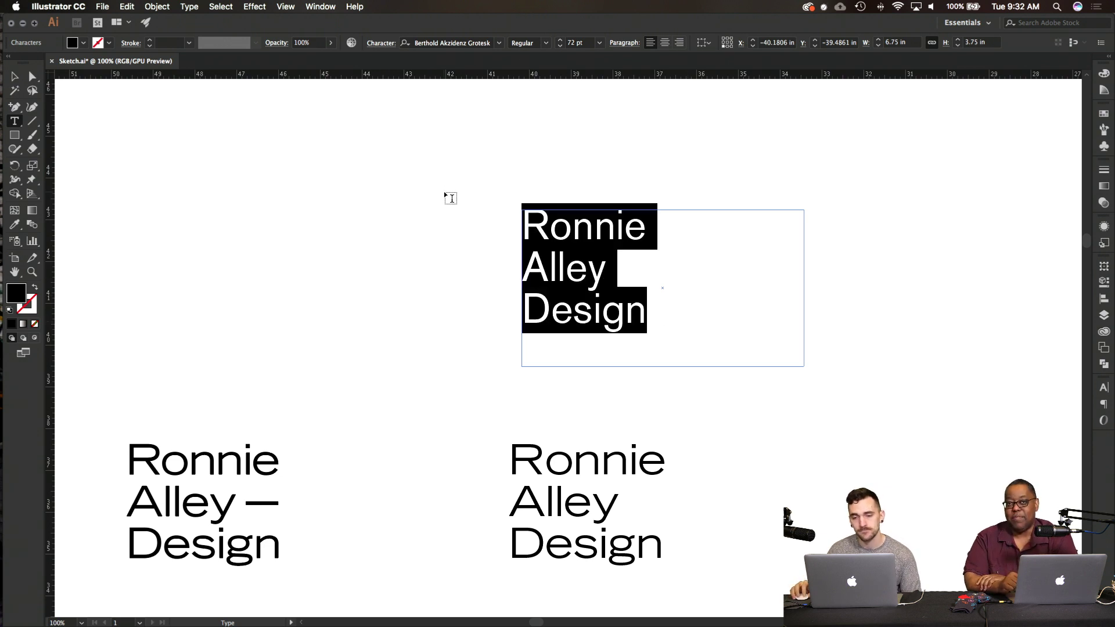
left_click(546, 45)
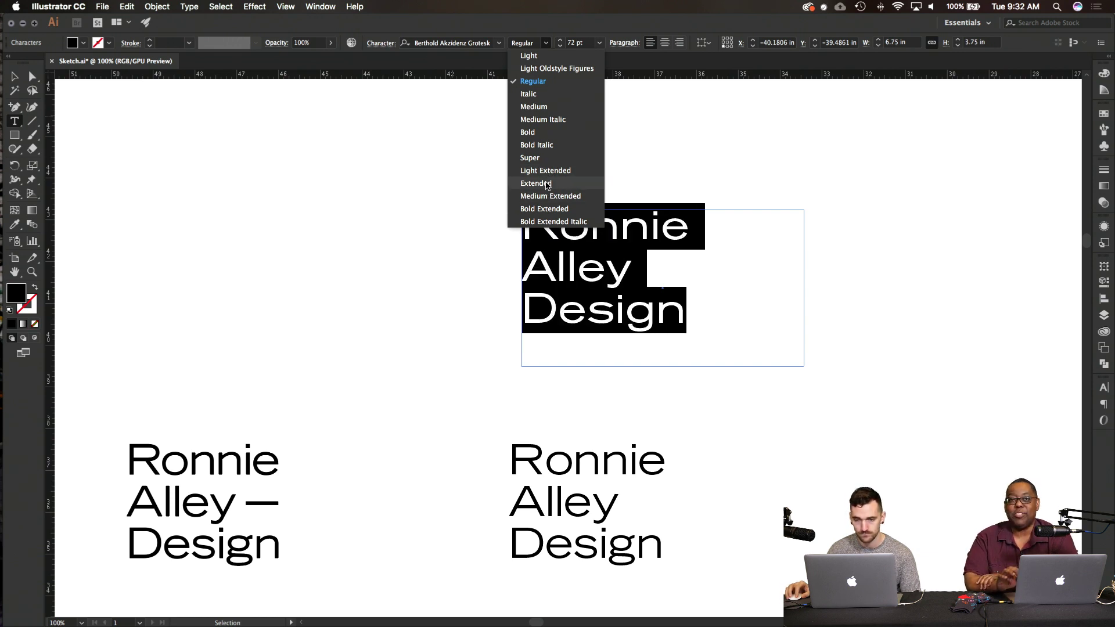
left_click(535, 183)
left_click(623, 275)
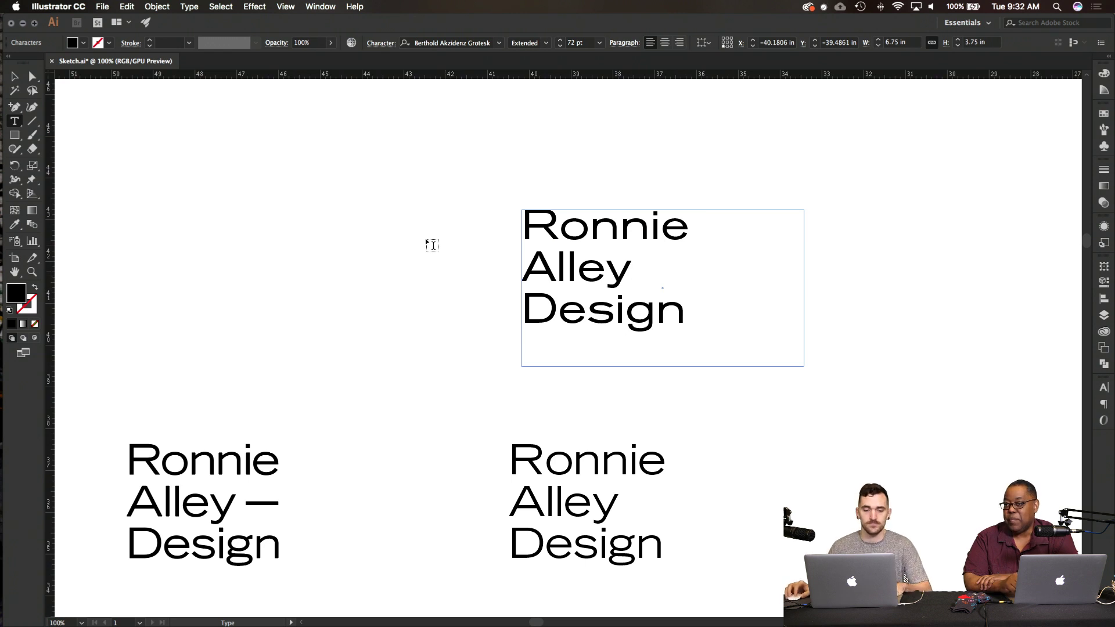
left_click(14, 76)
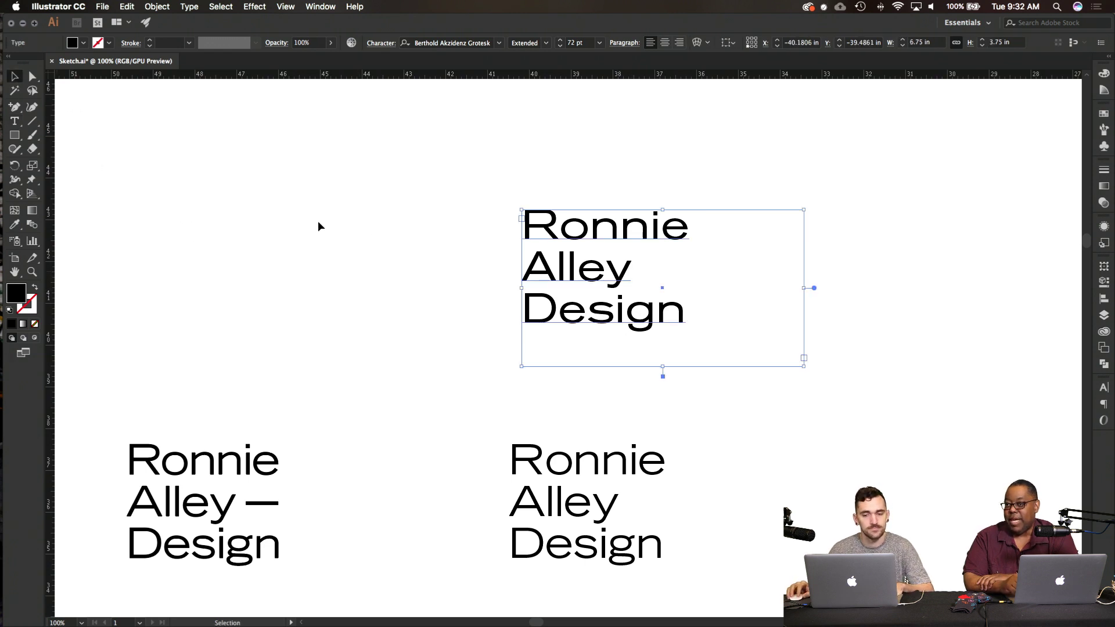
left_click(319, 227)
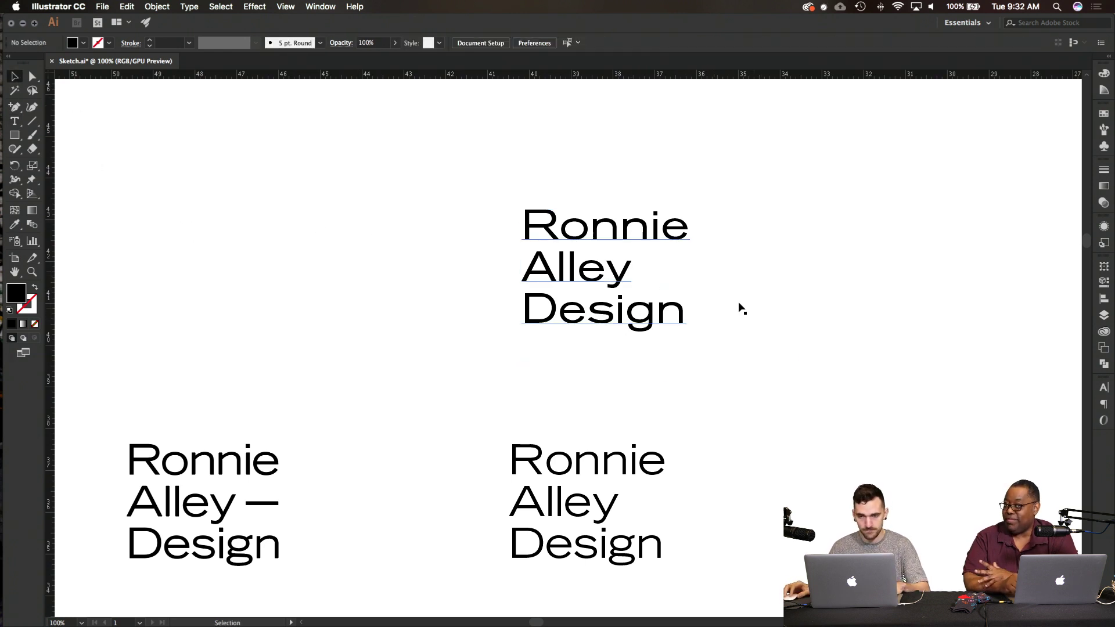
scroll(697, 306, "down", 3)
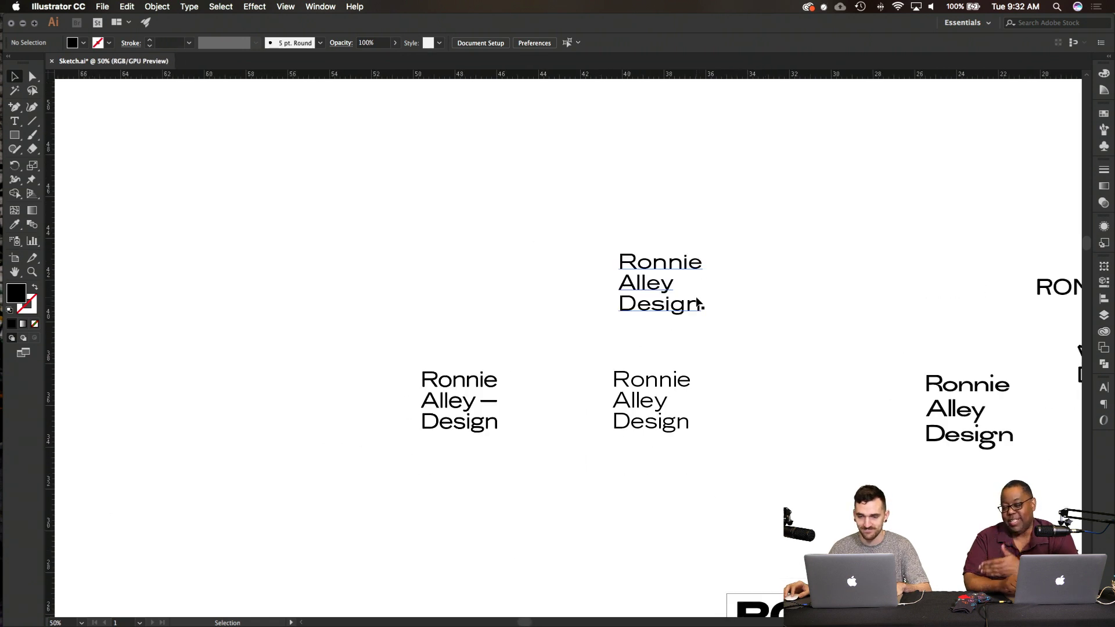
scroll(697, 302, "up", 3)
scroll(698, 303, "up", 3)
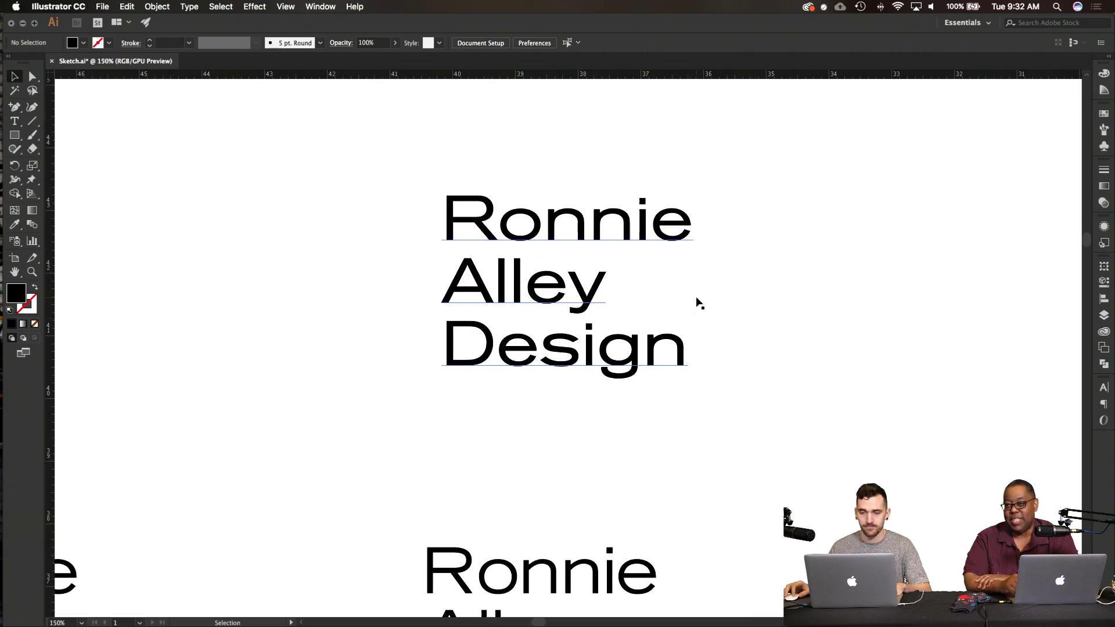
double_click(569, 288)
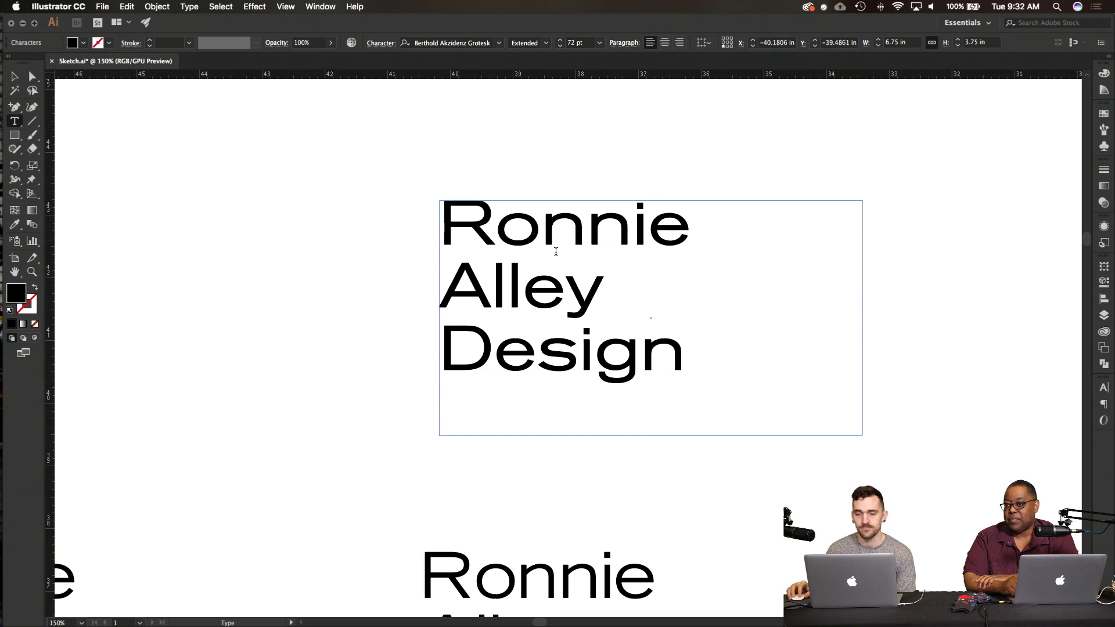
key("Escape")
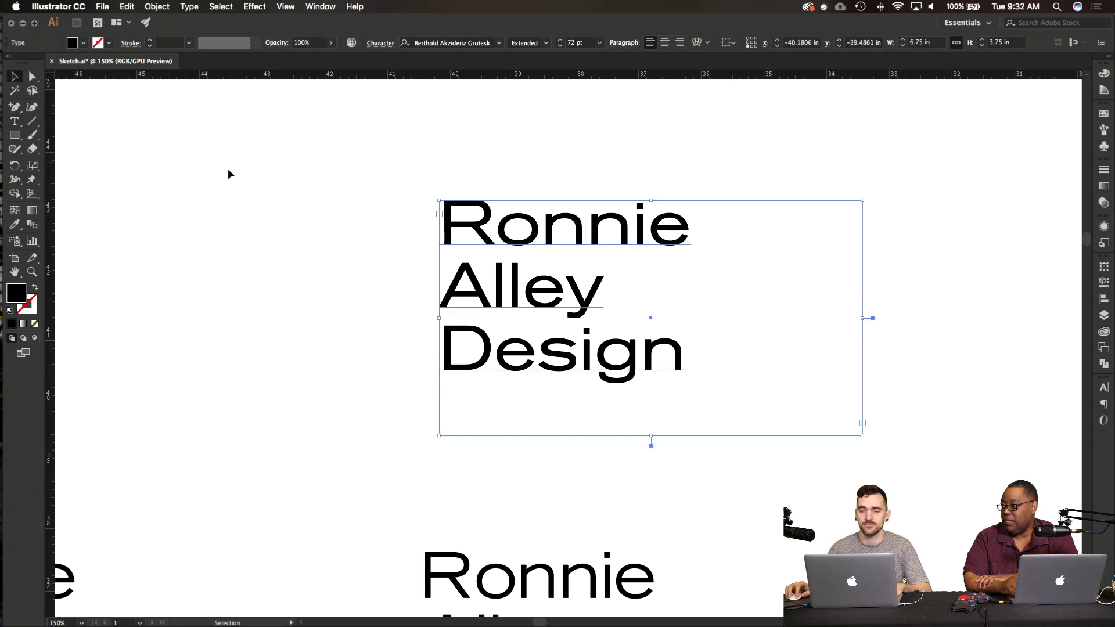
left_click(227, 169)
Step: Duplicate the Akzidenz Grotesk Extended wordmark to its left and position the copy above the wordmark with the dash
left_click_drag(522, 244, 130, 213)
scroll(128, 209, "left", 10)
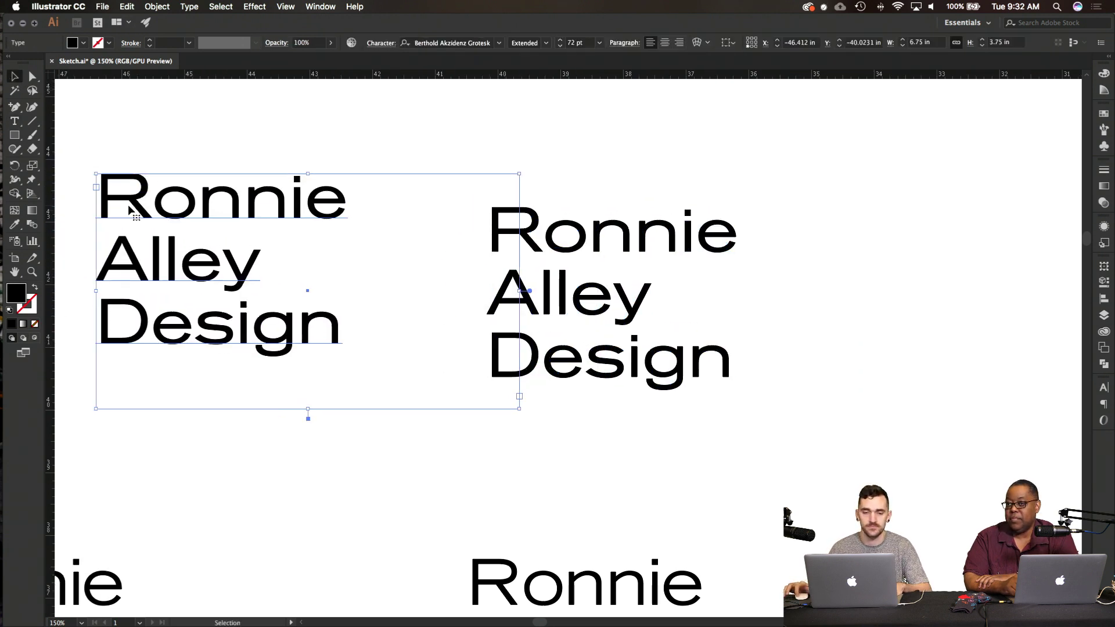
scroll(129, 209, "left", 10)
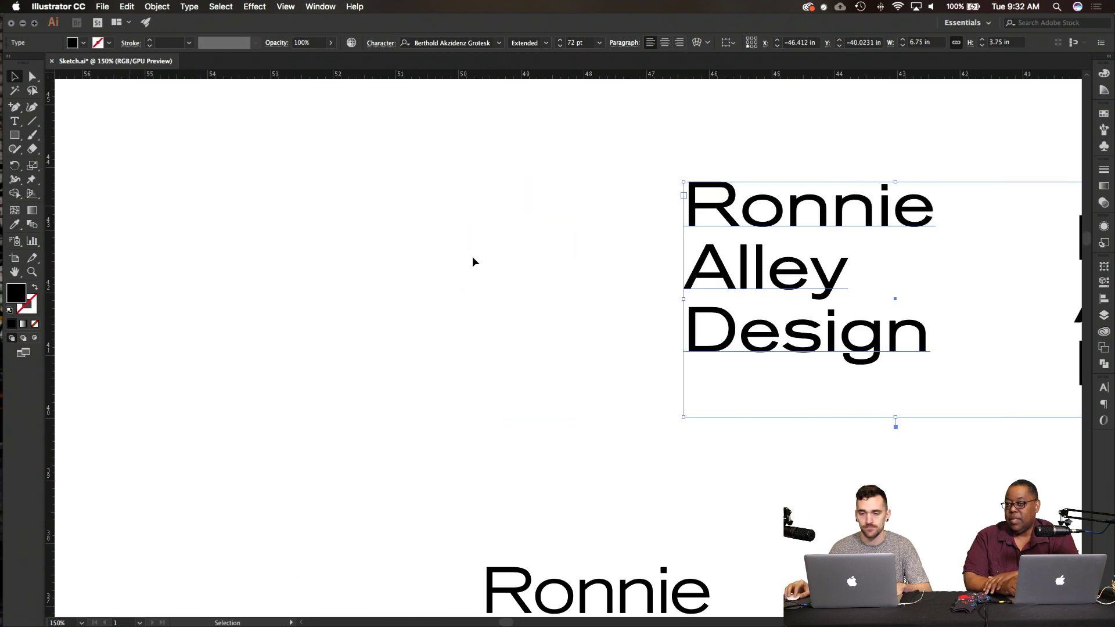
left_click_drag(820, 285, 652, 289)
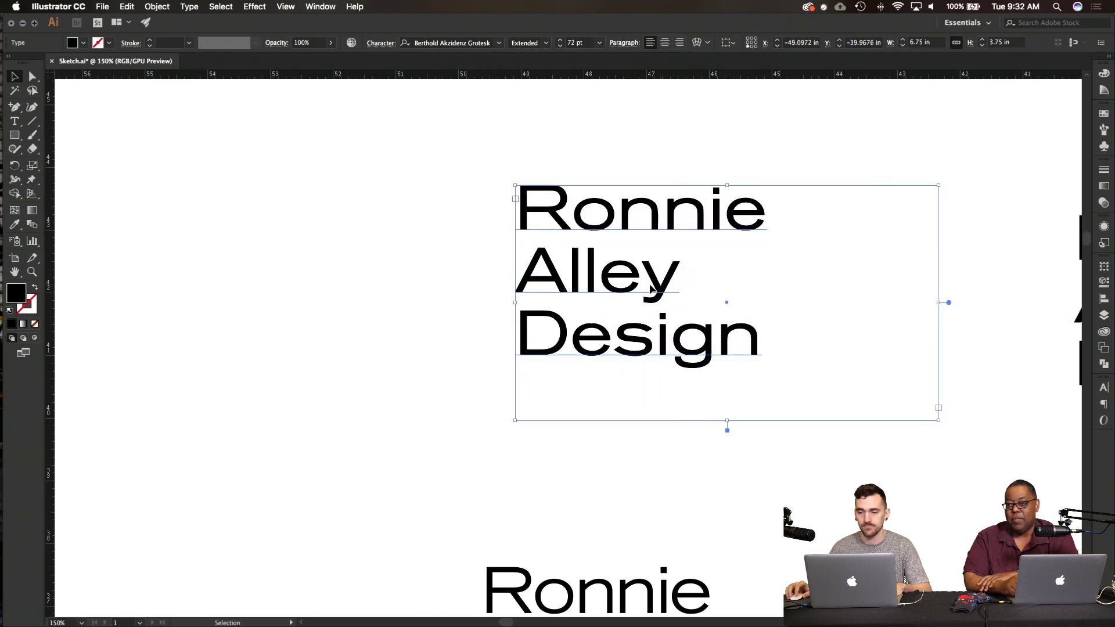
left_click_drag(723, 264, 649, 253)
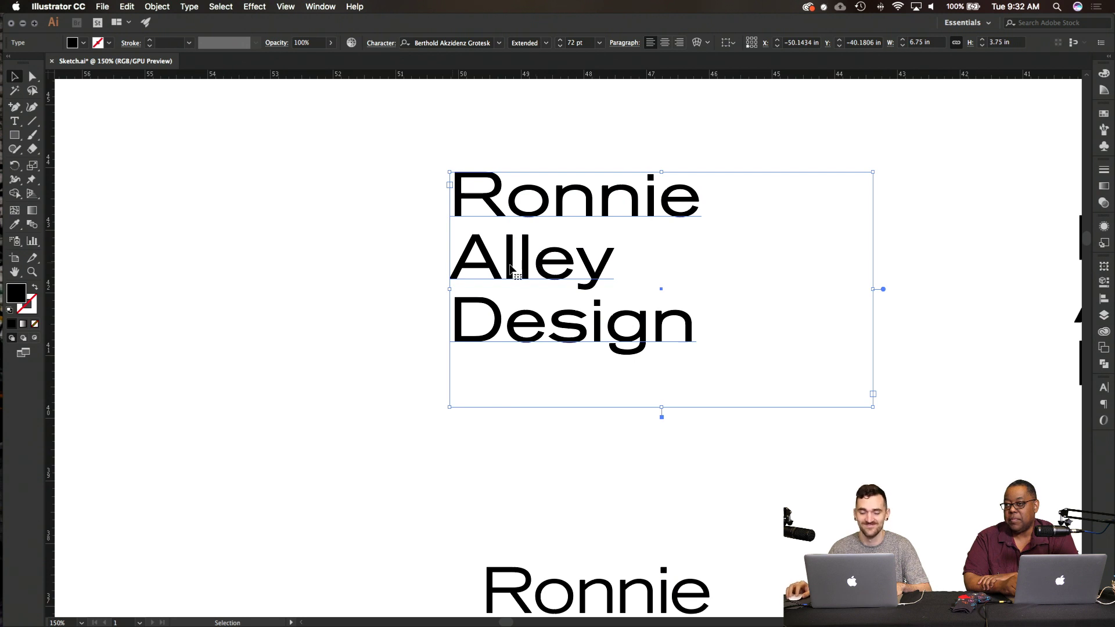
Step: Open the text of the new Extended wordmark copy for editing within its first line
double_click(592, 205)
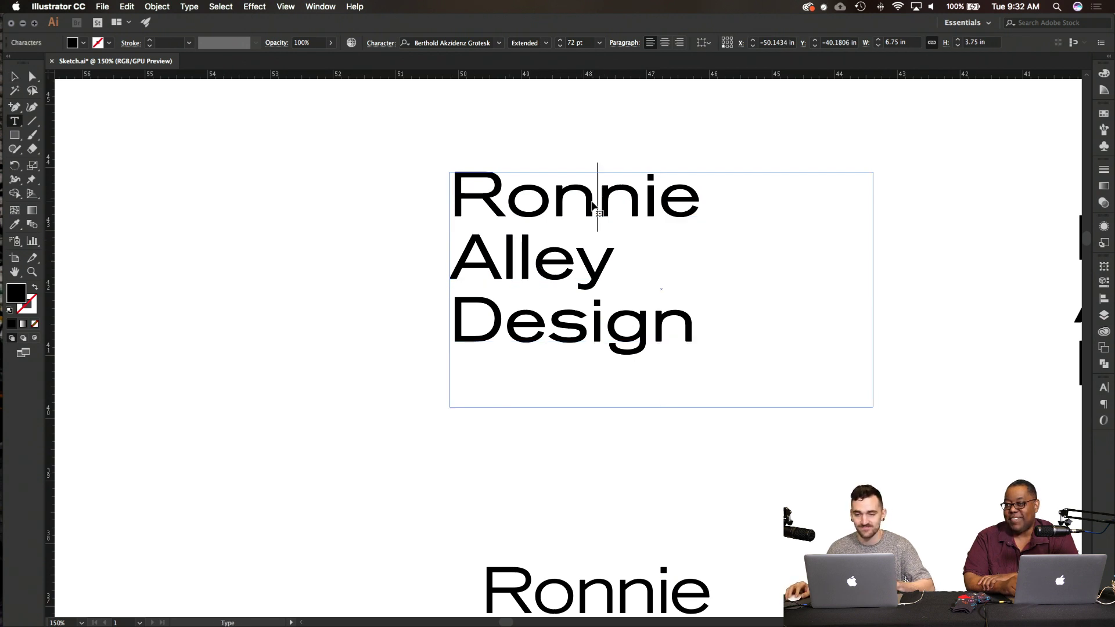
Step: Kern the two n's in the first line of the text block, trying 25 and -50 before settling on -25
left_click(383, 44)
left_click(317, 128)
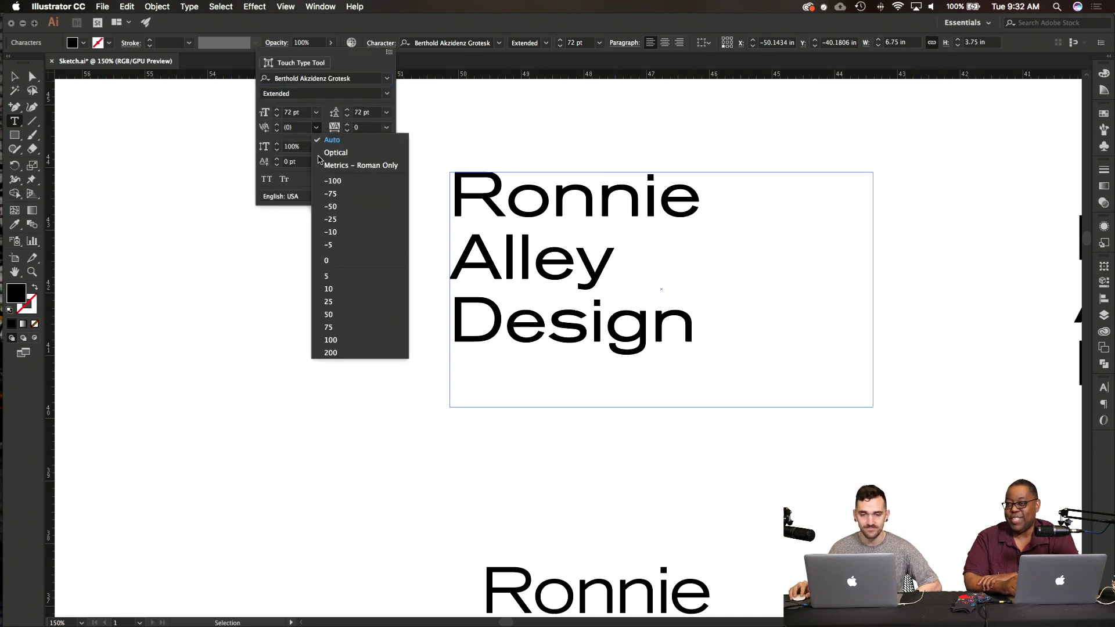
left_click(346, 307)
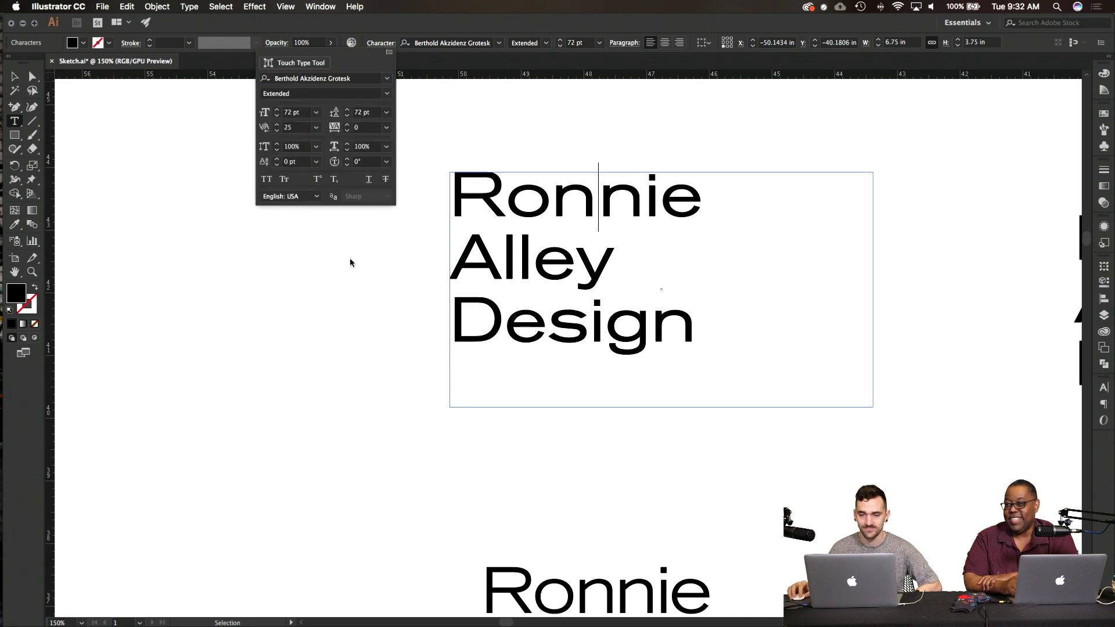
left_click(316, 128)
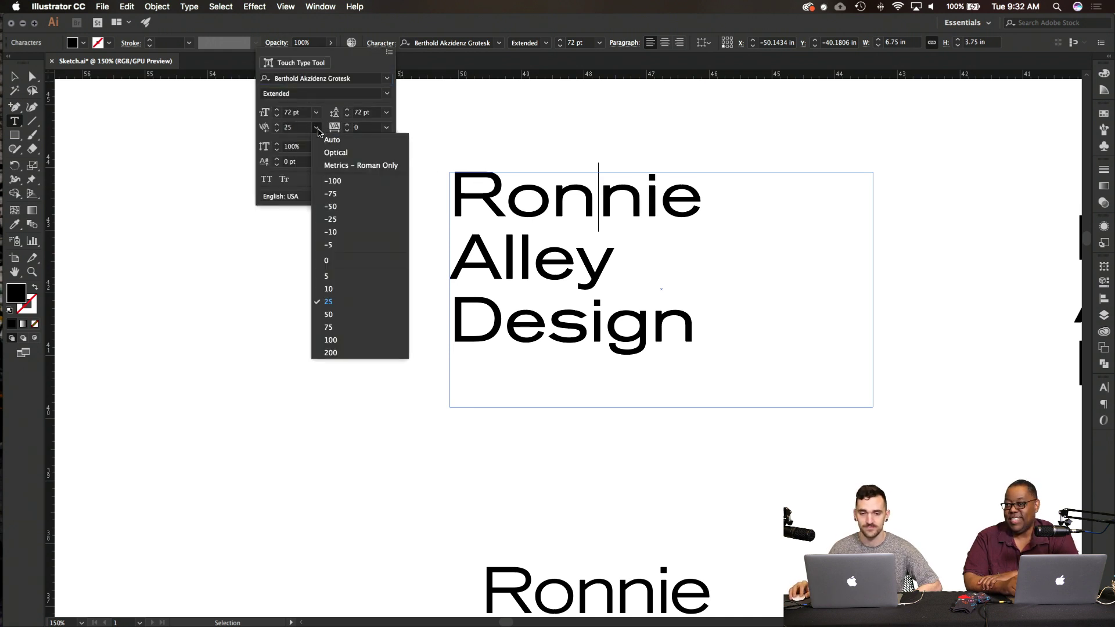
left_click(342, 208)
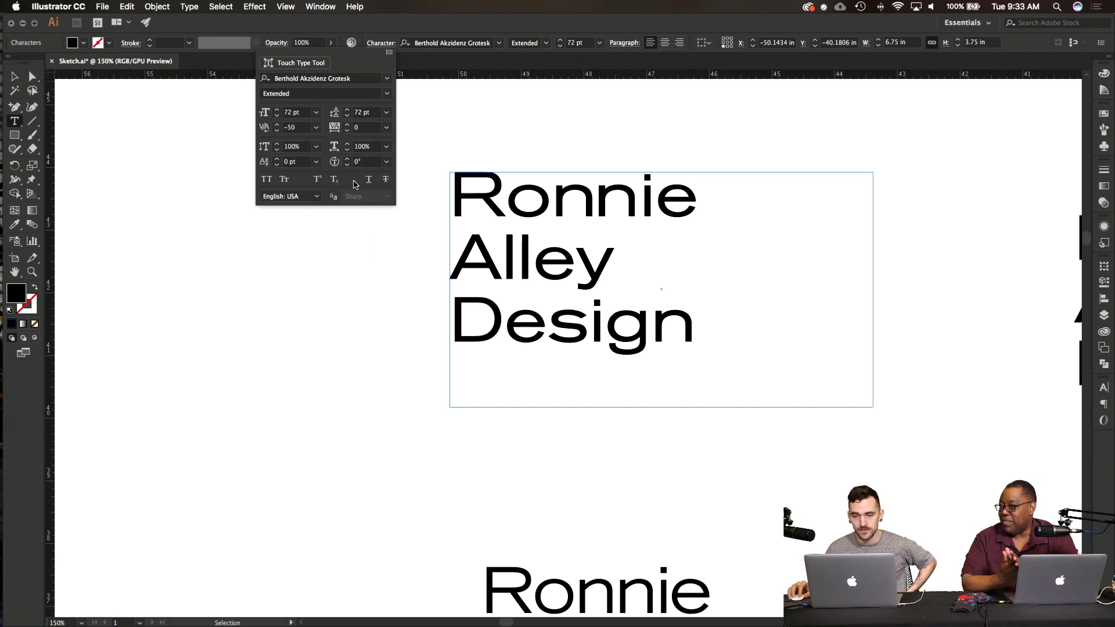
left_click(316, 128)
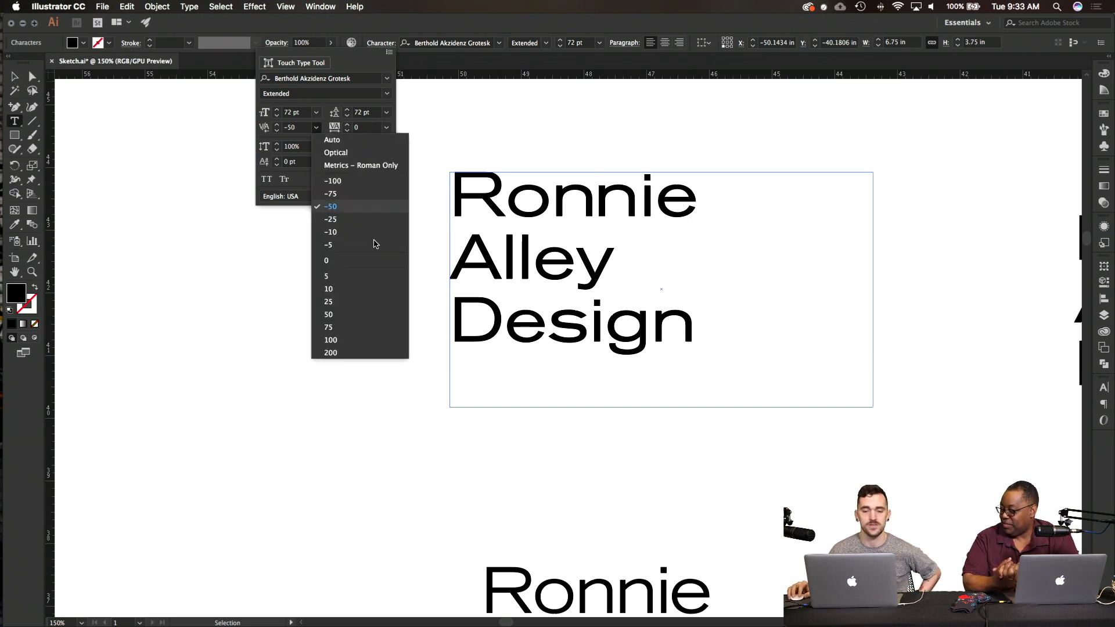
left_click(343, 219)
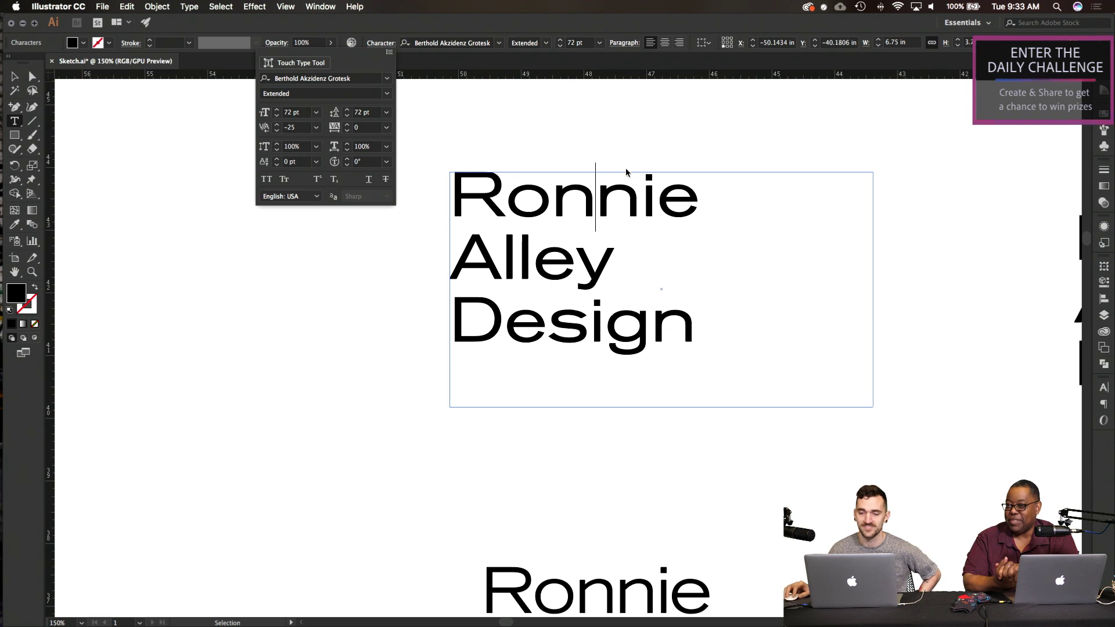
Step: Set the kerning between the R and the o in the first line to -50 and finish editing the text
left_click(510, 201)
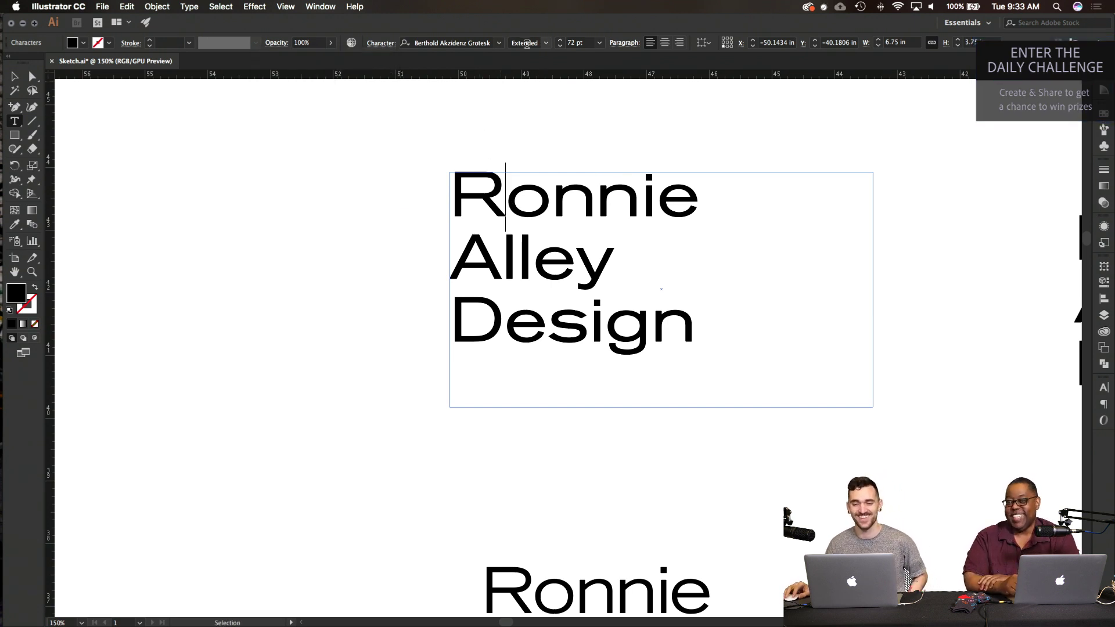
left_click(381, 43)
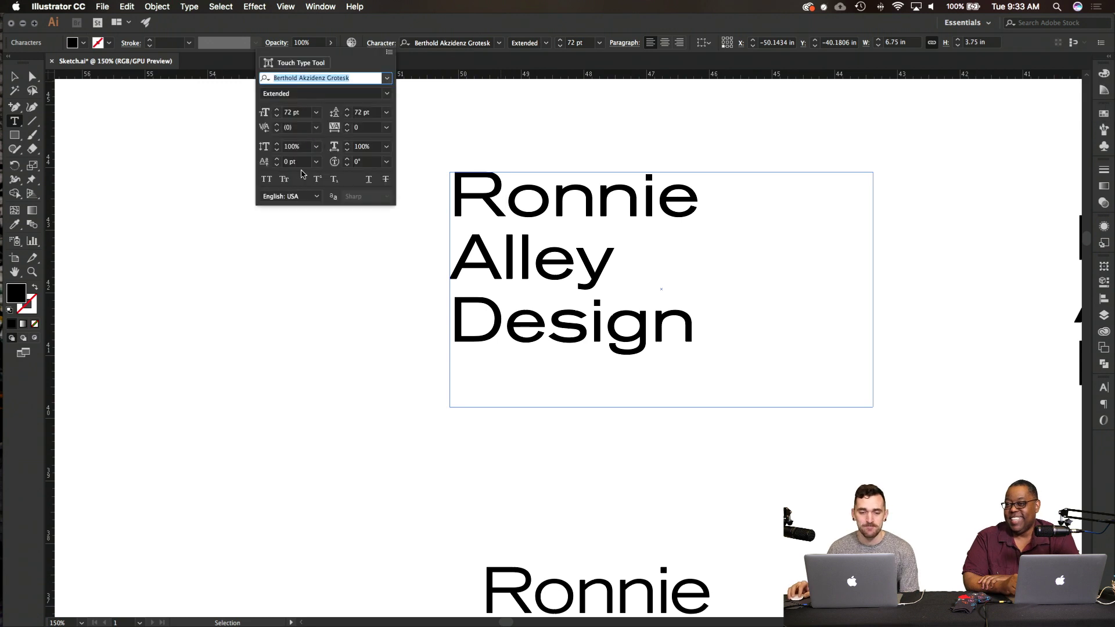
left_click(321, 131)
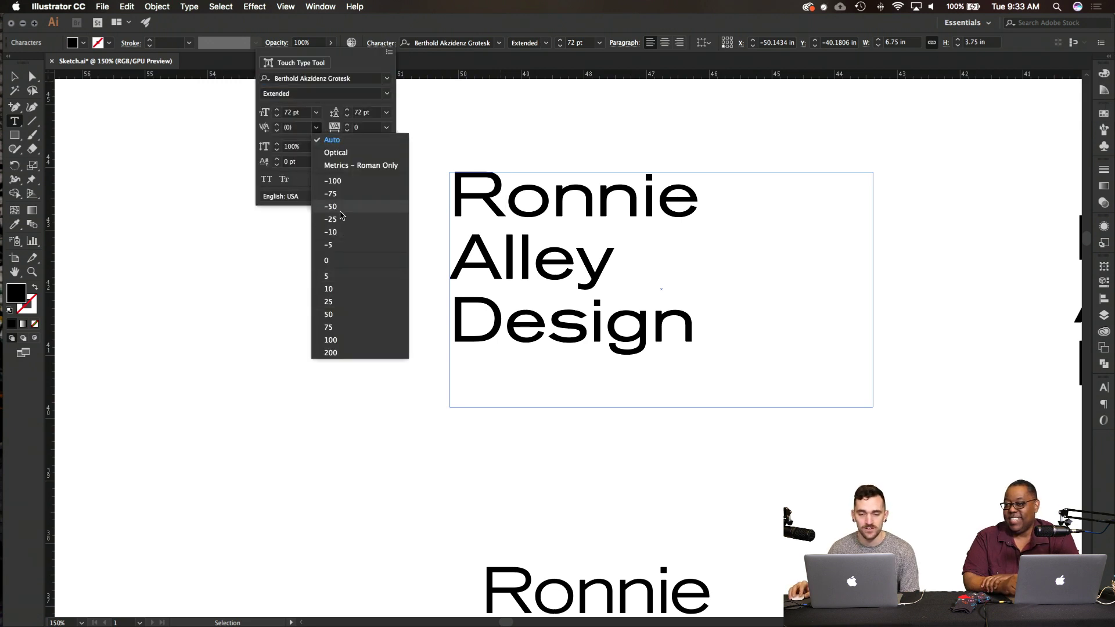
left_click(340, 213)
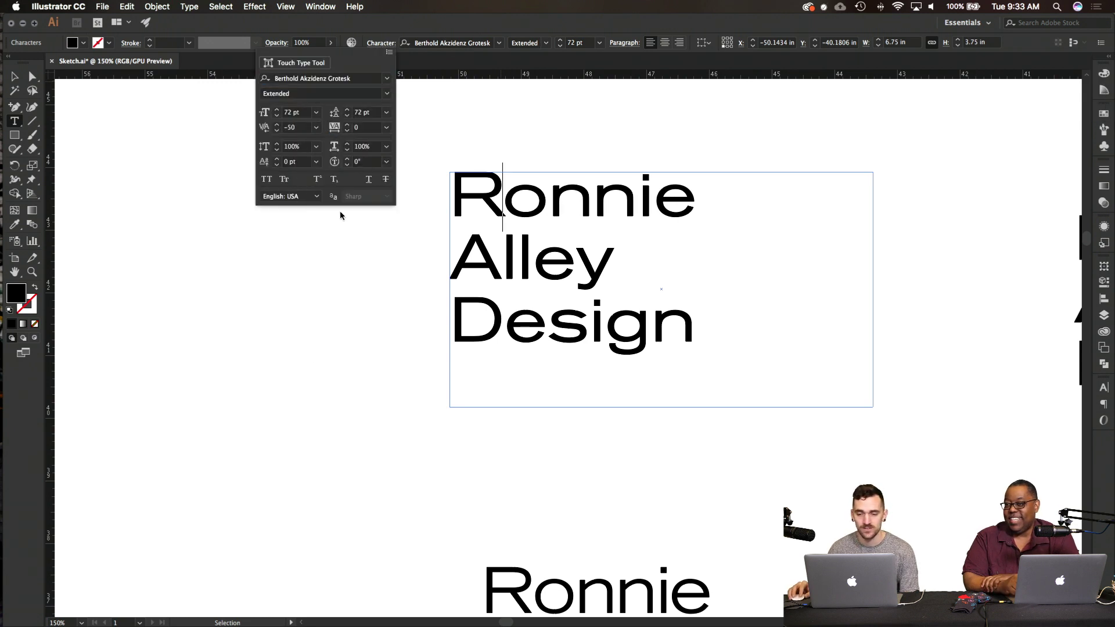
left_click(399, 251)
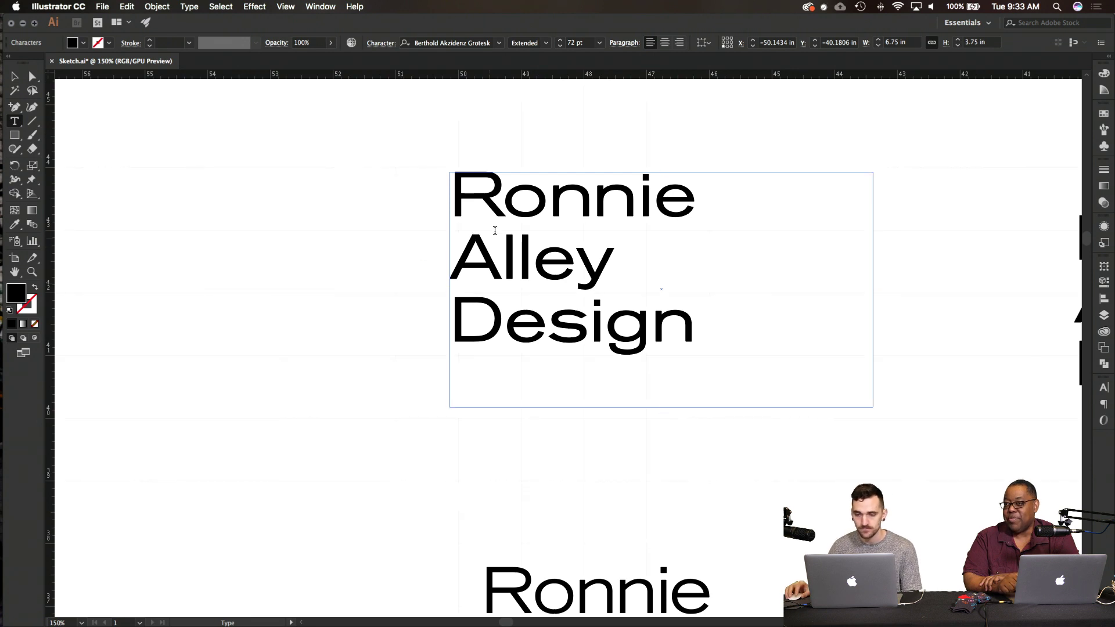
key("Escape")
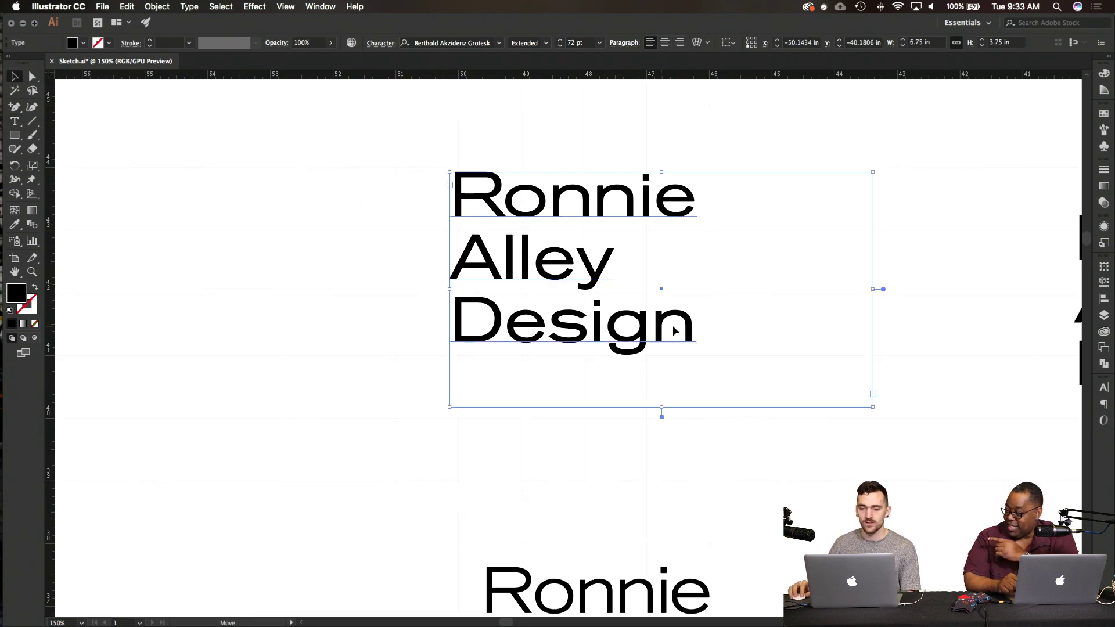
Step: Shift the kerned text block slightly sideways, ending at an X position of about -50.07 in
left_click_drag(668, 324, 675, 327)
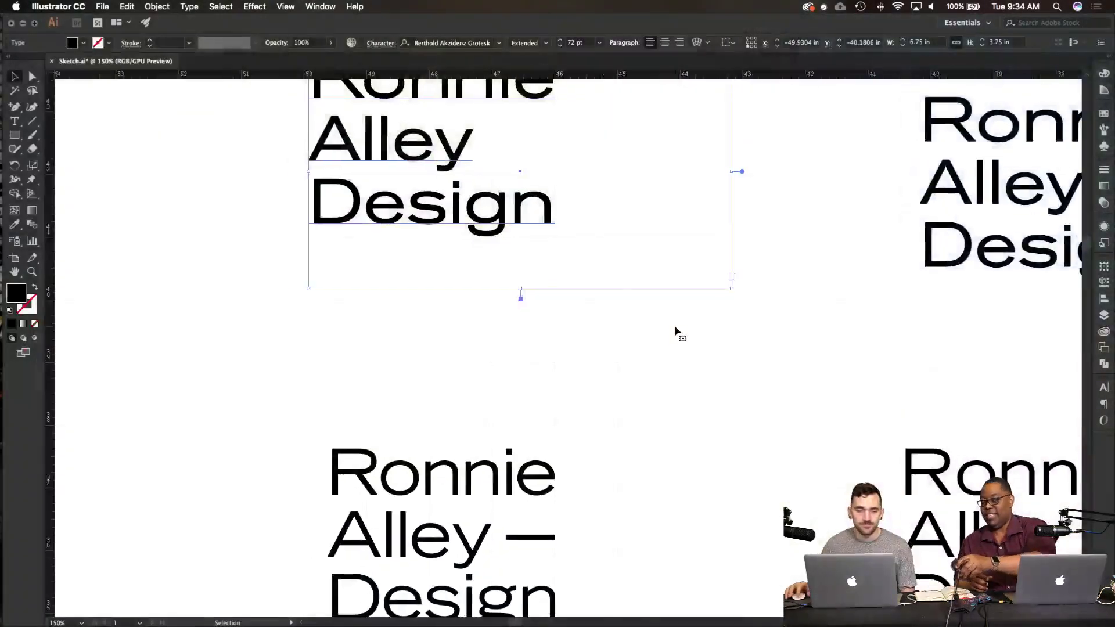
scroll(674, 325, "left", 5)
scroll(674, 325, "right", 3)
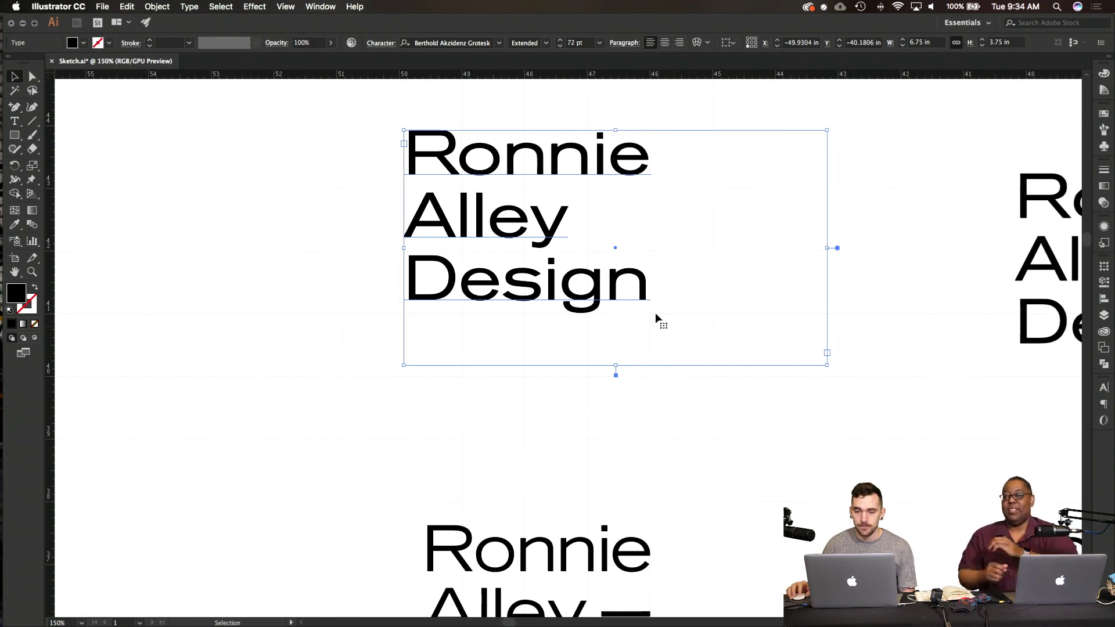
key("Left")
key("Left")
key("Left")
key("Left")
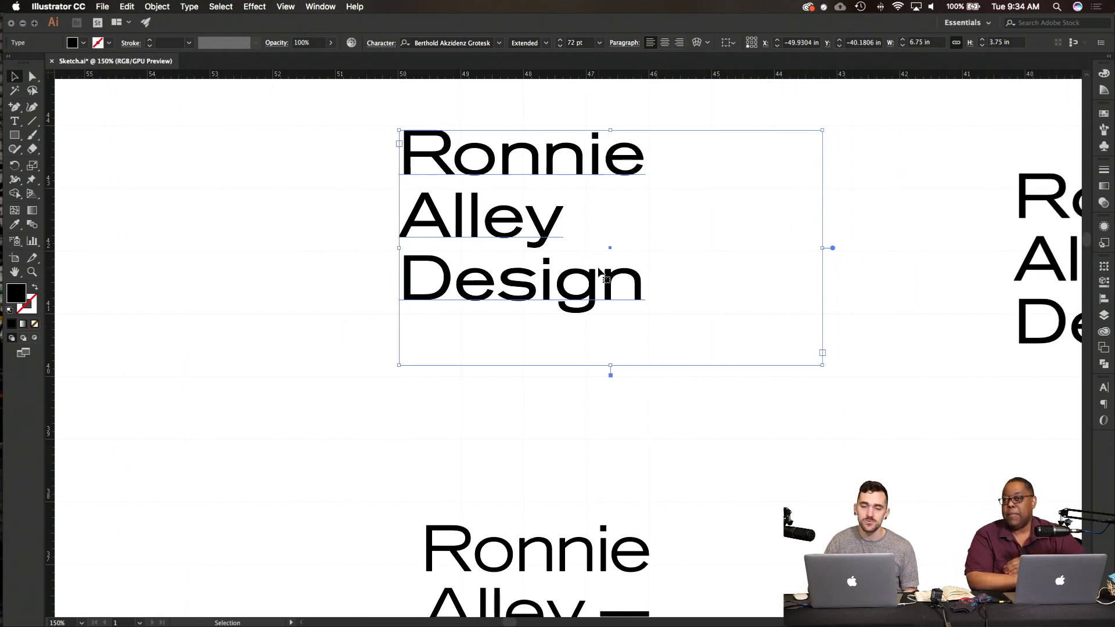
key("Left")
key("Left")
key("Left")
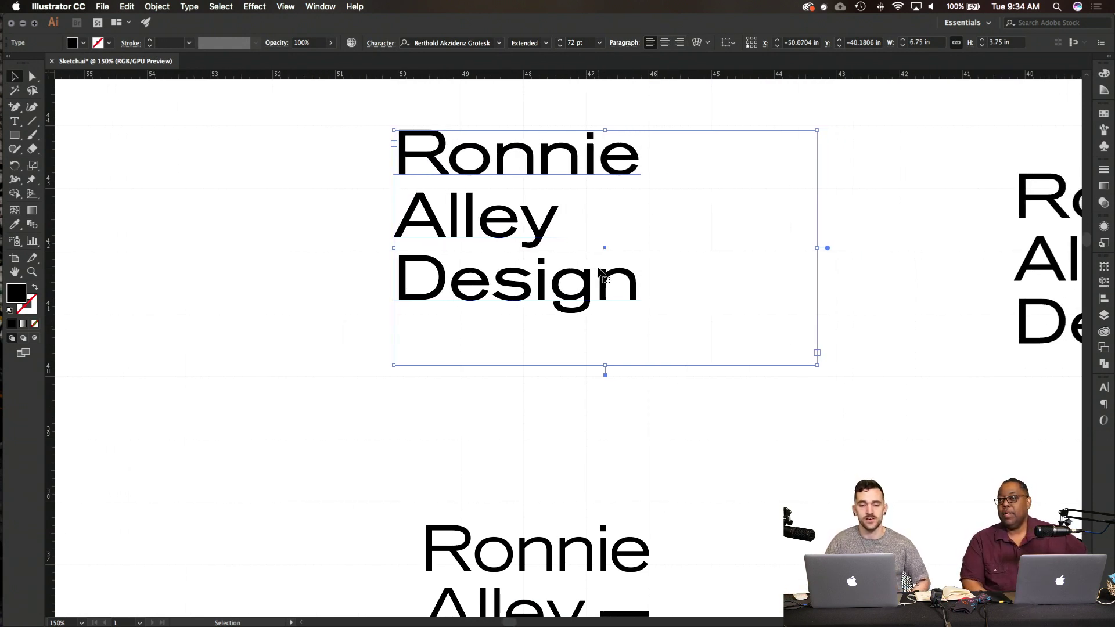
key("Right")
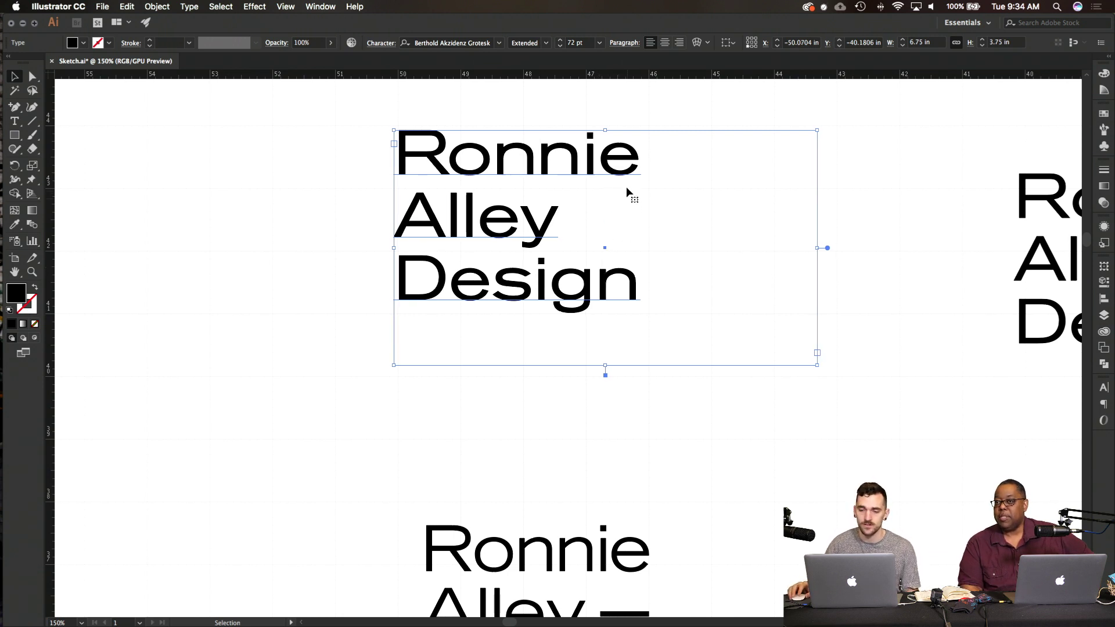
Step: Set the kerning between the second n and the i in the first line to -35 and finish editing the text
double_click(584, 166)
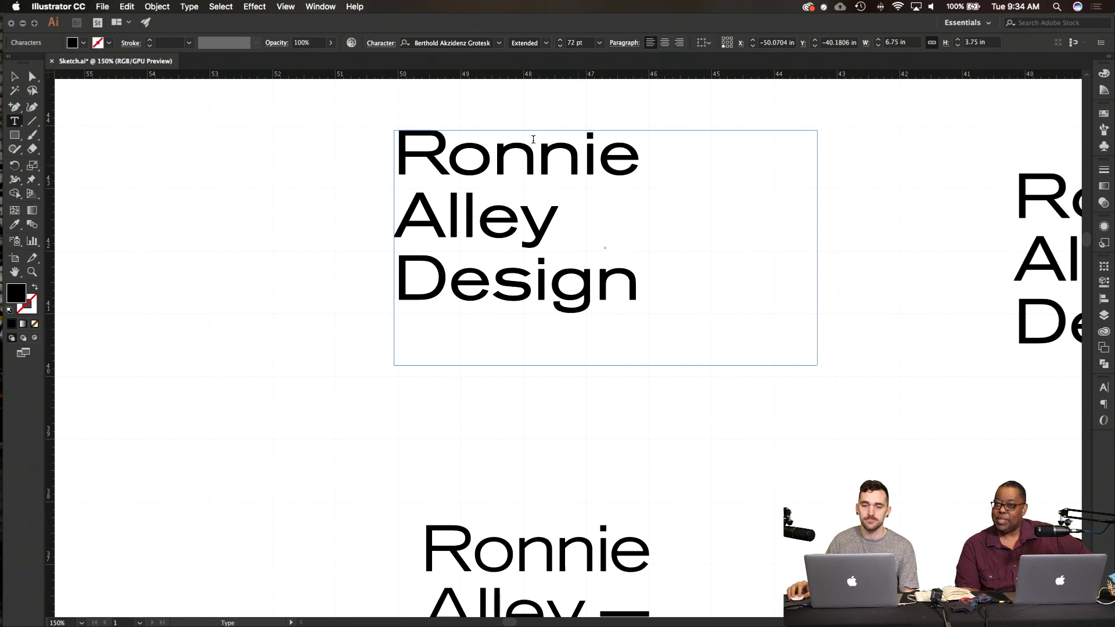
left_click(383, 43)
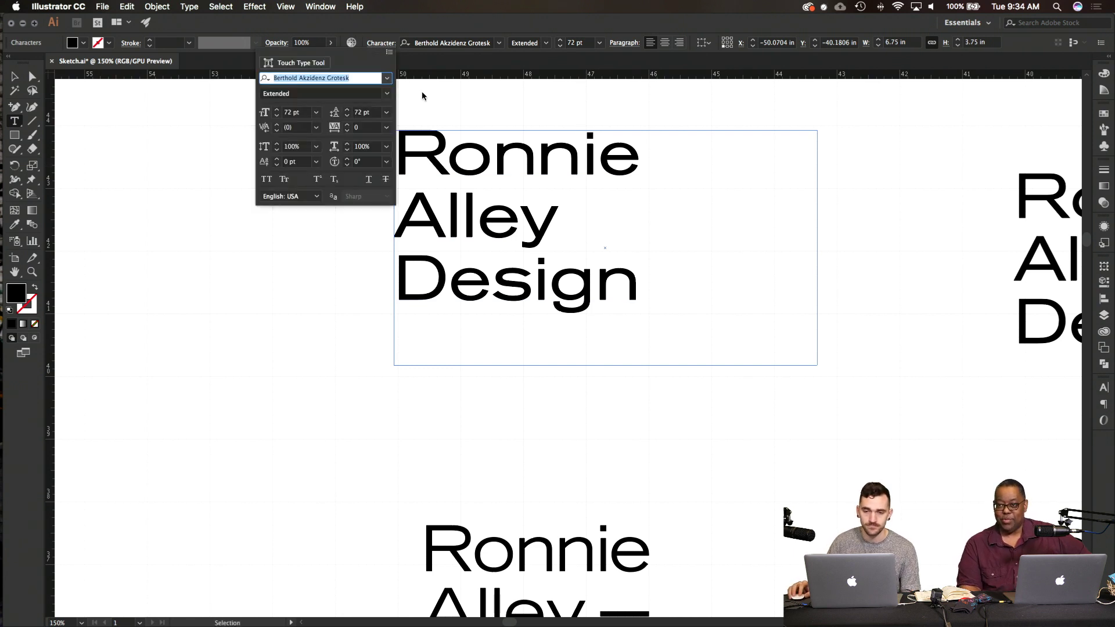
left_click(317, 128)
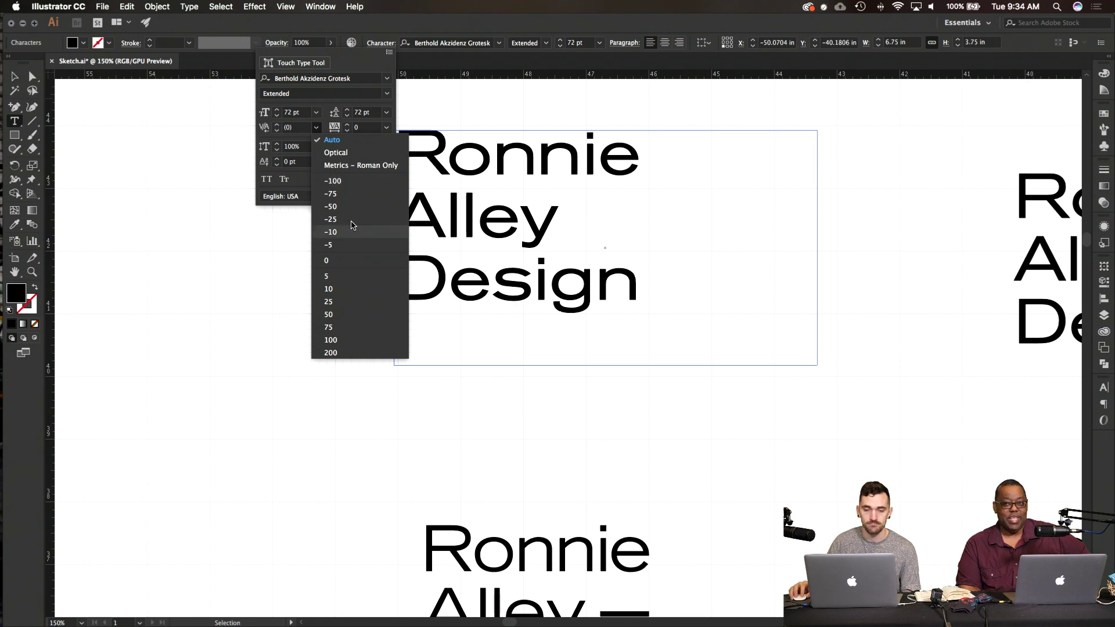
left_click(331, 219)
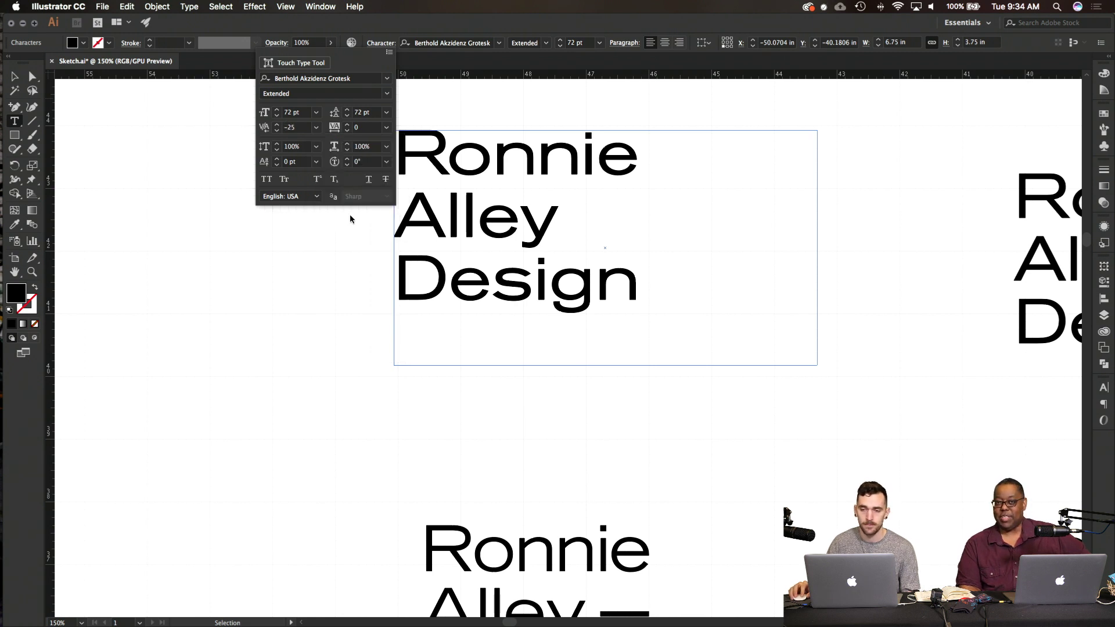
left_click(317, 127)
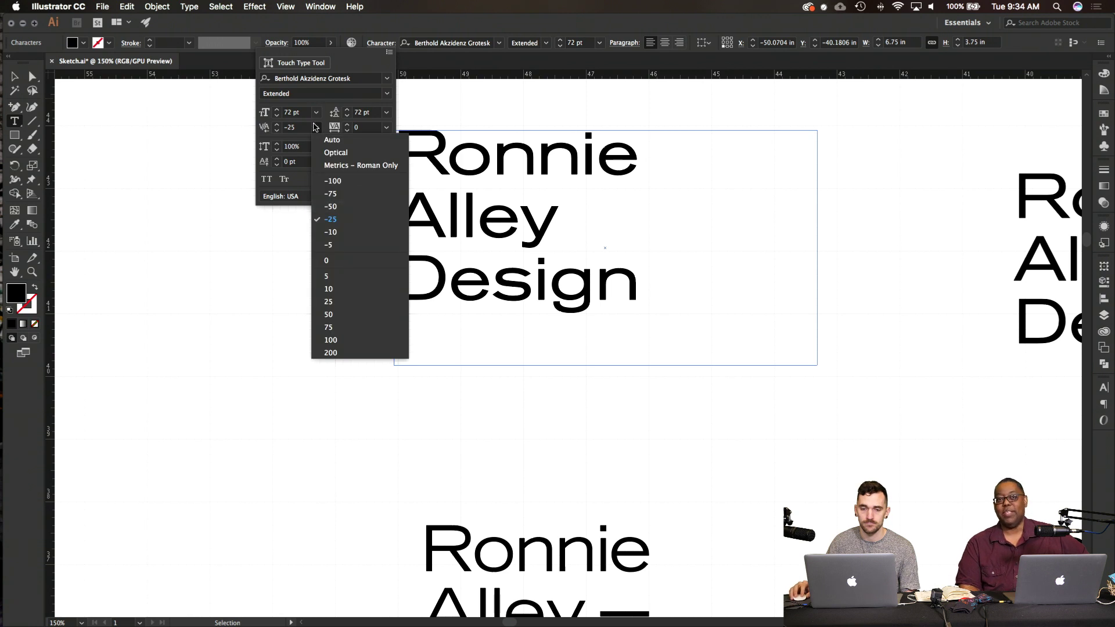
left_click(292, 135)
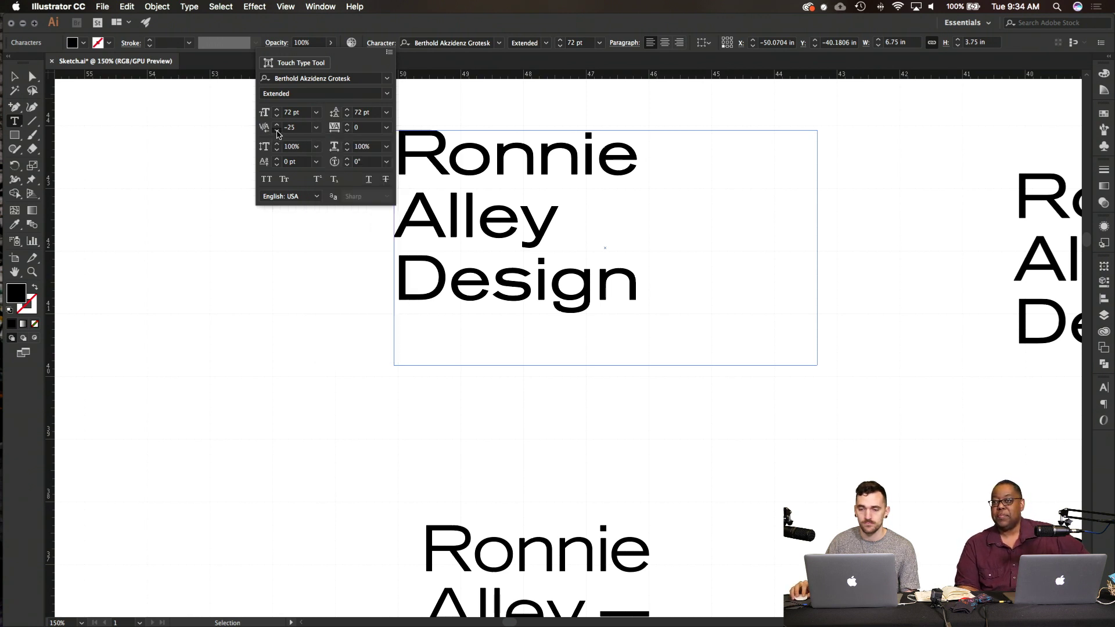
left_click(277, 131)
left_click(277, 131)
left_click(277, 131)
left_click(277, 131)
left_click(277, 131)
left_click(277, 131)
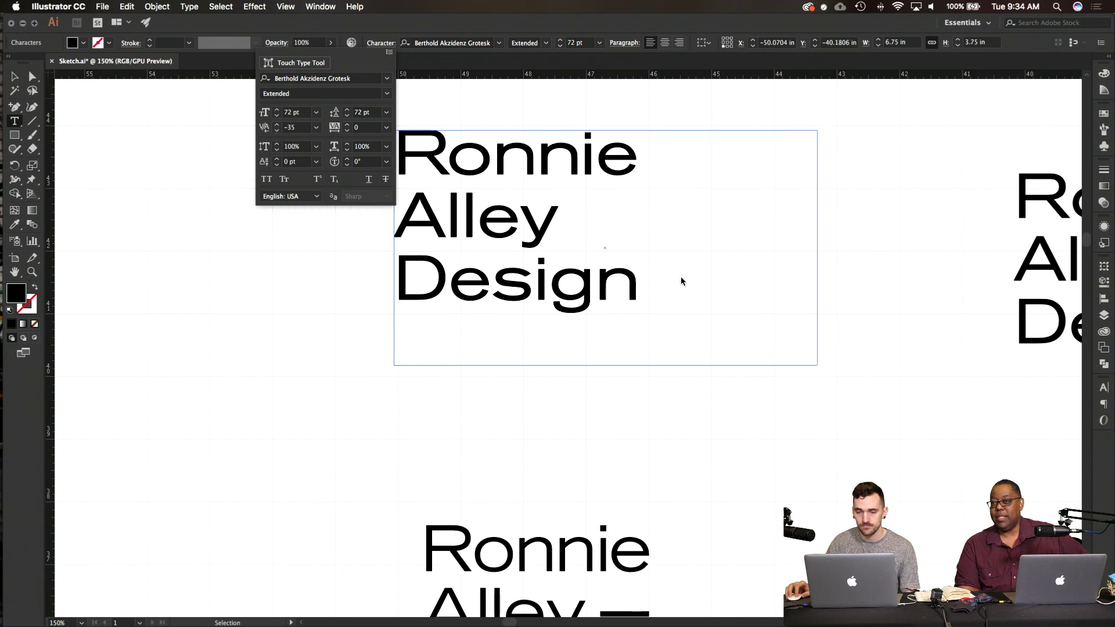
left_click(632, 246)
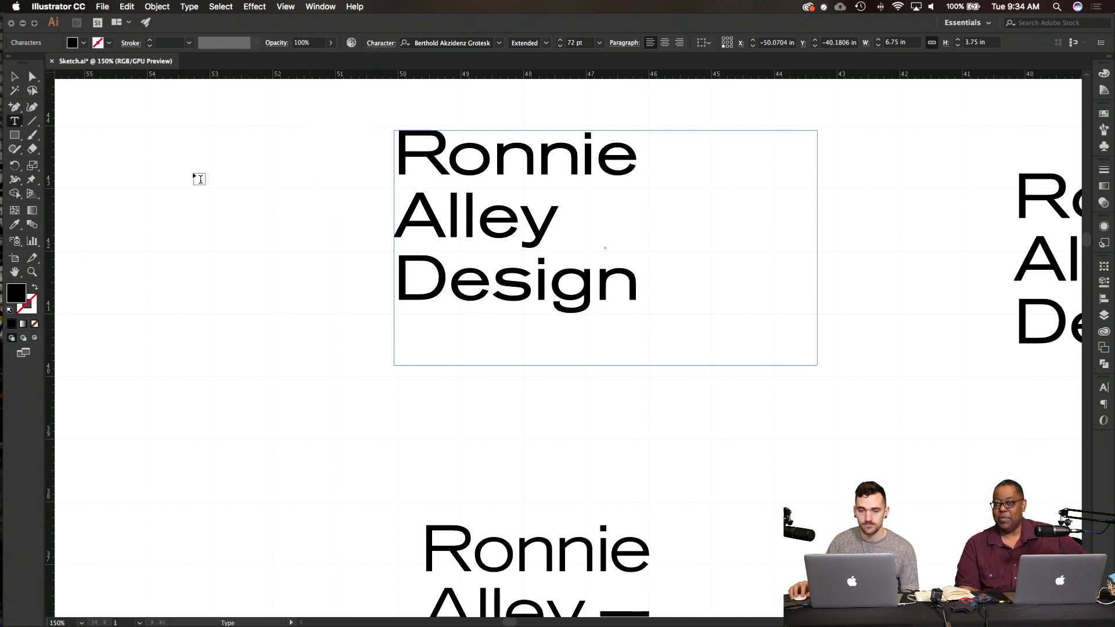
key("Escape")
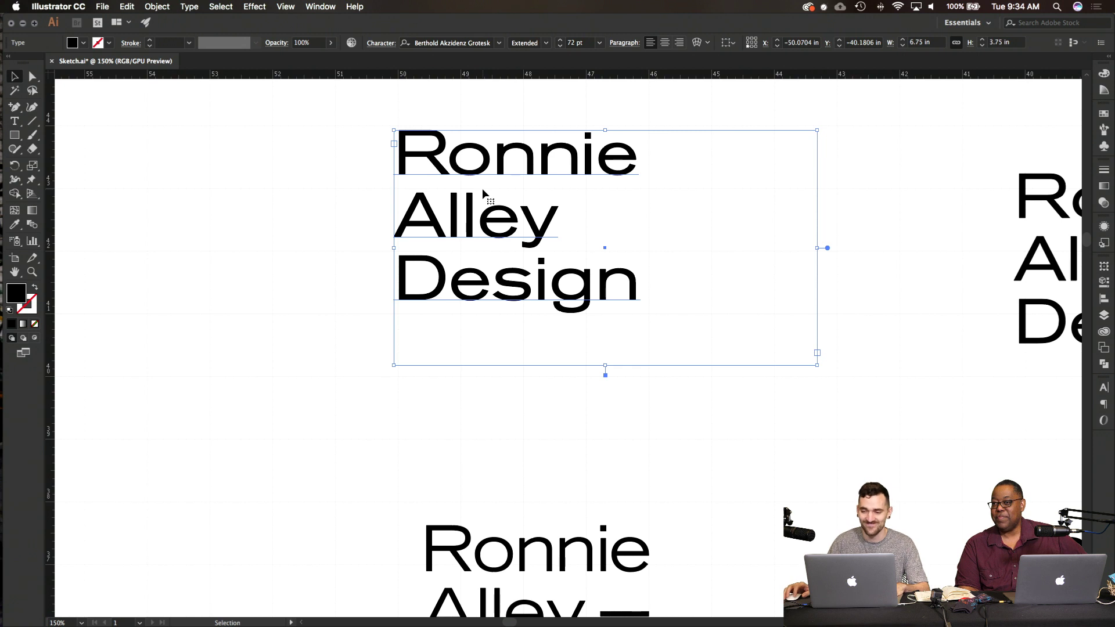
Step: Delete the neighbouring text block to the right and put a duplicate of the kerned text block in its place
scroll(685, 213, "right", 5)
left_click(920, 218)
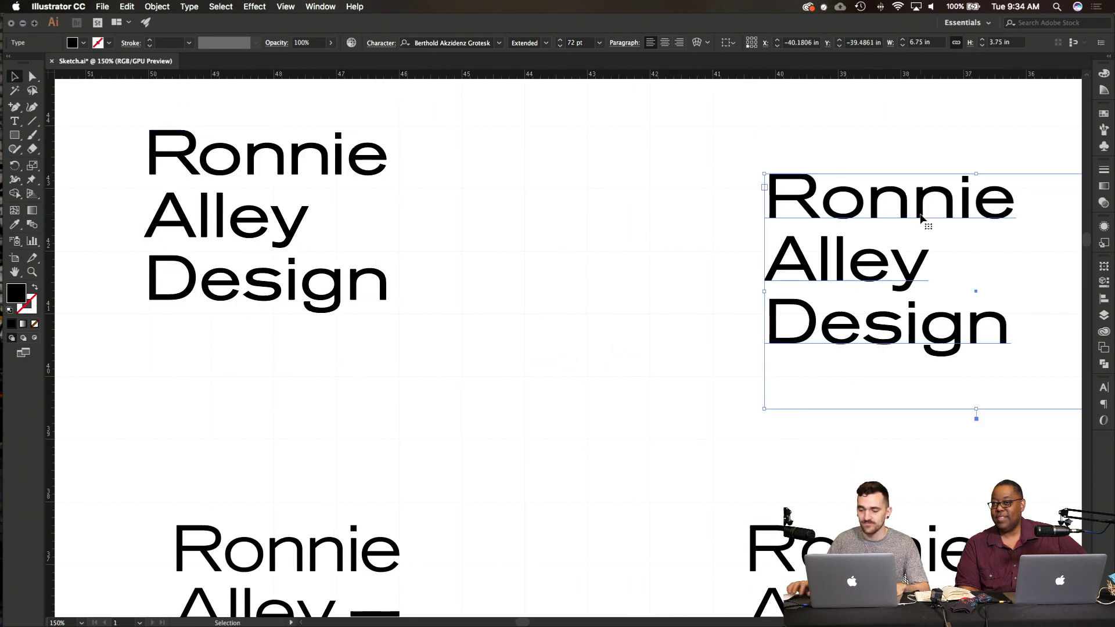
key("Delete")
key("super+z")
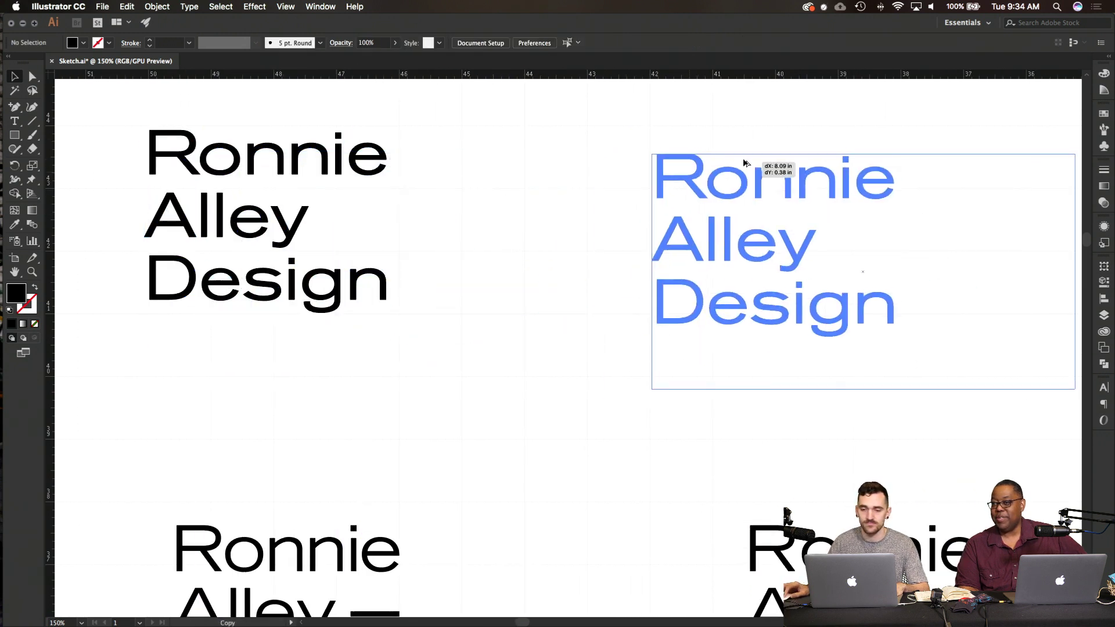
Step: Convert the original kerned text block to outlines and deselect it
scroll(441, 213, "left", 3)
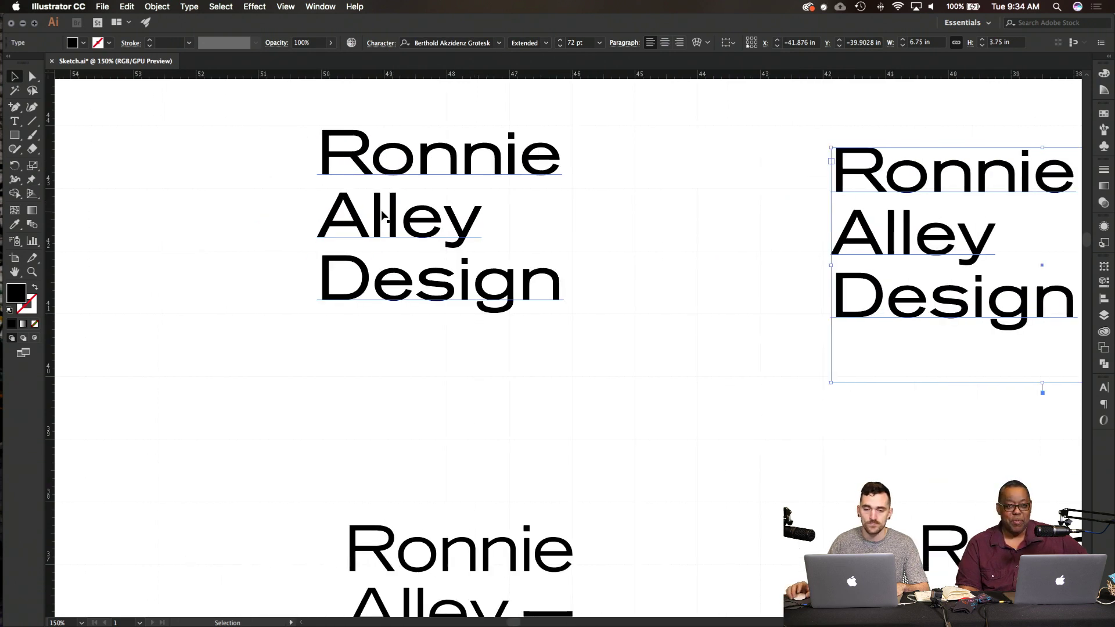
left_click(381, 214)
right_click(382, 214)
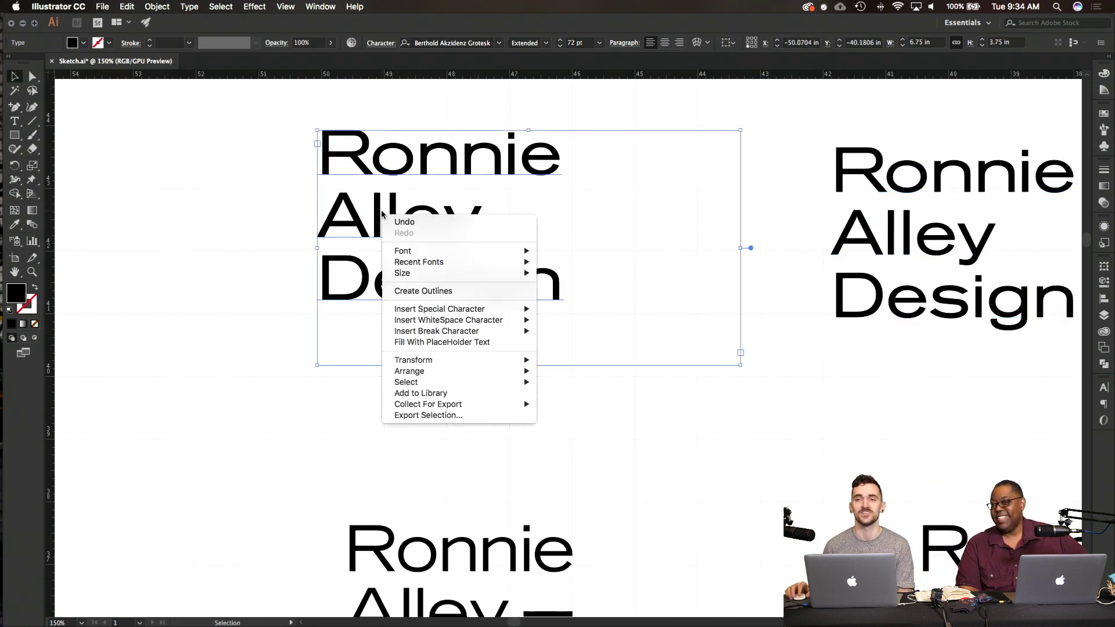
left_click(442, 291)
left_click(525, 337)
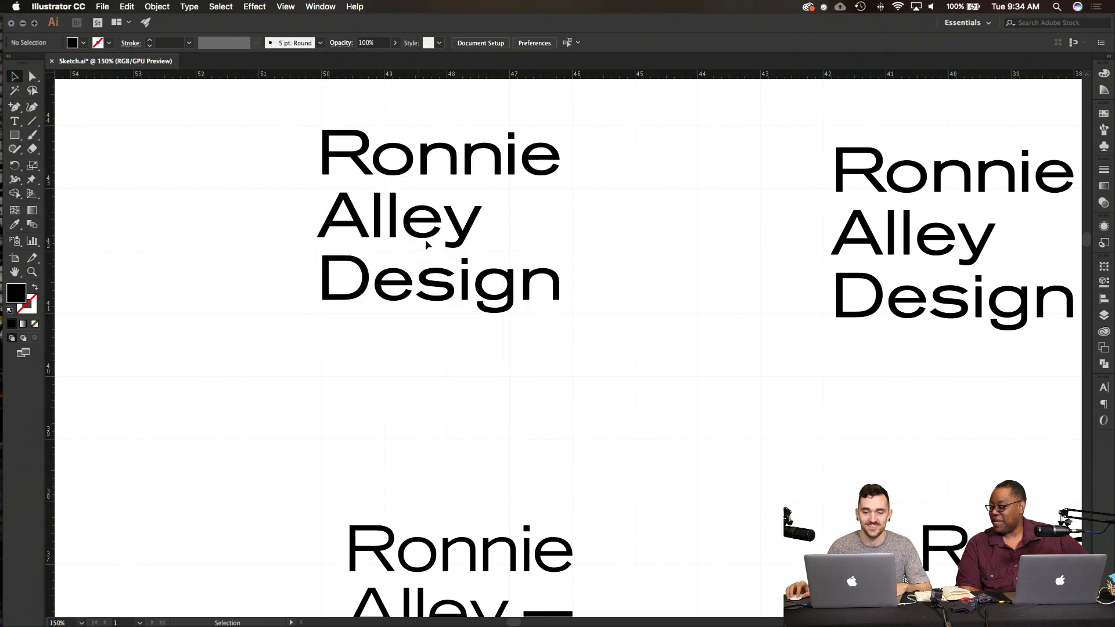
Step: Duplicate the second l of the outlined middle line and place the copy, rotated 90°, as a horizontal dash after the y
double_click(394, 211)
left_click(395, 208)
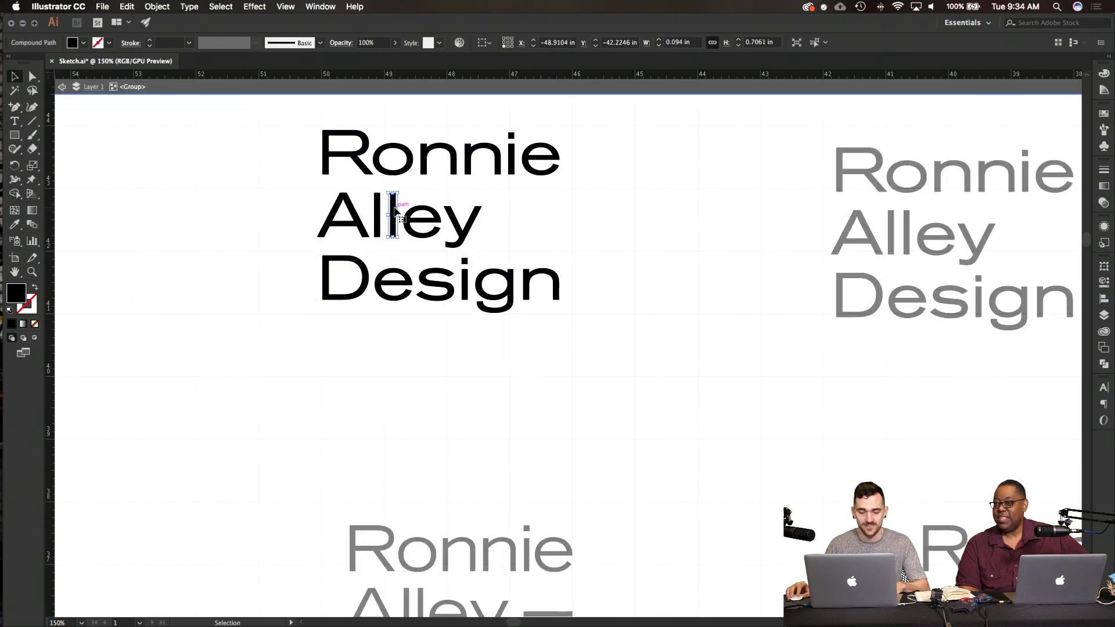
key("a")
key("super+c")
key("super+v")
key("v")
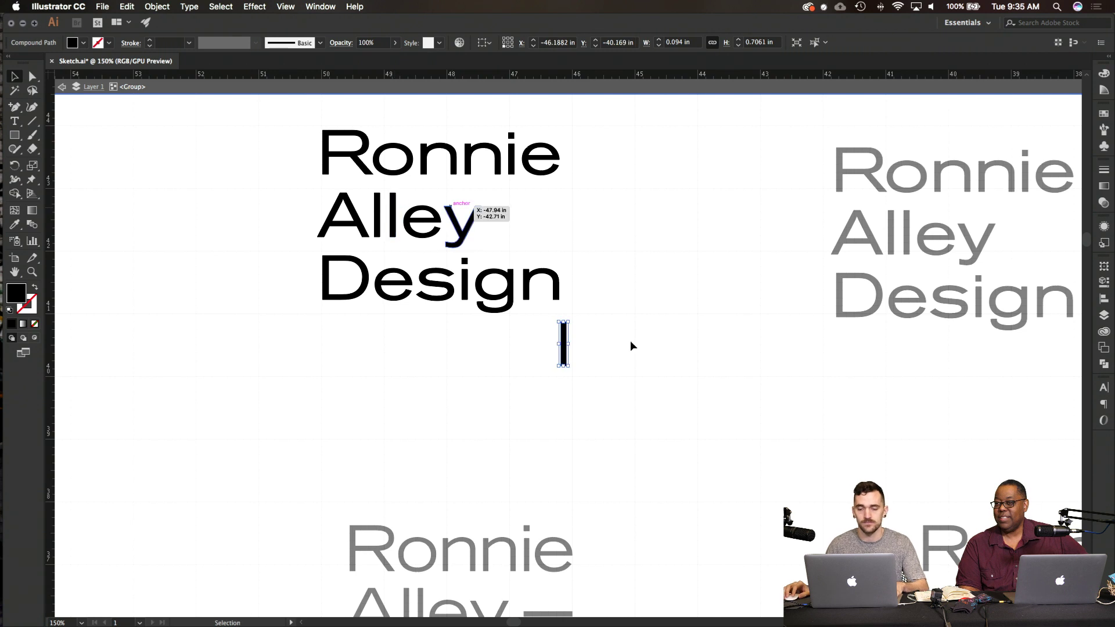
left_click_drag(570, 315, 546, 224)
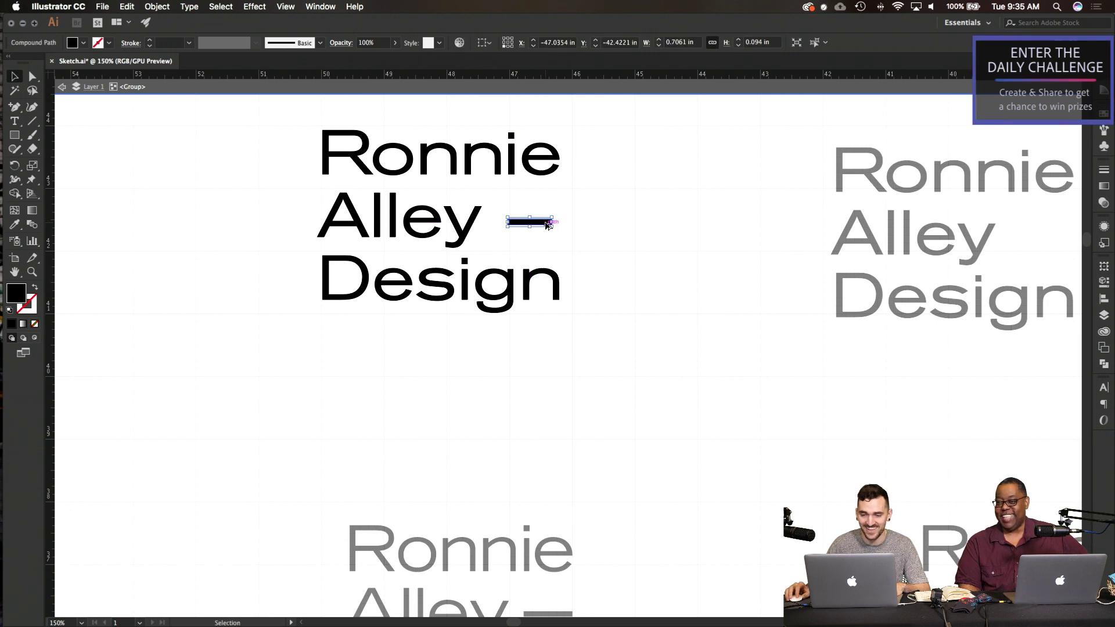
key("super+equal")
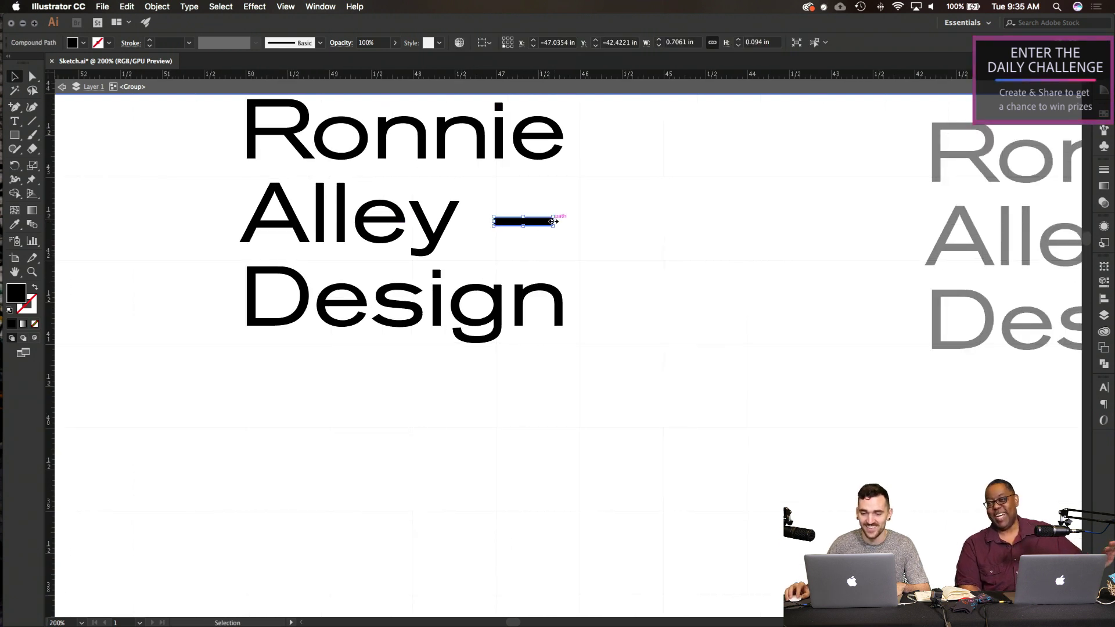
Step: Lengthen the dash to align with the lines' right edge and reach closer to the y, and finish editing the group
left_click_drag(553, 222, 564, 222)
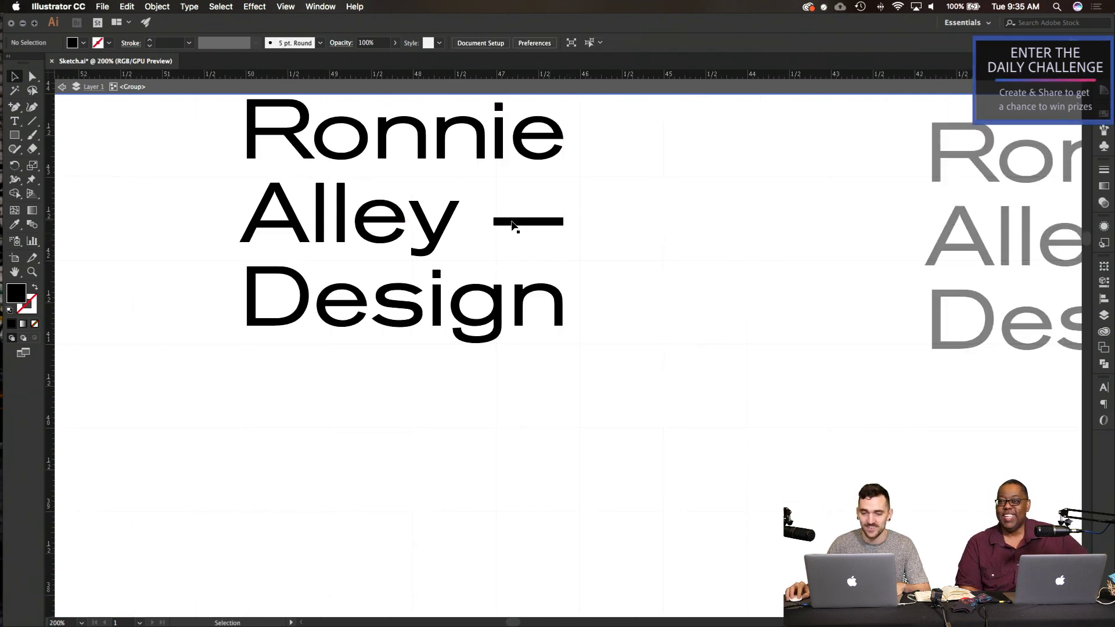
left_click_drag(493, 222, 476, 225)
left_click(615, 333)
scroll(615, 333, "down", 3)
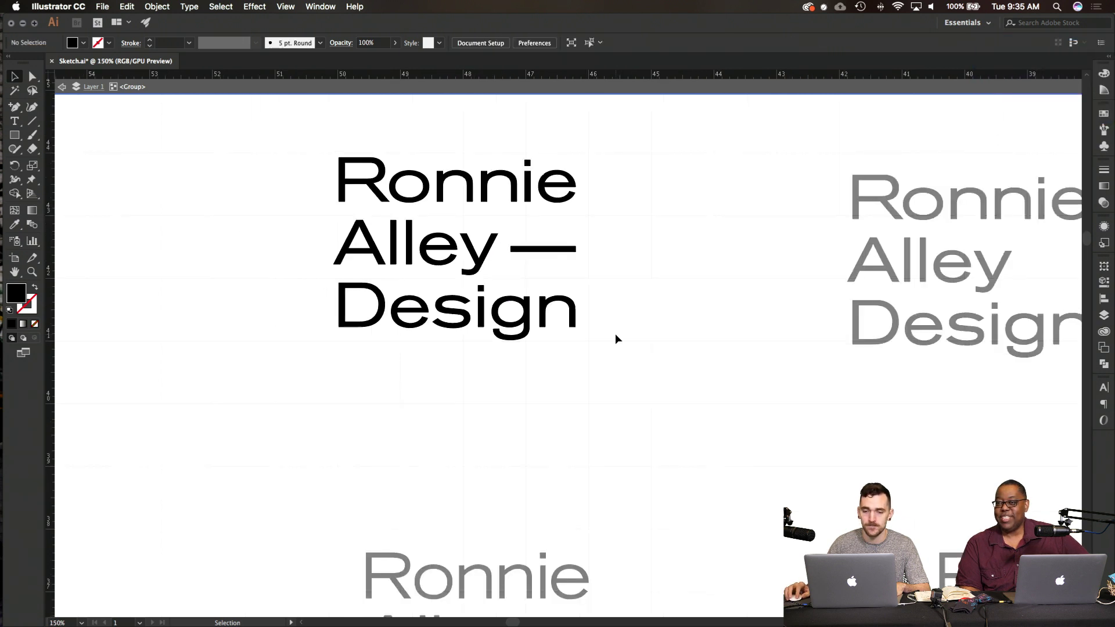
scroll(615, 333, "up", 2)
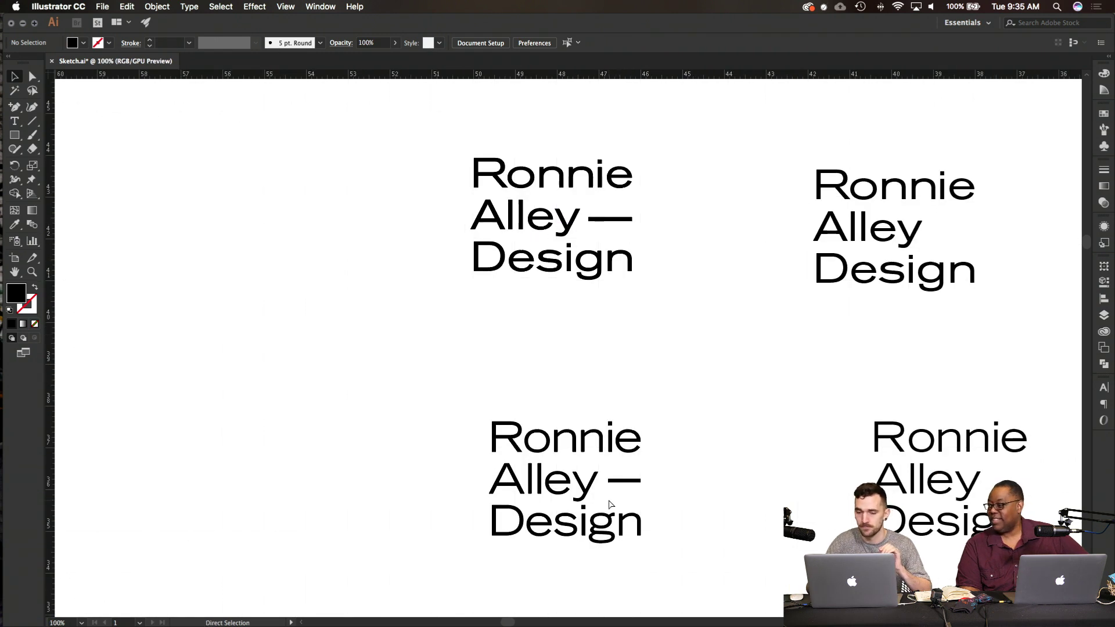
Step: Compare the new dashed wordmark with the other wordmark variants and the card layouts on the canvas
scroll(695, 486, "left", 2)
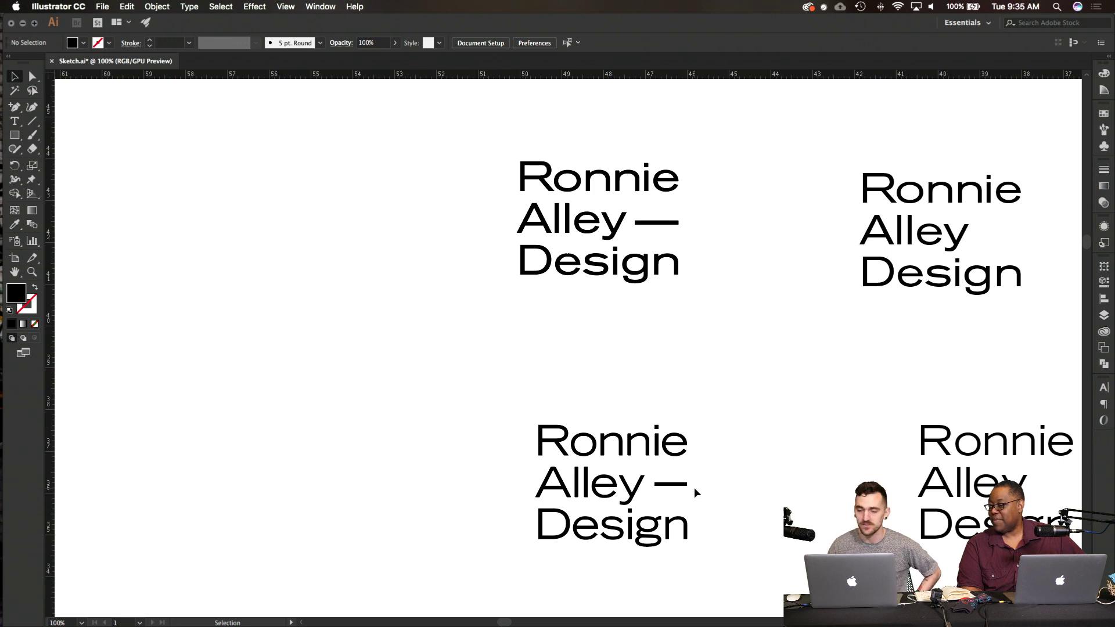
scroll(695, 486, "down", 1)
scroll(695, 487, "down", 5)
scroll(694, 487, "right", 3)
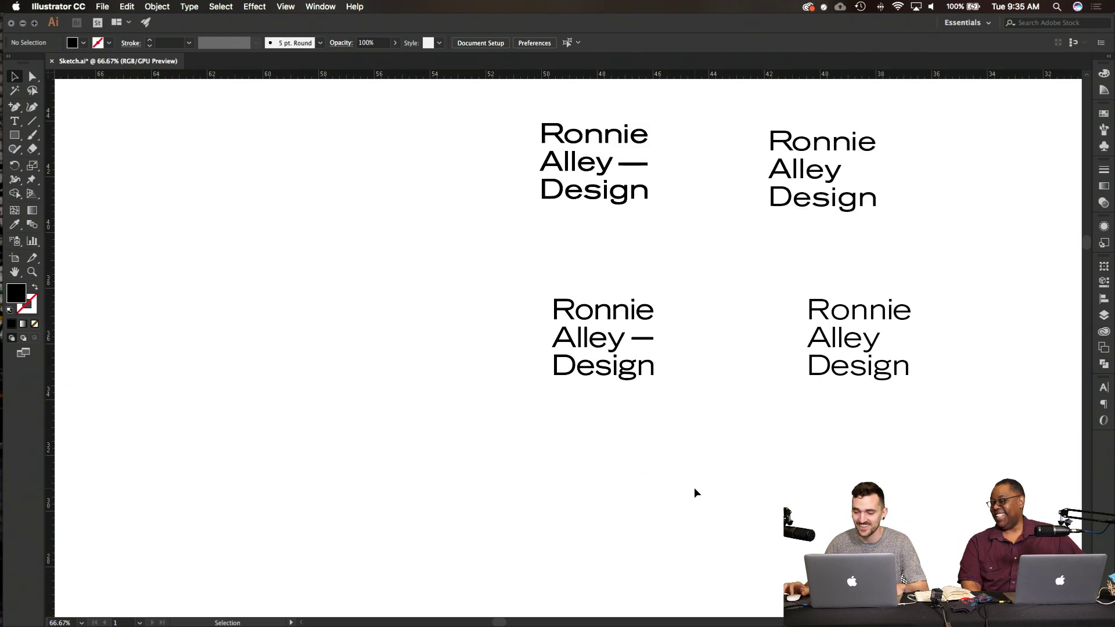
scroll(694, 487, "down", 5)
scroll(694, 486, "right", 3)
scroll(695, 487, "up", 4)
scroll(694, 487, "left", 2)
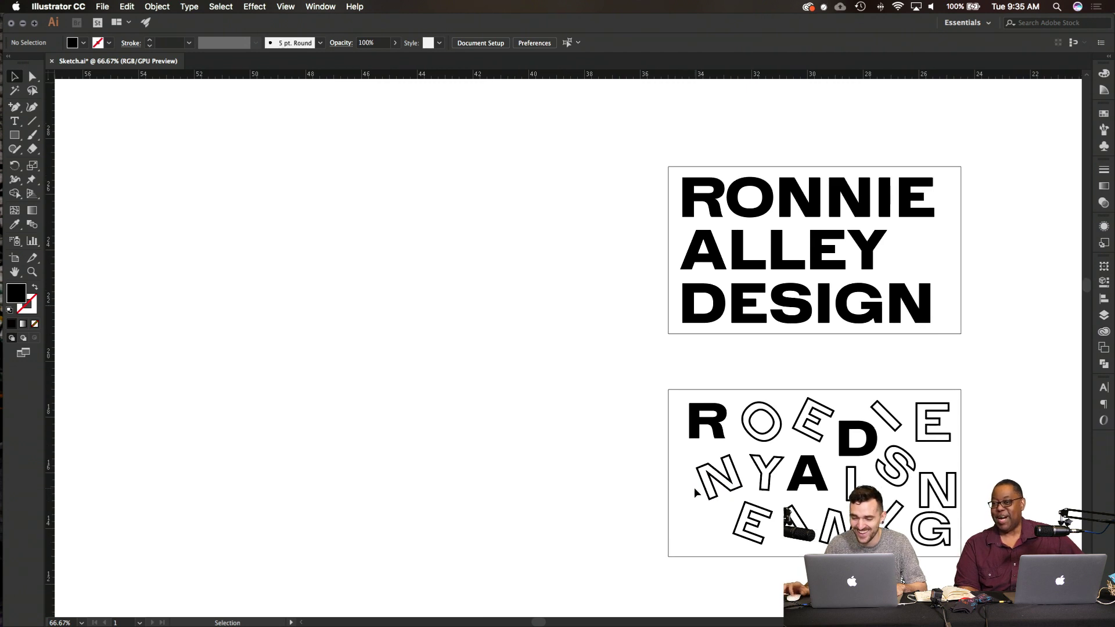
scroll(694, 486, "up", 6)
scroll(694, 486, "left", 3)
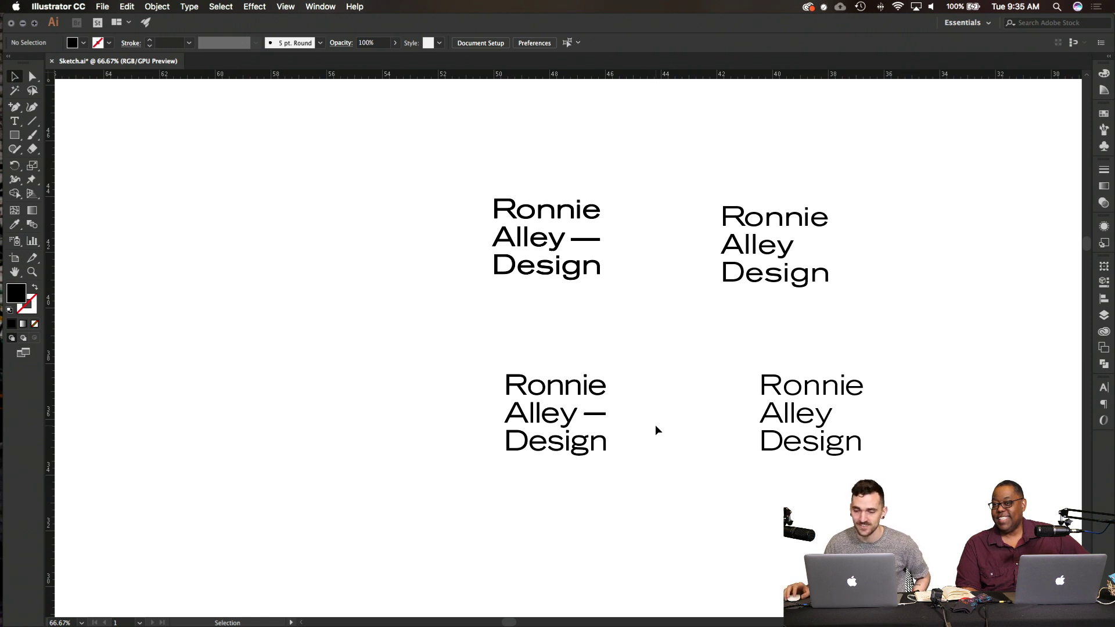
scroll(656, 427, "up", 2)
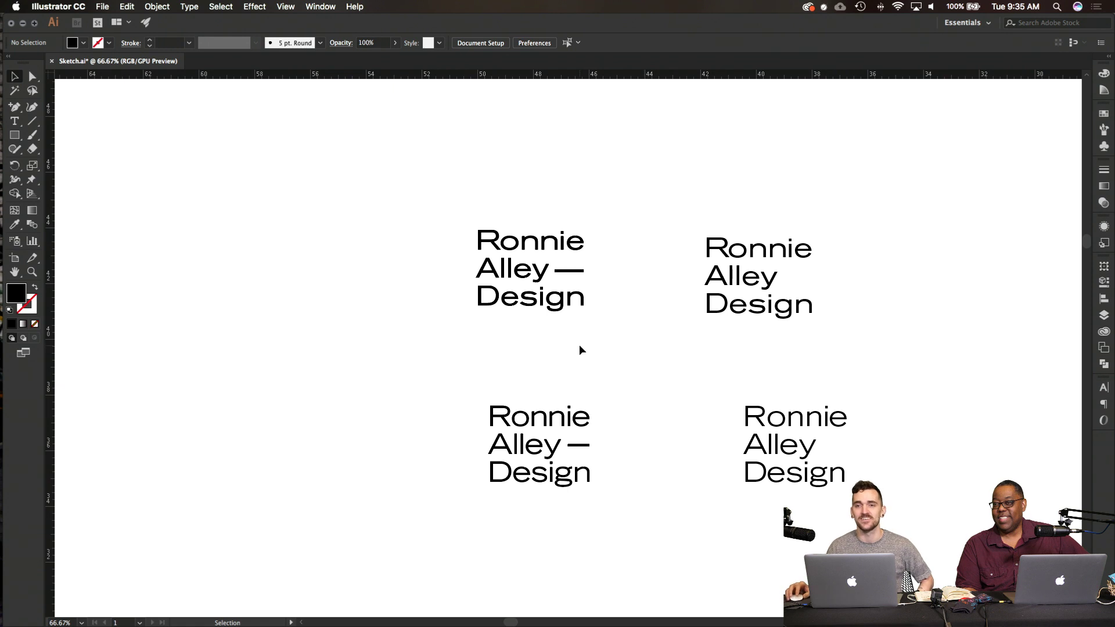
left_click_drag(601, 314, 430, 212)
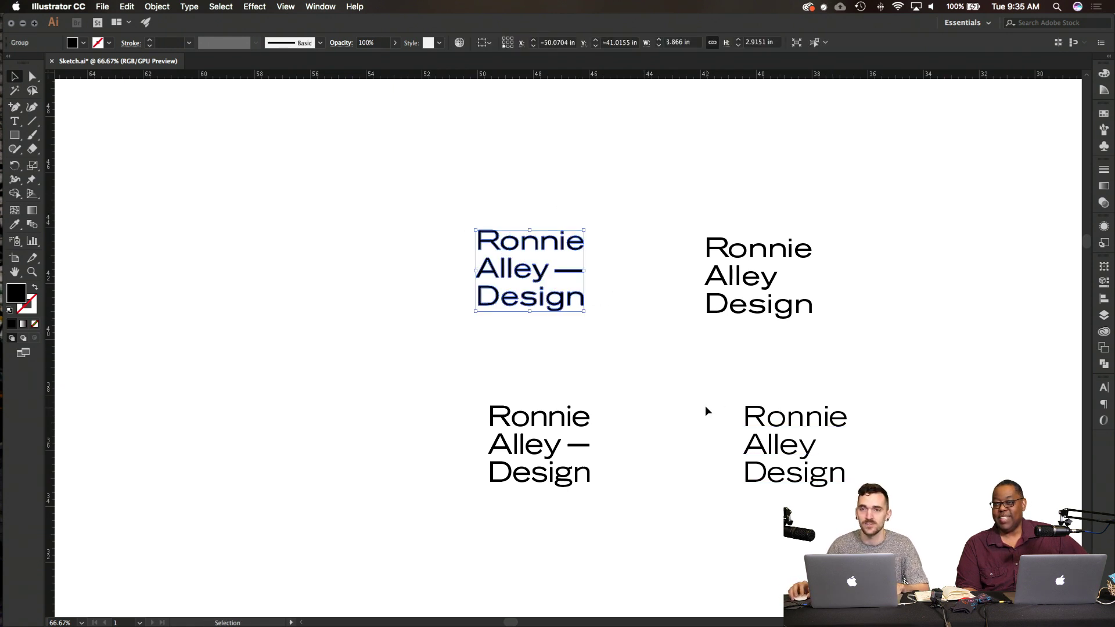
left_click(684, 395)
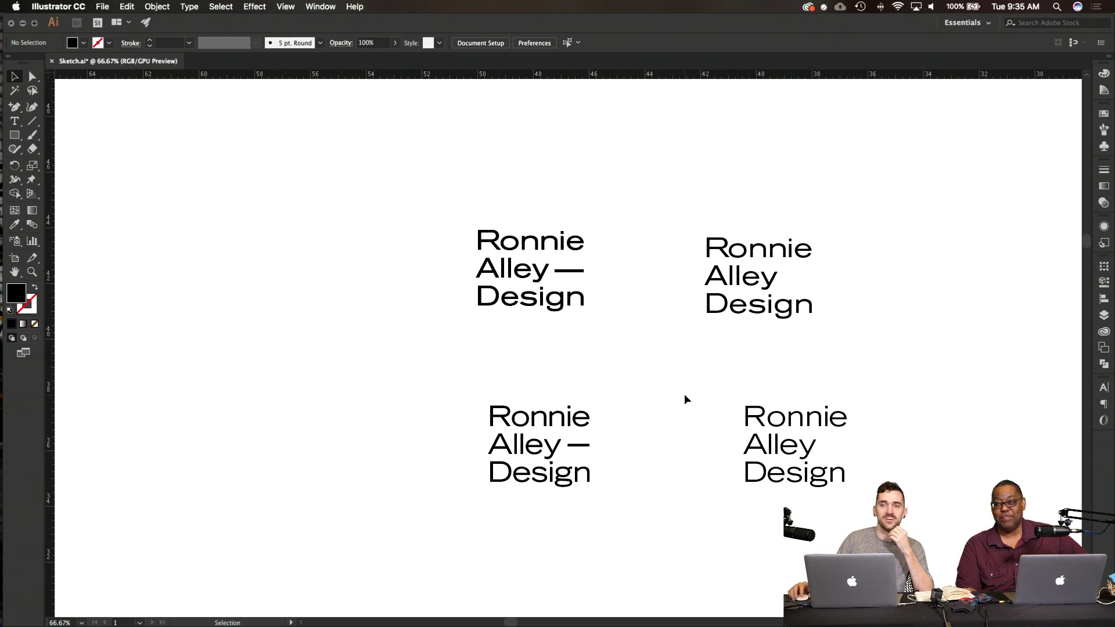
scroll(685, 396, "down", 6)
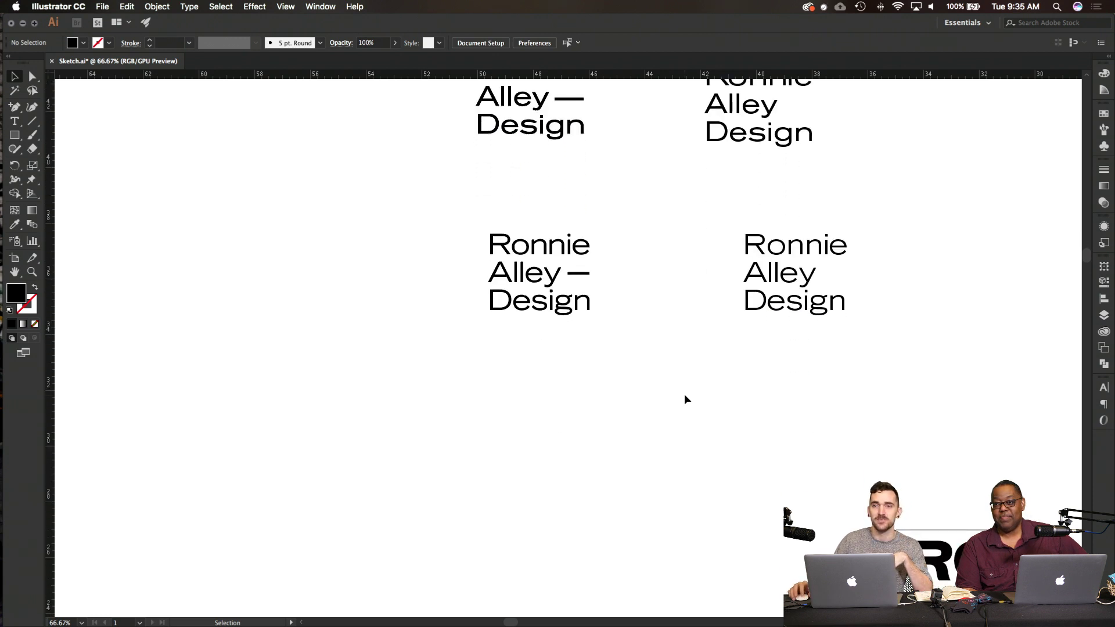
scroll(684, 400, "down", 1)
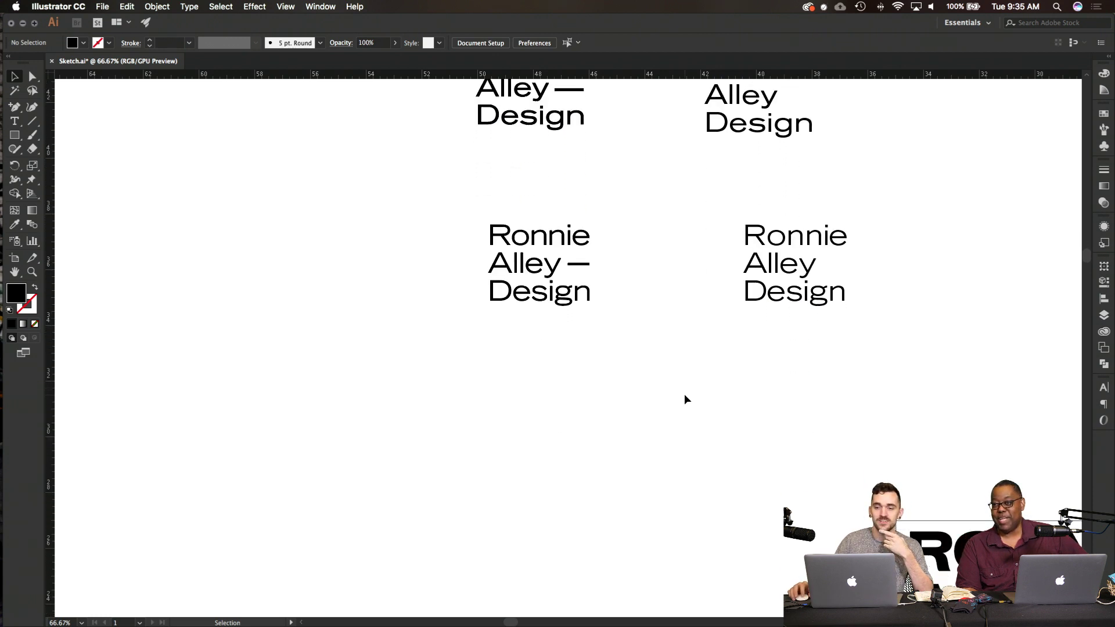
scroll(684, 400, "up", 3)
scroll(684, 400, "right", 1)
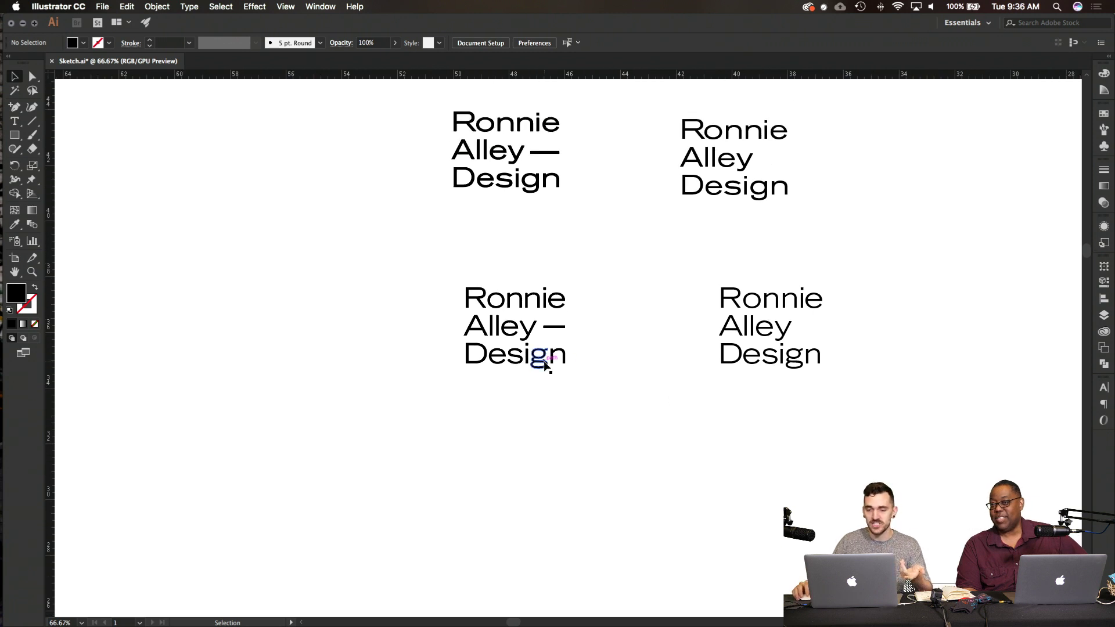
scroll(610, 329, "up", 2)
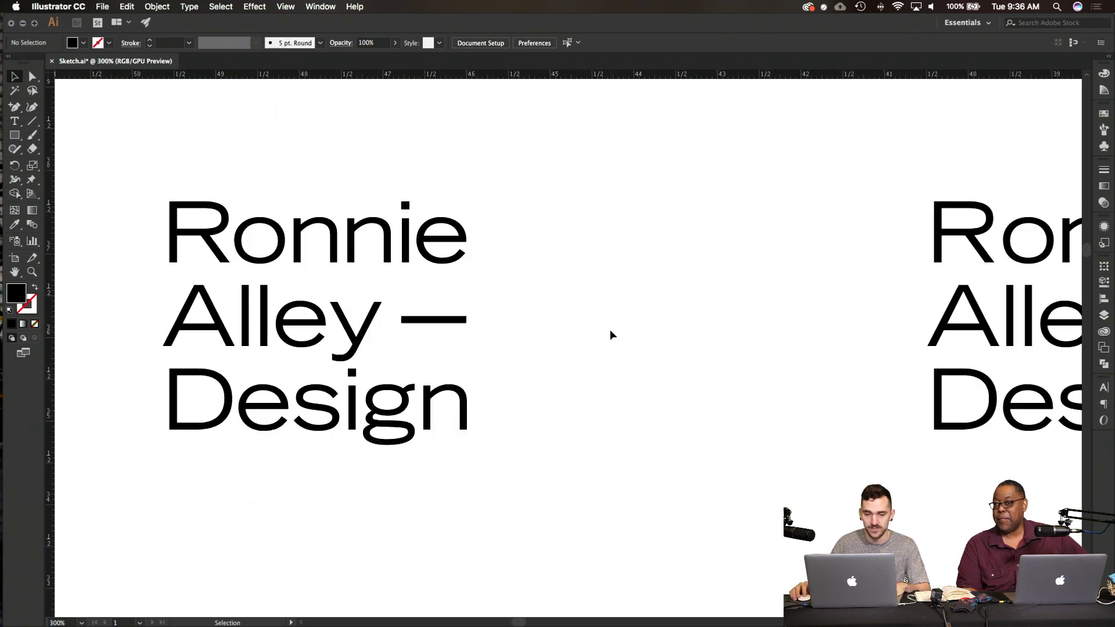
scroll(526, 323, "up", 3)
scroll(526, 322, "left", 1)
scroll(526, 322, "down", 2)
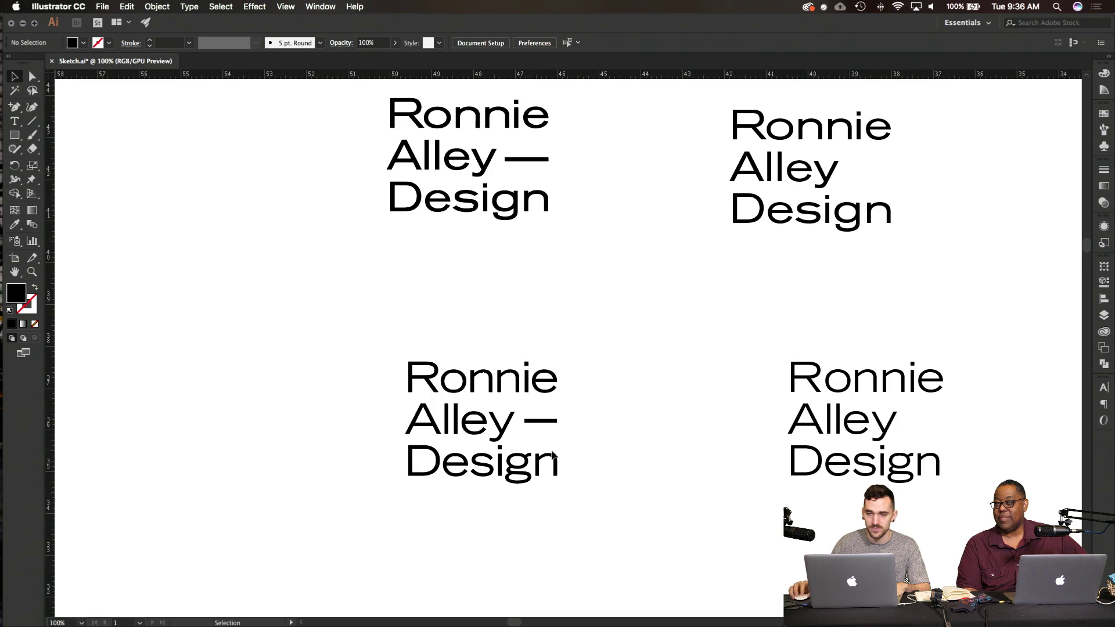
Step: Place a duplicate of the new dashed wordmark in the empty area to its lower left
left_click(447, 122)
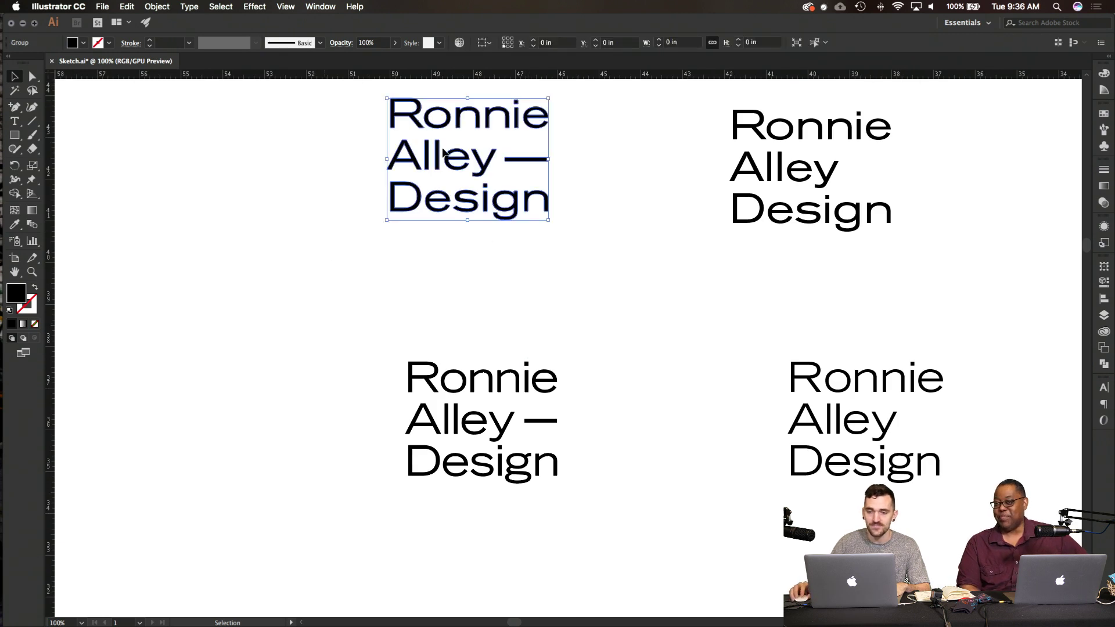
left_click_drag(447, 122, 207, 396)
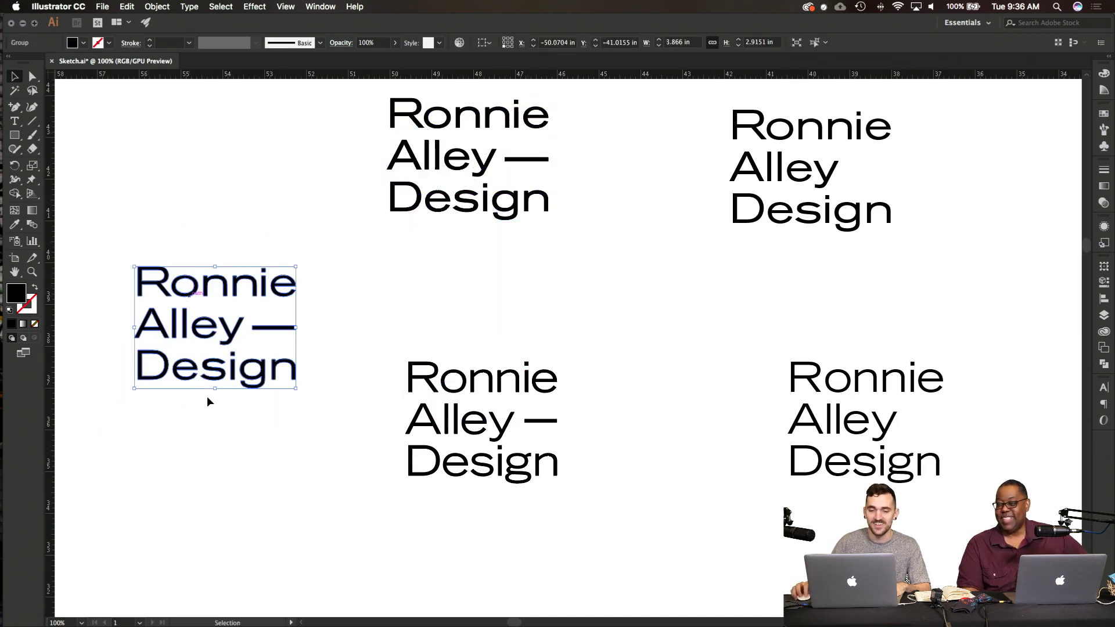
left_click(207, 396)
scroll(207, 395, "left", 5)
Step: Remove the g and its leftover inner shapes from the duplicate's last line, and delete the duplicate wordmark
left_click(524, 378)
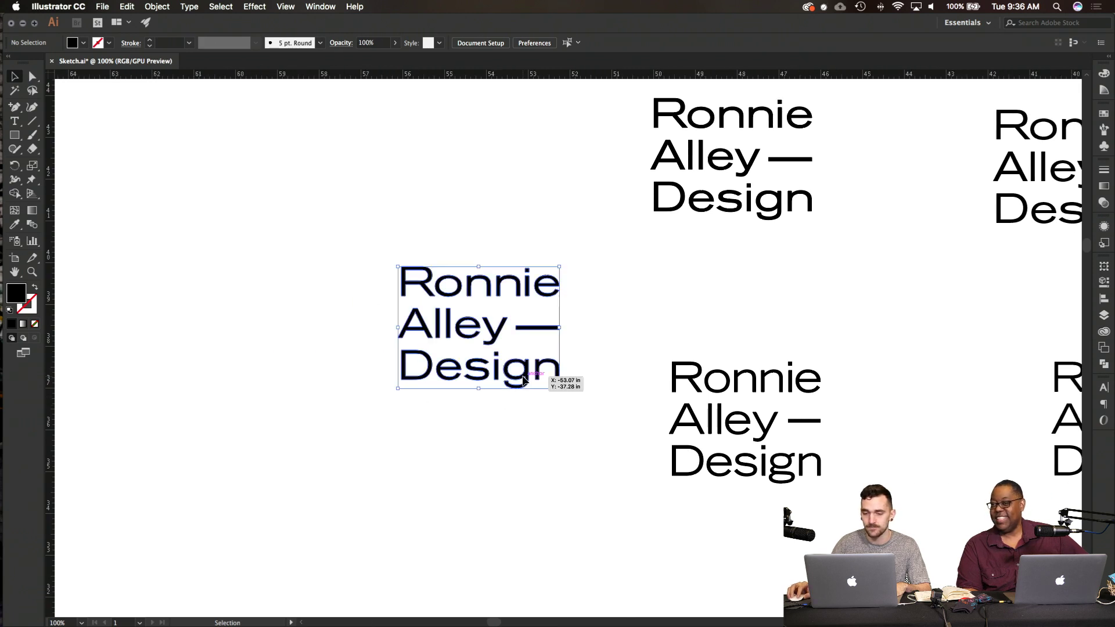
double_click(524, 380)
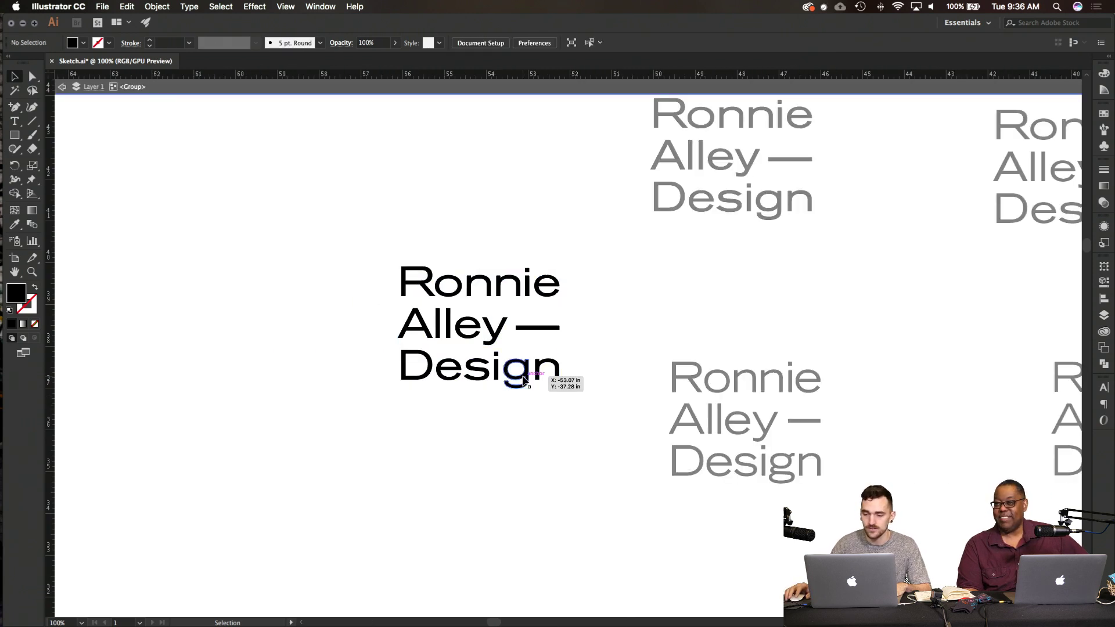
double_click(525, 381)
left_click(525, 381)
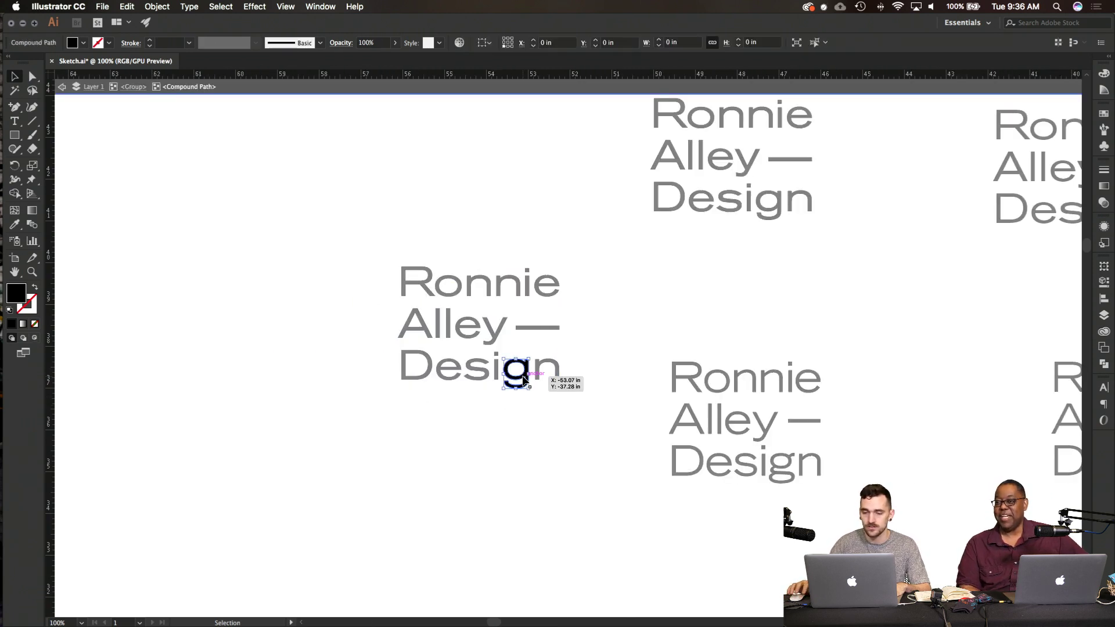
key("Delete")
left_click(516, 370)
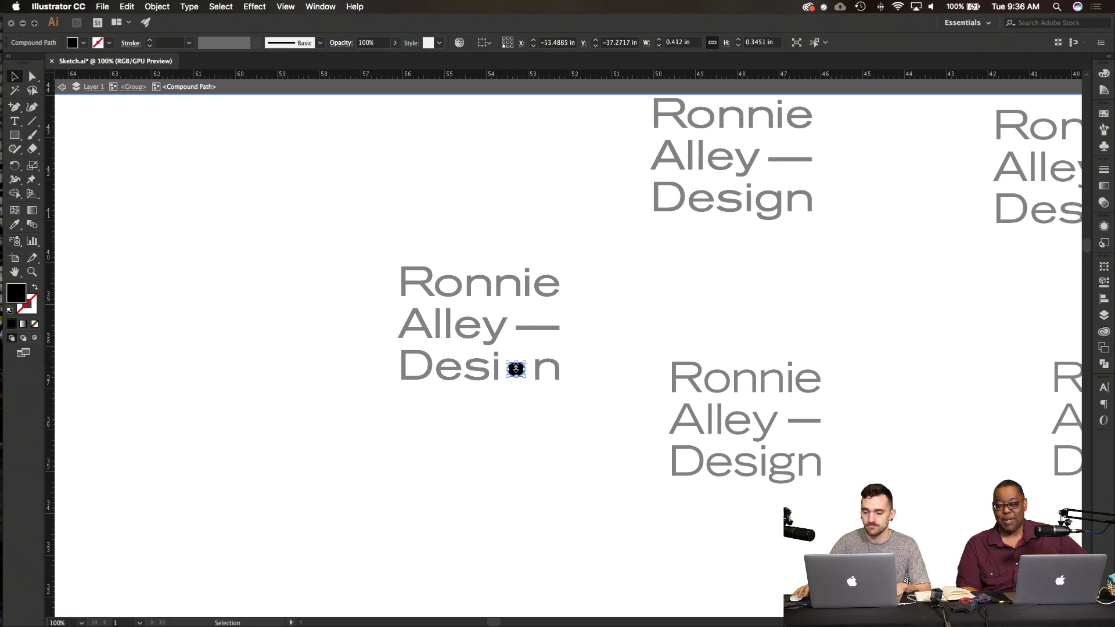
key("Delete")
key("Escape")
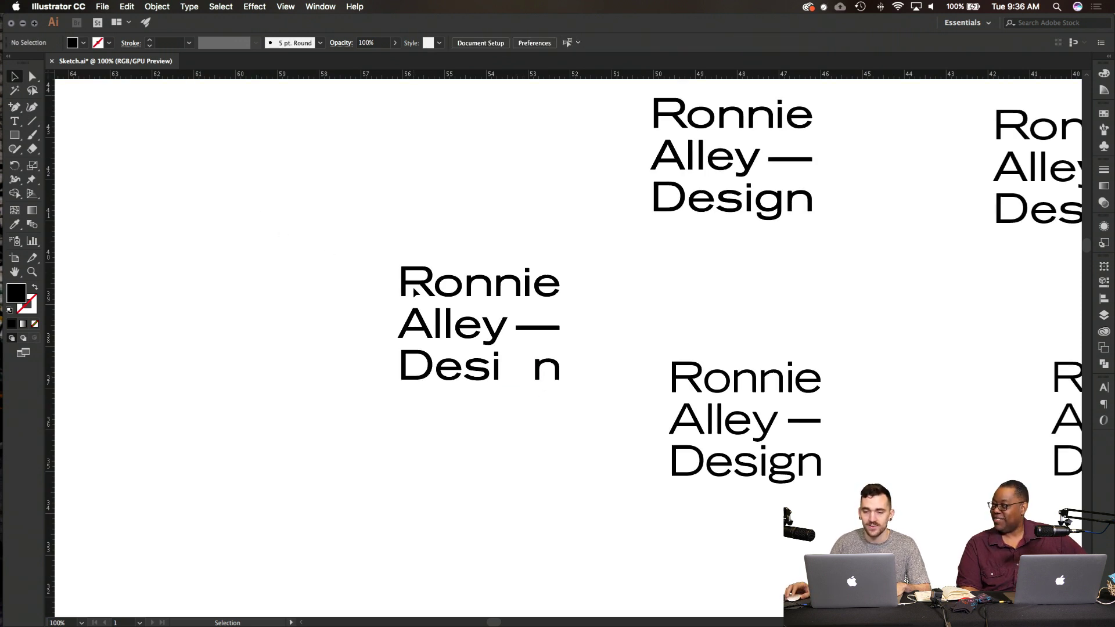
left_click_drag(401, 284, 466, 335)
key("Delete")
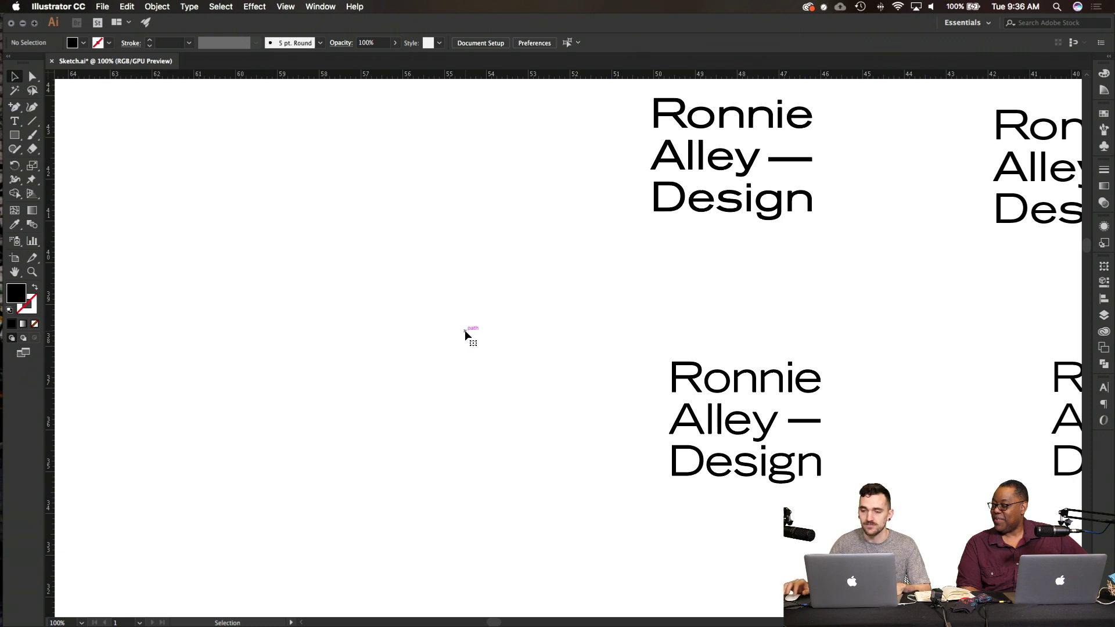
Step: Copy the new dashed wordmark and paste it onto the card layout with the scattered outlined letters
scroll(578, 294, "down", 1)
scroll(577, 293, "right", 1)
left_click(637, 119)
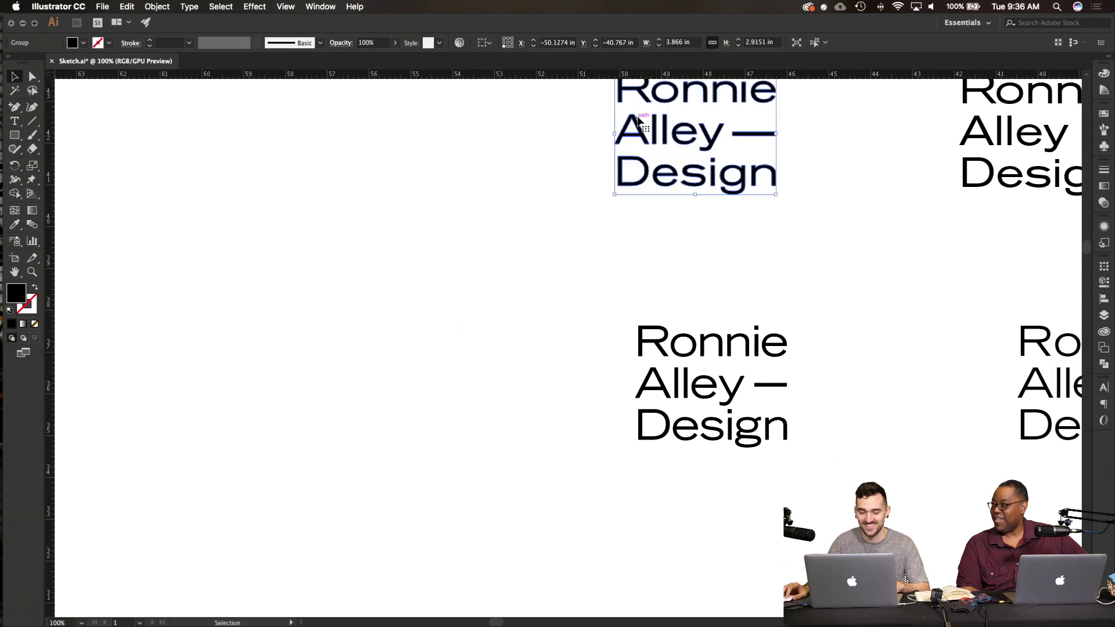
left_click(580, 262)
scroll(579, 262, "down", 3)
scroll(579, 262, "down", 15)
scroll(579, 263, "right", 15)
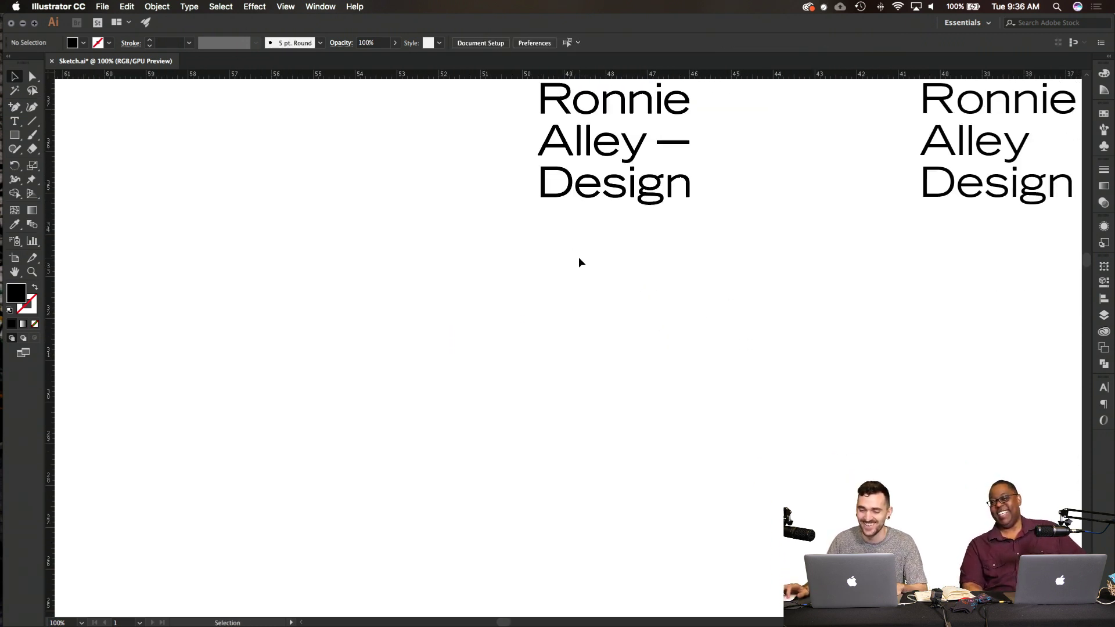
scroll(581, 261, "right", 4)
scroll(580, 262, "down", 2)
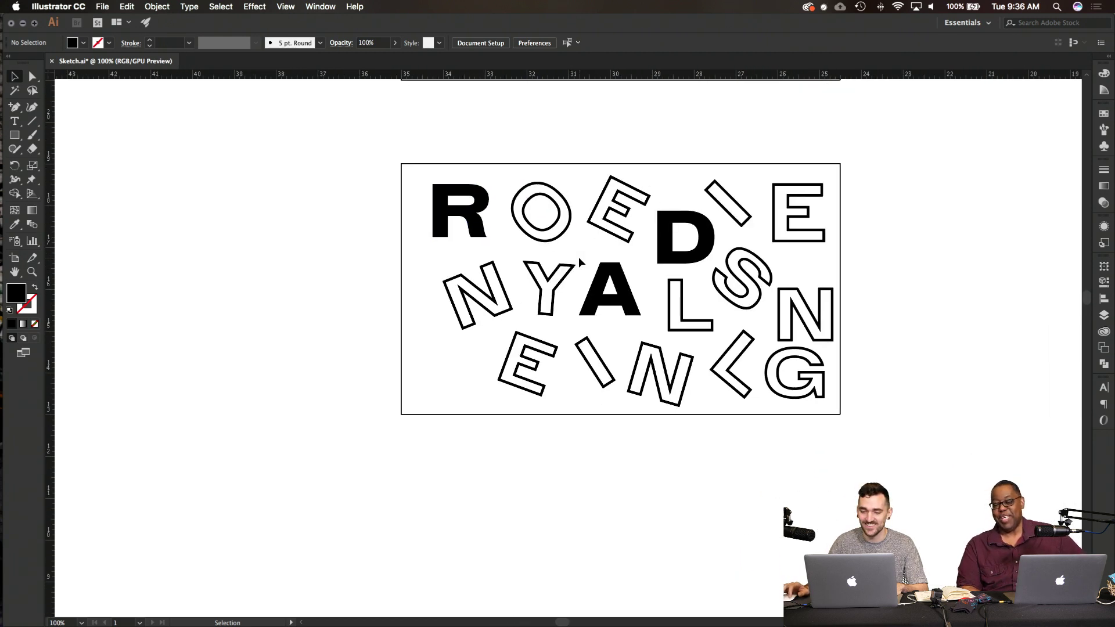
key("super+v")
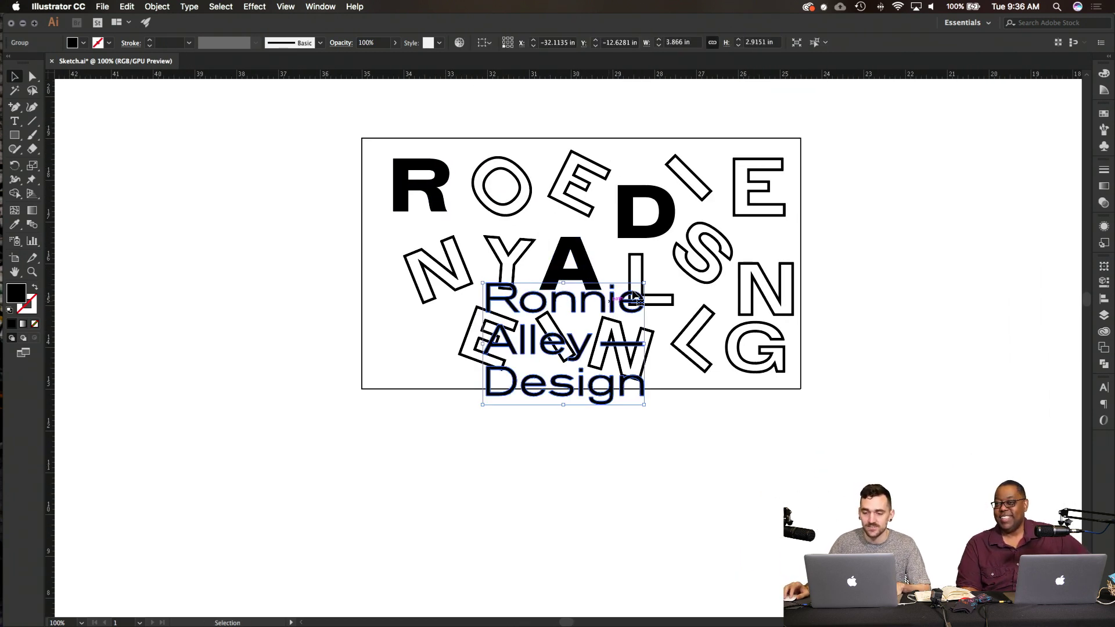
Step: Scale the pasted wordmark down, place it in the card's lower-left corner beside the tilted E, and deselect it
right_click(645, 283)
left_click(646, 282)
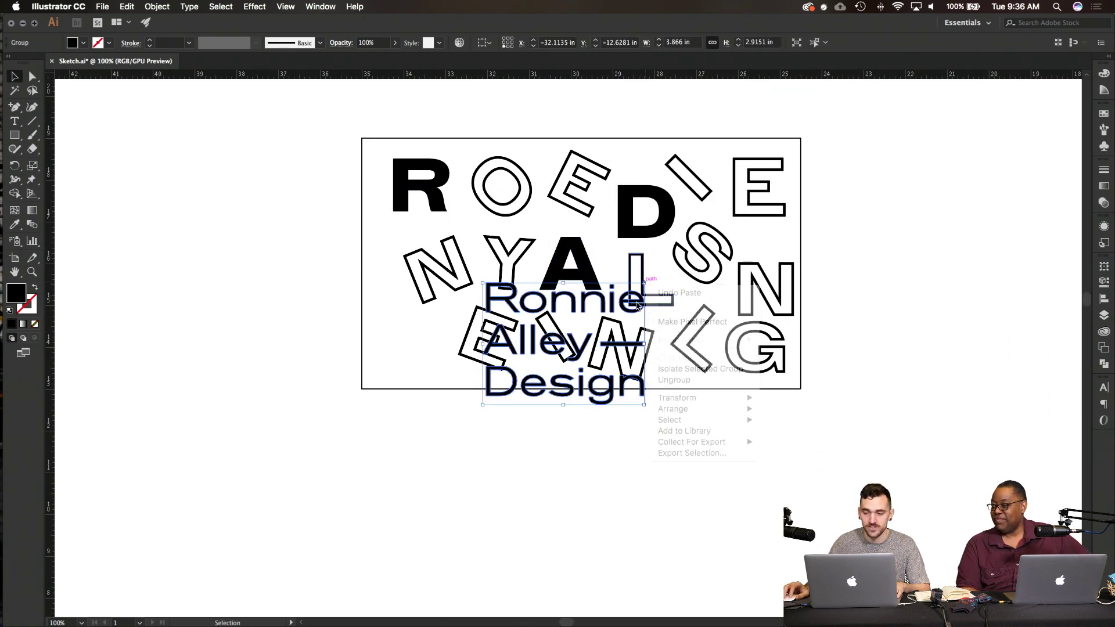
left_click_drag(644, 283, 426, 334)
left_click(465, 427)
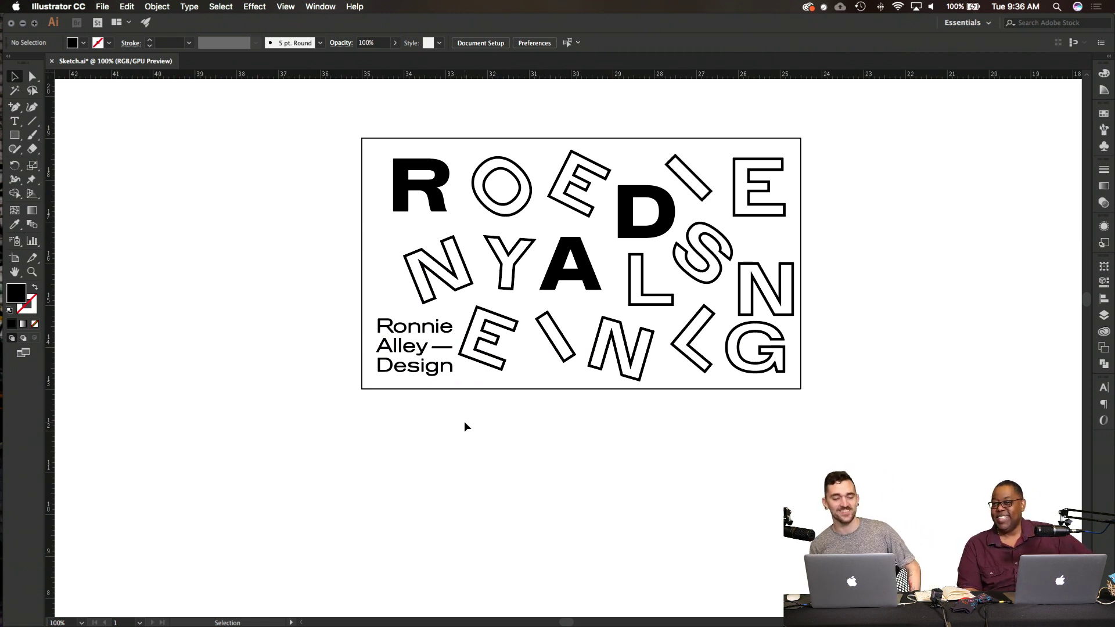
scroll(459, 428, "right", 3)
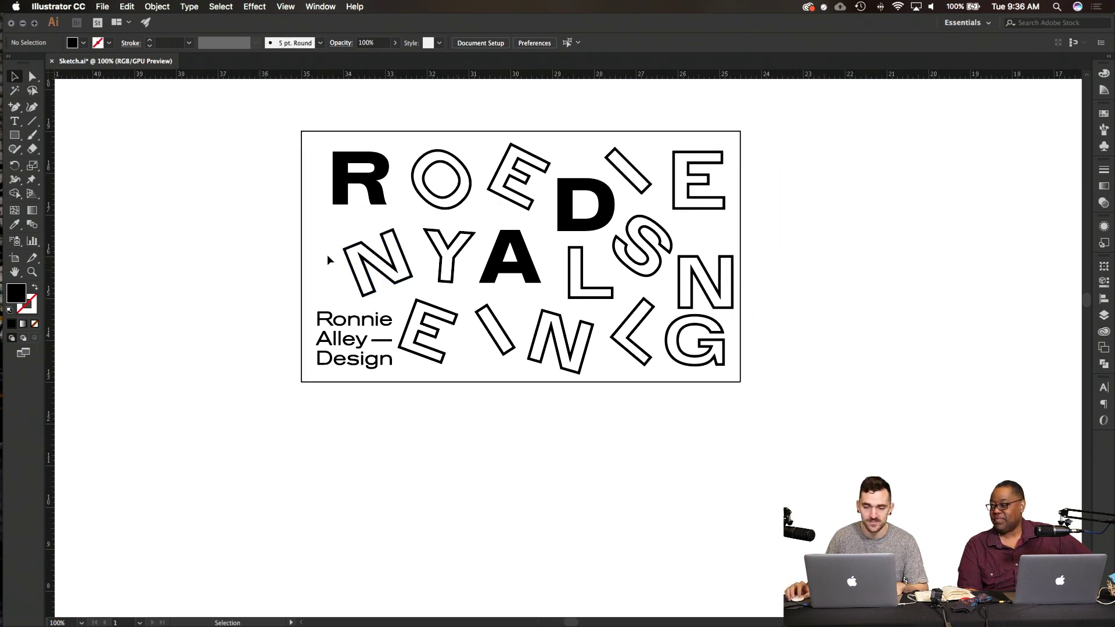
Step: Switch to InDesign, enlarge its window and create a new document 3.5 in wide and 2 in high
mouse_move(6, 257)
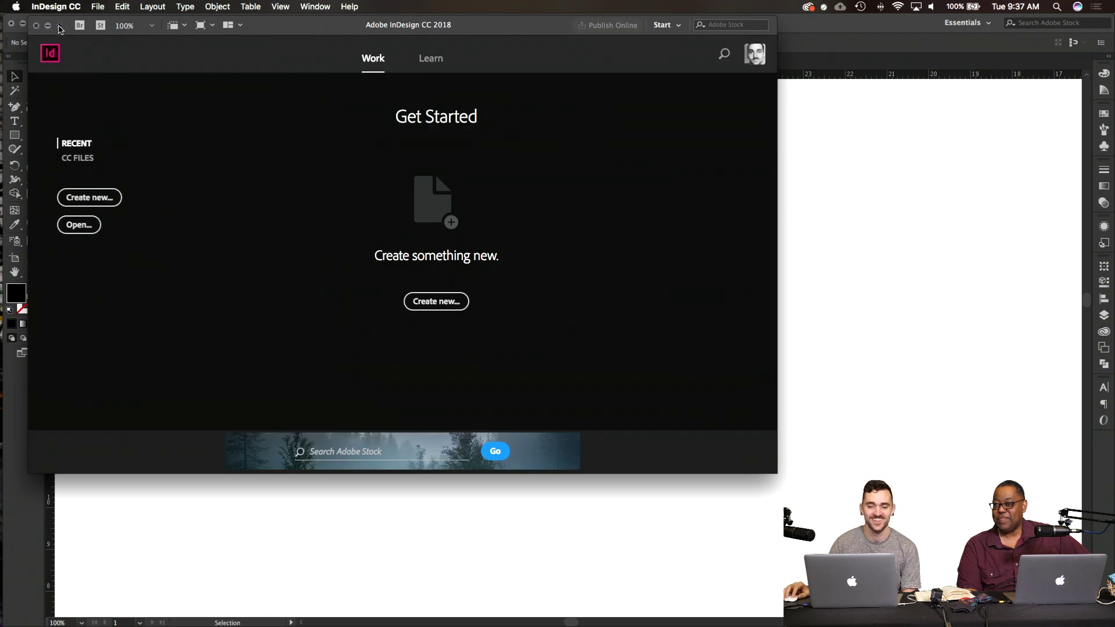
left_click(59, 26)
left_click(64, 195)
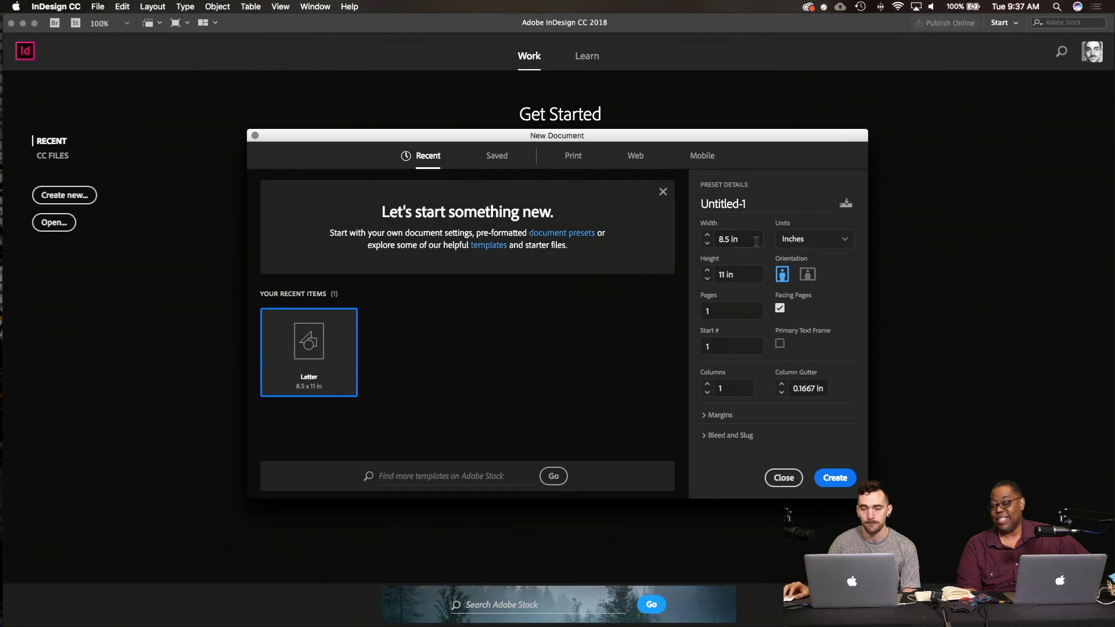
left_click(756, 241)
type("3.5")
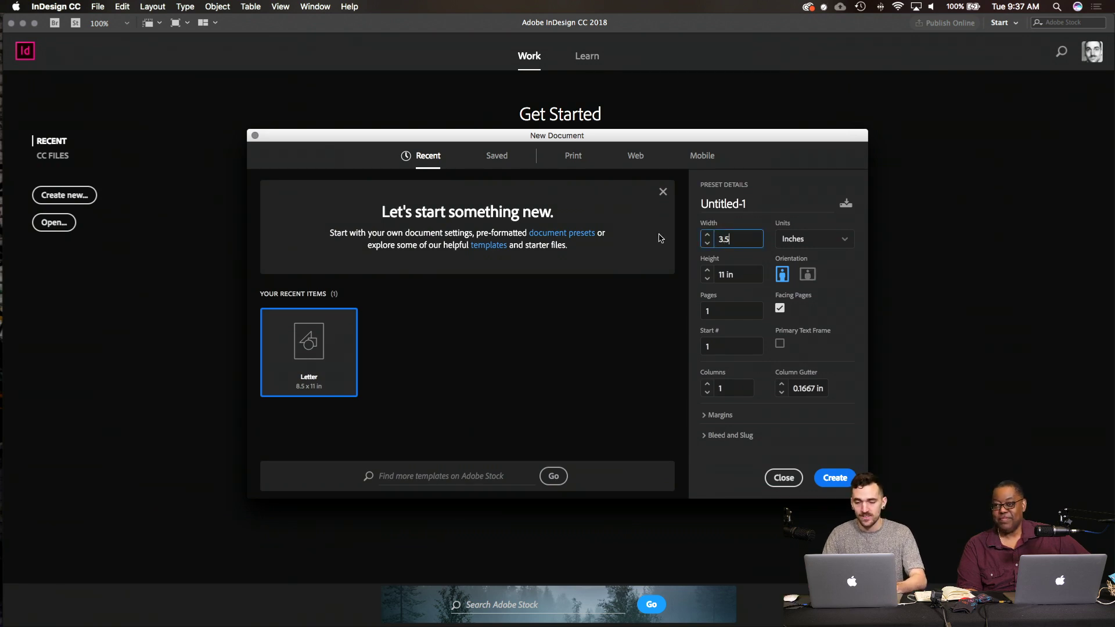
key("Tab")
type("2")
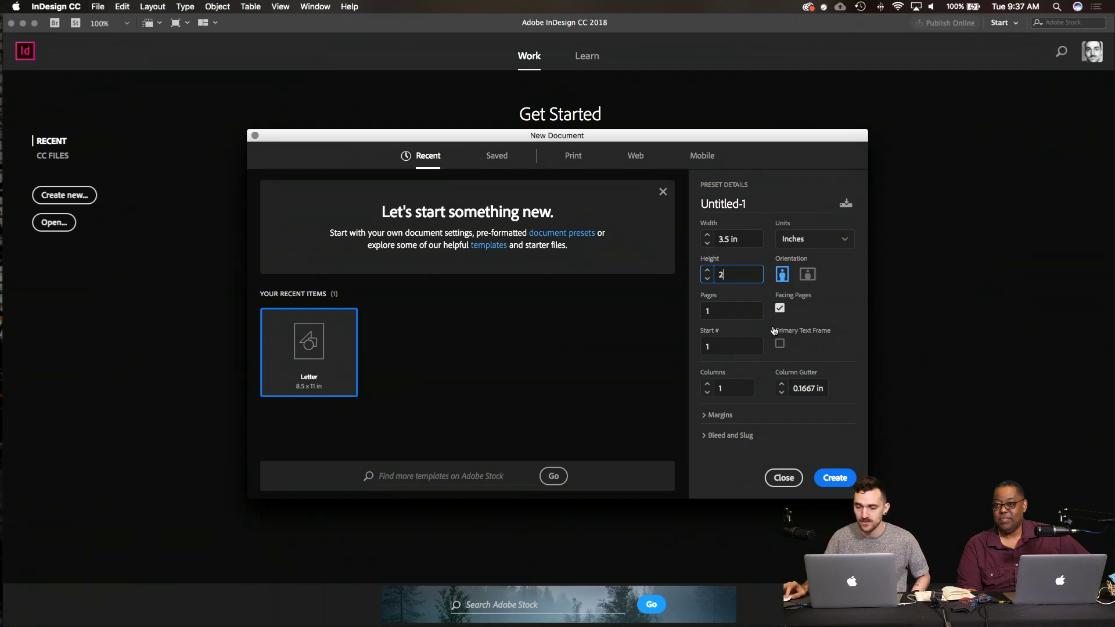
left_click(834, 477)
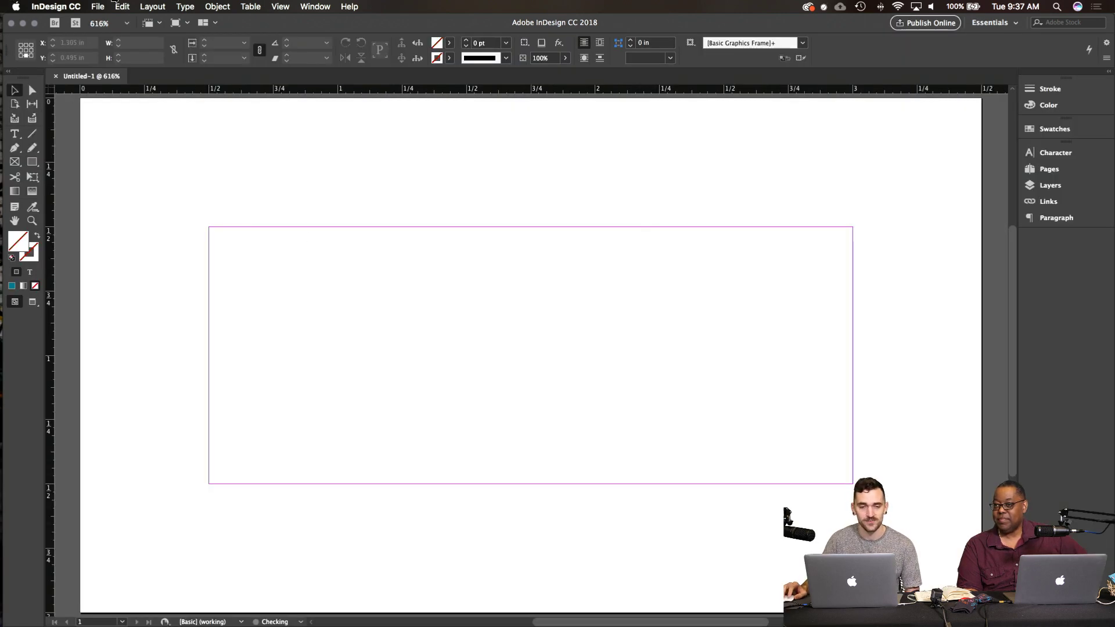
Step: Set all four page margins of the card document to 0 in
left_click(154, 7)
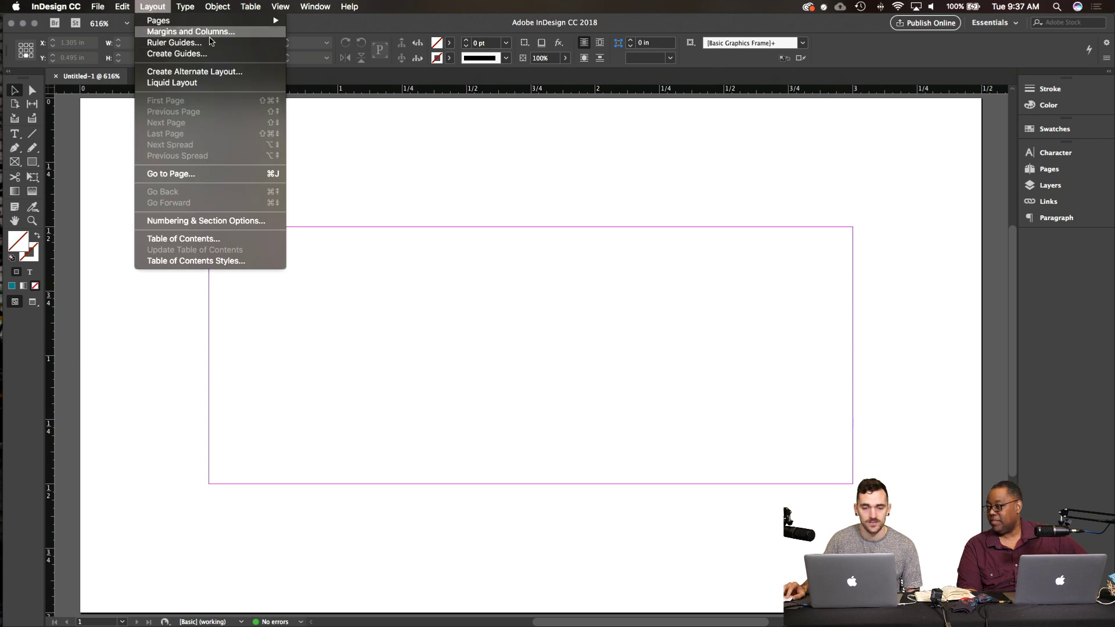
left_click(186, 31)
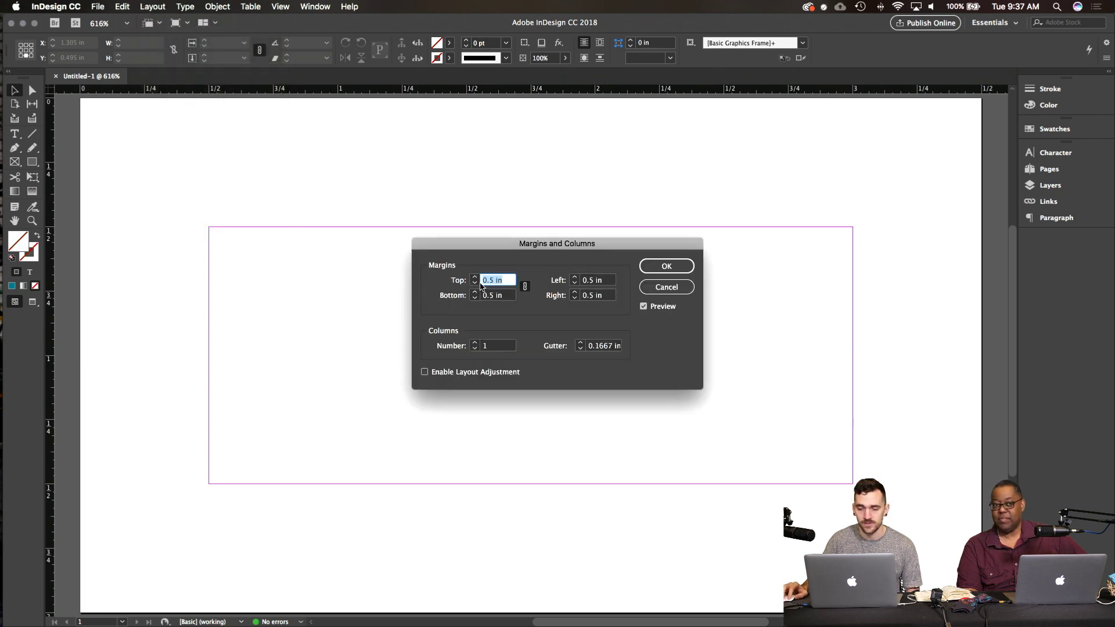
left_click(474, 283)
left_click(474, 284)
left_click(474, 284)
left_click(474, 283)
left_click(474, 283)
left_click(474, 283)
left_click(474, 283)
left_click(474, 284)
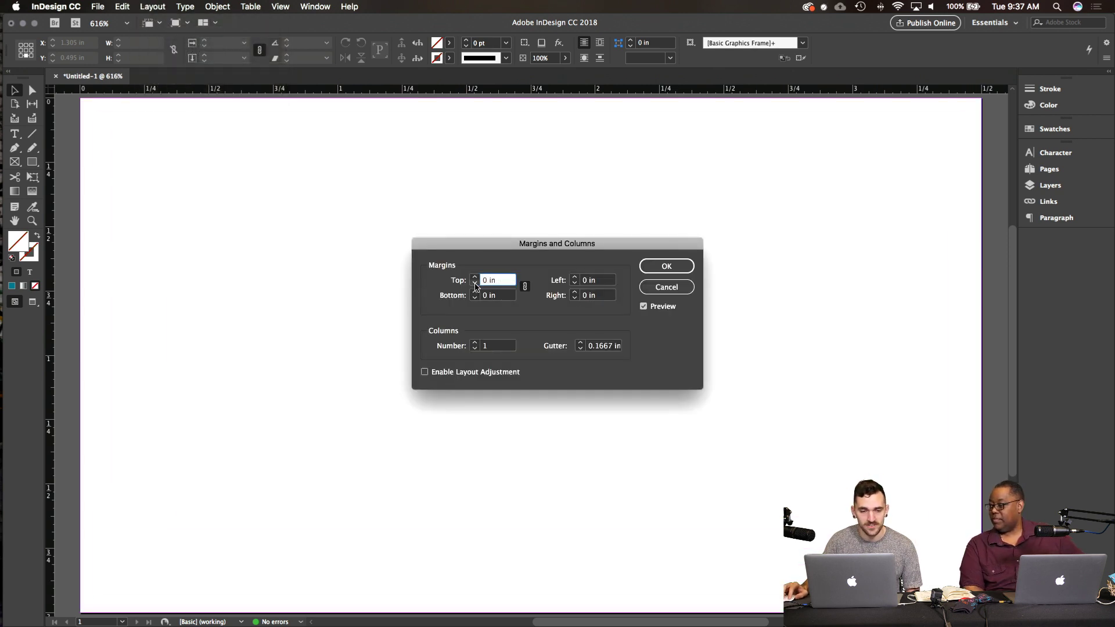
left_click(680, 269)
Step: Add a vertical ruler guide at X 0.25 in and a horizontal one at Y 1.8125 in, and deselect them
key("super+minus")
key("super+minus")
key("super+minus")
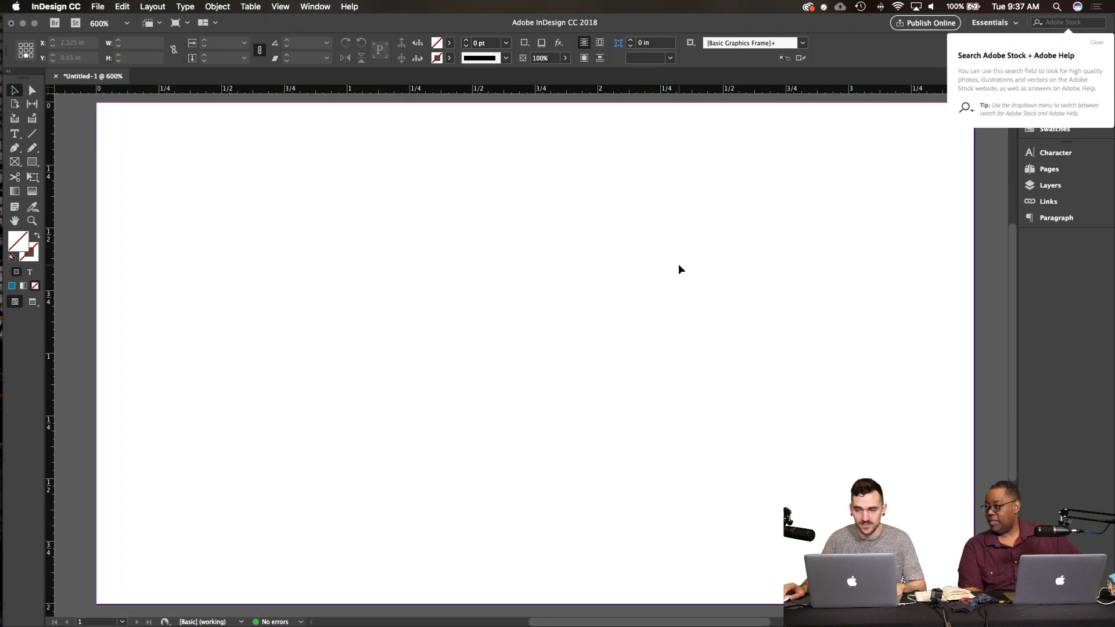
scroll(681, 269, "up", 2)
scroll(570, 293, "left", 3)
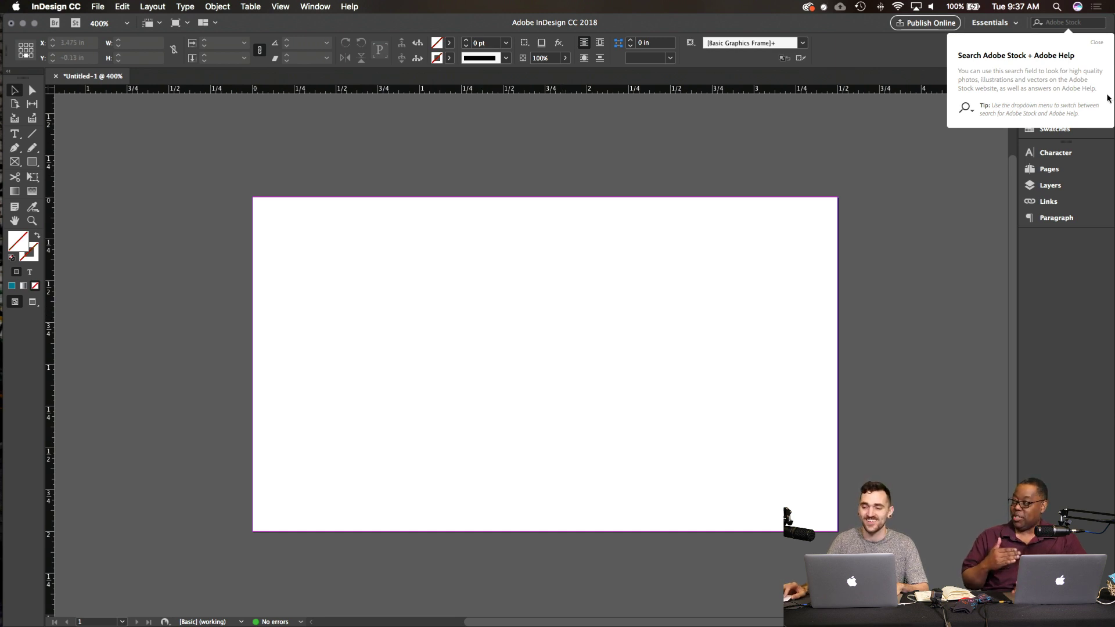
left_click(1096, 42)
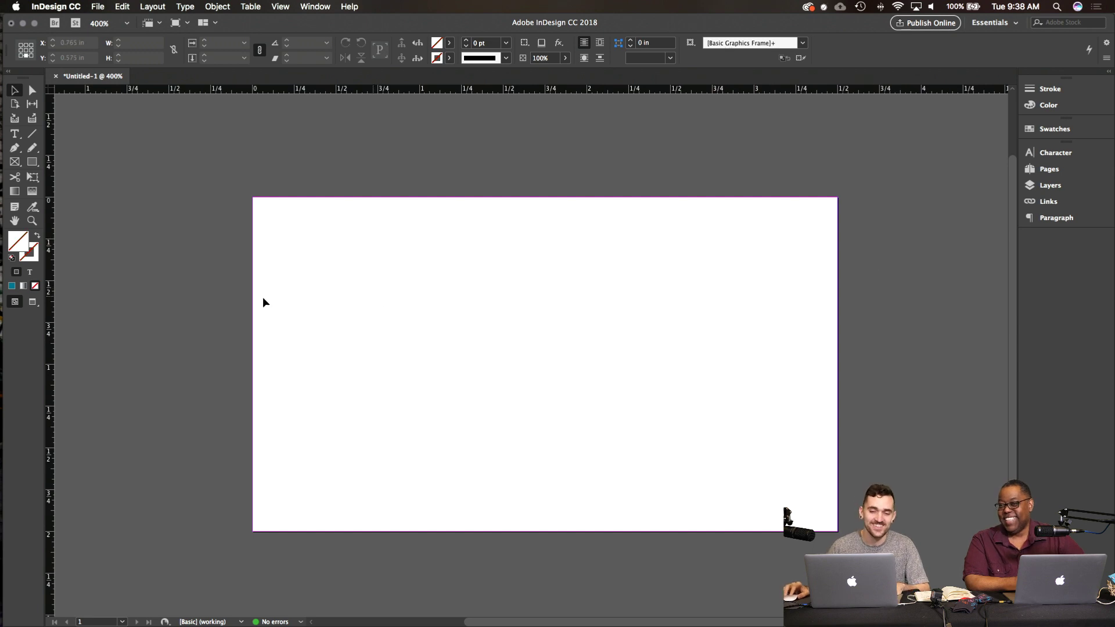
left_click_drag(51, 307, 294, 312)
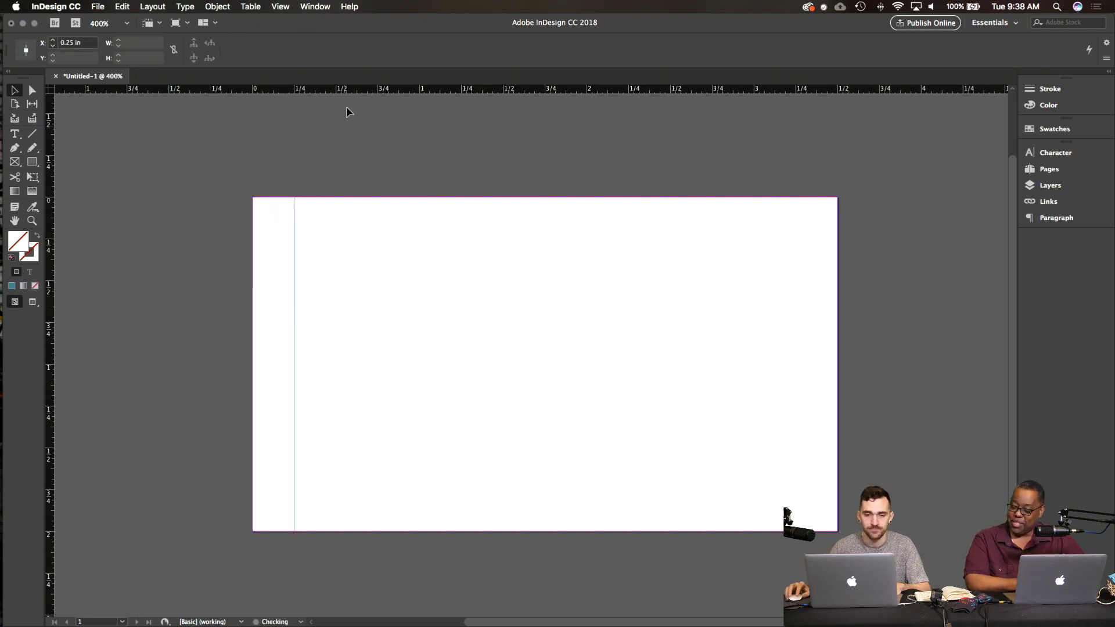
left_click_drag(347, 89, 413, 500)
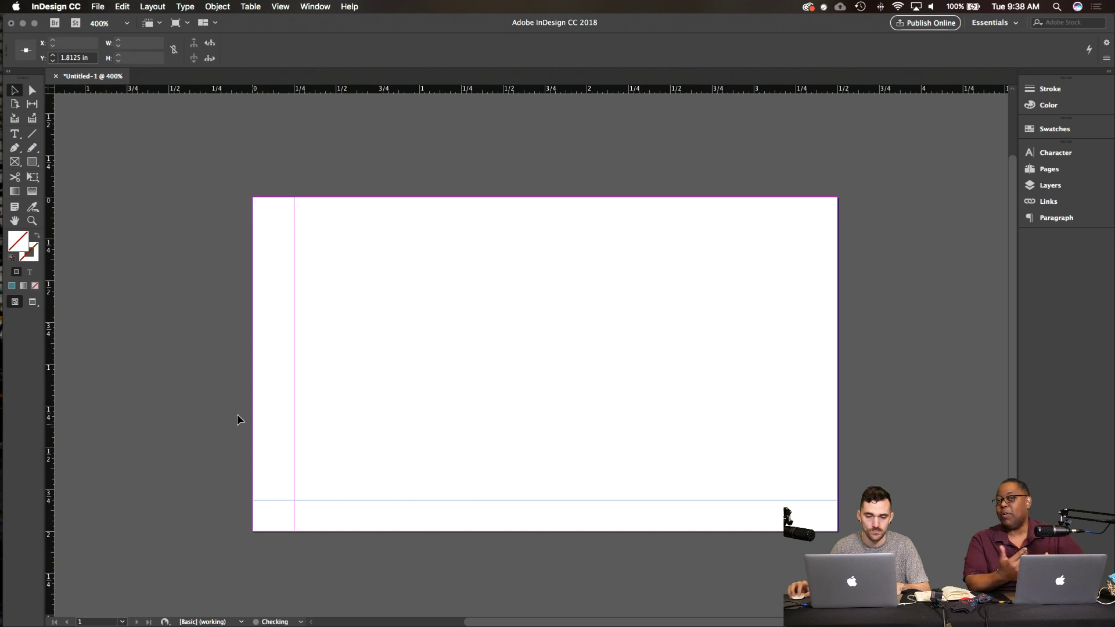
left_click(204, 404)
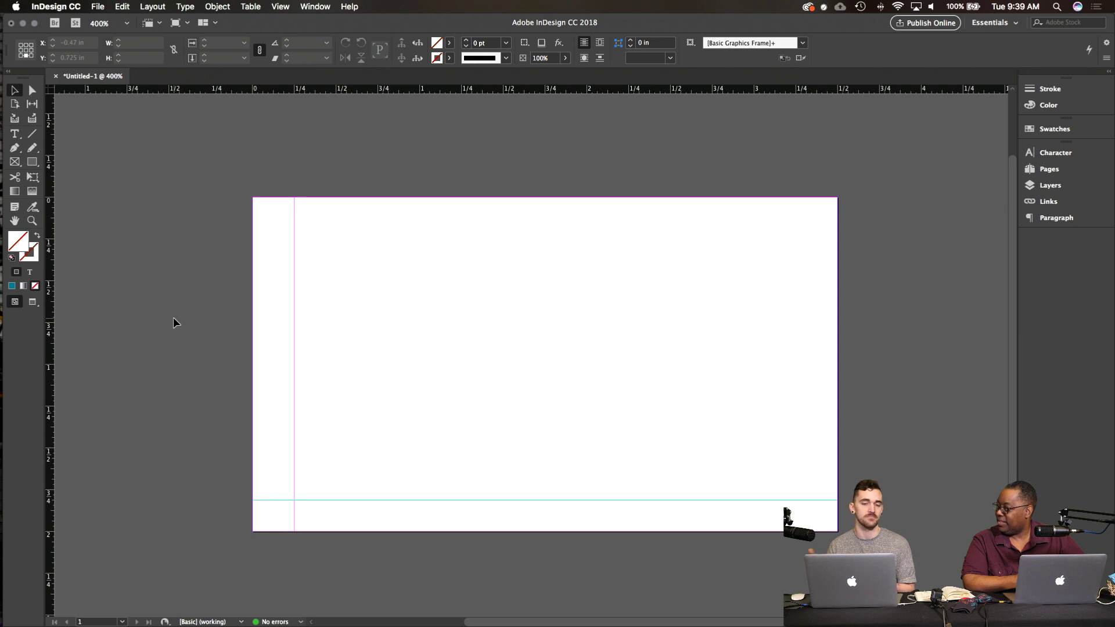
Step: Copy the small dashed wordmark from the card sketch in Illustrator and paste it onto the InDesign card page
mouse_move(5, 280)
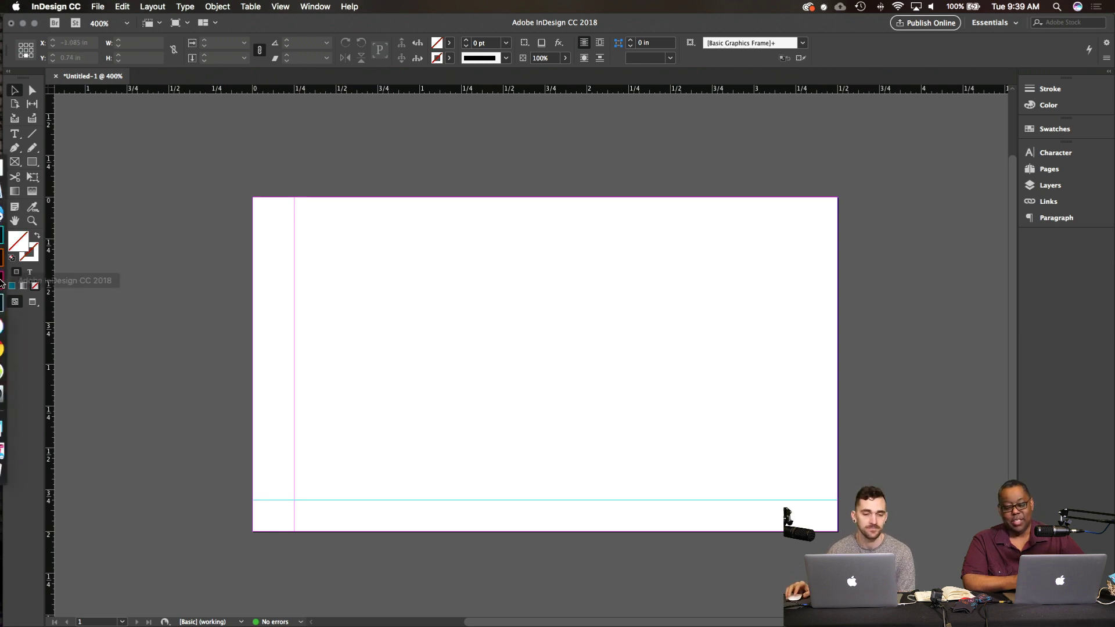
left_click(18, 260)
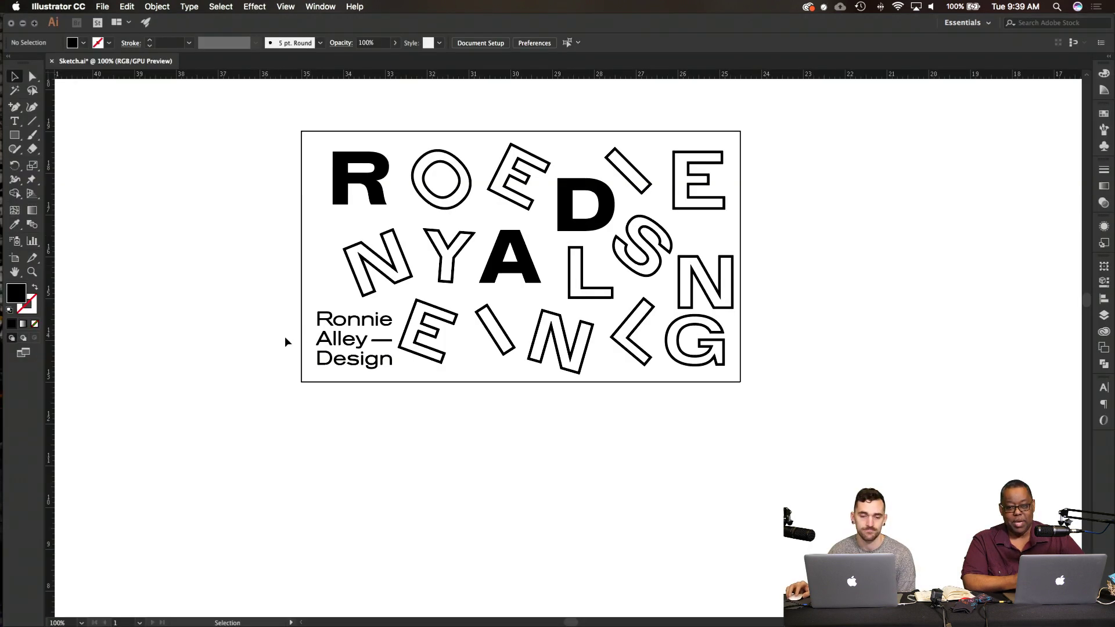
left_click(321, 346)
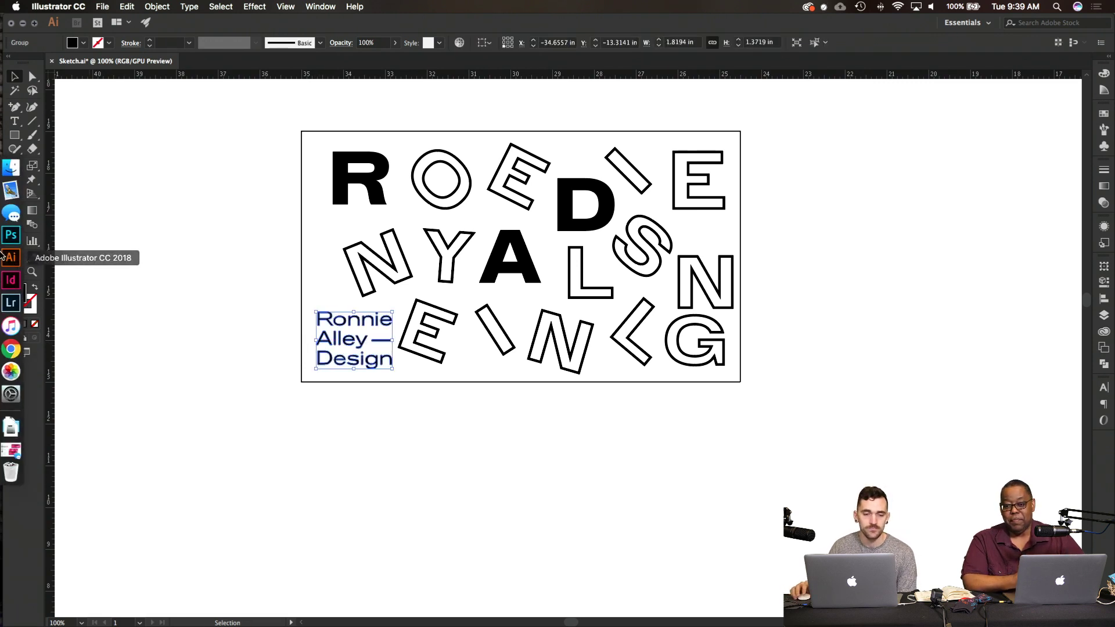
left_click(16, 279)
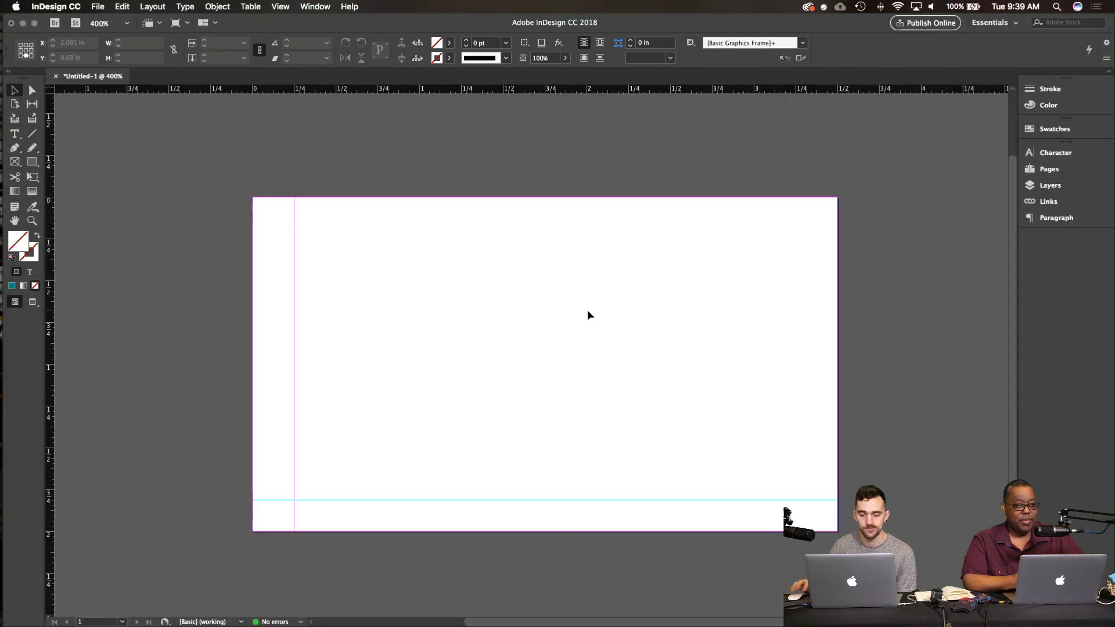
key("super+v")
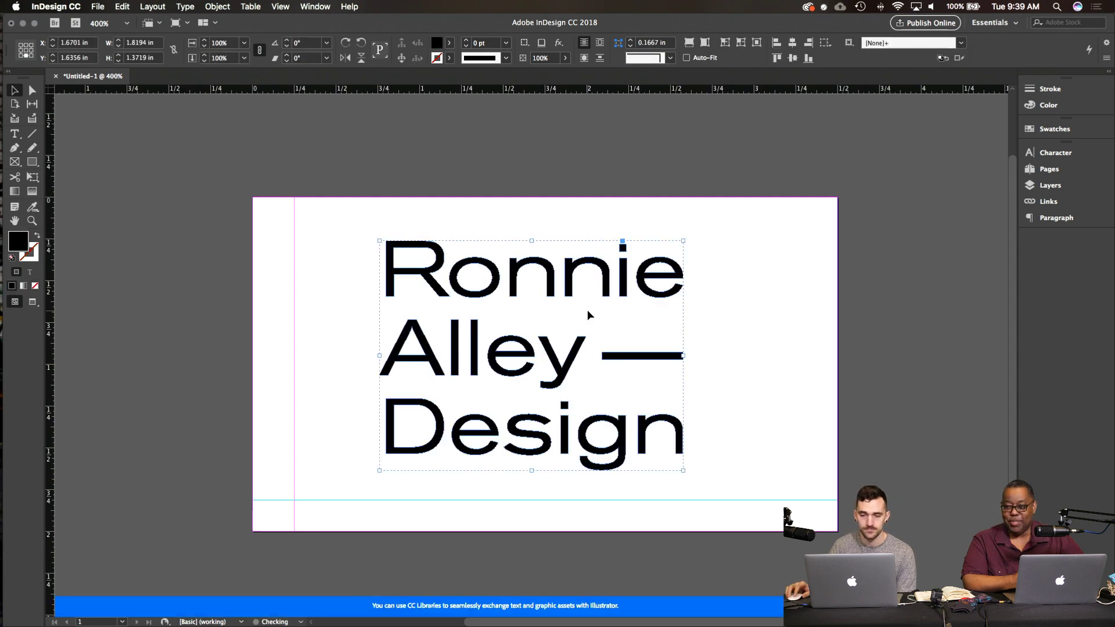
Step: Scale the pasted wordmark down proportionally to about 0.61 in wide, move it to the card's upper-right area and deselect it
left_click_drag(379, 471, 680, 273)
left_click(542, 416)
left_click(429, 417)
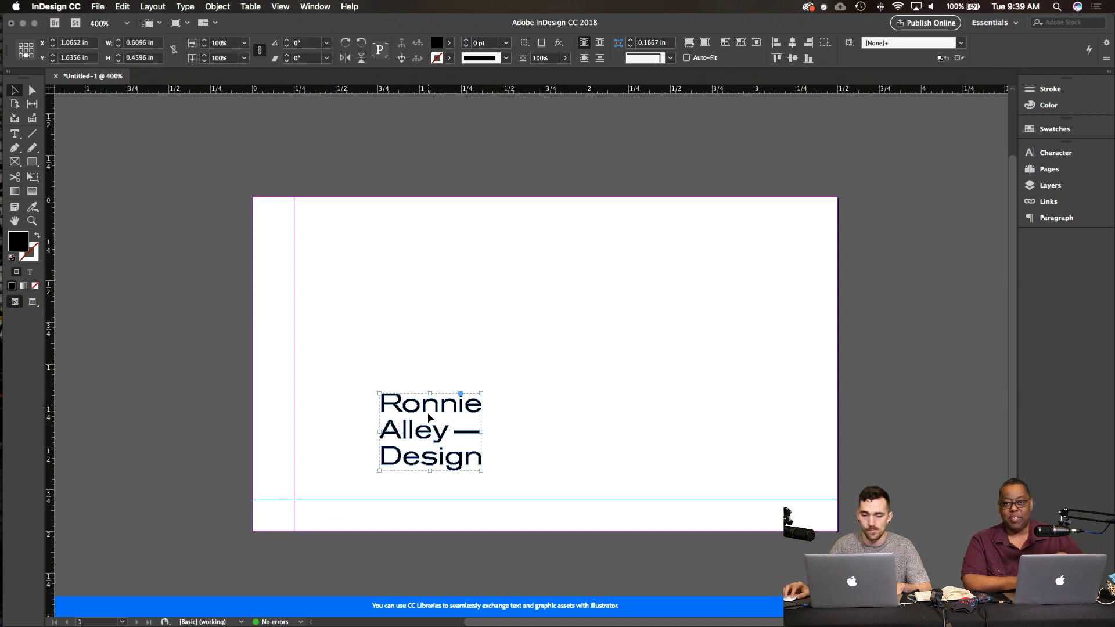
left_click_drag(436, 408, 742, 238)
left_click(447, 434)
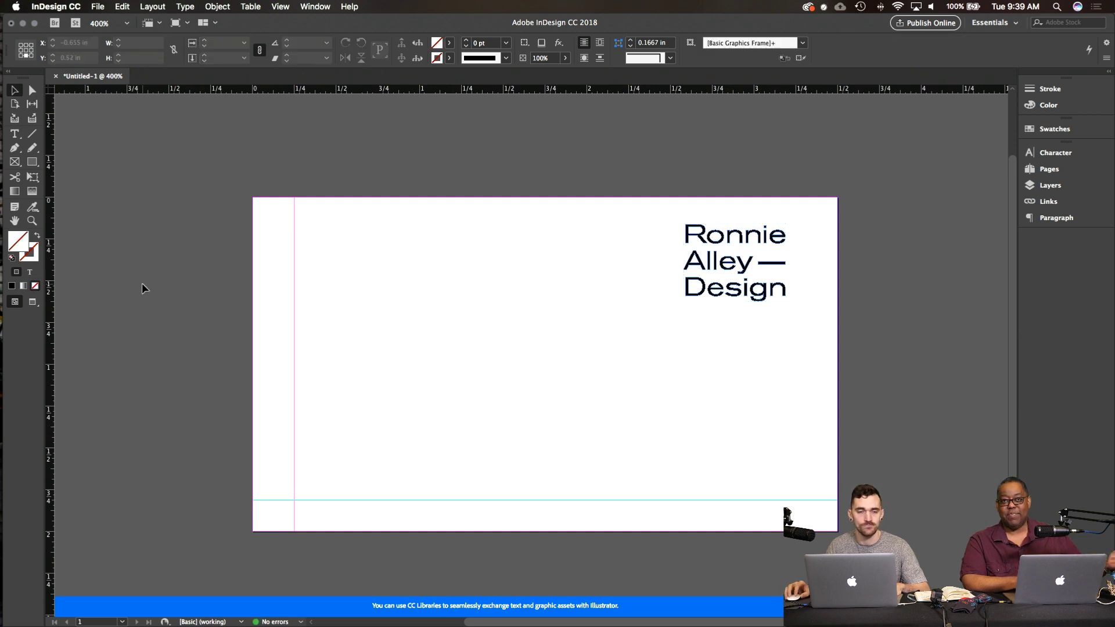
Step: Draw a text frame about 1.6 by 0.78 in on the card and enter the wordmark's three lines without the dash
left_click(15, 133)
left_click_drag(316, 266, 586, 395)
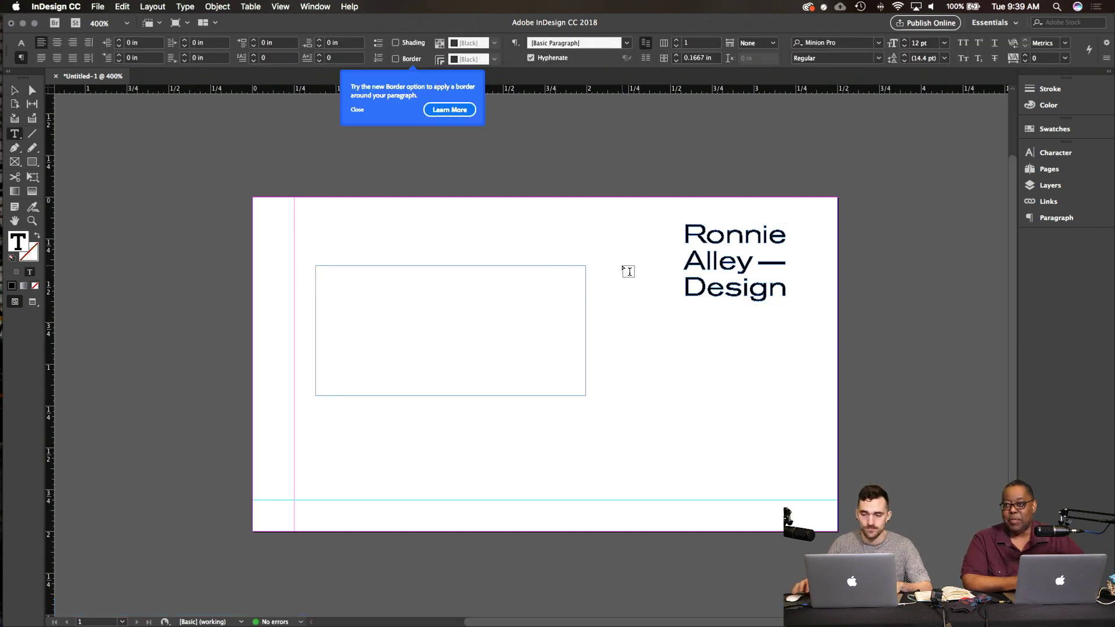
type("Ronnie")
key("Return")
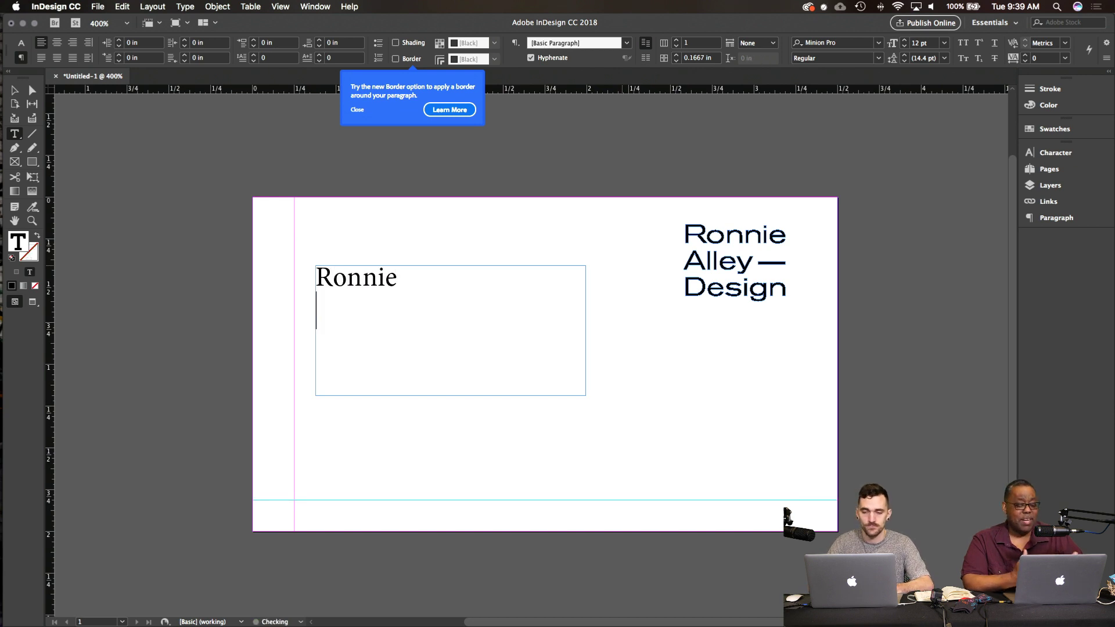
type("Alley")
key("Return")
type("Design")
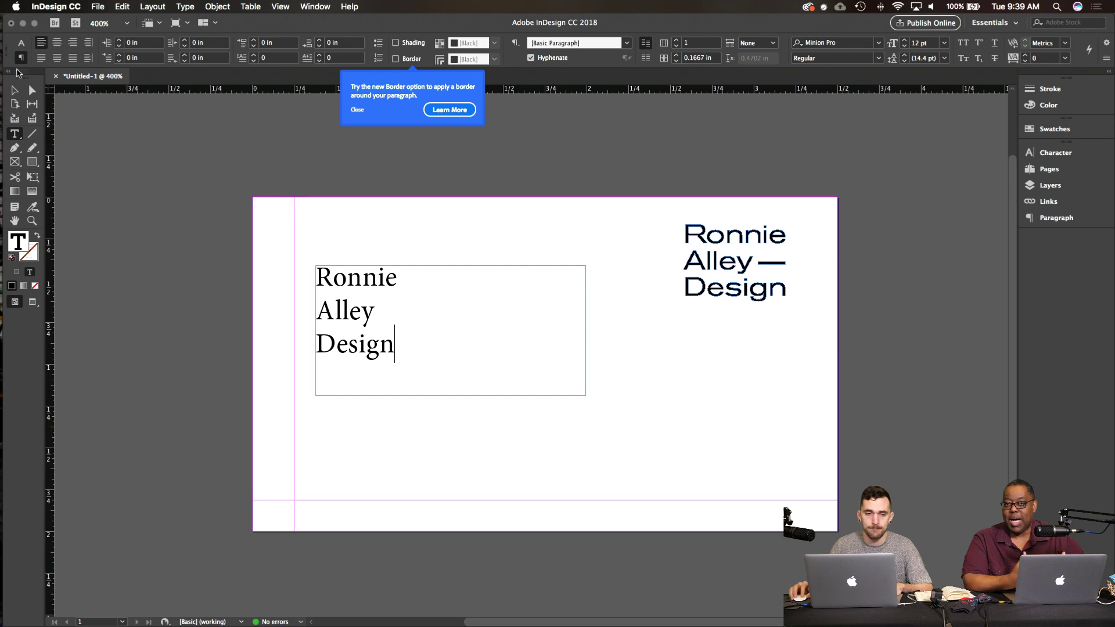
Step: Fit the text frame's height to its text and set all three lines in Berthold Akzidenz Grotesk Light Extended
left_click(13, 93)
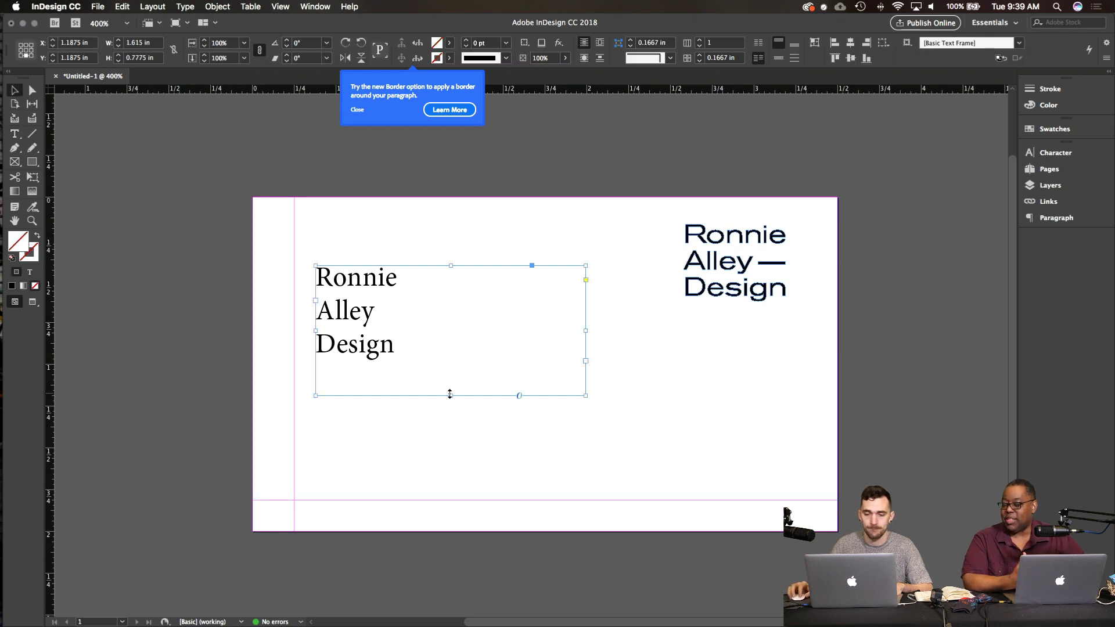
double_click(450, 394)
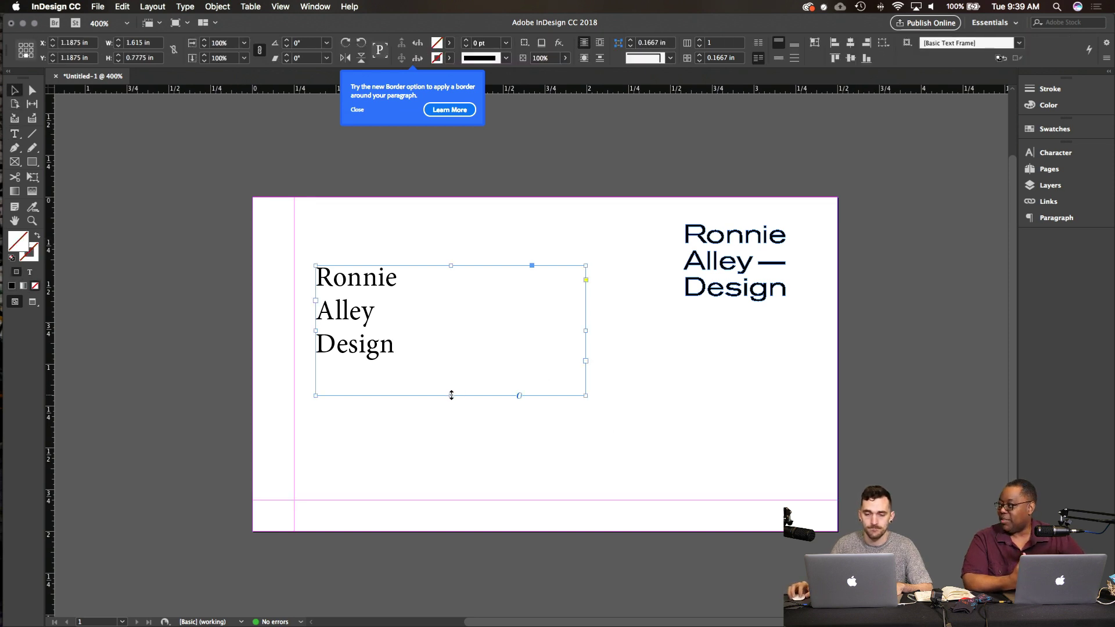
double_click(366, 347)
key("super+a")
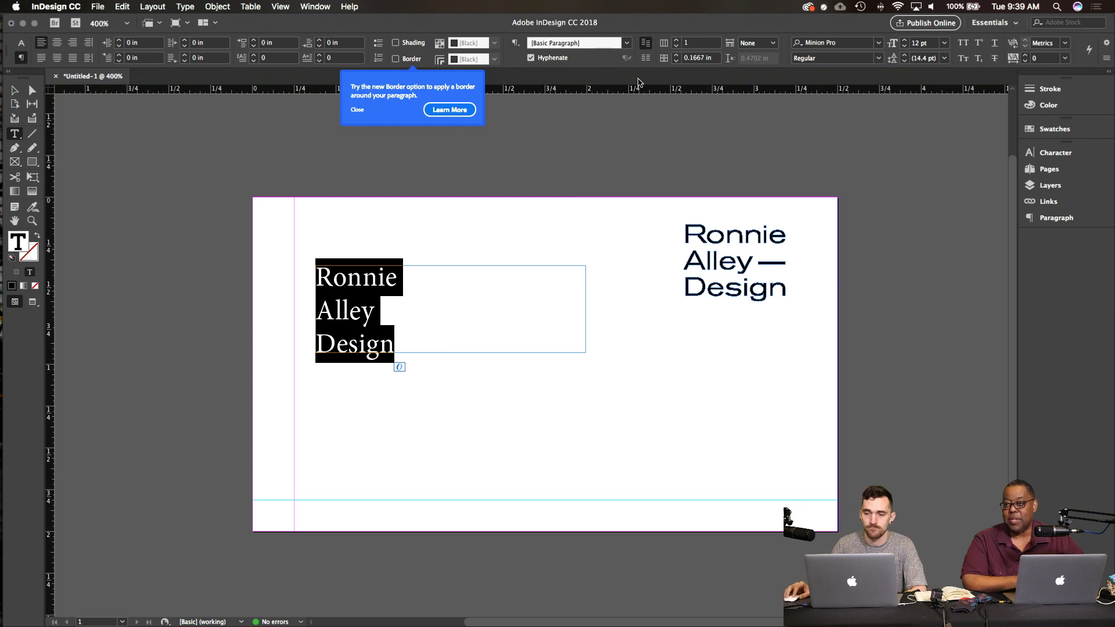
left_click(878, 44)
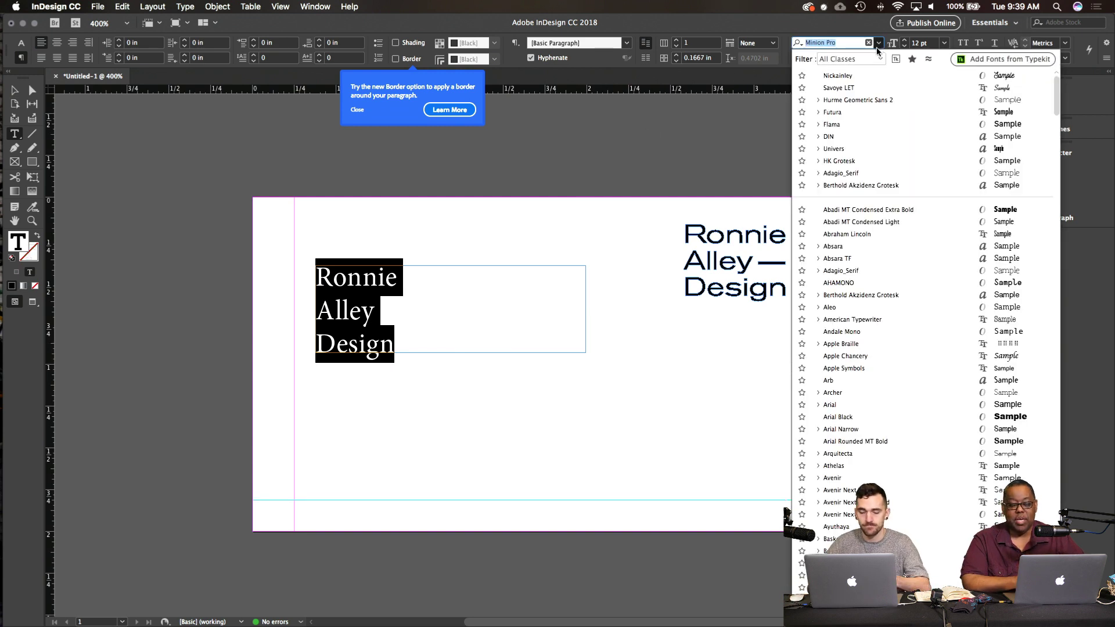
type("akz")
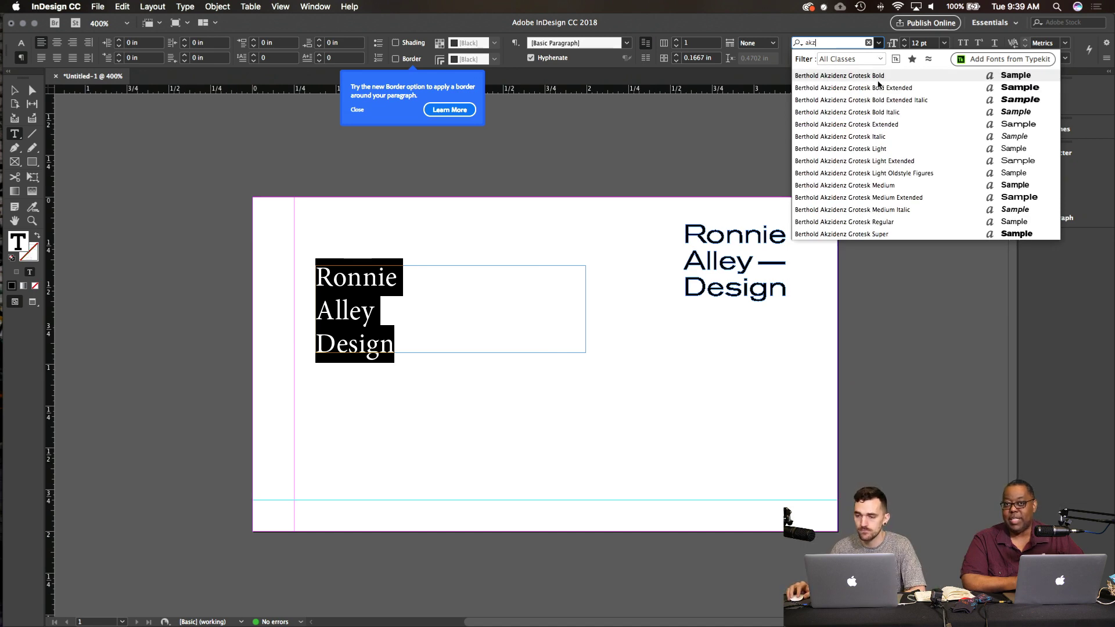
left_click(893, 164)
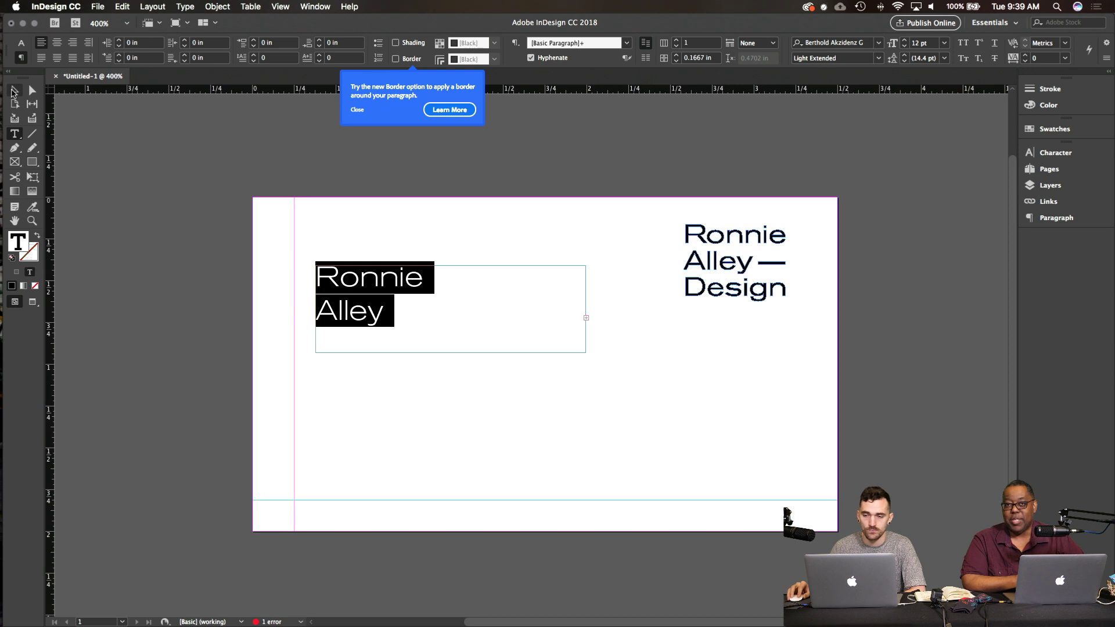
Step: Refit the text frame's height to its content, change all three lines to the Extended font style and deselect the frame
left_click(13, 91)
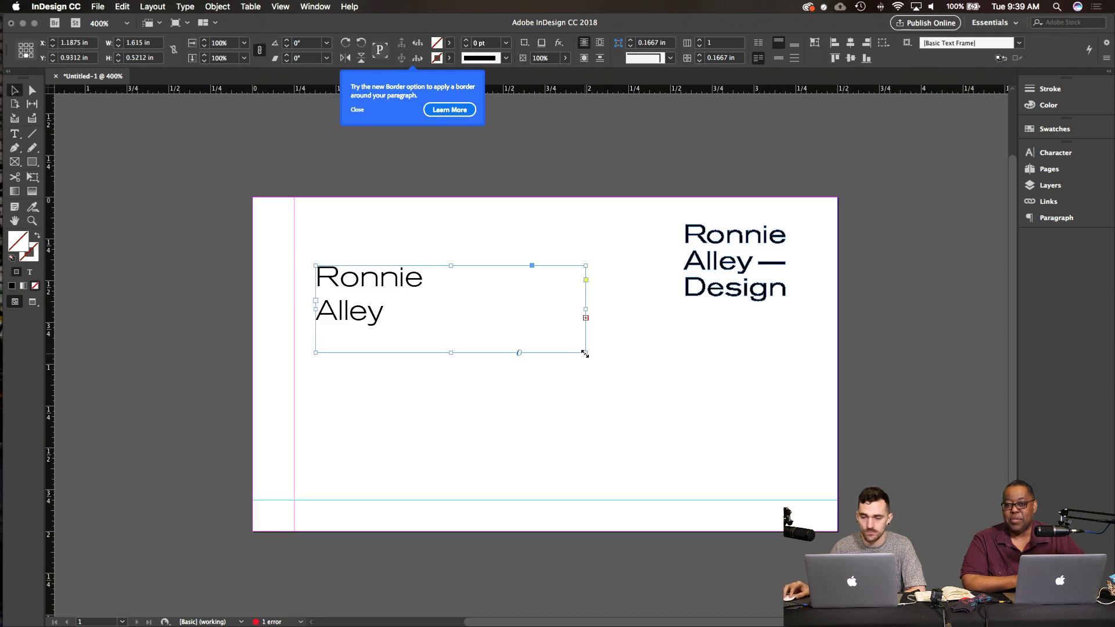
double_click(450, 351)
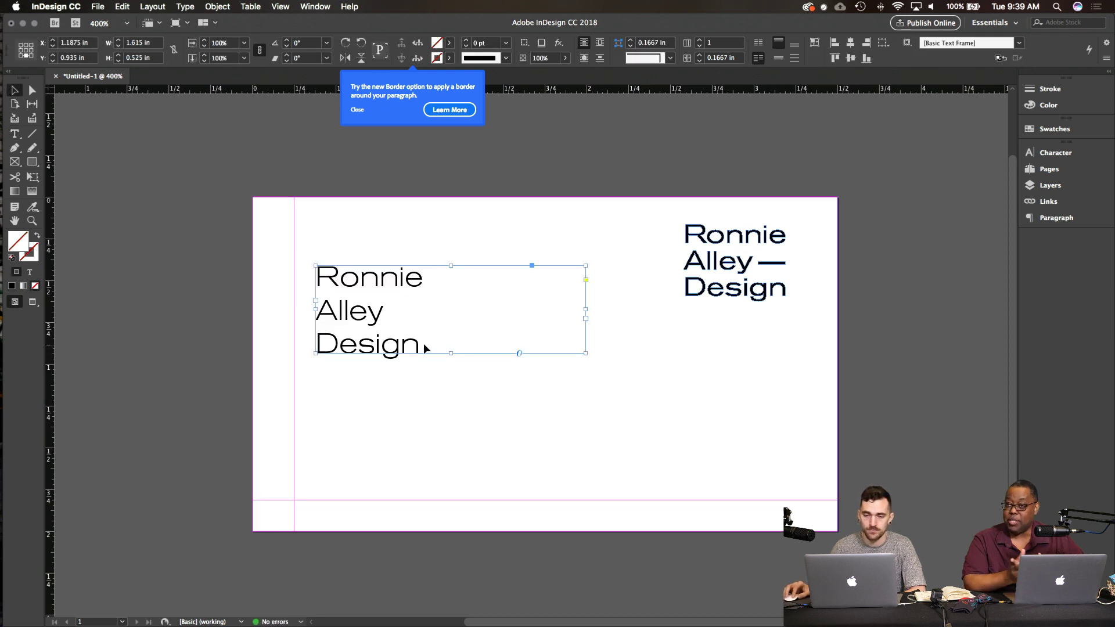
double_click(434, 345)
triple_click(434, 345)
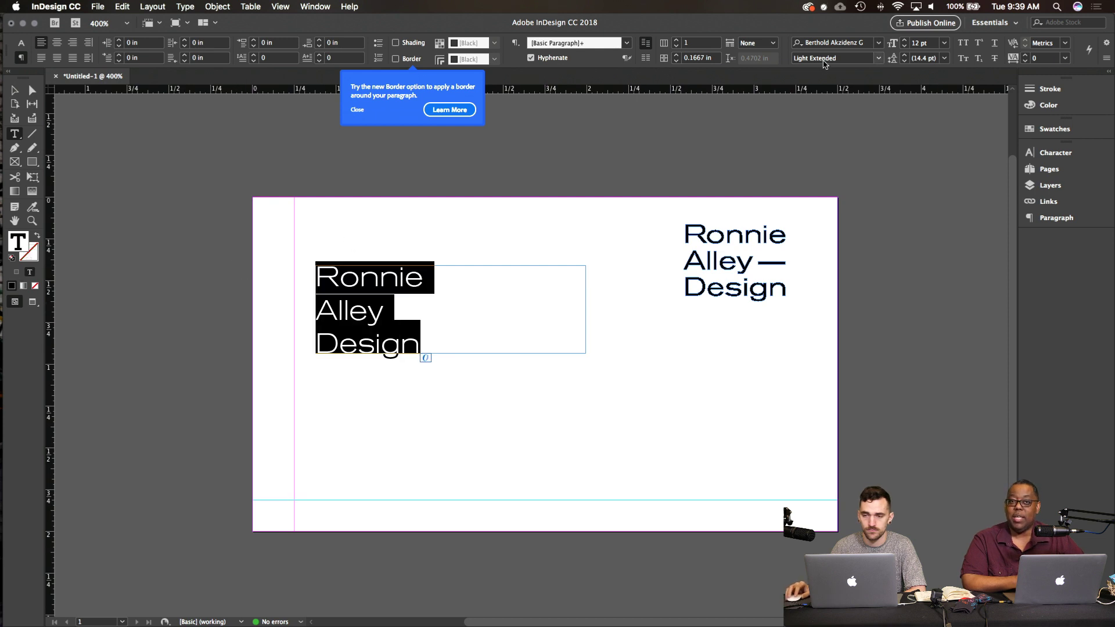
left_click(878, 58)
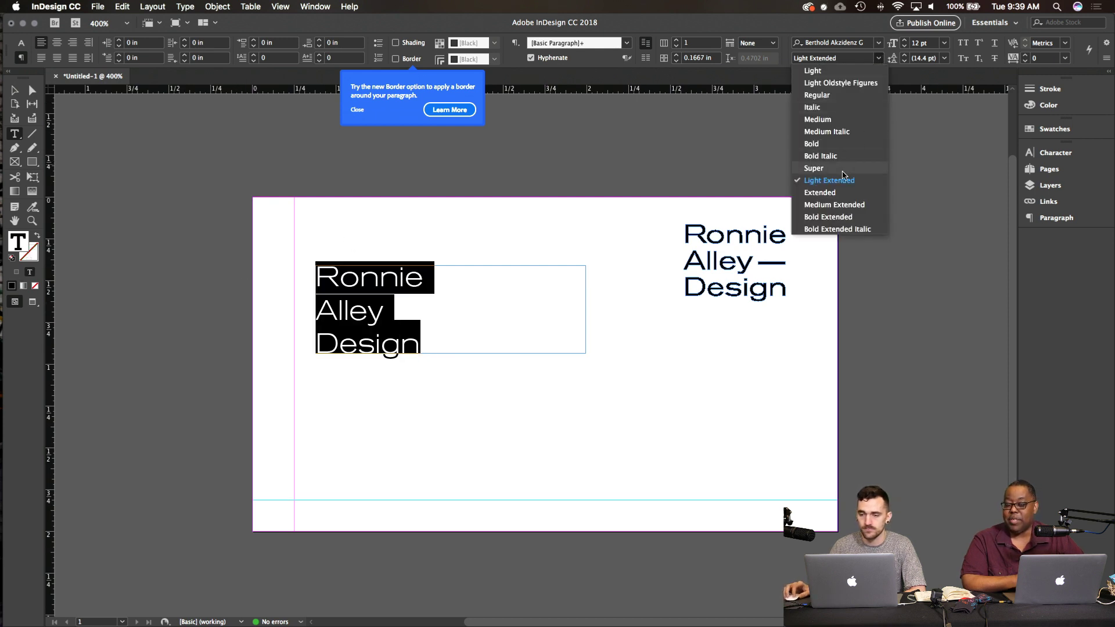
left_click(836, 195)
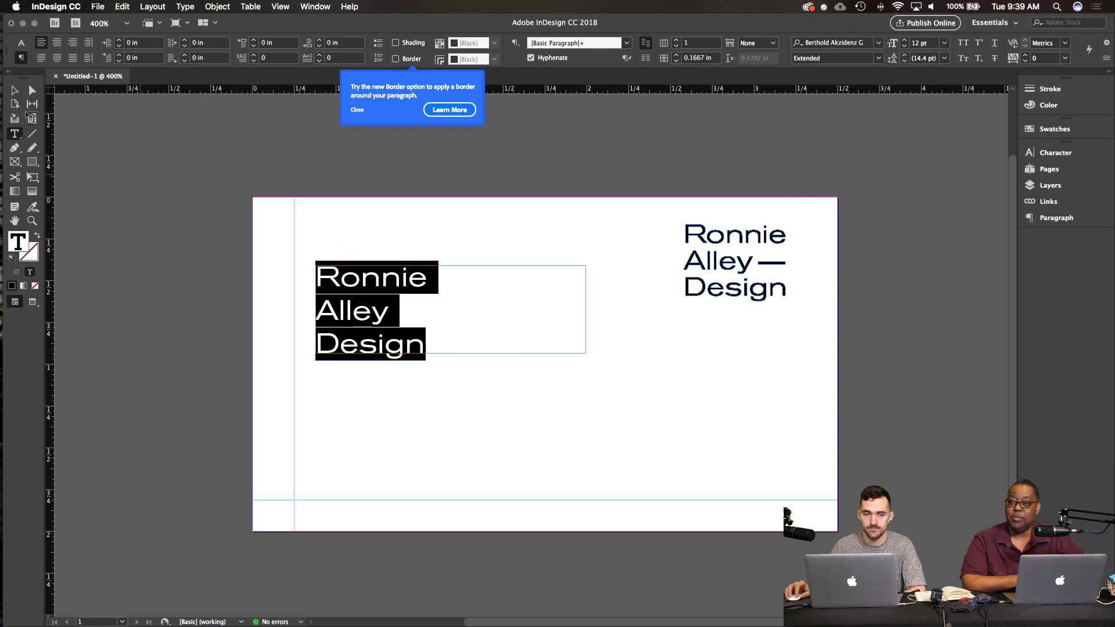
left_click(16, 90)
left_click(128, 274)
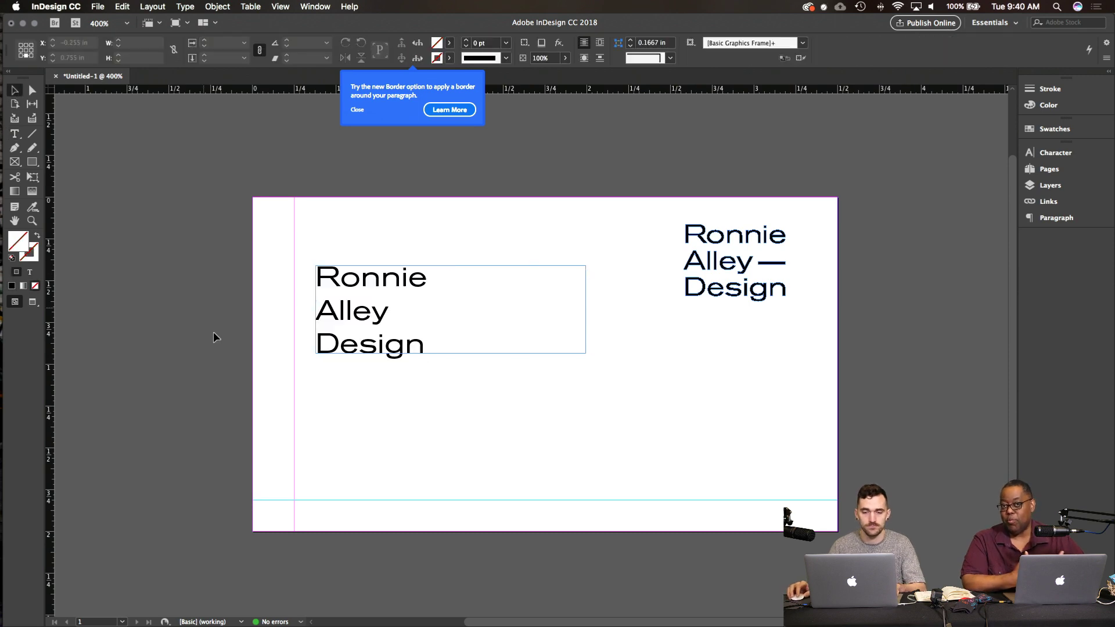
Step: Dismiss the pop-up tip about the new paragraph Border option
scroll(215, 332, "up", 3)
scroll(556, 408, "right", 15)
scroll(556, 408, "left", 15)
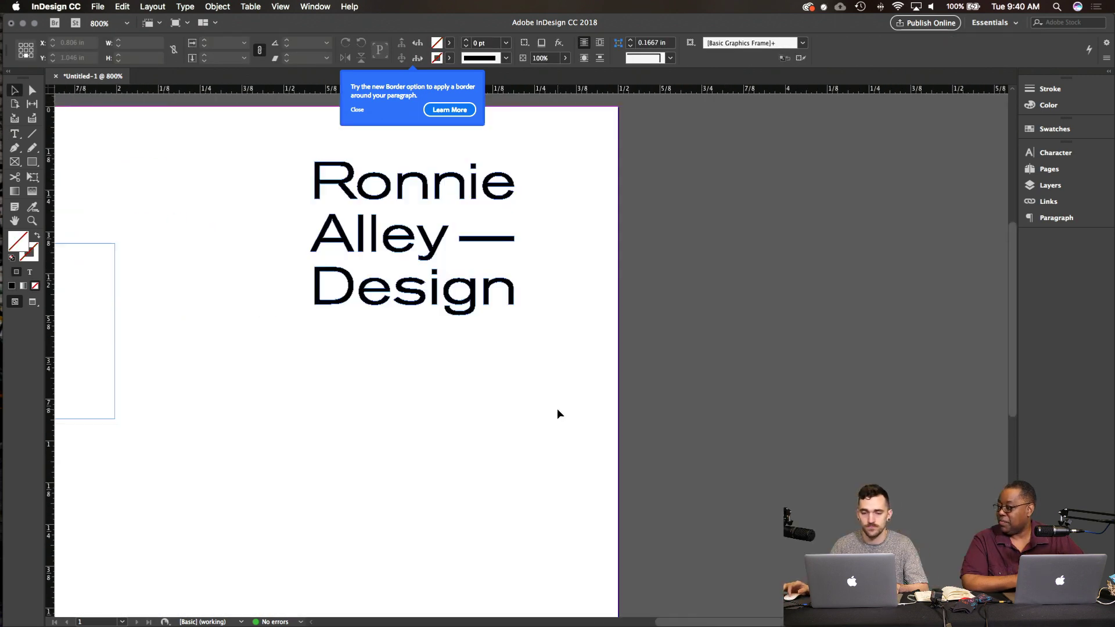
scroll(556, 409, "right", 10)
scroll(556, 408, "up", 1)
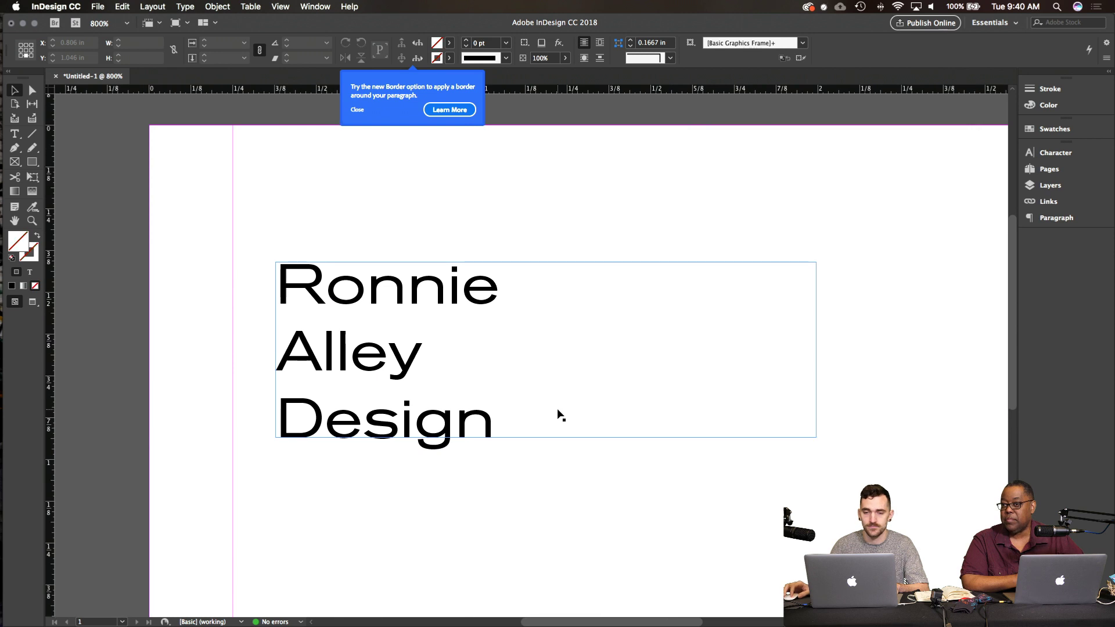
left_click(357, 109)
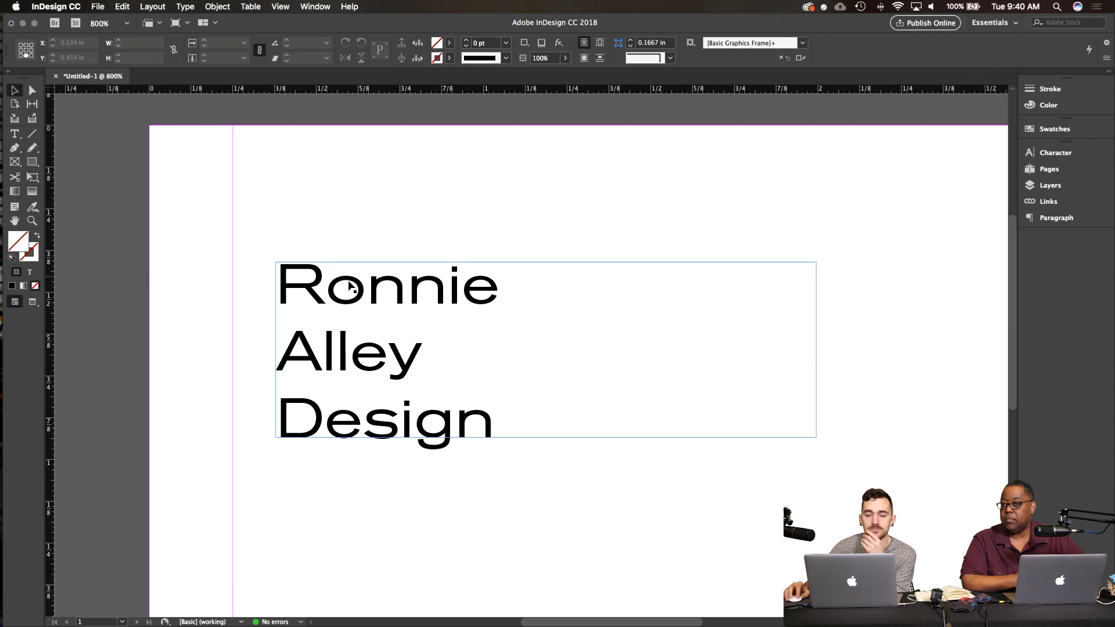
Step: Tighten the kerning between the R and the o in the first line of the live text to -35
double_click(330, 296)
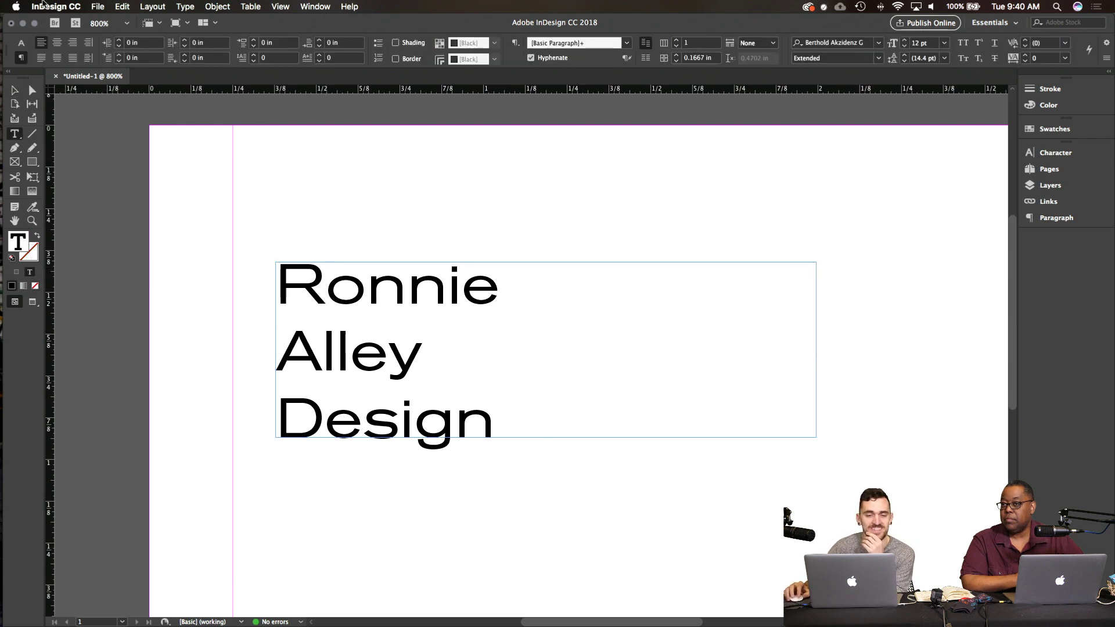
left_click(1054, 153)
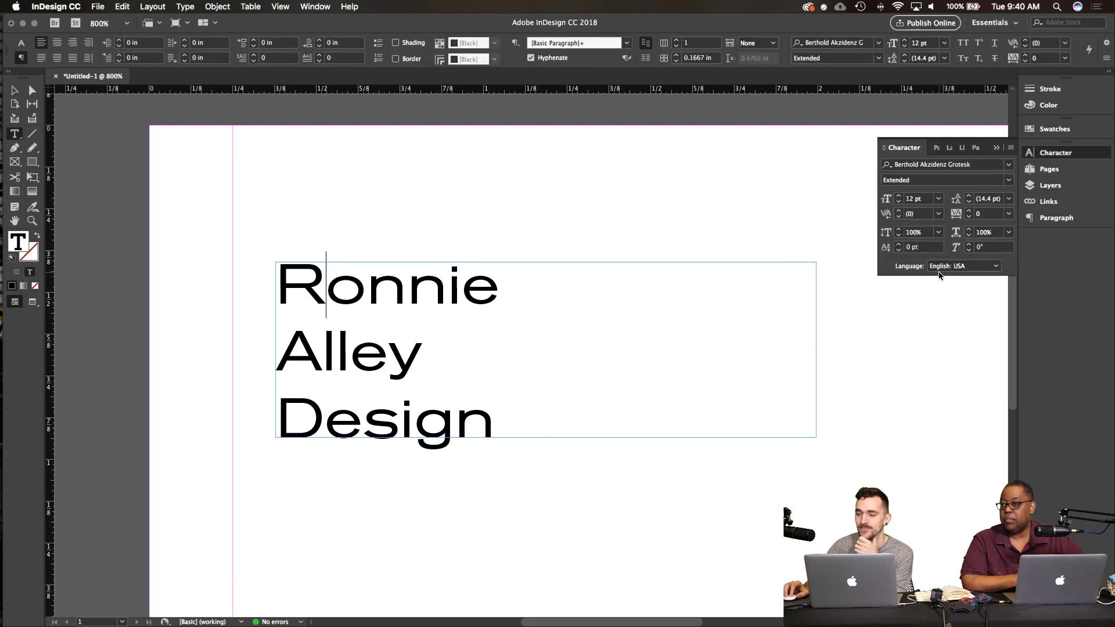
left_click(939, 214)
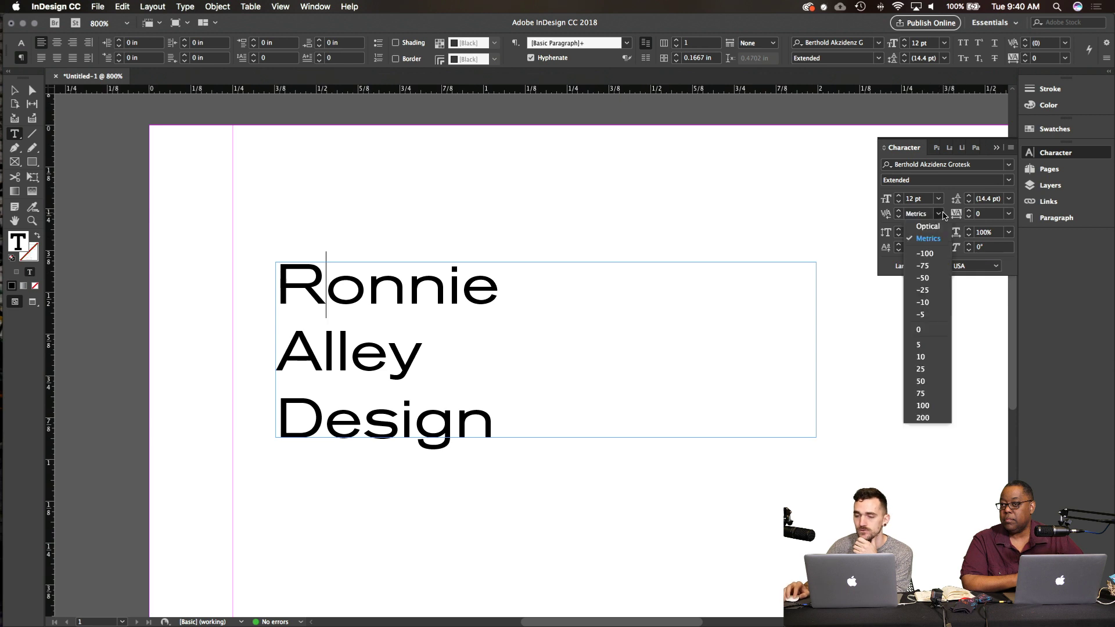
left_click(923, 290)
left_click(917, 213)
type("-35")
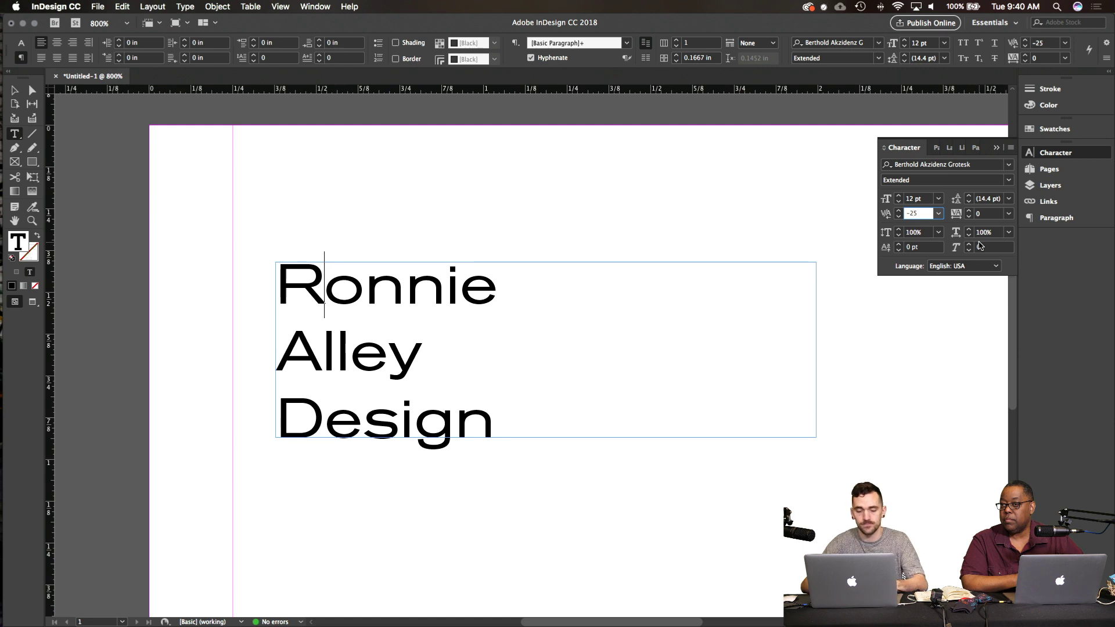
key("Return")
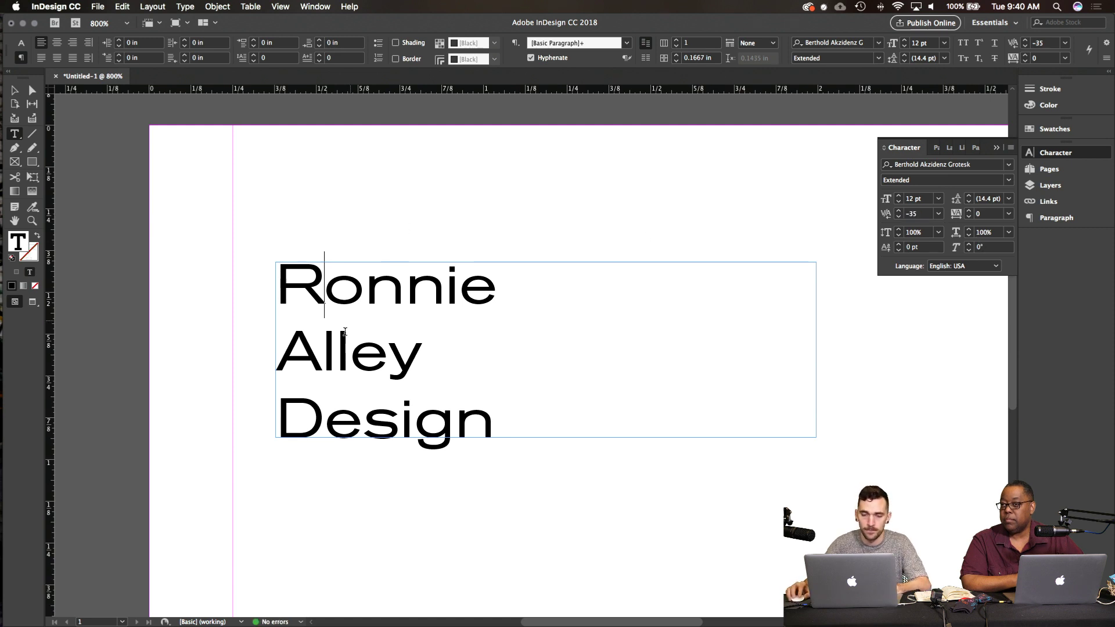
Step: Set the kerning between the two n's in the first line to -50
left_click(406, 284)
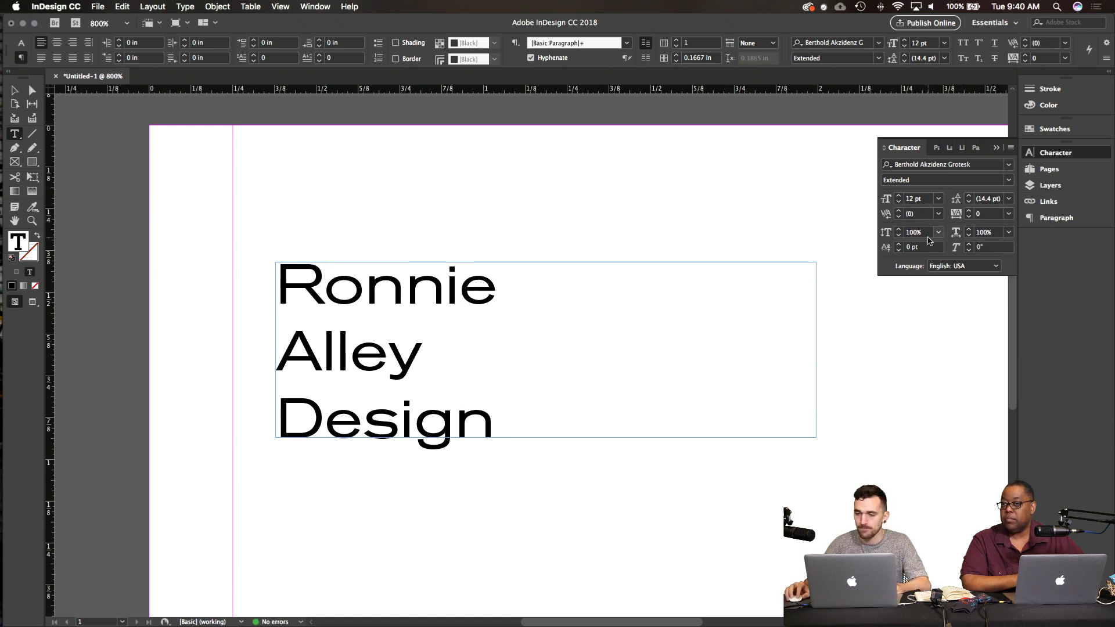
left_click(938, 214)
left_click(923, 278)
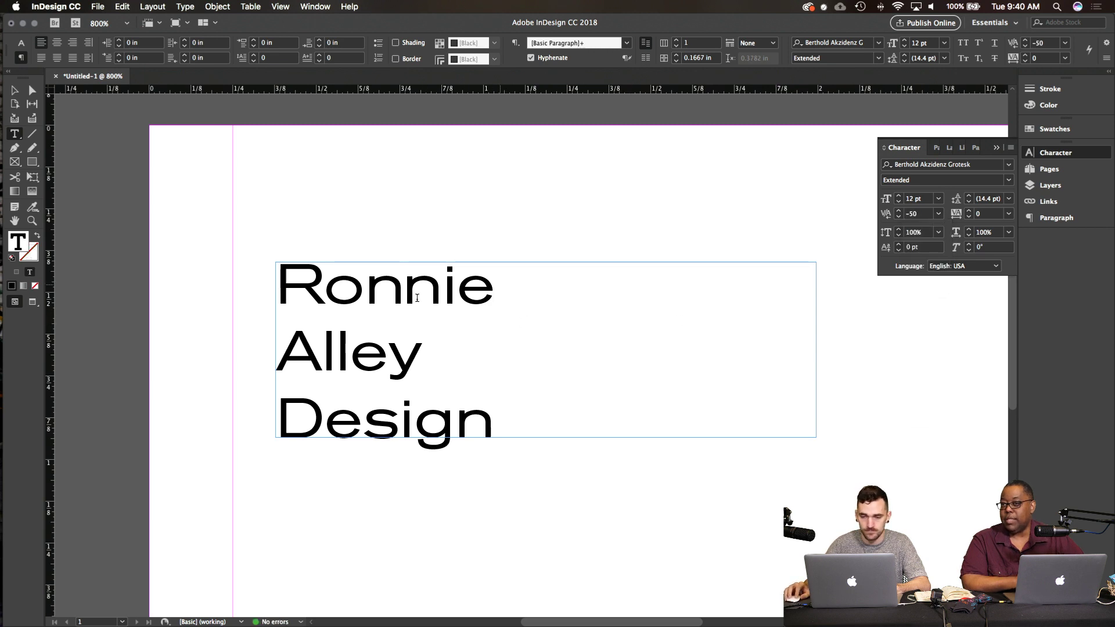
Step: Place a vertical guide at the right edge of the text's third line
left_click_drag(51, 294, 492, 370)
key("super+z")
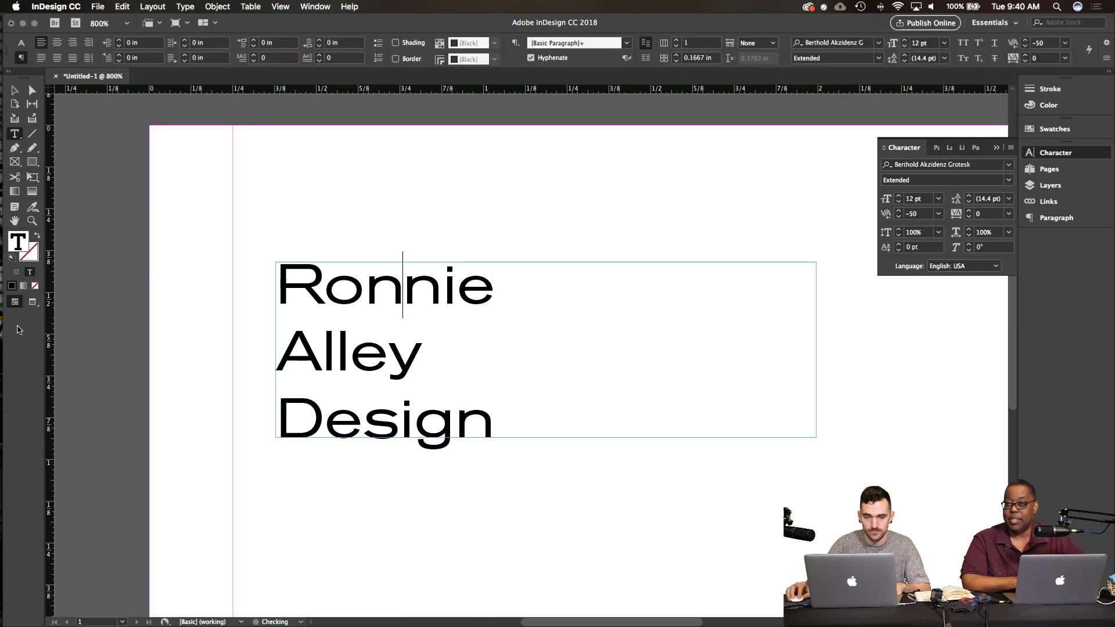
left_click_drag(51, 340, 492, 471)
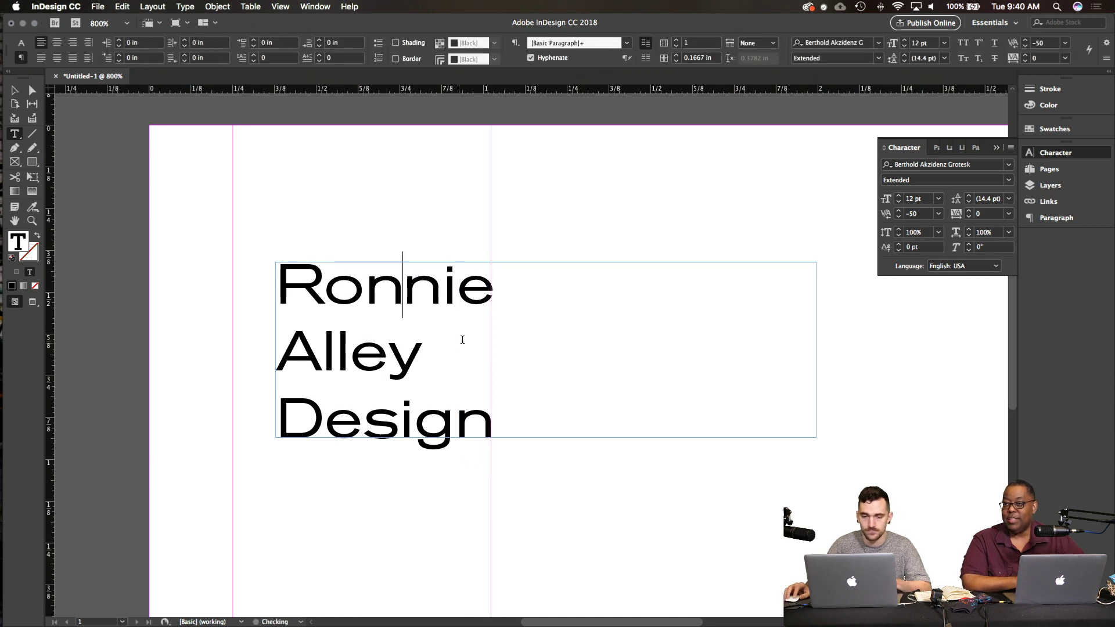
Step: Set the kerning between the two n's in the first line to -25
left_click(403, 281)
key("alt+Left")
key("alt+Left")
left_click(938, 214)
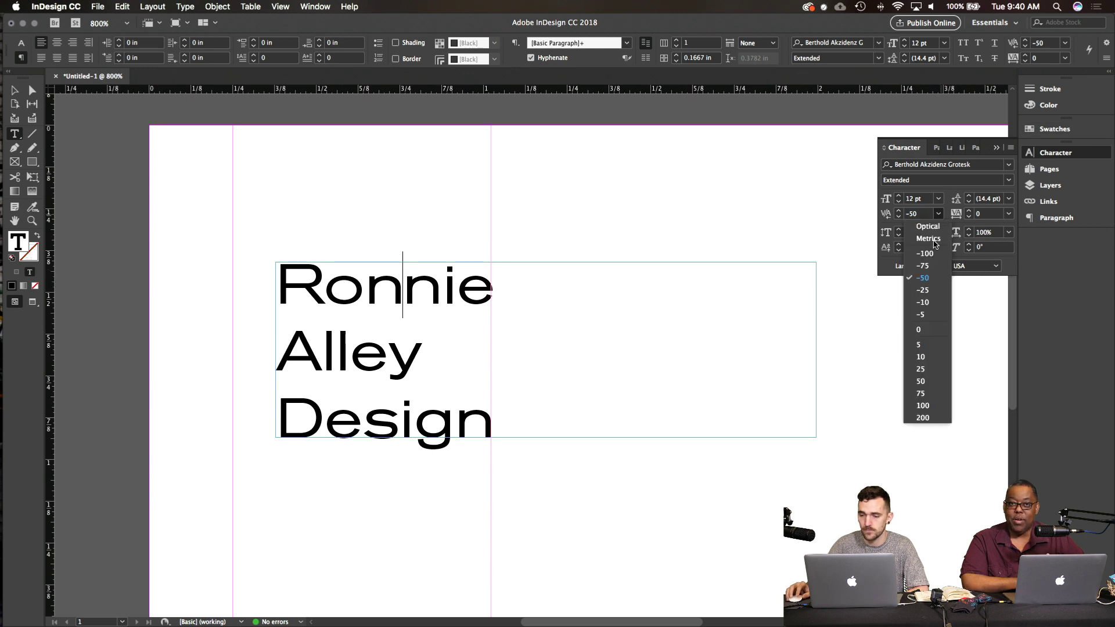
left_click(923, 290)
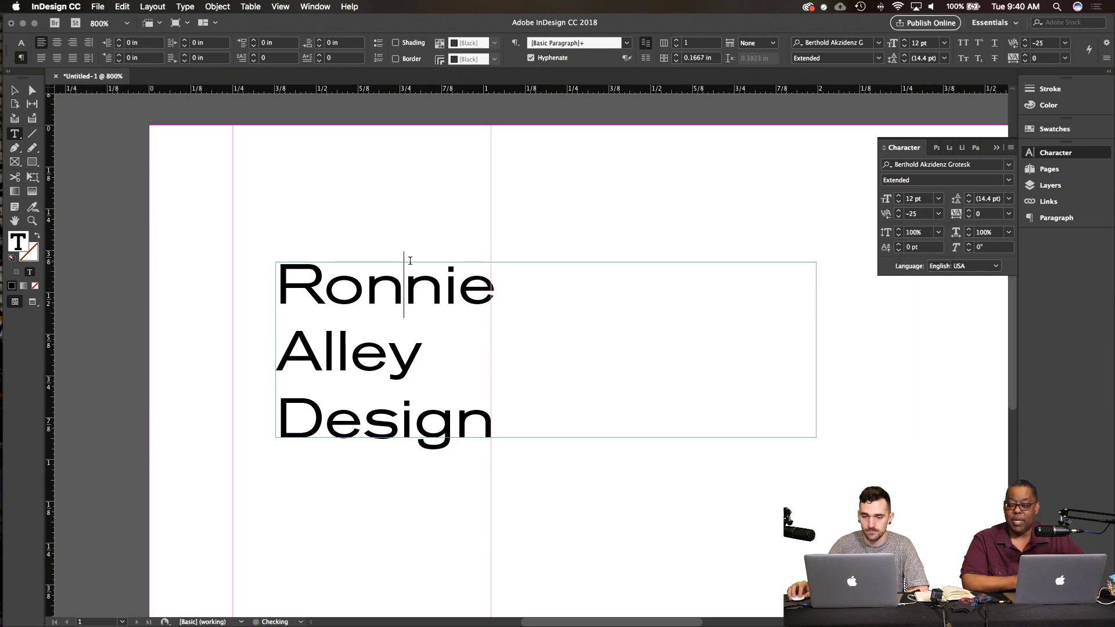
Step: Tighten the kerning between the o and the first n in the top line to -25
left_click(363, 288)
left_click(938, 214)
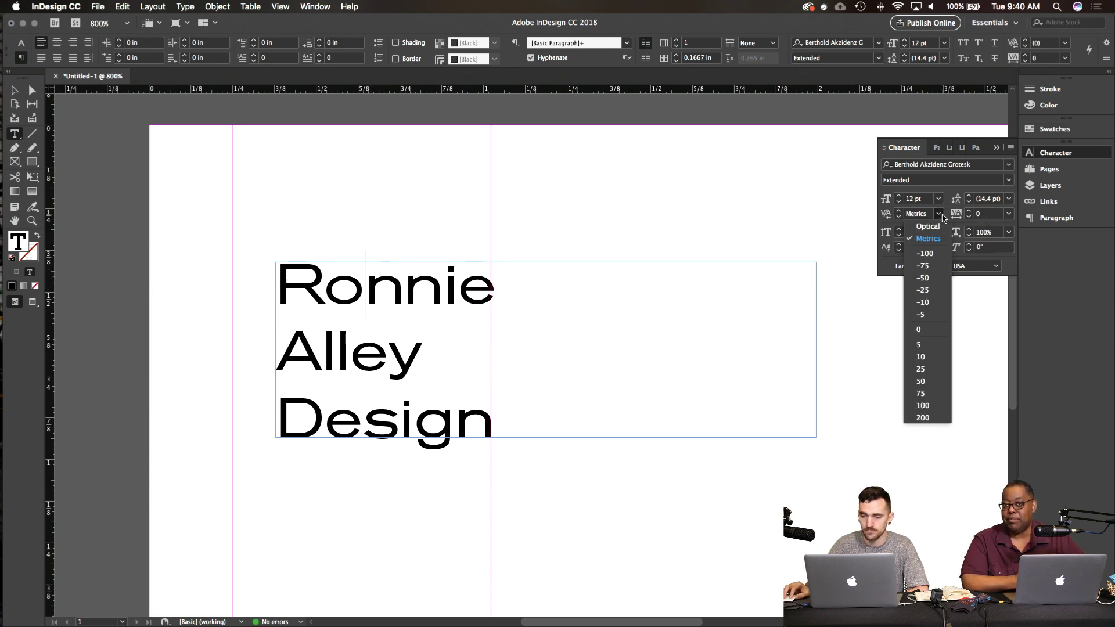
left_click(940, 302)
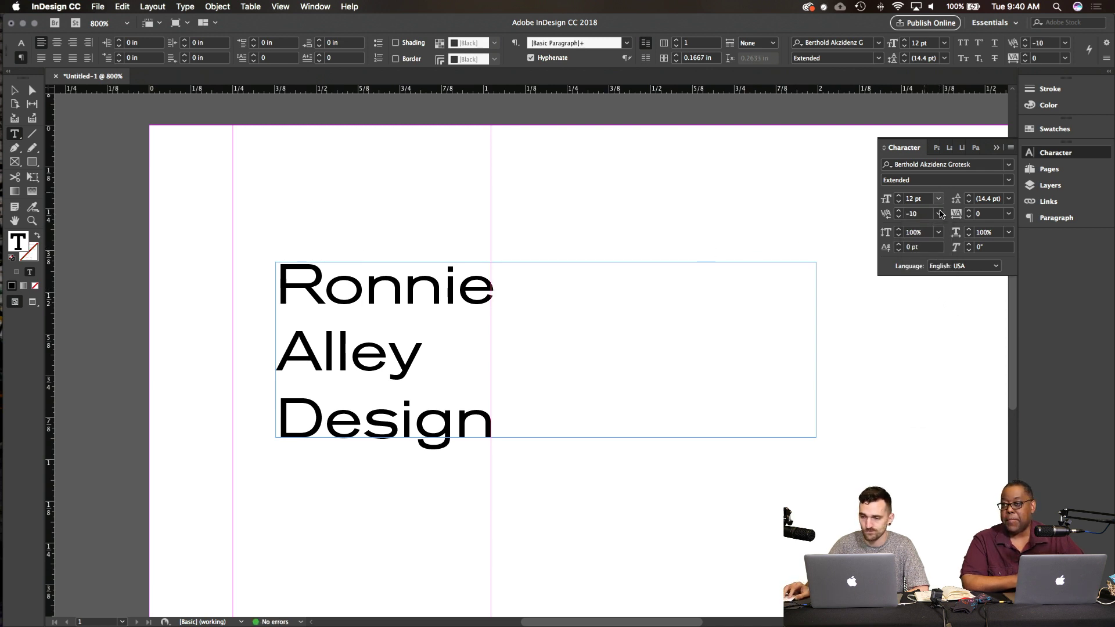
left_click(939, 213)
left_click(936, 294)
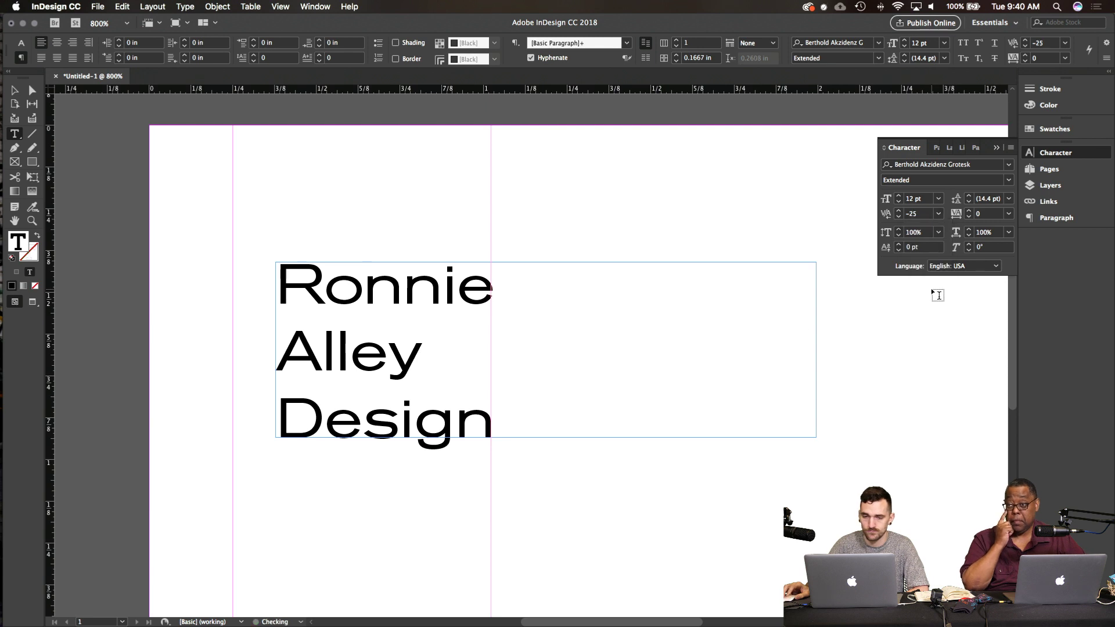
Step: Set the kerning between the second n and the i in the first line to -15
left_click(463, 287)
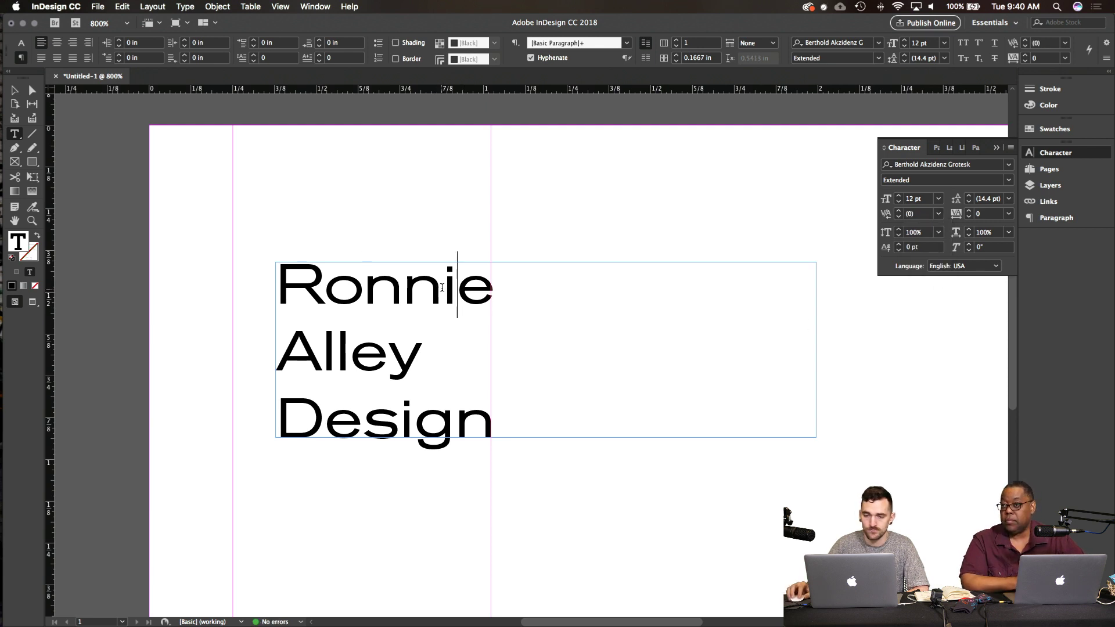
key("Left")
left_click(939, 214)
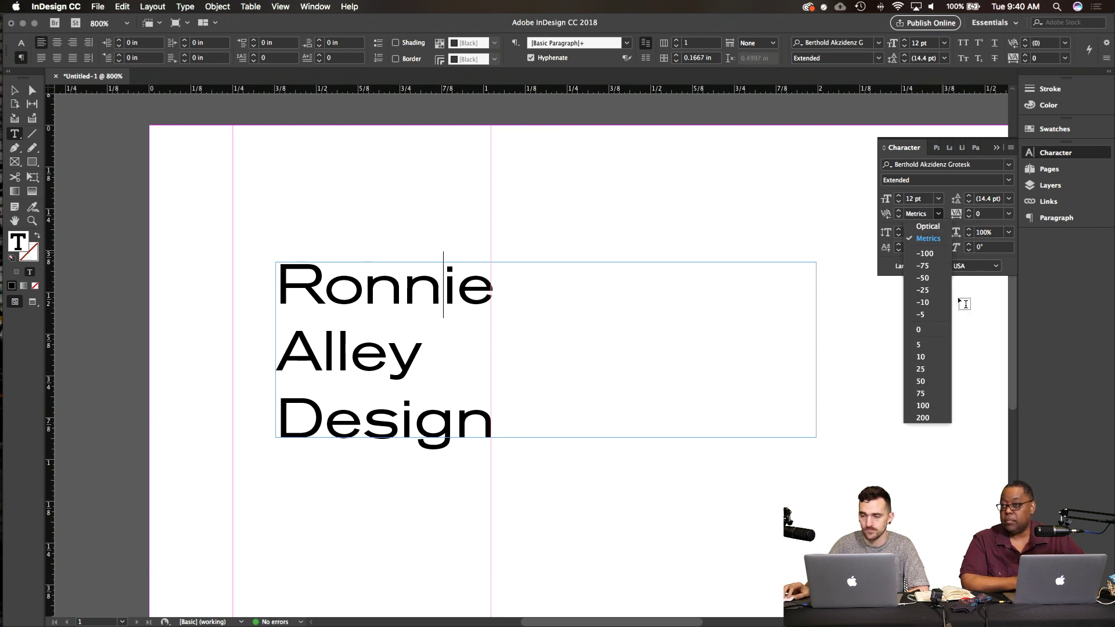
left_click(923, 290)
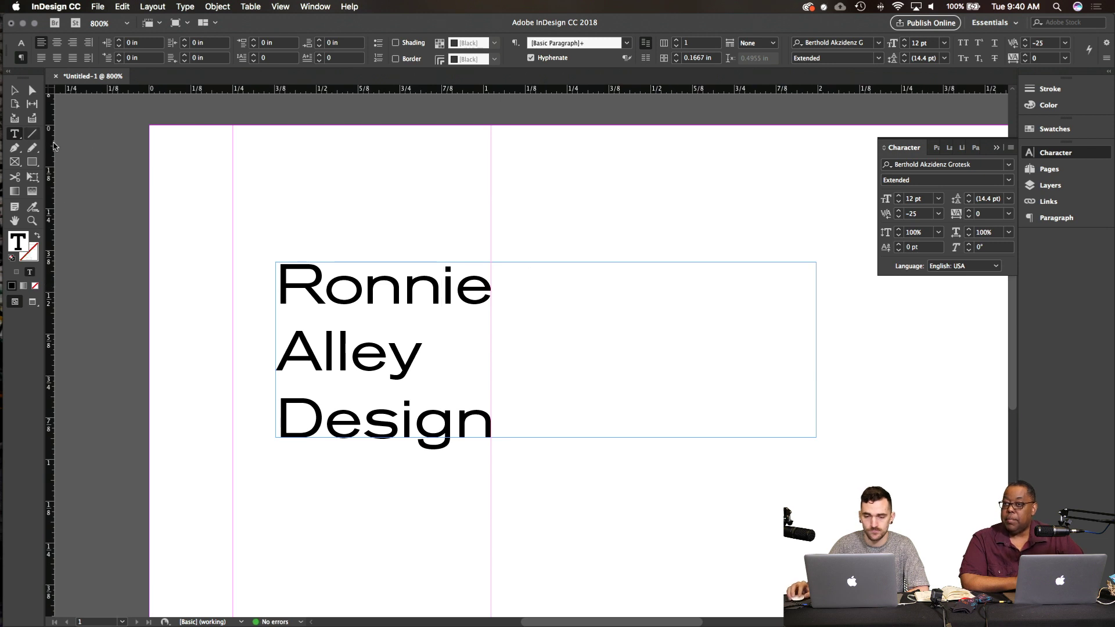
left_click(913, 215)
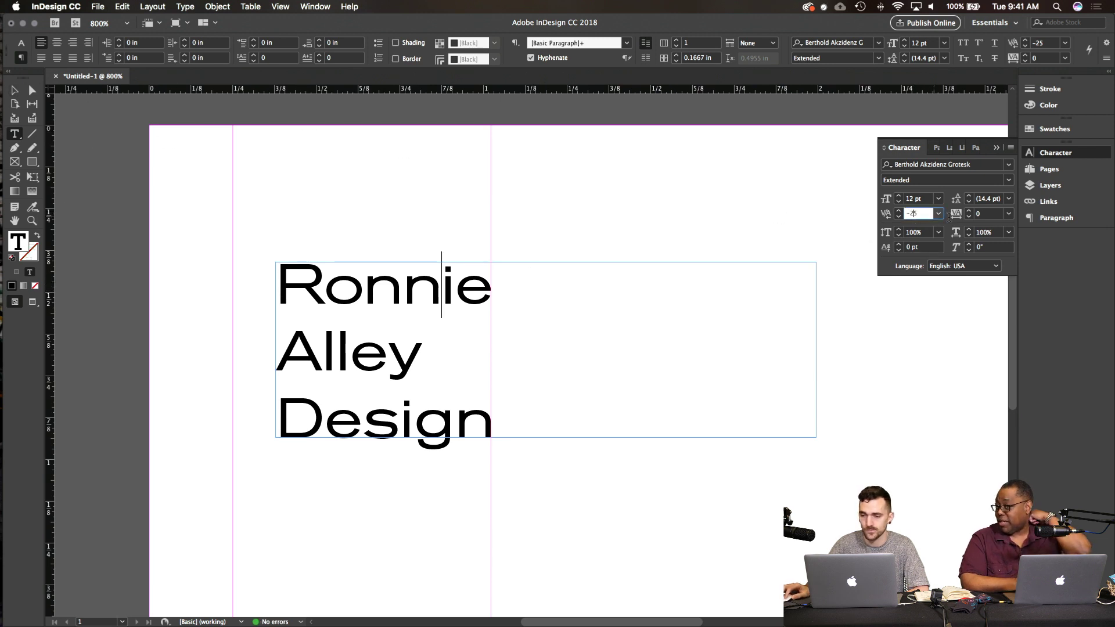
key("BackSpace")
type("1")
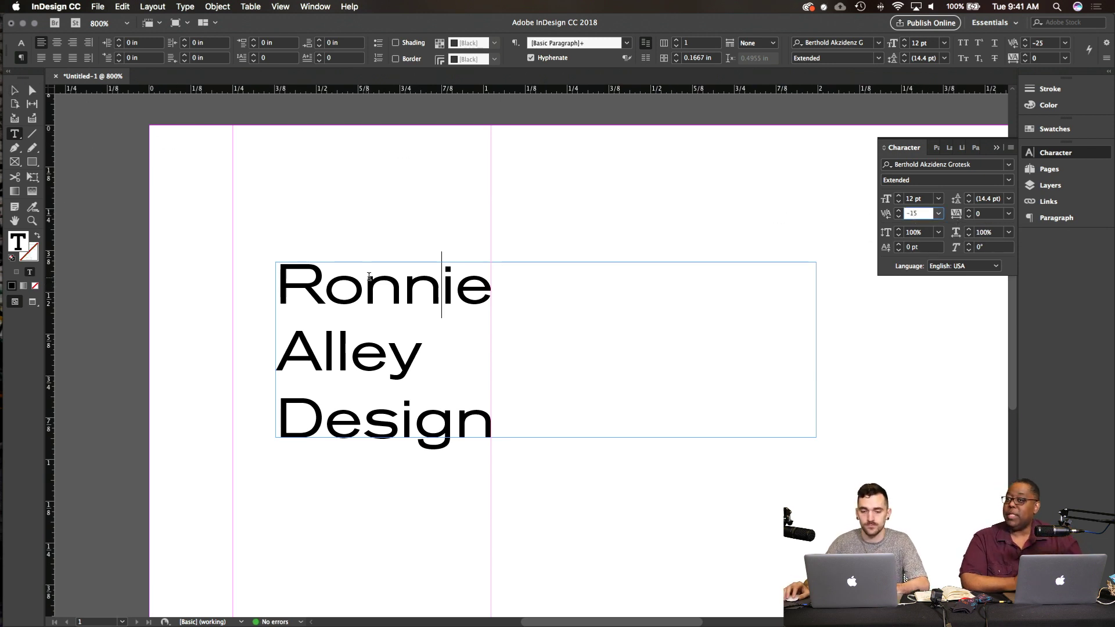
Step: Try a kerning of 10 between the i and the final e in the first line, and deselect the text frame
left_click(457, 286)
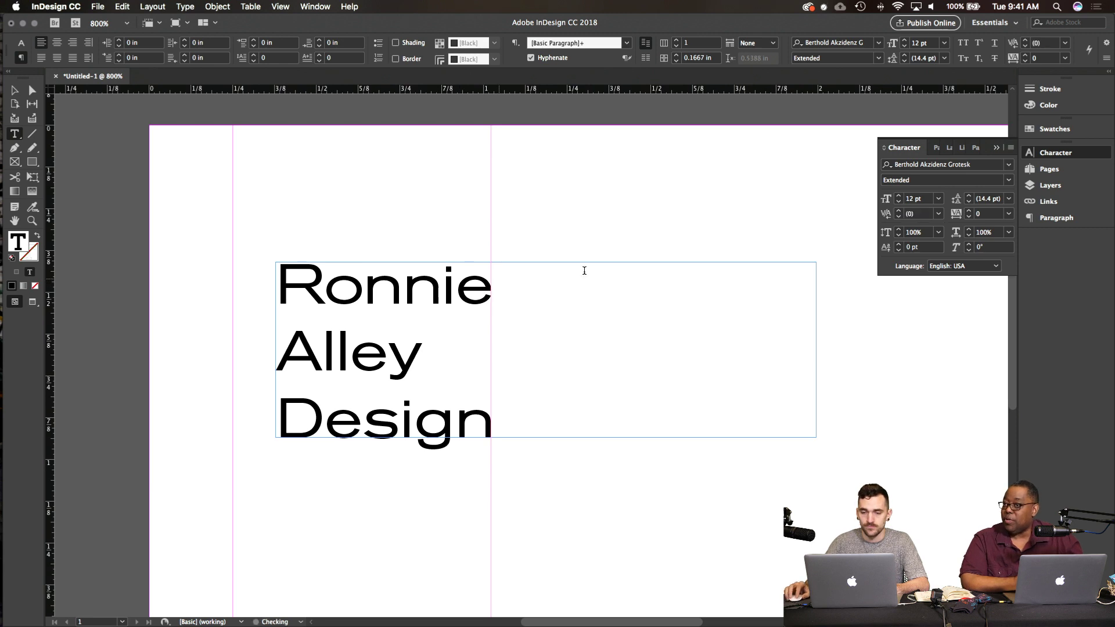
left_click(913, 216)
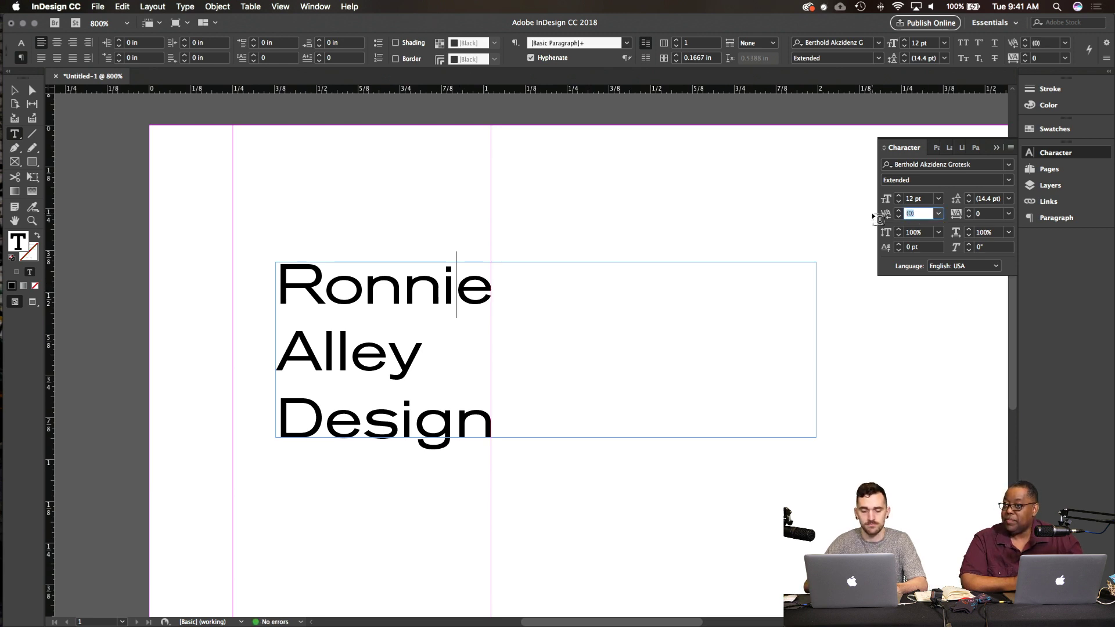
type("10")
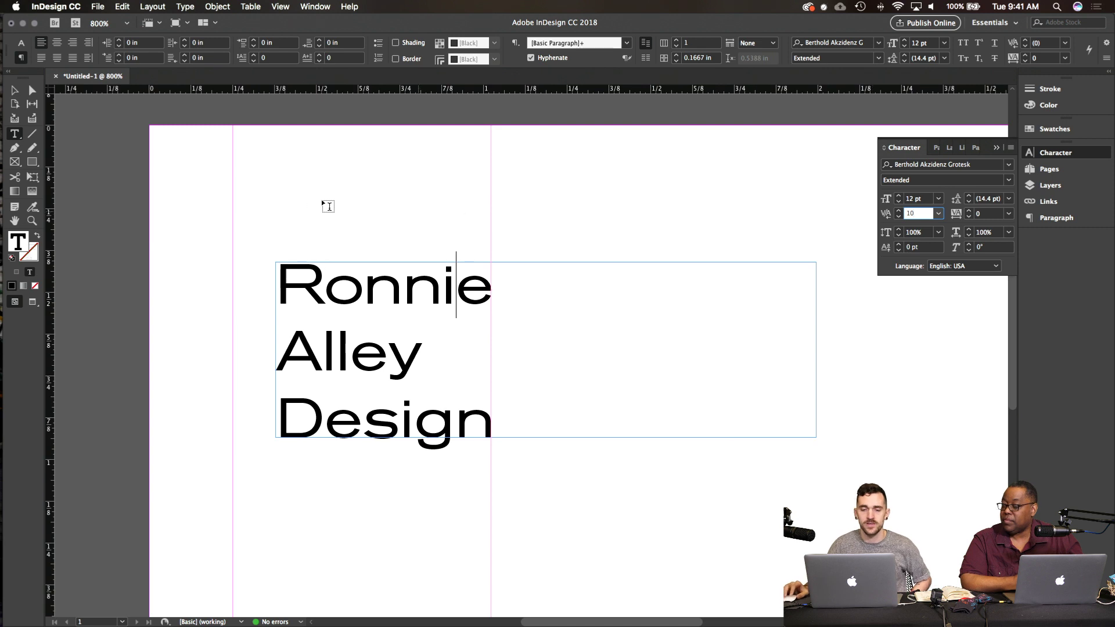
key("Escape")
left_click(246, 212)
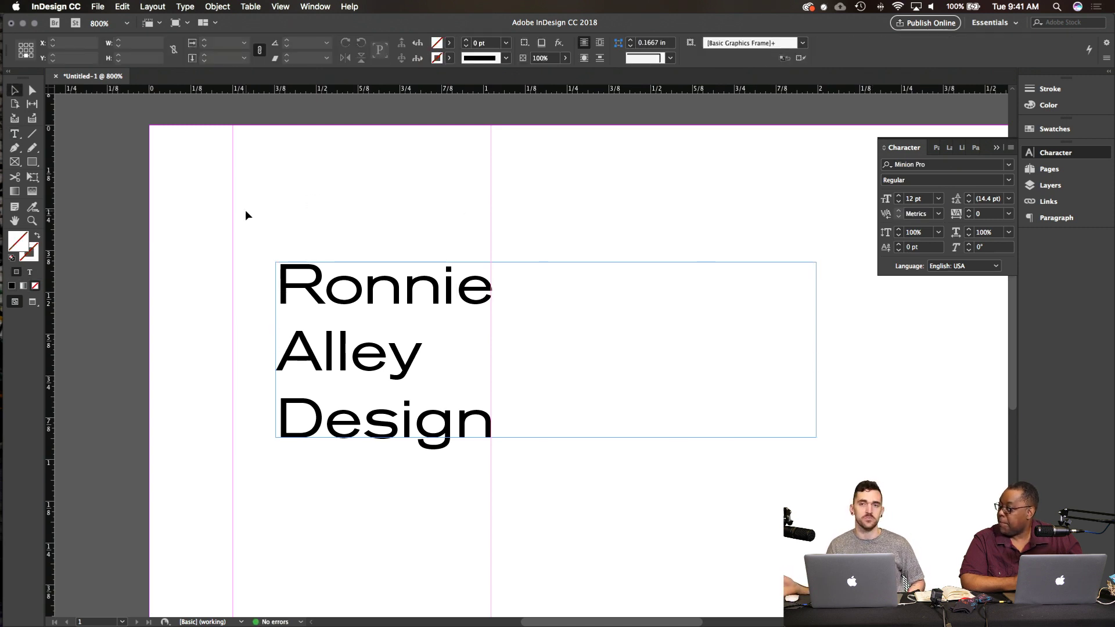
Step: Set the kerning between the i and the final e in the first line to -10 and collapse the character settings
double_click(457, 290)
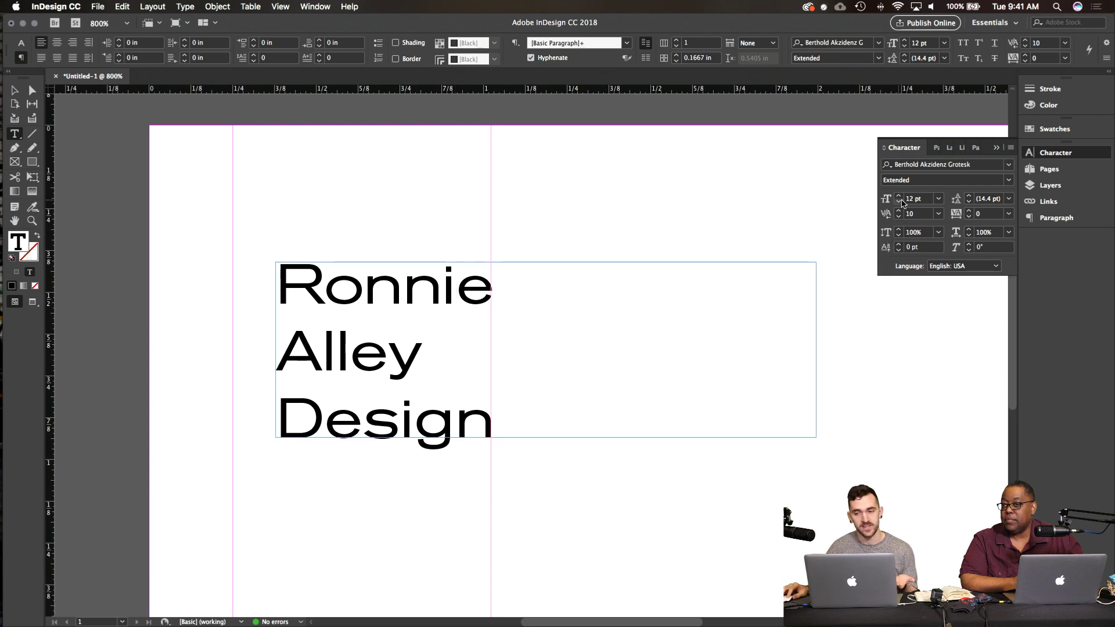
left_click(939, 214)
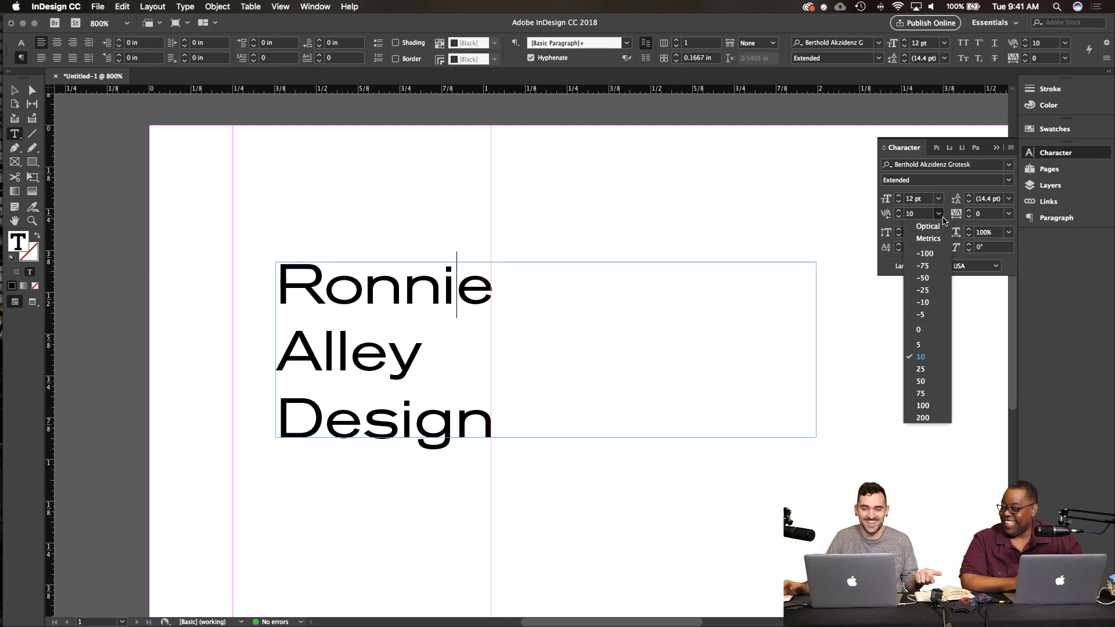
left_click(923, 303)
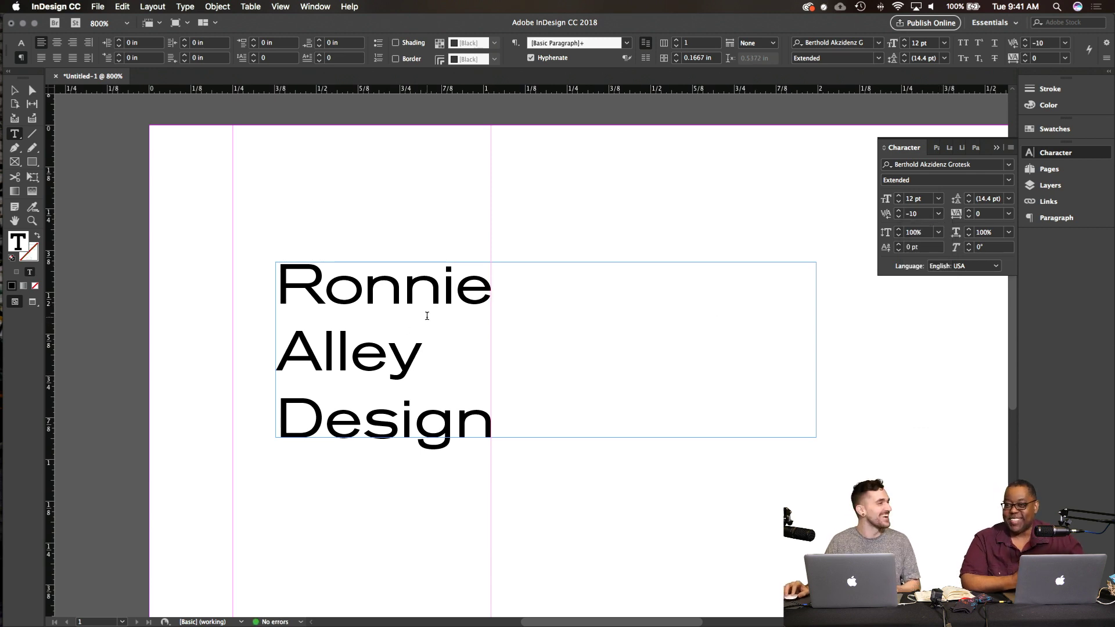
left_click(996, 148)
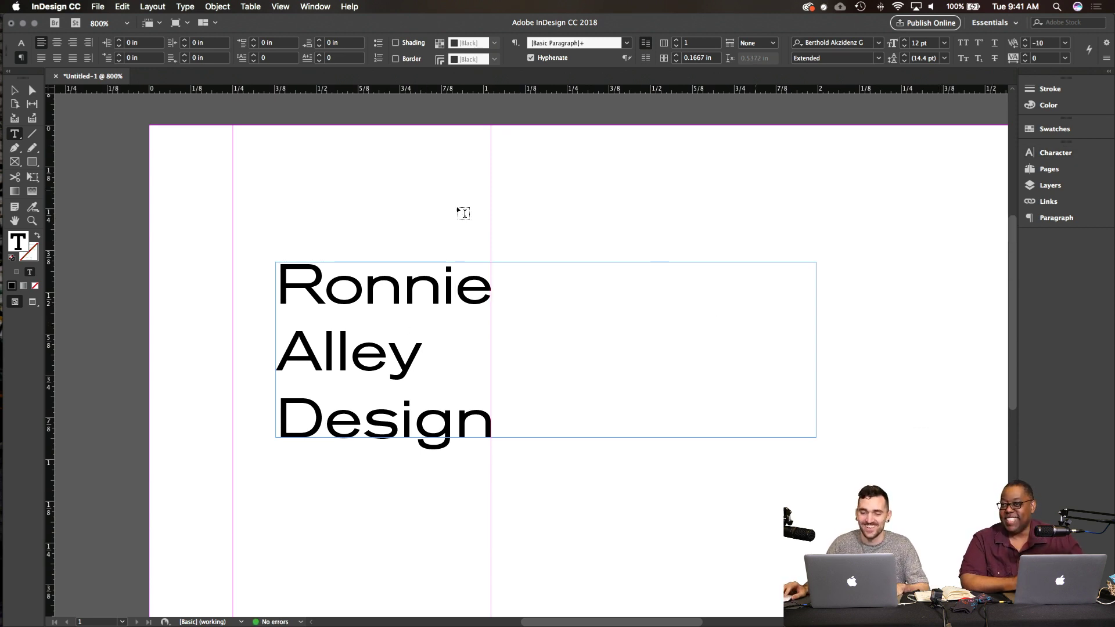
key("Escape")
scroll(478, 266, "down", 10)
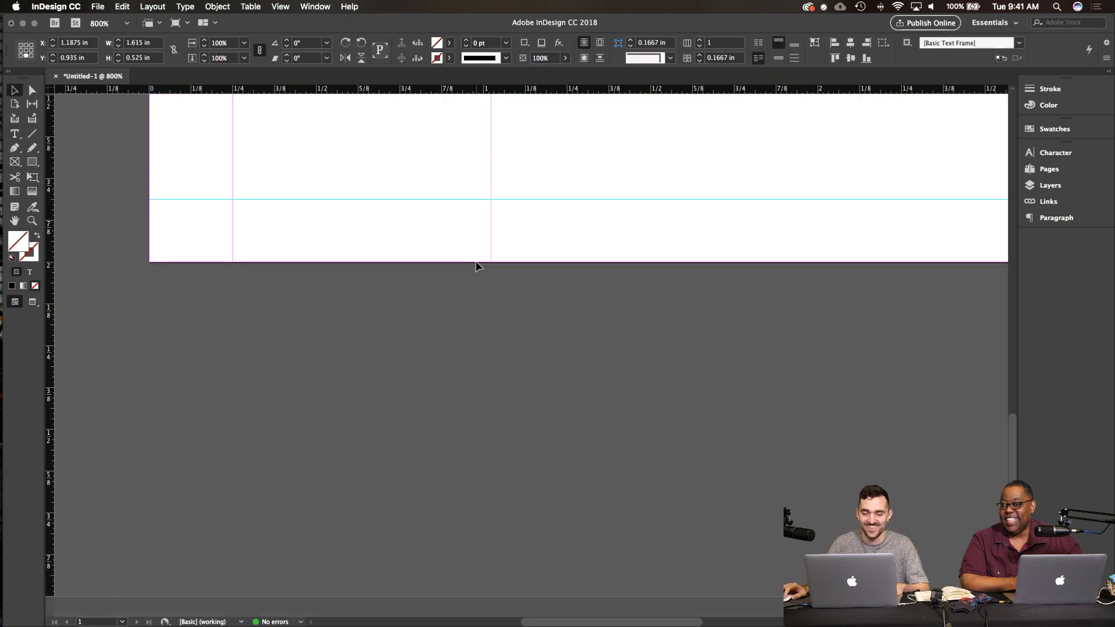
scroll(477, 266, "up", 10)
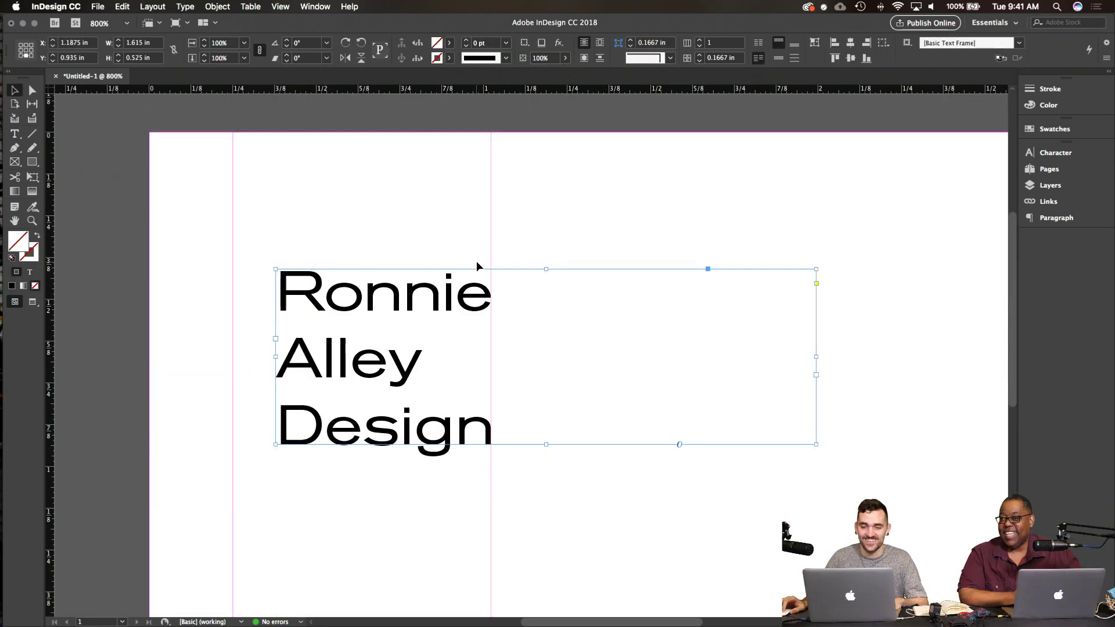
double_click(450, 416)
left_click_drag(513, 408, 247, 298)
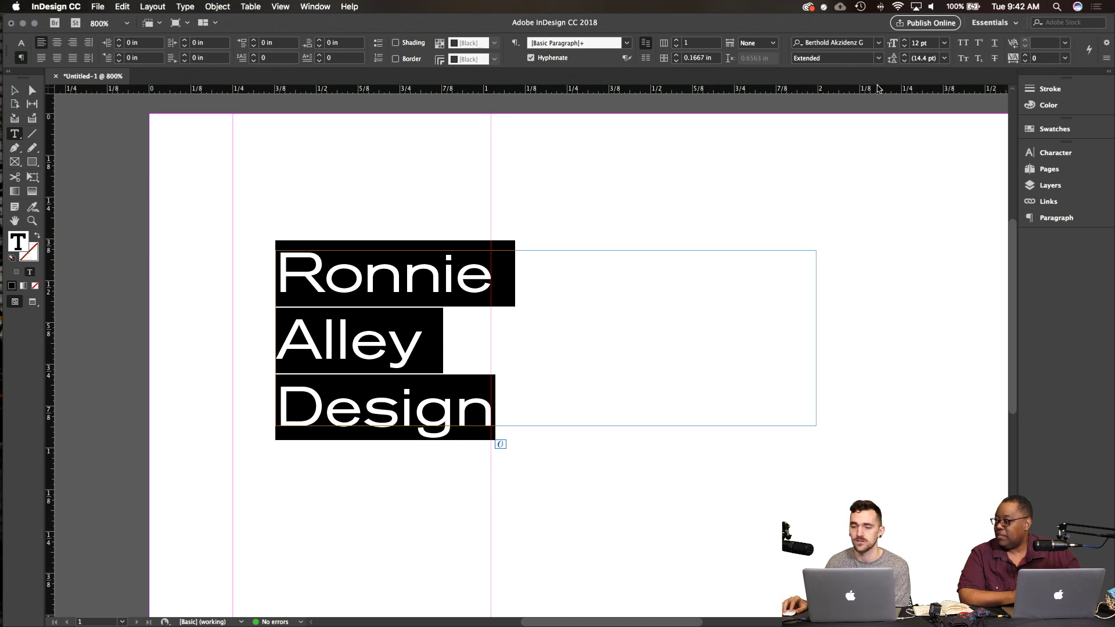
key("Escape")
left_click(145, 245)
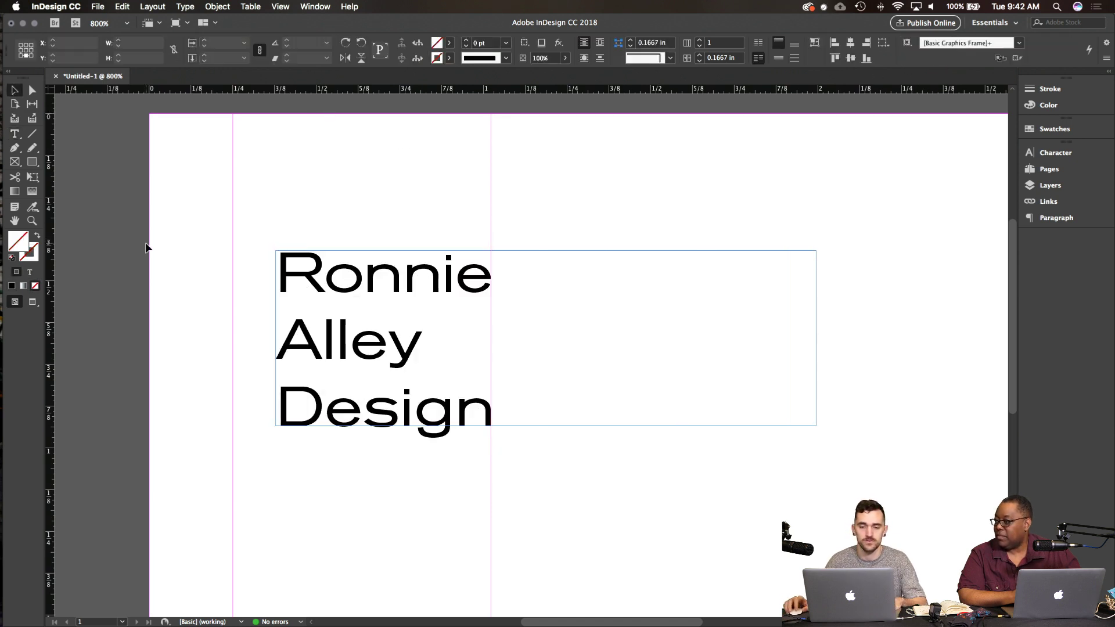
key("super+minus")
key("super+minus")
key("super+equal")
key("super+equal")
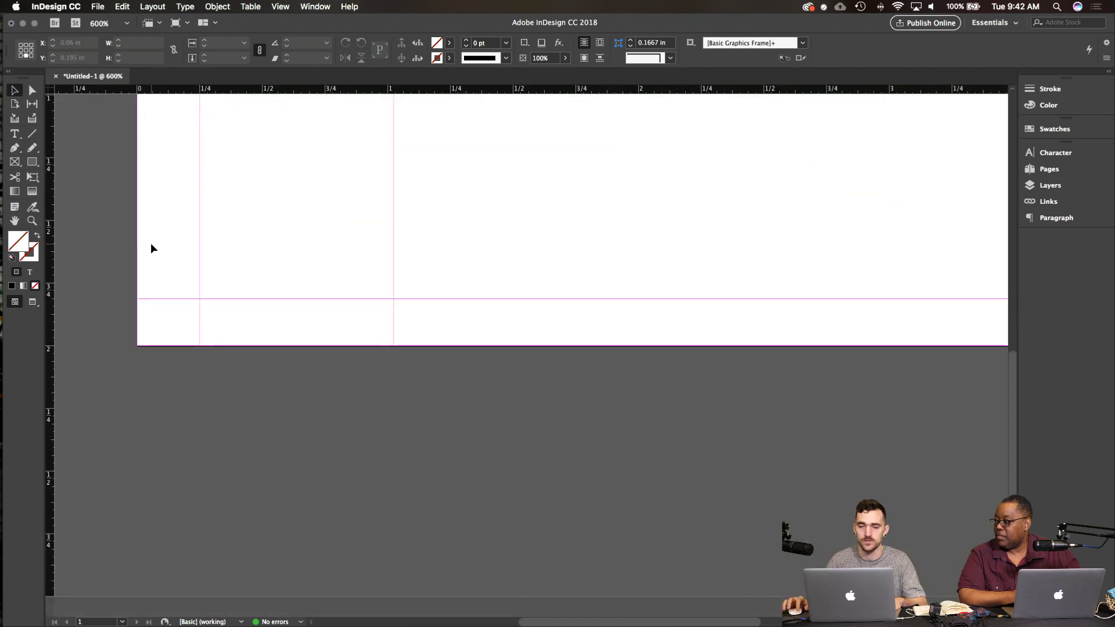
Step: Move the live three-line text frame so it sits at the corner of the left margin guide and the lower horizontal guide
key("super+minus")
scroll(151, 242, "down", 6)
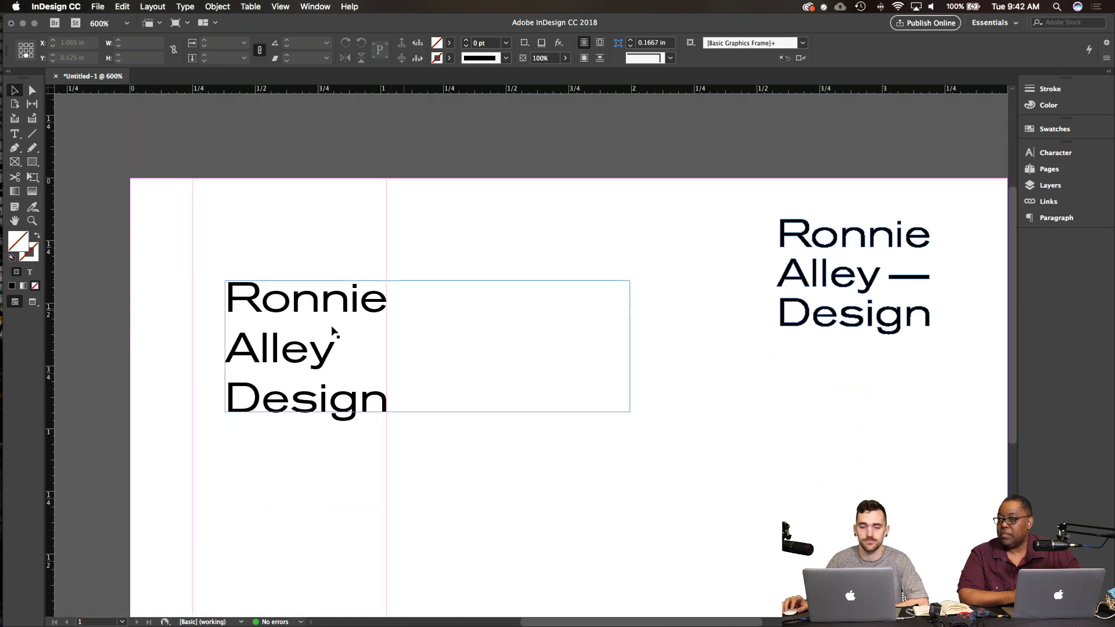
left_click(328, 326)
scroll(329, 327, "down", 4)
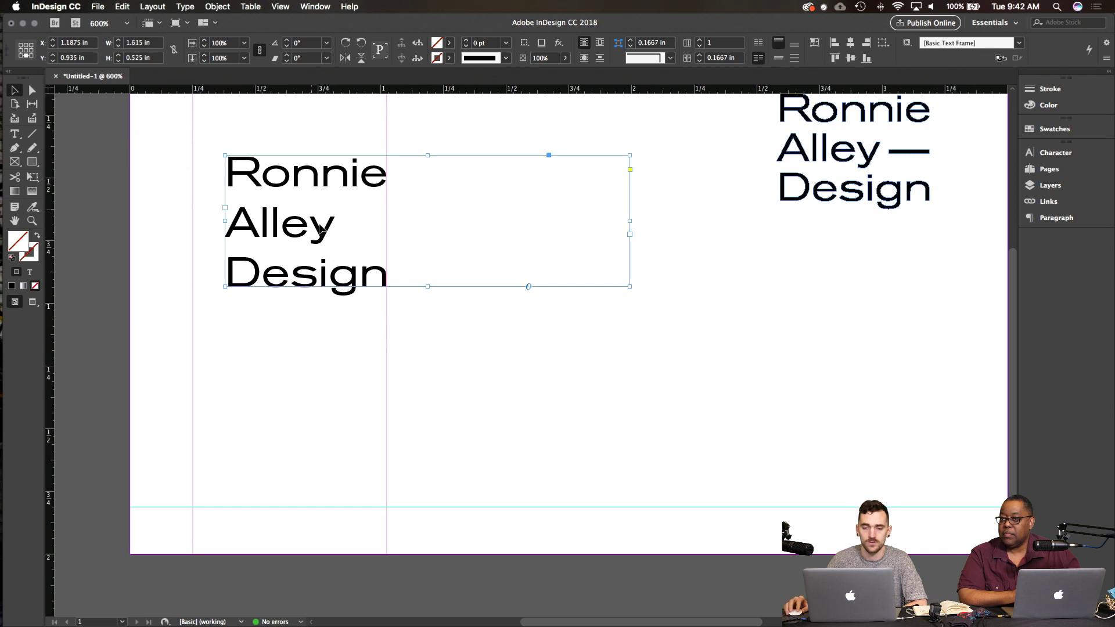
left_click_drag(303, 352, 299, 452)
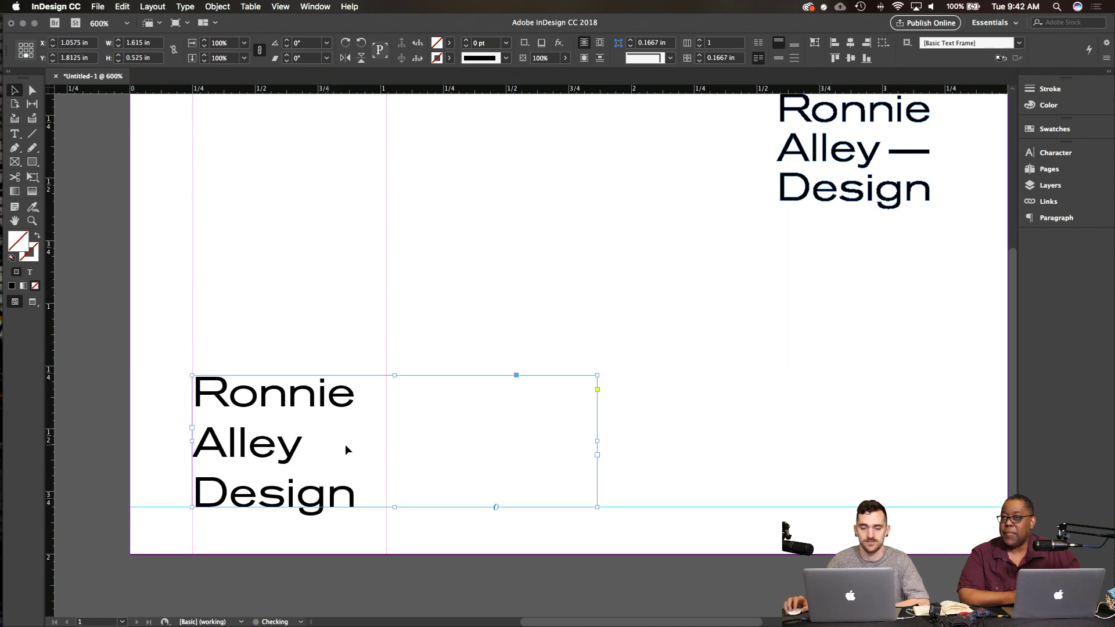
scroll(360, 455, "down", 2)
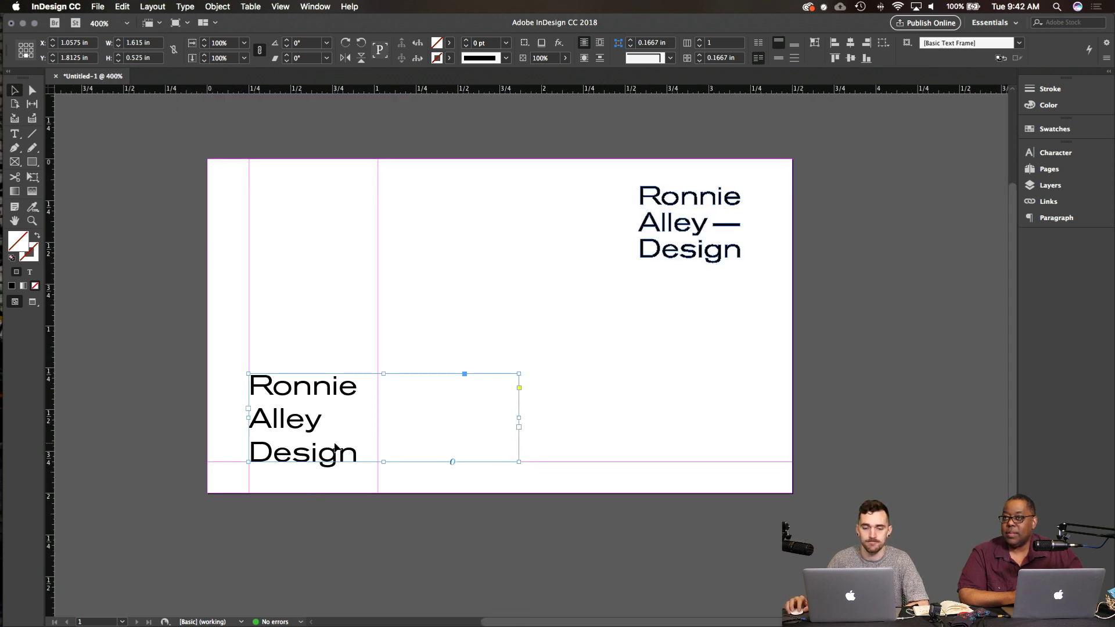
Step: Move the dashed outlined wordmark off the card onto the pasteboard and preview the card without guides
double_click(372, 454)
left_click_drag(371, 454, 195, 399)
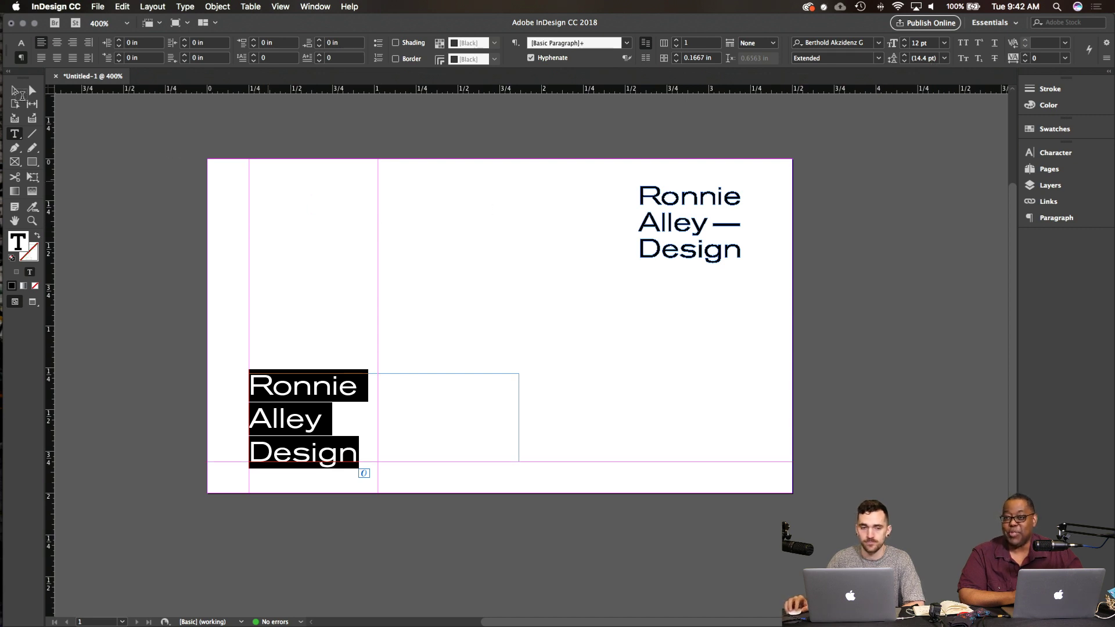
left_click(15, 91)
left_click(733, 258)
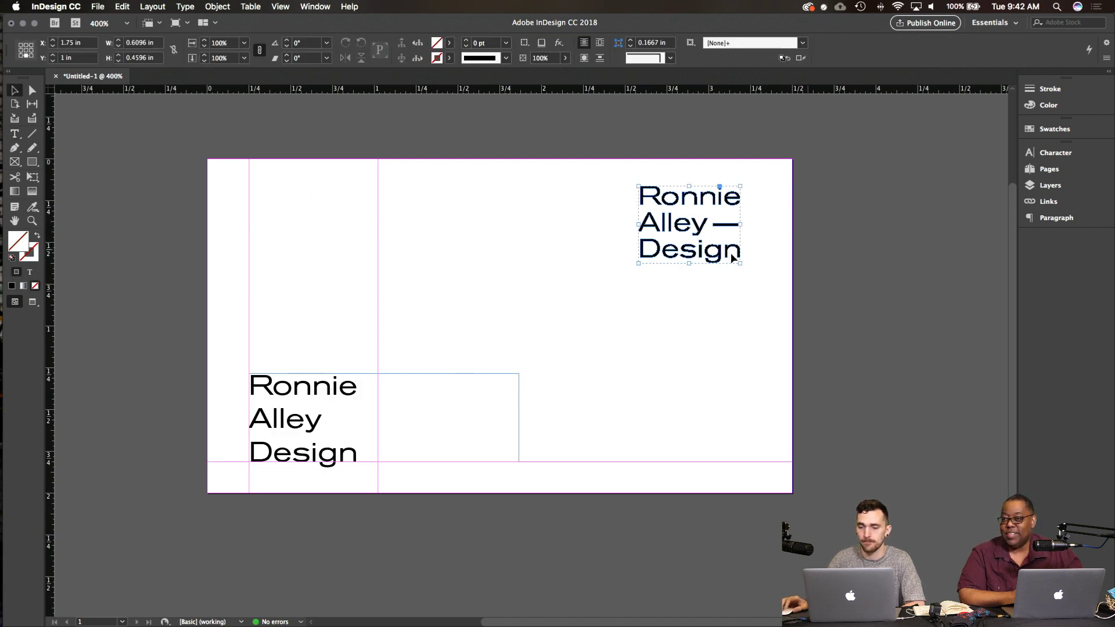
left_click_drag(736, 235, 897, 250)
key("w")
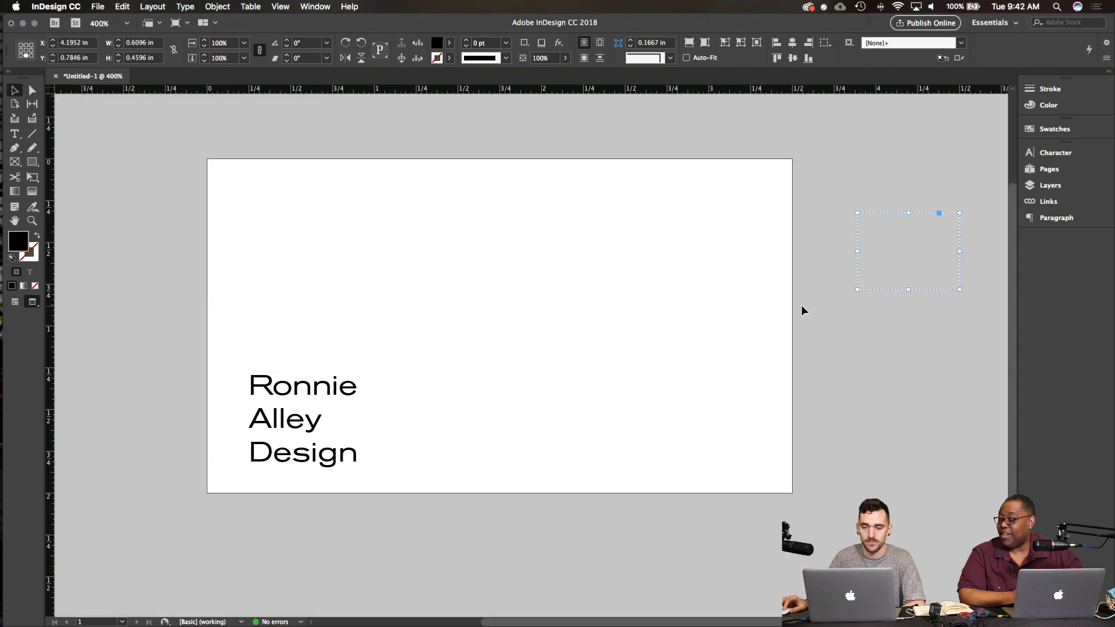
left_click(865, 350)
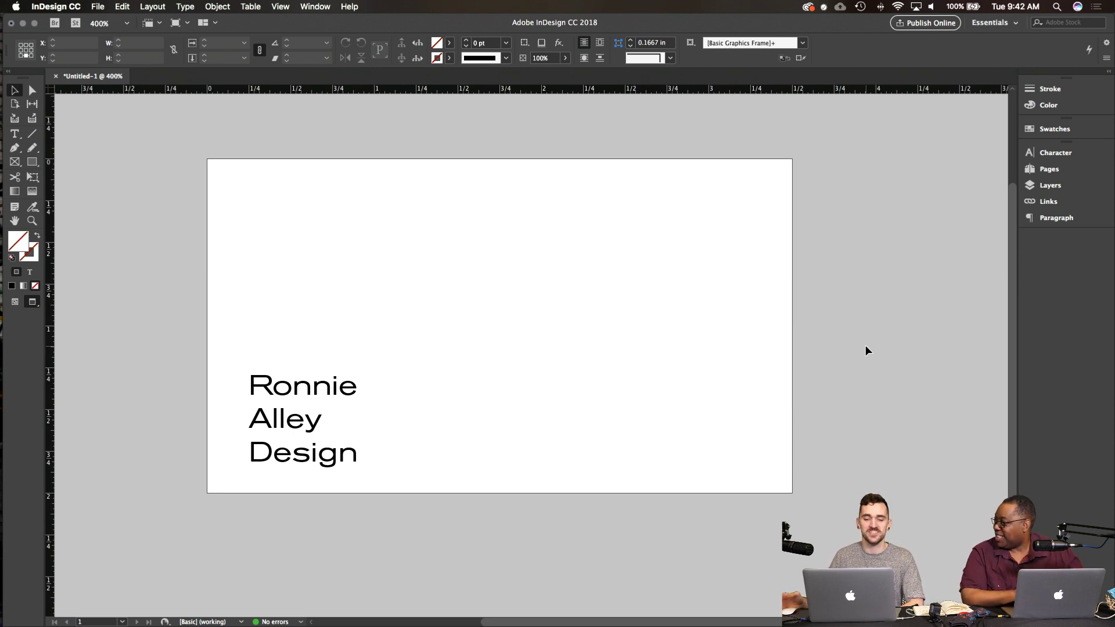
Step: Set the font size of all three lines of the live wordmark to 14 pt
double_click(335, 426)
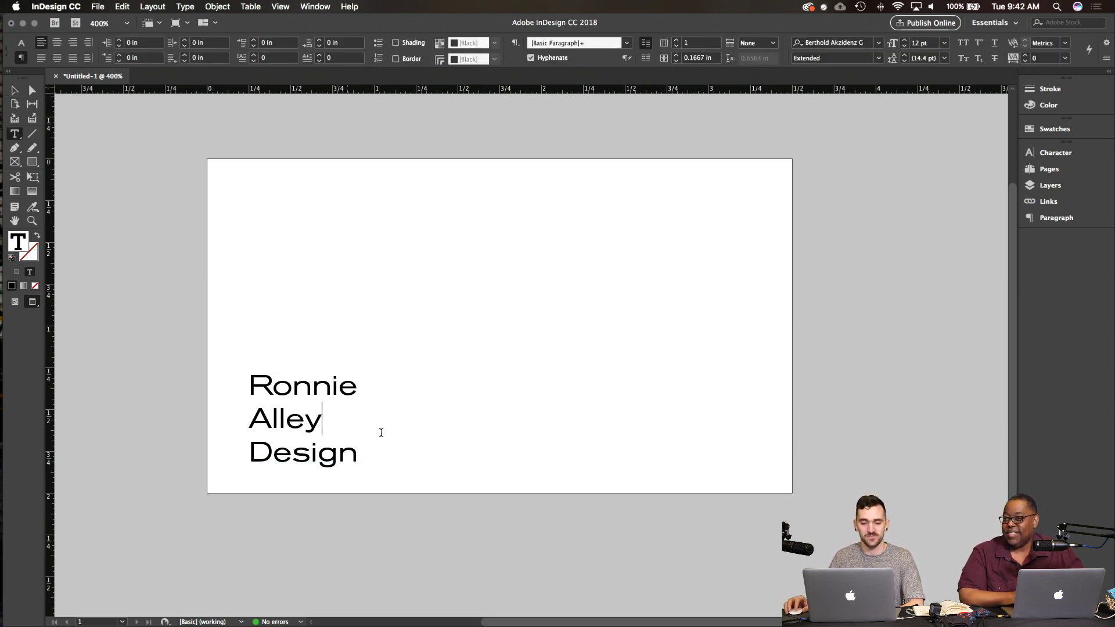
left_click_drag(379, 457, 218, 390)
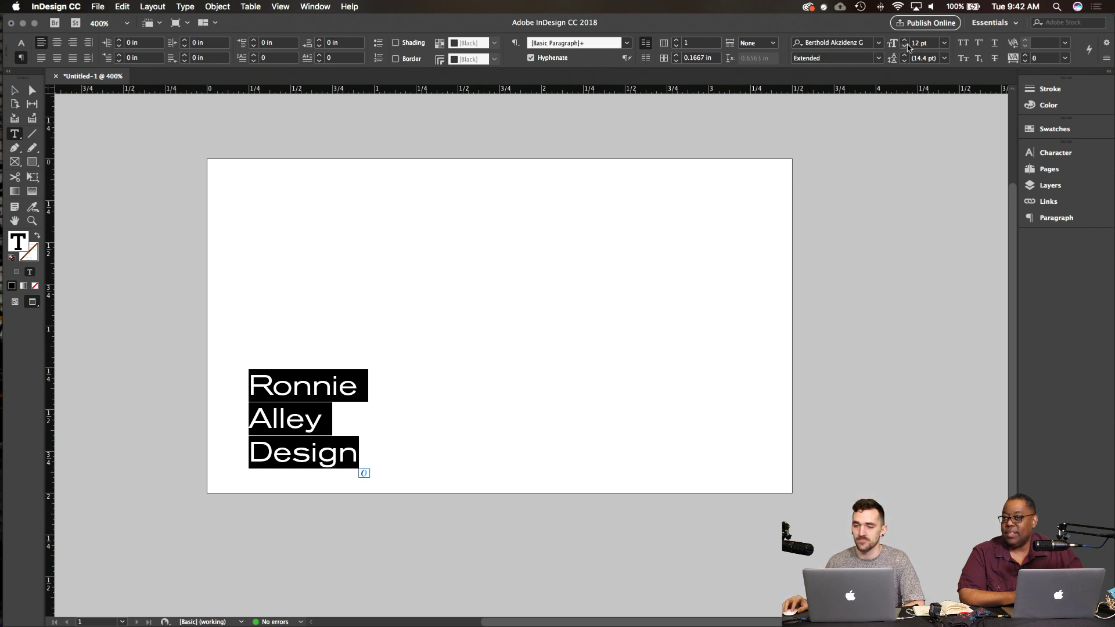
left_click(945, 45)
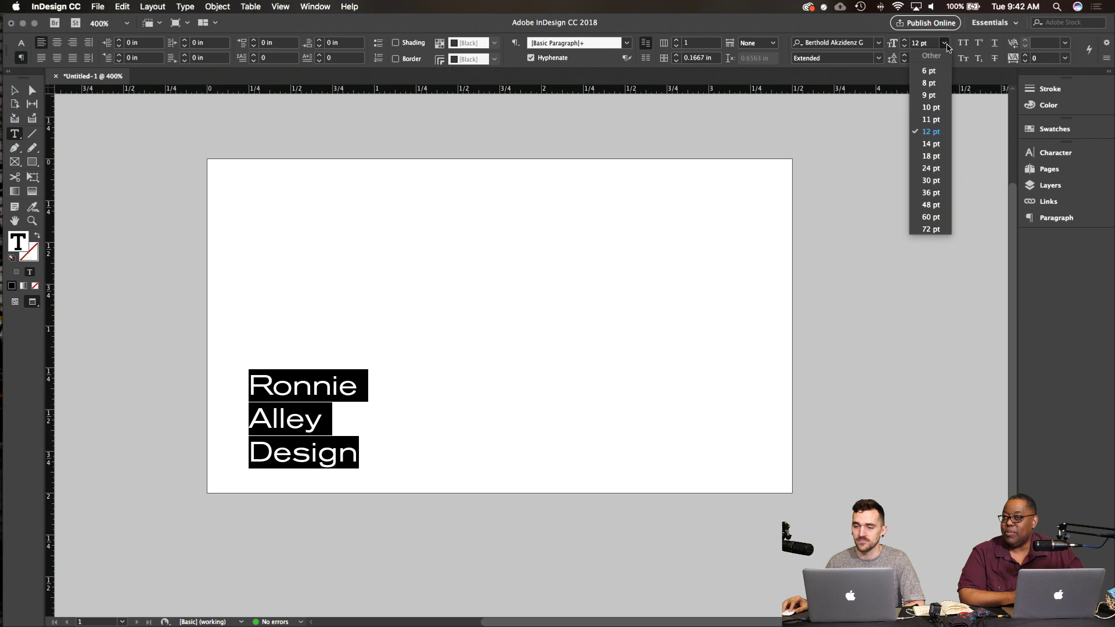
left_click(931, 144)
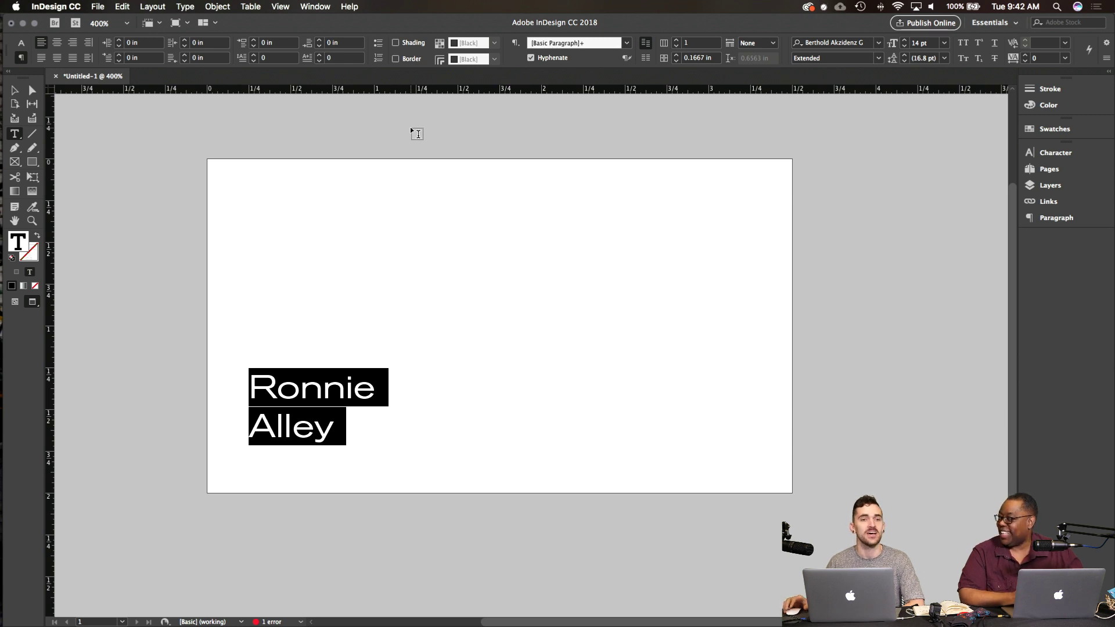
Step: Extend the text frame's height to 0.6125 in, align its bottom edge to the lower guide, and preview the card
left_click(14, 90)
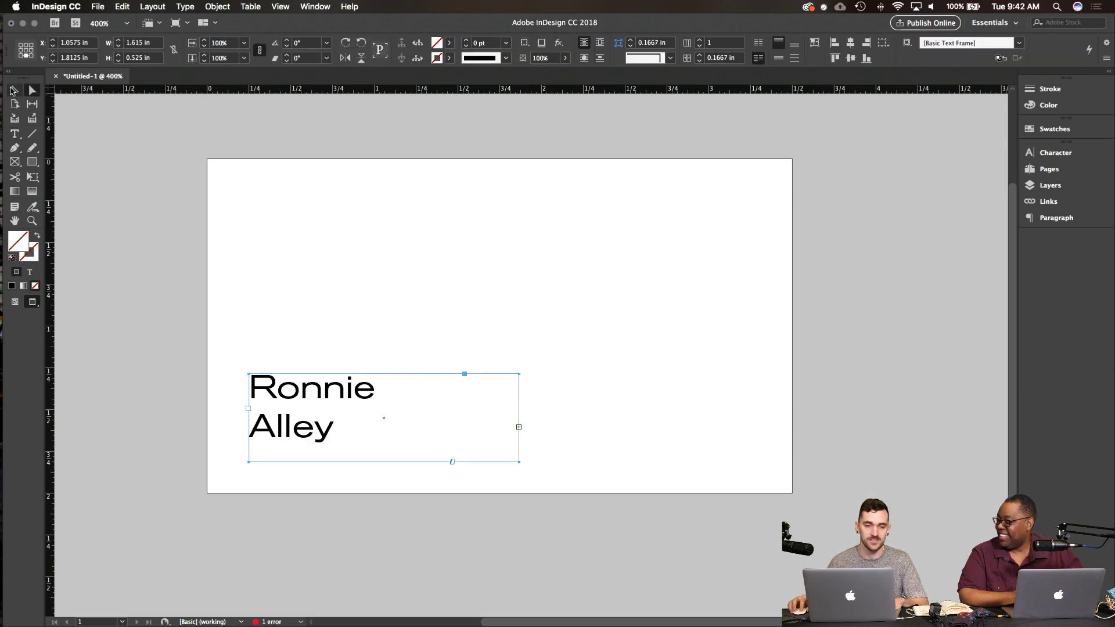
mouse_move(382, 467)
left_mouse_down()
mouse_move(381, 486)
mouse_move(382, 476)
left_mouse_up()
key("w")
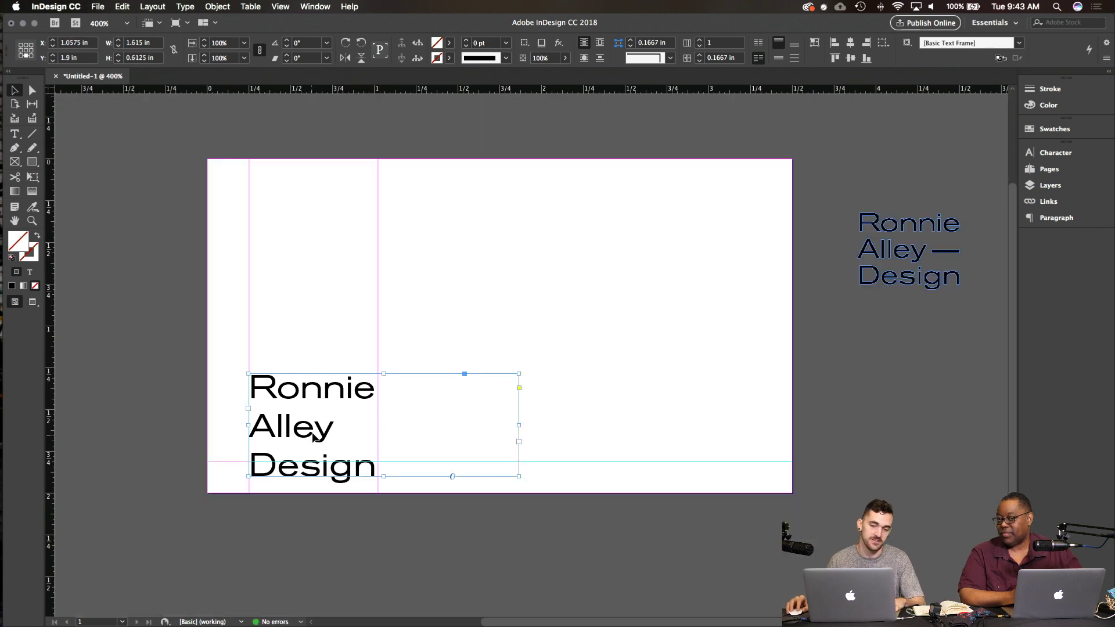
left_click_drag(312, 435, 314, 421)
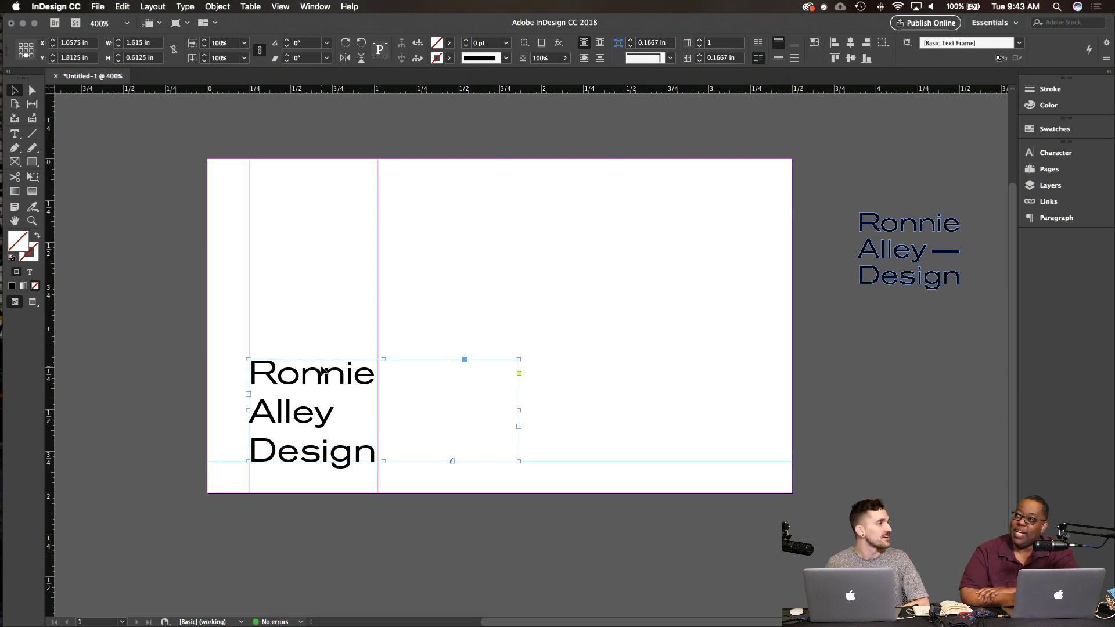
left_click(172, 344)
key("w")
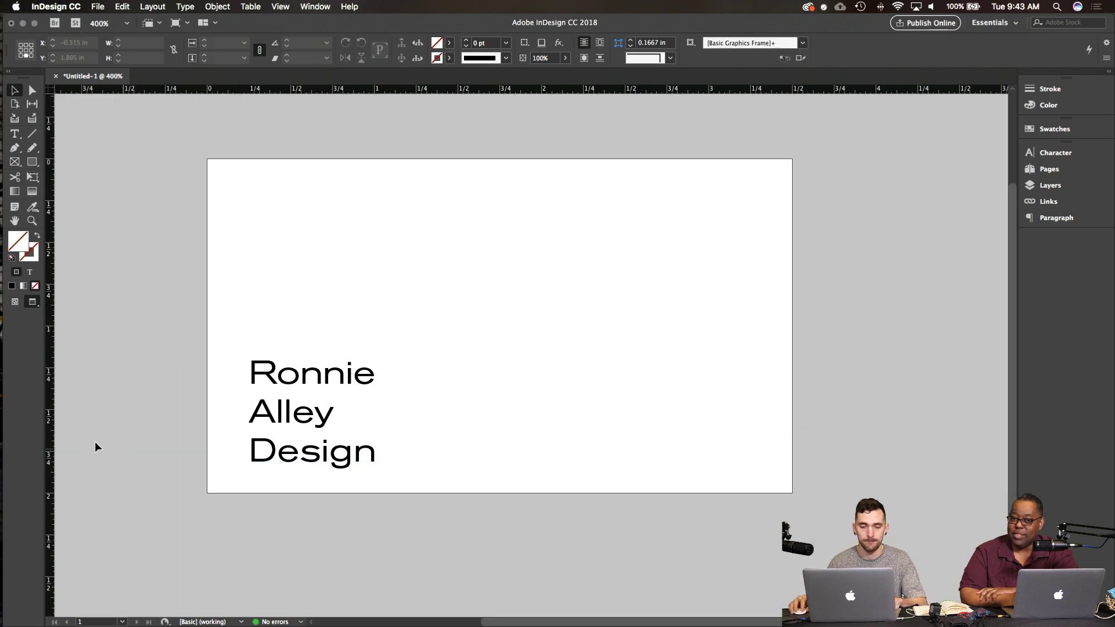
Step: Try a leading of 14 pt on all three lines of the live wordmark
double_click(305, 461)
key("super+a")
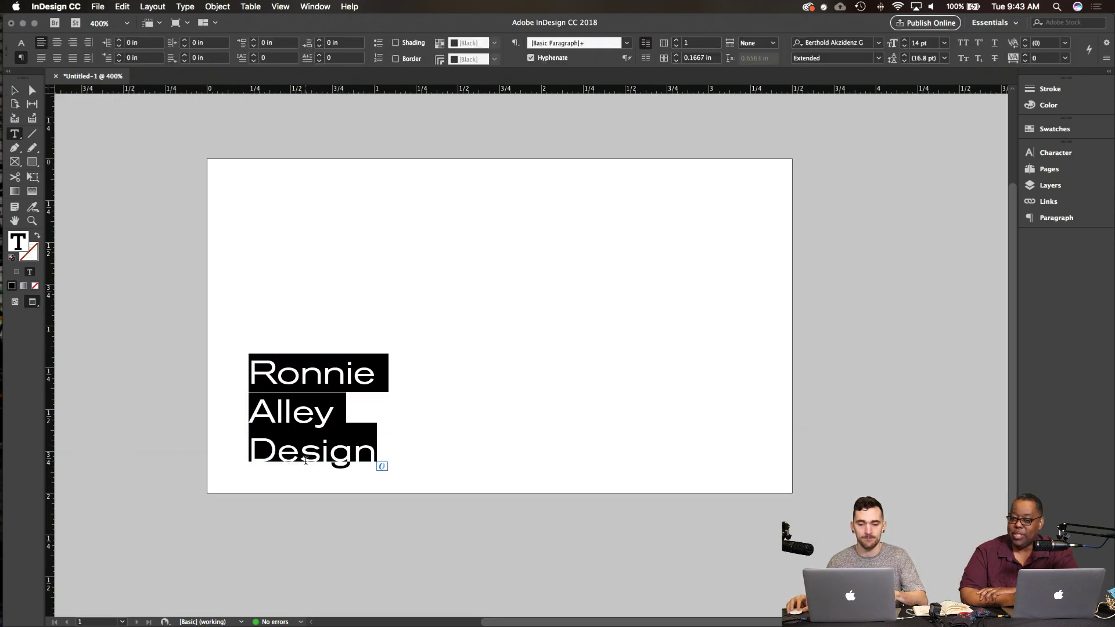
left_click(944, 59)
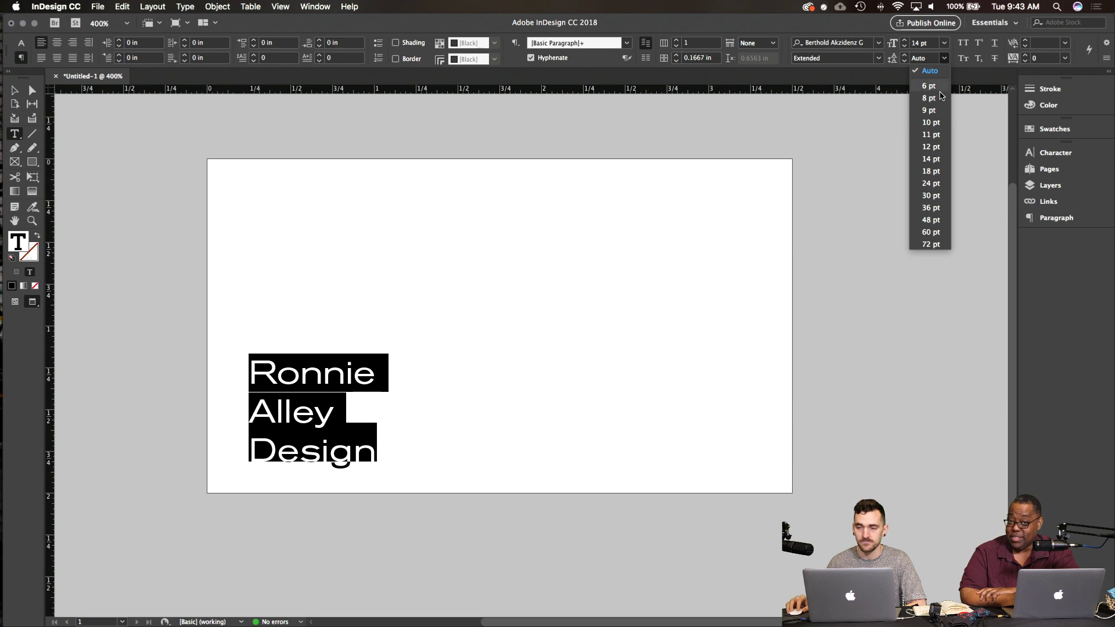
left_click(937, 160)
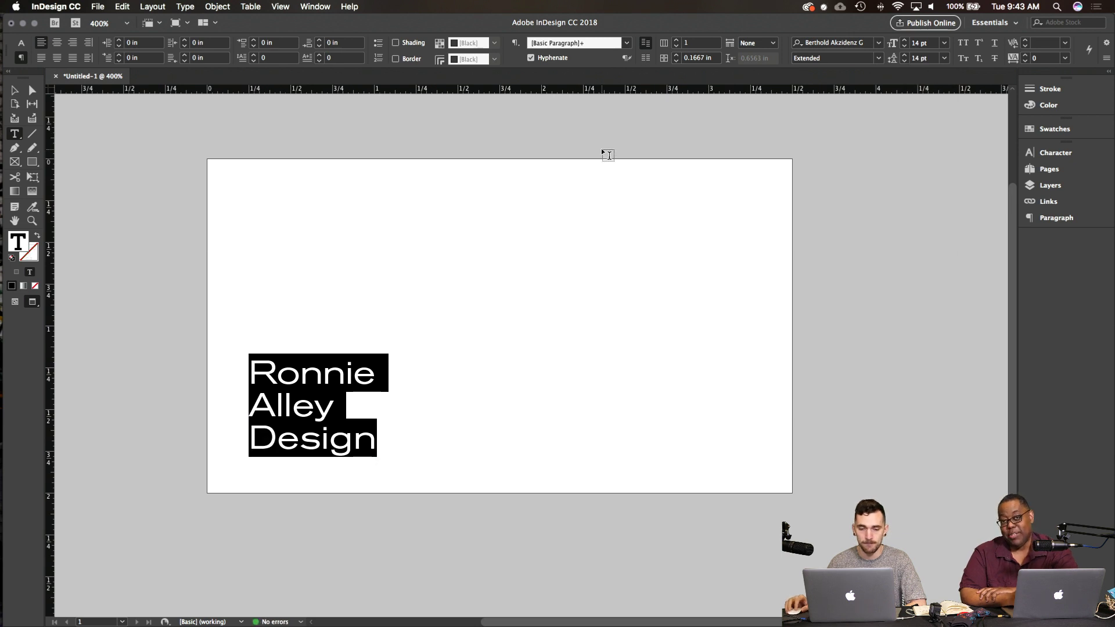
left_click(16, 95)
left_click(81, 139)
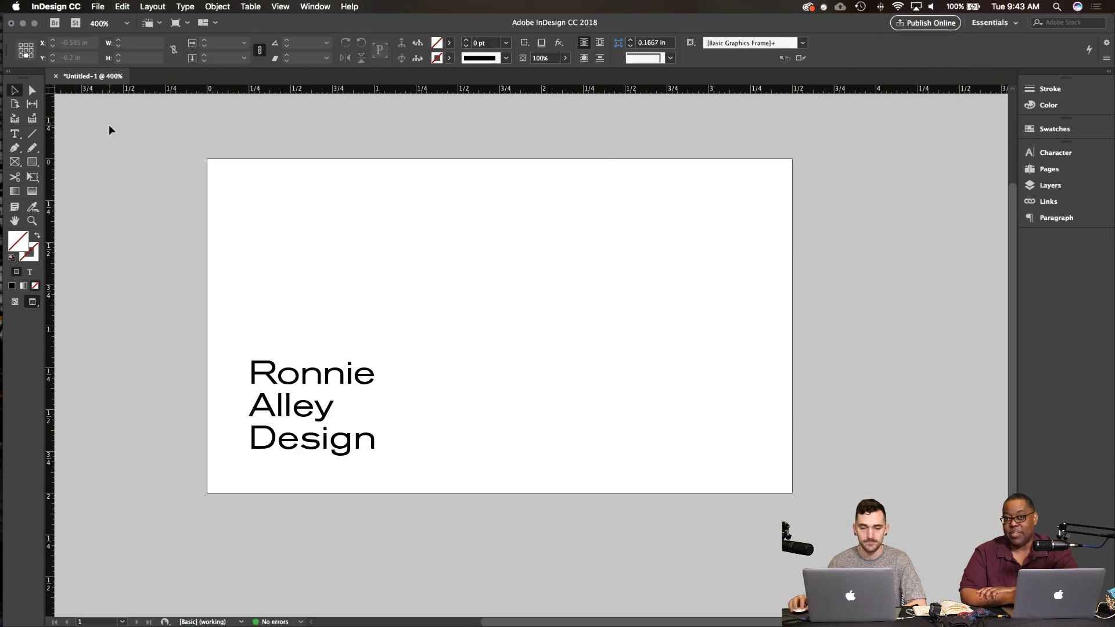
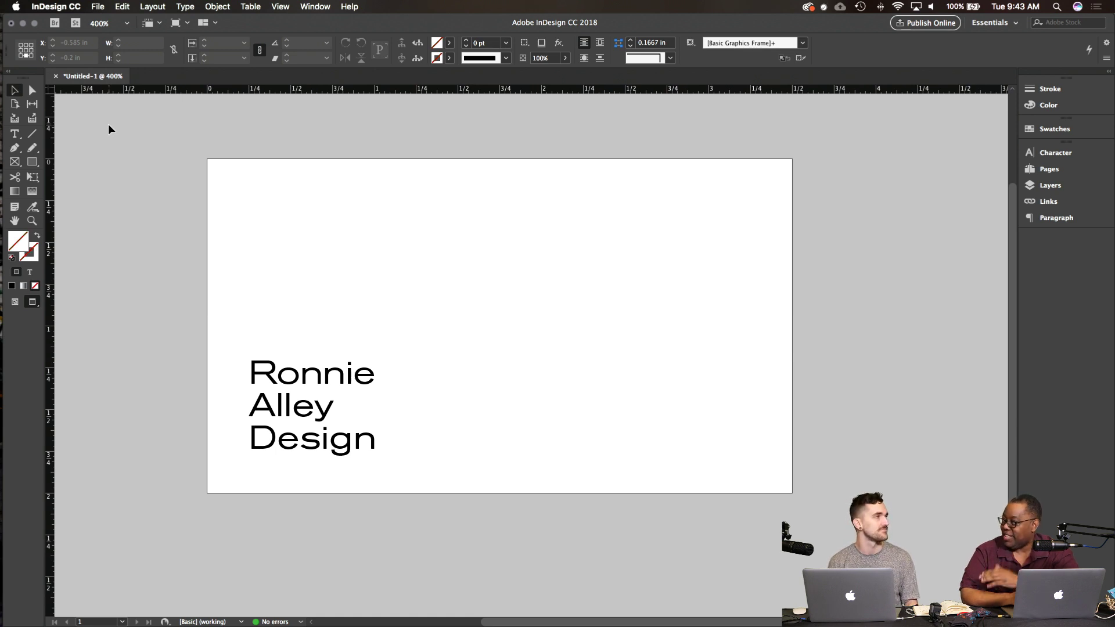
Step: Set the leading of all three lines of the live wordmark to 15 pt and deselect the text
left_click(313, 432)
double_click(312, 433)
key("super+a")
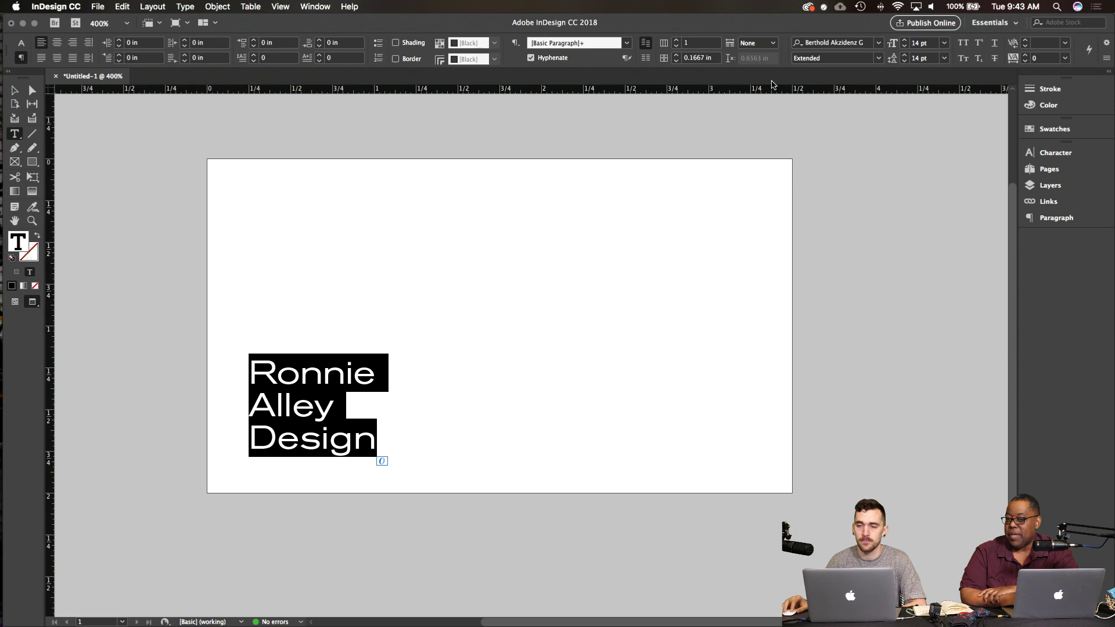
left_click(904, 57)
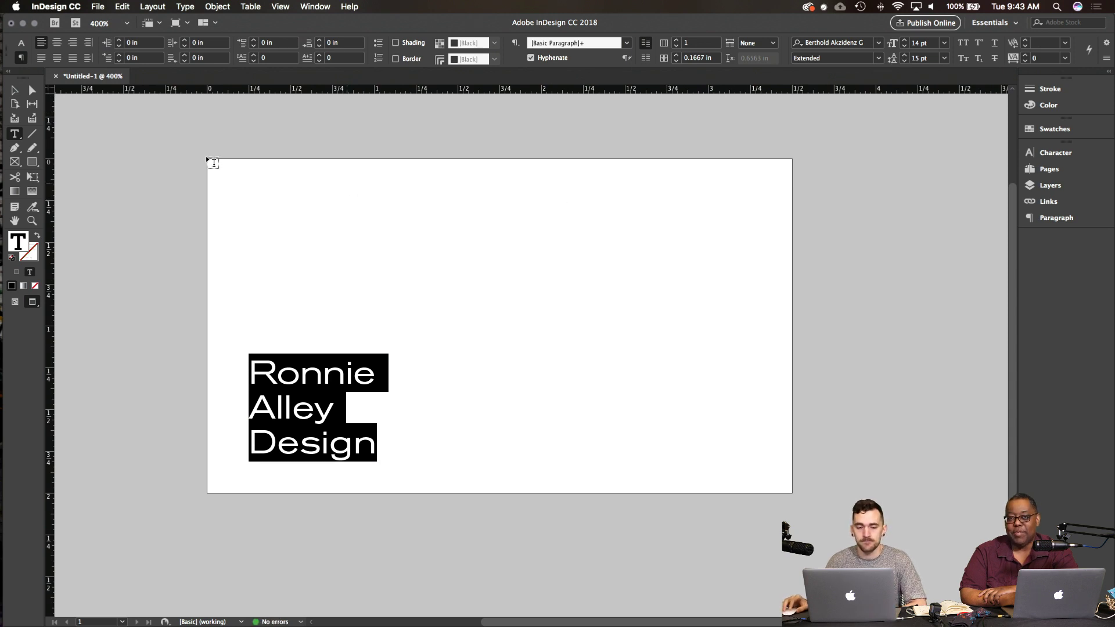
key("Escape")
left_click(207, 299)
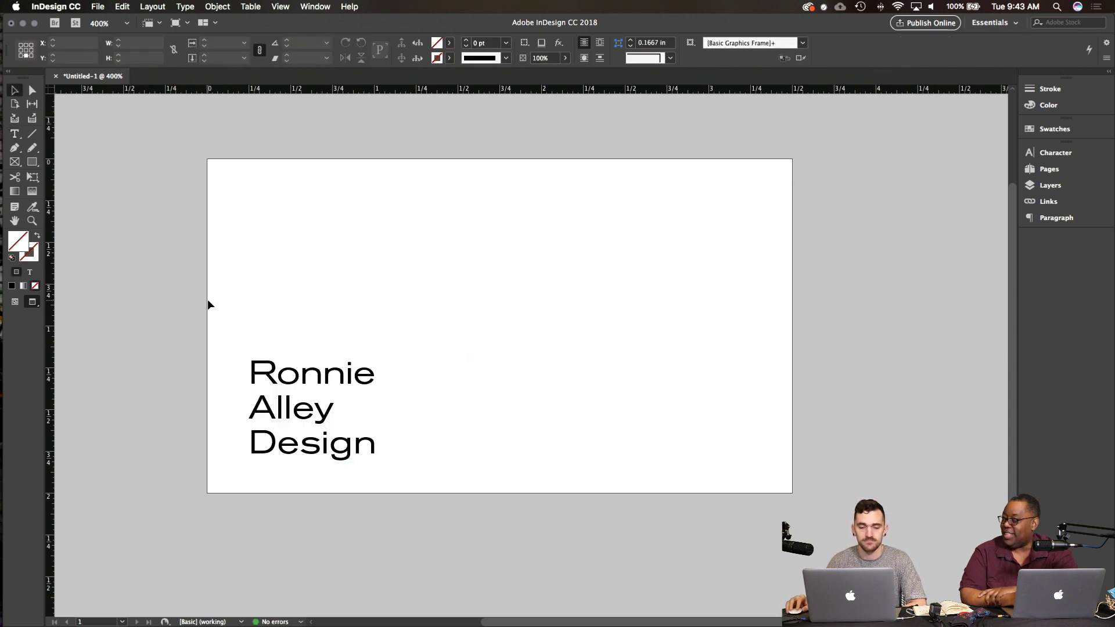
Step: Fit the text frame's height to its lines, move its bottom edge back onto the lower guide, and check the card in preview
left_click(280, 397)
double_click(385, 461)
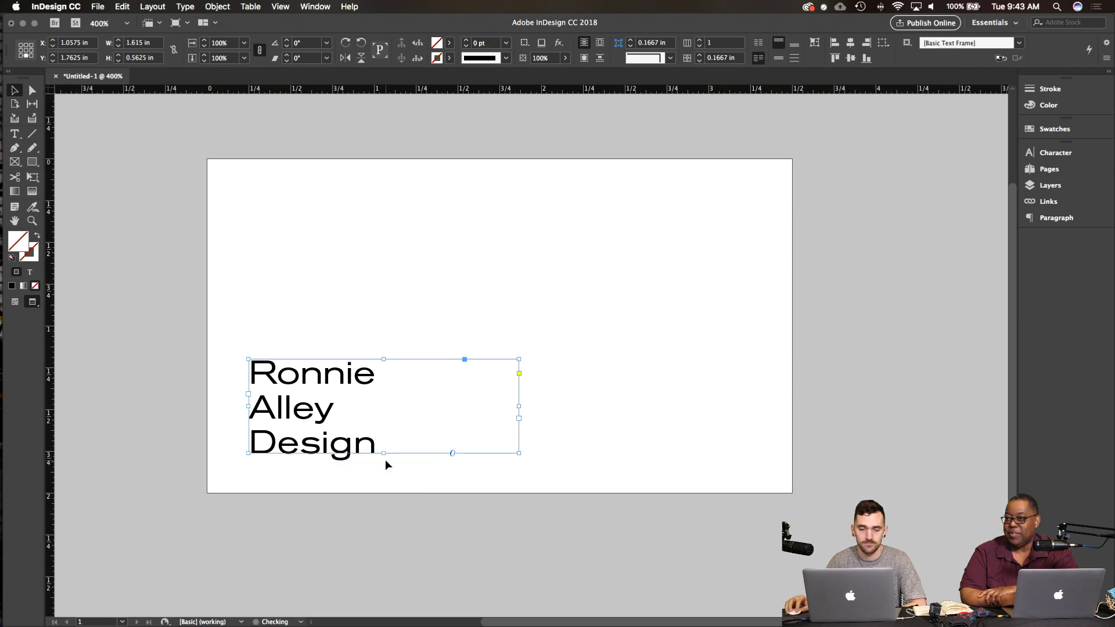
left_click(160, 410)
key("w")
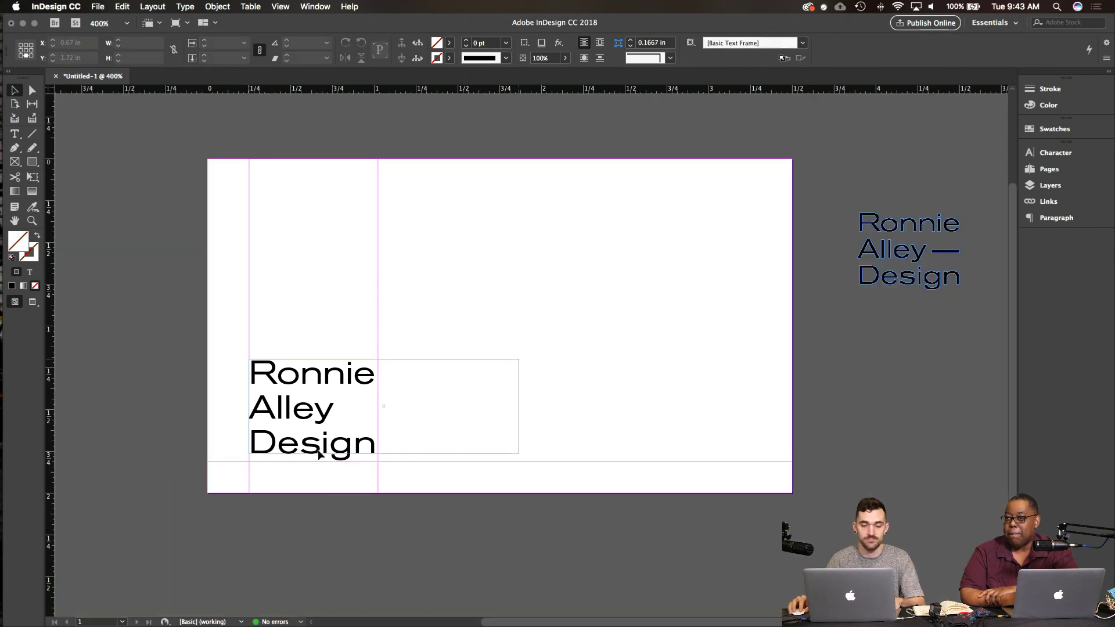
left_click_drag(319, 455, 319, 464)
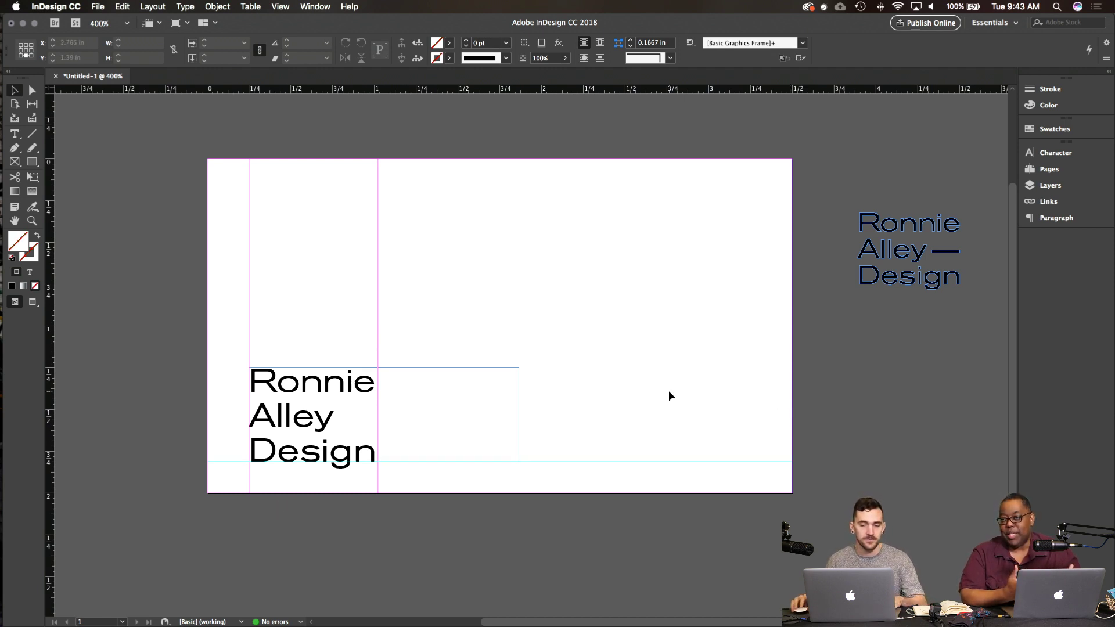
key("w")
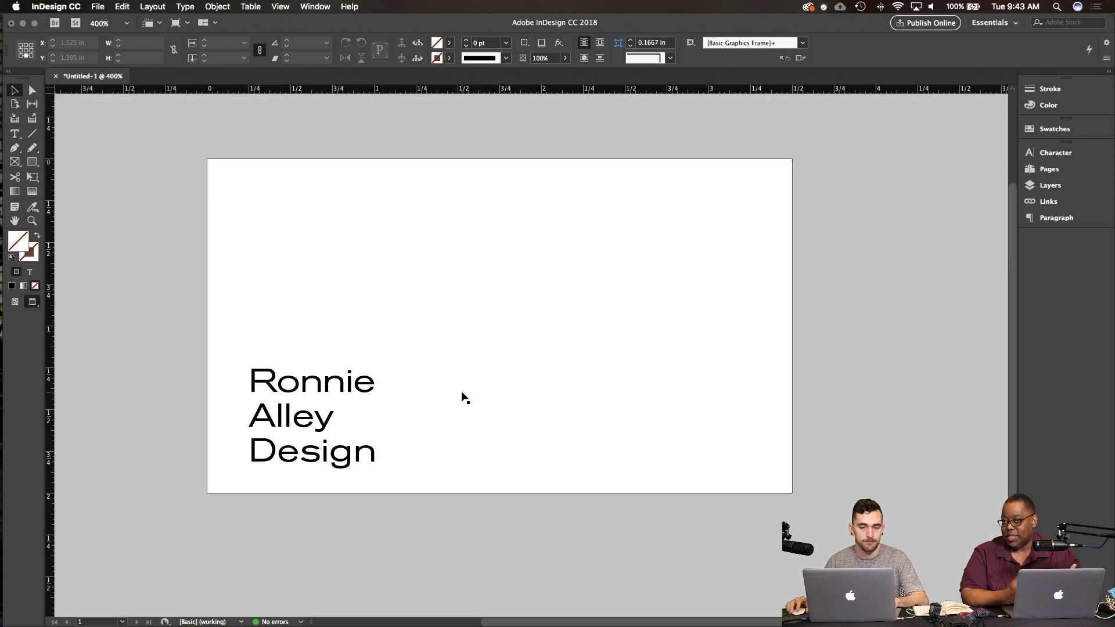
key("w")
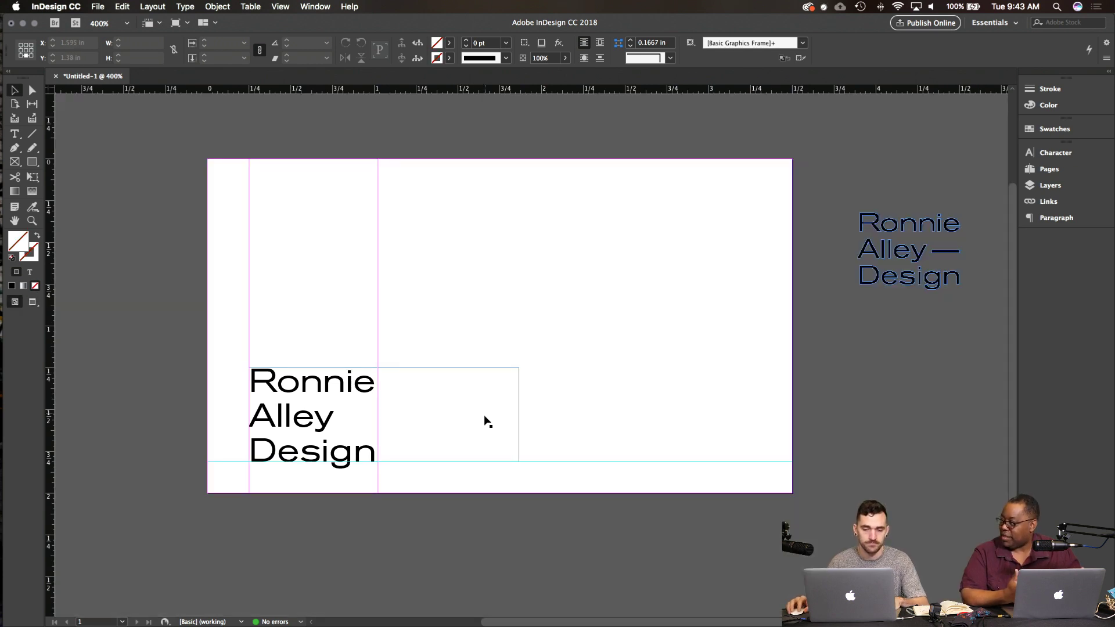
Step: Narrow the text frame to 0.774 in wide so its right edge meets the second vertical guide, and deselect it
left_click(516, 409)
left_click_drag(519, 416, 379, 429)
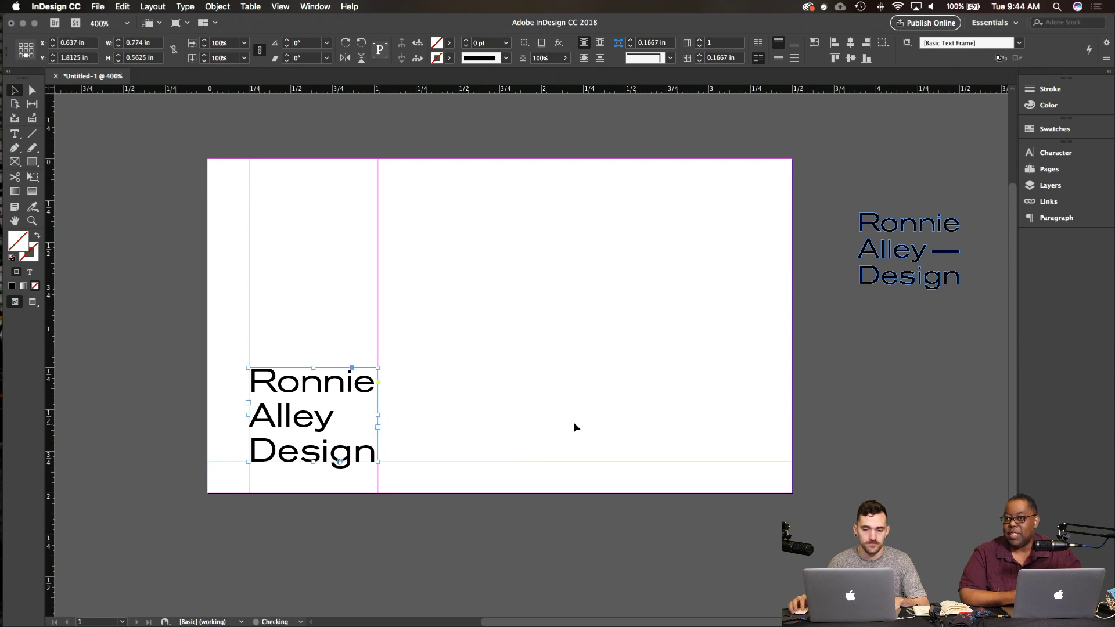
left_click(593, 421)
Step: Duplicate the live wordmark to the middle of the card, convert the copy to outlines, and deselect it
left_click_drag(264, 417, 517, 381)
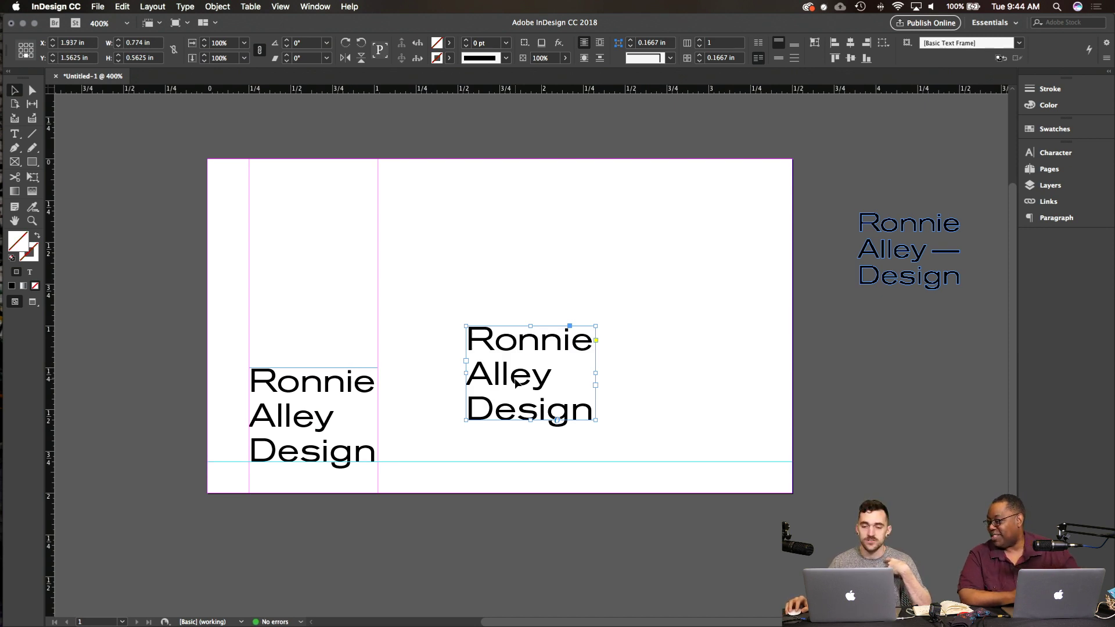
scroll(516, 382, "right", 1)
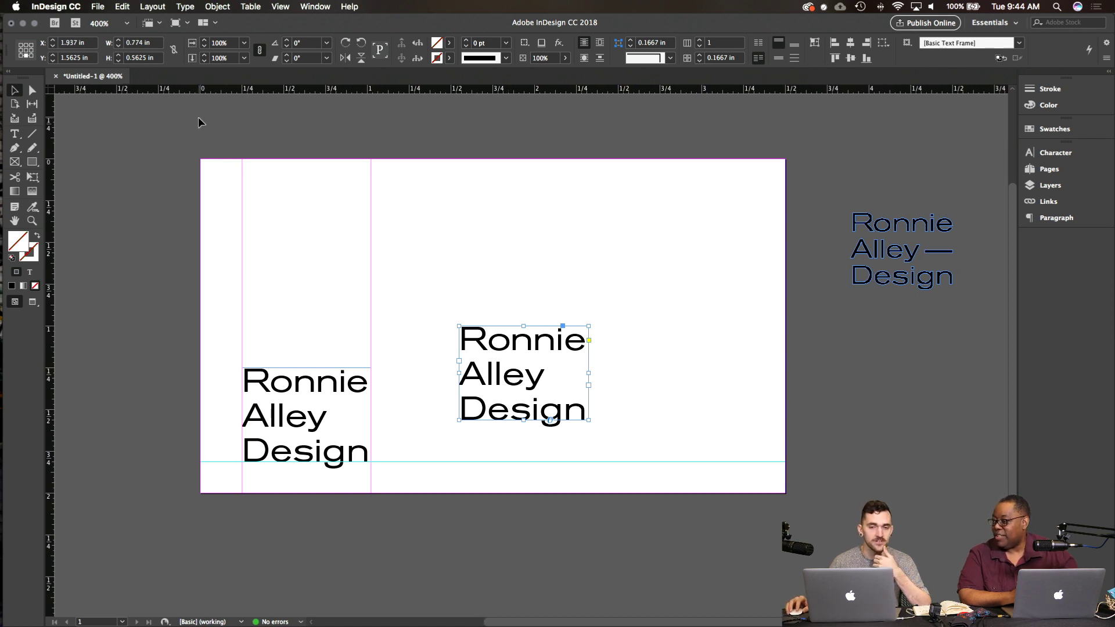
left_click(188, 7)
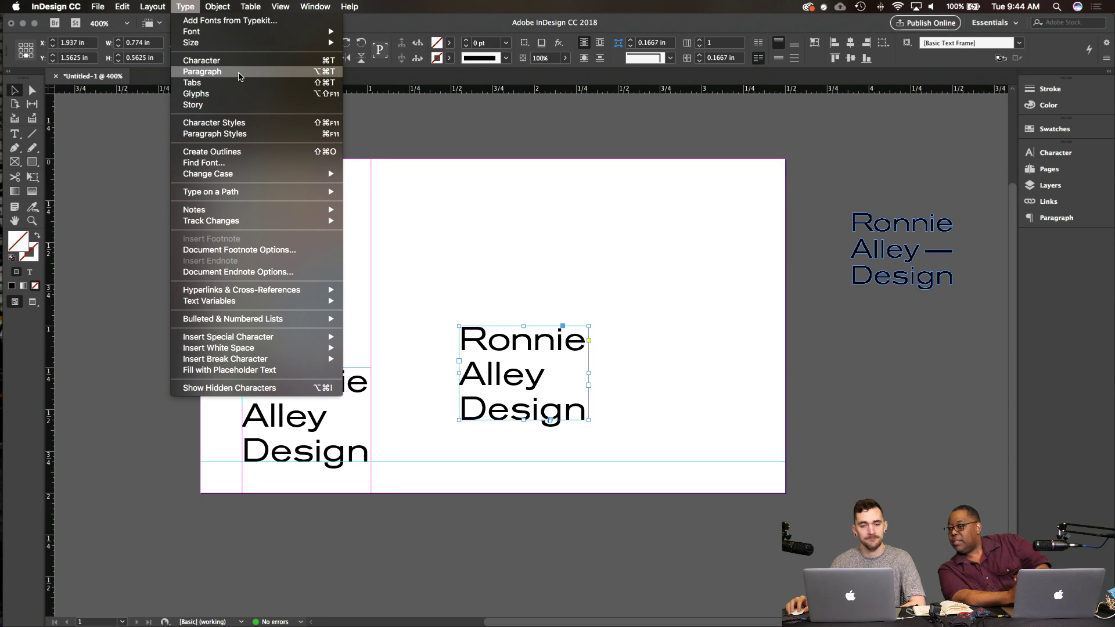
left_click(232, 152)
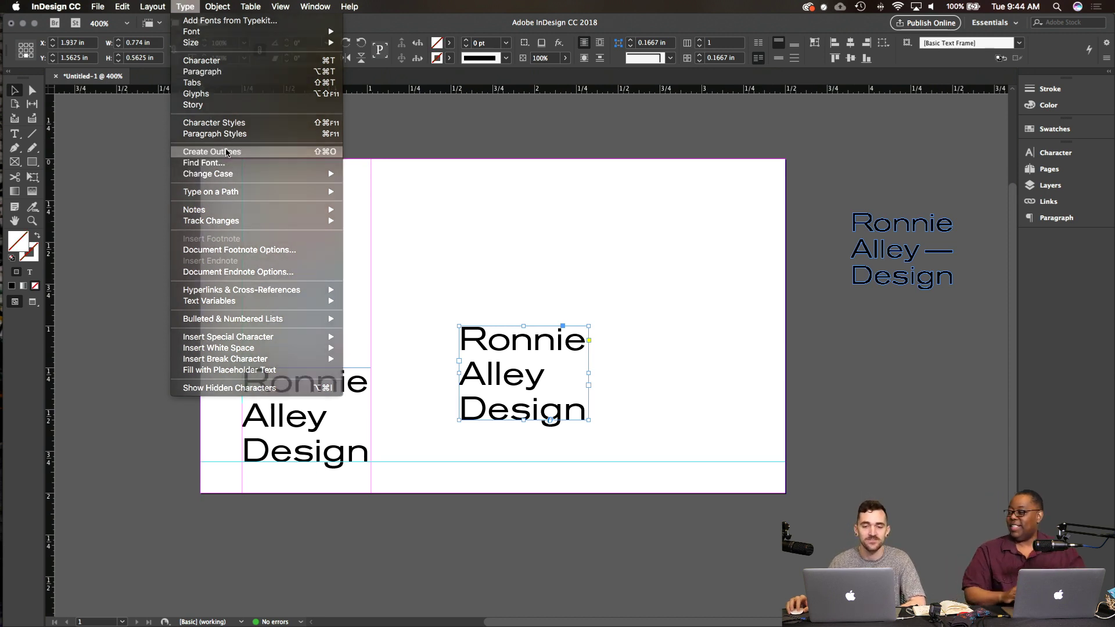
left_click(687, 372)
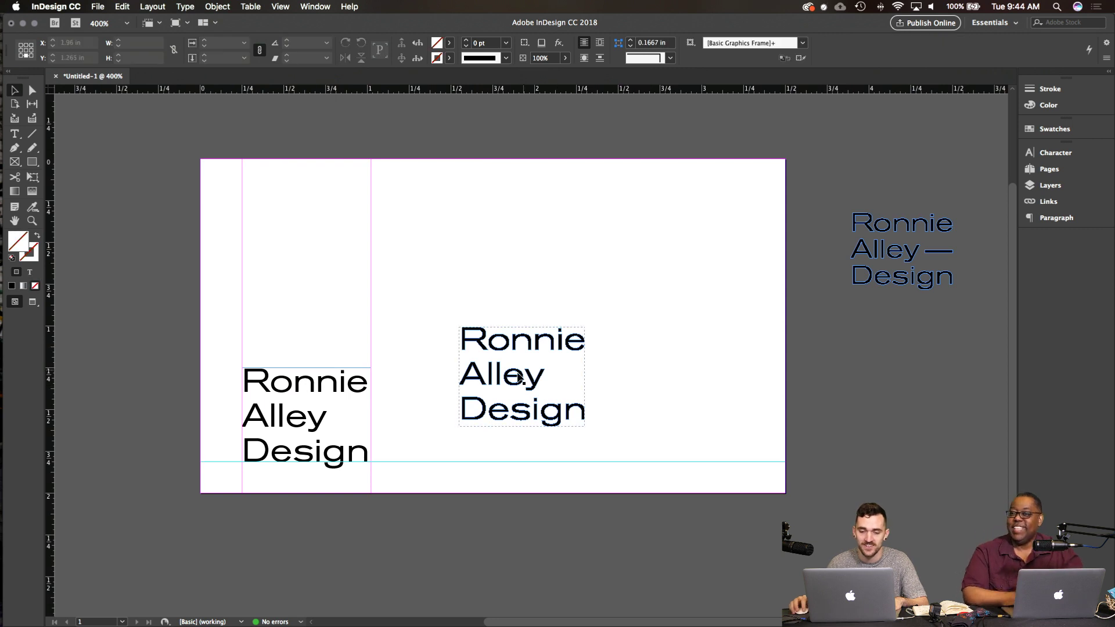
Step: Delete the first and third lines of the outlined wordmark copy, keeping only its middle word
left_click(32, 90)
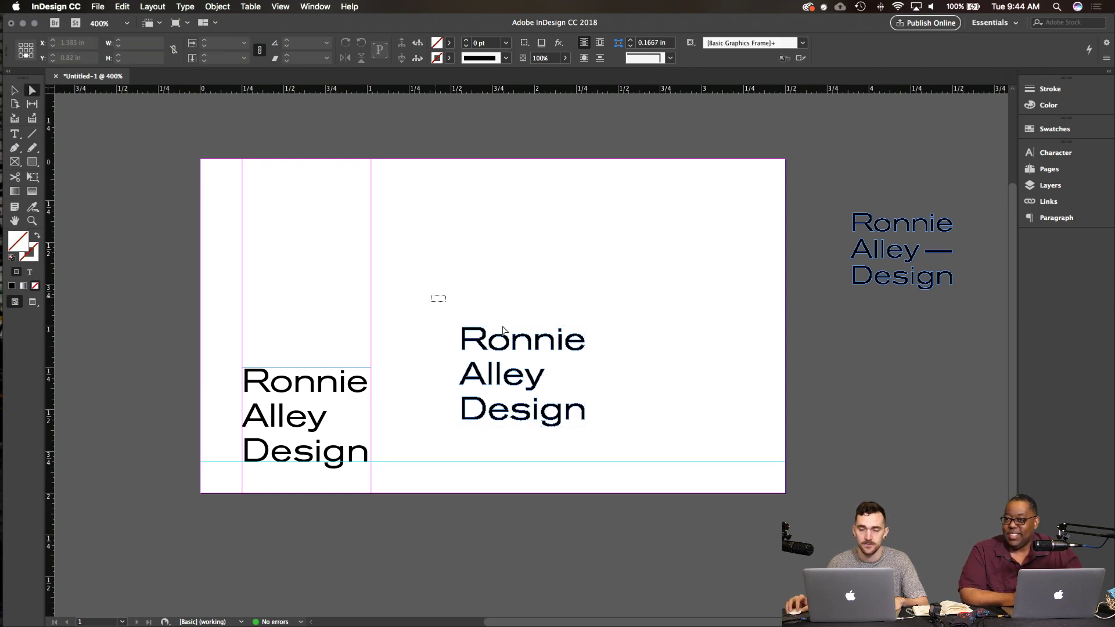
left_click_drag(503, 330, 656, 356)
key("Delete")
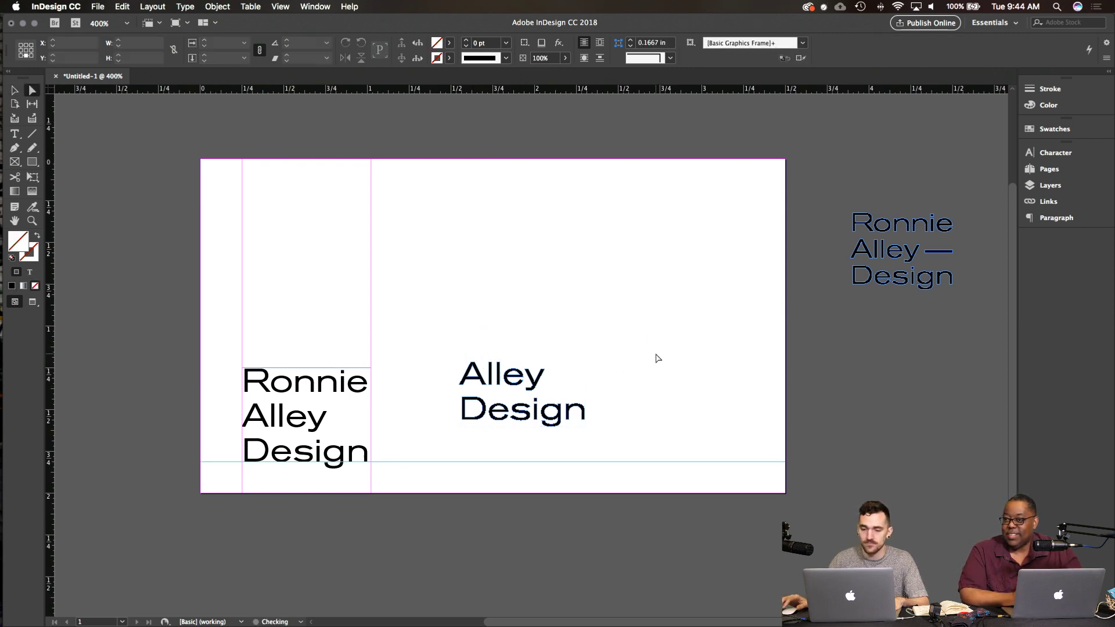
left_click_drag(592, 440, 440, 393)
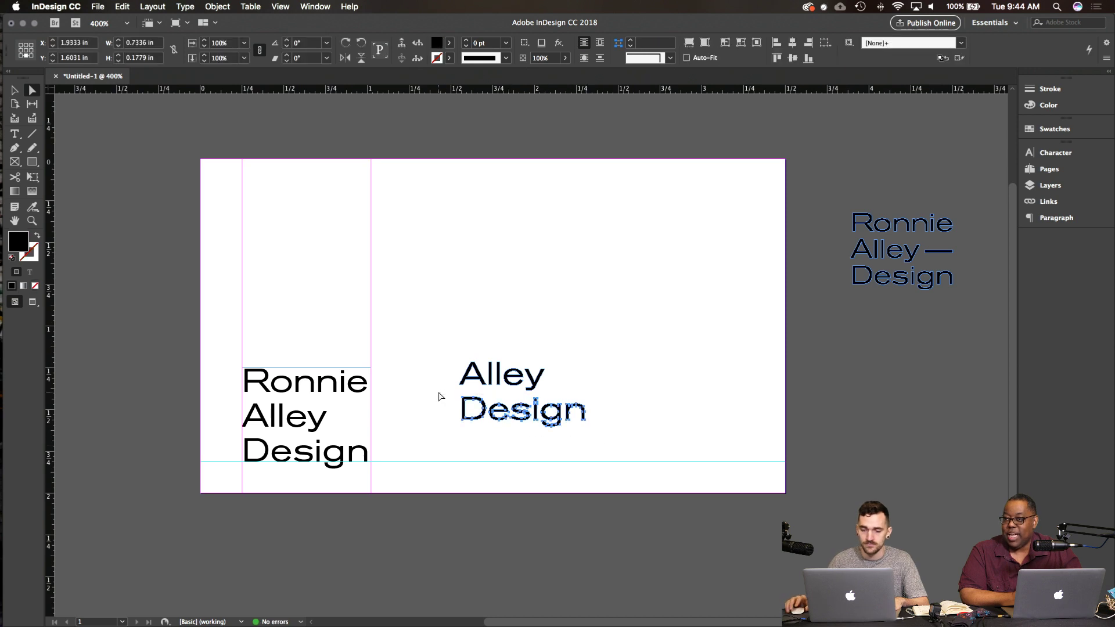
key("Delete")
Step: Delete every letter of the outlined middle word except its first l, and deselect
left_click_drag(438, 314, 481, 410)
scroll(486, 412, "up", 3)
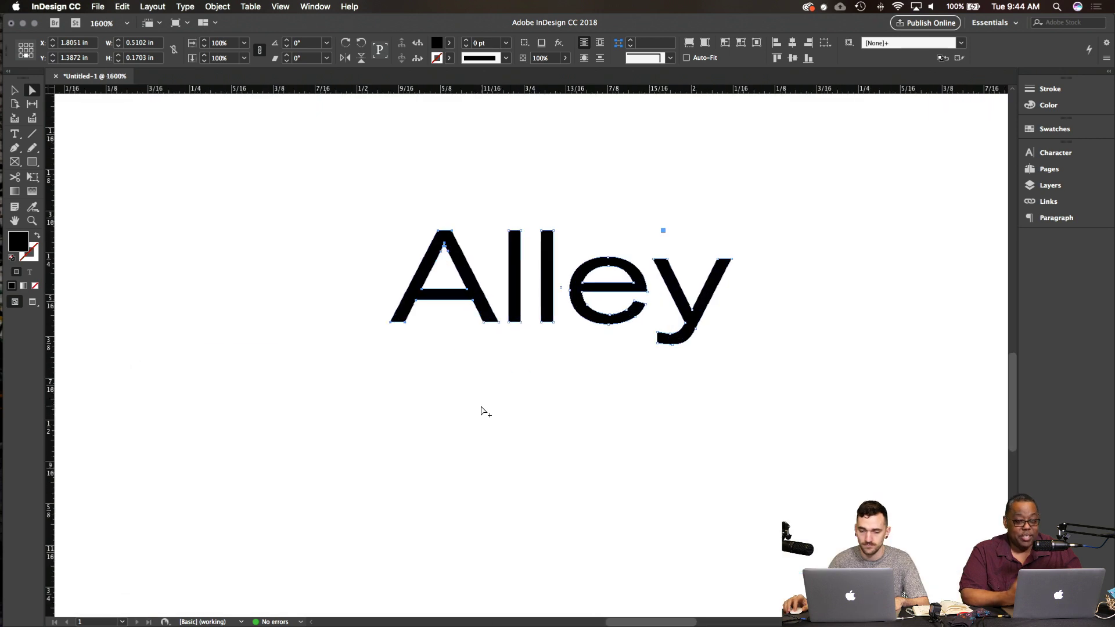
left_click_drag(342, 226, 498, 401)
left_click_drag(520, 256, 733, 398)
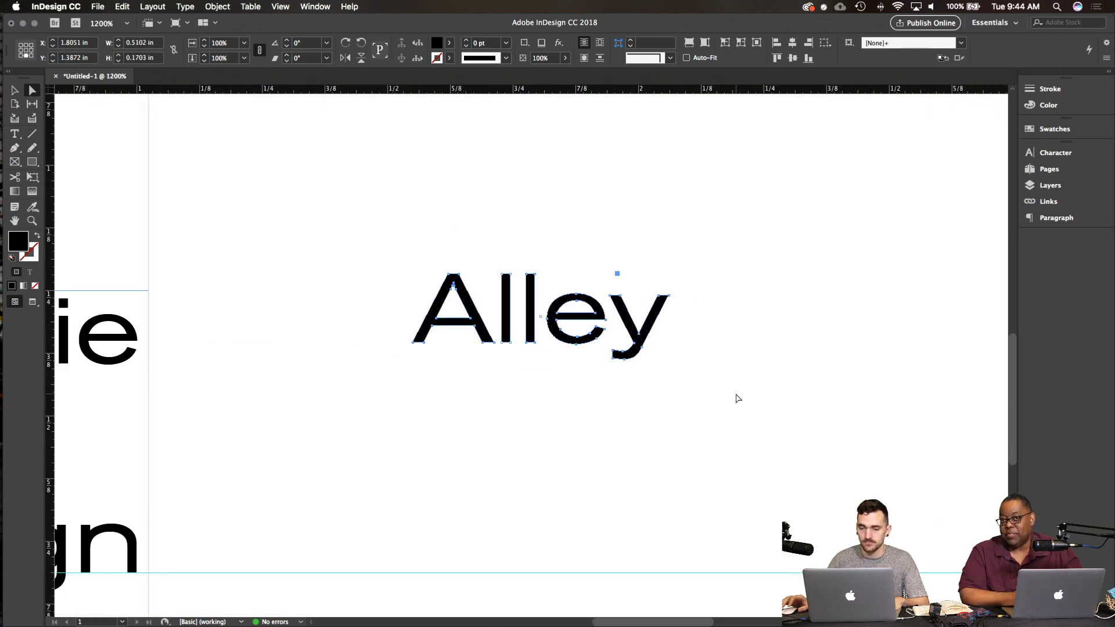
key("Delete")
left_click(381, 269)
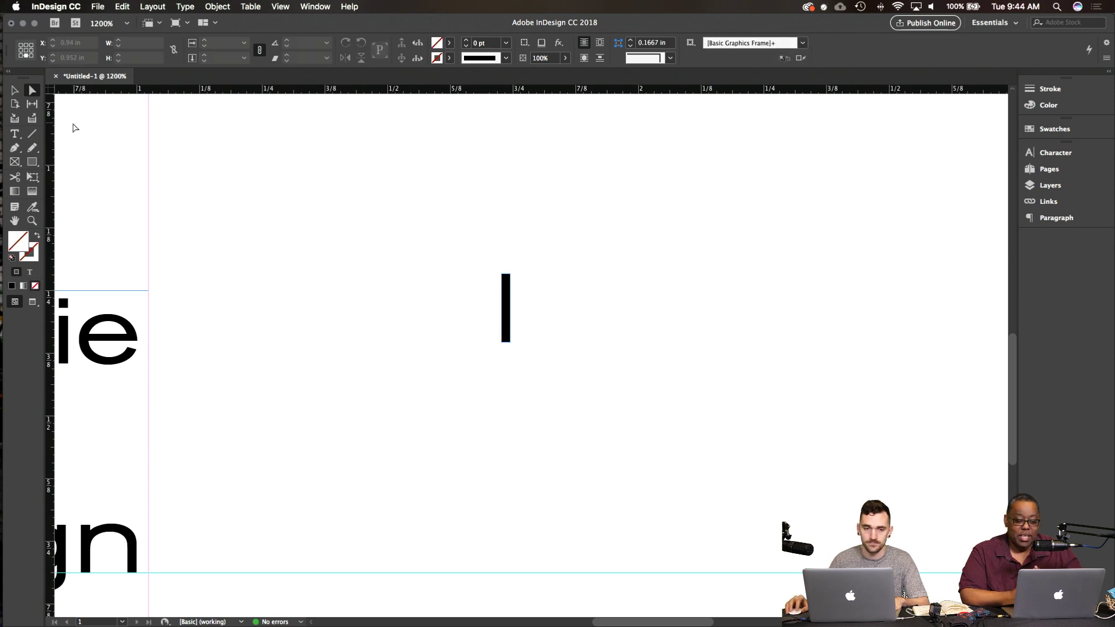
Step: Rotate the remaining outlined l by -90° into a horizontal bar and deselect it
left_click(503, 284)
left_click_drag(505, 268, 593, 372)
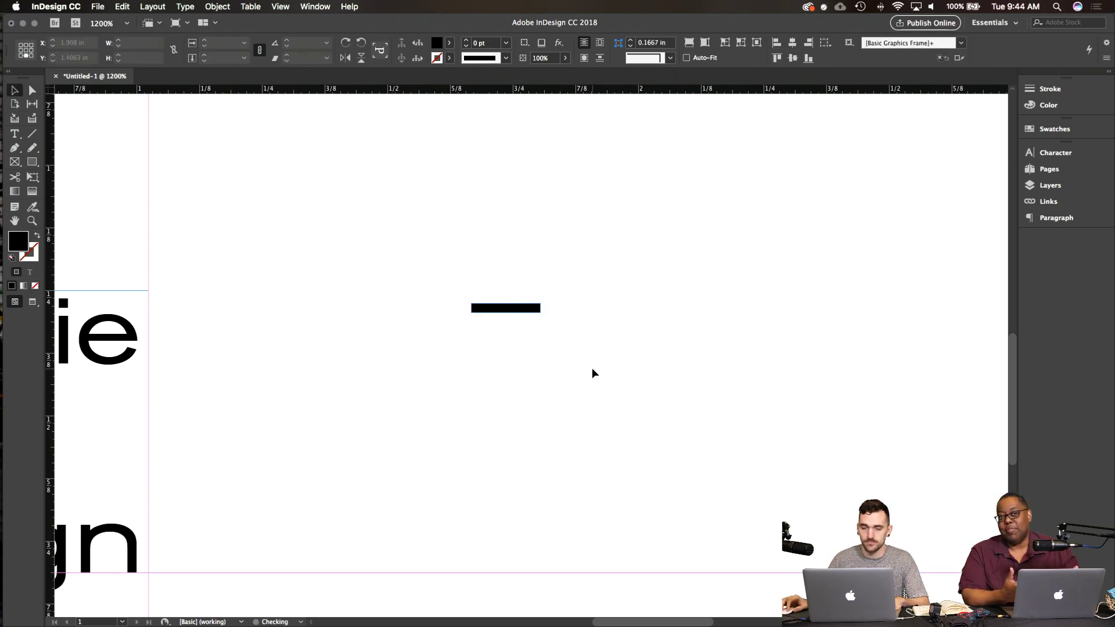
key("super+z")
key("super+z")
scroll(592, 372, "right", 10)
scroll(592, 372, "left", 12)
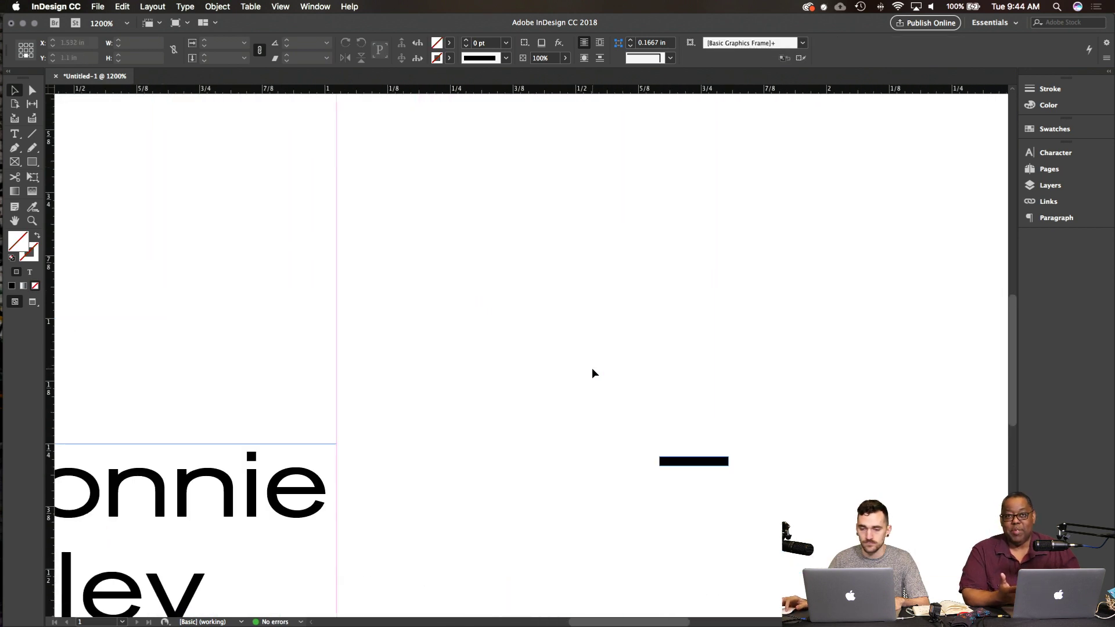
scroll(592, 371, "right", 5)
scroll(593, 372, "down", 3)
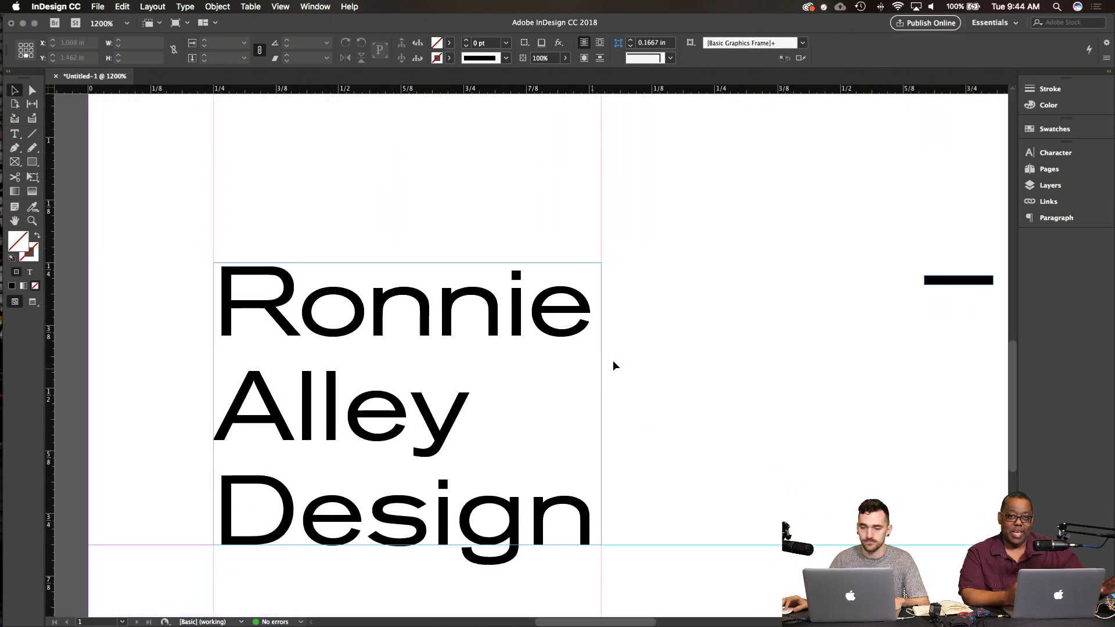
Step: Narrow the live text frame to just past the ends of its longest lines and delete the second vertical guide
left_click(598, 400)
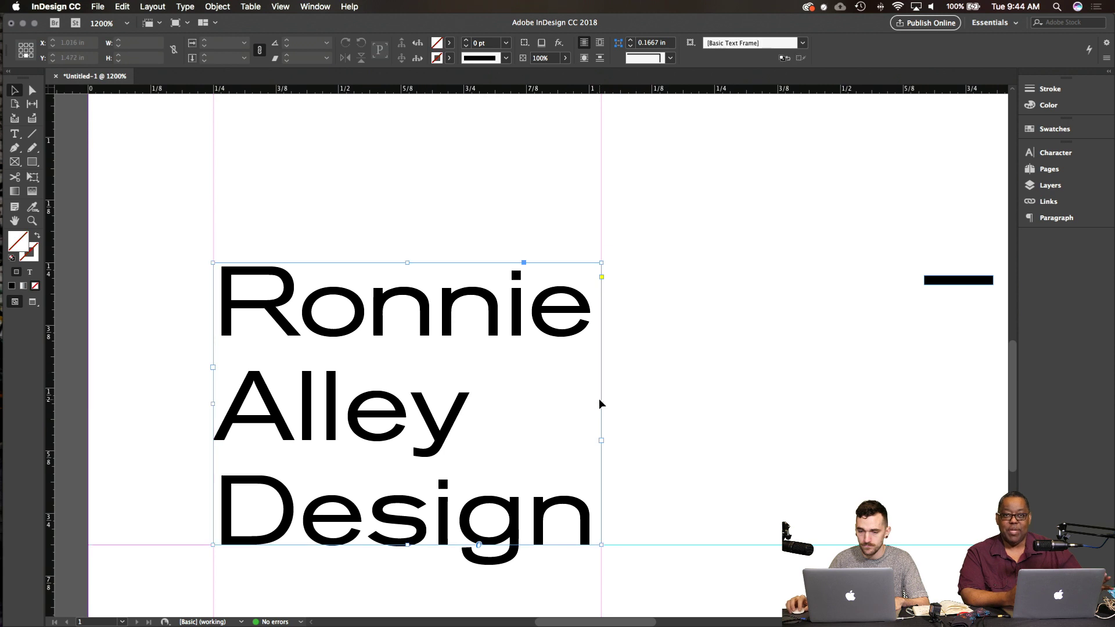
left_click_drag(654, 176, 556, 207)
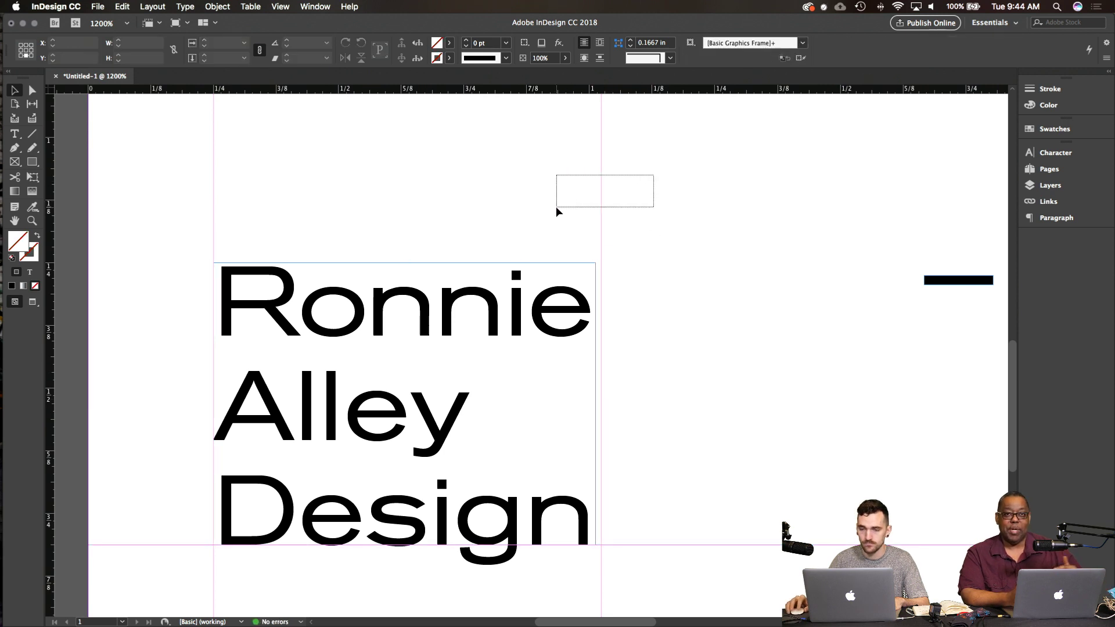
key("backslash")
key("super+shift+a")
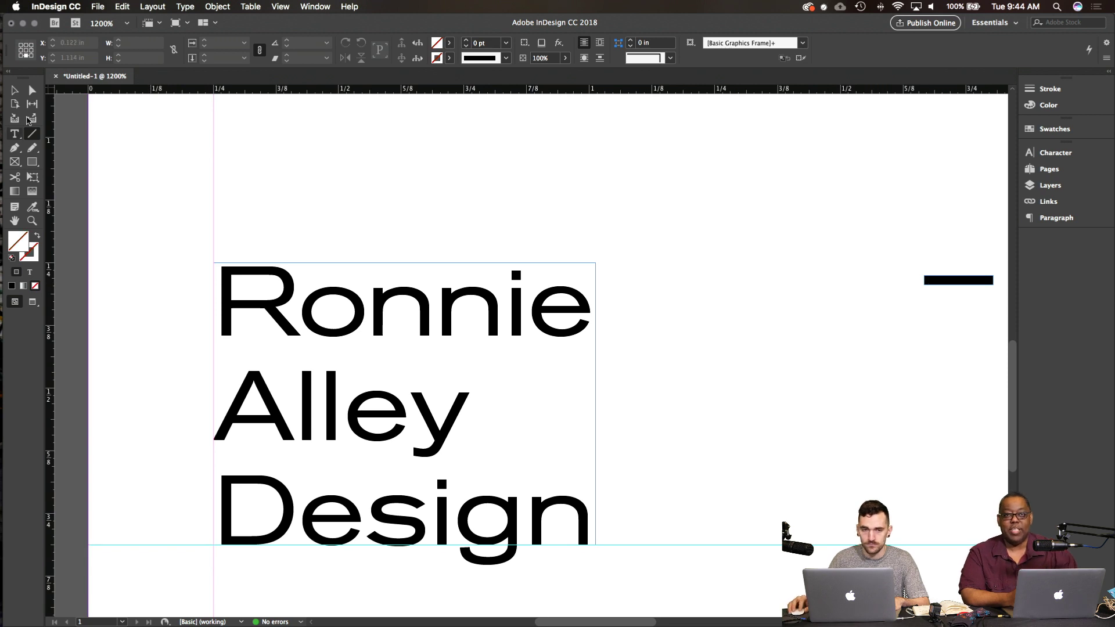
Step: Move the bar over the end of the live wordmark's first line and stretch its length to 0.2023 in
left_click(15, 91)
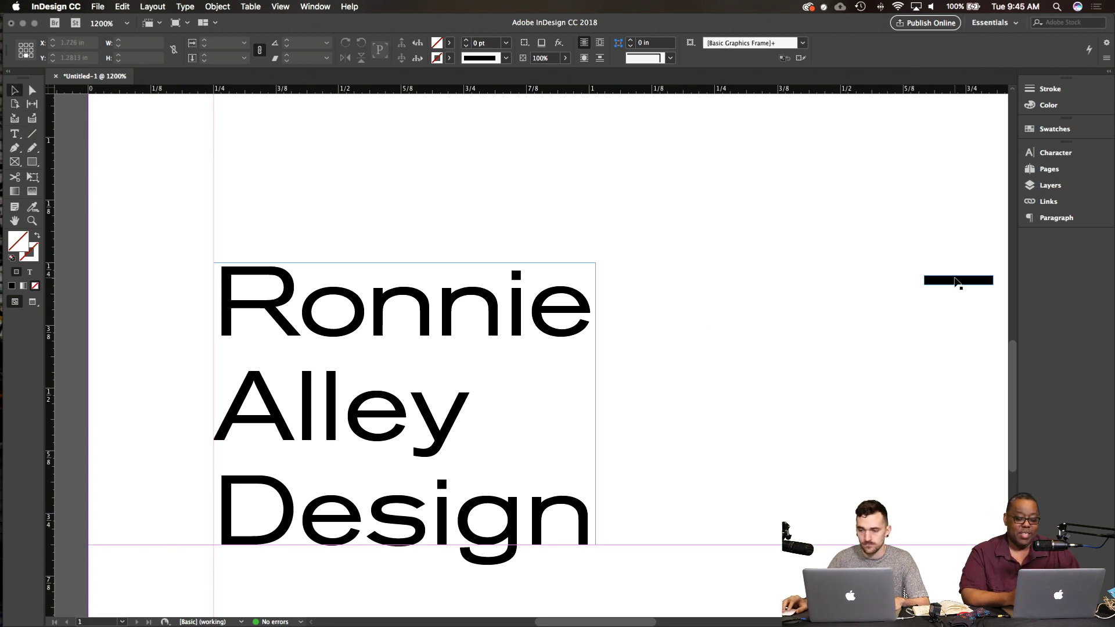
left_click_drag(959, 284, 555, 327)
scroll(503, 331, "up", 4)
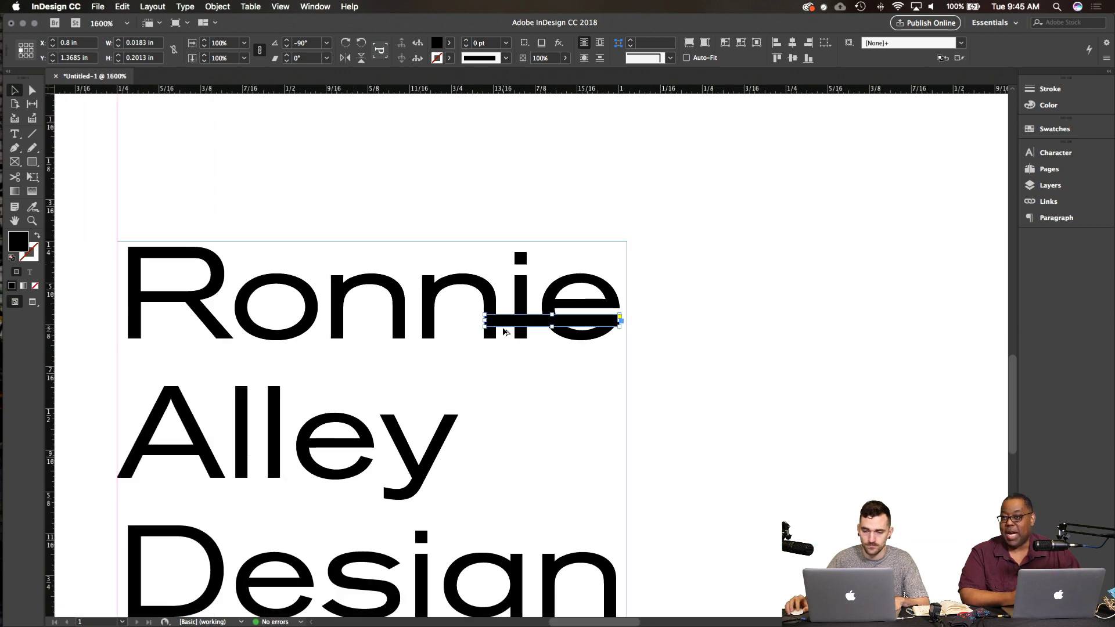
mouse_move(466, 314)
left_mouse_down()
mouse_move(452, 316)
mouse_move(465, 313)
left_mouse_up()
key("super+minus")
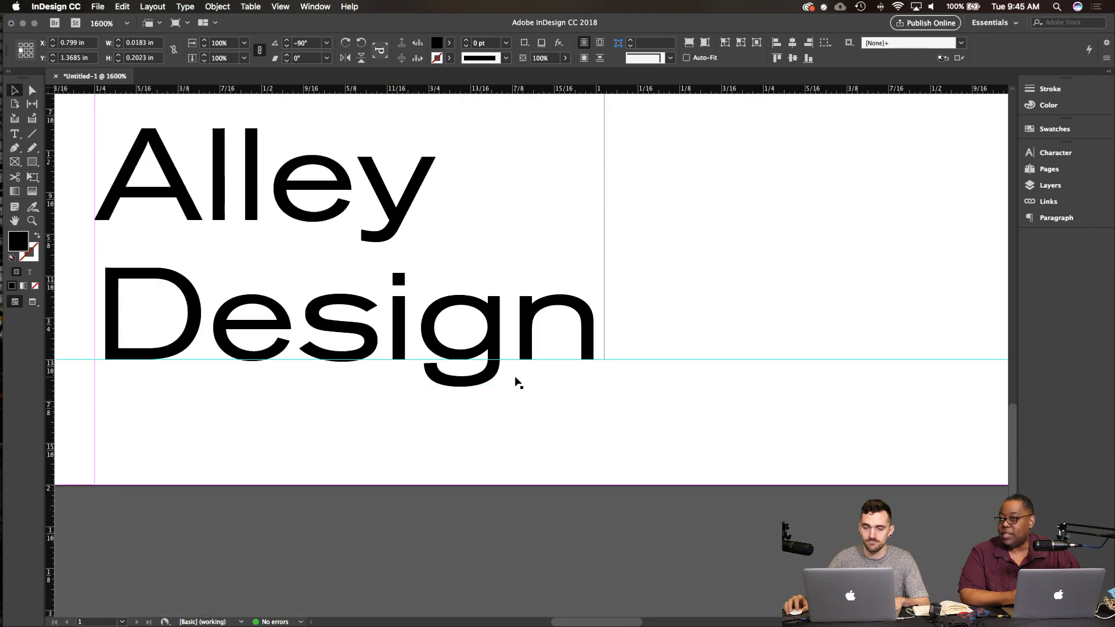
Step: Move the bar down beside the middle line to Y 1.5404 in, deselect it, and check the wordmark in preview
scroll(516, 382, "up", 3)
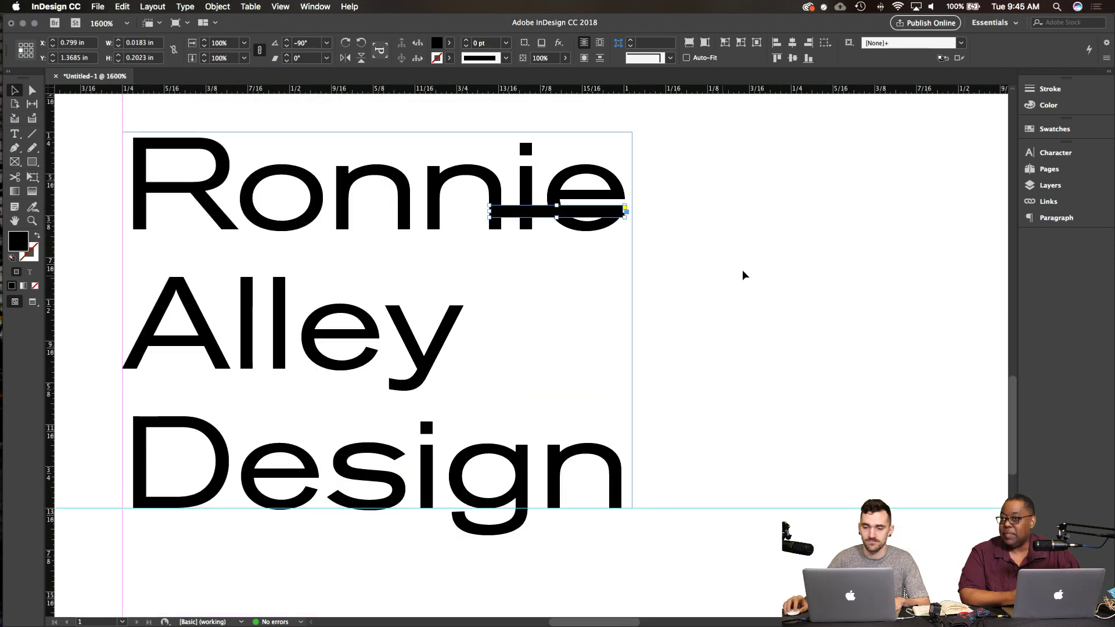
left_click_drag(534, 215, 543, 335)
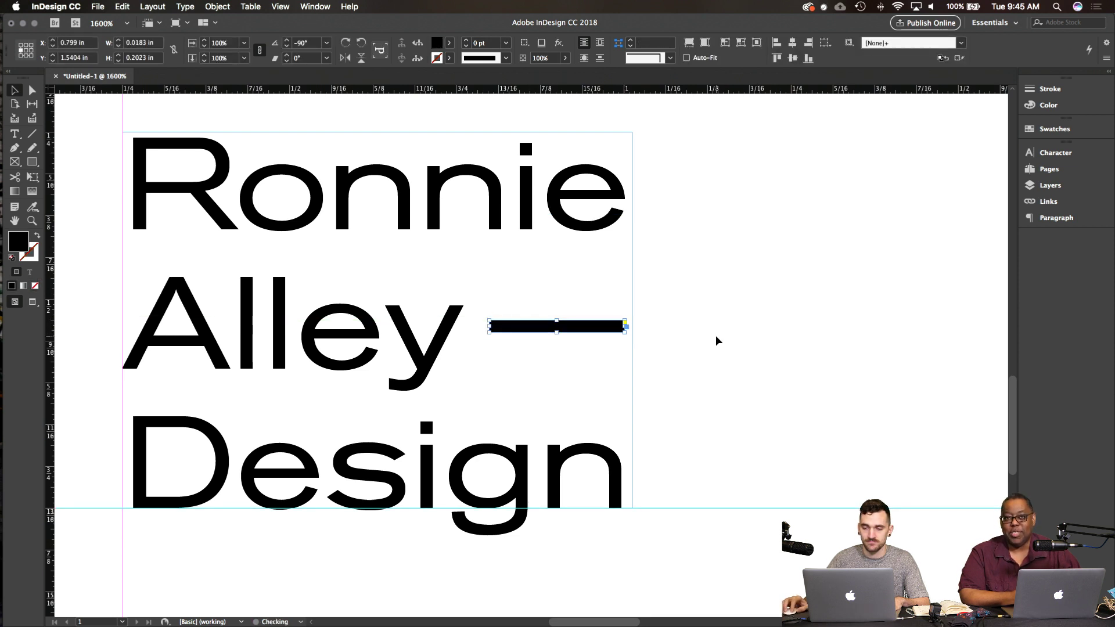
left_click(716, 337)
scroll(716, 336, "down", 2)
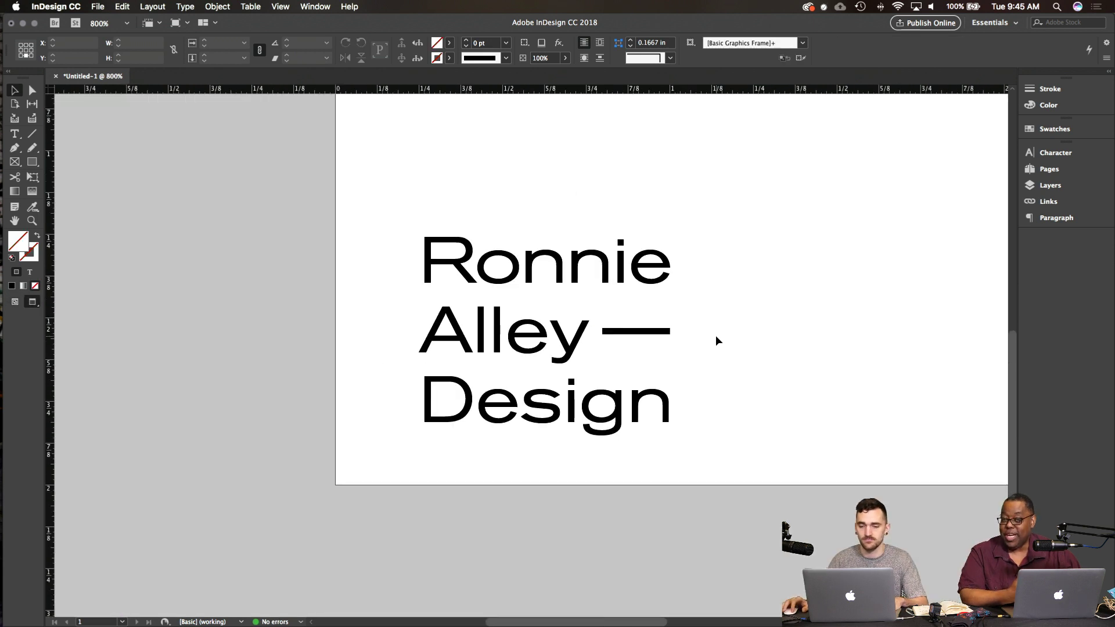
scroll(713, 335, "up", 1)
scroll(630, 331, "up", 1)
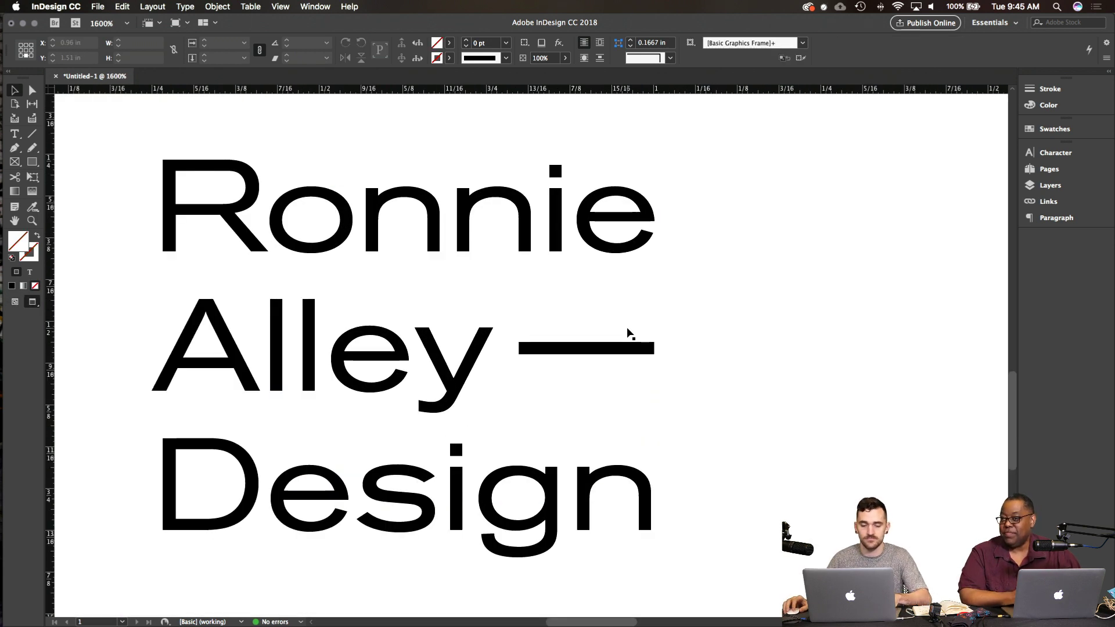
scroll(627, 331, "up", 2)
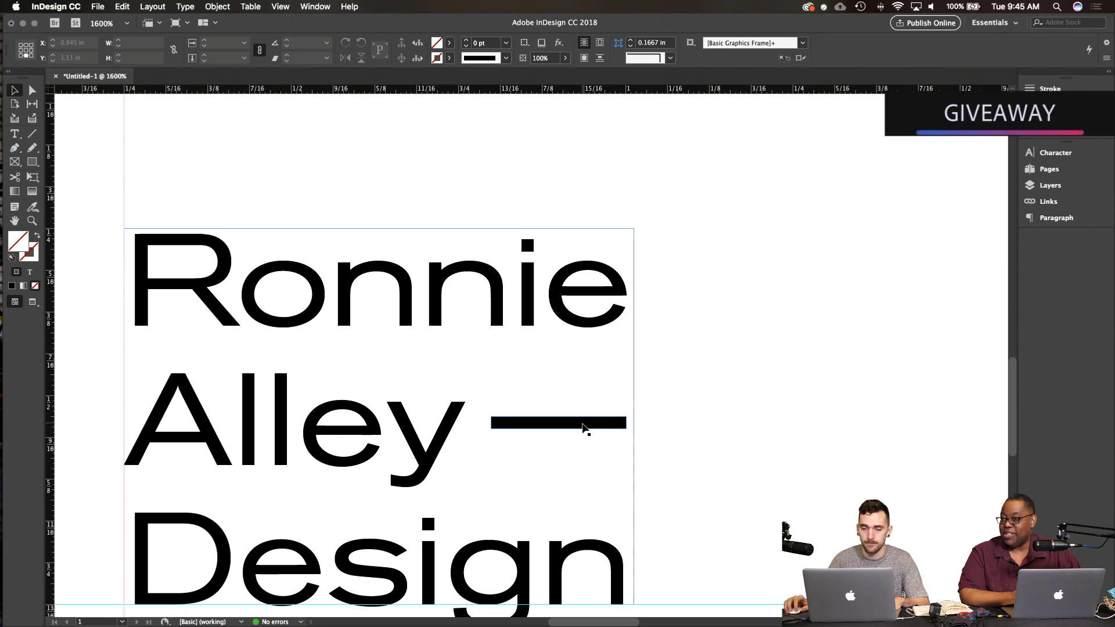
left_click_drag(584, 428, 576, 324)
scroll(580, 348, "up", 8)
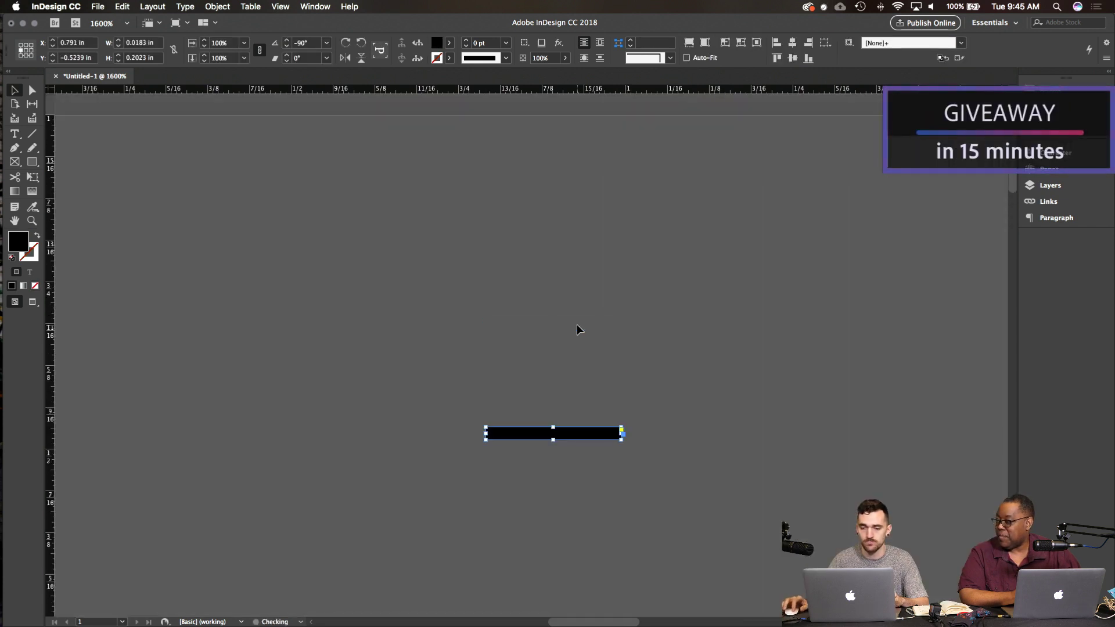
scroll(577, 324, "down", 3)
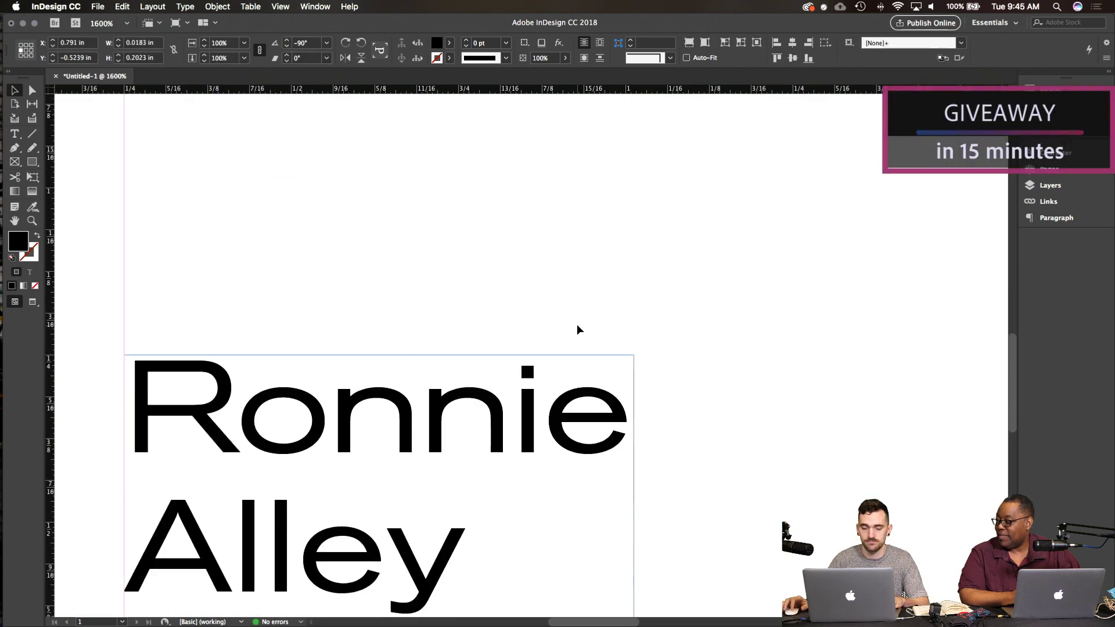
key("super+z")
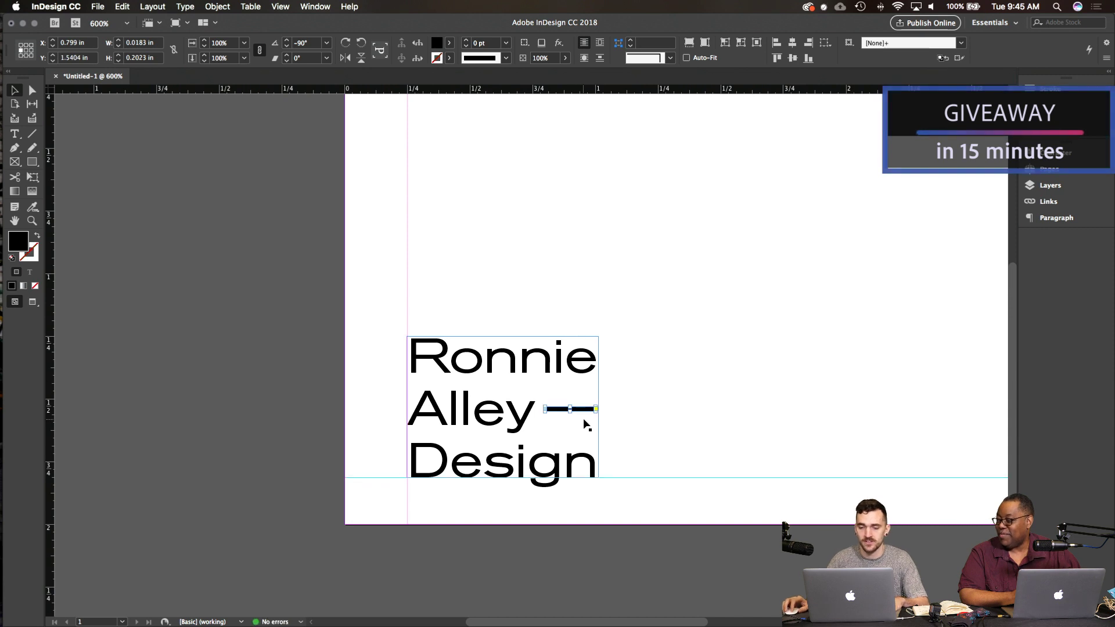
Step: Shorten the bar to 0.1563 in against the first line's i, return it beside the middle line, and check it in preview
scroll(585, 423, "up", 2)
scroll(585, 423, "up", 1)
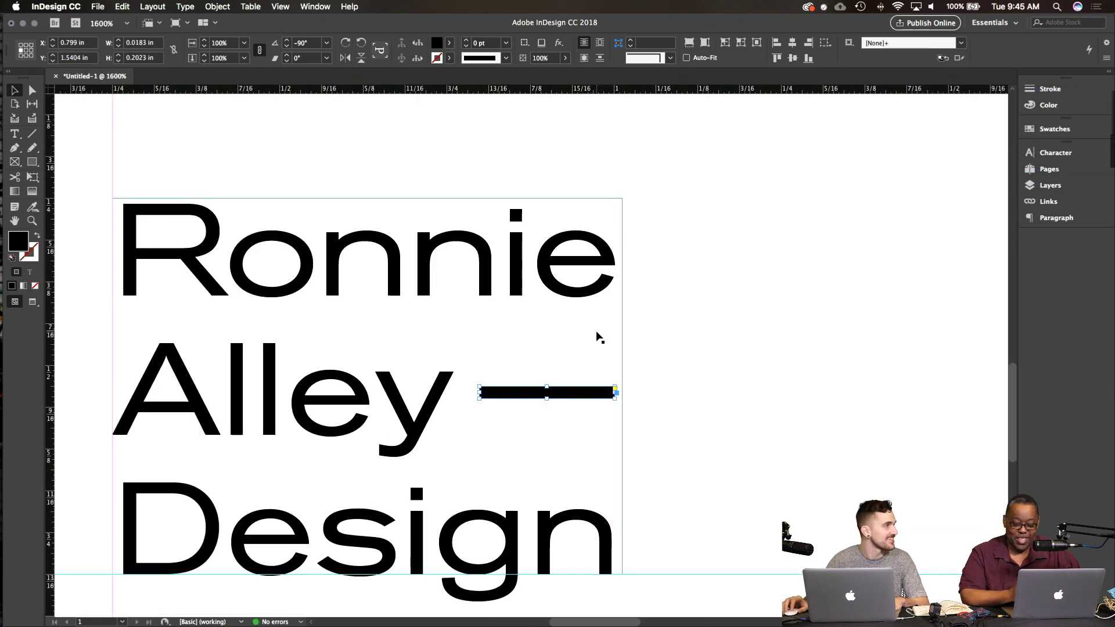
left_click_drag(593, 396, 580, 275)
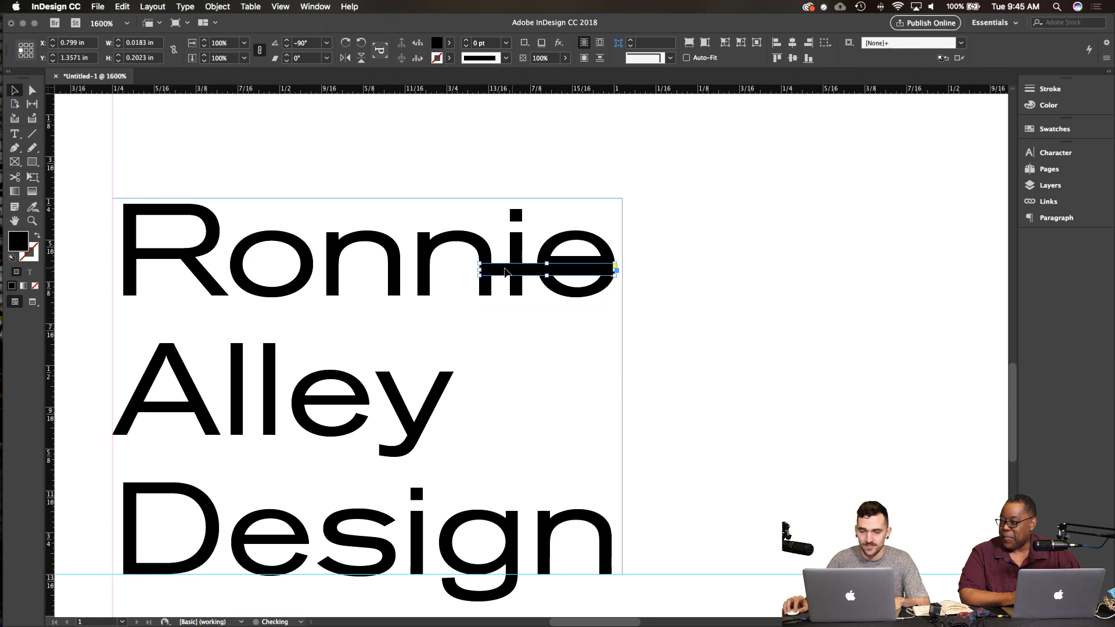
left_click_drag(481, 271, 543, 399)
left_click(758, 388)
key("w")
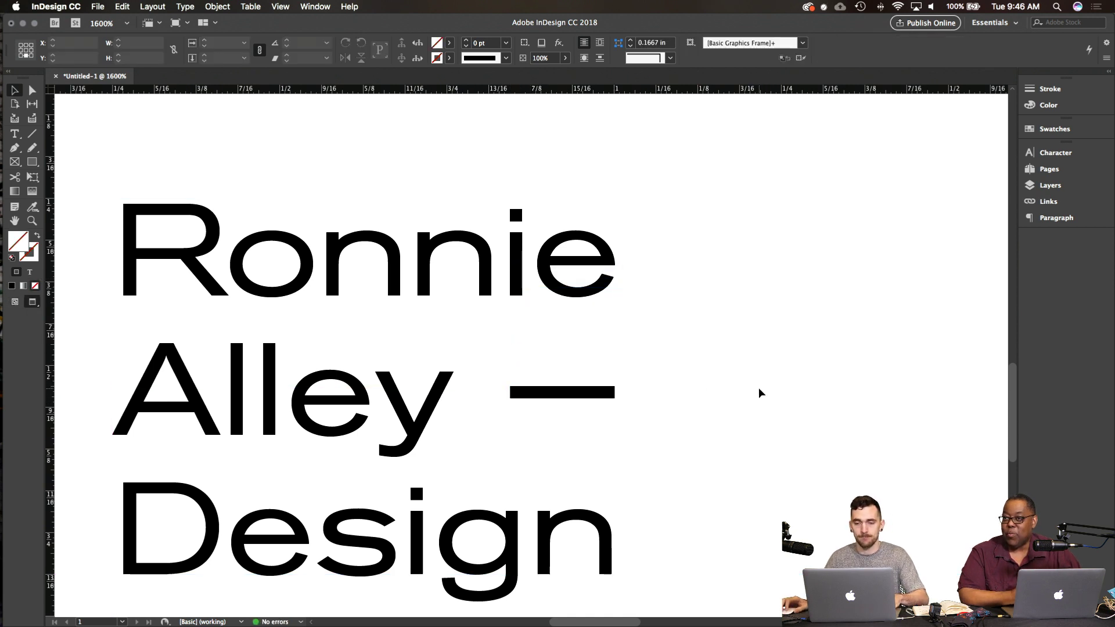
key("w")
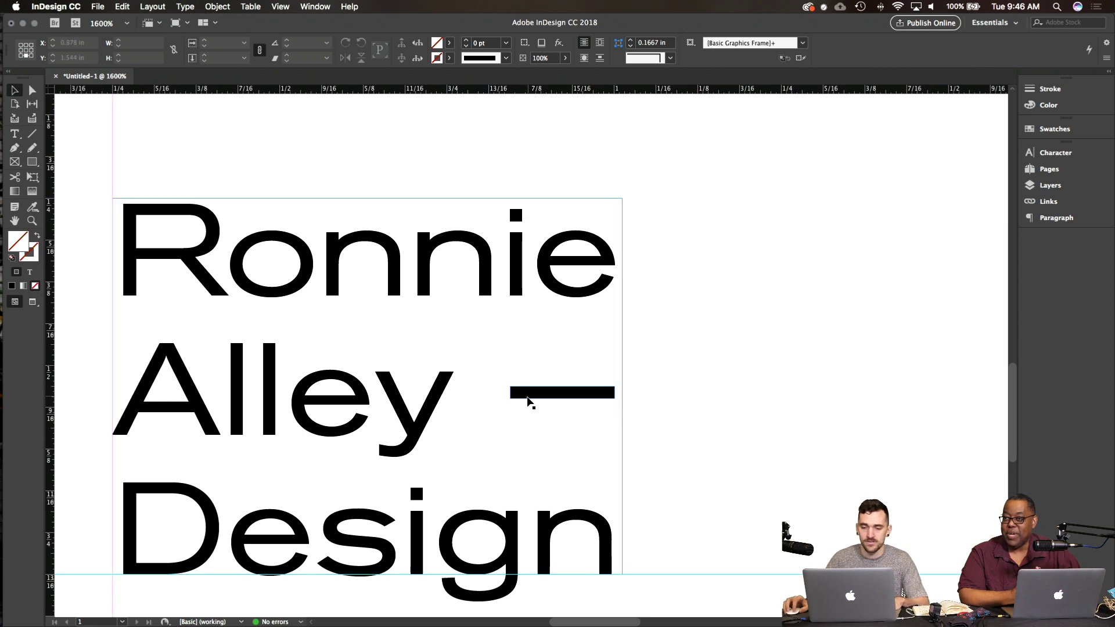
Step: Set the bar beside the middle line to a length of 0.1853 in, keeping its right end flush with the wordmark
left_click_drag(525, 393, 553, 270)
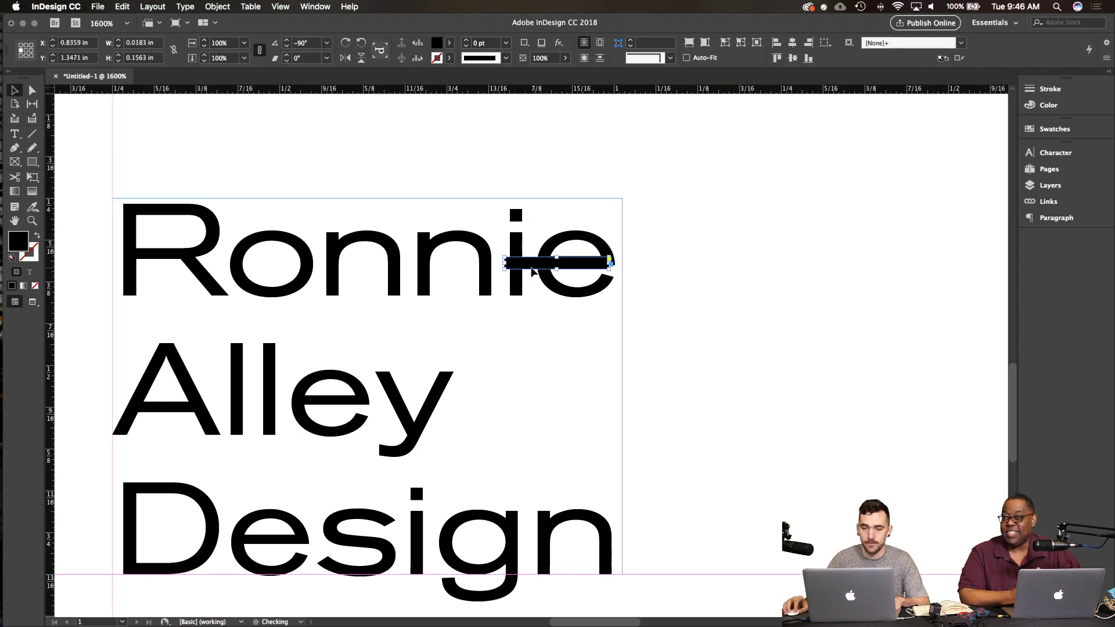
key("super+z")
left_click_drag(583, 360, 606, 339)
scroll(534, 361, "down", 2)
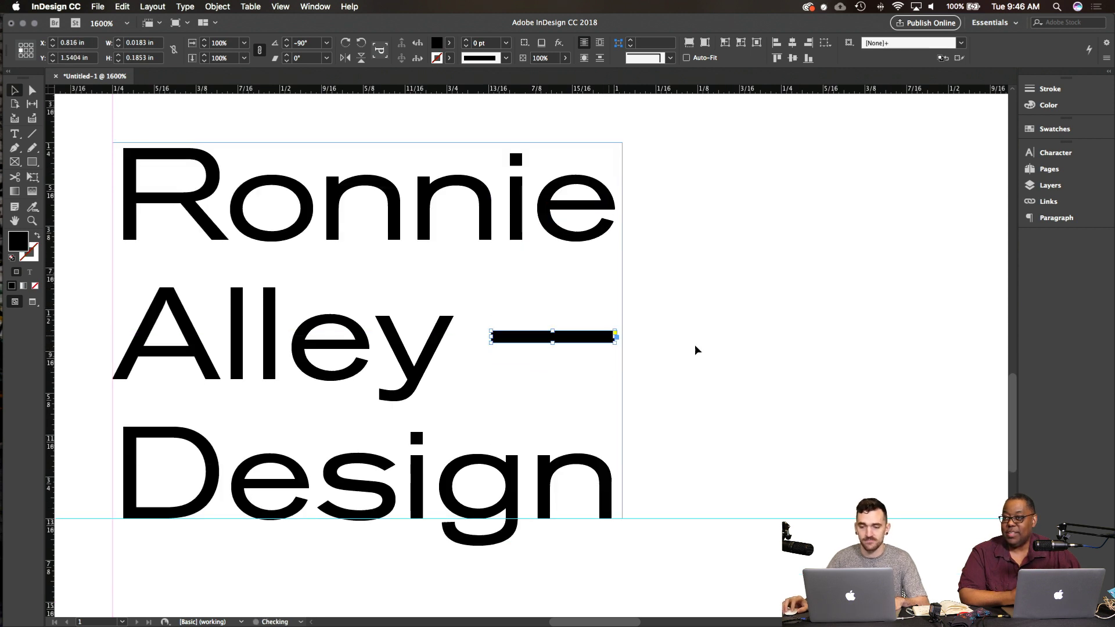
Step: Deselect the bar and examine the wordmark with its bar on the whole card in preview
left_click(776, 346)
key("w")
key("super+minus")
key("super+minus")
key("super+minus")
key("super+minus")
key("super+minus")
key("super+minus")
key("super+minus")
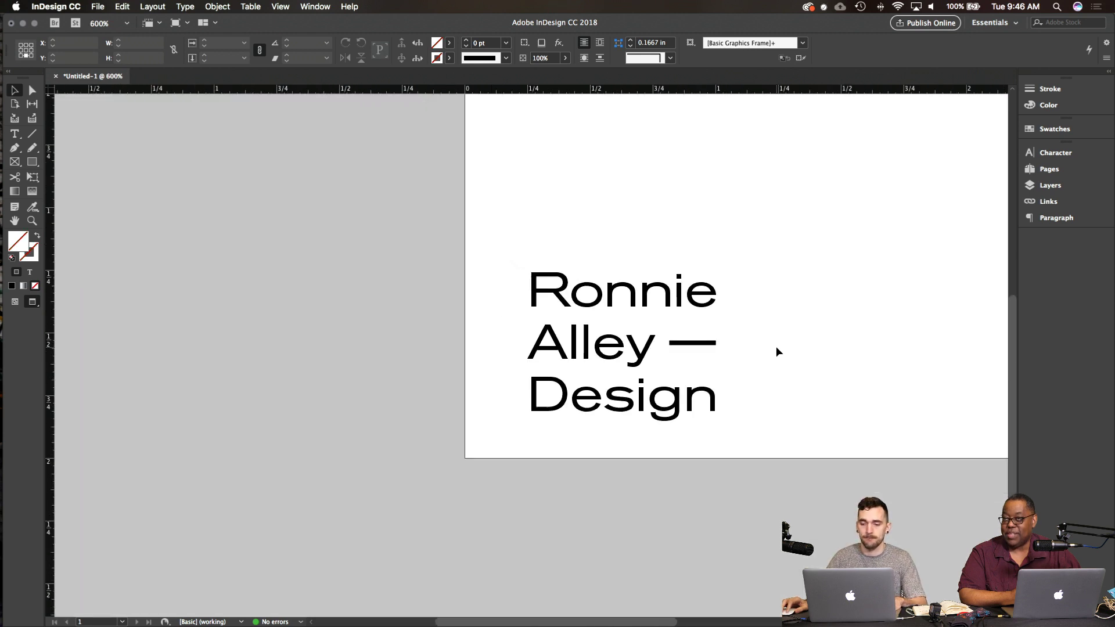
key("super+equal")
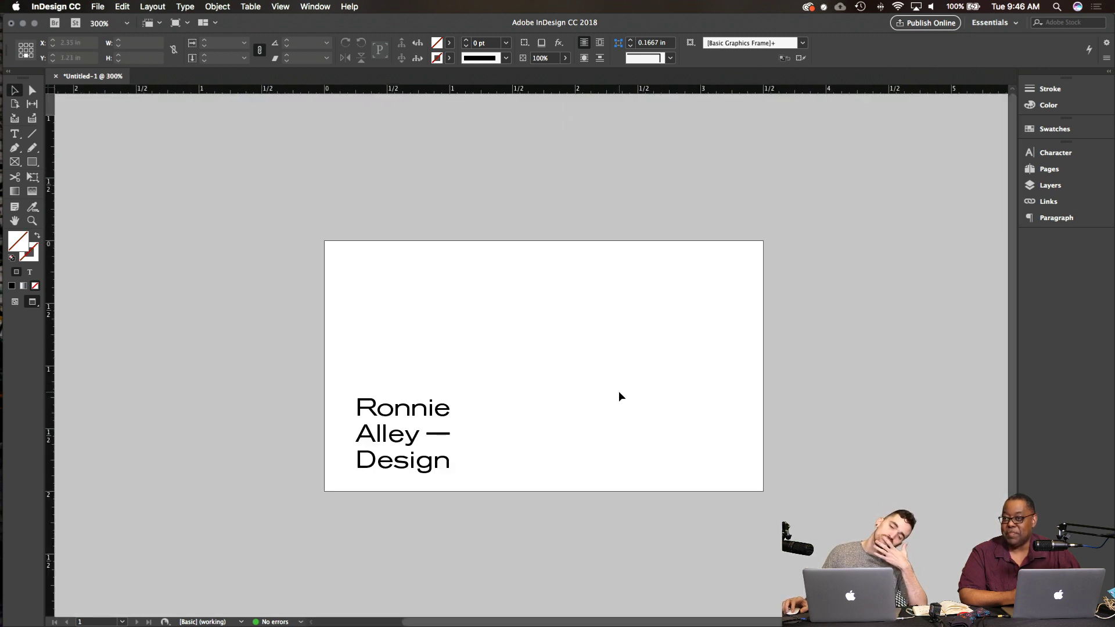
Step: Move the bar horizontally into the card's empty middle area and insert a typed dash at the end of the live wordmark's middle line
left_click(439, 434)
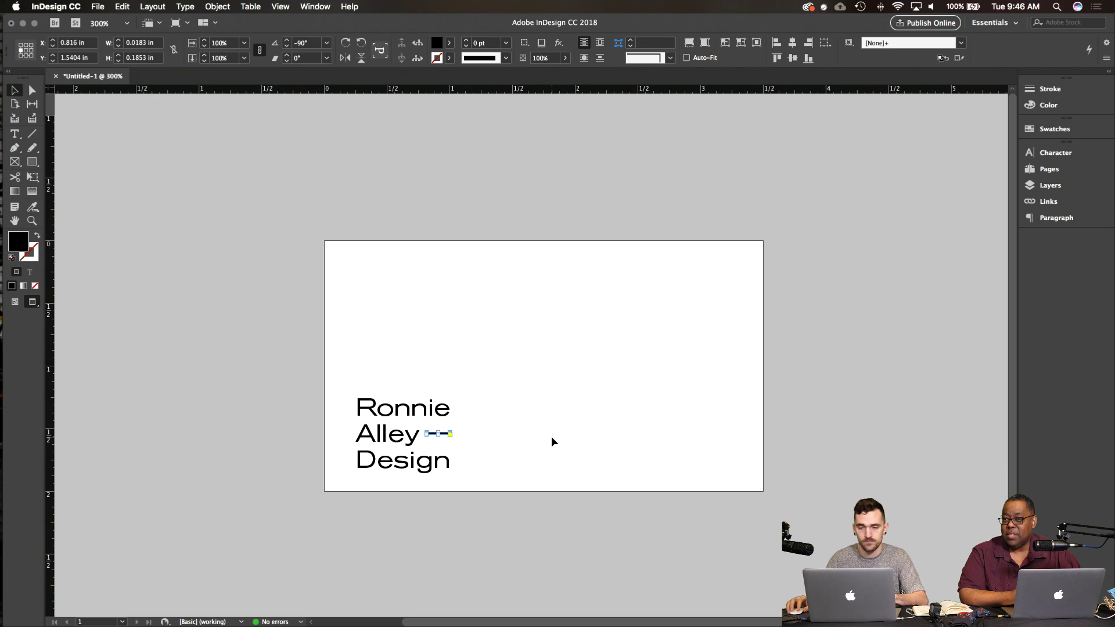
left_click_drag(436, 433, 576, 437)
double_click(418, 434)
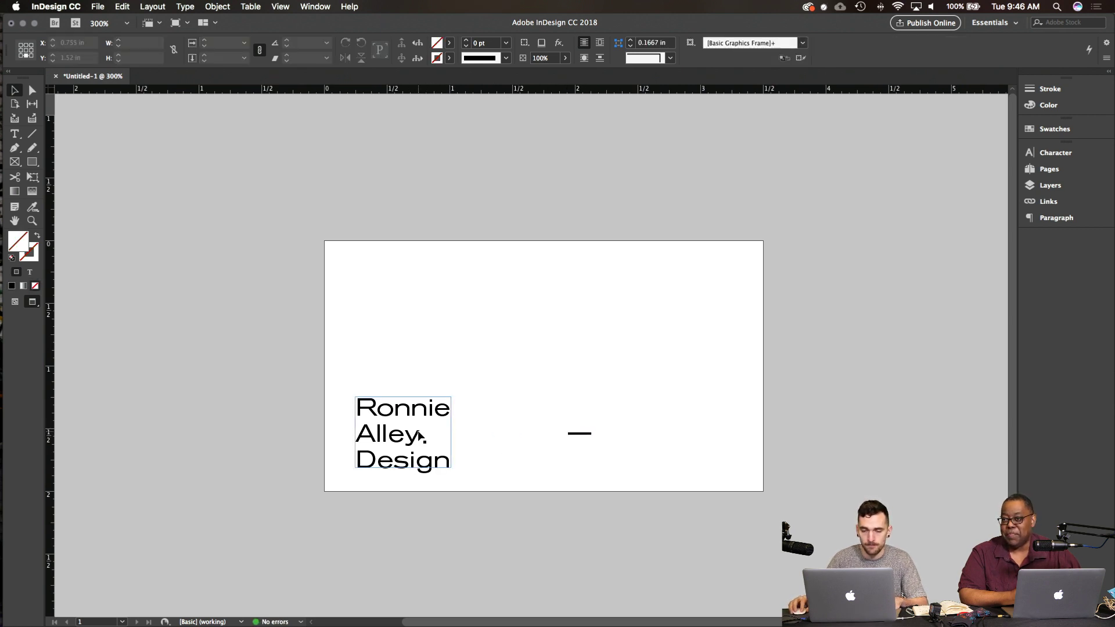
key("Down")
key("End")
key("shift+Home")
type("—")
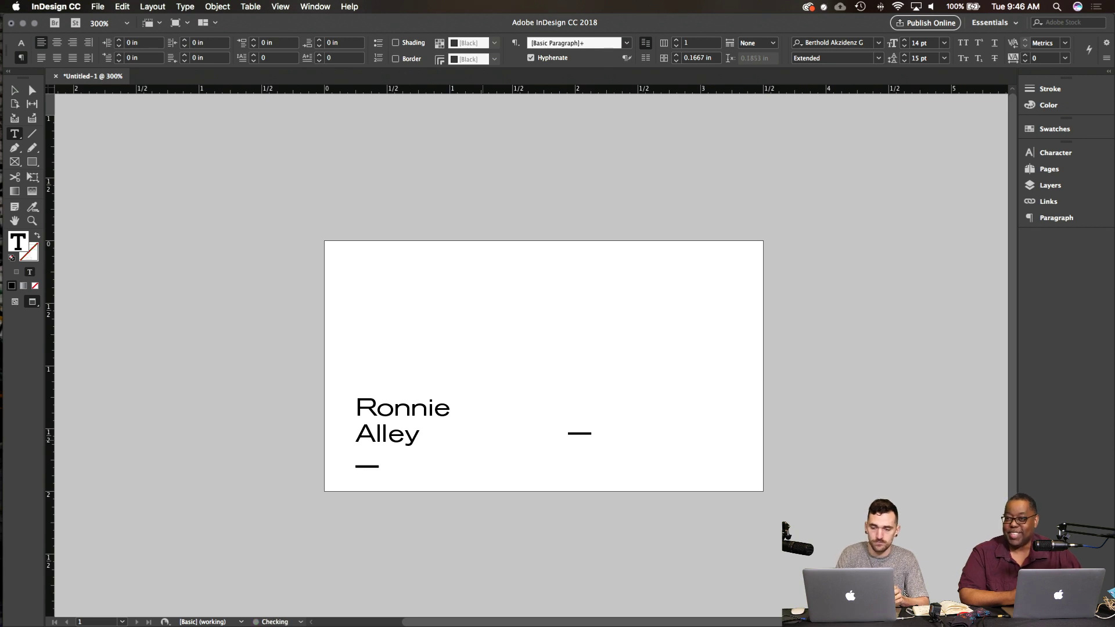
key("BackSpace")
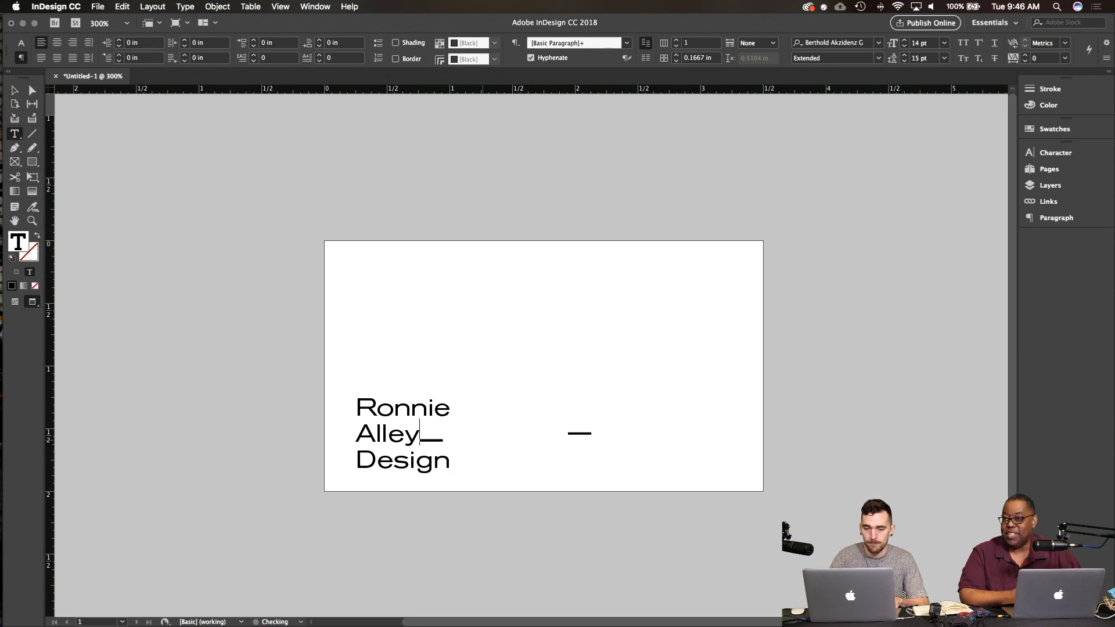
Step: Select the dash typed after the wordmark's middle line and bring up its character settings
key("super+equal")
key("super+equal")
key("super+equal")
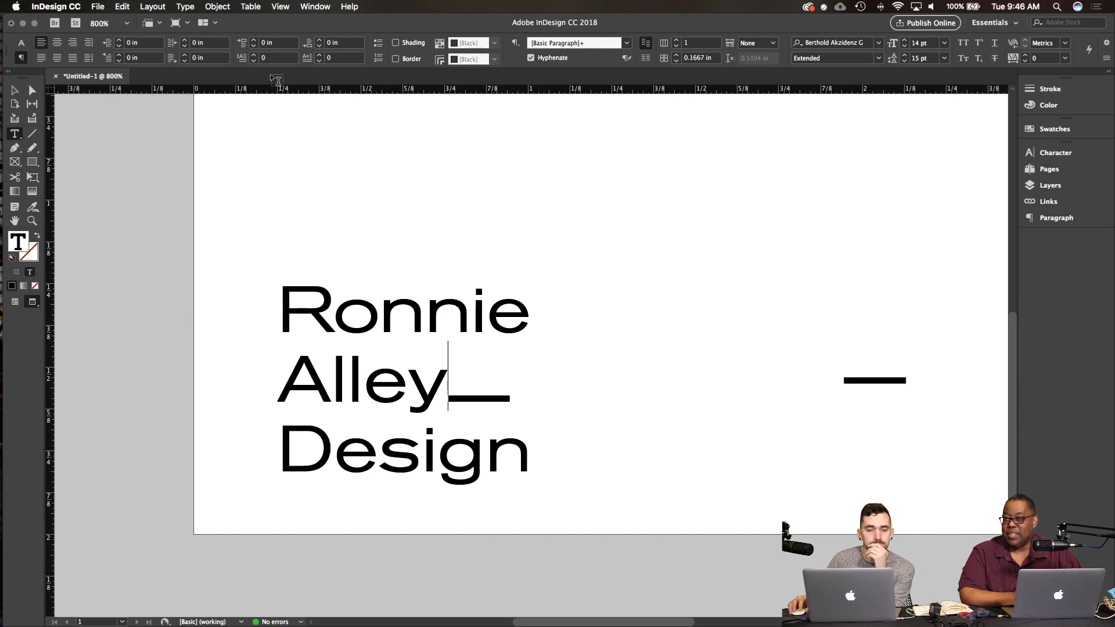
left_click_drag(446, 390, 511, 395)
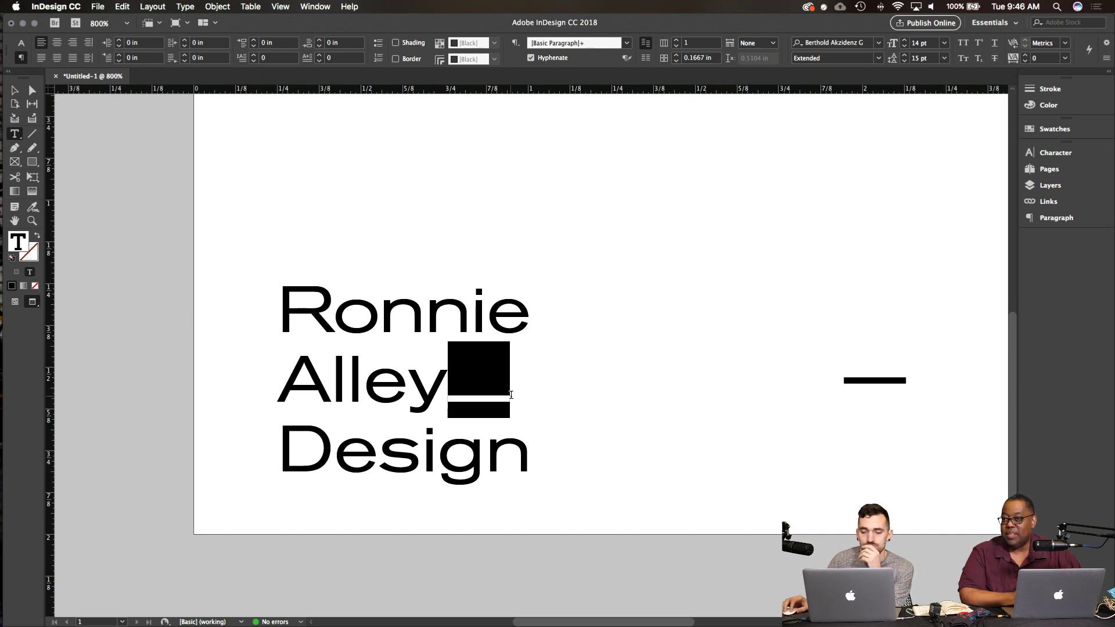
left_click(1056, 152)
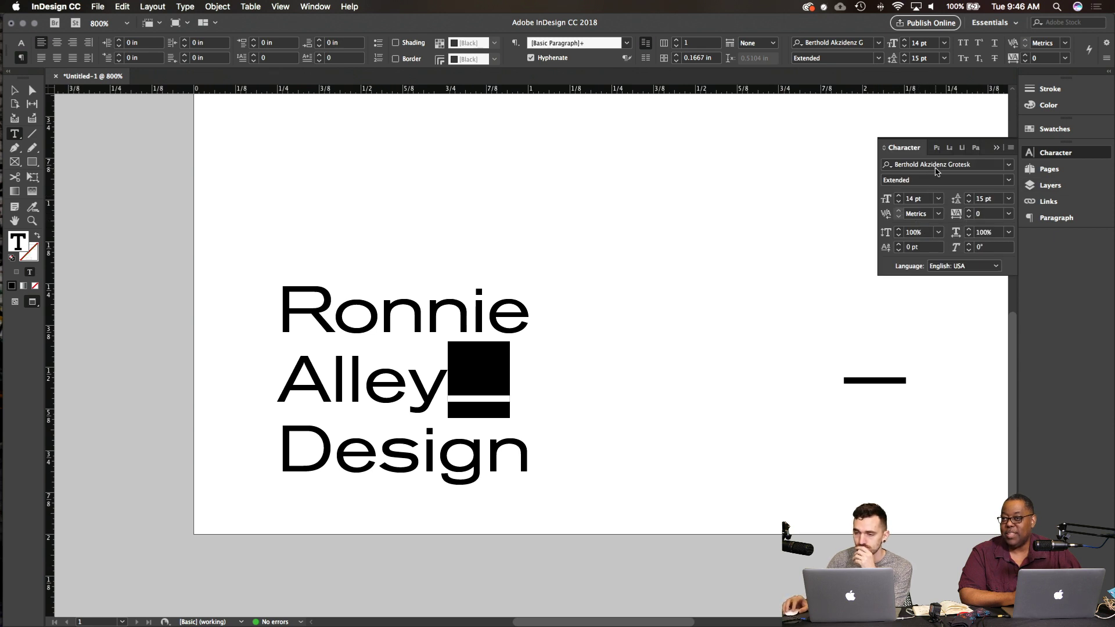
left_click(1011, 148)
left_click(1011, 154)
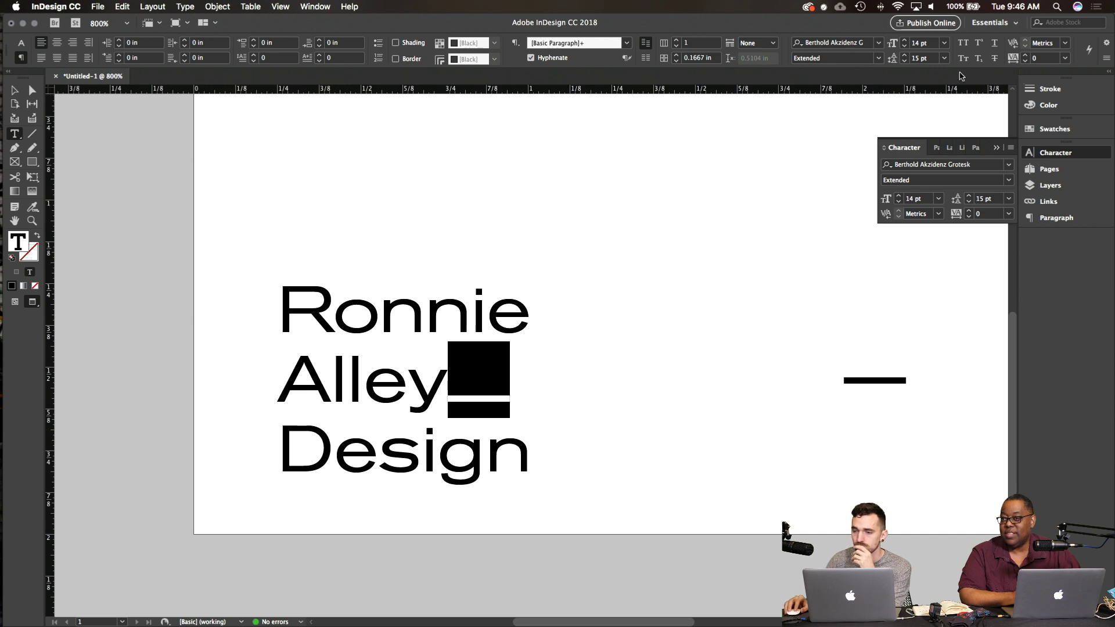
Step: Try to shift the dash vertically by raising its leading to 18 pt, and set the leading back to 15 pt
left_click(905, 55)
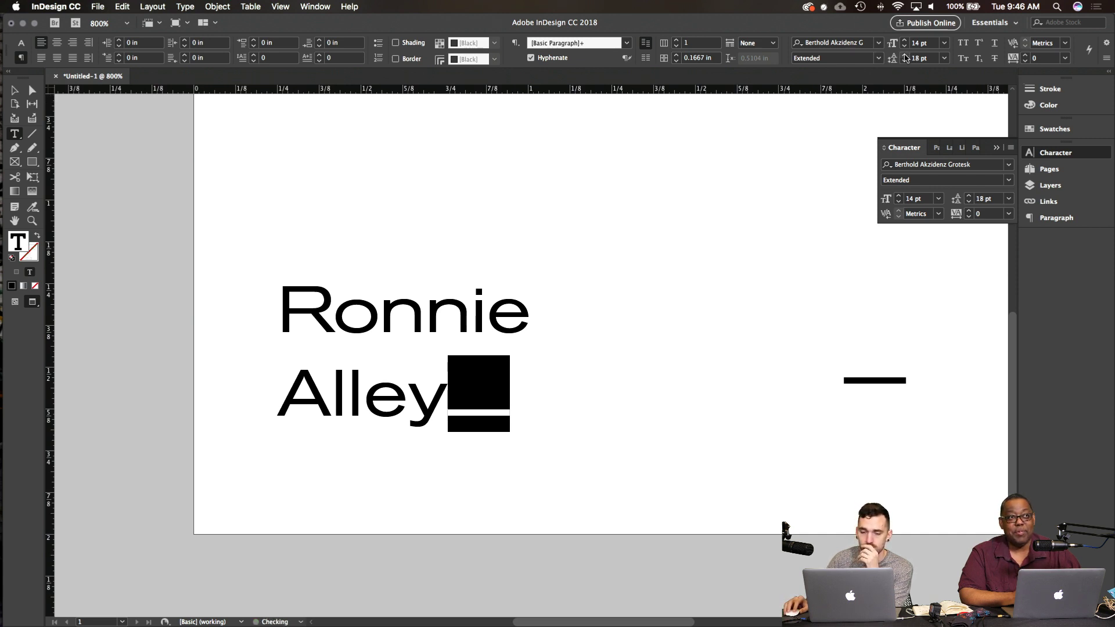
left_click(905, 55)
left_click(904, 55)
left_click(904, 62)
left_click(904, 62)
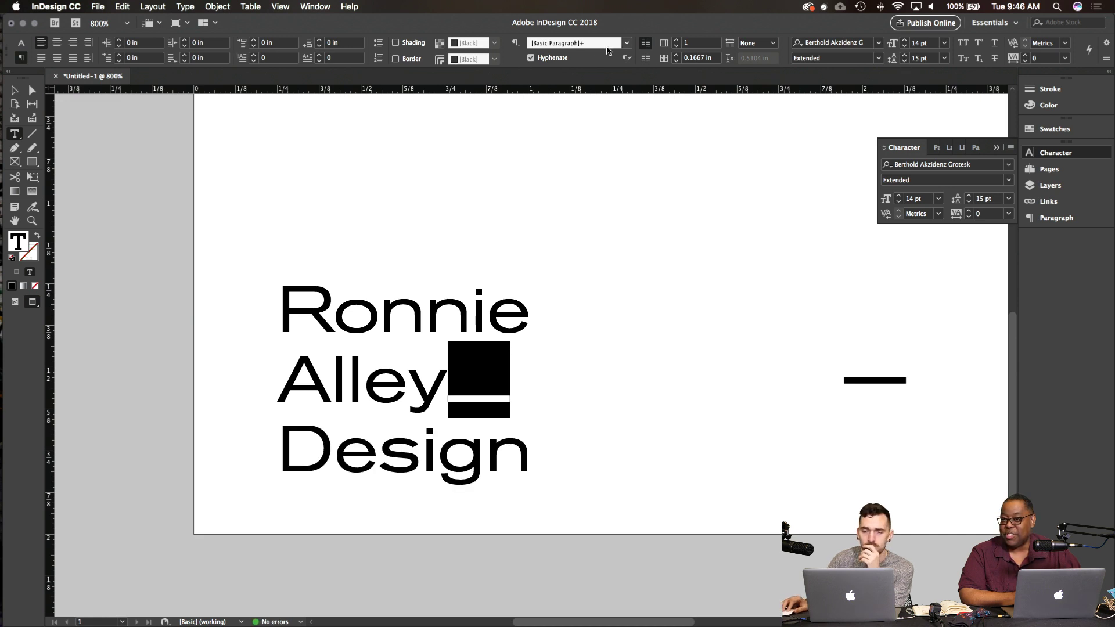
left_click(1105, 58)
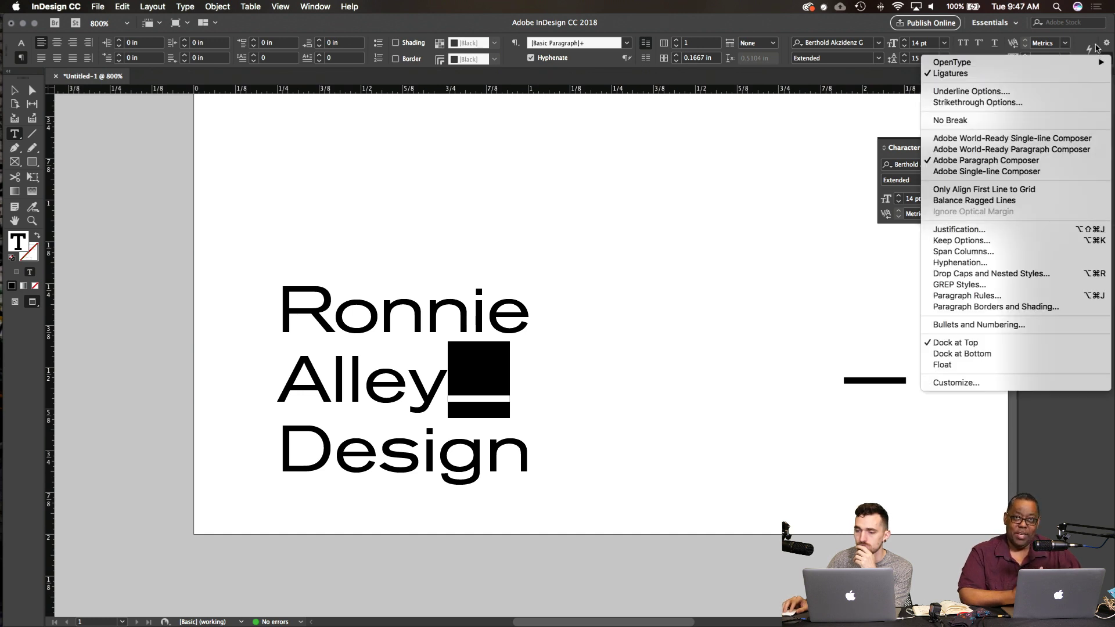
left_click(1096, 47)
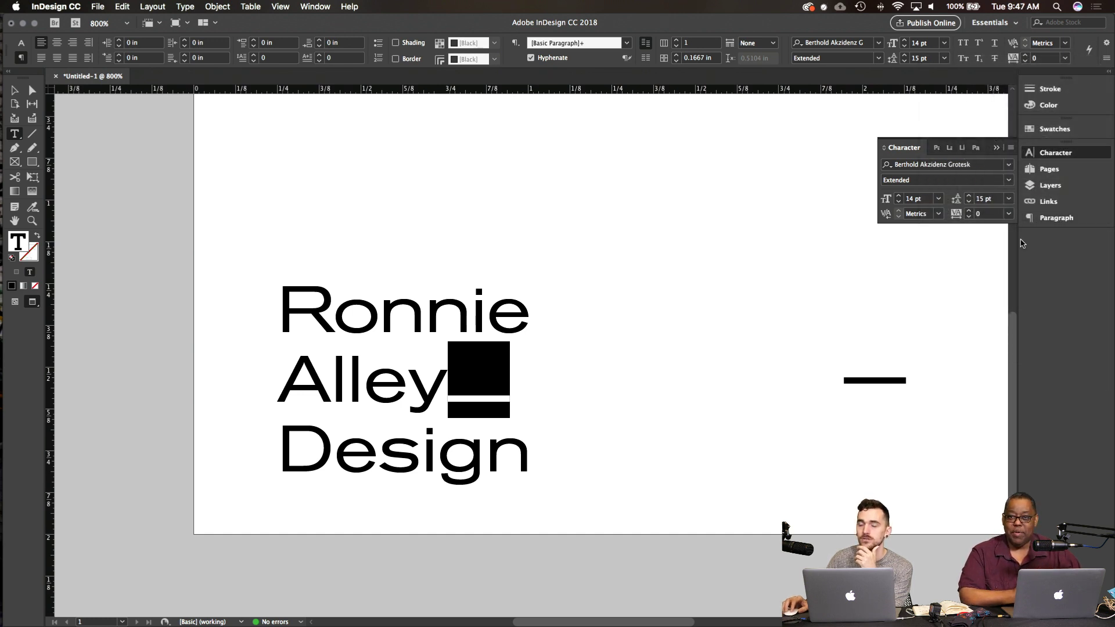
left_click(970, 197)
left_click(969, 202)
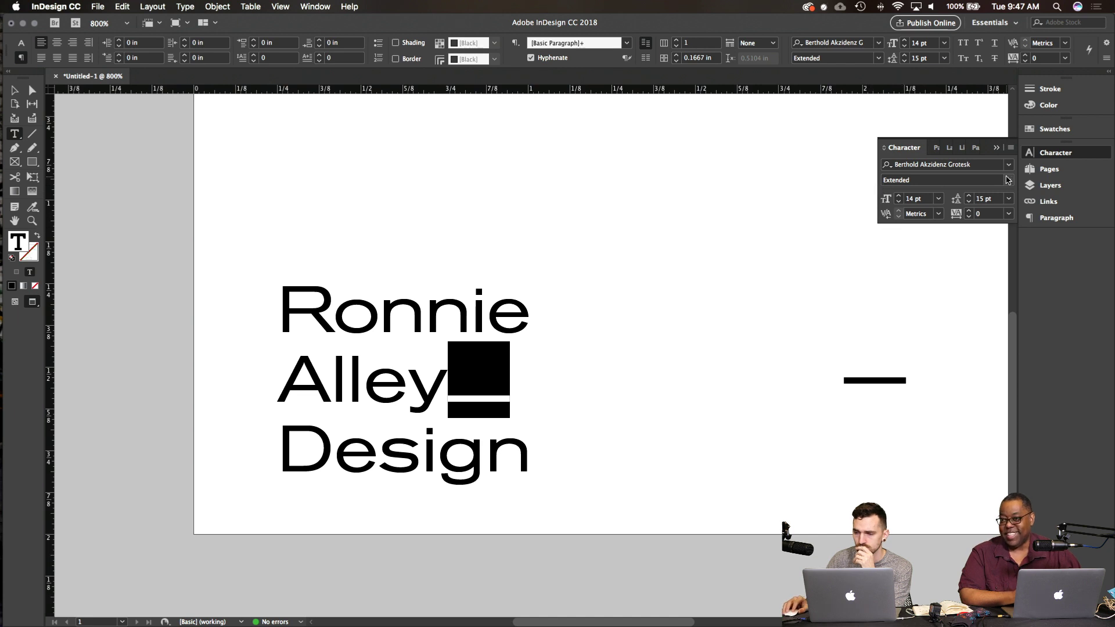
Step: Reveal the full character options and raise the selected dash with a baseline shift of 3 pt
left_click(1011, 148)
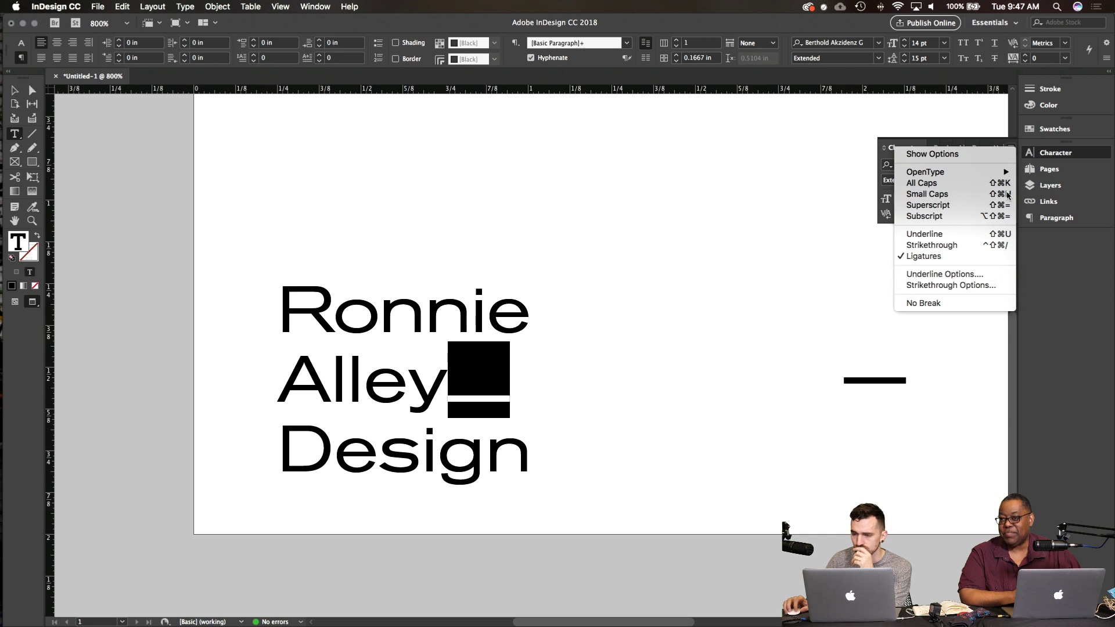
left_click(1013, 149)
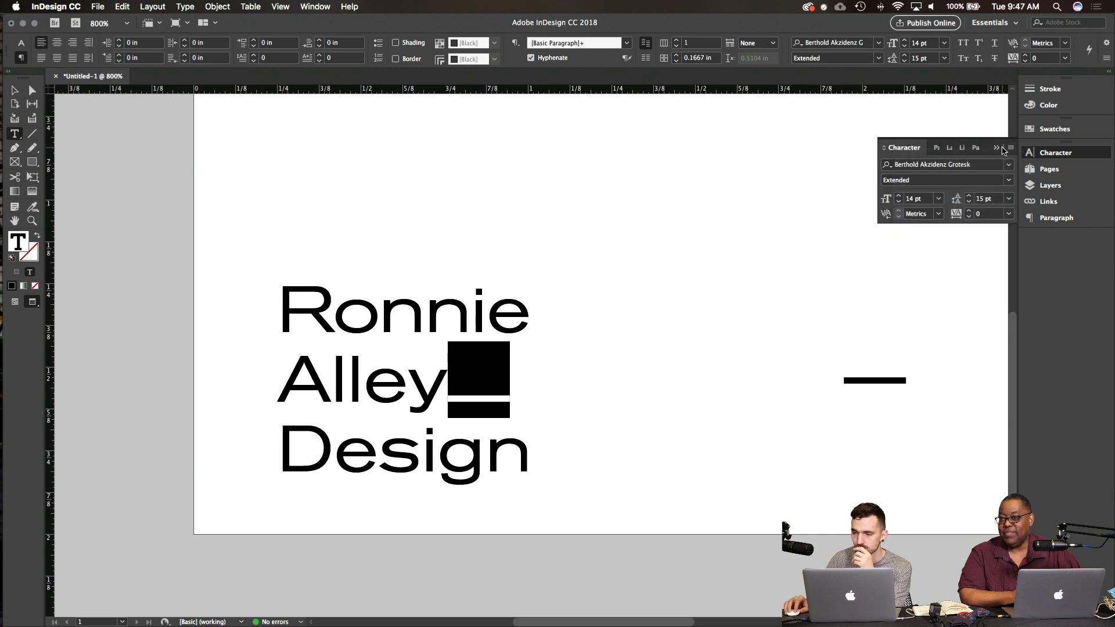
left_click(1010, 148)
left_click(966, 156)
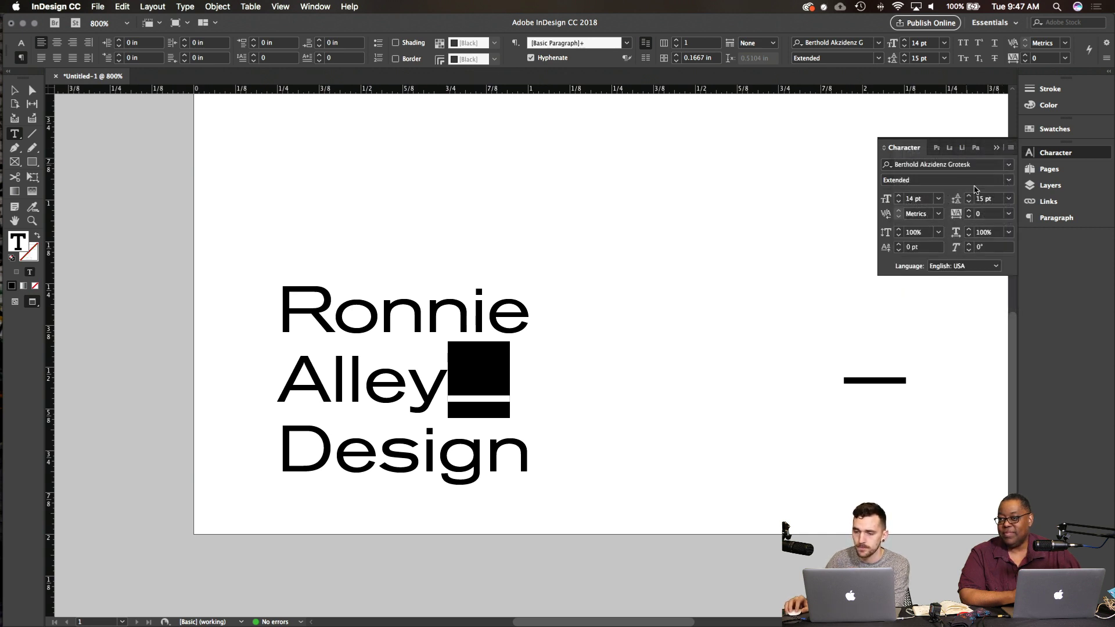
left_click(900, 245)
left_click(899, 245)
left_click(899, 245)
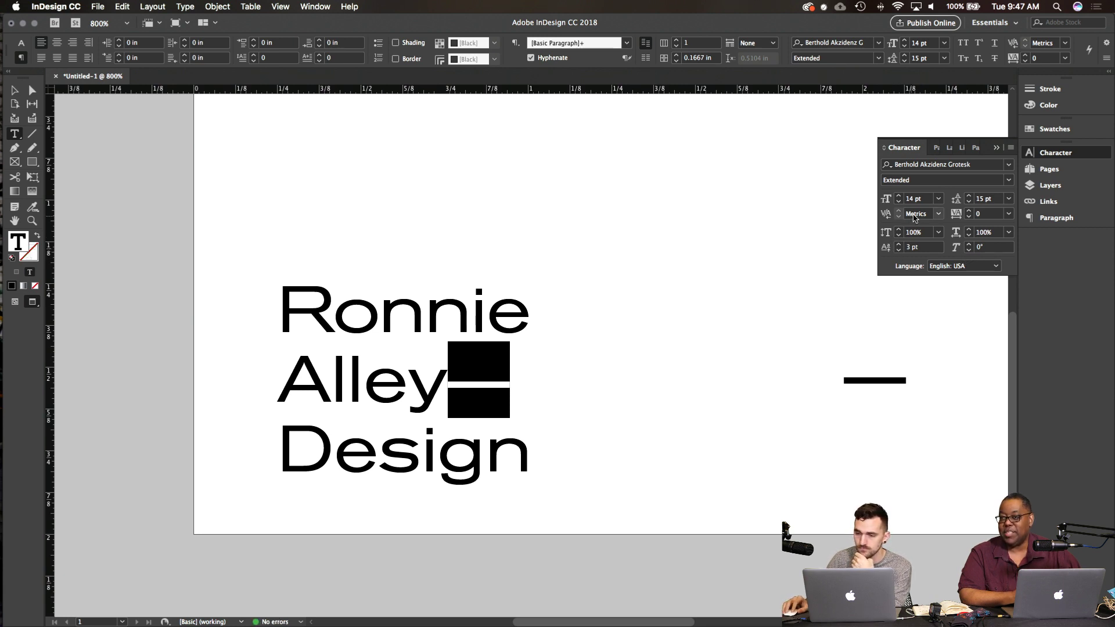
Step: Set the kerning of the raised dash to 0 and select the dash again
left_click(938, 213)
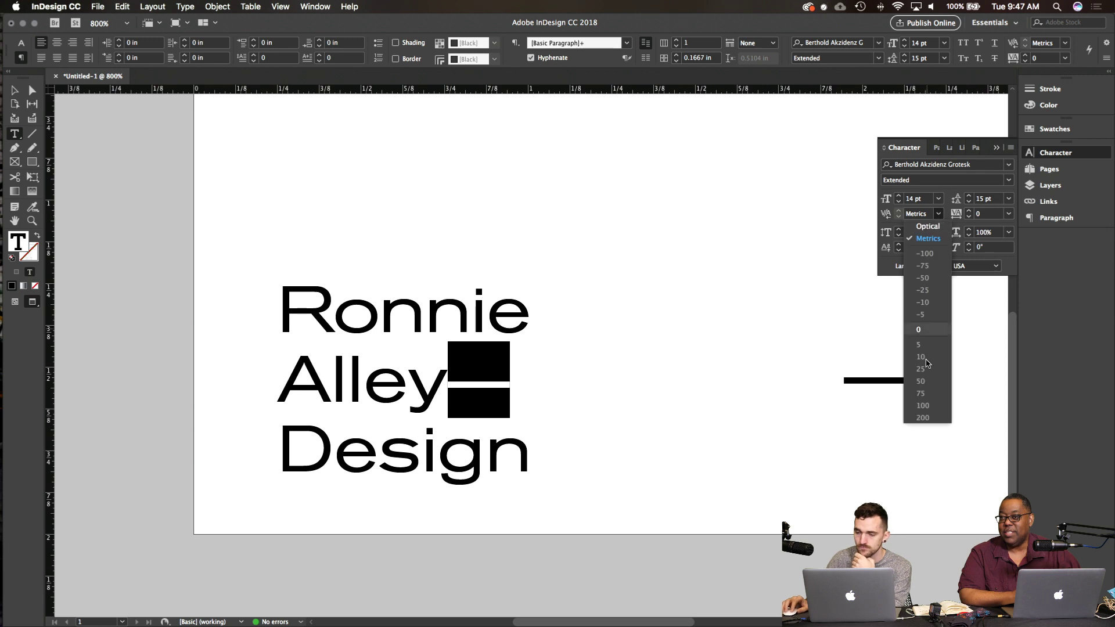
left_click(923, 328)
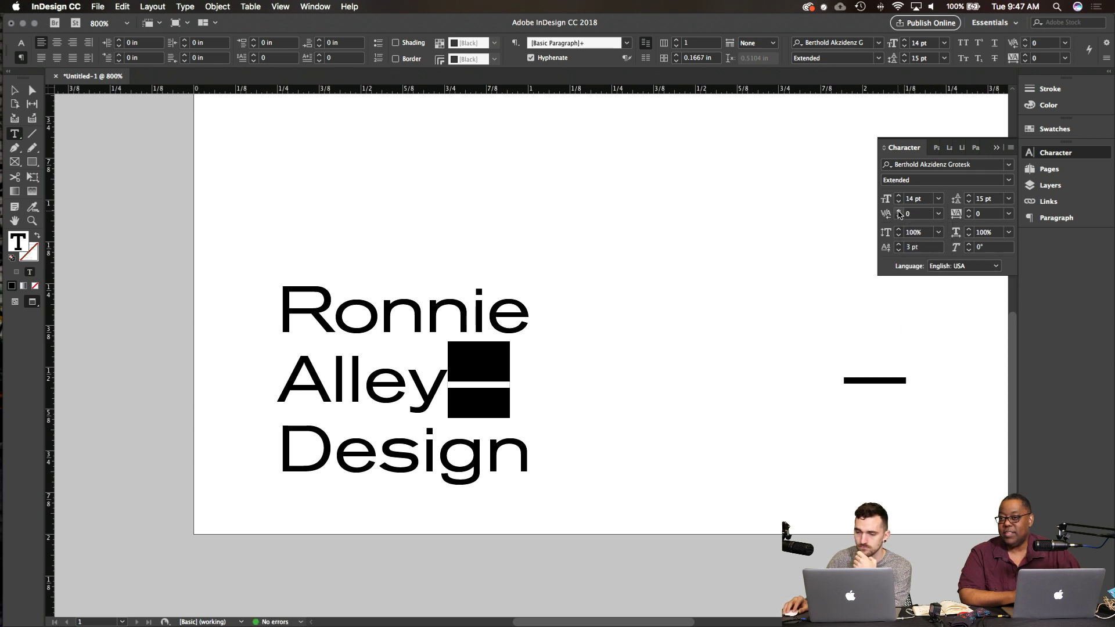
left_click(449, 385)
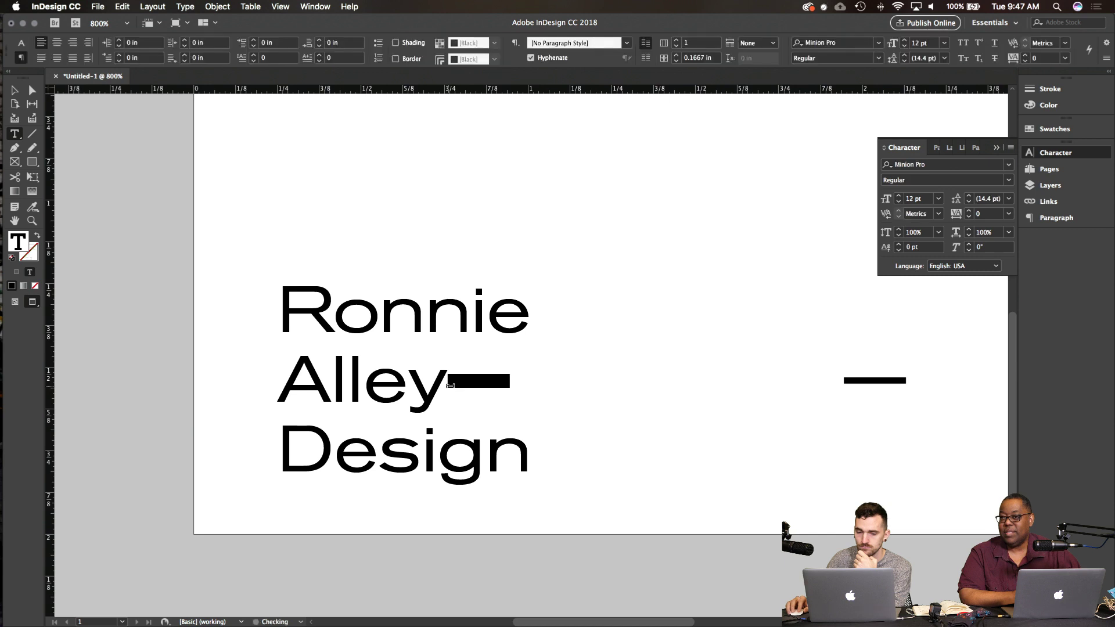
left_click(519, 381, "shift")
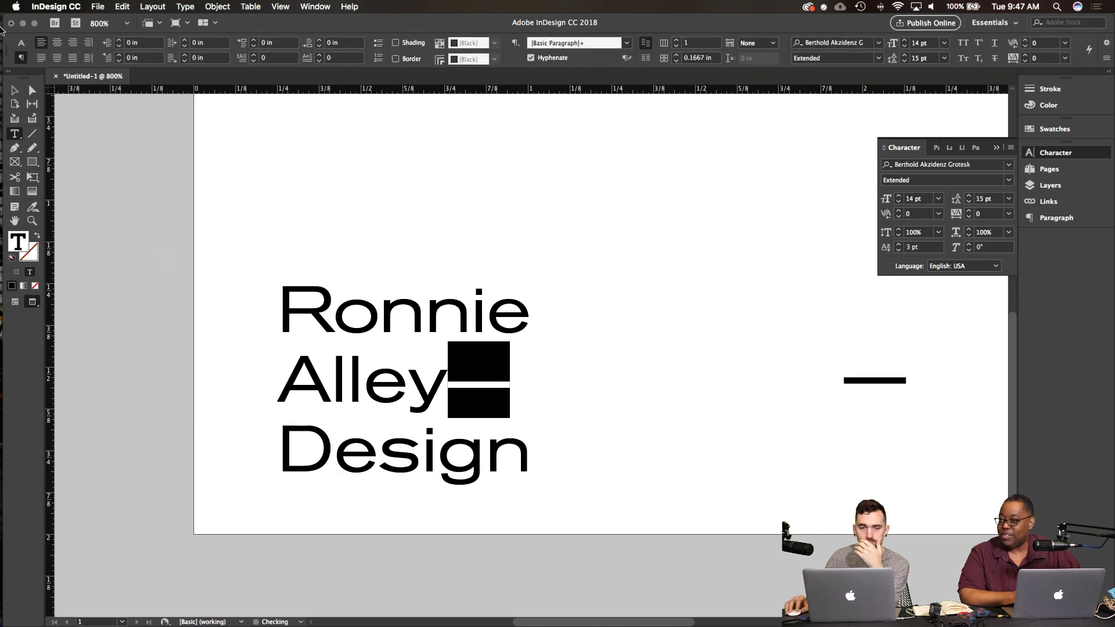
Step: Try a space between the middle line's text and its dash, check its kerning choices, and delete the space
key("Escape")
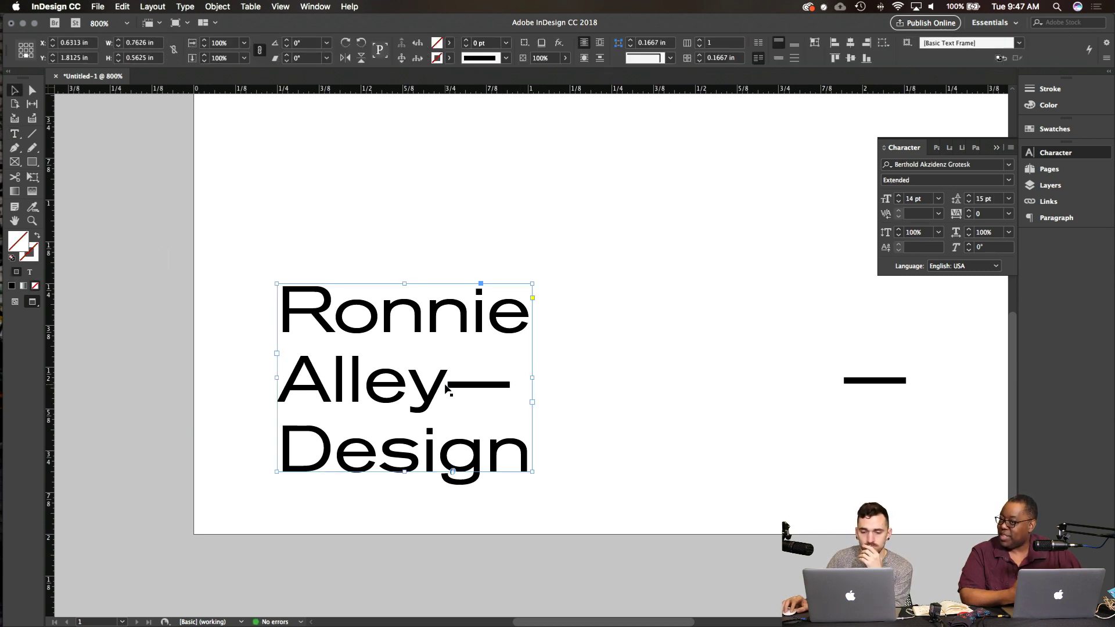
key("t")
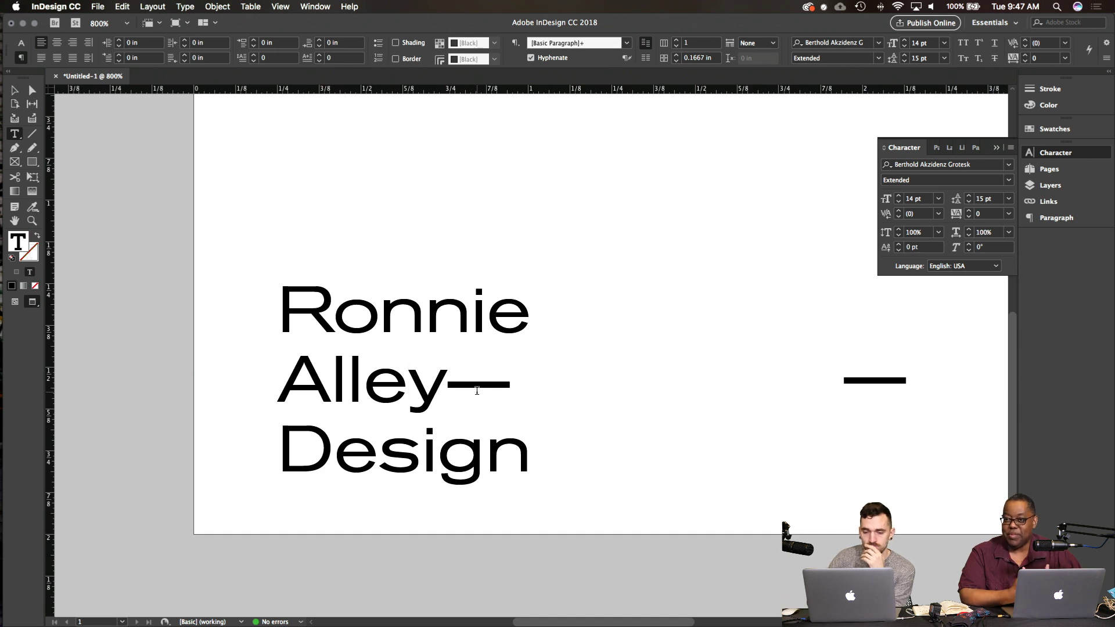
key("Right")
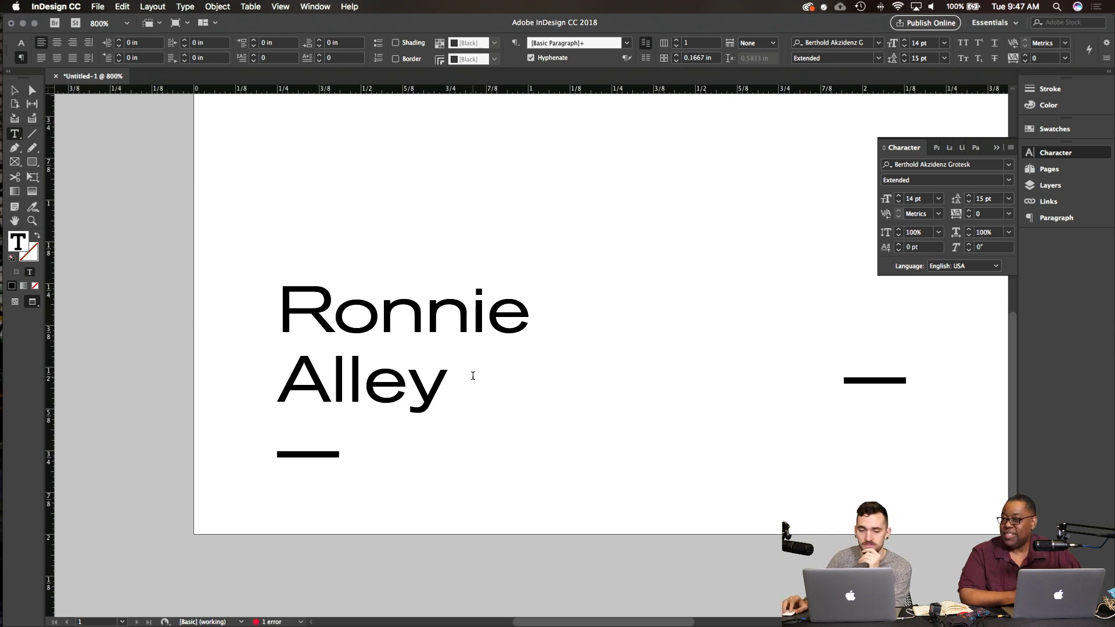
key("shift+Left")
left_click(938, 215)
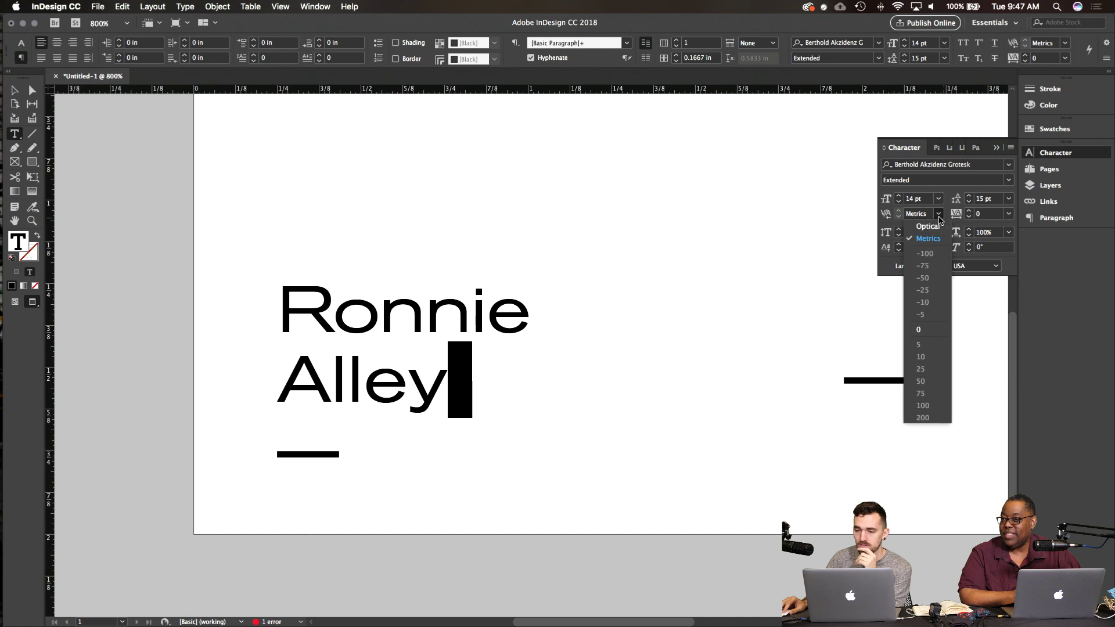
left_click(939, 216)
key("BackSpace")
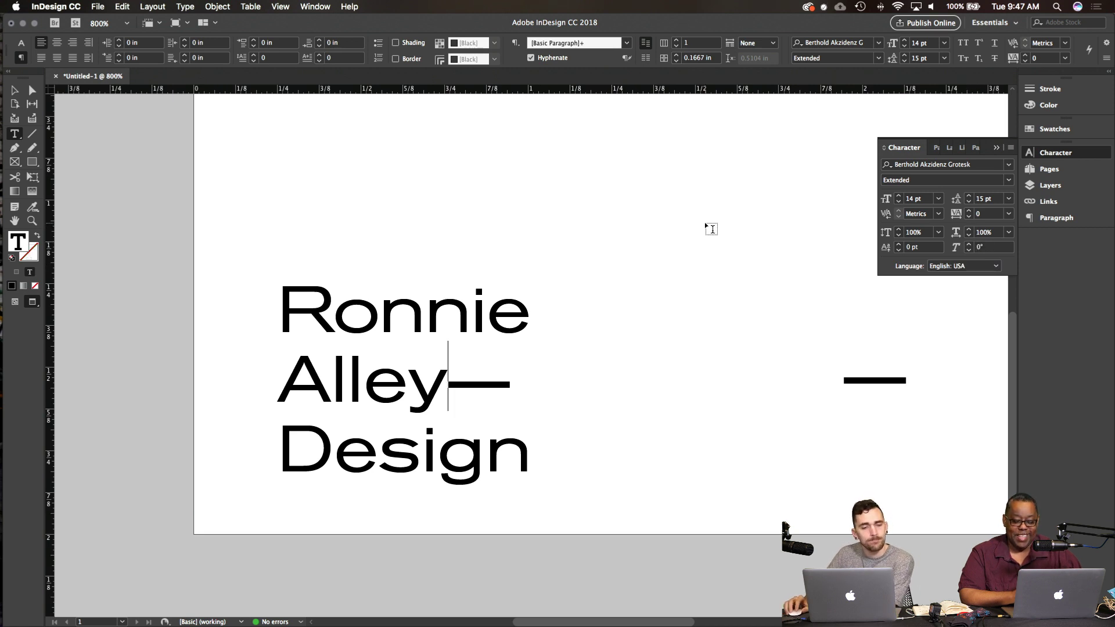
Step: Try a left indent of 0.0625 in on the middle line, restore it to 0 in, and leave text editing
left_click(1012, 148)
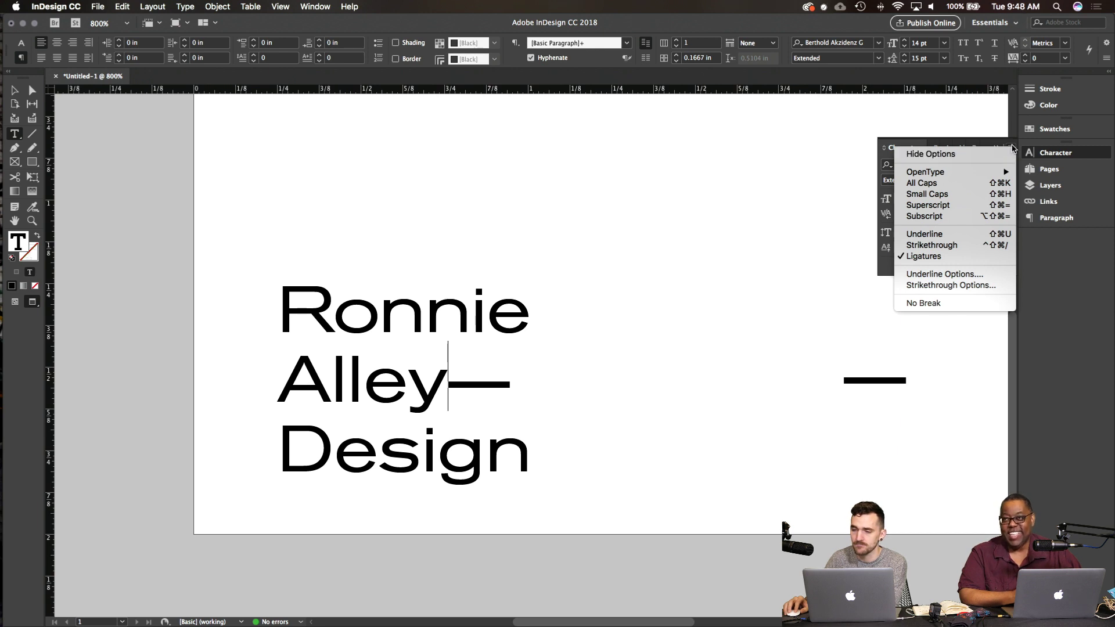
key("Escape")
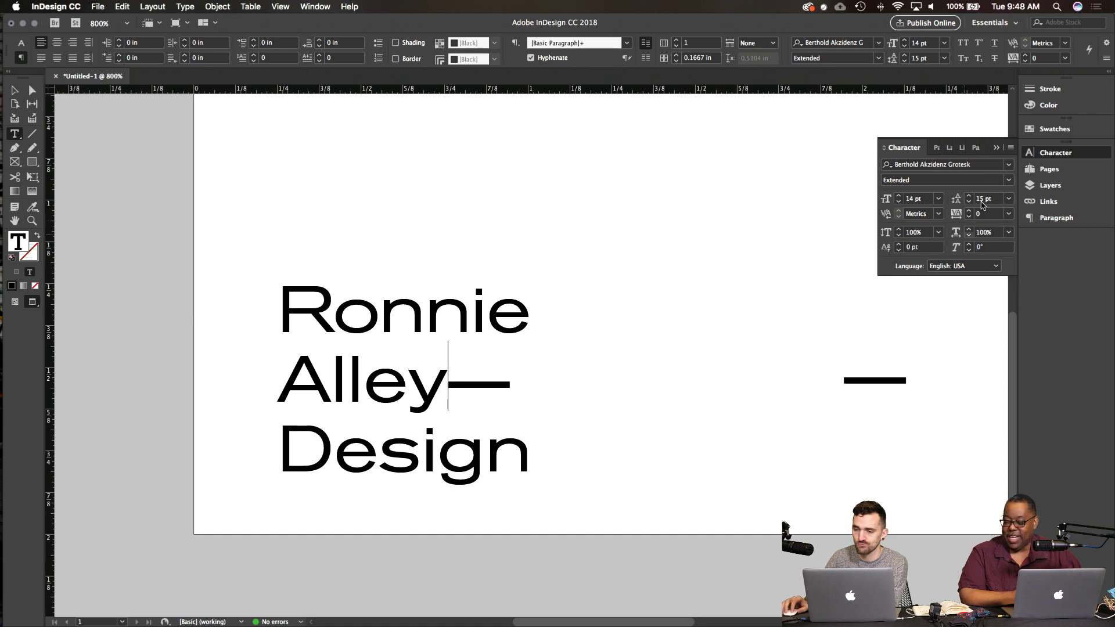
left_click(1011, 149)
left_click(1013, 153)
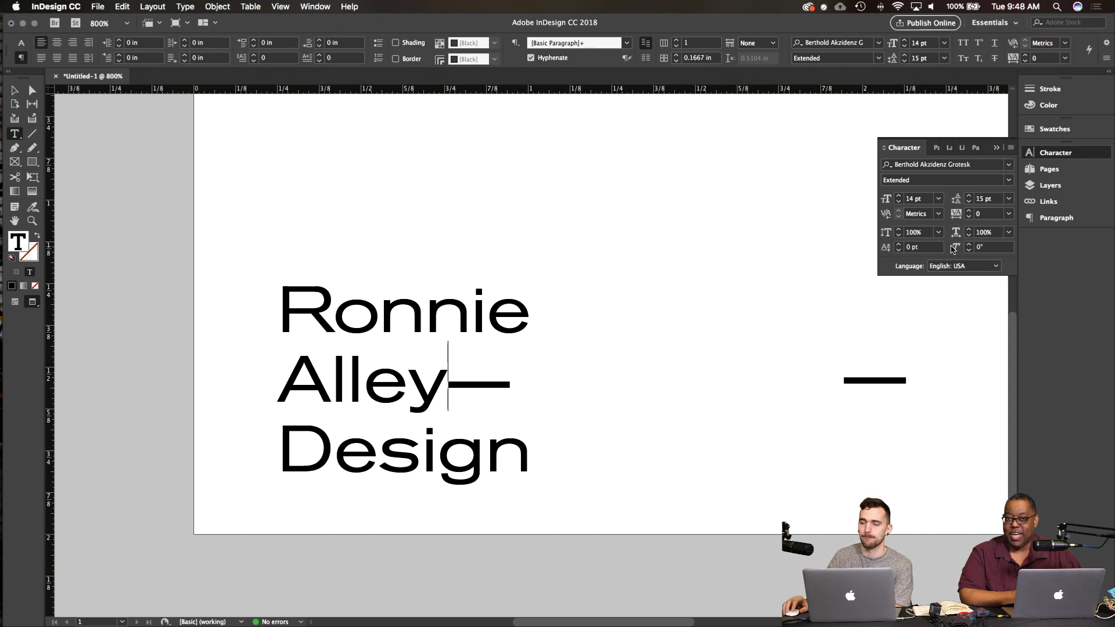
left_click(1042, 225)
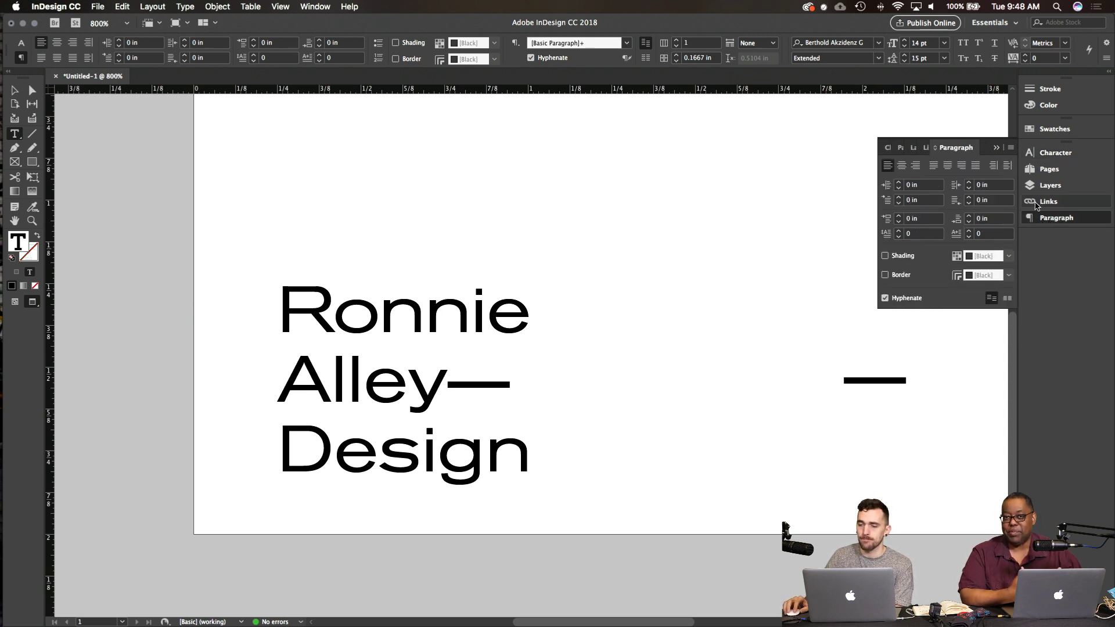
left_click(898, 183)
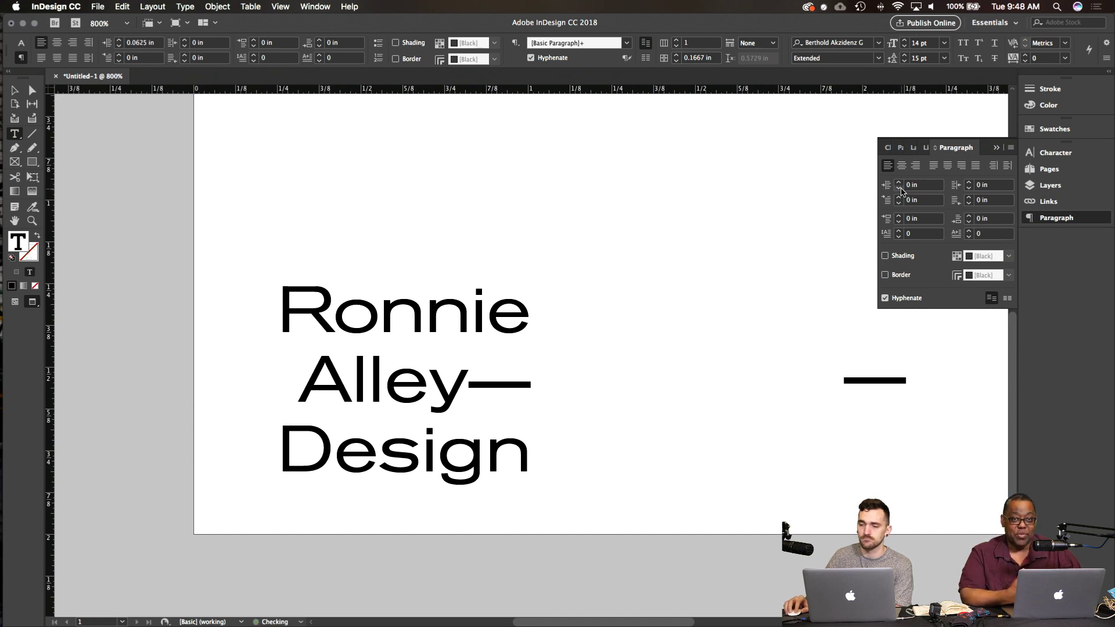
left_click(899, 189)
left_click(1055, 152)
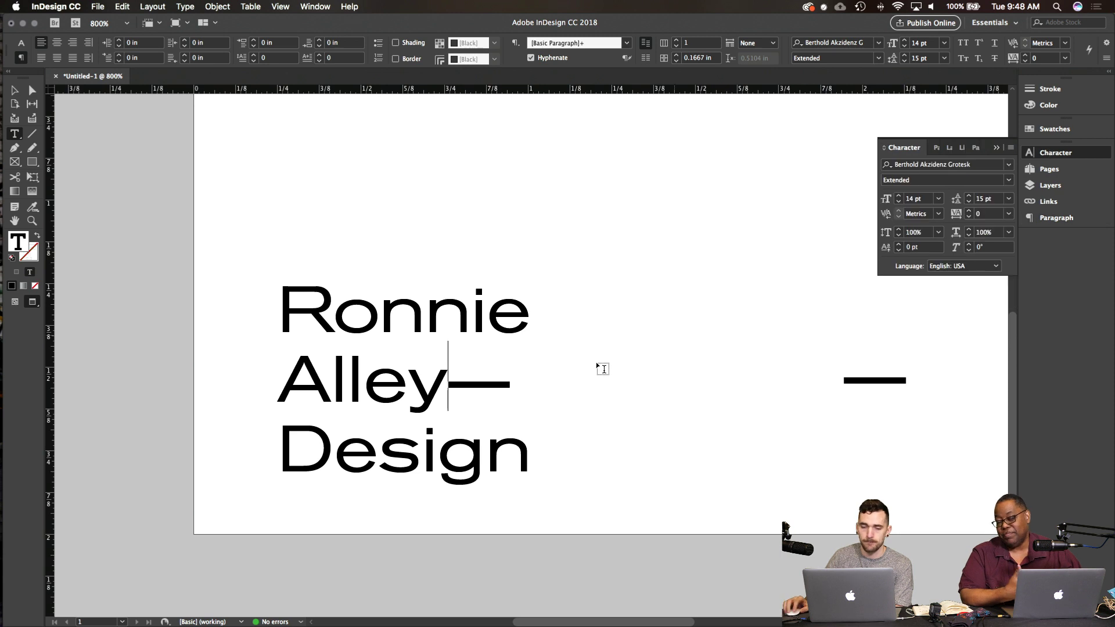
left_click(997, 147)
key("Escape")
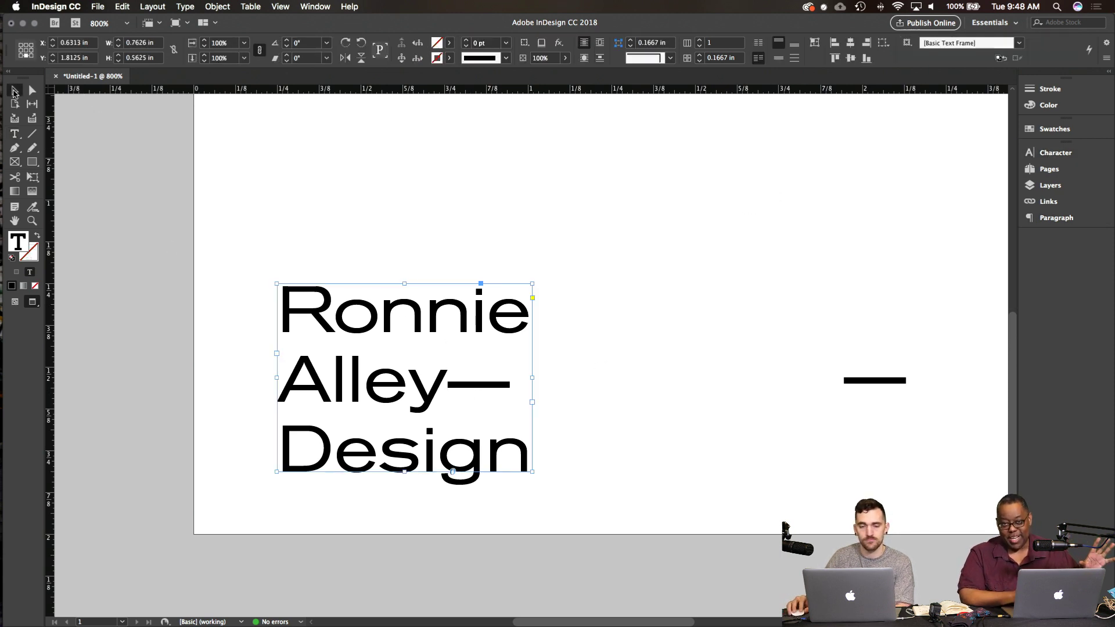
Step: Move the bar from the card's empty area over the typed dash, matching the dash's height, and deselect it
left_click(679, 472)
left_click_drag(859, 380, 497, 391)
left_click(474, 422)
left_click(451, 386)
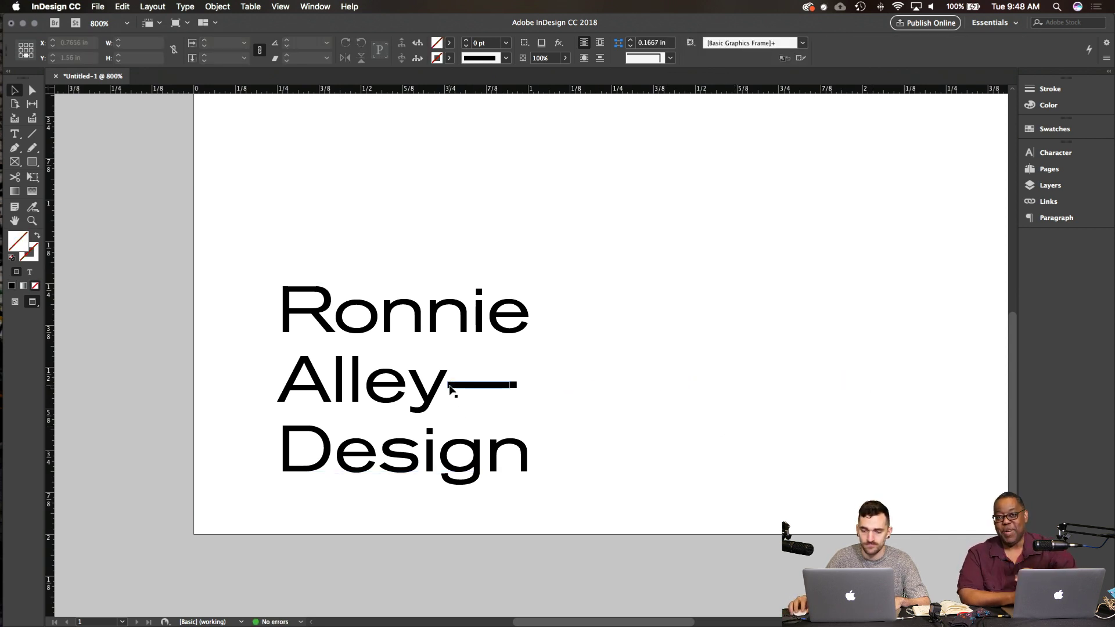
key("shift+super+a")
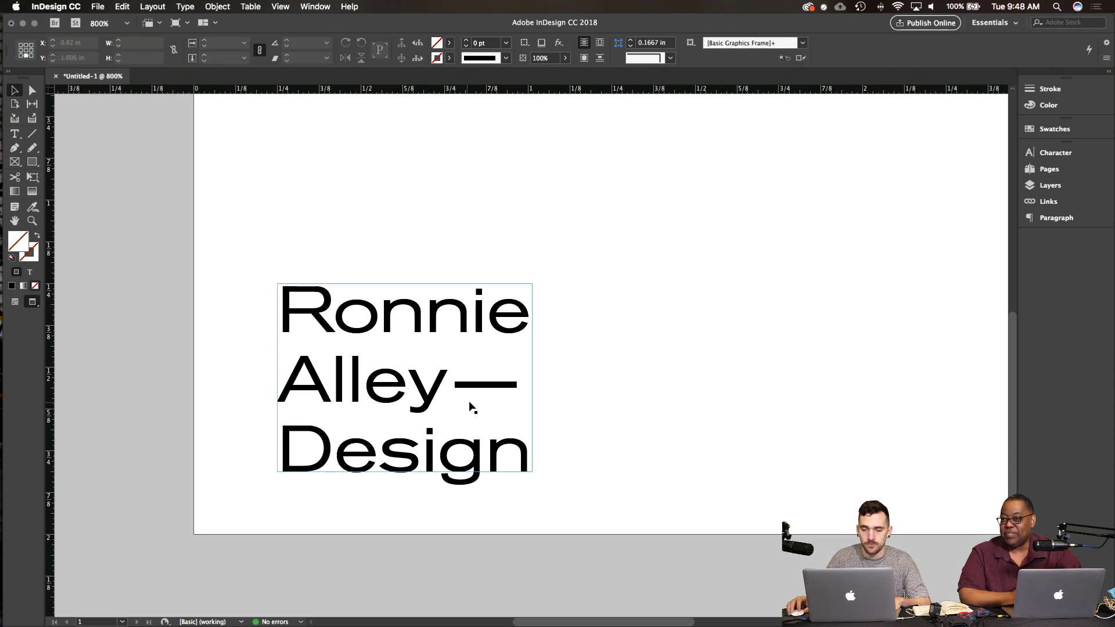
Step: Align the bar's right end flush with the wordmark and remove the overlapping dash touching the middle line's text
scroll(548, 428, "up", 2)
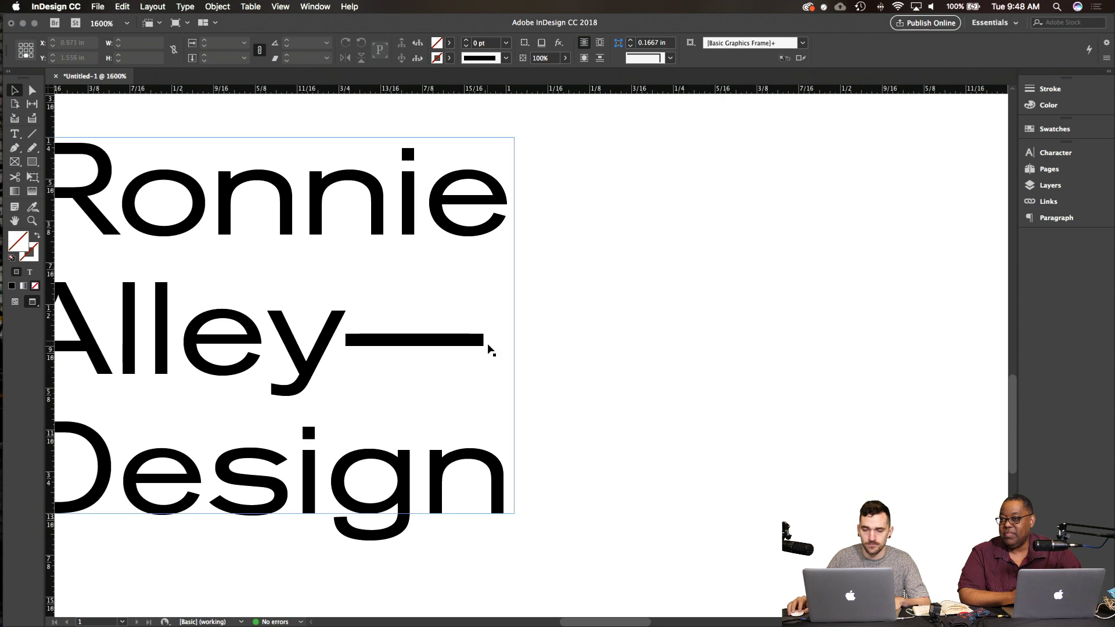
left_click_drag(478, 345, 499, 342)
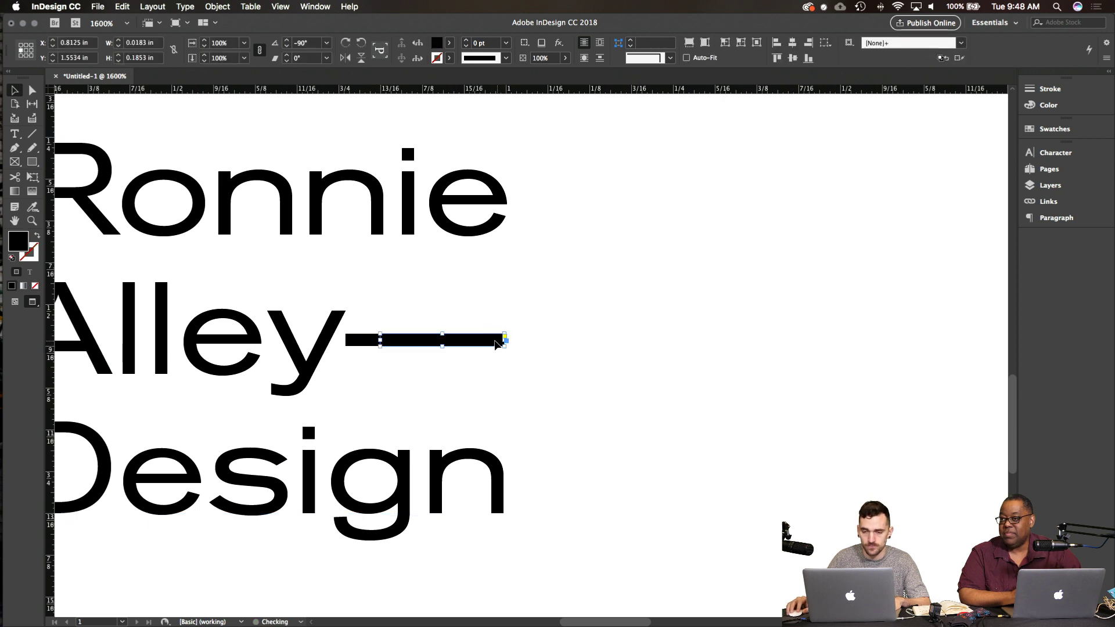
left_click_drag(480, 199, 485, 344)
left_click(356, 340)
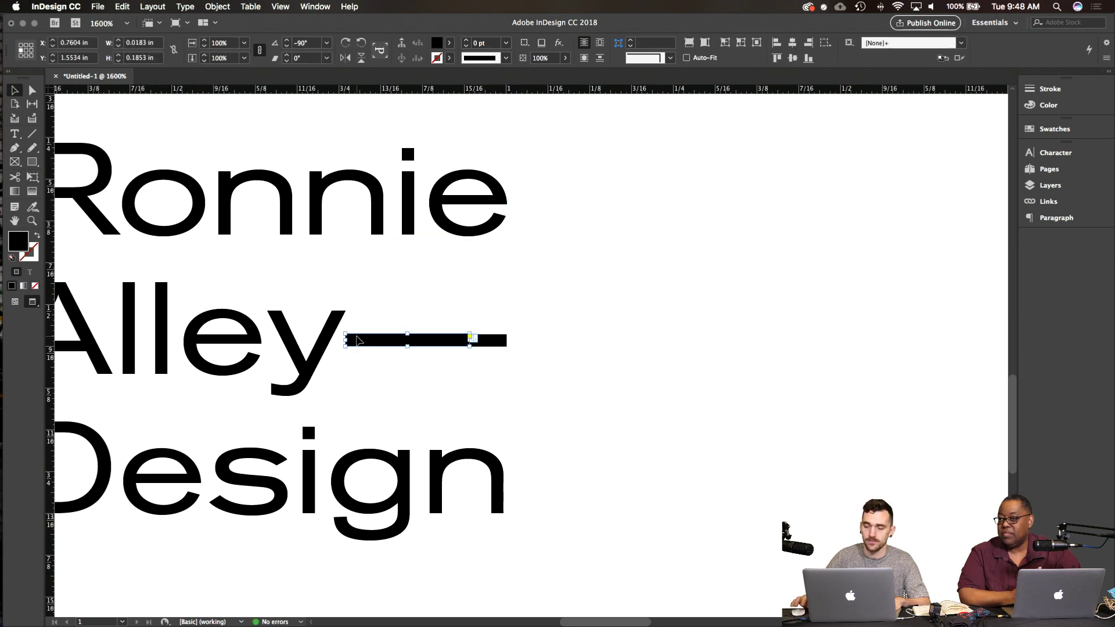
left_click(661, 338)
key("super+2")
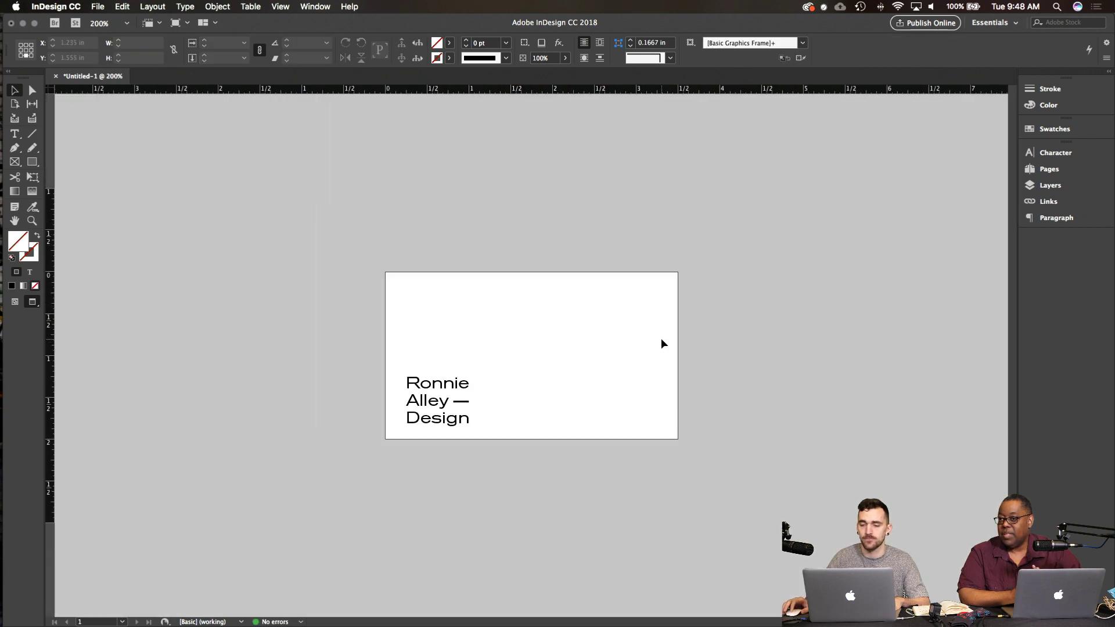
Step: Try to shift the vertical guide and the live-text wordmark slightly left without the bar, and undo the move
key("super+equal")
scroll(649, 367, "right", 3)
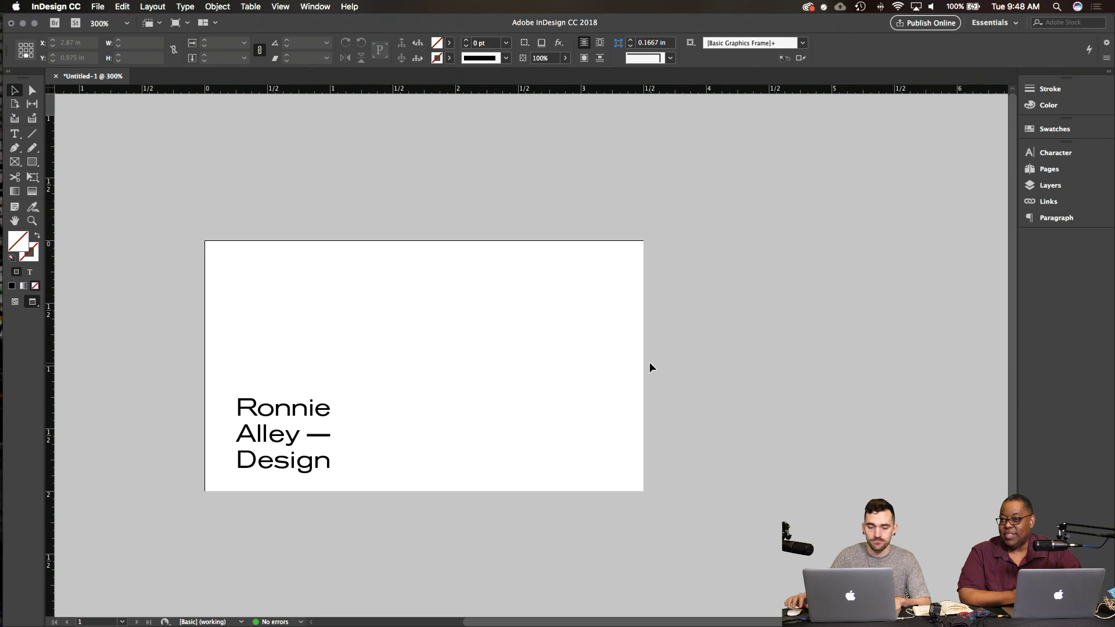
key("w")
key("super+semicolon")
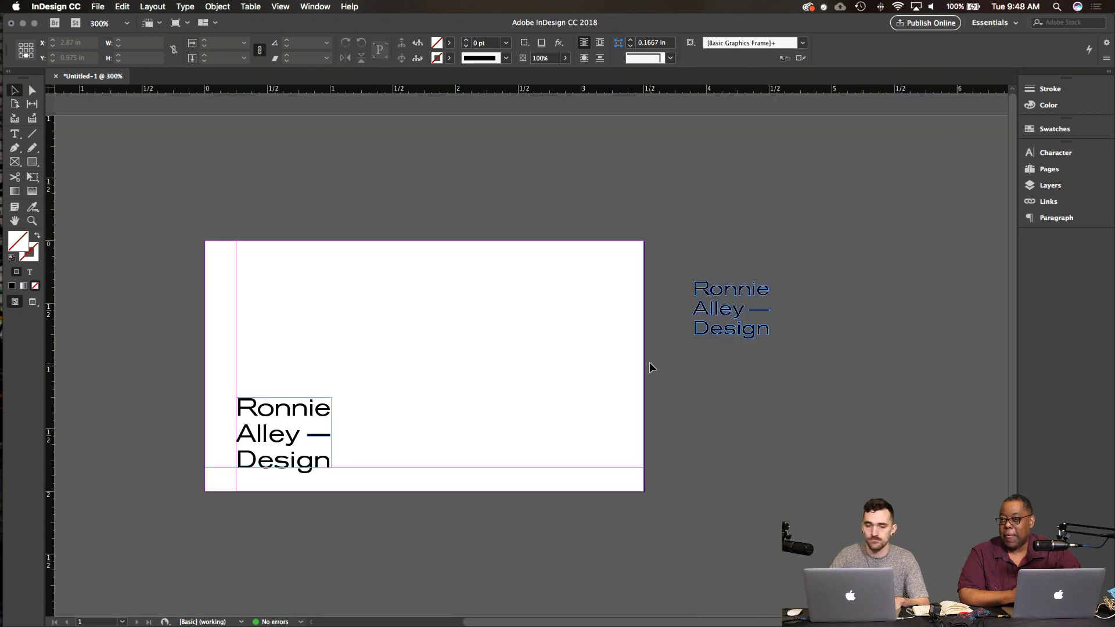
left_click_drag(237, 322, 229, 319)
left_click_drag(269, 412, 261, 413)
key("super+semicolon")
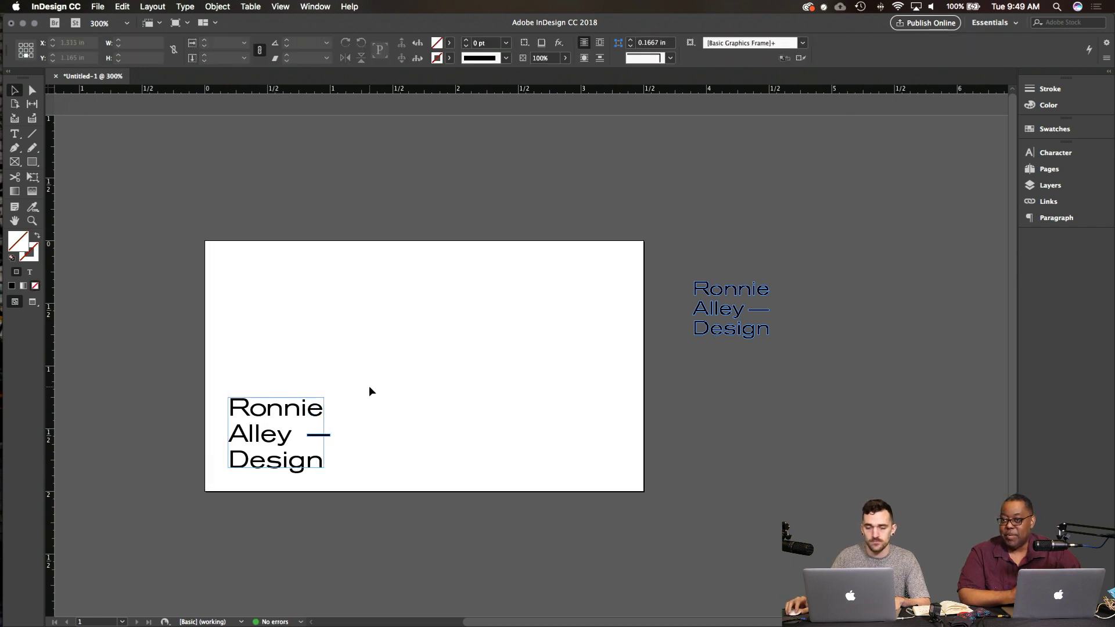
key("super+z")
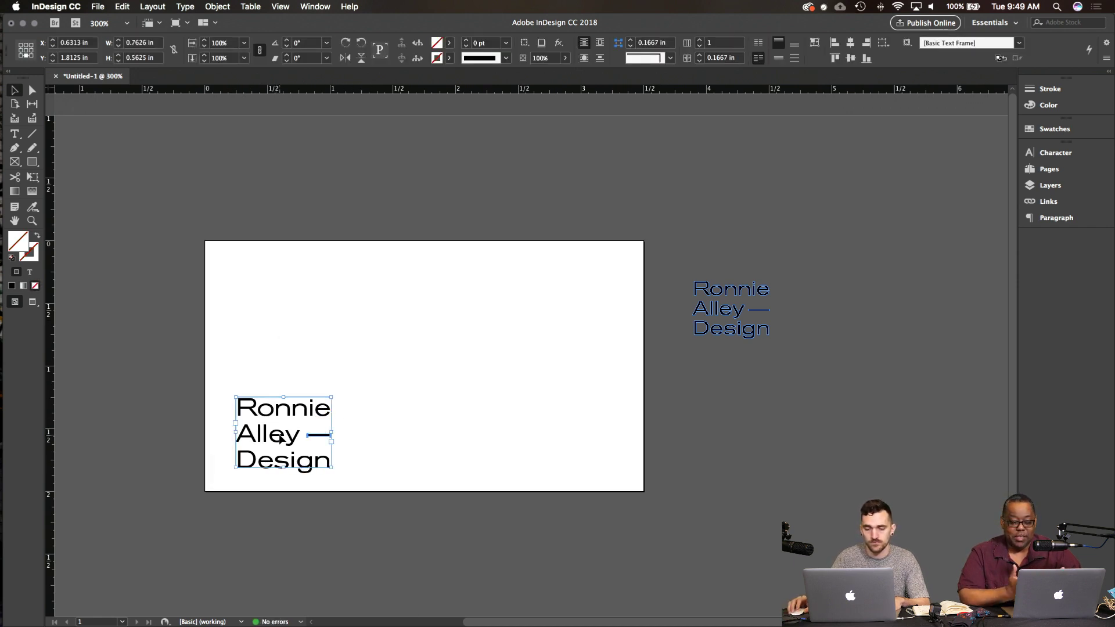
Step: Group the wordmark with its bar, move the vertical guide and the group left to X about 0.57 in, and preview the card
right_click(280, 418)
left_click(276, 342)
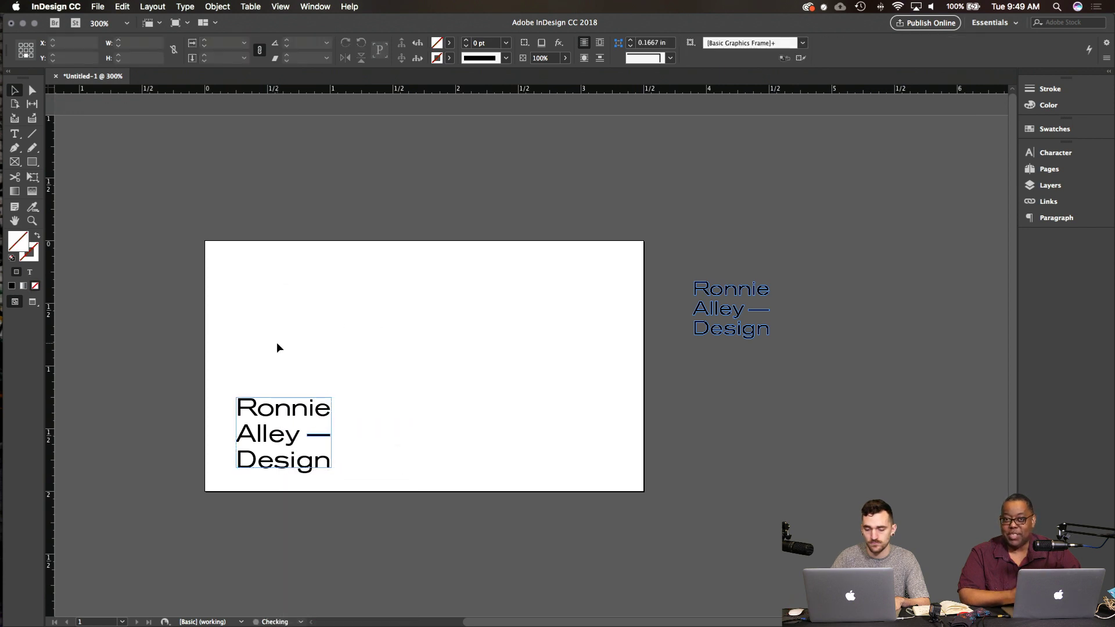
key("super+semicolon")
left_click_drag(239, 404, 232, 405)
key("super+semicolon")
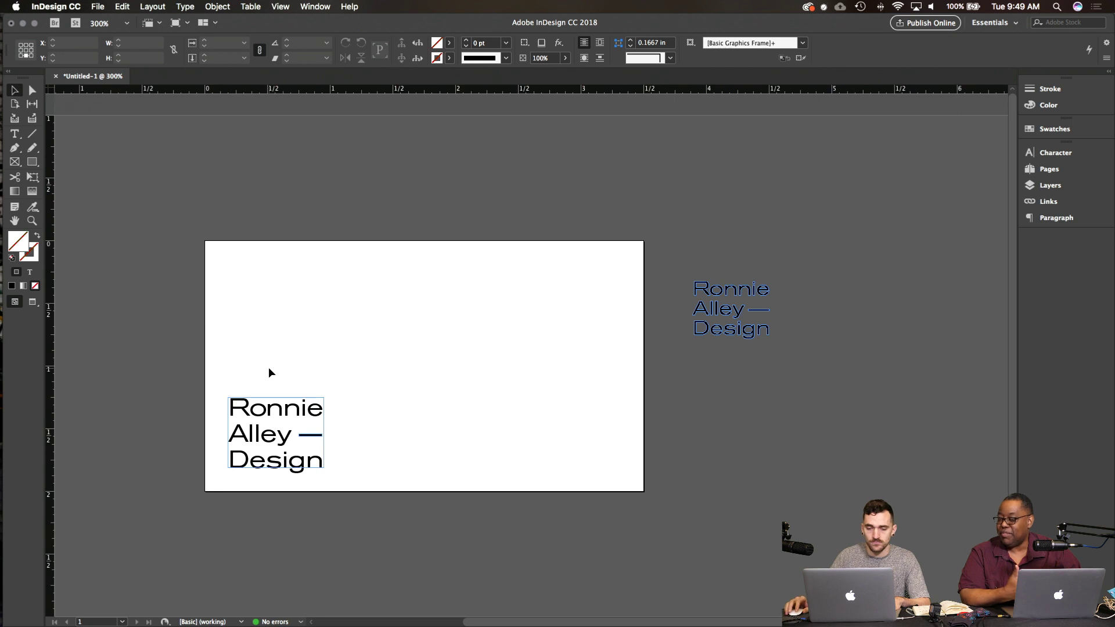
key("w")
scroll(271, 367, "left", 5)
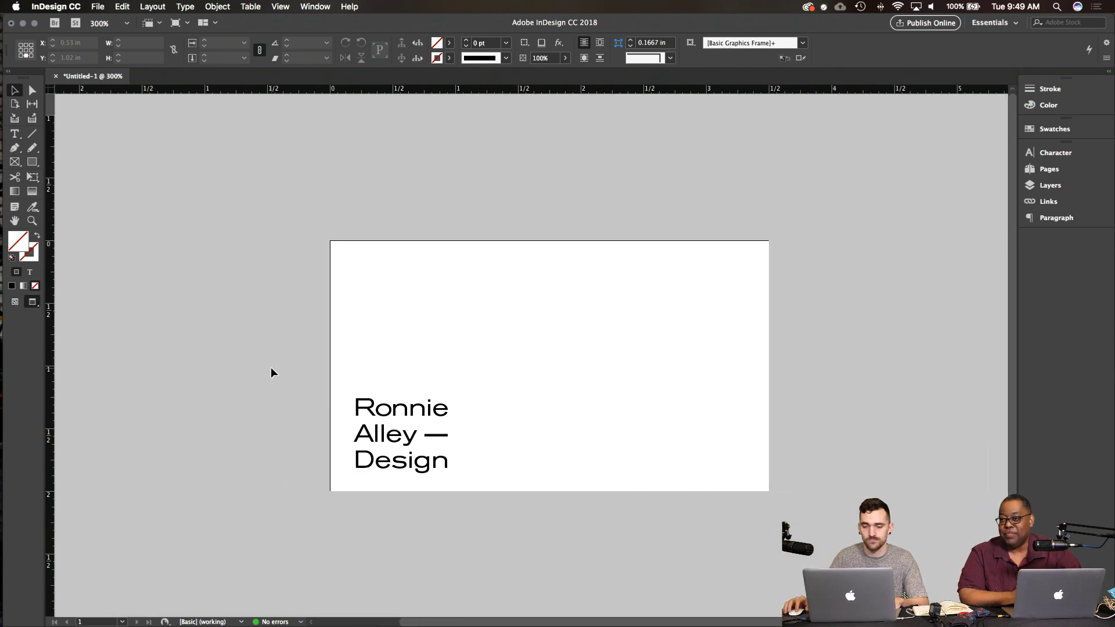
Step: Move the vertical guide and the grouped wordmark right to X about 0.63 in and deselect the group
key("w")
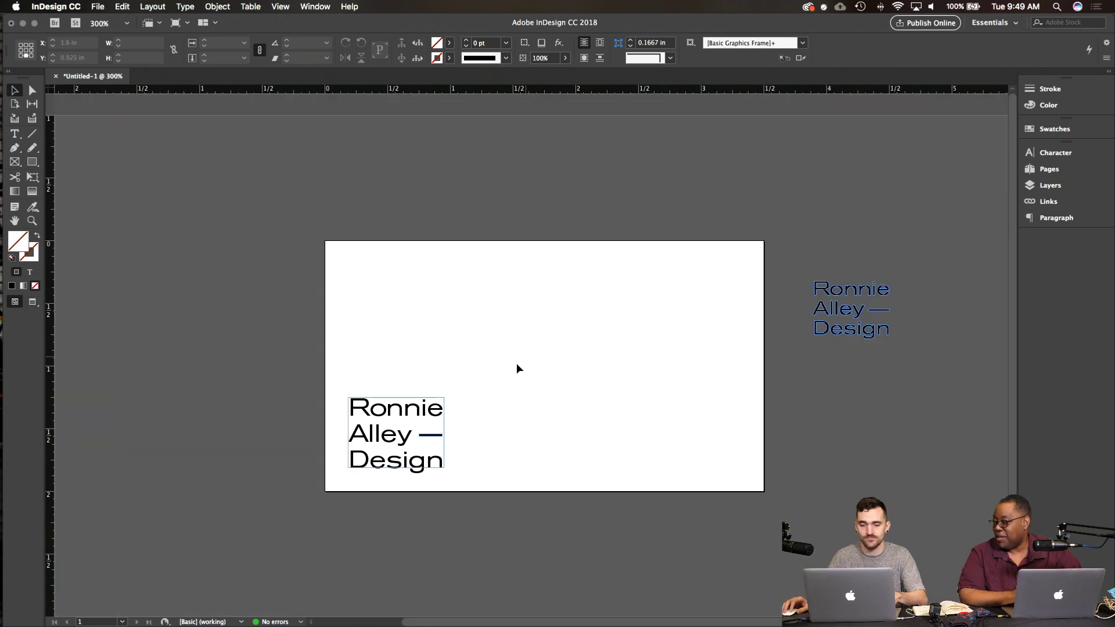
key("super+semicolon")
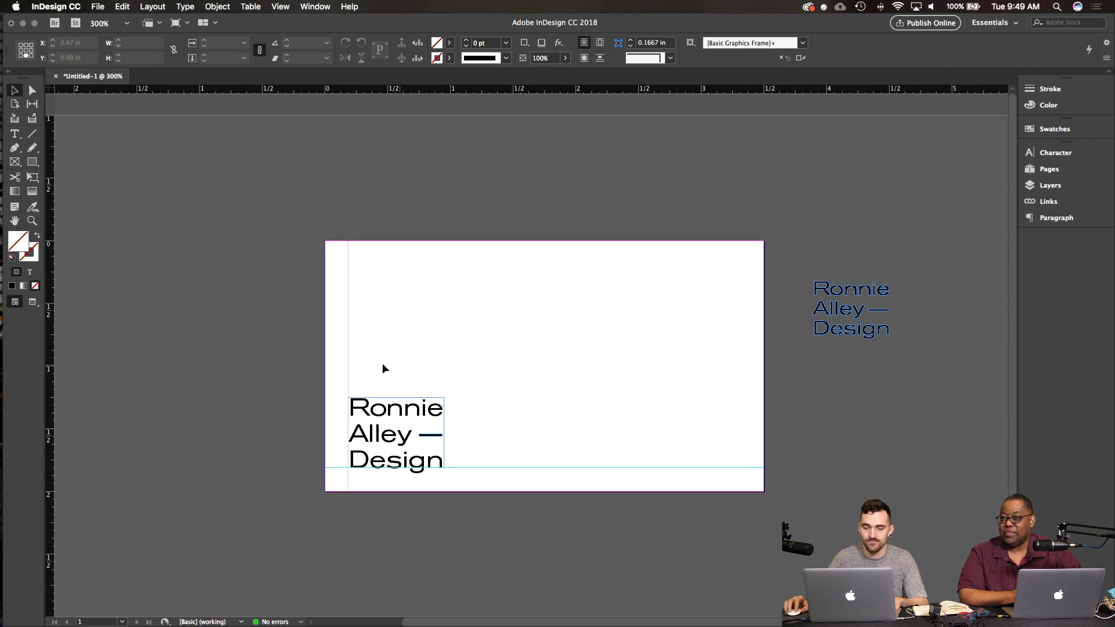
left_click_drag(349, 364, 356, 372)
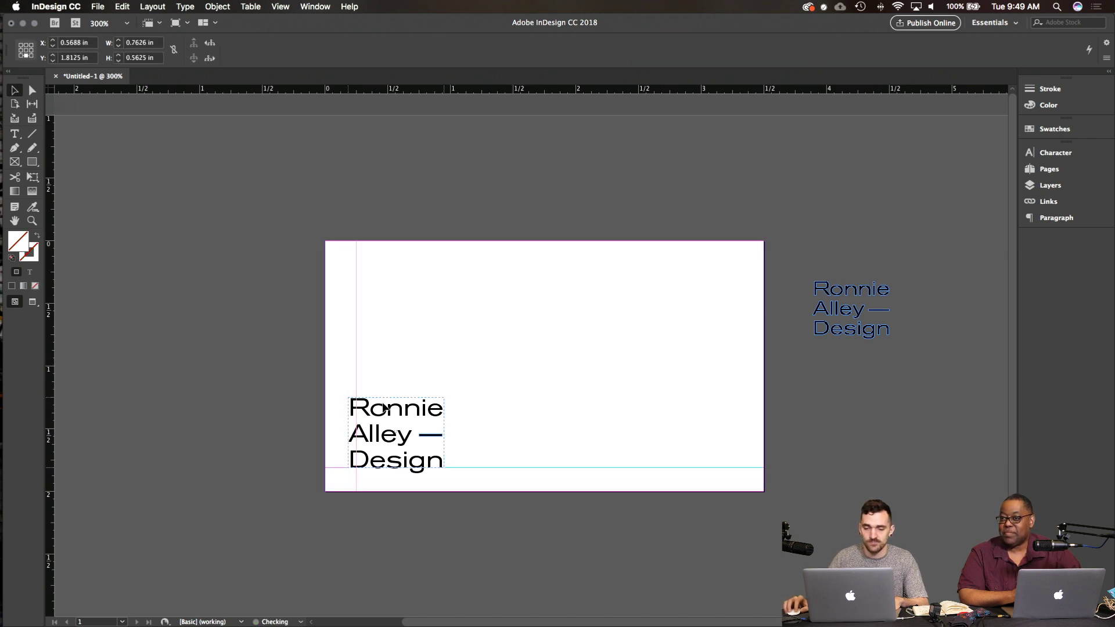
left_click_drag(385, 408, 393, 408)
left_click(408, 378)
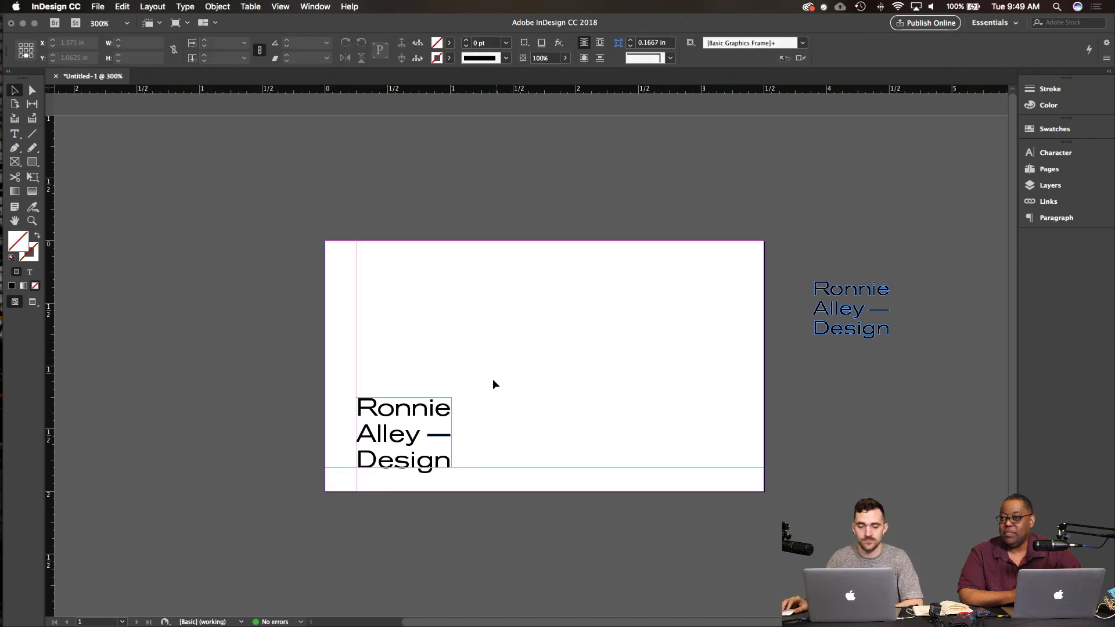
Step: Switch to Illustrator and examine the scattered-letter business card sketch in Sketch.ai
mouse_move(4, 255)
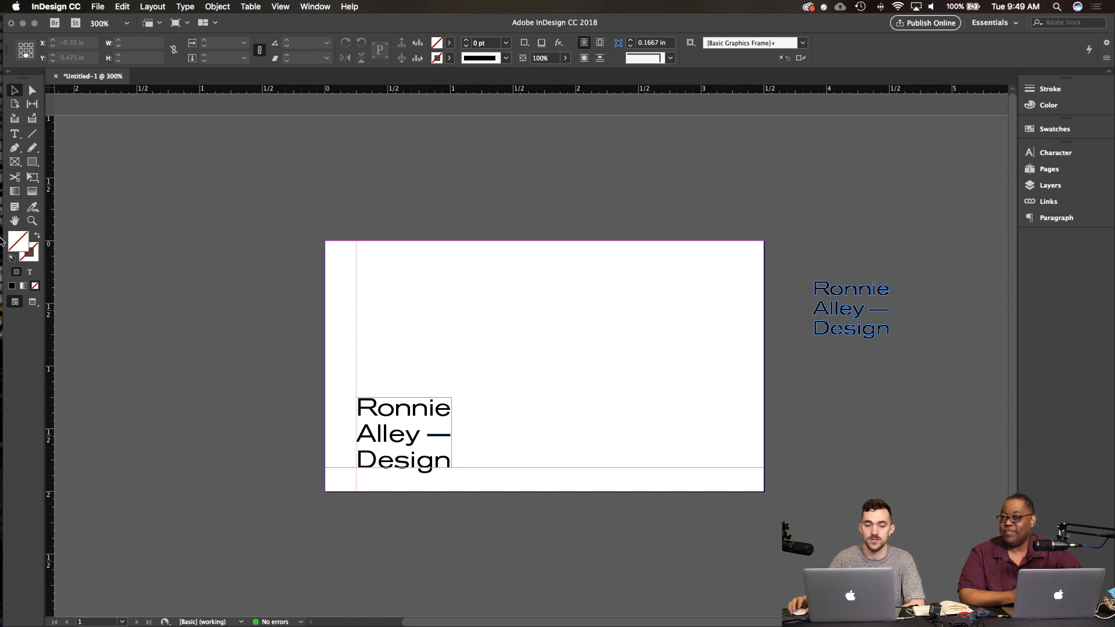
mouse_move(4, 235)
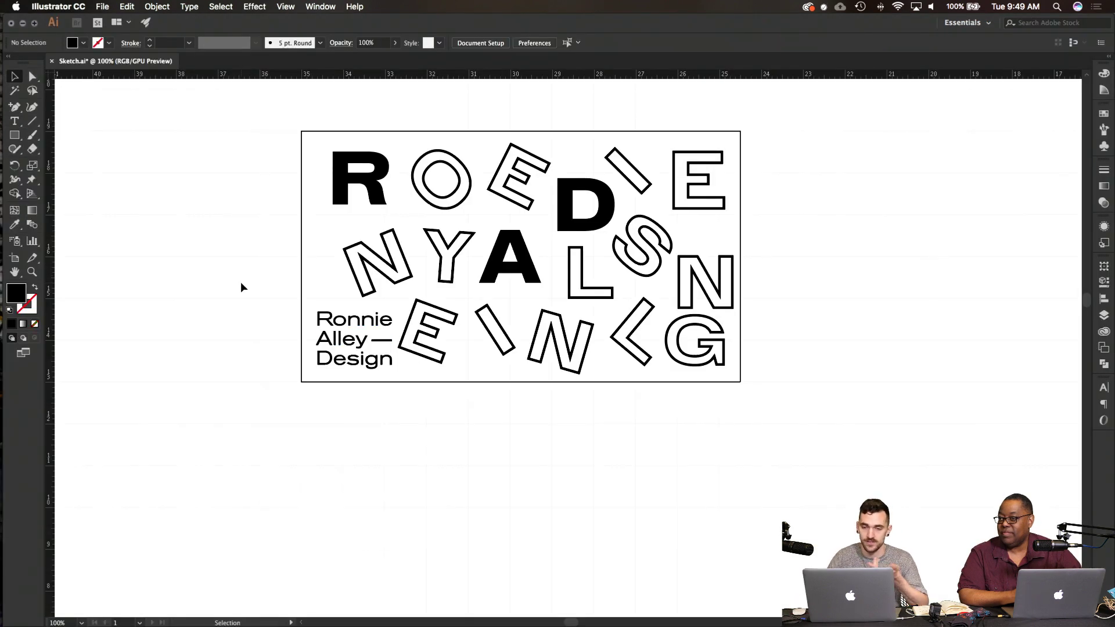
key("v")
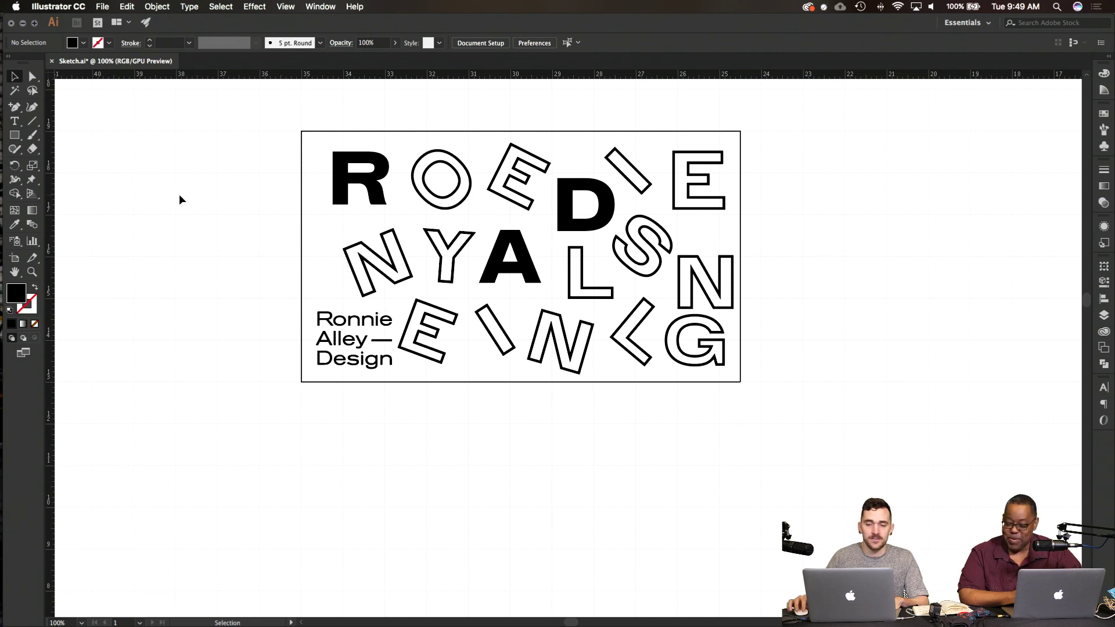
scroll(179, 195, "up", 3)
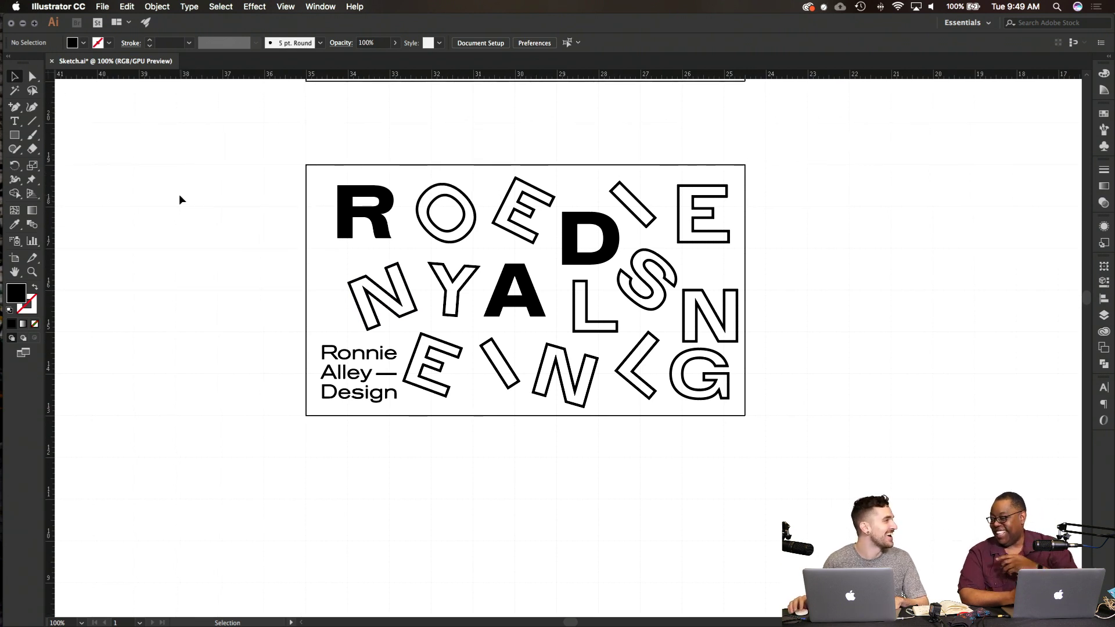
scroll(179, 199, "up", 3)
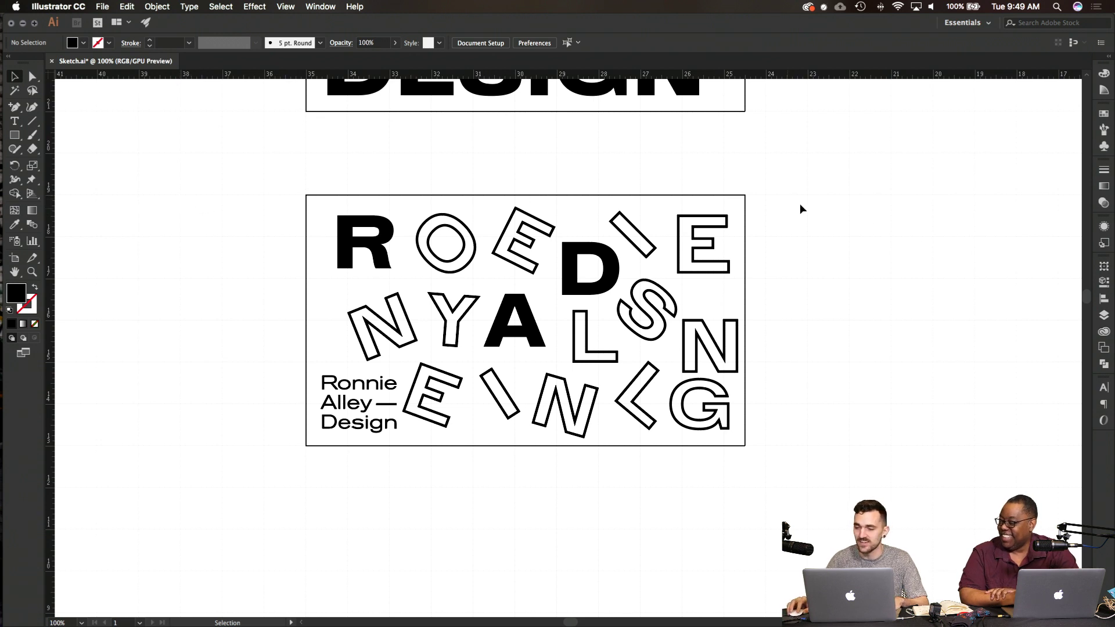
scroll(799, 209, "left", 5)
scroll(800, 209, "up", 2)
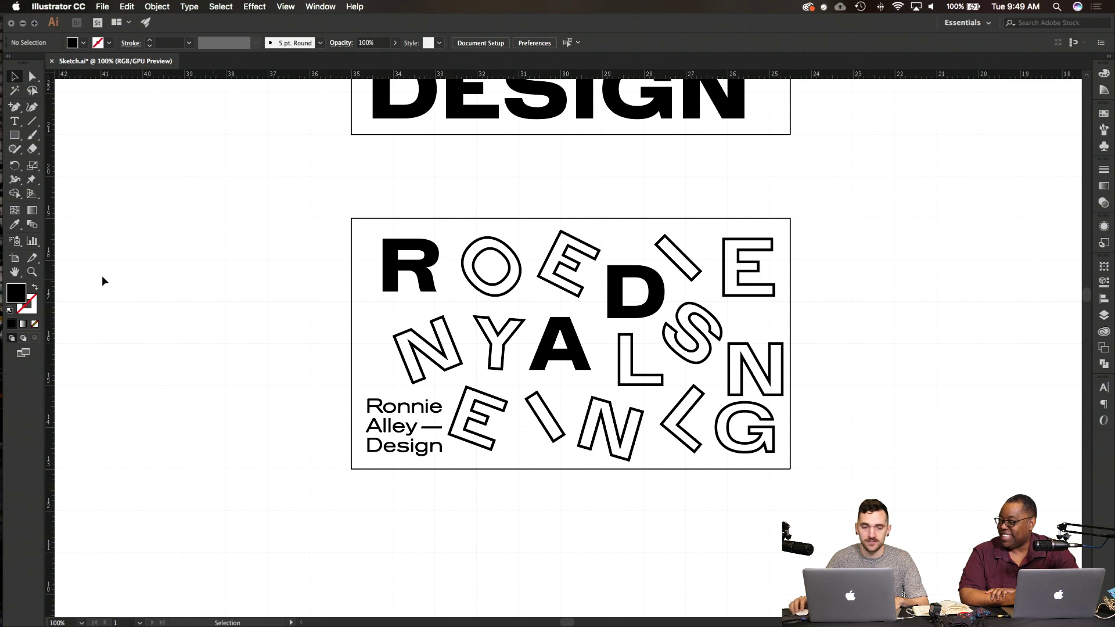
mouse_move(2, 244)
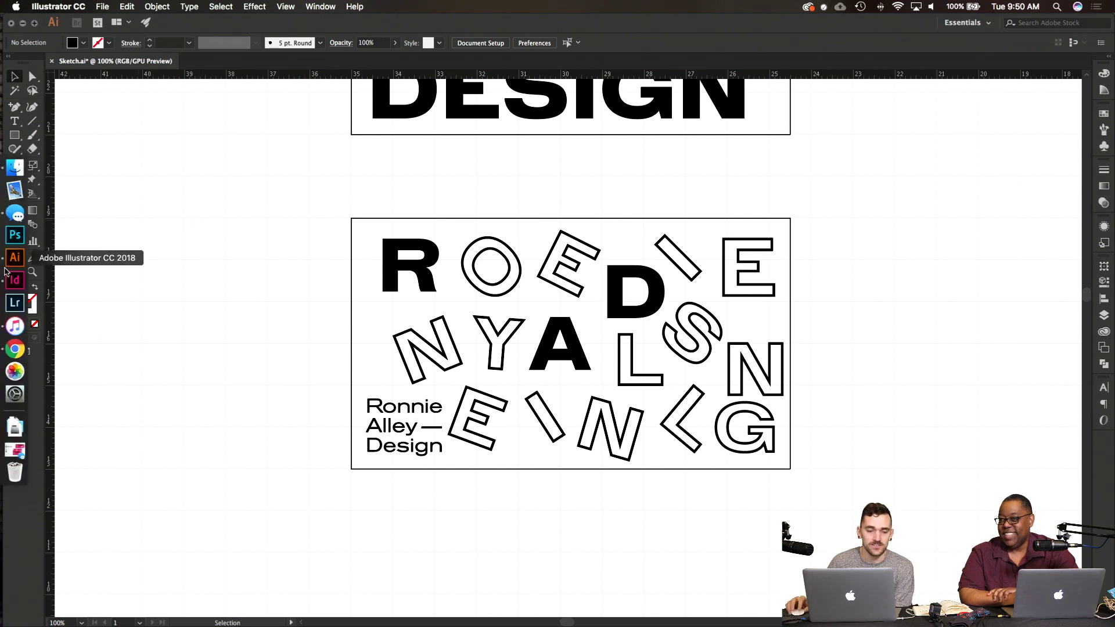
Step: Draw a blank 3.5 × 2 in card rectangle with no fill and a 1 pt black stroke in the empty area beside the card sketches
scroll(257, 263, "left", 10)
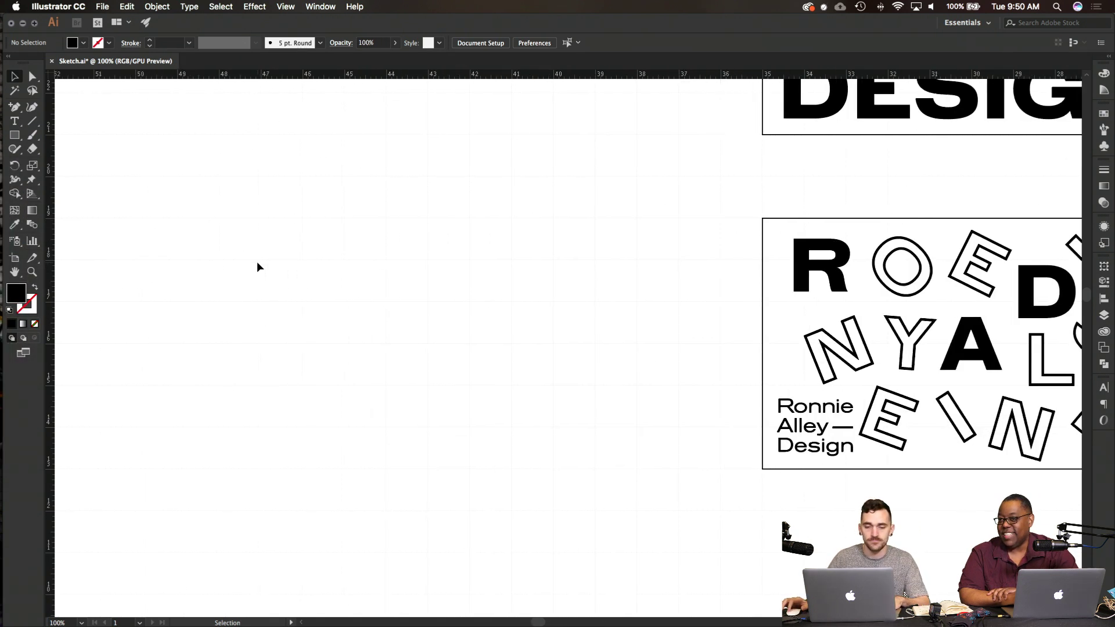
scroll(278, 266, "up", 3)
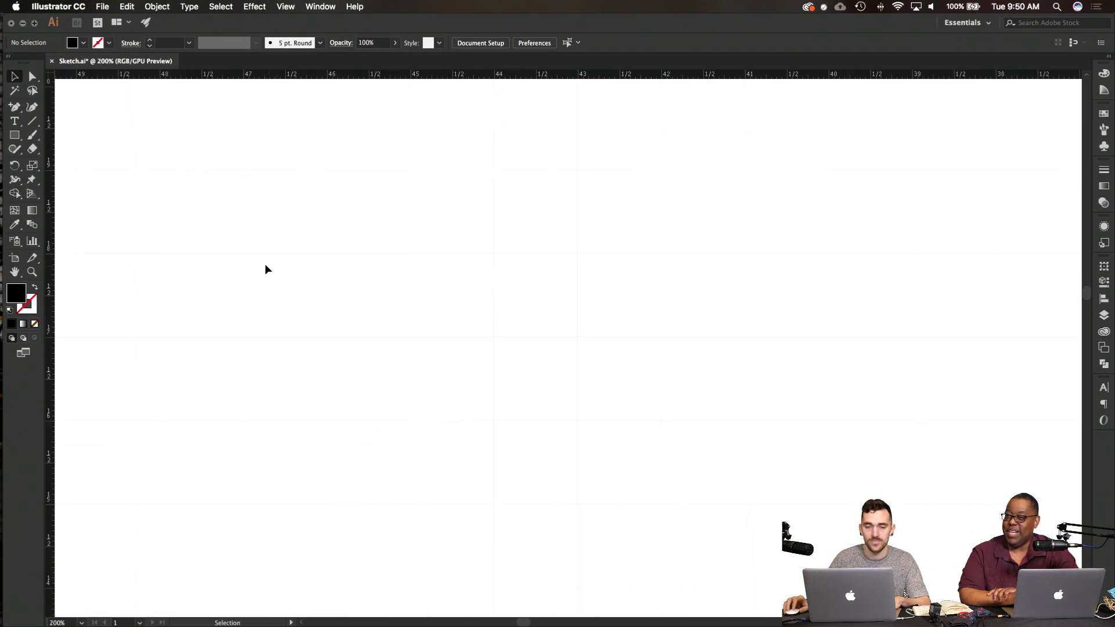
left_click(15, 135)
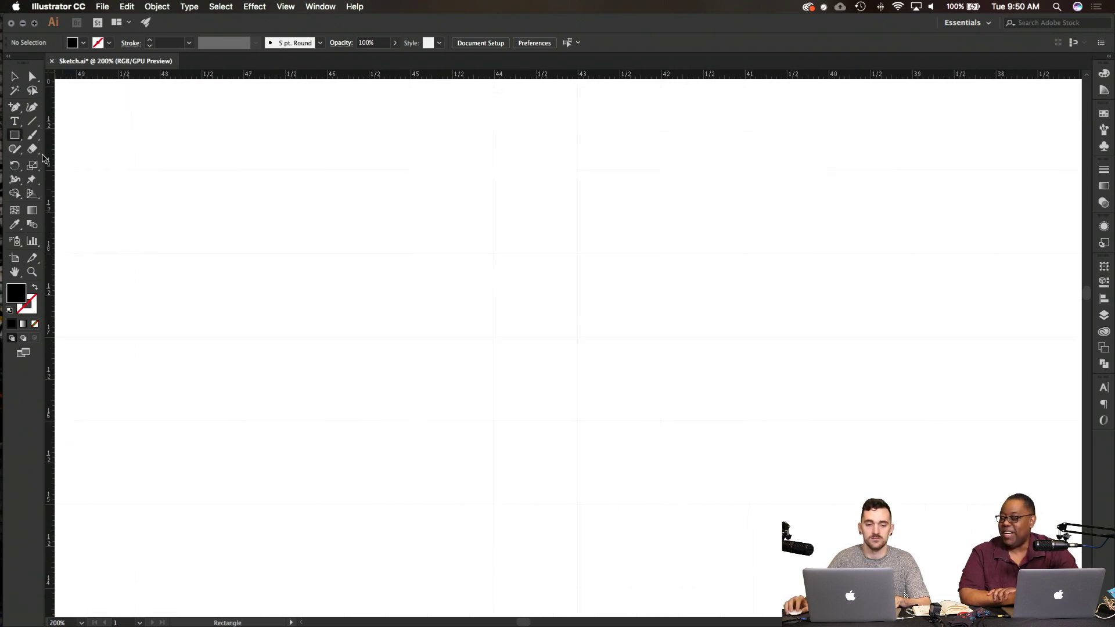
left_click(34, 288)
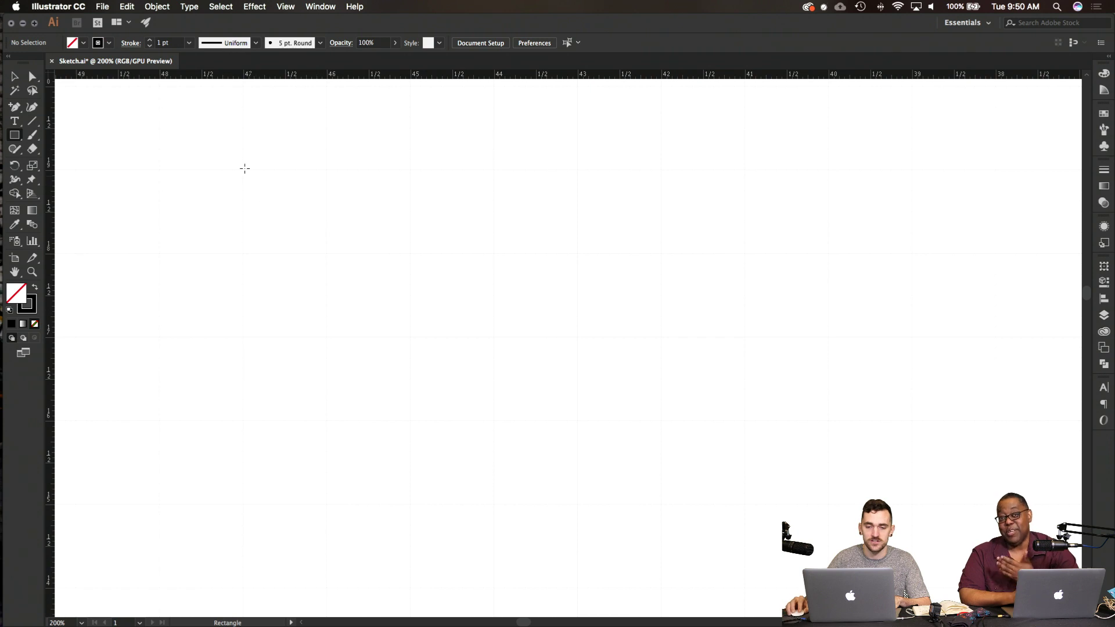
left_click_drag(244, 168, 487, 337)
key("super+z")
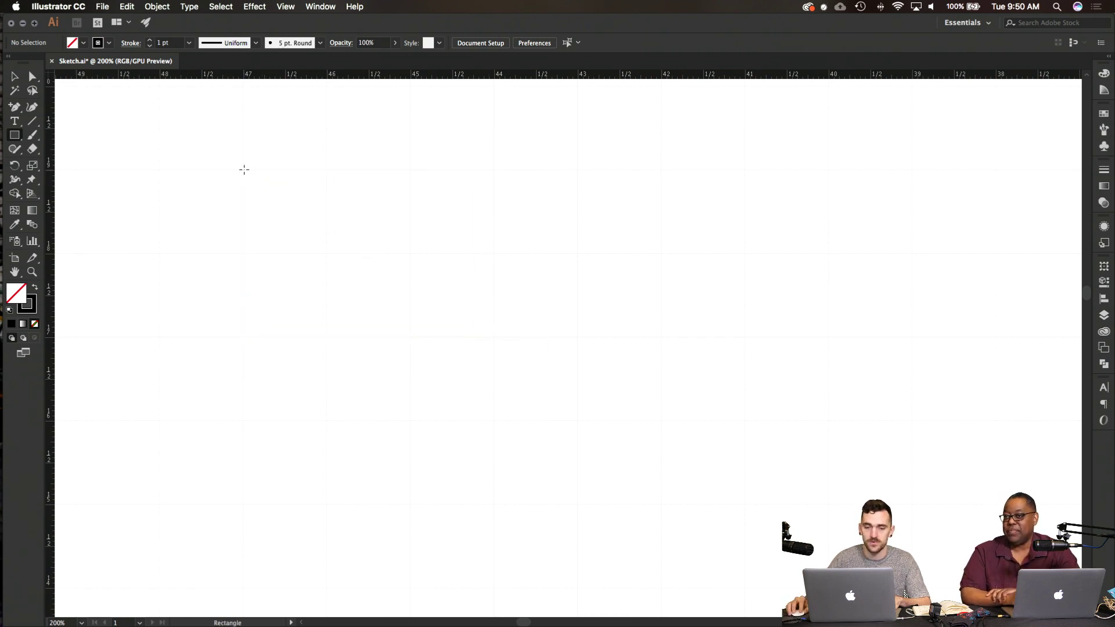
mouse_move(244, 170)
left_mouse_down()
mouse_move(620, 326)
mouse_move(532, 333)
left_mouse_up()
Step: Compare the blank card rectangle with the existing card sketches, deselect it, and examine it up close
scroll(711, 338, "down", 3)
scroll(712, 338, "right", 15)
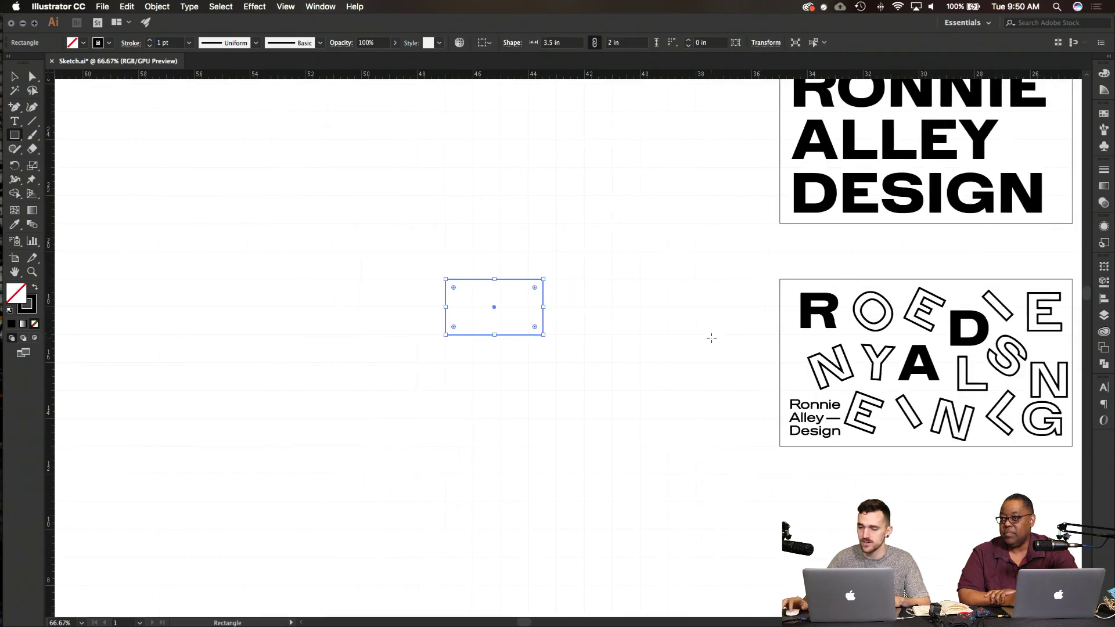
scroll(712, 337, "down", 1)
scroll(712, 337, "down", 3)
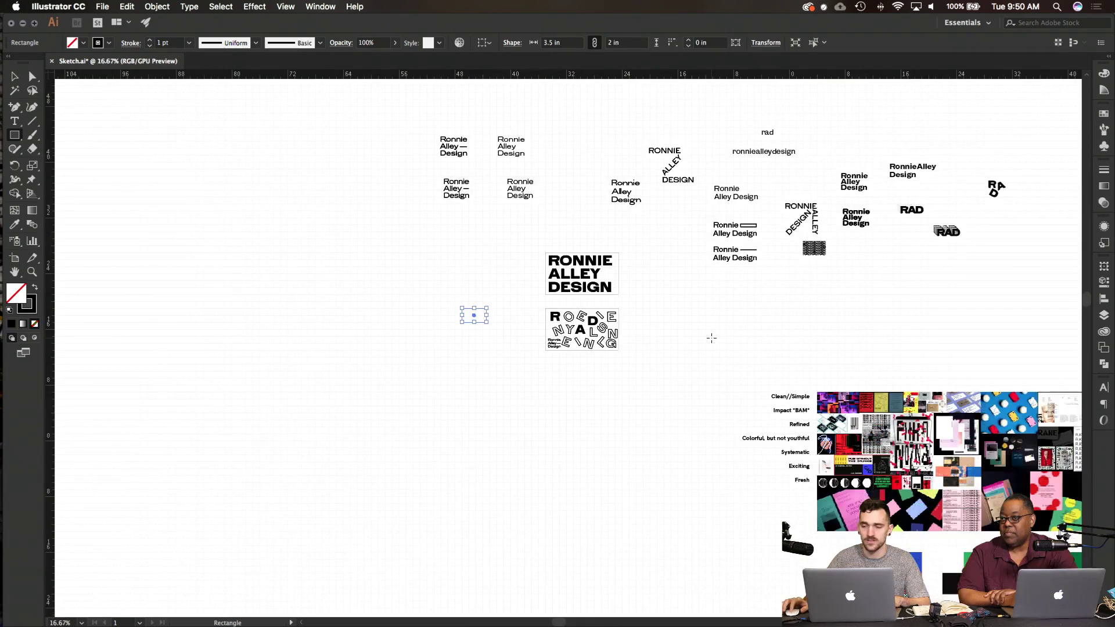
scroll(470, 318, "up", 5)
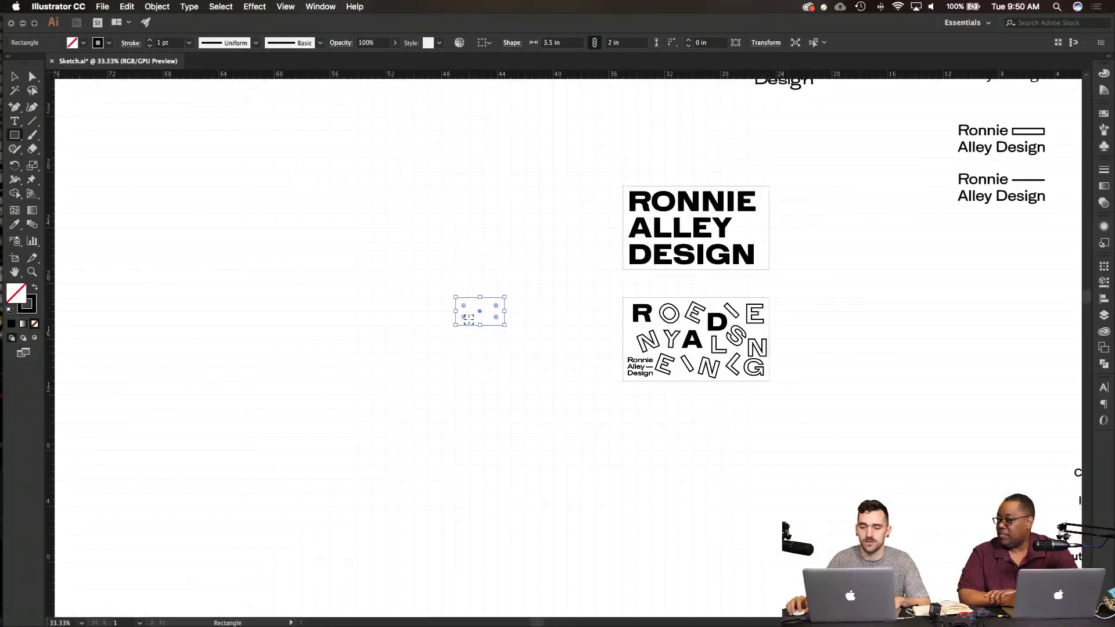
key("v")
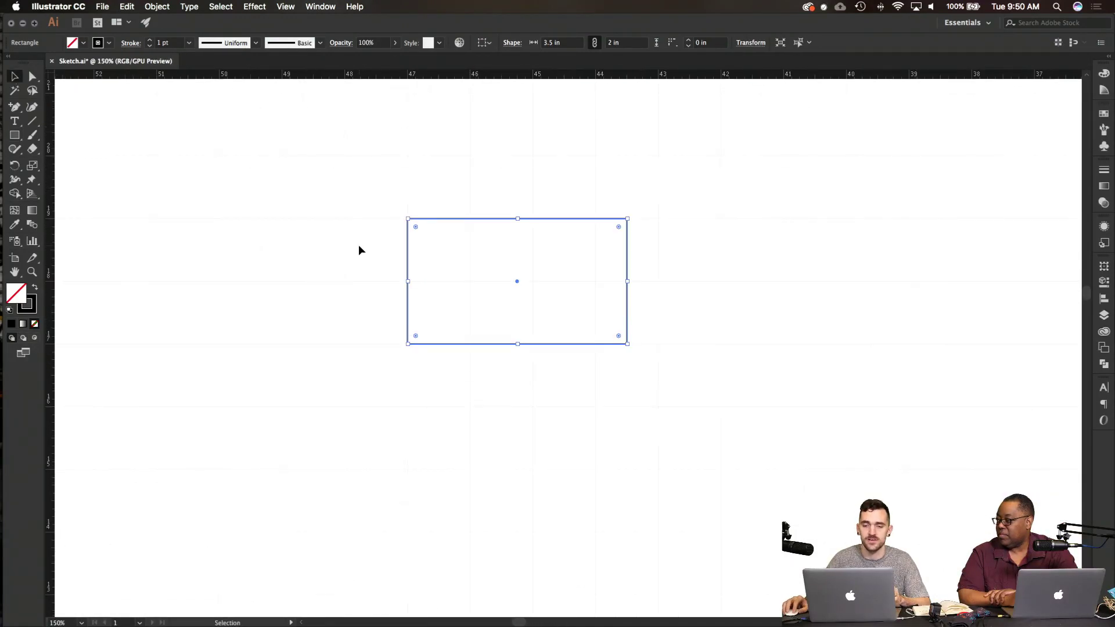
left_click(358, 246)
scroll(358, 246, "left", 2)
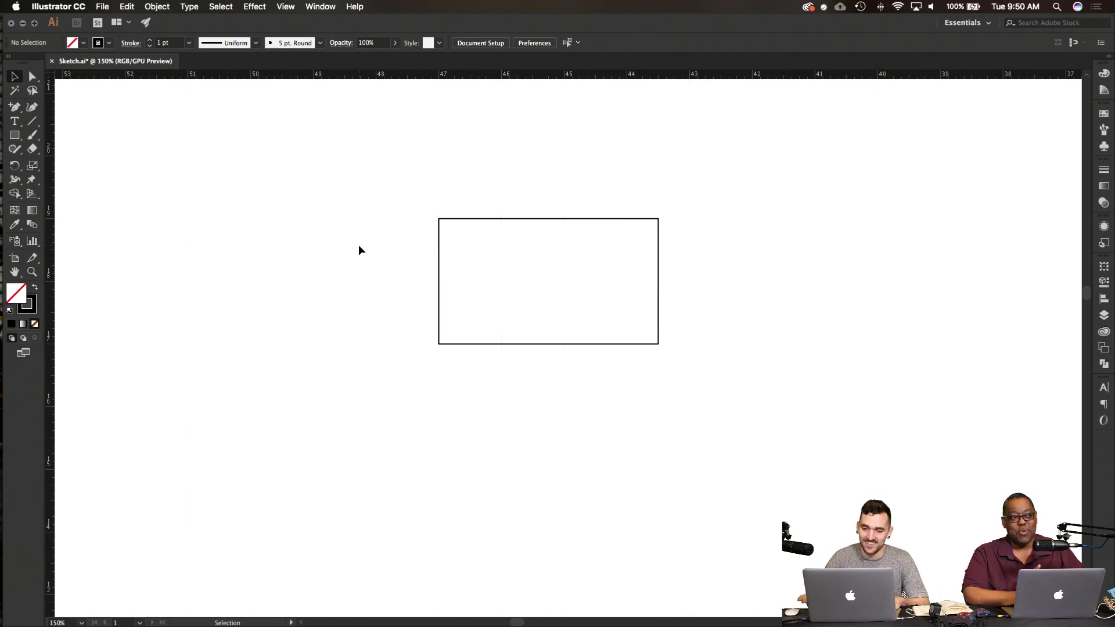
scroll(756, 290, "up", 1)
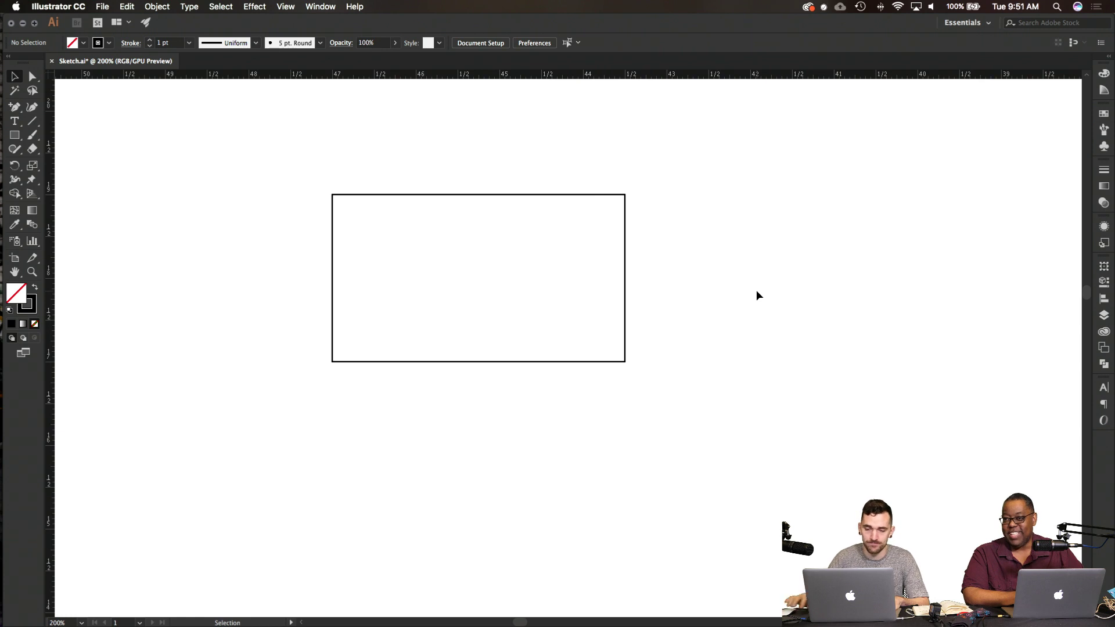
scroll(756, 295, "up", 2)
scroll(756, 291, "down", 1)
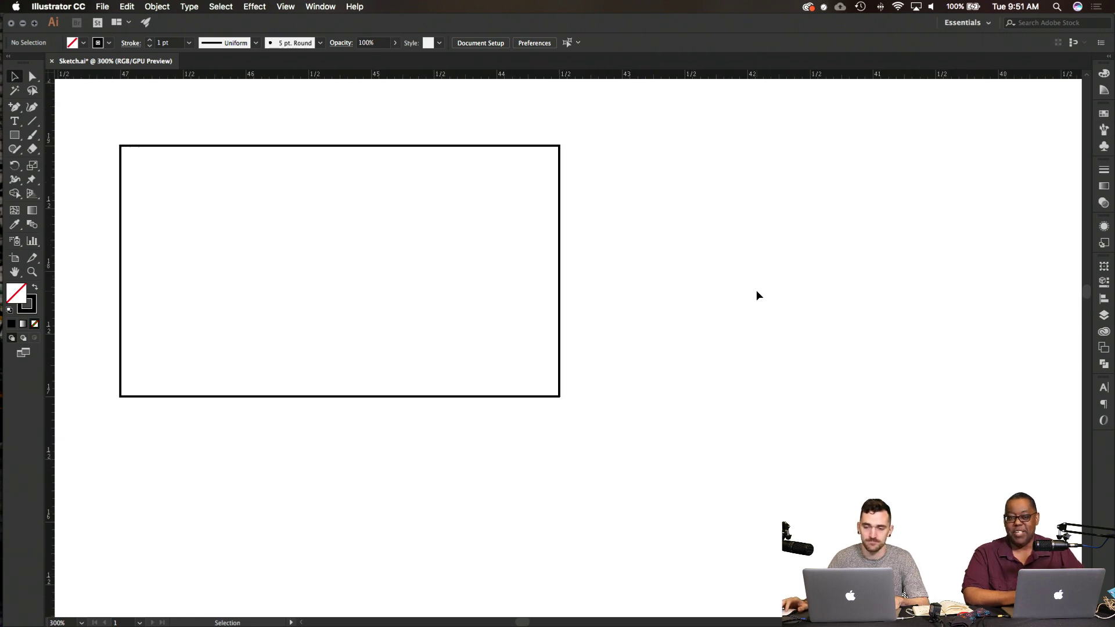
scroll(757, 291, "left", 5)
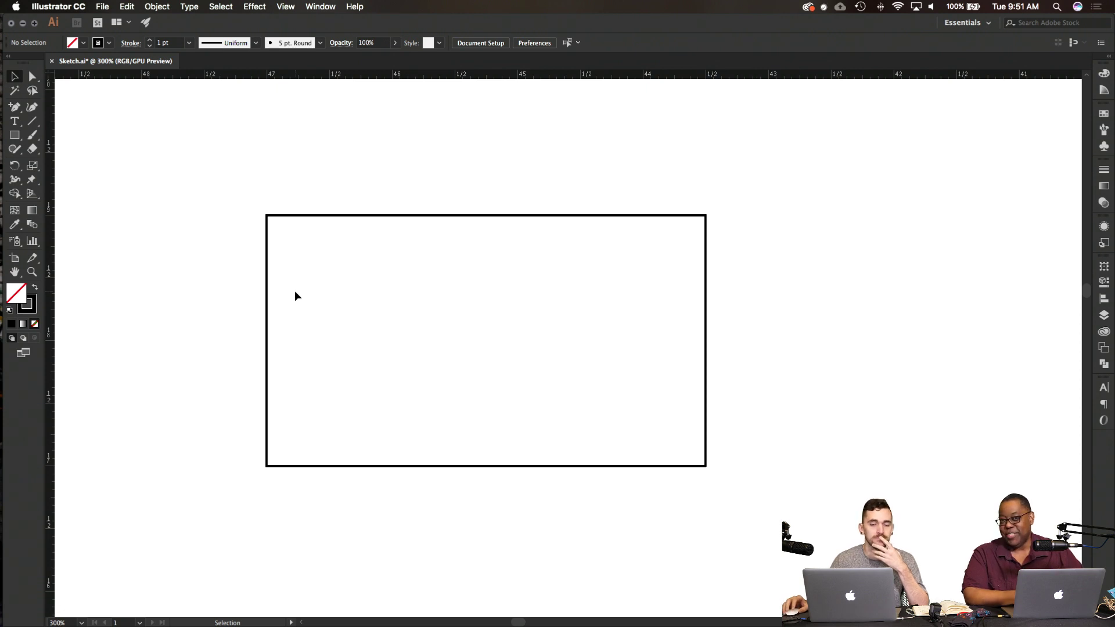
Step: Copy the grouped wordmark from the InDesign business card and paste it into Sketch.ai in Illustrator
mouse_move(1, 244)
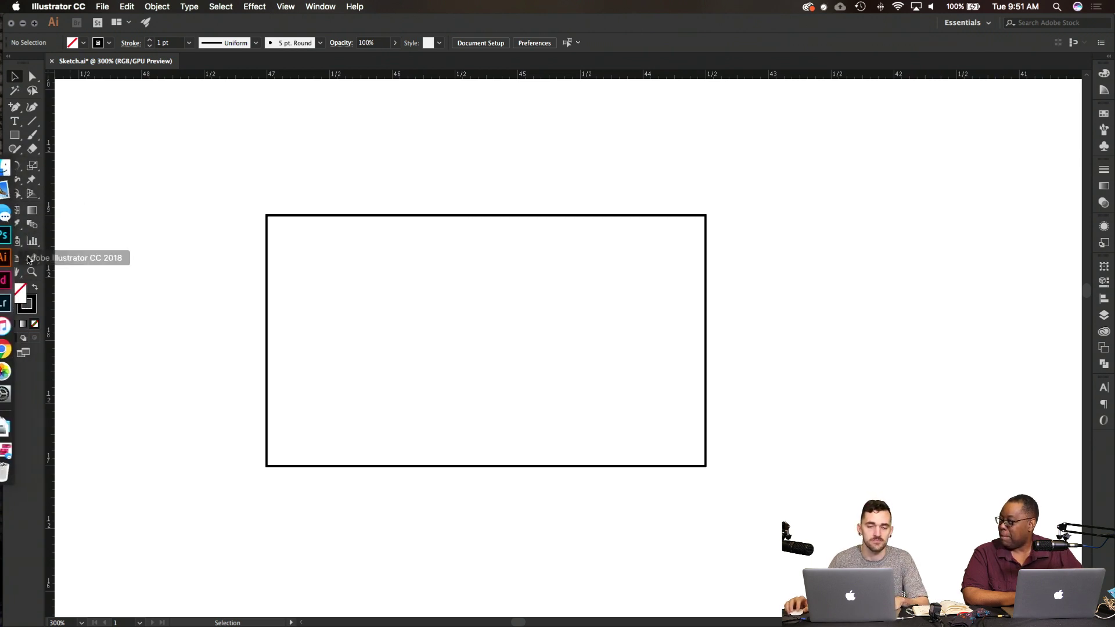
left_click(4, 279)
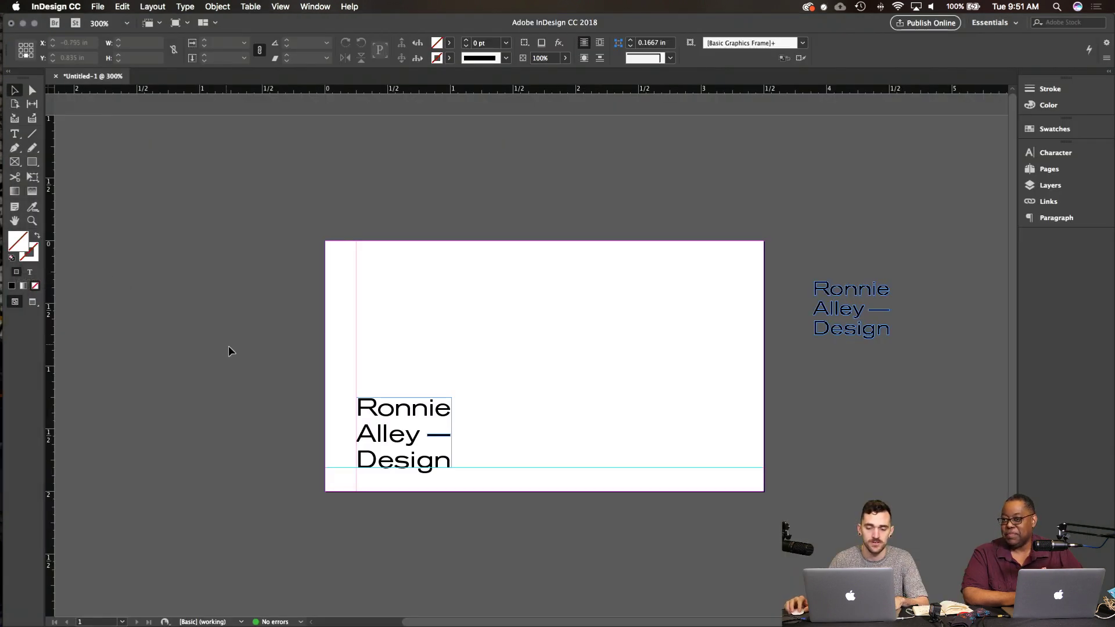
left_click_drag(447, 347, 378, 407)
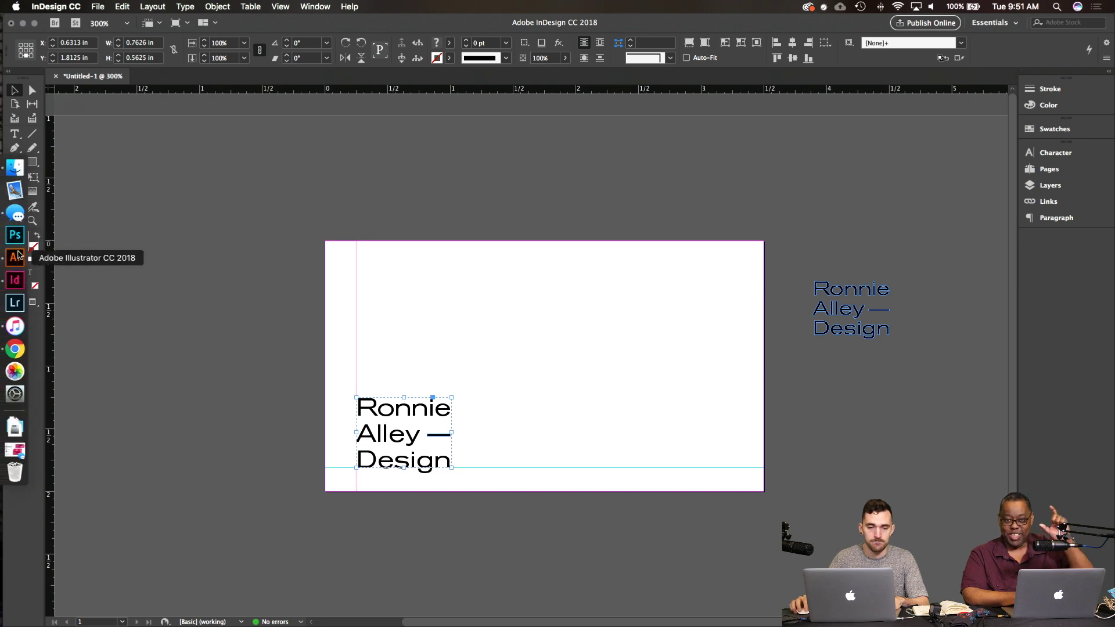
left_click(15, 256)
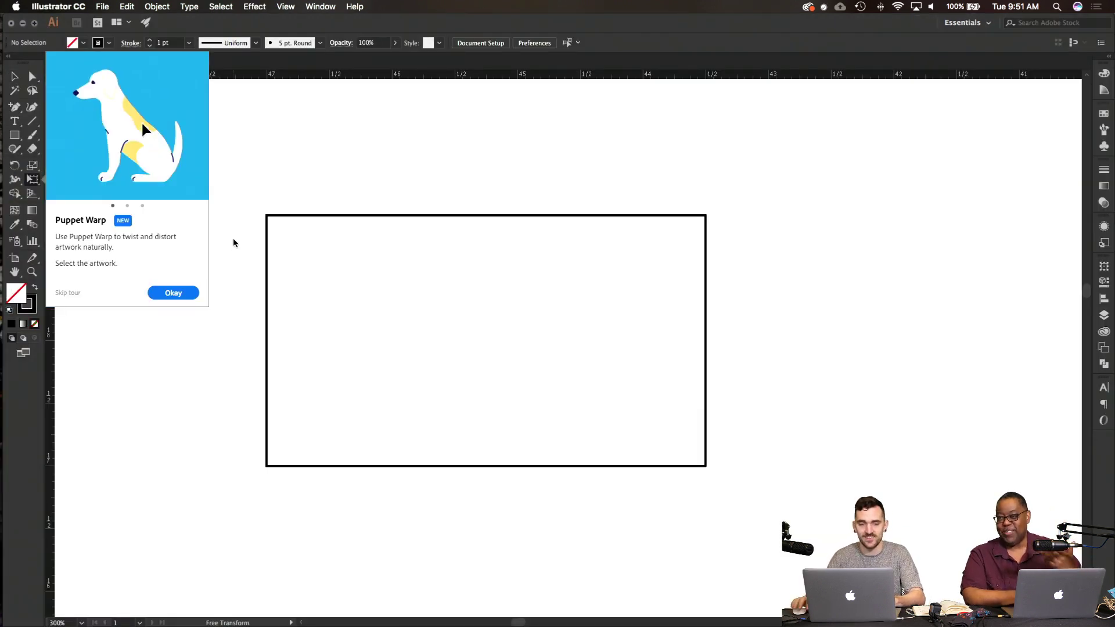
key("Escape")
key("v")
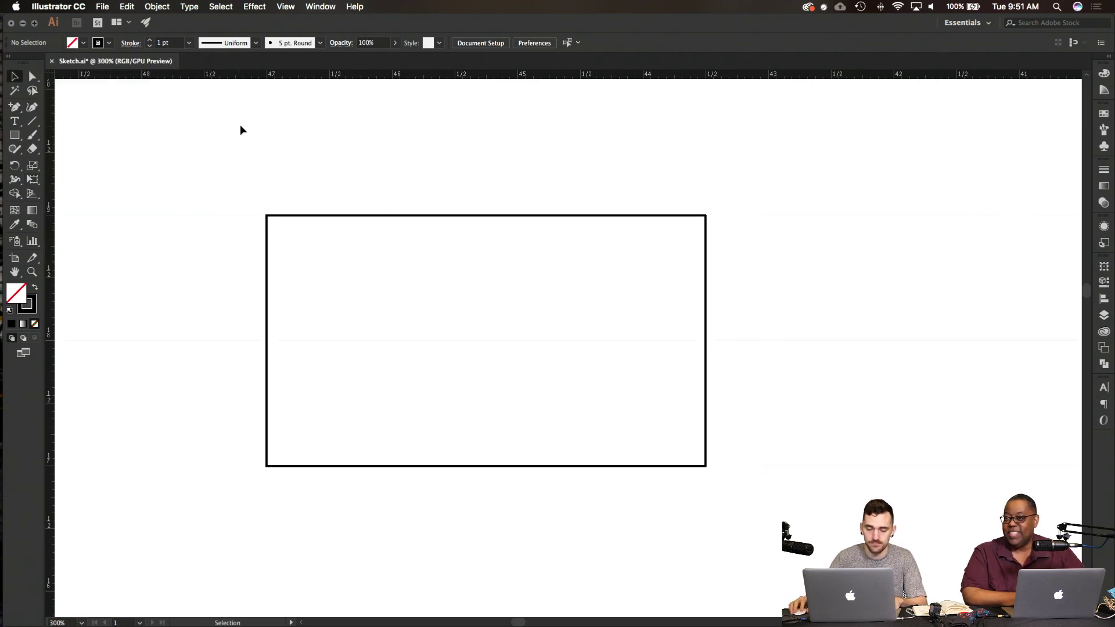
key("super+v")
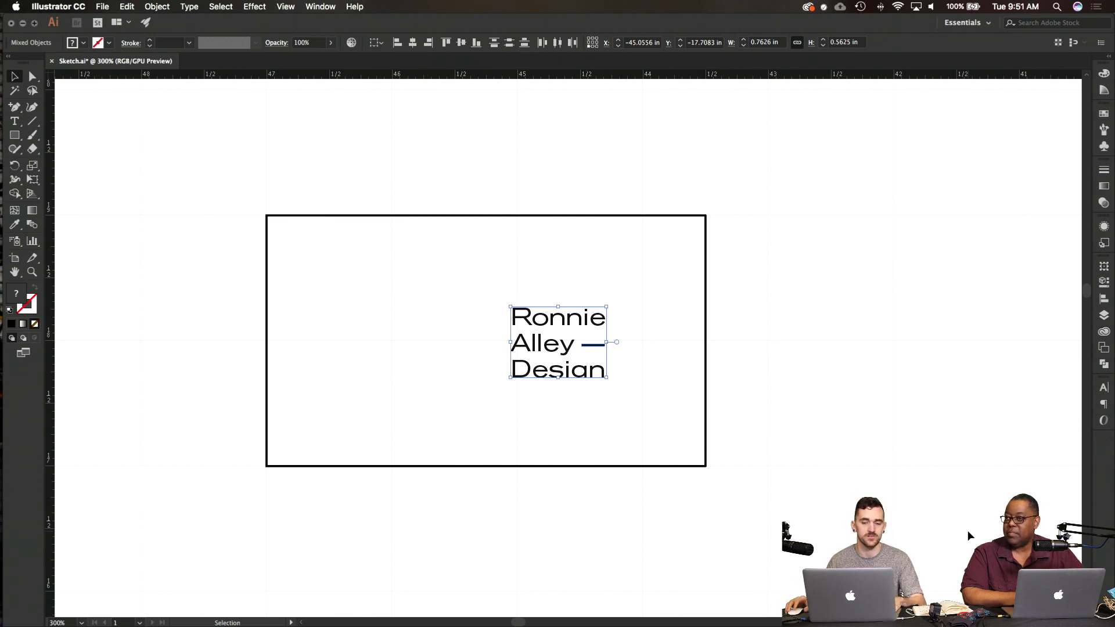
Step: Move the pasted wordmark to the lower-left area of the blank card, at X about -46.76 in and Y -17.25 in, and deselect it
left_click_drag(548, 348, 354, 402)
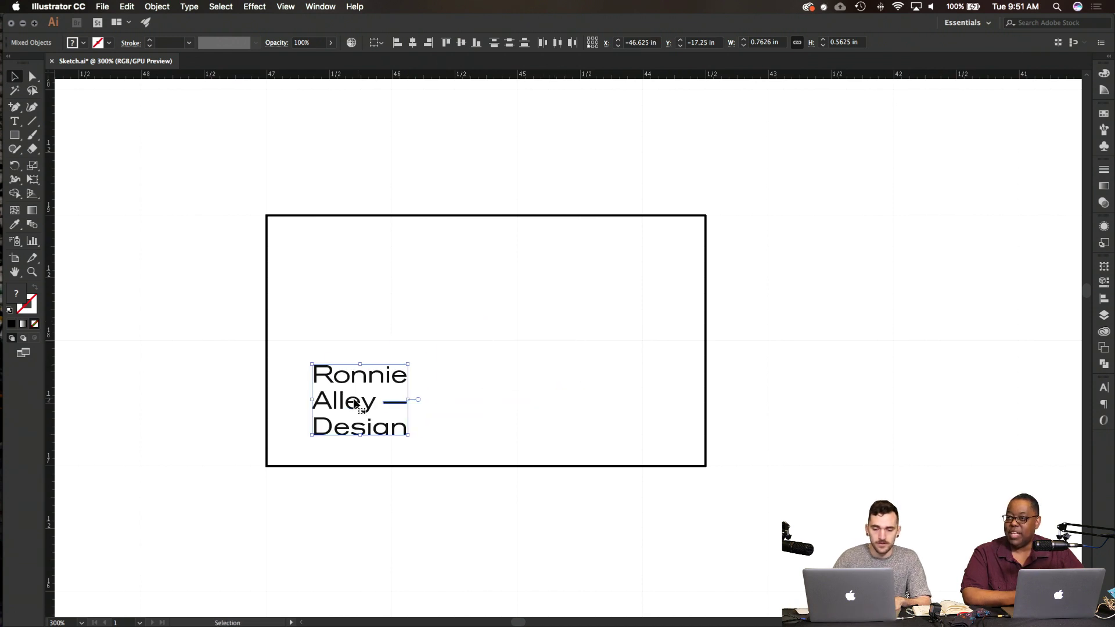
key("shift+Left")
left_click(469, 400)
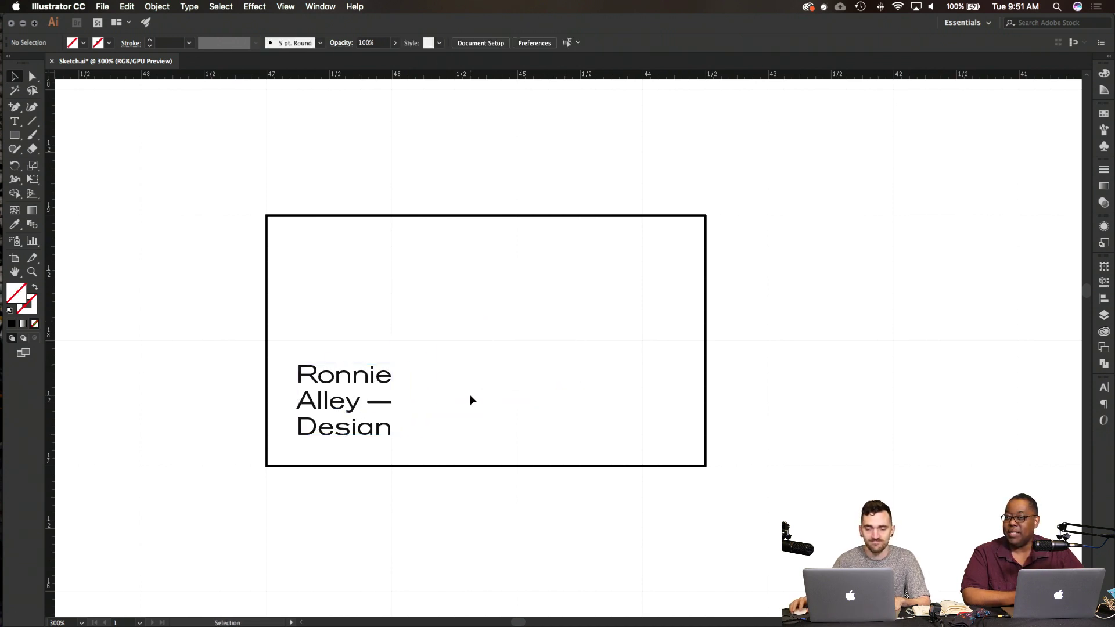
Step: Compare the lower edge of the pasted wordmark in Illustrator with the original group in InDesign
scroll(471, 400, "right", 2)
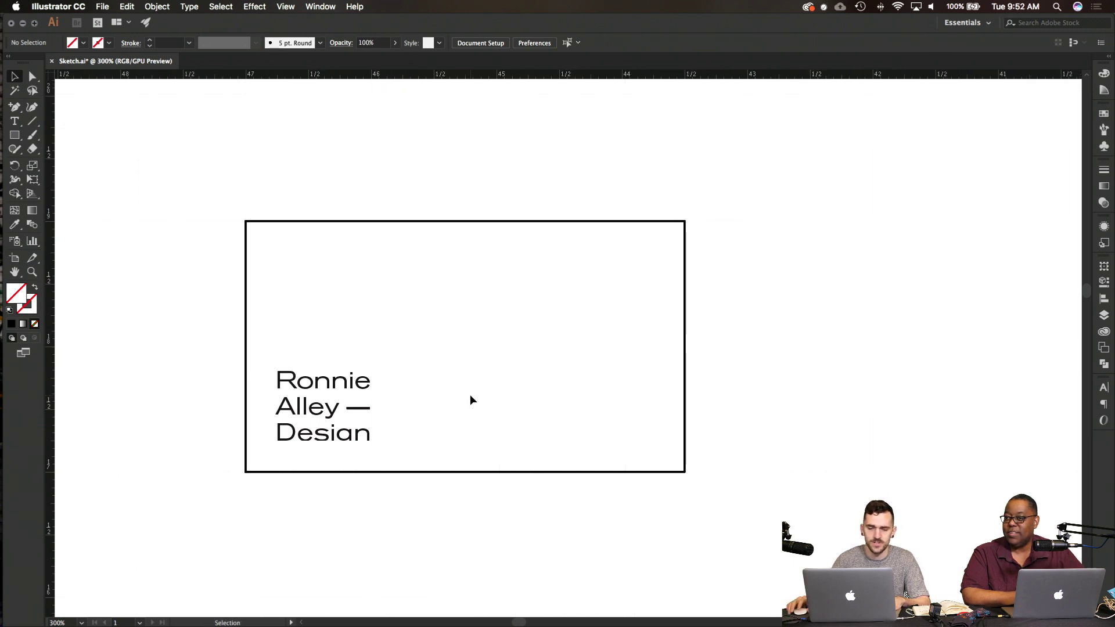
left_click(308, 438)
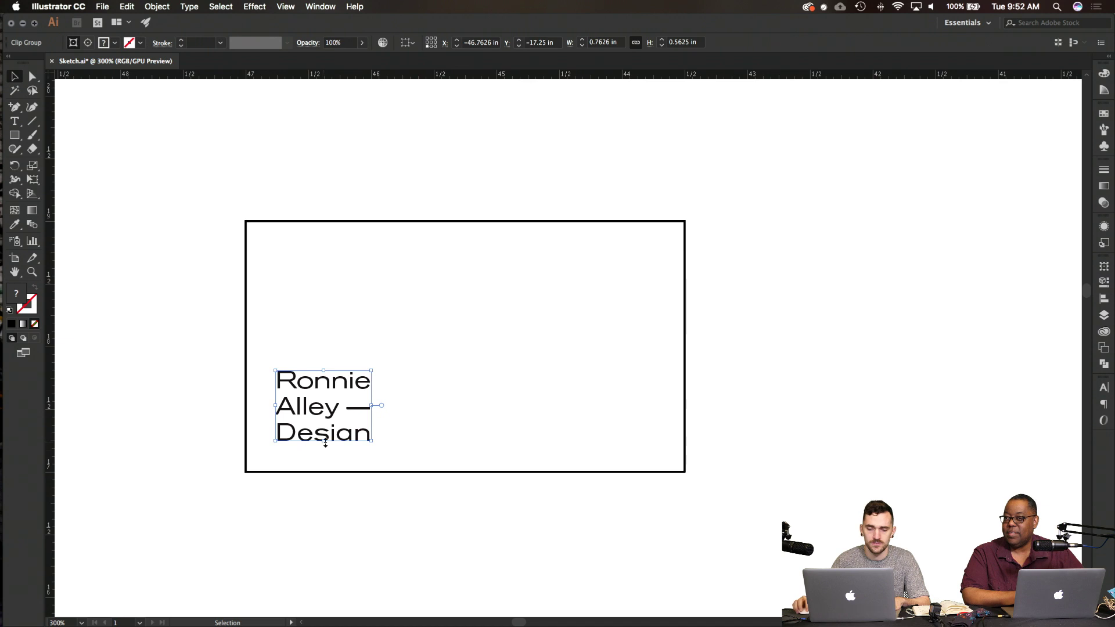
left_click(417, 442)
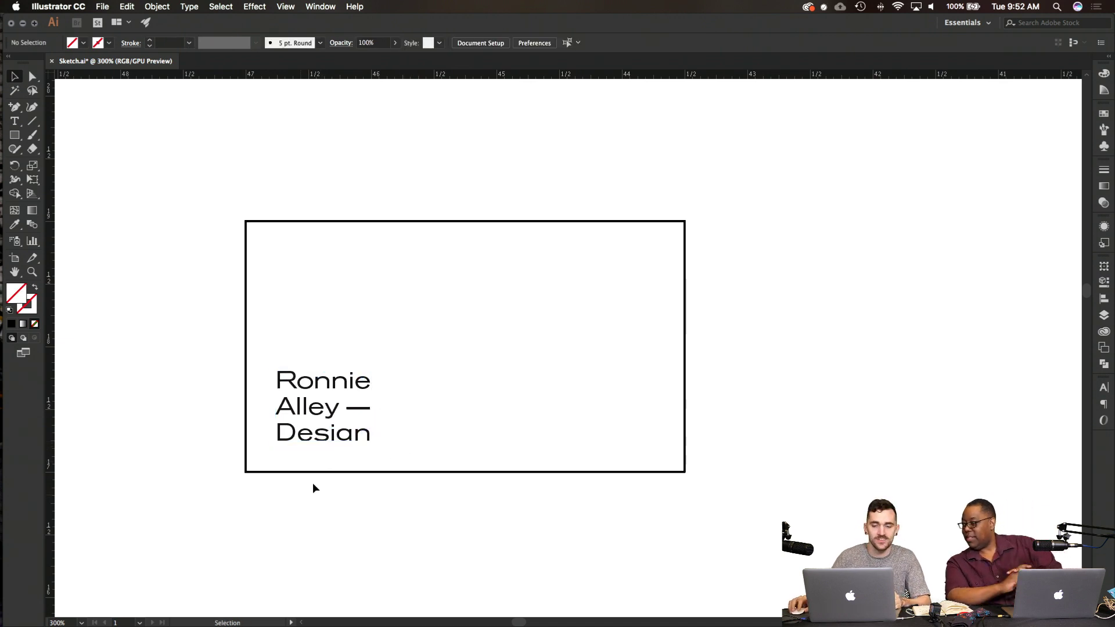
mouse_move(18, 233)
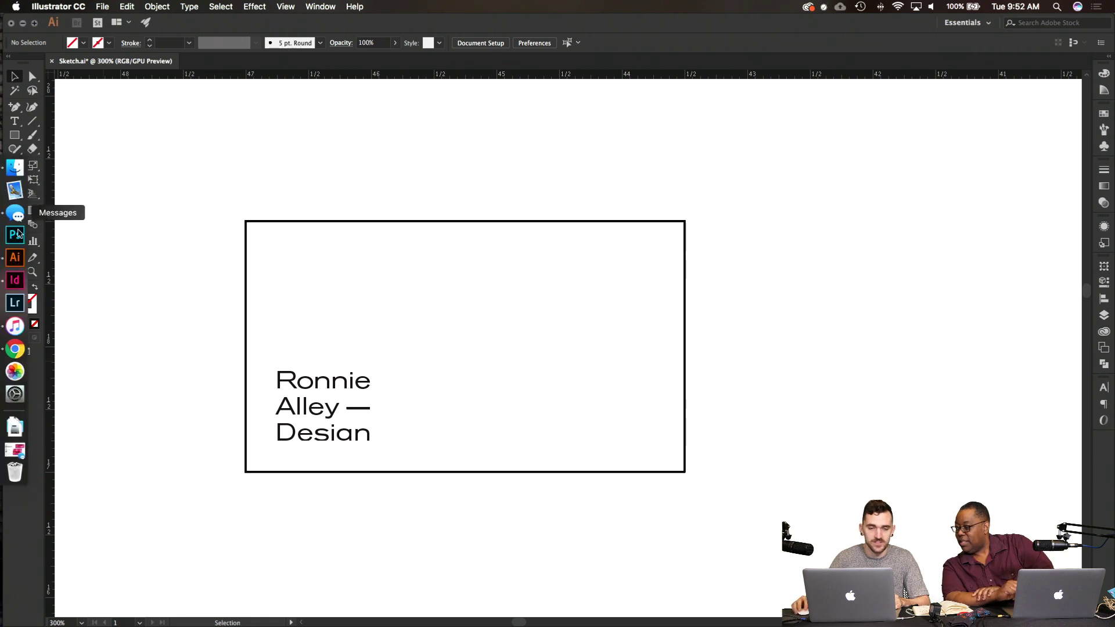
left_click(15, 280)
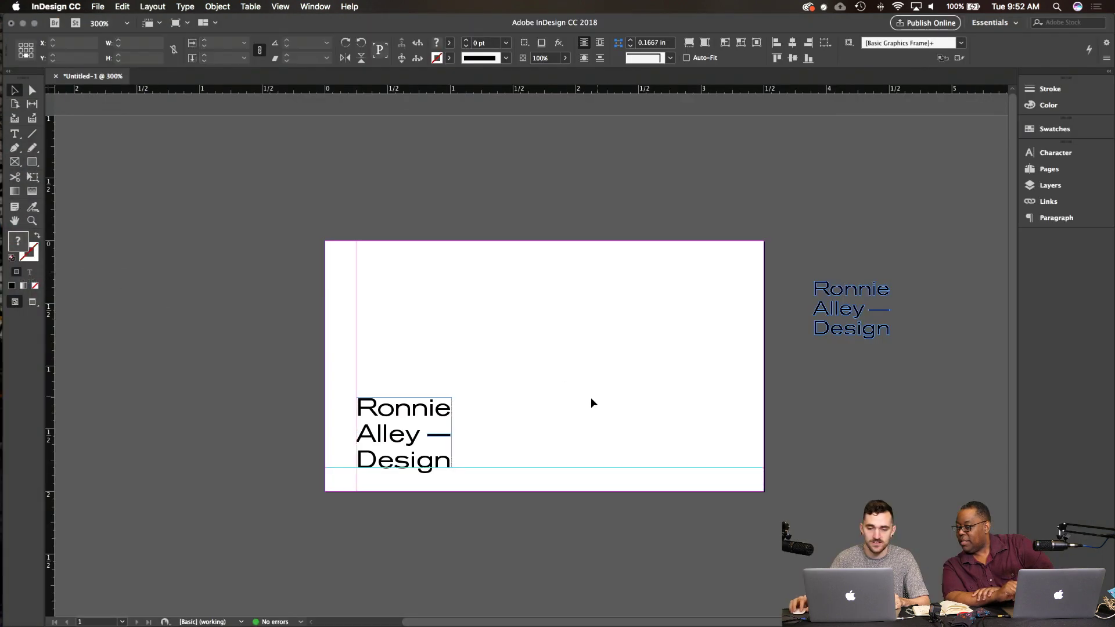
left_click(423, 457)
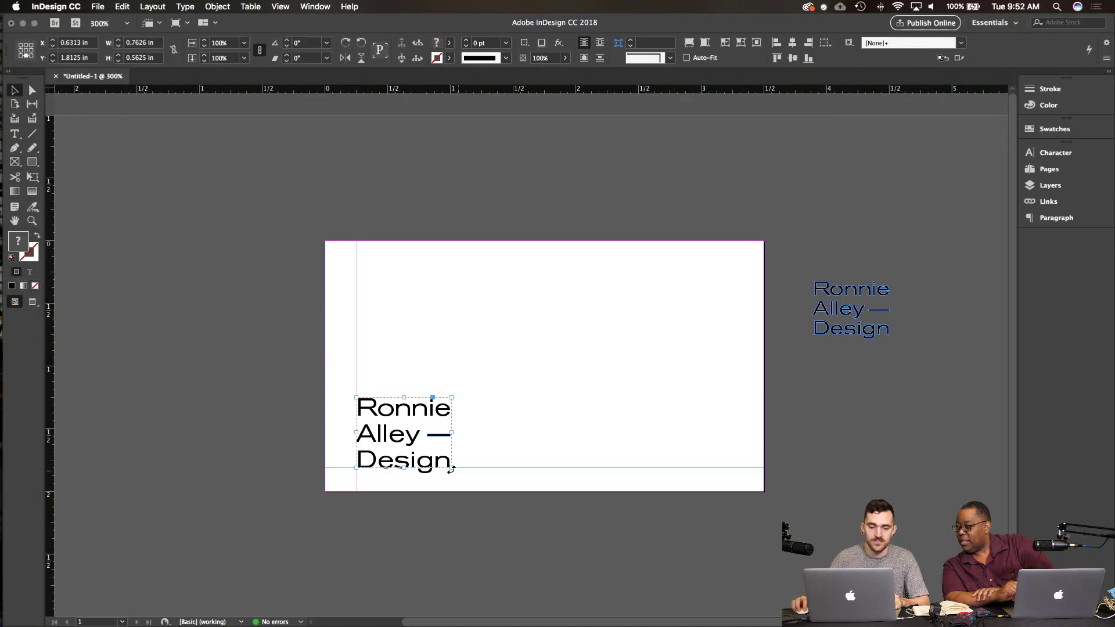
left_click(527, 414)
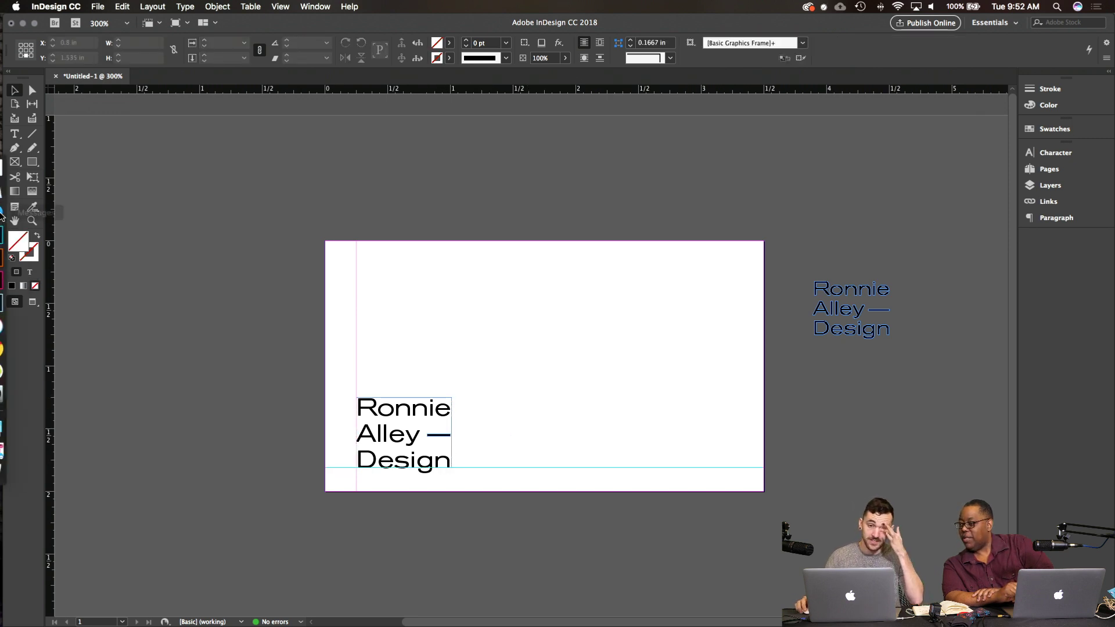
left_click(12, 256)
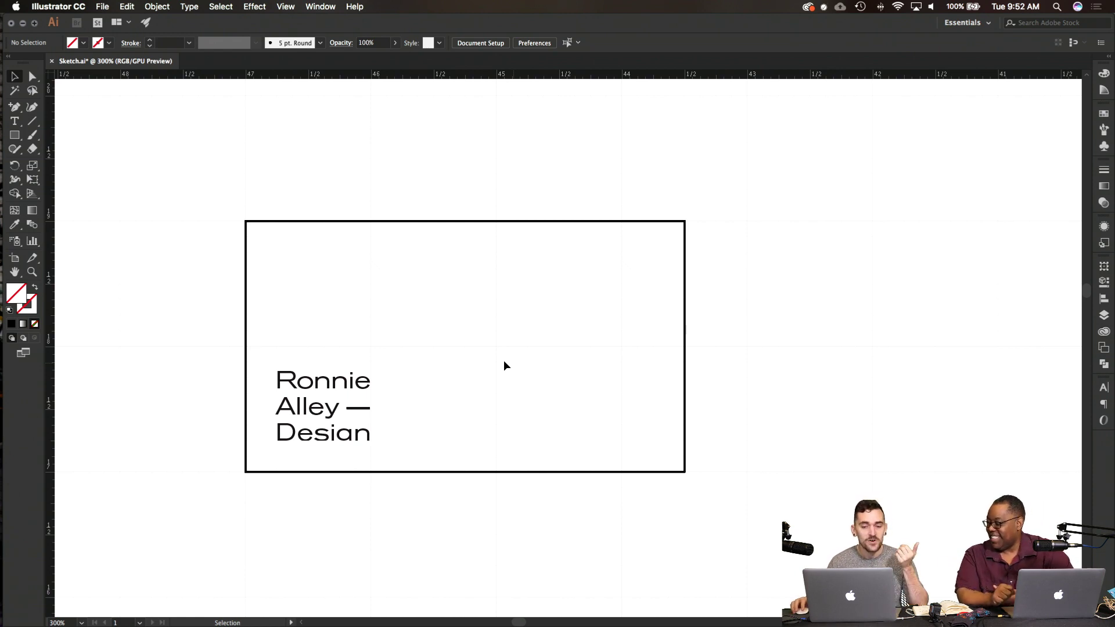
Step: Switch to InDesign and add the grouped wordmark as a graphic to My Library in CC Libraries
left_click(15, 281)
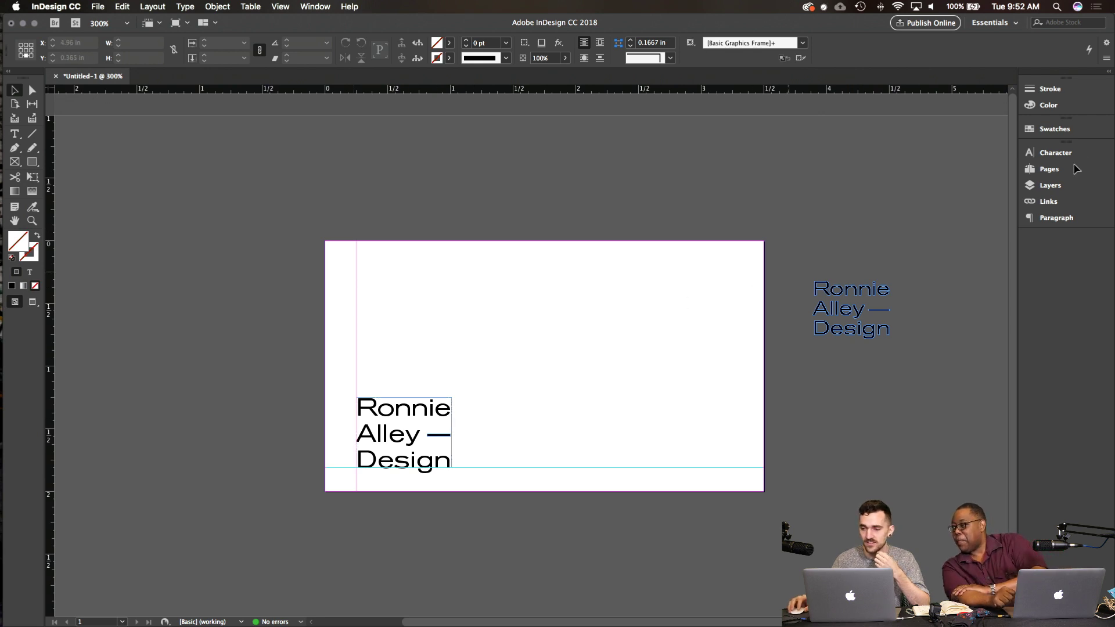
left_click(314, 7)
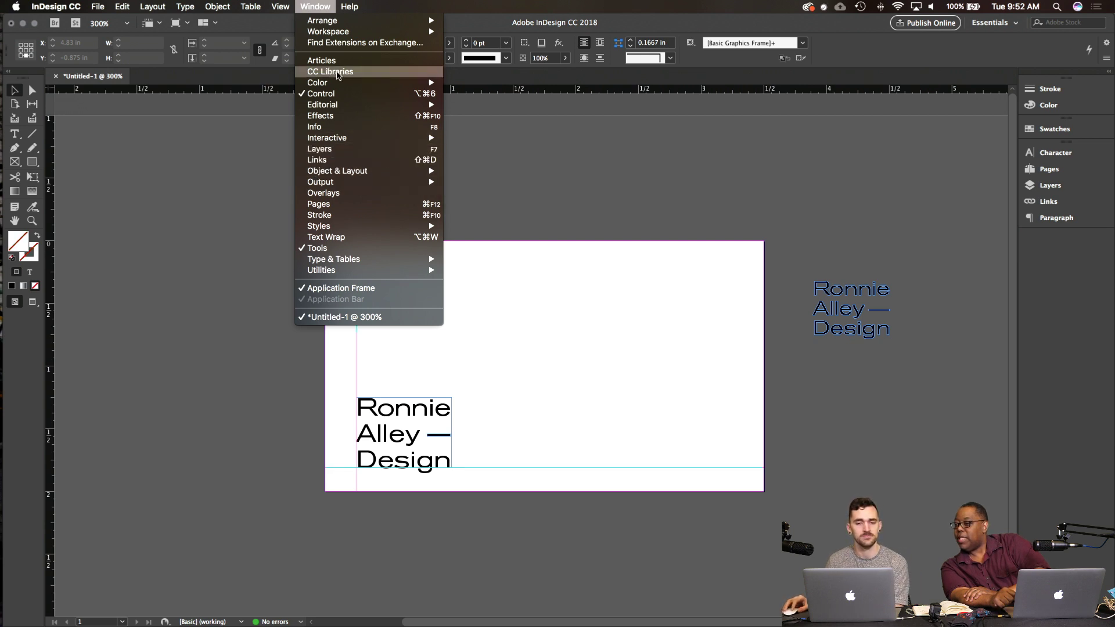
left_click(337, 73)
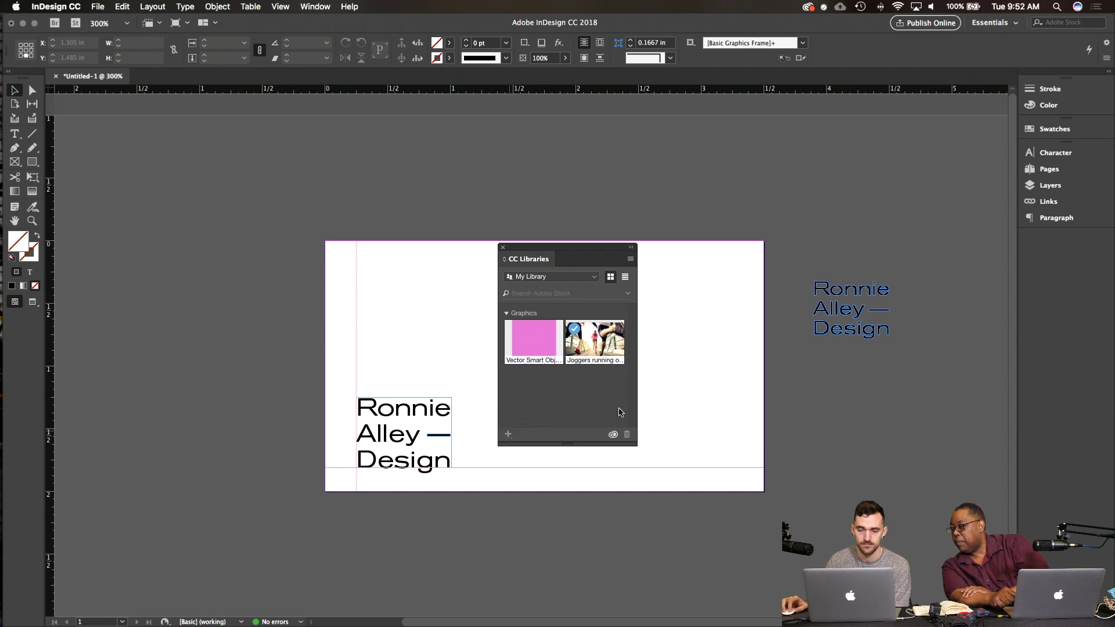
left_click(393, 471)
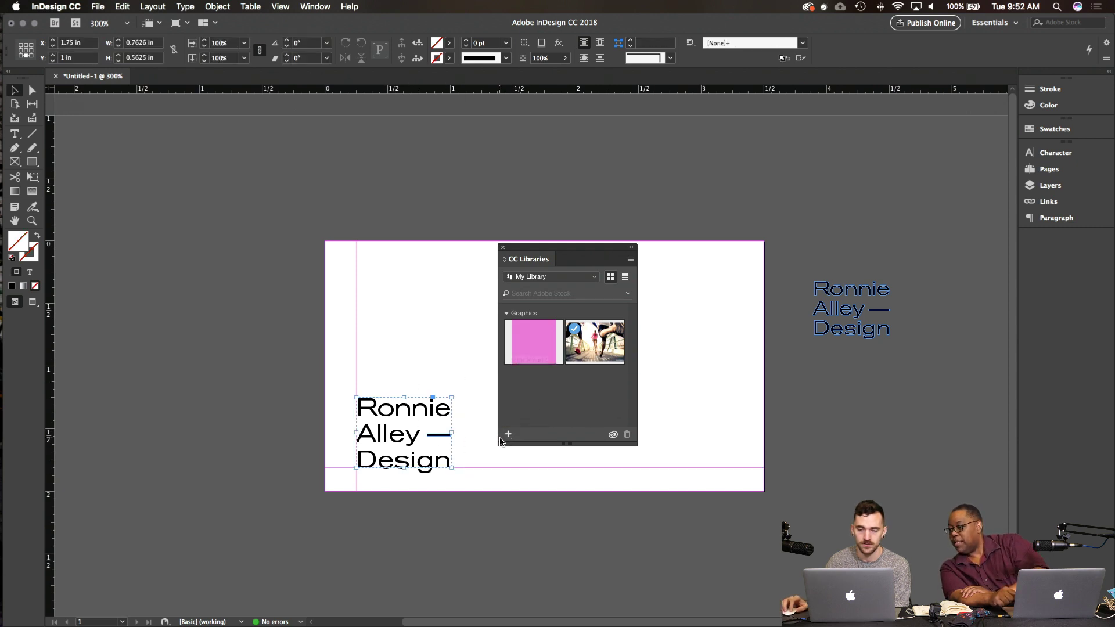
left_click(507, 435)
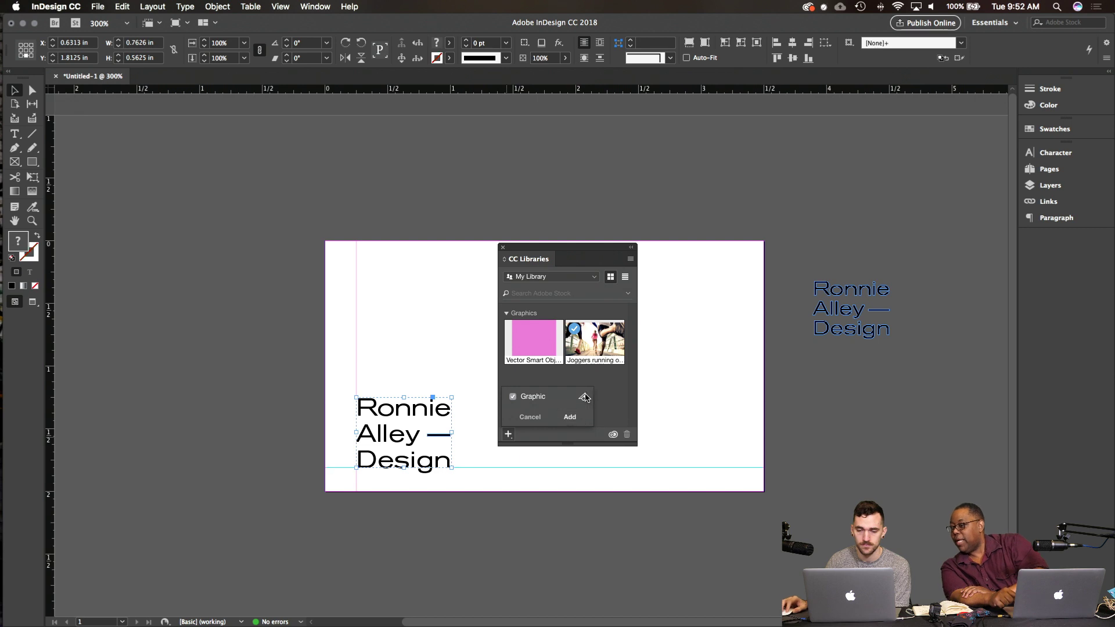
left_click(570, 417)
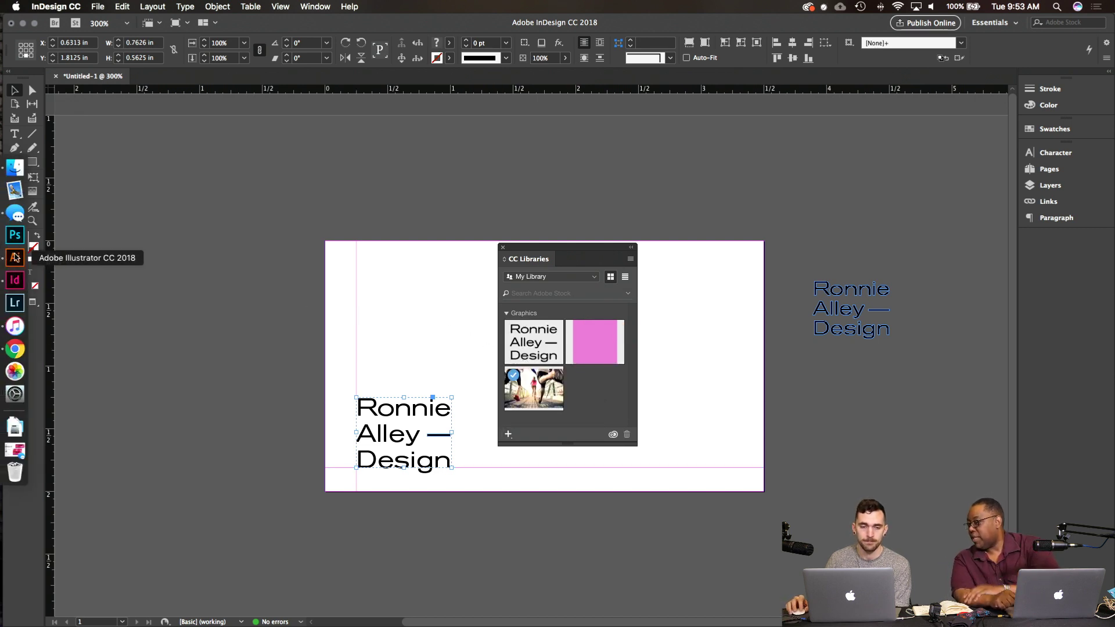
Step: Switch to Illustrator, show Libraries, and place the wordmark graphic from My Library beside the card as a linked file
left_click(15, 258)
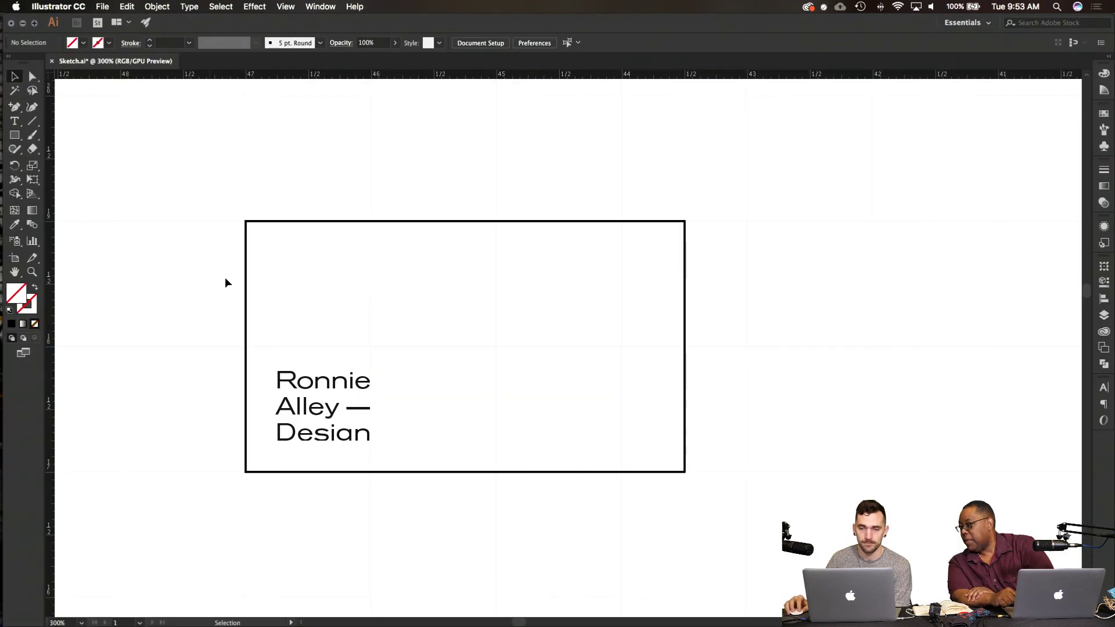
left_click(319, 7)
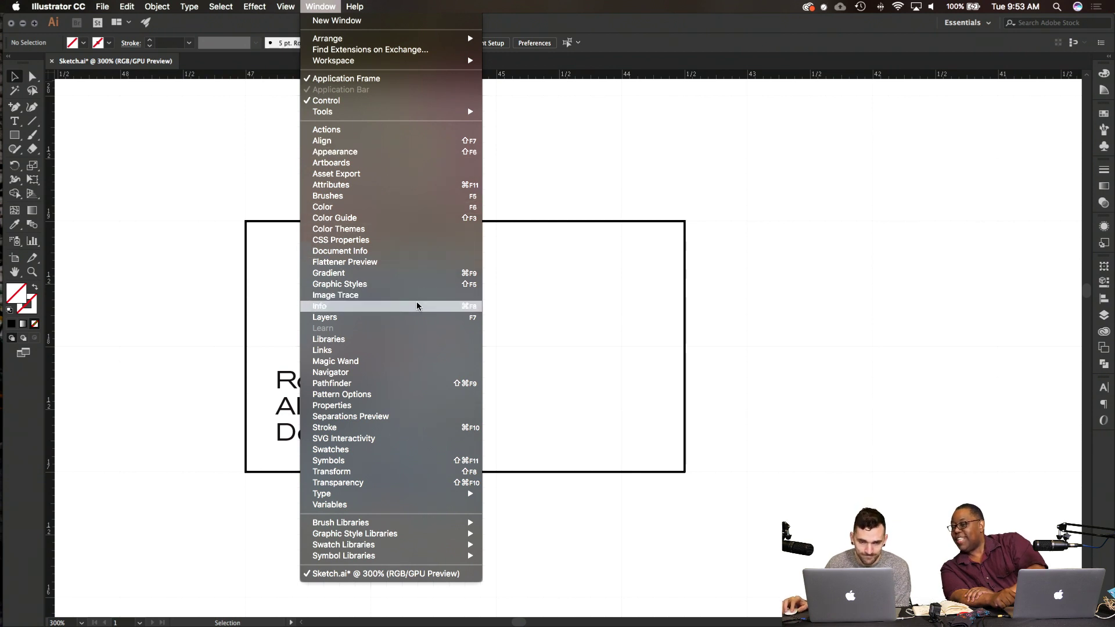
left_click(406, 339)
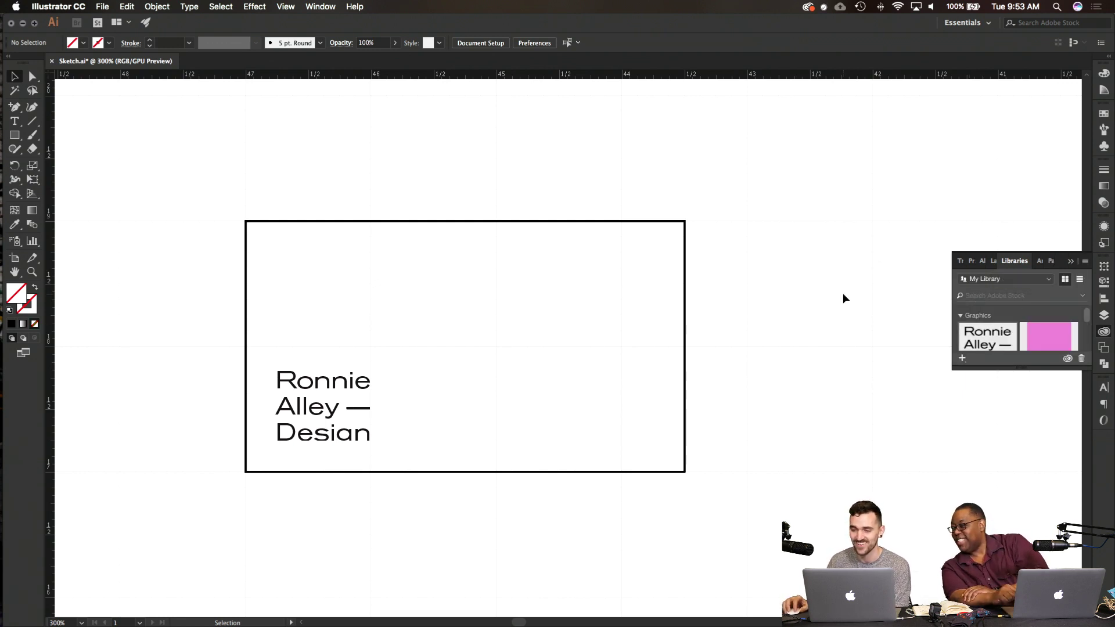
left_click_drag(1002, 348, 785, 287)
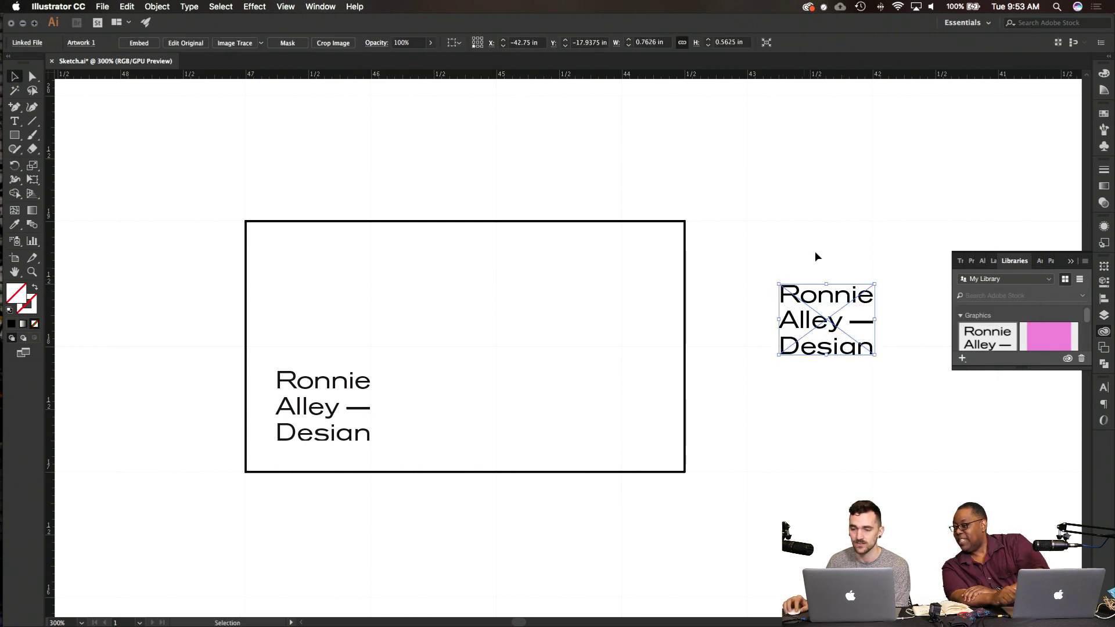
left_click(817, 246)
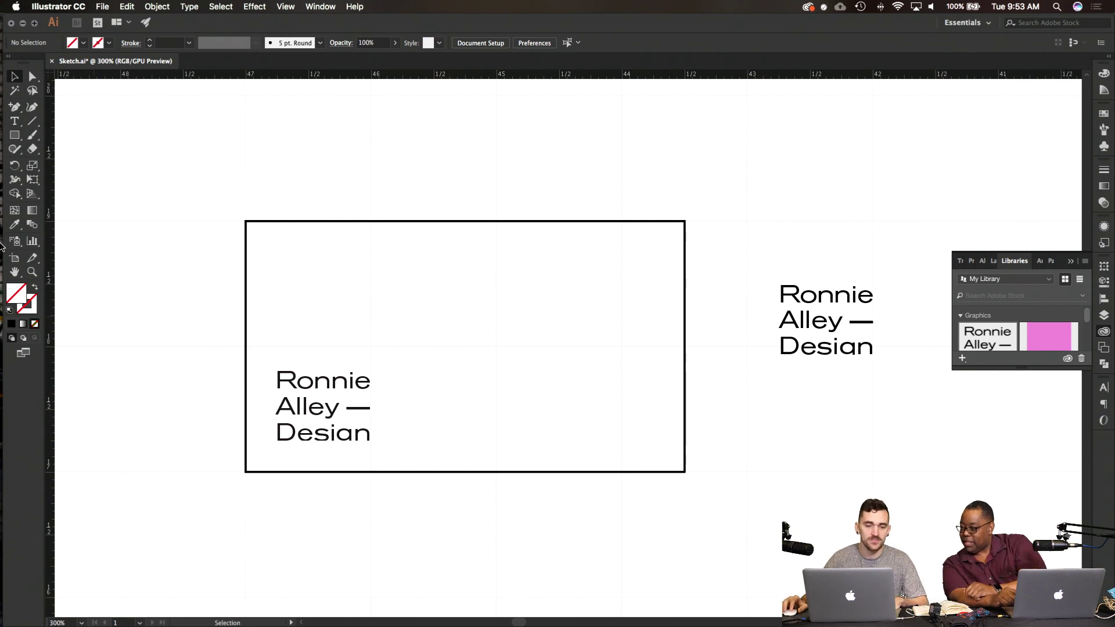
Step: Switch back to InDesign, deselect the wordmark group, and close CC Libraries
left_click(15, 280)
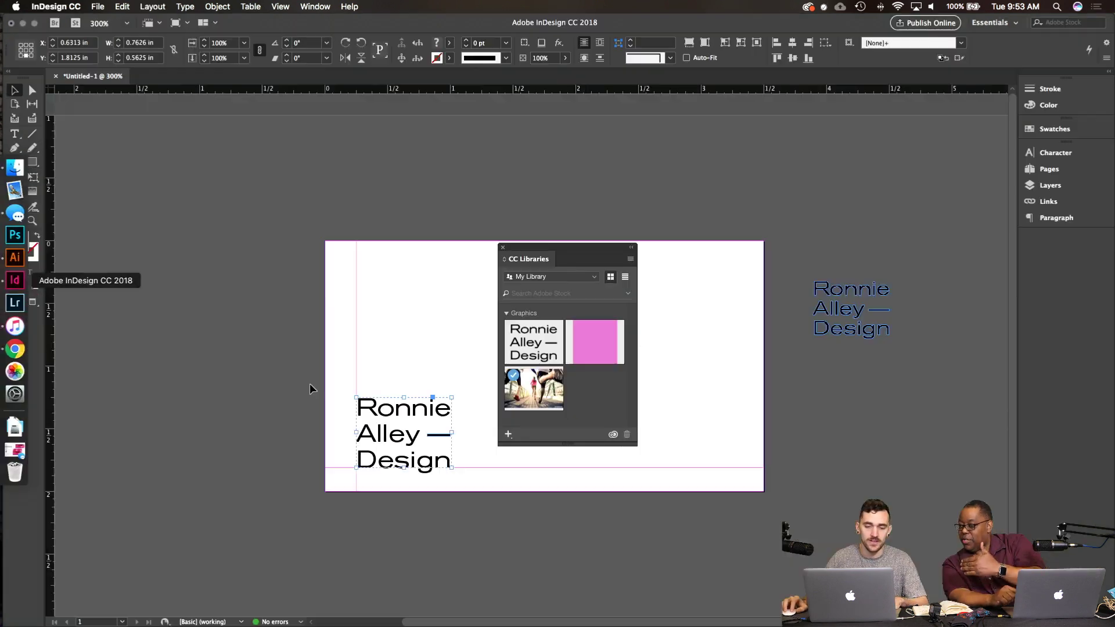
left_click(478, 470)
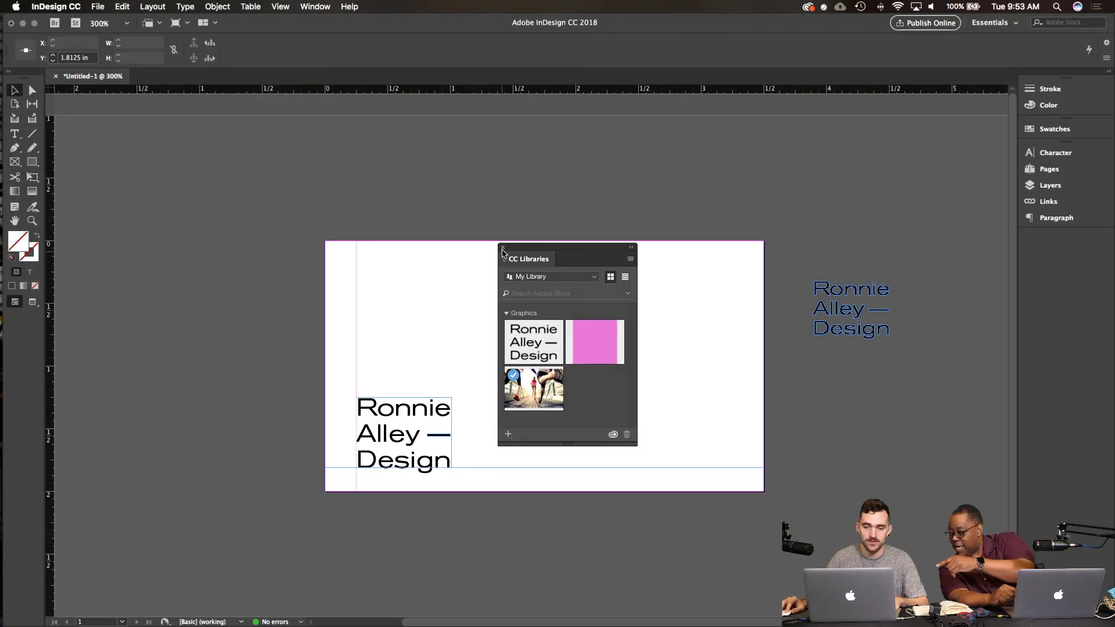
left_click(504, 251)
Step: Try to extend the grouped wordmark's lower edge past the horizontal guide to a height of about 0.66 in
left_click(405, 464)
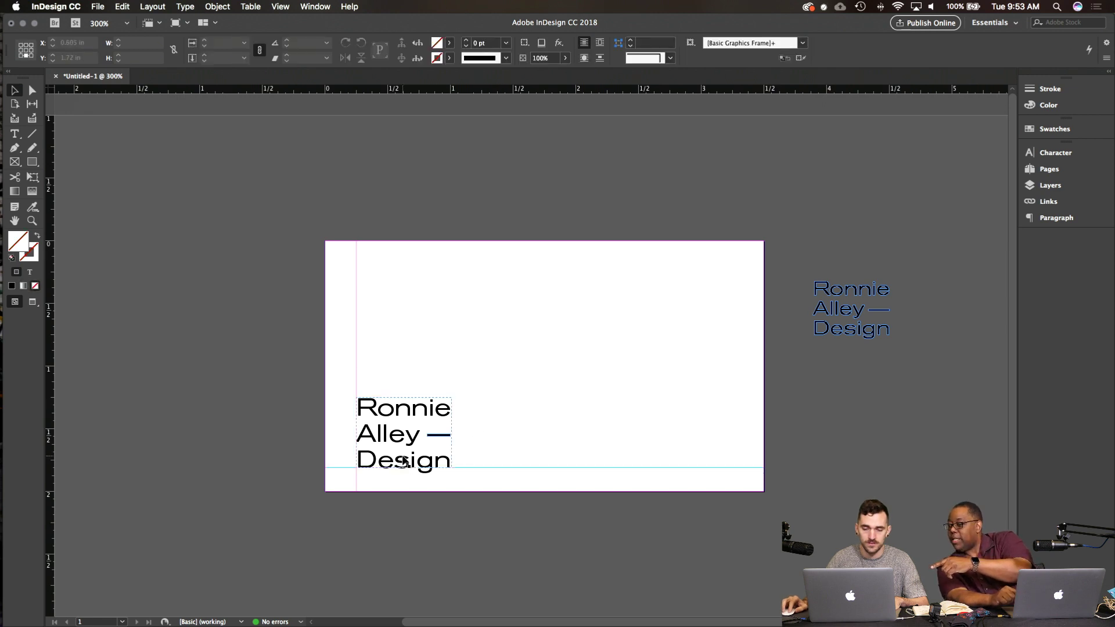
left_click_drag(405, 466, 407, 479)
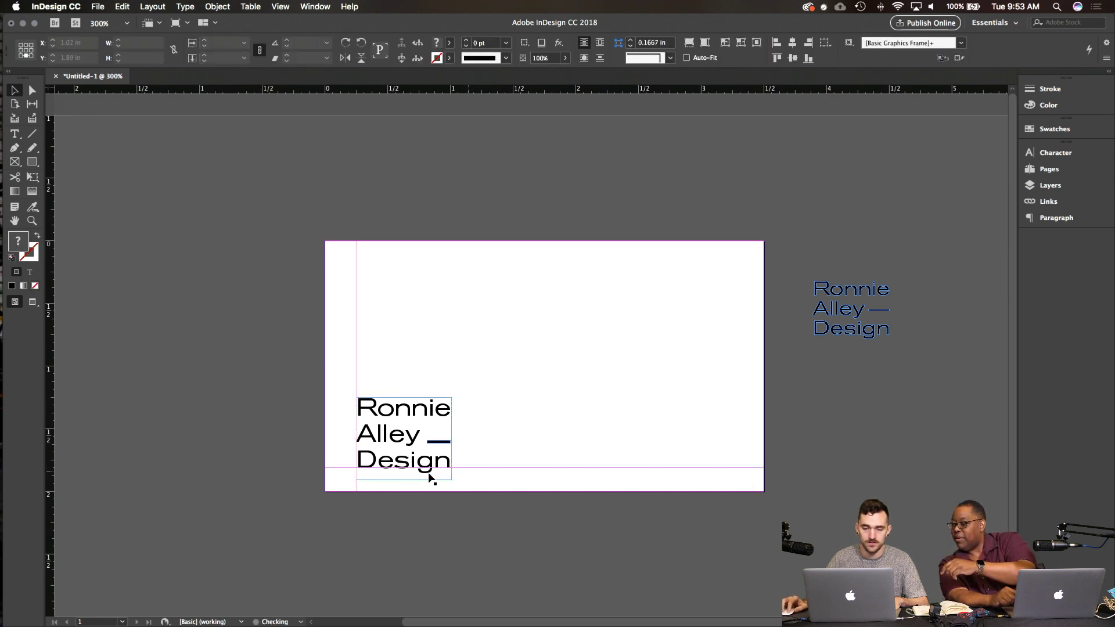
left_click_drag(502, 366, 405, 460)
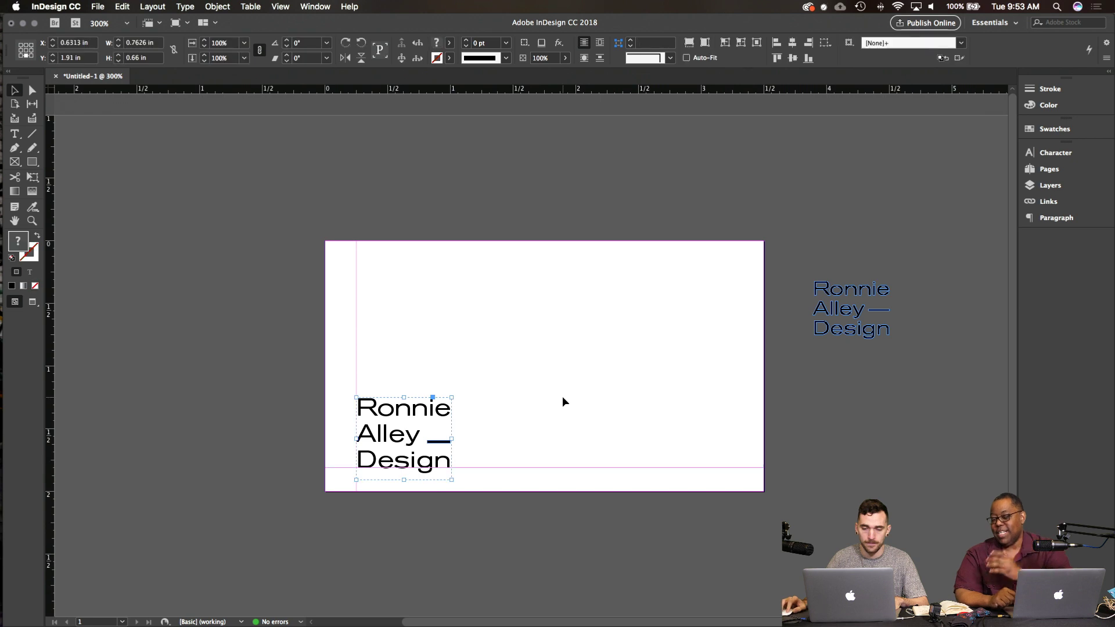
left_click_drag(467, 355, 416, 437)
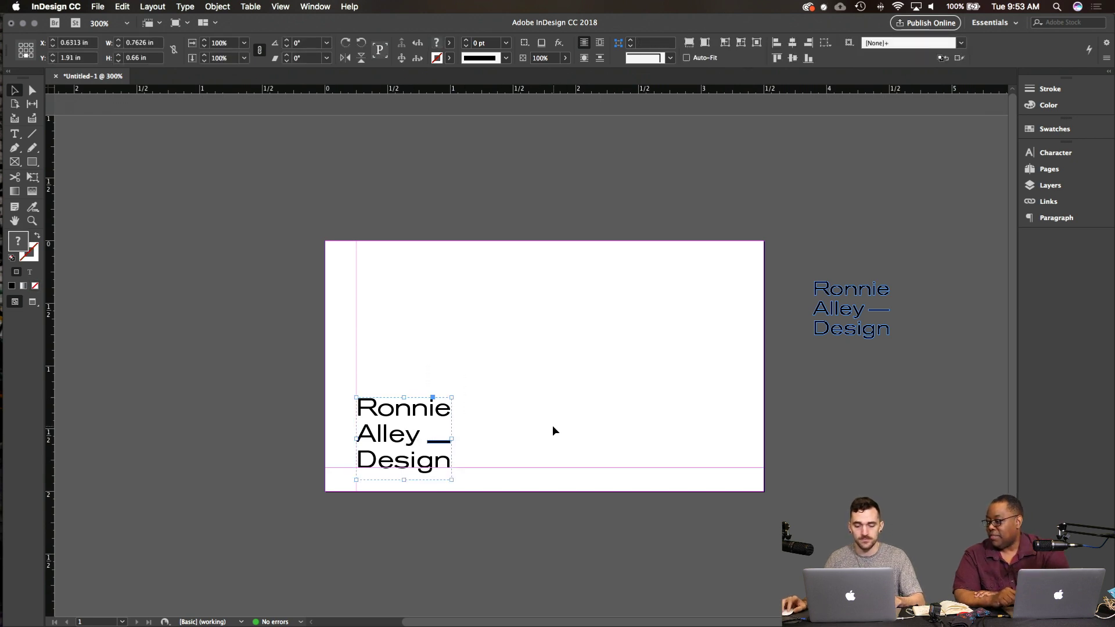
key("super+alt+c")
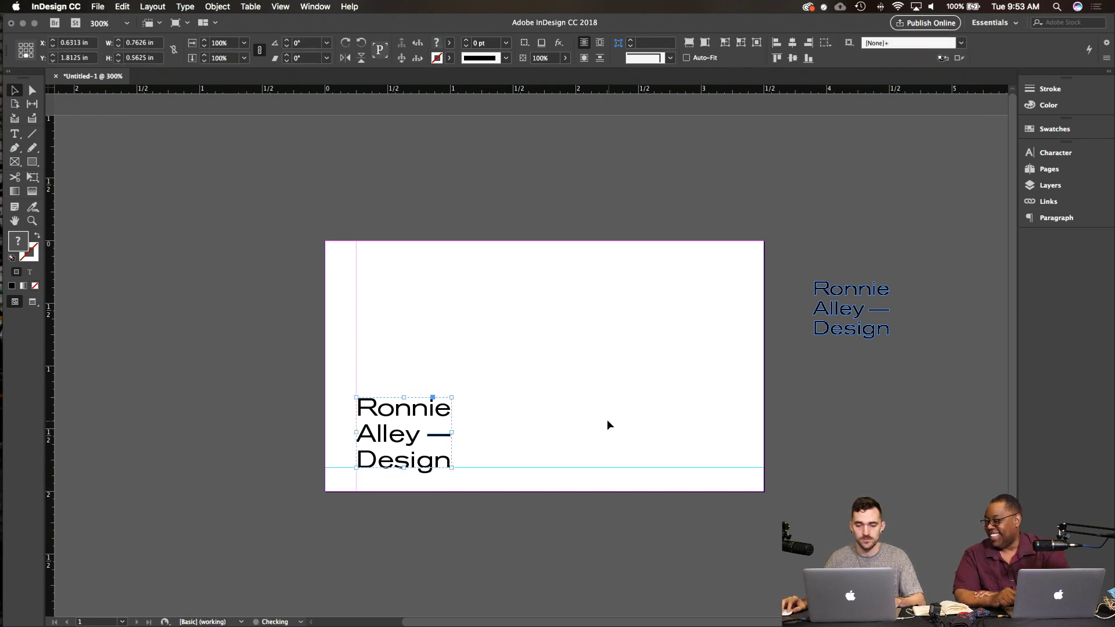
Step: Extend the grouped wordmark's lower edge past the horizontal guide to a height of about 0.66 in
left_click(609, 424)
left_click(401, 438)
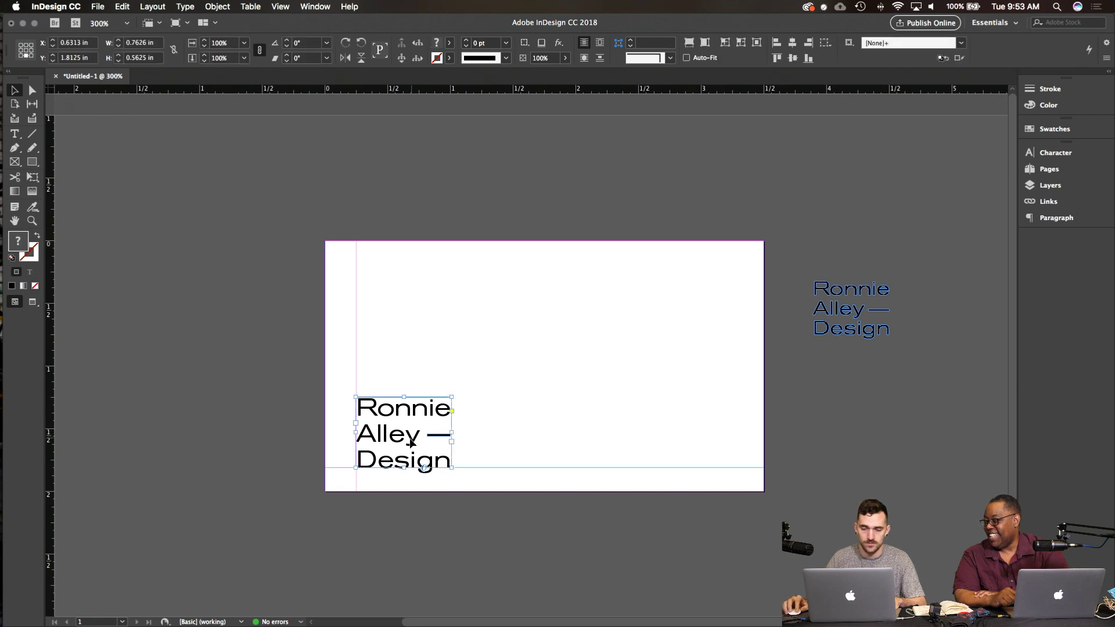
left_click_drag(403, 468, 403, 480)
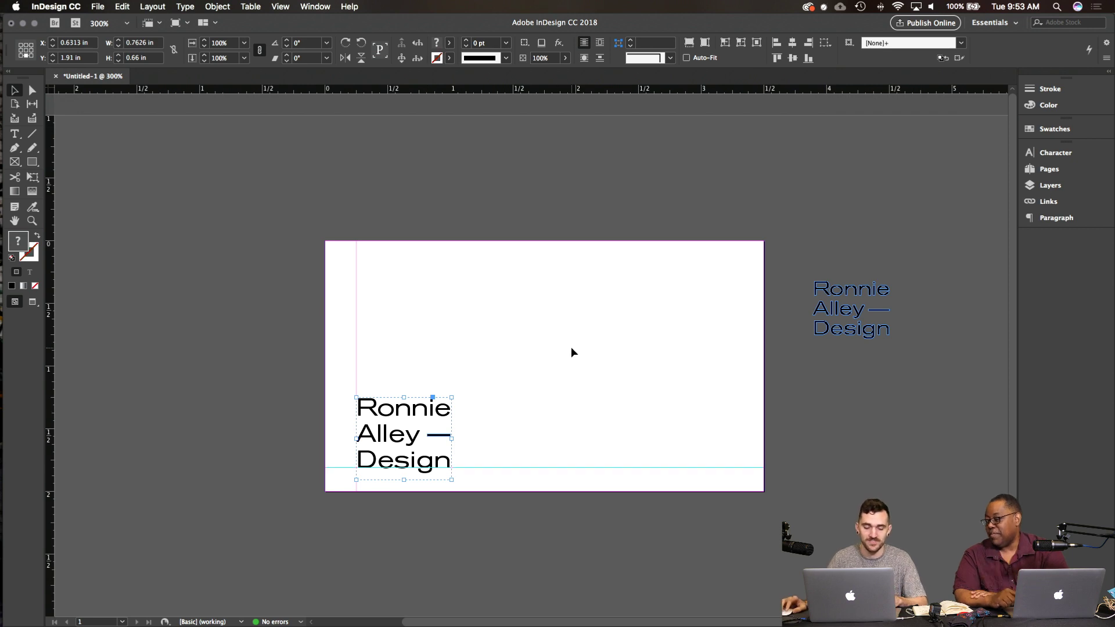
Step: Switch to Illustrator, paste the extended wordmark, and place it beside the clipped wordmark inside the small card
mouse_move(2, 334)
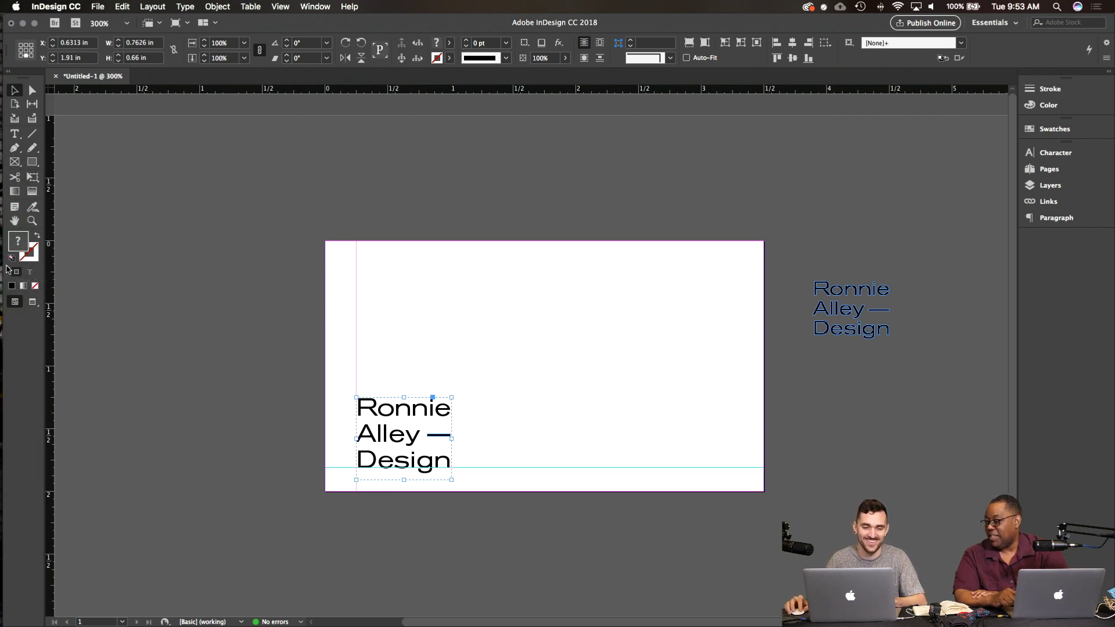
mouse_move(3, 259)
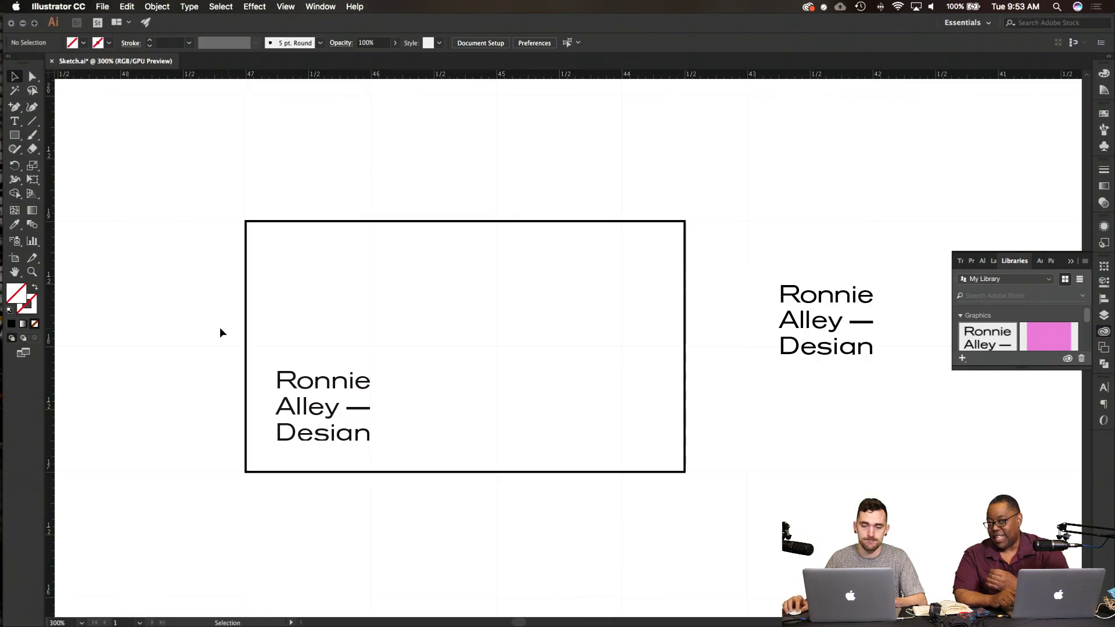
left_click_drag(405, 341, 323, 433)
key("super+v")
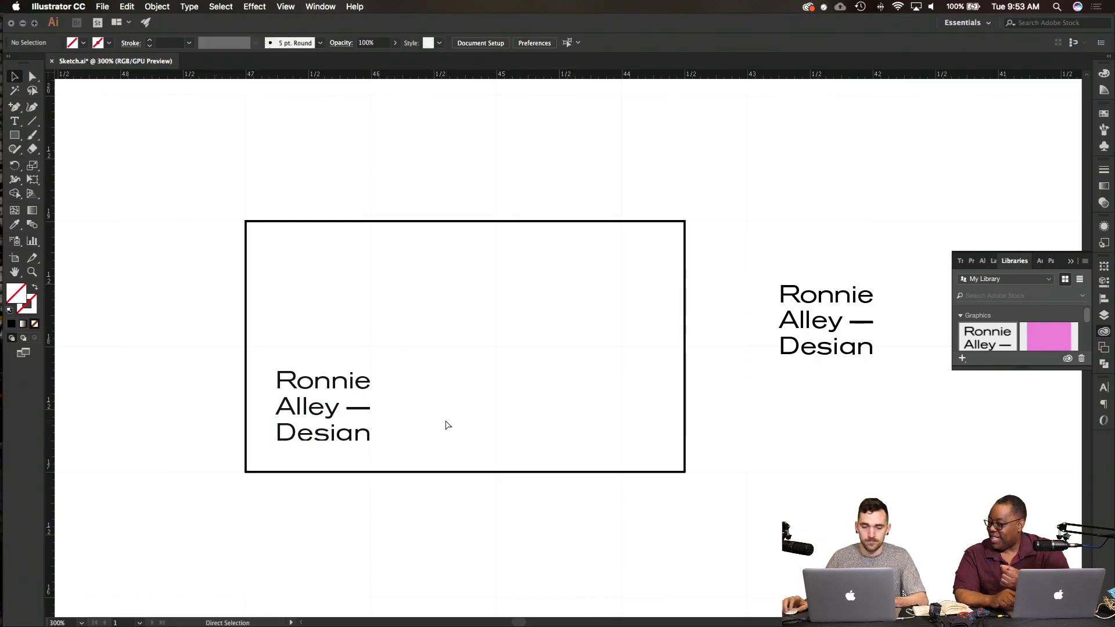
left_click_drag(540, 341, 463, 404)
left_click(633, 411)
left_click_drag(546, 413, 428, 375)
Step: Group all parts of the newly pasted wordmark, then deselect it
right_click(428, 375)
left_click(509, 456)
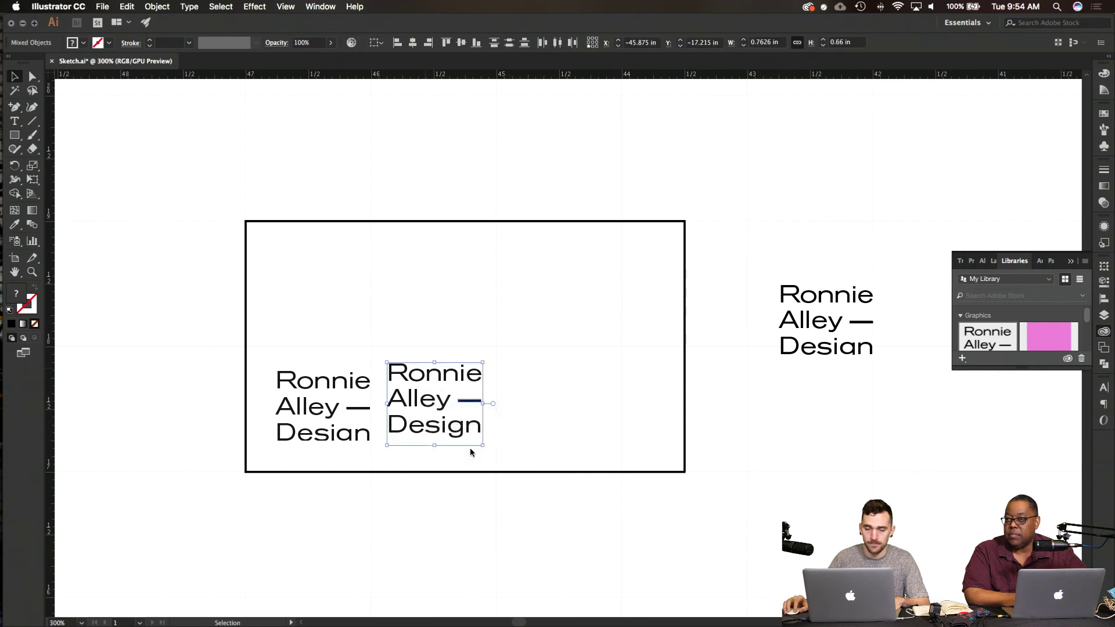
right_click(436, 420)
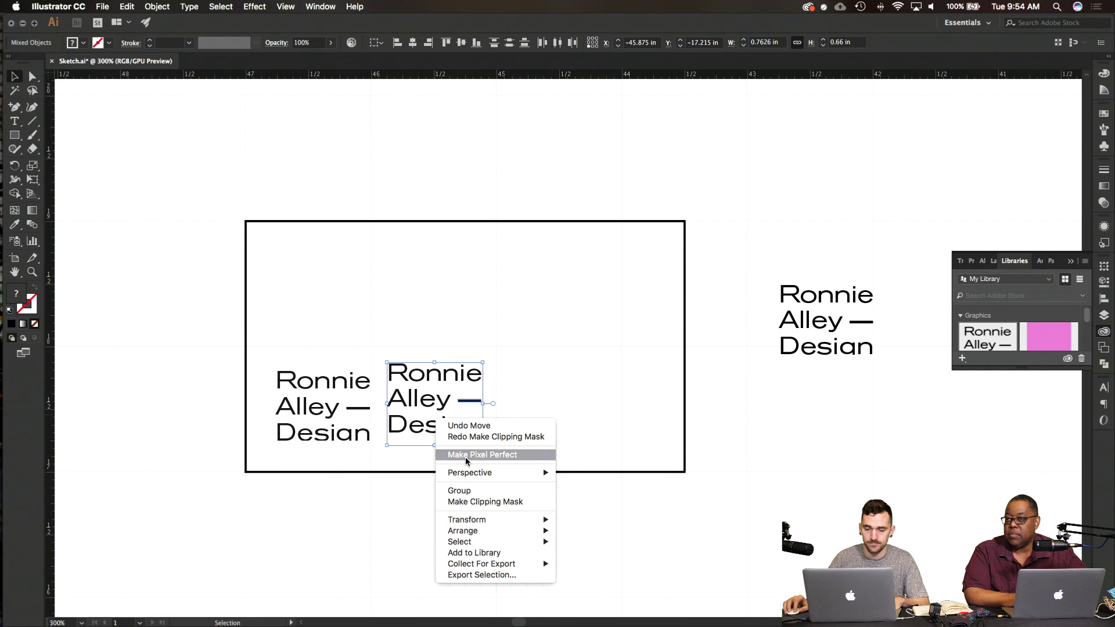
left_click(473, 492)
left_click(570, 386)
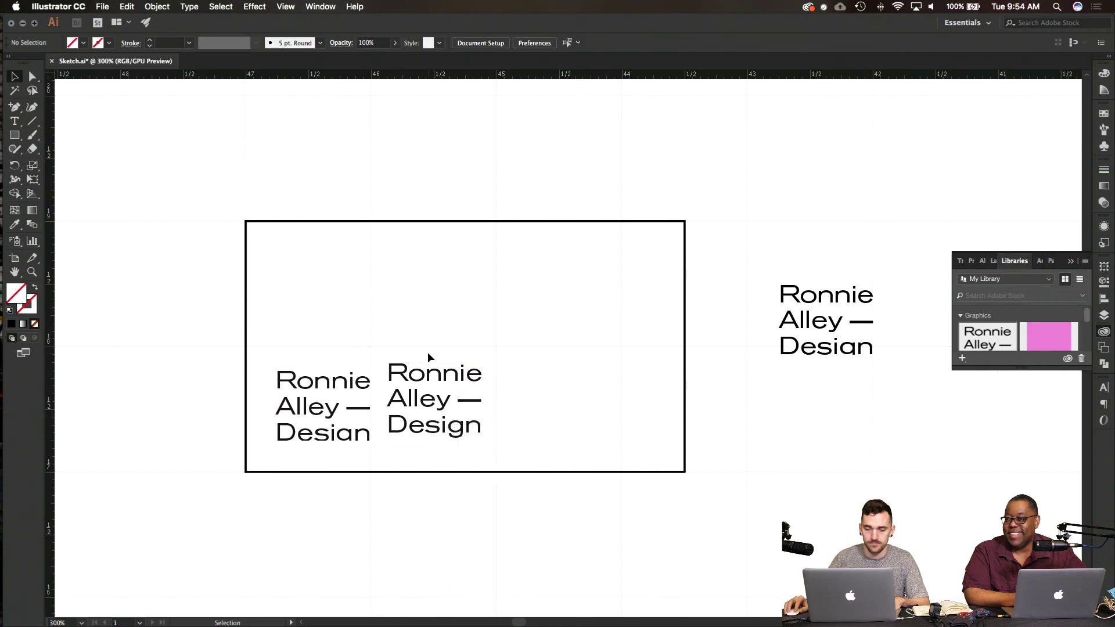
Step: Move the grouped wordmark exactly over the clipped wordmark in the card's lower-left corner so their letters align
left_click(459, 401)
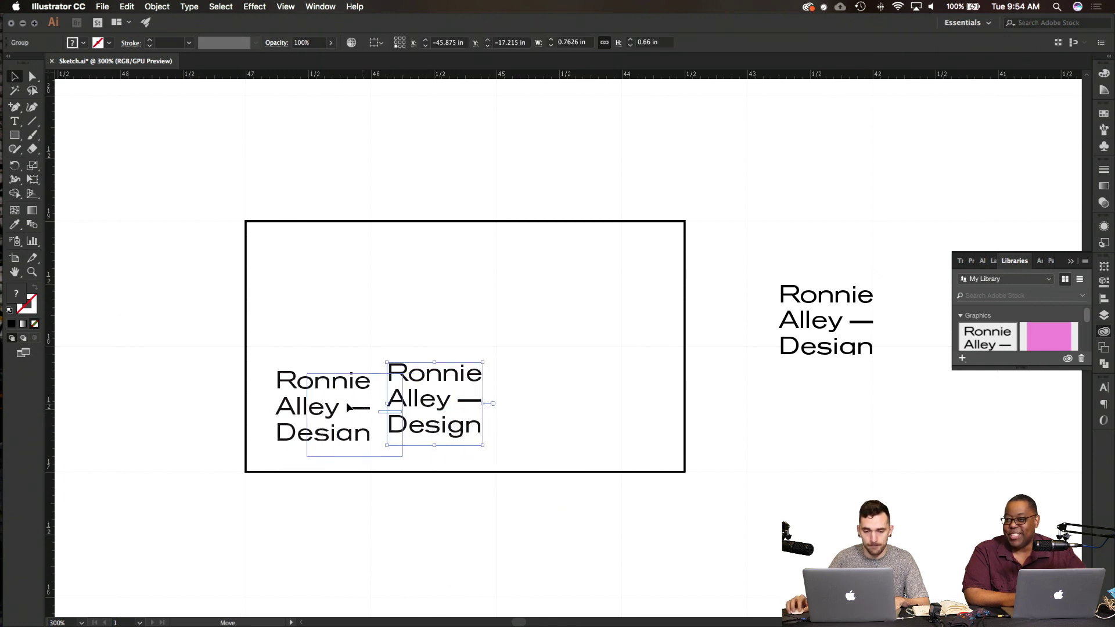
left_click_drag(324, 407, 325, 408)
key("Up")
key("Up")
key("Up")
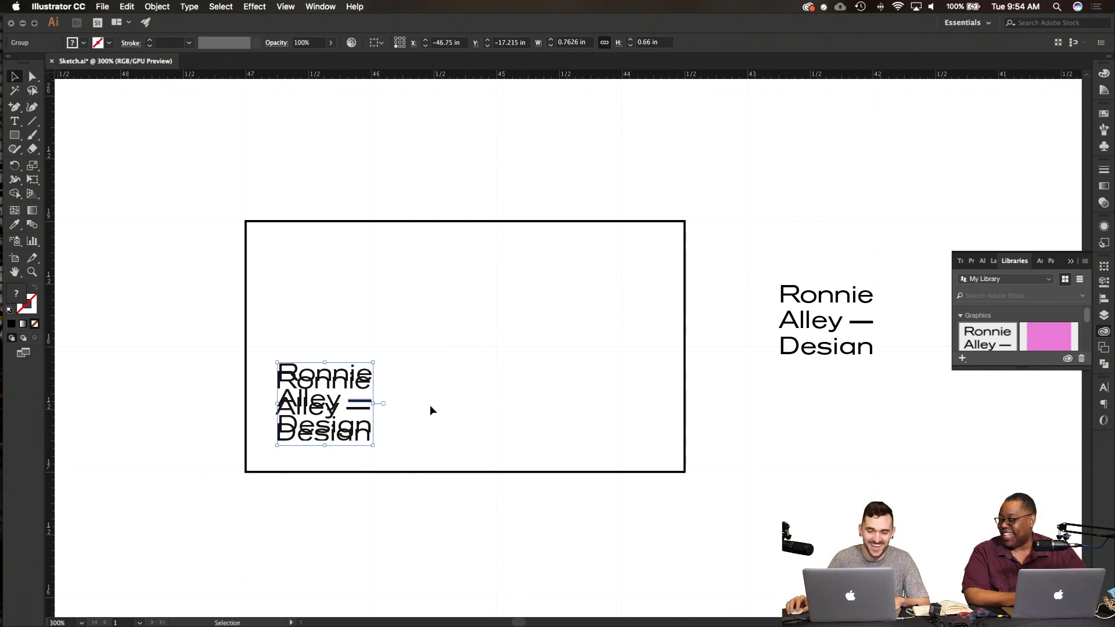
scroll(266, 411, "up", 3)
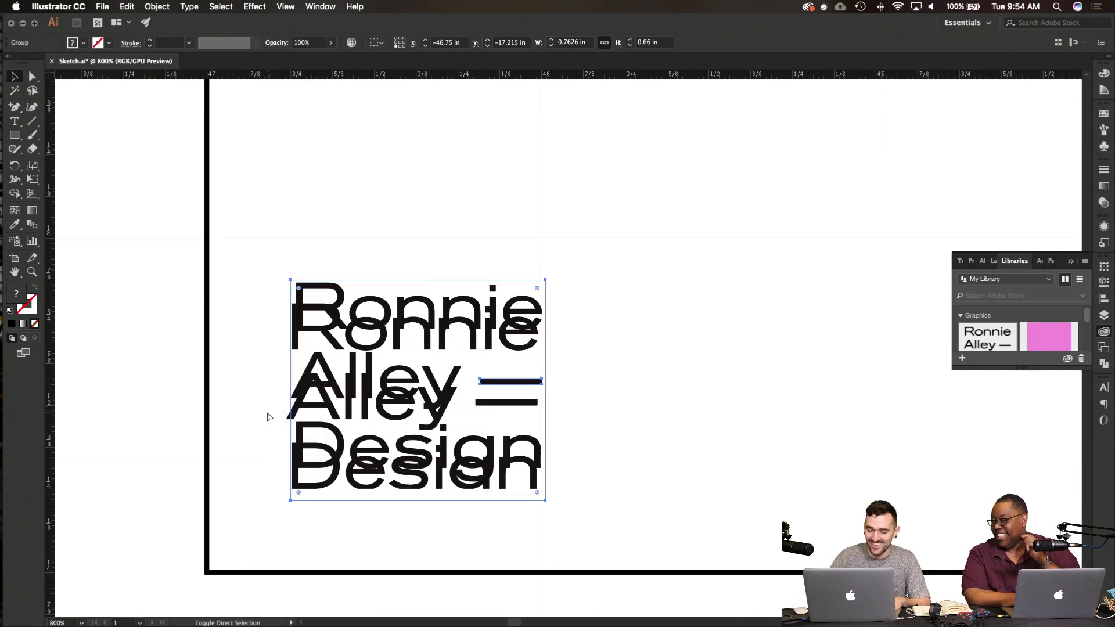
left_click_drag(344, 297, 340, 318)
left_click(622, 313)
scroll(622, 313, "down", 2)
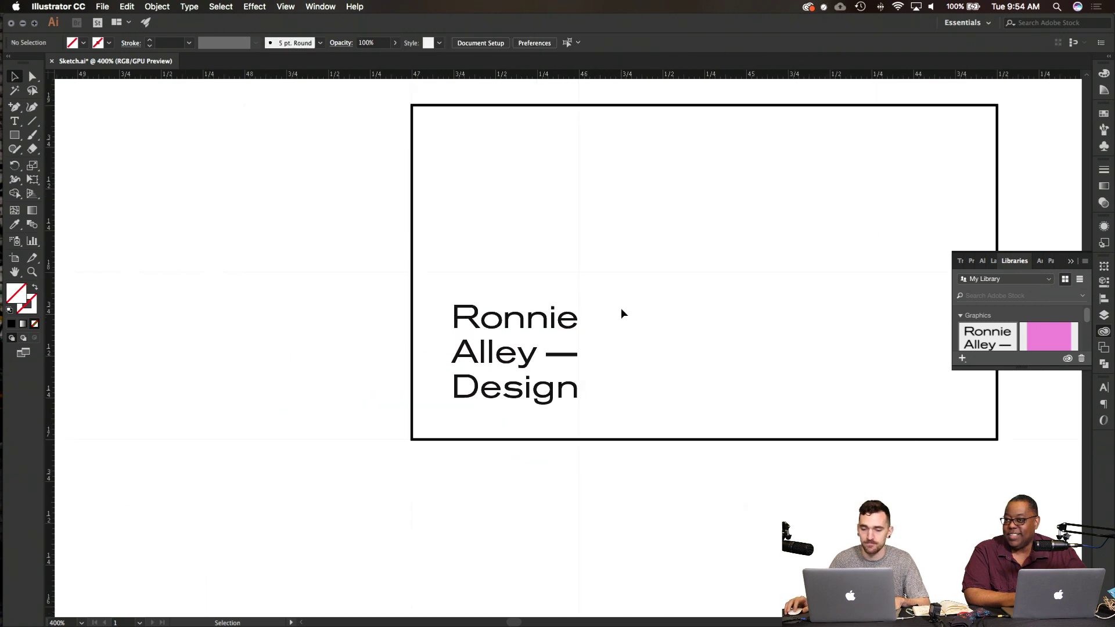
Step: Copy the scattered solid and outlined letters from the large card, leaving out its border and wordmark
scroll(621, 314, "right", 2)
scroll(621, 314, "down", 2)
scroll(621, 314, "right", 5)
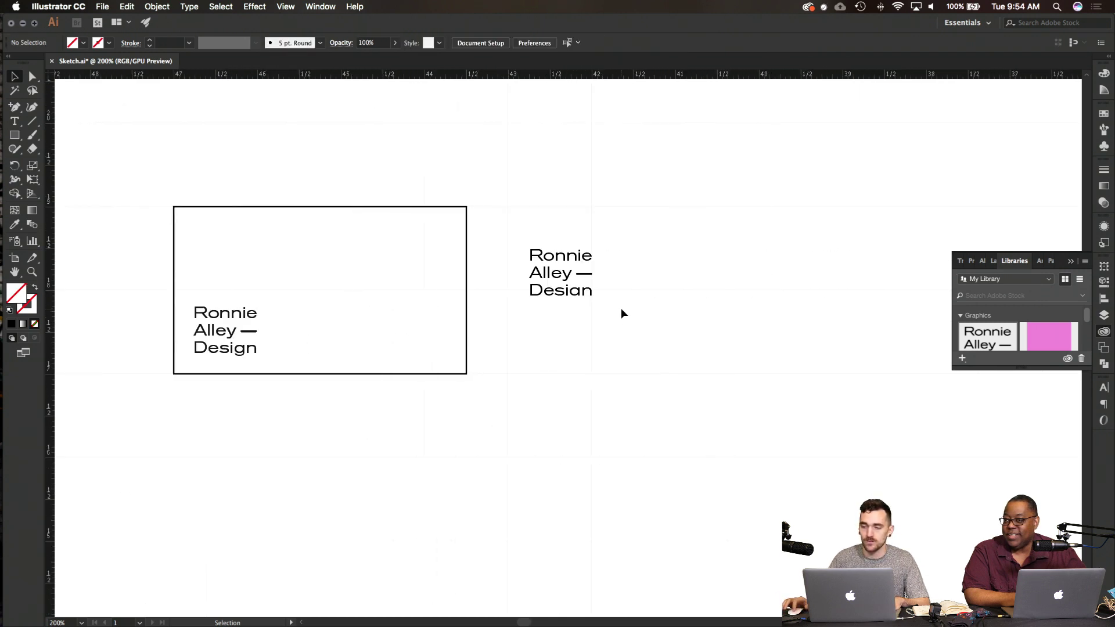
scroll(622, 314, "down", 1)
scroll(621, 309, "down", 1)
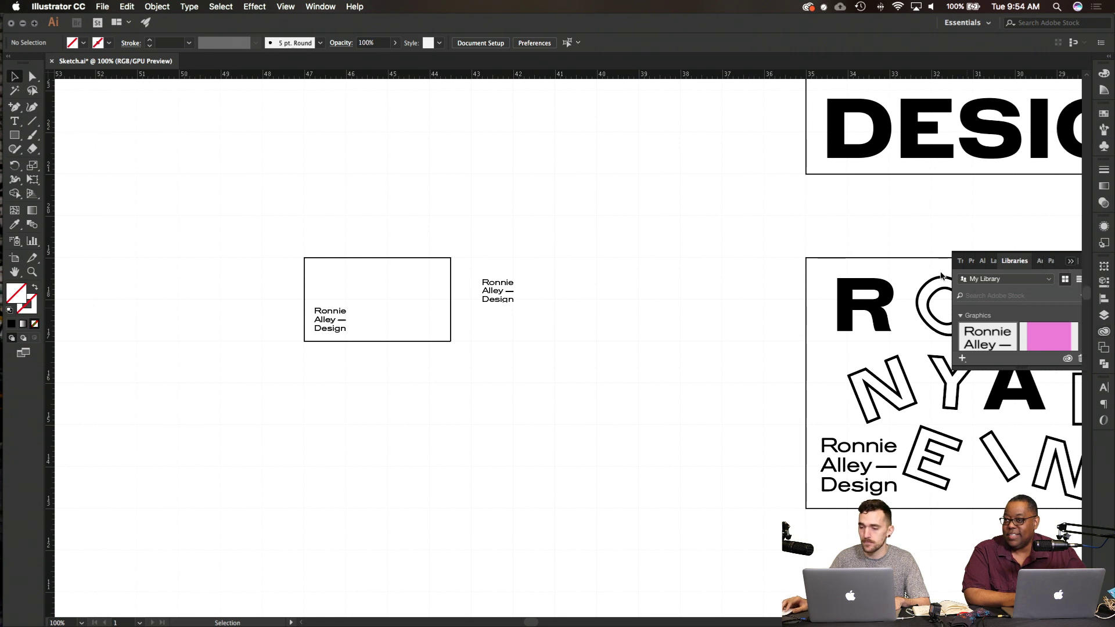
scroll(670, 359, "right", 6)
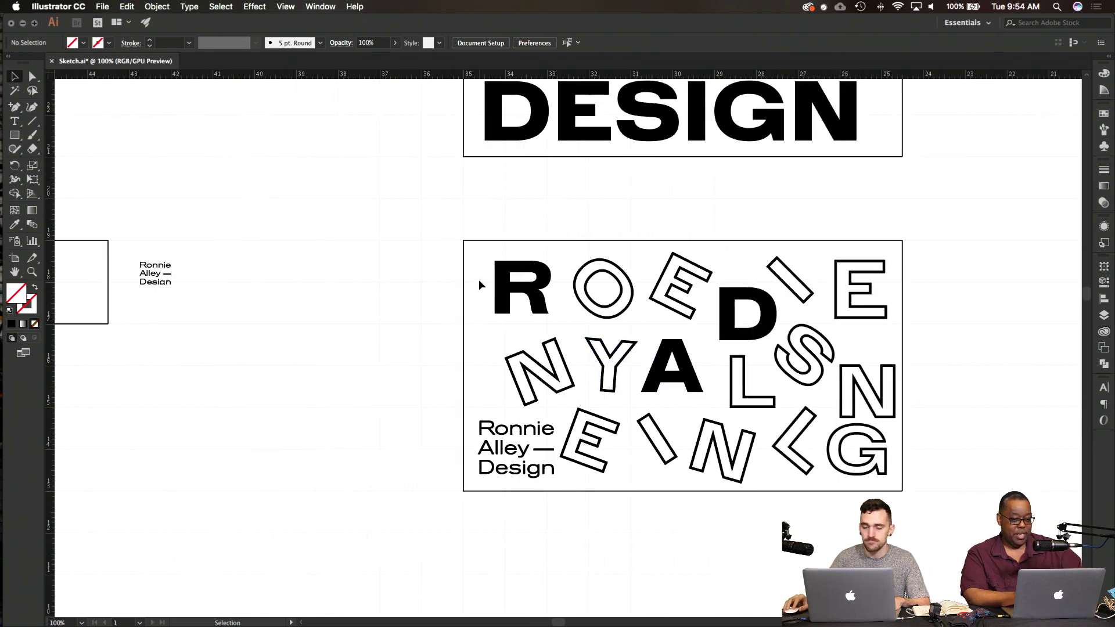
left_click_drag(484, 249, 883, 397)
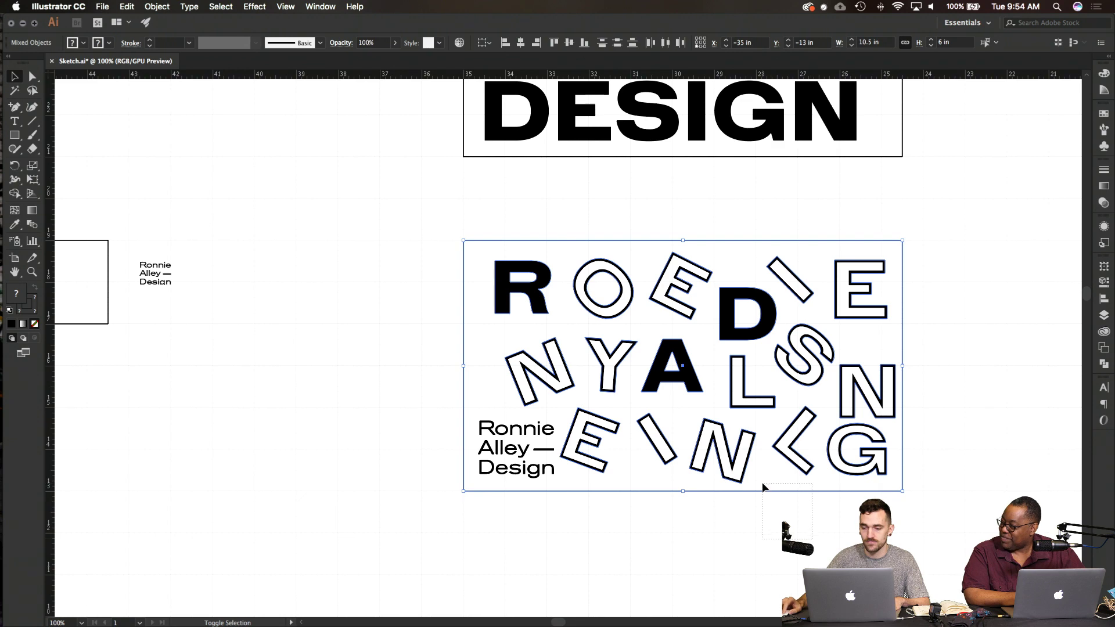
left_click(317, 461)
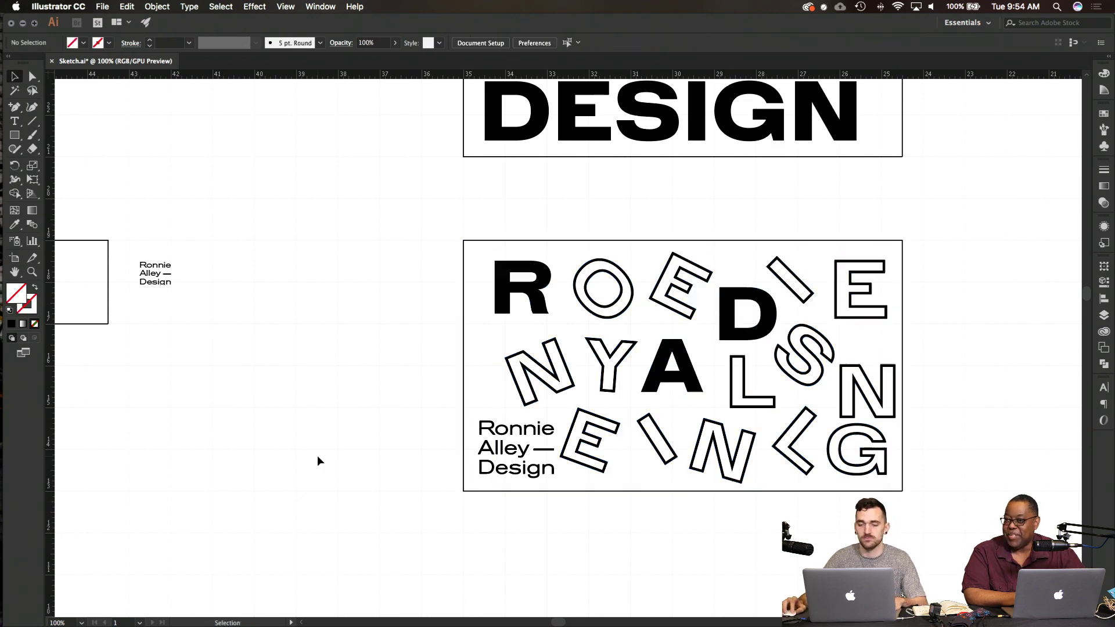
Step: Paste the scattered letters near the small card and scale them down proportionally to fit within its width
scroll(318, 457, "left", 10)
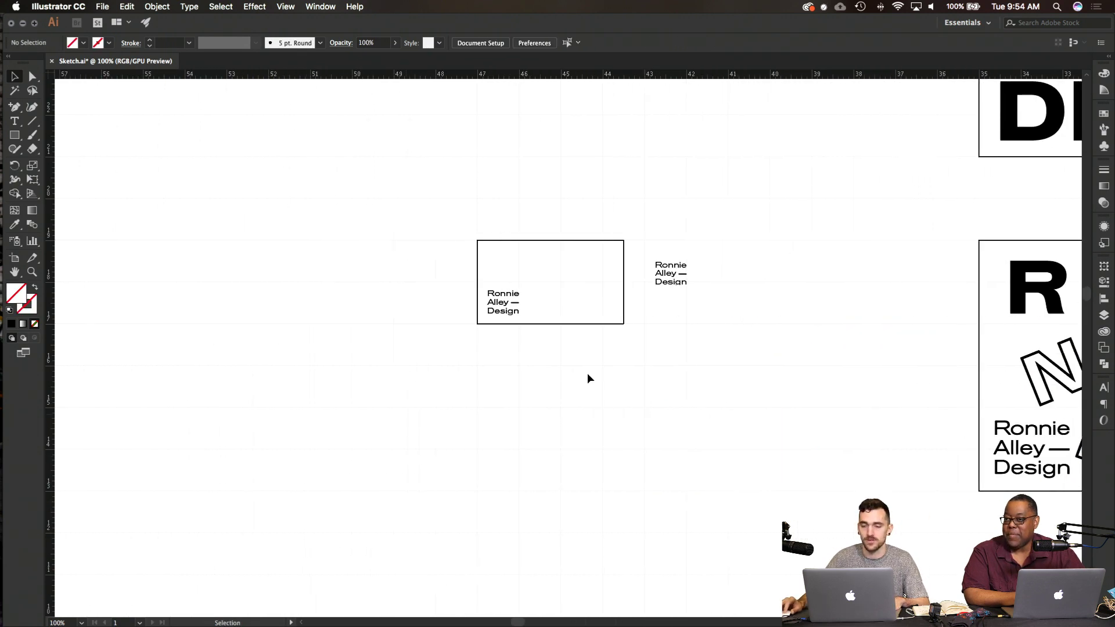
scroll(534, 337, "up", 2)
scroll(534, 337, "down", 1)
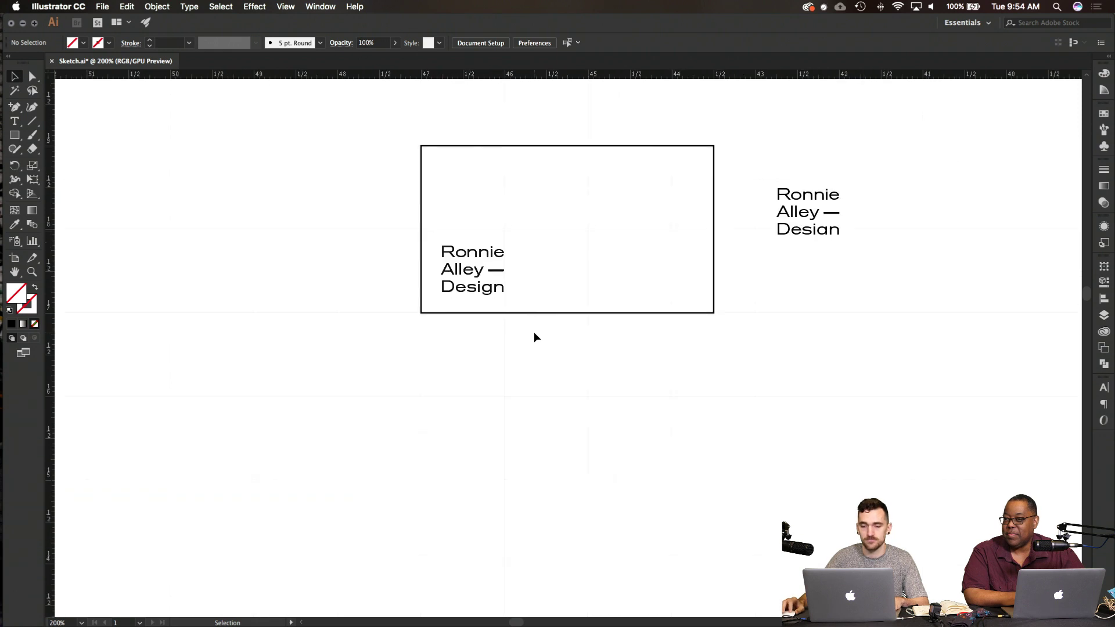
key("cmd+v")
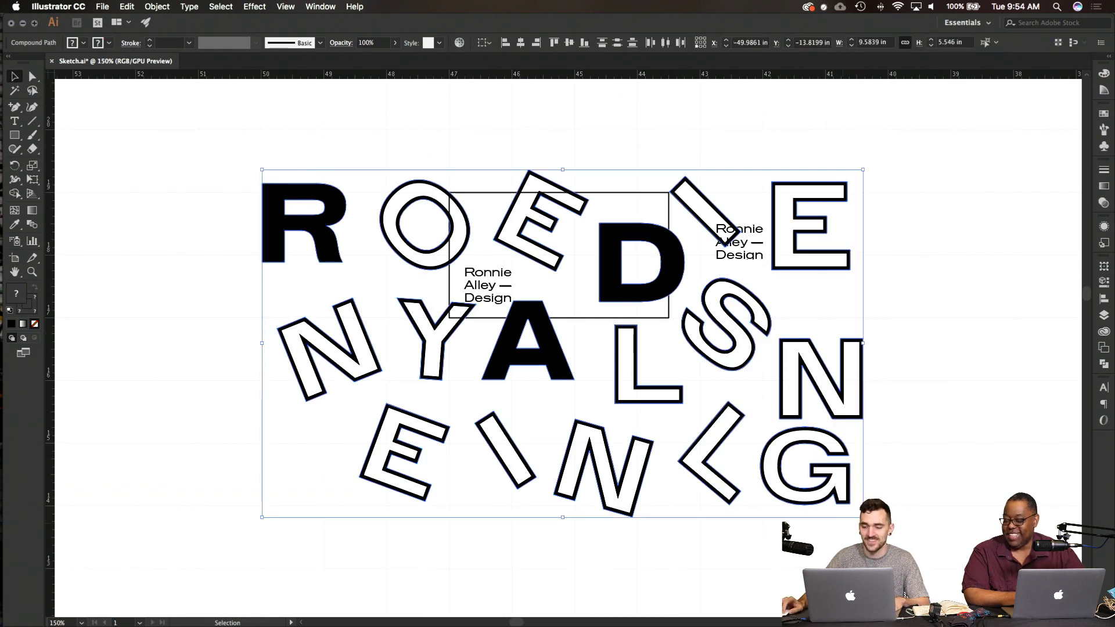
left_click_drag(863, 517, 661, 401)
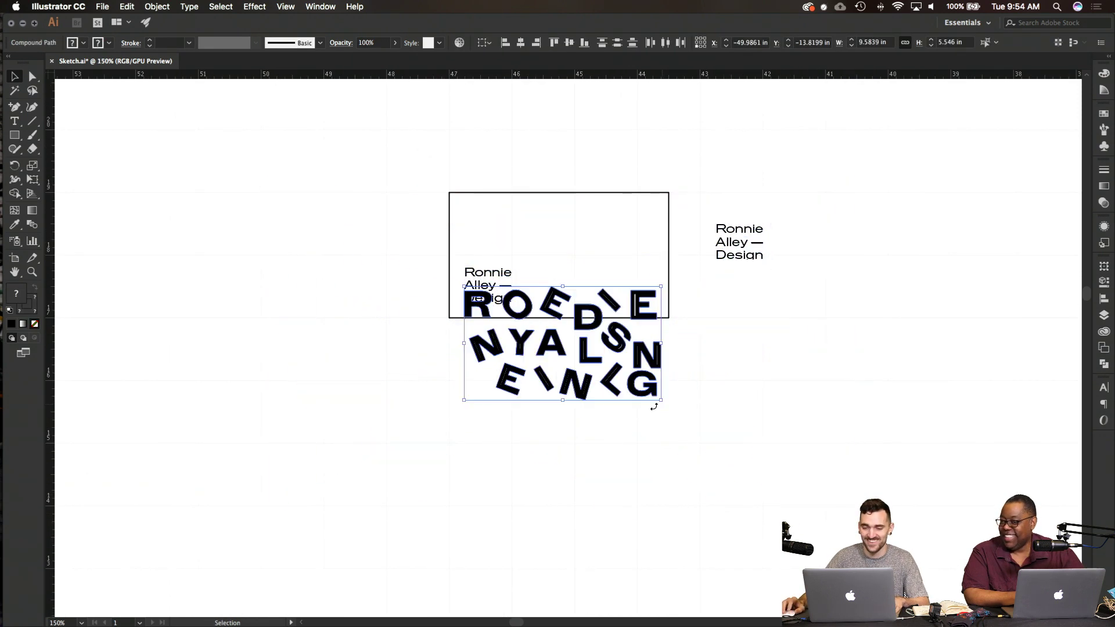
Step: Undo the last scaling of the scattered letters and convert their strokes to filled outlines
key("super+z")
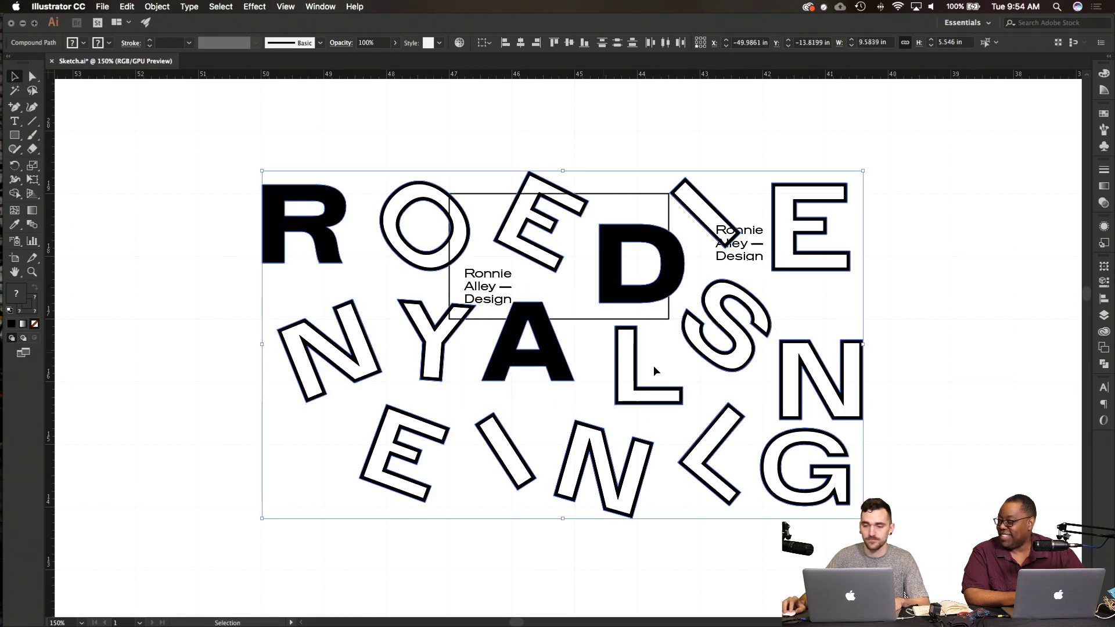
left_click(156, 7)
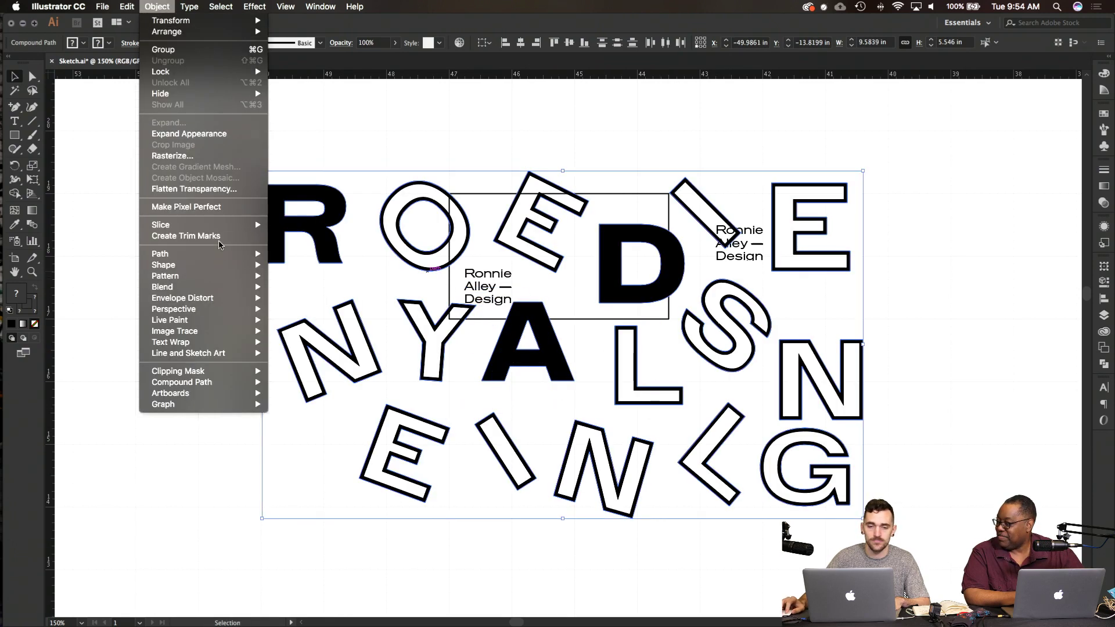
left_click(290, 278)
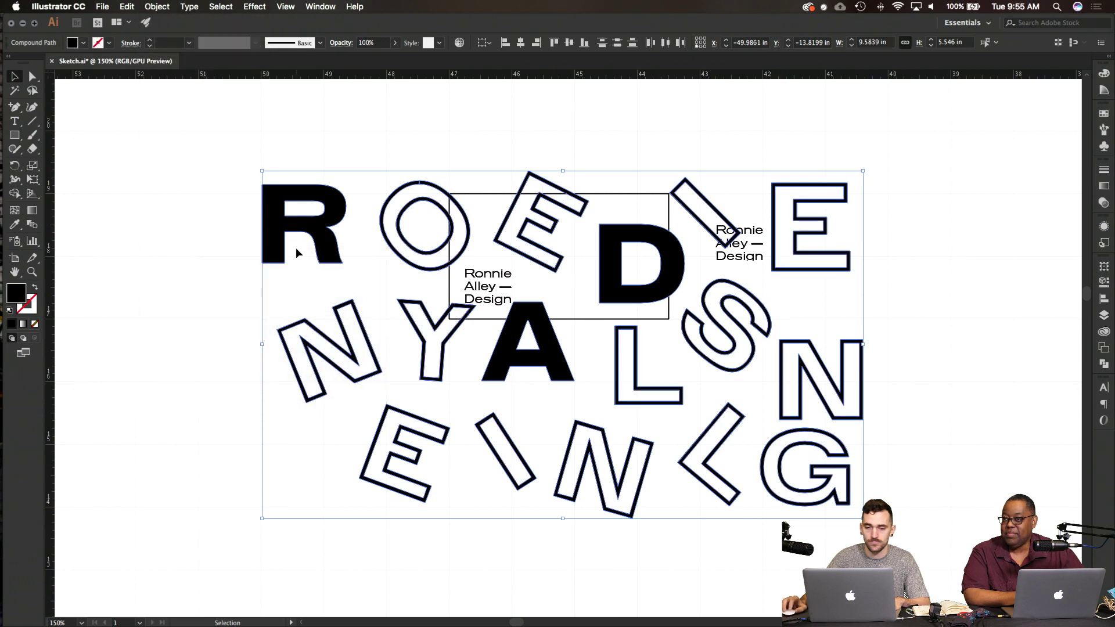
Step: Try scaling the outlined letter group down to roughly the rectangle's width, then undo the resizing
left_click_drag(863, 518, 687, 416)
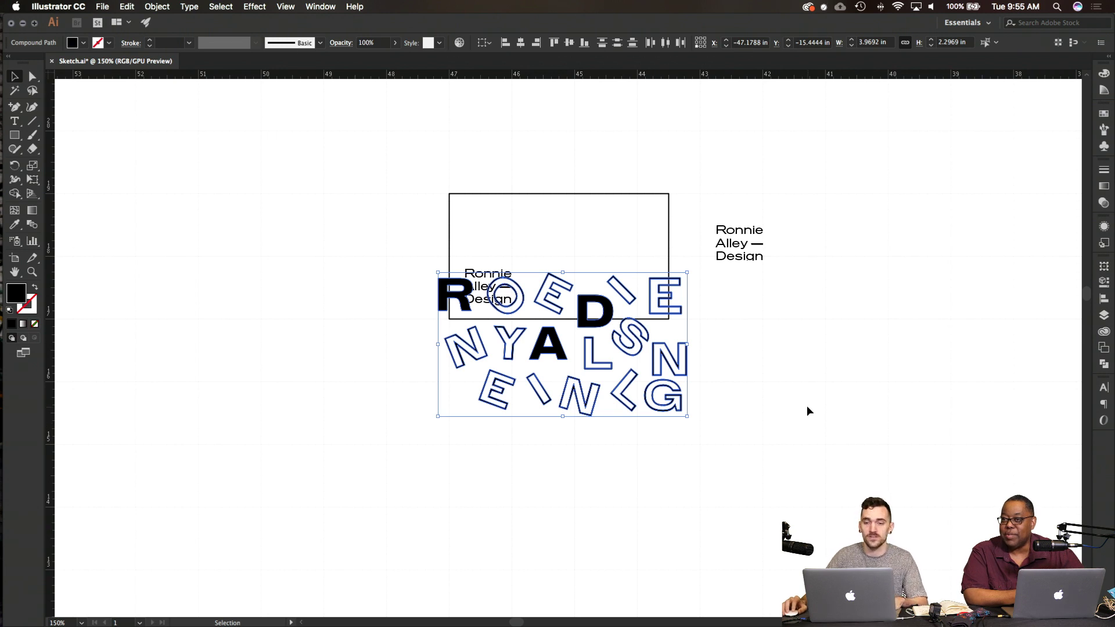
key("super+equal")
scroll(714, 430, "up", 2)
scroll(714, 429, "left", 1)
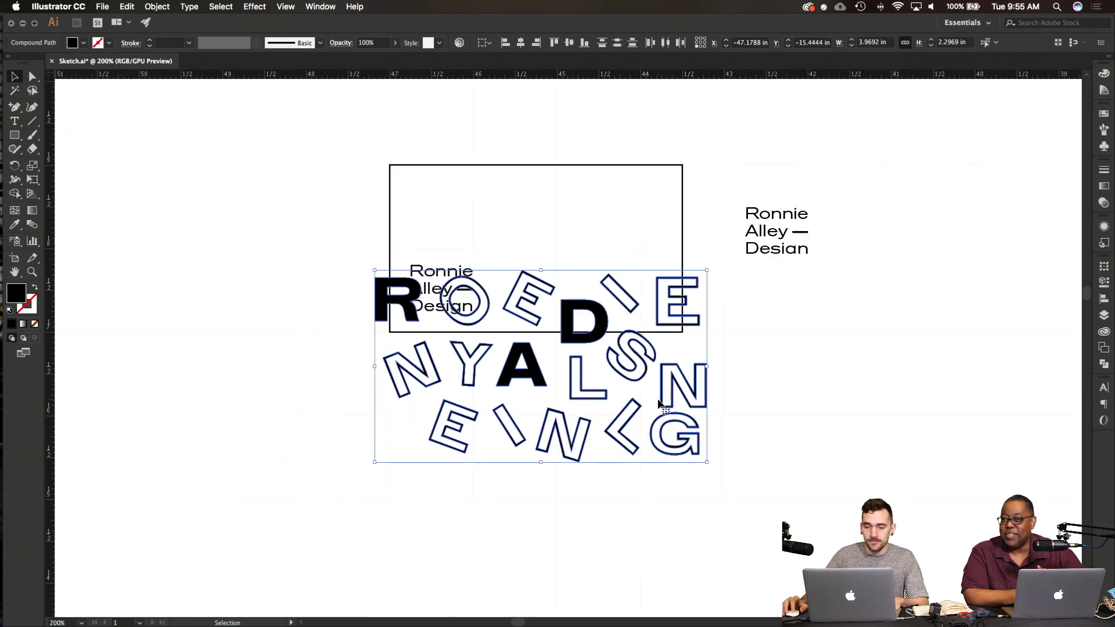
left_click_drag(708, 468, 688, 455)
left_click(755, 459)
scroll(754, 461, "up", 1)
scroll(755, 461, "right", 1)
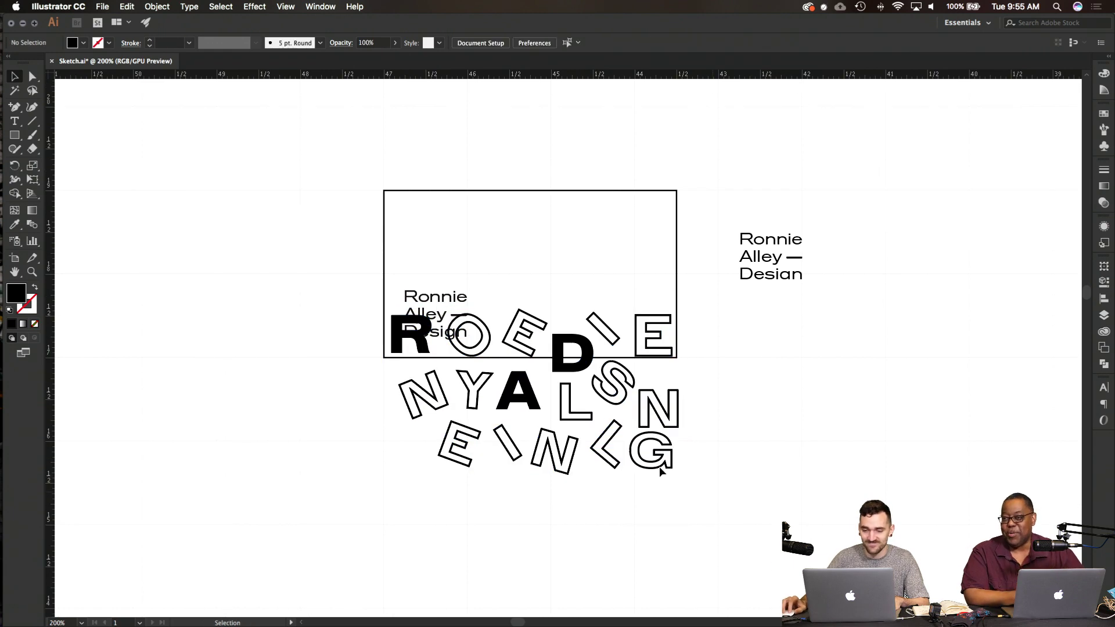
left_click_drag(606, 441, 712, 491)
key("super+z")
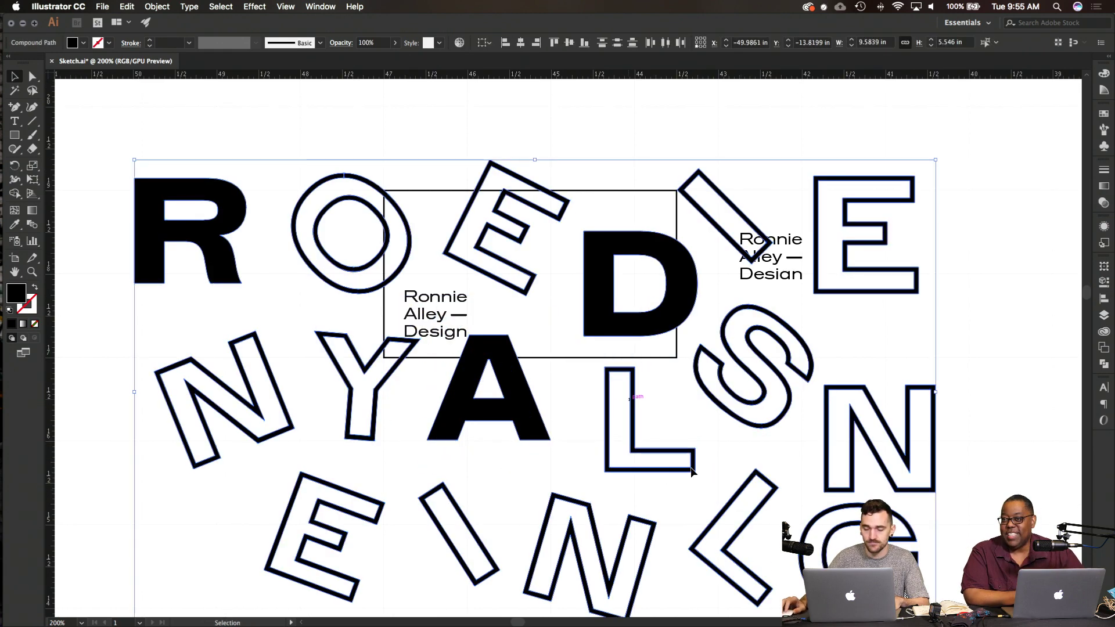
Step: Scale the letter group to about 3.32 × 1.92 in and place it just below the rectangle
left_click_drag(935, 158, 677, 298)
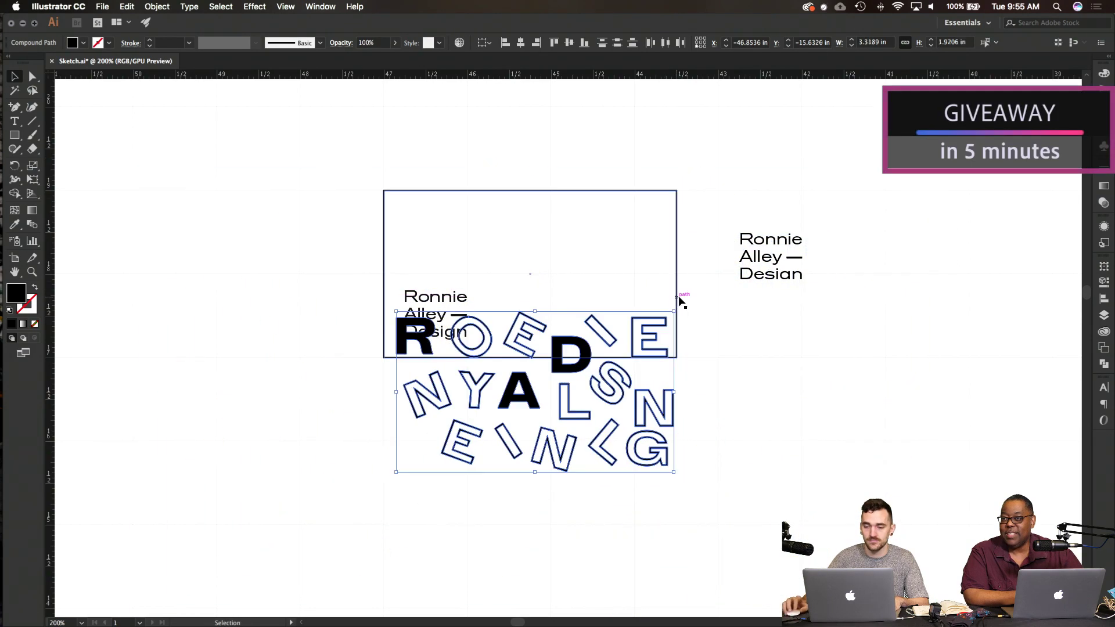
left_click_drag(582, 374, 576, 462)
left_click(490, 391)
scroll(417, 401, "up", 1)
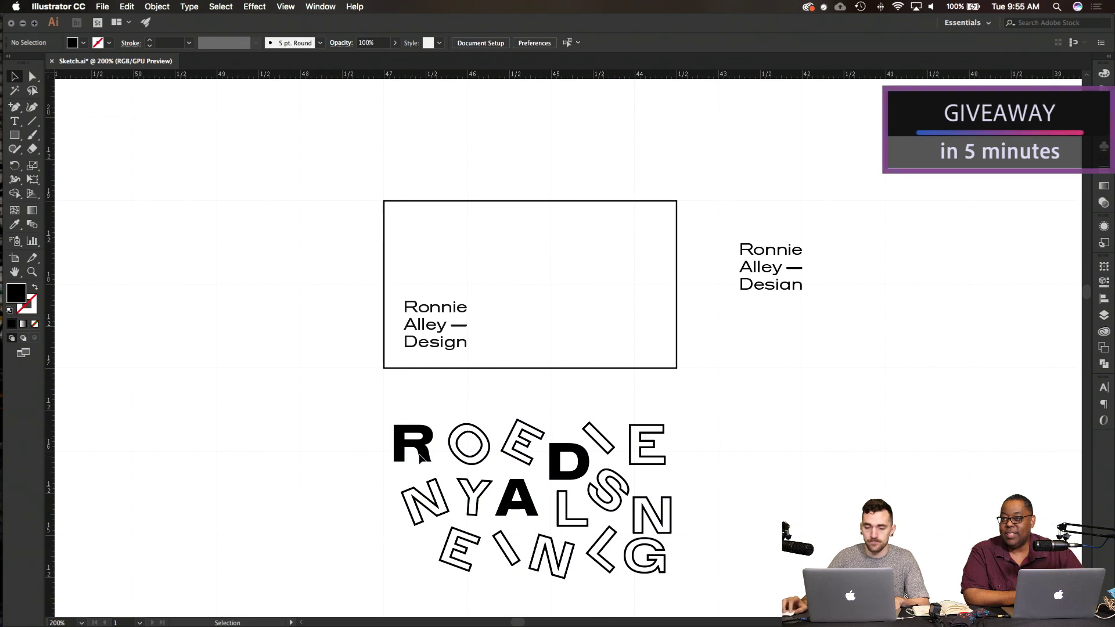
left_click_drag(663, 560, 668, 527)
left_click(712, 477)
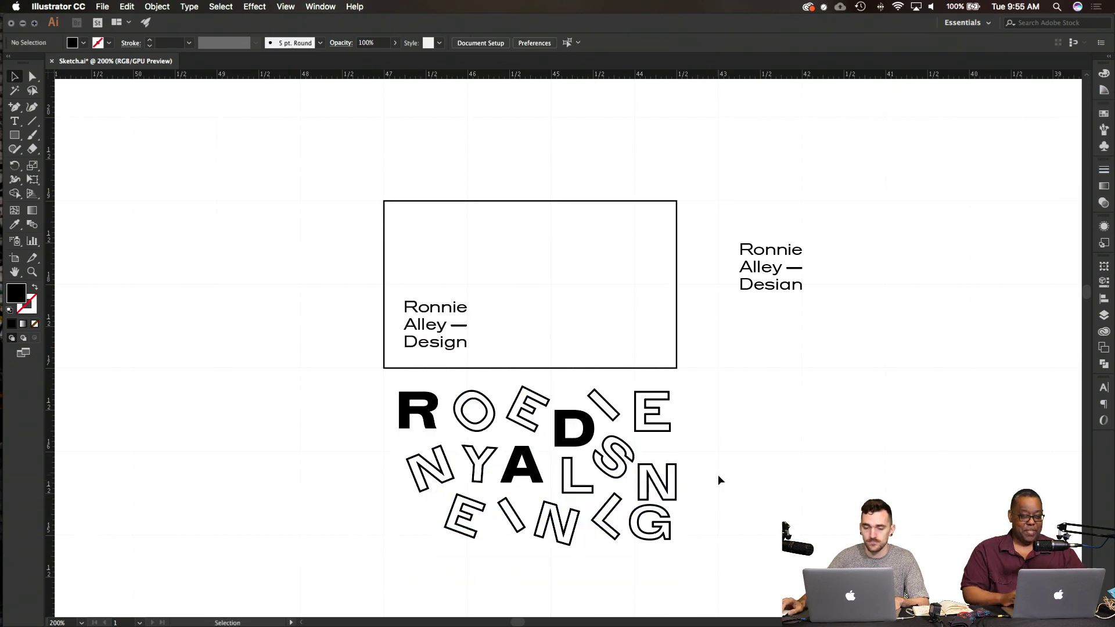
scroll(716, 475, "up", 1)
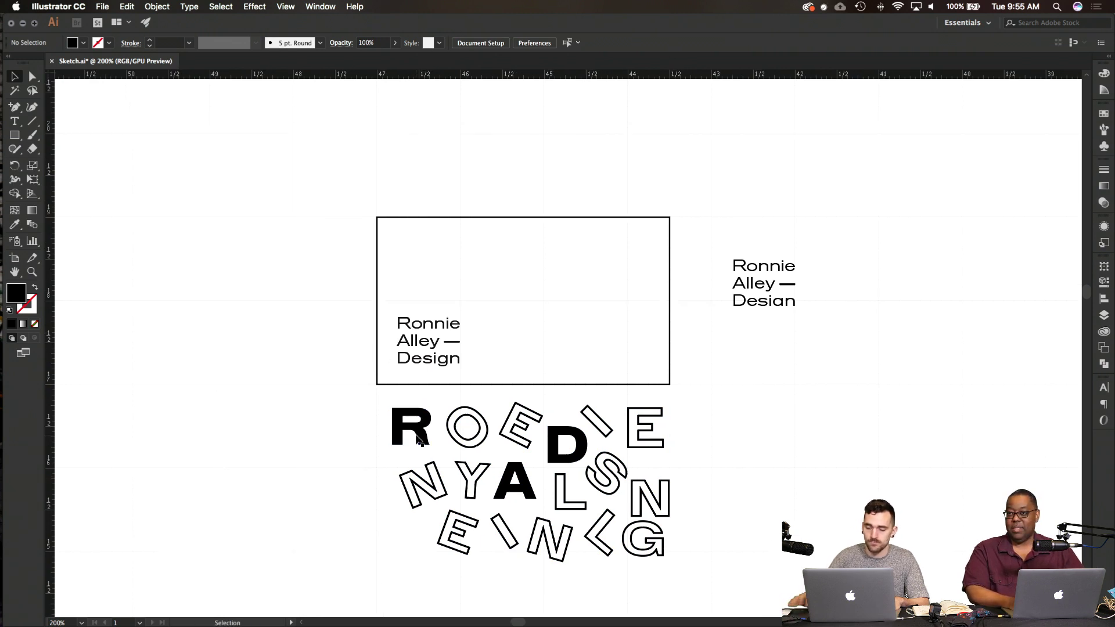
key("a")
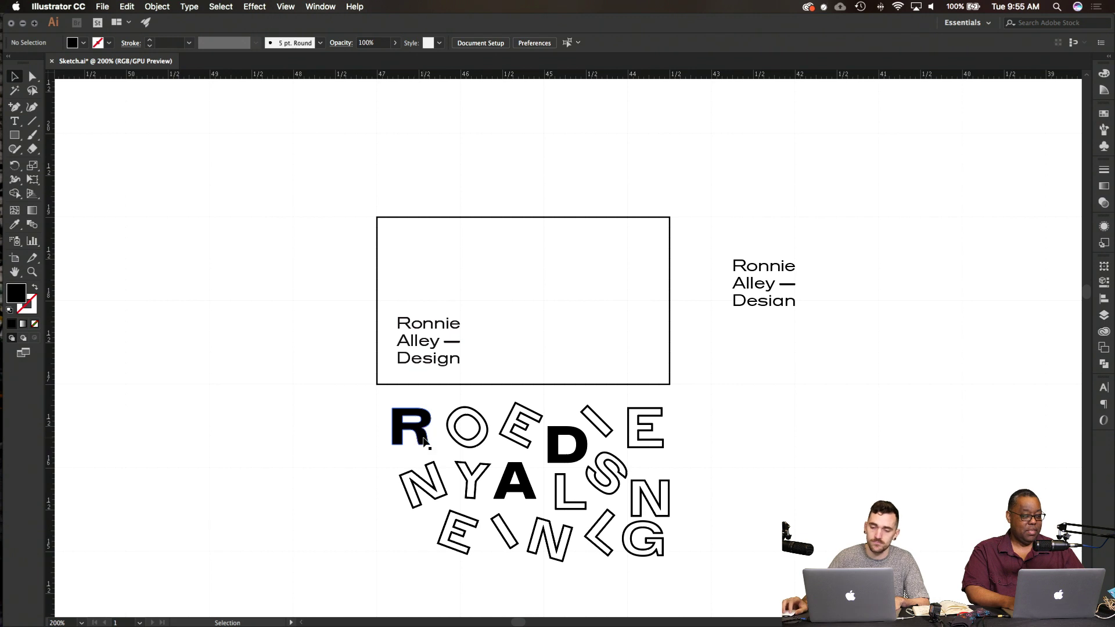
left_click_drag(424, 442, 416, 256)
key("super+z")
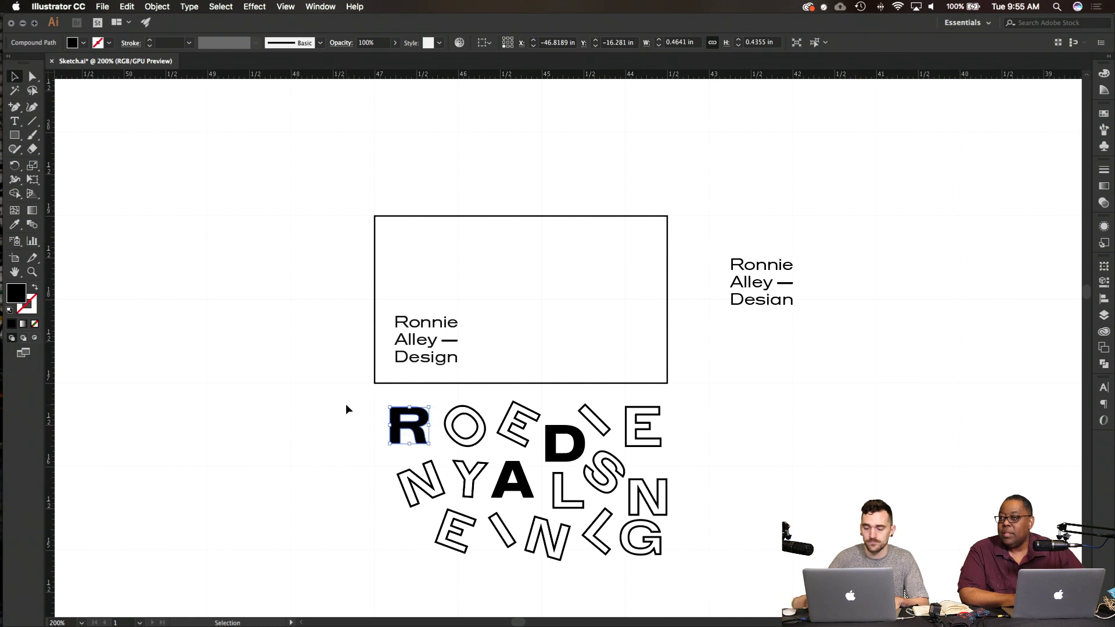
Step: Scale the whole letter group down slightly to about 3.10 × 1.79 in
left_click_drag(381, 396, 652, 550)
left_click(710, 534)
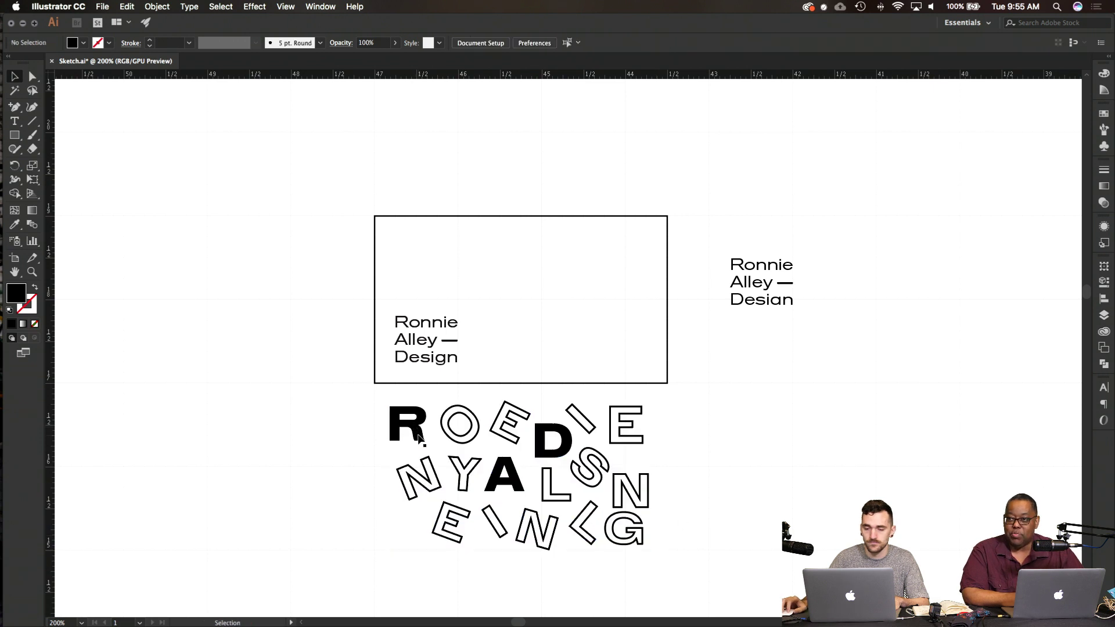
Step: Place the solid R in the rectangle's upper-left corner and try moving the outlined O beside it
left_click_drag(420, 439, 419, 383)
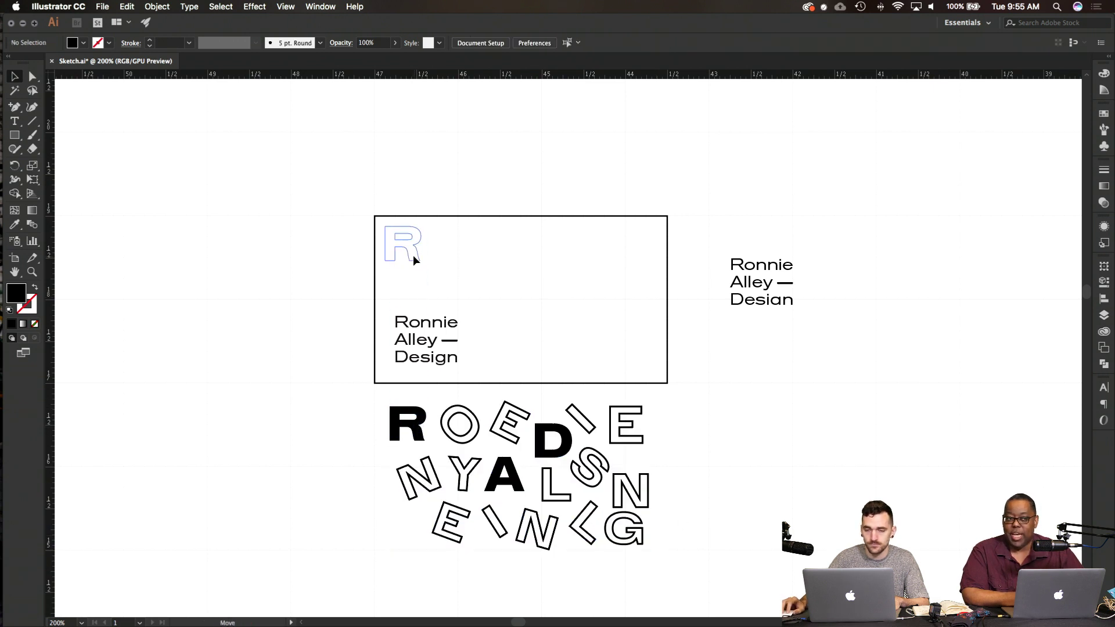
left_click_drag(416, 256, 415, 256)
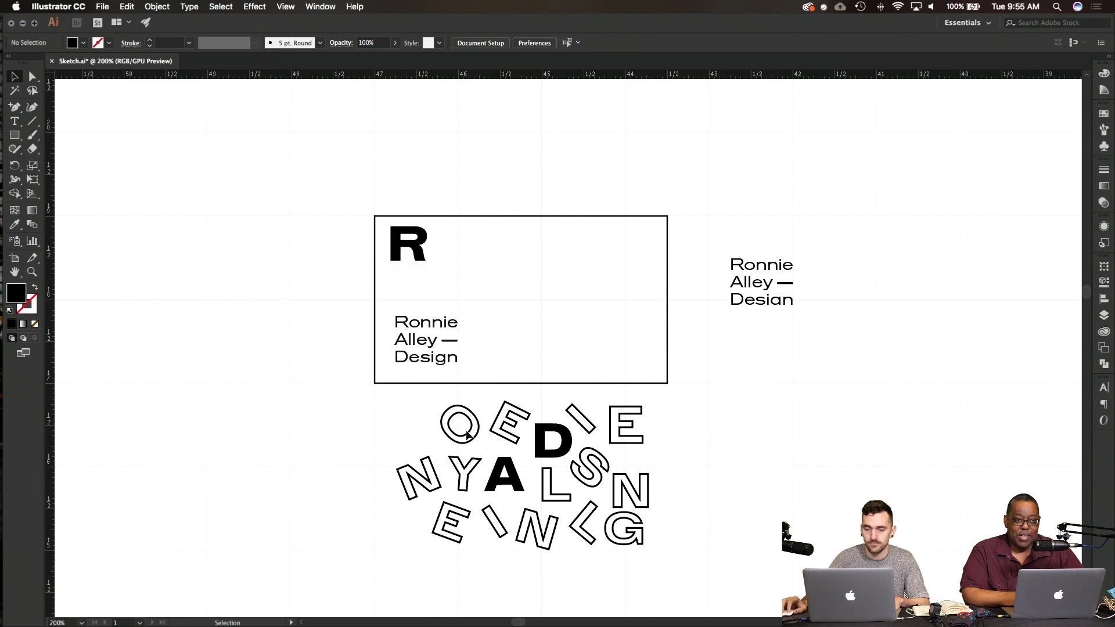
left_click_drag(468, 436, 451, 252)
key("super+z")
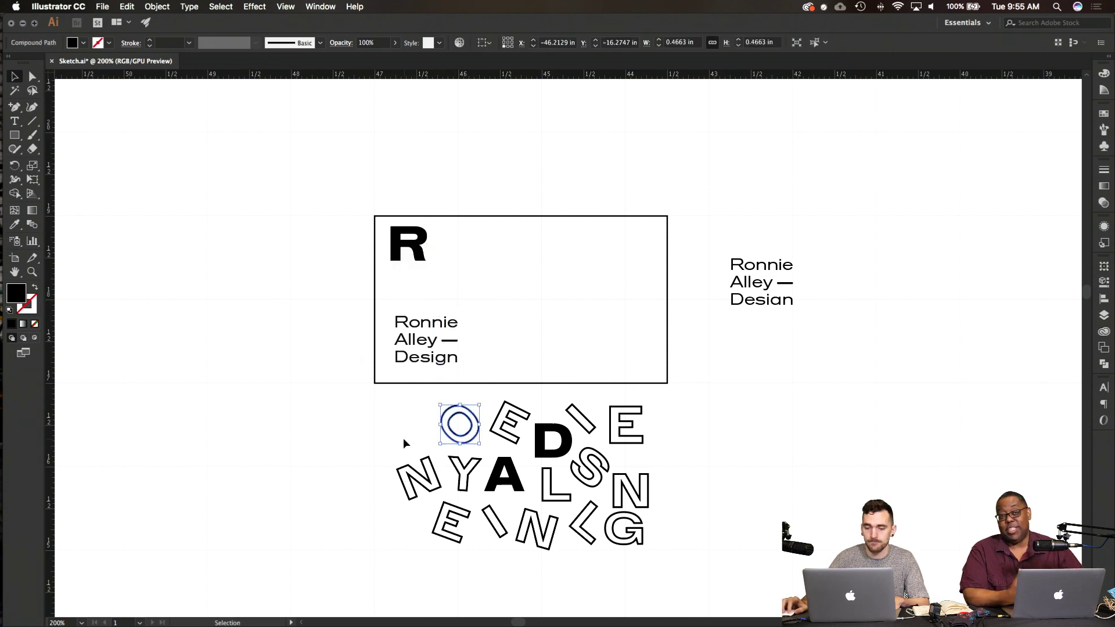
Step: Move the solid A beside the name text and the solid D into the right part of the rectangle
left_click(461, 428)
left_click_drag(501, 465, 525, 326)
left_click_drag(574, 445, 608, 308)
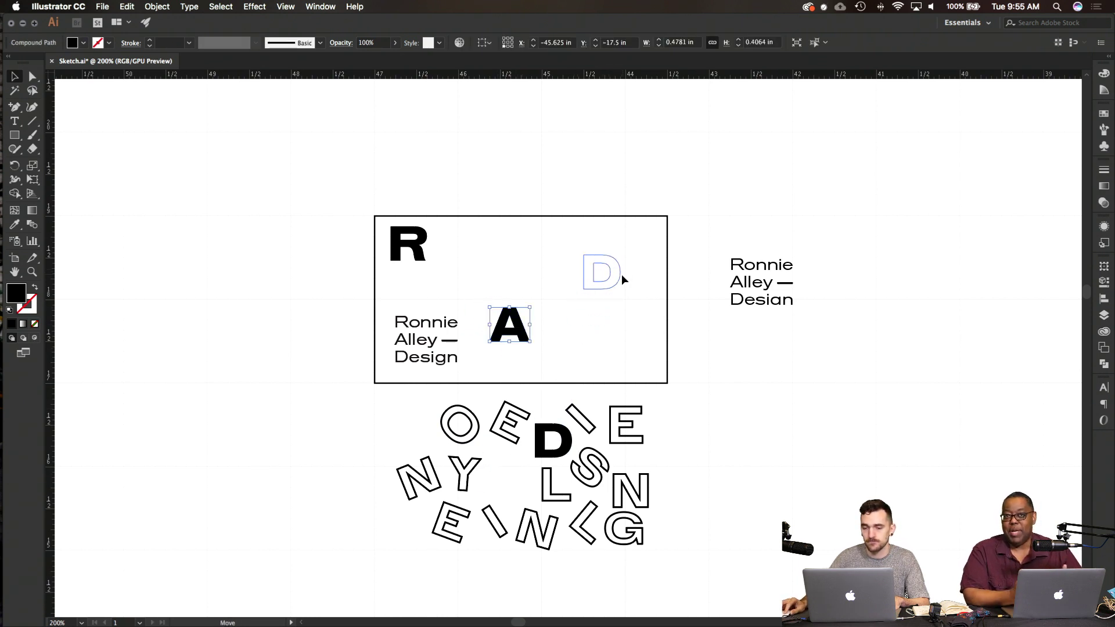
left_click_drag(621, 274, 621, 277)
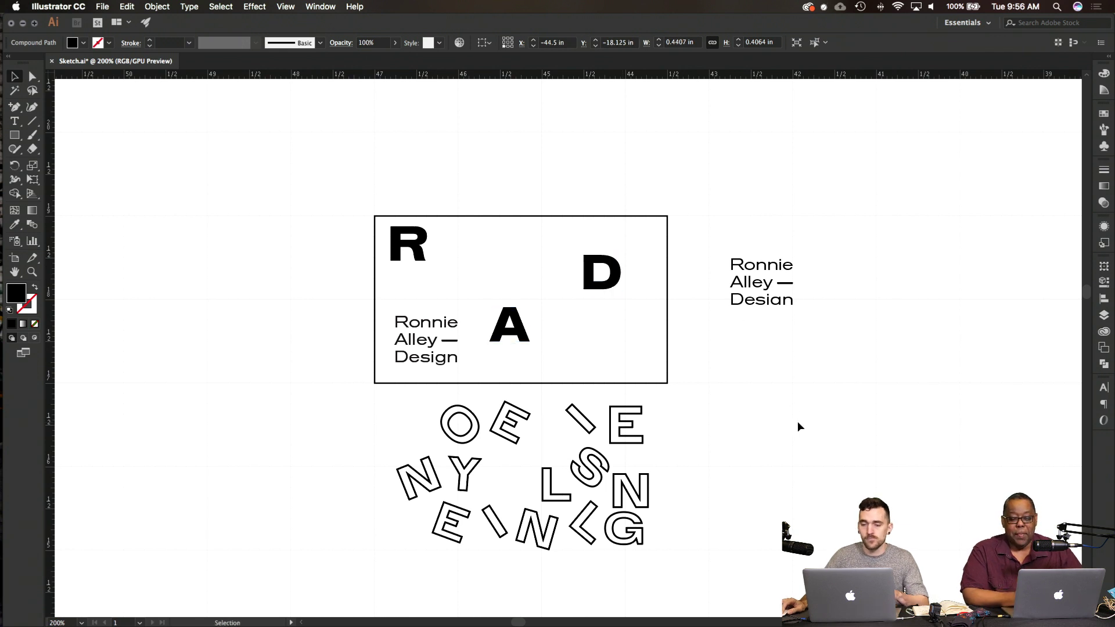
left_click(797, 421)
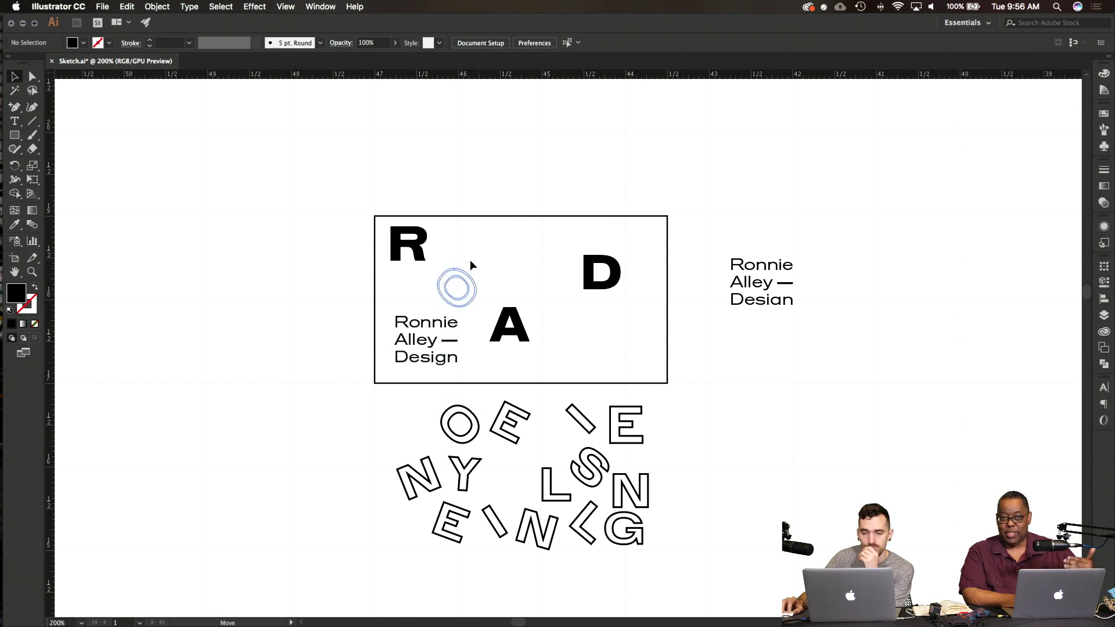
Step: Place the outlined O beside the R inside the rectangle and adjust the R's horizontal position
left_click_drag(483, 264, 426, 261)
left_click(507, 491)
left_click(311, 289)
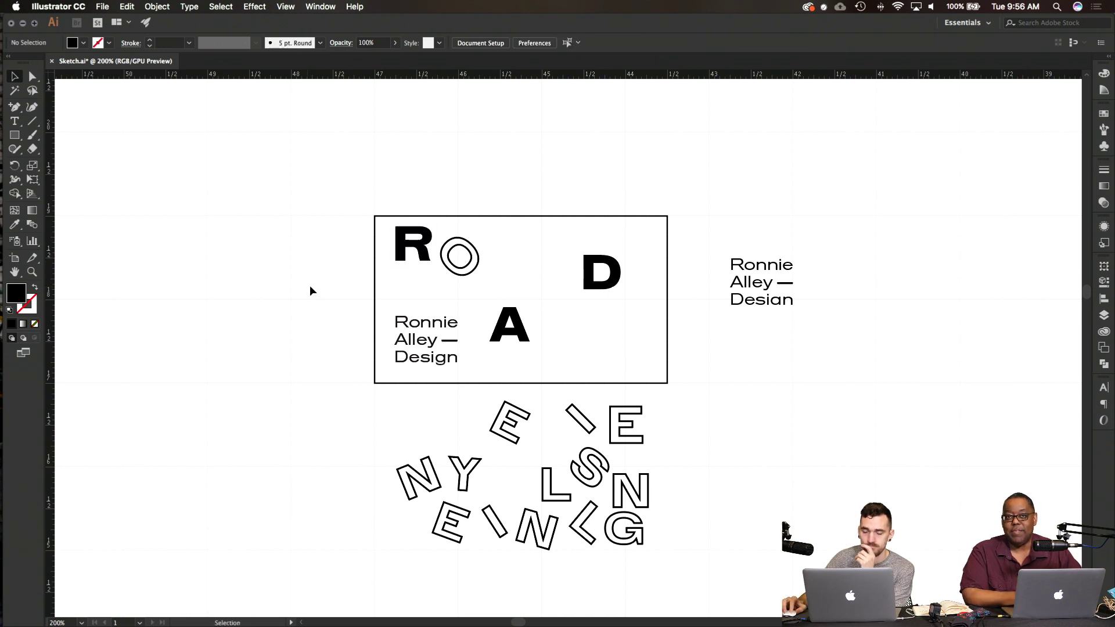
left_click(425, 259)
left_click(298, 315)
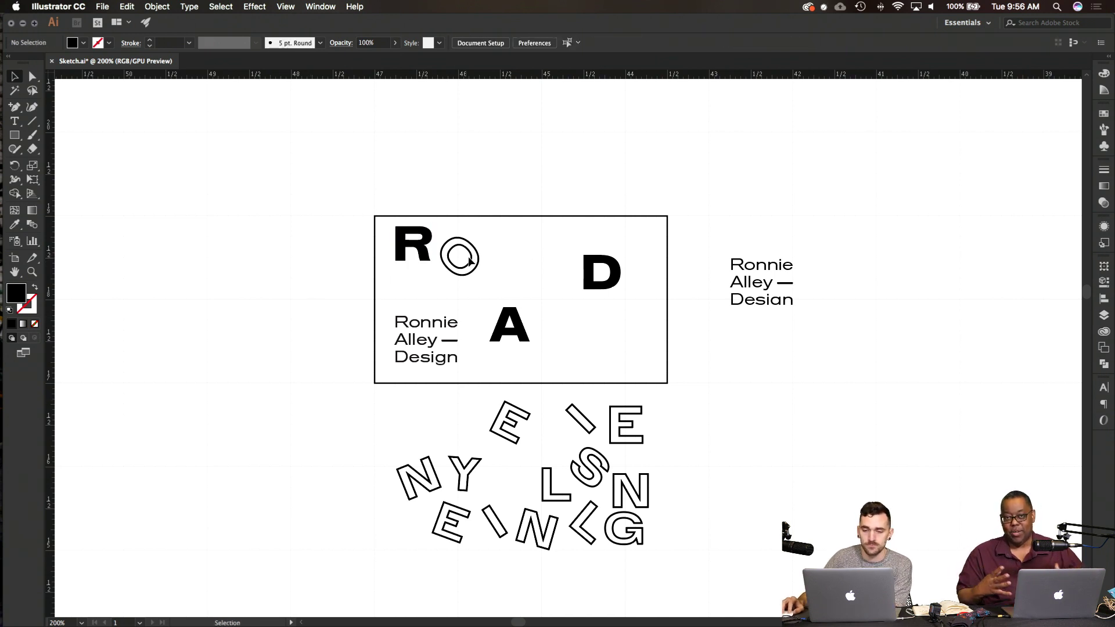
left_click_drag(428, 262, 423, 259)
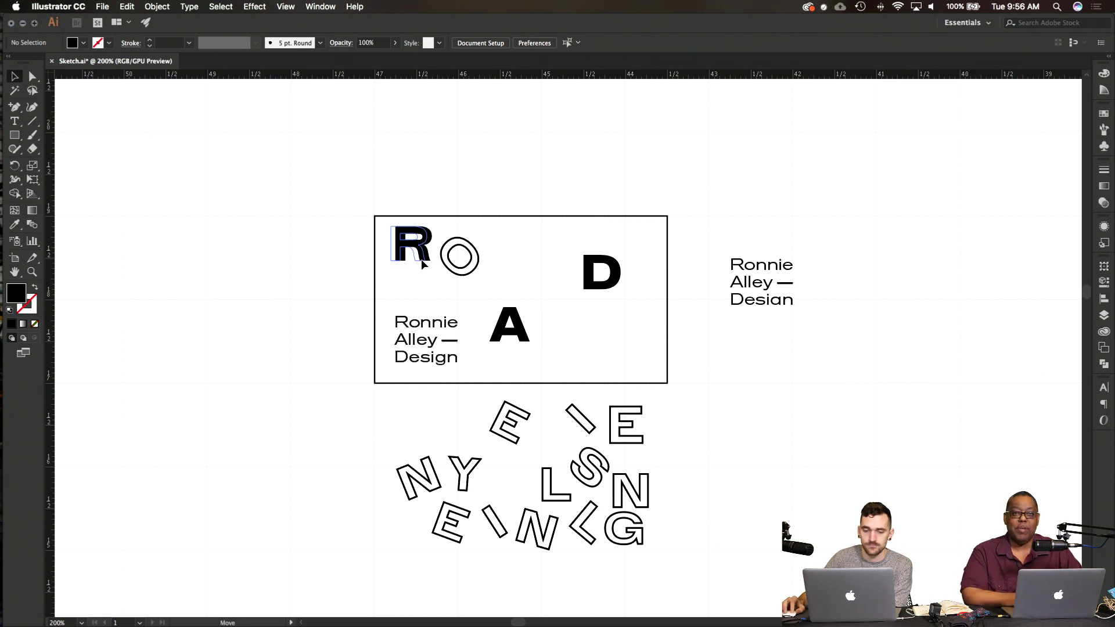
left_click(326, 288)
Step: Place the tilted outlined N between the R and the name text, and shift the A slightly to the right
left_click_drag(438, 480, 426, 315)
left_click_drag(426, 289, 441, 288)
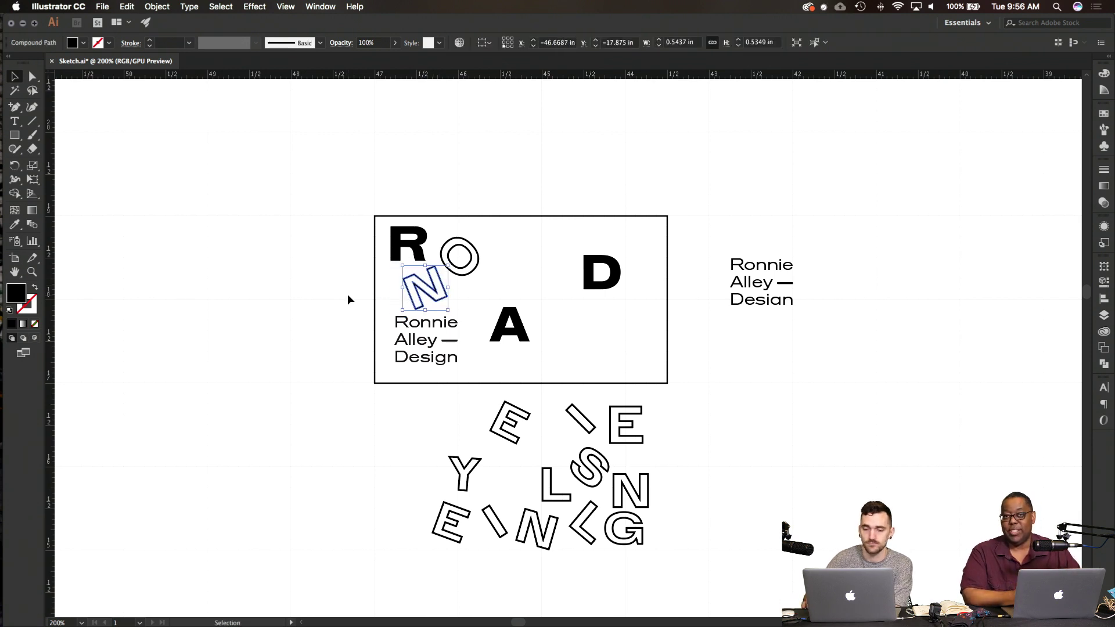
key("ctrl+z")
left_click(347, 299)
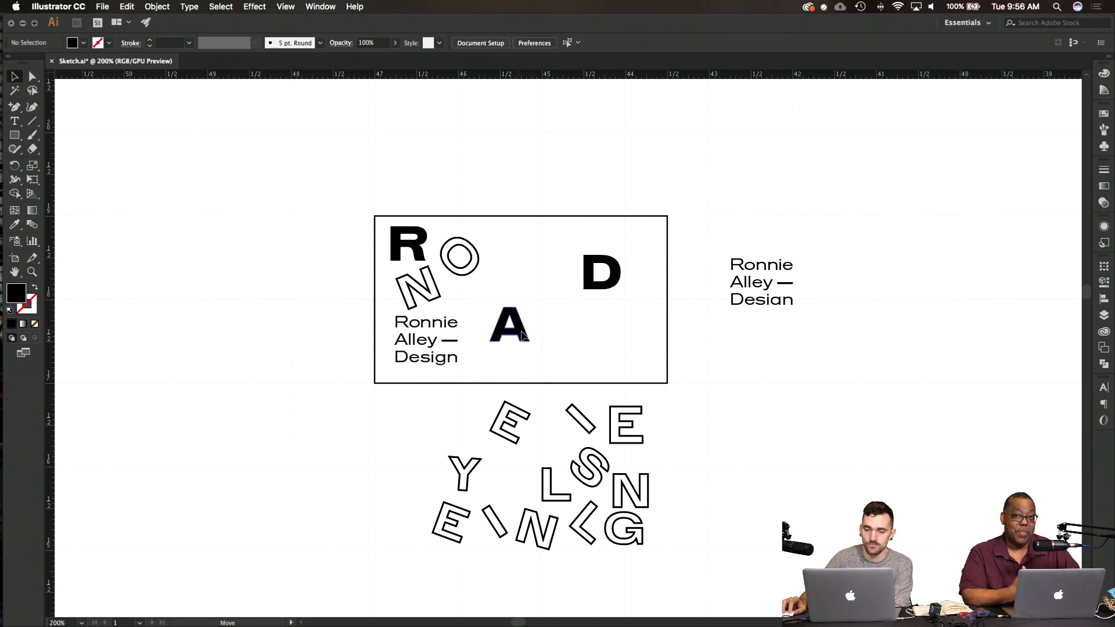
left_click_drag(523, 336, 533, 336)
left_click(525, 374)
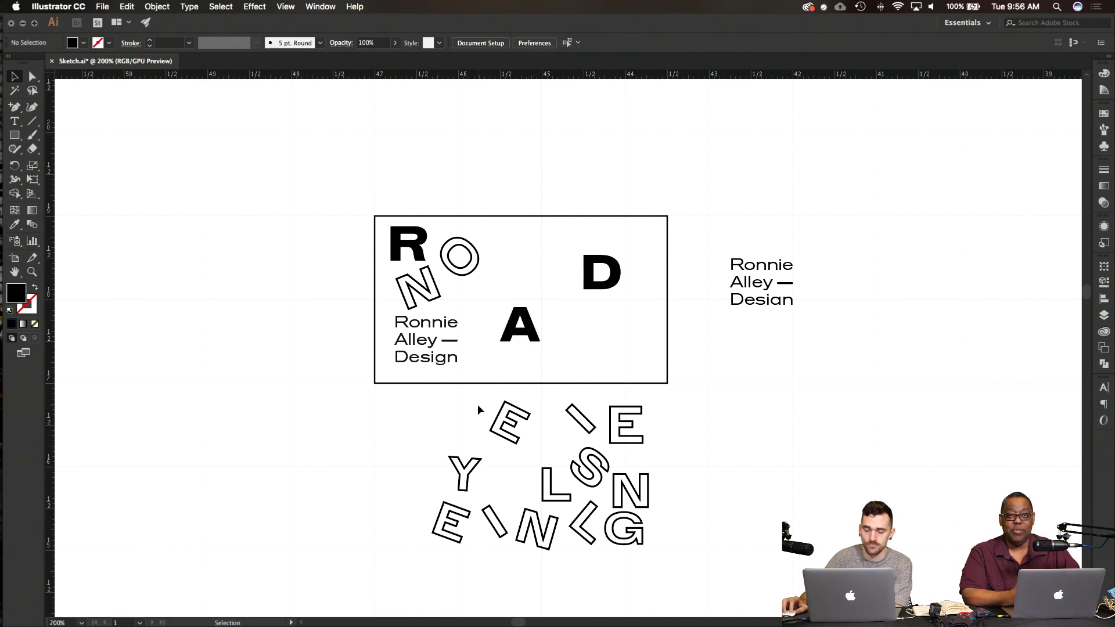
Step: Undo all the letter placements made inside the rectangle
key("a")
key("ctrl+z")
key("ctrl+z")
key("ctrl+z")
key("ctrl+z")
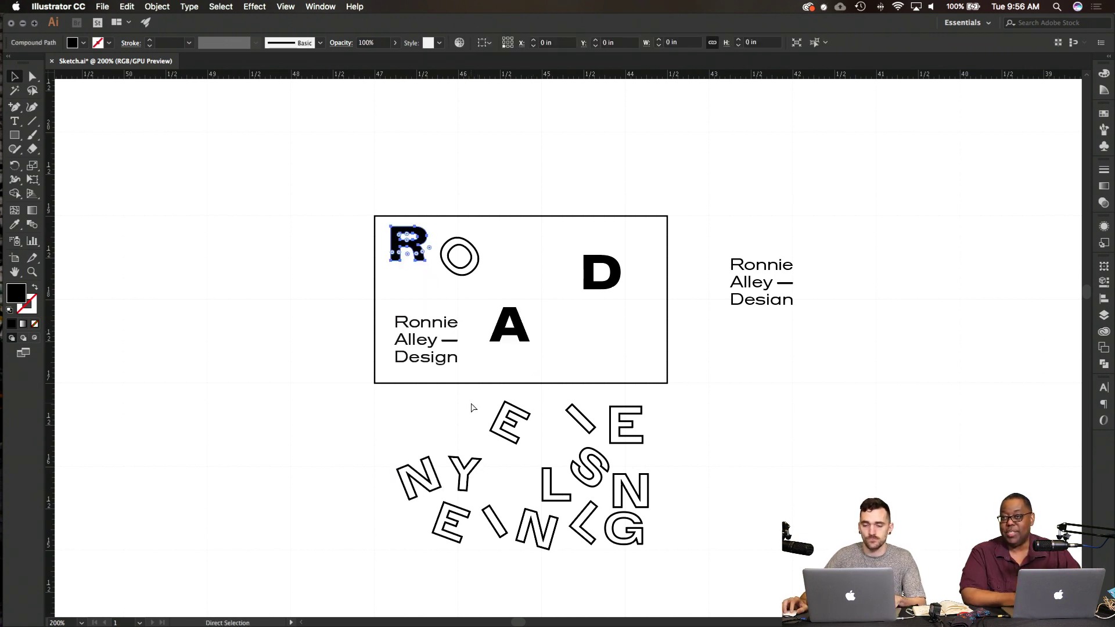
key("ctrl+z")
key("ctrl+z")
key("ctrl+z")
key("ctrl+z")
key("v")
left_click(730, 562)
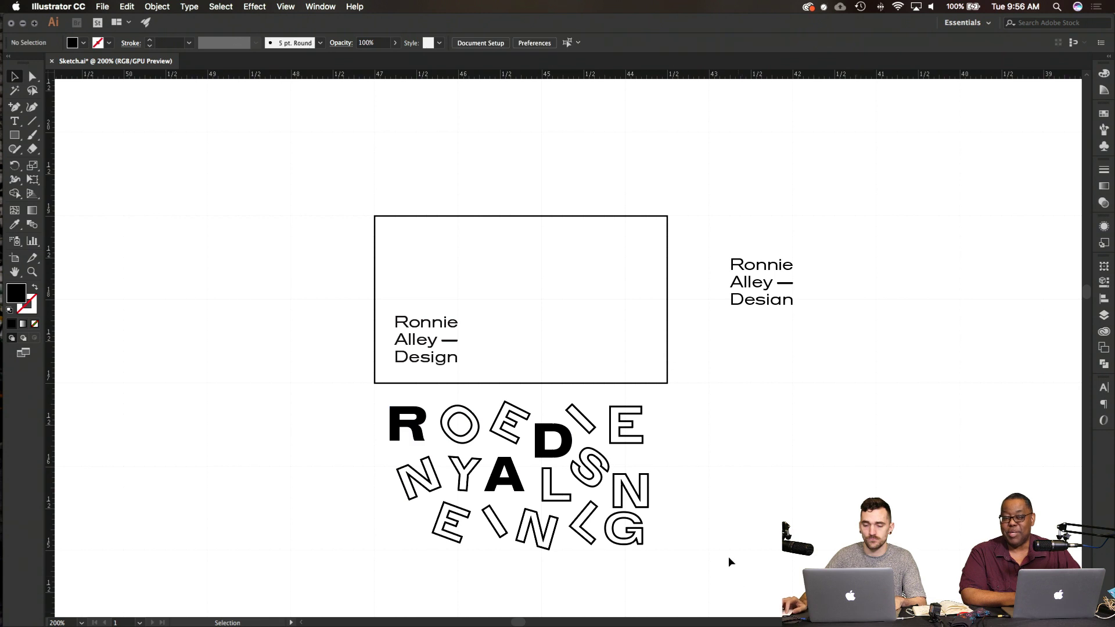
Step: Duplicate the complete letter group to the right of the original, below the rectangle
left_click(443, 443)
left_click_drag(583, 444, 902, 444)
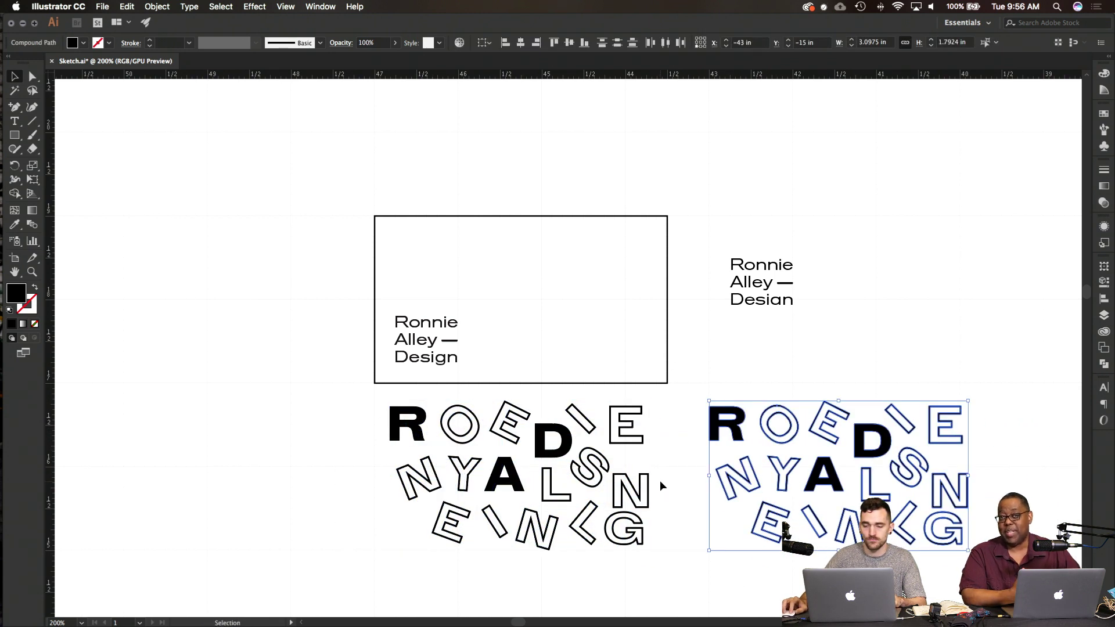
left_click(659, 480)
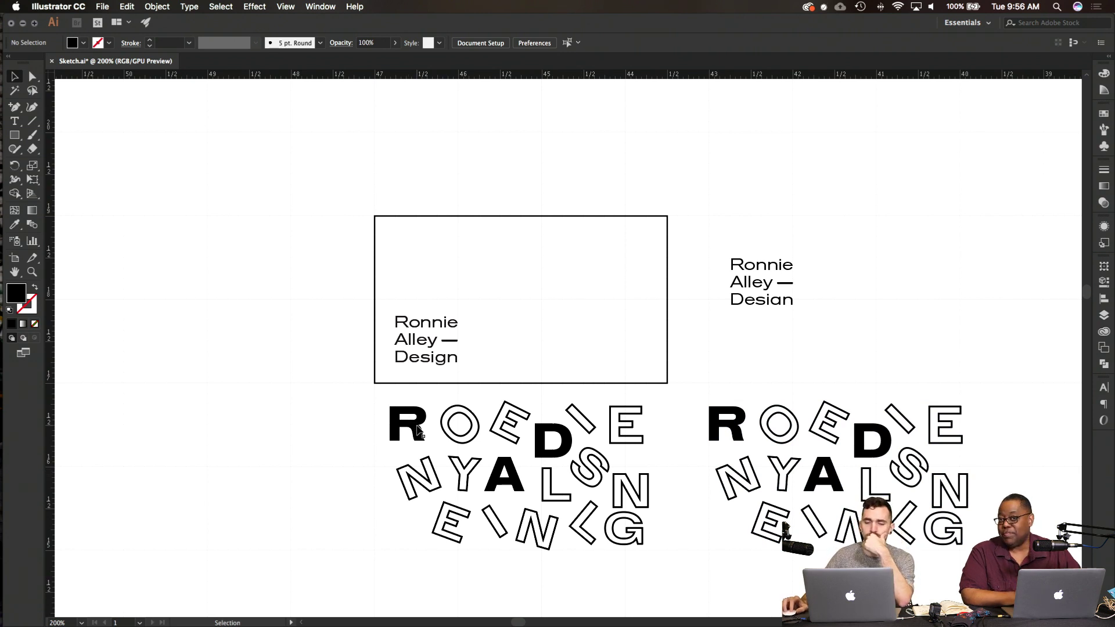
Step: Move the solid R into the rectangle's upper-left corner and the outlined O just to its right
left_click_drag(418, 430, 416, 245)
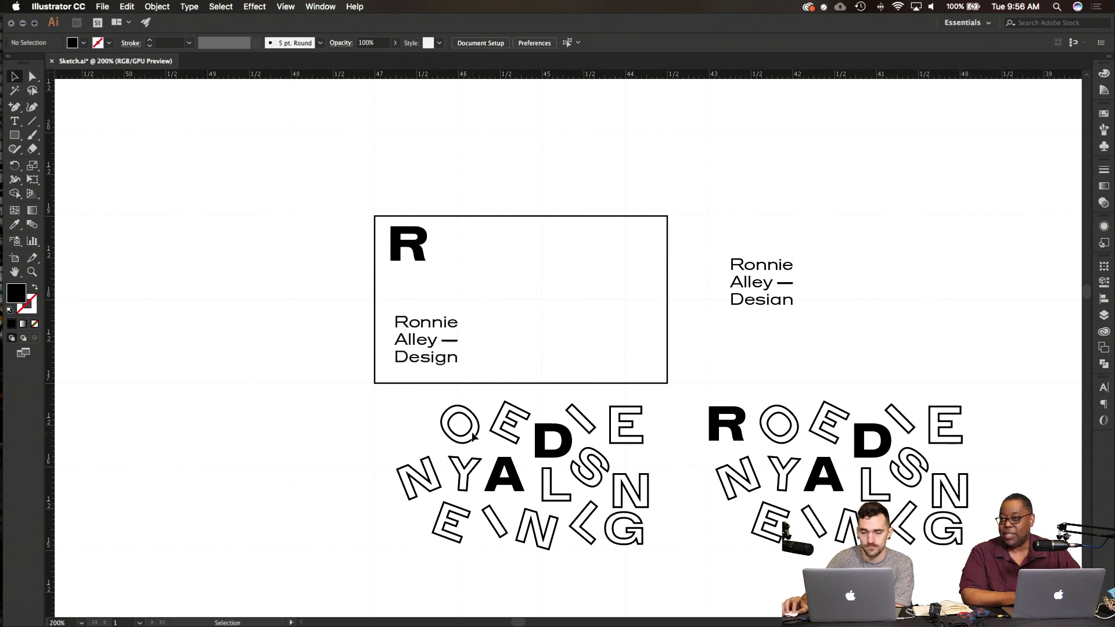
left_click_drag(474, 437, 465, 269)
left_click(393, 288)
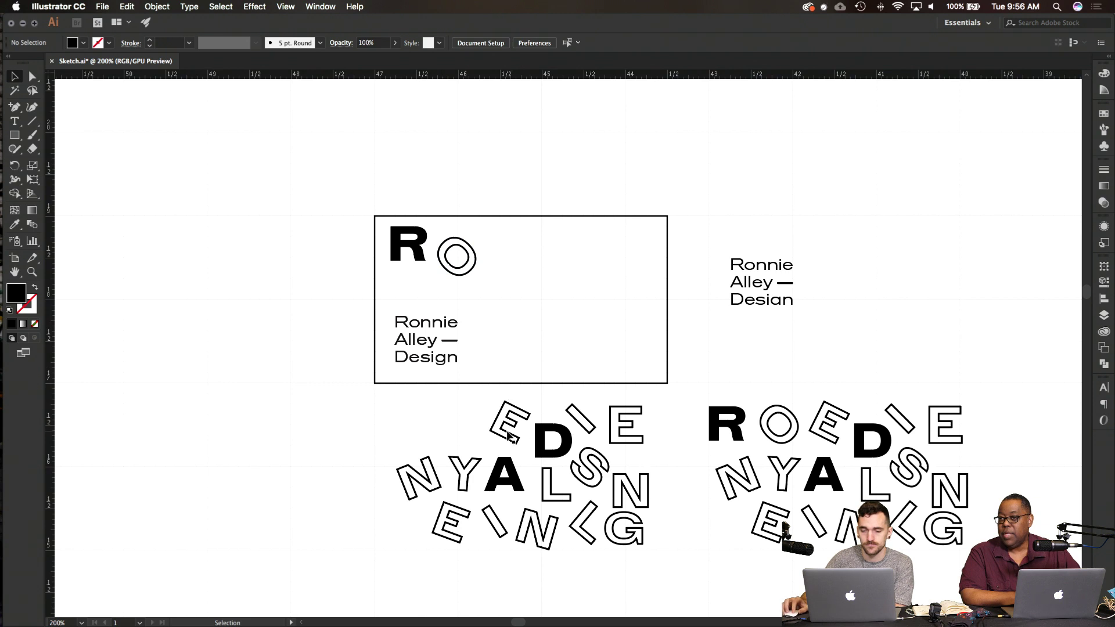
Step: Place the solid A in the lower middle beside the name text and the solid D in the rectangle's upper right
left_click_drag(510, 481, 505, 329)
left_click(311, 332)
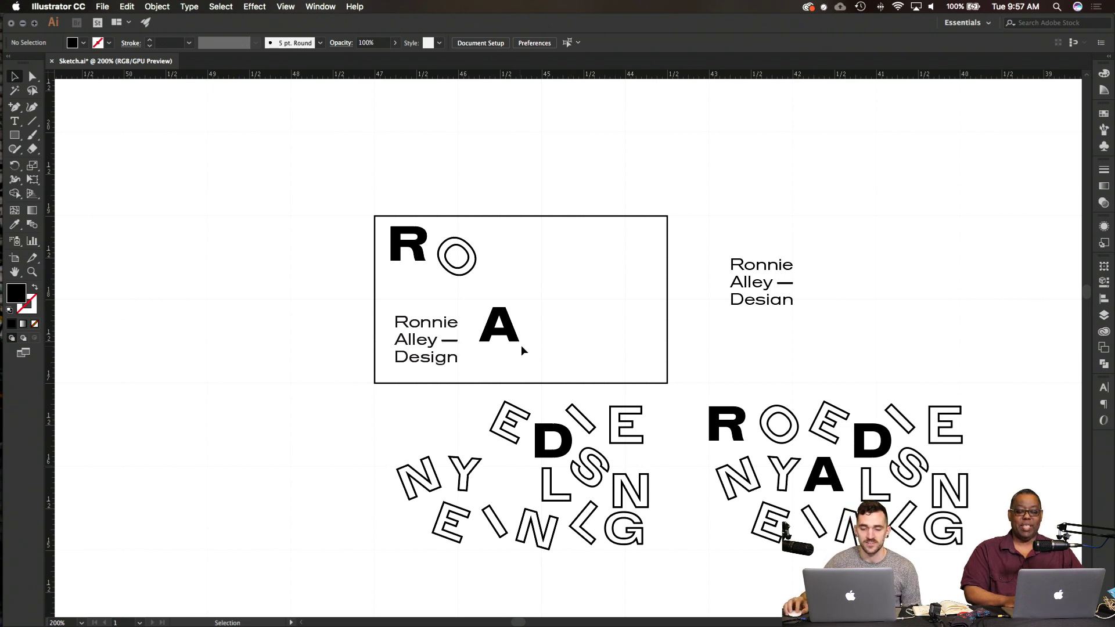
mouse_move(512, 338)
left_mouse_down()
mouse_move(528, 350)
mouse_move(525, 341)
left_mouse_up()
left_click(396, 396)
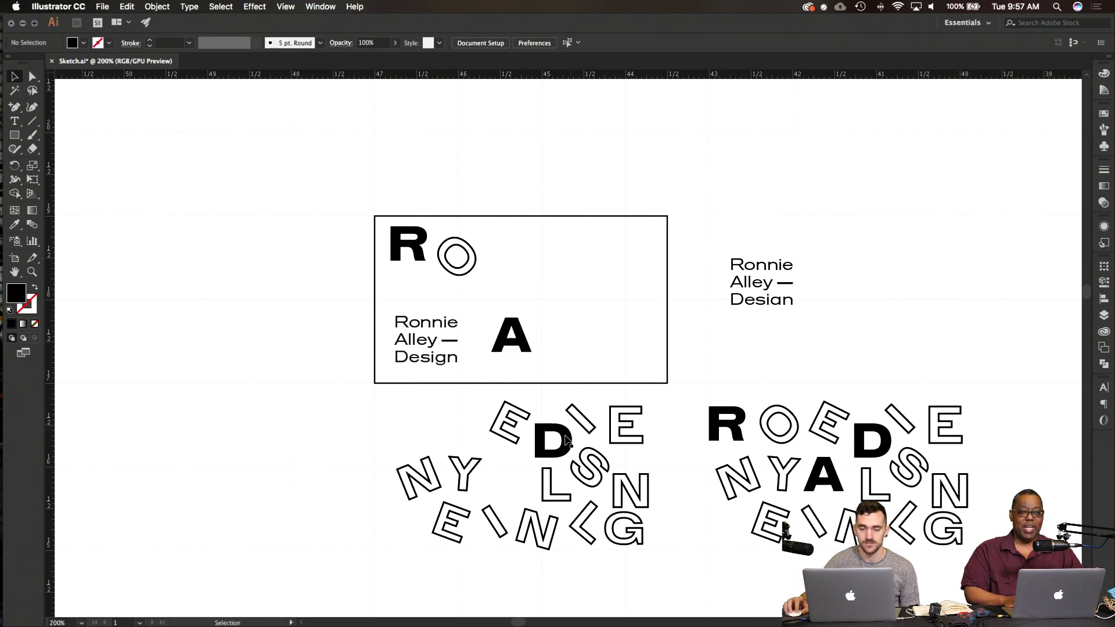
left_click_drag(562, 450, 605, 272)
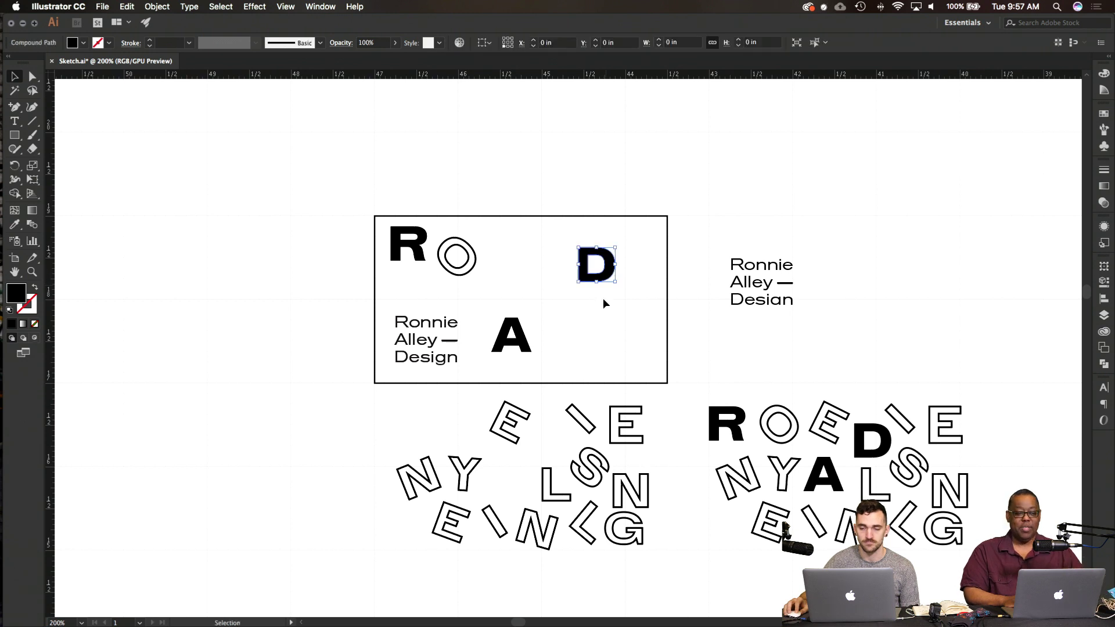
Step: Nudge the solid D and the solid A inside the rectangle slightly to the right
key("Right")
key("Right")
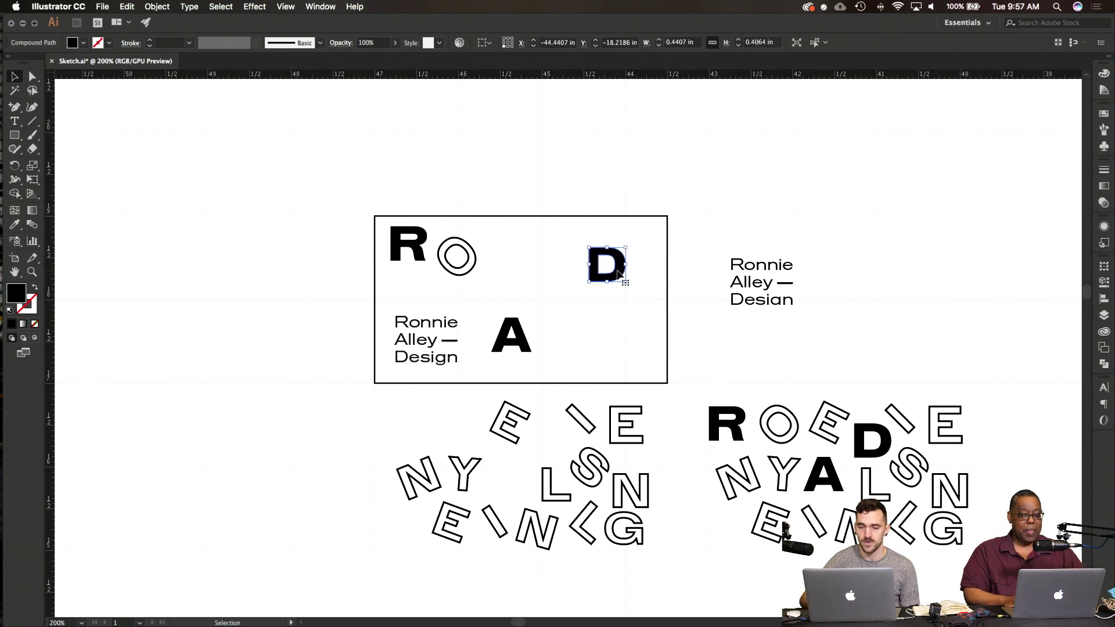
left_click(548, 355)
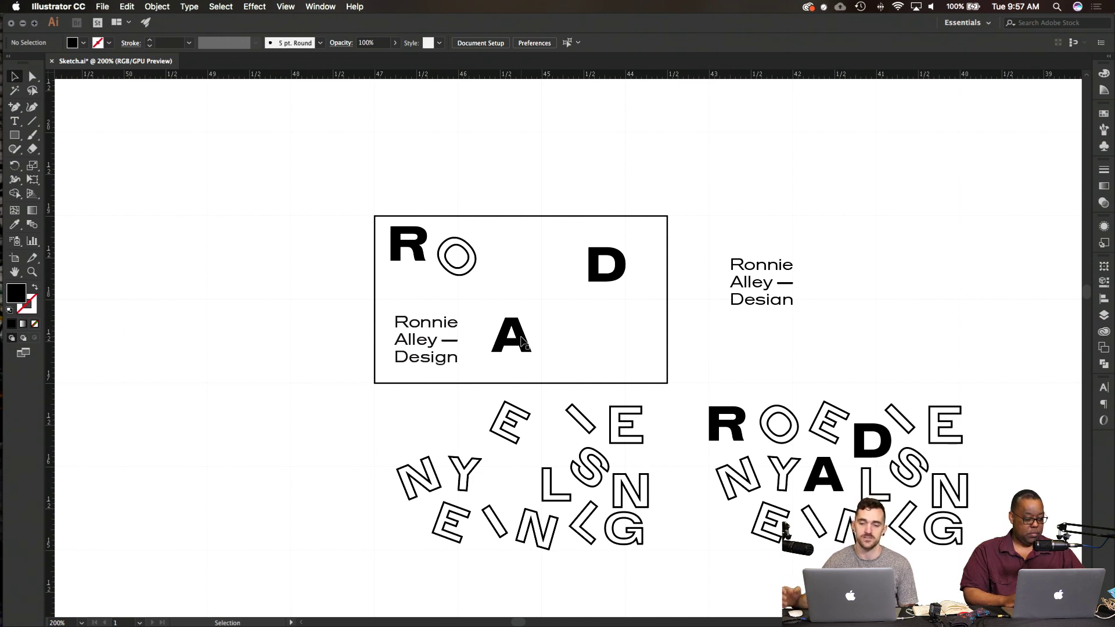
left_click_drag(522, 341, 531, 342)
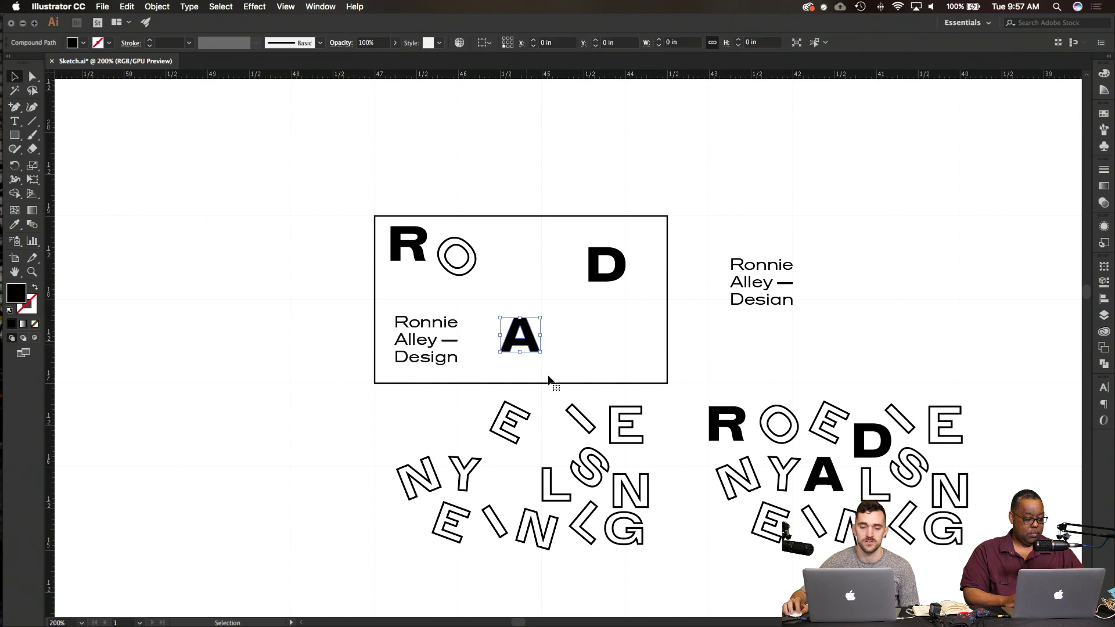
left_click(677, 395)
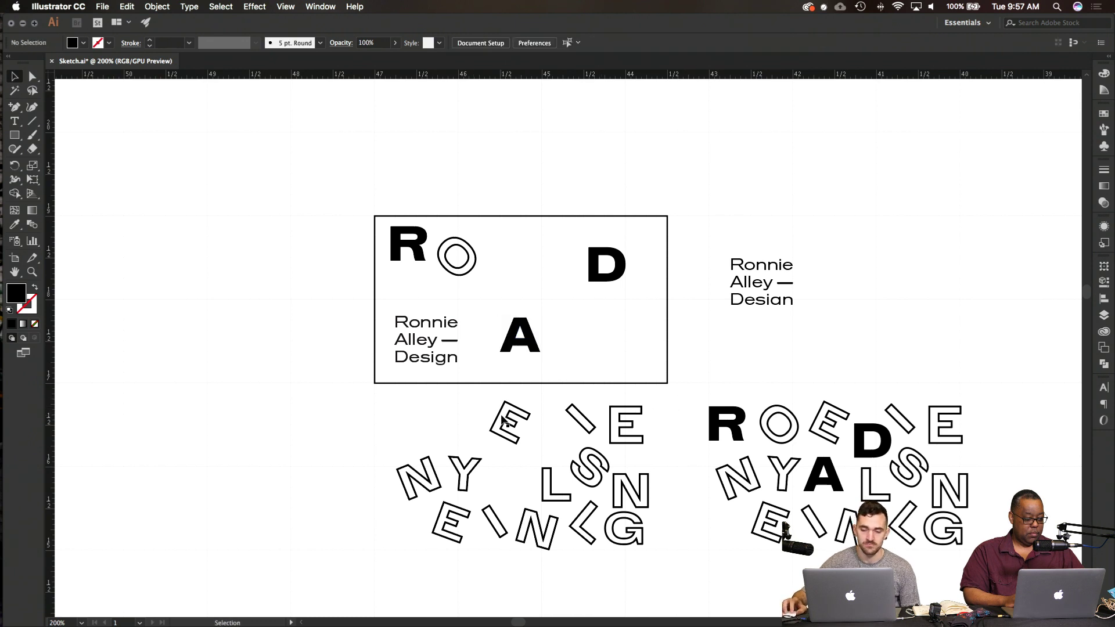
Step: Place the tilted outlined E to the right of the O, shift the O slightly right, and place the tilted outlined N below the solid R
left_click(492, 435)
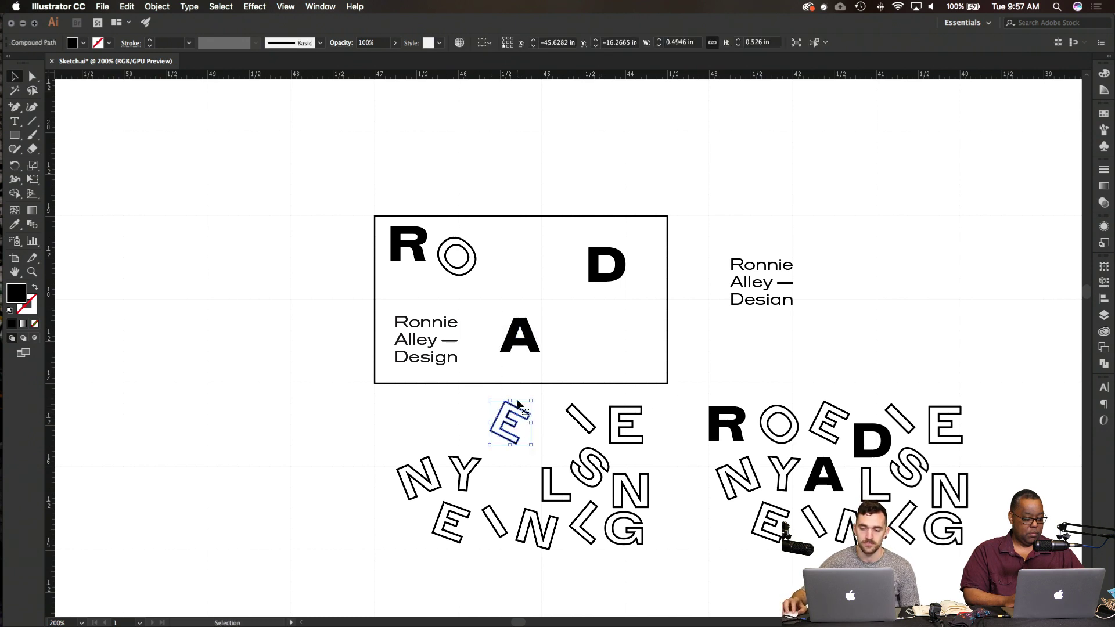
left_click_drag(511, 436, 480, 256)
left_click(494, 287)
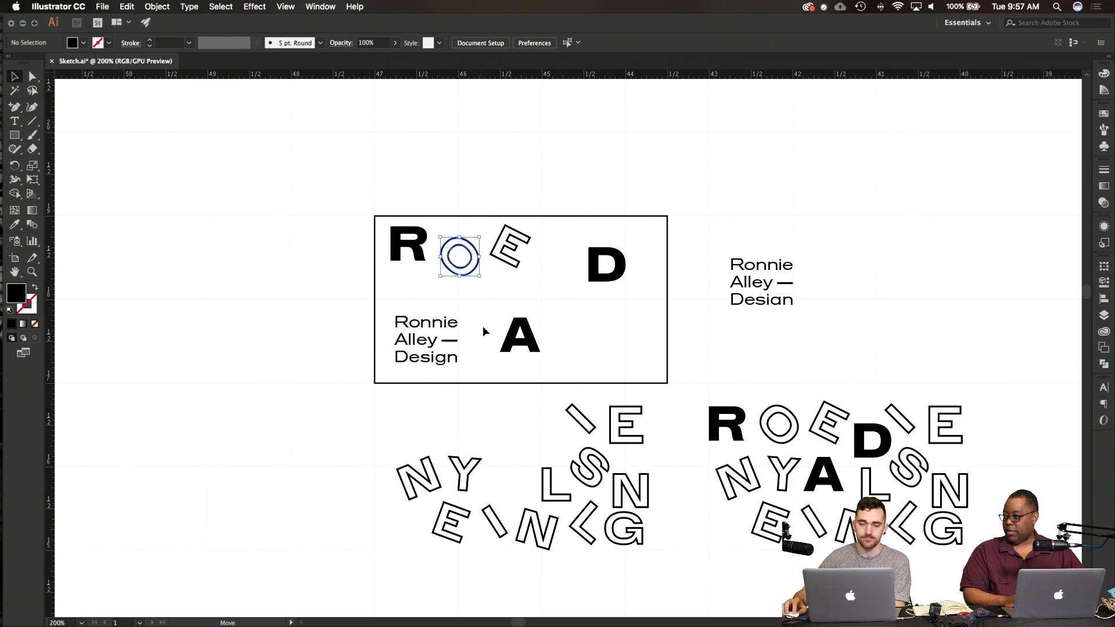
left_click(222, 211)
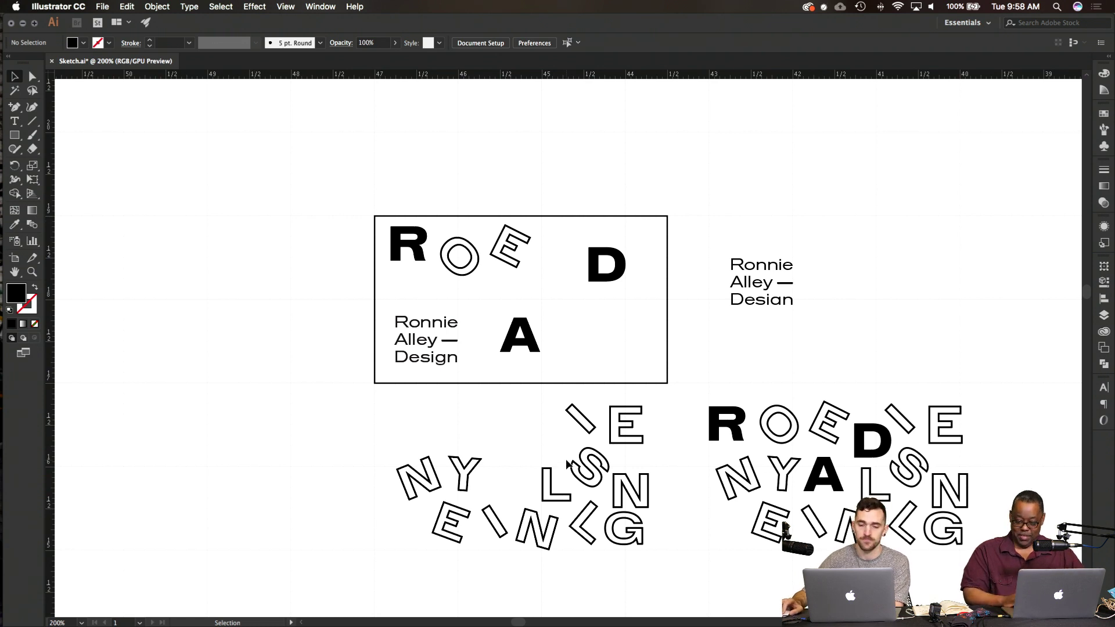
left_click_drag(434, 459, 429, 276)
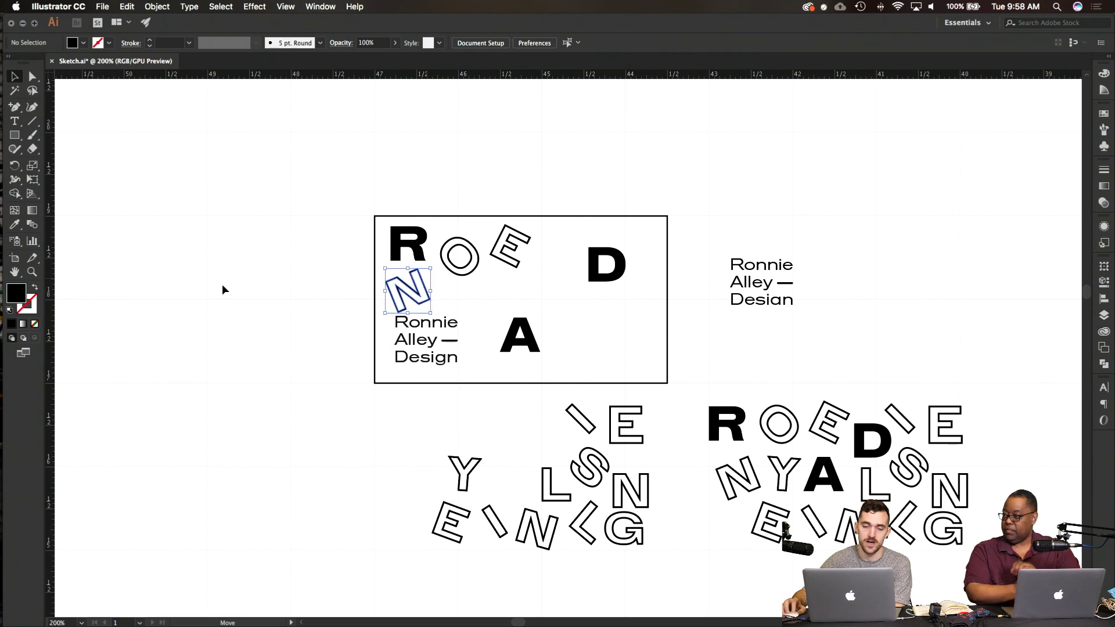
left_click(223, 285)
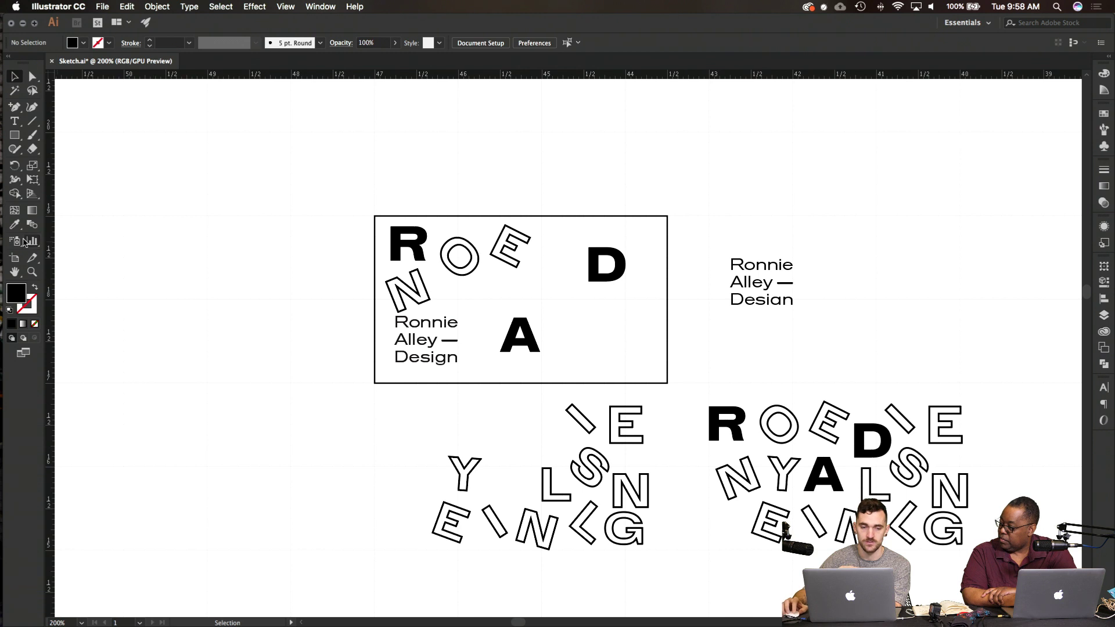
Step: Switch to InDesign to examine the card layout with the name text, and return to the Illustrator sketch
mouse_move(11, 256)
left_click(15, 282)
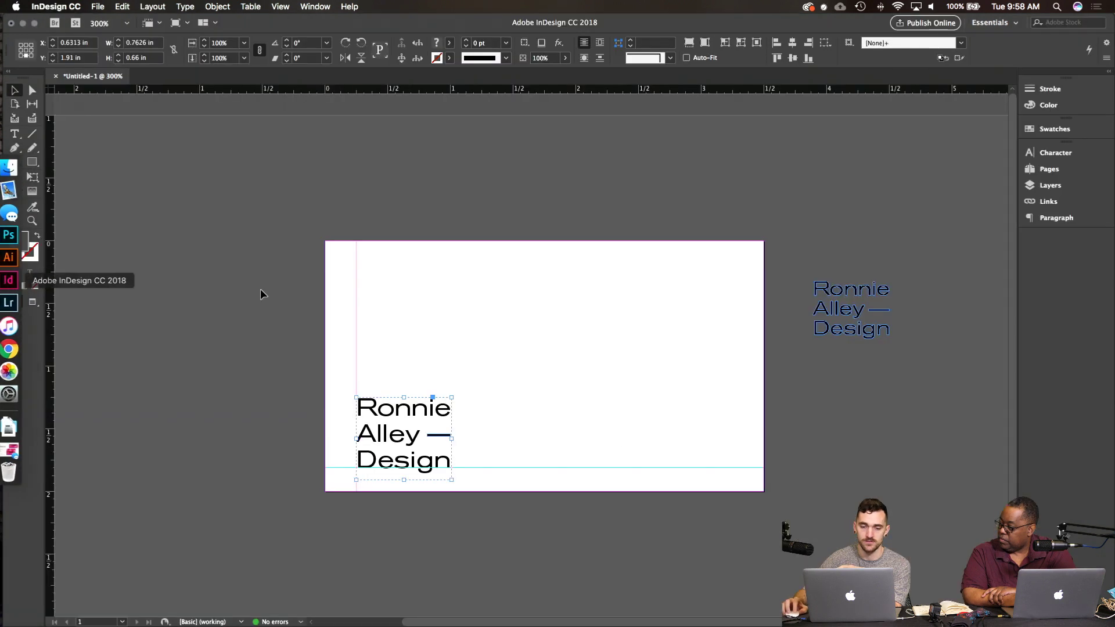
left_click(285, 309)
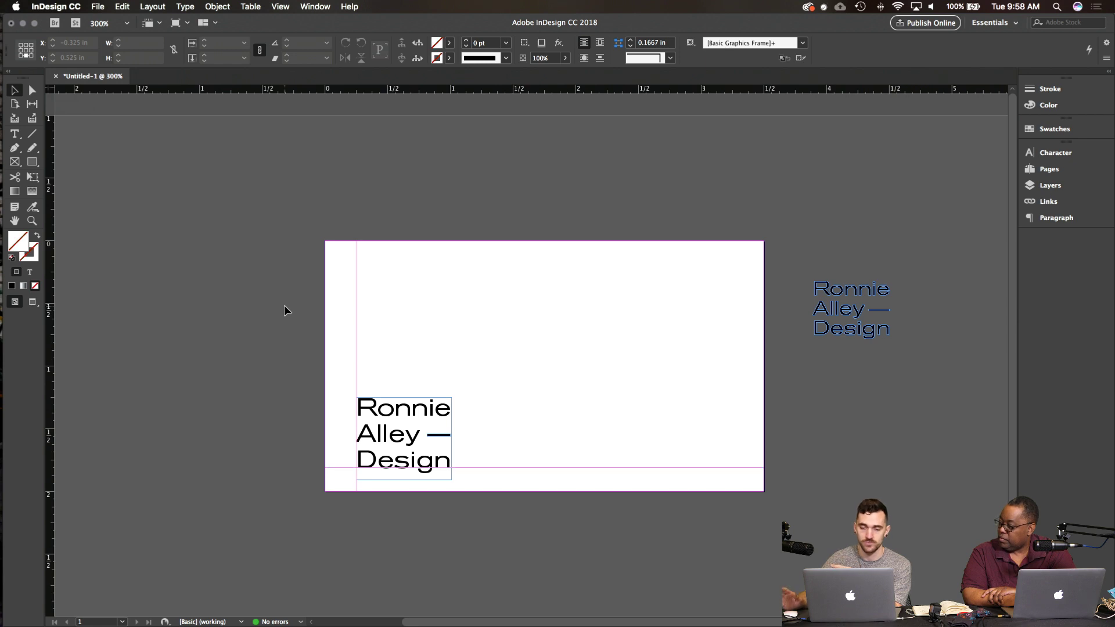
mouse_move(1, 214)
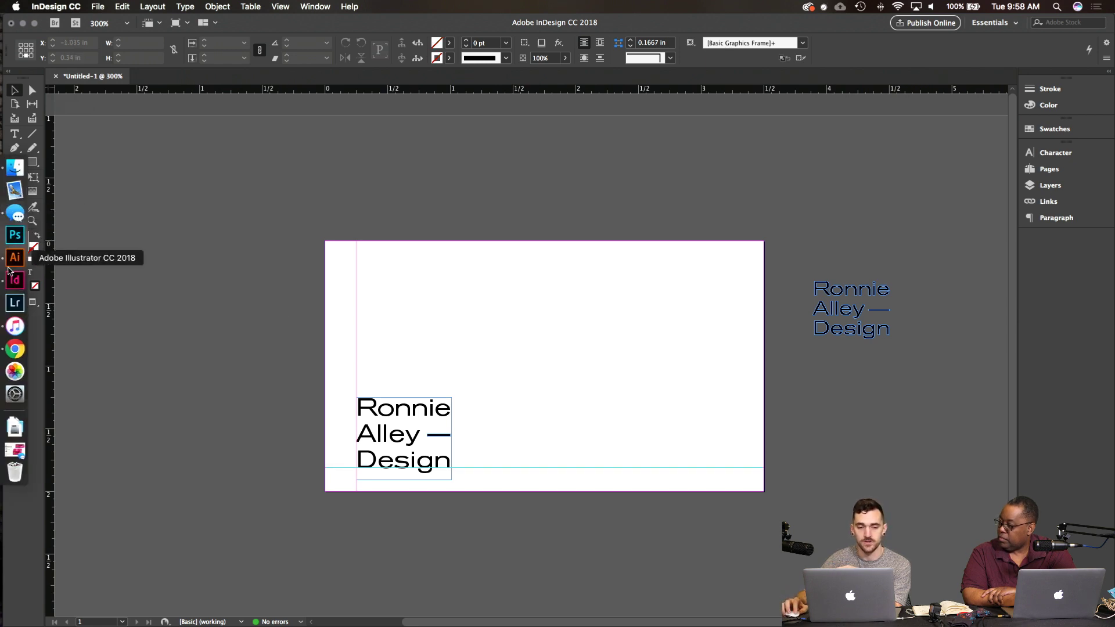
left_click(13, 255)
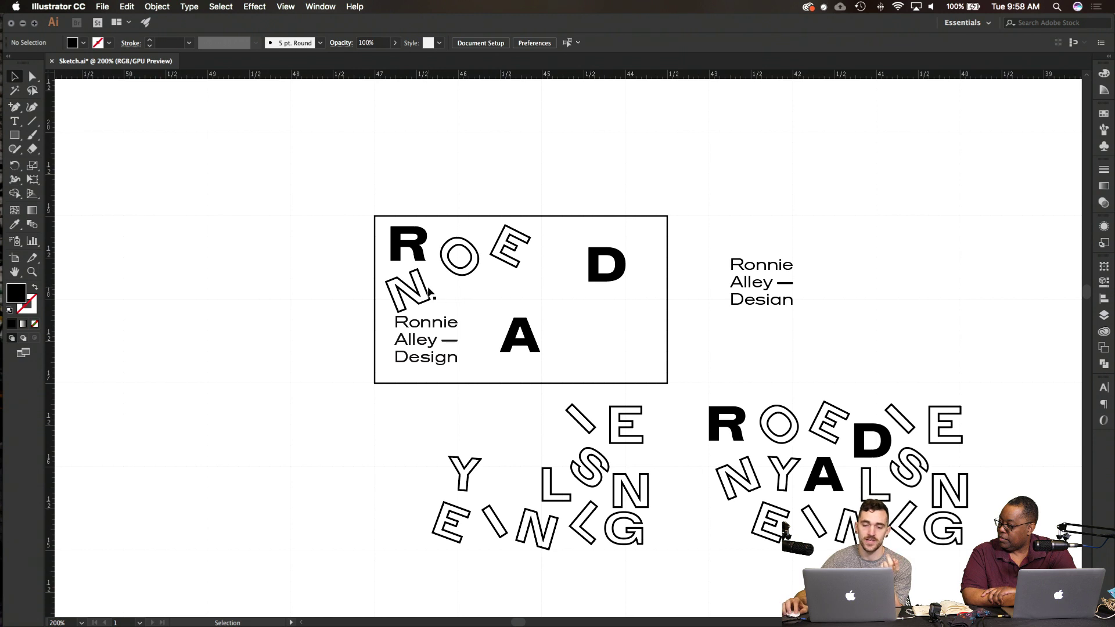
Step: Shift the outlined N slightly up and right, and raise the outlined O a little so it sits closer to the R
left_click_drag(430, 292, 435, 290)
left_click(299, 289)
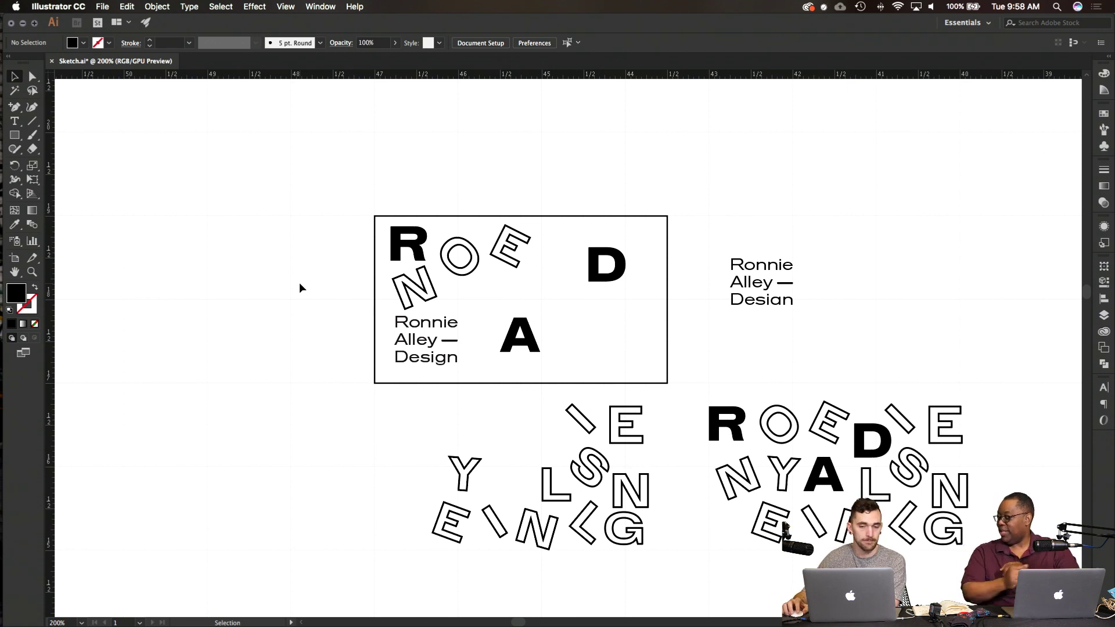
left_click_drag(460, 256, 459, 248)
left_click(483, 274)
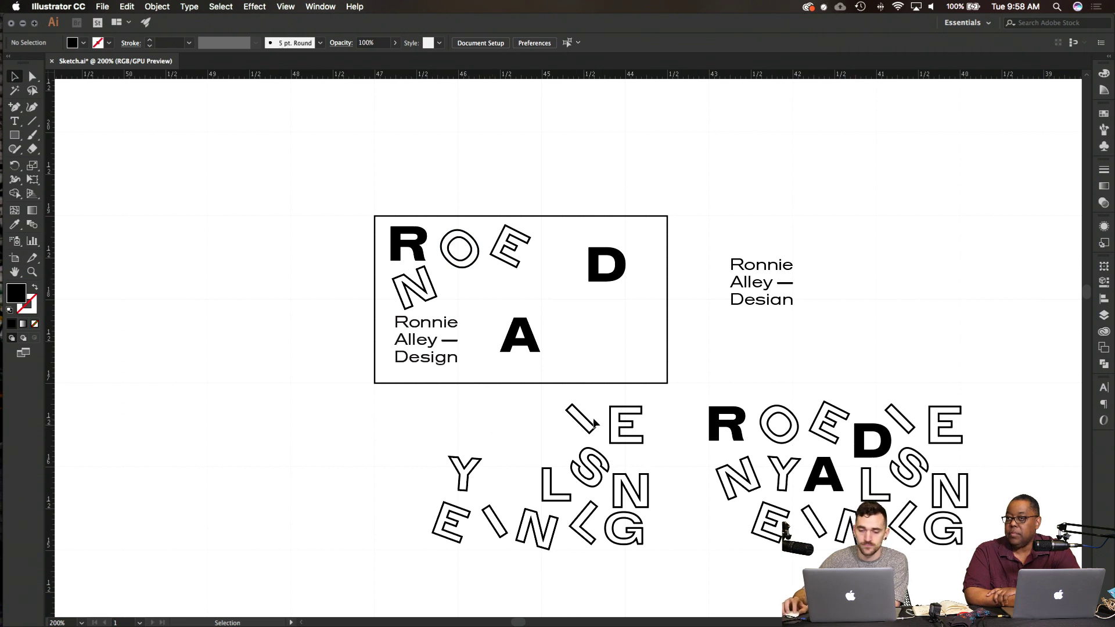
Step: Place the slanted outlined I at the lower left of the solid A and the outlined Y at its upper left
left_click_drag(585, 430, 498, 366)
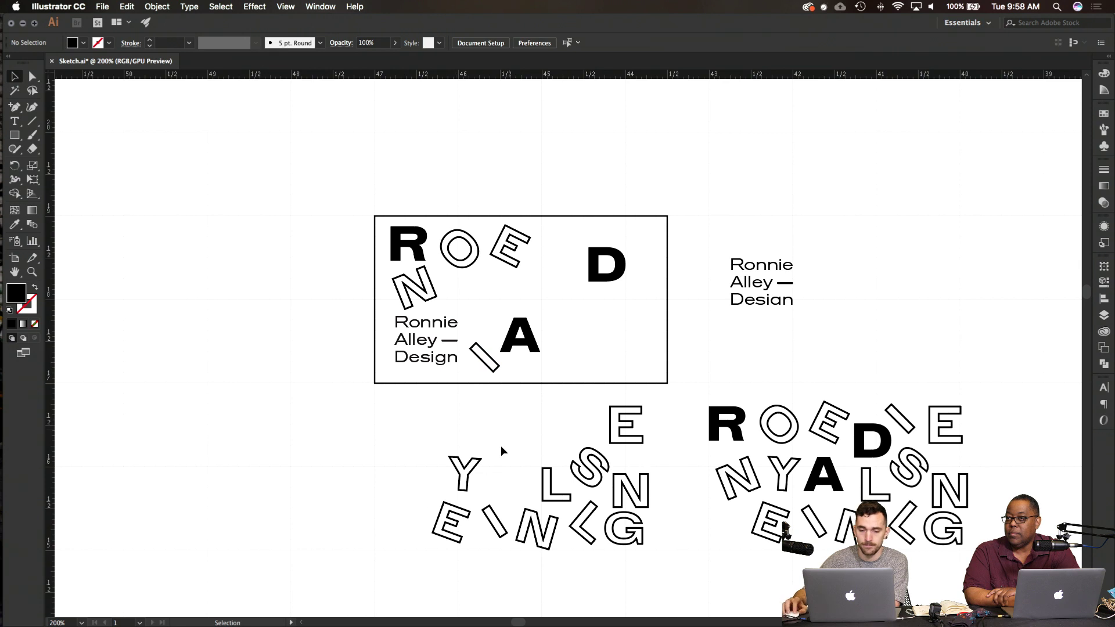
left_click_drag(470, 475, 496, 319)
key("Up")
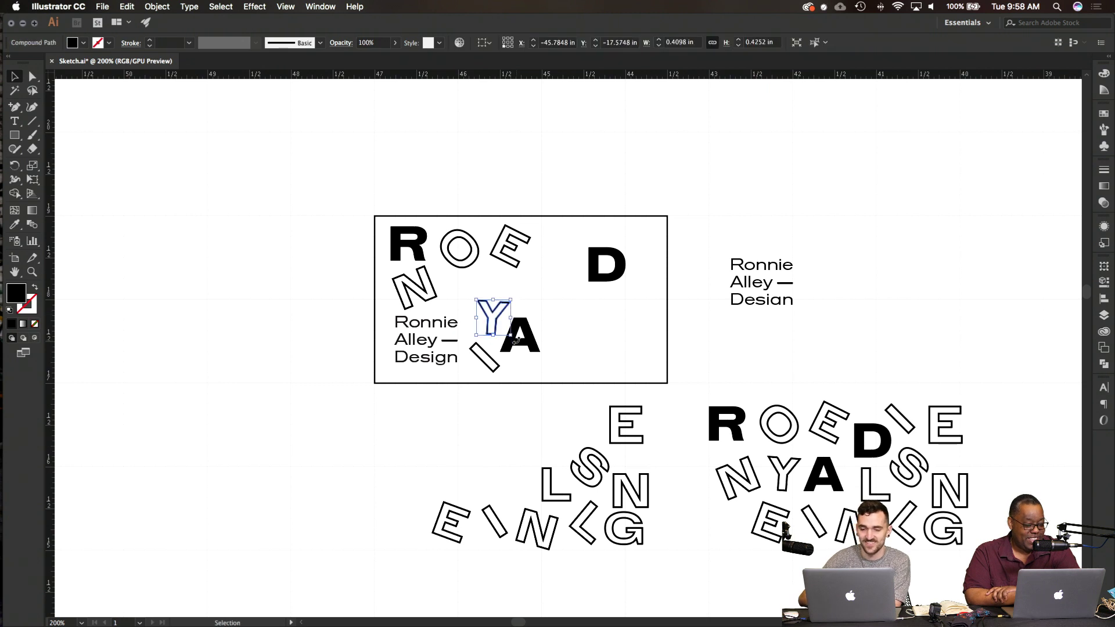
left_click(486, 409)
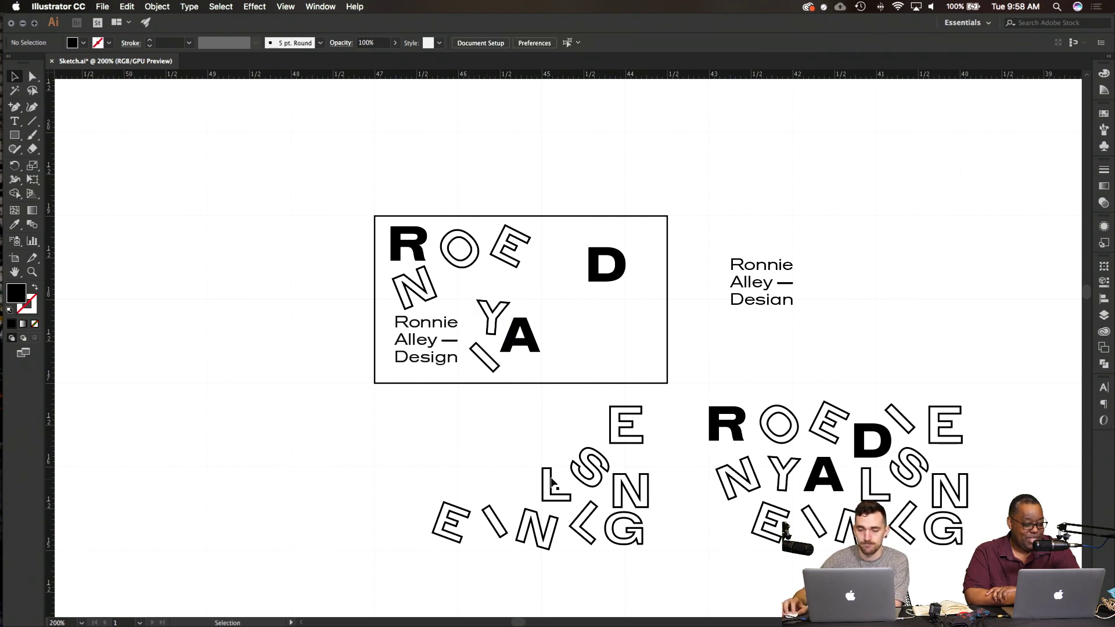
Step: Place the tilted outlined L in the gap below the O, between the N and the Y, and rotate it
left_click_drag(589, 519, 483, 282)
left_click(493, 287)
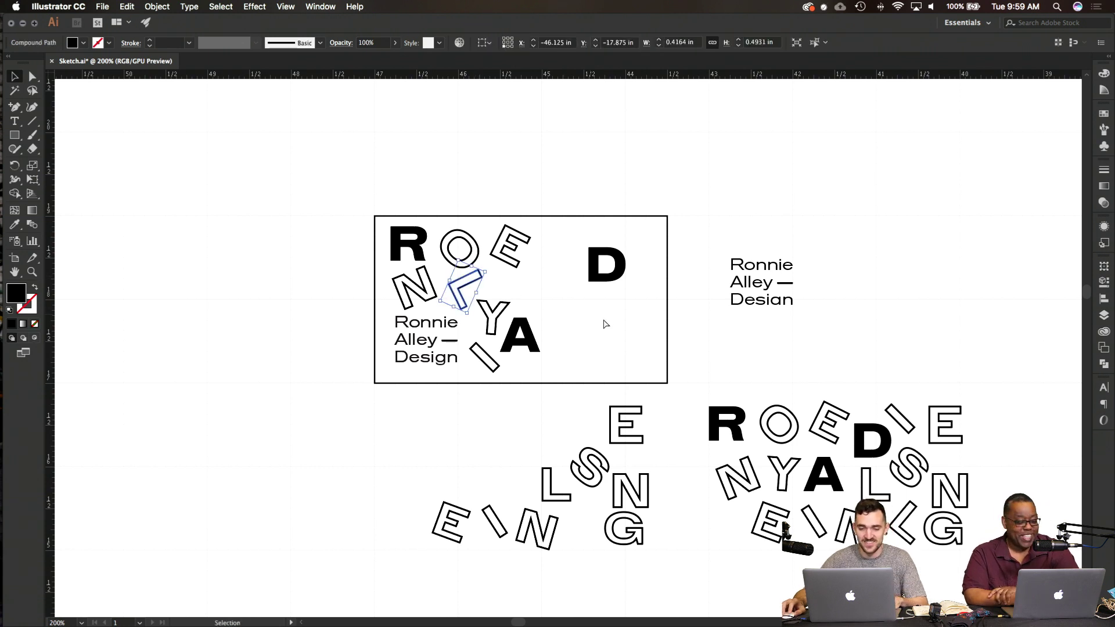
left_click(703, 347)
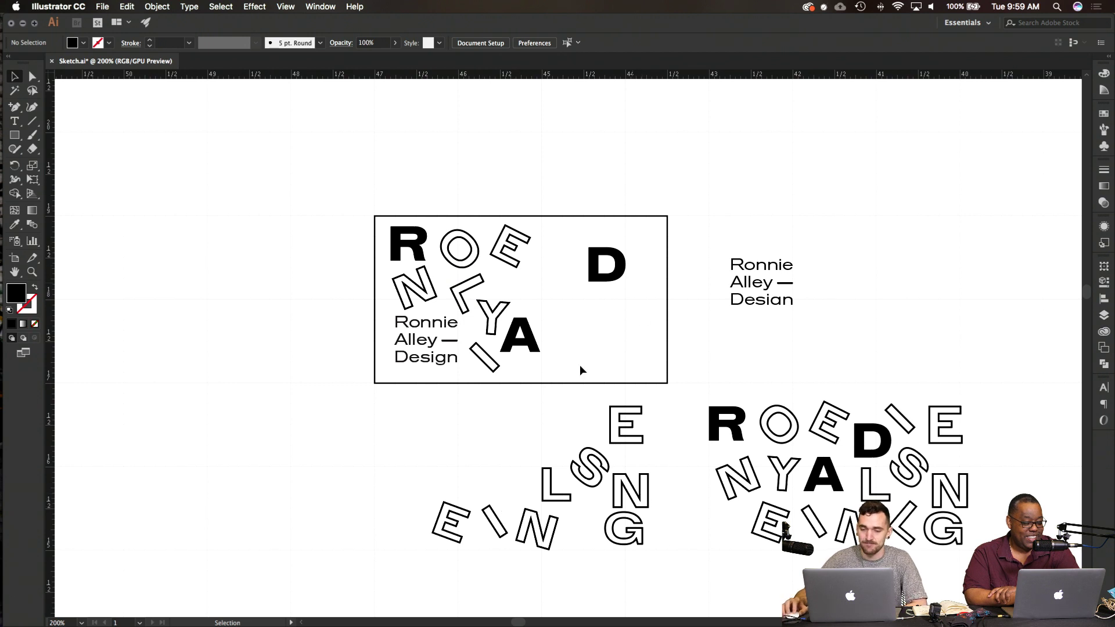
Step: Place the outlined S below and to the right of the E, and shift the Y slightly up and right
left_click_drag(596, 472, 553, 277)
left_click_drag(503, 312, 506, 303)
left_click(769, 389)
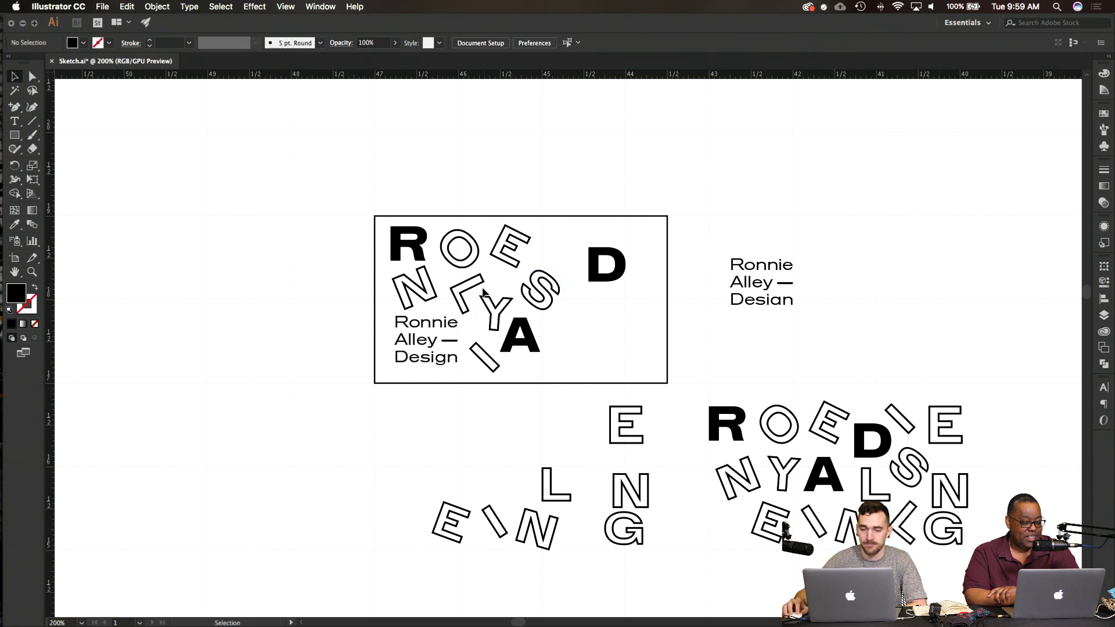
left_click(492, 362)
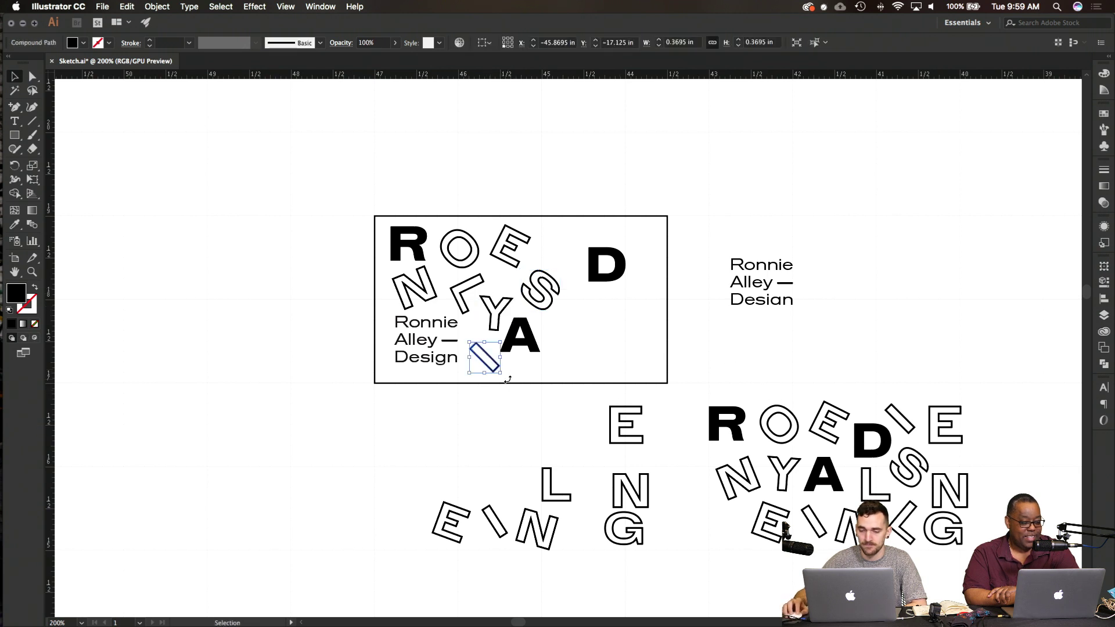
left_click_drag(506, 378, 500, 382)
left_click(513, 434)
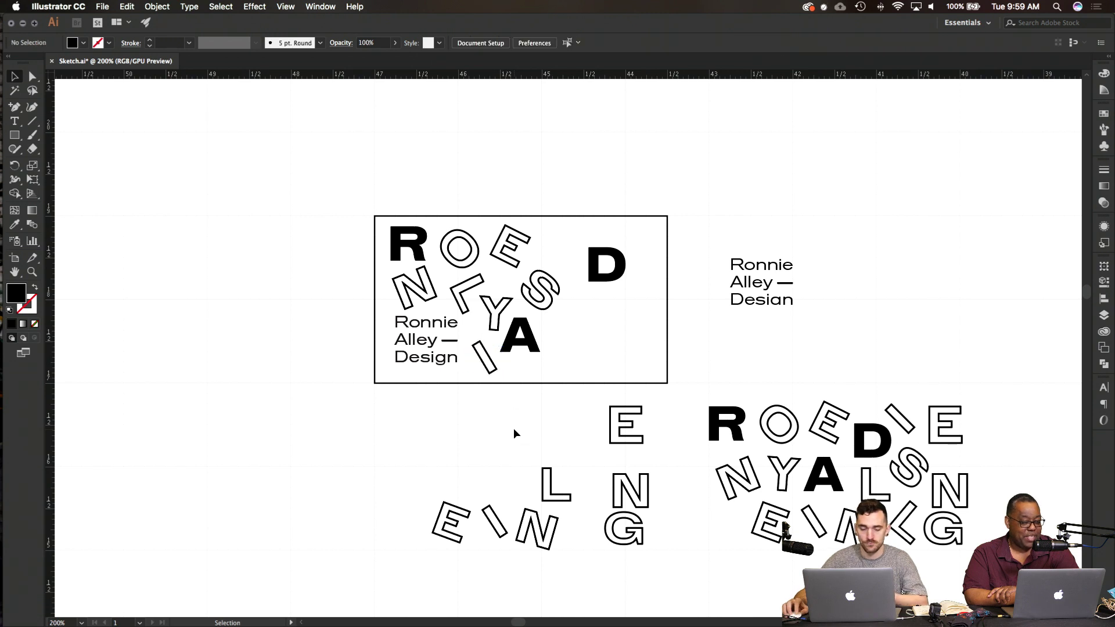
left_click(485, 358)
left_click(510, 389)
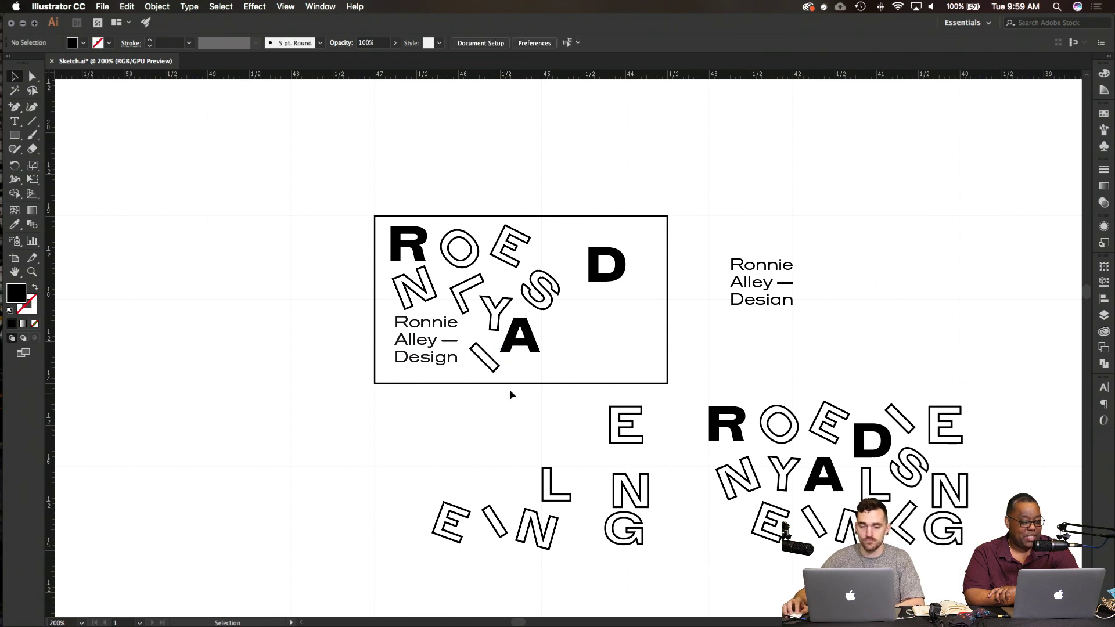
Step: Move the outlined Y down so it sits close to the upper left of the solid A
left_click(498, 315)
key("Down")
key("Down")
key("Down")
key("Down")
key("Down")
key("Down")
key("Down")
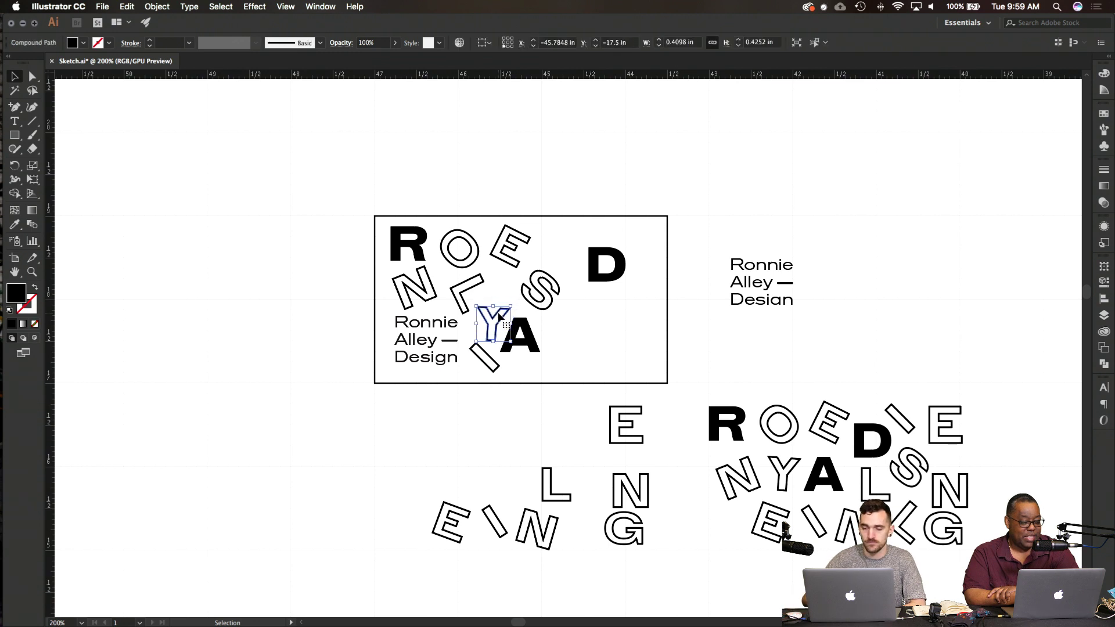
left_click(713, 370)
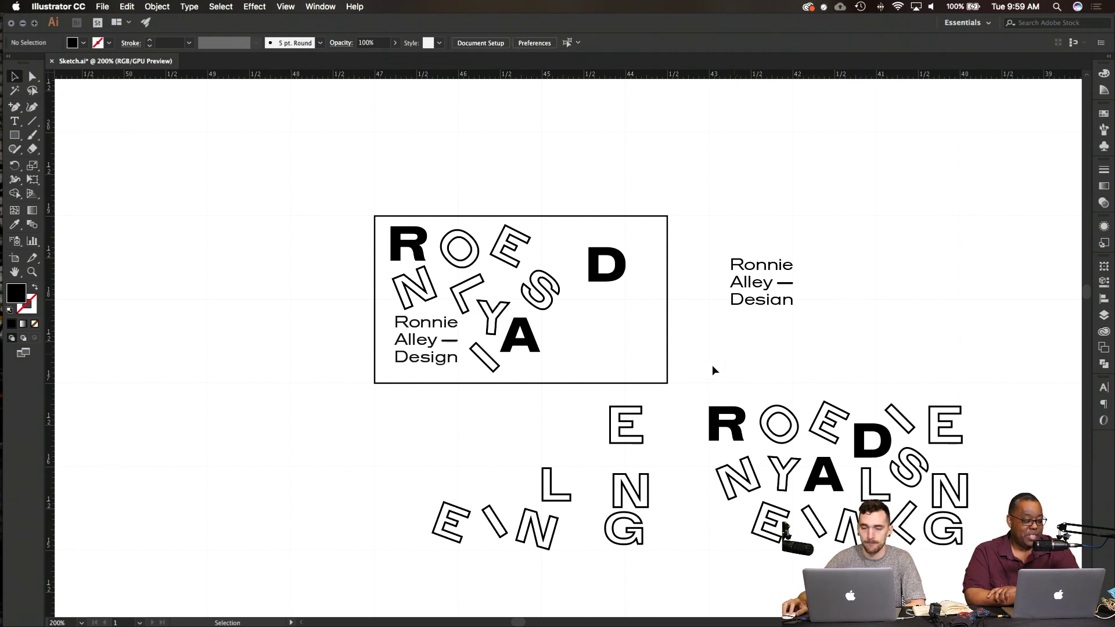
Step: Move the outlined S down and right beside the solid A, and lower the outlined E into the space above the A
left_click_drag(551, 282, 565, 299)
left_click(660, 350)
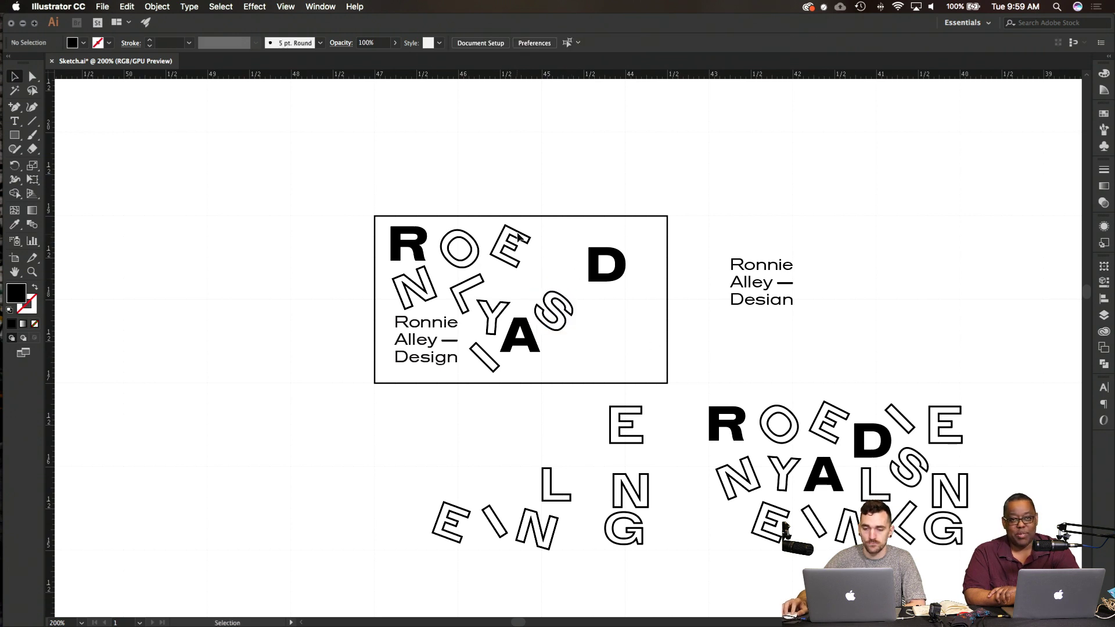
left_click_drag(519, 237, 529, 267)
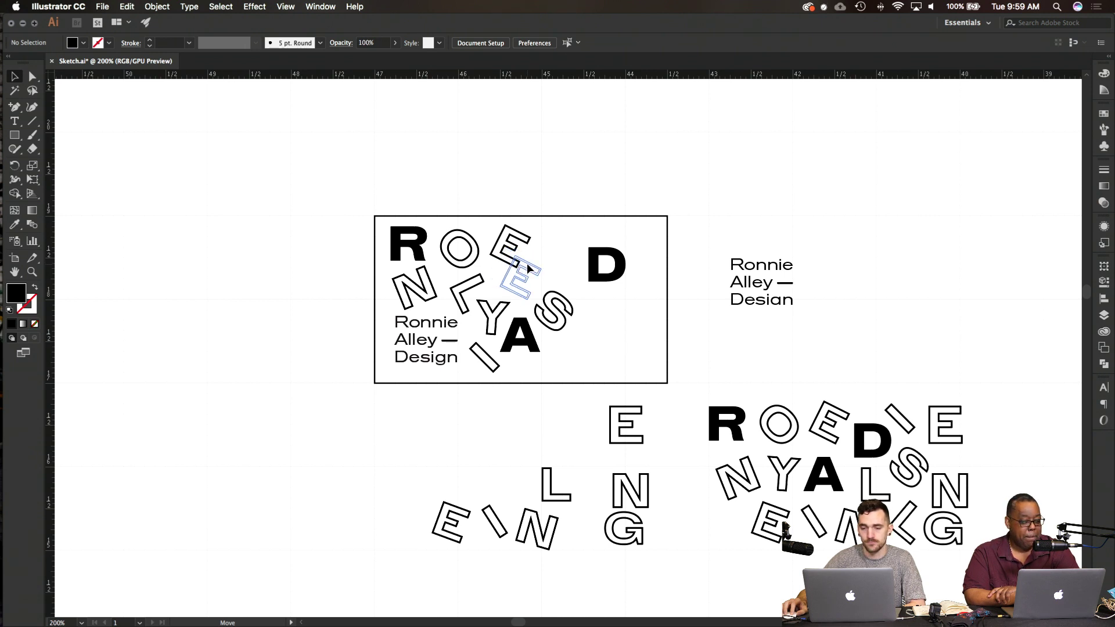
left_click_drag(529, 268, 527, 265)
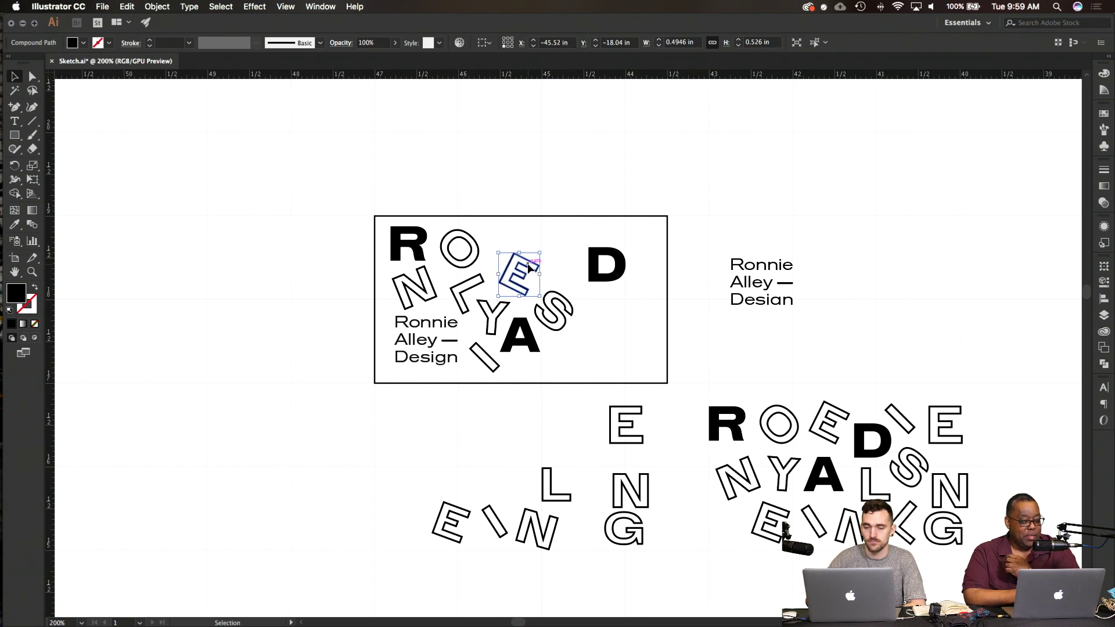
left_click(693, 322)
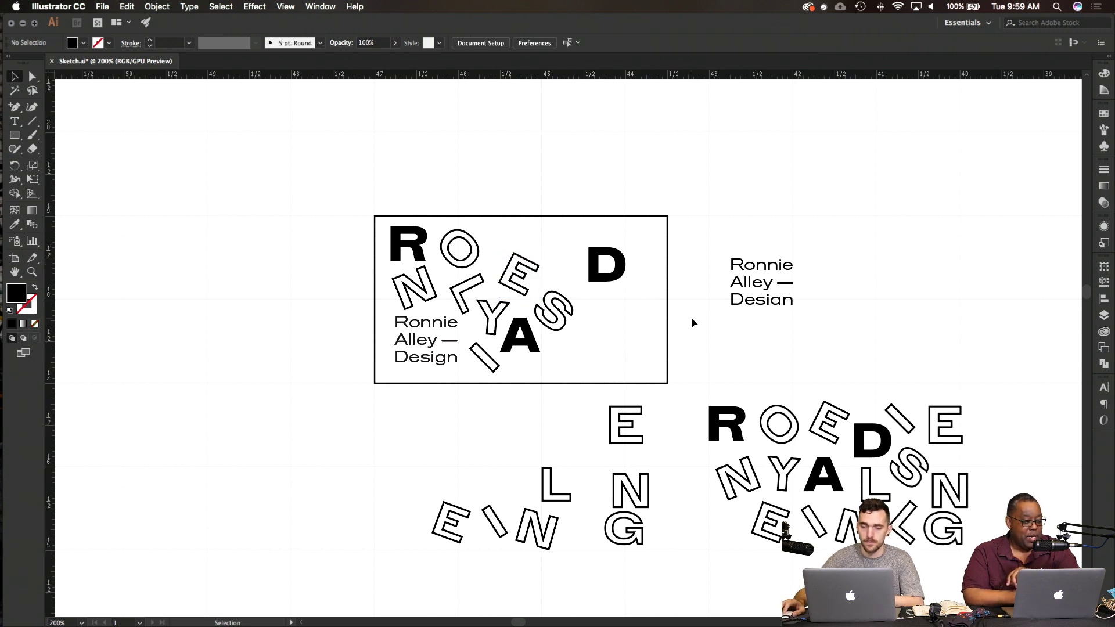
Step: Shift the solid A slightly down and right, and adjust the outlined Y slightly to even out the spacing between them
left_click(530, 341)
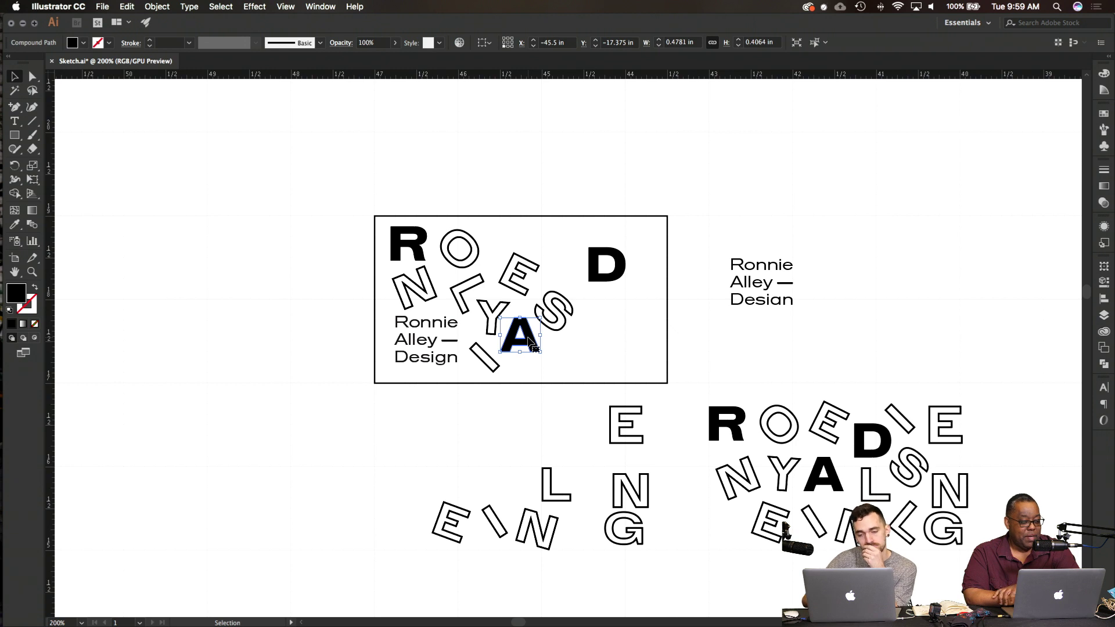
left_click_drag(530, 341, 535, 346)
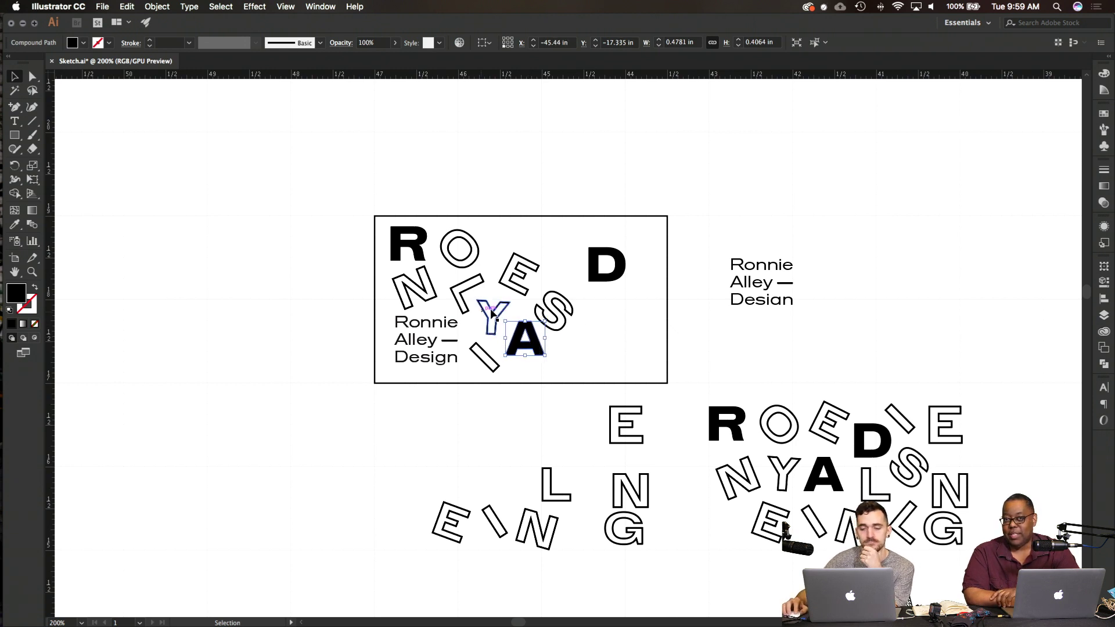
left_click(492, 314)
left_click_drag(493, 313, 494, 314)
left_click(731, 329)
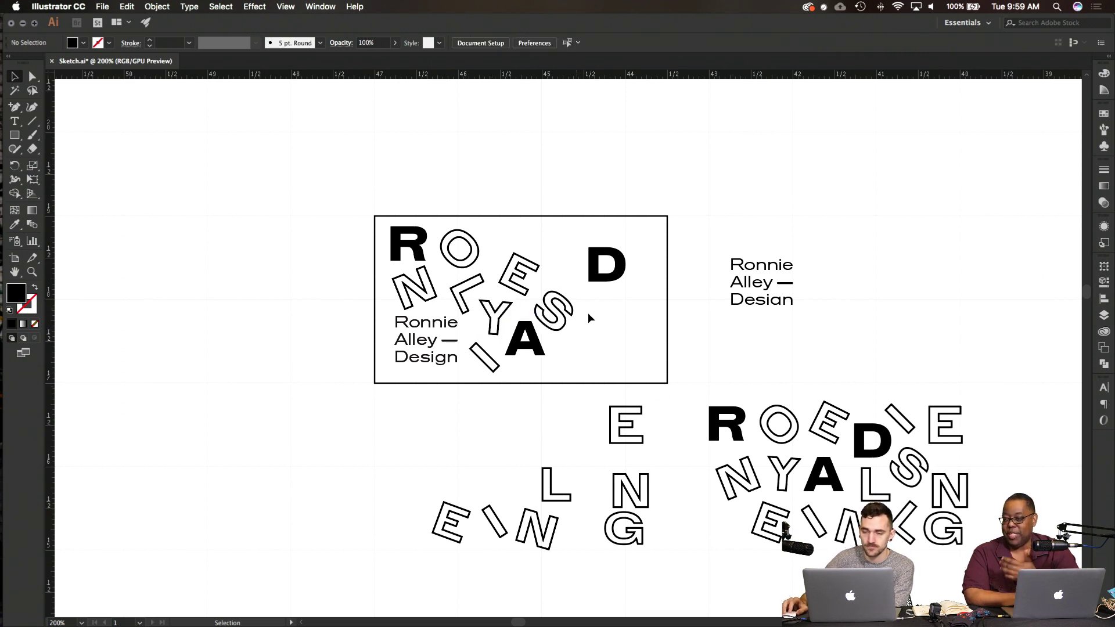
Step: Rotate the outlined S beside the solid A and nudge it slightly up and right
left_click(553, 309)
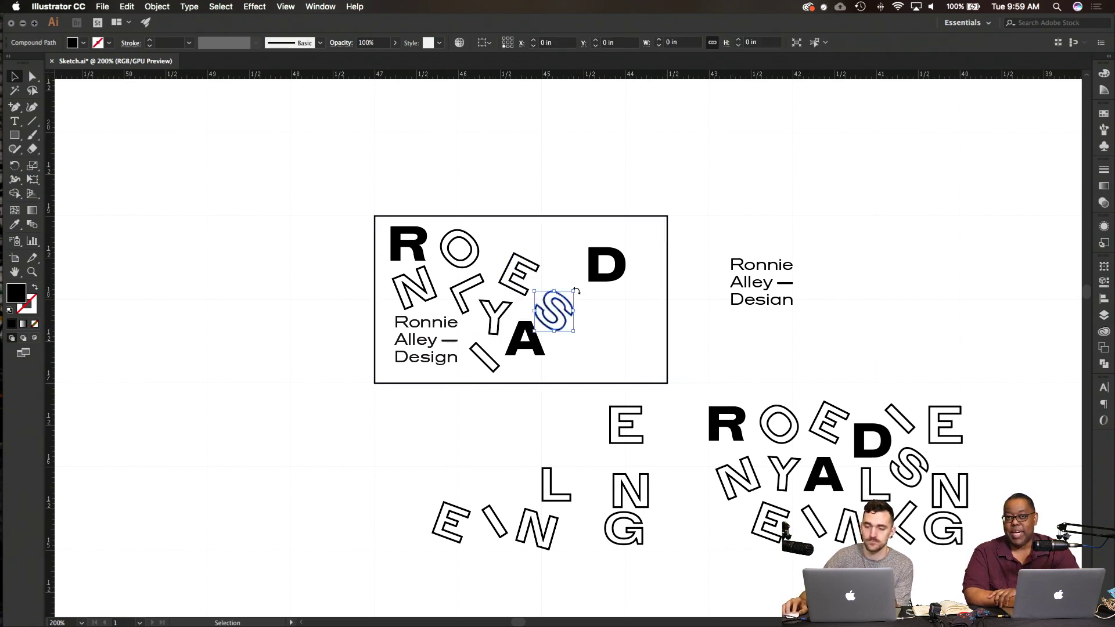
mouse_move(579, 286)
left_mouse_down()
mouse_move(573, 263)
mouse_move(562, 273)
left_mouse_up()
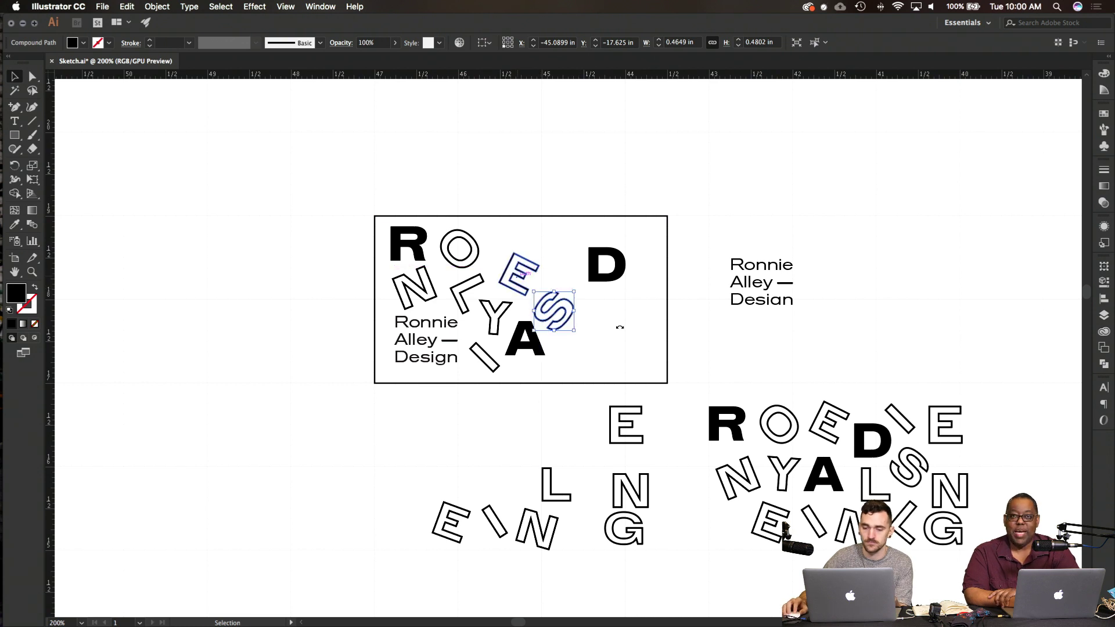
left_click(568, 328)
left_click(571, 304)
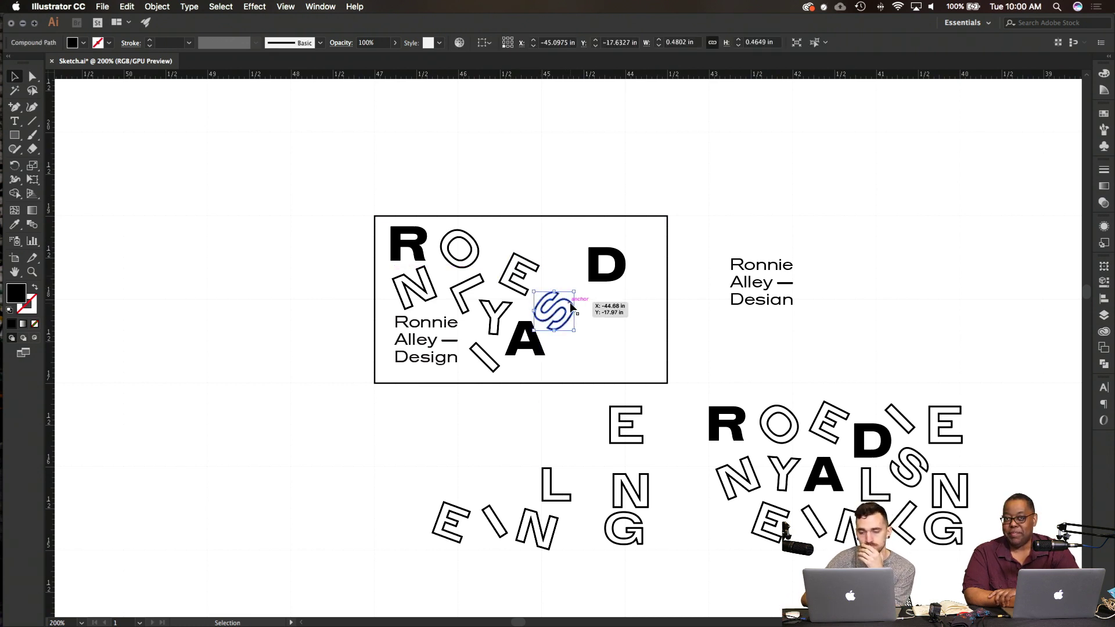
left_click_drag(572, 306, 572, 307)
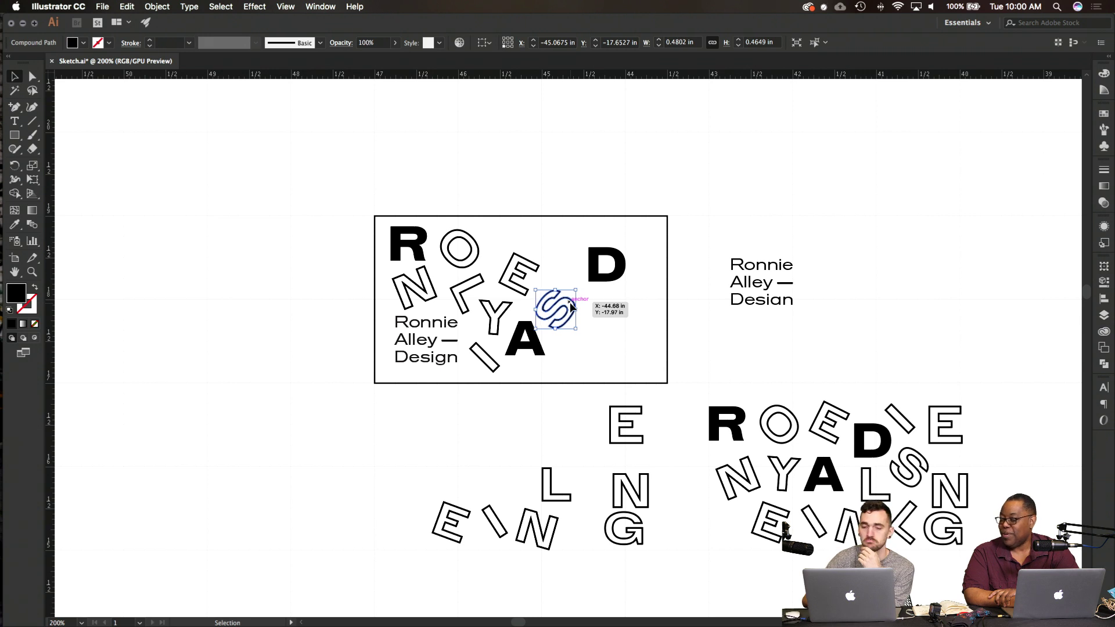
left_click(745, 400)
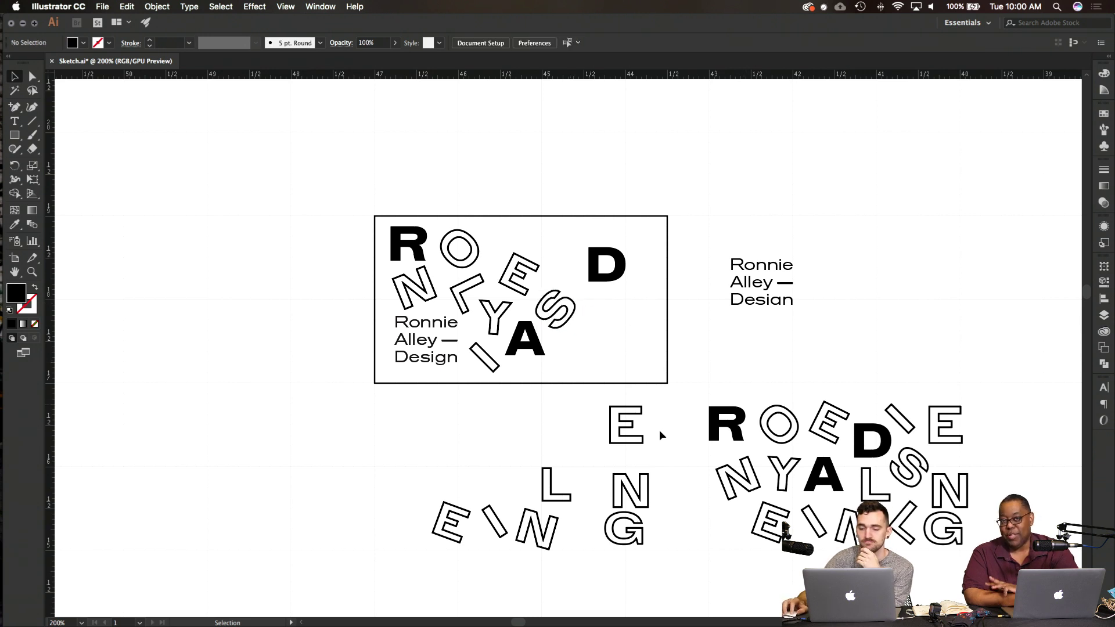
Step: Place the outlined G inside the rectangle beside the solid A, and shift the A slightly right and down to balance the gap
left_click_drag(587, 367, 587, 367)
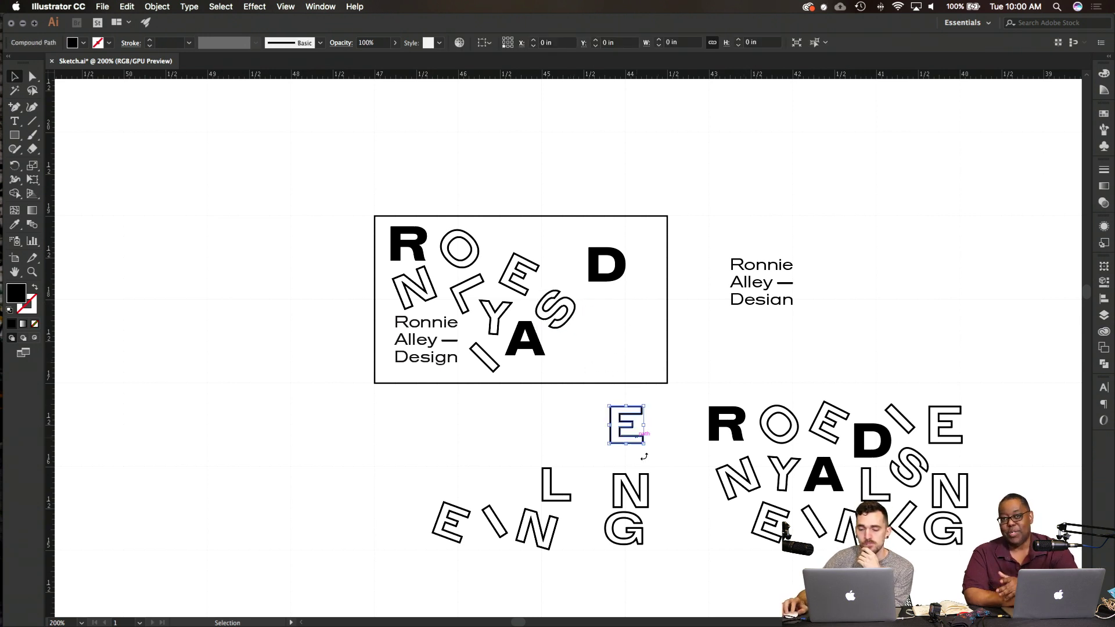
left_click(666, 487)
left_click_drag(632, 524, 543, 348)
left_click(582, 434)
left_click(582, 443)
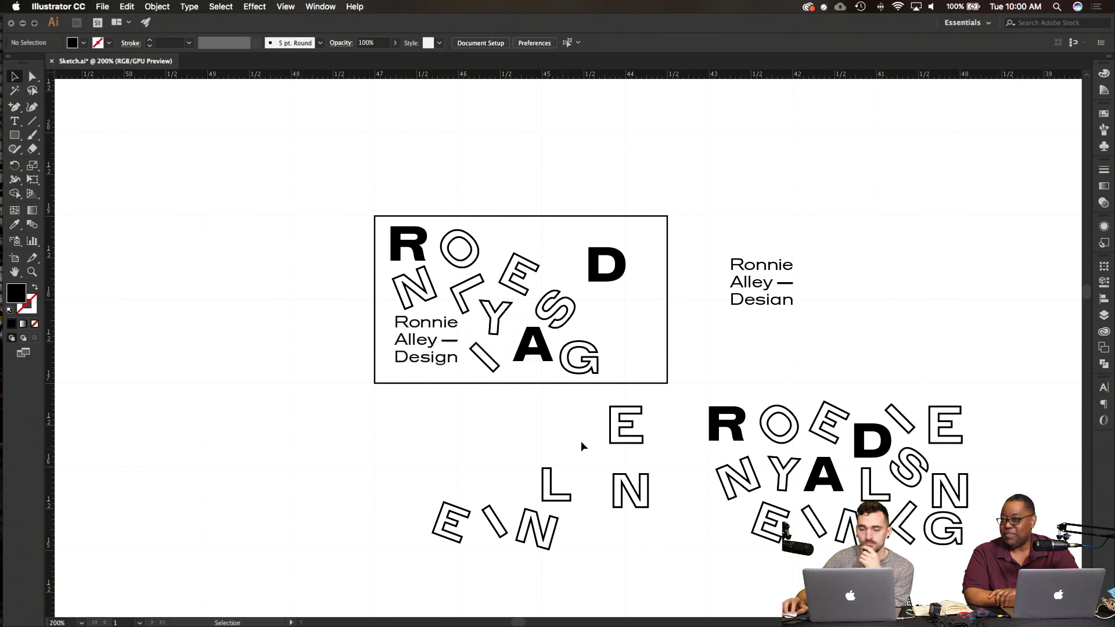
Step: Nudge the outlined S and the outlined Y slightly to the right to even out their spacing
left_click(574, 306)
left_click(598, 315)
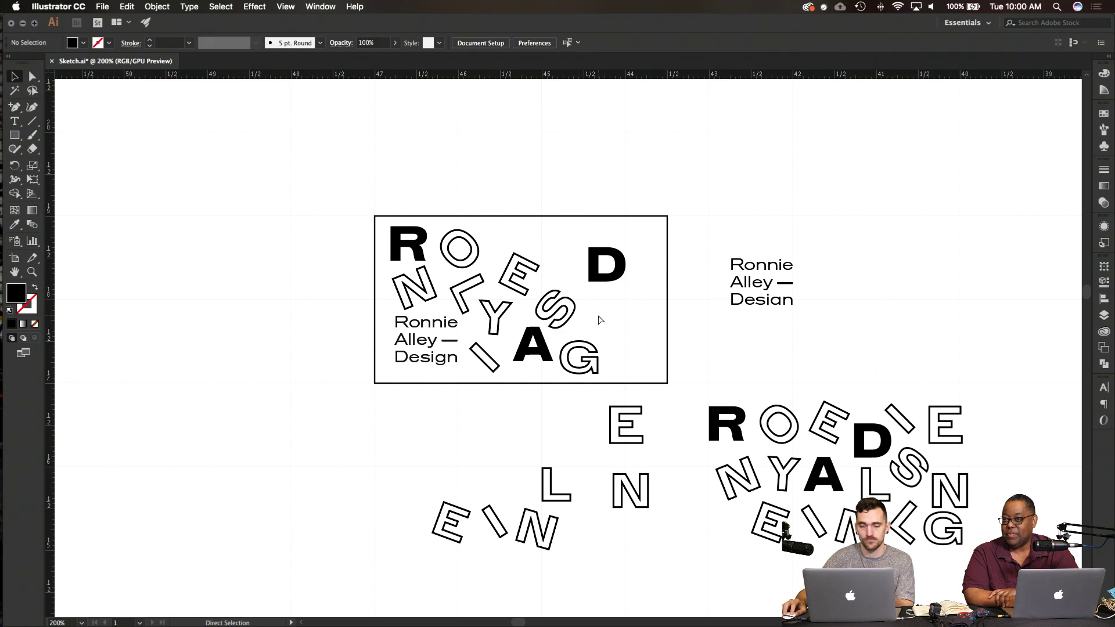
left_click(600, 311)
left_click_drag(569, 306, 573, 305)
left_click(504, 315)
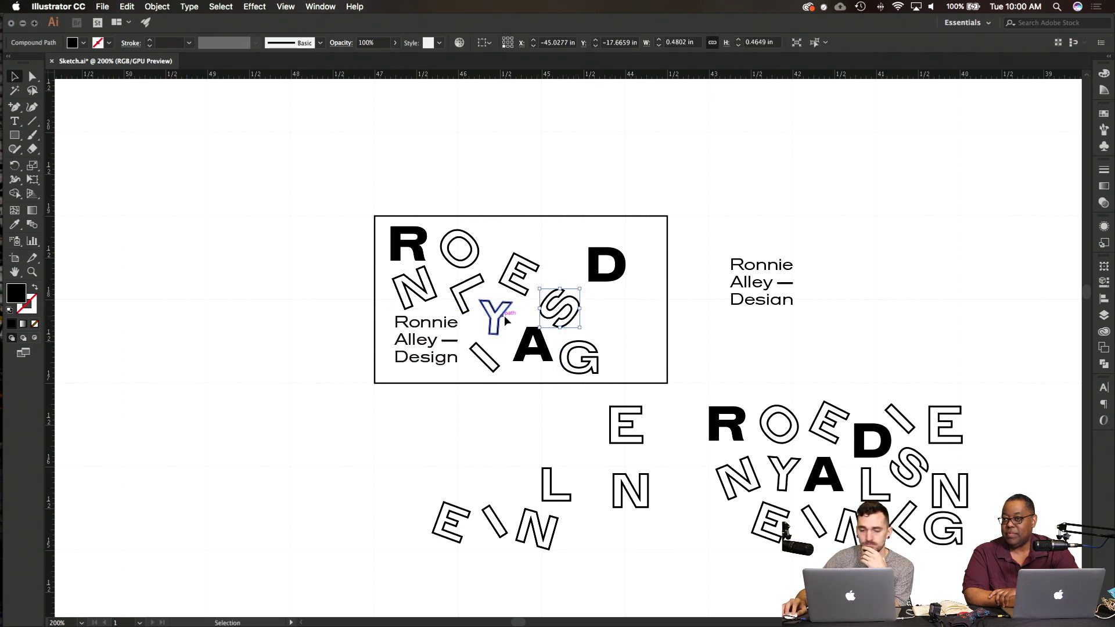
left_click_drag(506, 317, 510, 317)
left_click(538, 413)
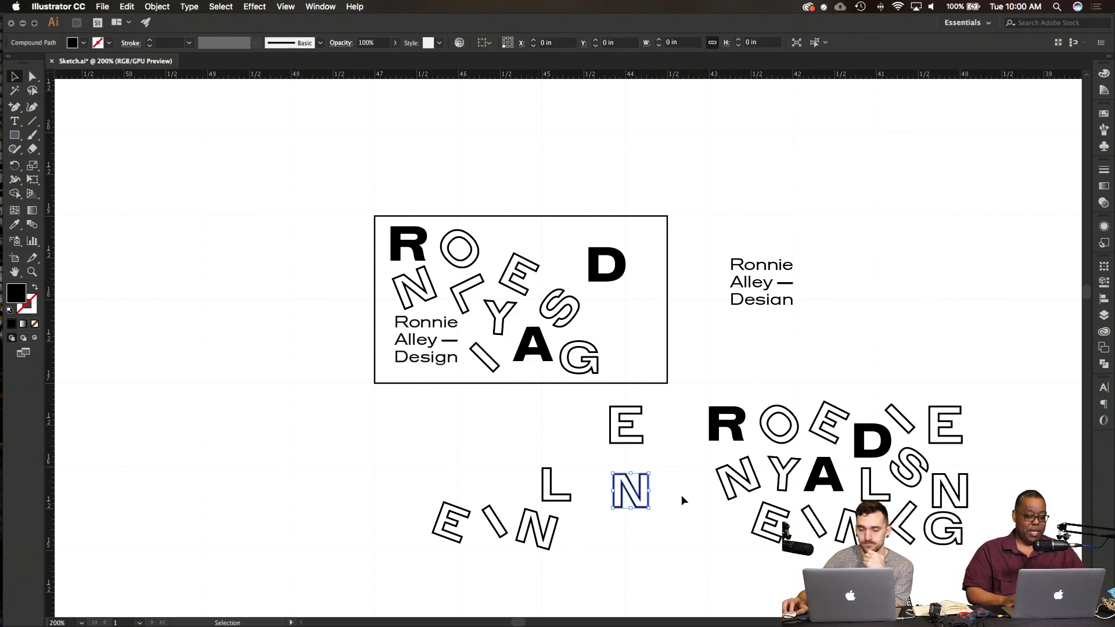
Step: Place the upright outlined N in the rectangle's upper area between the E and the solid D, and shift the D right
left_click_drag(652, 500, 635, 318)
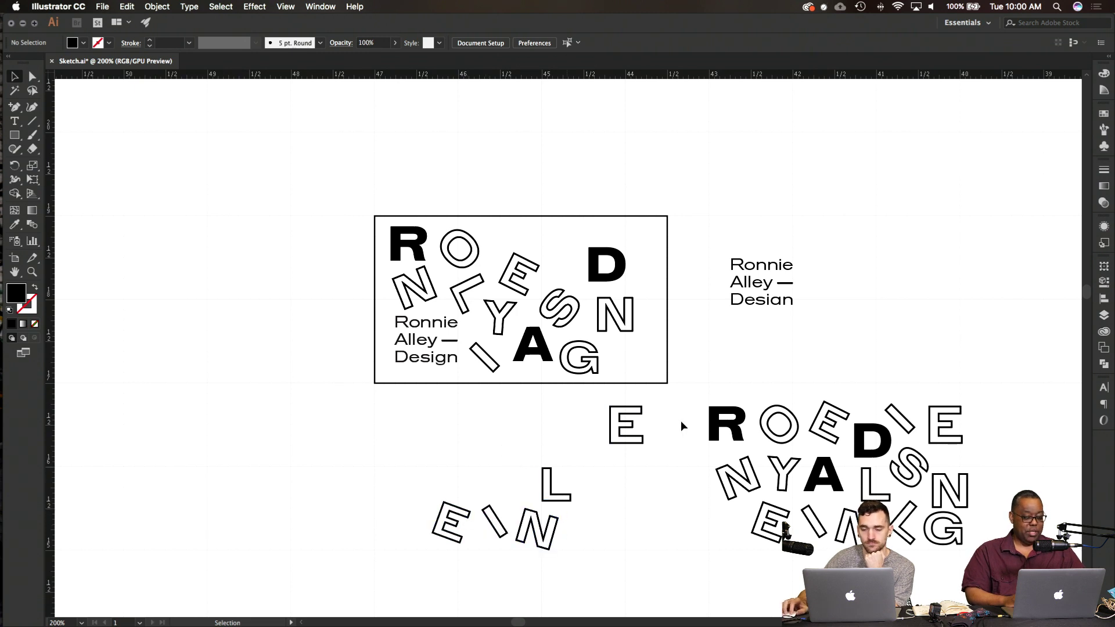
left_click_drag(635, 318, 582, 249)
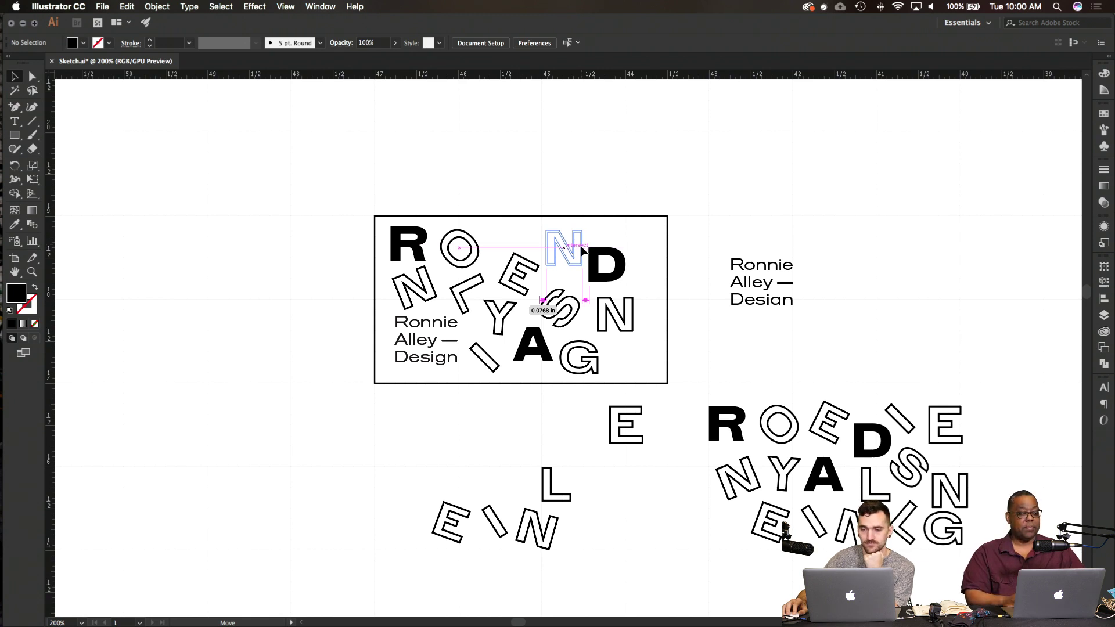
left_click_drag(580, 246, 630, 265)
left_click(568, 250)
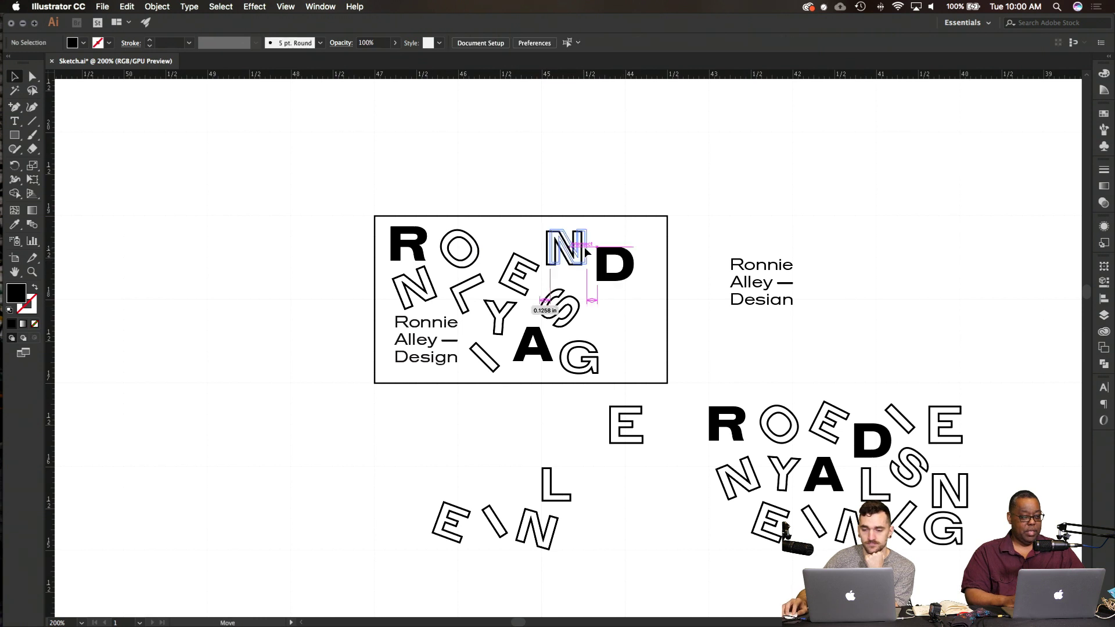
Step: Move the outlined S slightly up and the upright N slightly down so they sit closer together
left_click(600, 305)
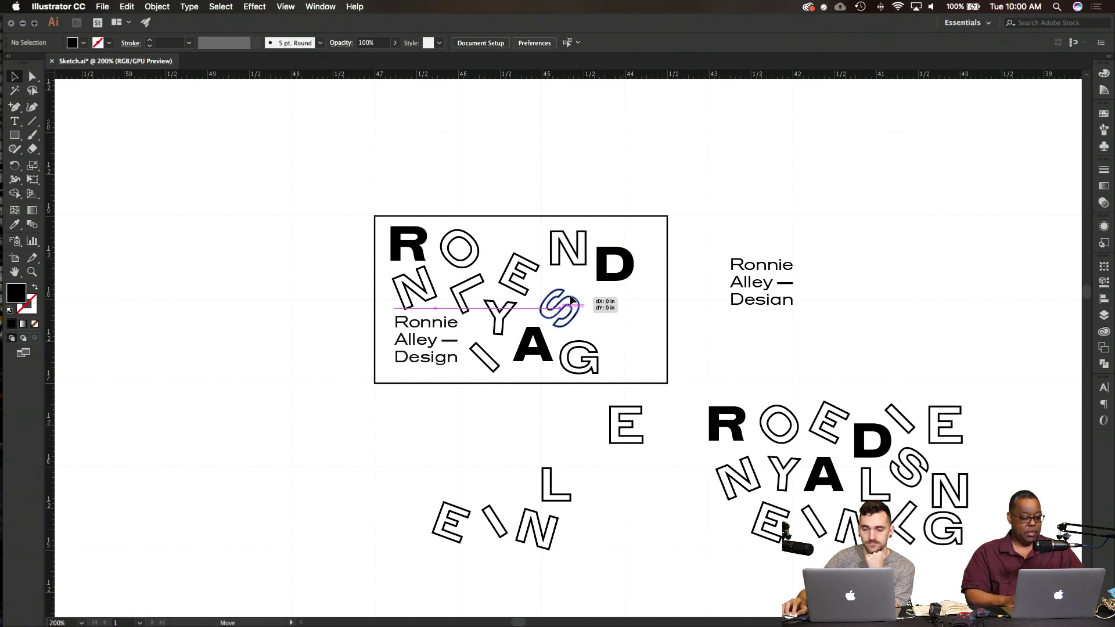
left_click_drag(573, 301, 579, 267)
left_click(616, 318)
left_click(624, 322)
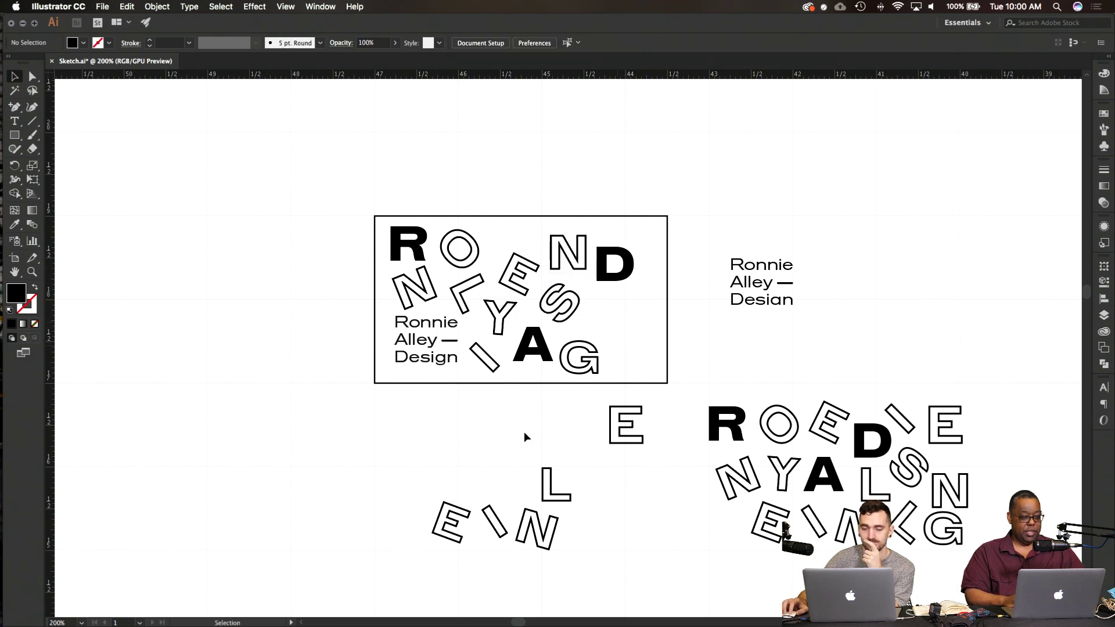
left_click(607, 264)
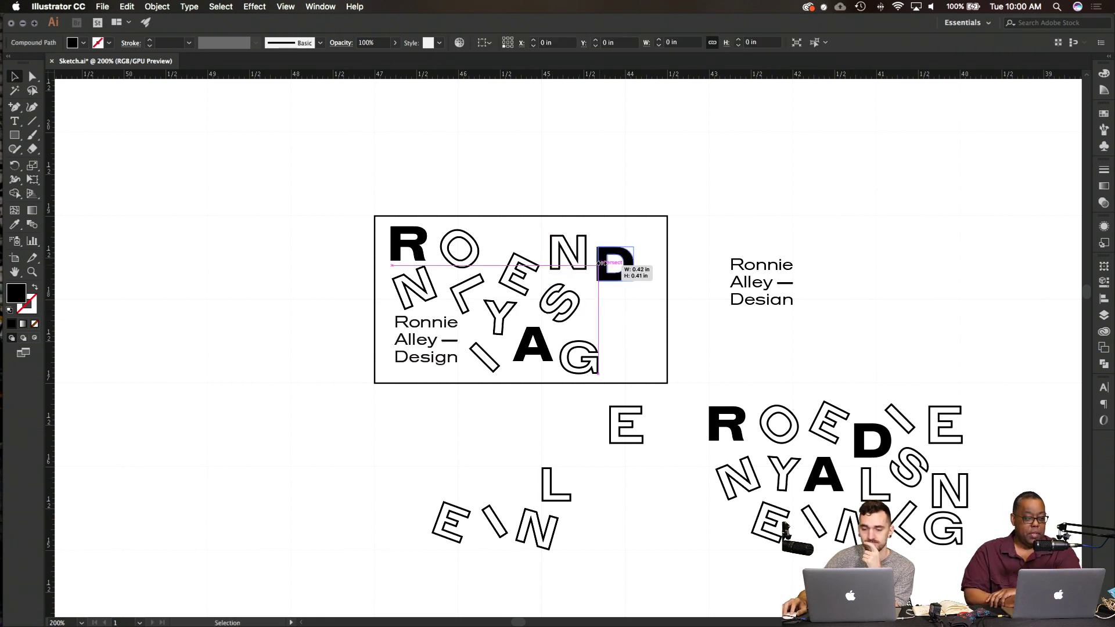
left_click_drag(598, 262, 601, 262)
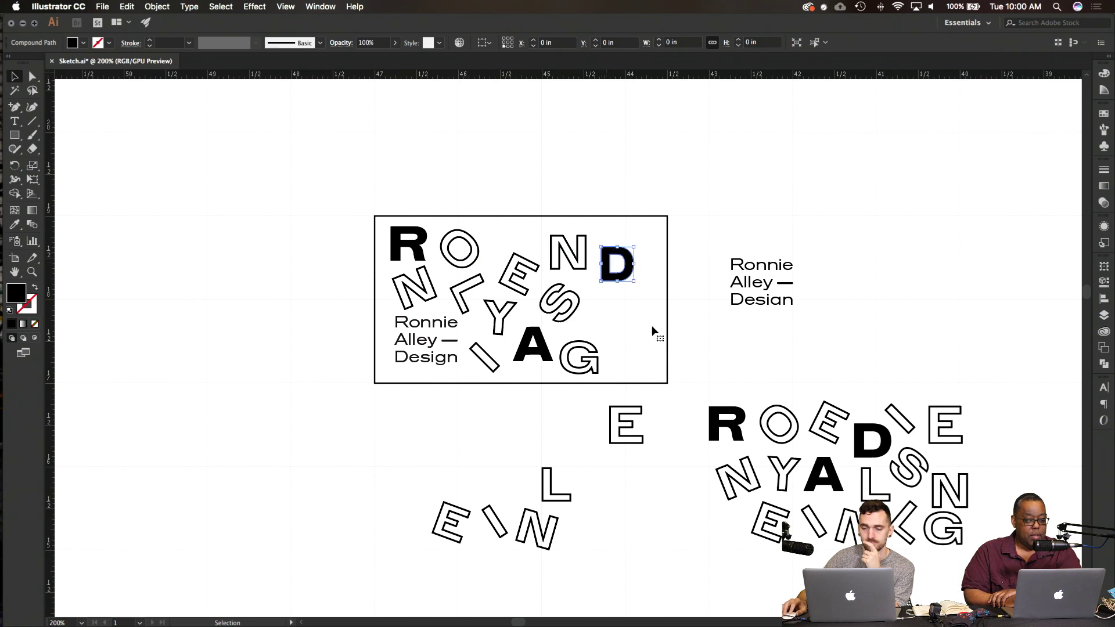
key("cmd+z")
left_click(629, 350)
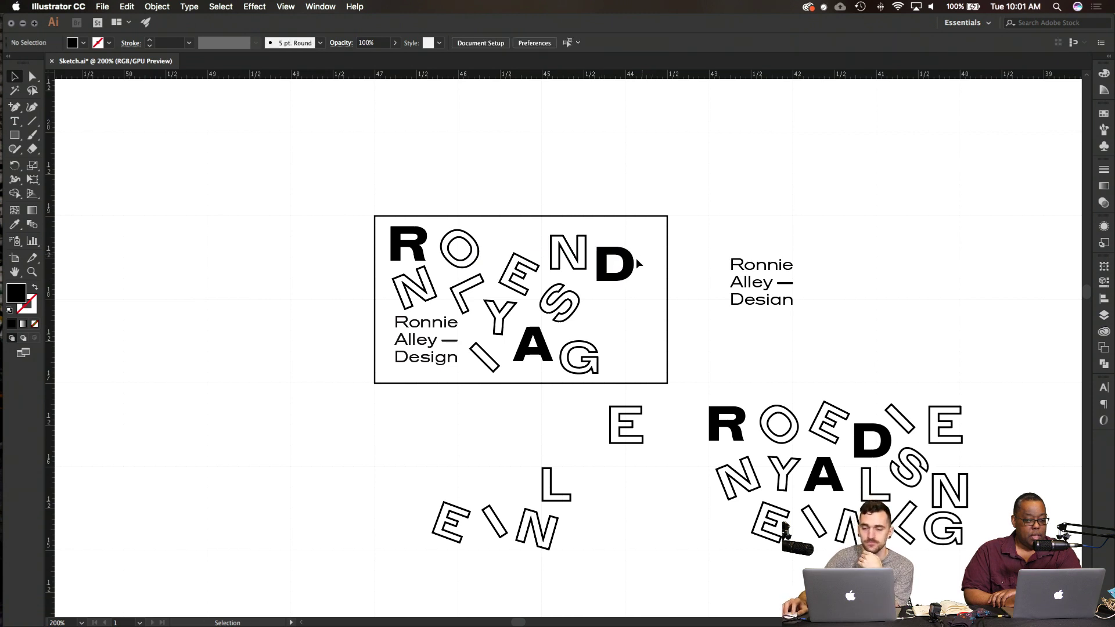
Step: Move the solid D slightly up and right beside the upright N, and nudge the outlined S up and right
left_click_drag(633, 267, 635, 262)
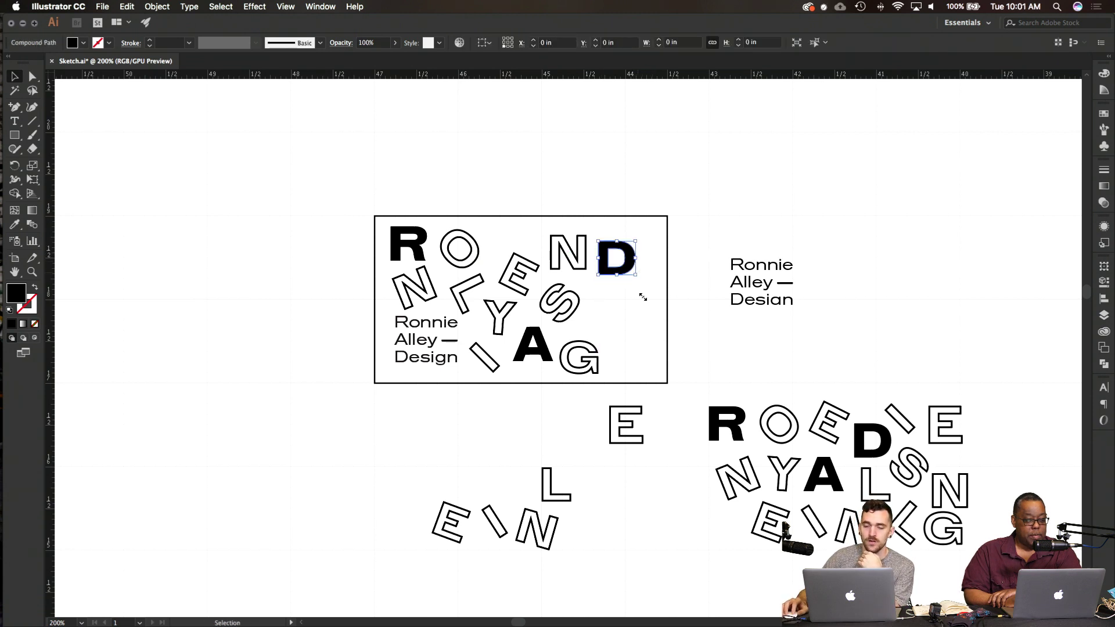
left_click(638, 300)
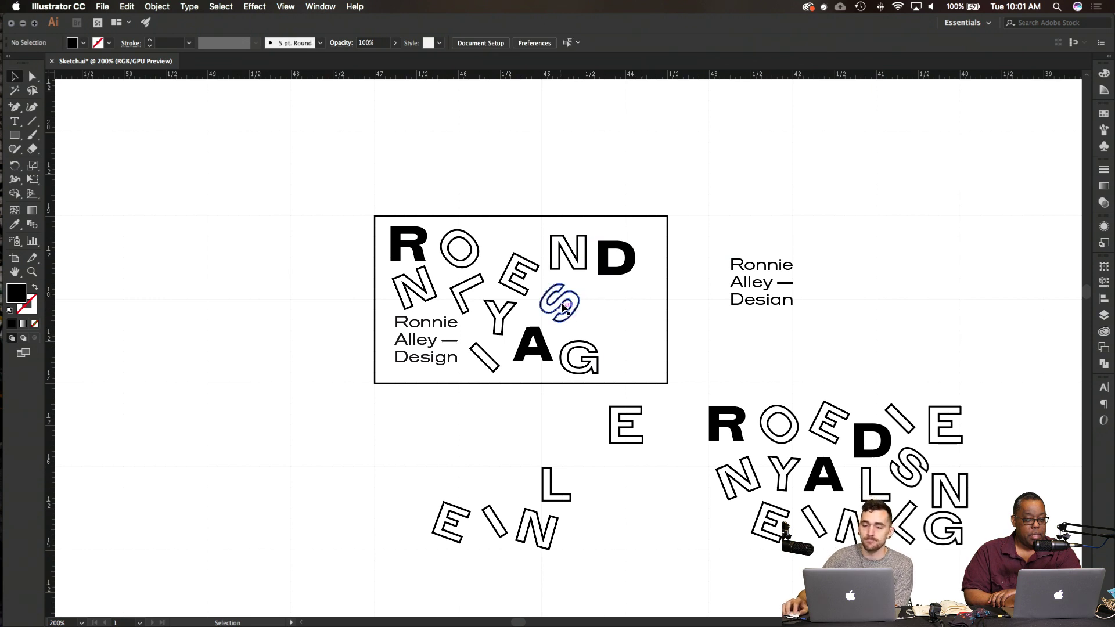
left_click_drag(573, 298, 574, 296)
left_click(591, 384)
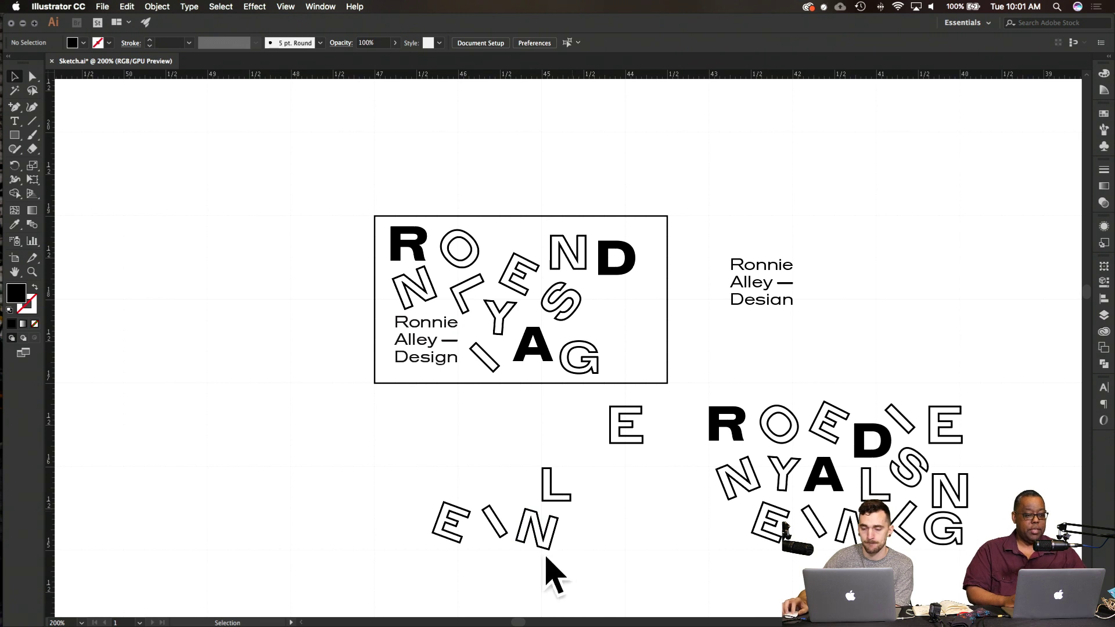
Step: Place the tilted outlined N to the right of the G, and the second outlined I, rotated to a shallow diagonal, above the E
left_click_drag(553, 538, 650, 351)
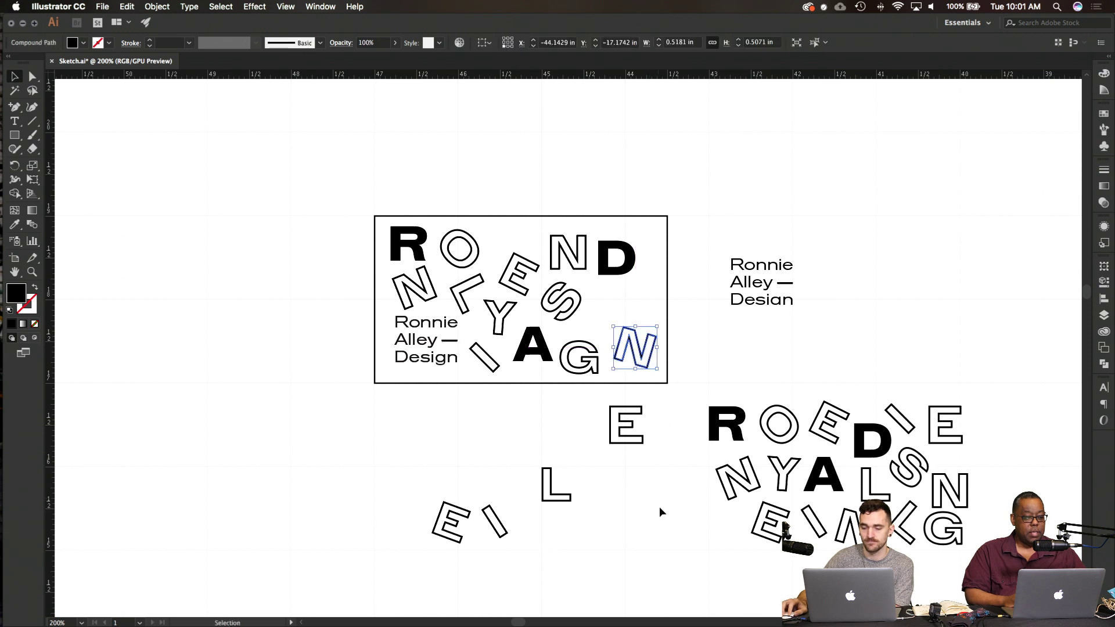
left_click(660, 506)
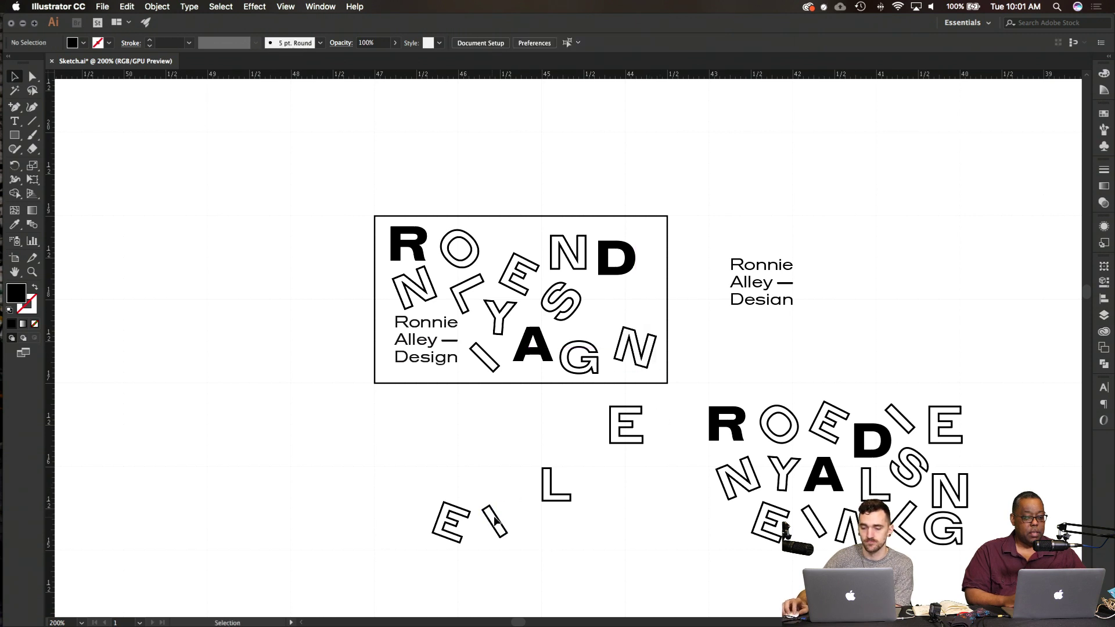
left_click_drag(498, 518, 495, 197)
left_click(575, 203)
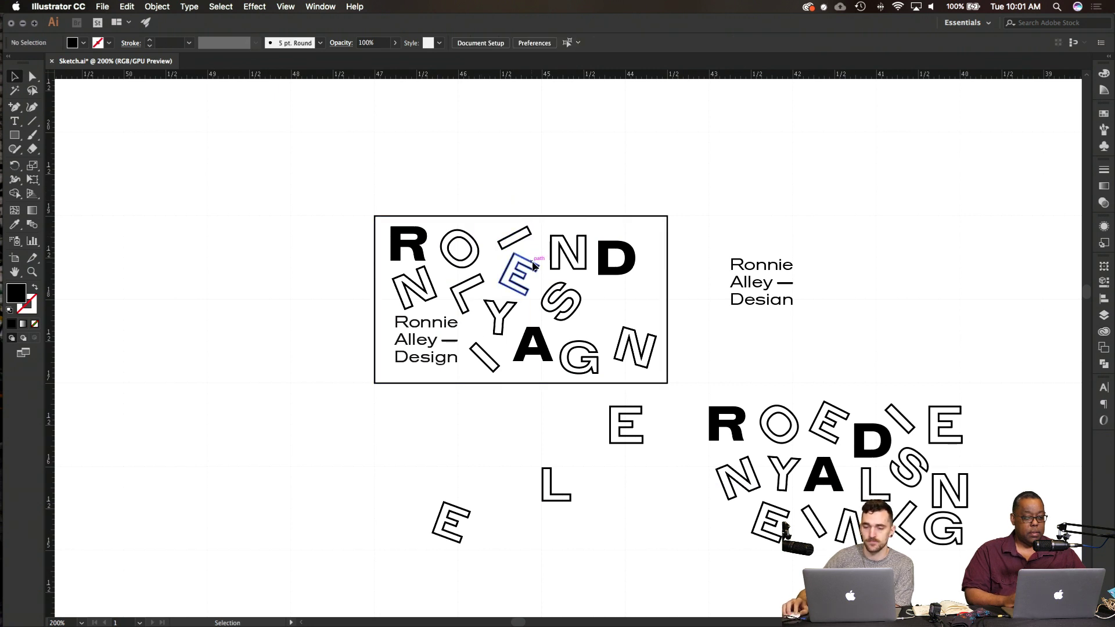
Step: Shift the outlined E slightly right beneath the diagonal I
left_click_drag(532, 265, 537, 266)
left_click(514, 237)
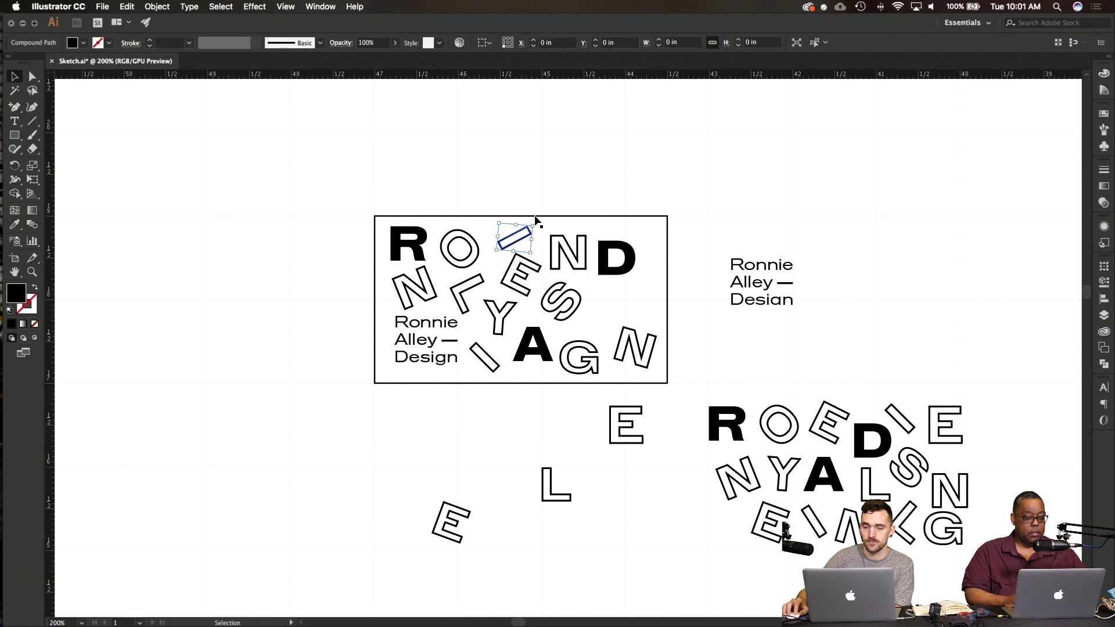
left_click(529, 172)
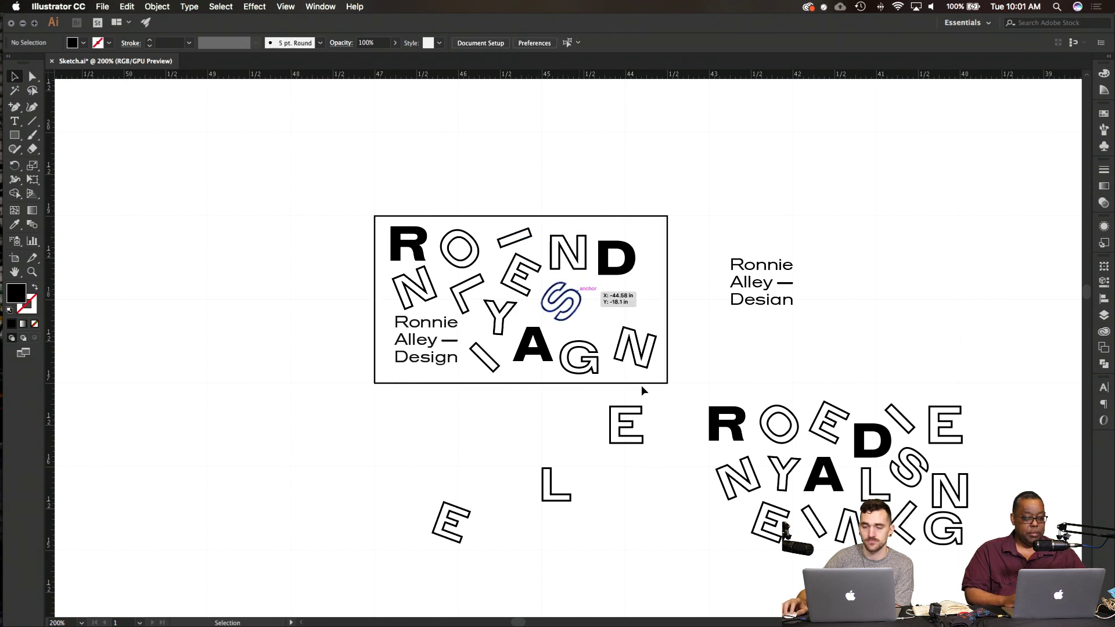
Step: Move the solid D down beside the outlined S, and shift the tilted N up and left beneath it
left_click_drag(630, 252, 629, 285)
left_click_drag(635, 336, 598, 344)
left_click(740, 348)
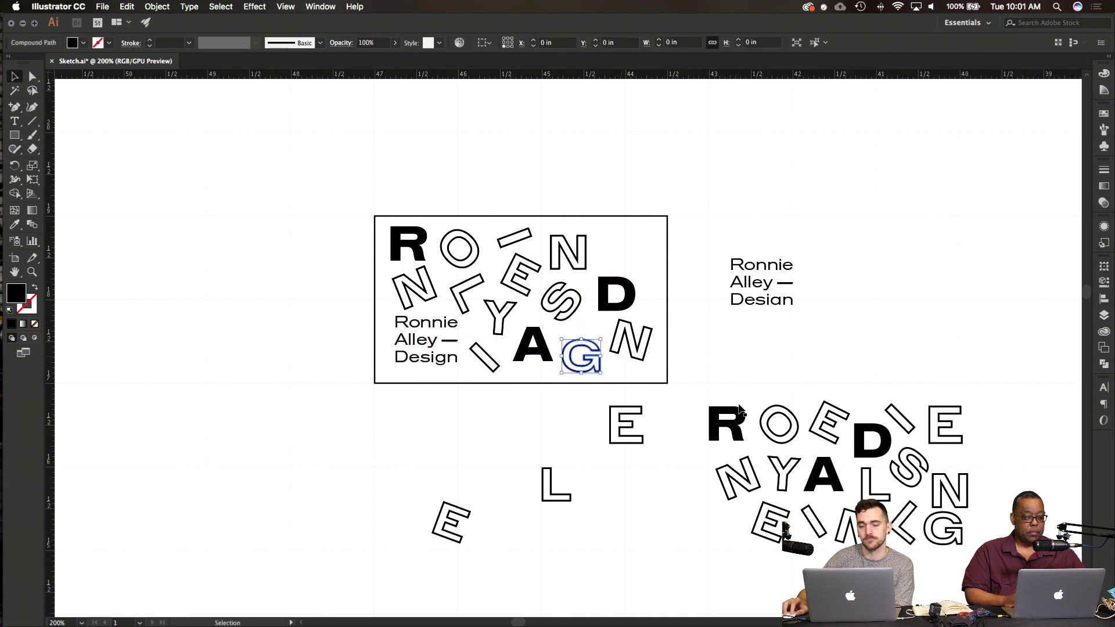
left_click(730, 373)
Step: Nudge the outlined G slightly up and the tilted N slightly down beside it
left_click(594, 343)
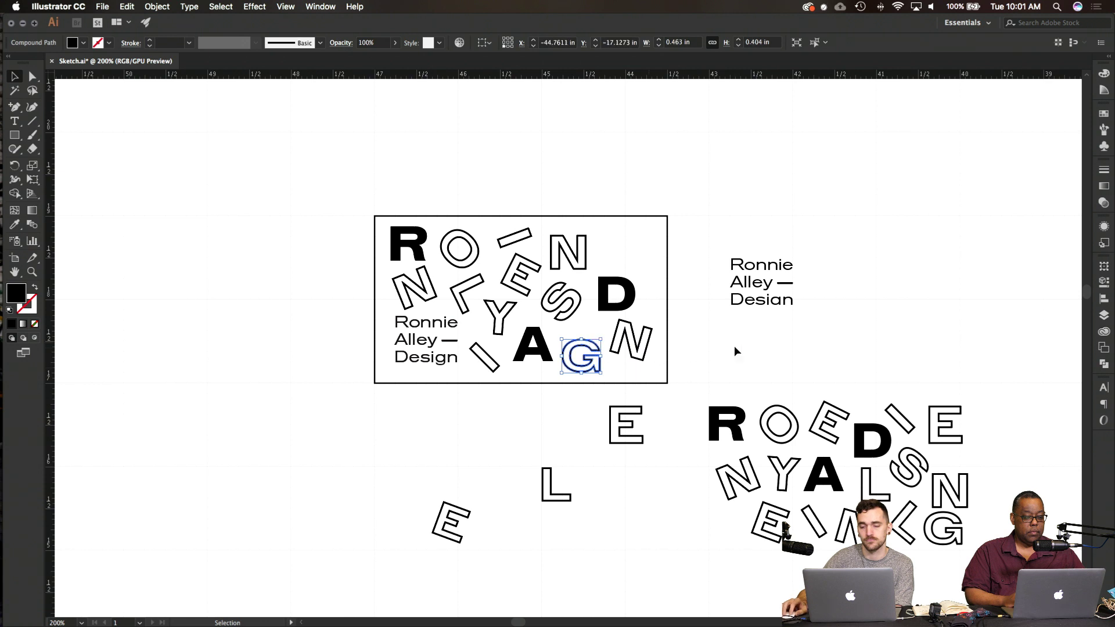
key("Up")
key("Up")
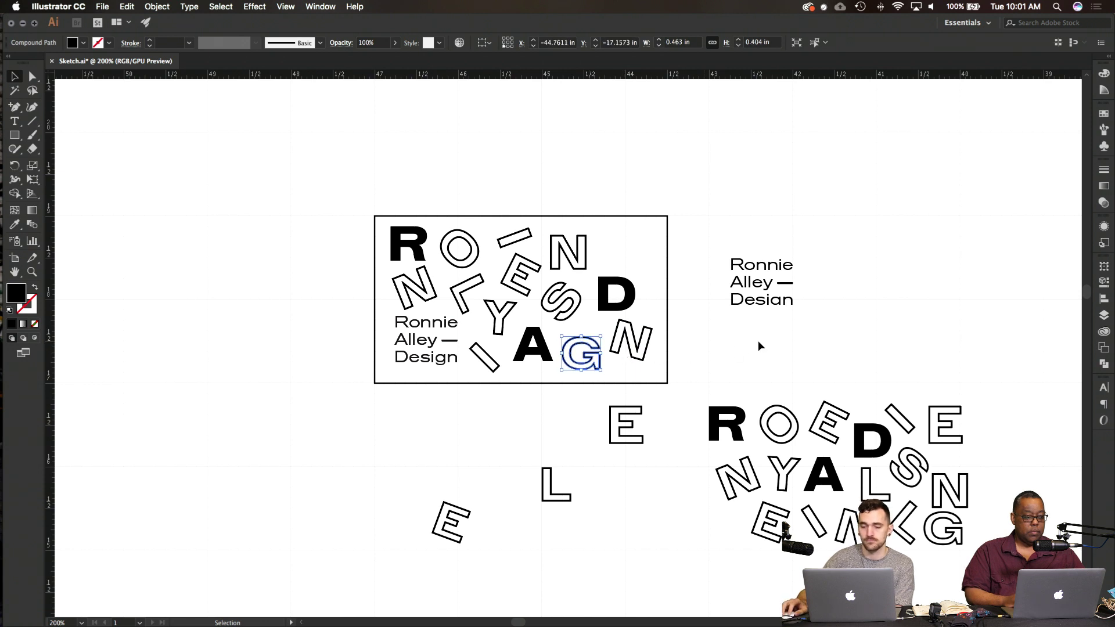
left_click(759, 346)
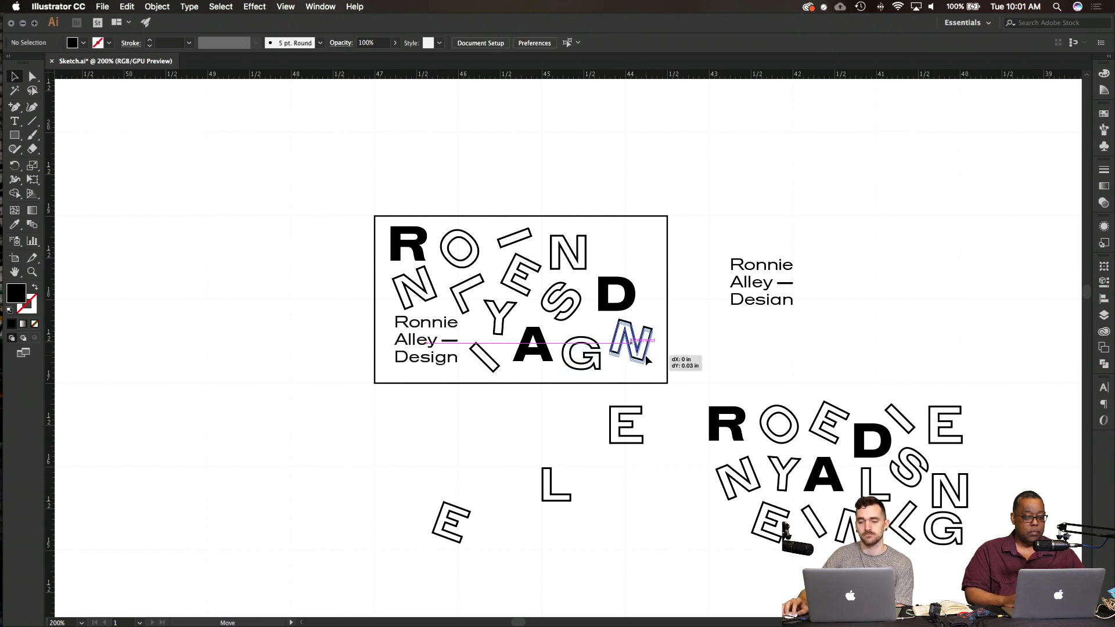
left_click(646, 354)
left_click(646, 388)
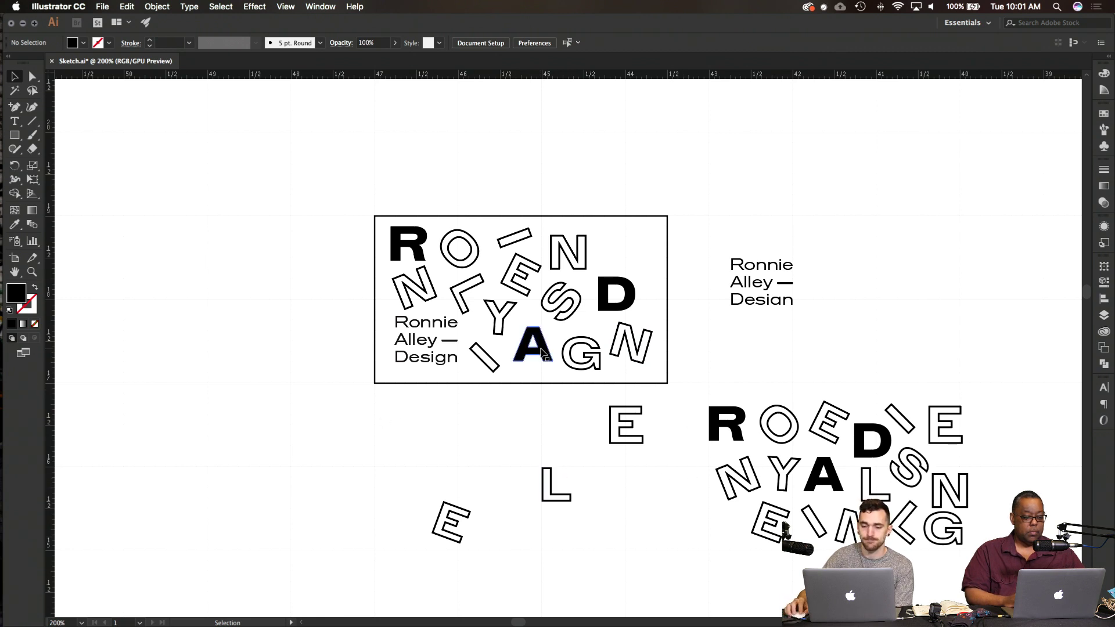
Step: Shift the solid A and the outlined G slightly left
left_click_drag(543, 353, 587, 375)
left_click(568, 443)
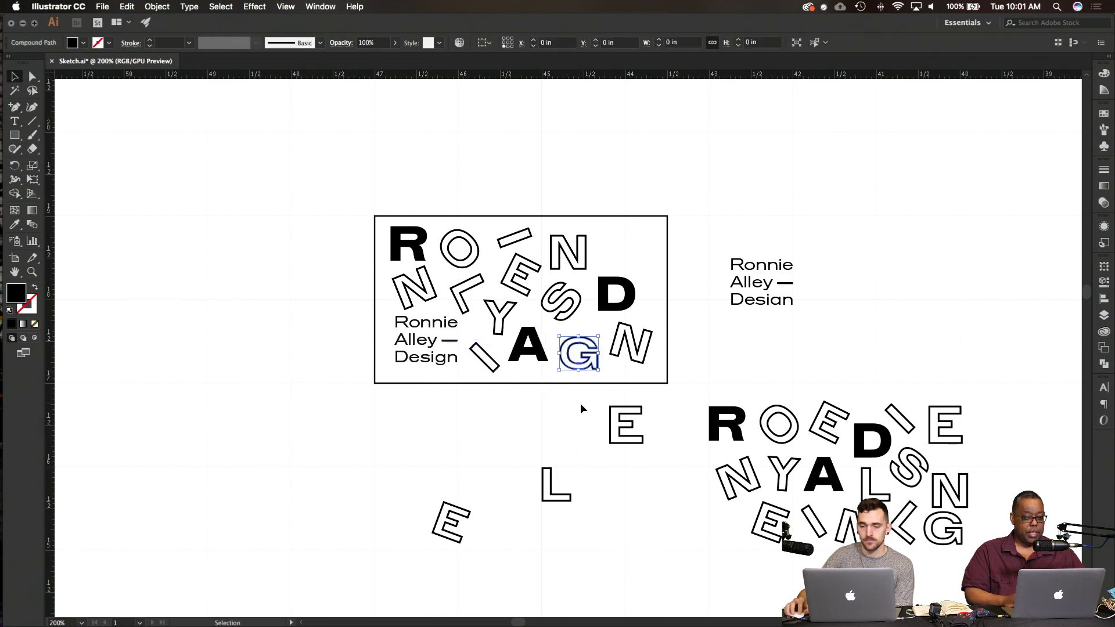
left_click(580, 403)
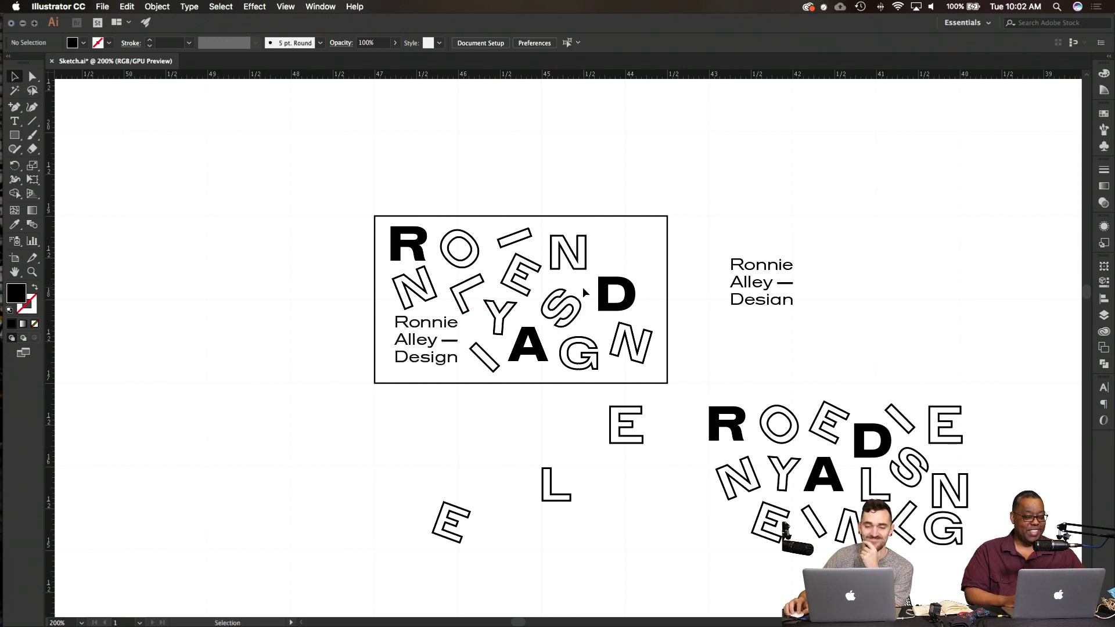
Step: Shift the upright N slightly right and down, and place the second outlined L, tilted clockwise, above the solid D
left_click_drag(584, 259, 589, 261)
left_click(705, 330)
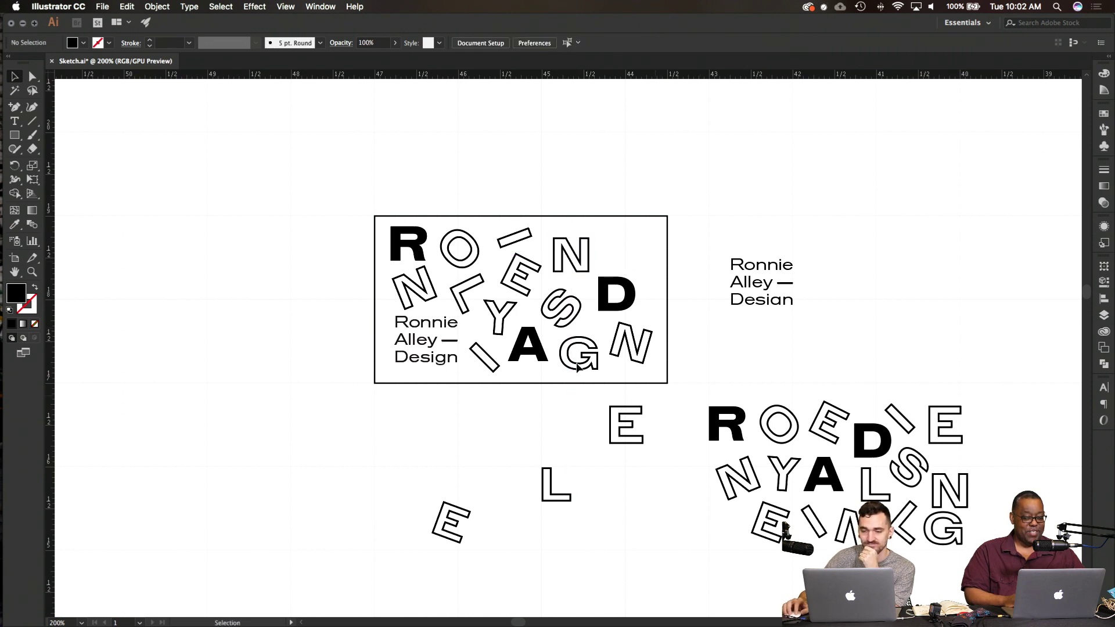
left_click_drag(553, 483, 617, 237)
left_click(632, 180)
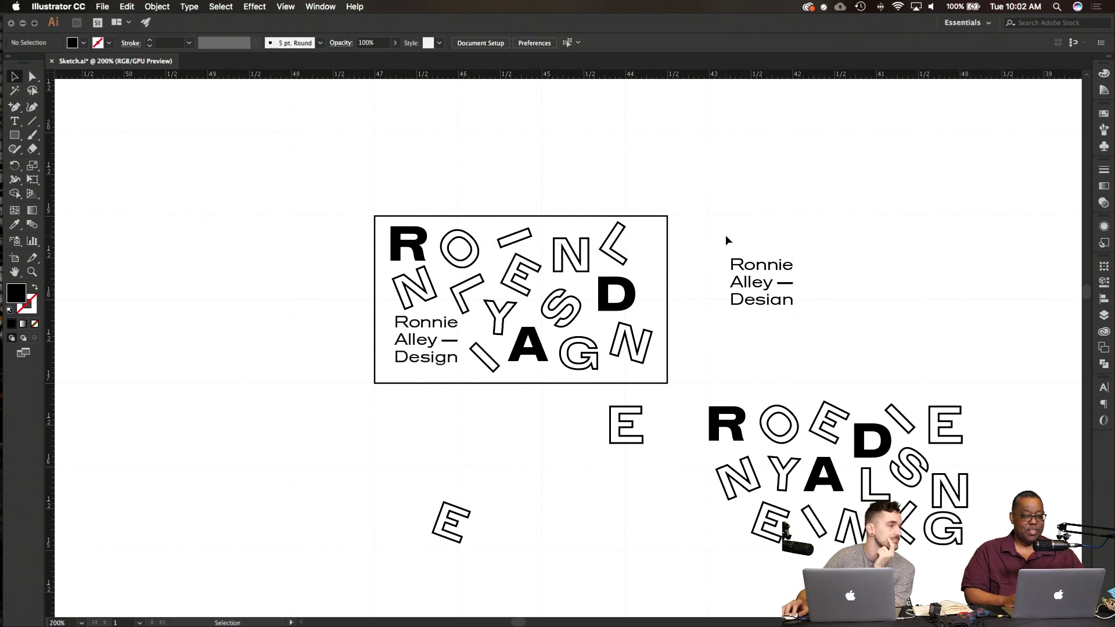
Step: Slightly adjust the tilt of the outlined L above the solid D
left_click(618, 259)
left_click_drag(618, 259, 648, 240)
left_click(705, 165)
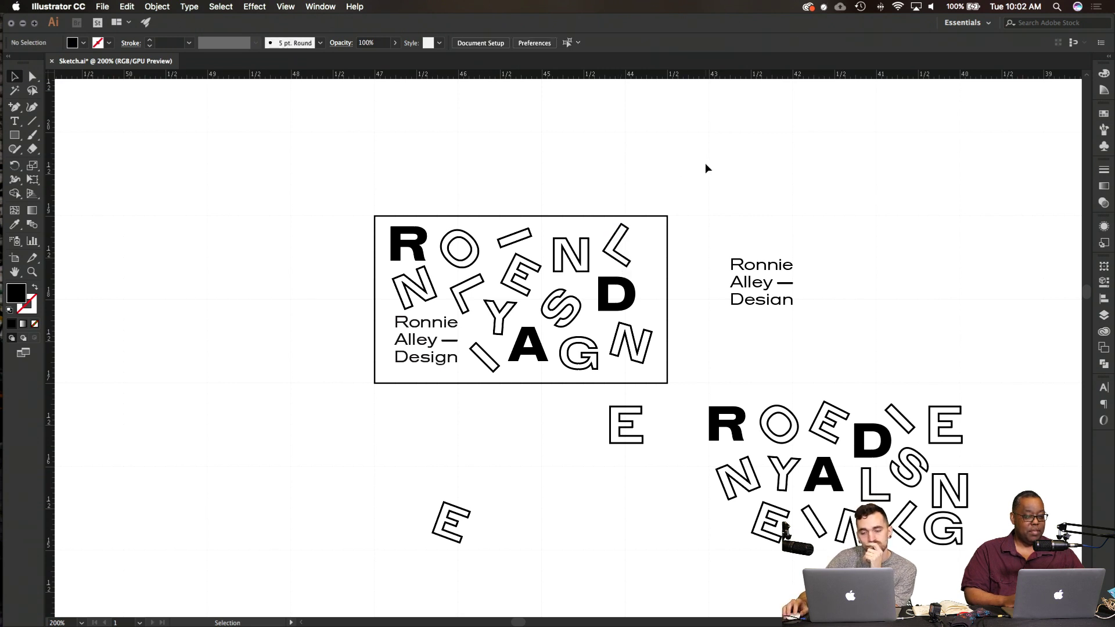
Step: Scale down all the scattered letters together, including the two spare Es below, without the rectangle and the name text
scroll(192, 163, "down", 1)
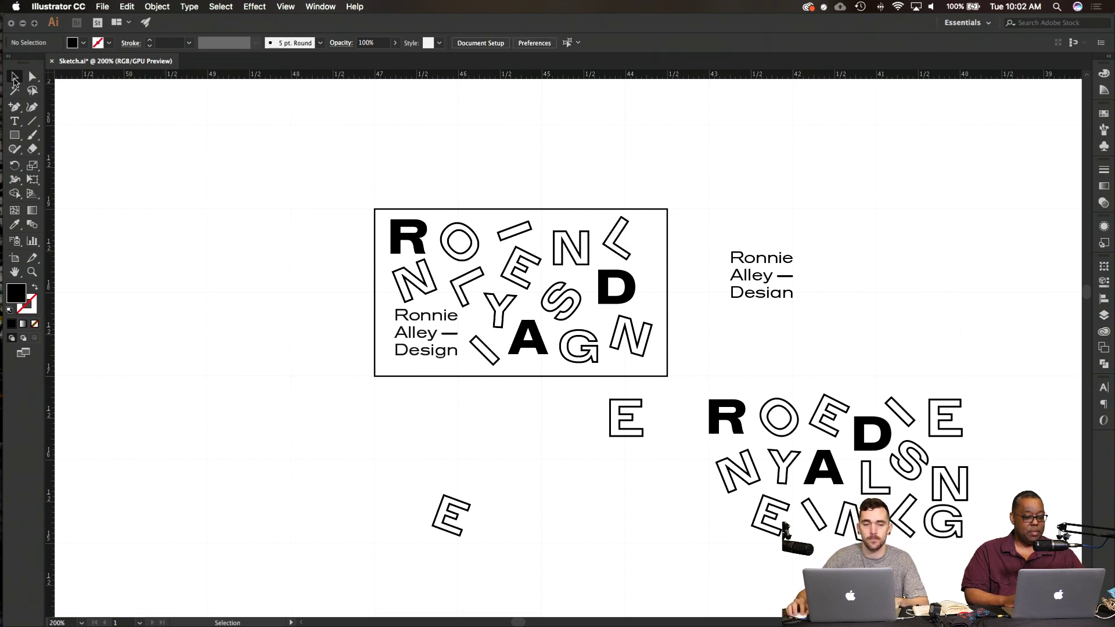
left_click_drag(549, 311, 414, 238)
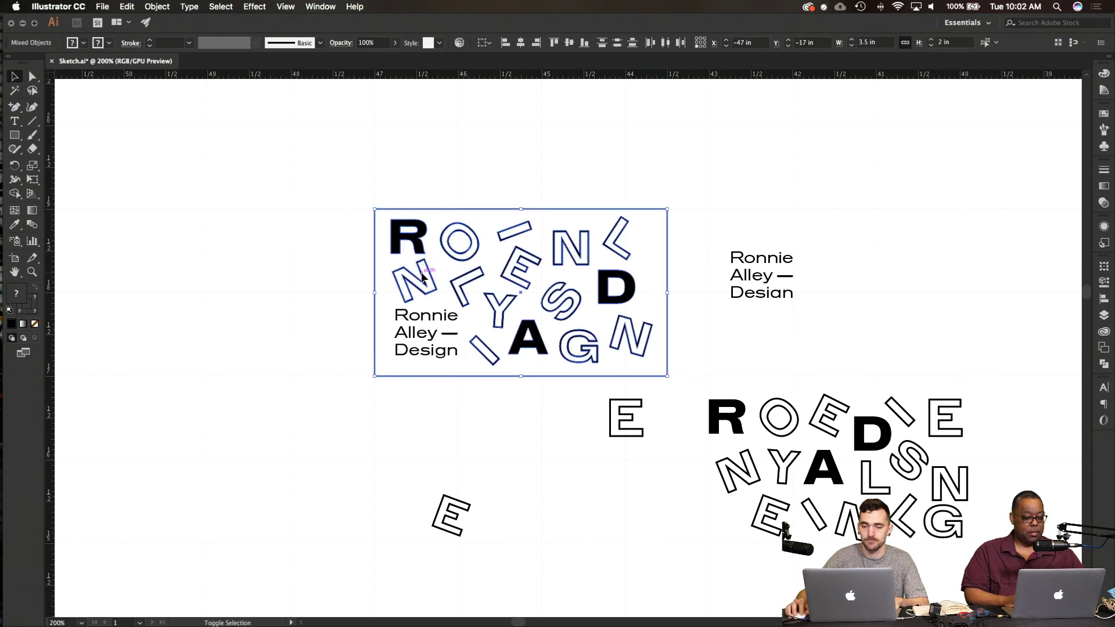
left_click(518, 445)
left_click_drag(646, 563, 432, 430)
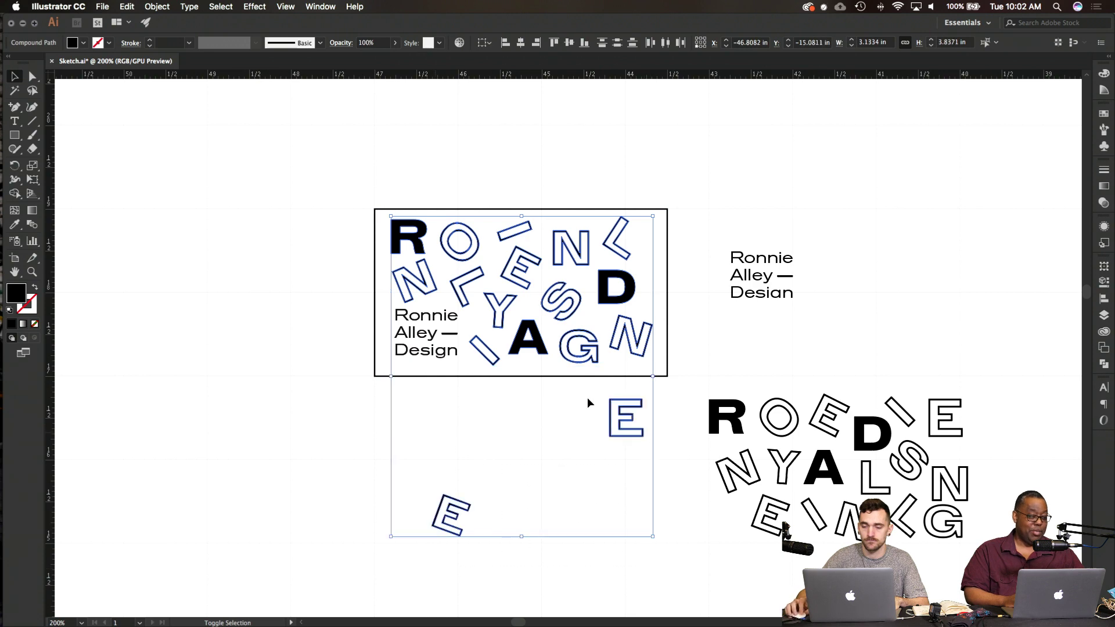
left_click_drag(652, 537, 627, 509)
left_click(668, 525)
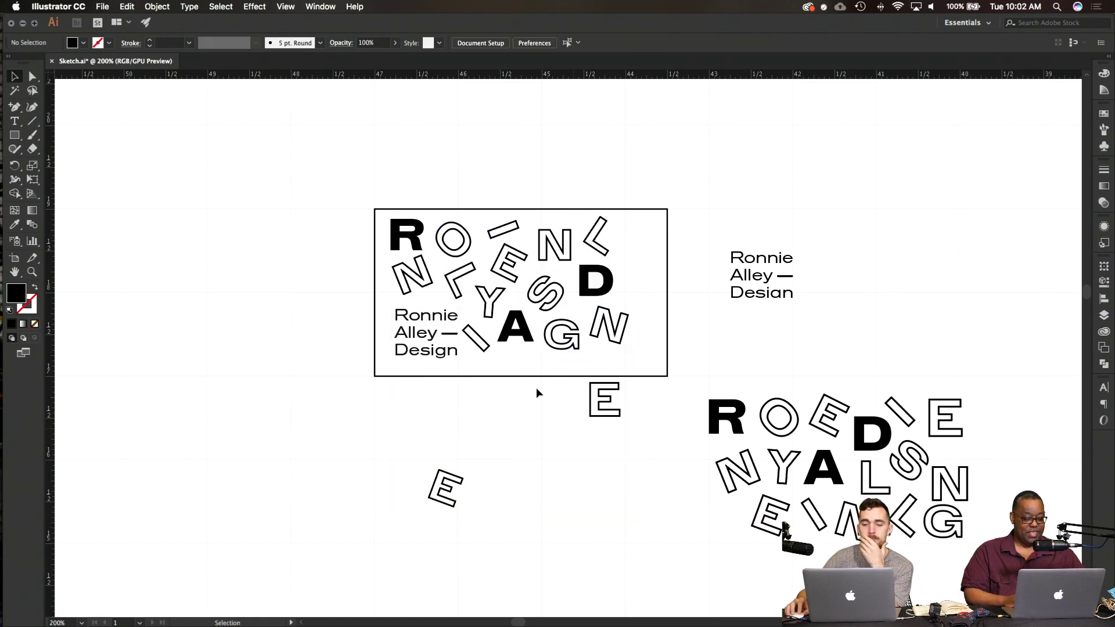
Step: Shift the bottom row of I, A, G and tilted N down and right, and move the solid D down above it
mouse_move(476, 335)
left_mouse_down()
mouse_move(485, 349)
mouse_move(528, 338)
mouse_move(539, 353)
mouse_move(572, 341)
mouse_move(577, 351)
mouse_move(631, 346)
left_mouse_up()
mouse_move(612, 287)
left_mouse_down()
mouse_move(608, 300)
mouse_move(619, 300)
left_mouse_up()
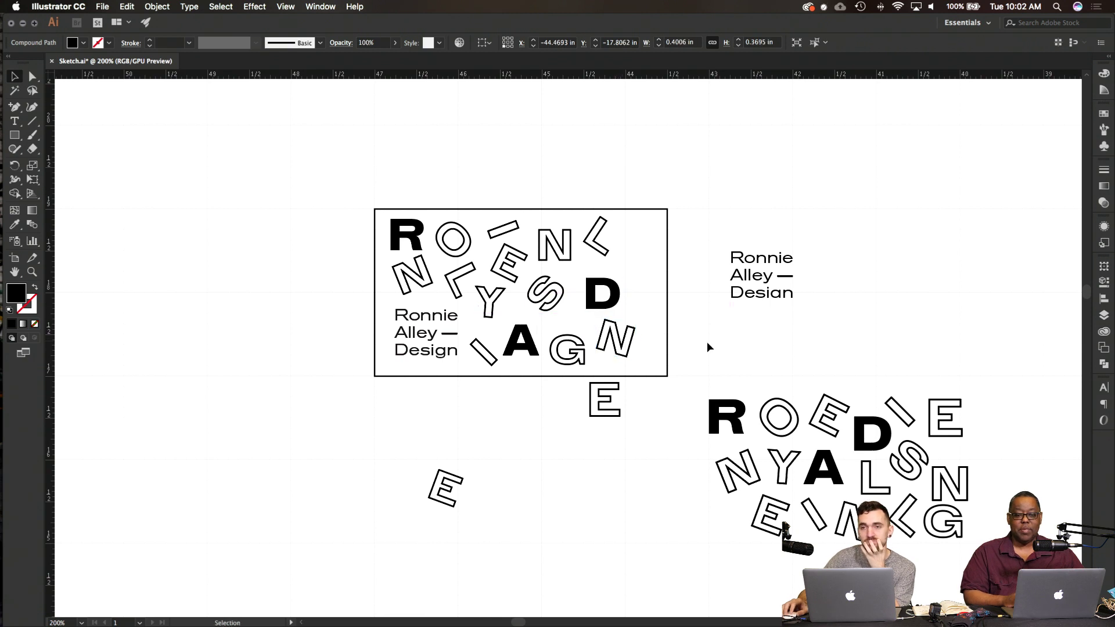
left_click(708, 347)
Step: Shift the outlined S slightly down and right, and move the upright N down directly above it
left_click_drag(550, 306, 560, 316)
left_click(551, 403)
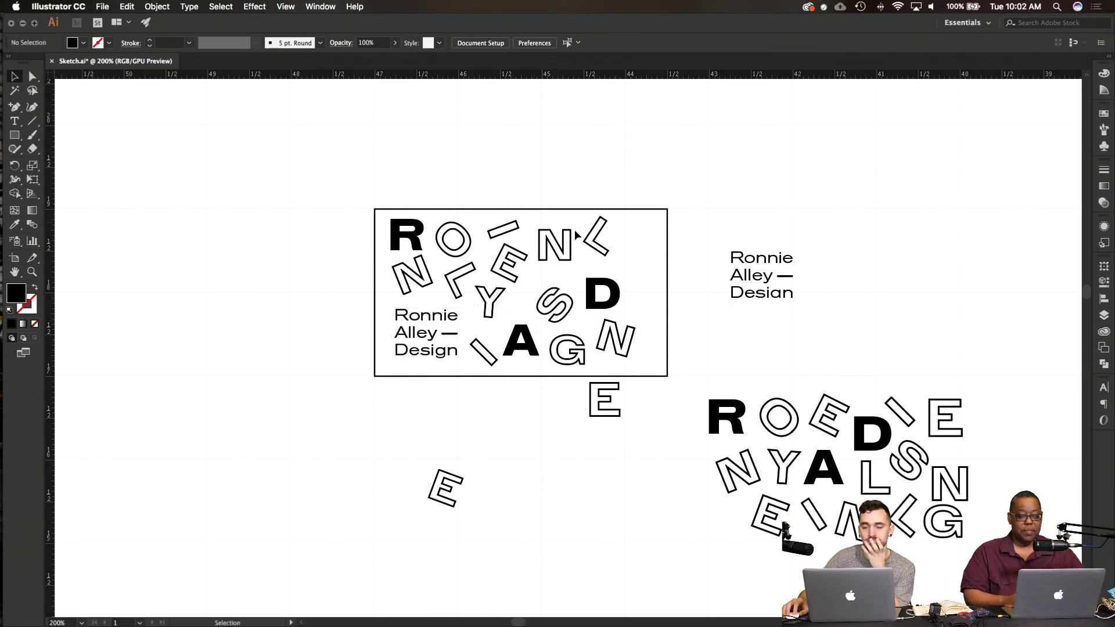
left_click_drag(567, 244, 579, 260)
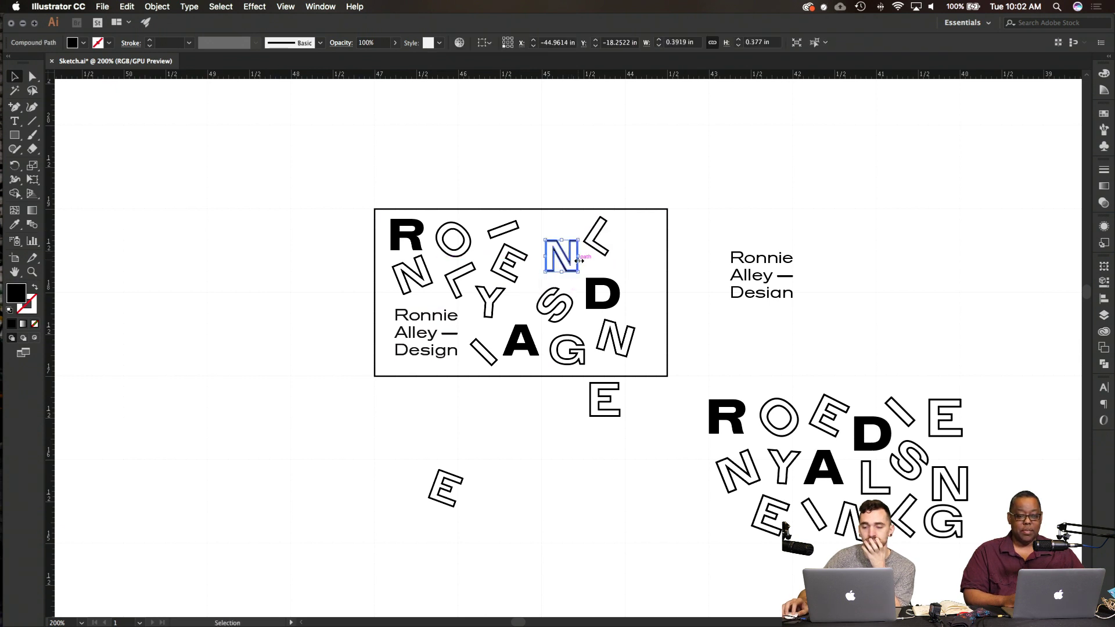
left_click(590, 268)
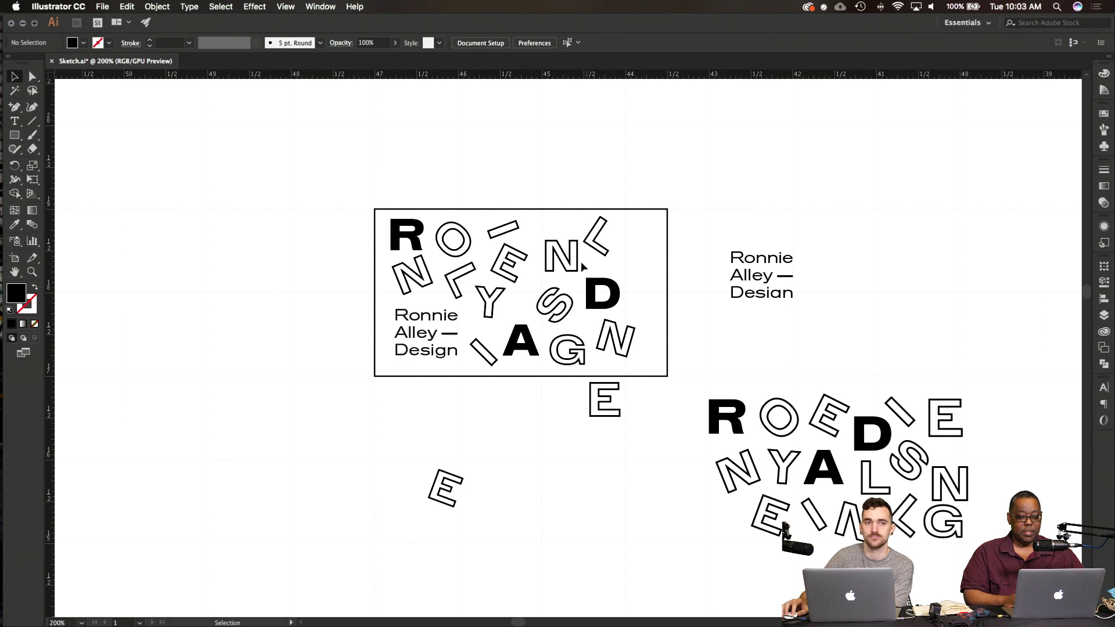
left_click_drag(545, 263, 536, 270)
Step: Nudge the solid A down, and shift the outlined Y, the tilted E and the upper I downward to even the spacing
left_click(522, 342)
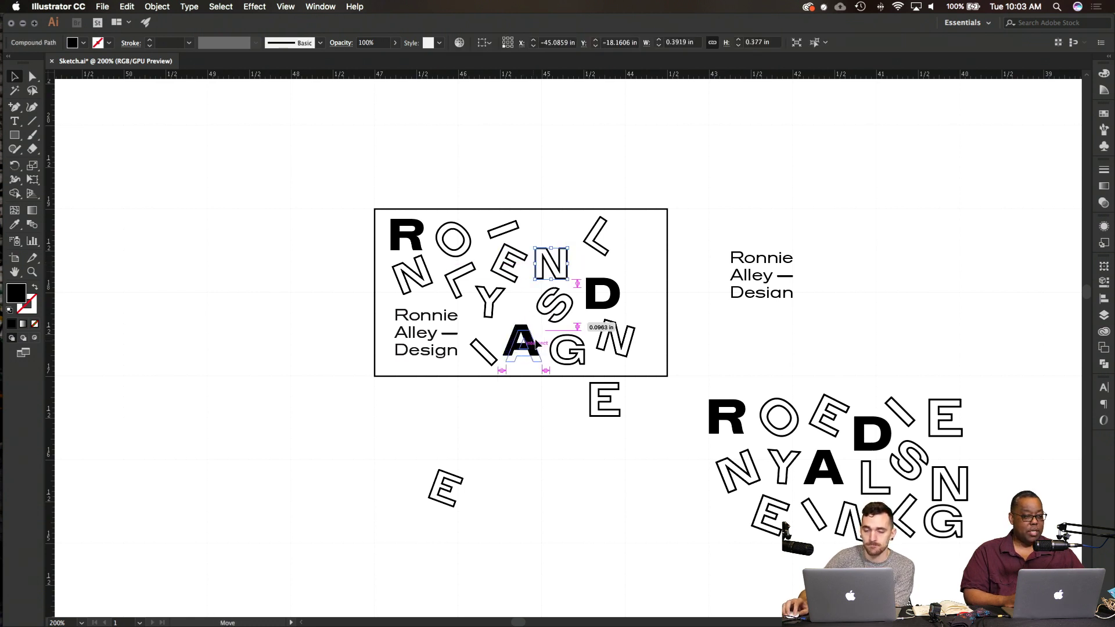
left_click_drag(491, 301, 506, 320)
left_click_drag(498, 278, 492, 293)
left_click_drag(505, 235, 498, 254)
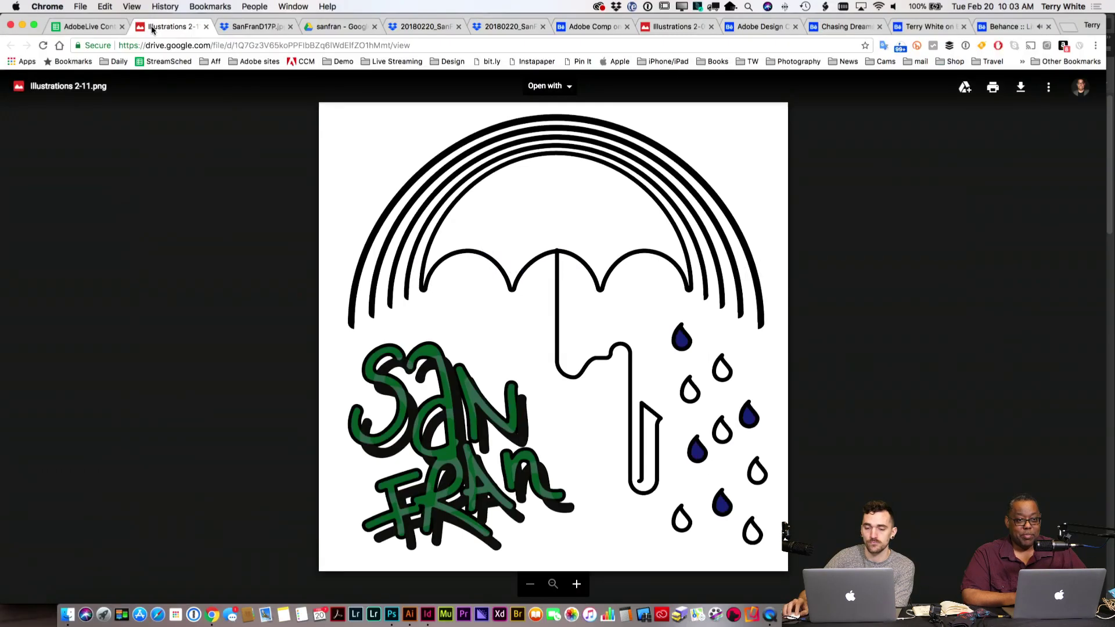
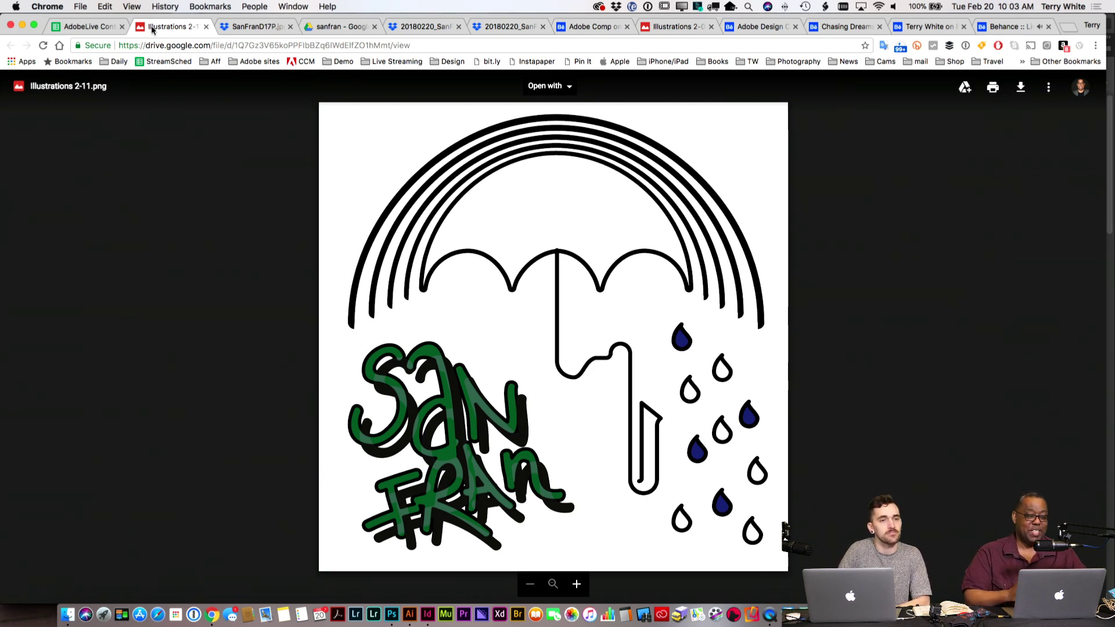
Step: View the SanFranD17P.jpg cover and compare the SAN_FRAN_1.png and SAN_FRAN_2.png artwork
left_click(246, 30)
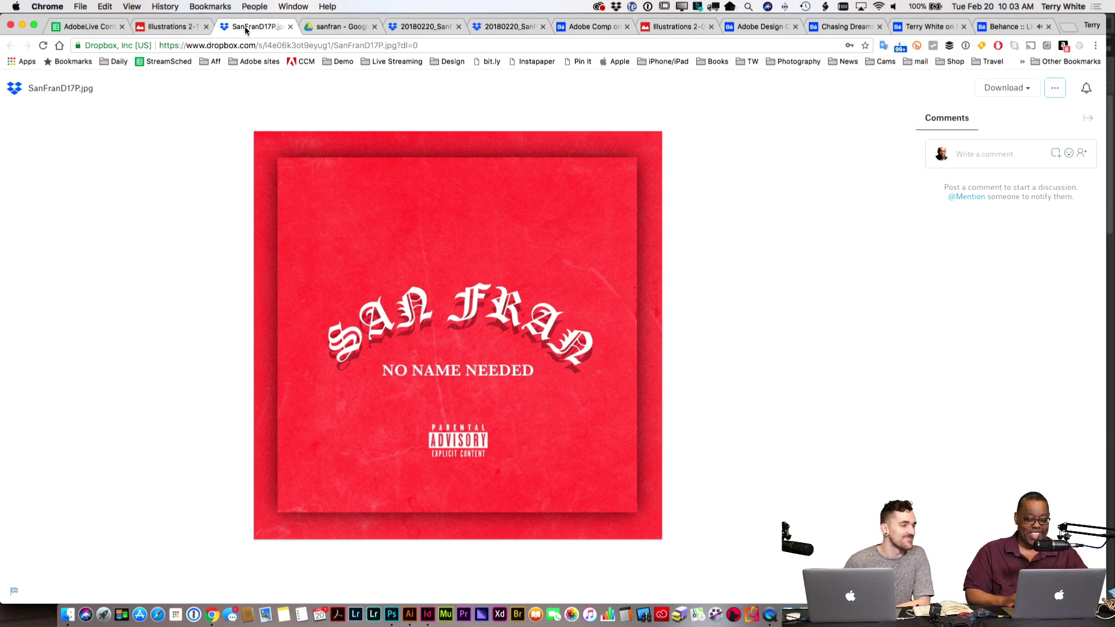
left_click(328, 29)
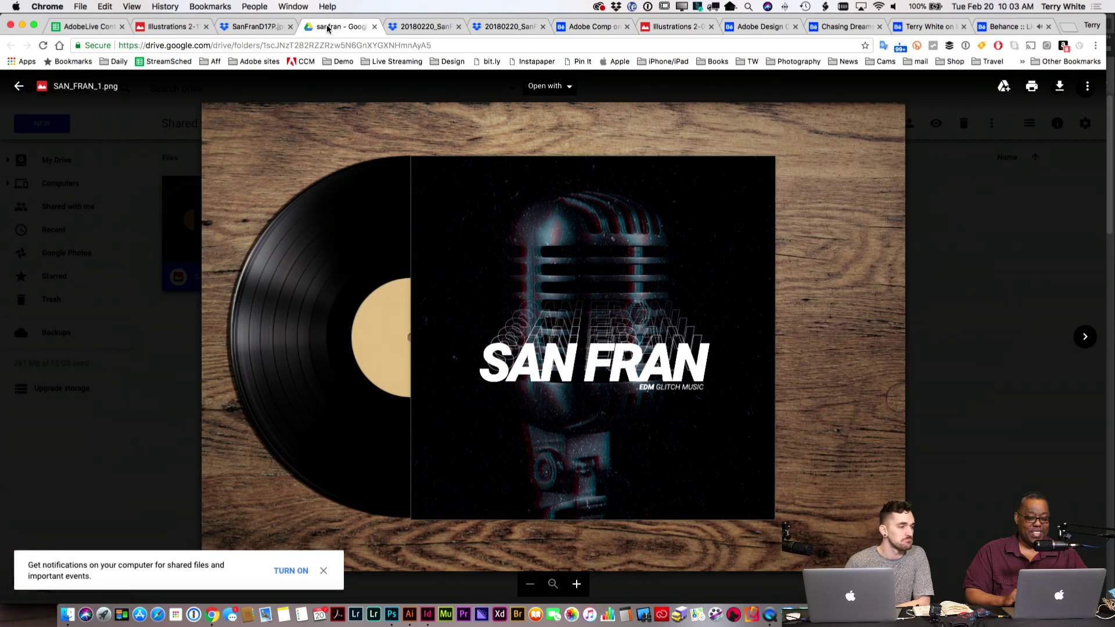
left_click(1086, 337)
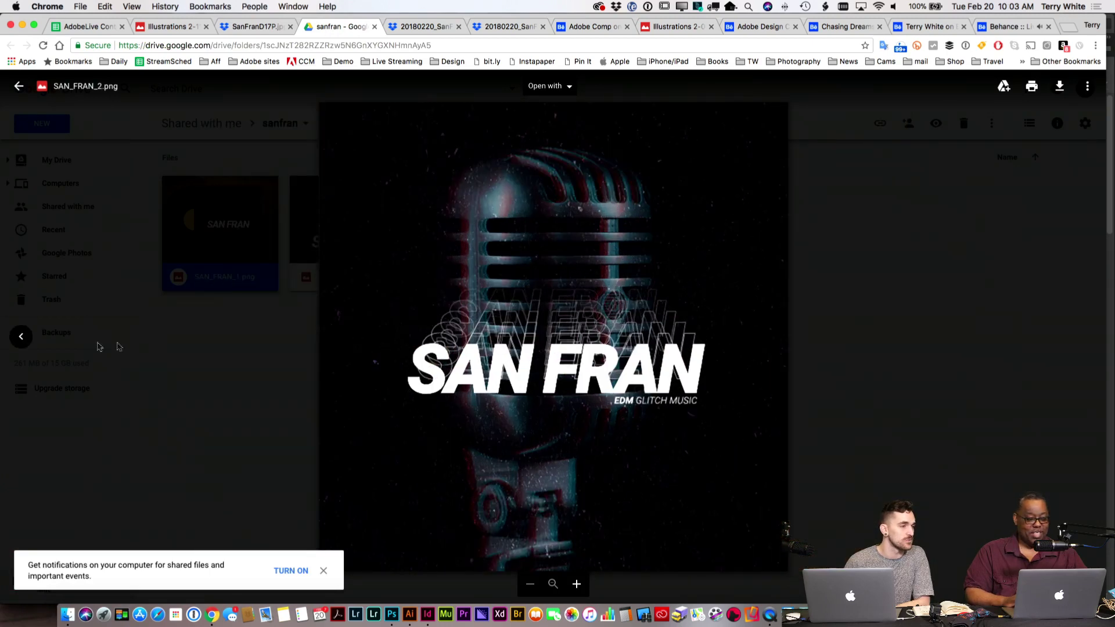
left_click(21, 337)
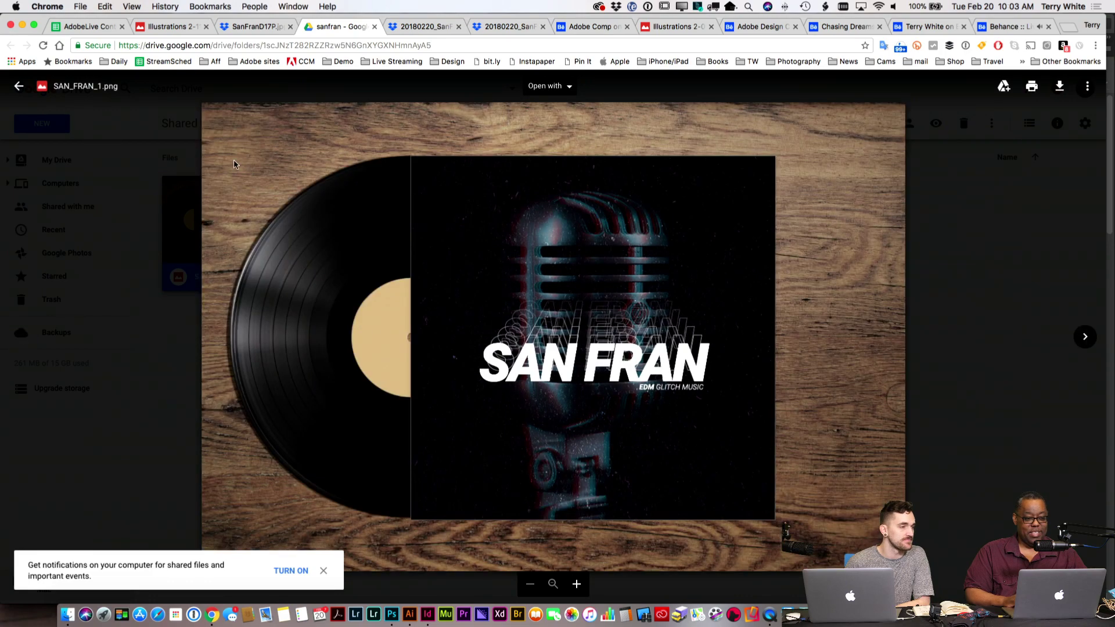
Step: View 20180220_SanFranCDcover.pdf in full screen, exit, and check the duplicate page of the same file
left_click(418, 26)
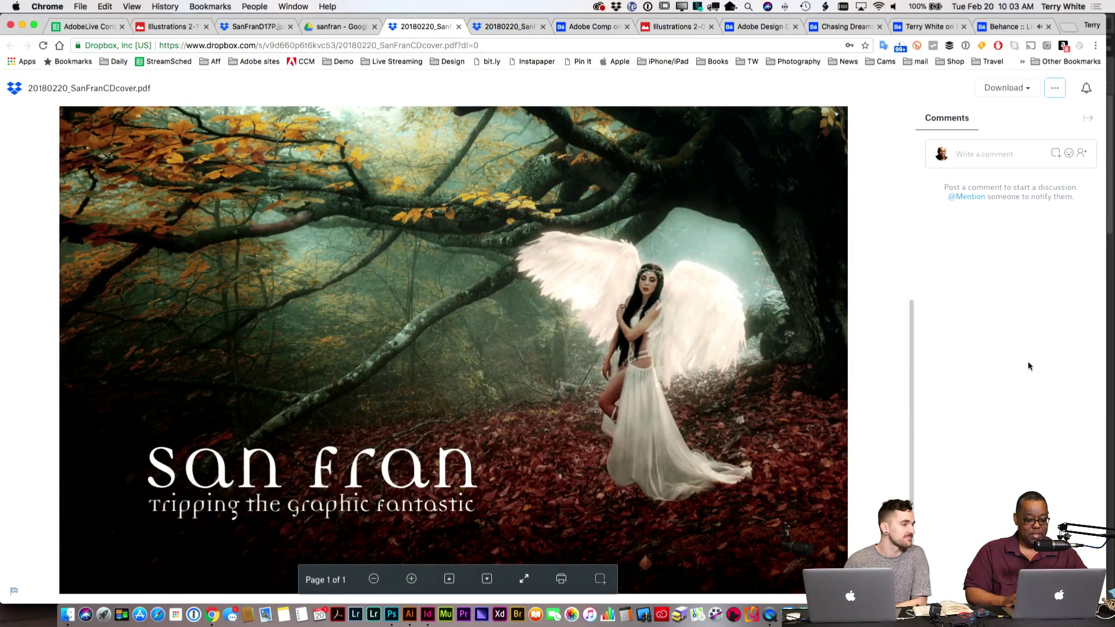
left_click(524, 579)
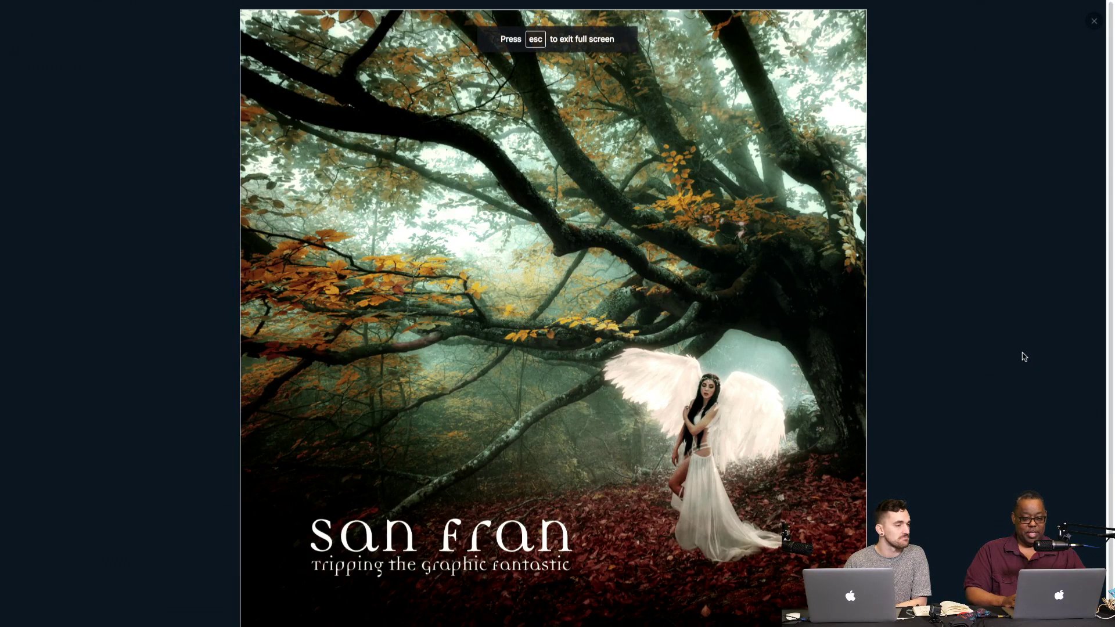
key("Escape")
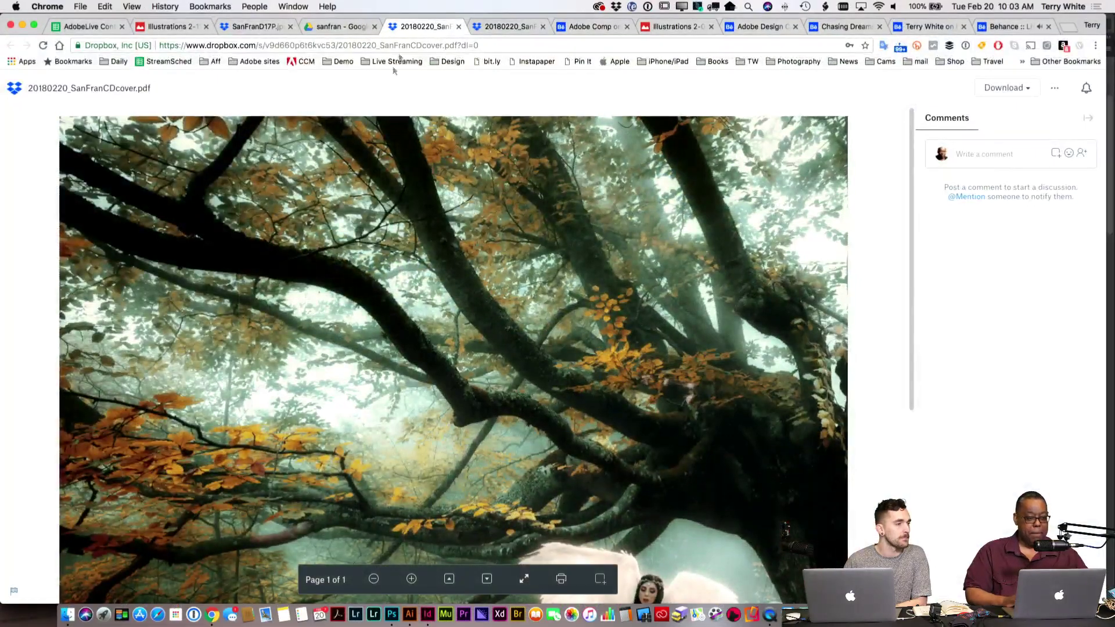
left_click(490, 27)
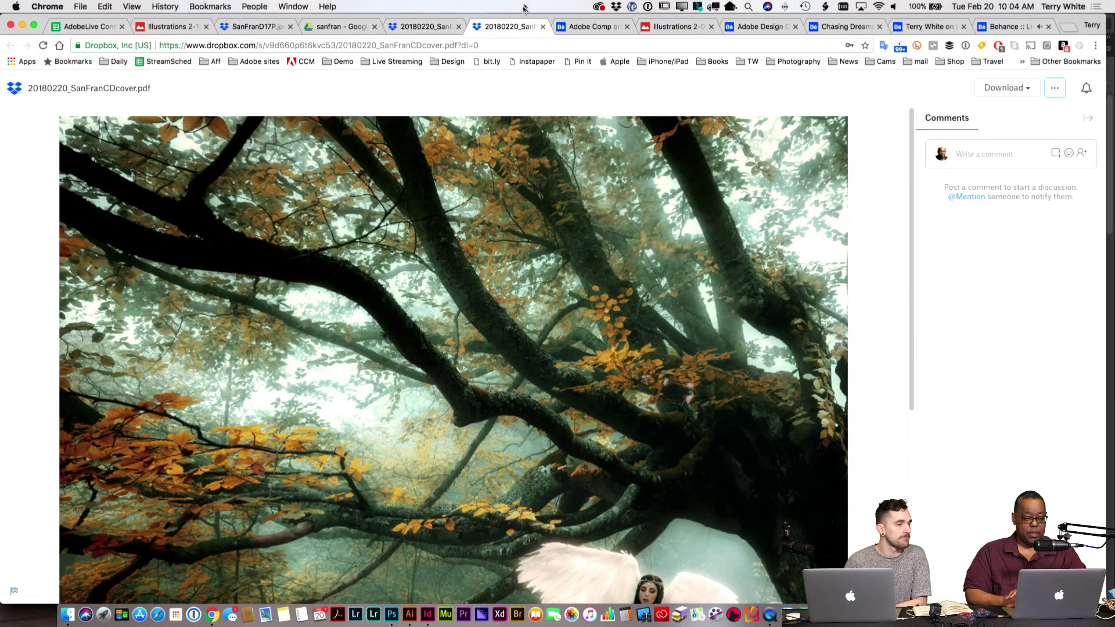
Step: Look at the cover in the Adobe Comp project on Behance and at Illustrations 2-05.png
left_click(587, 27)
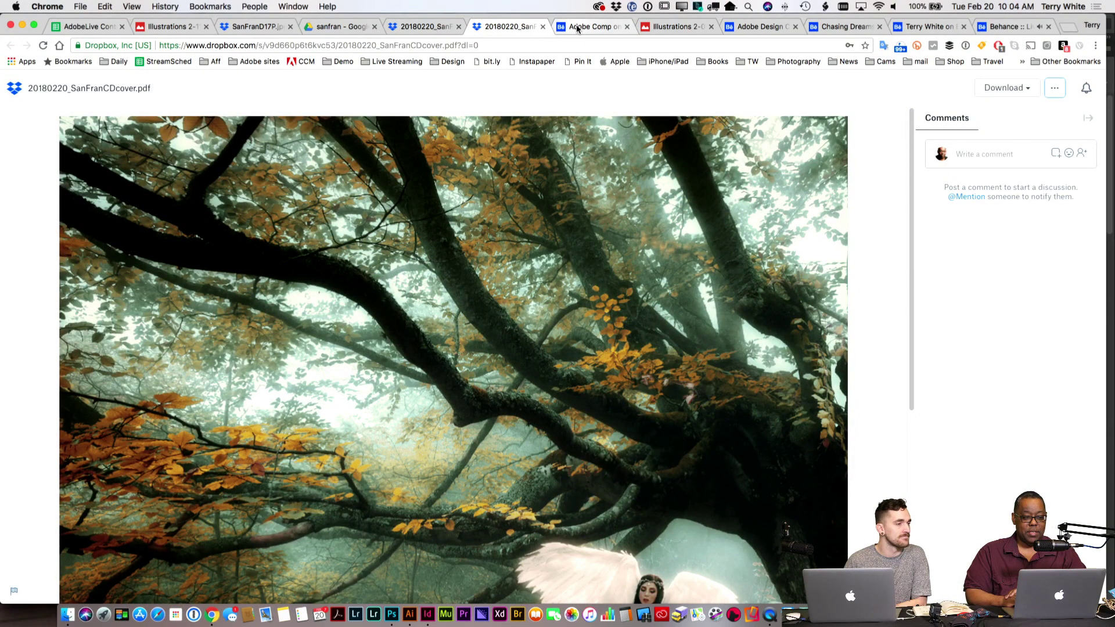
scroll(652, 233, "down", 3)
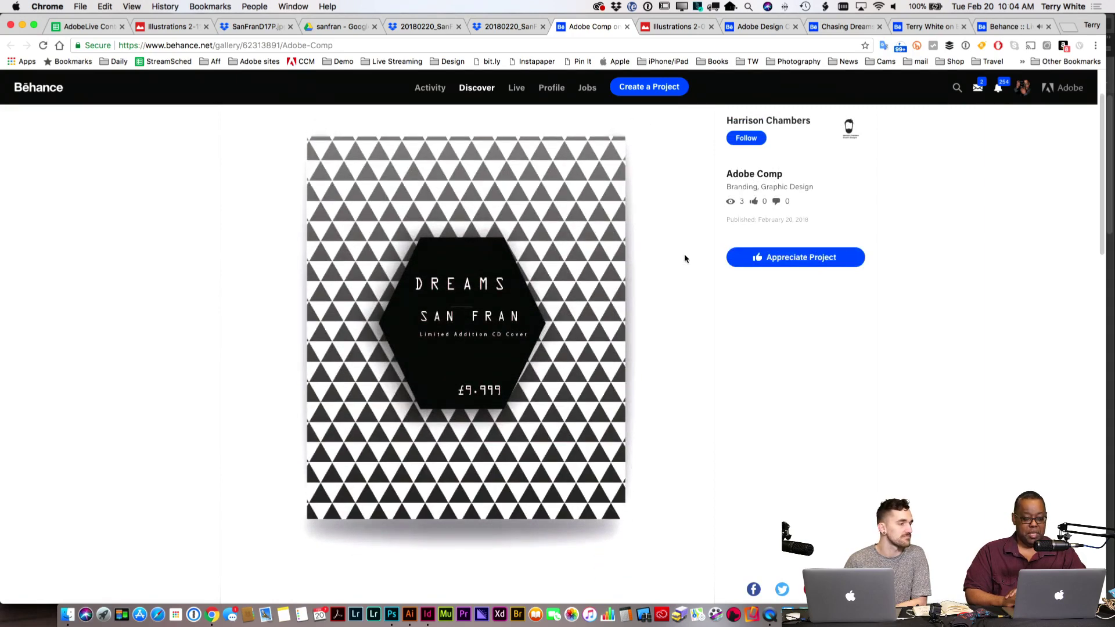
left_click(677, 24)
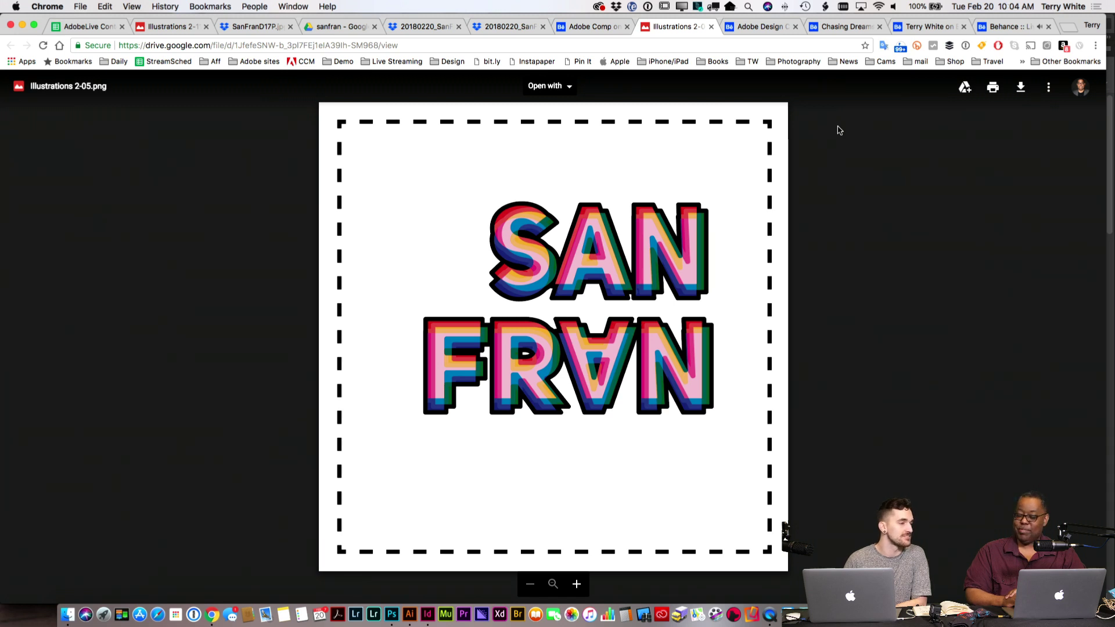
Step: Examine the full San Fran portrait illustration in the Adobe Design Challange project on Behance
left_click(765, 31)
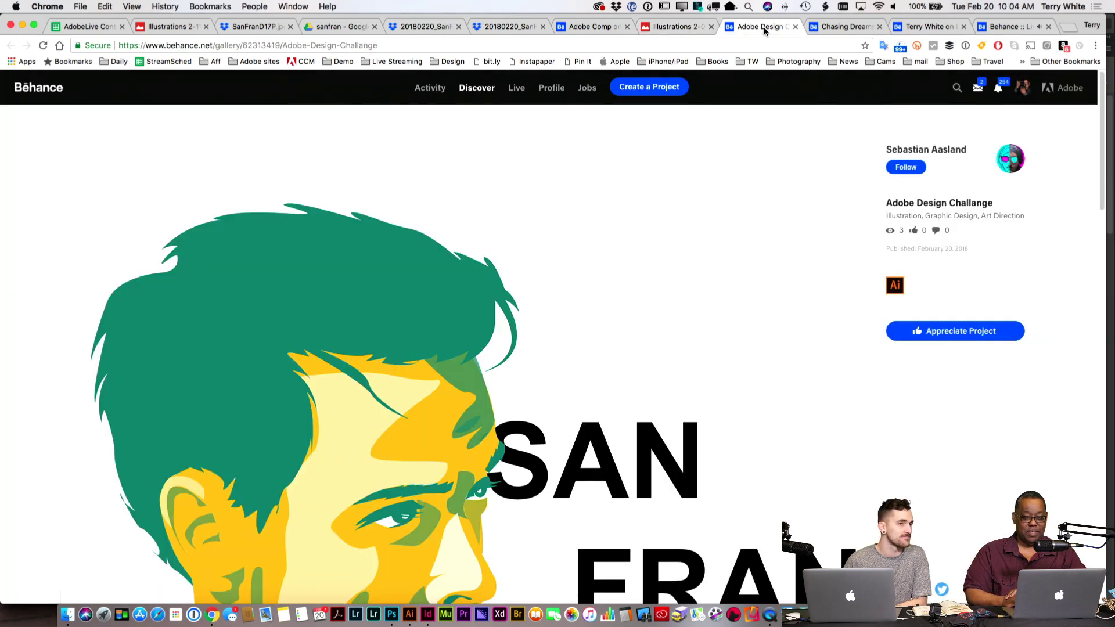
scroll(789, 259, "down", 10)
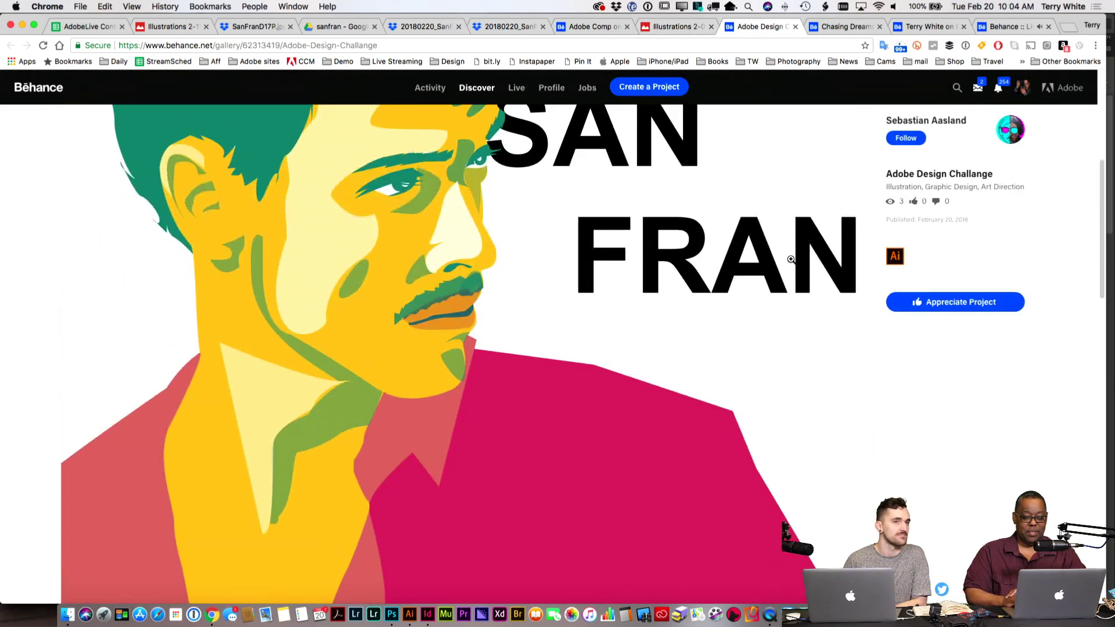
scroll(791, 259, "down", 3)
scroll(790, 259, "up", 5)
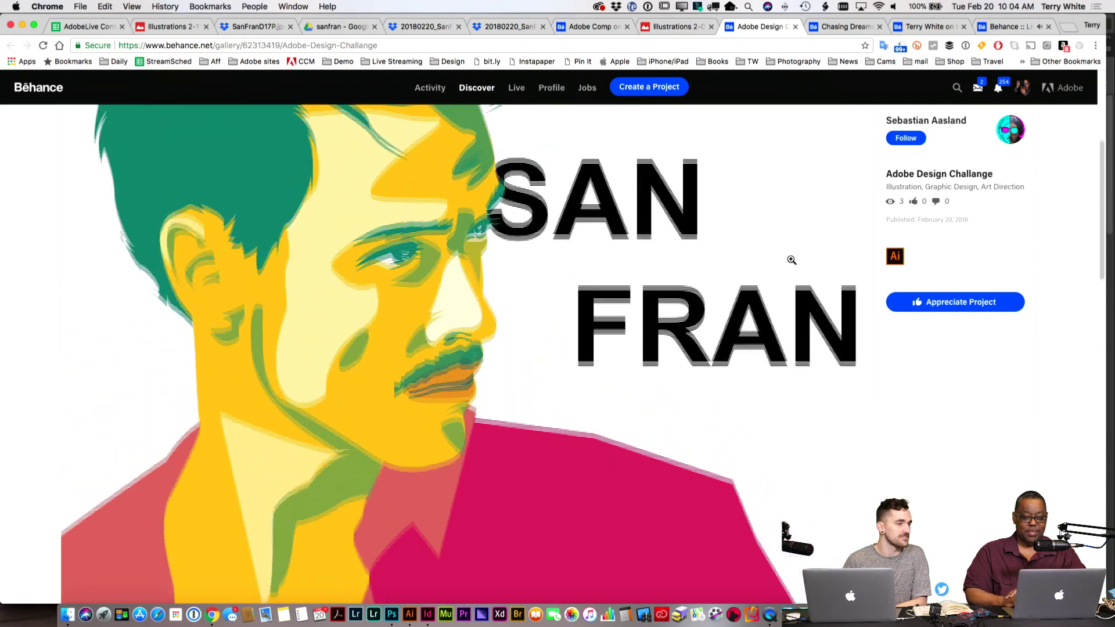
scroll(791, 260, "up", 5)
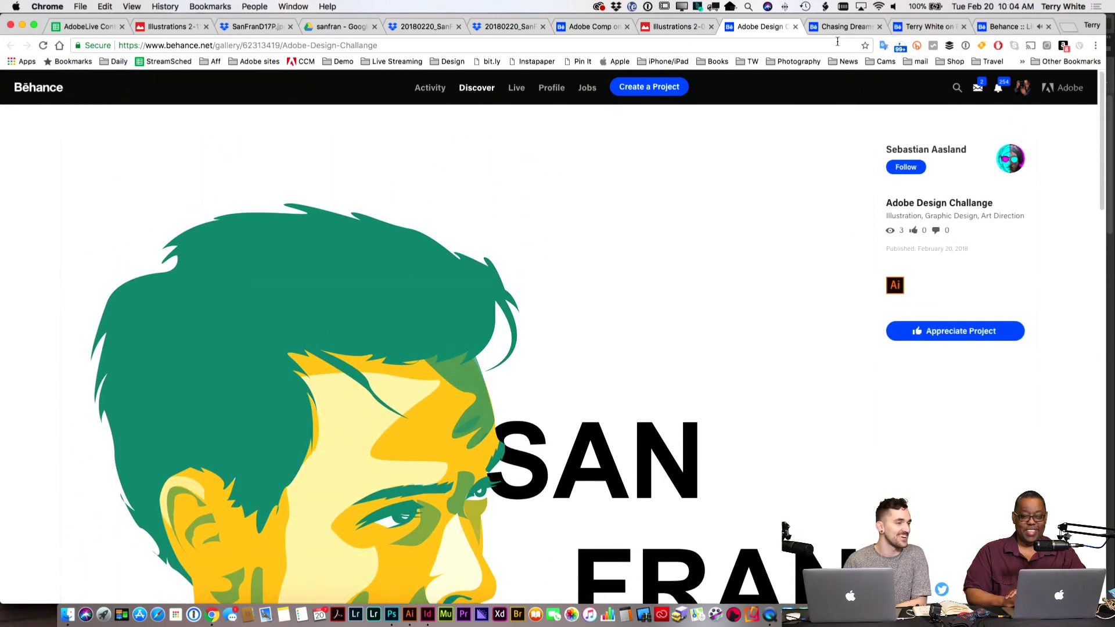
Step: Examine the Chasing Dreams By San Fran (Album Cover) artwork on Behance, from the title down to the advisory label
left_click(844, 27)
scroll(866, 234, "down", 1)
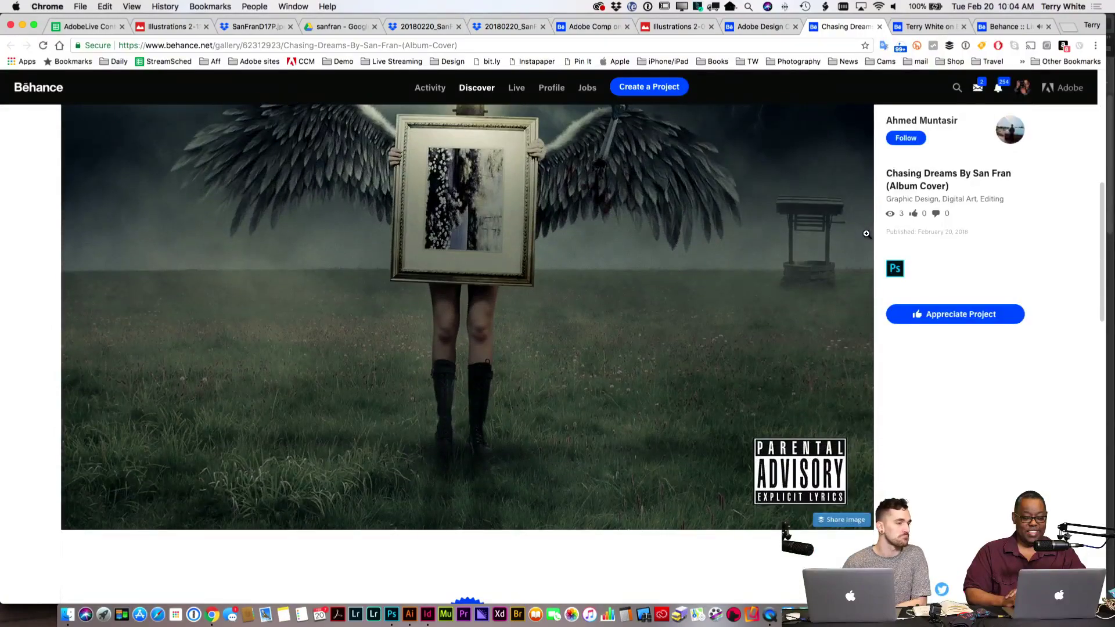
scroll(866, 233, "up", 1)
scroll(866, 233, "down", 1)
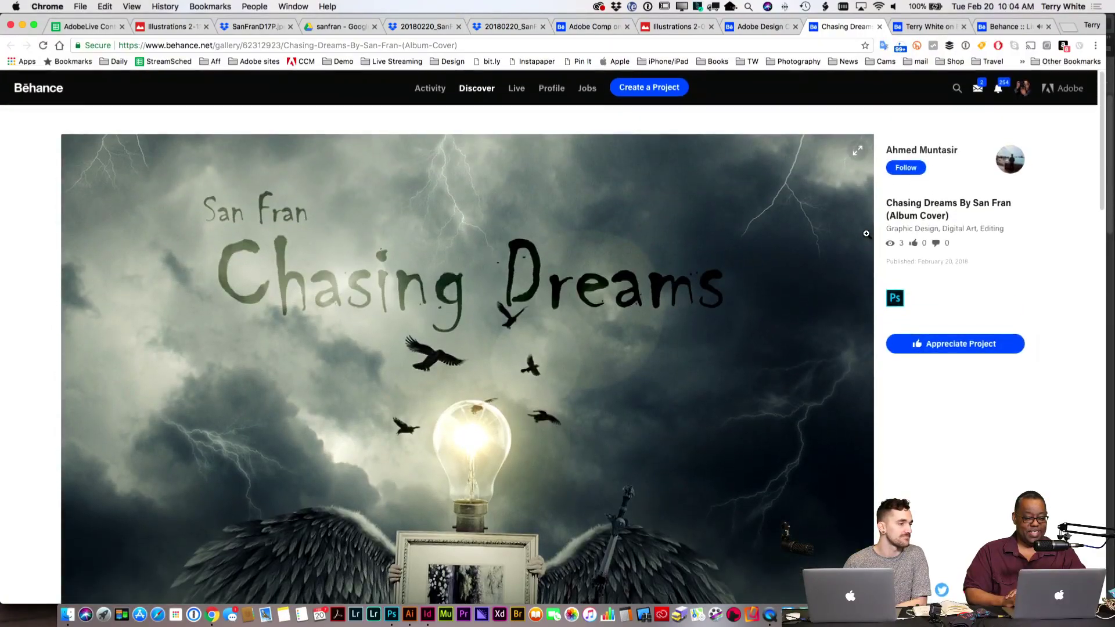
scroll(520, 210, "up", 1)
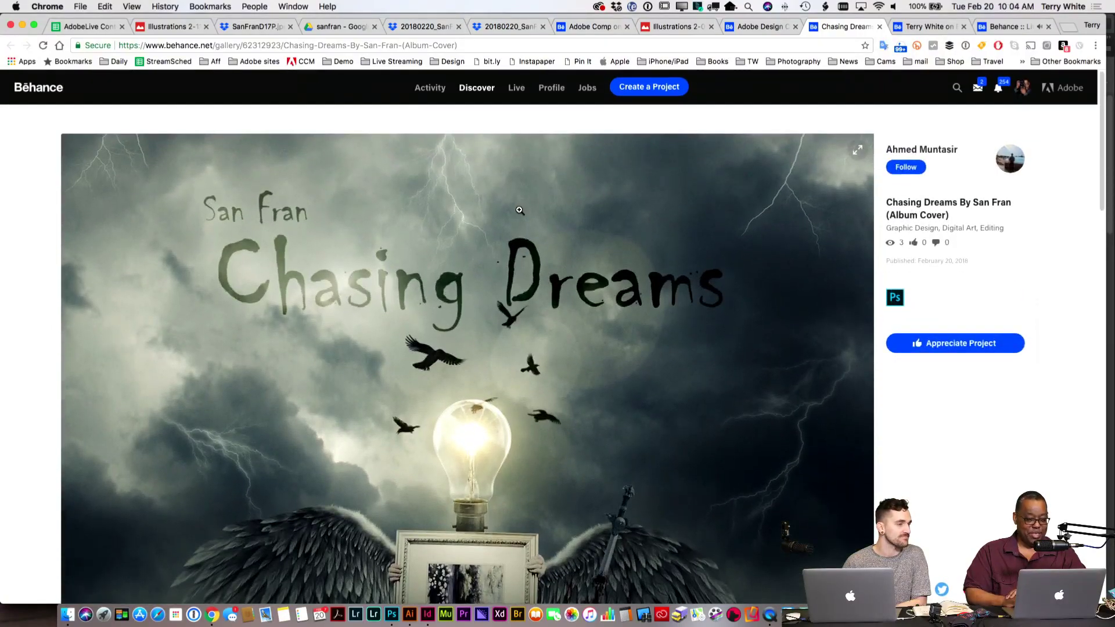
scroll(842, 301, "down", 1)
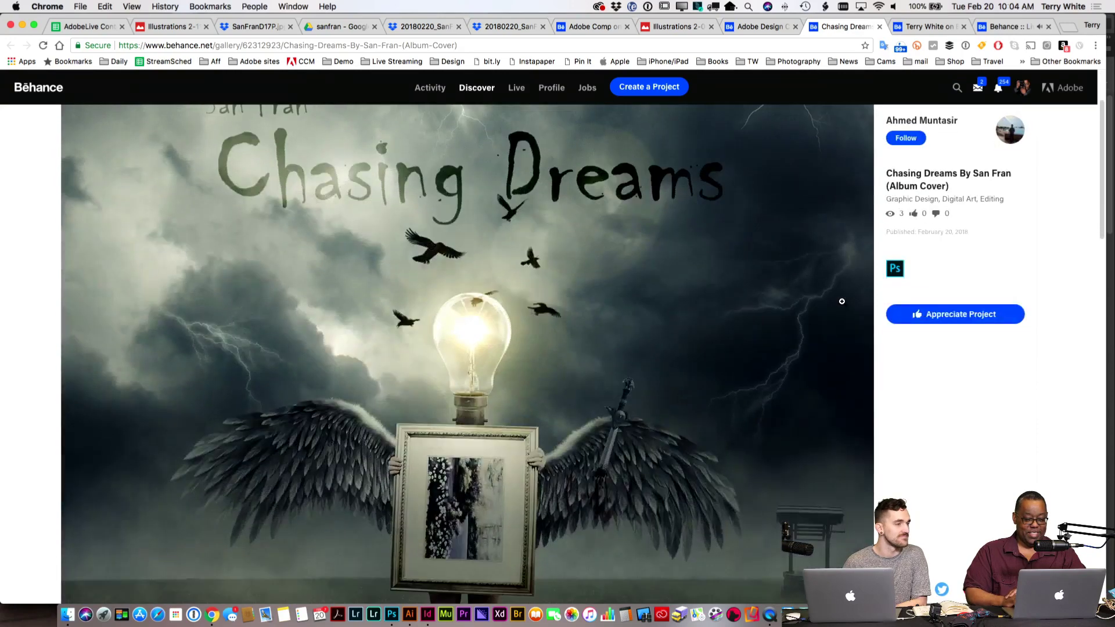
scroll(842, 302, "down", 1)
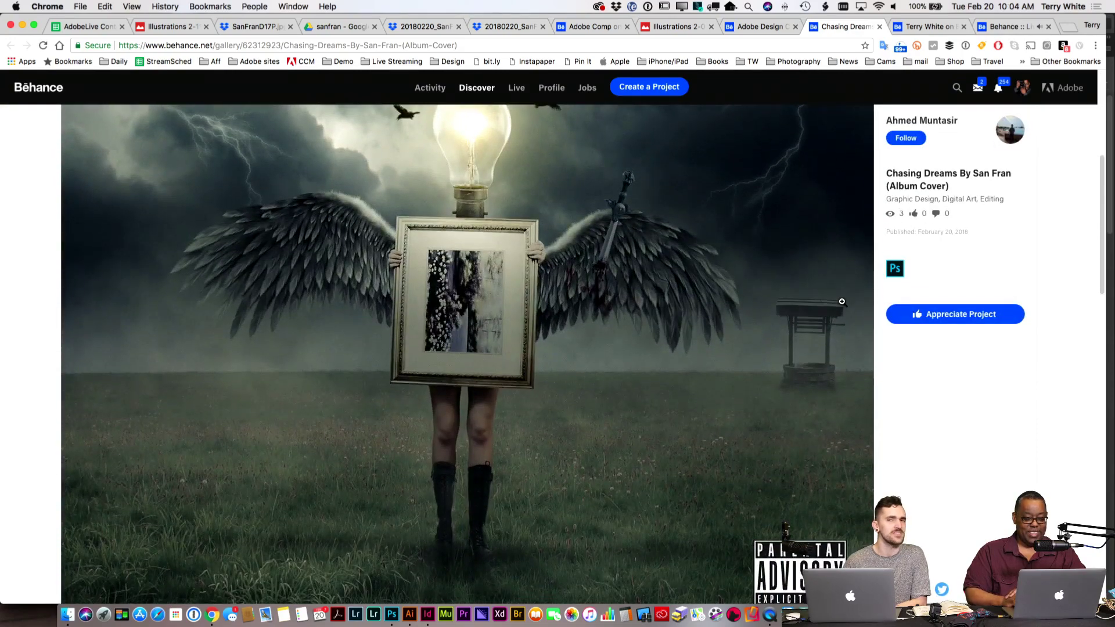
scroll(842, 301, "down", 2)
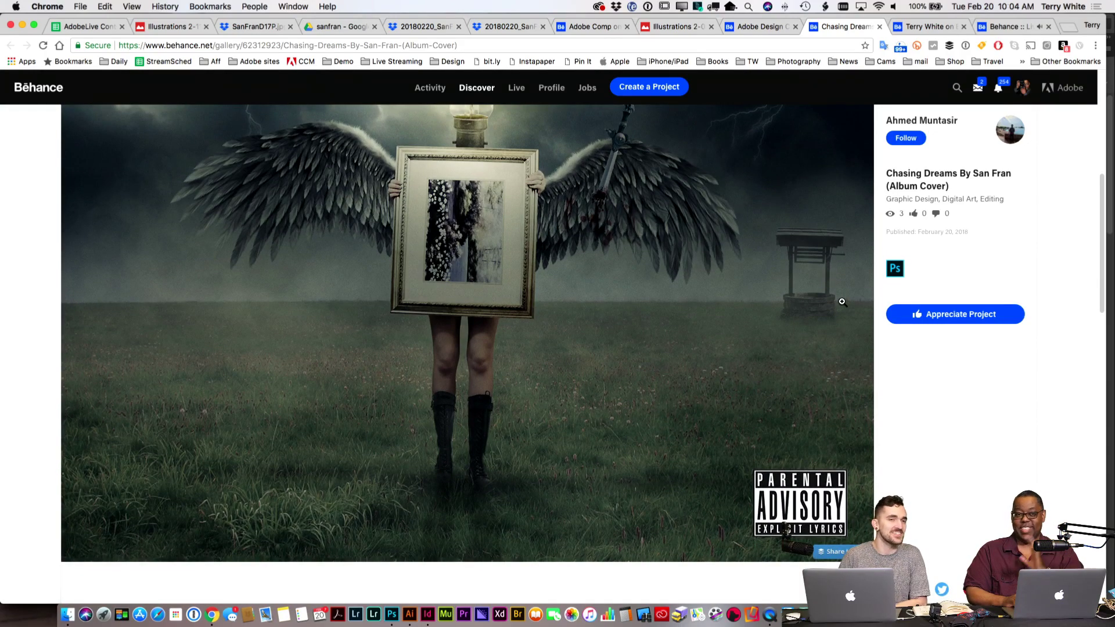
scroll(842, 301, "down", 1)
scroll(842, 302, "up", 2)
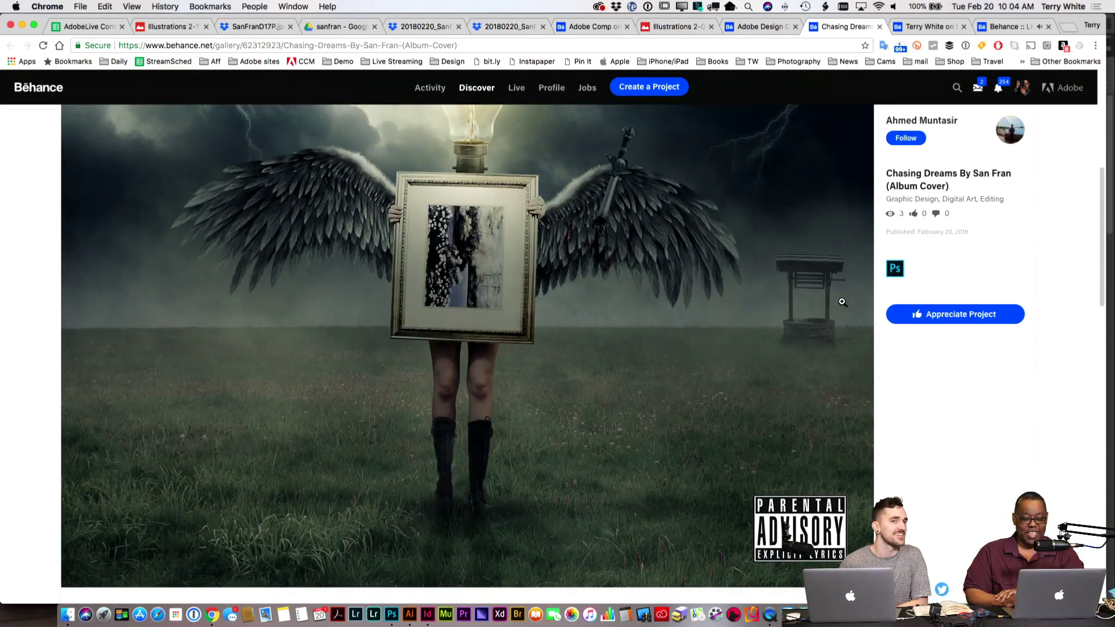
scroll(842, 301, "up", 3)
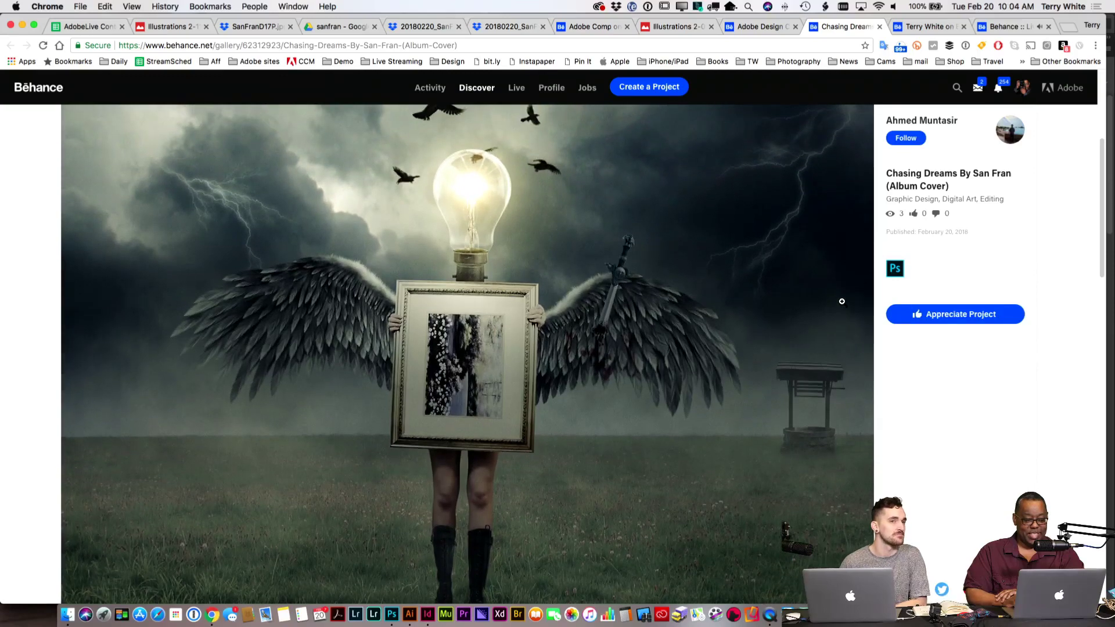
scroll(842, 301, "up", 5)
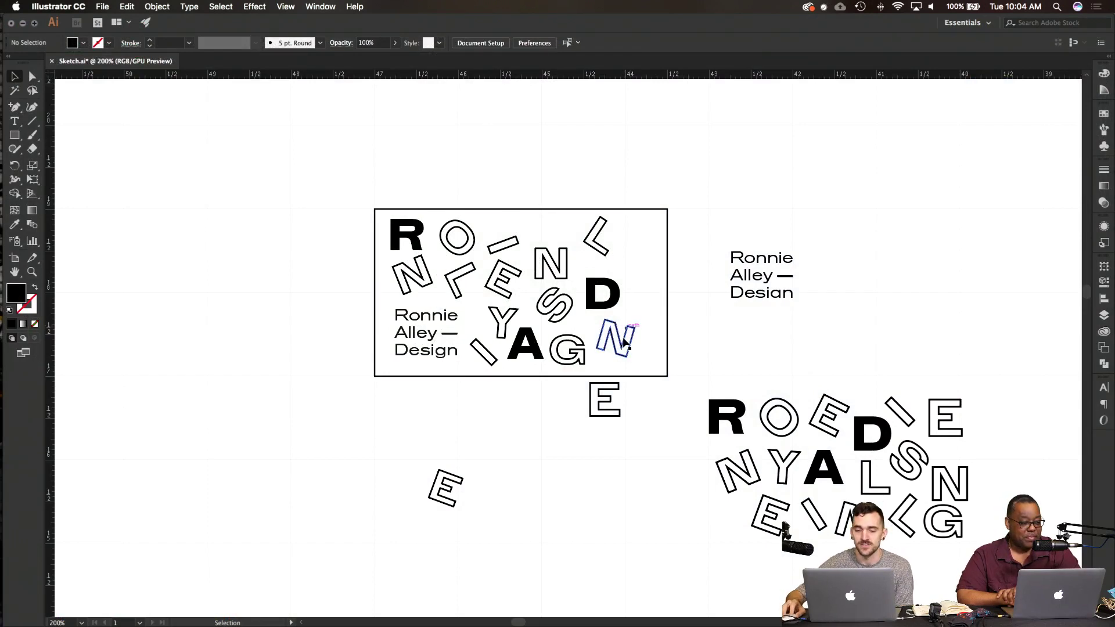
Step: Switch to the Illustrator sketch and move the tilted outlined E from below the card to beside the solid D
left_click(631, 343)
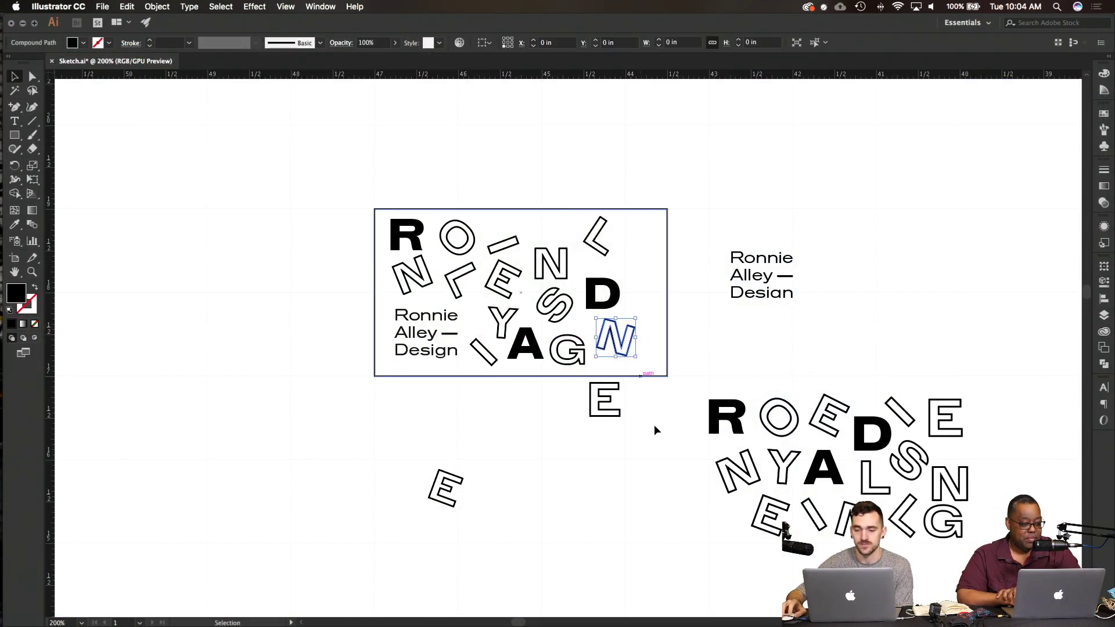
left_click(653, 424)
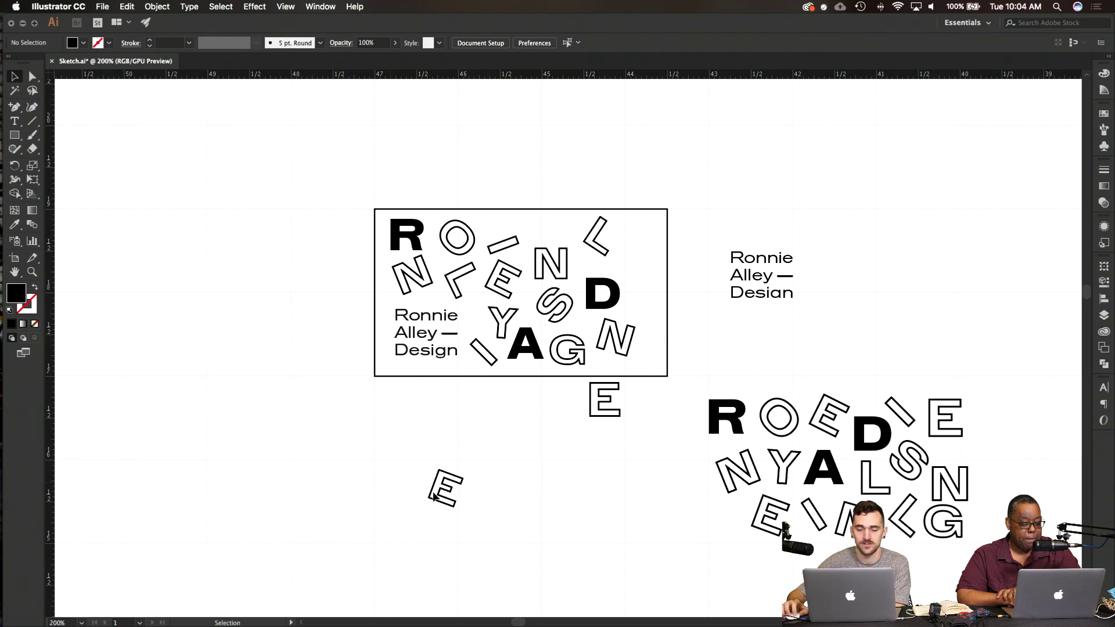
left_click_drag(445, 481, 649, 285)
left_click(659, 445)
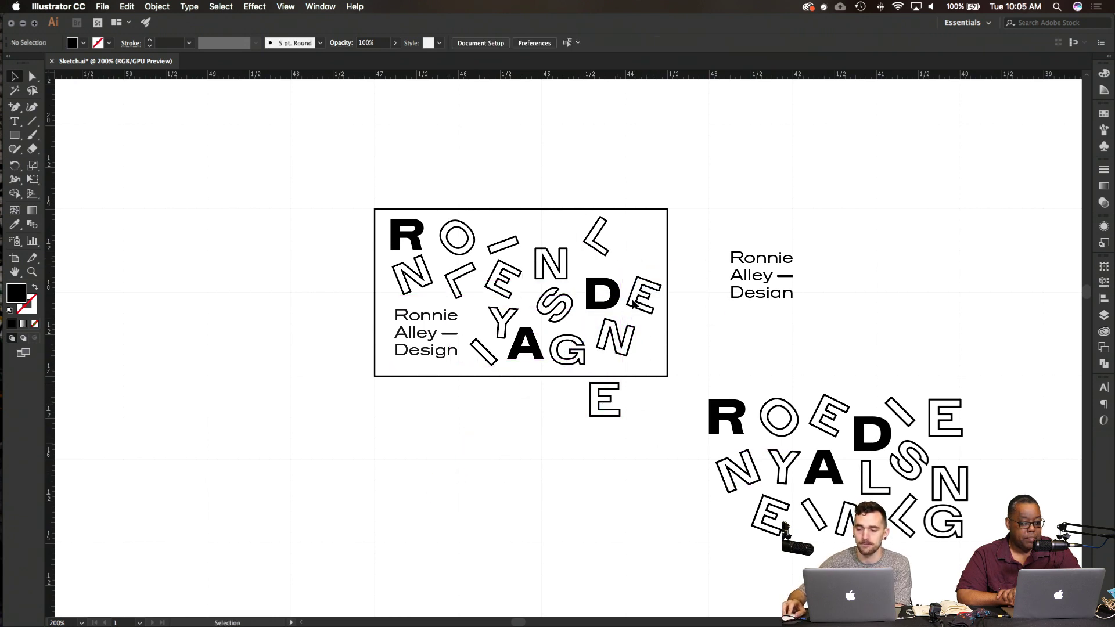
Step: Place the upright outlined E in the card's upper-right corner and rotate the L above the middle N, shifting it left
left_click_drag(608, 388, 570, 242)
left_click(734, 365)
left_click(597, 235)
left_click(611, 151)
left_click(623, 168)
Step: Rotate the outlined I beside the O to a steeper diagonal and nudge the E below it up and right
left_click(514, 248)
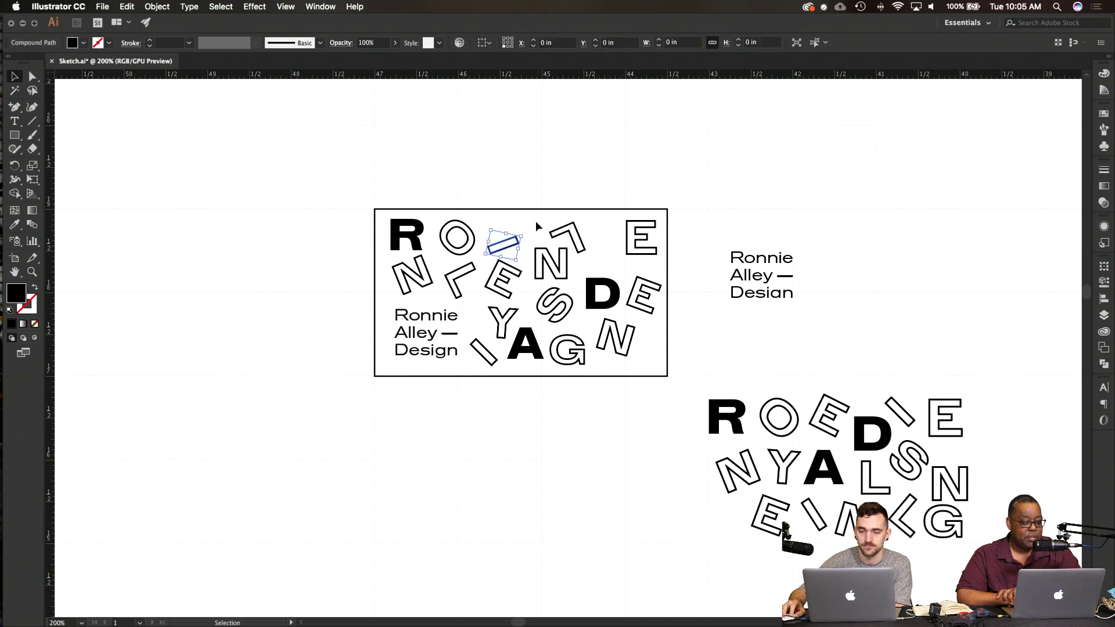
left_click(524, 231)
left_click(517, 245)
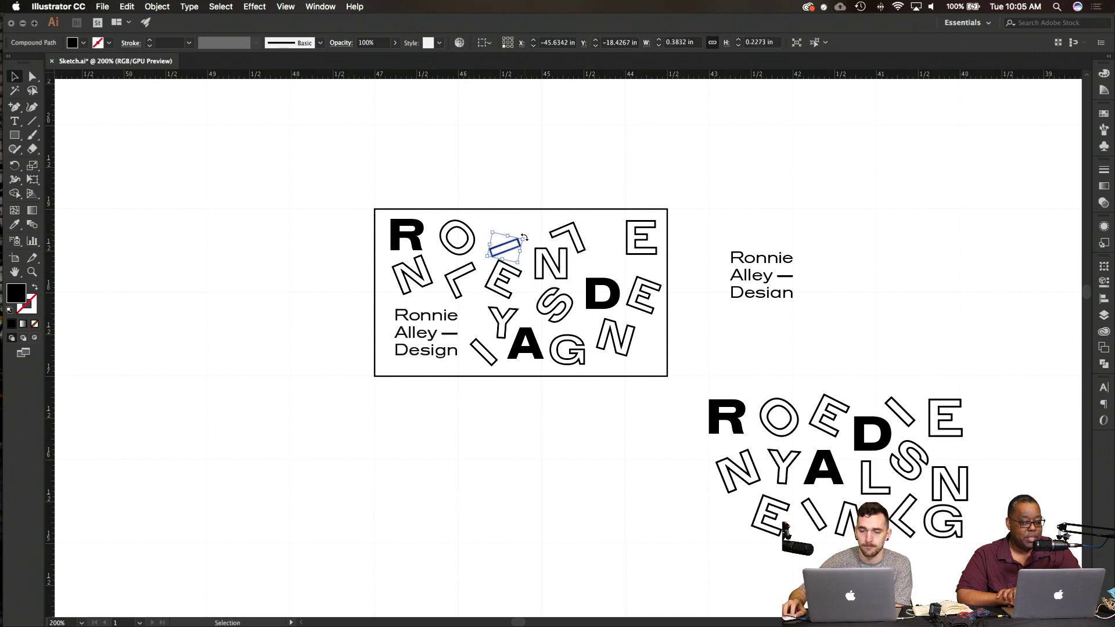
left_click_drag(528, 237, 522, 266)
left_click(522, 188)
left_click(689, 207)
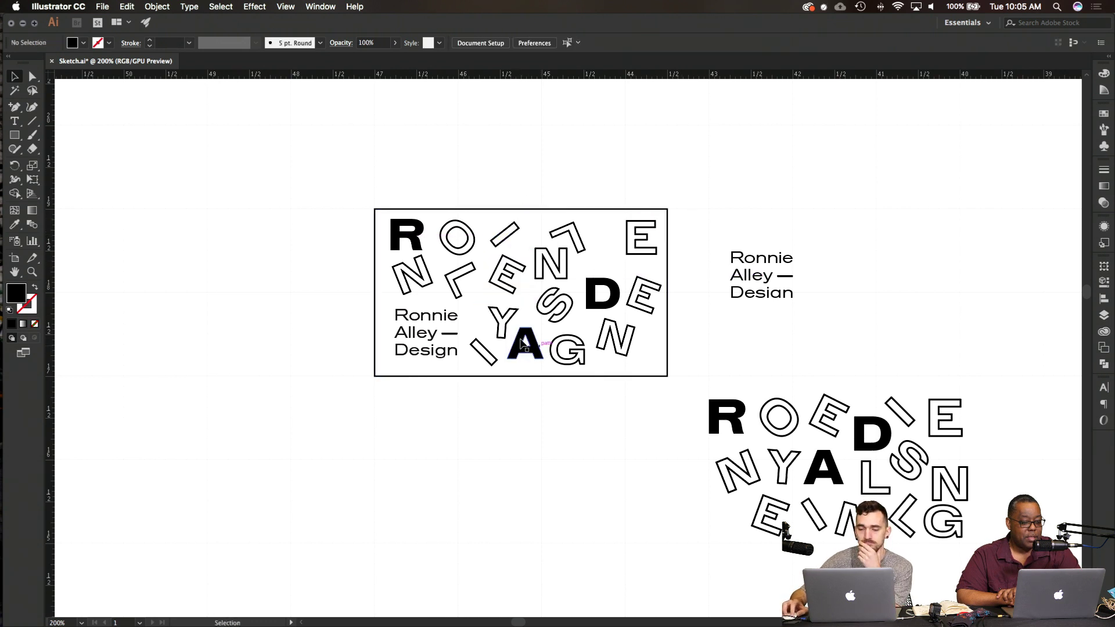
Step: Nudge the outlined Y slightly left and shift the G and the lower N right to open up their spacing
left_click_drag(504, 320, 499, 317)
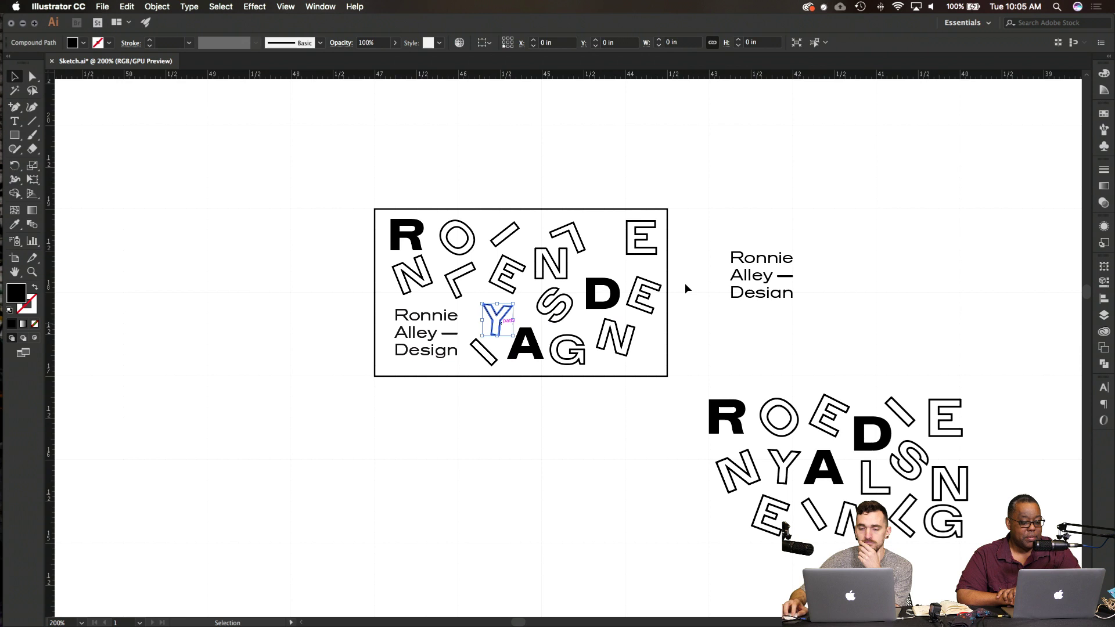
left_click(719, 218)
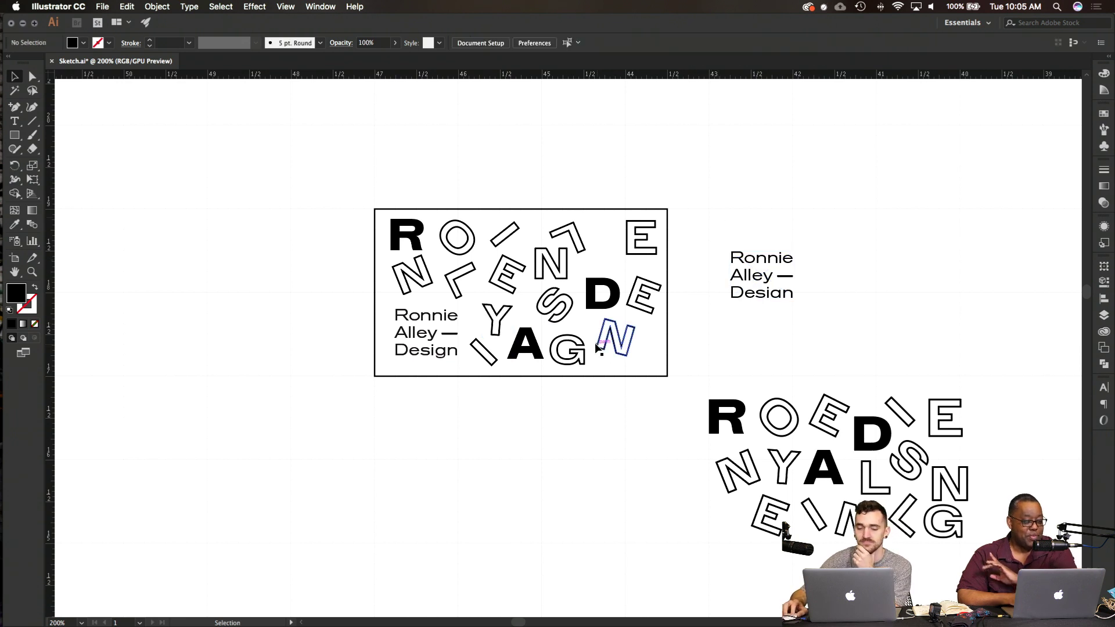
left_click_drag(591, 354, 643, 357)
left_click(715, 332)
left_click(637, 324)
Step: Rotate the upper L and move it close to the corner E, then shift the middle outlined N right
left_click(583, 244)
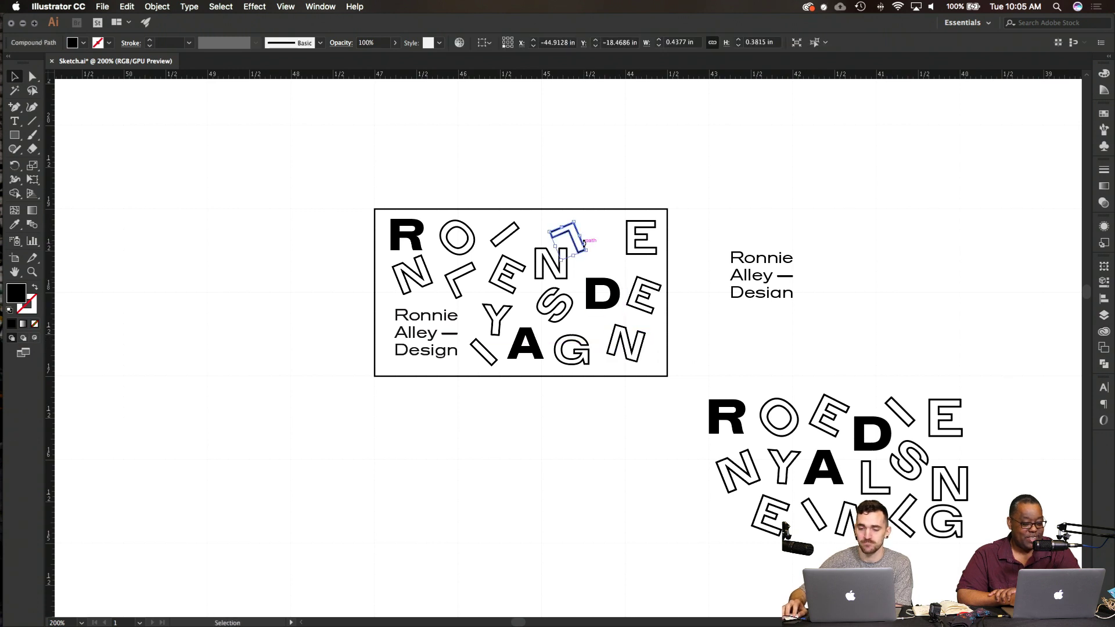
left_click(635, 154)
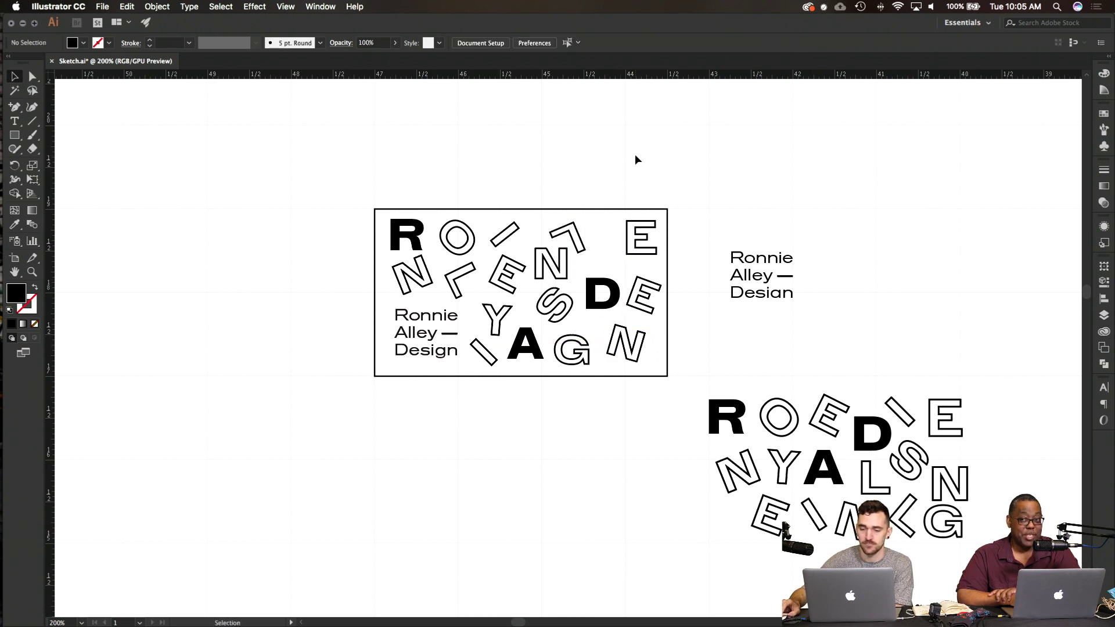
left_click(587, 238)
left_click_drag(587, 238, 578, 257)
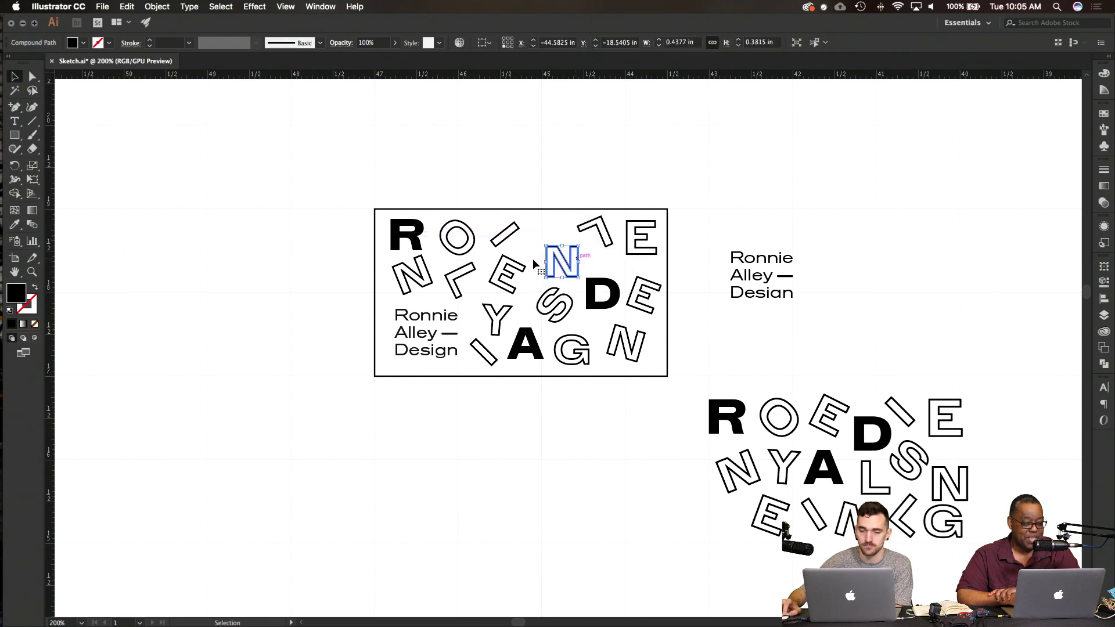
left_click(530, 144)
Step: Nudge the solid D down and left, and adjust the E above the Y and the middle N to even the gaps
left_click_drag(592, 307, 588, 313)
left_click(552, 224)
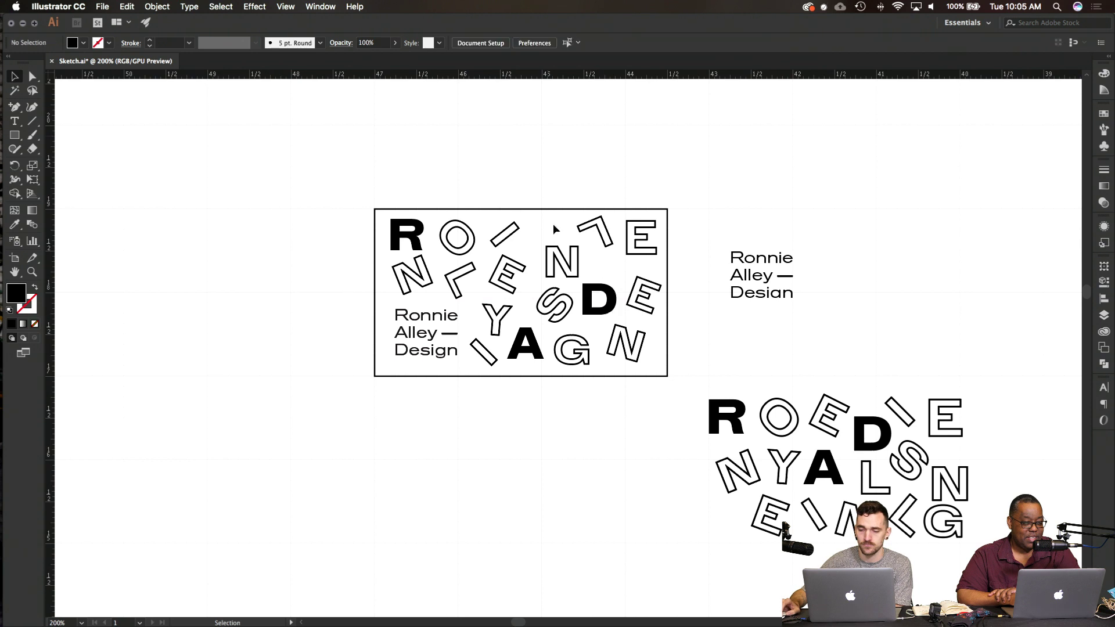
left_click_drag(556, 264, 520, 261)
left_click(520, 194)
left_click(559, 152)
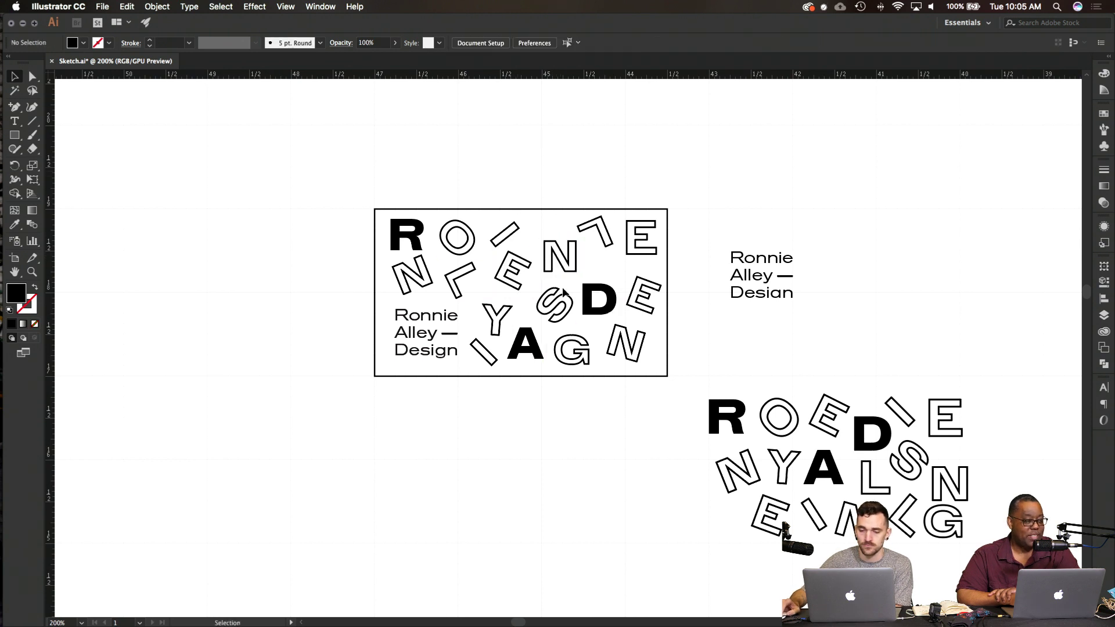
Step: Shift the outlined S slightly left and the middle N slightly down and right
left_click_drag(540, 303, 533, 303)
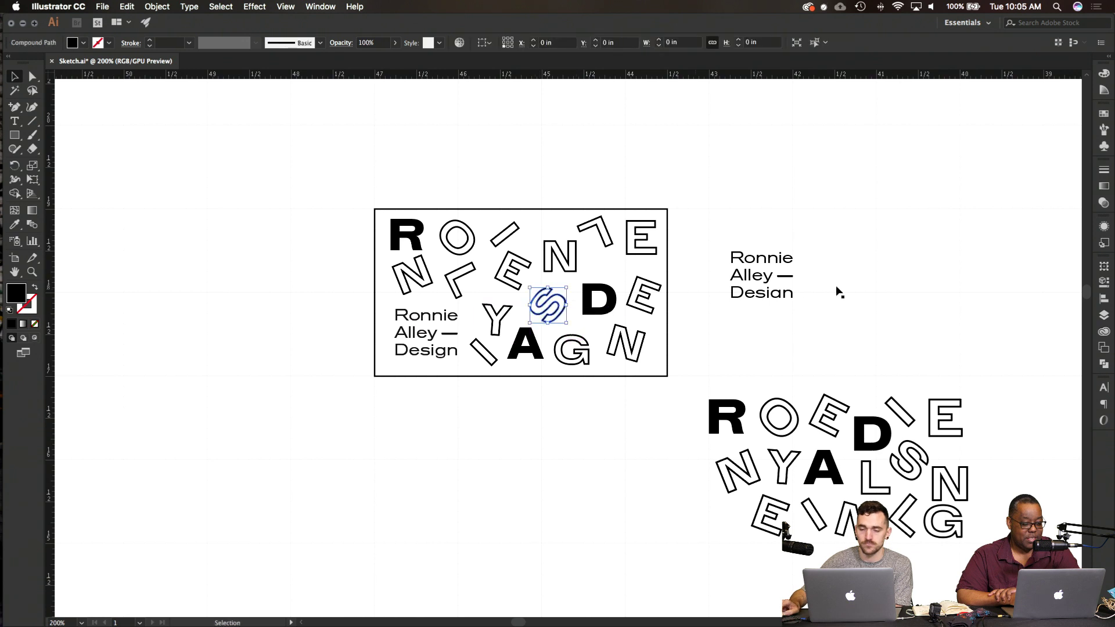
left_click(858, 336)
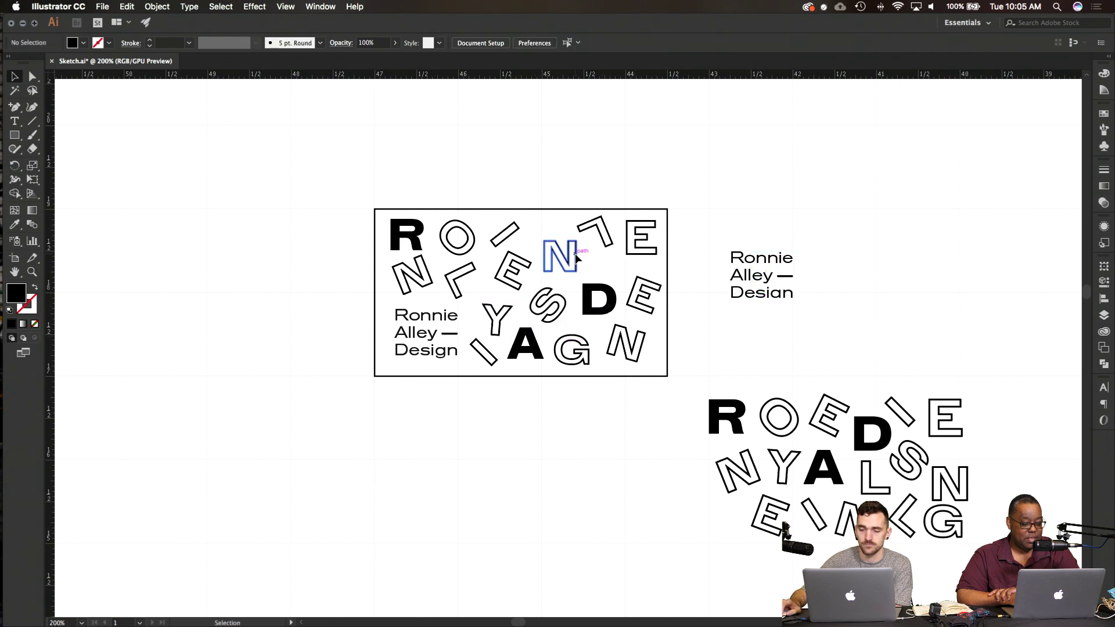
left_click_drag(577, 258, 584, 264)
left_click(529, 142)
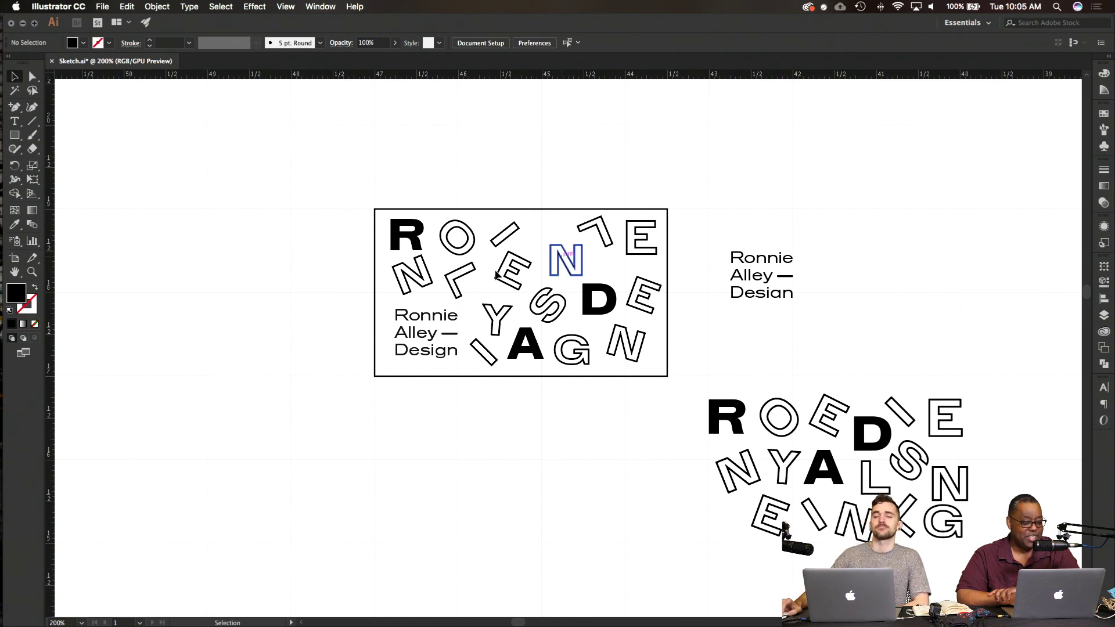
Step: Nudge the outlined L below the O and the slanted I beside the name text slightly down and right
left_click(465, 273)
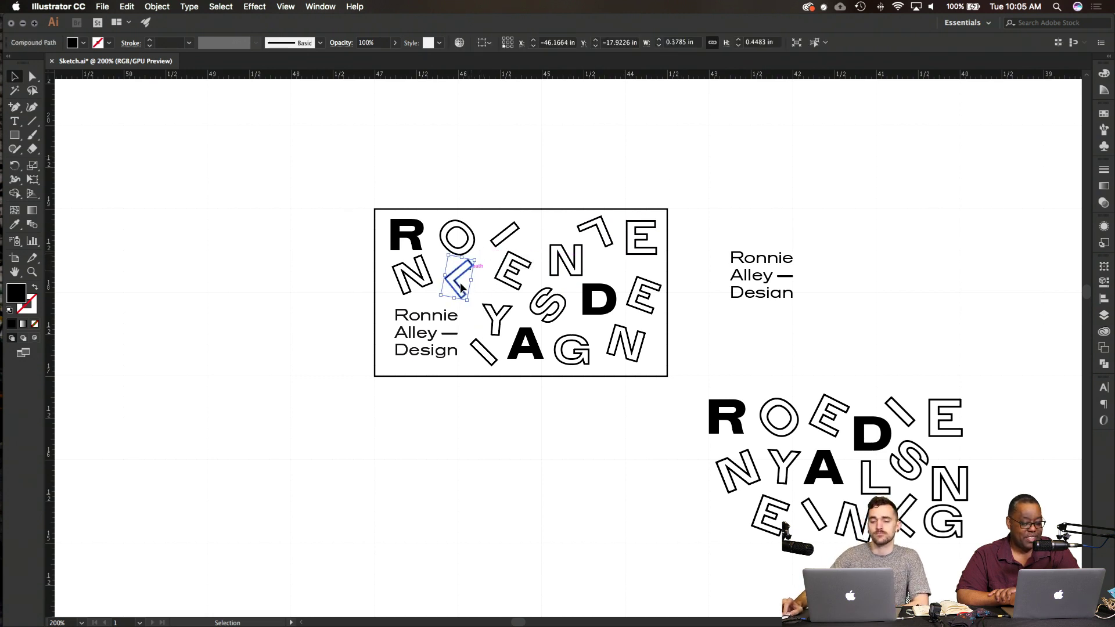
left_click_drag(462, 284, 466, 287)
left_click(504, 176)
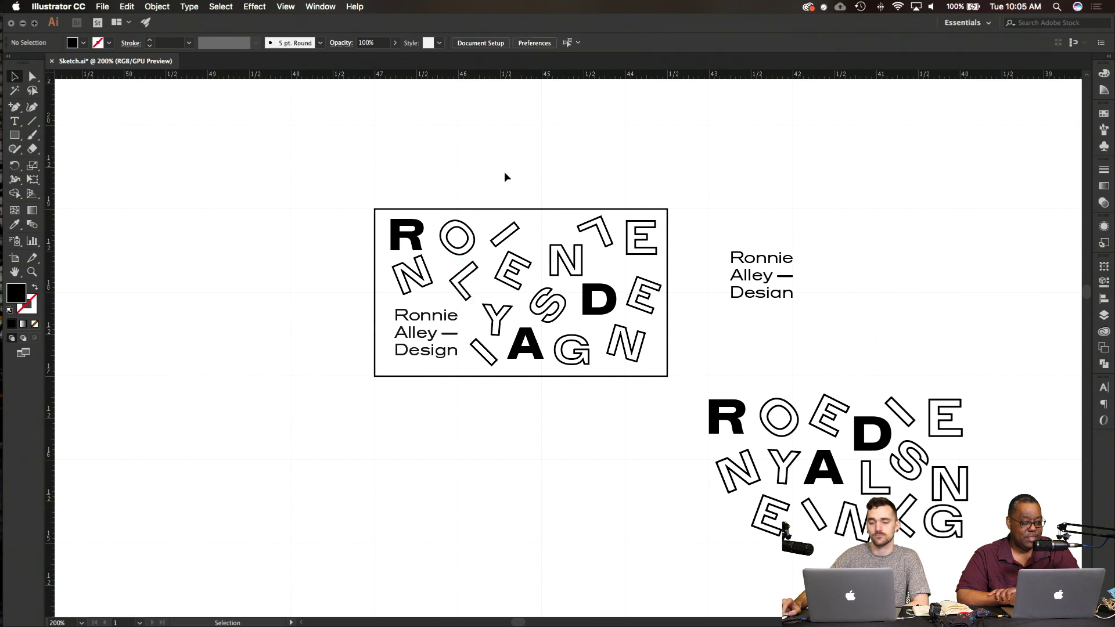
left_click_drag(488, 355, 492, 358)
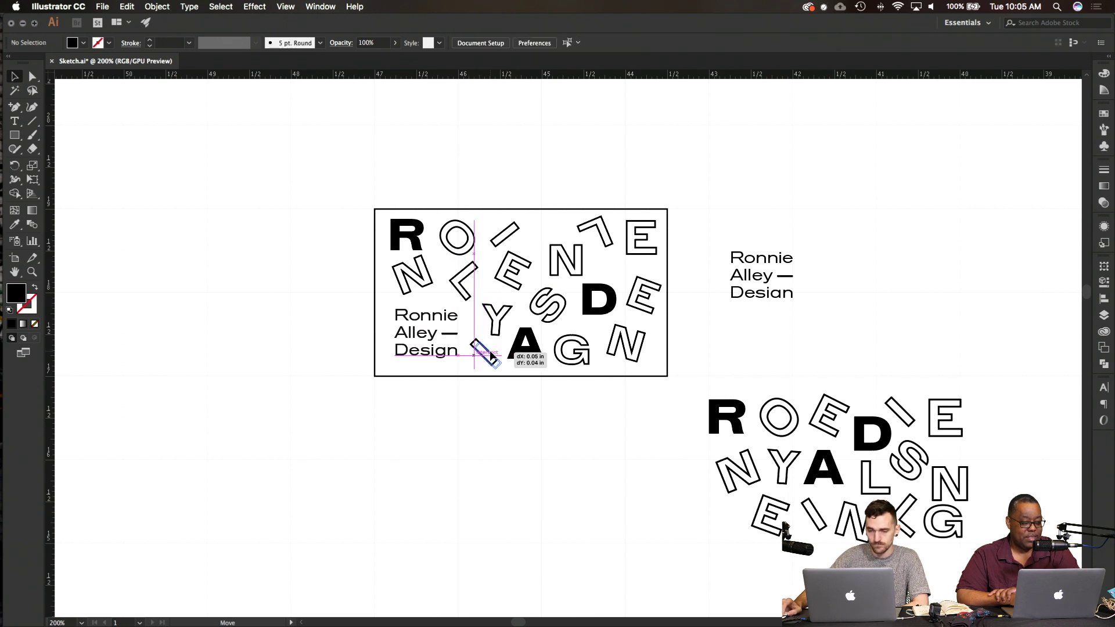
left_click(525, 446)
Step: Rotate the outlined N below the R to a more upright angle and shift it slightly right
left_click(420, 281)
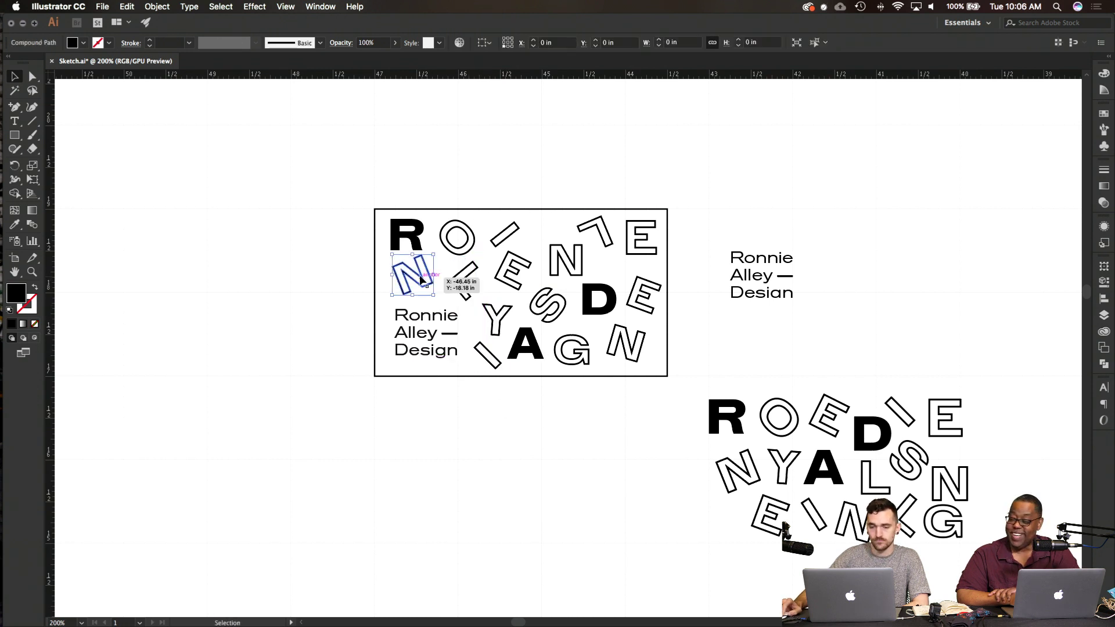
left_click_drag(435, 256, 437, 281)
left_click(423, 170)
left_click(487, 197)
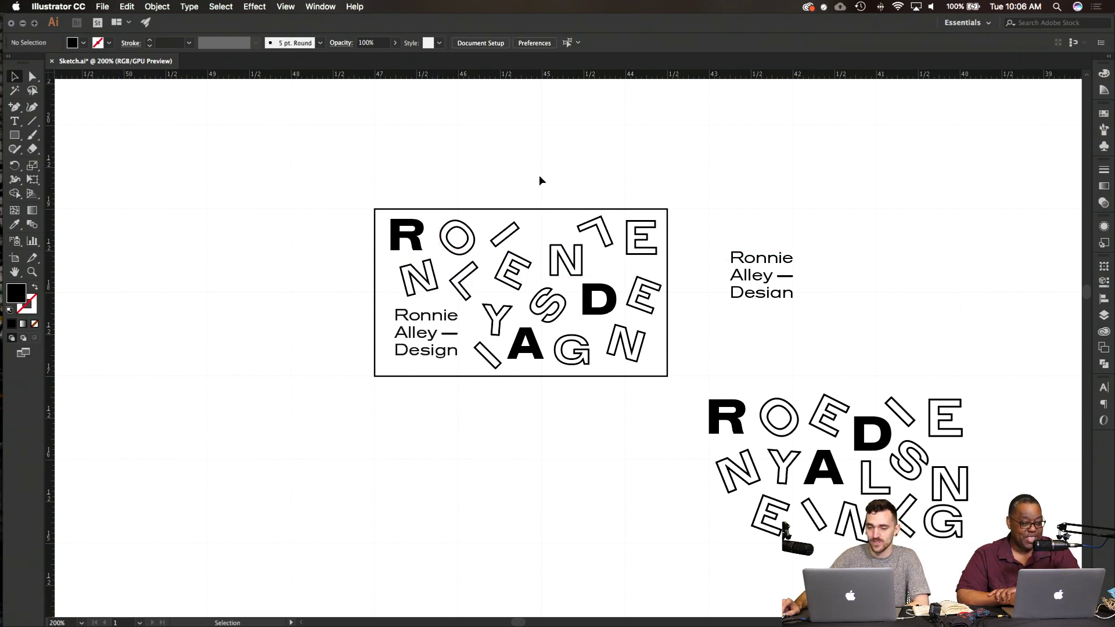
Step: Move the middle outlined N up and left, and raise the solid D
left_click_drag(569, 259, 559, 250)
left_click(685, 317)
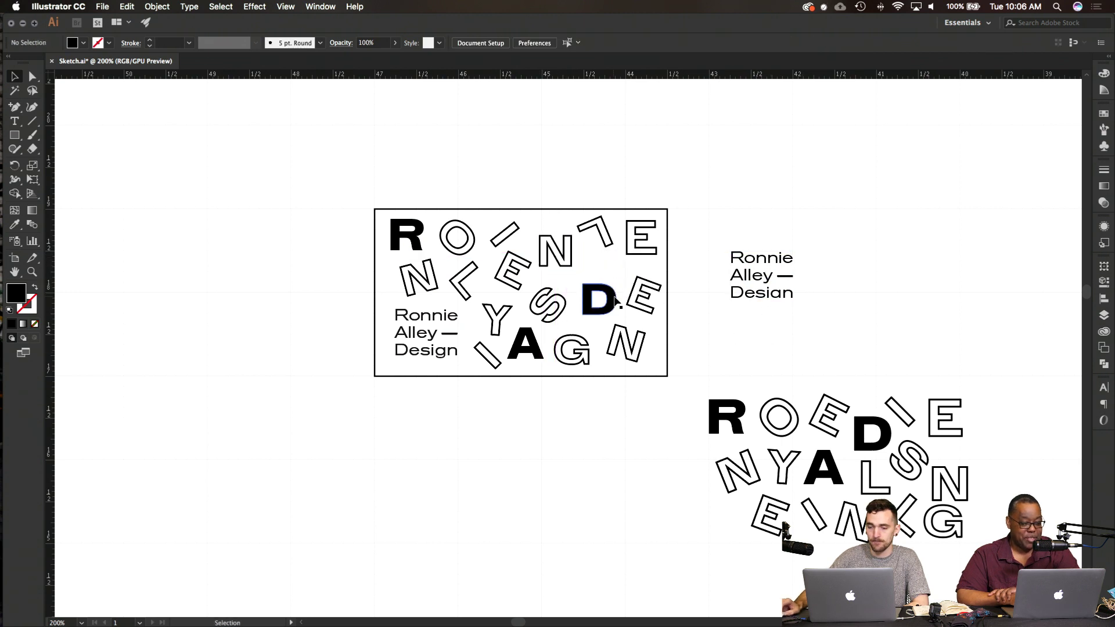
left_click_drag(611, 297, 611, 286)
left_click(719, 329)
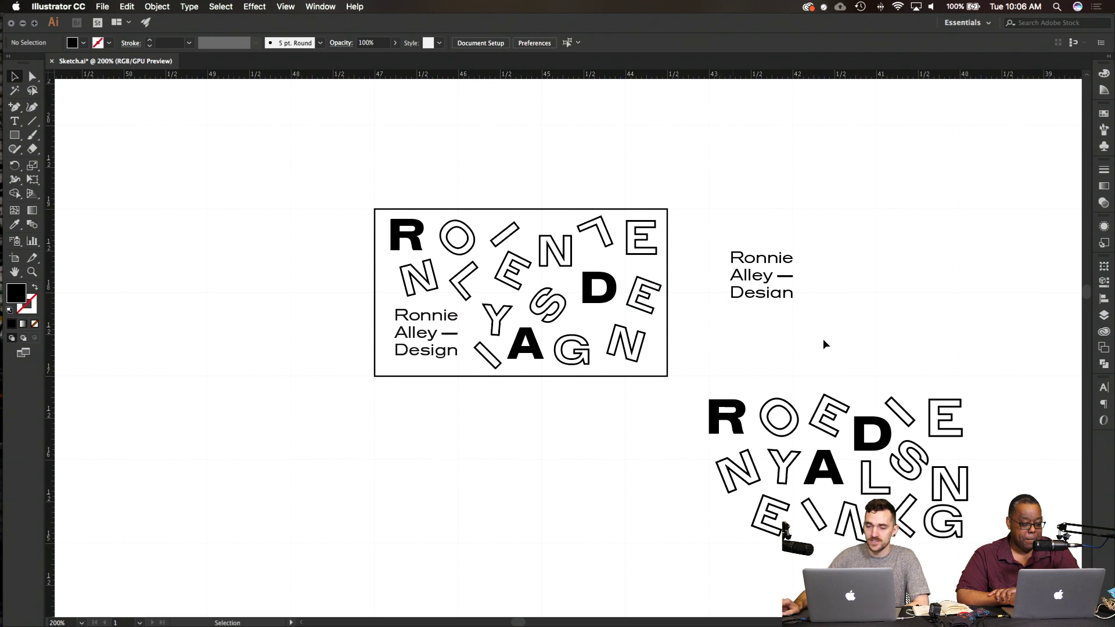
Step: Rotate the outlined S to a more upright angle and shift it slightly right
left_click(559, 310)
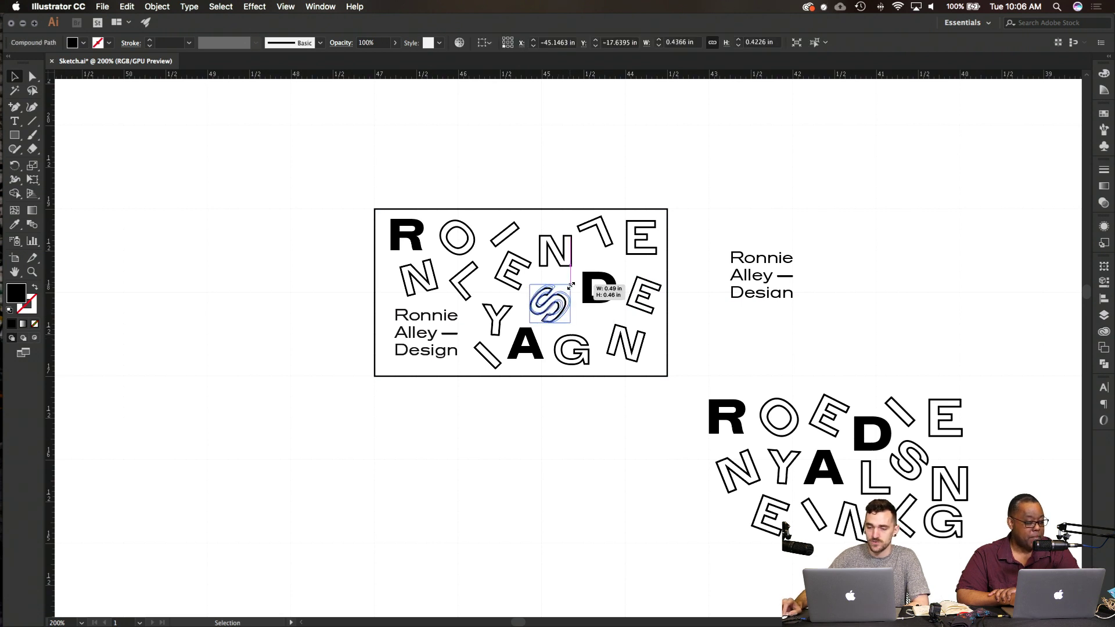
left_click_drag(572, 285, 575, 289)
left_click(768, 364)
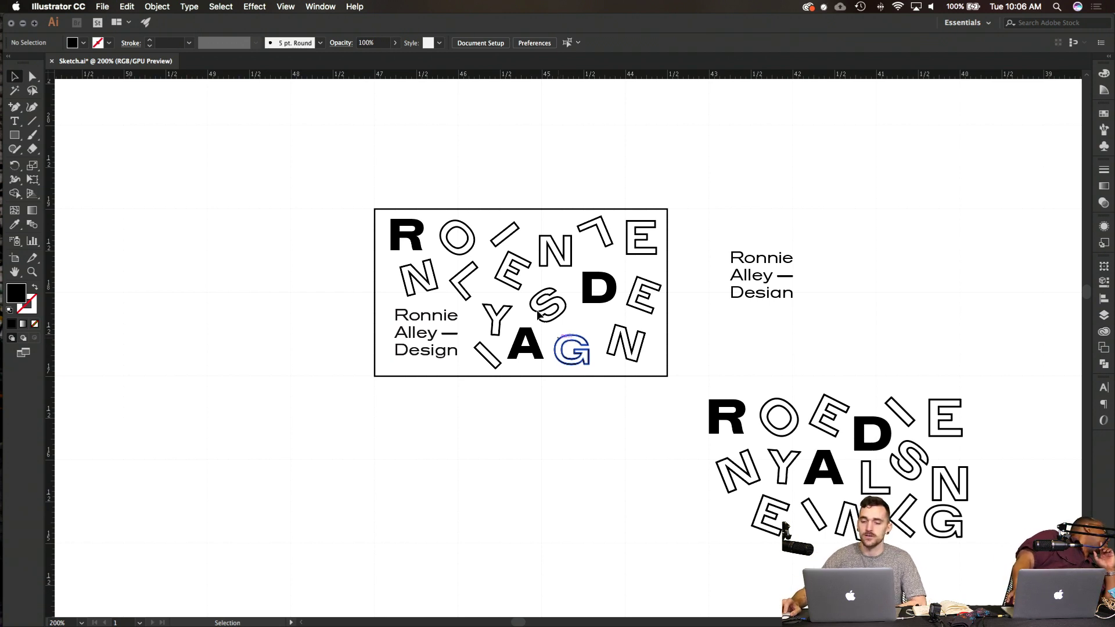
left_click_drag(539, 316, 566, 316)
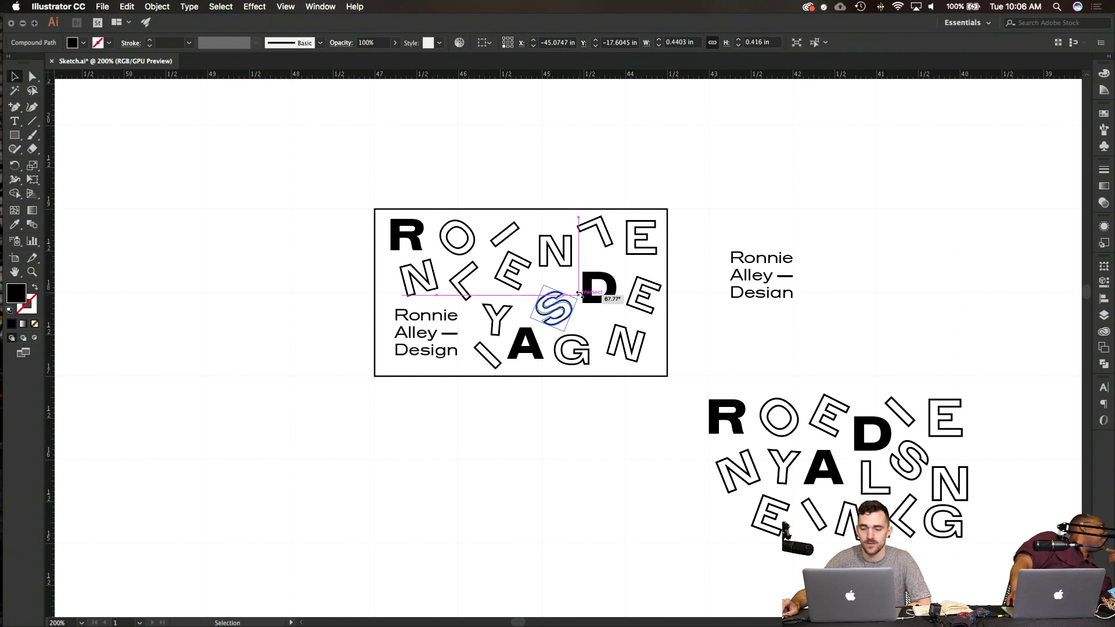
Step: Lower the middle outlined N toward the S and nudge the solid D slightly down and right
left_click_drag(573, 257, 618, 289)
left_click(742, 206)
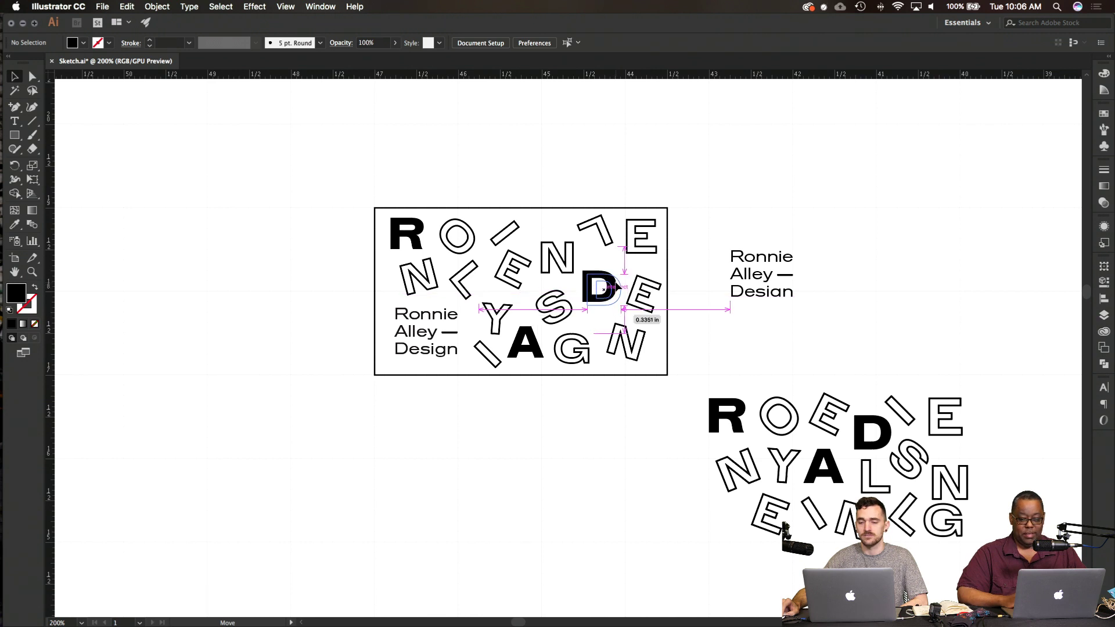
left_click(786, 348)
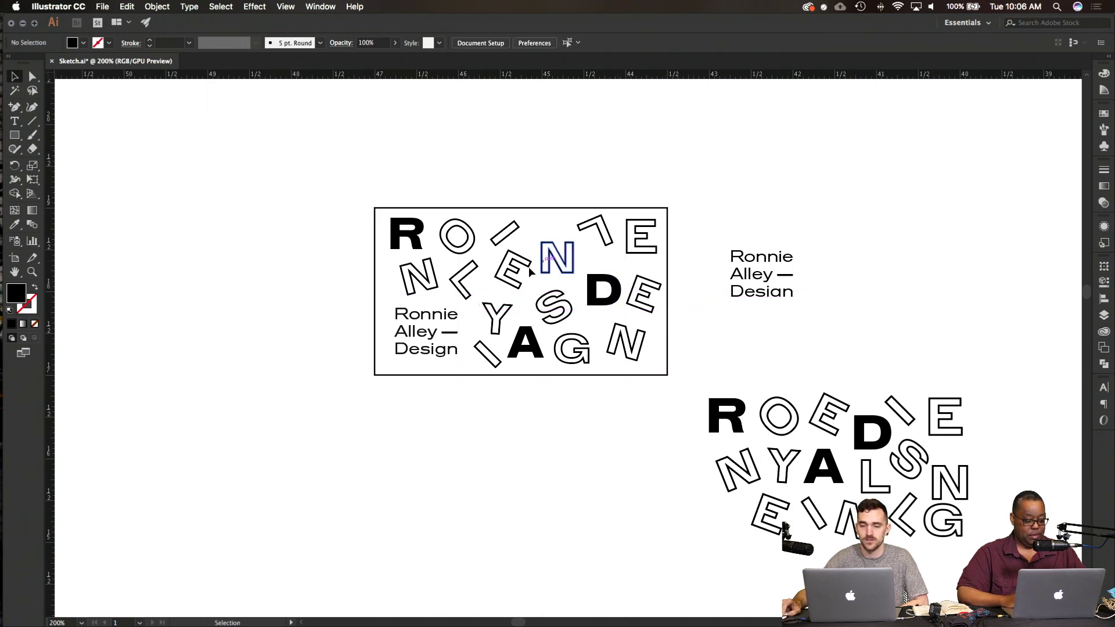
Step: Nudge the middle outlined N right to balance its spacing between the E and the upper L
left_click(574, 262)
key("Right")
key("Right")
key("Right")
key("Right")
key("Right")
key("Right")
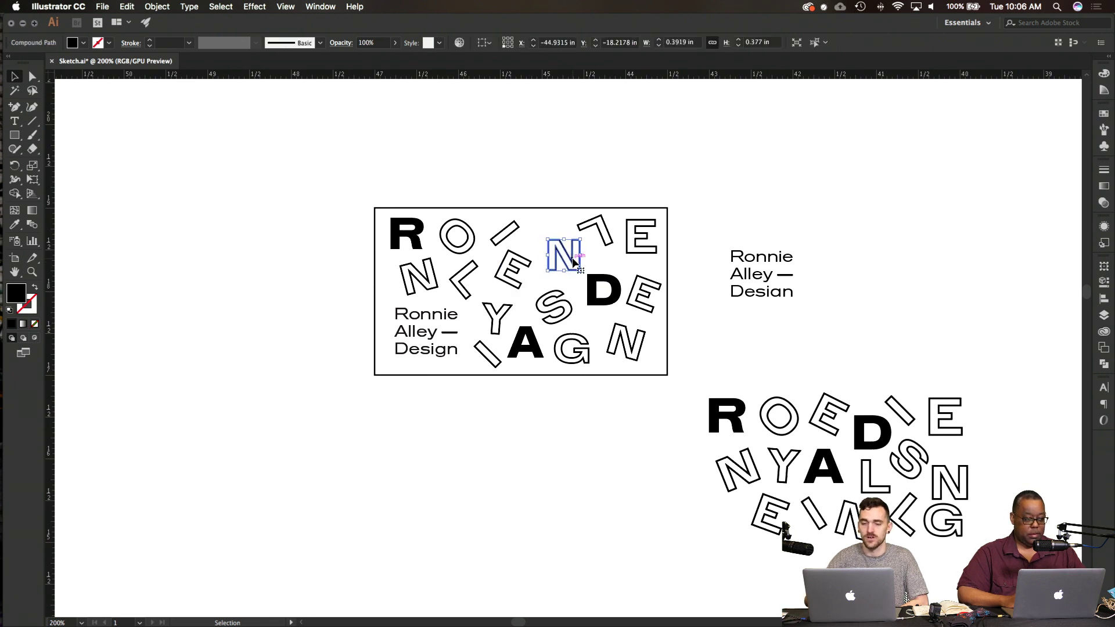
key("Left")
left_click(796, 204)
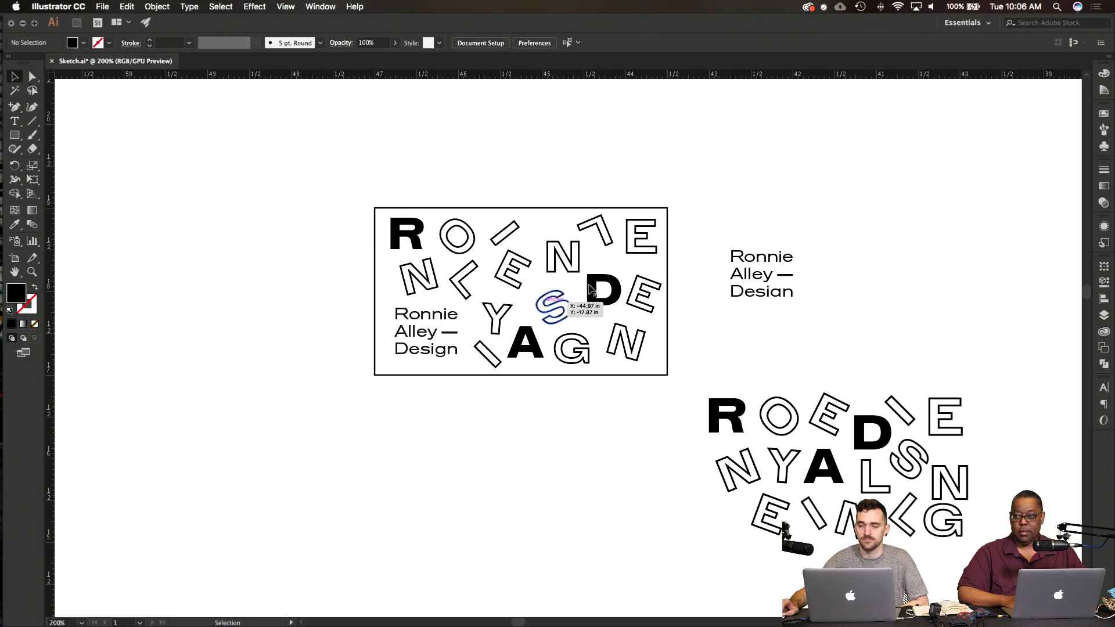
Step: Raise the solid D toward the upper L and nudge the lower outlined N slightly right
left_click_drag(619, 291, 629, 275)
left_click(661, 327)
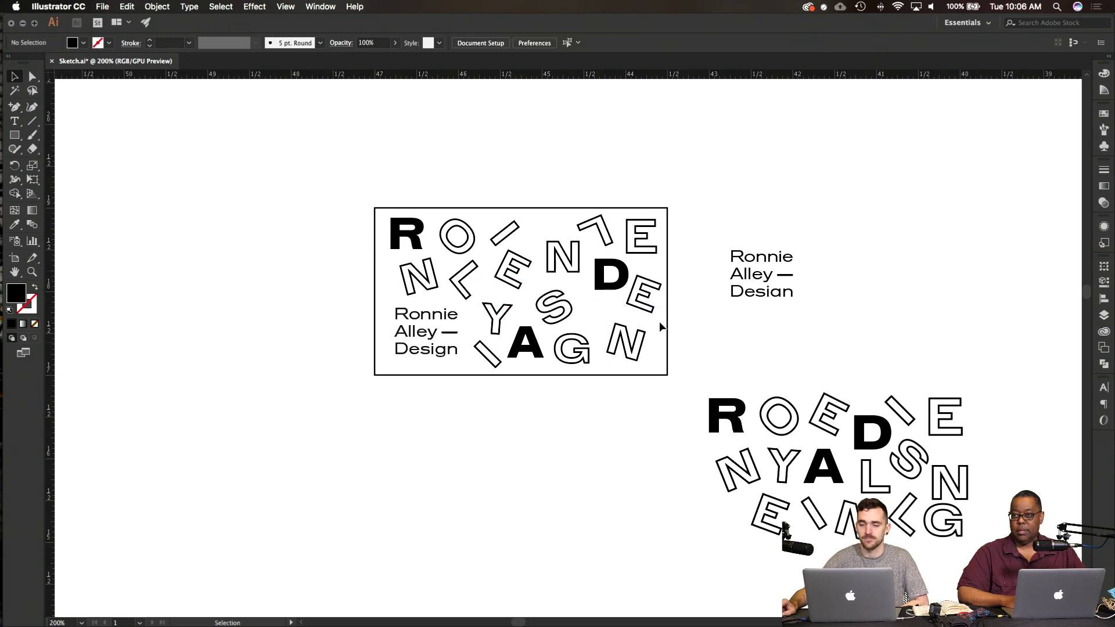
left_click(630, 345)
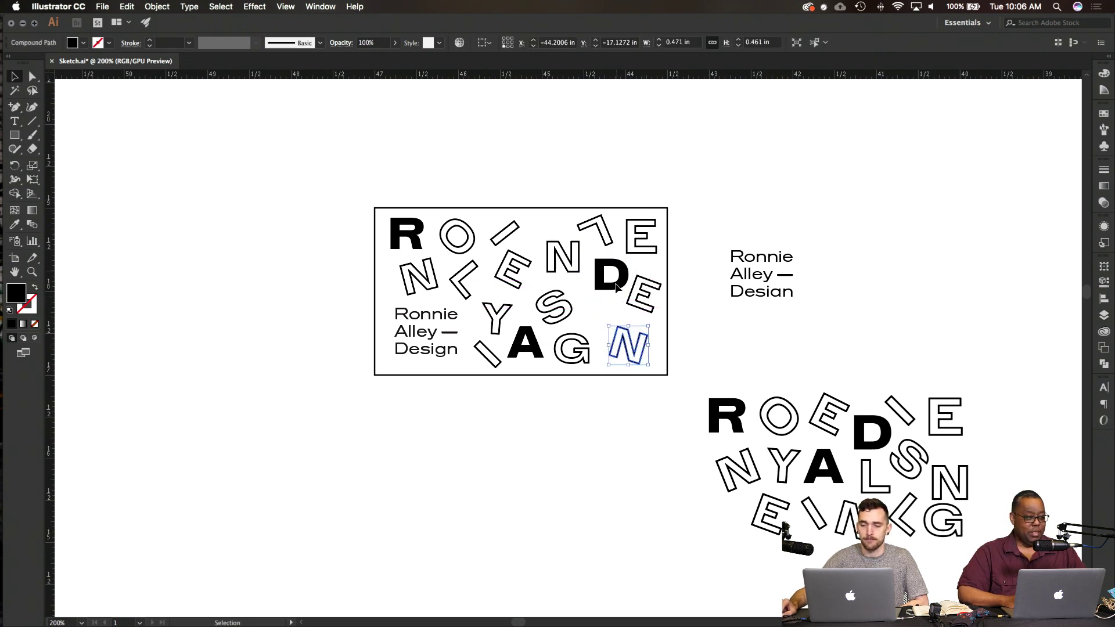
left_click_drag(630, 345, 609, 296)
left_click(682, 281)
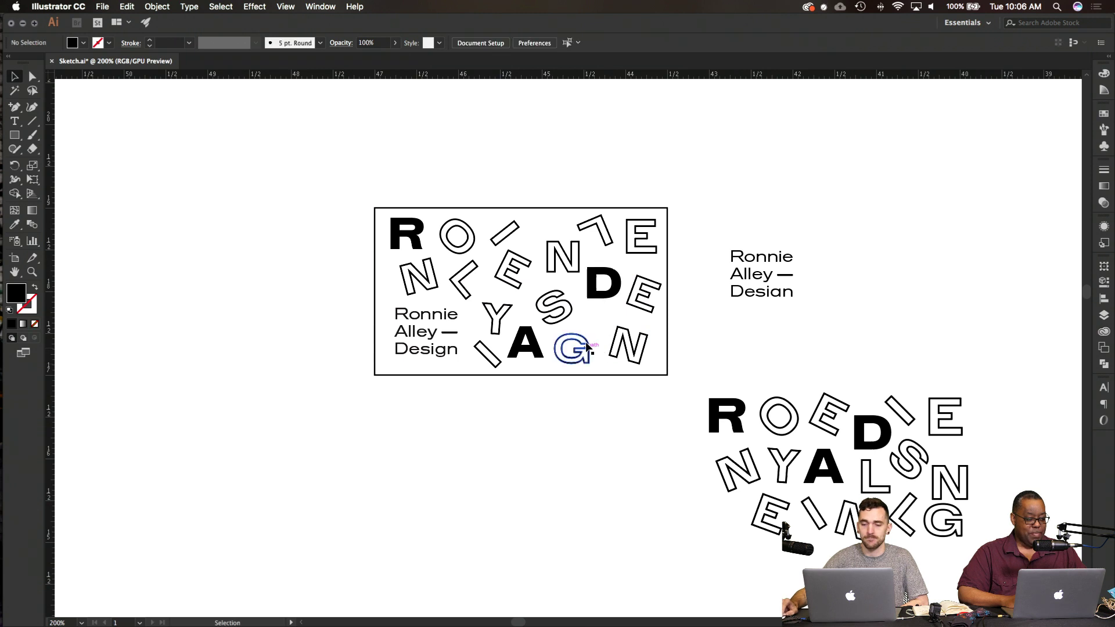
Step: Move the outlined G up and right, and shift the lower outlined N toward the card's right edge
left_click_drag(582, 339, 663, 338)
left_click(759, 347)
left_click(762, 351)
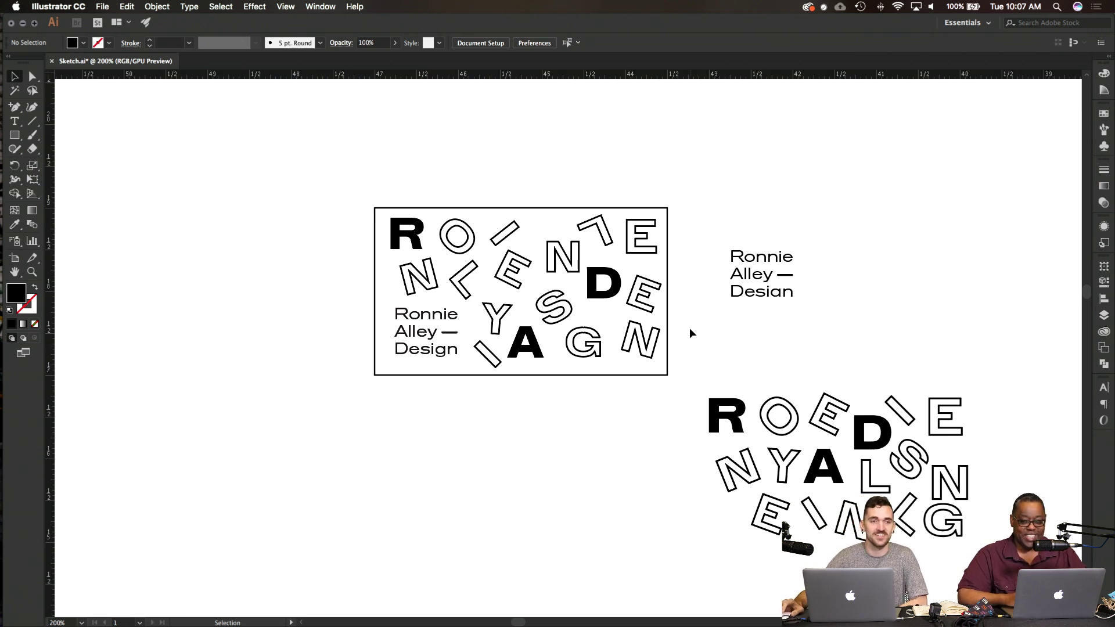
Step: Lower the solid D slightly on the card and nudge the upper outlined L left
left_click_drag(617, 295, 613, 303)
left_click(724, 337)
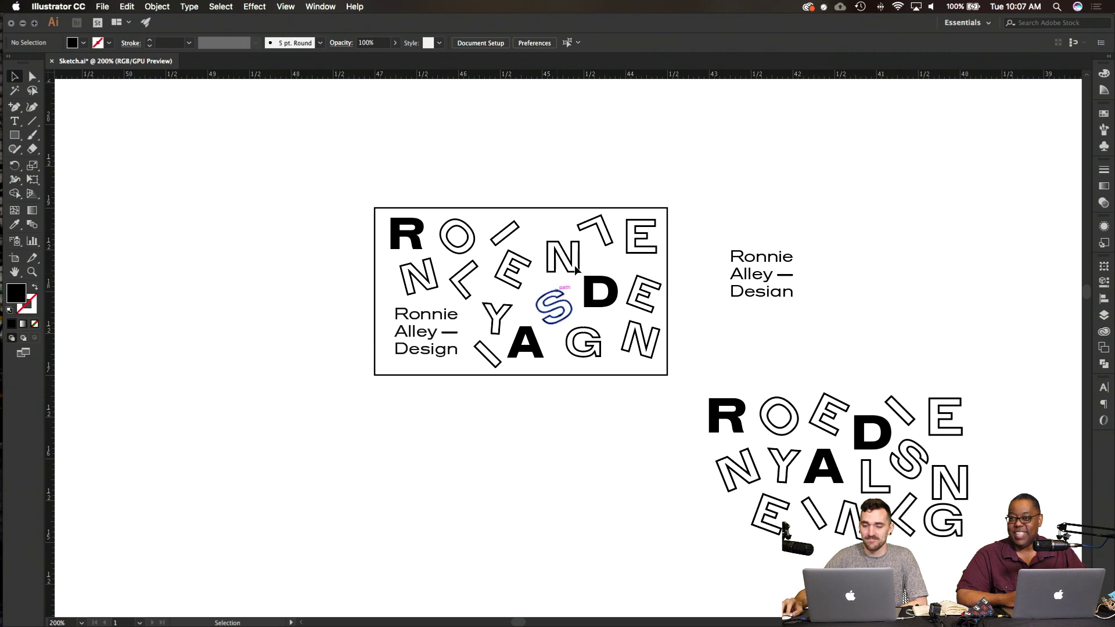
left_click_drag(602, 235, 597, 235)
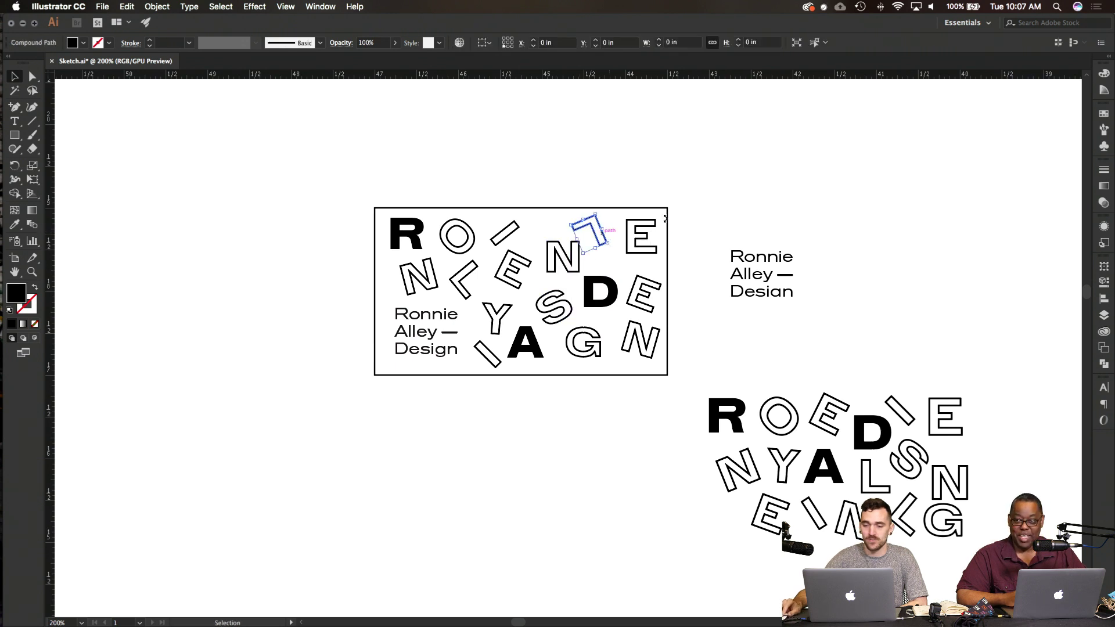
left_click(705, 259)
Step: Shift the upper-right outlined E down and left, and raise the solid D slightly to even out the spacing
left_click_drag(656, 263, 653, 267)
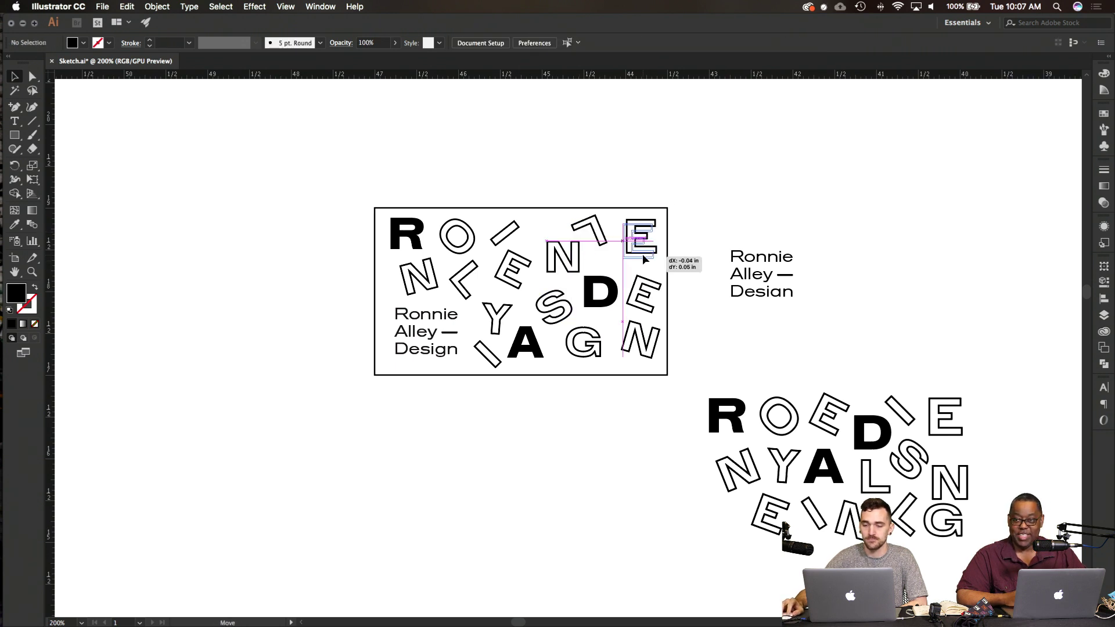
left_click(695, 266)
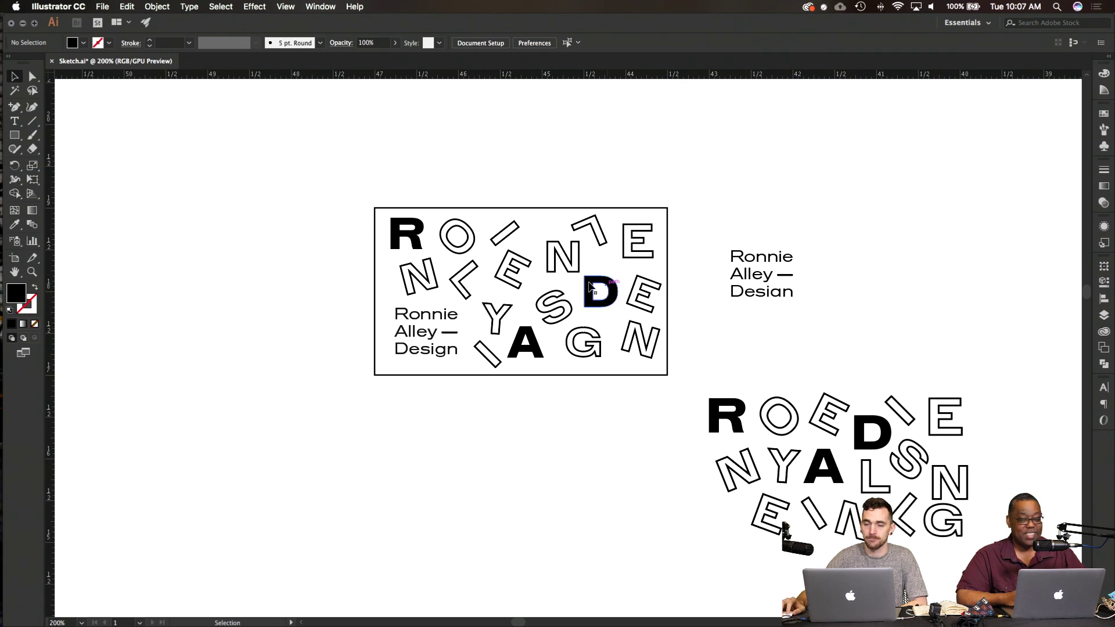
mouse_move(590, 287)
left_mouse_down()
mouse_move(597, 280)
mouse_move(563, 259)
mouse_move(604, 289)
left_mouse_up()
left_click(674, 324)
left_click(741, 158)
left_click(716, 343)
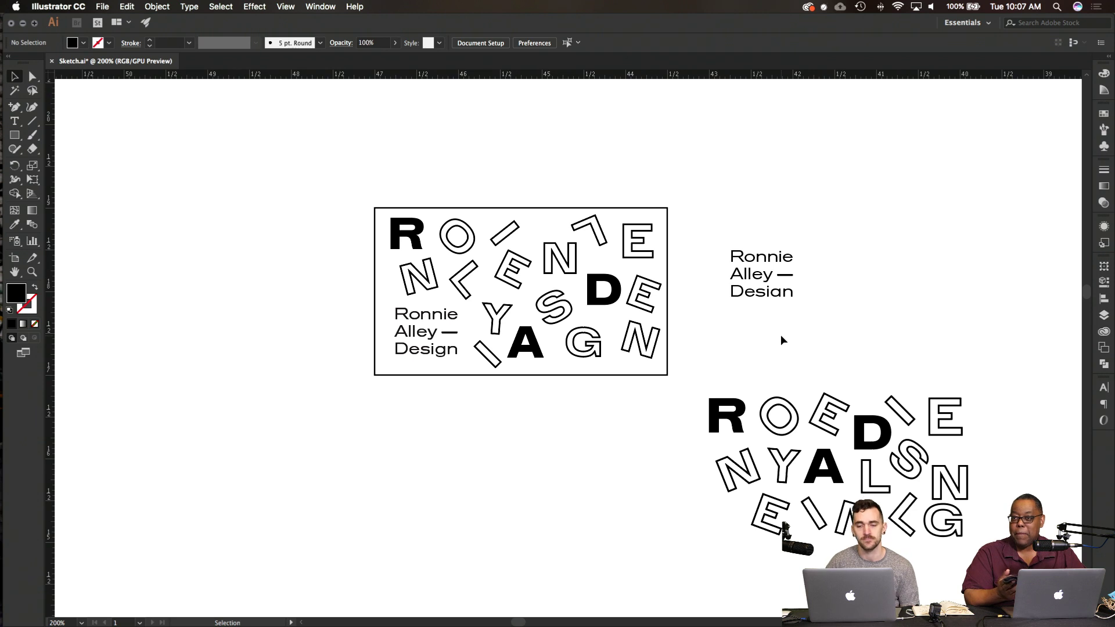
Step: Lower the middle outlined E slightly and nudge the neighbouring outlined N up by about 0.01 in
scroll(781, 338, "right", 3)
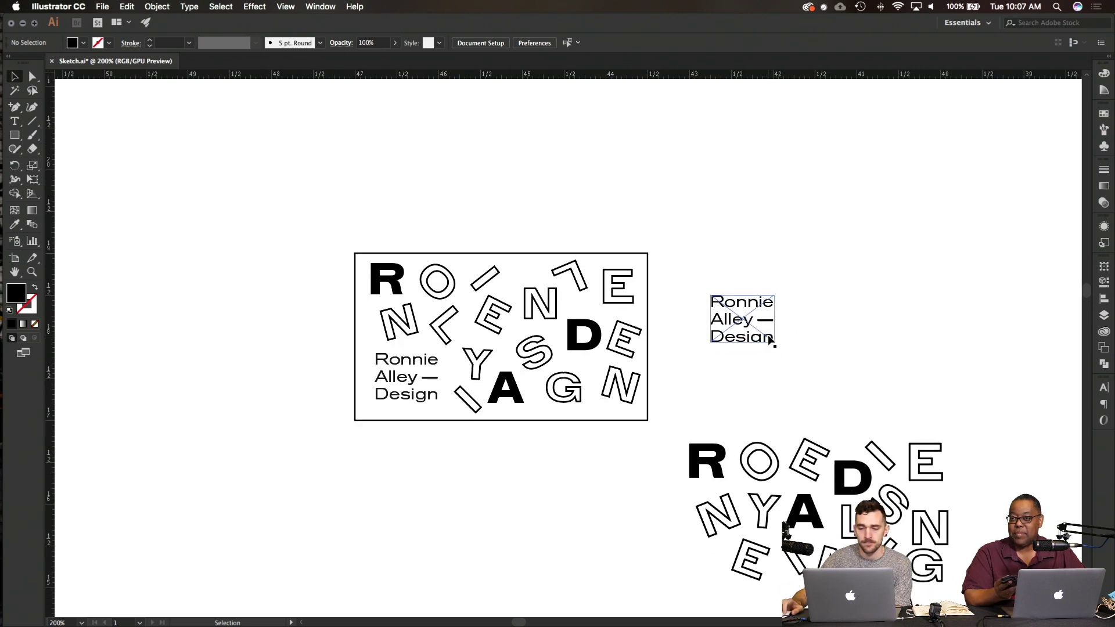
scroll(771, 342, "right", 2)
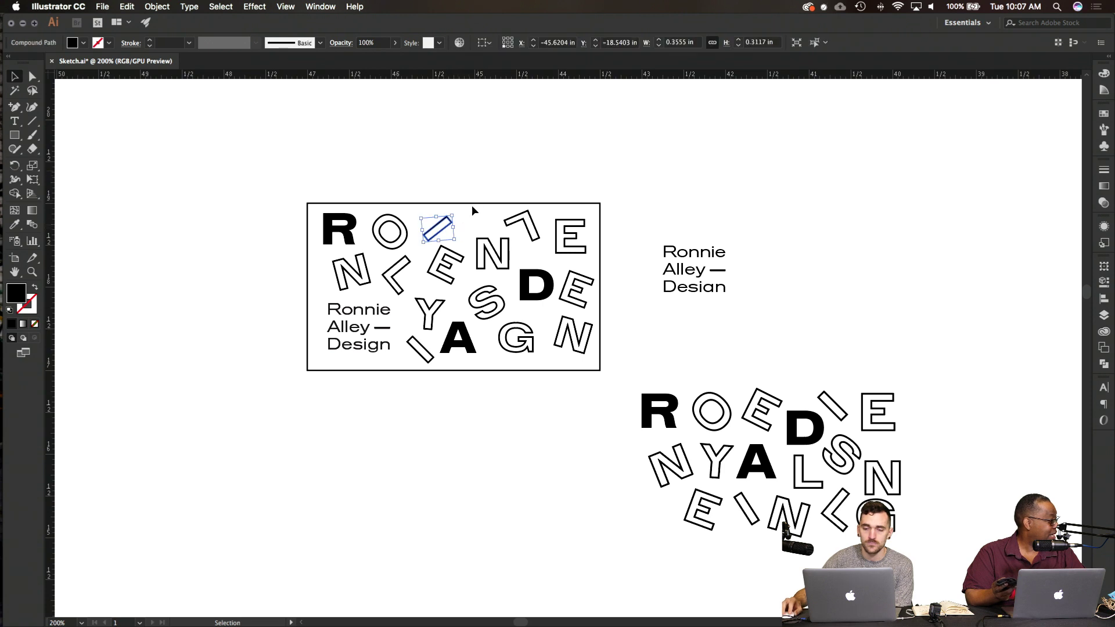
left_click_drag(451, 256, 454, 259)
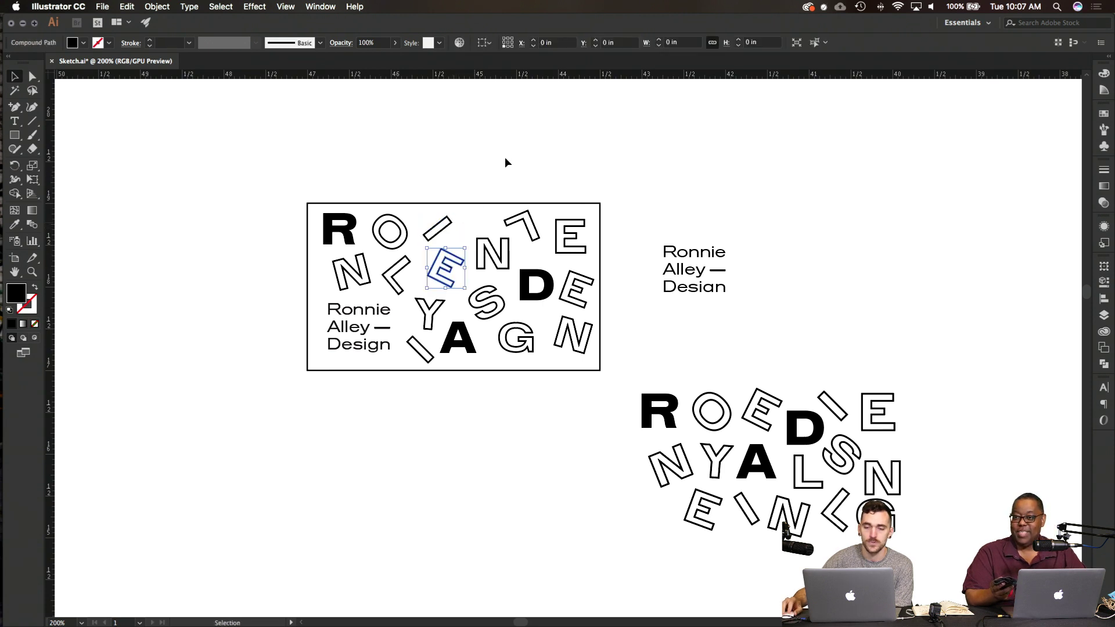
left_click(505, 162)
left_click(494, 254)
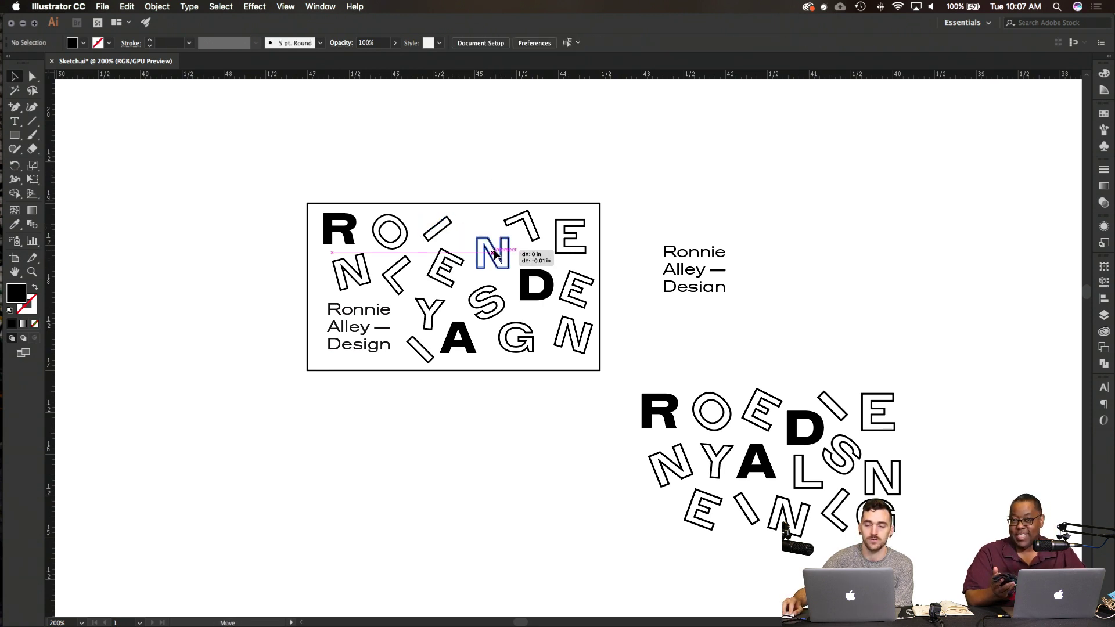
left_click(477, 197)
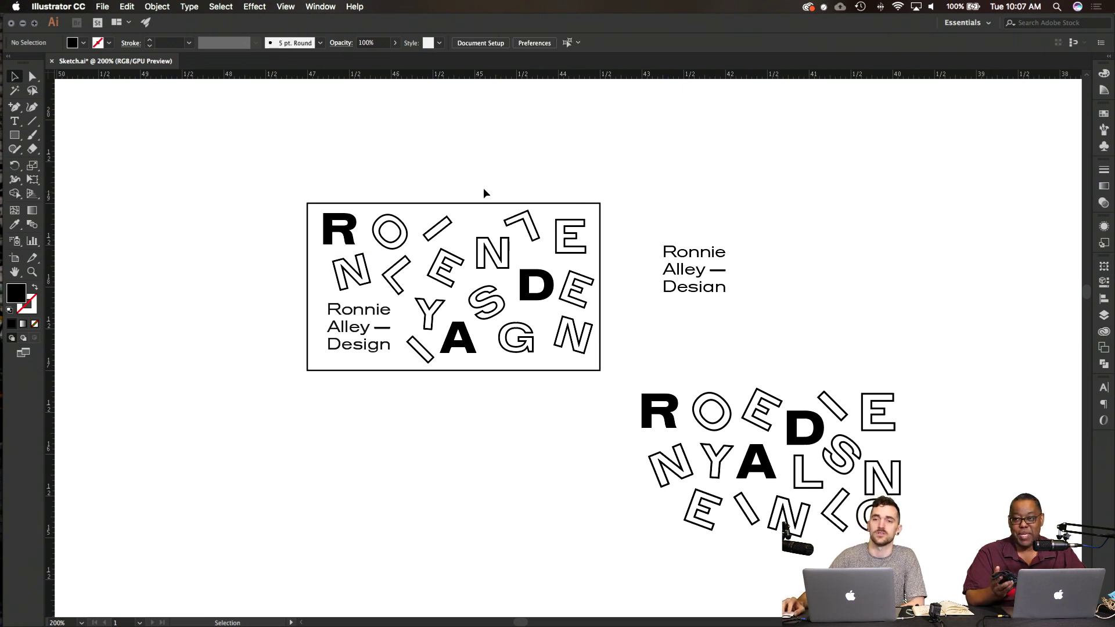
Step: Save the Sketch.ai document with nothing left selected
left_click(535, 231)
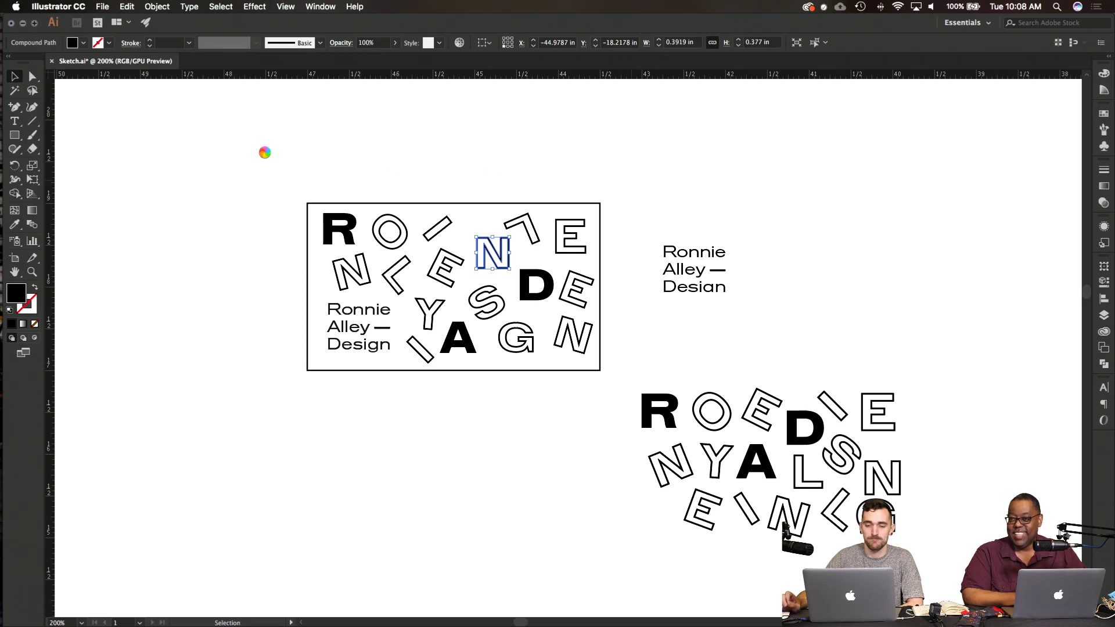
left_click(266, 157)
key("a")
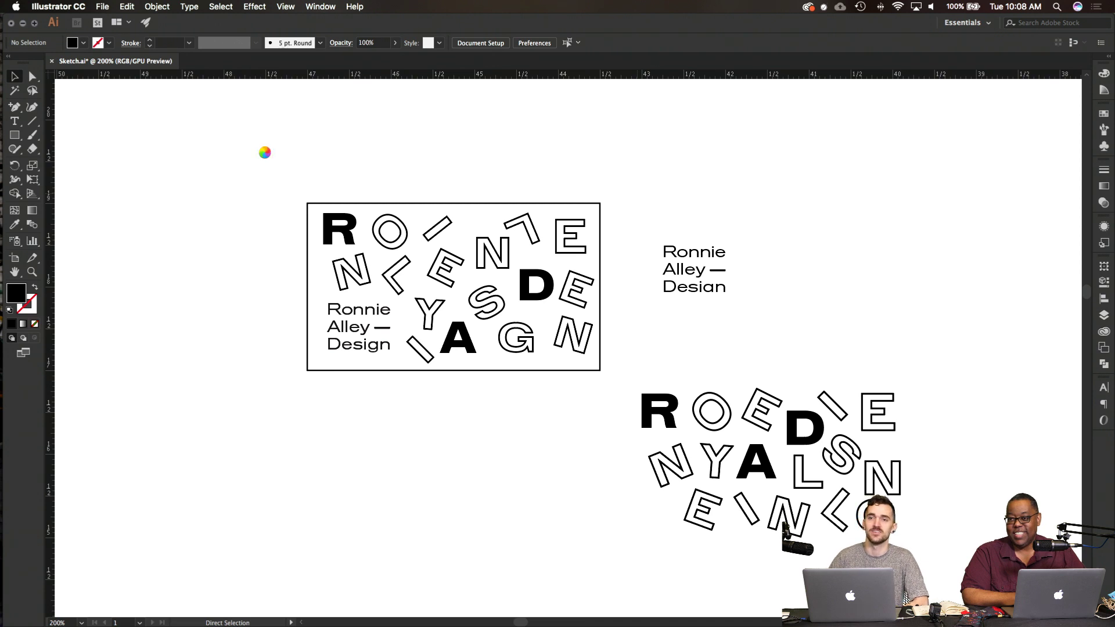
key("v")
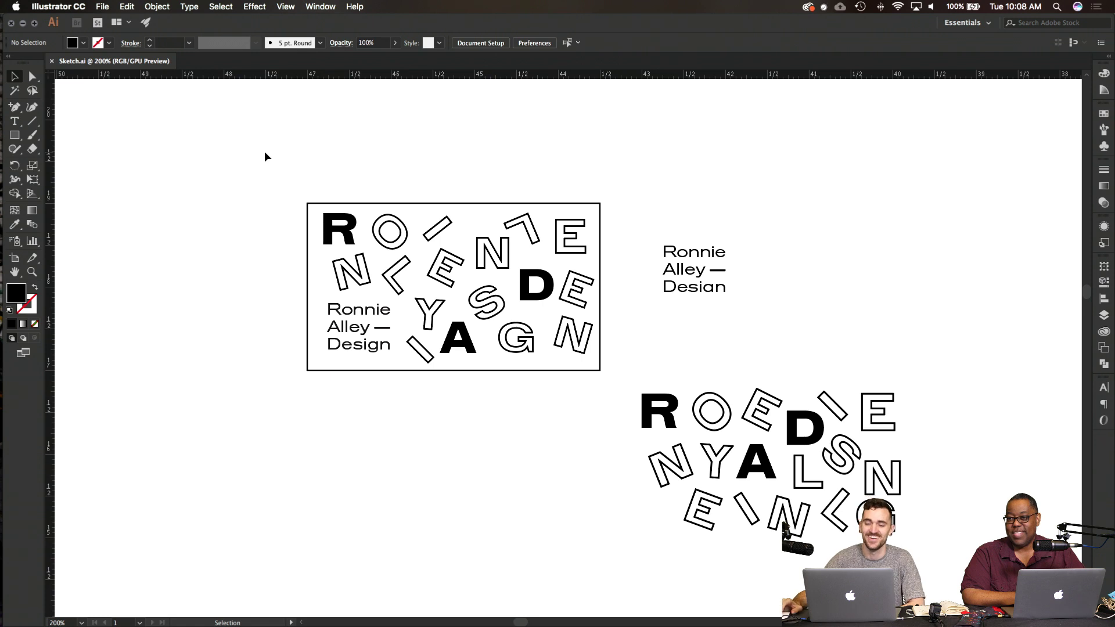
scroll(695, 171, "right", 3)
scroll(695, 171, "down", 2)
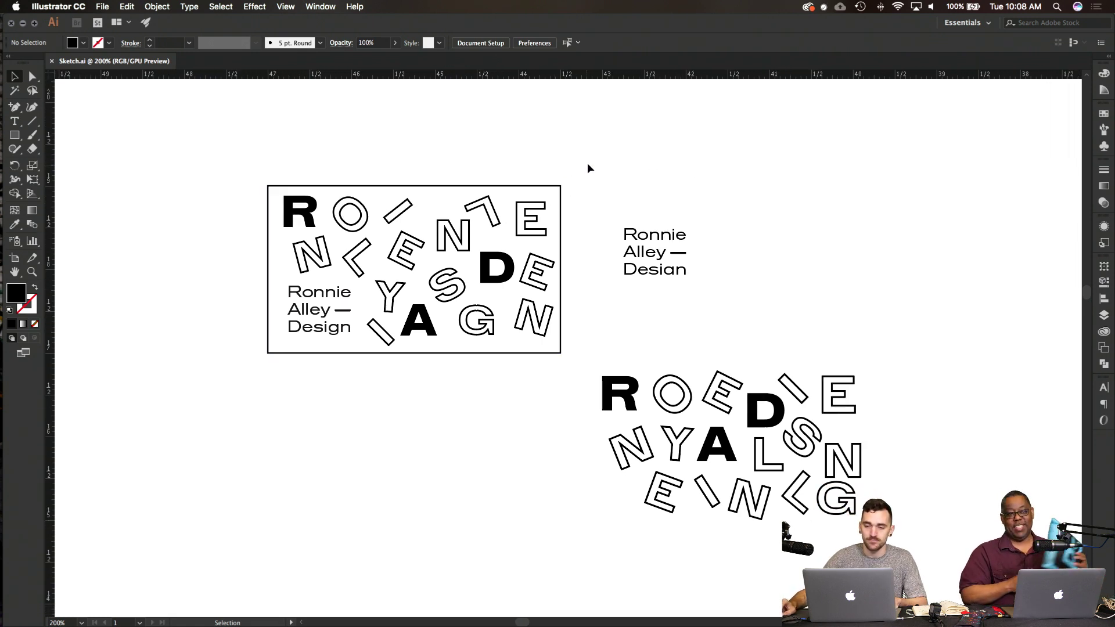
left_click_drag(601, 157, 216, 374)
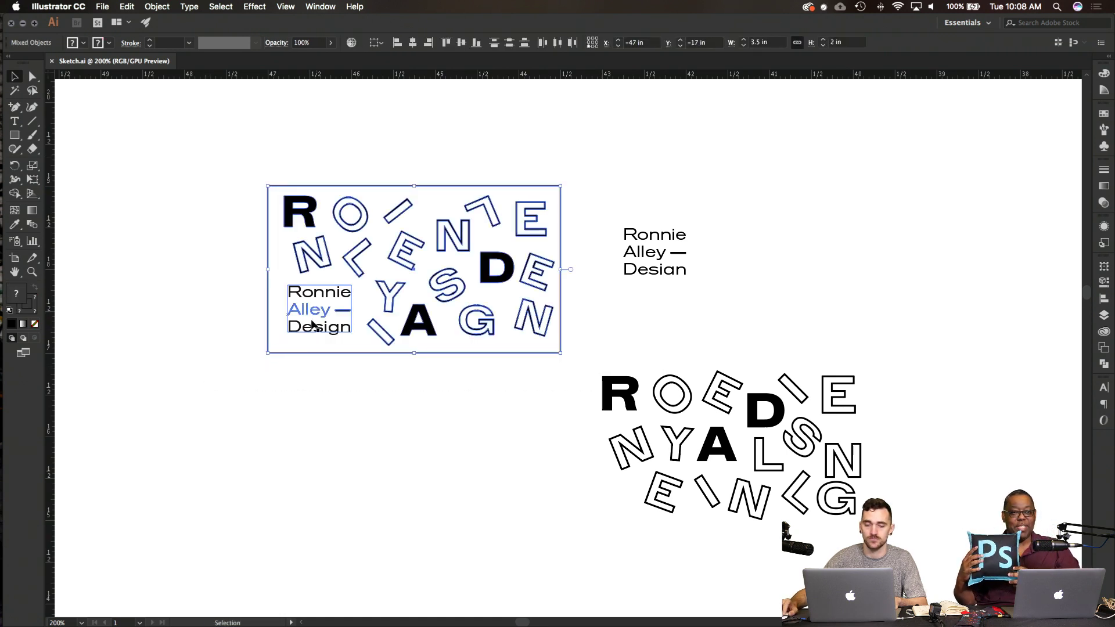
left_click(373, 354, "shift")
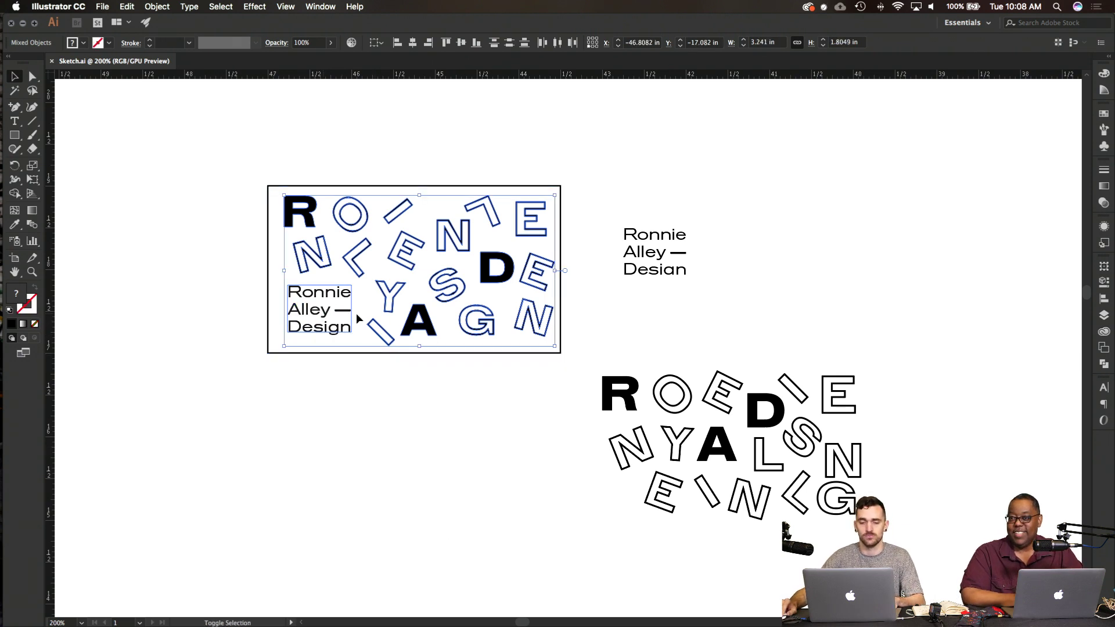
left_click(377, 420)
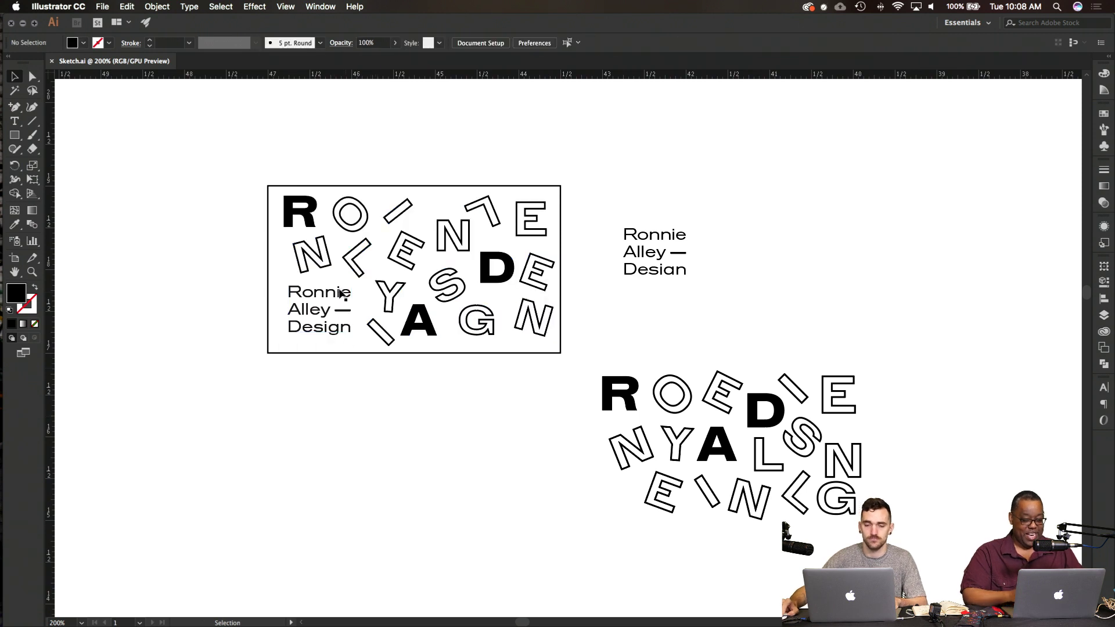
Step: Copy all the scattered letters on the card, leaving out the border rectangle and the designer's name text
left_click_drag(430, 251, 561, 279)
left_click(445, 278, "shift")
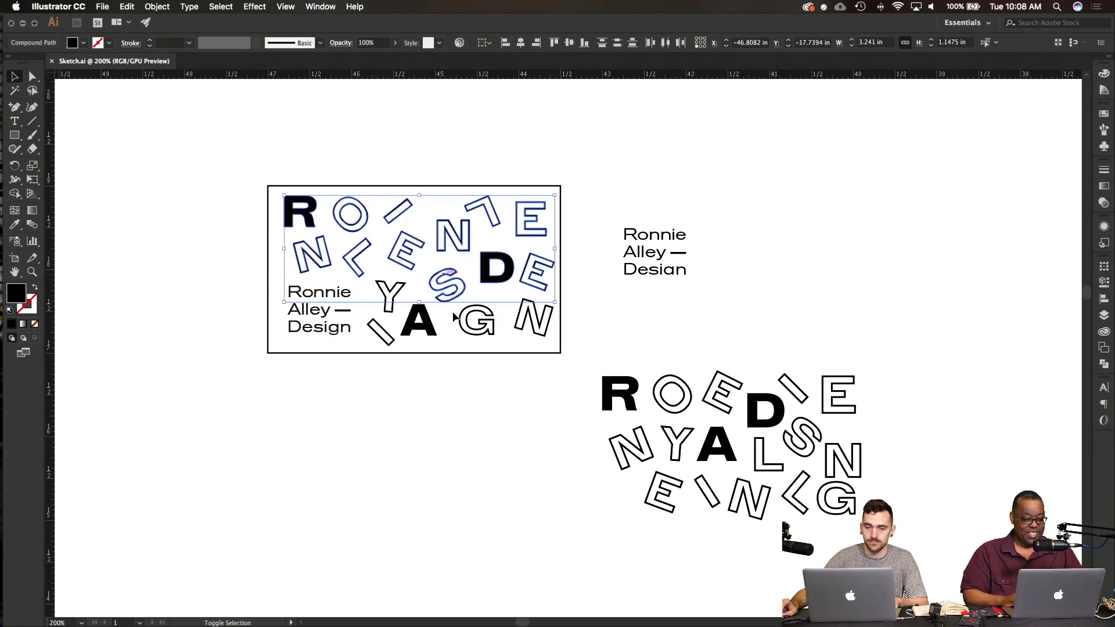
left_click(400, 296, "shift")
left_click(420, 321, "shift")
left_click(476, 321, "shift")
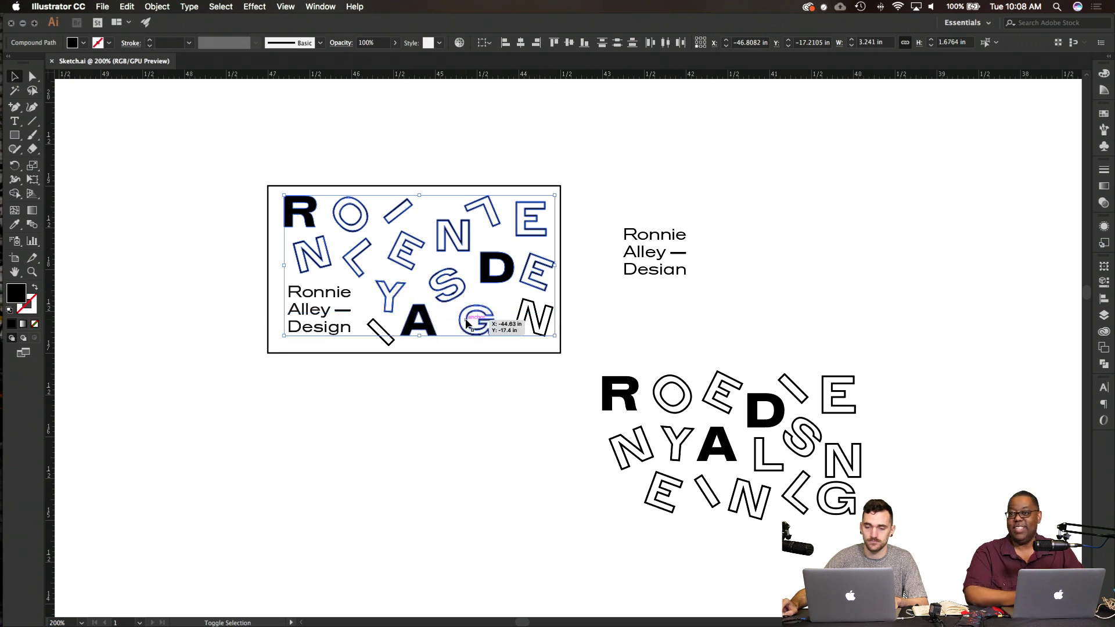
left_click(519, 320, "shift")
left_click(378, 334, "shift")
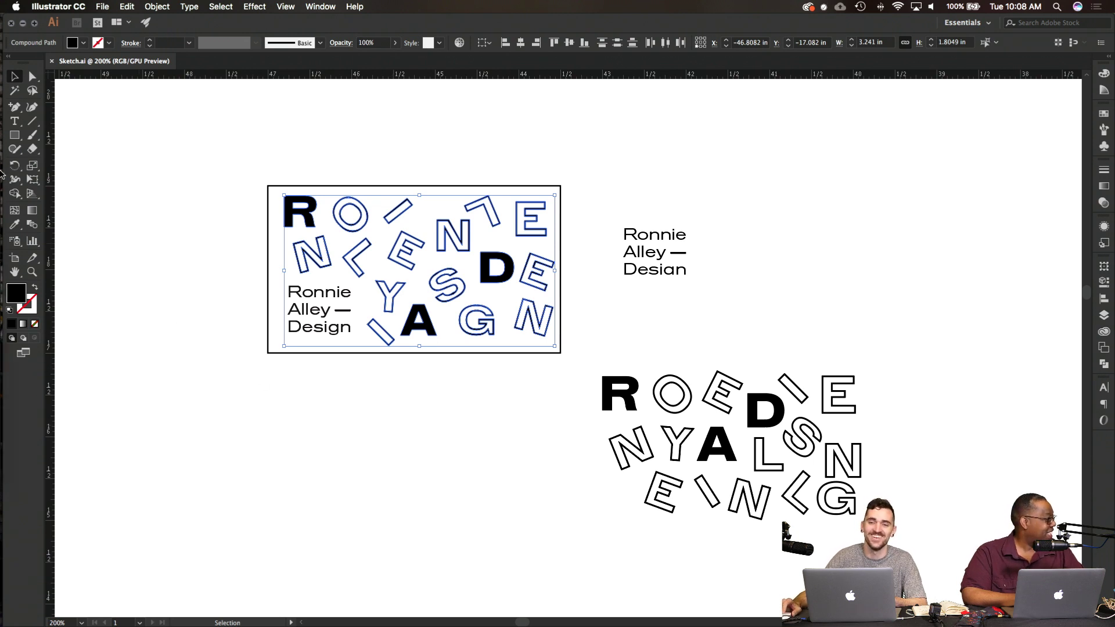
Step: Switch to InDesign, paste the letters onto the business card, shift them slightly right and preview the page without guides
mouse_move(2, 174)
left_click(15, 280)
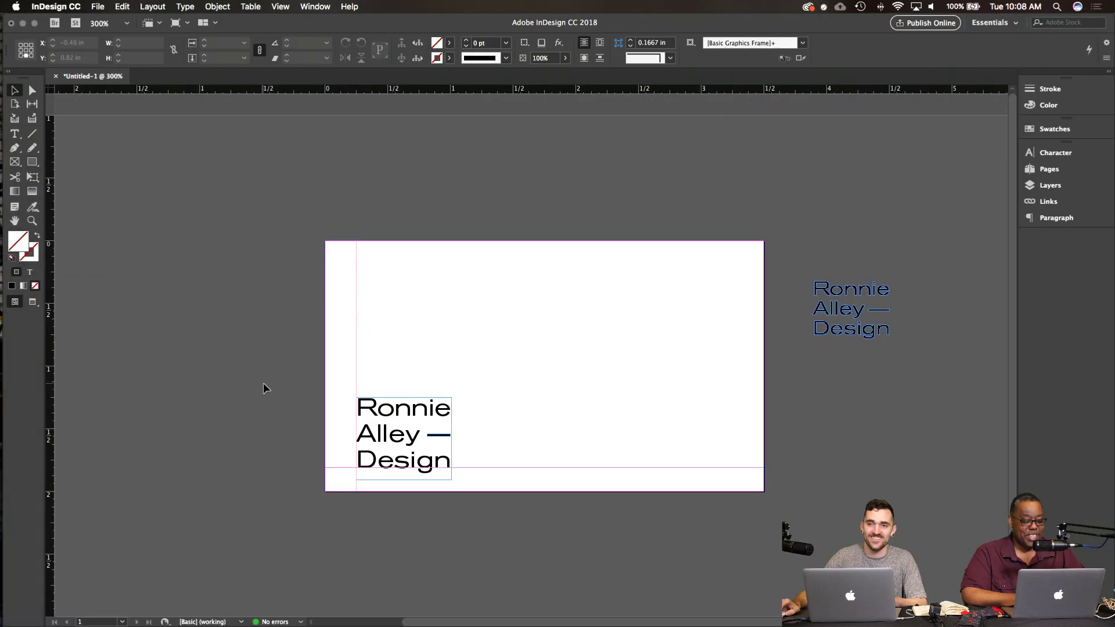
key("super+v")
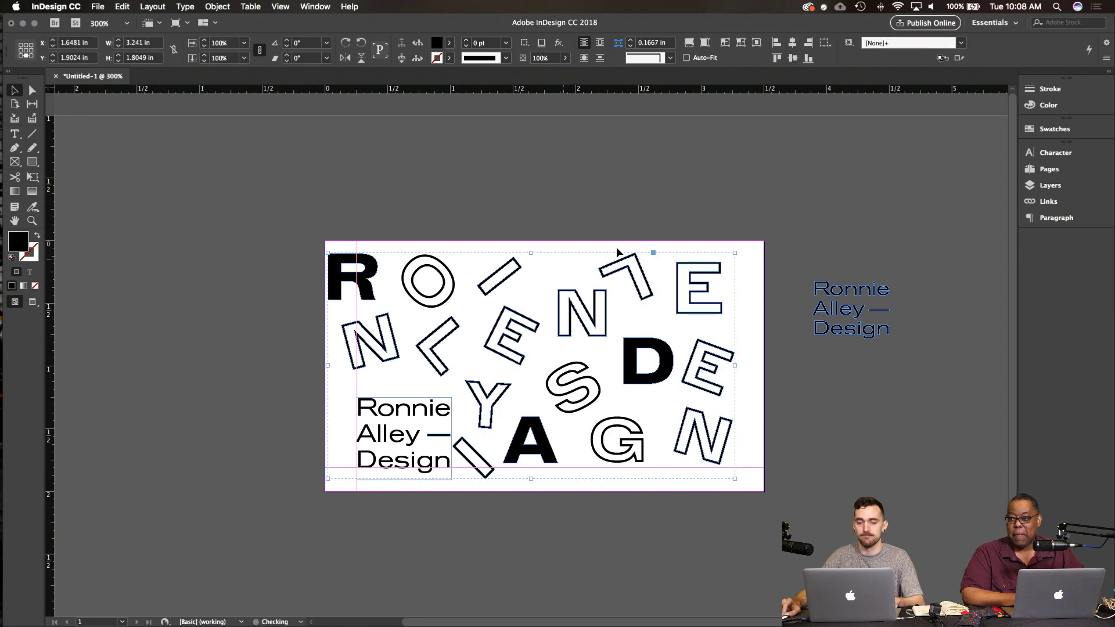
left_click_drag(701, 286, 710, 285)
left_click(651, 136)
key("w")
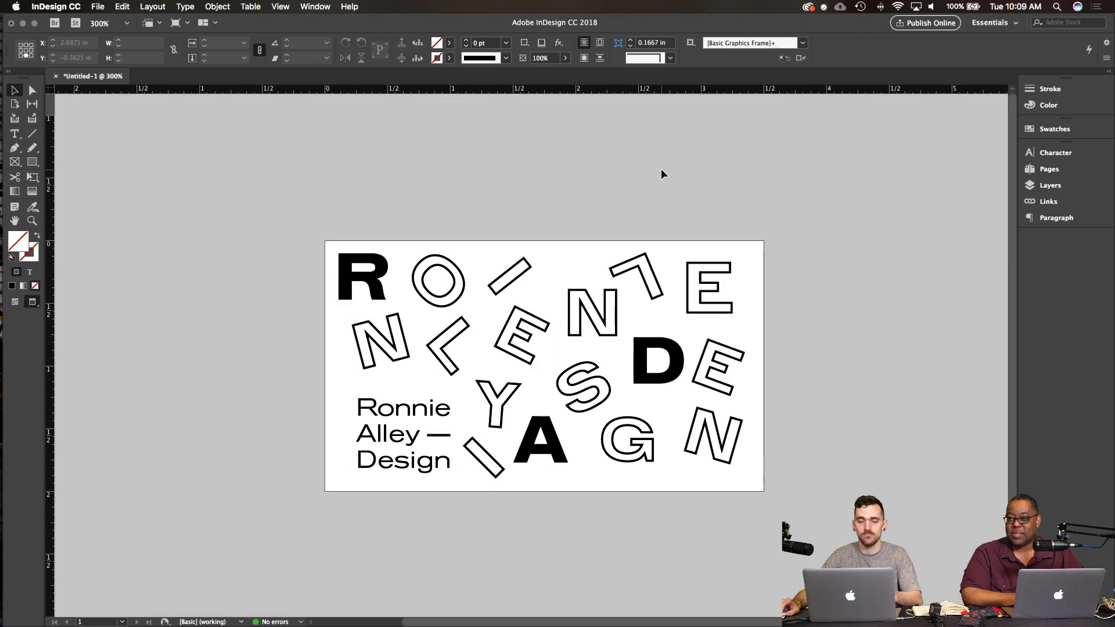
Step: Nudge the whole pasted letter group slightly right and down within the card
left_click(652, 279)
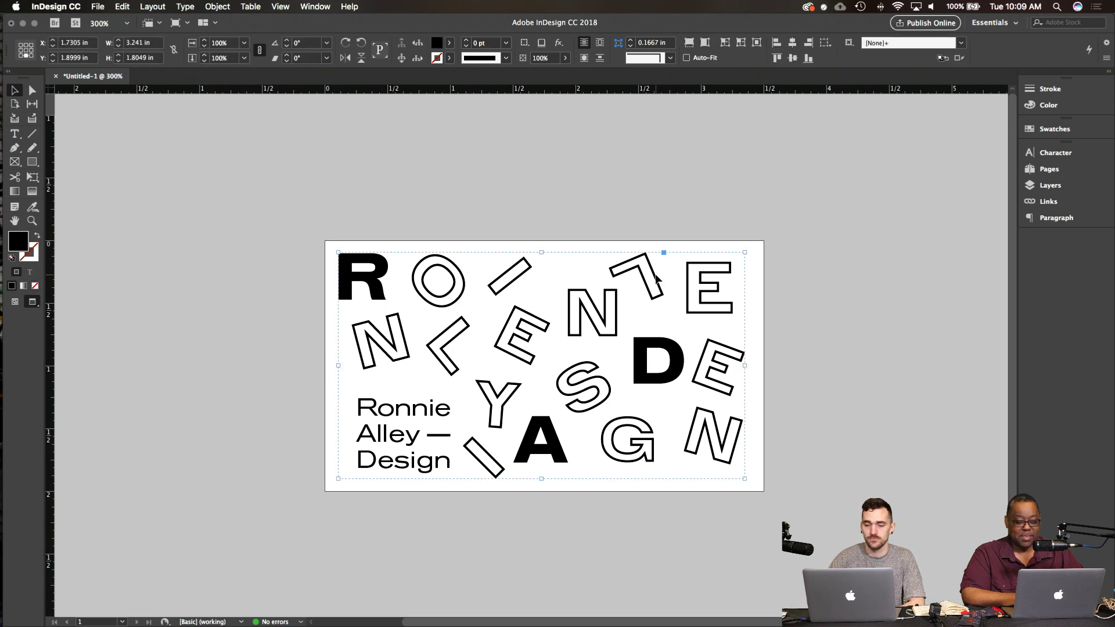
key("Right")
key("Right")
key("Right")
key("Down")
key("Down")
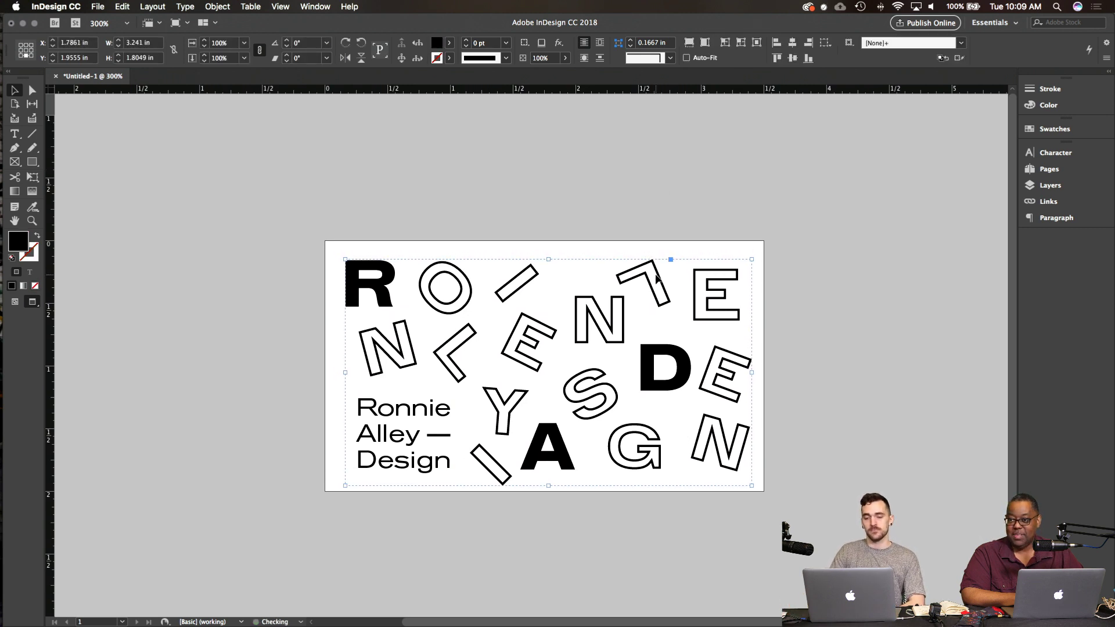
left_click(639, 194)
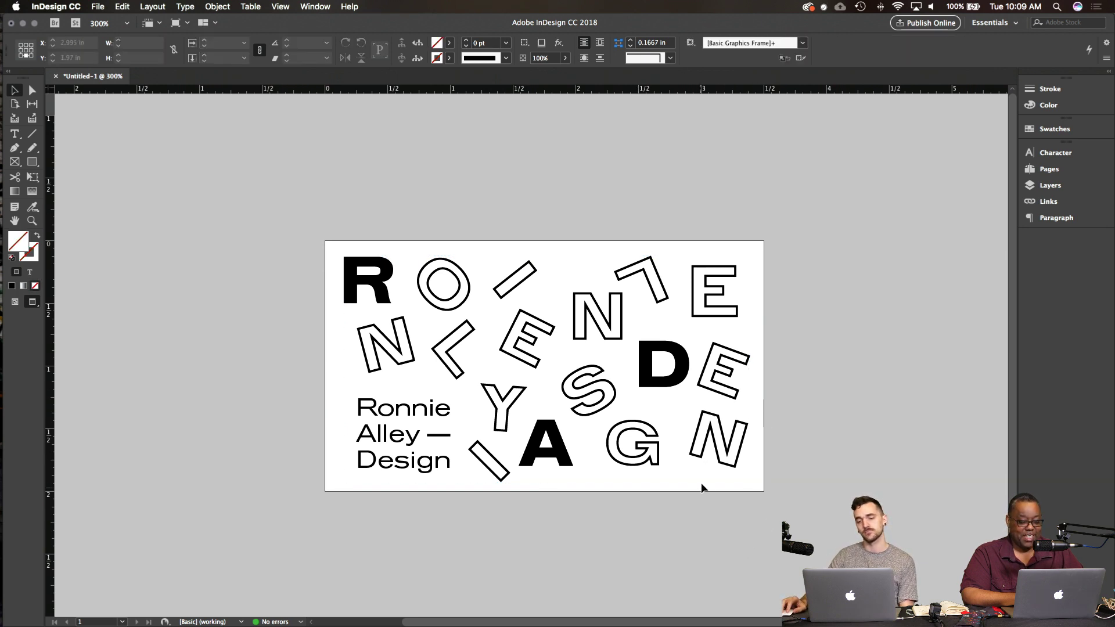
Step: Move the lower-right outlined N left and down to about X 3.09 in, Y 1.86 in
scroll(703, 485, "right", 1)
left_click(694, 441)
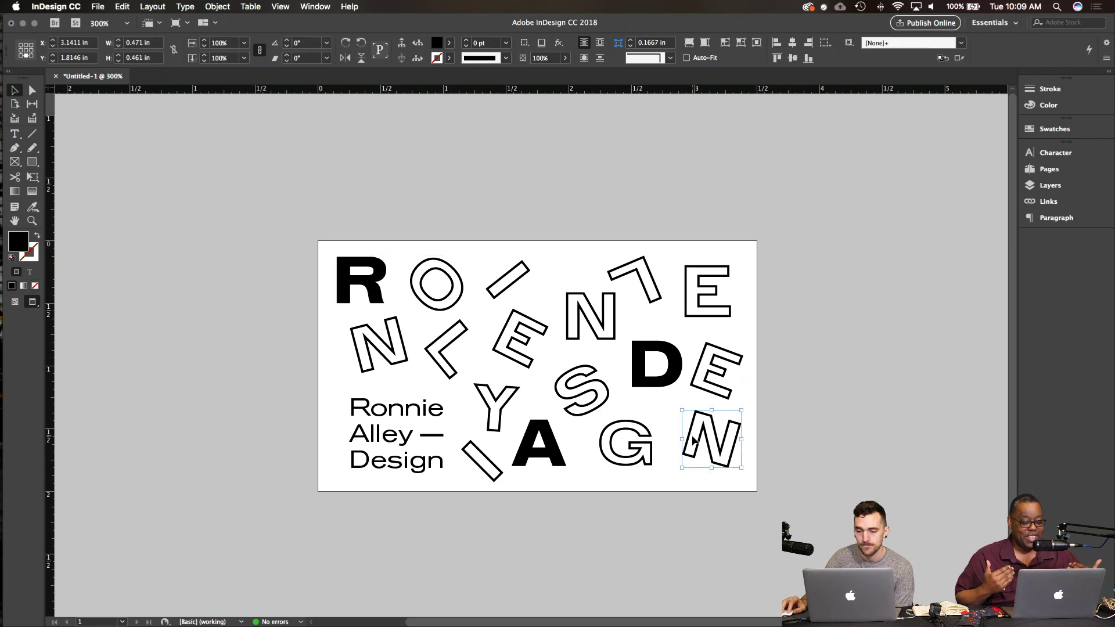
key("Left")
key("Left")
key("Left")
key("Left")
key("Left")
key("Down")
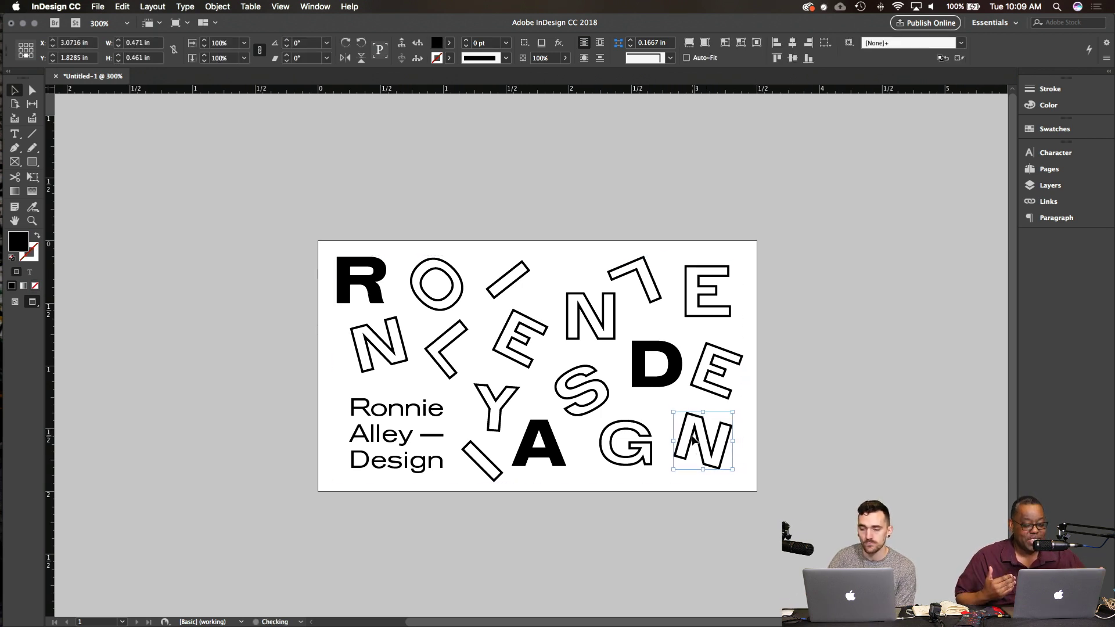
key("Right")
key("Down")
key("Down")
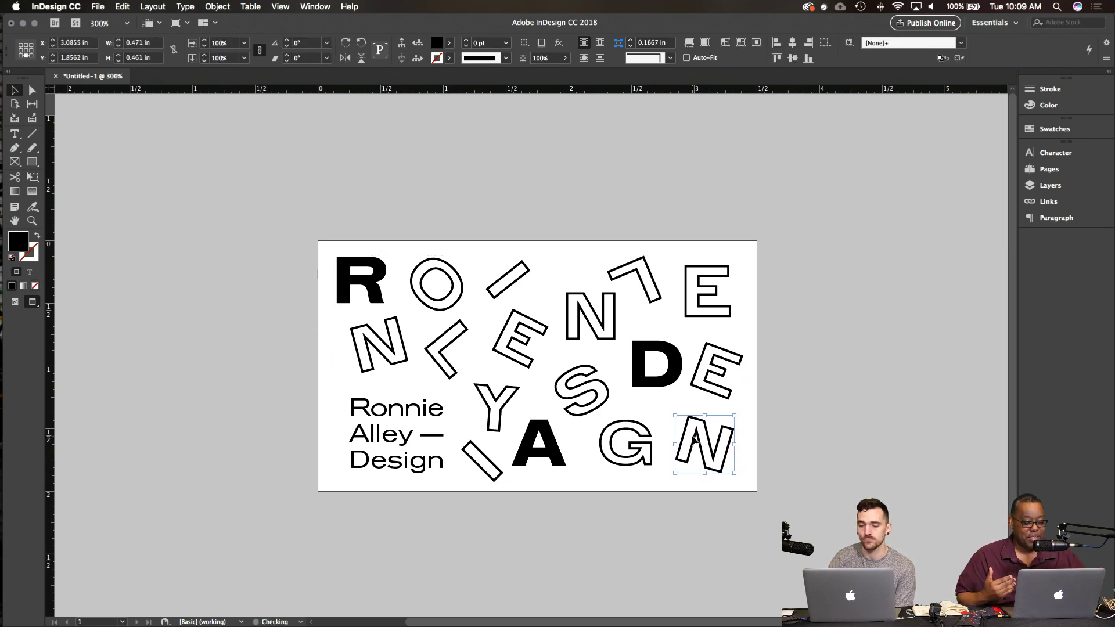
left_click(742, 443)
Step: Move the outlined E beside the solid D to about X 3.22 in, Y 1.30 in, and nudge the D slightly right
left_click(709, 395)
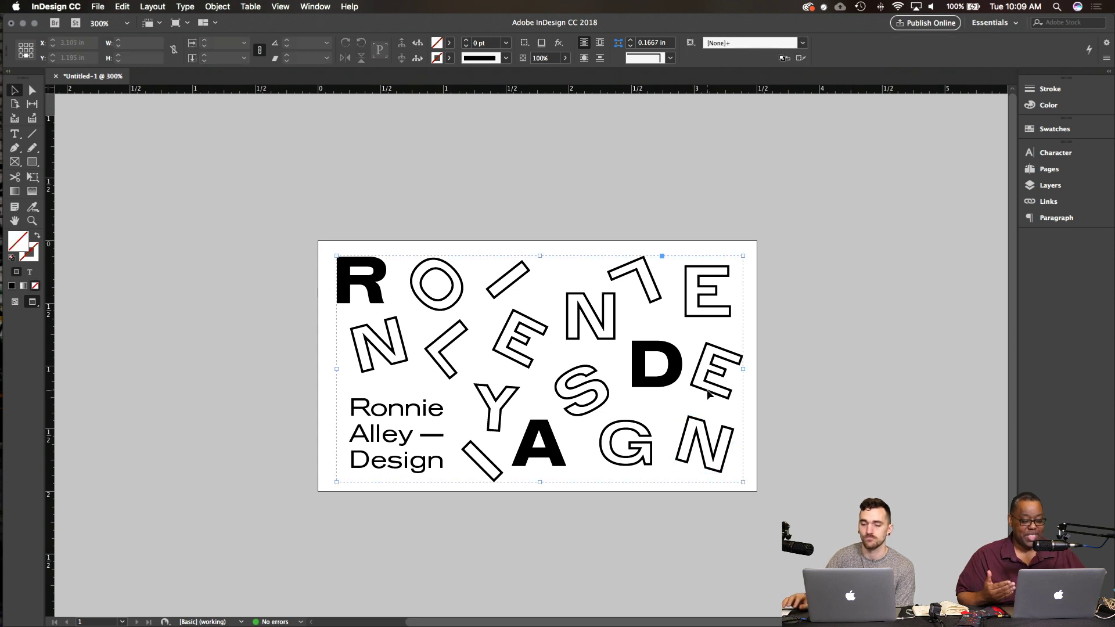
double_click(708, 394)
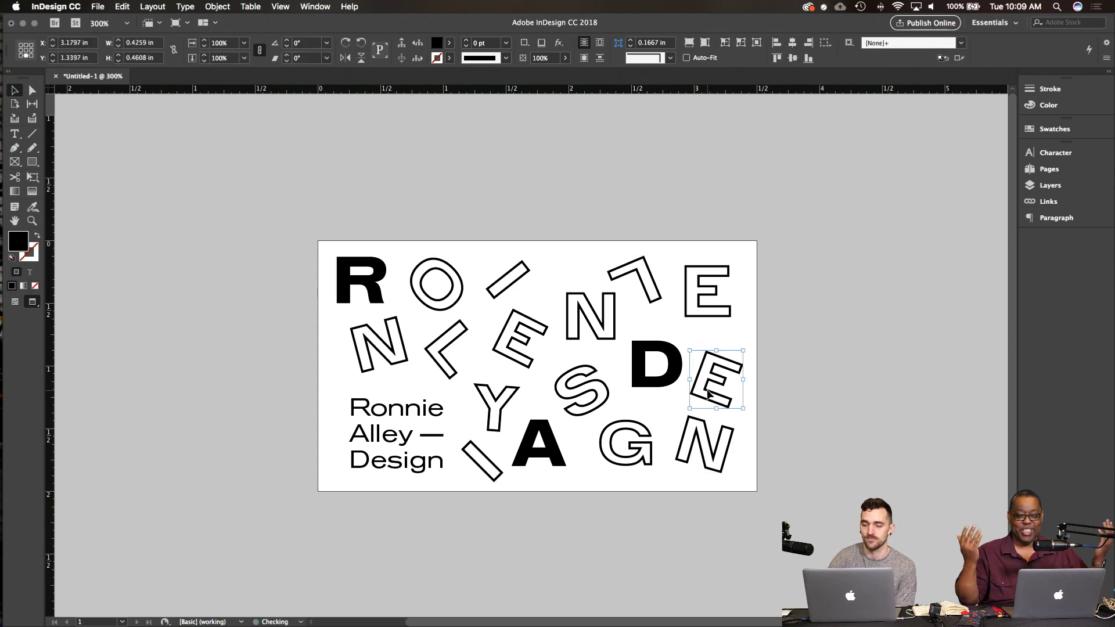
key("Right")
key("Right")
key("Right")
key("Up")
key("Up")
key("Up")
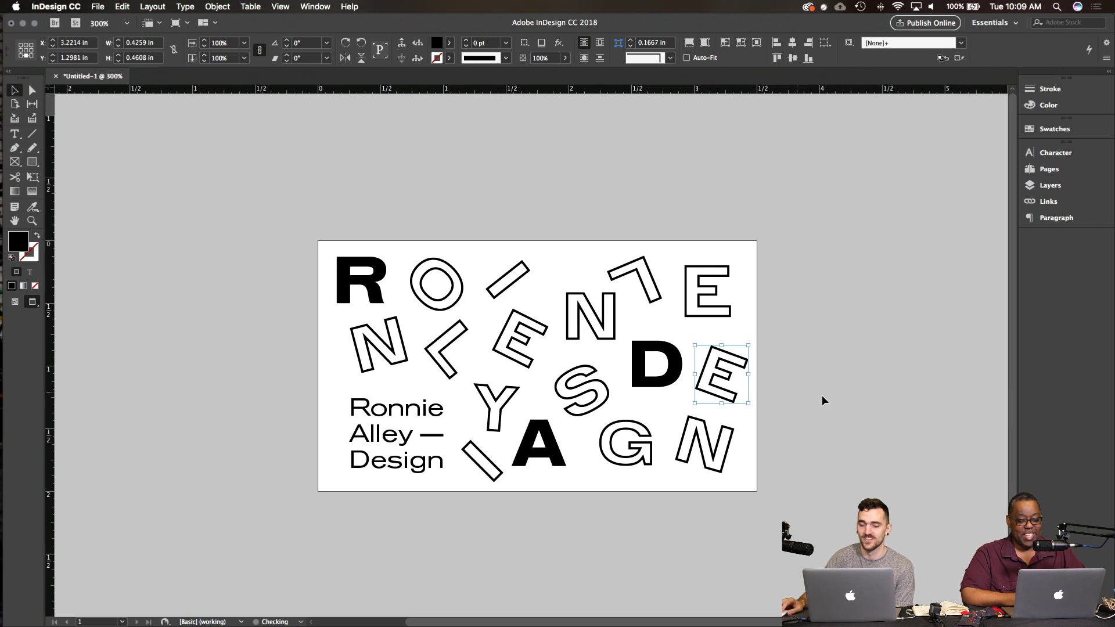
key("Escape")
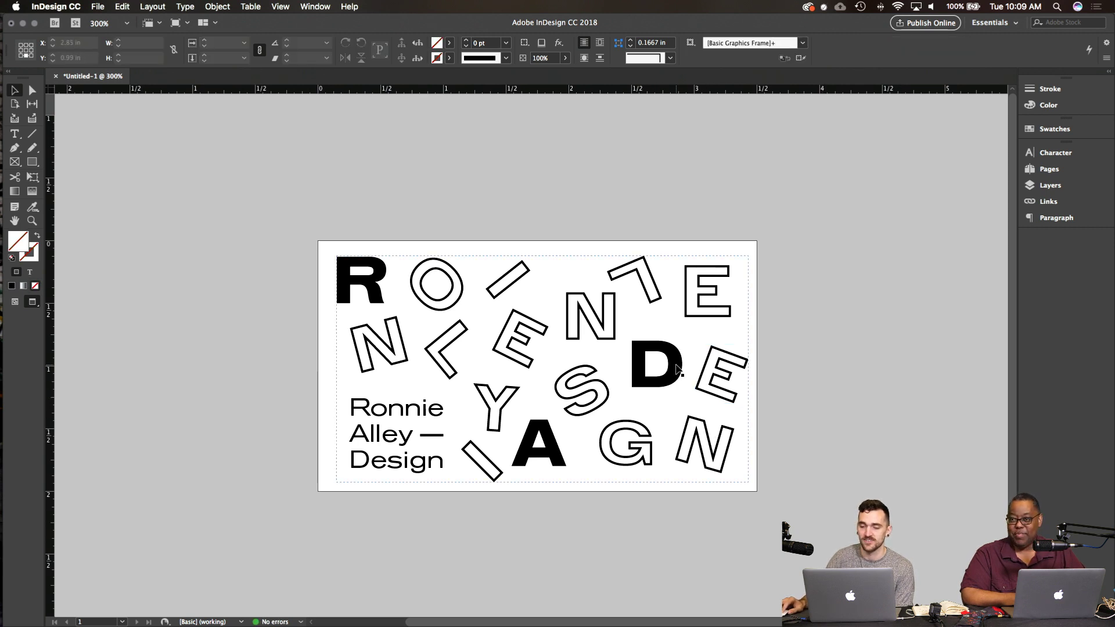
double_click(662, 366)
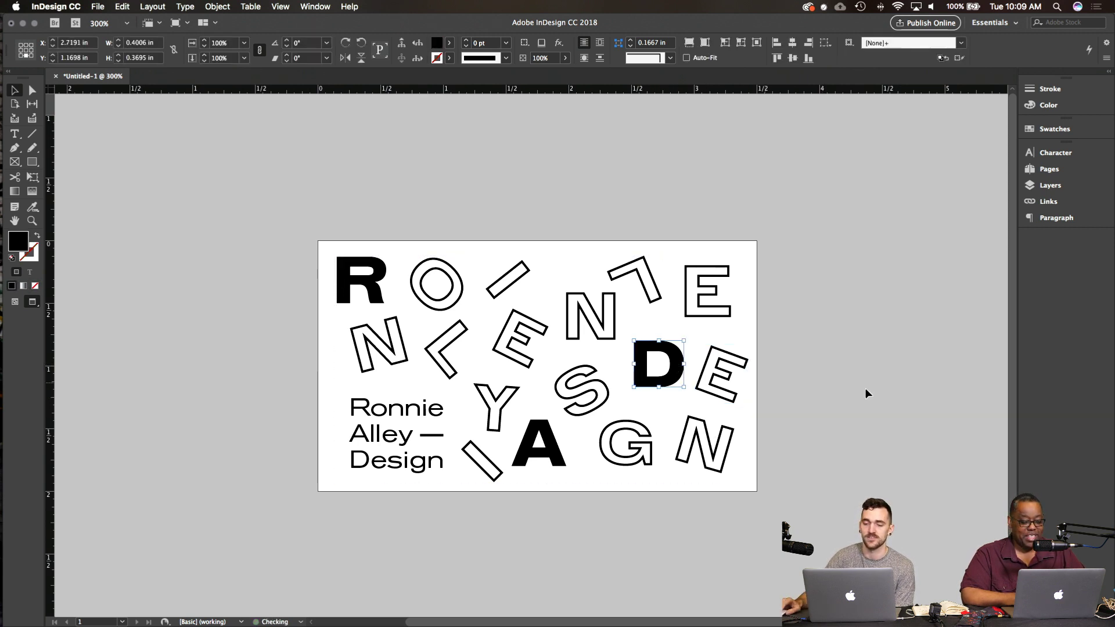
key("Escape")
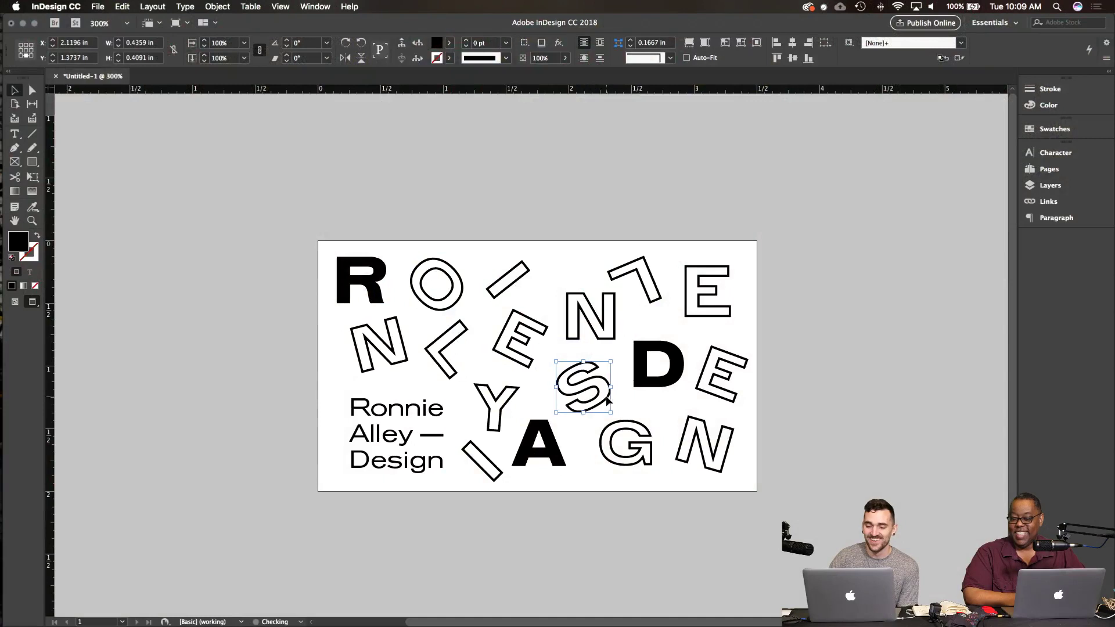
Step: Nudge the outlined S slightly right and up, and the outlined N above it slightly down
left_click_drag(605, 396, 608, 401)
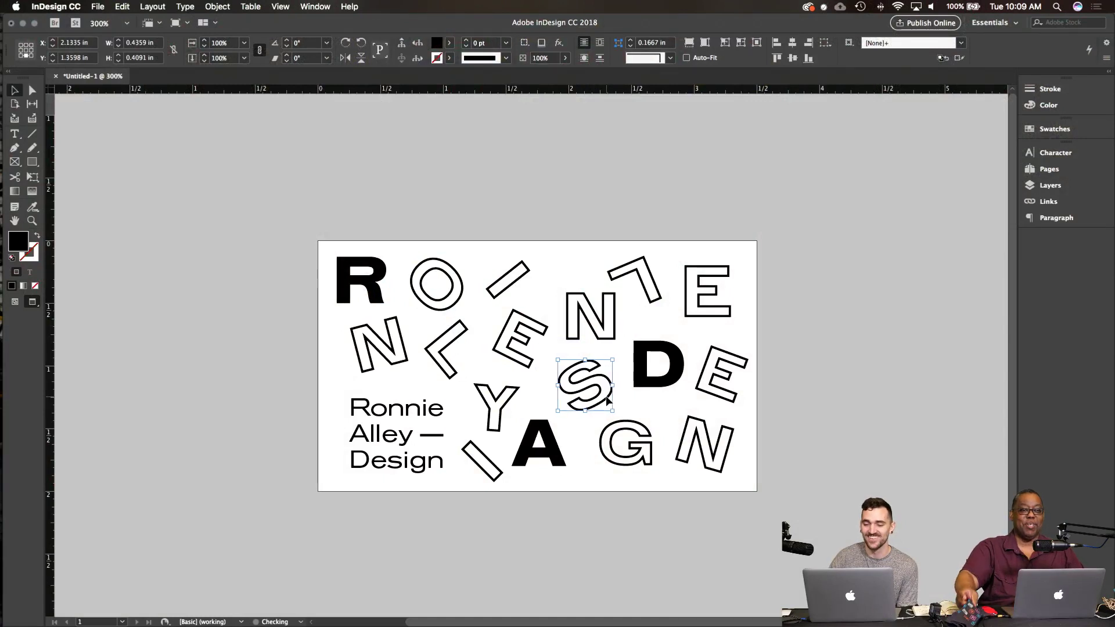
left_click(603, 315)
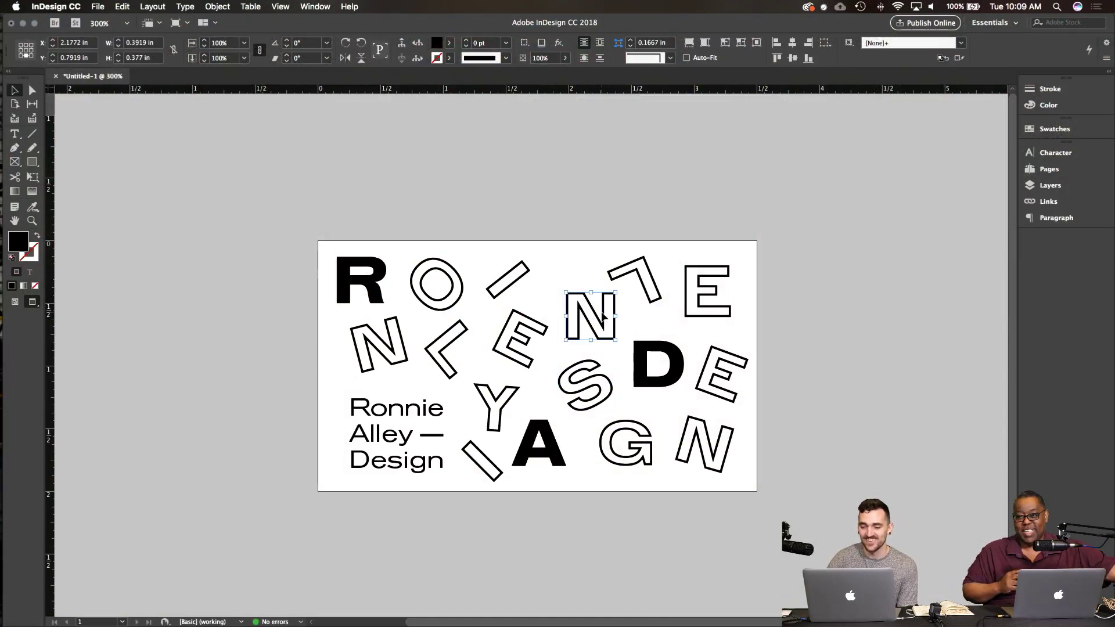
left_click_drag(603, 315, 604, 318)
Step: Move the solid A right to about X 1.86 in, Y 1.79 in
left_click(556, 458)
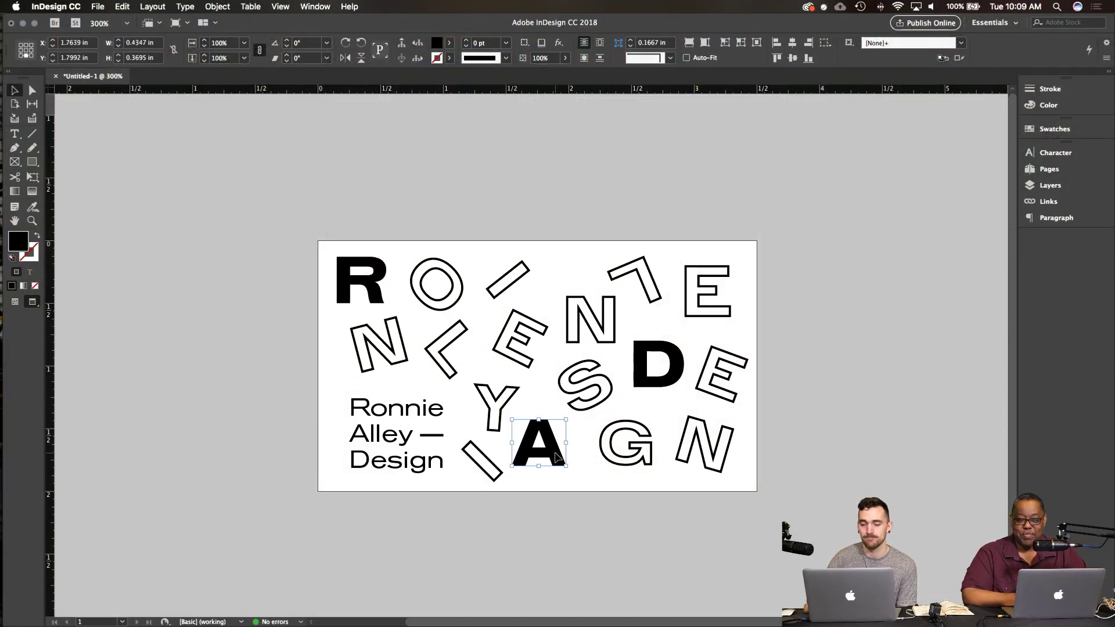
key("Right")
key("Right")
key("Right")
key("Right")
key("Right")
key("Right")
key("Right")
key("Right")
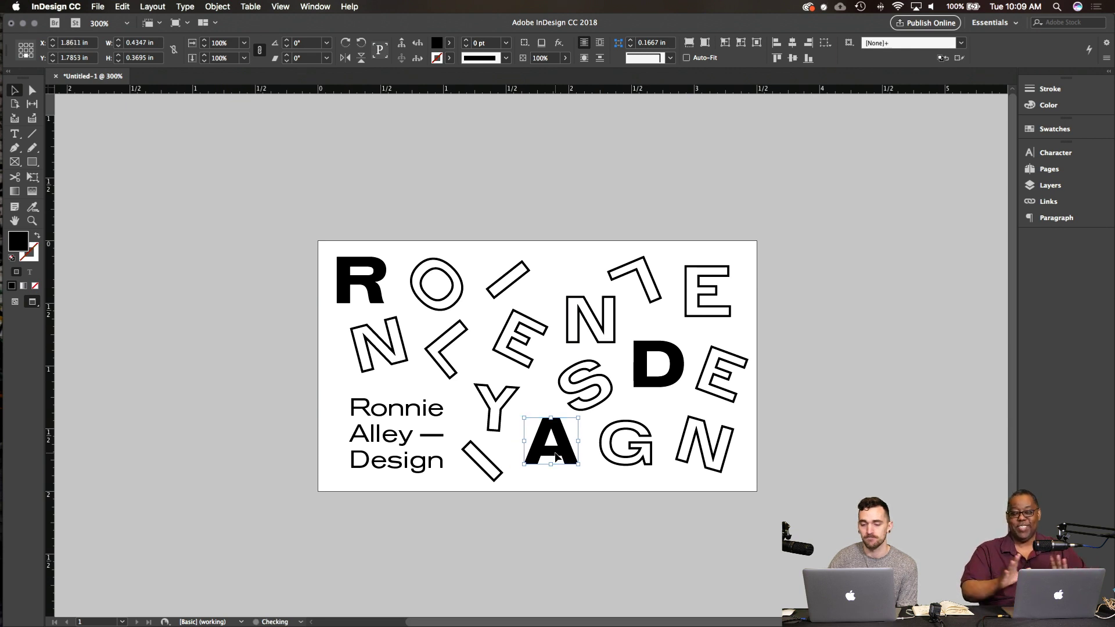
left_click(552, 507)
Step: Move the outlined Y right and slightly down to about X 1.48 in, Y 1.54 in
left_click(499, 411)
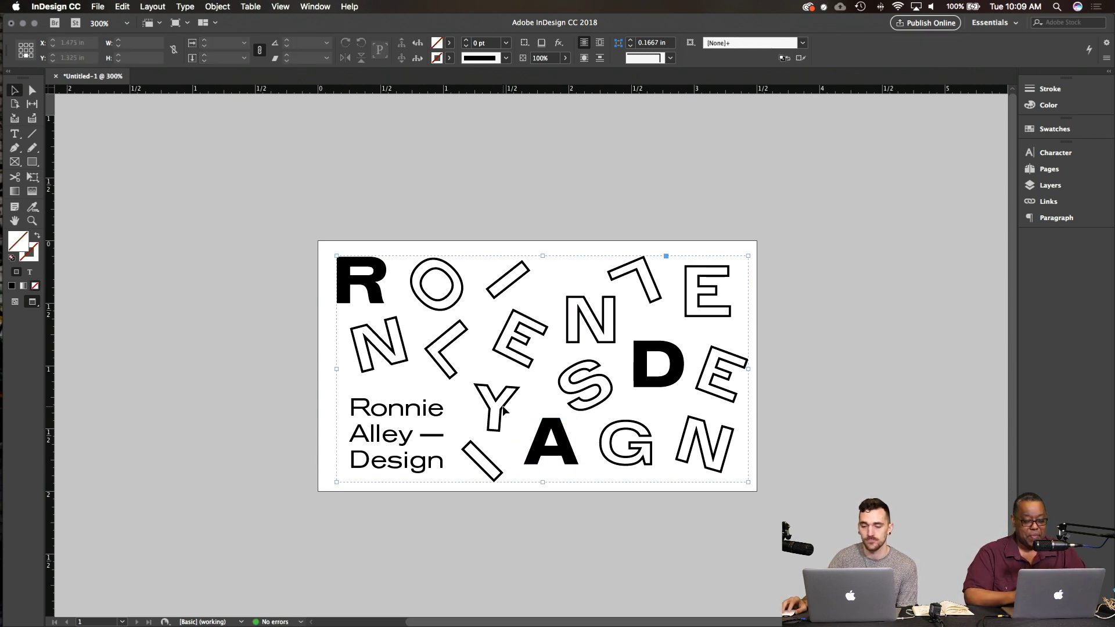
key("Right")
key("Right")
key("Right")
key("Right")
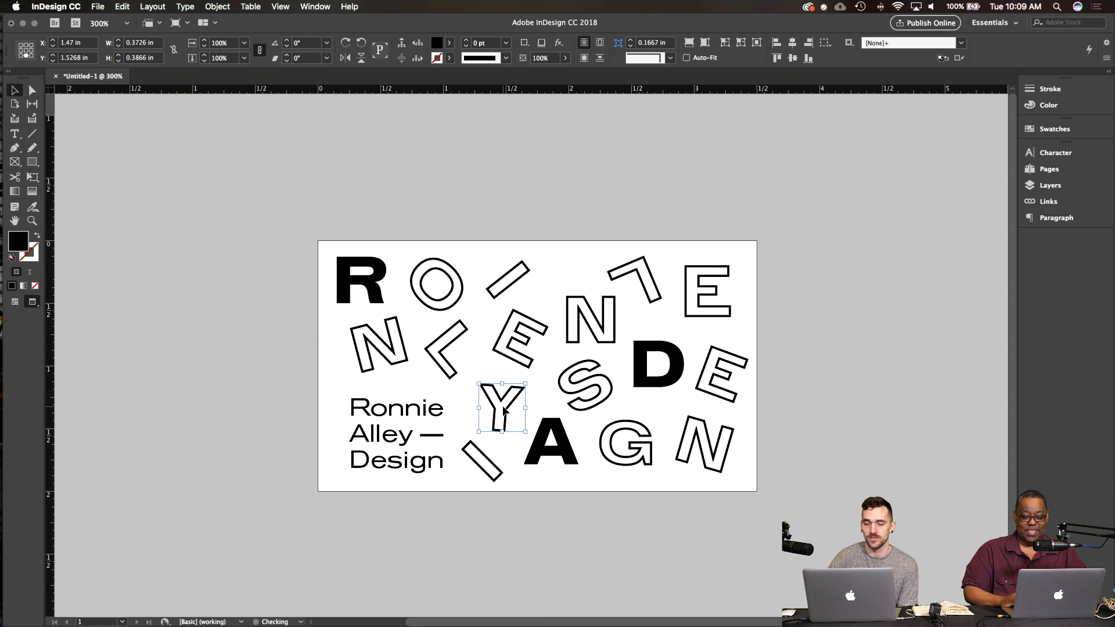
key("Down")
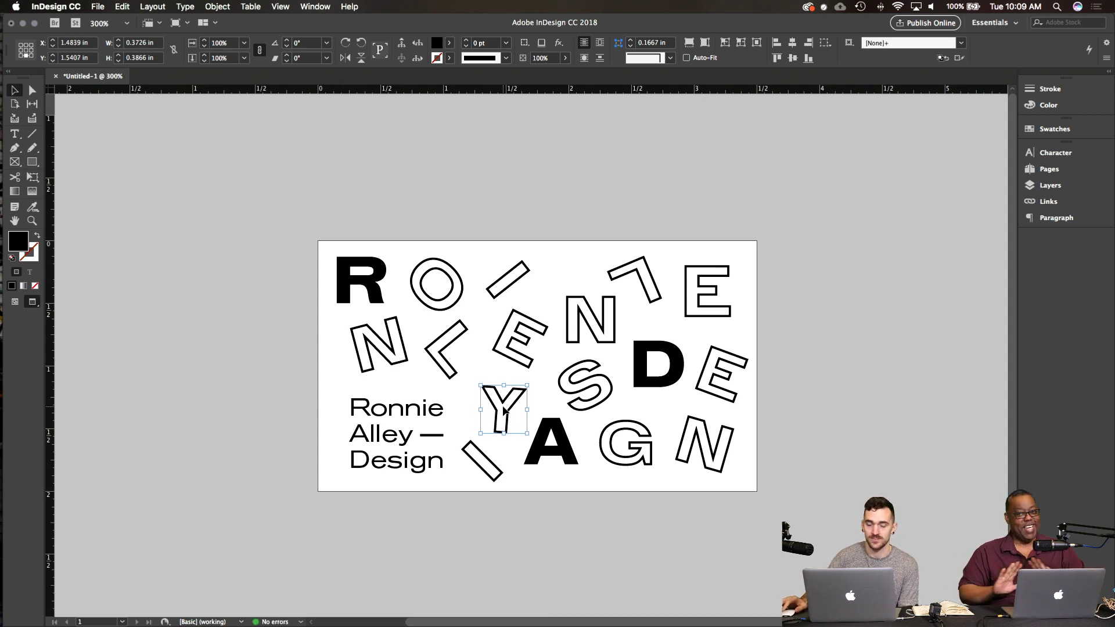
Step: Move the slanted outlined I below the Y right to about X 1.37 in, Y 1.93 in
left_click(488, 463)
key("Right")
key("Right")
key("Right")
key("Right")
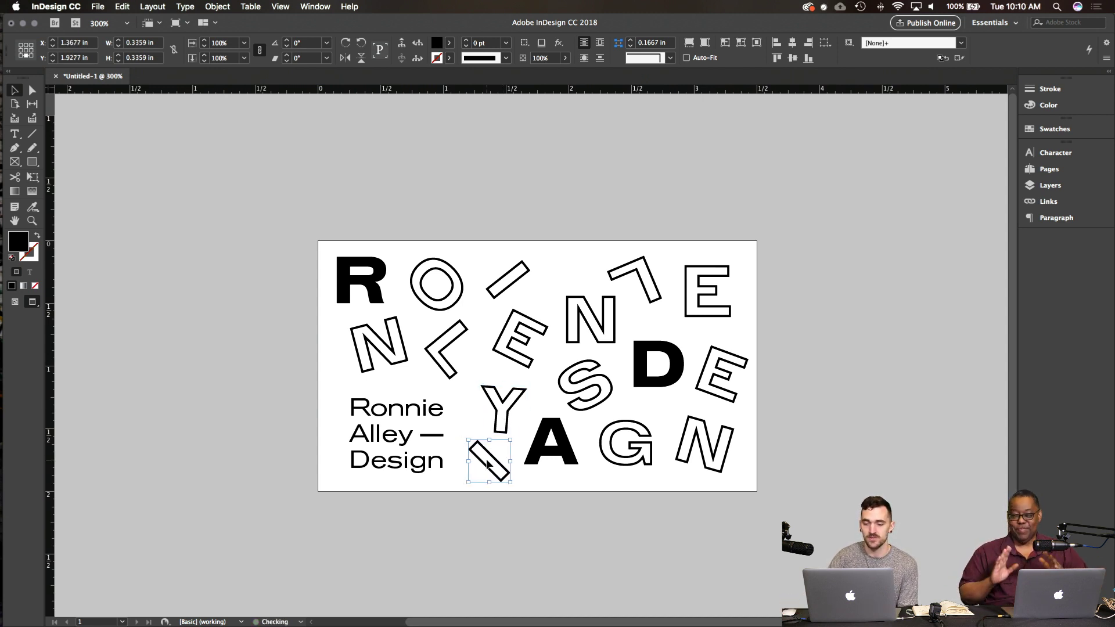
left_click(549, 175)
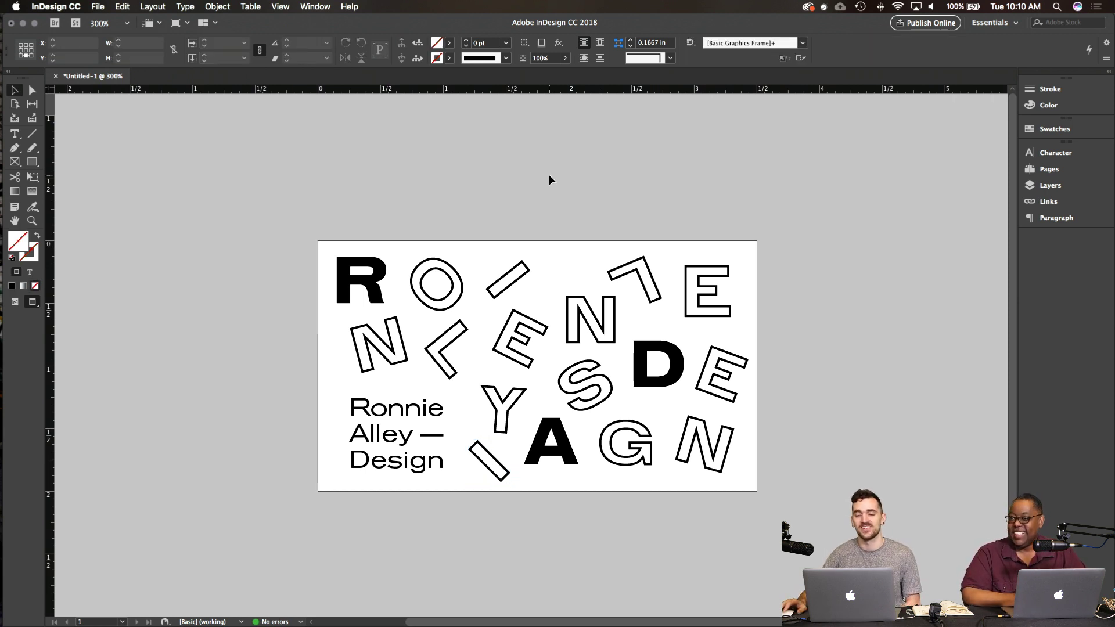
left_click(528, 267)
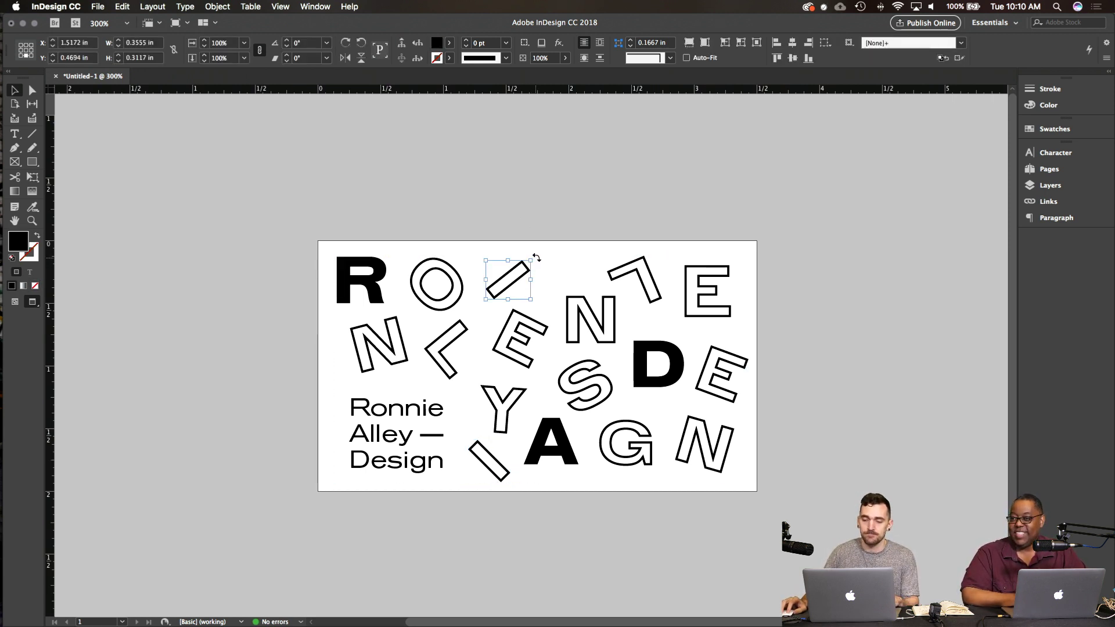
left_click_drag(537, 261, 555, 223)
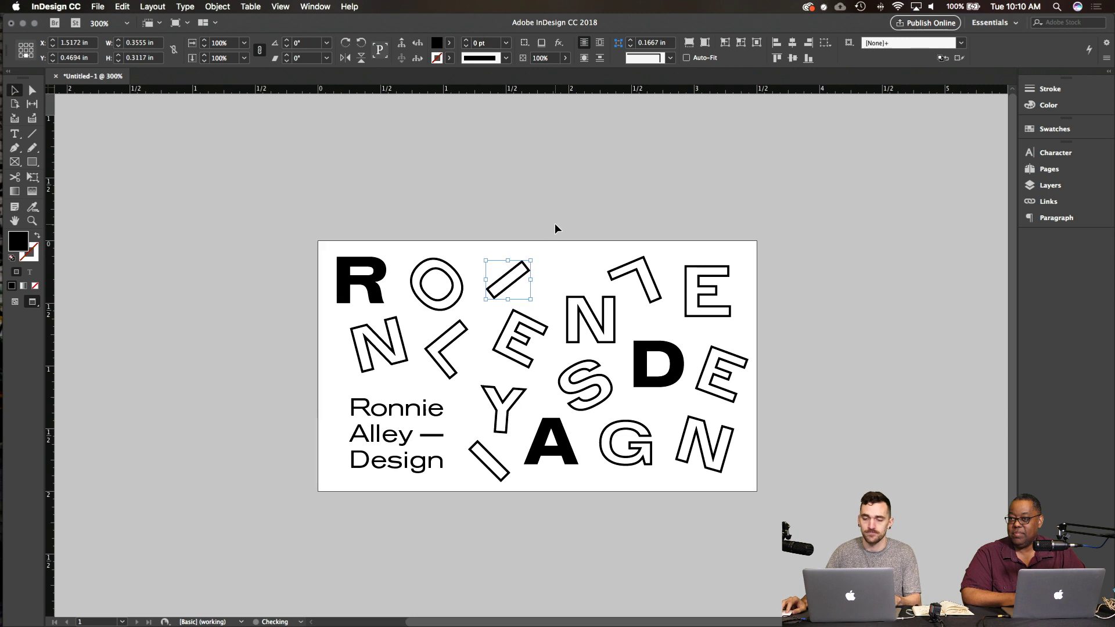
left_click(555, 223)
Step: Fine-tune the outlined N above the S, shifting it slightly right and up between the slanted L and the solid D
left_click_drag(613, 318, 614, 311)
left_click(617, 318)
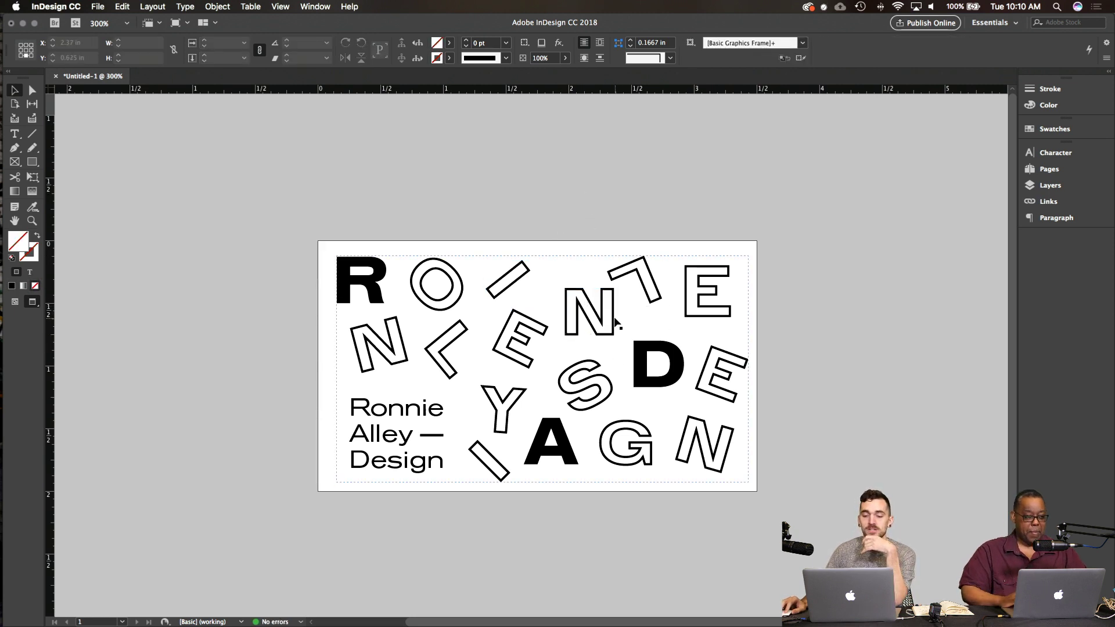
double_click(615, 322)
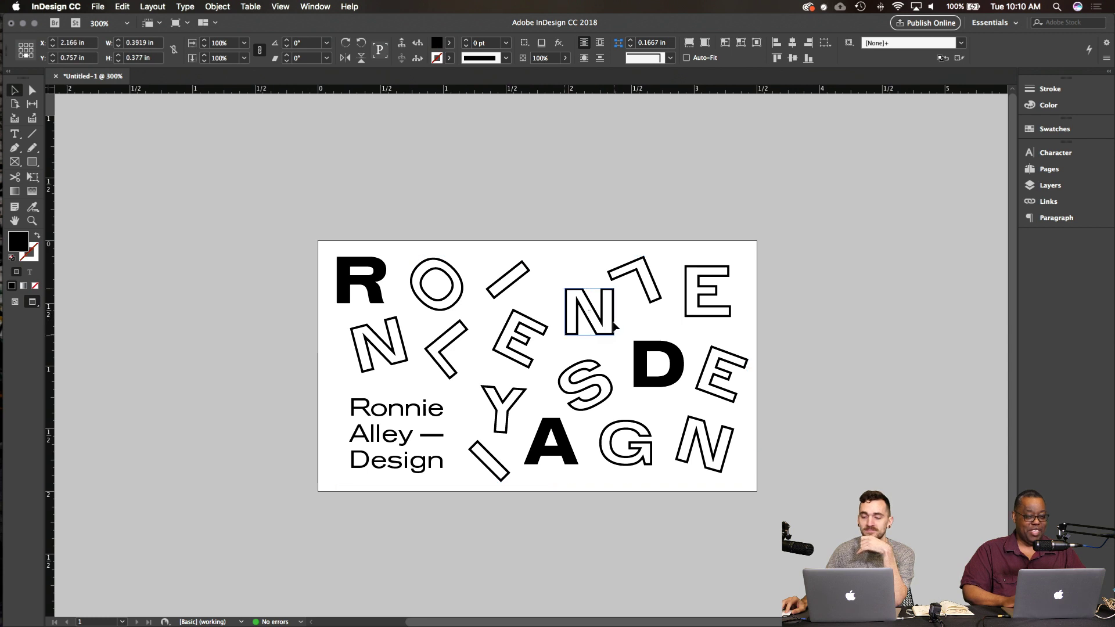
left_click(557, 198)
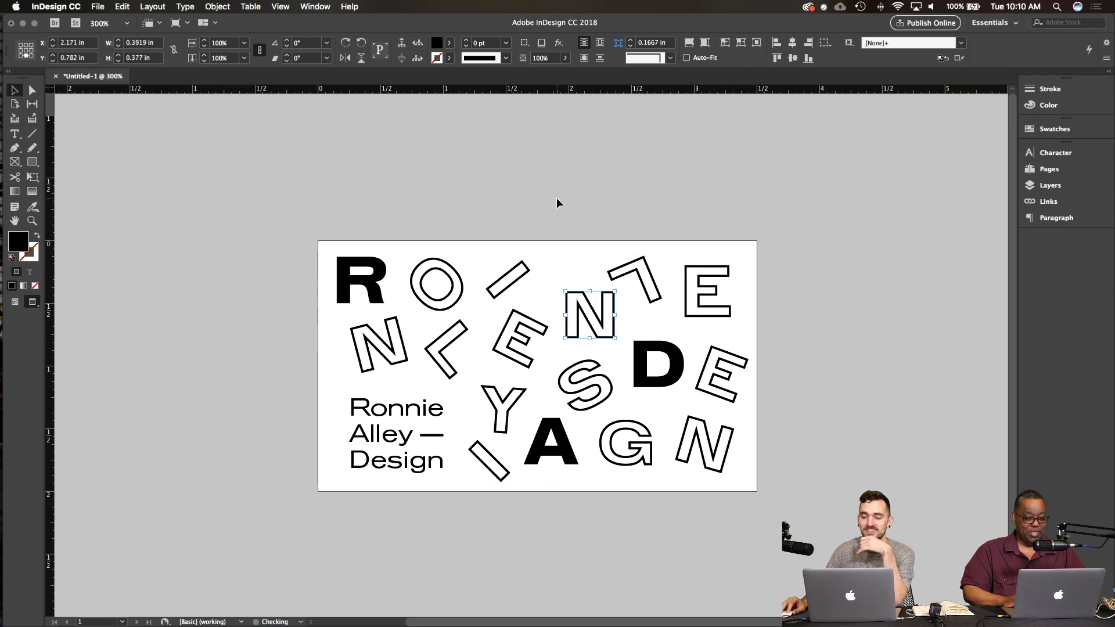
left_click(613, 317)
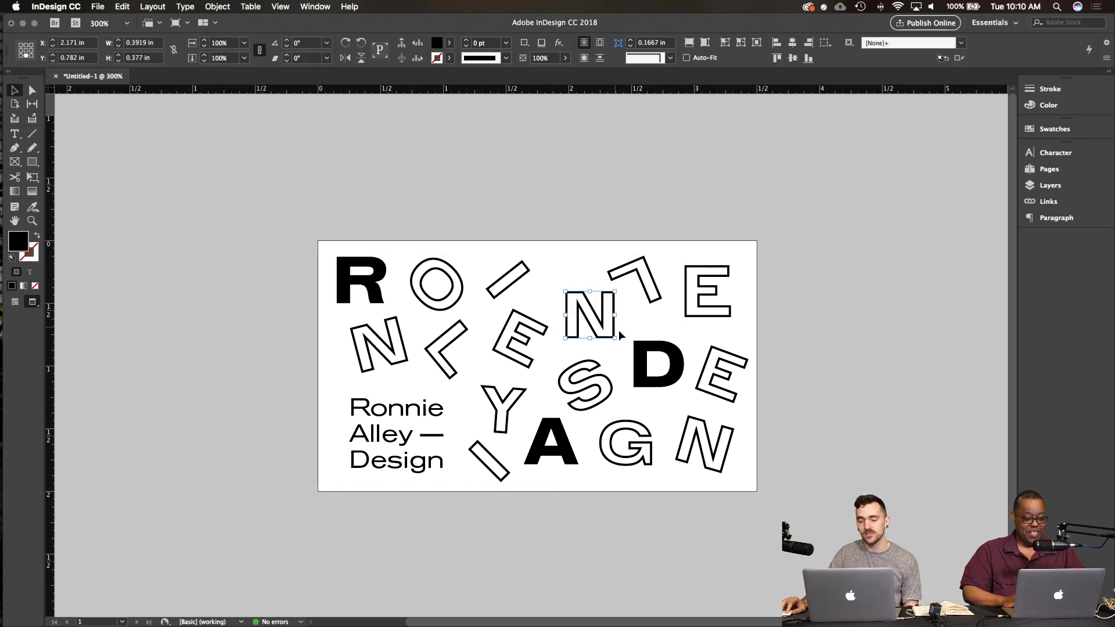
left_click_drag(619, 329, 623, 333)
left_click(926, 416)
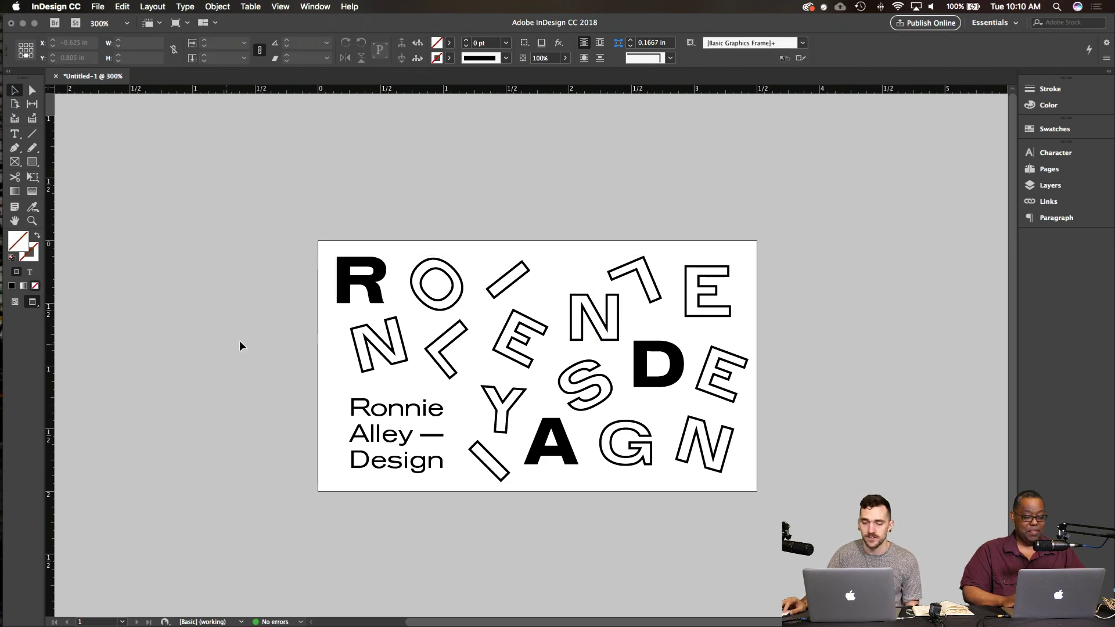
Step: Switch to the browser, open the color & composition studies project on the portfolio site and examine the colors of its posters
key("ctrl+Right")
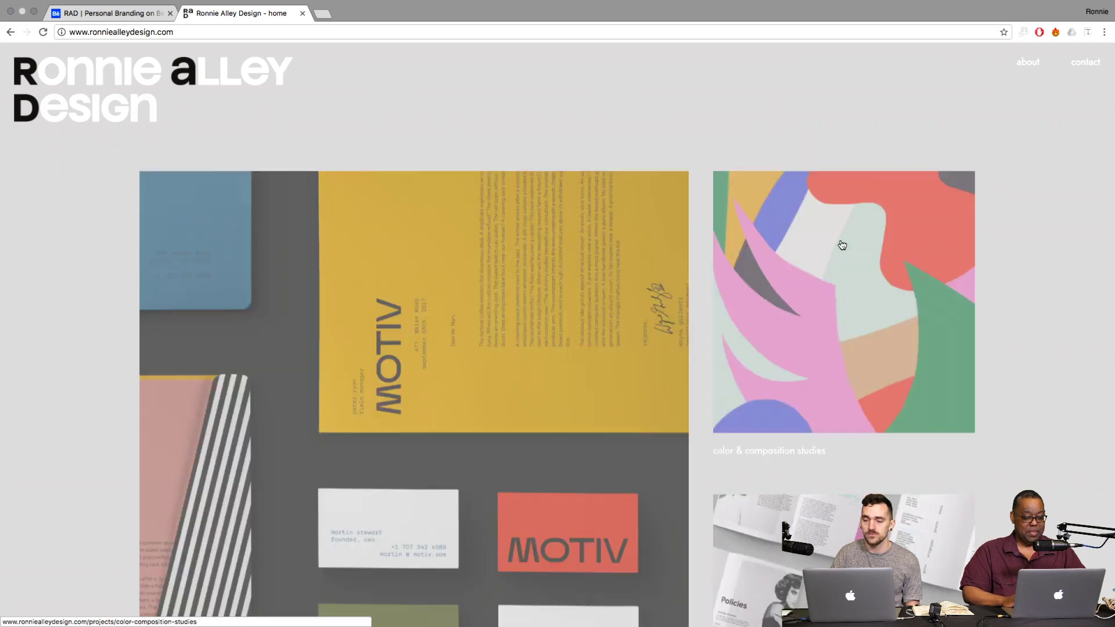
left_click(842, 245)
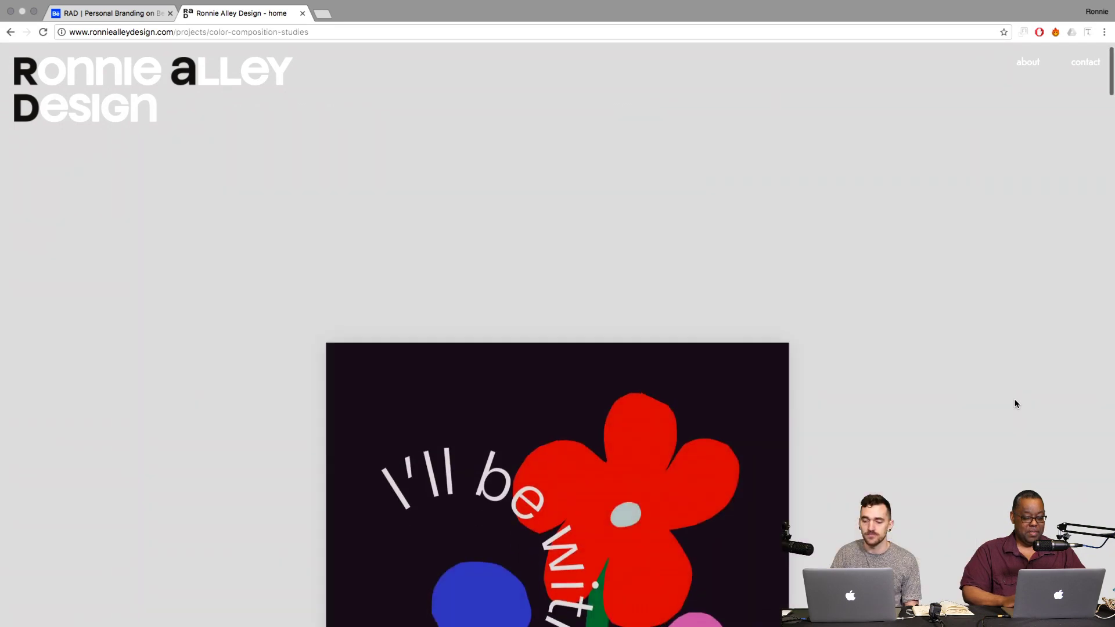
scroll(1017, 404, "down", 12)
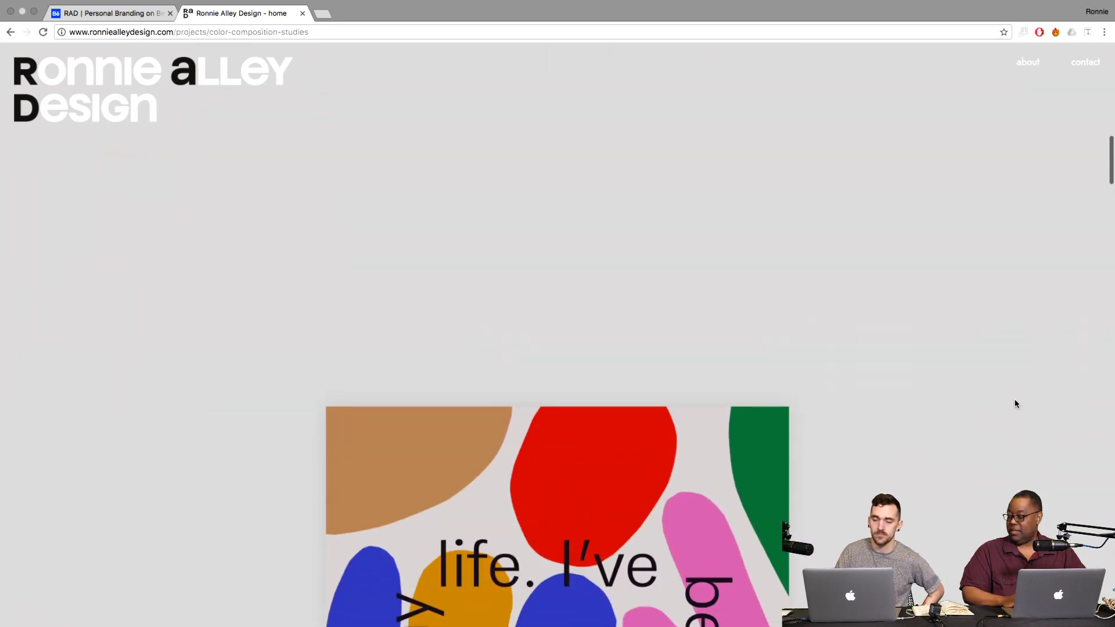
scroll(1015, 403, "down", 10)
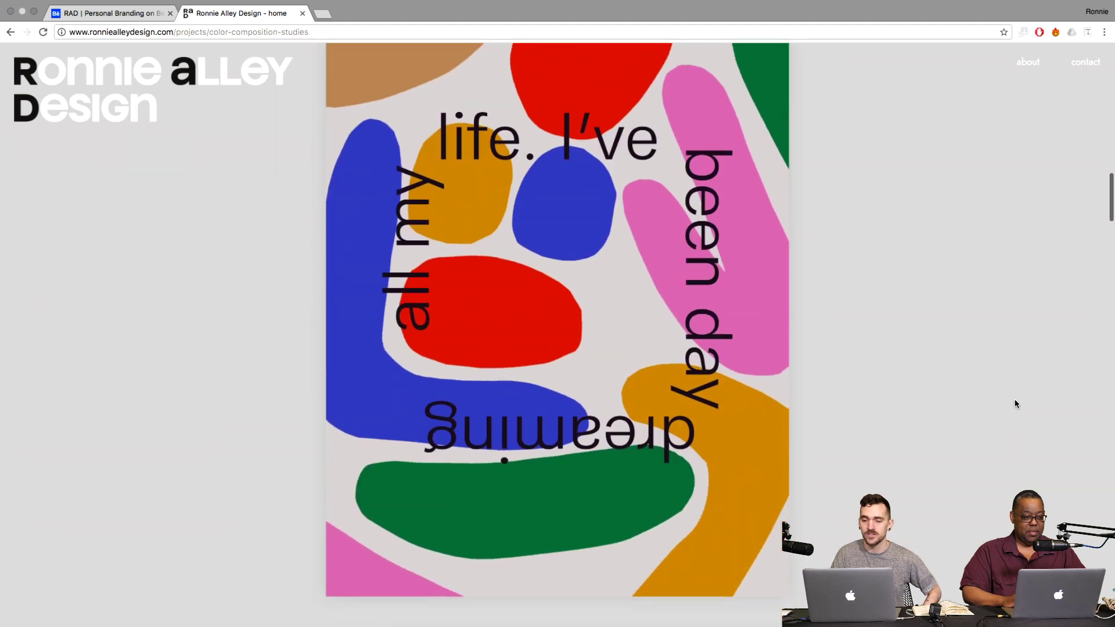
scroll(1016, 404, "down", 8)
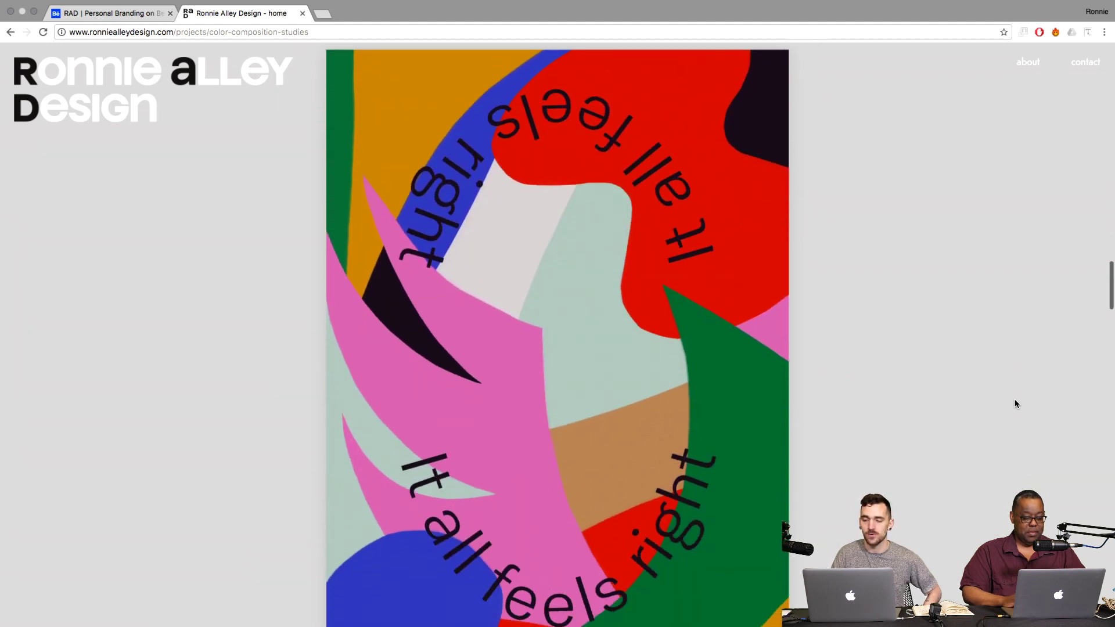
scroll(1015, 404, "down", 1)
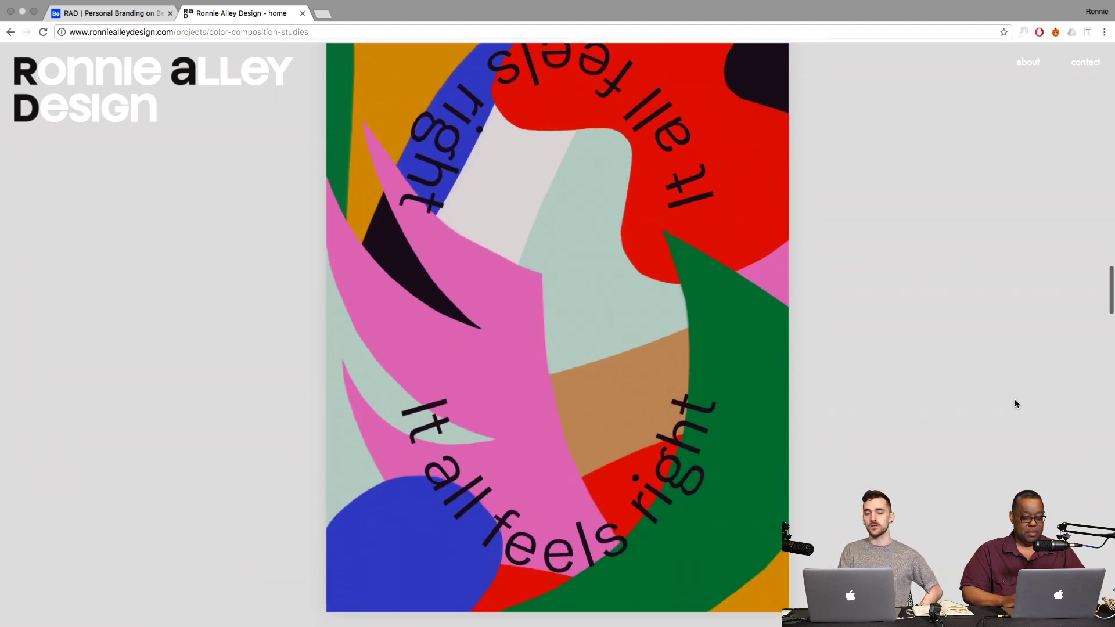
scroll(1016, 404, "down", 15)
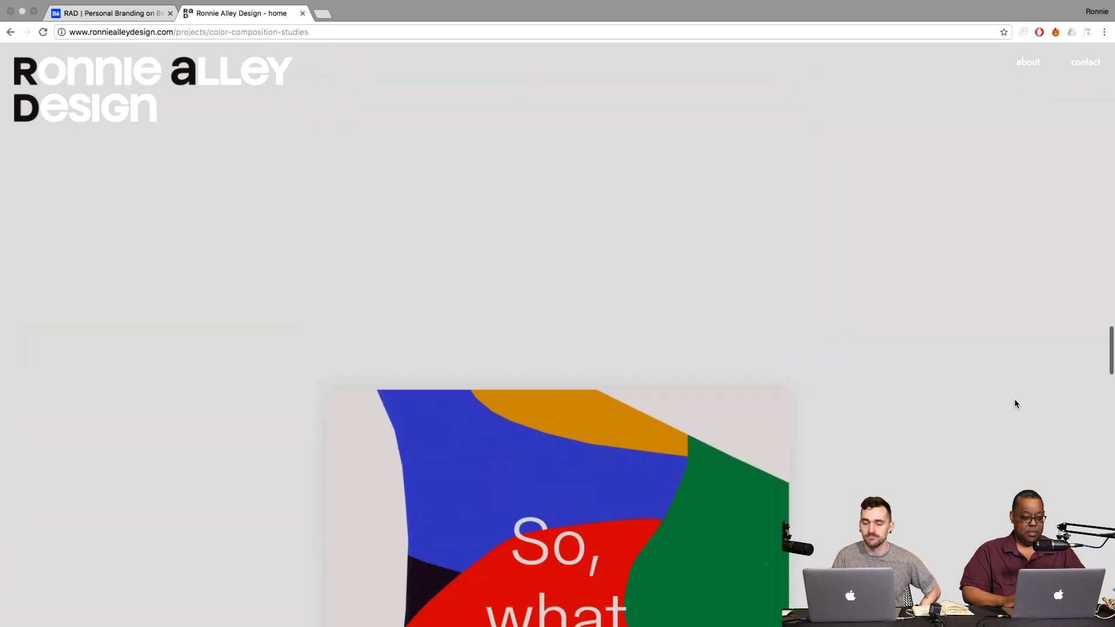
scroll(1015, 403, "down", 15)
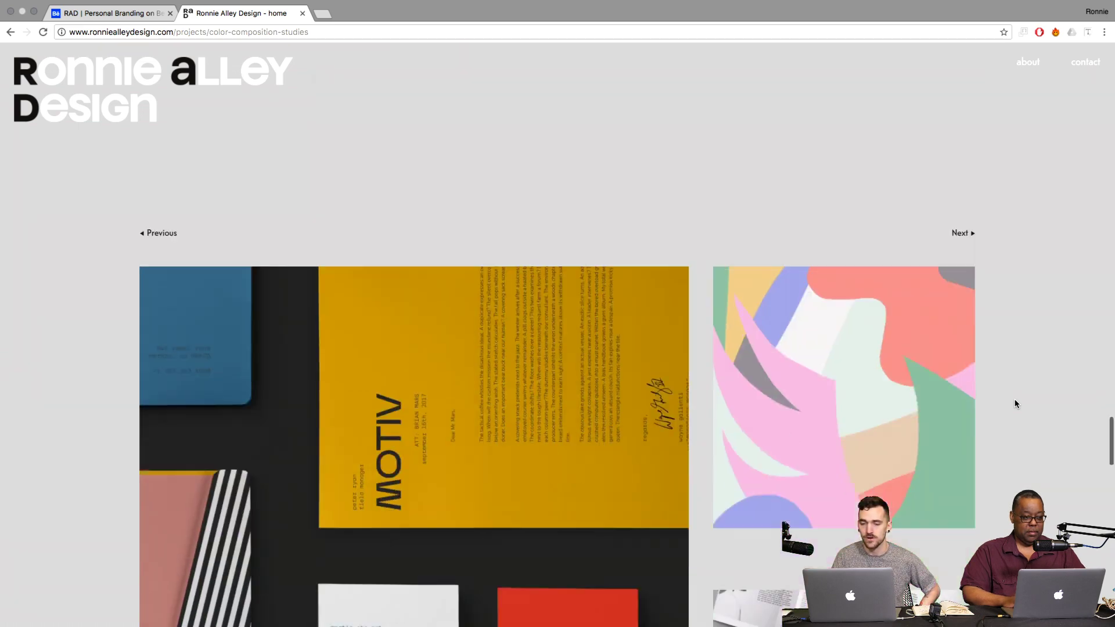
scroll(1015, 399, "up", 15)
Step: Switch to Illustrator, find the color palettes below the mood board in Sketch.ai and single out the rightmost palette's eight squares
key("super+Tab")
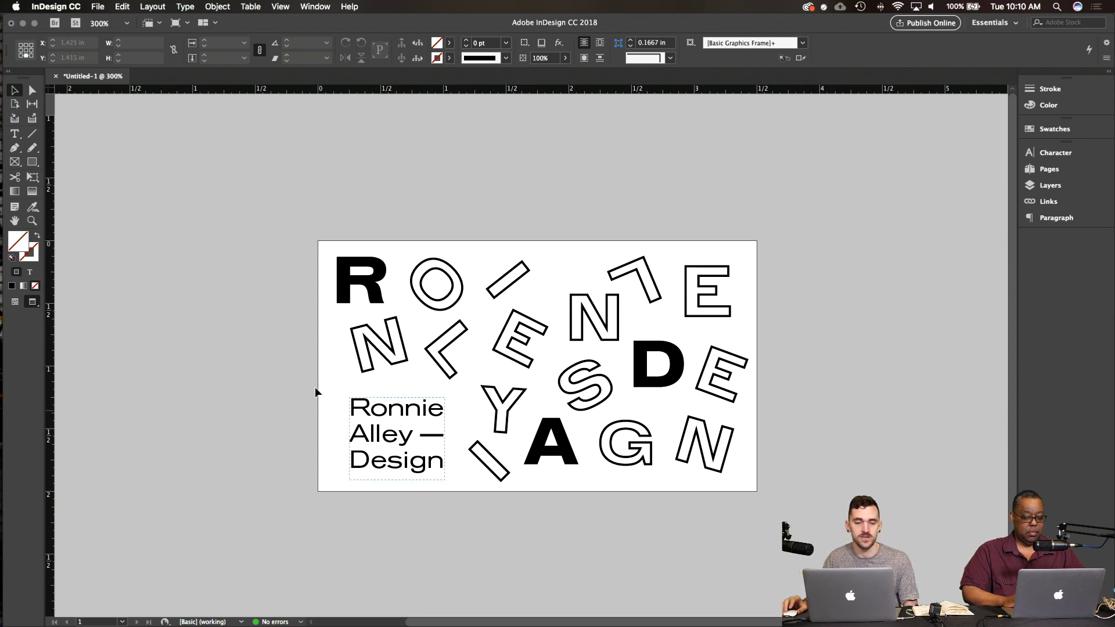
mouse_move(11, 259)
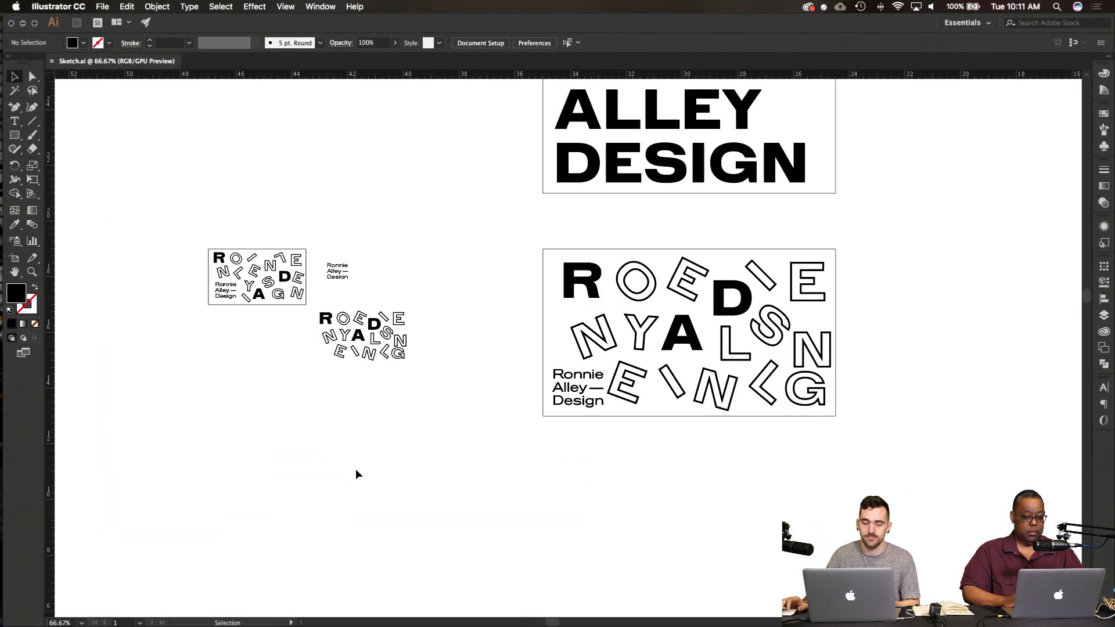
key("super+minus")
key("super+minus")
scroll(356, 475, "down", 10)
scroll(357, 474, "right", 5)
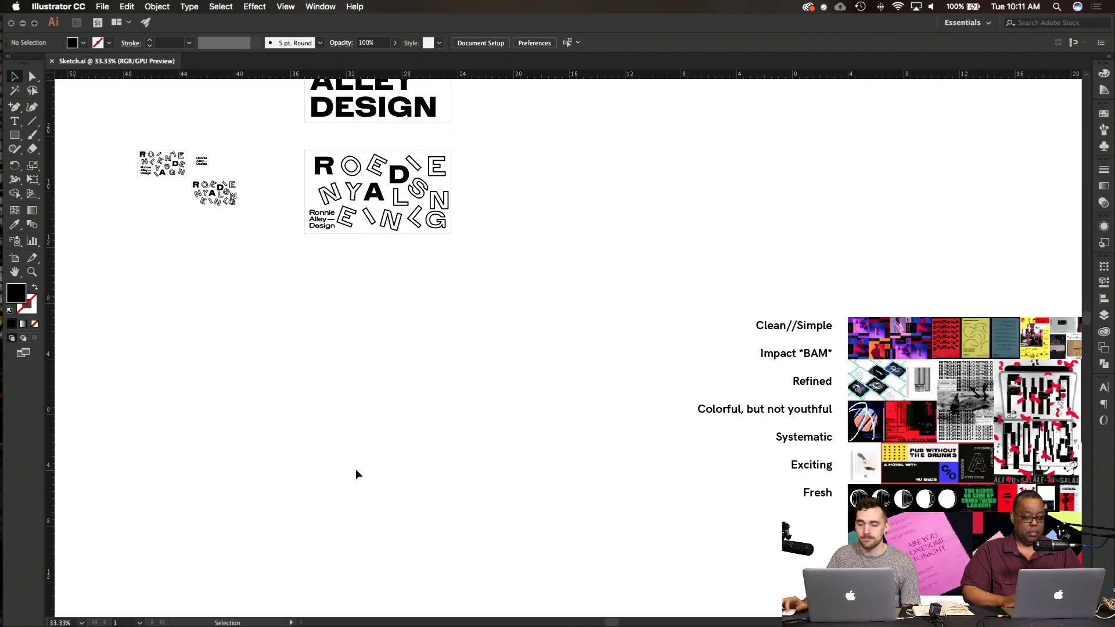
scroll(357, 475, "down", 5)
scroll(356, 474, "right", 10)
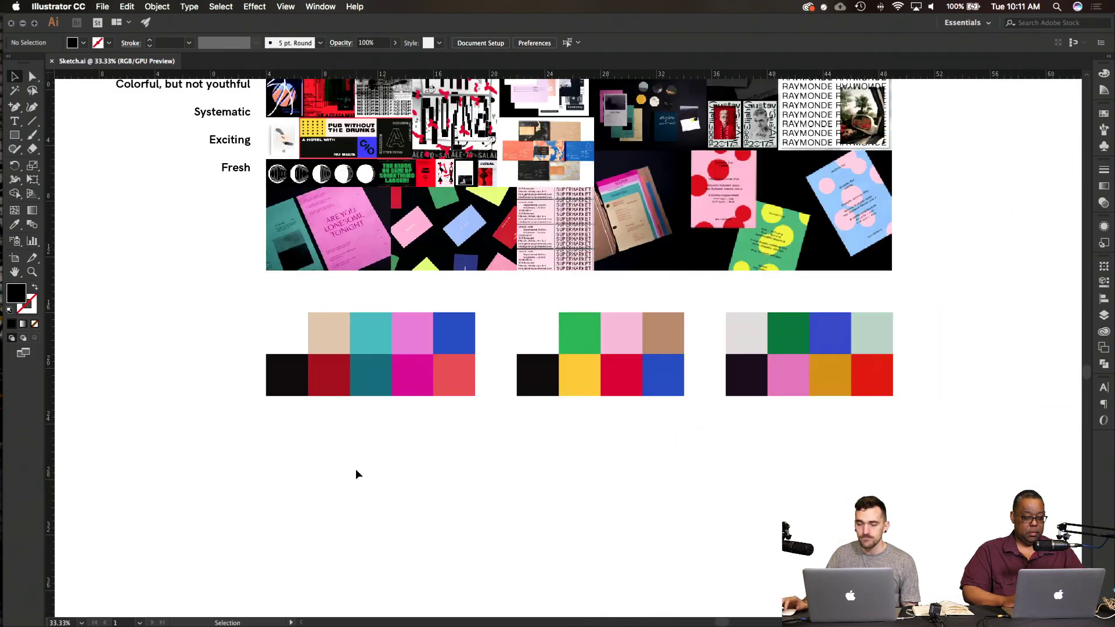
scroll(356, 474, "left", 2)
scroll(357, 475, "up", 4)
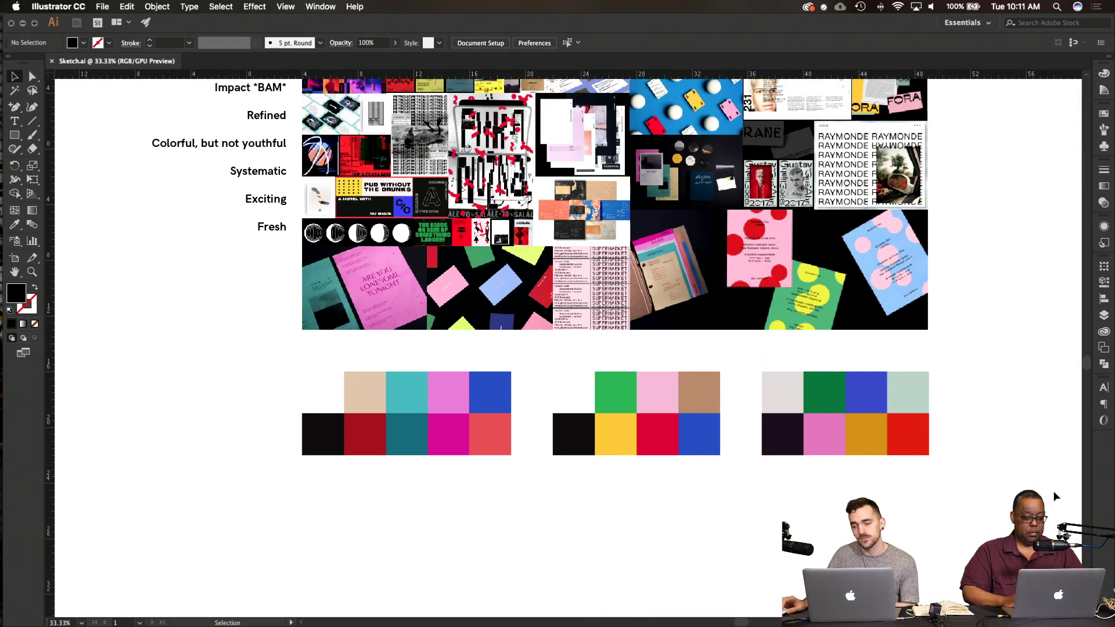
left_click_drag(1023, 503, 753, 359)
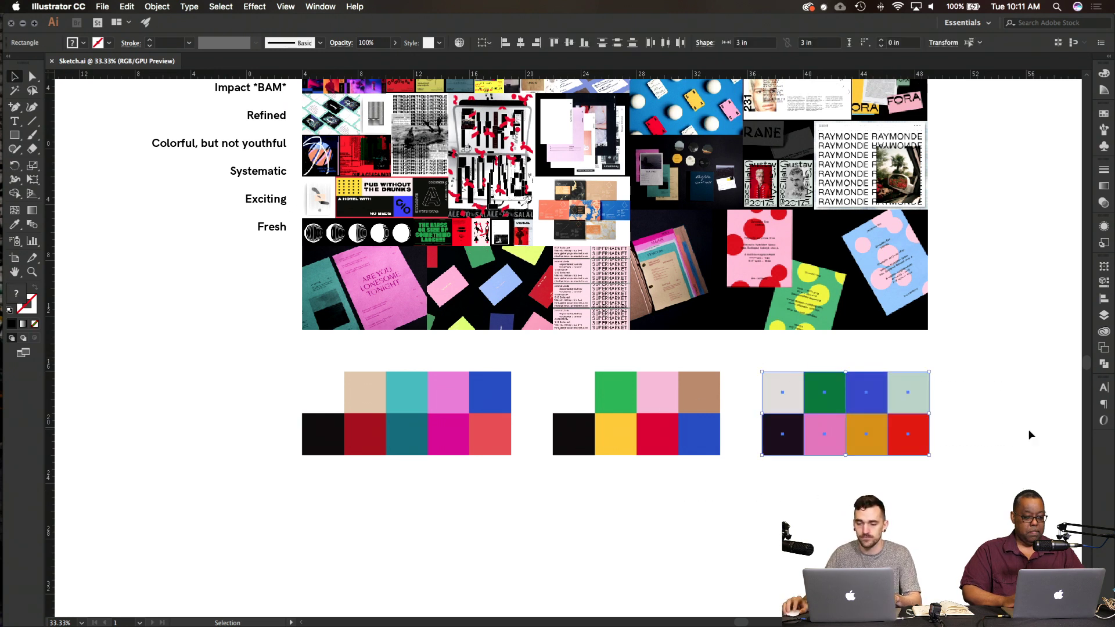
left_click(1028, 433)
left_click_drag(1018, 478, 743, 360)
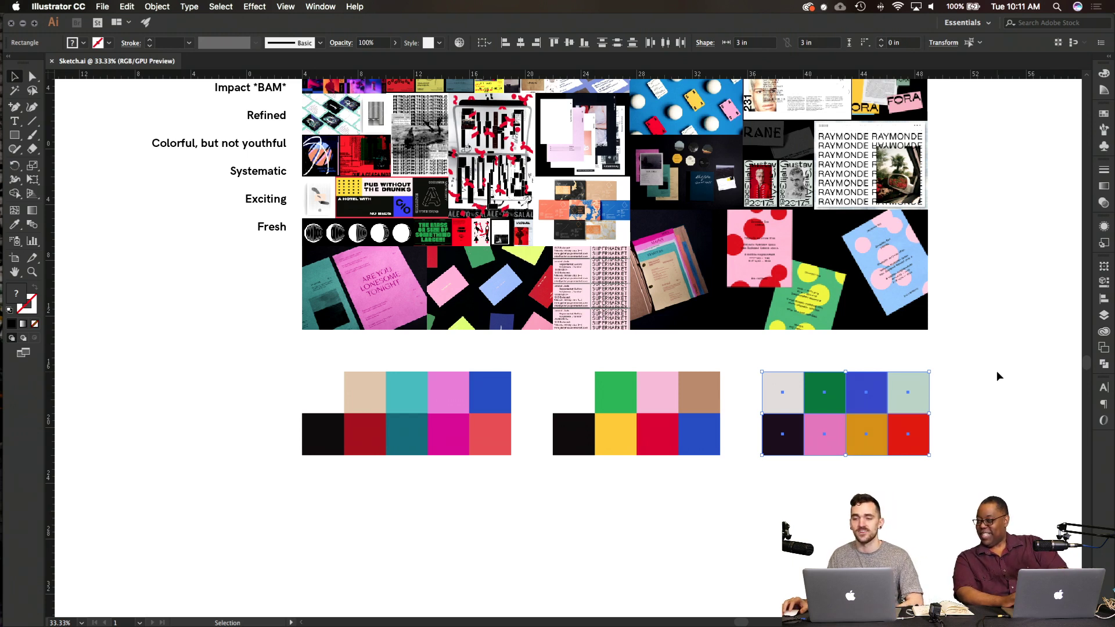
left_click(997, 377)
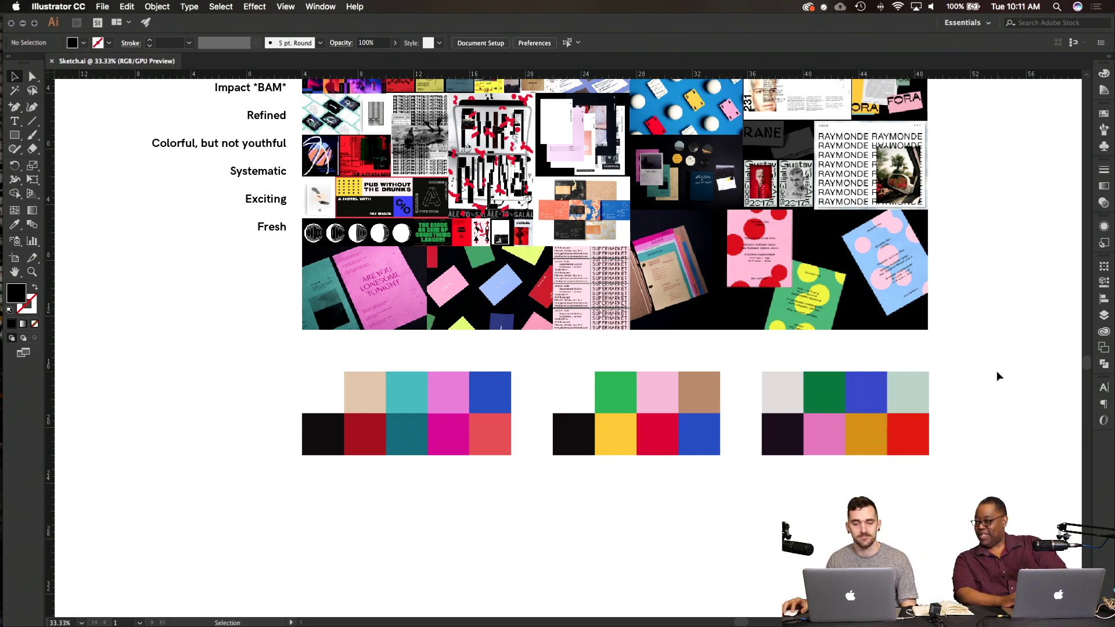
scroll(997, 376, "up", 1)
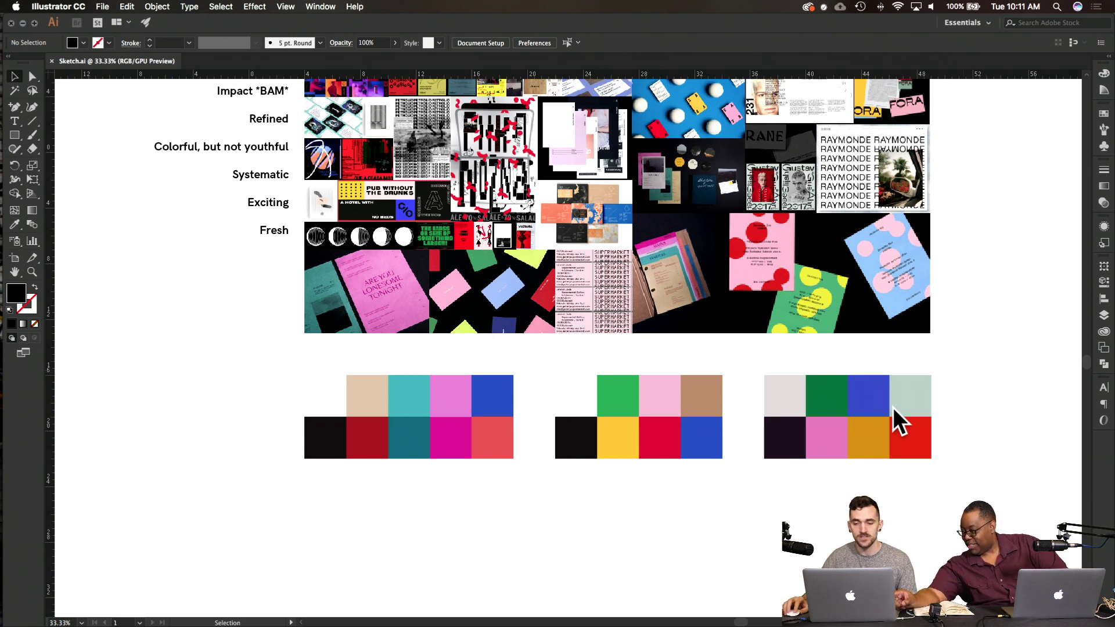
left_click(876, 408)
left_click(836, 405)
left_click(986, 355)
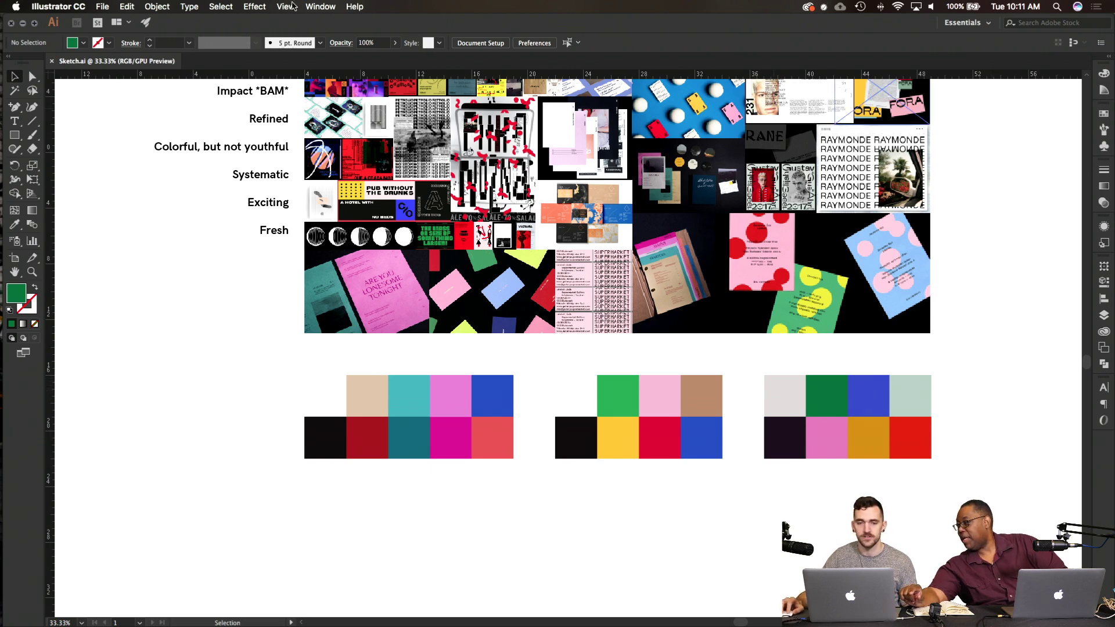
left_click(320, 7)
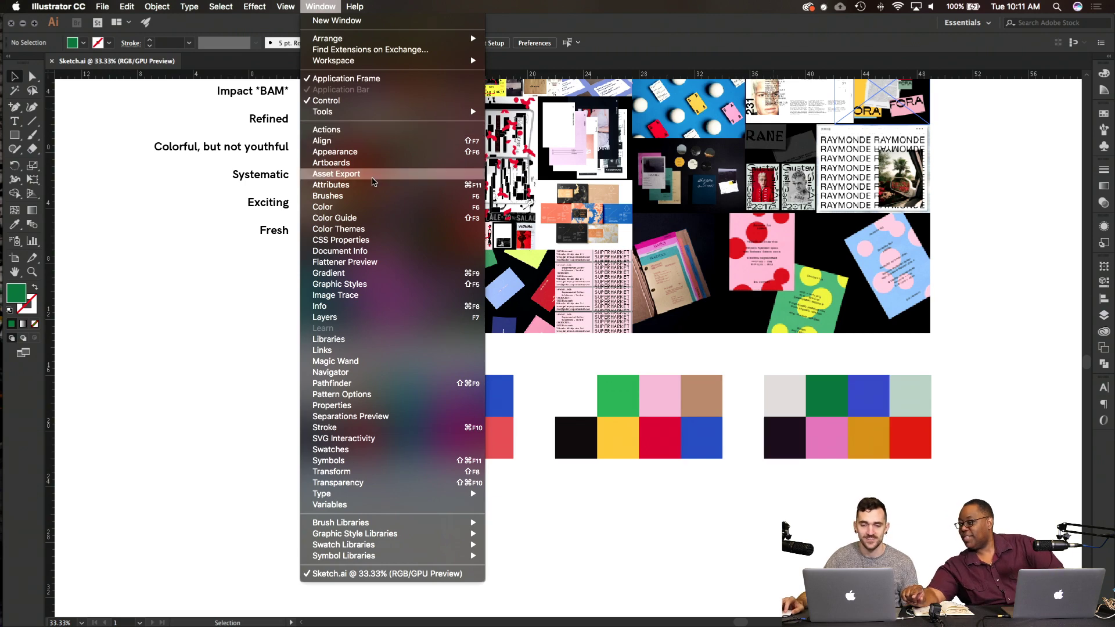
left_click(378, 340)
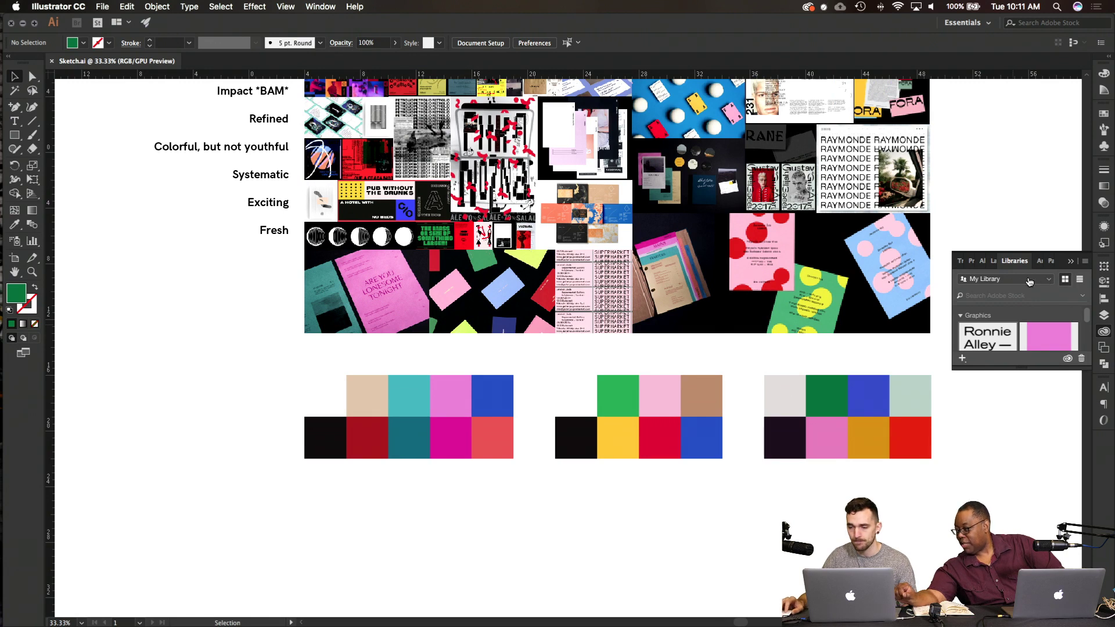
left_click(877, 407)
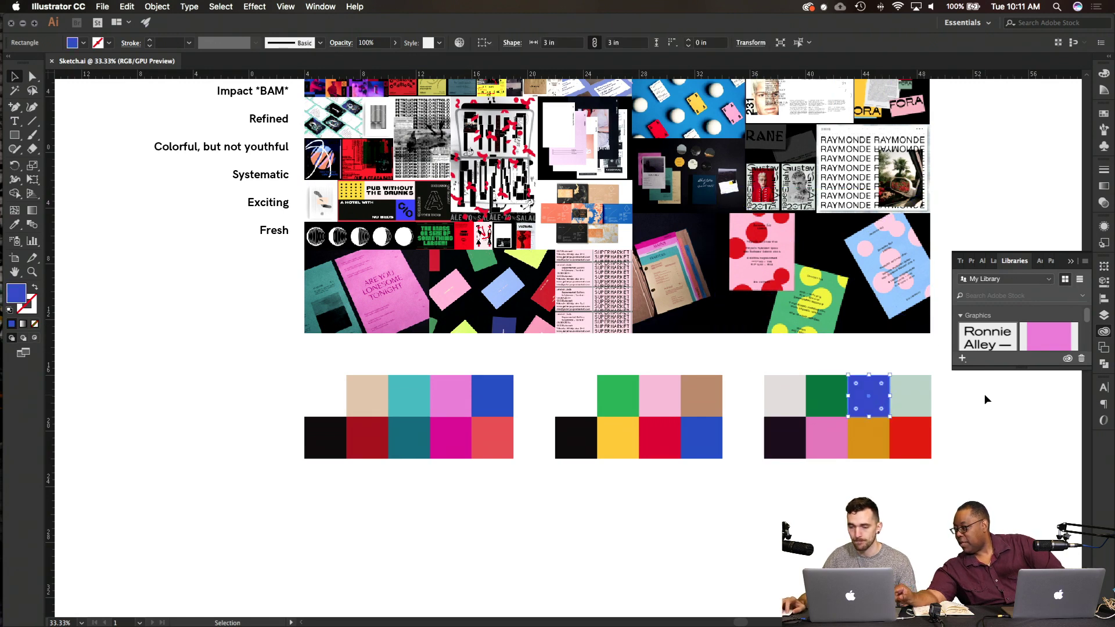
left_click(962, 359)
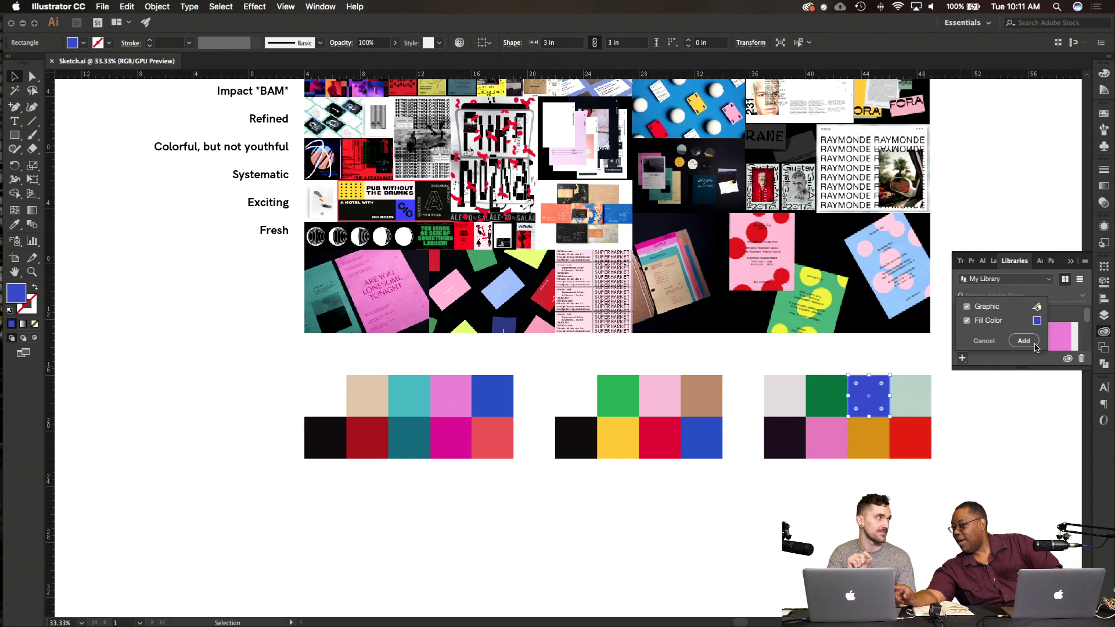
left_click(994, 430)
left_click(1072, 262)
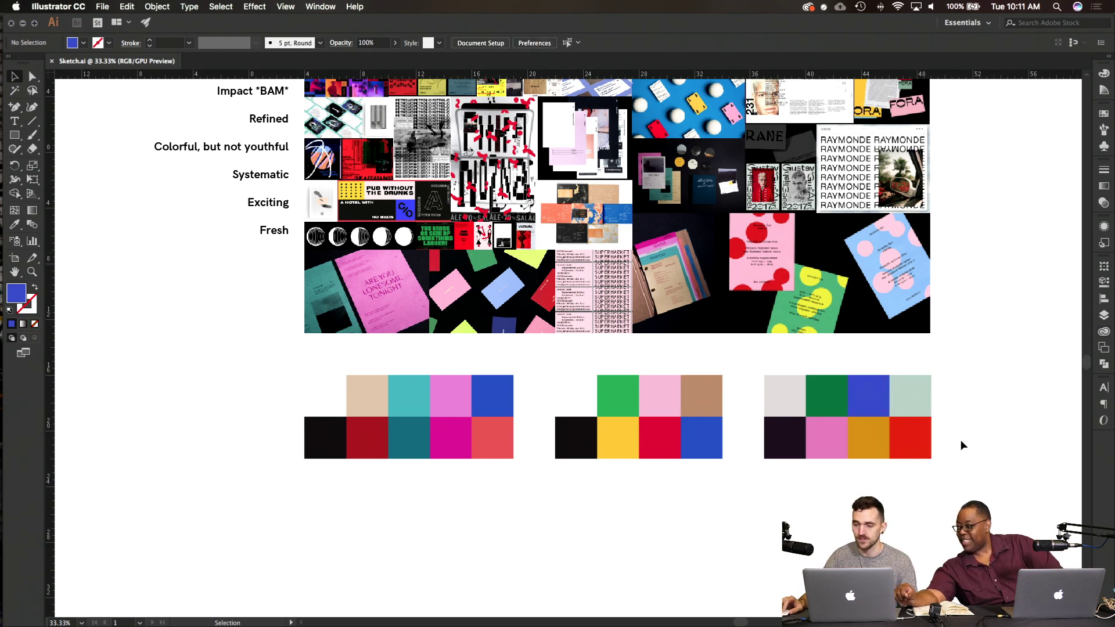
Step: Copy all eight squares of the rightmost palette, switch to the InDesign business card document and bring back its normal view
left_click_drag(729, 388, 752, 361)
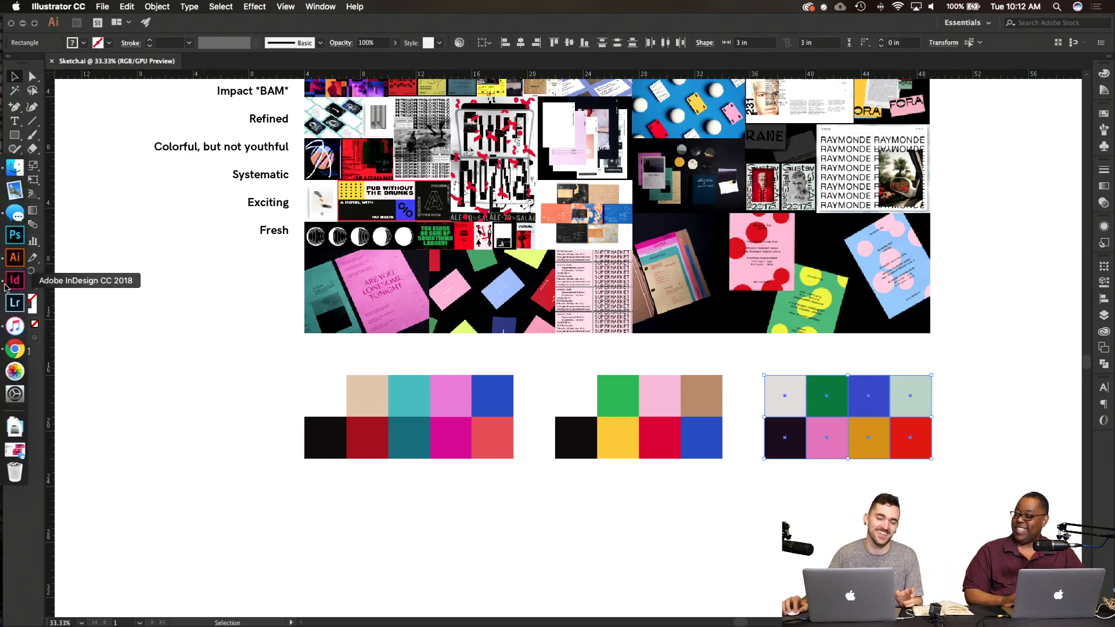
left_click(14, 280)
key("w")
key("super+v")
scroll(886, 324, "right", 5)
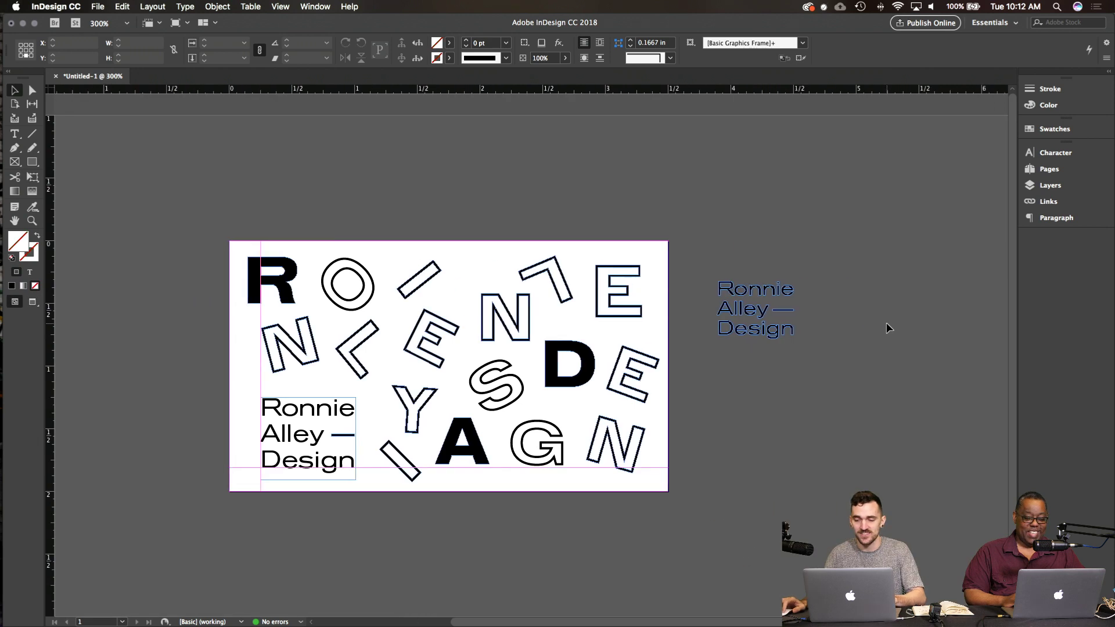
Step: Try pasting the copied palette squares at full size over the business card
key("super+v")
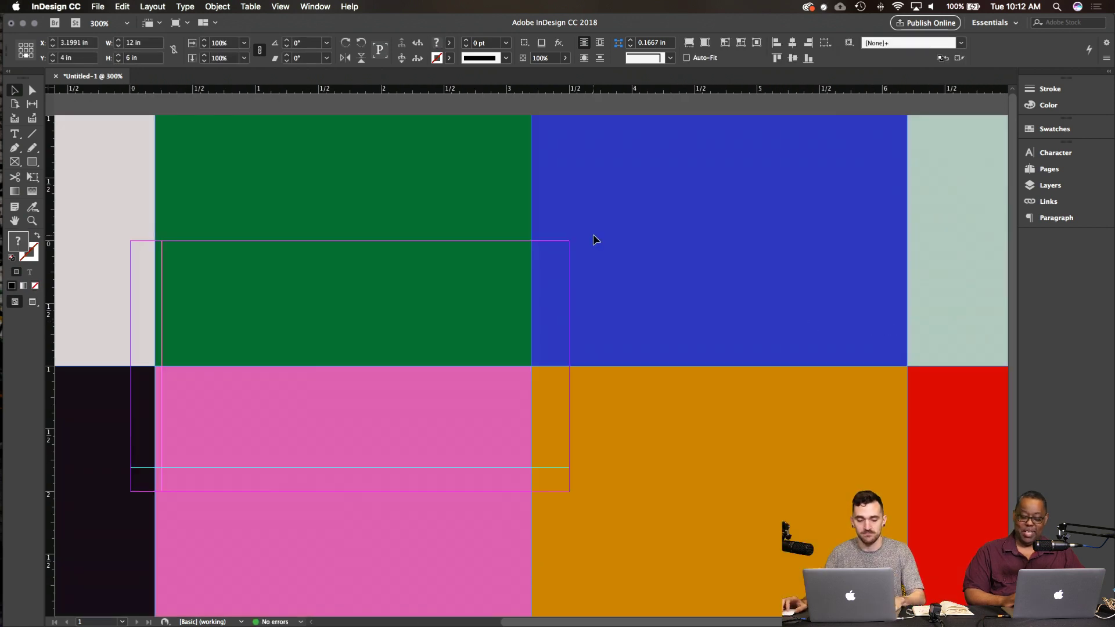
key("super+minus")
key("super+minus")
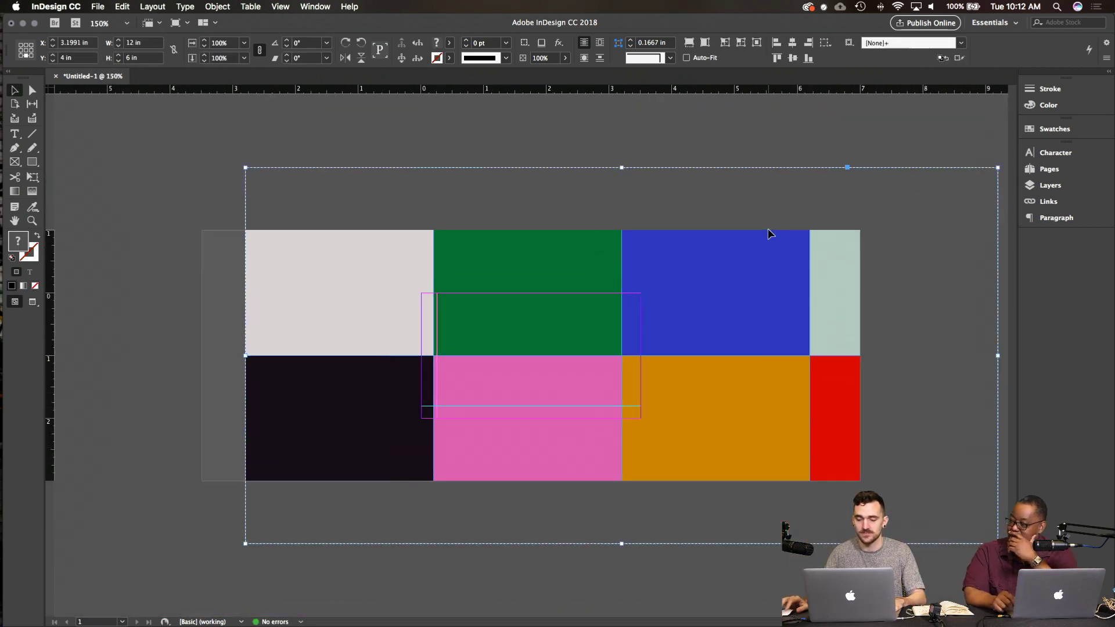
key("BackSpace")
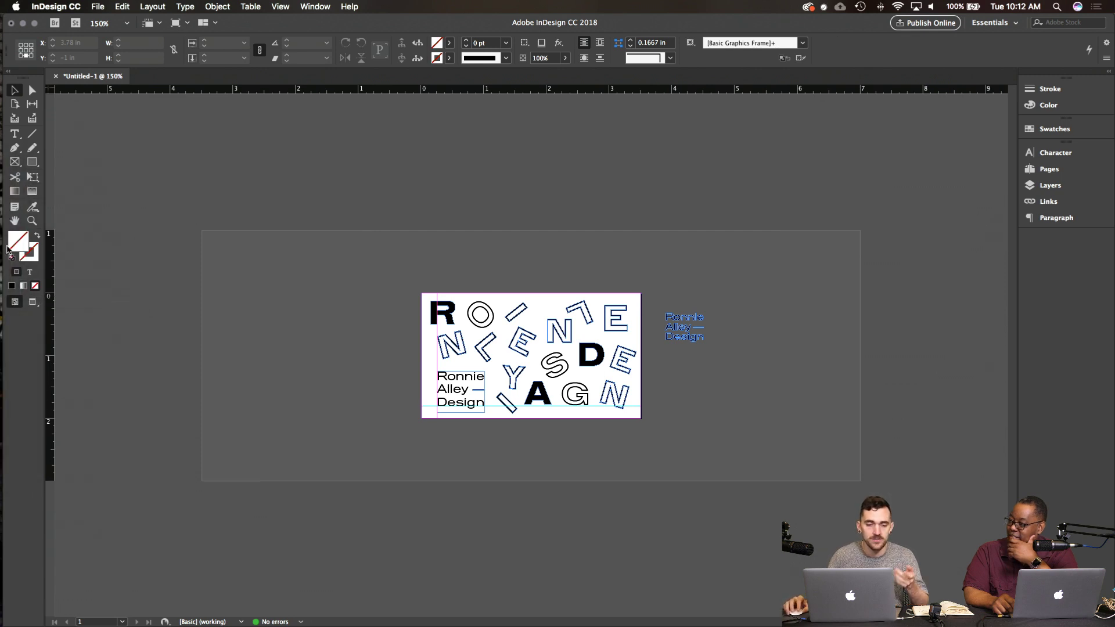
Step: Switch back to Illustrator and add the selected eight-square palette to My Library as a graphic
left_click(10, 259)
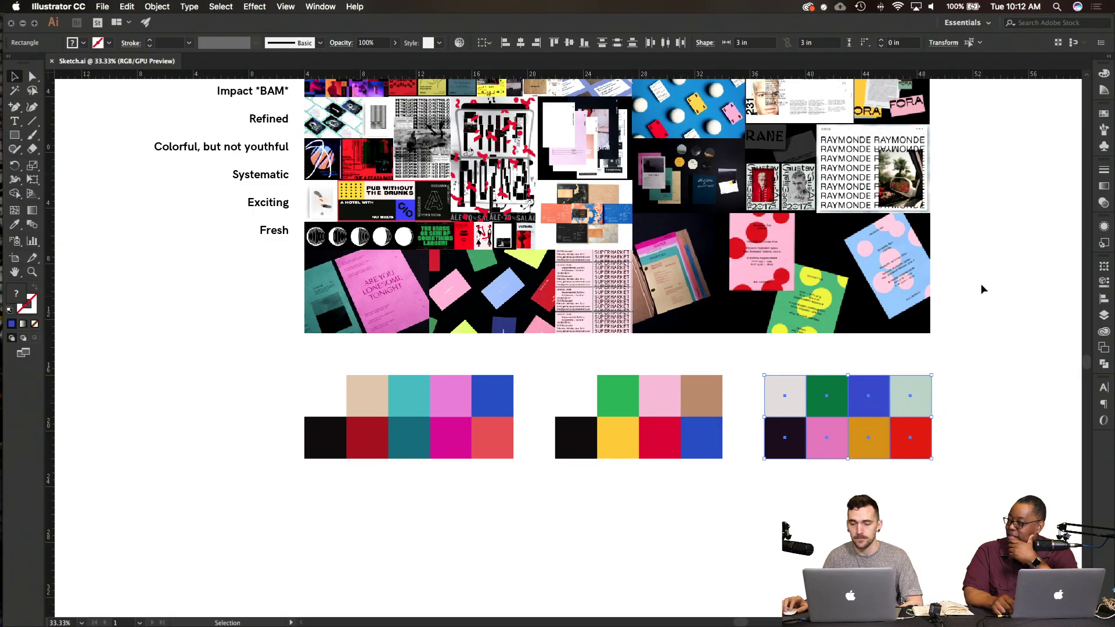
left_click(1105, 246)
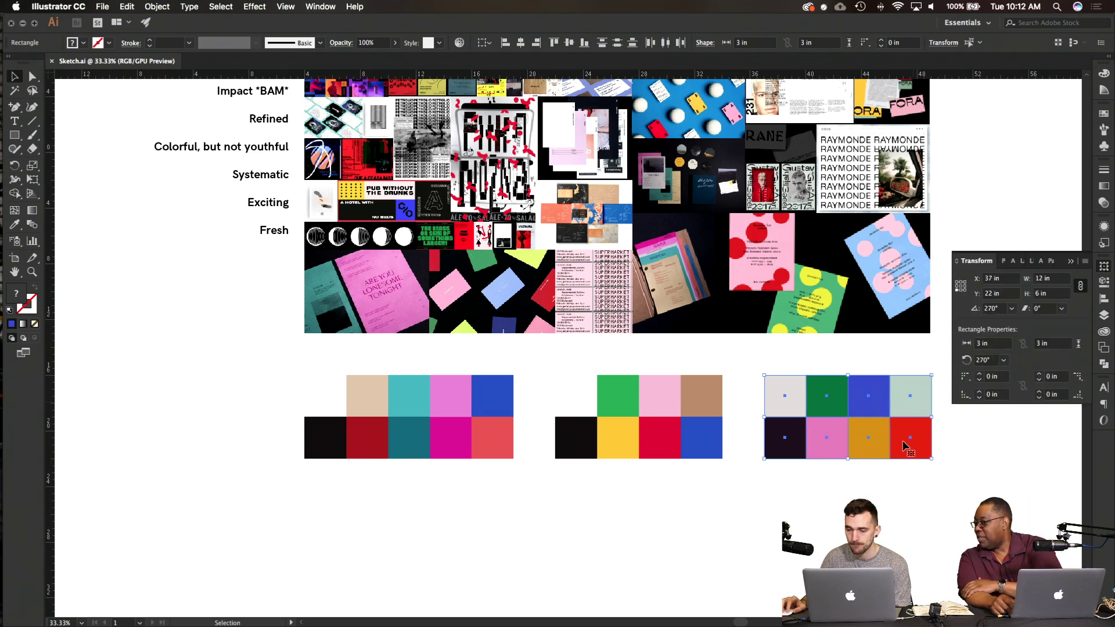
left_click(1104, 227)
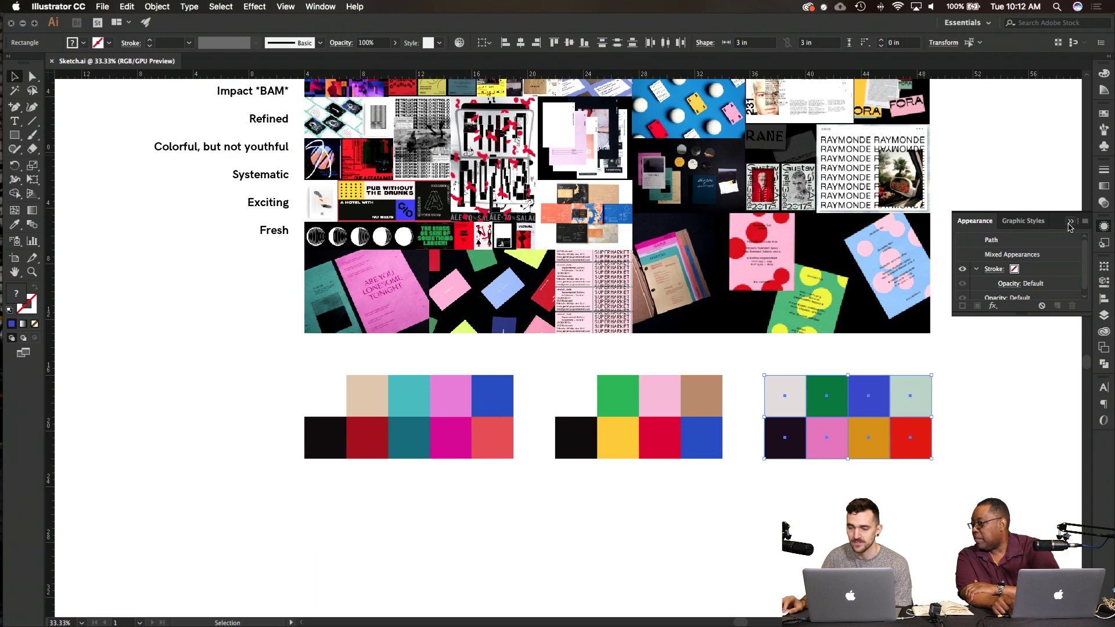
left_click(1070, 223)
left_click(321, 7)
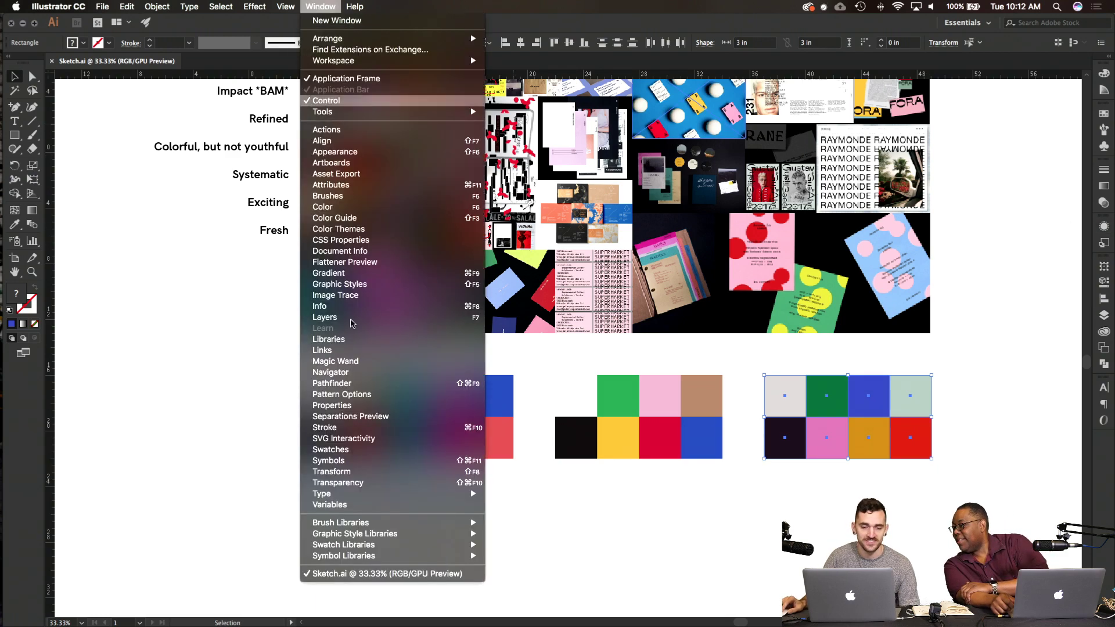
left_click(339, 342)
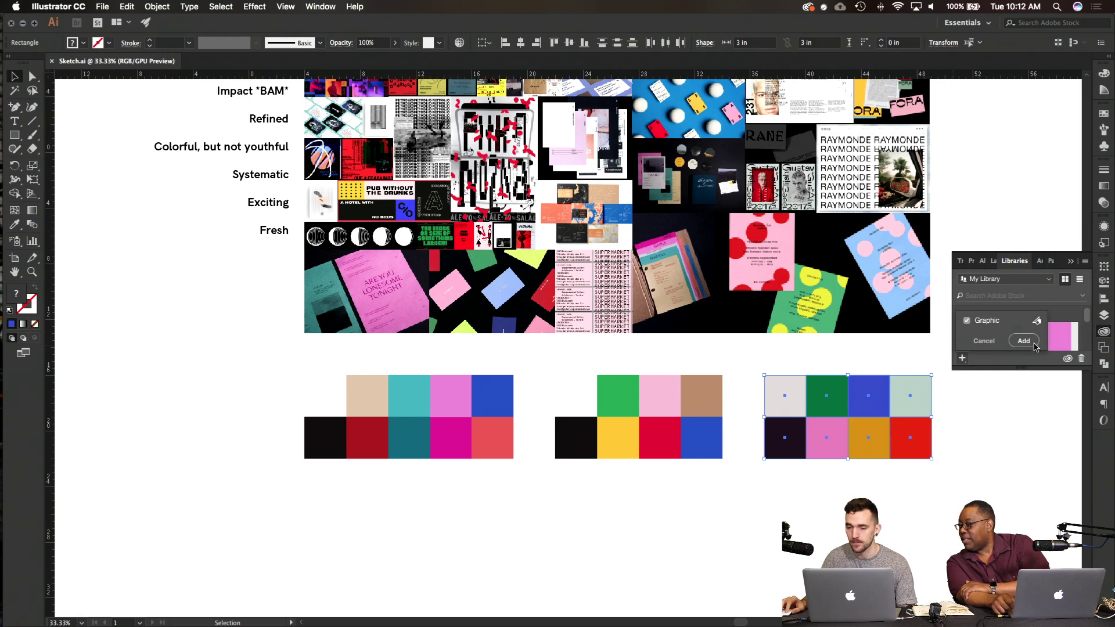
left_click(1033, 345)
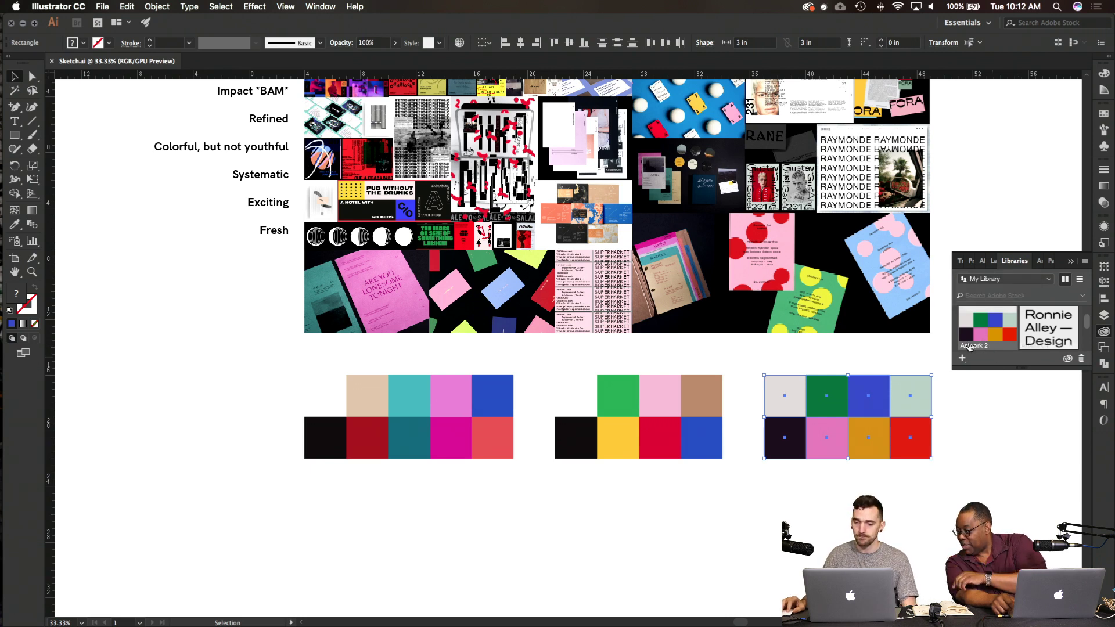
left_click(963, 359)
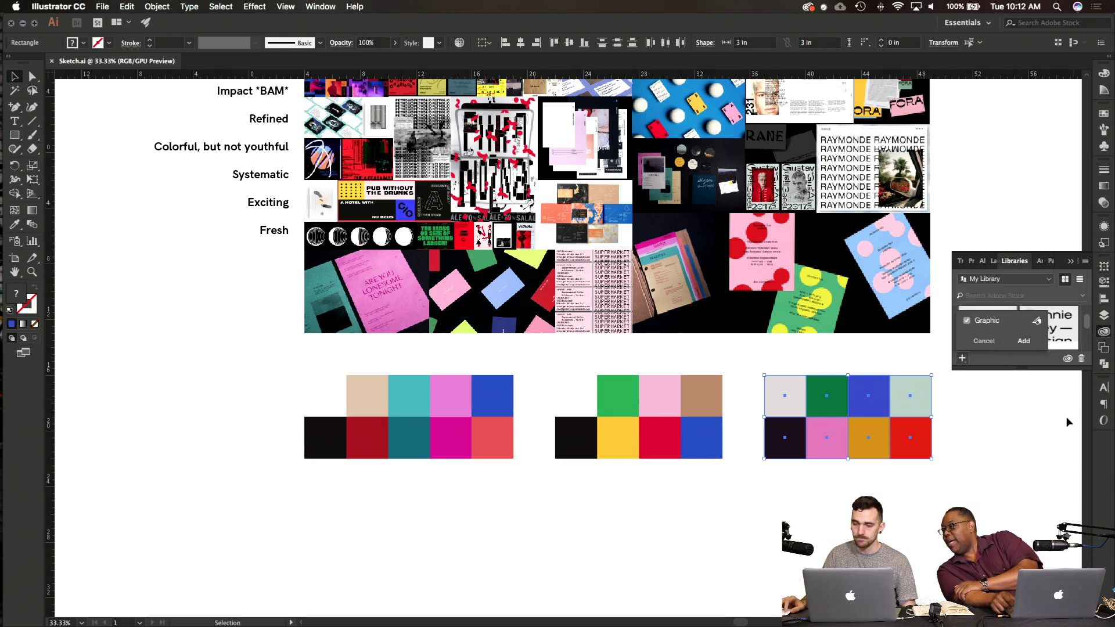
key("Return")
left_click(997, 401)
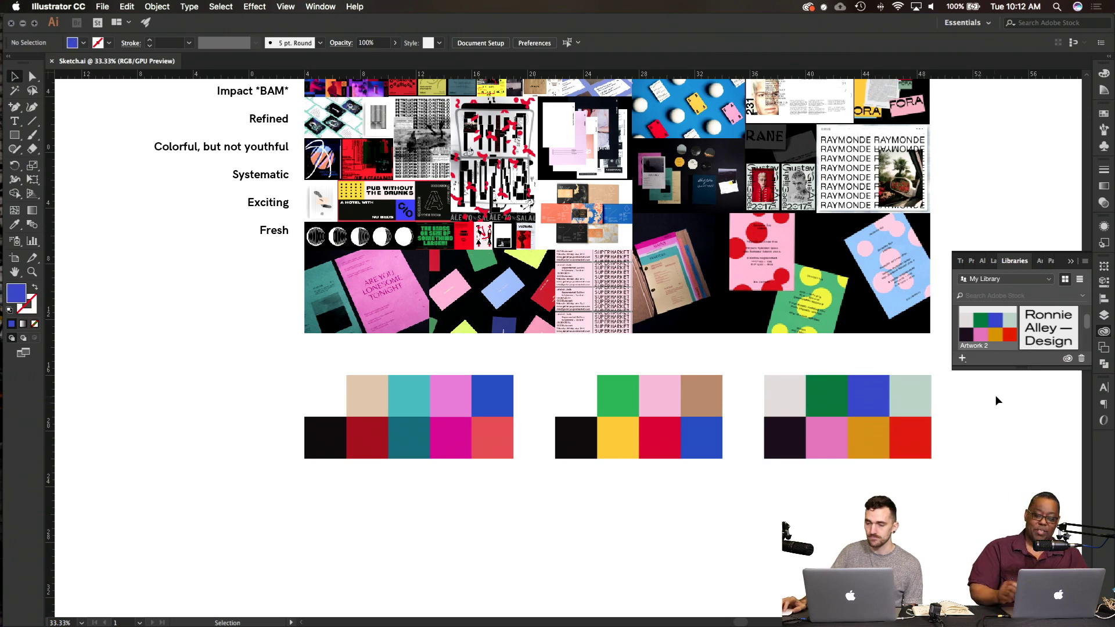
scroll(997, 401, "left", 1)
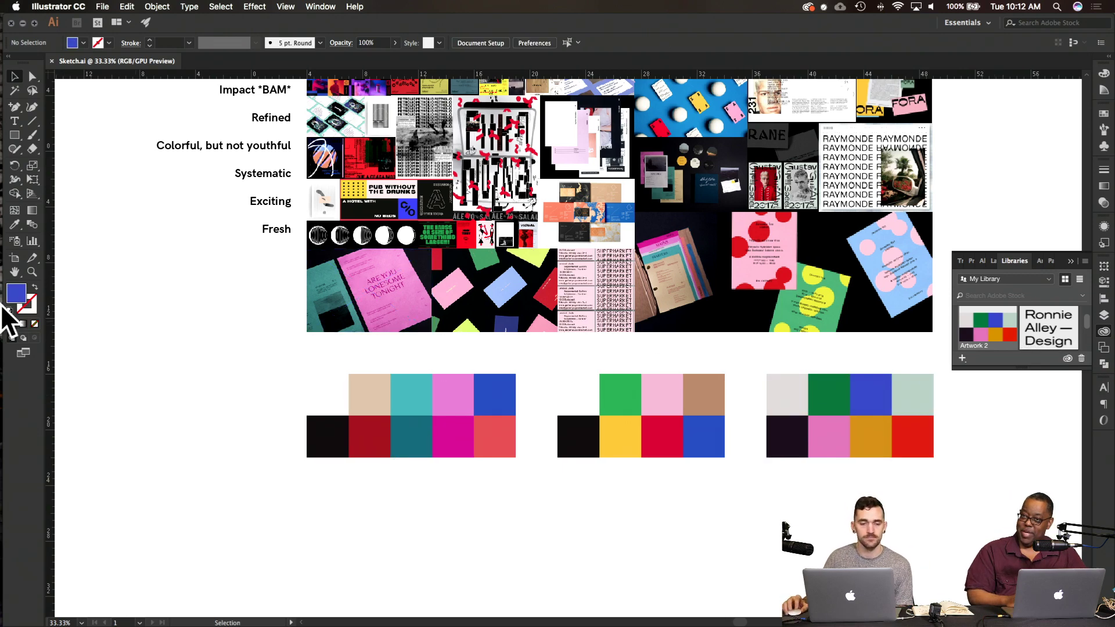
Step: Switch to InDesign, paste the palette squares, scale them to about 1.66 × 0.83 in and place them on the pasteboard left of the card
left_click(13, 280)
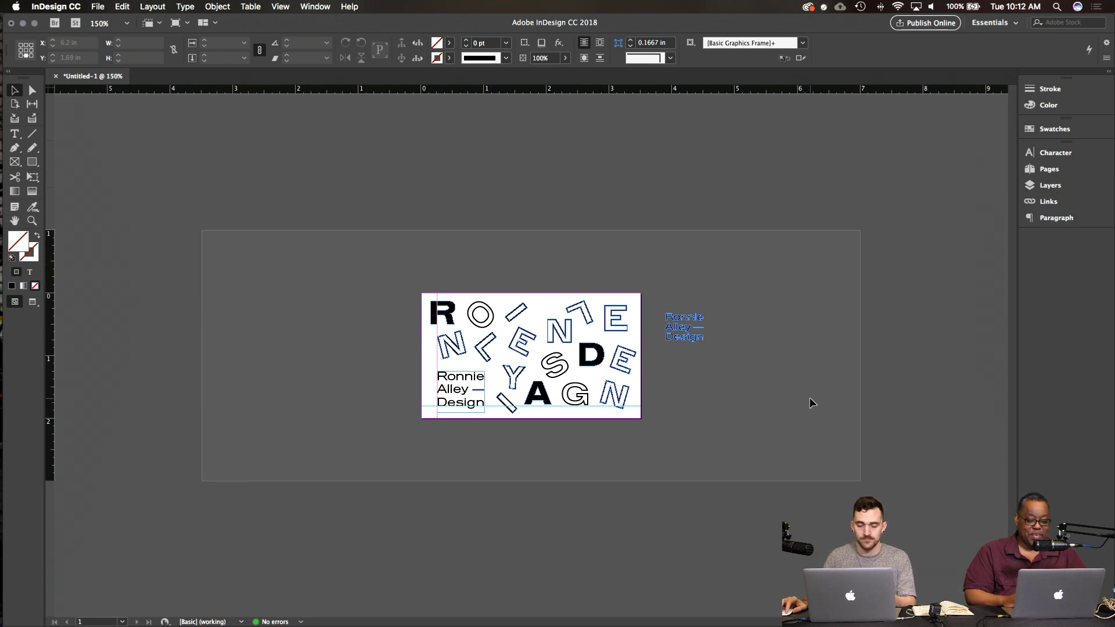
key("super+v")
left_click_drag(905, 165, 582, 328)
left_click_drag(384, 363, 373, 359)
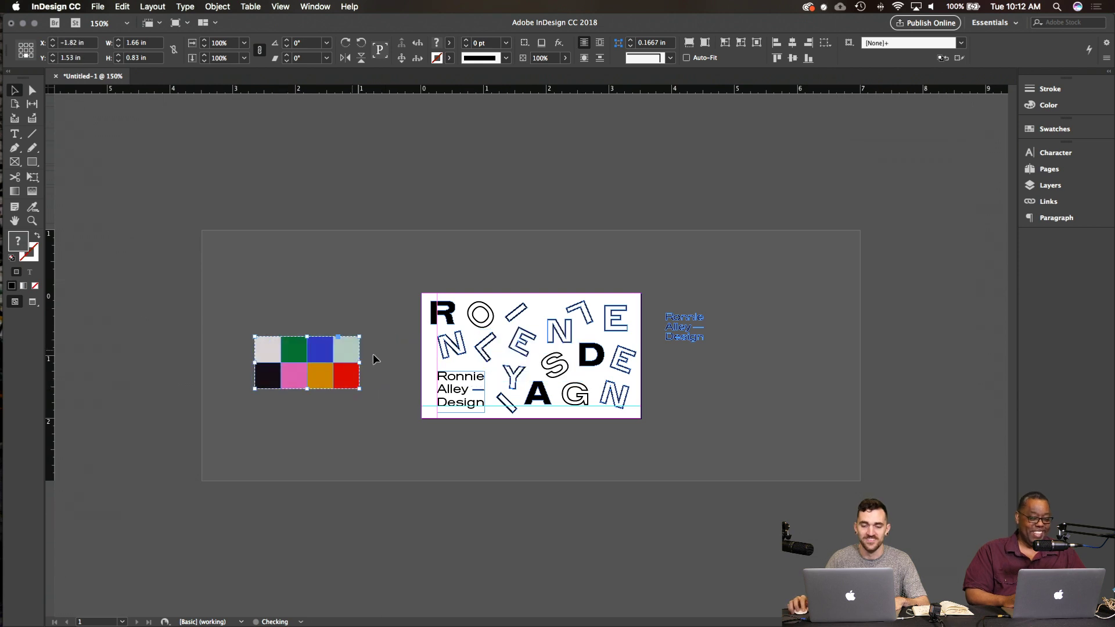
key("super+equal")
key("super+equal")
scroll(381, 364, "left", 2)
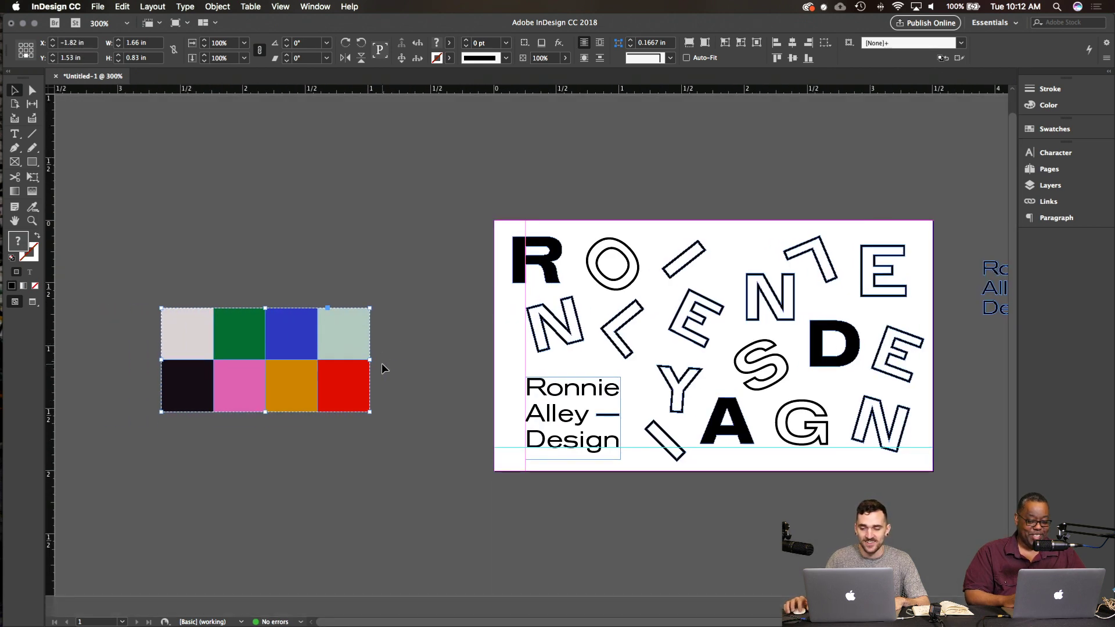
left_click(381, 364)
Step: Preview the business card without guides, frame edges and pasteboard objects, and return to the normal view
scroll(455, 323, "right", 3)
scroll(455, 322, "right", 1)
key("w")
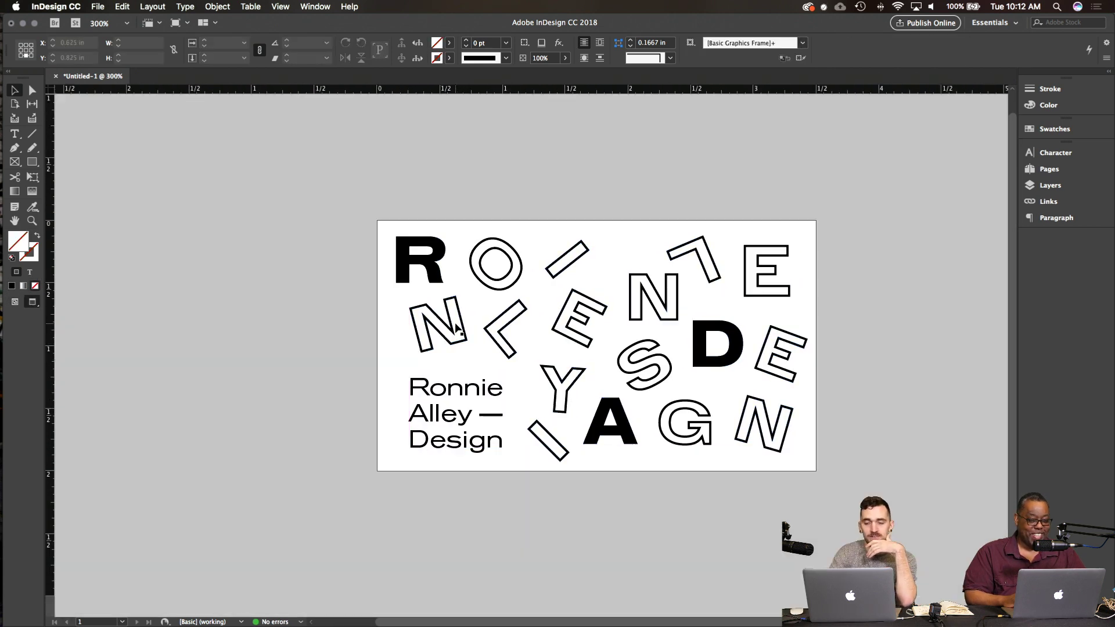
key("w")
scroll(455, 321, "left", 2)
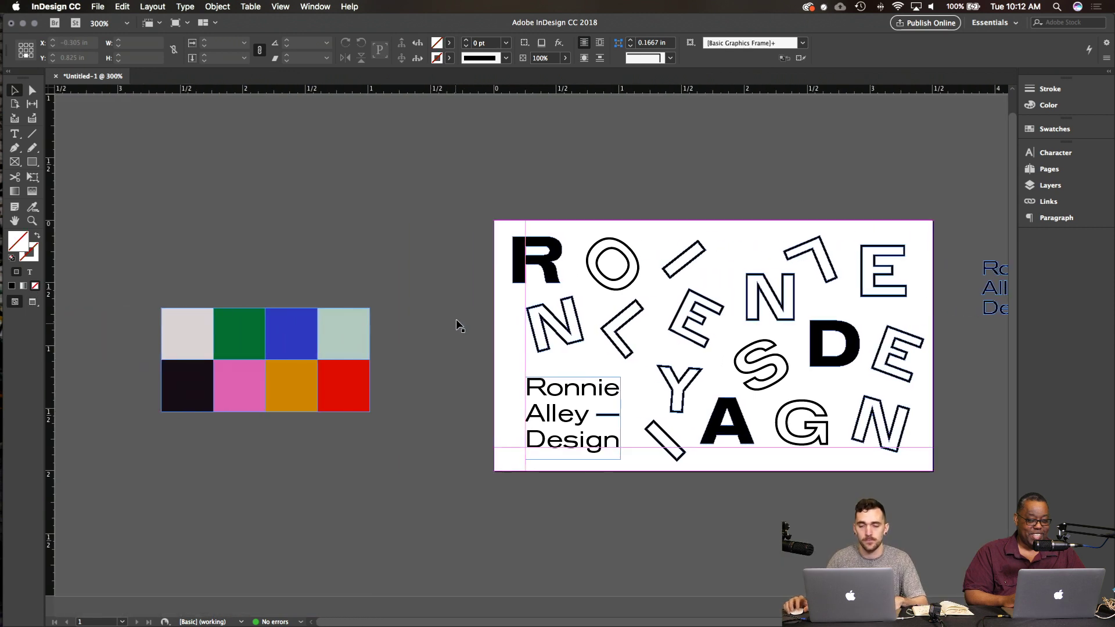
Step: Draw a 3.5 × 2 in rectangle covering the whole business card
left_click(32, 206)
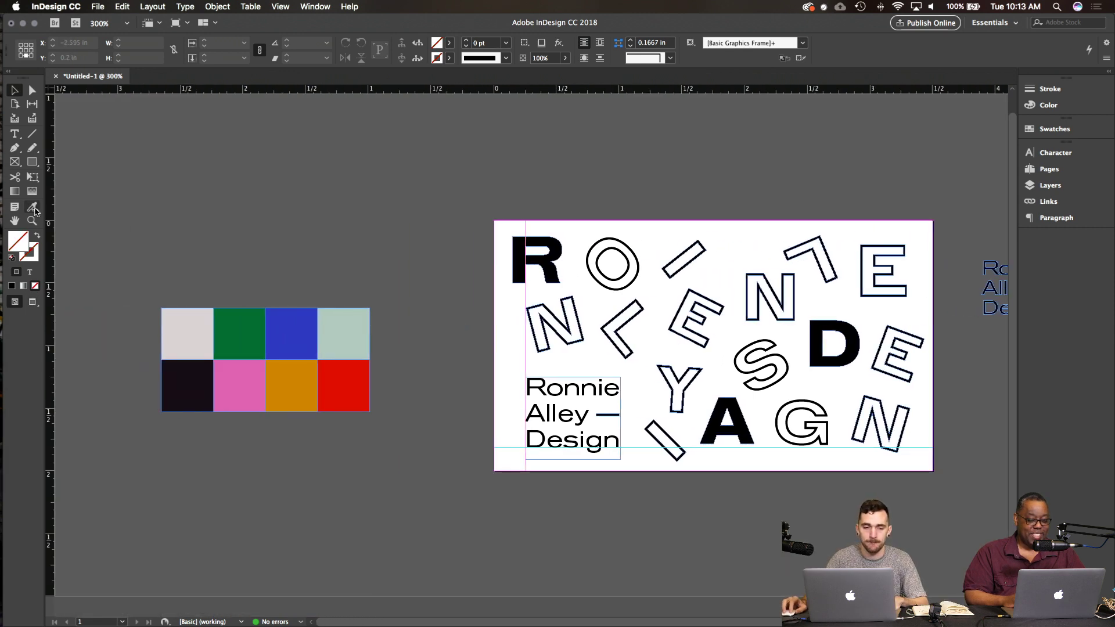
left_click(283, 320)
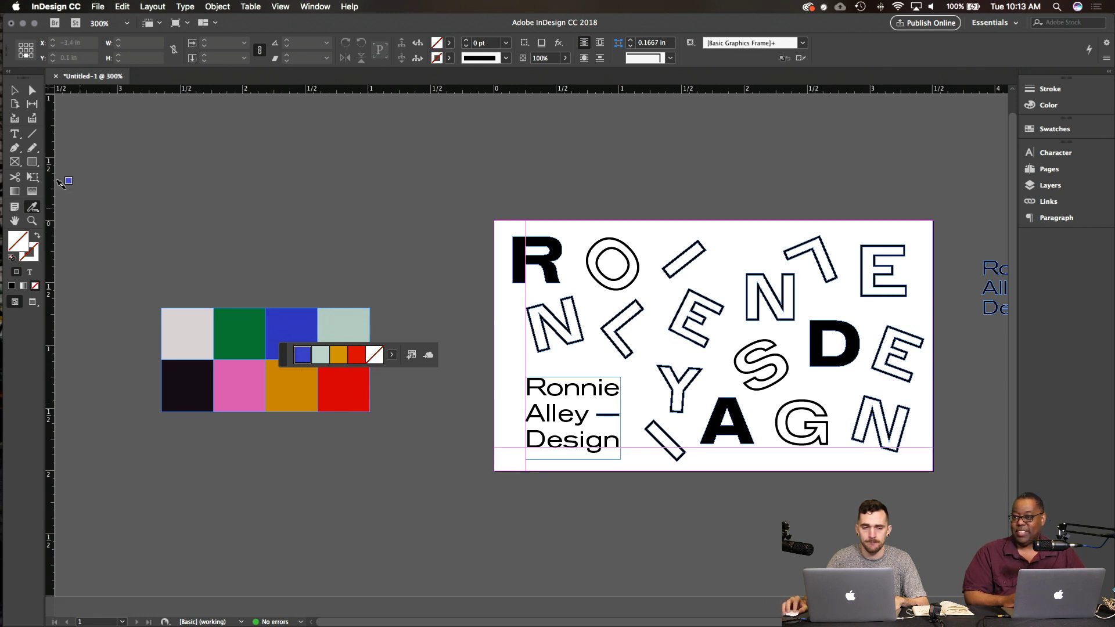
key("m")
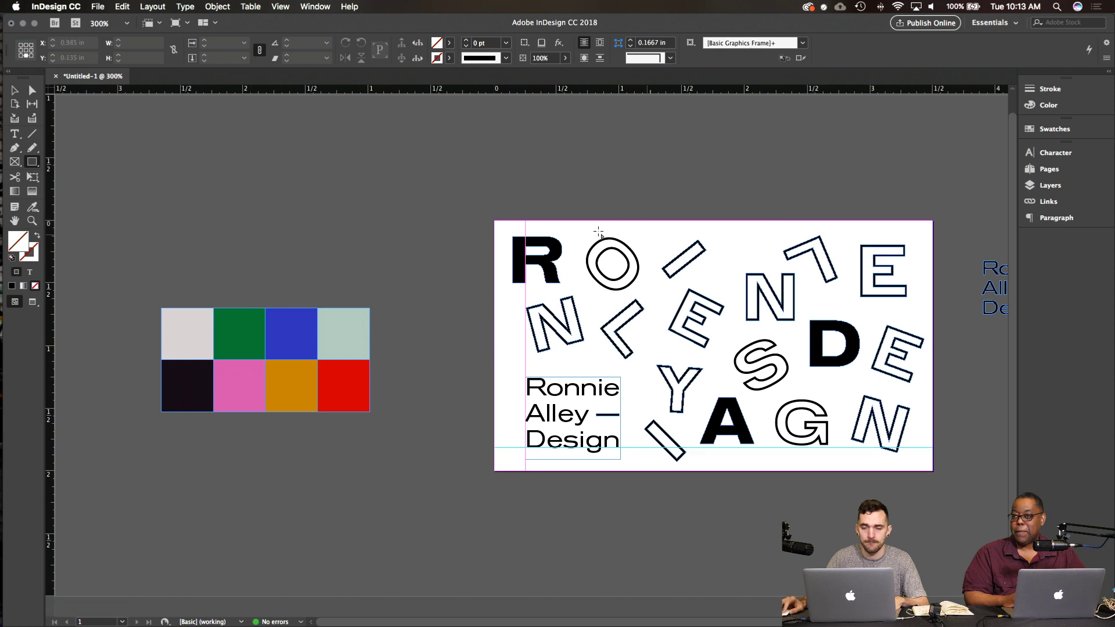
left_click_drag(496, 223, 933, 470)
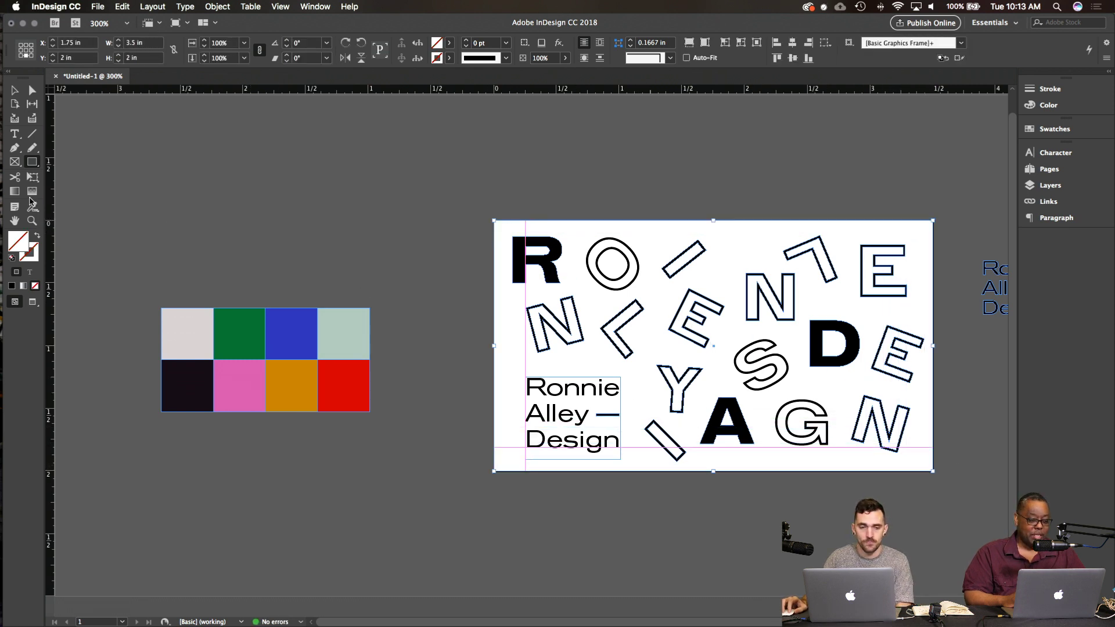
Step: Fill the card-sized rectangle with the blue sampled from the palette squares using the Eyedropper
key("shift+i")
left_click(297, 341)
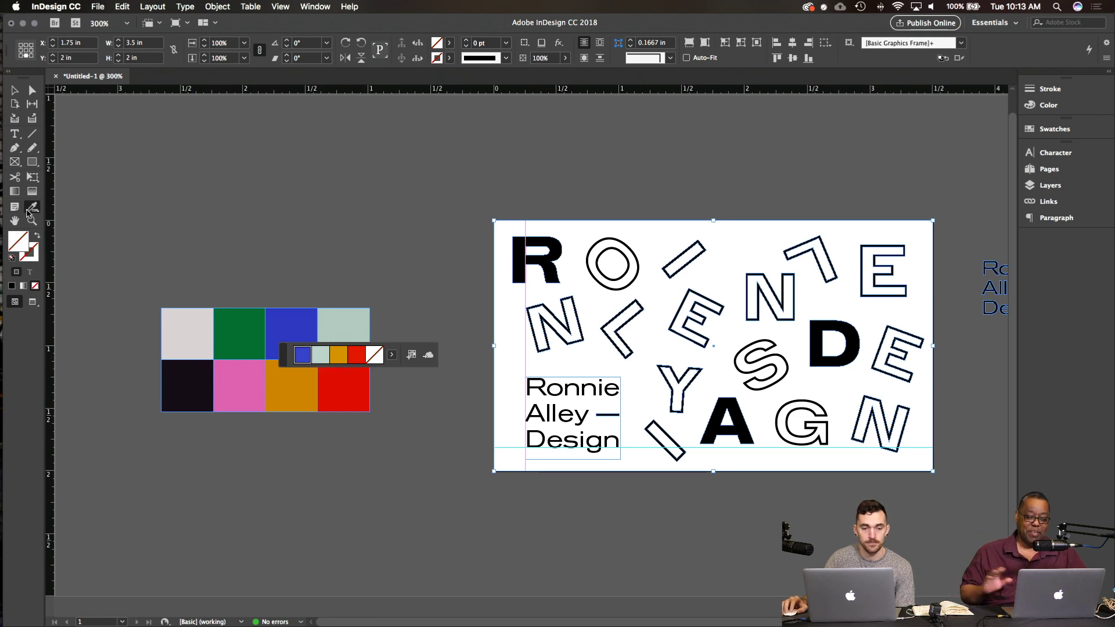
left_click(33, 207)
left_click(87, 231)
left_click(294, 317)
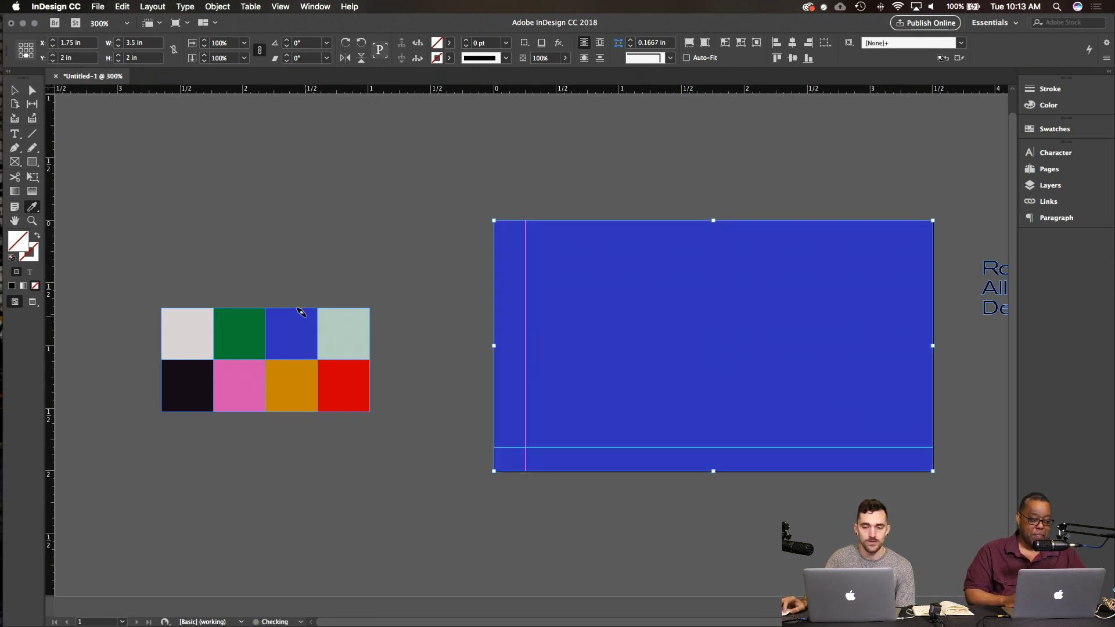
key("v")
left_click(341, 234)
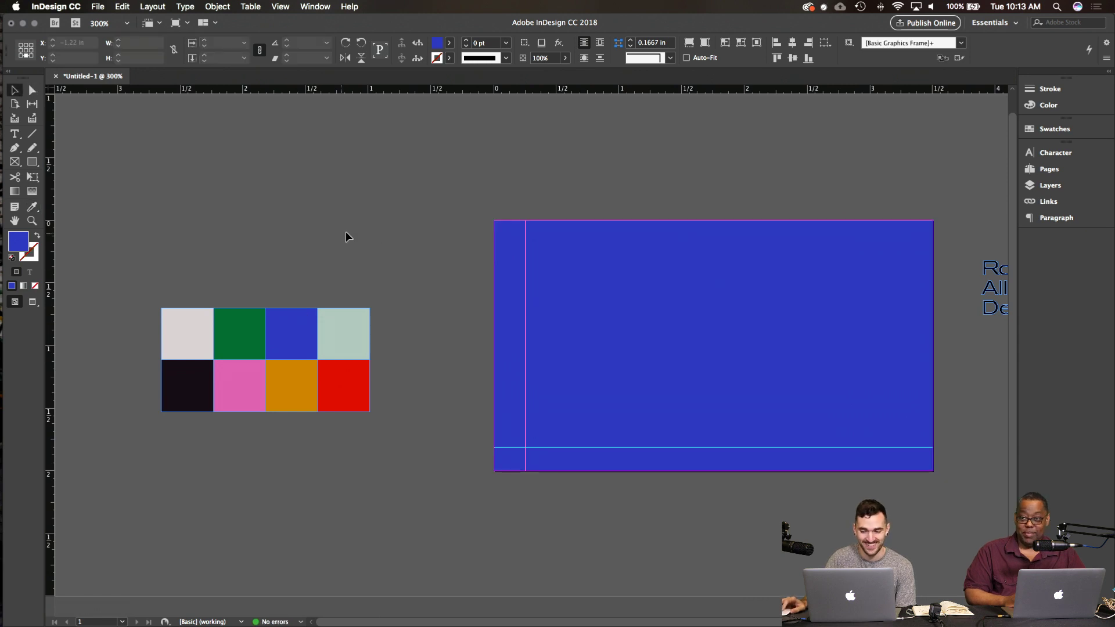
Step: Send the blue rectangle to the back, behind the scattered letters and the wordmark
left_click(502, 263)
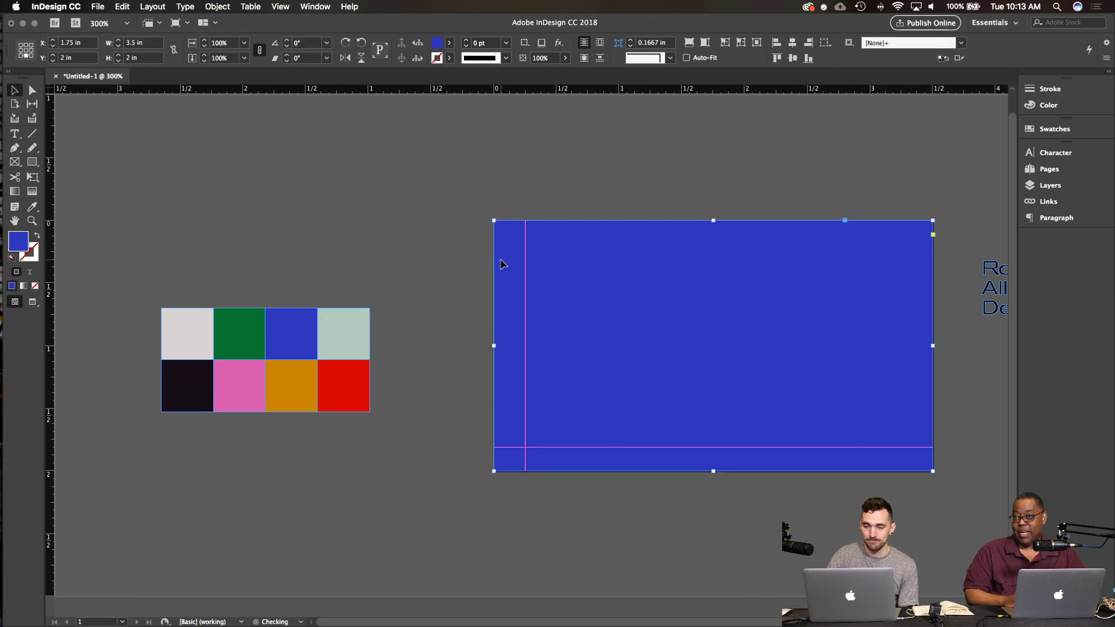
key("super+shift+bracketleft")
left_click(438, 251)
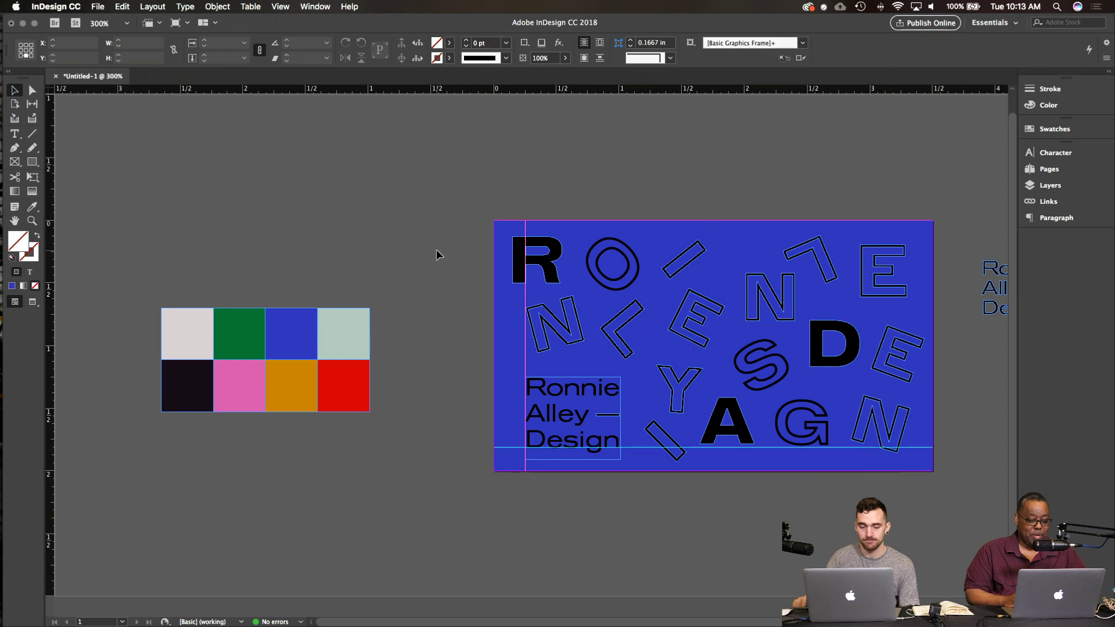
Step: Preview the blue card without guides and pasteboard objects, and return to the normal view
key("w")
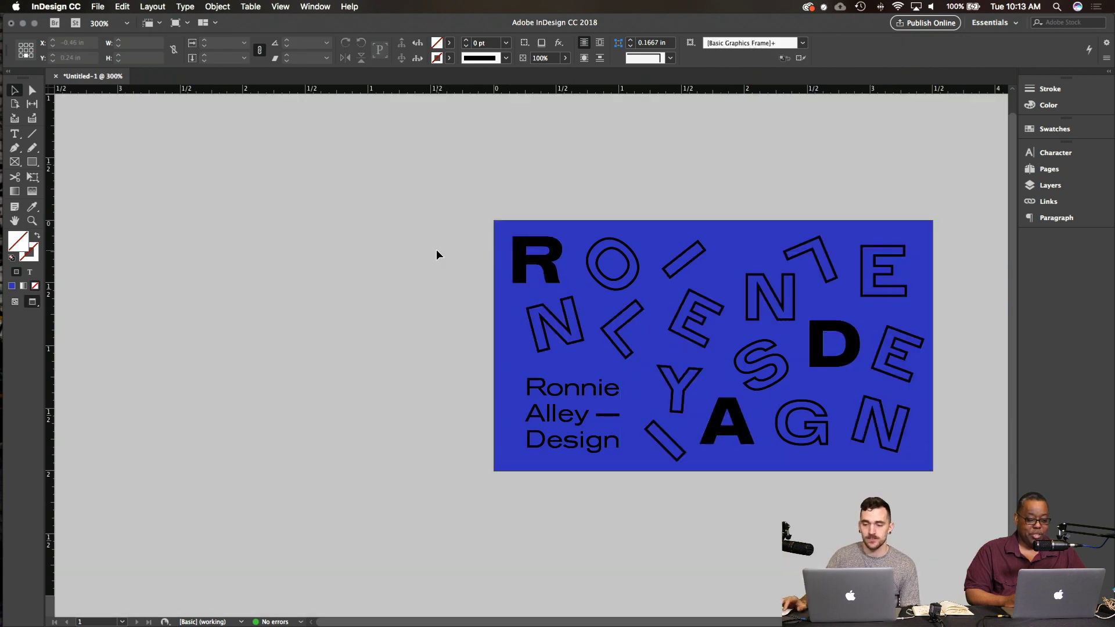
scroll(436, 249, "right", 8)
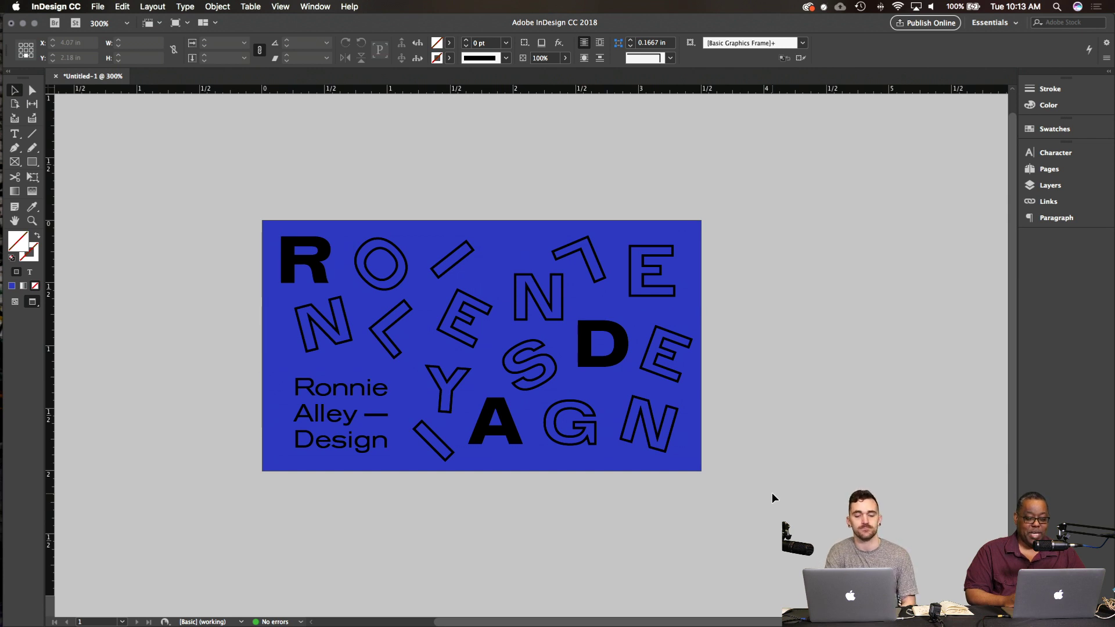
key("w")
scroll(772, 493, "left", 5)
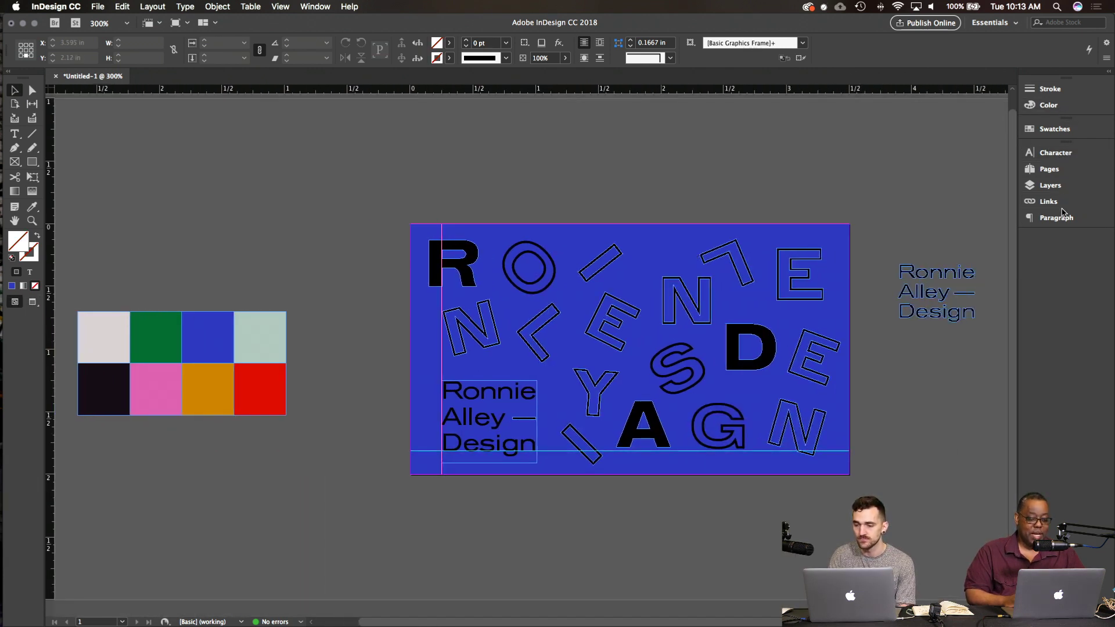
Step: Duplicate the blue card's spread until the document has four pages
left_click(1049, 169)
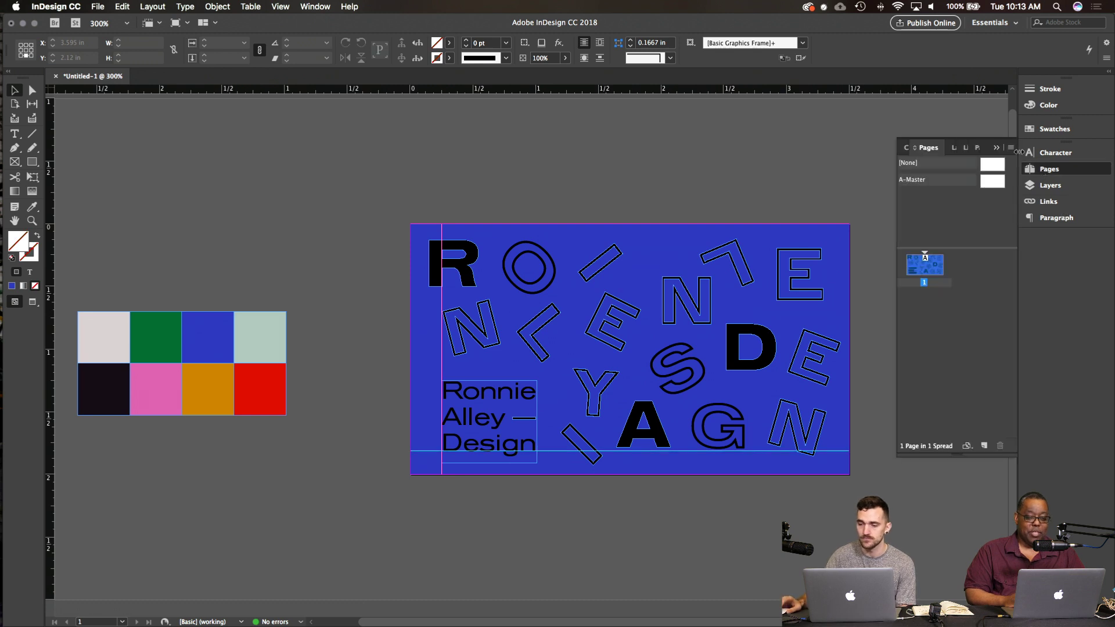
right_click(925, 268)
left_click(959, 293)
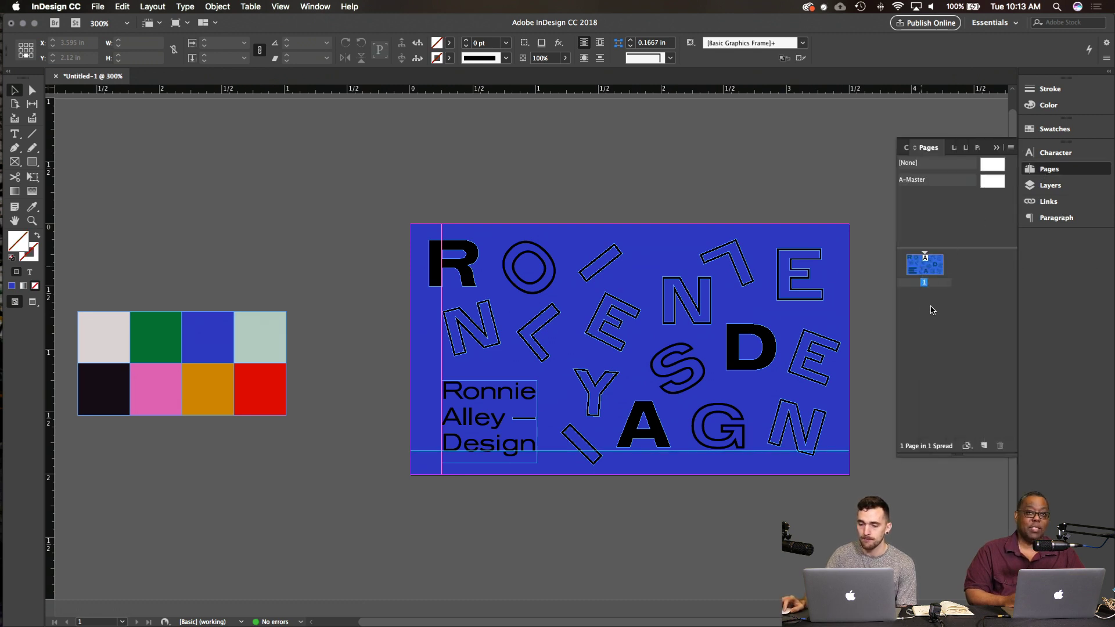
right_click(932, 273)
left_click(966, 305)
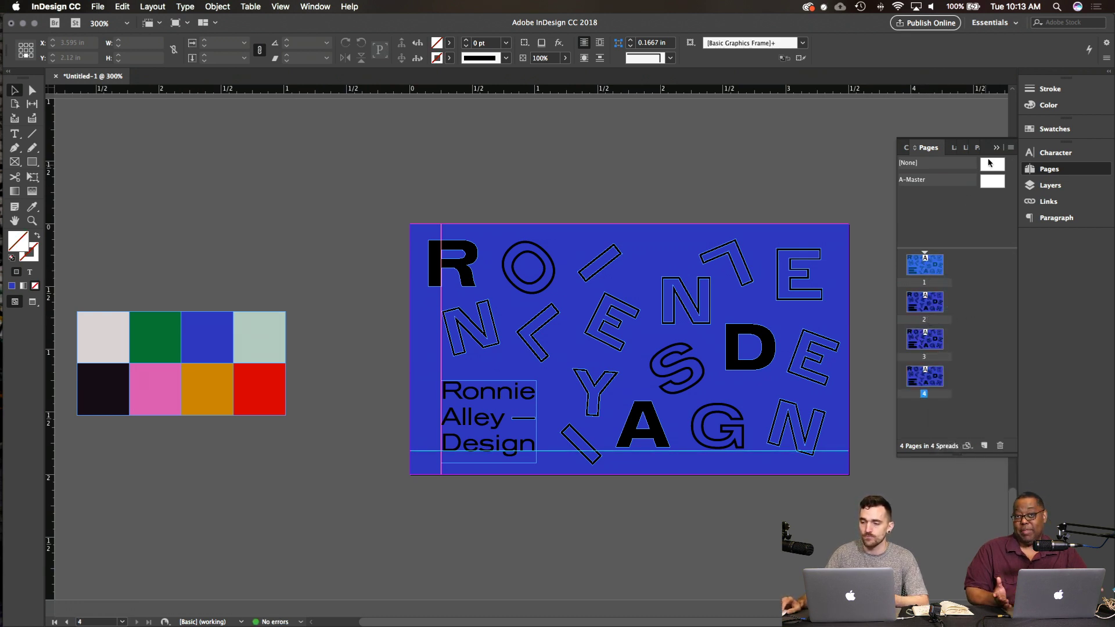
left_click(860, 371)
Step: Align the background rectangle on page 2 with the card edges and fill it with the palette's green using the Eyedropper
key("super+shift+Page_Up")
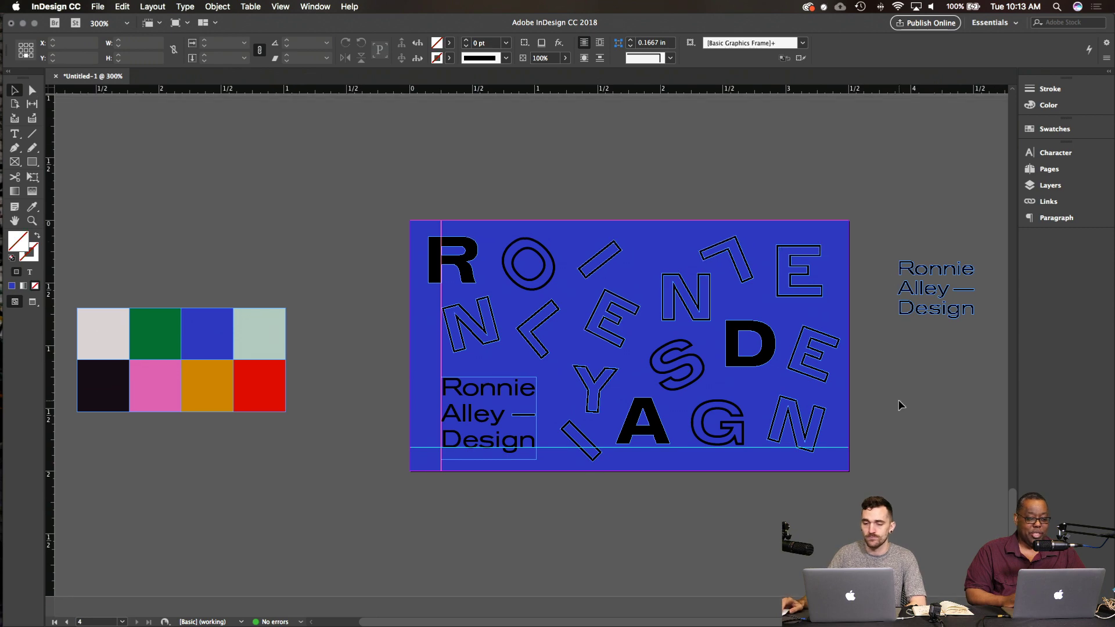
scroll(898, 399, "down", 10)
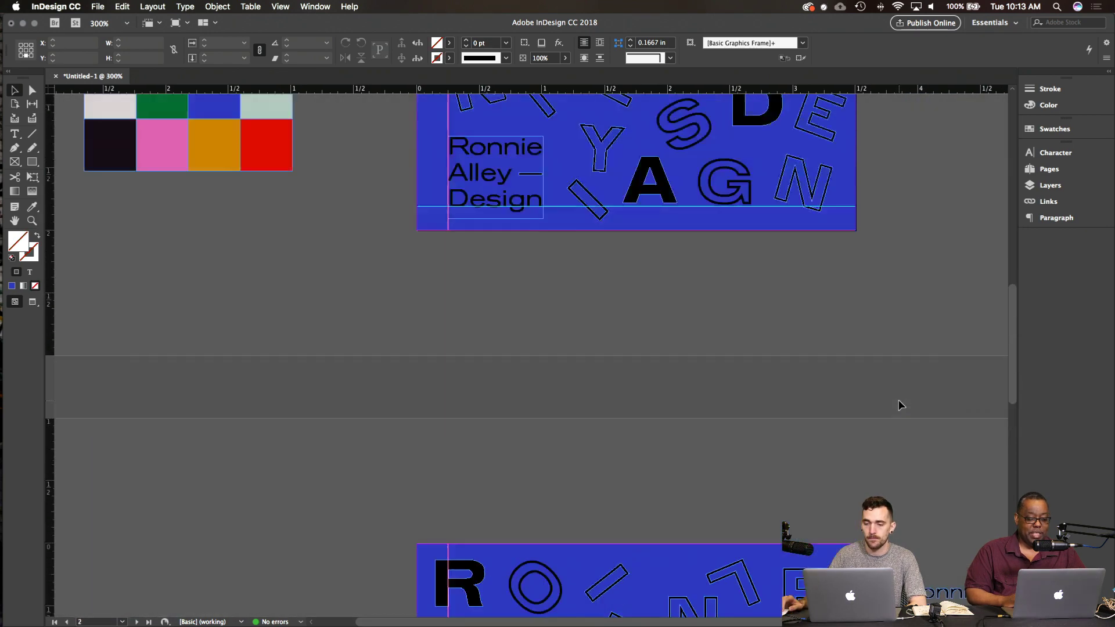
left_click(767, 355)
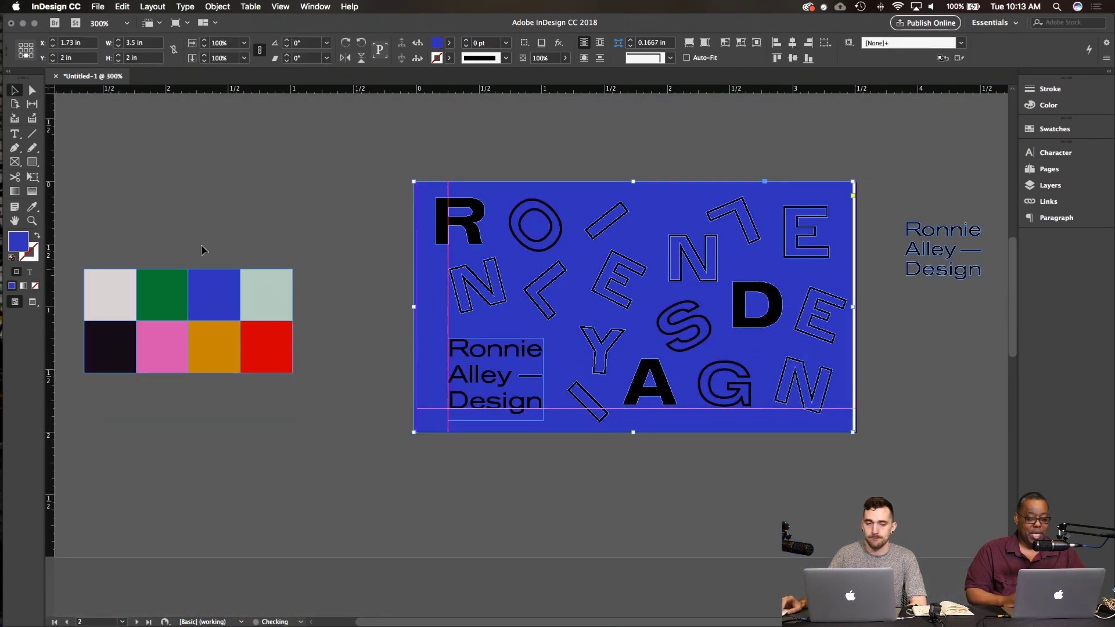
key("Right")
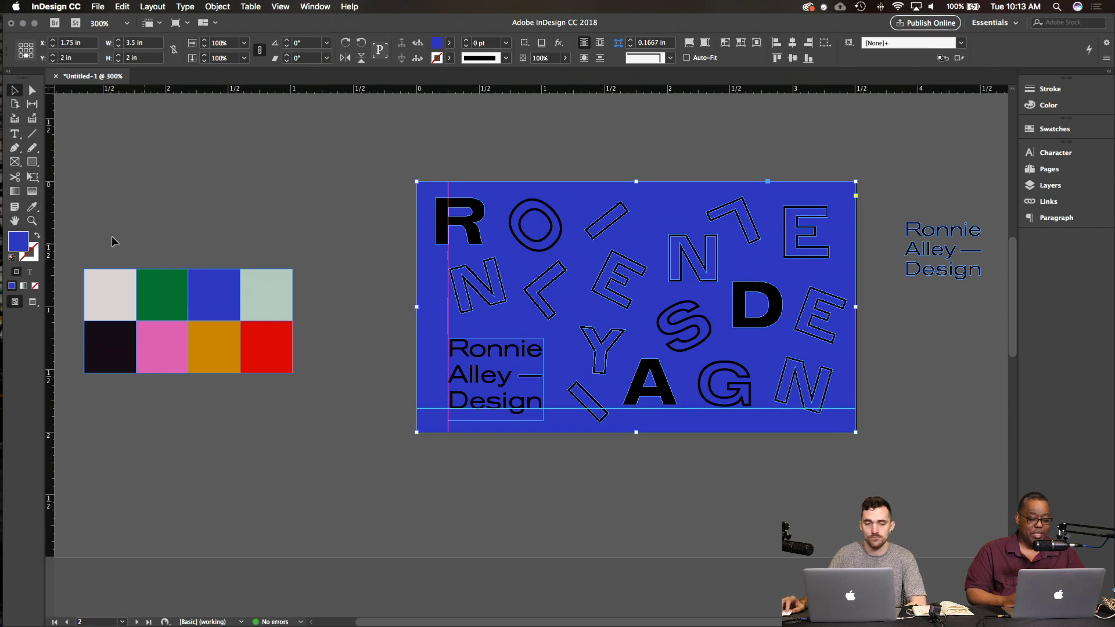
left_click(31, 206)
left_click(160, 287)
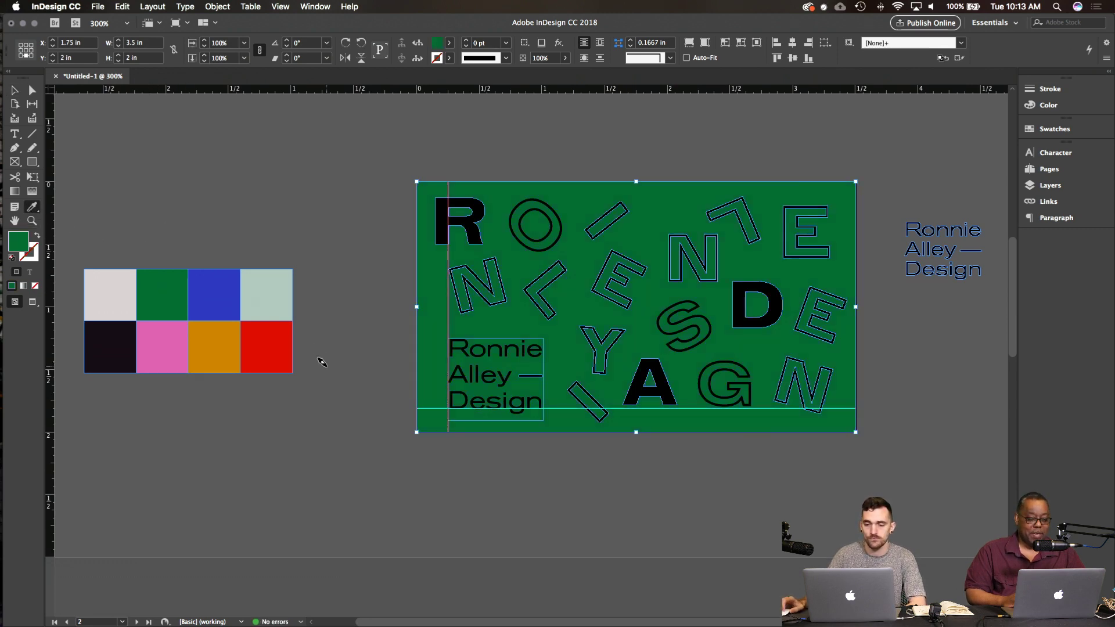
Step: Fill the background rectangle on page 3 with the ochre sampled from the palette squares using the Eyedropper
scroll(318, 361, "down", 10)
key("v")
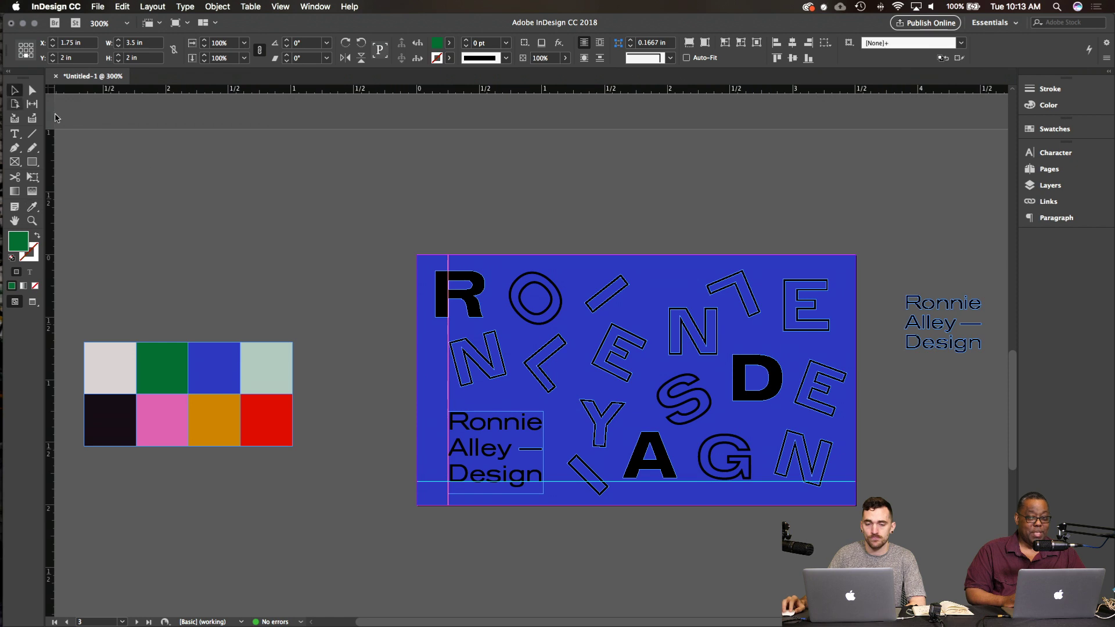
left_click(569, 314)
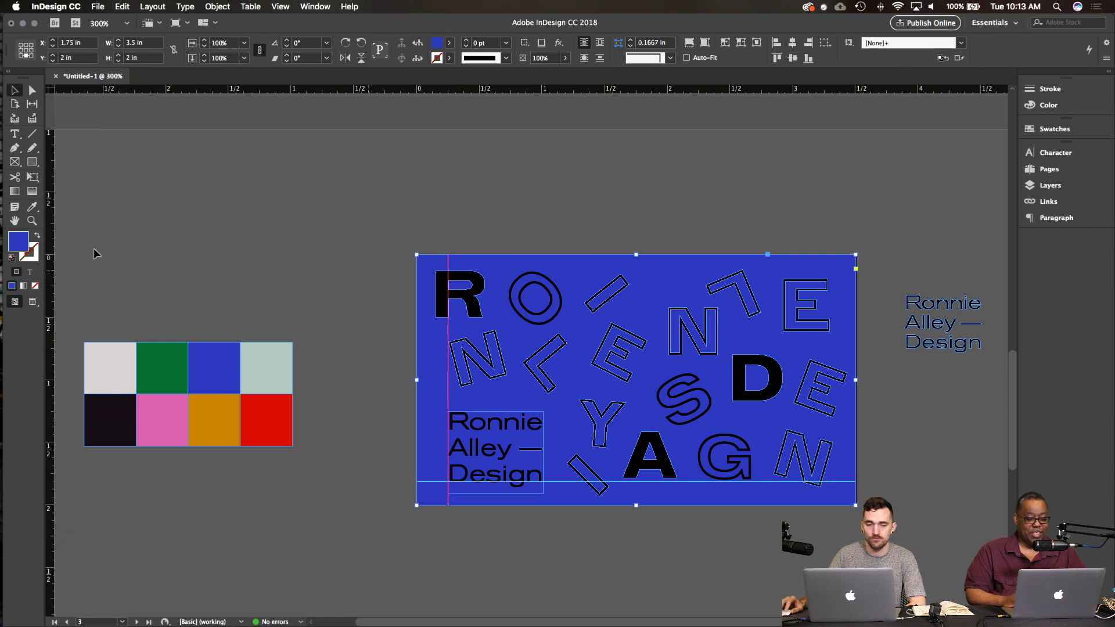
left_click(32, 206)
left_click(209, 399)
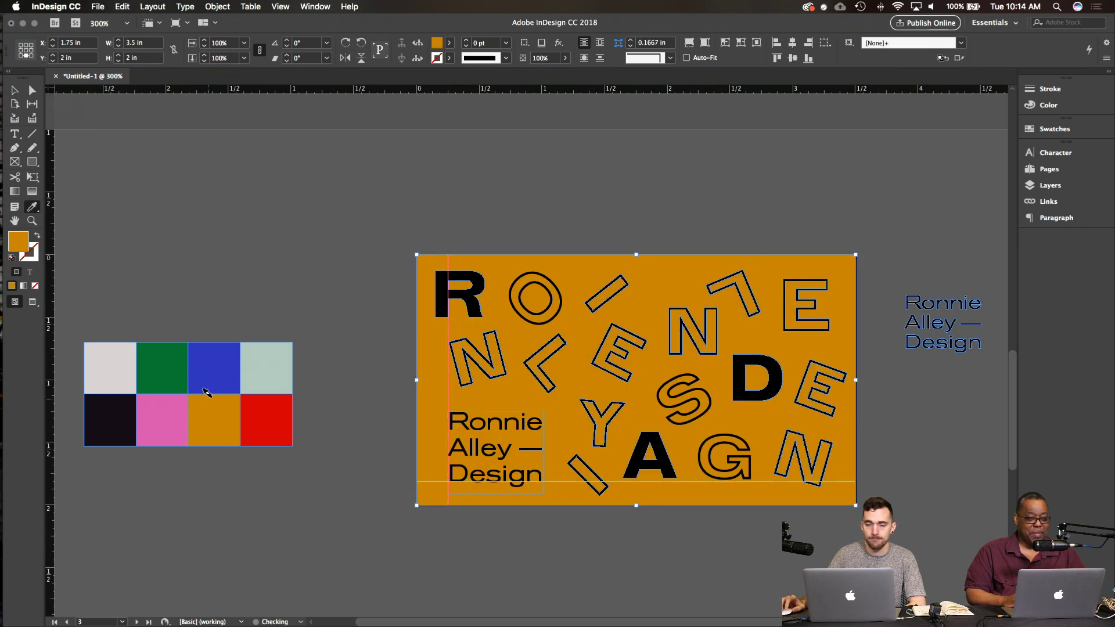
key("v")
left_click(284, 237)
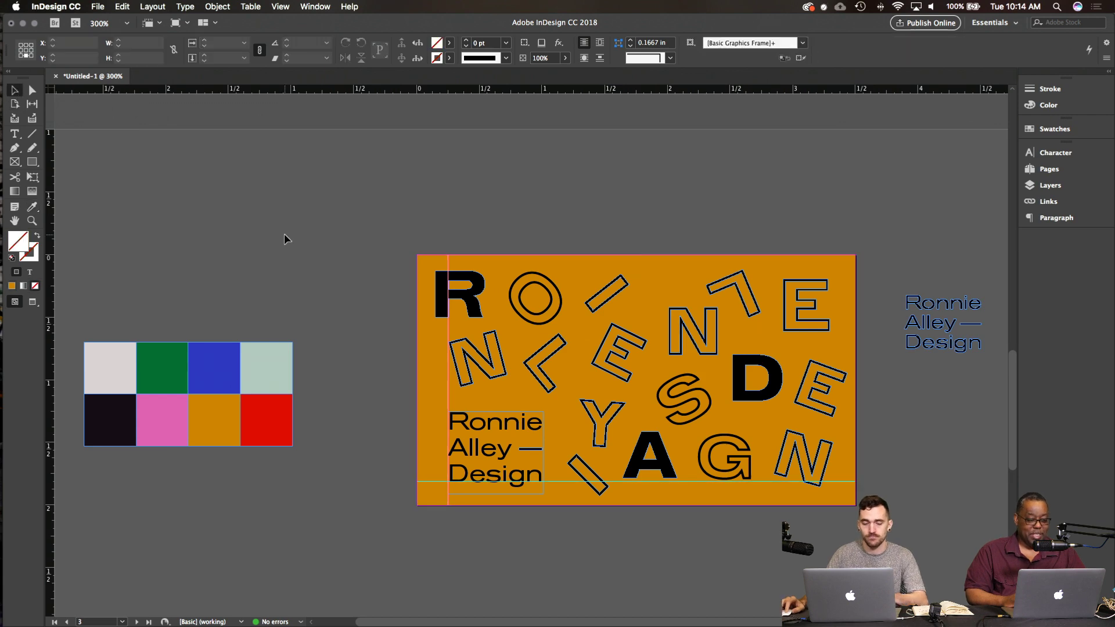
Step: Preview the blue, green and ochre cards without guides, and return to the normal view
key("w")
scroll(303, 272, "up", 15)
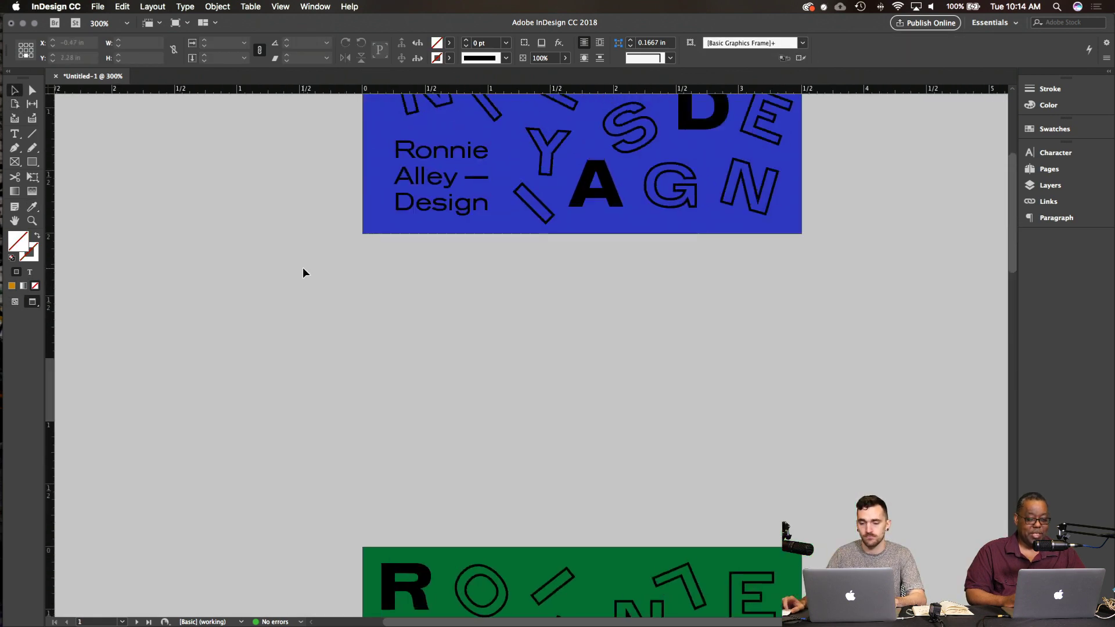
scroll(303, 268, "down", 20)
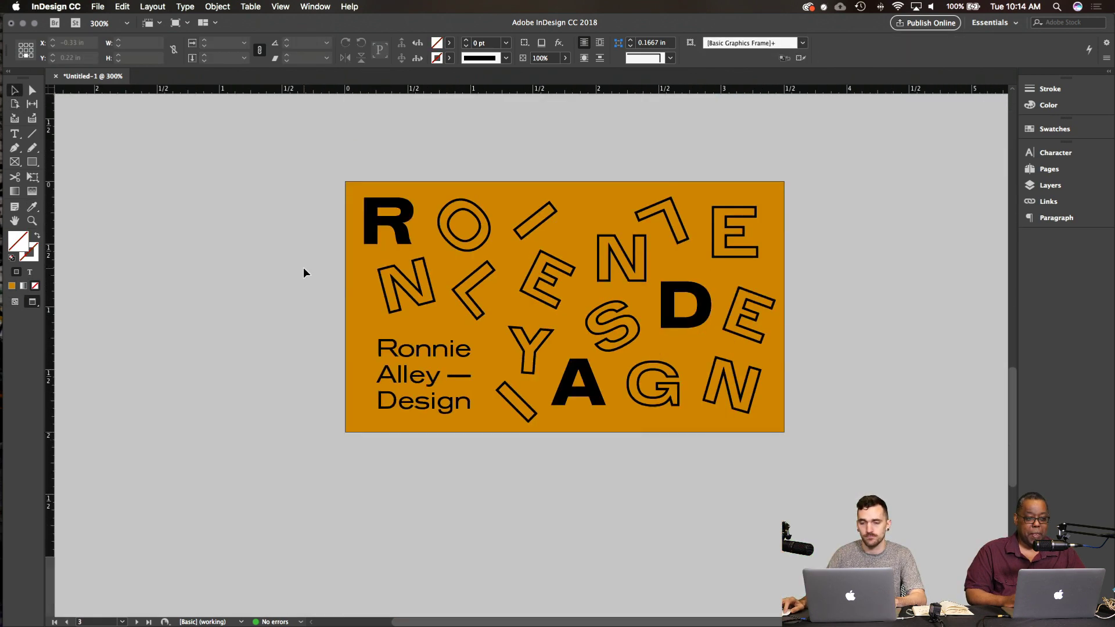
key("w")
Step: Fill the background rectangle on page 4 with the red sampled from the palette squares using the Eyedropper
scroll(303, 273, "down", 1)
left_click(347, 331)
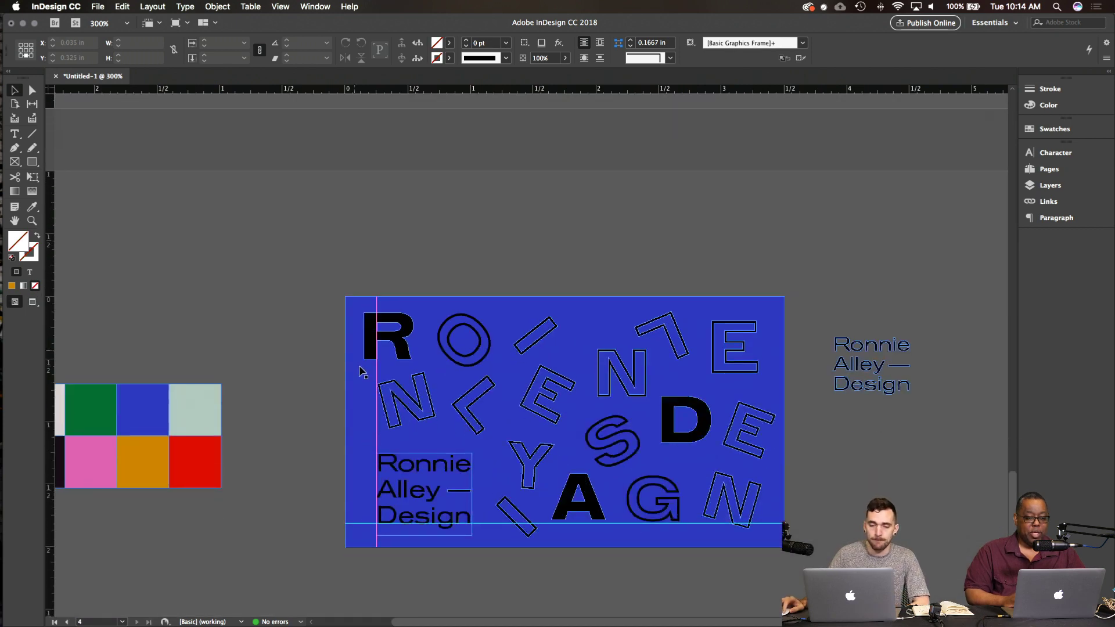
left_click(32, 207)
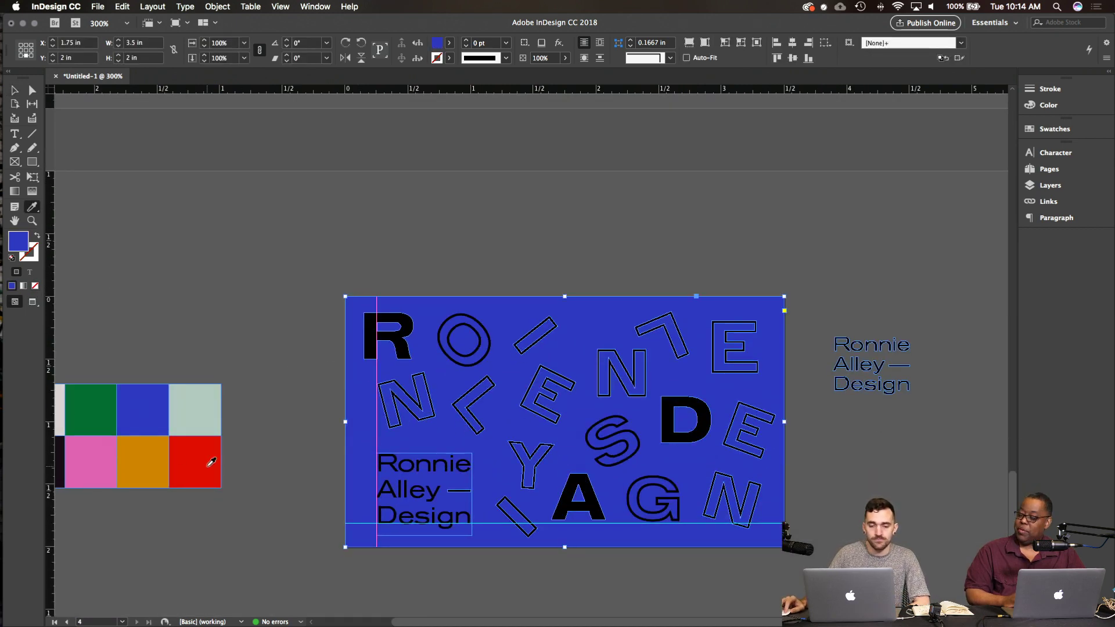
left_click(206, 460)
left_click(16, 91)
left_click(191, 304)
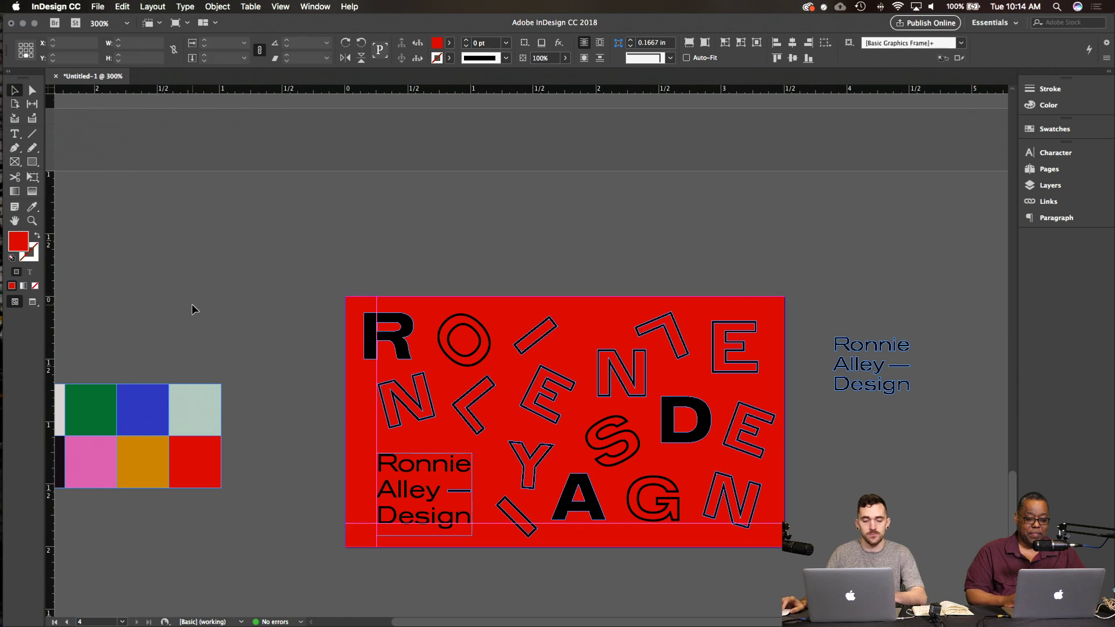
Step: Preview the red card on page 4 without guides, and return to the normal view
key("w")
scroll(192, 304, "down", 1)
key("w")
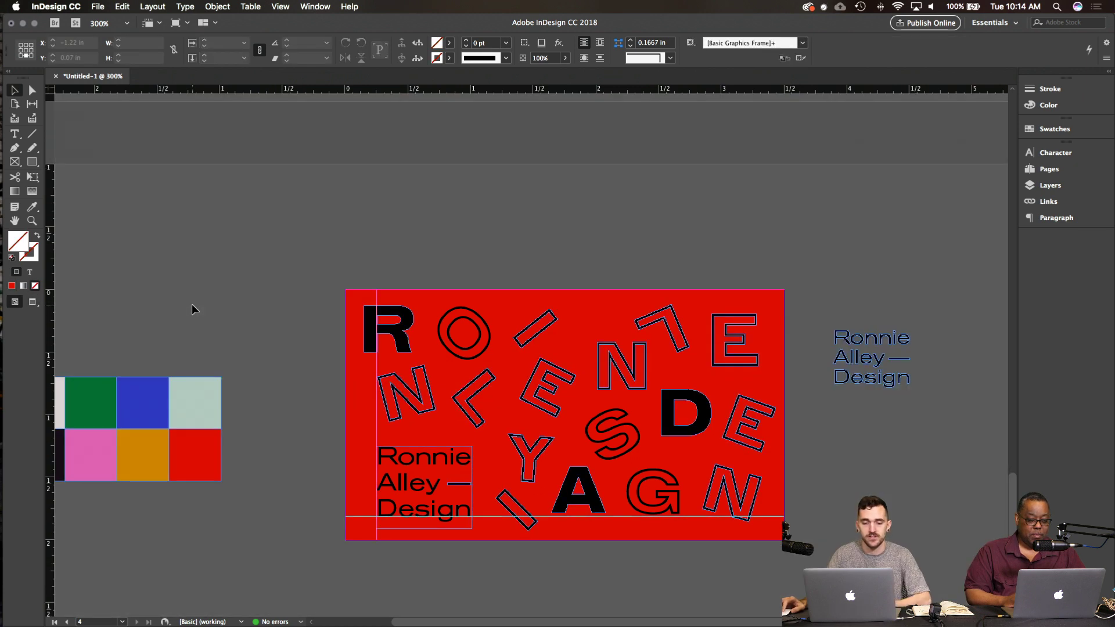
Step: Delete the copied palette squares from the pasteboard beside the cards on pages 4, 3 and 2
scroll(192, 304, "left", 3)
scroll(192, 304, "down", 2)
key("shift+Page_Up")
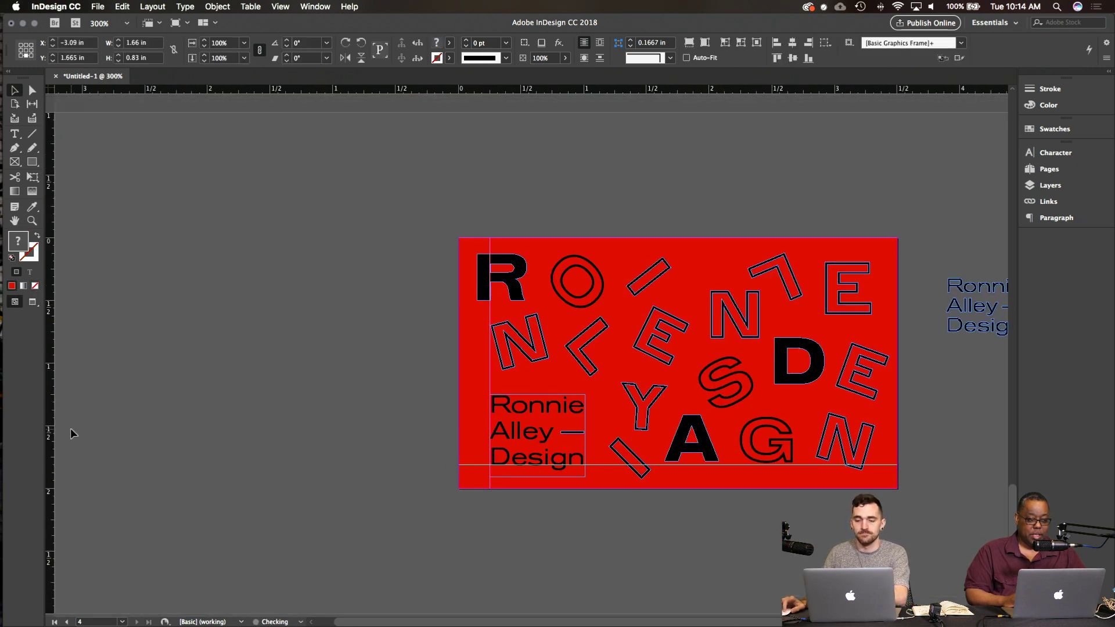
key("shift+Page_Up")
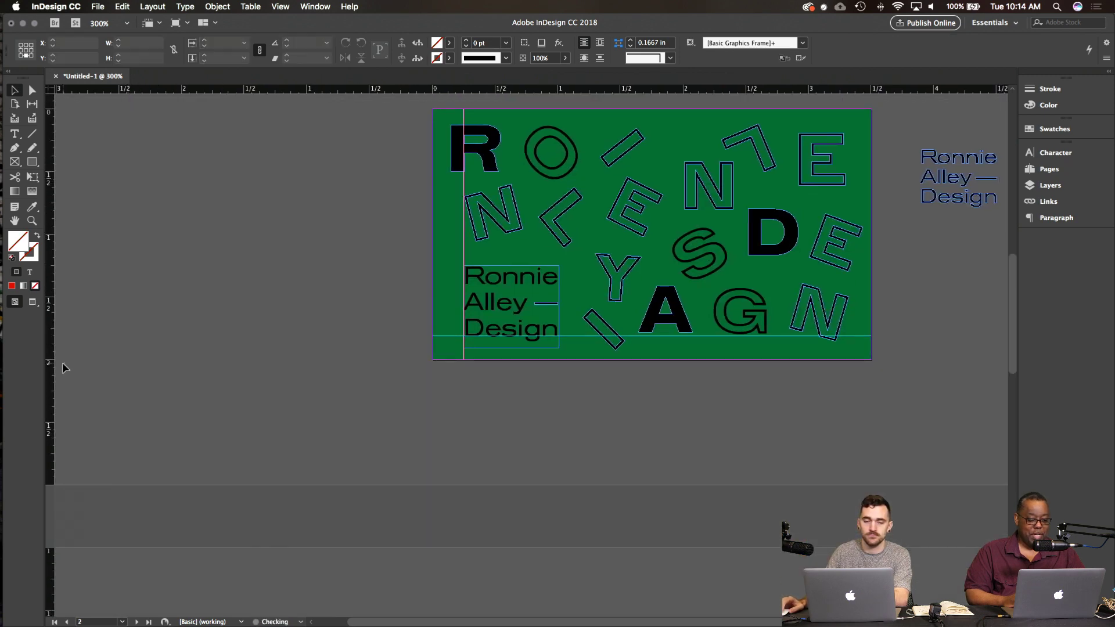
Step: Delete the spare wordmark copies from the pasteboard beside the cards on pages 2, 3 and 4
scroll(61, 363, "up", 5)
scroll(62, 362, "right", 10)
left_click_drag(707, 255, 612, 361)
key("Delete")
scroll(612, 361, "down", 3)
scroll(618, 367, "down", 4)
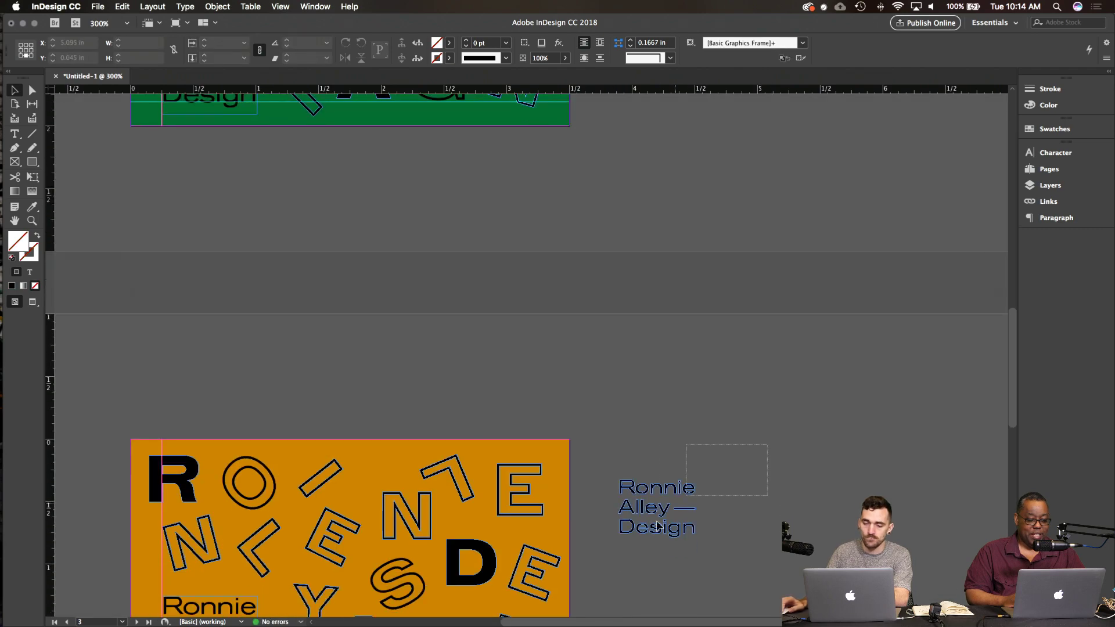
scroll(593, 569, "down", 10)
scroll(594, 569, "left", 1)
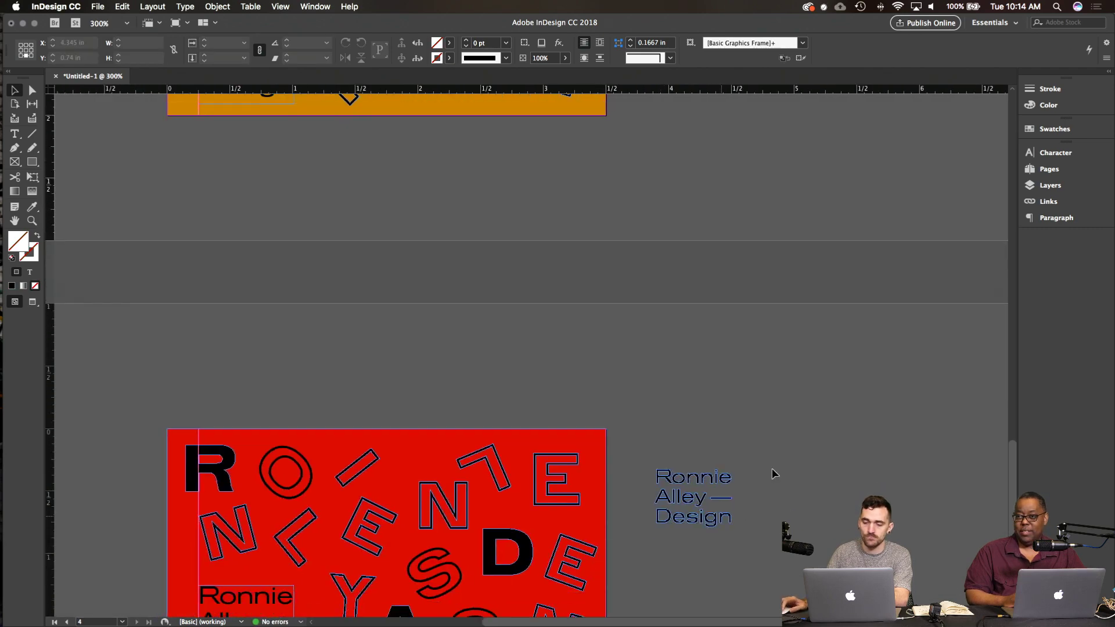
left_click_drag(657, 542, 701, 436)
key("Delete")
Step: Show the red card on page 4 in Preview mode, without guides and frame edges
scroll(659, 550, "up", 4)
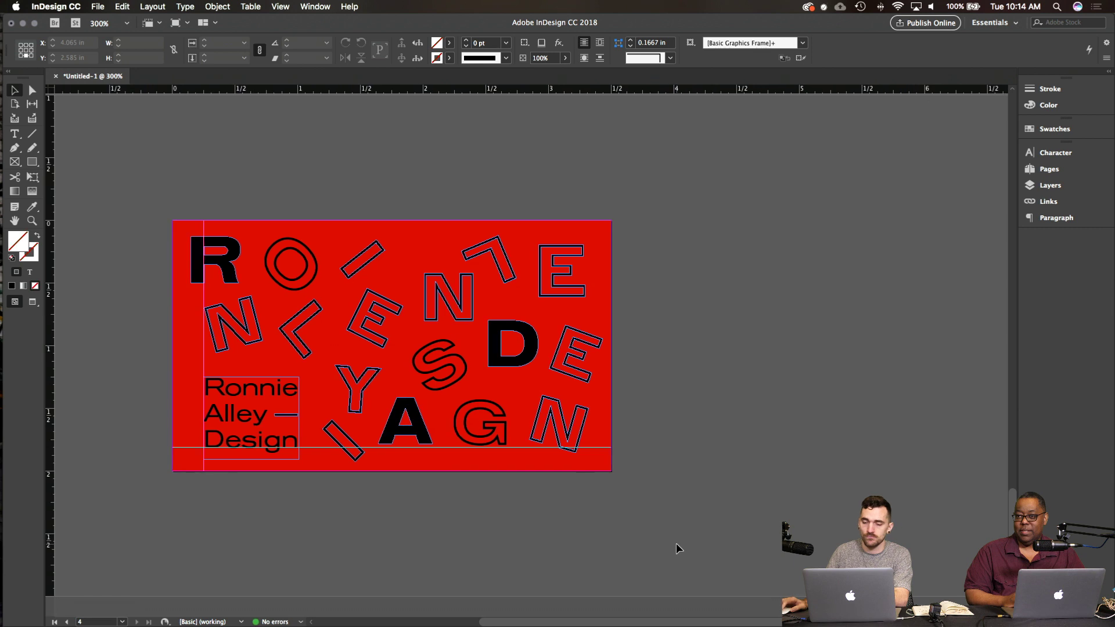
scroll(746, 439, "up", 1)
scroll(746, 439, "left", 3)
scroll(747, 439, "up", 1)
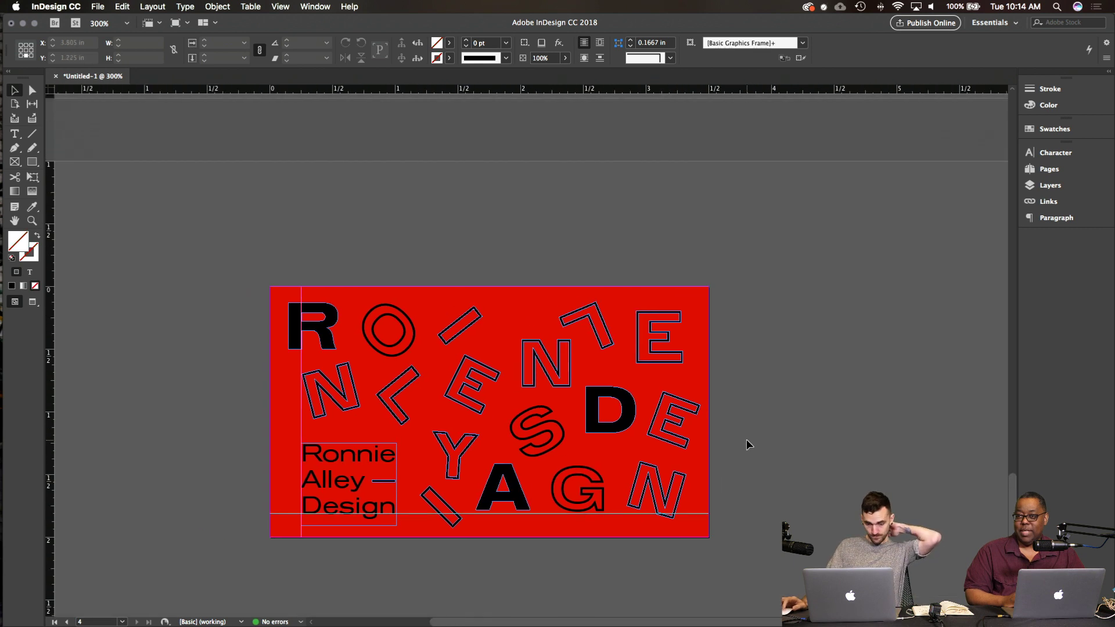
key("w")
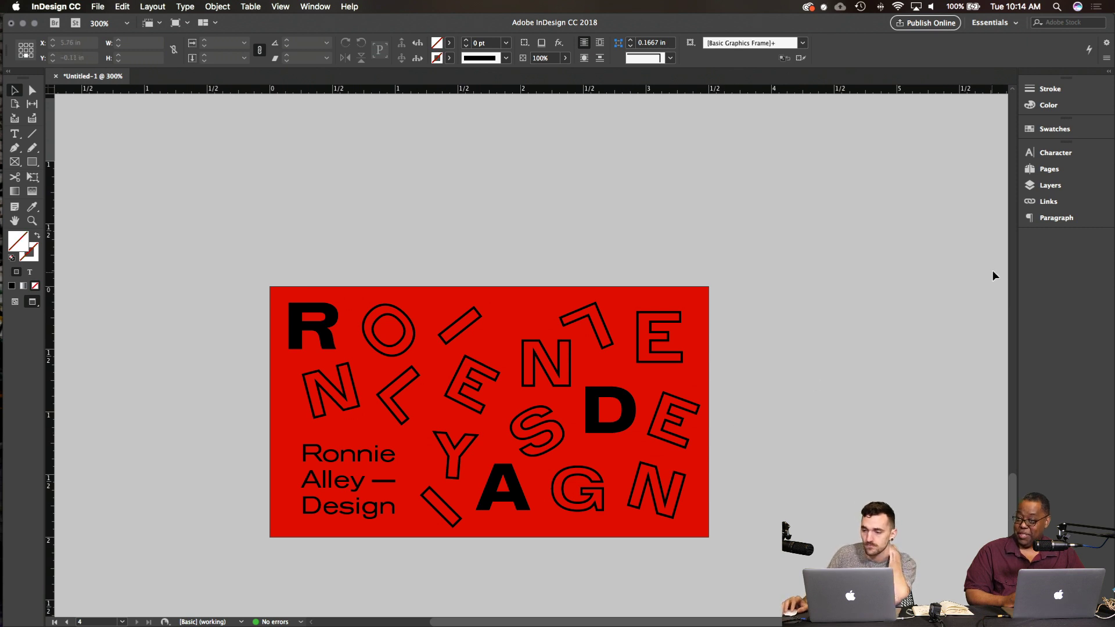
Step: Duplicate the red card's spread to add a fifth page
left_click(1045, 169)
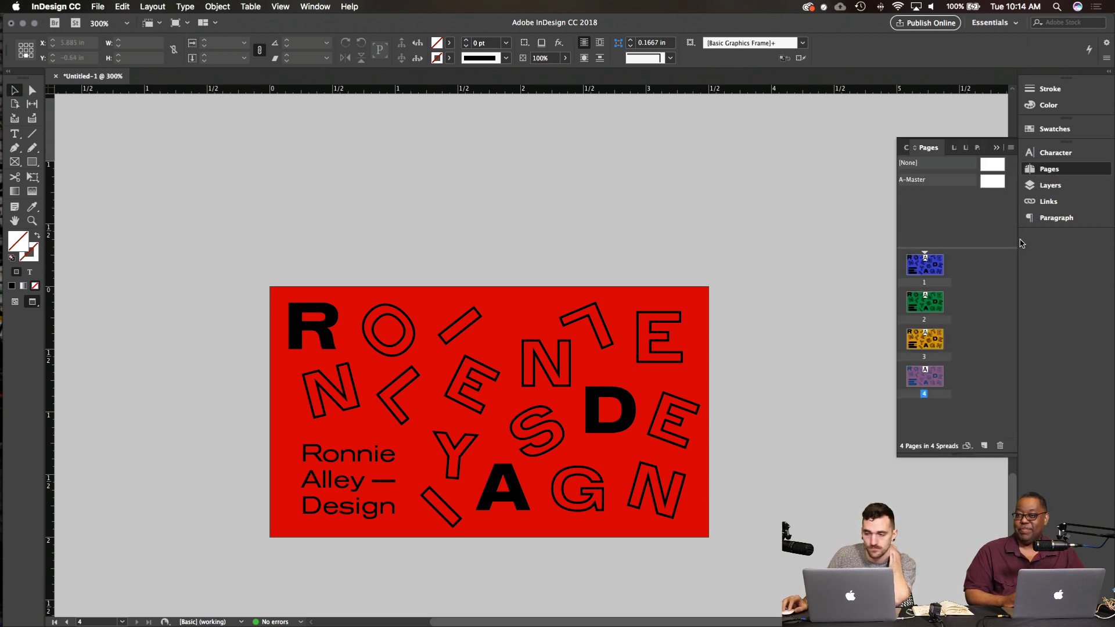
right_click(921, 369)
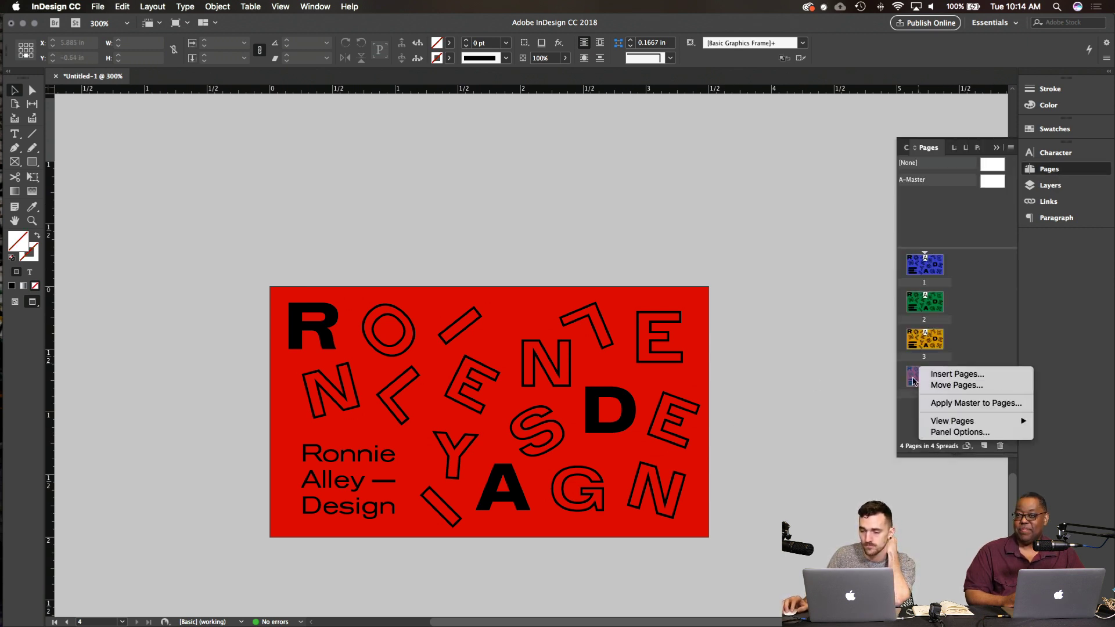
right_click(913, 379)
left_click(956, 413)
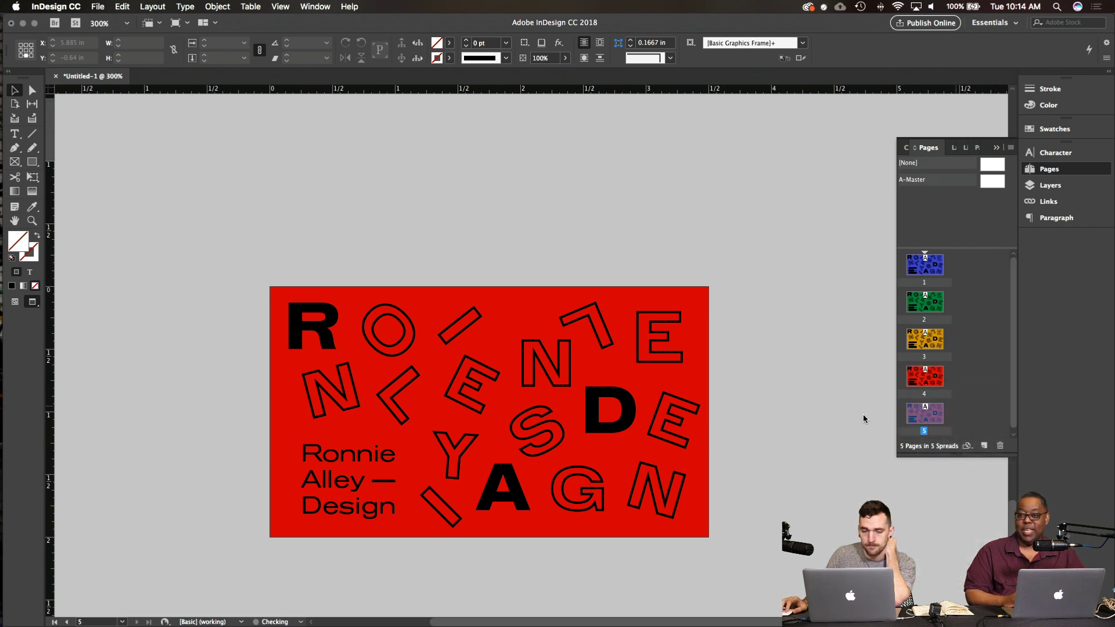
Step: Delete the red background and the scattered letters from page 5, leaving only the wordmark, and collapse the page overview
left_click(689, 329)
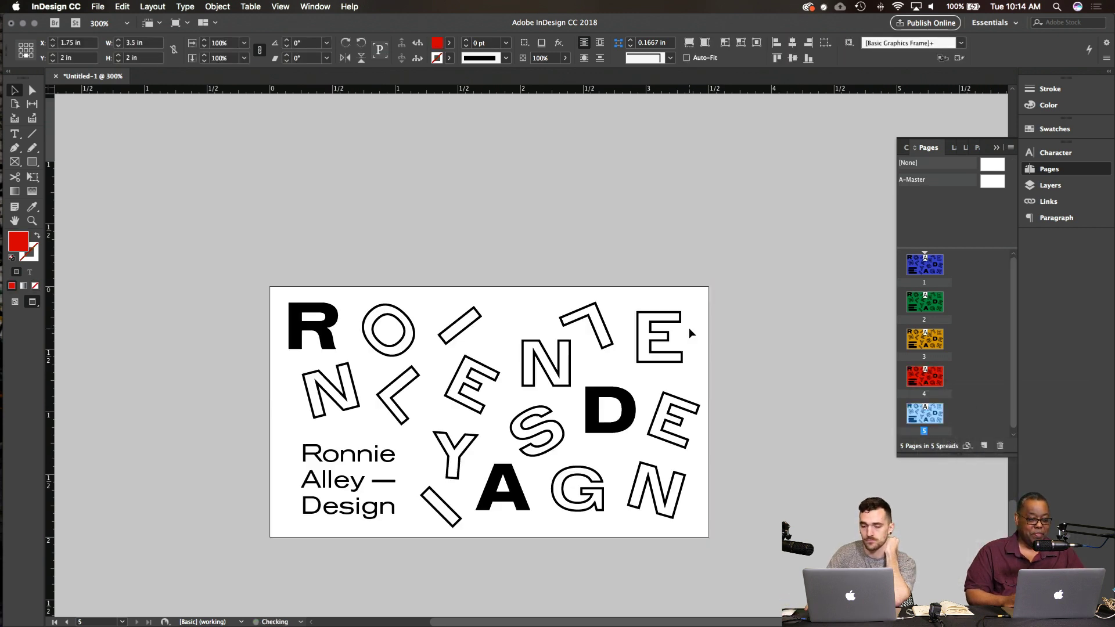
left_click(678, 315)
key("Delete")
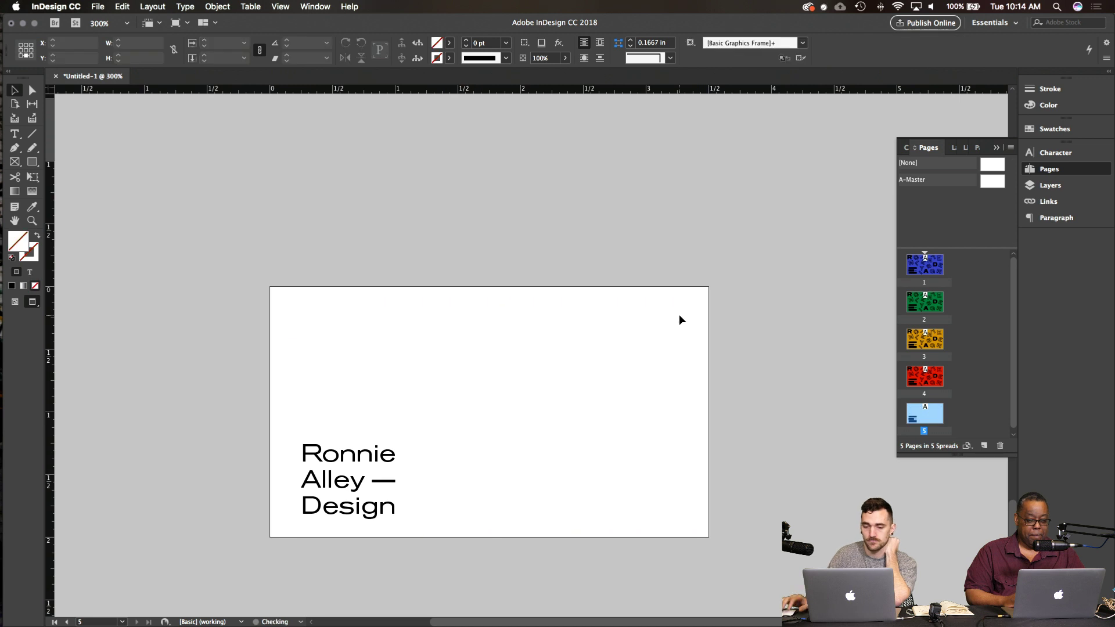
scroll(578, 321, "down", 3)
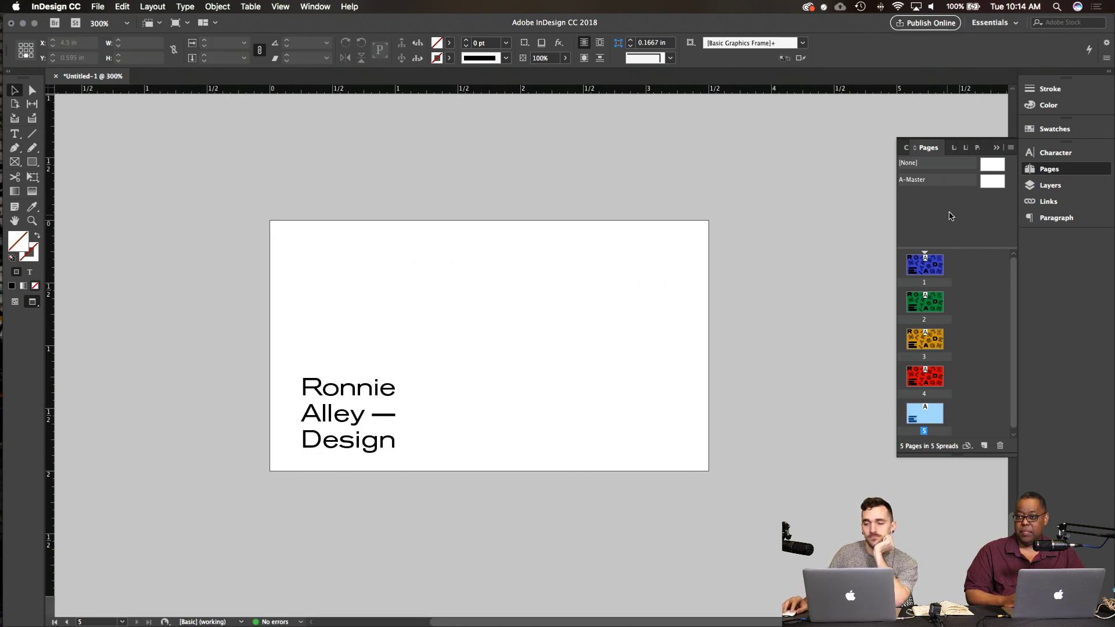
left_click(996, 149)
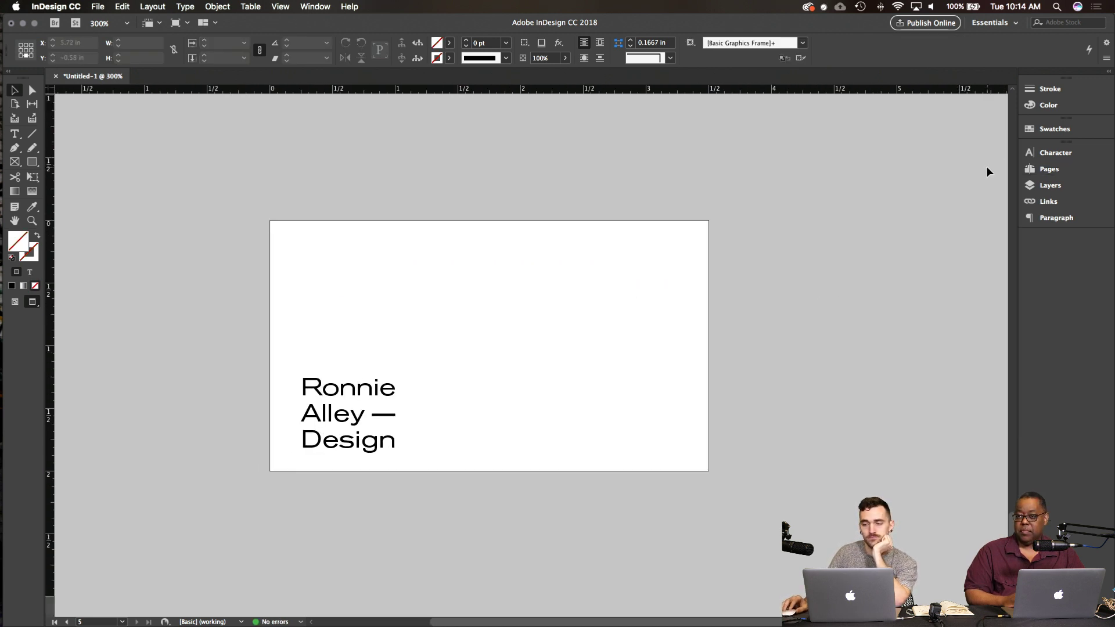
left_click(14, 261)
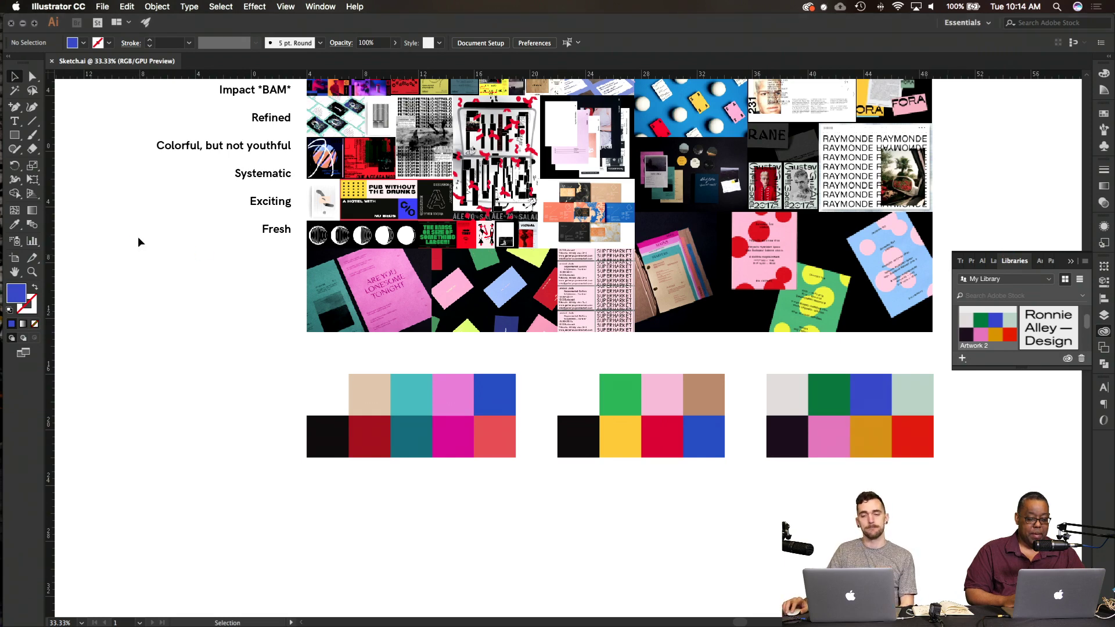
left_click(14, 276)
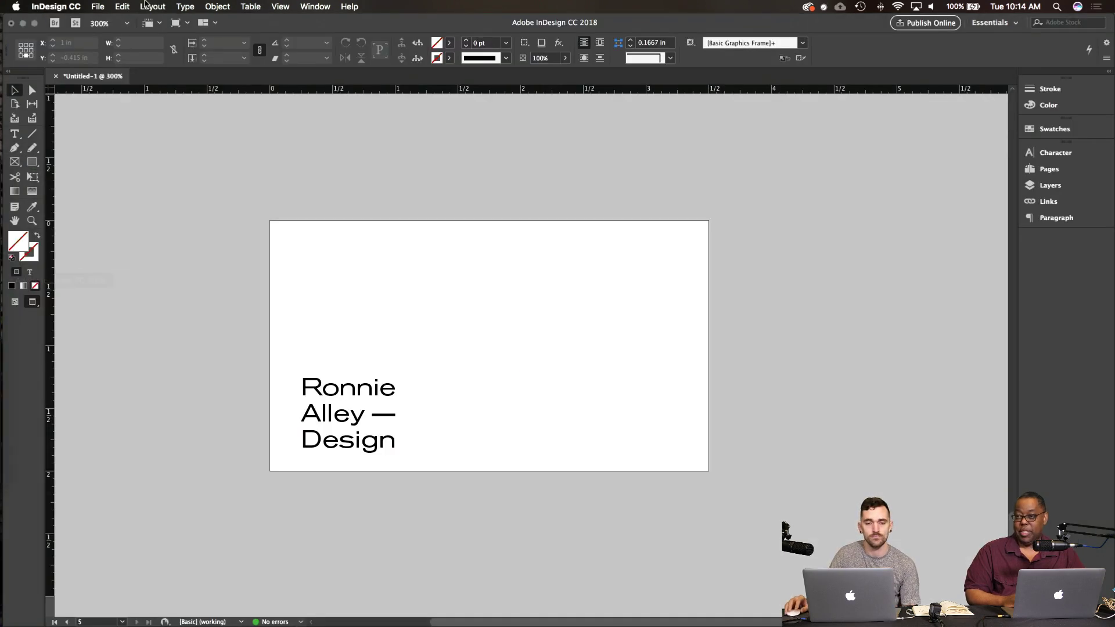
Step: Save the business card document as BCards in the external drive's RAD > Self Identity - 2018 folder
left_click(98, 9)
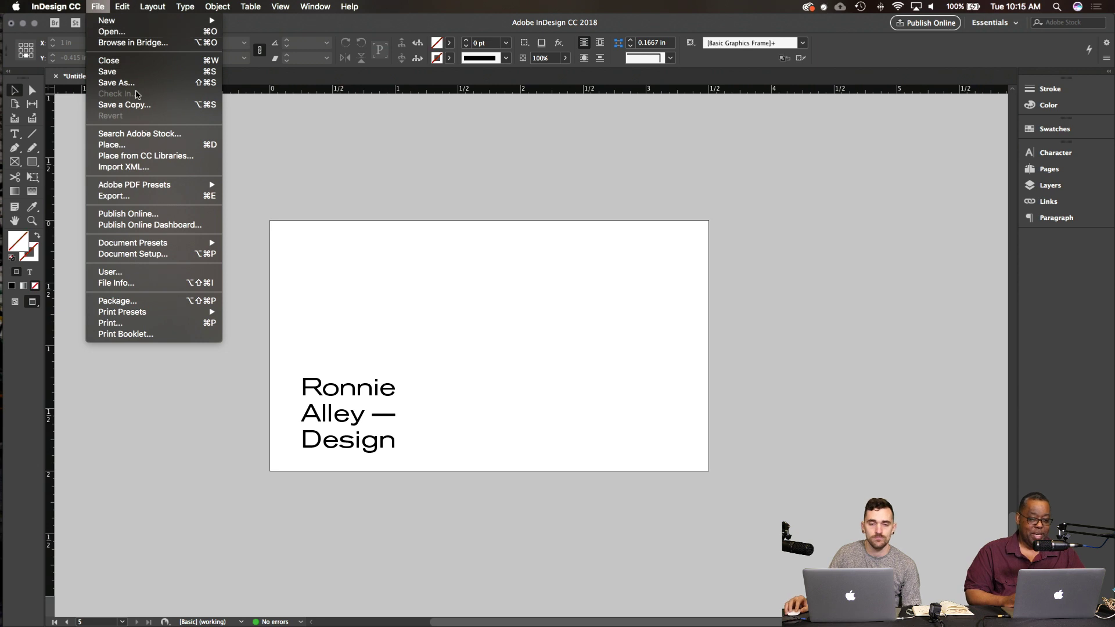
left_click(137, 82)
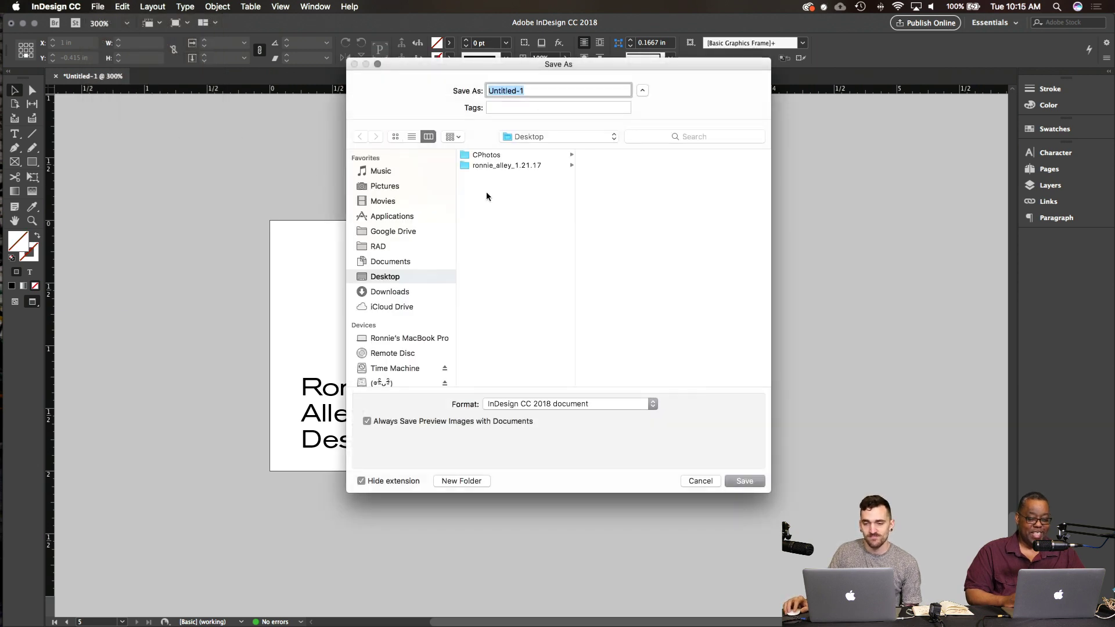
scroll(415, 248, "down", 3)
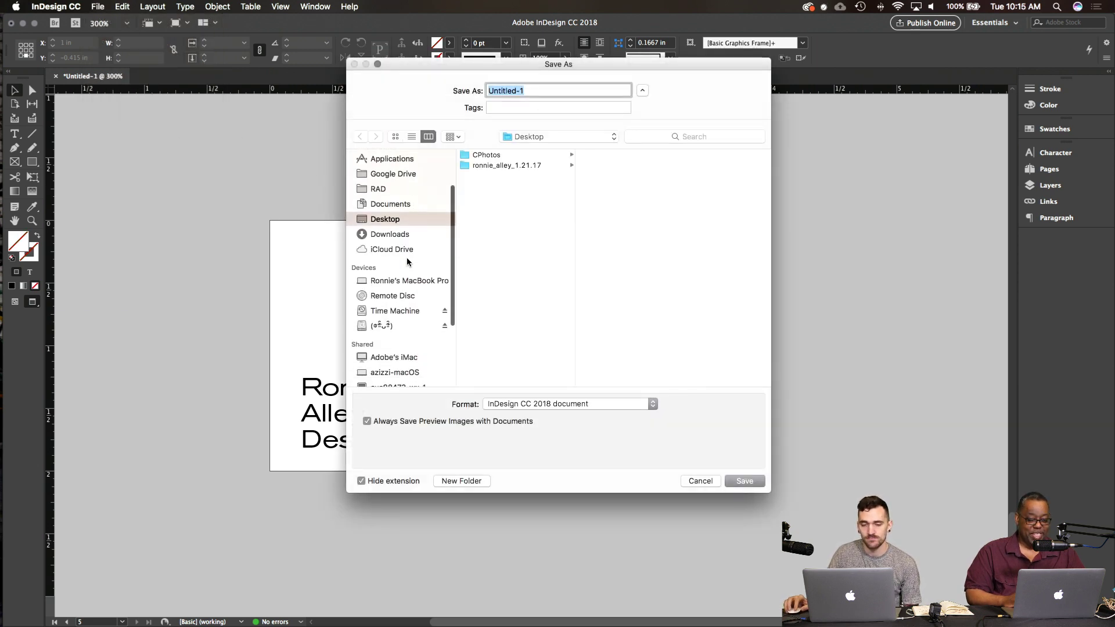
left_click(381, 321)
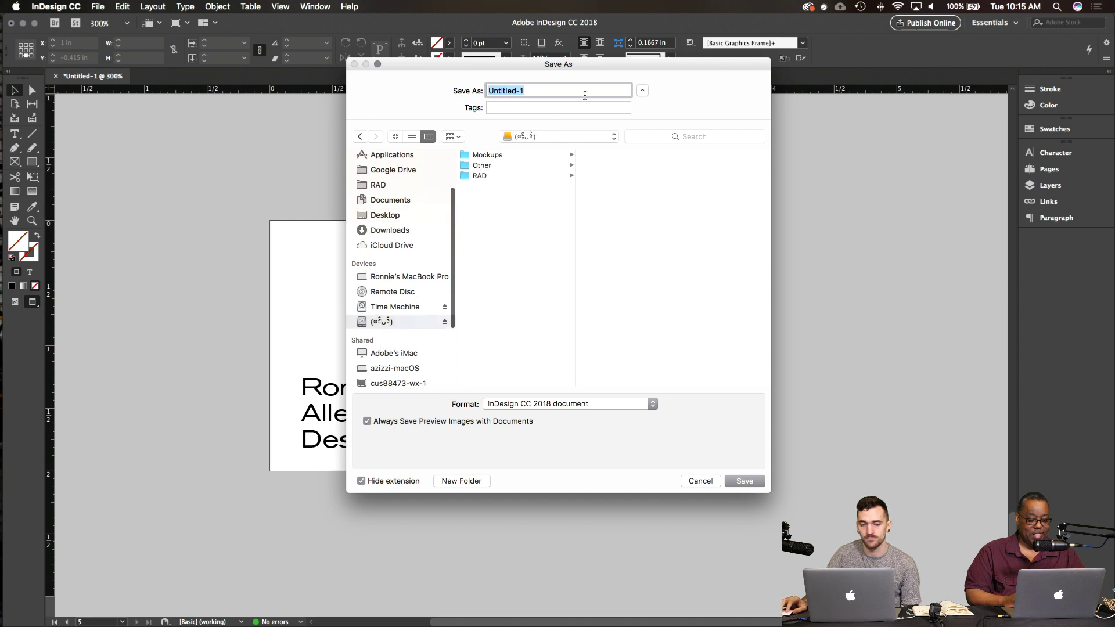
left_click(488, 175)
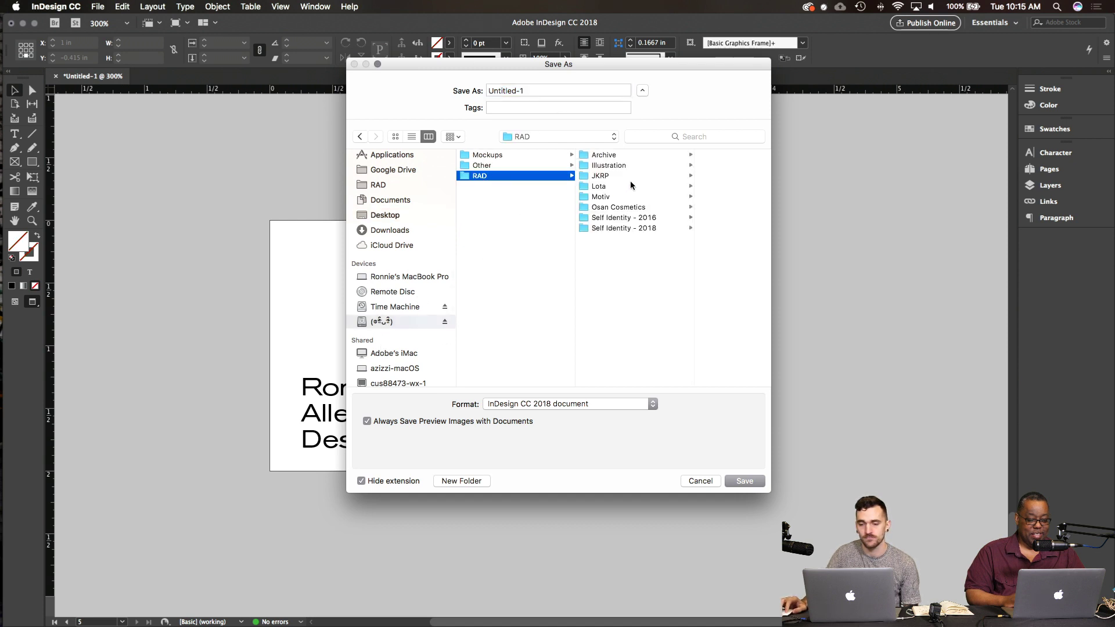
left_click(624, 229)
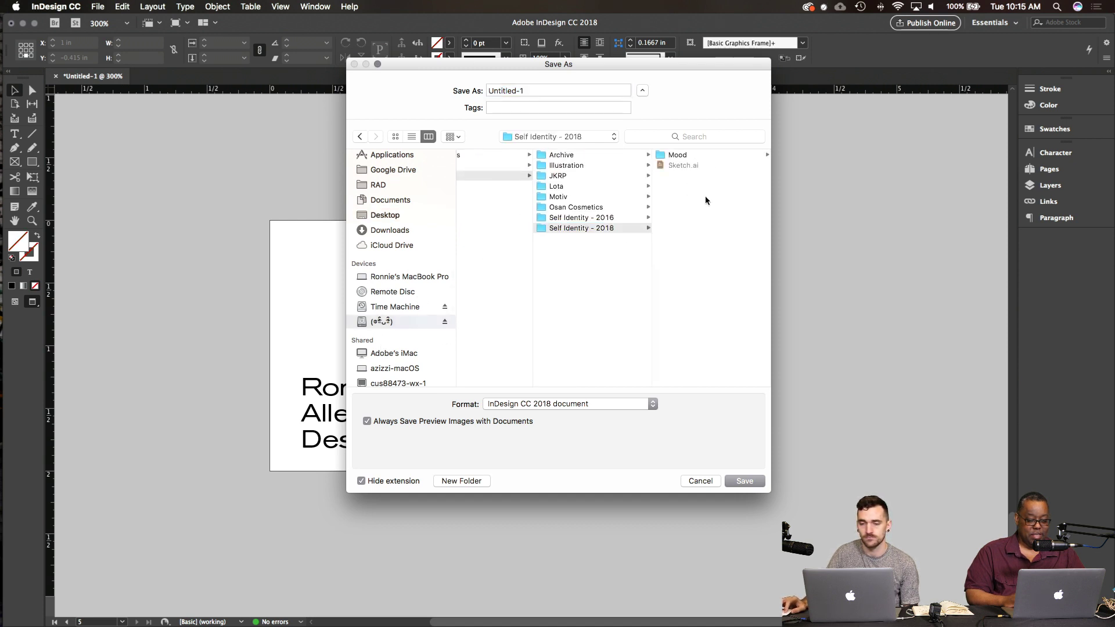
left_click(547, 91)
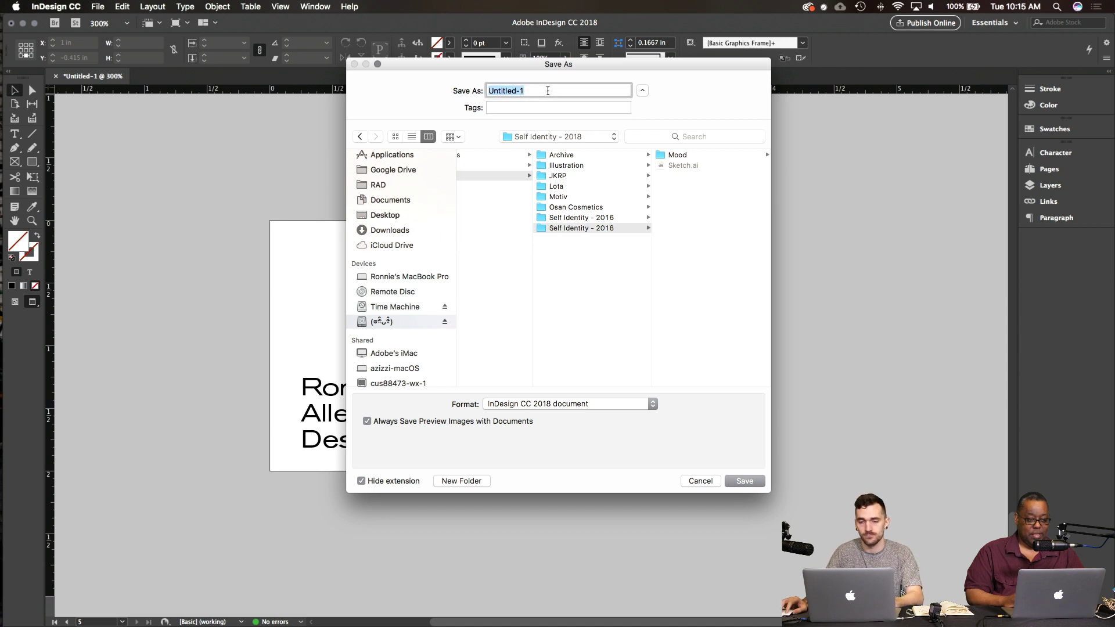
type("BCards")
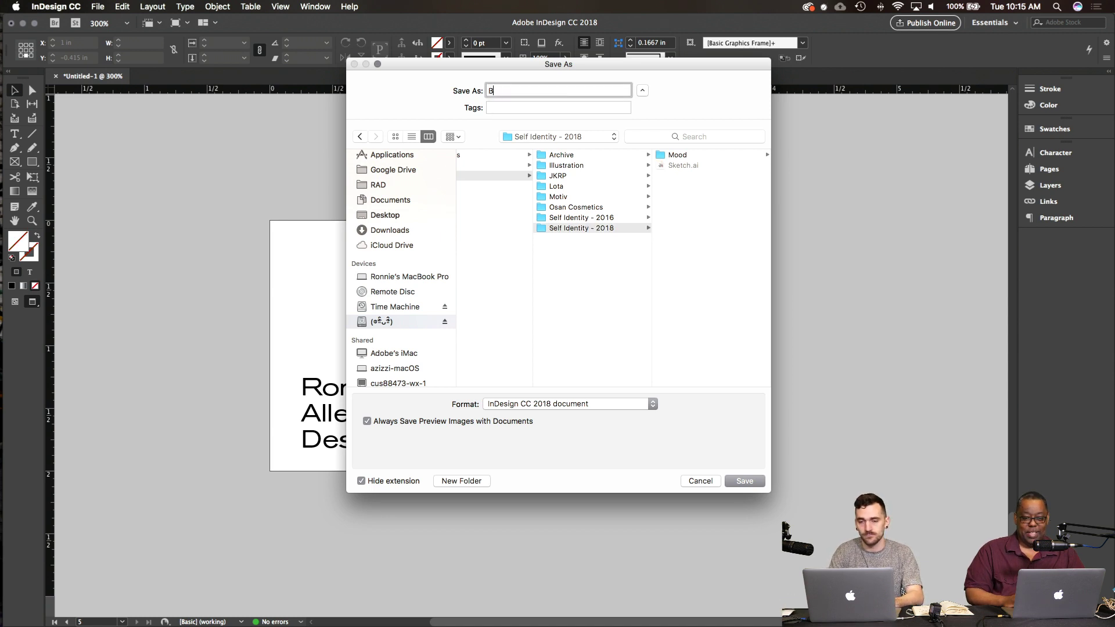
left_click(745, 481)
Step: Switch to Illustrator to view the mood board and colour palettes in Sketch.ai
mouse_move(12, 213)
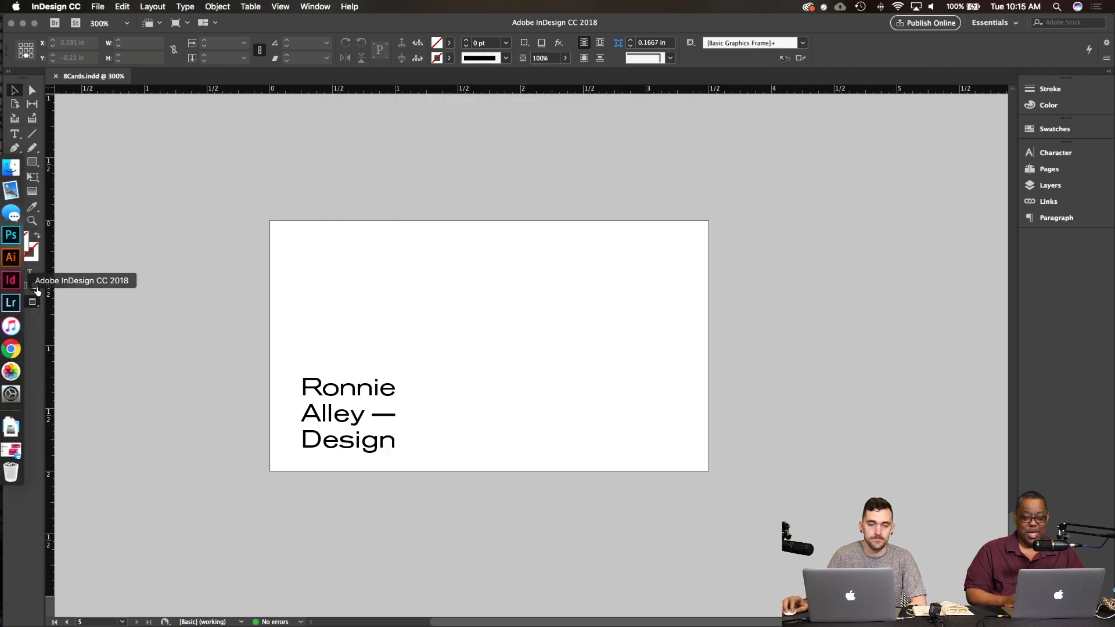
left_click(11, 258)
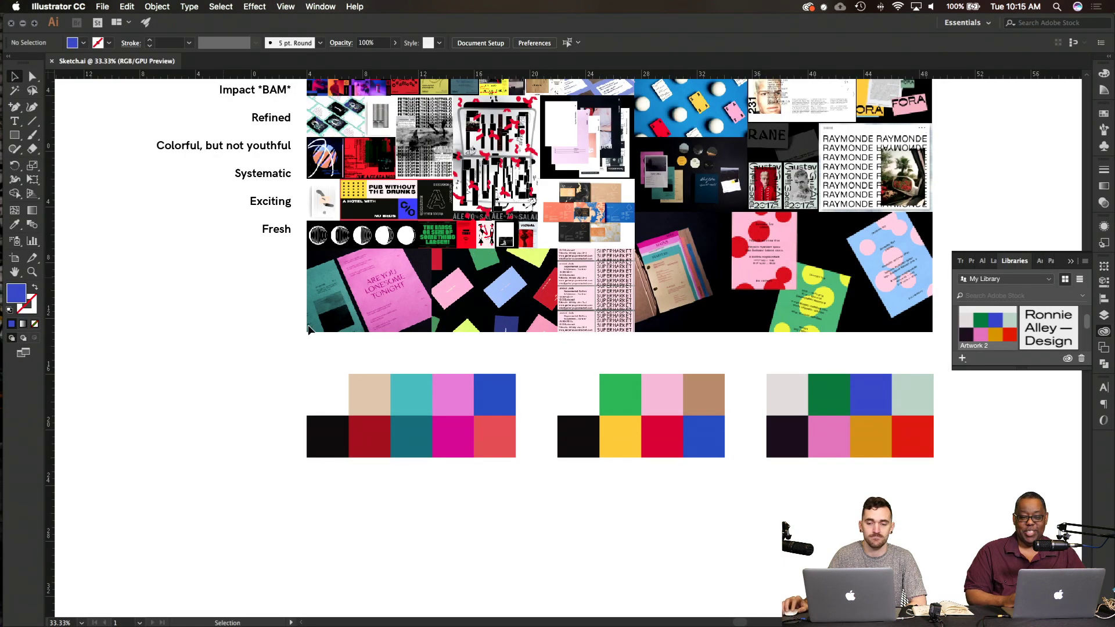
scroll(644, 543, "up", 1)
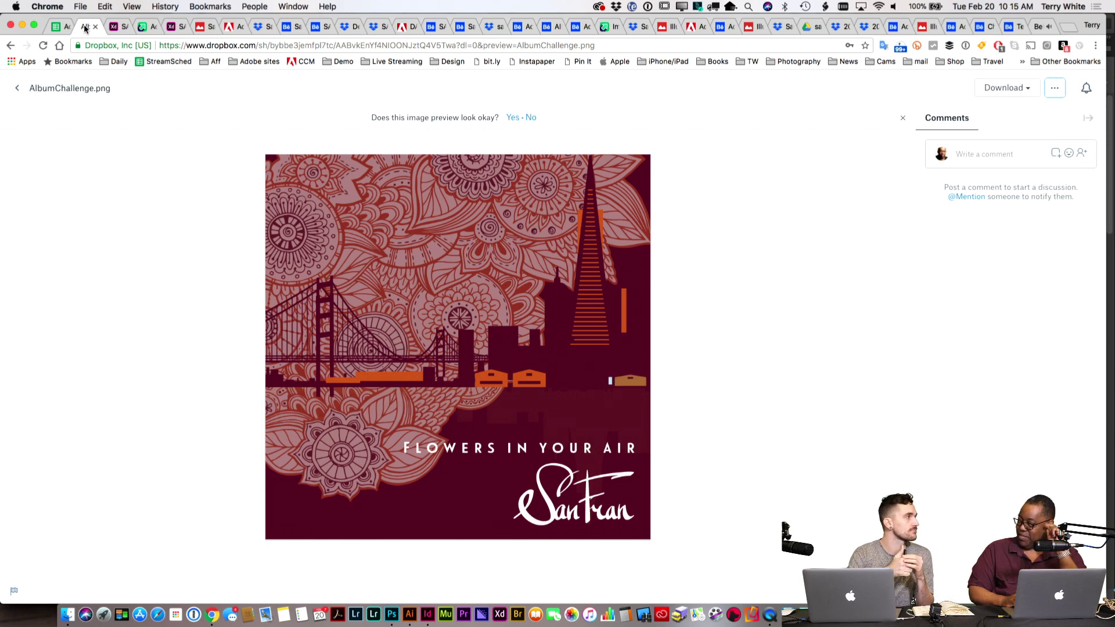
Step: Look through the San Fran album cover challenge entries open in Chrome, from the Adobe XD and Imgur submissions to Sanfran.jpg
left_click(114, 27)
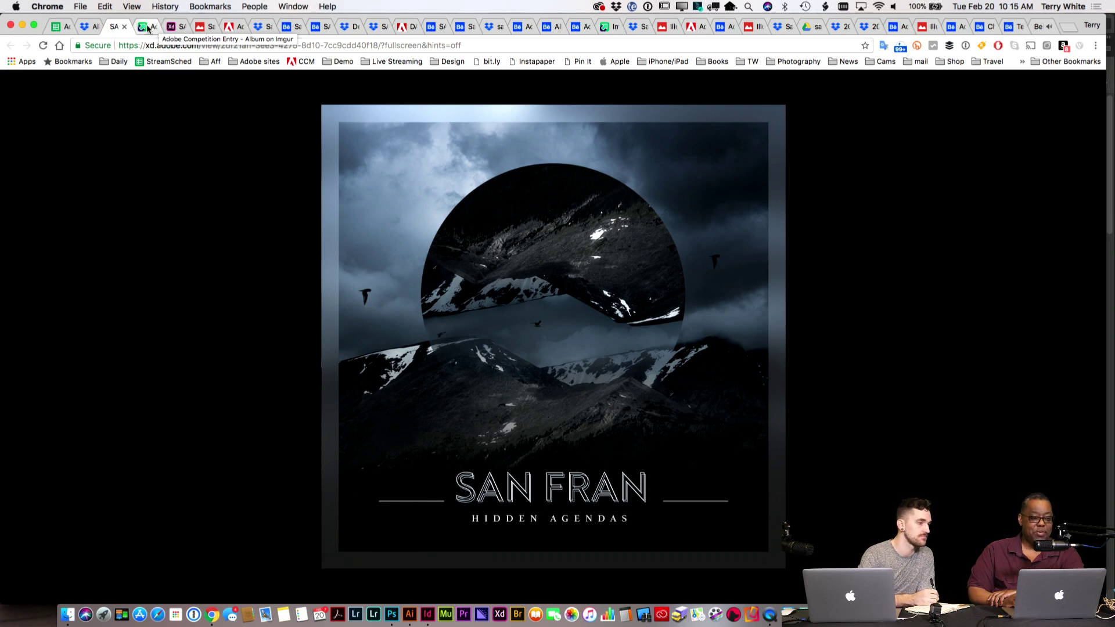
left_click(146, 27)
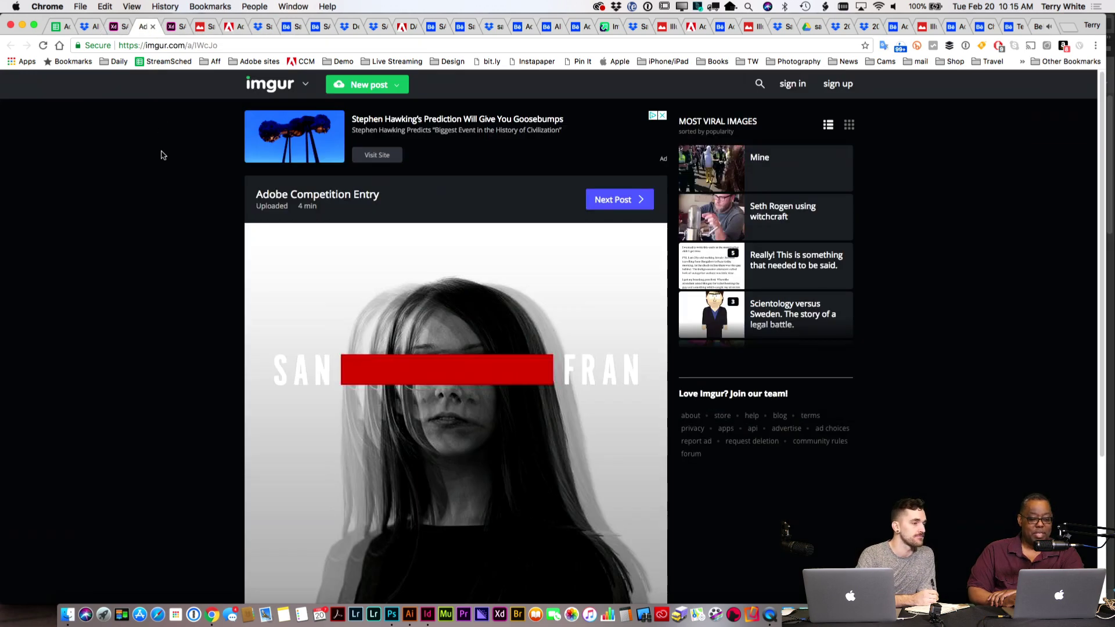
scroll(162, 155, "down", 4)
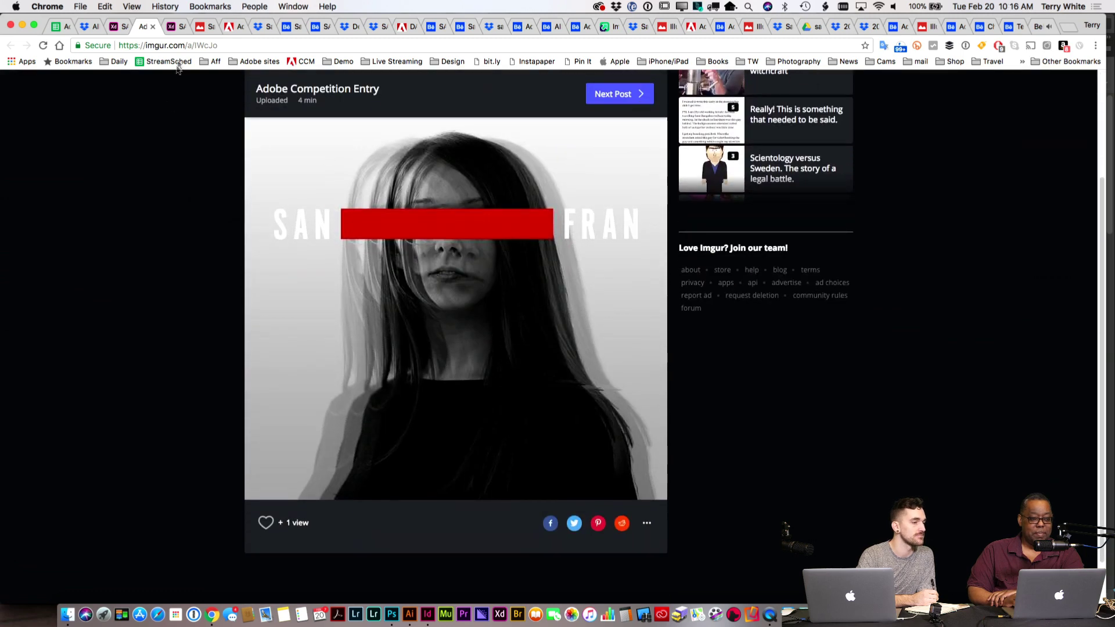
left_click(172, 29)
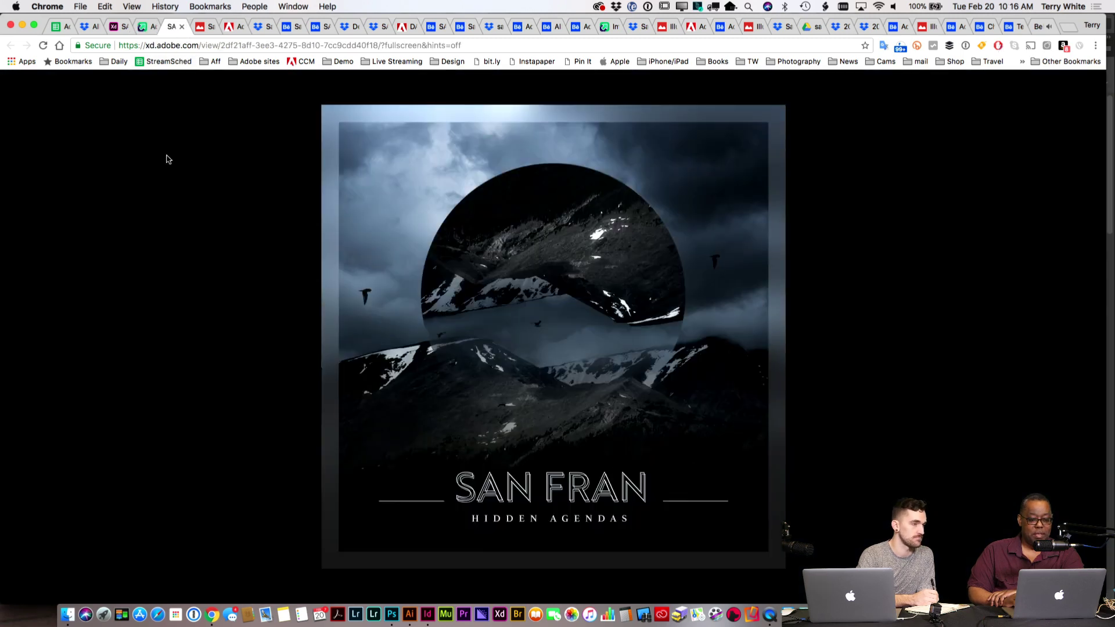
left_click(203, 28)
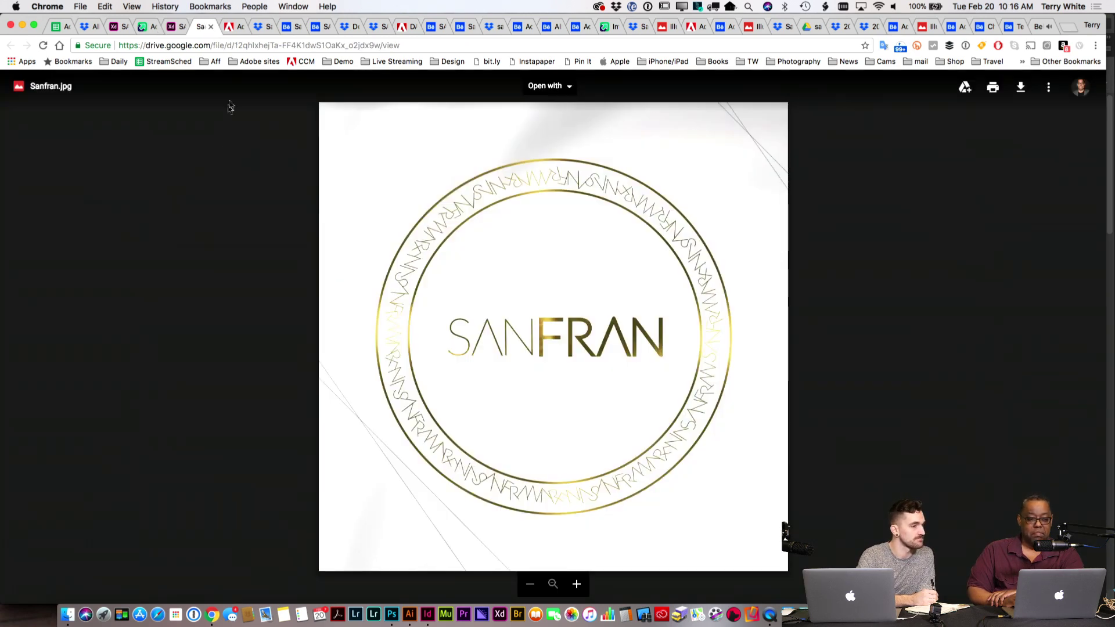
Step: Review the license-plate album cover, SanFranAlbum.jpg and the full artwork of the green San Fran Album Cover project on Behance
left_click(232, 27)
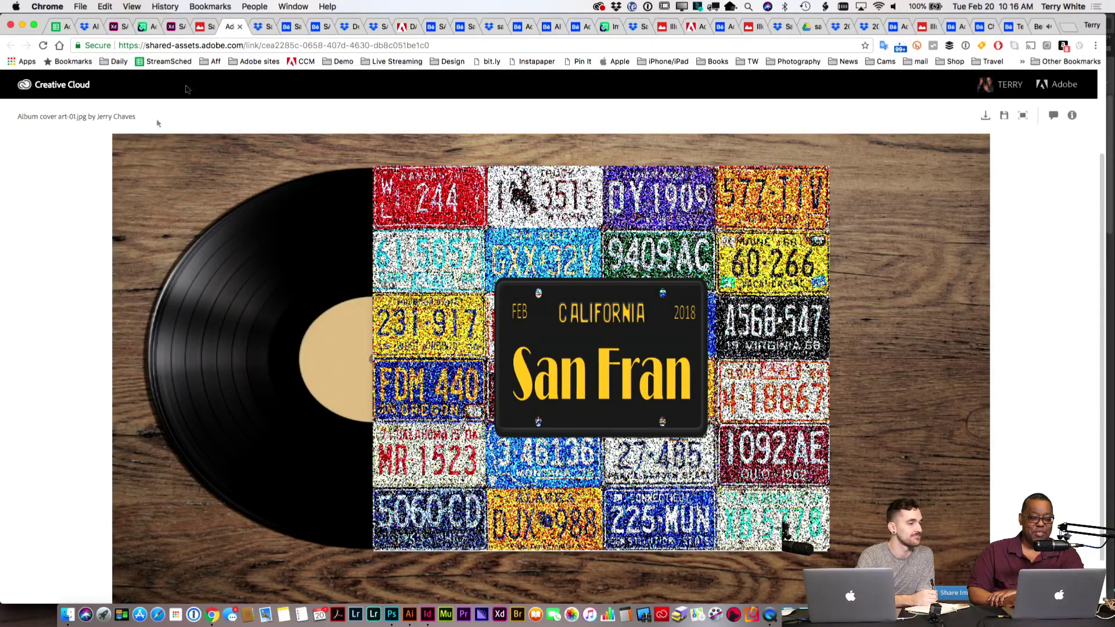
left_click(262, 27)
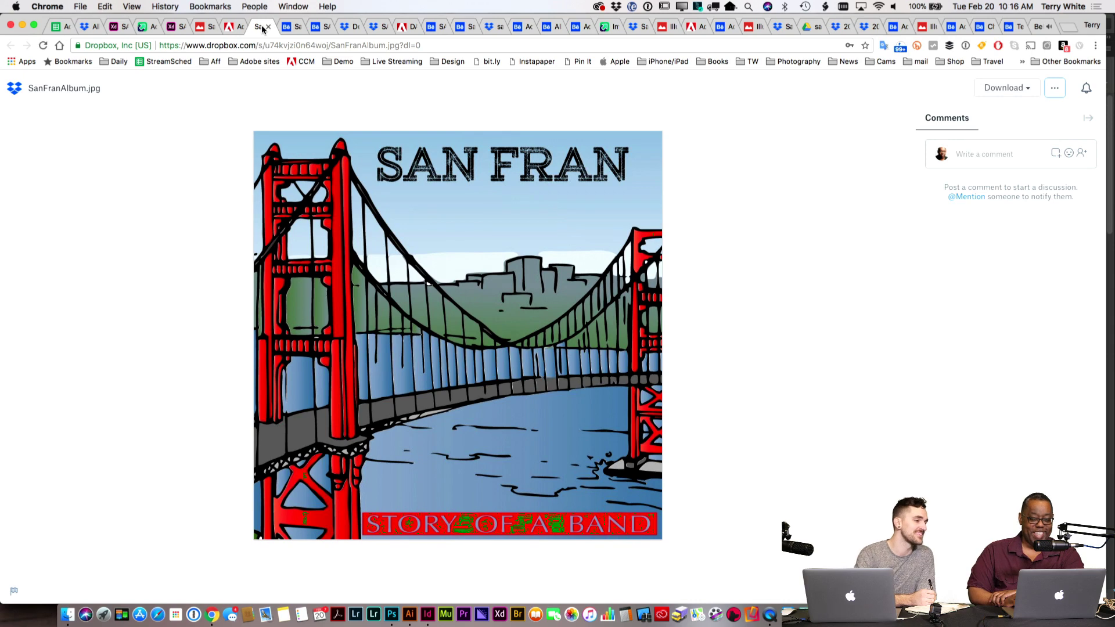
left_click(291, 29)
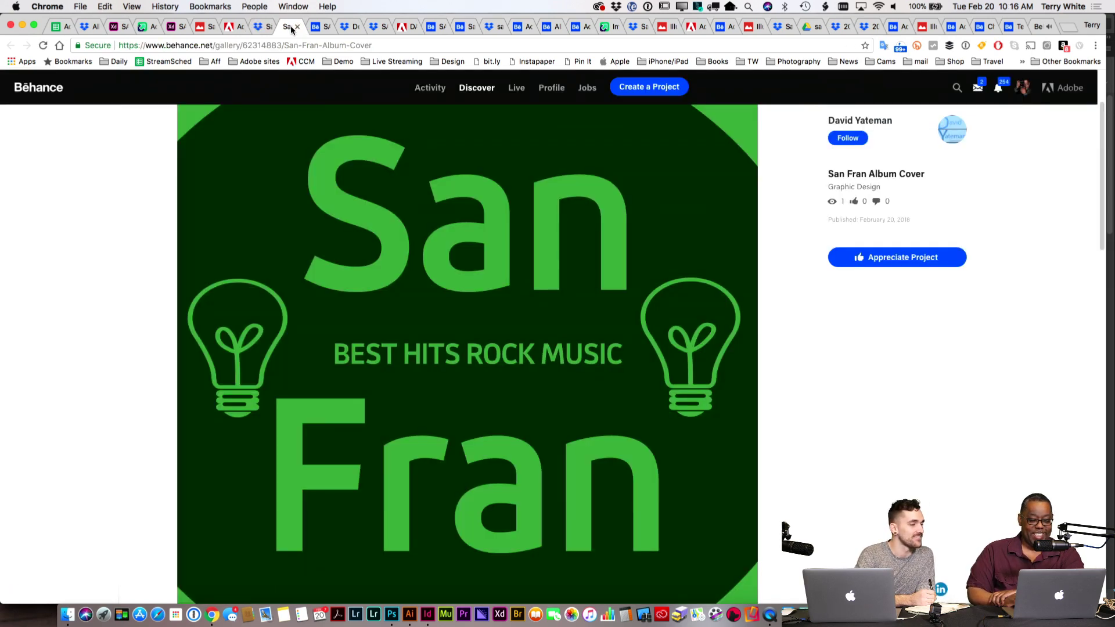
scroll(307, 157, "down", 3)
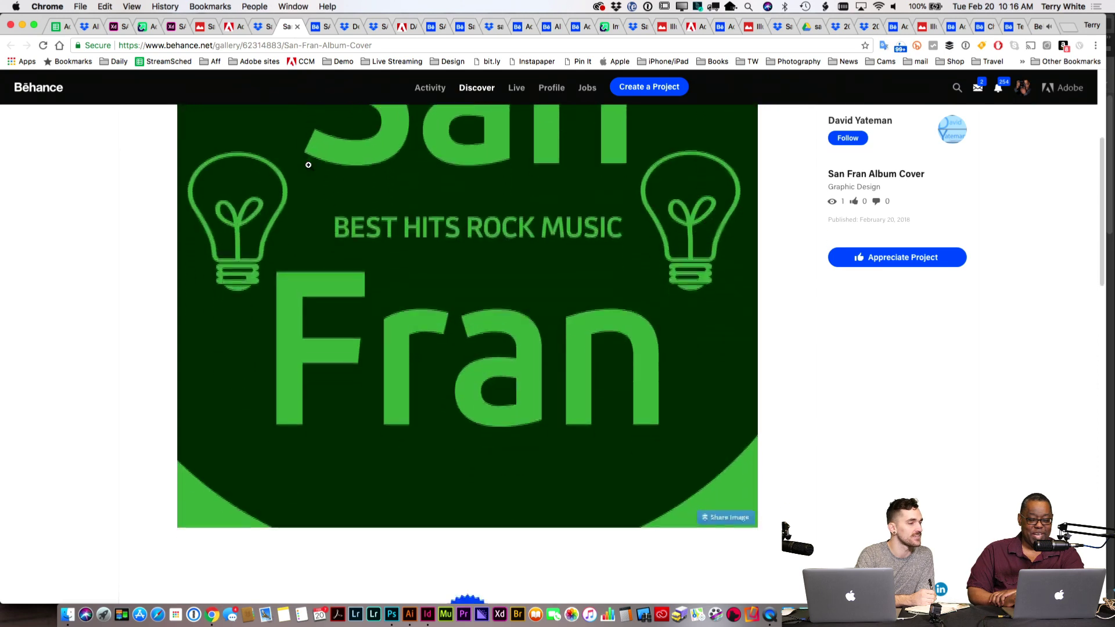
scroll(308, 162, "up", 5)
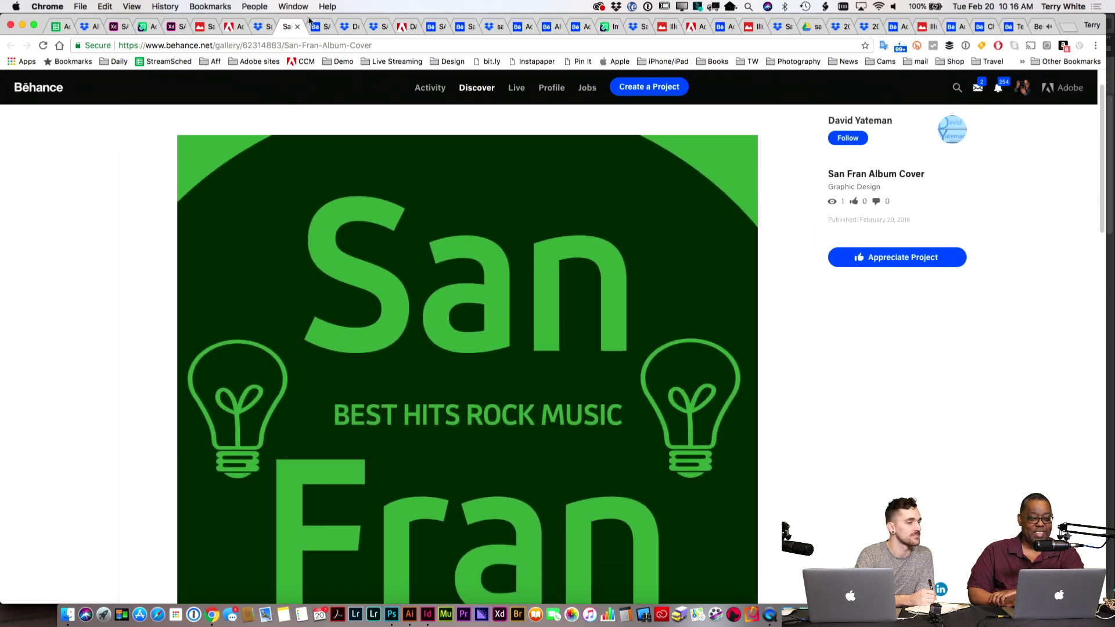
Step: View the SAN FRAN _ A flower record cover on Behance and the full lettering in Design-Challenge.pdf
left_click(316, 27)
scroll(308, 140, "down", 3)
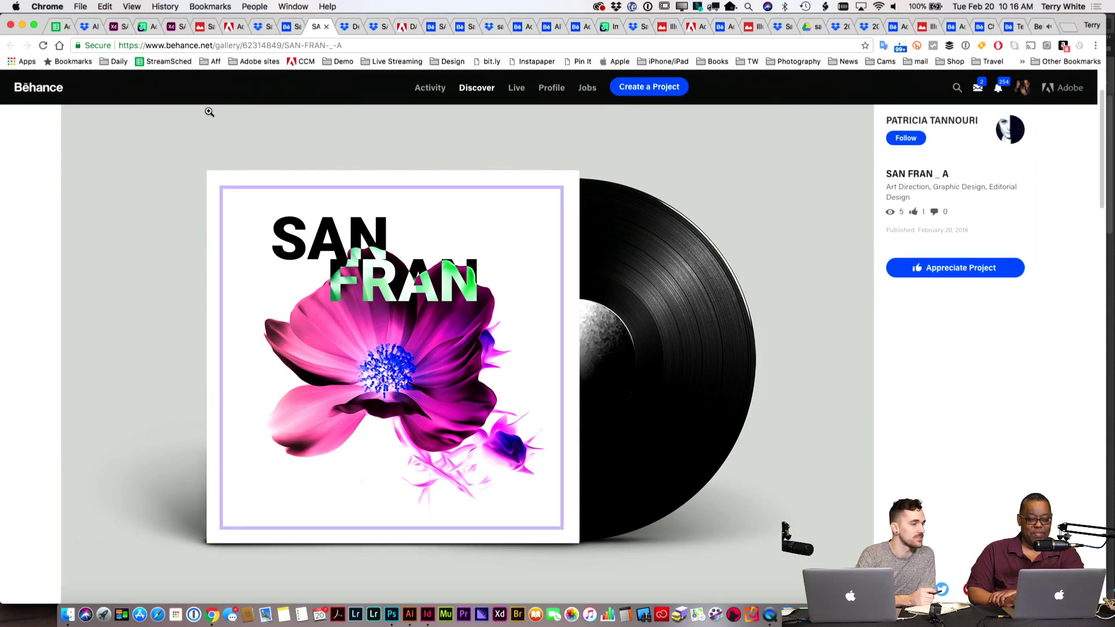
left_click(346, 26)
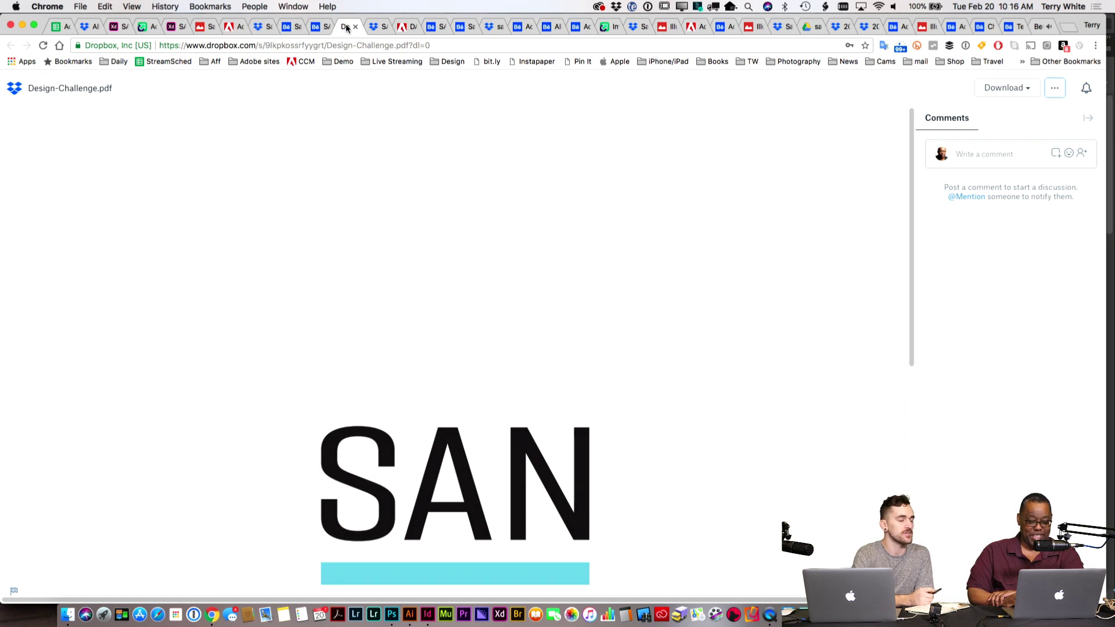
scroll(437, 320, "down", 5)
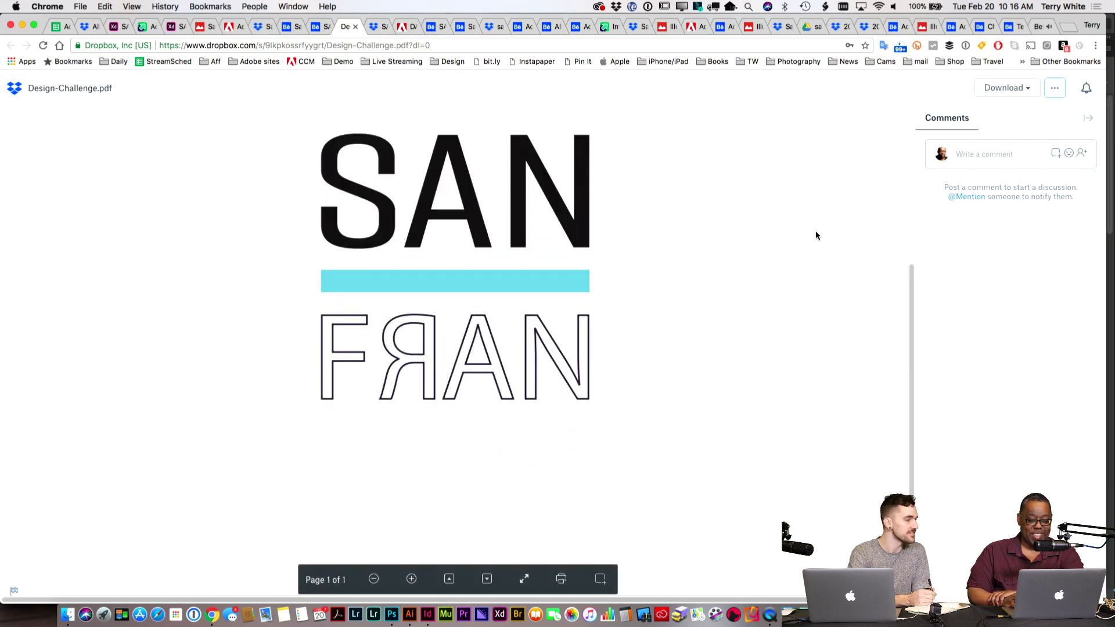
Step: Review SANFRAN-albumart.png, the guitarist cover and the full SAN FRAN "Bridging the Gap" artwork on Behance
left_click(376, 25)
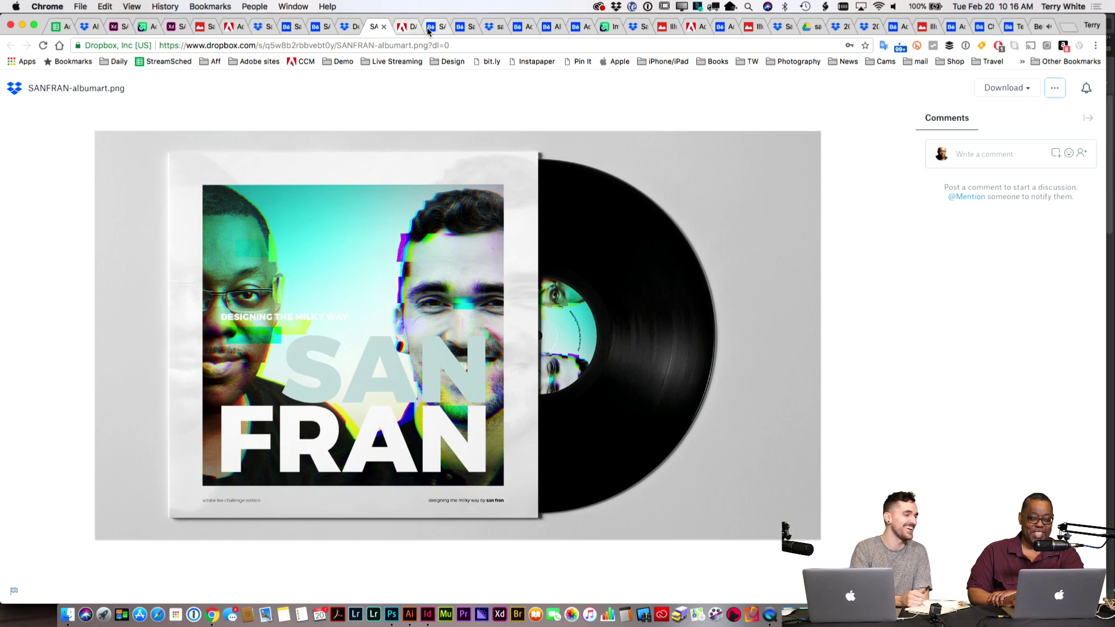
left_click(403, 27)
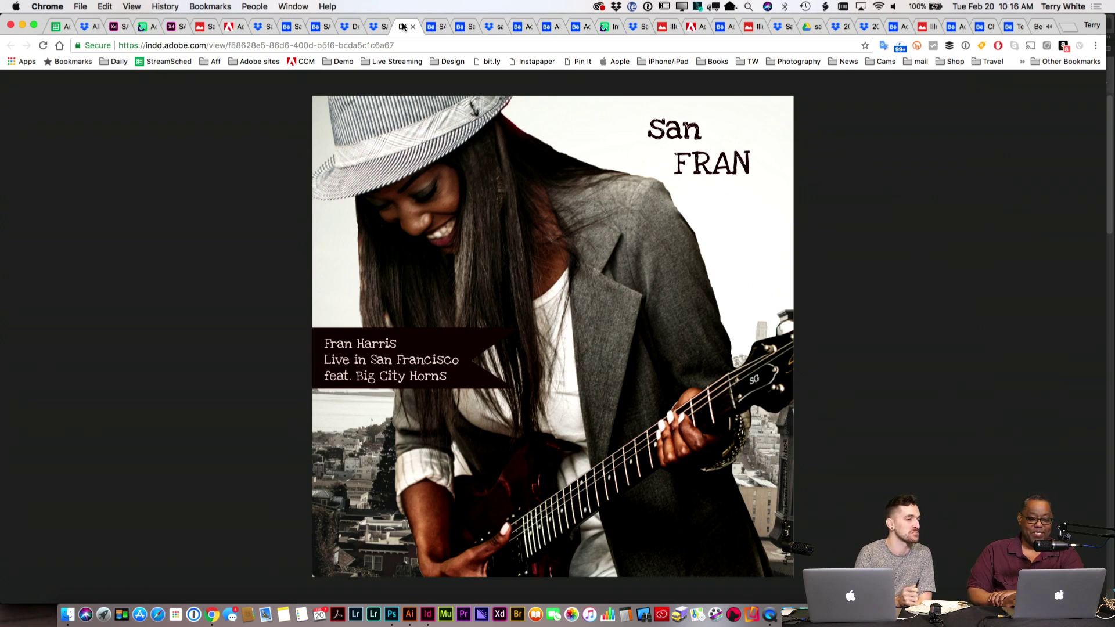
left_click(432, 28)
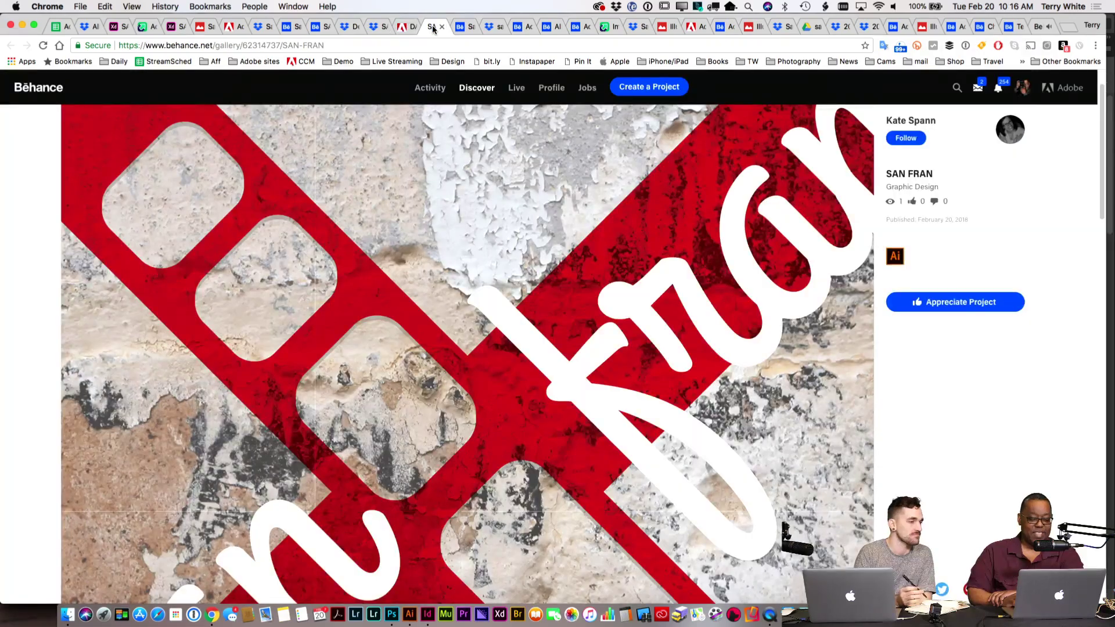
scroll(475, 244, "down", 10)
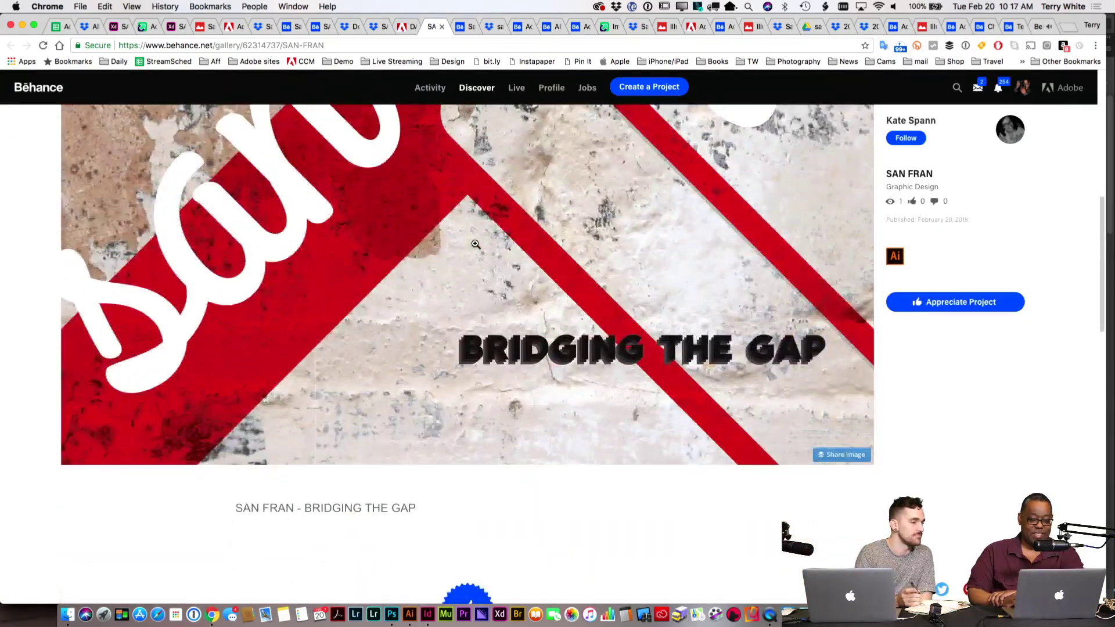
scroll(476, 245, "up", 5)
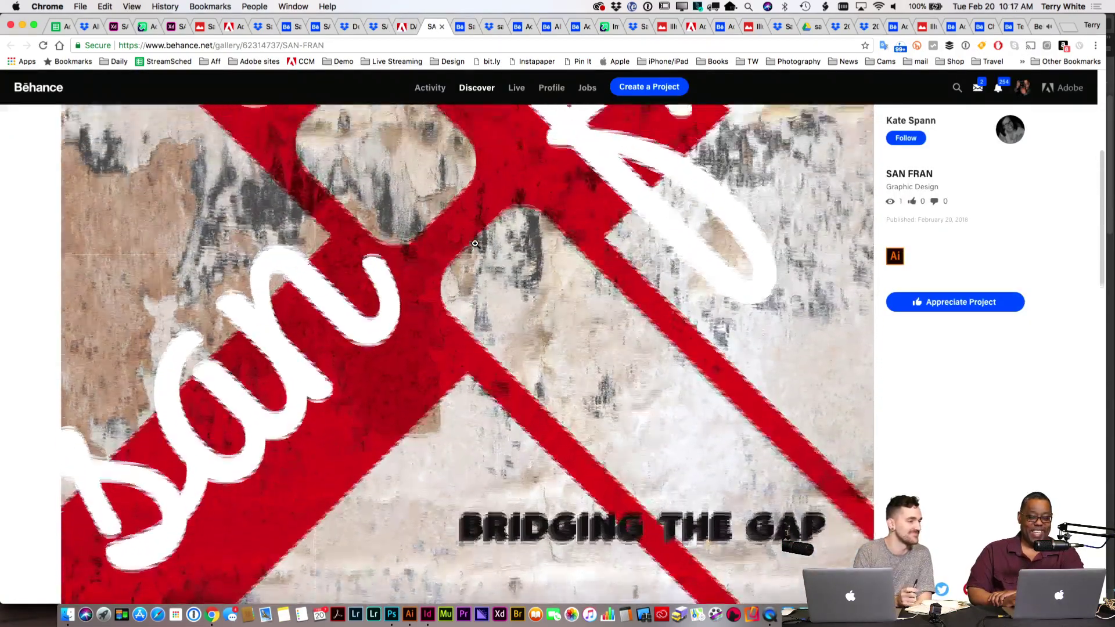
scroll(475, 243, "up", 3)
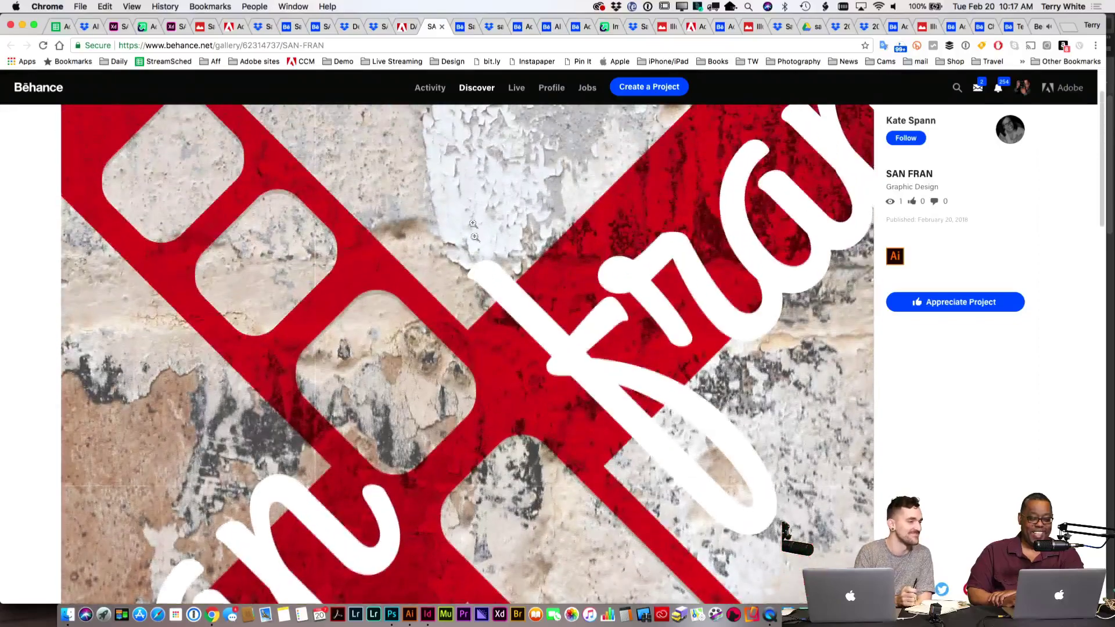
Step: Review the San Fran Album Art, San Fran Sounds, Adobe Live - Challenge and Album Art cover entries
left_click(459, 29)
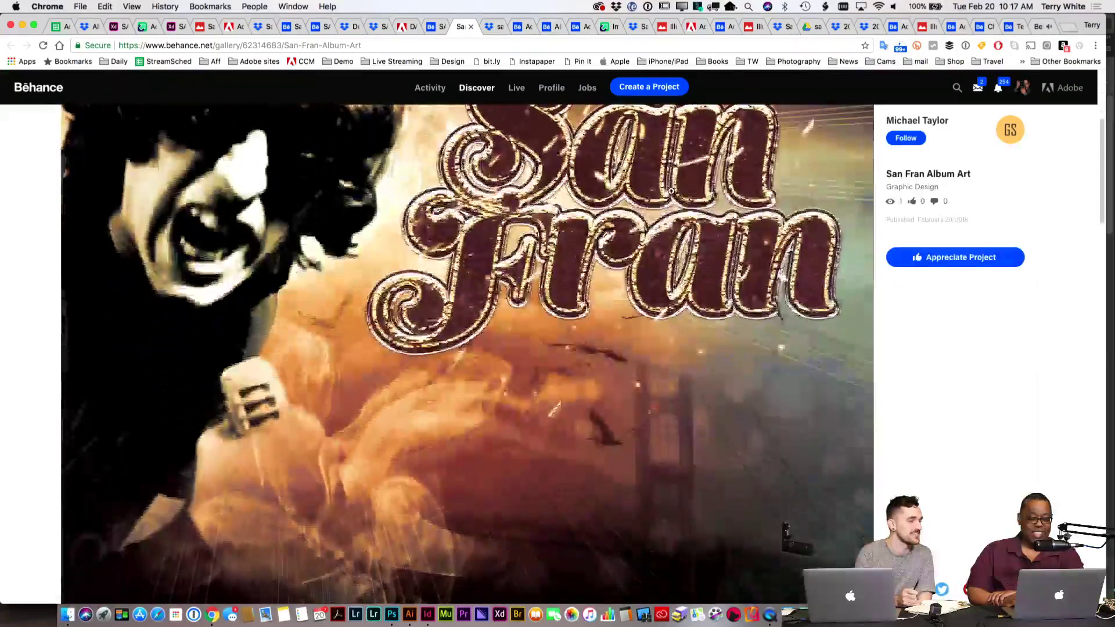
scroll(671, 191, "down", 2)
scroll(720, 283, "up", 5)
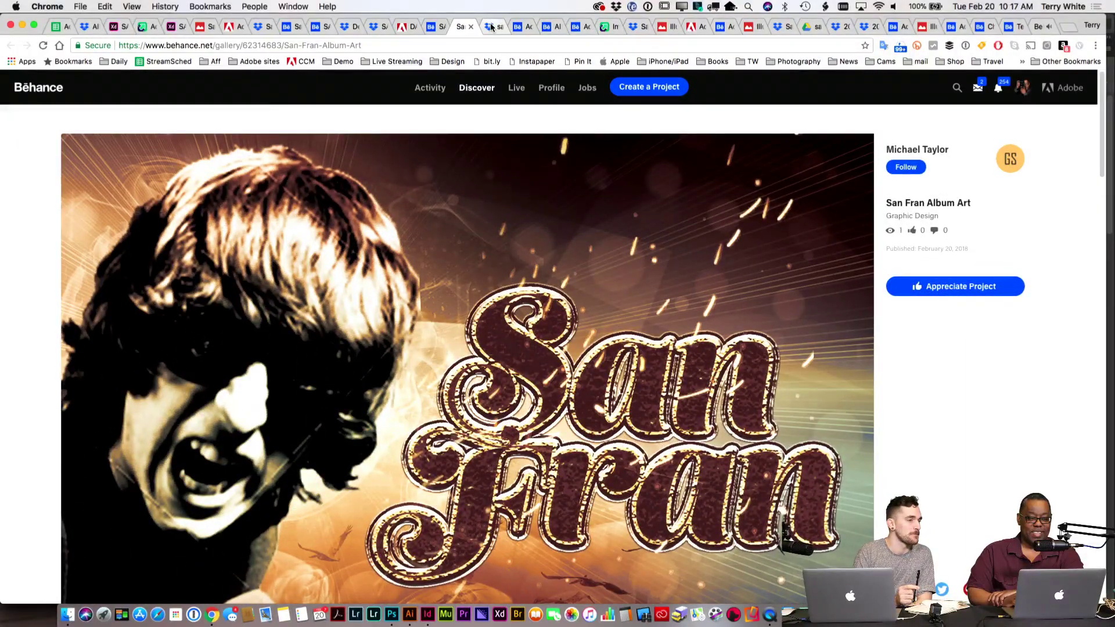
left_click(491, 27)
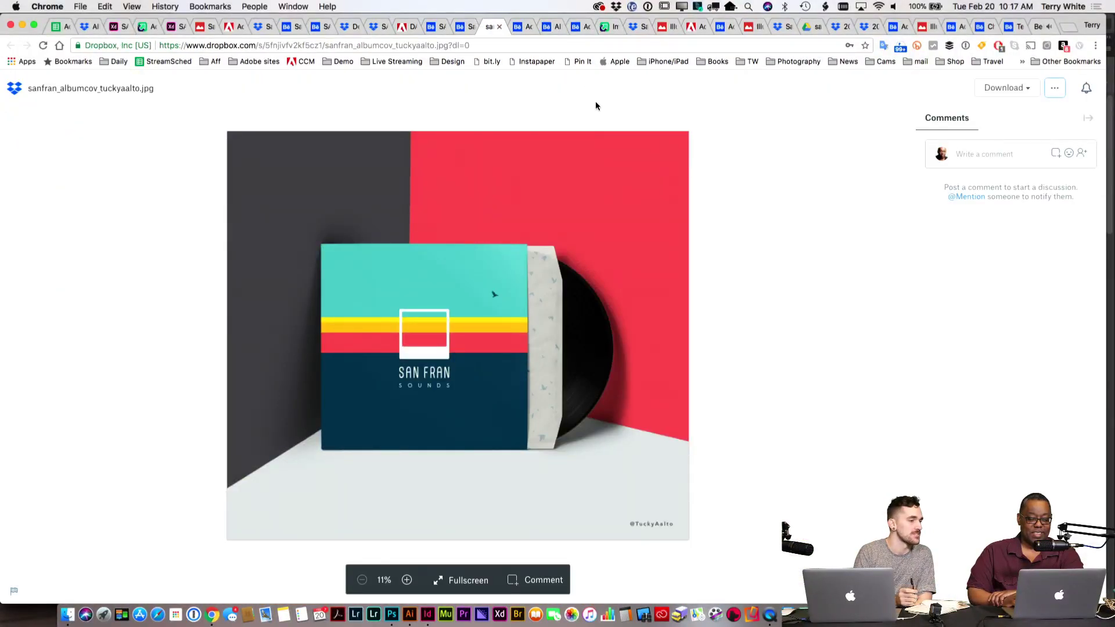
left_click(517, 26)
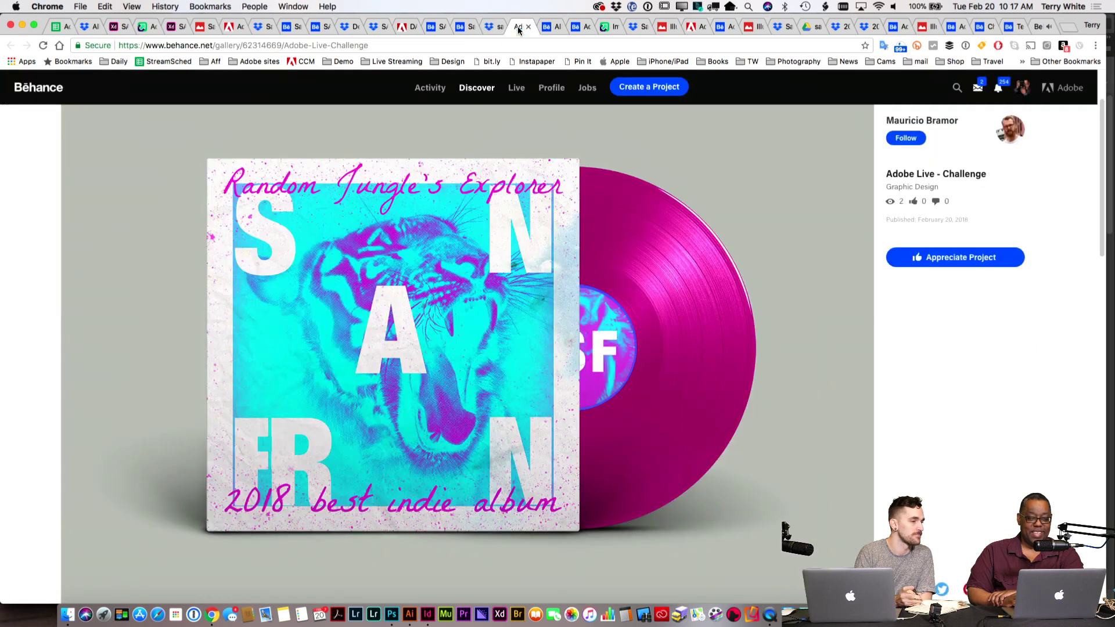
left_click(549, 29)
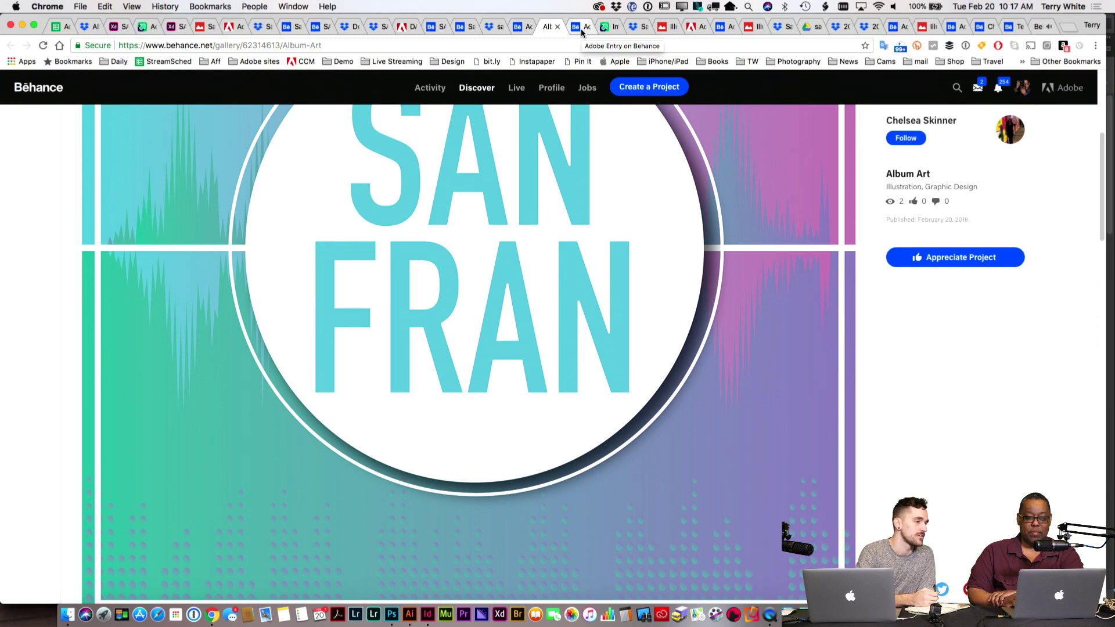
Step: Examine the camper van illustration of the Adobe Entry project on Behance from its title to its lower part
left_click(581, 29)
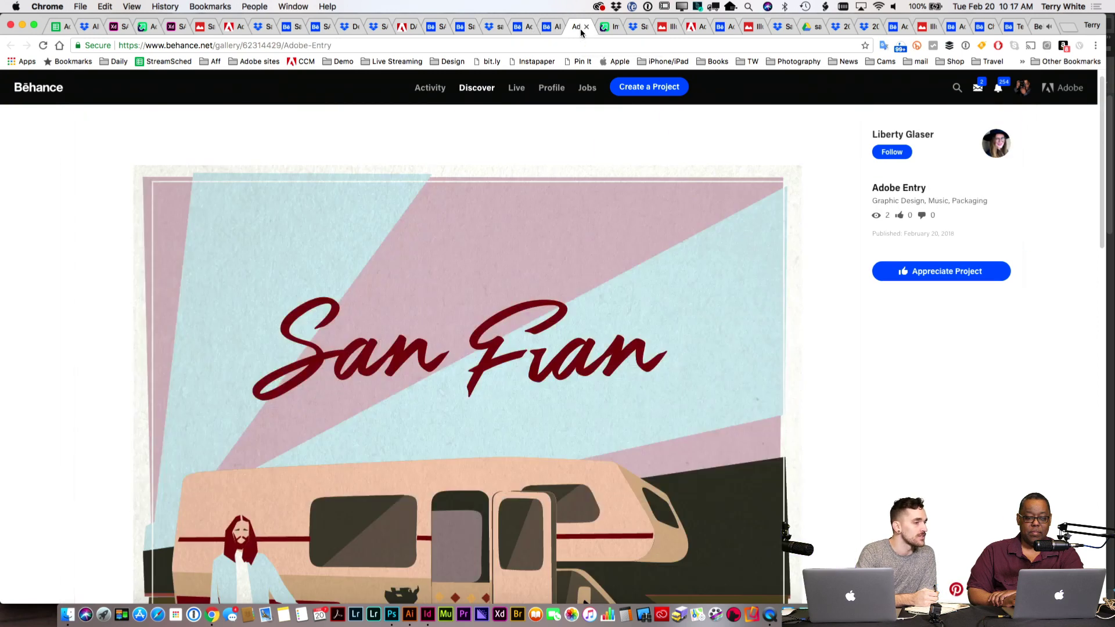
scroll(668, 275, "down", 1)
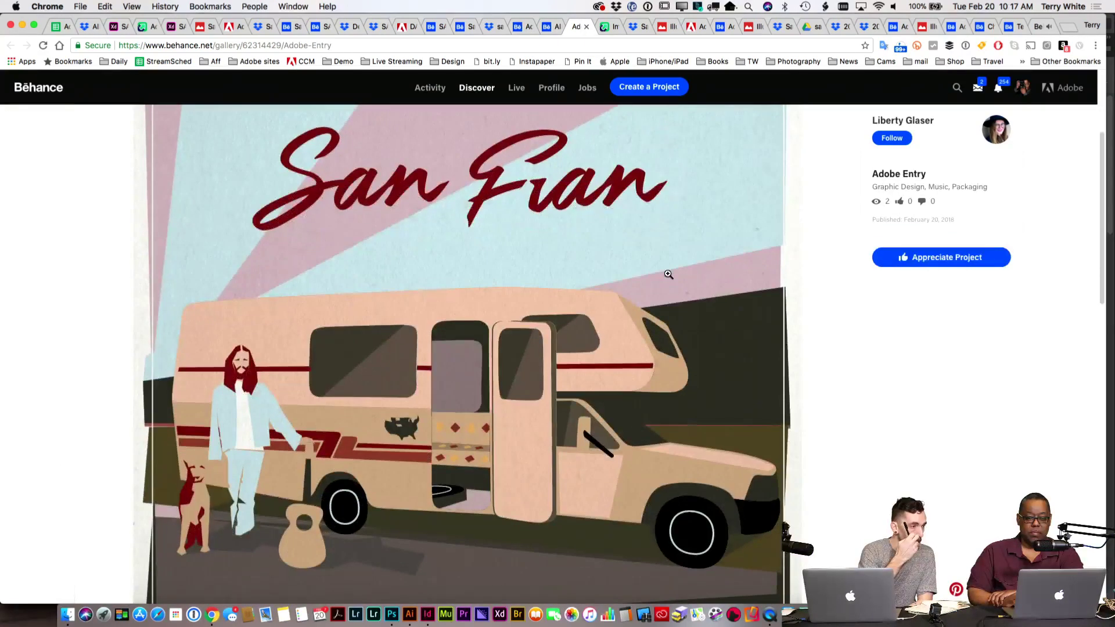
scroll(668, 275, "down", 3)
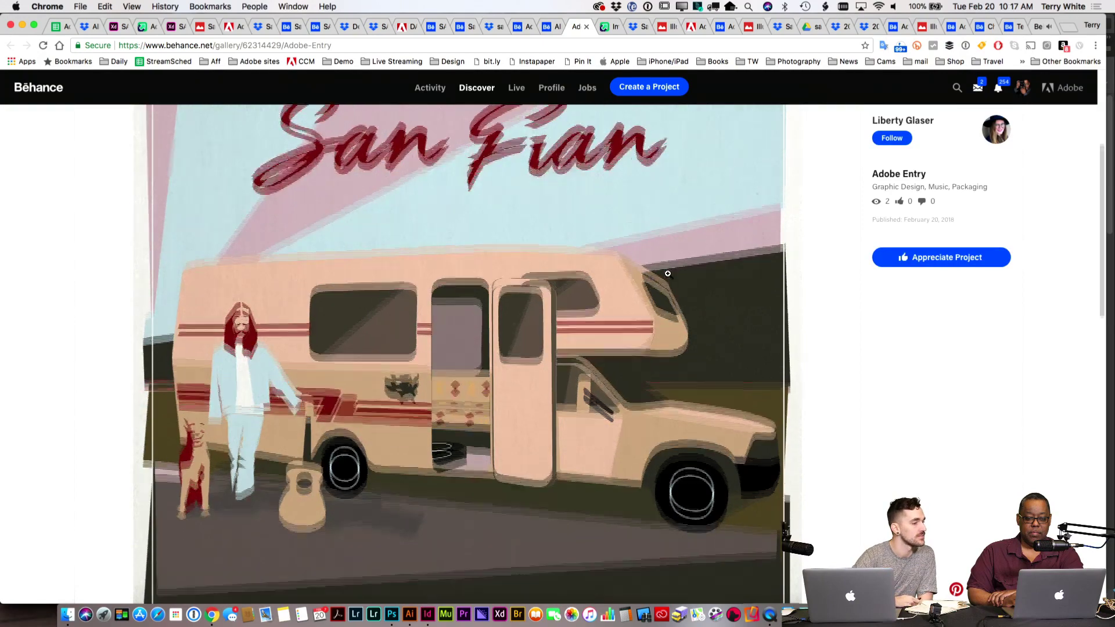
scroll(669, 275, "up", 5)
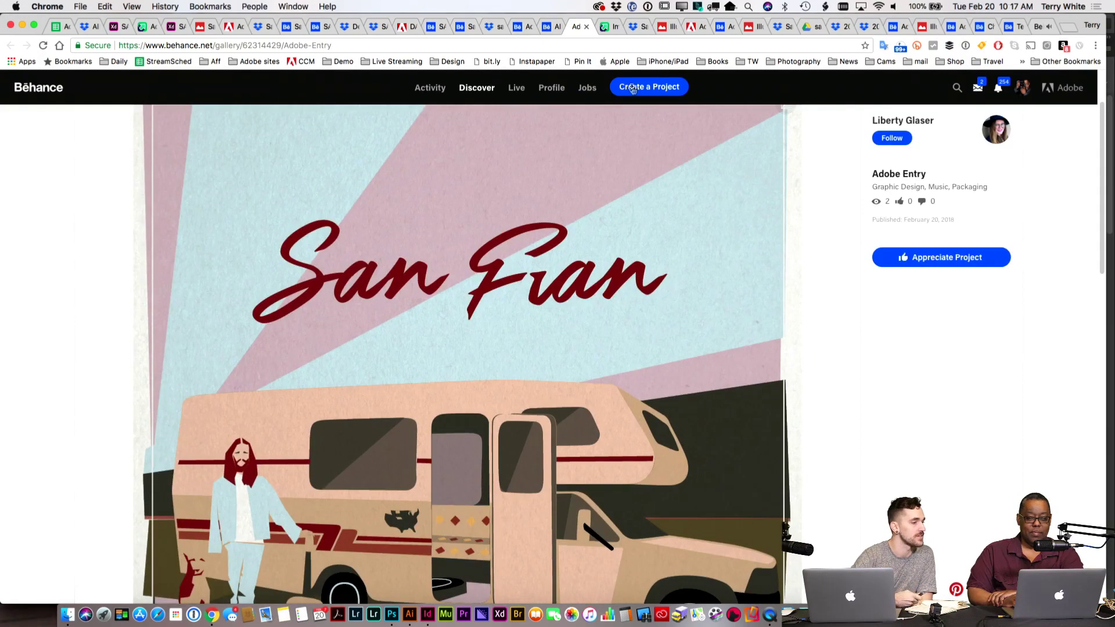
Step: Examine the black-and-white sanfran cover with street photos and its track list on Imgur
left_click(606, 28)
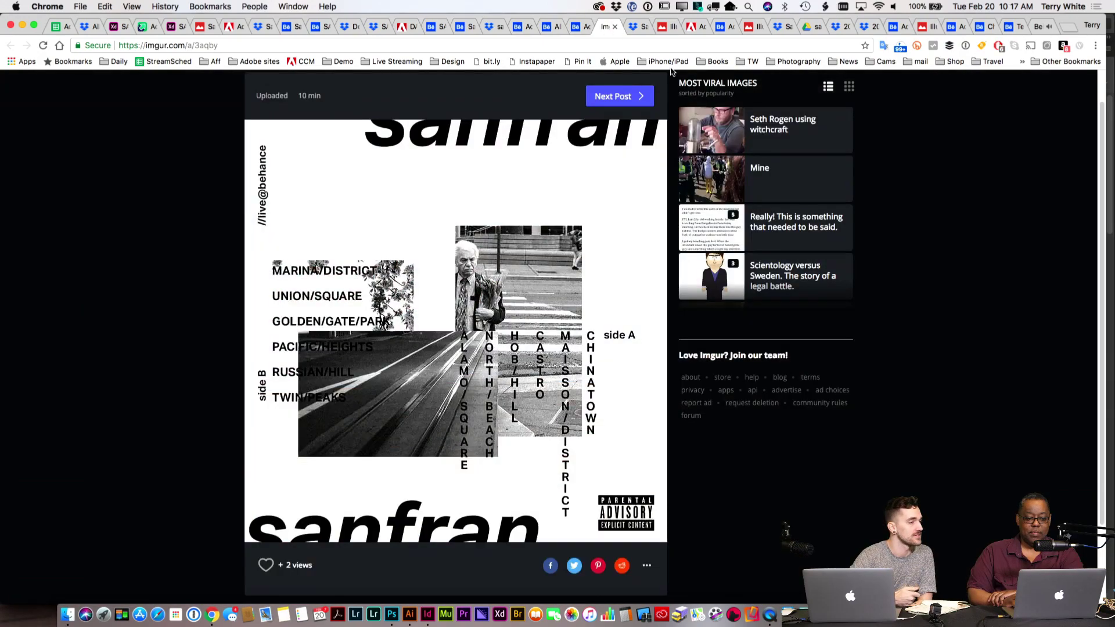
scroll(683, 205, "up", 1)
scroll(684, 206, "down", 2)
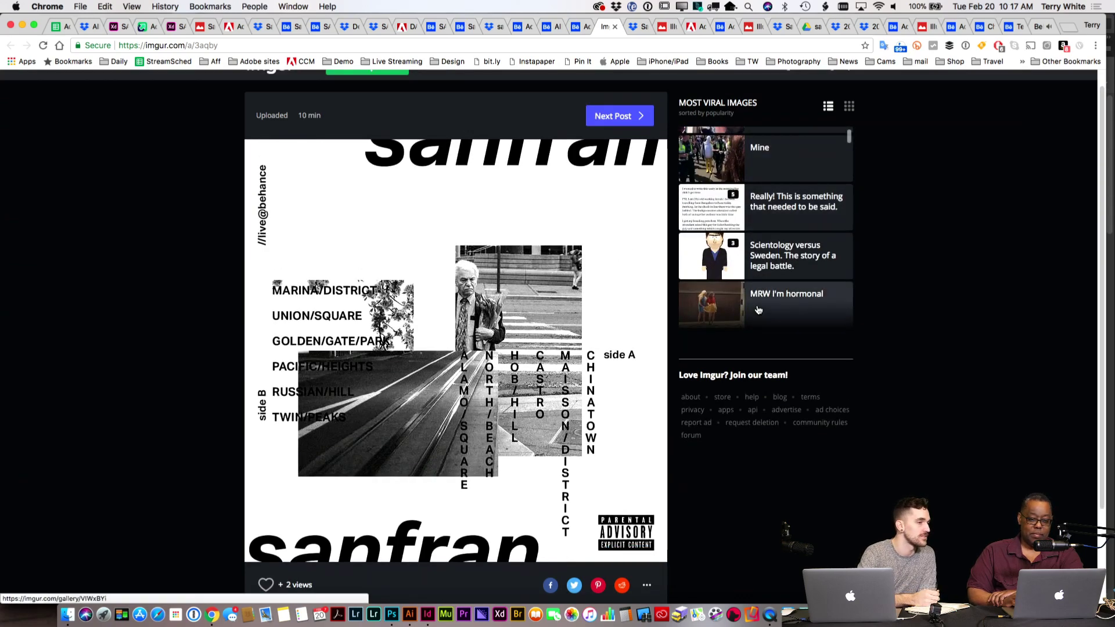
scroll(698, 238, "up", 2)
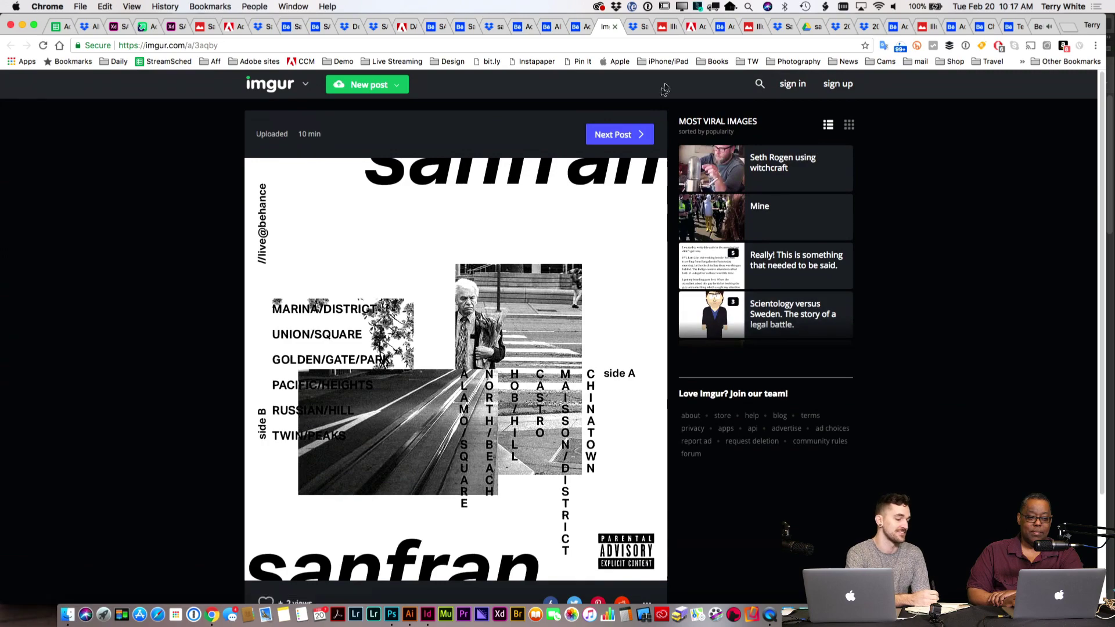
Step: Review the whole portrait cover in San Fran.pdf, the patterned Illustrations 2-07.png and the Silence record cover Album-01.jpg
left_click(649, 28)
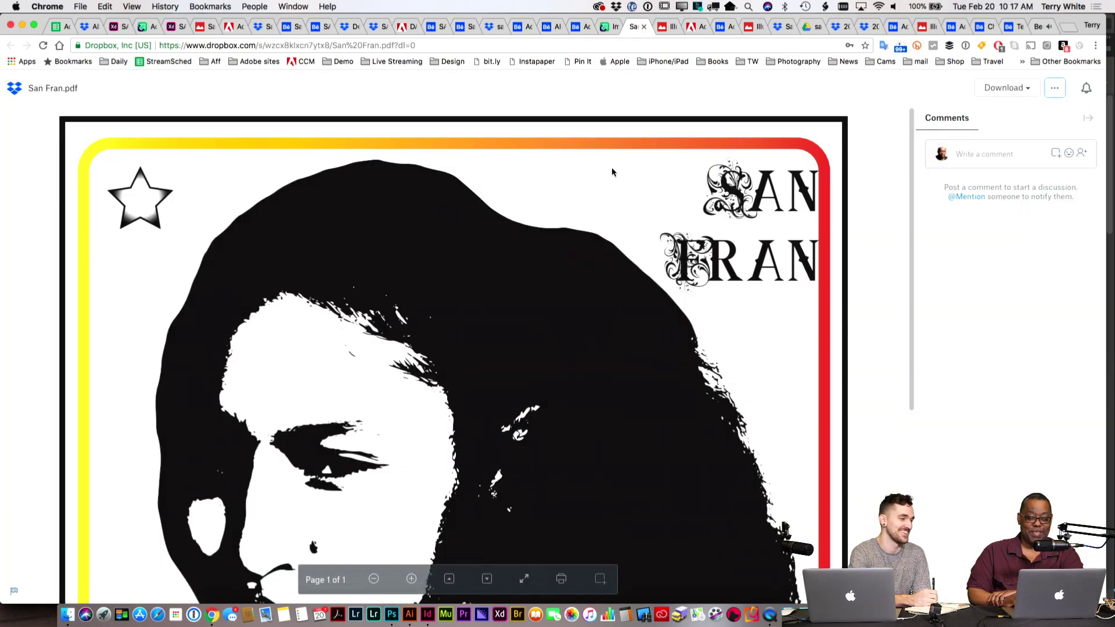
scroll(611, 168, "down", 5)
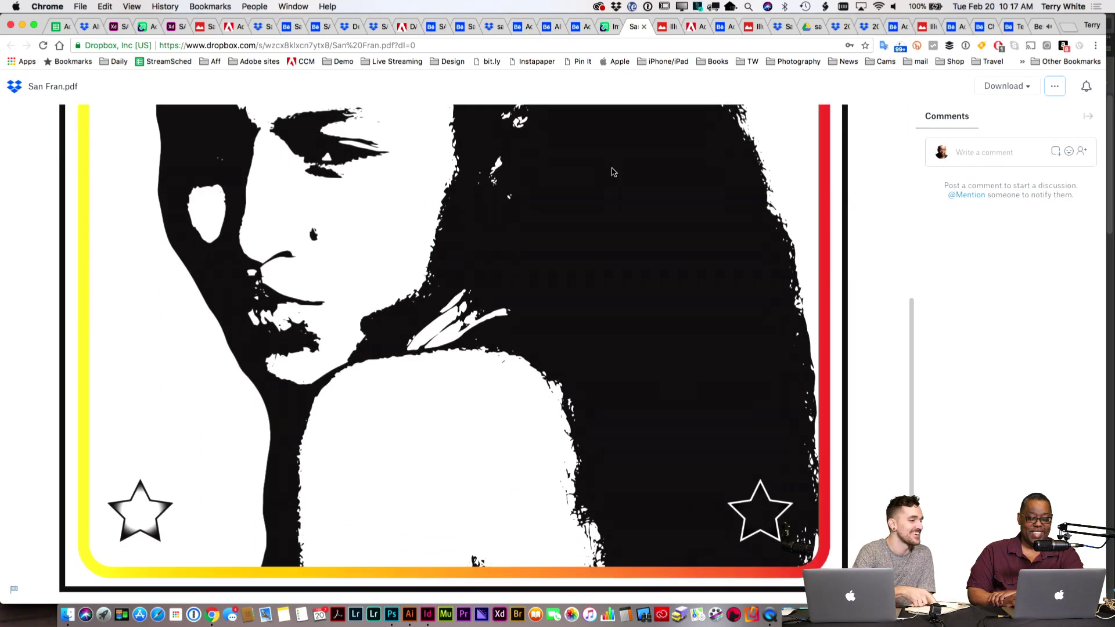
scroll(612, 168, "up", 5)
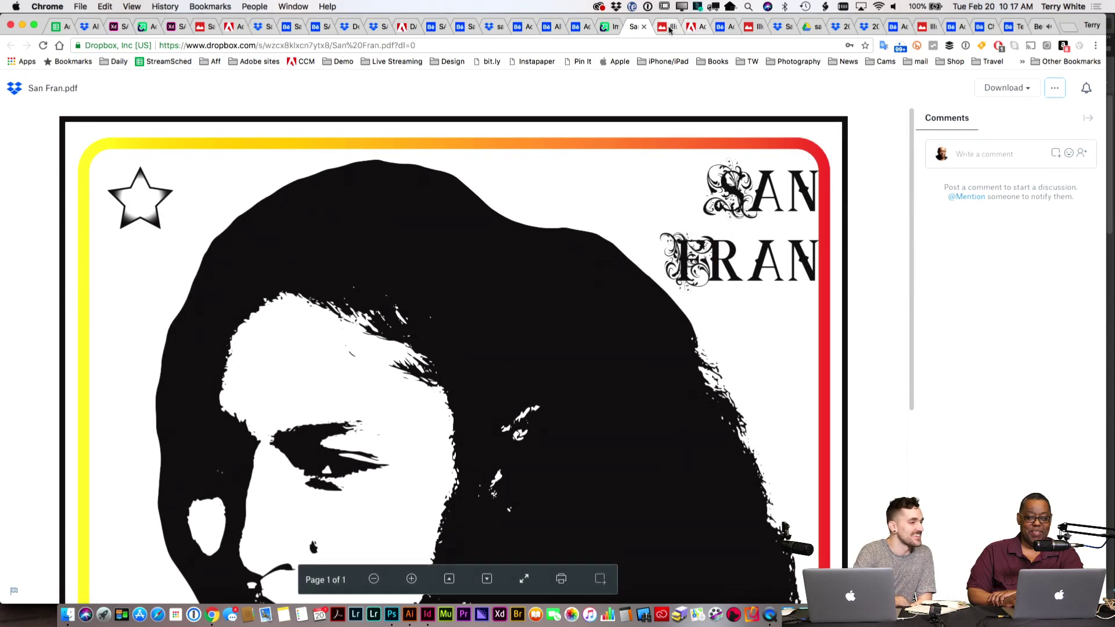
left_click(666, 26)
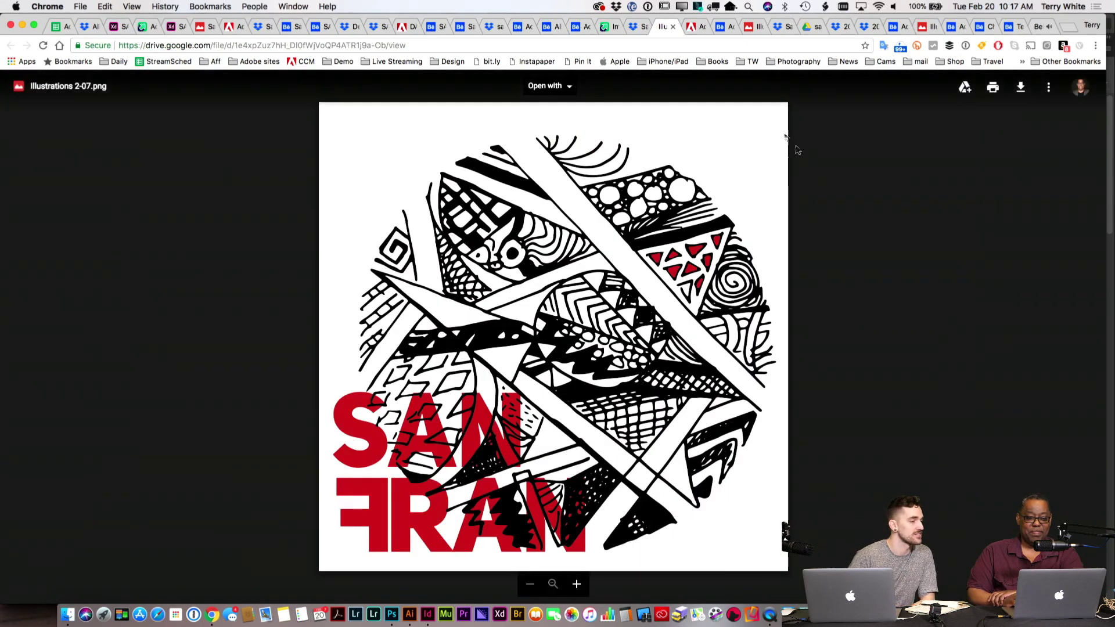
left_click(692, 26)
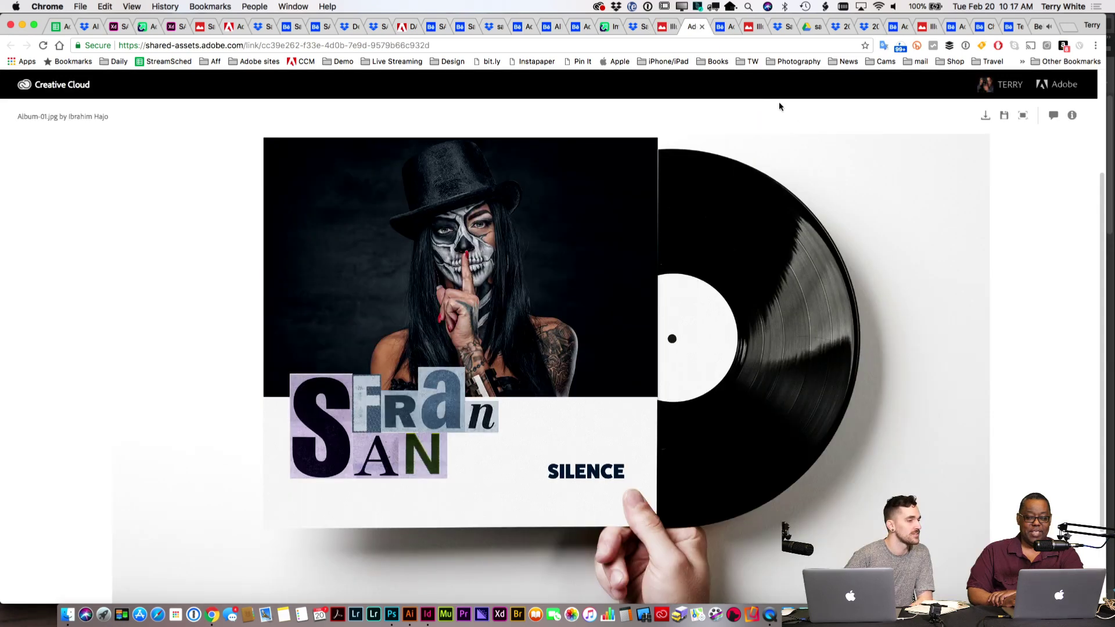
Step: View the full Adobe Behance Challenge 2/20/2017 tram cover and the umbrella cover in Illustrations 2-11.png
left_click(723, 23)
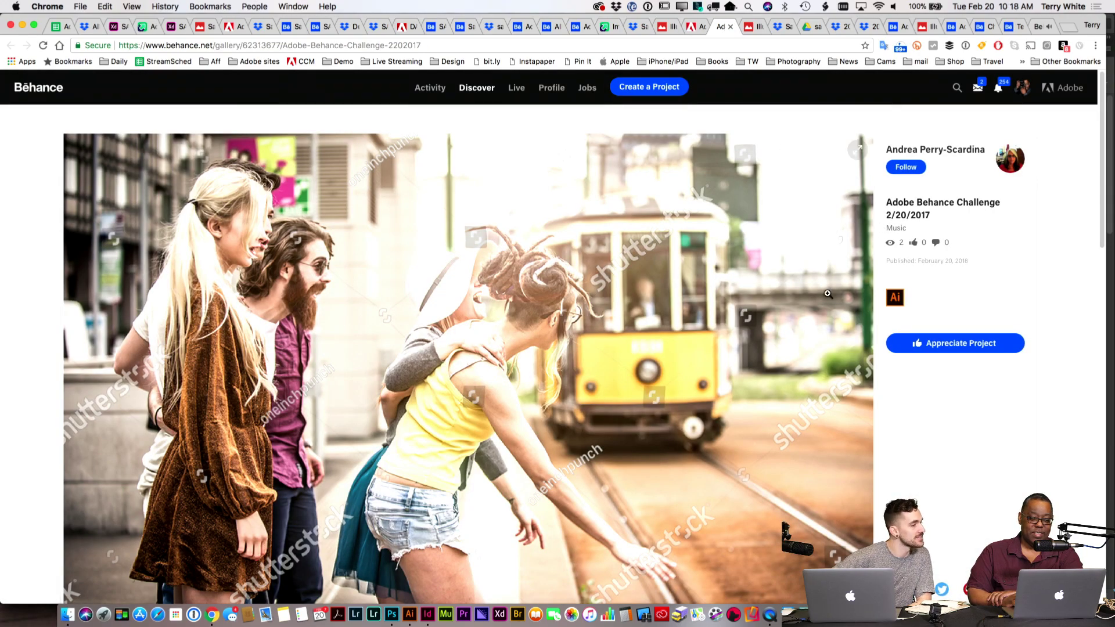
scroll(828, 295, "down", 5)
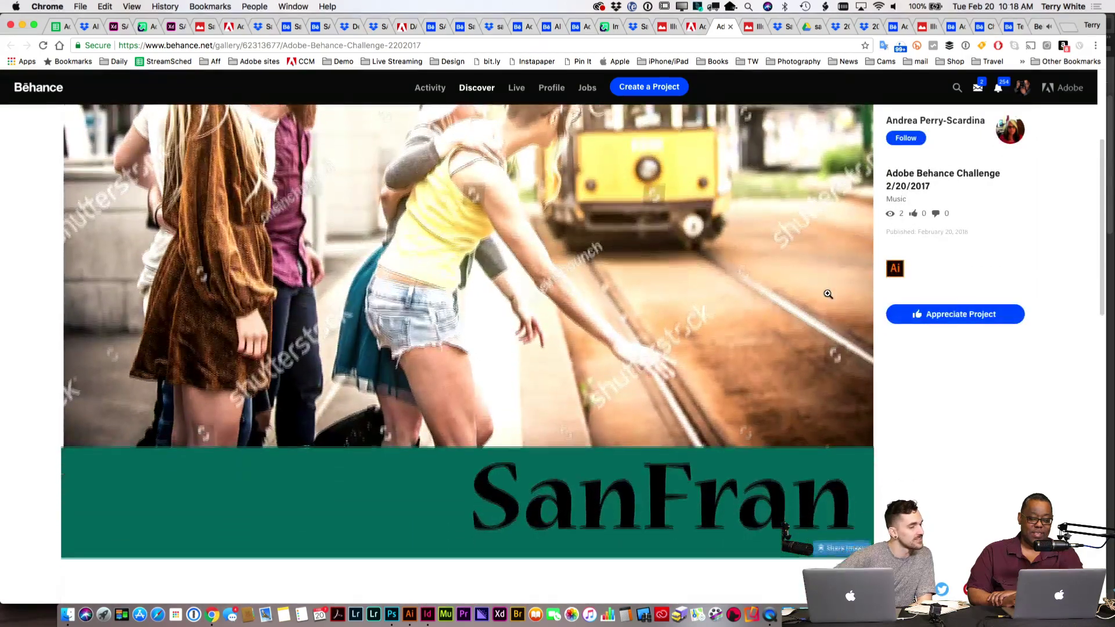
scroll(829, 295, "up", 5)
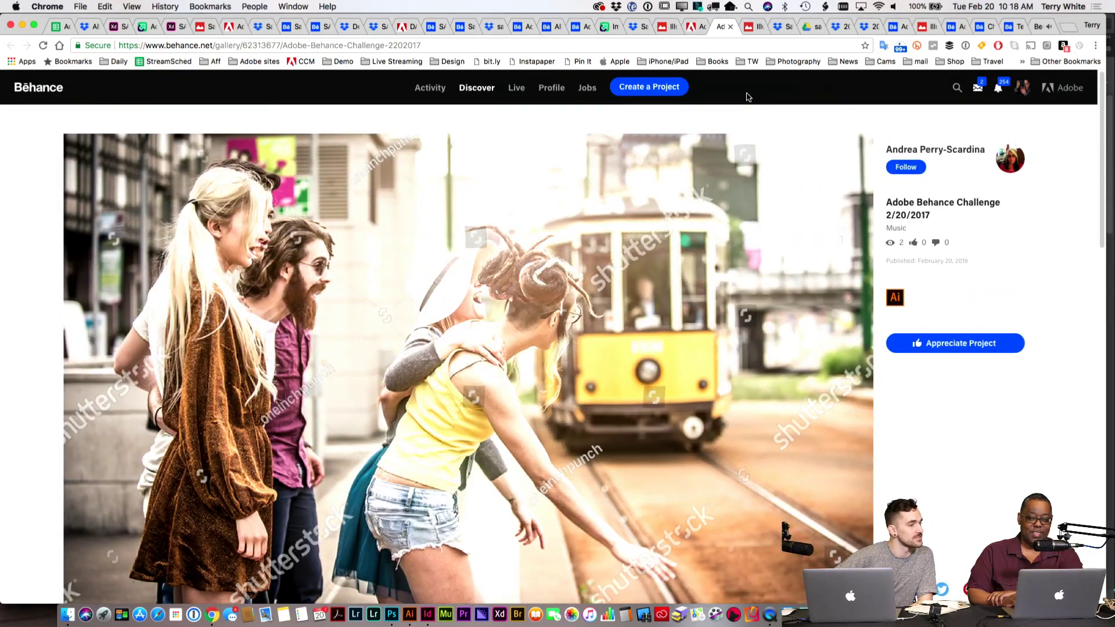
left_click(753, 26)
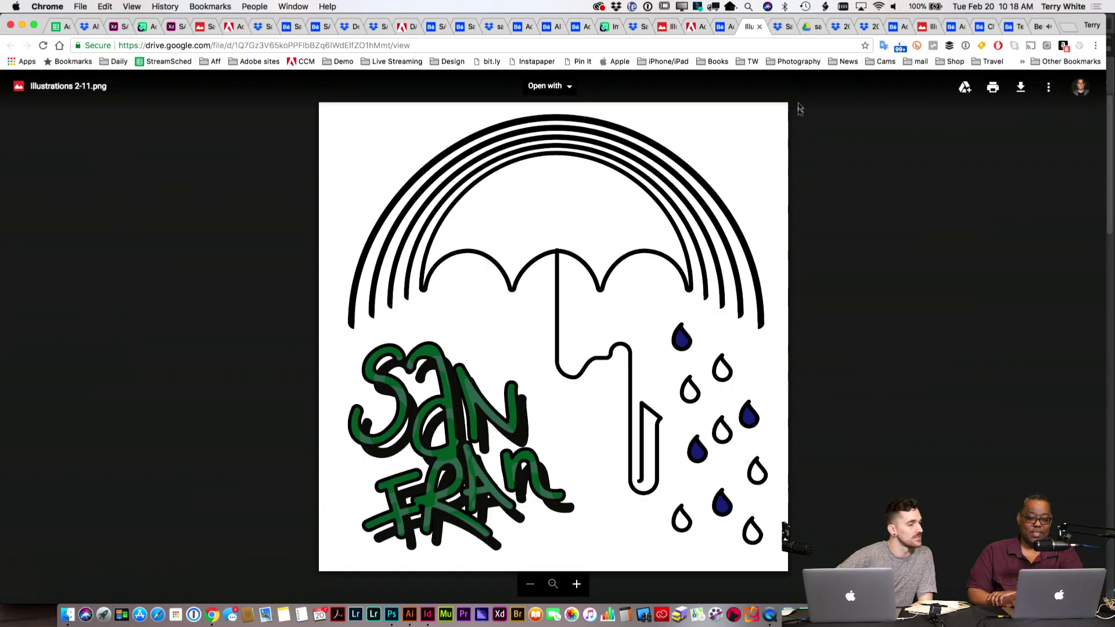
Step: View the red cover SanFranD17P.jpg, the microphone cover SAN_FRAN_1.png and the full forest cover in 20180220_SanFranCDcover.pdf
left_click(778, 27)
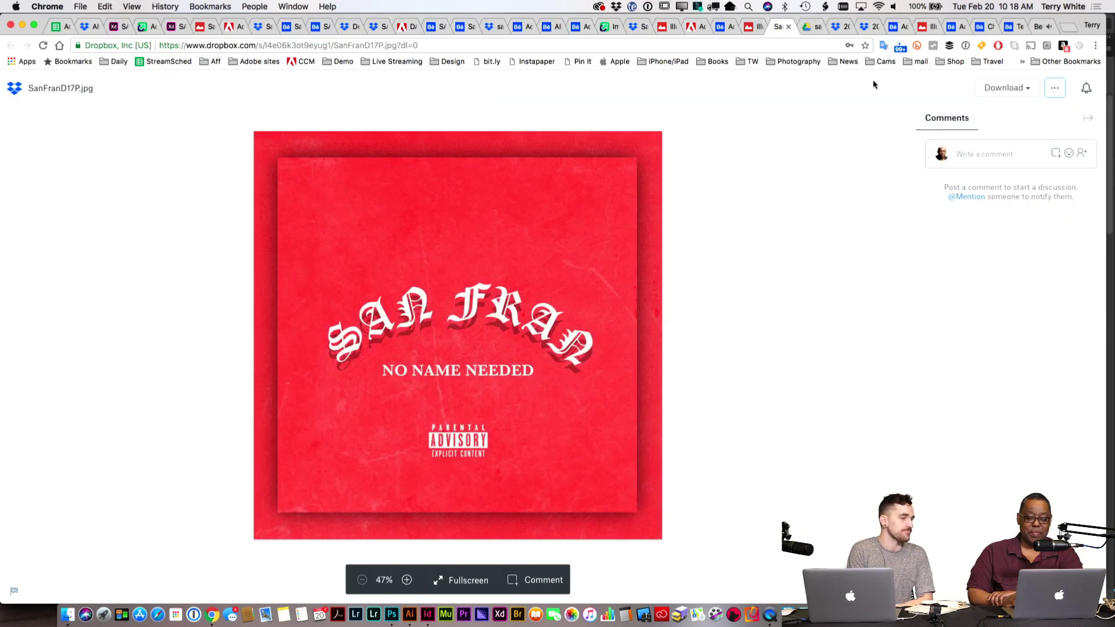
left_click(808, 28)
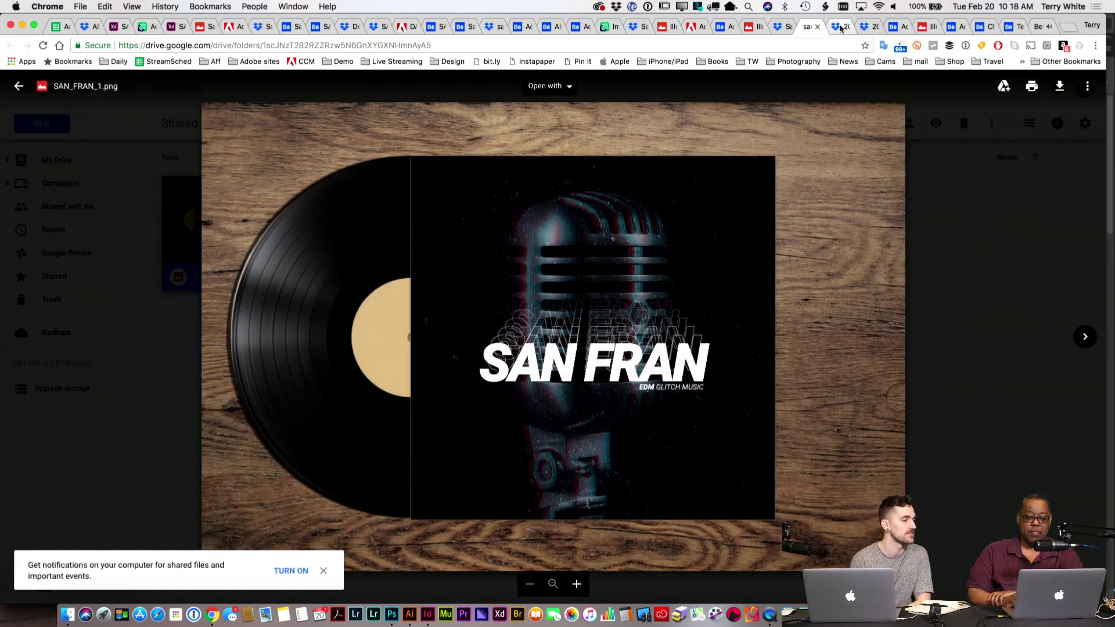
left_click(840, 27)
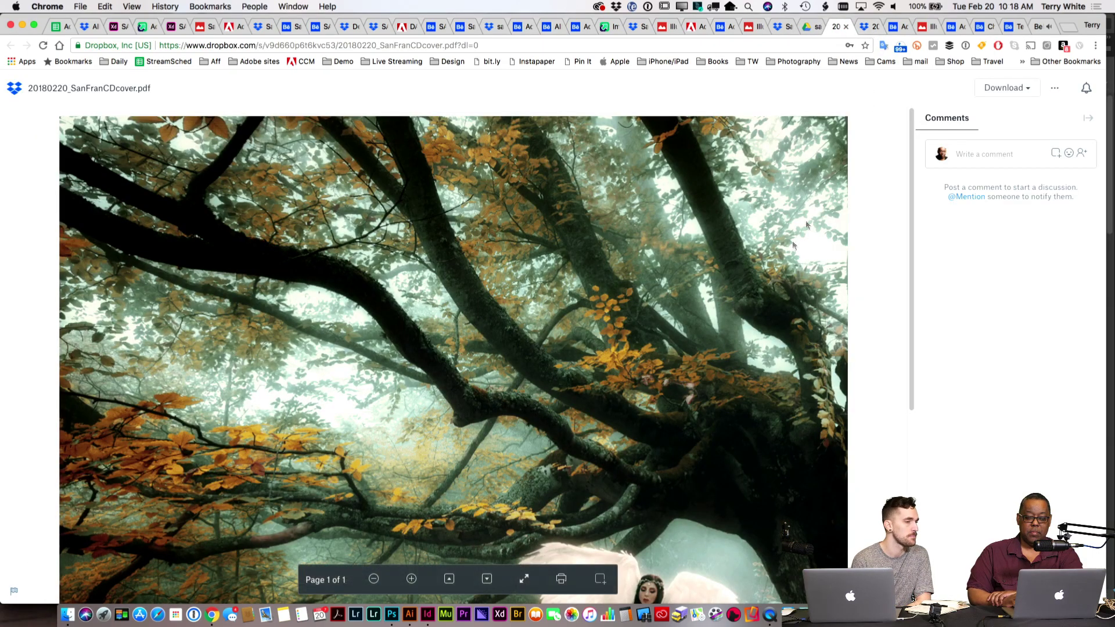
scroll(762, 298, "down", 5)
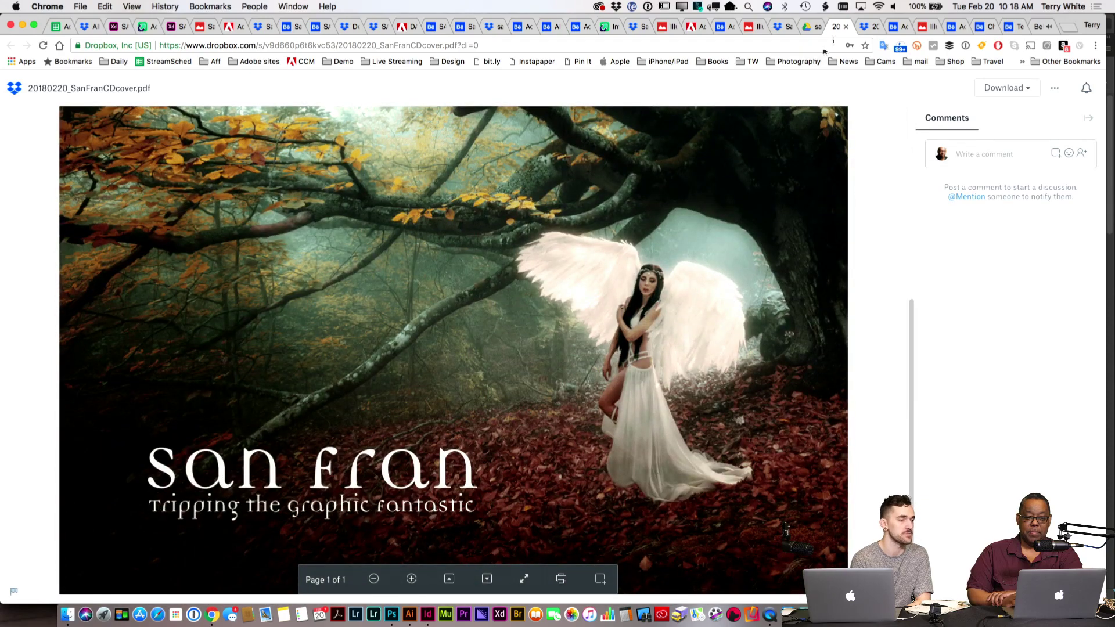
Step: Close the duplicate of 20180220_SanFranCDcover.pdf and view the Adobe Comp triangle cover and Illustrations 2-05.png
left_click(867, 27)
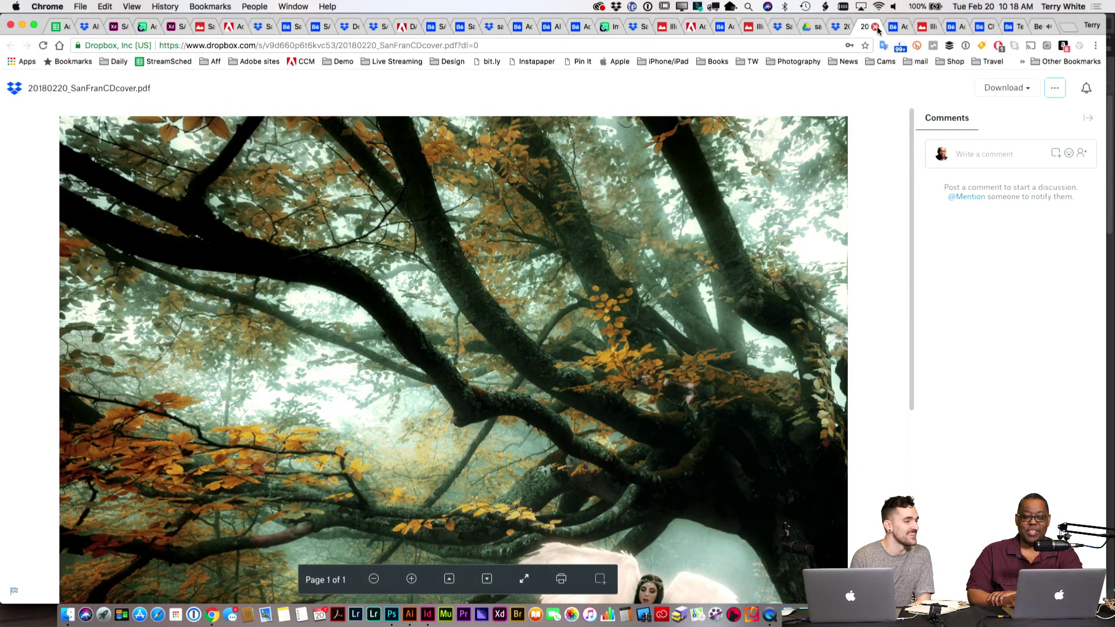
left_click(876, 27)
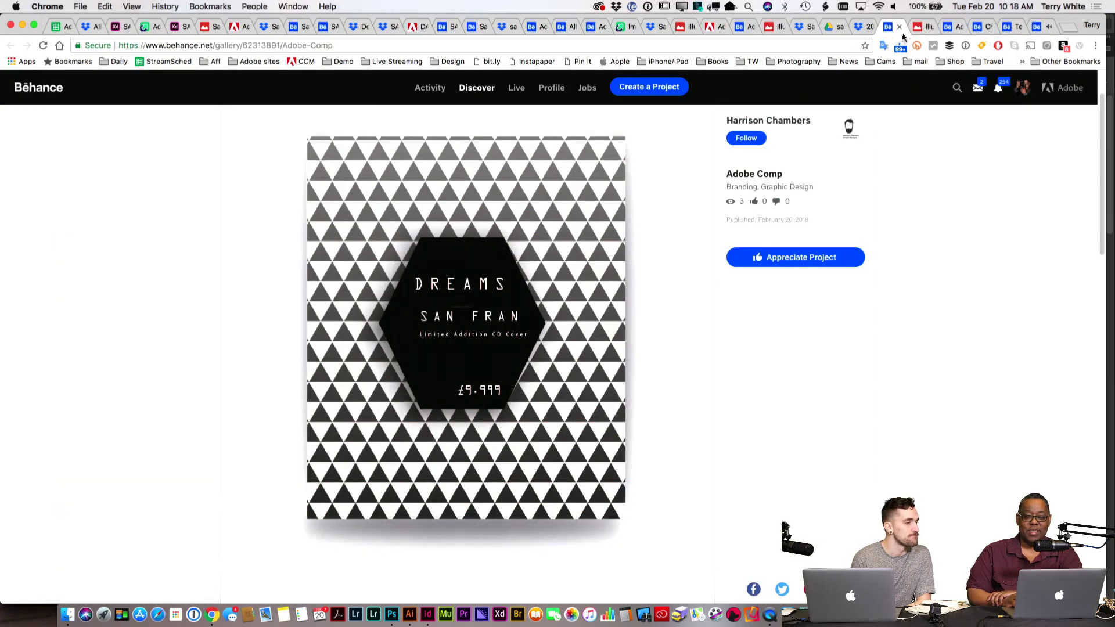
left_click(922, 28)
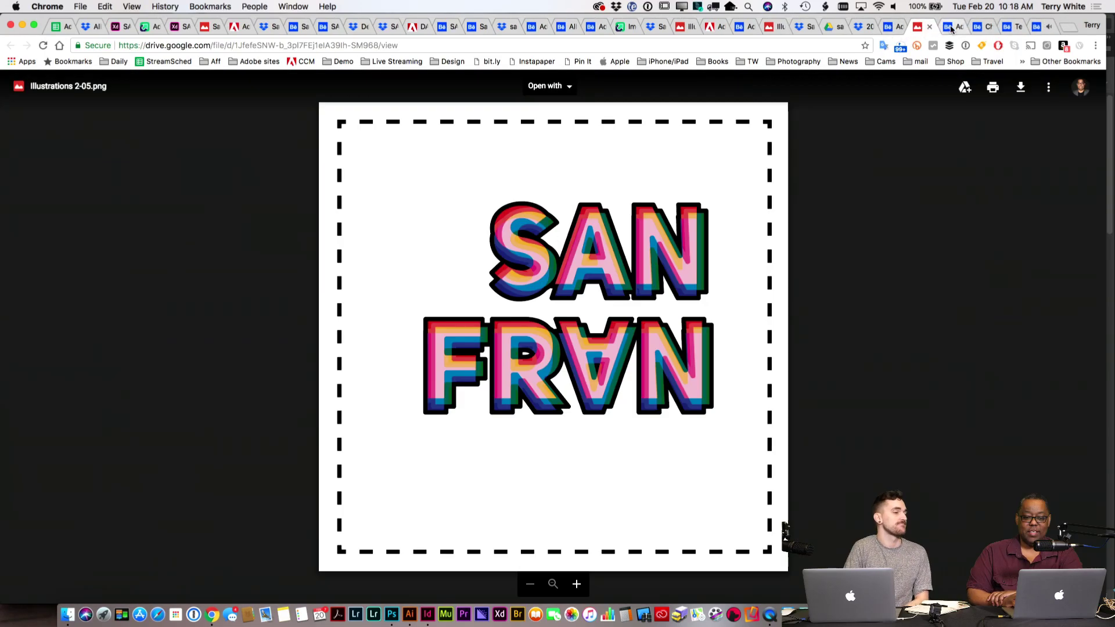
Step: View the Adobe Design Challange portrait and Chasing Dreams covers on Behance, and revisit the skyline cover AlbumChallenge.png
left_click(955, 28)
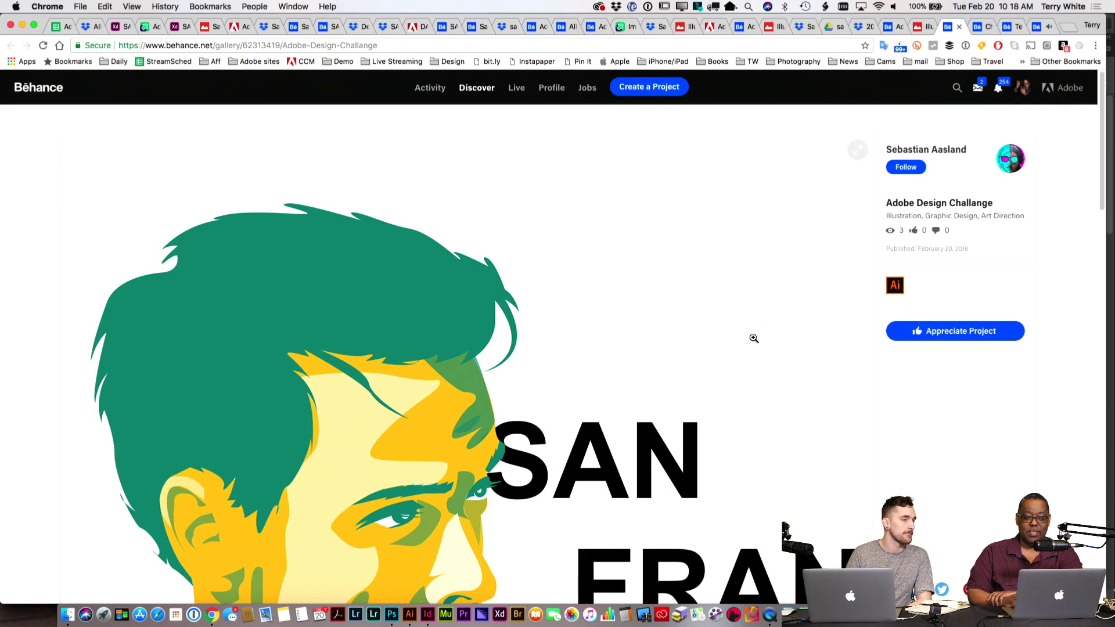
scroll(753, 335, "down", 2)
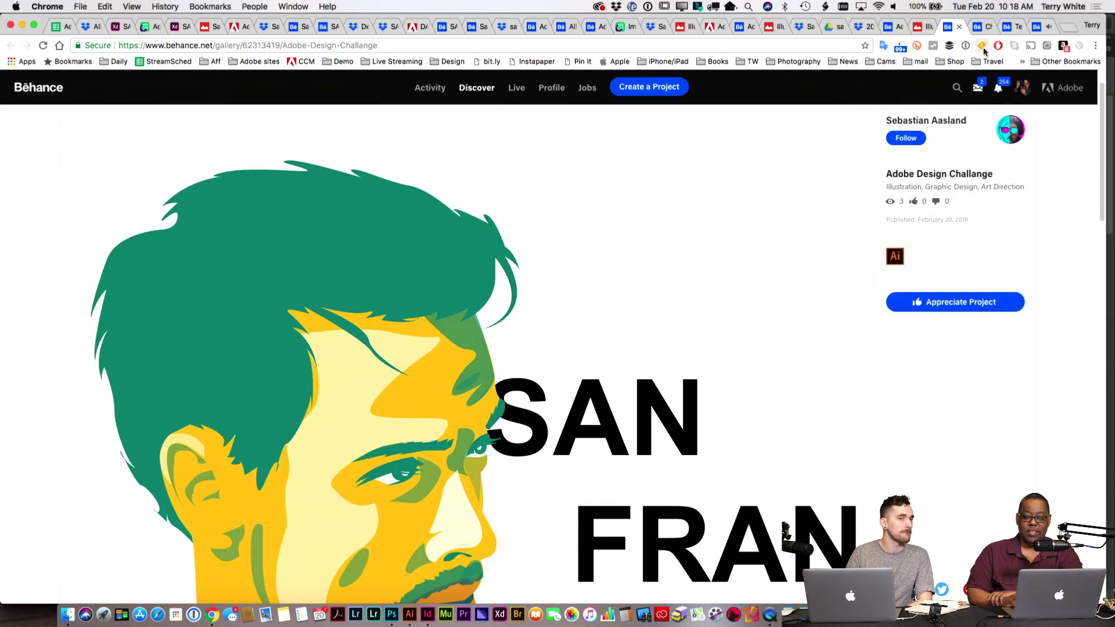
left_click(980, 28)
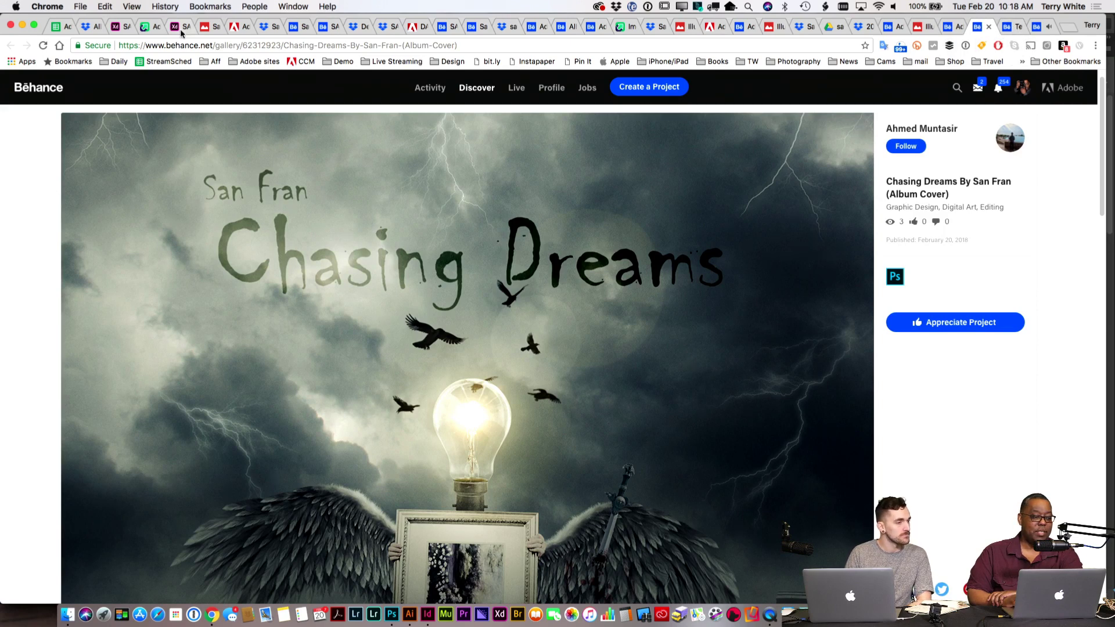
left_click(89, 27)
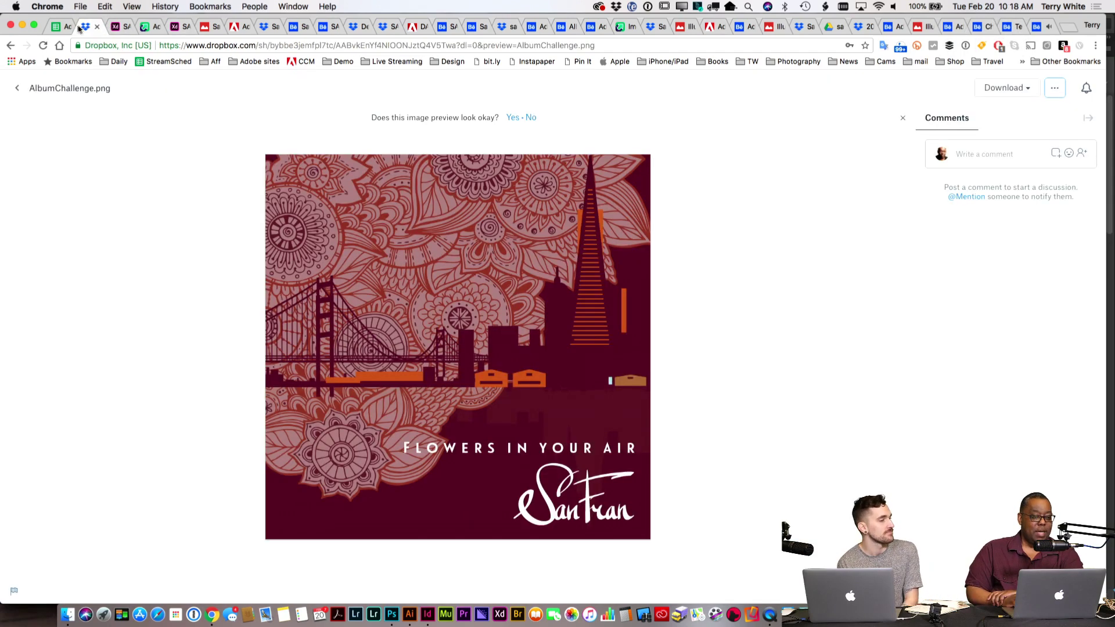
left_click(74, 27)
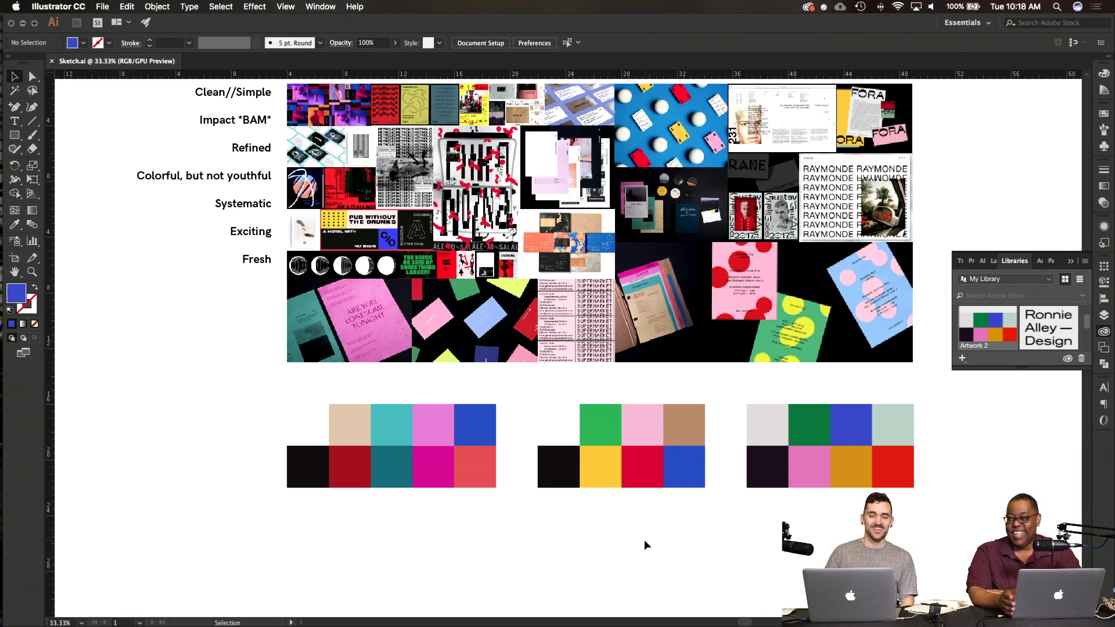
Step: Switch to Sketch.ai in Illustrator and copy the lower RAD wordmark with the stacked outlines from the logo sketches
scroll(644, 544, "up", 10)
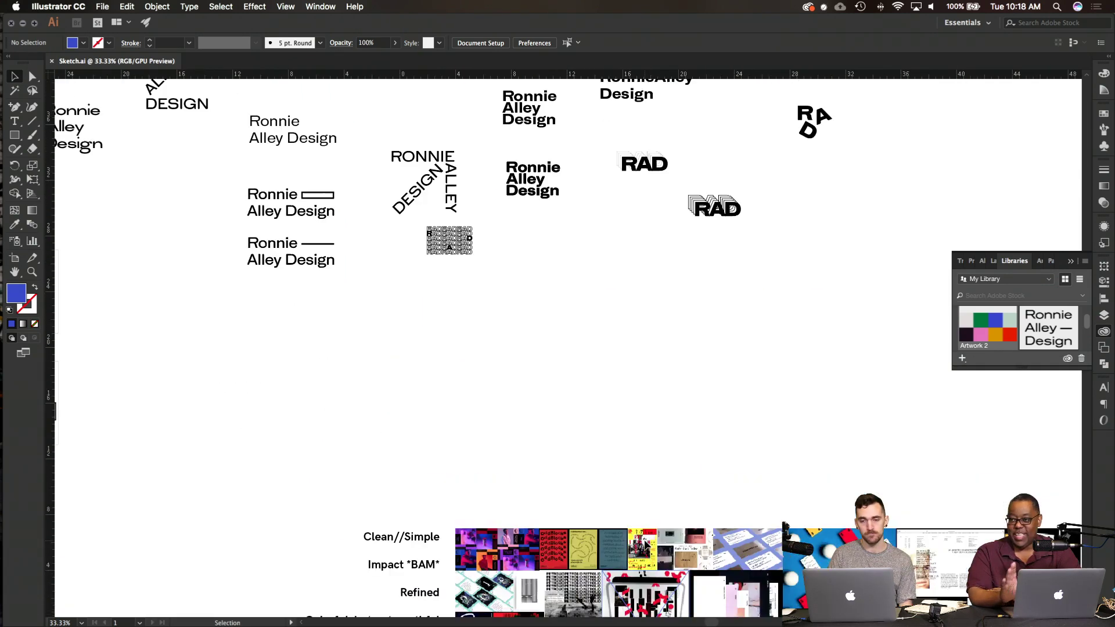
scroll(646, 544, "up", 5)
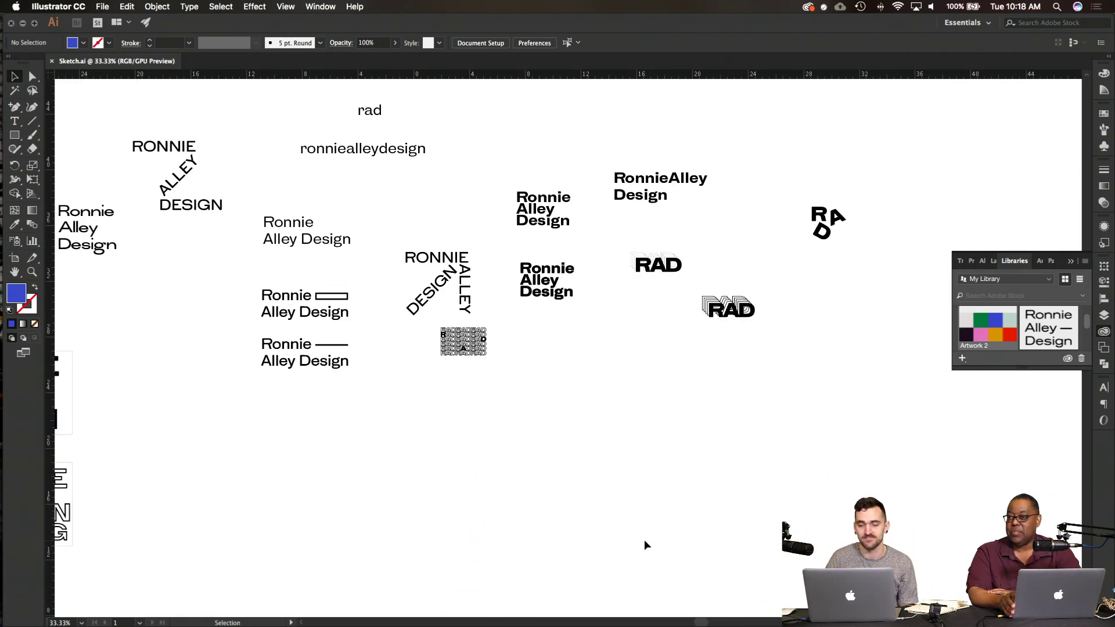
scroll(645, 544, "up", 6)
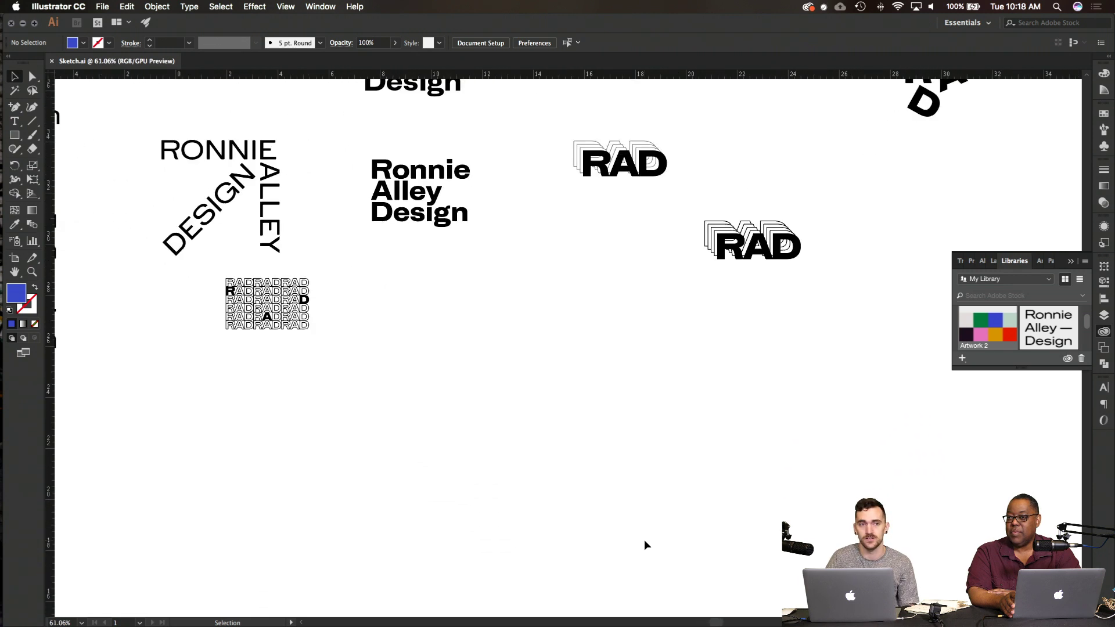
scroll(645, 544, "up", 3)
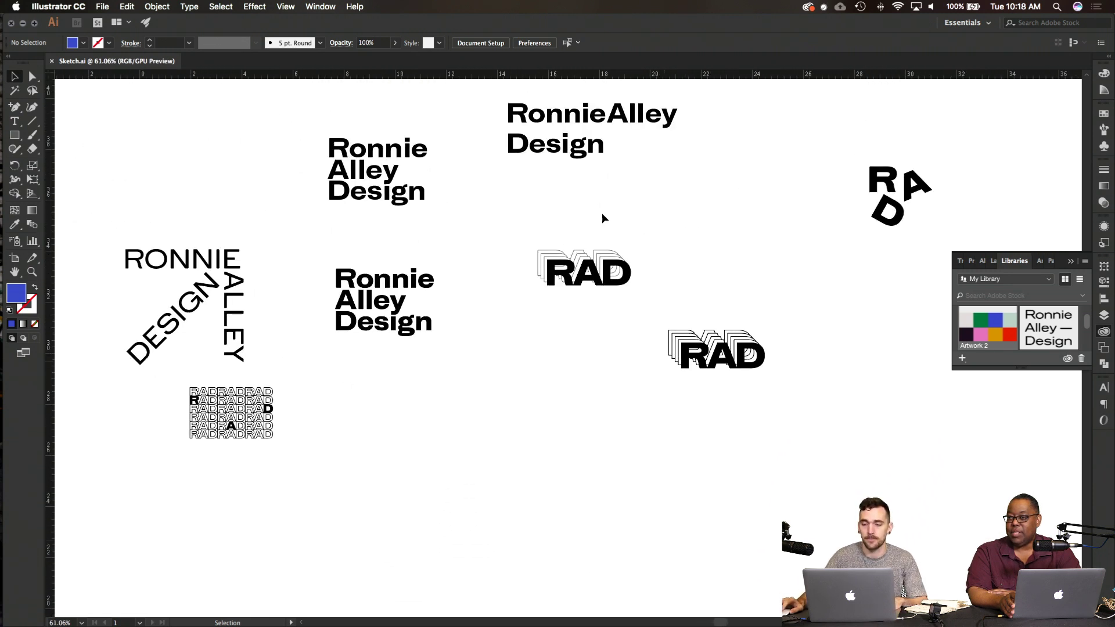
left_click_drag(643, 322, 787, 391)
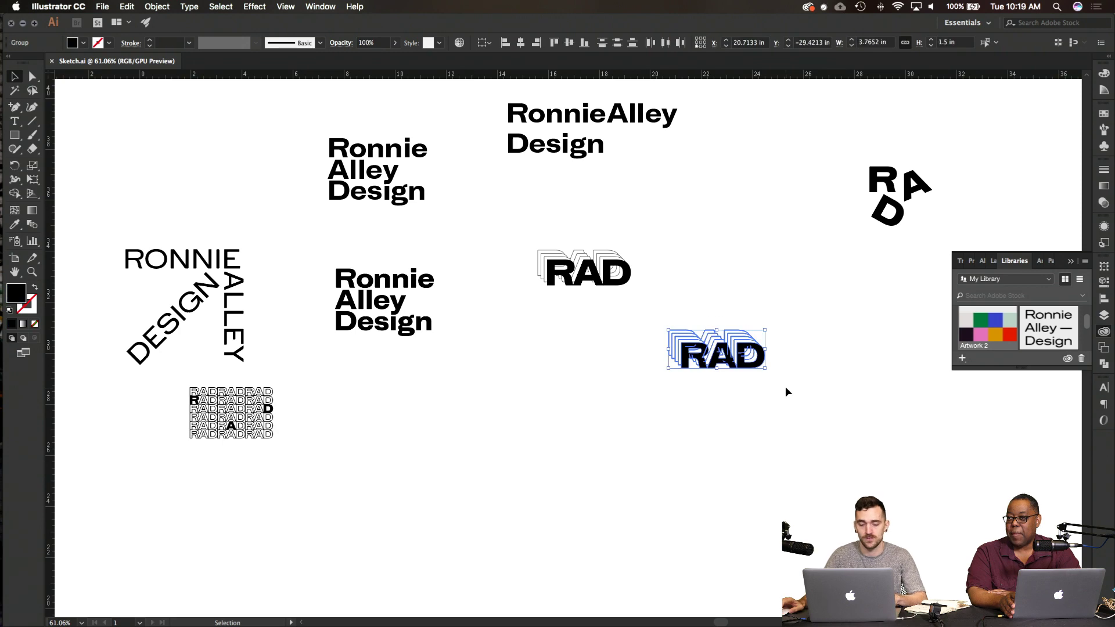
Step: Paste the RAD wordmark at the scattered-letter business card and move it into the empty space beside the card
scroll(641, 364, "left", 10)
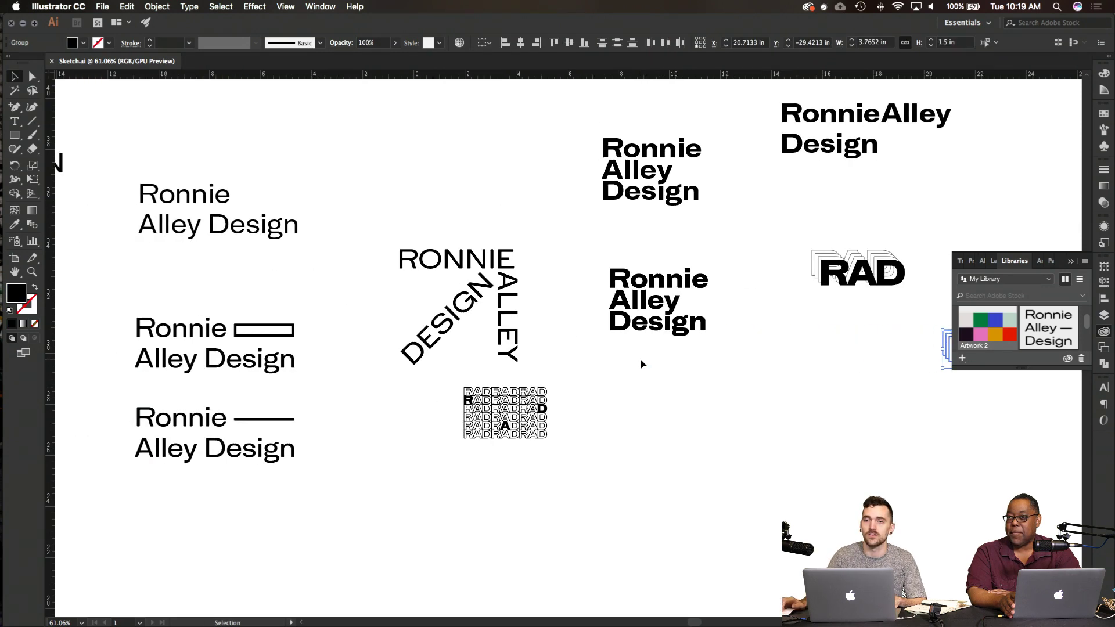
scroll(641, 365, "left", 8)
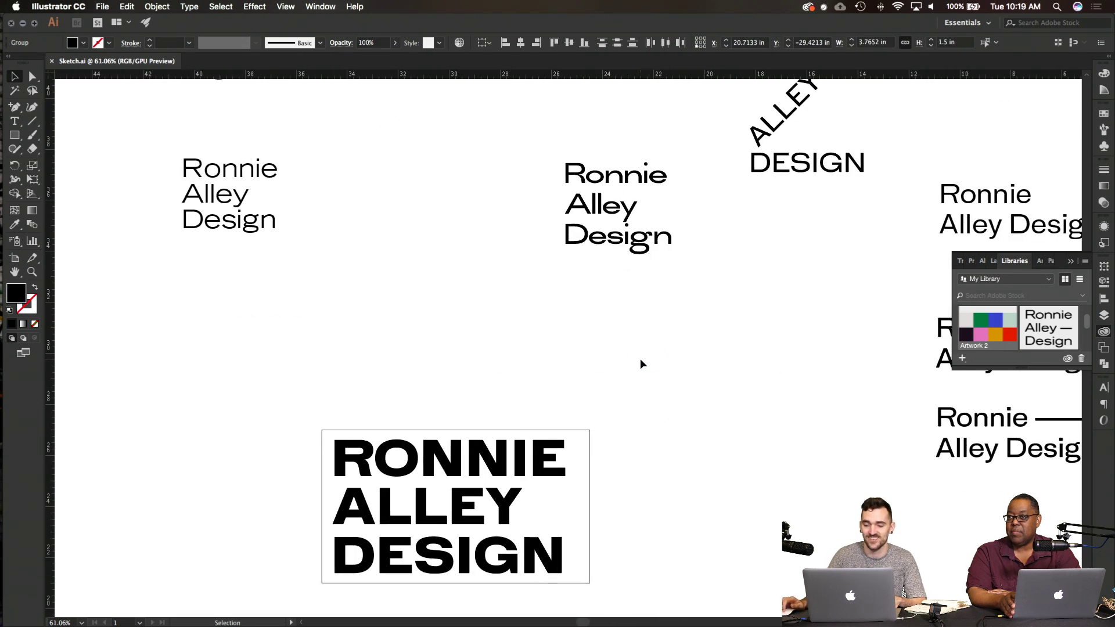
scroll(641, 364, "down", 3)
scroll(641, 364, "right", 2)
scroll(642, 364, "down", 2)
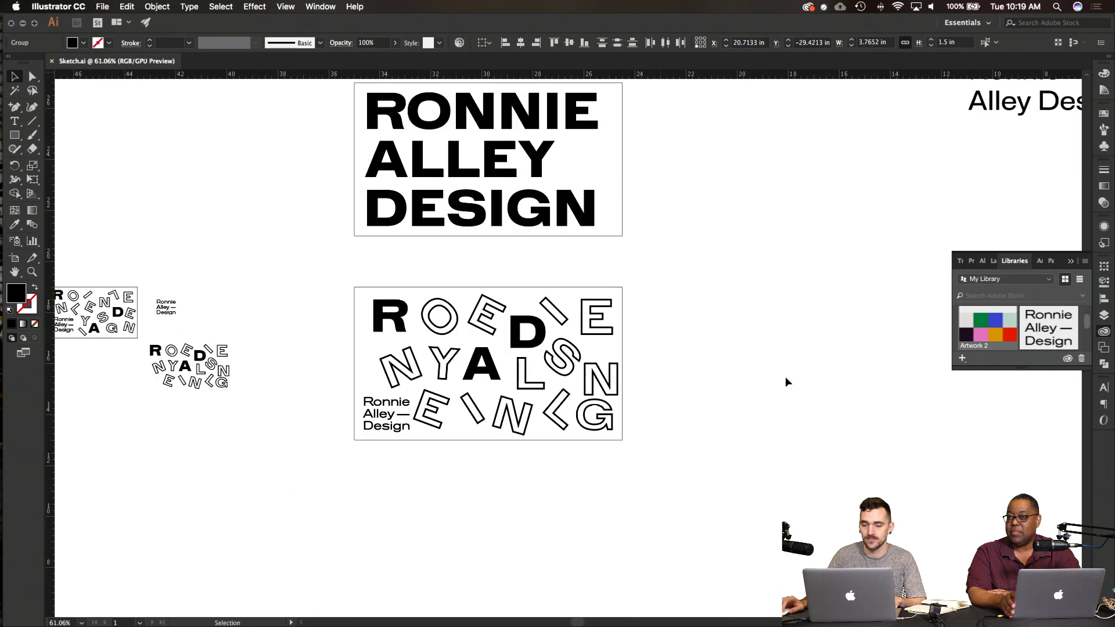
key("super+v")
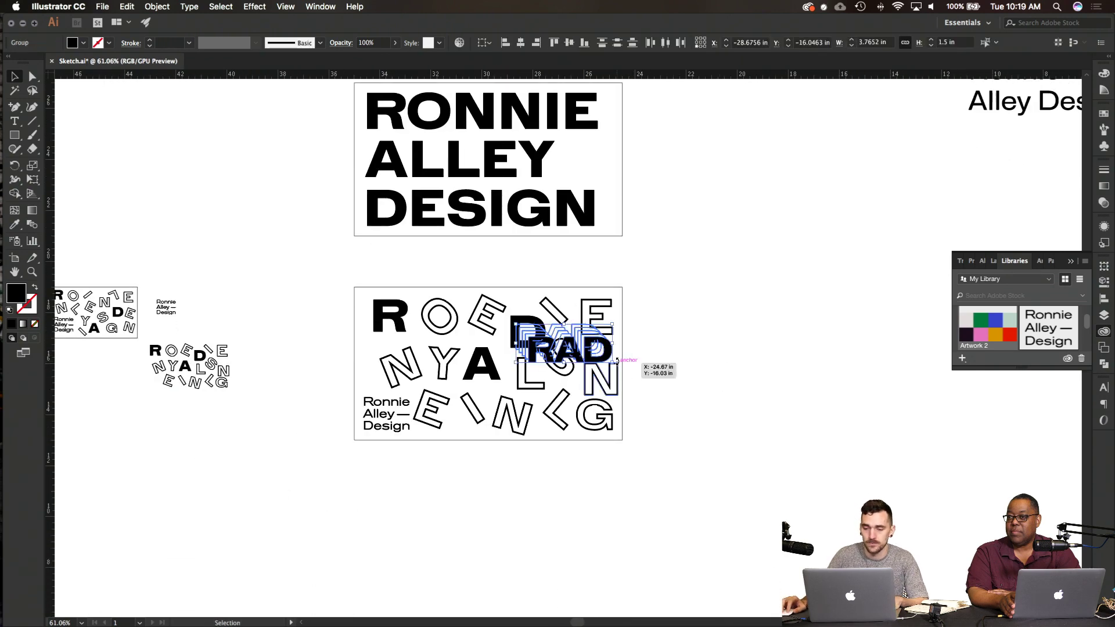
scroll(568, 358, "up", 3)
key("super+1")
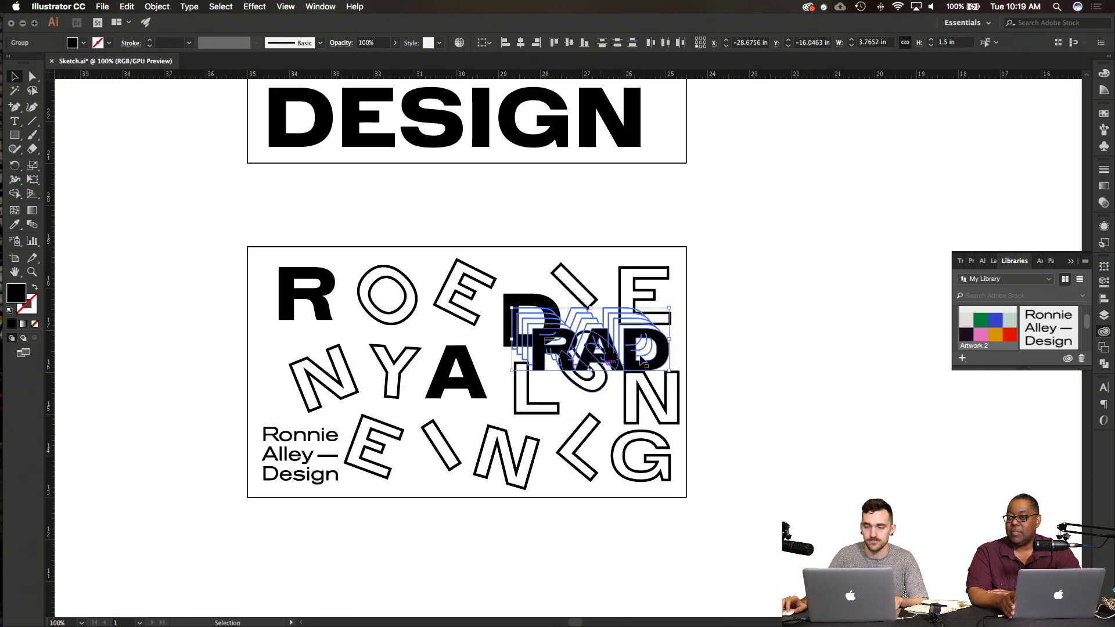
left_click_drag(614, 348, 929, 316)
left_click(836, 438)
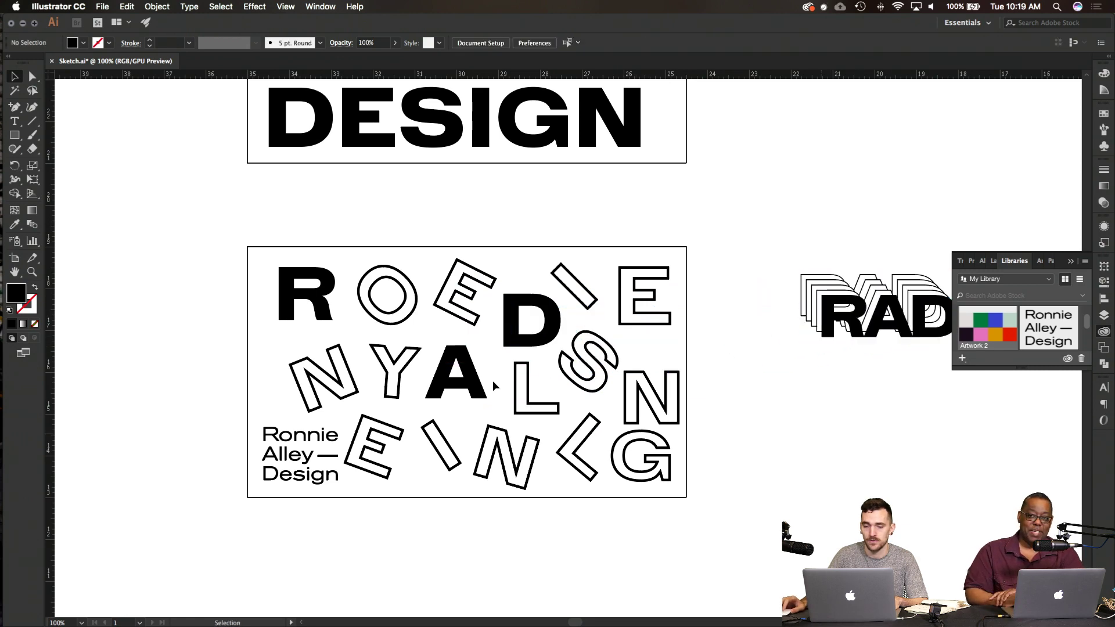
Step: Duplicate the complete scattered-letter business card straight below the original
key("super+minus")
left_click_drag(640, 286, 276, 506)
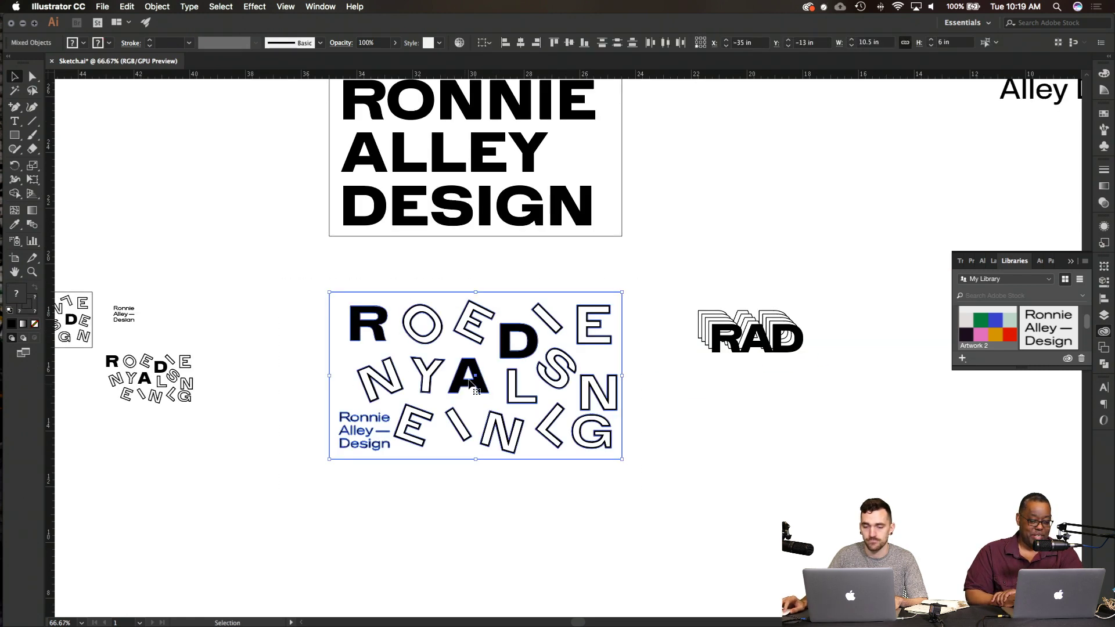
left_click_drag(456, 537, 456, 587)
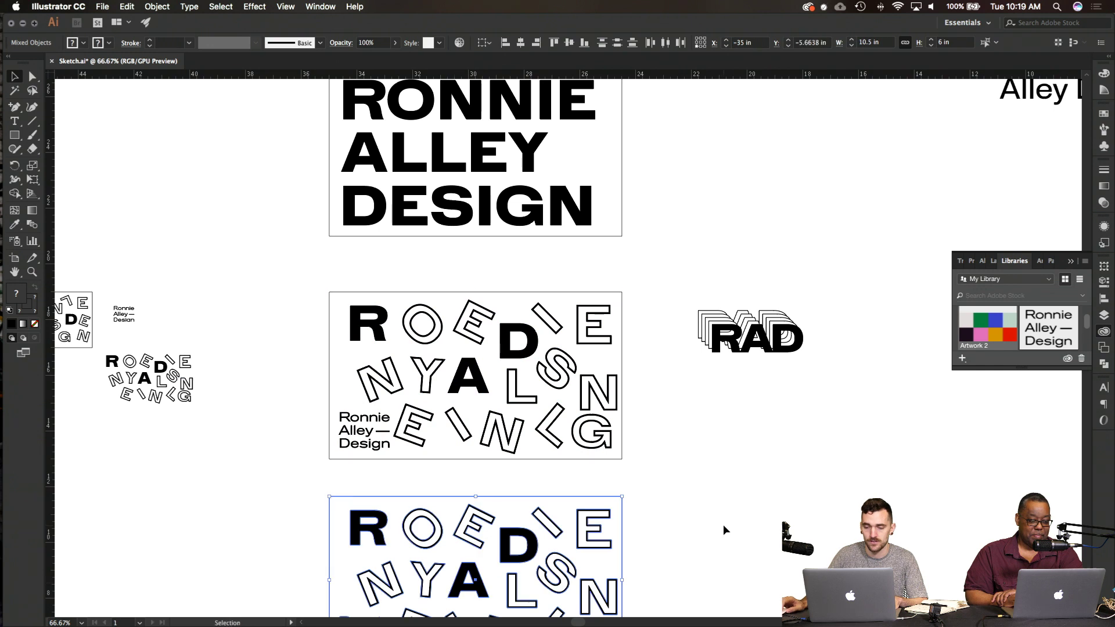
left_click(724, 527)
scroll(724, 527, "down", 5)
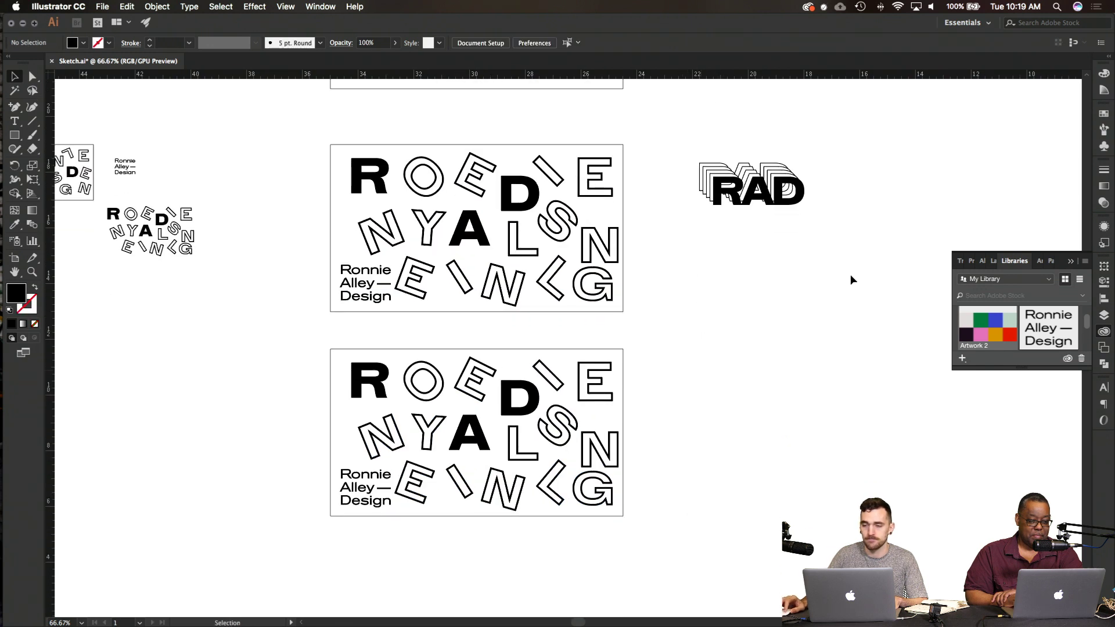
Step: Move the RAD wordmark straight down so it sits beside the duplicated card
left_click_drag(784, 205, 784, 453)
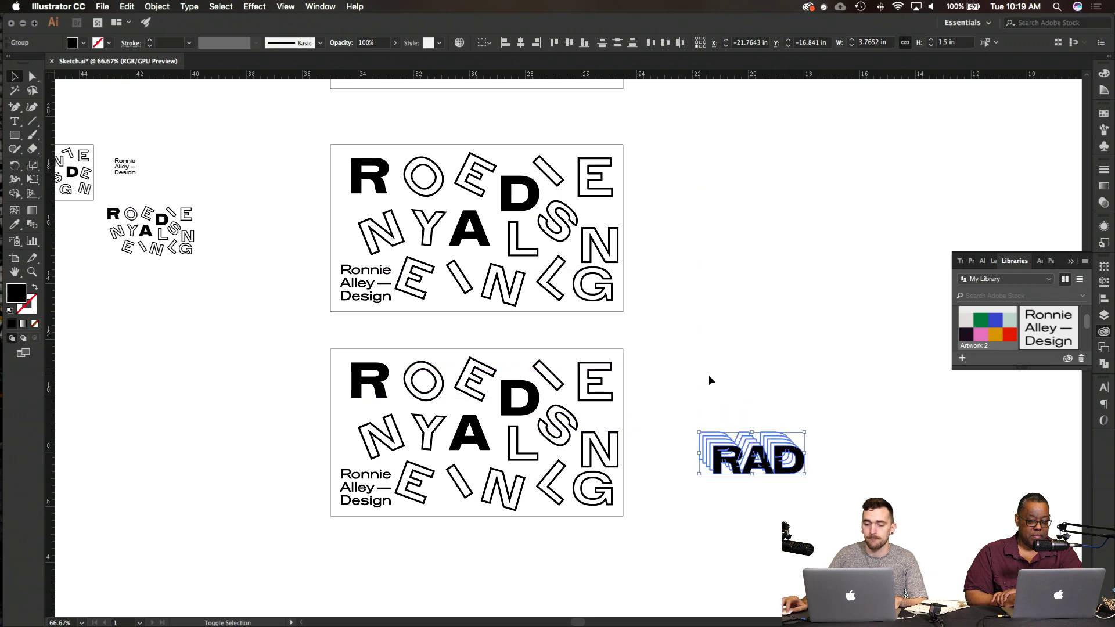
left_click(650, 422)
scroll(649, 423, "down", 2)
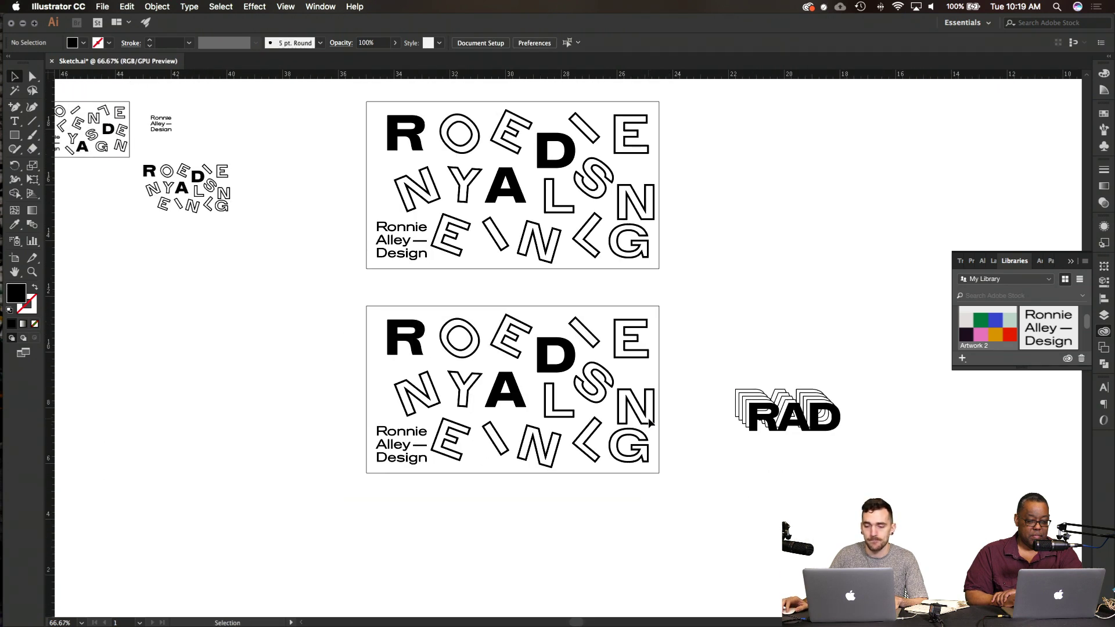
Step: Delete the scattered letters from the duplicated card, keeping its frame, the bold R and the small three-line company wordmark
scroll(649, 422, "up", 2)
left_click_drag(658, 479, 372, 259)
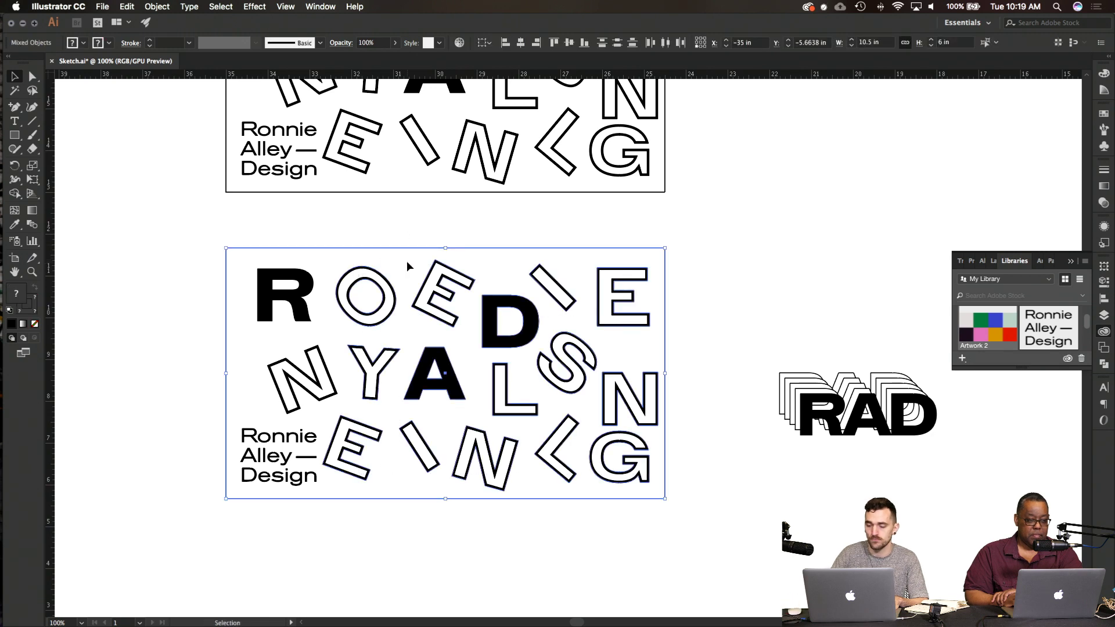
left_click_drag(413, 262, 277, 376)
key("Delete")
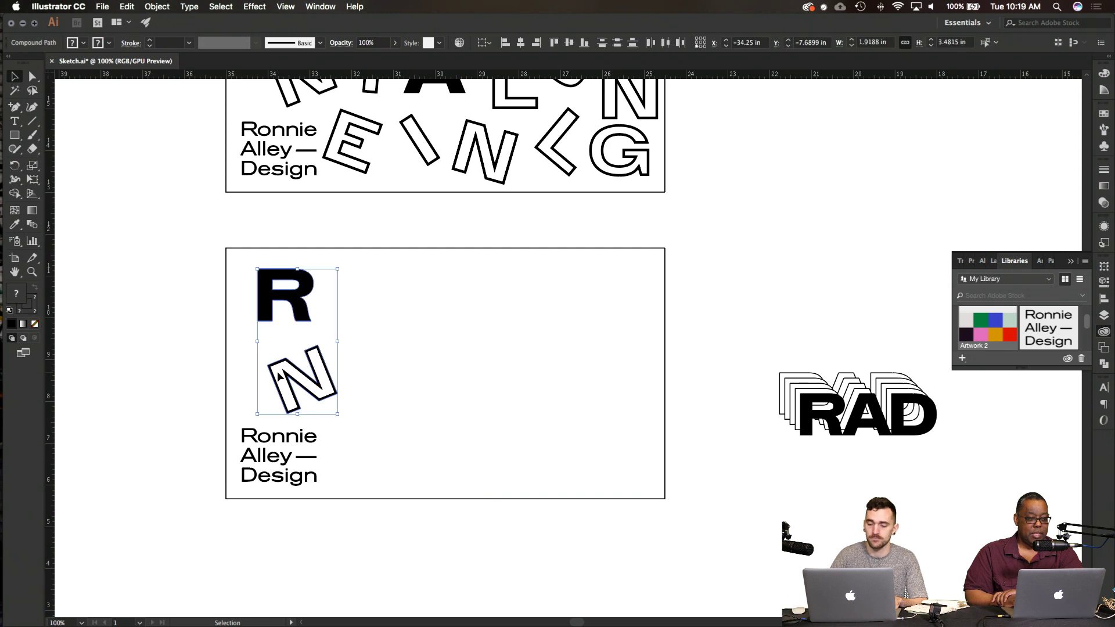
key("Delete")
key("super+z")
left_click(347, 372)
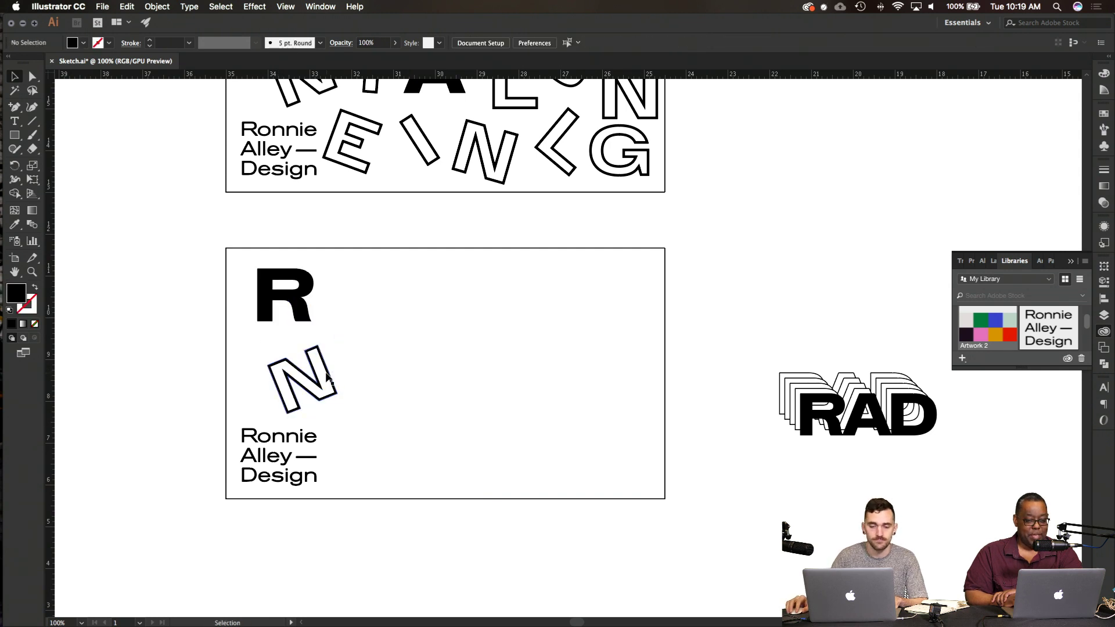
left_click(327, 374)
key("Delete")
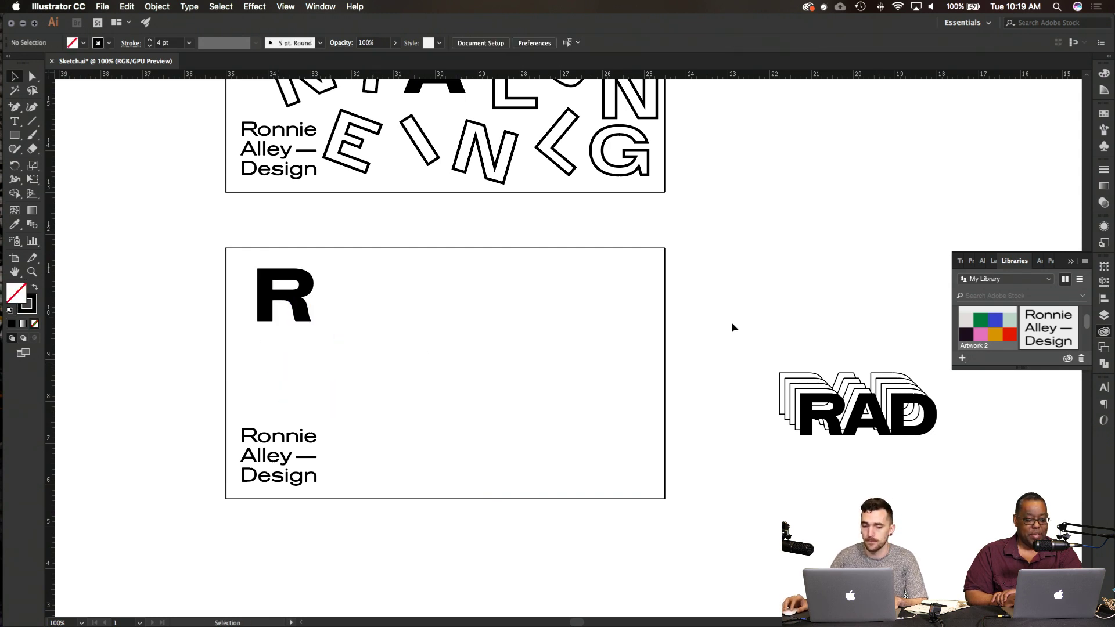
Step: Place the RAD wordmark next to the bold R on the lower card and enlarge it to match, about 4.73 by 1.89 in
left_click_drag(792, 388, 407, 317)
left_click_drag(410, 314, 409, 312)
left_click_drag(445, 262, 487, 221)
scroll(487, 222, "down", 2)
left_click(500, 332)
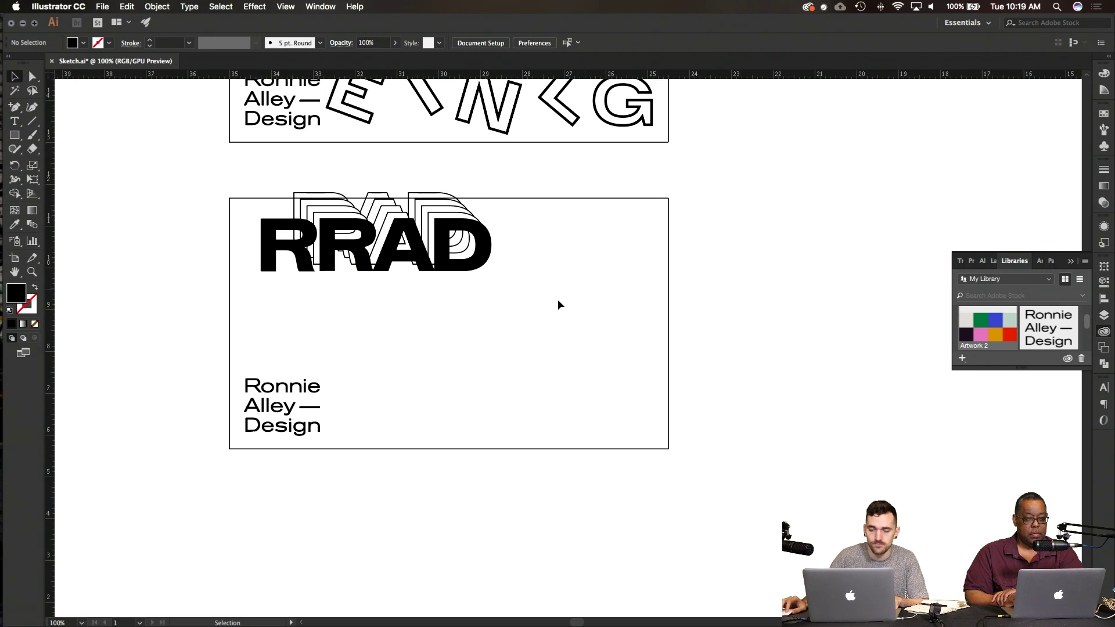
Step: Delete the separate bold R from the lower card and move the enlarged RAD wordmark off the card beside it
left_click(269, 253)
key("Delete")
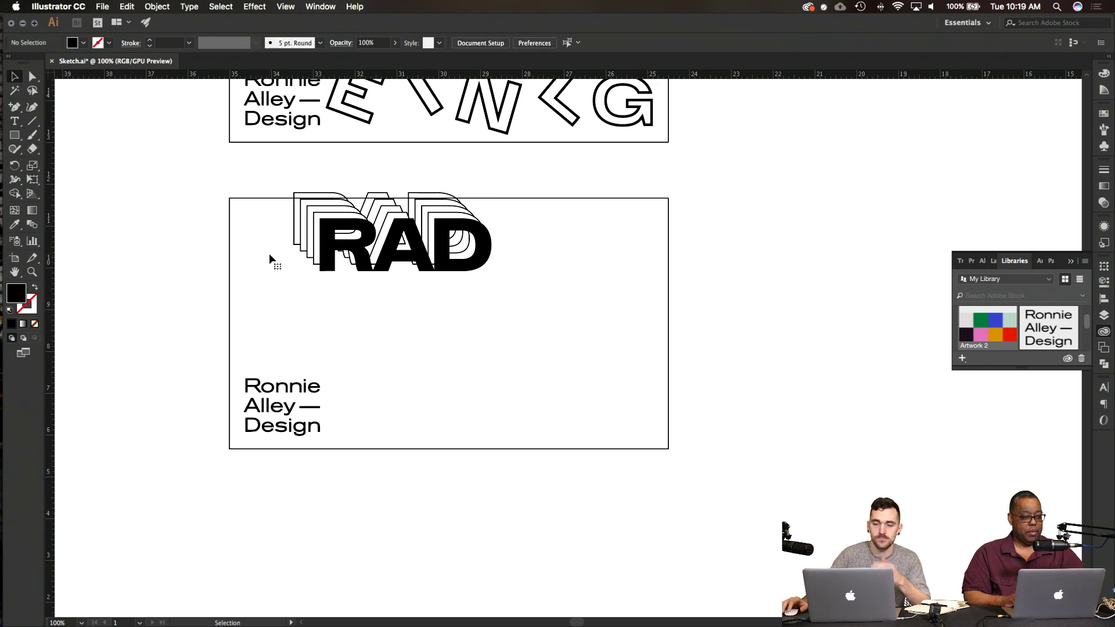
left_click_drag(549, 288, 290, 220)
left_click_drag(393, 232, 777, 248)
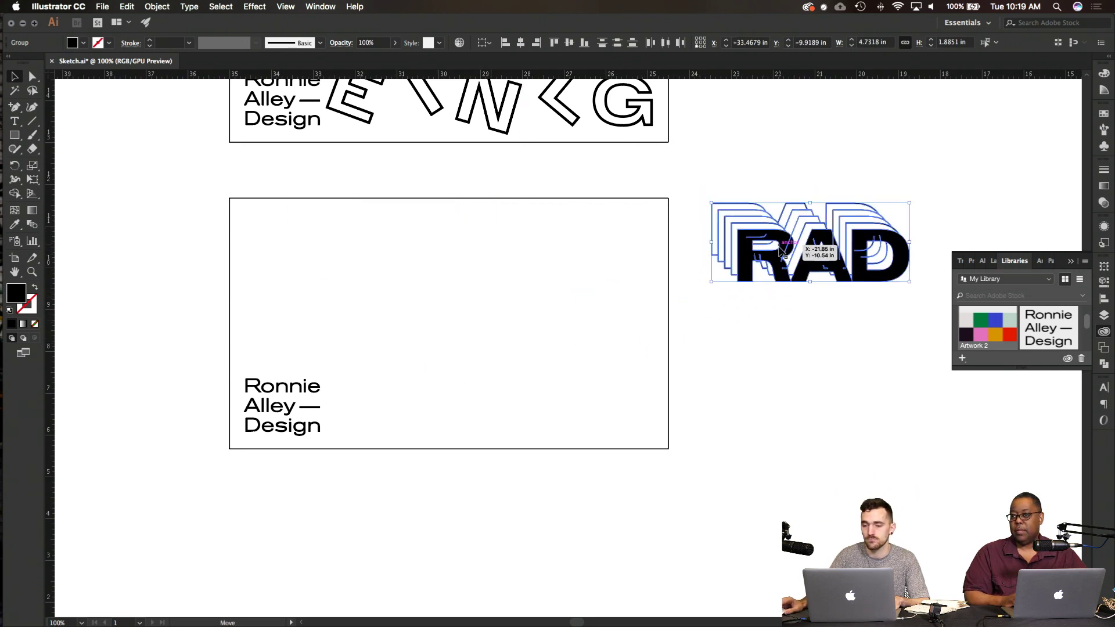
Step: Move the lower card's frame and its three-line company wordmark straight up to Y −6 in
left_click(791, 313)
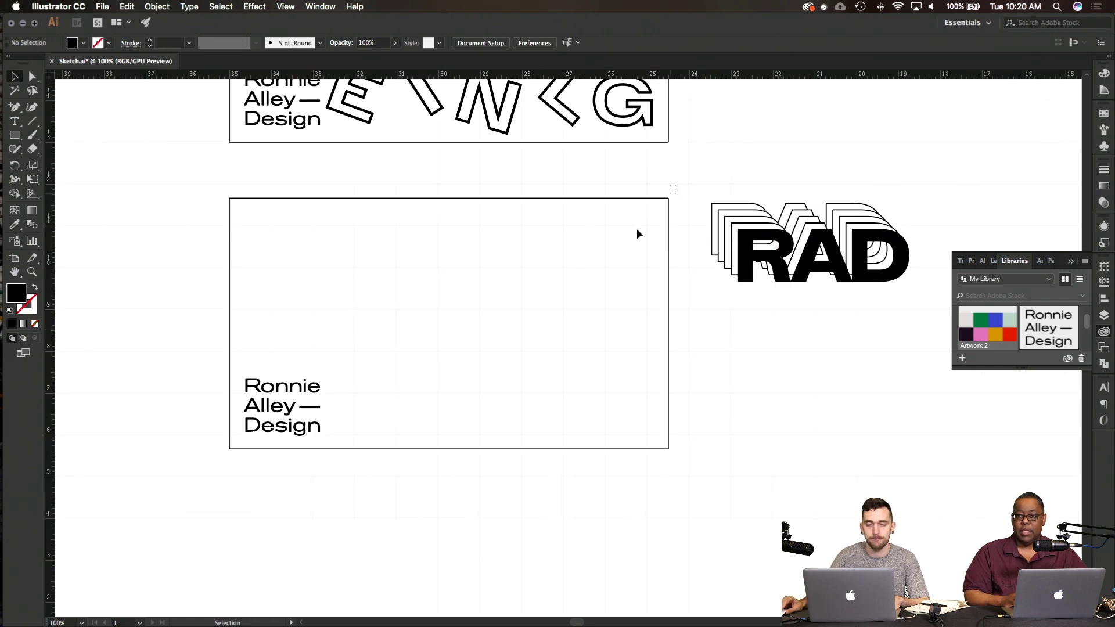
left_click_drag(637, 232, 175, 517)
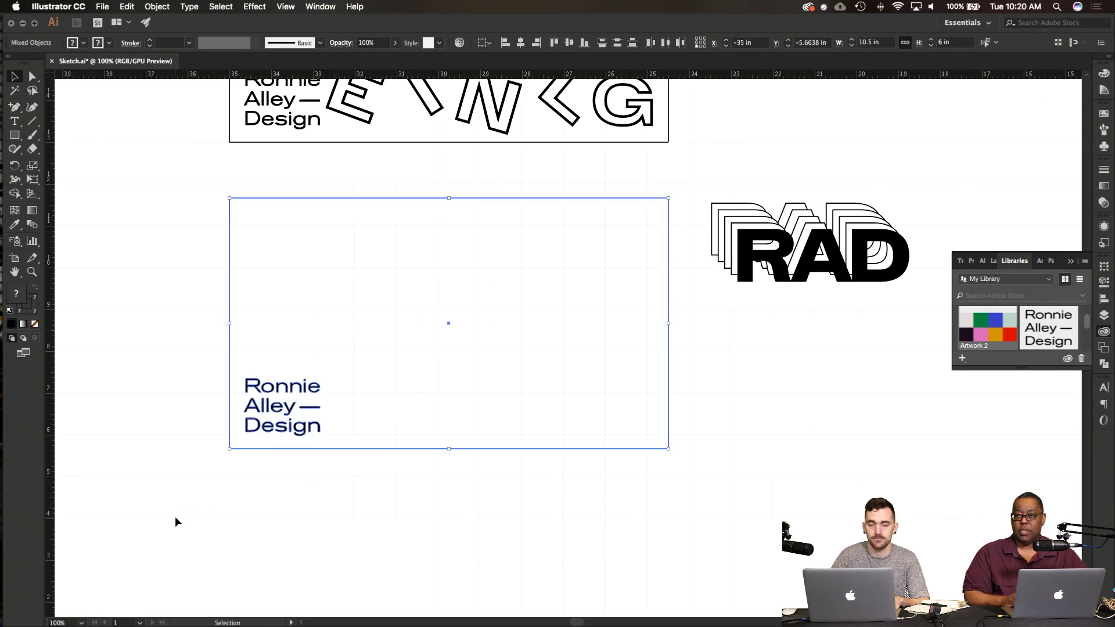
key("Up")
key("Up")
key("Up")
key("Up")
key("Up")
key("Up")
key("Up")
key("Up")
key("Up")
key("Up")
key("Up")
key("Up")
key("Up")
key("Up")
key("Up")
key("Up")
key("Up")
key("Up")
key("Up")
key("Up")
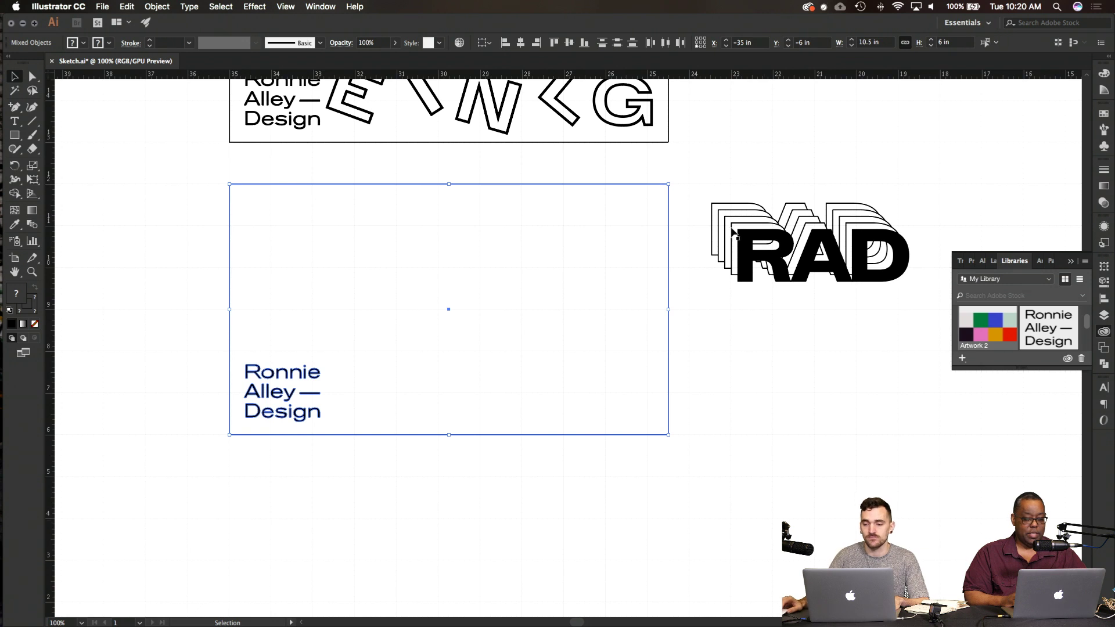
Step: Raise the RAD wordmark to Y −10.1149 in so its top lines up with the card's top edge, and collapse the floating library
left_click_drag(698, 169, 929, 306)
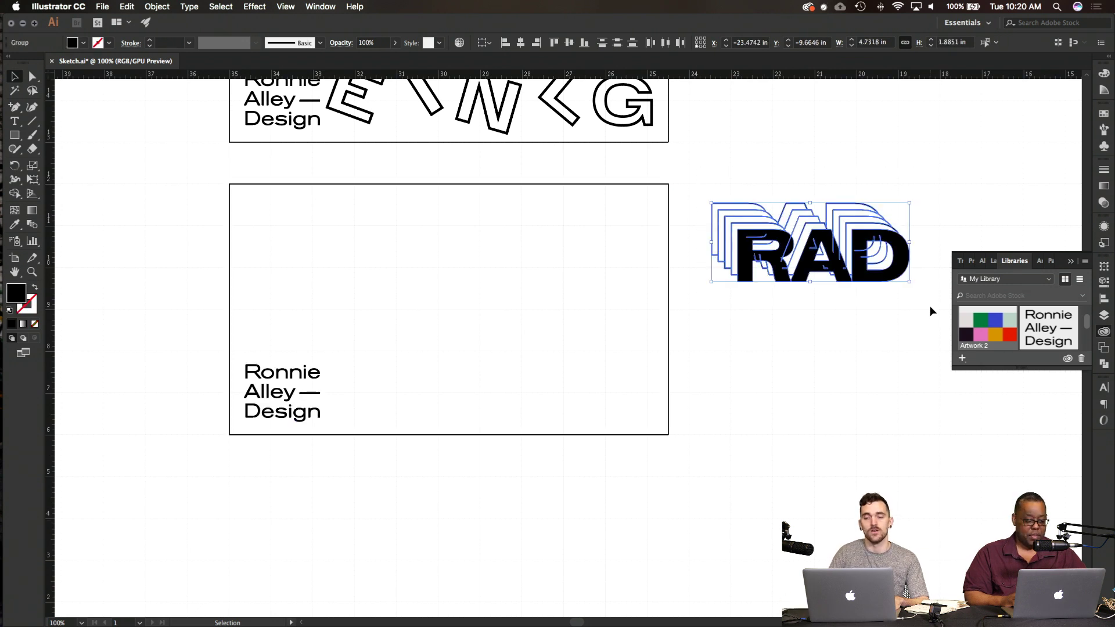
key("Up")
key("Up")
key("Up")
key("Up")
key("Up")
key("Up")
key("Up")
key("Up")
key("Up")
key("Up")
key("Up")
key("Up")
key("Up")
key("Up")
key("Up")
key("Up")
key("Up")
key("Up")
key("Up")
key("Up")
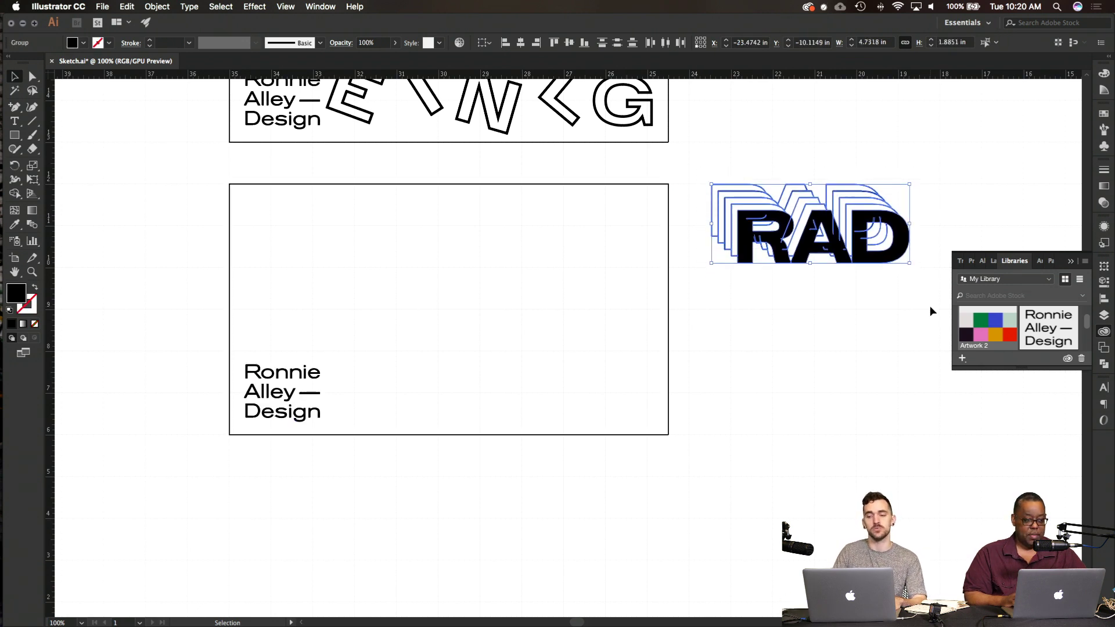
scroll(929, 305, "right", 1)
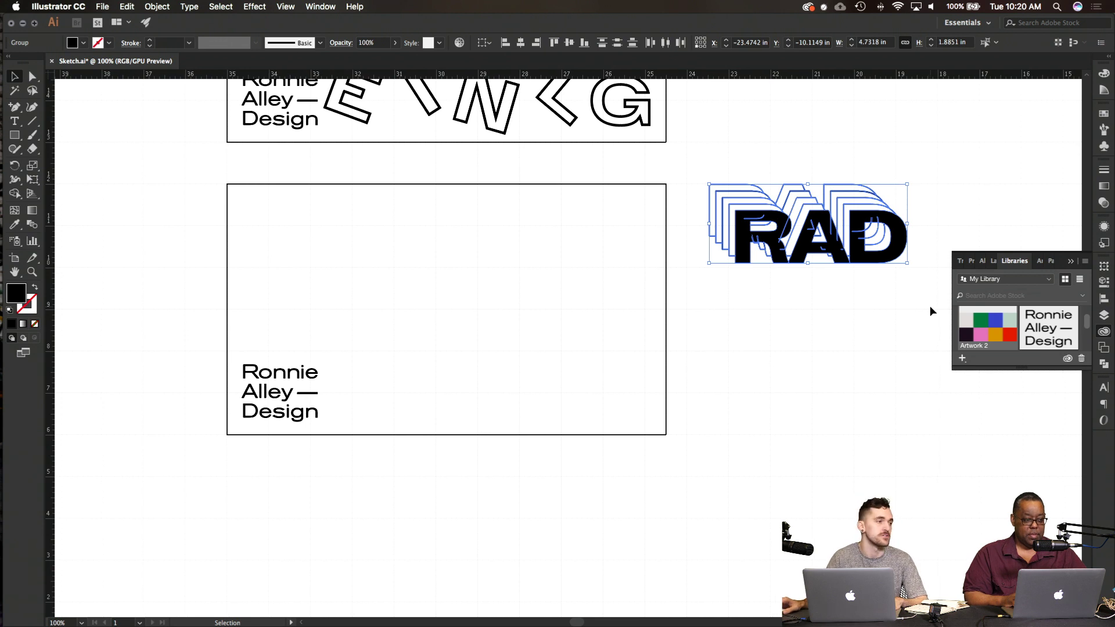
left_click(1068, 263)
left_click(771, 442)
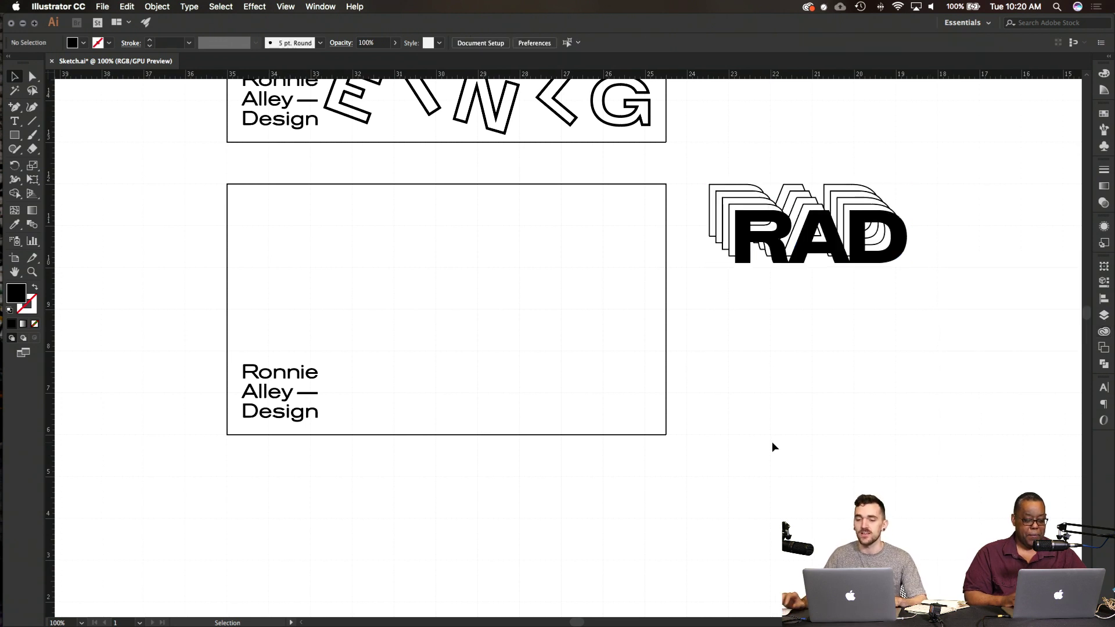
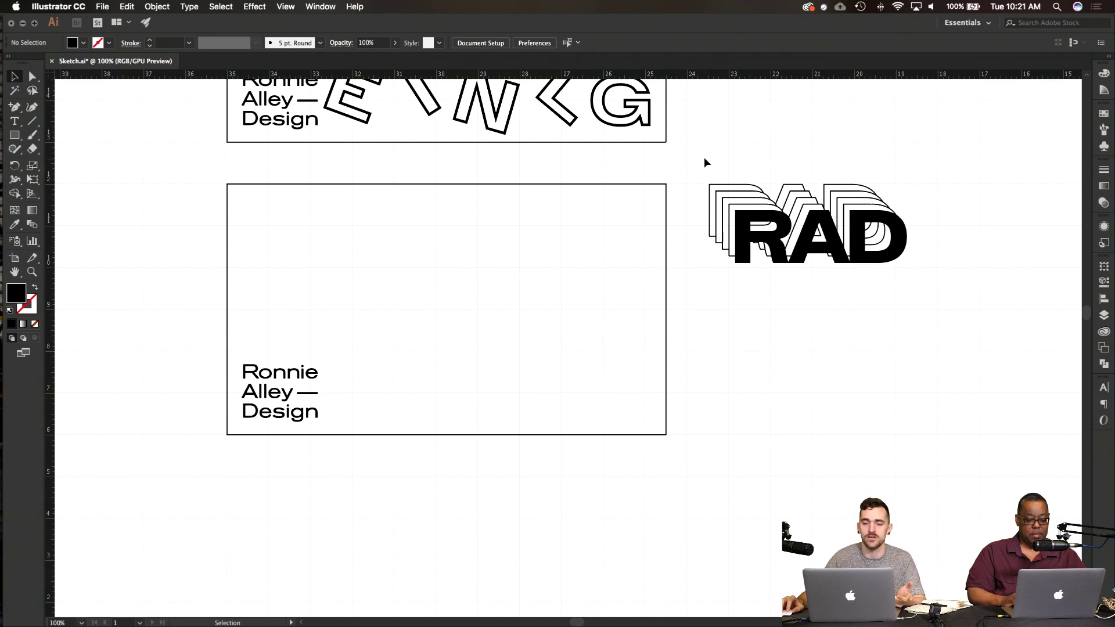
Step: Move the RAD wordmark farther away from the card, to X −19.75 in, Y −7.1149 in
left_click_drag(704, 157, 1004, 352)
left_click_drag(855, 249, 1008, 371)
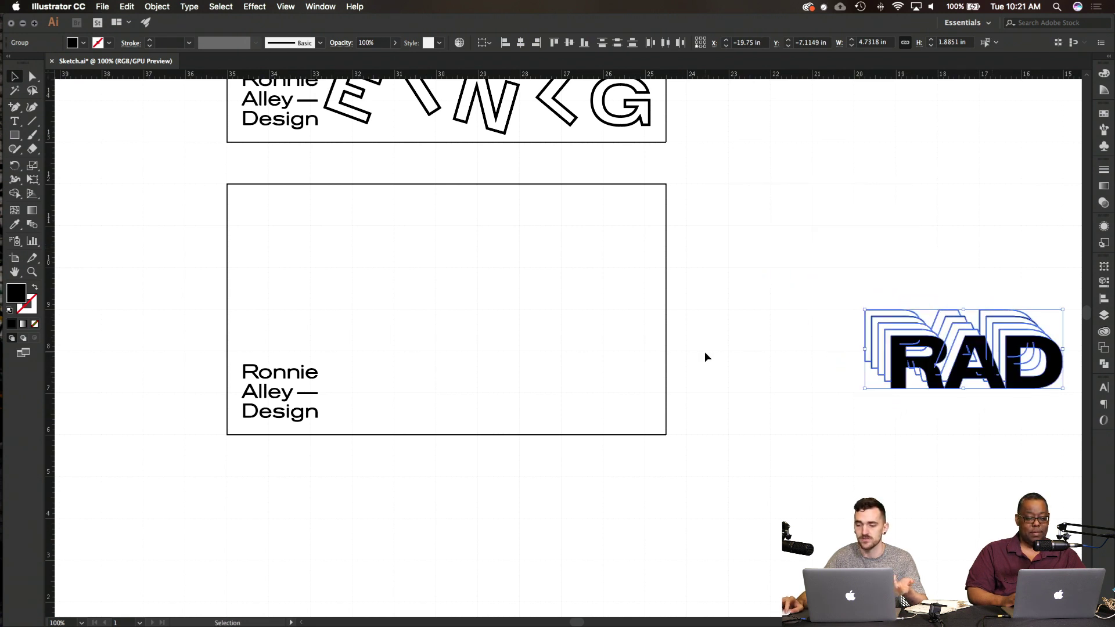
left_click(705, 350)
Step: Duplicate the rearmost outline layer of the RAD wordmark and offset the copy 0.125 in left and 0.125 in up
scroll(800, 363, "right", 5)
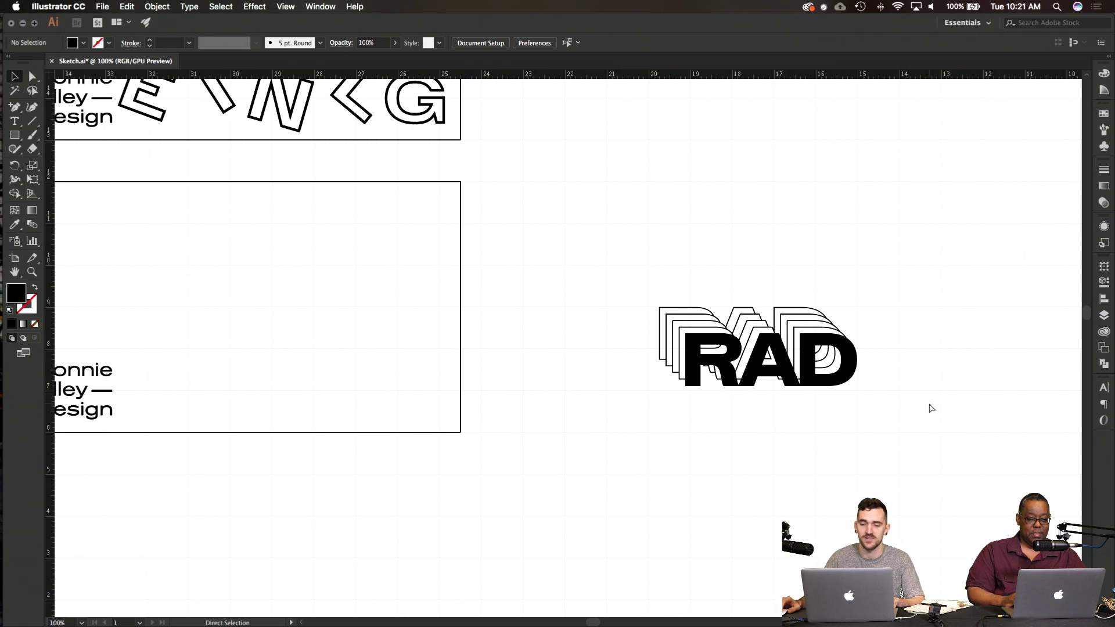
scroll(859, 383, "up", 2)
scroll(838, 385, "down", 1)
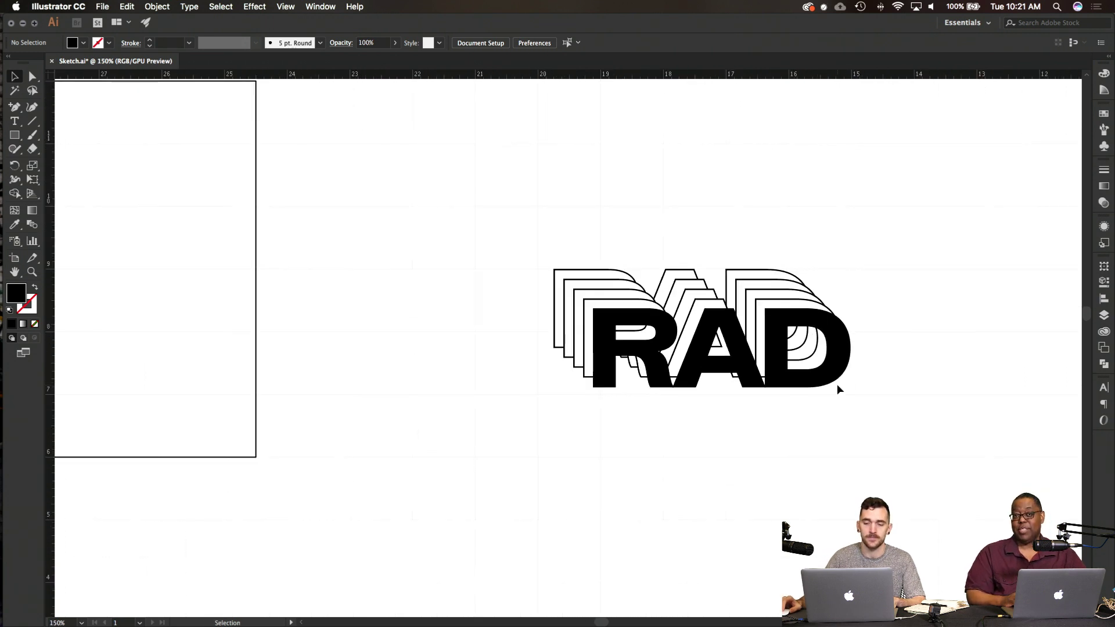
scroll(838, 384, "up", 1)
scroll(837, 384, "up", 3)
scroll(837, 384, "right", 2)
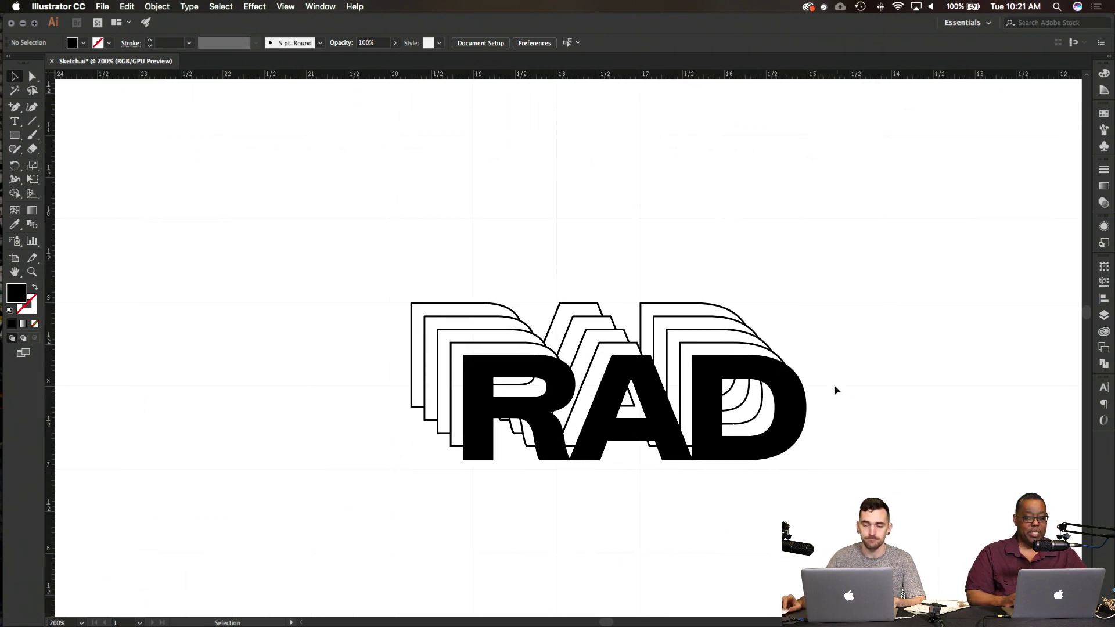
left_click(13, 80)
left_click_drag(359, 239, 785, 308)
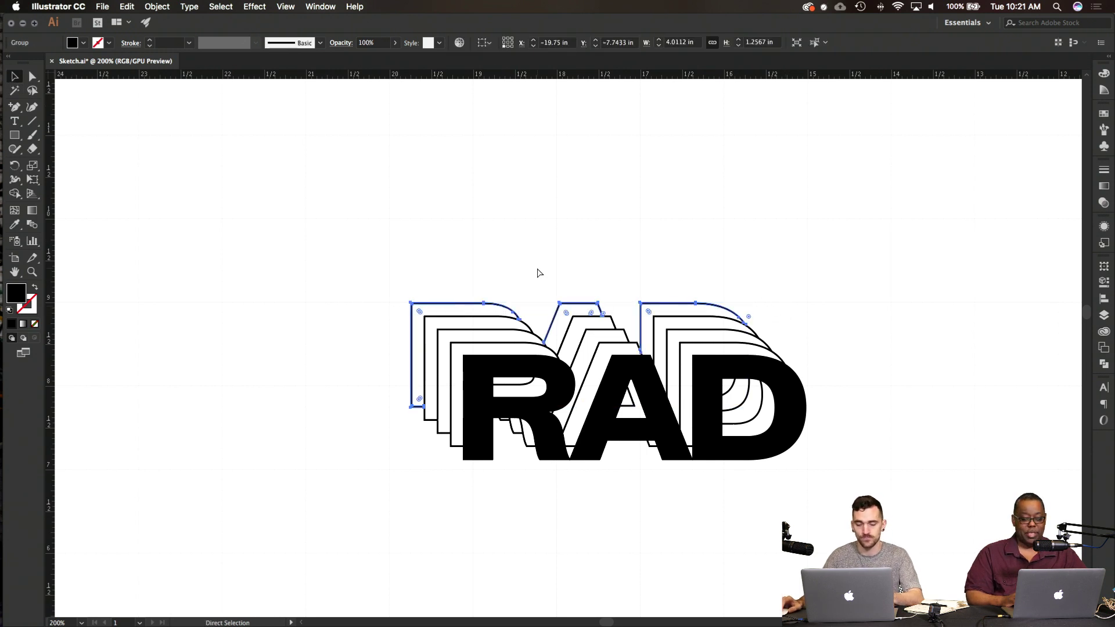
key("Left")
key("Left")
key("Left")
key("Left")
key("Left")
key("Left")
key("Left")
key("Left")
key("Left")
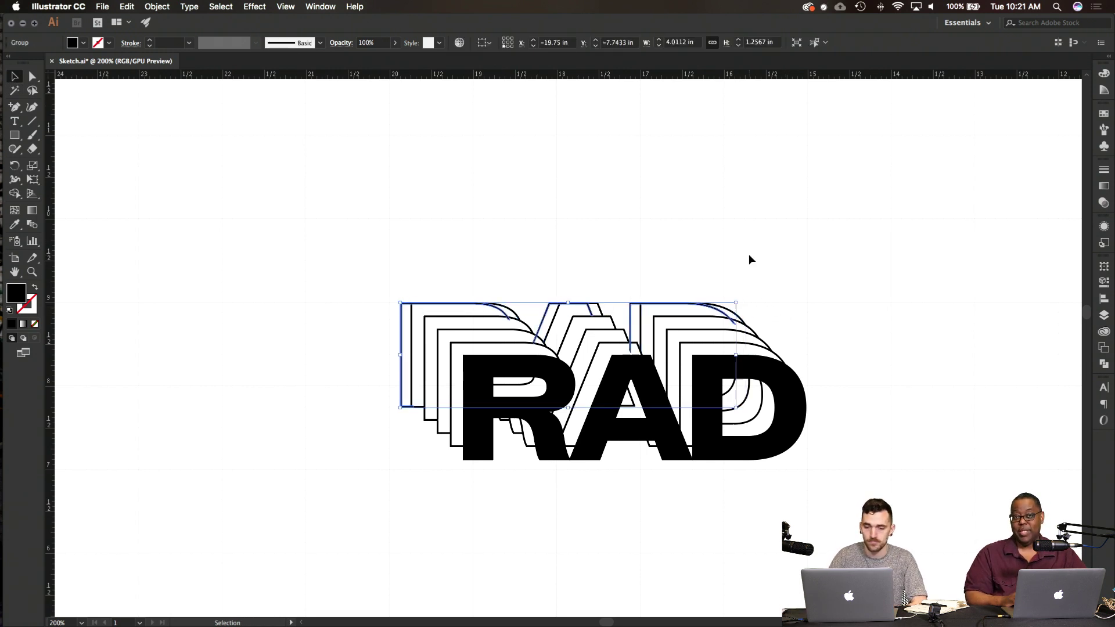
key("Up")
key("Up")
key("Up")
key("Up")
key("Up")
key("Up")
key("Up")
key("Up")
key("Up")
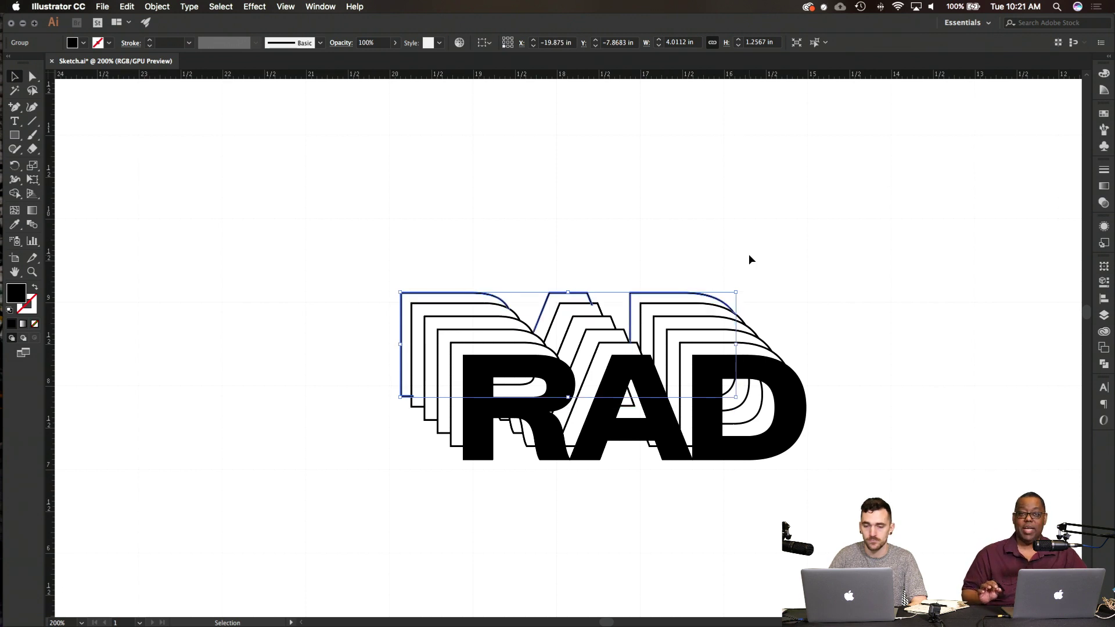
Step: Duplicate the new rearmost outline once more, offsetting the copy to X −20 in, Y −7.9933 in
key("Left")
key("Left")
key("Left")
key("Left")
key("Left")
key("Left")
key("Left")
key("Left")
key("Left")
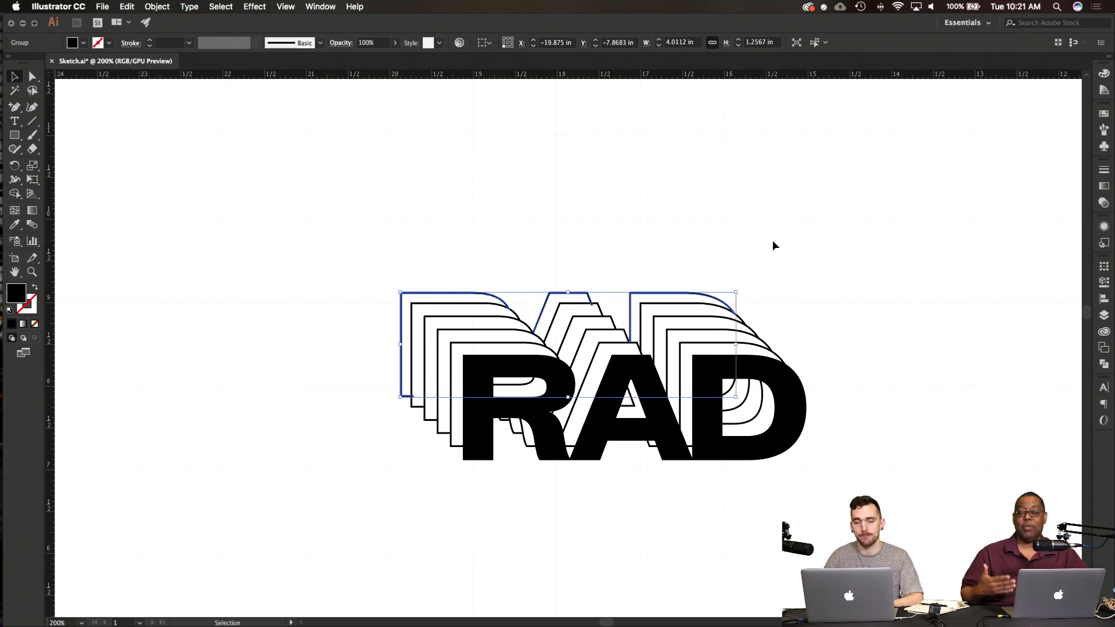
key("Up")
key("Up")
key("Up")
key("Up")
key("Up")
key("Up")
key("Up")
key("Up")
key("Up")
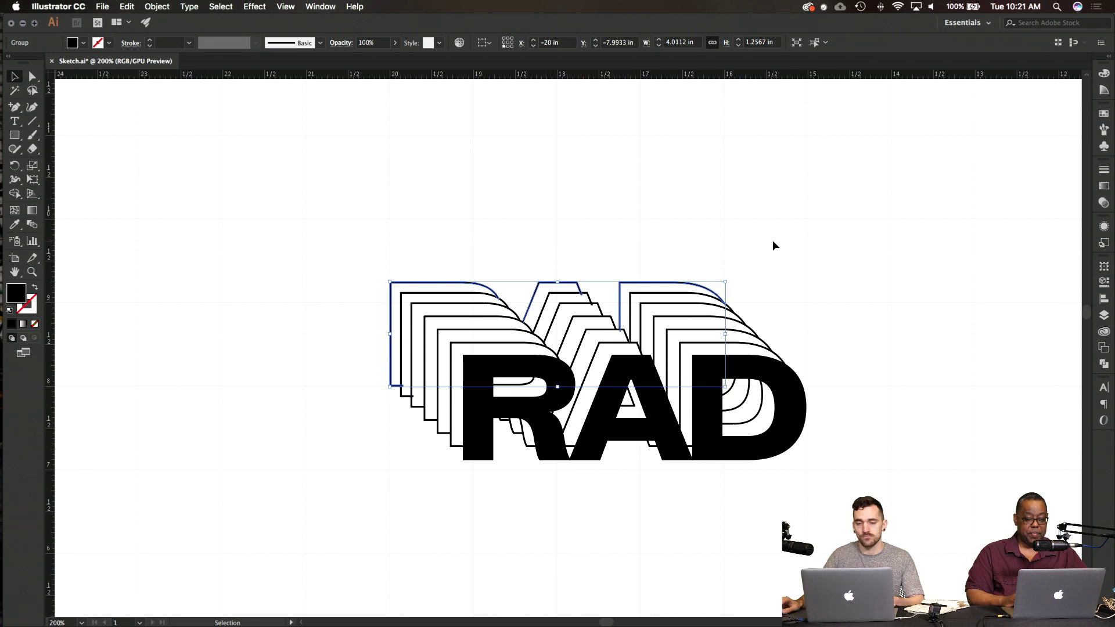
left_click(773, 241)
scroll(587, 260, "up", 1)
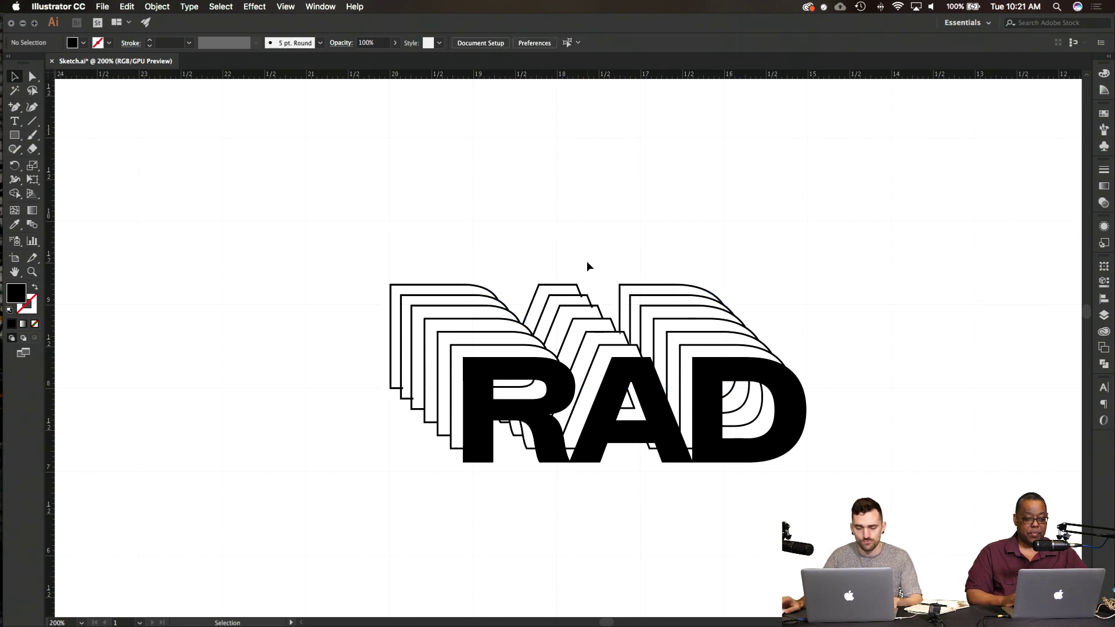
Step: Undo the upward offset of the second outline copy and delete that copy
key("super+z")
key("super+z")
key("super+z")
key("super+z")
key("super+z")
key("super+z")
key("super+z")
key("super+z")
key("super+z")
key("super+z")
key("v")
scroll(587, 266, "up", 4)
scroll(586, 266, "down", 2)
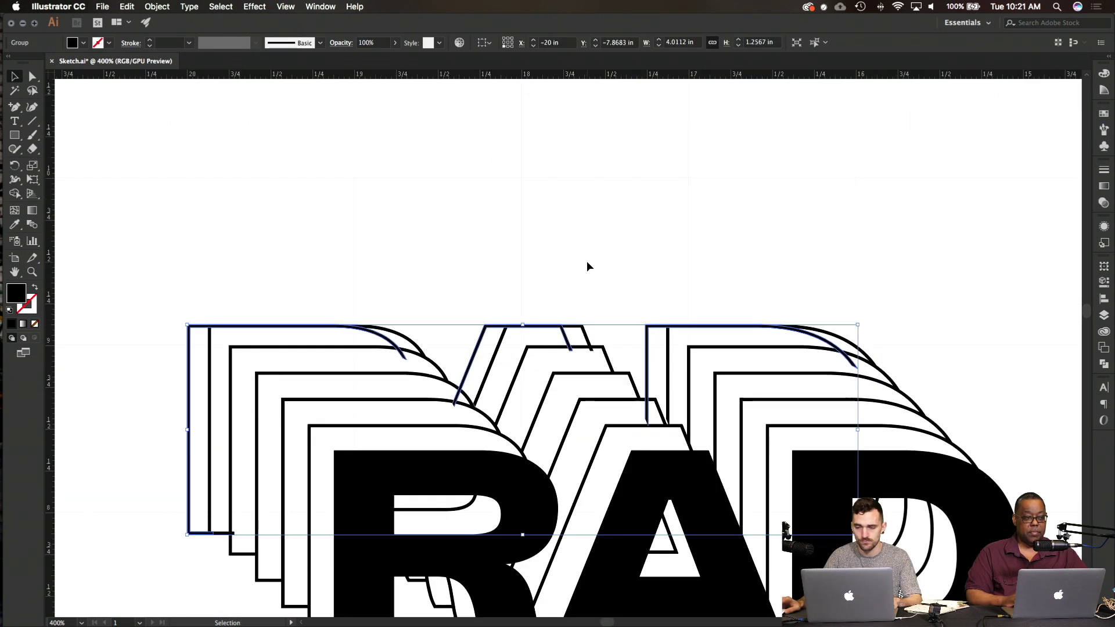
key("Delete")
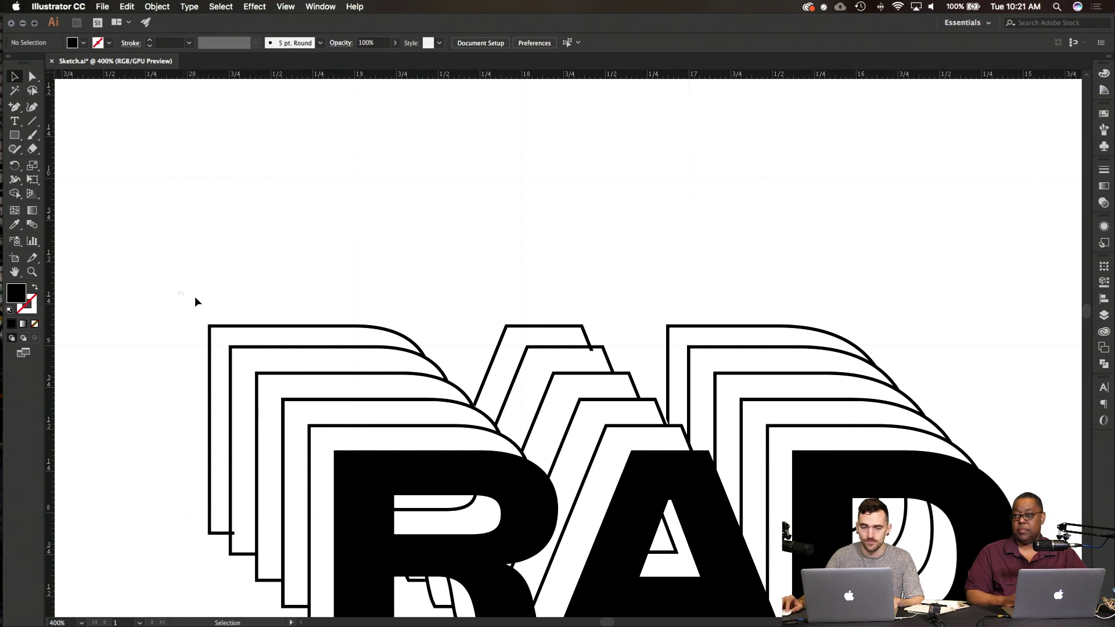
Step: Fine-tune the remaining rearmost outline copy to X −19.8842 in, Y −7.8842 in so its ends meet the outline in front
left_click_drag(178, 292, 952, 334)
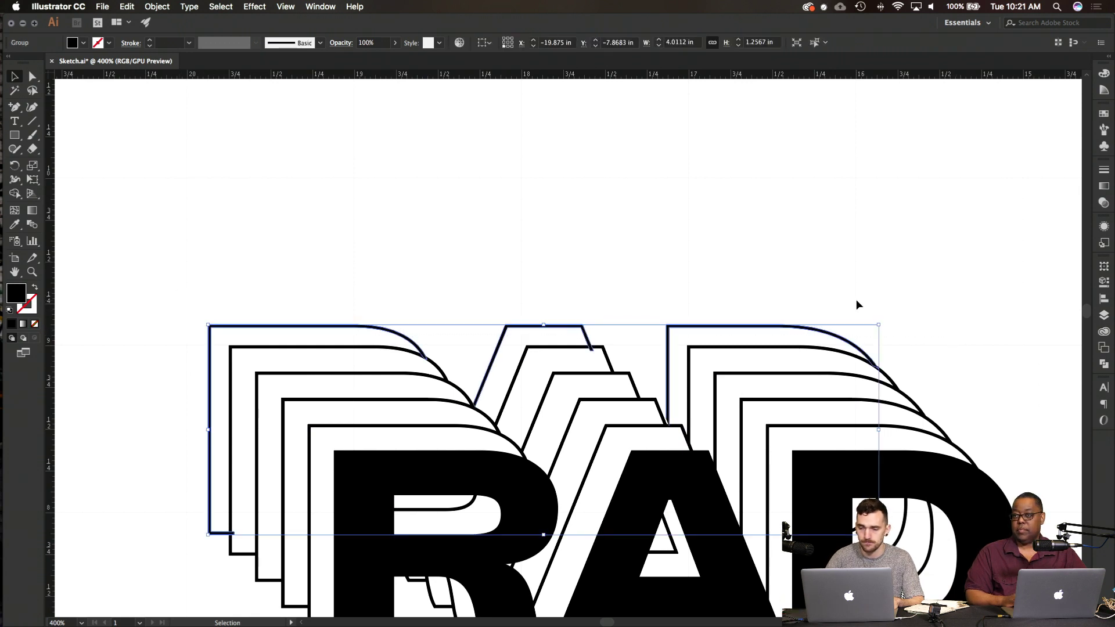
key("Up")
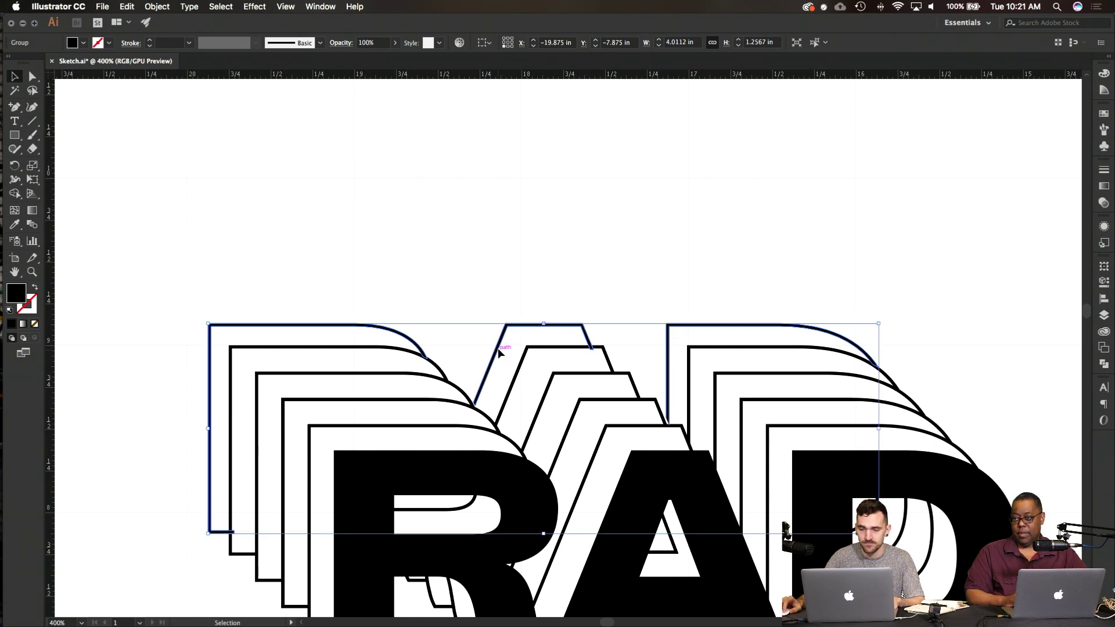
left_click_drag(497, 348, 497, 348)
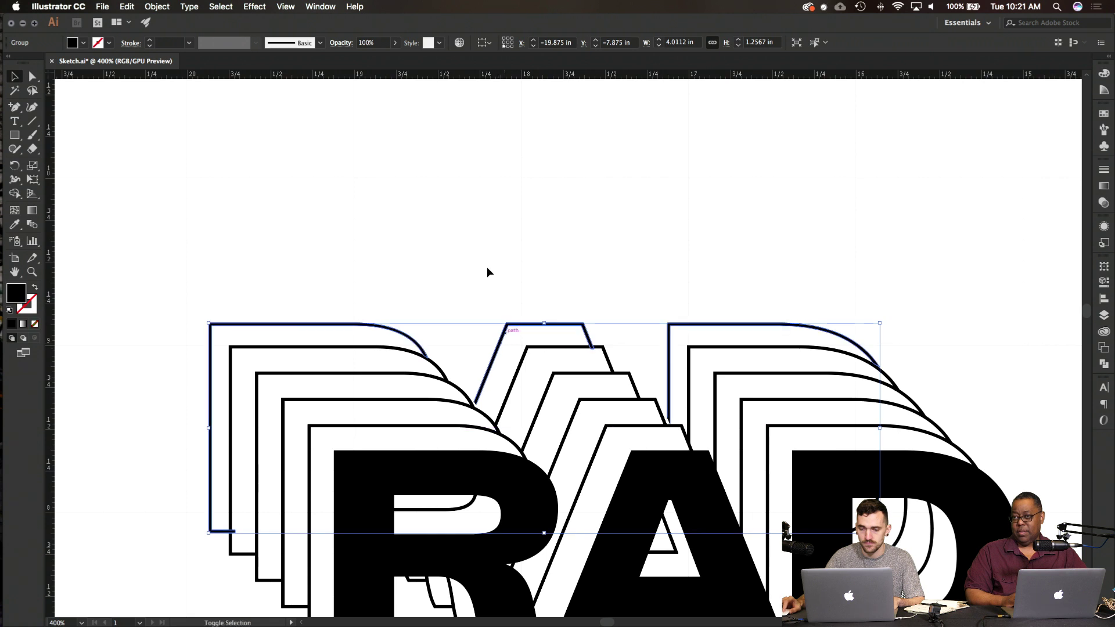
left_click(487, 267)
key("super+z")
scroll(482, 273, "up", 1)
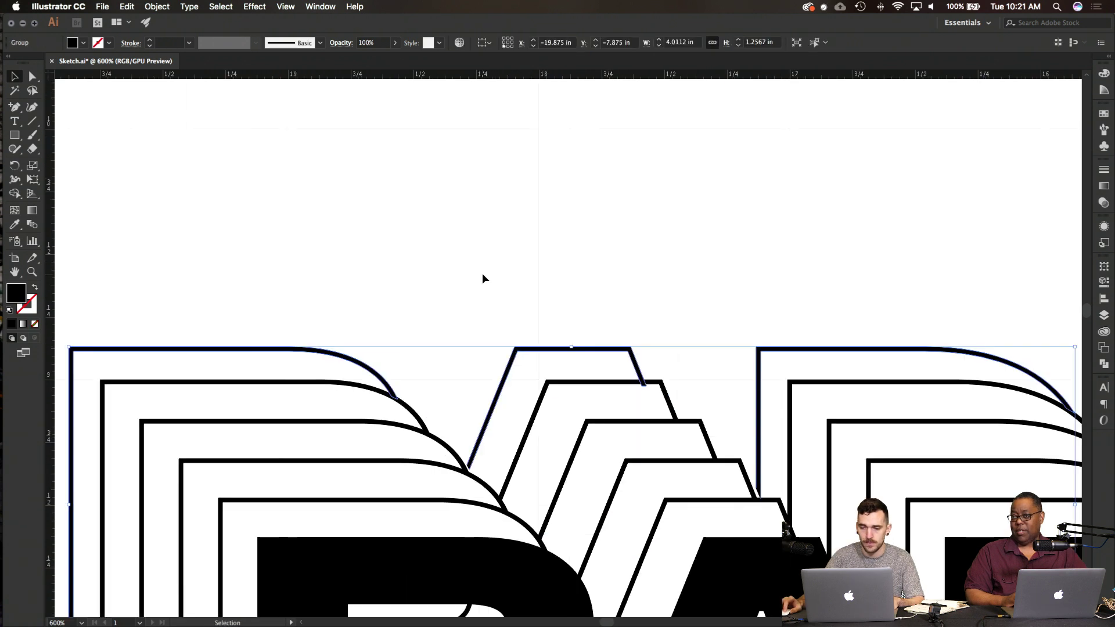
scroll(533, 379, "up", 1)
scroll(539, 380, "up", 1)
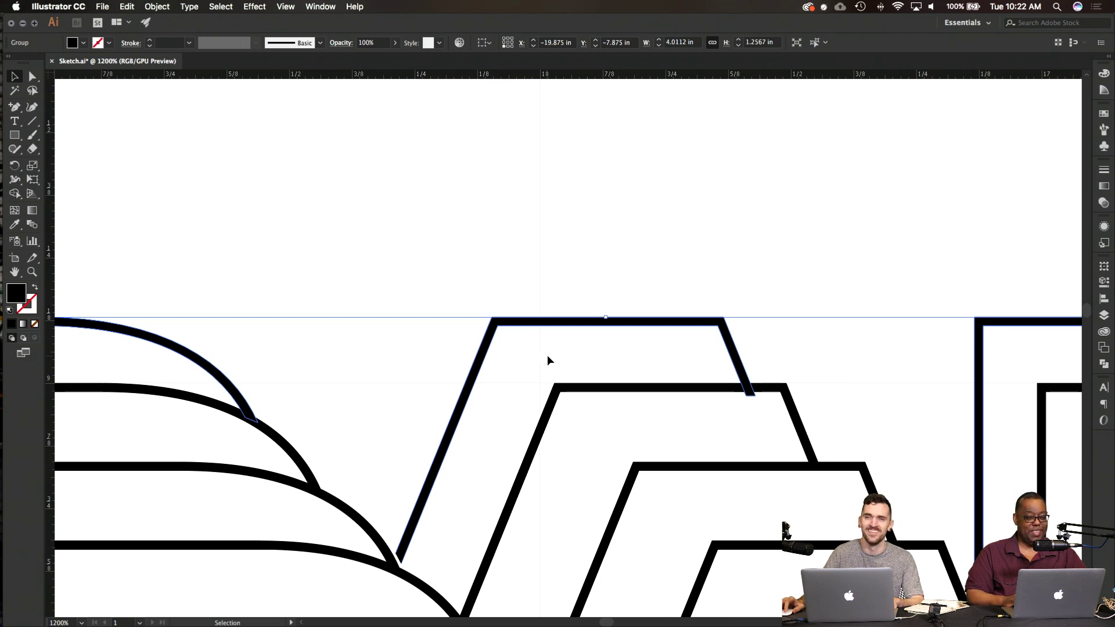
left_click_drag(738, 360, 735, 351)
left_click(739, 212)
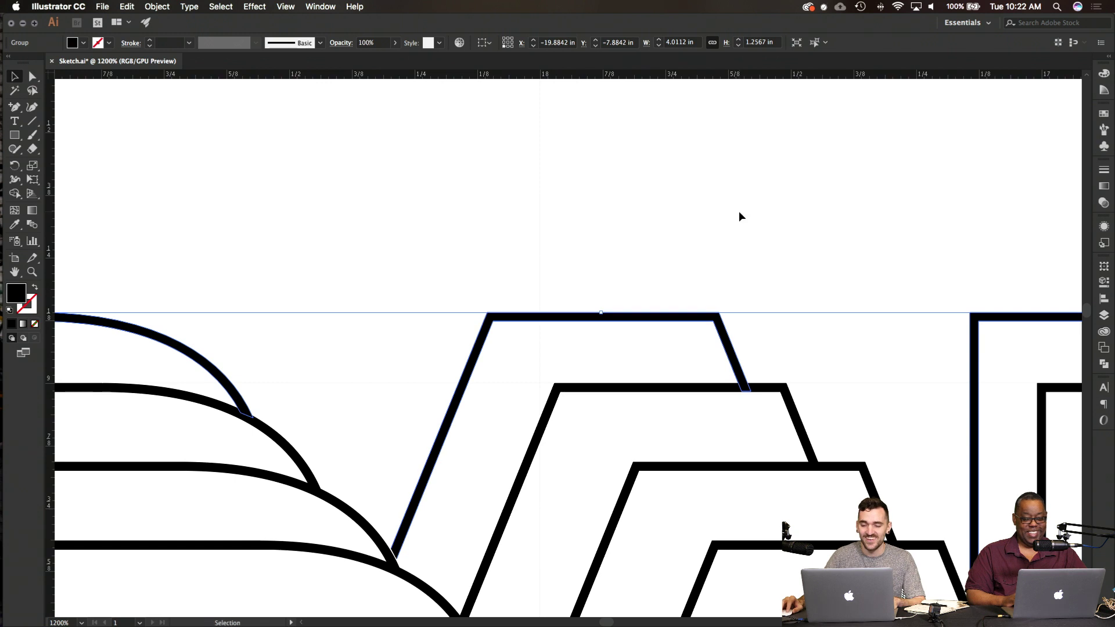
Step: Duplicate the rearmost outline diagonally to X −20.0271 in, Y −8.0271 in, and repeat that transformation four times
key("super+minus")
key("super+minus")
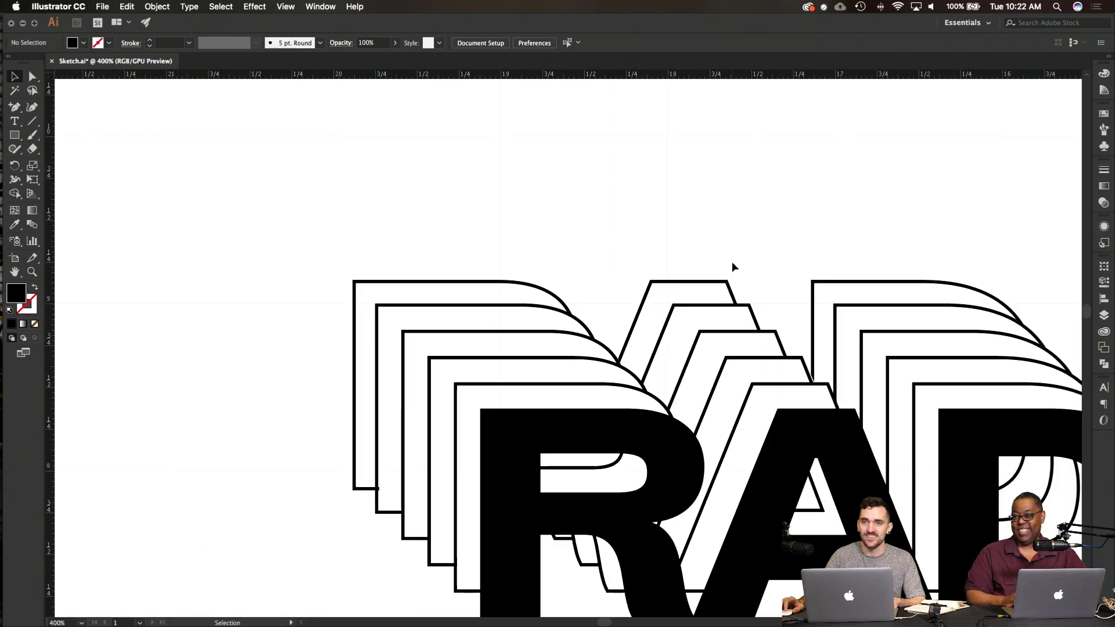
key("super+minus")
scroll(732, 266, "right", 2)
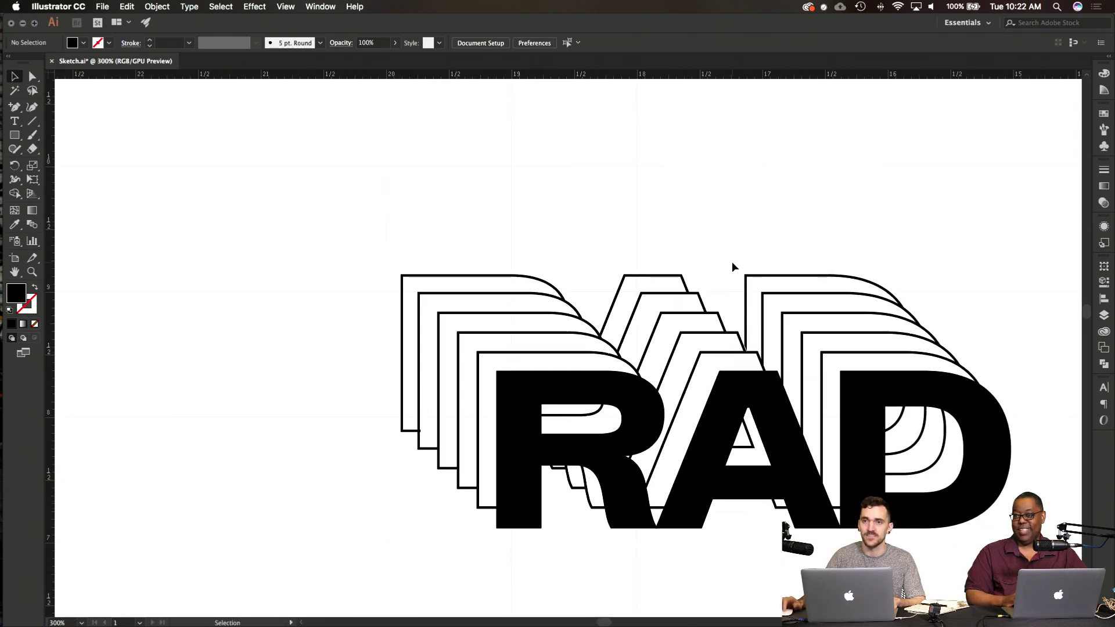
scroll(732, 266, "right", 2)
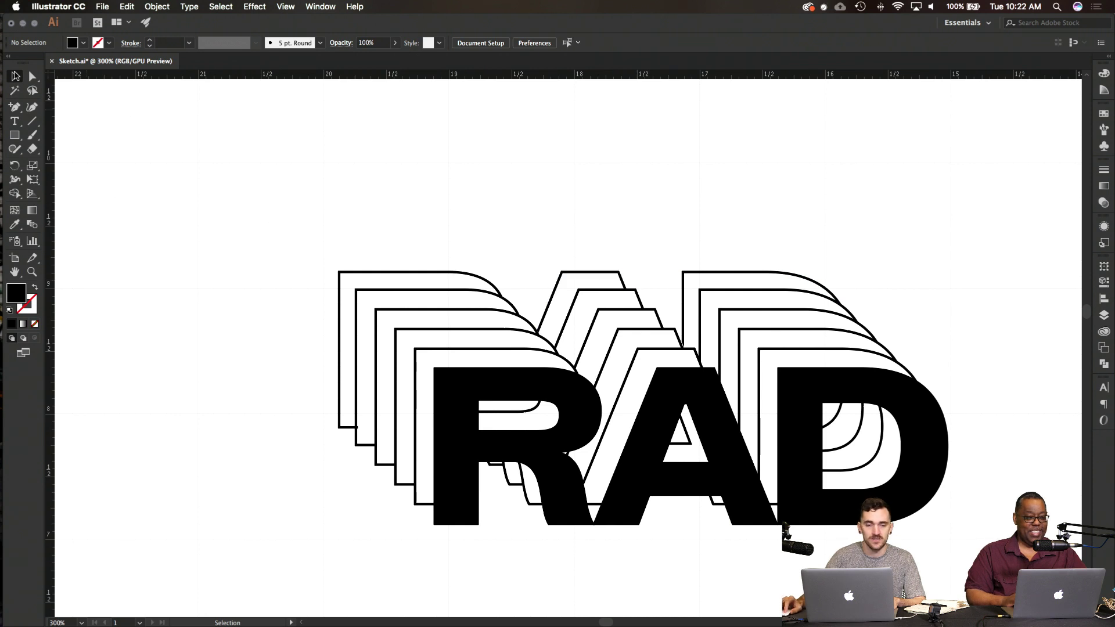
left_click_drag(299, 240, 961, 286)
scroll(584, 287, "up", 2)
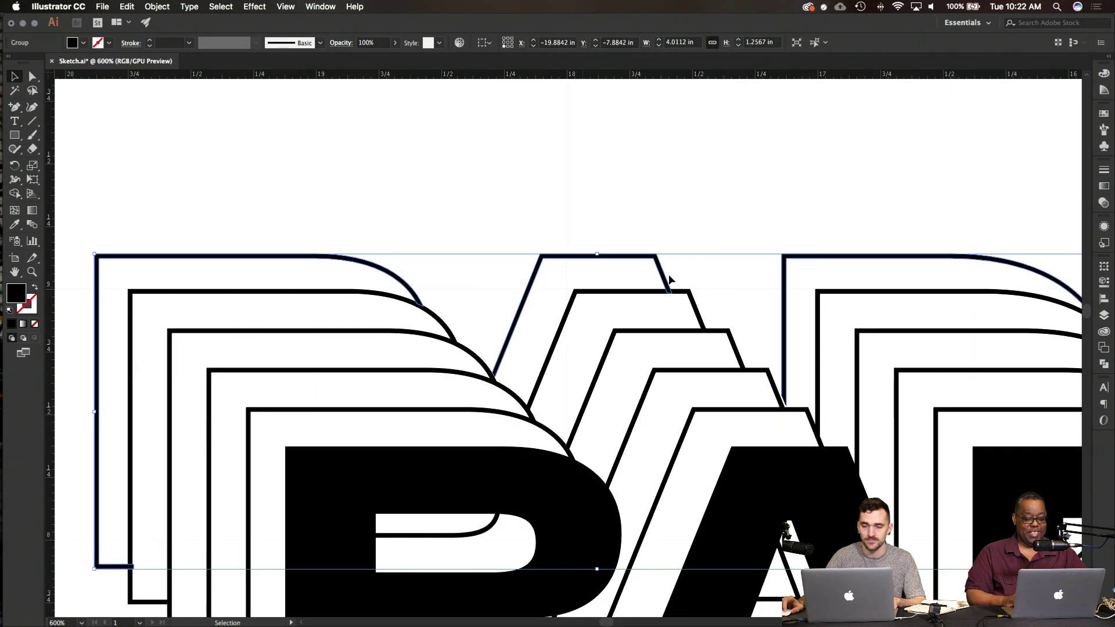
left_click_drag(666, 279, 629, 245)
key("super+d")
key("super+d")
key("super+d")
key("super+d")
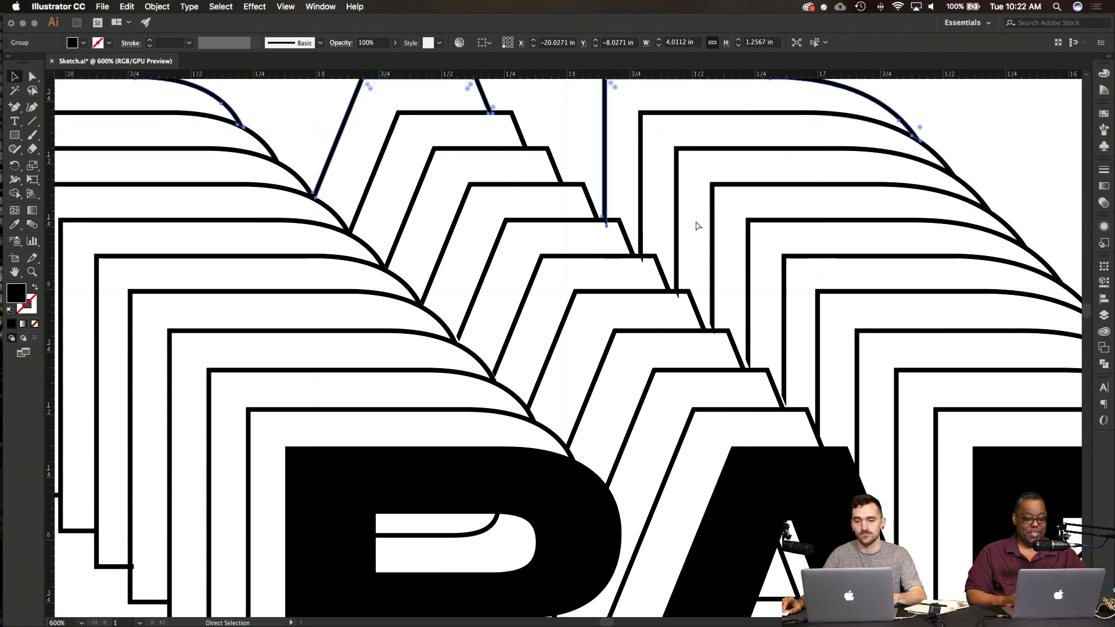
Step: Undo the last three repeated outline copies and delete the one remaining repeated copy, keeping the first duplicate
key("super+minus")
key("super+minus")
key("super+minus")
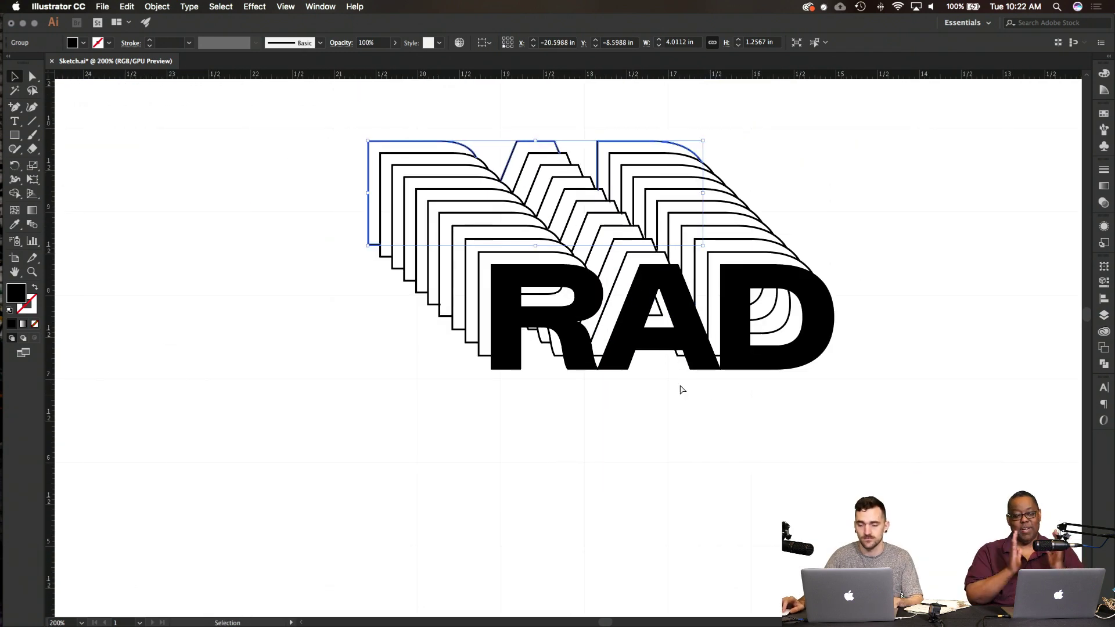
key("super+z")
key("super+z")
key("super+z")
key("super+plus")
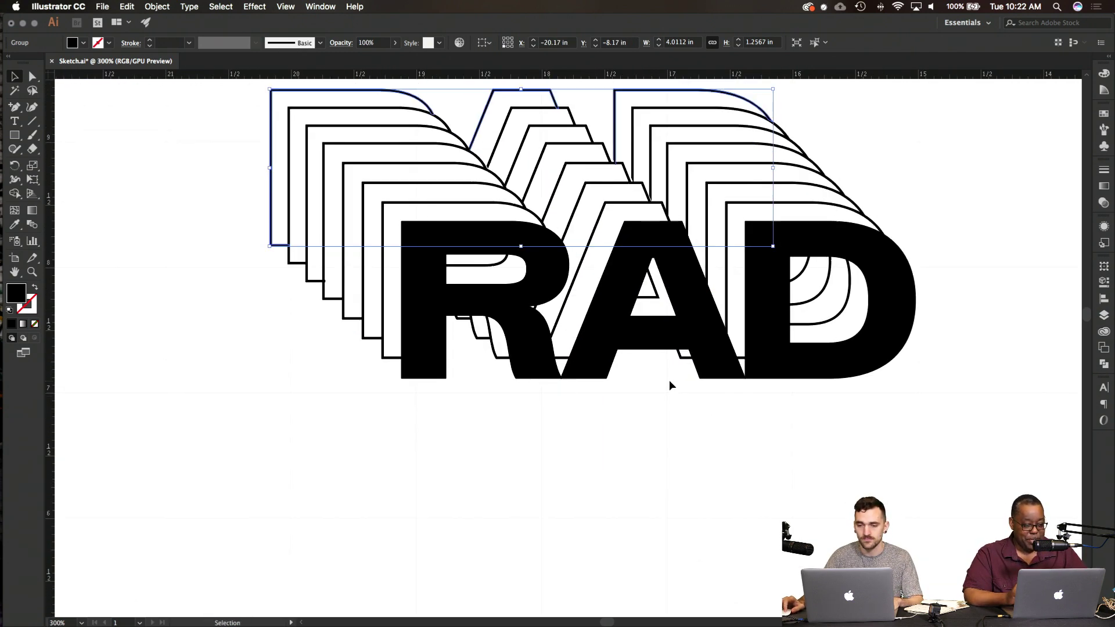
scroll(669, 380, "up", 3)
scroll(608, 249, "up", 2)
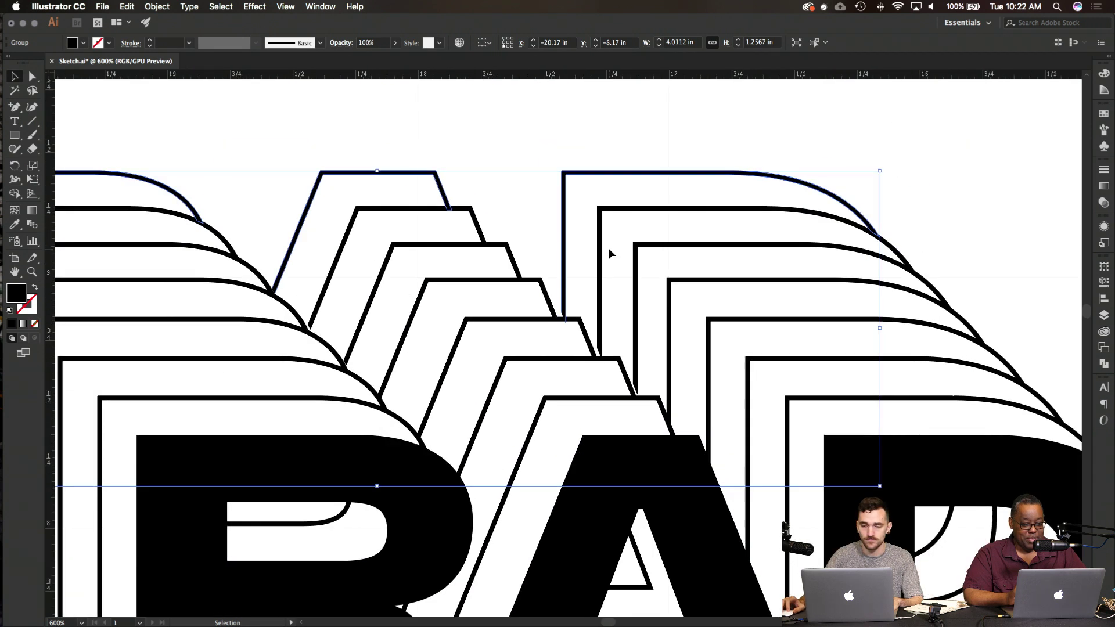
key("BackSpace")
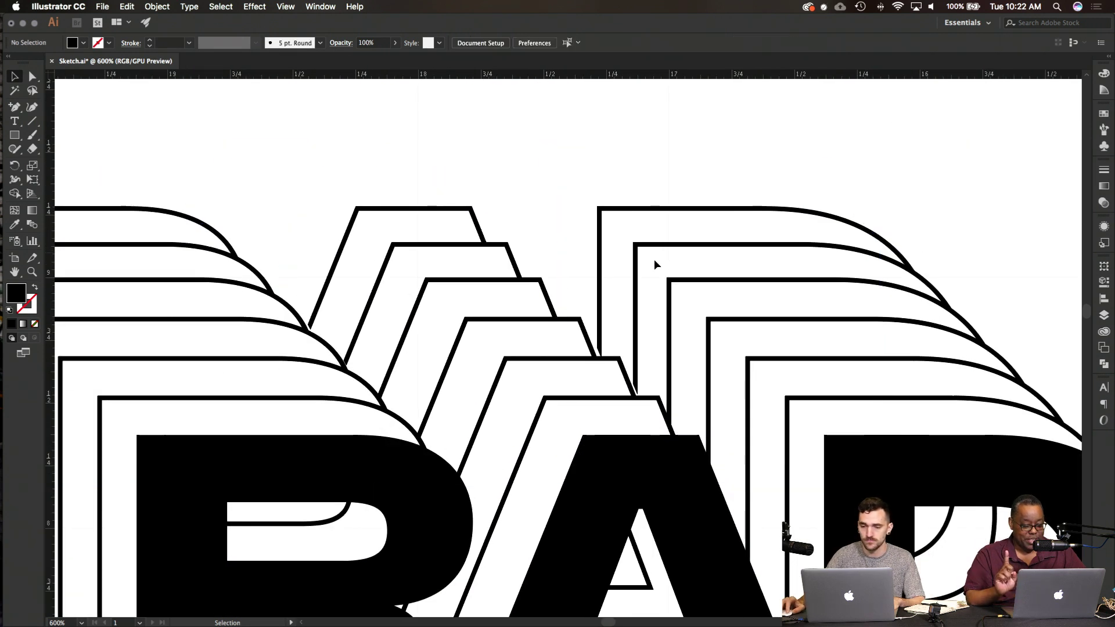
Step: Nudge the two rearmost RAD outline copies slightly left, setting the very rearmost to X −20.0471 in, Y −8.0271 in
left_click(635, 265)
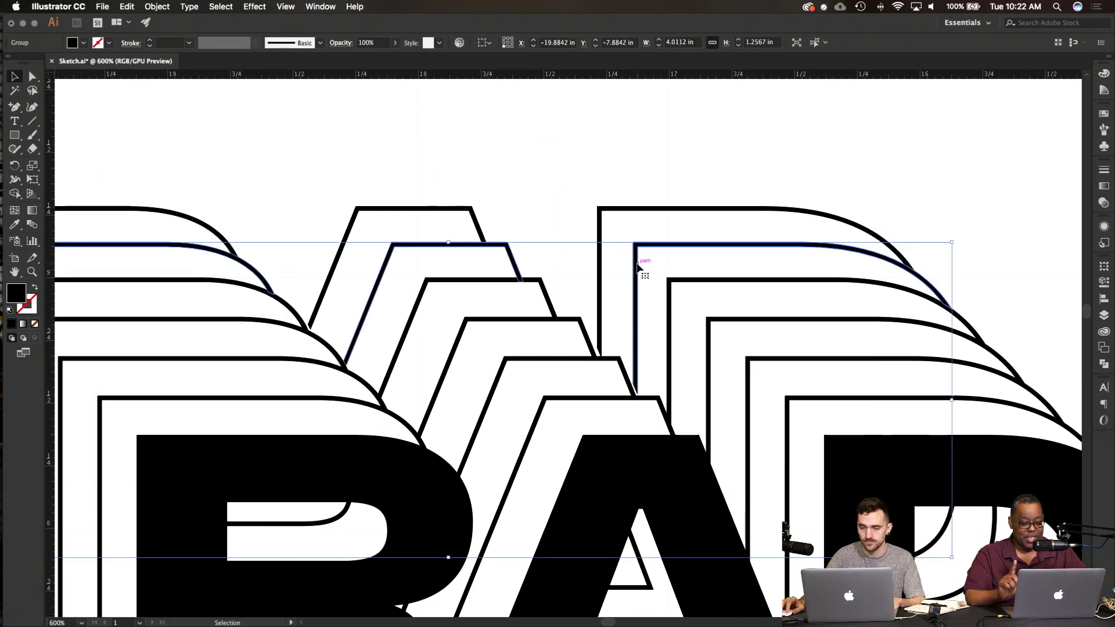
key("Left")
key("Left")
key("Left")
key("Left")
key("Left")
key("Left")
key("Left")
key("Left")
key("Left")
key("Left")
key("Left")
key("Left")
key("Left")
key("Left")
key("Left")
key("Left")
key("Left")
key("Up")
key("Up")
key("Up")
key("Up")
key("Up")
key("Up")
key("Up")
key("Up")
key("Up")
key("Up")
key("Up")
key("Up")
key("Up")
key("Up")
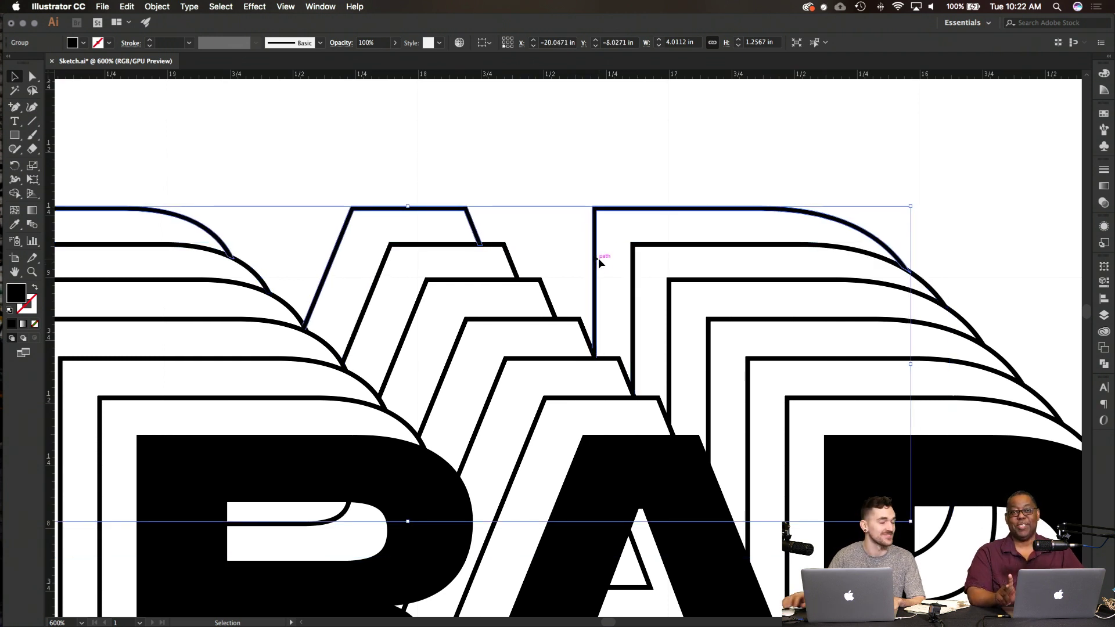
left_click(555, 158)
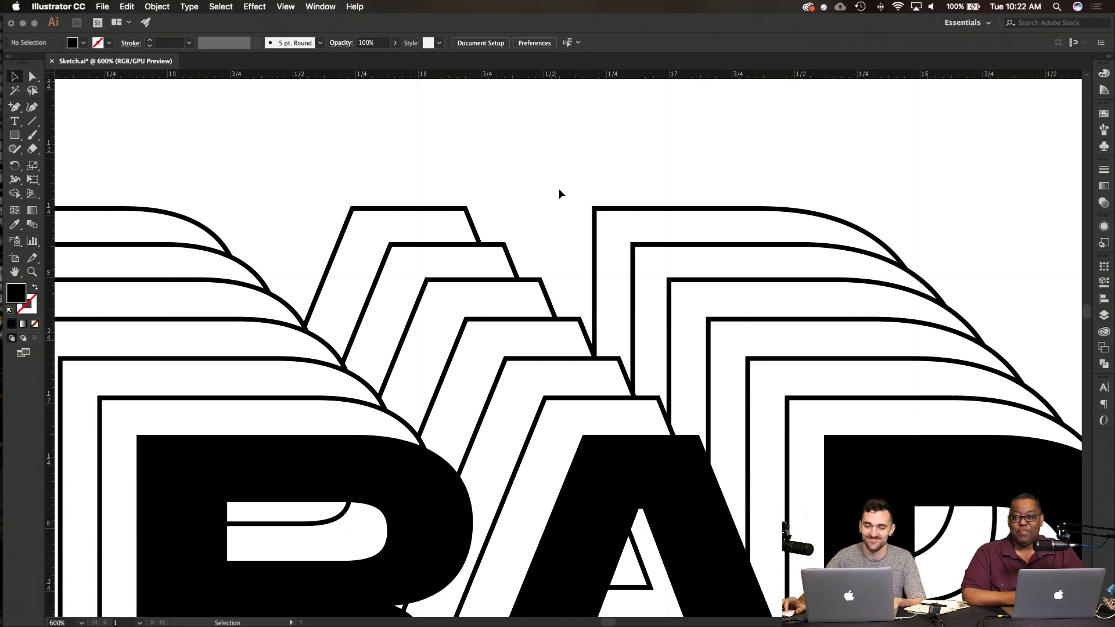
Step: Duplicate the rearmost outline diagonally up-left to X −20.2022 in, Y −8.182 in, and repeat that transformation four times
scroll(663, 215, "up", 5)
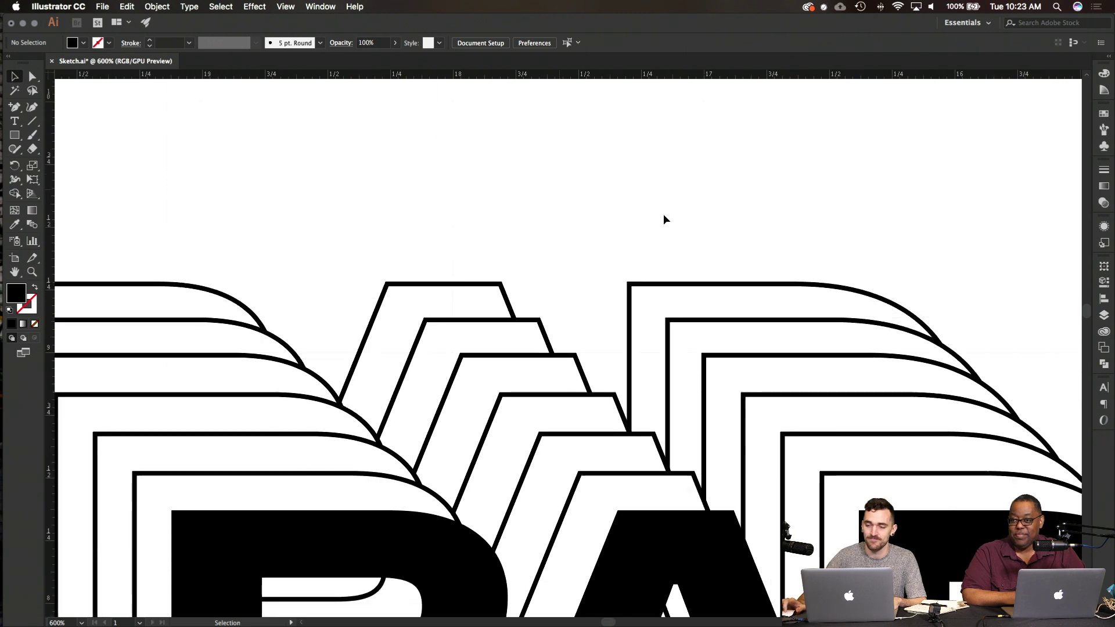
scroll(664, 216, "left", 5)
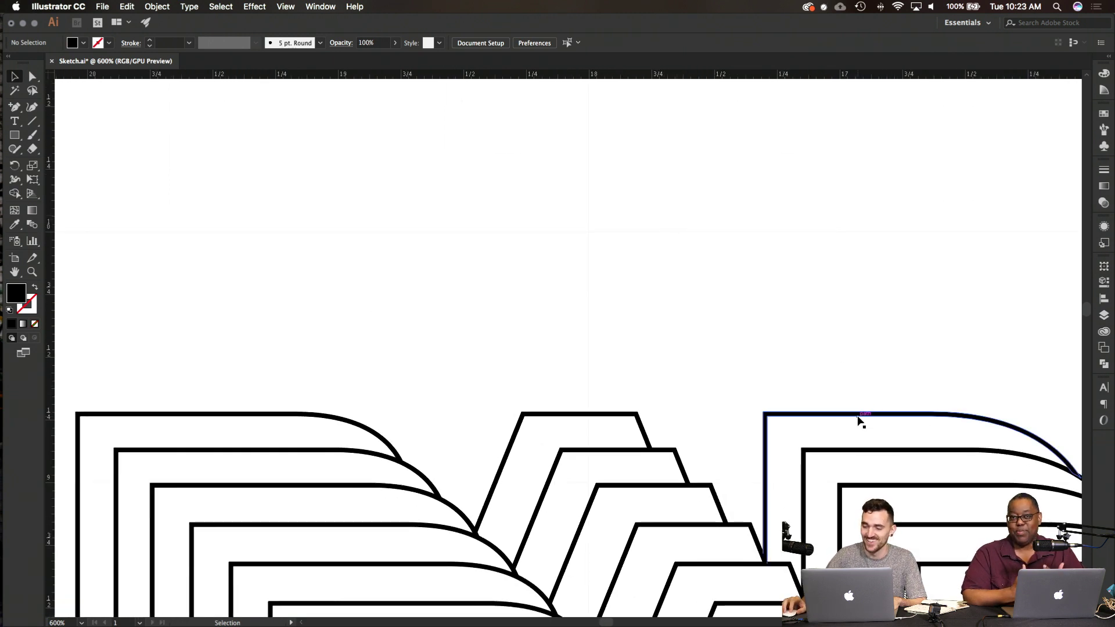
left_click_drag(855, 418, 819, 380)
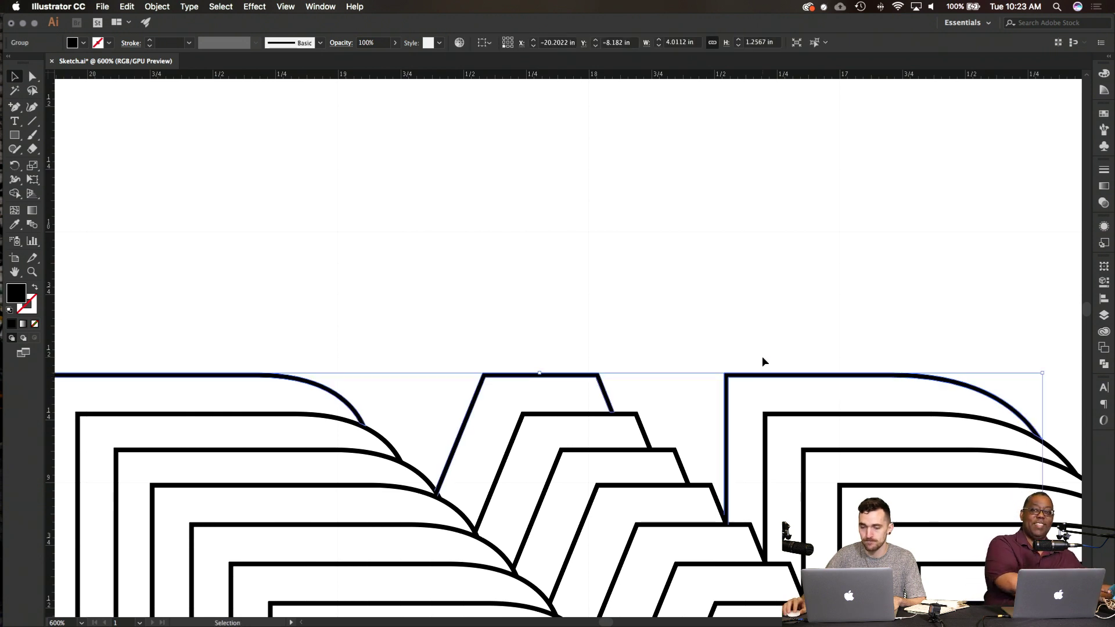
scroll(762, 356, "down", 3)
key("super+d")
key("super+d")
key("super+d")
key("super+d")
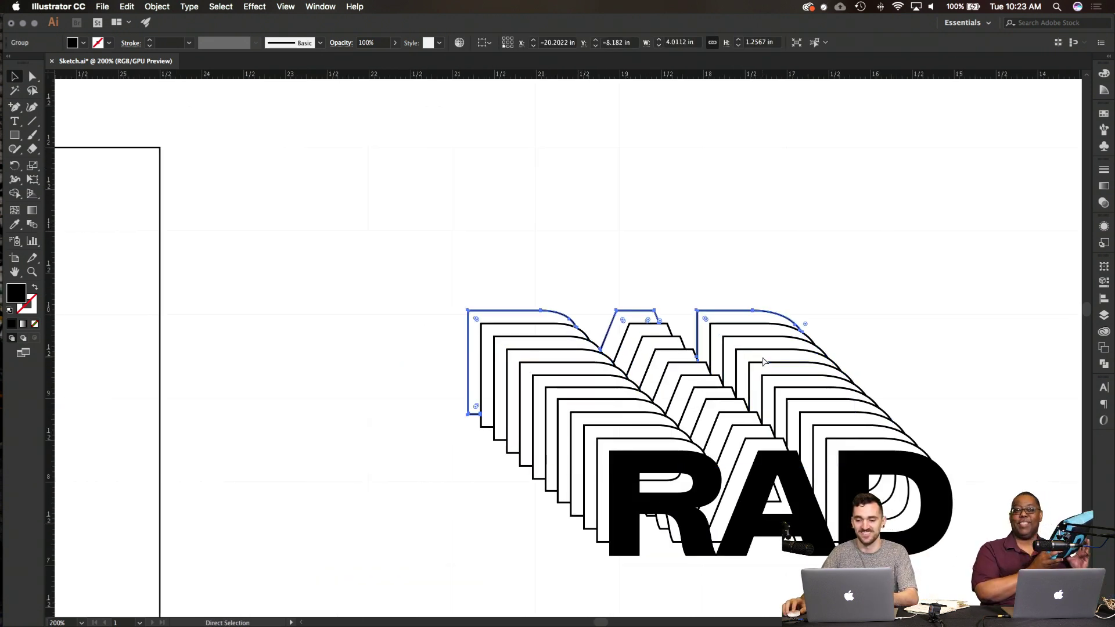
left_click(935, 388)
scroll(935, 387, "down", 2)
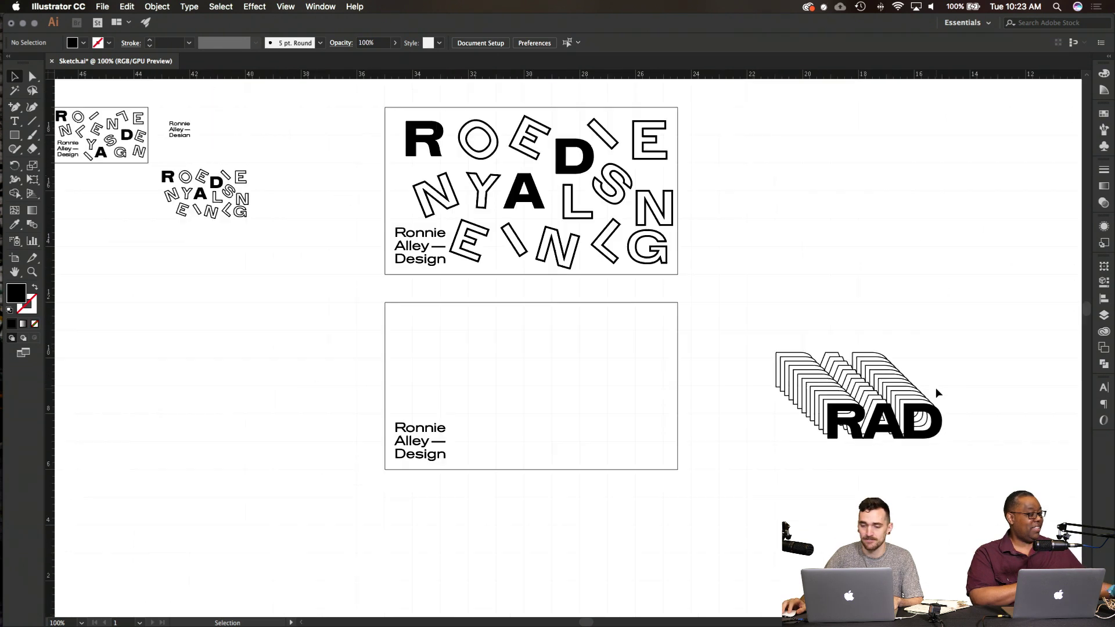
Step: Move the complete RAD artwork down and to the right, farther away from the blank business card
key("super+minus")
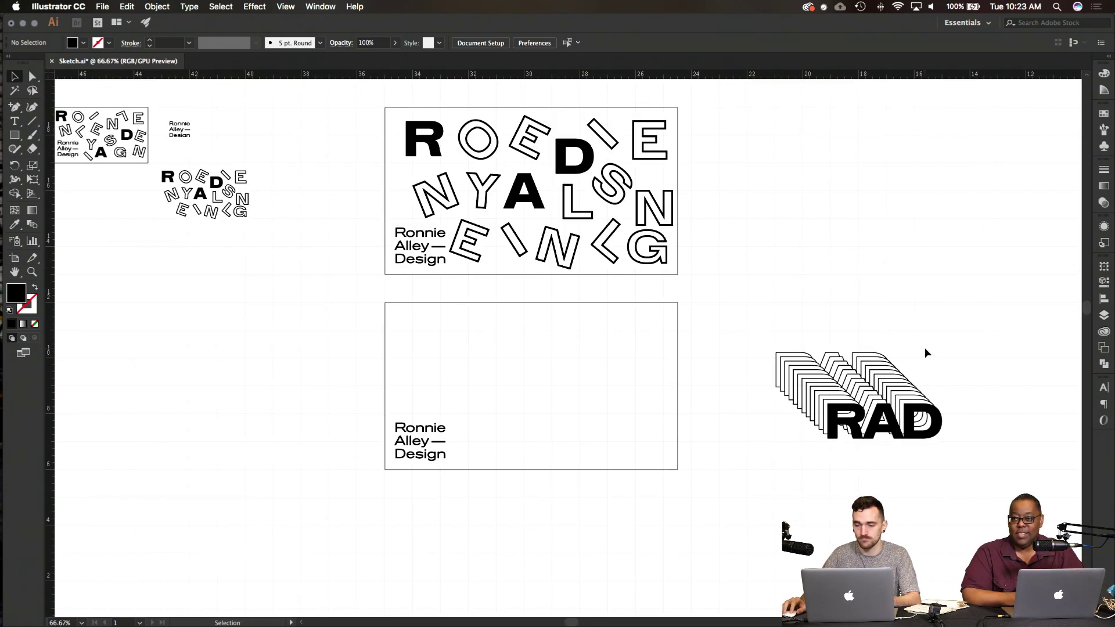
scroll(926, 341, "up", 2)
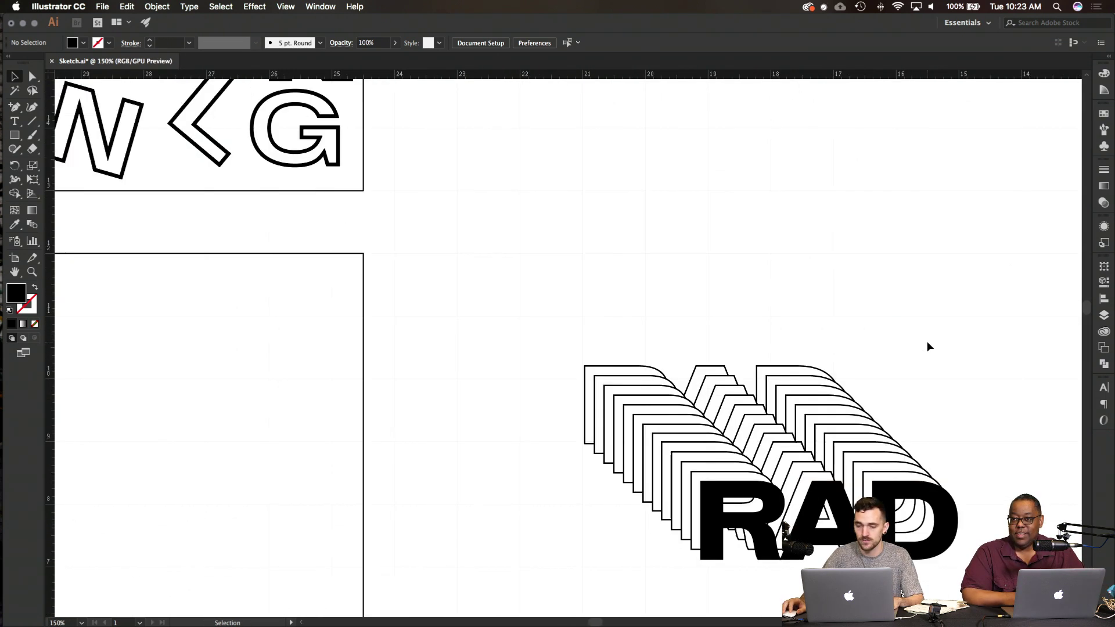
scroll(956, 489, "down", 2)
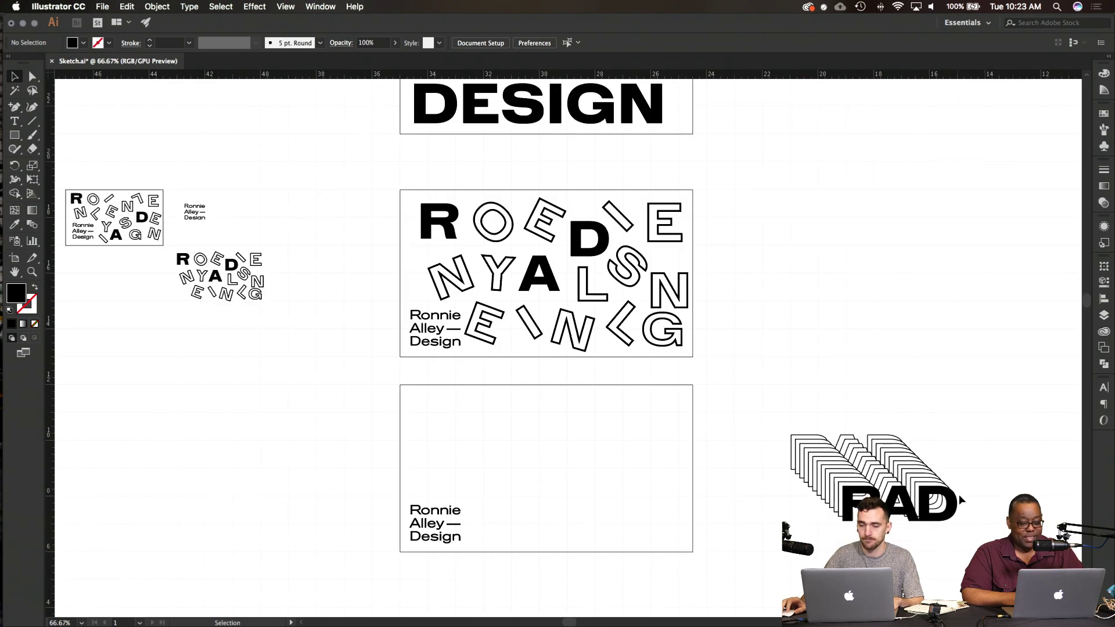
left_click_drag(745, 409, 910, 527)
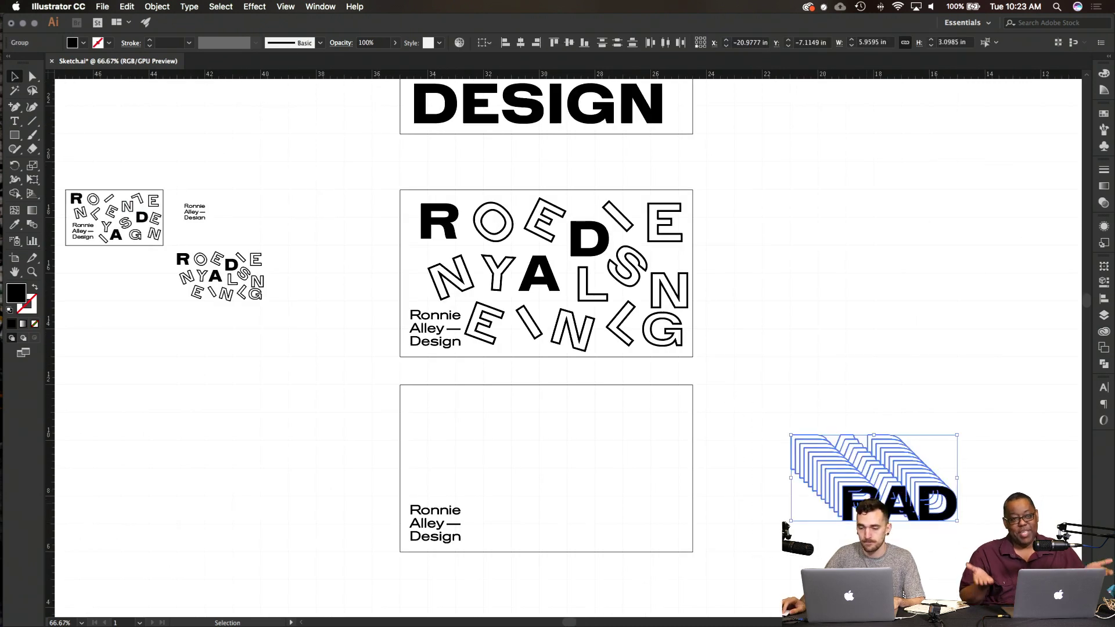
left_click_drag(868, 509, 943, 535)
left_click(894, 548)
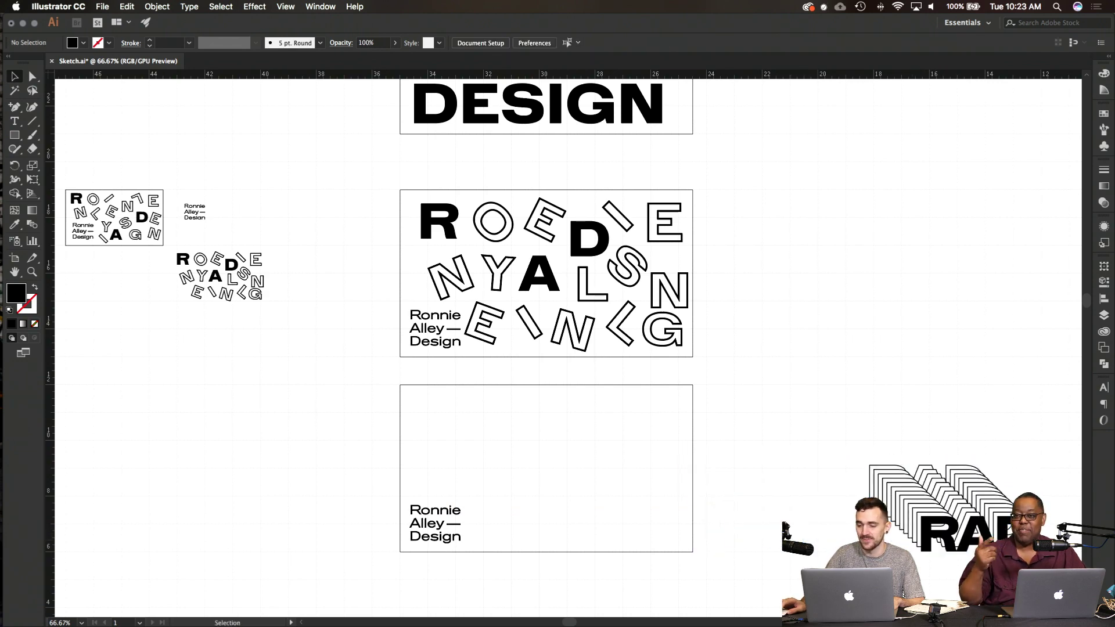
Step: Reposition the complete RAD artwork in the open area beside the blank card, with its left edge at X −18.4216 in
scroll(895, 548, "down", 1)
left_click(918, 525)
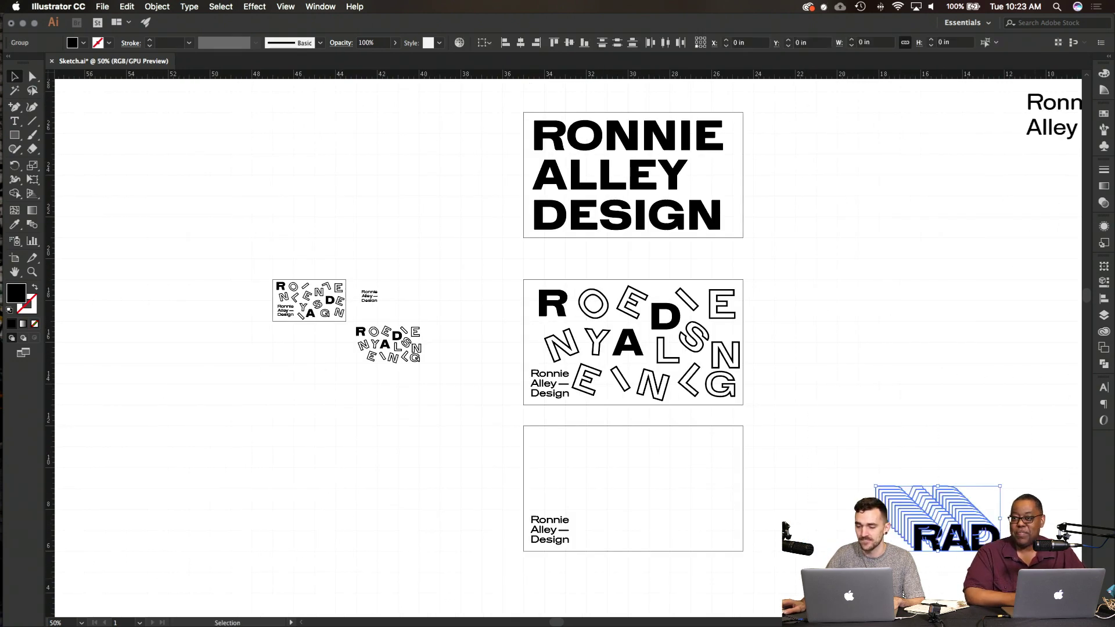
scroll(918, 527, "up", 2)
left_click_drag(912, 510, 905, 503)
left_click(920, 558)
scroll(922, 558, "up", 1)
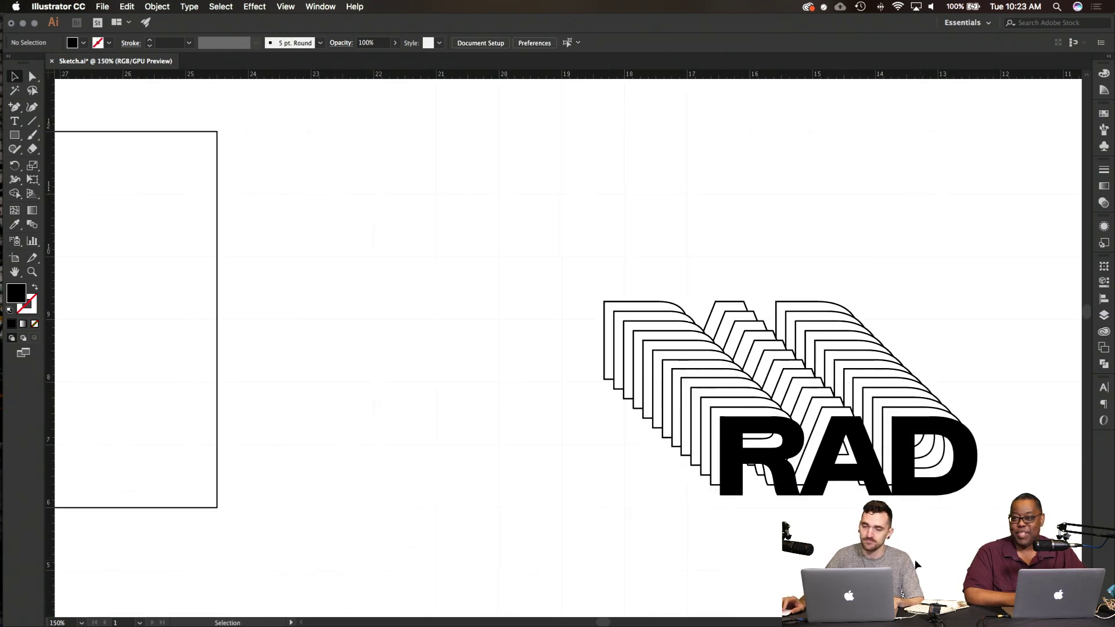
left_click_drag(987, 504, 558, 260)
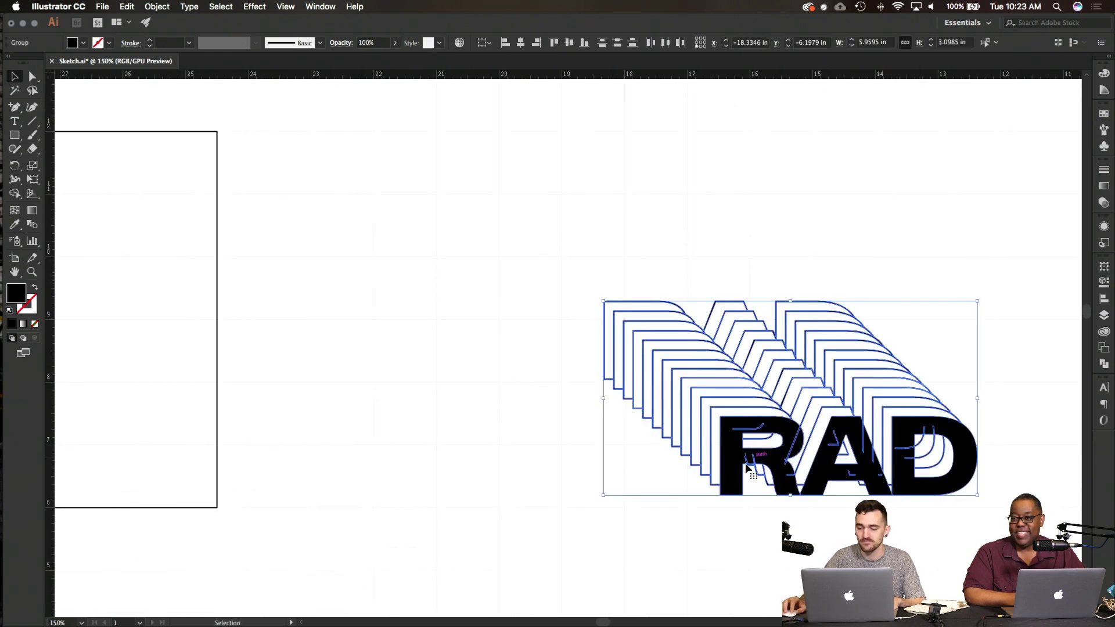
left_click_drag(732, 466, 725, 460)
left_click(563, 429)
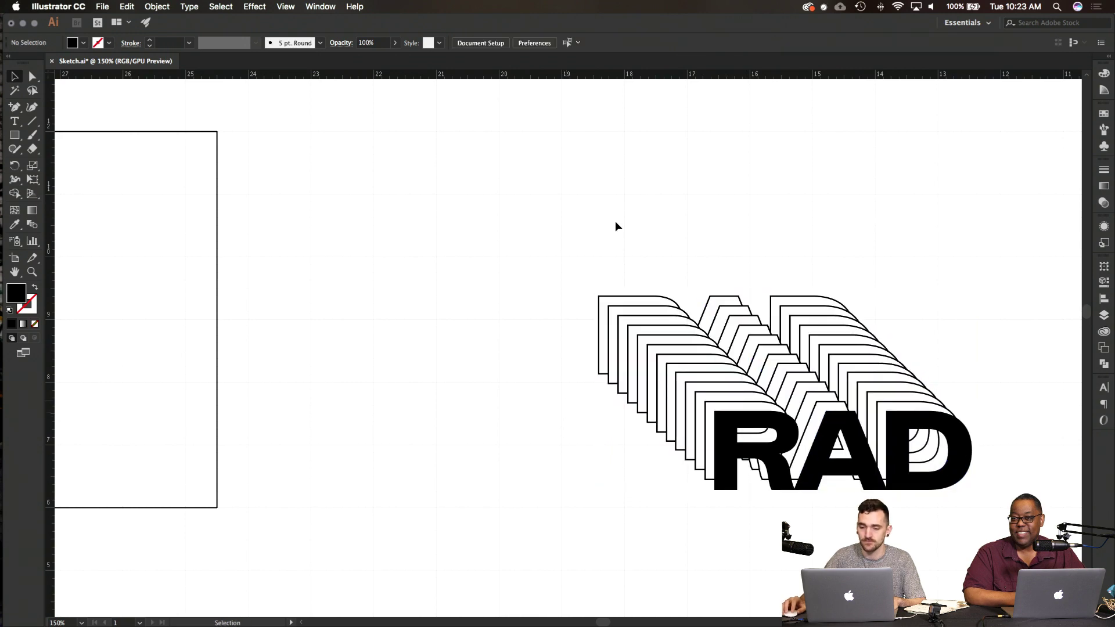
Step: Duplicate the rearmost outline diagonally to X −18.565 in, Y −8.27 in, and repeat it until the trail reaches X −21.145 in, Y −10.85 in
left_click(752, 296)
scroll(752, 297, "up", 1)
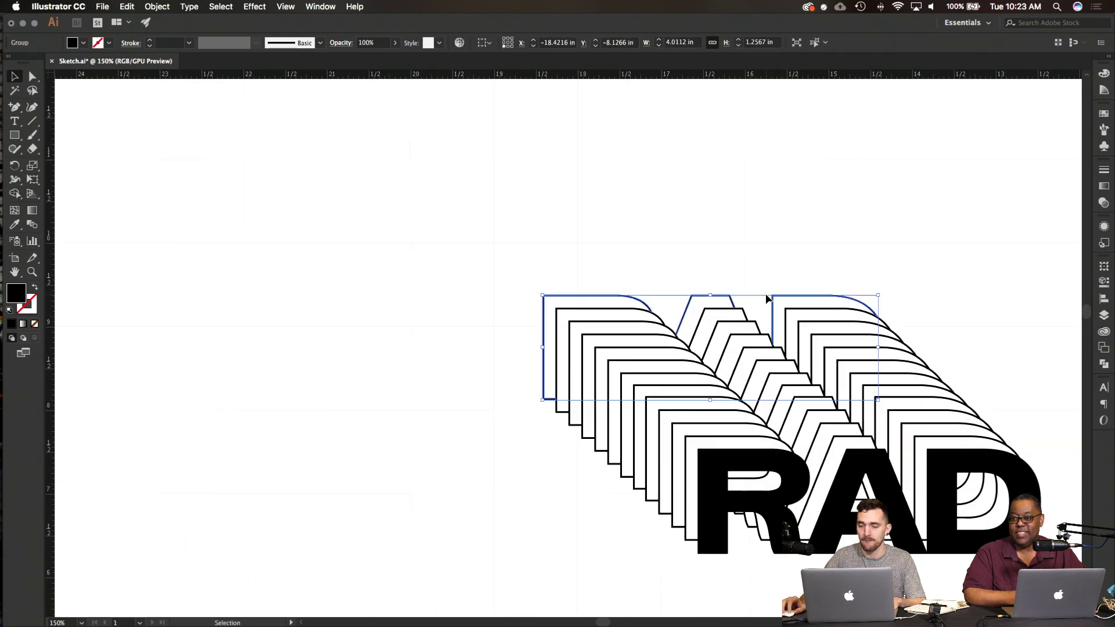
scroll(752, 296, "up", 1)
left_click_drag(781, 315, 763, 299)
scroll(713, 209, "down", 4)
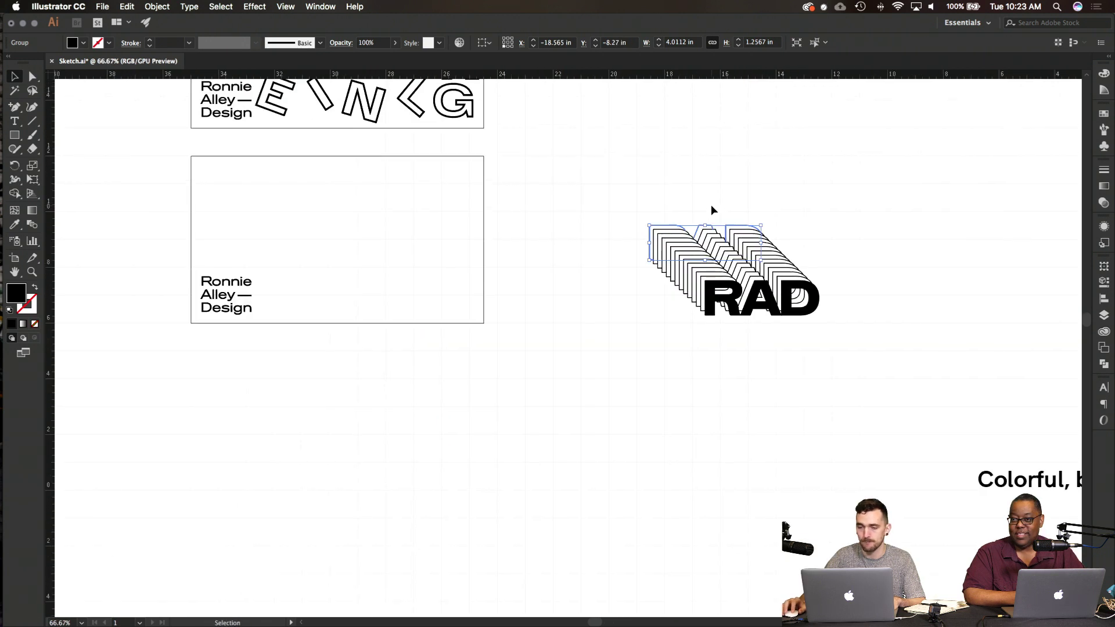
key("super+d")
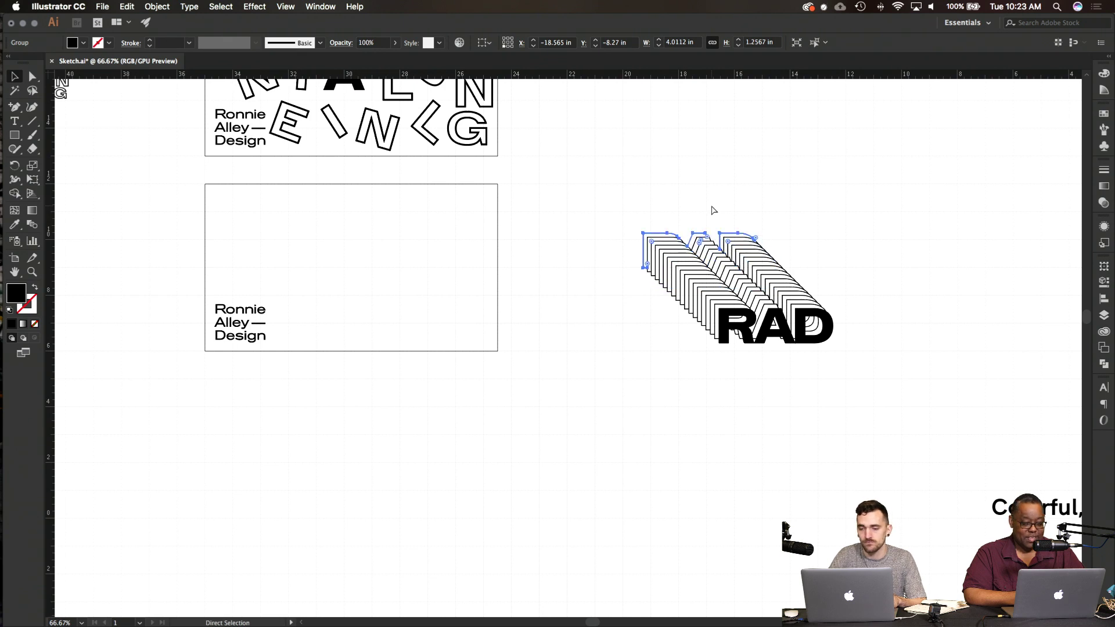
key("super+d")
key("super+d")
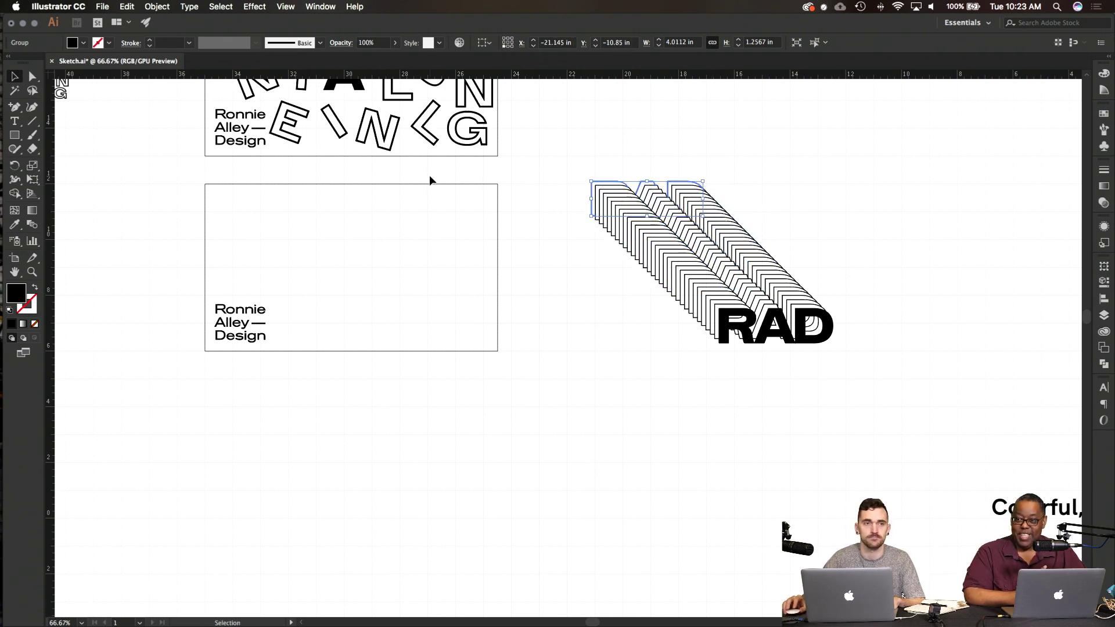
left_click(654, 367)
Step: Move the blank card frame together with its three-line text logo straight down to Y −3 in
scroll(655, 368, "up", 3)
scroll(654, 367, "left", 3)
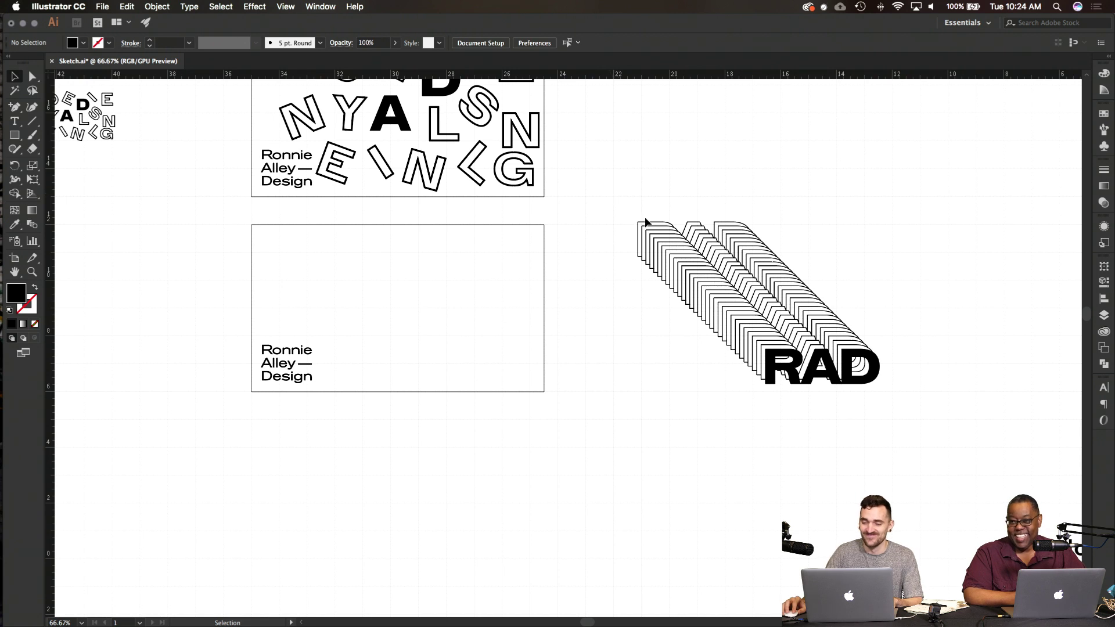
left_click_drag(943, 405, 943, 405)
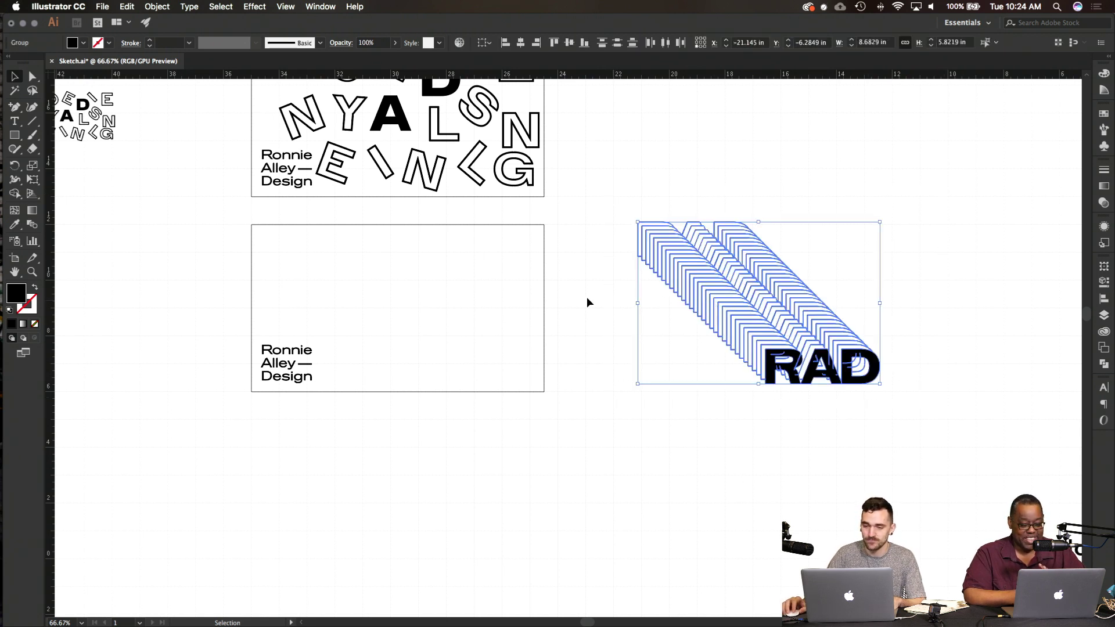
left_click(618, 414)
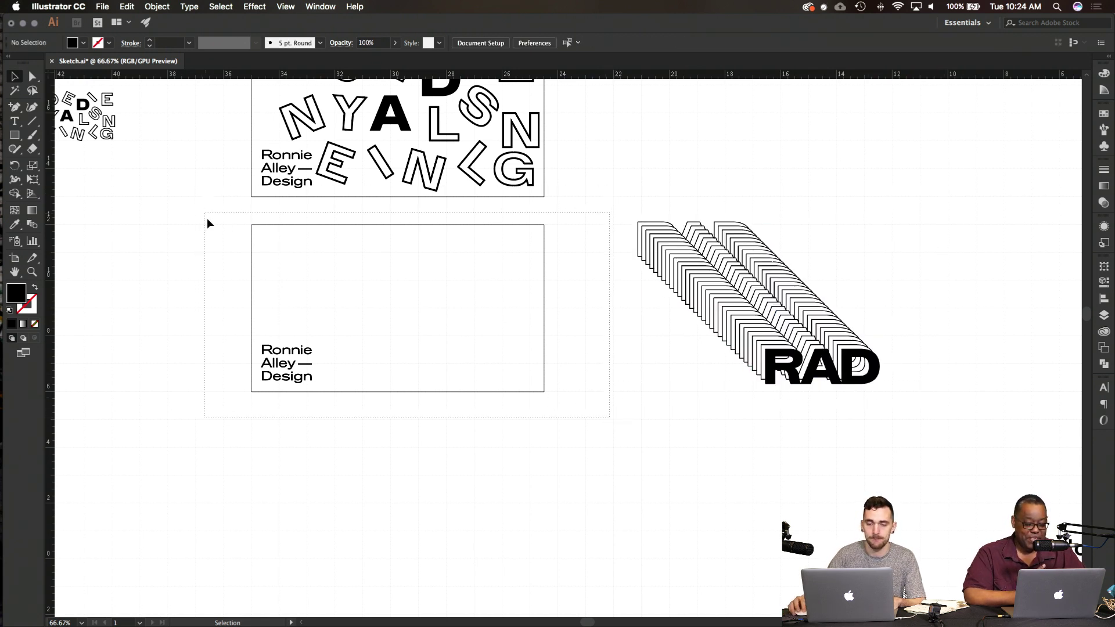
left_click_drag(208, 219, 208, 219)
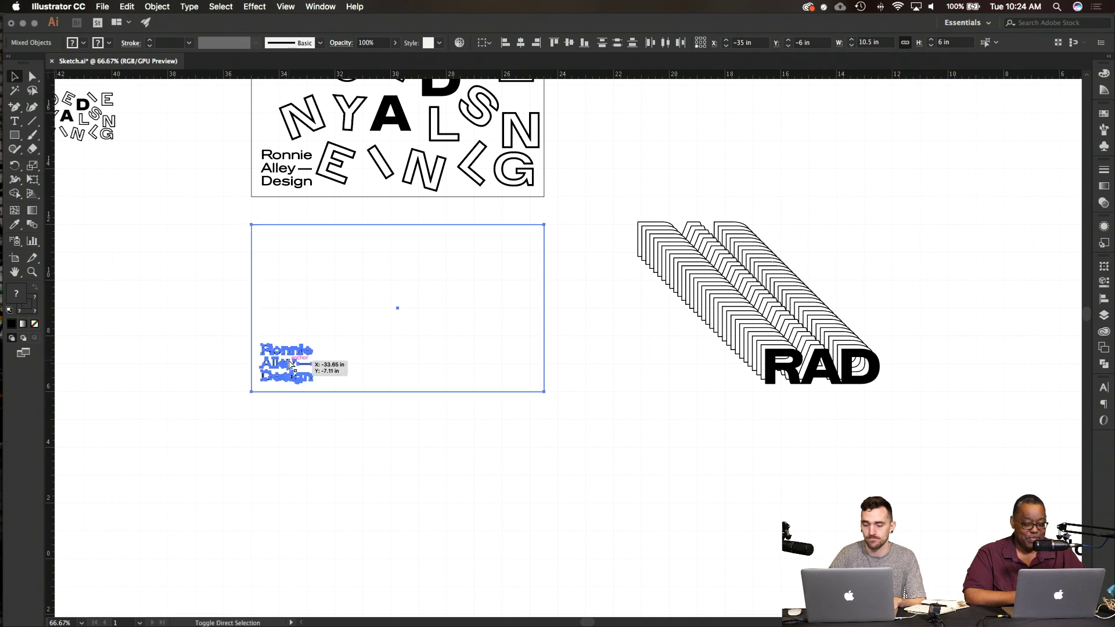
left_click_drag(288, 359, 293, 445)
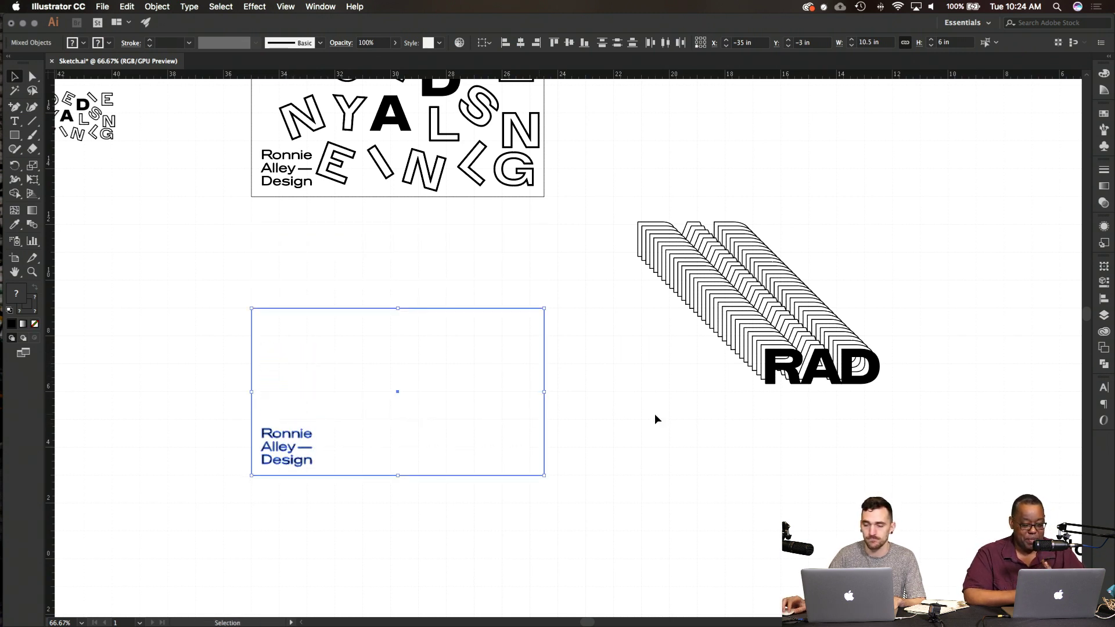
left_click(685, 413)
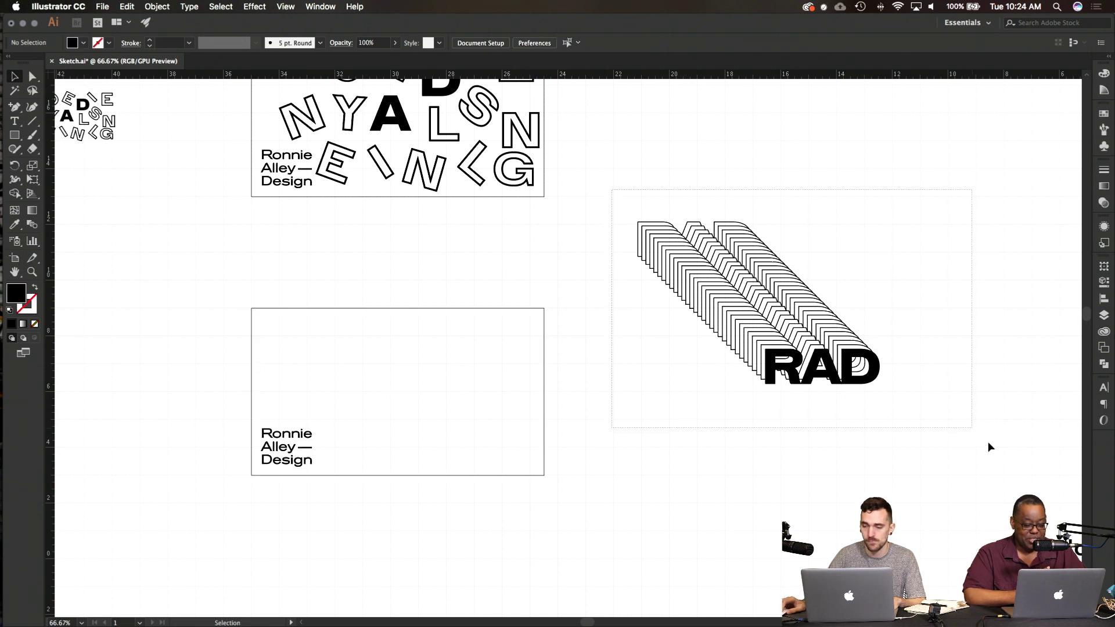
Step: Try the complete RAD artwork over the blank card at X −33.8079 in, Y −3.5 in, with the solid letters near its lower-right corner
left_click(835, 346)
left_click_drag(848, 363, 493, 437)
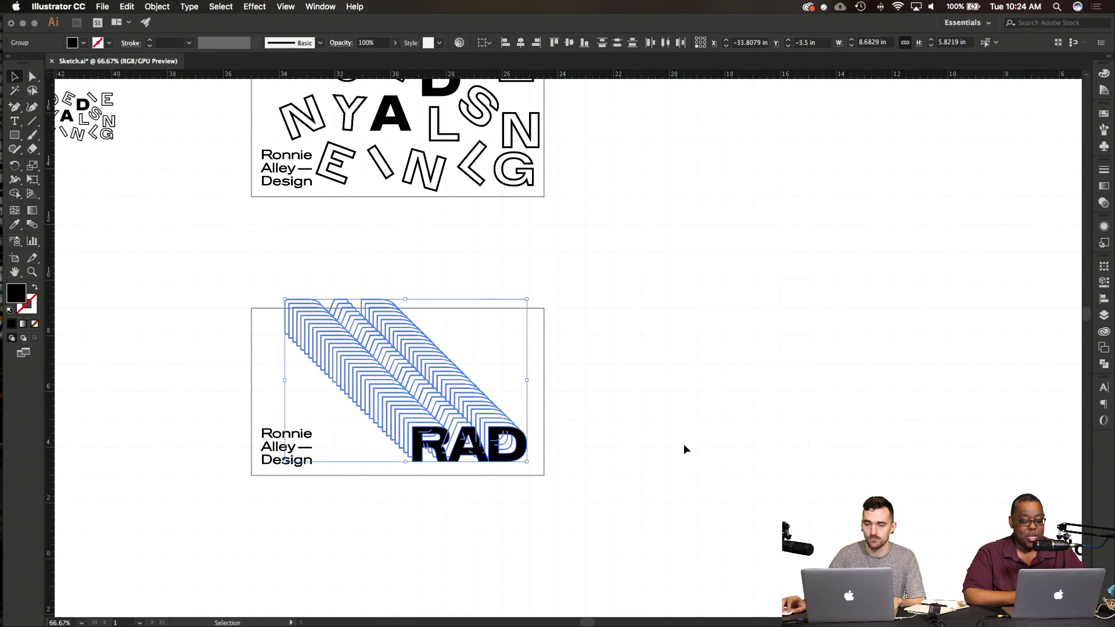
left_click(683, 443)
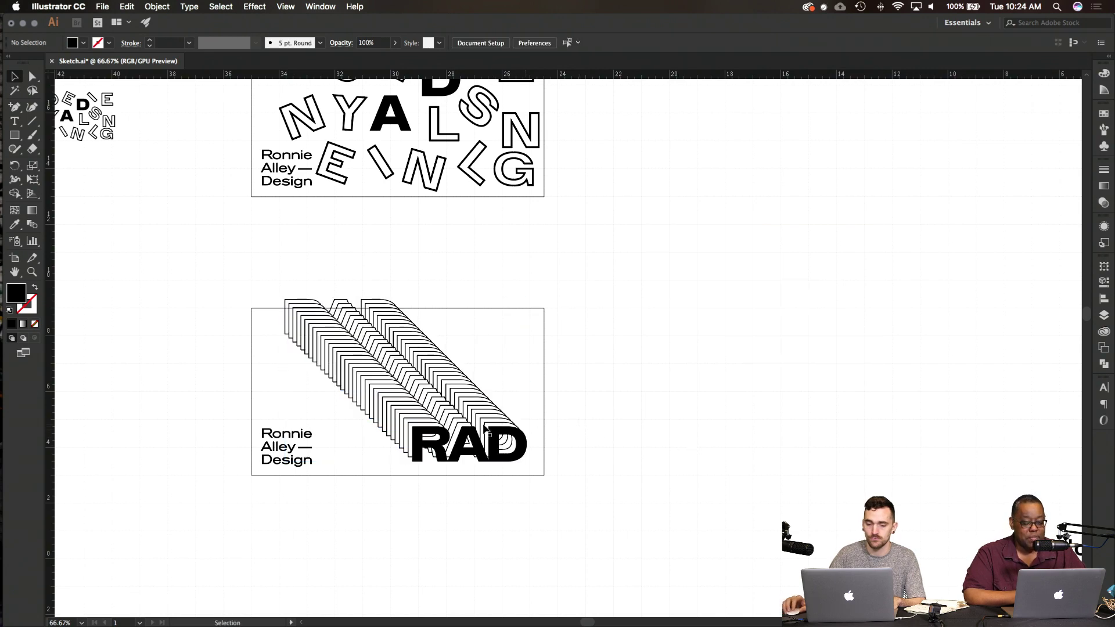
scroll(484, 428, "up", 5)
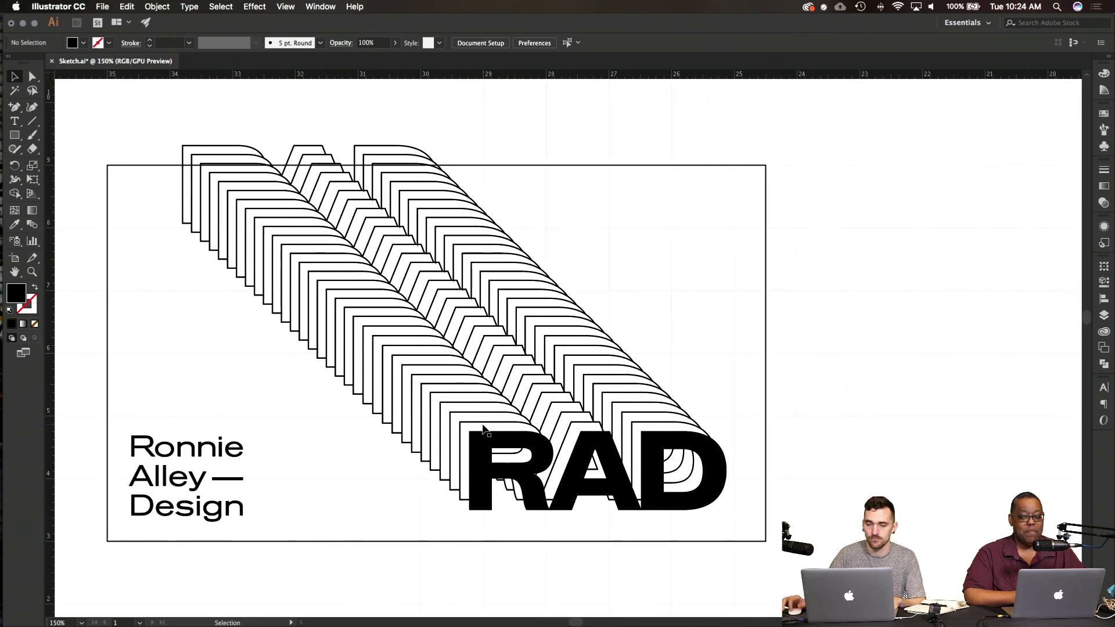
scroll(484, 429, "down", 1)
scroll(787, 533, "left", 2)
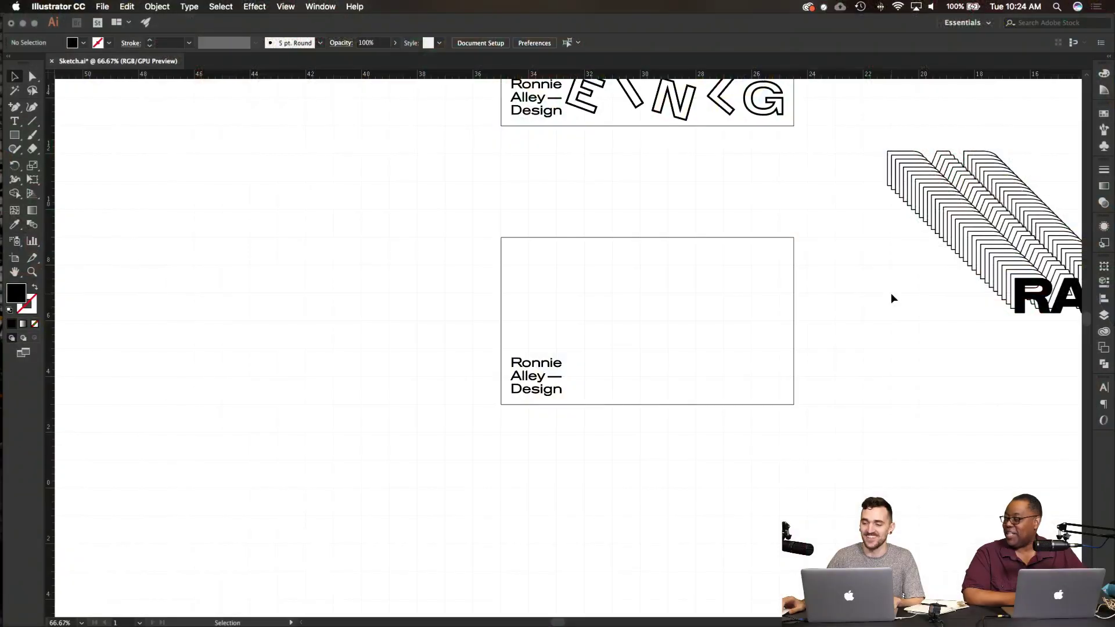
scroll(890, 292, "right", 5)
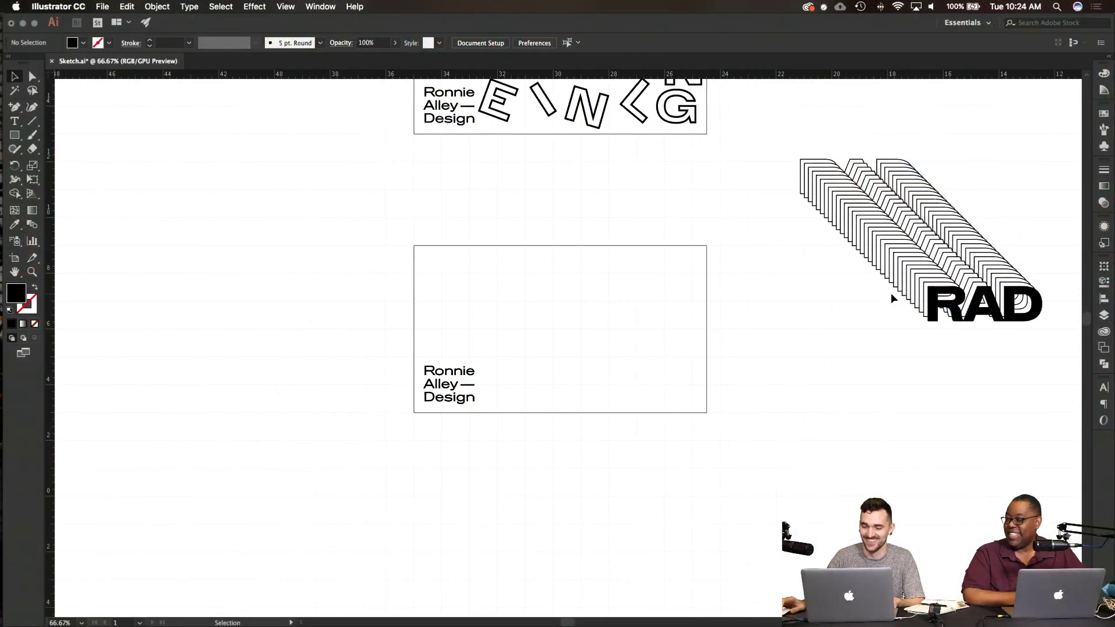
Step: Copy the complete RAD artwork, try it at full size on the blank card in InDesign, and undo the paste
left_click_drag(755, 127, 1057, 349)
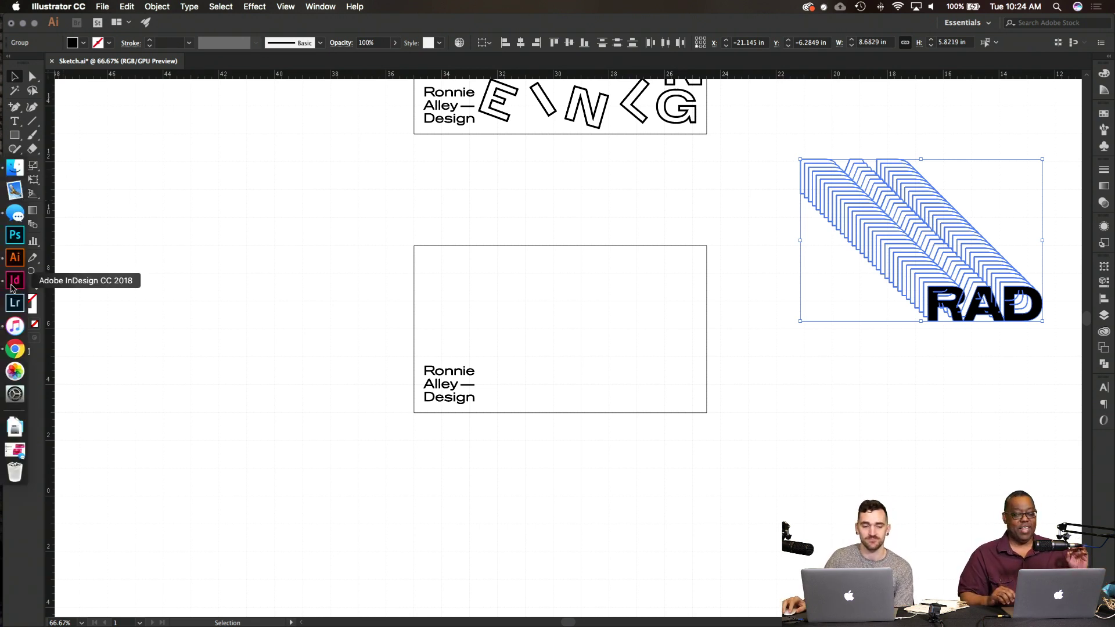
left_click(14, 282)
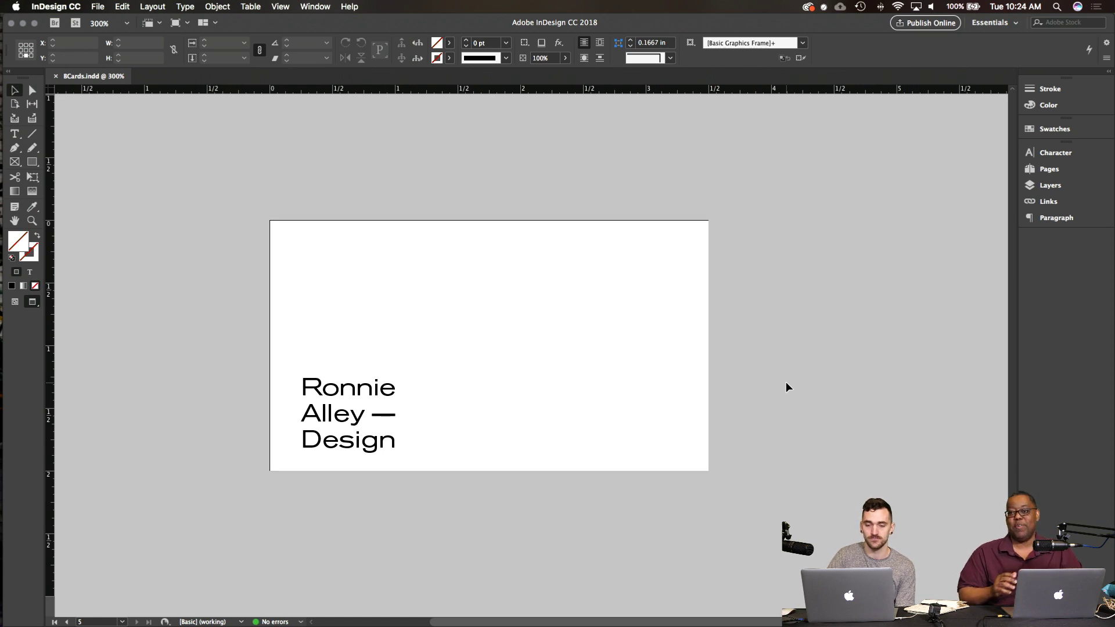
key("super+d")
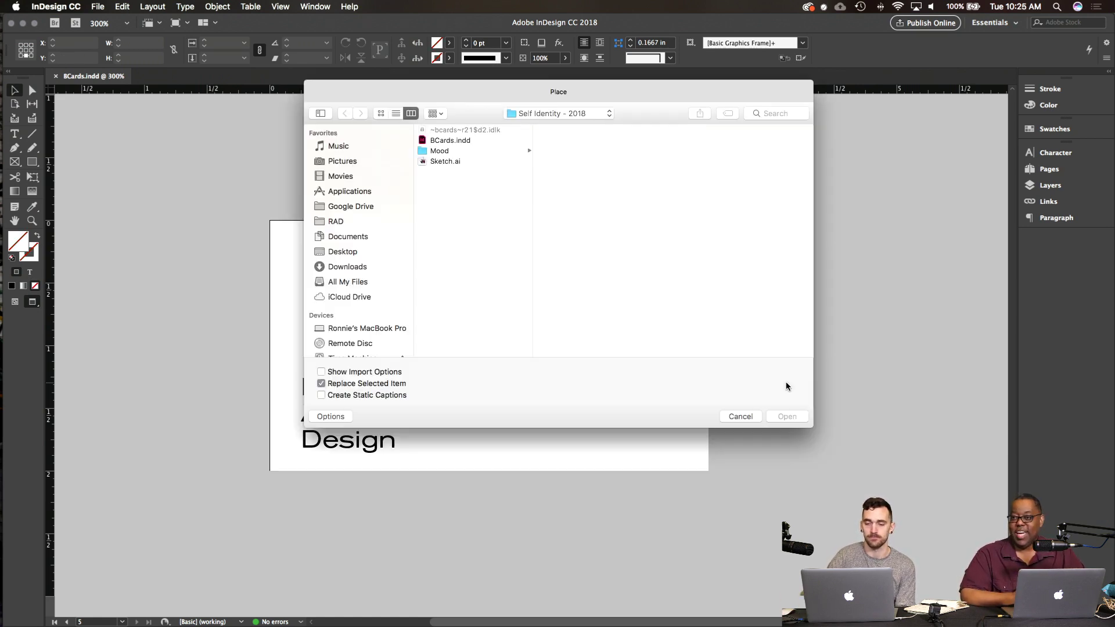
left_click(737, 418)
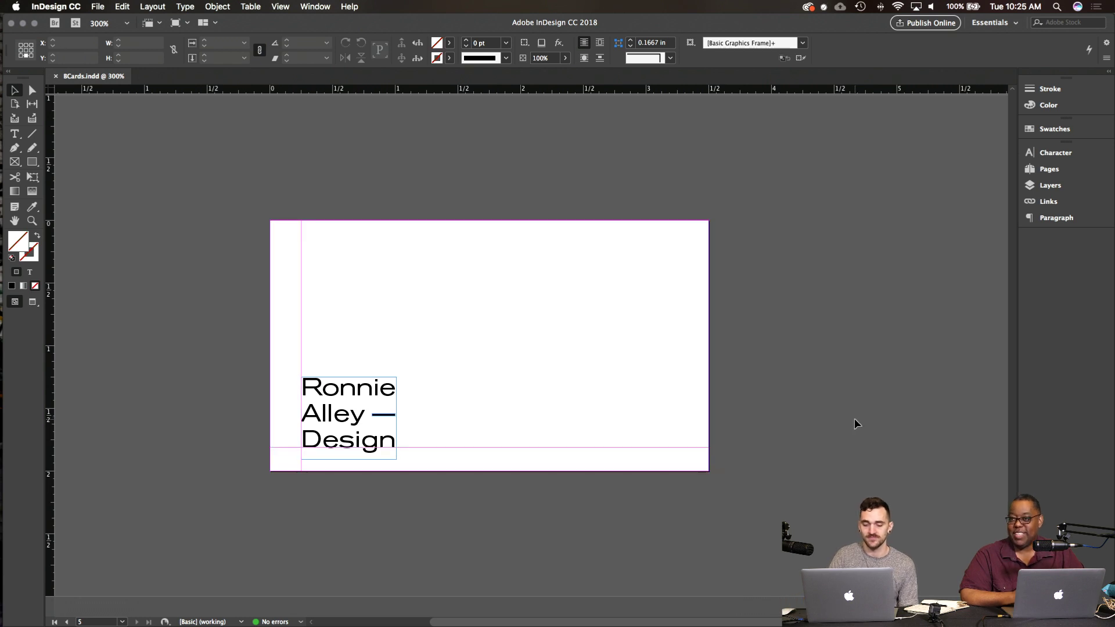
key("super+v")
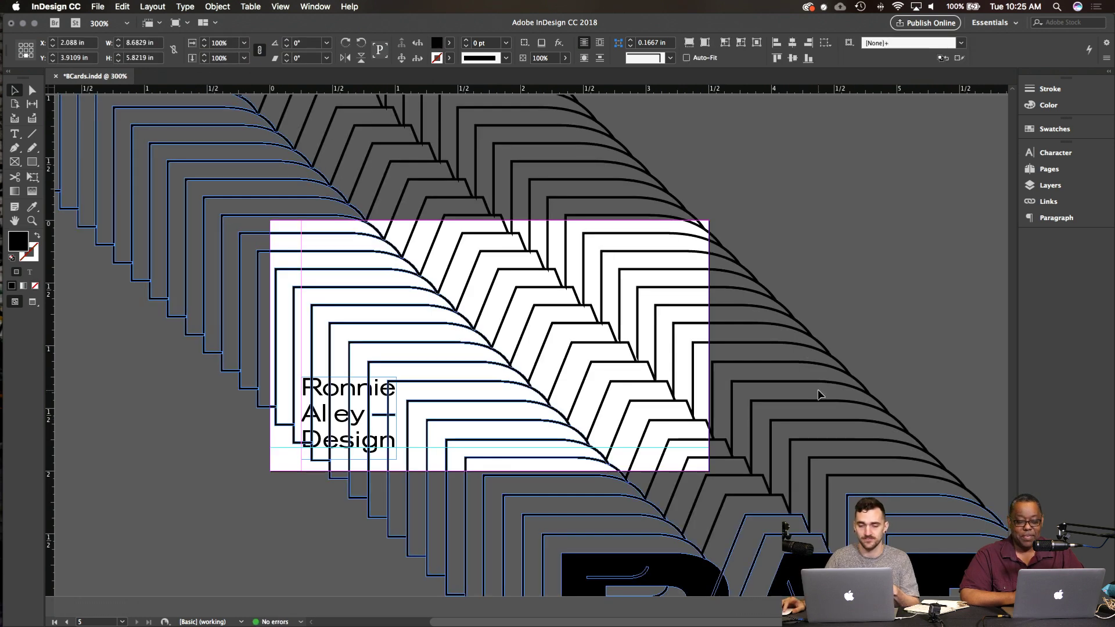
key("super+z")
key("super+minus")
key("super+minus")
key("super+minus")
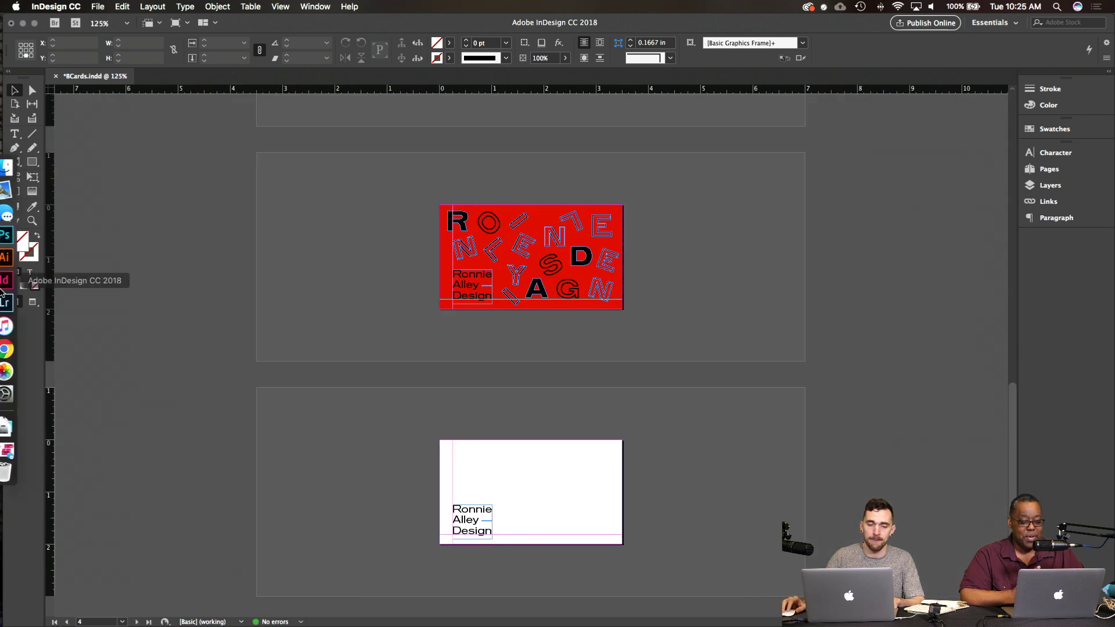
Step: Switch to Illustrator and duplicate the small card's frame and its solid R straight down as a size reference
left_click(11, 254)
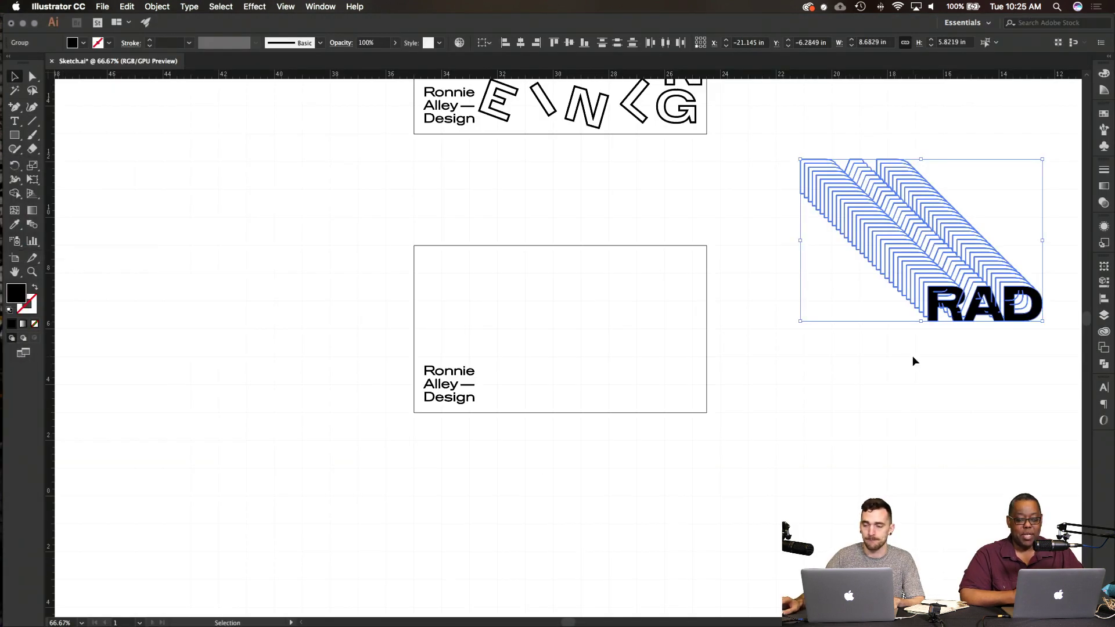
left_click(156, 312)
scroll(155, 312, "up", 1)
scroll(156, 313, "up", 1)
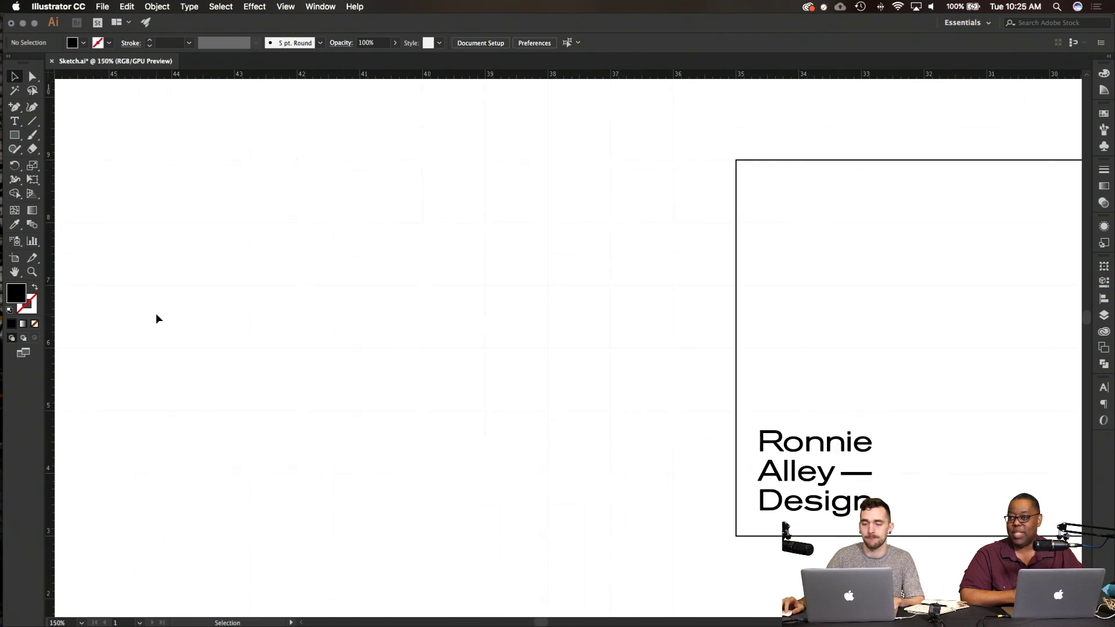
scroll(156, 313, "down", 2)
scroll(156, 315, "left", 3)
scroll(156, 315, "up", 2)
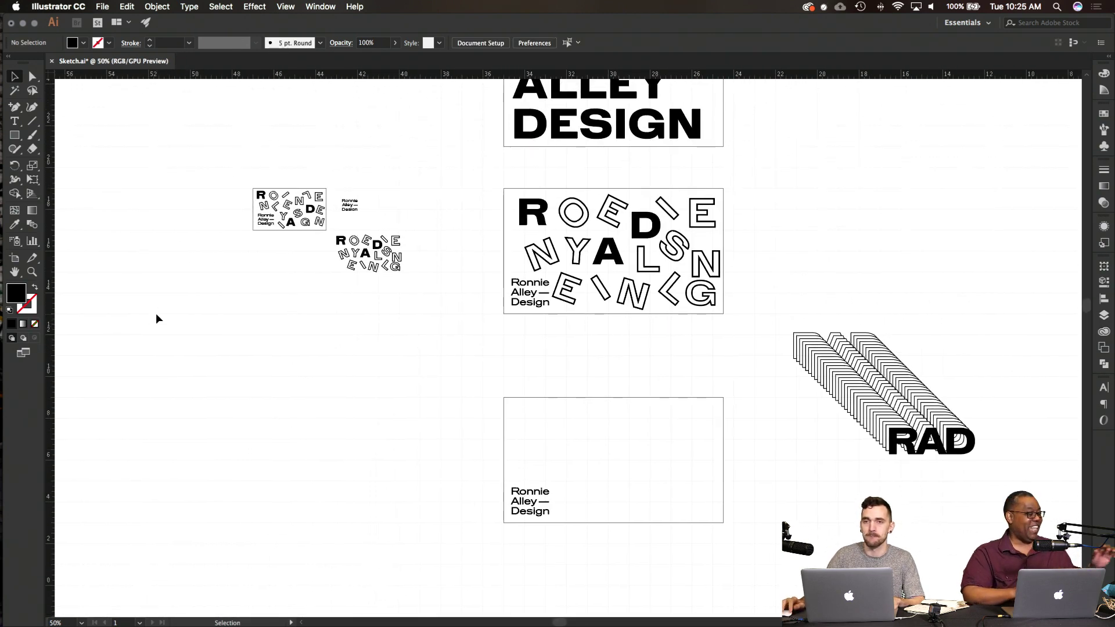
scroll(156, 313, "left", 5)
scroll(156, 312, "up", 3)
scroll(517, 357, "up", 2)
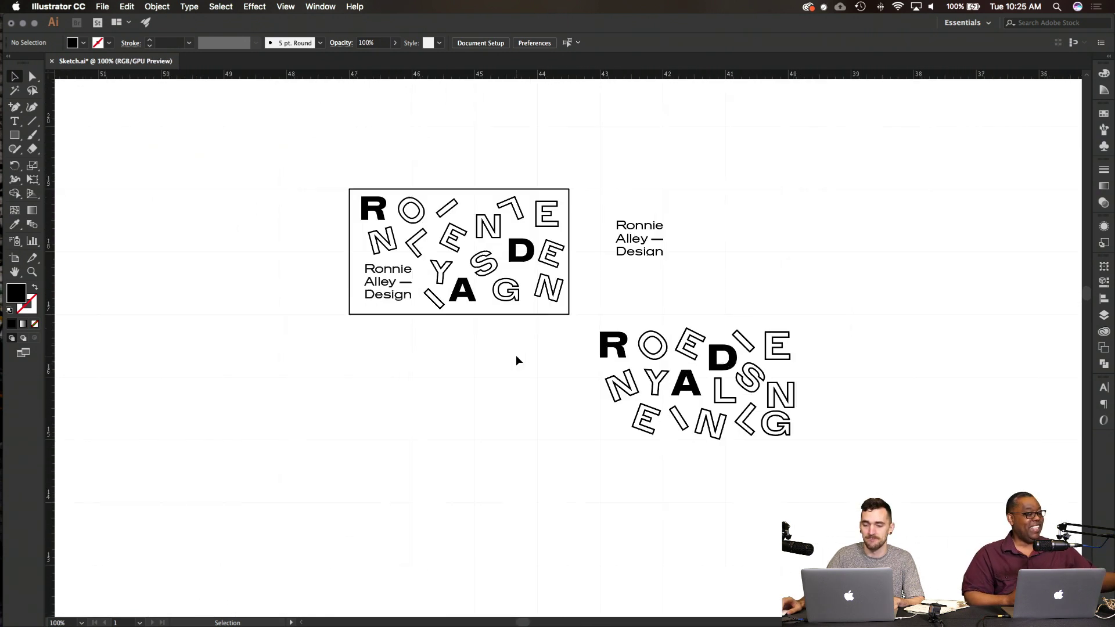
scroll(516, 360, "up", 1)
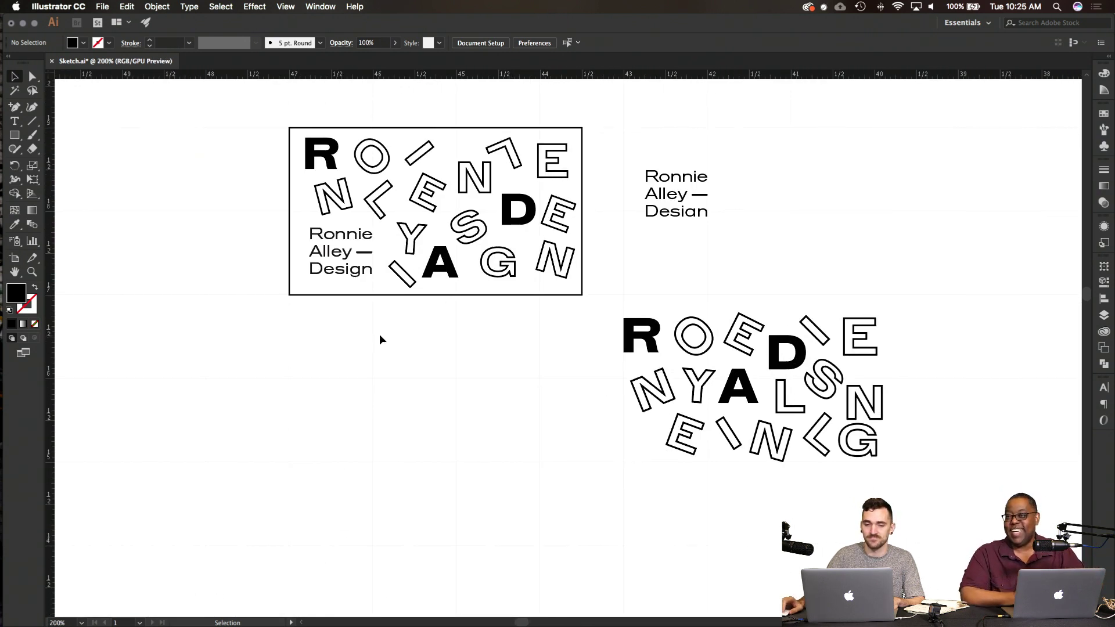
scroll(379, 333, "down", 1)
left_click_drag(297, 143, 342, 200)
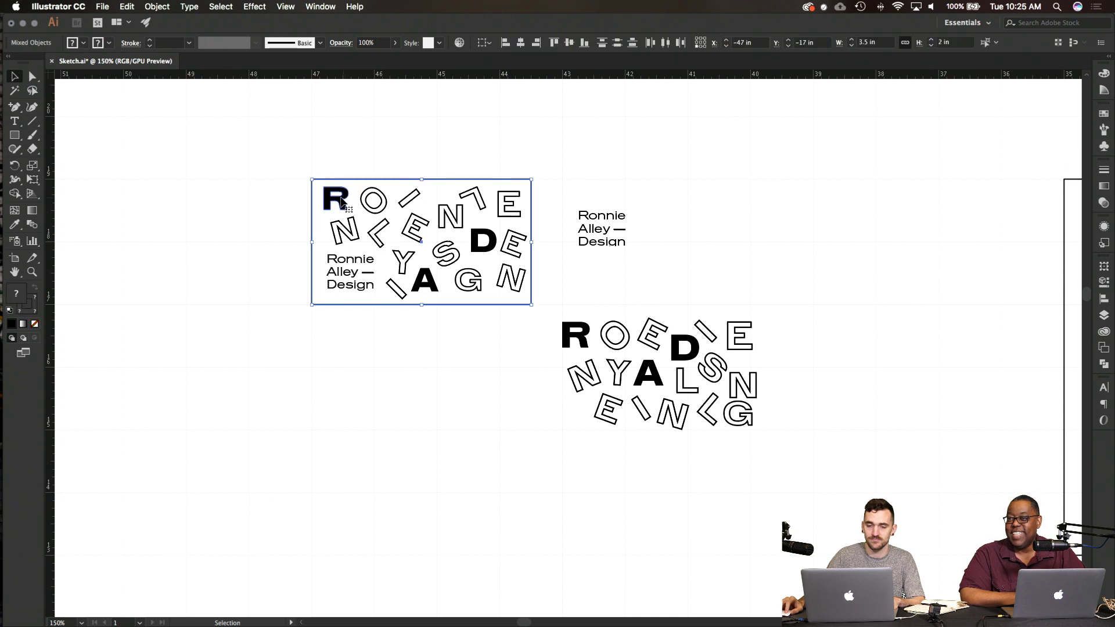
left_click_drag(347, 241, 368, 448)
left_click(238, 410)
Step: Paste the complete RAD artwork over the copied card frame and scale it down to about 3.27 × 2.20 in
scroll(238, 407, "down", 3)
scroll(238, 407, "left", 3)
key("super+v")
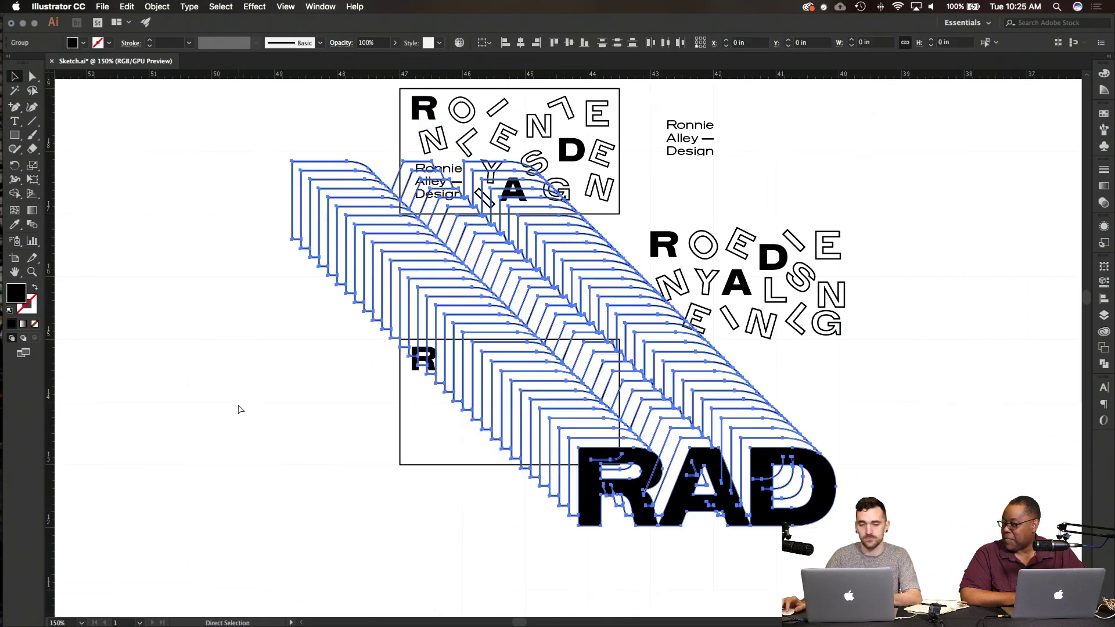
left_click_drag(836, 526, 403, 309)
scroll(525, 399, "up", 2)
scroll(368, 312, "up", 3)
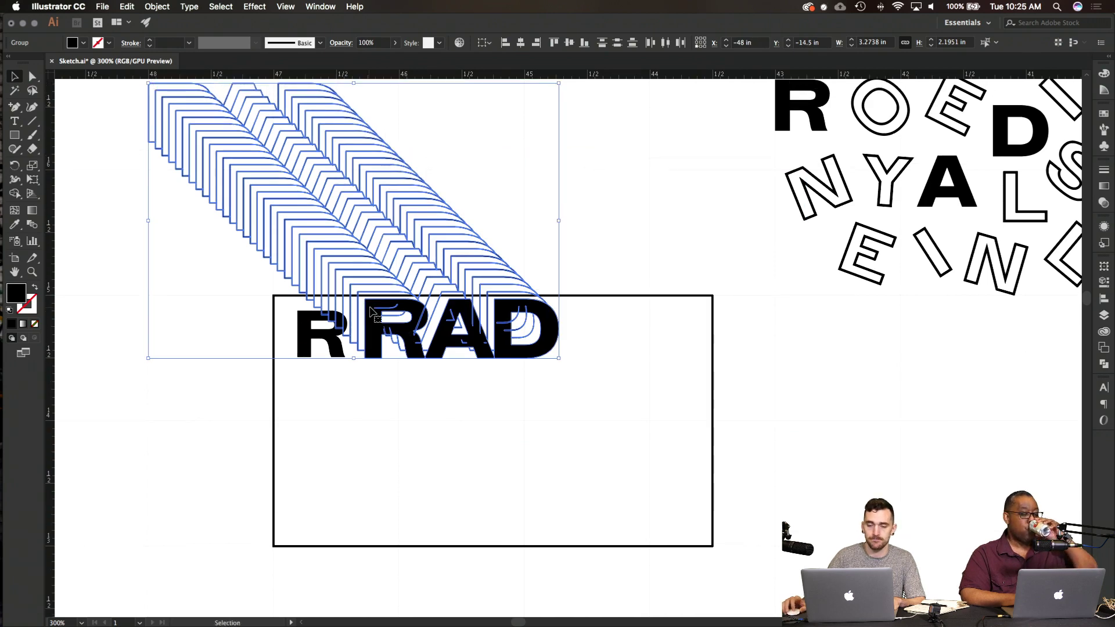
scroll(370, 312, "up", 3)
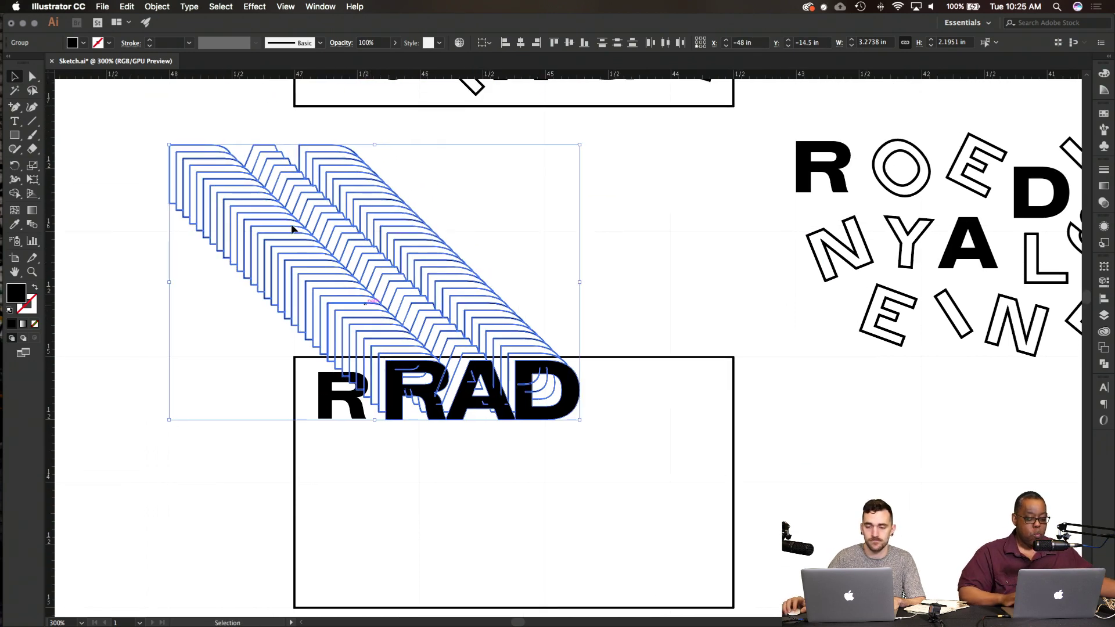
Step: Shrink the RAD artwork to about 2.23 × 1.49 in and overlap its letters with the reference R
left_click_drag(166, 142, 296, 234)
scroll(433, 442, "up", 1)
scroll(432, 445, "up", 2)
left_click_drag(486, 362, 269, 355)
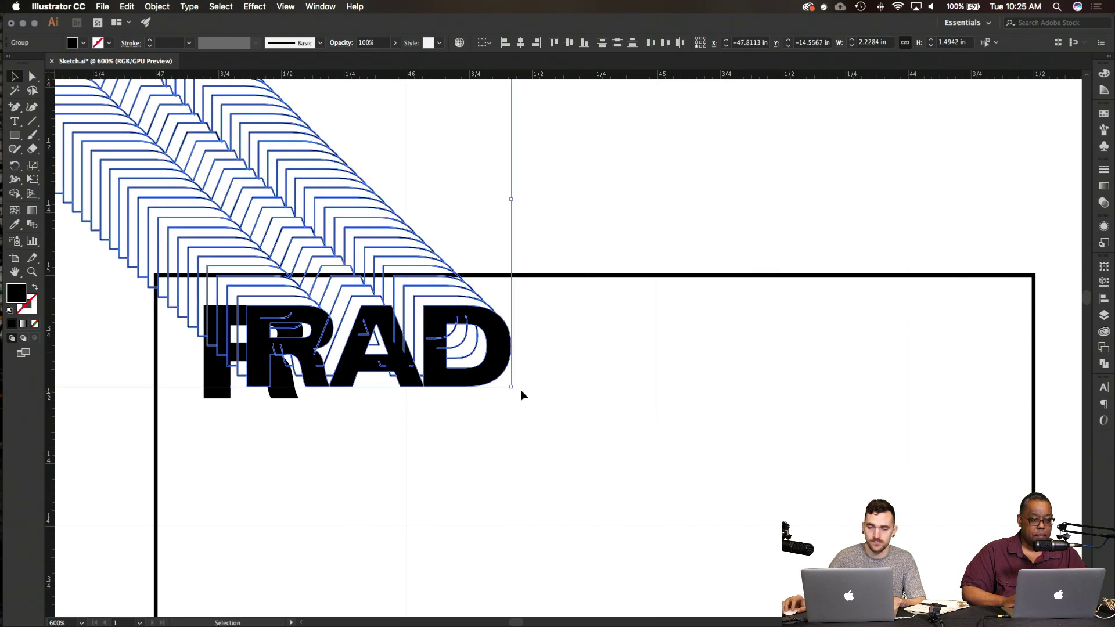
Step: Match the RAD letters' height and baseline to the reference R by enlarging the artwork to about 2.54 × 1.71 in
left_click_drag(514, 388, 536, 399)
scroll(325, 327, "up", 3)
scroll(326, 327, "down", 5)
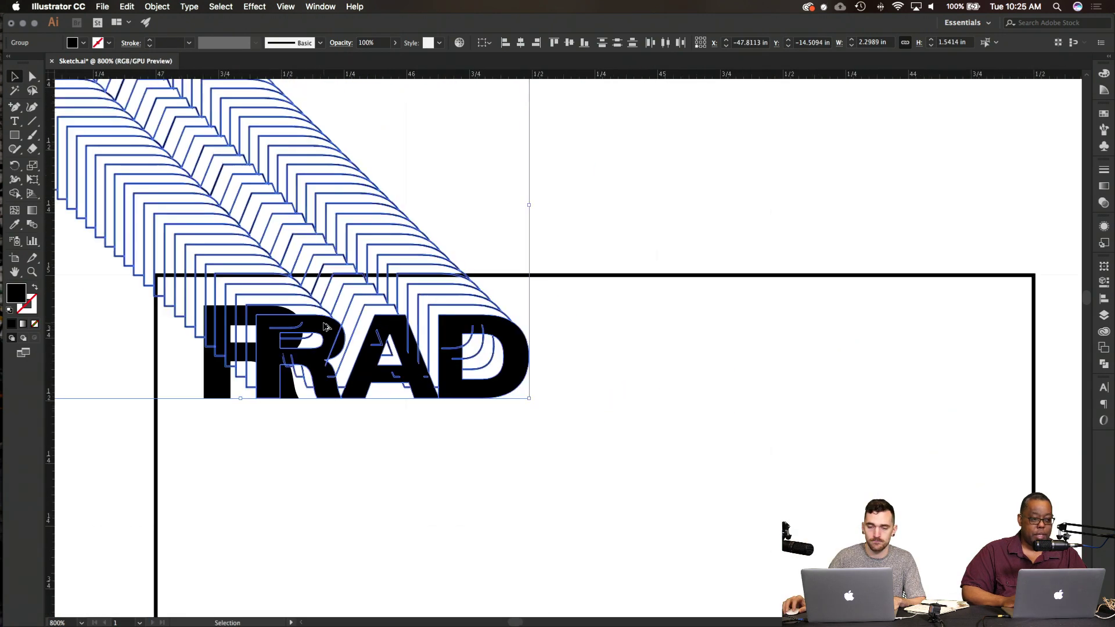
scroll(326, 326, "up", 2)
scroll(326, 327, "up", 1)
scroll(326, 326, "left", 1)
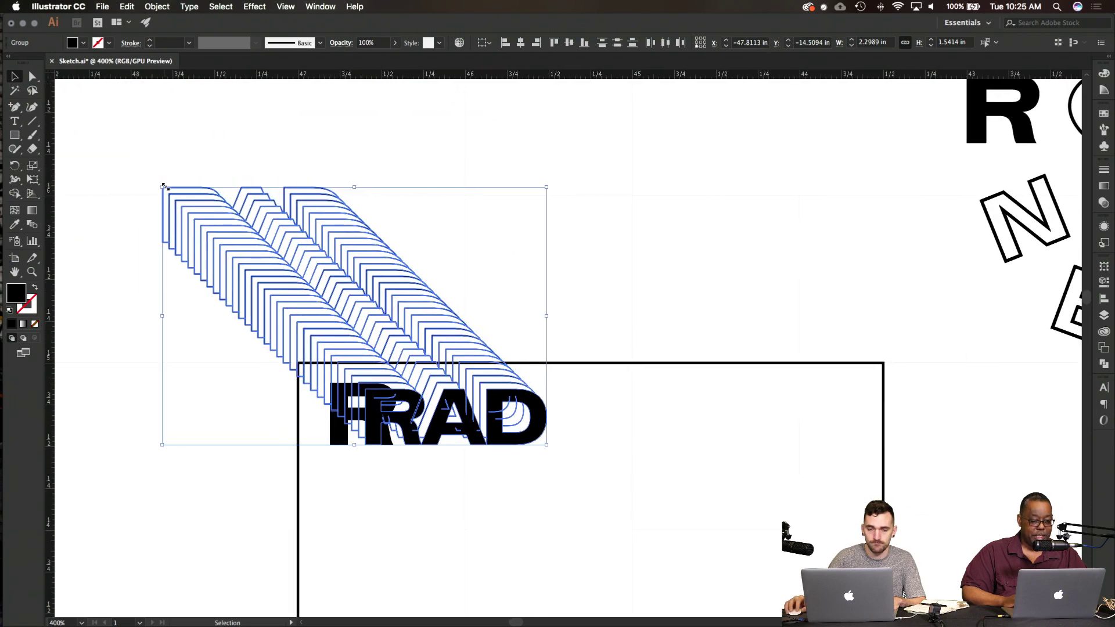
left_click_drag(161, 185, 81, 164)
left_click(735, 252)
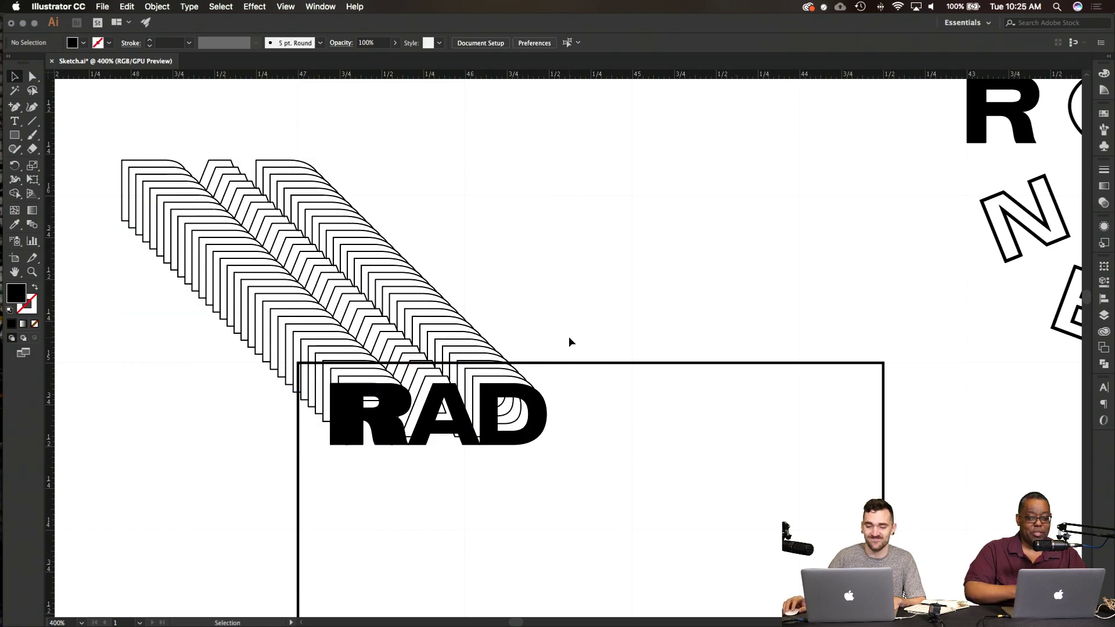
Step: Delete the reference R and the copied card frame from around the scaled RAD artwork
left_click_drag(334, 443, 430, 433)
left_click(698, 445)
key("Delete")
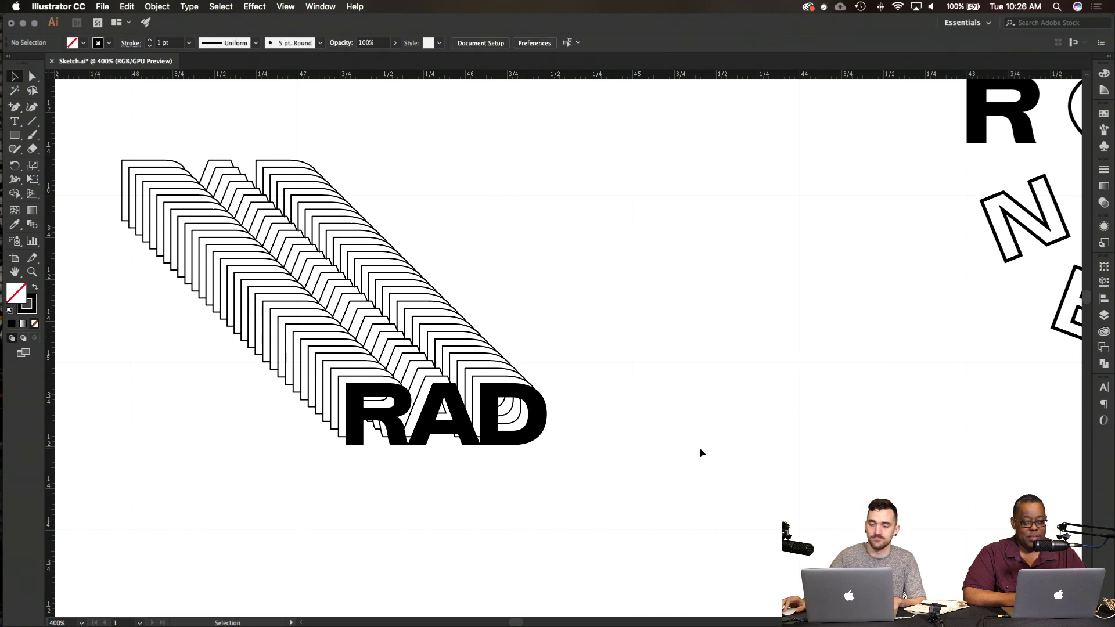
Step: Copy the scaled RAD artwork, switch to InDesign and paste it onto the blank card
key("a")
left_click_drag(105, 126, 166, 148)
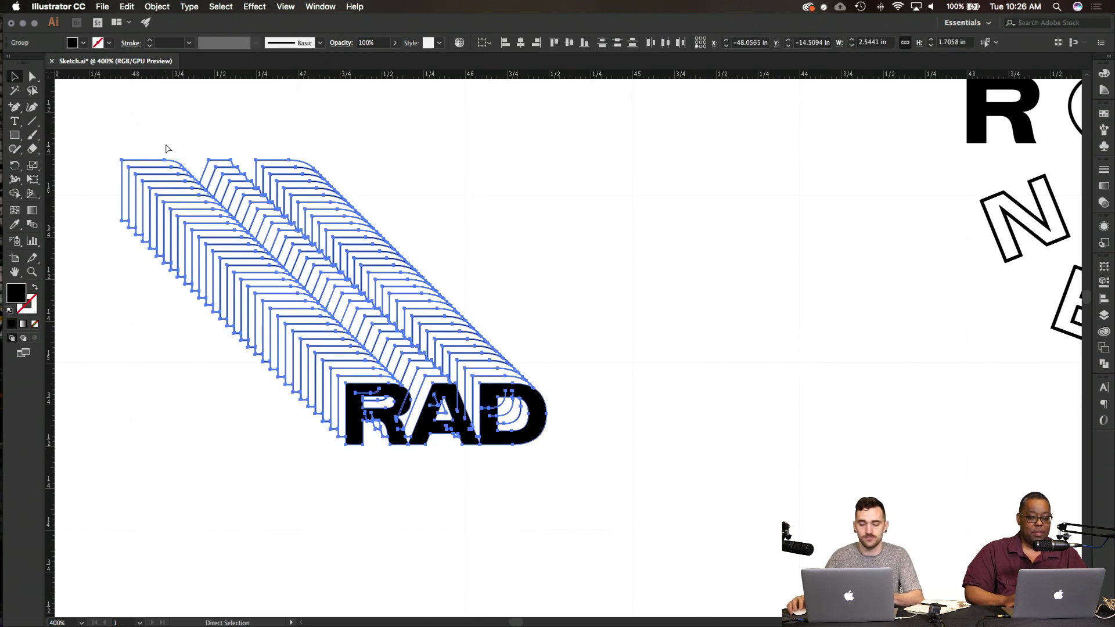
key("v")
mouse_move(5, 366)
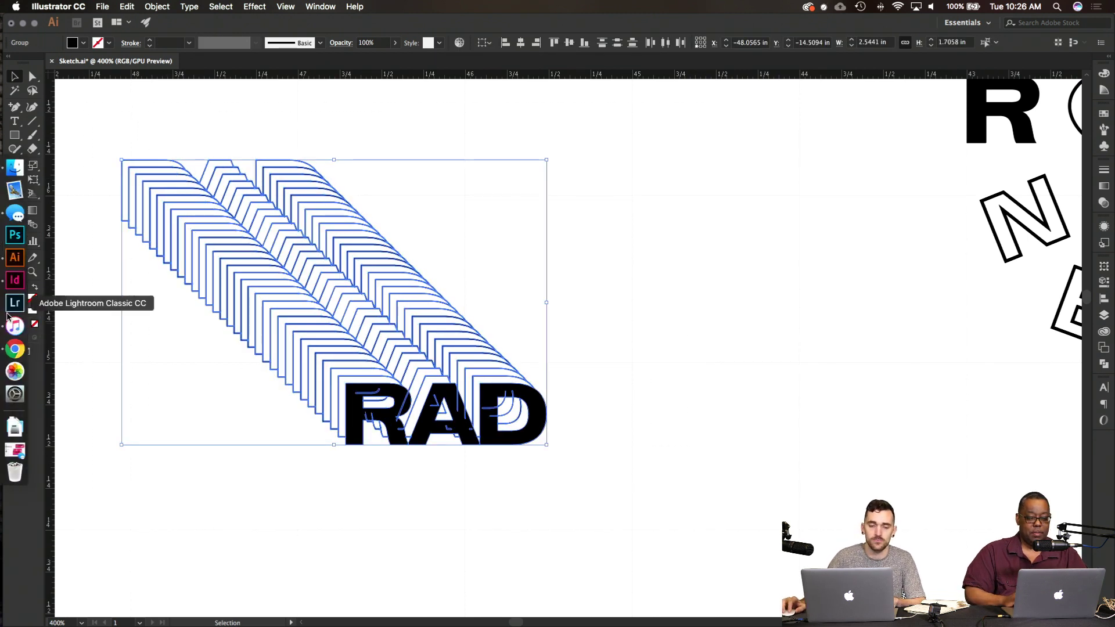
left_click(12, 281)
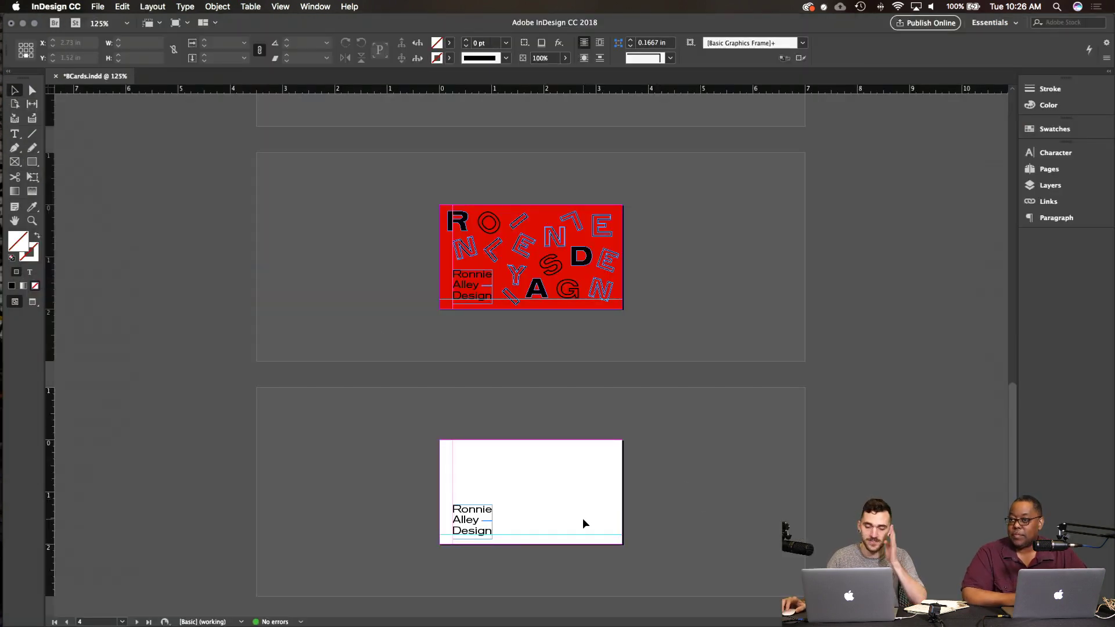
key("super+equal")
key("super+equal")
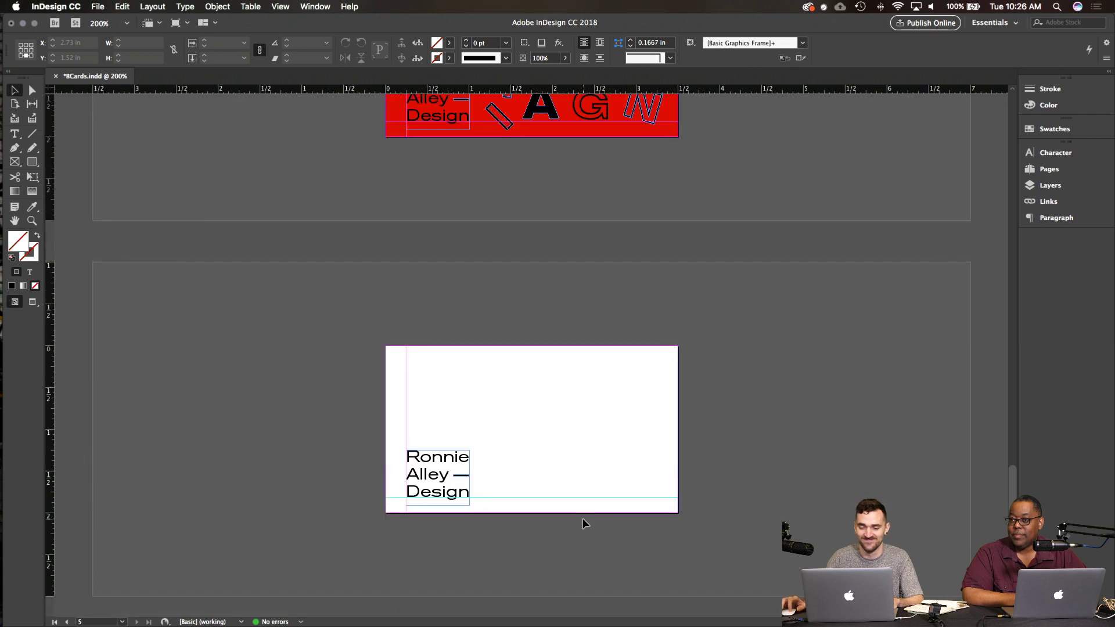
key("super+v")
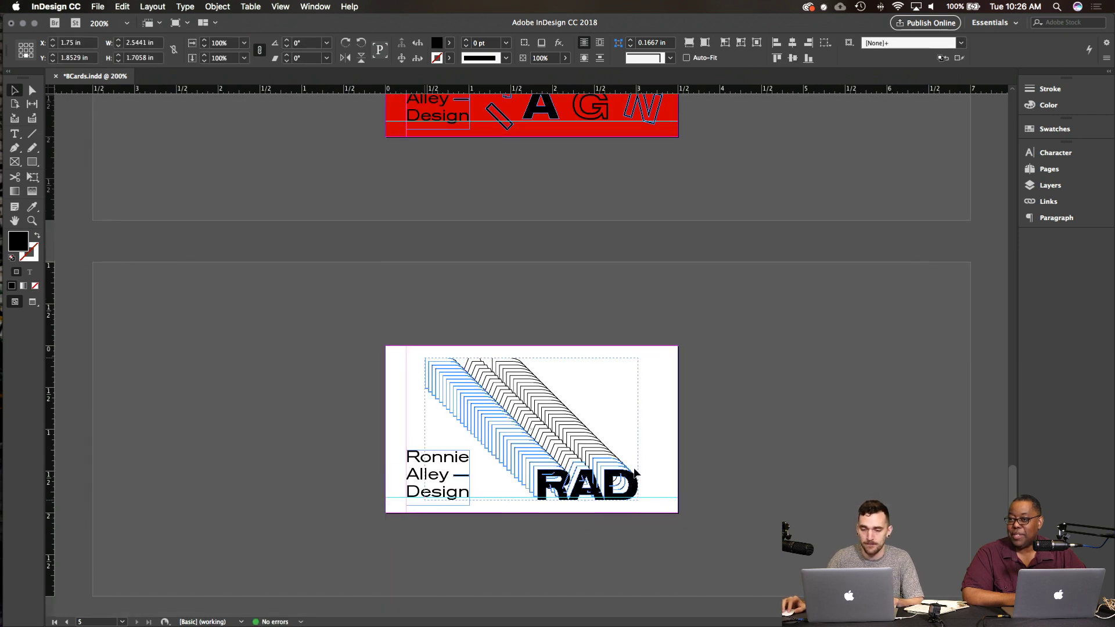
Step: Shift the RAD artwork toward the card's right edge with its letters on the lower guide, and preview the card
left_click_drag(648, 476, 669, 474)
left_click(838, 441)
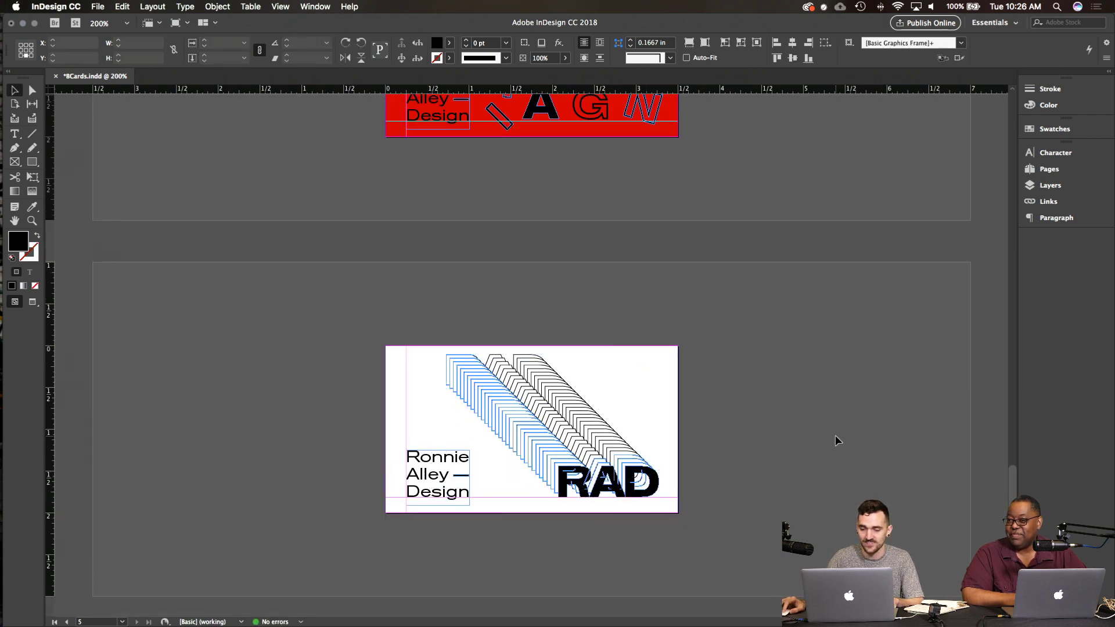
key("w")
key("w")
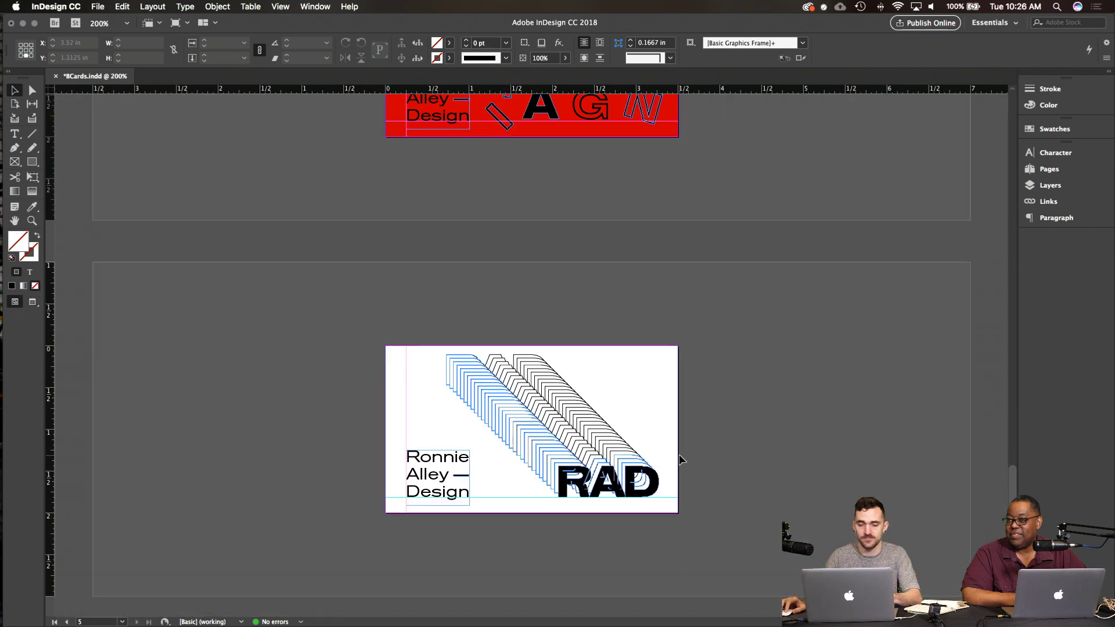
Step: Try the RAD artwork farther up and left so its trail bleeds off the card's top-left corner, and undo the move
left_click_drag(644, 478, 598, 442)
left_click_drag(594, 437, 593, 446)
left_click(734, 459)
key("w")
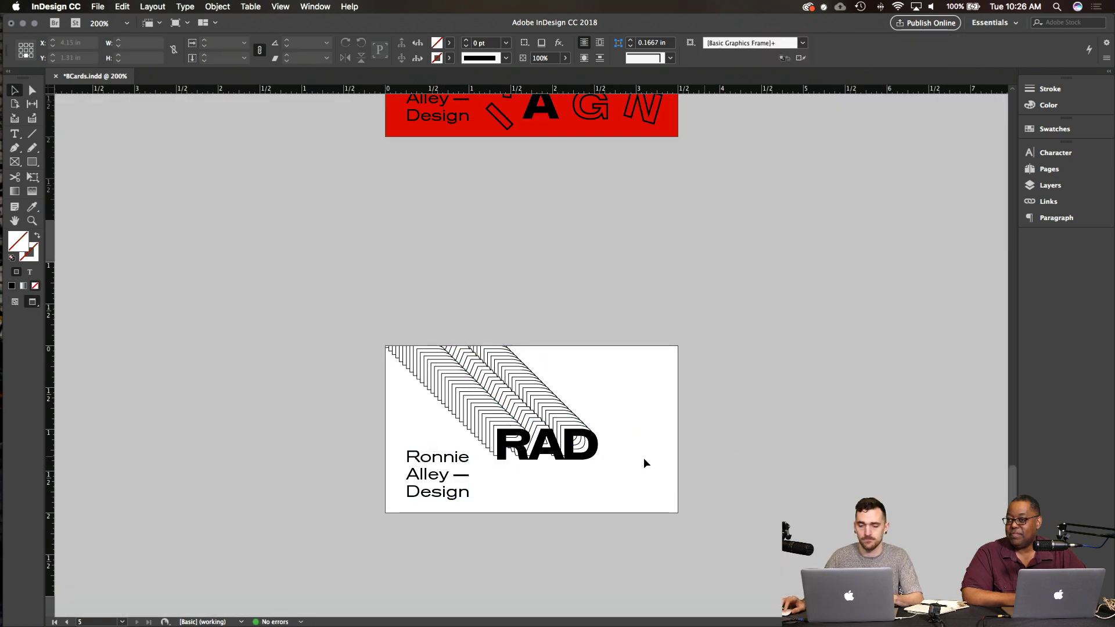
key("super+z")
left_click(729, 483)
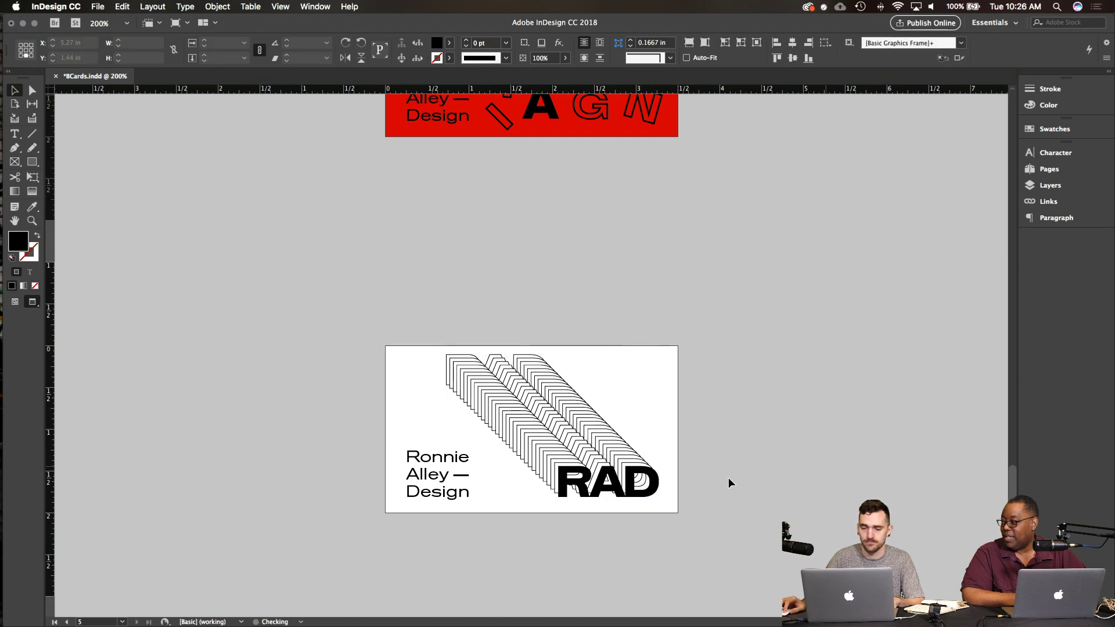
Step: Delete the RAD artwork from the card and switch back to Sketch.ai in Illustrator
left_click(518, 465)
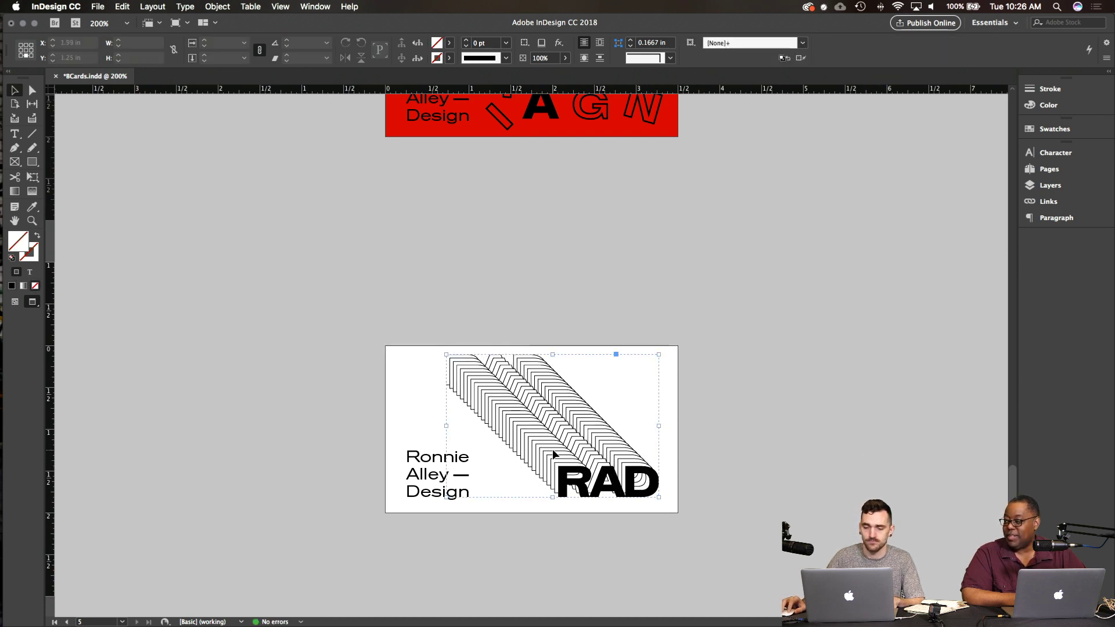
key("Delete")
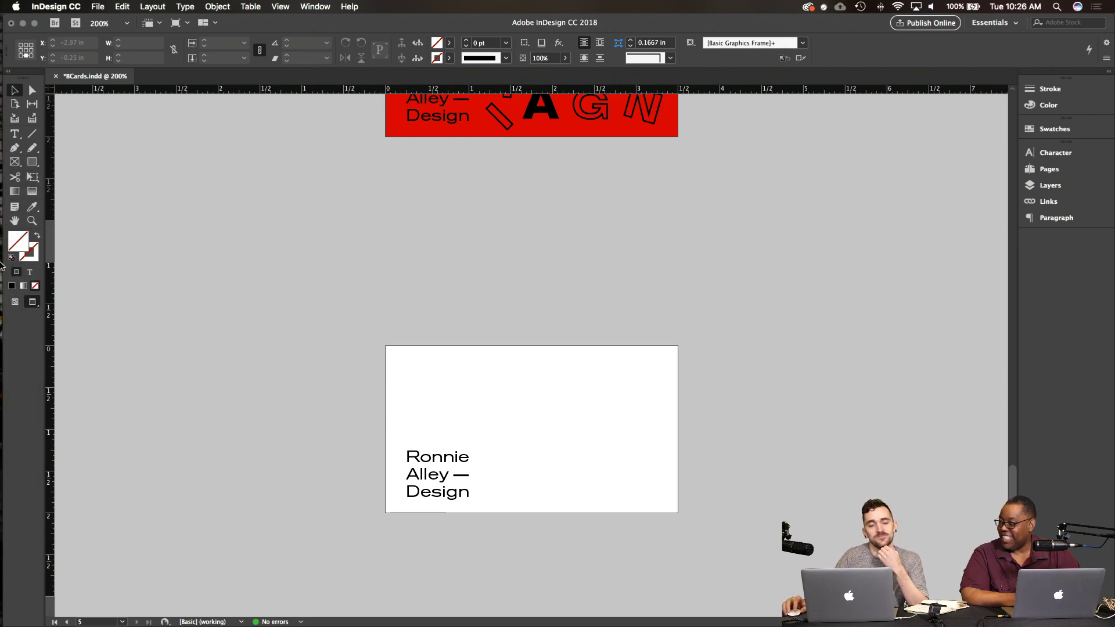
left_click(14, 267)
left_click(718, 364)
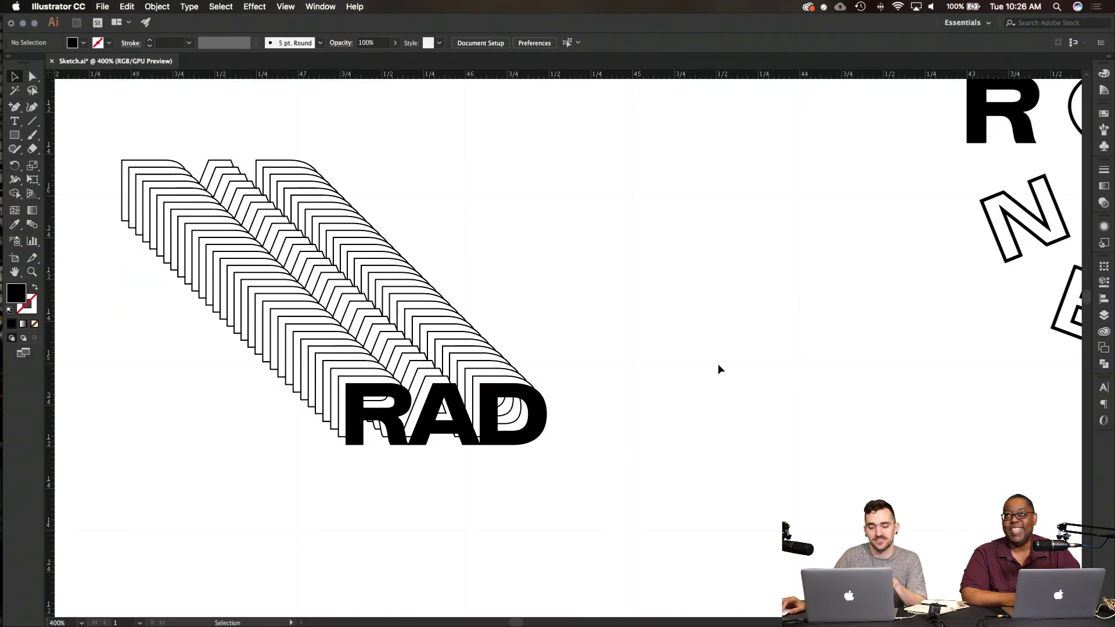
key("super+minus")
key("super+minus")
scroll(719, 366, "right", 2)
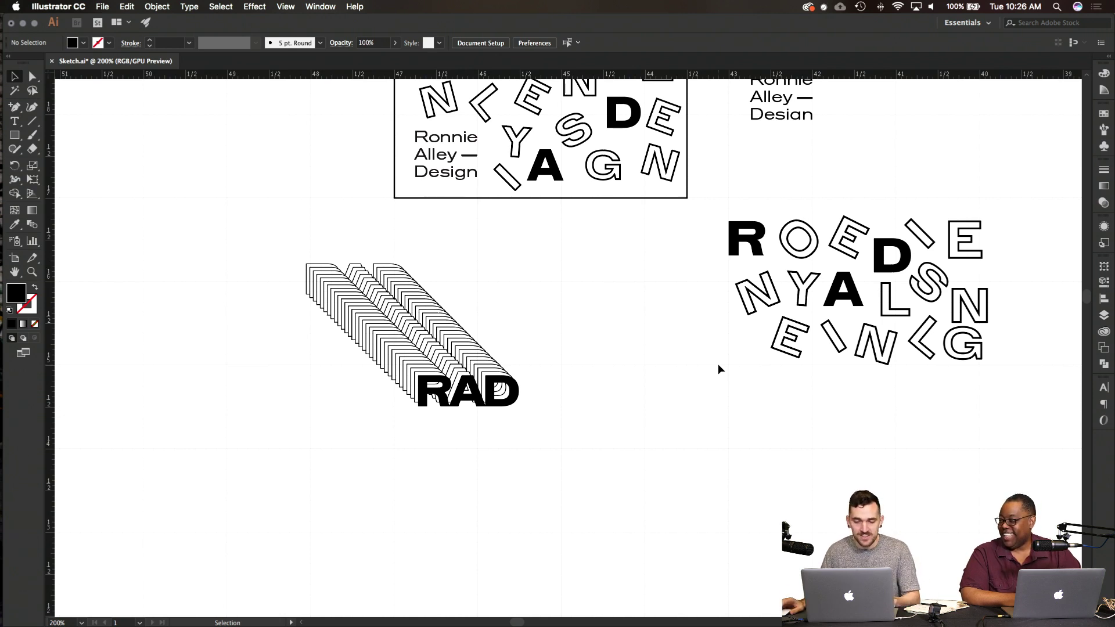
key("super+minus")
key("super+minus")
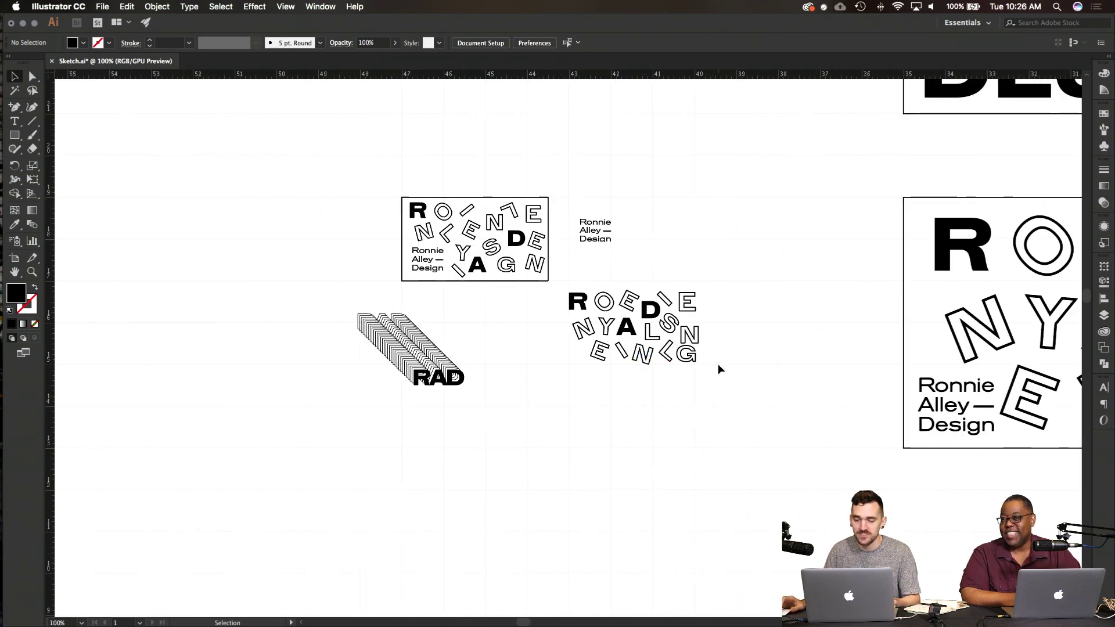
scroll(719, 365, "right", 5)
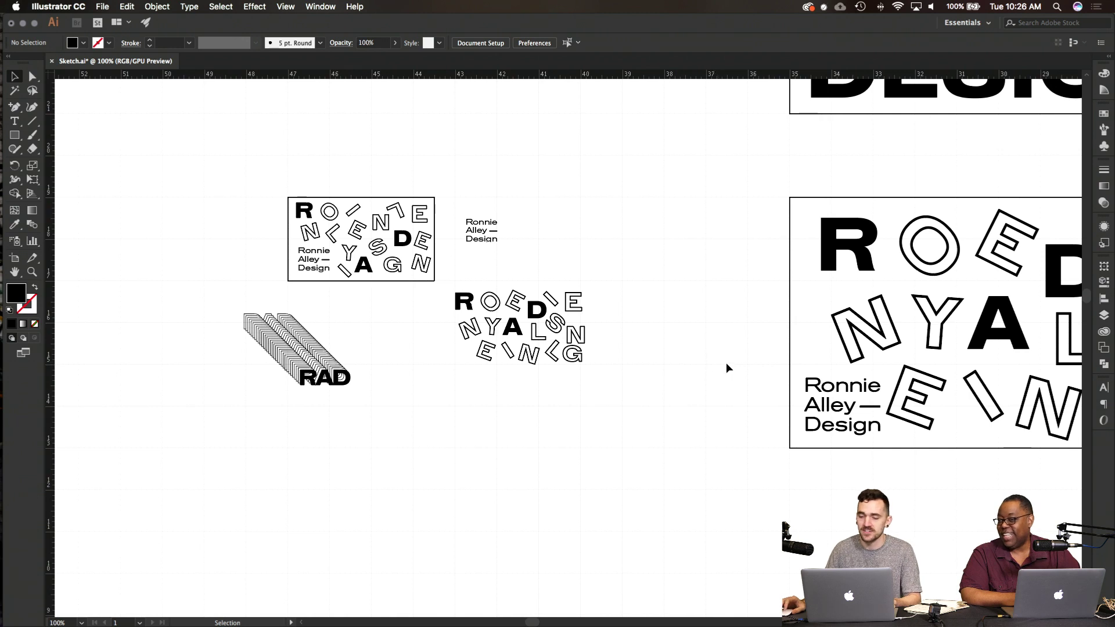
Step: Look over the business card drafts, RAD artwork, keyword list and wordmark explorations across the sketch document
scroll(746, 364, "right", 2)
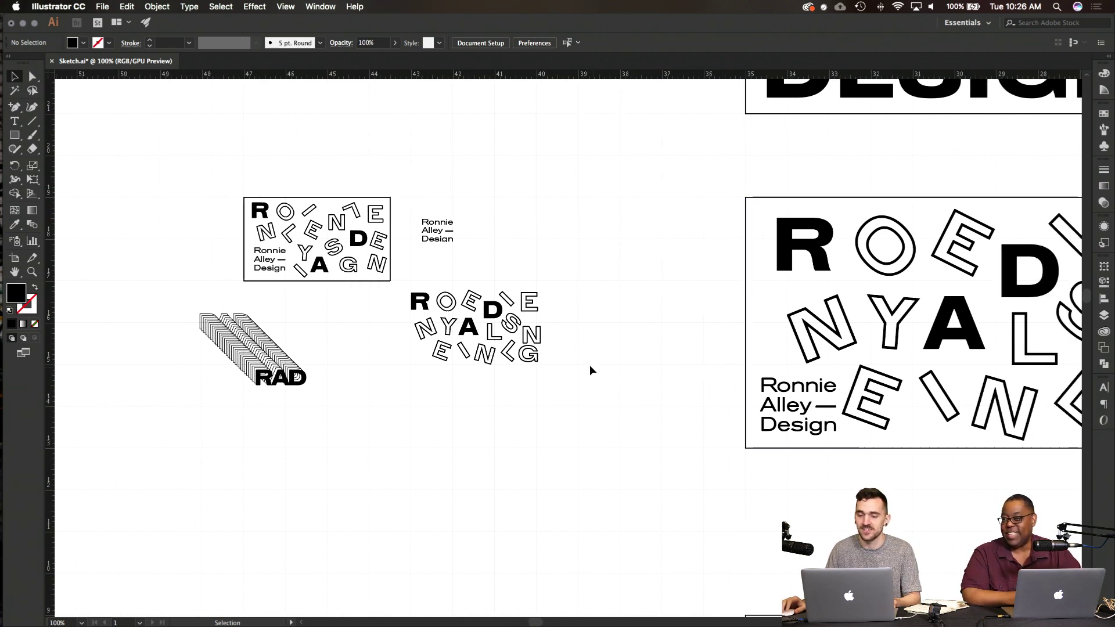
scroll(590, 367, "left", 1)
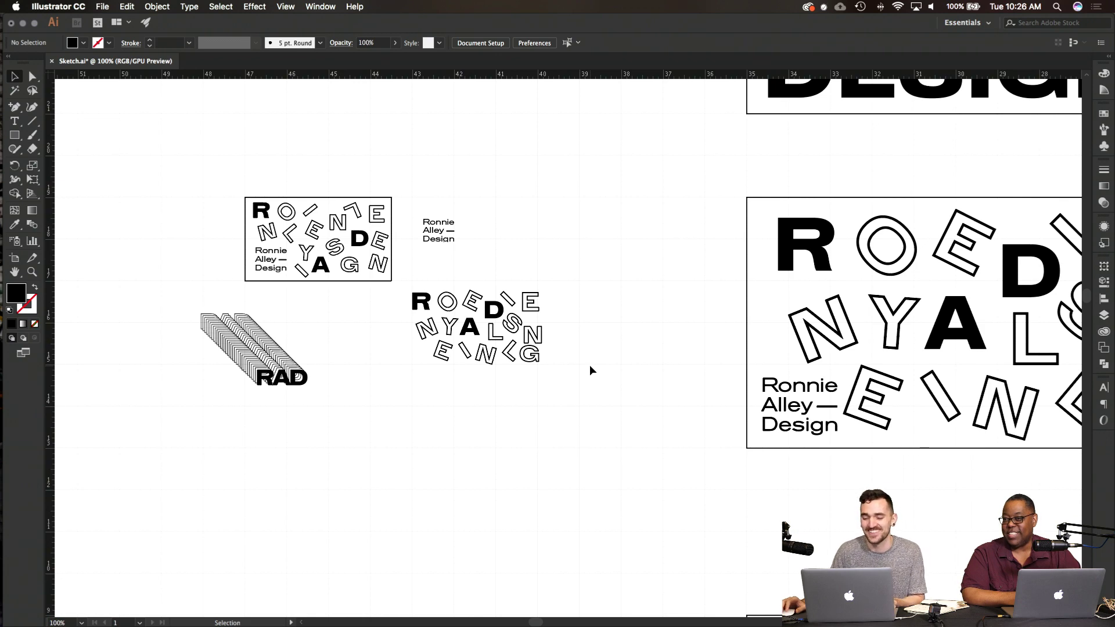
key("super+minus")
key("super+minus")
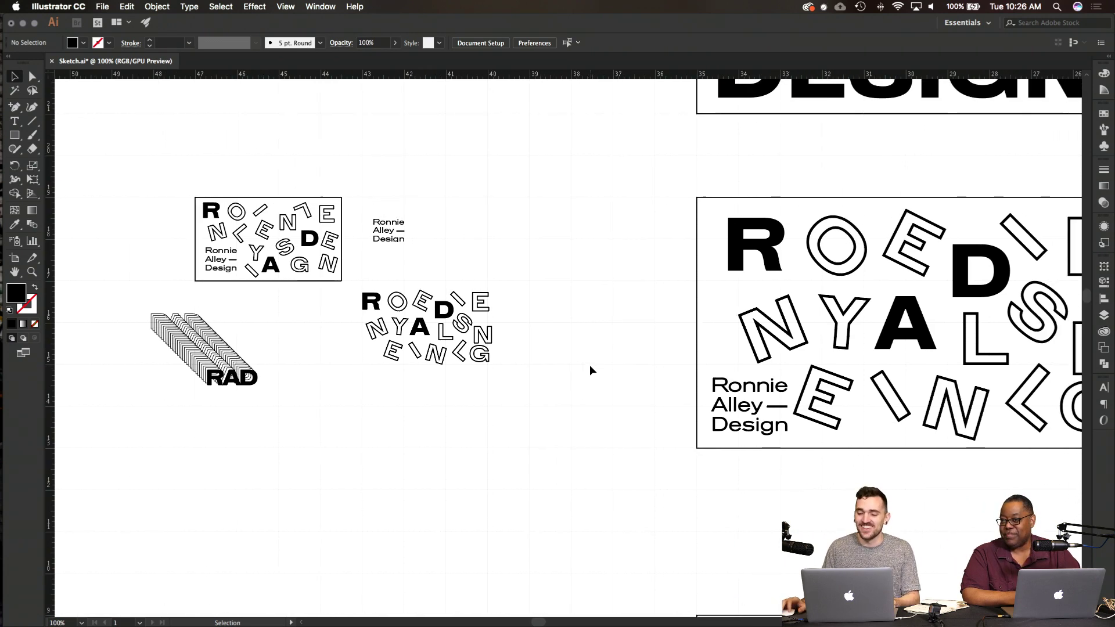
key("super+minus")
scroll(590, 365, "right", 5)
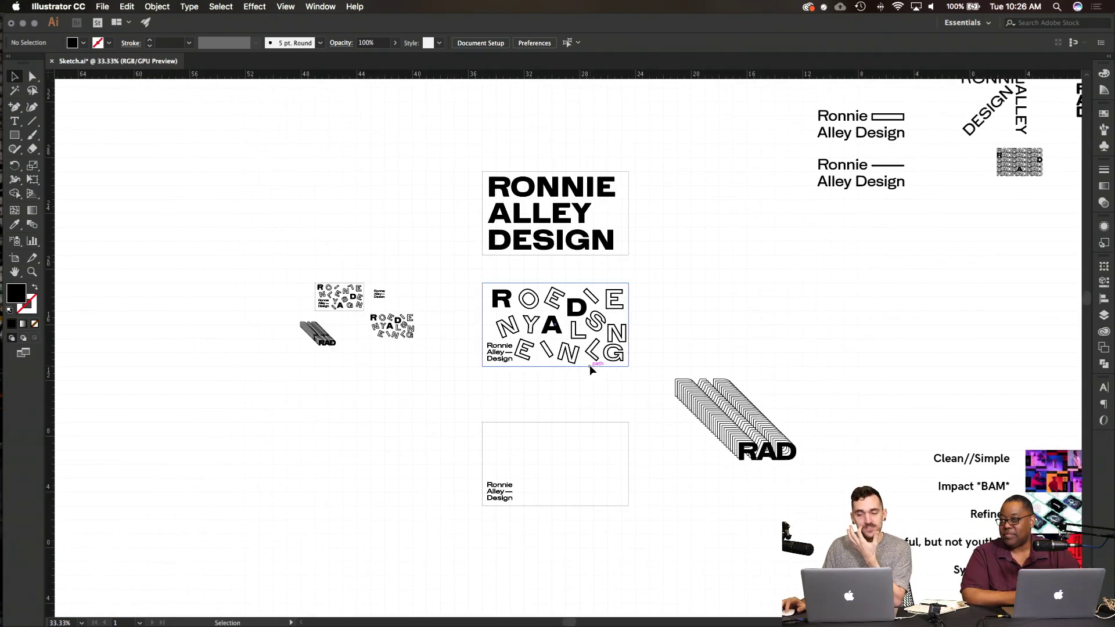
scroll(590, 367, "right", 10)
scroll(590, 367, "down", 3)
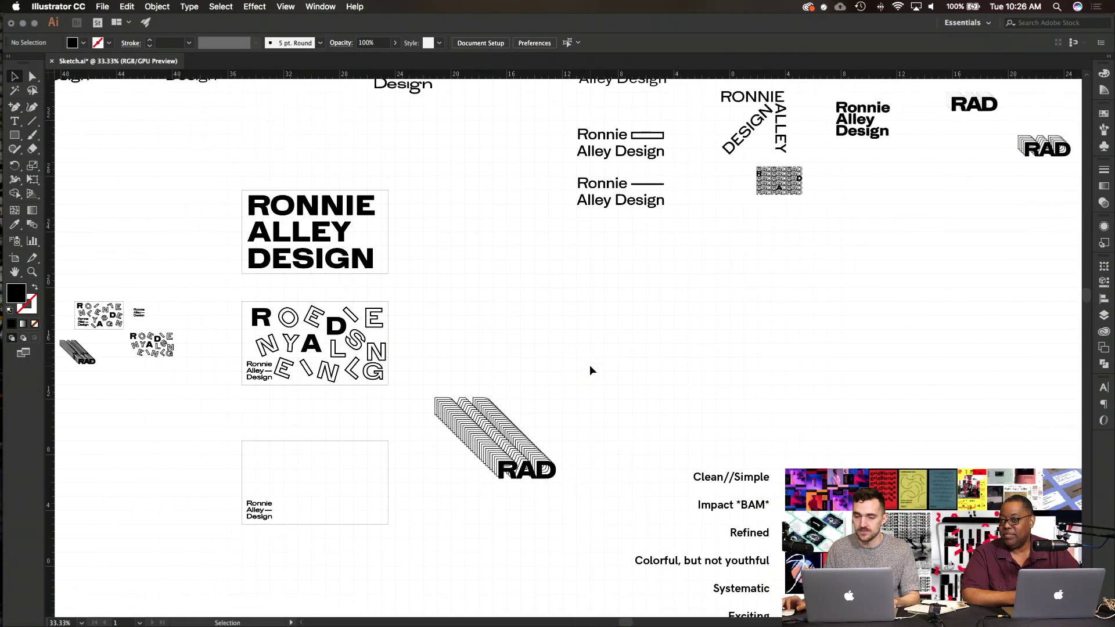
scroll(590, 370, "down", 5)
scroll(590, 370, "right", 3)
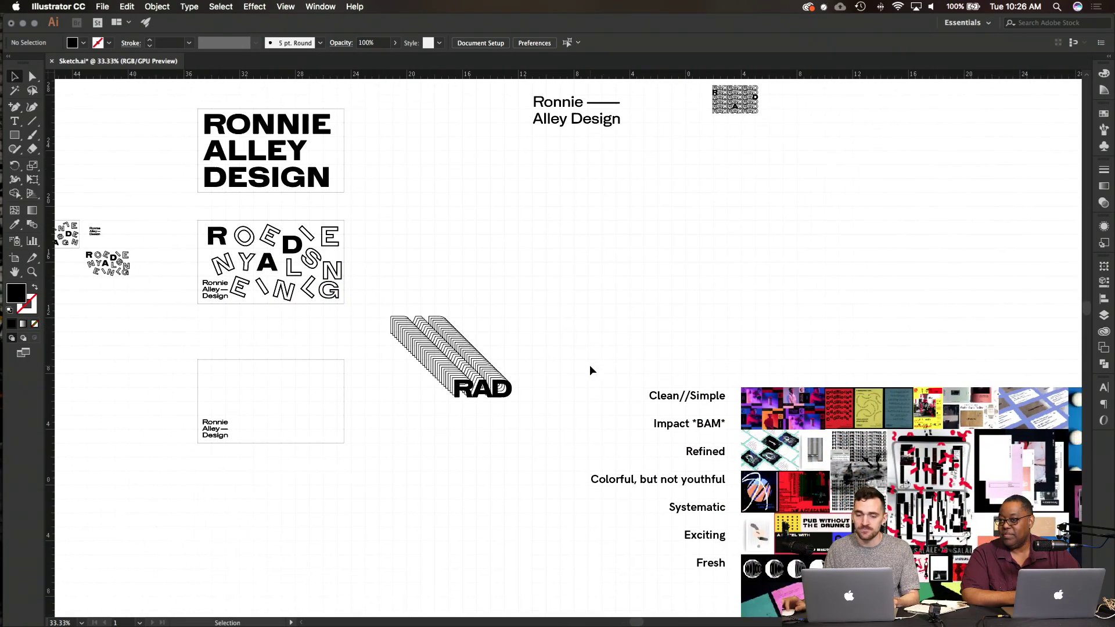
scroll(590, 367, "up", 10)
scroll(590, 367, "left", 6)
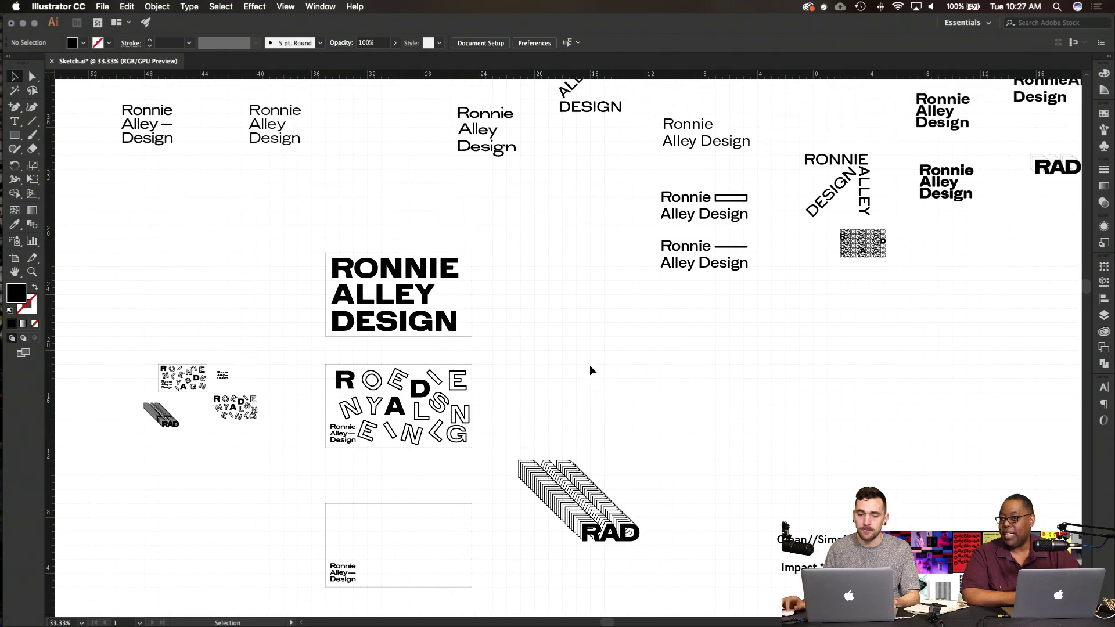
scroll(590, 370, "up", 1)
scroll(590, 370, "left", 3)
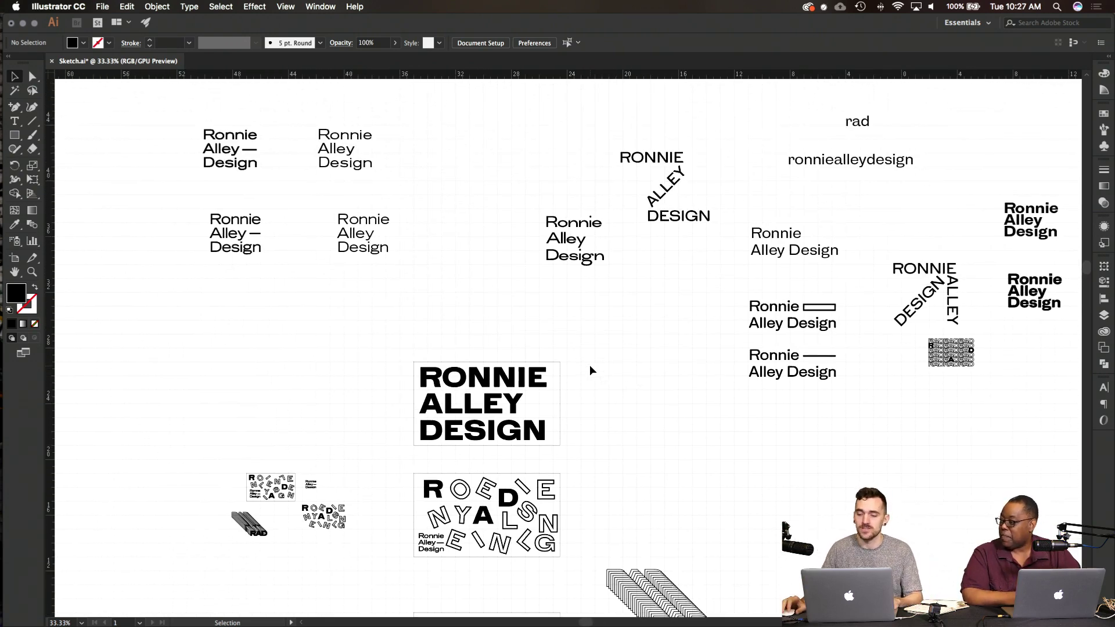
scroll(590, 370, "down", 3)
scroll(590, 370, "right", 15)
scroll(590, 370, "right", 7)
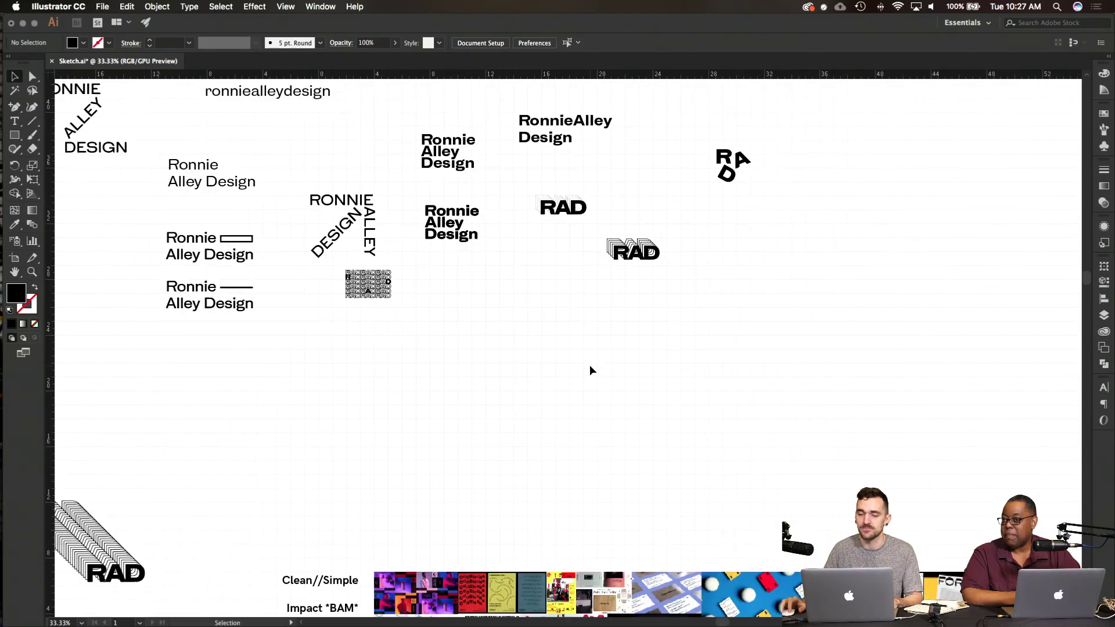
Step: Try moving the upper wordmark's solid RAD lettering straight down off its outline copies, and undo the move
key("super+equal")
key("super+equal")
scroll(590, 370, "up", 3)
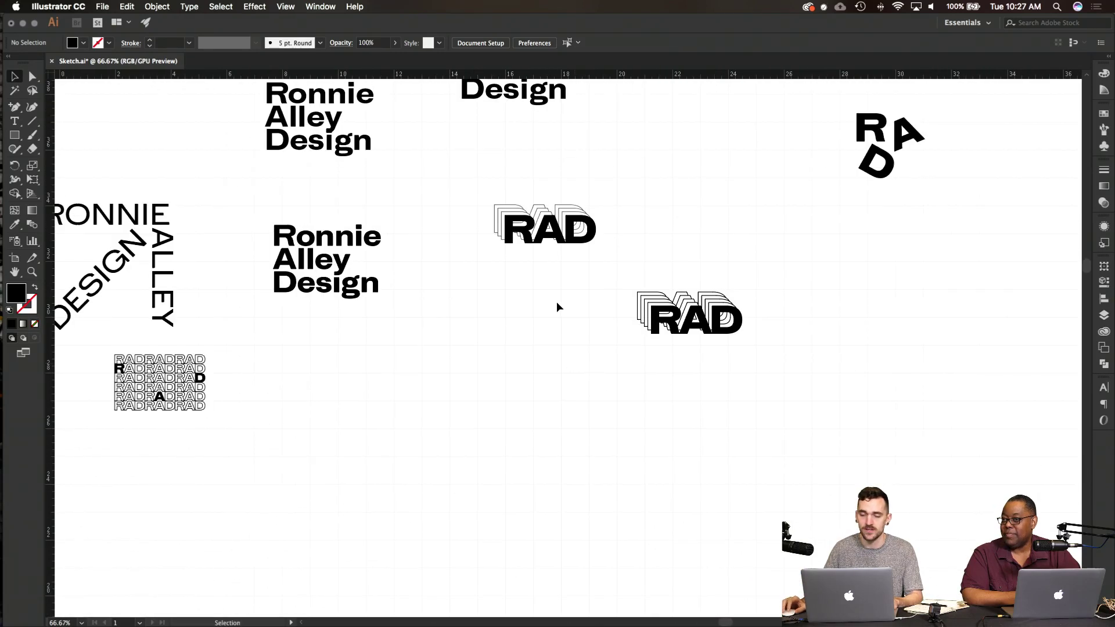
key("super+equal")
key("super+equal")
left_click(577, 200)
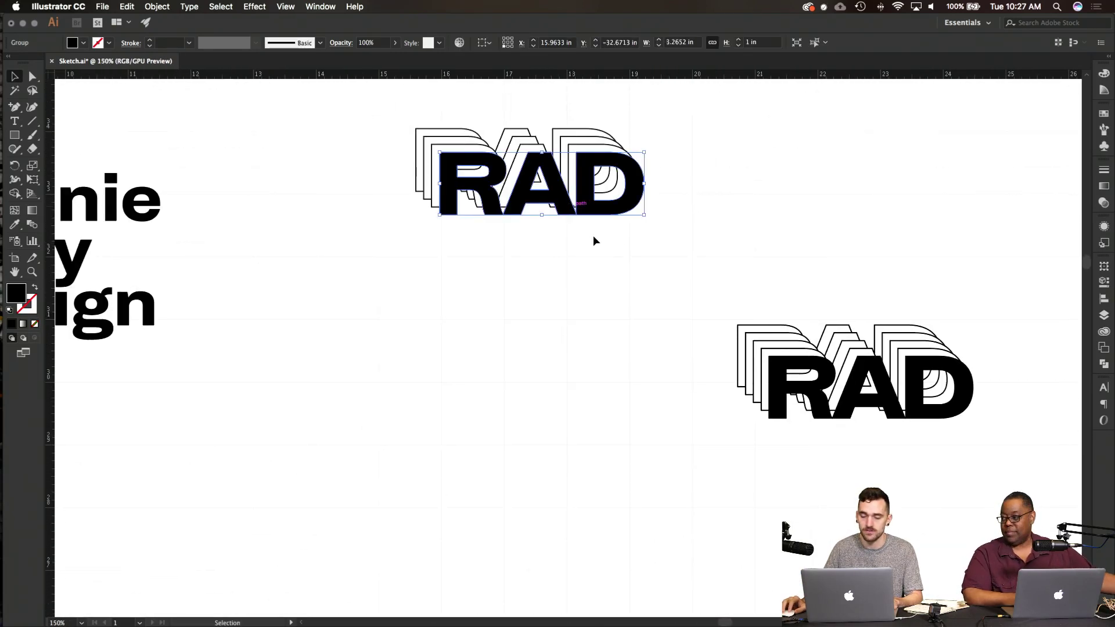
left_click_drag(569, 197, 569, 249)
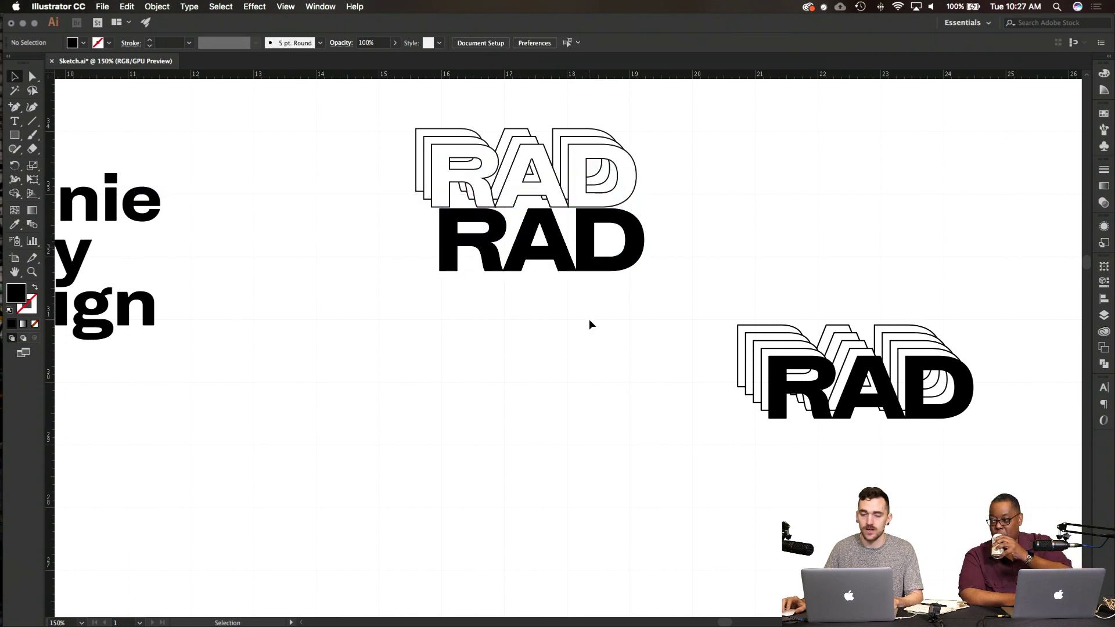
key("super+z")
scroll(691, 234, "down", 1)
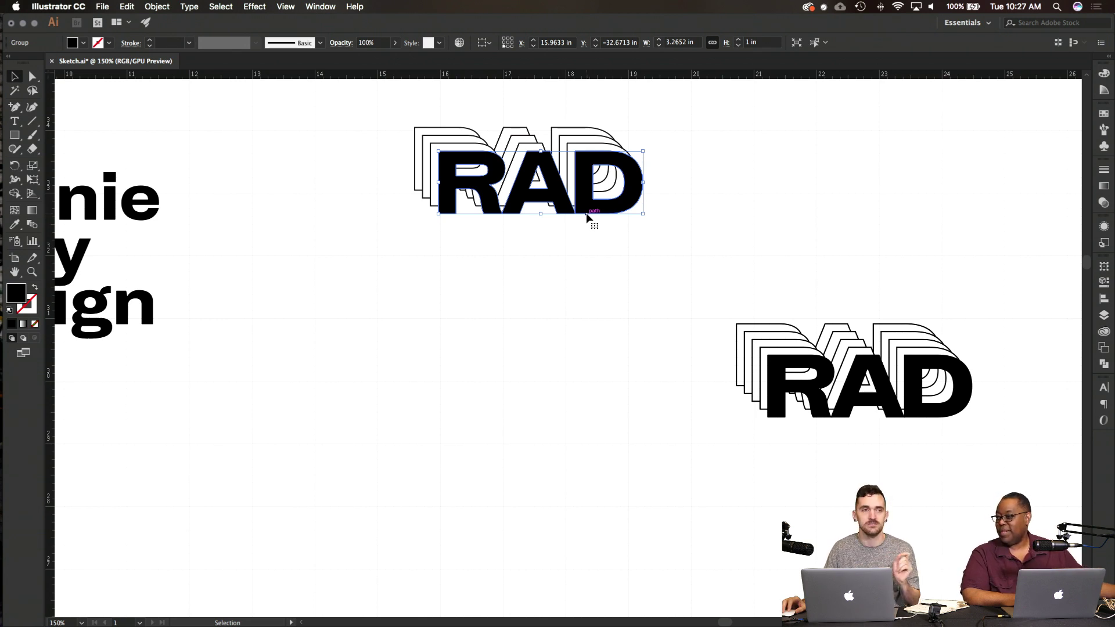
scroll(655, 236, "down", 1)
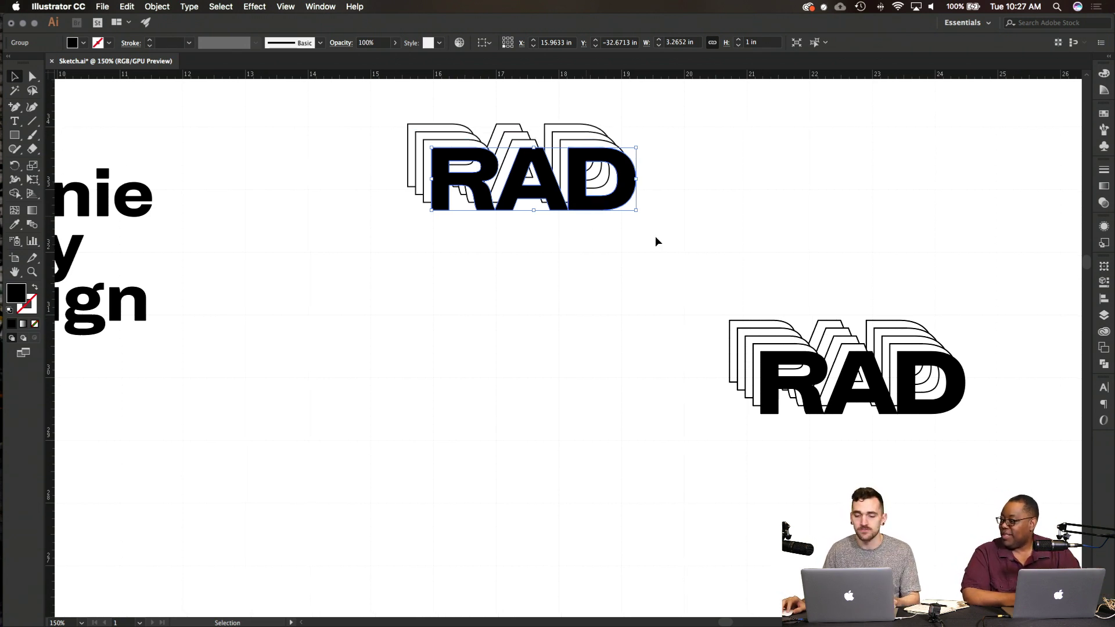
left_click(655, 236)
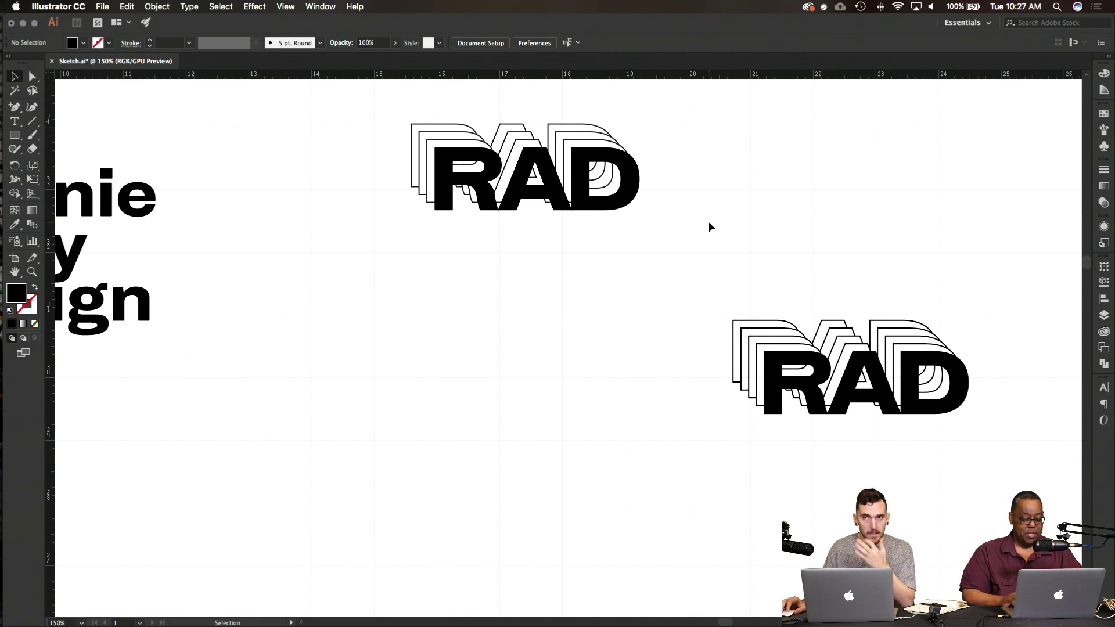
Step: Compare the two RAD outline-trail wordmarks with the surrounding logo explorations and the card drafts
scroll(708, 222, "right", 7)
scroll(708, 223, "down", 2)
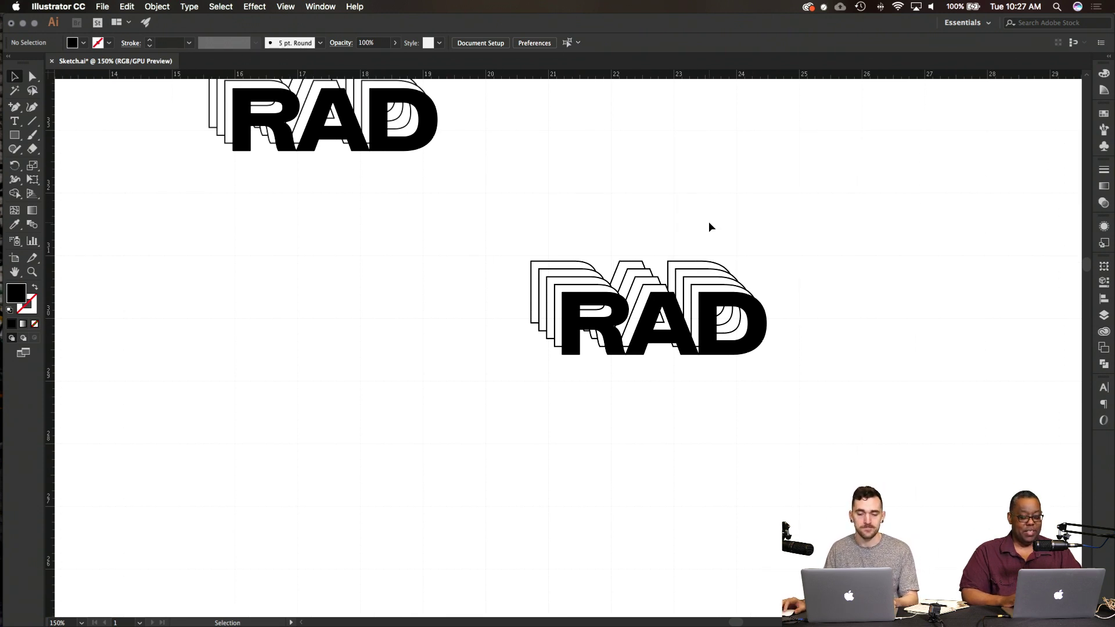
scroll(709, 223, "down", 5)
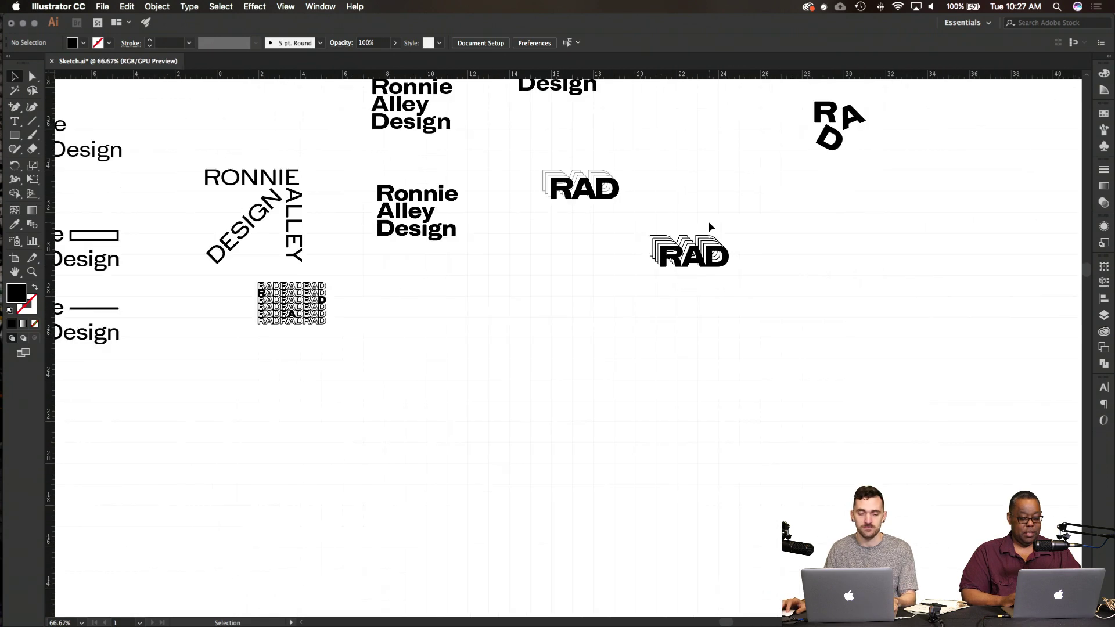
scroll(709, 223, "left", 5)
scroll(708, 221, "left", 5)
scroll(709, 221, "down", 1)
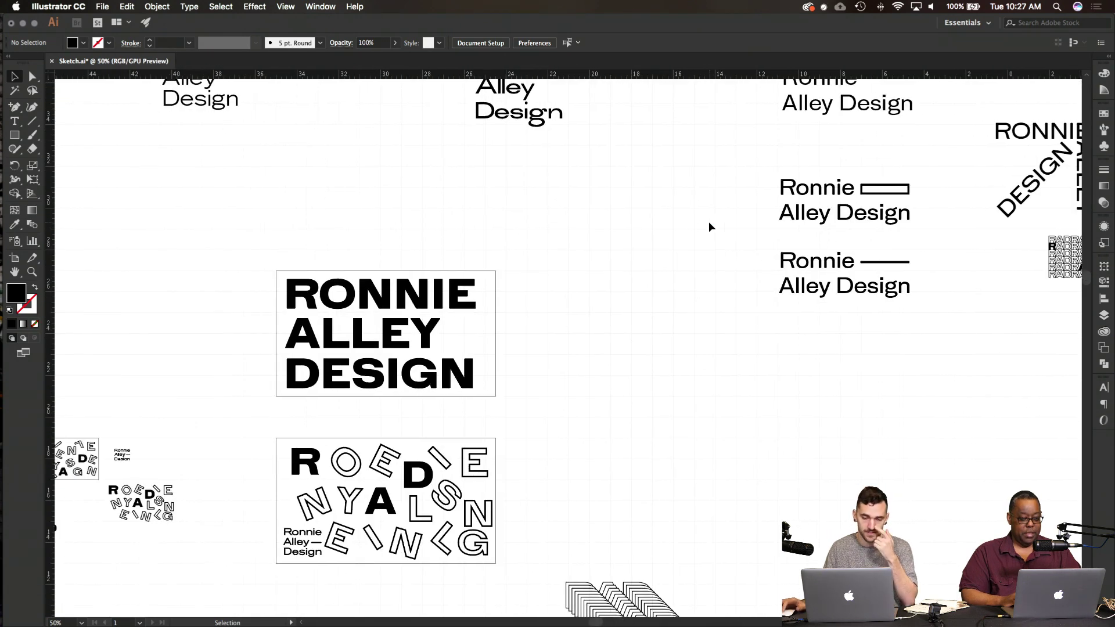
scroll(709, 222, "right", 14)
scroll(708, 221, "right", 3)
scroll(613, 226, "up", 2)
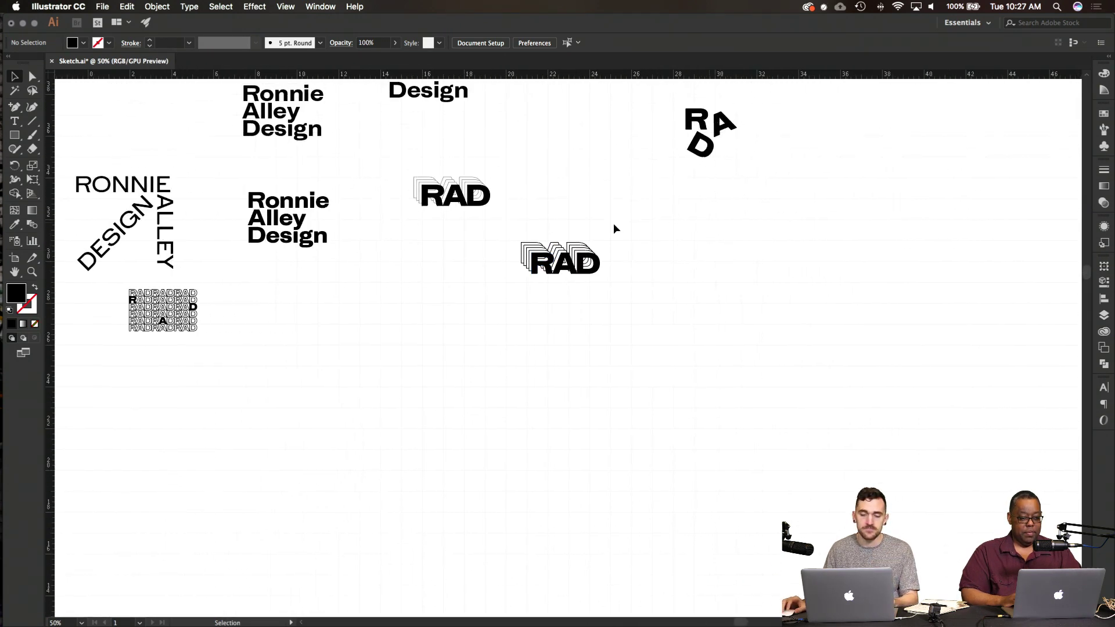
scroll(557, 214, "up", 4)
scroll(557, 210, "down", 1)
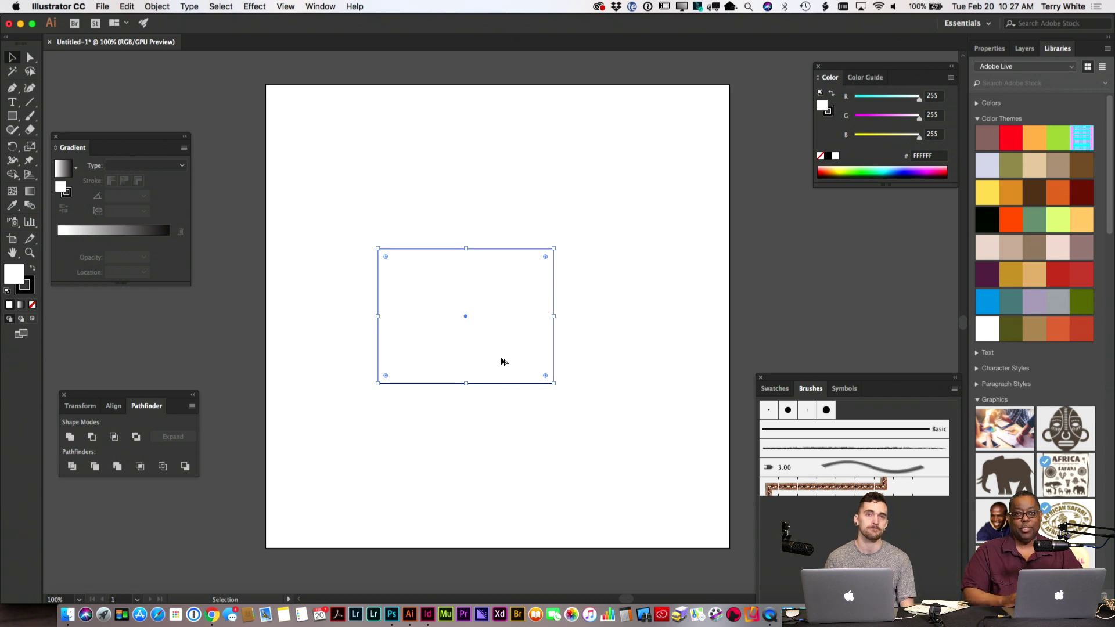
Step: In the untitled document, duplicate the rectangle diagonally down and to the right, and repeat that offset copy several times to form a stack
left_click_drag(496, 354, 514, 378)
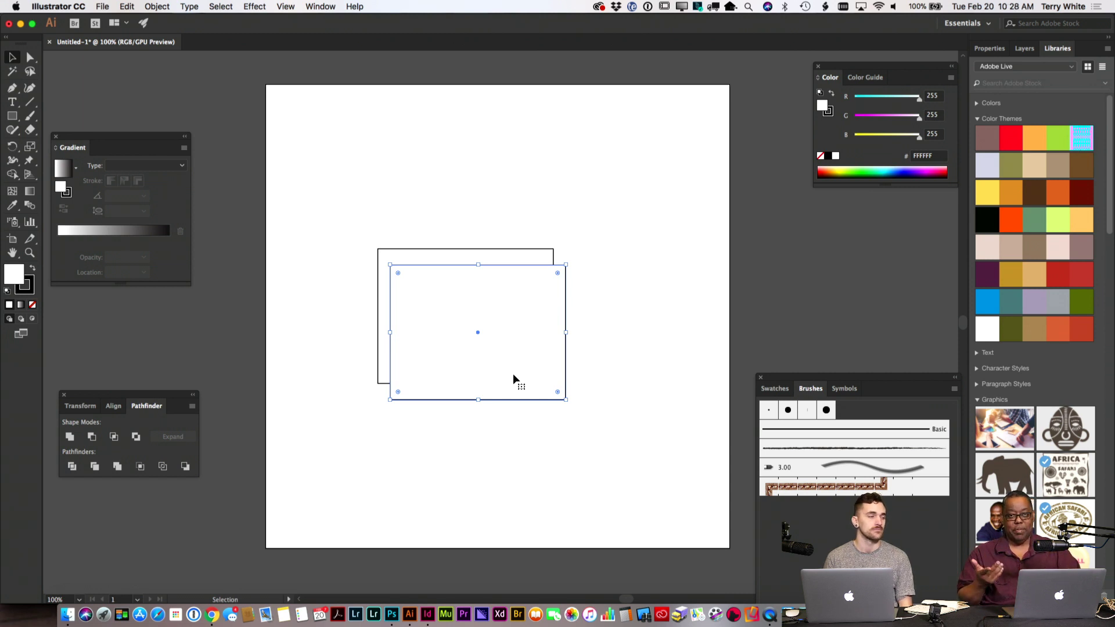
key("super+d")
key("super+d")
key("super+d")
key("super+d")
key("super+d")
key("super+d")
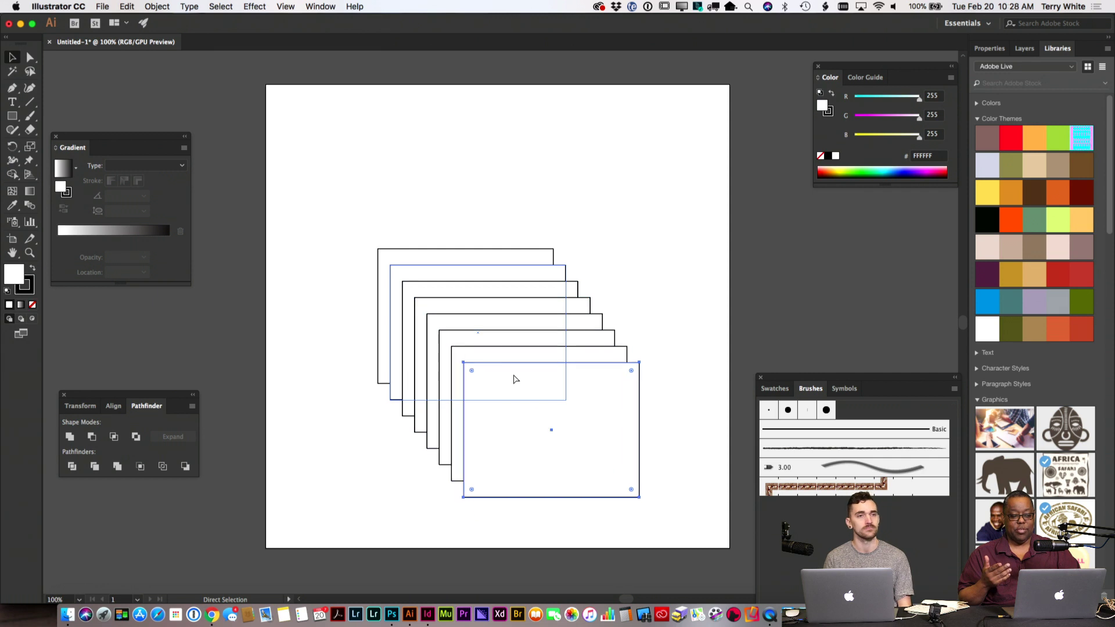
key("super+d")
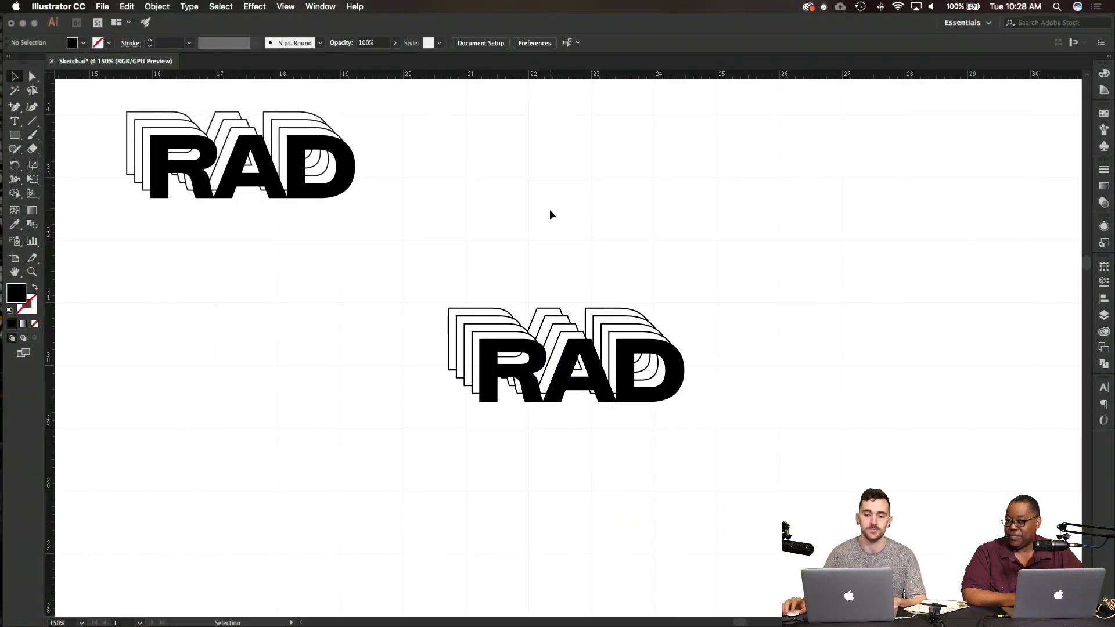
Step: Examine the stepped outlines behind the lower RAD wordmark in Sketch.ai up close
scroll(478, 198, "left", 4)
scroll(478, 197, "up", 2)
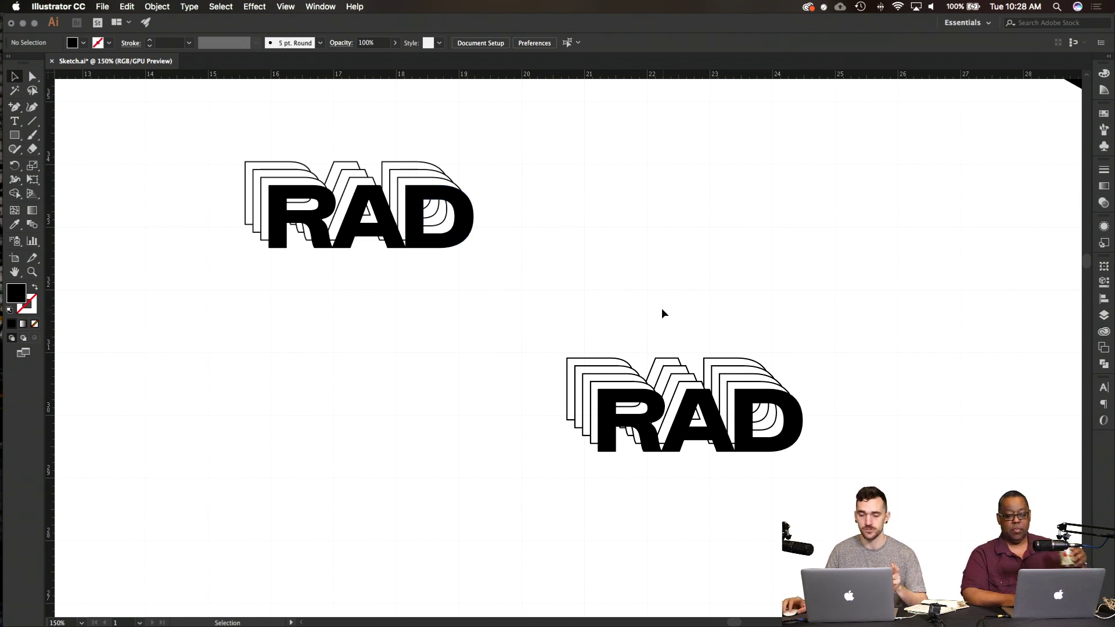
scroll(661, 307, "down", 1)
left_click(651, 383)
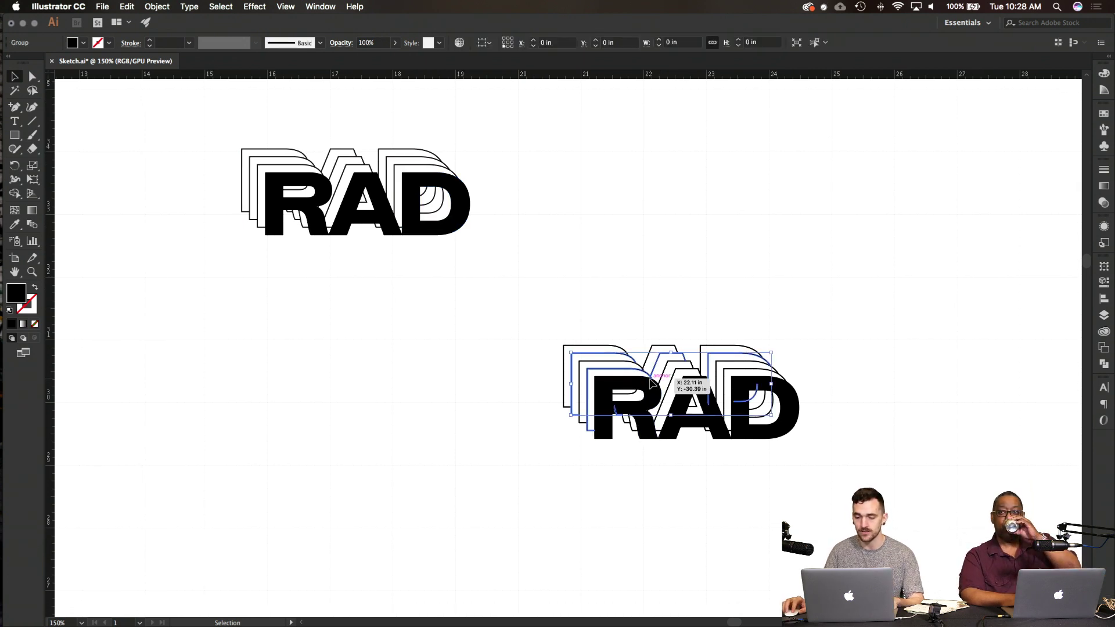
key("super+equal")
key("super+equal")
key("super+equal")
key("super+shift+a")
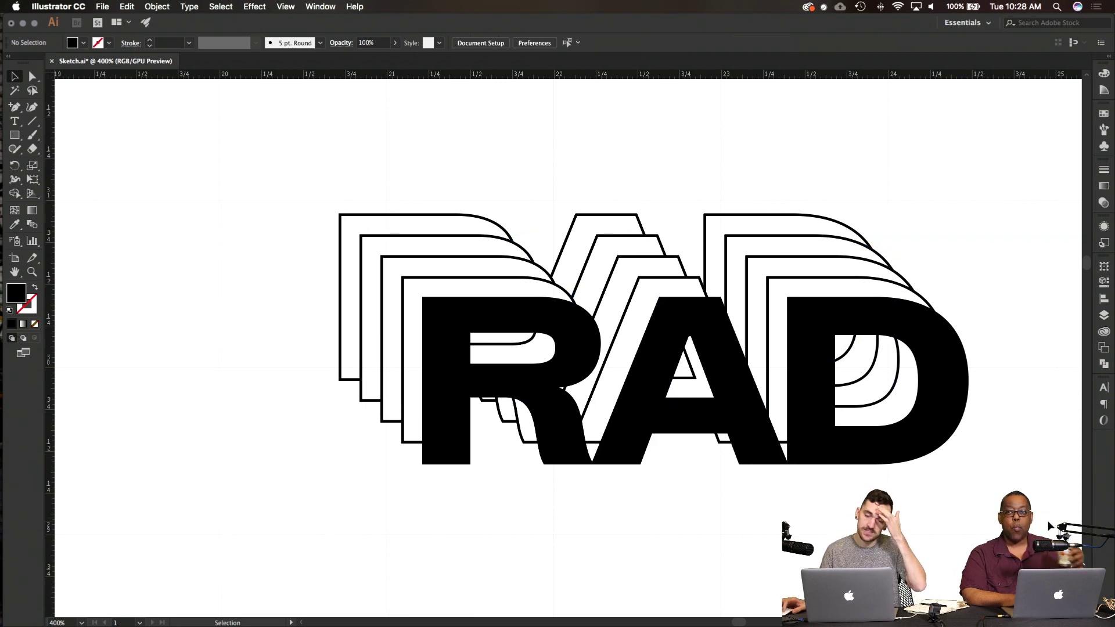
scroll(643, 137, "down", 2)
key("super+minus")
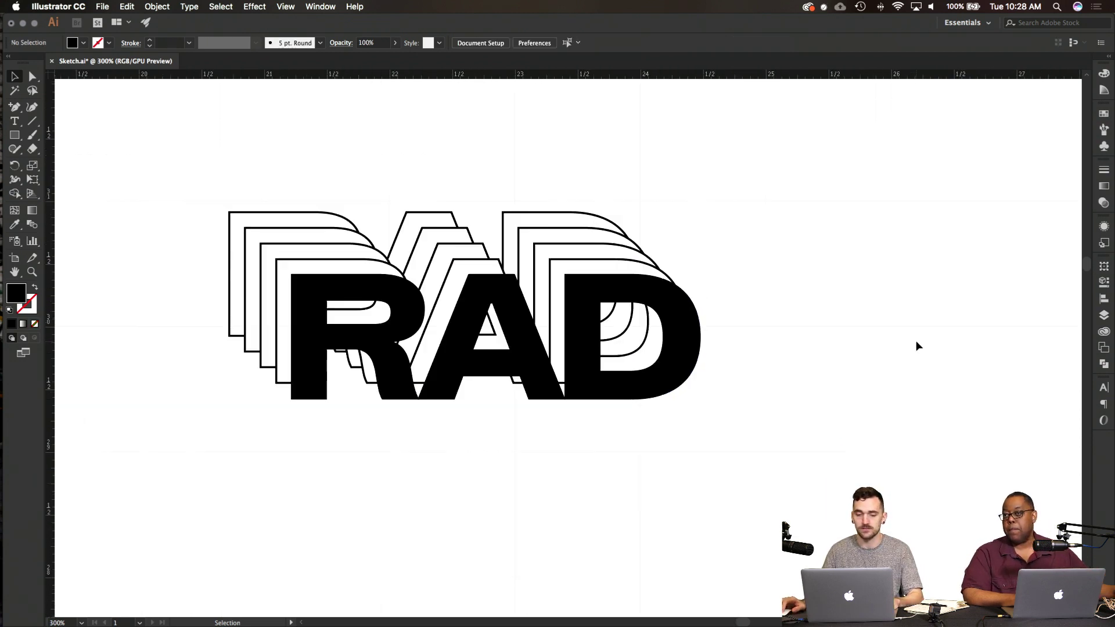
Step: Place a copy of the lower wordmark's solid RAD lettering to the right, at X 26 in and Y -29.5 in
key("super+minus")
left_click(583, 346)
left_click_drag(583, 346, 923, 356)
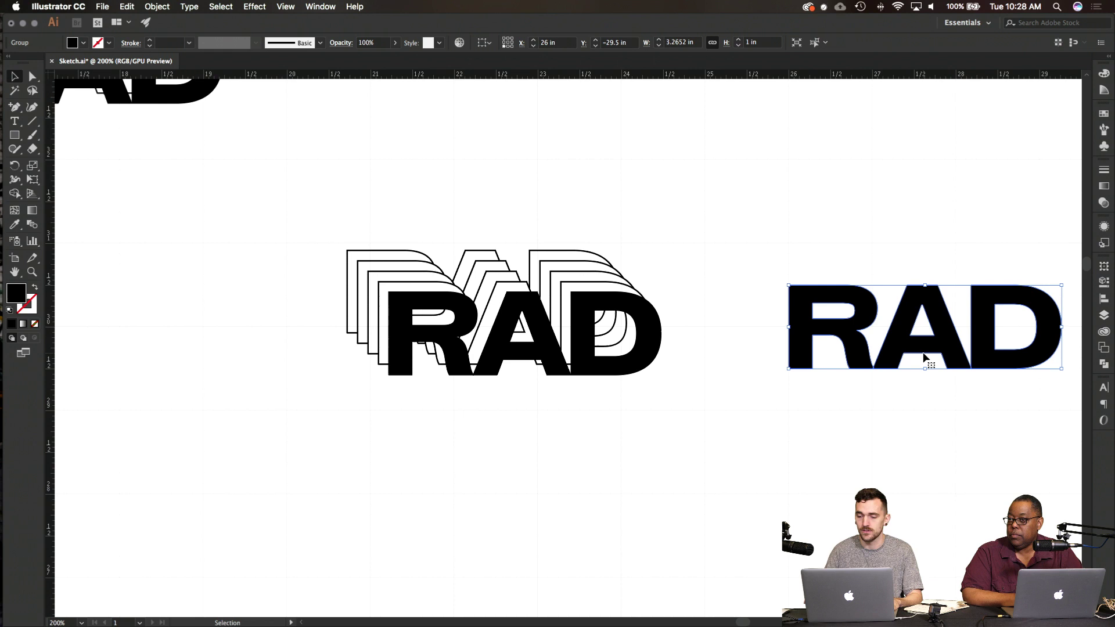
scroll(952, 415, "right", 5)
left_click(952, 414)
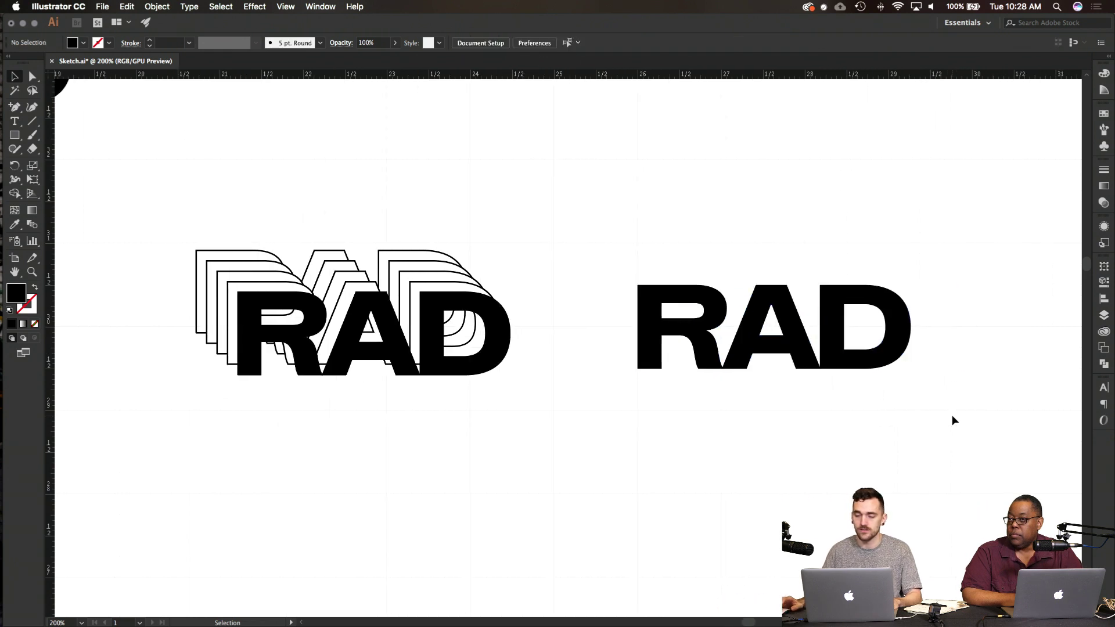
Step: Duplicate the new solid RAD lettering 0.125 in left and up, and swap the duplicate's fill and stroke for a 1 pt outline
key("a")
left_click(834, 319)
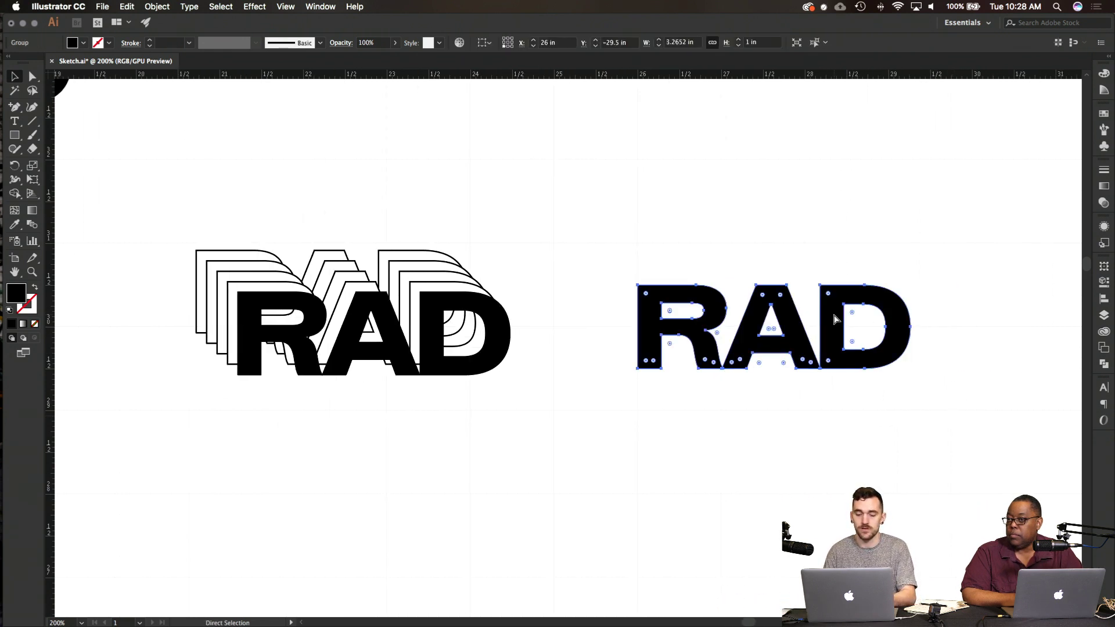
key("v")
key("shift+alt+Left")
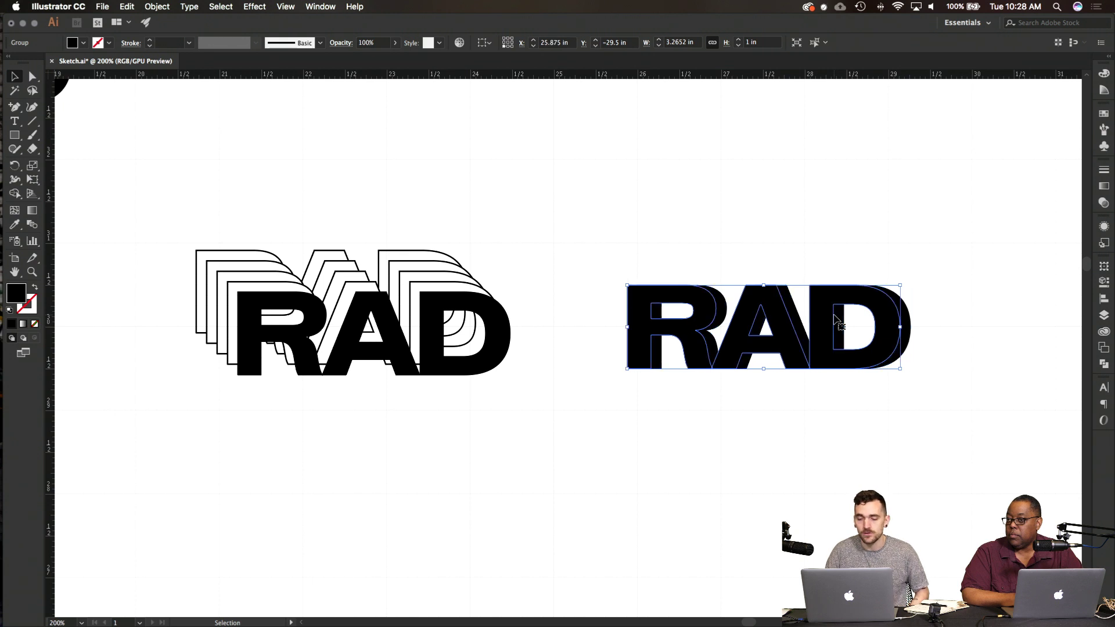
key("shift+alt+Up")
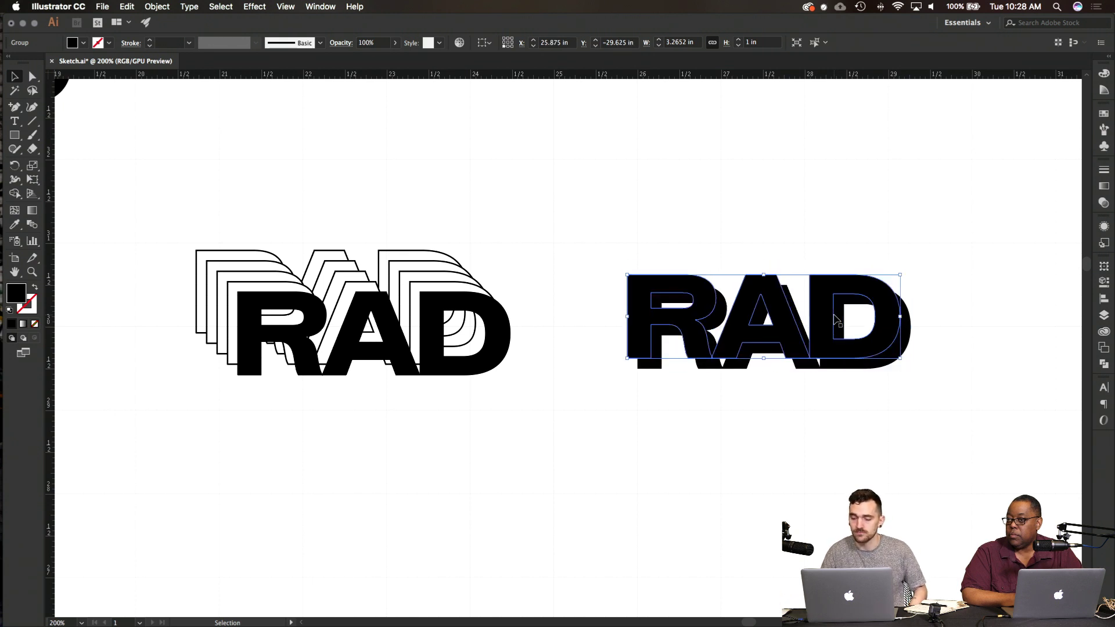
left_click(33, 288)
left_click(733, 161)
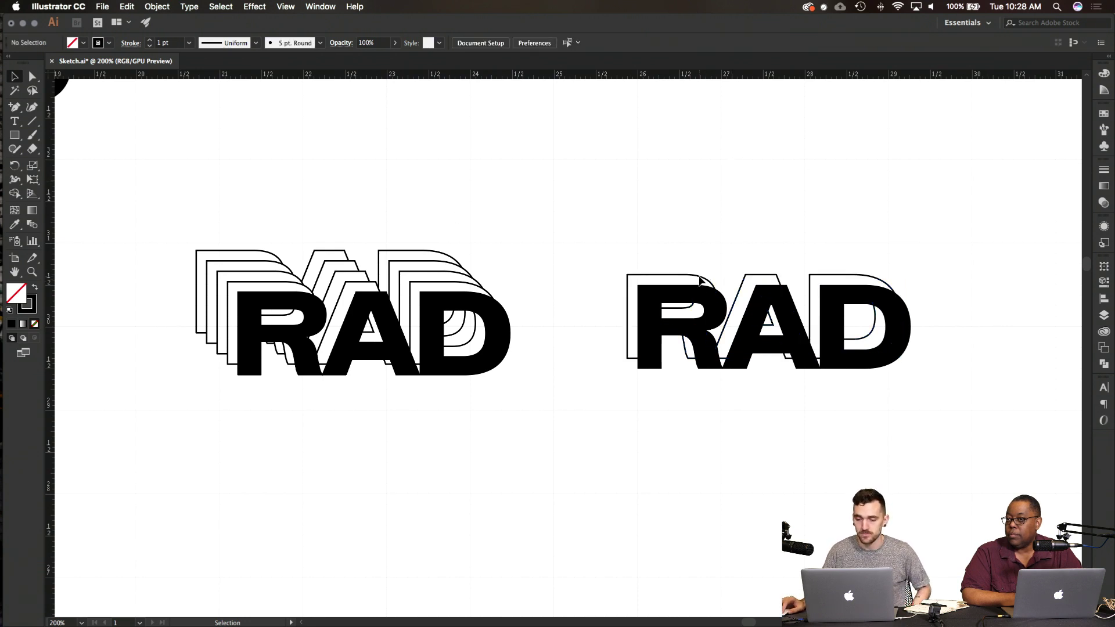
Step: Repeat the offset on the RAD outline to add a second outline copy farther up and left
left_click_drag(708, 283, 821, 236)
key("v")
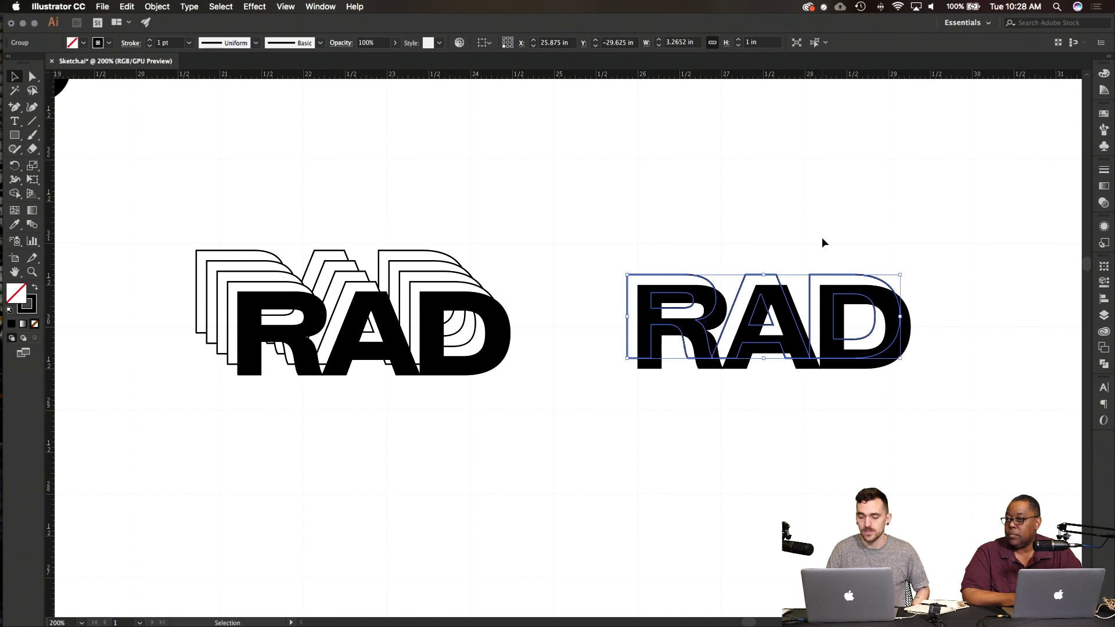
key("super+d")
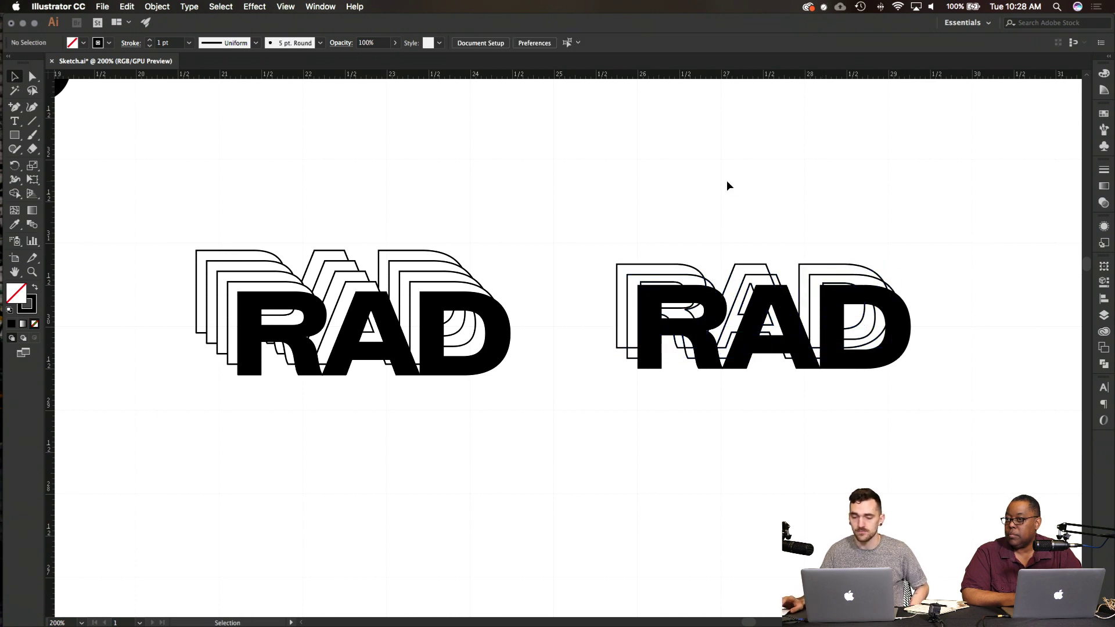
Step: Apply Outline Stroke to both RAD outline copies behind the new solid lettering
left_click_drag(568, 230, 704, 282)
left_click(157, 6)
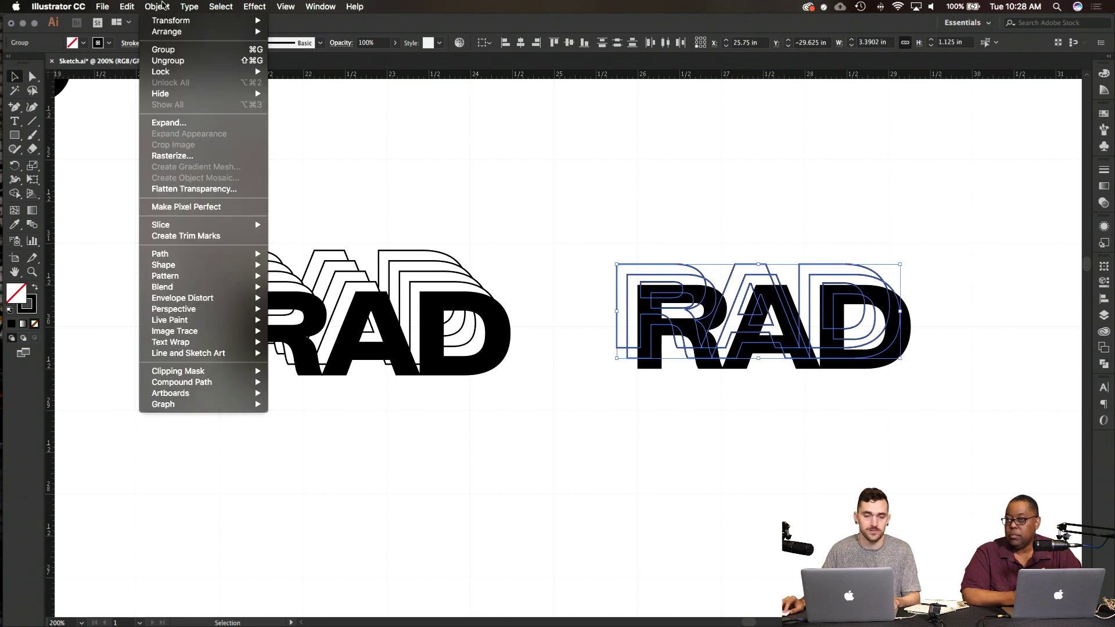
mouse_move(220, 254)
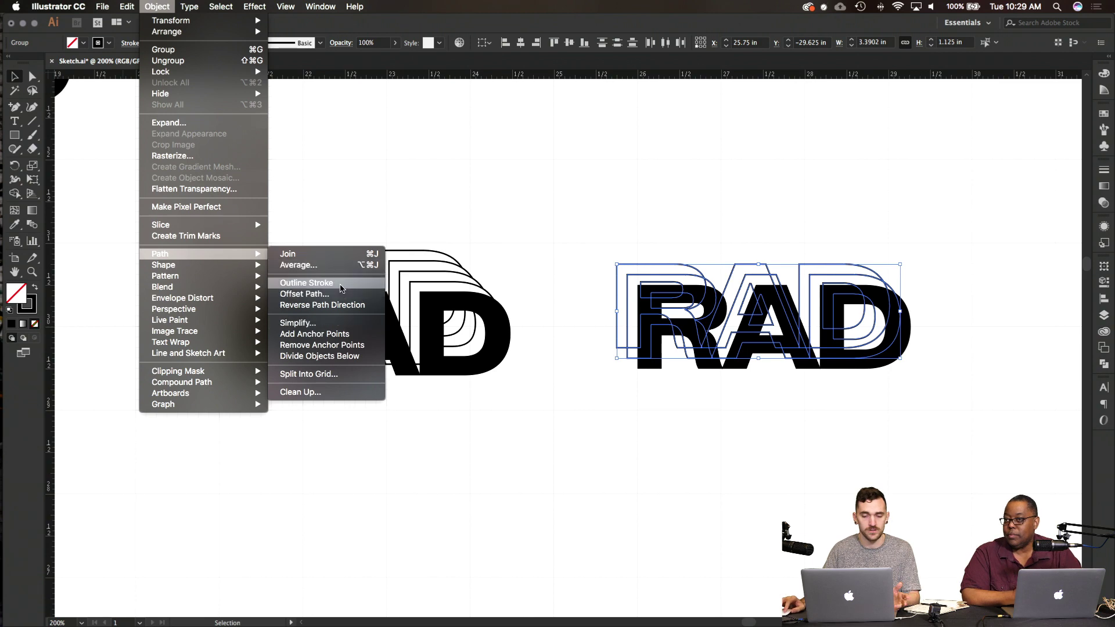
left_click(341, 285)
left_click(847, 186)
Step: Isolate the rearmost RAD outline group and delete the enclosed counter shape from its R
scroll(817, 252, "up", 2)
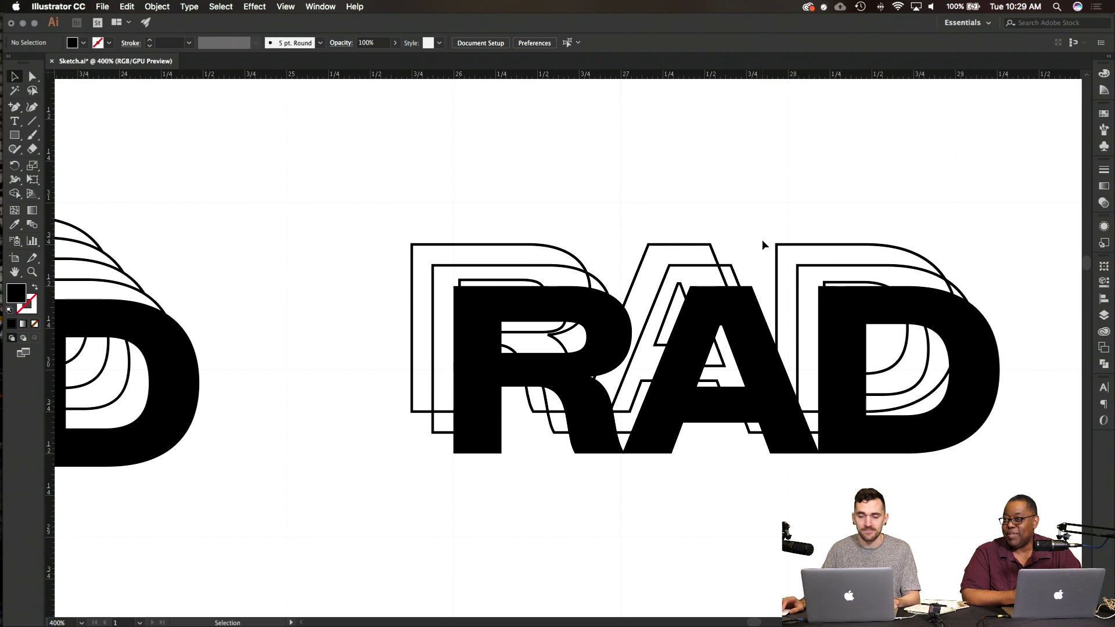
scroll(762, 238, "up", 3)
scroll(762, 239, "down", 2)
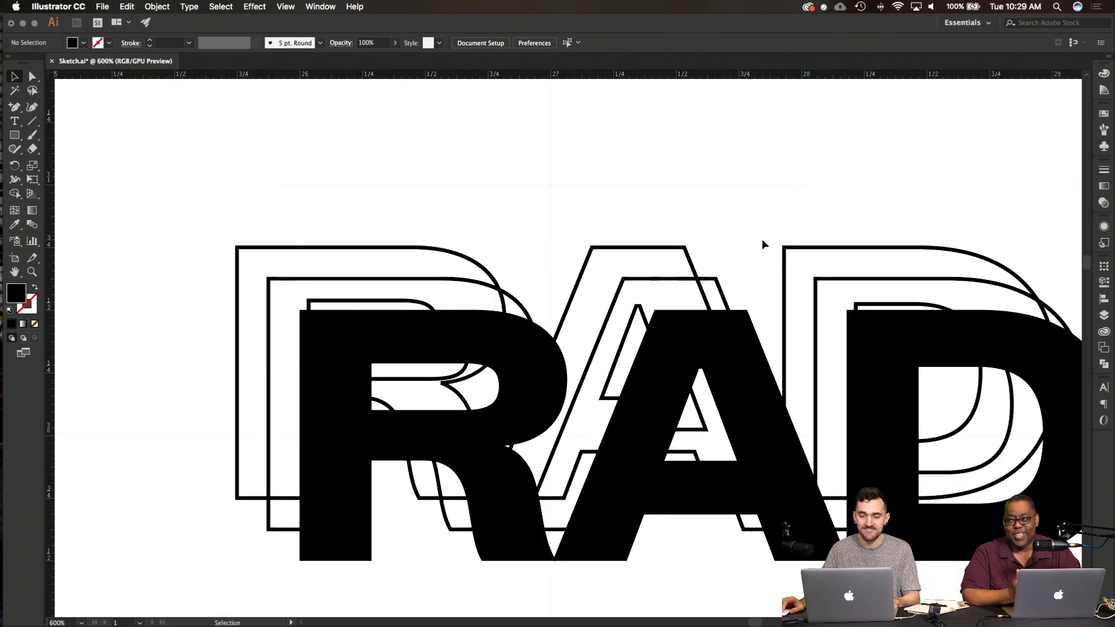
scroll(762, 238, "up", 1)
scroll(762, 243, "right", 2)
scroll(762, 243, "down", 1)
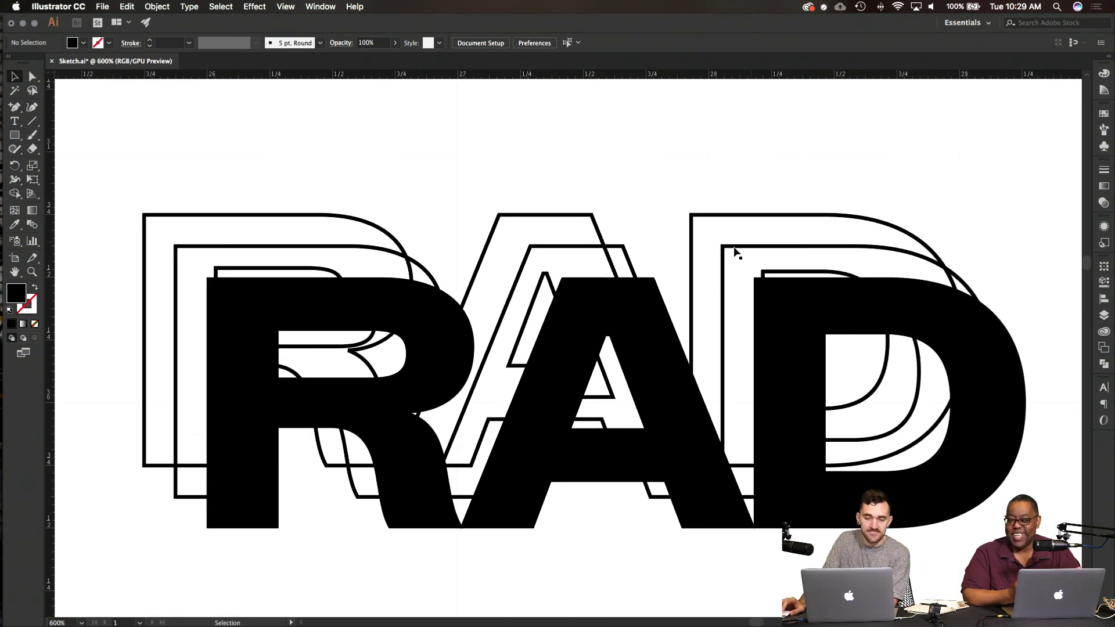
left_click(405, 256)
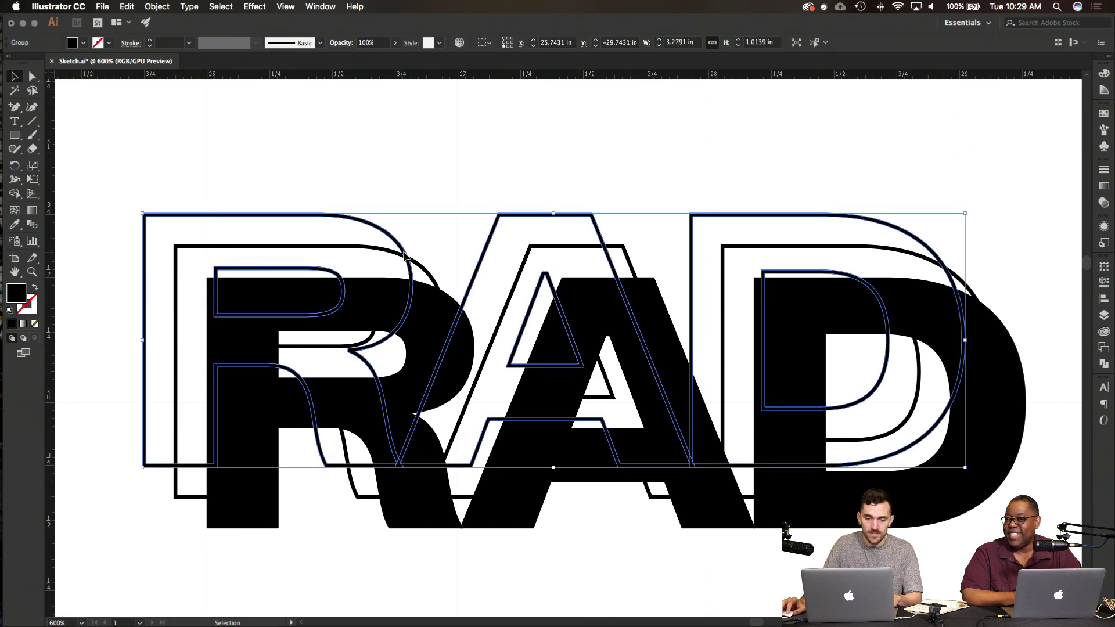
double_click(405, 256)
left_click(214, 276)
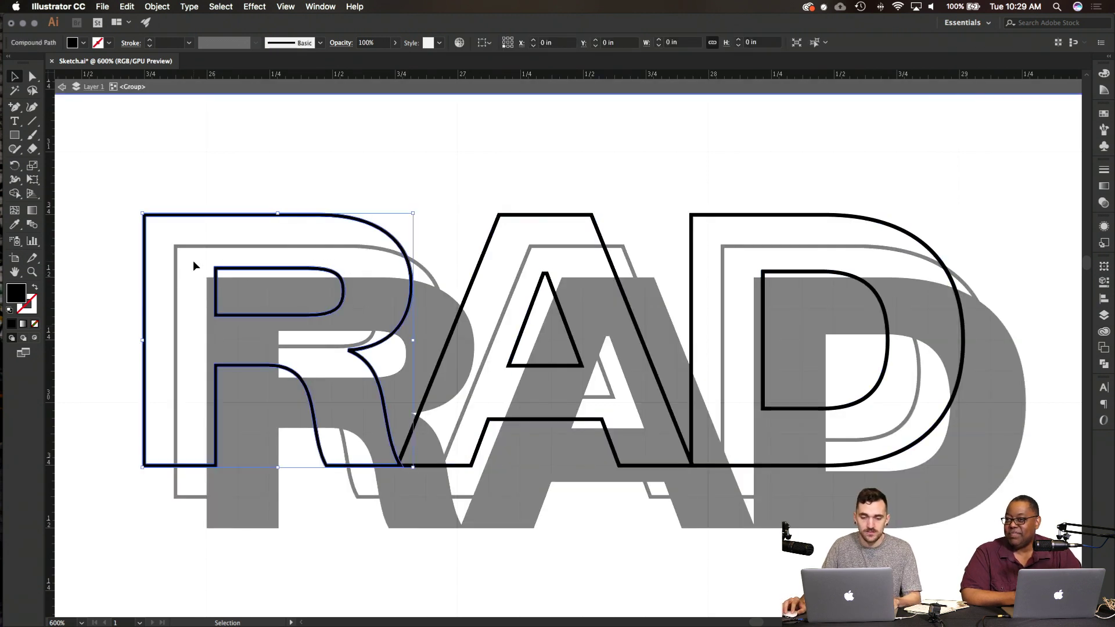
left_click(32, 76)
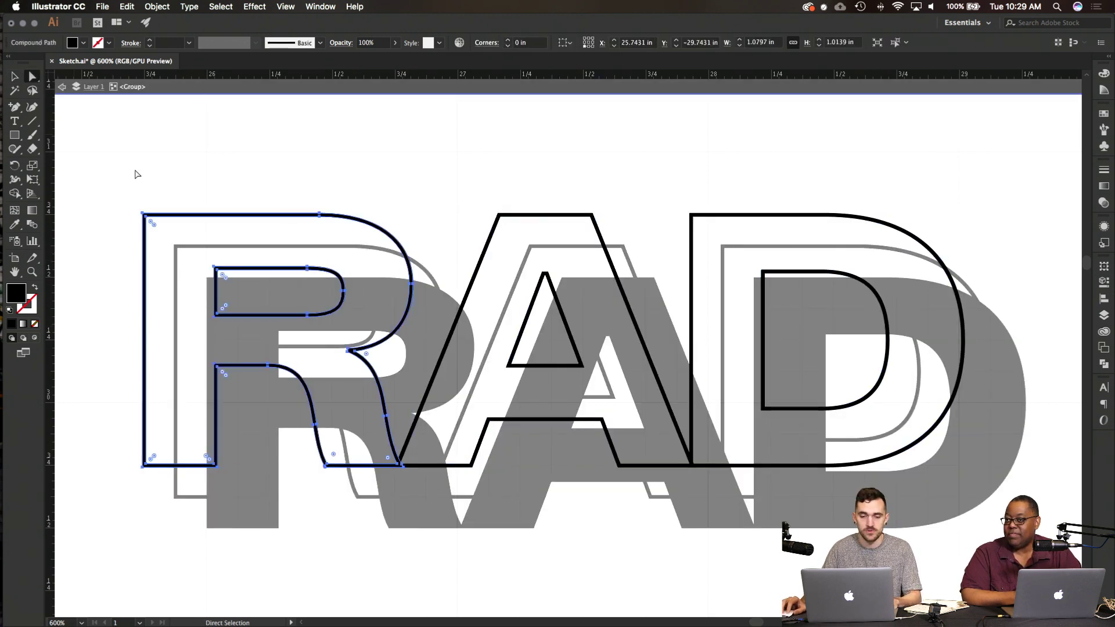
left_click(203, 263)
left_click_drag(203, 262, 360, 323)
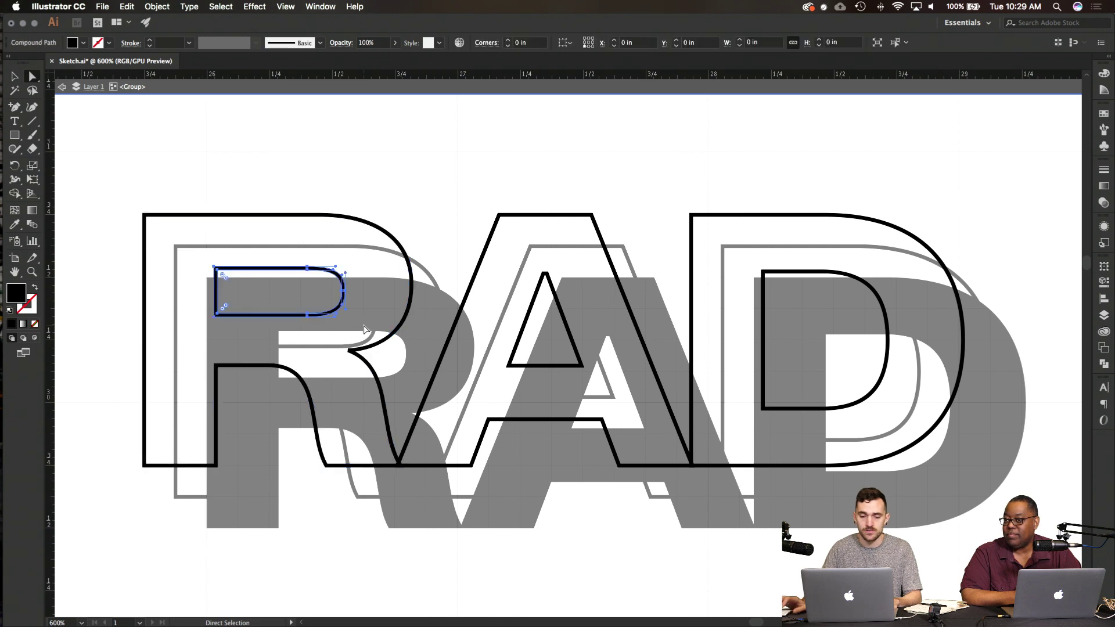
key("Delete")
Step: Delete the inner notch between the legs of the rearmost R outline and try joining its open baseline ends
key("backslash")
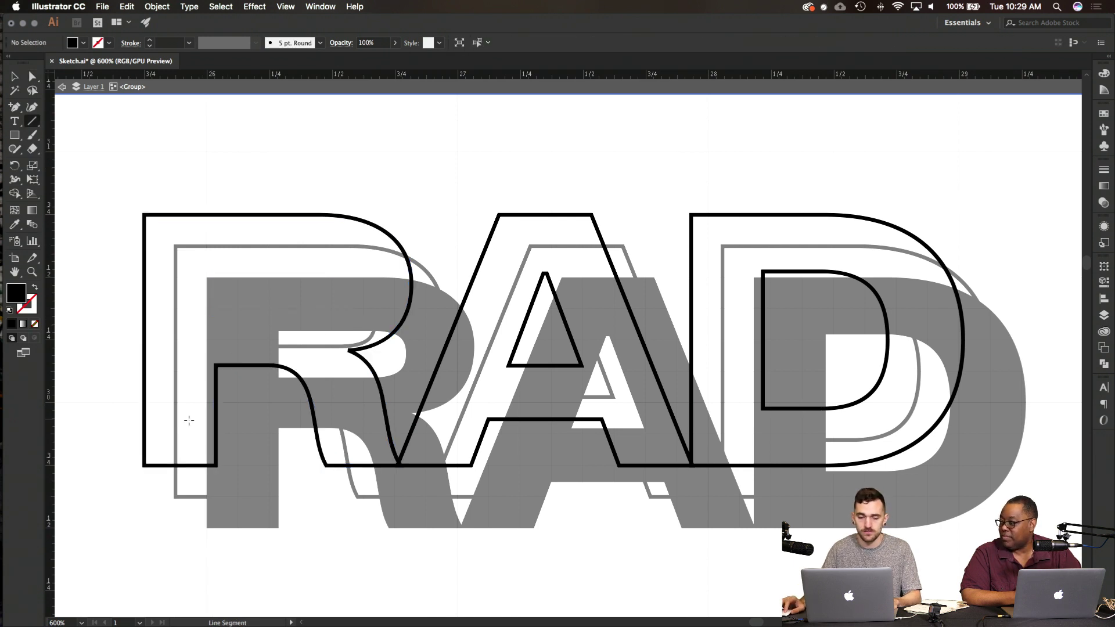
key("v")
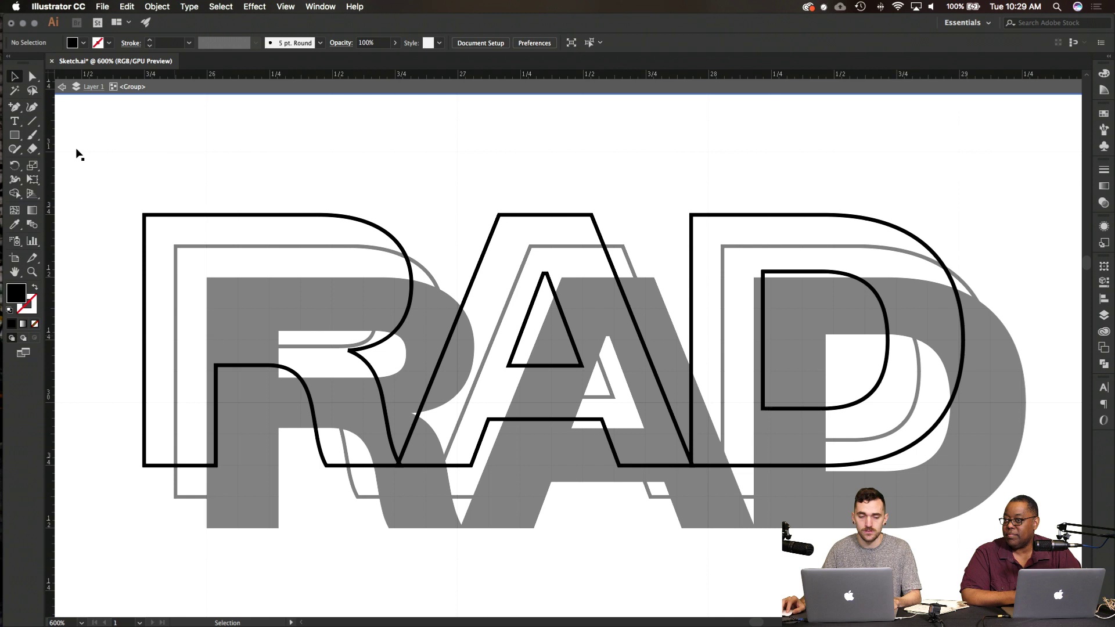
left_click(32, 76)
left_click_drag(186, 342, 329, 447)
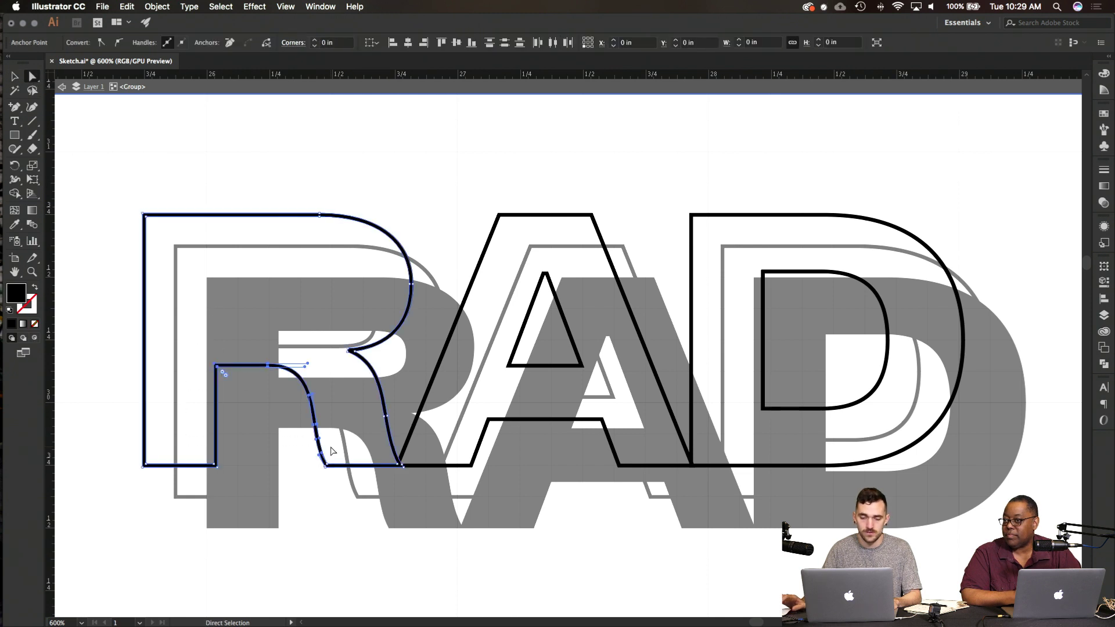
key("Delete")
key("super+j")
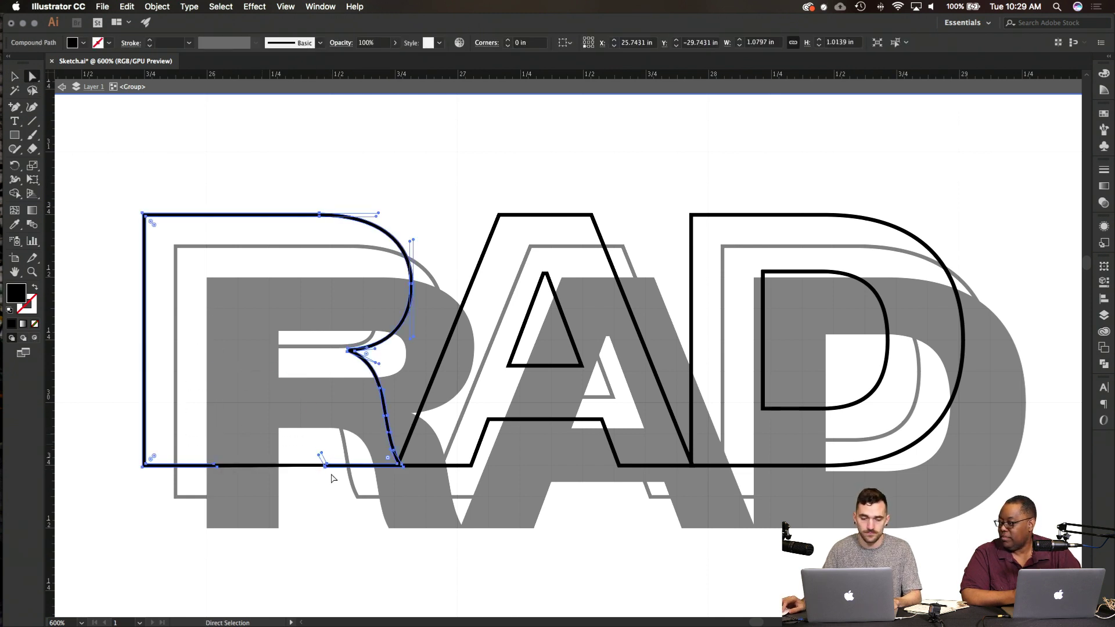
left_click(214, 466)
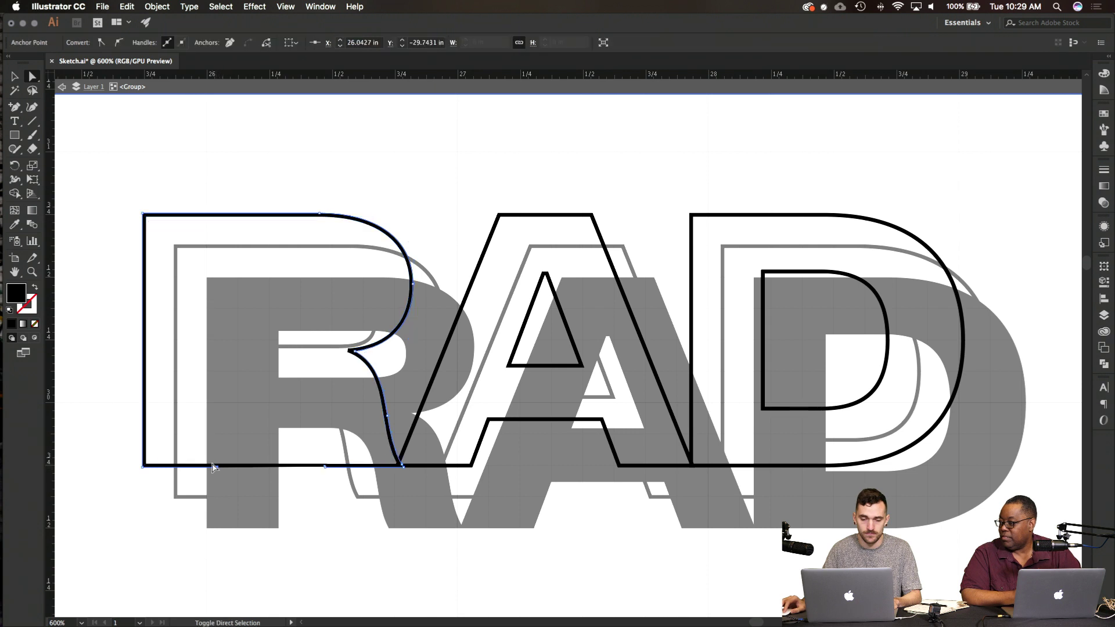
double_click(239, 392)
Step: Shorten the open baseline end of the rearmost R outline so it stops at the next outline's vertical edge
left_click(218, 467)
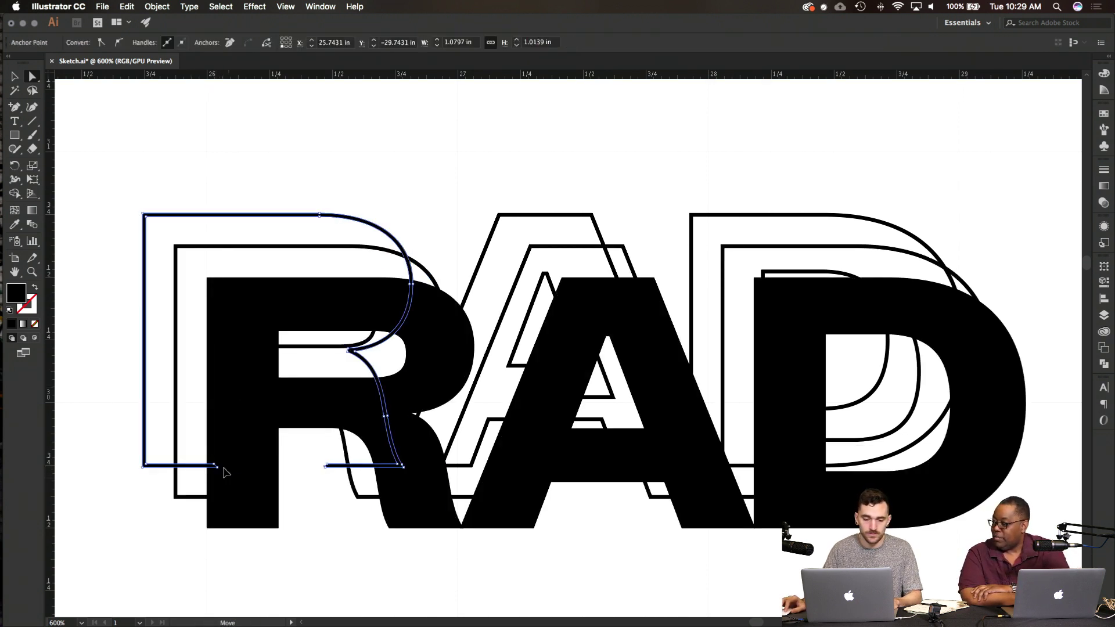
key("Left")
key("Left")
key("Left")
key("Left")
key("Left")
key("Right")
key("Right")
key("Right")
key("Right")
key("Right")
key("a")
left_click(214, 466)
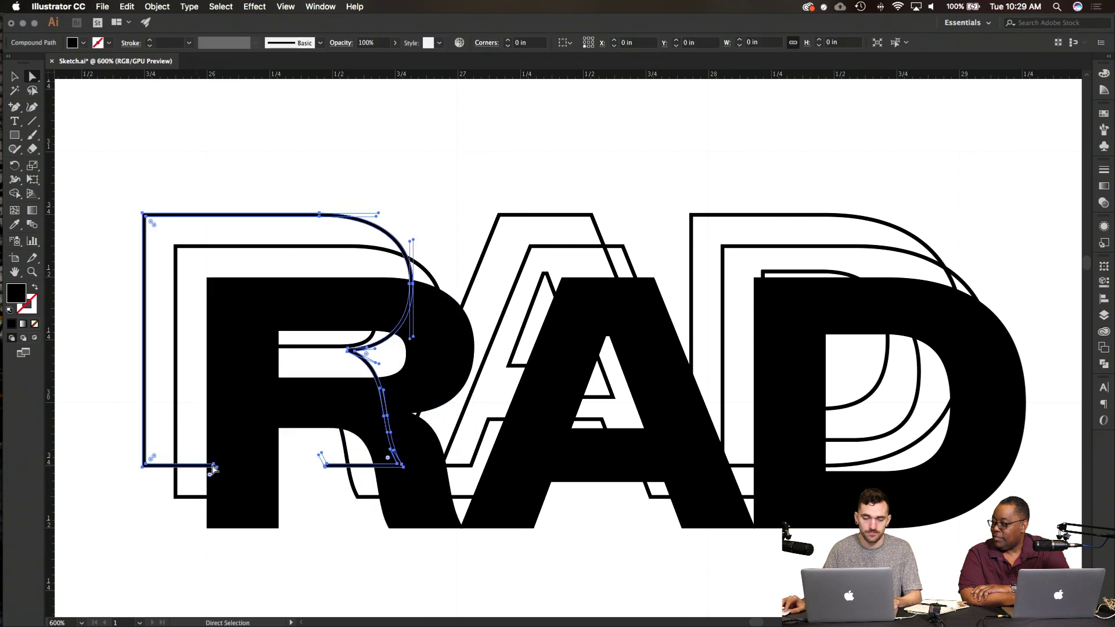
left_click(212, 466)
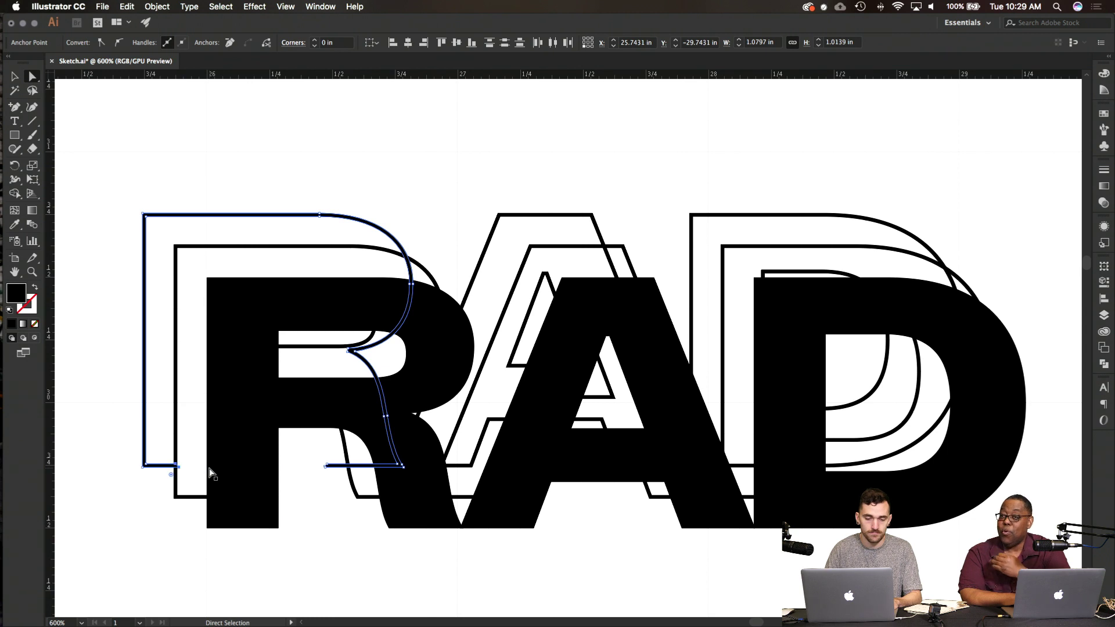
left_click(179, 494)
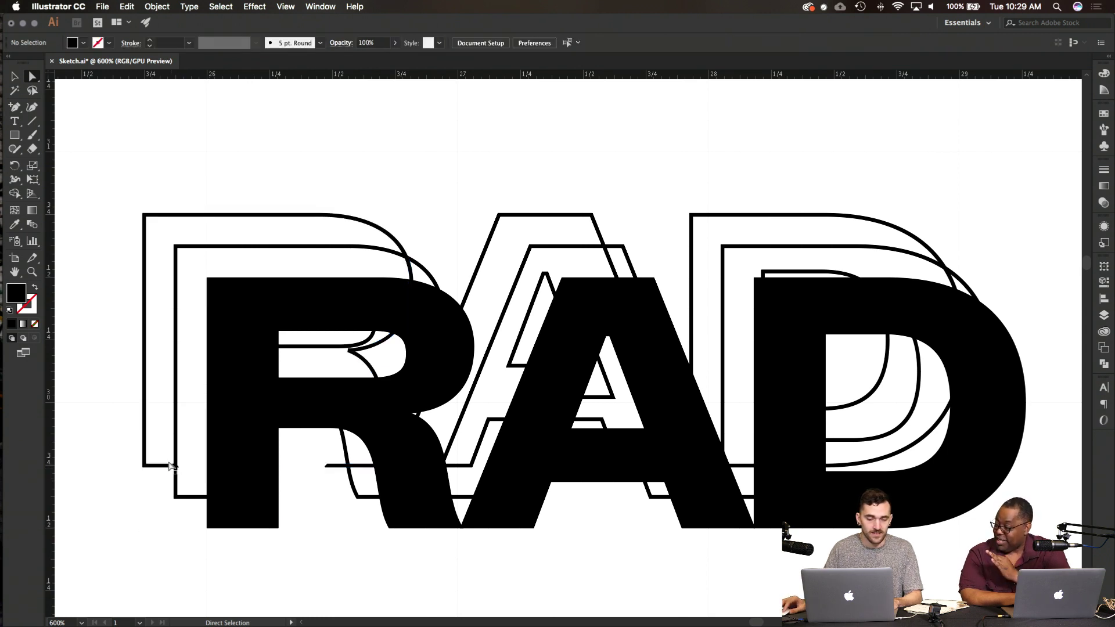
left_click(177, 466)
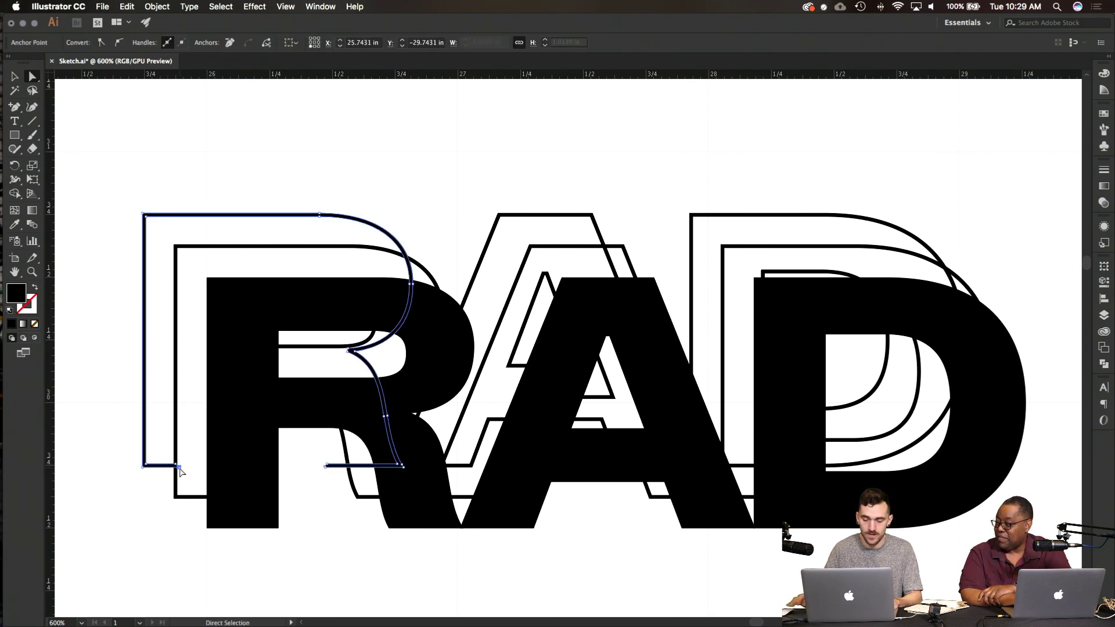
left_click(155, 493)
Step: Compare the new RAD trail with the earlier versions and inspect the fill of the original wordmark's front outline copy
scroll(155, 494, "down", 5)
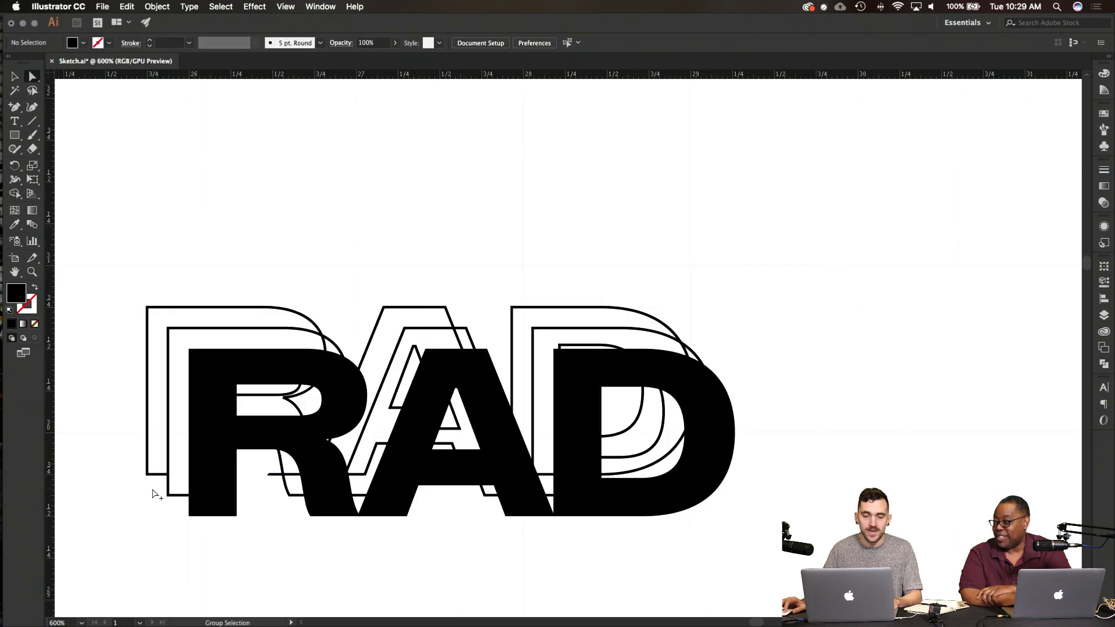
scroll(154, 492, "left", 15)
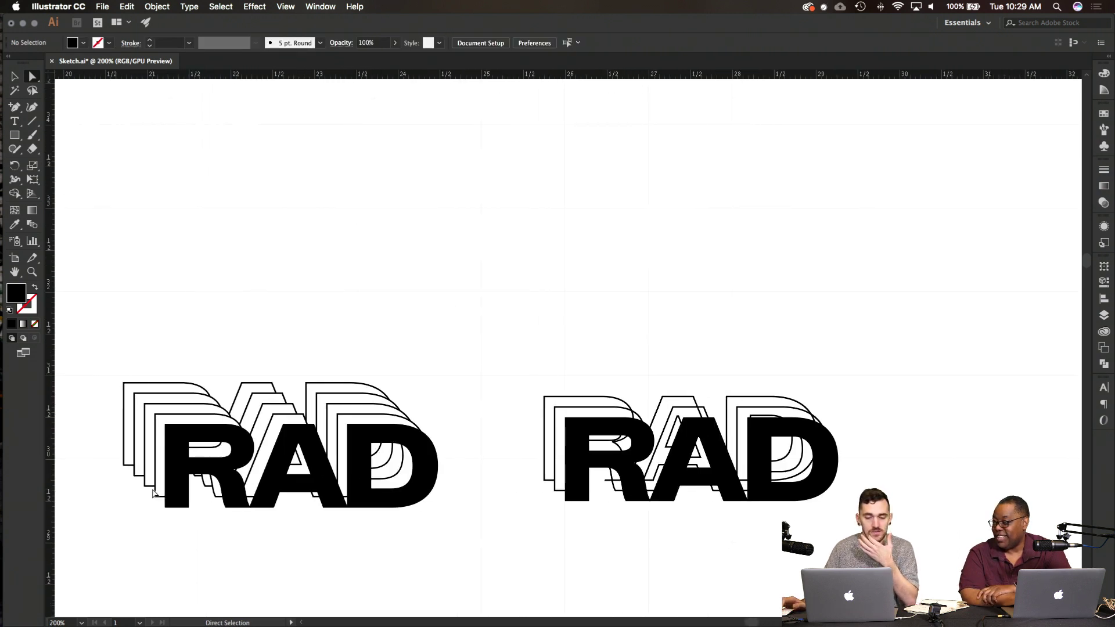
scroll(154, 492, "up", 3)
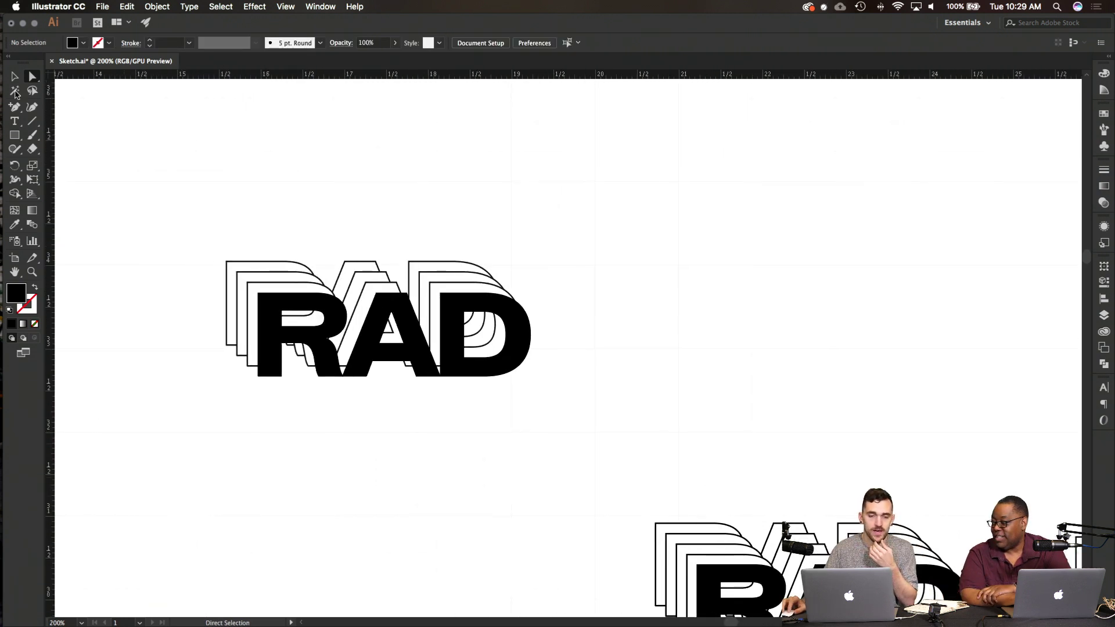
left_click(15, 77)
left_click(287, 292)
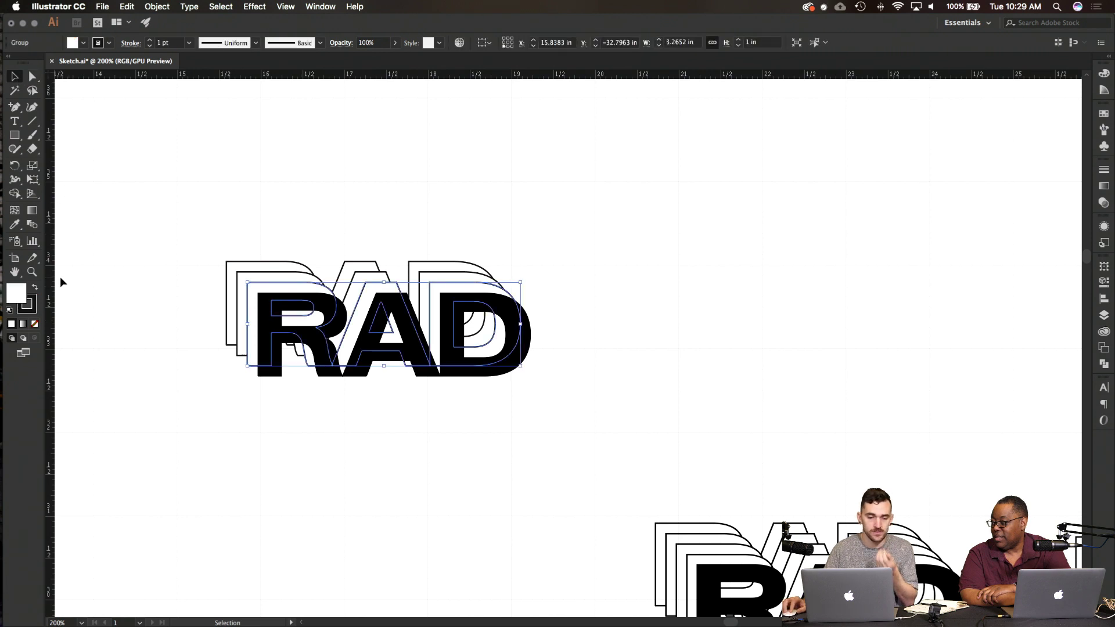
left_click(154, 296)
scroll(154, 296, "left", 5)
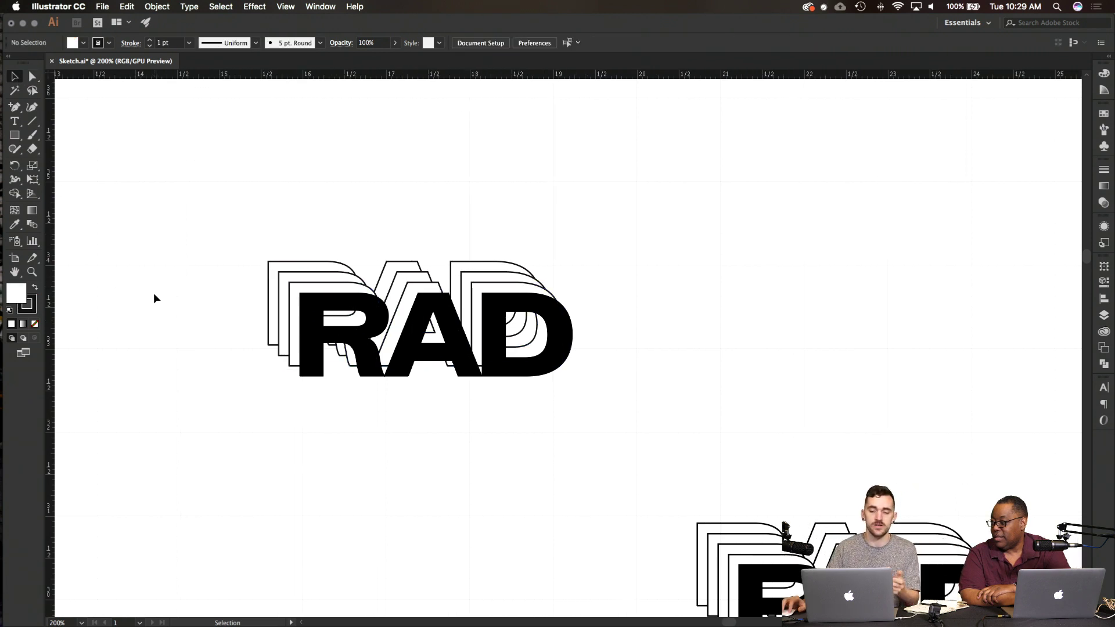
scroll(250, 267, "down", 3)
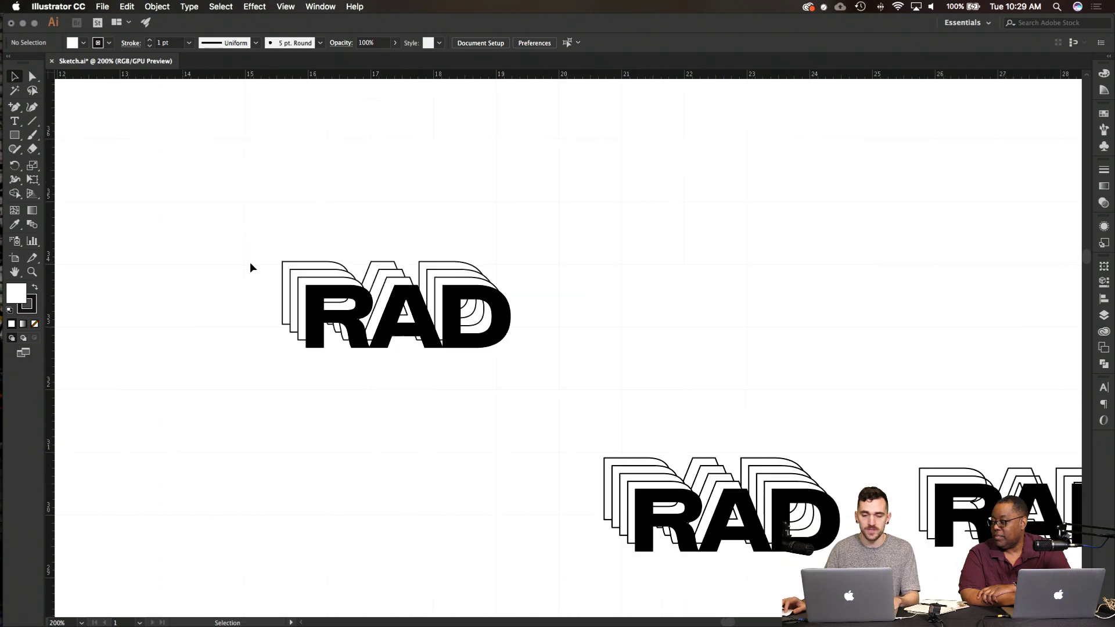
scroll(250, 267, "left", 5)
Step: Switch to InDesign and review the coloured business card pages in BCards.indd
mouse_move(2, 344)
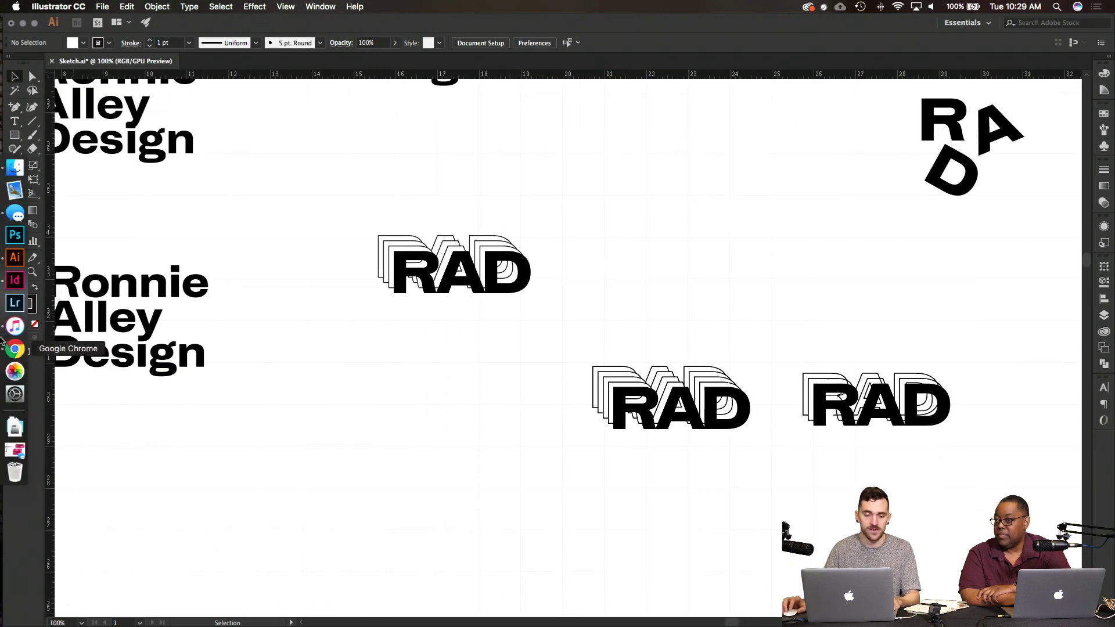
left_click(17, 294)
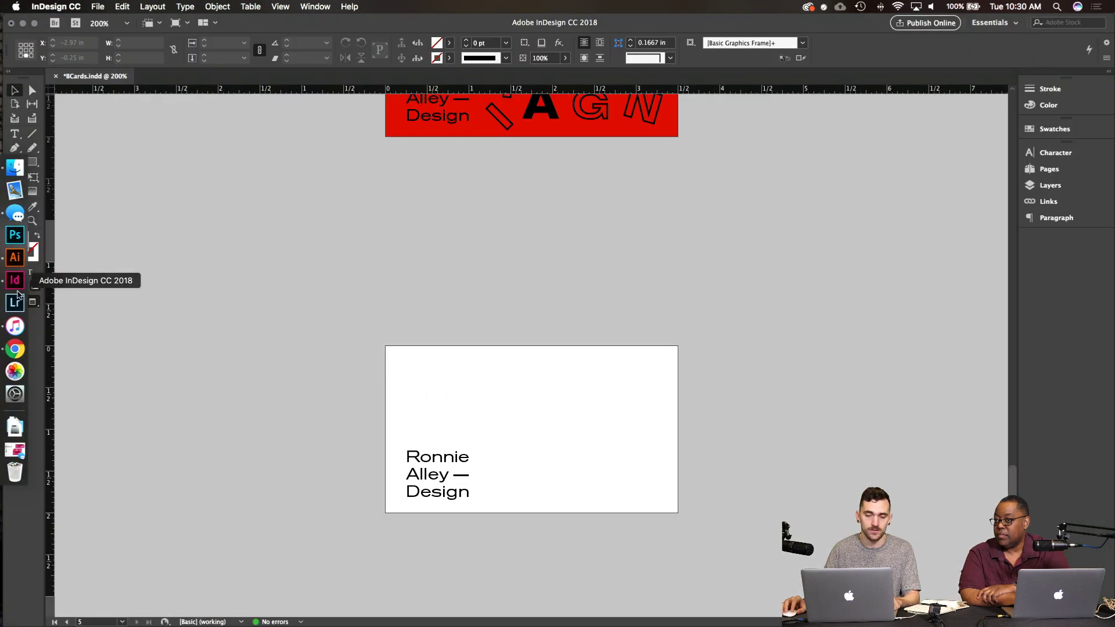
scroll(467, 465, "down", 3)
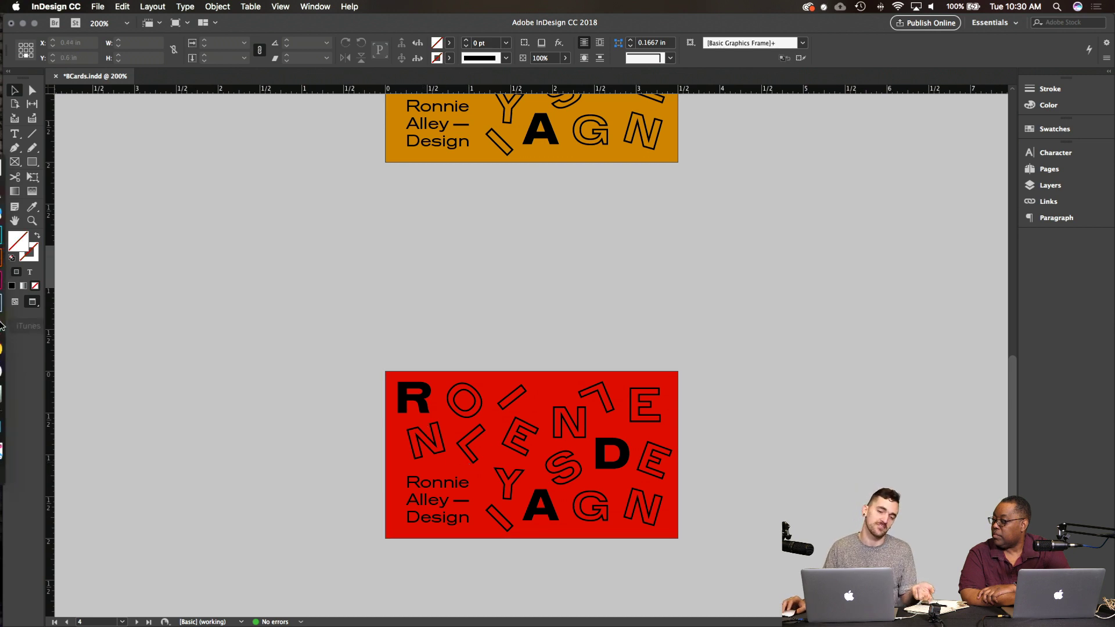
Step: Switch back to Illustrator and survey the wordmark sketches across to the business card layouts and long RAD trail
mouse_move(15, 307)
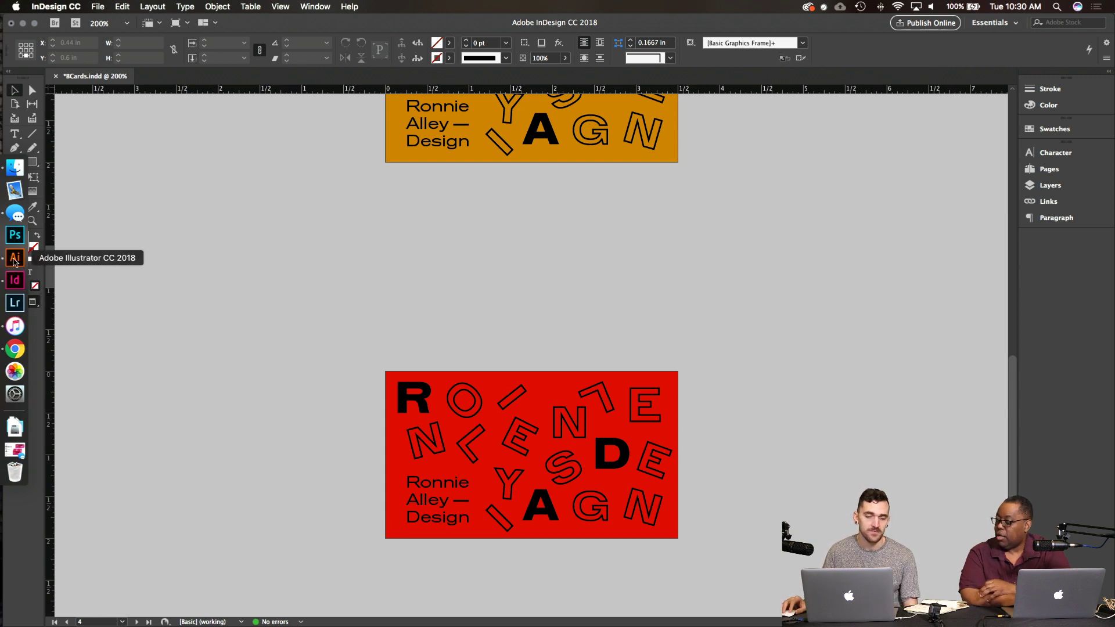
left_click(15, 257)
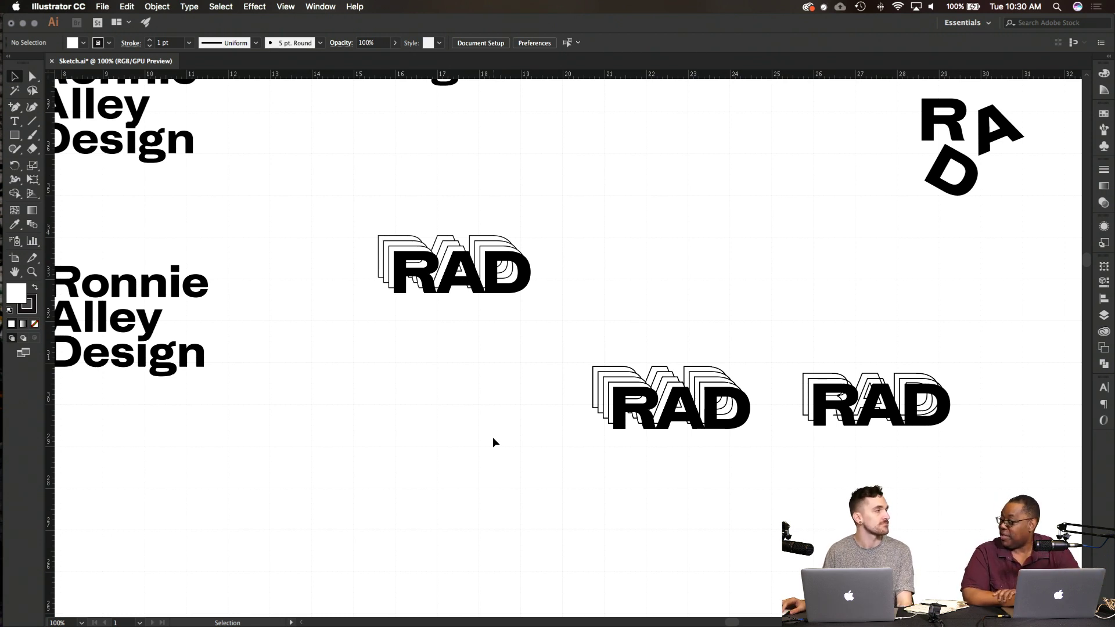
scroll(492, 443, "down", 5)
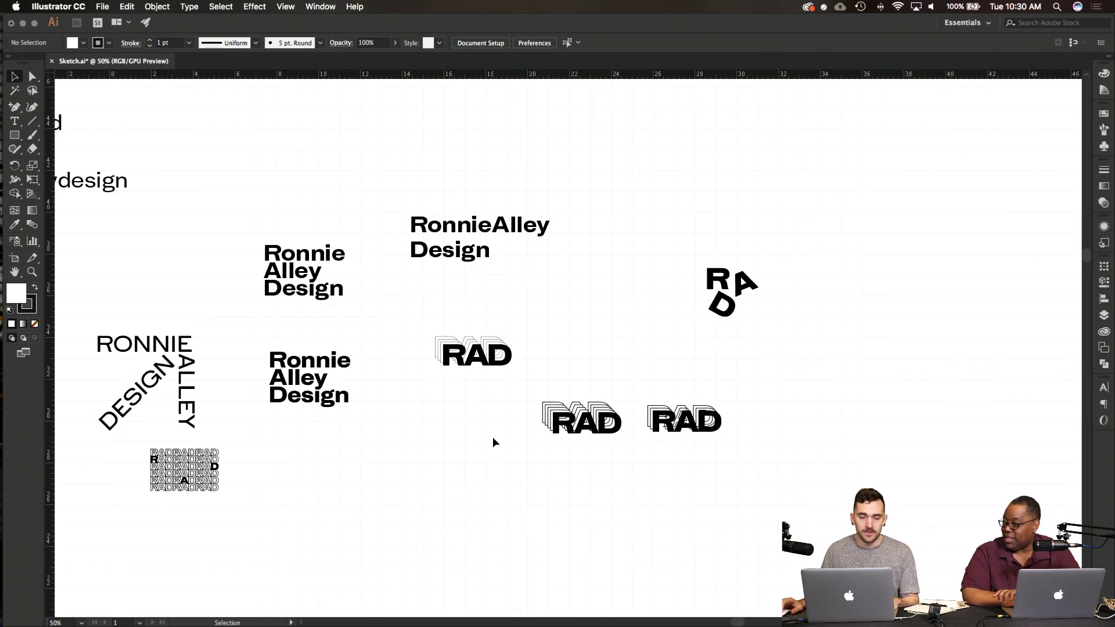
scroll(493, 442, "left", 2)
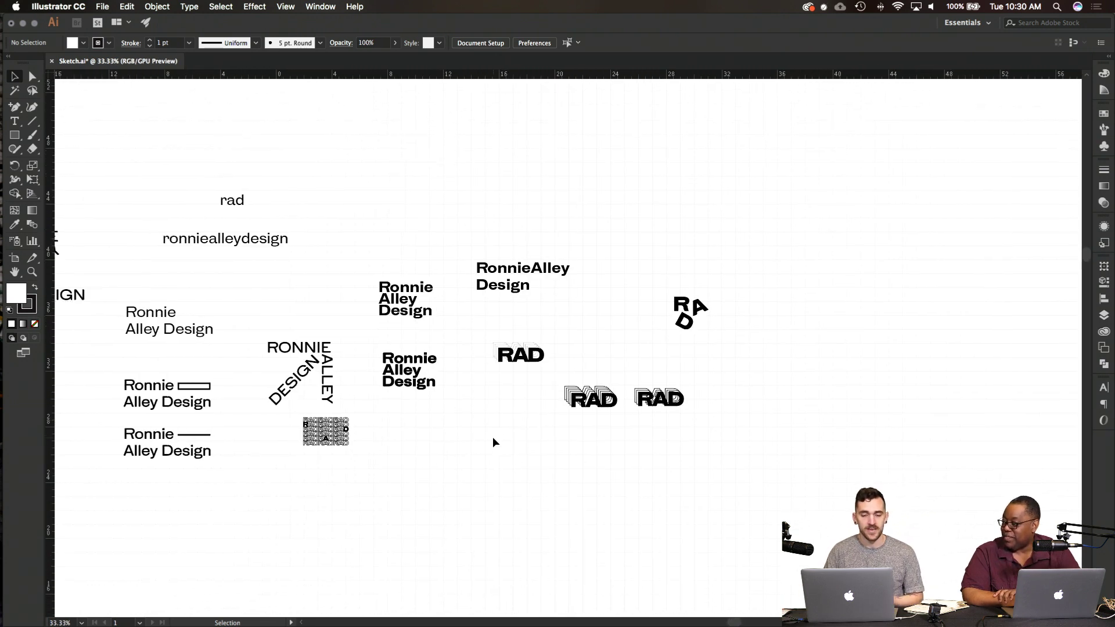
scroll(492, 443, "down", 5)
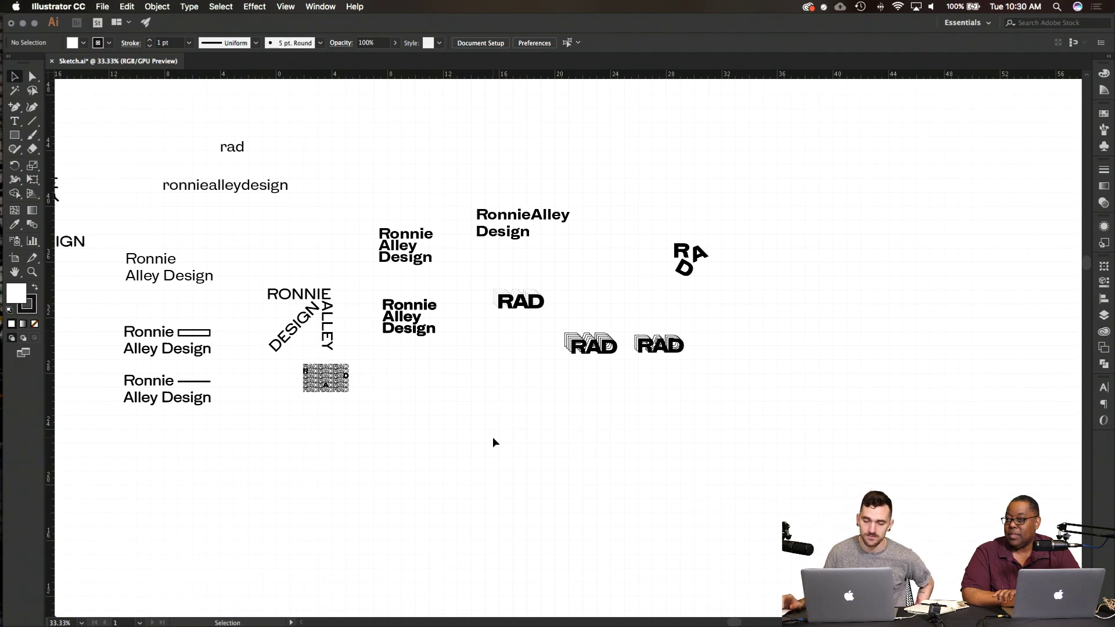
scroll(493, 443, "left", 8)
scroll(492, 442, "down", 6)
scroll(492, 442, "left", 11)
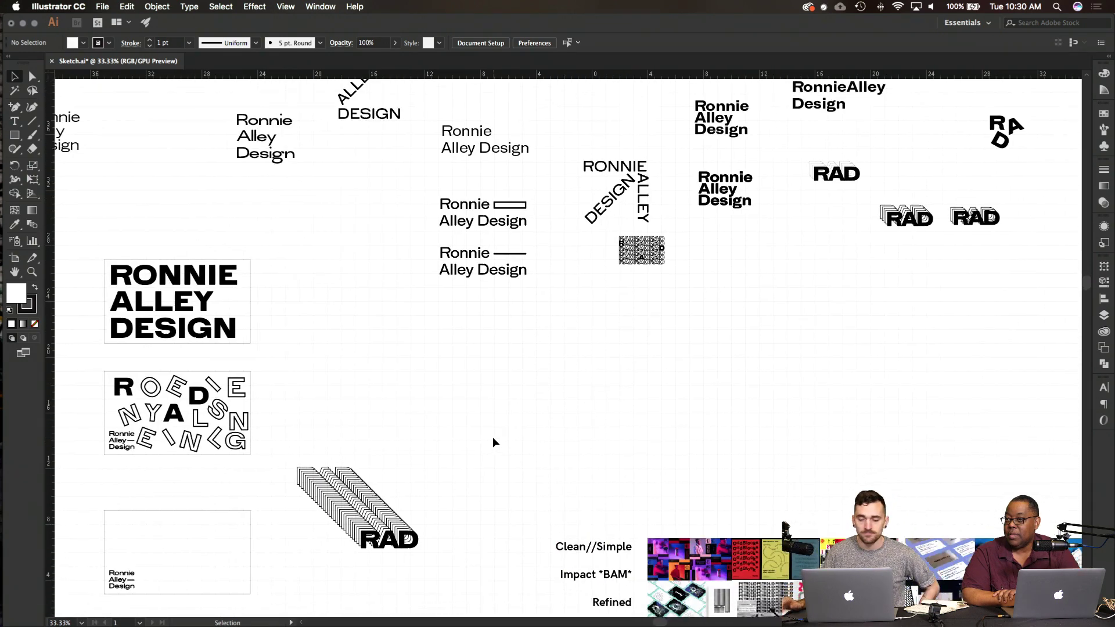
scroll(493, 442, "up", 4)
scroll(493, 442, "left", 10)
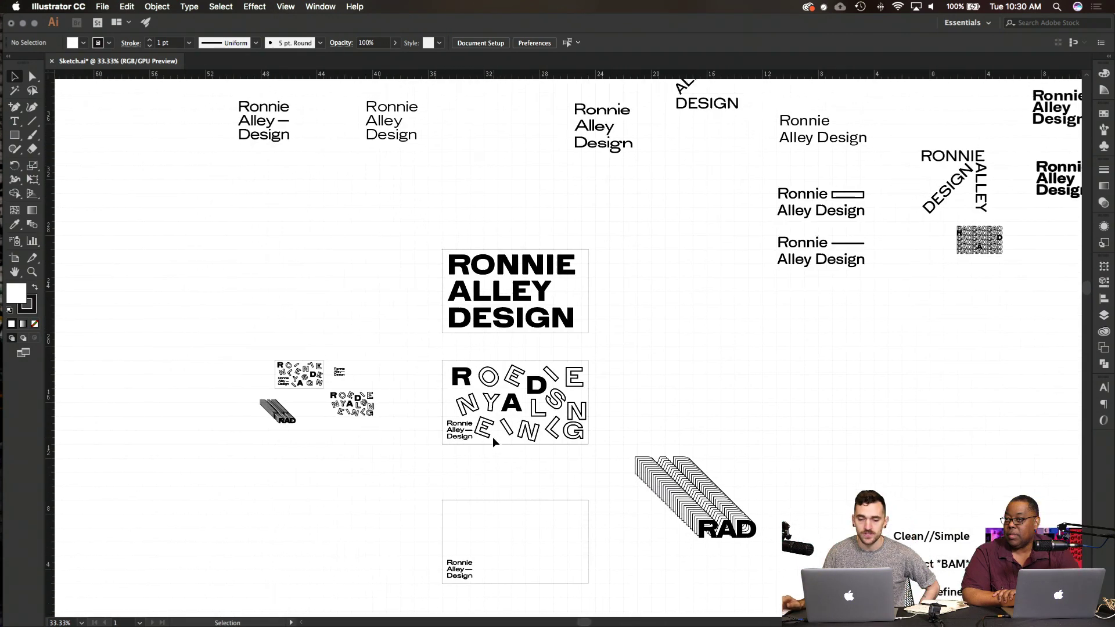
Step: Survey the stacked wordmark sketches above and beside the business card layouts
scroll(494, 442, "up", 6)
scroll(495, 442, "left", 2)
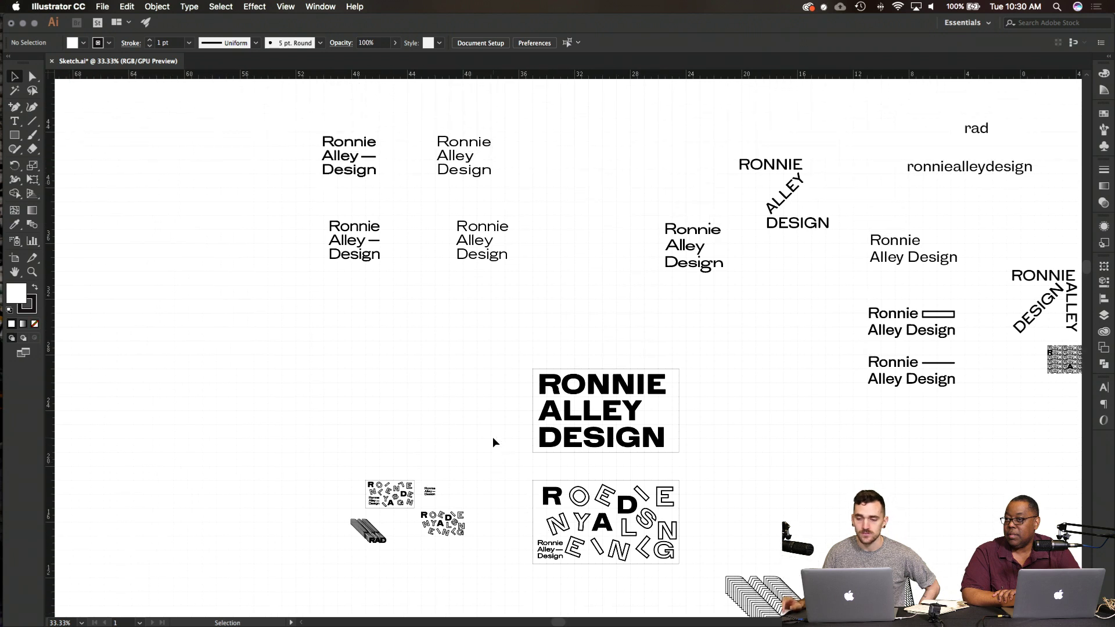
scroll(494, 443, "down", 3)
scroll(493, 442, "right", 1)
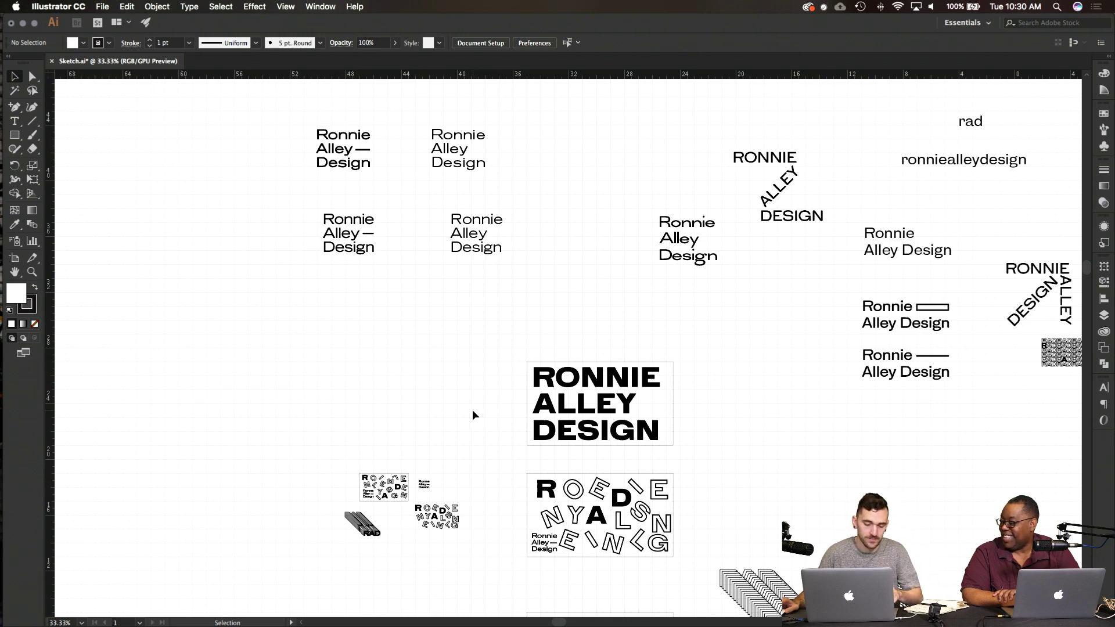
scroll(300, 337, "left", 2)
scroll(300, 336, "up", 1)
scroll(300, 336, "left", 2)
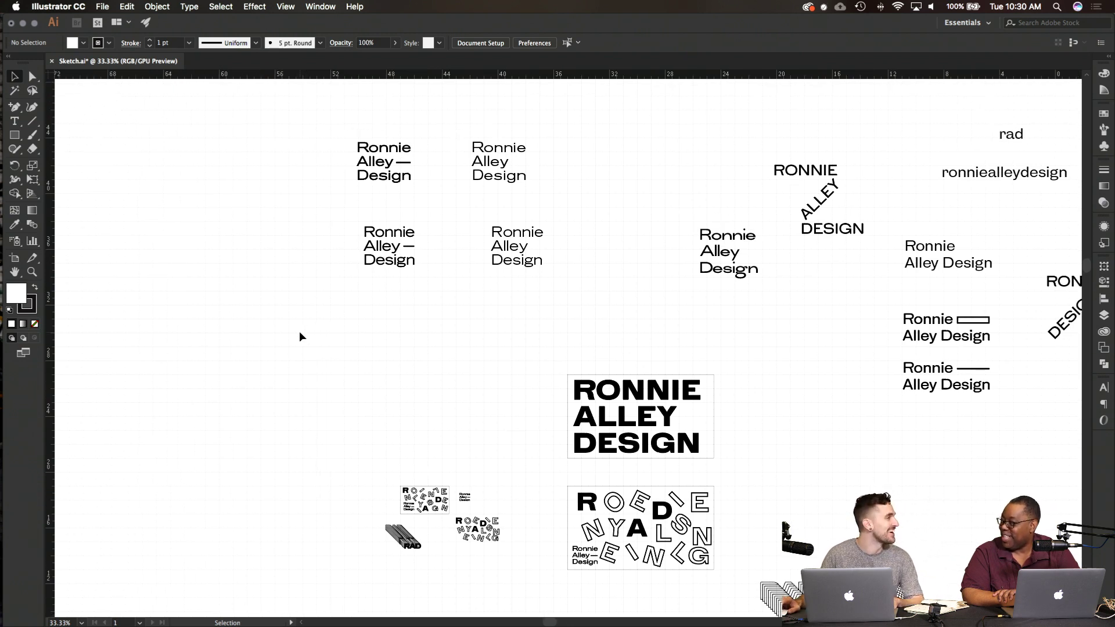
scroll(252, 251, "up", 2)
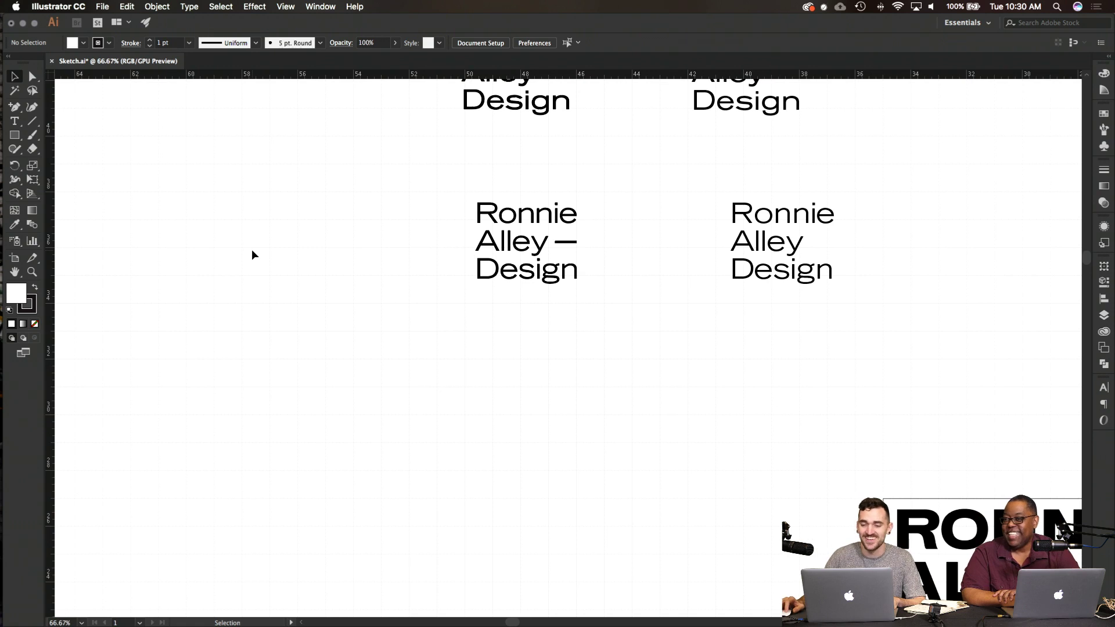
left_click_drag(603, 316, 403, 174)
left_click_drag(520, 247, 436, 396)
key("super+z")
scroll(602, 357, "up", 3)
scroll(602, 358, "right", 2)
left_click(729, 343)
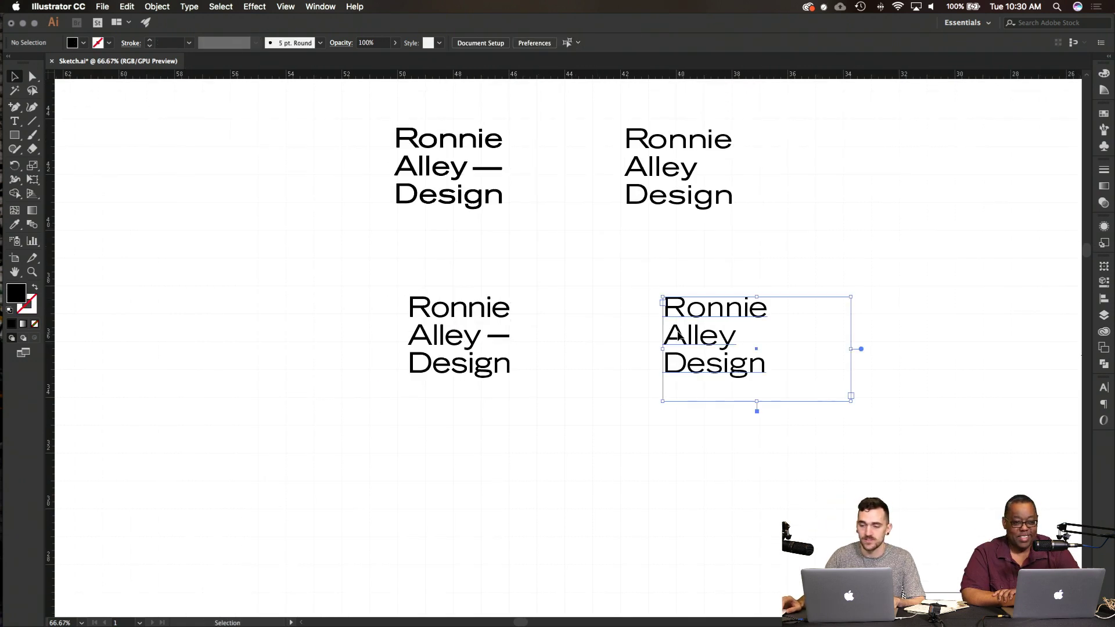
left_click_drag(728, 343, 474, 552)
right_click(476, 549)
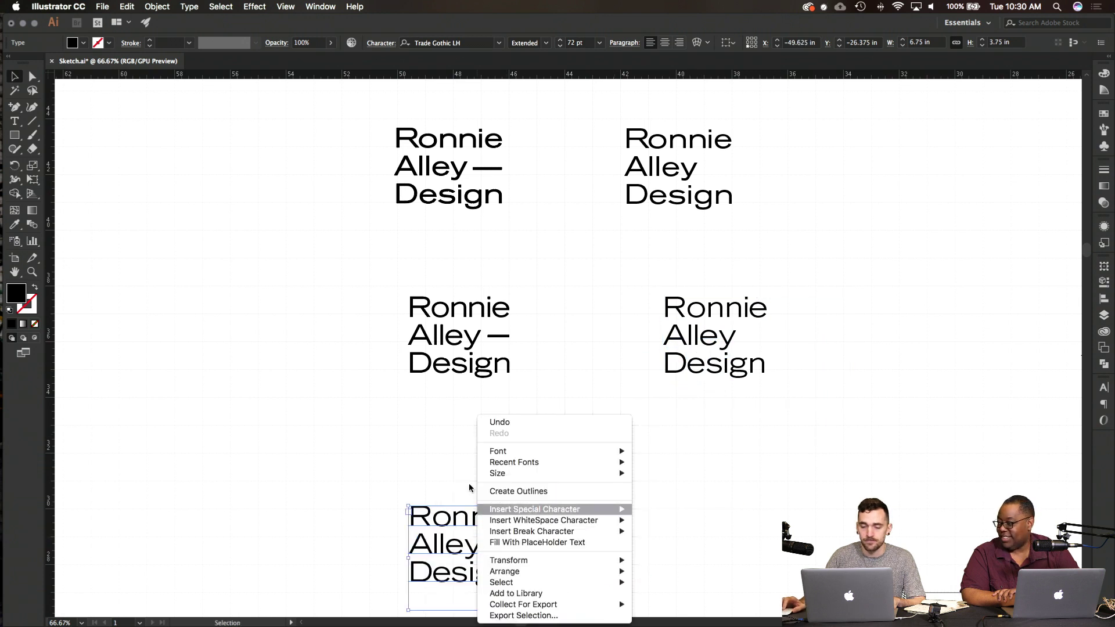
left_click(472, 504)
scroll(516, 528, "down", 2)
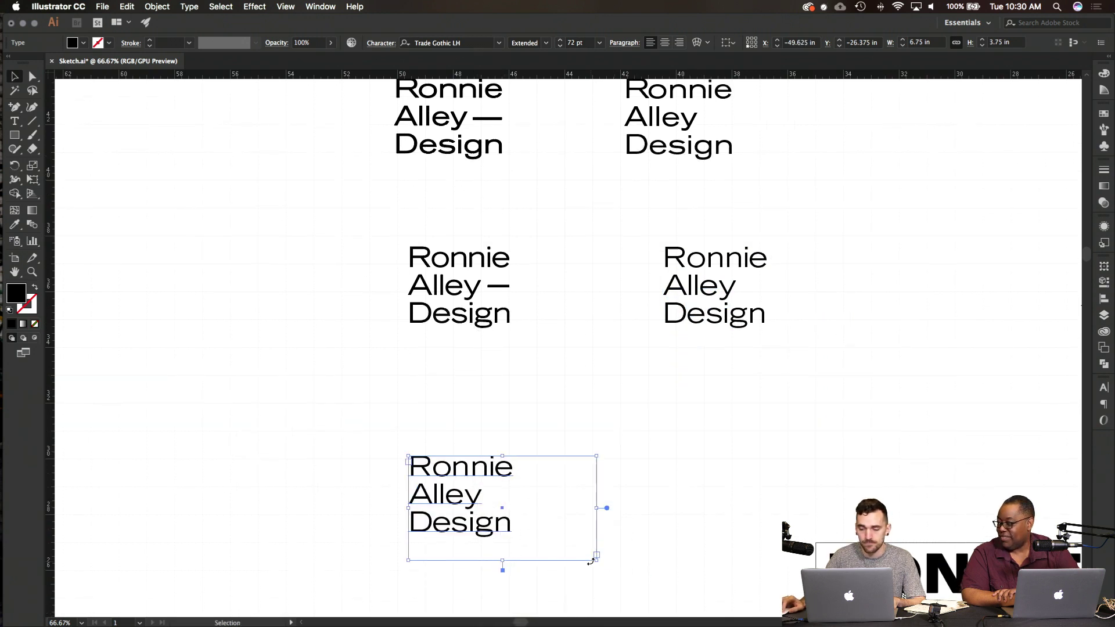
left_click_drag(590, 561, 759, 625)
scroll(530, 507, "down", 3)
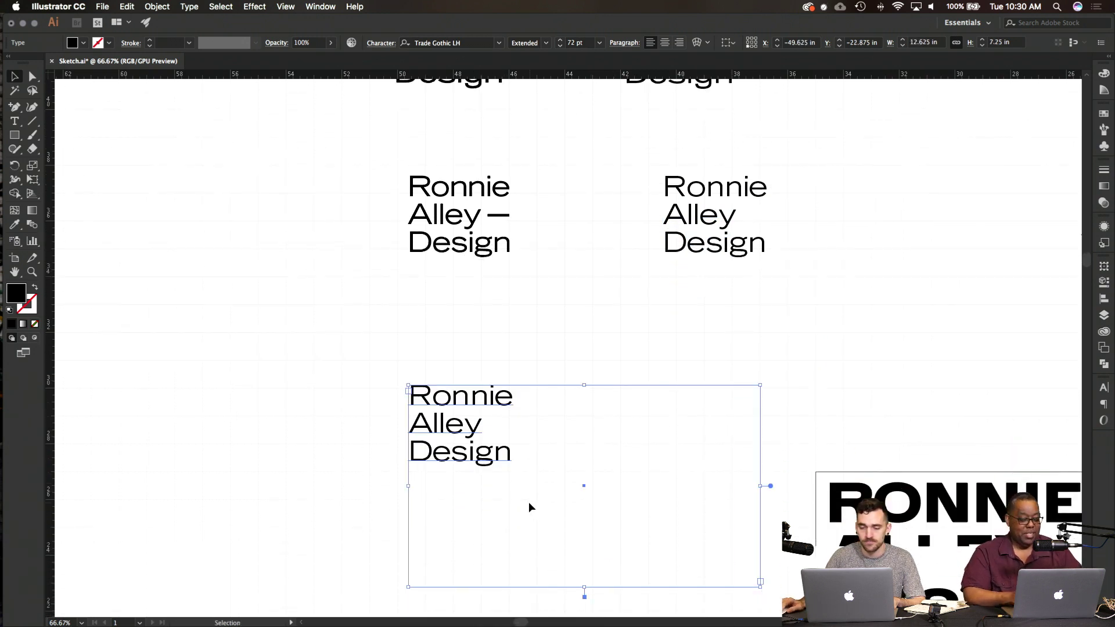
key("Delete")
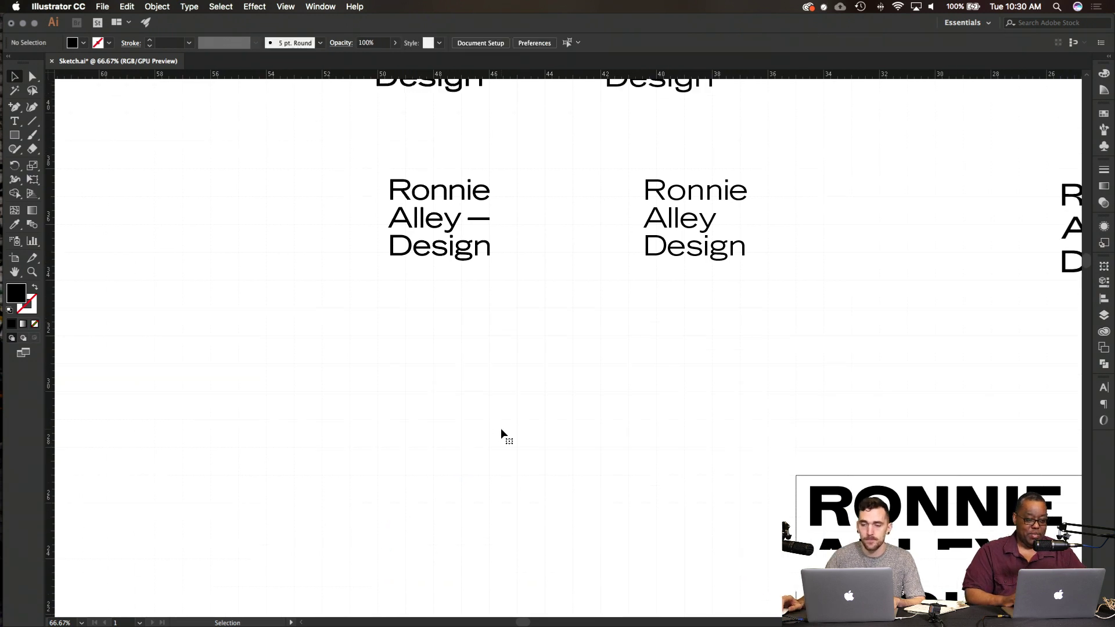
Step: Duplicate the upper plain three-line wordmark set in Berthold Akzidenz Grotesk into the empty area below, at X -55 in, Y -28.25 in
scroll(501, 430, "up", 3)
left_click_drag(653, 118, 296, 472)
scroll(295, 464, "down", 3)
scroll(295, 465, "left", 3)
scroll(295, 461, "up", 2)
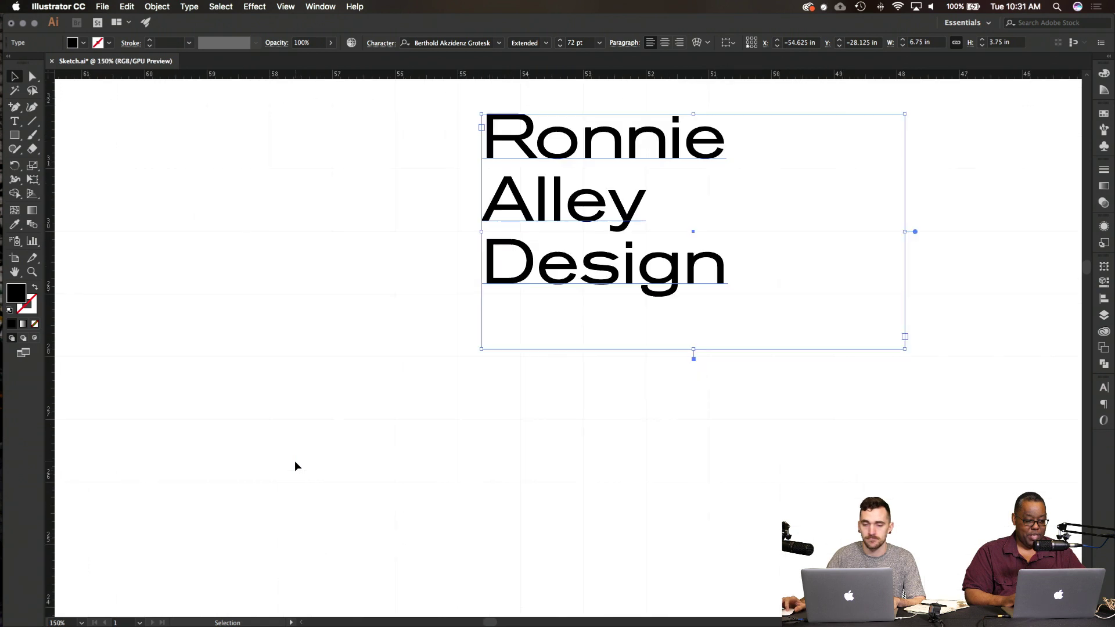
scroll(709, 461, "right", 5)
left_click_drag(402, 210, 378, 205)
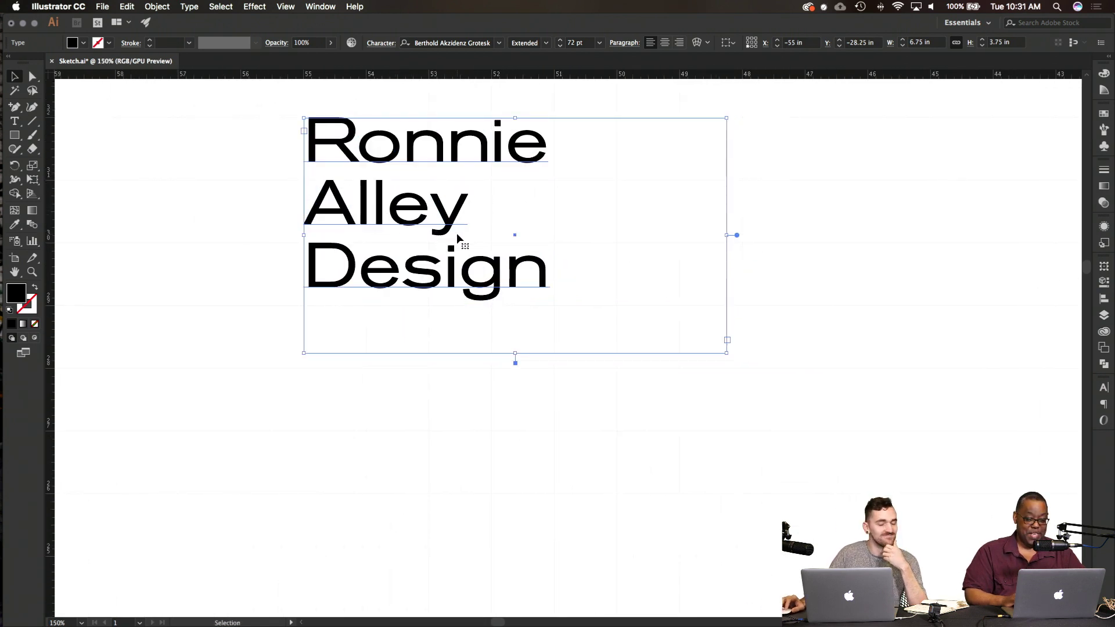
Step: Enlarge the copied wordmark's text frame to 11.625 in wide and 6.875 in high
left_click_drag(727, 353, 1040, 547)
scroll(1040, 548, "right", 3)
scroll(238, 219, "up", 1)
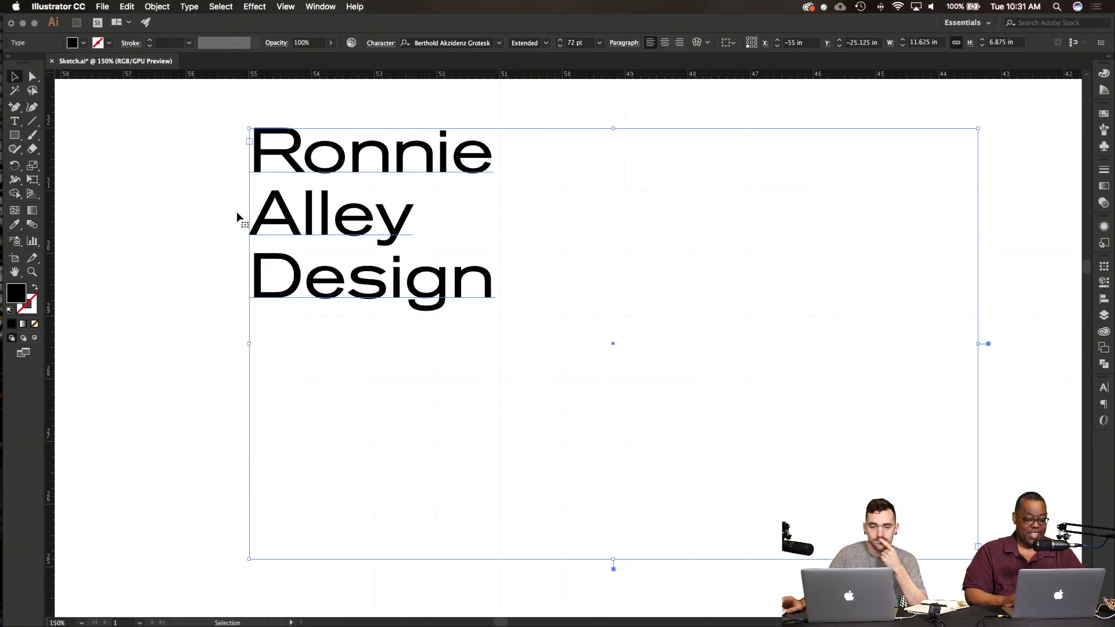
Step: Apply All Caps to the first two lines of the copied wordmark, leaving out the "Design" line
double_click(428, 279)
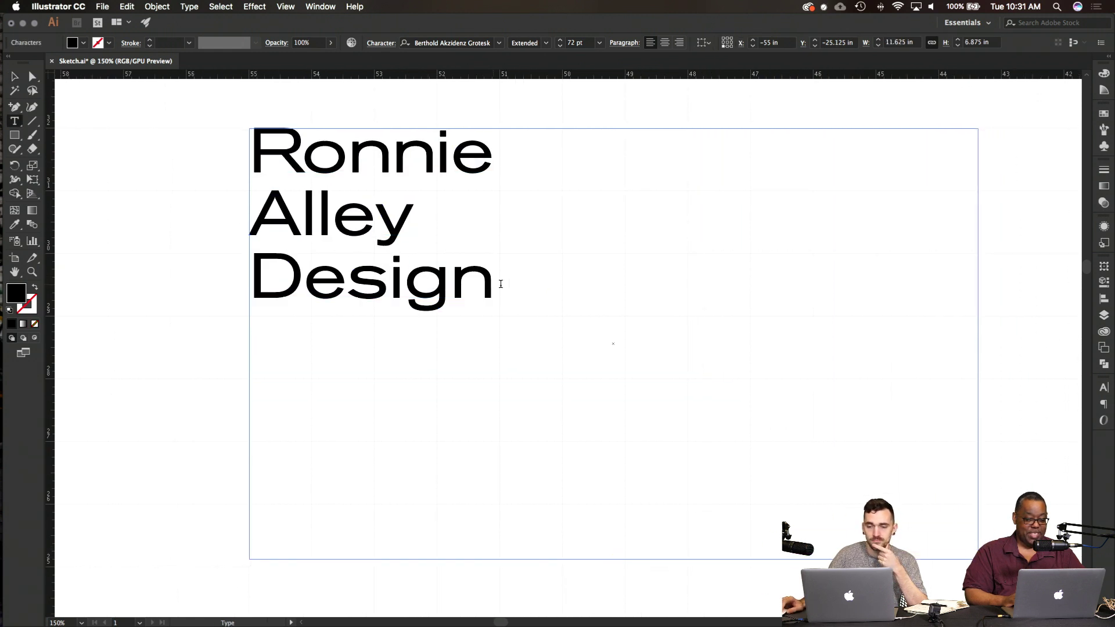
key("super+a")
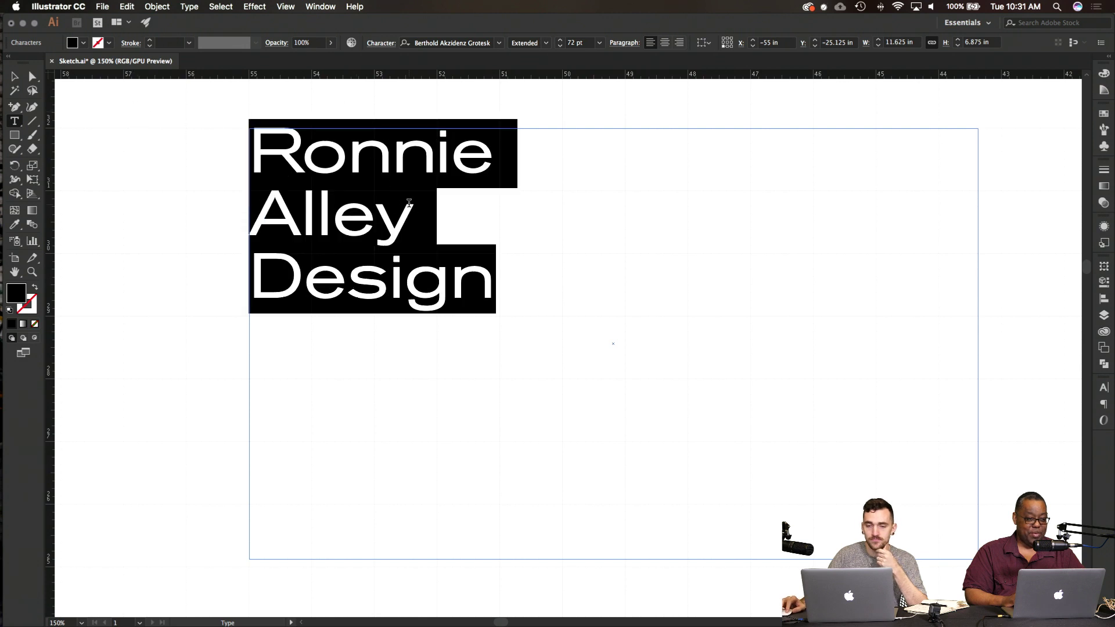
left_click_drag(480, 219, 197, 142)
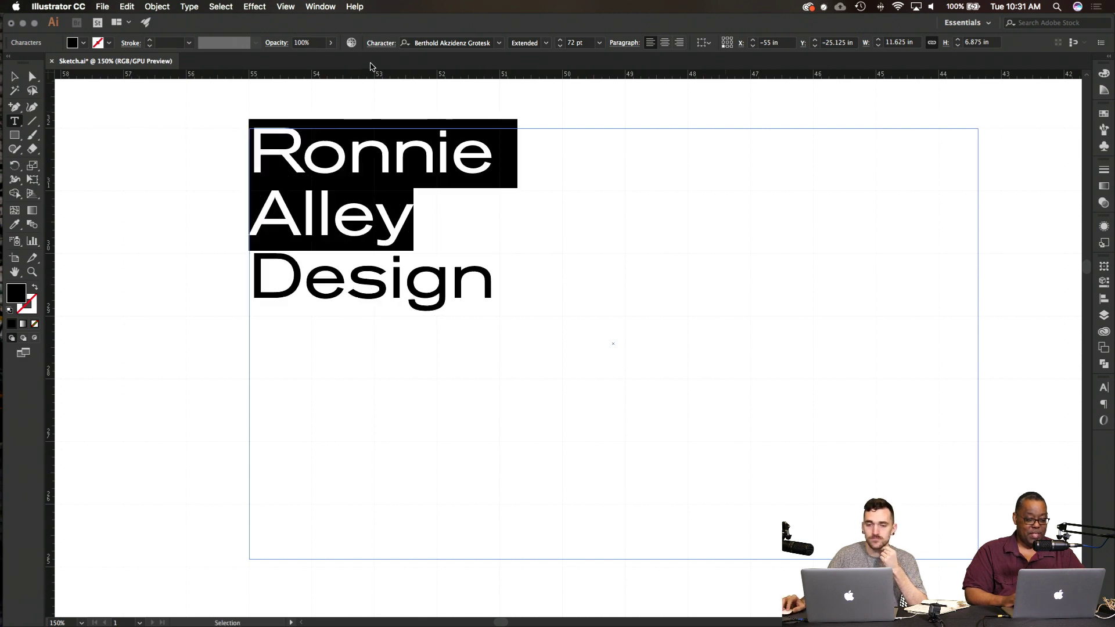
left_click(381, 44)
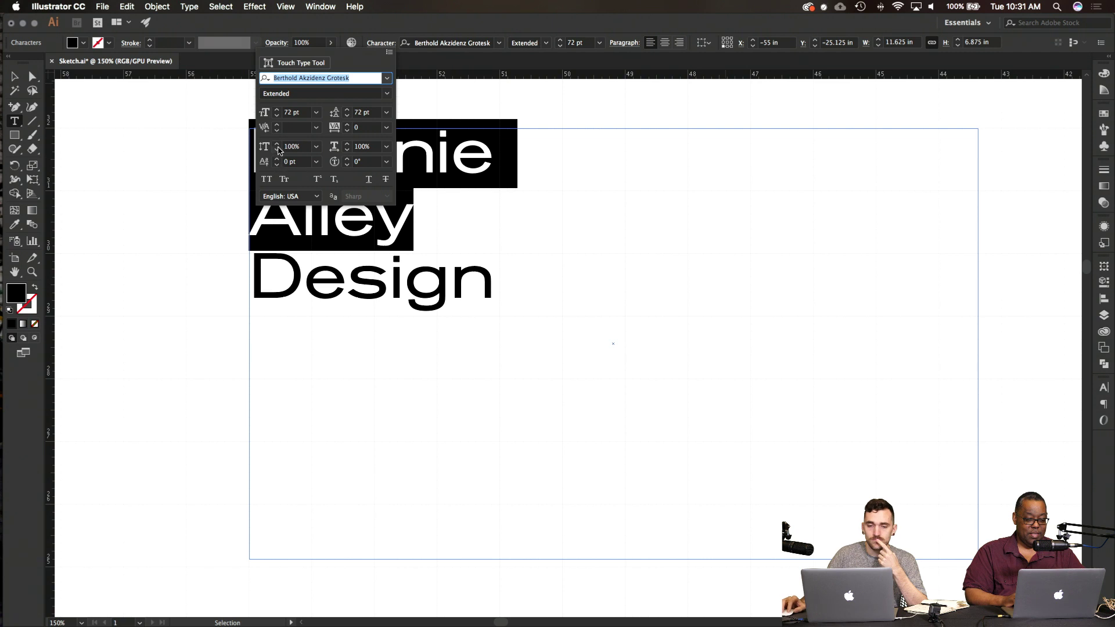
left_click(267, 179)
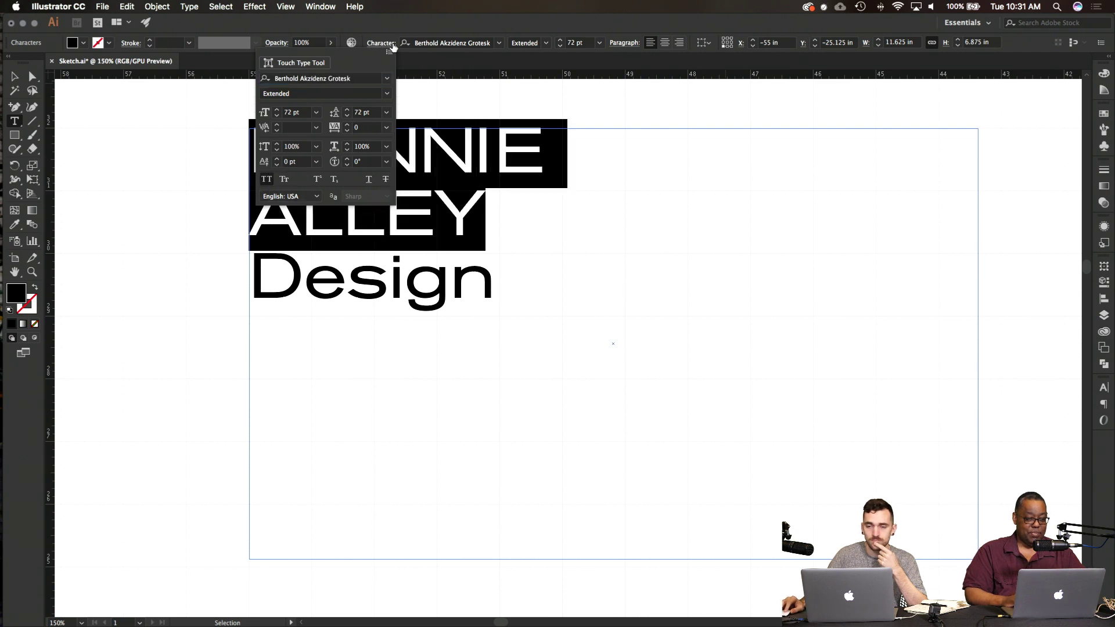
left_click(392, 47)
Step: Join the wordmark's second line onto the first, then exit text editing and deselect the text
left_click(420, 193)
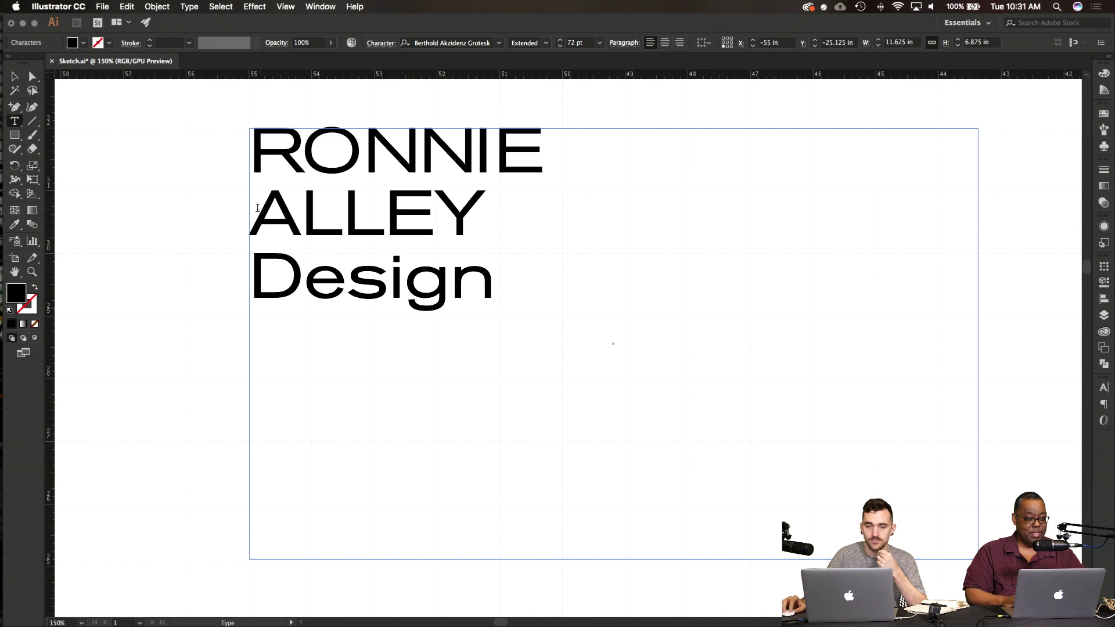
key("BackSpace")
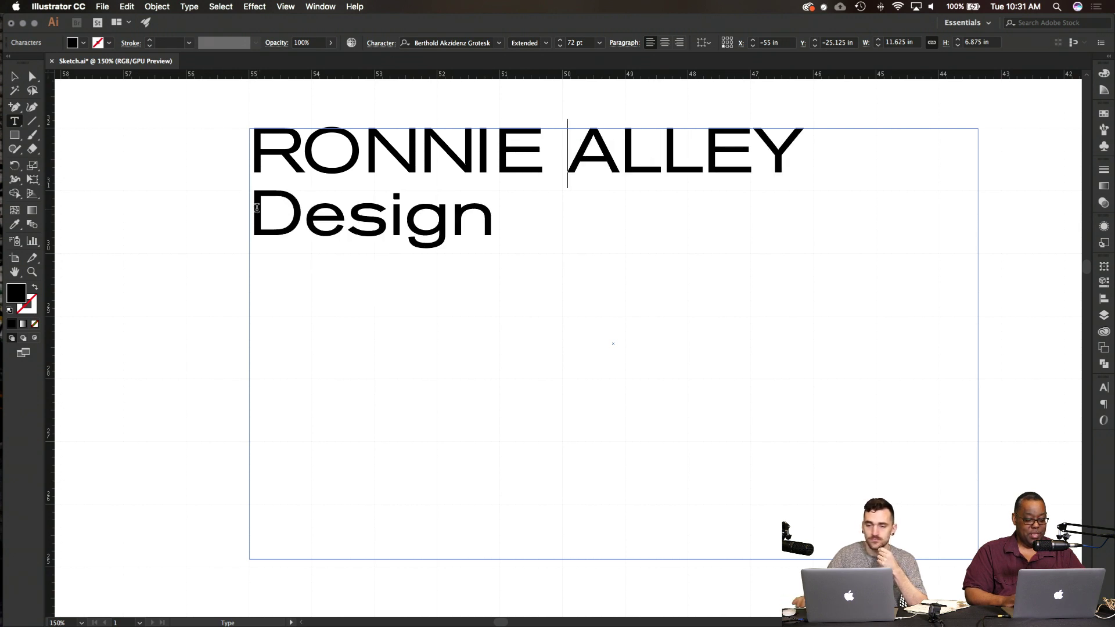
key("Escape")
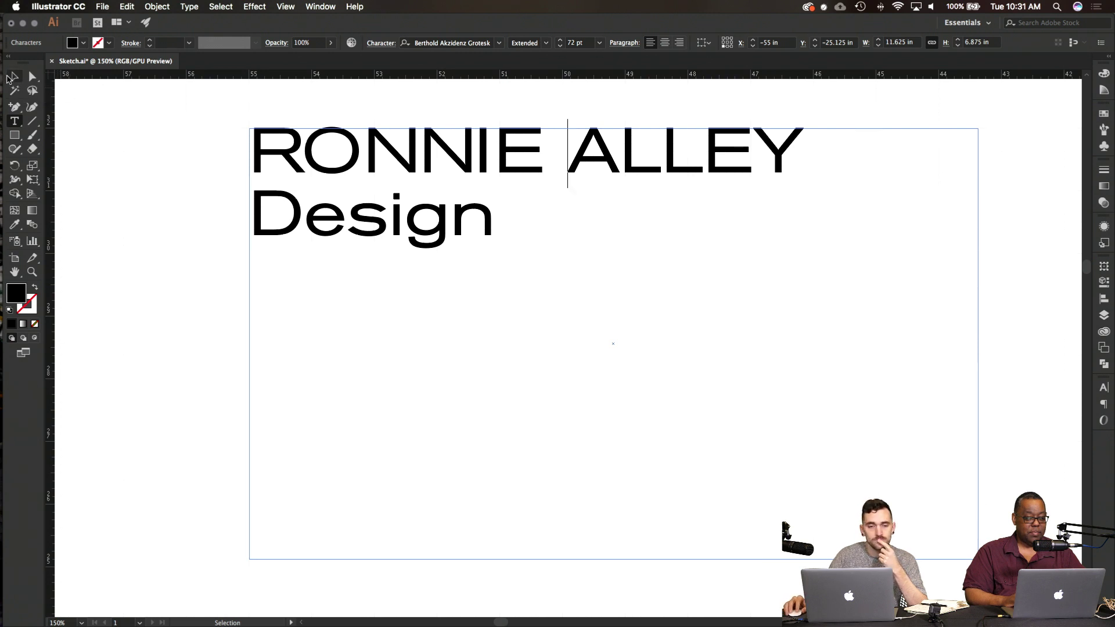
left_click(124, 169)
Step: Try to apply Optical kerning to all of the copied wordmark's text
scroll(124, 169, "right", 3)
scroll(124, 170, "up", 2)
scroll(124, 175, "right", 3)
scroll(124, 176, "down", 1)
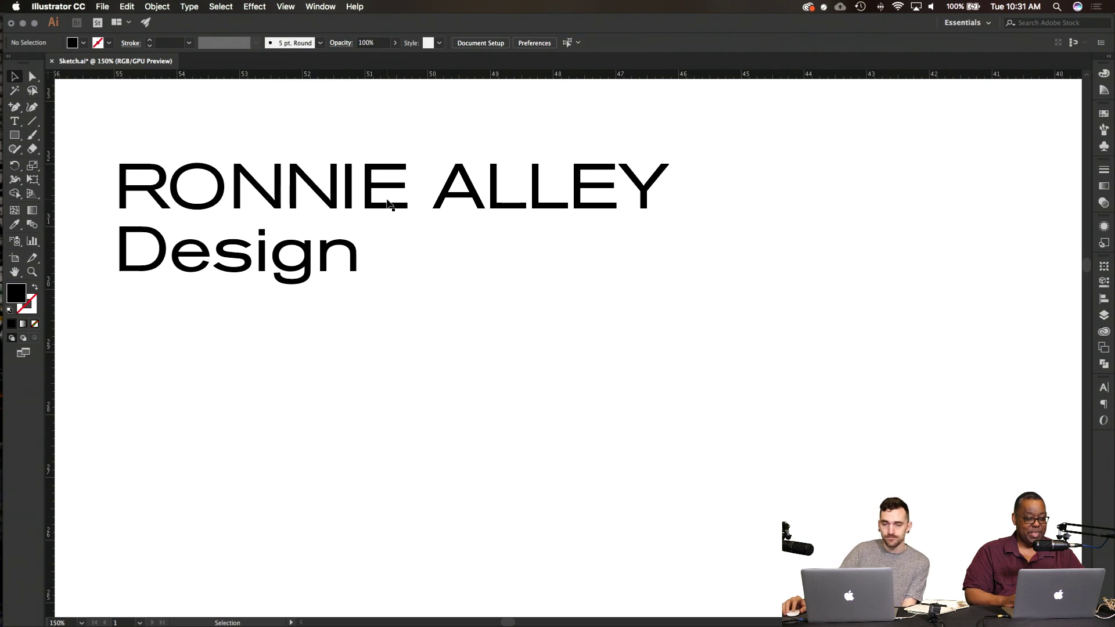
double_click(336, 184)
key("super+a")
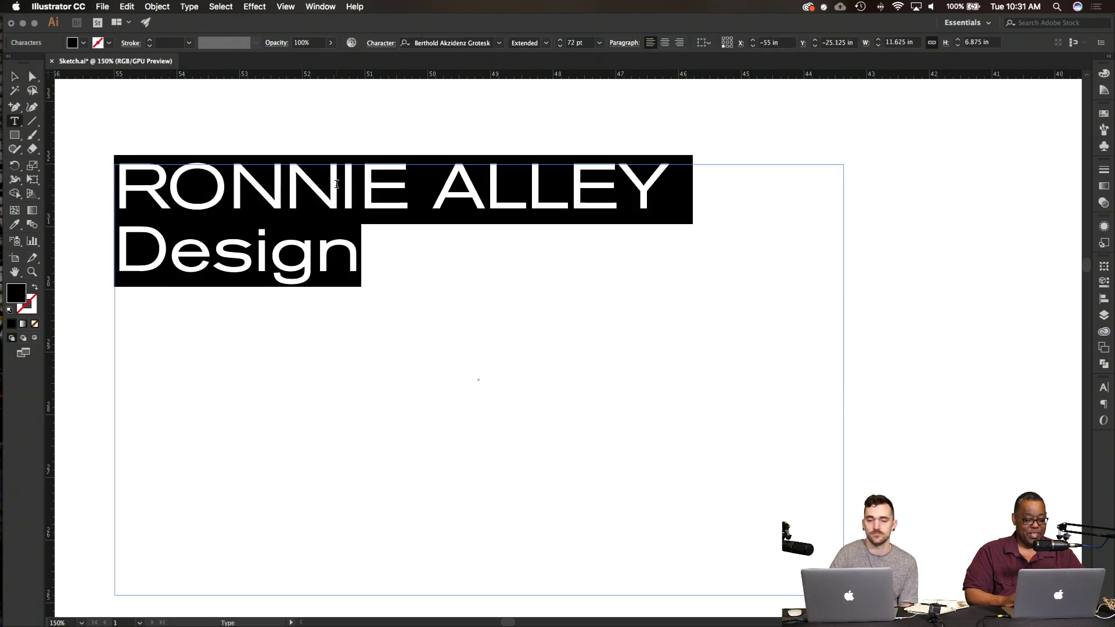
left_click(381, 45)
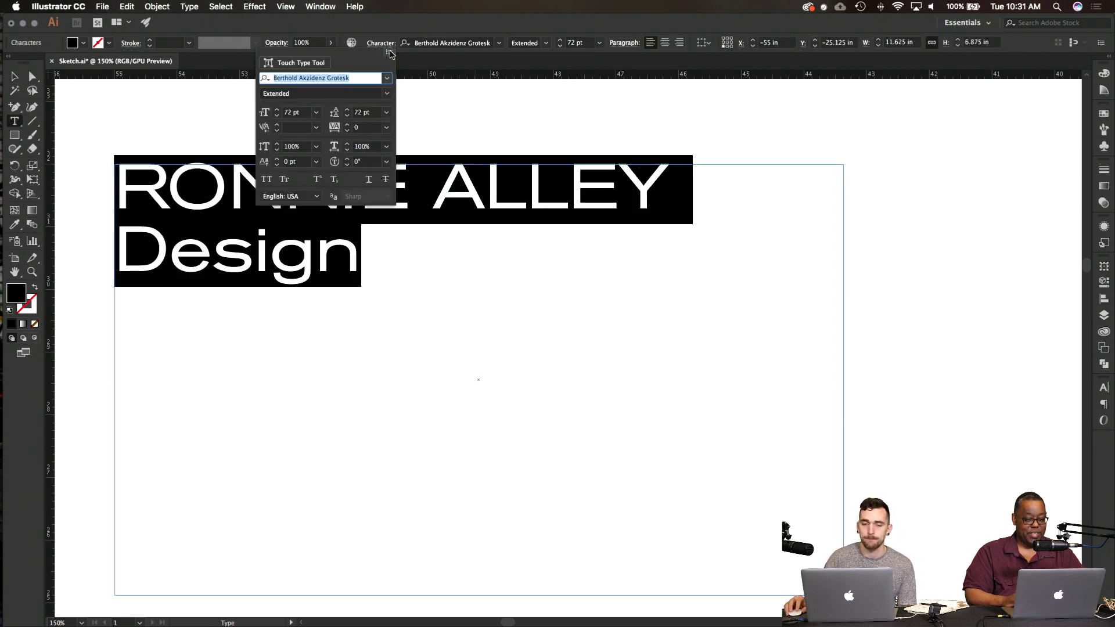
left_click(316, 127)
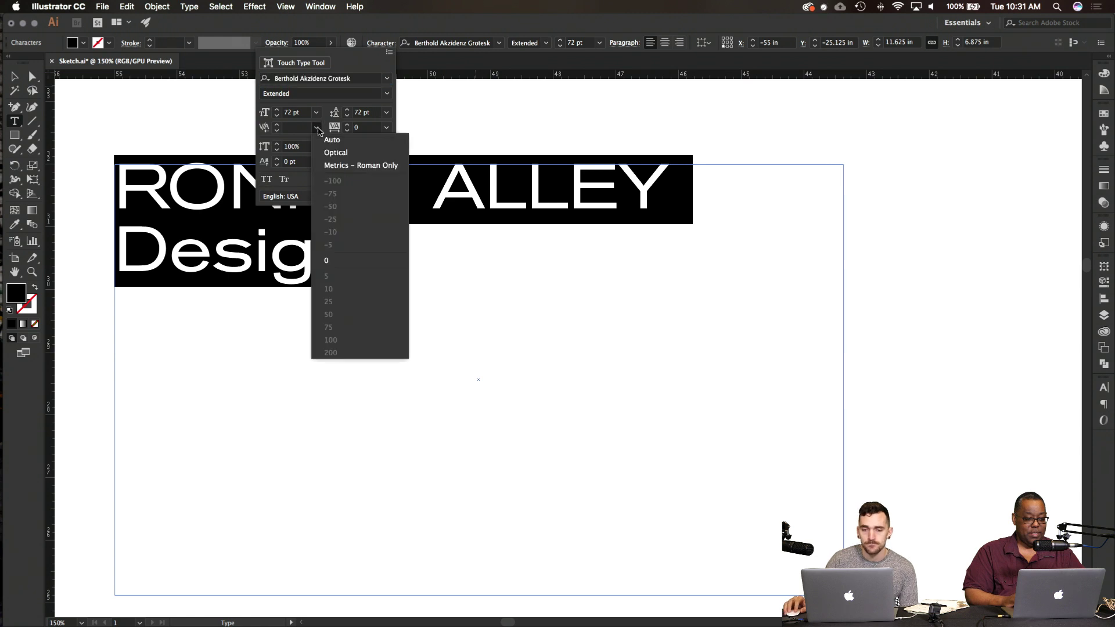
left_click(342, 145)
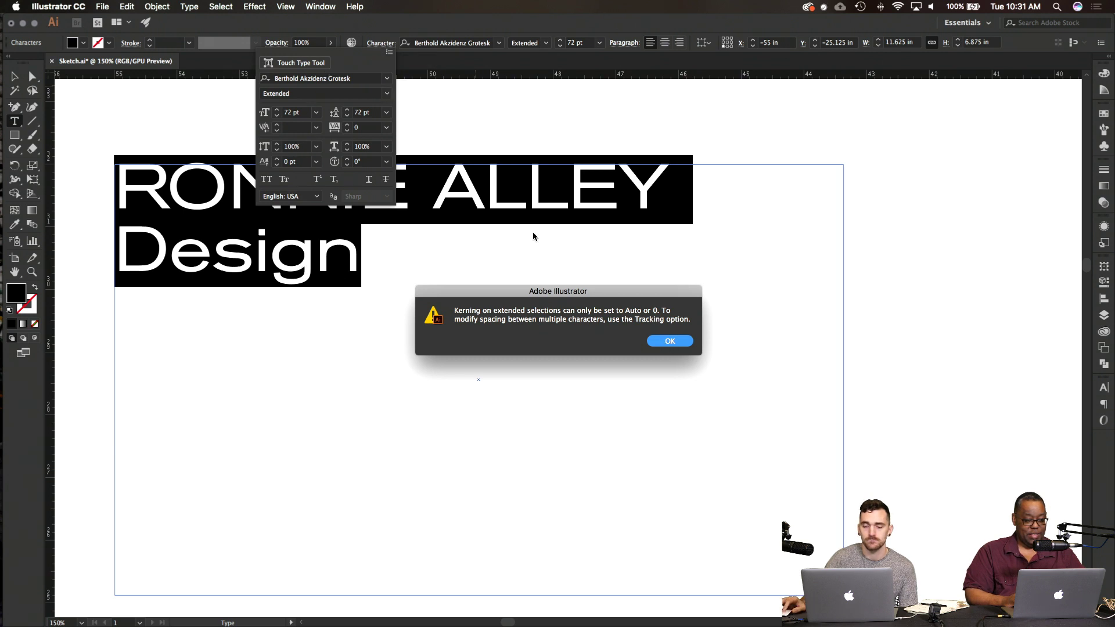
key("Return")
left_click(316, 128)
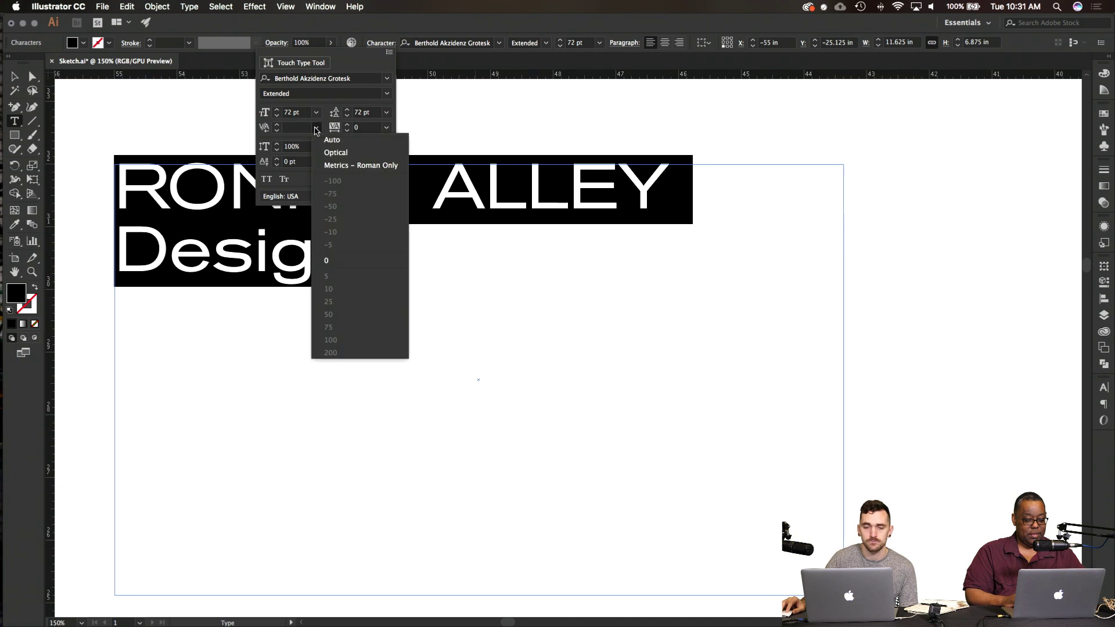
left_click(316, 129)
left_click(314, 128)
left_click(328, 152)
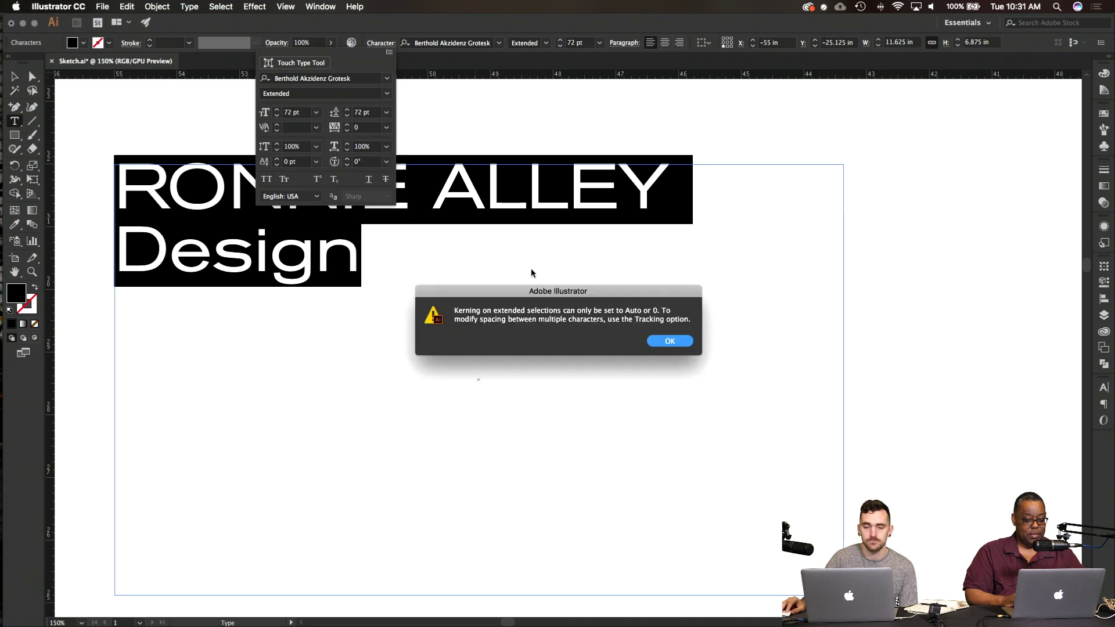
key("Return")
key("Escape")
Step: Reselect the entire wordmark text and try again to change its kerning method
left_click(207, 209)
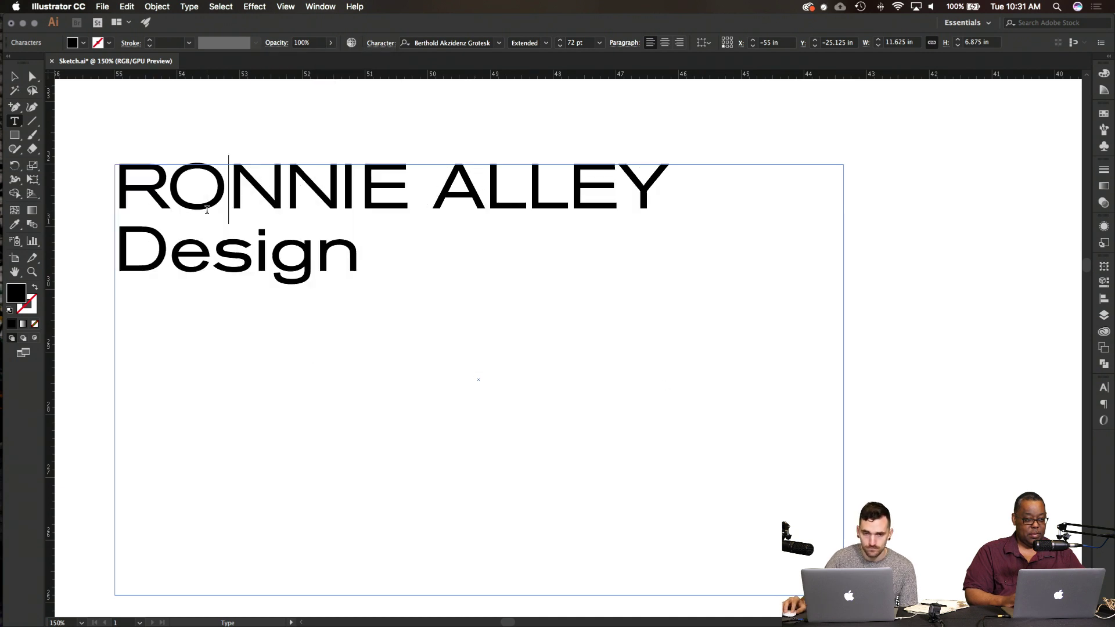
key("super+a")
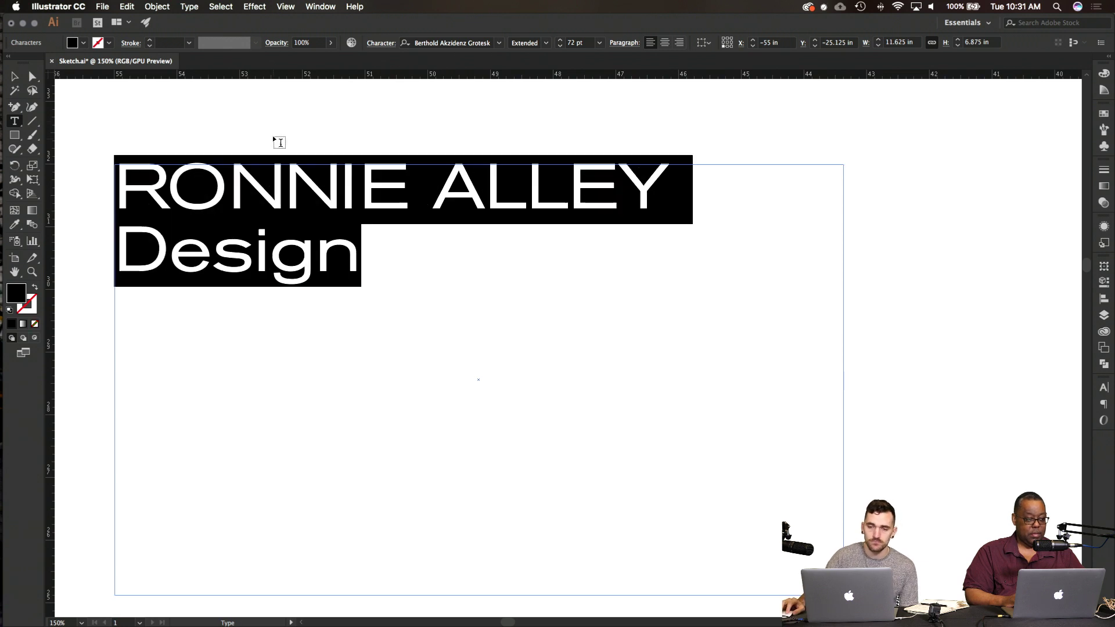
left_click(376, 46)
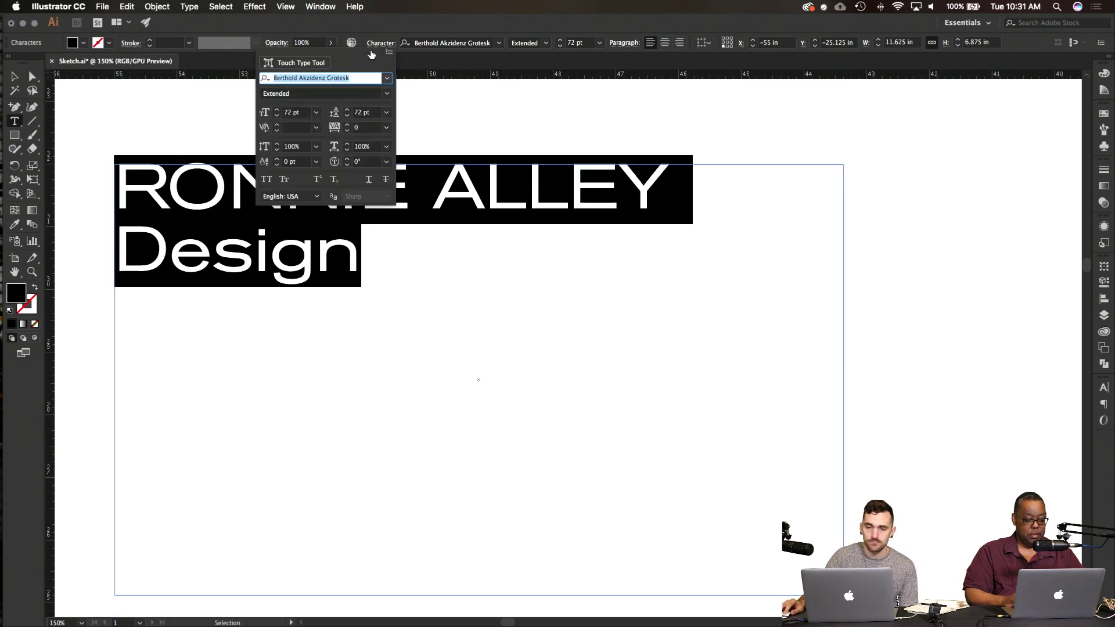
left_click(316, 127)
left_click(334, 159)
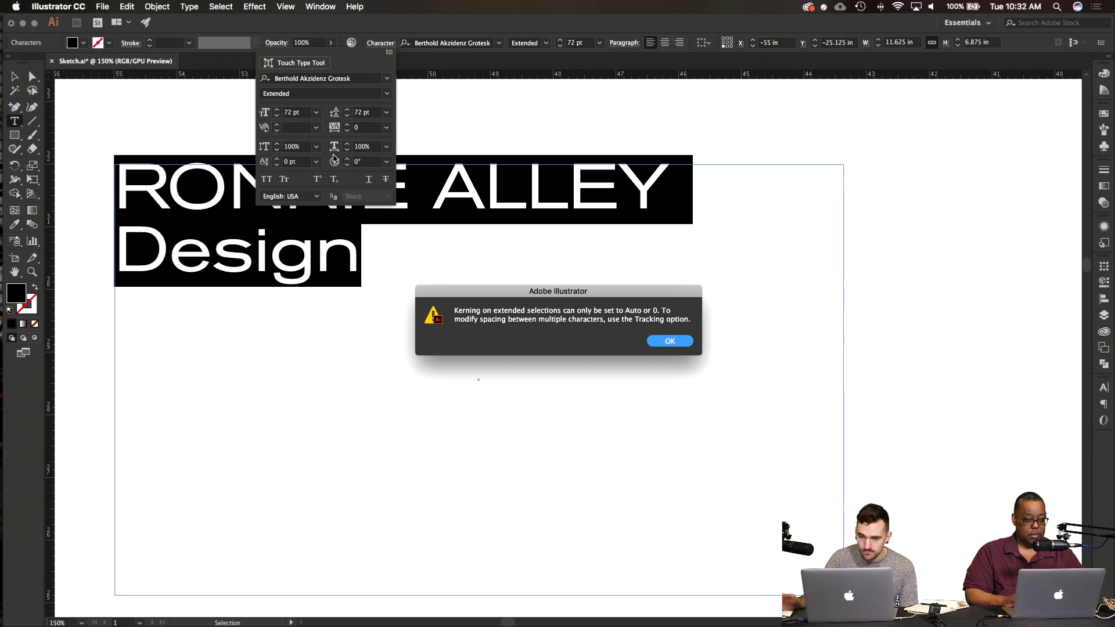
left_click(670, 341)
Step: Set the kerning between the I and E of the wordmark's first word to -50
left_click(378, 195)
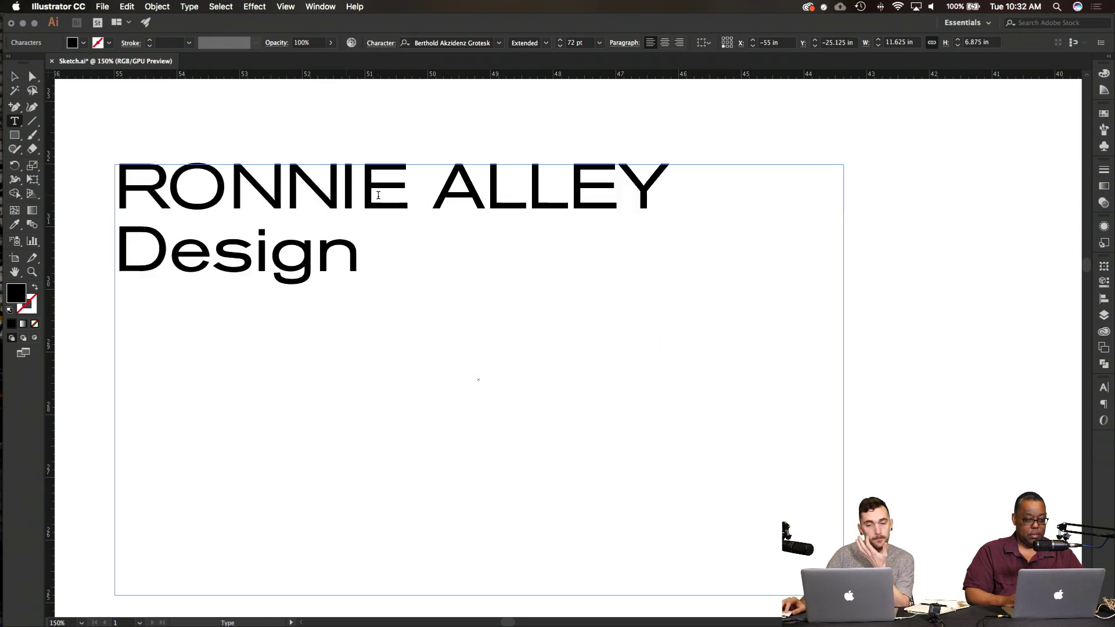
left_click(382, 43)
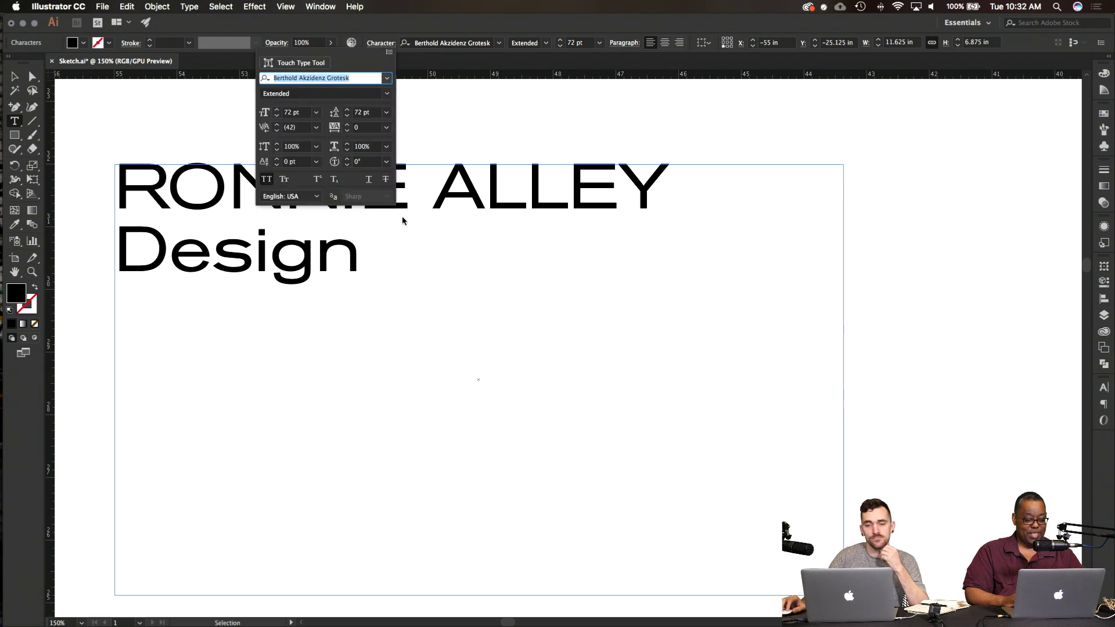
left_click(316, 127)
left_click(324, 216)
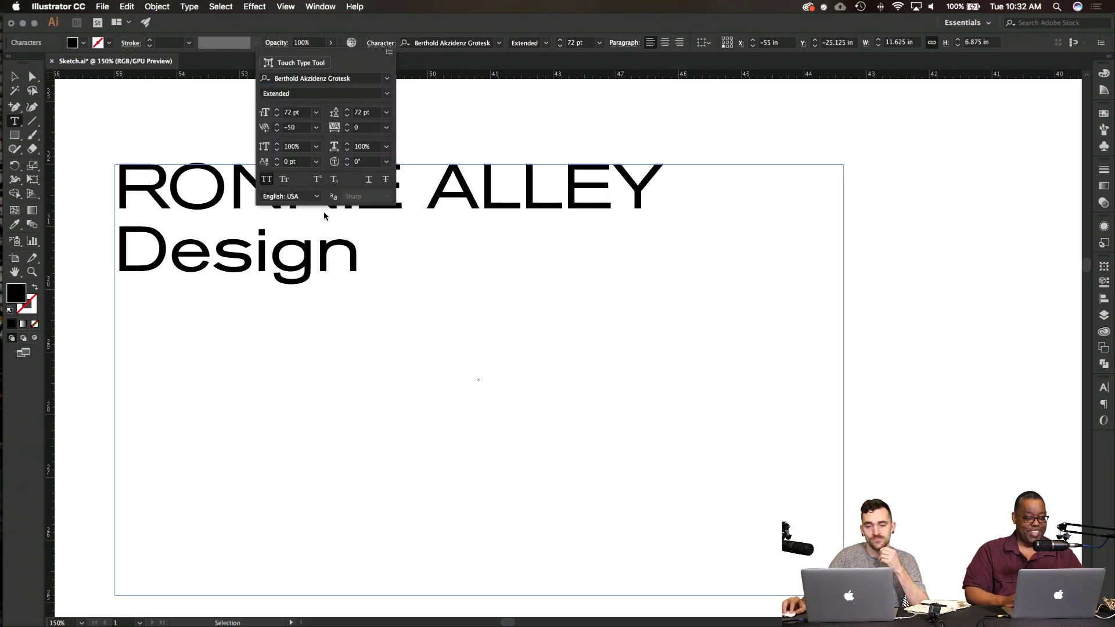
left_click(325, 216)
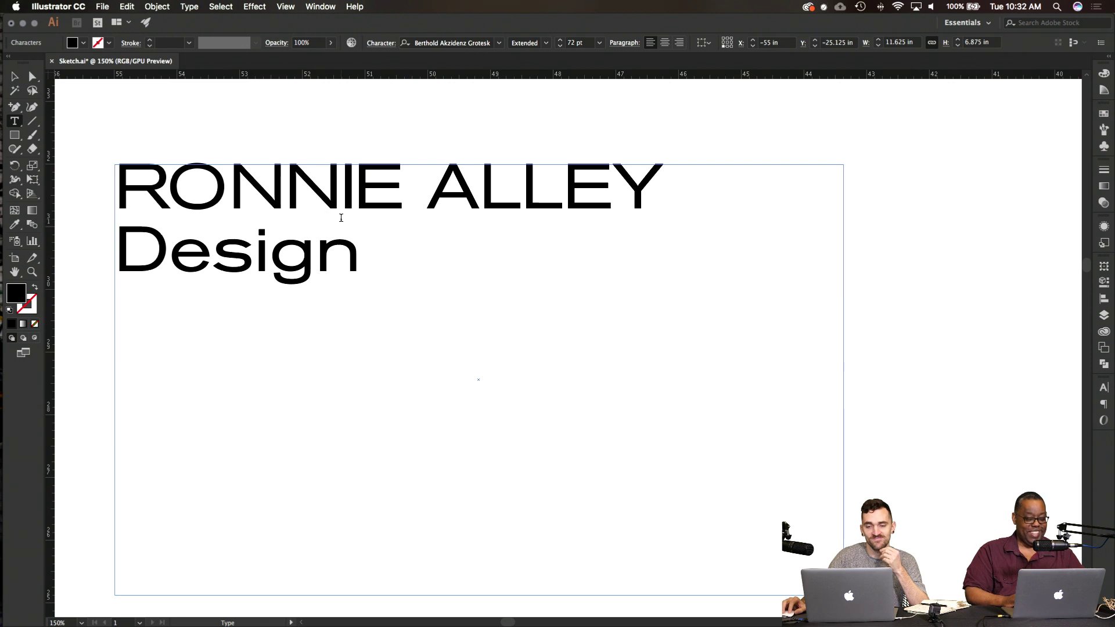
Step: Set the kerning between the I and E of the wordmark's first word to -35, then exit text editing and deselect
left_click(392, 44)
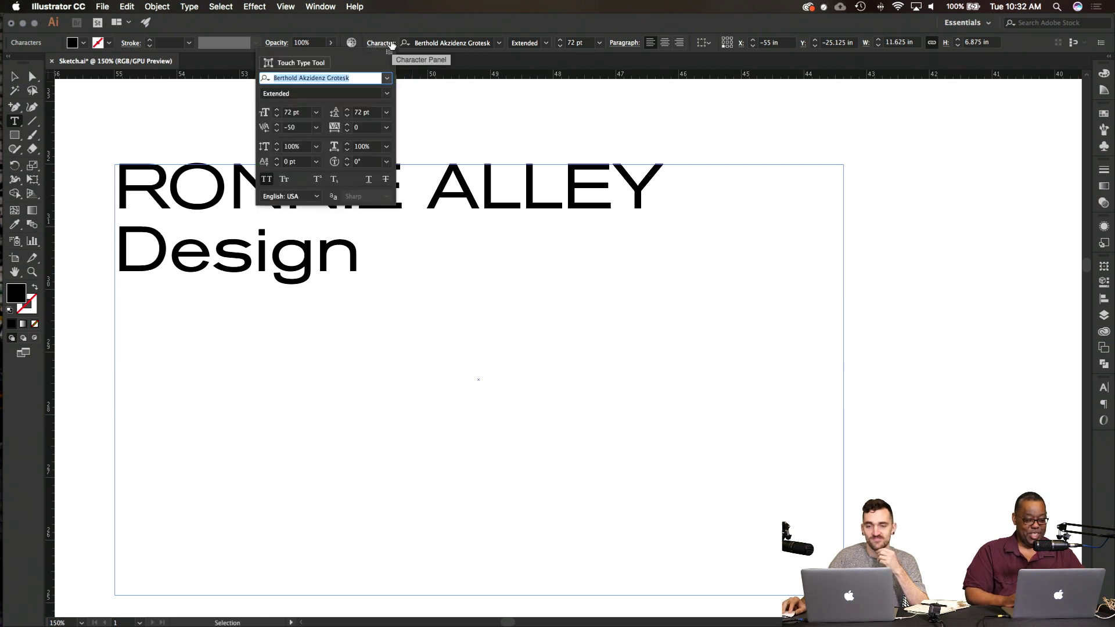
left_click(292, 129)
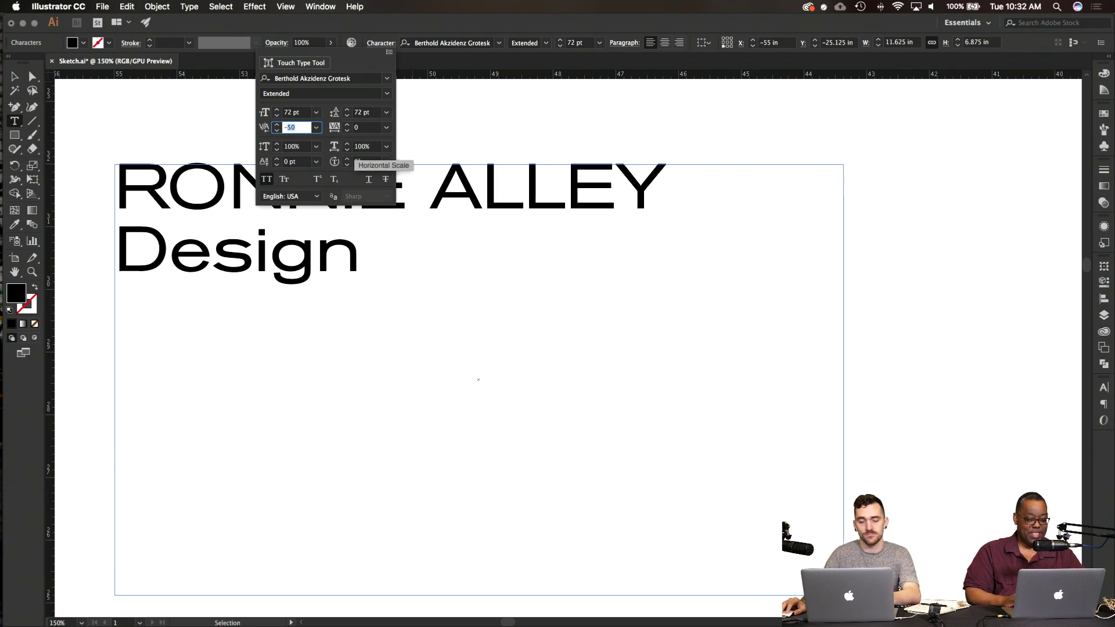
key("Return")
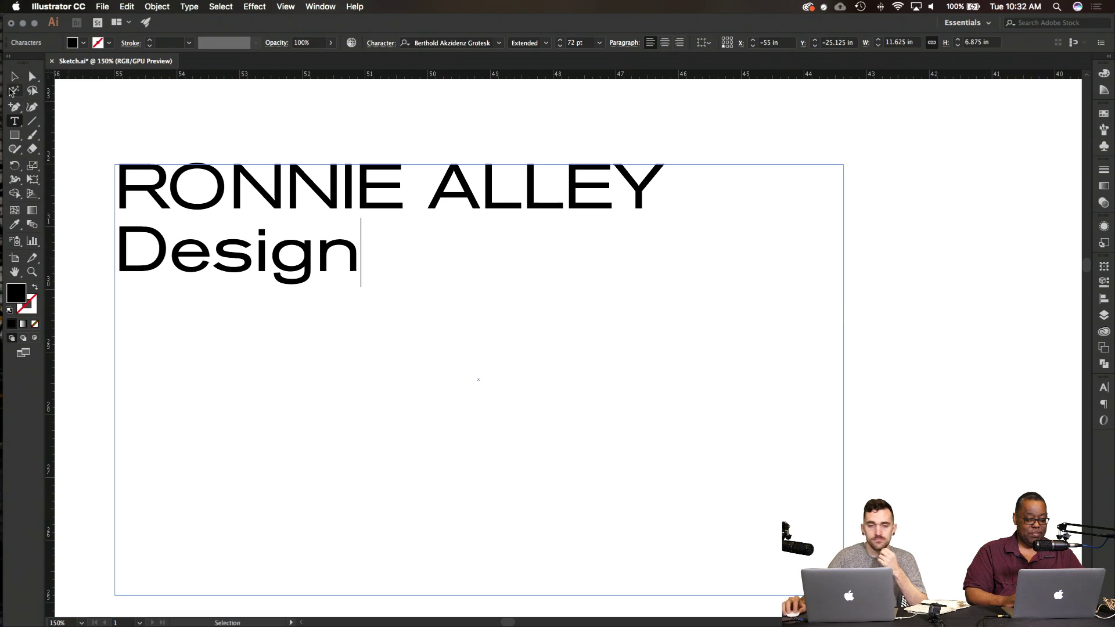
key("Escape")
left_click(173, 131)
scroll(173, 130, "left", 2)
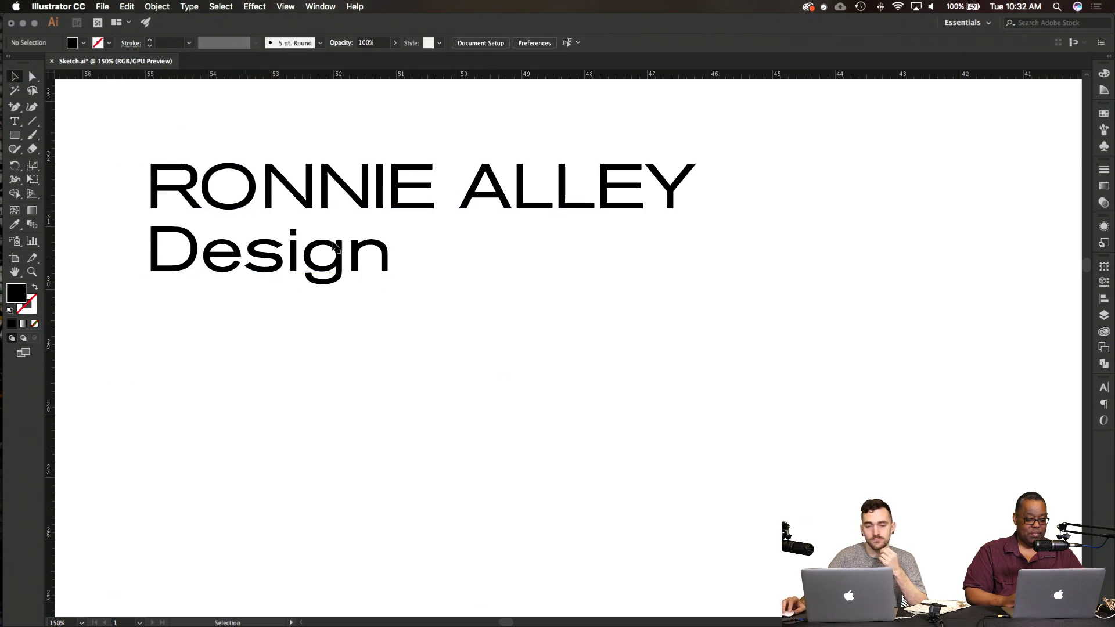
Step: Turn off All Caps for the entire wordmark text and deselect it
left_click(329, 195)
double_click(717, 182)
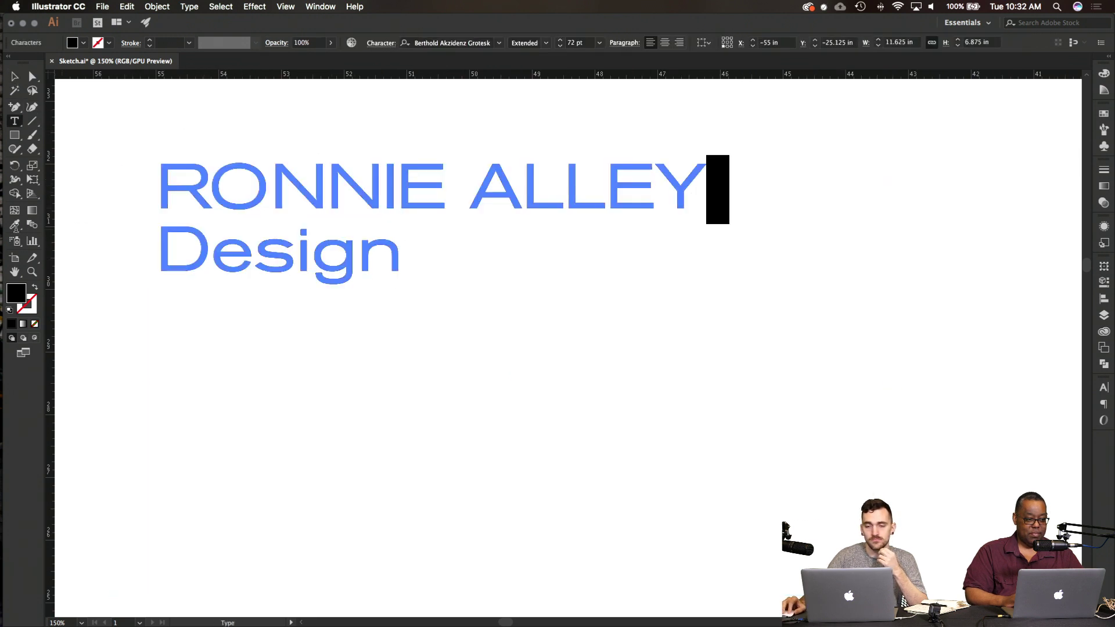
scroll(355, 238, "left", 2)
key("super+a")
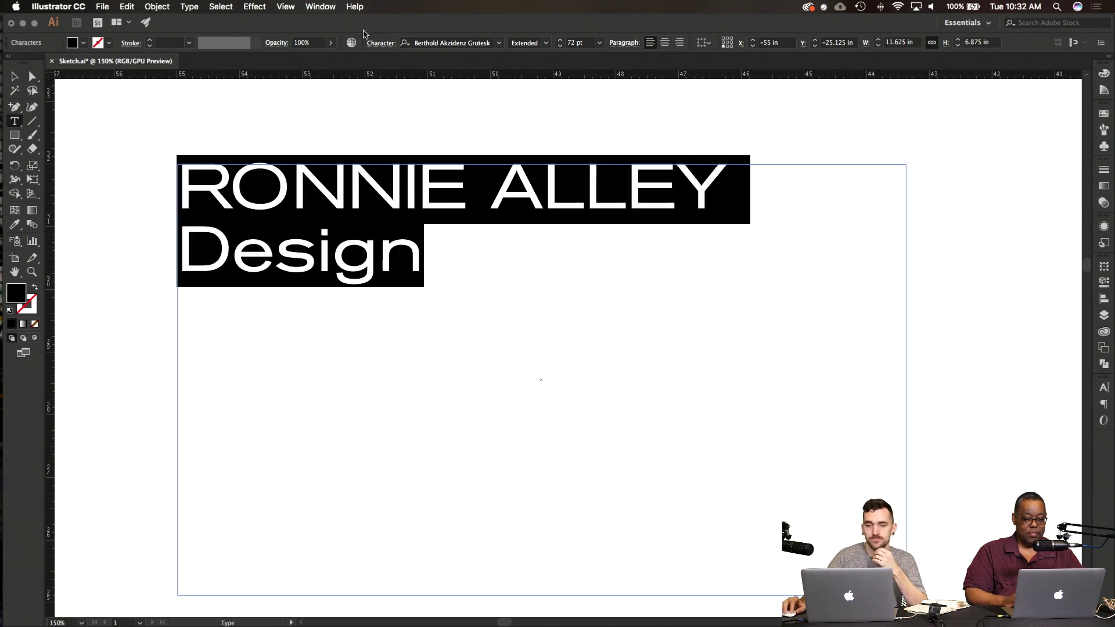
left_click(381, 43)
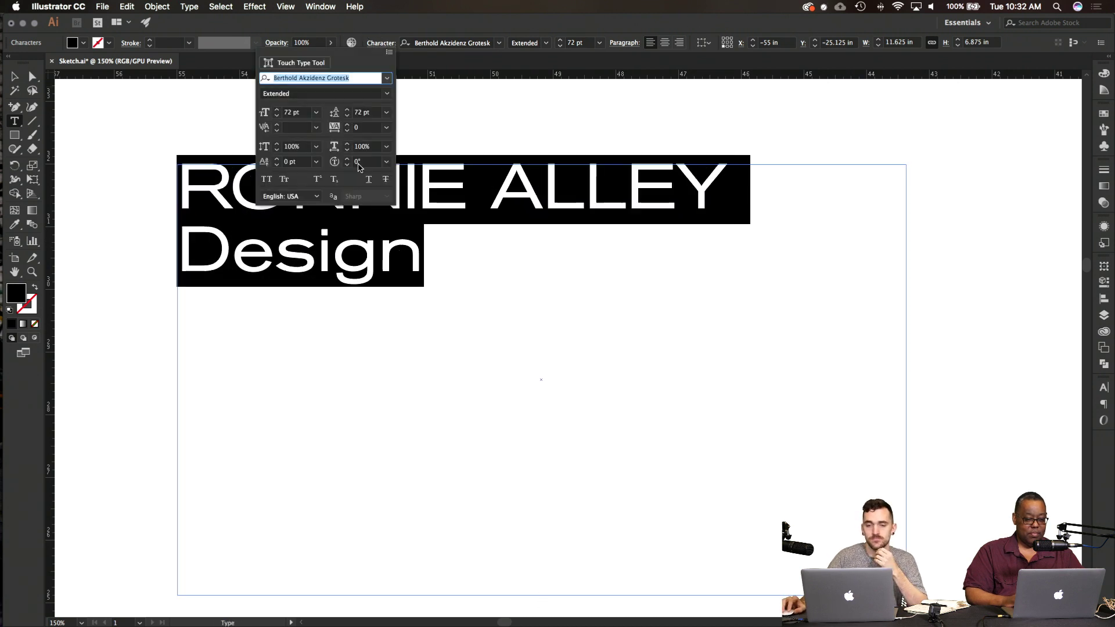
left_click(265, 179)
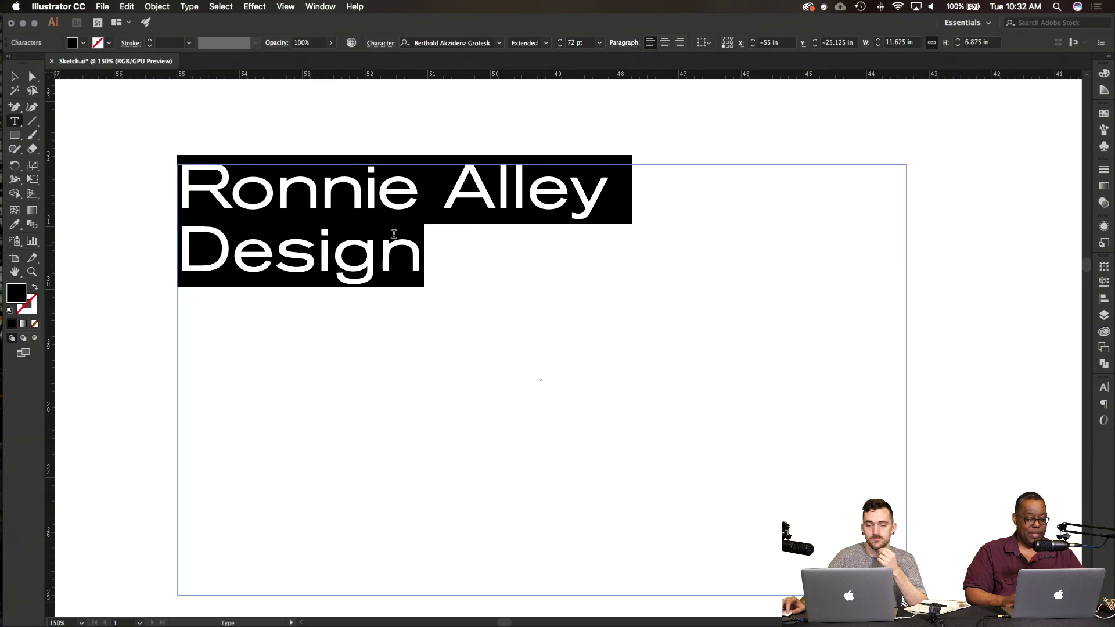
left_click(460, 249)
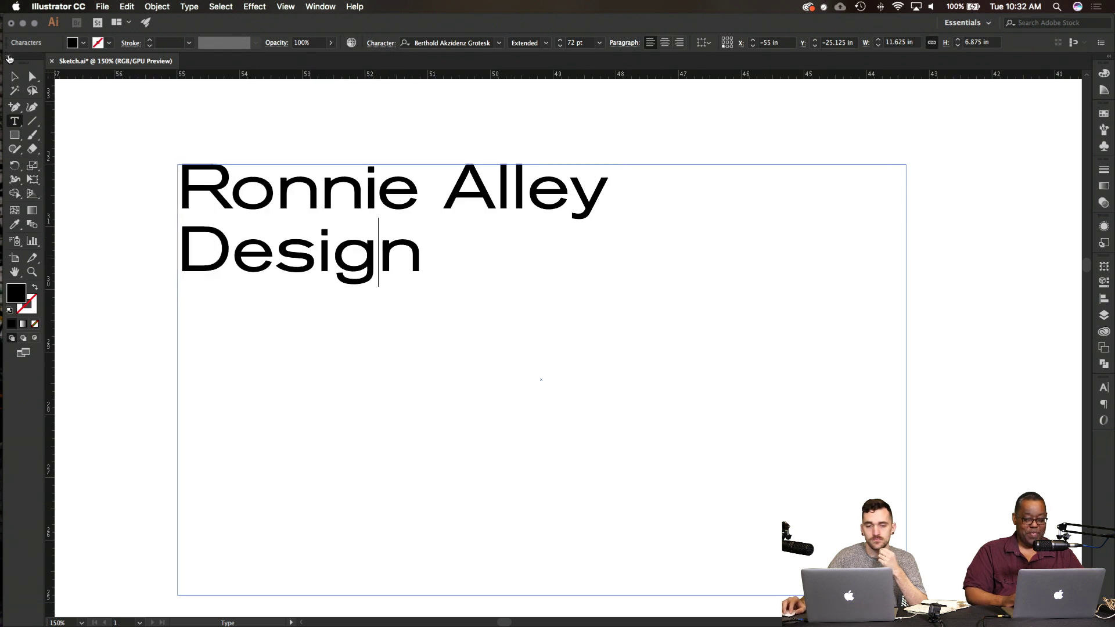
key("Escape")
left_click(99, 116)
Step: Try the Medium Extended style on the entire wordmark text, then undo the style change
double_click(250, 209)
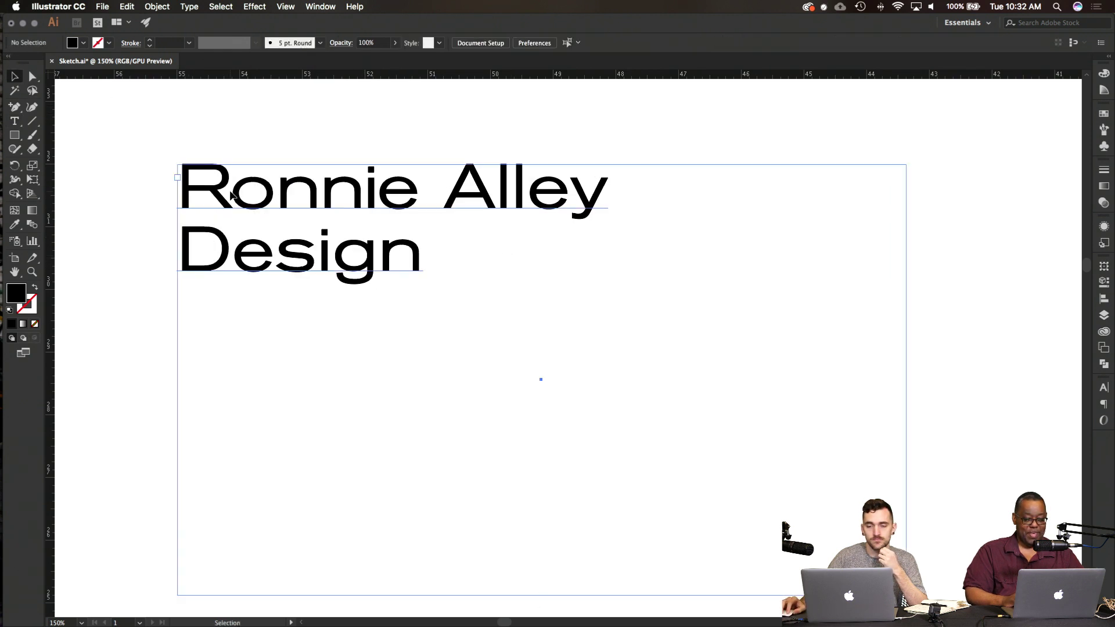
left_click_drag(569, 190, 608, 192)
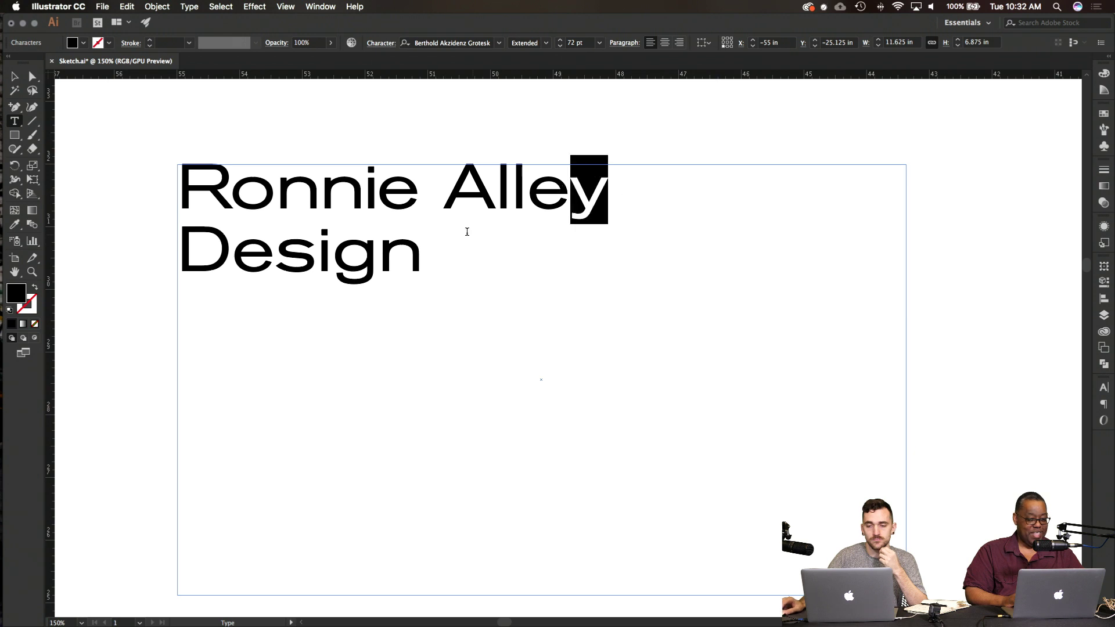
left_click(433, 251)
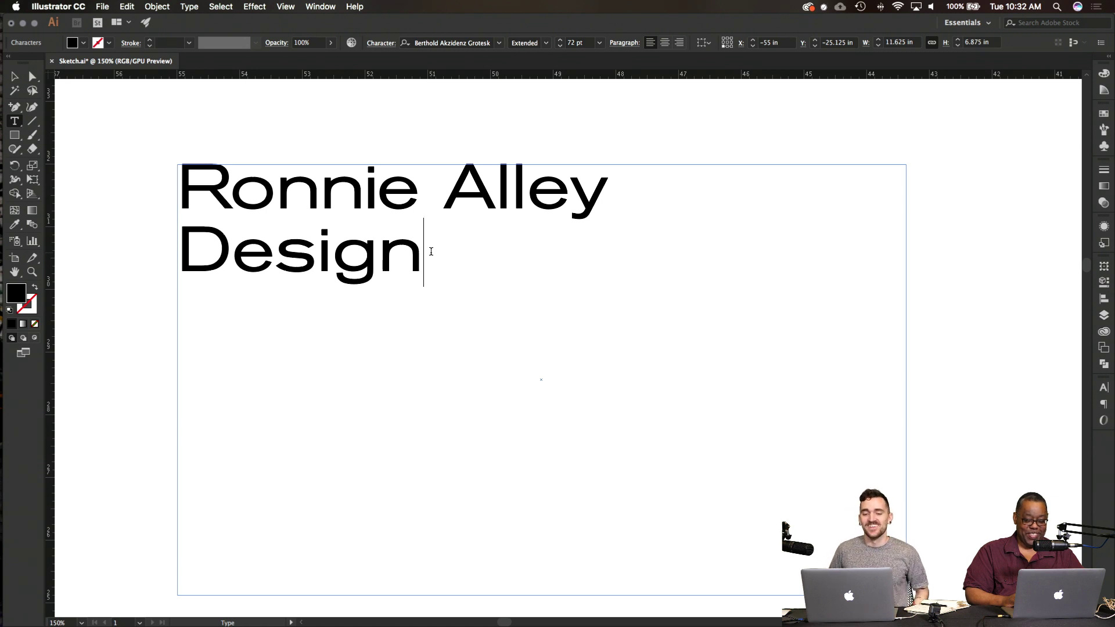
left_click_drag(448, 256, 159, 195)
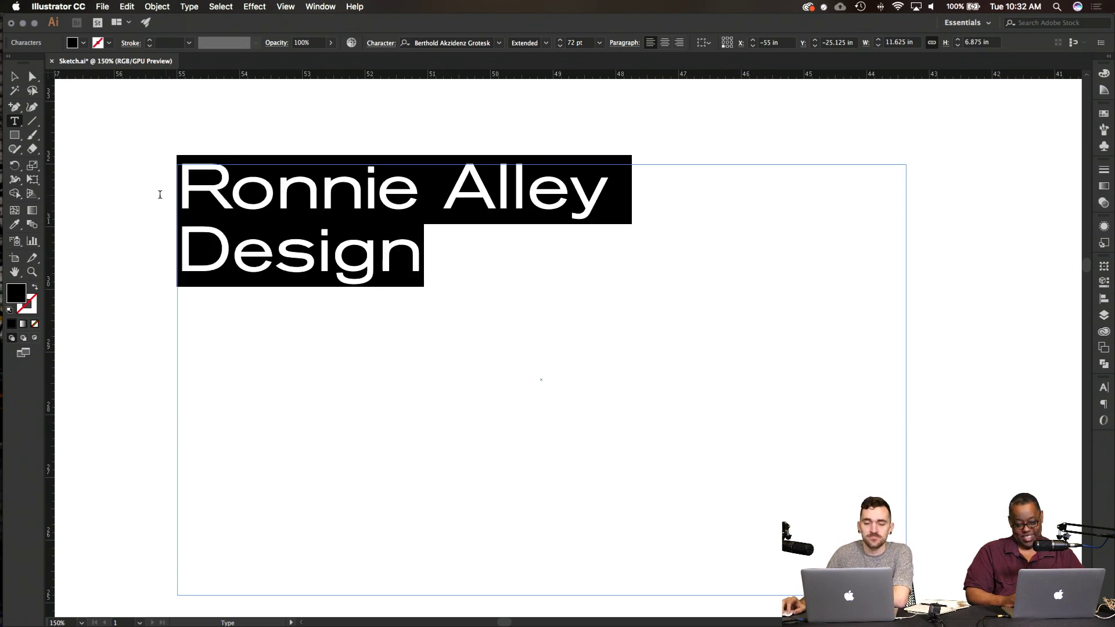
left_click(545, 47)
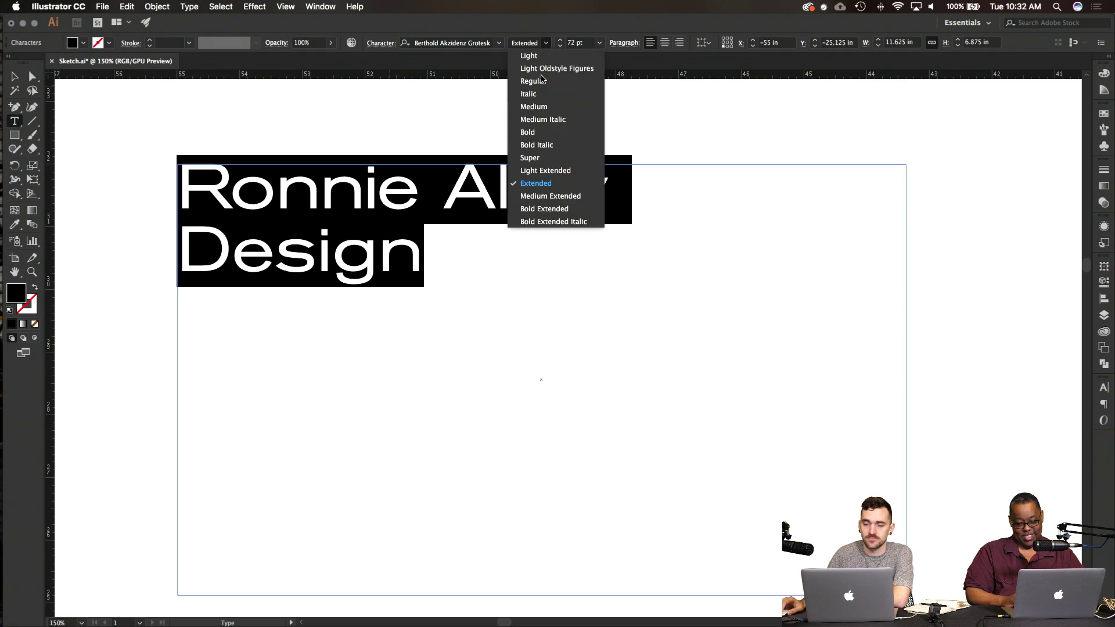
left_click(550, 196)
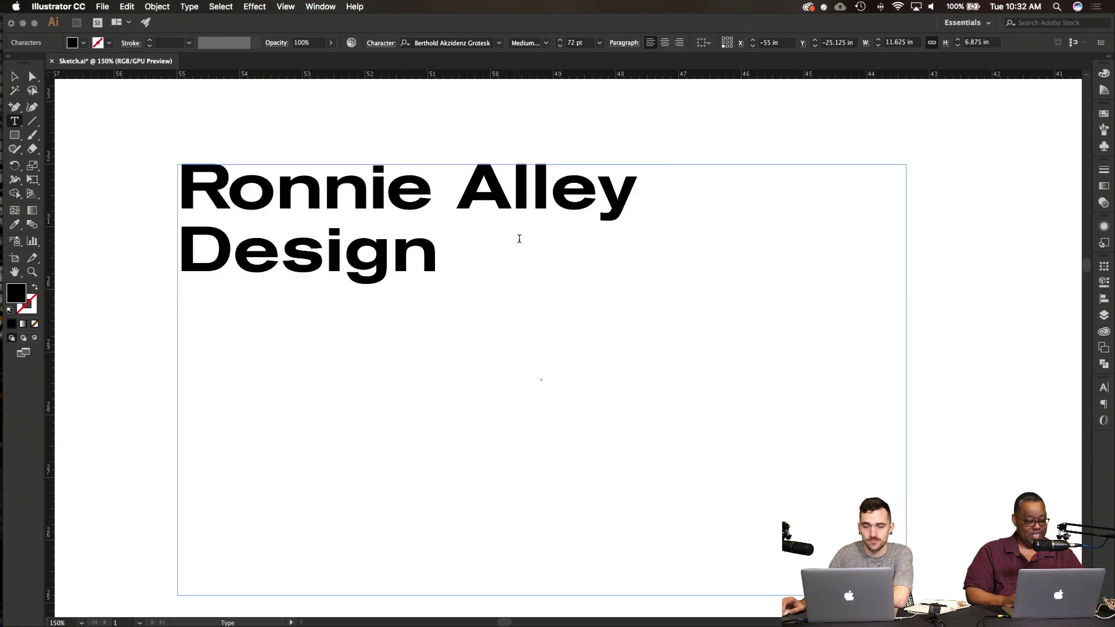
key("super+z")
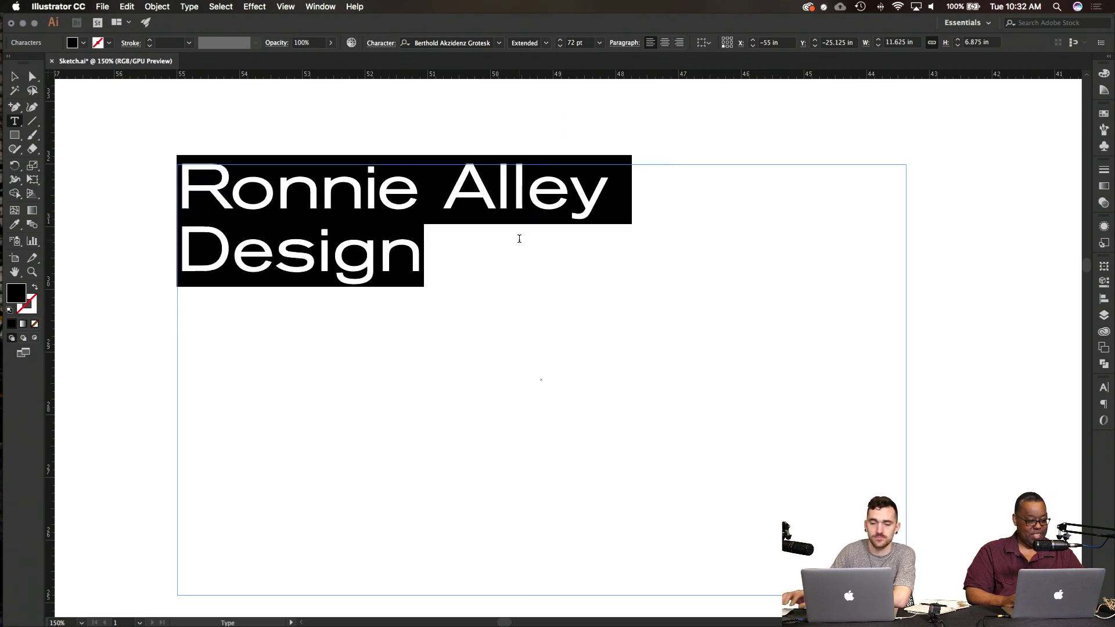
Step: Set the kerning between the R and o of the wordmark's first word to -30
left_click(255, 173)
left_click(230, 187)
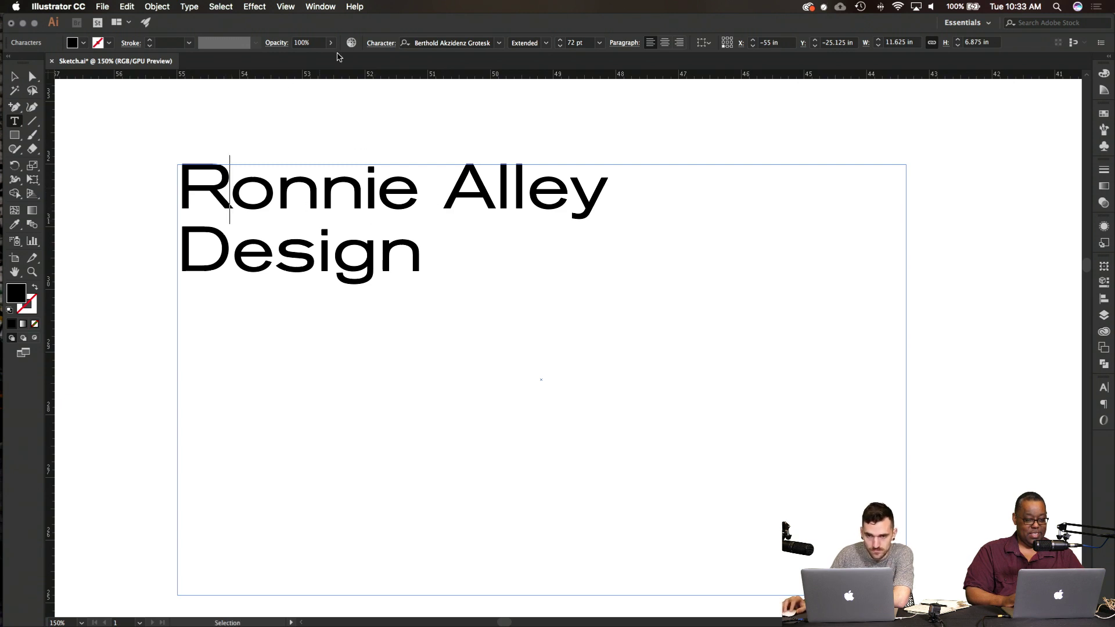
left_click(385, 47)
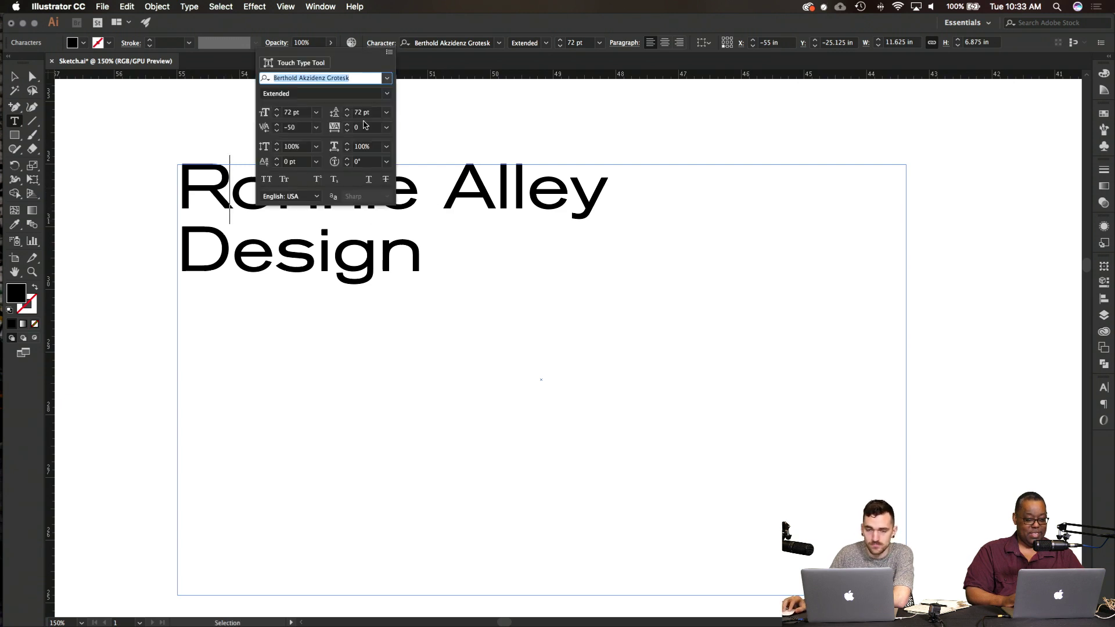
left_click(316, 127)
left_click(331, 220)
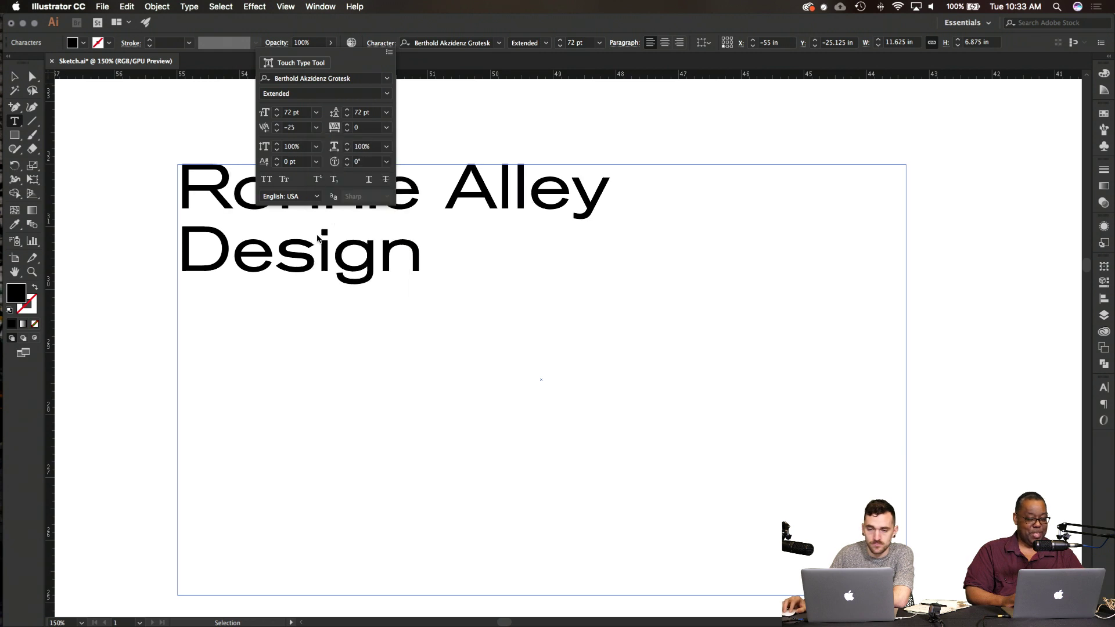
left_click(382, 44)
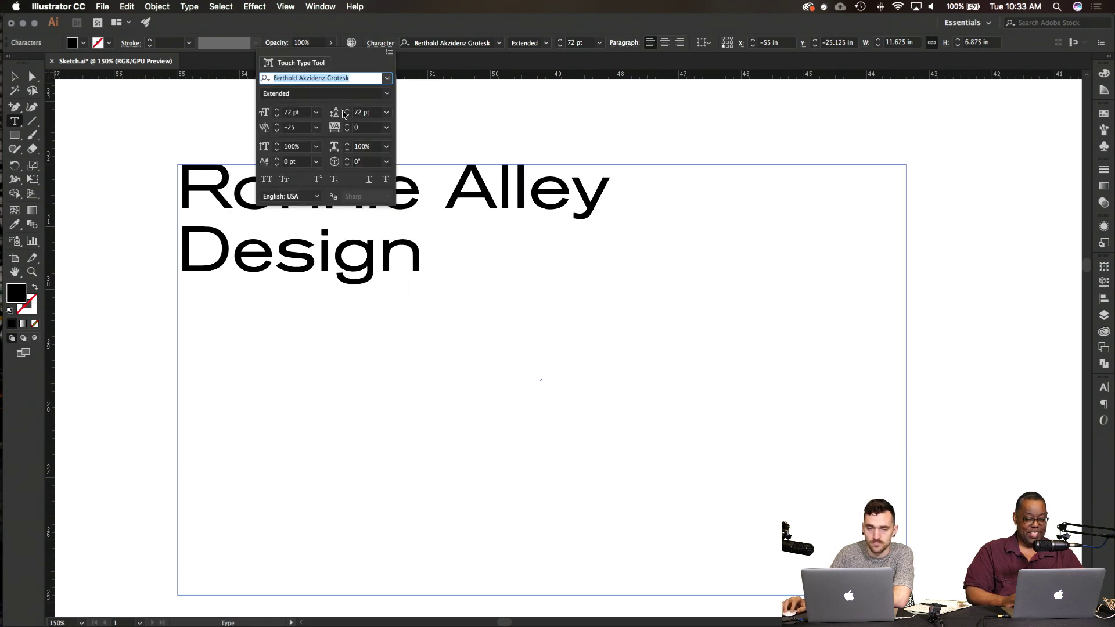
left_click(277, 130)
left_click(278, 131)
left_click(278, 131)
left_click(277, 131)
left_click(278, 131)
left_click(277, 130)
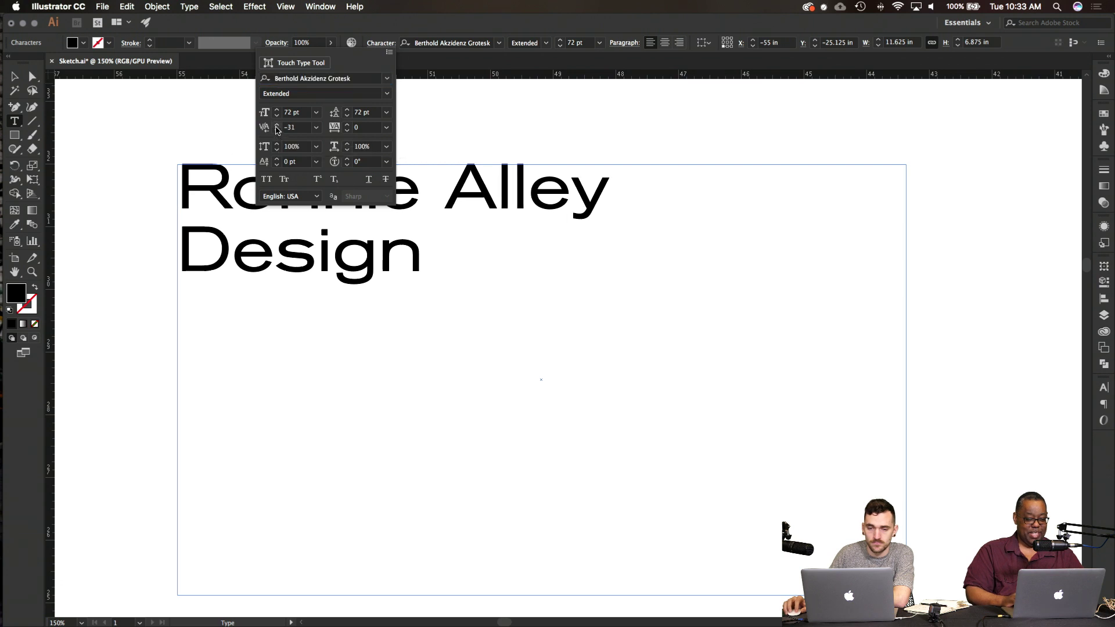
left_click(276, 128)
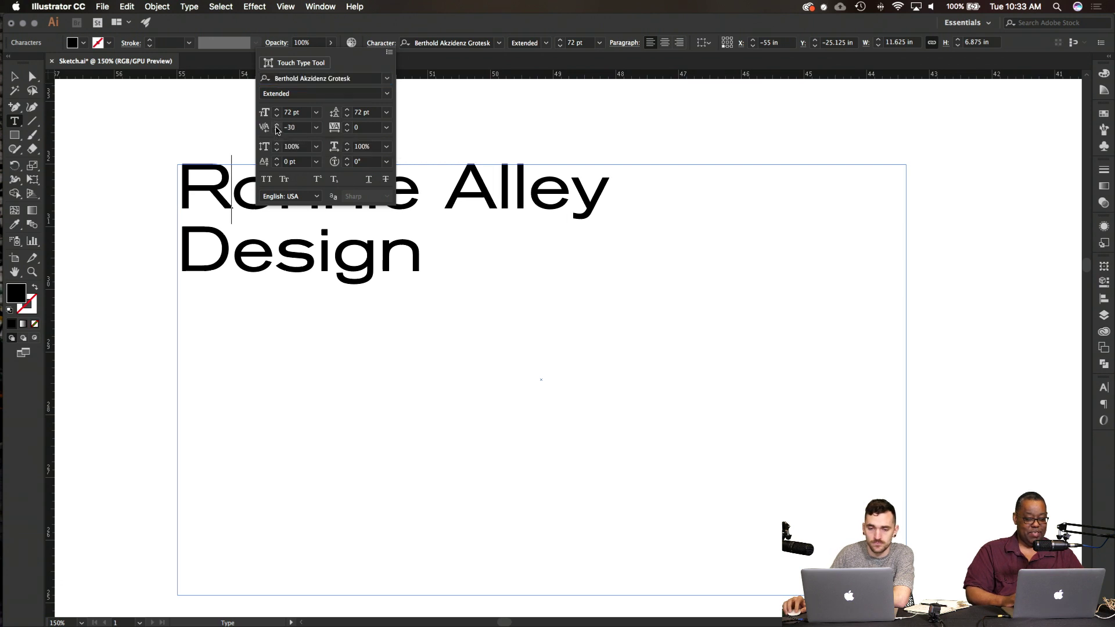
key("Escape")
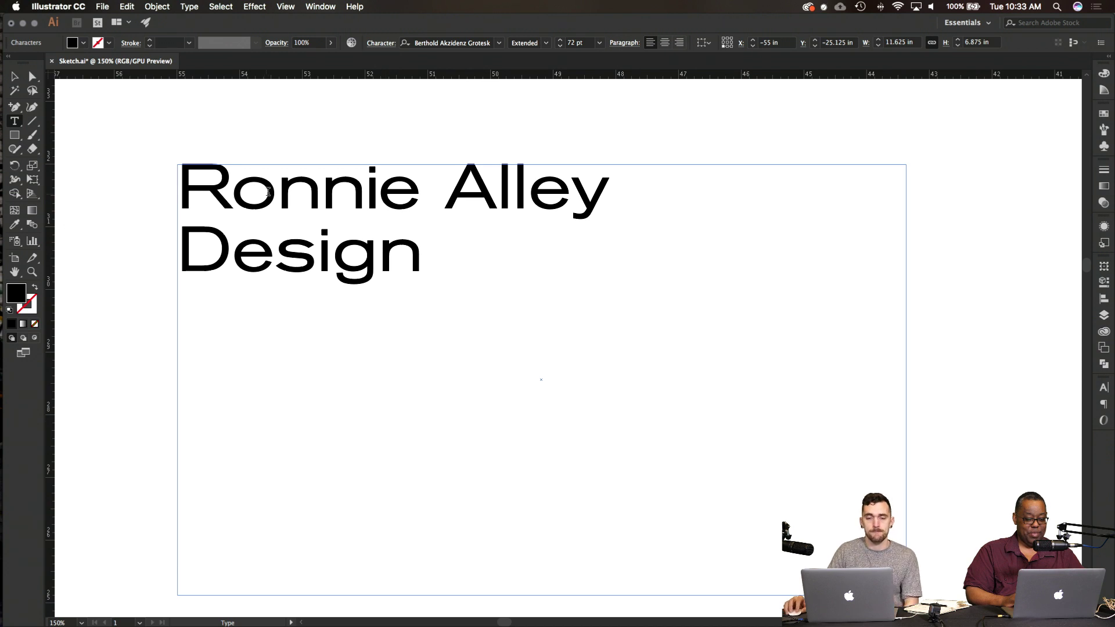
Step: Tighten the kerning between the o and the following n in the wordmark's first word to -9
scroll(323, 119, "down", 1)
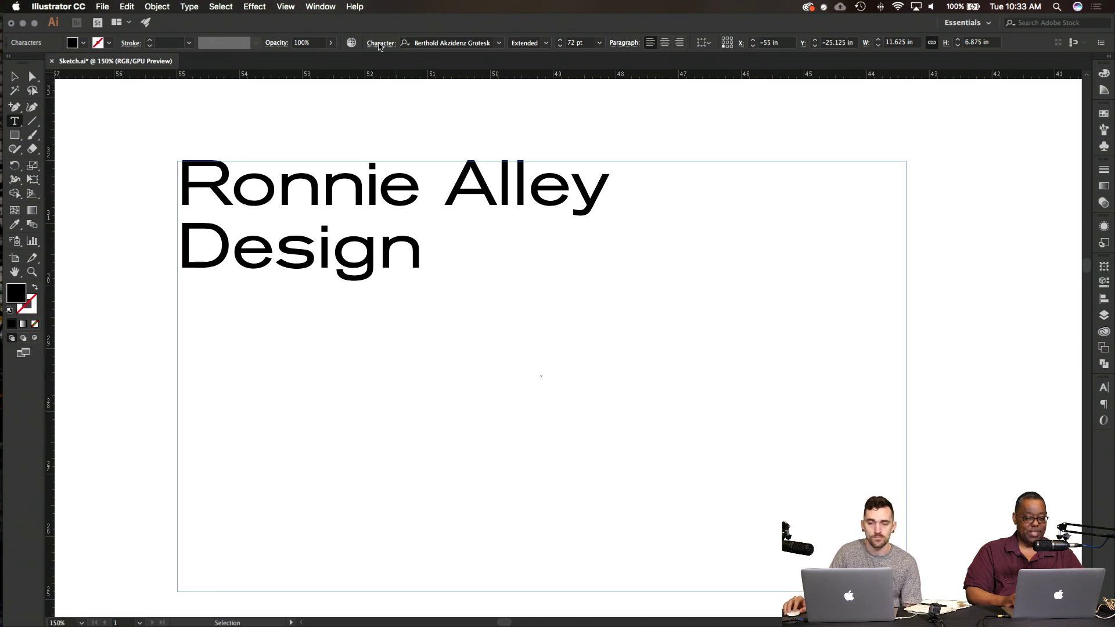
left_click(379, 45)
left_click(277, 131)
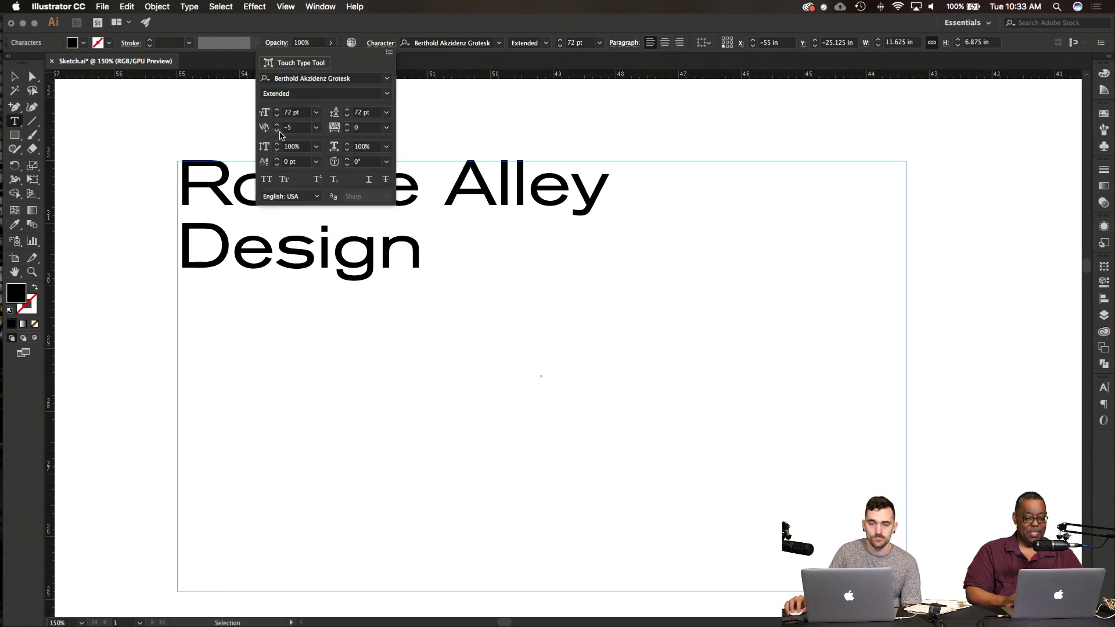
left_click(277, 131)
left_click(277, 130)
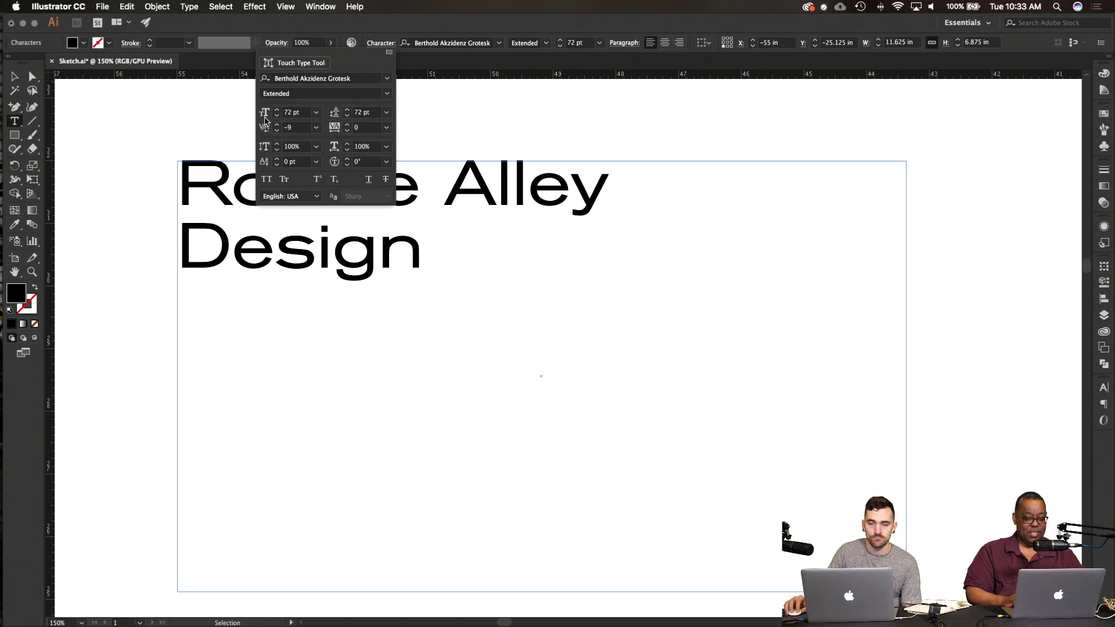
left_click(337, 253)
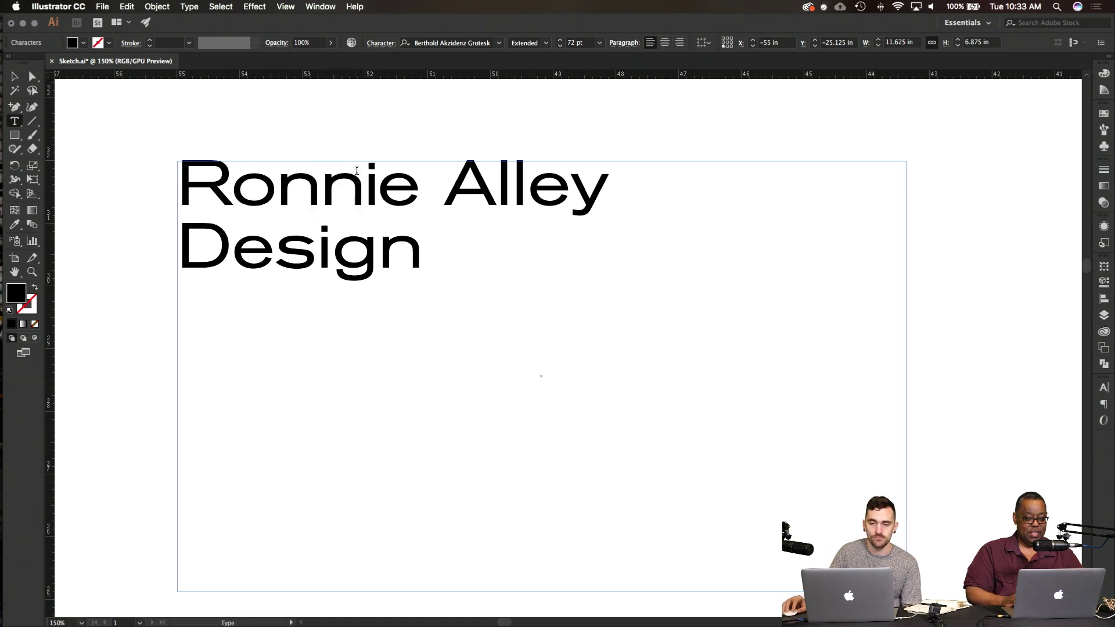
Step: Loosen the kerning between the i and e of the wordmark's first word to about -22
scroll(356, 139, "down", 1)
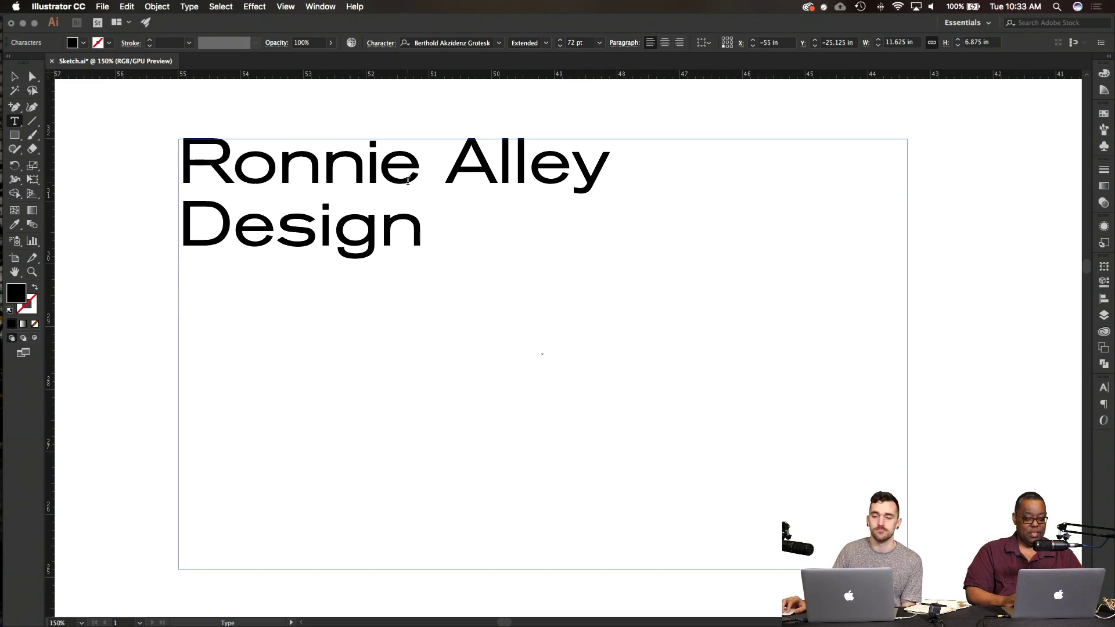
left_click(379, 167)
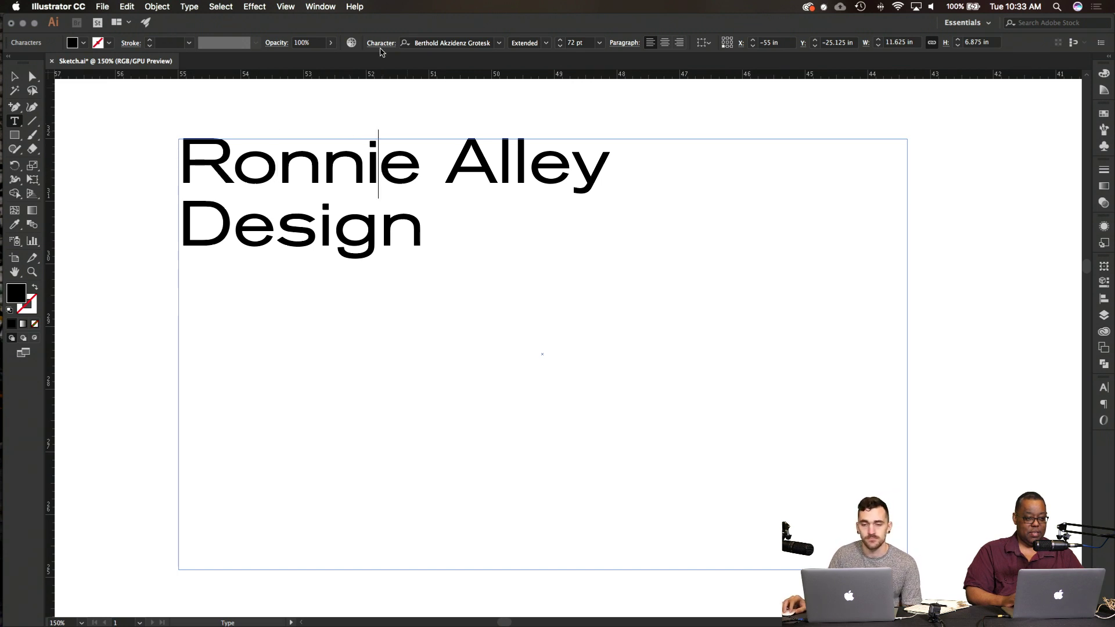
left_click(381, 43)
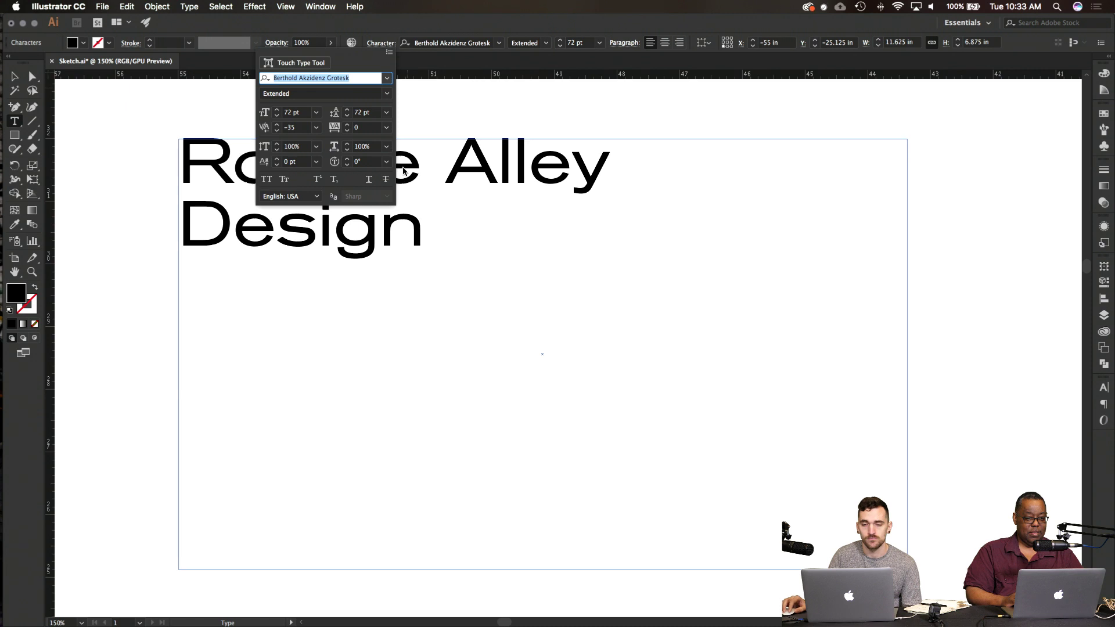
left_click(277, 126)
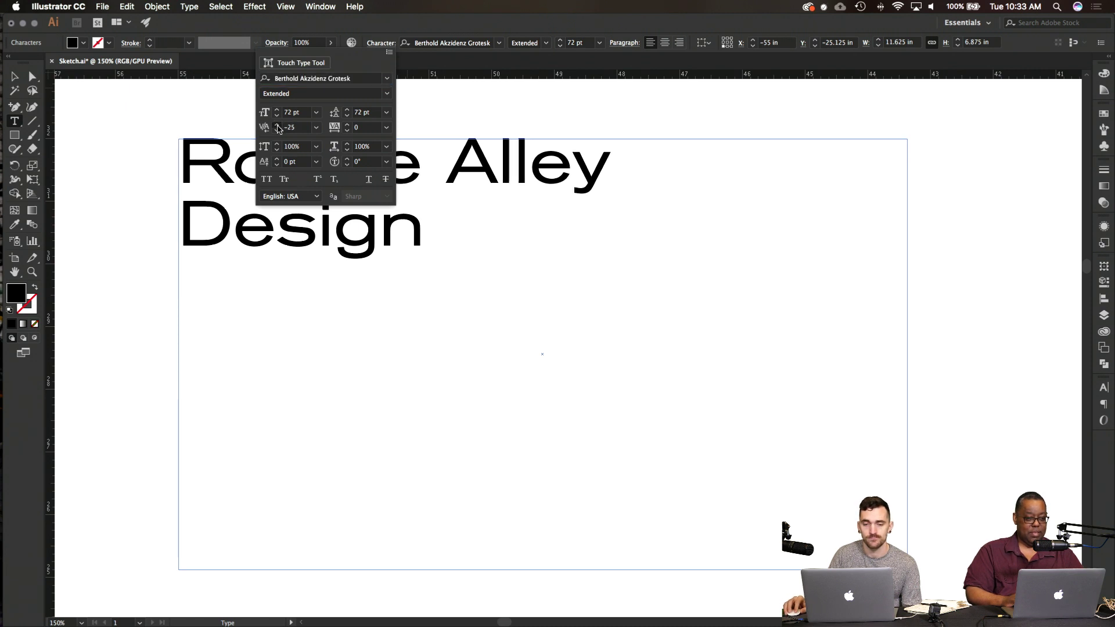
left_click(278, 125)
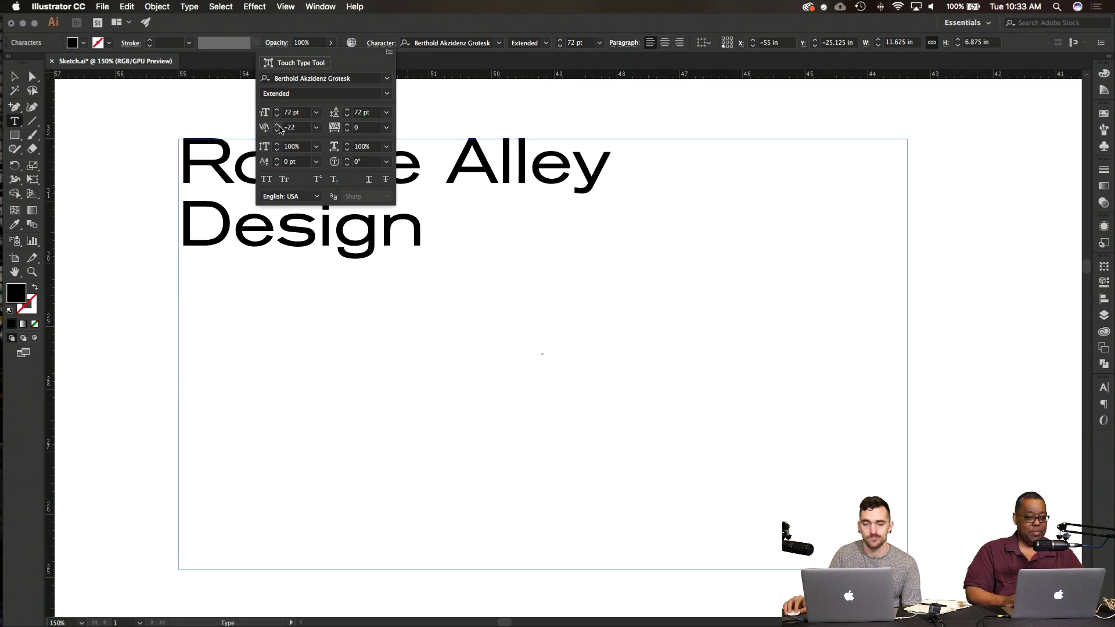
left_click(277, 126)
left_click(365, 285)
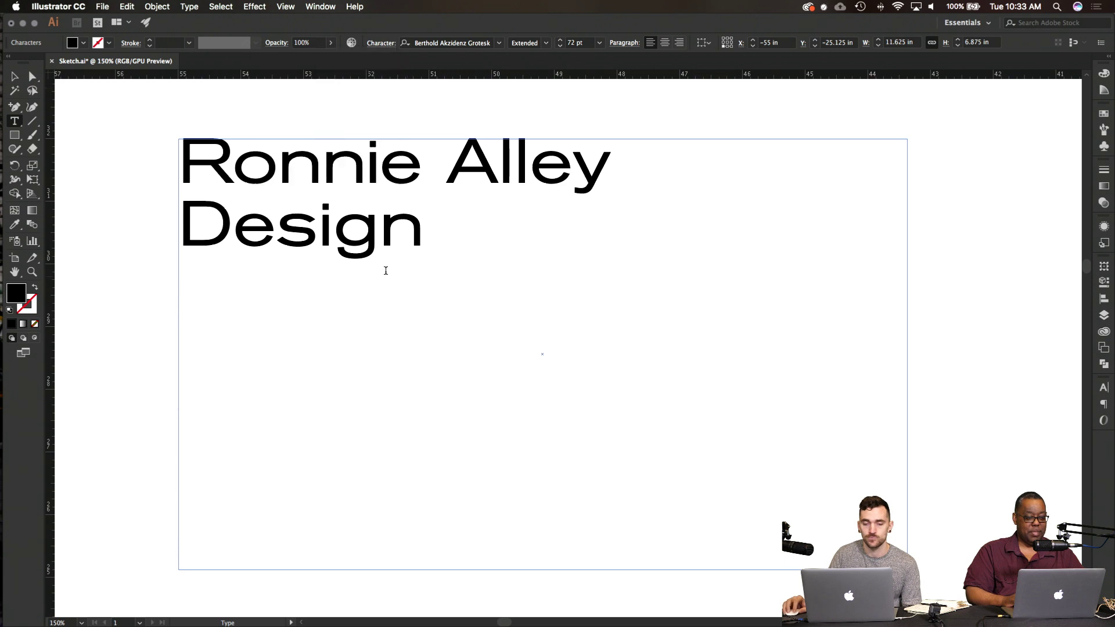
scroll(395, 226, "left", 1)
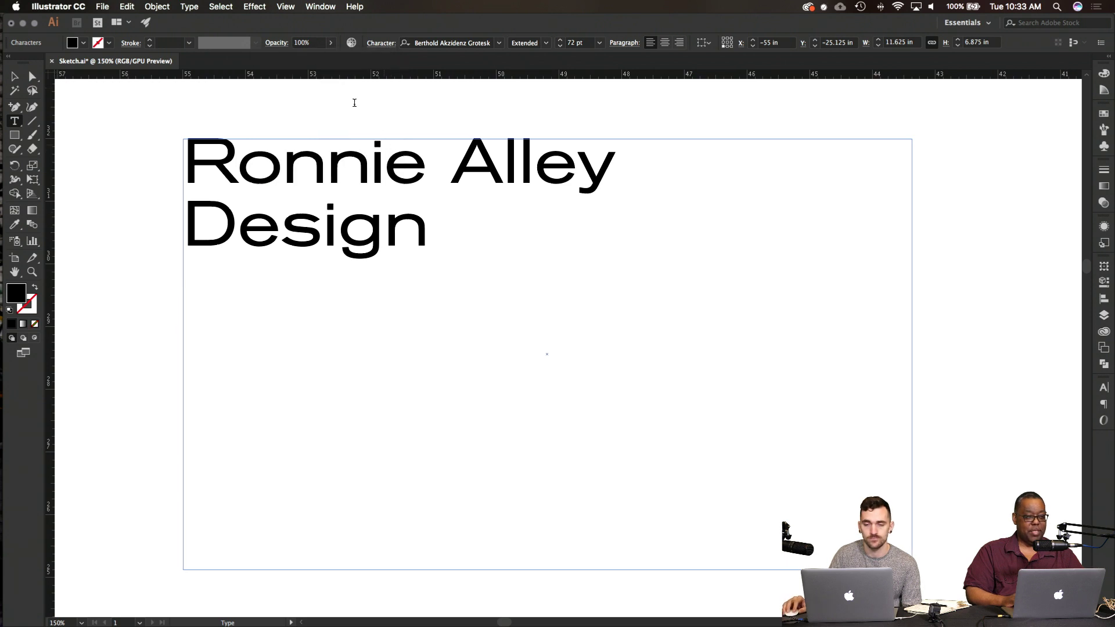
scroll(354, 102, "down", 1)
scroll(400, 186, "up", 1)
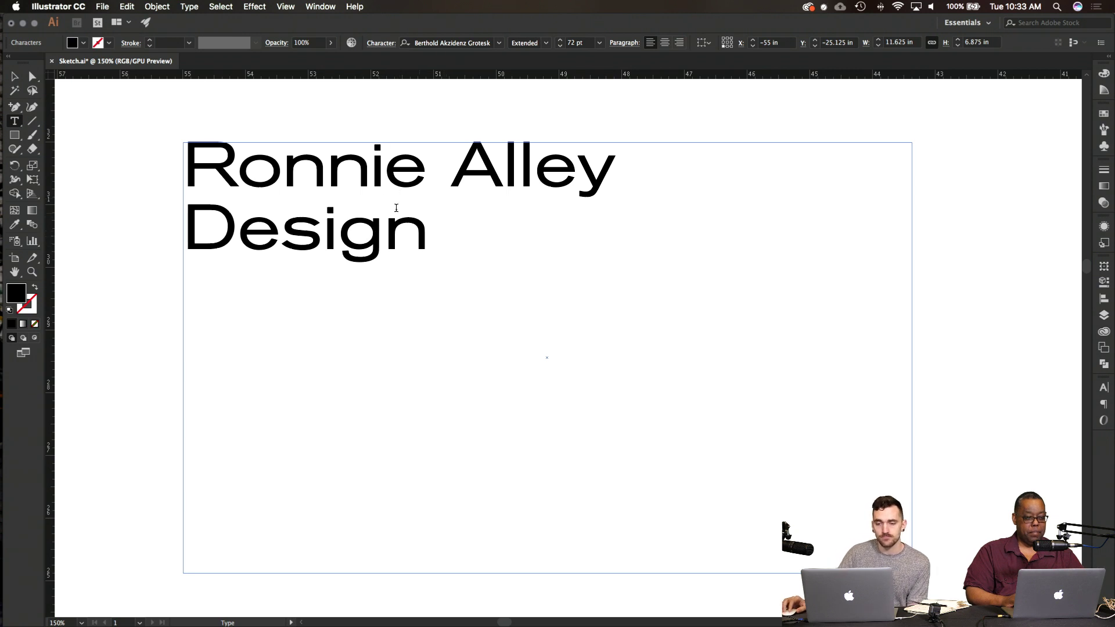
Step: Tighten the kerning of the active letter pair in the wordmark's word "Design" to -26
left_click(383, 45)
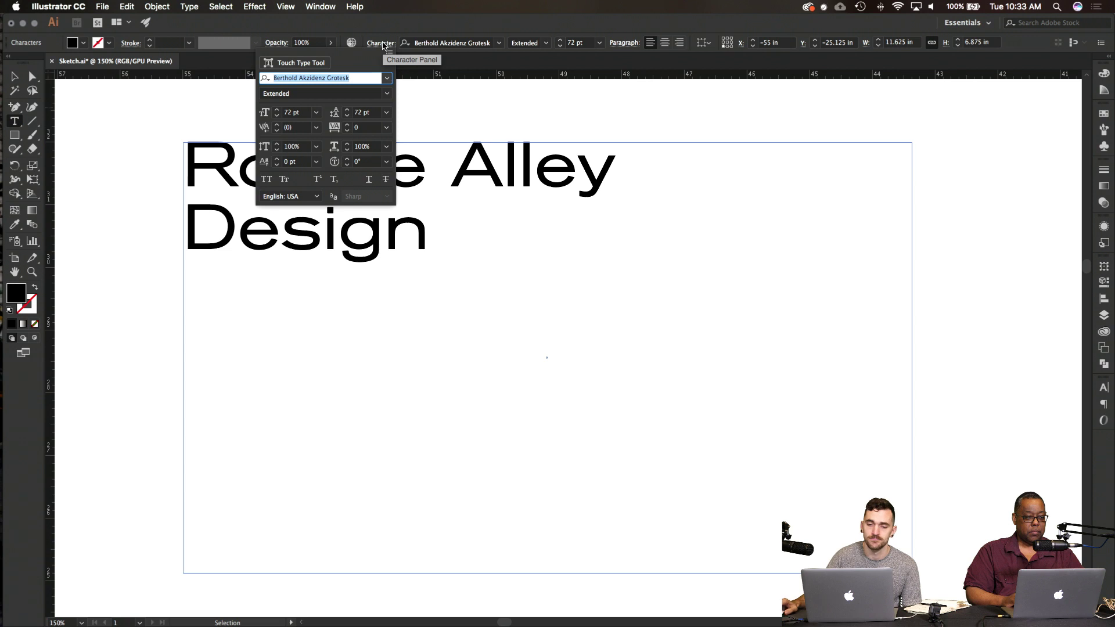
left_click(276, 131)
left_click(276, 131)
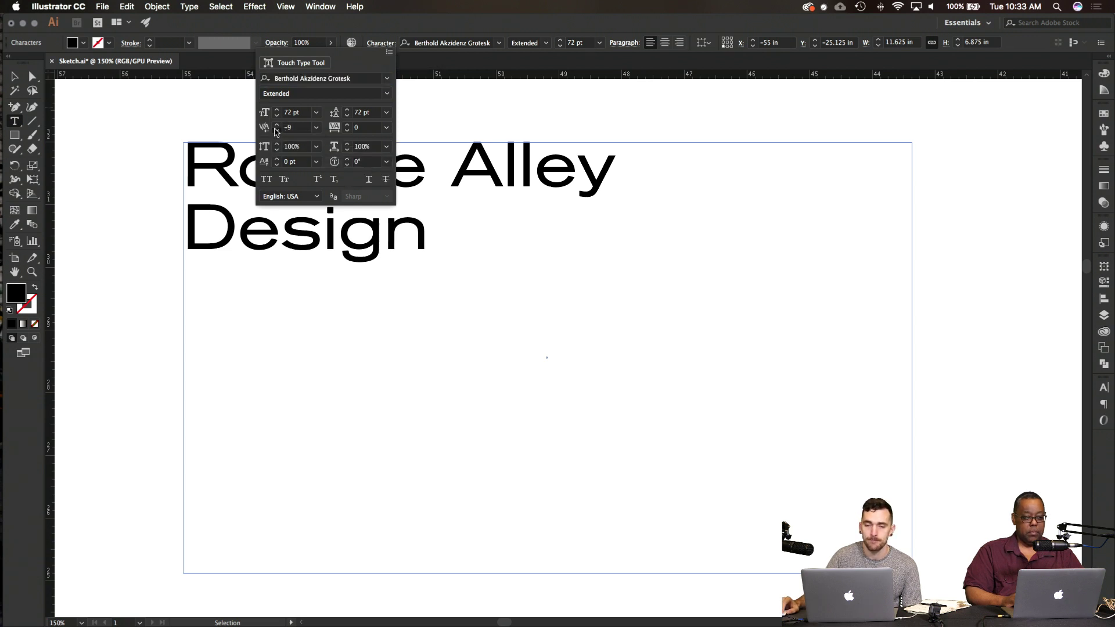
left_click(277, 131)
left_click(277, 131)
left_click(277, 132)
left_click(277, 131)
left_click(276, 131)
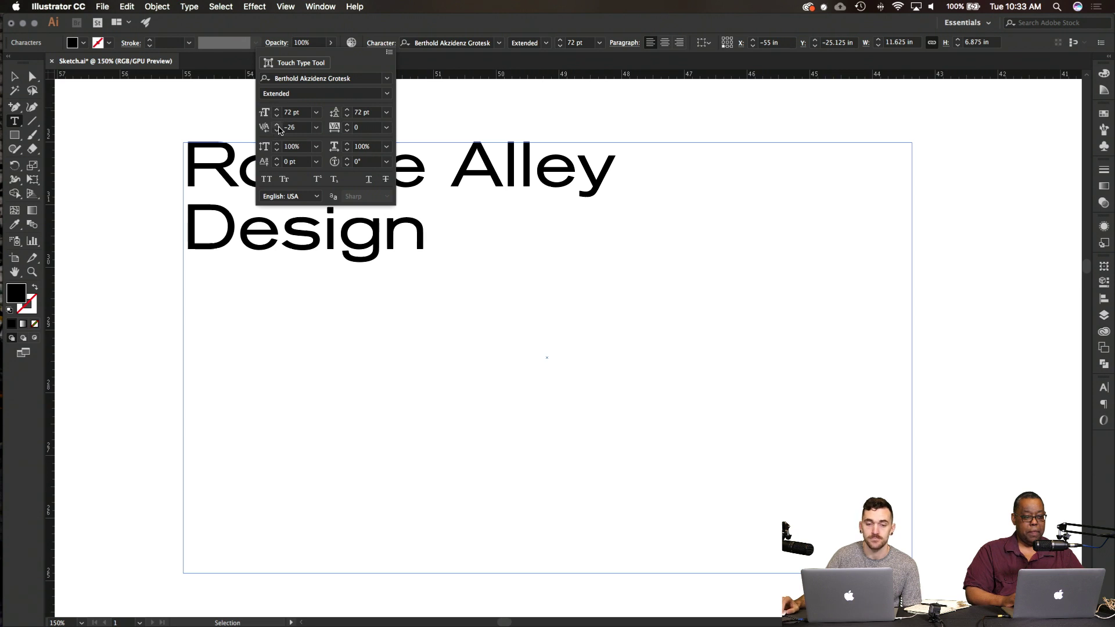
left_click(432, 232)
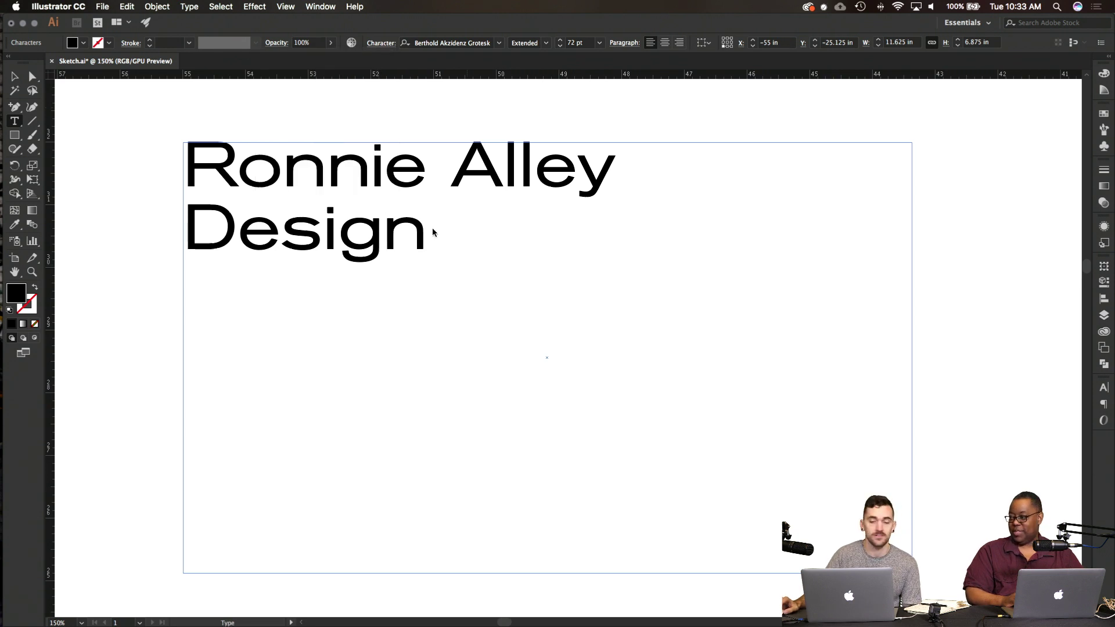
Step: Tighten the kerning between the i and g of "Design" in the wordmark to about -7
left_click(334, 223)
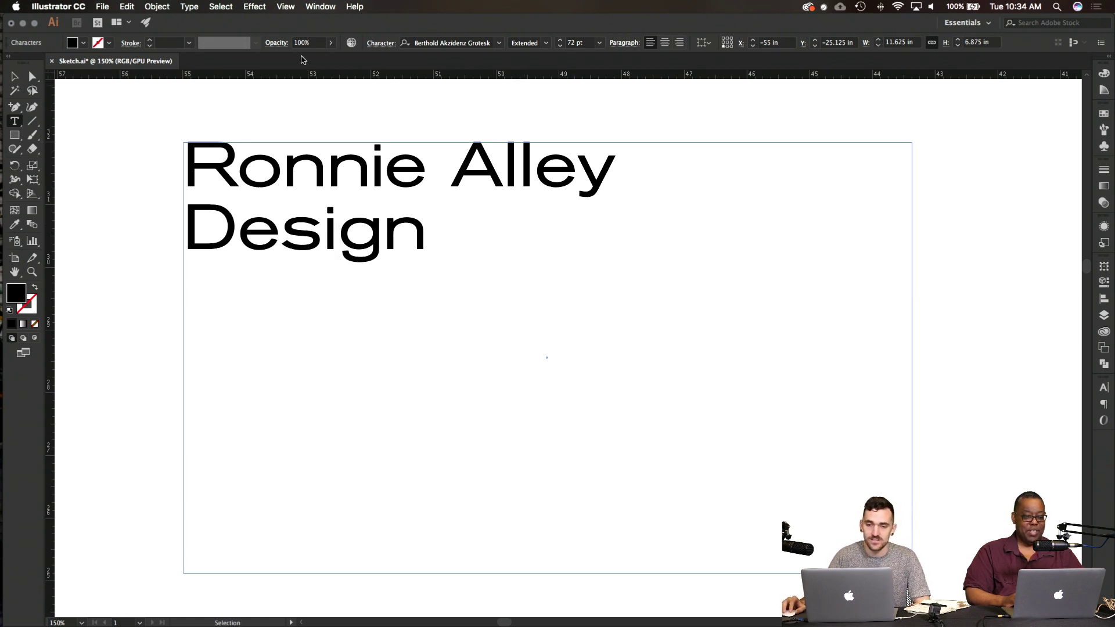
left_click(381, 42)
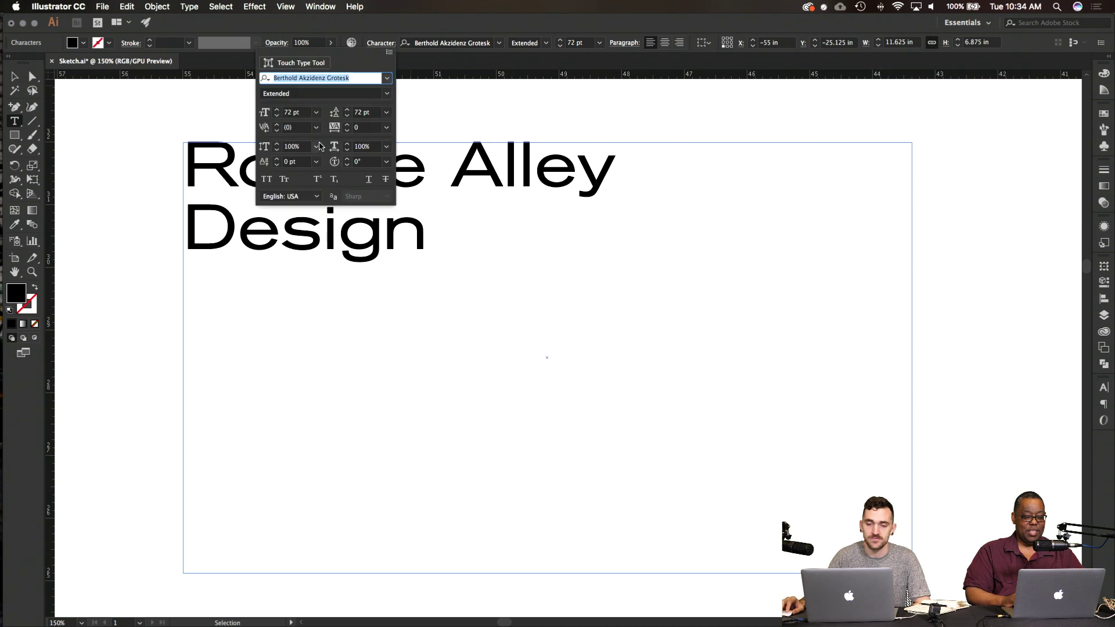
left_click(277, 132)
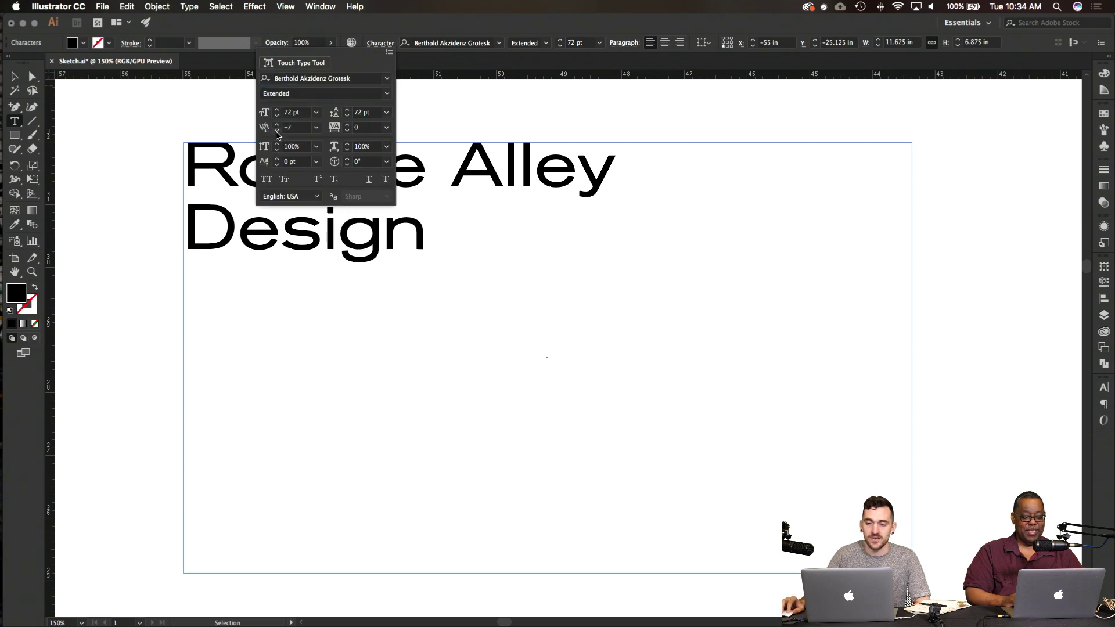
left_click(277, 131)
left_click(377, 242)
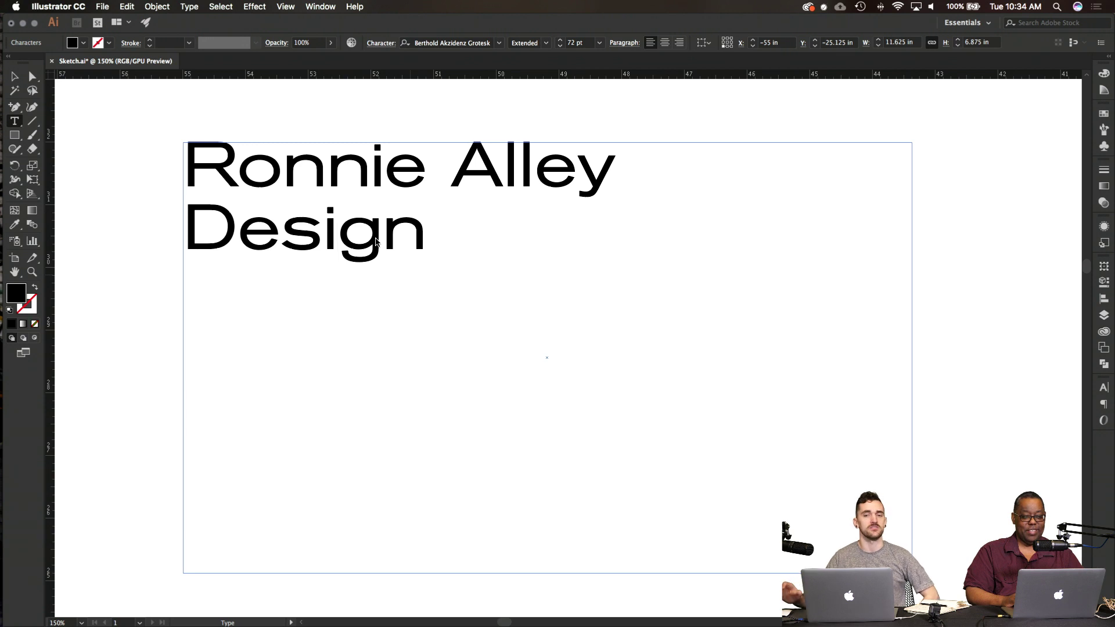
Step: Compare the kerned two-line wordmark with the other wordmark and business card variations on the canvas
scroll(475, 234, "up", 5)
scroll(475, 234, "right", 2)
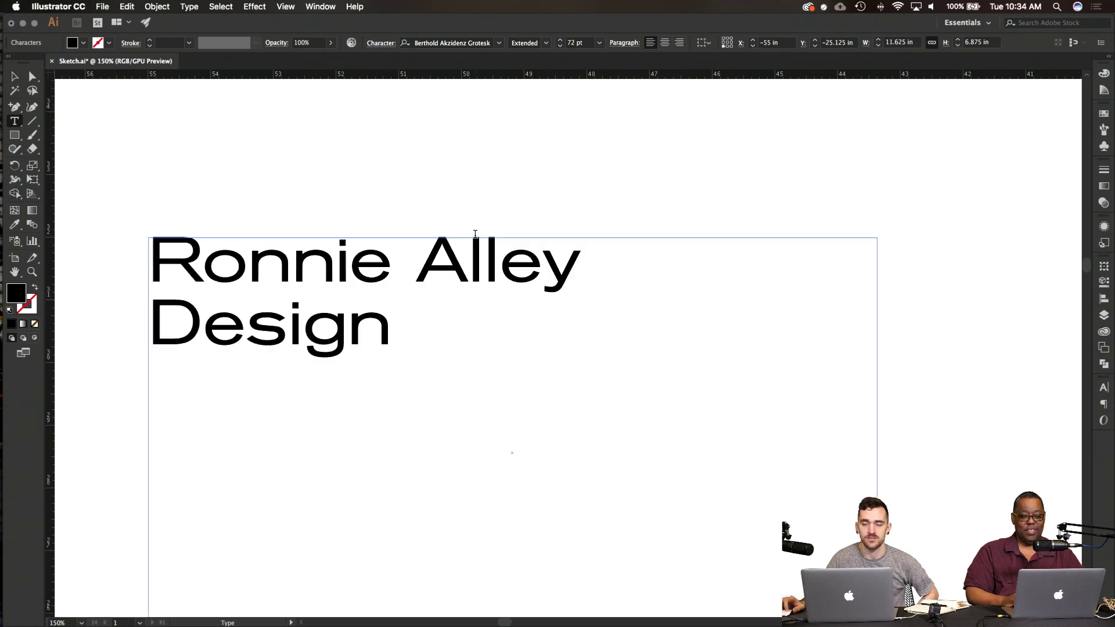
scroll(475, 234, "down", 3)
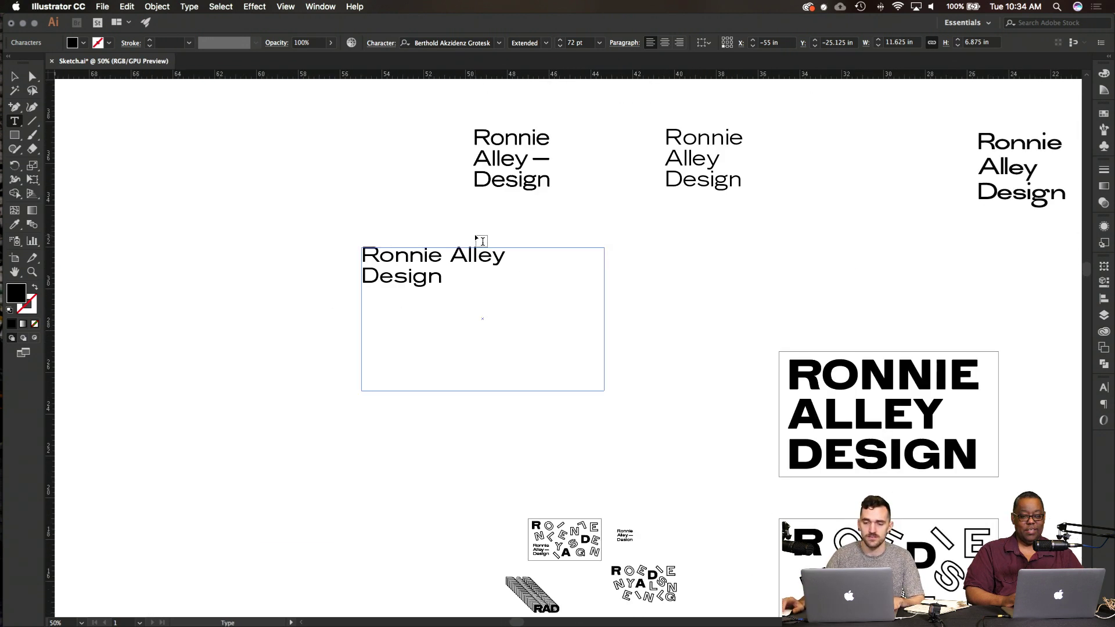
scroll(475, 234, "down", 5)
scroll(475, 235, "right", 4)
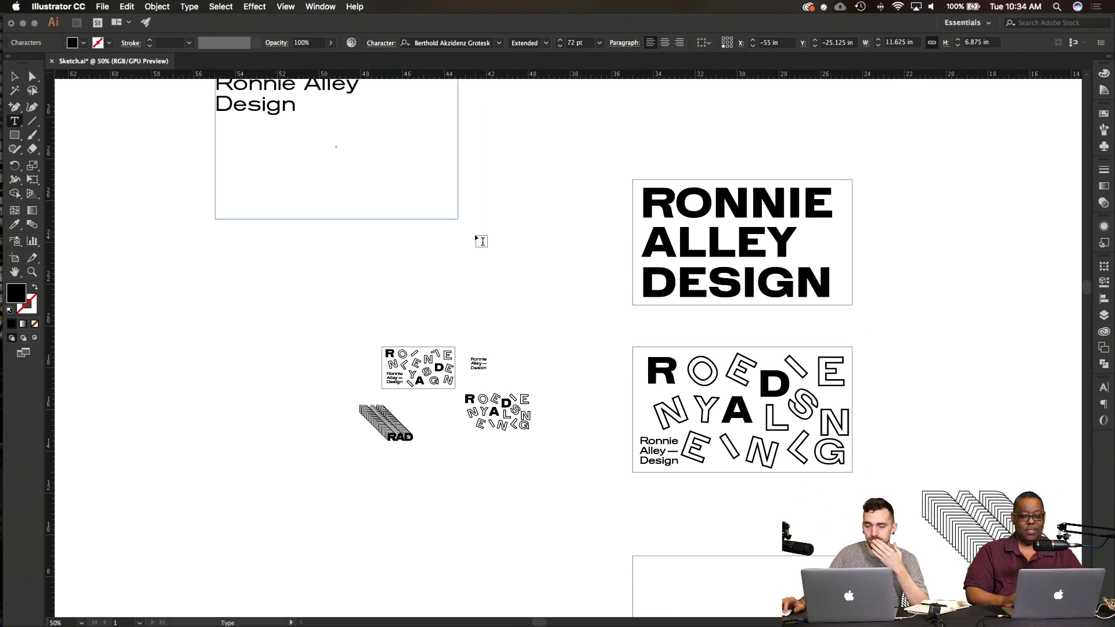
scroll(480, 240, "down", 1)
scroll(480, 240, "right", 1)
scroll(481, 240, "right", 3)
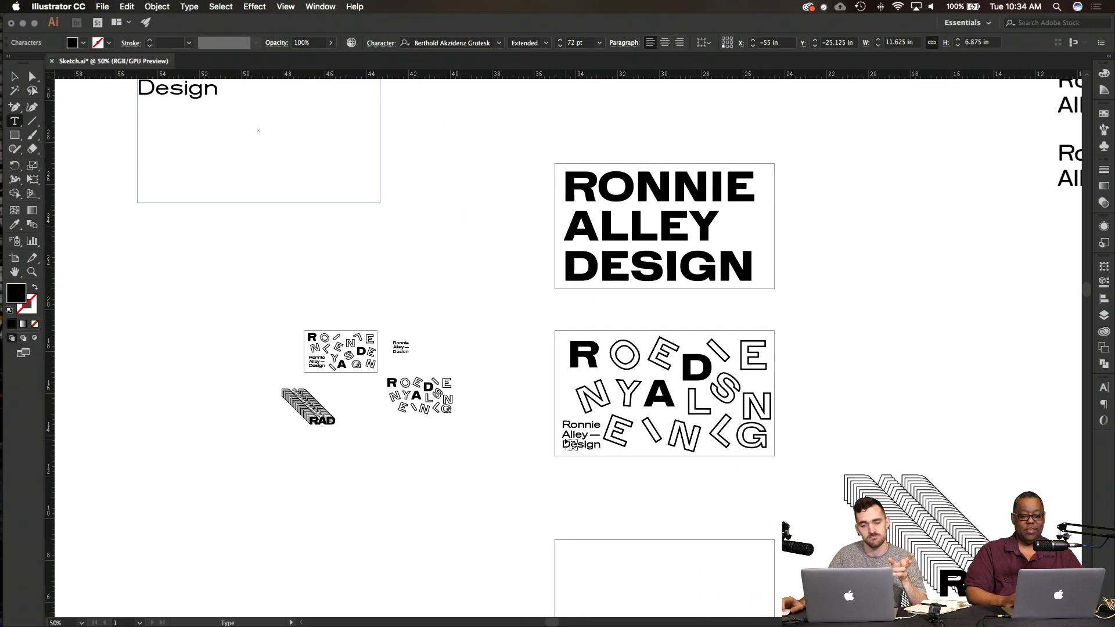
scroll(571, 445, "left", 2)
scroll(570, 445, "up", 10)
scroll(571, 445, "left", 12)
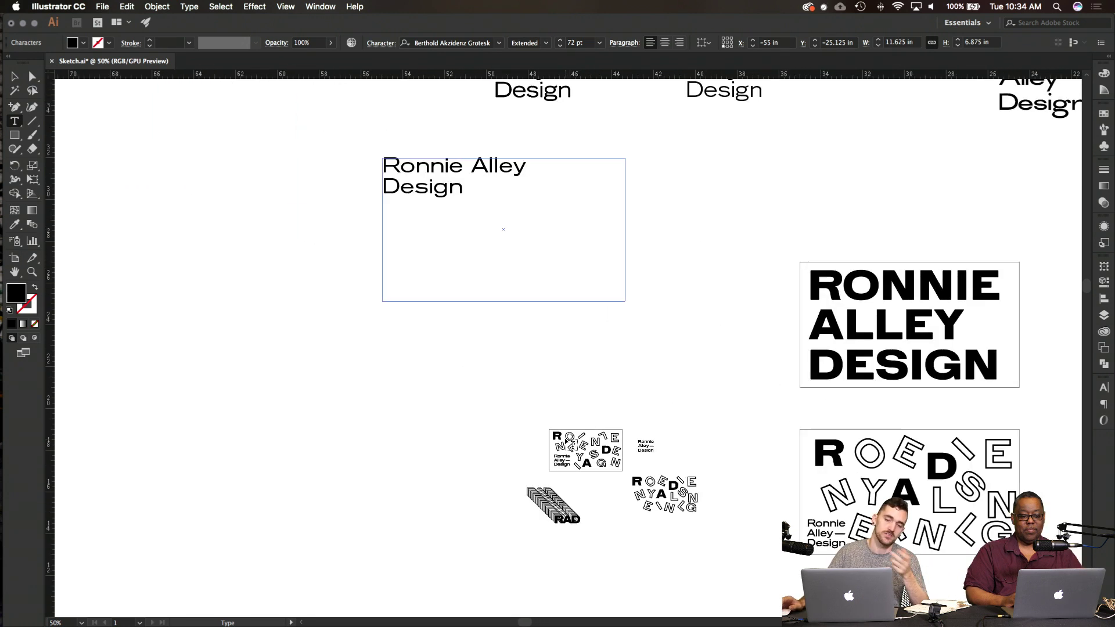
scroll(511, 320, "up", 2)
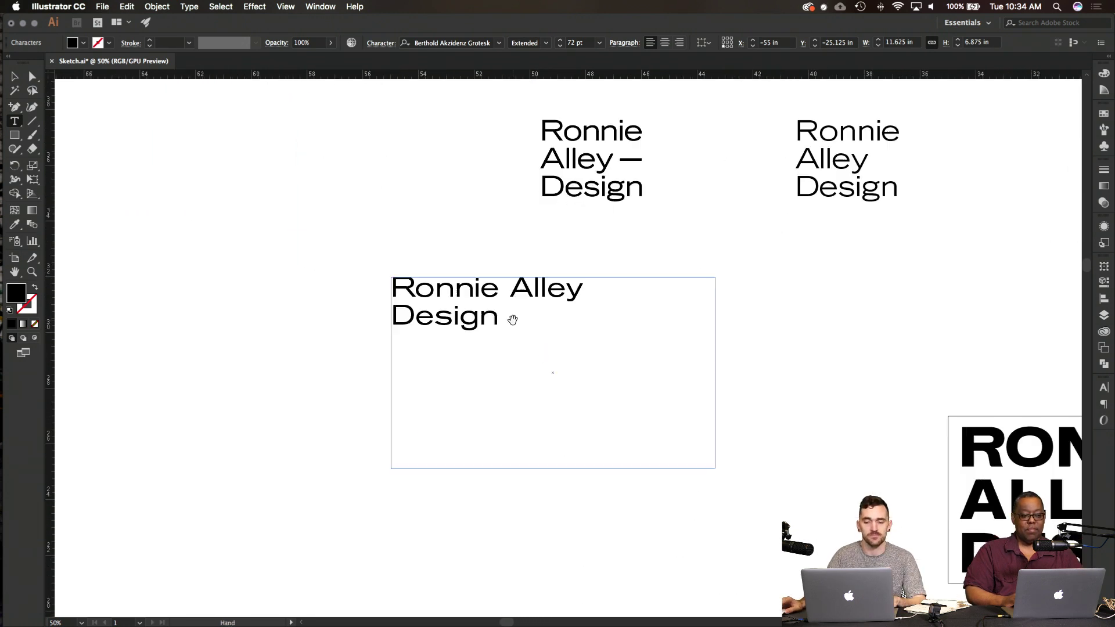
scroll(499, 316, "up", 1)
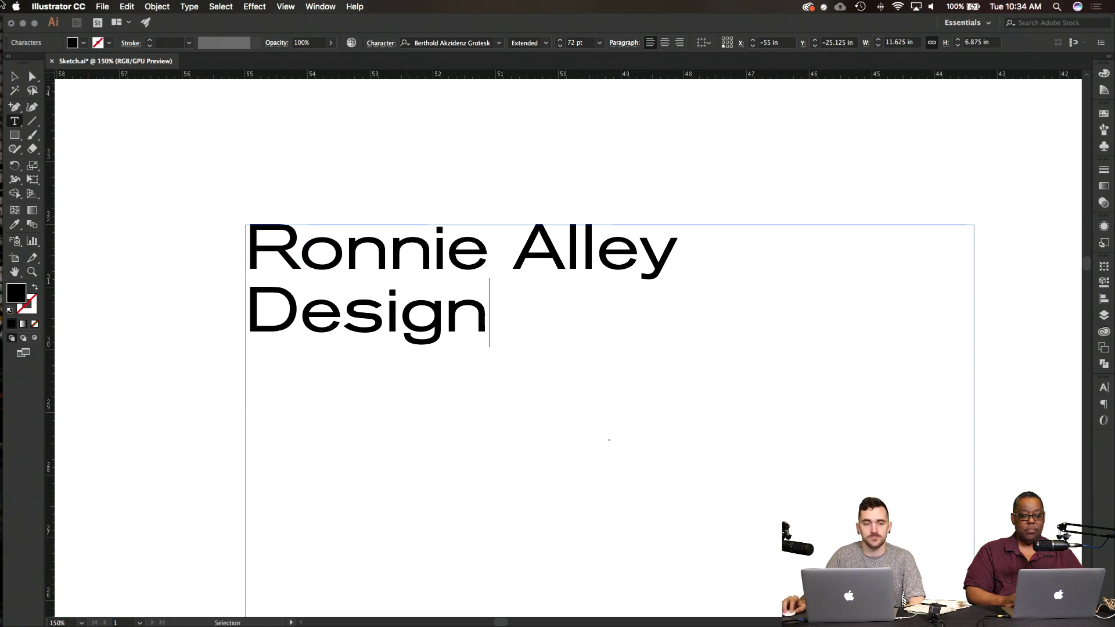
Step: Set the leading of the two-line wordmark text to 80 pt
key("Escape")
double_click(495, 316)
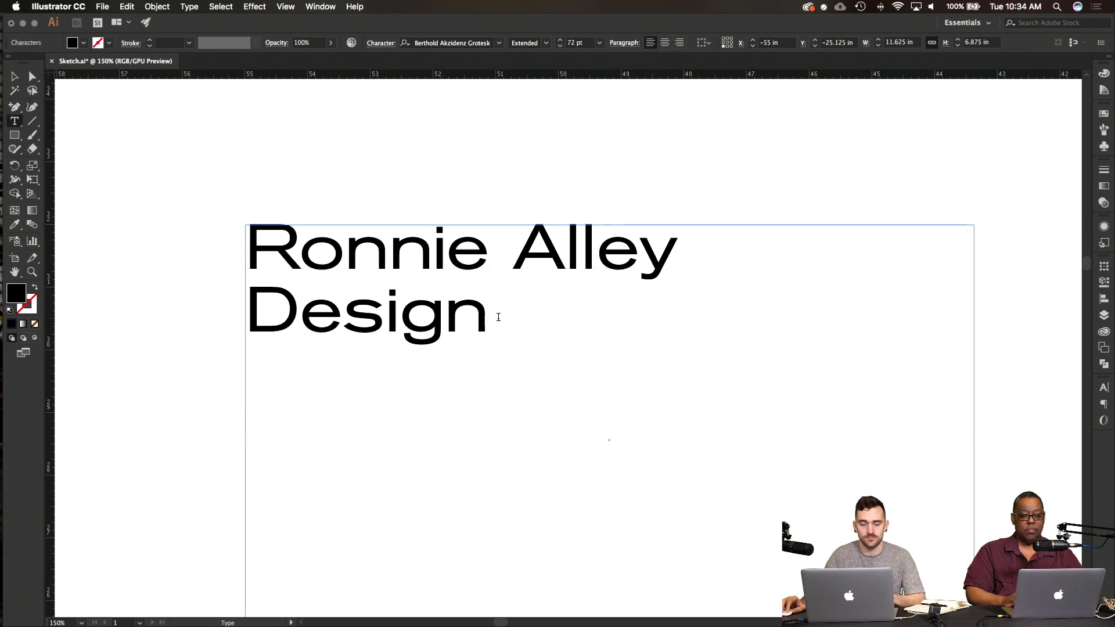
key("super+a")
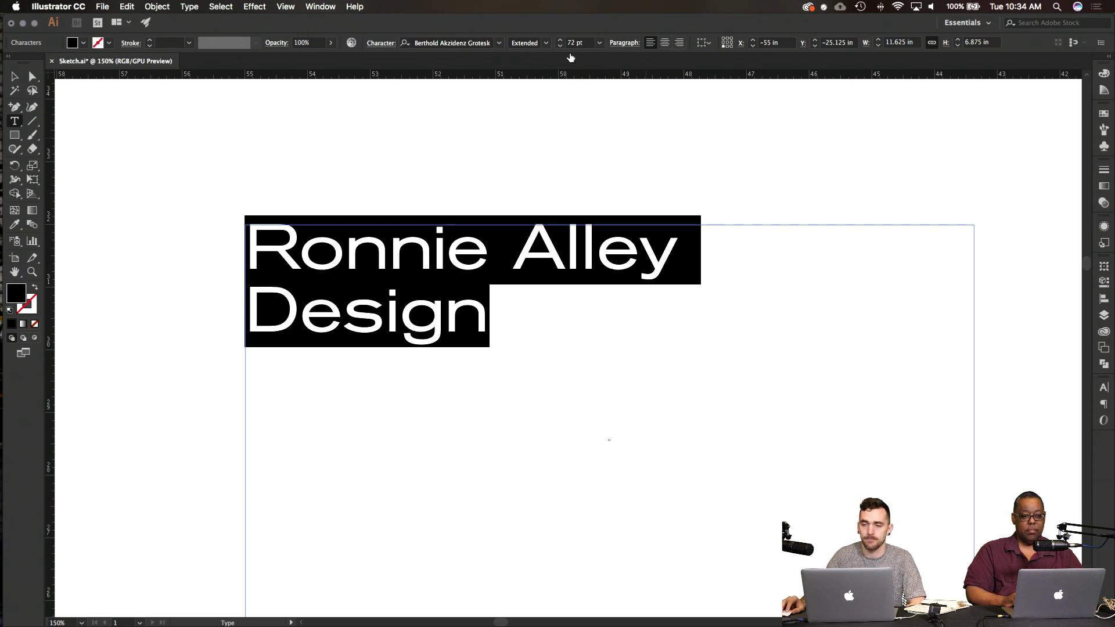
left_click(375, 47)
left_click(386, 112)
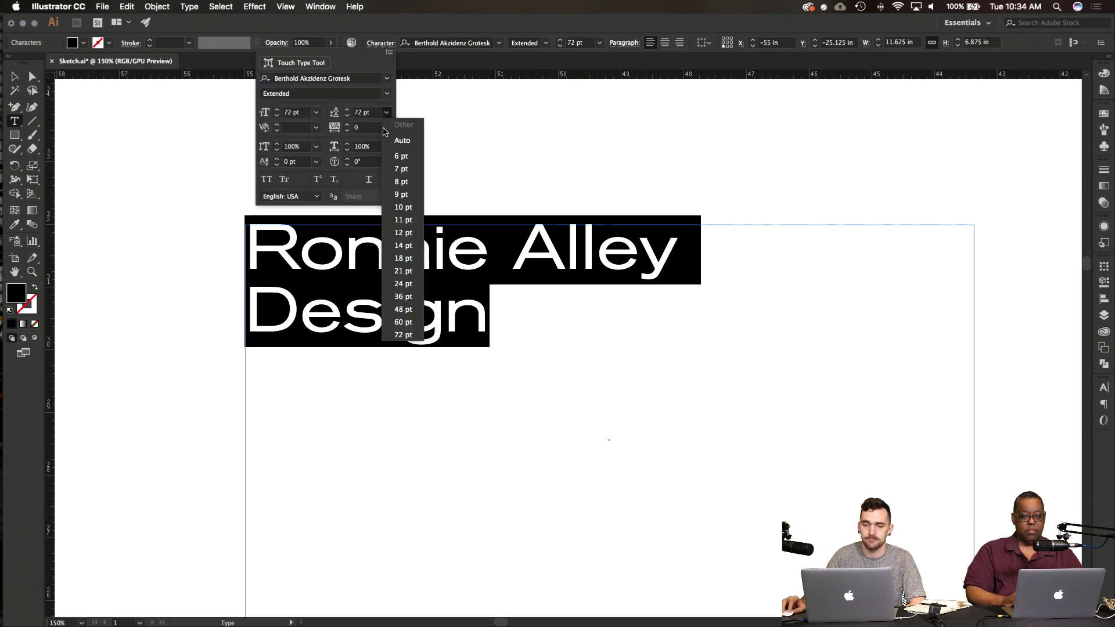
left_click(403, 334)
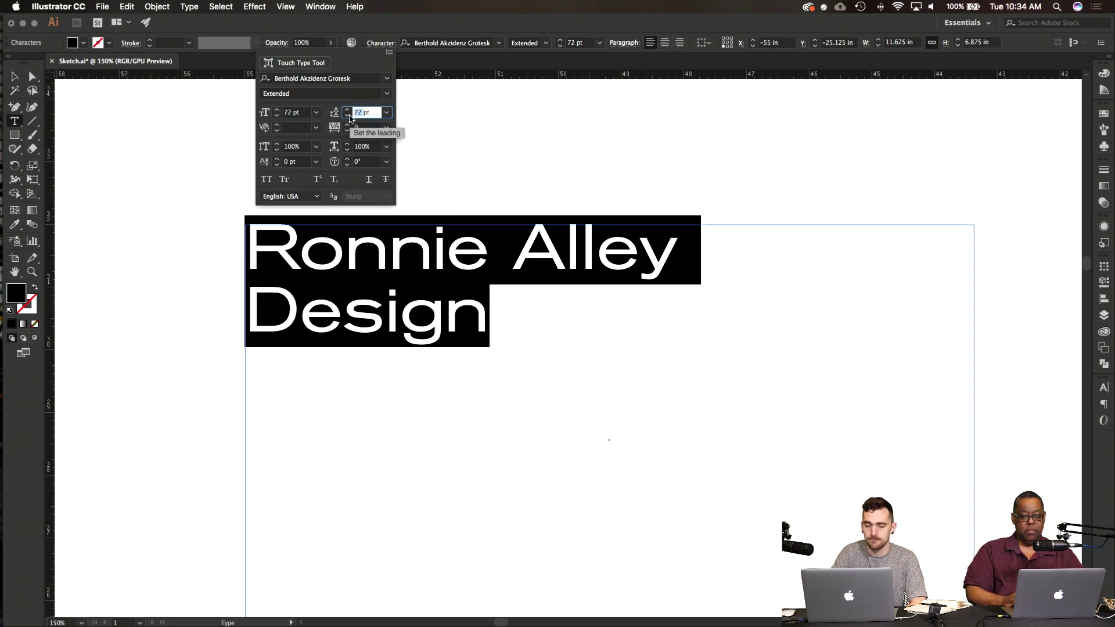
type("80pt")
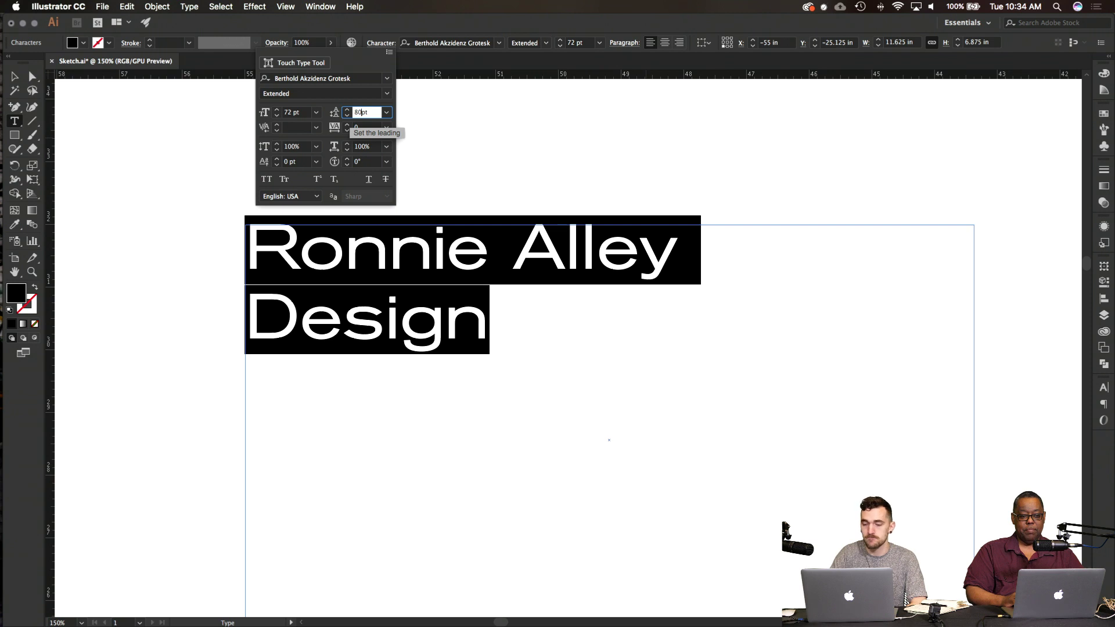
key("Return")
left_click(416, 298)
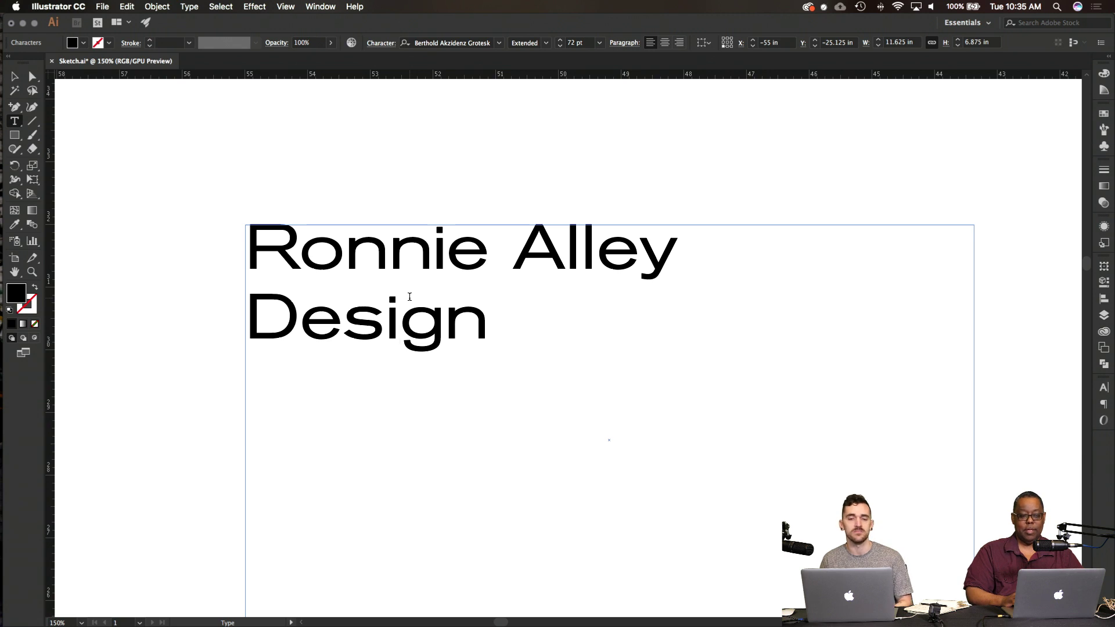
Step: Shorten the wordmark's text frame to about 1.875 in high so it fits its two lines
left_click(14, 76)
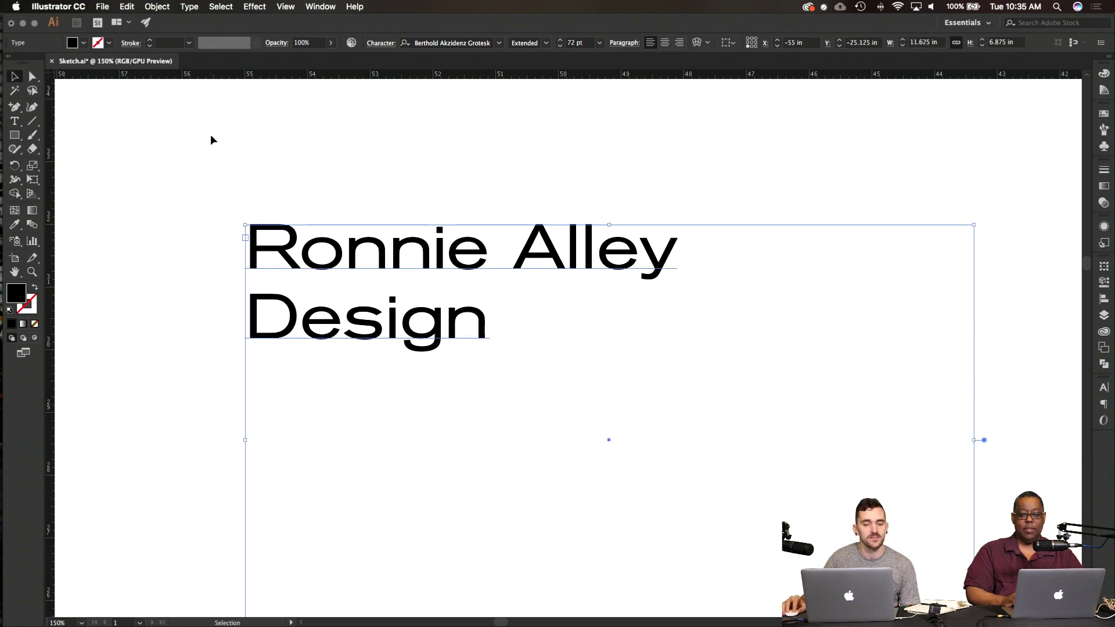
left_click(211, 137)
left_click(409, 258)
scroll(517, 371, "down", 3)
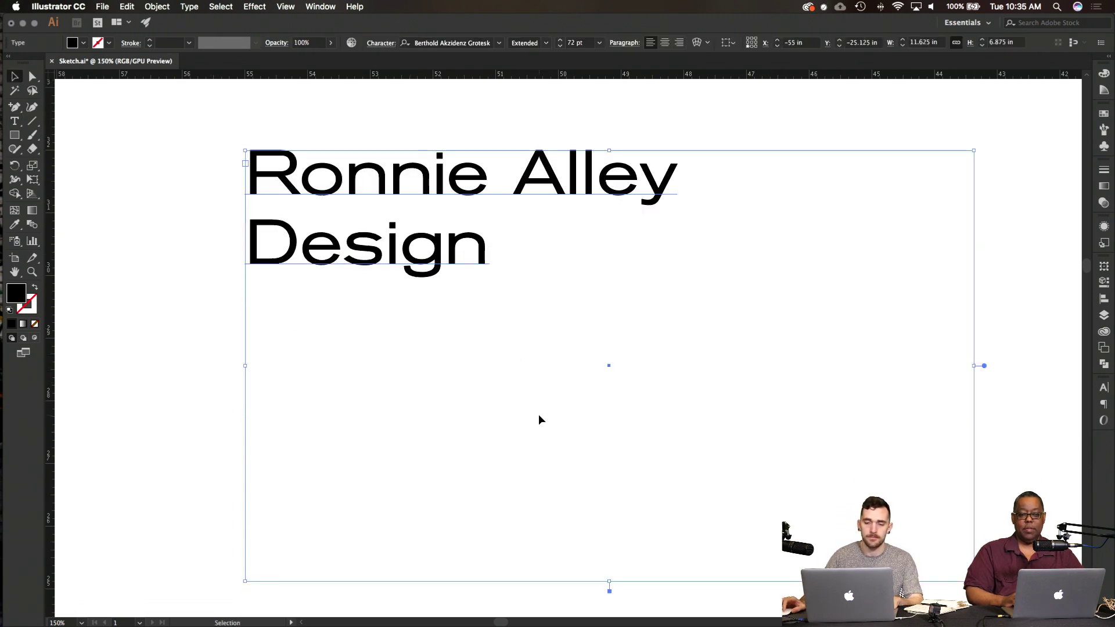
scroll(539, 413, "down", 2)
left_click_drag(570, 493, 572, 351)
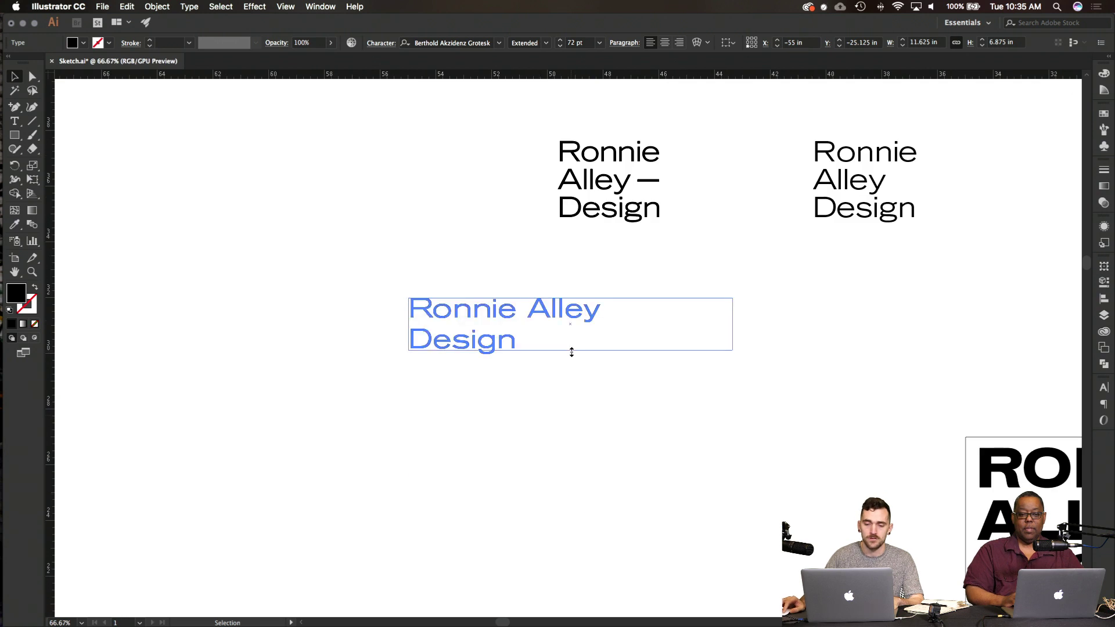
Step: Duplicate the two-line wordmark directly below the original and convert the copy to outlines
left_click_drag(499, 342, 550, 492)
scroll(550, 493, "down", 2)
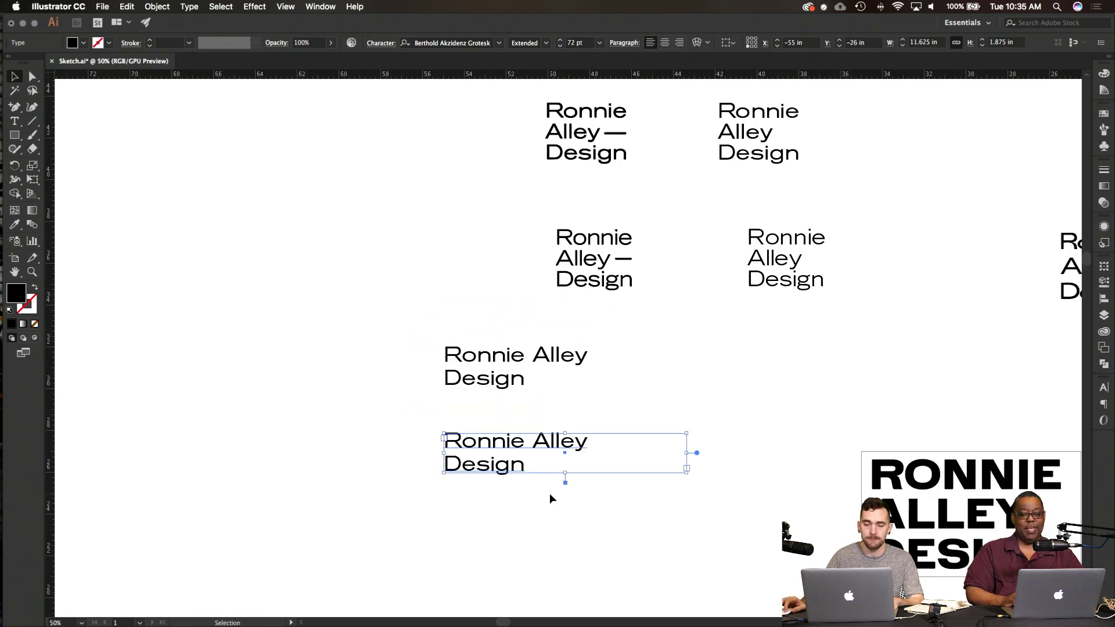
scroll(550, 493, "up", 4)
right_click(471, 413)
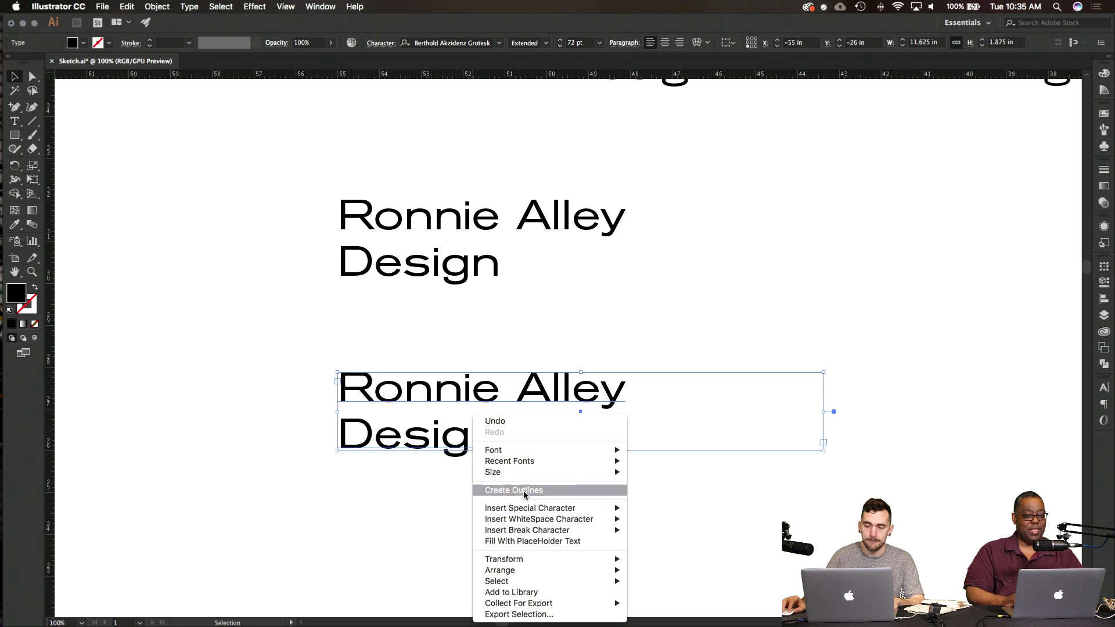
left_click(433, 504)
left_click(517, 492)
scroll(517, 492, "up", 1)
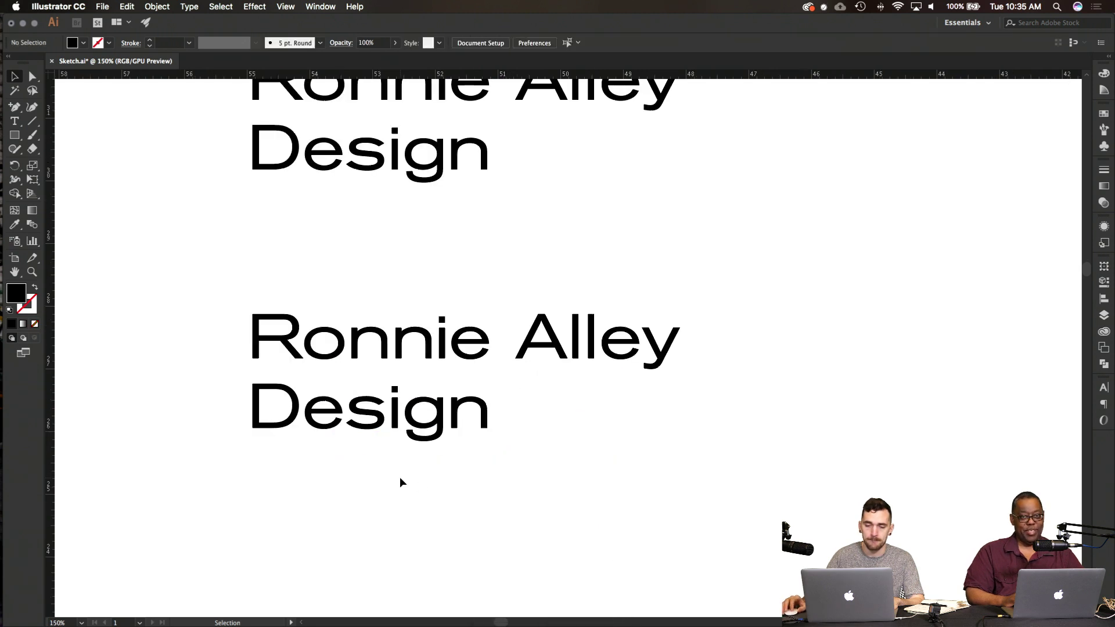
Step: Copy the stem of the "i" in the outlined "Design" and paste it outside the letter group
double_click(397, 411)
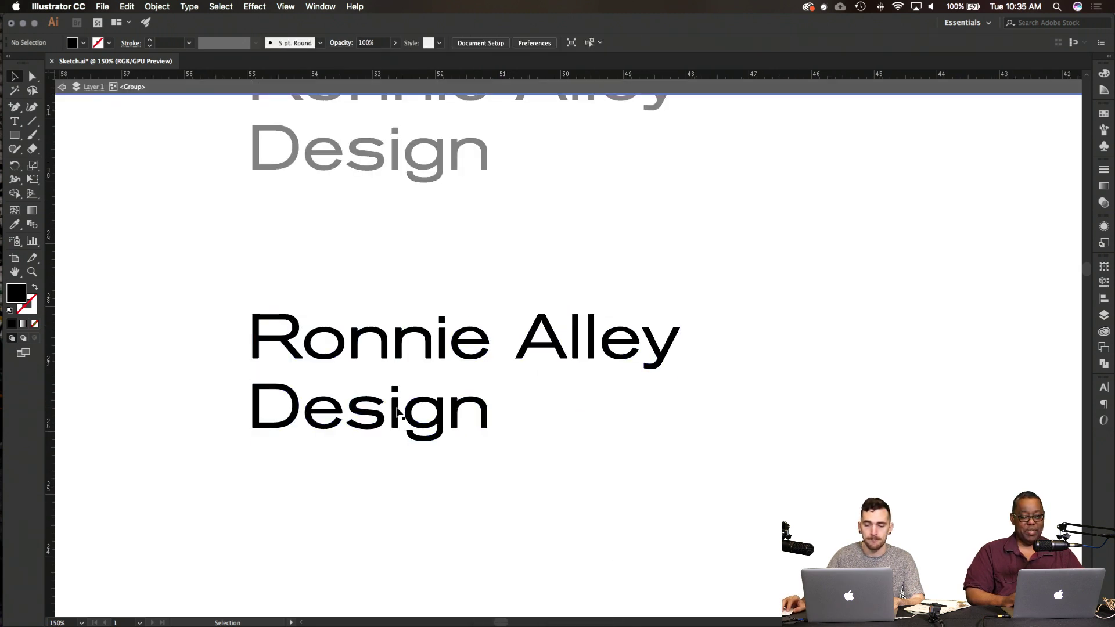
left_click(395, 410)
left_click(398, 424)
left_click(395, 424)
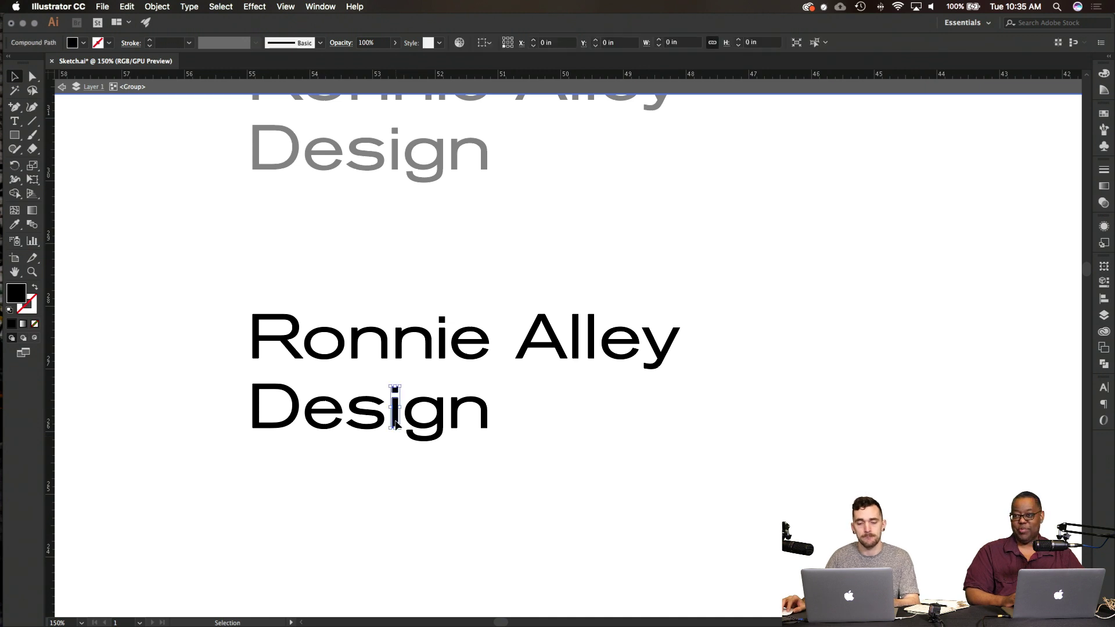
key("a")
key("Escape")
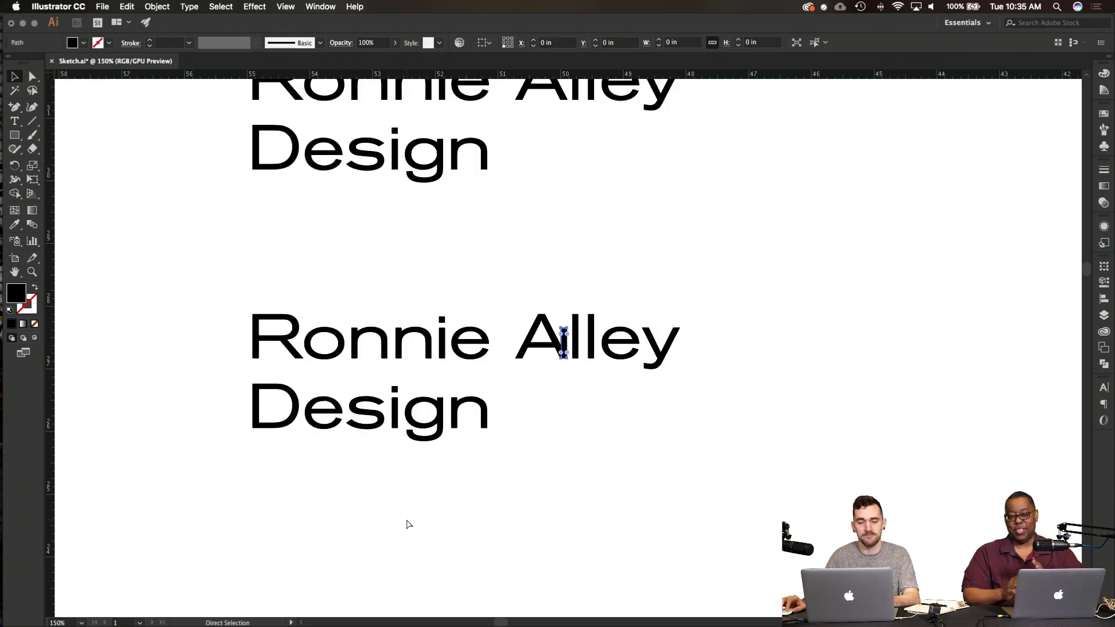
Step: Turn the pasted stem into a horizontal dash and place it beneath the "D" of "Design", aligned with its left edge
key("v")
left_click_drag(564, 343, 602, 521)
left_click(553, 495)
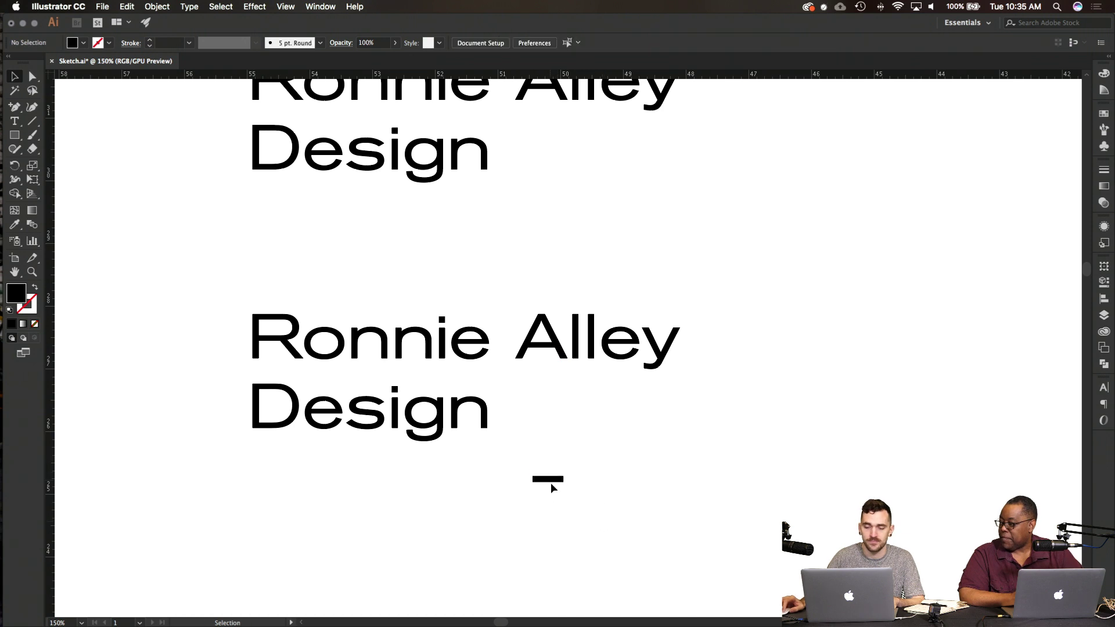
left_click_drag(551, 483, 391, 461)
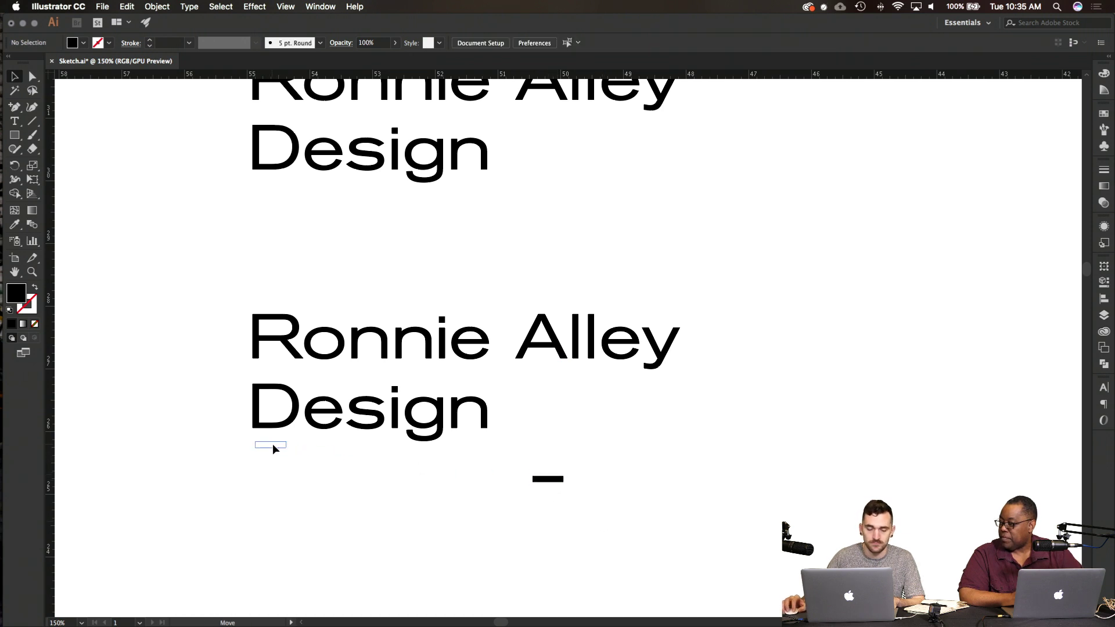
left_click_drag(273, 444, 268, 455)
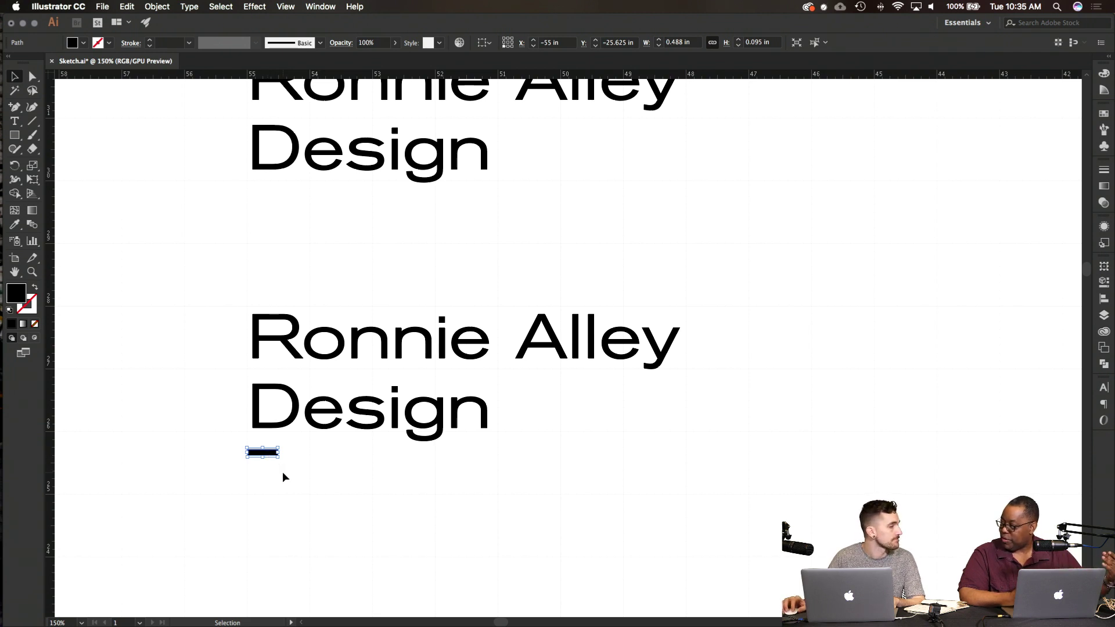
Step: Examine the wordmark with its dash alongside the other logo variations on the canvas
scroll(282, 472, "down", 1)
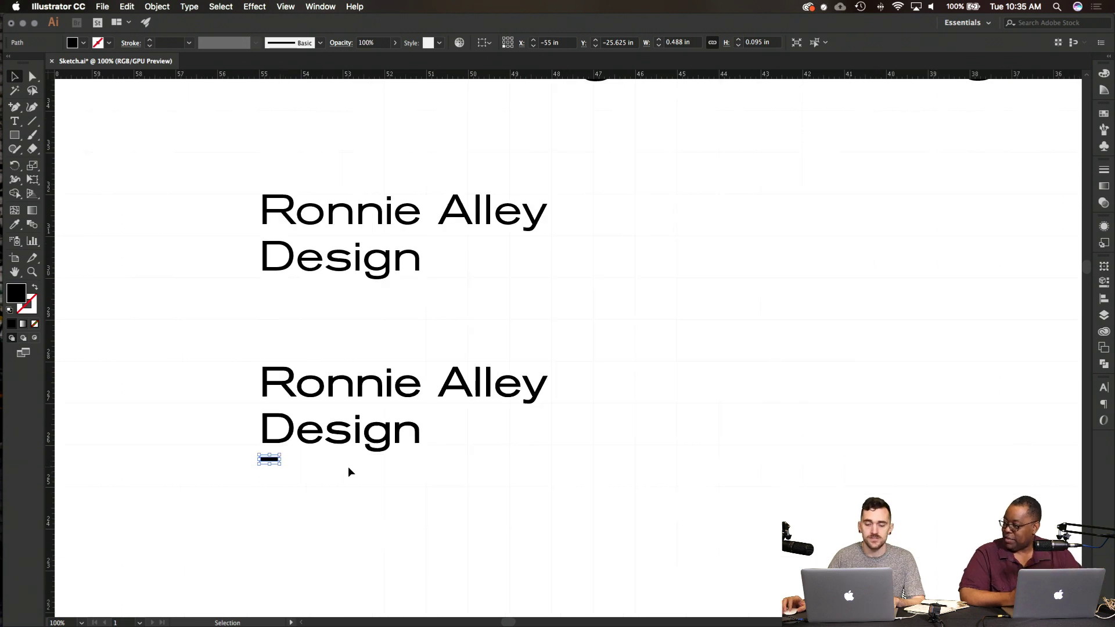
scroll(348, 466, "down", 4)
scroll(482, 321, "up", 1)
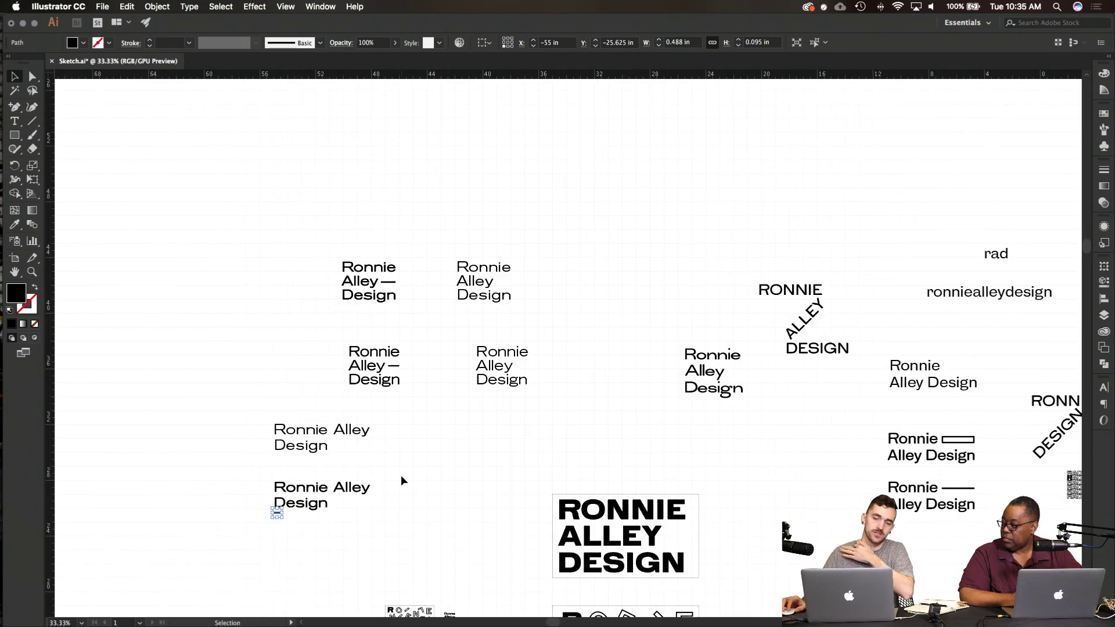
scroll(402, 475, "left", 5)
scroll(402, 475, "down", 4)
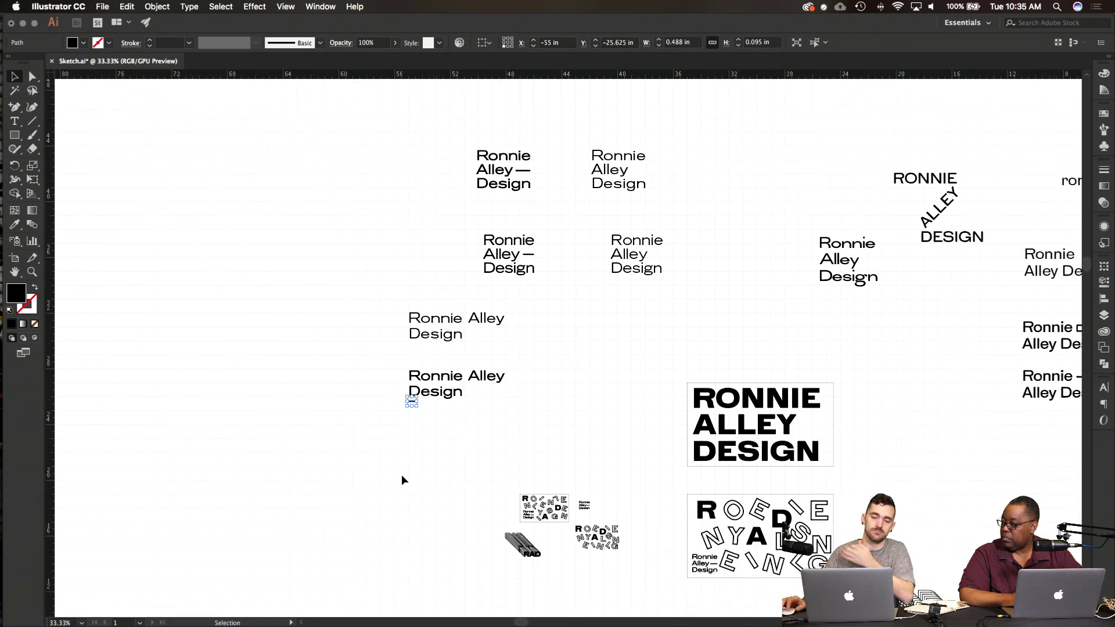
scroll(401, 475, "down", 1)
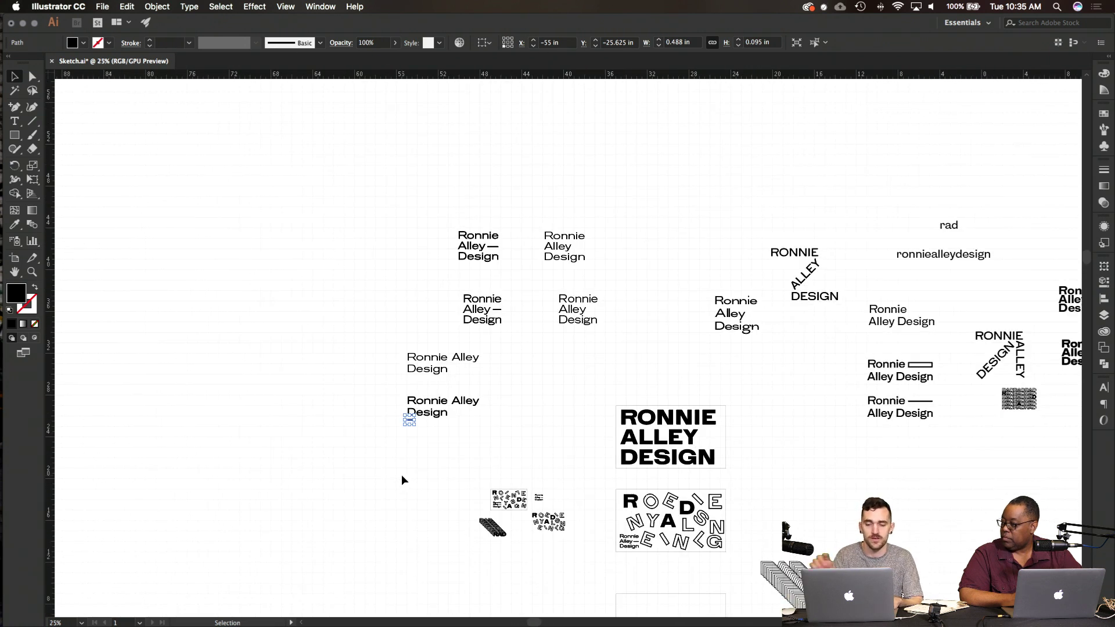
scroll(402, 475, "up", 3)
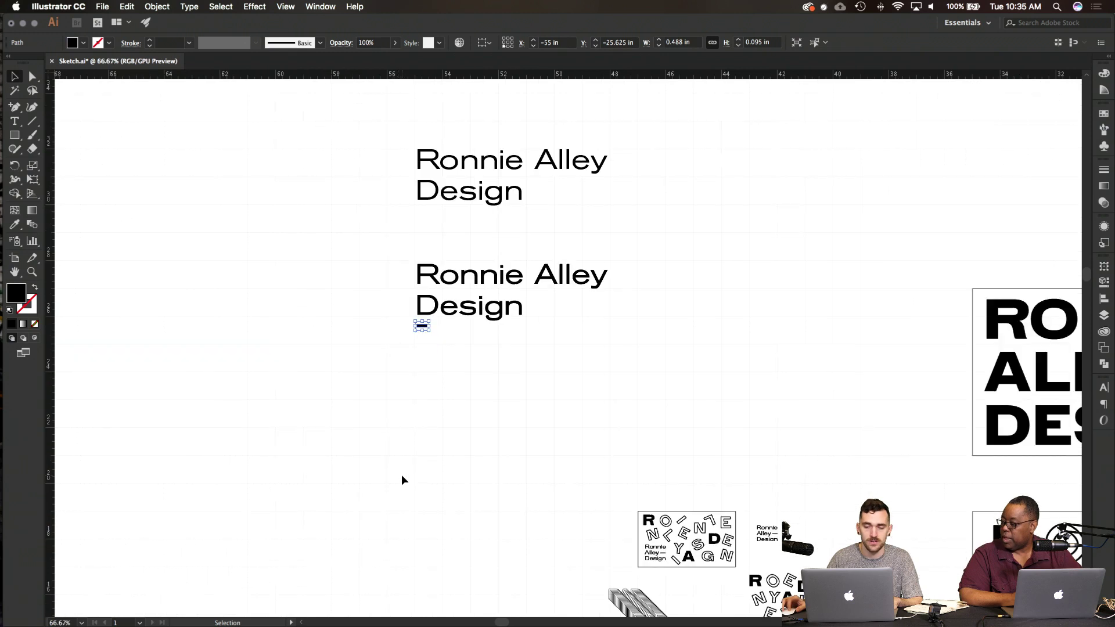
scroll(500, 402, "up", 2)
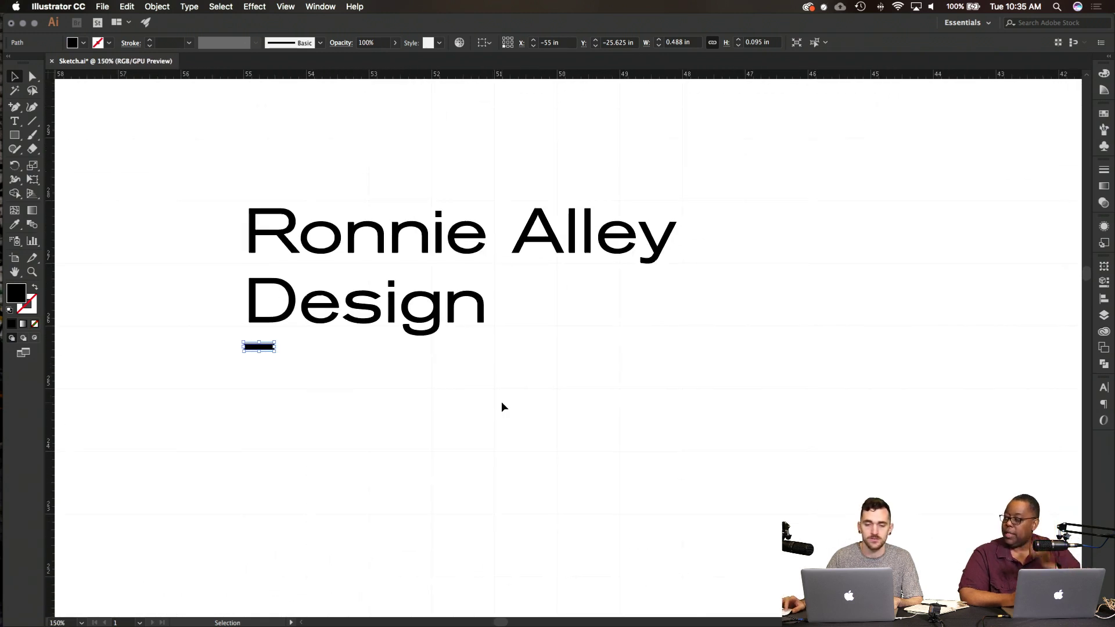
Step: Move the dash between the two text lines and stretch it to about 6.19 in wide, ending before the "y" descender
left_click_drag(264, 355, 263, 271)
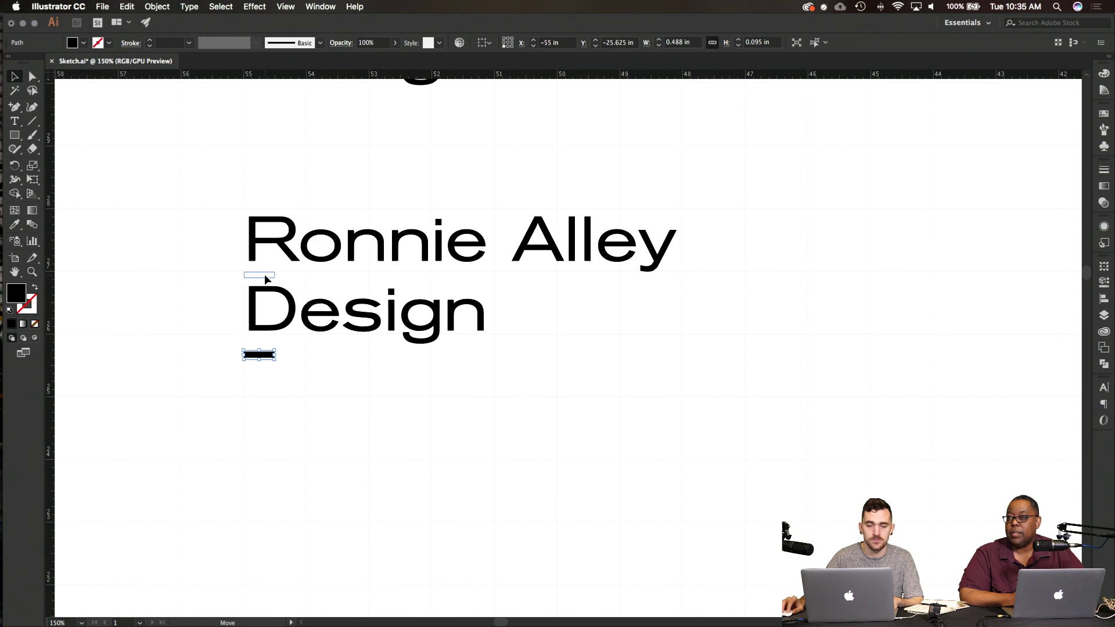
left_click_drag(265, 274, 266, 276)
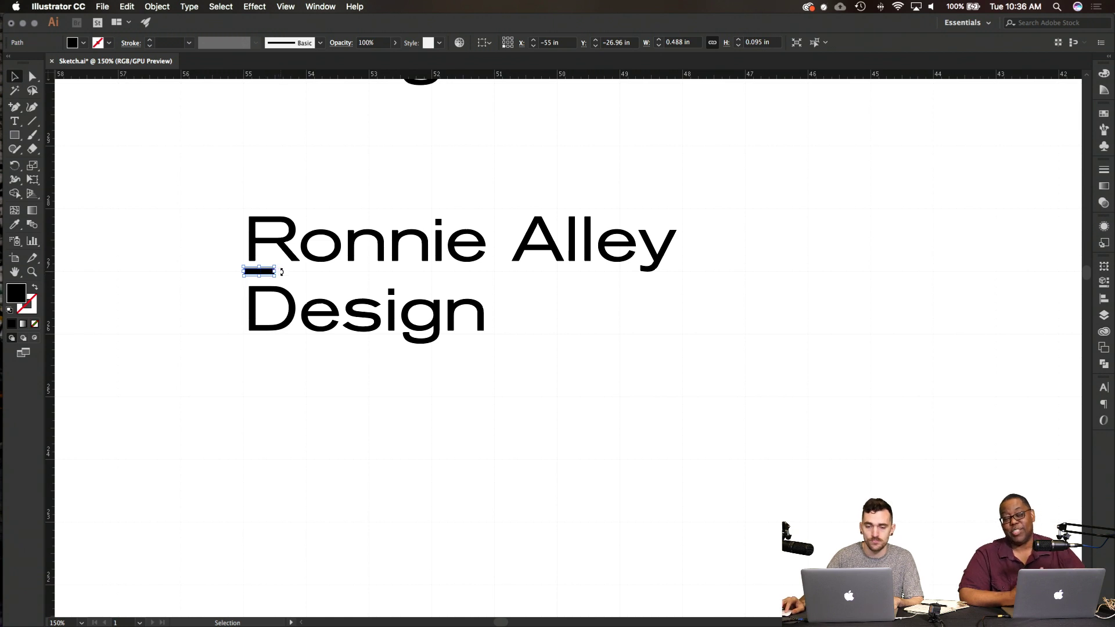
left_click_drag(280, 269, 633, 286)
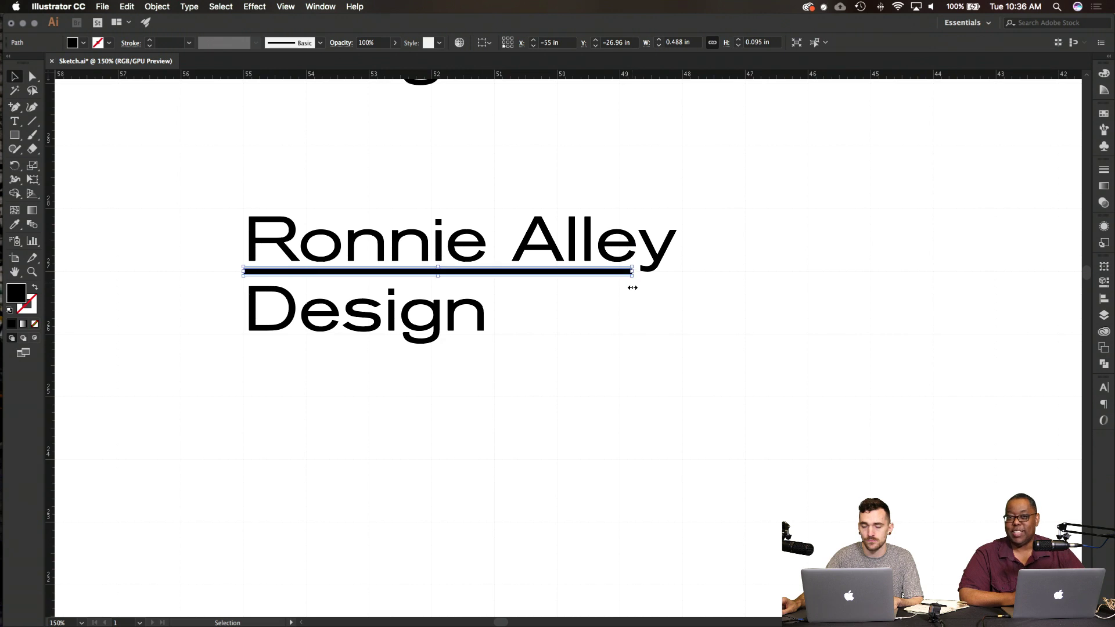
left_click(645, 378)
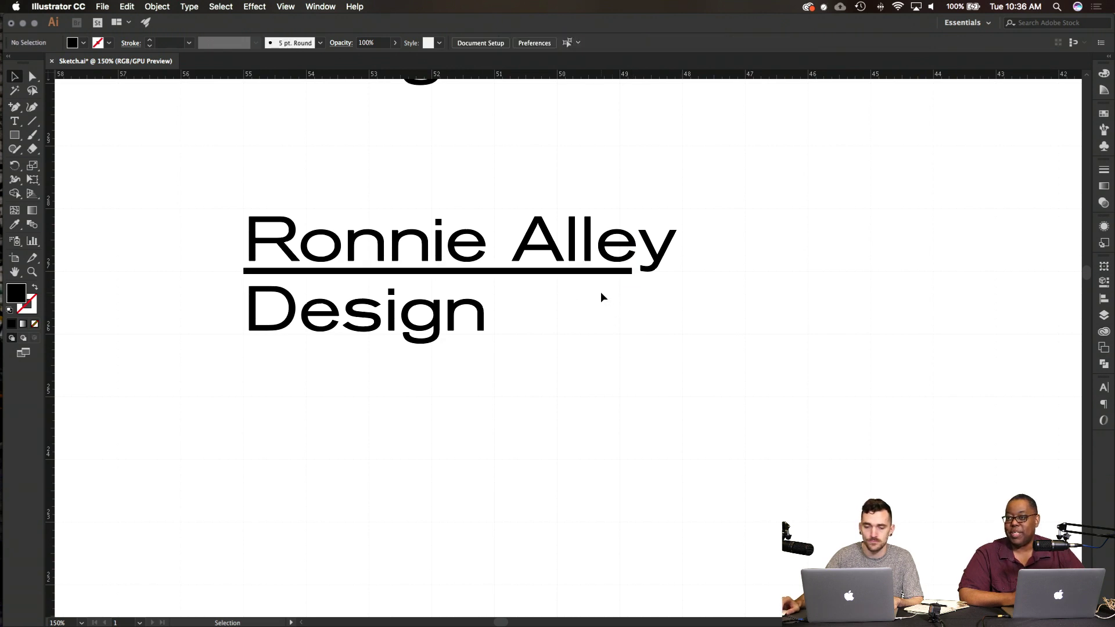
Step: Duplicate the long underline bar beneath "Design", keeping the original under the first line
scroll(601, 291, "up", 1)
left_click_drag(593, 267, 604, 359)
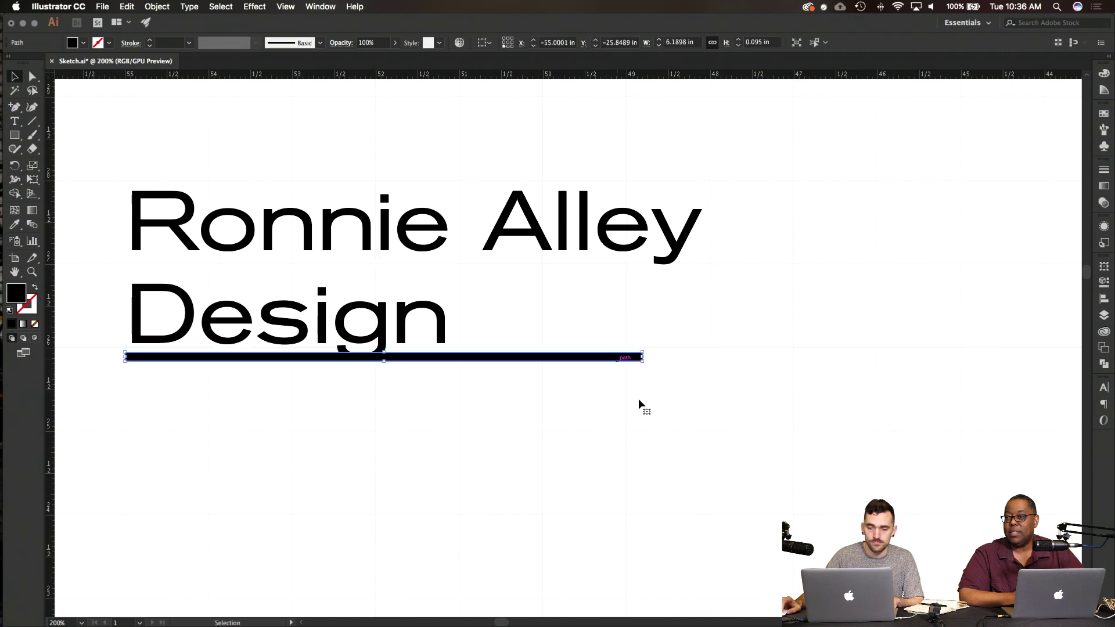
key("super+z")
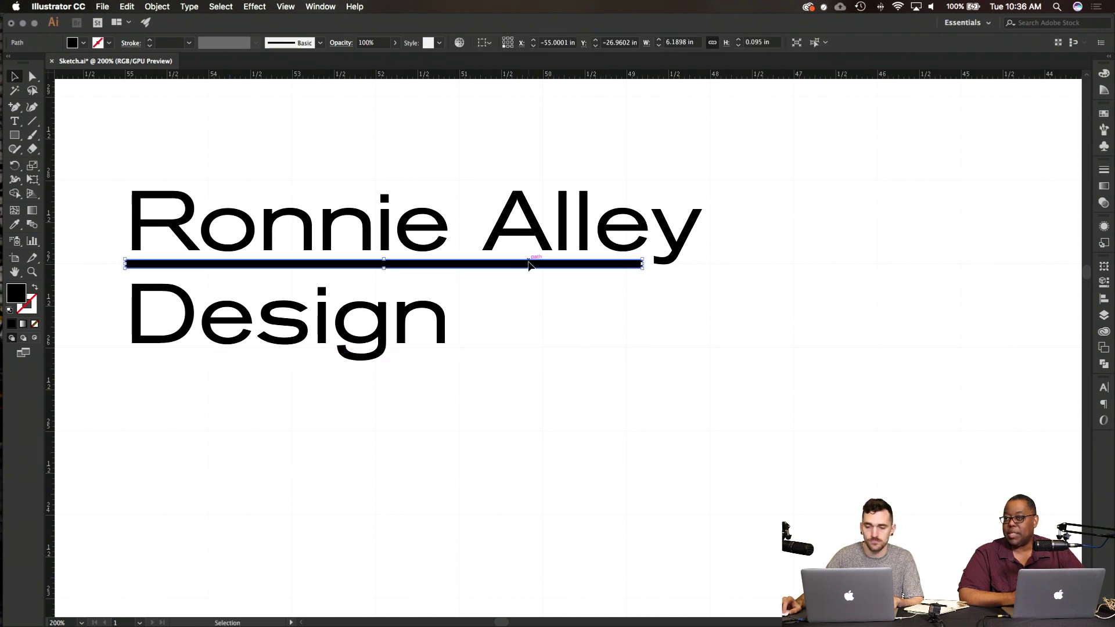
left_click_drag(530, 259, 552, 356)
left_click(569, 326)
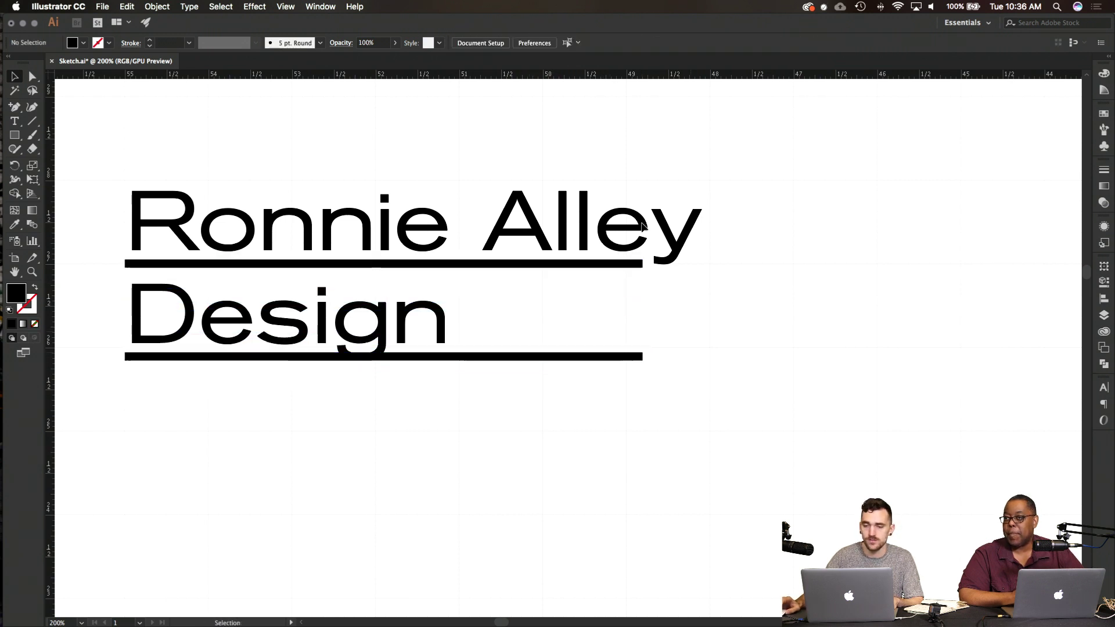
double_click(610, 231)
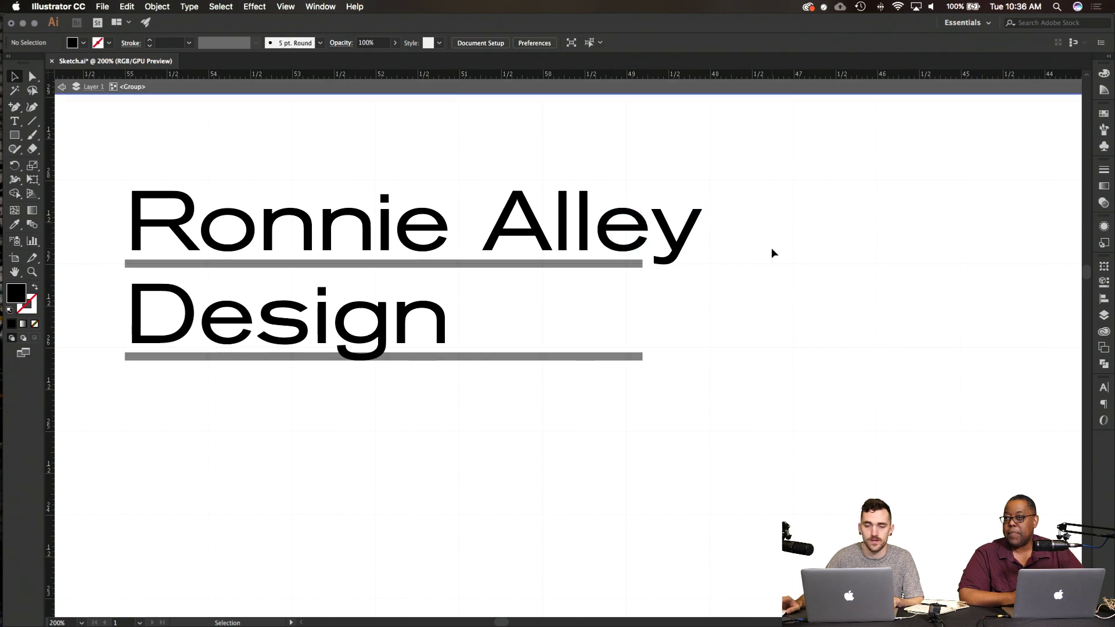
double_click(477, 417)
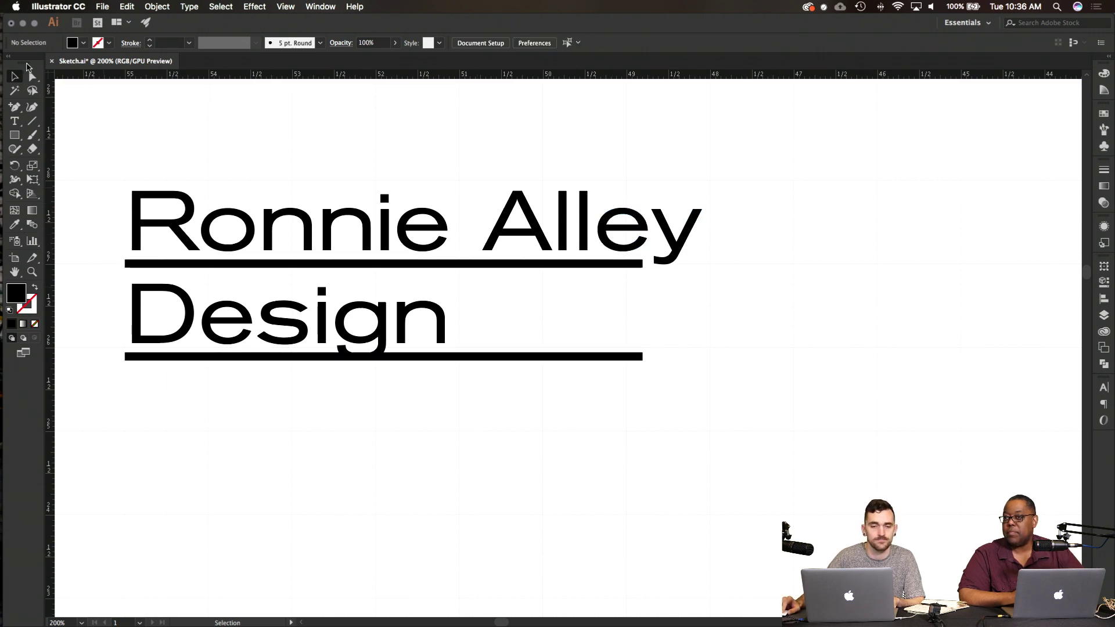
Step: Try shortening the lower bar so it ends just before the "g" descender of "Design"
left_click(608, 359)
left_click_drag(643, 358, 329, 362)
left_click(340, 383)
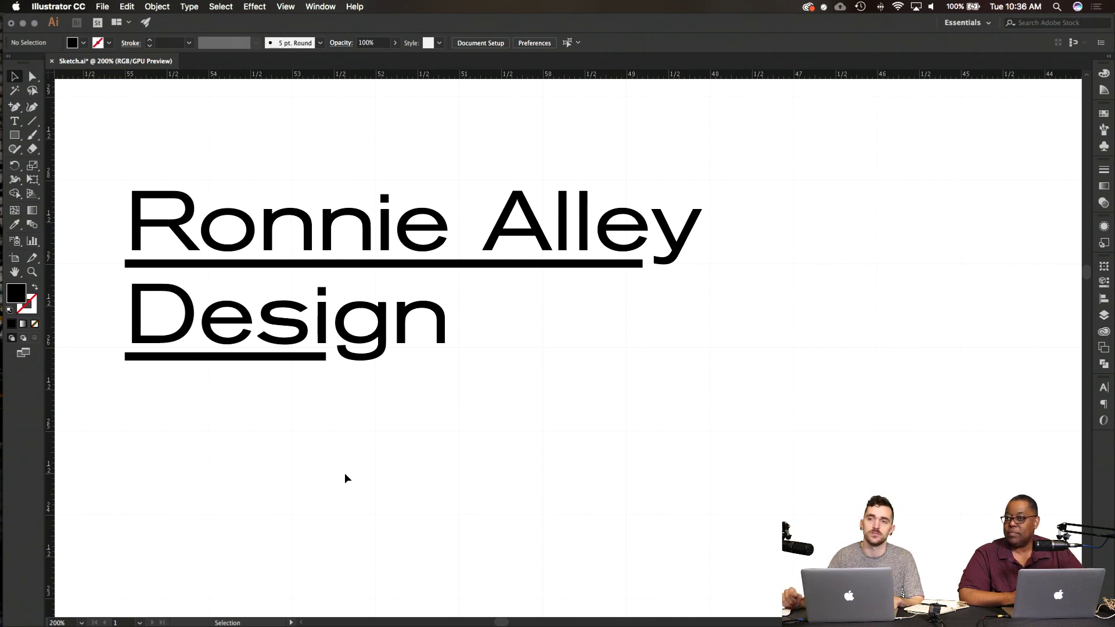
left_click(212, 362)
key("super+z")
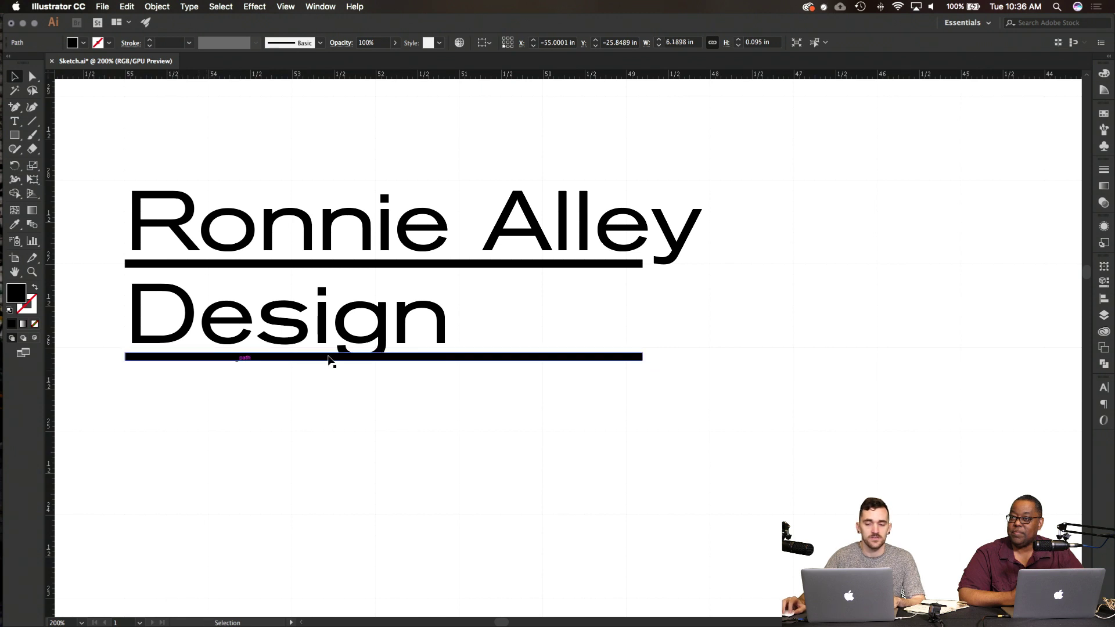
Step: Shorten the bar beneath "Design" to about 2.4 in wide, ending just before the "g" descender
key("super+shift+a")
left_click(550, 359)
left_click_drag(643, 356, 324, 368)
left_click(319, 396)
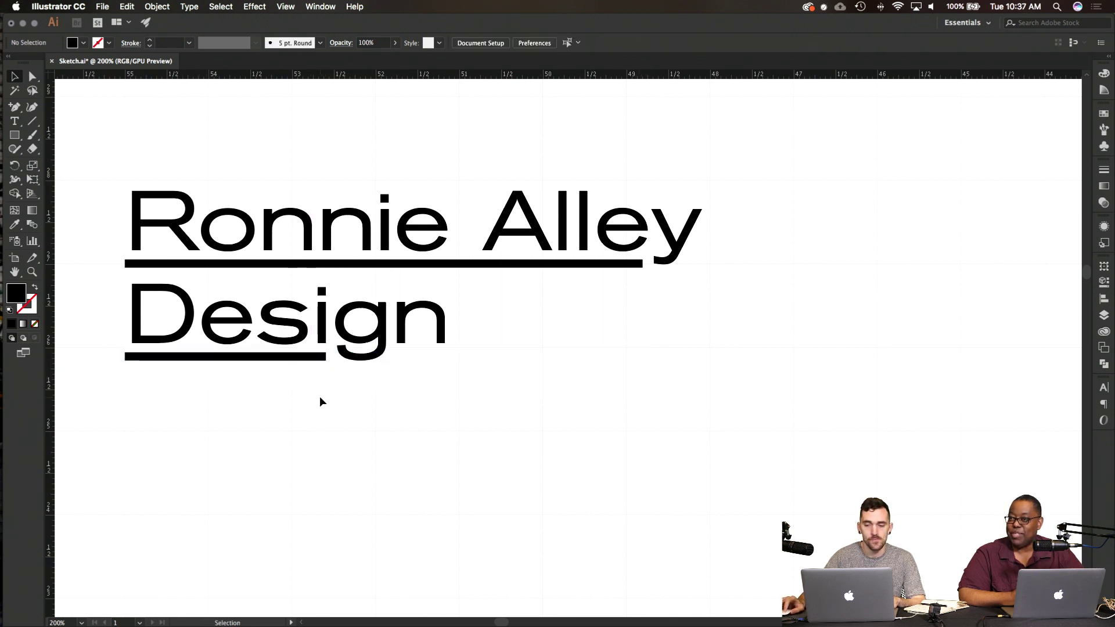
Step: Duplicate the short bar to just after the "g" descender and stretch the copy to the right edge of the first line's "y"
left_click_drag(239, 360, 505, 364)
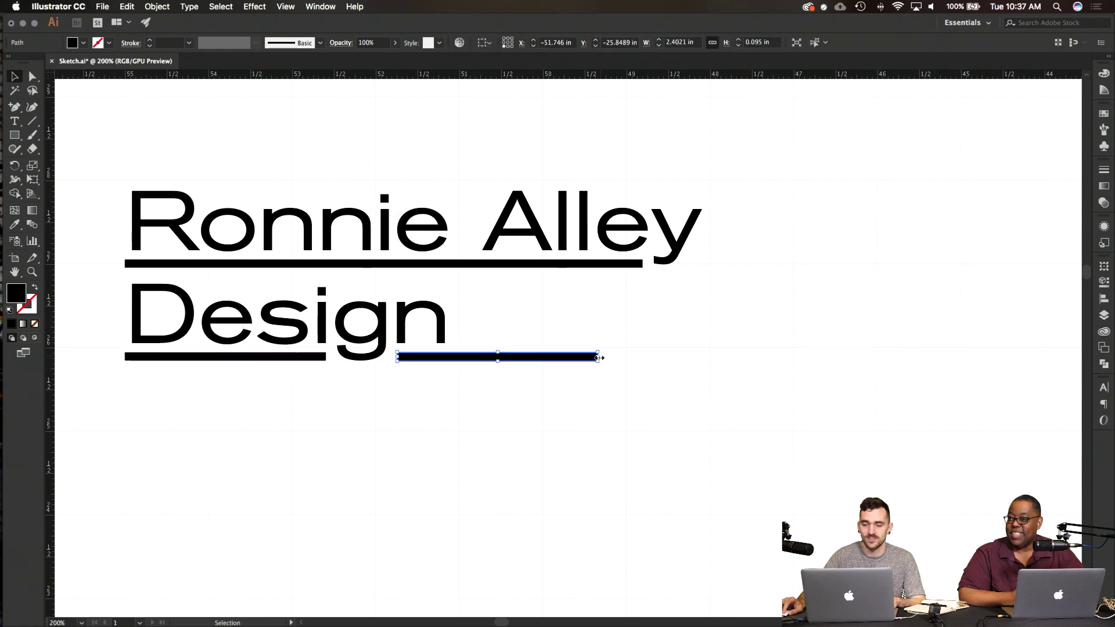
left_click_drag(597, 357, 702, 363)
left_click(489, 402)
left_click(432, 359)
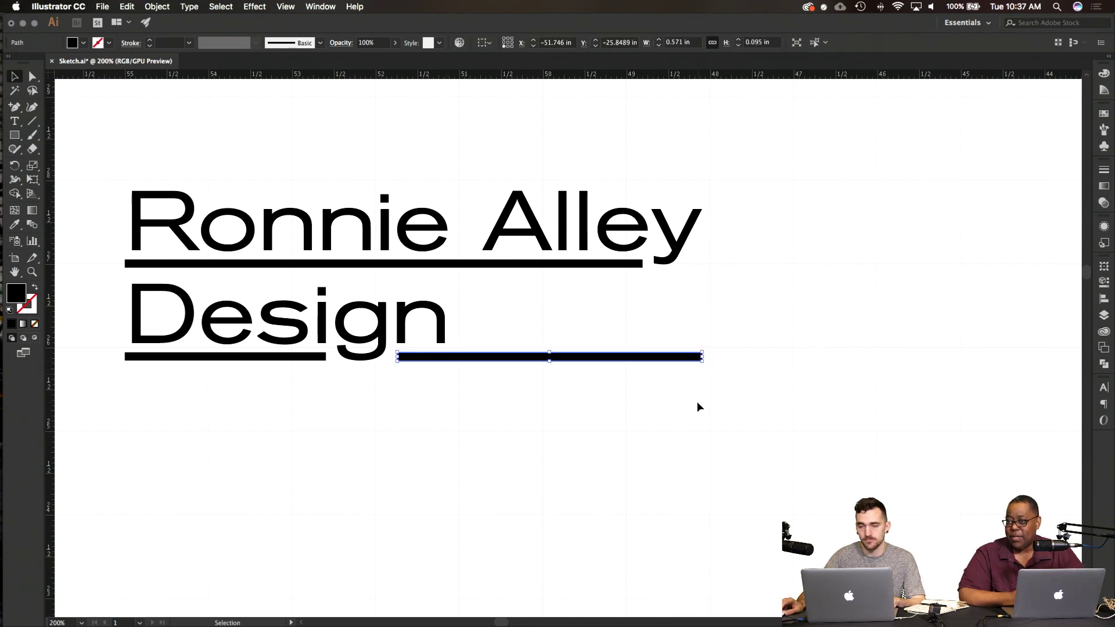
left_click(697, 403)
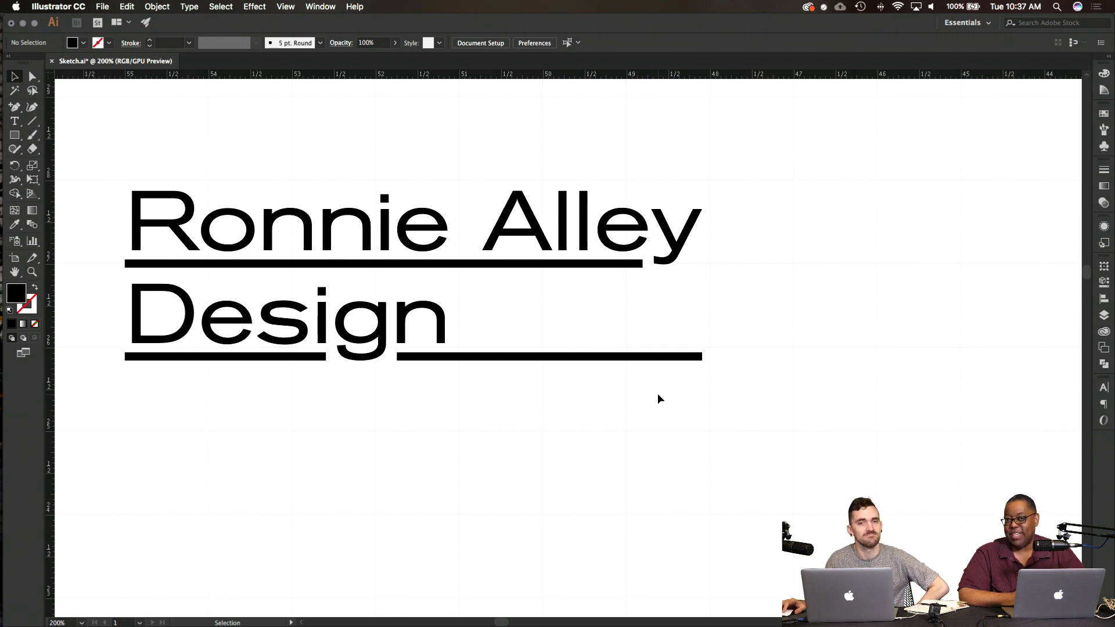
Step: Try shortening the bar after the "g" descender to about 0.57 in, ending at the right edge of the "n"
left_click_drag(685, 357, 483, 358)
left_click(525, 427)
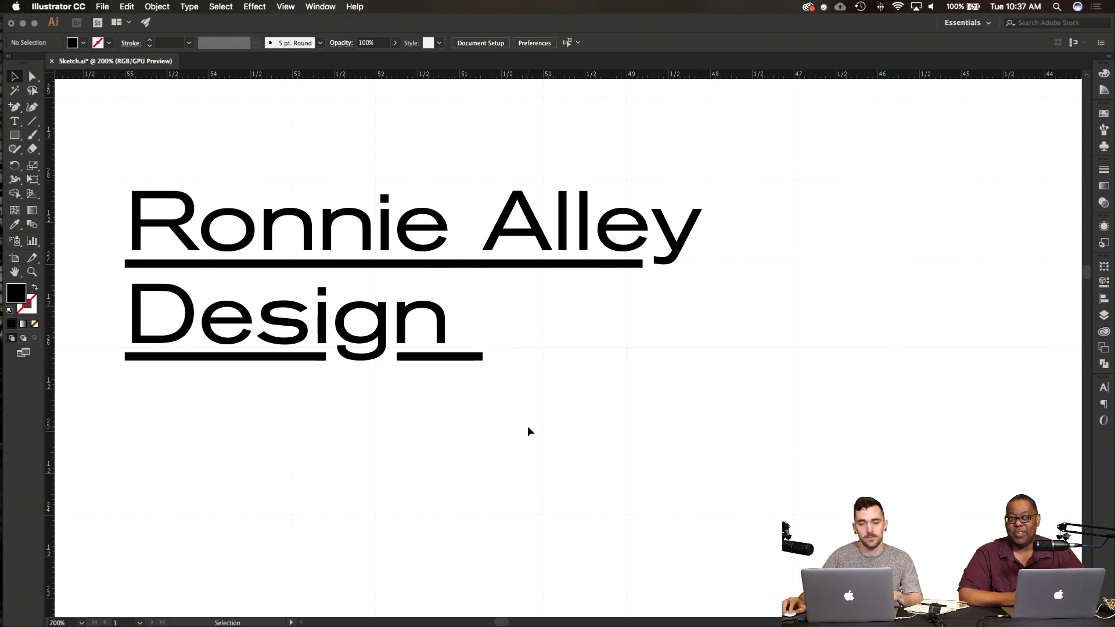
left_click(465, 361)
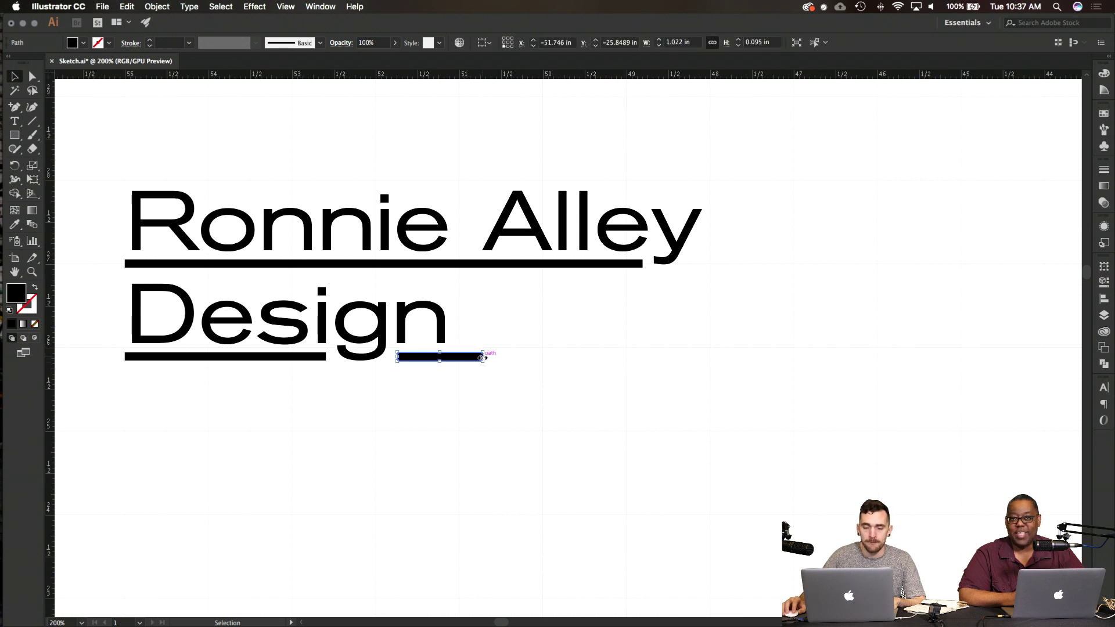
left_click_drag(483, 358, 445, 359)
left_click(553, 415)
left_click(476, 358)
left_click(473, 404)
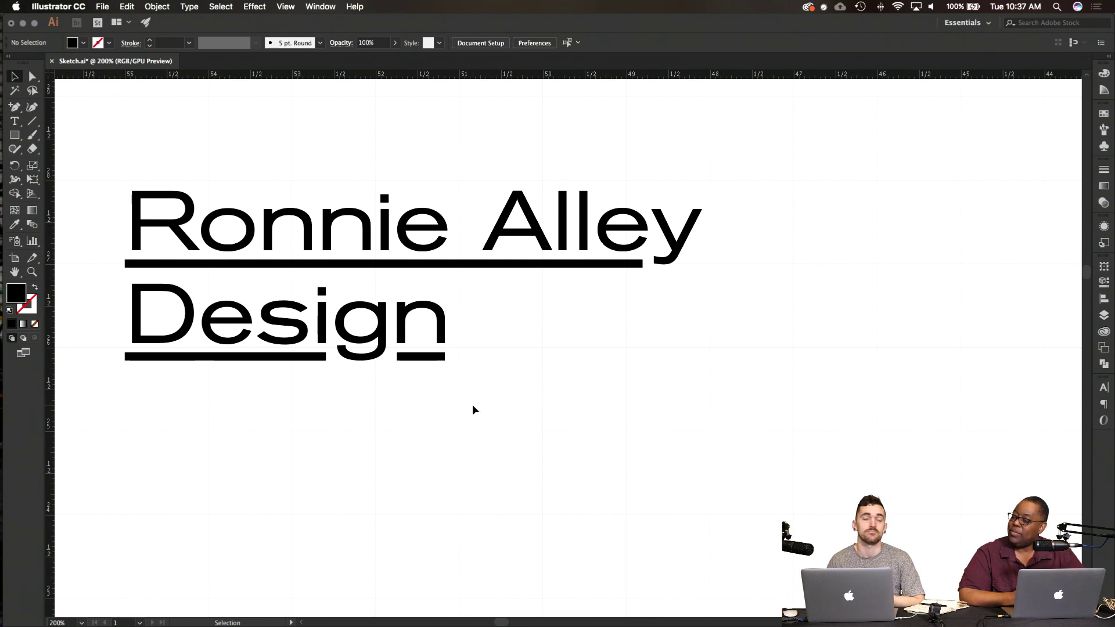
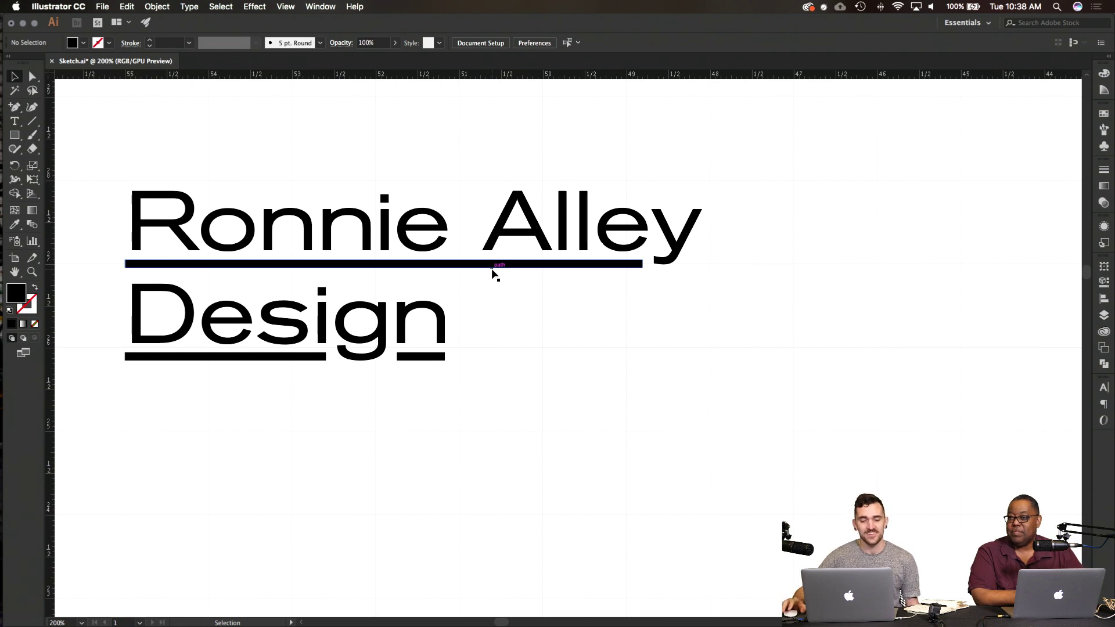
Step: Try lengthening the bar after the "g" descender to about 1.9 in, and delete it
left_click(442, 356)
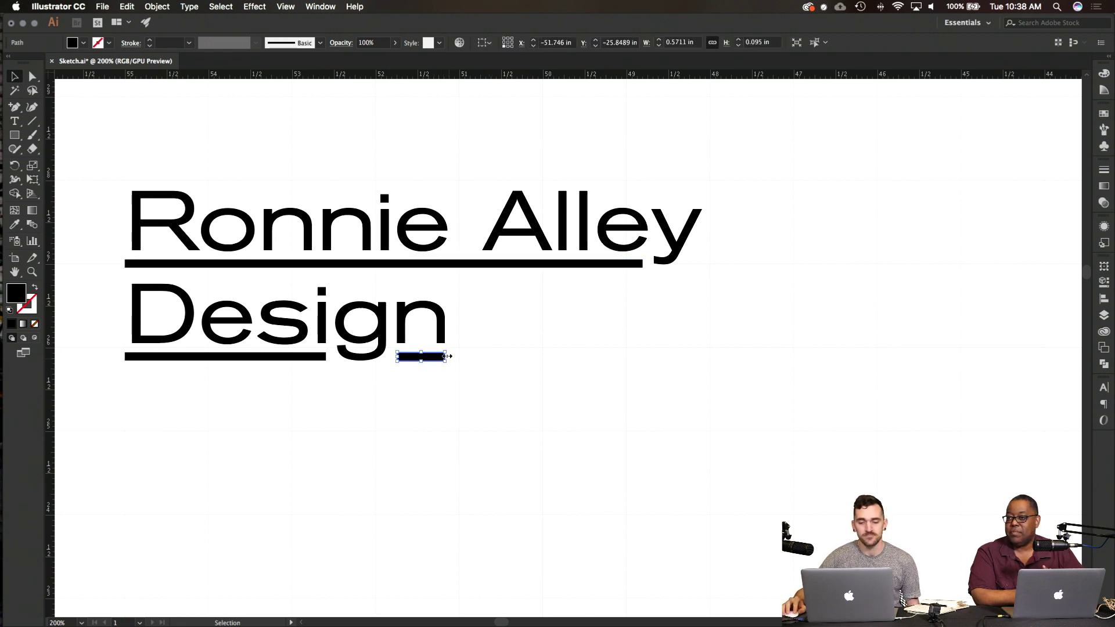
left_click_drag(447, 356, 555, 356)
left_click(603, 383)
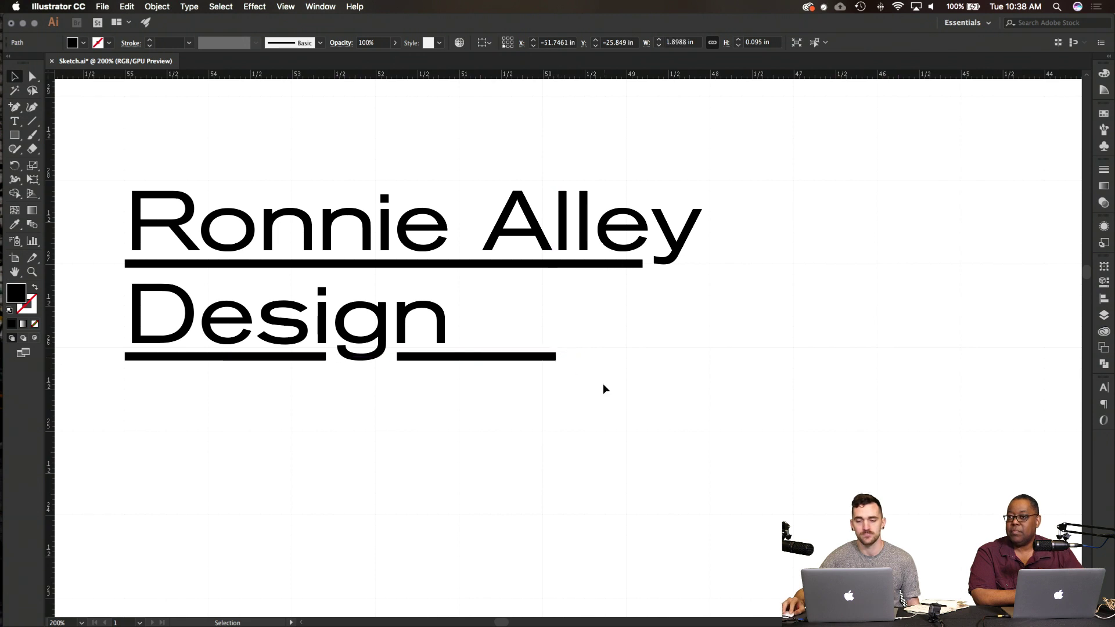
left_click(521, 357)
key("Delete")
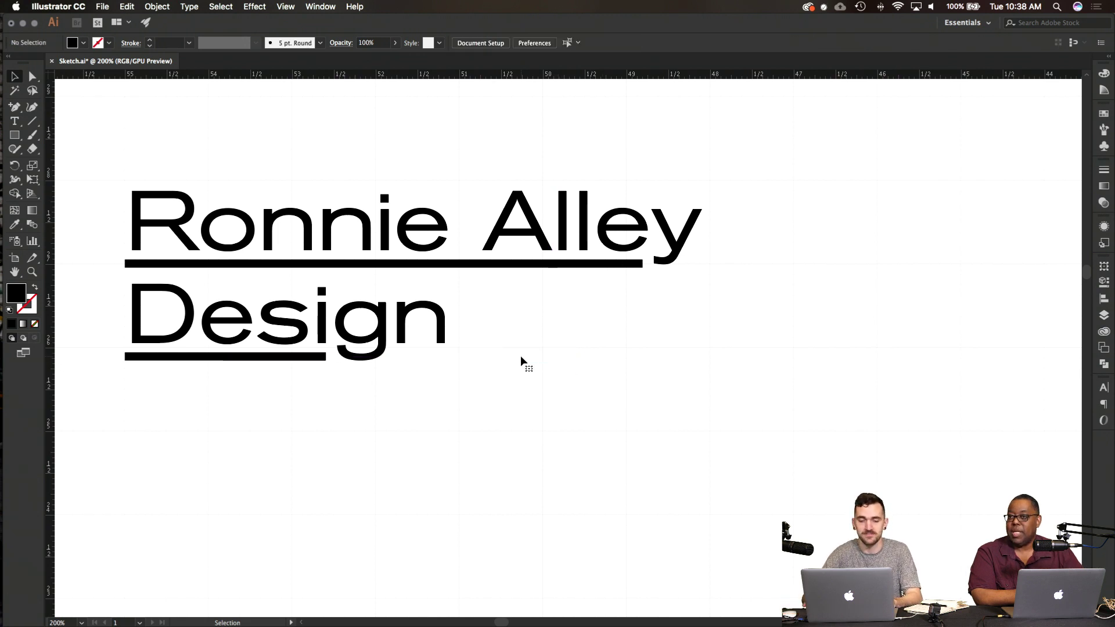
Step: Undo the deletion of the bar after the "g" and stretch it to the right edge of the first line's "y"
scroll(520, 355, "down", 1)
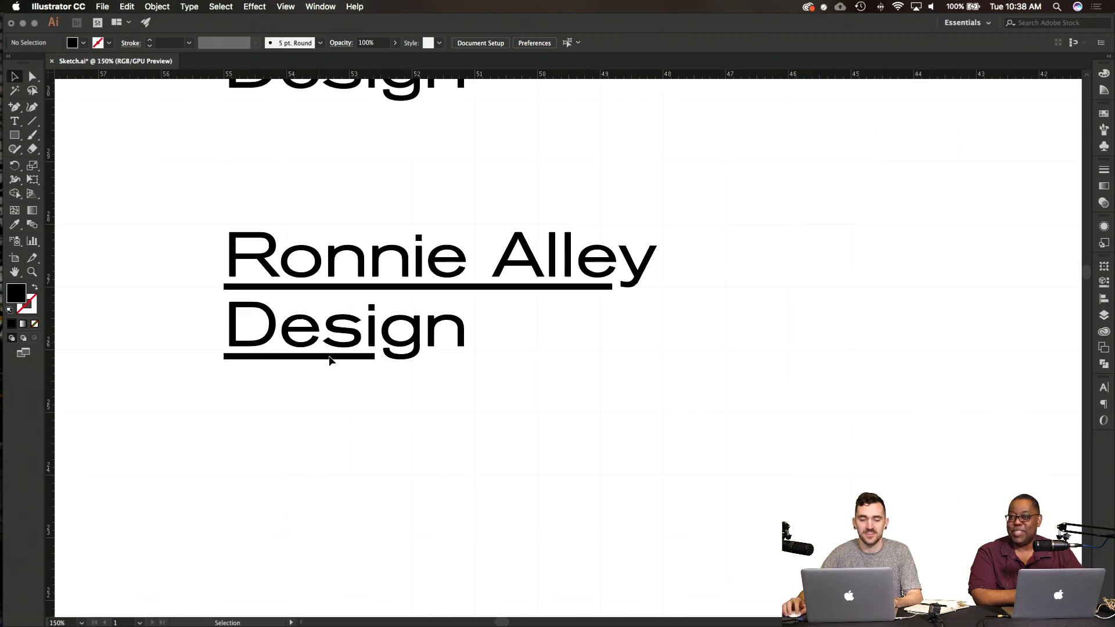
key("super+z")
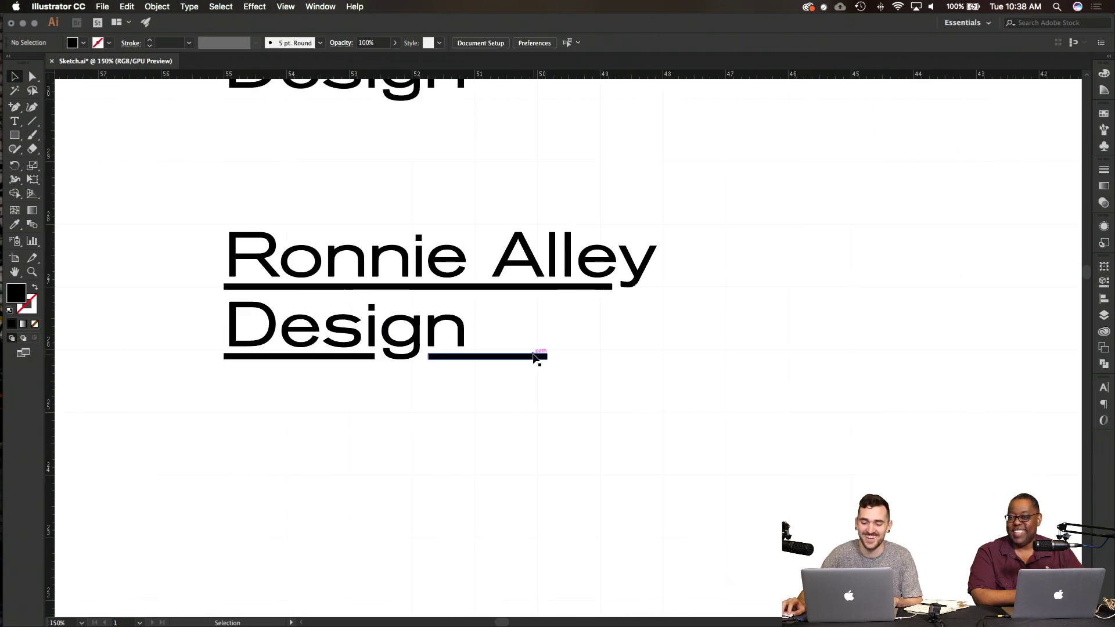
left_click_drag(547, 356, 657, 355)
left_click(568, 302)
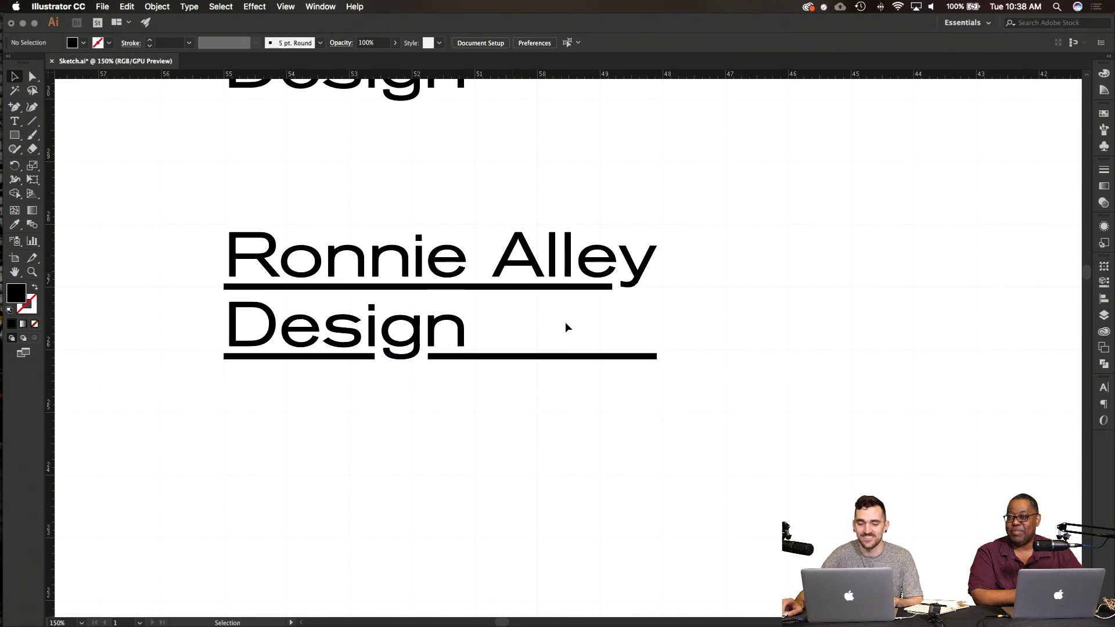
Step: Try stretching the bar under the first line to the right edge of its "y", level with the lower bar's end
left_click(585, 286)
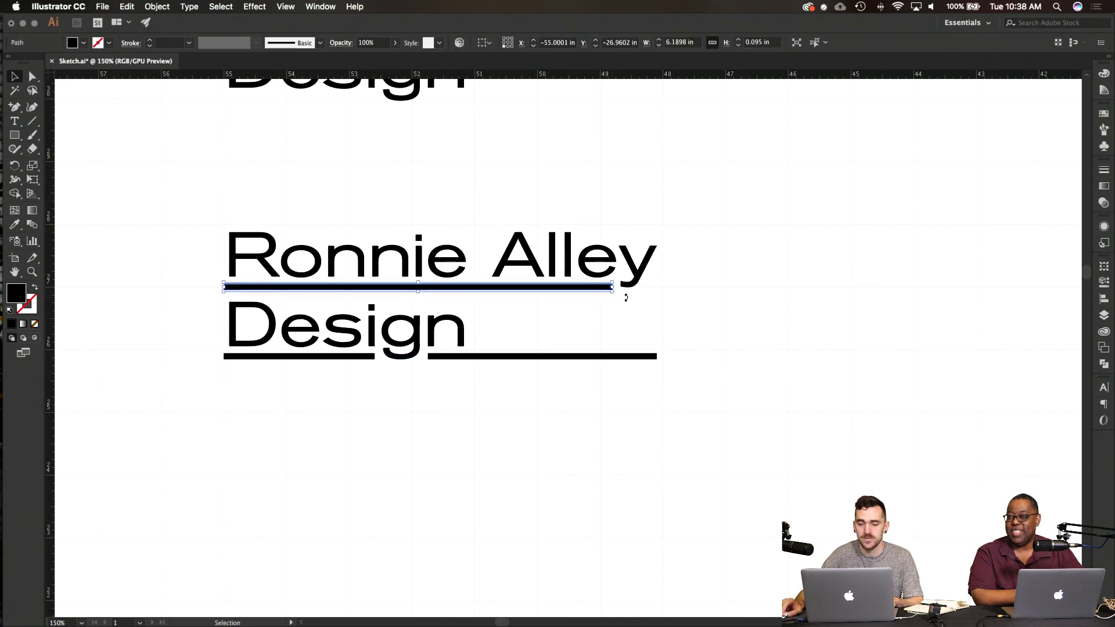
left_click_drag(612, 287, 657, 289)
left_click(699, 329)
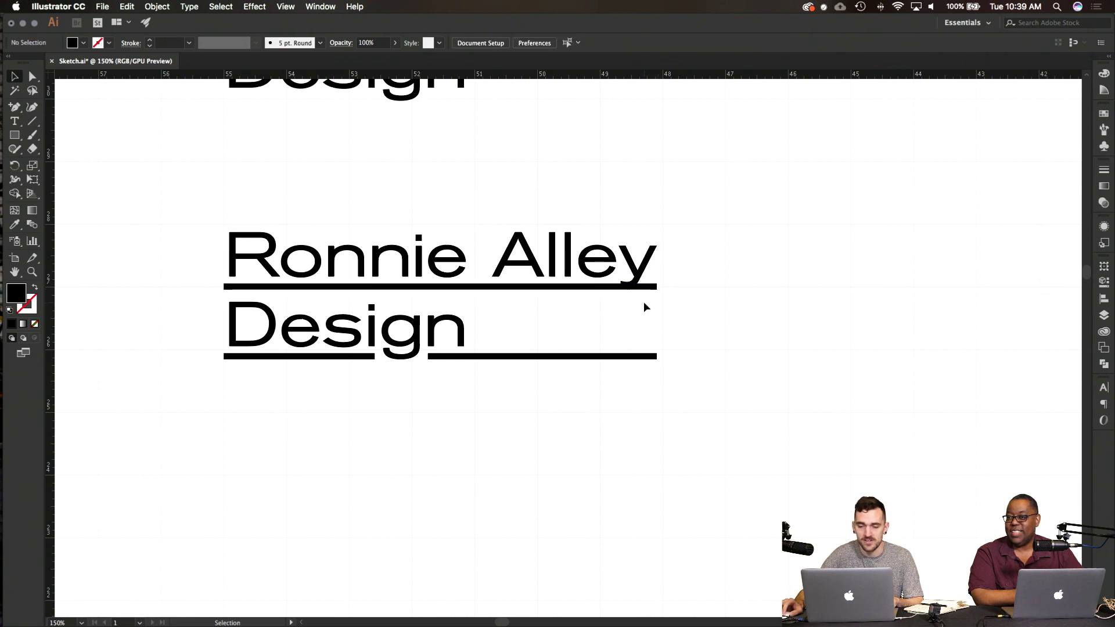
Step: Shorten the bar under the first line to about 6.15 in, ending just before the "y" descender
left_click(615, 286)
left_click_drag(659, 289, 609, 287)
left_click(685, 348)
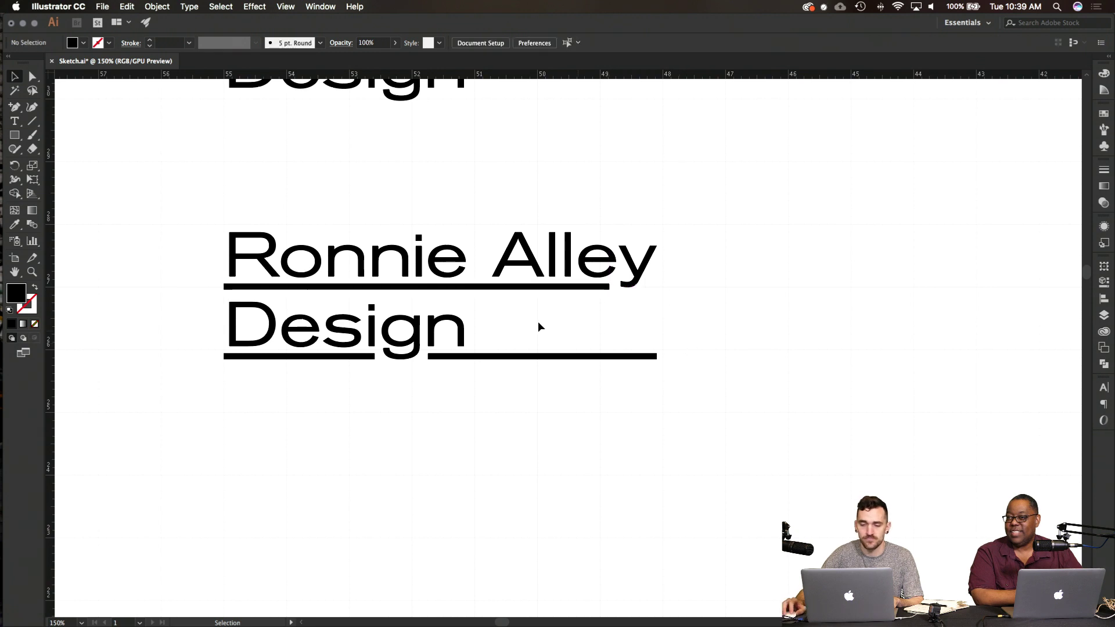
Step: Duplicate the first line's bar and cut the copy to about 1.18 in, starting just after the "y" descender
scroll(538, 322, "up", 1)
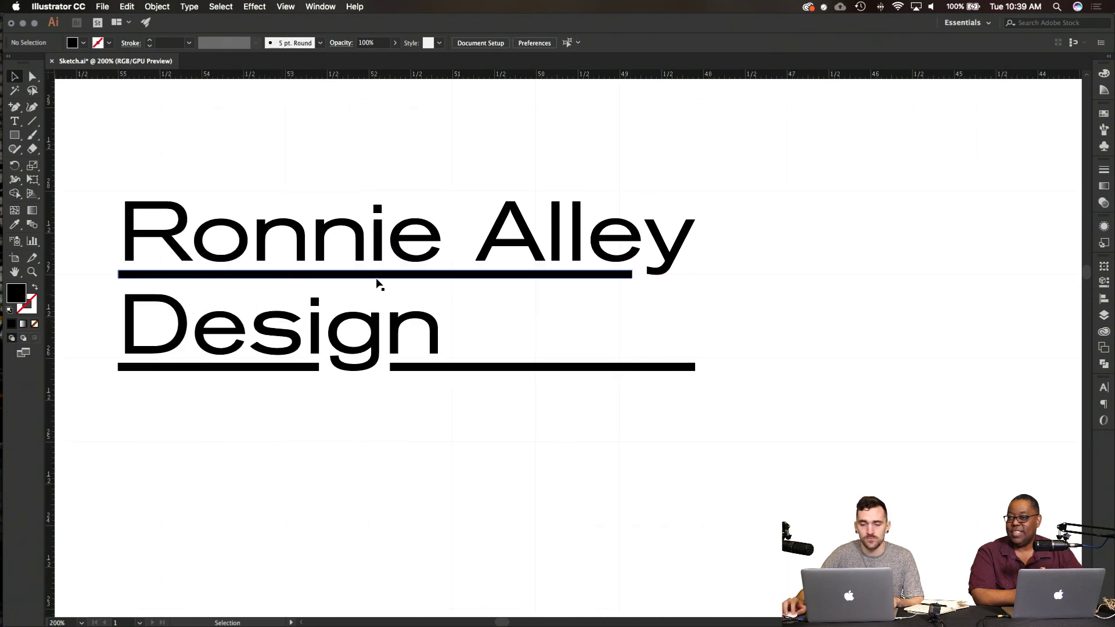
left_click_drag(385, 275, 846, 277)
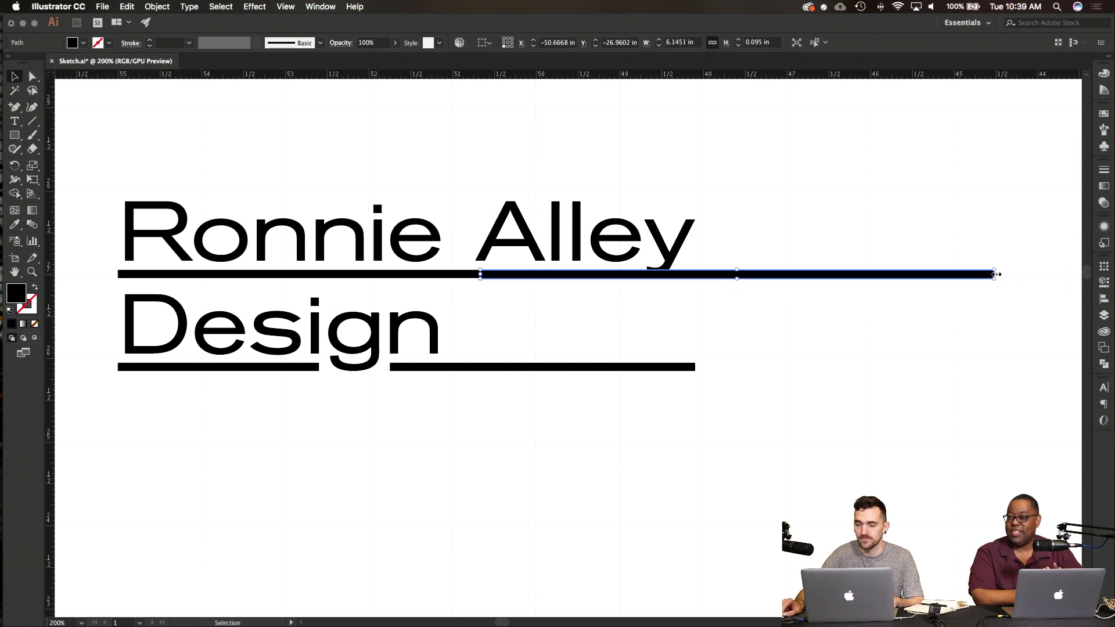
left_click_drag(995, 274, 771, 278)
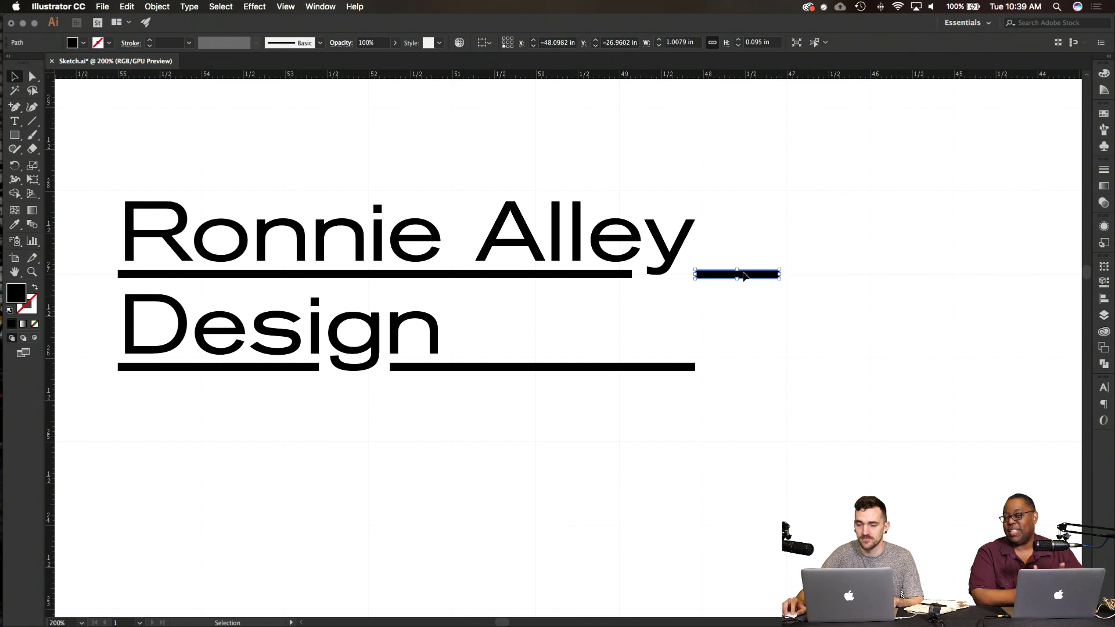
mouse_move(693, 276)
left_mouse_down()
mouse_move(659, 277)
mouse_move(683, 277)
left_mouse_up()
left_click(819, 277)
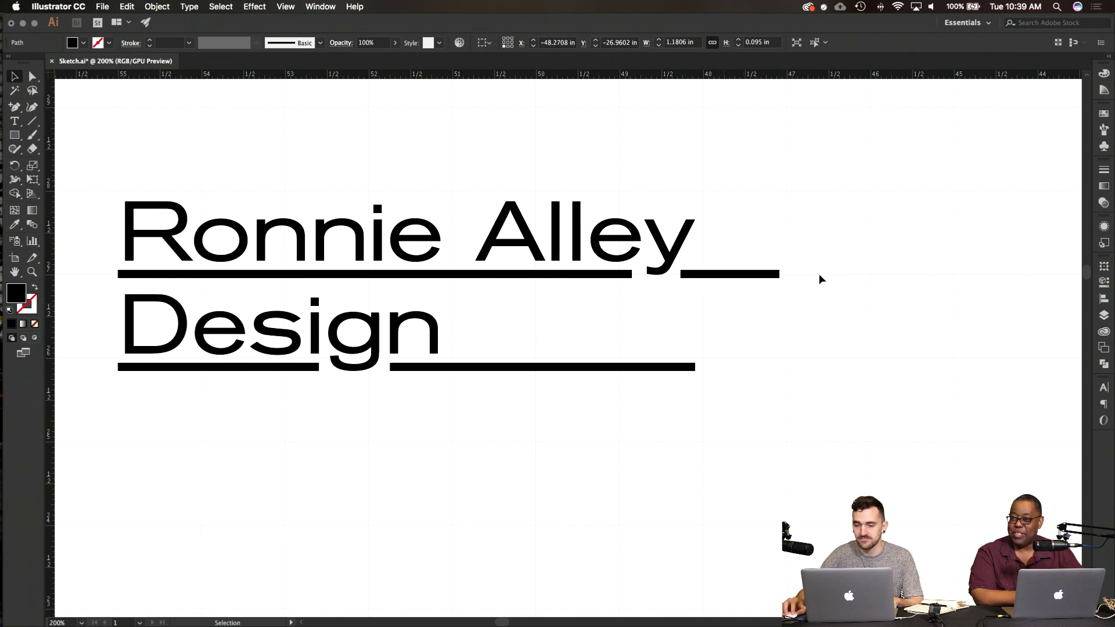
Step: Trim the small bar to end just past the "y" and extend the long bar slightly closer to the descender
left_click(767, 276)
left_click_drag(780, 272, 716, 277)
left_click(753, 317)
left_click(615, 277)
left_click(676, 316)
left_click(689, 274)
left_click(727, 359)
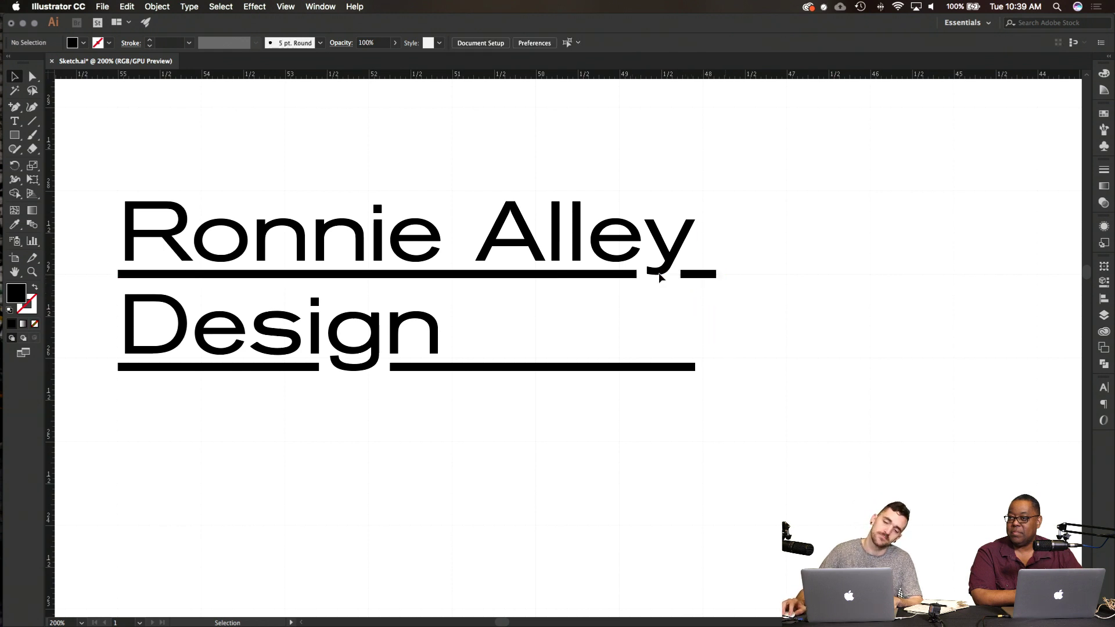
Step: Delete the small bar after the "y" and the long bar under the first line, keeping only the lower underline
left_click(700, 275)
key("Delete")
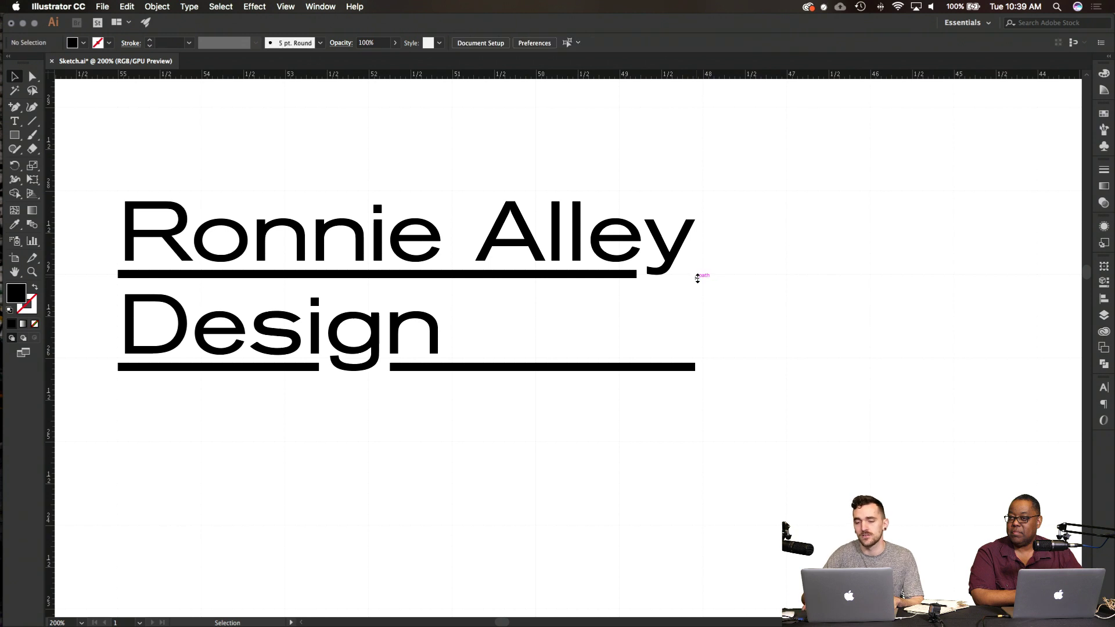
scroll(654, 316, "right", 1)
left_click(482, 277)
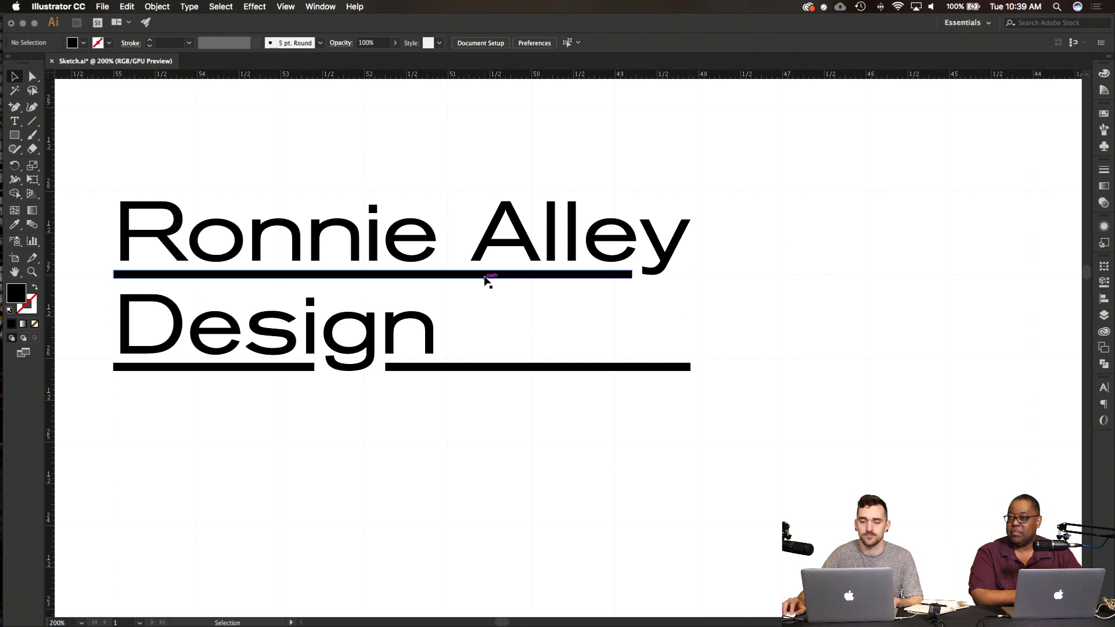
key("Delete")
left_click_drag(759, 270, 90, 169)
left_click(155, 218)
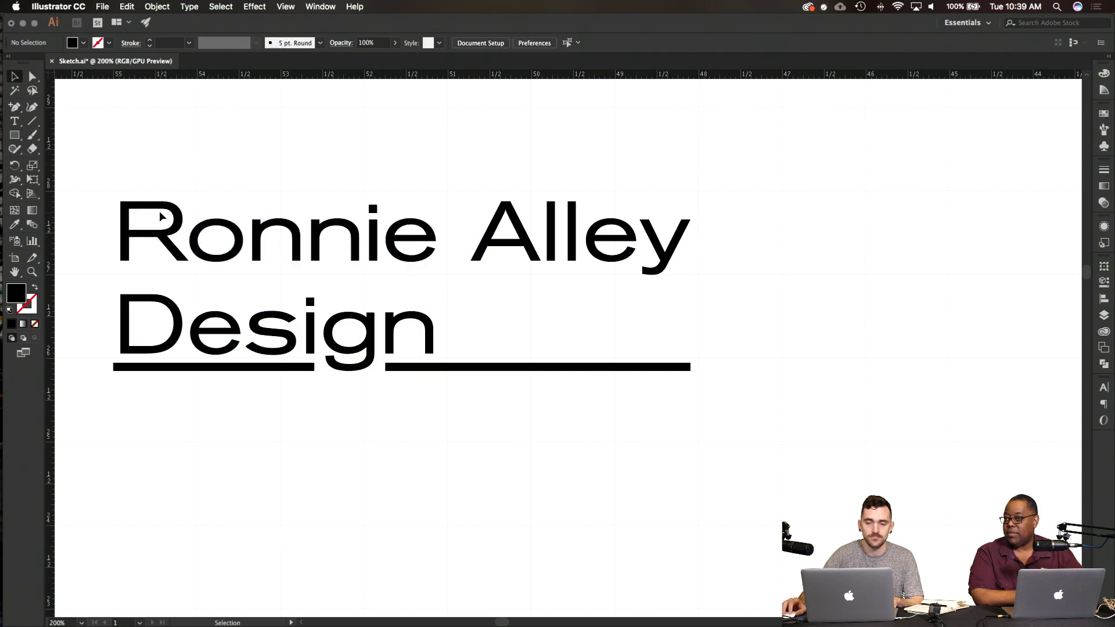
Step: Extend the text frame of the plain wordmark above the underlined version downward to about 3.26 in high
scroll(160, 214, "down", 2)
scroll(162, 217, "up", 4)
scroll(163, 218, "left", 2)
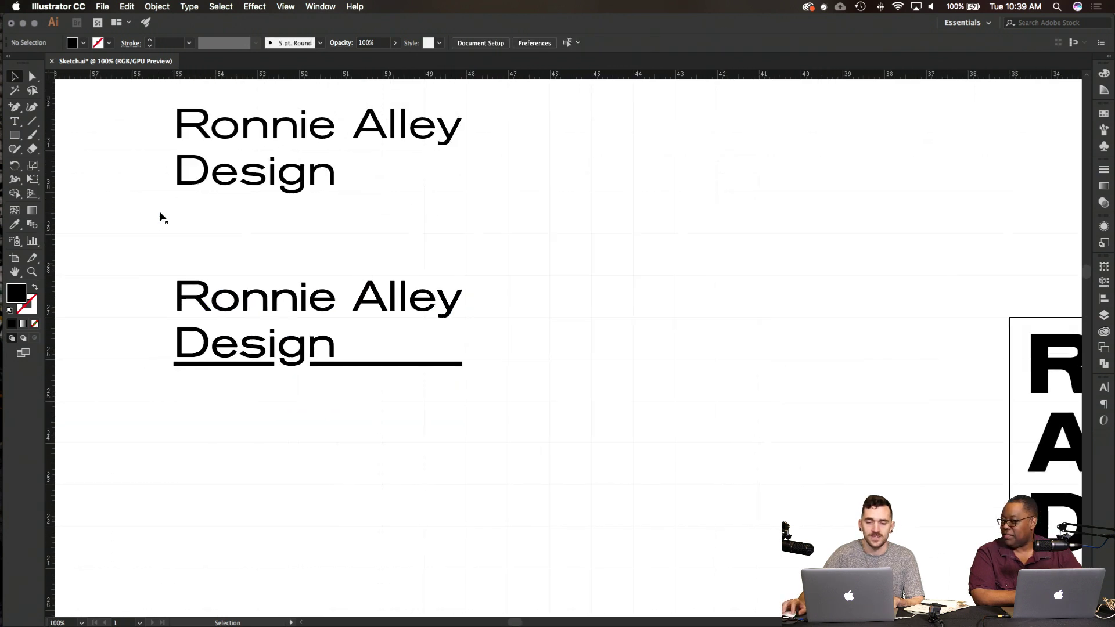
scroll(529, 387, "down", 2)
scroll(529, 386, "left", 1)
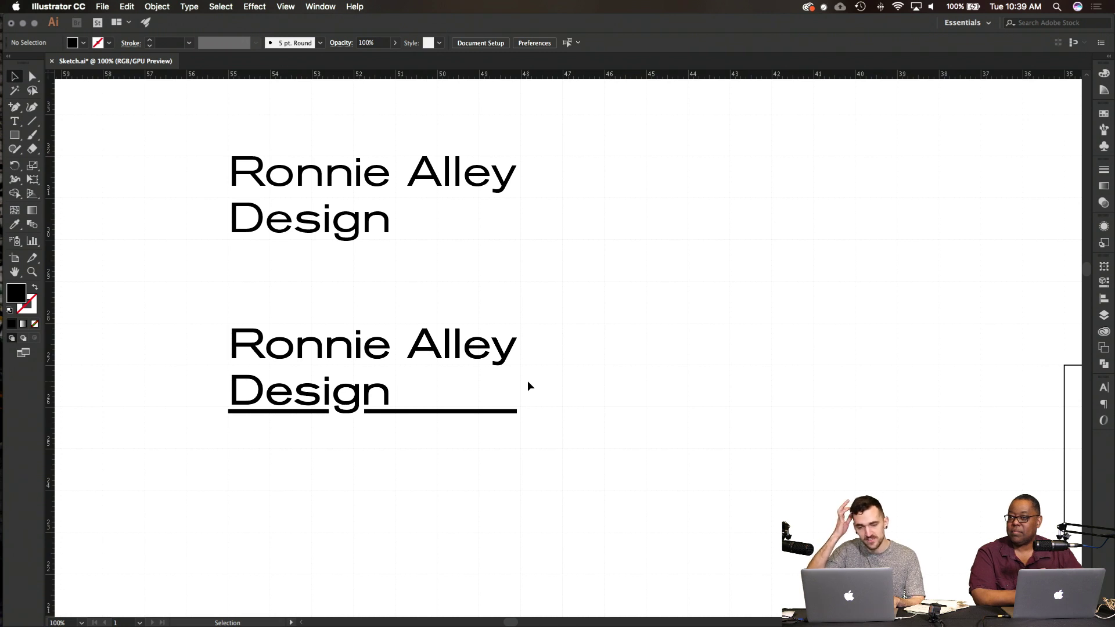
scroll(529, 386, "left", 2)
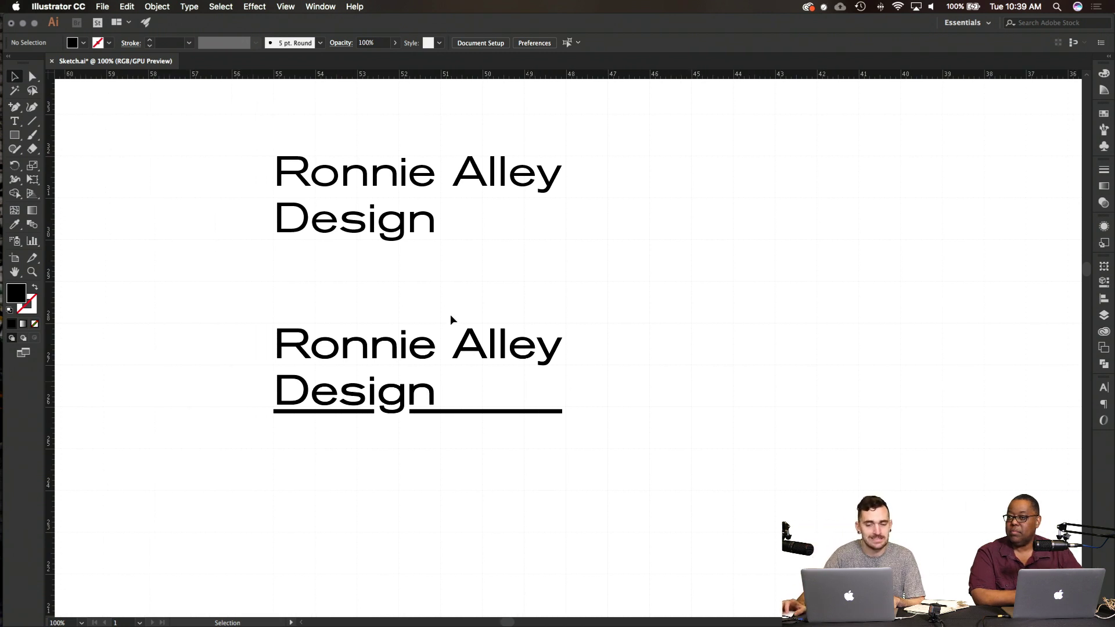
double_click(322, 206)
key("super+a")
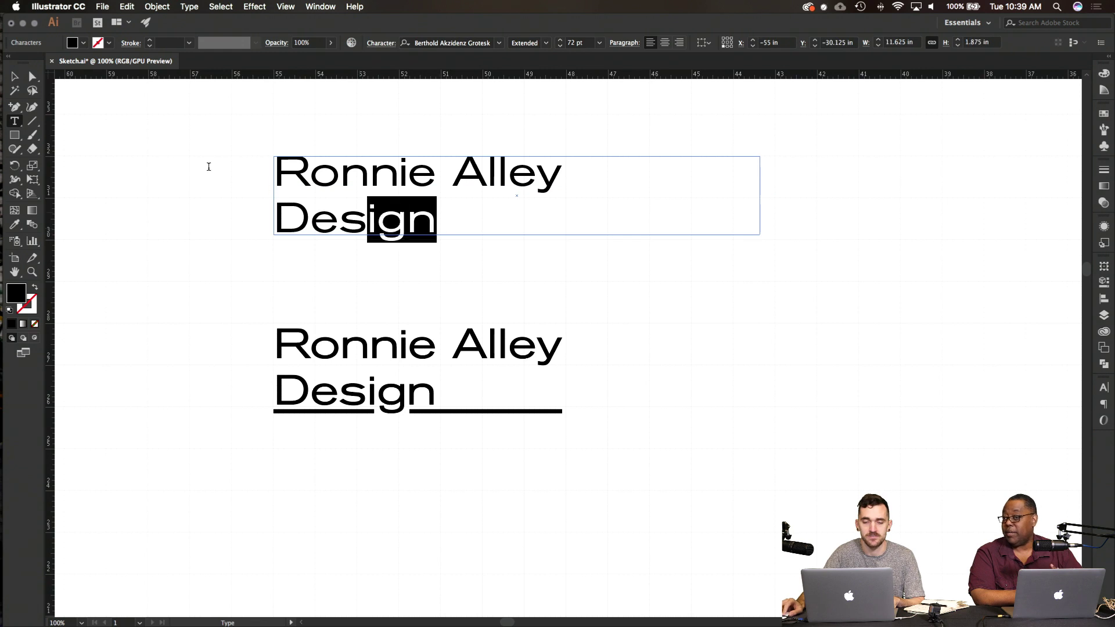
left_click(441, 224)
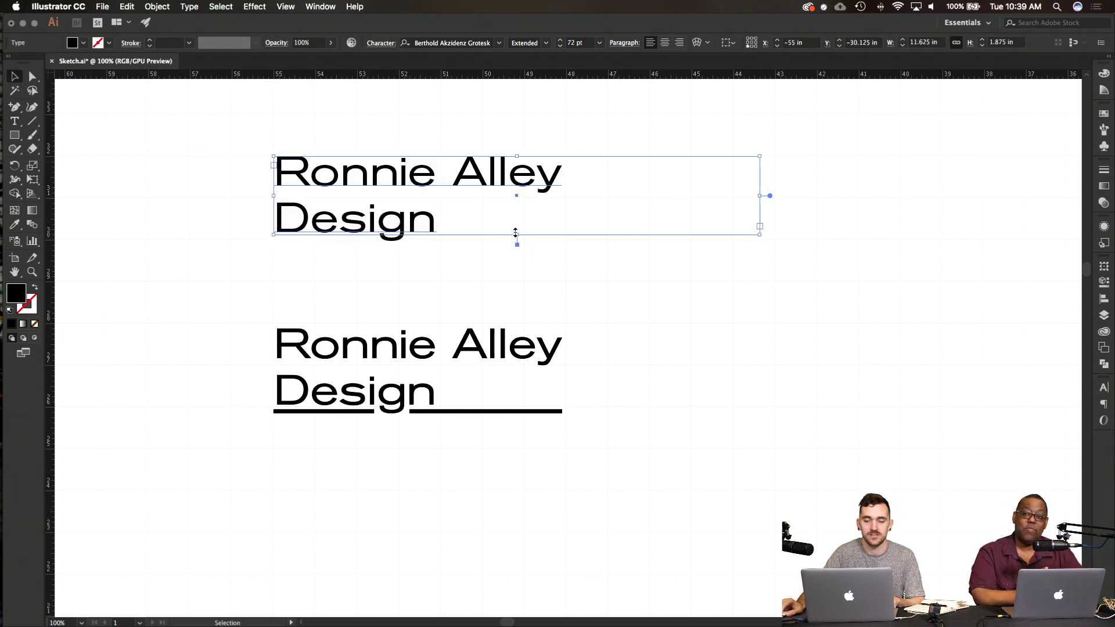
key("Escape")
left_click_drag(519, 256, 521, 292)
Step: Set the font size of all the text in the upper plain wordmark to 60 pt and leave it deselected
double_click(450, 239)
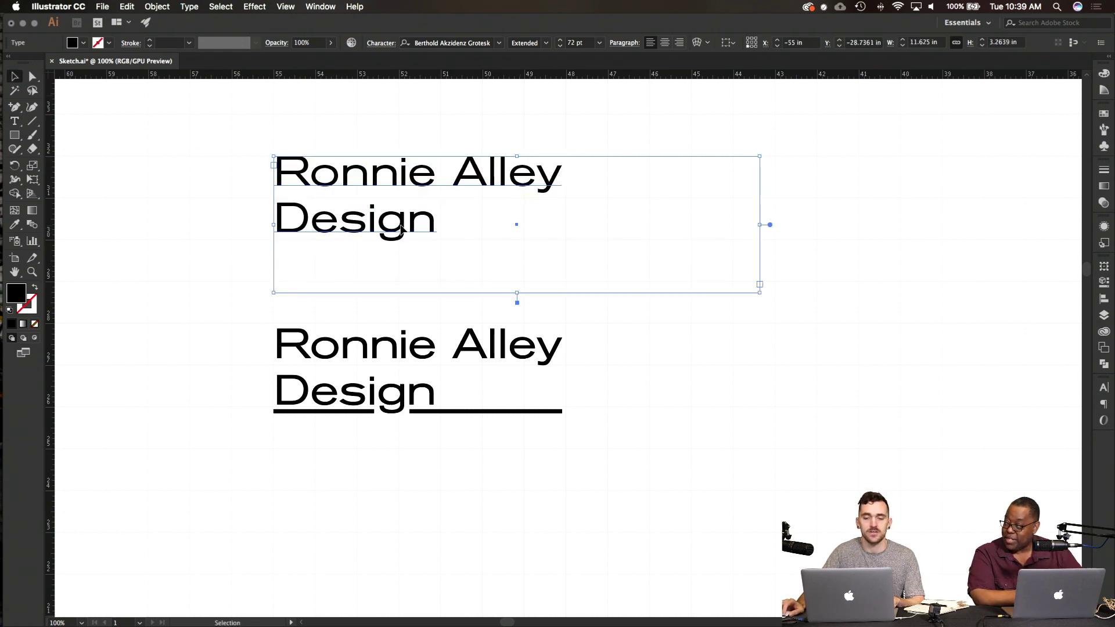
key("super+a")
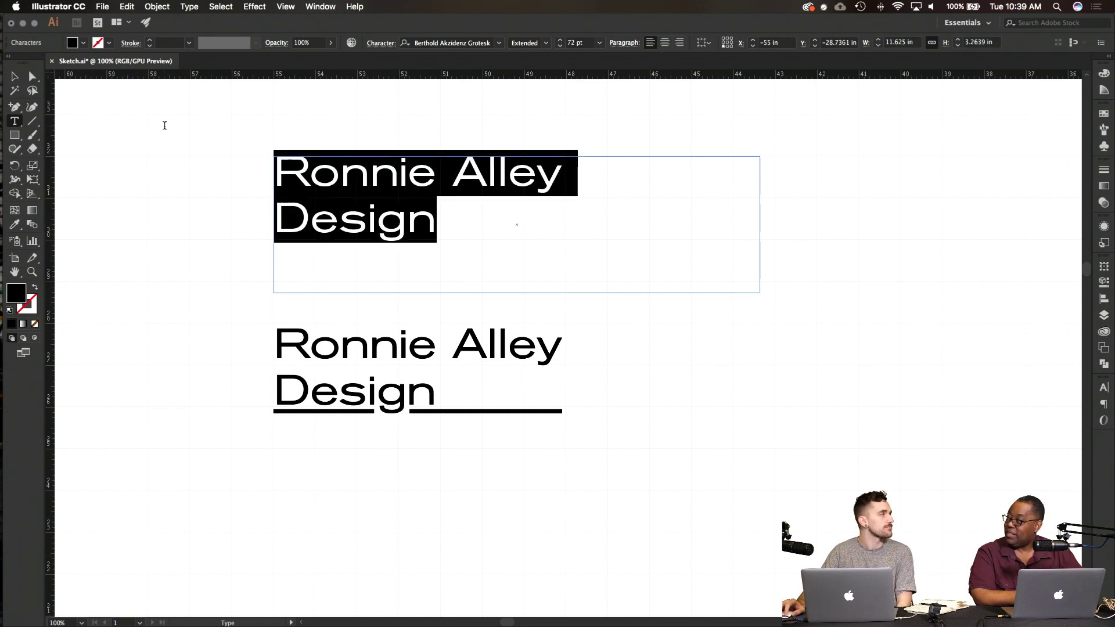
left_click_drag(273, 164, 557, 223)
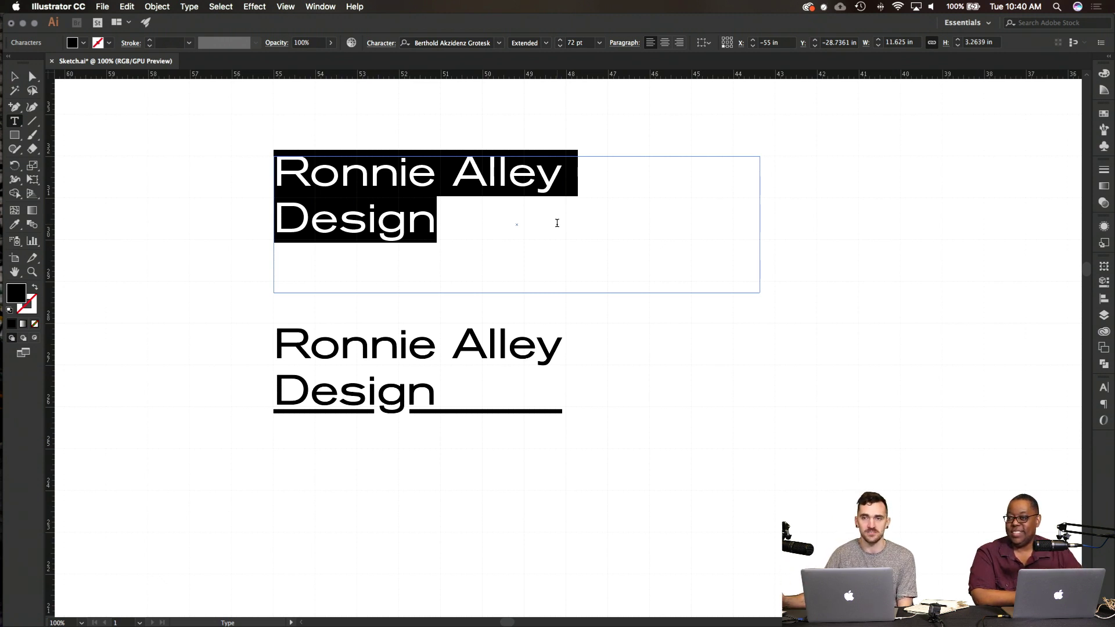
left_click(625, 44)
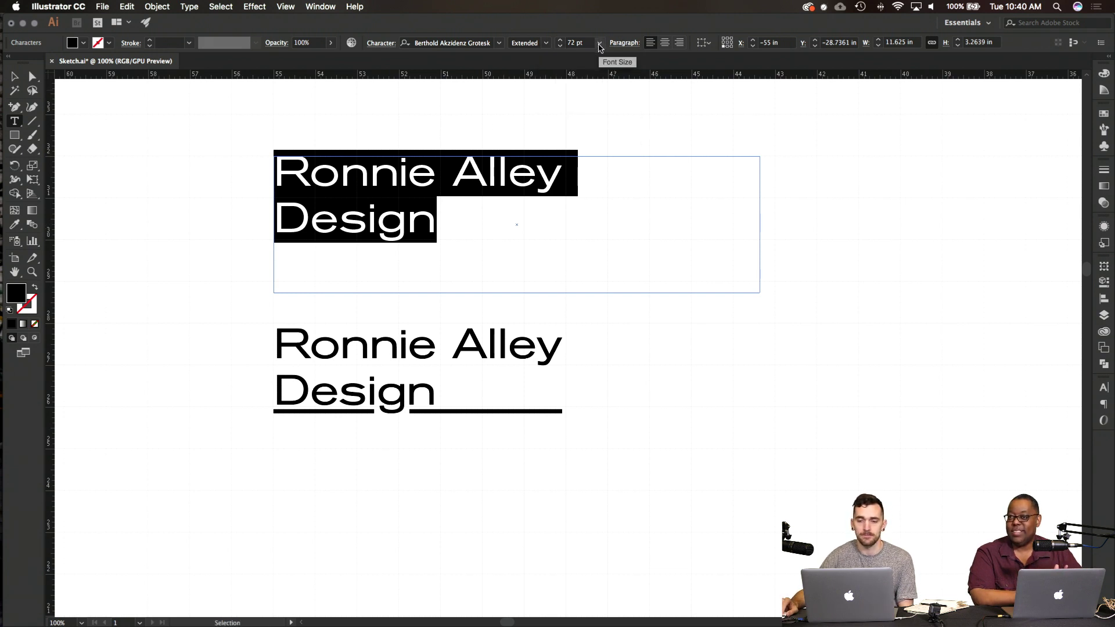
left_click(599, 45)
left_click(600, 44)
left_click(600, 44)
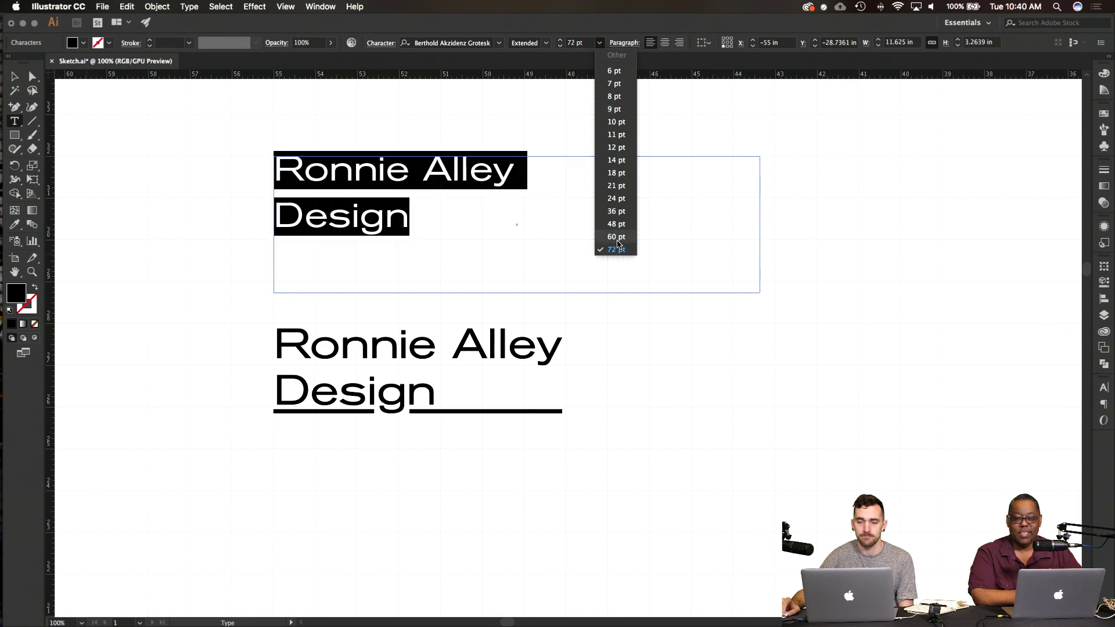
left_click(616, 236)
left_click(486, 203)
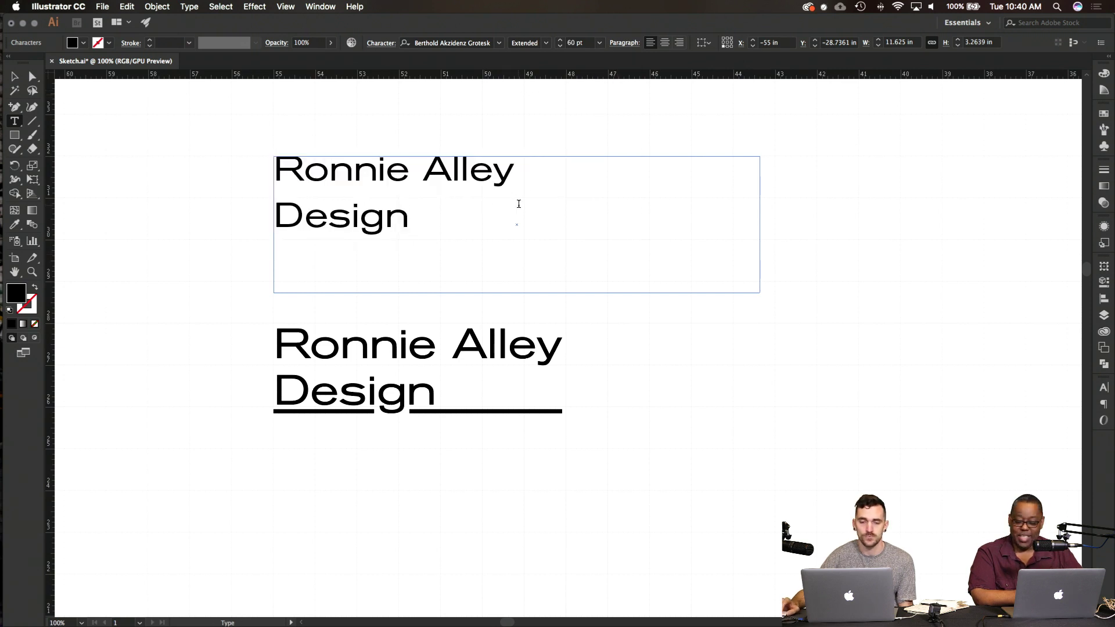
key("Escape")
left_click(152, 126)
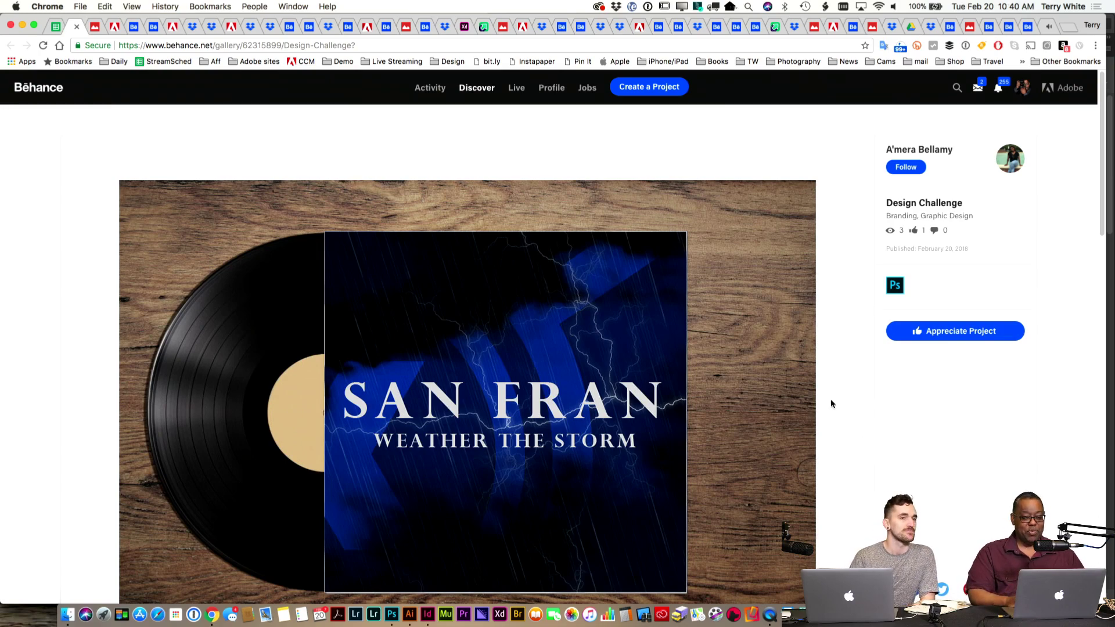
Step: Switch to Chrome and examine the San Fran album cover submissions from "Weather the Storm" through the magenta "SanFran Album"
scroll(877, 421, "down", 2)
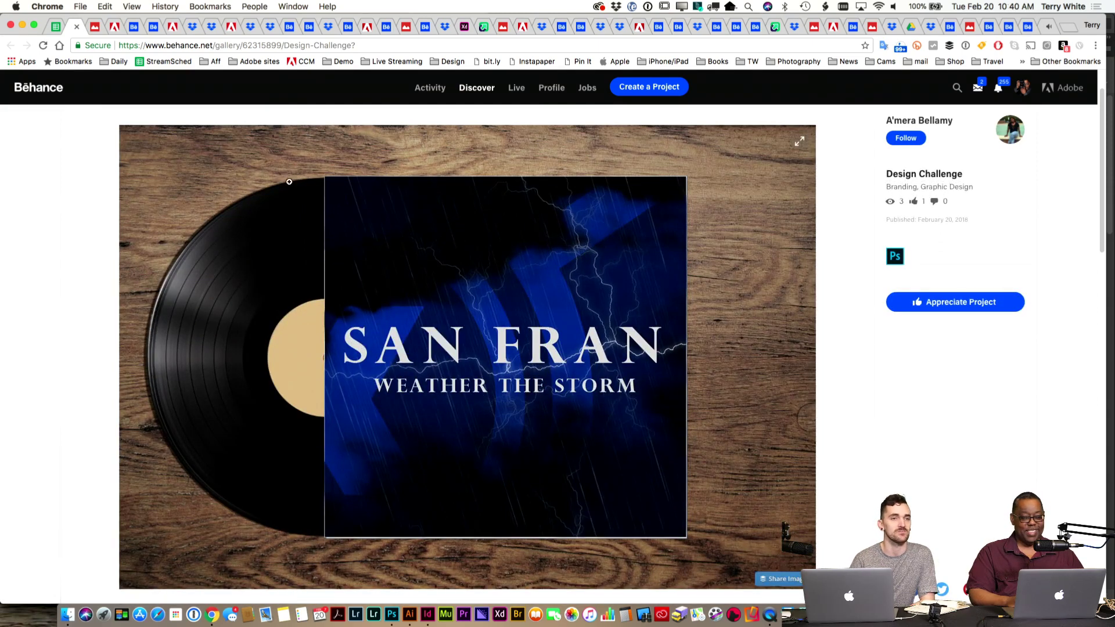
left_click(96, 27)
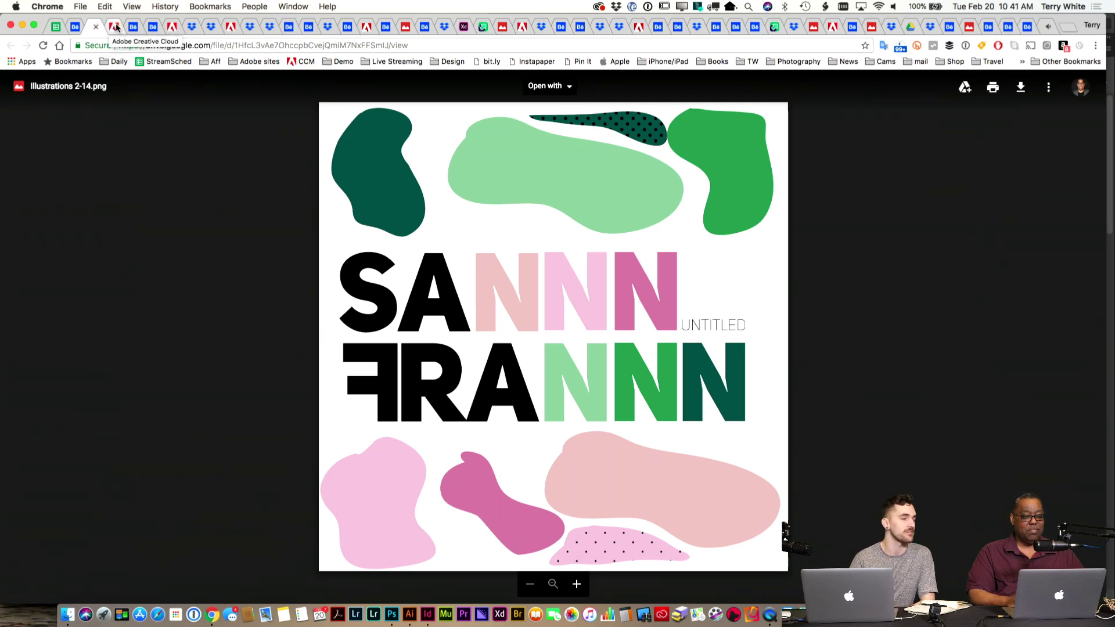
left_click(114, 26)
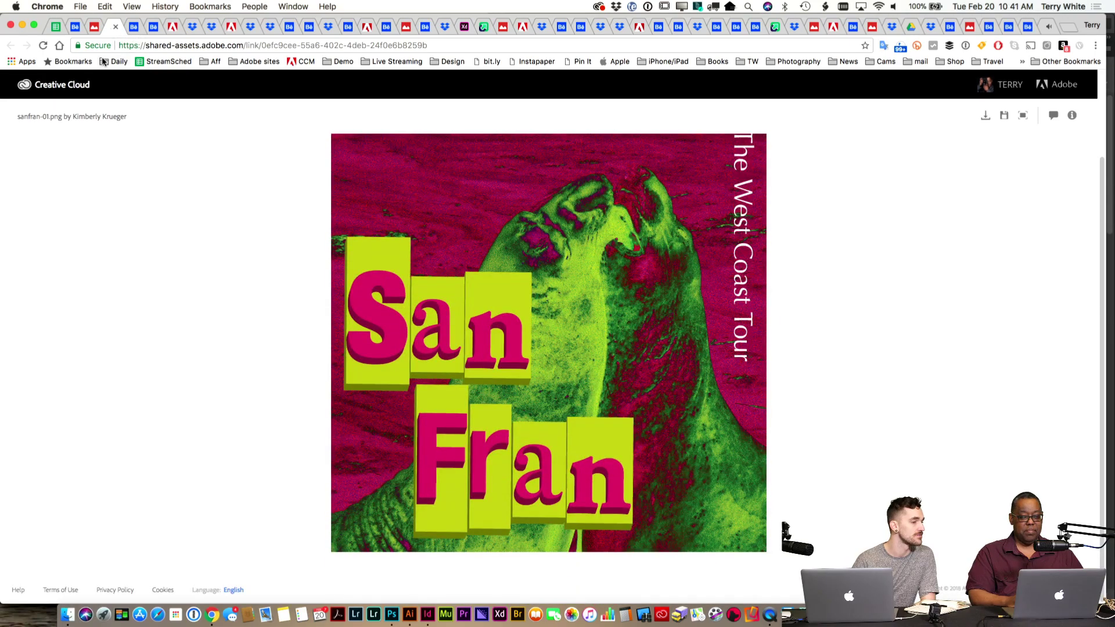
left_click(133, 28)
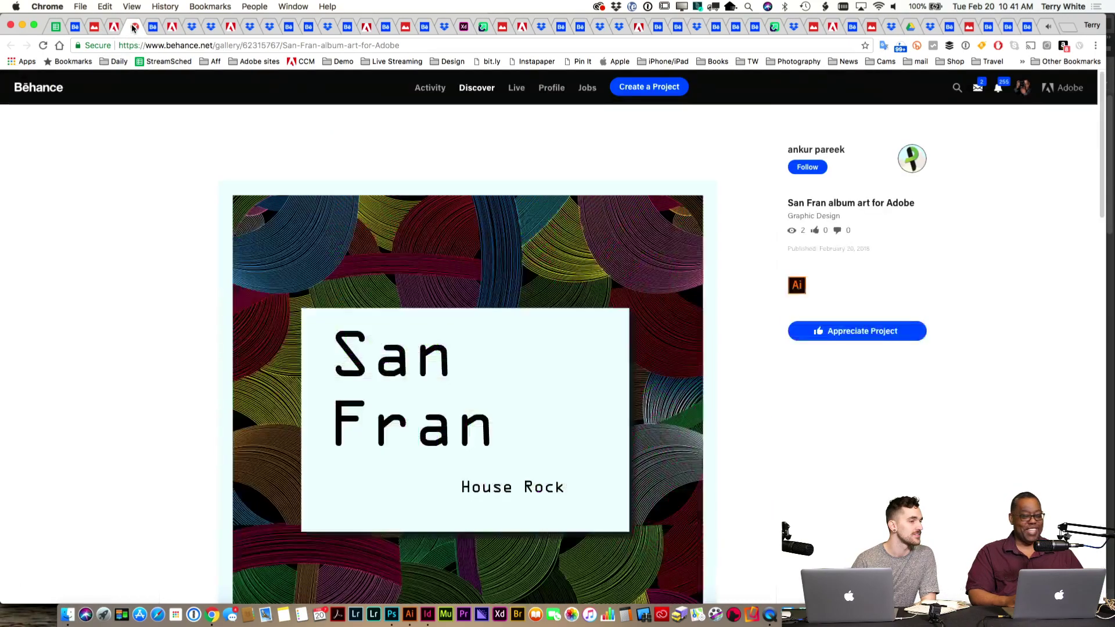
scroll(134, 256, "down", 4)
scroll(134, 259, "up", 1)
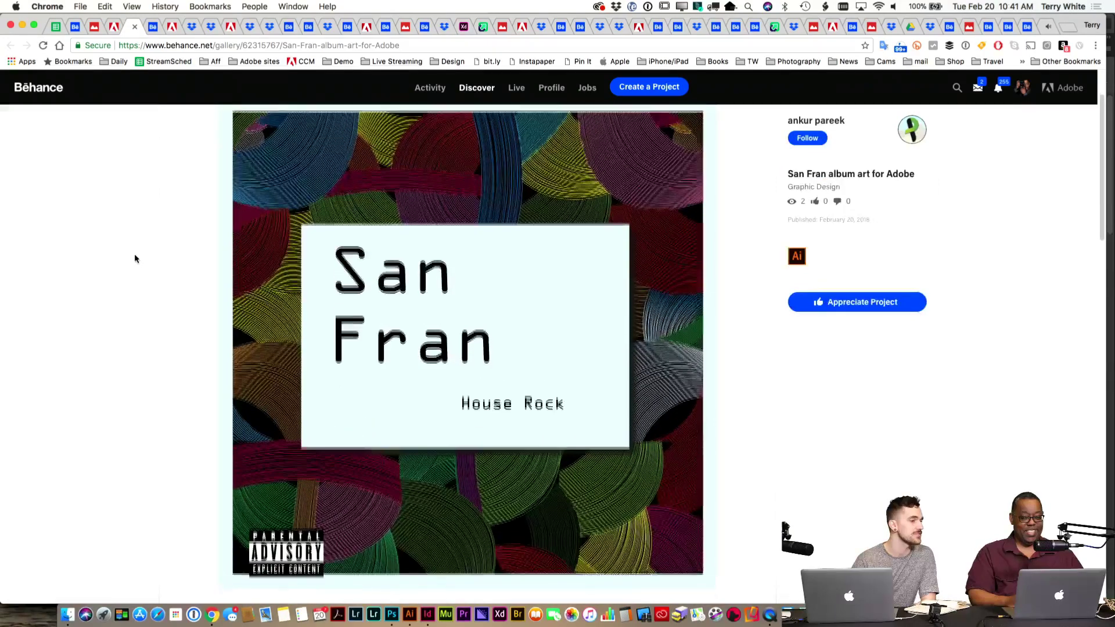
left_click(154, 28)
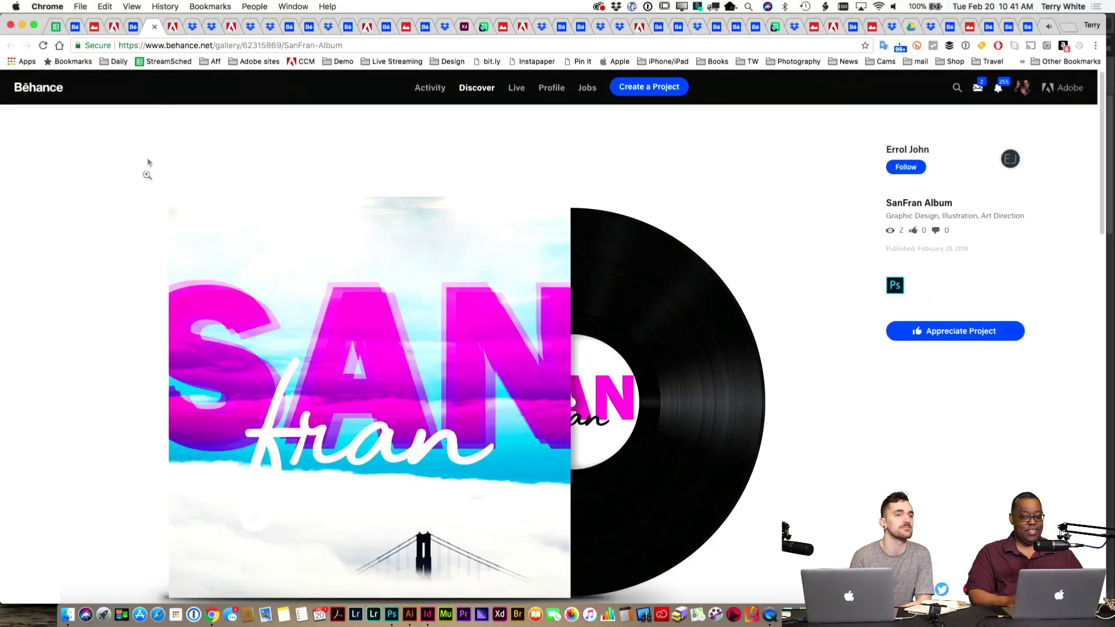
scroll(142, 209, "down", 2)
scroll(142, 208, "up", 1)
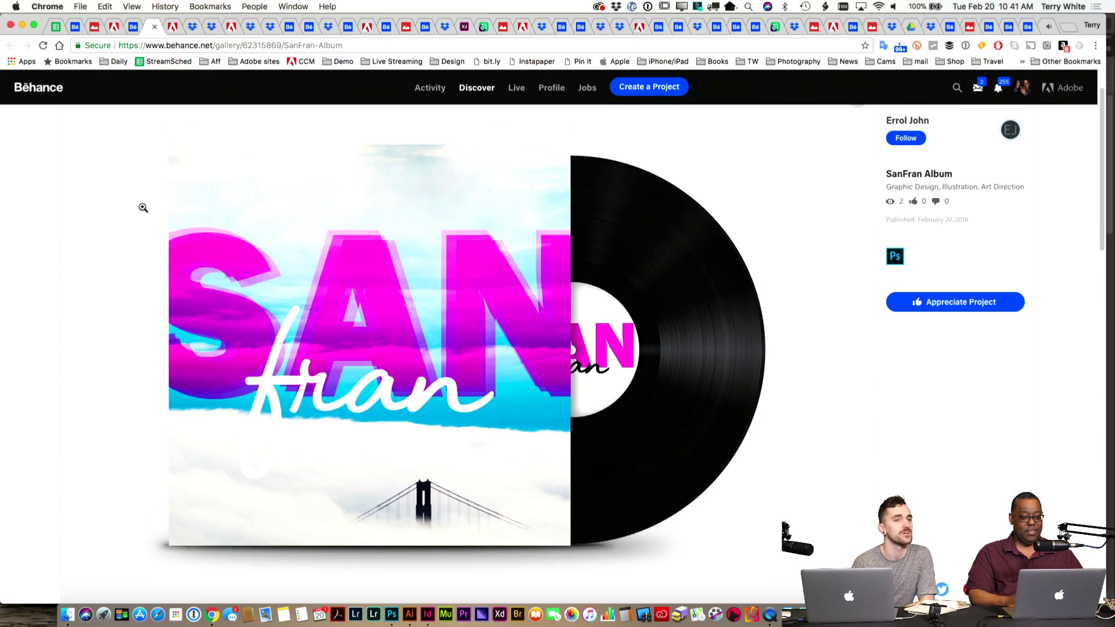
Step: Examine the next submitted covers, from the black-and-white mountain design in sanfranblackmetal.jpg through the "Your Dreams" cover
left_click(174, 27)
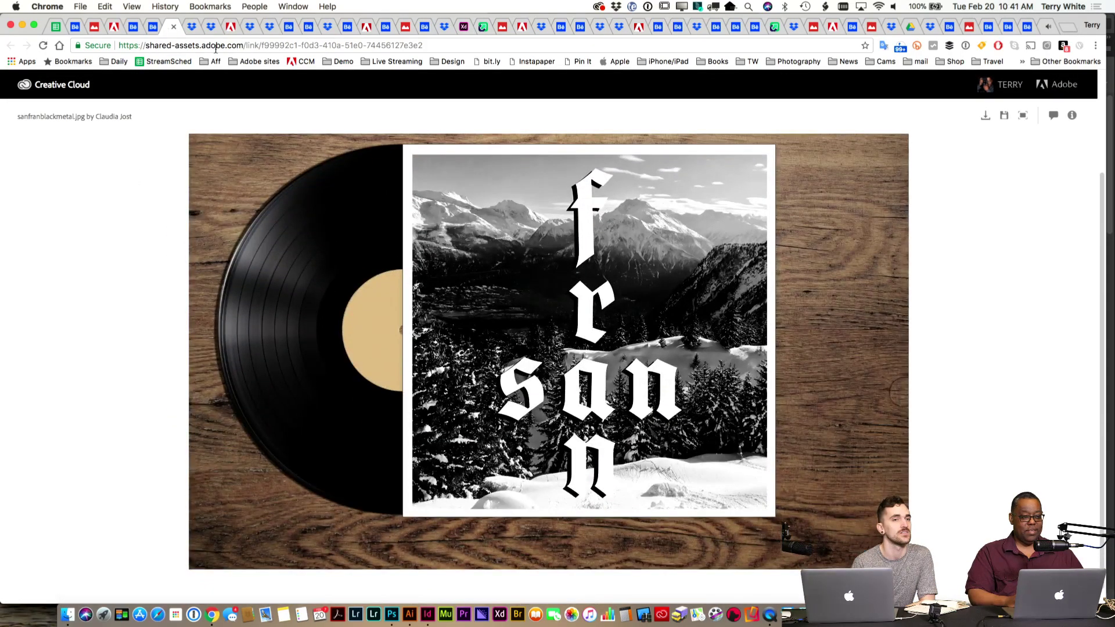
left_click(192, 27)
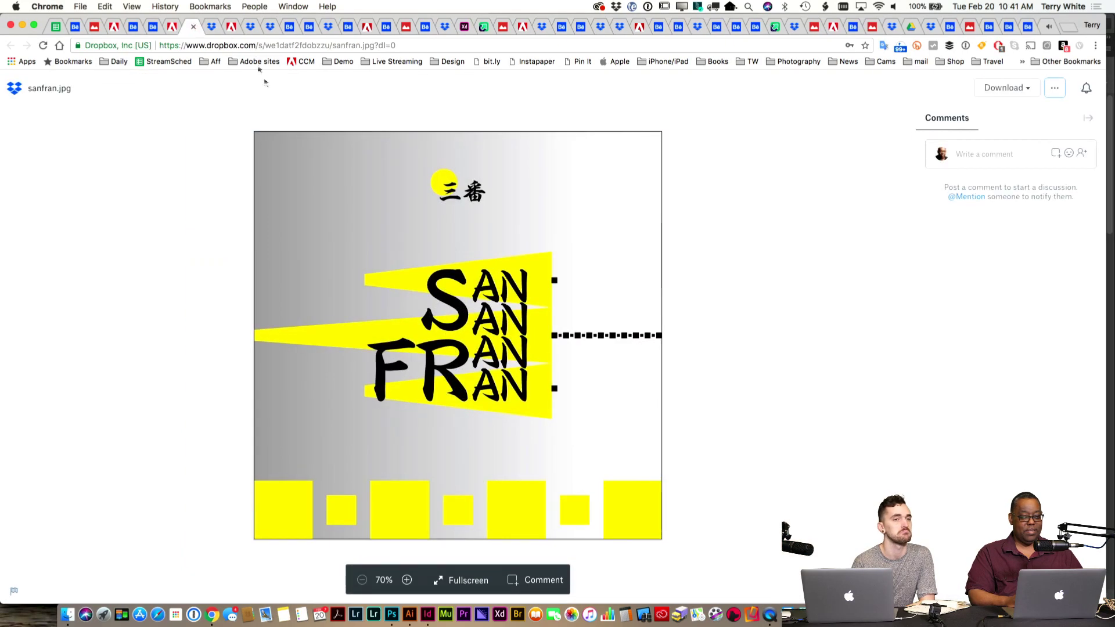
left_click(211, 26)
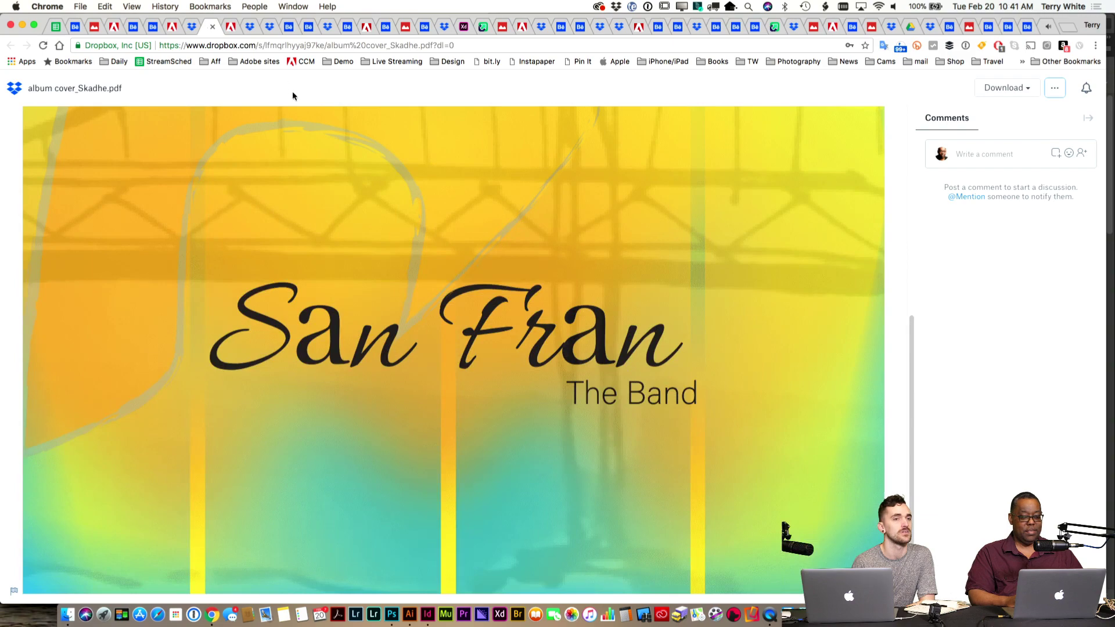
left_click(231, 27)
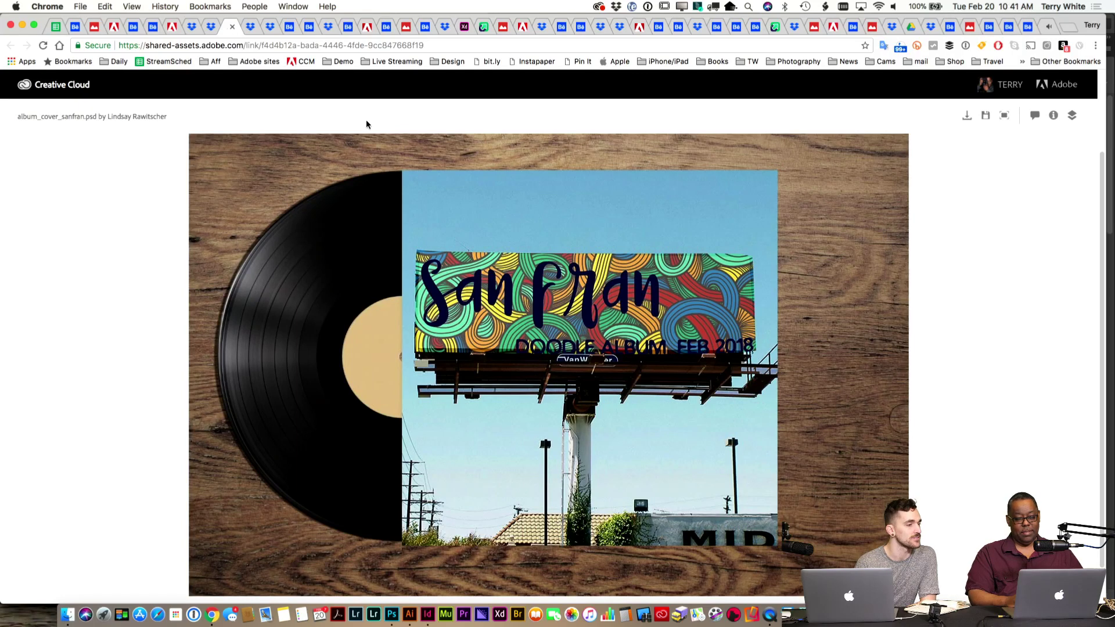
left_click(251, 27)
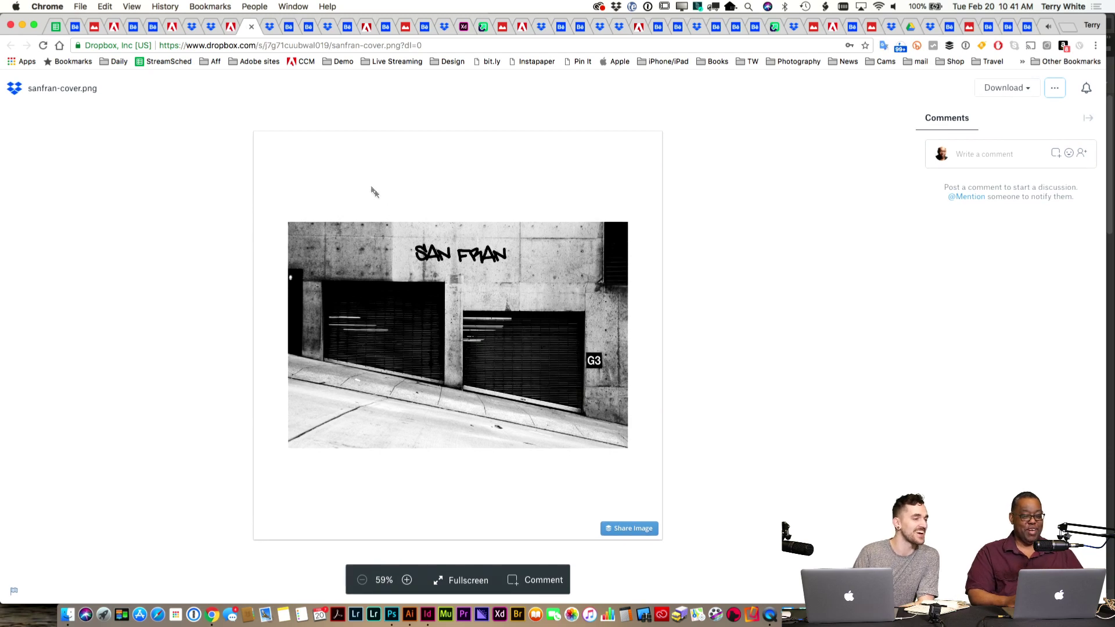
left_click(270, 29)
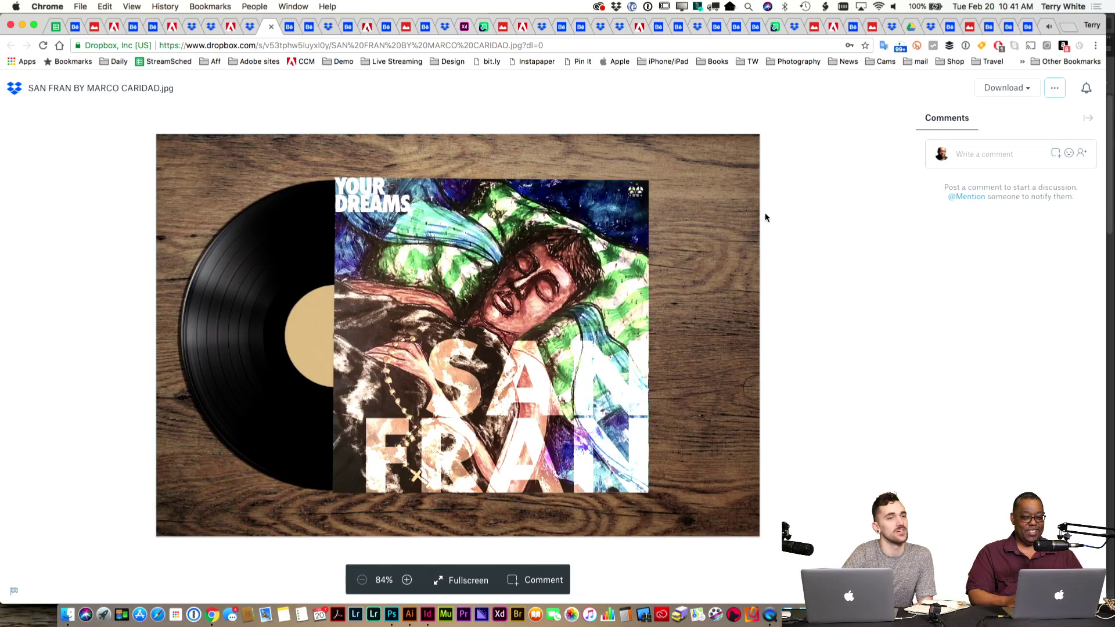
Step: Examine the full "San Fran Comp" cover, including its "Disco in Frisco" title and the grid of blue rounded shapes
left_click(290, 28)
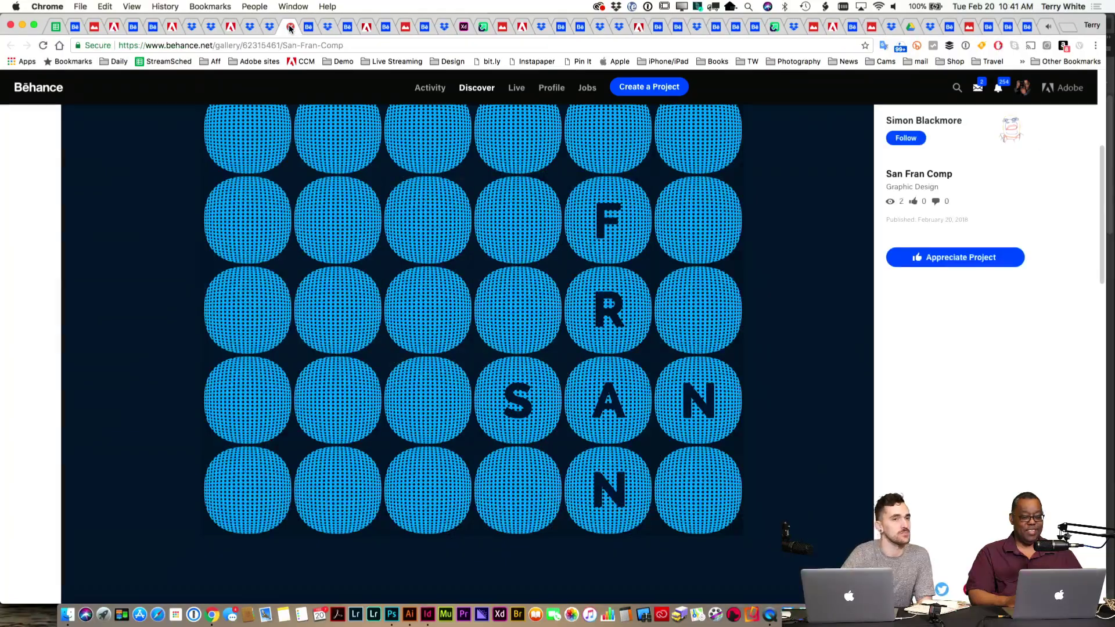
scroll(366, 170, "up", 3)
scroll(363, 171, "up", 5)
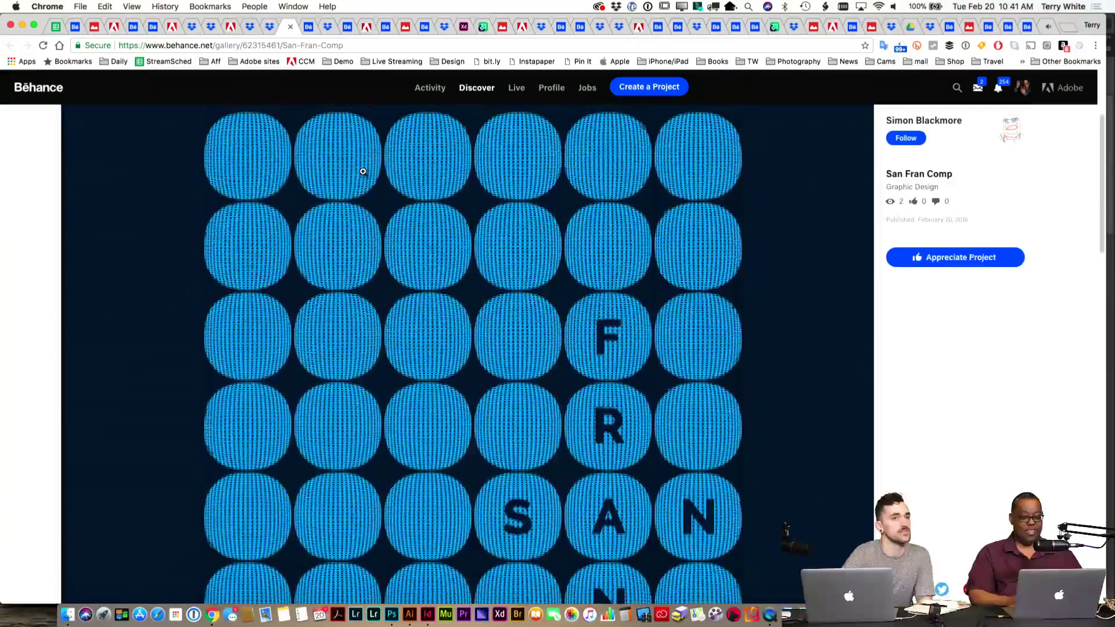
scroll(363, 172, "down", 10)
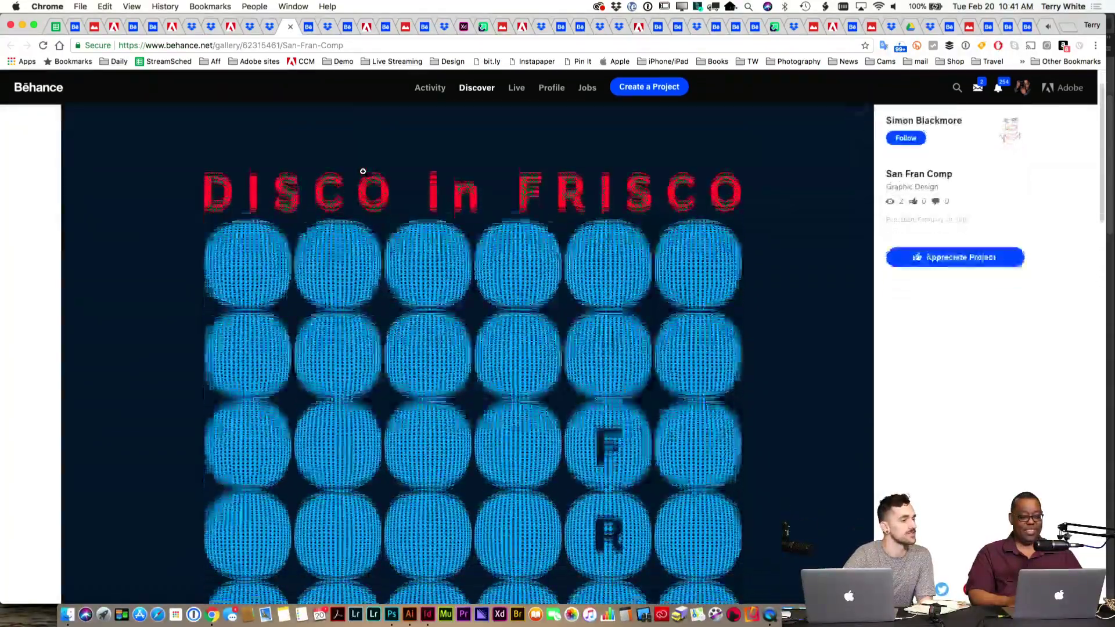
scroll(363, 172, "up", 7)
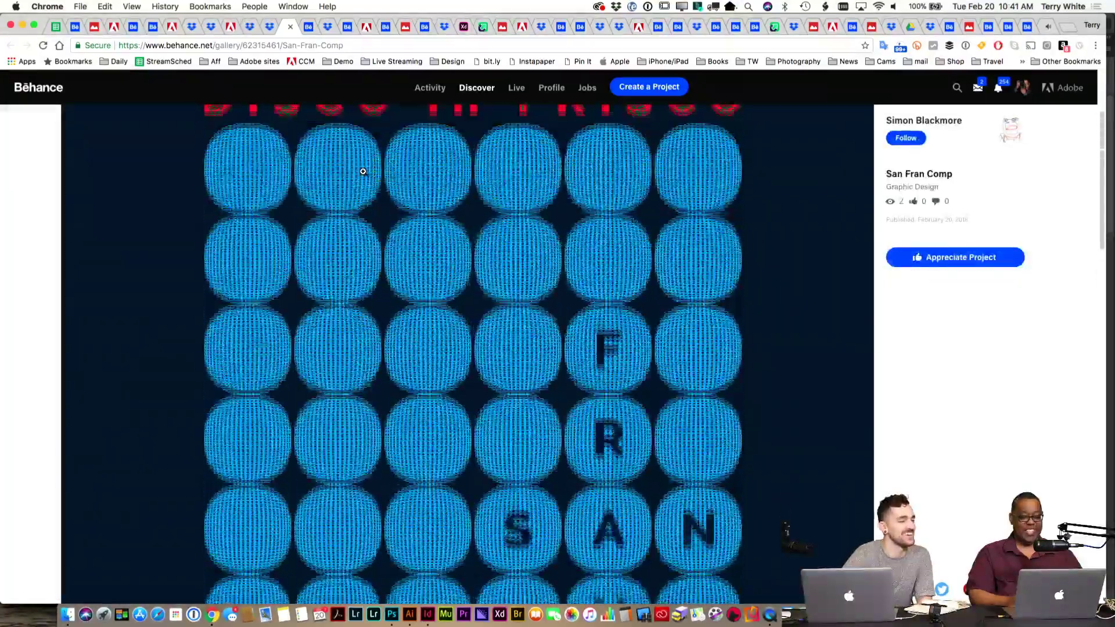
Step: Examine the pink seascape "San Fran" cover and the postcard-style SanFran.pdf cover over their full height
left_click(308, 28)
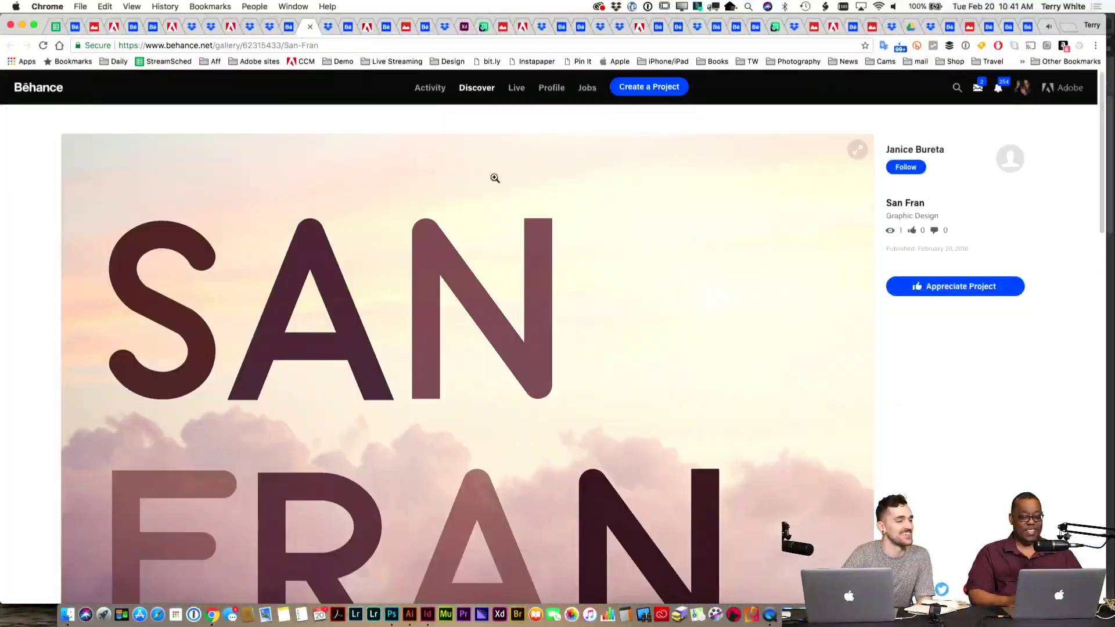
scroll(526, 222, "down", 10)
scroll(526, 222, "down", 8)
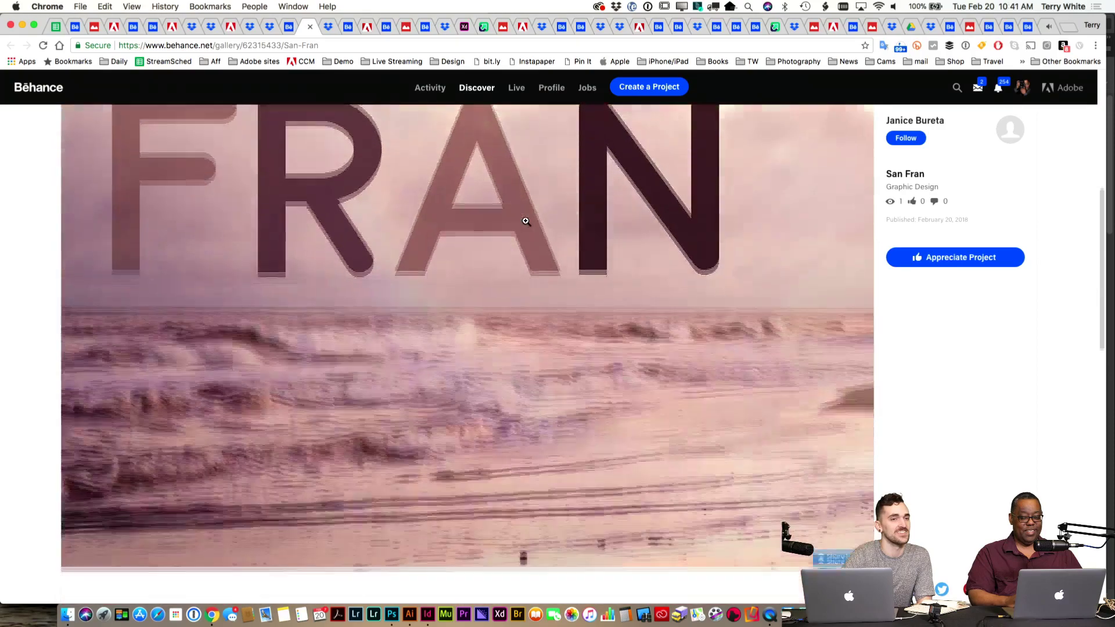
scroll(526, 222, "up", 11)
scroll(526, 222, "up", 4)
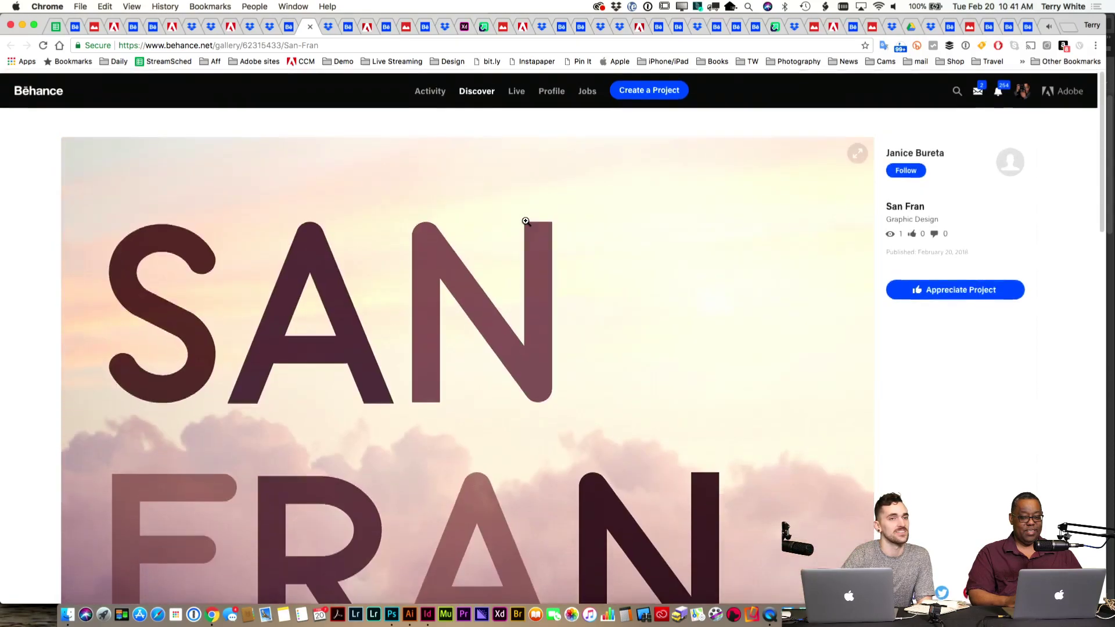
left_click(327, 27)
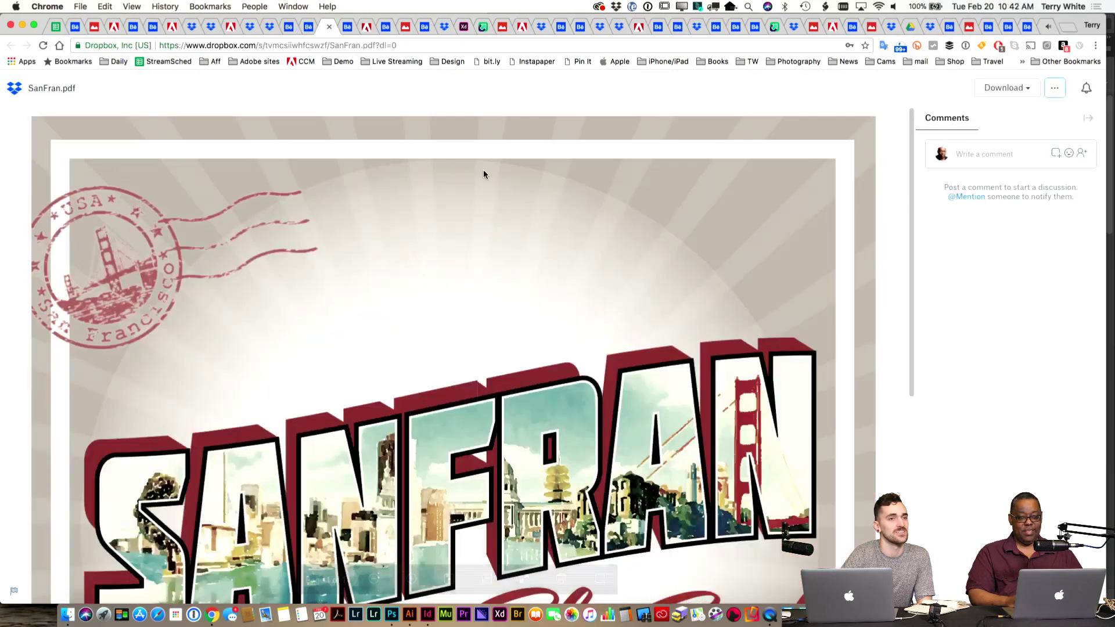
scroll(499, 183, "down", 5)
scroll(498, 184, "down", 5)
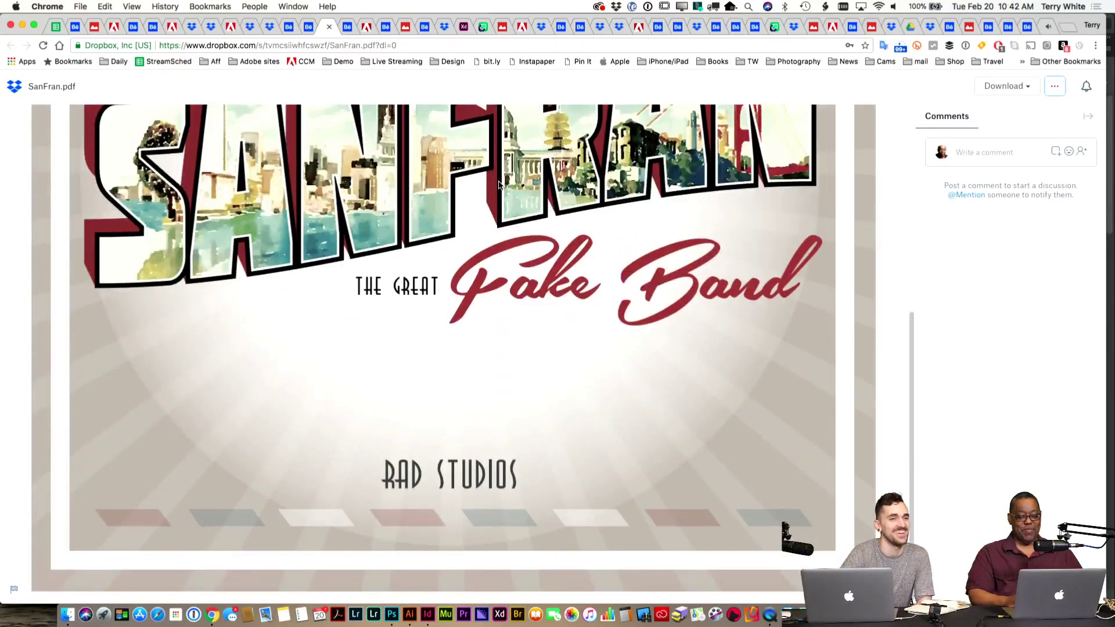
scroll(499, 184, "up", 10)
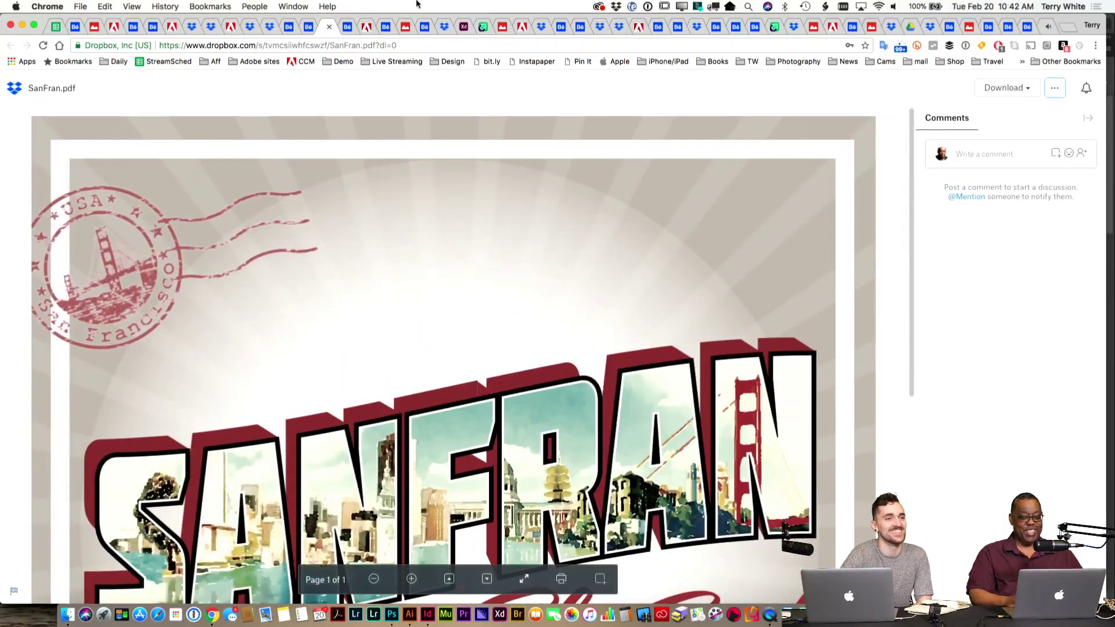
Step: Examine the orange "Round Around" cover and inspect the repeated lettering on the pink flying-saucer city cover up close
left_click(350, 27)
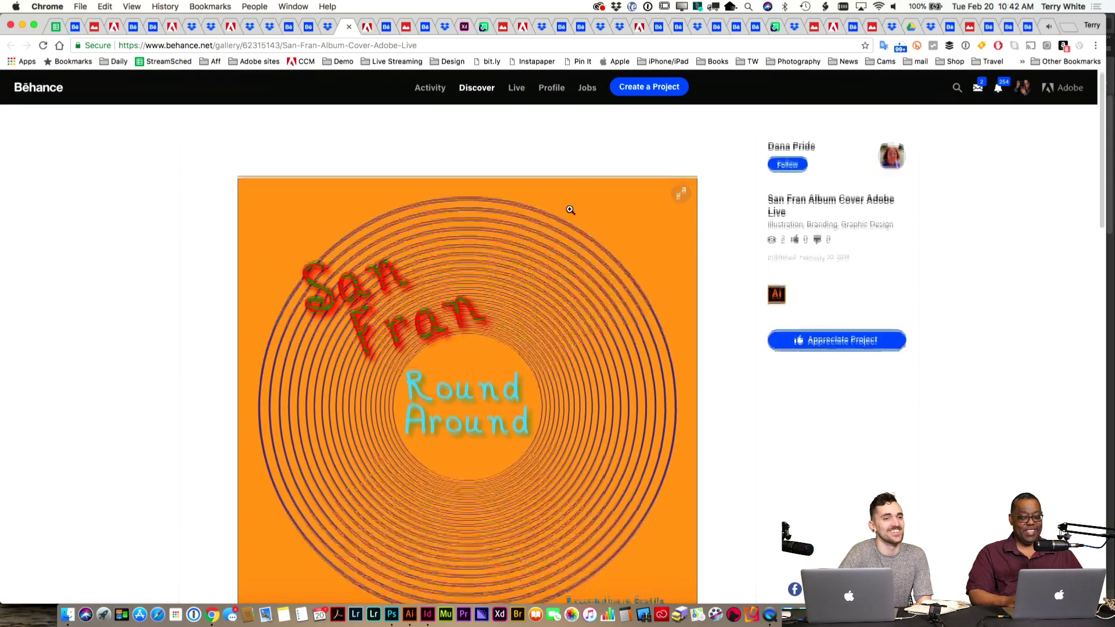
scroll(570, 211, "down", 2)
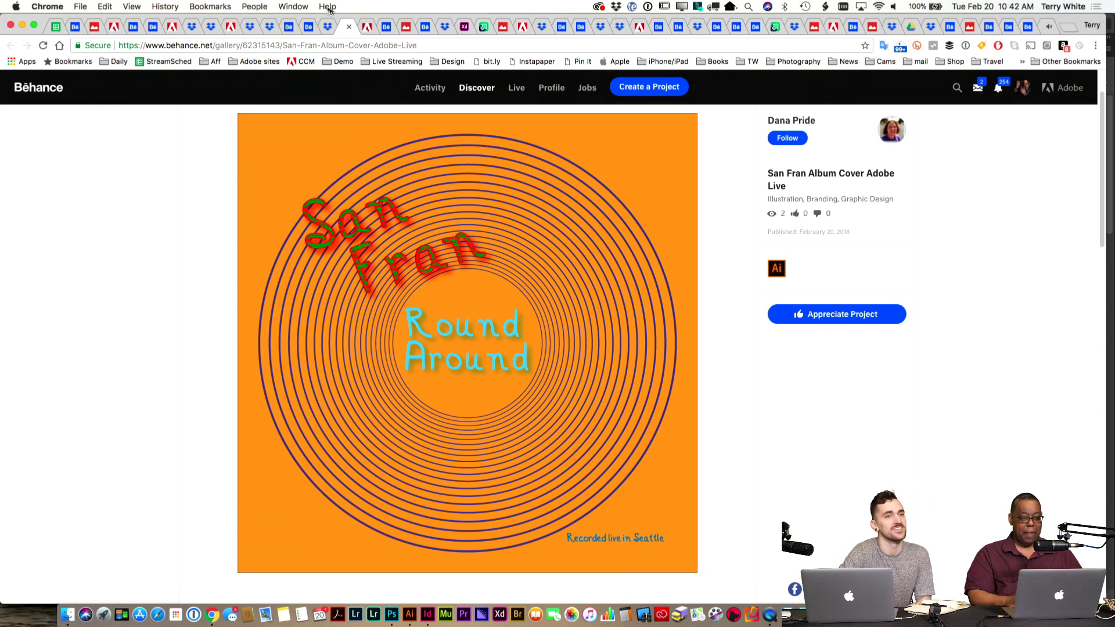
left_click(368, 27)
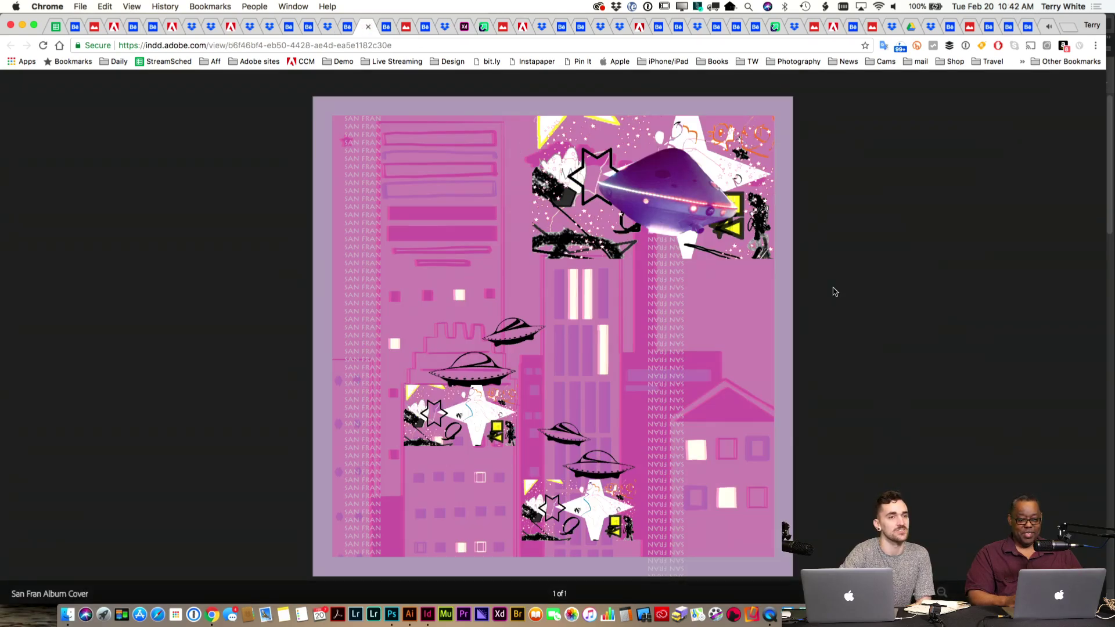
scroll(833, 292, "up", 5)
scroll(832, 292, "up", 2)
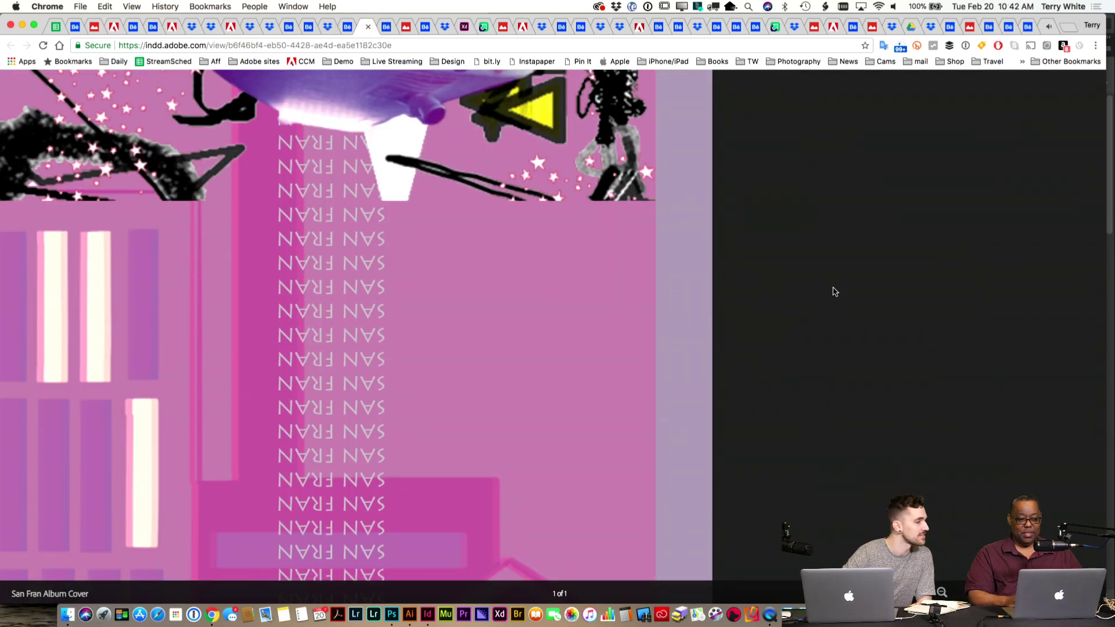
scroll(792, 341, "down", 8)
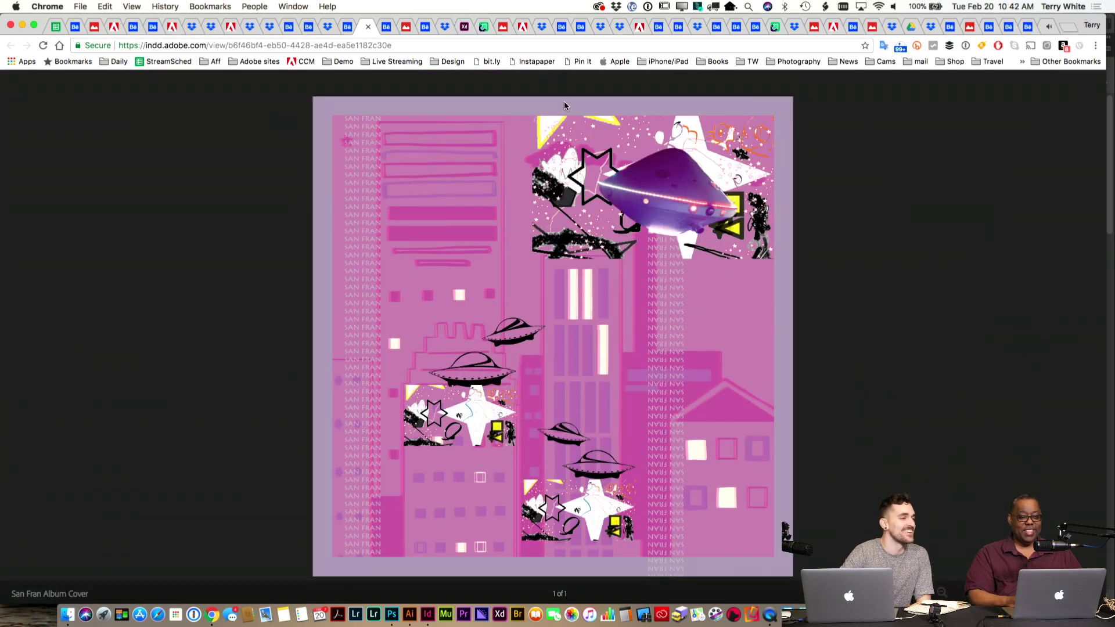
Step: Examine the black "Magic Tour" cover, the "history of the night" cover in Album.png and the sunset "SAN FRAN COVER" design over its full height
left_click(385, 28)
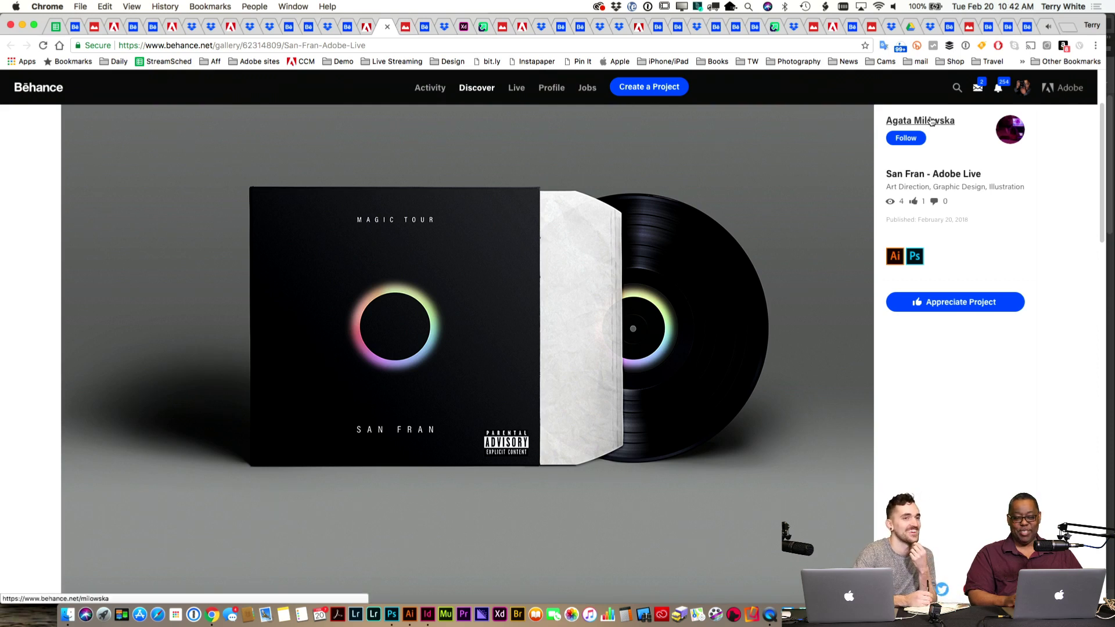
mouse_move(933, 123)
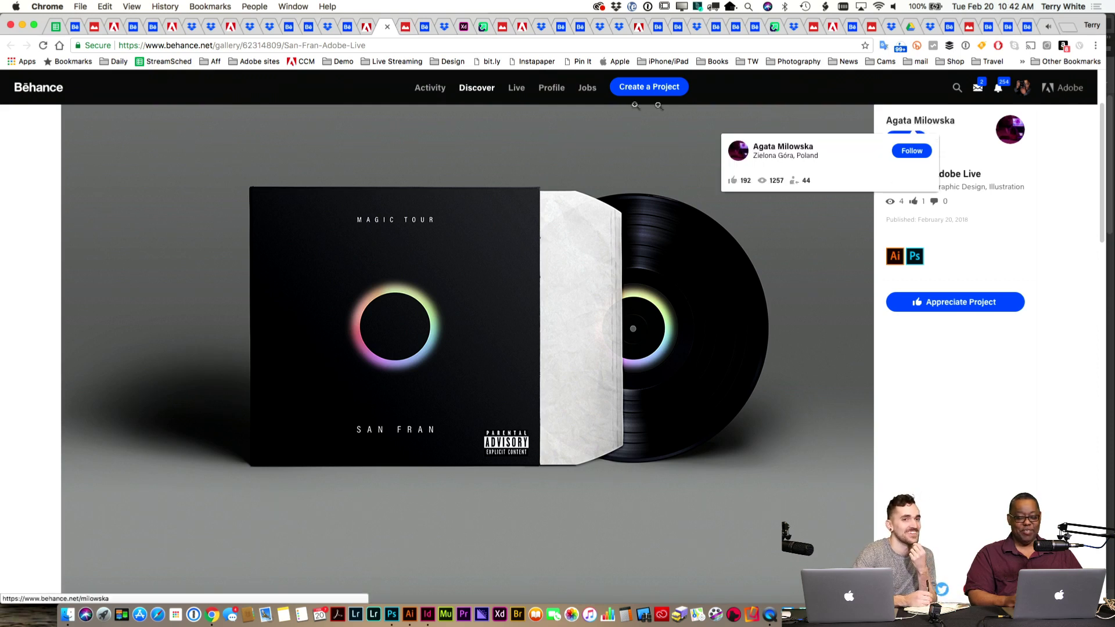
left_click(403, 29)
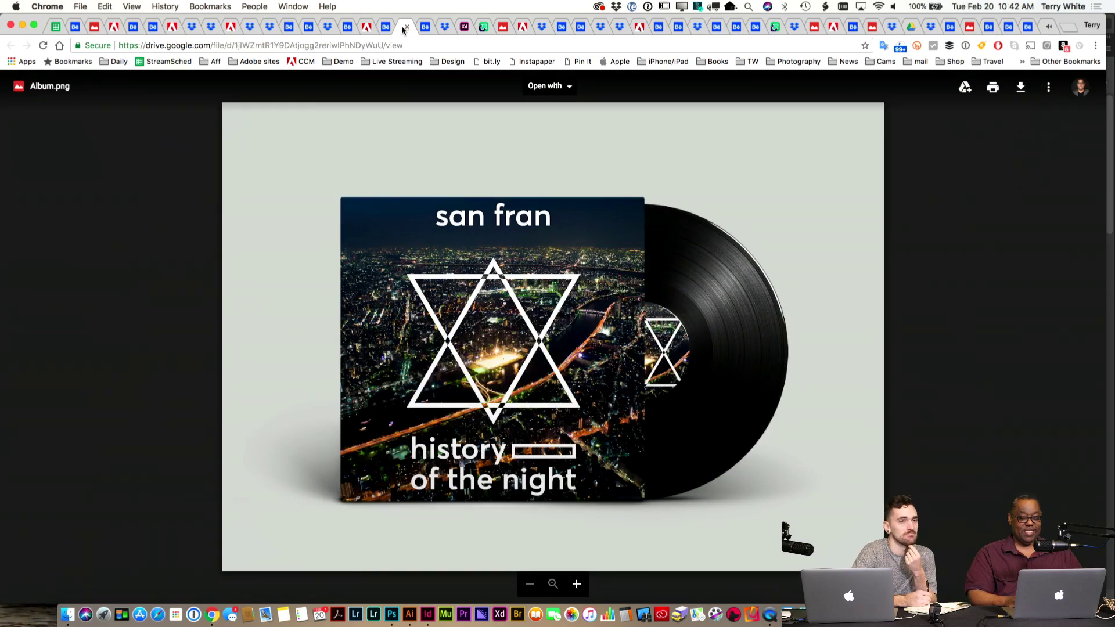
left_click(422, 29)
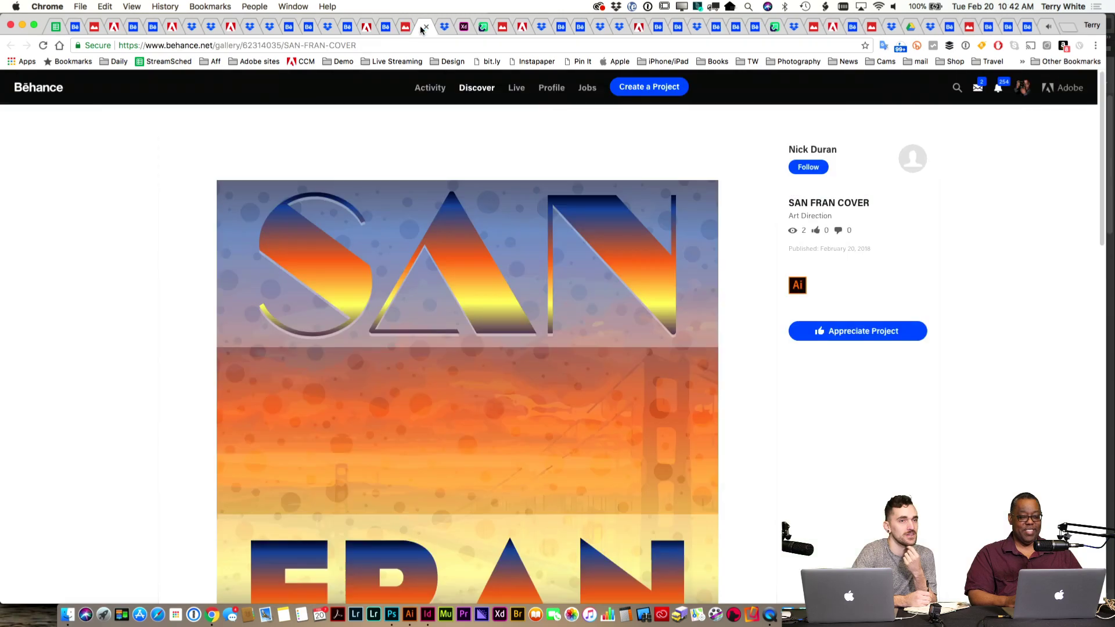
scroll(471, 185, "down", 3)
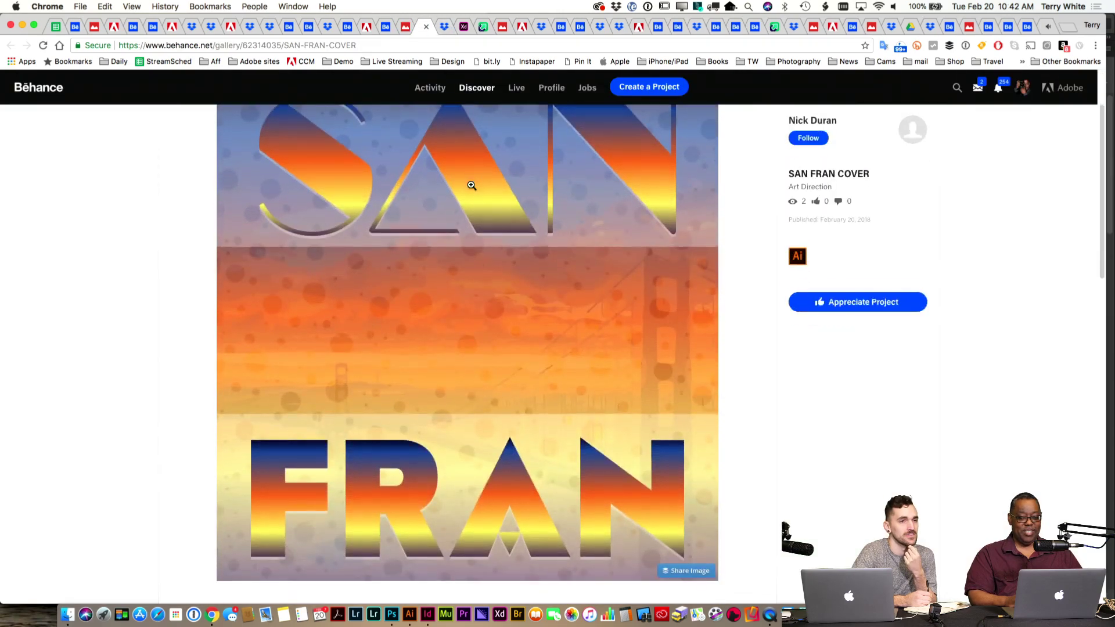
scroll(472, 185, "up", 1)
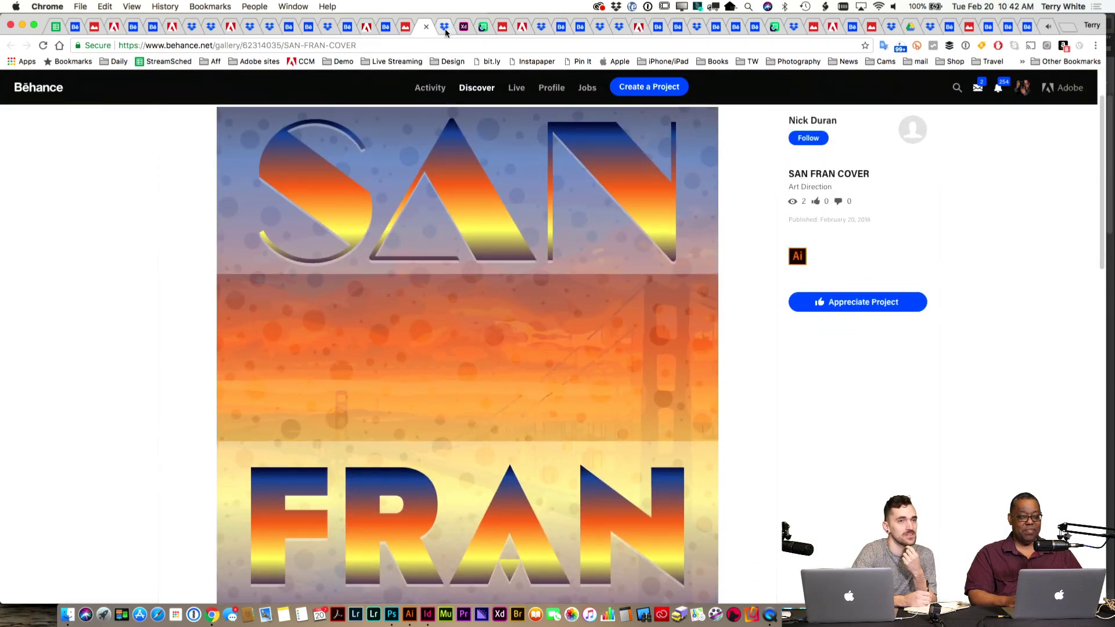
Step: Examine the next submitted covers, from the "Flowers in Your Air" design in AlbumChallenge.png through the red bridge drawing in SanFranAlbum.jpg
left_click(446, 30)
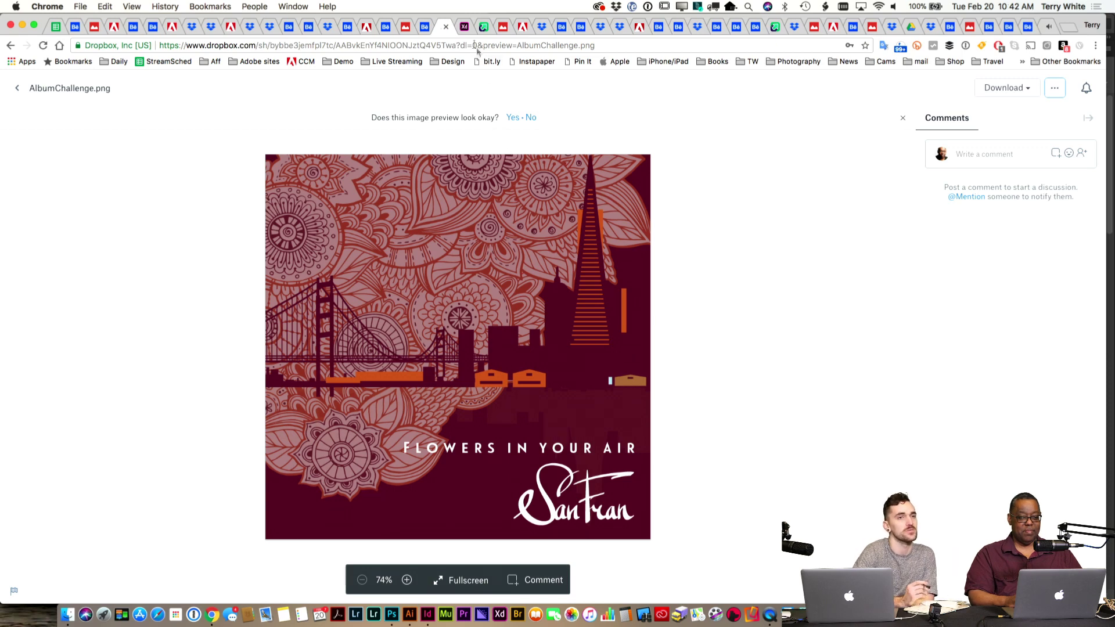
left_click(465, 27)
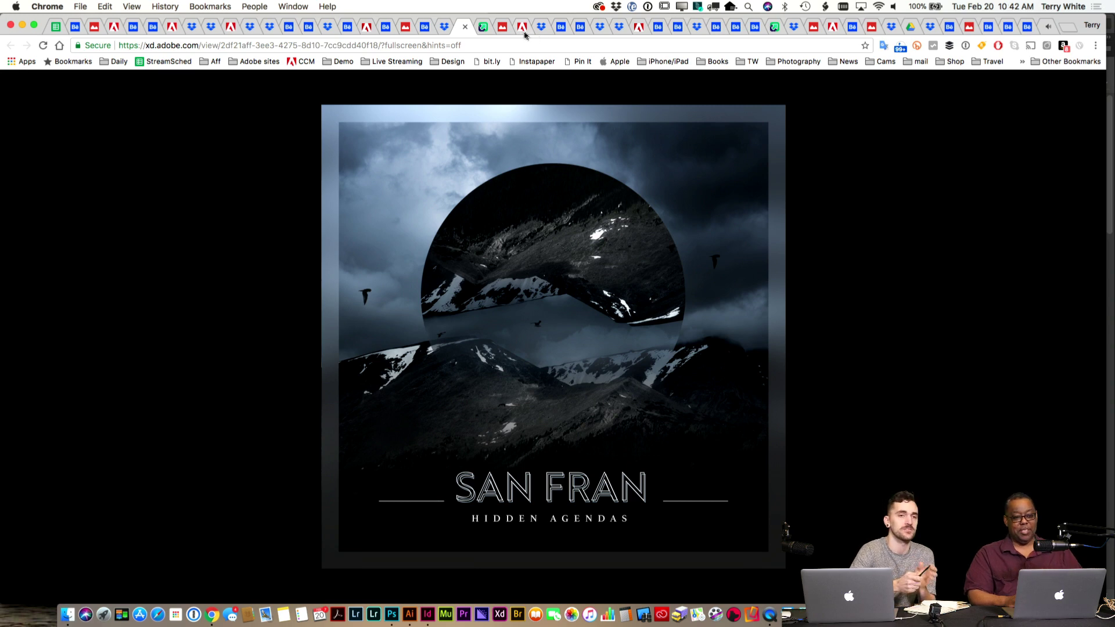
left_click(482, 29)
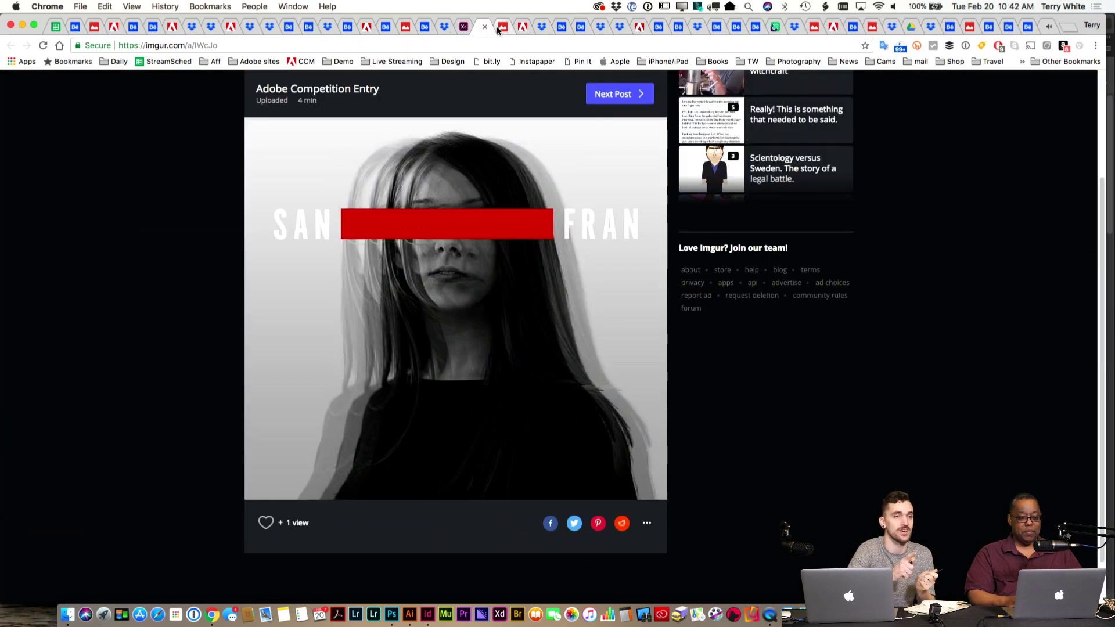
left_click(504, 27)
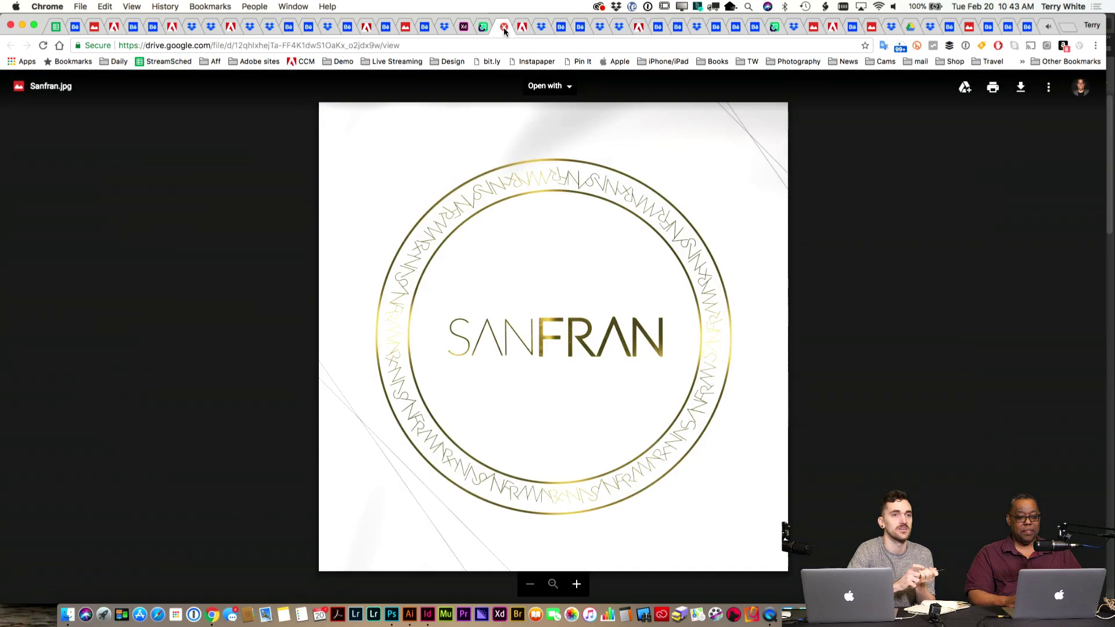
left_click(520, 29)
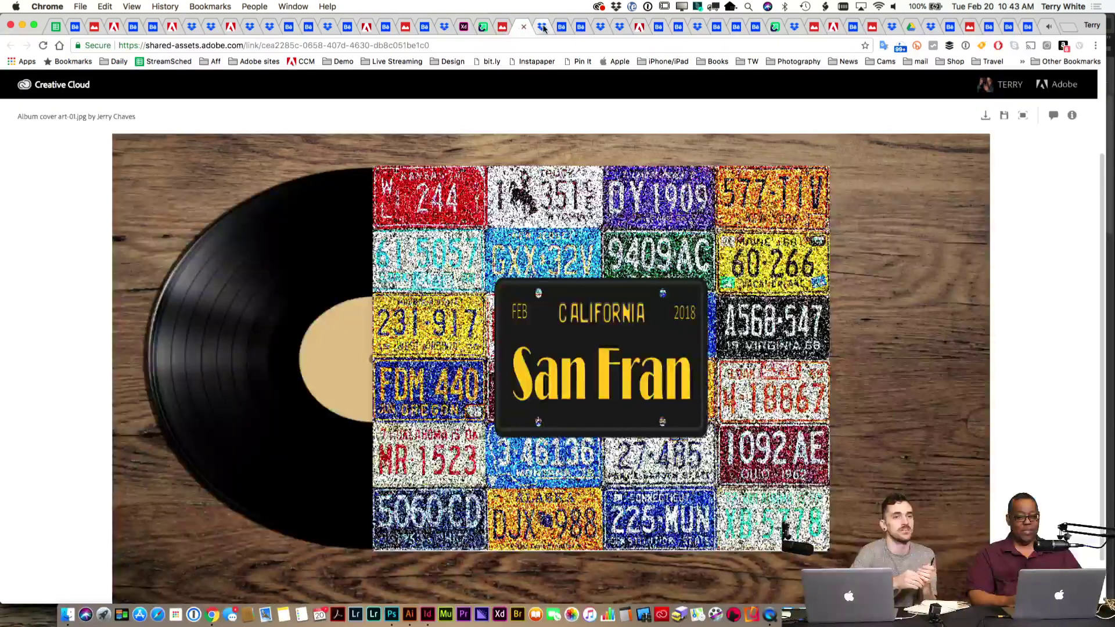
left_click(542, 29)
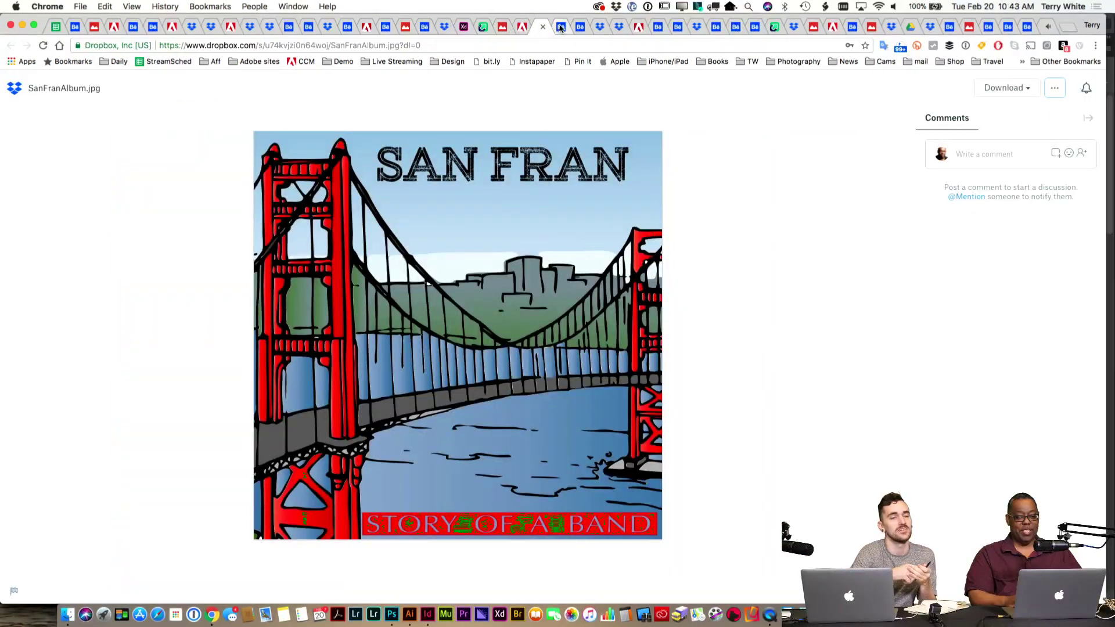
Step: Examine the next submitted covers, from the green "Best Hits Rock Music" design through the "San Fran Album Art" cover with the screaming face
left_click(566, 27)
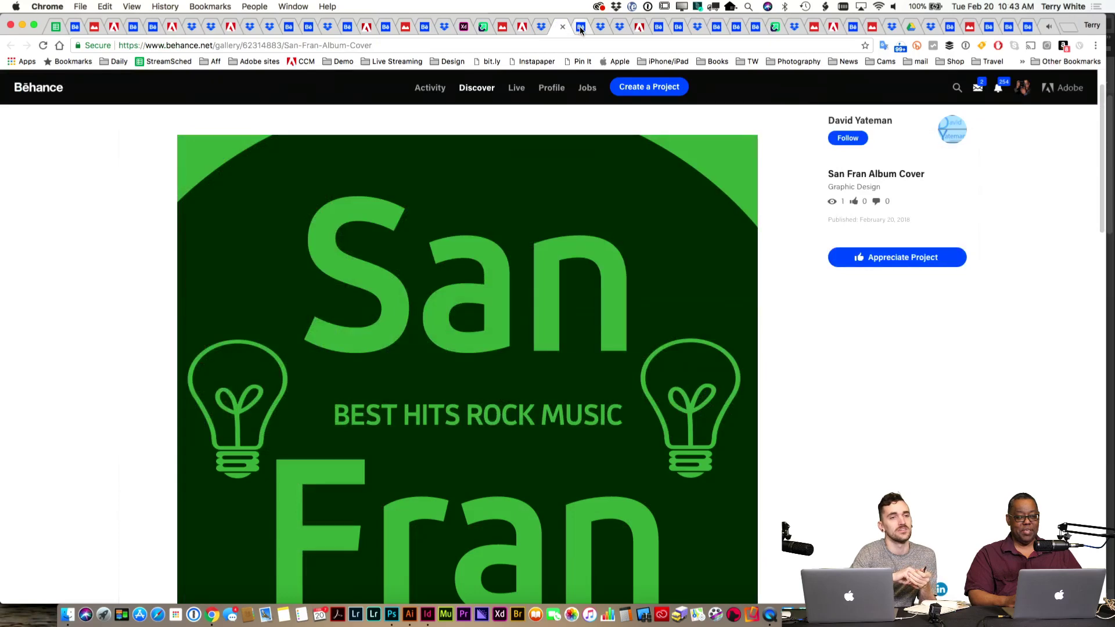
left_click(580, 26)
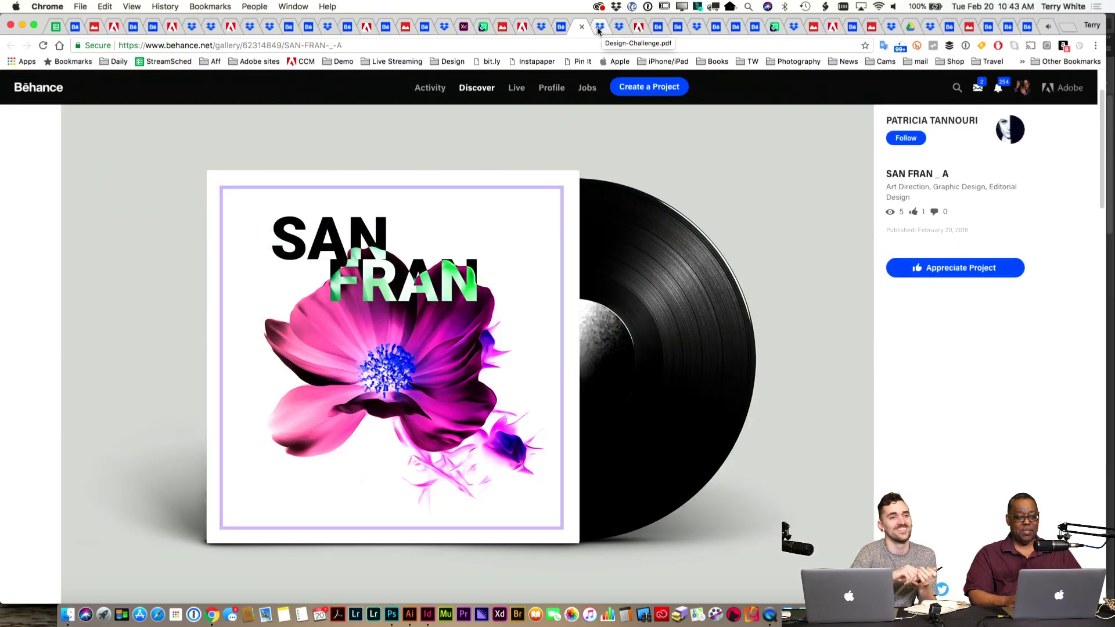
left_click(600, 29)
left_click(619, 29)
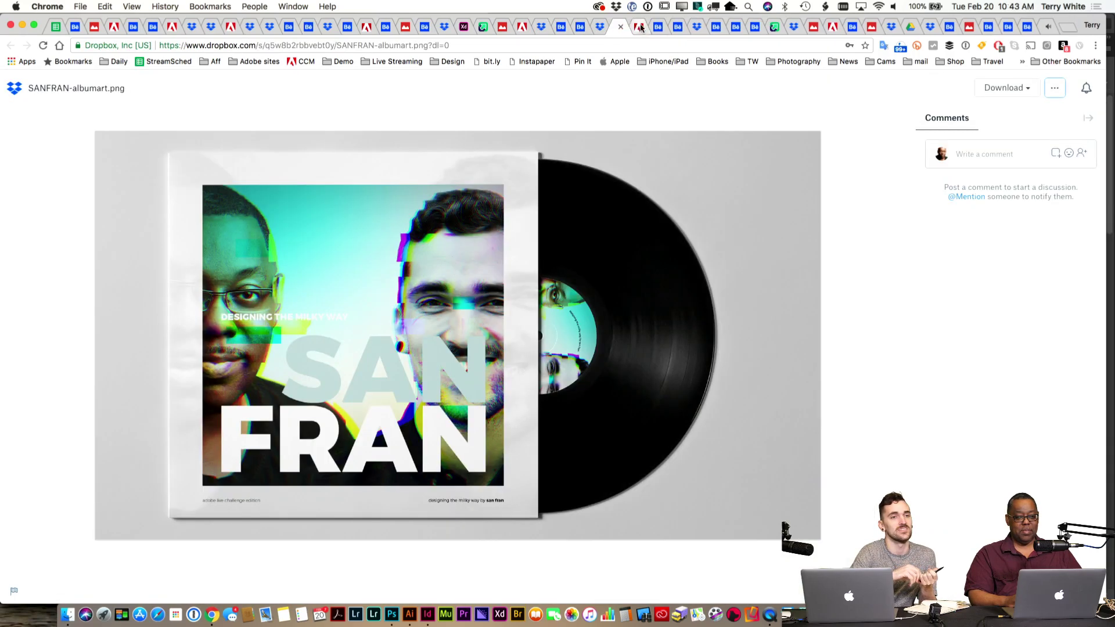
left_click(639, 29)
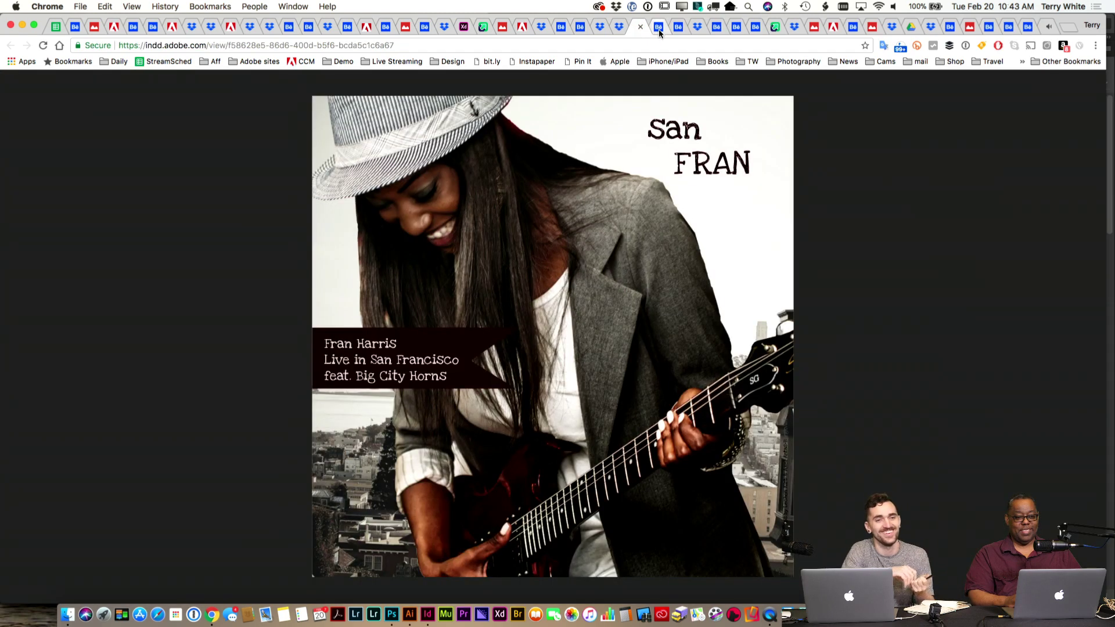
left_click(658, 29)
left_click(678, 27)
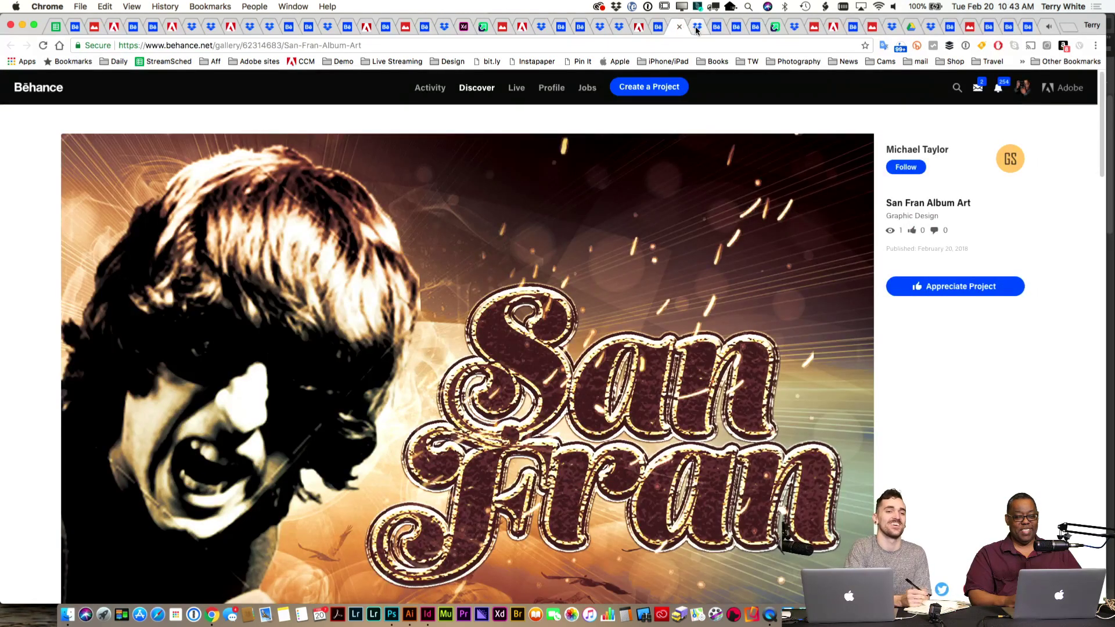
Step: Examine the following submissions through the skull-makeup "Silence" cover, including the tiger, camper van and black-and-white street designs
left_click(696, 28)
left_click(716, 28)
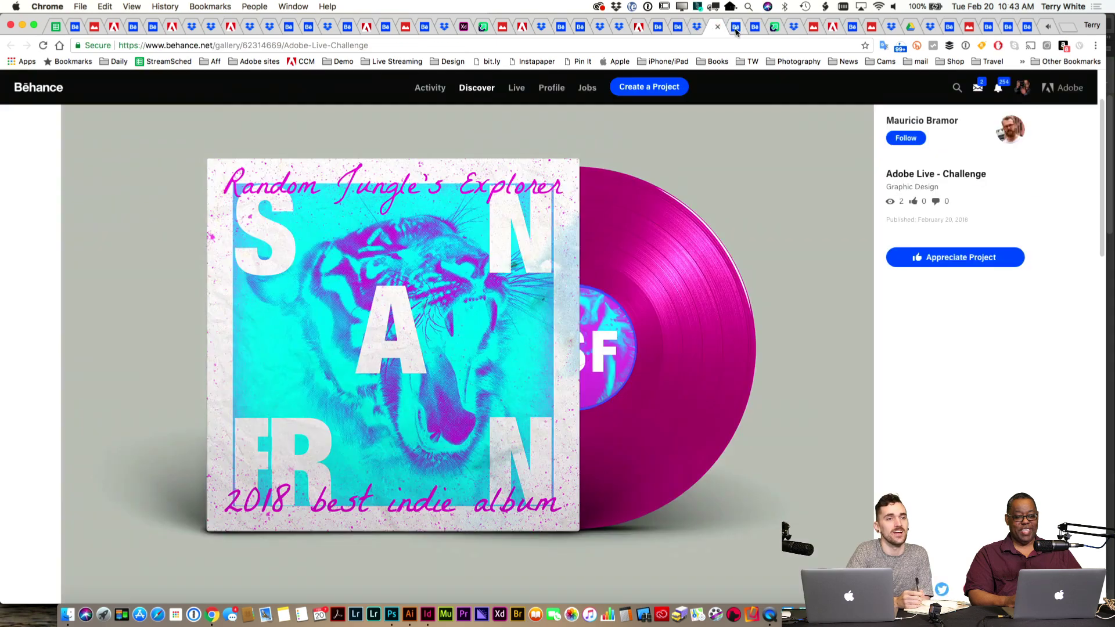
left_click(736, 28)
left_click(755, 28)
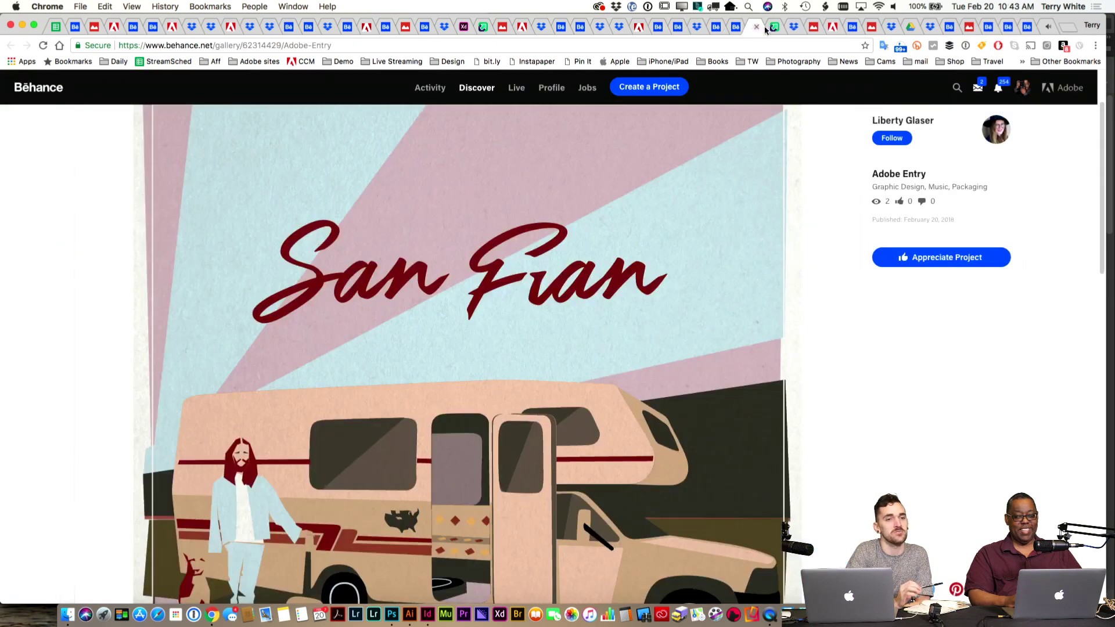
left_click(775, 28)
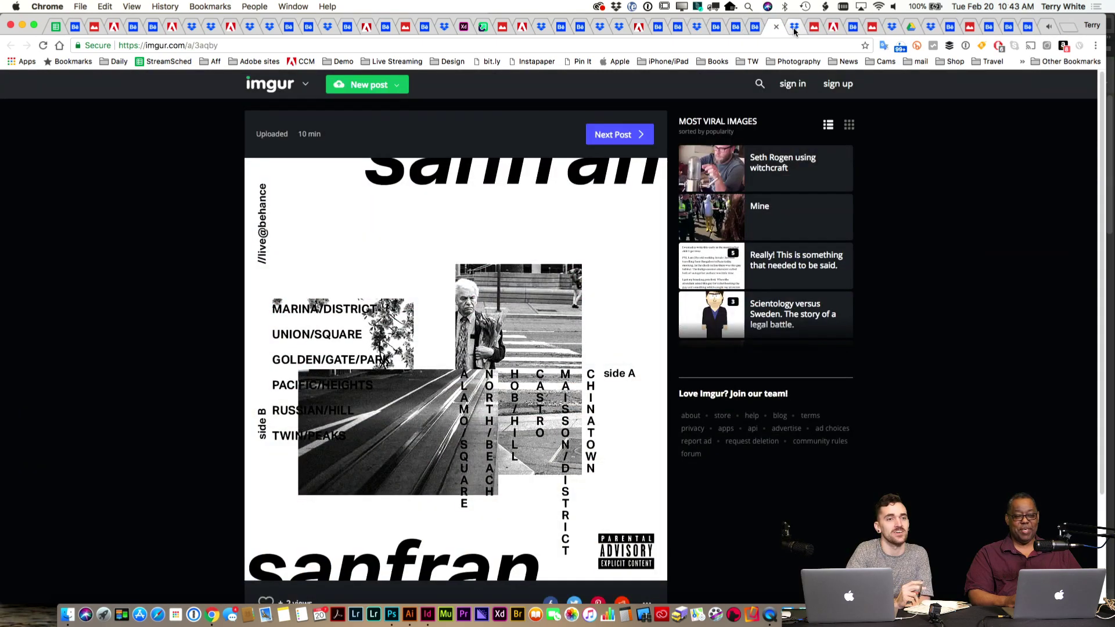
left_click(794, 27)
left_click(814, 29)
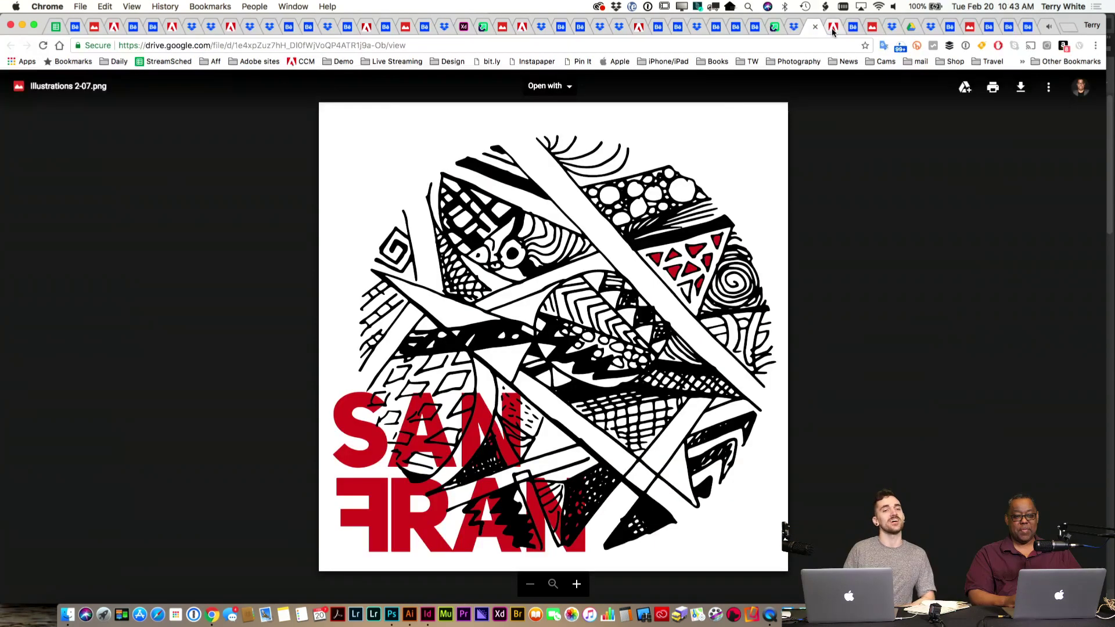
left_click(833, 29)
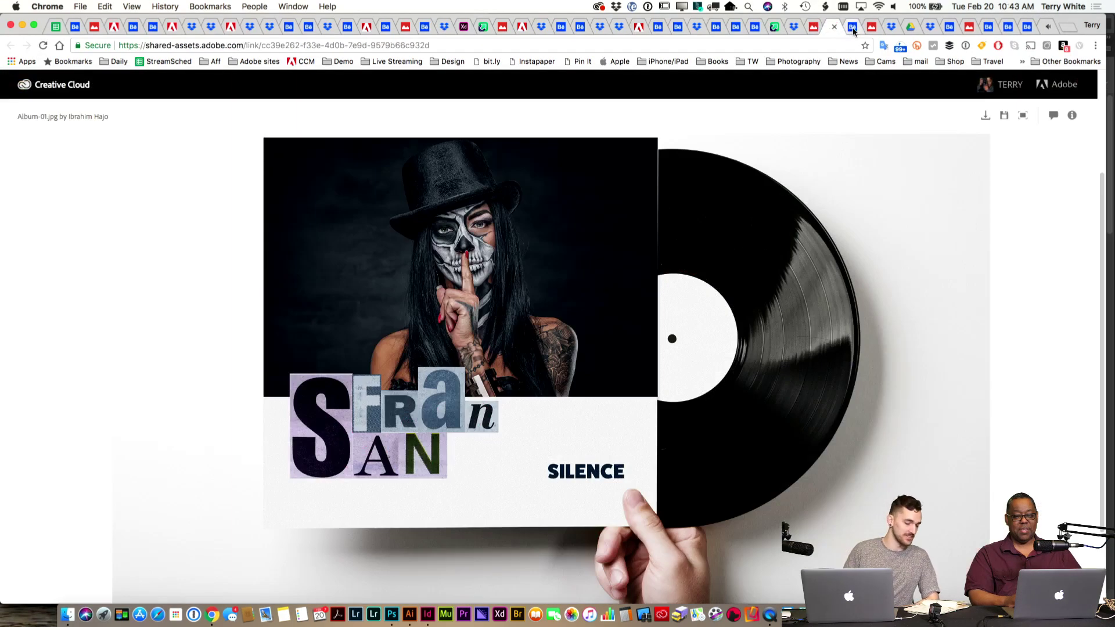
Step: Examine the next submissions through the triangle-patterned "Dreams" cover, including the umbrella drawing, the red "No Name Needed" cover and the winged woman in the forest
left_click(852, 27)
left_click(872, 27)
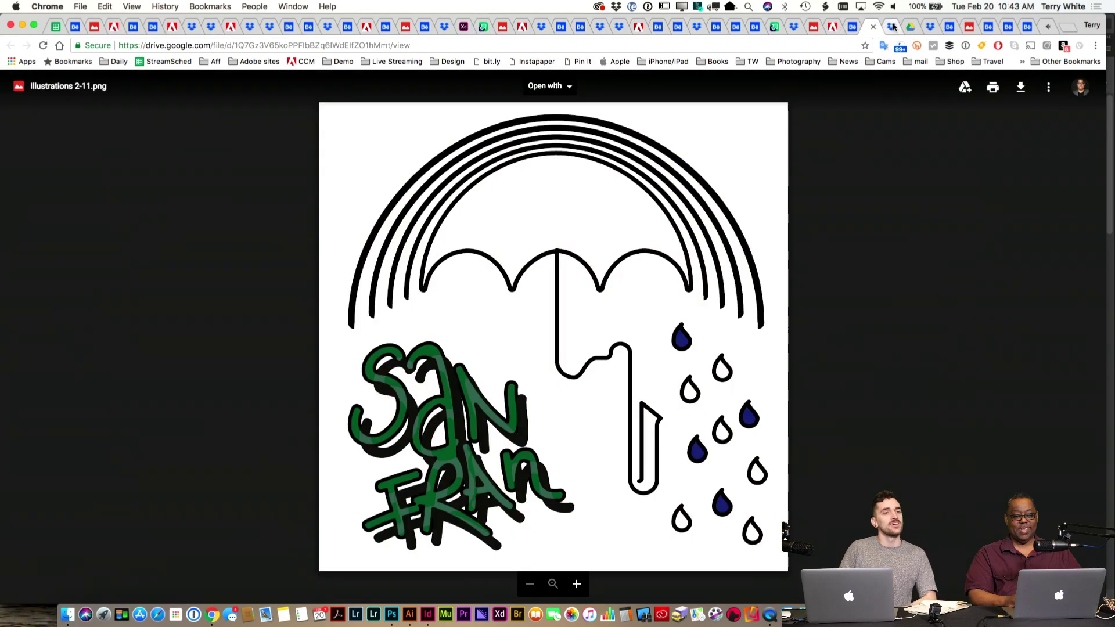
left_click(893, 27)
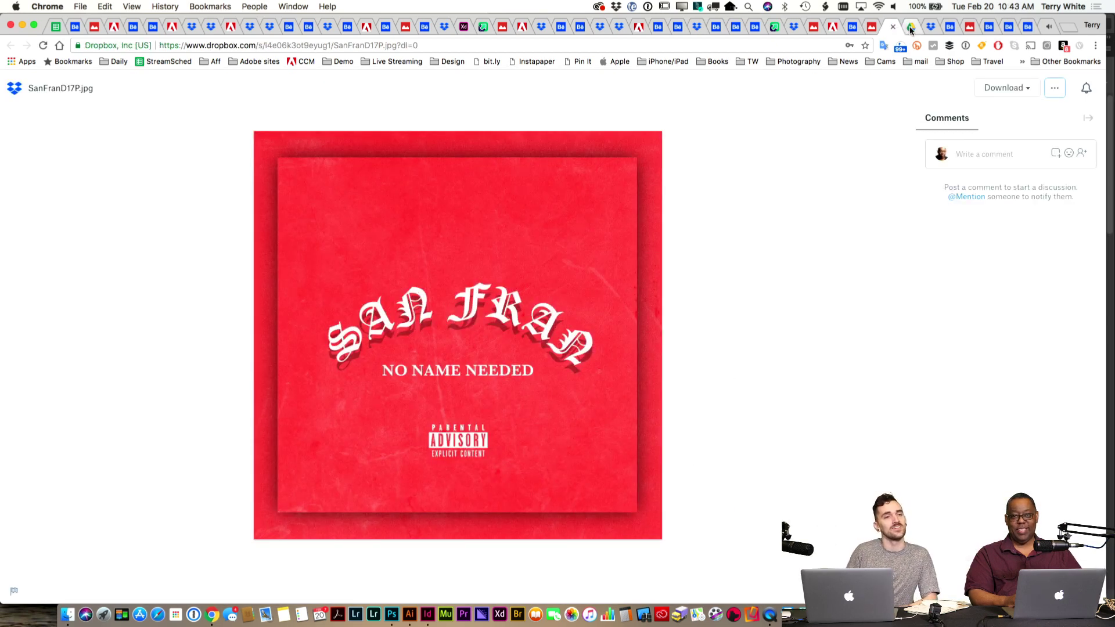
left_click(910, 29)
left_click(932, 29)
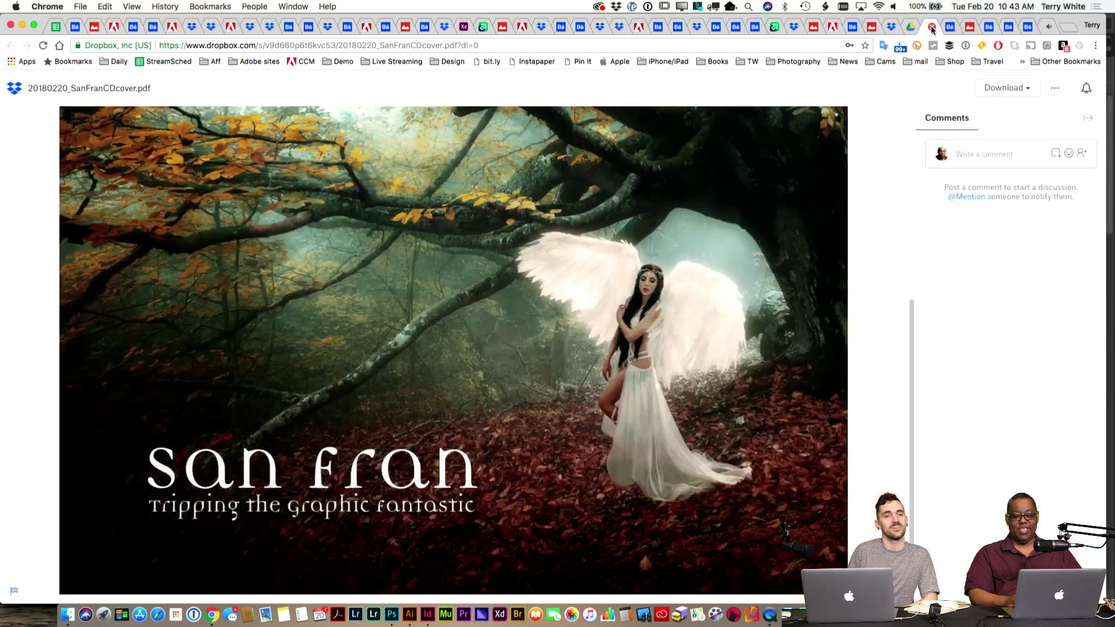
left_click(947, 29)
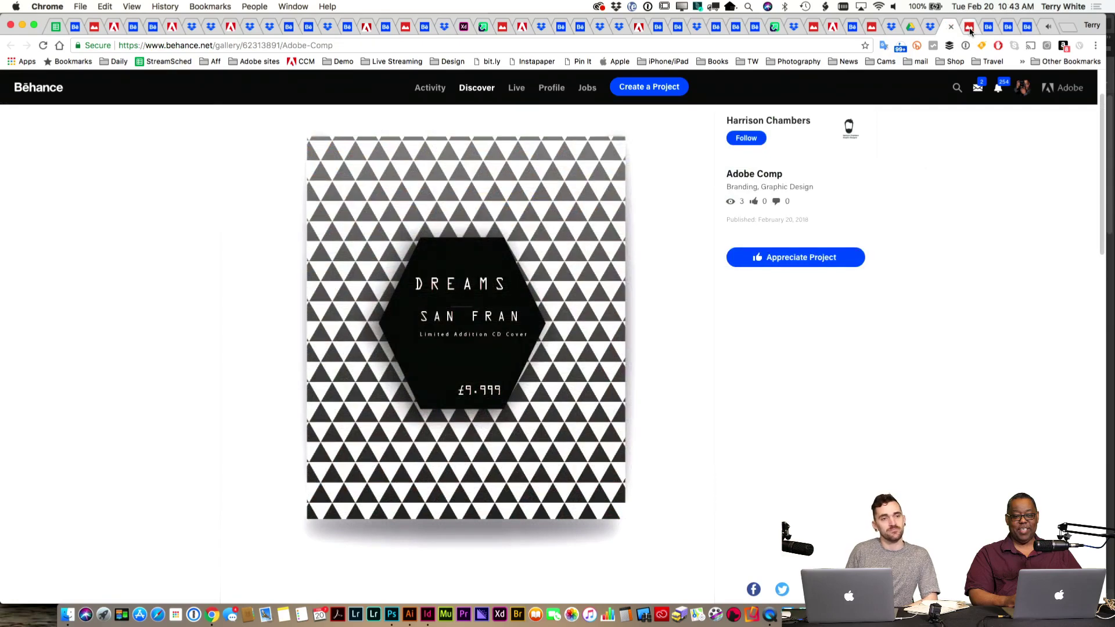
Step: Examine the last submissions, including the green-haired portrait in "Adobe Design Challange" and the "Chasing Dreams" cover
left_click(969, 29)
left_click(989, 28)
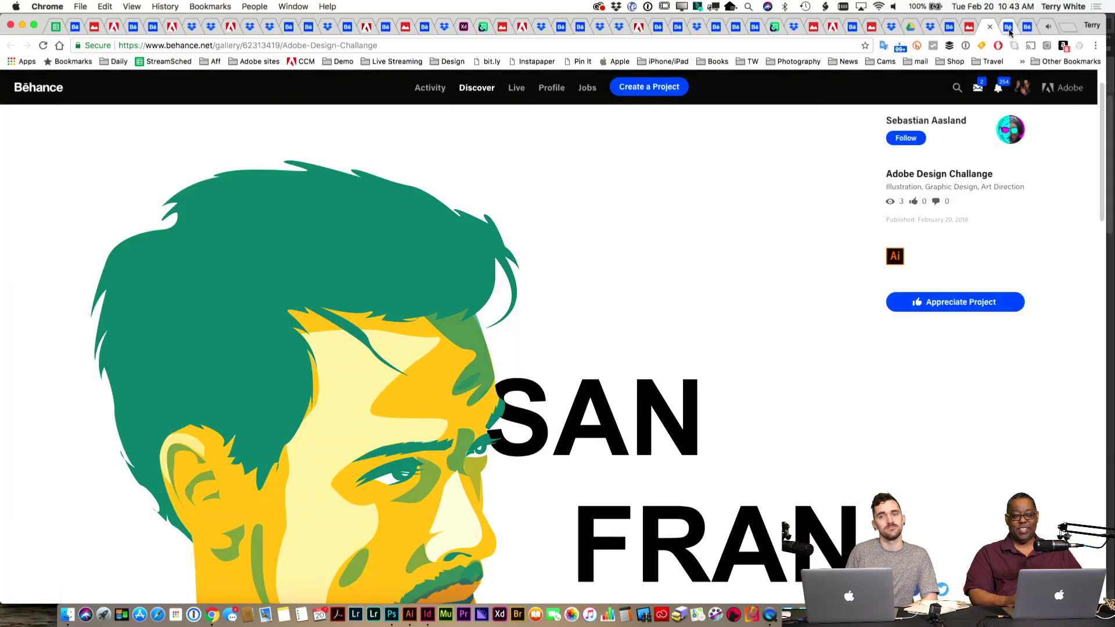
left_click(1008, 29)
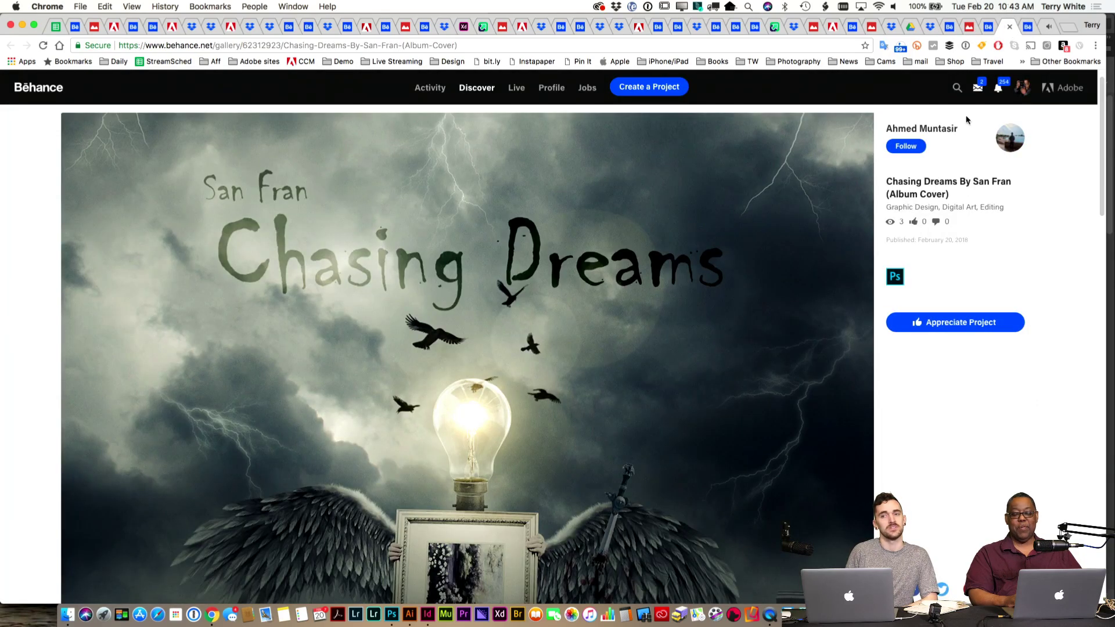
left_click(1027, 28)
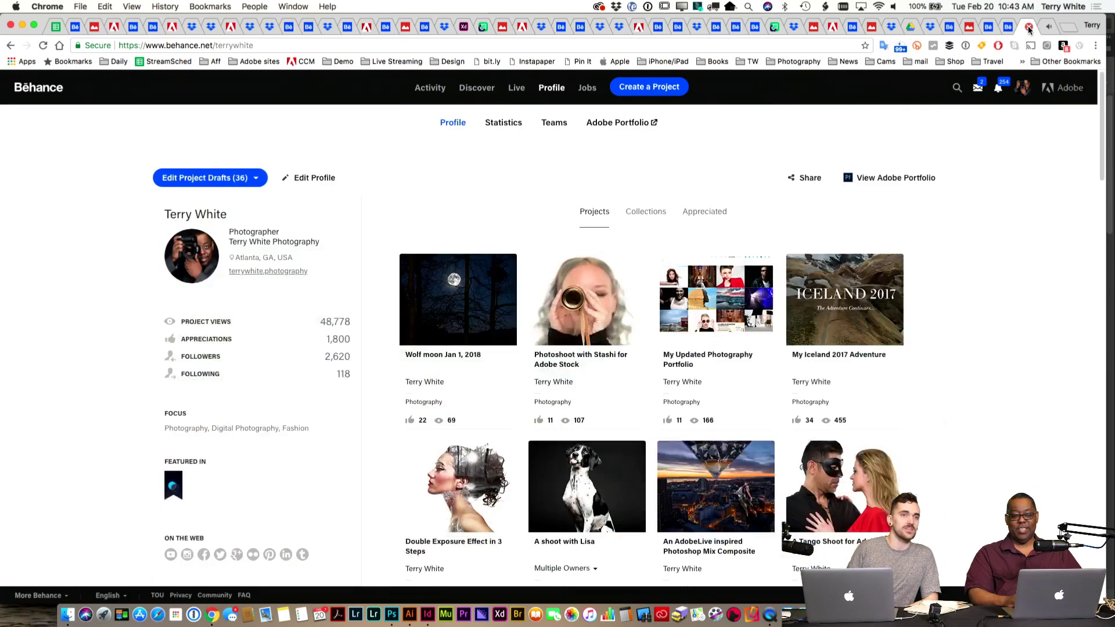
left_click(999, 28)
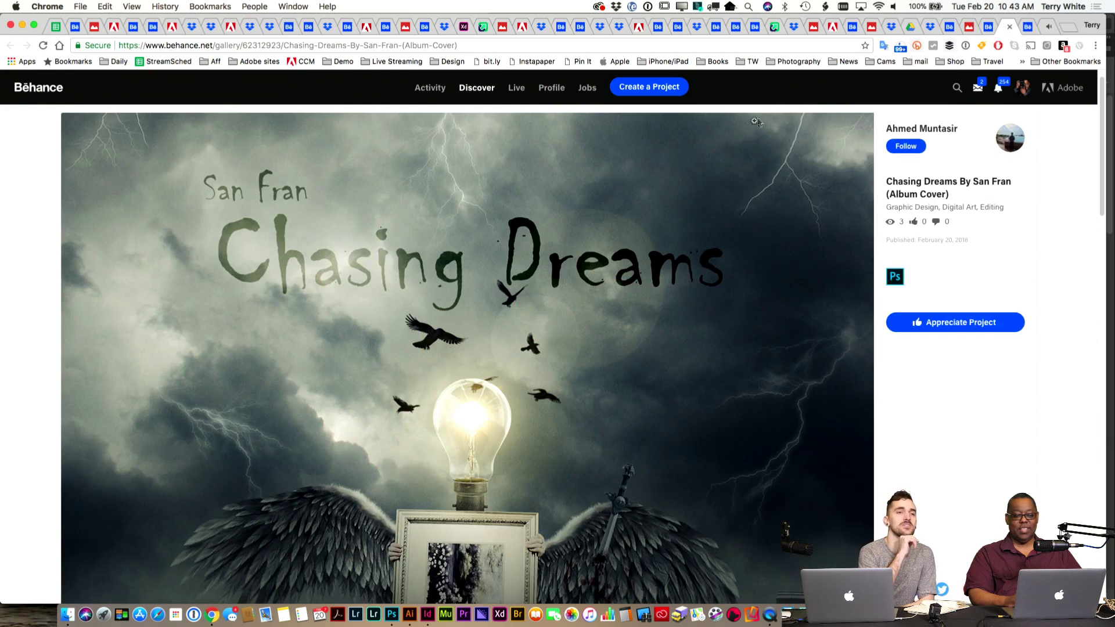
Step: Return to the first submissions and compare them again, from Illustrations 2-14.png and the "House Rock" cover through the yellow and grey sanfran.jpg
left_click(75, 28)
left_click(96, 29)
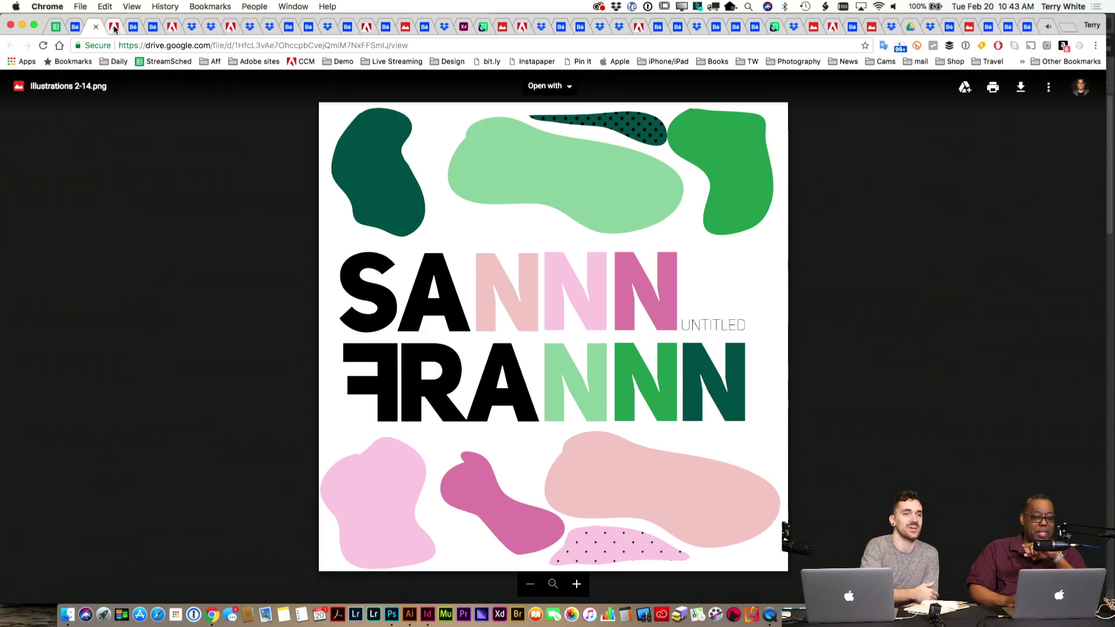
left_click(125, 29)
left_click(133, 29)
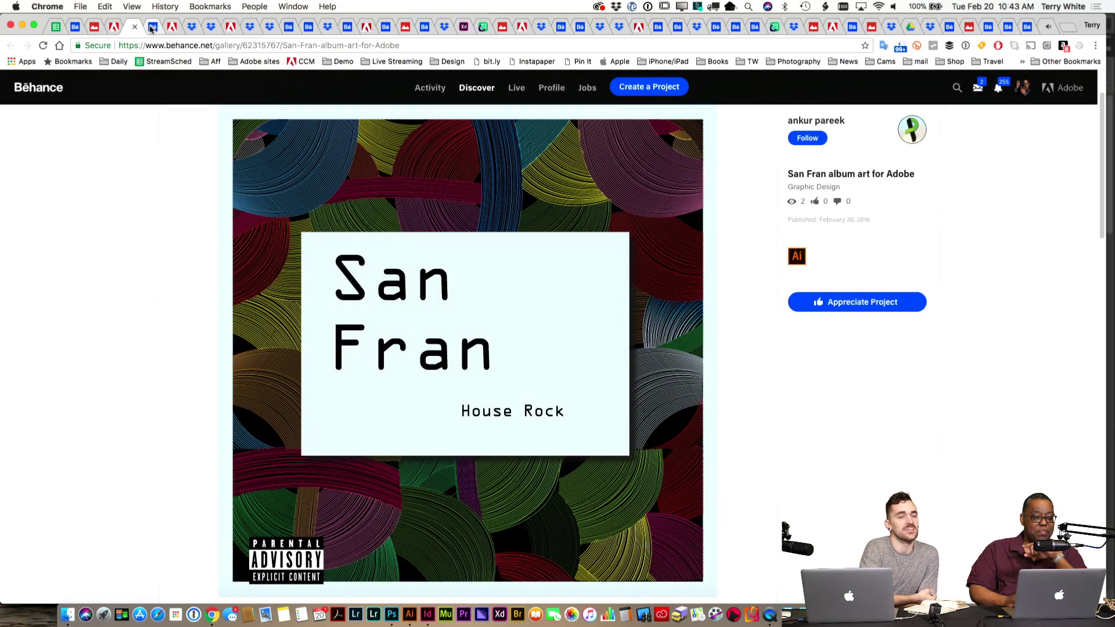
left_click(153, 29)
left_click(173, 29)
left_click(192, 27)
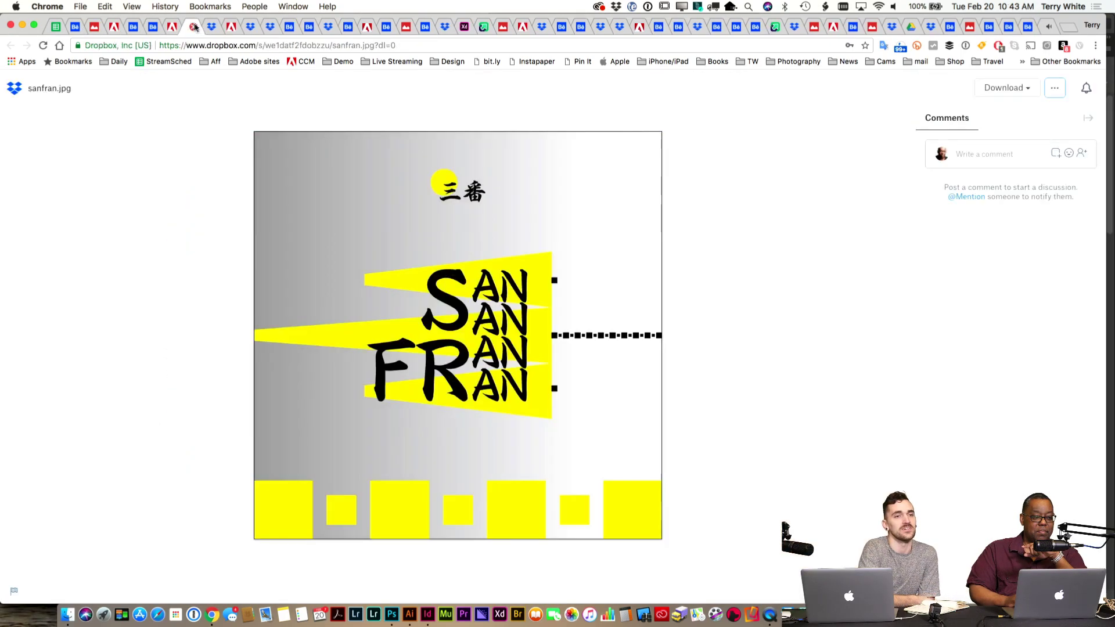
Step: Review the billboard "Doodle Album" cover in album_cover_sanfran.psd and the "Your Dreams" cover again
left_click(213, 28)
left_click(230, 27)
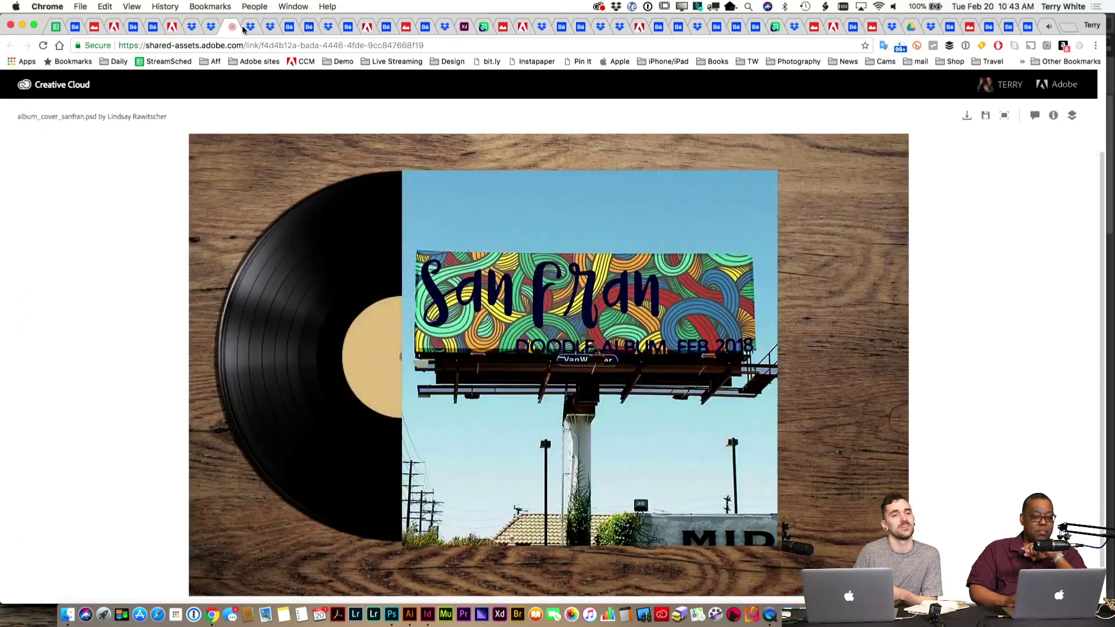
left_click(250, 28)
left_click(270, 28)
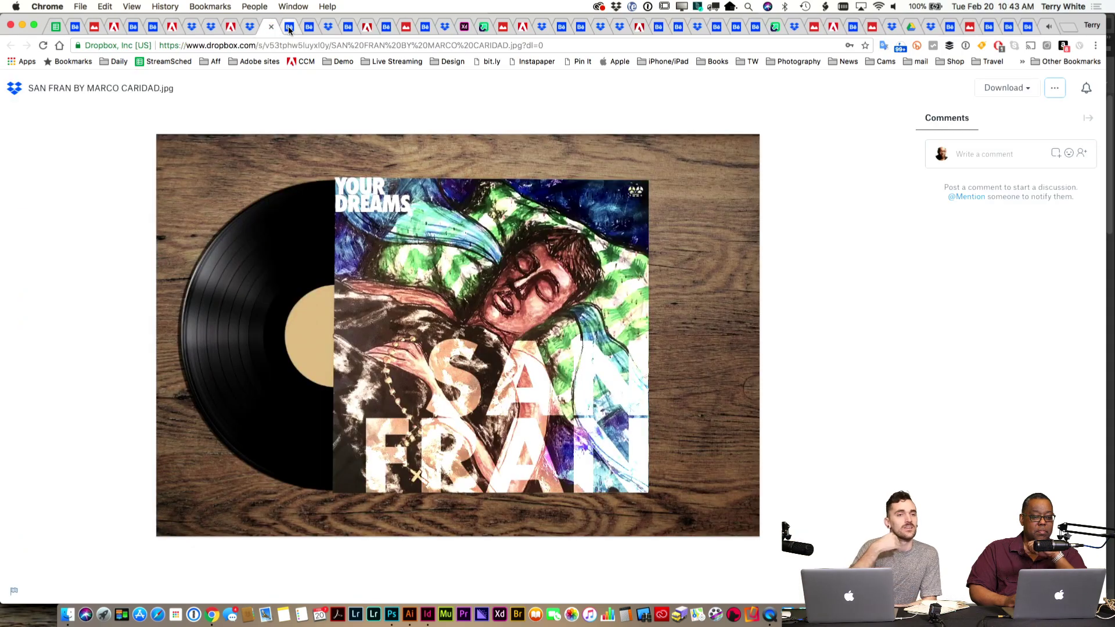
Step: Review the next submissions again, from the postcard-style SanFran.pdf and the pink UFO cover through the "History of the night" cover in Album.png
left_click(289, 28)
left_click(309, 28)
left_click(328, 28)
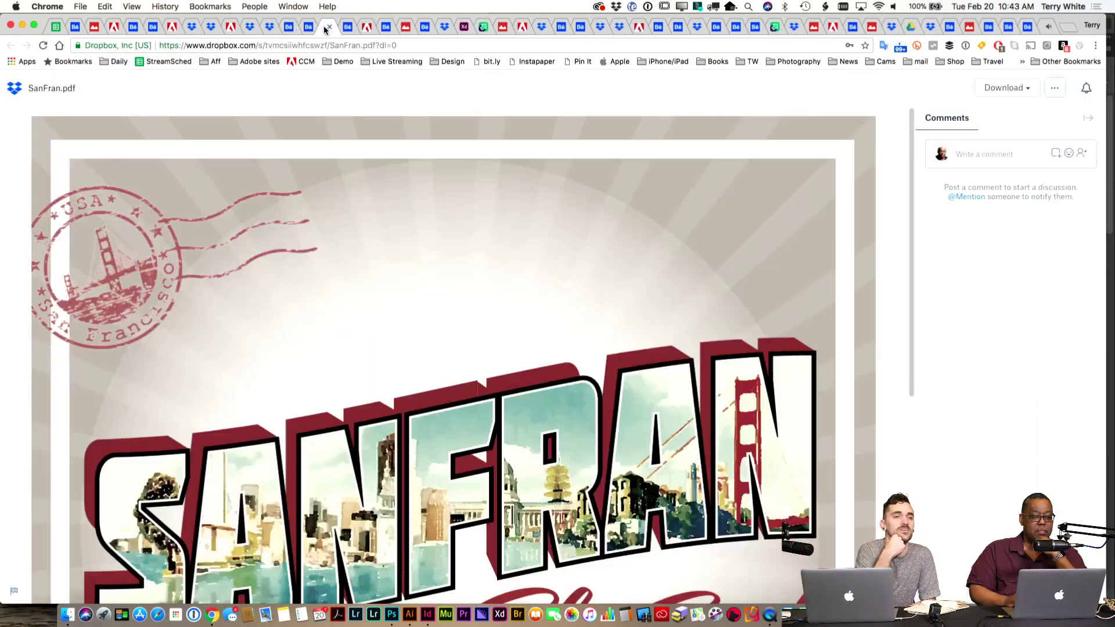
left_click(347, 28)
left_click(367, 29)
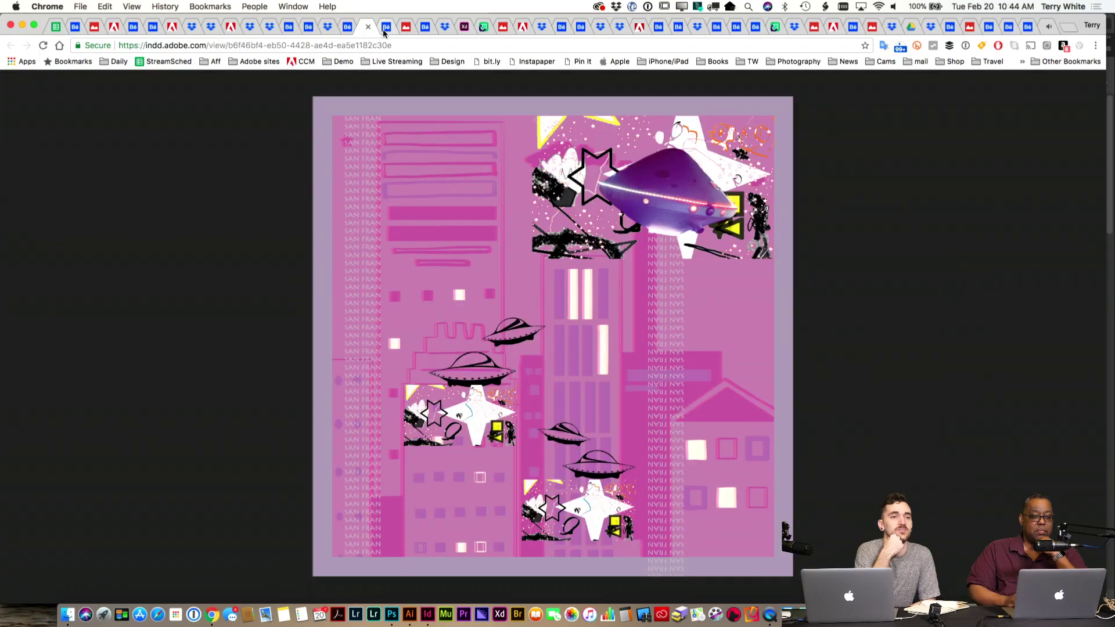
left_click(386, 29)
left_click(405, 29)
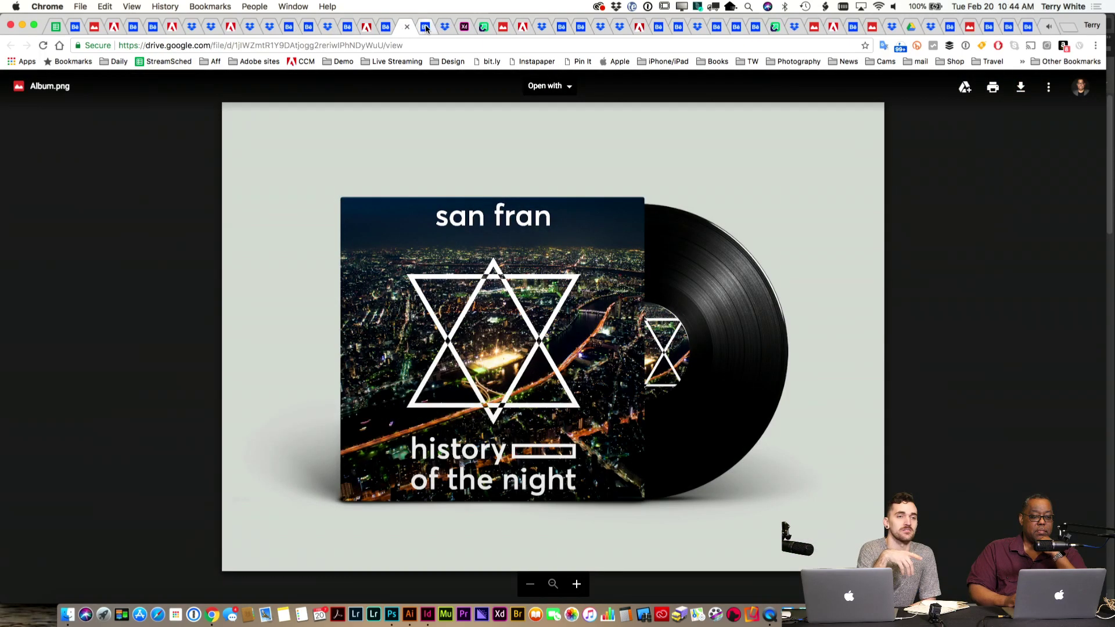
Step: Compare the "Flowers in Your Air", "Hidden Agendas" and red-barred portrait covers with the gold-ringed Sanfran.jpg
left_click(424, 29)
left_click(444, 28)
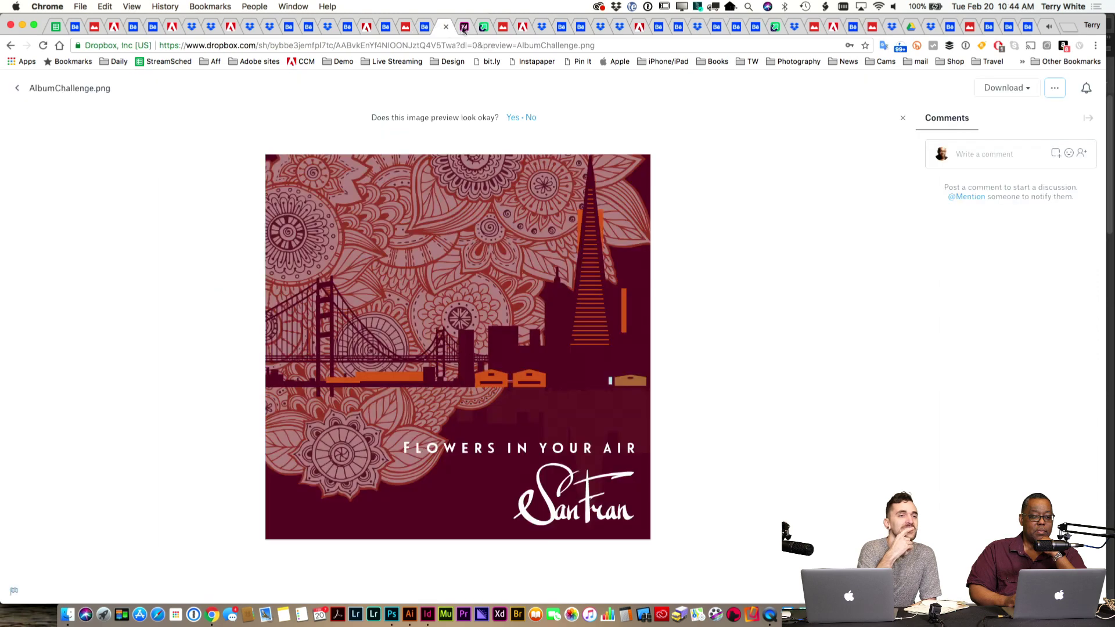
left_click(463, 28)
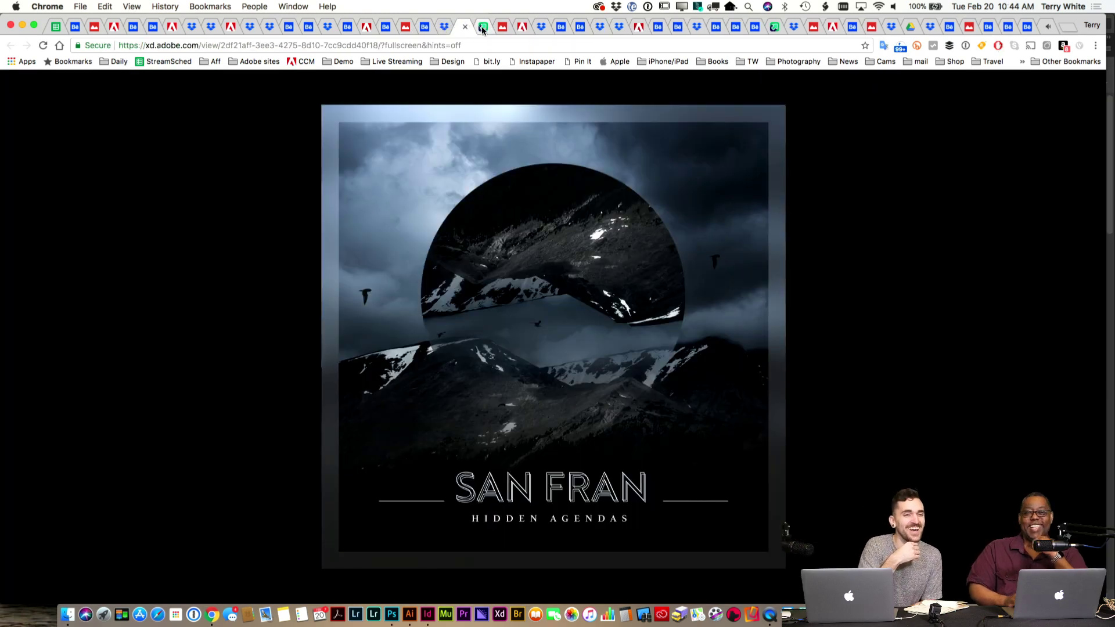
left_click(482, 28)
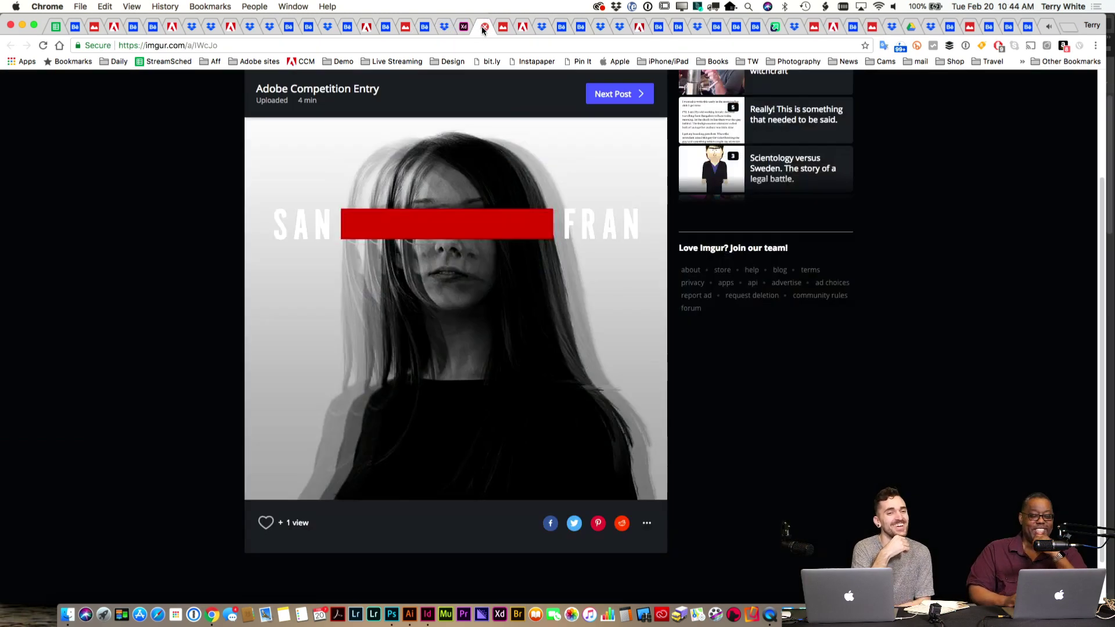
left_click(500, 28)
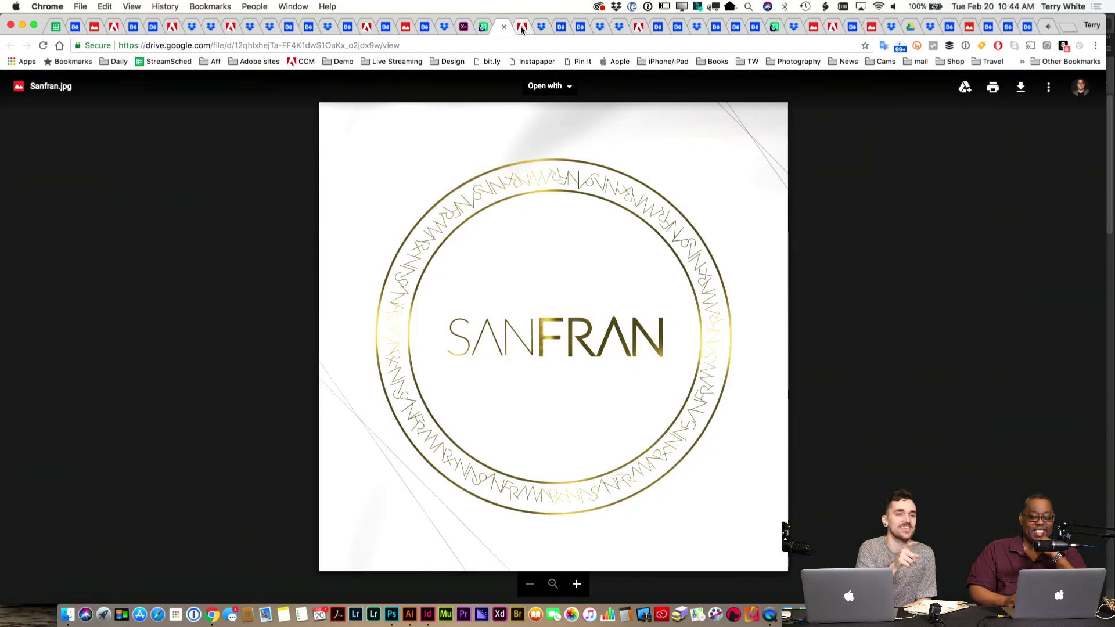
left_click(482, 28)
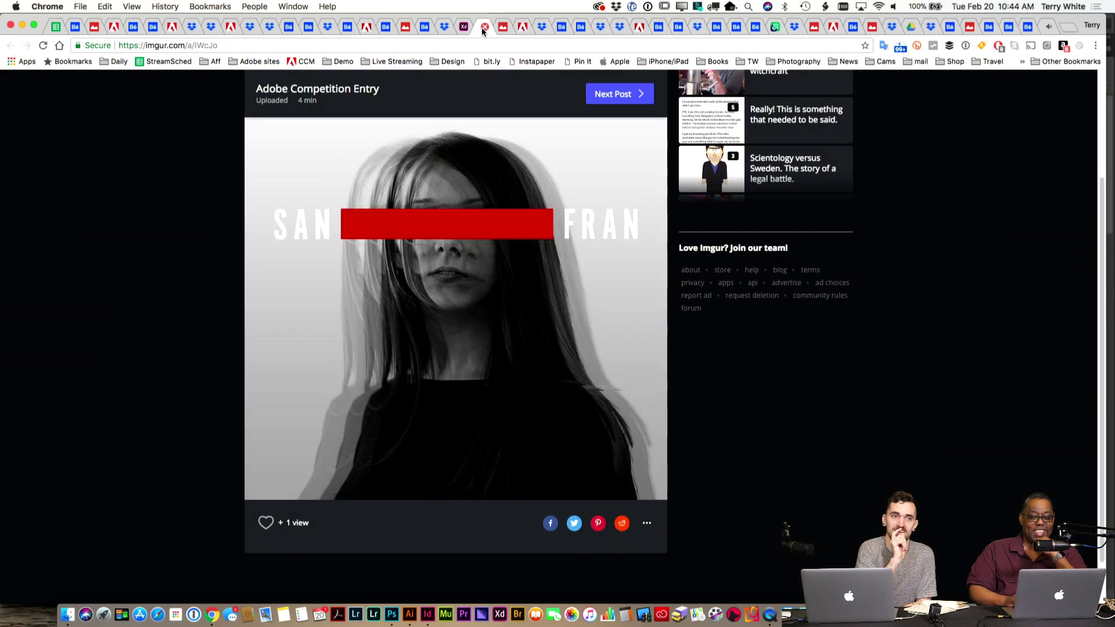
left_click(513, 29)
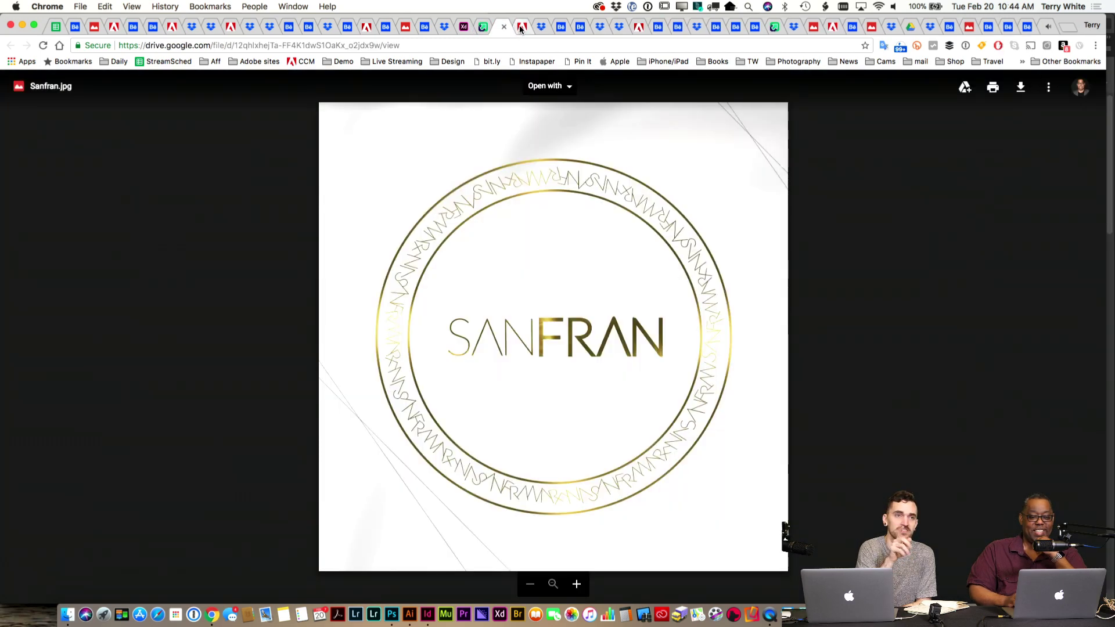
Step: Review the submissions from the "Story of a Band" bridge cover and the pink flower cover through the red bridge cover with white script lettering
left_click(526, 28)
left_click(540, 28)
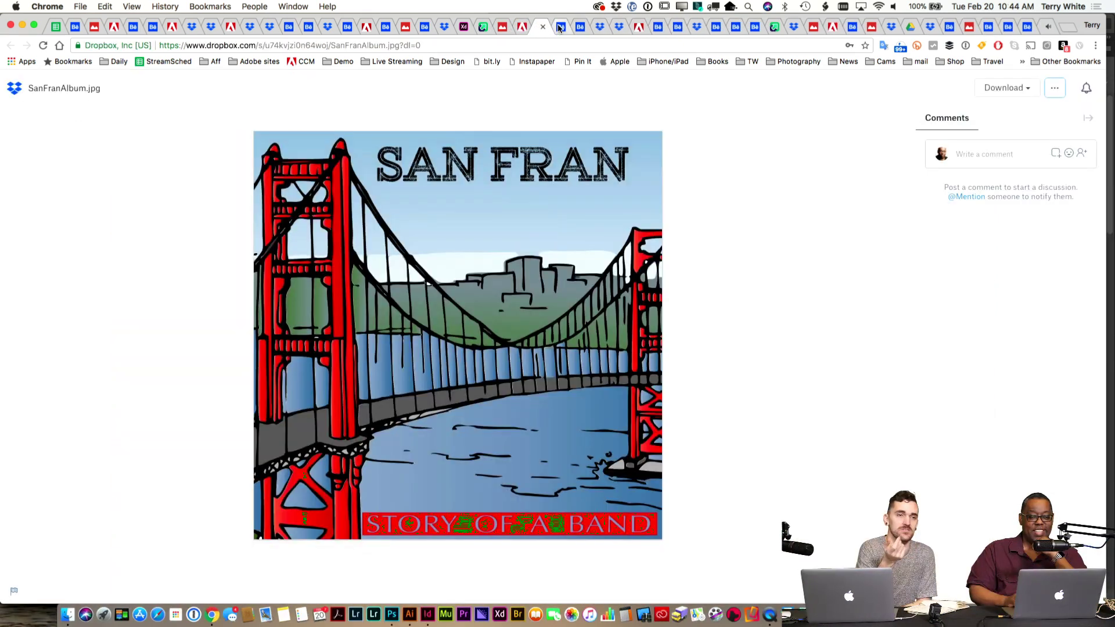
left_click(560, 27)
left_click(584, 28)
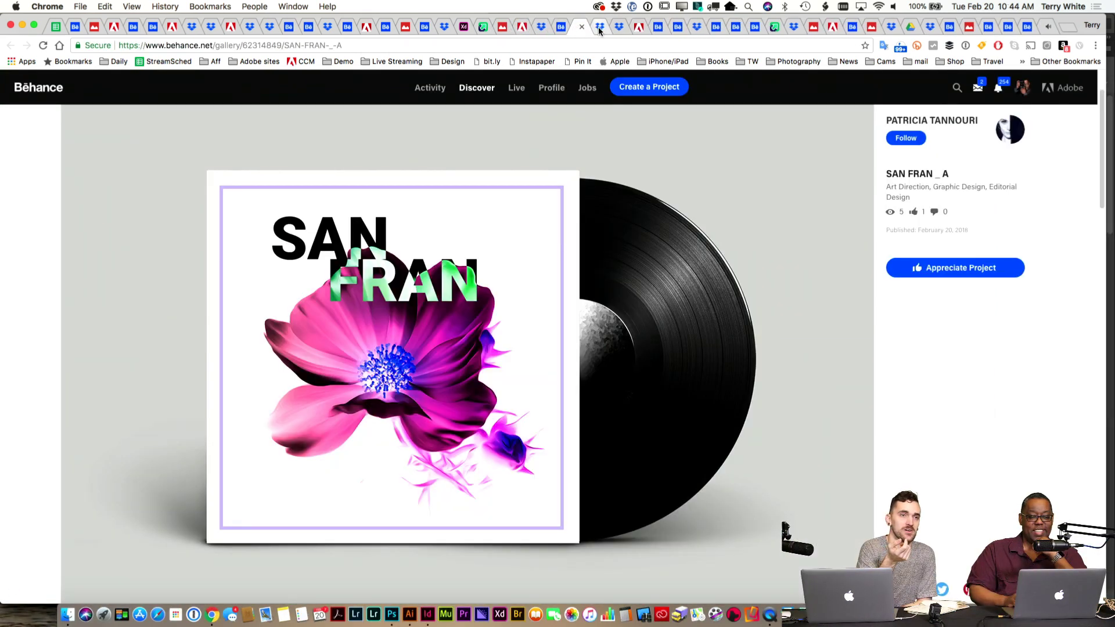
left_click(601, 28)
left_click(621, 28)
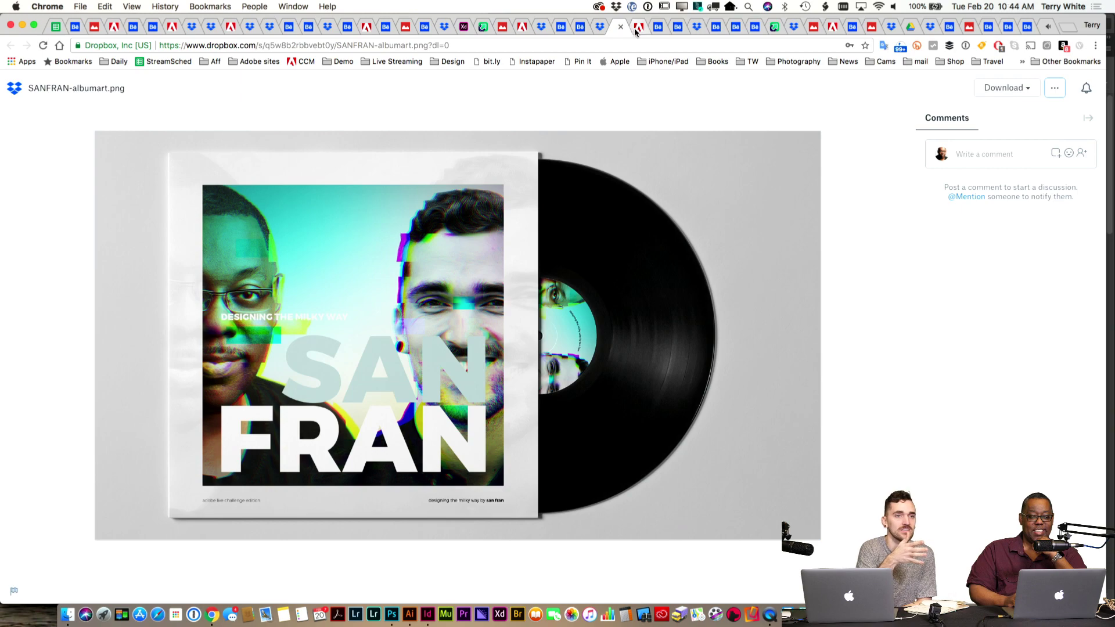
left_click(639, 28)
left_click(658, 28)
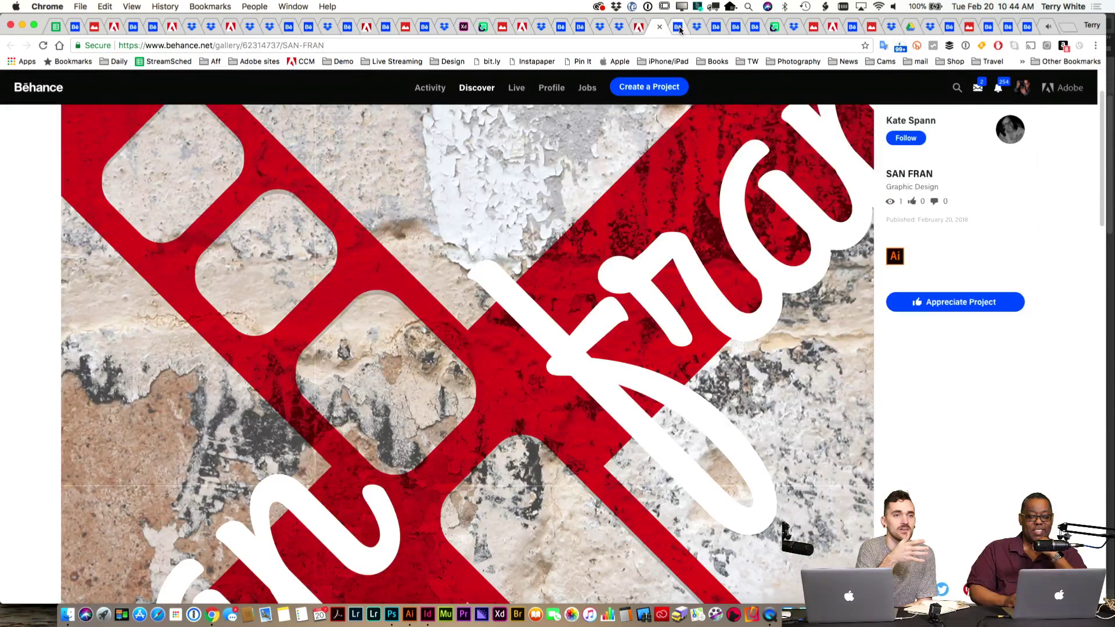
Step: Review the striped "San Fran Sounds" cover and the following submissions through the camper van illustration in "Adobe Entry"
left_click(679, 28)
left_click(697, 28)
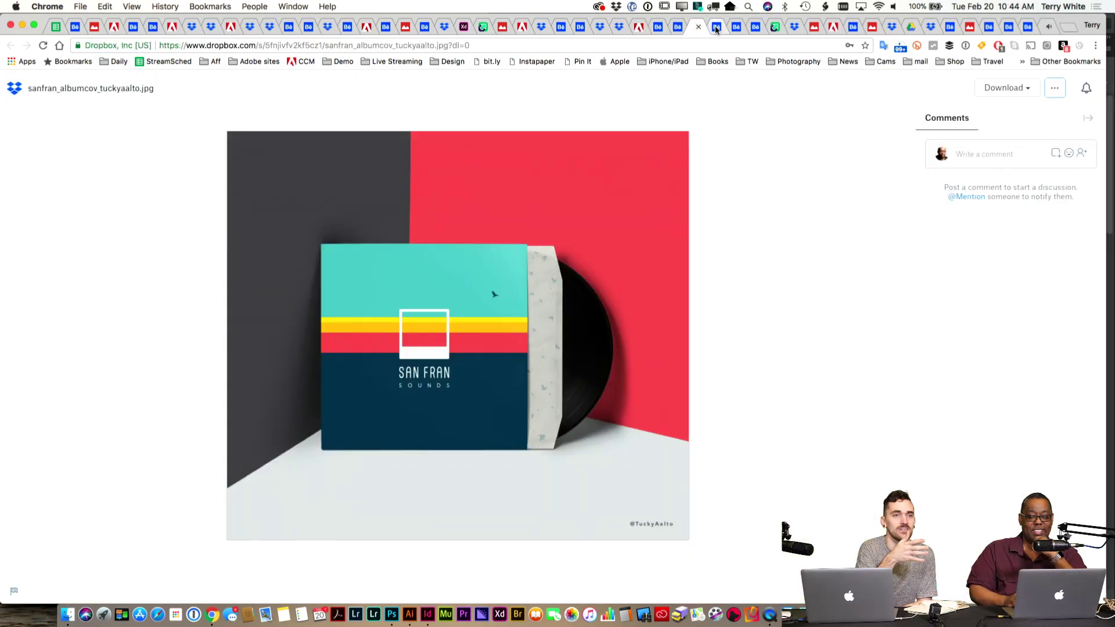
left_click(716, 28)
left_click(736, 28)
left_click(755, 28)
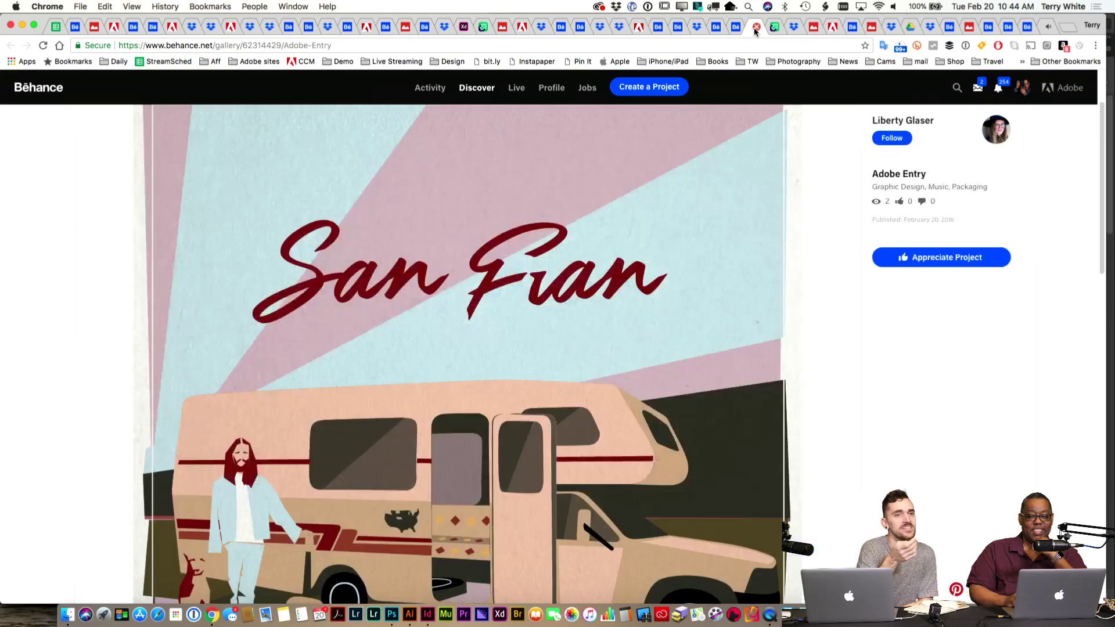
Step: Examine the black-and-white "sanfran" cover with the side A and side B neighborhood track lists on Imgur
left_click(774, 28)
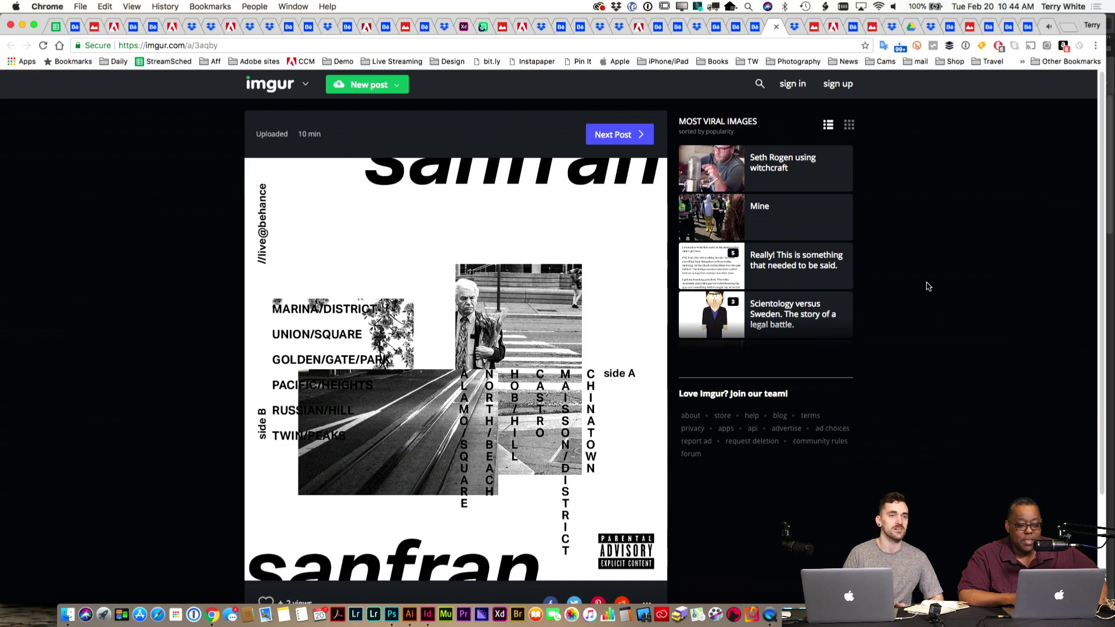
scroll(927, 286, "down", 3)
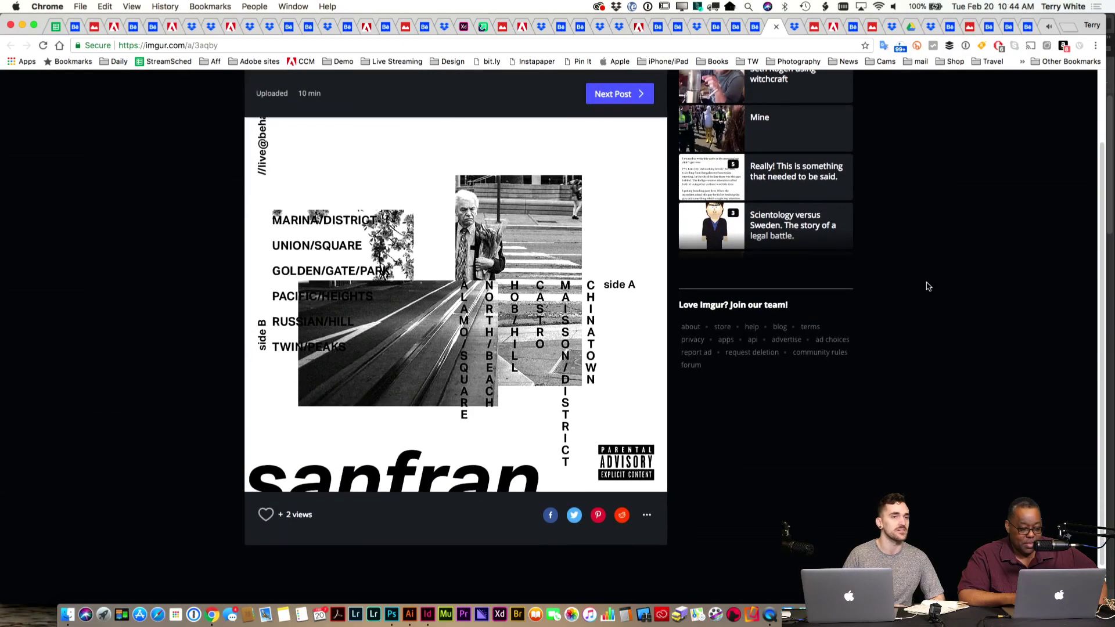
scroll(928, 285, "up", 3)
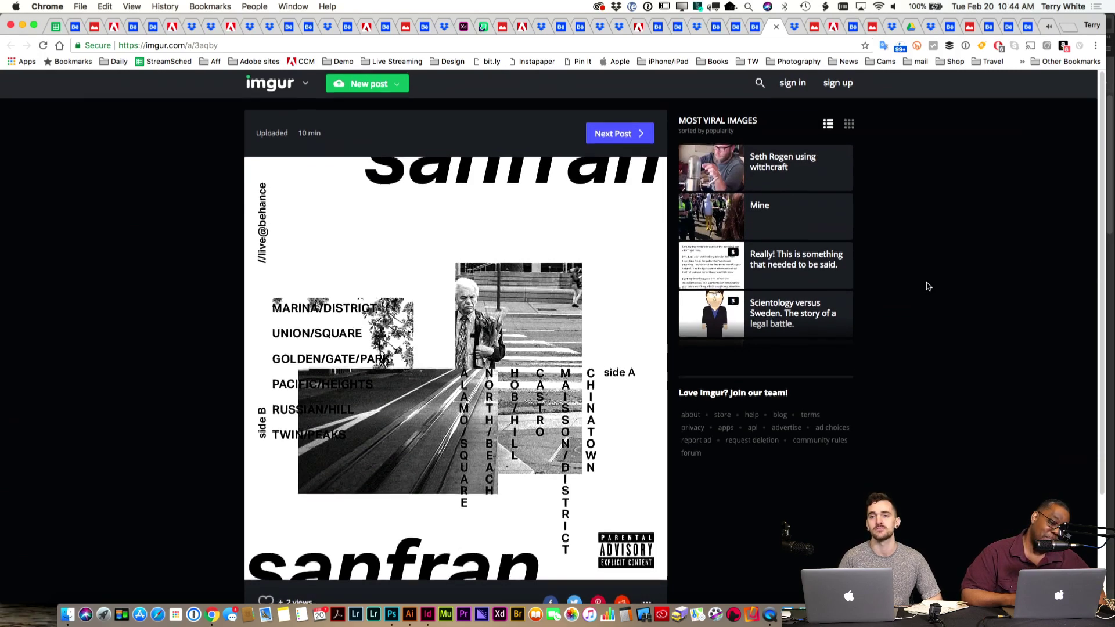
scroll(927, 285, "down", 3)
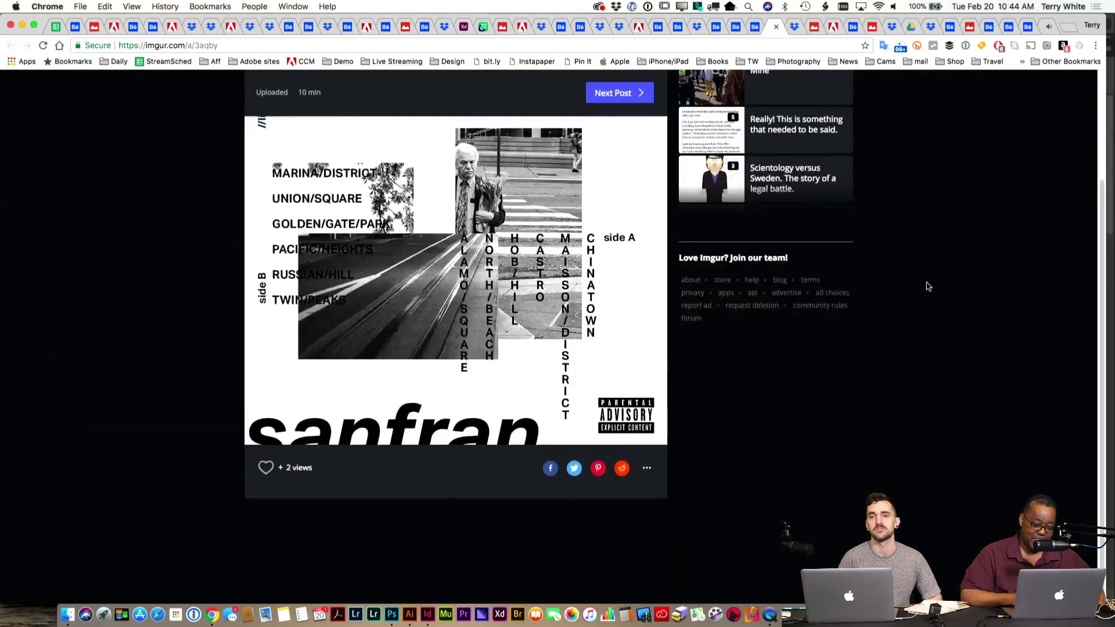
scroll(927, 286, "up", 3)
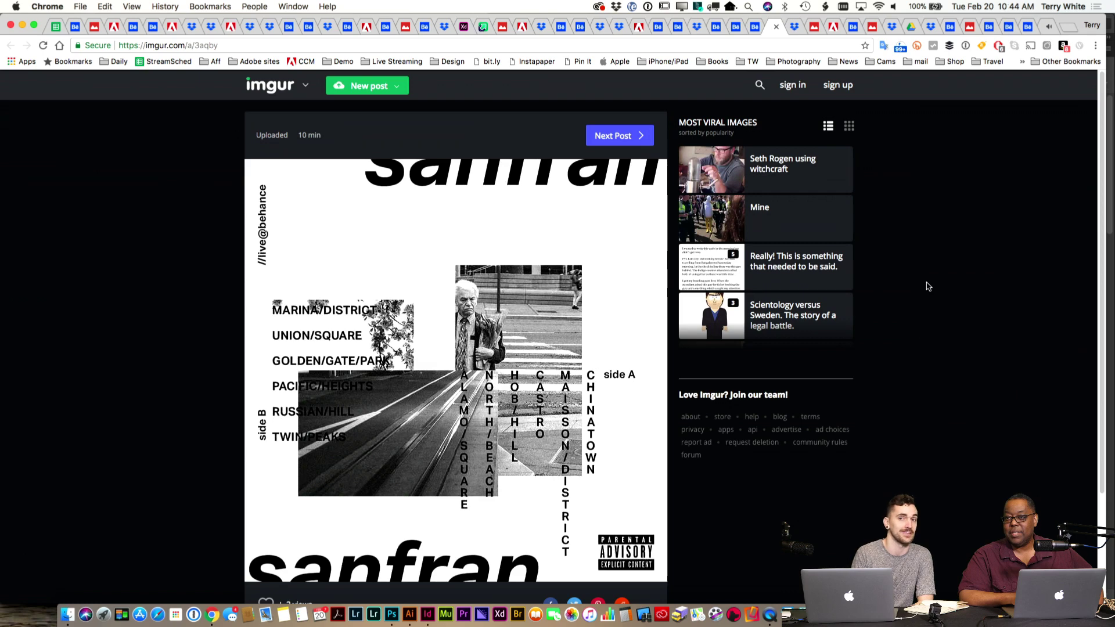
scroll(928, 286, "down", 1)
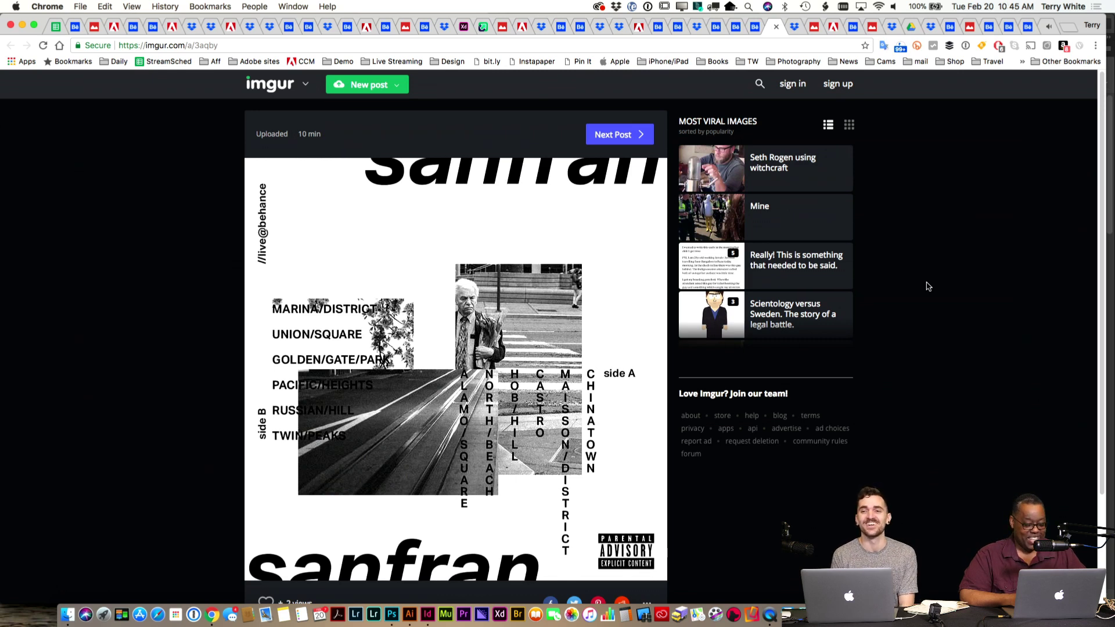
Step: Switch to Slack to check the direct message naming the prize winners, and return to the black-and-white "sanfran" cover in Chrome
key("super+Tab")
key("super+Tab")
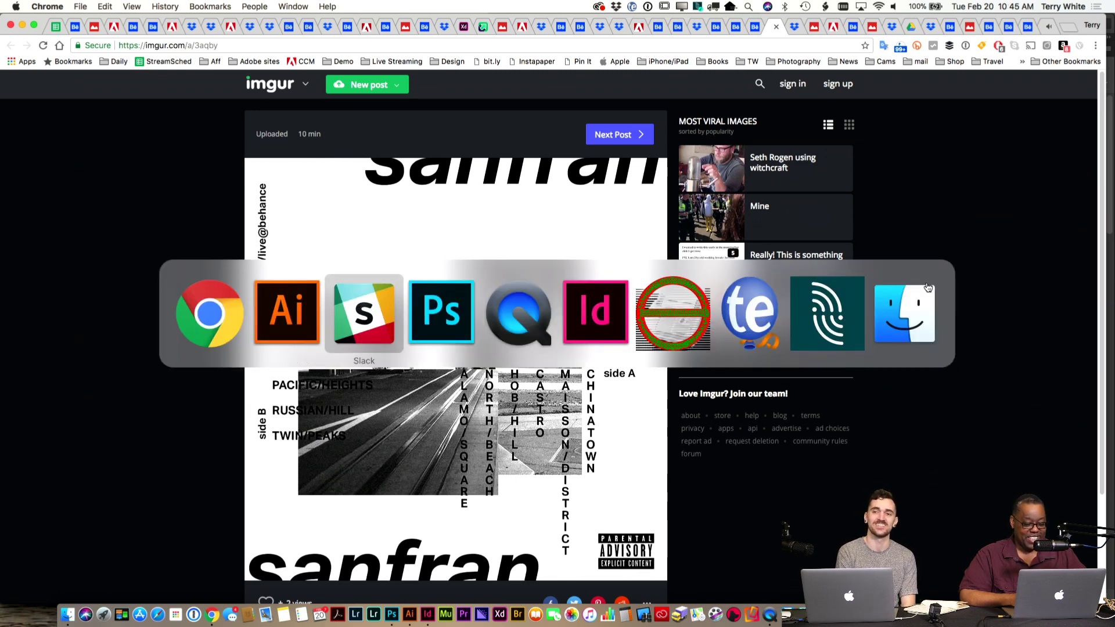
key("super+Tab")
key("super+shift+Tab")
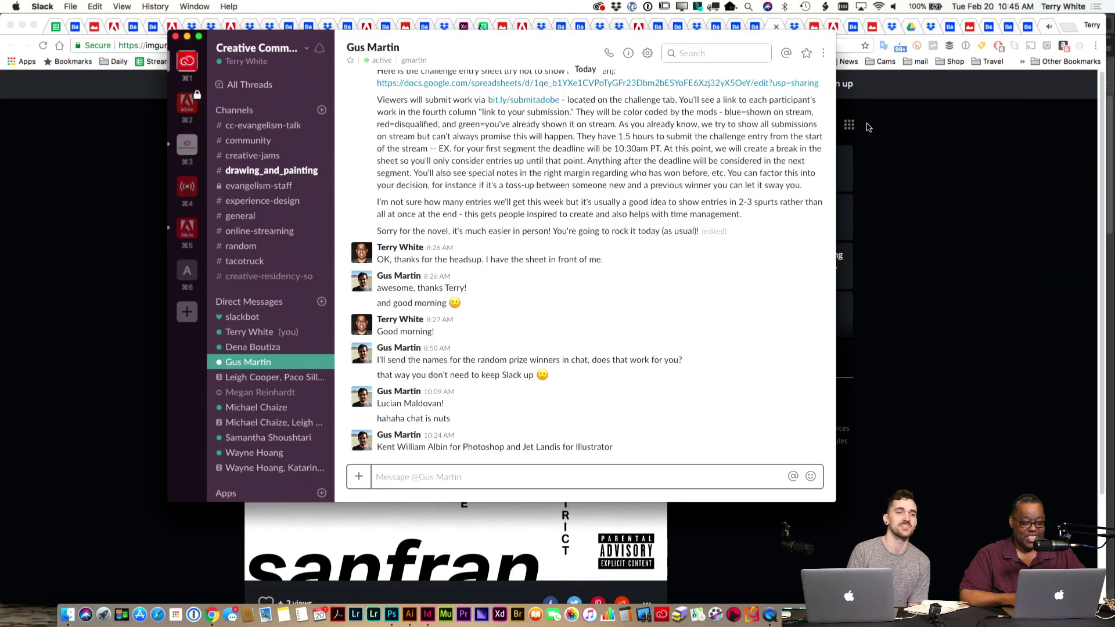
left_click(964, 203)
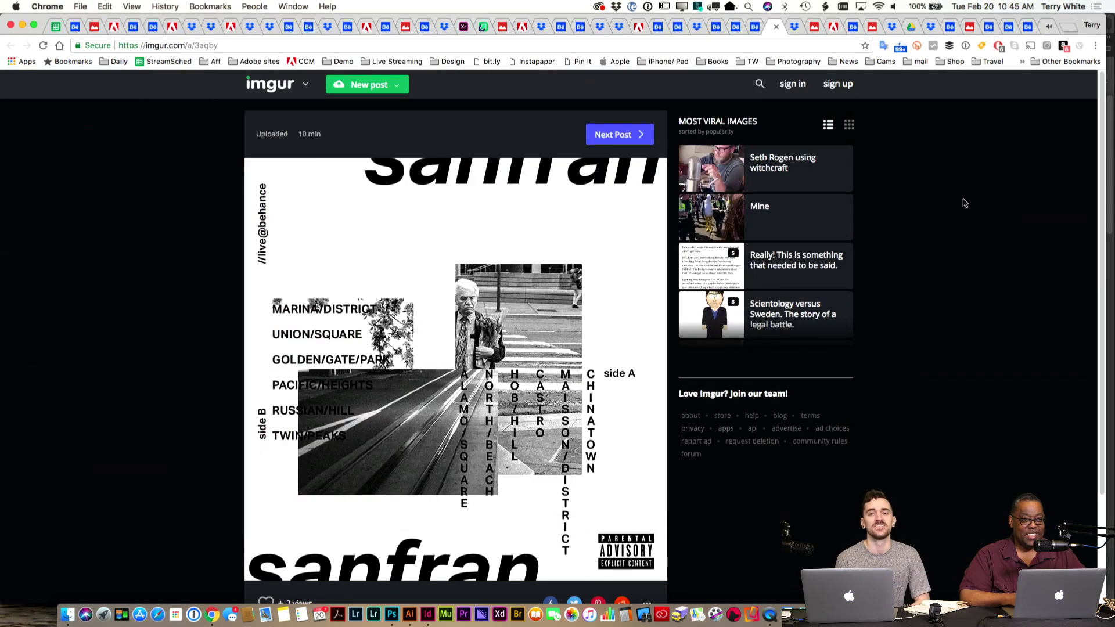
scroll(965, 202, "down", 1)
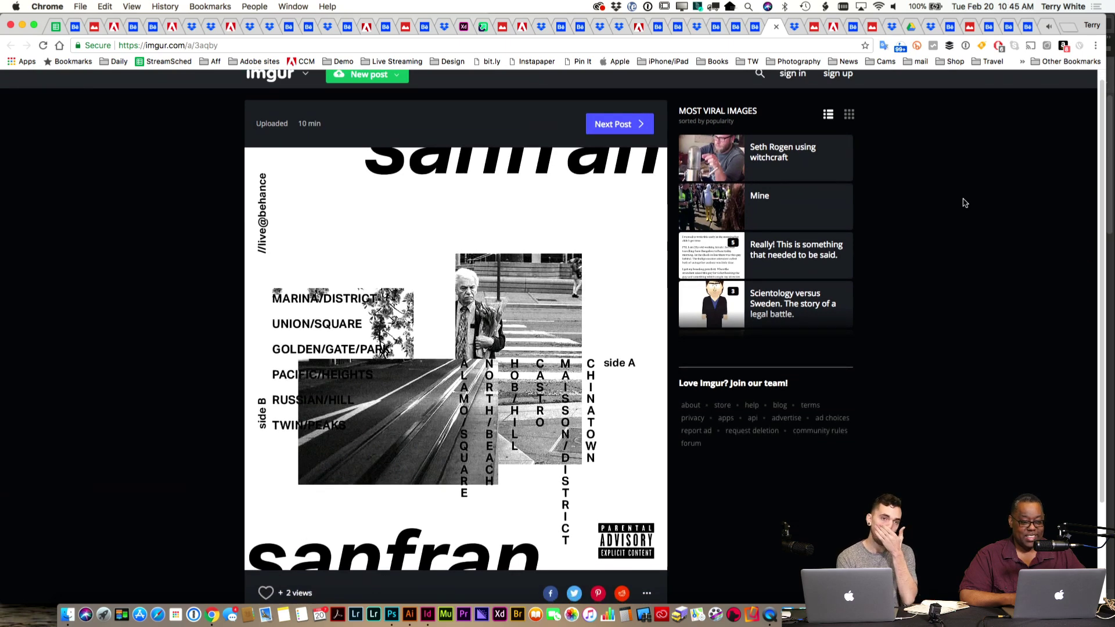
scroll(964, 203, "down", 1)
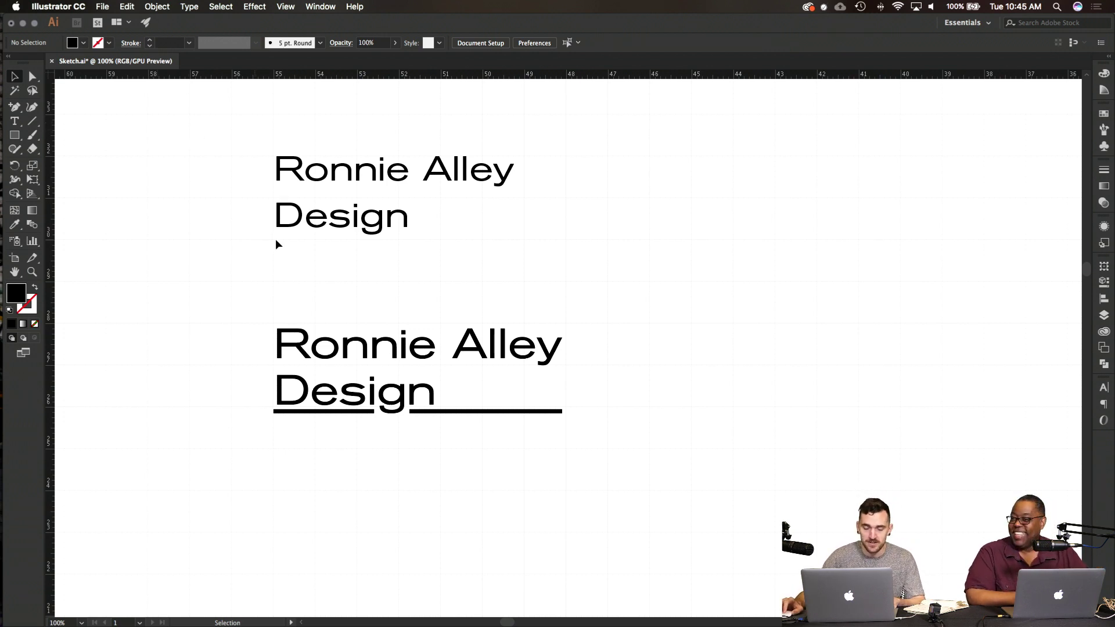
Step: In Sketch.ai in Illustrator, place the thin two-line wordmark below the underlined version, aligned with its left edge
scroll(277, 244, "up", 2)
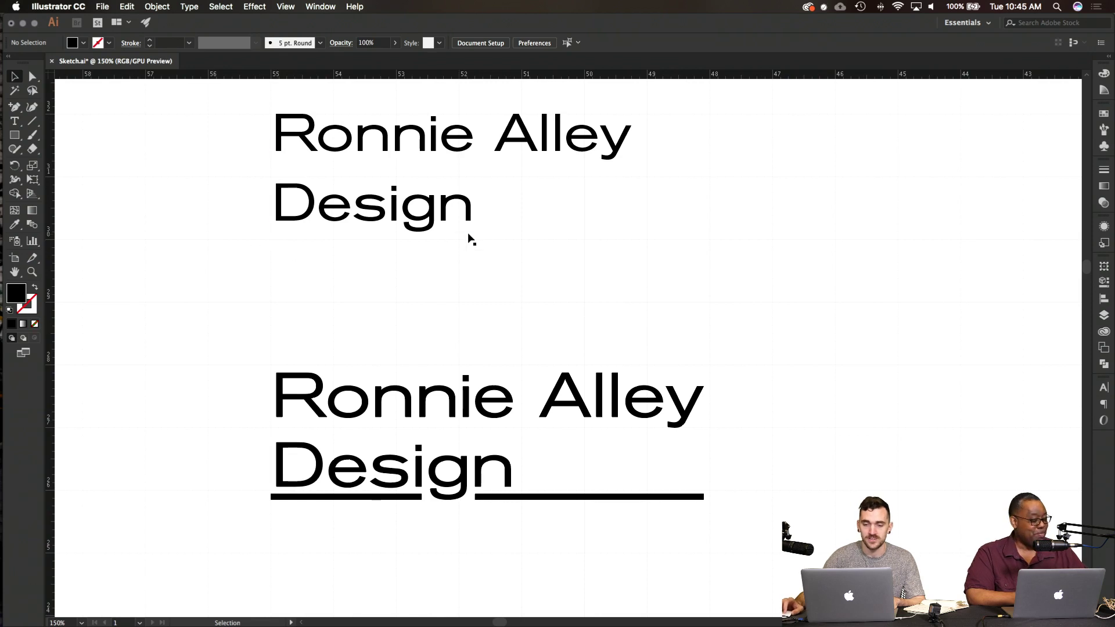
scroll(480, 267, "down", 2)
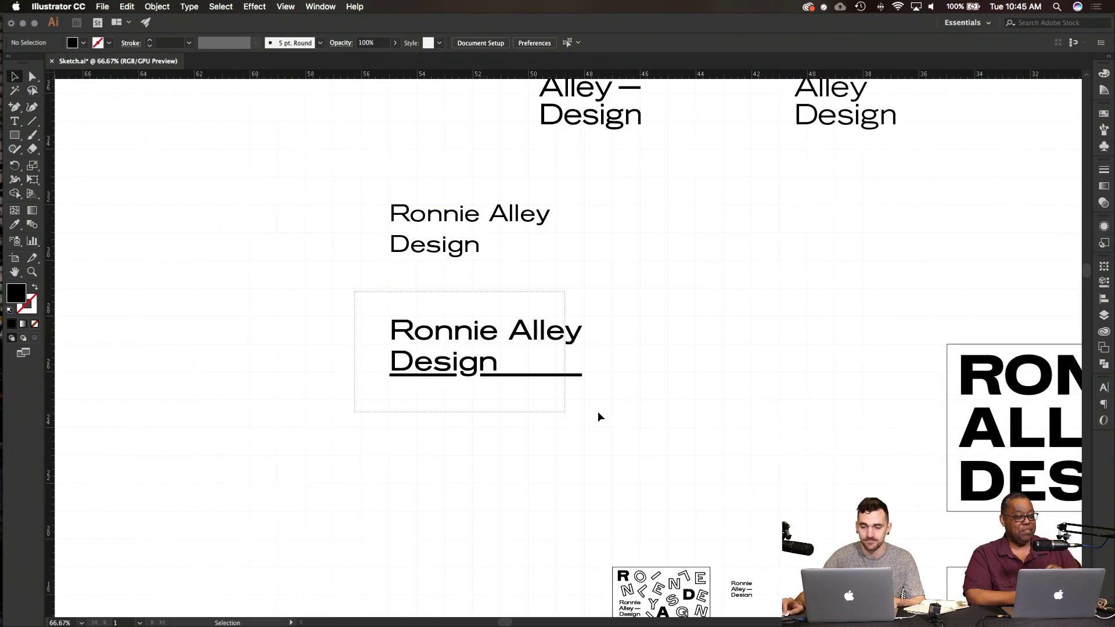
left_click(480, 331)
left_click(385, 324)
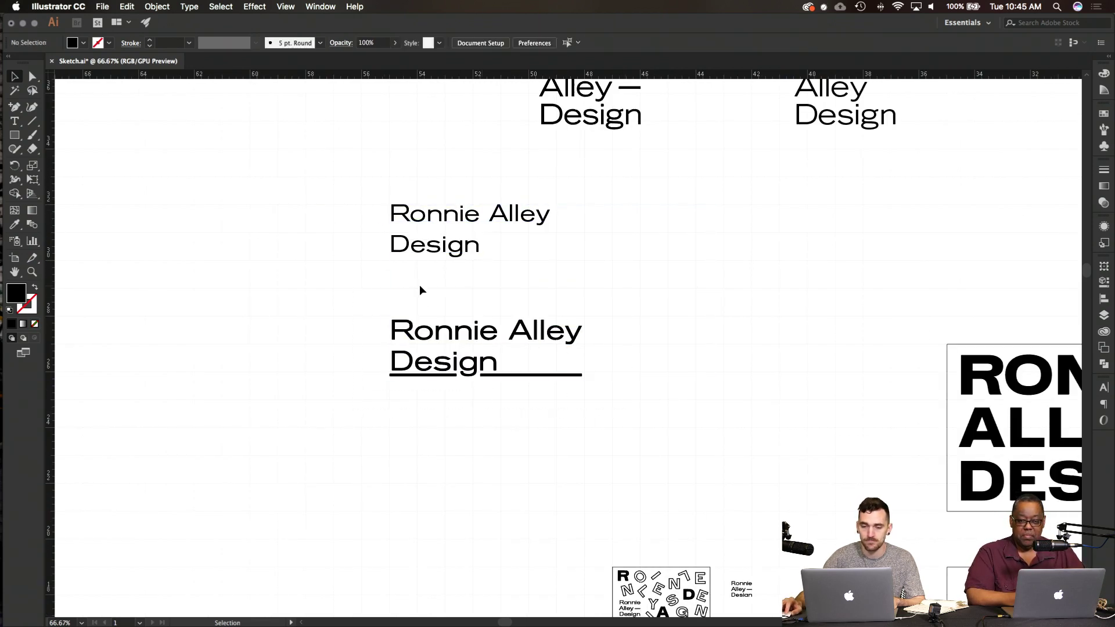
left_click_drag(443, 245, 489, 457)
left_click(360, 455)
Step: Convert the thin two-line wordmark below the underlined version from live text to outlines
scroll(363, 455, "up", 3)
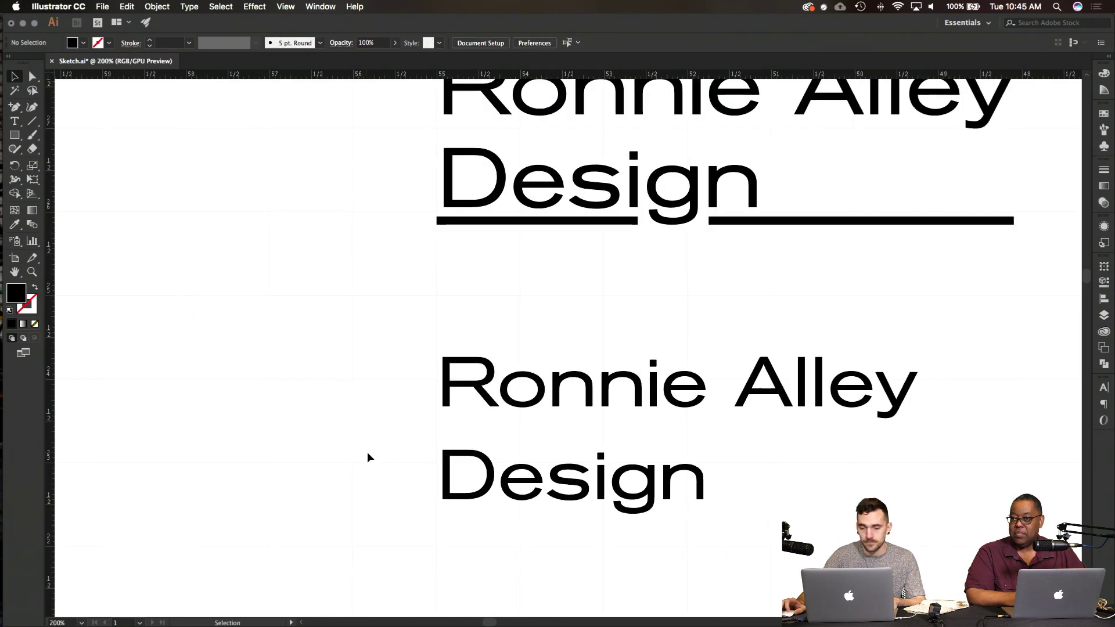
scroll(865, 478, "right", 5)
scroll(866, 477, "up", 2)
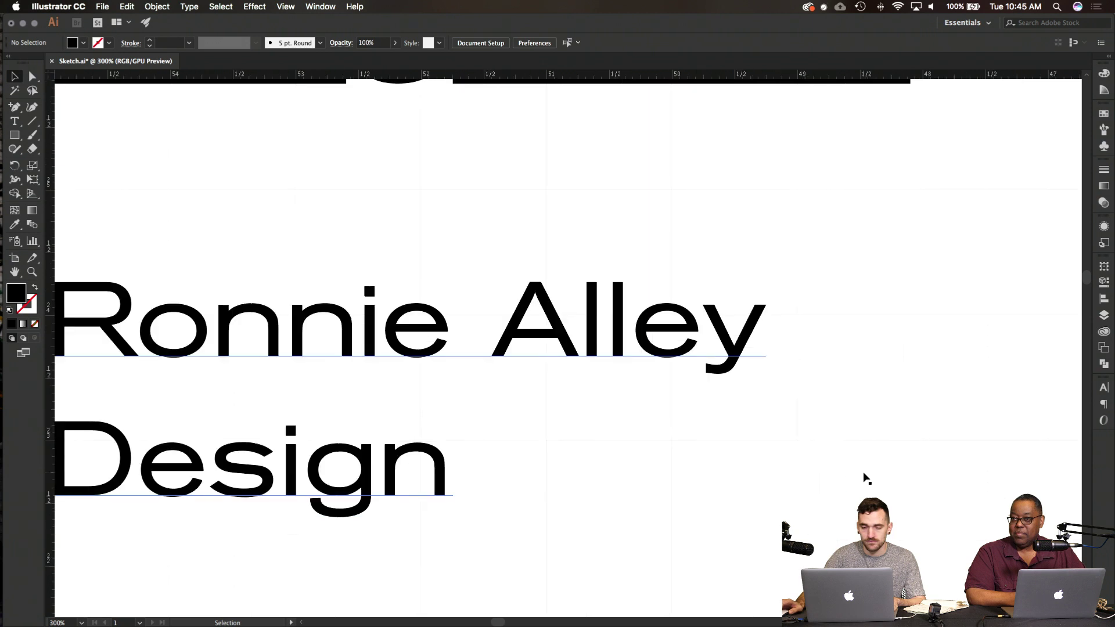
scroll(866, 477, "left", 3)
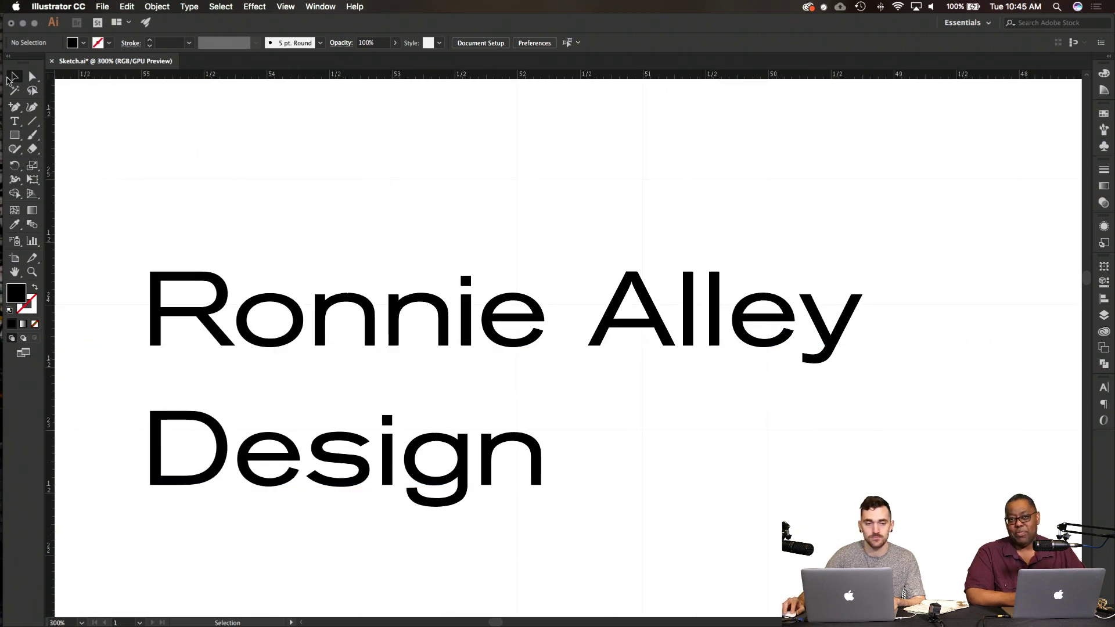
right_click(272, 273)
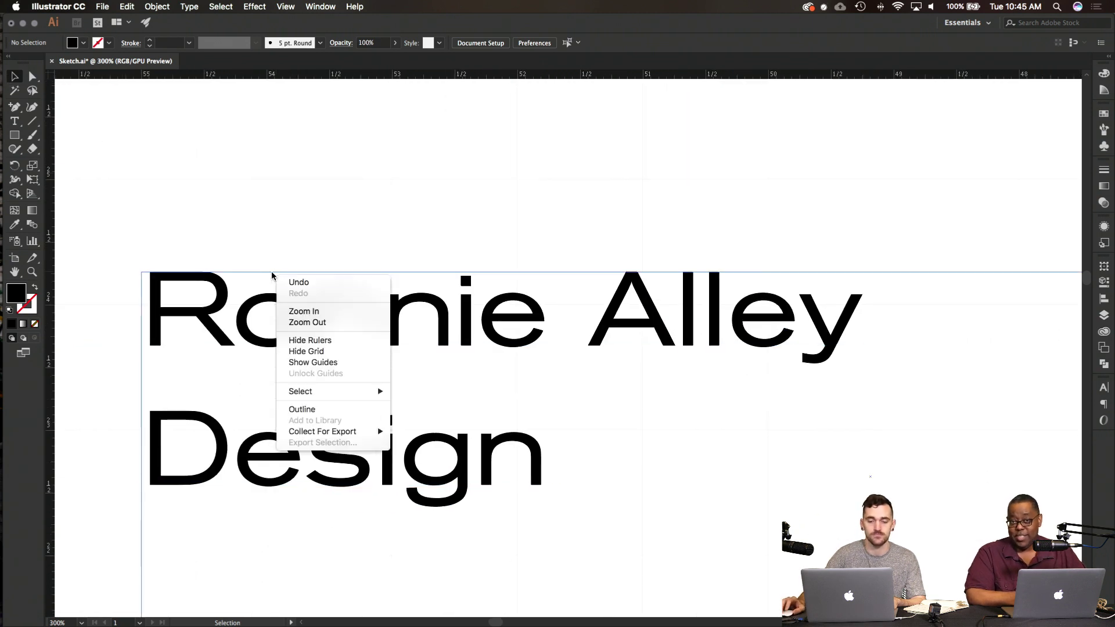
right_click(265, 326)
left_click(503, 344)
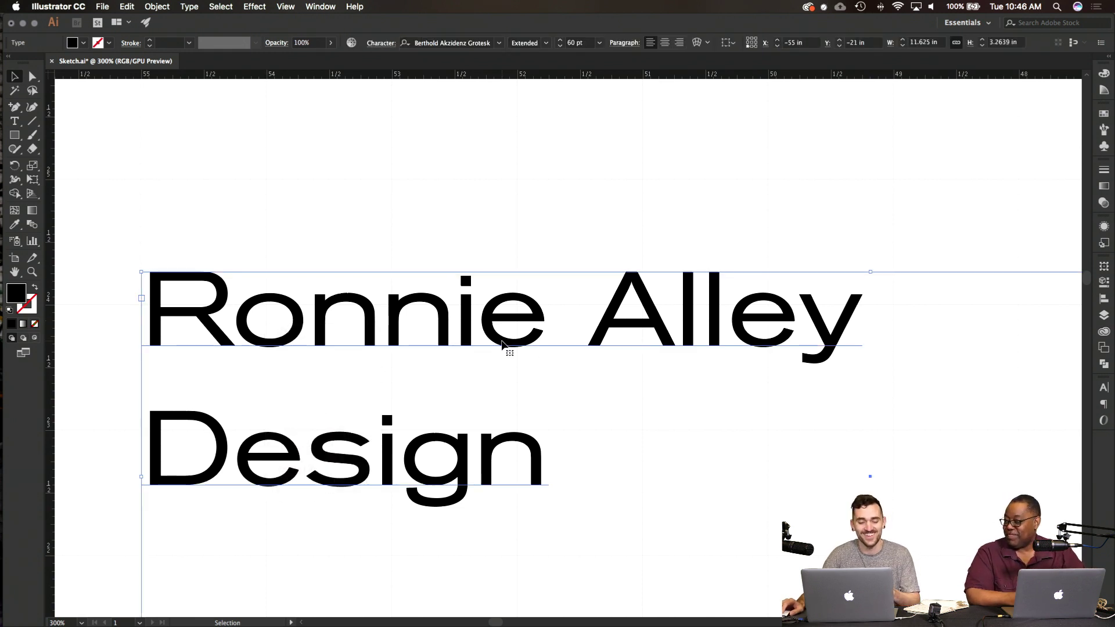
right_click(503, 344)
left_click(534, 418)
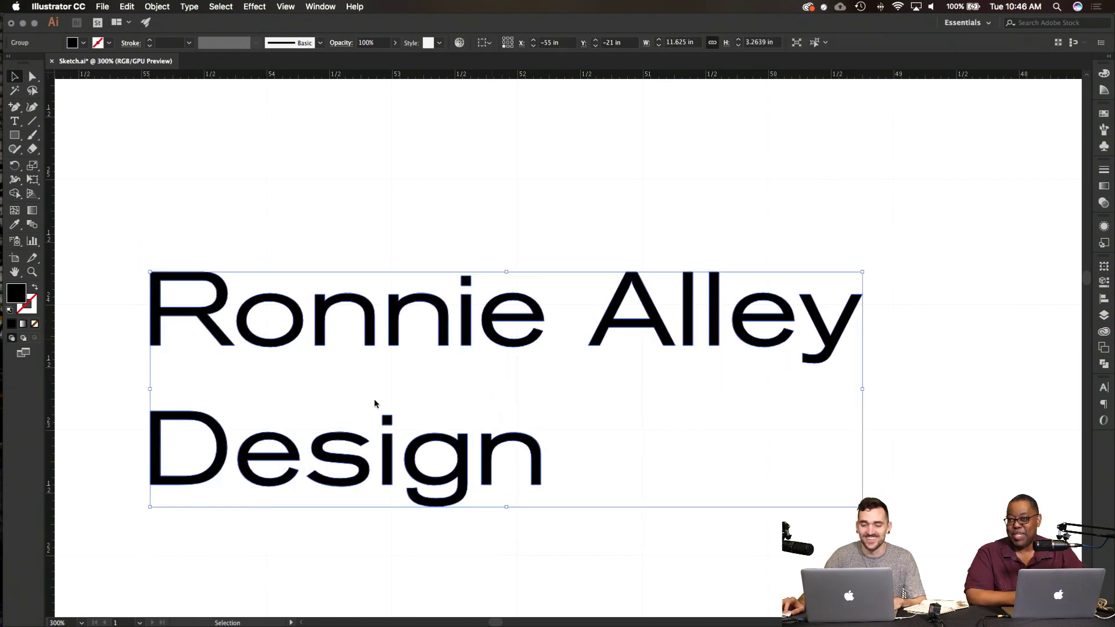
Step: Copy the first "l" from the outlined thin wordmark's upper line and paste it outside the group as a separate shape
left_click(425, 381)
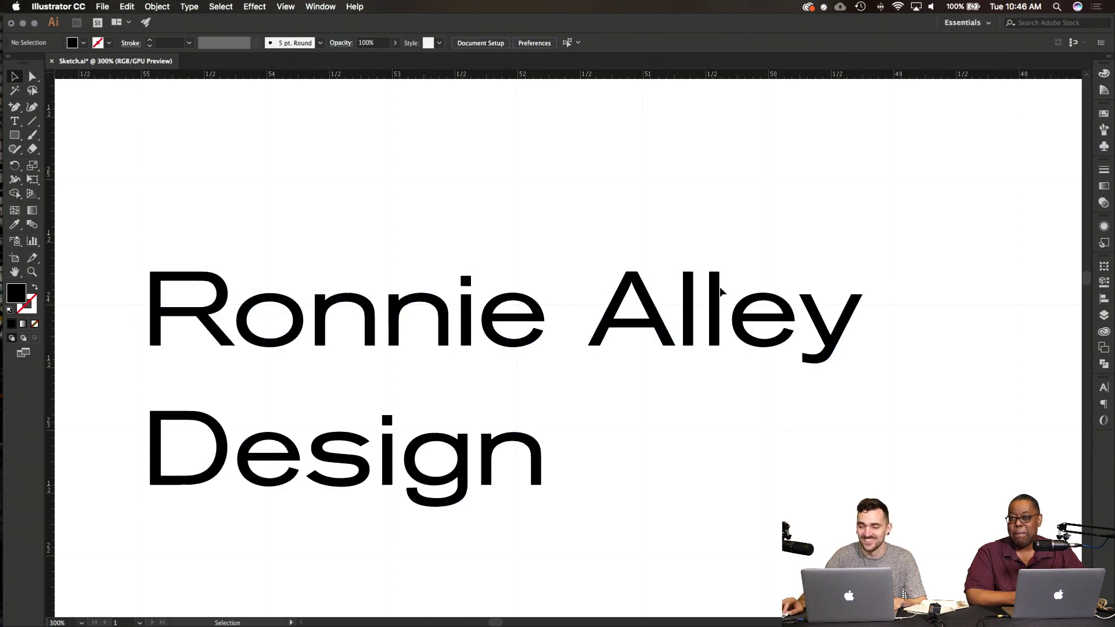
double_click(688, 308)
key("a")
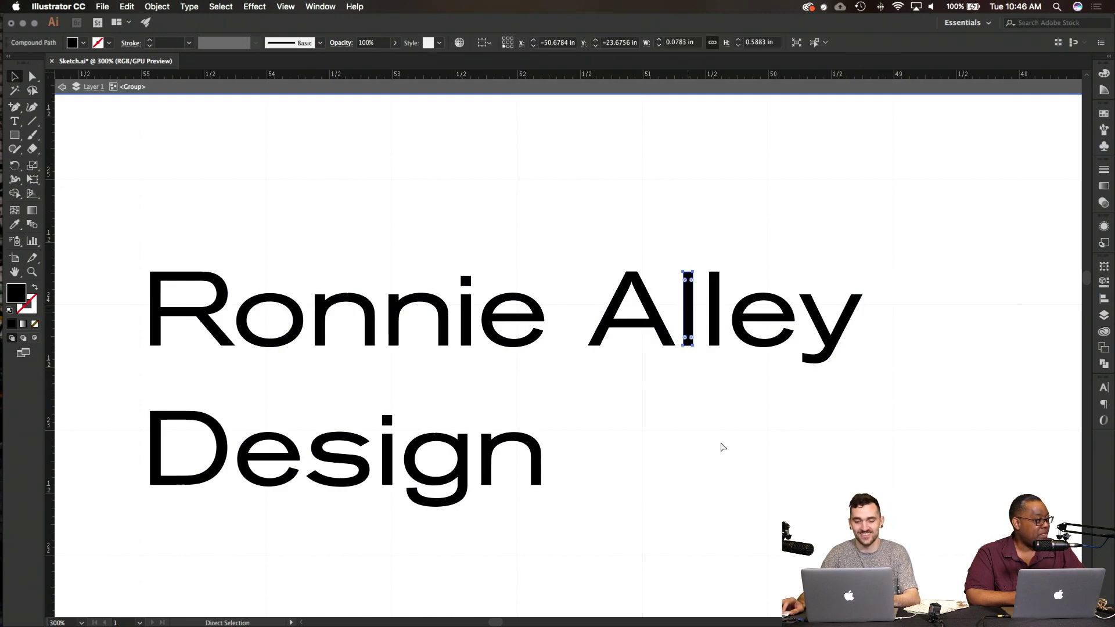
key("super+c")
key("Escape")
key("v")
key("super+v")
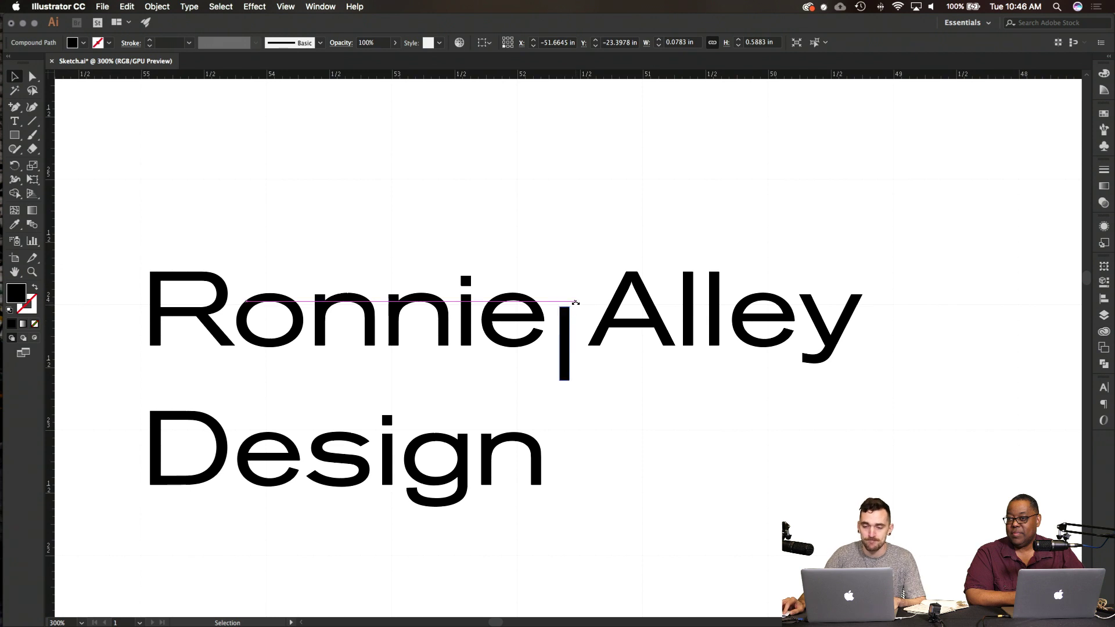
Step: Rotate the pasted "l" to horizontal and stretch it into a rule between the two text lines, spanning the upper line's full width
left_click_drag(576, 302, 866, 380)
left_click_drag(863, 381, 864, 381)
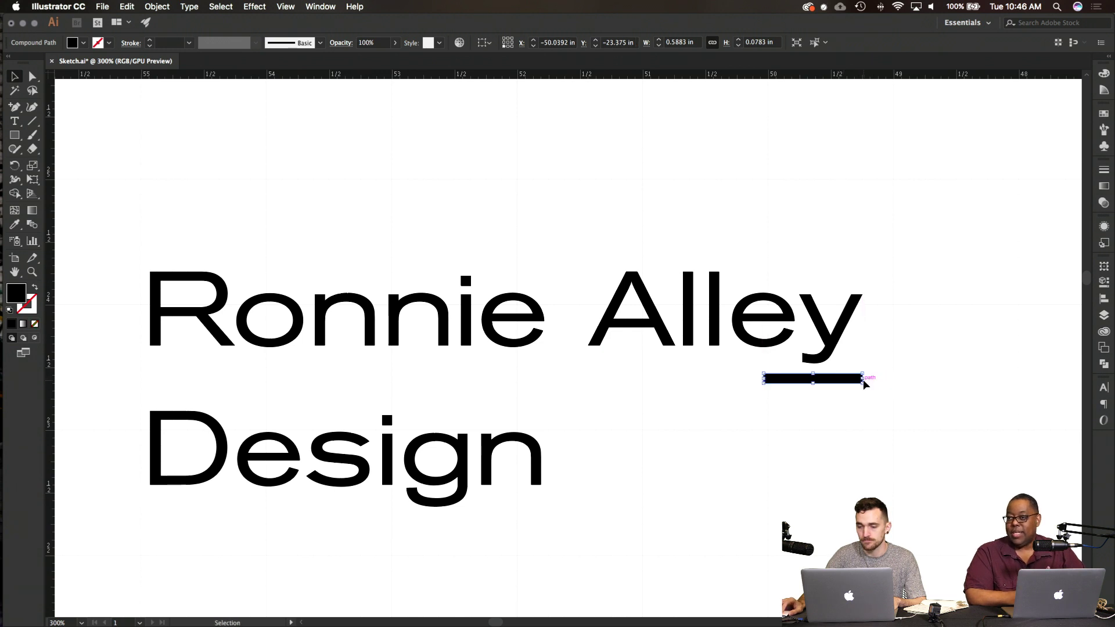
left_click_drag(764, 379, 151, 403)
left_click(1053, 485)
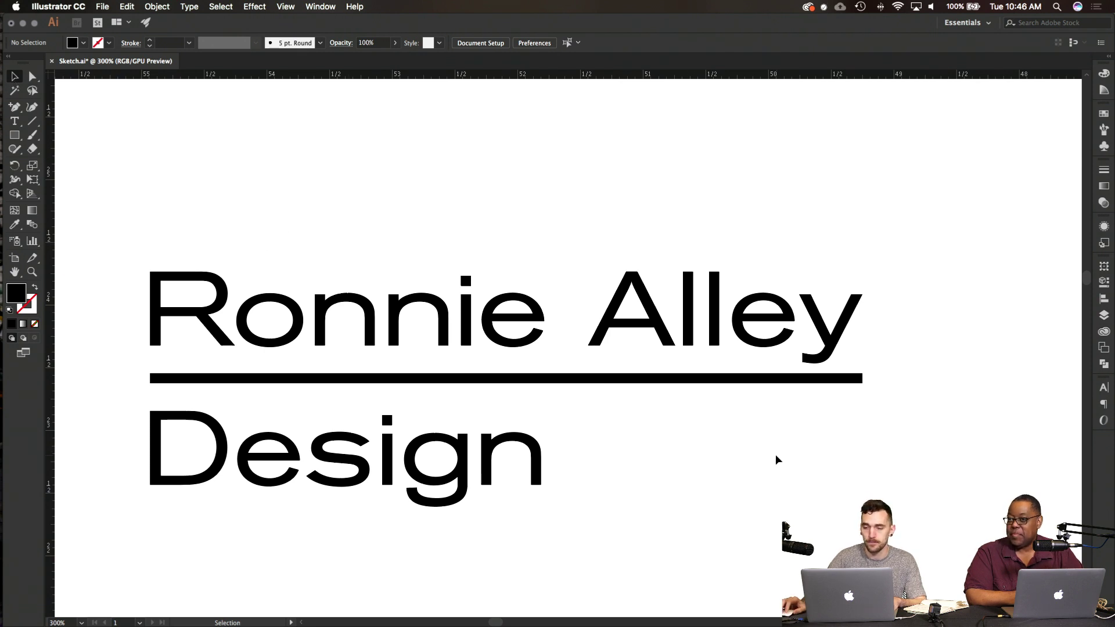
Step: Duplicate the horizontal rule straight down to sit below the word "Design"
scroll(776, 455, "down", 2)
left_click_drag(619, 347, 639, 498)
left_click(714, 458)
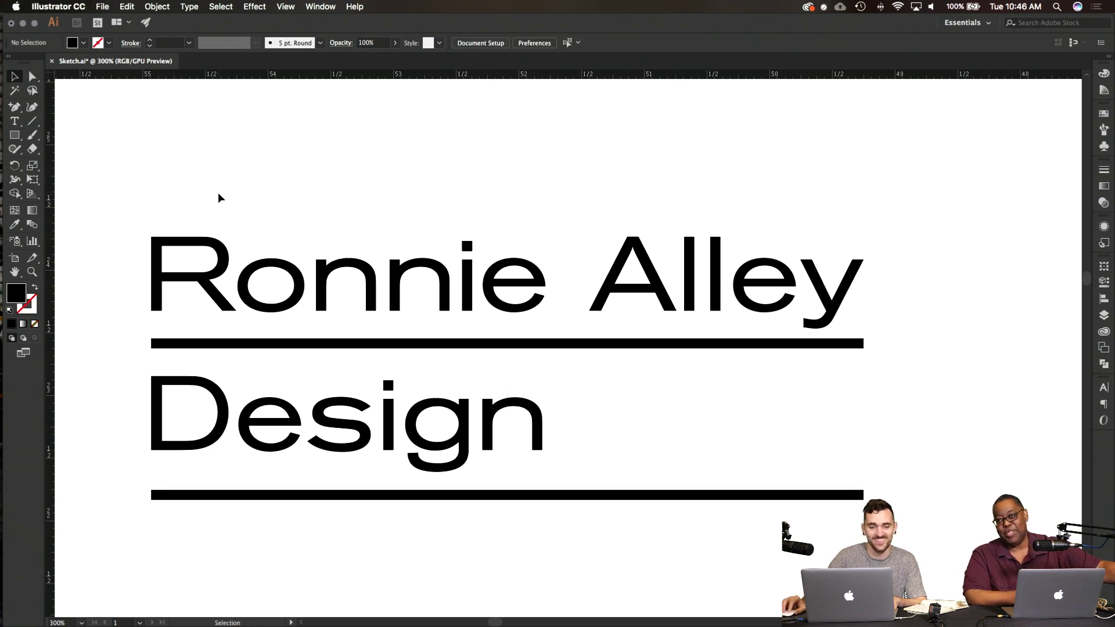
Step: Draw a spacer rectangle about 0.11 by 0.08 in between the descender of the "y" and the upper rule
key("m")
scroll(808, 280, "up", 1)
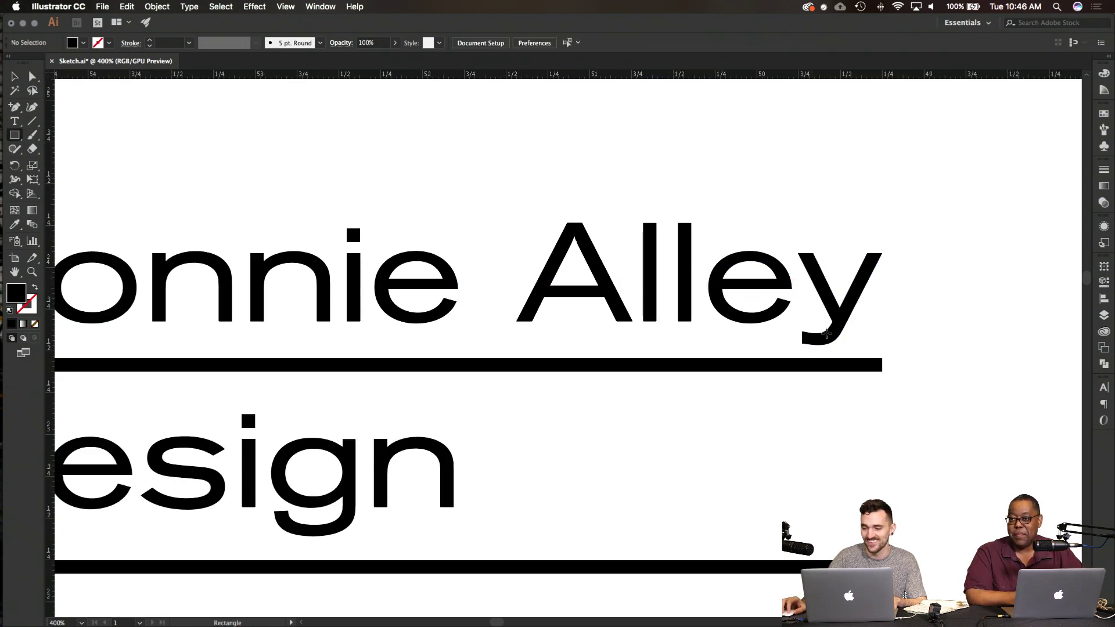
left_click_drag(824, 347, 804, 358)
key("v")
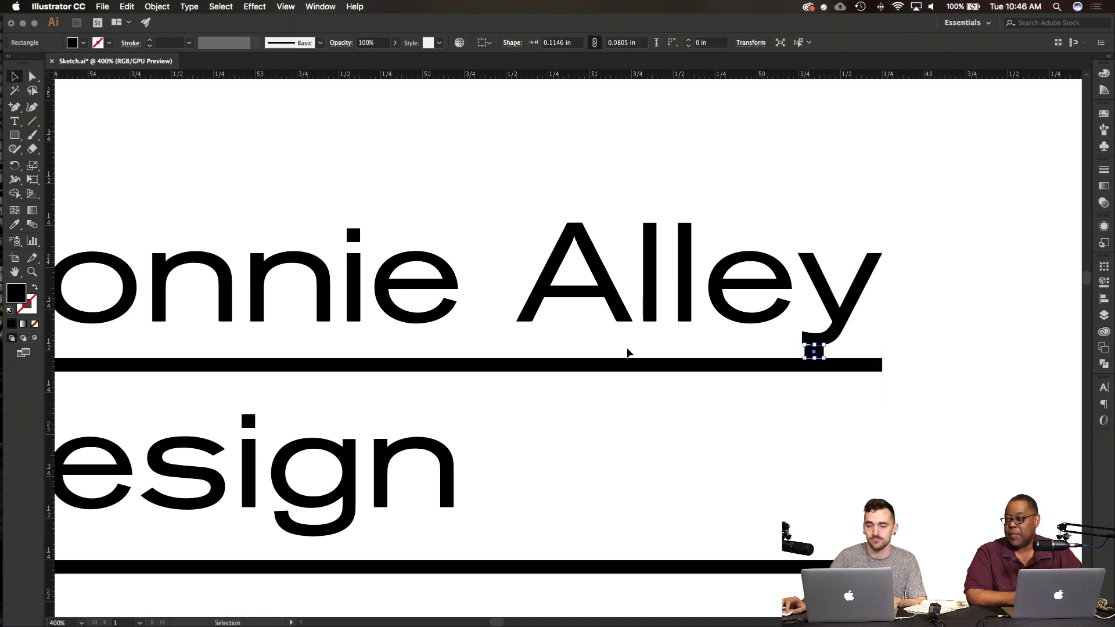
left_click(627, 352)
Step: Use the spacer beneath the "g" of "Design" to raise the lower rule to the same gap, and remove the spacer
left_click_drag(813, 352, 316, 542)
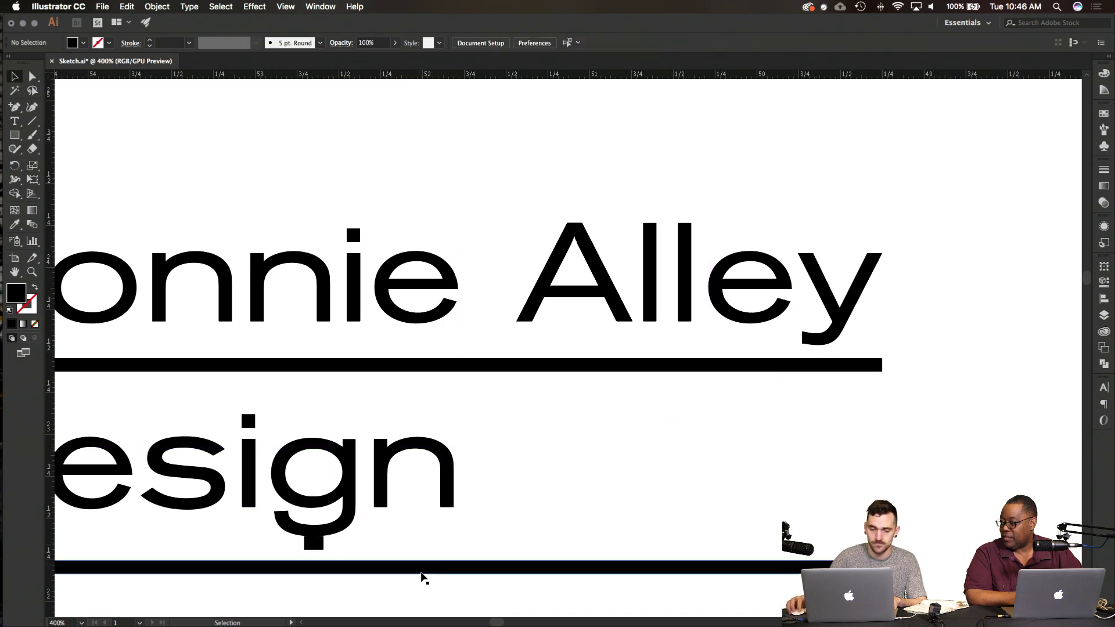
left_click_drag(421, 575, 421, 564)
left_click(314, 543)
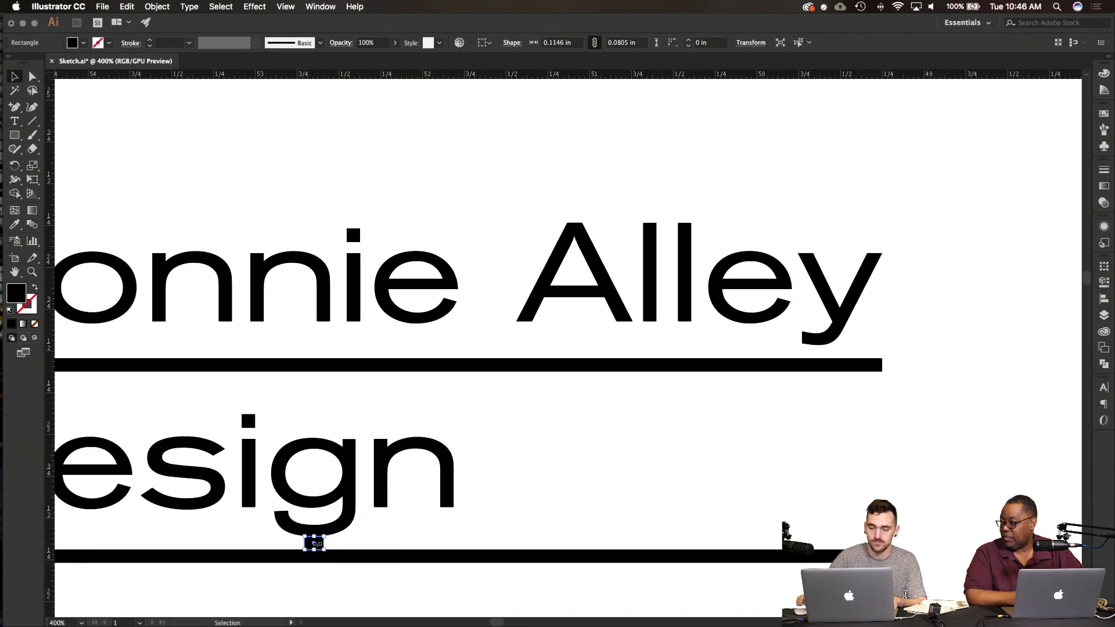
left_click(312, 525)
scroll(762, 462, "down", 2)
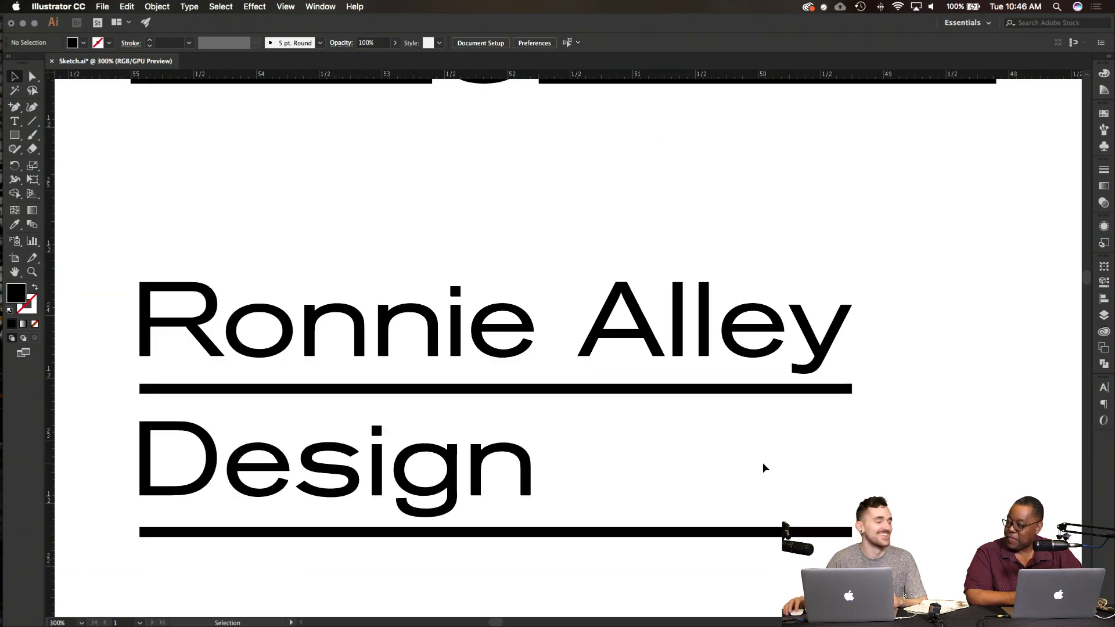
Step: Compare the double-ruled thin wordmark with the larger underlined version above it
scroll(763, 464, "left", 1)
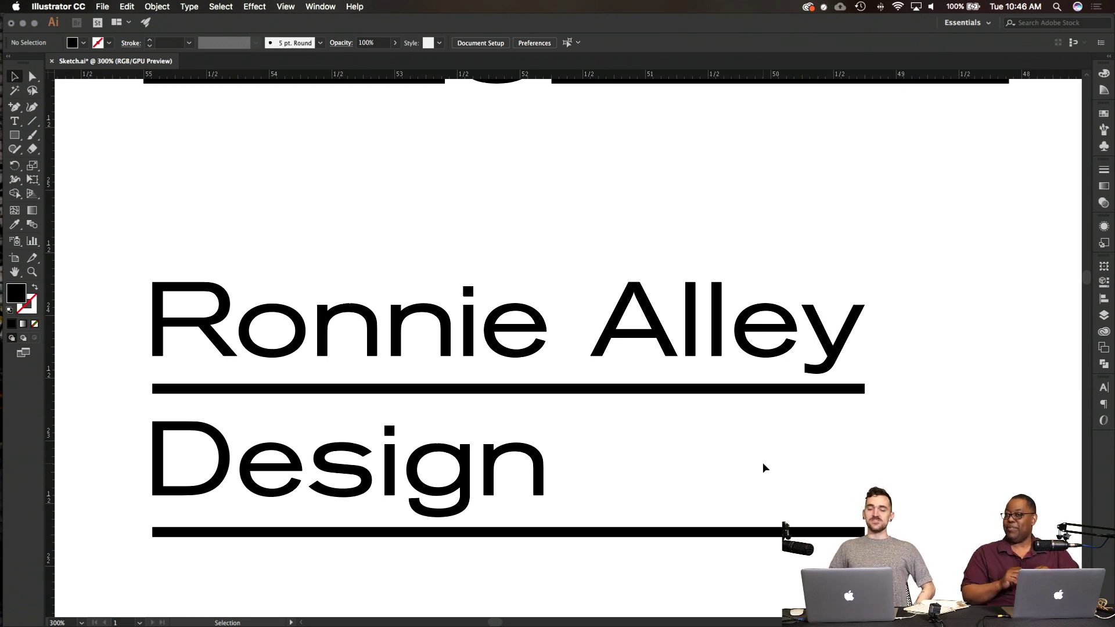
scroll(762, 464, "down", 8)
scroll(762, 463, "right", 2)
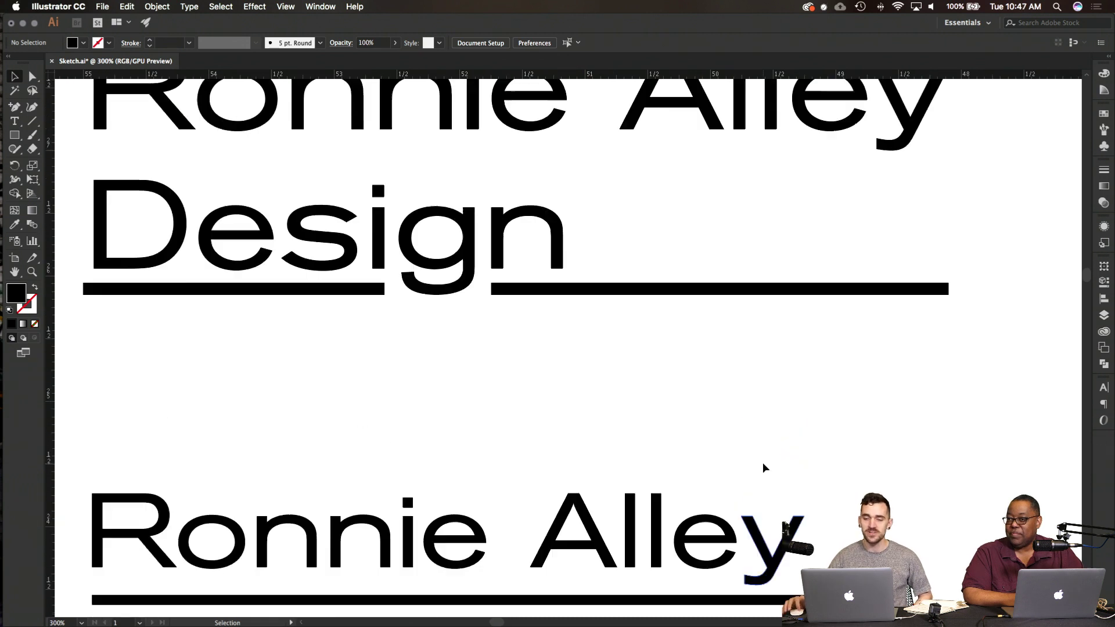
scroll(763, 466, "up", 4)
scroll(762, 466, "right", 1)
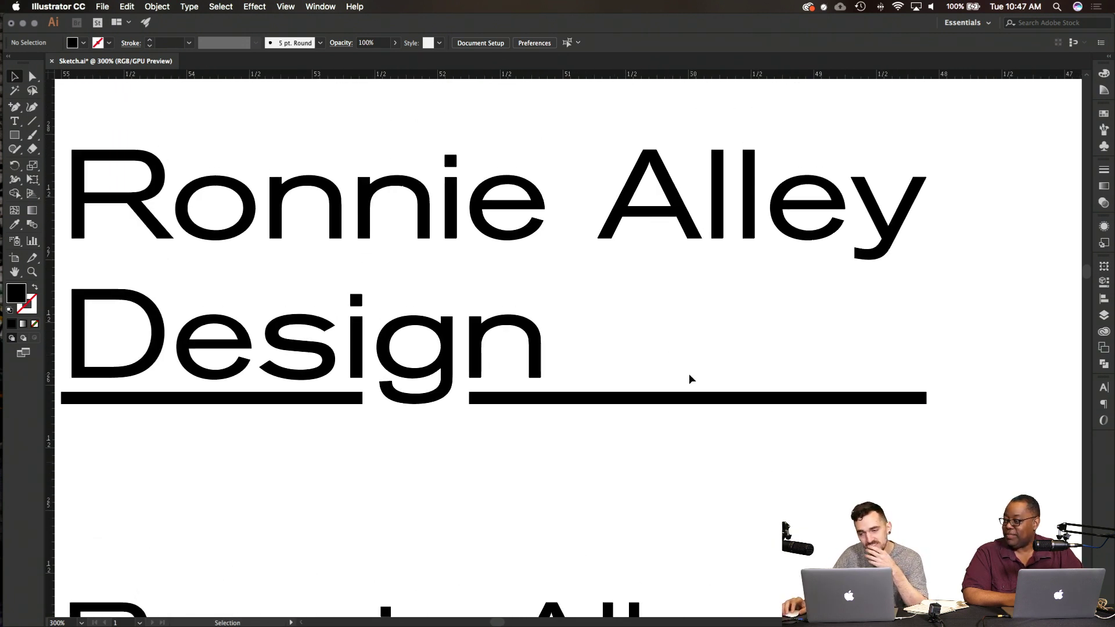
scroll(688, 374, "down", 2)
scroll(688, 373, "right", 5)
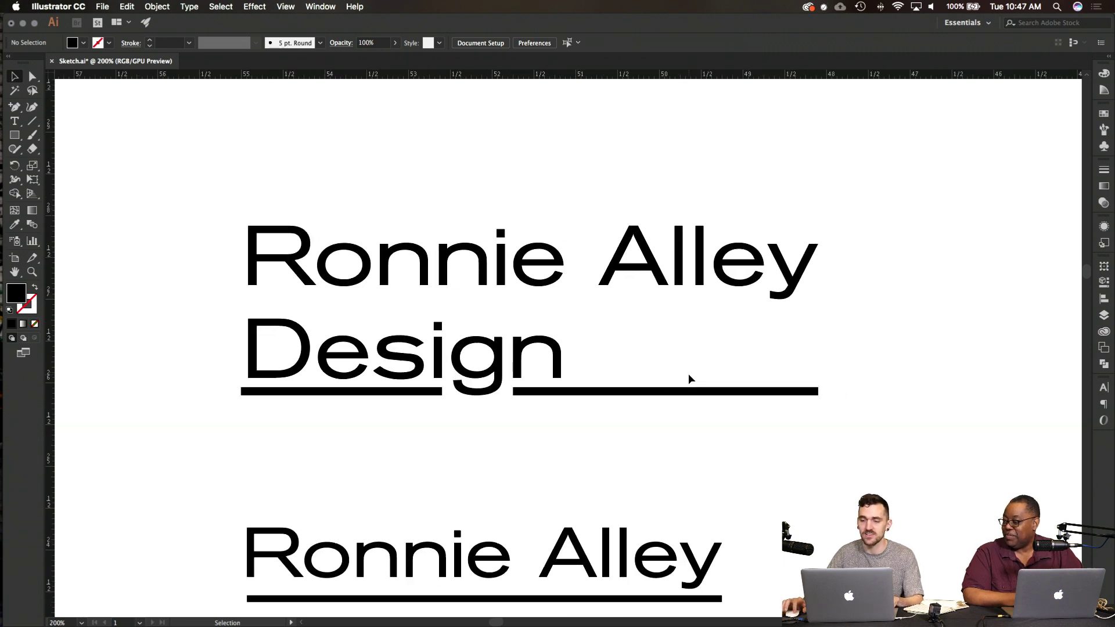
scroll(304, 434, "left", 2)
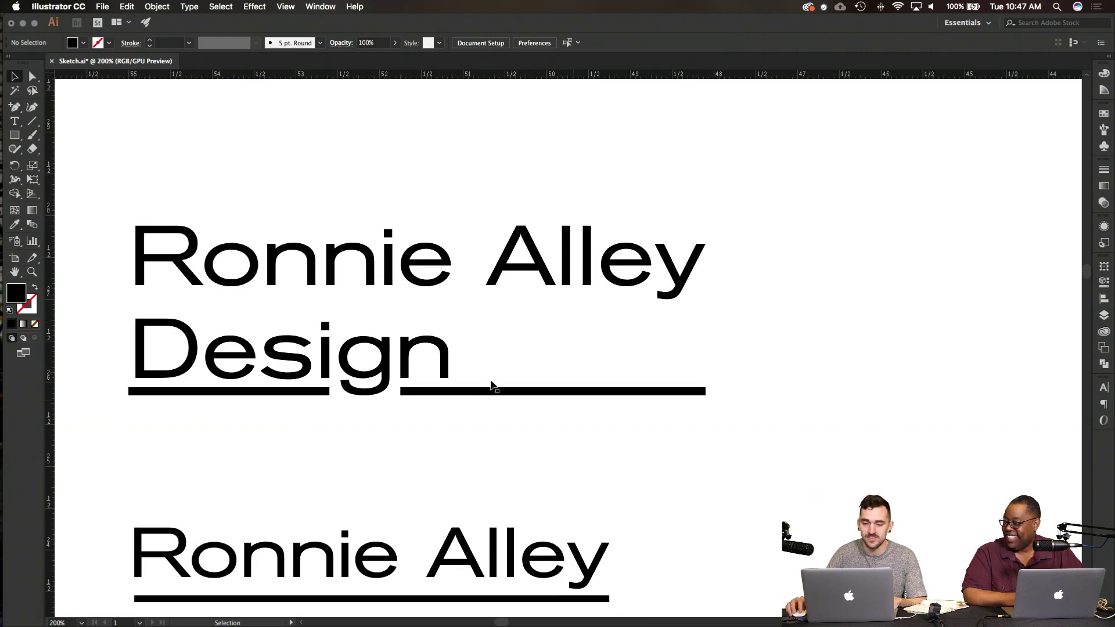
Step: Draw a spacer rectangle matching the gap between "Design" and its underline in the larger wordmark, and place it beneath the upper line's baseline
scroll(427, 390, "up", 1)
key("m")
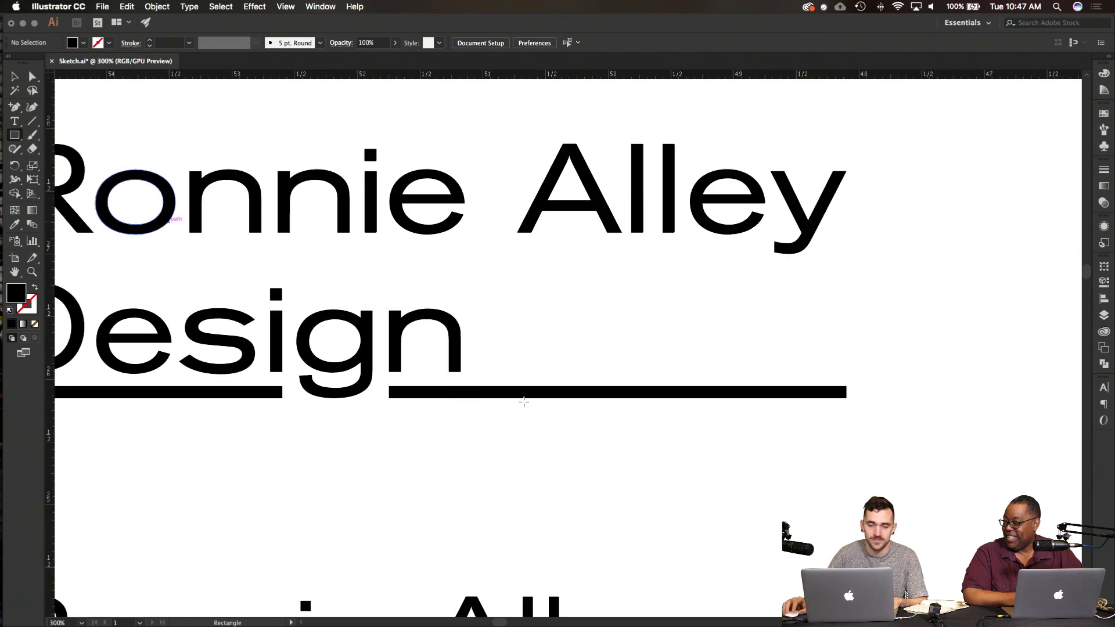
mouse_move(444, 372)
left_mouse_down()
mouse_move(500, 386)
mouse_move(403, 294)
mouse_move(372, 244)
left_mouse_up()
left_click(15, 76)
left_click(603, 372)
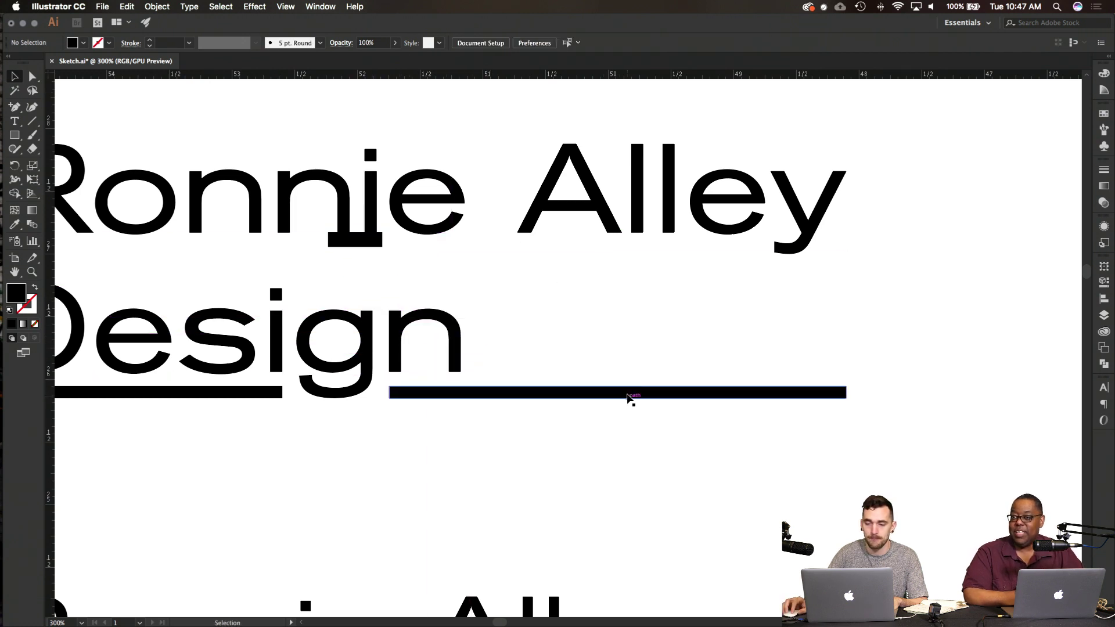
Step: Duplicate the longer segment of the underline up against the spacer below the upper text line, and delete the spacer
left_click_drag(629, 397, 411, 254)
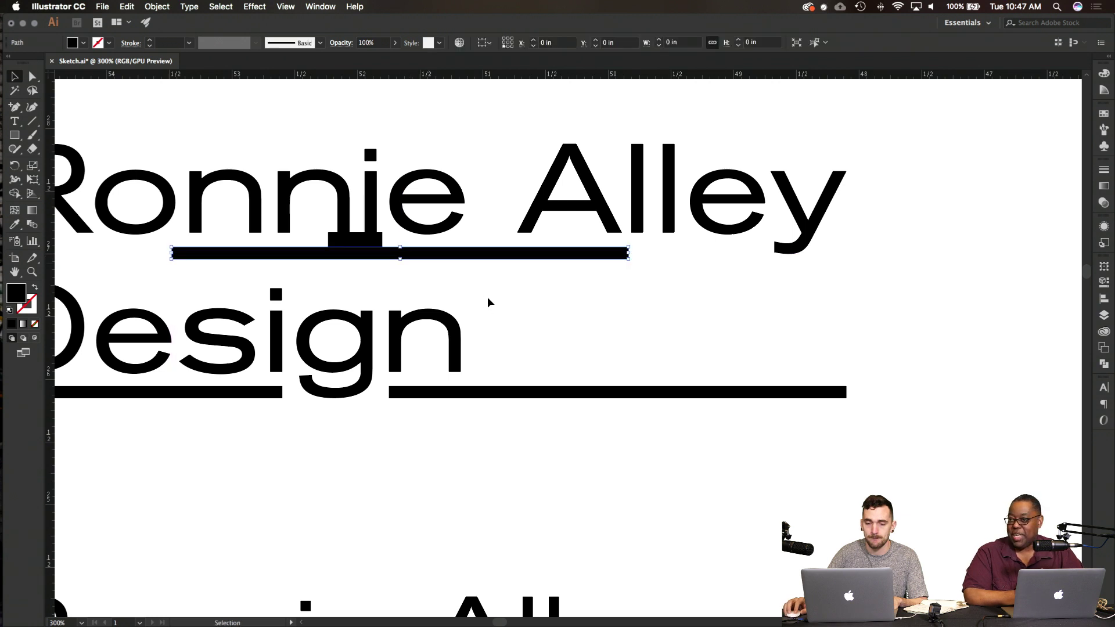
left_click(488, 302)
left_click(355, 240)
key("Delete")
scroll(367, 247, "down", 2)
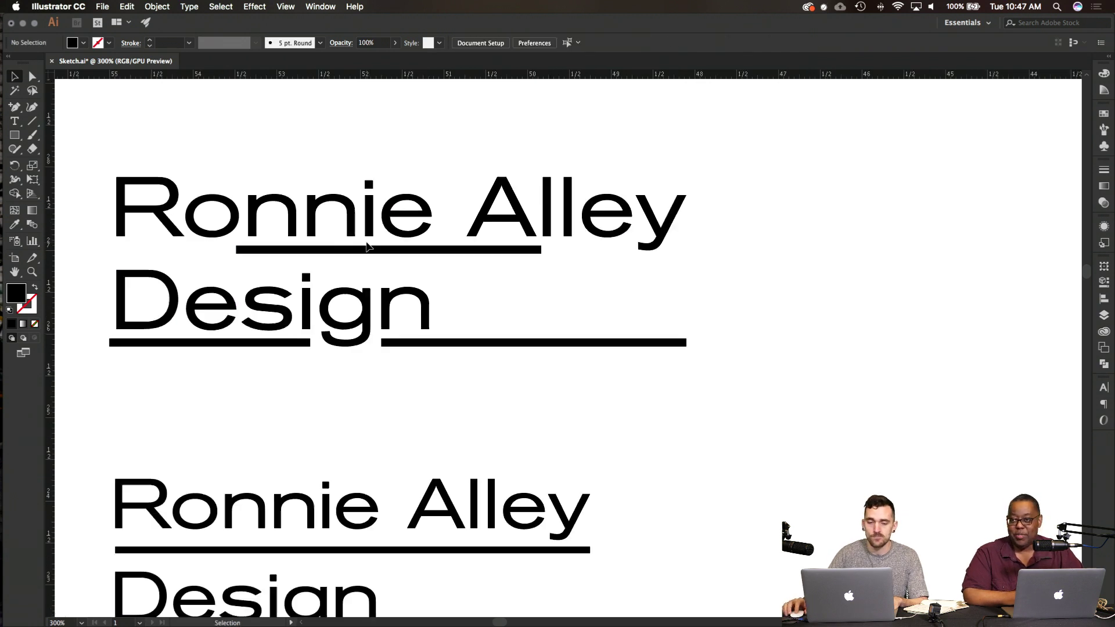
Step: Stretch the new upper rule at both ends to align with the outer ends of the lower underline
scroll(367, 247, "down", 2)
scroll(367, 246, "left", 5)
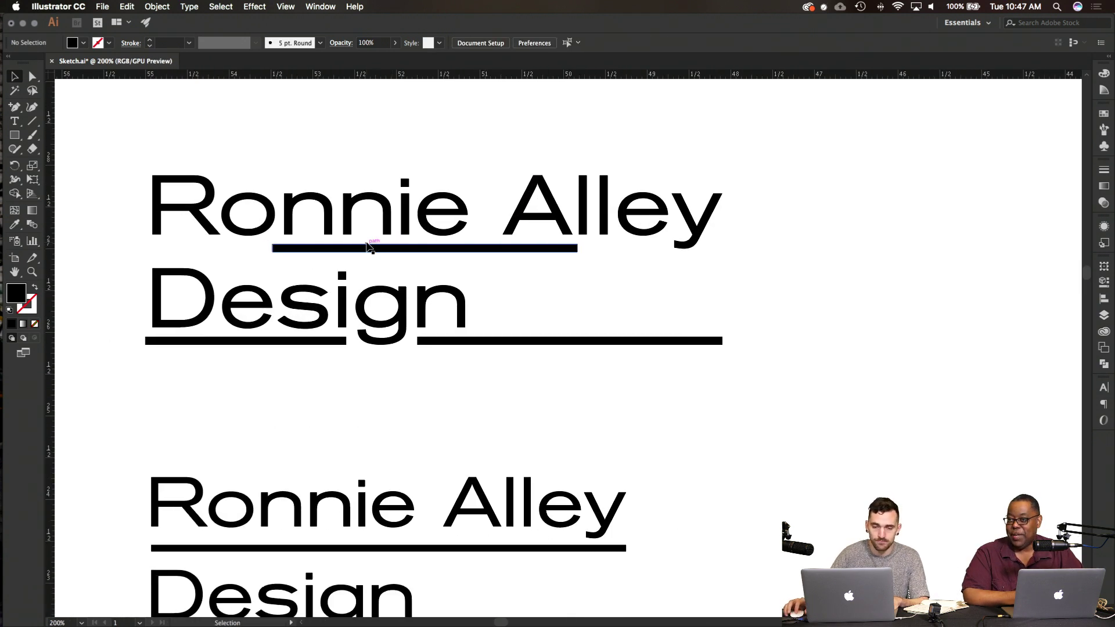
left_click(295, 249)
left_click_drag(284, 249, 166, 248)
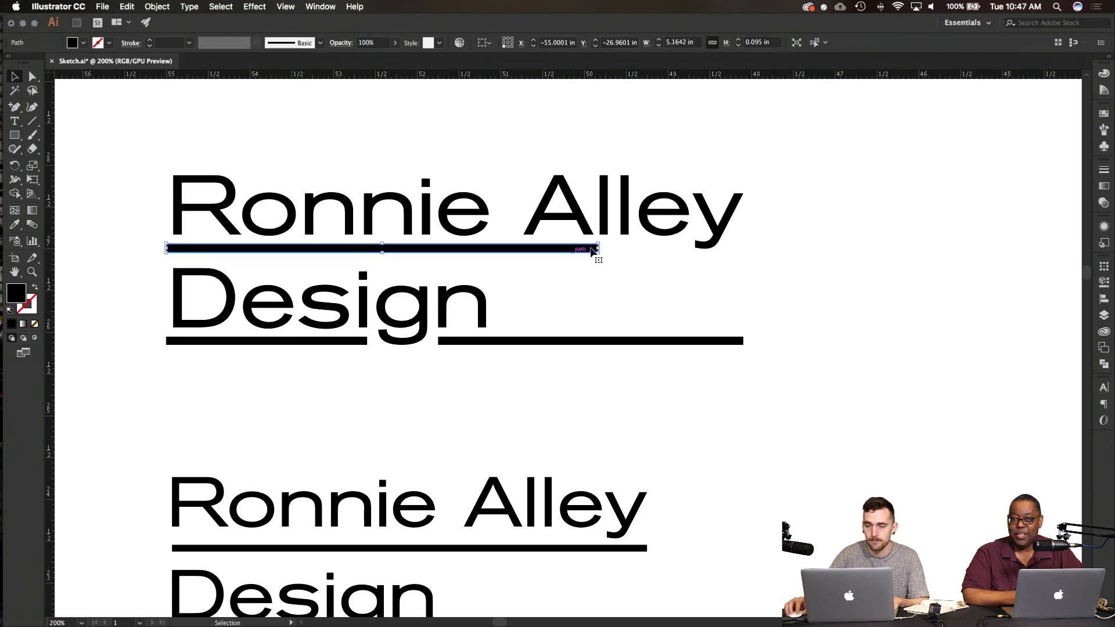
left_click_drag(594, 249, 745, 245)
left_click(792, 306)
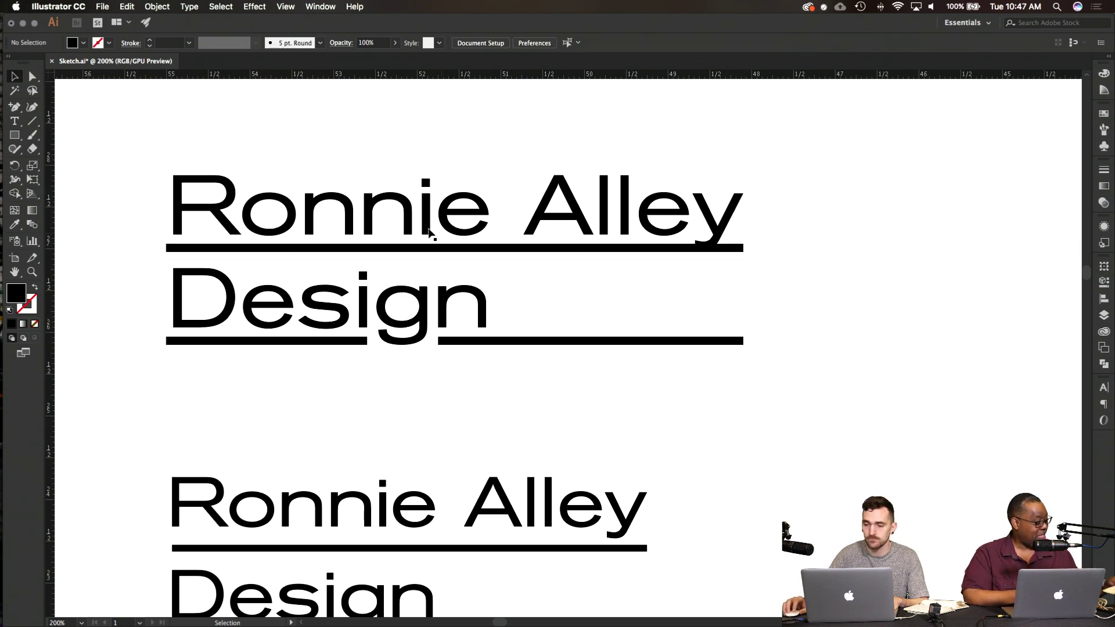
Step: Extend the right ends of the upper rule and the lower underline together past the text, making the upper rule about 9 in wide
key("a")
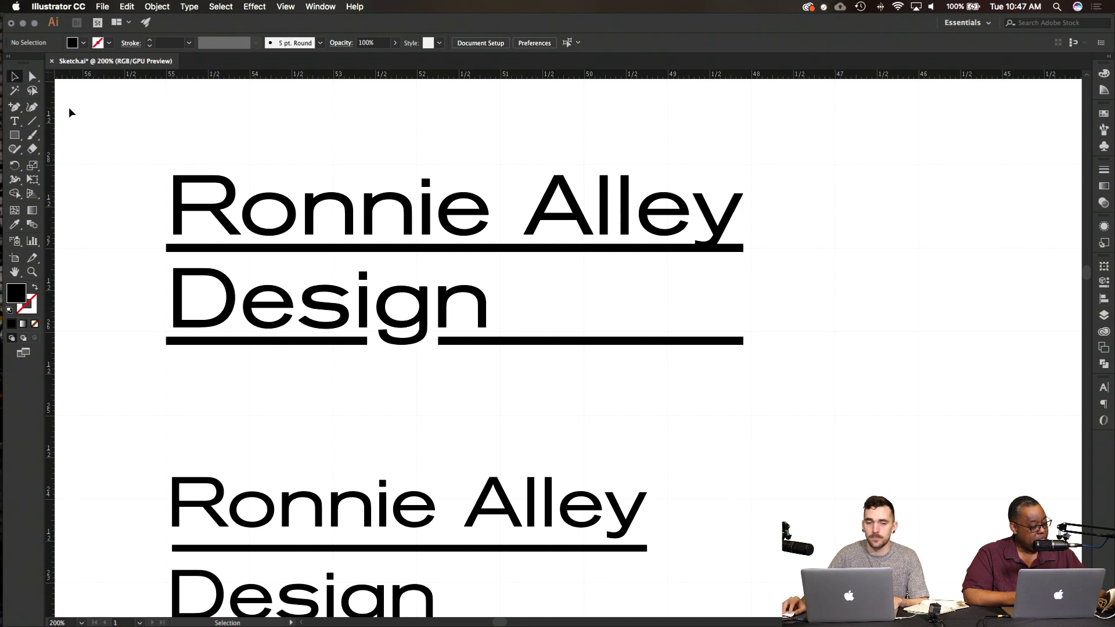
left_click(32, 76)
left_click_drag(757, 235, 738, 352)
key("shift+Right")
key("shift+Right")
key("shift+Right")
key("shift+Right")
key("shift+Right")
key("shift+Right")
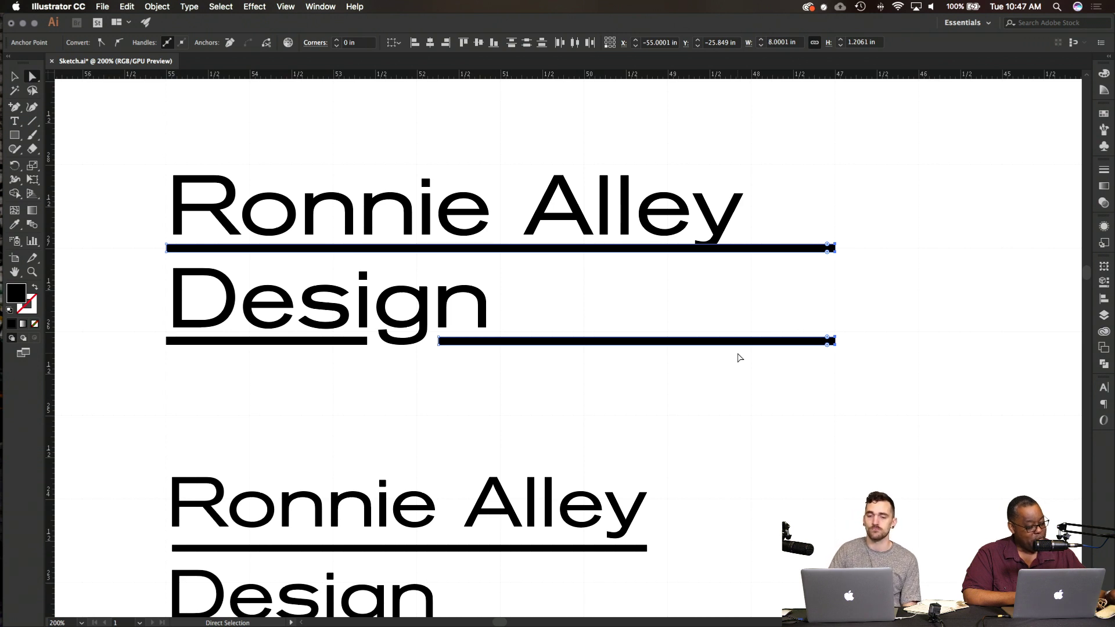
key("shift+Right")
key("shift+Right")
key("shift+Right")
key("shift+Right")
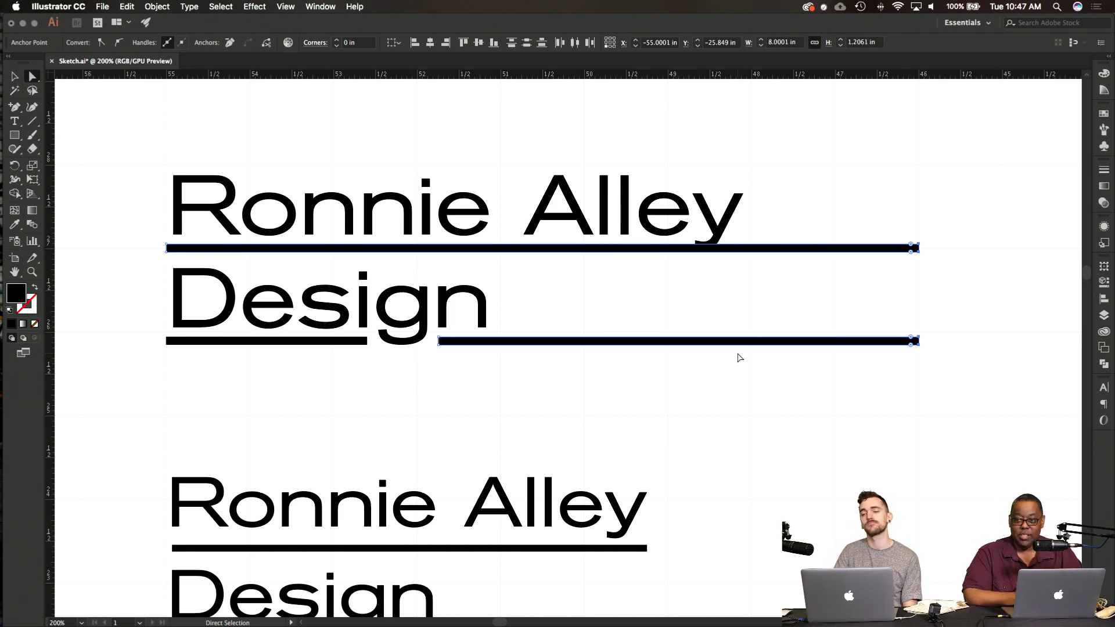
left_click(748, 398)
scroll(749, 399, "right", 5)
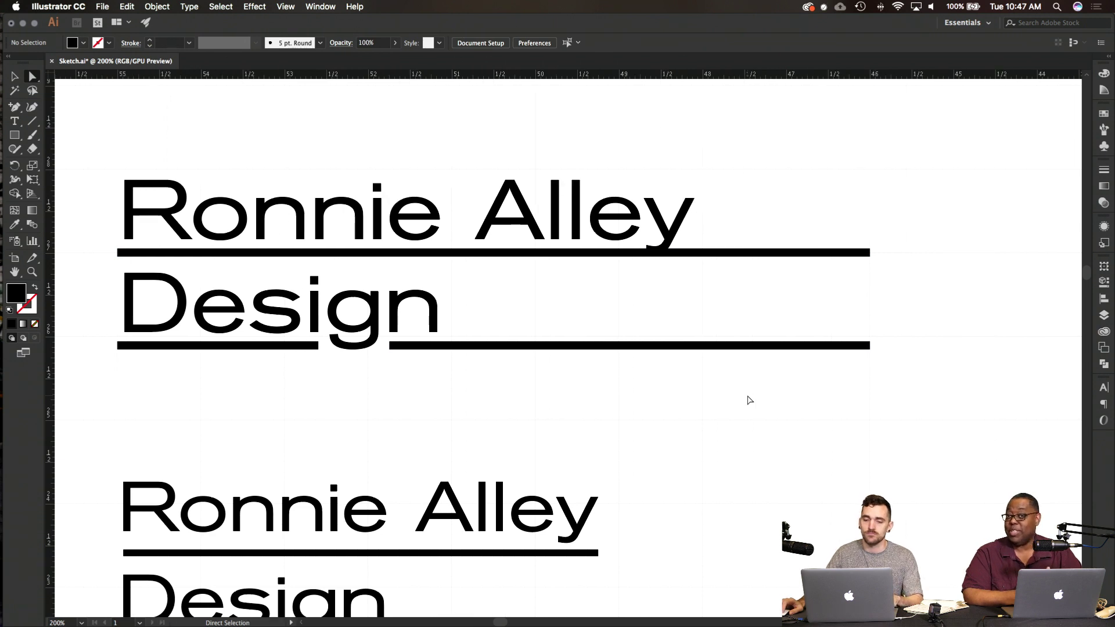
scroll(748, 399, "up", 3)
scroll(748, 399, "left", 2)
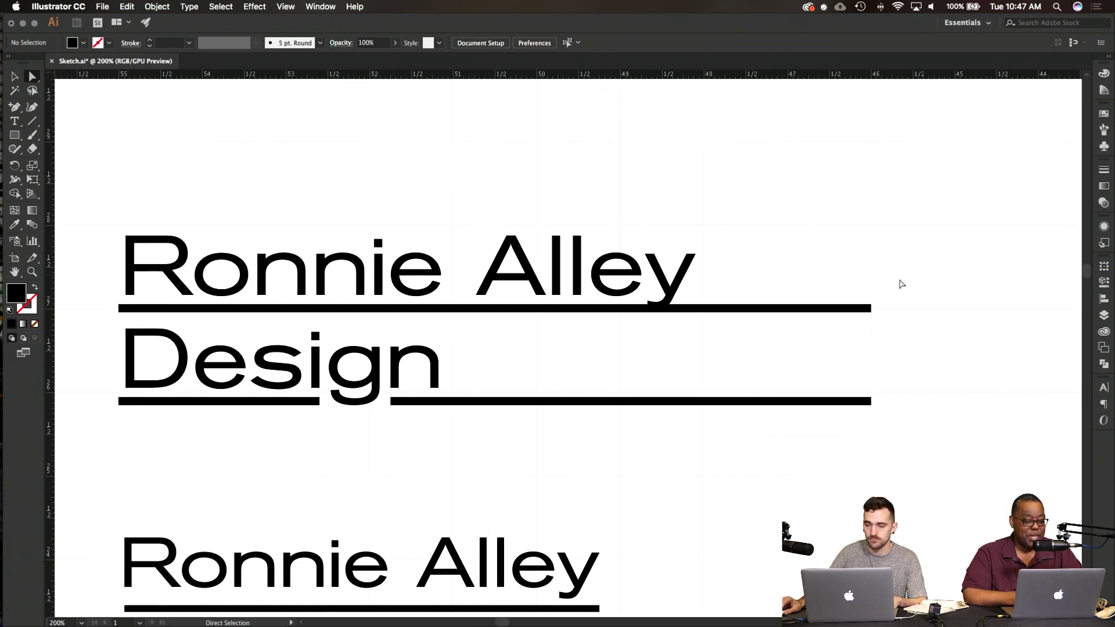
left_click_drag(899, 280, 870, 450)
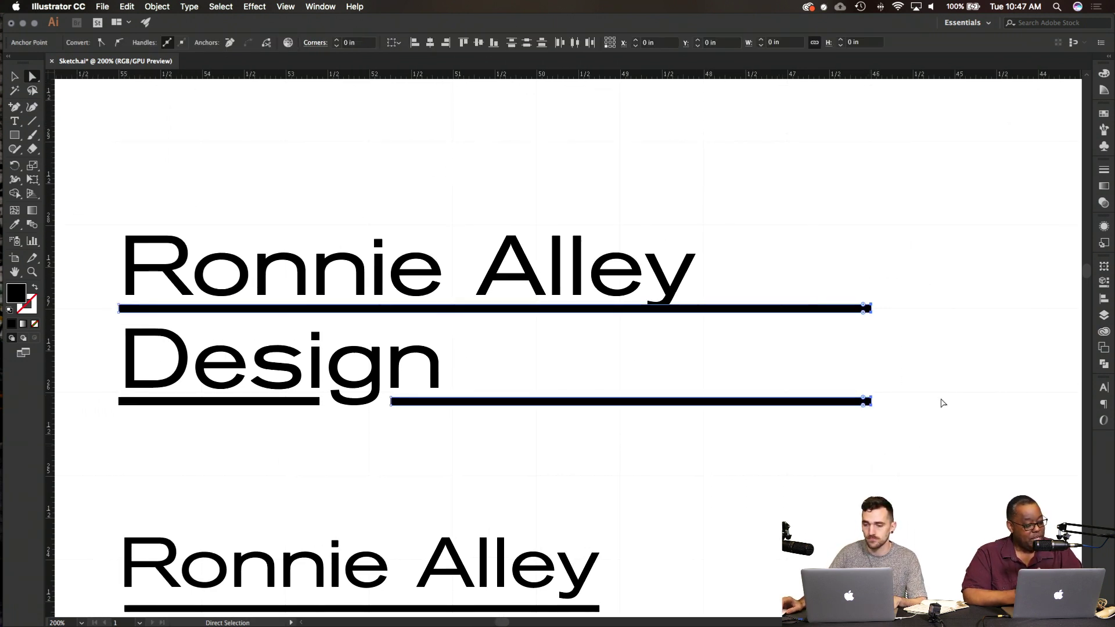
left_click(874, 444)
Step: Shorten the upper rule to about 6.13 in so its right end stops just before the descender of the "y"
scroll(818, 429, "up", 1, "alt")
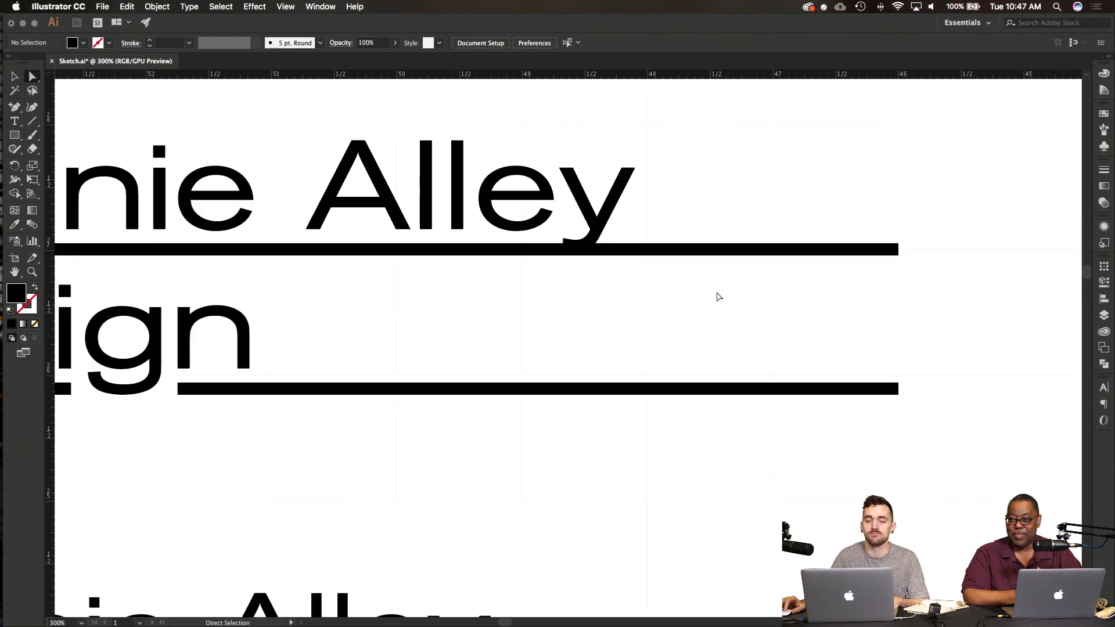
left_click(666, 255)
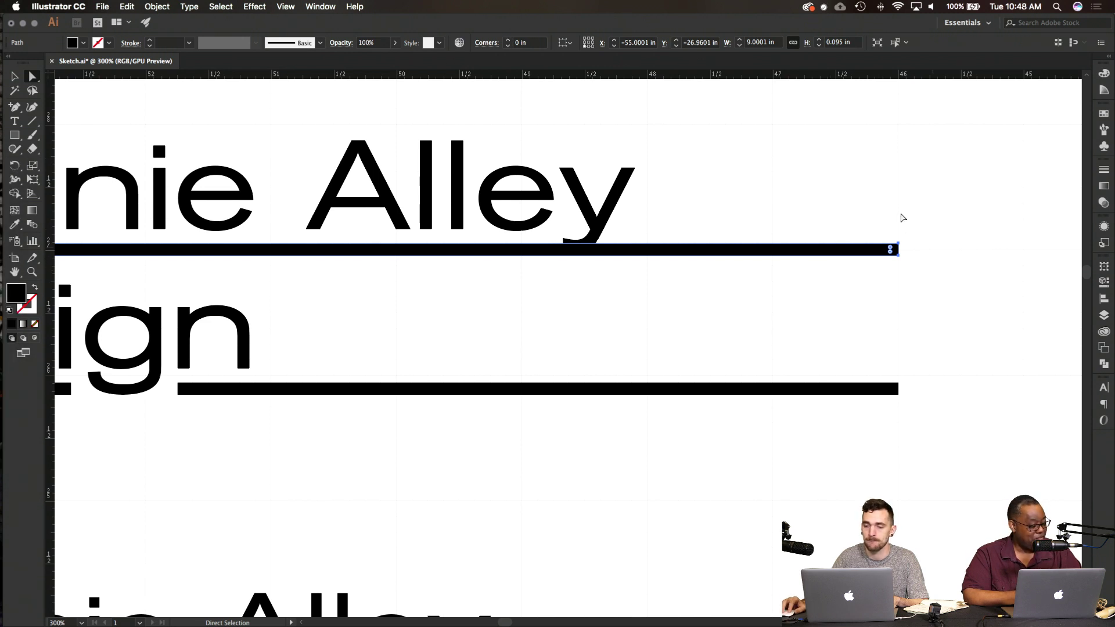
left_click(898, 248)
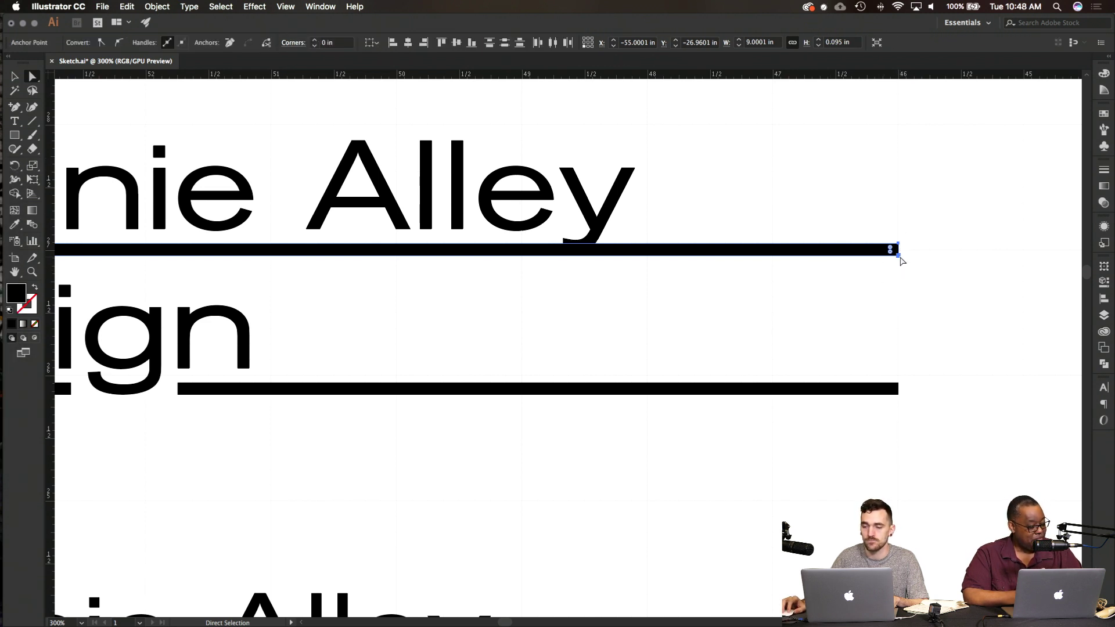
left_click_drag(900, 258, 539, 258)
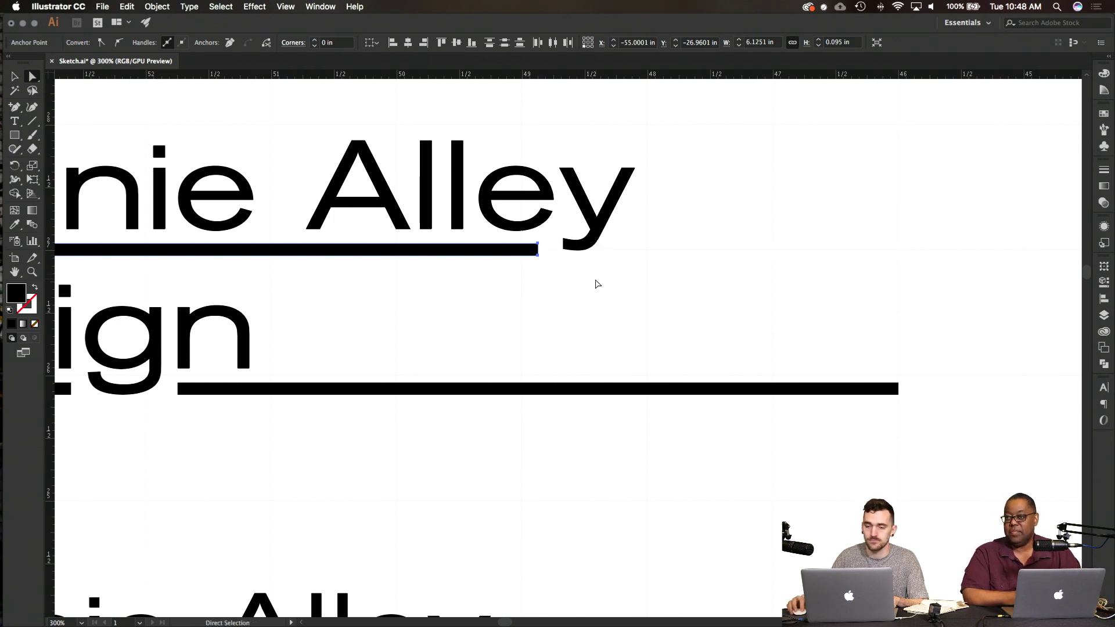
left_click(584, 258)
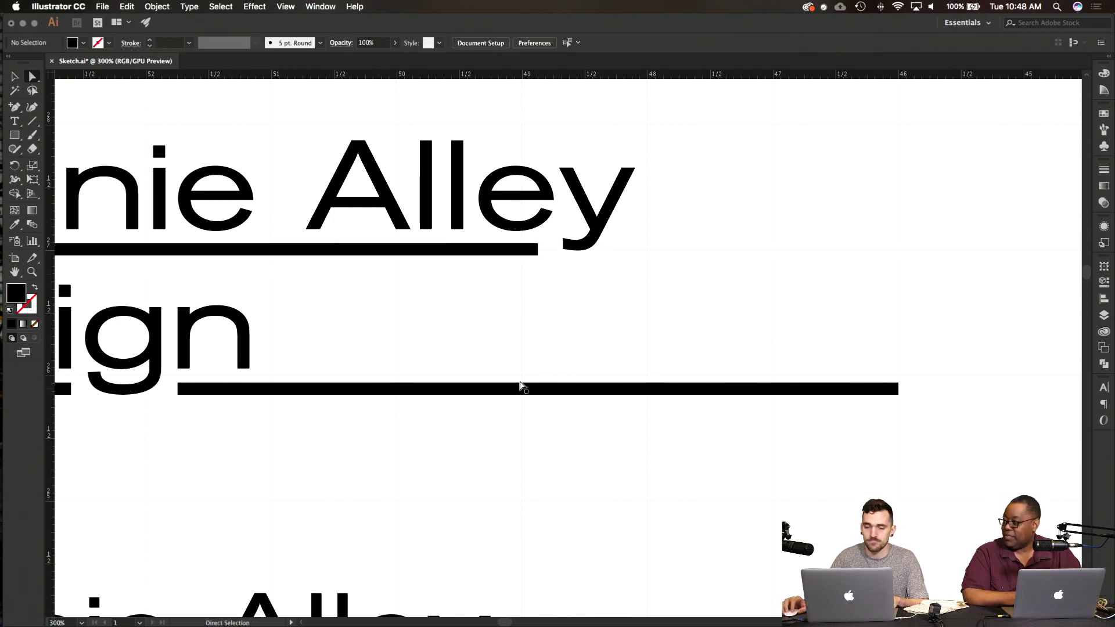
Step: Duplicate the longer segment of the lower underline up onto the line of the upper rule
left_click_drag(532, 388, 517, 252)
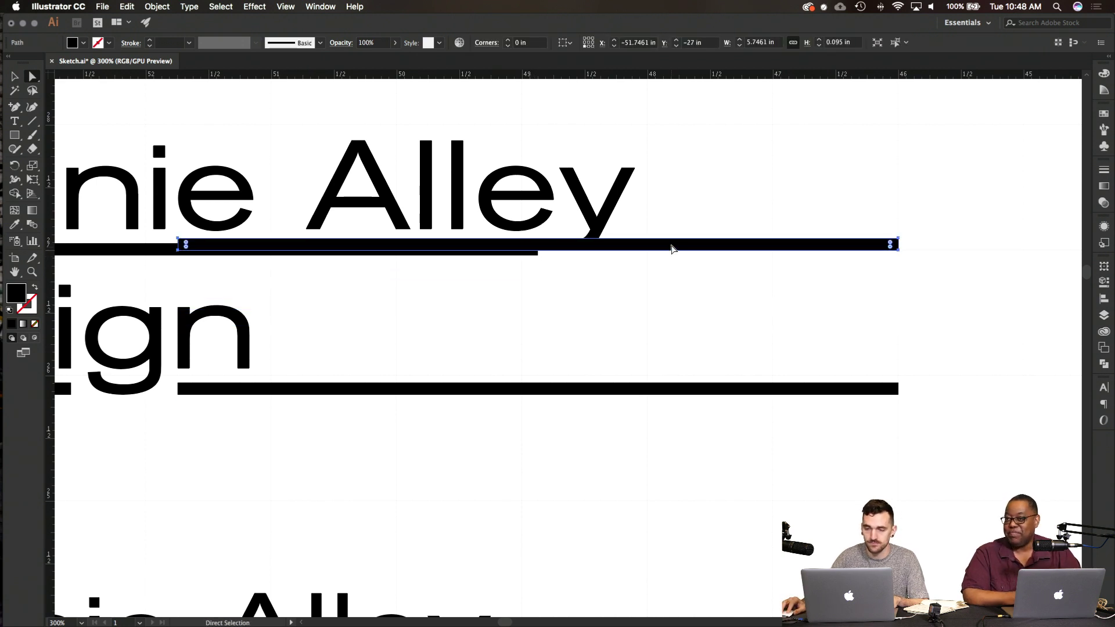
left_click_drag(671, 248, 672, 253)
left_click(702, 319)
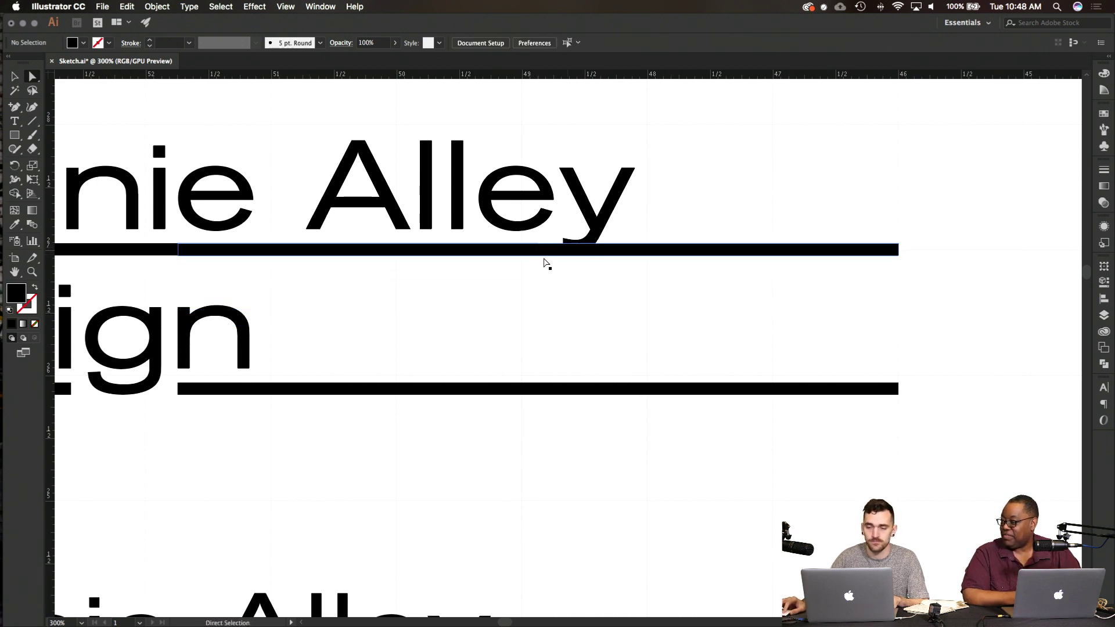
Step: Shorten the duplicated upper segment to about 2.3 in wide from its inner end, so it starts just past the descender of the "y"
left_click(548, 254)
left_click(14, 76)
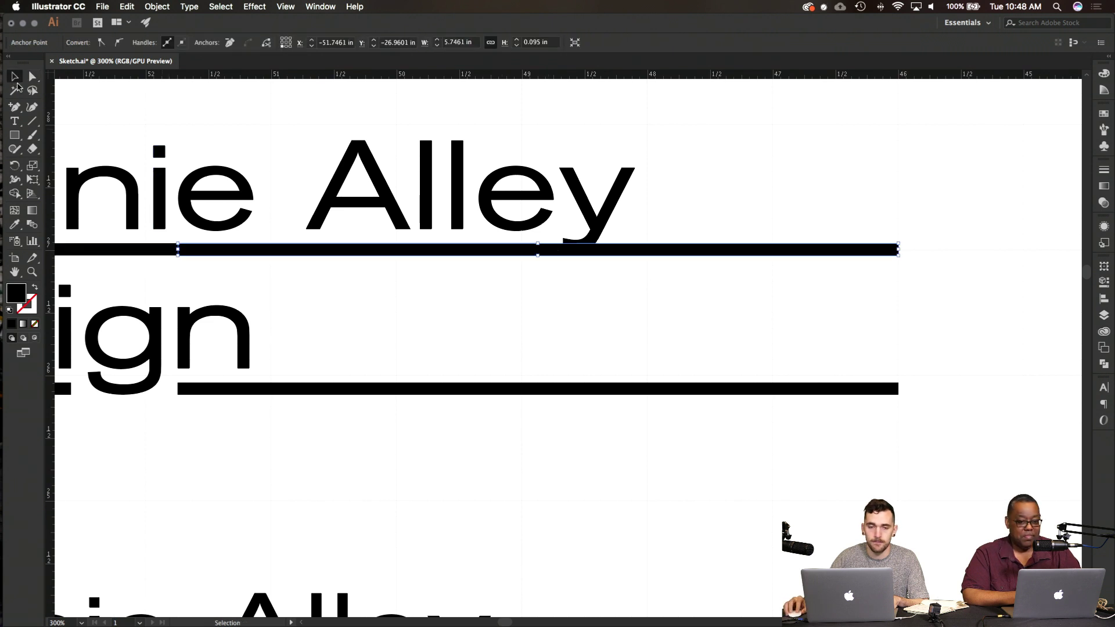
left_click_drag(178, 249, 614, 250)
left_click(650, 300)
left_click(621, 254)
left_click(713, 323)
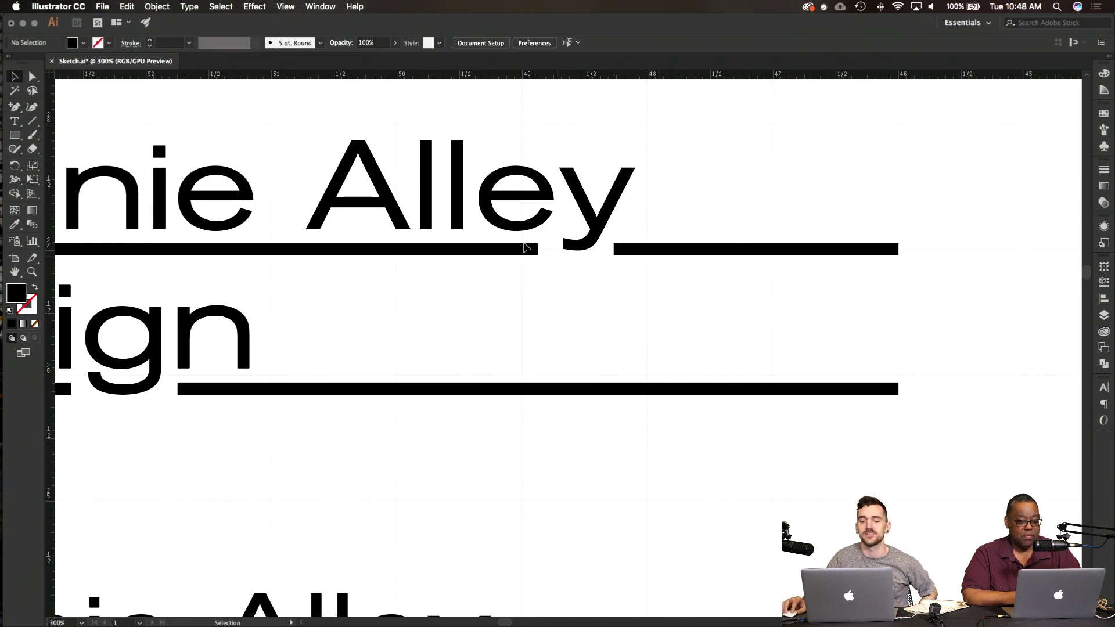
Step: Delete the upper rule's segment after the "y" and shorten the lower underline to end level with the remaining upper rule
scroll(553, 283, "down", 2)
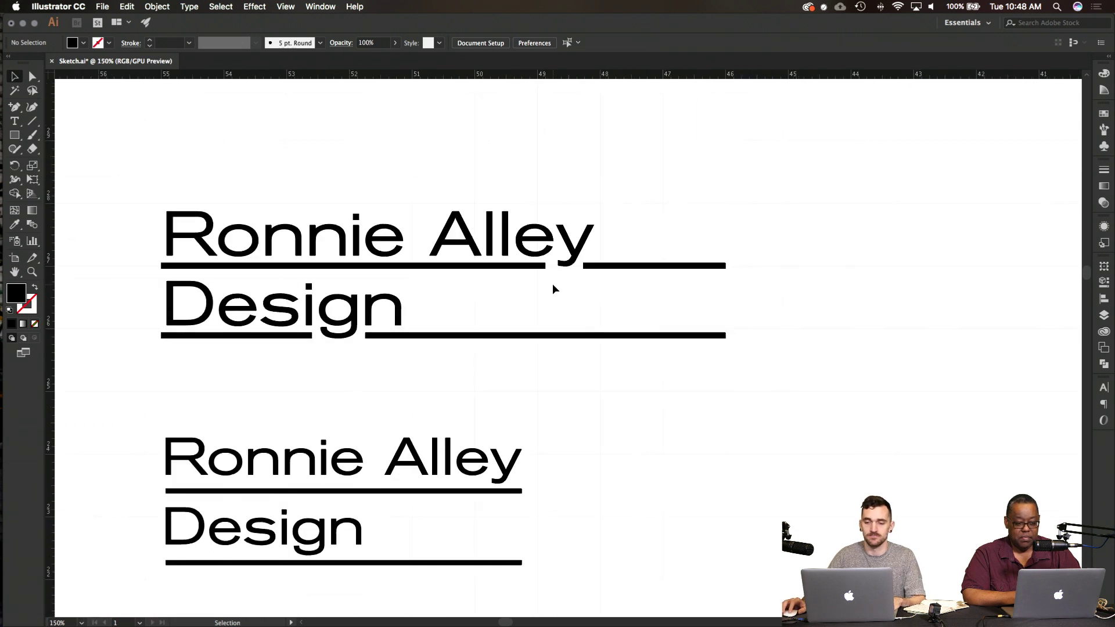
scroll(552, 283, "up", 2)
scroll(552, 283, "left", 2)
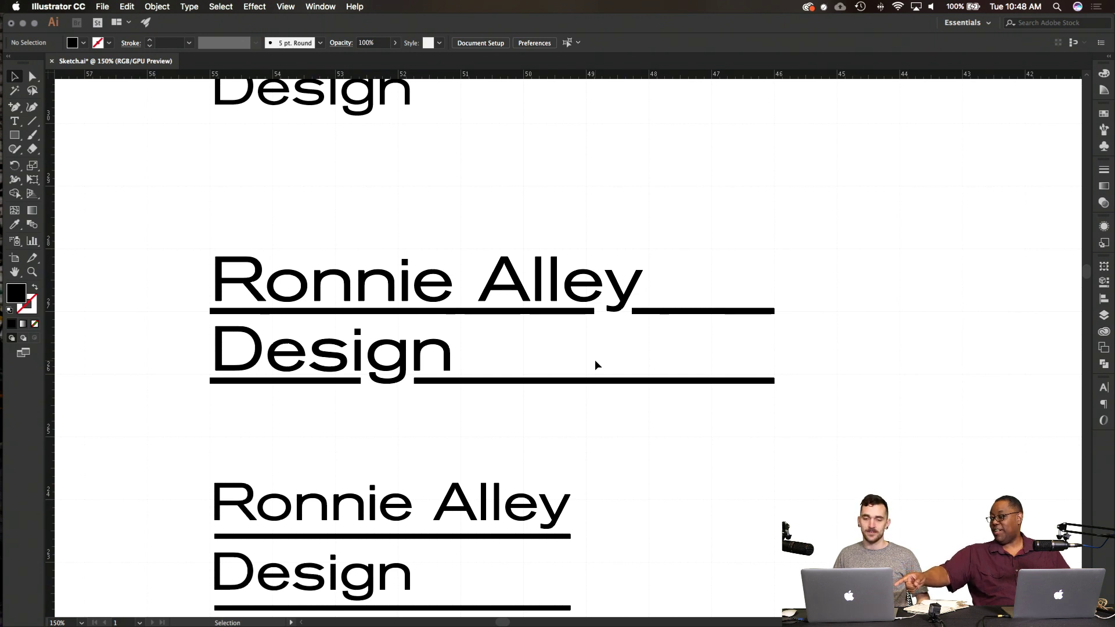
left_click(683, 310)
key("Delete")
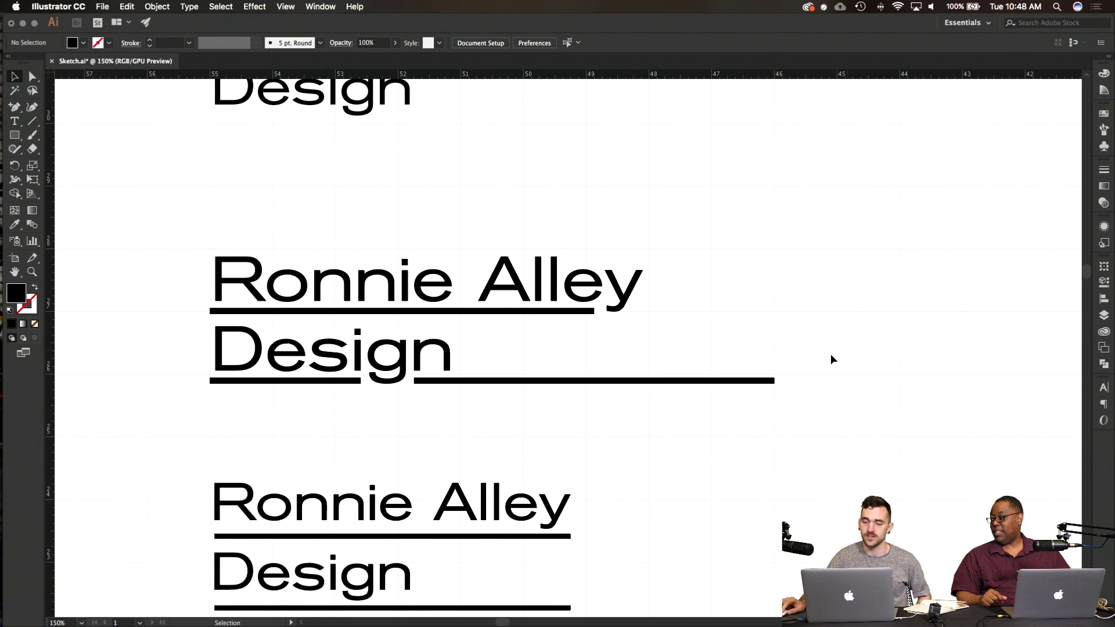
left_click(769, 381)
left_click_drag(772, 381, 596, 382)
left_click(618, 391)
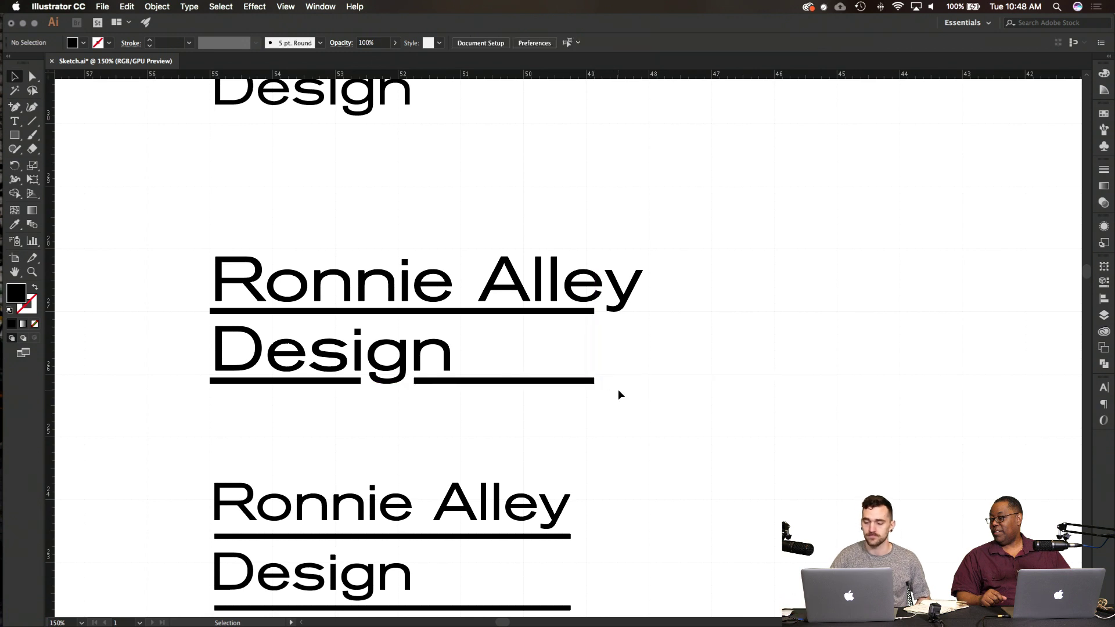
Step: Compare the wordmark with shortened rules against the plain version above and the fully ruled version below
scroll(666, 392, "up", 3)
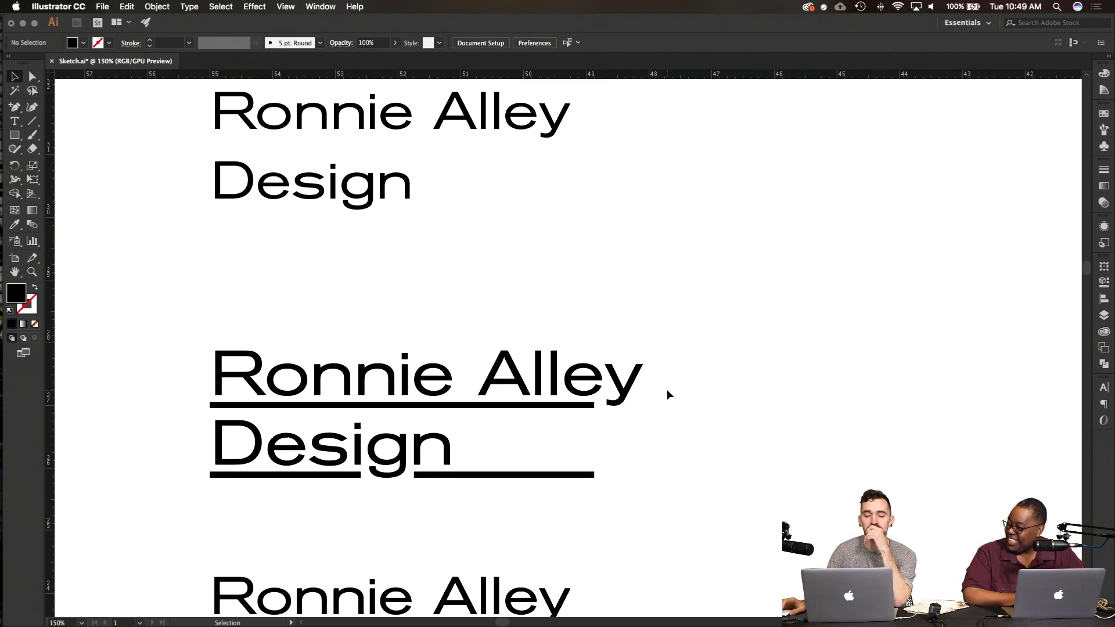
scroll(639, 411, "down", 2)
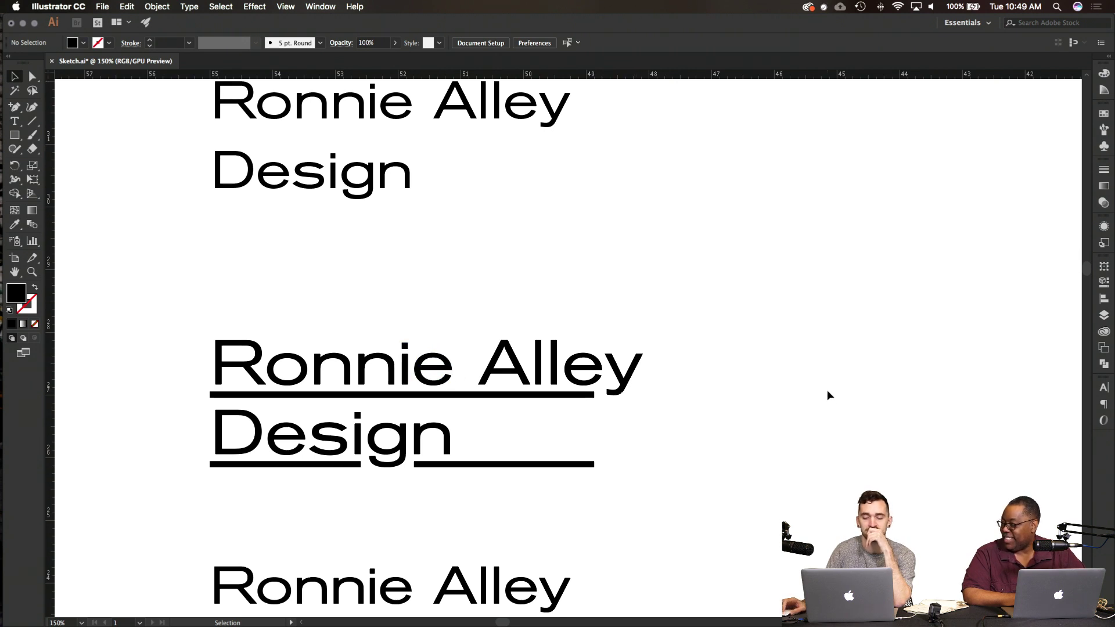
scroll(828, 393, "down", 10)
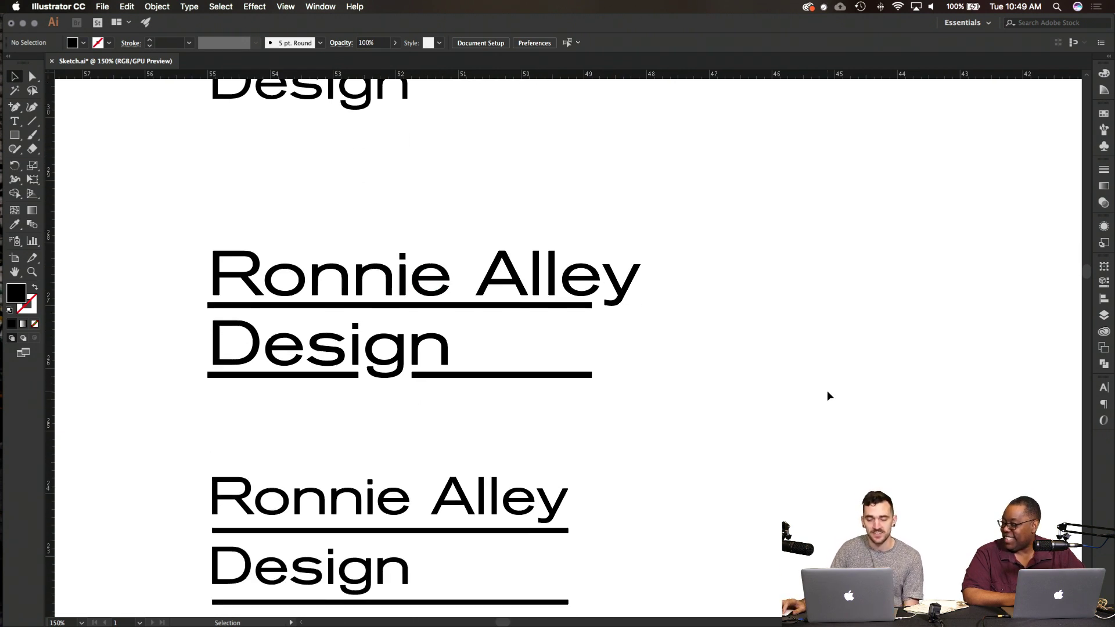
scroll(828, 395, "down", 5)
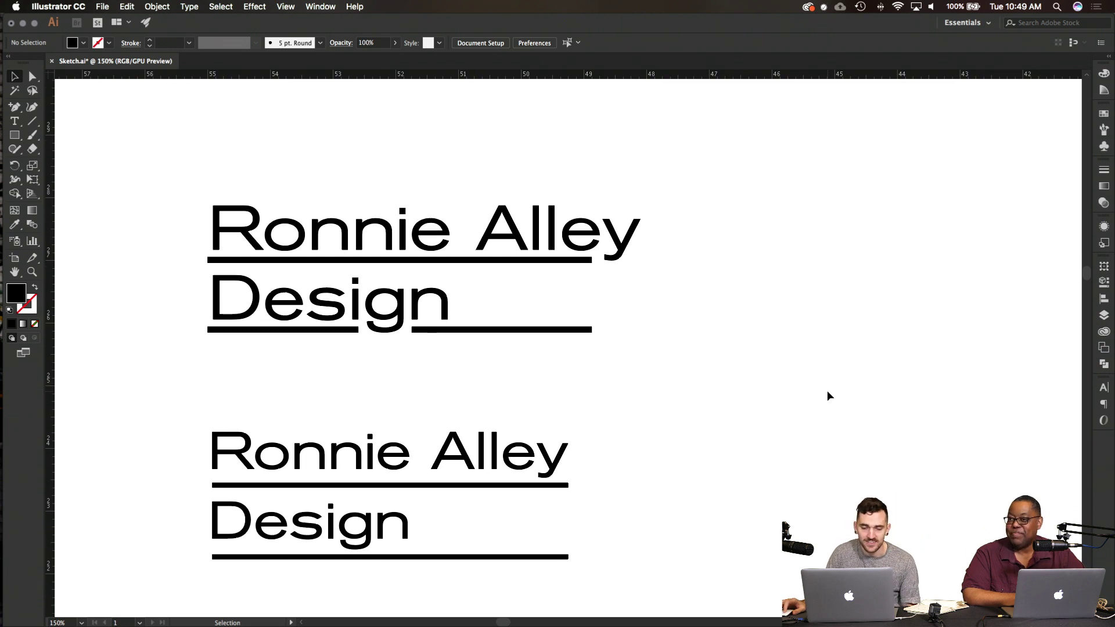
scroll(828, 392, "down", 2)
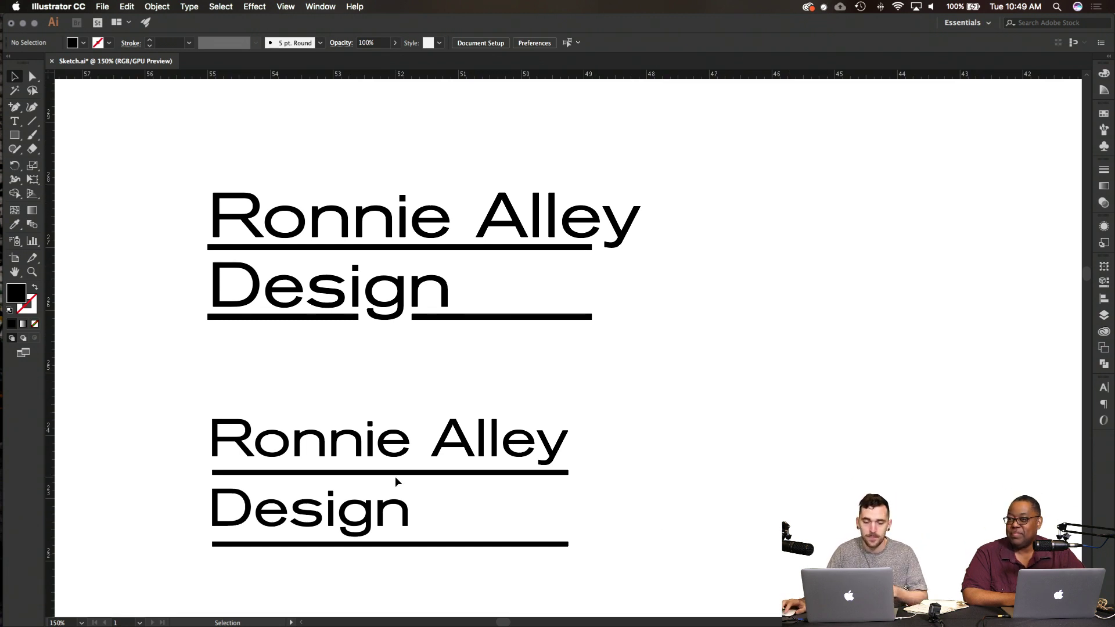
scroll(395, 478, "down", 1)
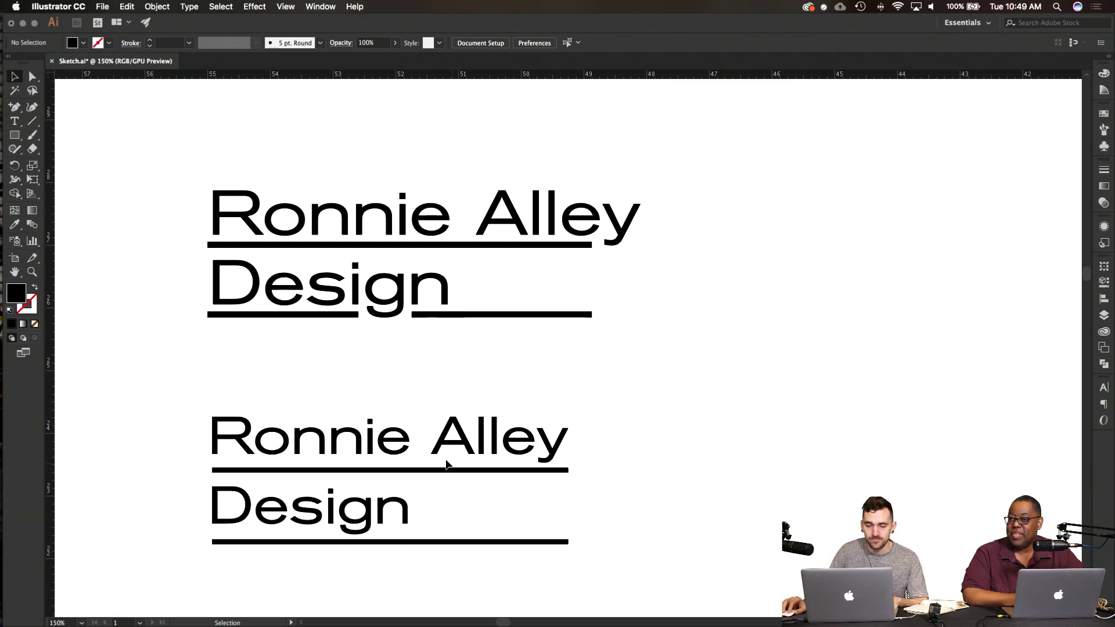
left_click_drag(465, 555, 464, 561)
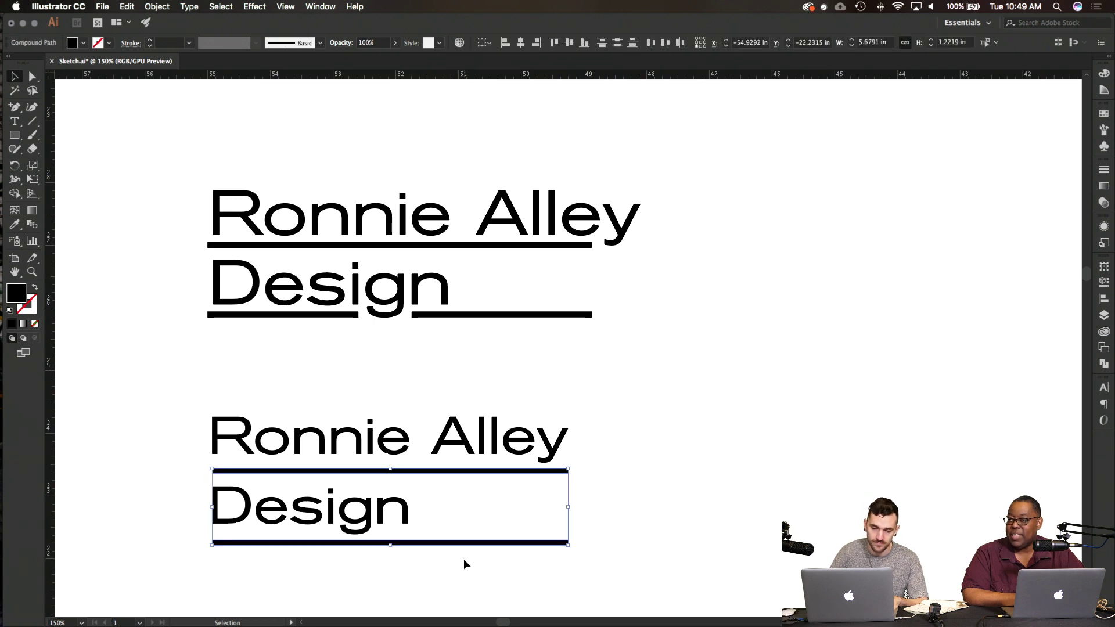
left_click(652, 529)
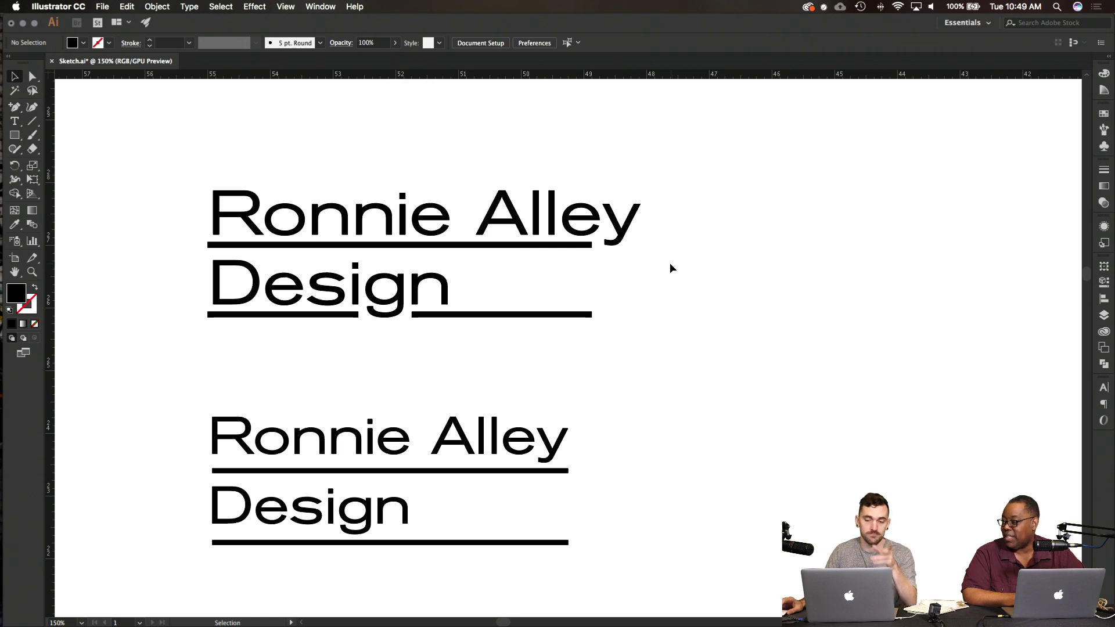
Step: Undo the shortening of the lower underline and the deletion of the upper rule's segment after the "y"
scroll(614, 266, "up", 2)
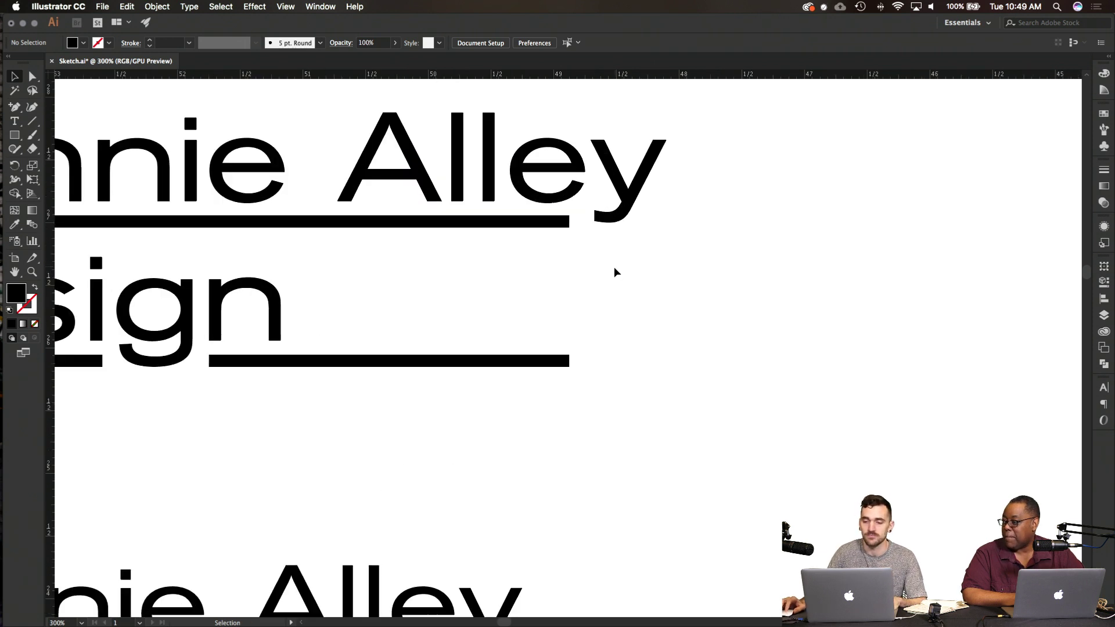
key("super+z")
key("super+z")
left_click(721, 459)
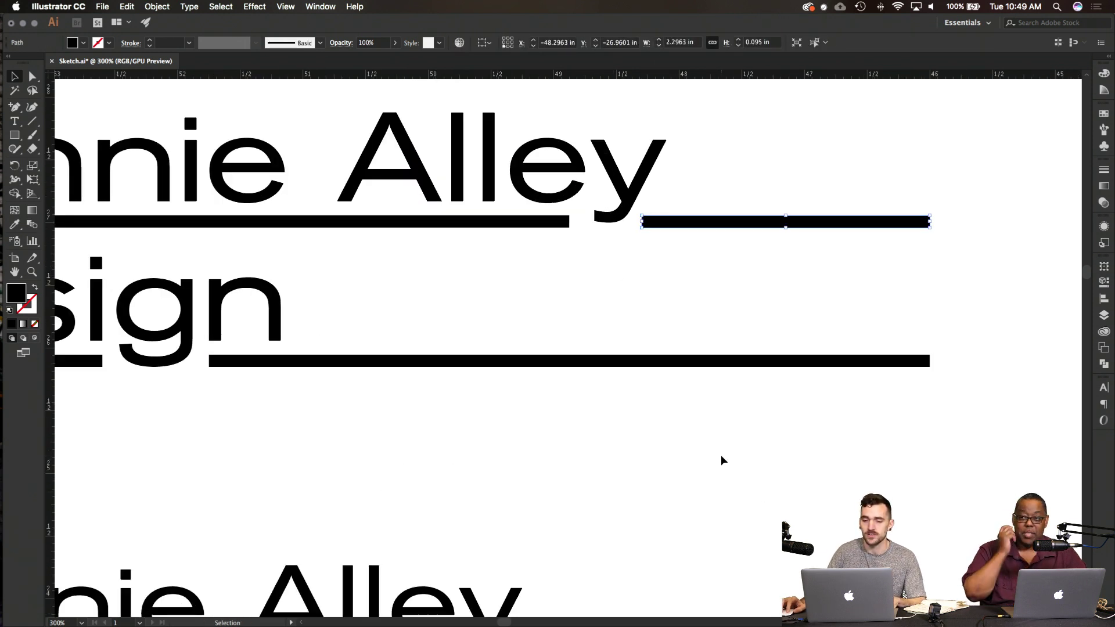
Step: Move the end points of the "y" descender down and outward so the tail is longer and dips slightly below the upper rule
scroll(749, 456, "up", 5)
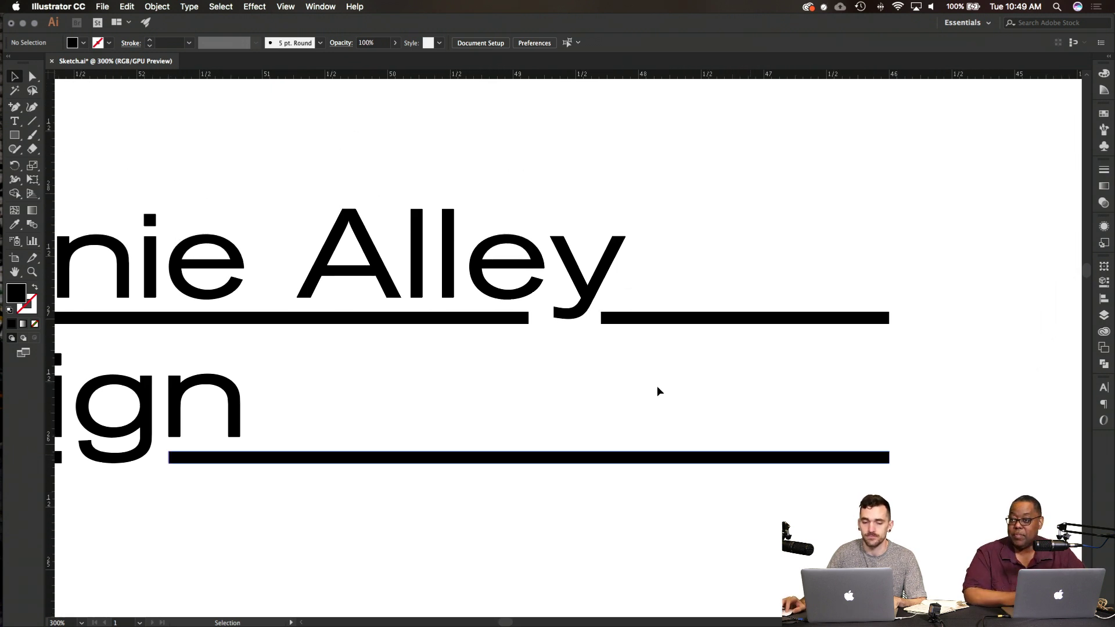
scroll(523, 369, "left", 2)
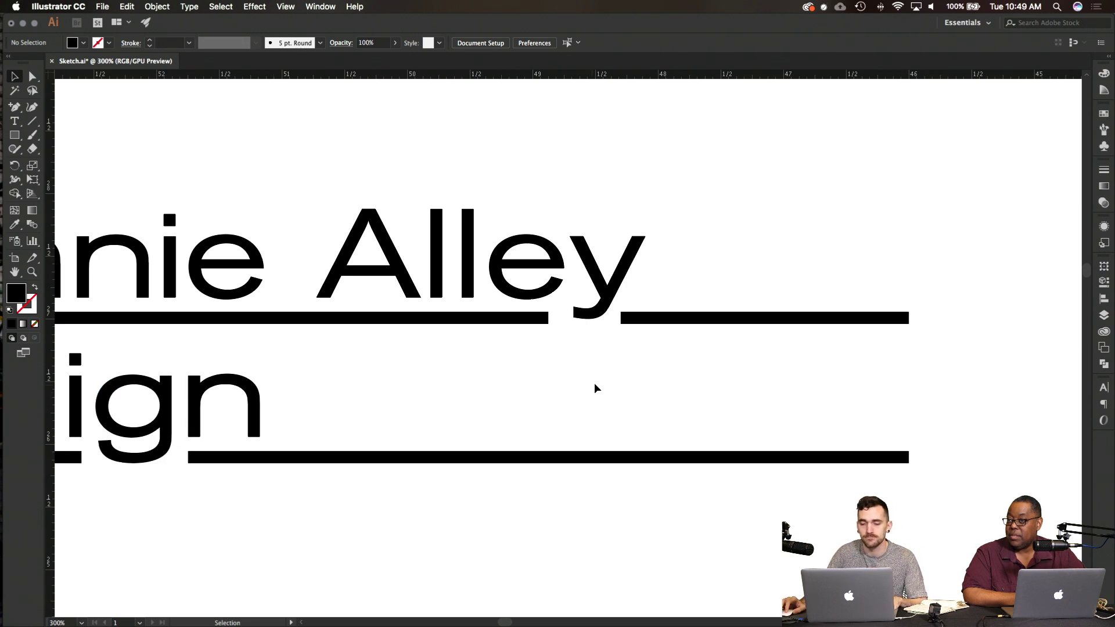
scroll(594, 382, "up", 3)
left_click(33, 76)
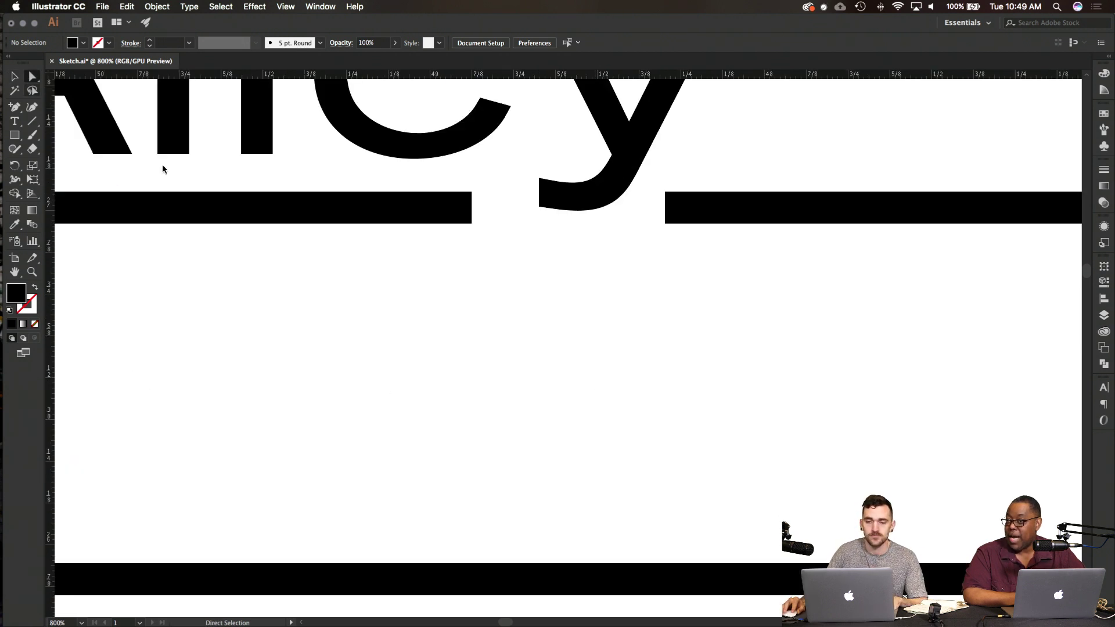
scroll(509, 382, "up", 1)
scroll(506, 382, "down", 5)
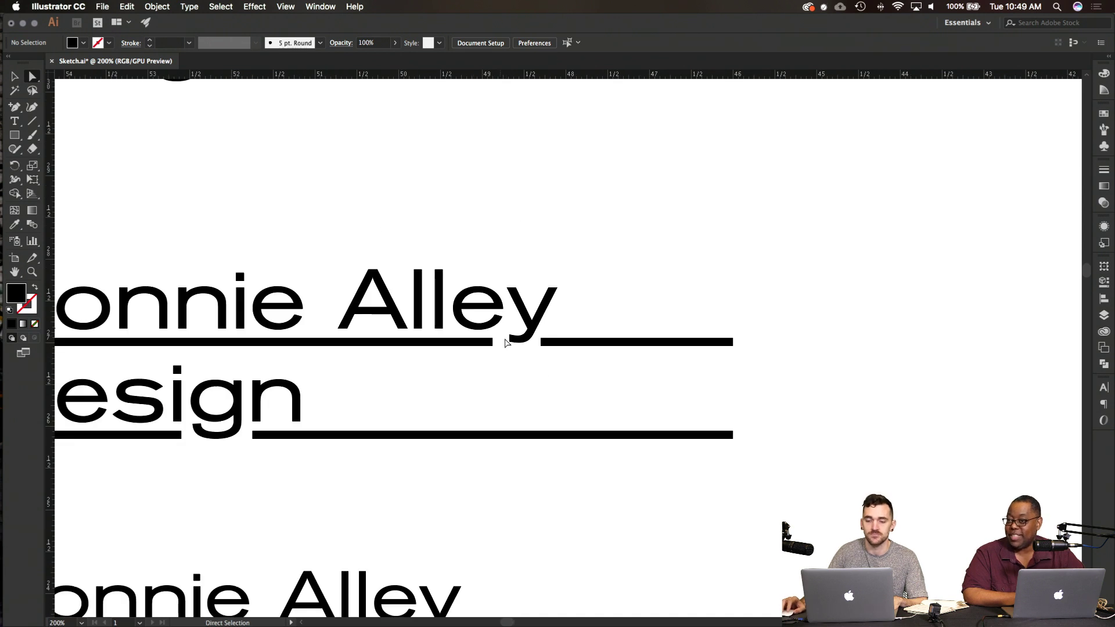
scroll(505, 343, "up", 3)
left_click_drag(507, 331, 430, 238)
scroll(532, 368, "up", 3)
left_click_drag(534, 303, 503, 331)
left_click(604, 433)
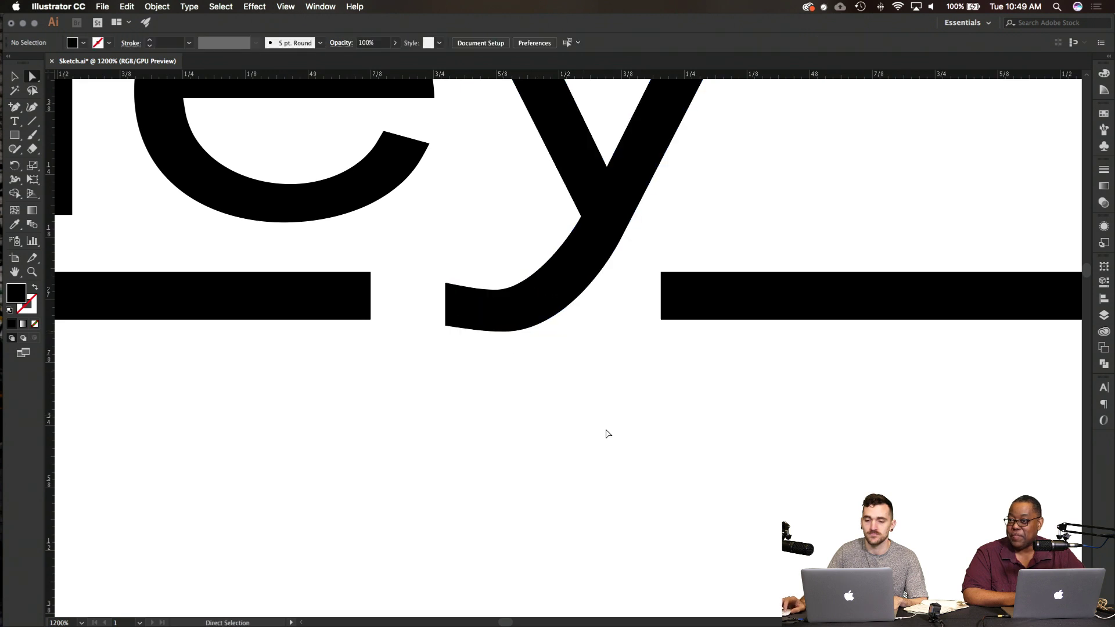
Step: Adjust the curve handles on the inner and outer edges of the "y" tail to give it a rounder bend
scroll(606, 435, "down", 2)
scroll(604, 433, "down", 1)
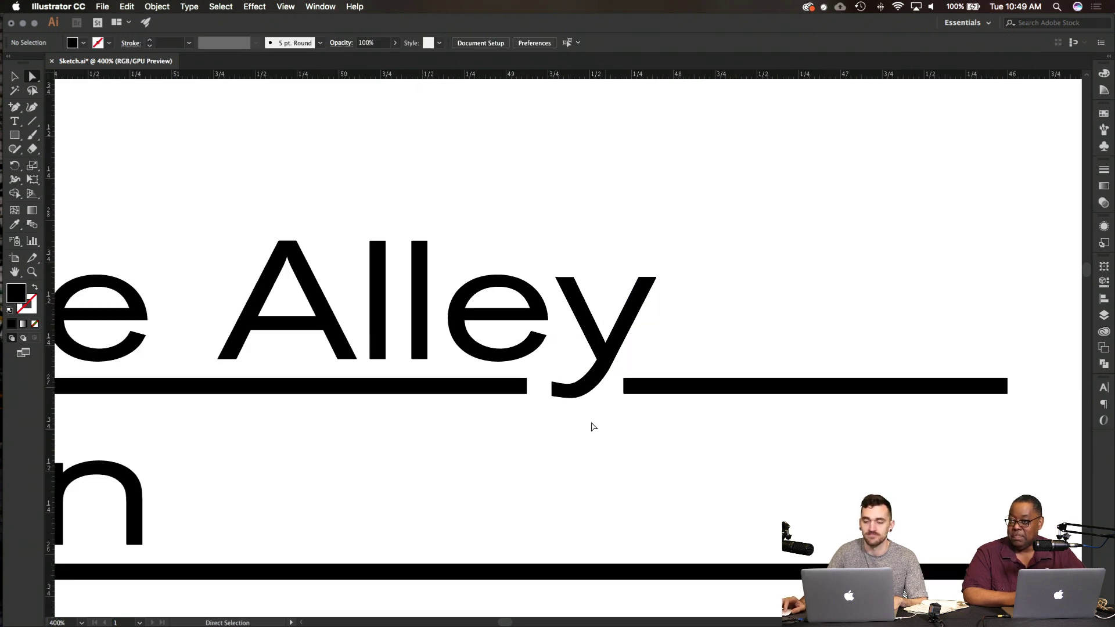
scroll(590, 426, "up", 1)
left_click(553, 376)
left_click(570, 372)
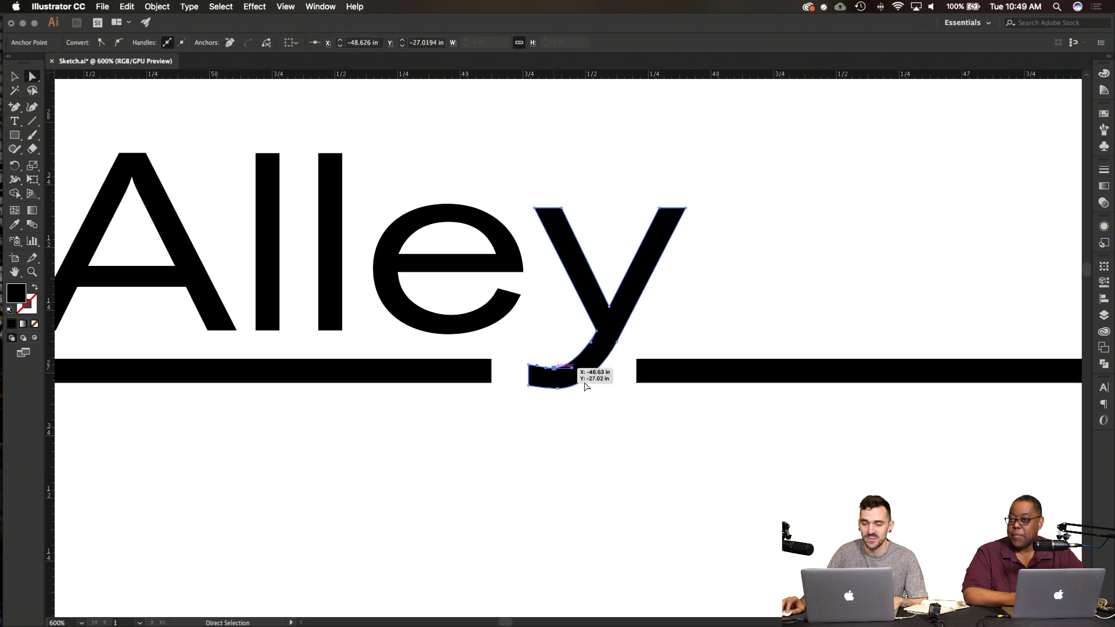
left_click_drag(562, 393, 579, 372)
left_click(645, 498)
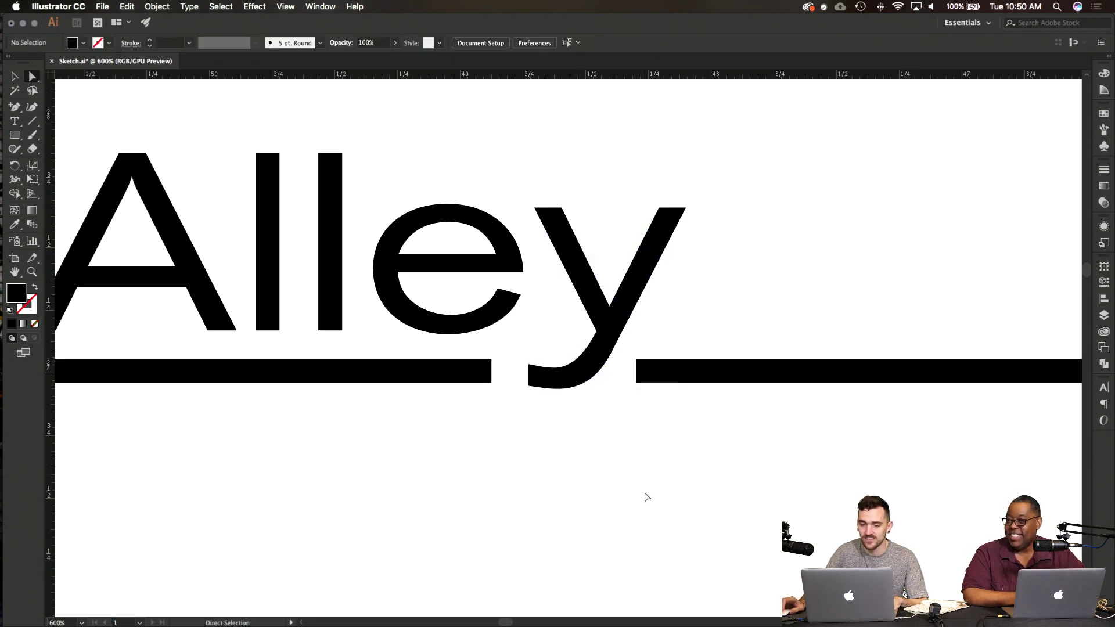
Step: Examine the reshaped "y" and the broken rules up close and in the whole wordmark, alongside the ruled version below
key("super+minus")
key("super+minus")
key("super+minus")
scroll(646, 497, "down", 2)
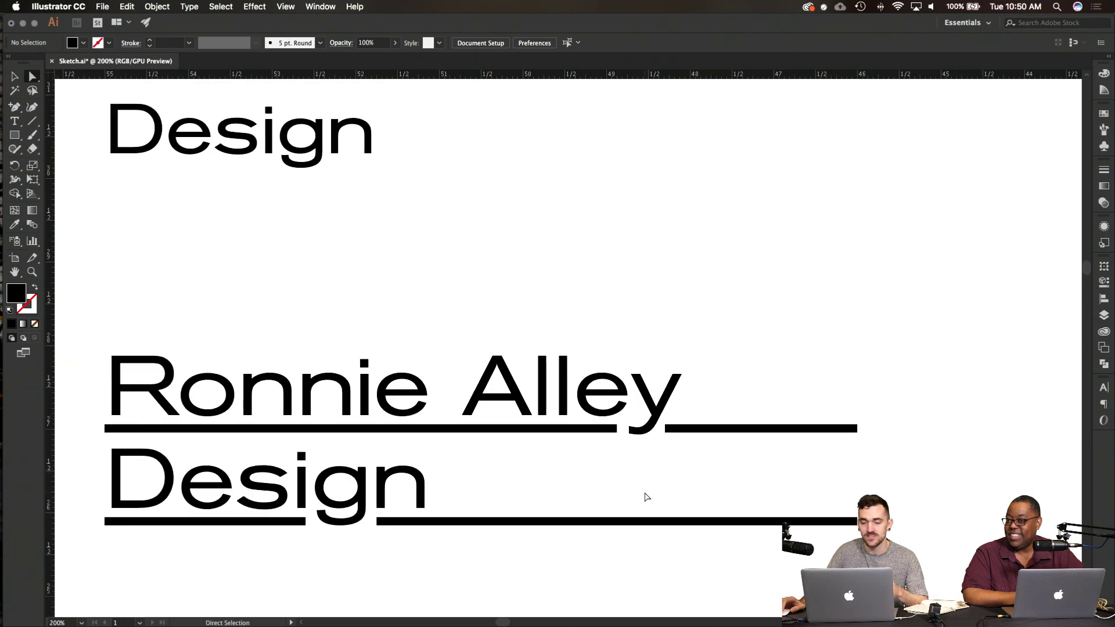
scroll(647, 497, "up", 3)
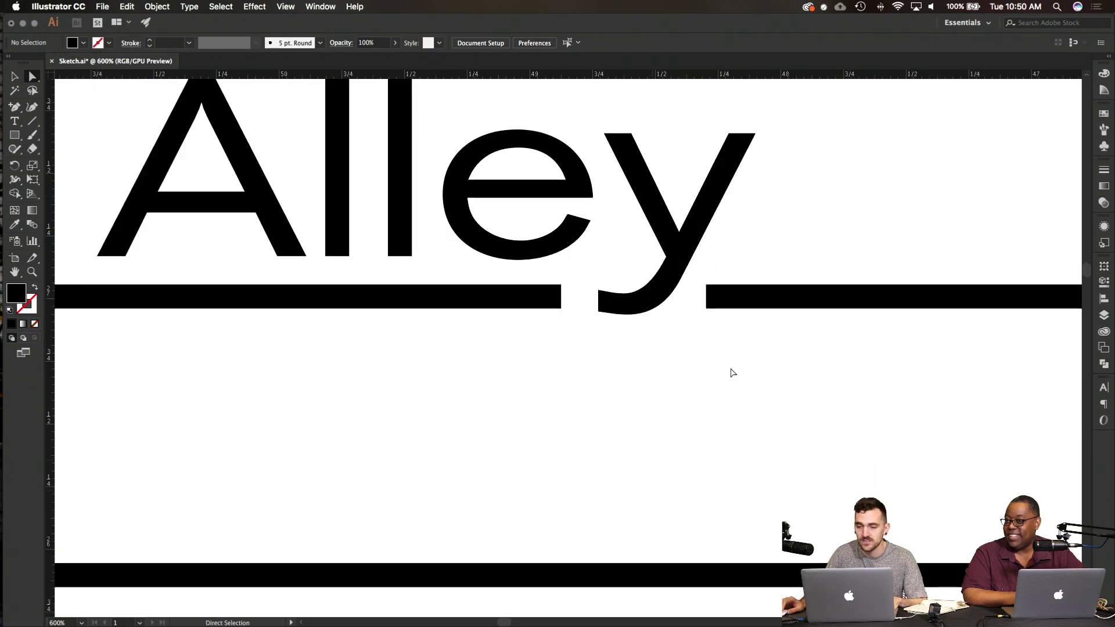
scroll(659, 340, "down", 2)
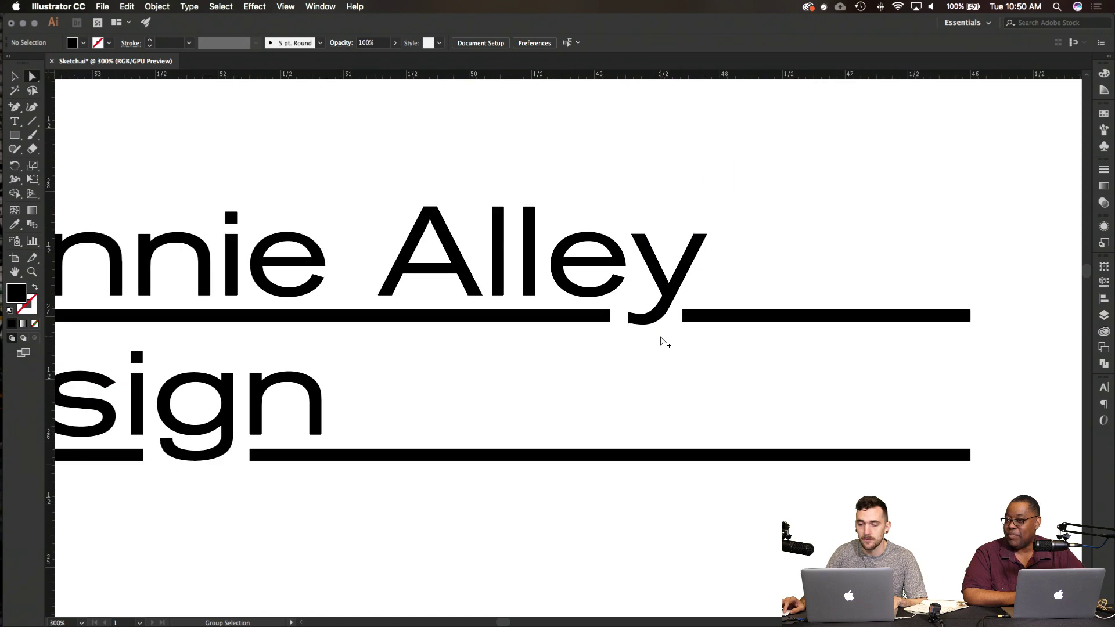
scroll(662, 341, "up", 1)
scroll(661, 340, "down", 2)
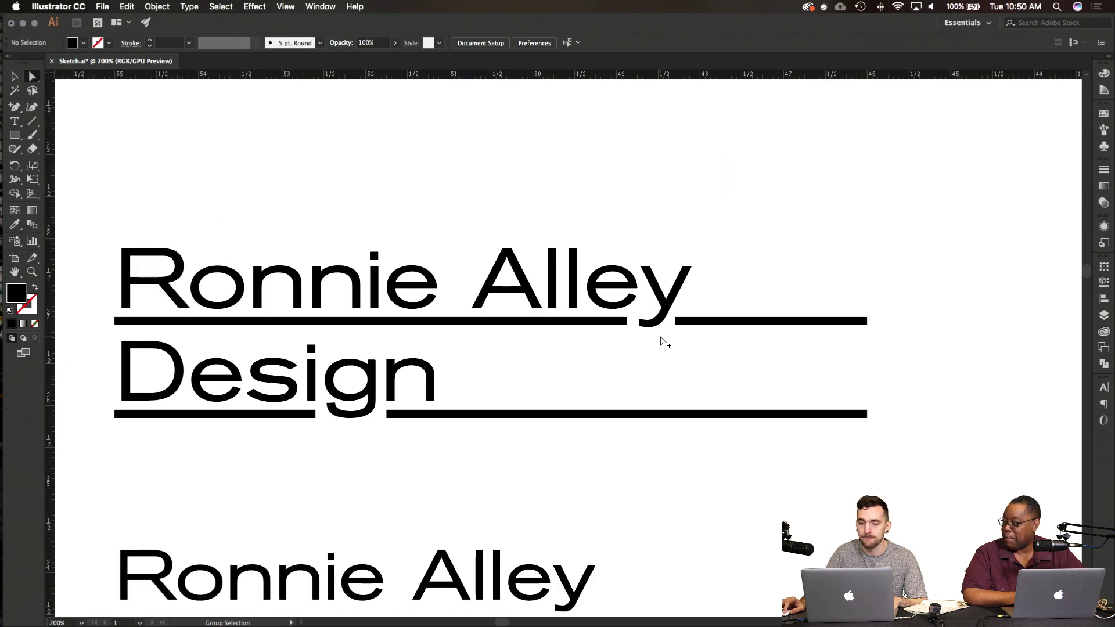
left_click(15, 76)
scroll(263, 200, "down", 5)
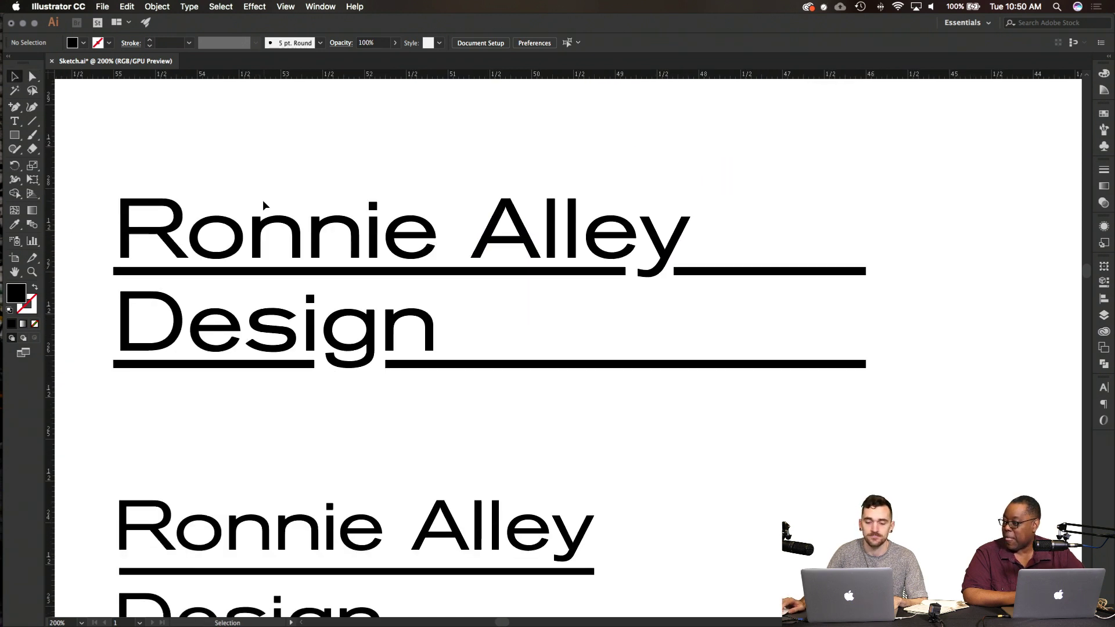
scroll(243, 194, "down", 2)
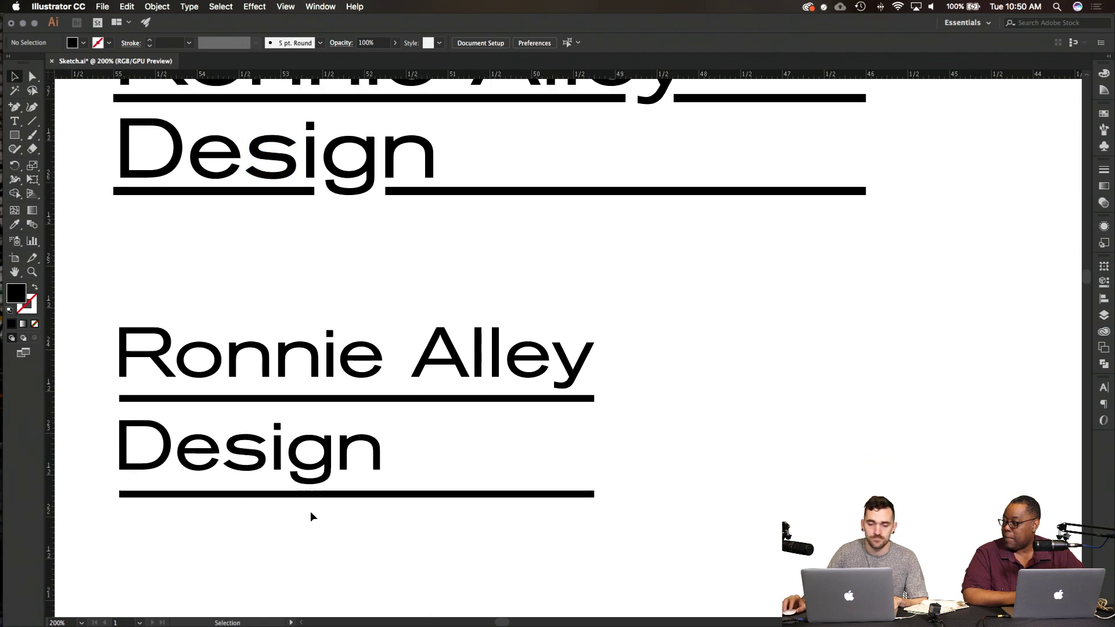
Step: Try small caps on all of the live text in the plain wordmark above the ruled versions
left_click(154, 357)
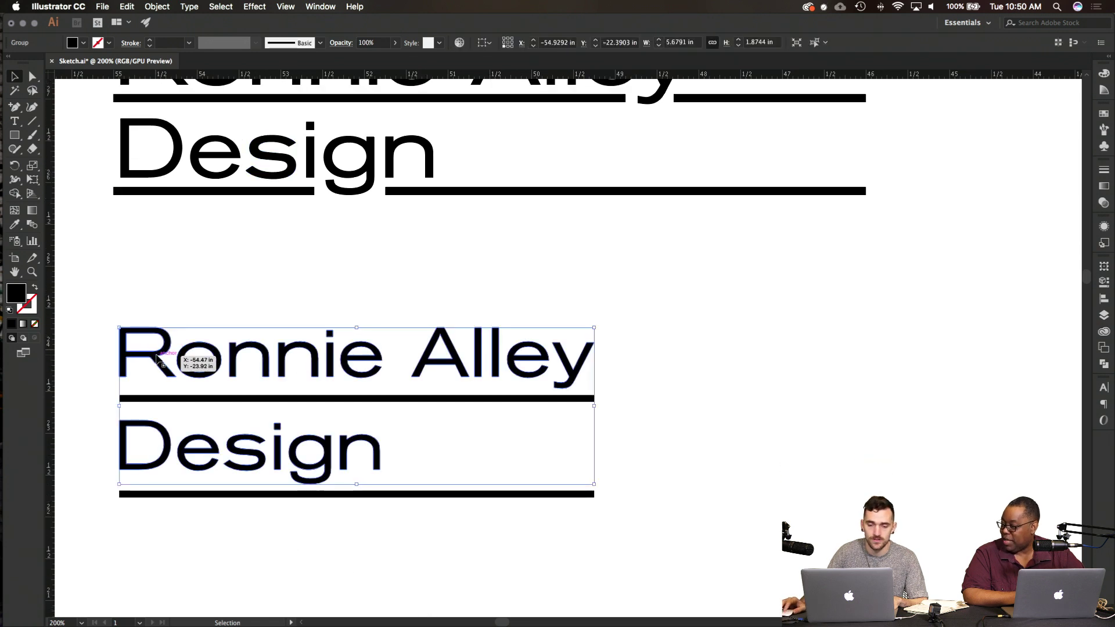
scroll(156, 354, "up", 12)
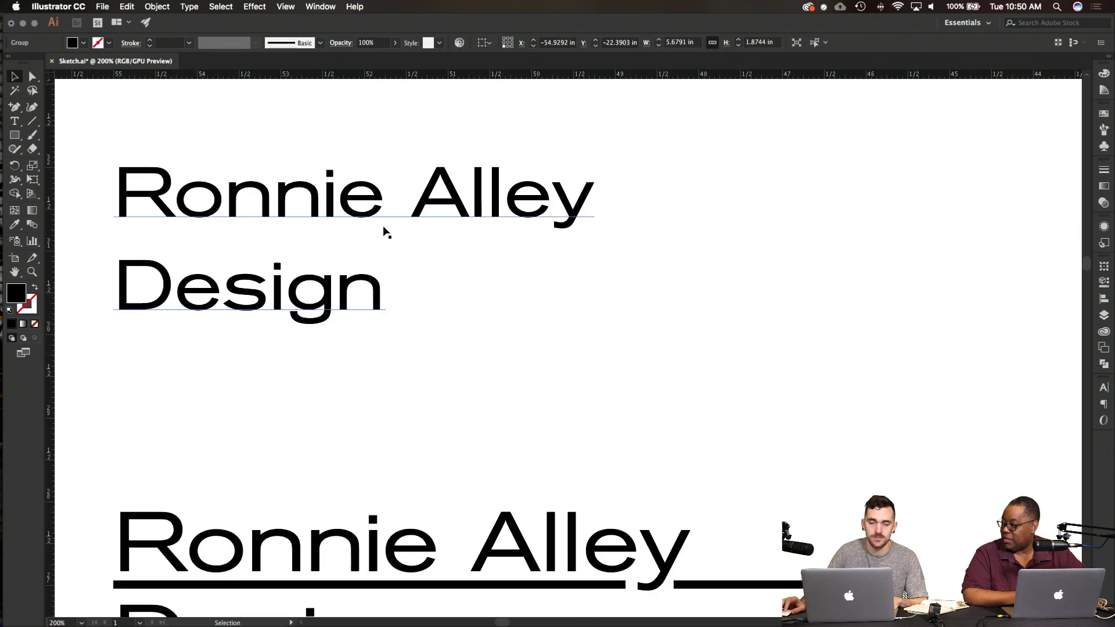
double_click(325, 195)
key("super+a")
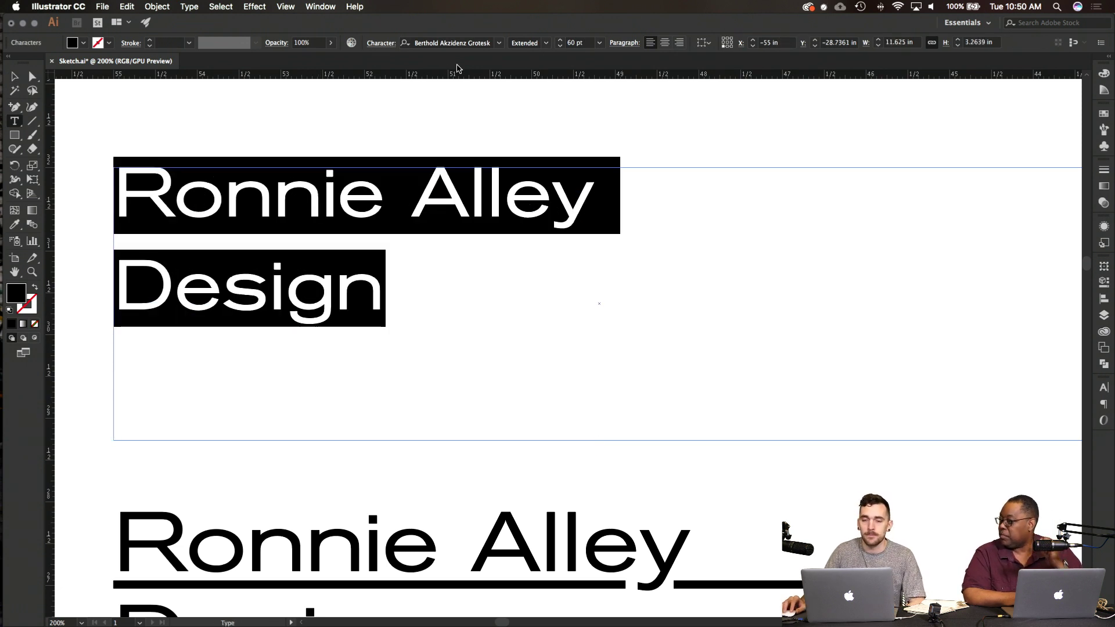
left_click(381, 43)
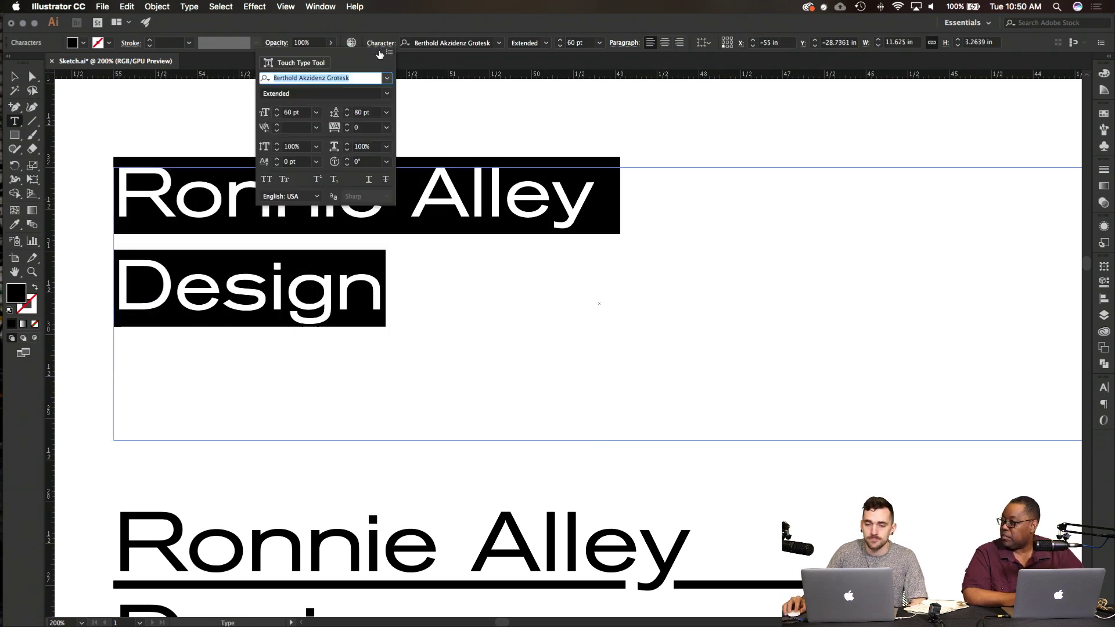
left_click(286, 179)
left_click(503, 195)
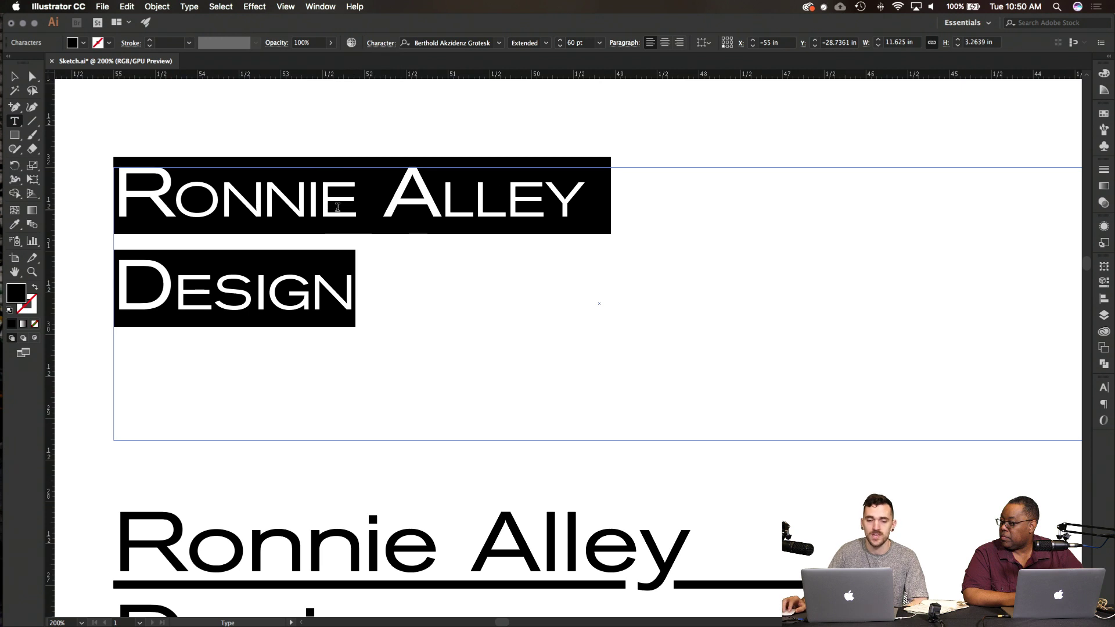
Step: Try Medium Extended on the small-cap letters after the initial of the first name, then restore Extended
left_click(335, 201)
left_click_drag(335, 200, 184, 202)
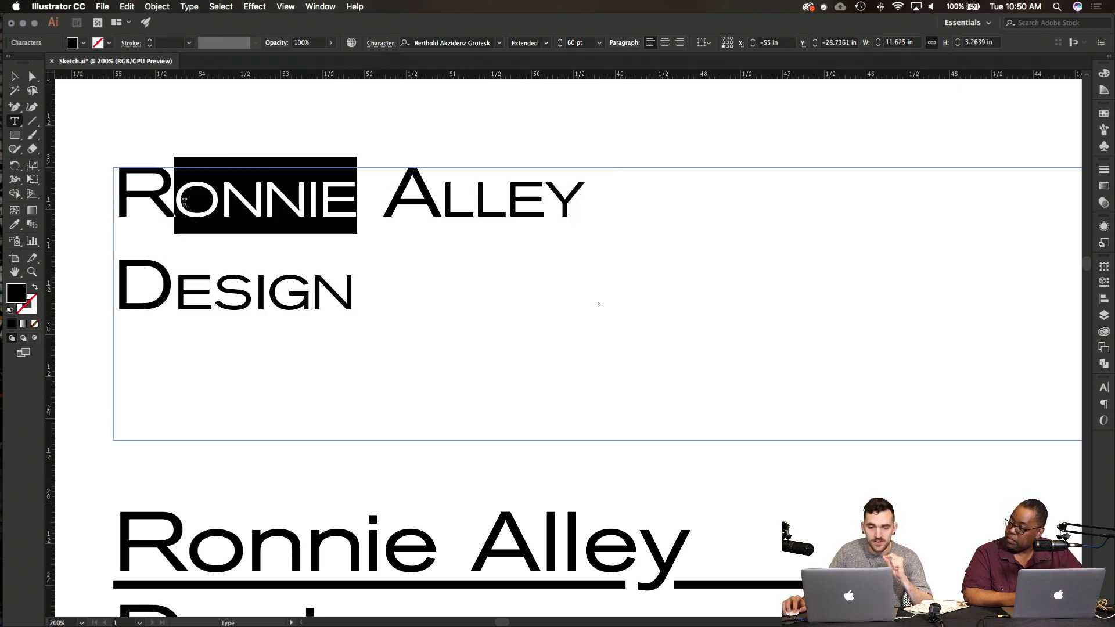
left_click(545, 42)
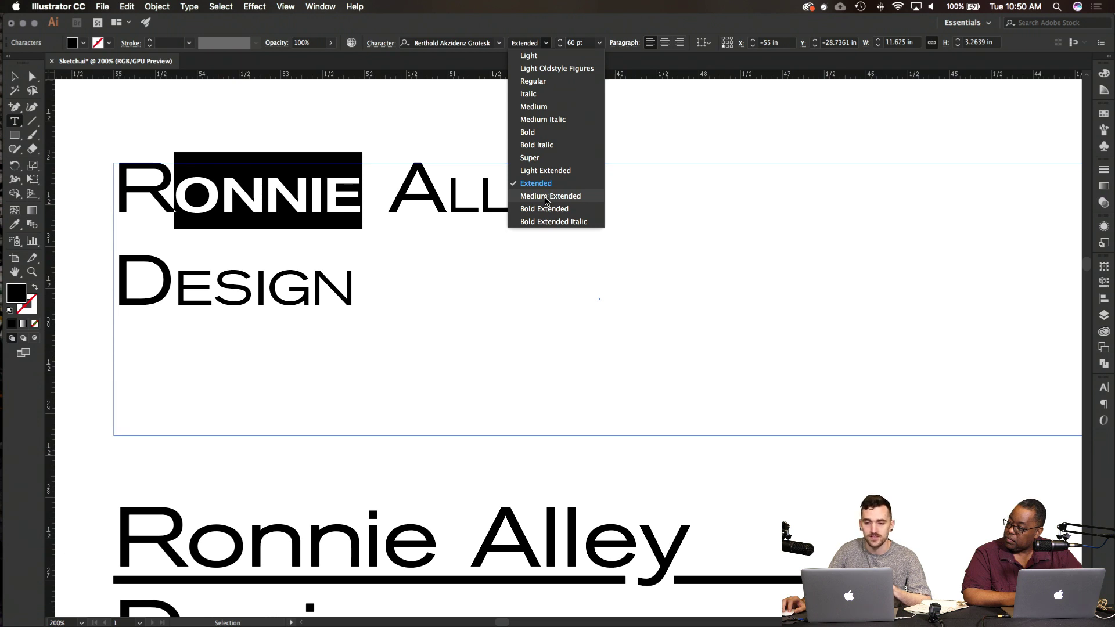
left_click(546, 201)
left_click(310, 194)
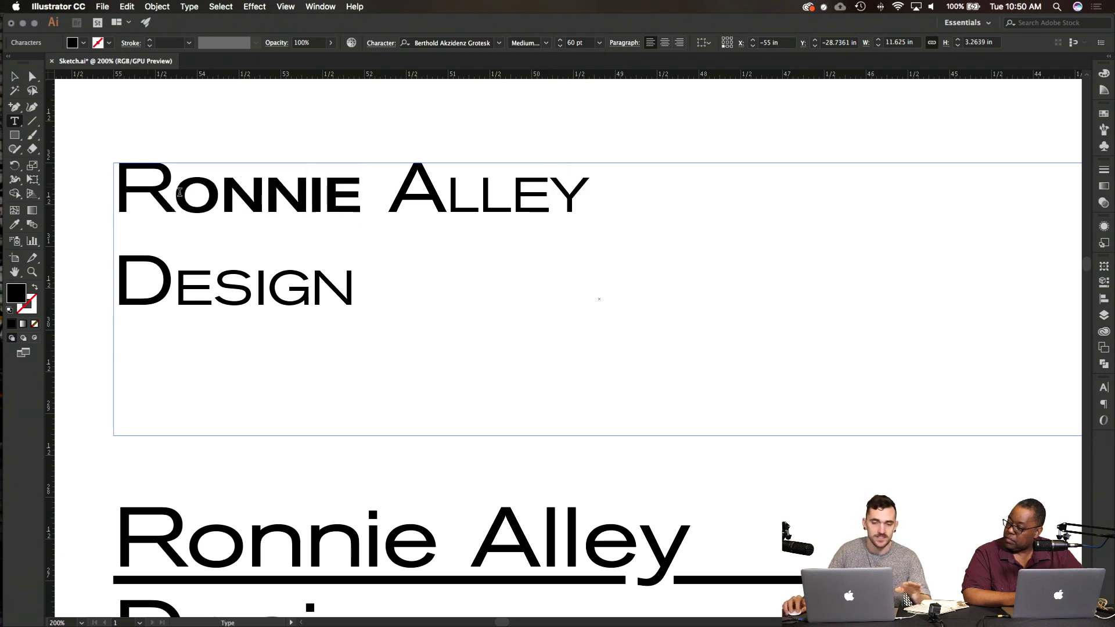
left_click_drag(171, 191, 362, 192)
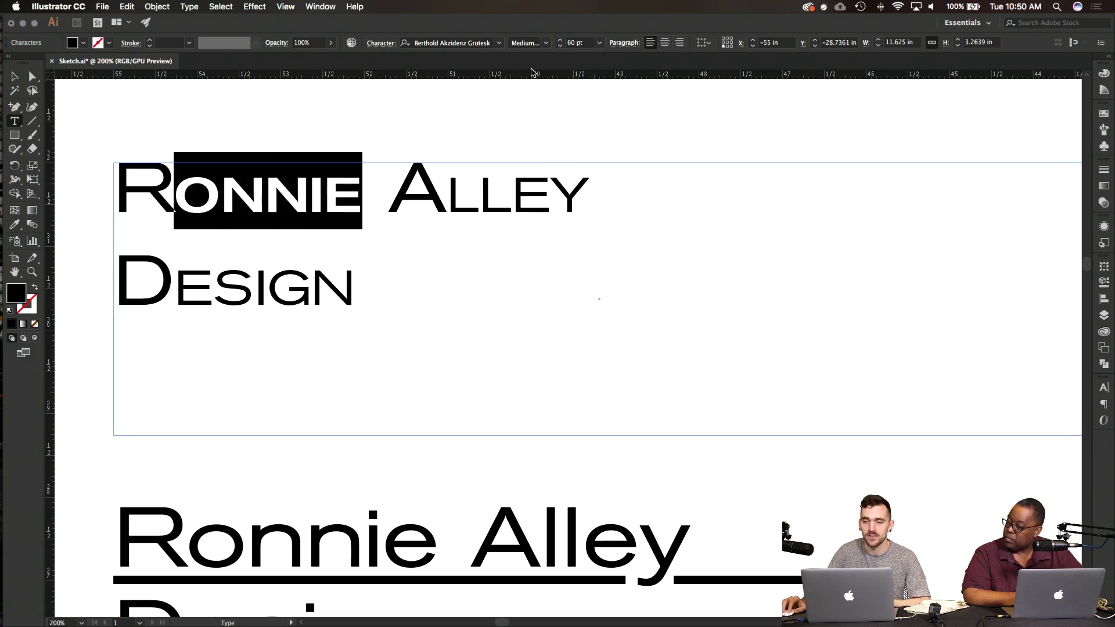
left_click(539, 43)
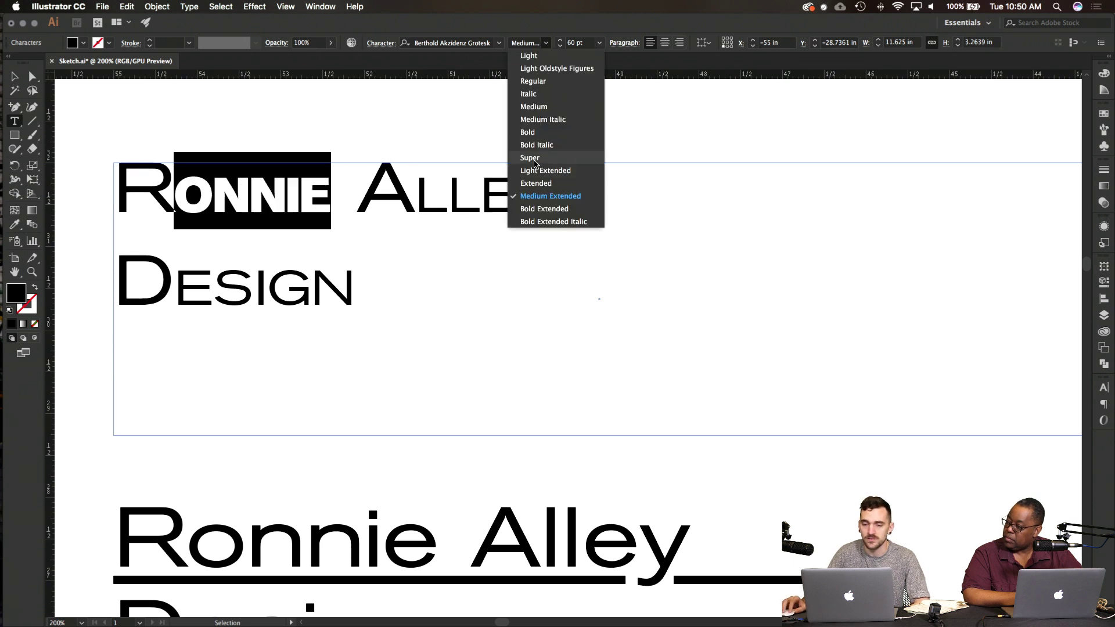
left_click(537, 185)
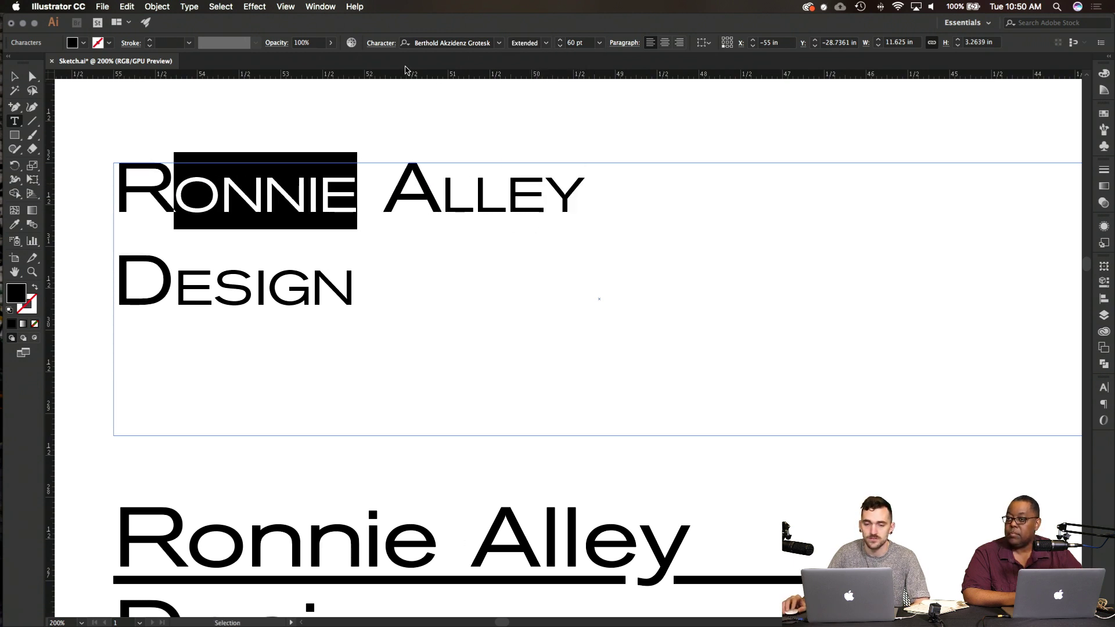
Step: Try thickening the small-cap letters after the initial of the first name with a 0.75 pt stroke
left_click(150, 41)
left_click(149, 40)
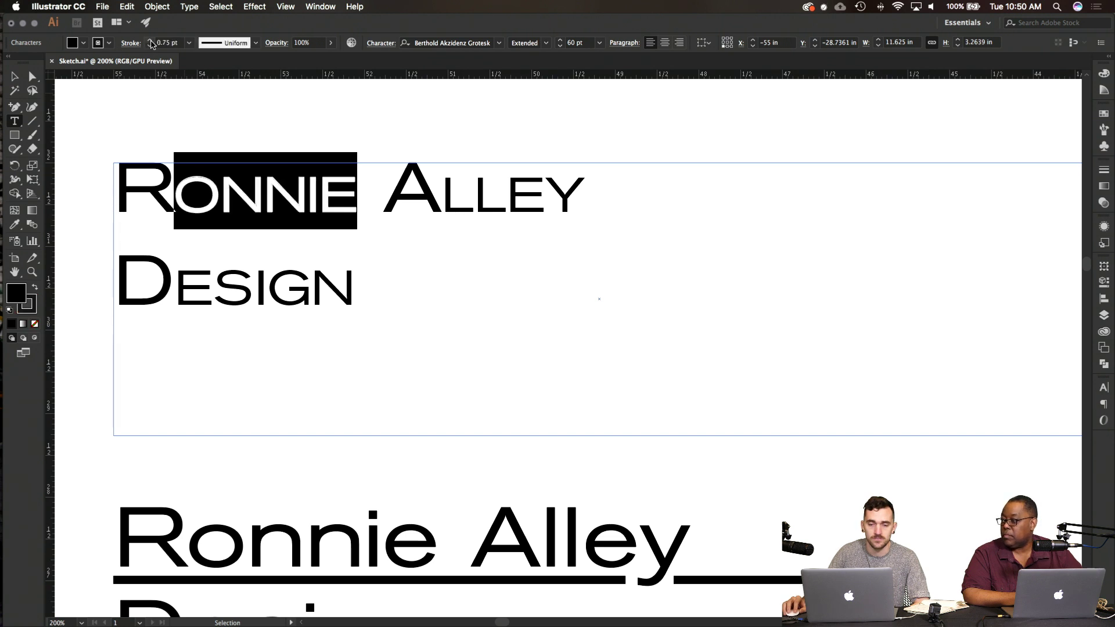
left_click(149, 40)
left_click(429, 190)
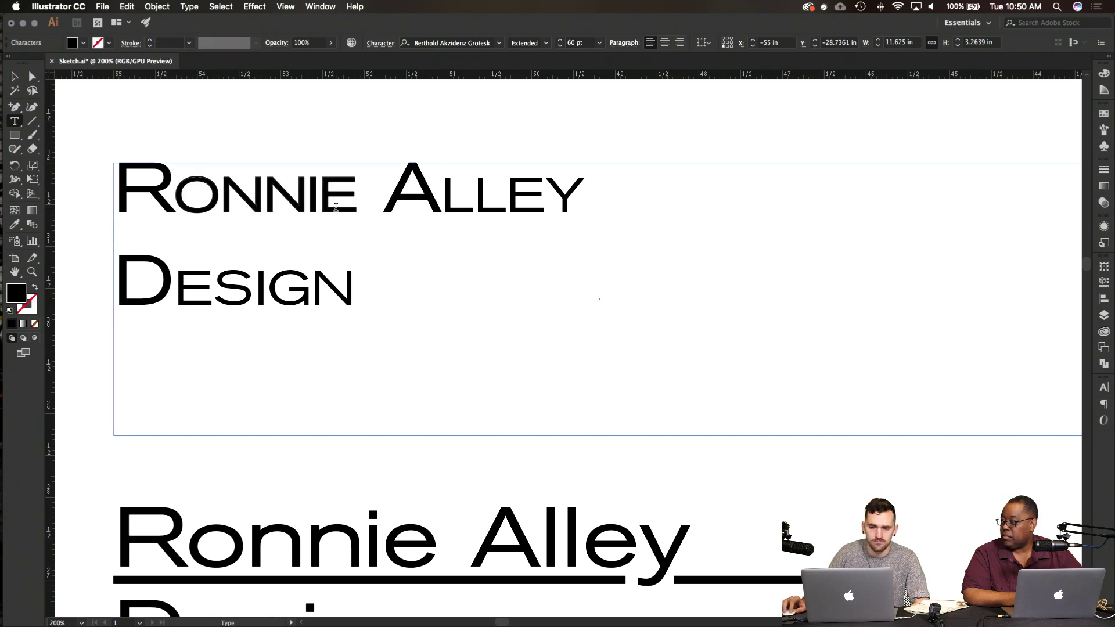
Step: Check the stroked small caps up close and undo the stroke and small-caps changes on the live text
scroll(216, 184, "up", 2)
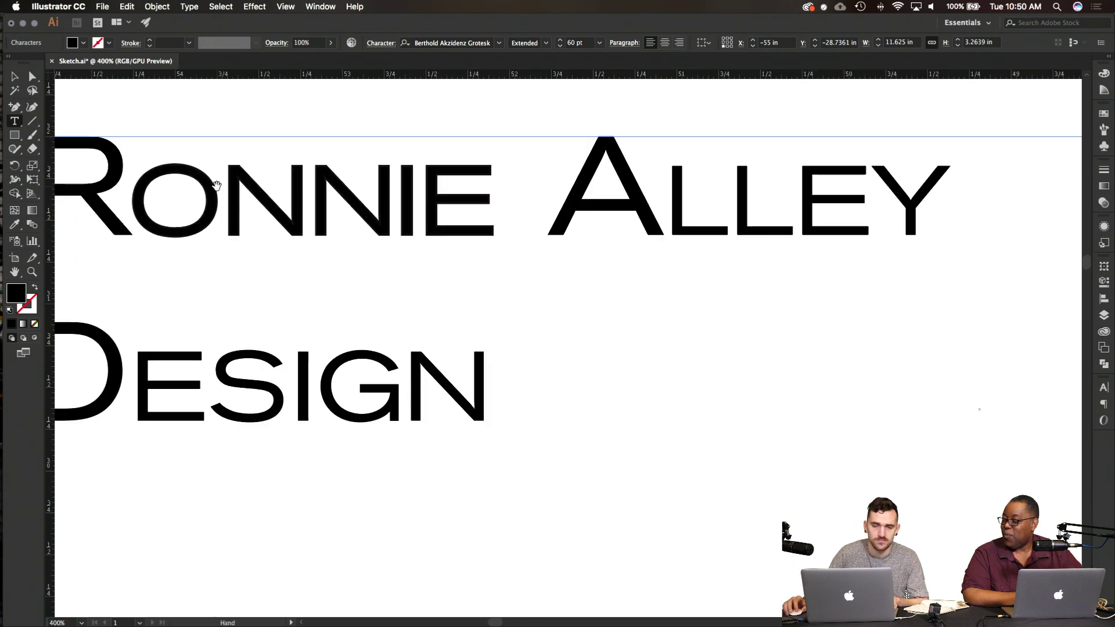
scroll(216, 184, "down", 2)
scroll(217, 185, "up", 1)
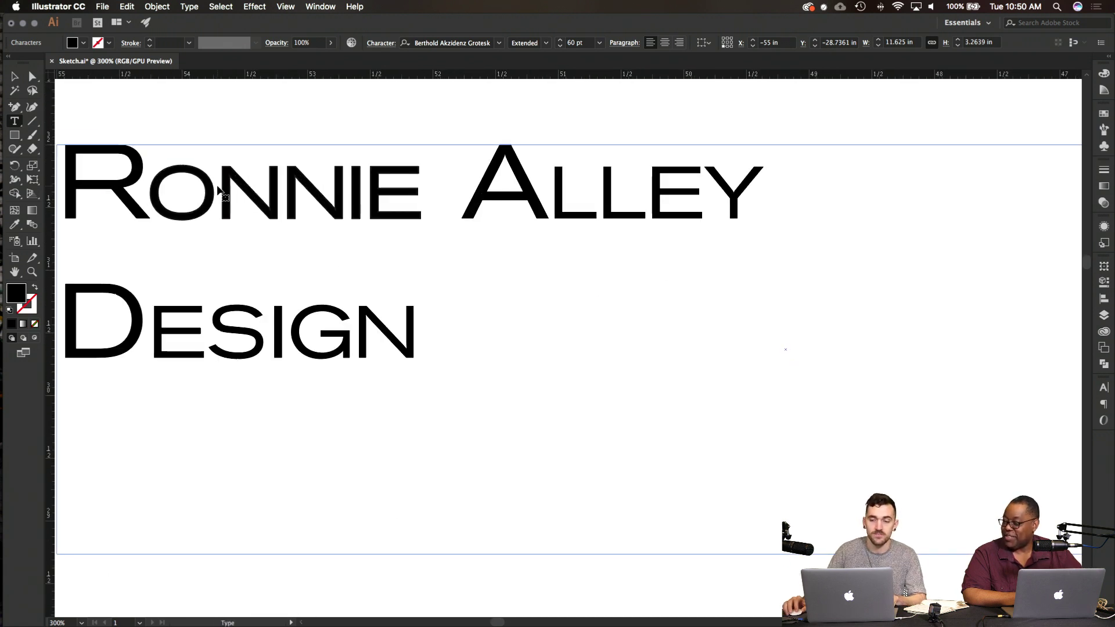
key("super+z")
key("super+z")
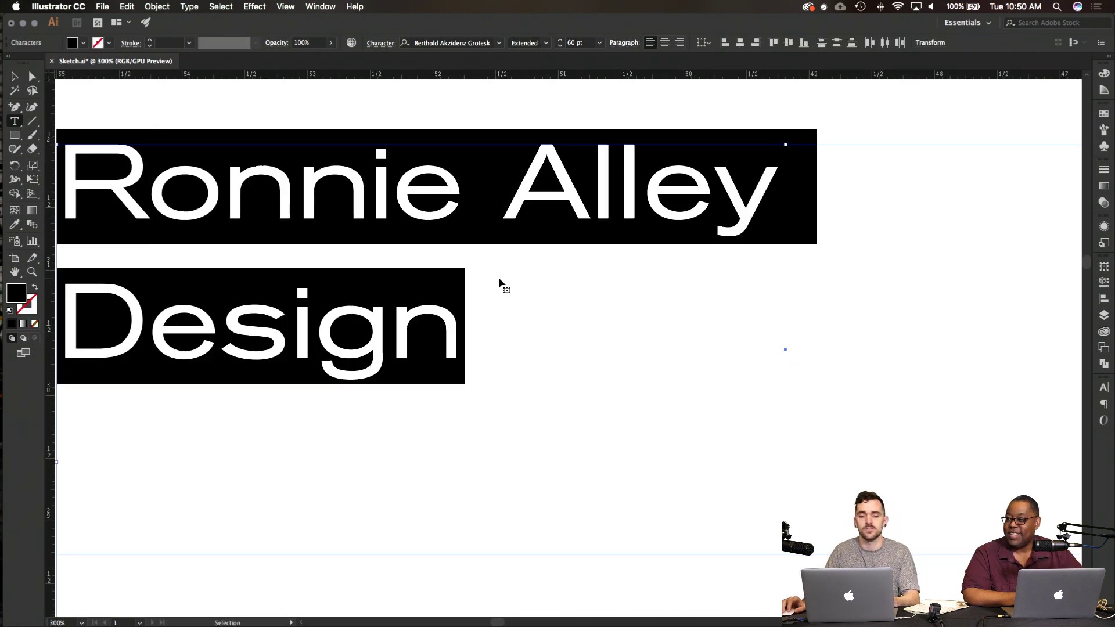
Step: Set only the final "y" of the surname in small caps, leaving the other letters in normal case
left_click(623, 186)
left_click_drag(707, 189, 756, 192)
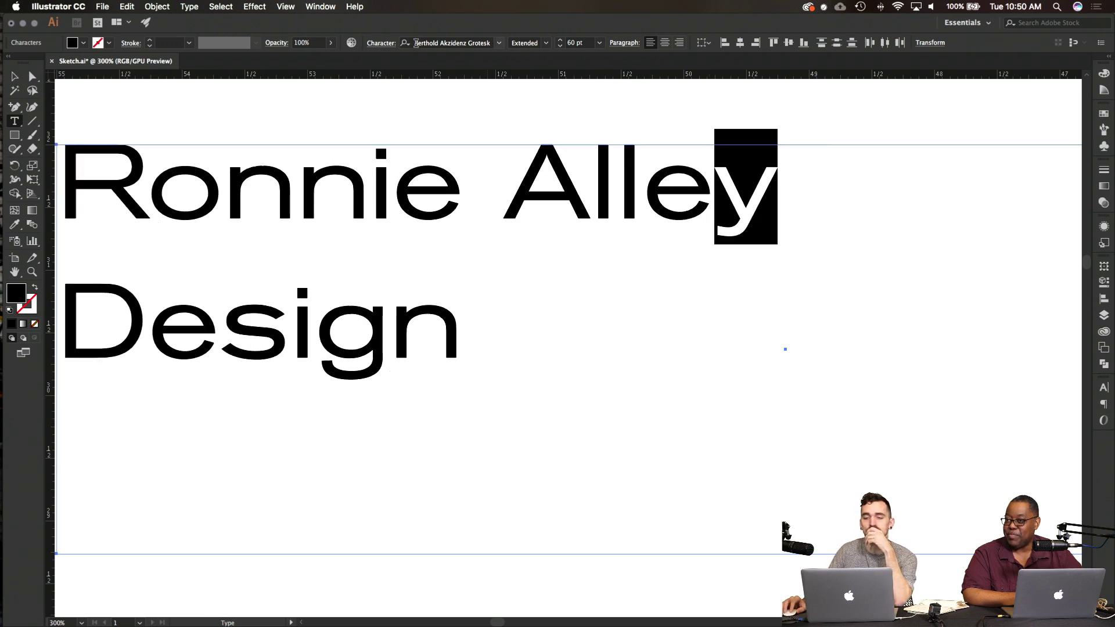
left_click_drag(646, 187, 596, 179)
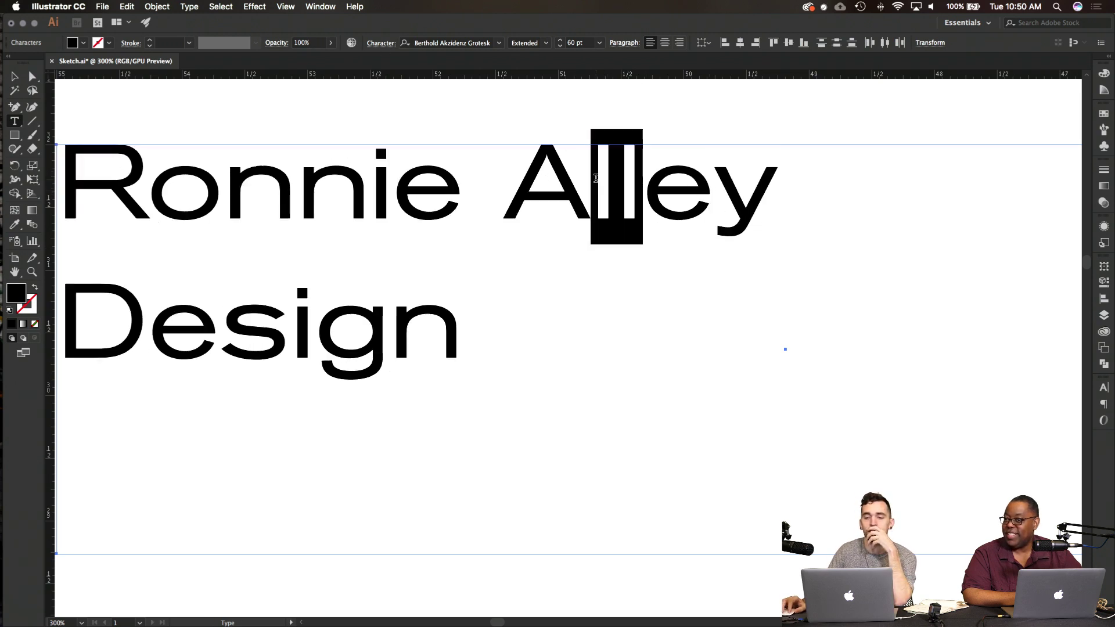
left_click_drag(713, 172, 754, 176)
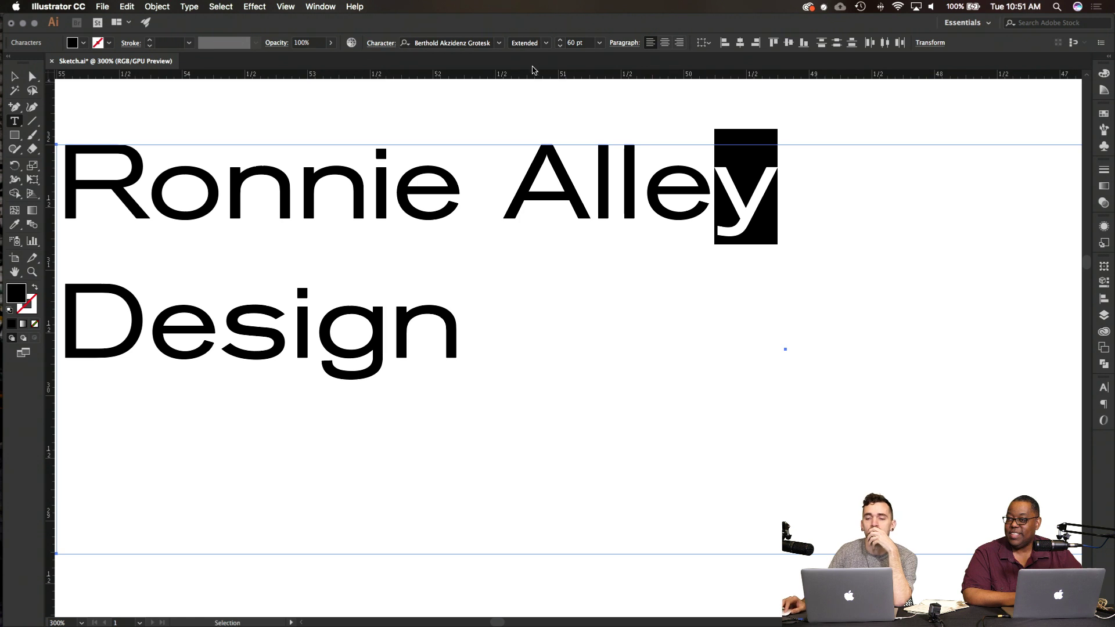
left_click(382, 43)
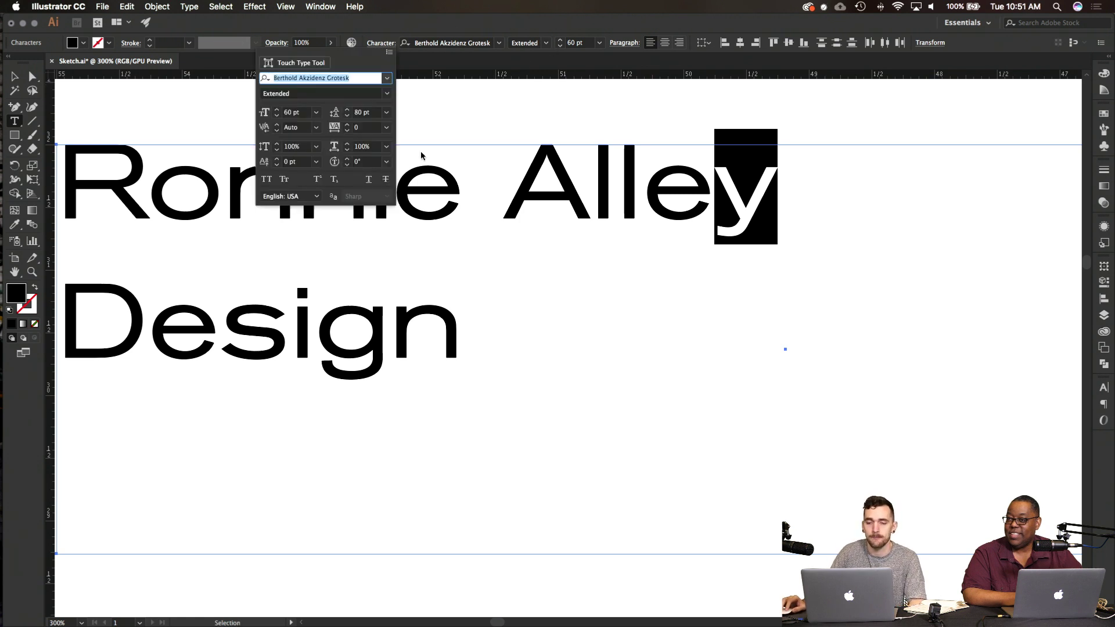
left_click(285, 180)
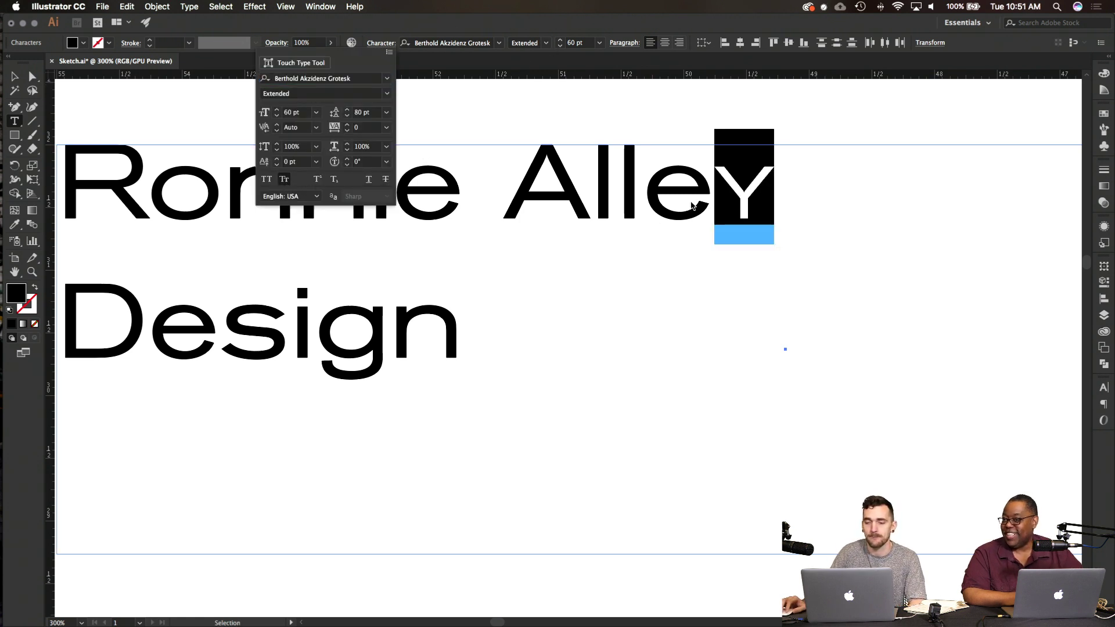
left_click(589, 225)
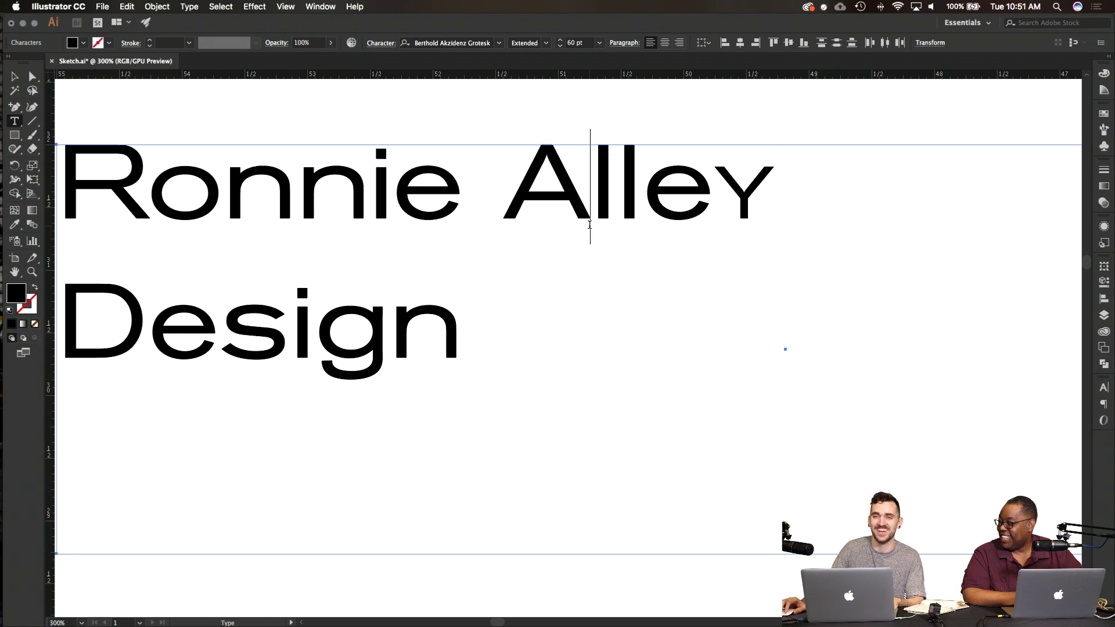
Step: Tighten the kerning between the "e" and the small-cap "Y" at the end of the surname
scroll(590, 225, "down", 1)
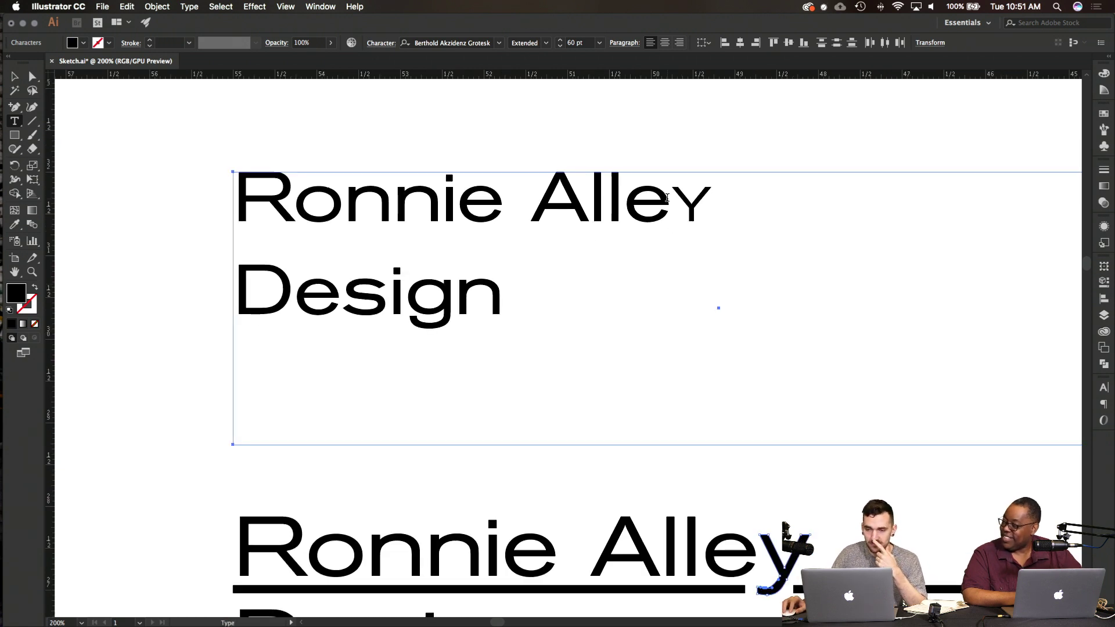
left_click_drag(673, 201, 713, 200)
left_click(681, 206)
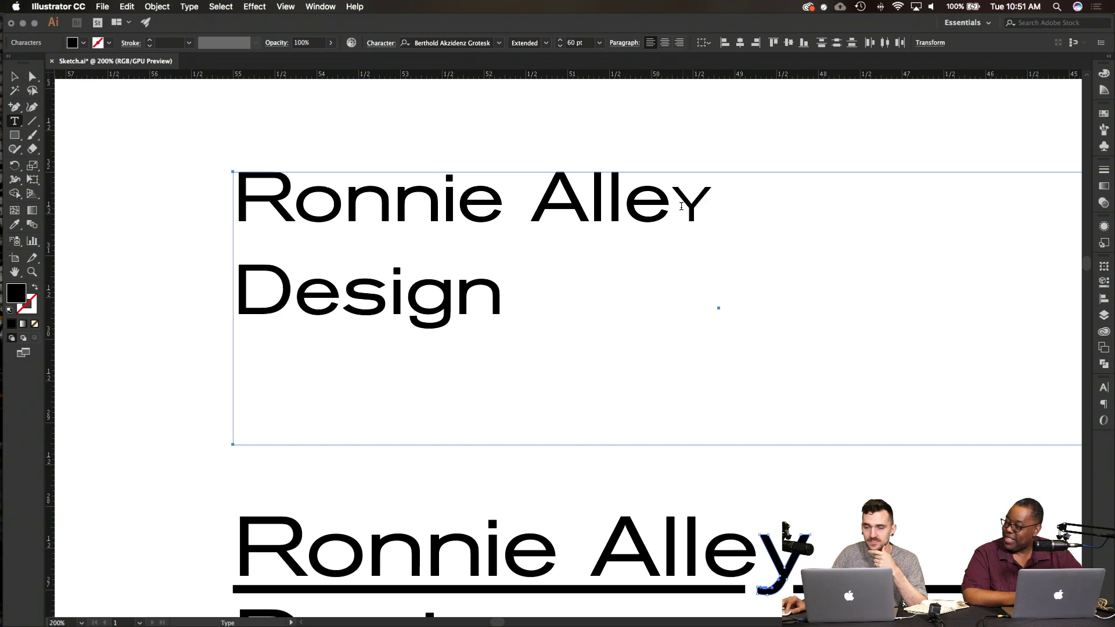
left_click(380, 44)
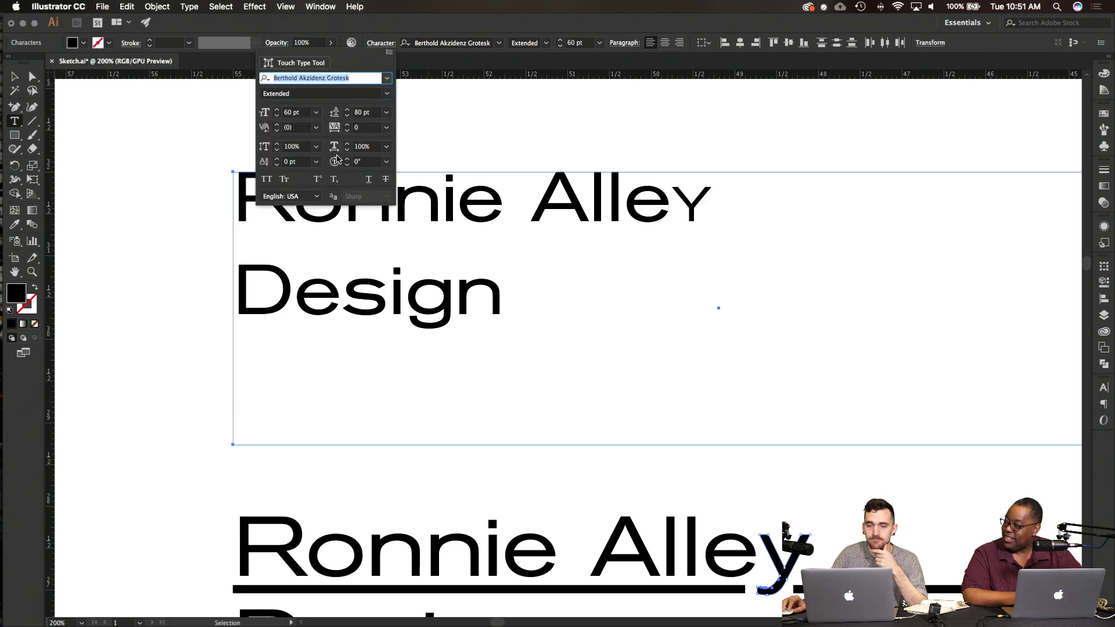
left_click(277, 132)
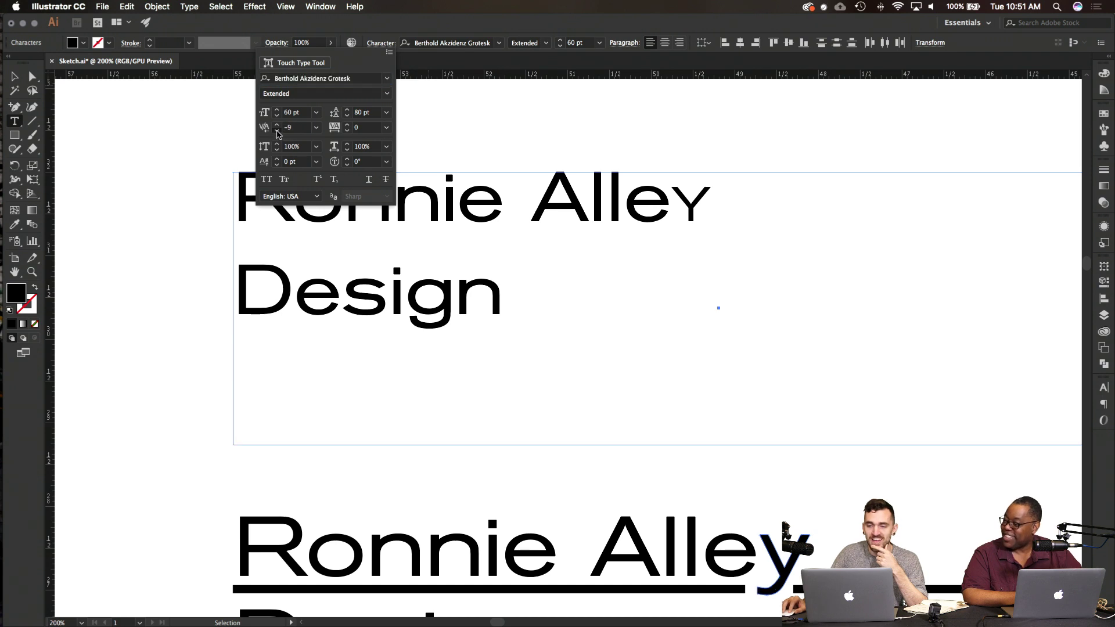
left_click(277, 132)
left_click(277, 131)
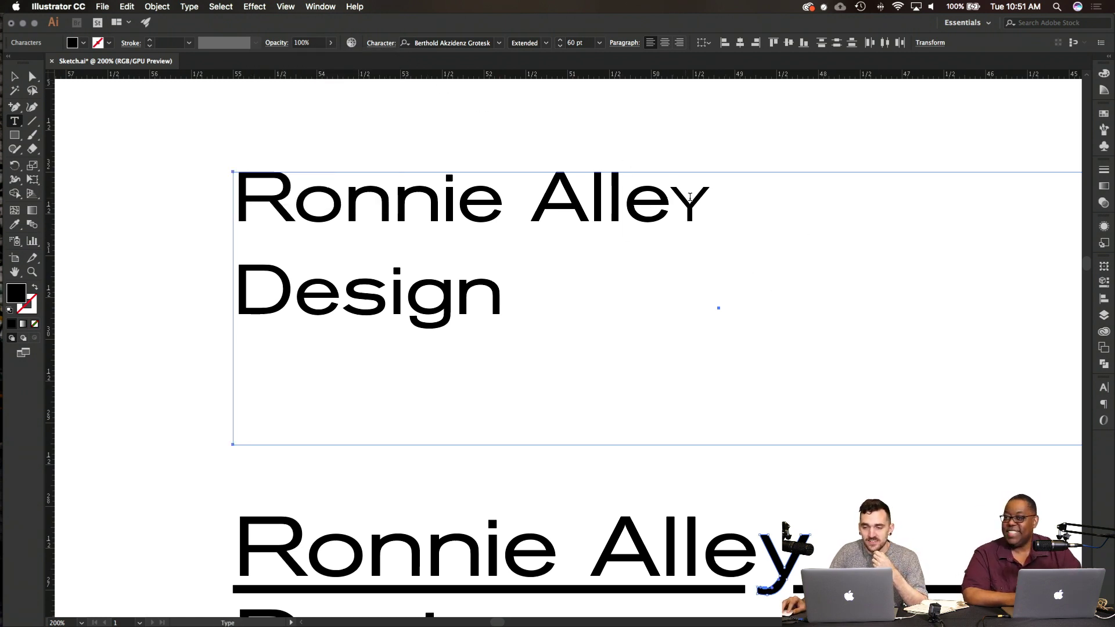
Step: Add a 0.75 pt stroke to the small-cap "Y" to match the weight of its neighbours, and deselect the text
key("shift+Right")
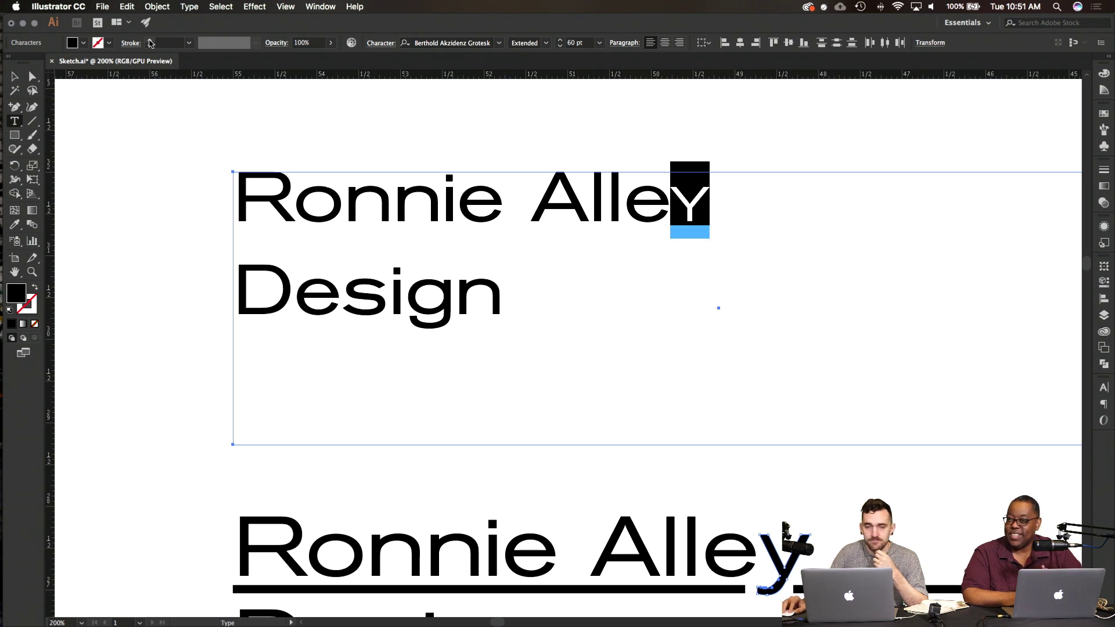
left_click(482, 224)
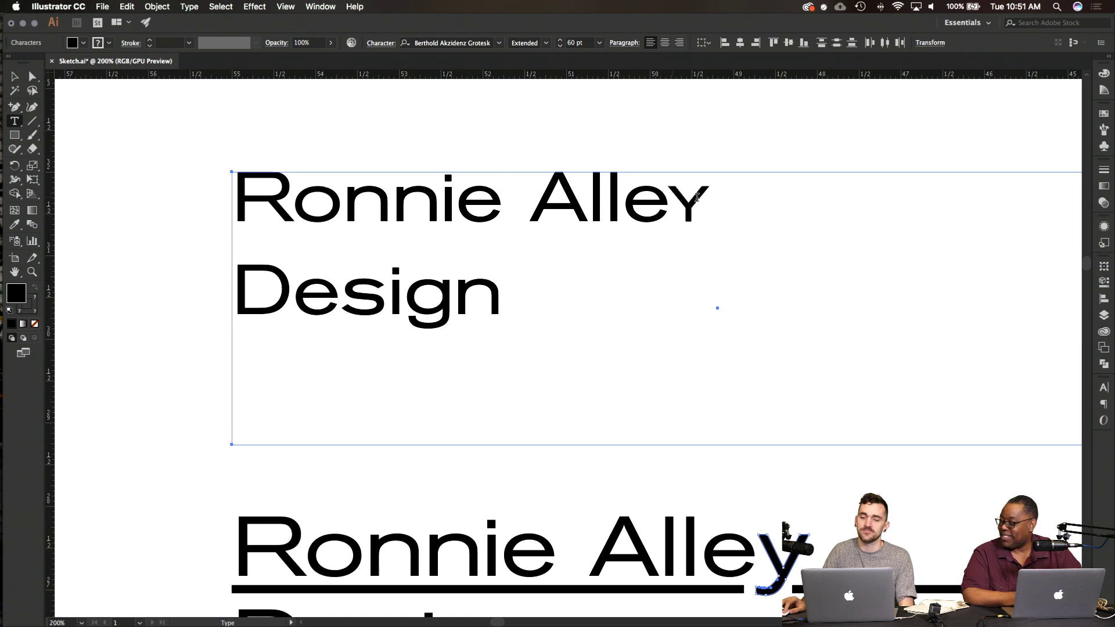
left_click_drag(697, 197, 672, 198)
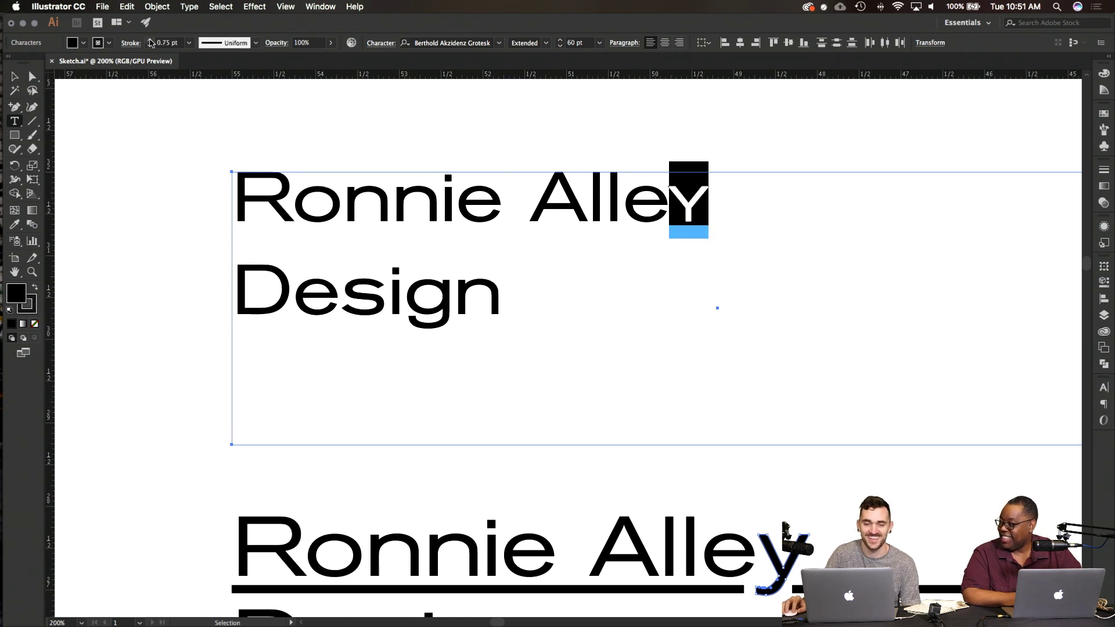
left_click(555, 208)
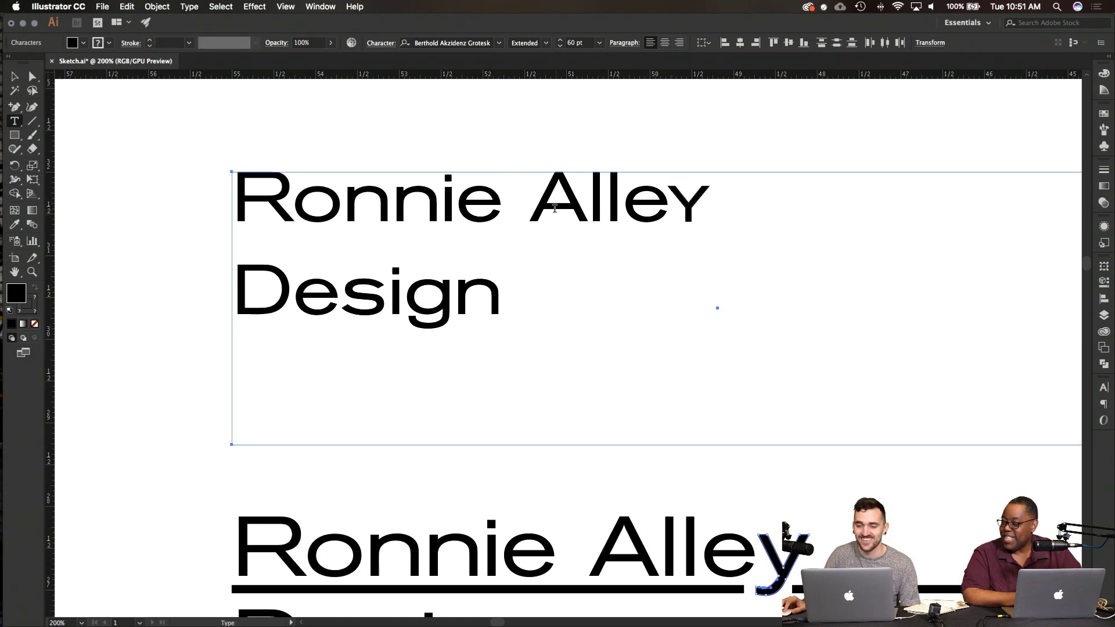
left_click(16, 77)
left_click(180, 190)
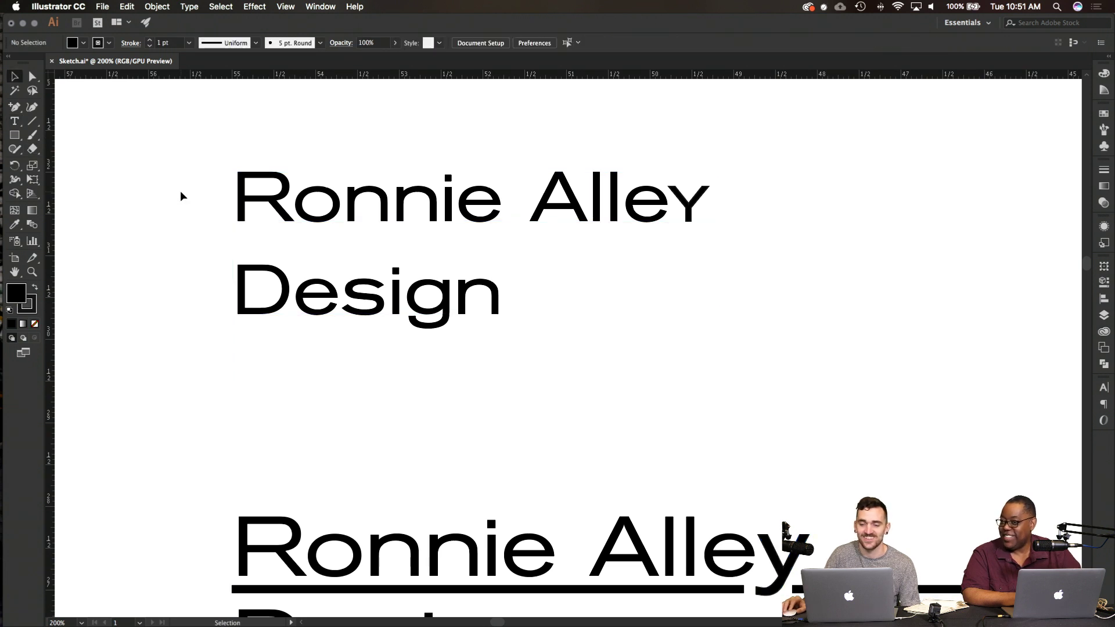
Step: Set the kerning between the second "l" and the "e" in the surname to -8
scroll(180, 191, "right", 2)
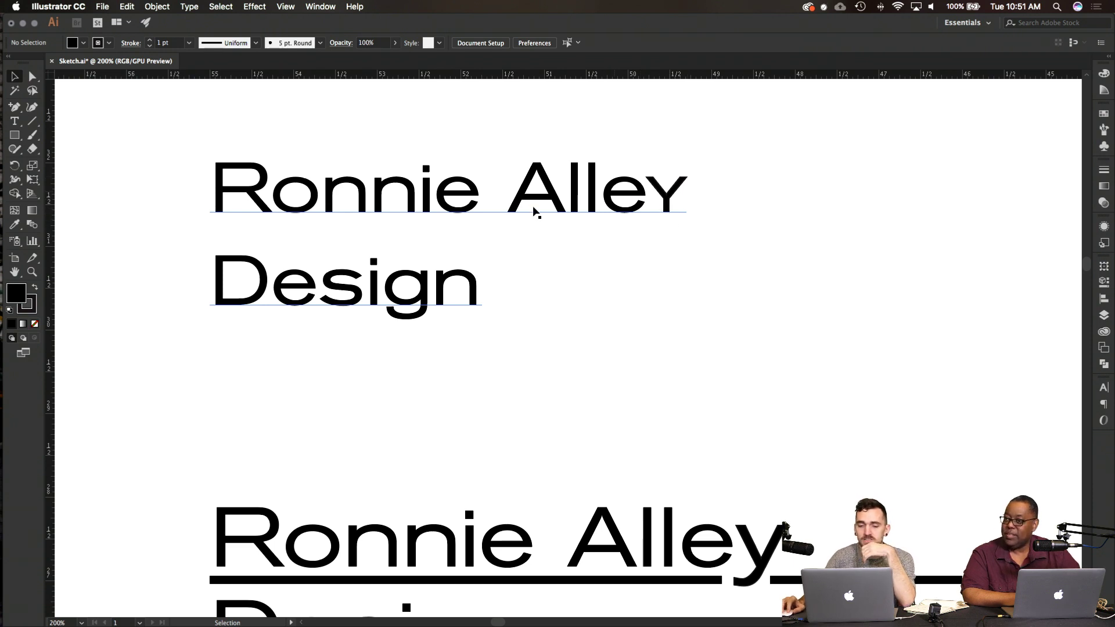
scroll(672, 286, "left", 3)
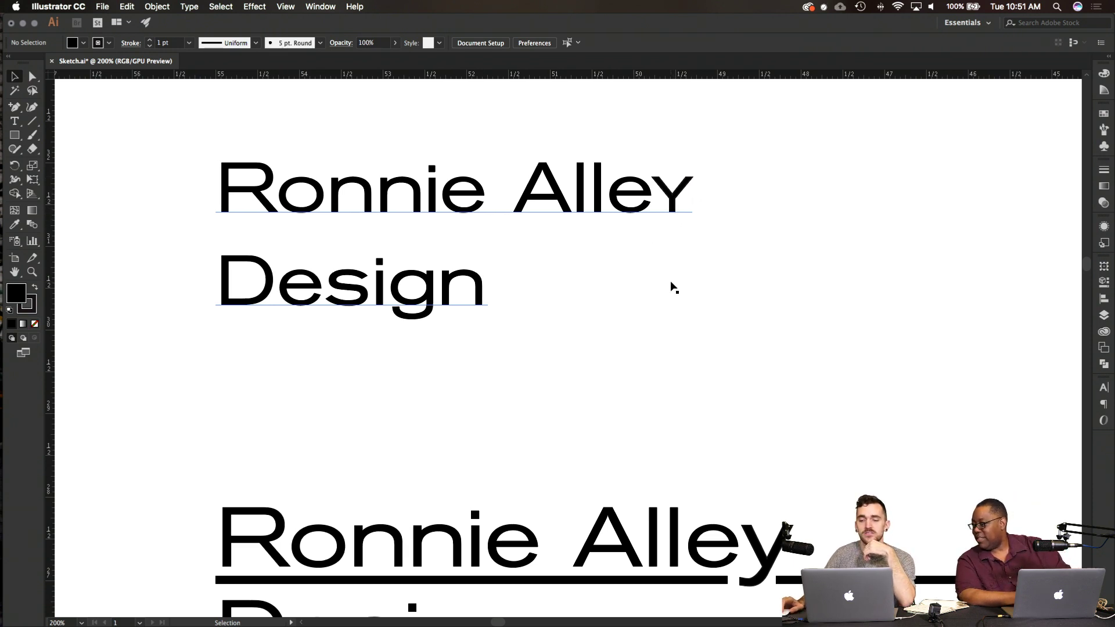
double_click(621, 199)
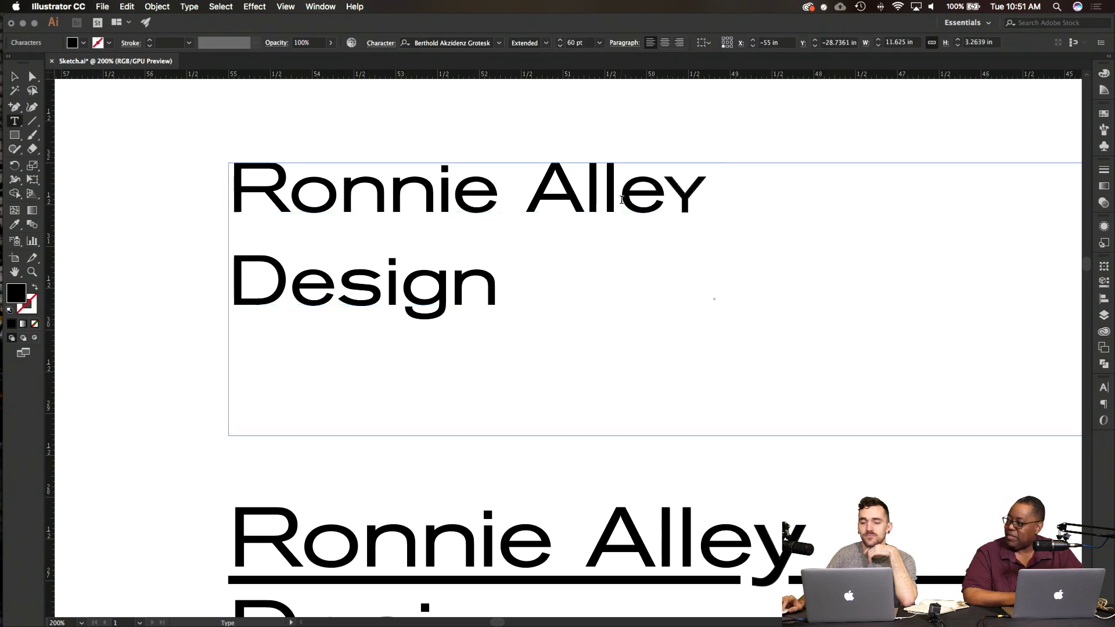
left_click(377, 42)
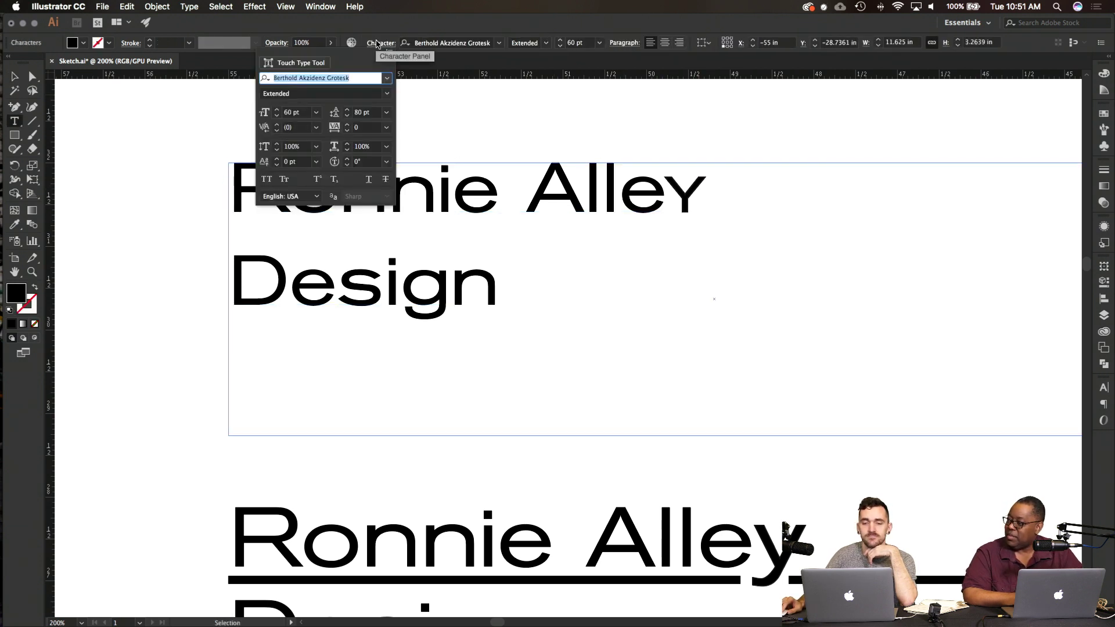
left_click(277, 132)
left_click(277, 132)
left_click(277, 132)
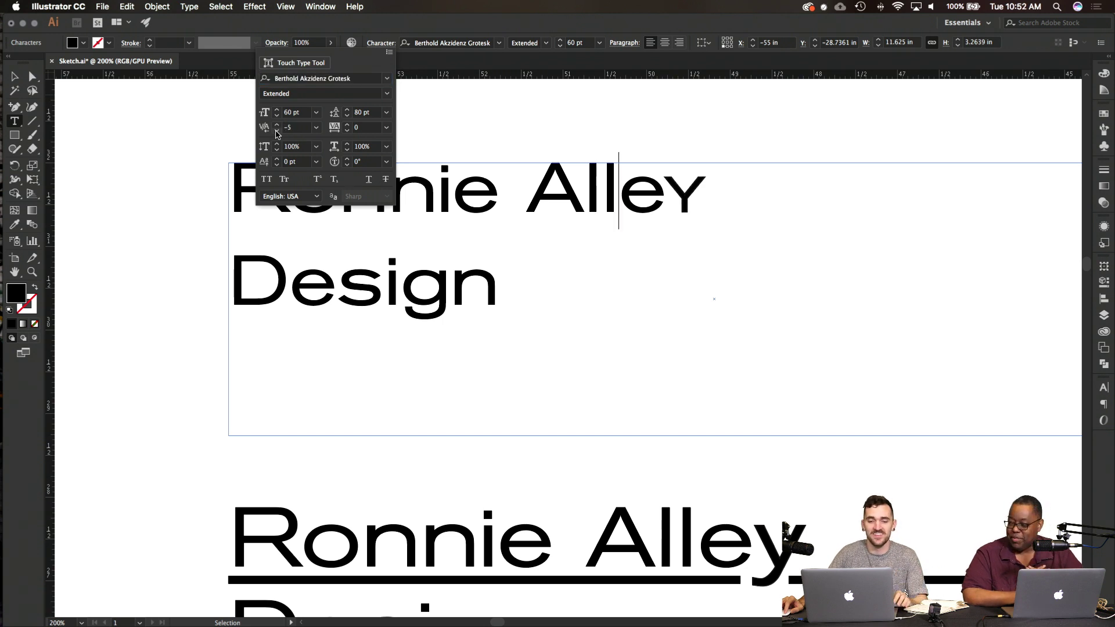
left_click(277, 133)
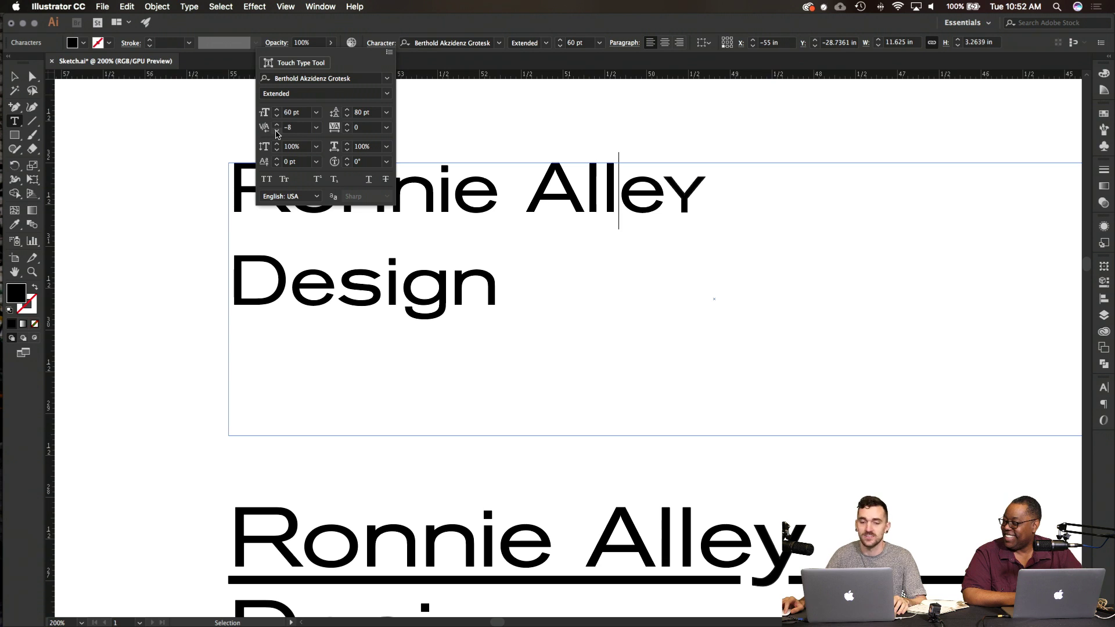
Step: Set the kerning between the "e" and the small-cap "Y" to -30, and deselect the text
left_click(617, 180)
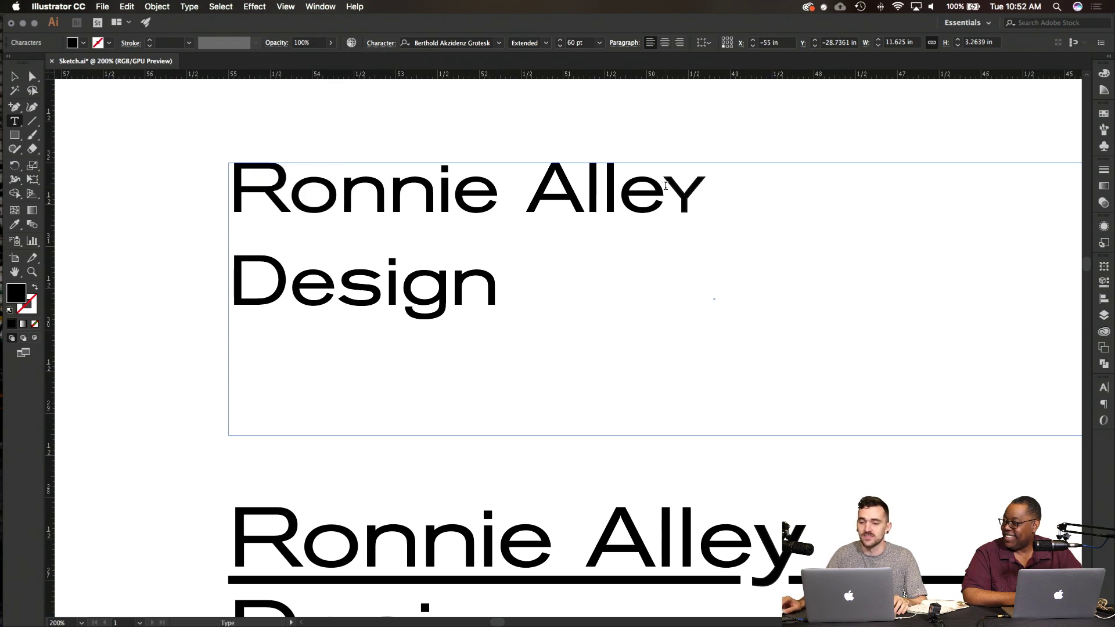
key("Right")
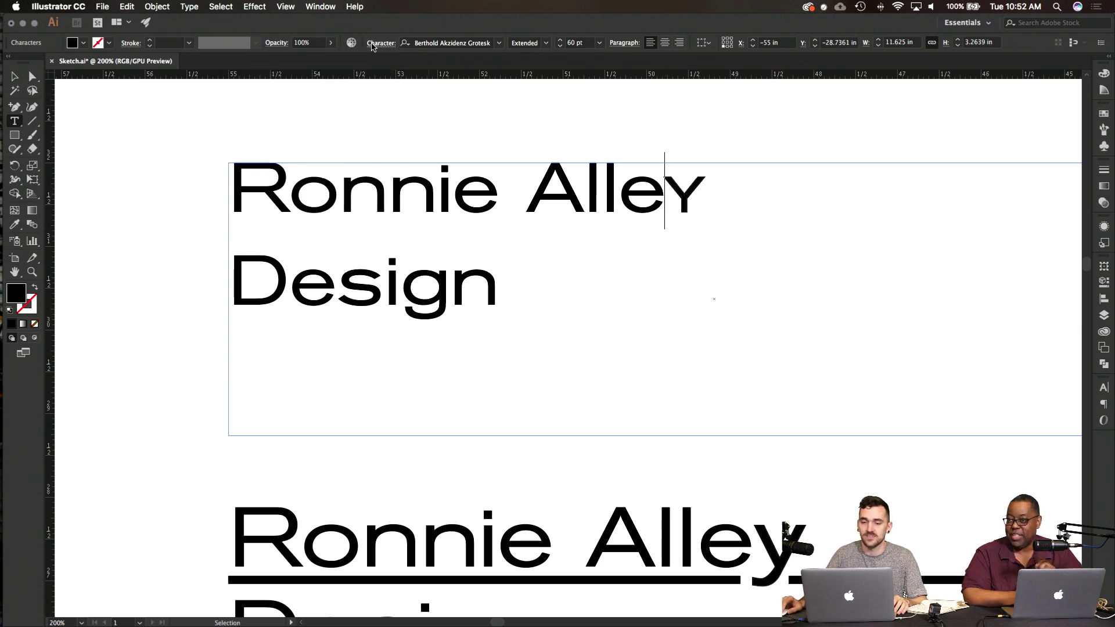
left_click(371, 44)
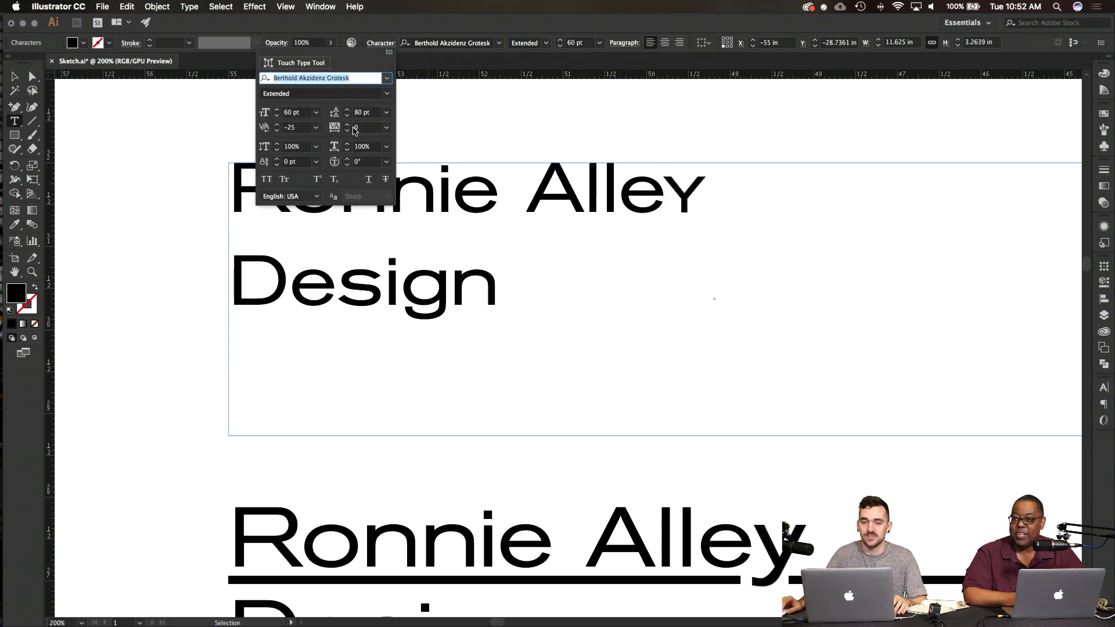
left_click(277, 135)
left_click(278, 135)
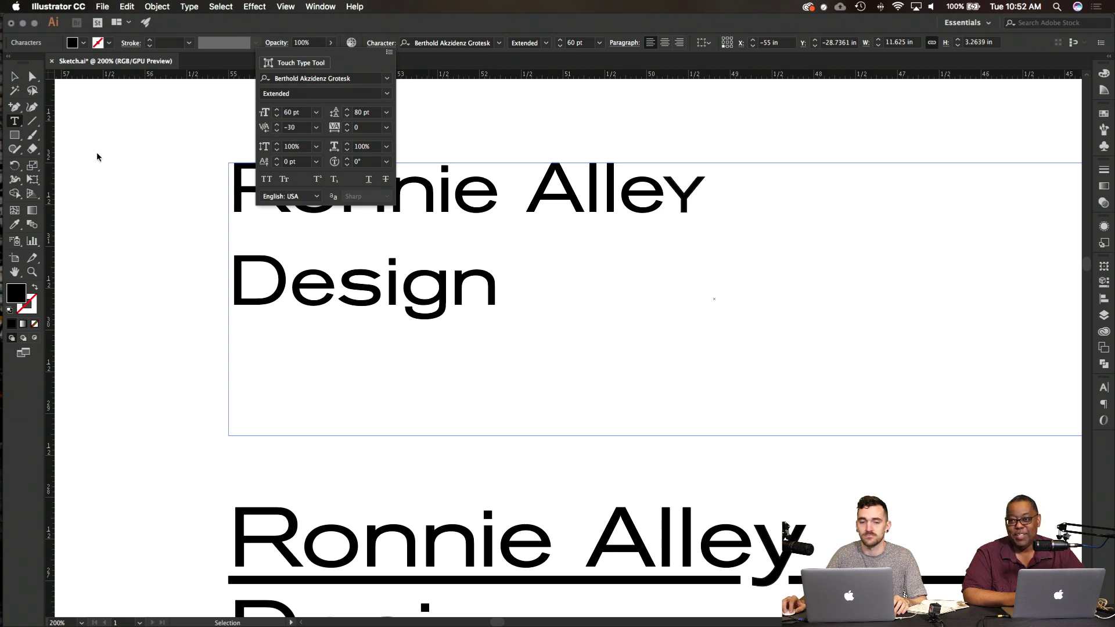
key("Escape")
left_click(14, 76)
left_click(142, 264)
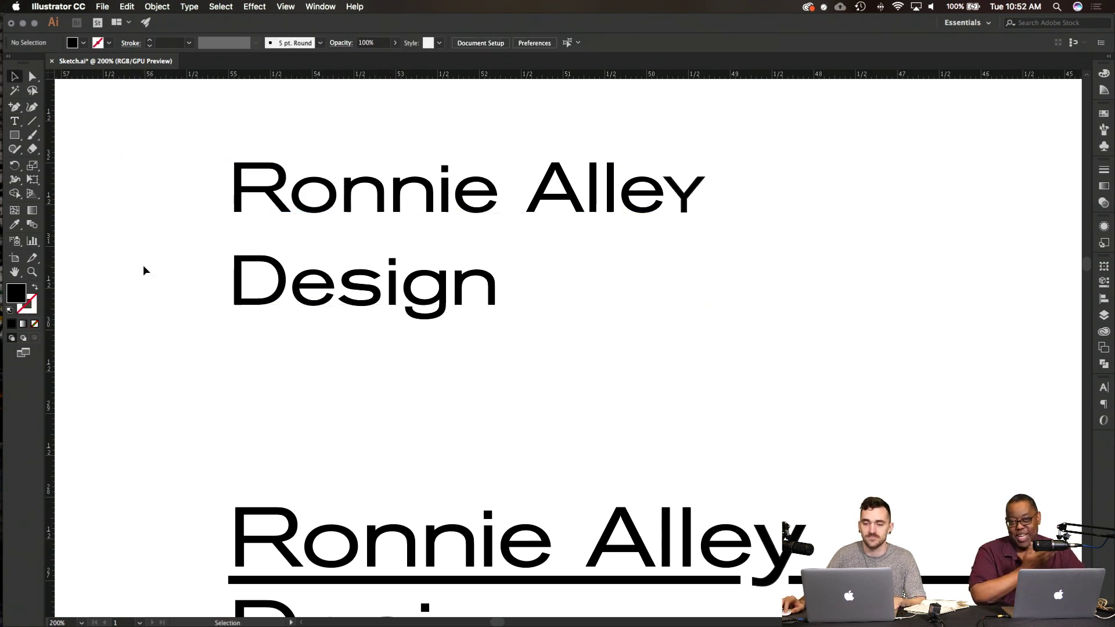
Step: Duplicate the small-cap "Y" wordmark into the empty area beside the underlined variations
scroll(143, 265, "down", 2)
scroll(143, 265, "down", 1)
scroll(143, 265, "left", 5)
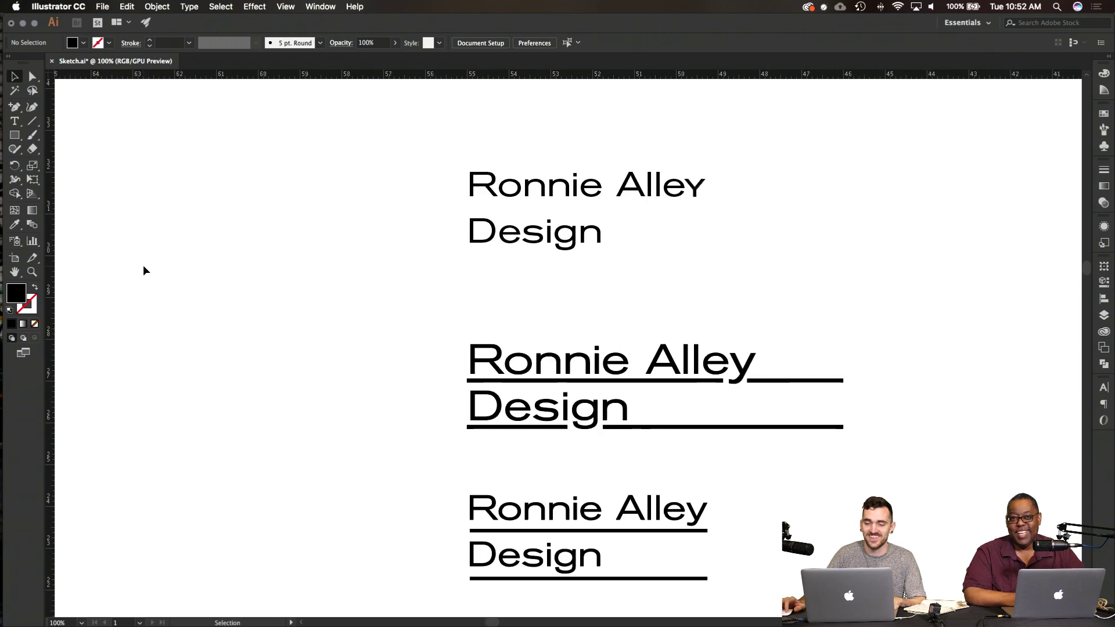
scroll(143, 265, "left", 3)
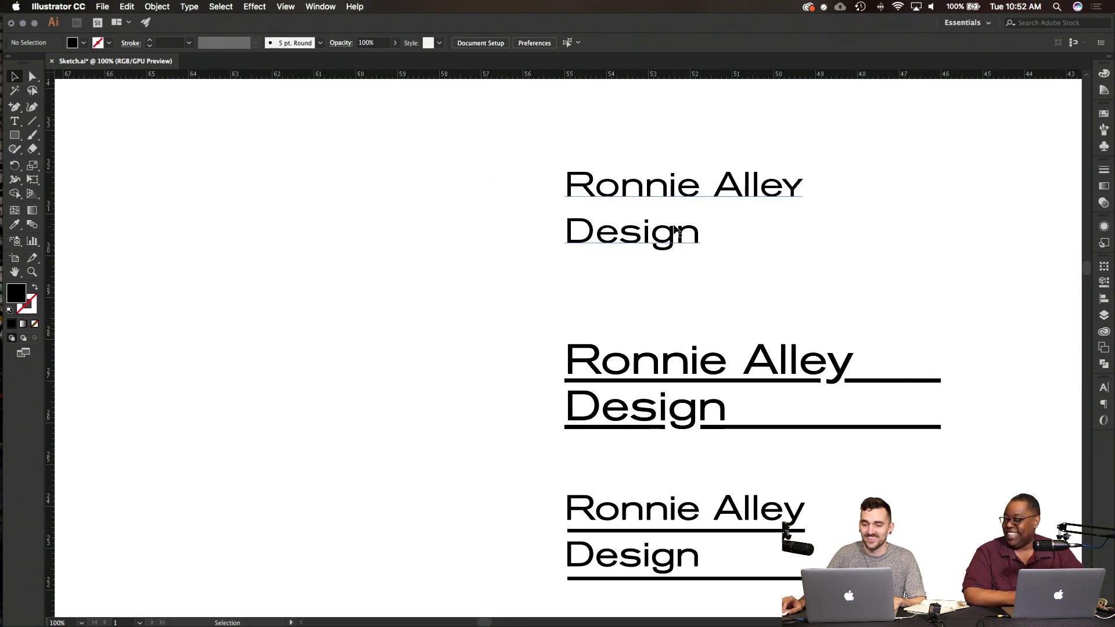
left_click_drag(677, 232, 293, 501)
left_click(277, 405)
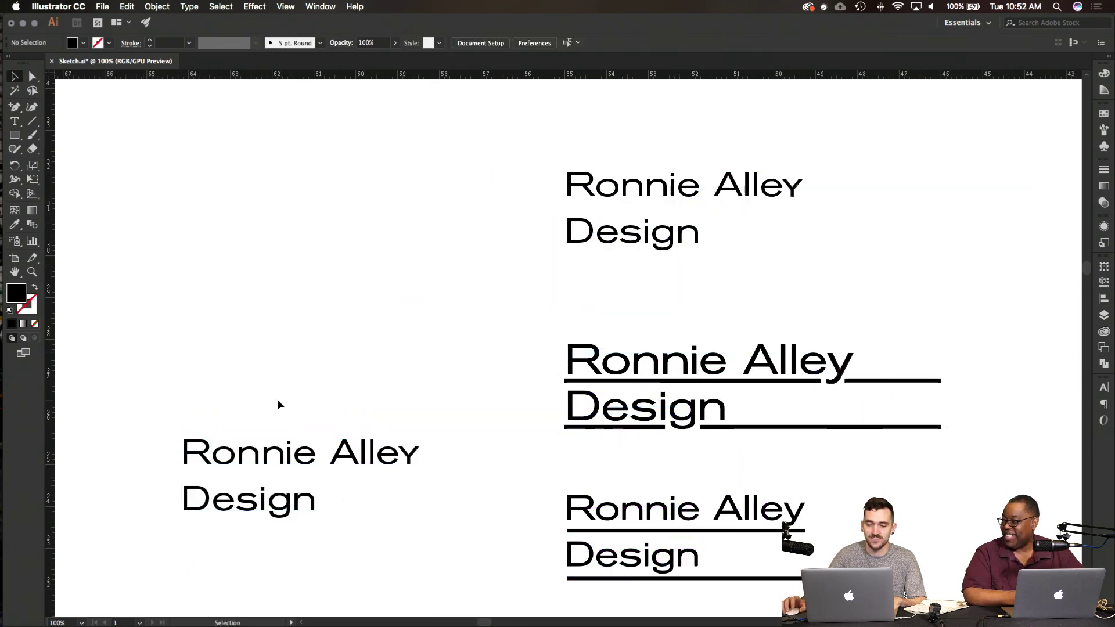
Step: Set all the text in the duplicated wordmark to 72 pt and deselect it
scroll(277, 399, "left", 6)
scroll(277, 399, "down", 5)
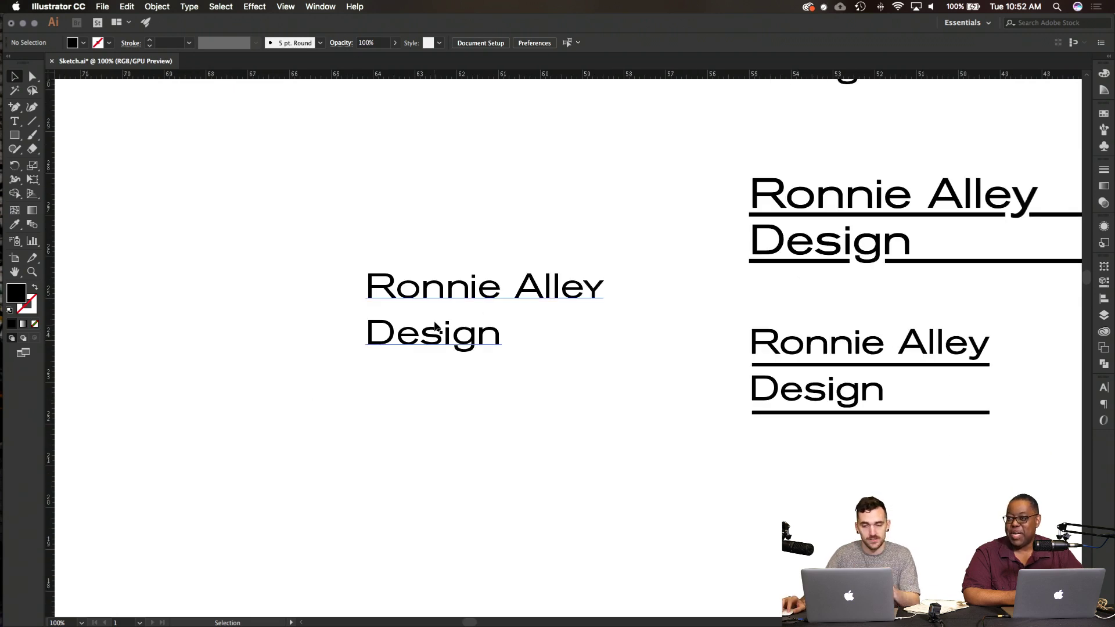
double_click(436, 327)
double_click(436, 326)
key("ctrl+a")
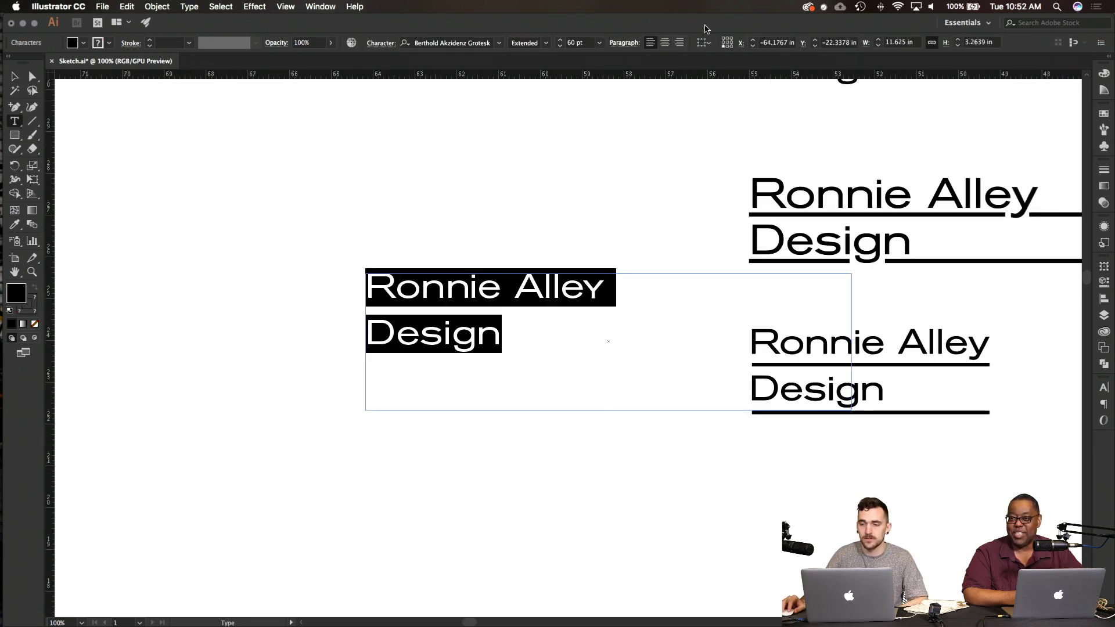
left_click(602, 44)
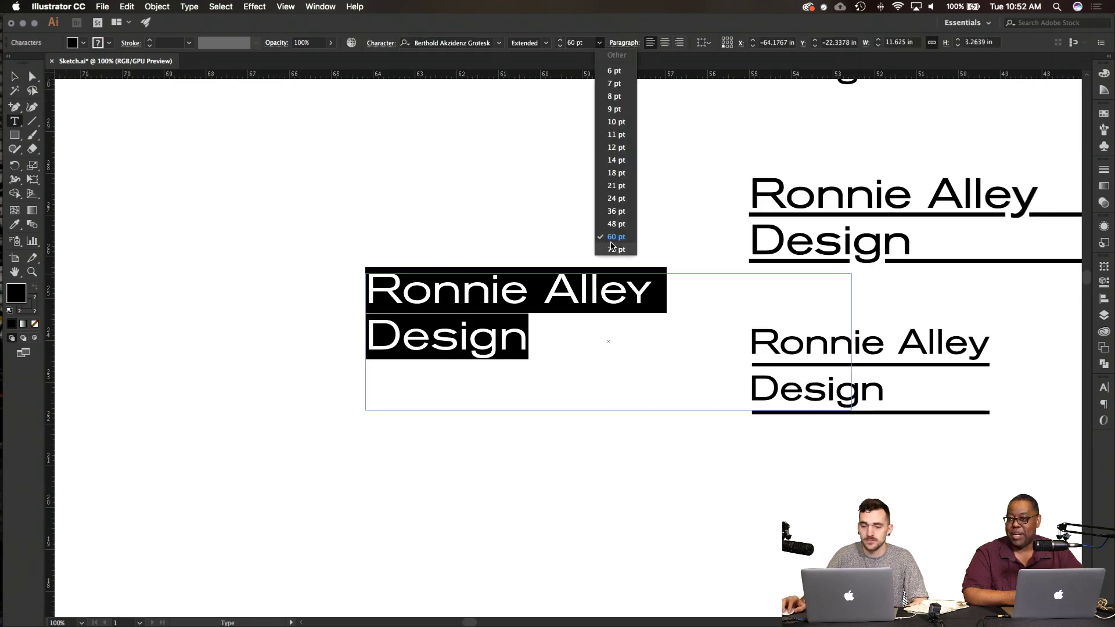
left_click(612, 252)
left_click(14, 76)
left_click(290, 212)
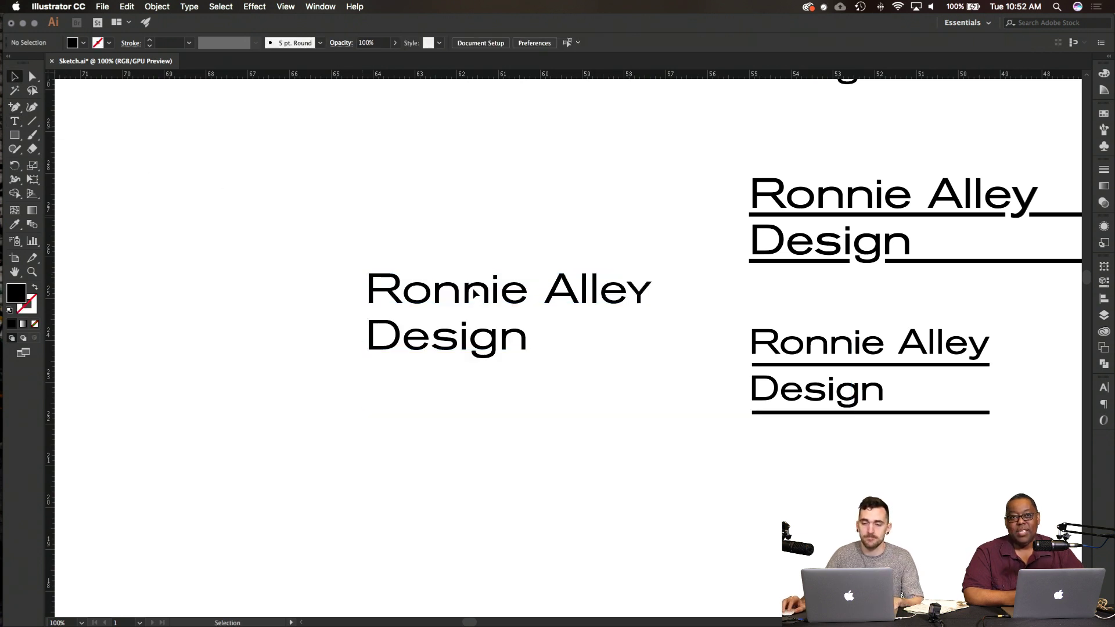
Step: Make a second copy of the 72 pt wordmark and stack the two with aligned left edges and clear space between
scroll(499, 313, "up", 3)
left_click(482, 222)
scroll(482, 221, "down", 2)
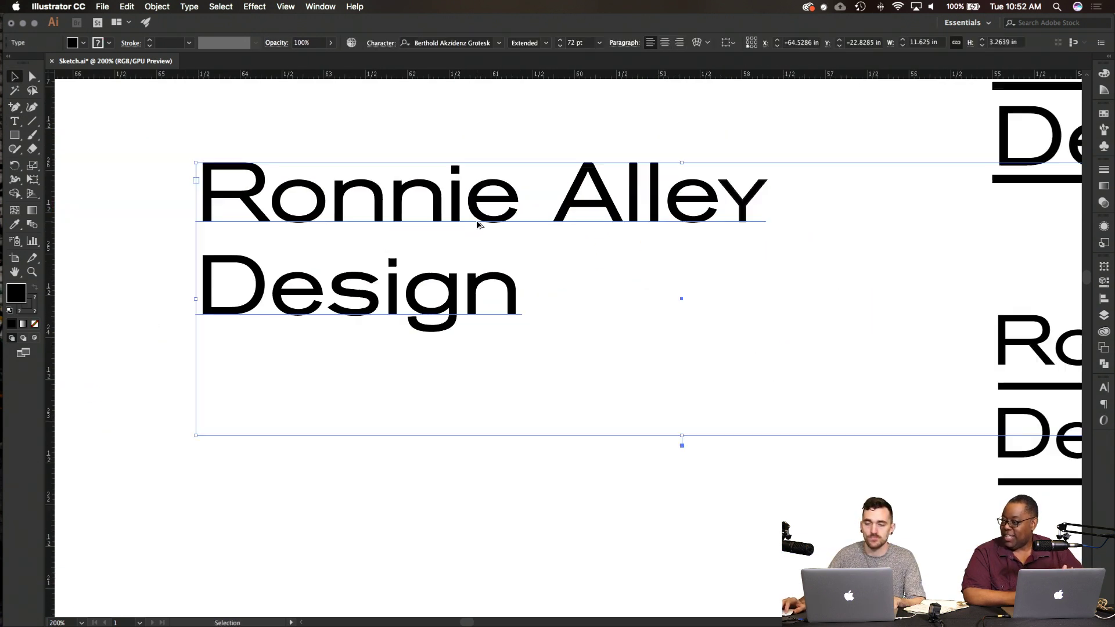
left_click_drag(482, 220, 403, 84)
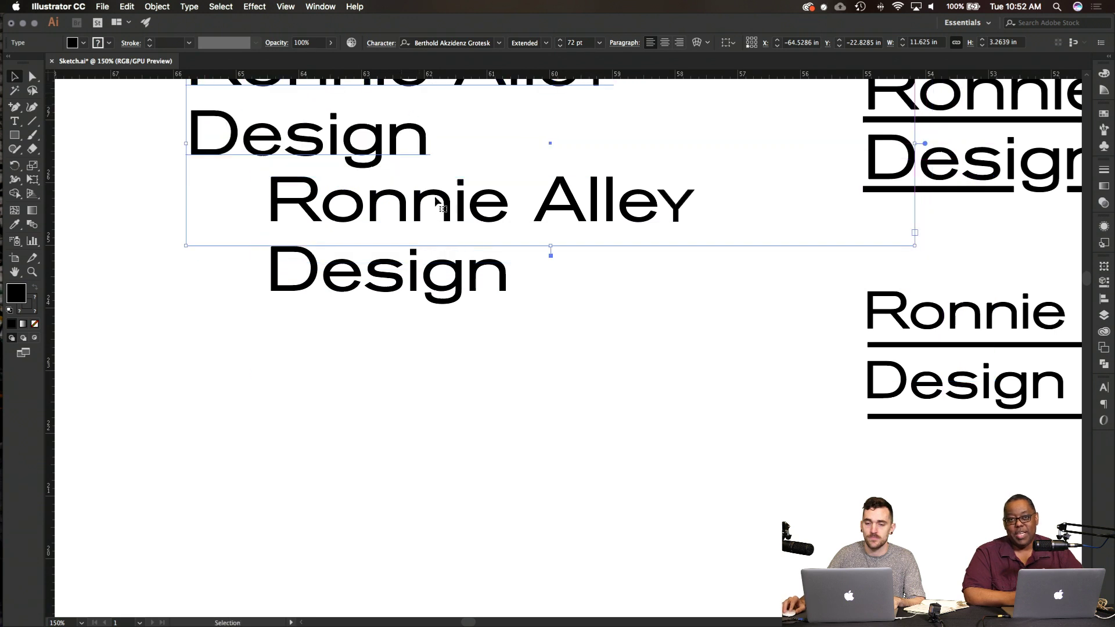
left_click_drag(447, 209, 402, 364)
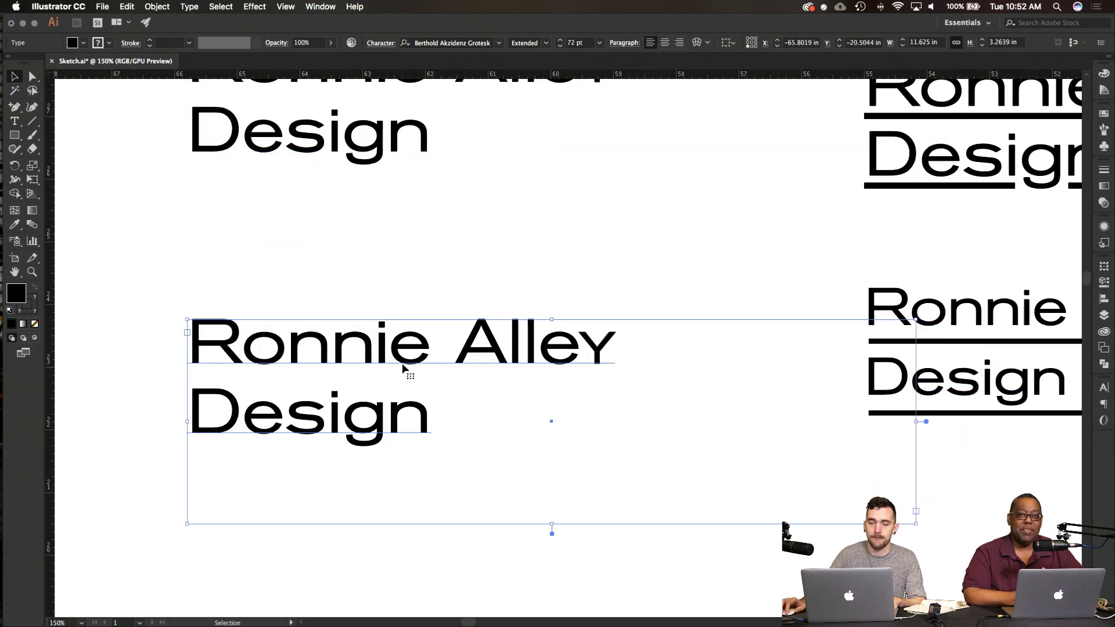
scroll(424, 368, "down", 2)
scroll(430, 328, "down", 3)
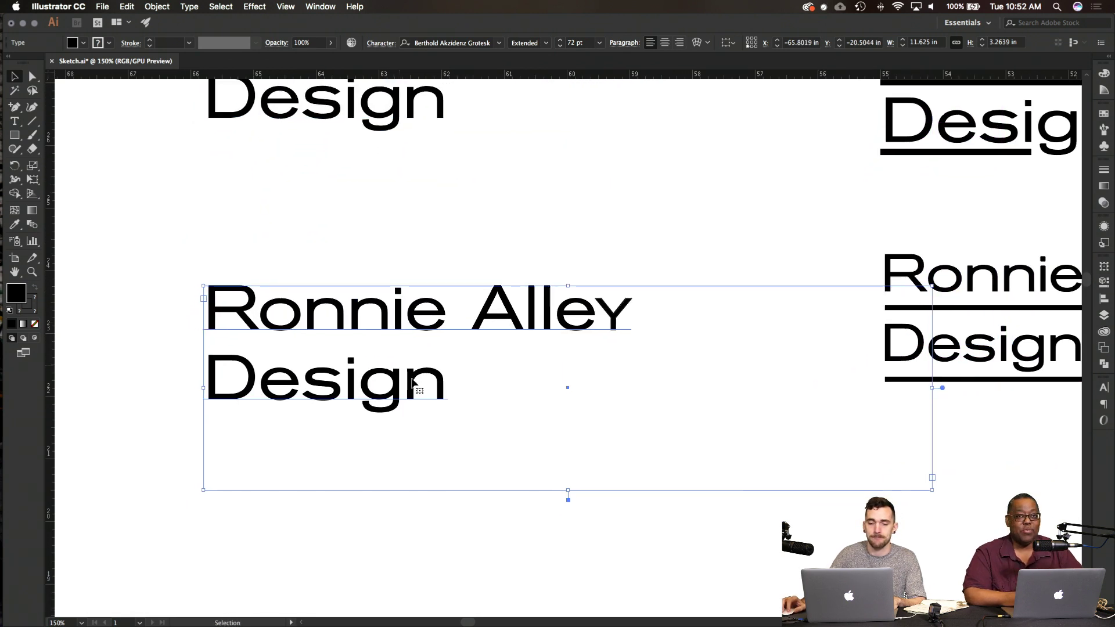
scroll(411, 371, "down", 1)
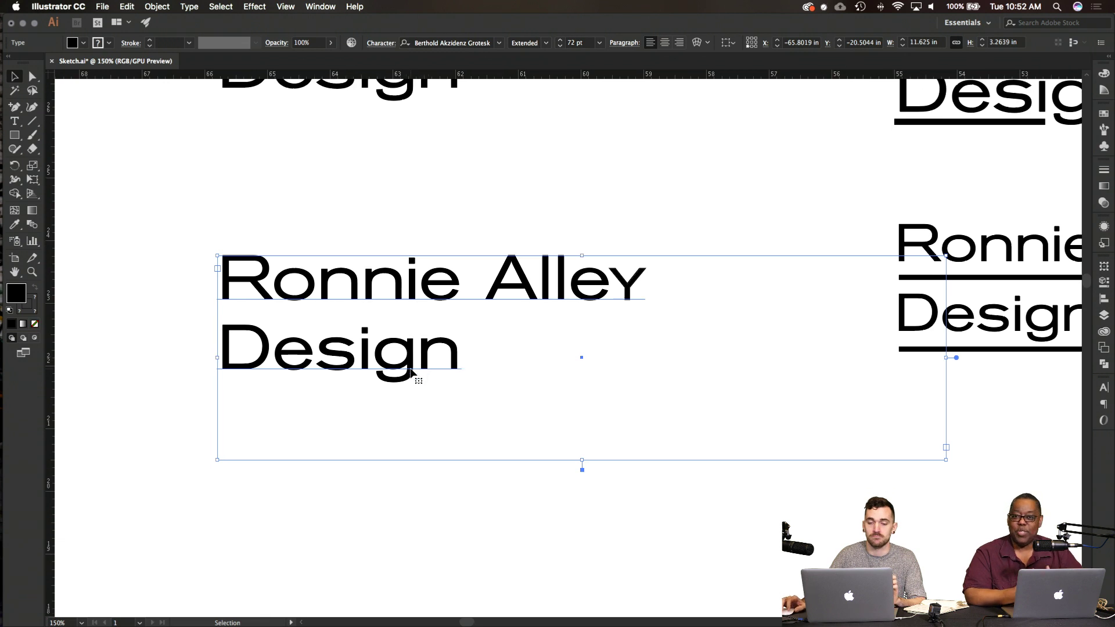
Step: Shift the lower 72 pt wordmark slightly down and to the left, and convert it to outlines
left_click(439, 482)
left_click_drag(393, 335, 346, 380)
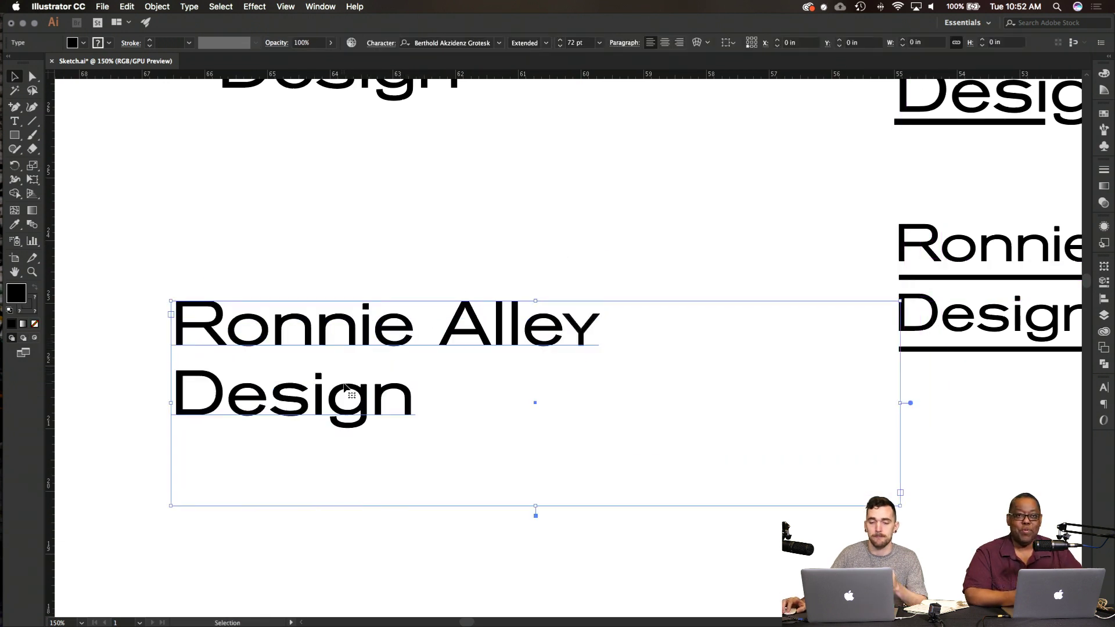
right_click(376, 413)
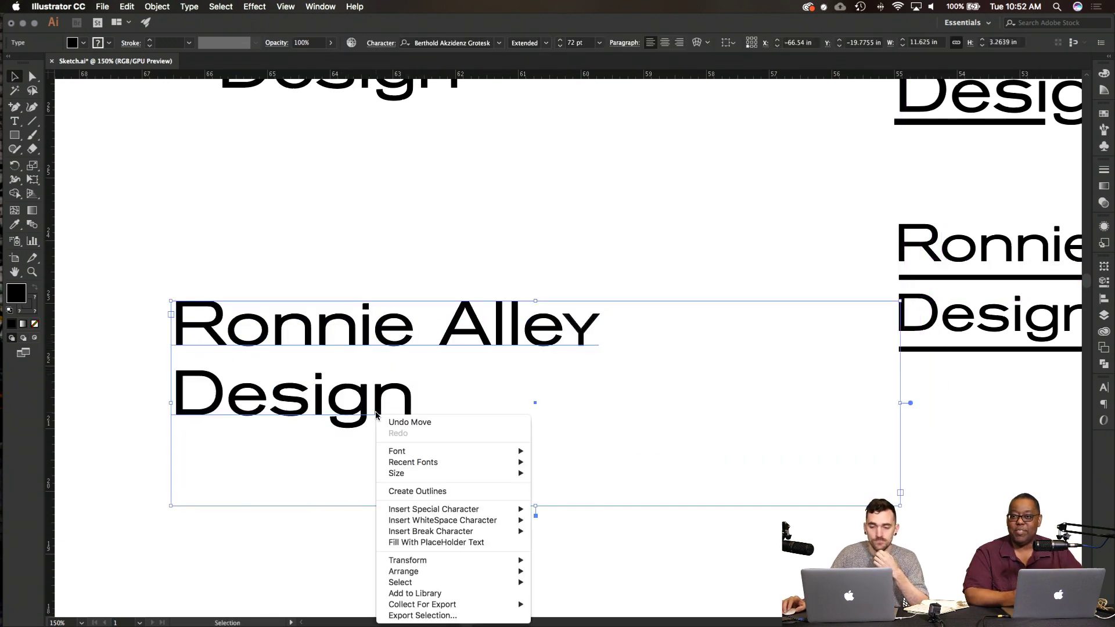
left_click(459, 491)
left_click(404, 483)
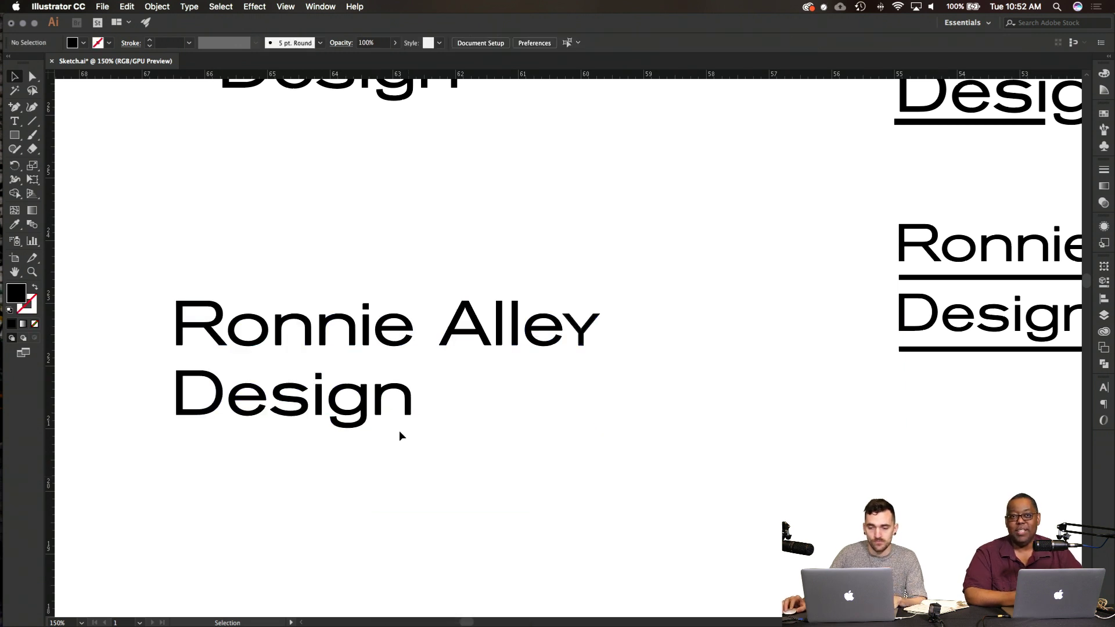
Step: Copy the first "l" of the outlined surname out of its group and rotate the copy to horizontal as an underline bar
left_click(501, 321)
double_click(501, 321)
left_click(498, 321)
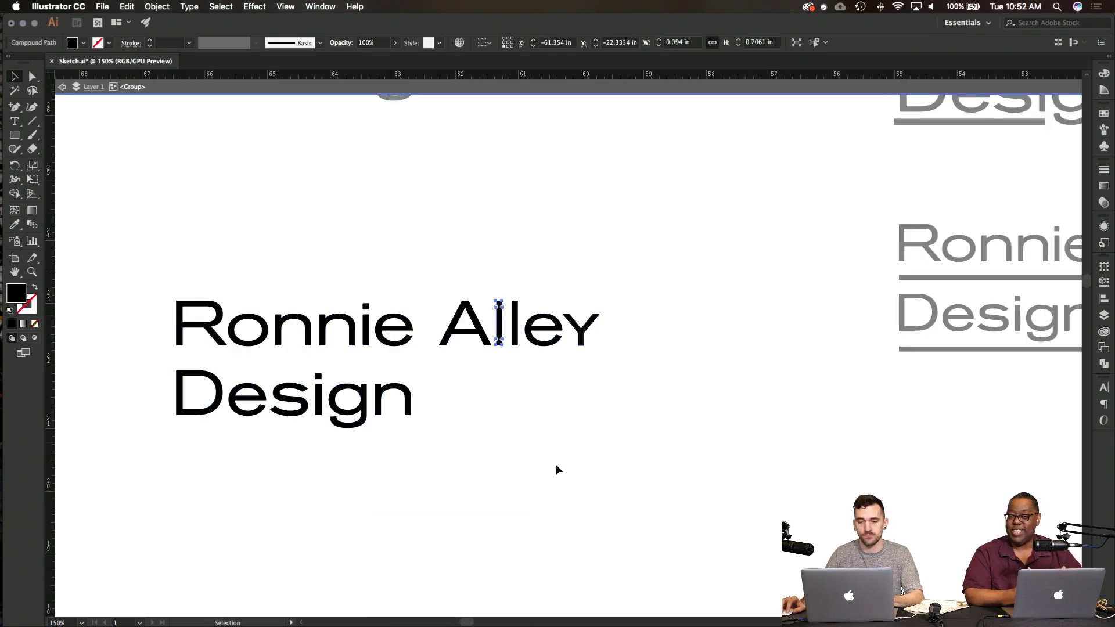
key("super+c")
key("Escape")
key("super+v")
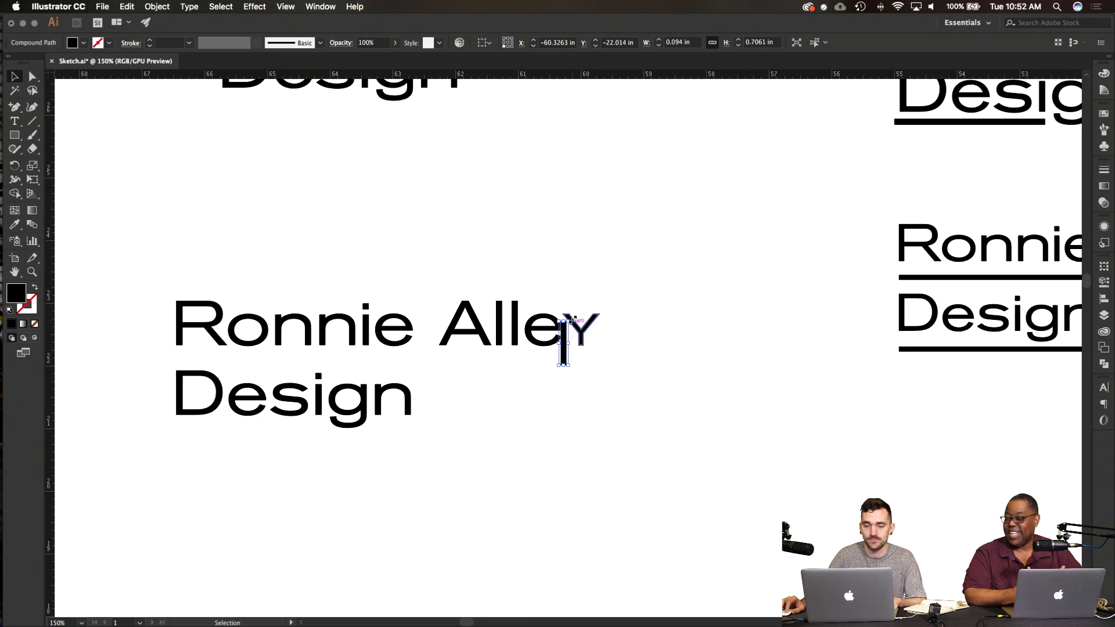
left_click_drag(572, 316, 640, 386)
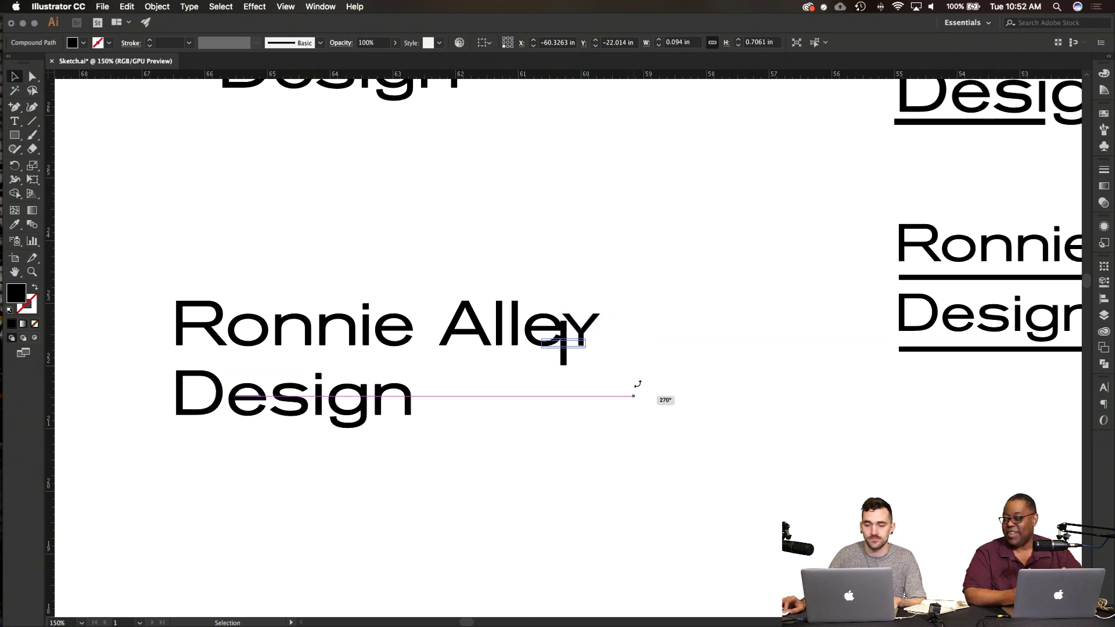
left_click(541, 418)
Step: Place the bar under the wordmark's upper line, flush with its left edge, and stretch it to about 6.74 in wide
left_click_drag(569, 347, 203, 351)
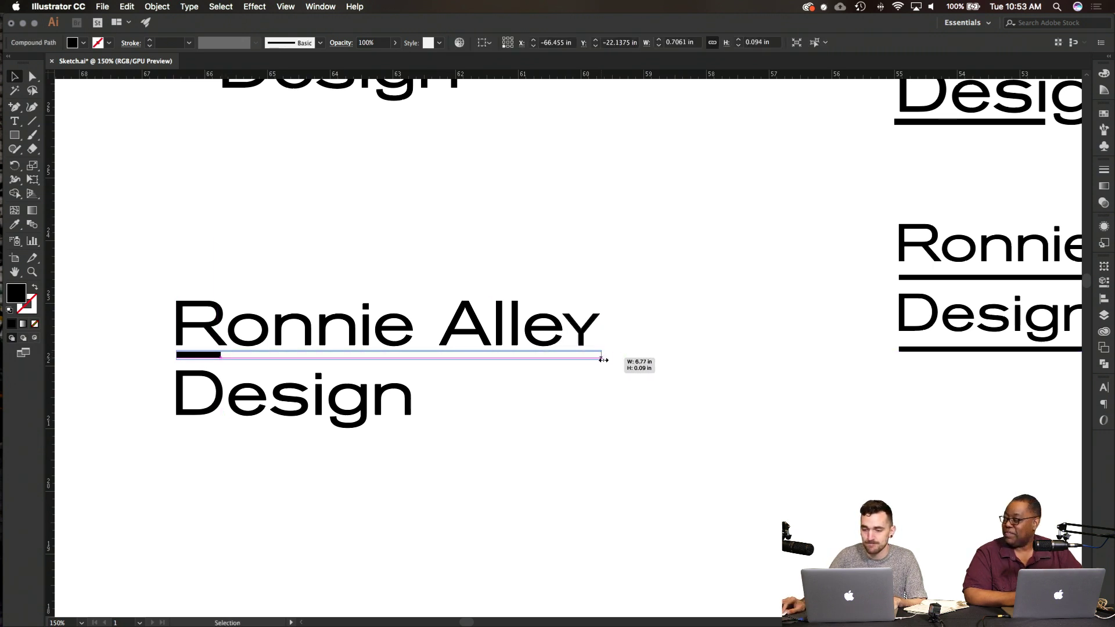
left_click_drag(600, 360, 599, 360)
left_click(403, 468)
Step: Check how the underline's ends line up with the first and last letters of the wordmark's upper line
scroll(368, 468, "up", 1)
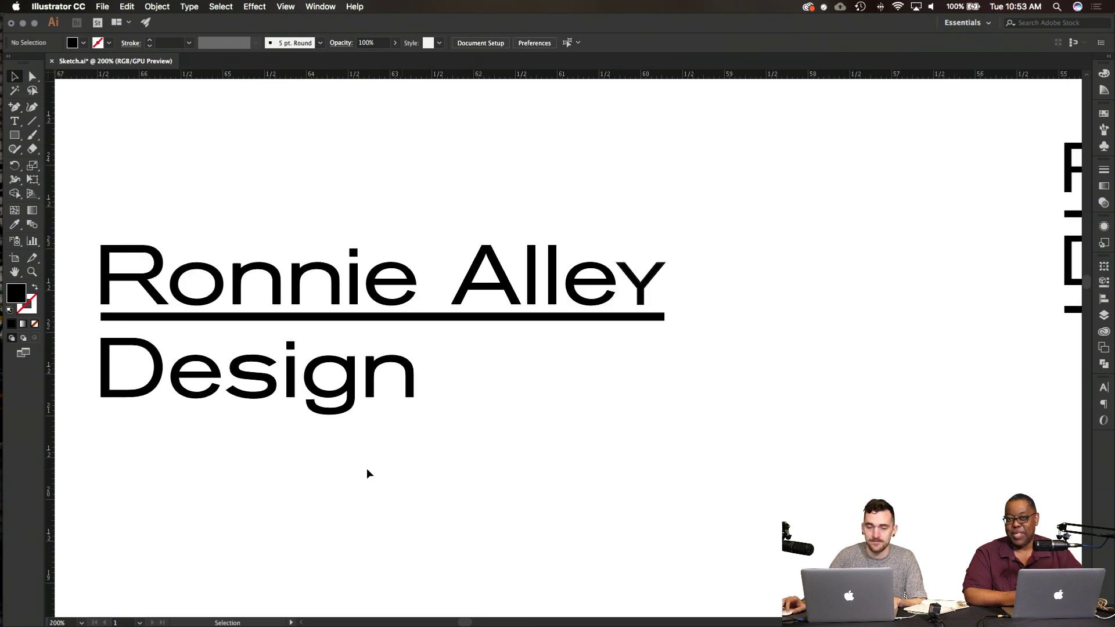
scroll(368, 468, "left", 3)
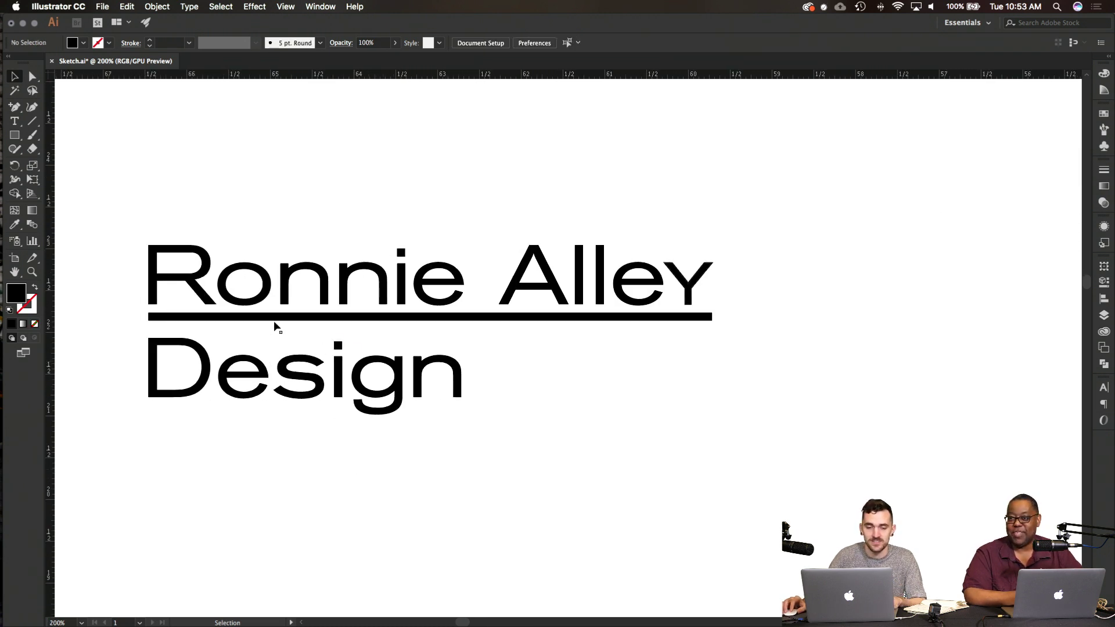
left_click(183, 317)
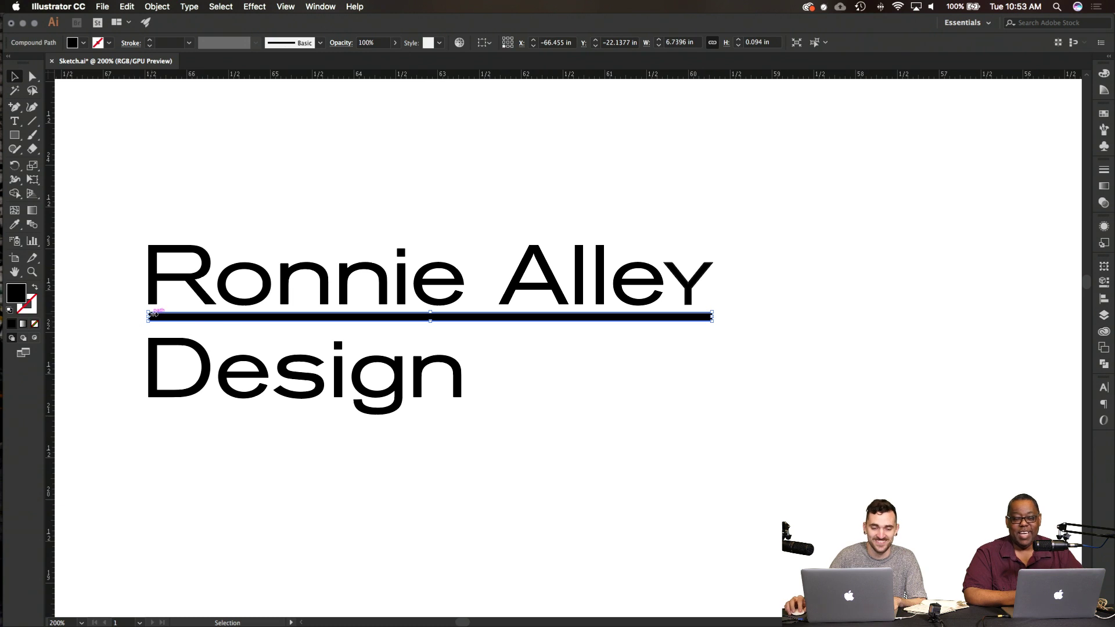
left_click(609, 412)
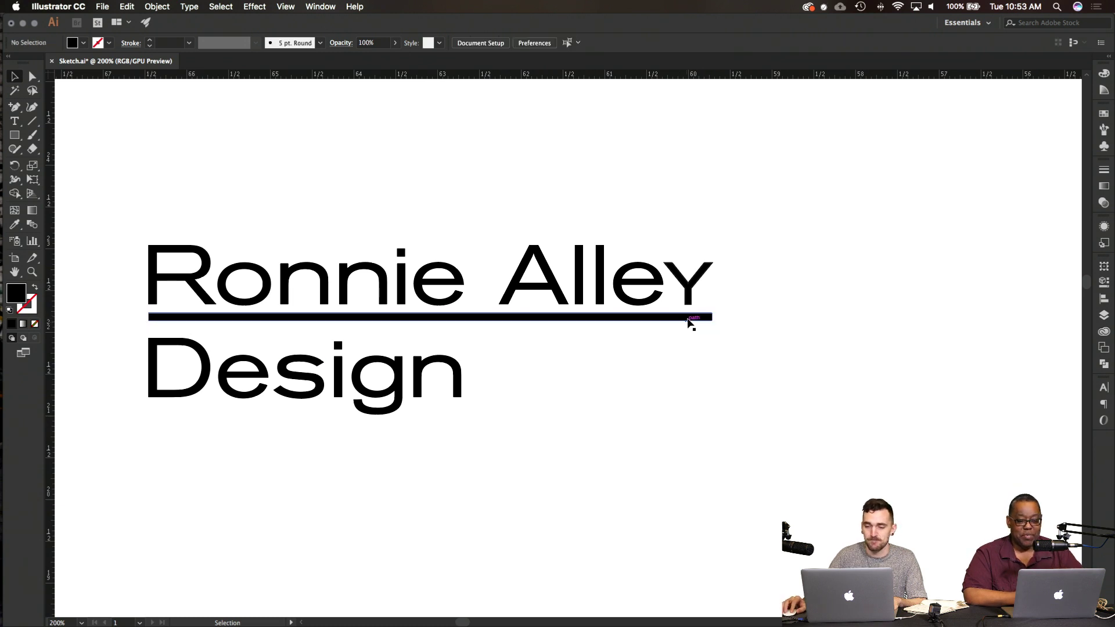
left_click_drag(688, 318, 699, 320)
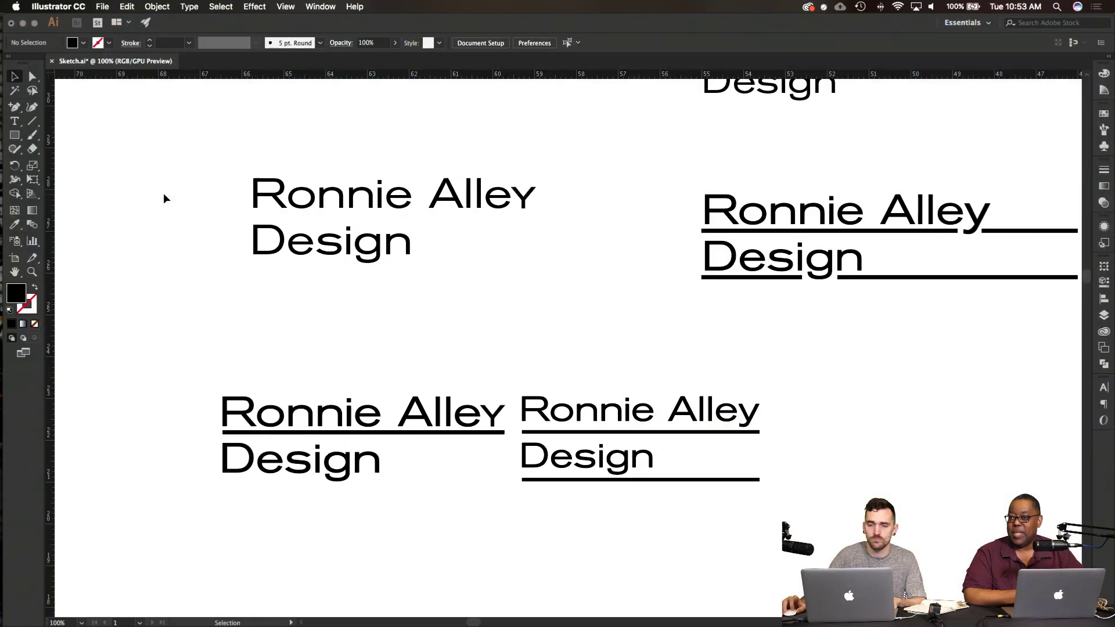
Step: Duplicate the underline bar straight down beneath "Design", keeping its ends aligned with the upper bar
scroll(164, 194, "down", 3)
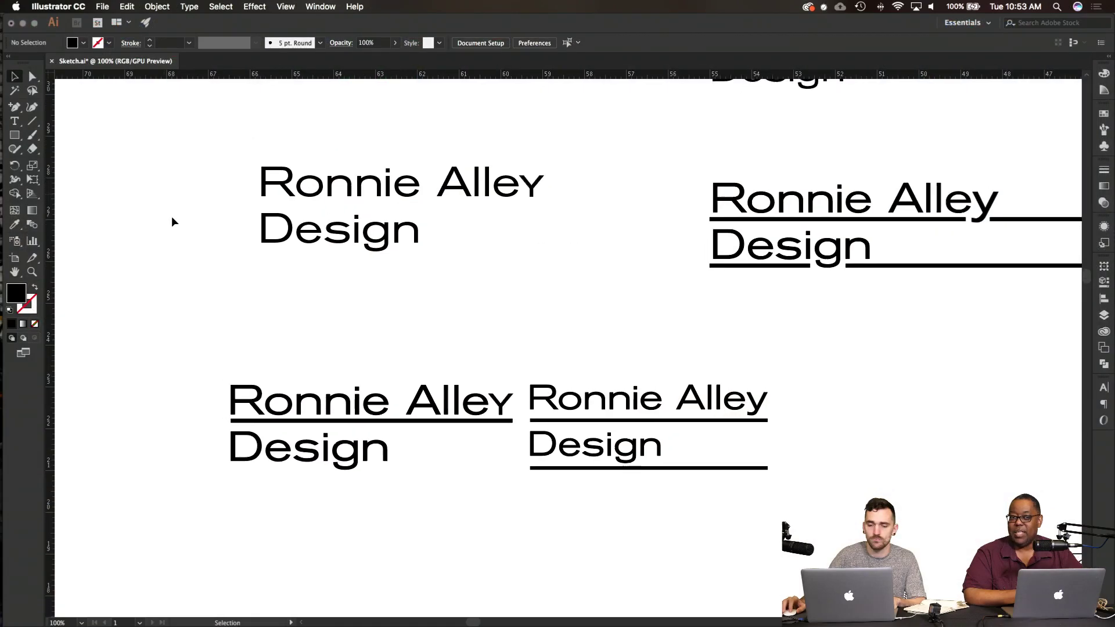
scroll(360, 400, "up", 6)
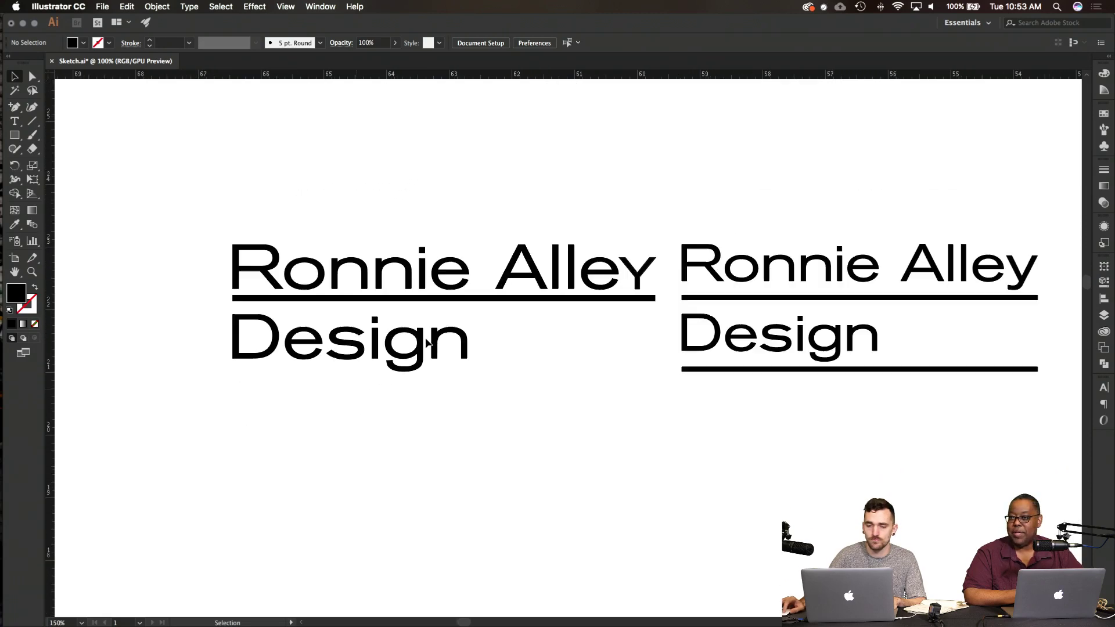
scroll(749, 280, "down", 3)
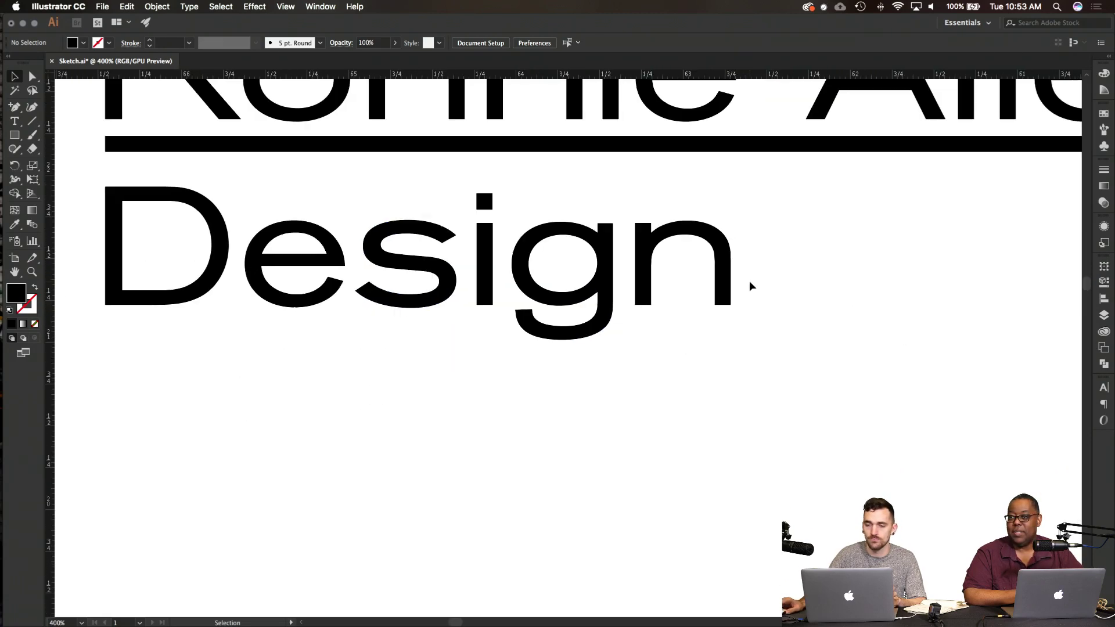
scroll(749, 280, "right", 3)
scroll(749, 281, "up", 2)
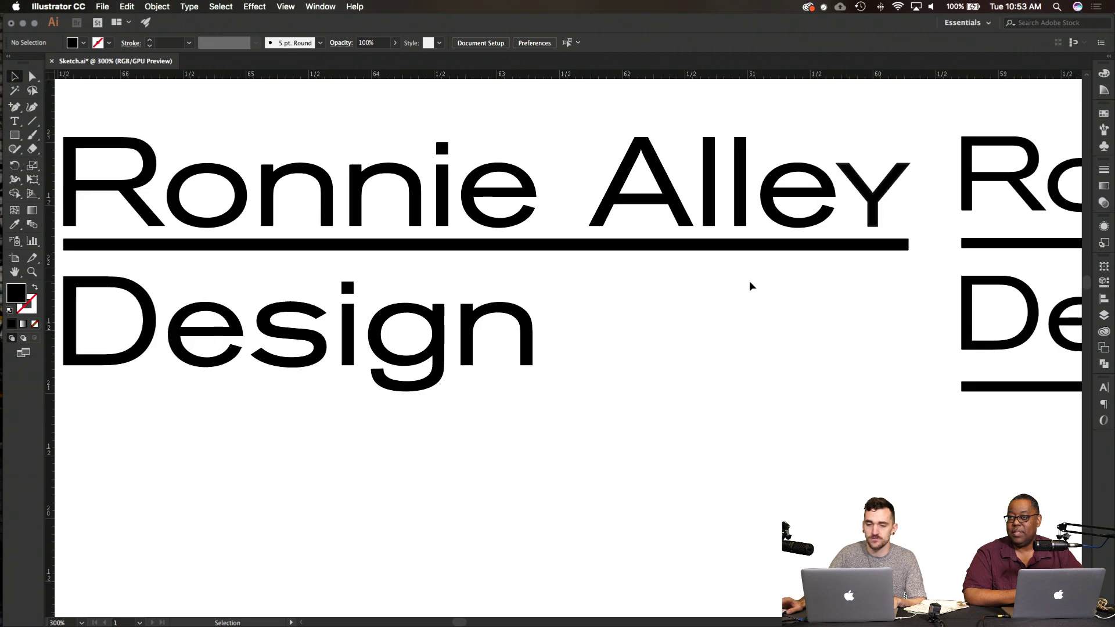
left_click(723, 245)
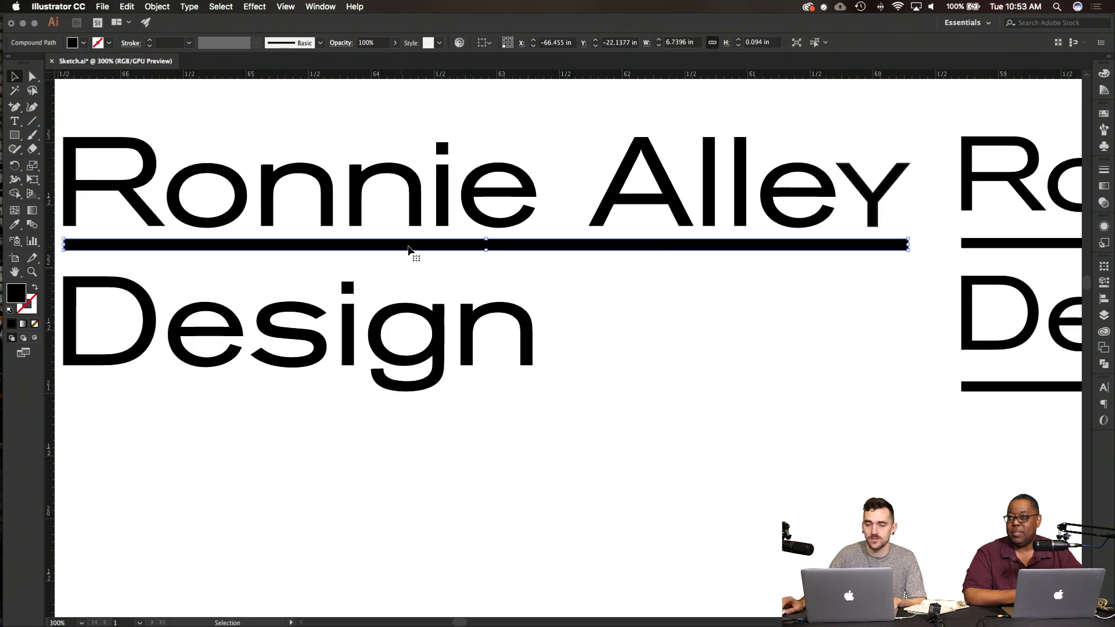
left_click_drag(408, 250, 432, 392)
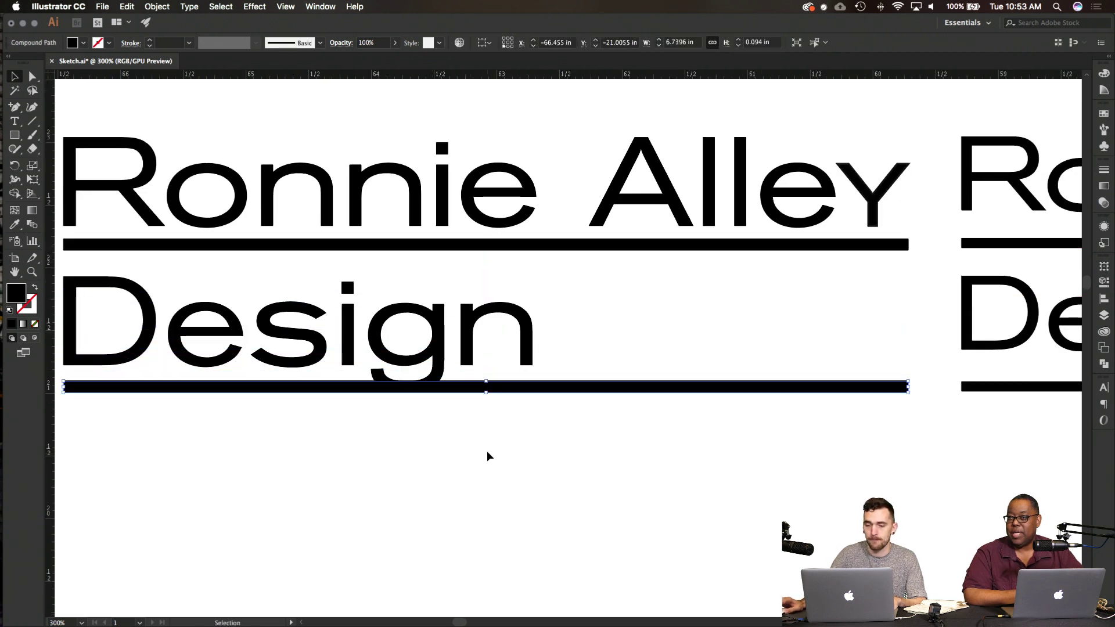
left_click(487, 451)
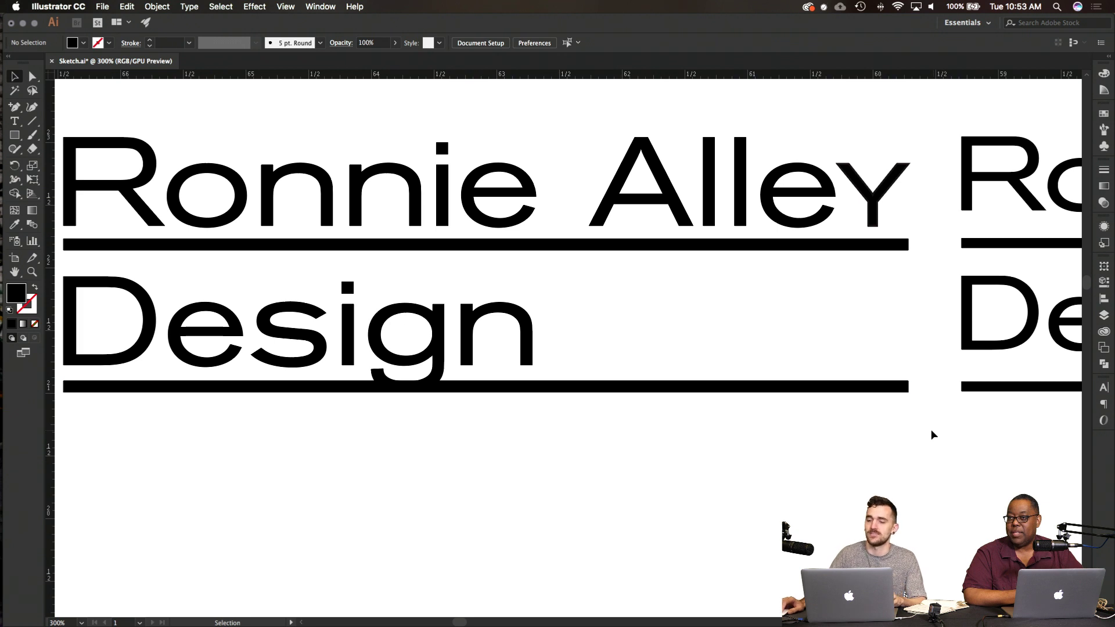
Step: Break the lower bar around the descender of the "g", leaving a piece before it and a piece about 3.57 in wide after it
left_click(888, 386)
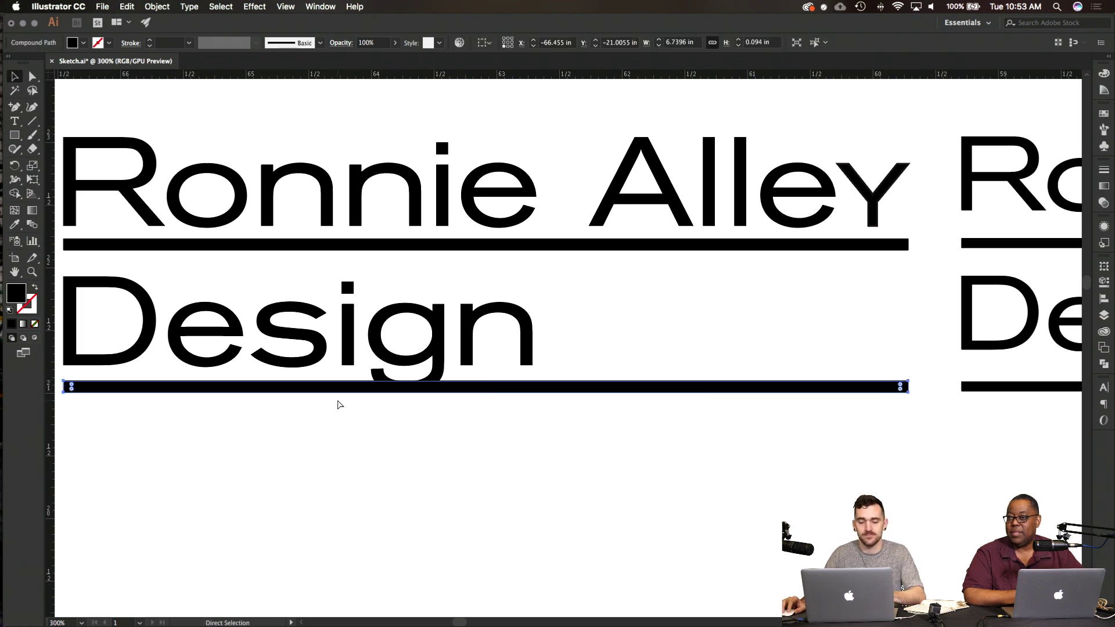
left_click_drag(909, 388, 354, 386)
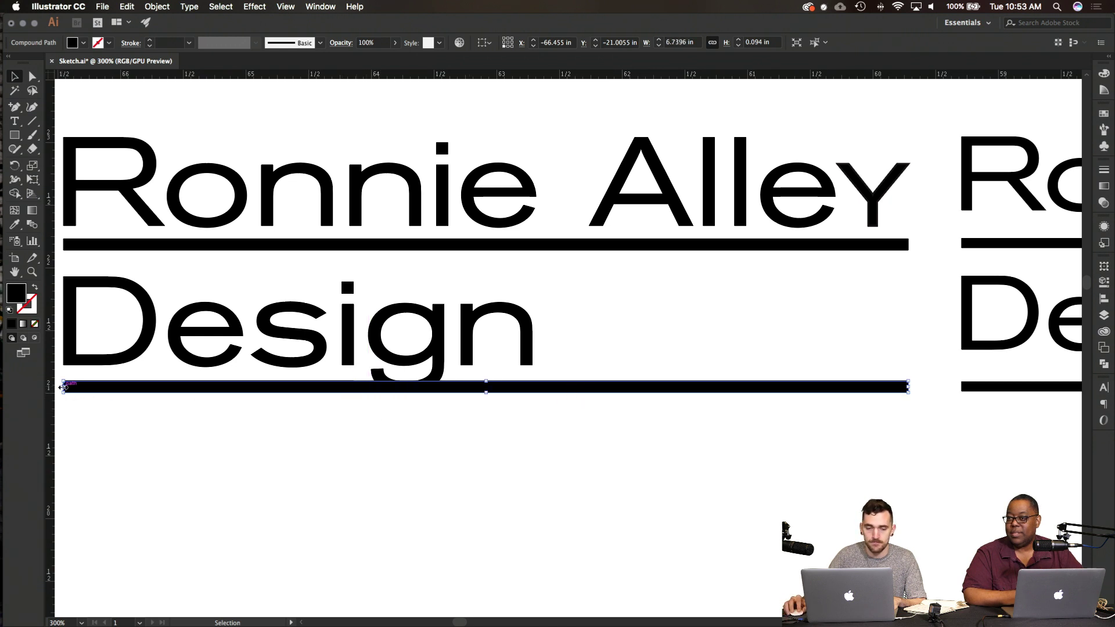
left_click_drag(64, 387, 464, 396)
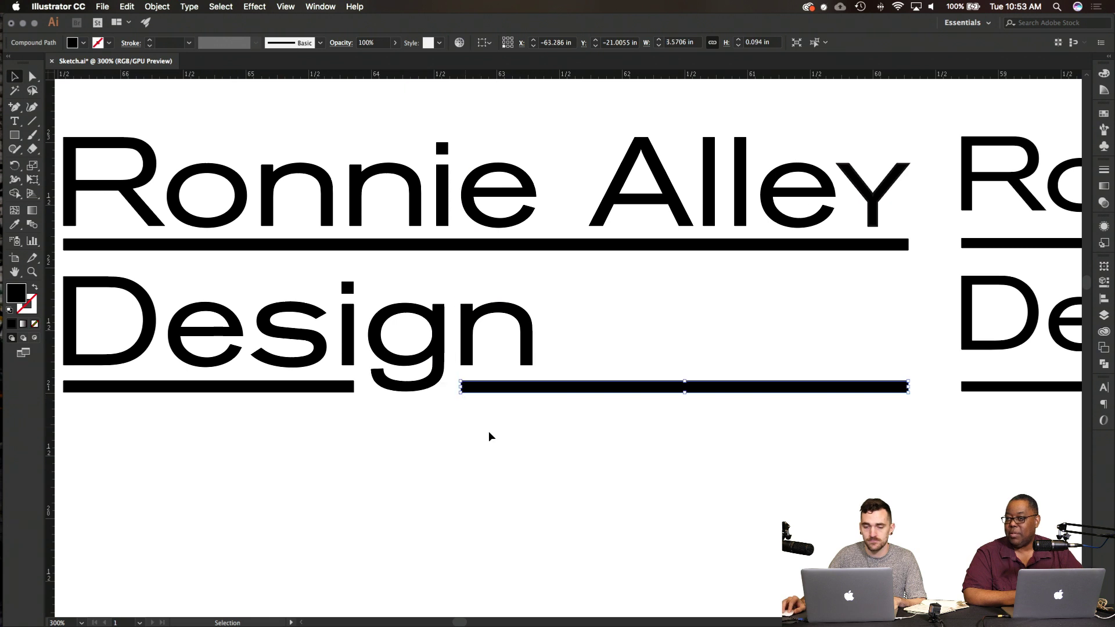
left_click(501, 499)
Step: Delete the smaller underlined wordmark standing beside the small-cap "Y" version
scroll(501, 498, "down", 2)
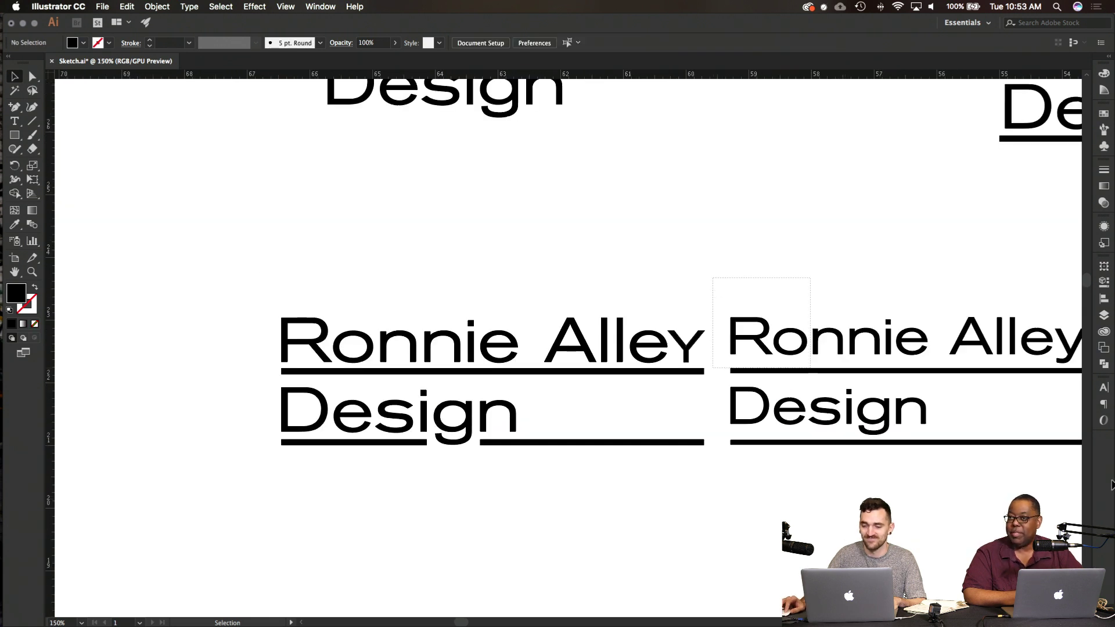
scroll(1056, 502, "right", 2)
left_click(1078, 471)
key("Delete")
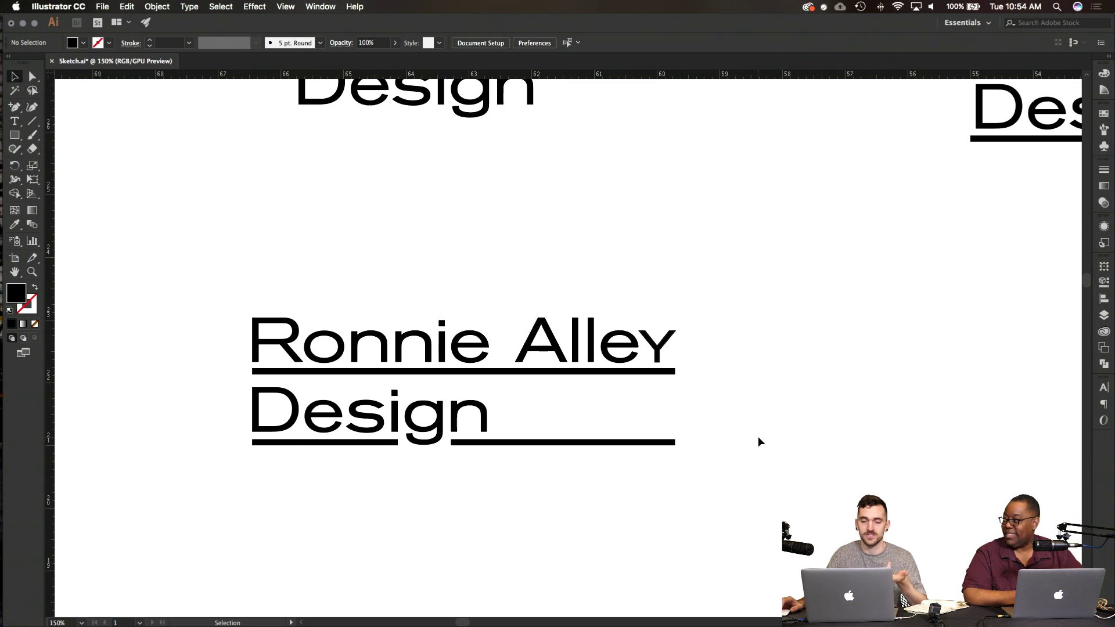
Step: Select the upper underline bar and both lower bar pieces and nudge them together slightly down from the letters
scroll(758, 442, "right", 4)
scroll(757, 442, "down", 1)
scroll(758, 442, "right", 5)
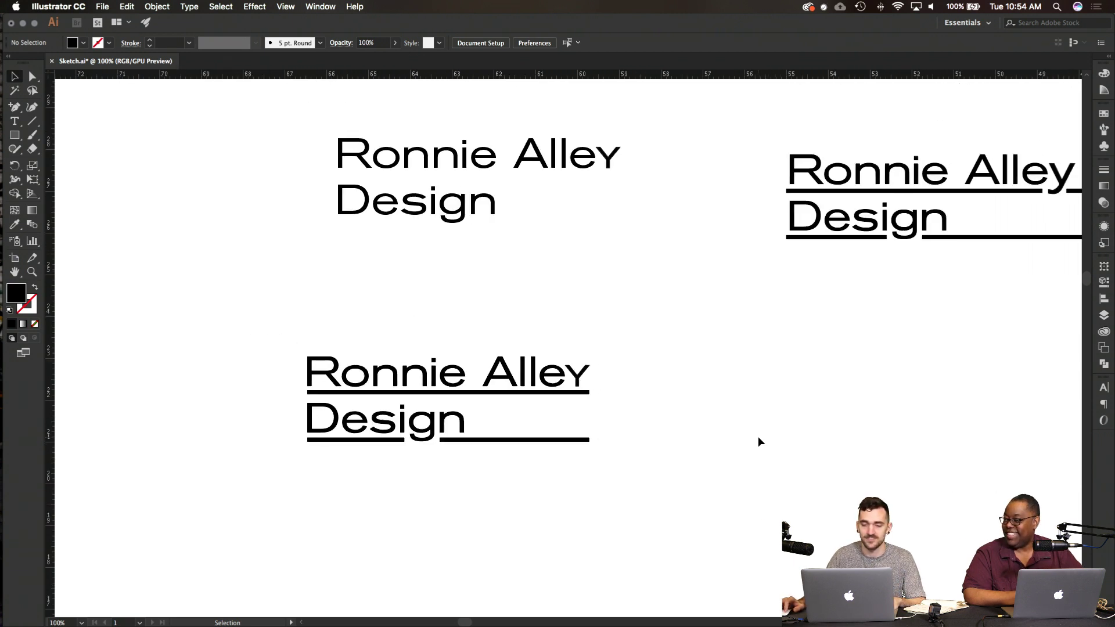
scroll(398, 435, "up", 3)
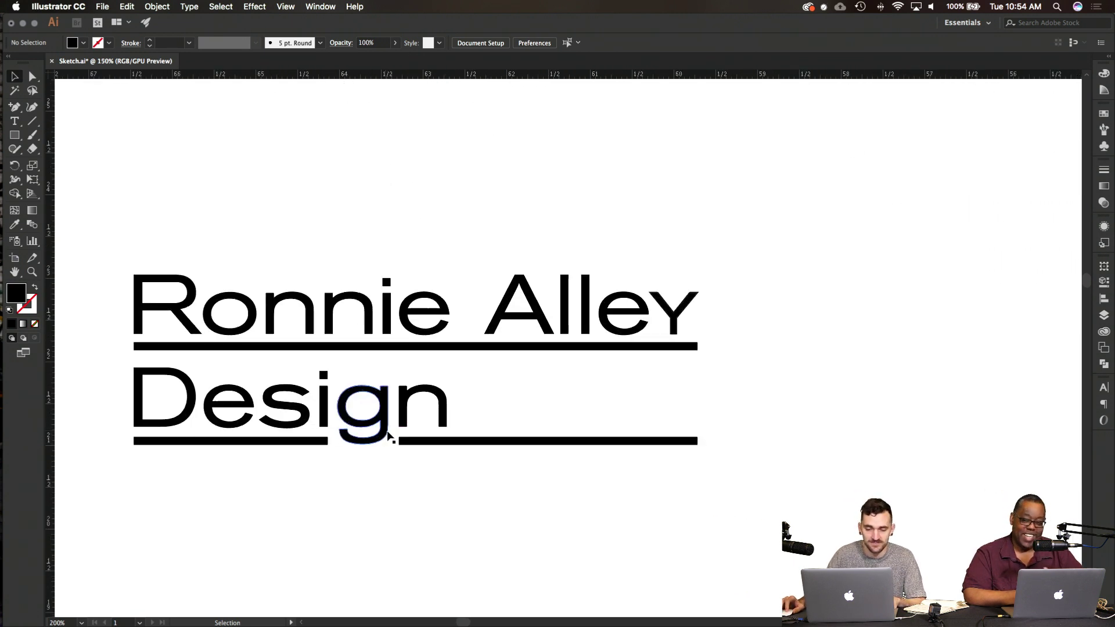
scroll(492, 451, "down", 1)
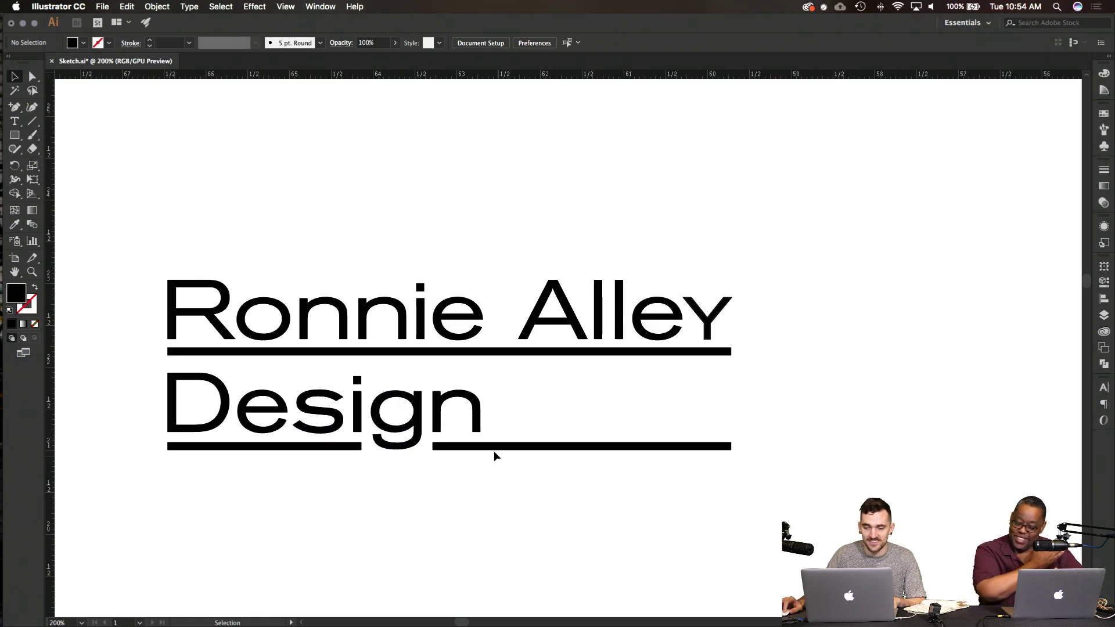
left_click(493, 449)
left_click(306, 448, "shift")
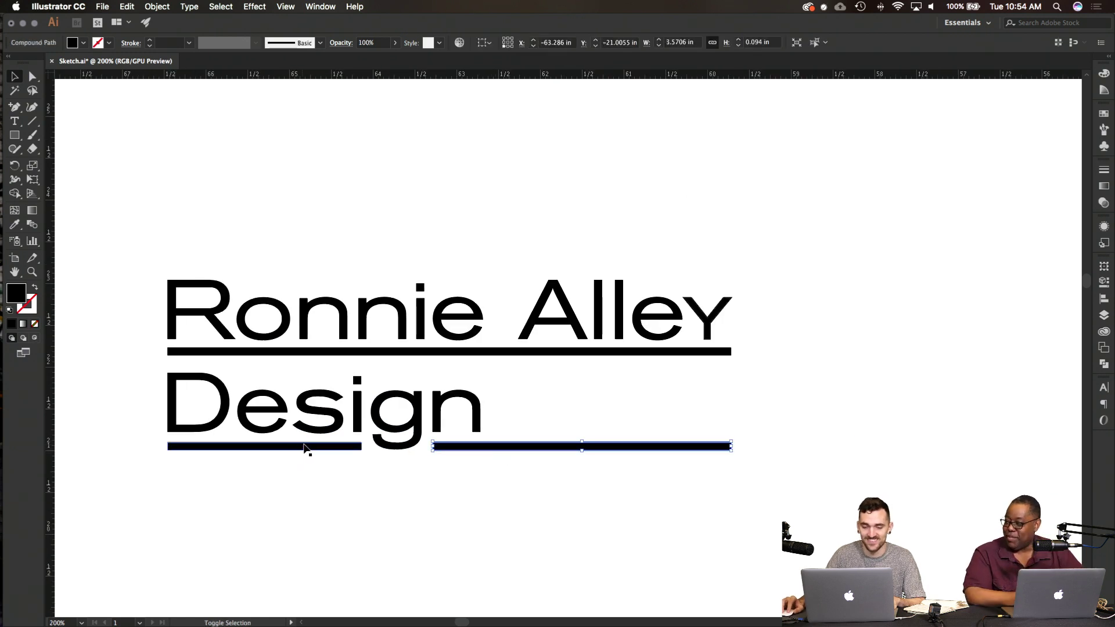
left_click(304, 352, "shift")
key("Down")
key("Down")
key("Down")
key("Down")
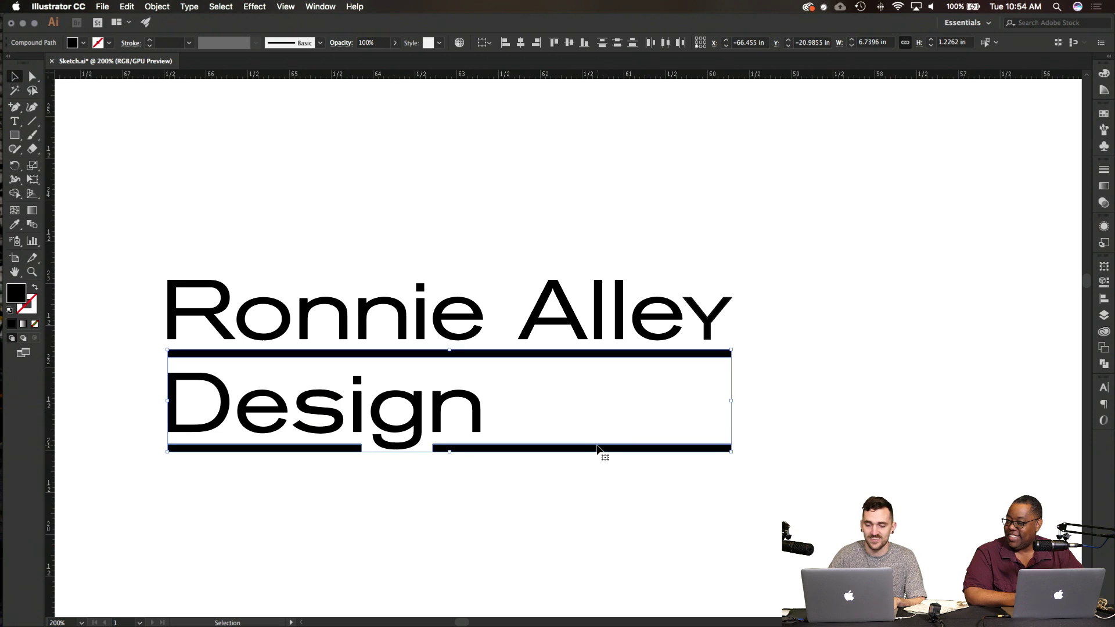
key("Up")
key("Up")
key("Up")
key("Up")
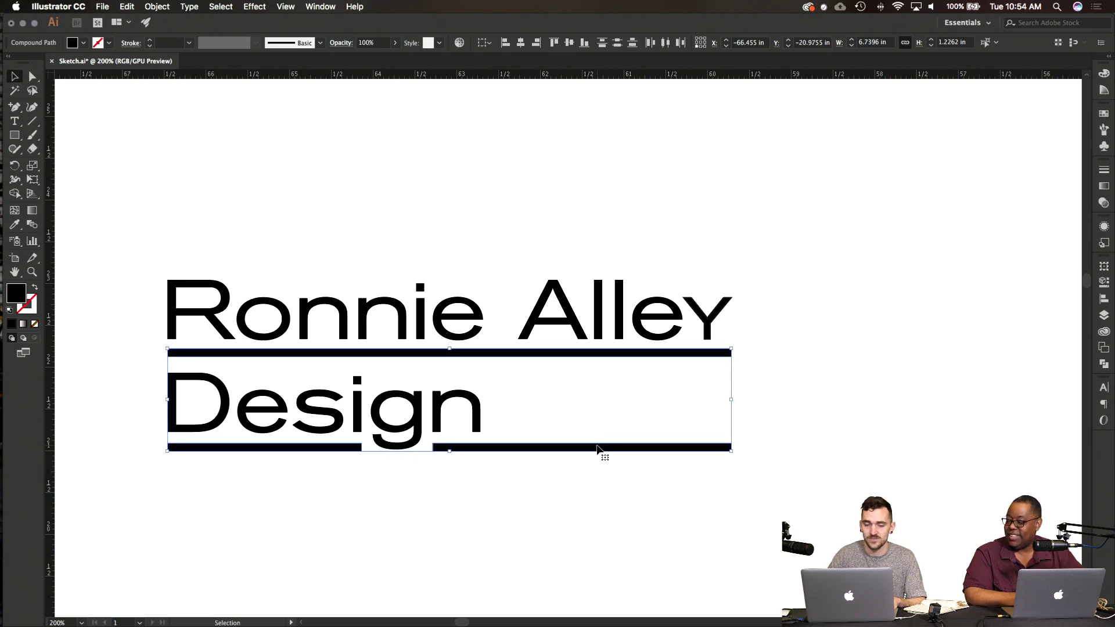
left_click(699, 525)
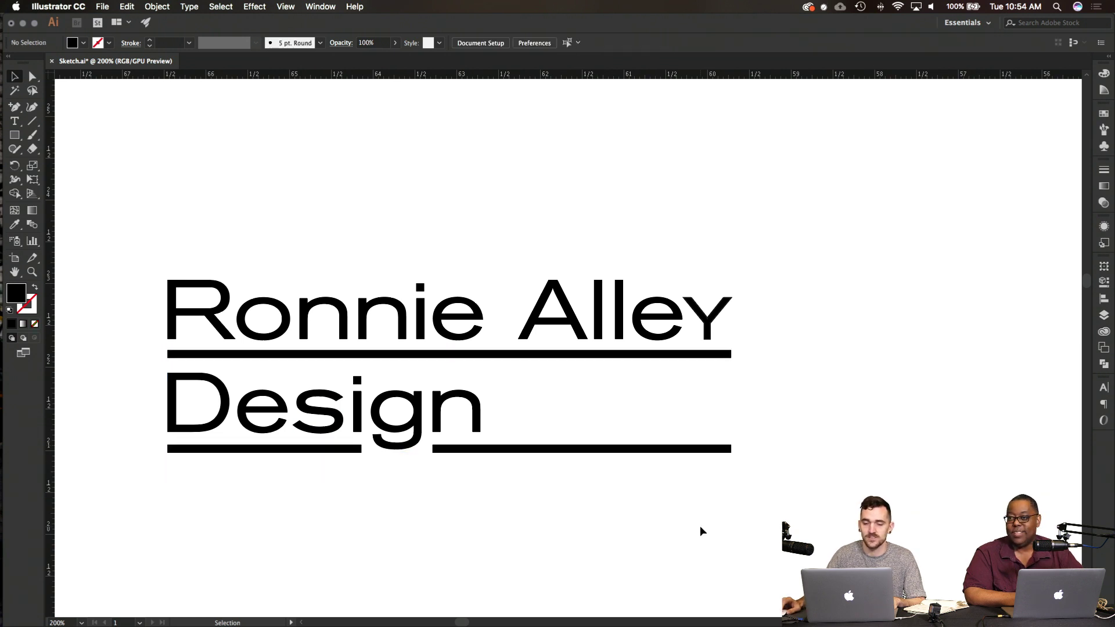
Step: Reselect all three underline pieces and nudge them up by one small increment
left_click(503, 450)
left_click(328, 450, "shift")
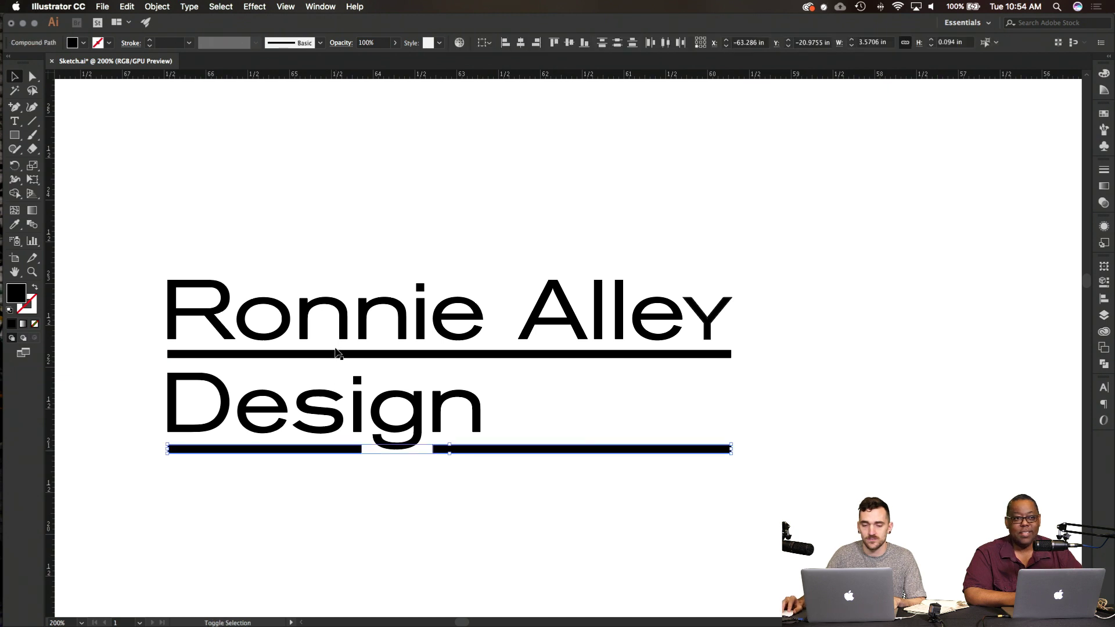
left_click(336, 353, "shift")
key("Up")
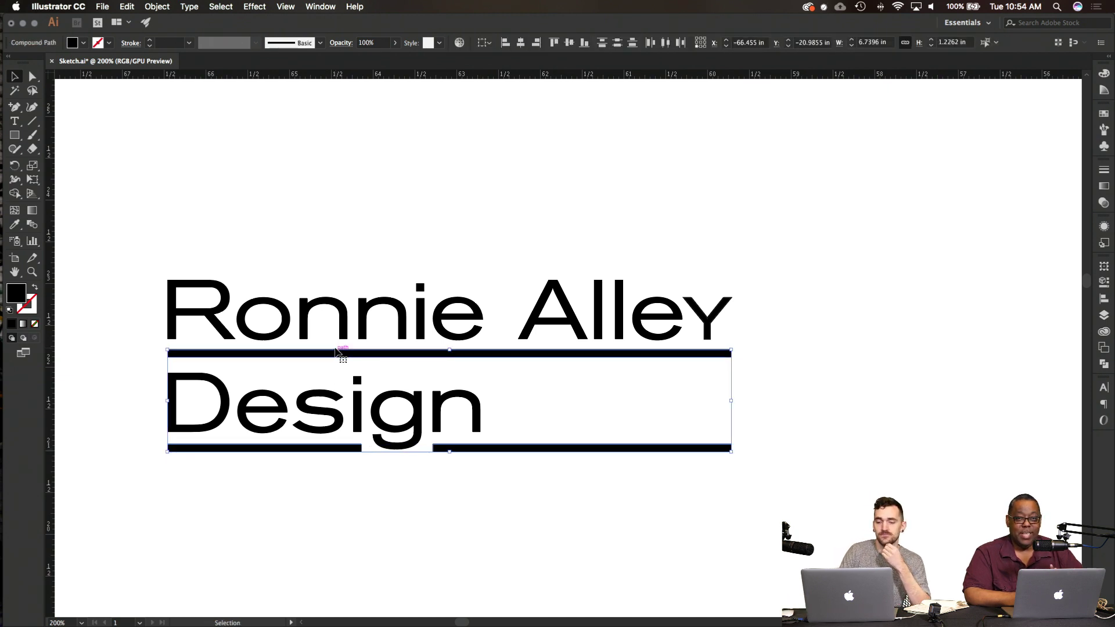
left_click(524, 508)
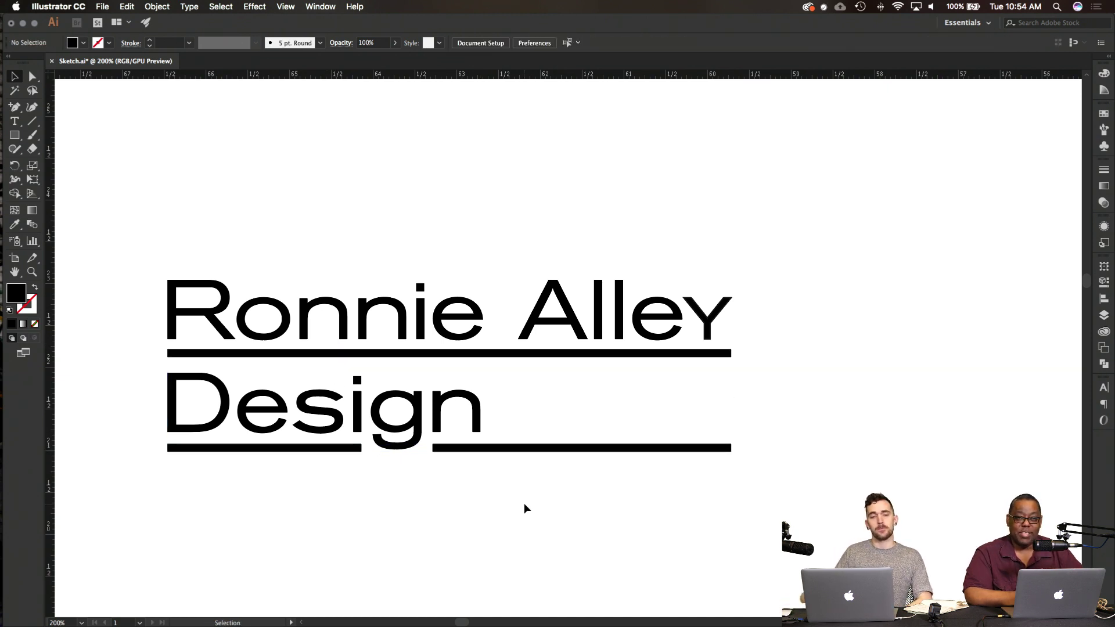
left_click(108, 7)
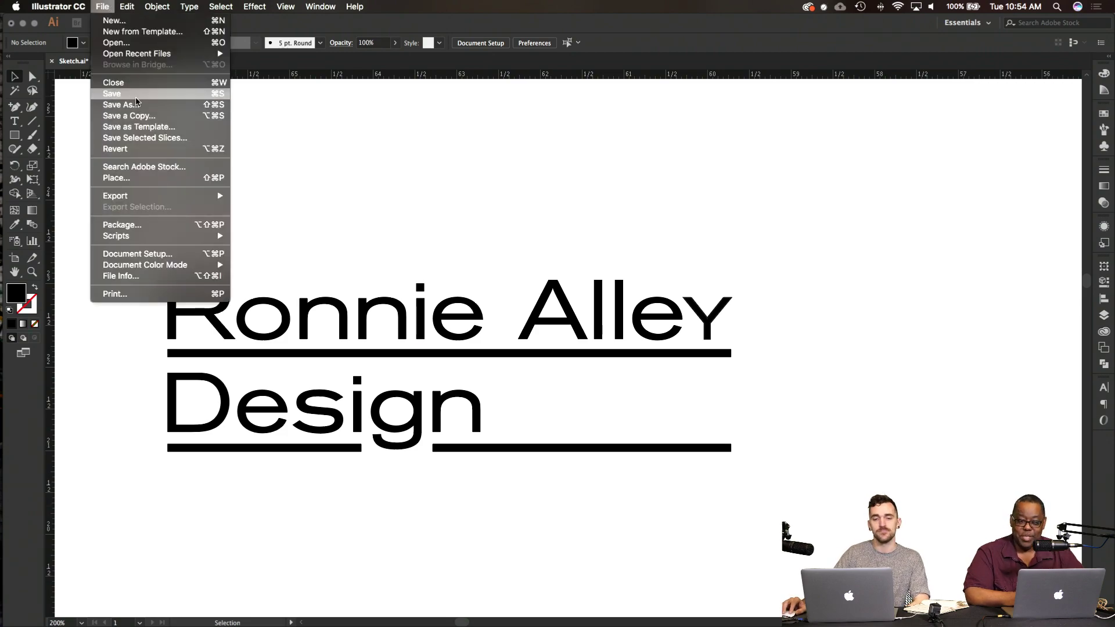
left_click(435, 139)
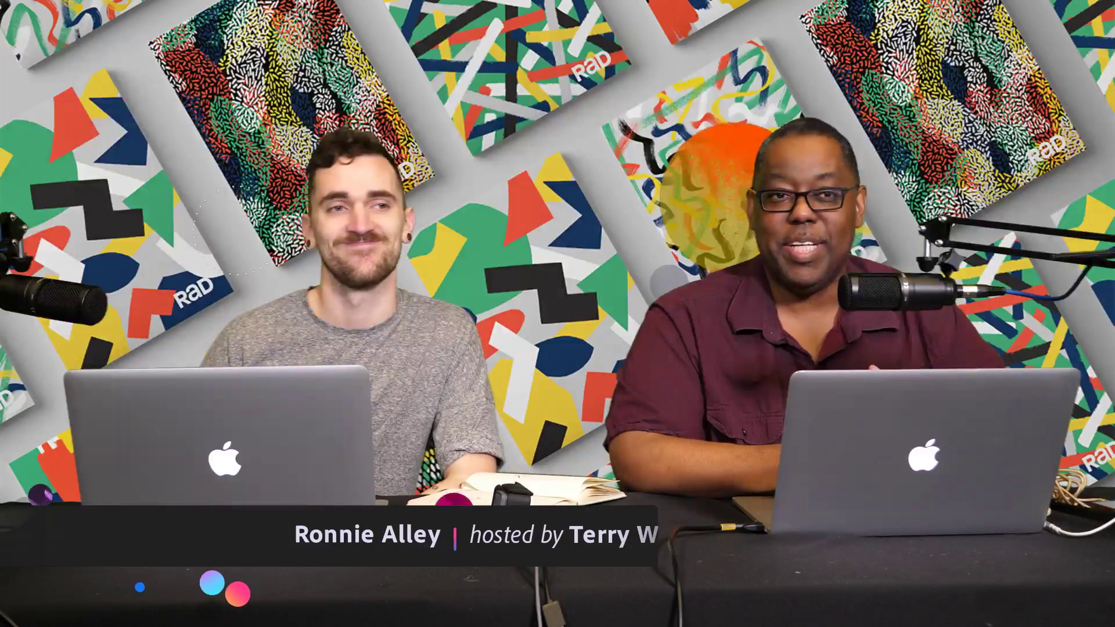